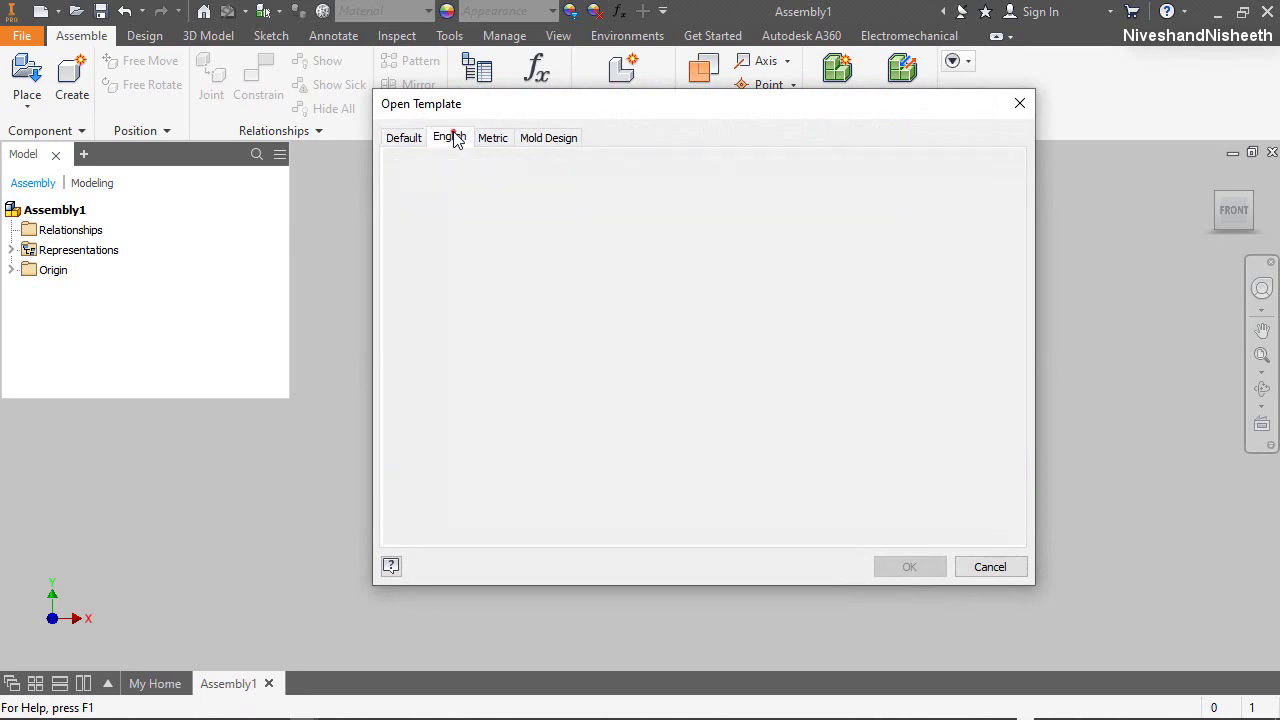
# Choose the English Standard (in).ipt template for the new component and create a storage folder named Chair_Steel with Arm
pyautogui.doubleClick(757, 182)
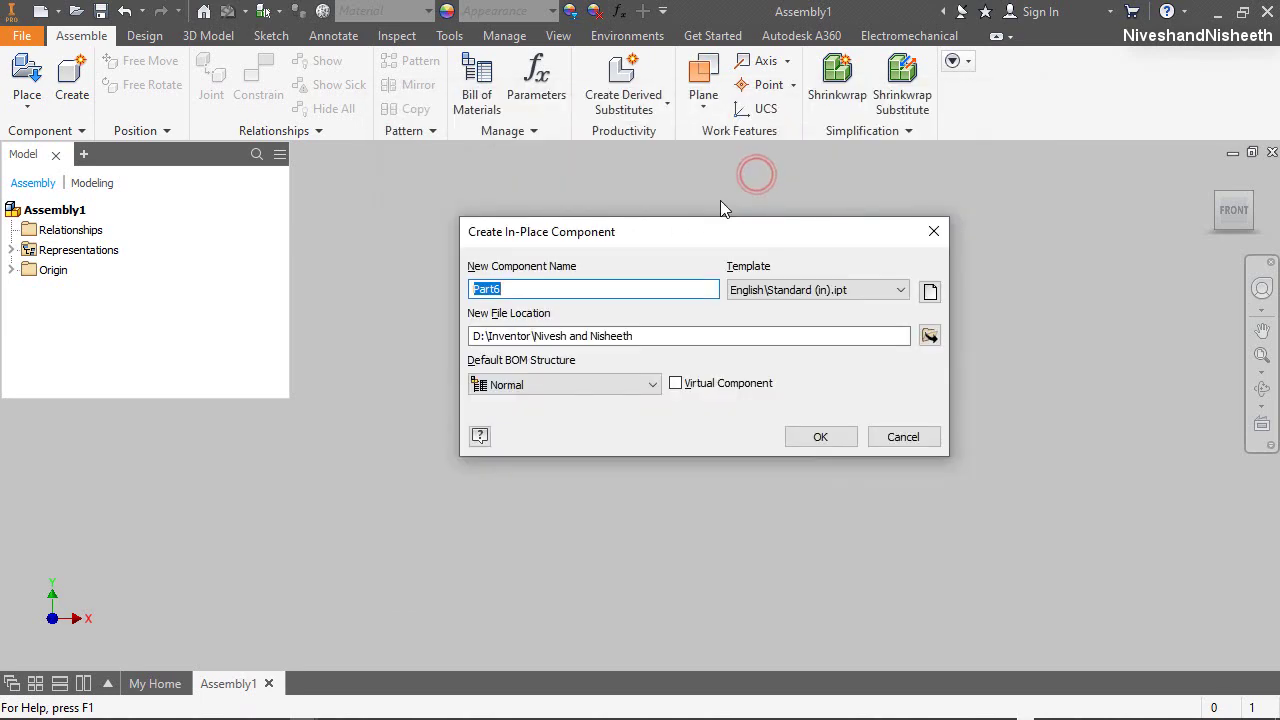
pyautogui.click(929, 337)
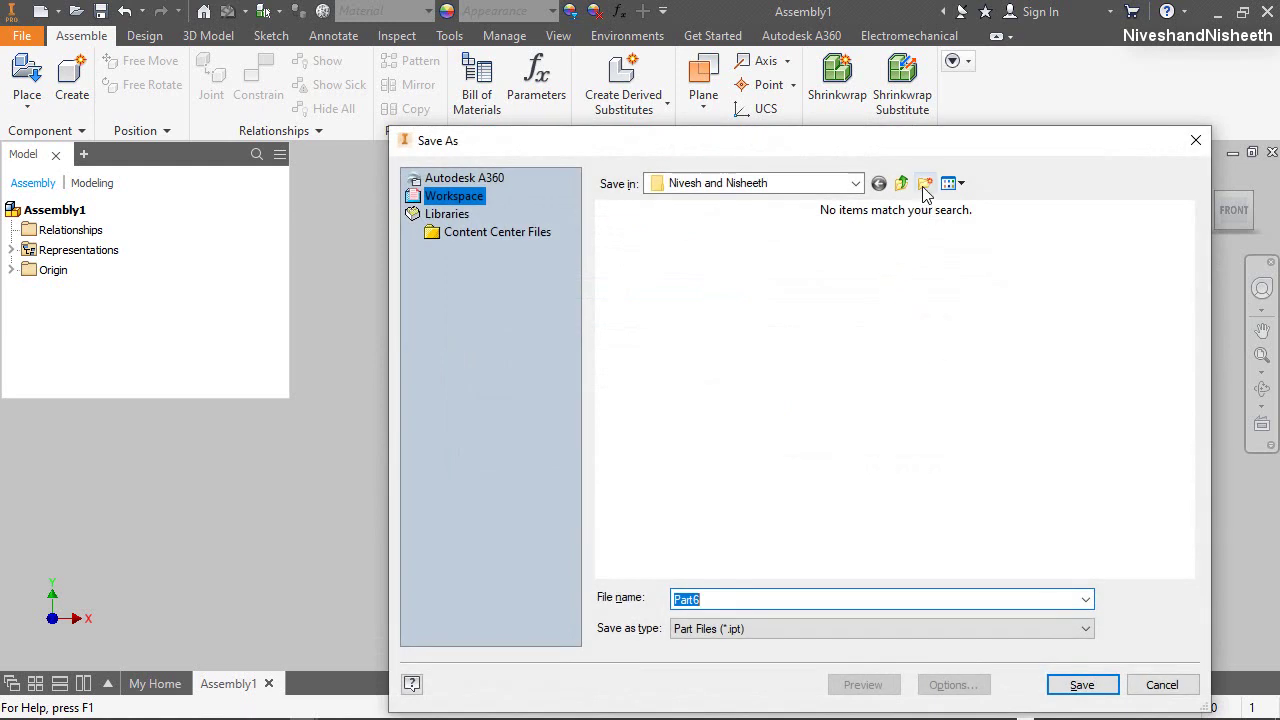
pyautogui.click(924, 186)
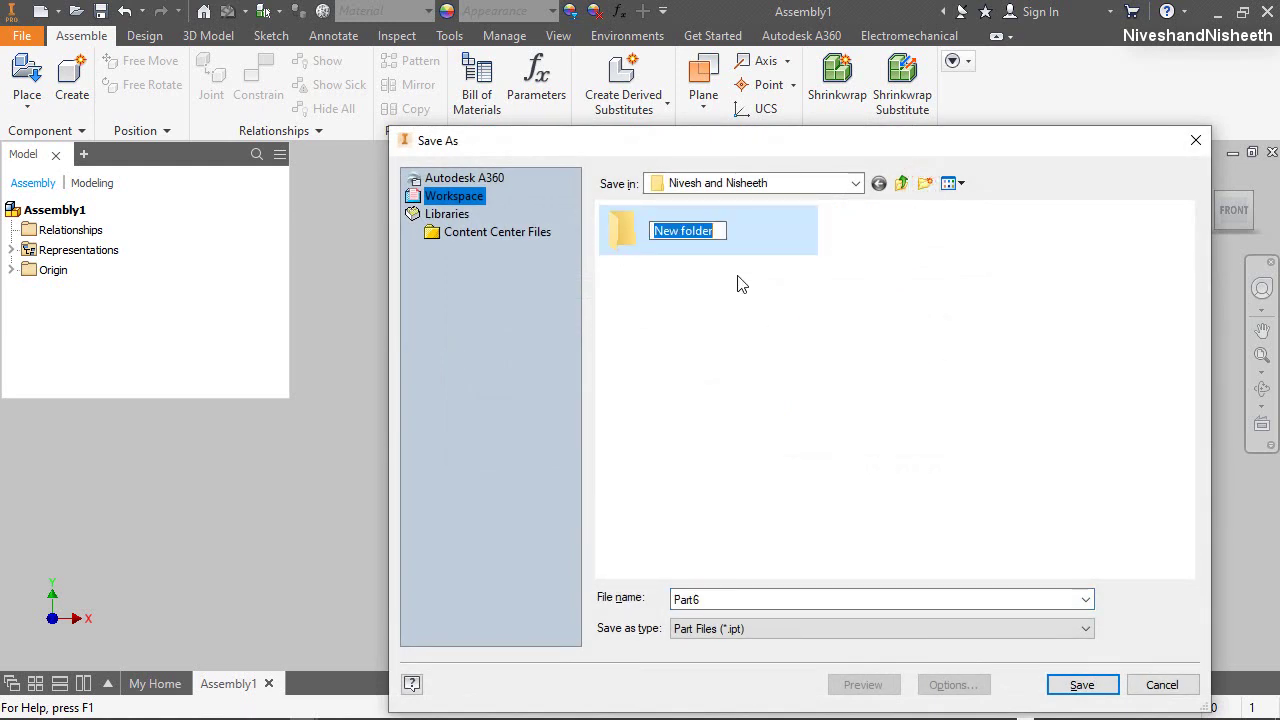
pyautogui.write('Chair_Steel with Arm')
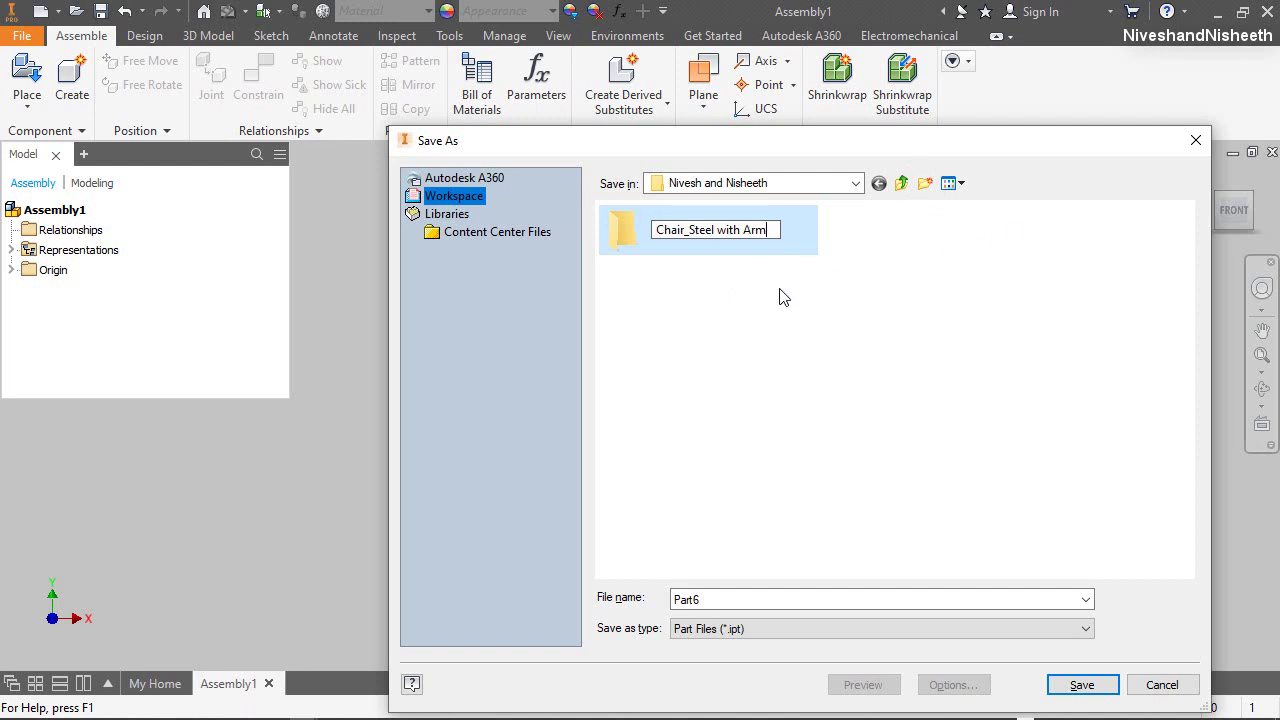
pyautogui.hotkey('ctrl', 'a')
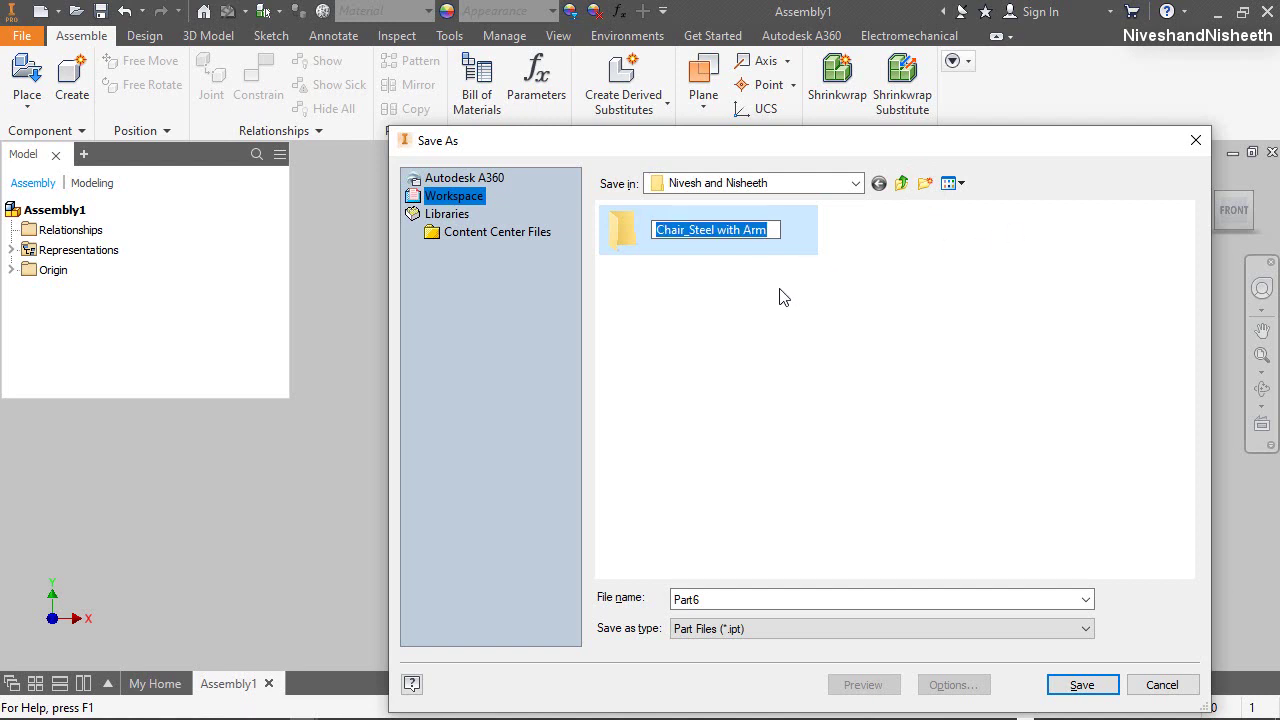
pyautogui.doubleClick(678, 236)
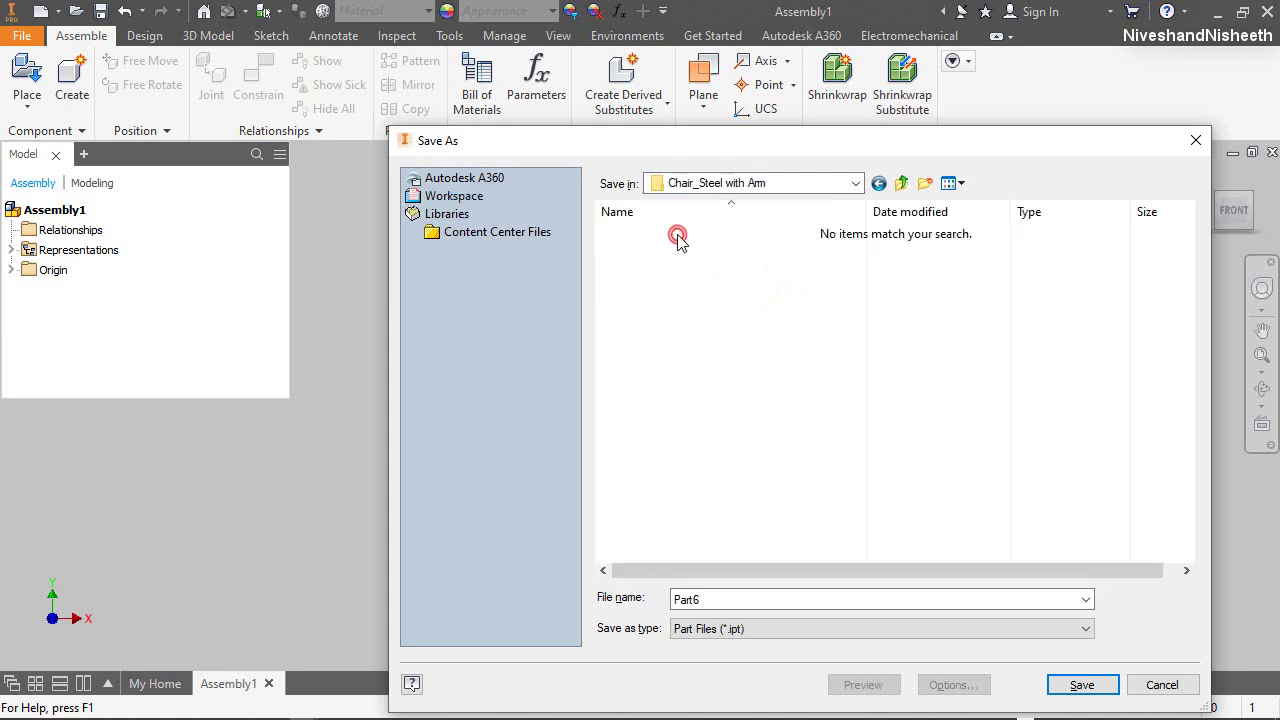
# Create the component as Base Part in the Chair_Steel with Arm folder, based on an origin plane of the assembly
pyautogui.doubleClick(709, 599)
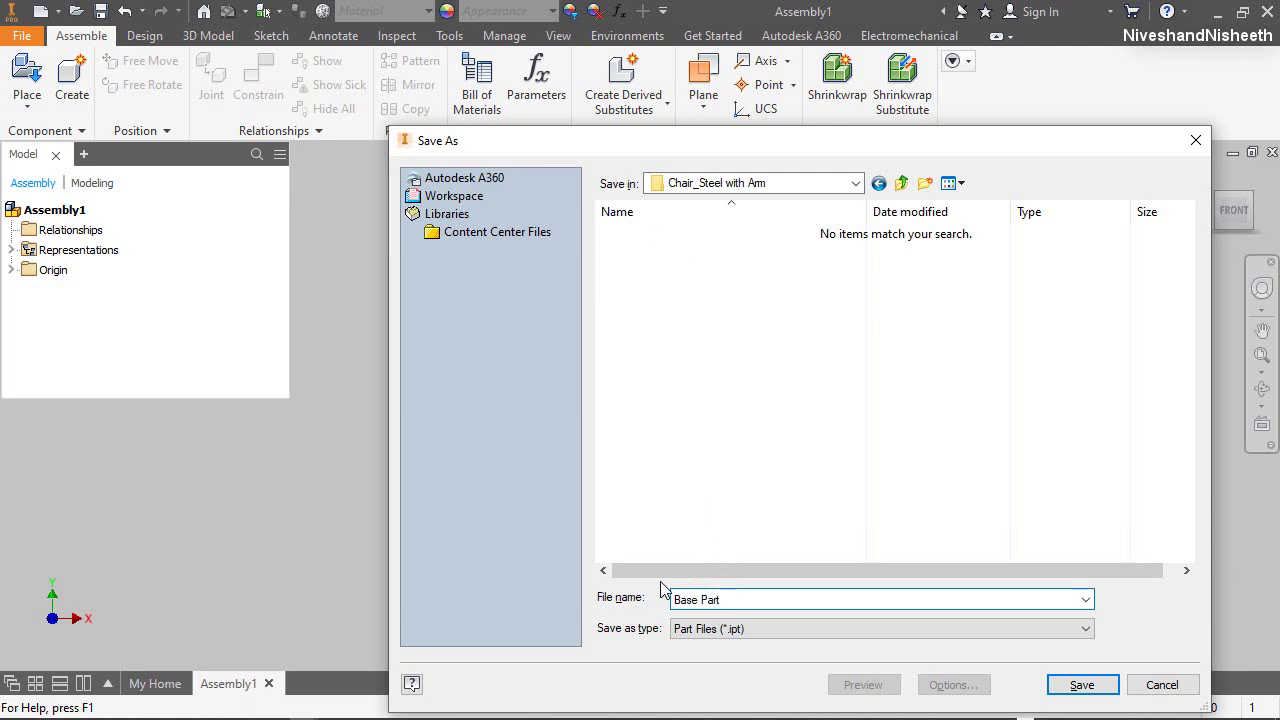
pyautogui.click(1060, 686)
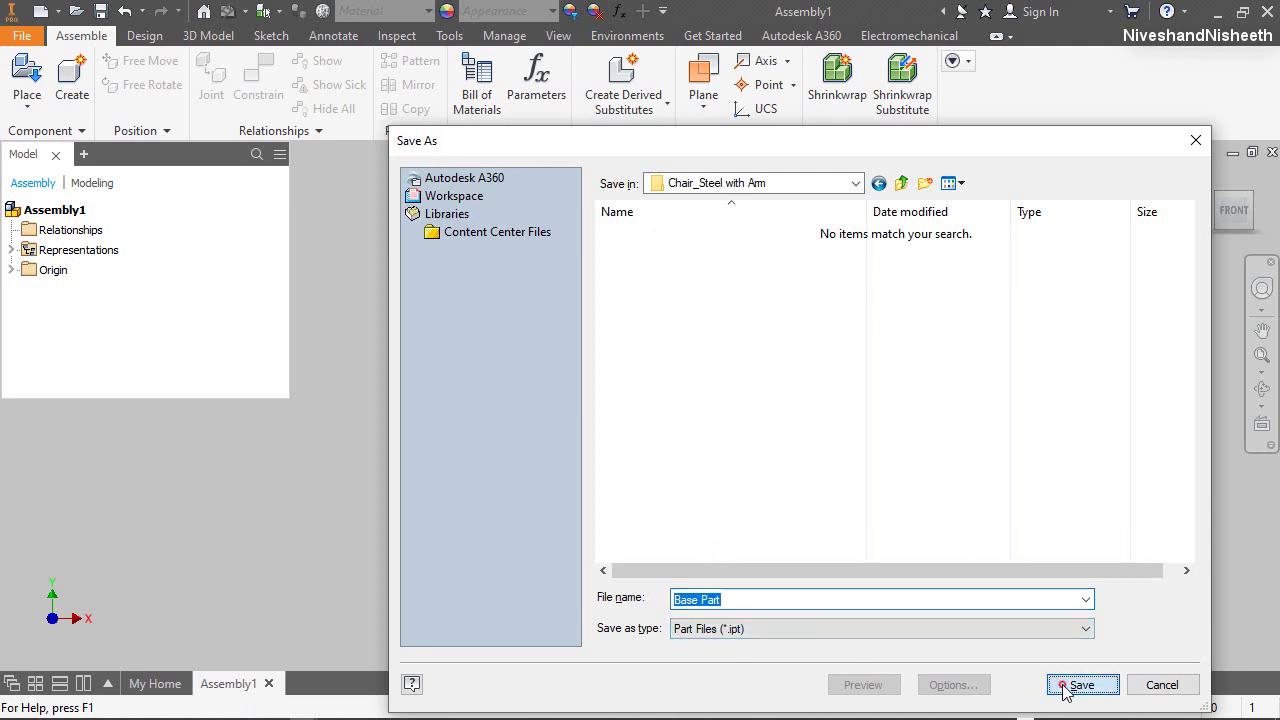
pyautogui.click(836, 446)
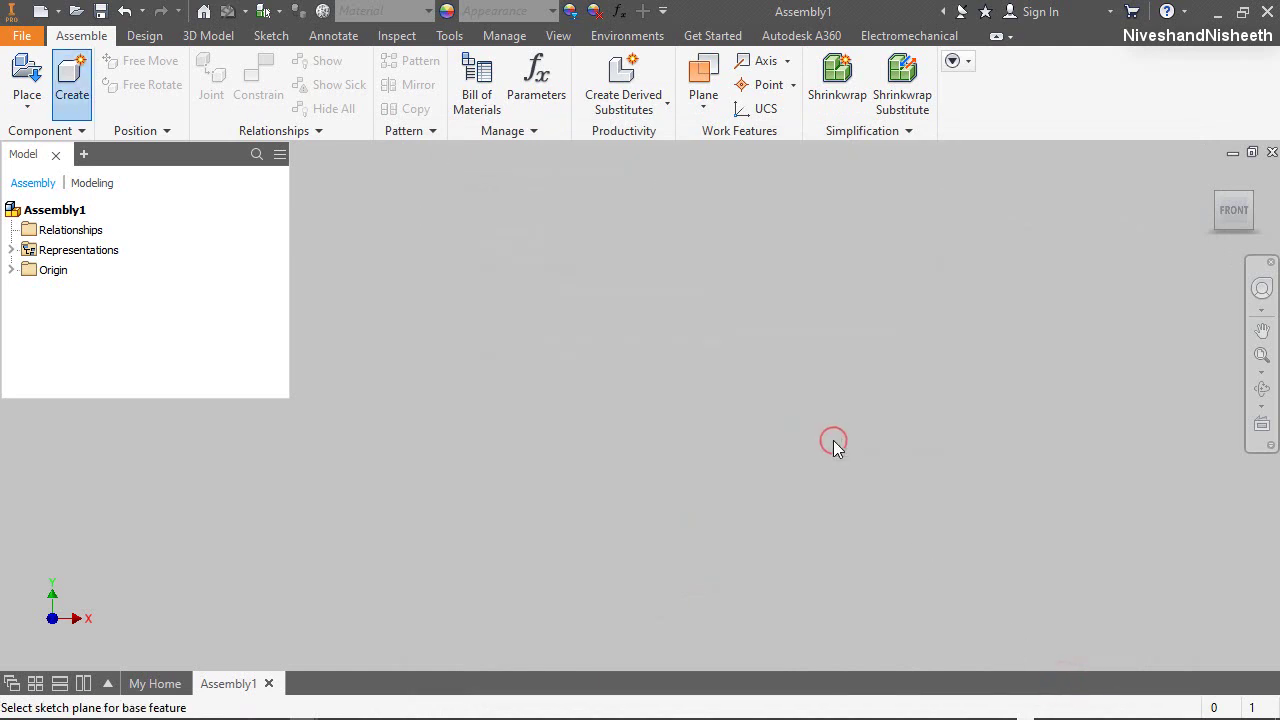
pyautogui.click(9, 276)
pyautogui.click(66, 290)
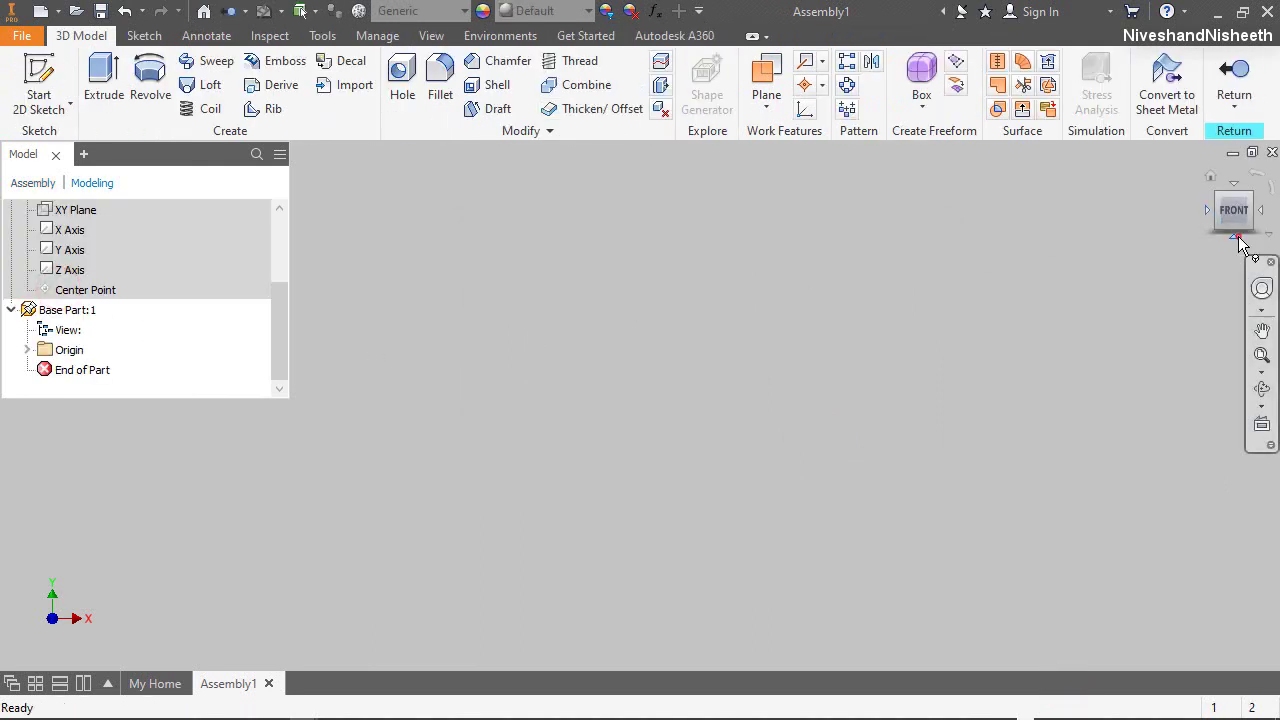
# Orient the model to an angled corner view and set it as the home view
pyautogui.click(1237, 239)
pyautogui.moveTo(1227, 226); pyautogui.dragTo(1205, 180)
pyautogui.rightClick(1211, 178)
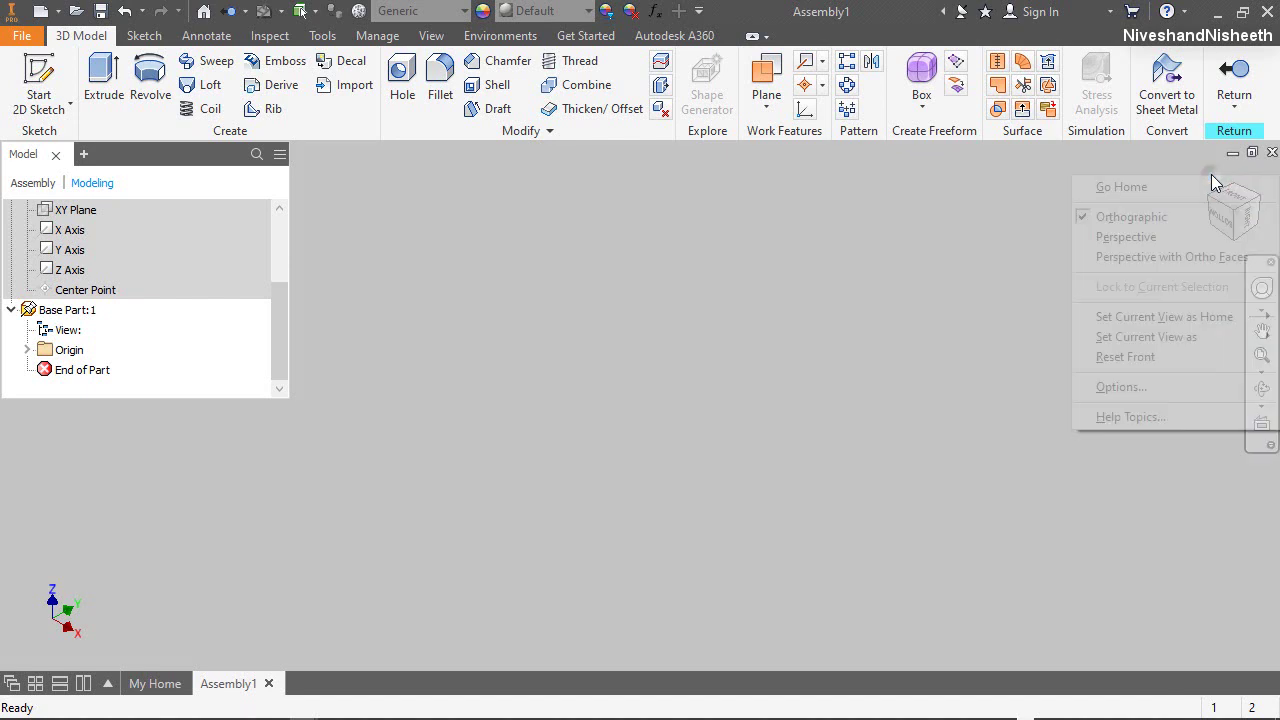
pyautogui.click(1150, 316)
pyautogui.click(1018, 337)
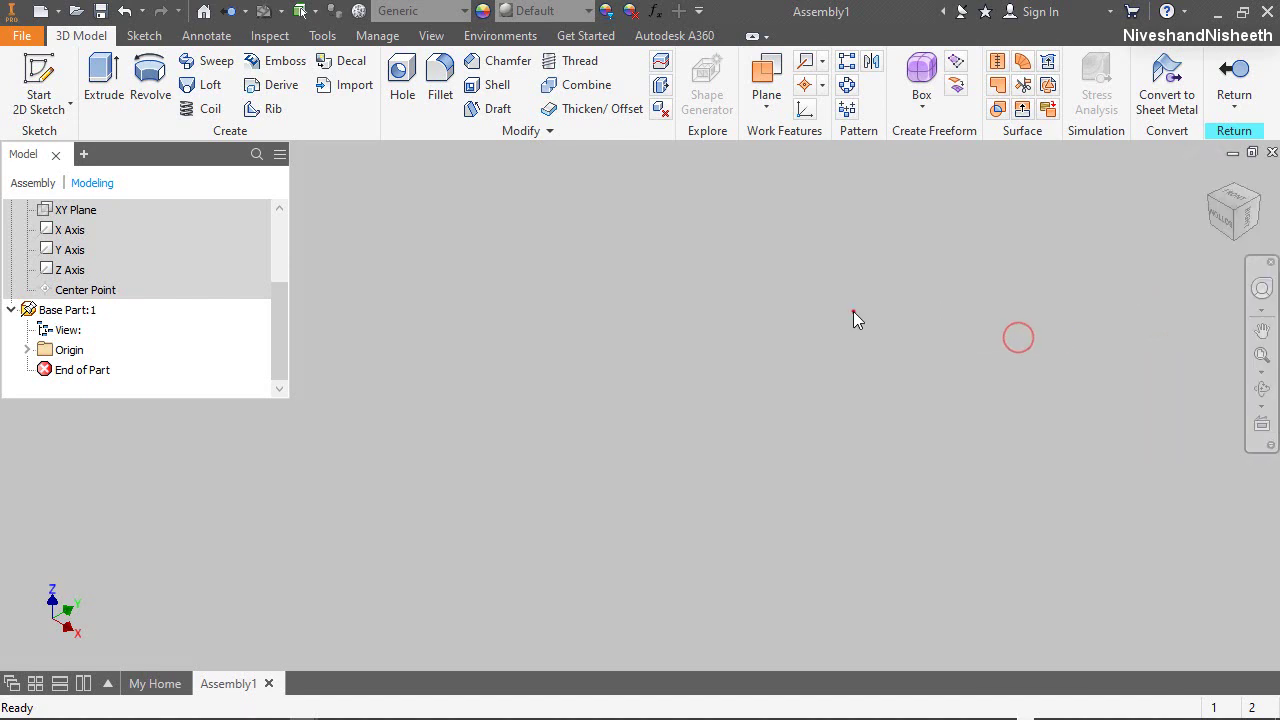
# Start a 2D sketch on the XY Plane of Base Part and face it from the front
pyautogui.click(45, 80)
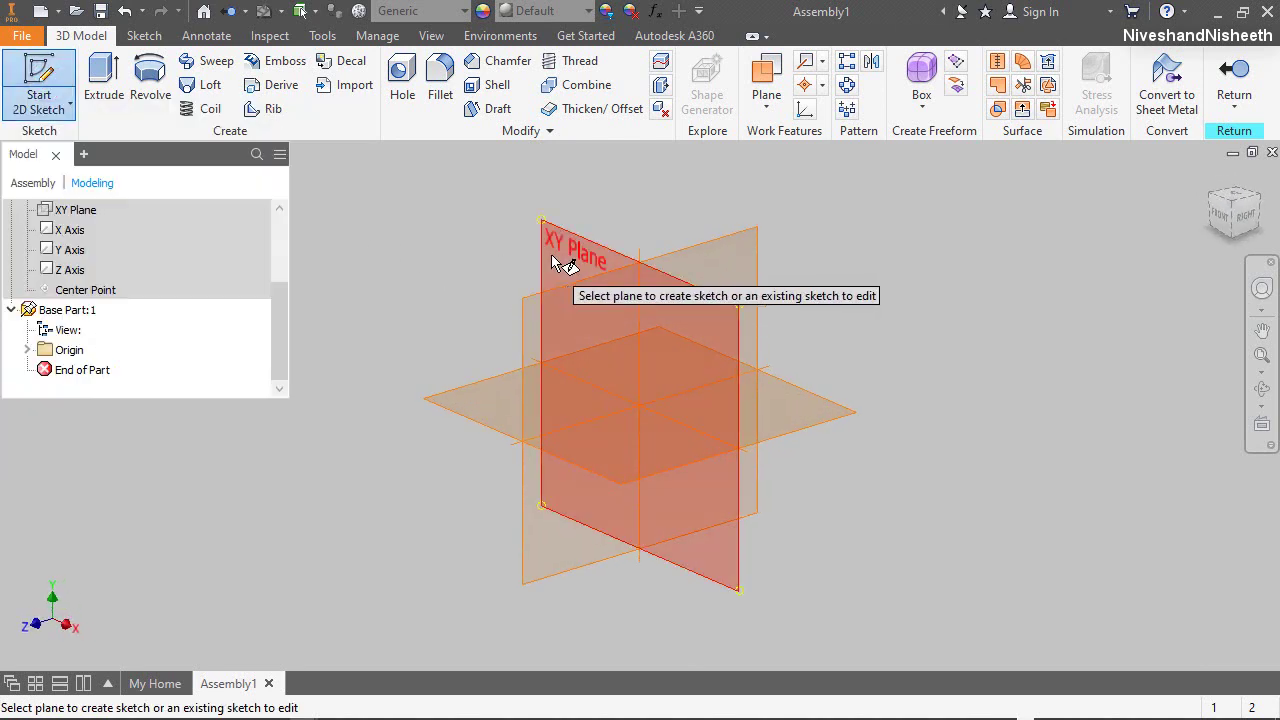
pyautogui.click(554, 255)
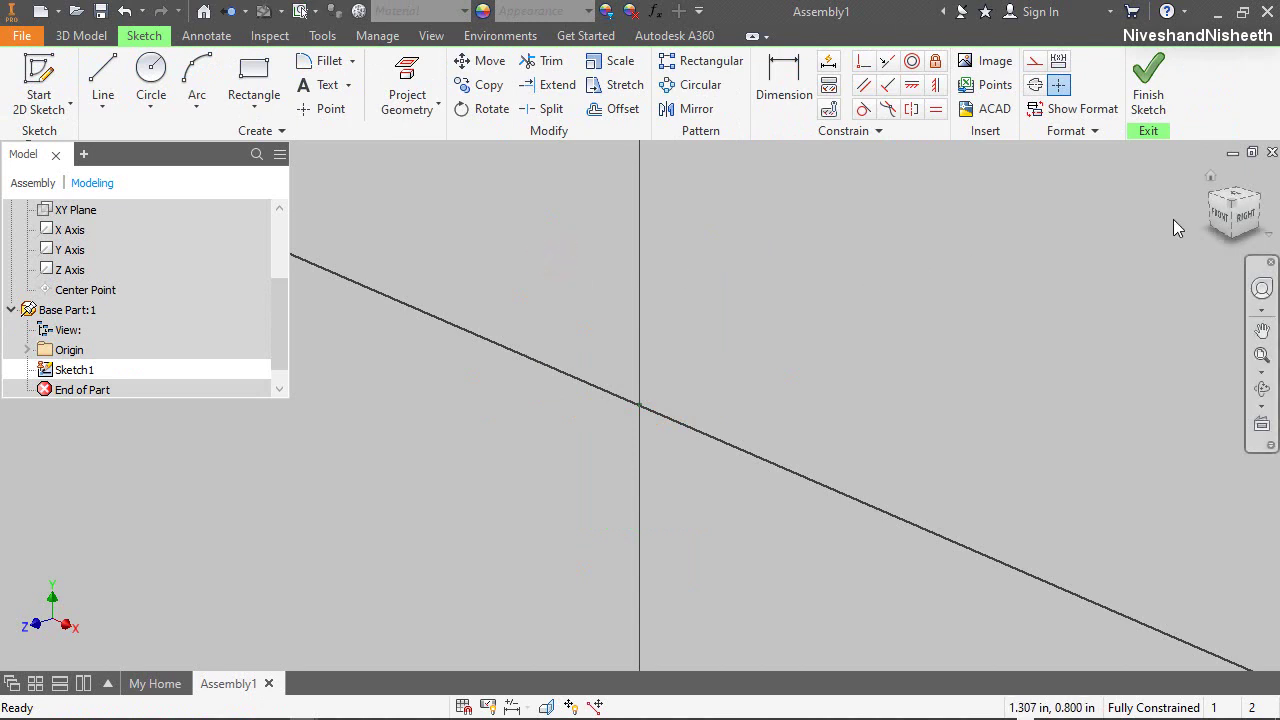
pyautogui.click(1228, 228)
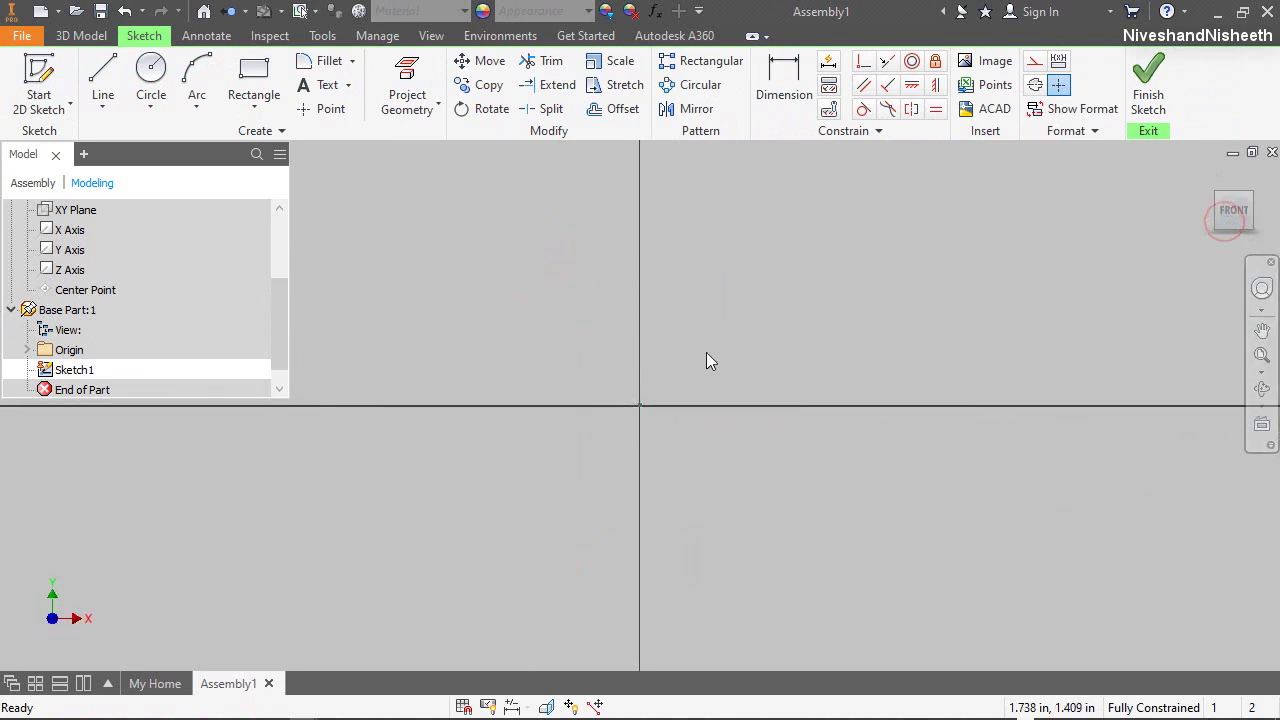
pyautogui.click(727, 532)
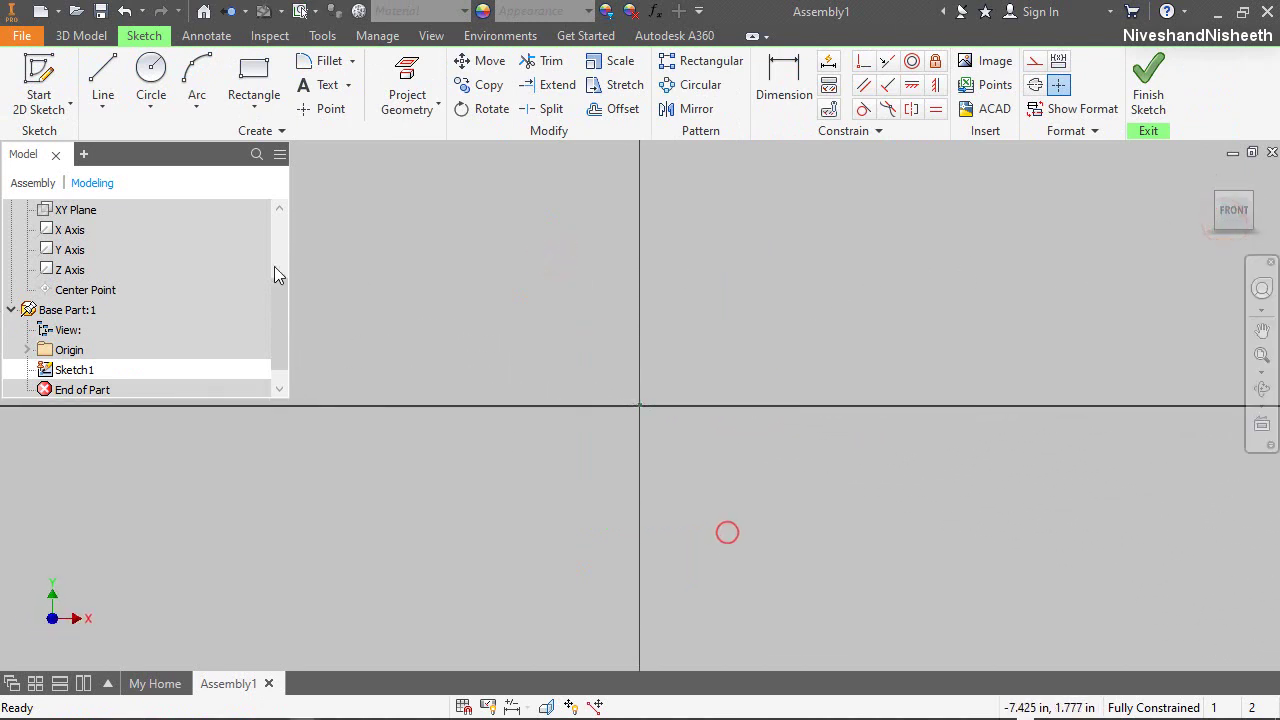
# Draw a horizontal line 19 in long below the origin
pyautogui.click(105, 95)
pyautogui.click(451, 540)
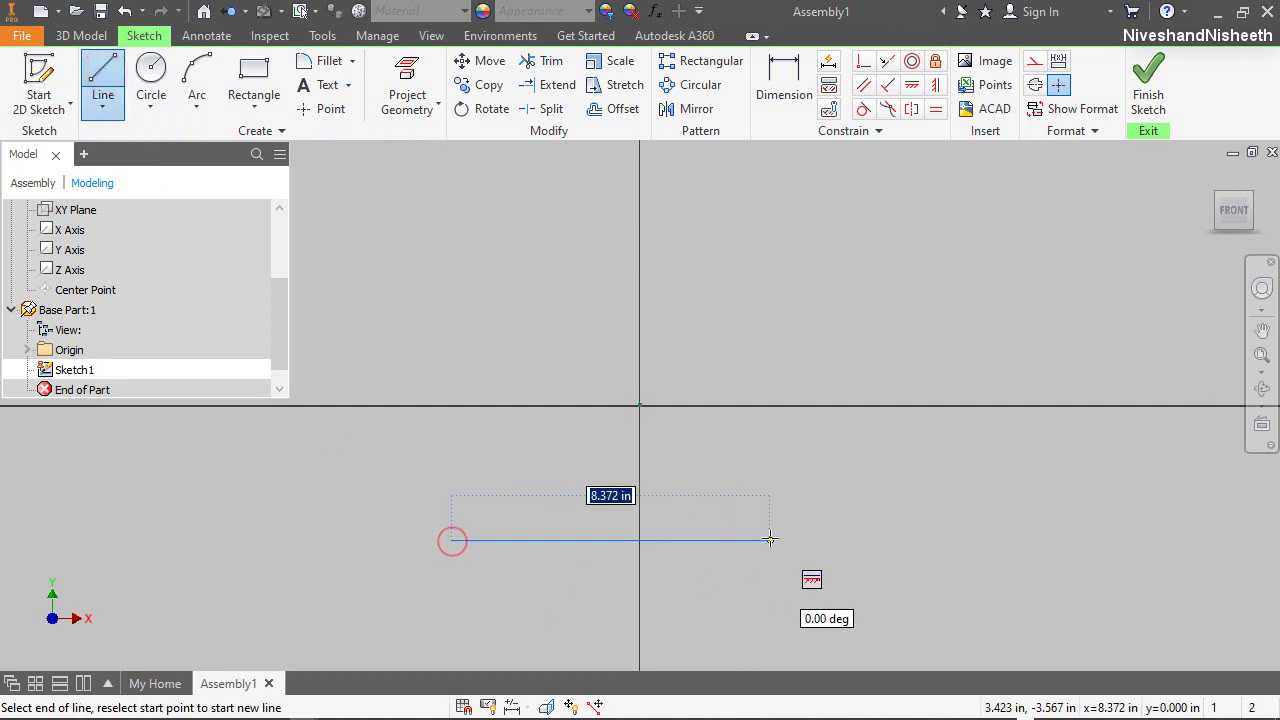
pyautogui.write('1')
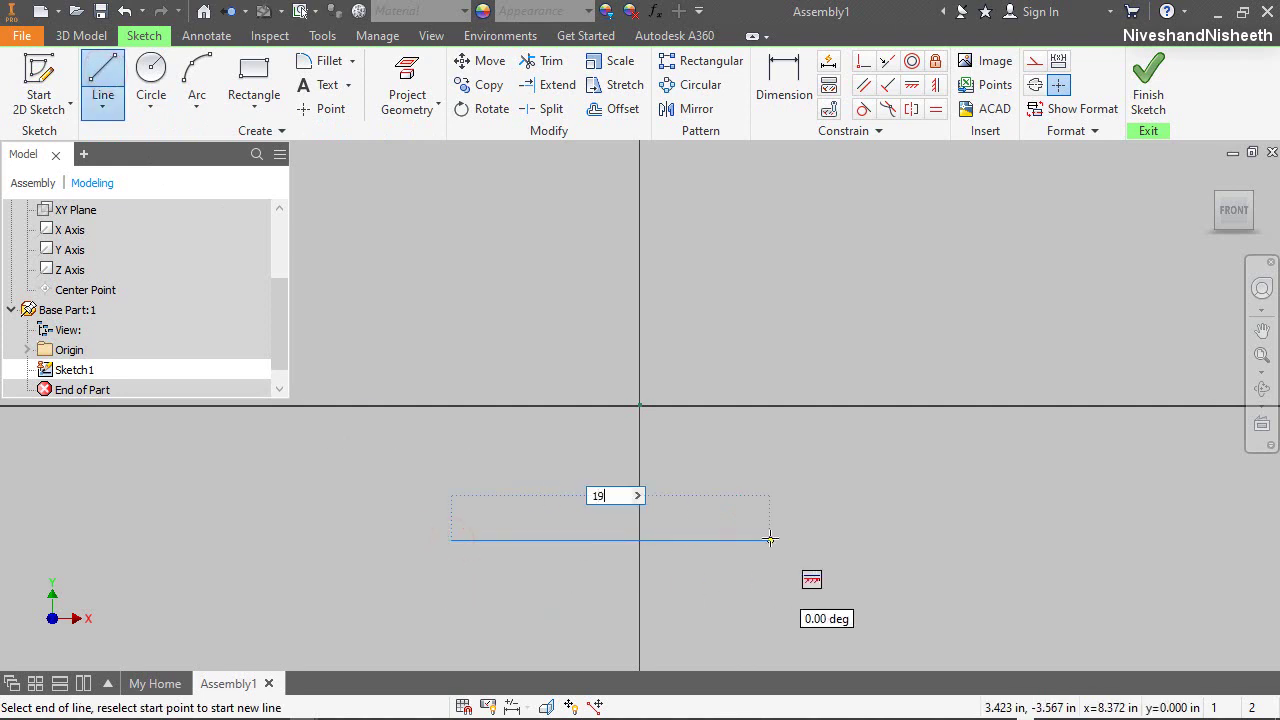
pyautogui.write('9')
pyautogui.press('Return')
pyautogui.rightClick(884, 446)
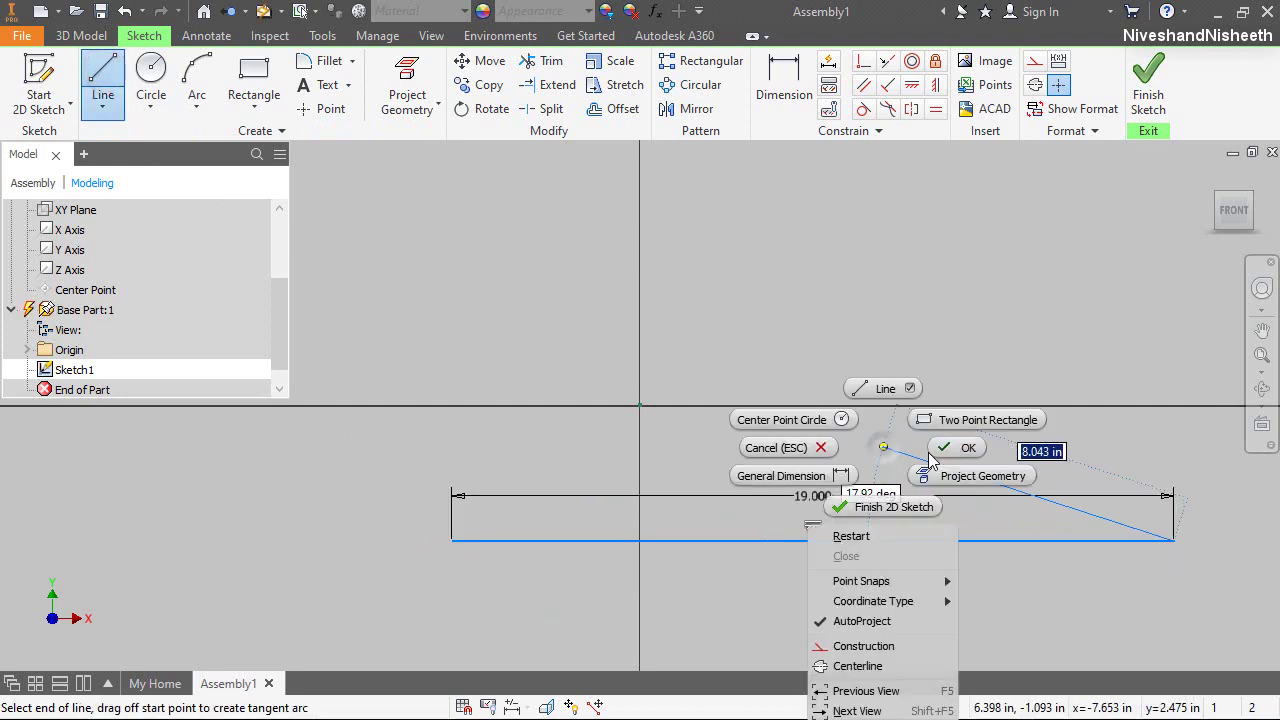
pyautogui.press('Escape')
# Align the 19 in line's midpoint vertically with the sketch origin using a vertical constraint
pyautogui.click(935, 84)
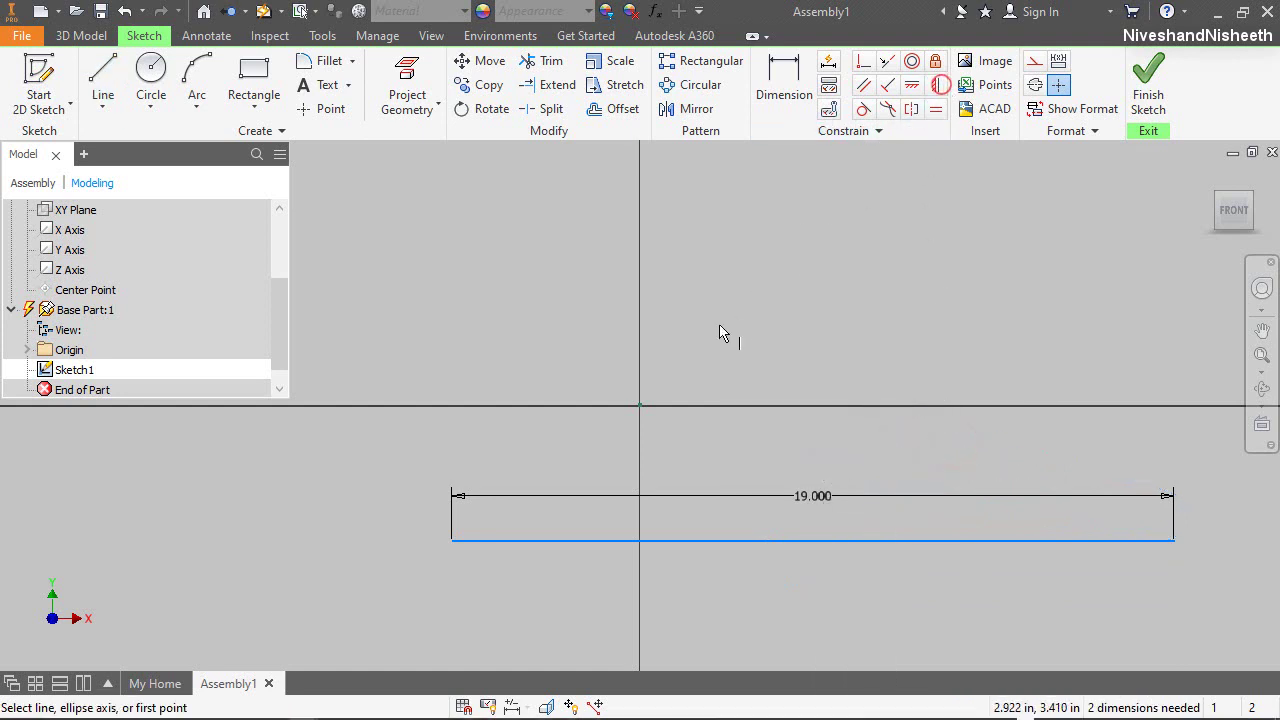
pyautogui.click(643, 407)
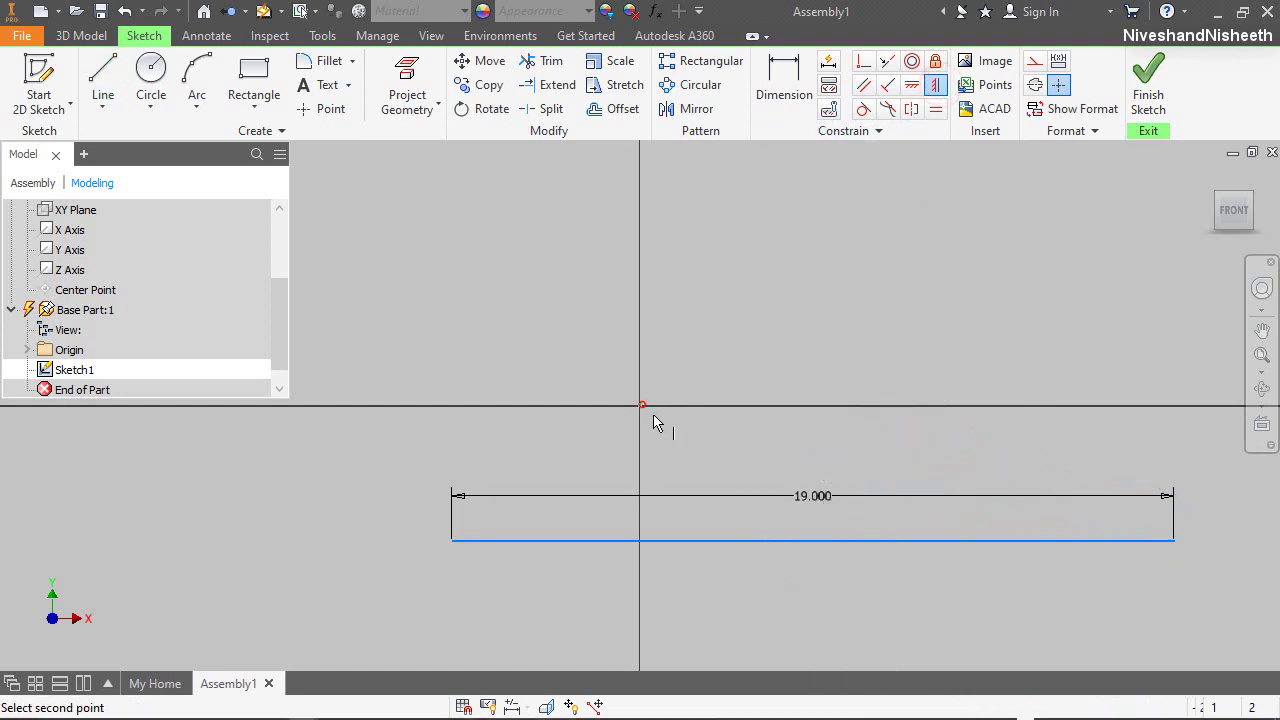
pyautogui.click(814, 542)
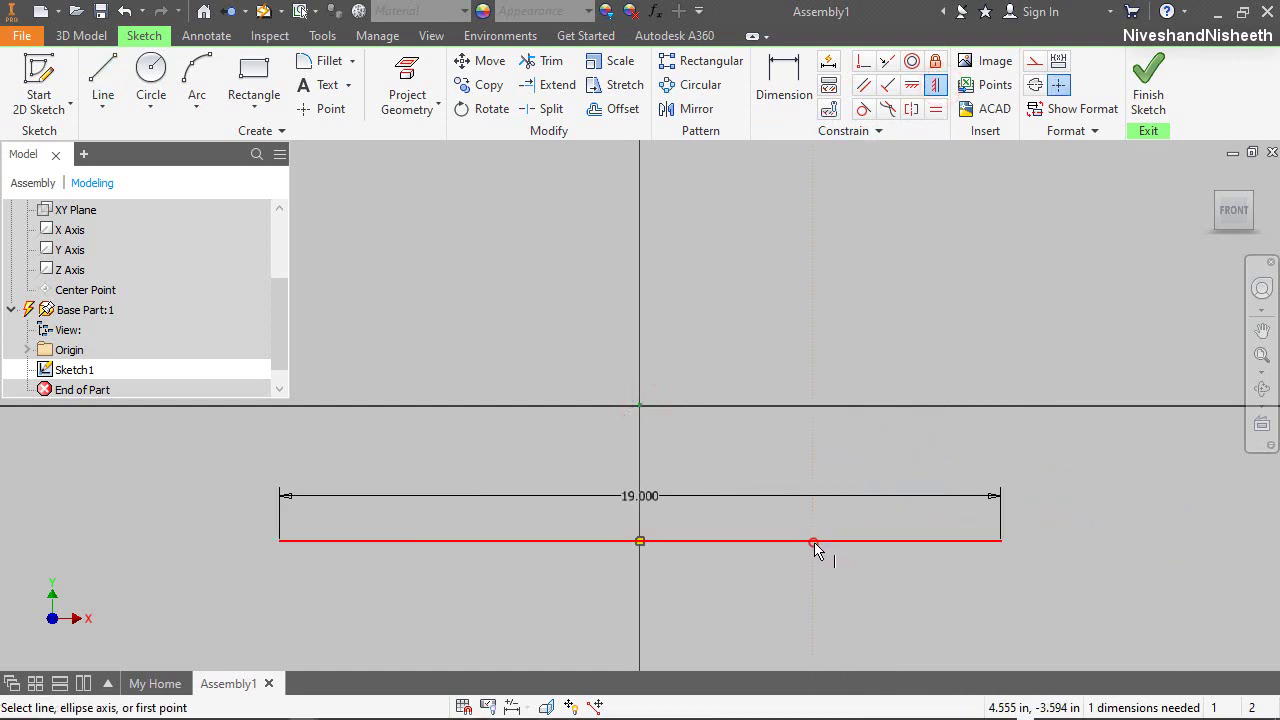
pyautogui.rightClick(731, 323)
pyautogui.click(803, 321)
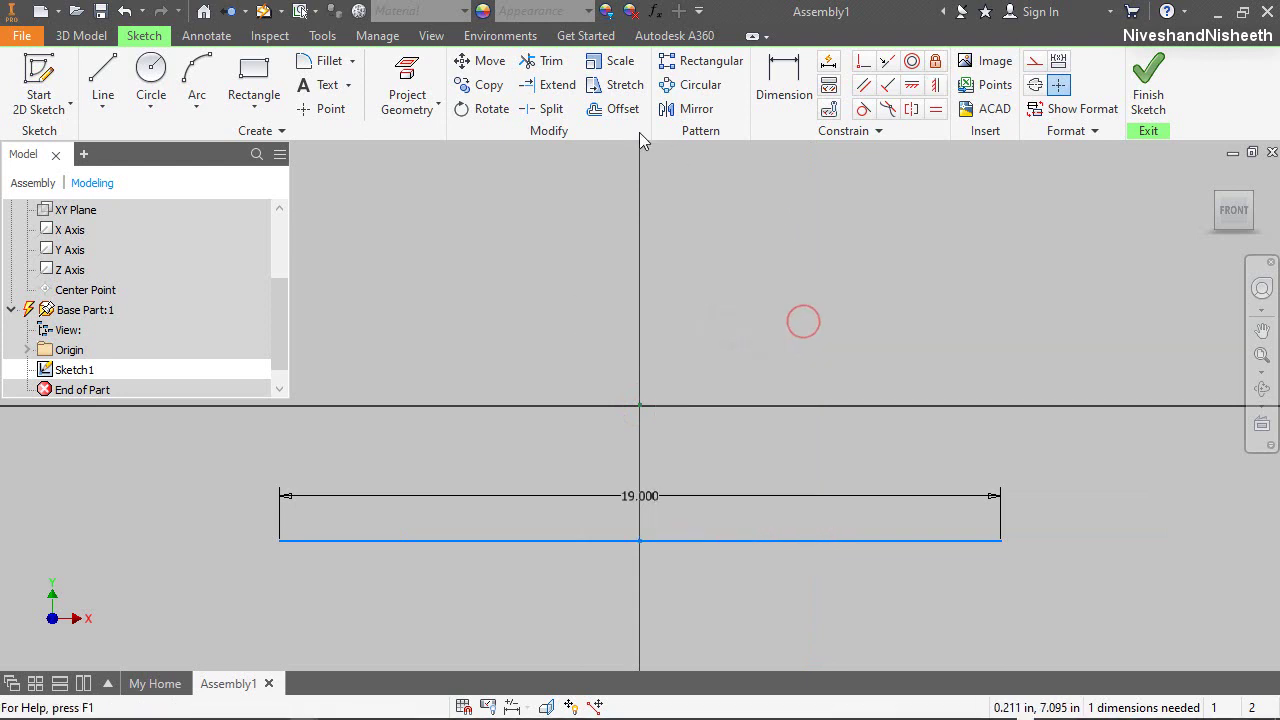
# Offset the 19 in line upward by about 8.19 in, placing the copy above the origin
pyautogui.click(614, 109)
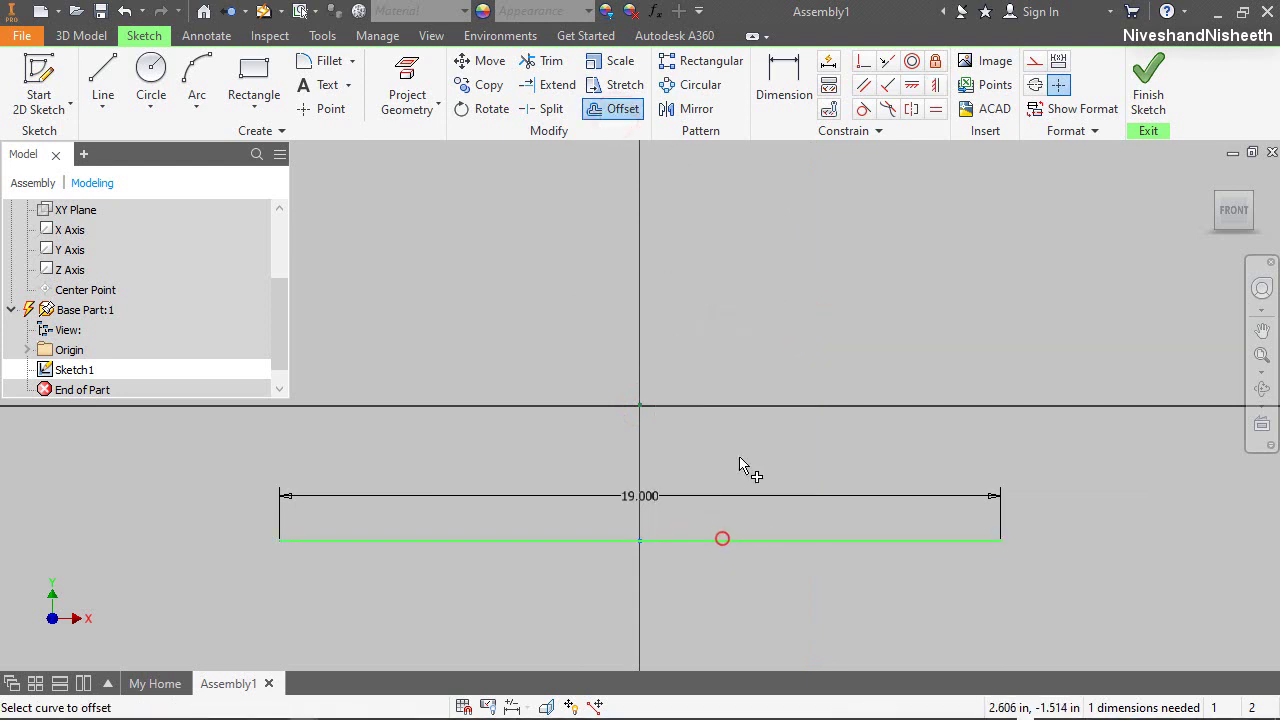
pyautogui.rightClick(741, 461)
pyautogui.click(788, 457)
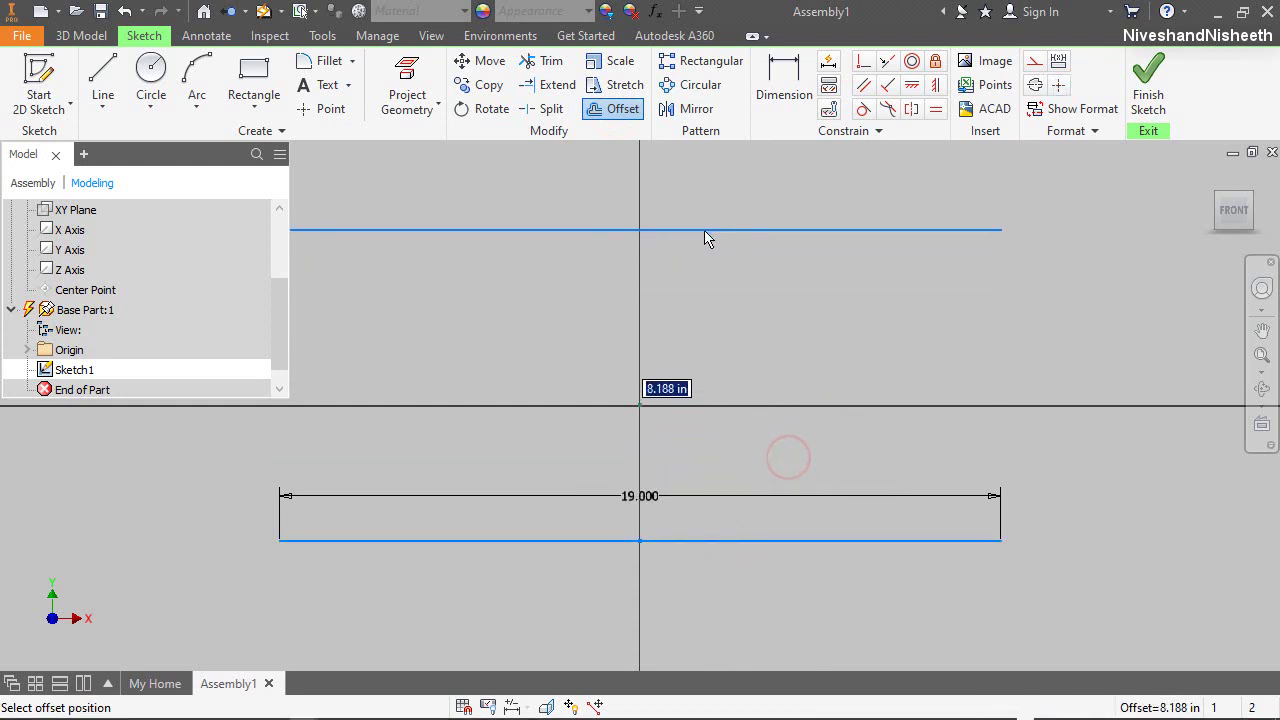
pyautogui.click(702, 230)
# Constrain the upper line's midpoint vertically to the midpoint of the lower line
pyautogui.click(933, 84)
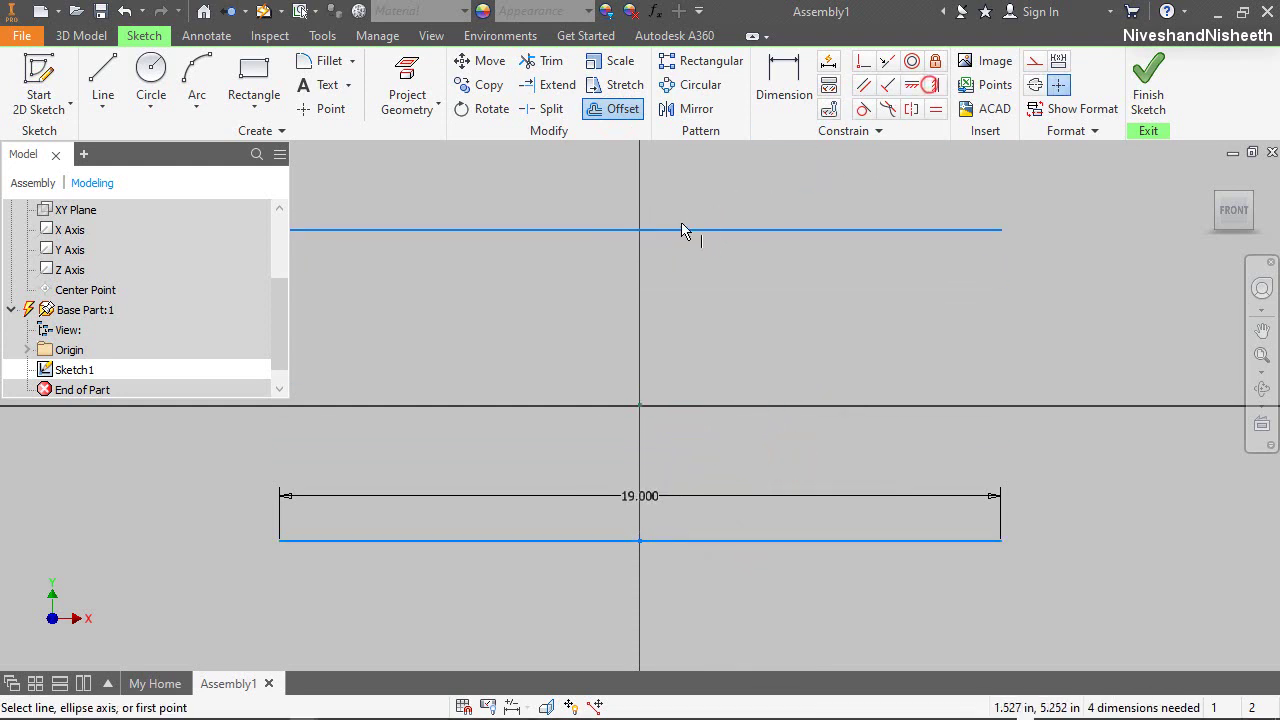
pyautogui.click(639, 230)
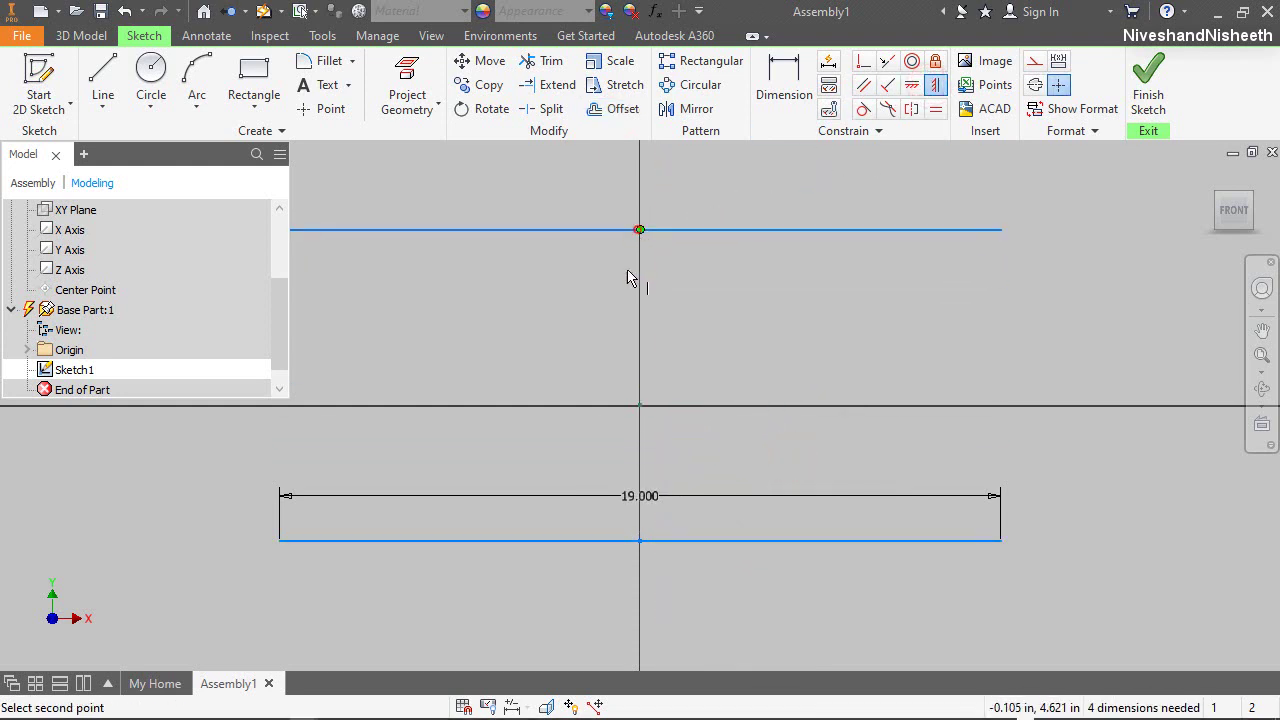
pyautogui.click(640, 541)
pyautogui.scroll(2, 740, 446)
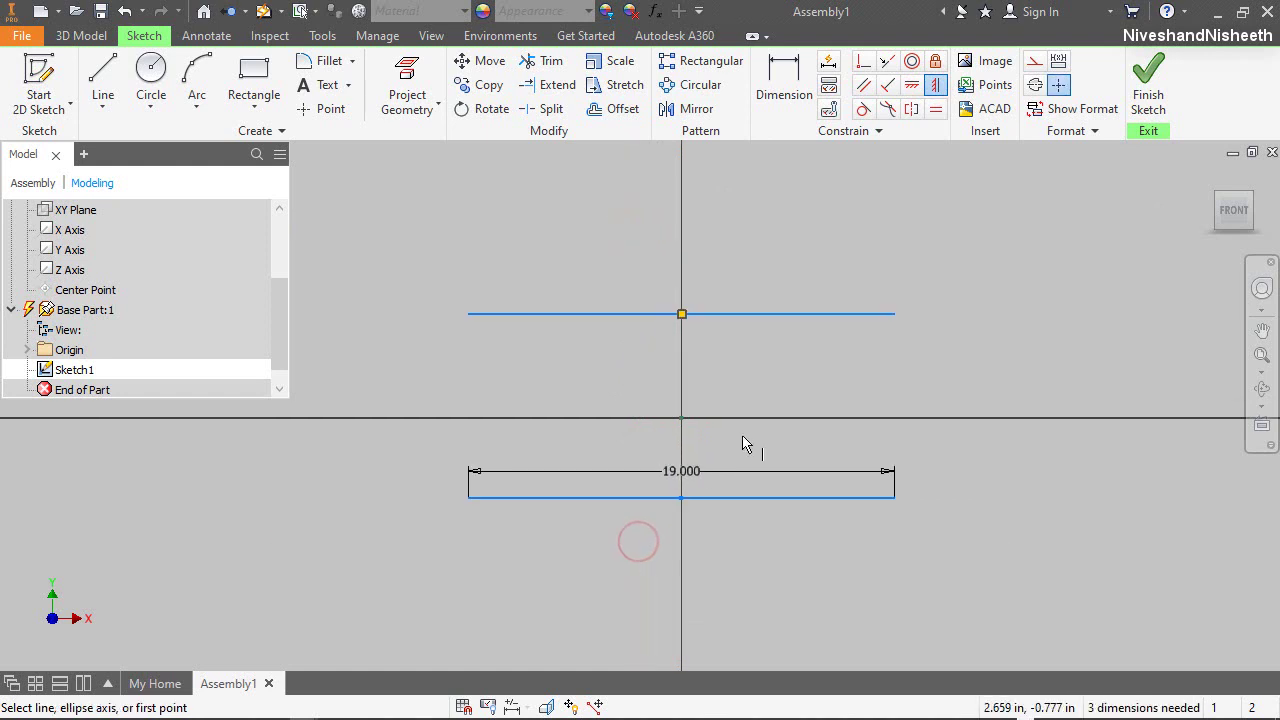
# Dimension the upper horizontal line's length to 17 in
pyautogui.press('d')
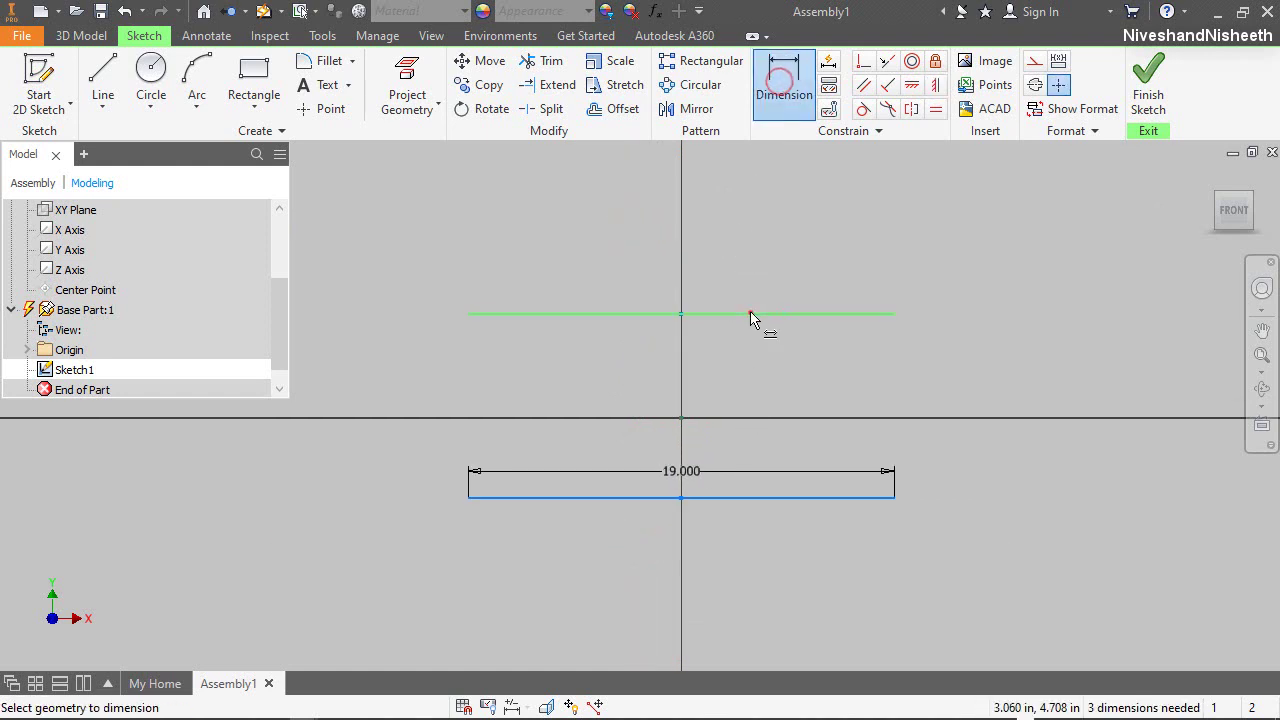
pyautogui.click(750, 314)
pyautogui.click(706, 206)
pyautogui.write('17')
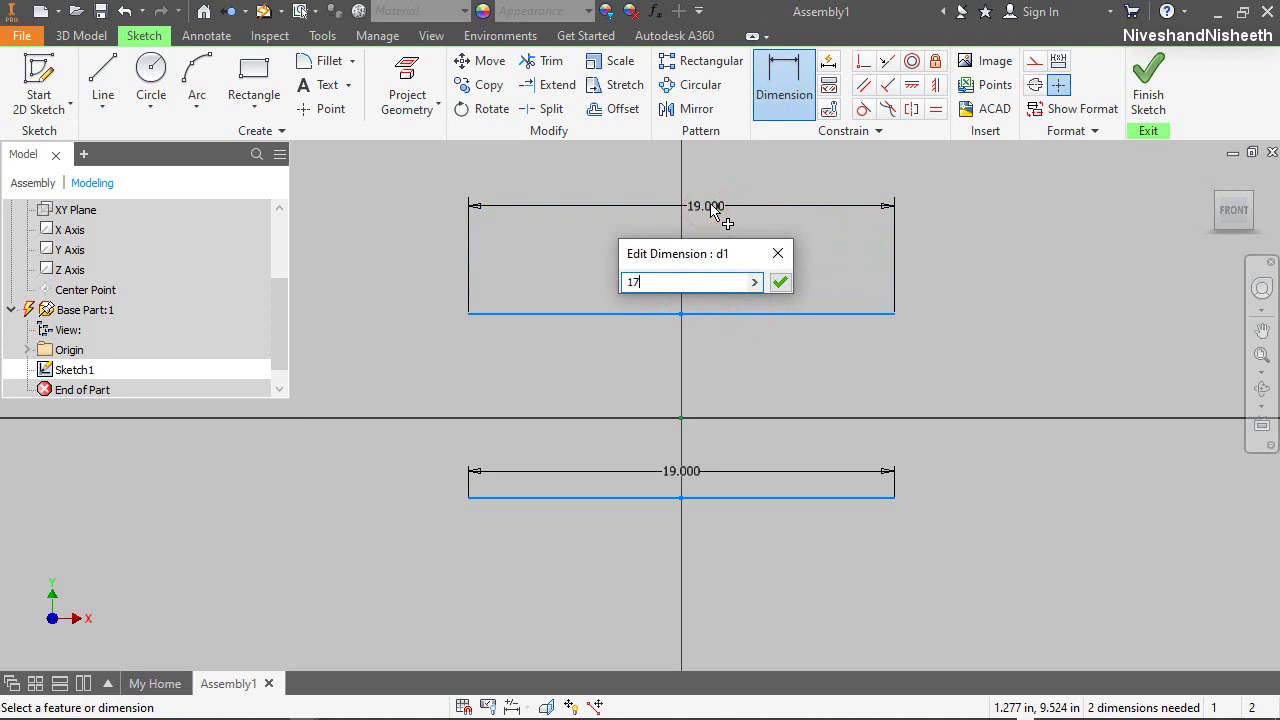
pyautogui.press('Return')
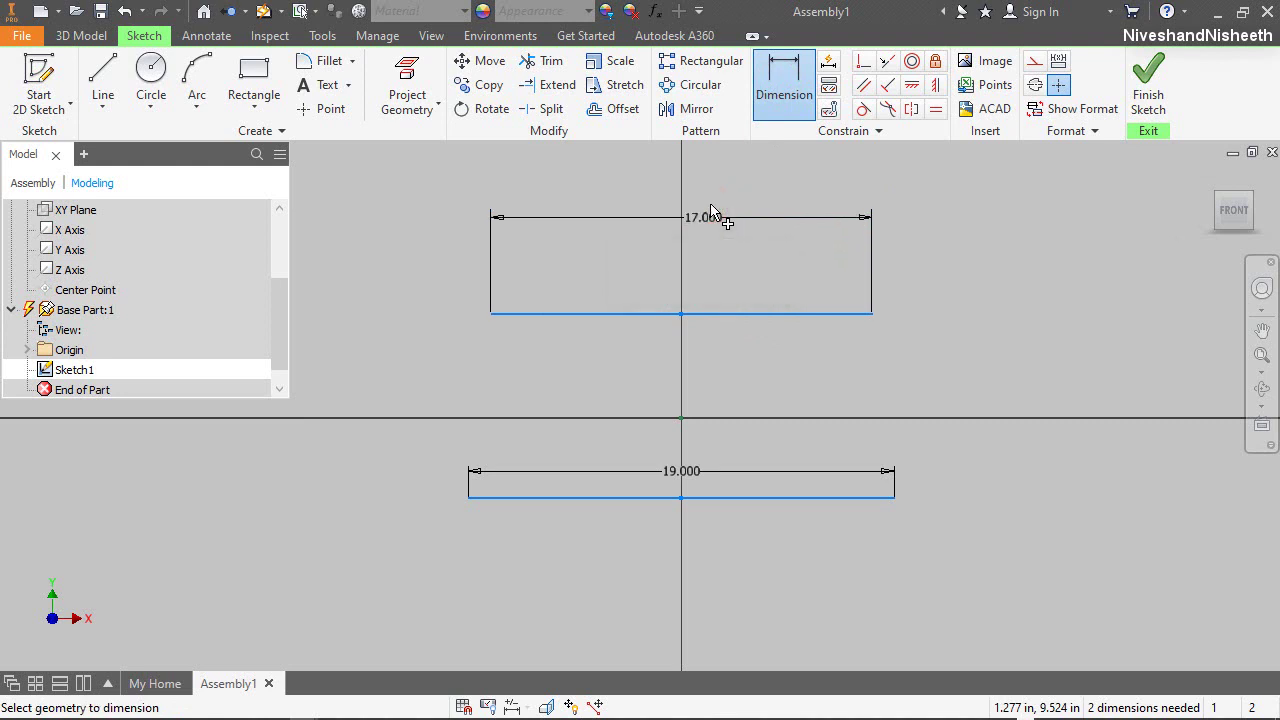
pyautogui.rightClick(748, 276)
pyautogui.click(803, 274)
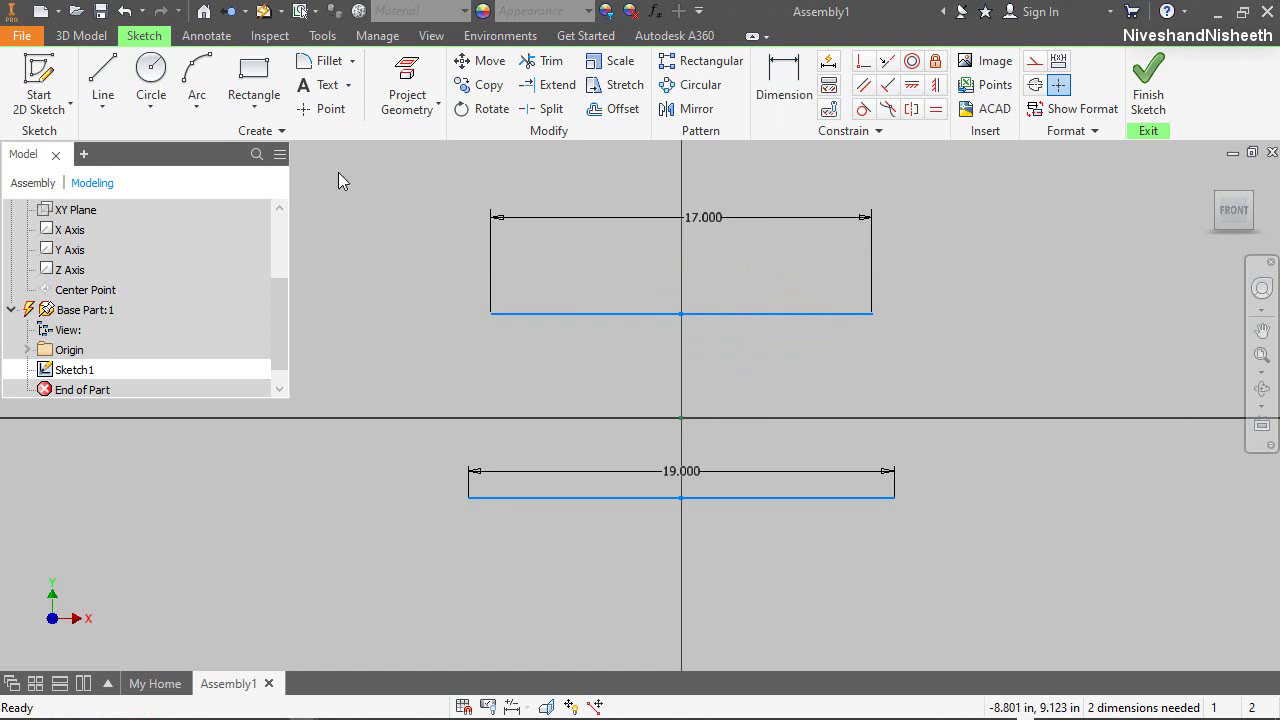
# Connect the left endpoints of the lower and upper horizontal lines with a slanted line
pyautogui.click(103, 82)
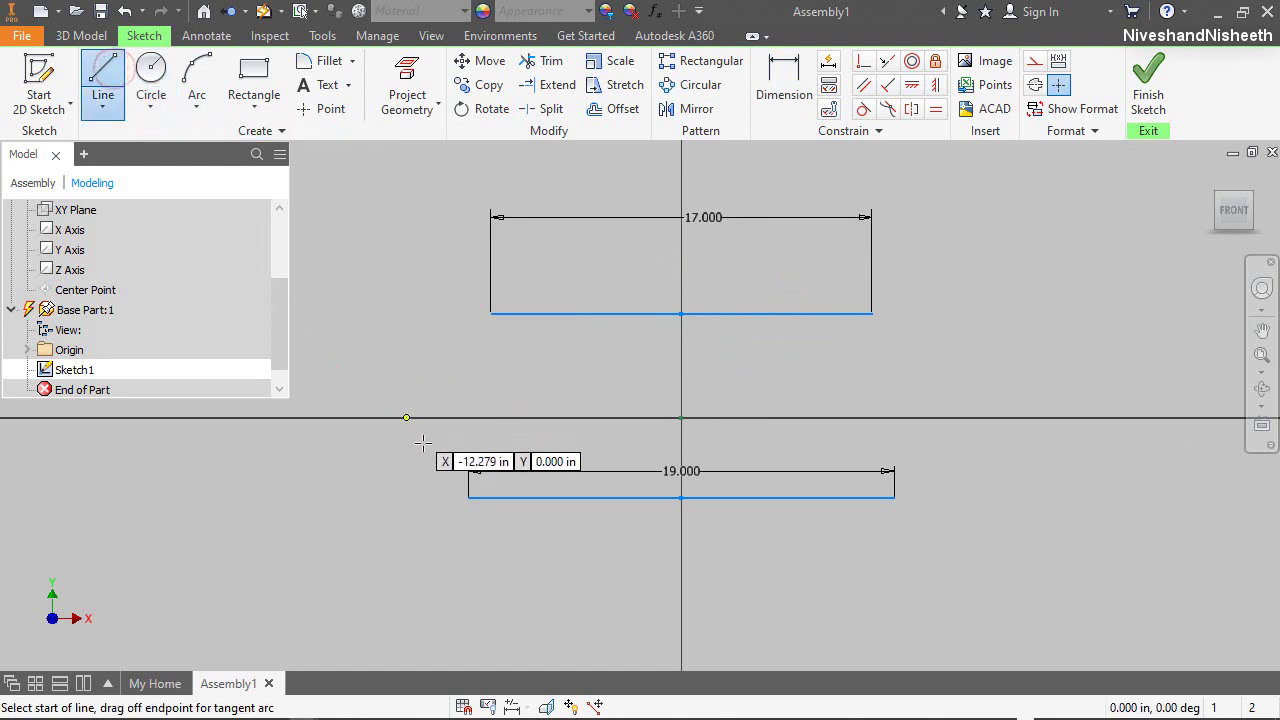
pyautogui.click(468, 497)
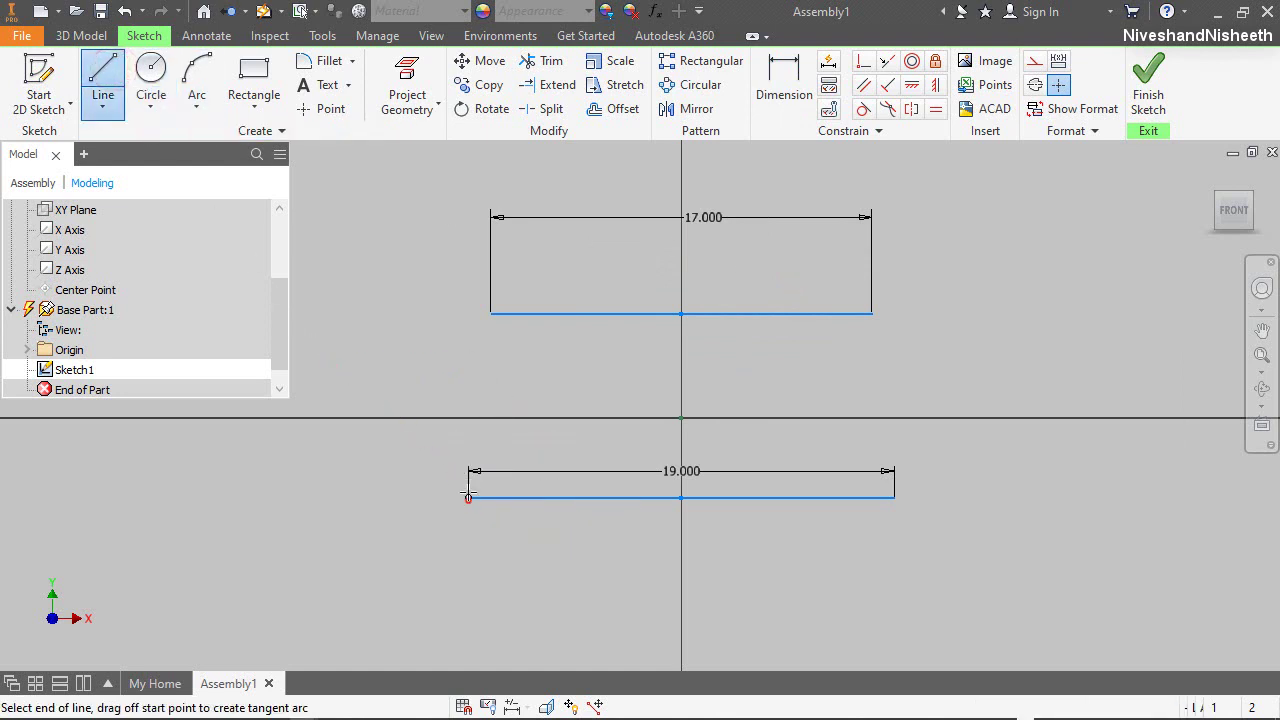
pyautogui.click(491, 313)
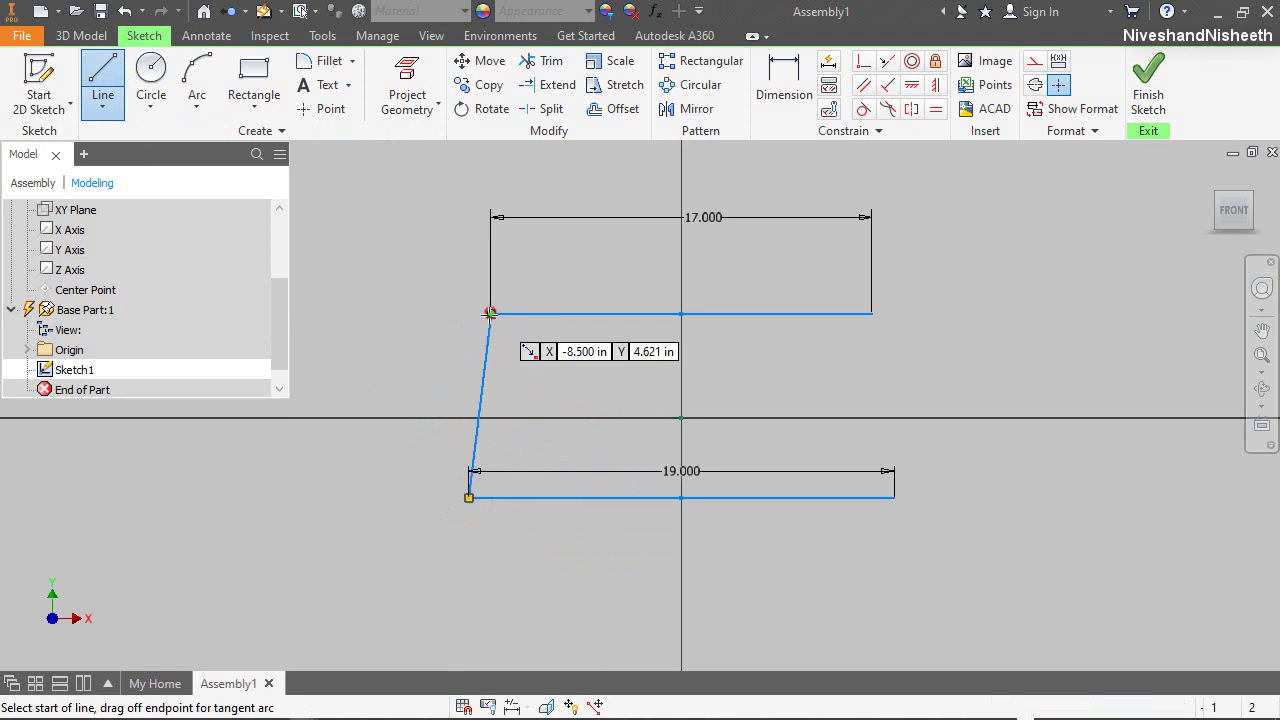
# Dimension the slanted line's length to 18 1/2 in
pyautogui.click(766, 100)
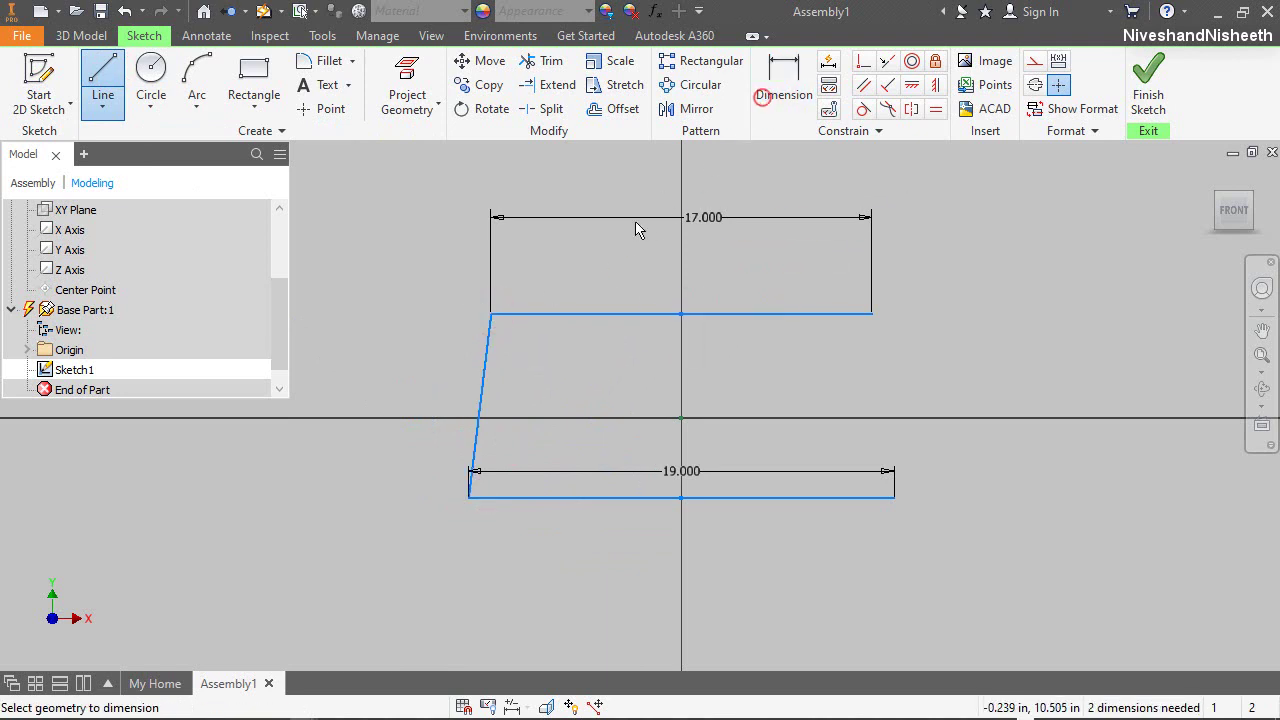
pyautogui.click(481, 376)
pyautogui.click(387, 388)
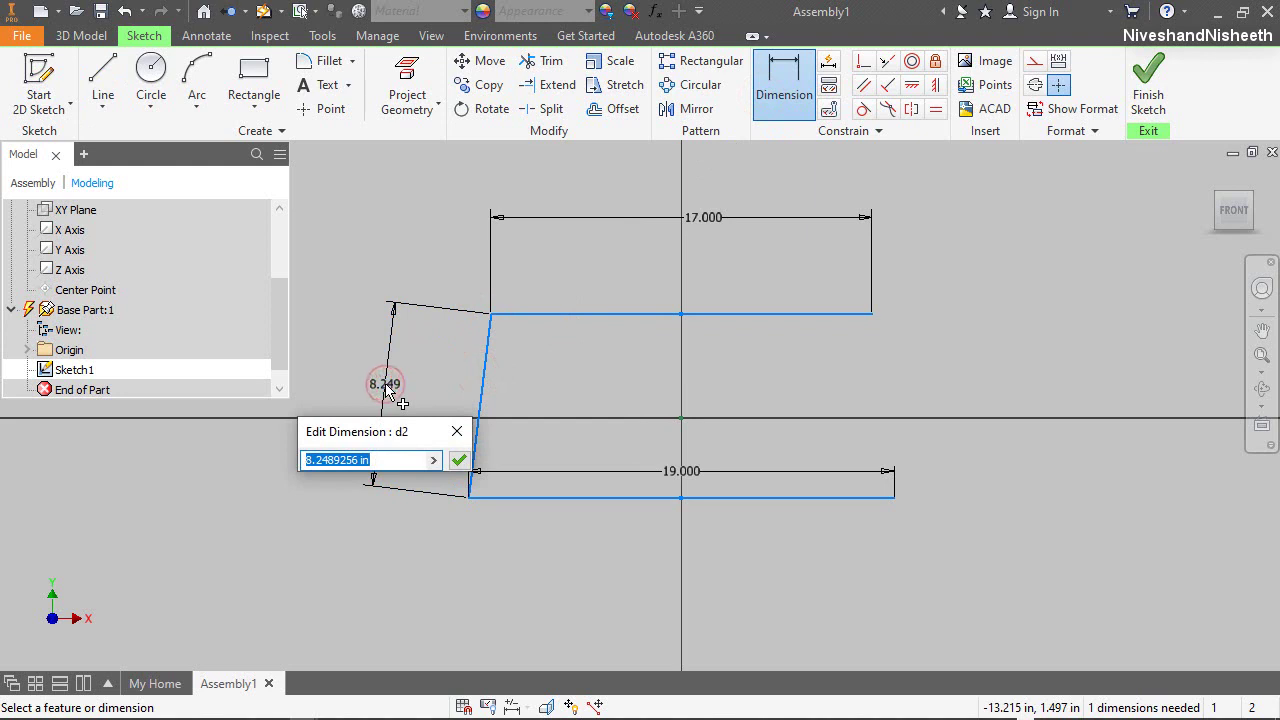
pyautogui.write('18 1/')
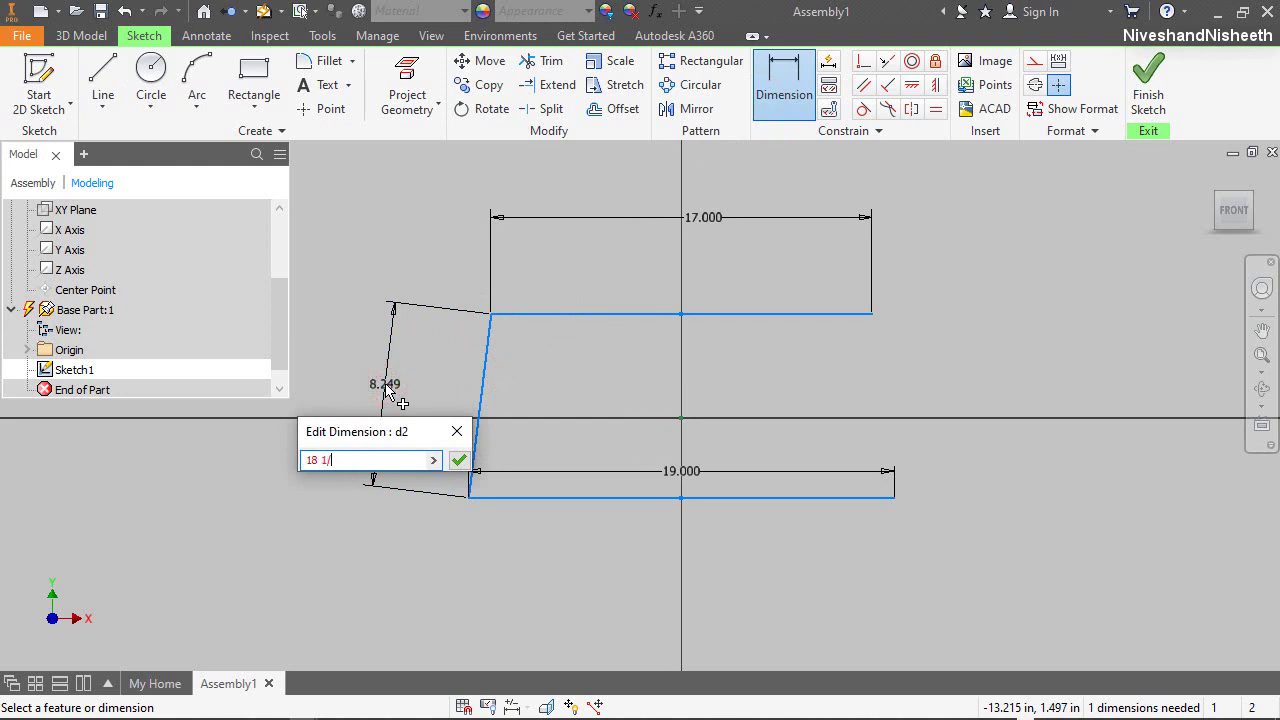
pyautogui.write('2')
pyautogui.press('Return')
pyautogui.scroll(-3, 652, 545)
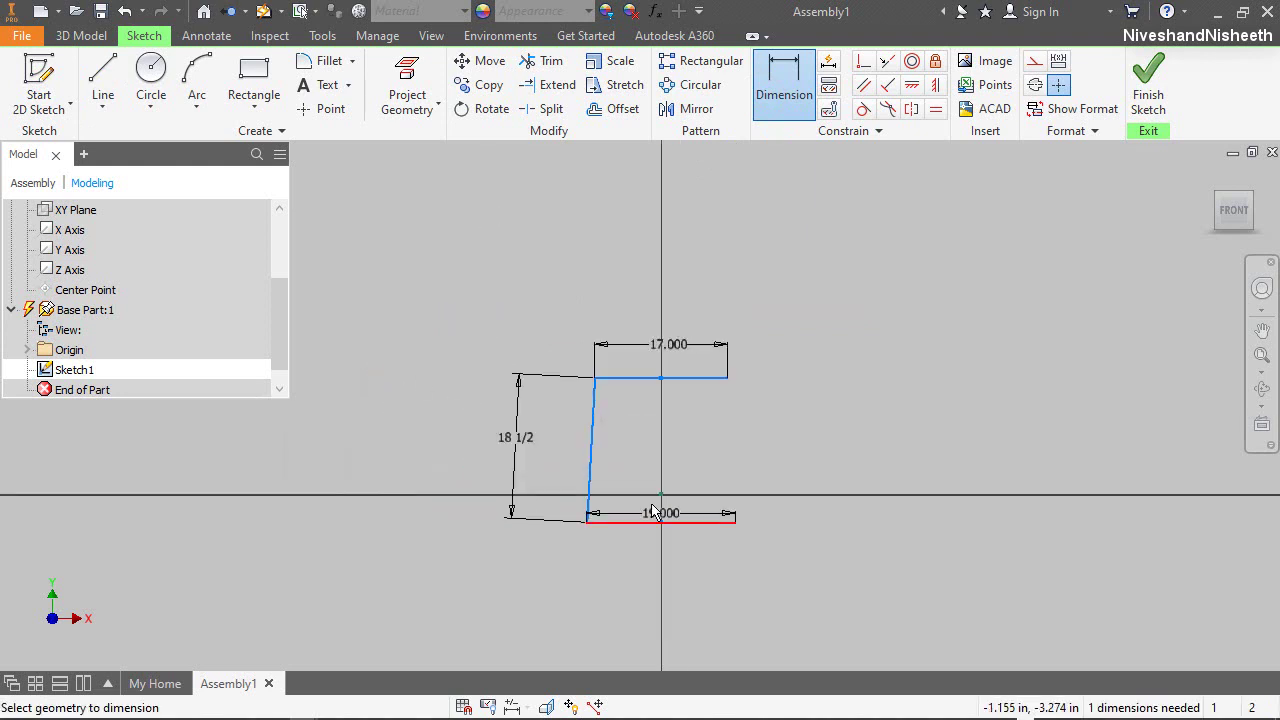
pyautogui.scroll(2, 663, 349)
pyautogui.rightClick(701, 353)
pyautogui.click(768, 358)
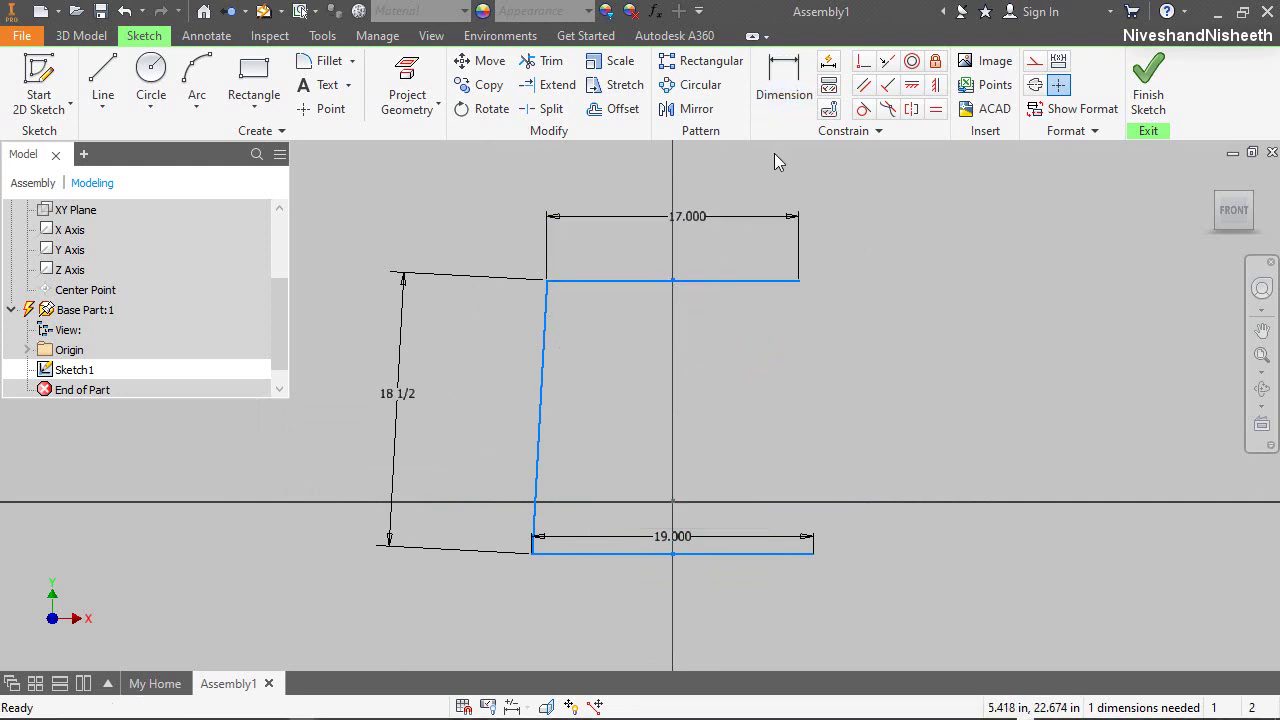
# Constrain the slanted line's midpoint horizontally to the sketch origin
pyautogui.click(911, 84)
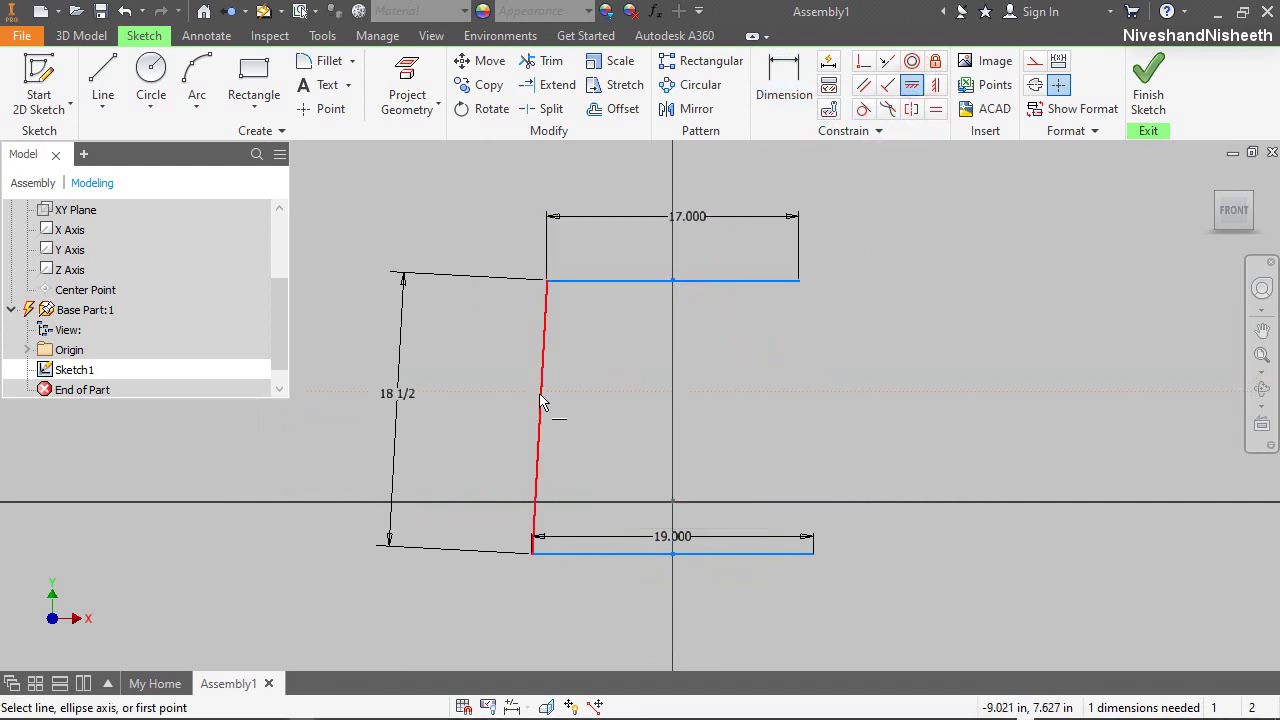
pyautogui.click(540, 420)
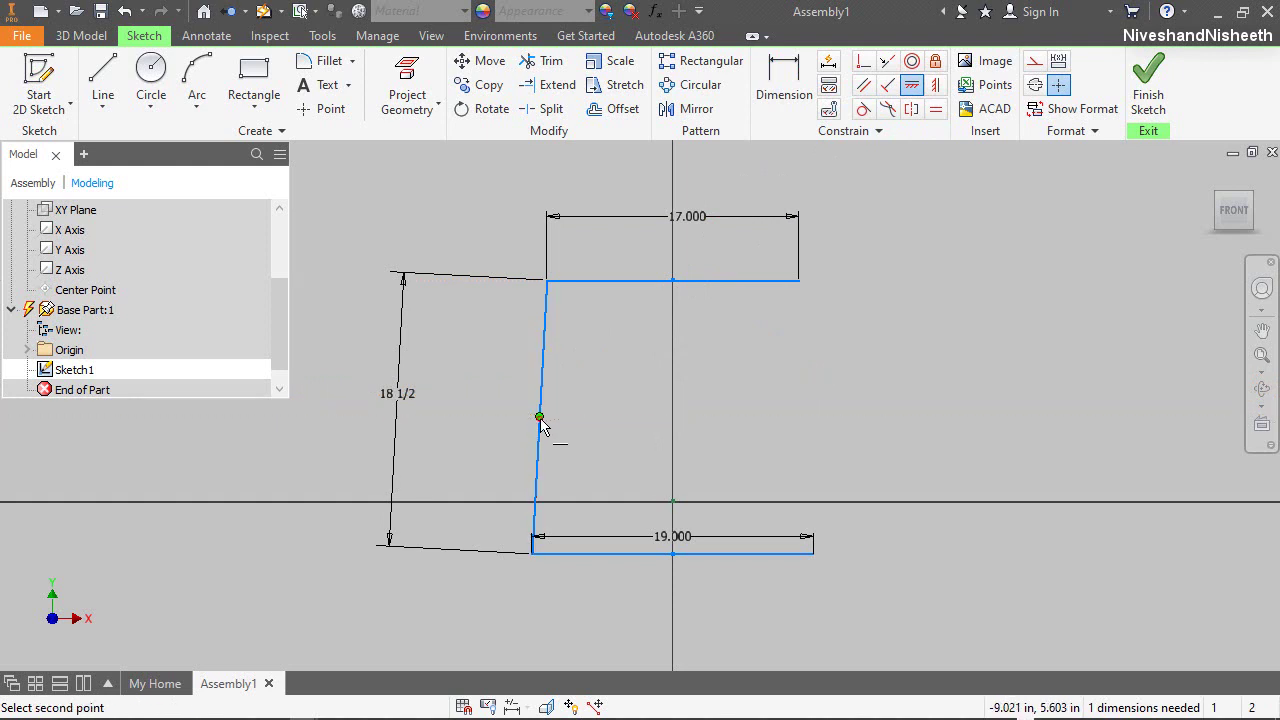
pyautogui.click(673, 503)
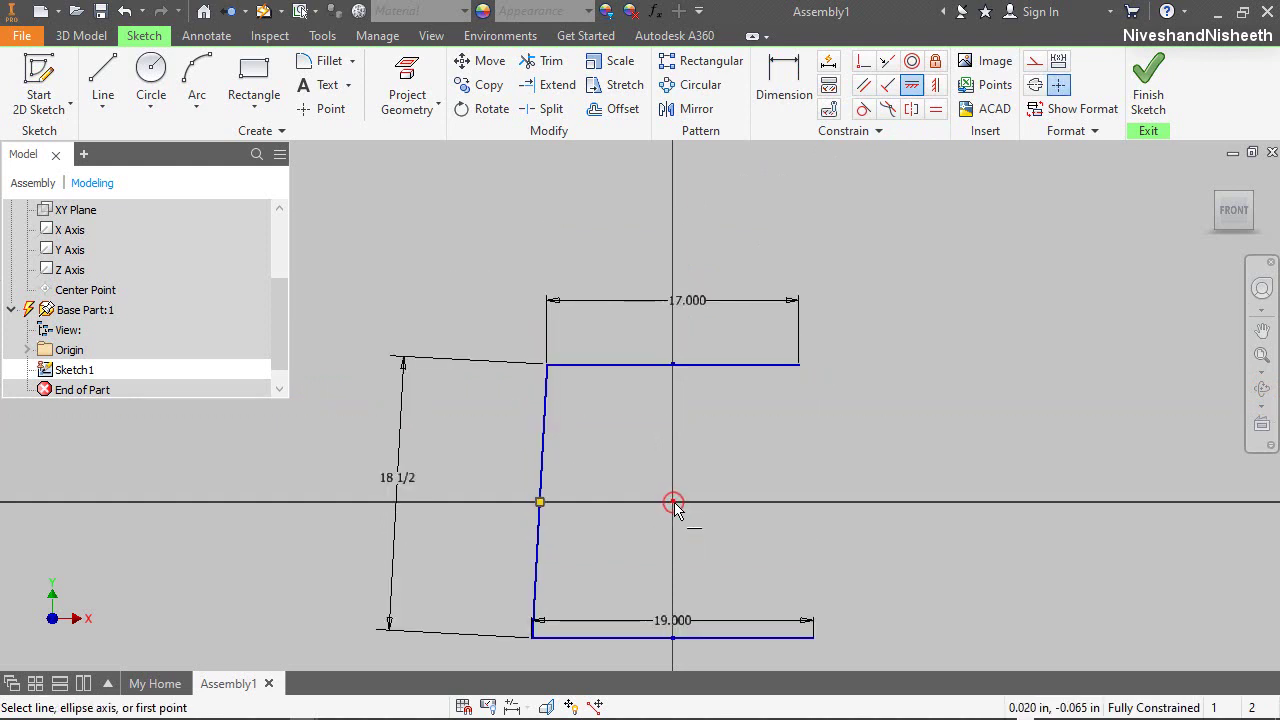
pyautogui.rightClick(695, 405)
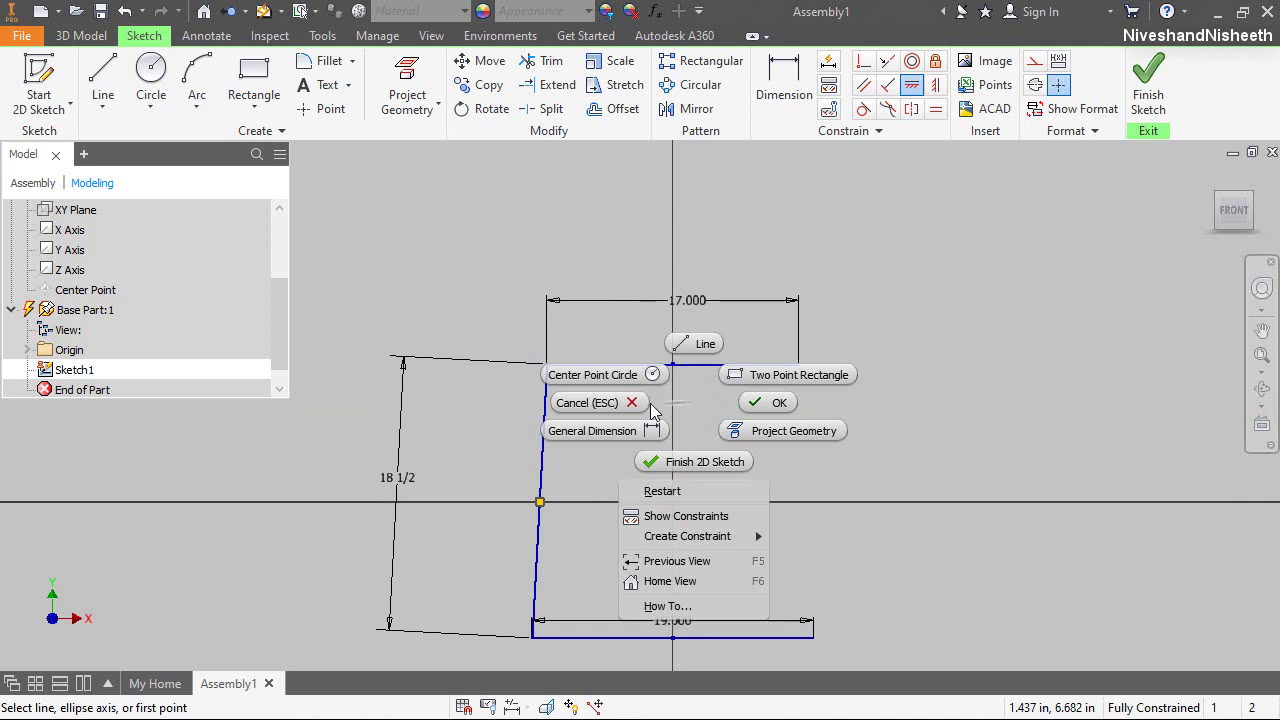
pyautogui.click(758, 401)
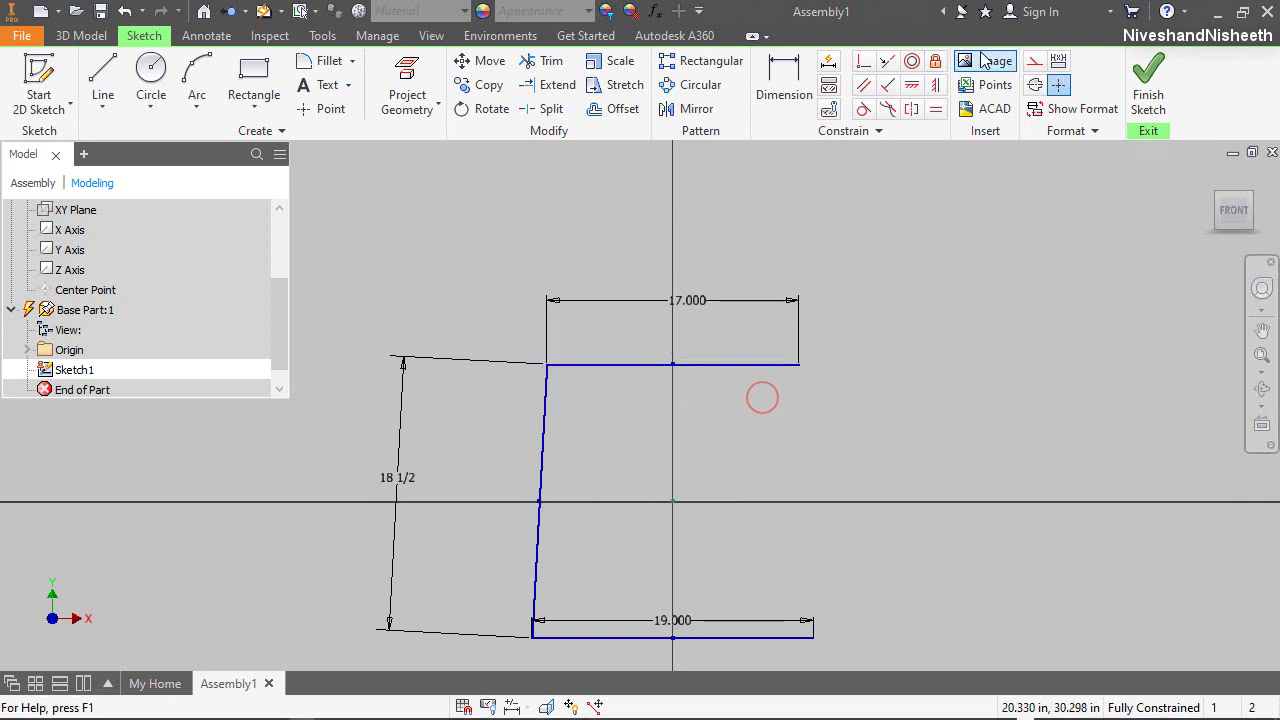
# Turn on construction format and project the Y axis and X axis into the sketch
pyautogui.click(1036, 62)
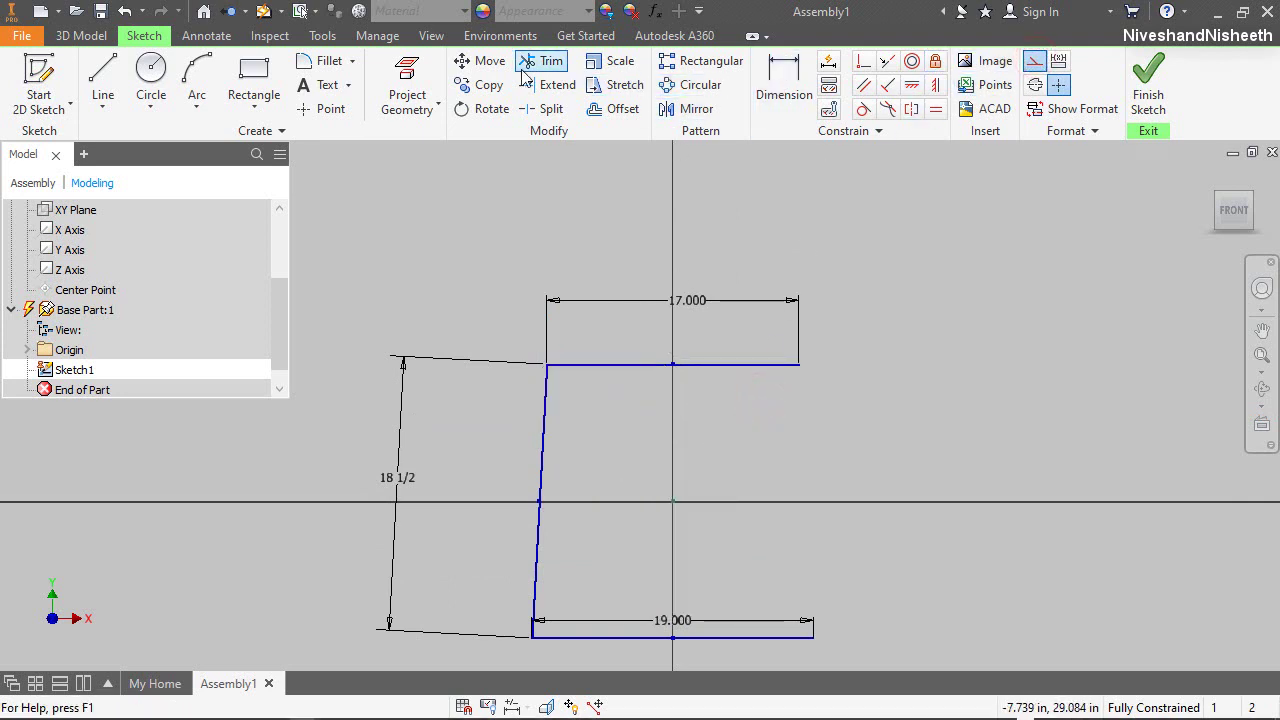
pyautogui.click(424, 76)
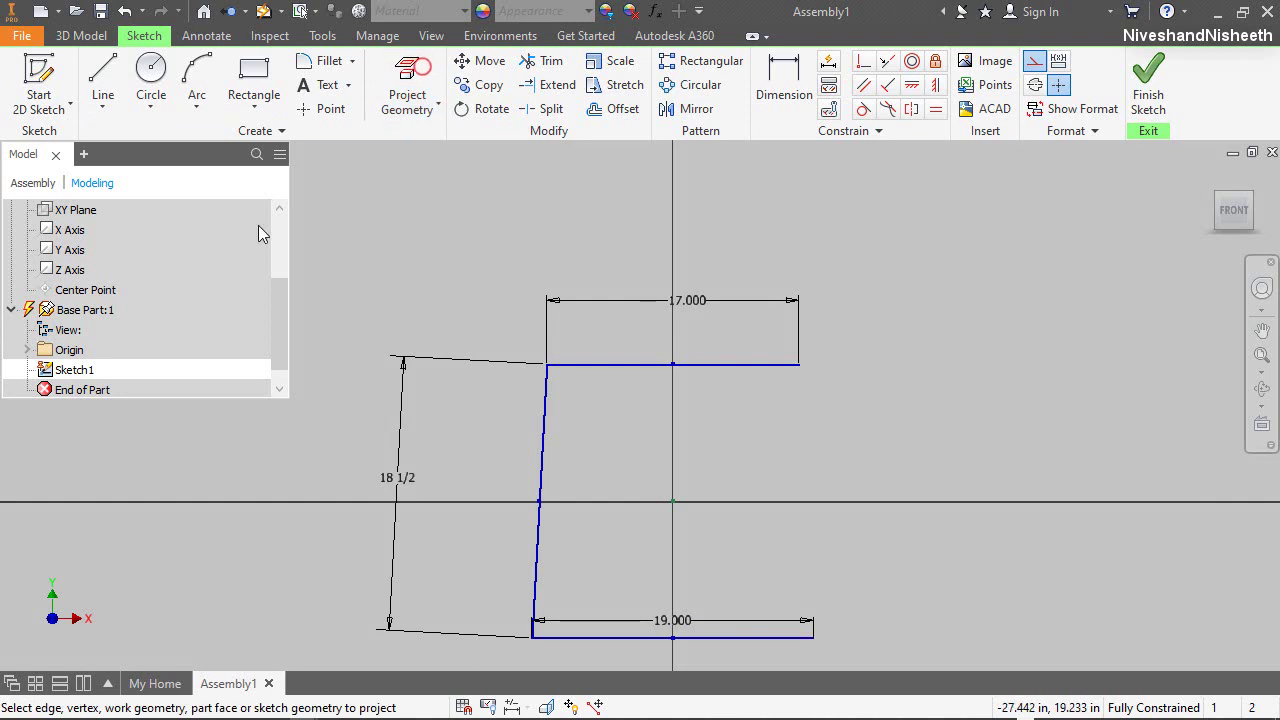
pyautogui.click(73, 252)
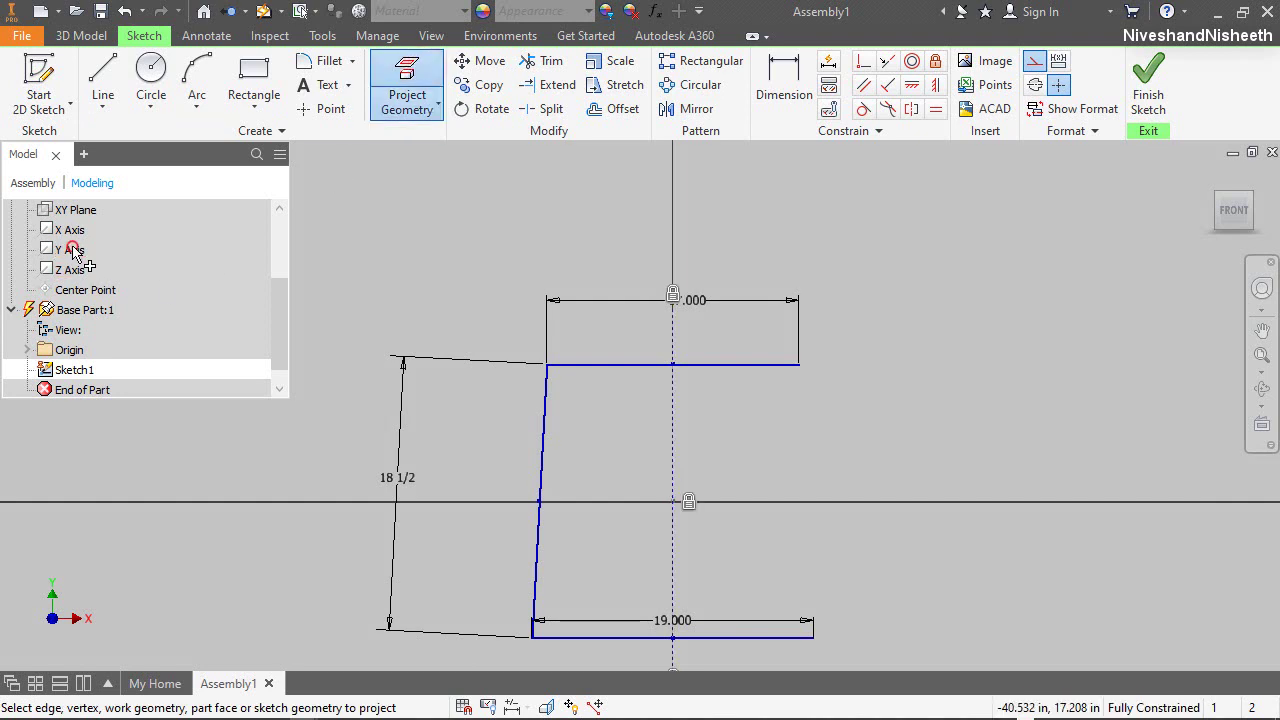
pyautogui.click(72, 232)
pyautogui.rightClick(828, 250)
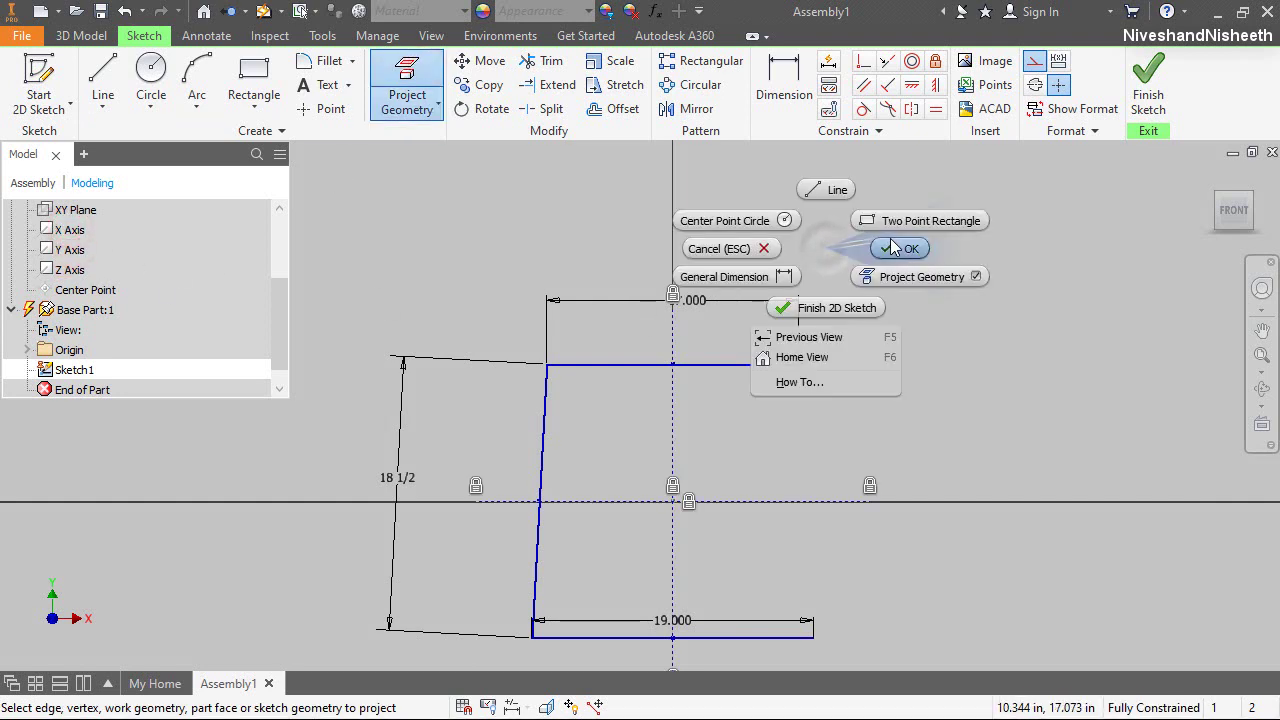
pyautogui.click(895, 248)
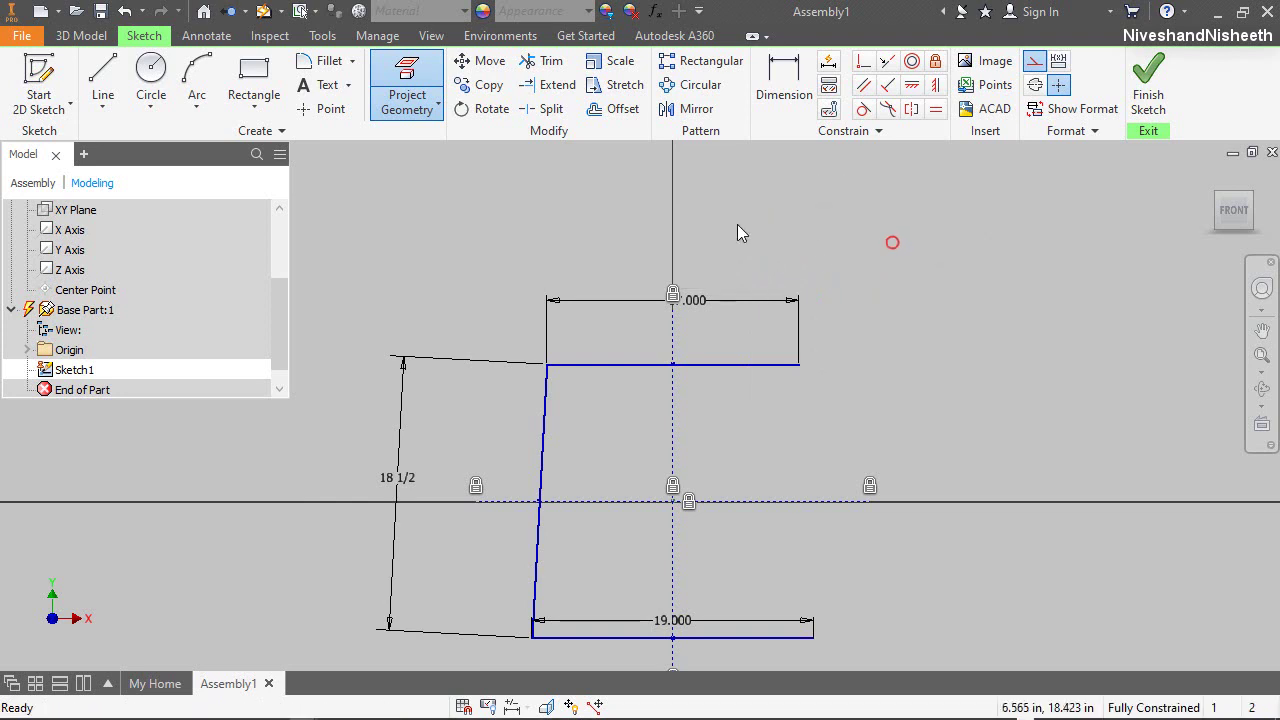
# Mirror the slanted line about the projected Y axis to close the seat outline
pyautogui.click(680, 110)
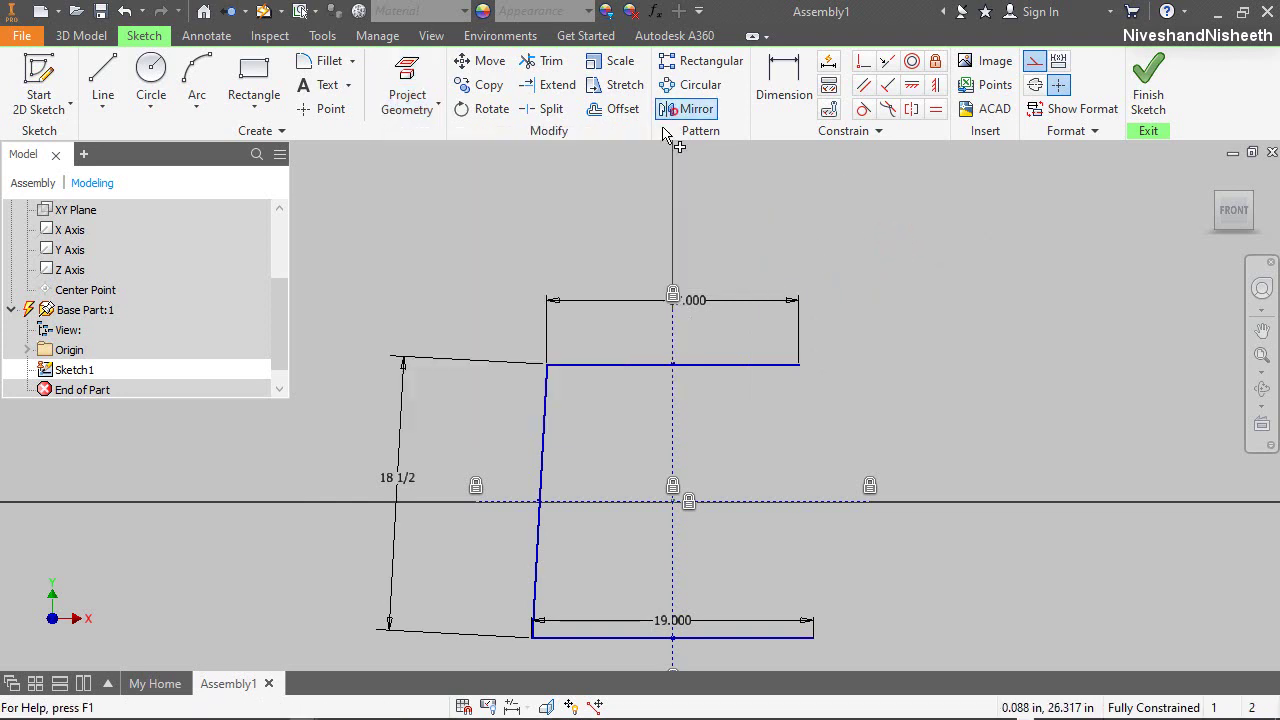
pyautogui.click(543, 434)
pyautogui.rightClick(585, 413)
pyautogui.click(650, 412)
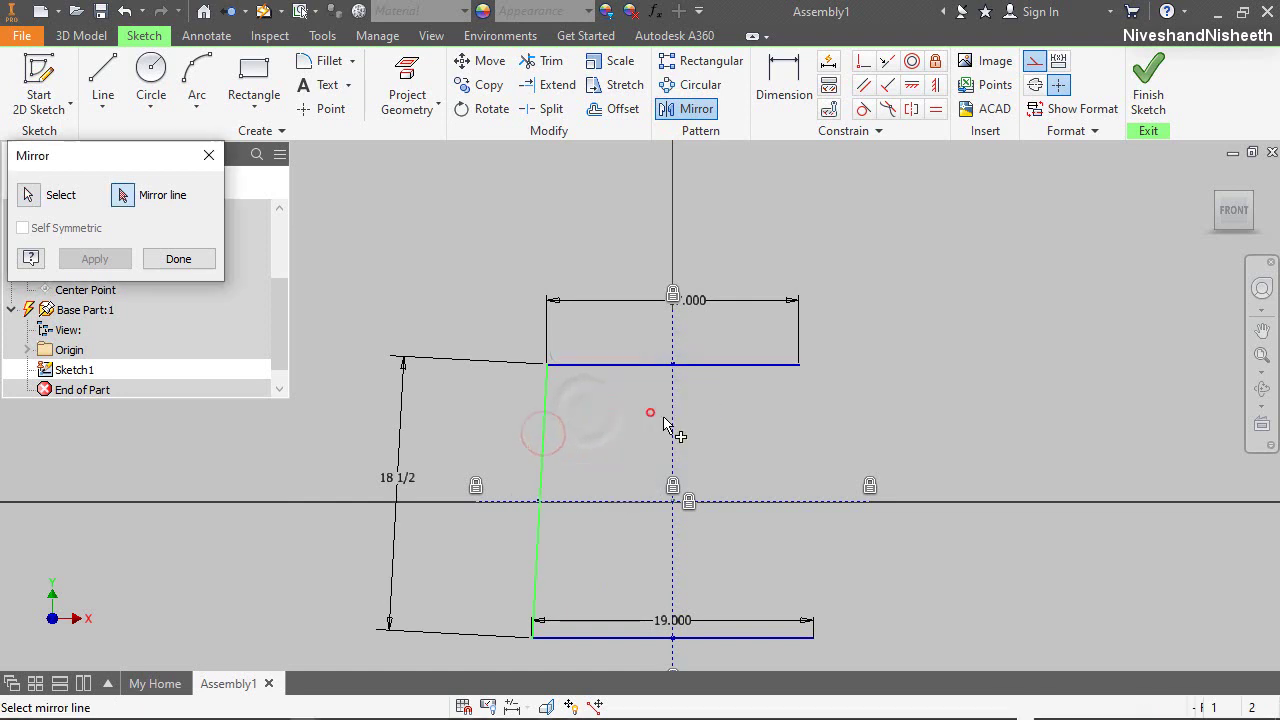
pyautogui.click(672, 422)
pyautogui.click(96, 259)
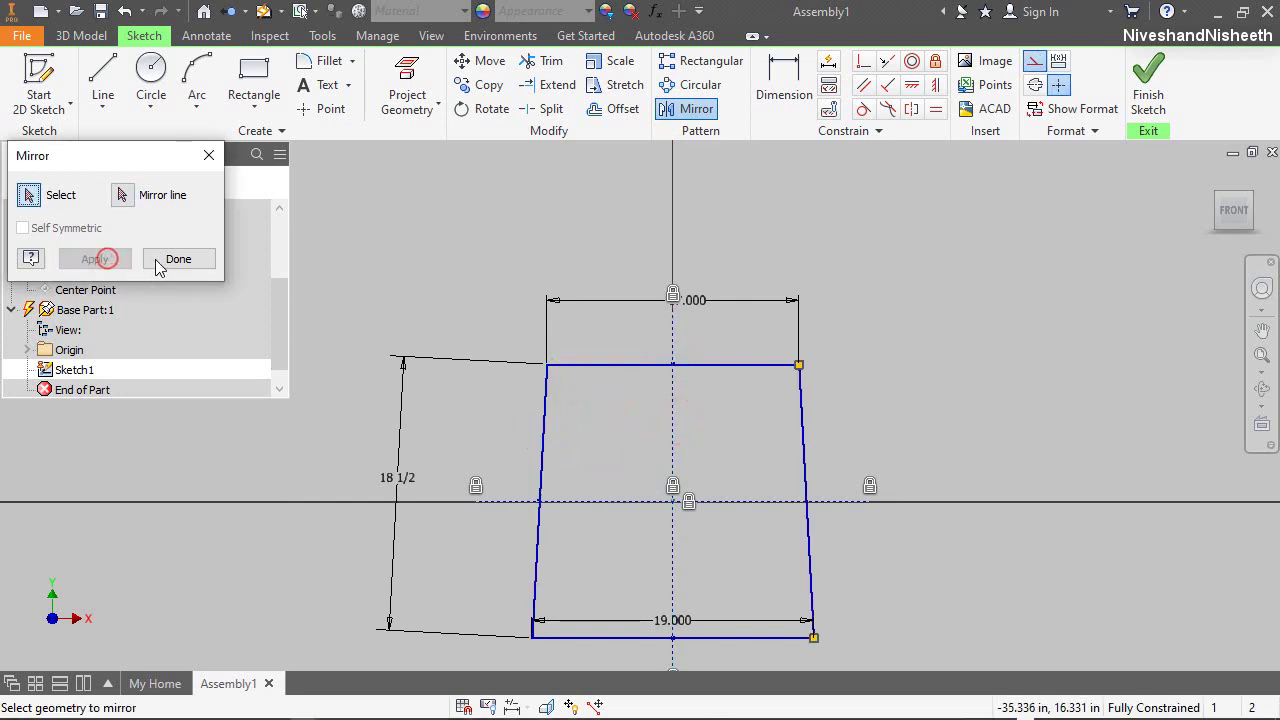
pyautogui.click(160, 262)
pyautogui.click(934, 335)
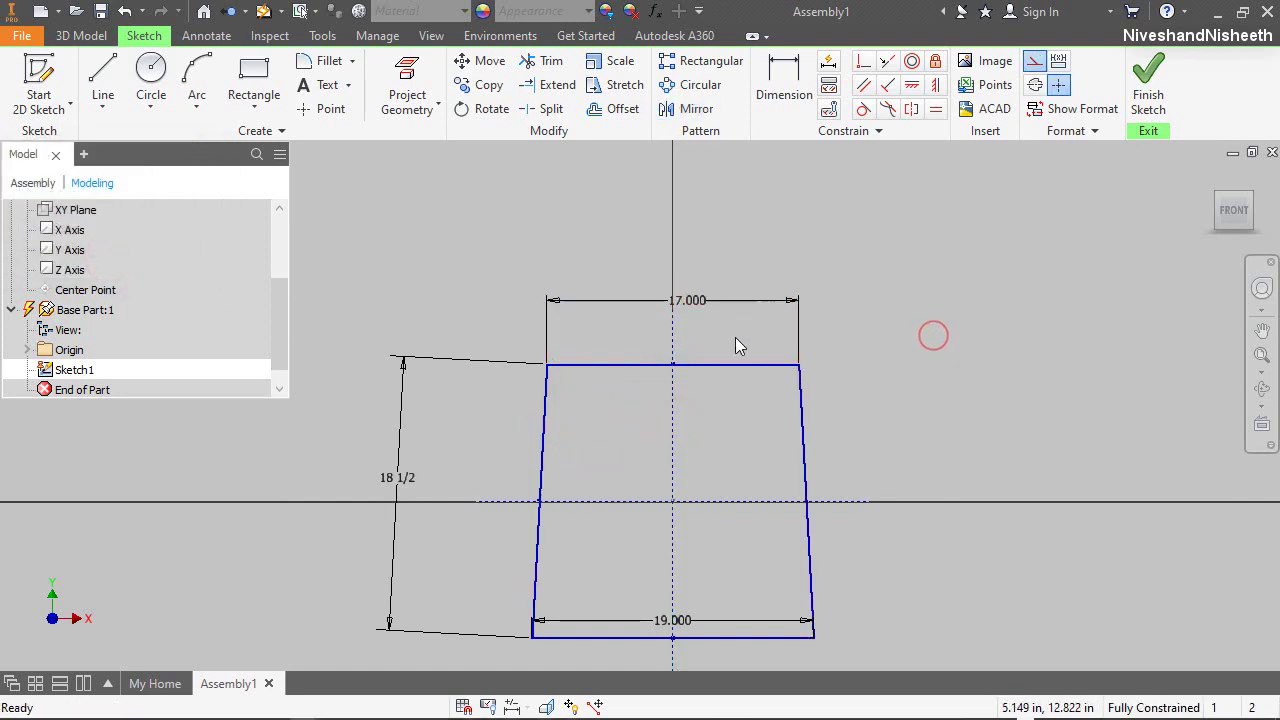
# Move the 19 in dimension below the lower horizontal line
pyautogui.scroll(2, 718, 438)
pyautogui.scroll(-3, 718, 438)
pyautogui.moveTo(703, 529); pyautogui.dragTo(712, 583)
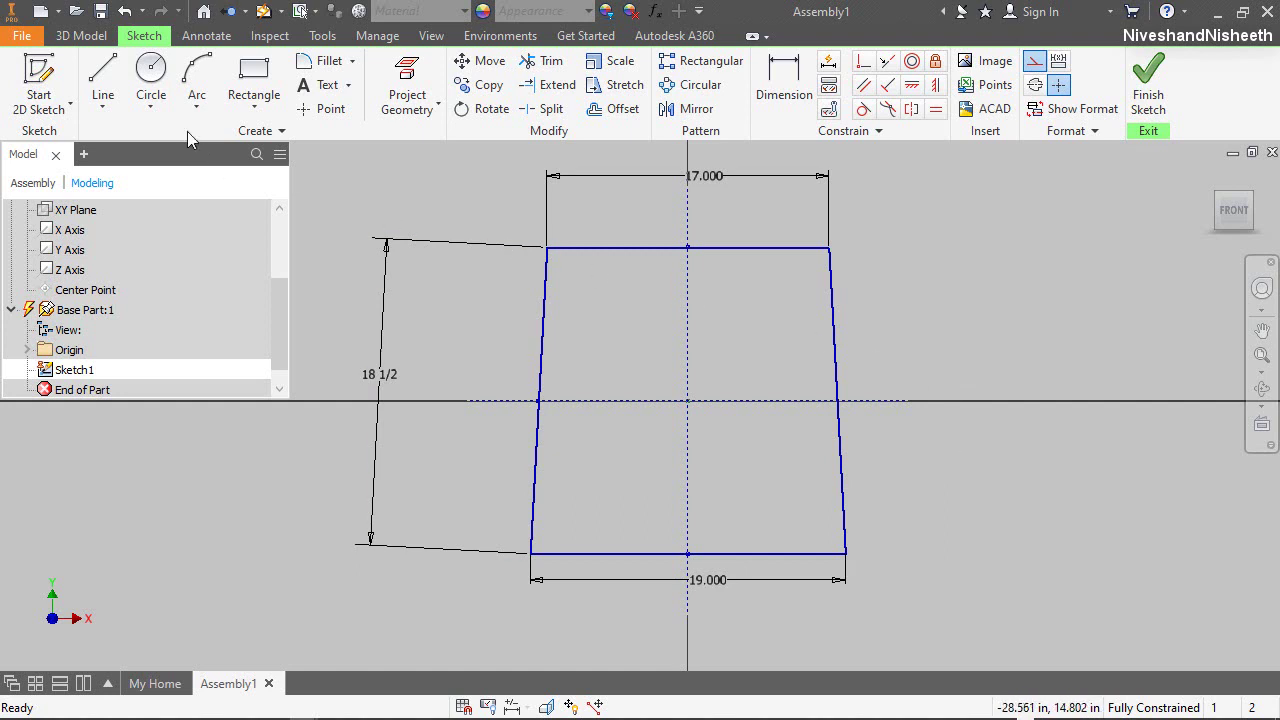
# Draw a 1 in diameter construction circle centred on the outline's lower-left corner
pyautogui.click(151, 85)
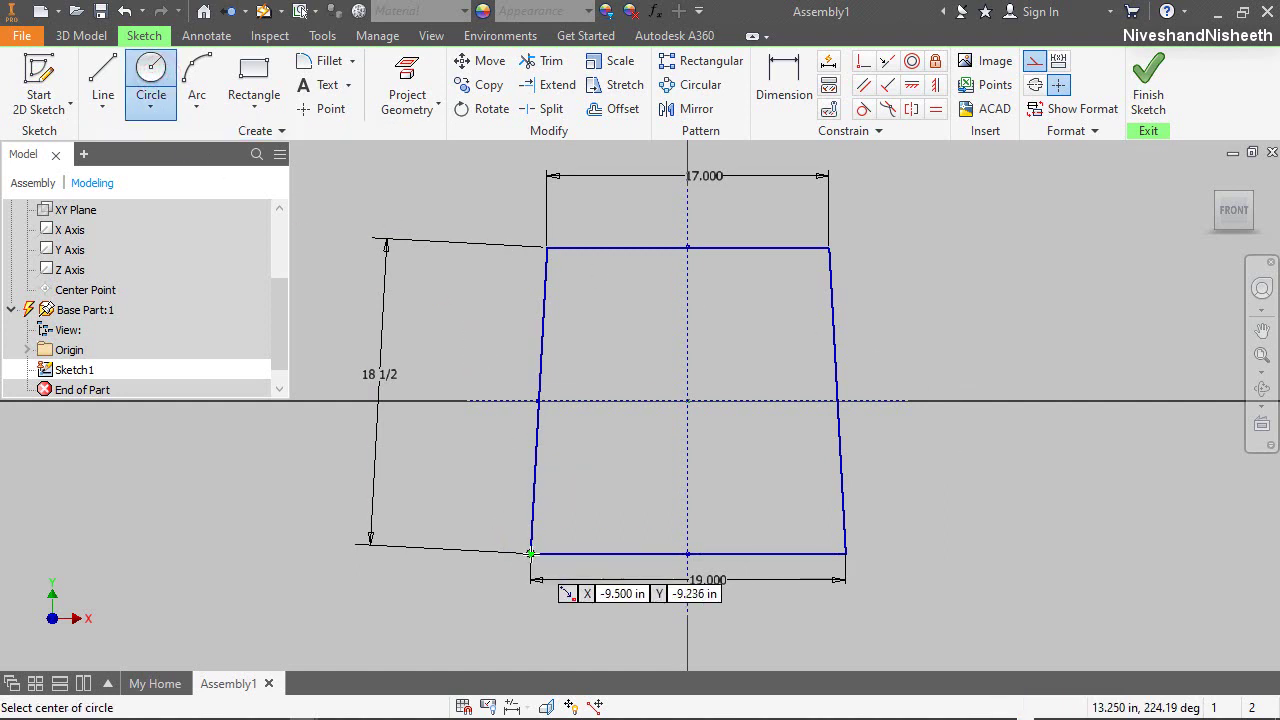
pyautogui.click(530, 553)
pyautogui.write('1')
pyautogui.press('Return')
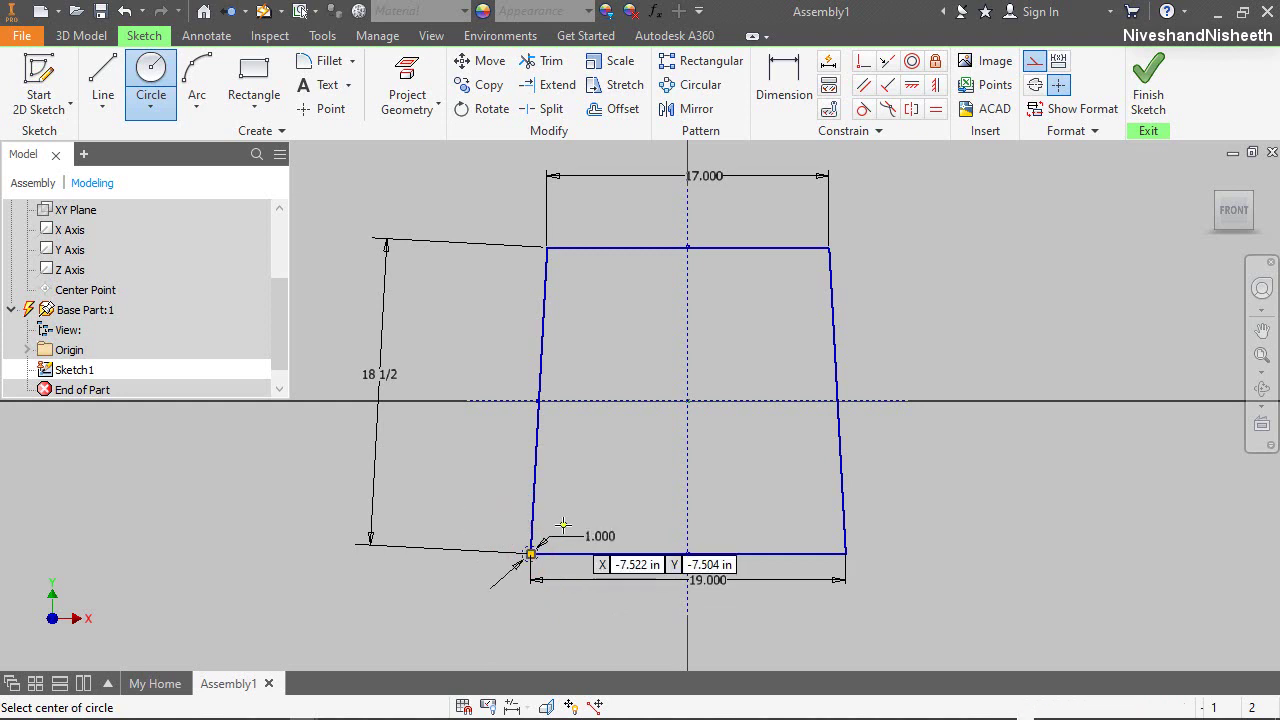
pyautogui.rightClick(563, 468)
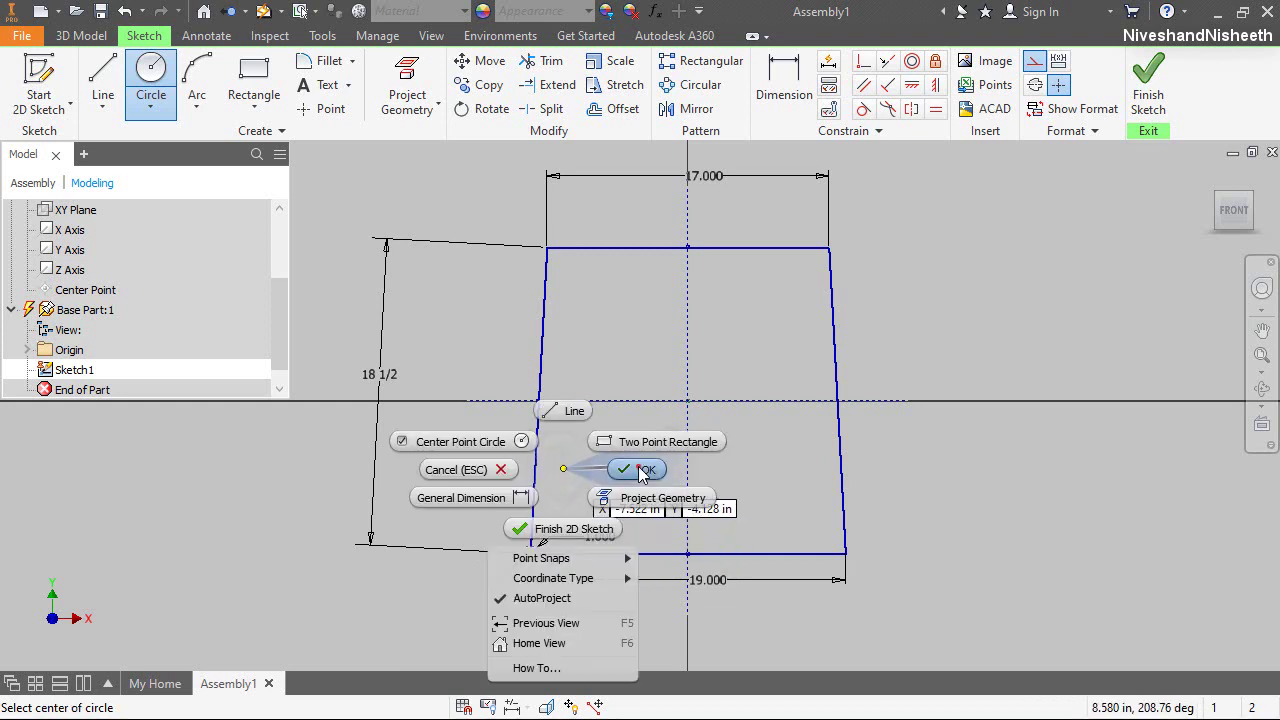
pyautogui.click(640, 470)
# Mirror the 1 in construction circle about the projected Y axis onto the lower-right corner
pyautogui.click(666, 109)
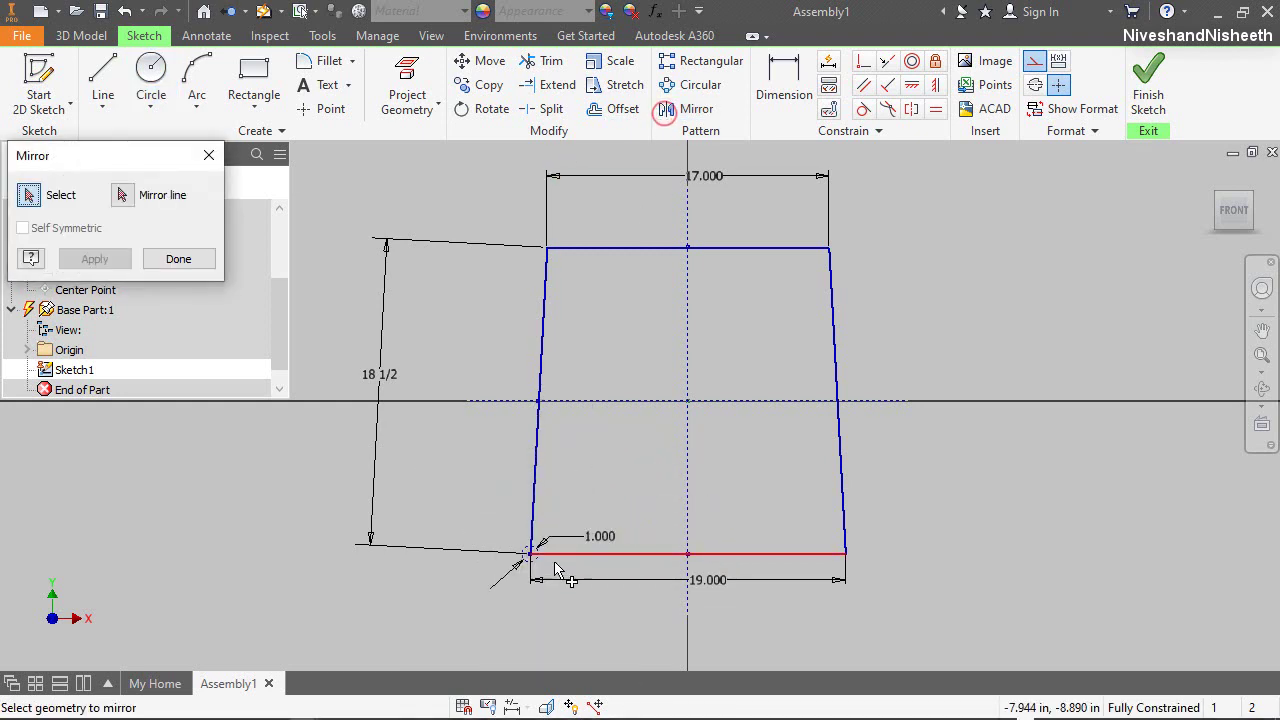
pyautogui.rightClick(578, 490)
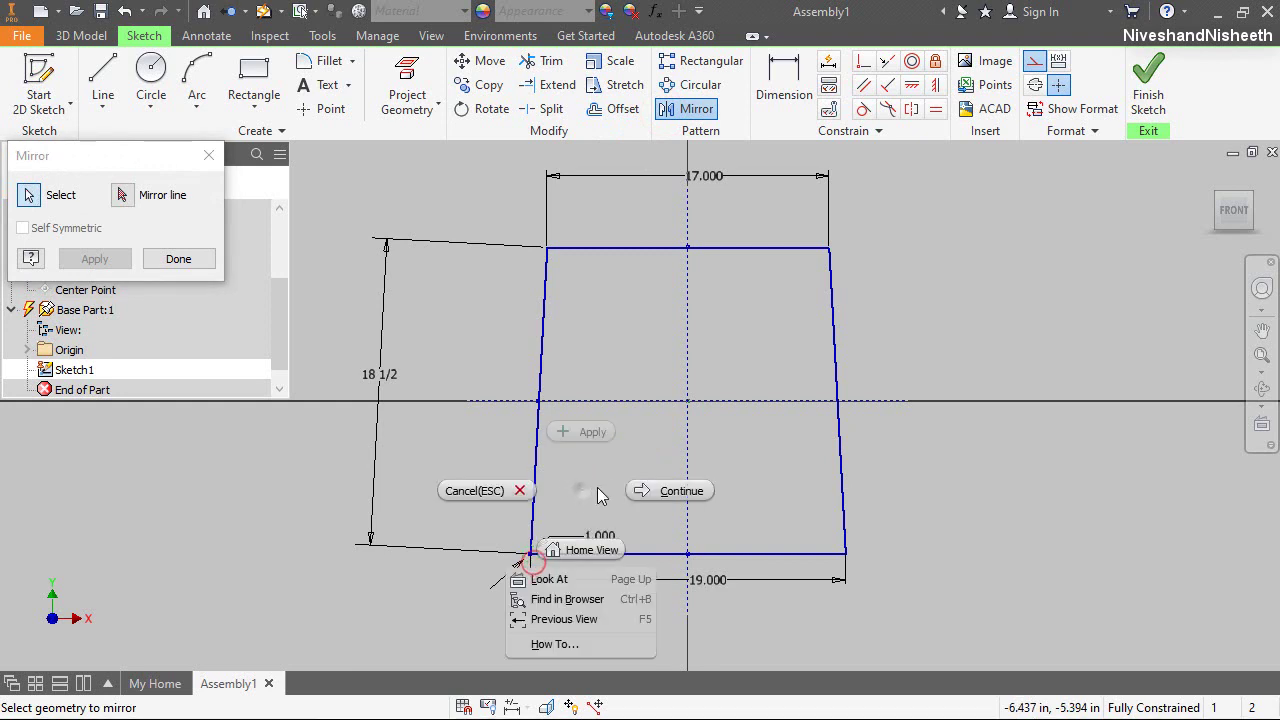
pyautogui.click(648, 490)
pyautogui.click(688, 495)
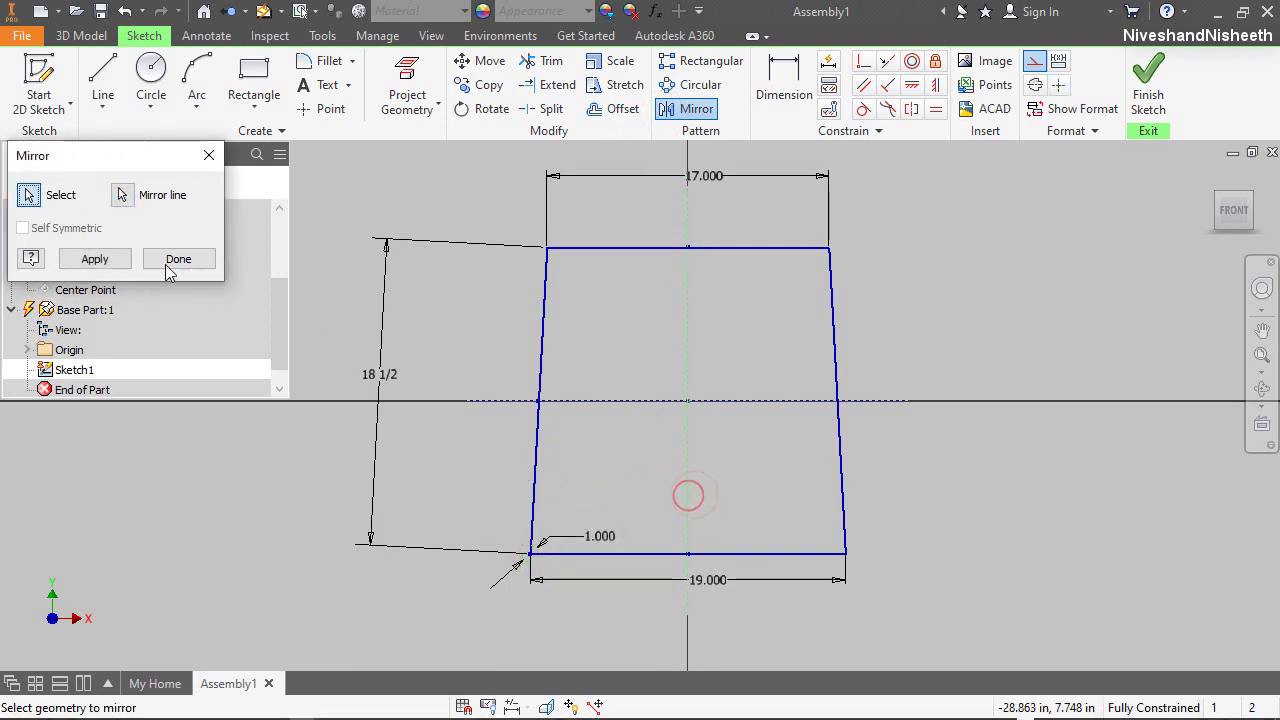
pyautogui.click(95, 259)
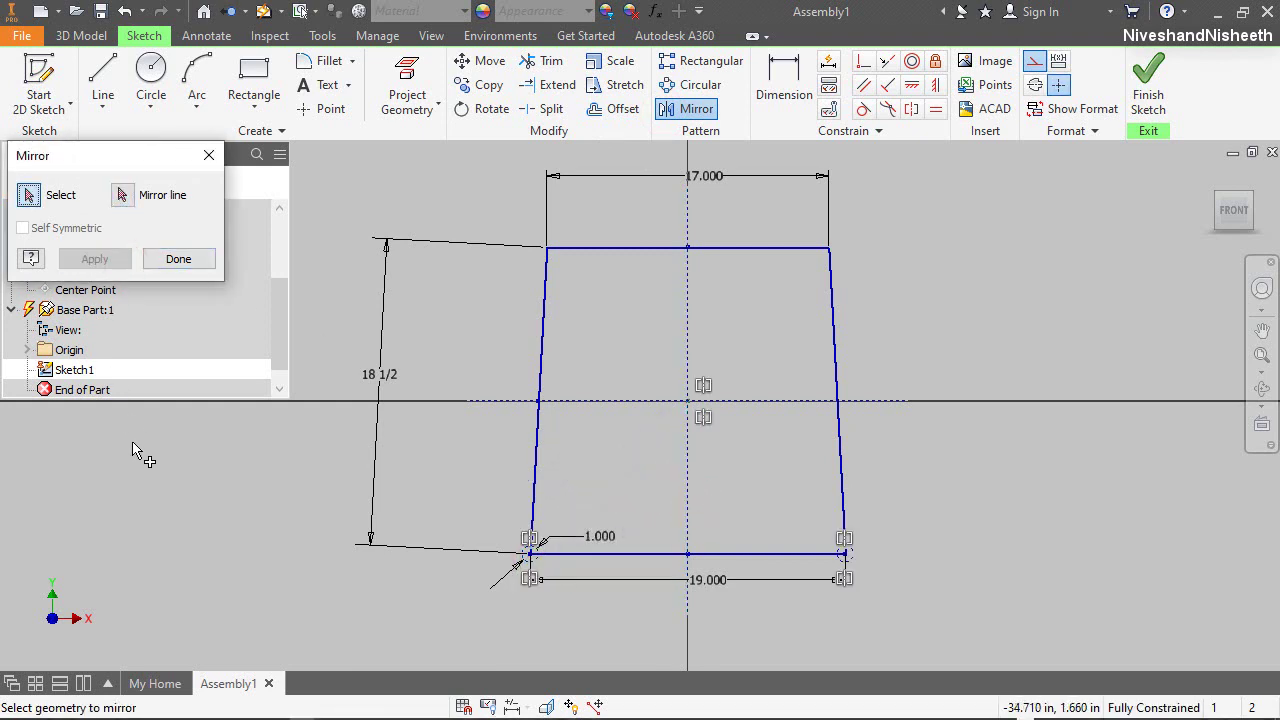
pyautogui.rightClick(343, 449)
pyautogui.click(370, 372)
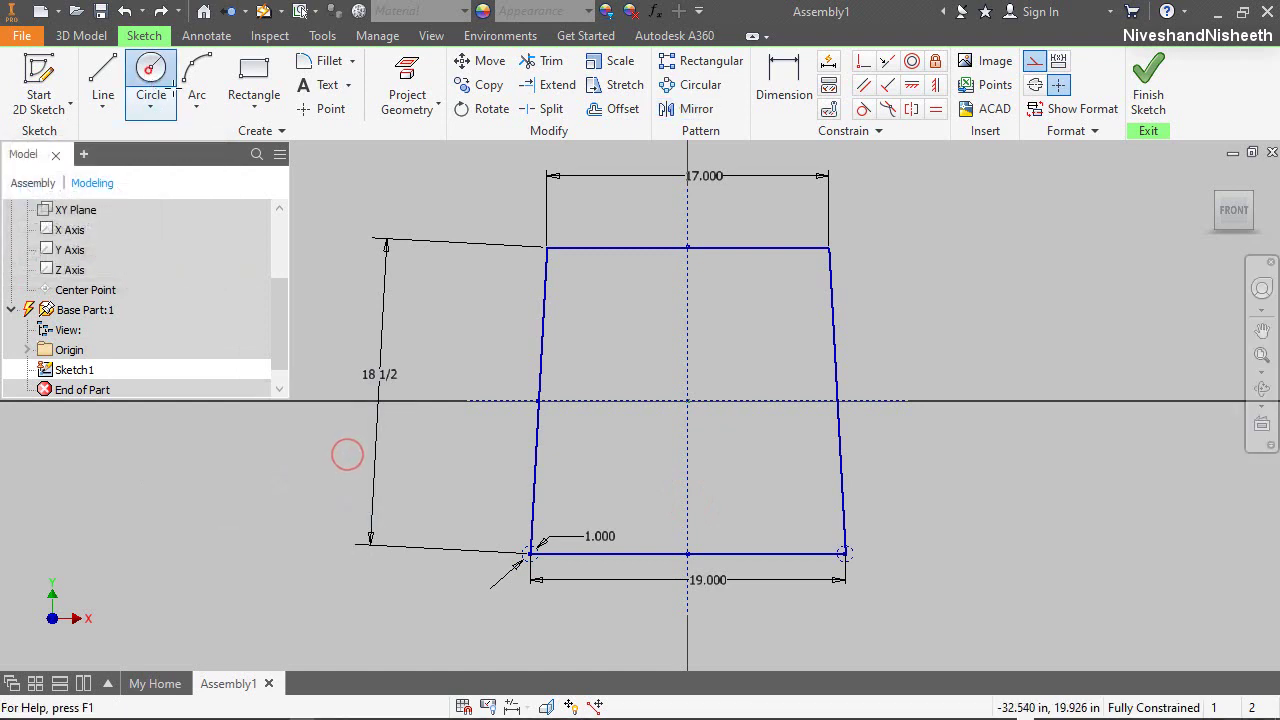
# Sketch construction circles centred on the outline's two upper corners, the upper-right one about 6.65 in in diameter
pyautogui.click(170, 88)
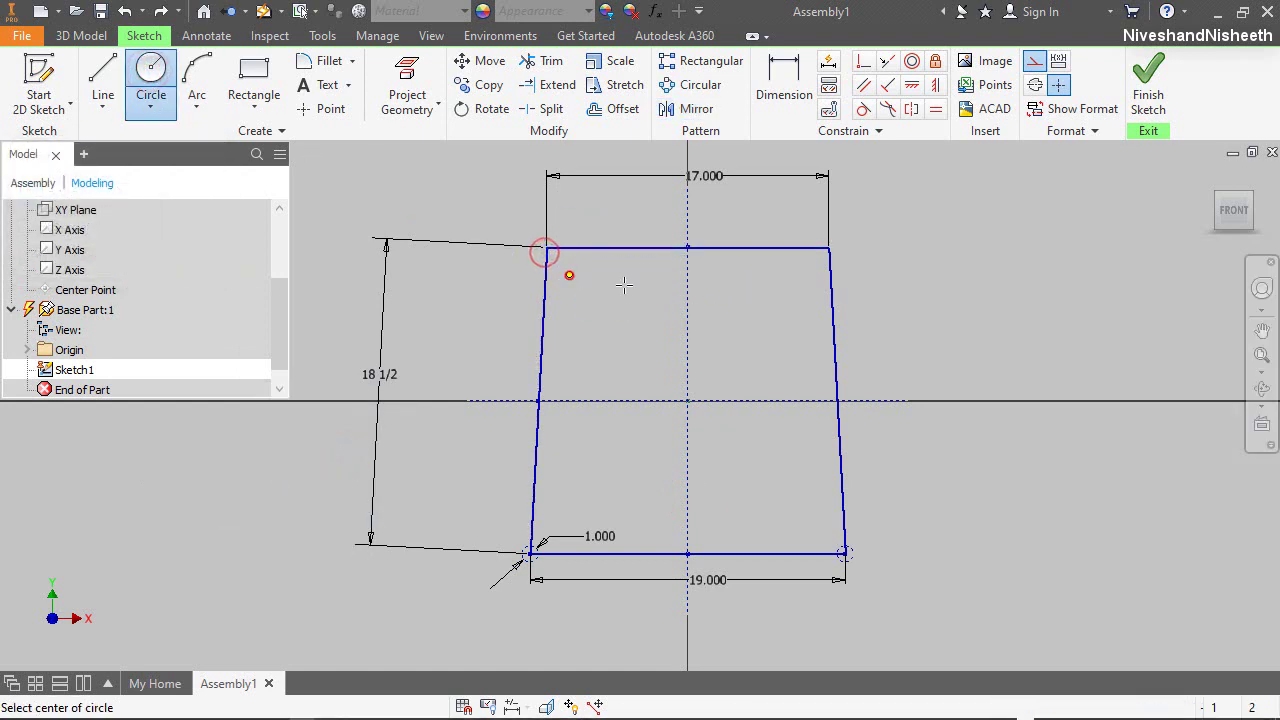
pyautogui.click(828, 248)
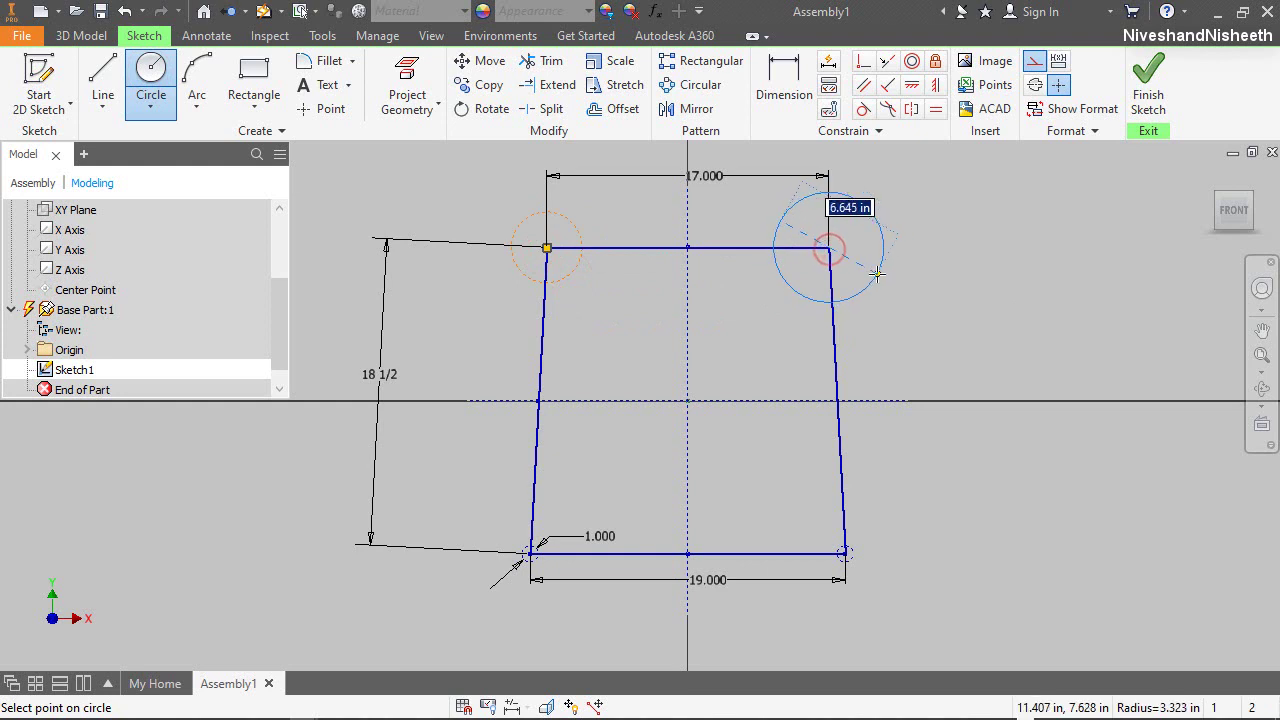
pyautogui.click(876, 273)
# Make both upper-corner circles equal in size to the 1 in lower-left circle and finish the sketch
pyautogui.click(935, 108)
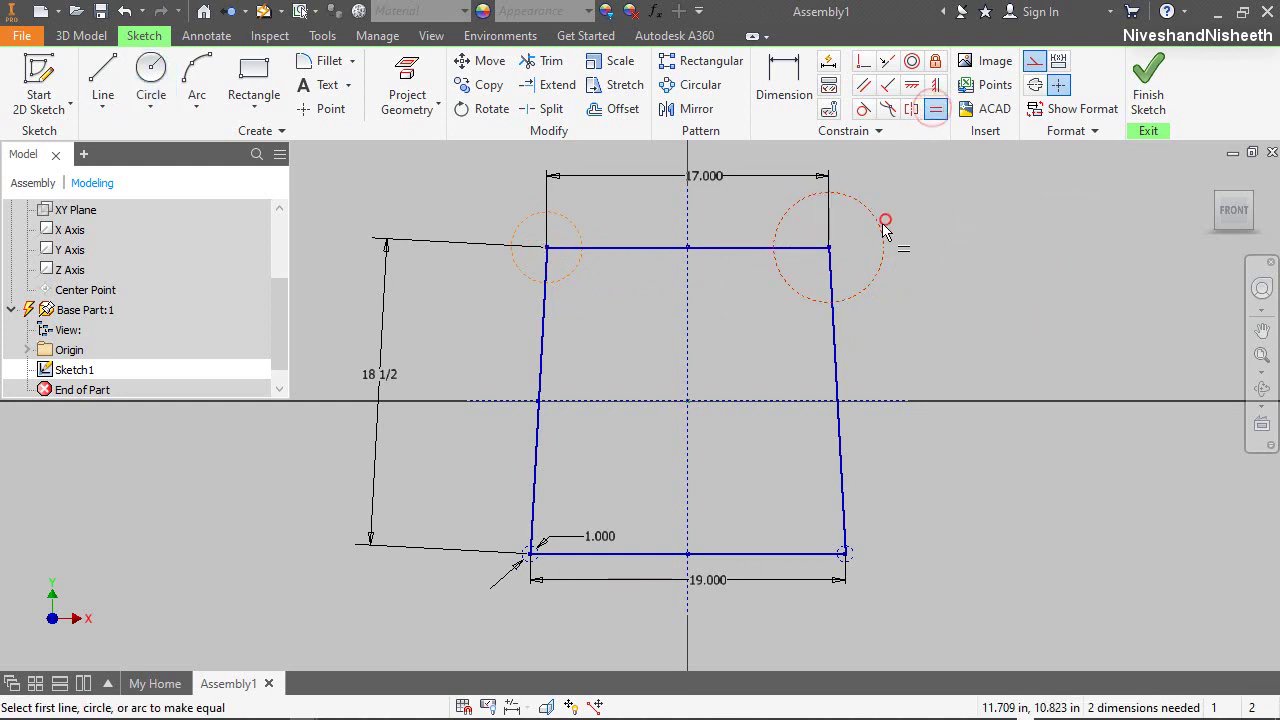
pyautogui.click(885, 226)
pyautogui.click(581, 238)
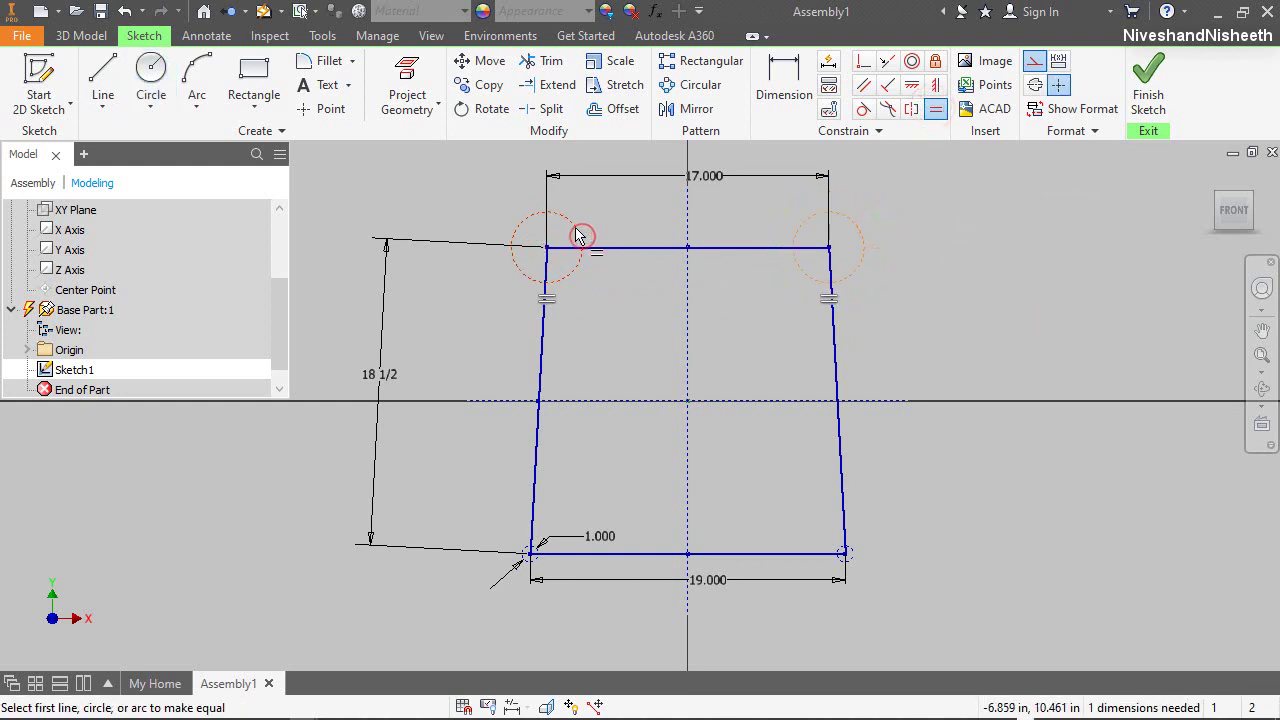
pyautogui.click(578, 235)
pyautogui.click(575, 228)
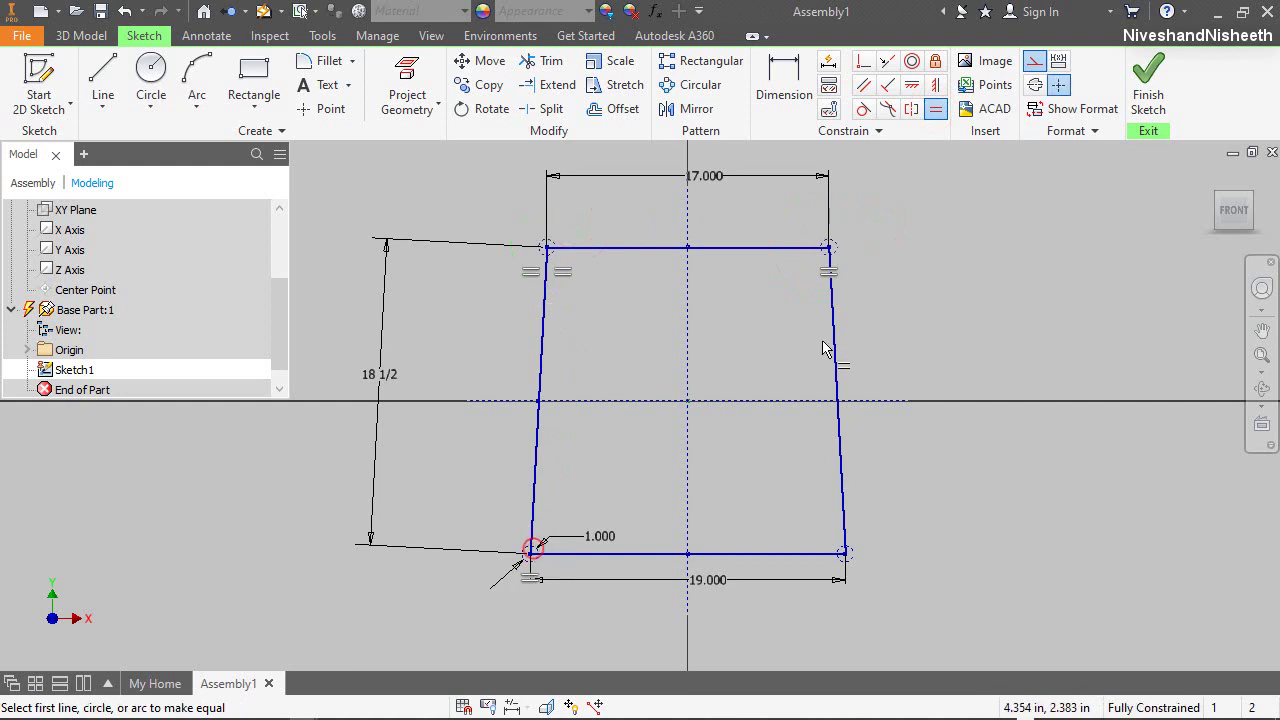
pyautogui.rightClick(879, 299)
pyautogui.click(934, 297)
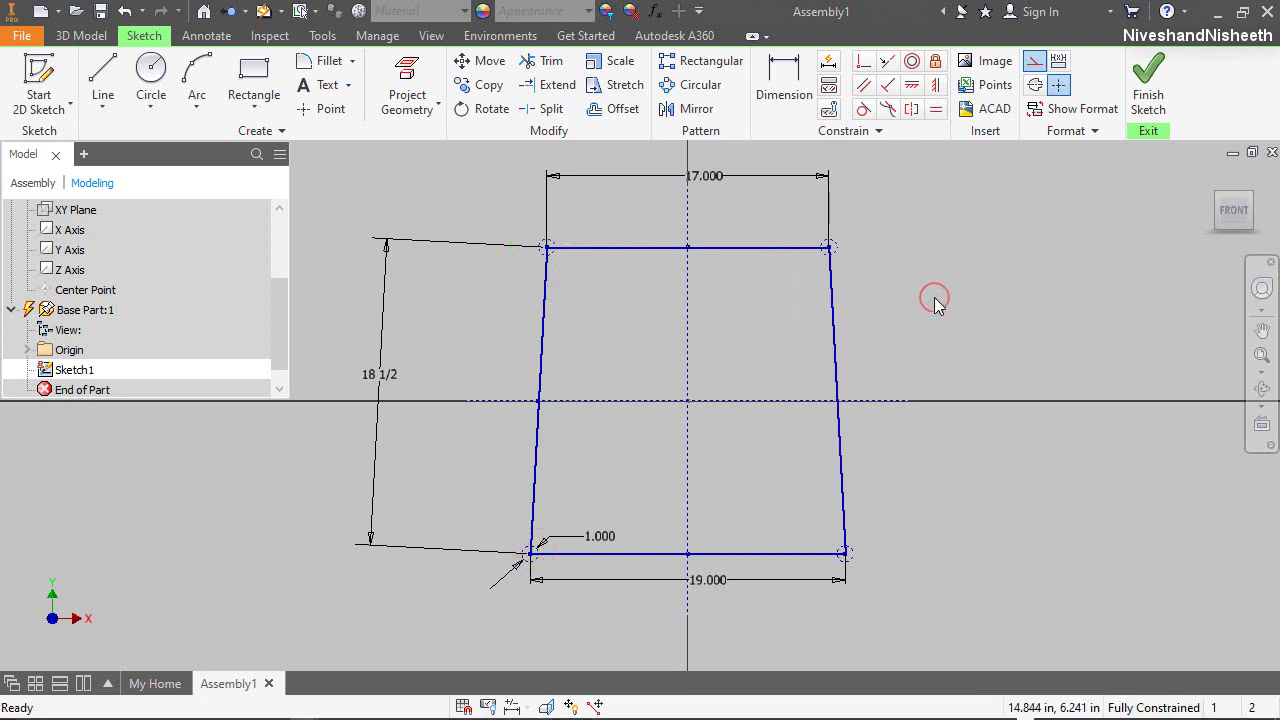
pyautogui.click(1148, 80)
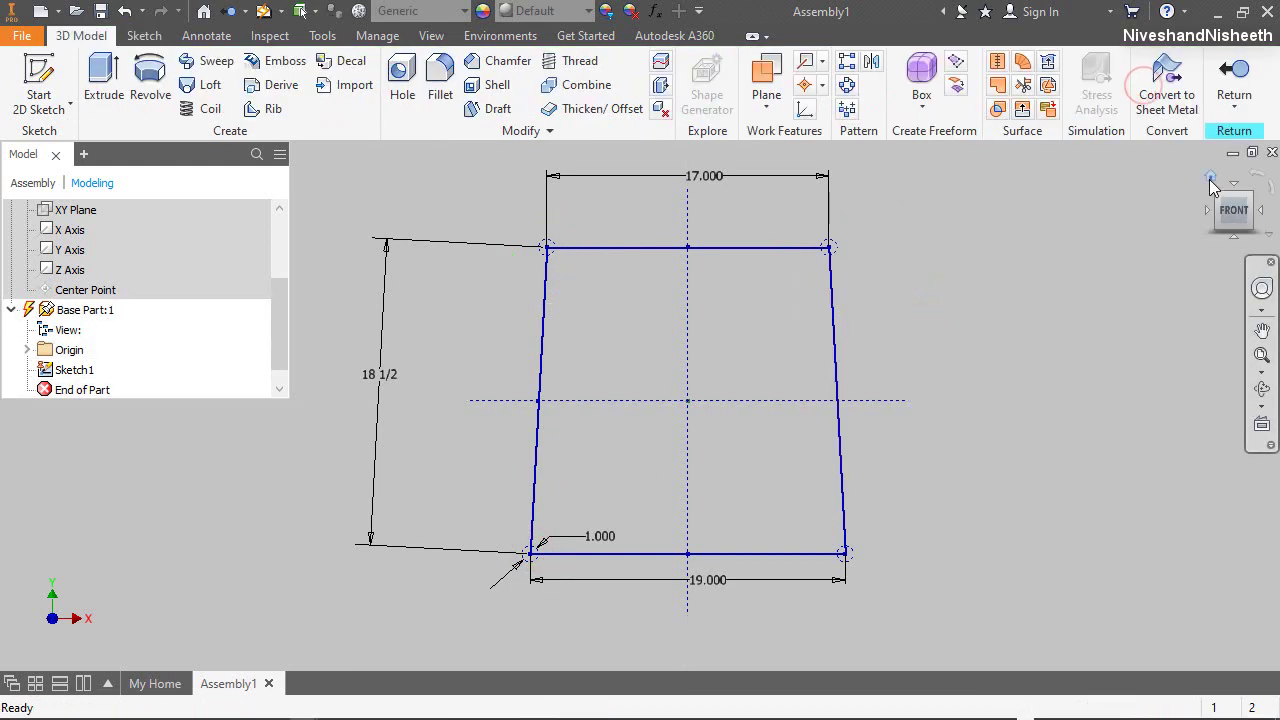
# Return from editing the Base Part to the top-level assembly and collapse the assembly's Origin folder
pyautogui.click(1235, 72)
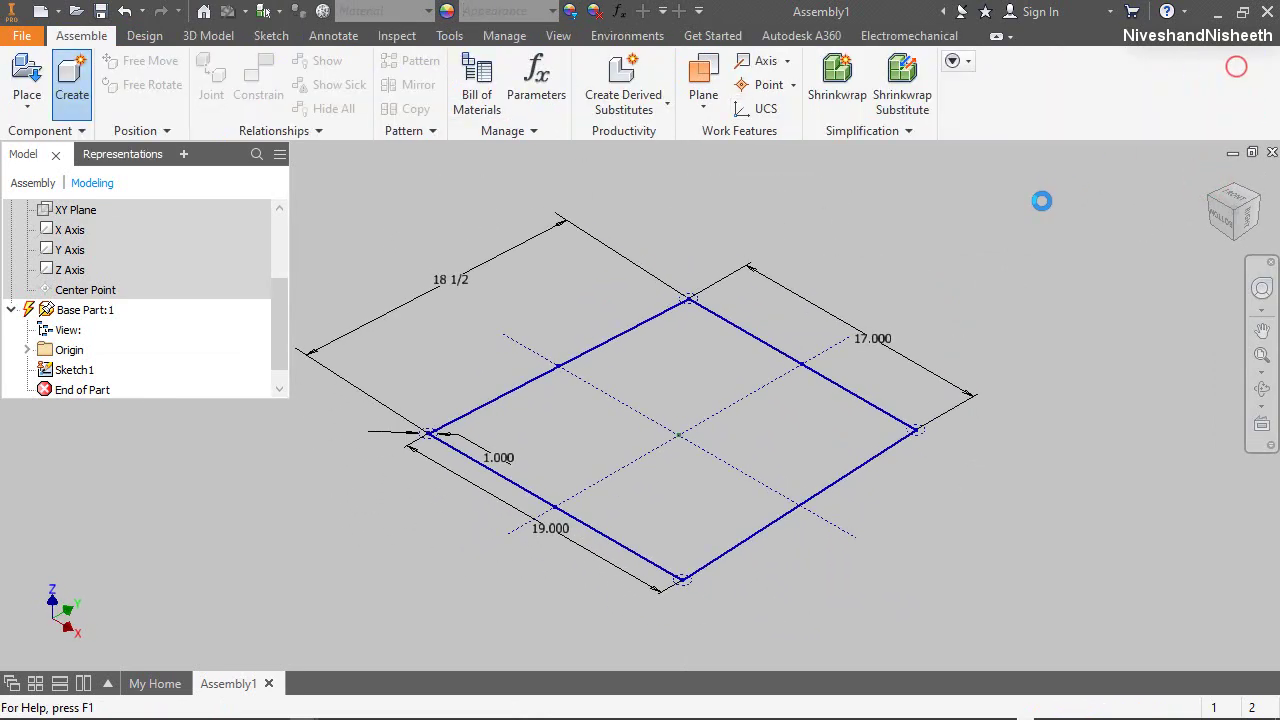
pyautogui.rightClick(224, 320)
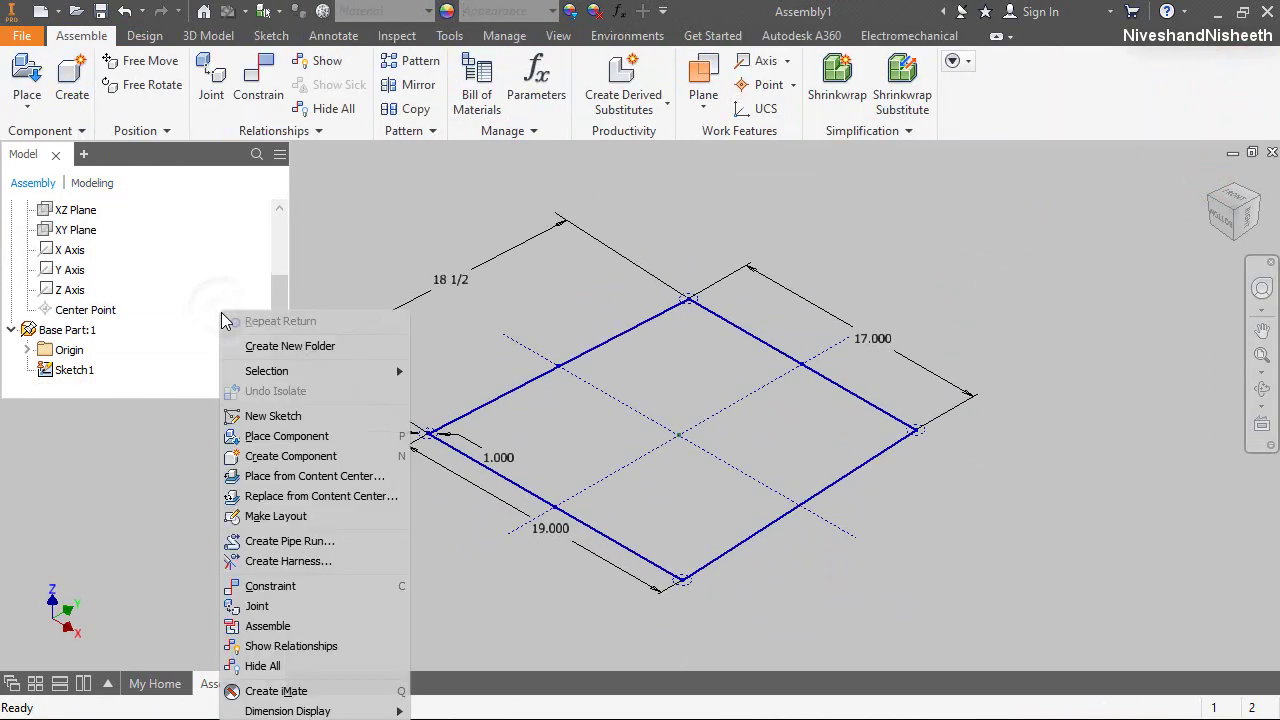
pyautogui.click(203, 226)
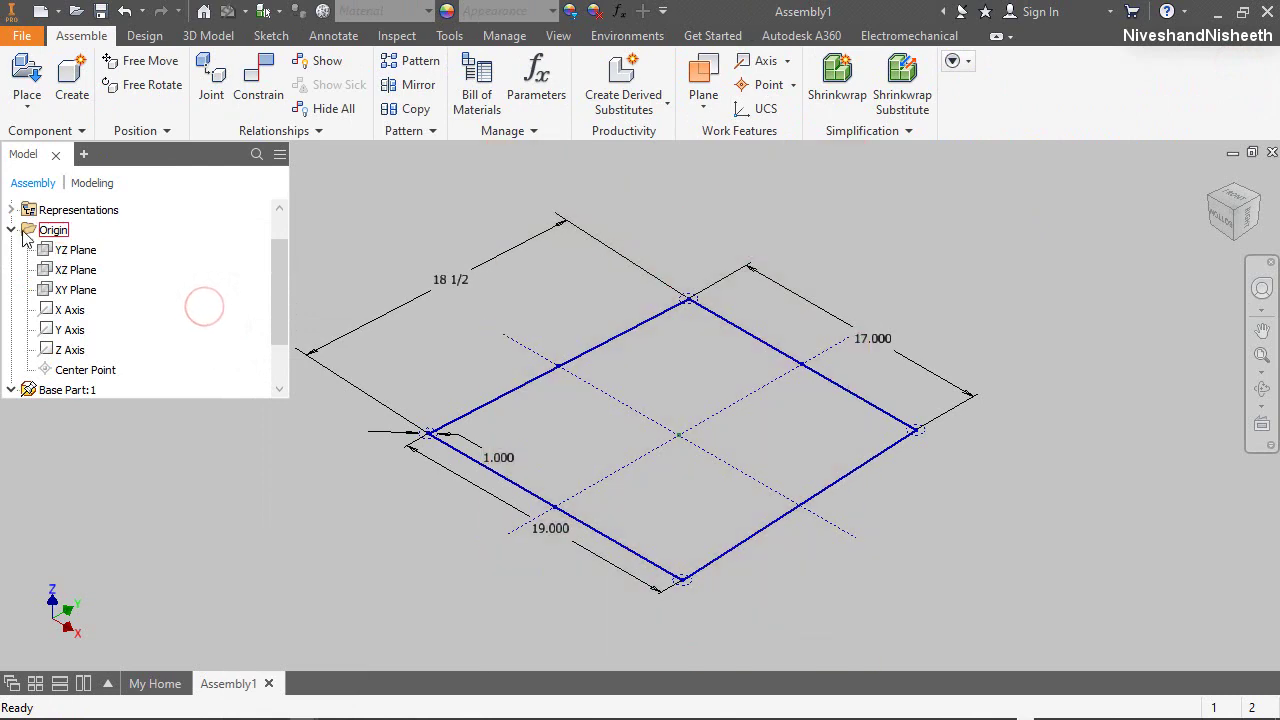
pyautogui.click(14, 232)
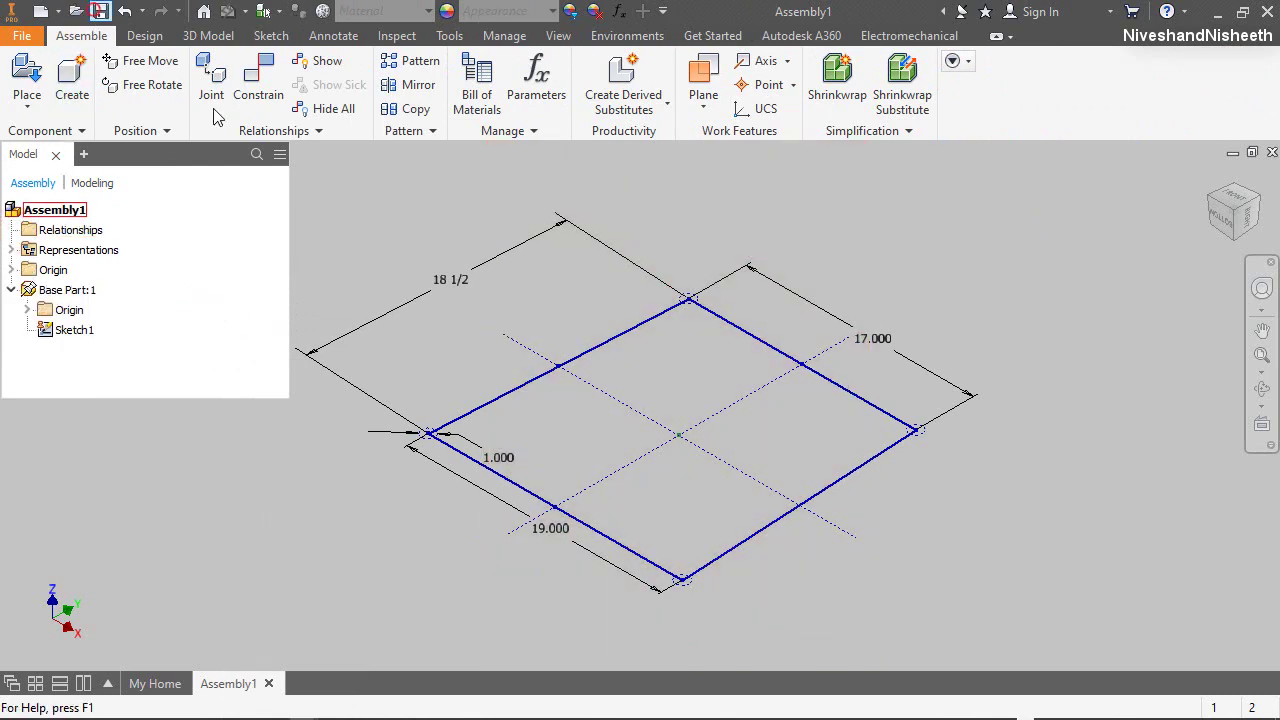
# Save the assembly as Chair_Steel with Arm together with its Base Part file, and collapse the Base Part node
pyautogui.hotkey('ctrl', 's')
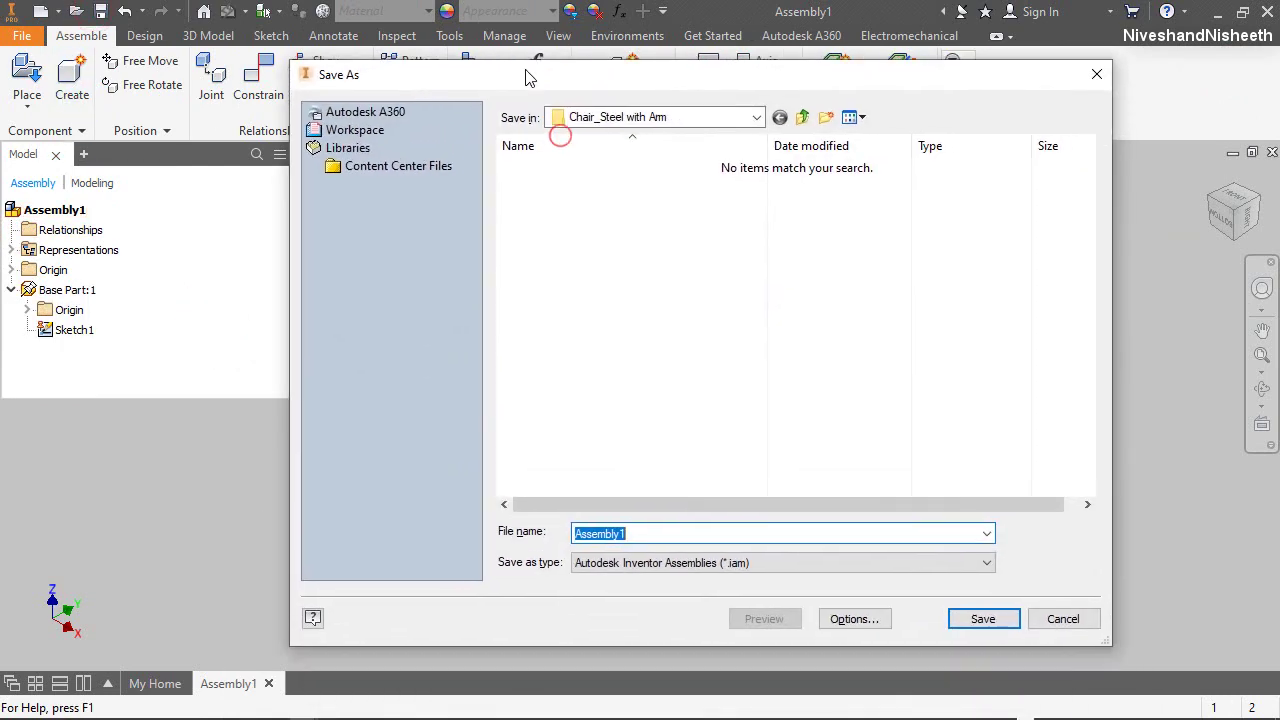
pyautogui.write('Chair_Steel with Arm')
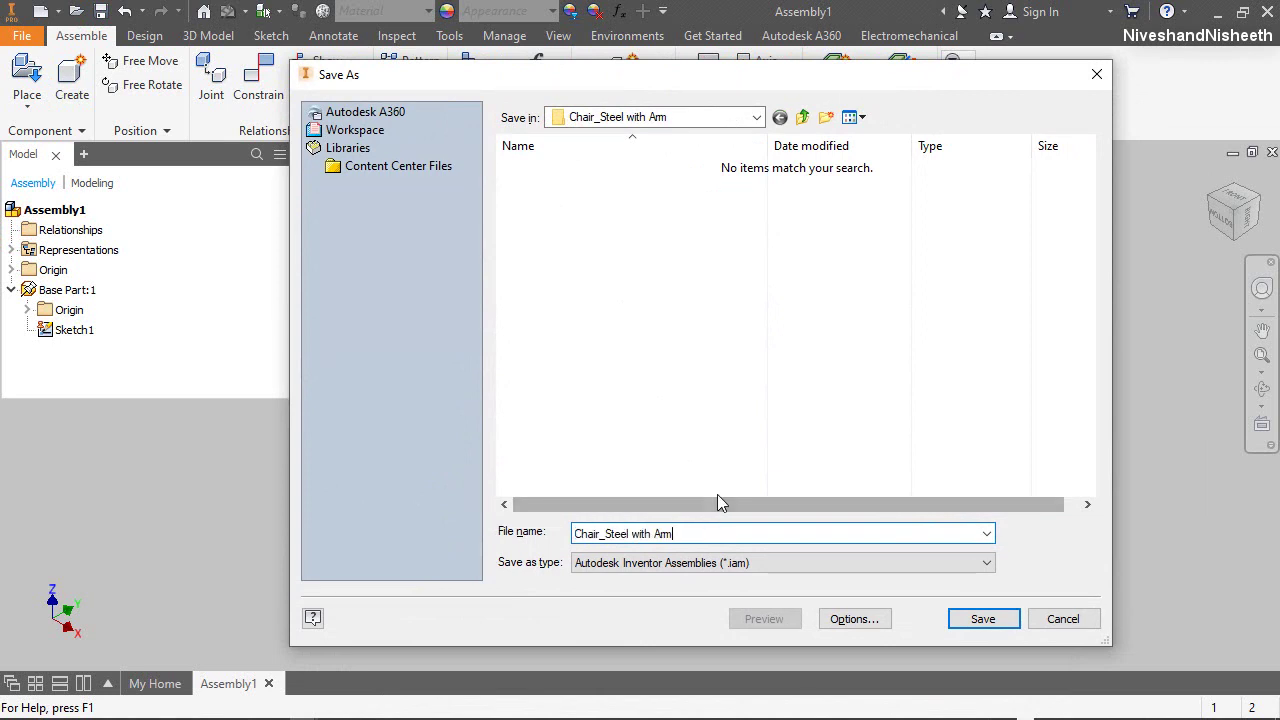
pyautogui.click(981, 620)
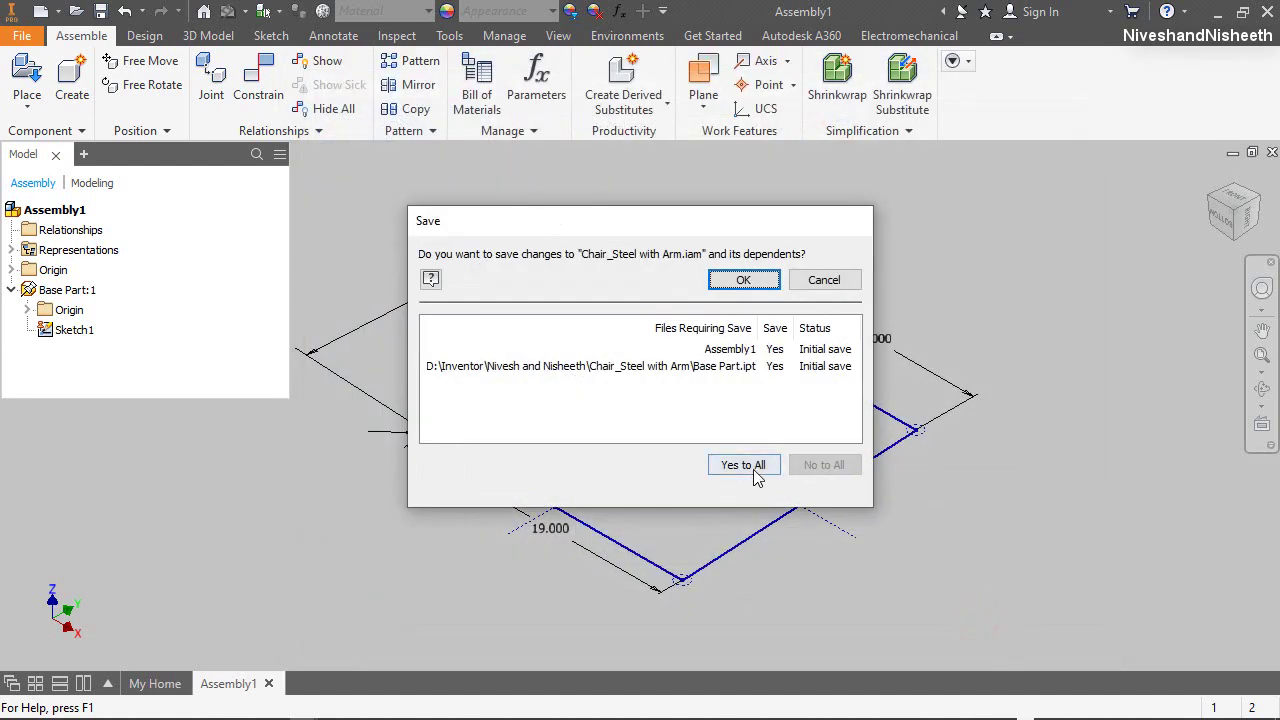
pyautogui.click(741, 281)
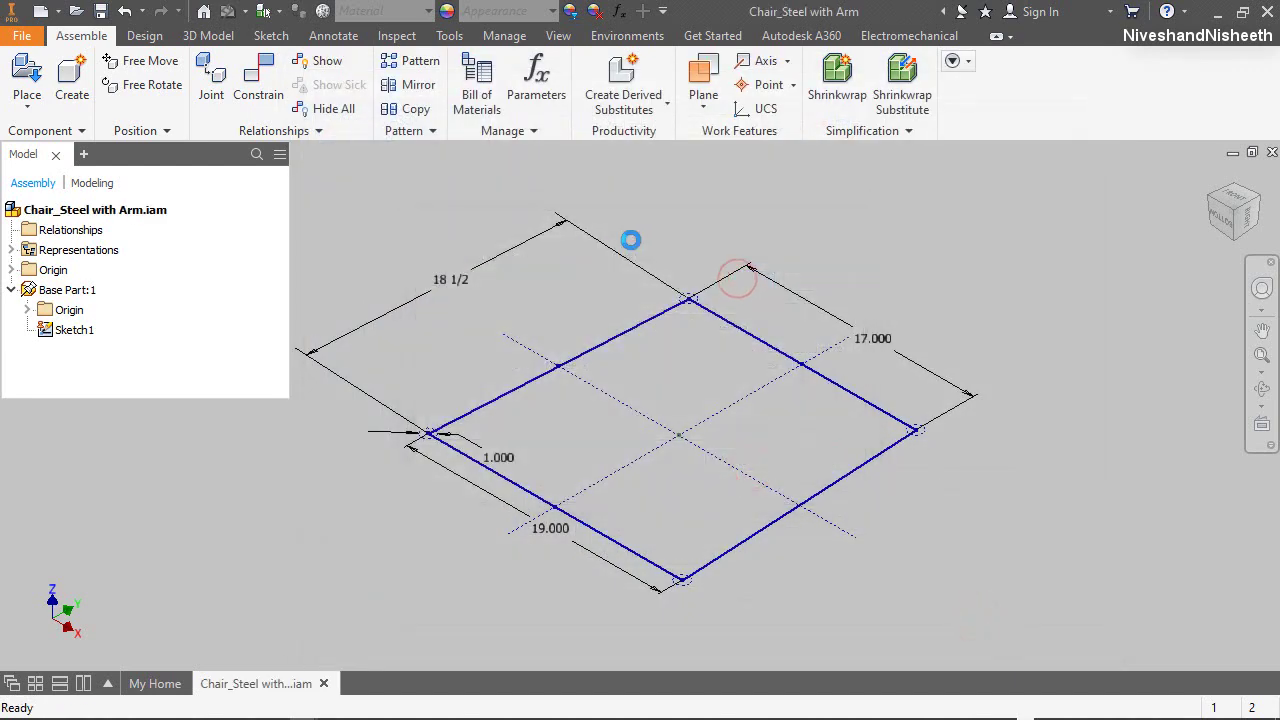
pyautogui.click(12, 290)
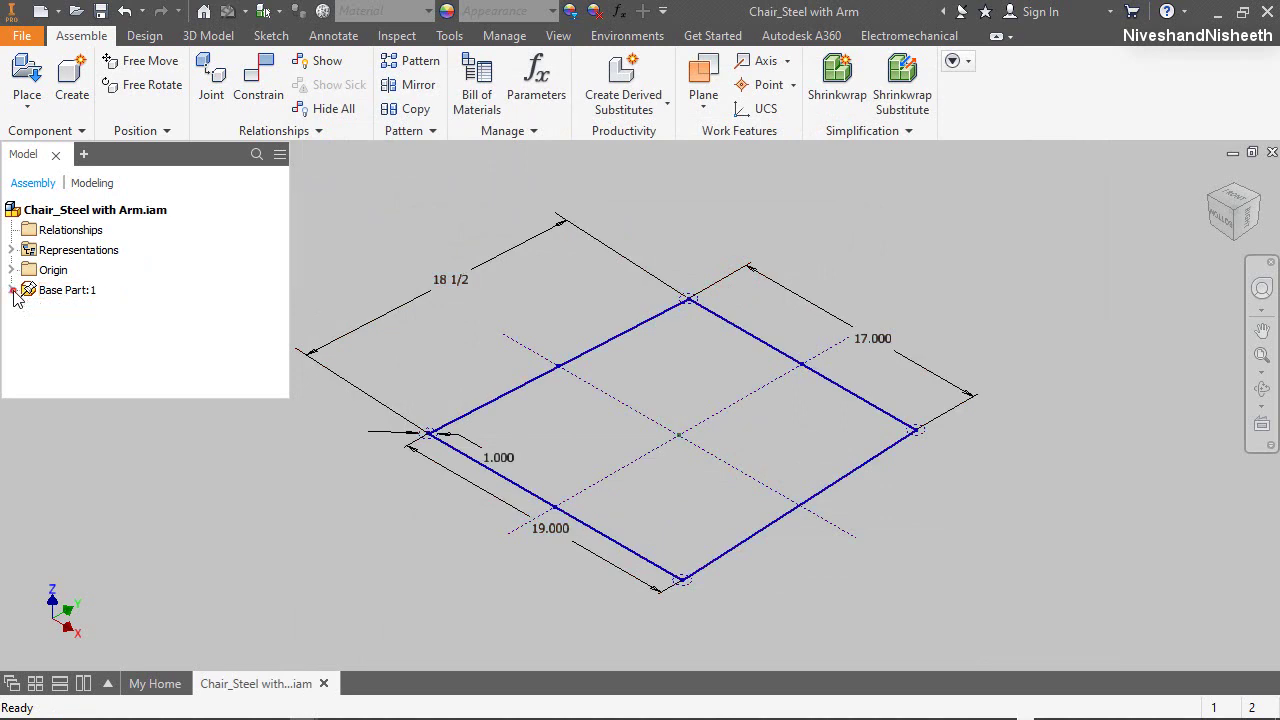
pyautogui.click(443, 246)
pyautogui.click(1127, 563)
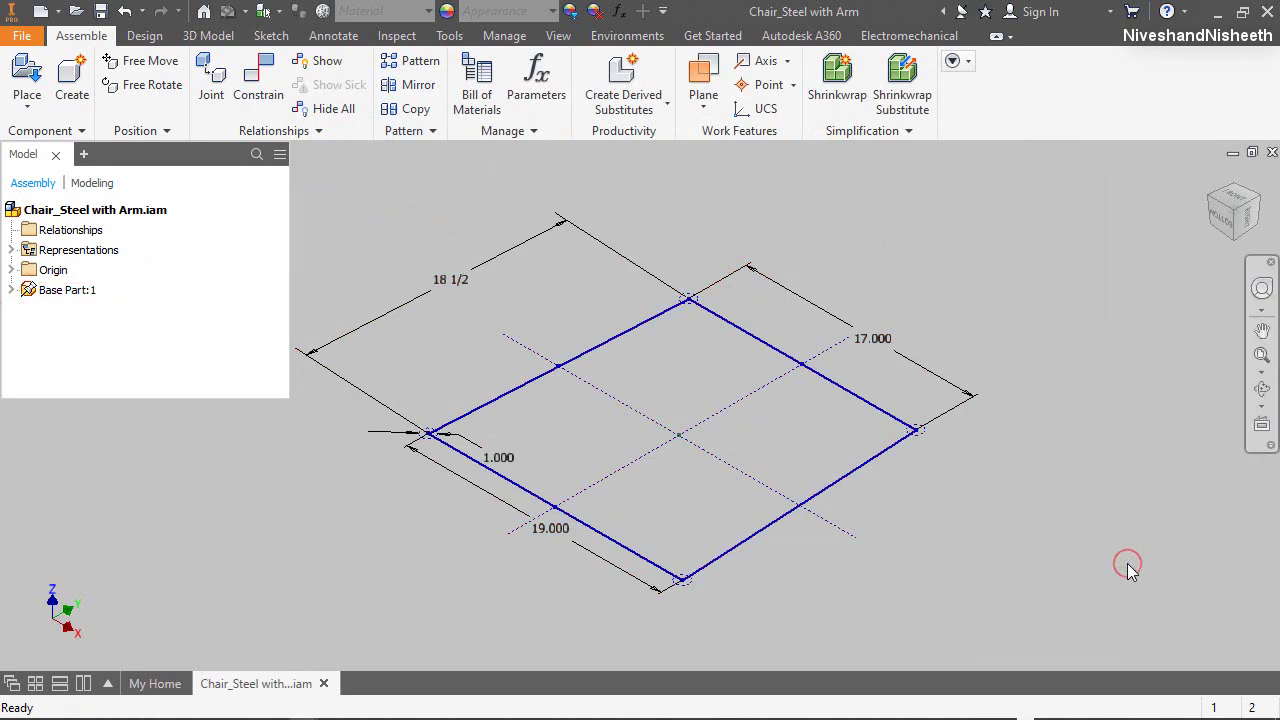
# Create the in-place part Front Leg Frame from the English Standard (in).ipt template, placed on the assembly's origin geometry
pyautogui.click(63, 80)
pyautogui.click(929, 291)
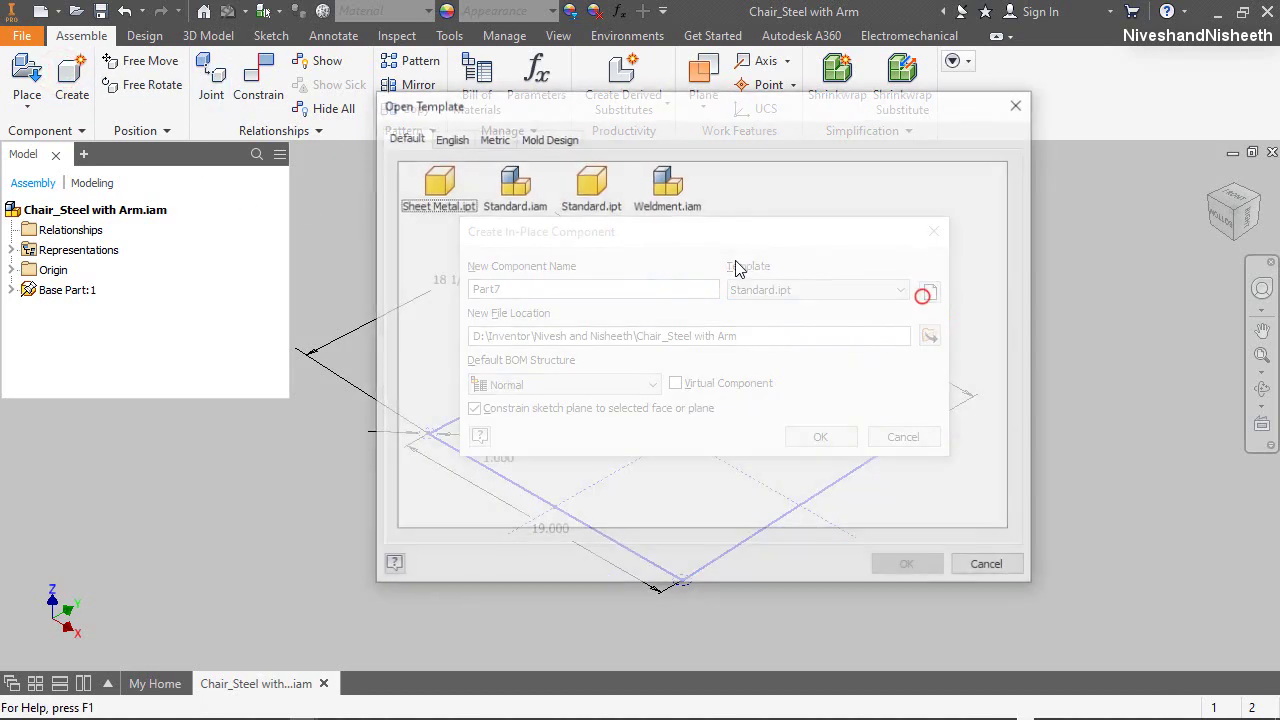
pyautogui.click(449, 137)
pyautogui.doubleClick(769, 184)
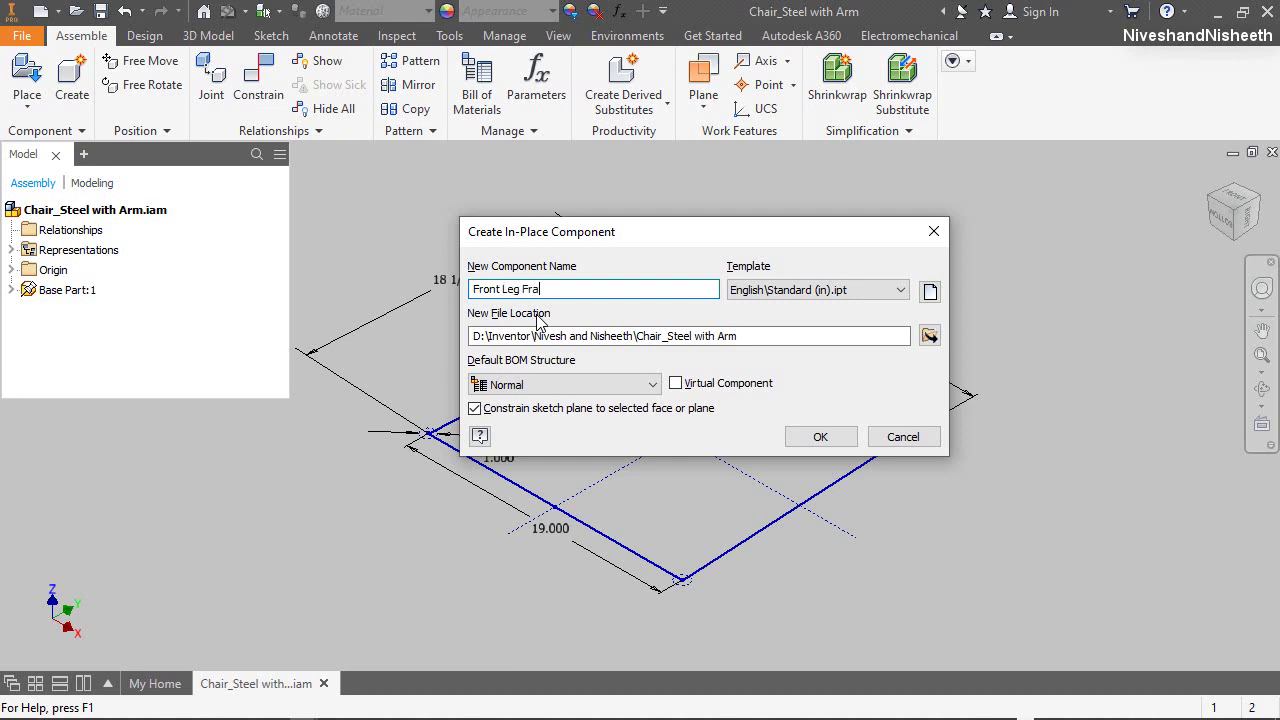
pyautogui.click(820, 437)
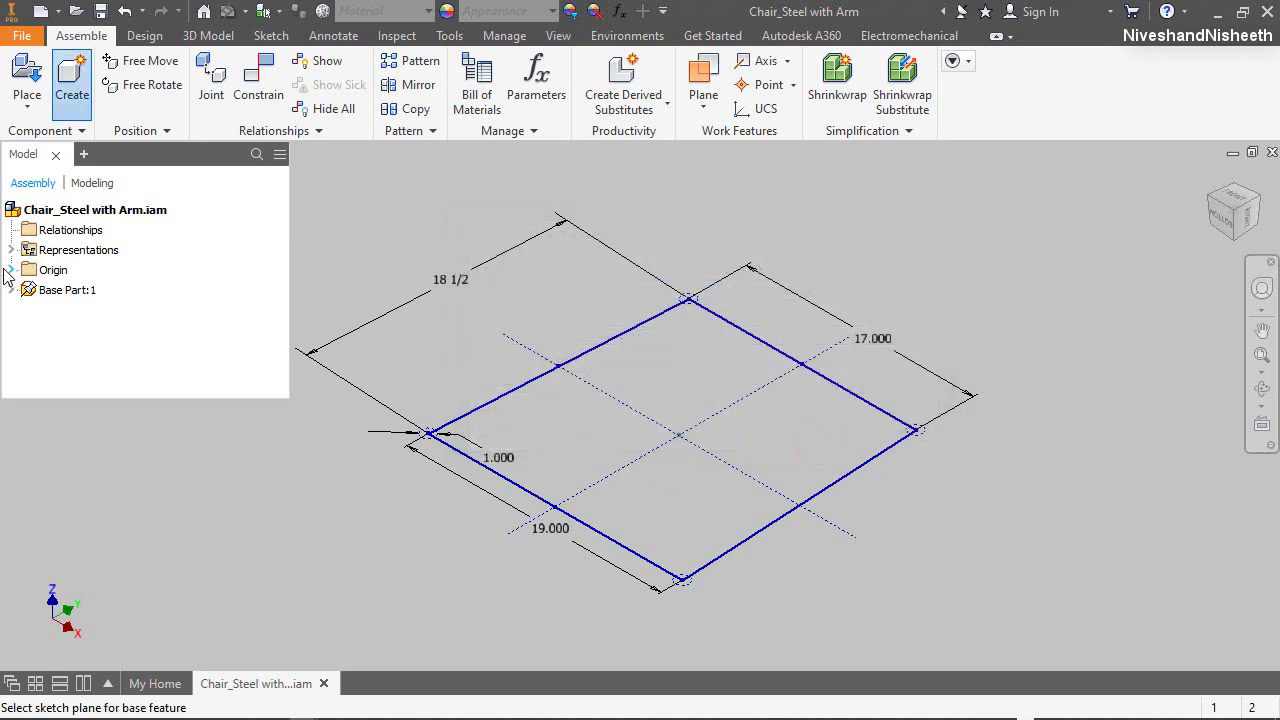
pyautogui.click(10, 270)
pyautogui.click(52, 270)
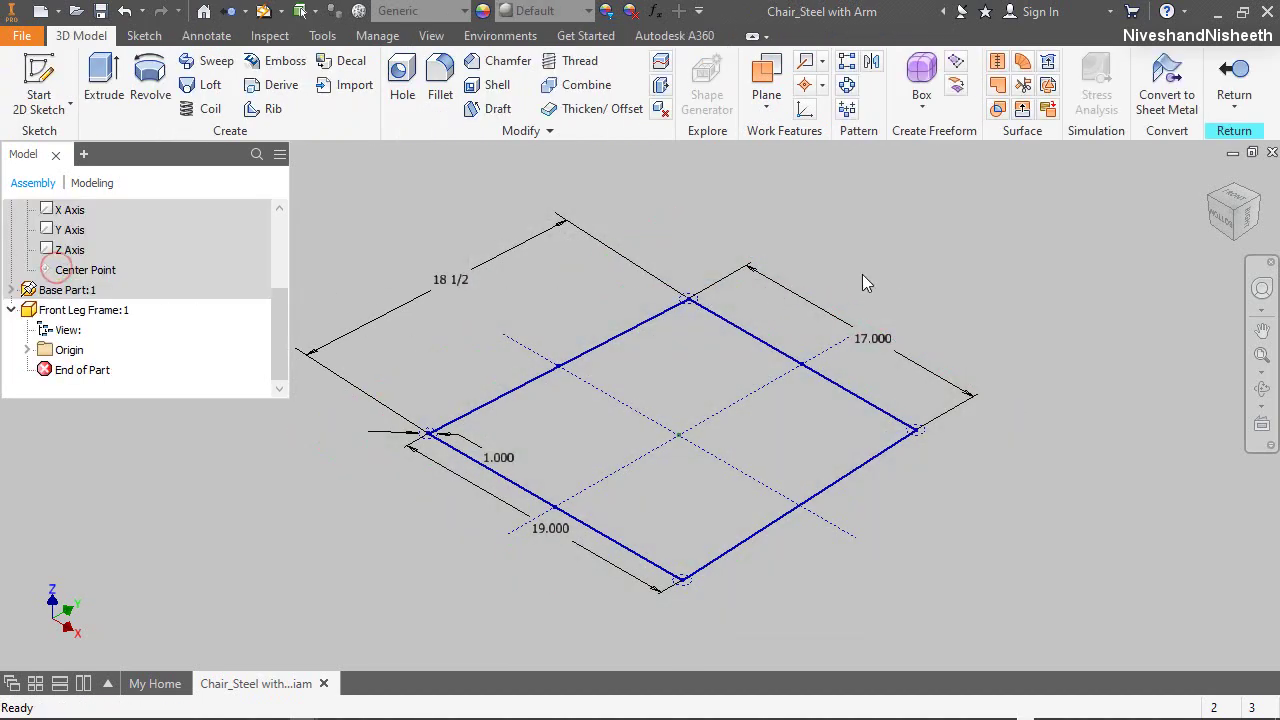
# Start a sketch on the Front Leg Frame's XY plane and project the 1 in corner circle carrying the diameter dimension
pyautogui.rightClick(909, 250)
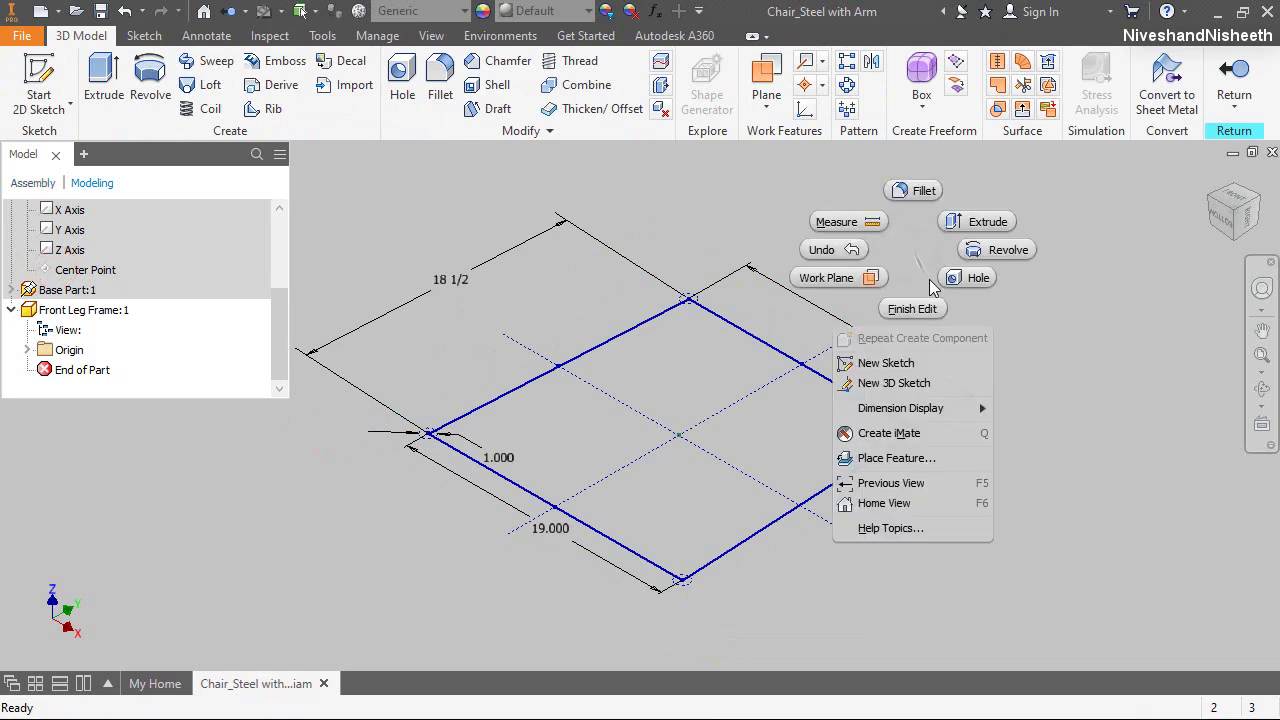
pyautogui.click(886, 363)
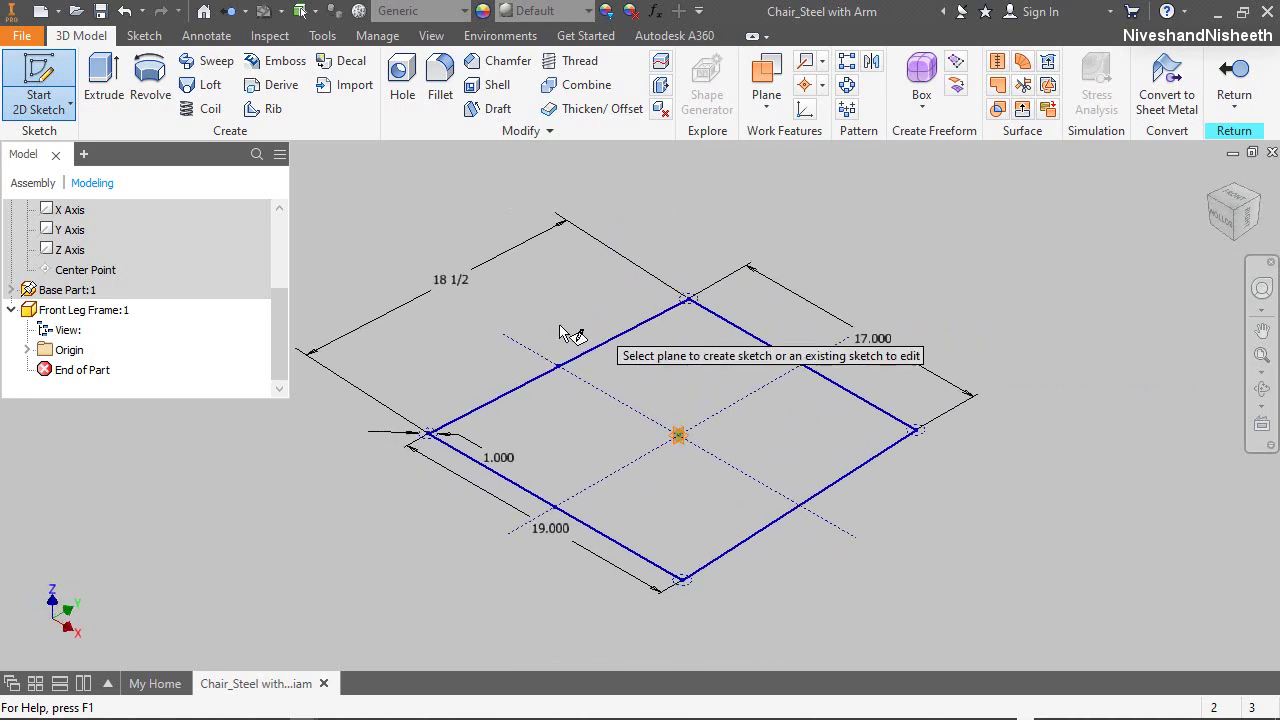
pyautogui.click(28, 351)
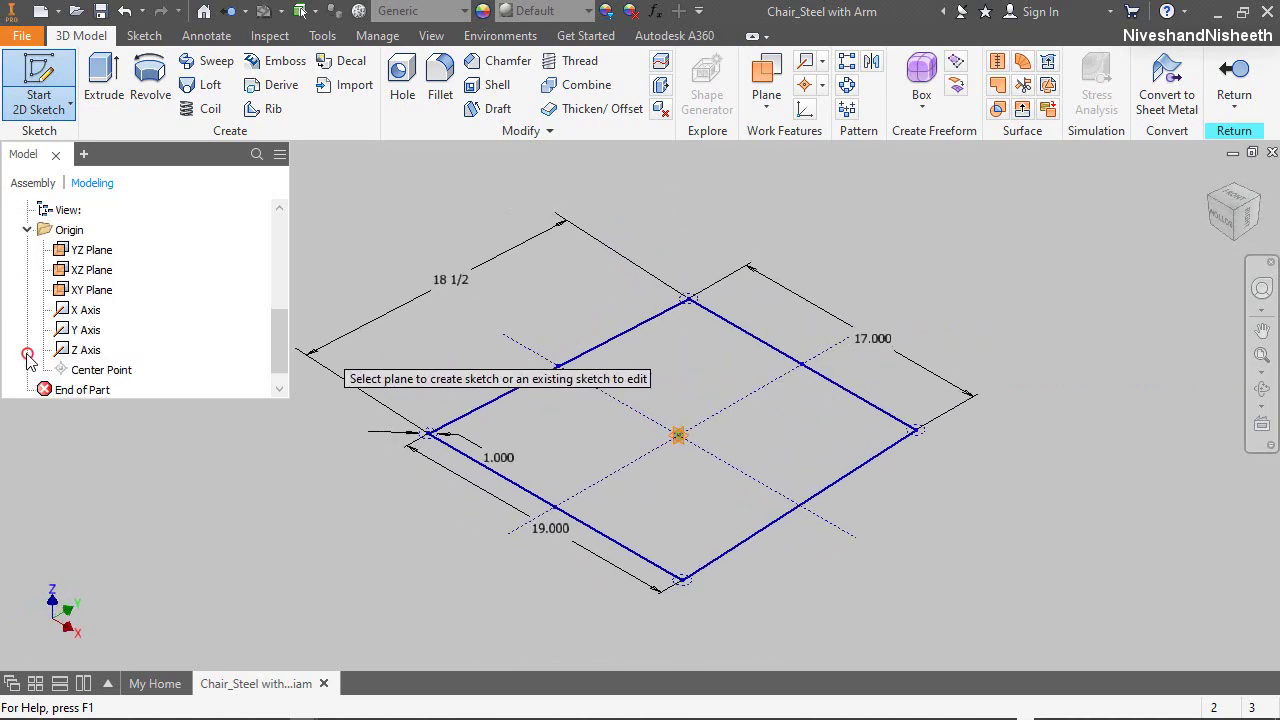
pyautogui.click(88, 290)
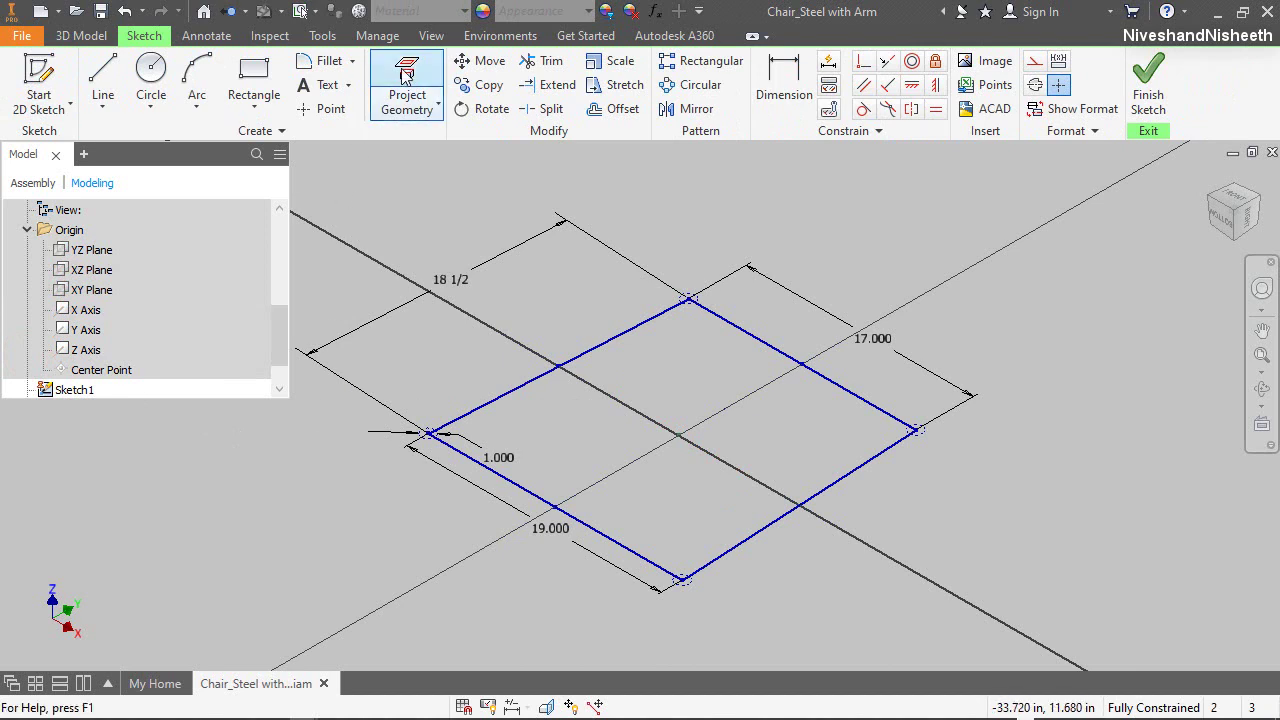
pyautogui.click(378, 115)
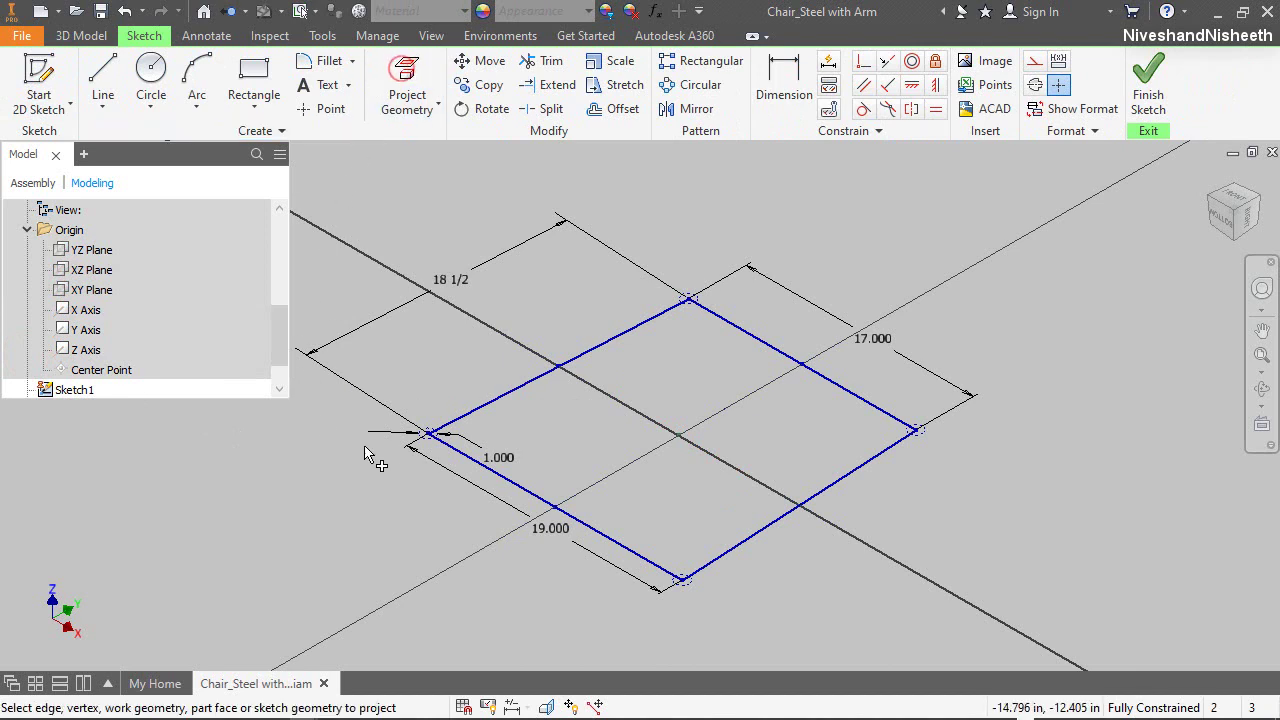
pyautogui.click(427, 441)
pyautogui.rightClick(441, 371)
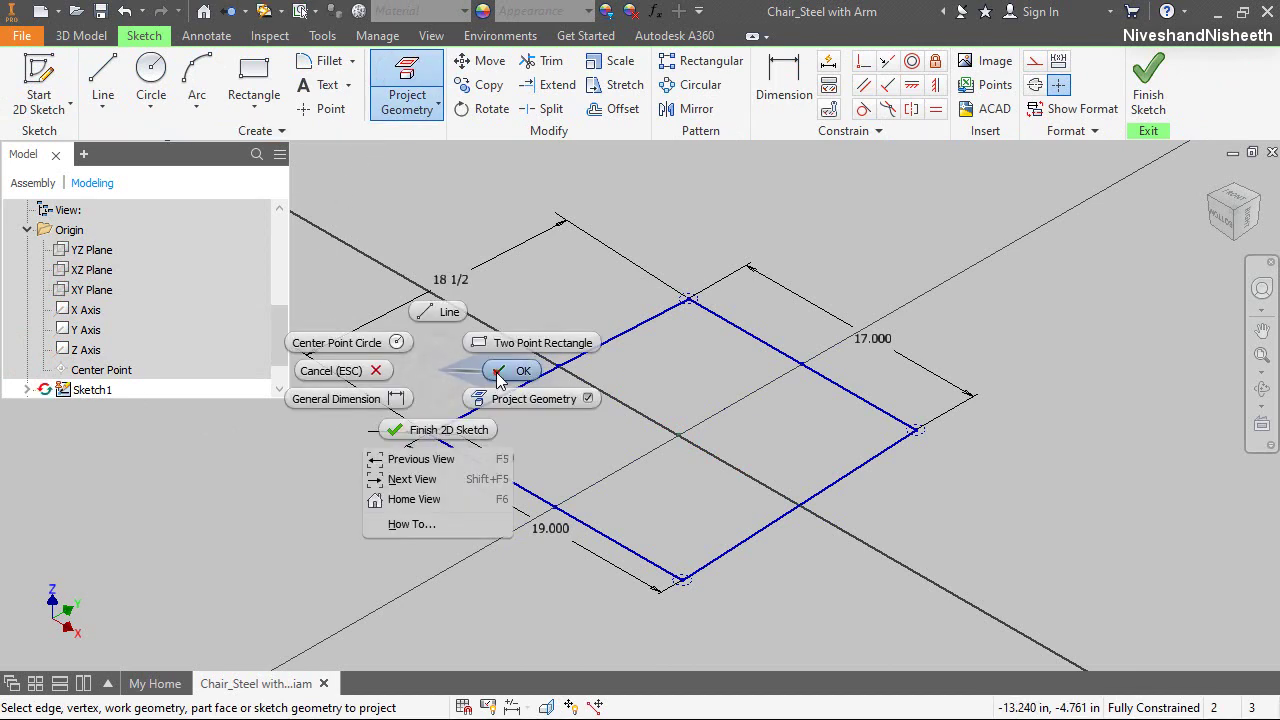
pyautogui.click(498, 372)
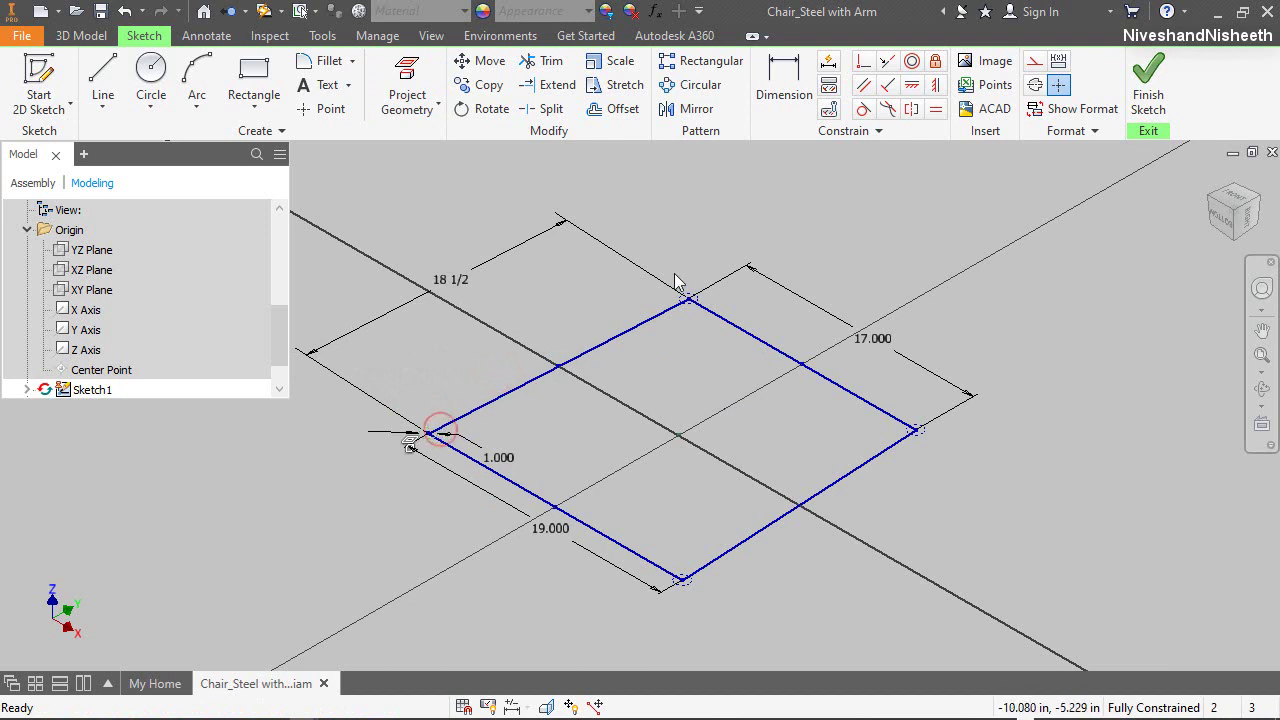
# Convert the projected 1 in circle from construction to regular geometry and finish the sketch
pyautogui.click(1035, 60)
pyautogui.click(905, 195)
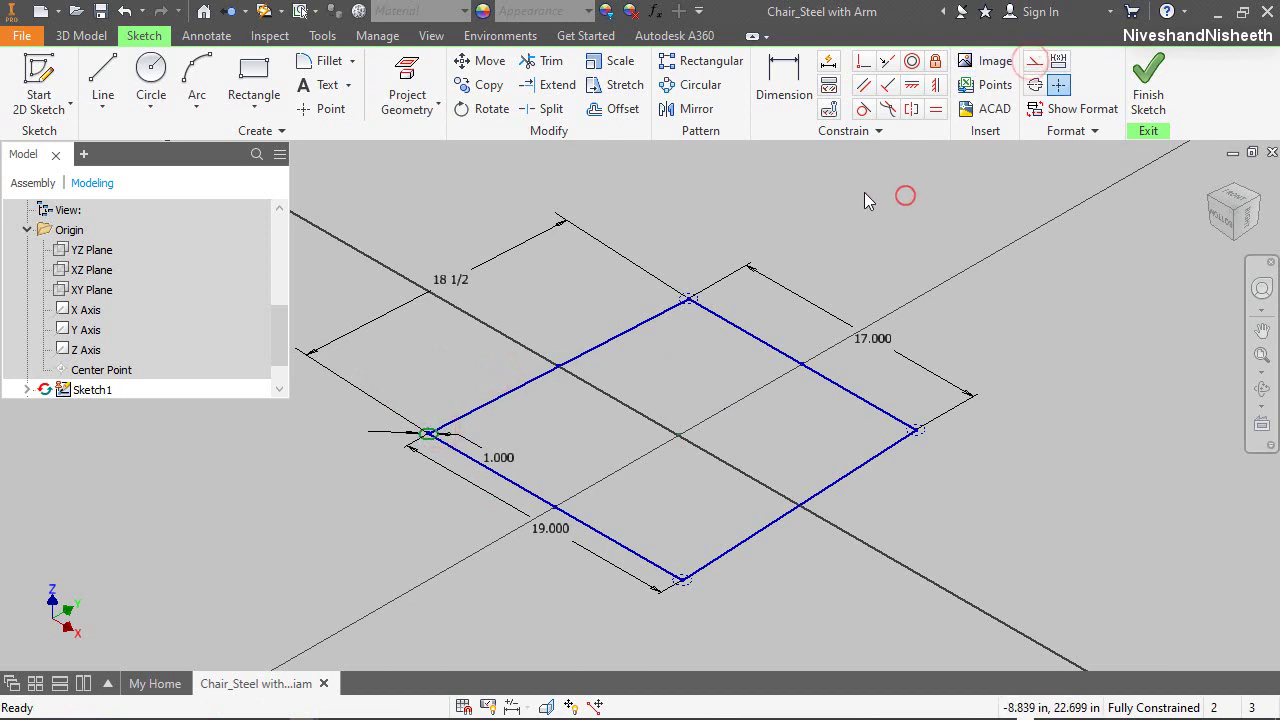
pyautogui.click(731, 438)
pyautogui.click(1147, 100)
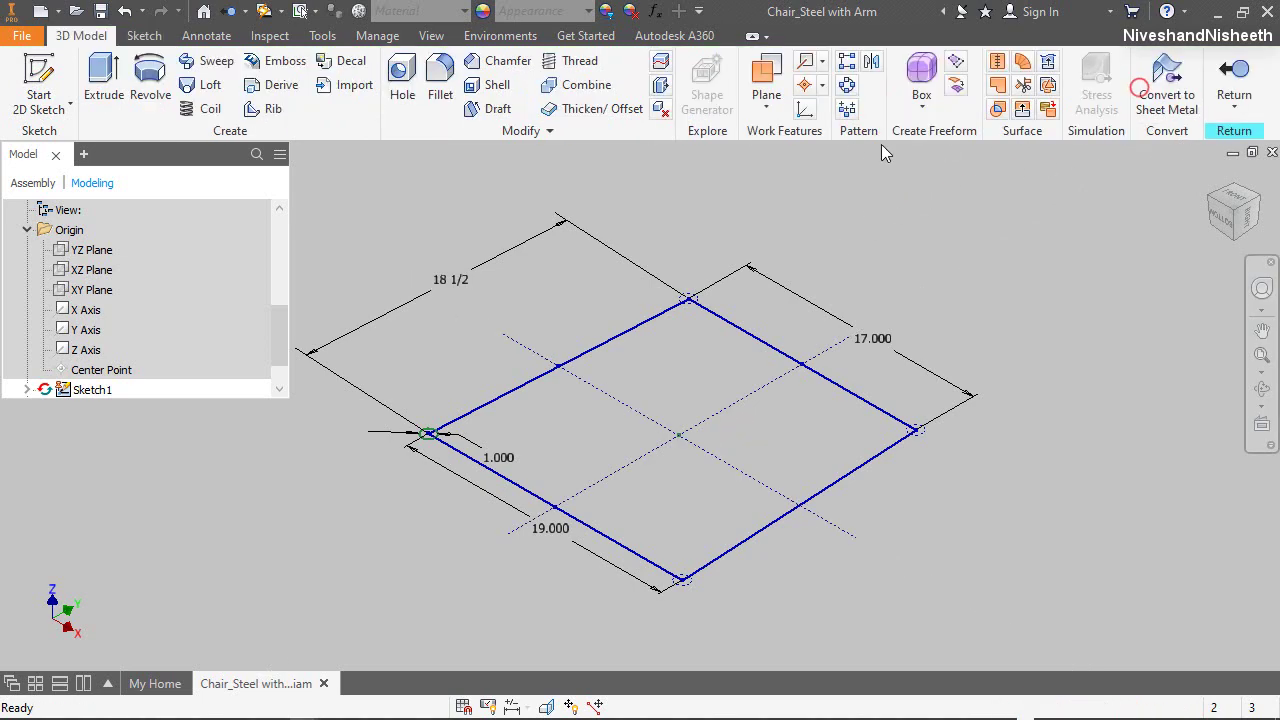
# Create a work plane offset 21.656 in from the Front Leg Frame's XY plane
pyautogui.click(766, 107)
pyautogui.click(668, 195)
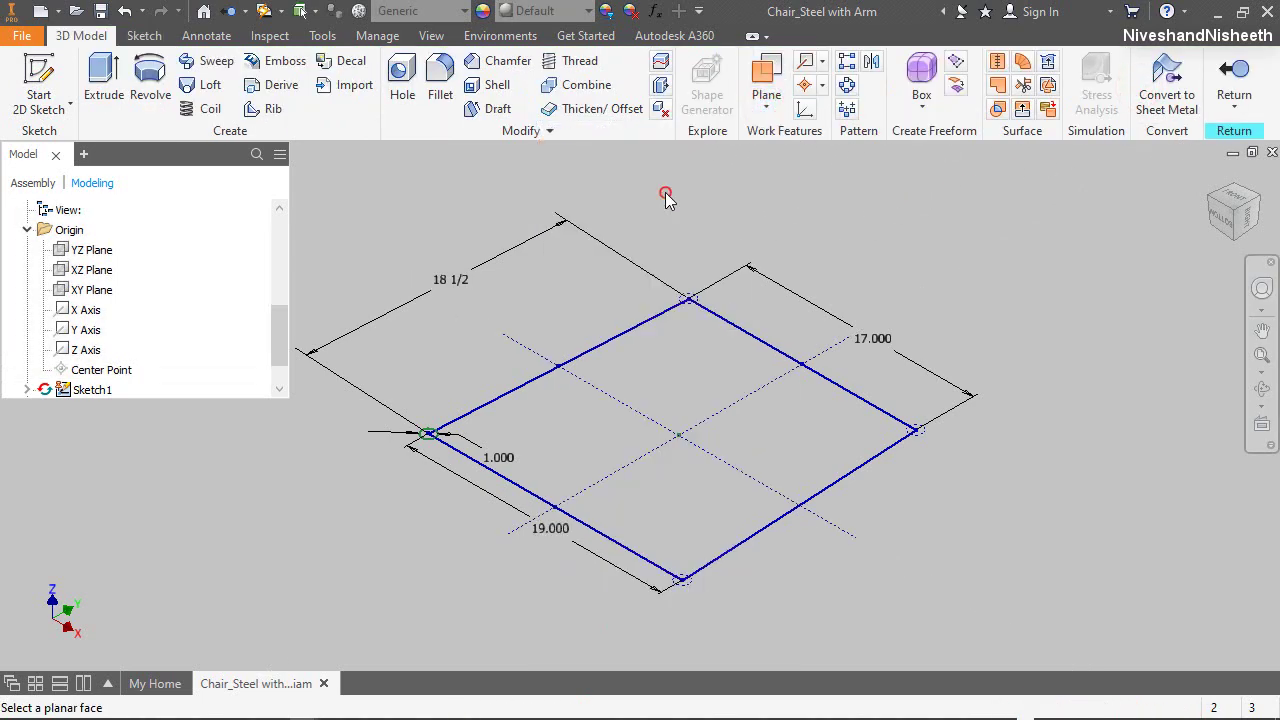
pyautogui.click(98, 290)
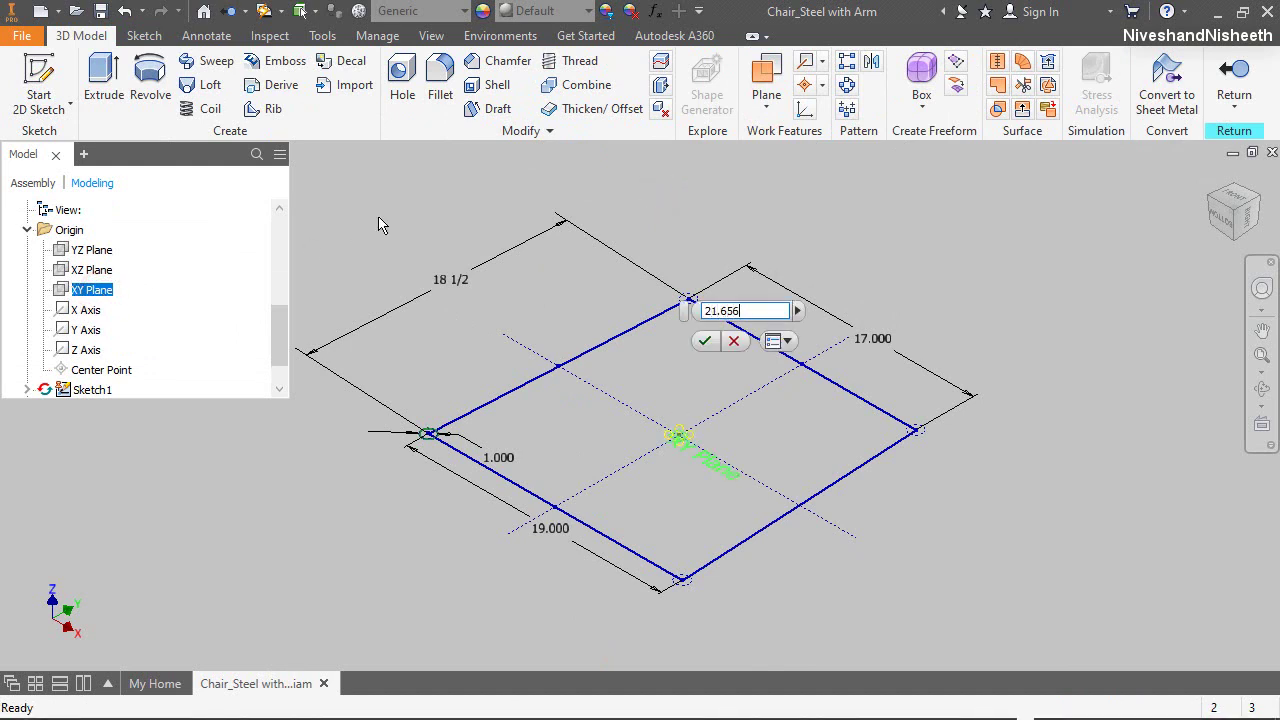
pyautogui.press('Escape')
# Enable Auto-Resize on the offset work plane above the seat outline
pyautogui.scroll(-3, 700, 440)
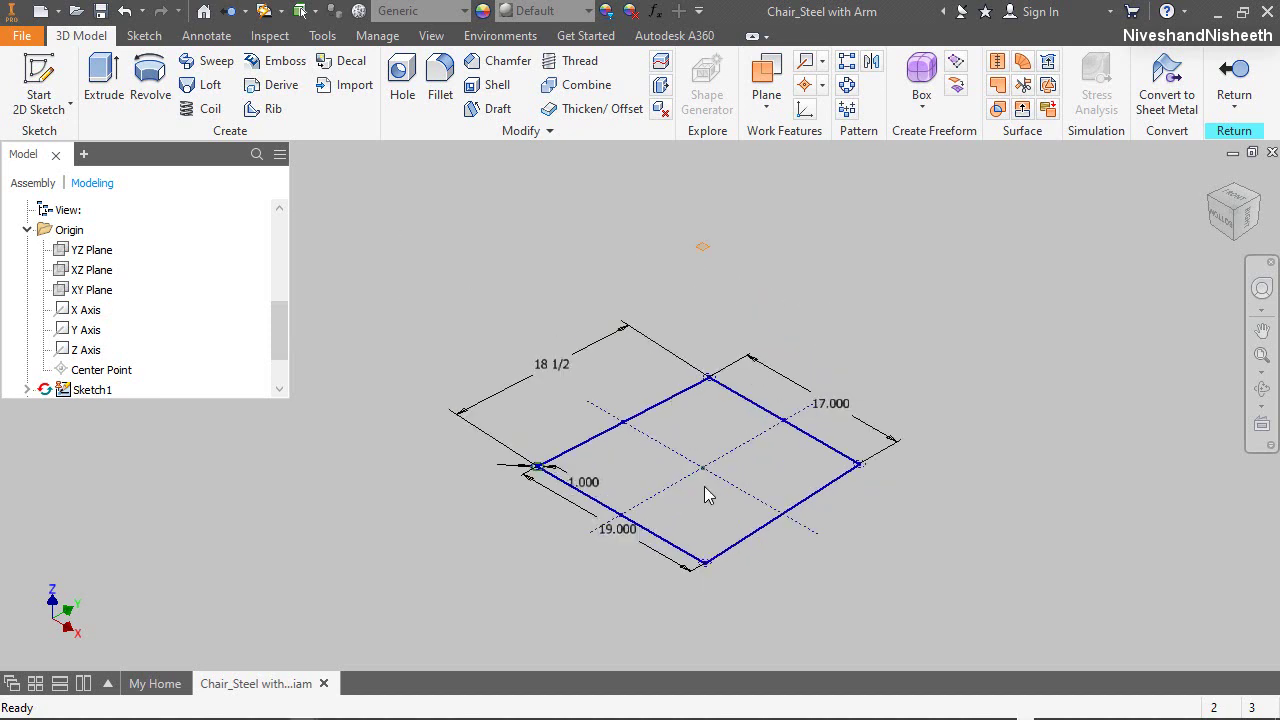
pyautogui.rightClick(766, 294)
pyautogui.click(774, 290)
pyautogui.rightClick(703, 245)
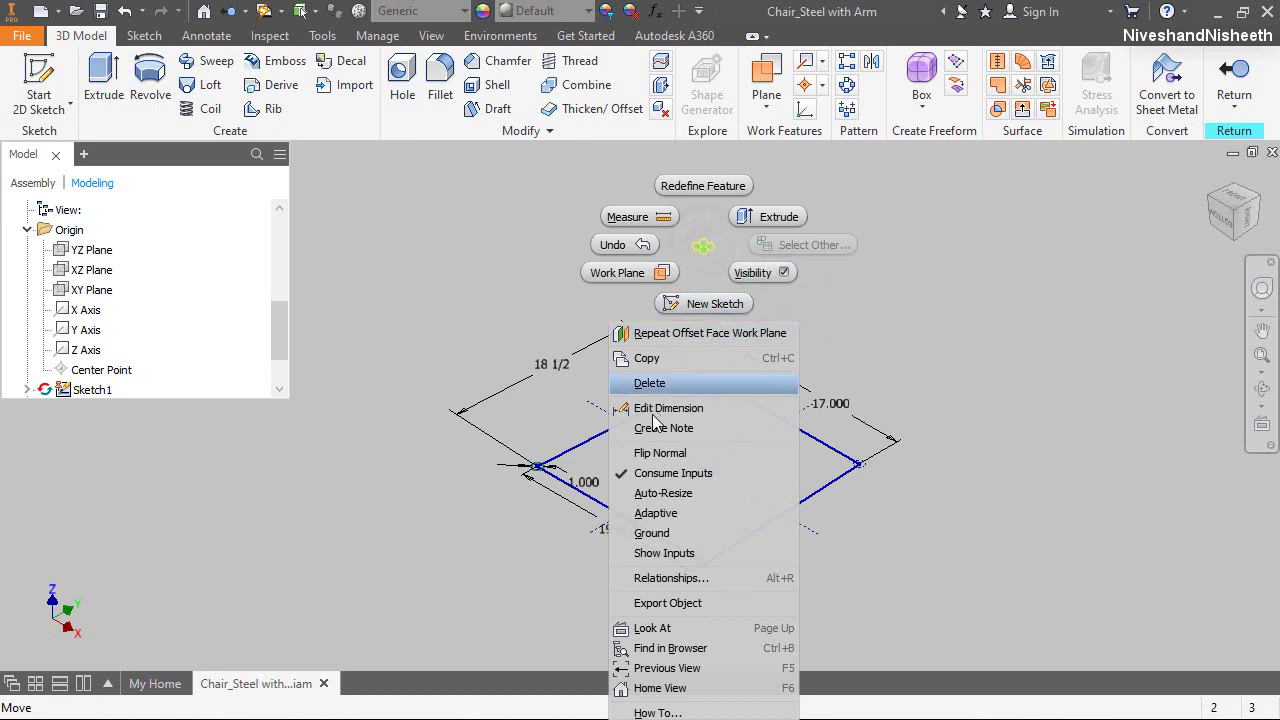
pyautogui.click(652, 495)
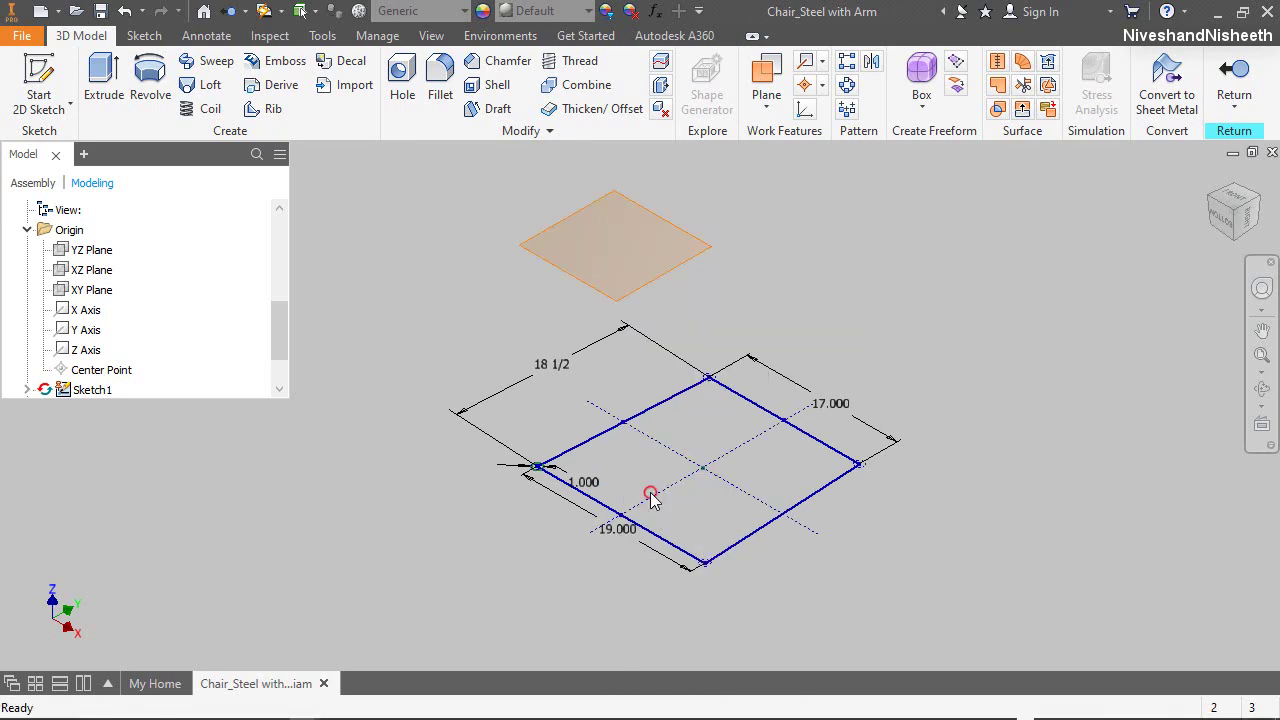
pyautogui.click(1262, 389)
pyautogui.moveTo(673, 600); pyautogui.dragTo(697, 263)
pyautogui.rightClick(732, 318)
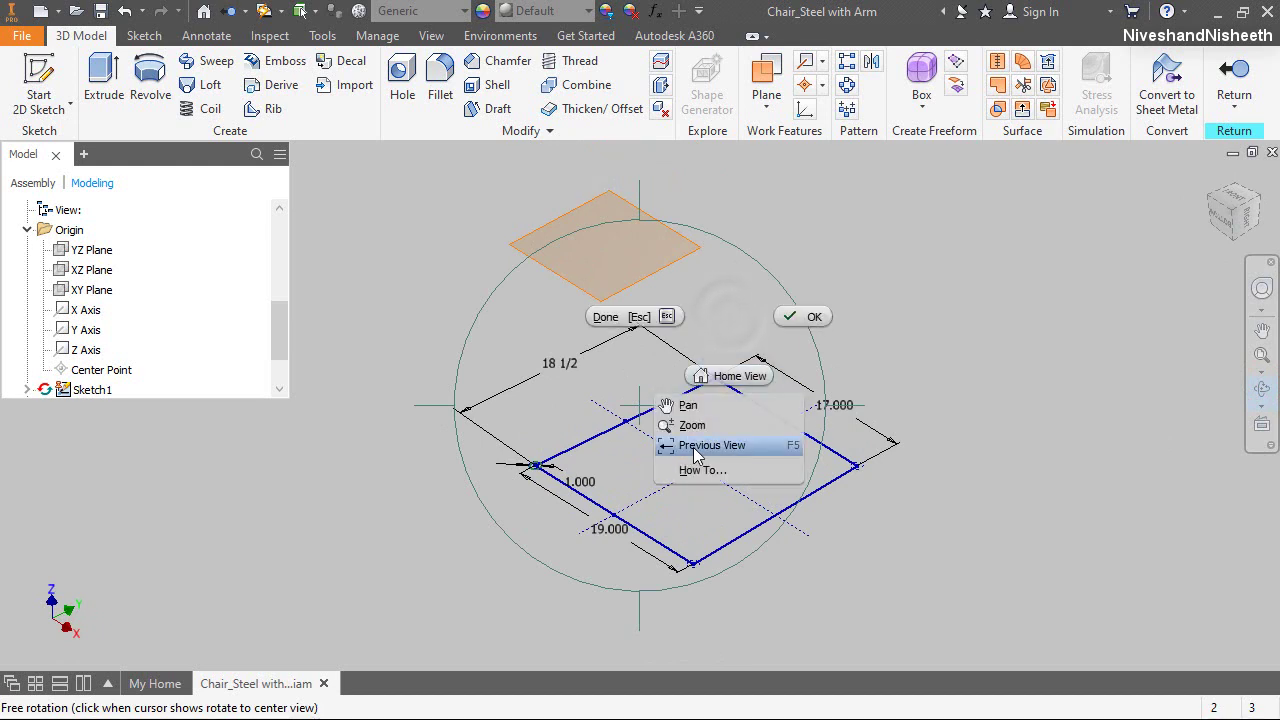
pyautogui.click(705, 445)
pyautogui.rightClick(728, 295)
pyautogui.click(800, 292)
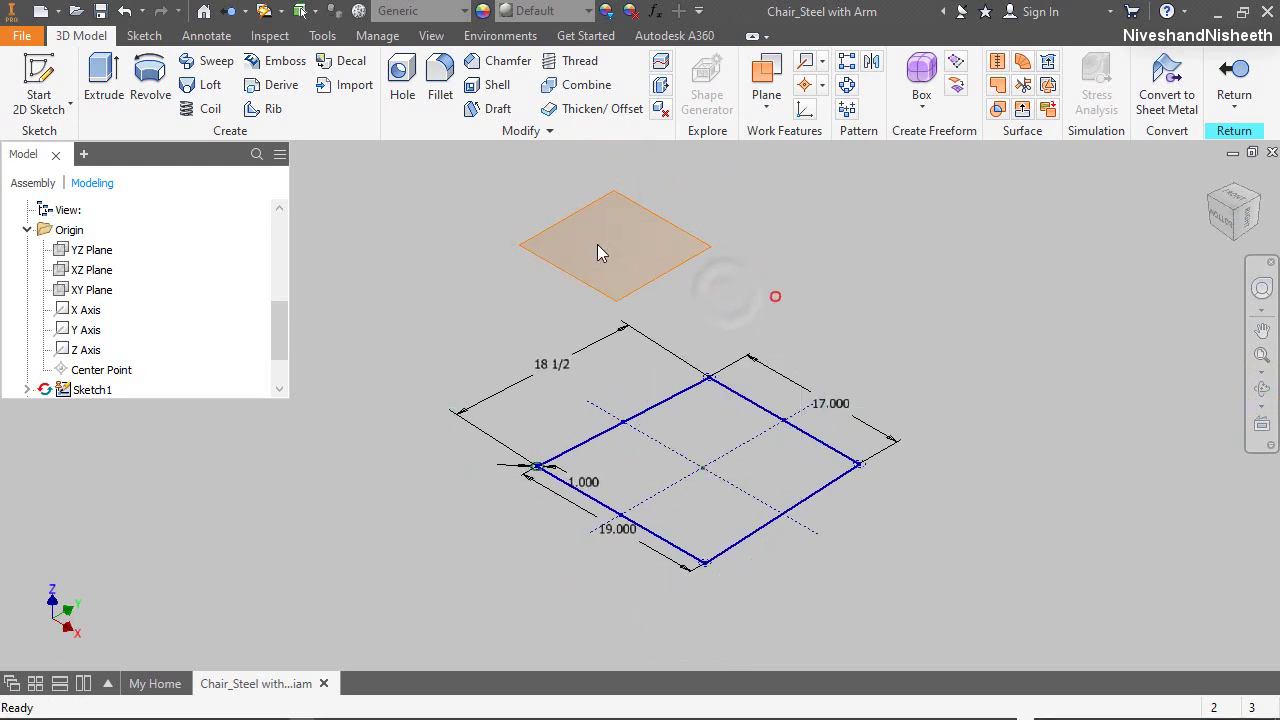
# Start a sketch on the offset work plane, project the outline's 19 in edge into it and make that line construction geometry
pyautogui.click(39, 80)
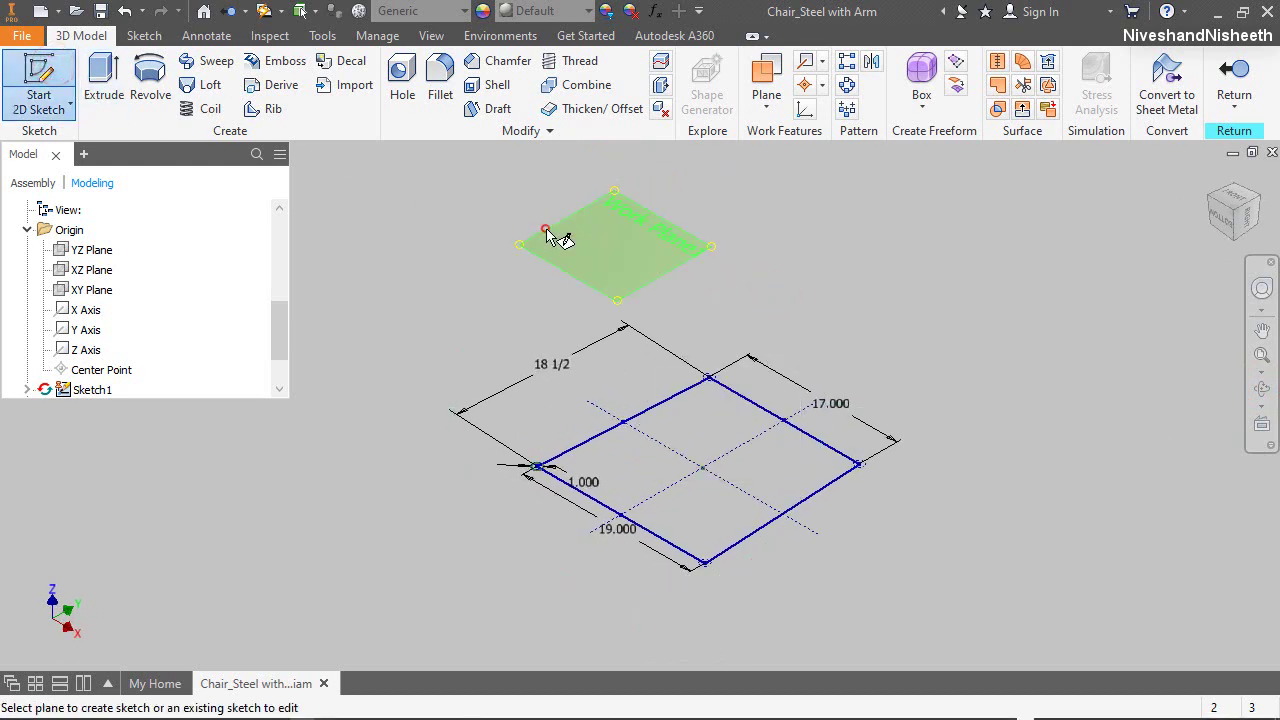
pyautogui.click(556, 236)
pyautogui.click(410, 88)
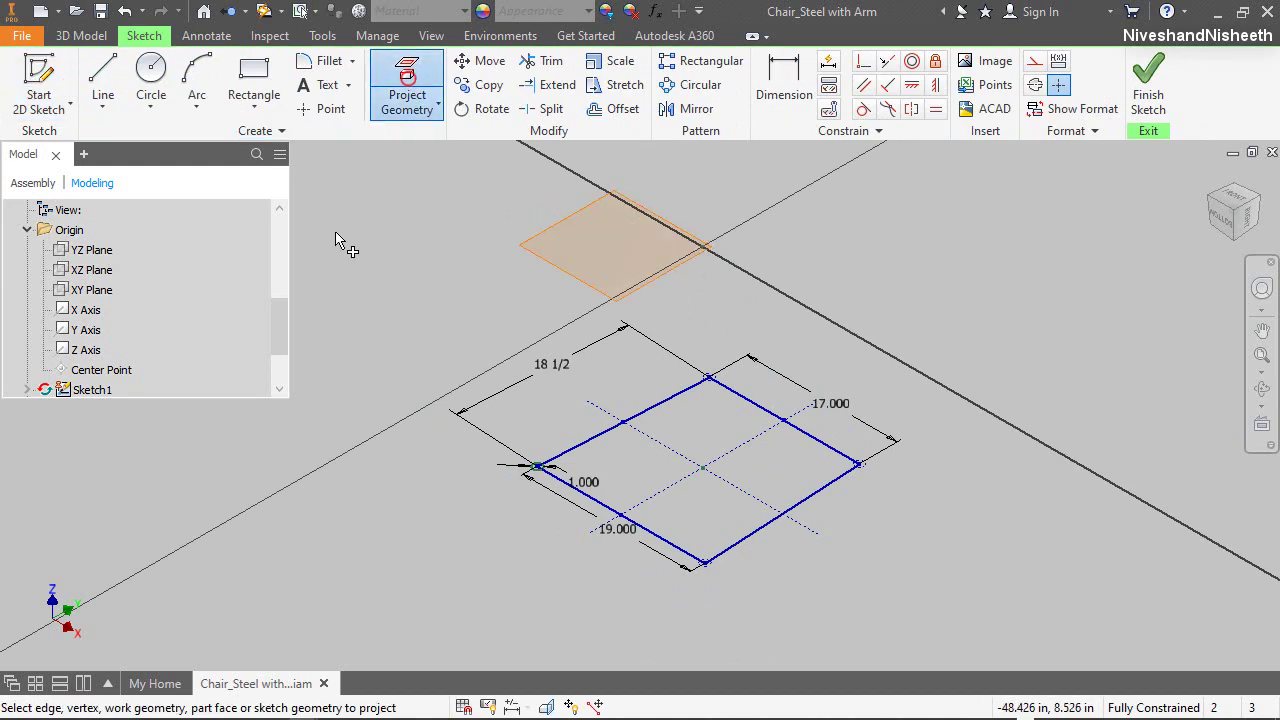
pyautogui.click(597, 500)
pyautogui.rightClick(558, 300)
pyautogui.click(636, 294)
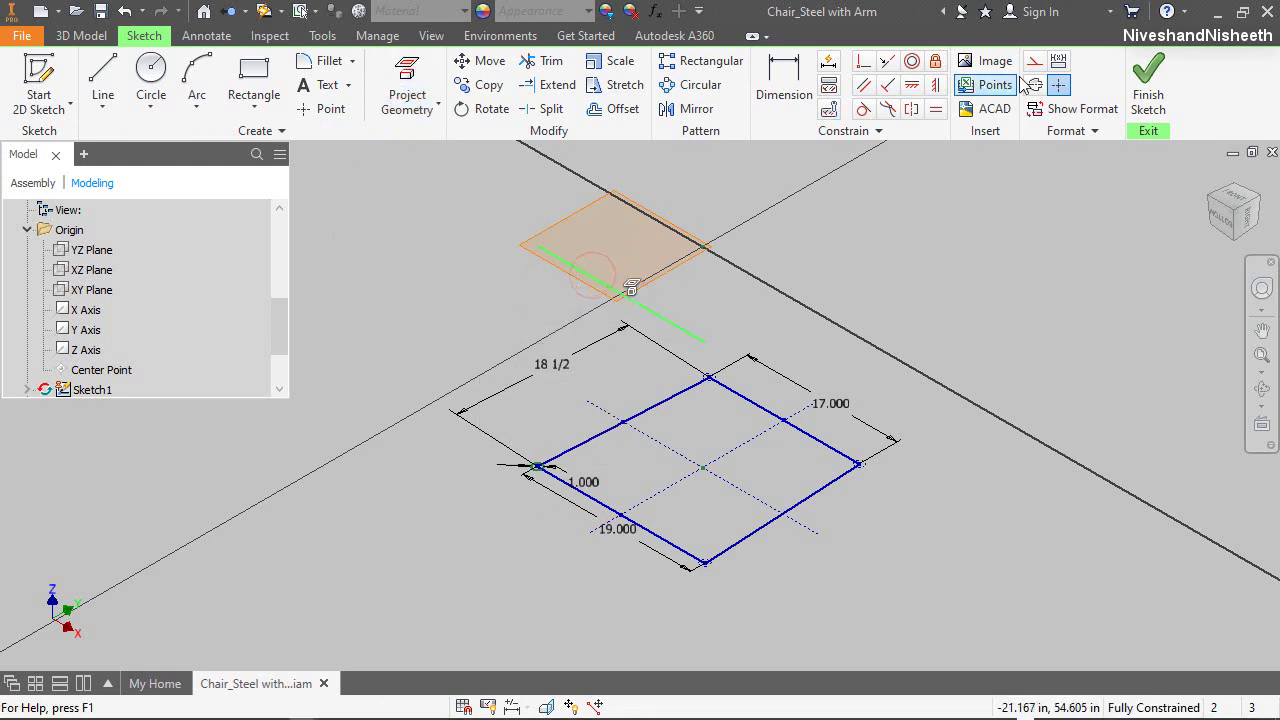
pyautogui.click(939, 193)
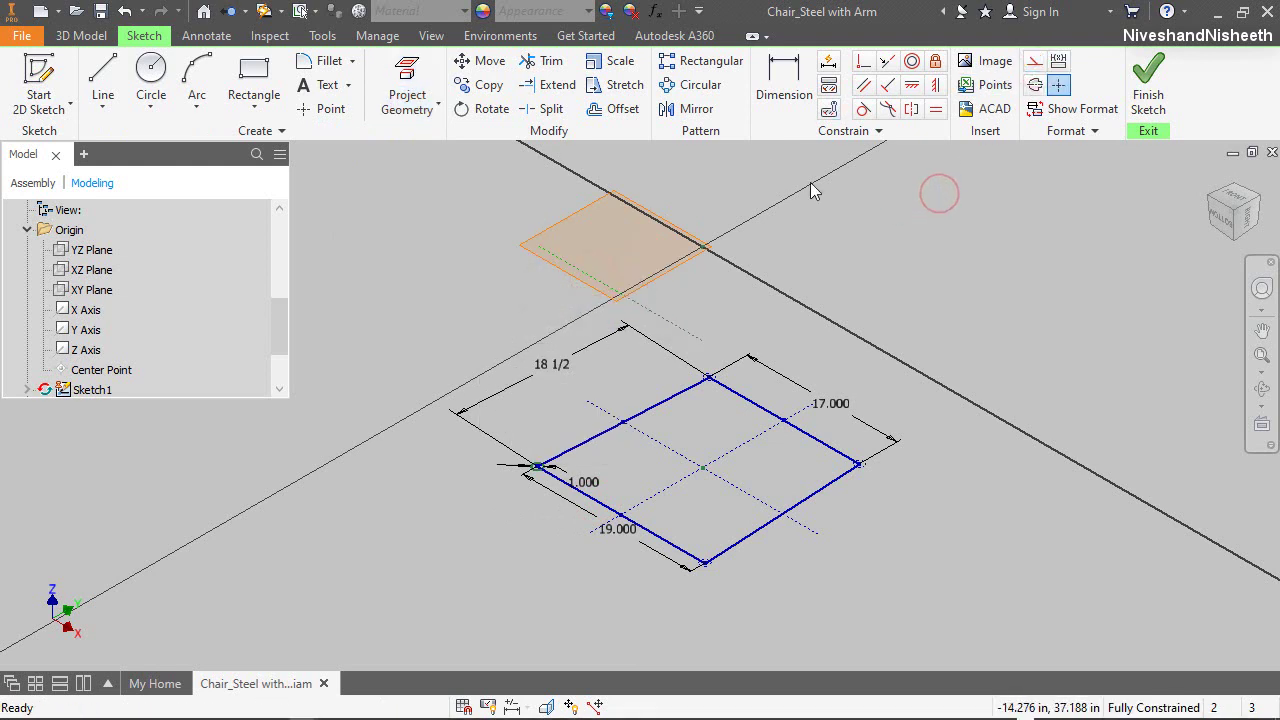
# Offset the projected construction line by about 4.23 in within the offset-plane sketch
pyautogui.click(615, 108)
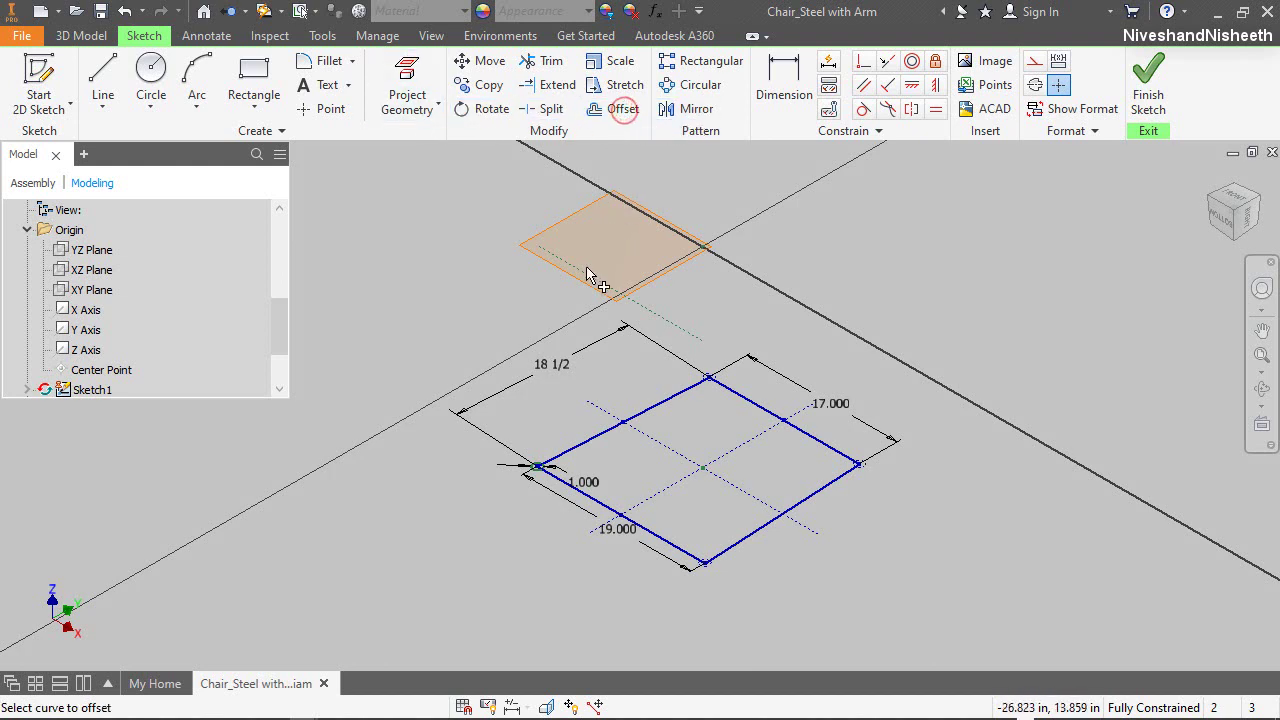
pyautogui.rightClick(625, 250)
pyautogui.click(640, 262)
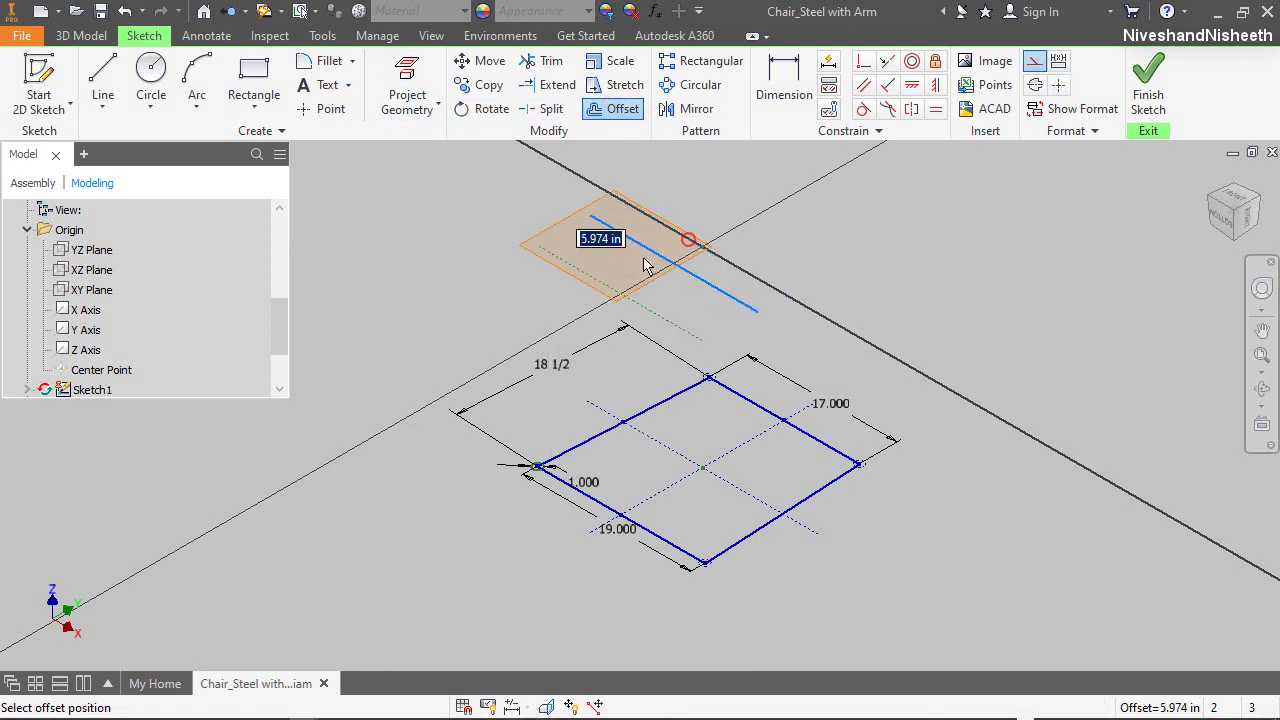
pyautogui.click(680, 235)
pyautogui.rightClick(703, 203)
pyautogui.click(764, 192)
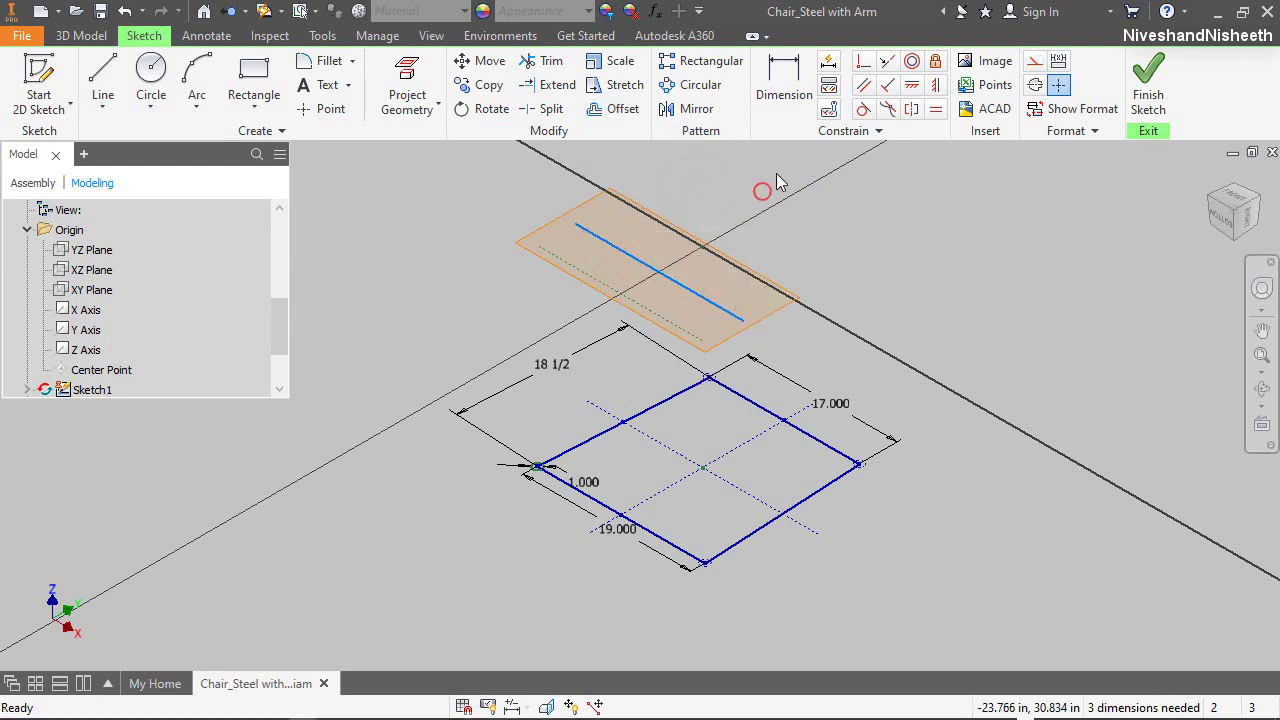
# Align the offset line's midpoint vertically with the midpoint of the projected construction line
pyautogui.click(934, 88)
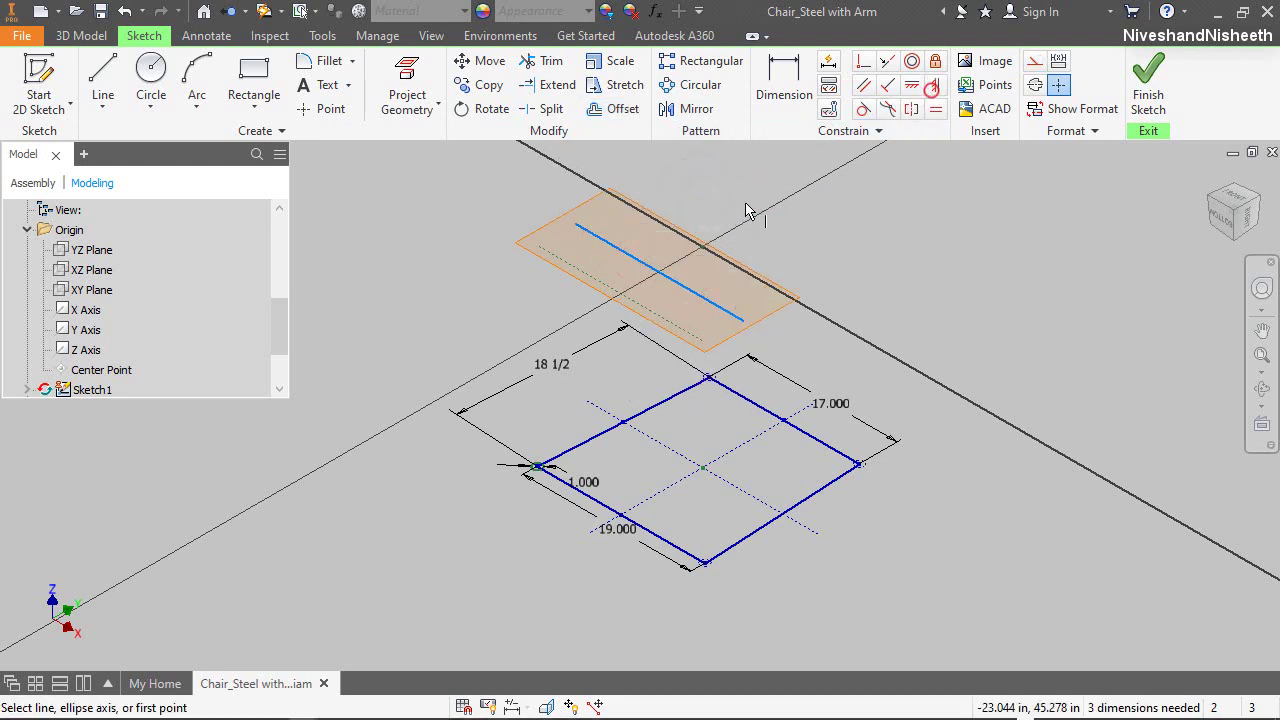
pyautogui.click(655, 290)
pyautogui.rightClick(880, 240)
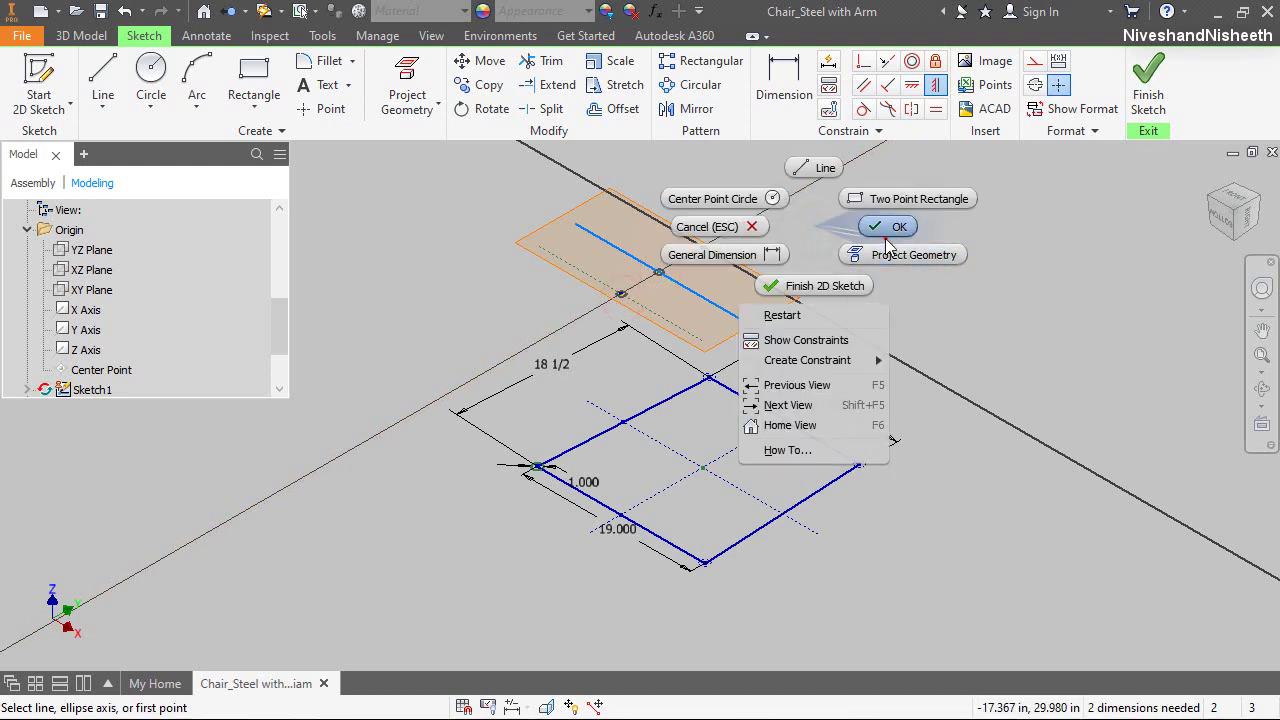
# Dimension the offset line's length as 19 1/4 in
pyautogui.click(671, 263)
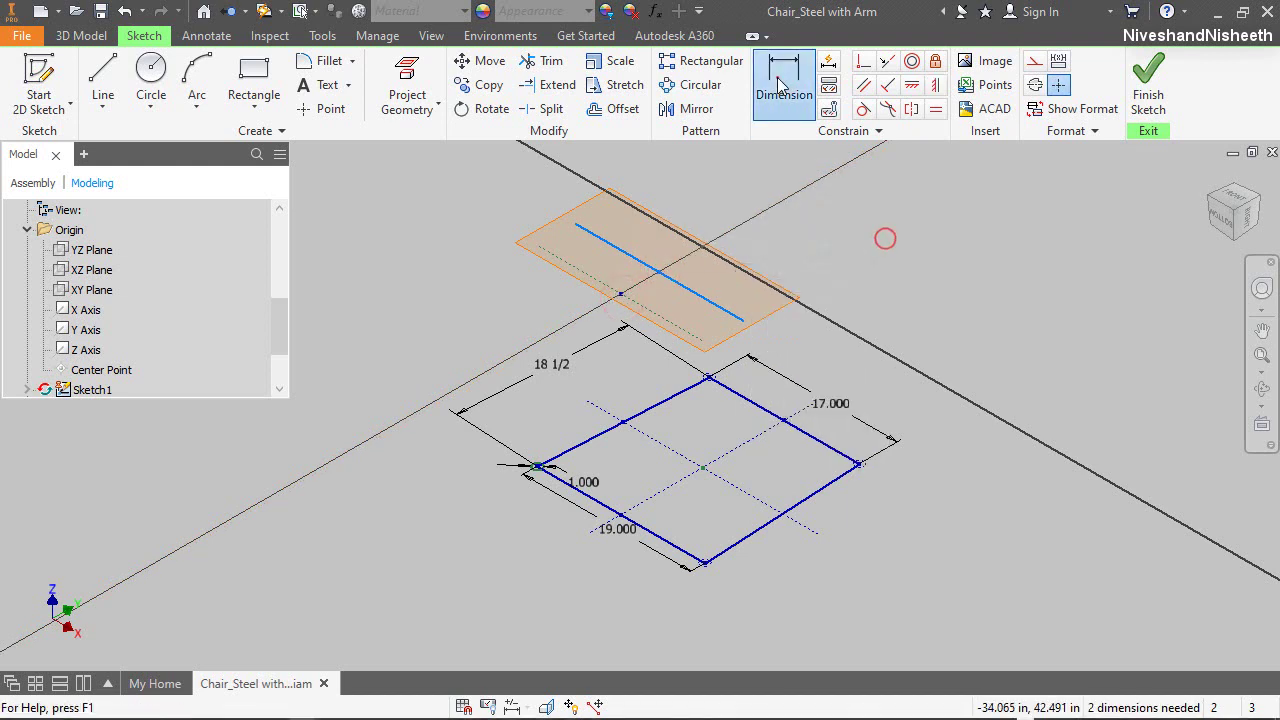
pyautogui.click(634, 268)
pyautogui.click(620, 270)
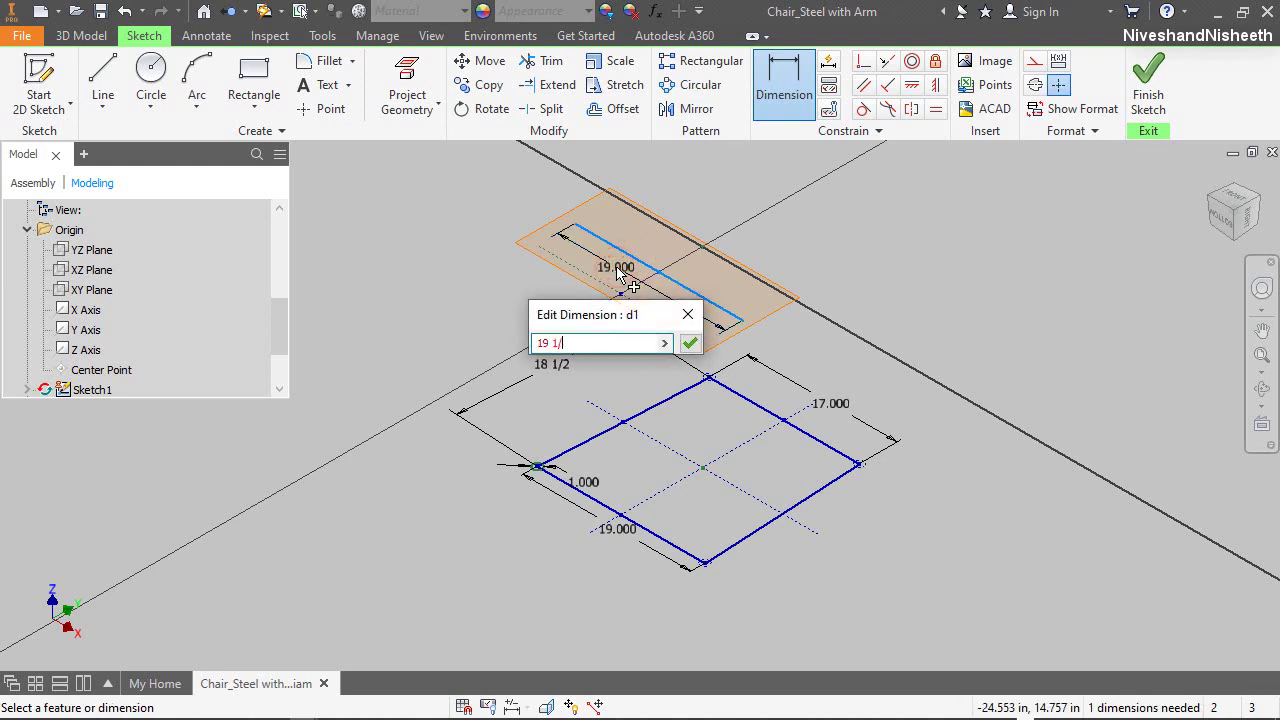
pyautogui.write('19 1/4')
pyautogui.press('Return')
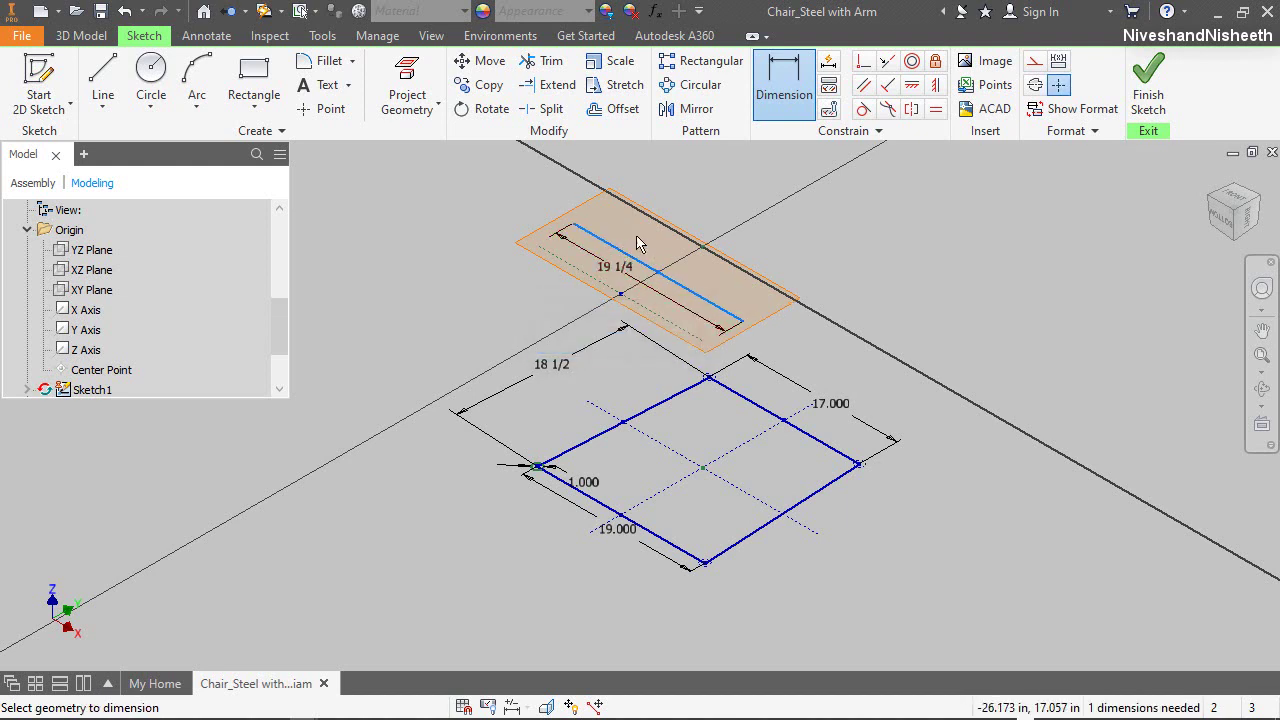
# Dimension the distance between the offset line and the projected construction line as 1.135 in
pyautogui.scroll(2, 672, 272)
pyautogui.click(668, 318)
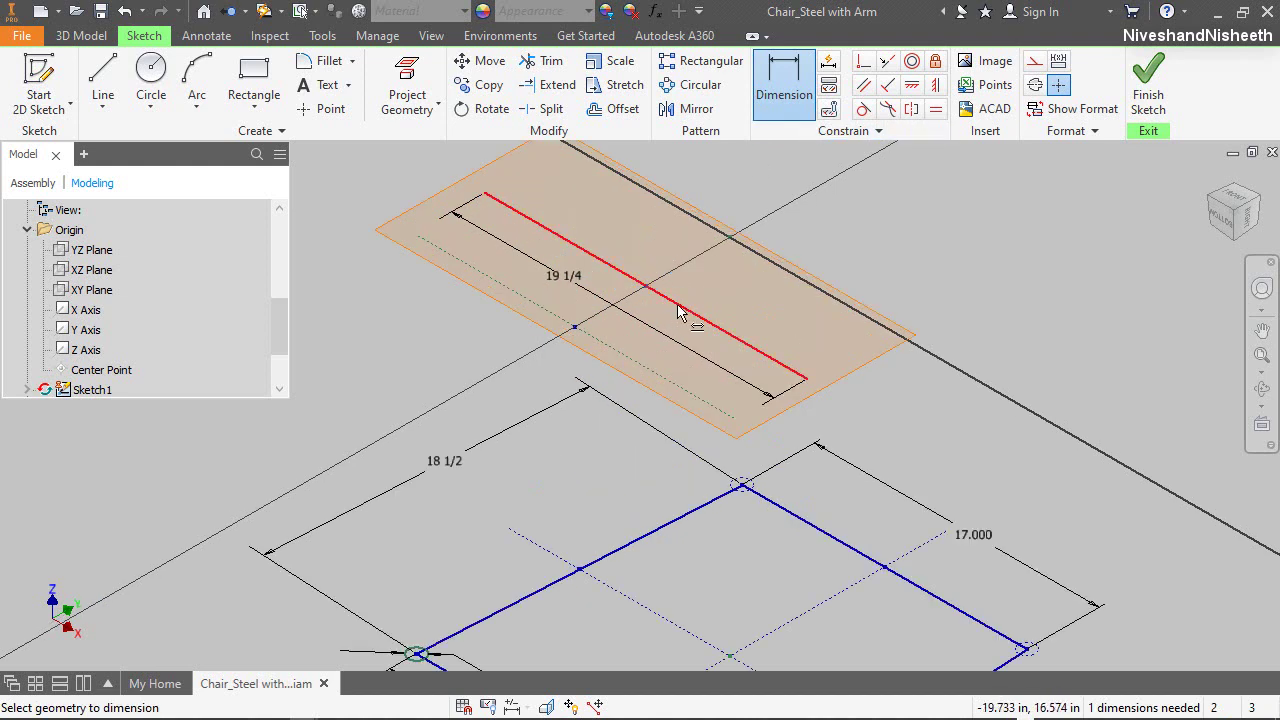
pyautogui.click(655, 348)
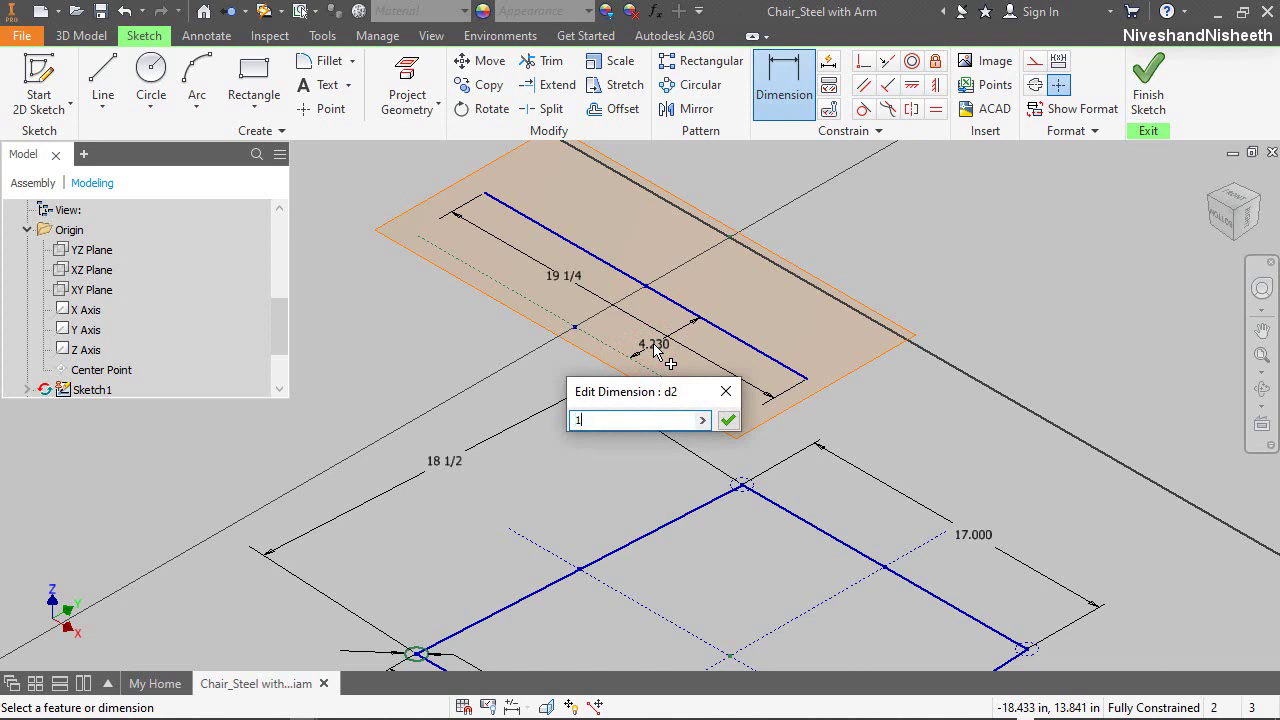
pyautogui.press('Return')
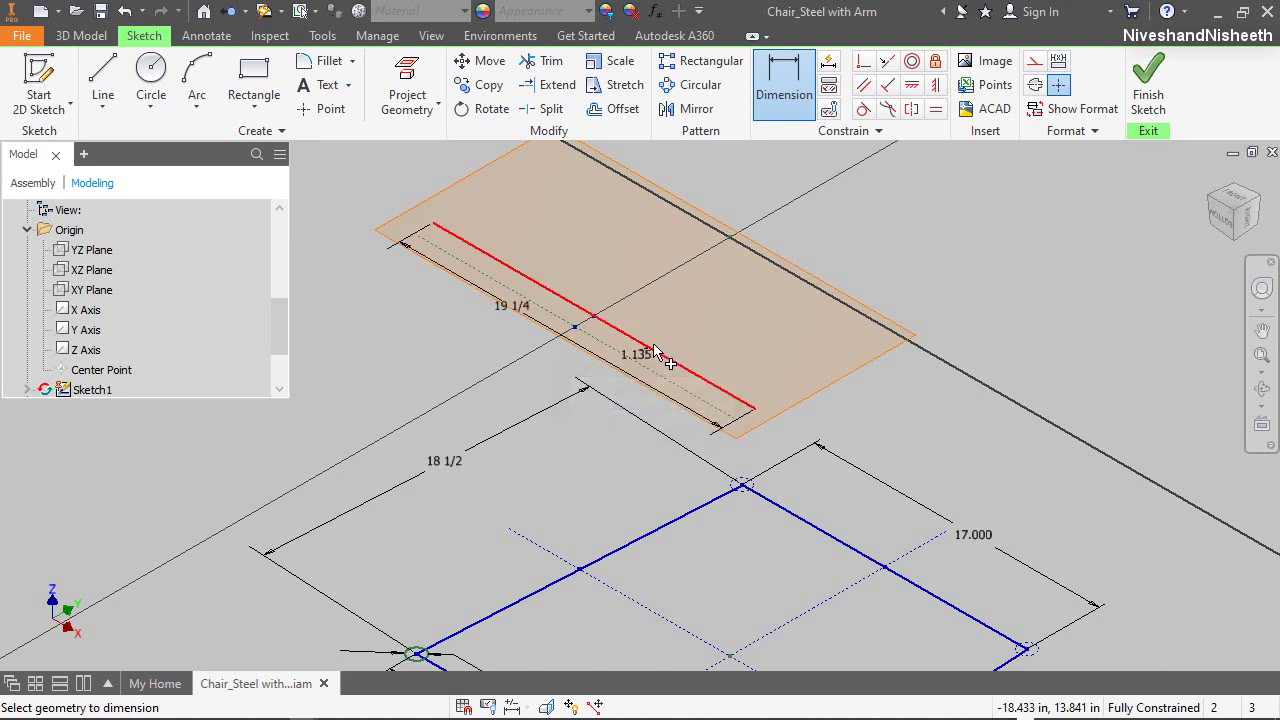
pyautogui.rightClick(848, 272)
pyautogui.click(900, 280)
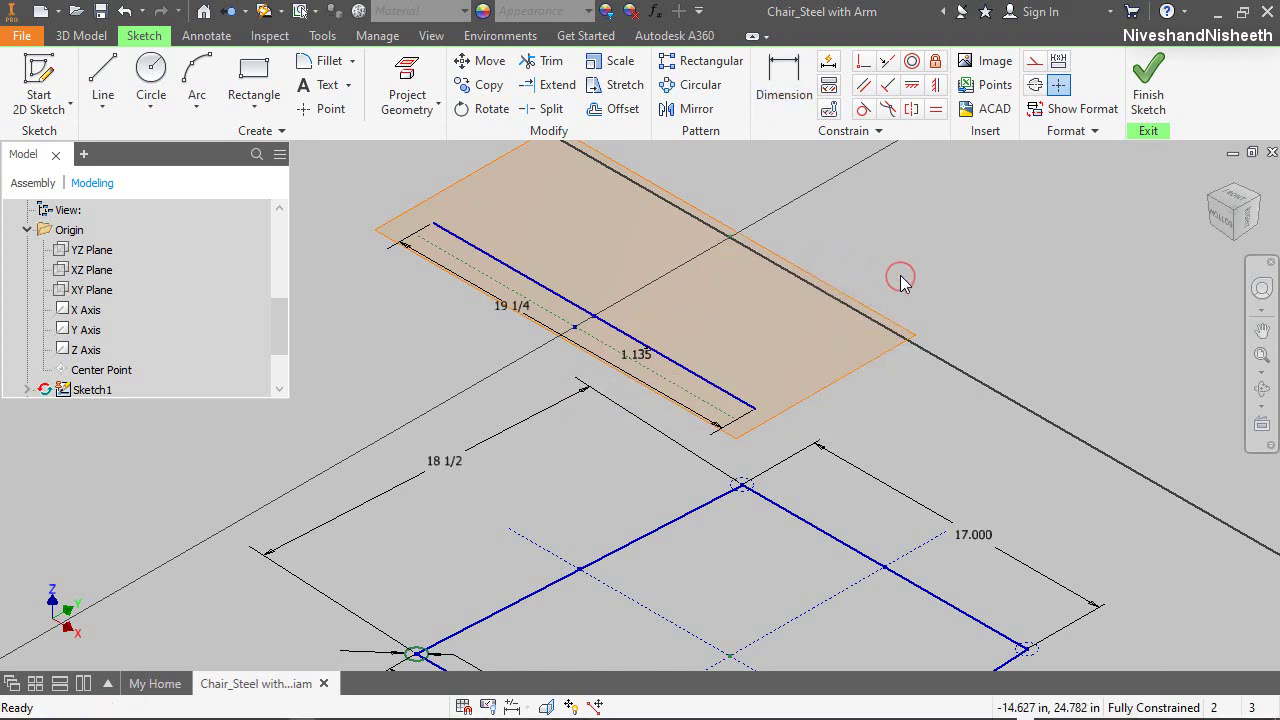
# Draw a circle about 3.75 in in diameter centred on the 19 1/4 in line's end above the seat-corner circle
pyautogui.click(738, 181)
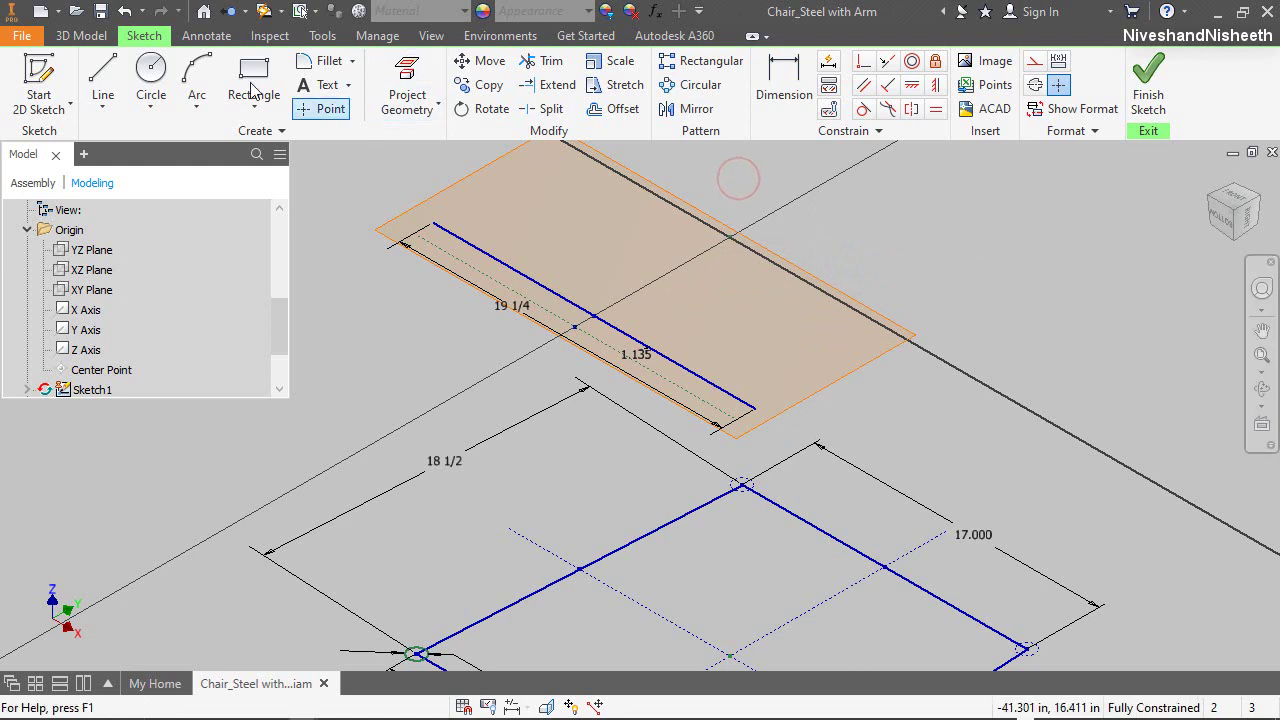
pyautogui.click(151, 75)
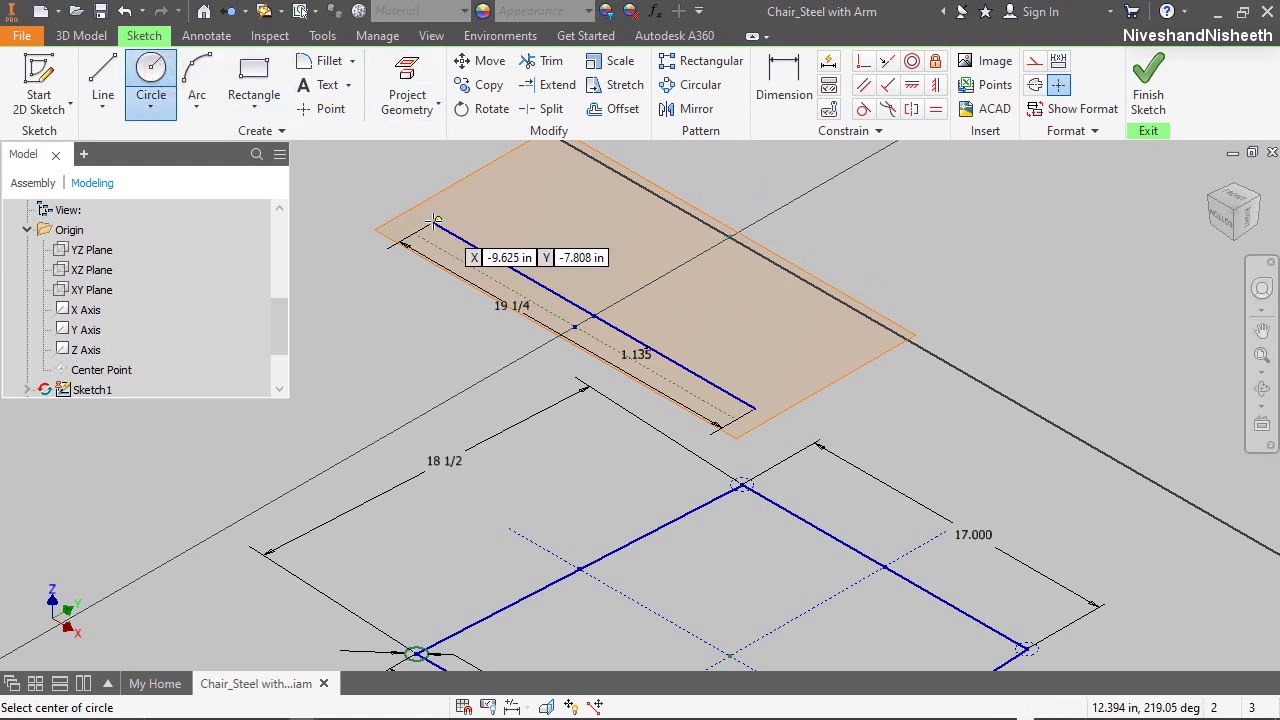
pyautogui.click(433, 221)
pyautogui.click(478, 228)
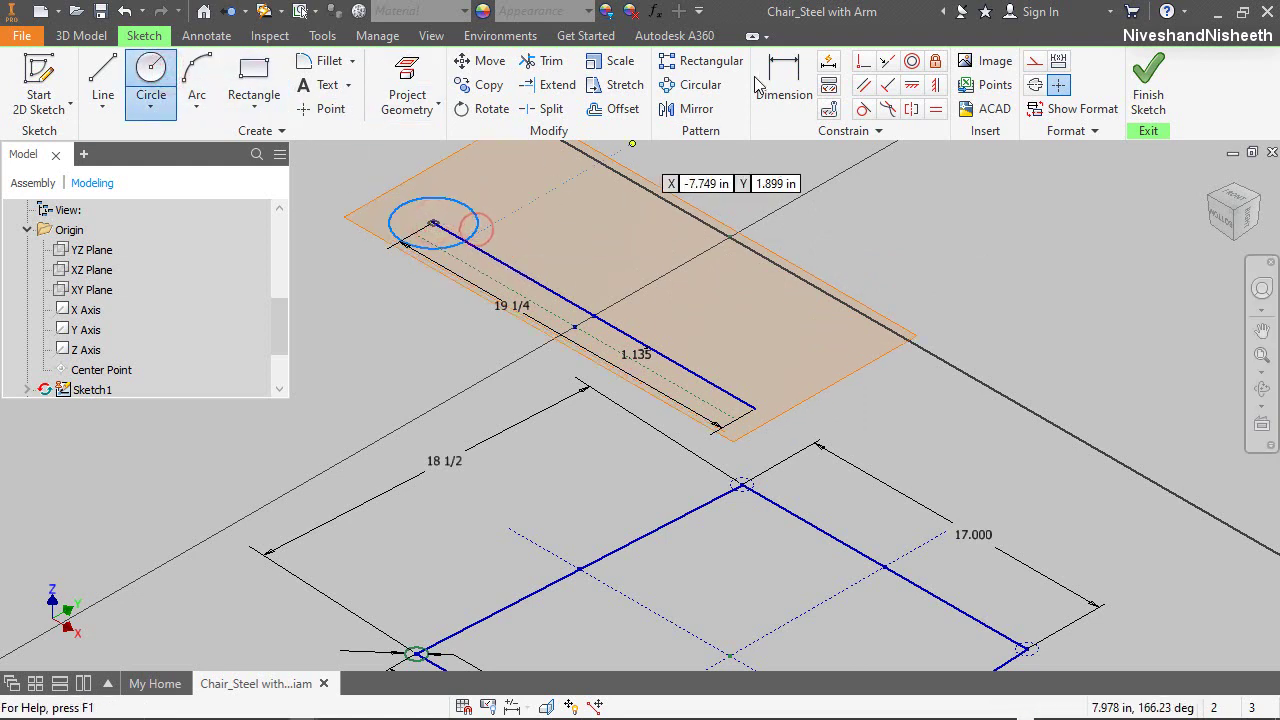
# Dimension the new circle's diameter as 1 in, taking the value from the circle at the seat outline's corner
pyautogui.press('d')
pyautogui.click(481, 233)
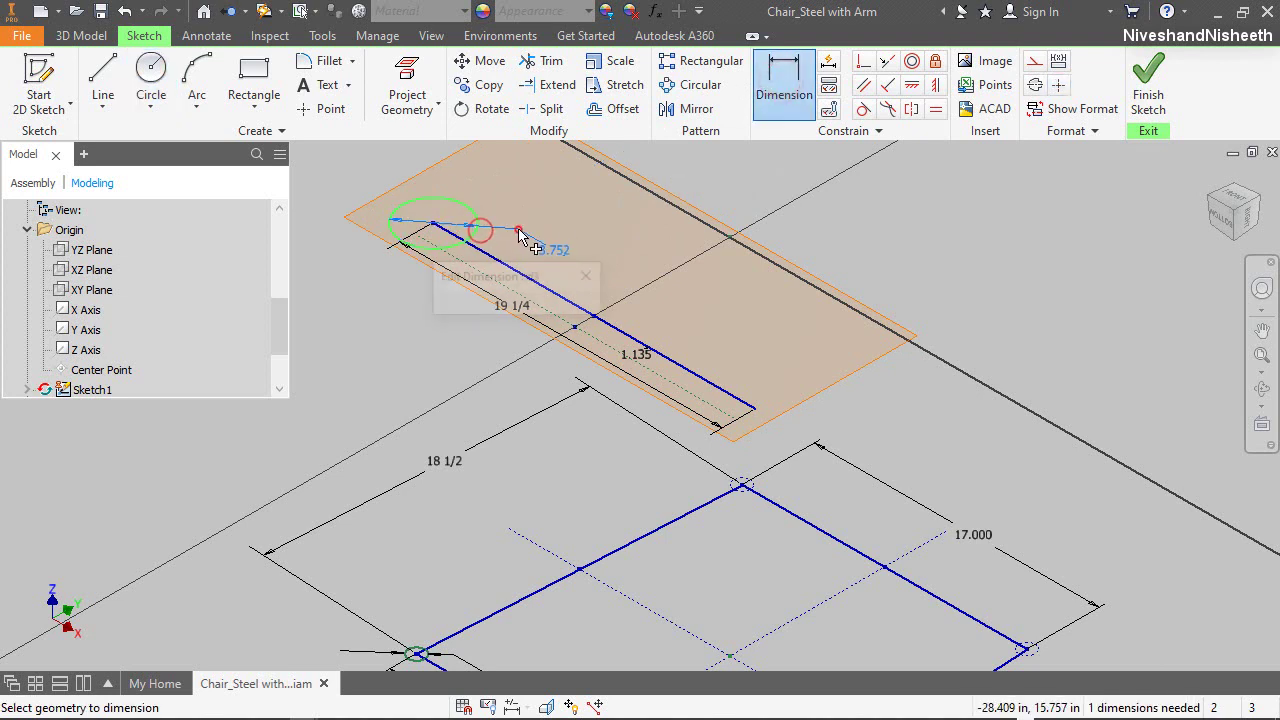
pyautogui.click(540, 250)
pyautogui.click(566, 304)
pyautogui.click(614, 318)
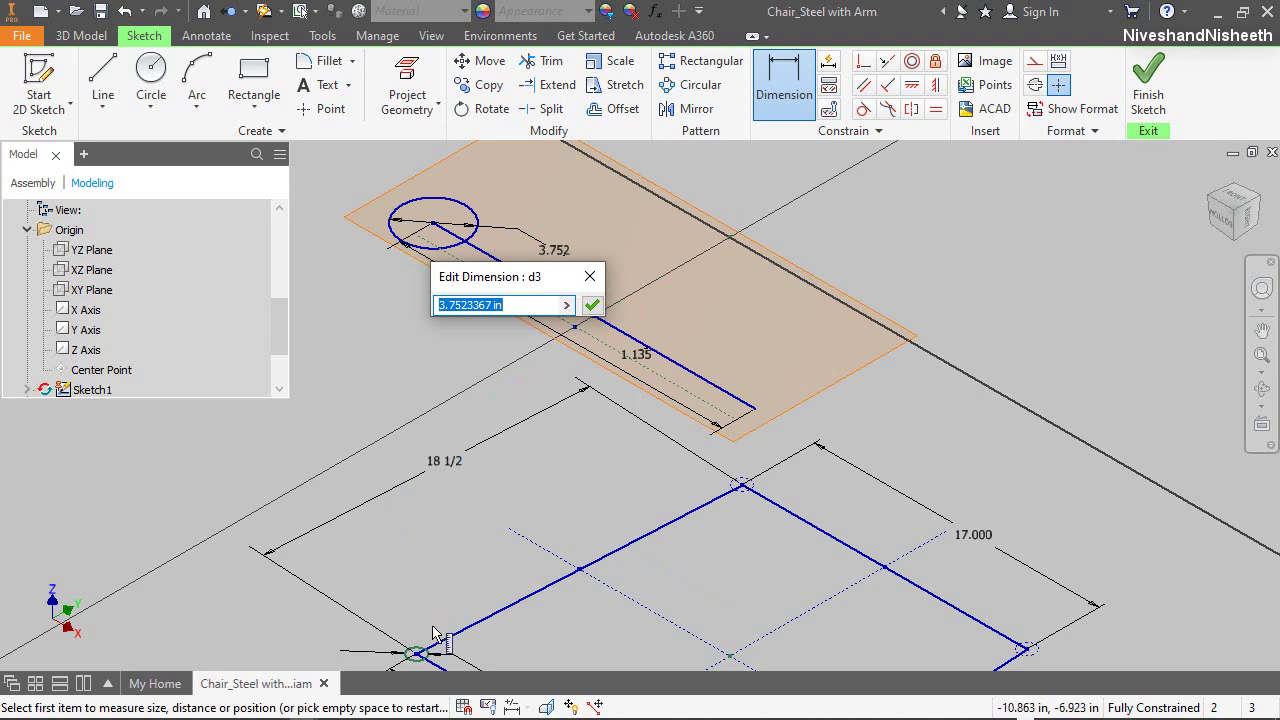
pyautogui.scroll(2, 433, 632)
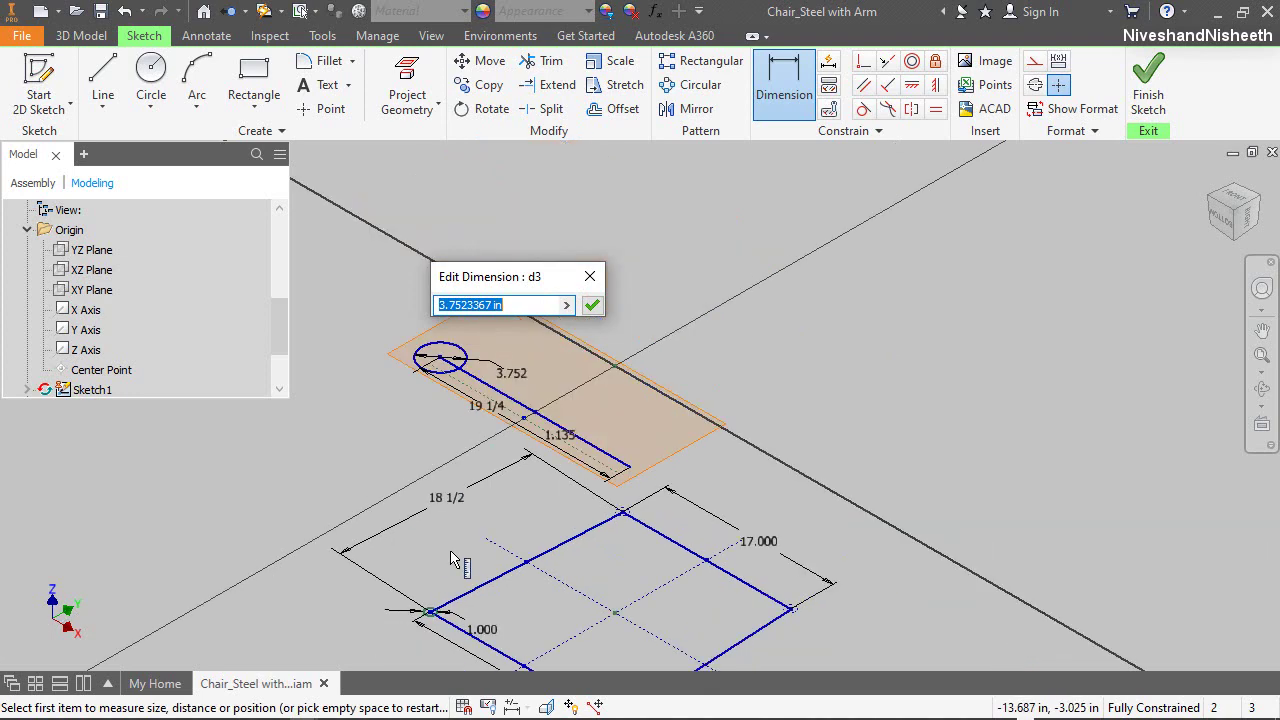
pyautogui.click(443, 603)
pyautogui.click(593, 305)
pyautogui.scroll(-2, 581, 372)
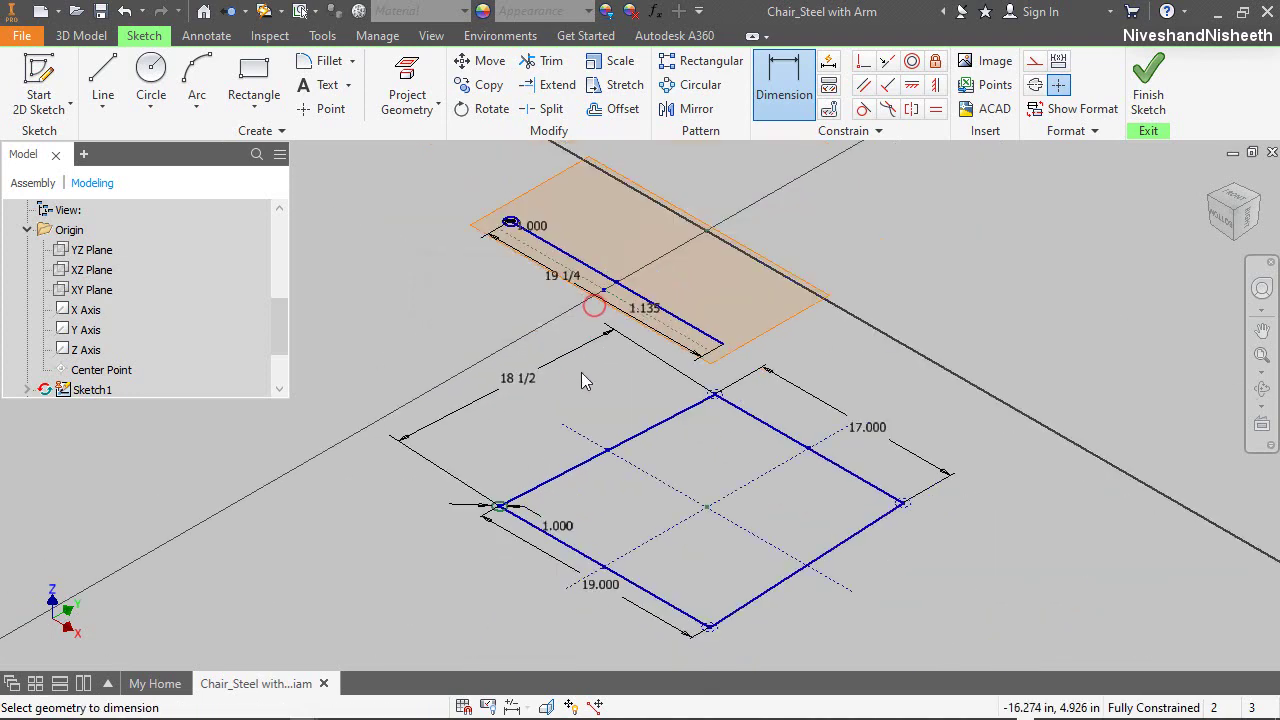
pyautogui.scroll(3, 527, 204)
pyautogui.rightClick(508, 182)
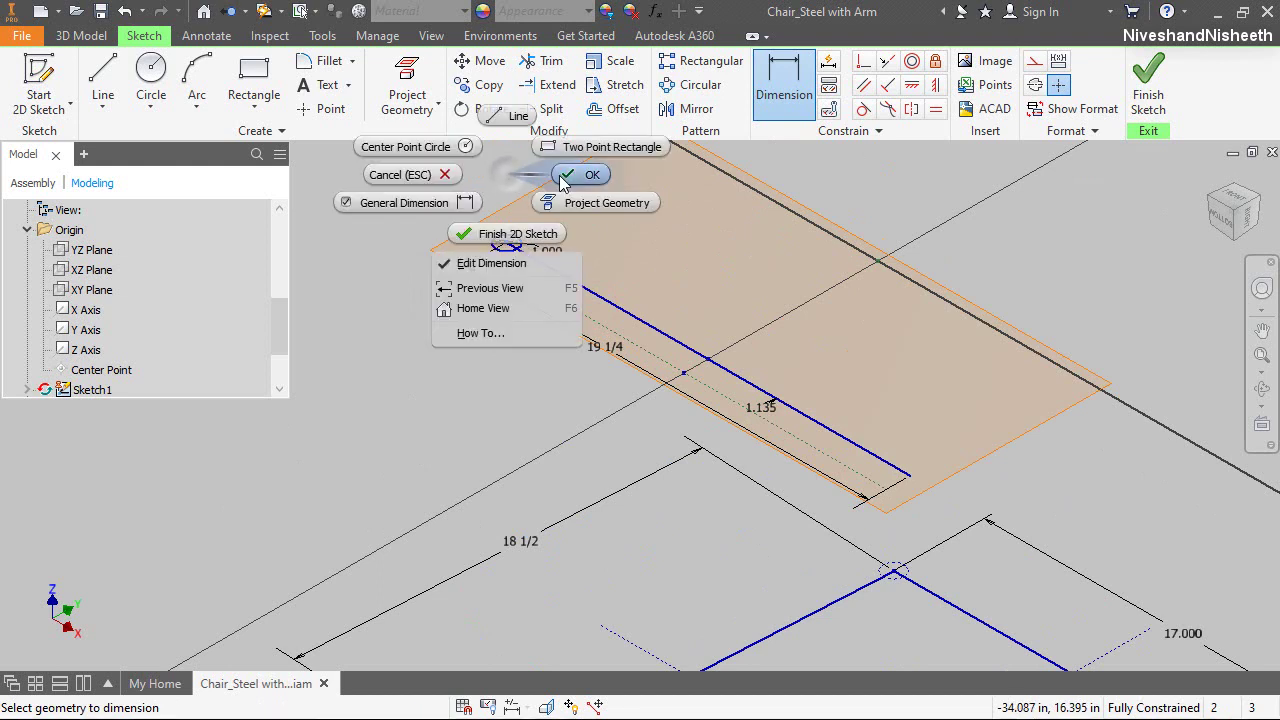
pyautogui.click(585, 174)
# Convert the 19 1/4 in line to construction geometry and finish the sketch
pyautogui.click(1038, 62)
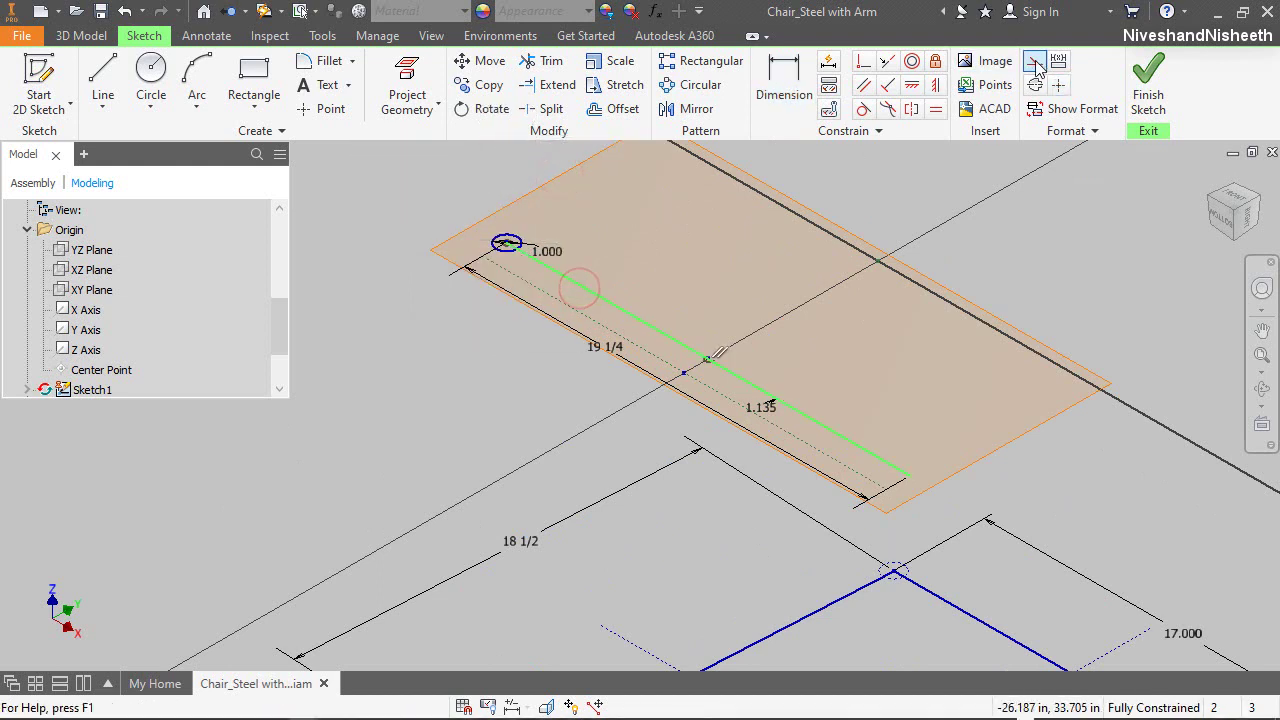
pyautogui.click(1090, 247)
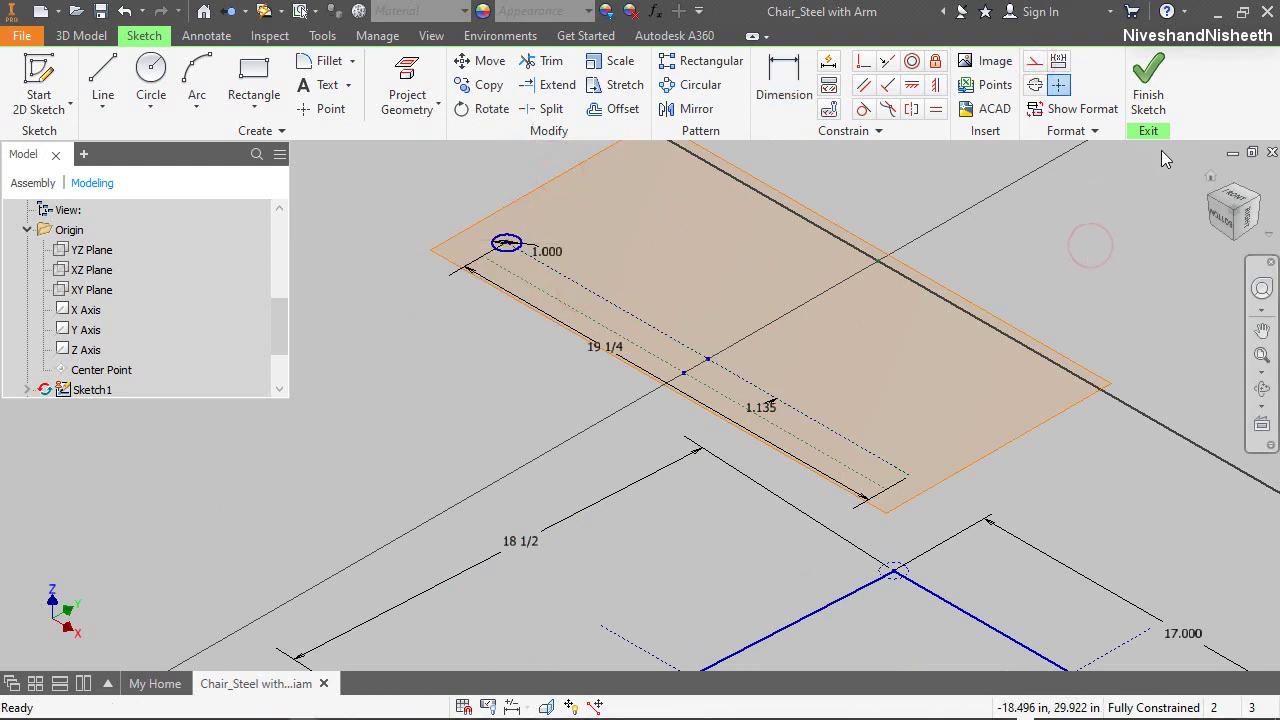
pyautogui.click(1148, 88)
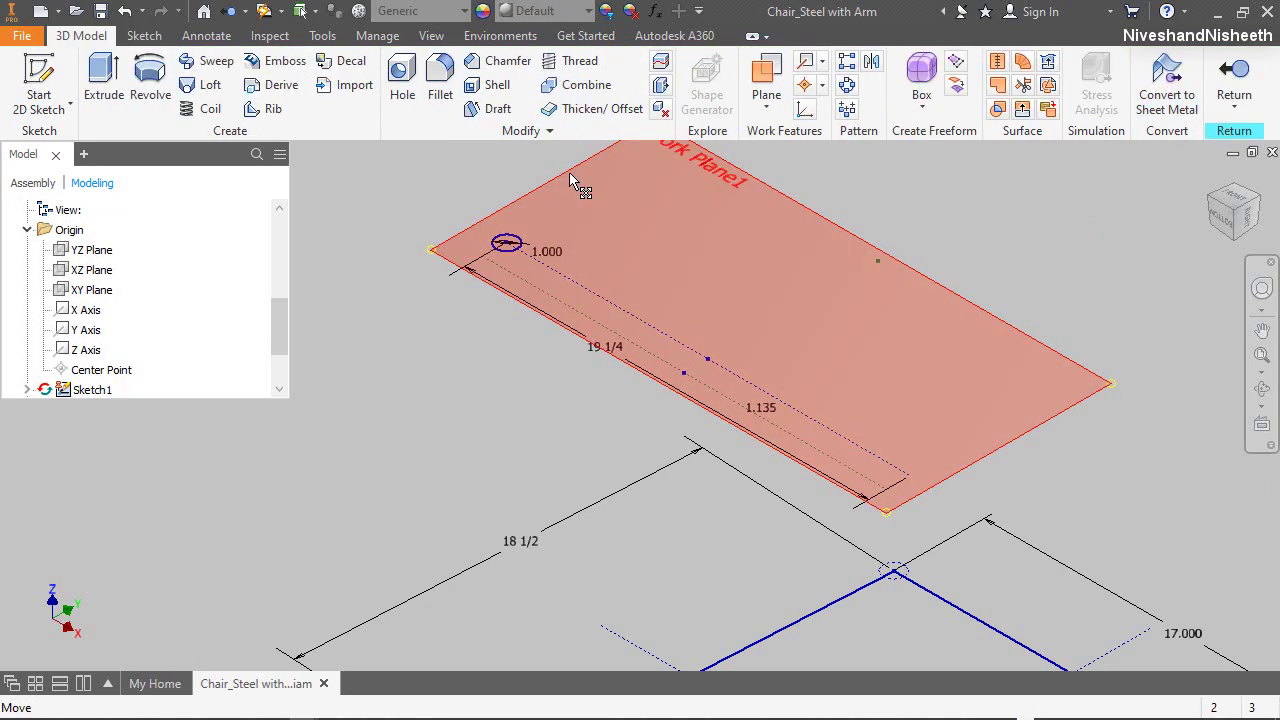
# Hide the offset work plane and loft a solid leg between the seat-corner circle and the circle above it
pyautogui.rightClick(569, 172)
pyautogui.click(614, 204)
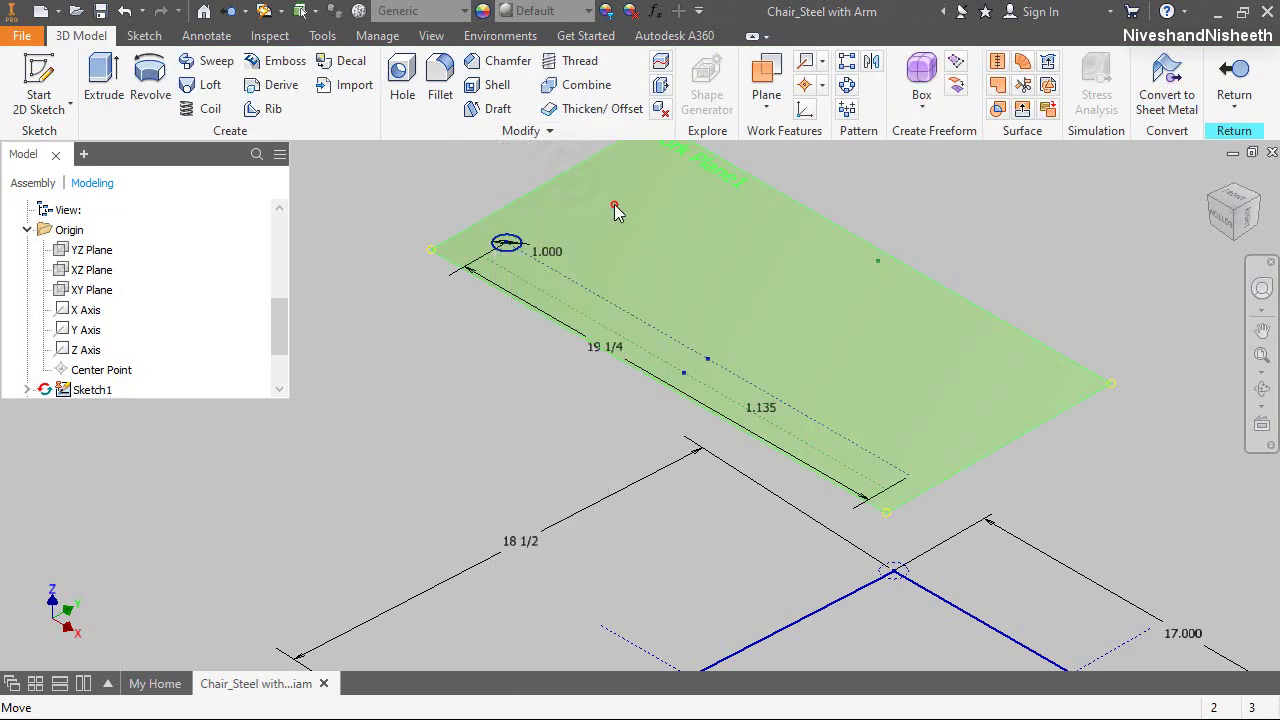
pyautogui.click(186, 85)
pyautogui.scroll(-2, 383, 458)
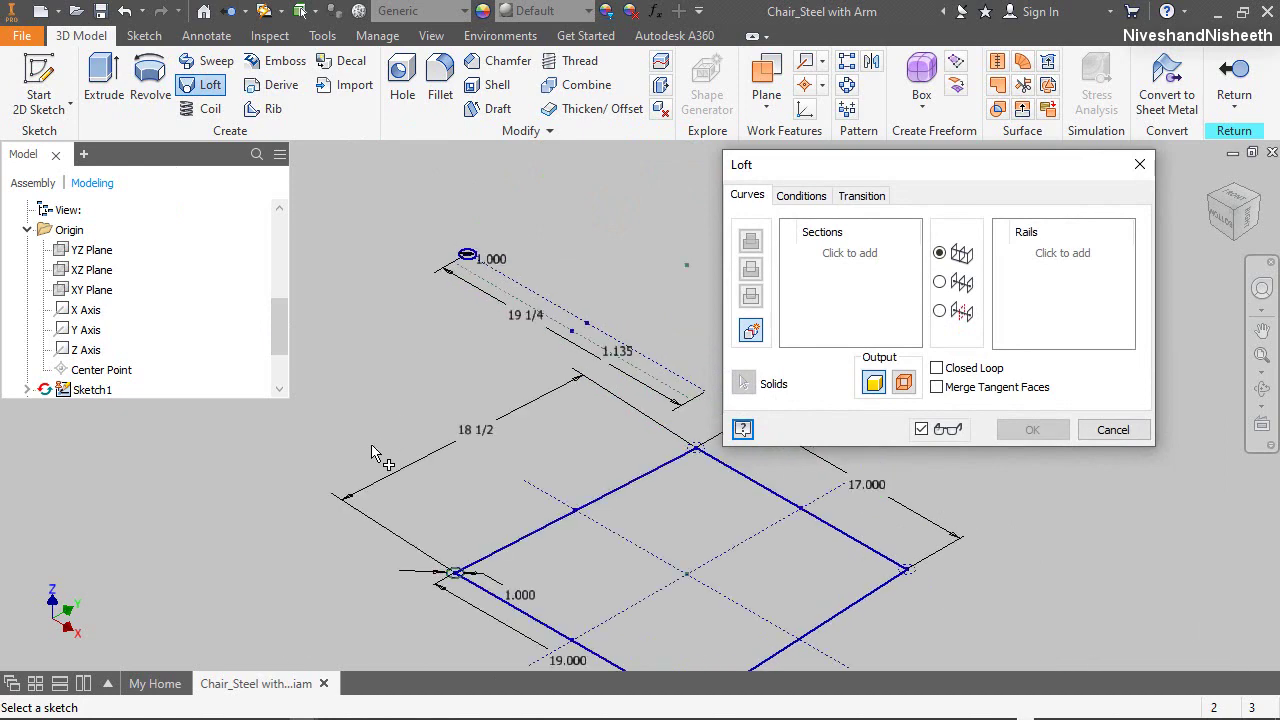
pyautogui.scroll(4, 460, 585)
pyautogui.click(479, 563)
pyautogui.scroll(-2, 465, 570)
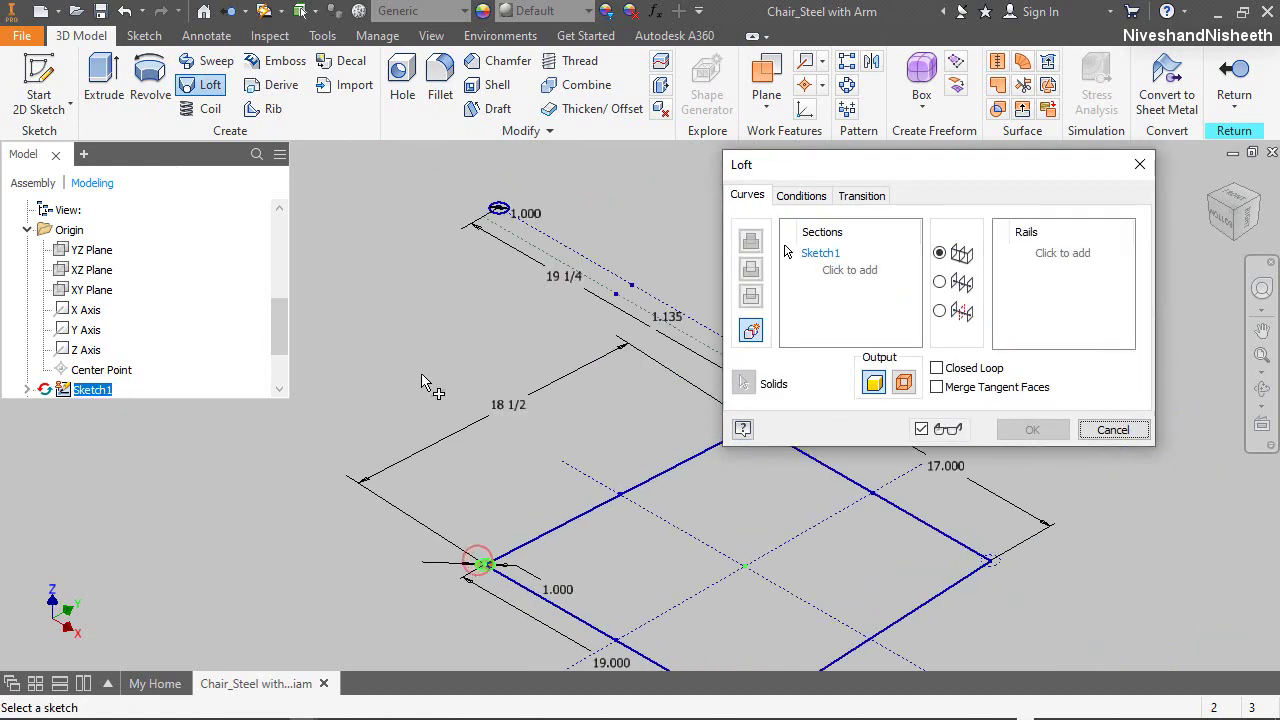
pyautogui.click(489, 209)
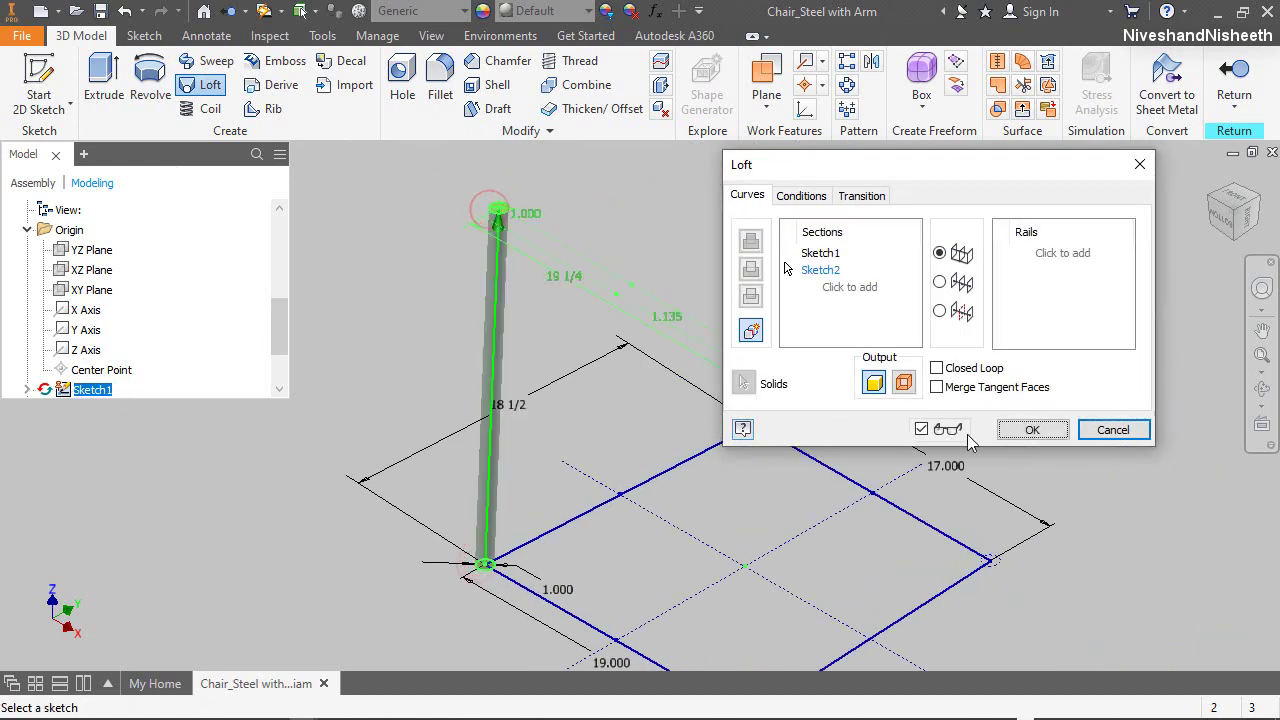
pyautogui.click(1033, 431)
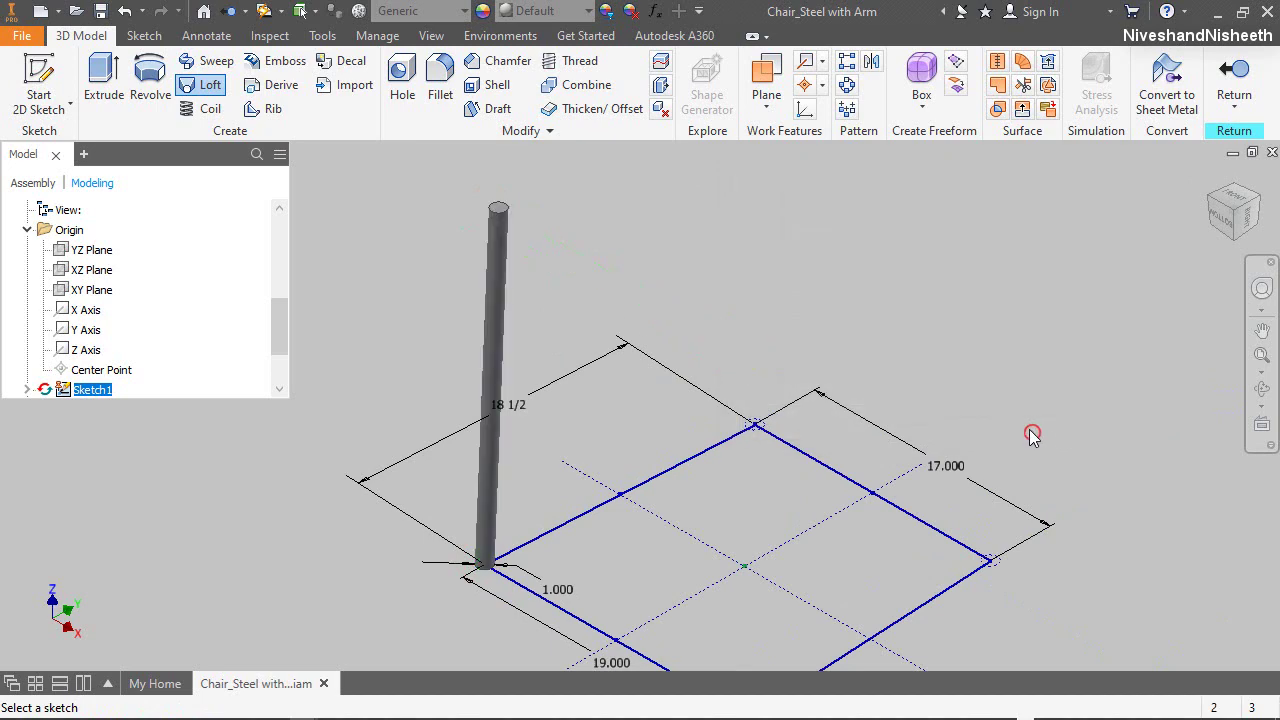
# Apply the Beige appearance to the Front Leg Frame part and return to the assembly
pyautogui.click(542, 12)
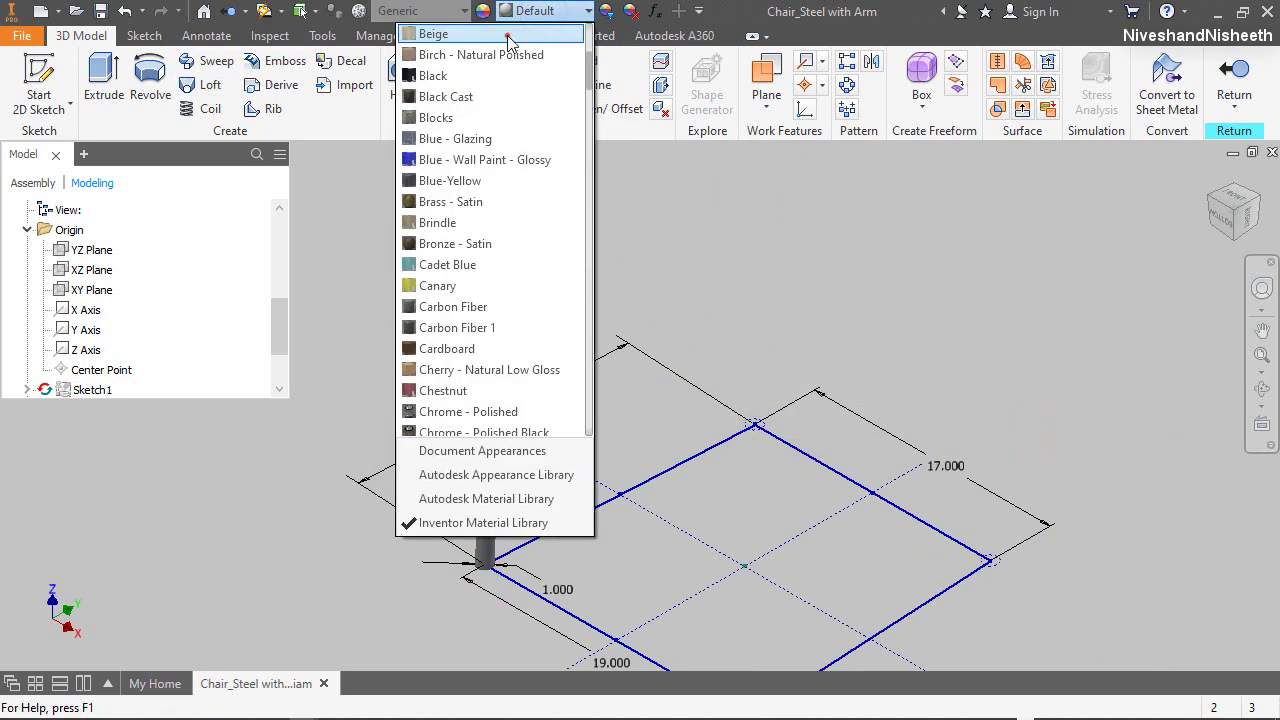
pyautogui.click(508, 36)
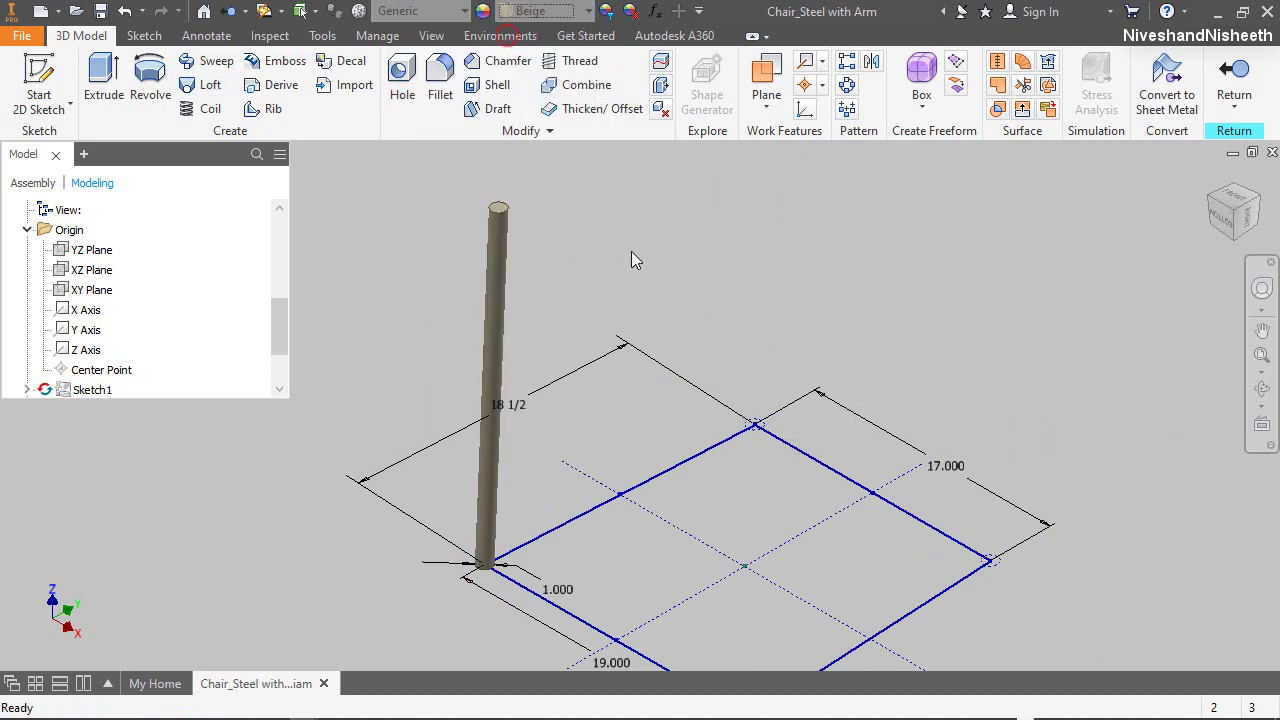
pyautogui.rightClick(233, 320)
pyautogui.click(284, 527)
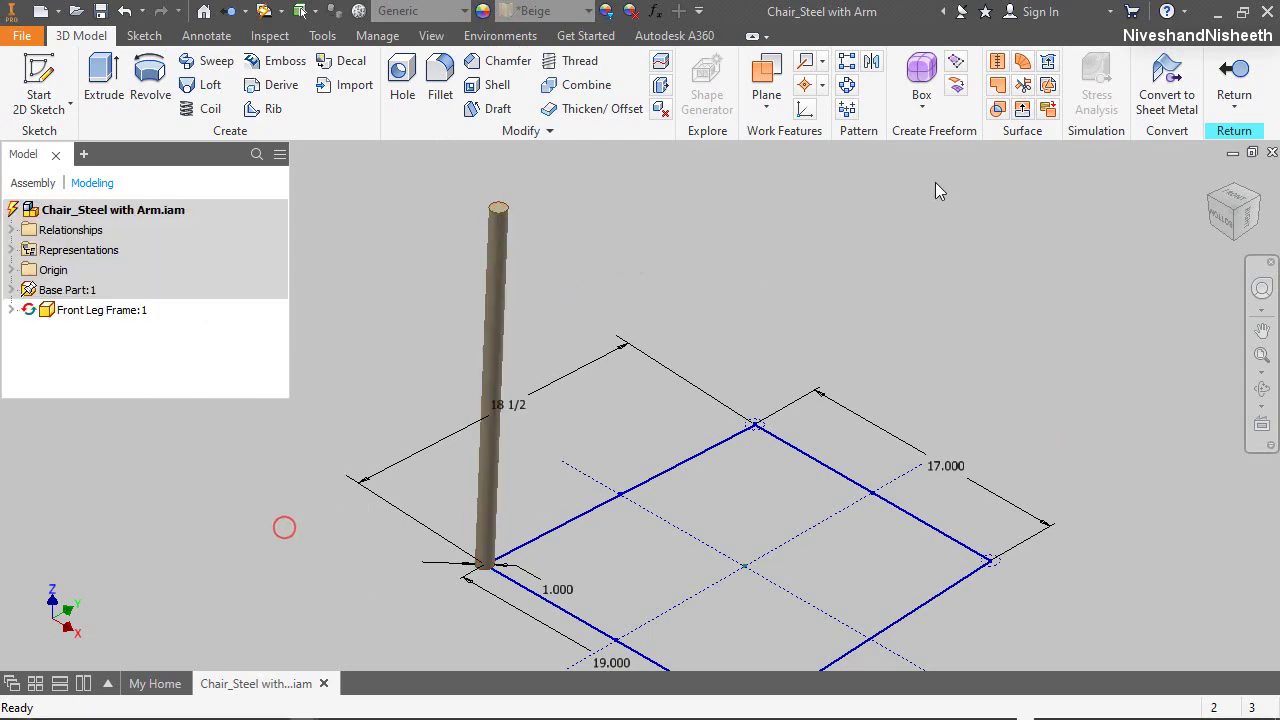
pyautogui.click(1233, 80)
pyautogui.click(1262, 355)
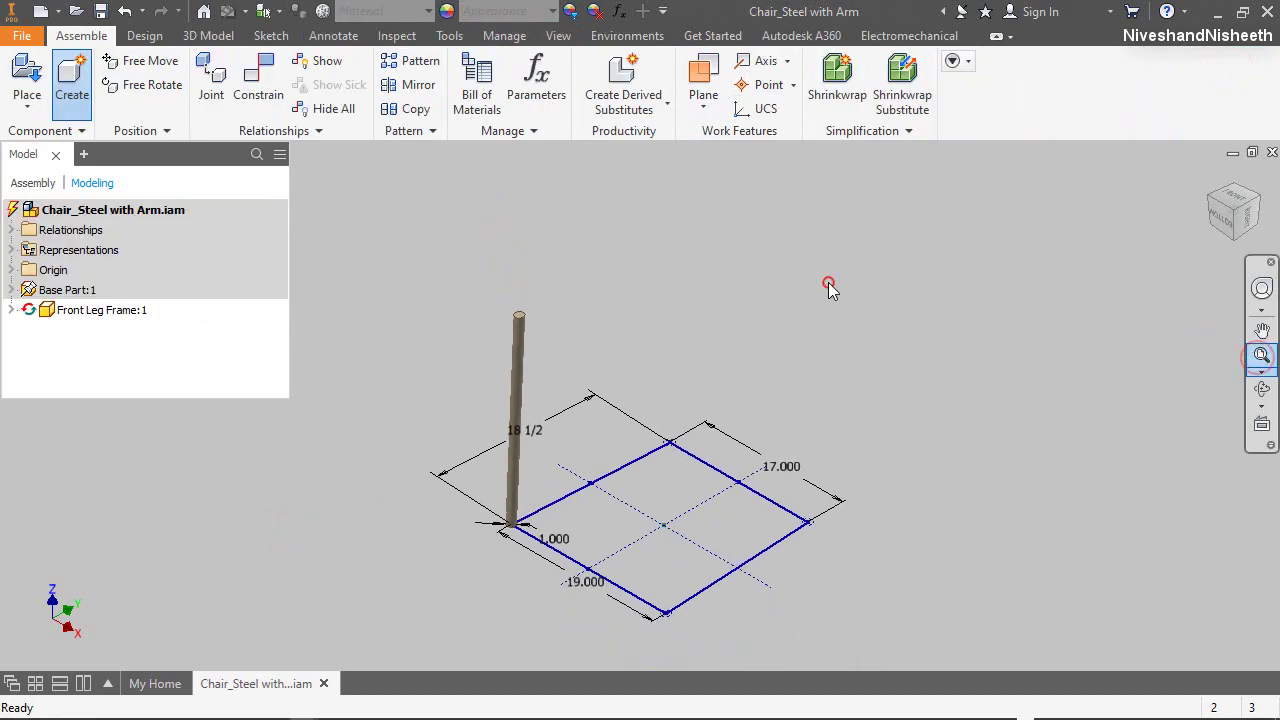
# Save the Chair_Steel with Arm assembly together with the new Front Leg Frame part
pyautogui.hotkey('ctrl', 's')
pyautogui.click(735, 464)
pyautogui.click(742, 281)
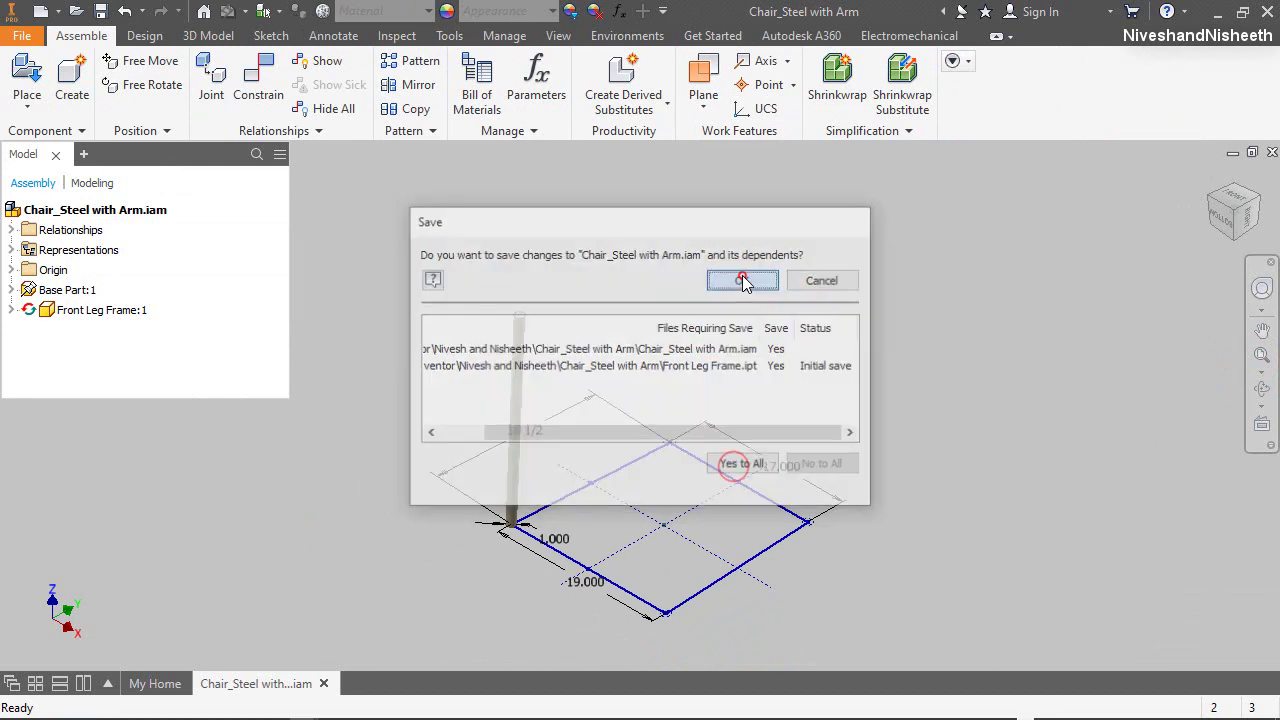
# Turn on Light3 in the Two Lights lighting style, lower the light brightness slightly and save the style
pyautogui.click(556, 36)
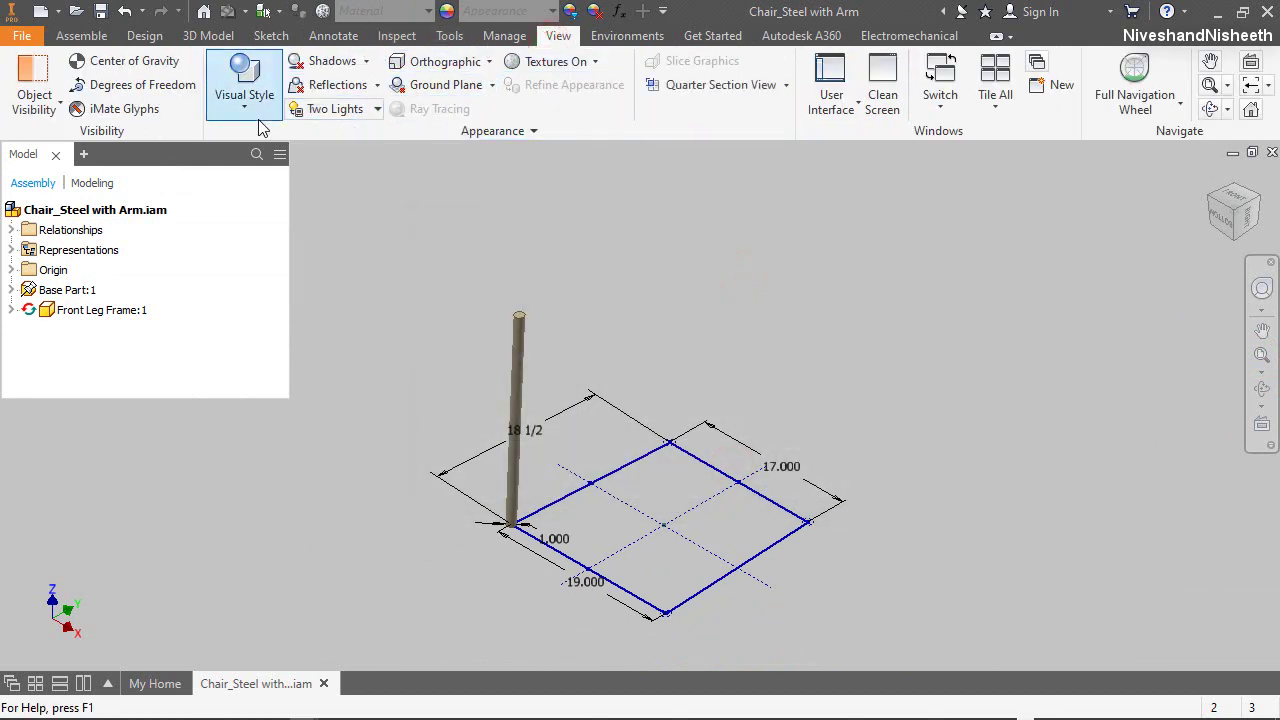
pyautogui.click(347, 111)
pyautogui.click(277, 600)
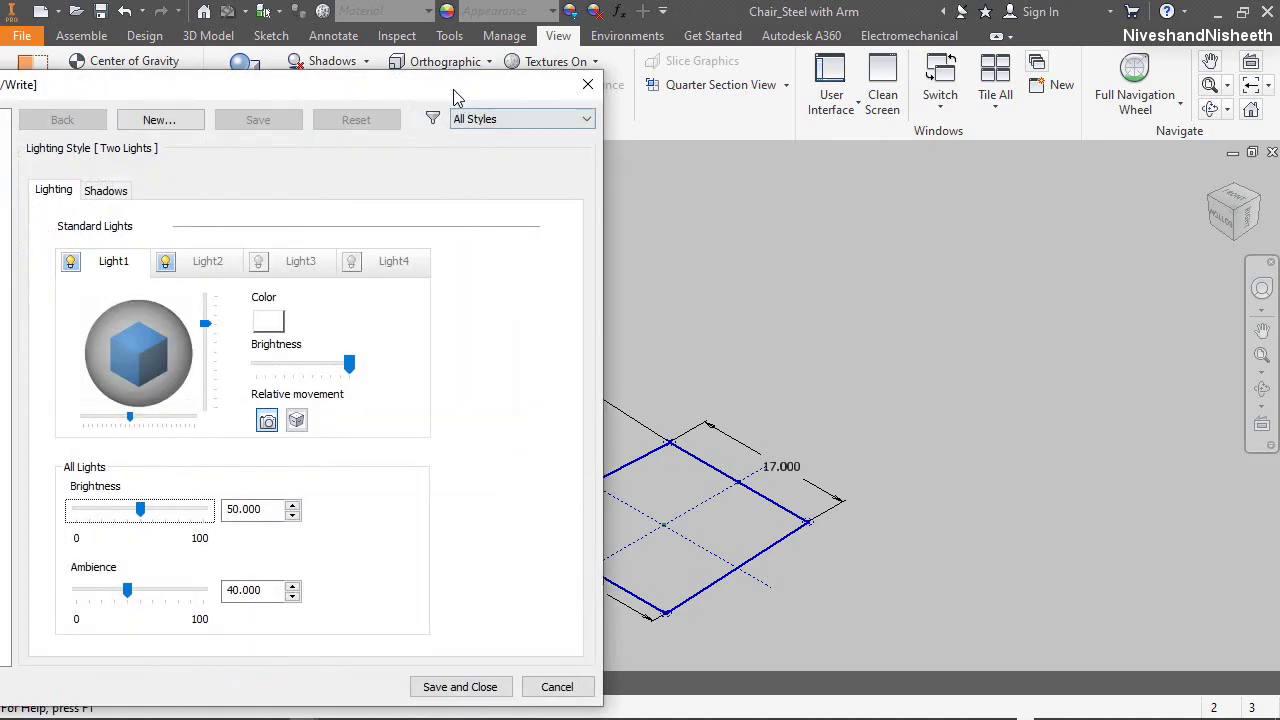
pyautogui.moveTo(455, 97); pyautogui.dragTo(262, 80)
pyautogui.click(64, 245)
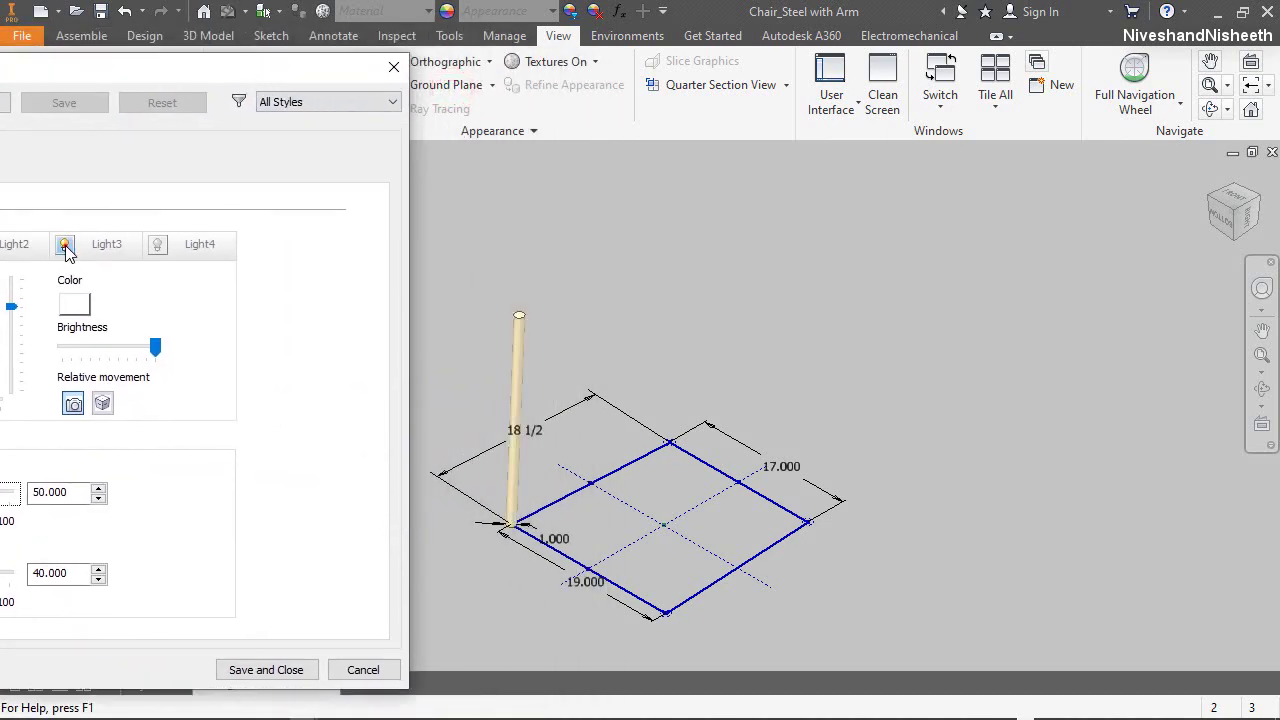
pyautogui.moveTo(157, 357); pyautogui.dragTo(137, 358)
pyautogui.click(272, 670)
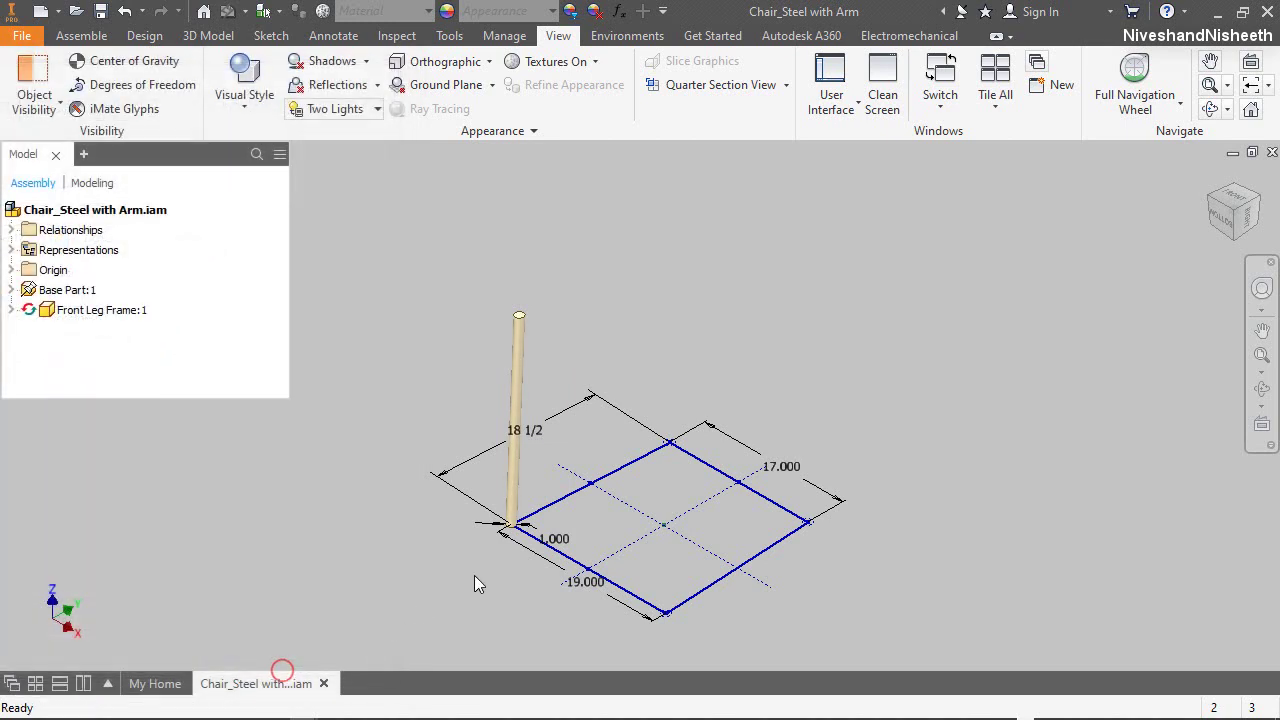
# Examine the front leg's slant relative to the seat base sketch from a rotated view and restore the home view
pyautogui.scroll(-3, 512, 528)
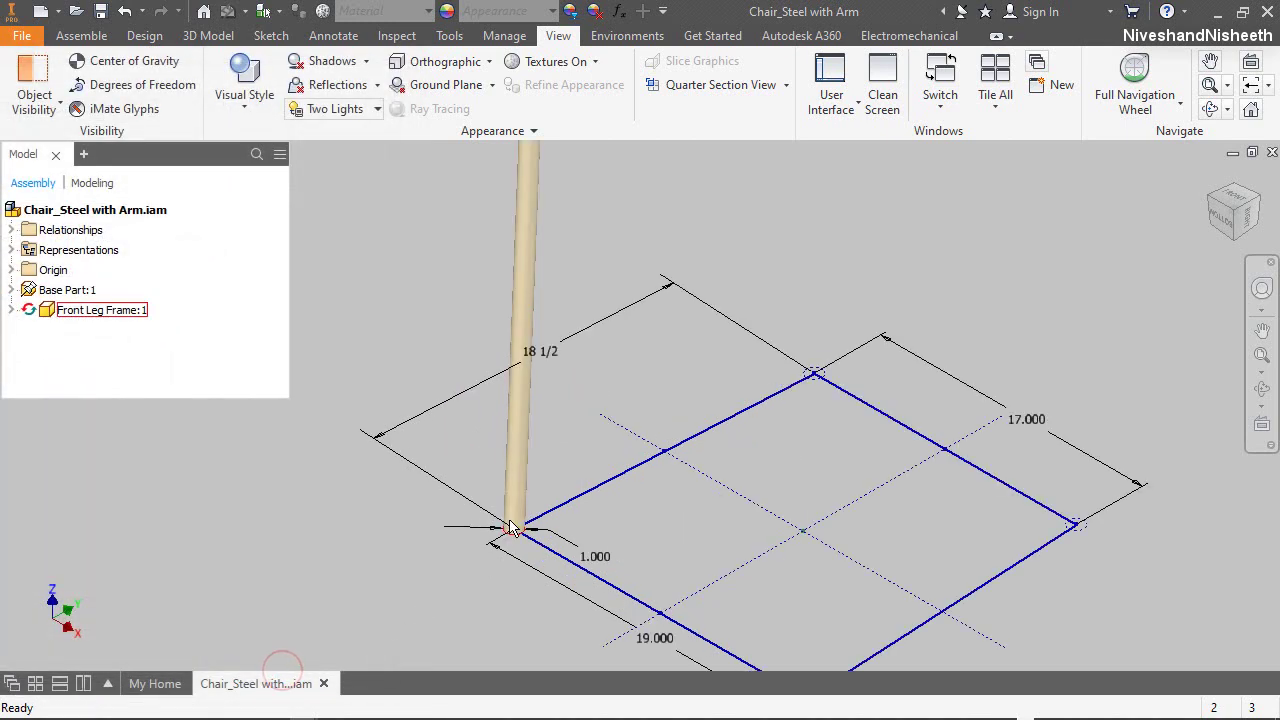
pyautogui.click(81, 35)
pyautogui.click(1250, 390)
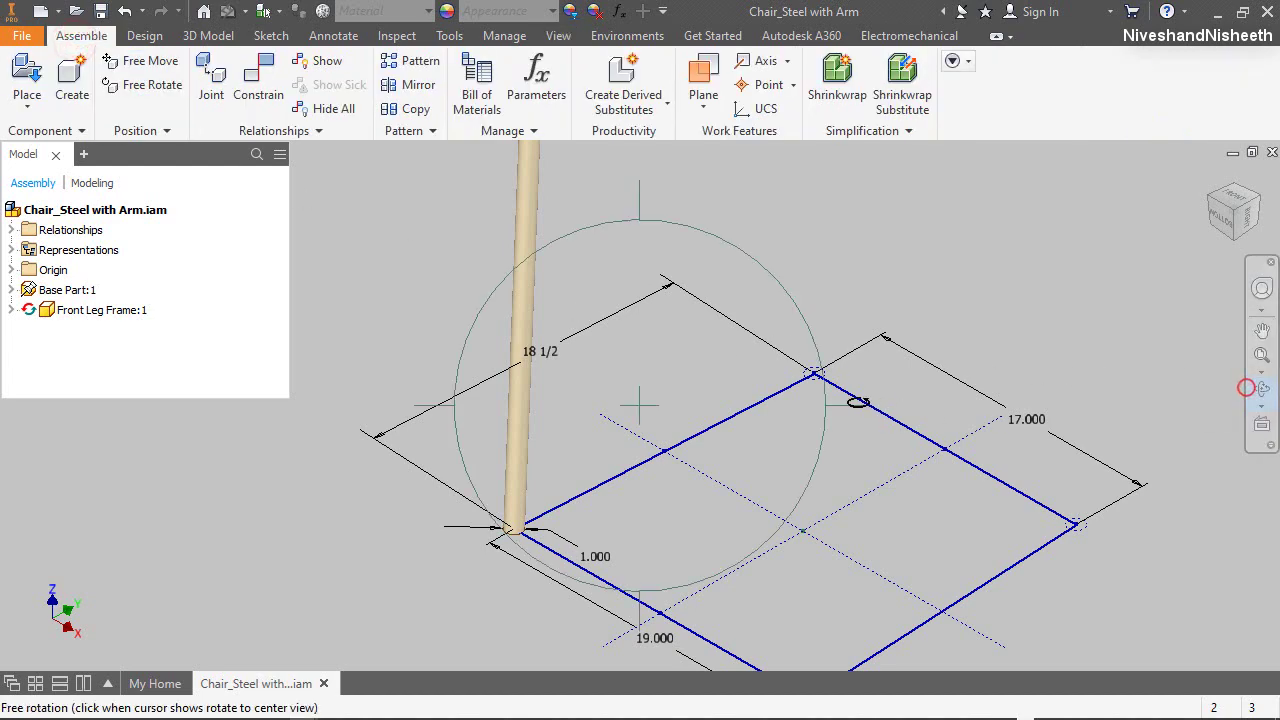
pyautogui.moveTo(654, 410); pyautogui.dragTo(633, 268)
pyautogui.rightClick(633, 266)
pyautogui.click(617, 315)
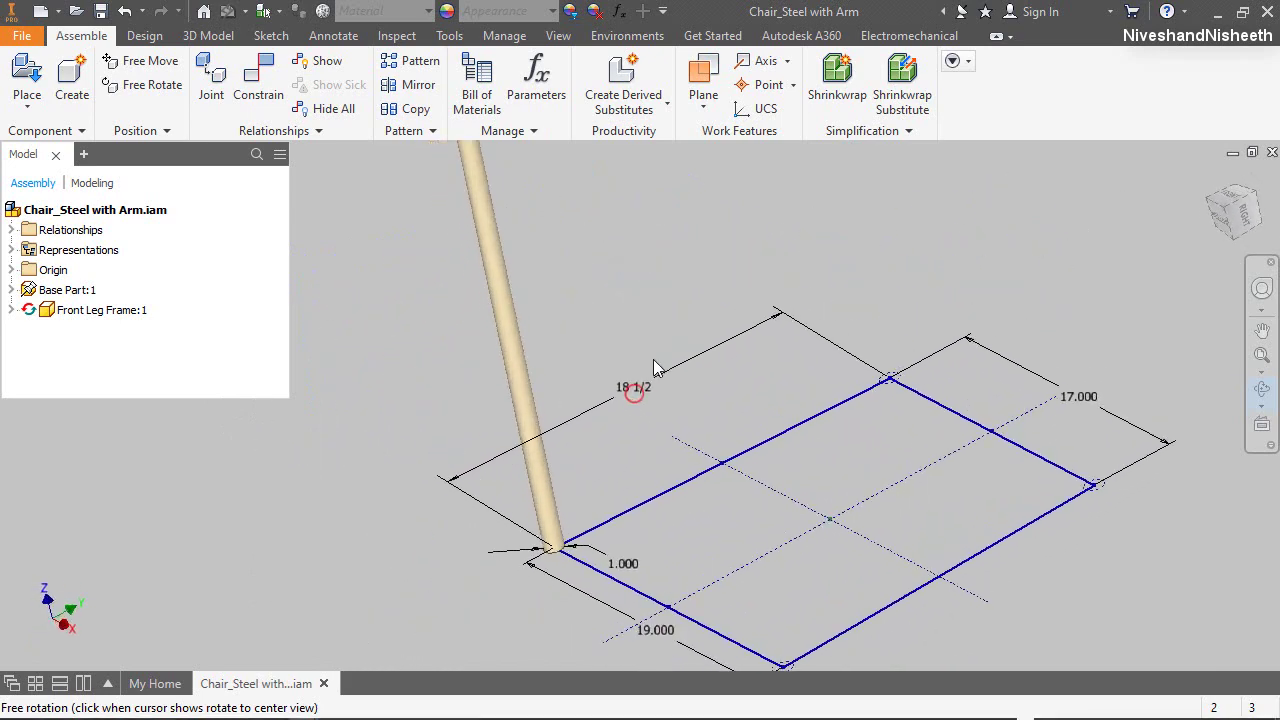
pyautogui.rightClick(672, 332)
pyautogui.click(728, 332)
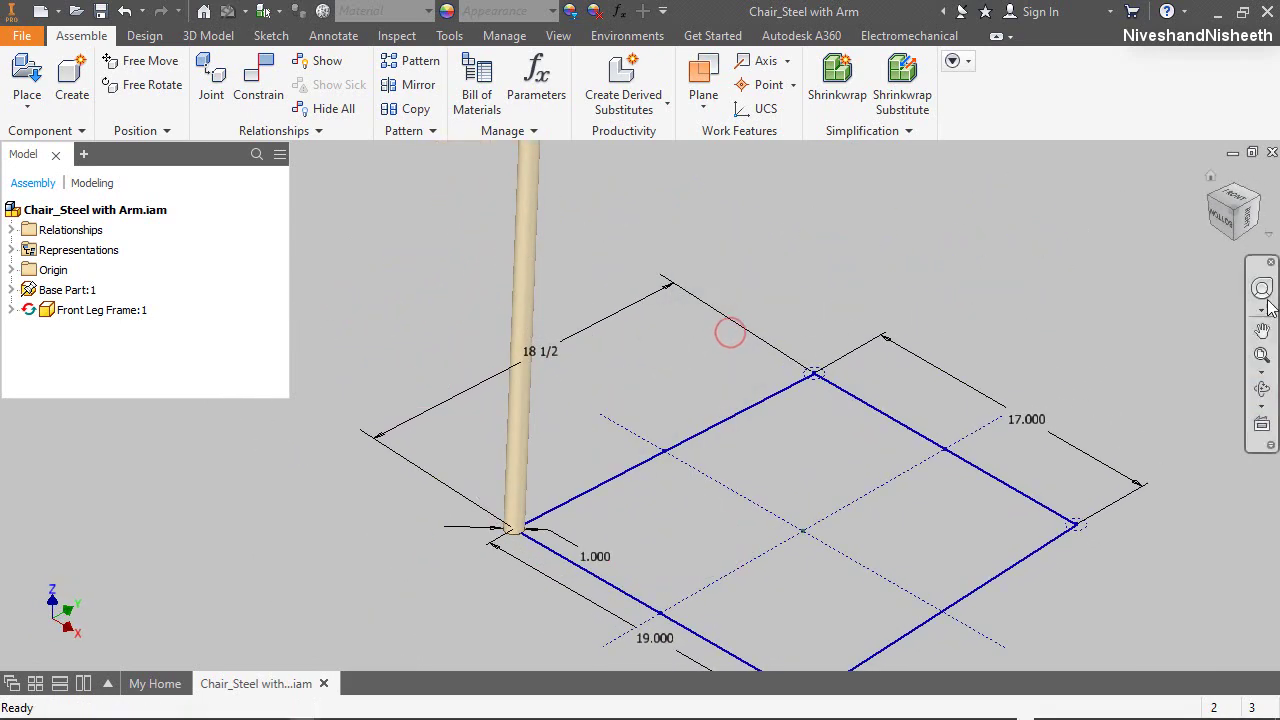
pyautogui.click(1208, 184)
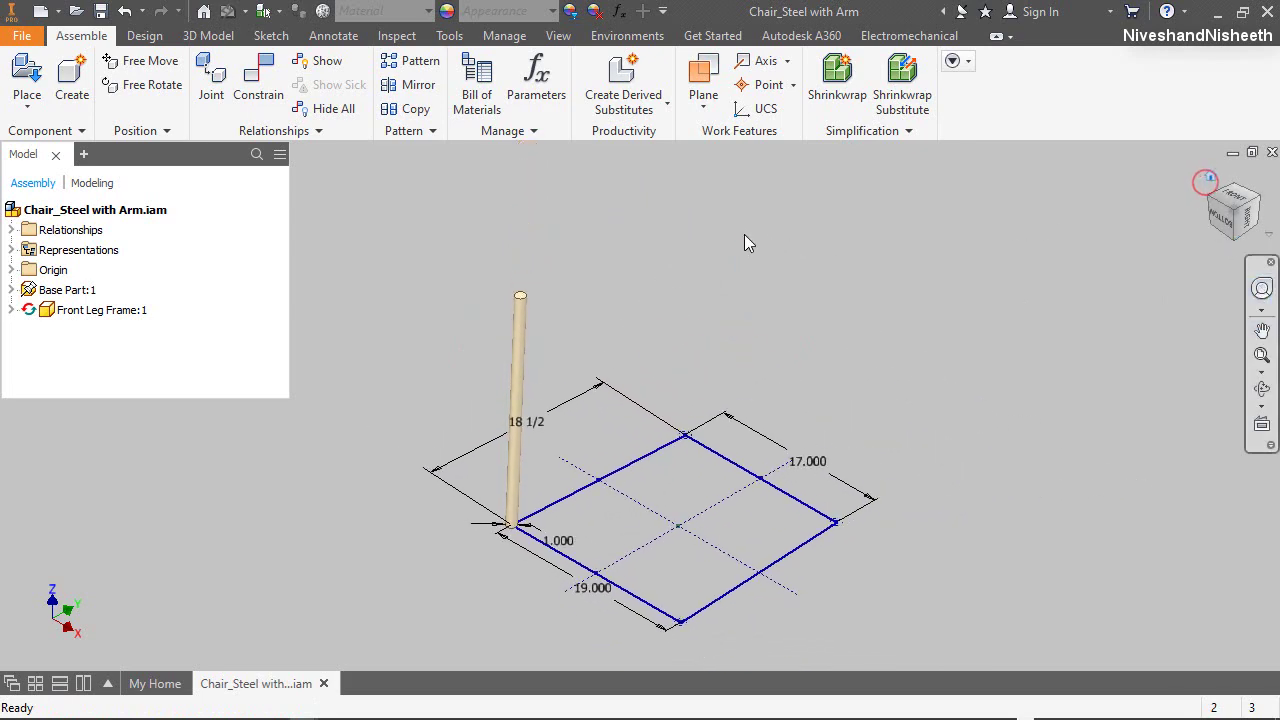
# Open the Front Leg Frame part for in-place editing and hide Base Part
pyautogui.doubleClick(524, 370)
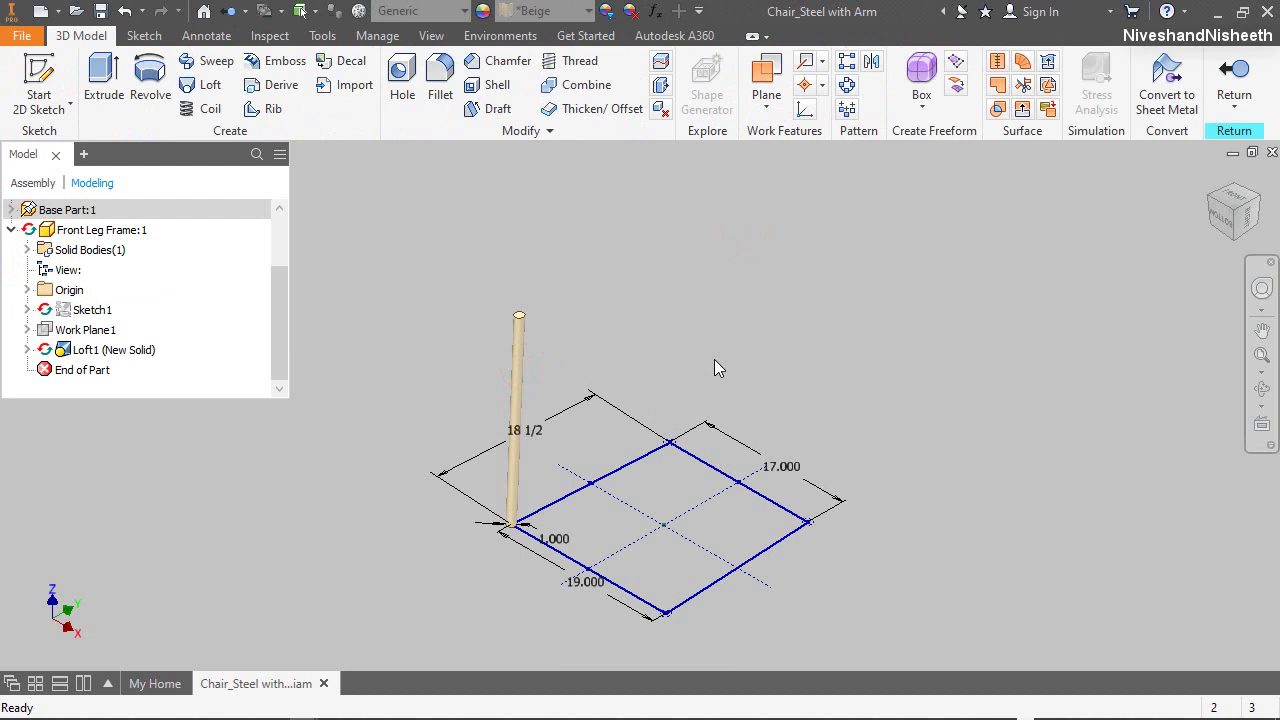
pyautogui.click(696, 266)
pyautogui.rightClick(88, 214)
pyautogui.click(116, 371)
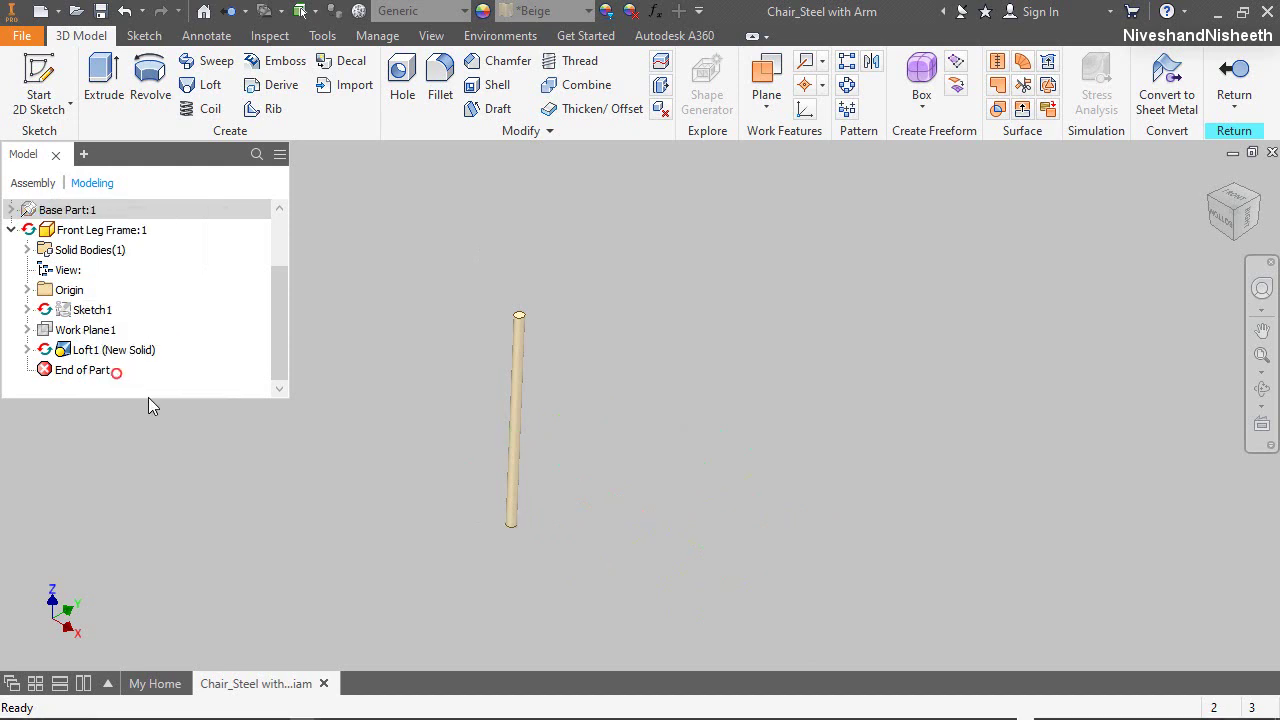
pyautogui.click(411, 514)
# Make Sketch1 of the Front Leg Frame part visible
pyautogui.click(63, 312)
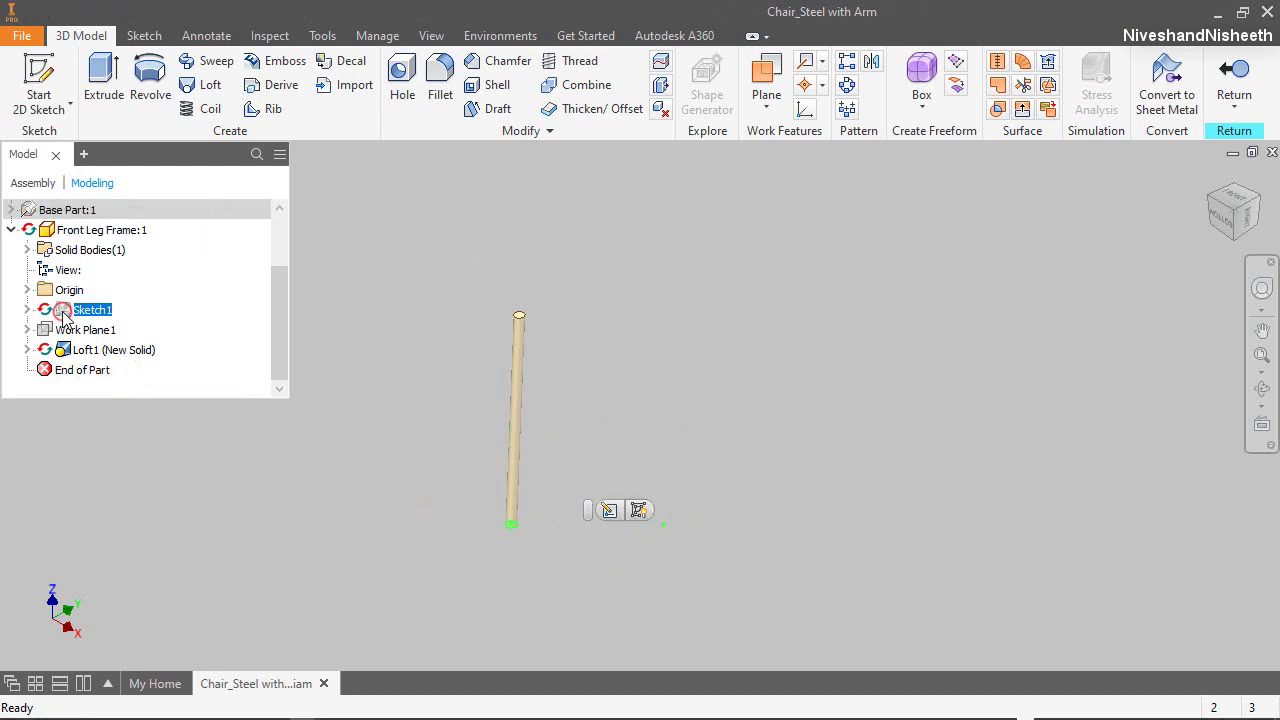
pyautogui.rightClick(63, 312)
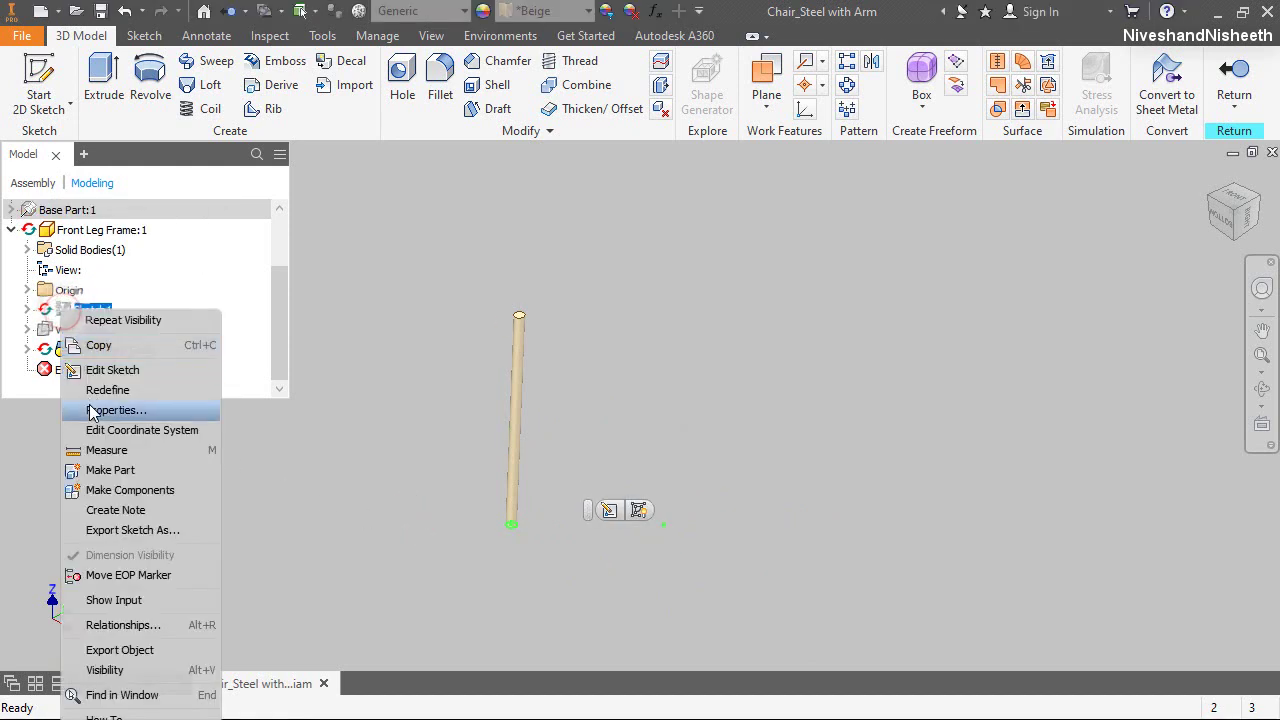
pyautogui.click(110, 670)
# Create a work plane parallel to the XZ Plane through the center of the leg's bottom circle
pyautogui.click(766, 80)
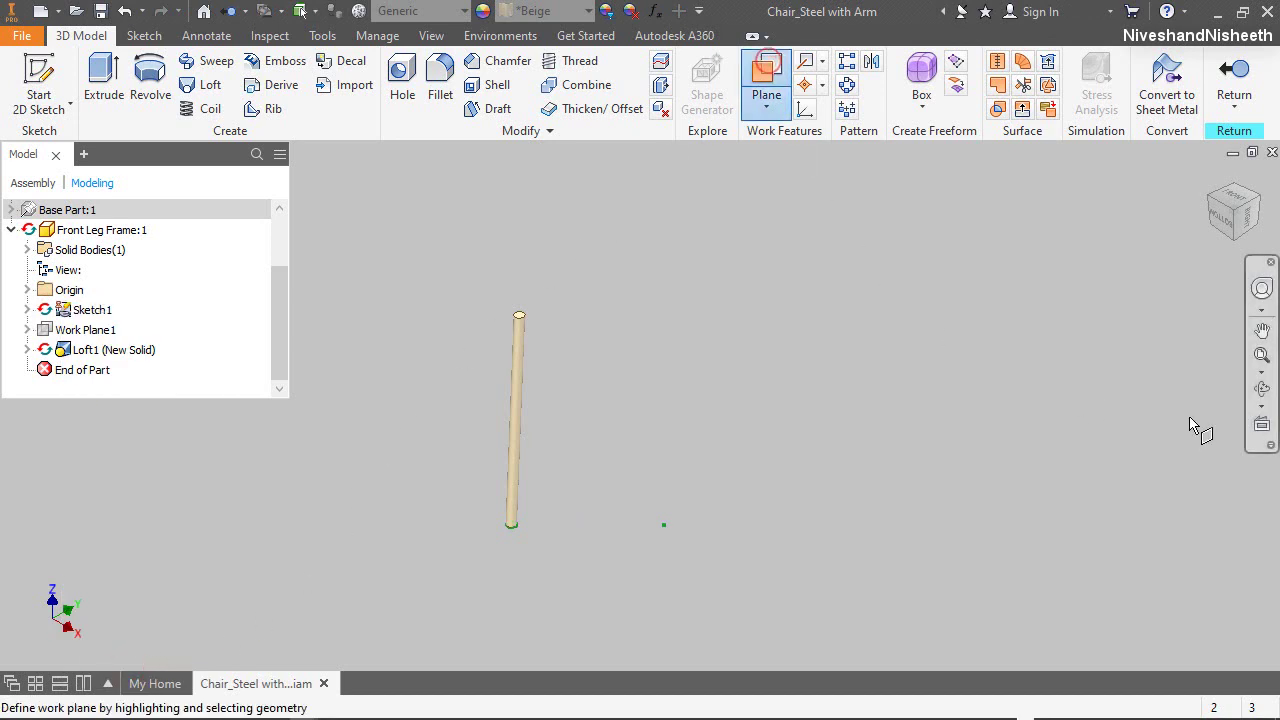
pyautogui.click(1262, 389)
pyautogui.moveTo(578, 532); pyautogui.dragTo(560, 300)
pyautogui.moveTo(519, 498); pyautogui.dragTo(630, 400, button='right')
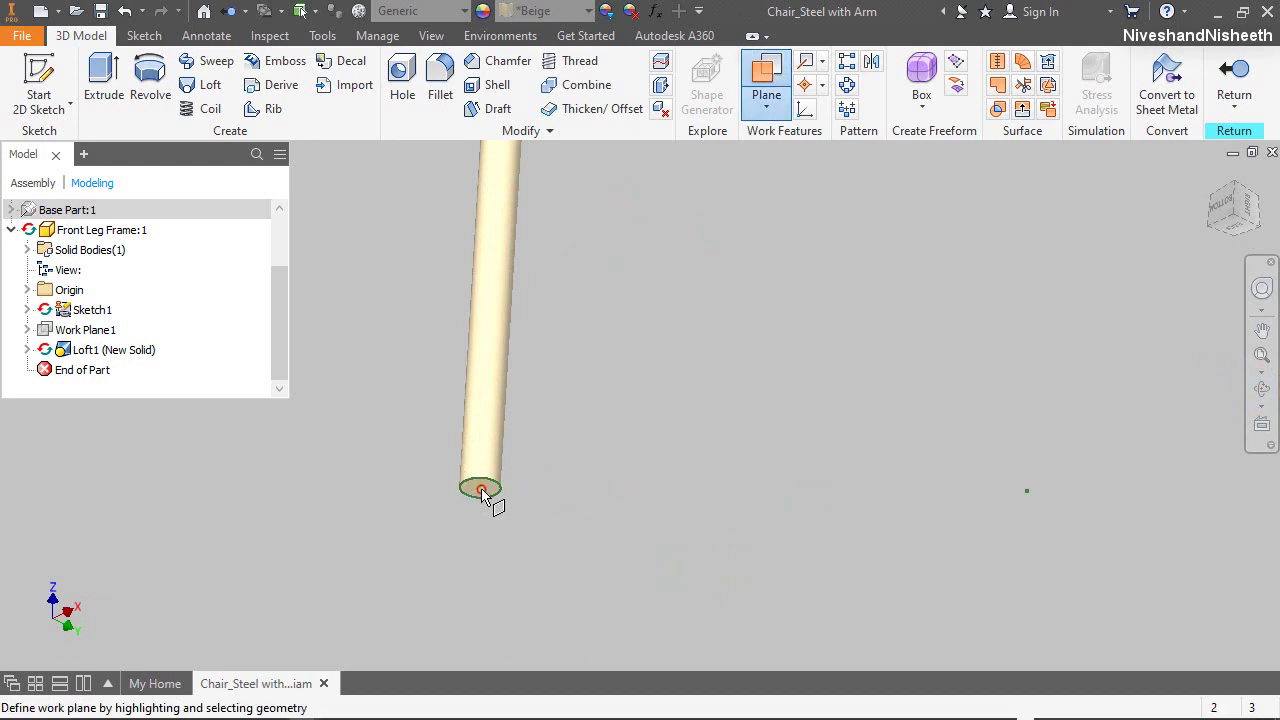
pyautogui.press('Escape')
pyautogui.click(1215, 190)
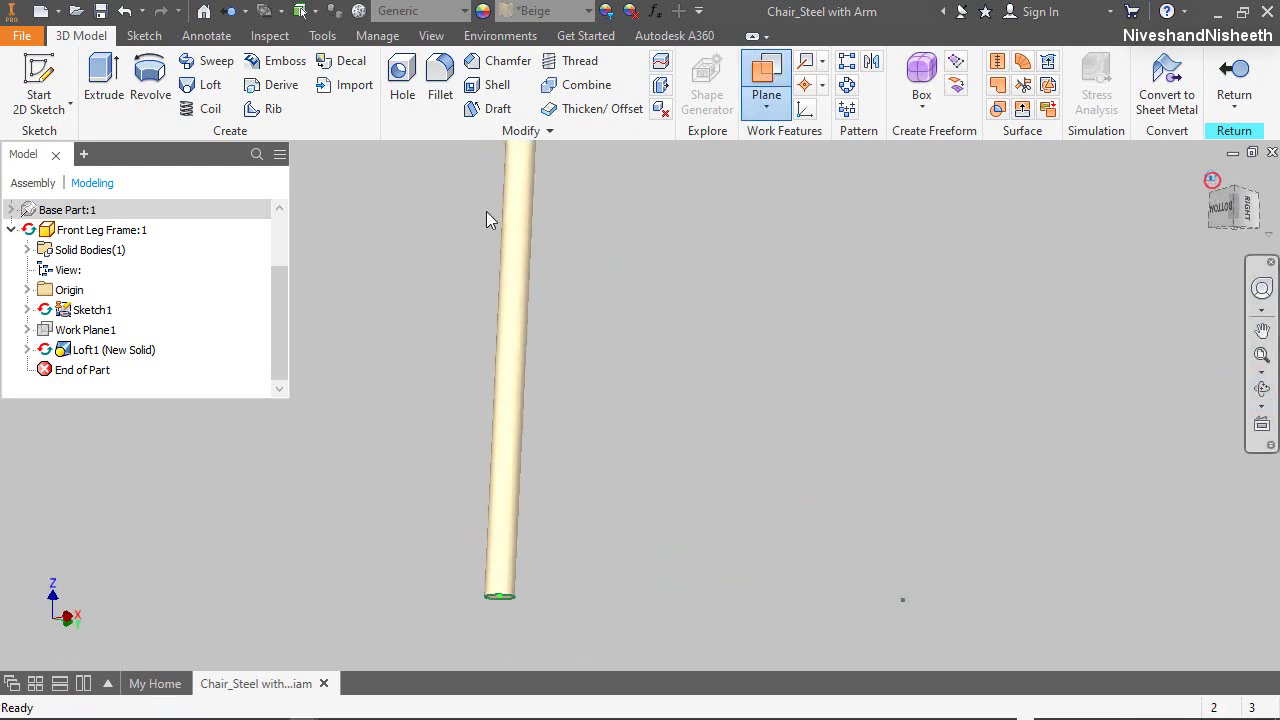
pyautogui.click(29, 290)
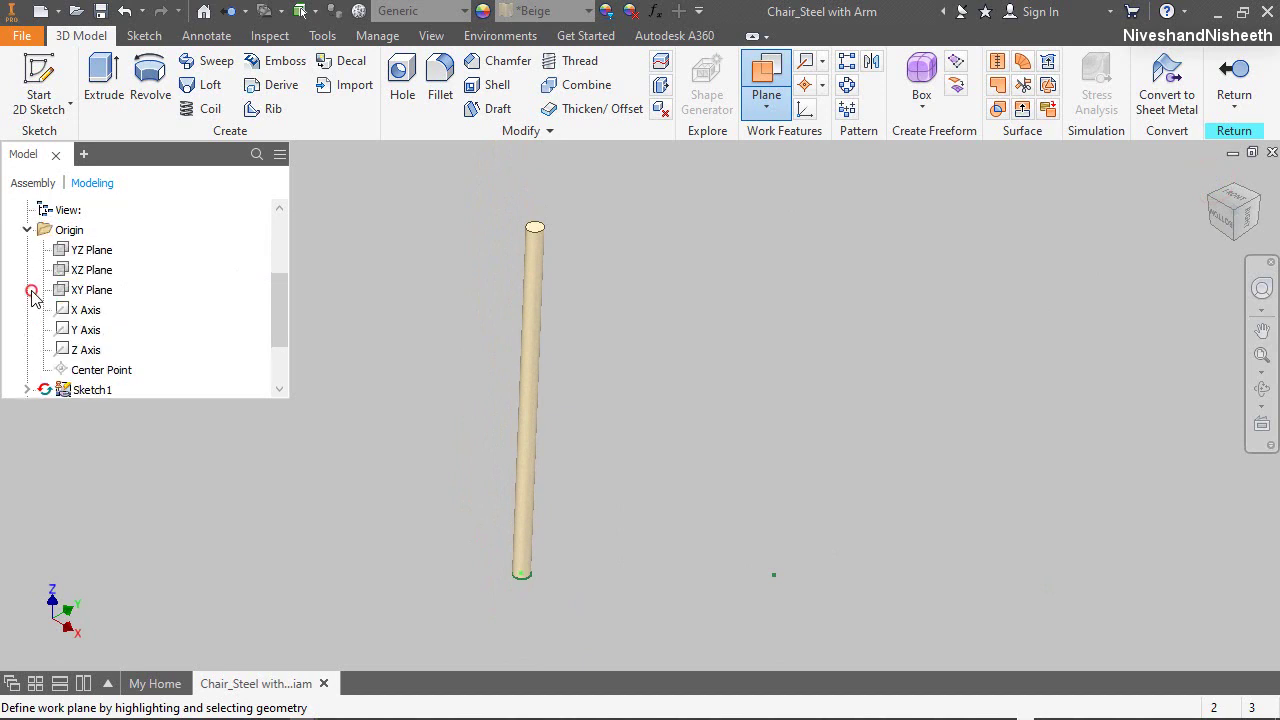
pyautogui.click(88, 272)
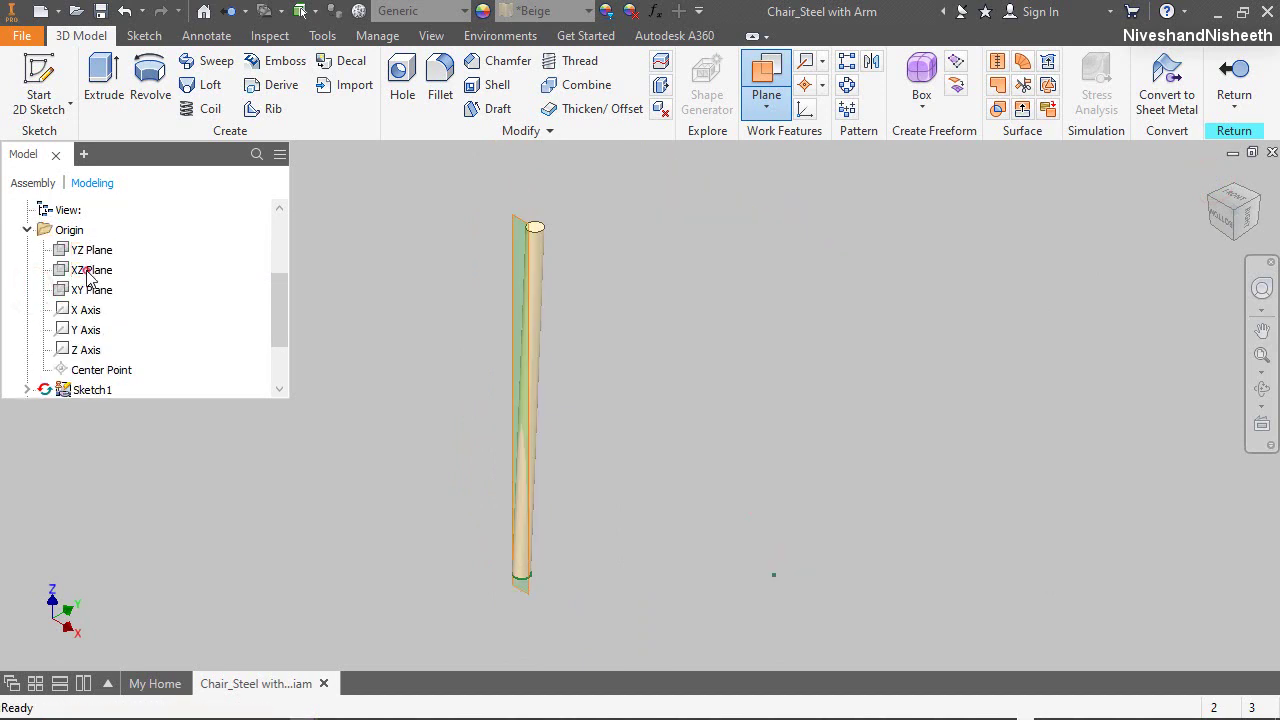
# Create a work plane offset 4 in from the plane through the leg's bottom center, toward the seat's interior
pyautogui.click(767, 100)
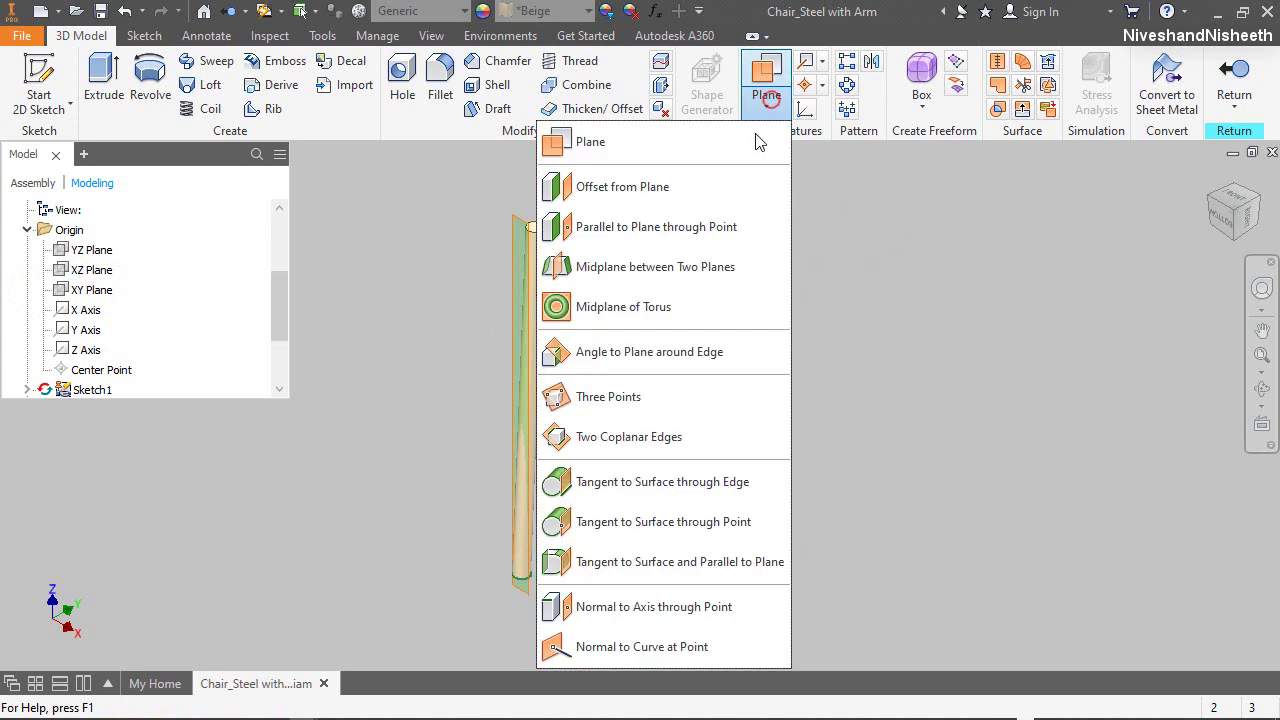
pyautogui.click(645, 188)
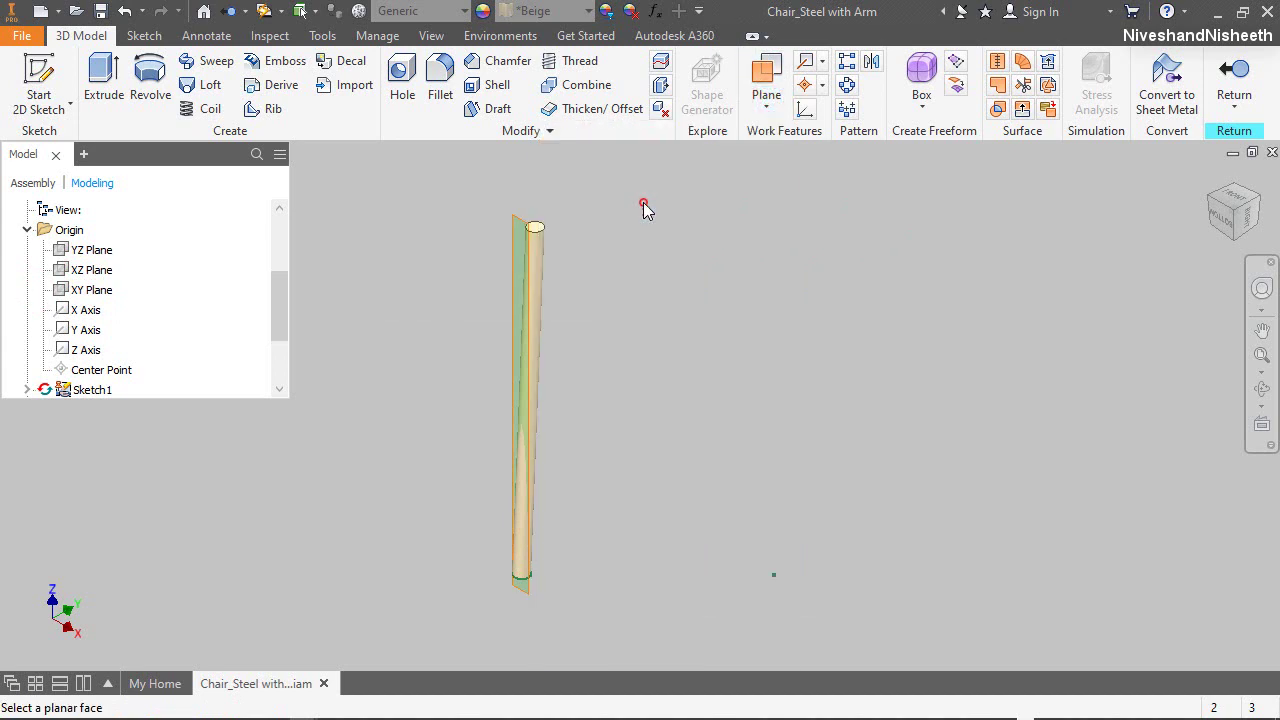
pyautogui.click(528, 588)
pyautogui.moveTo(538, 395); pyautogui.dragTo(620, 358)
pyautogui.write('4')
pyautogui.press('Return')
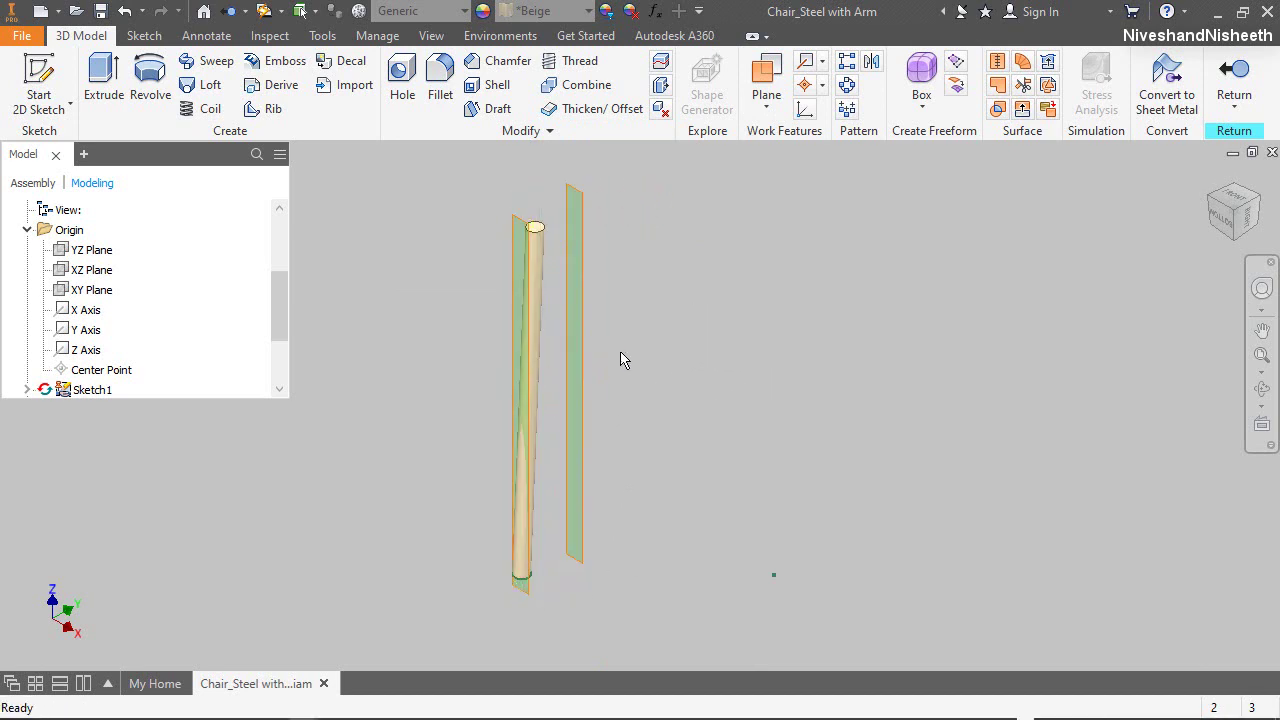
# Check both work planes from the side and hide the one passing through the leg's bottom center
pyautogui.click(1245, 224)
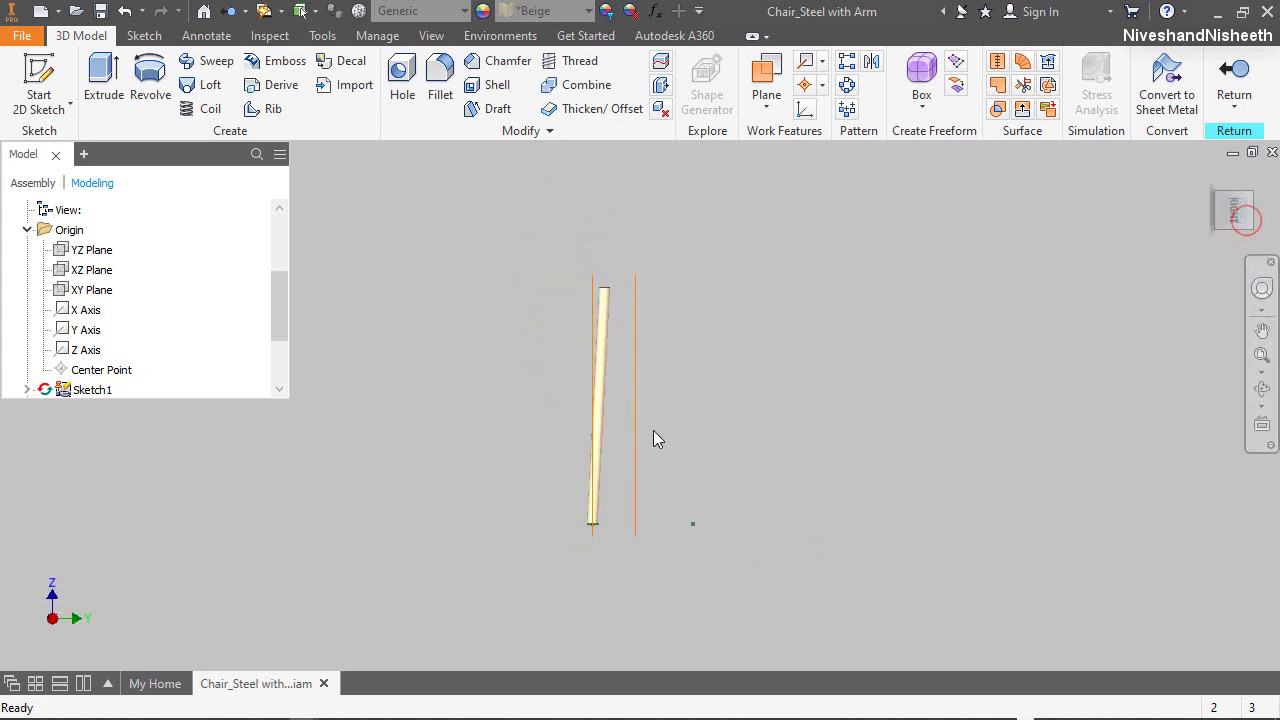
pyautogui.click(995, 441)
pyautogui.click(1210, 177)
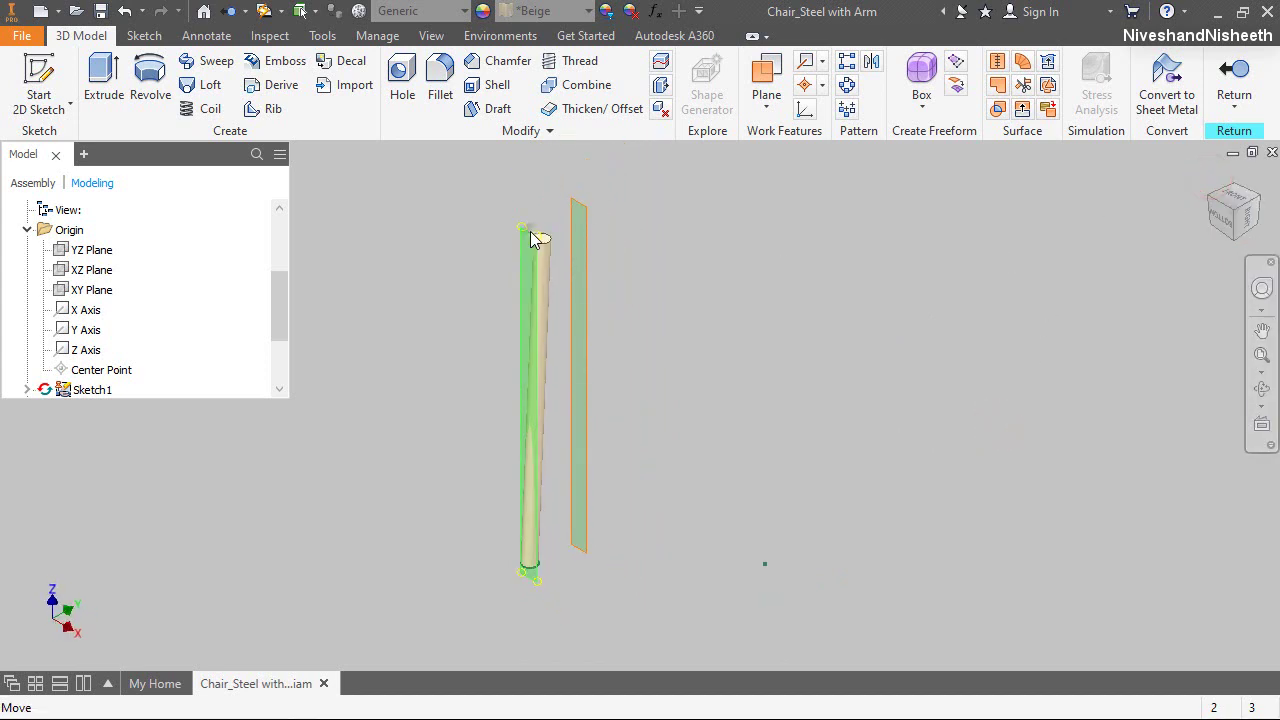
pyautogui.rightClick(530, 245)
pyautogui.click(595, 261)
# Start a sketch on the 4 in offset work plane and draw a 1 in diameter circle just above the leg's top end
pyautogui.click(585, 268)
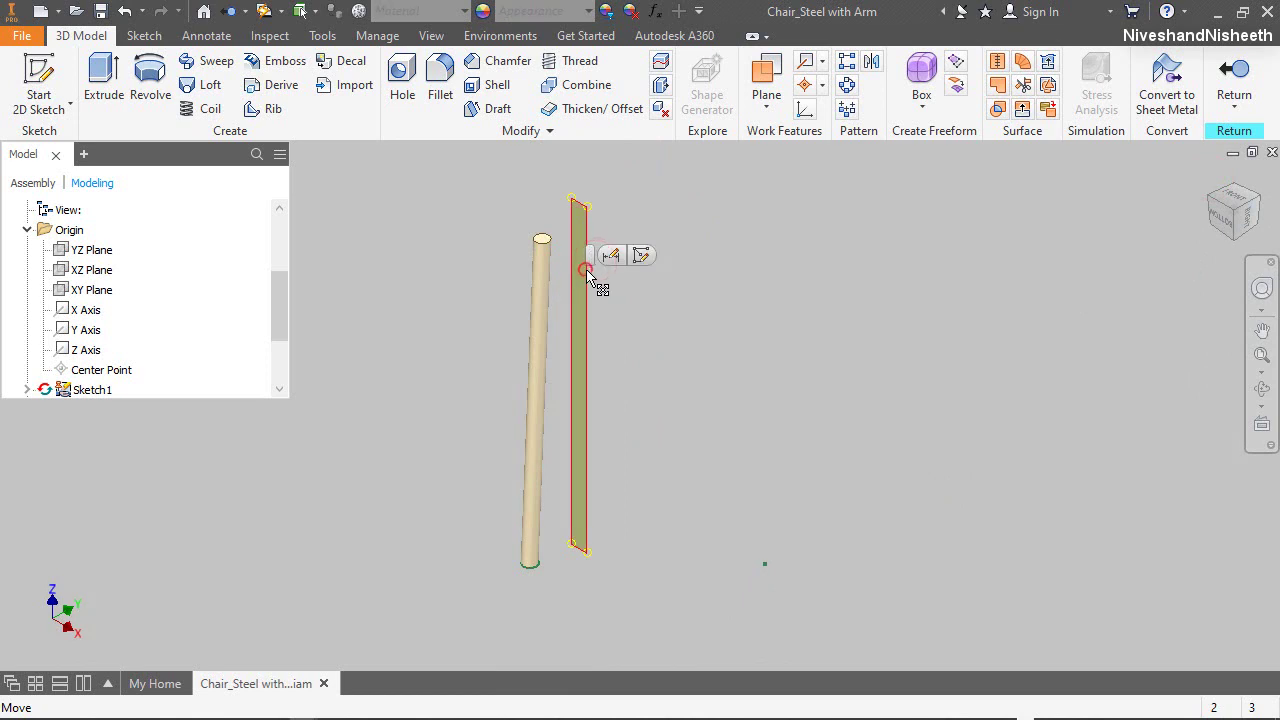
pyautogui.click(641, 256)
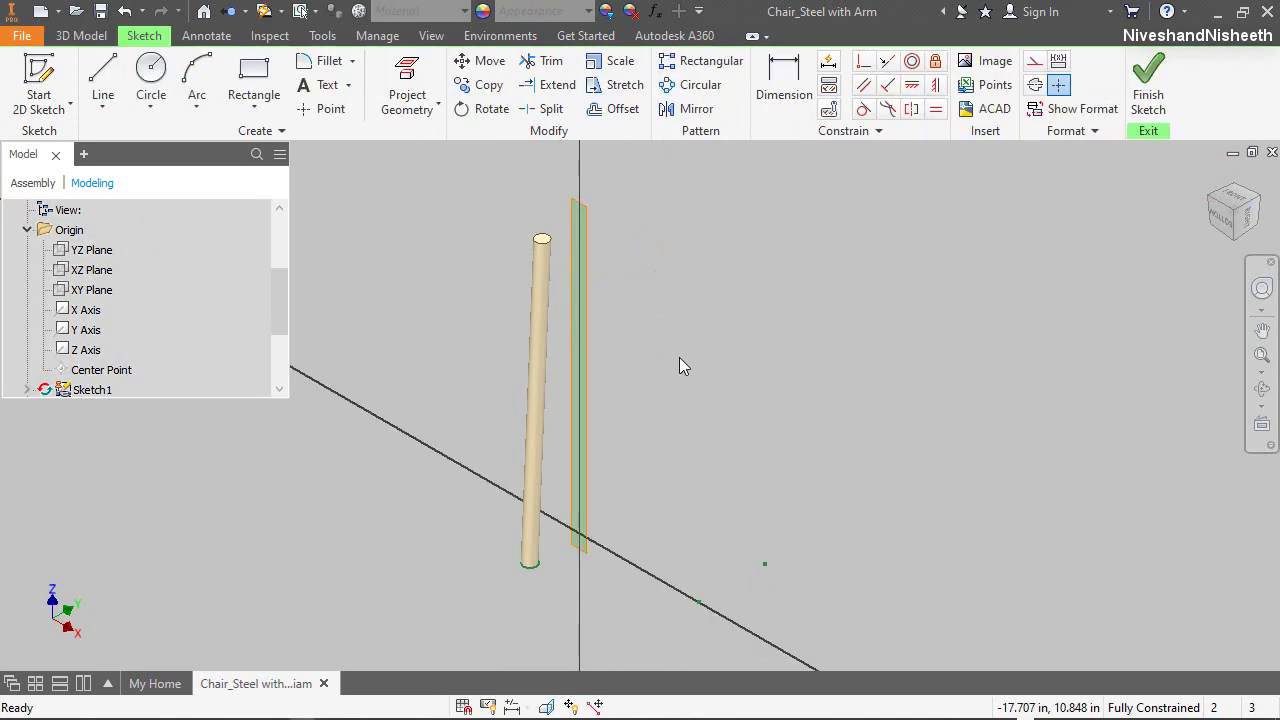
pyautogui.click(1220, 225)
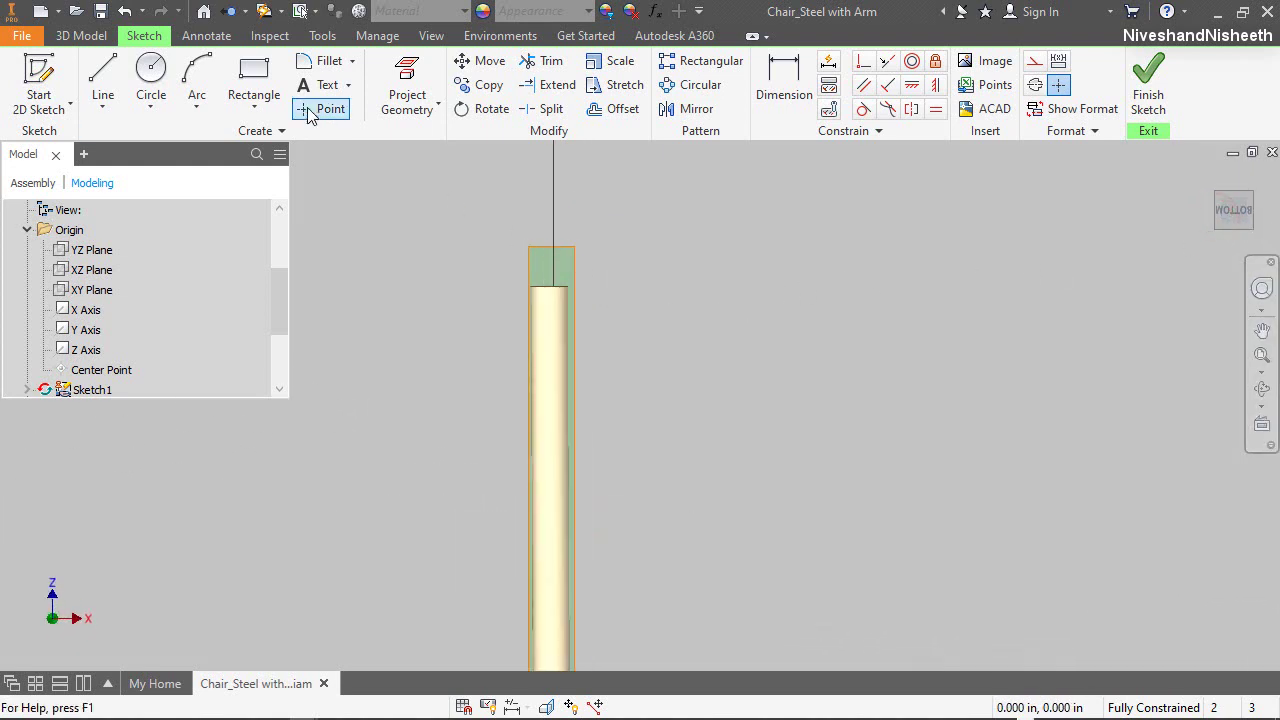
pyautogui.click(151, 70)
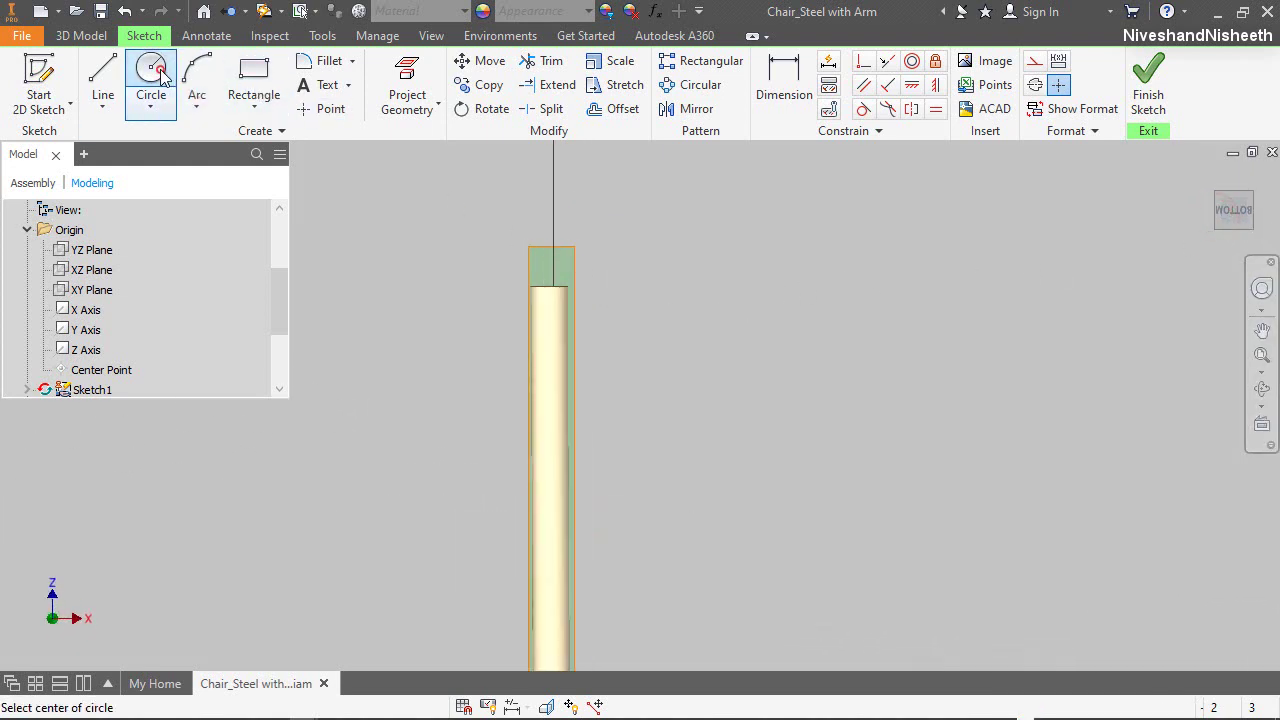
pyautogui.click(545, 191)
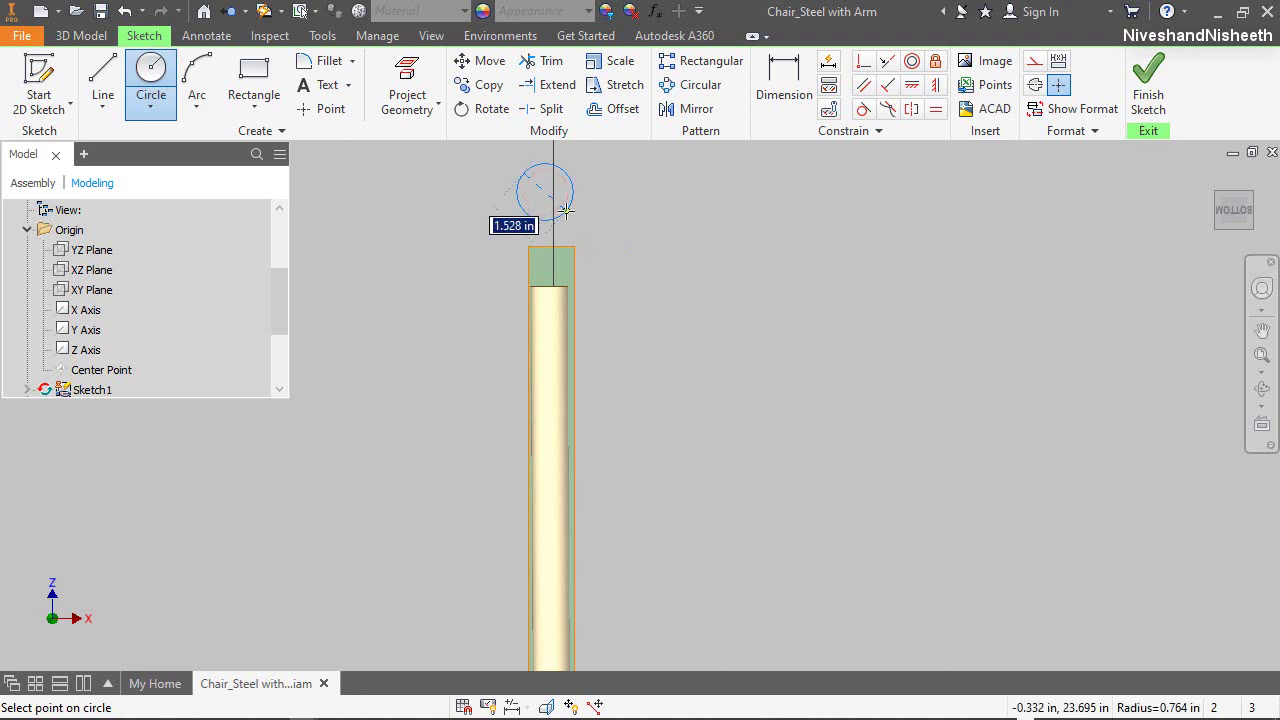
pyautogui.write('1')
pyautogui.press('Return')
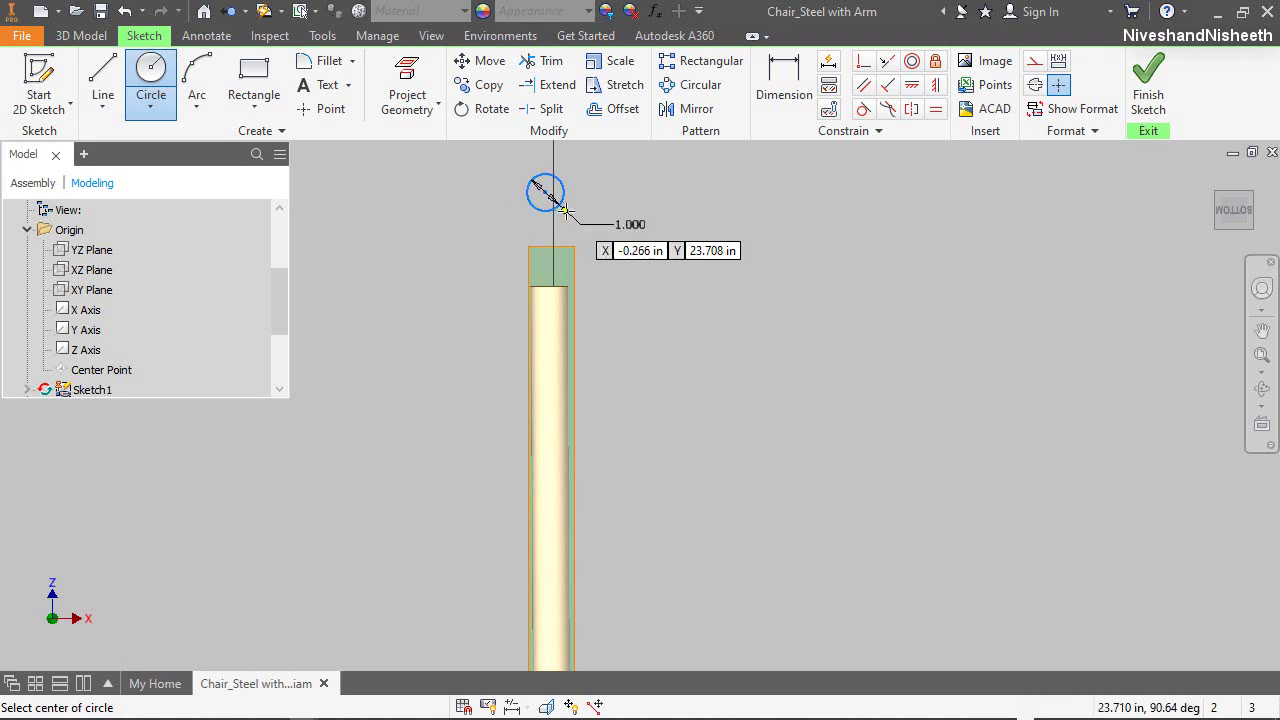
pyautogui.scroll(-5, 606, 193)
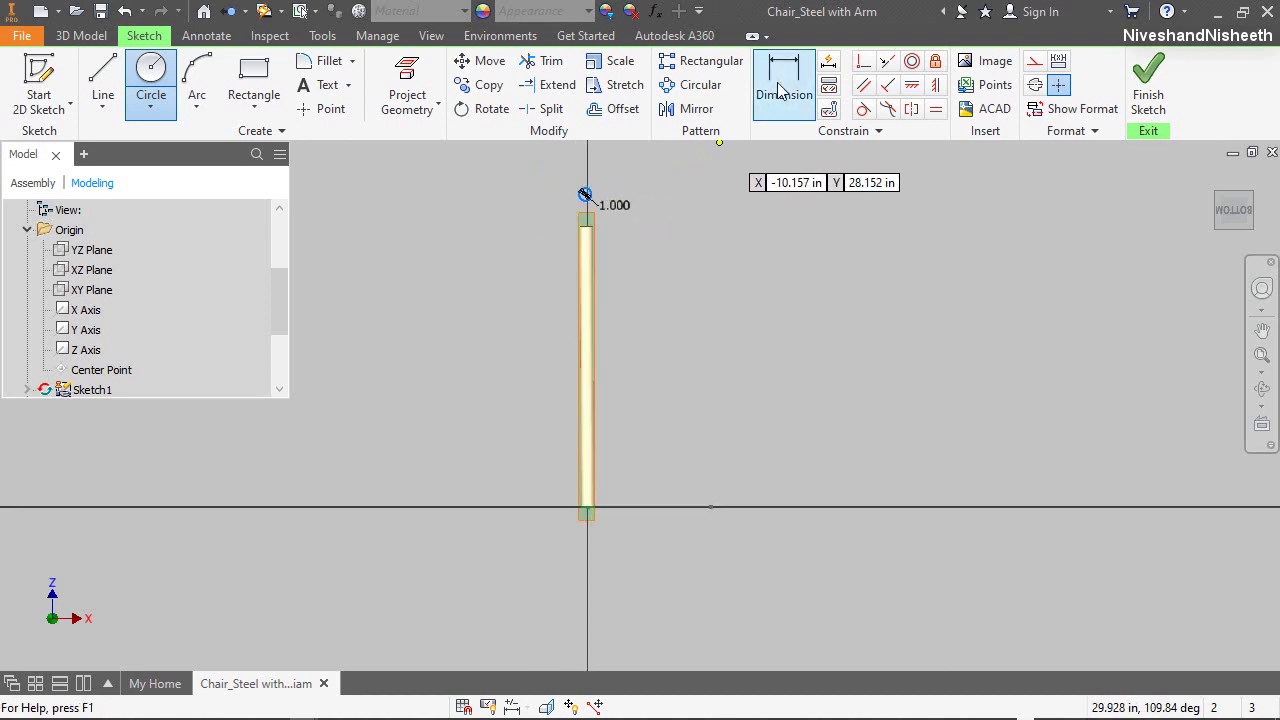
pyautogui.rightClick(781, 172)
pyautogui.click(855, 178)
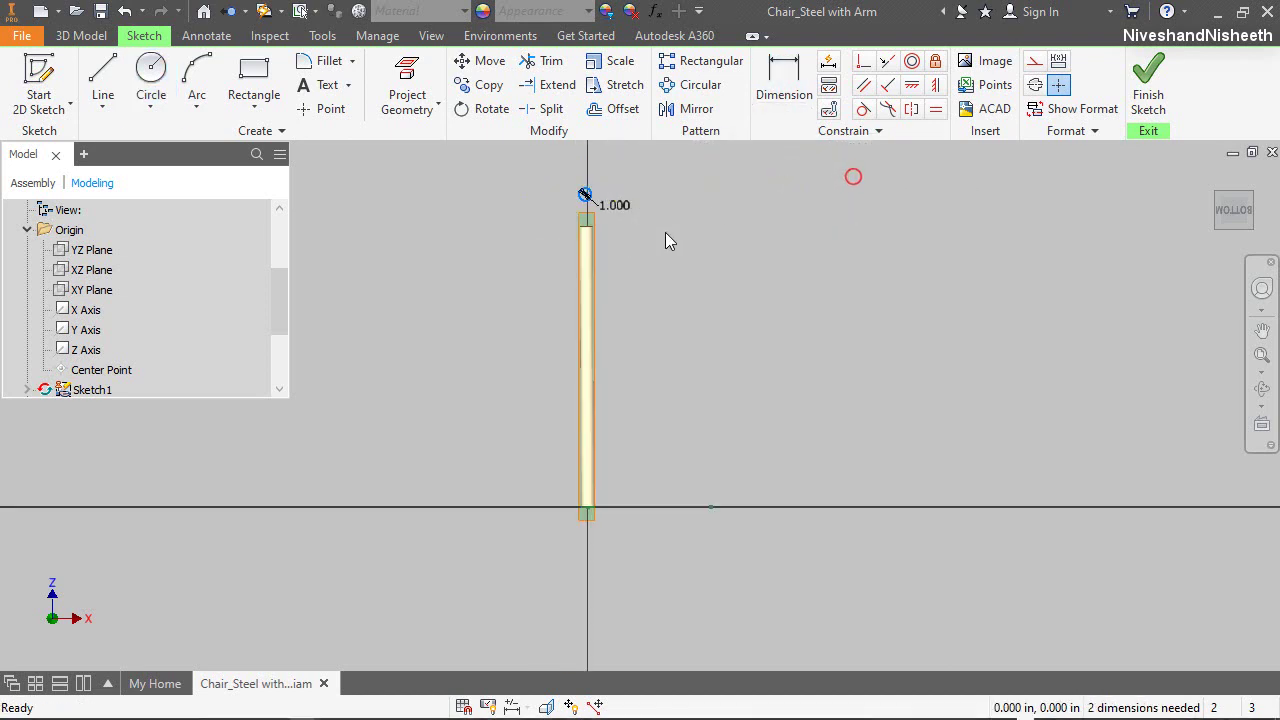
# Project the leg's bottom edge into the circle's sketch
pyautogui.rightClick(665, 232)
pyautogui.click(731, 263)
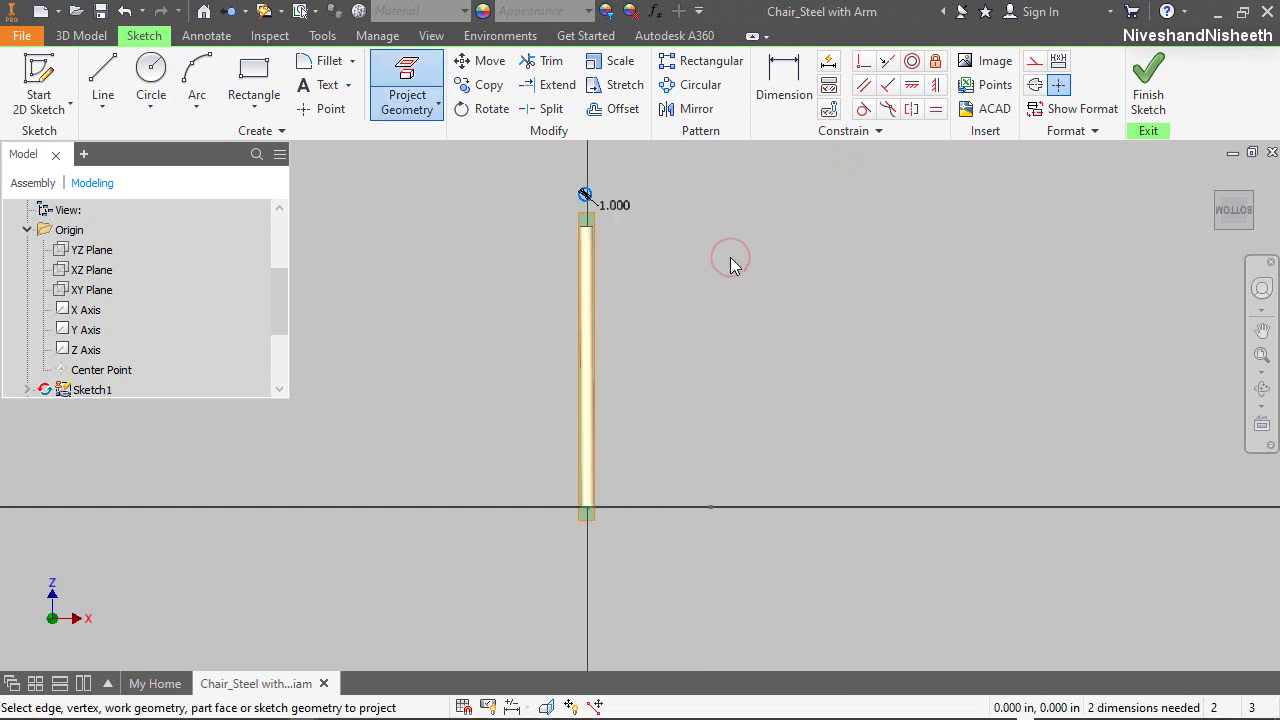
pyautogui.scroll(5, 591, 514)
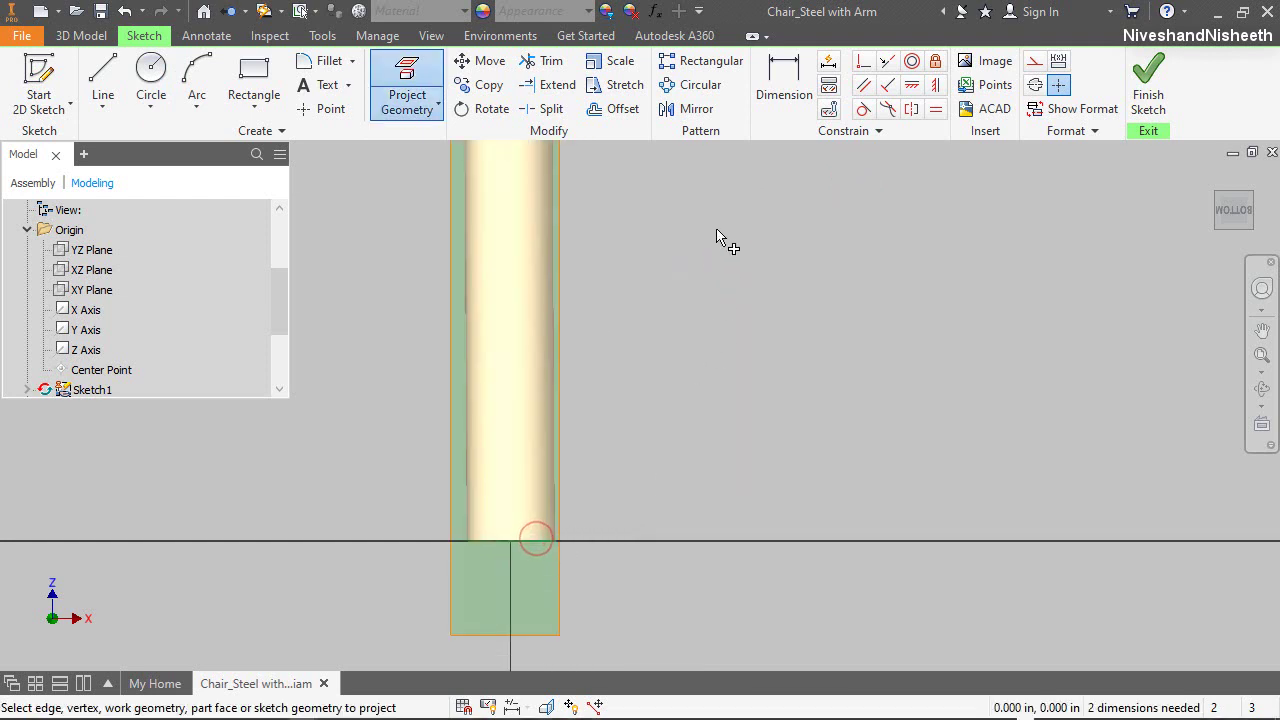
# Dimension the circle's center 25.906 in above the projected bottom edge of the leg
pyautogui.click(784, 85)
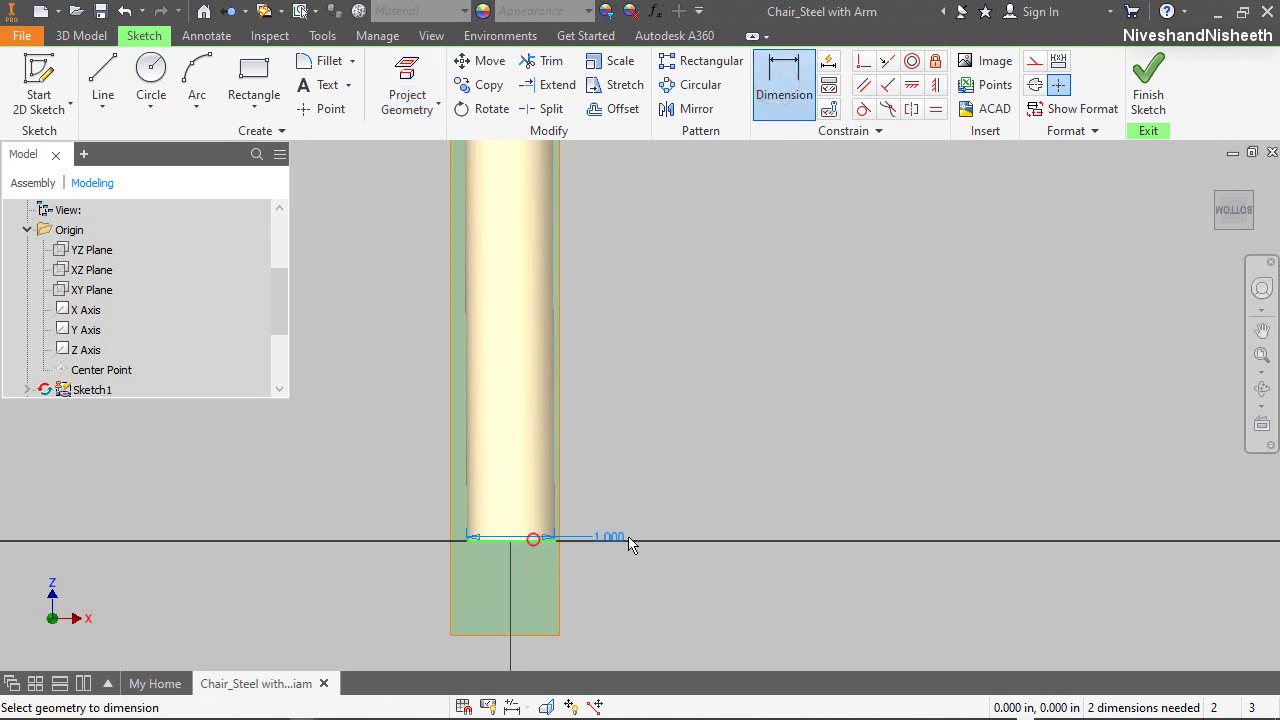
pyautogui.scroll(-6, 569, 394)
pyautogui.scroll(4, 608, 209)
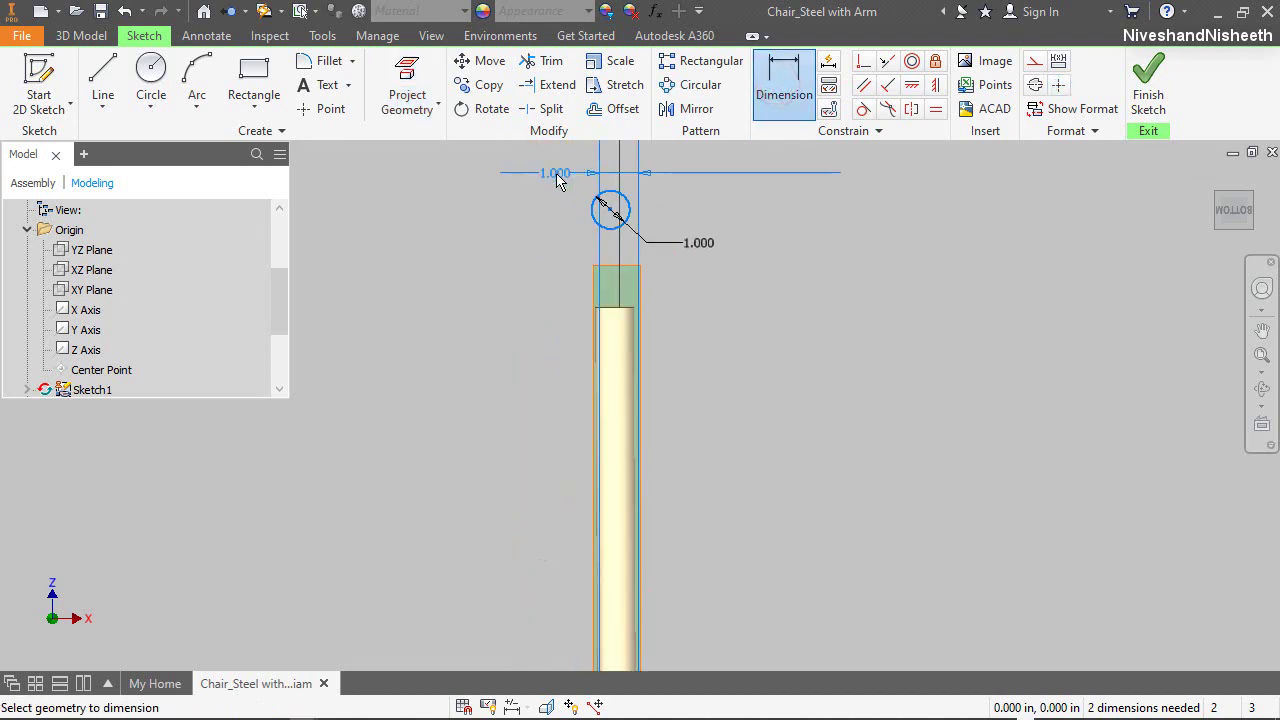
pyautogui.click(610, 224)
pyautogui.click(447, 318)
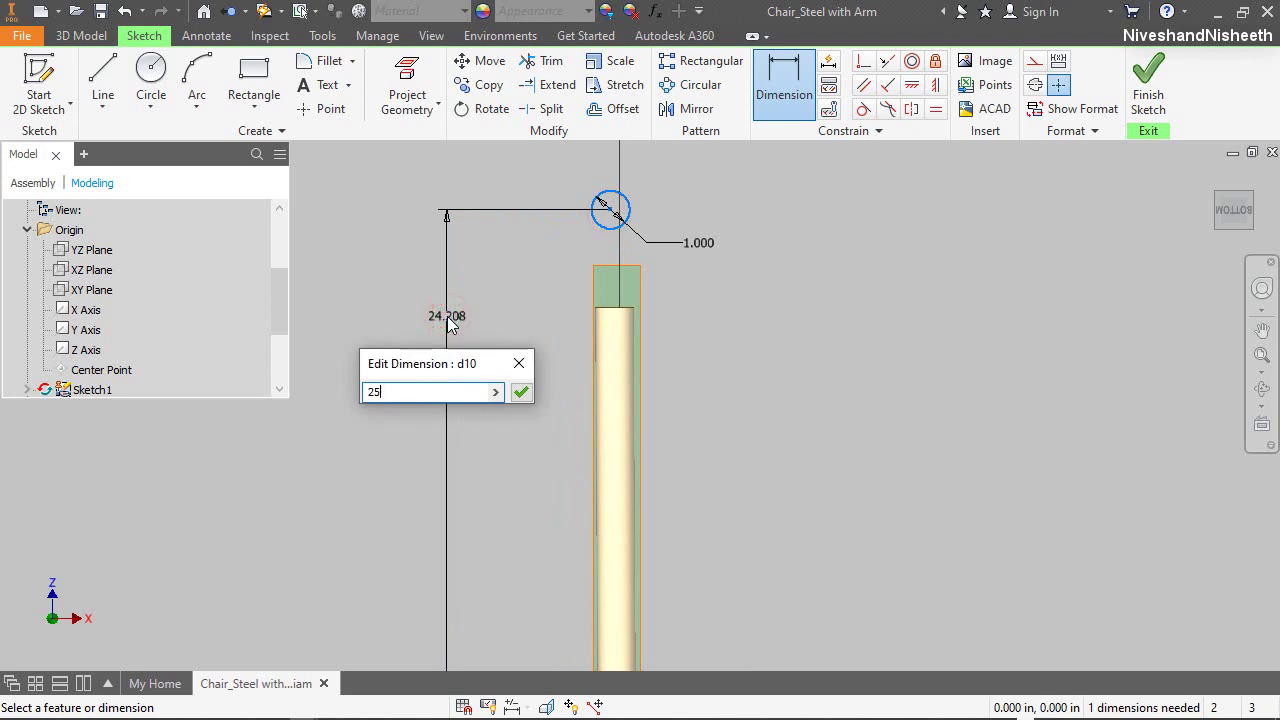
pyautogui.write('25.906')
pyautogui.press('Return')
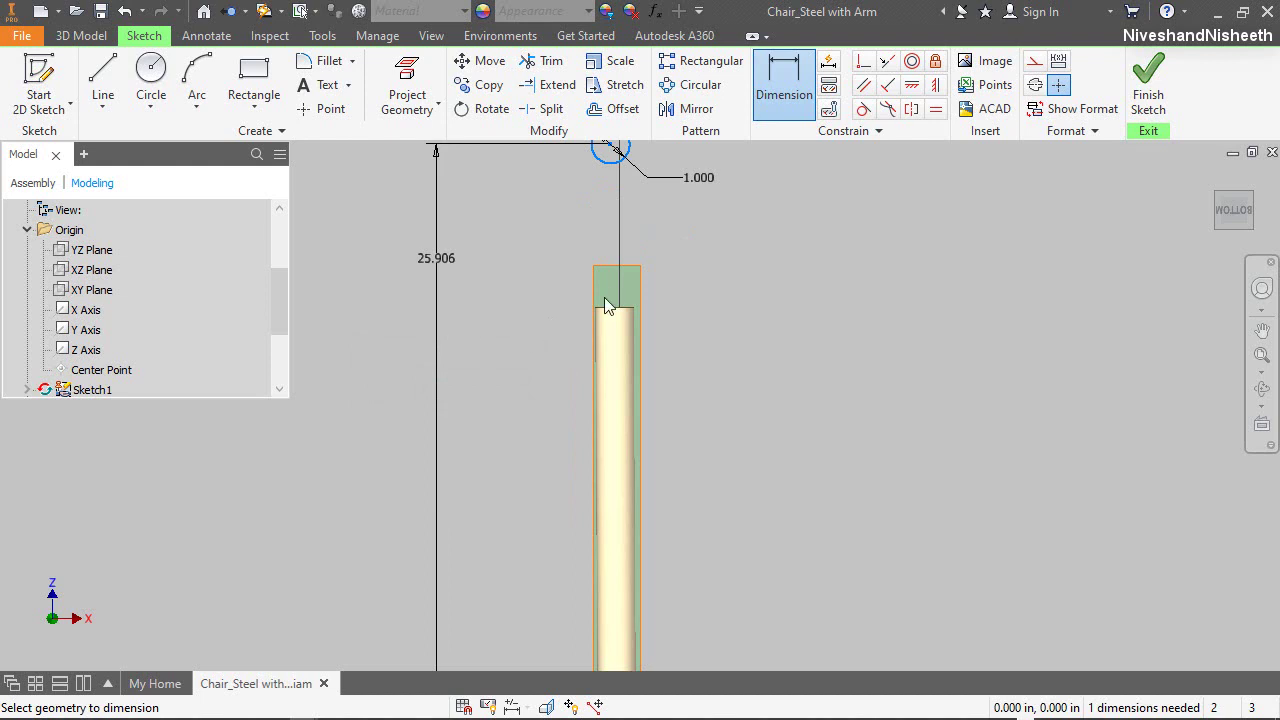
pyautogui.scroll(1, 618, 258)
pyautogui.rightClick(664, 208)
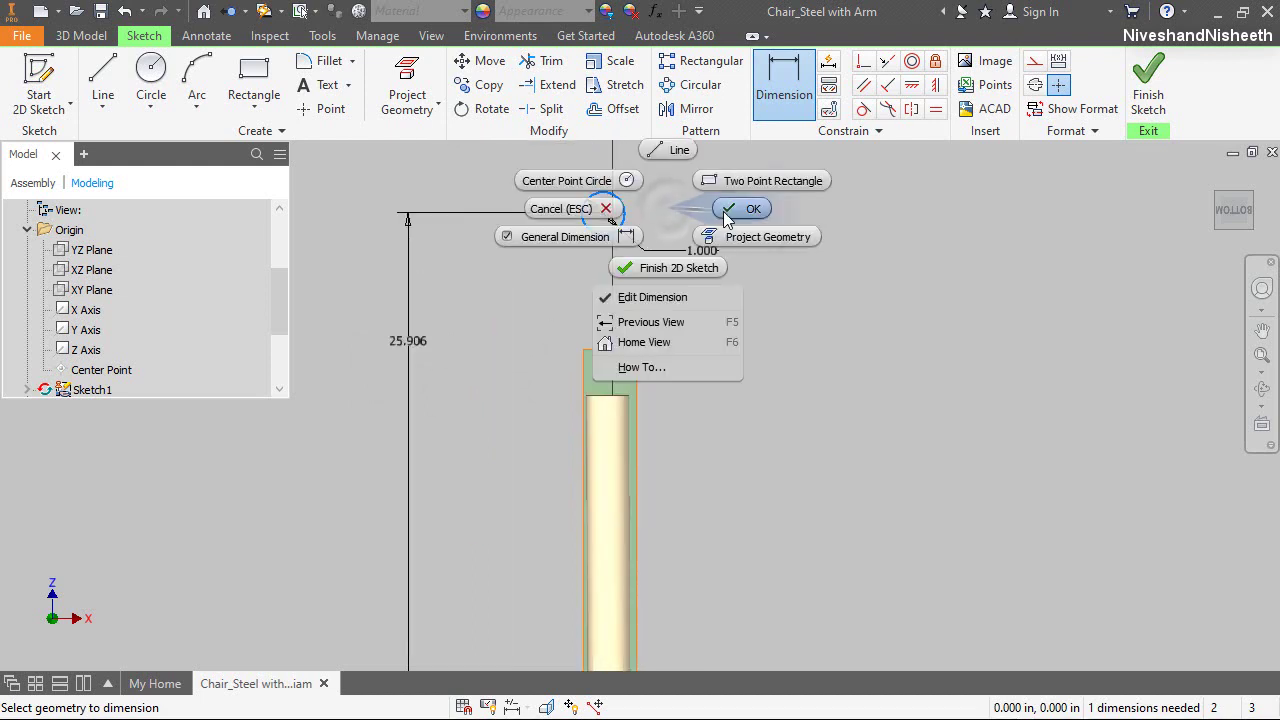
pyautogui.click(727, 215)
# Project the leg's top edge into the circle's sketch and slice the graphics at the sketch plane
pyautogui.click(407, 85)
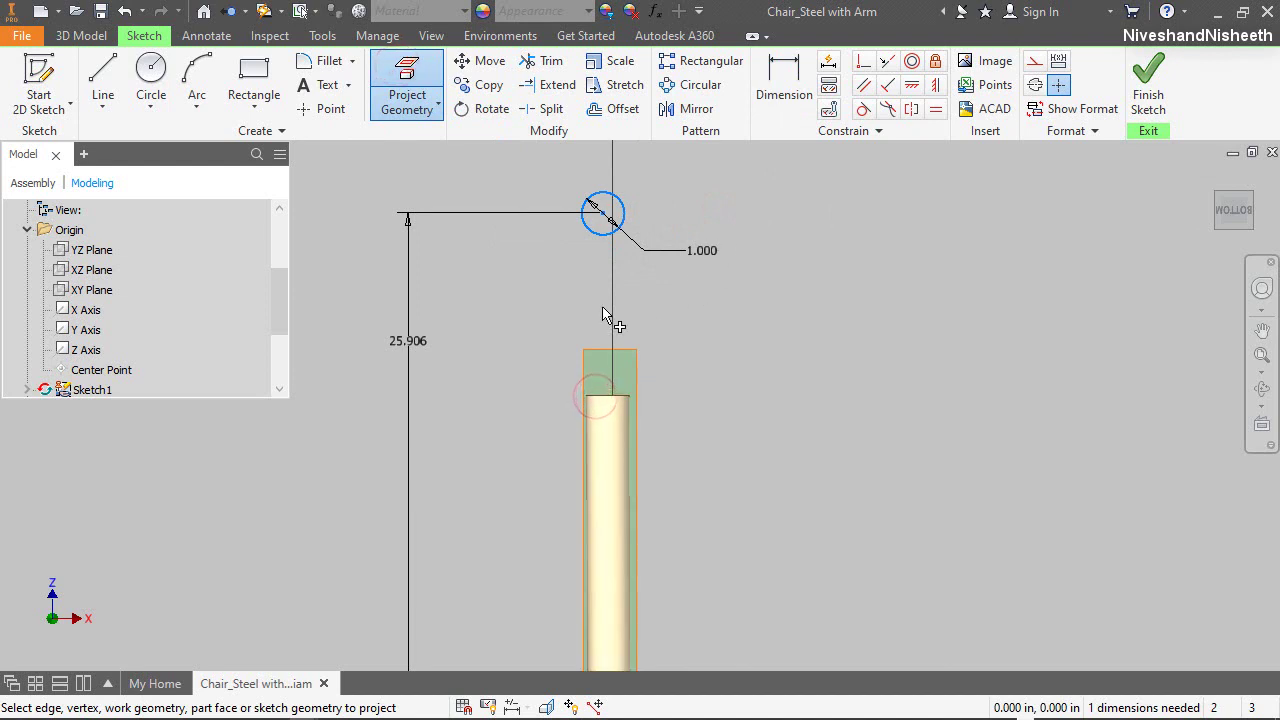
pyautogui.click(546, 706)
pyautogui.scroll(2, 607, 390)
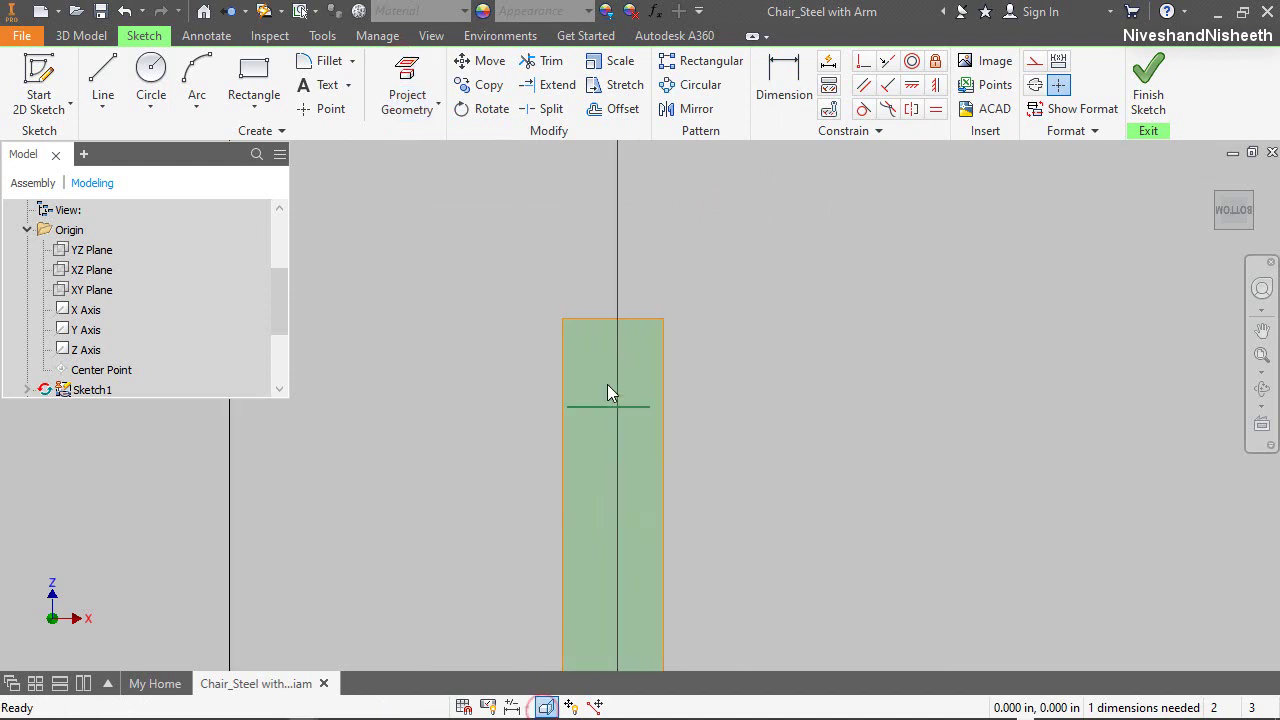
pyautogui.scroll(-2, 622, 392)
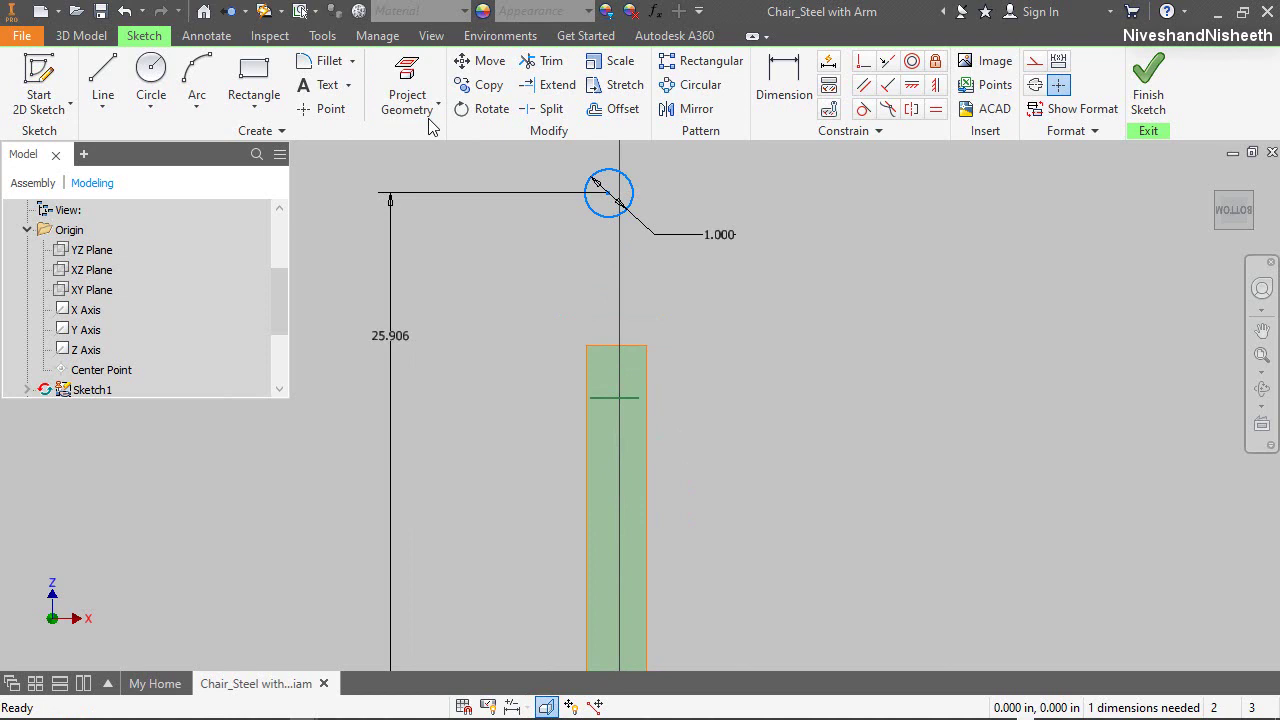
# Place a point on the circle's left quadrant and constrain it horizontally to the circle's center
pyautogui.click(322, 108)
pyautogui.click(584, 194)
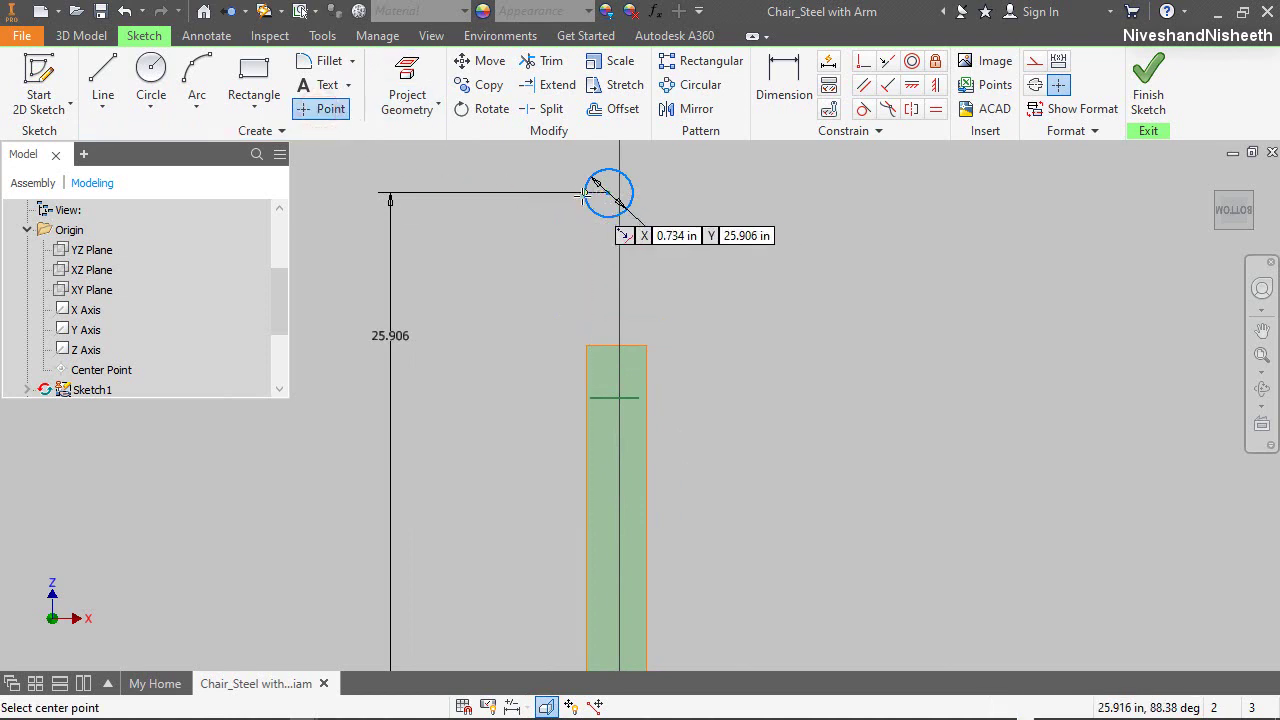
pyautogui.click(911, 84)
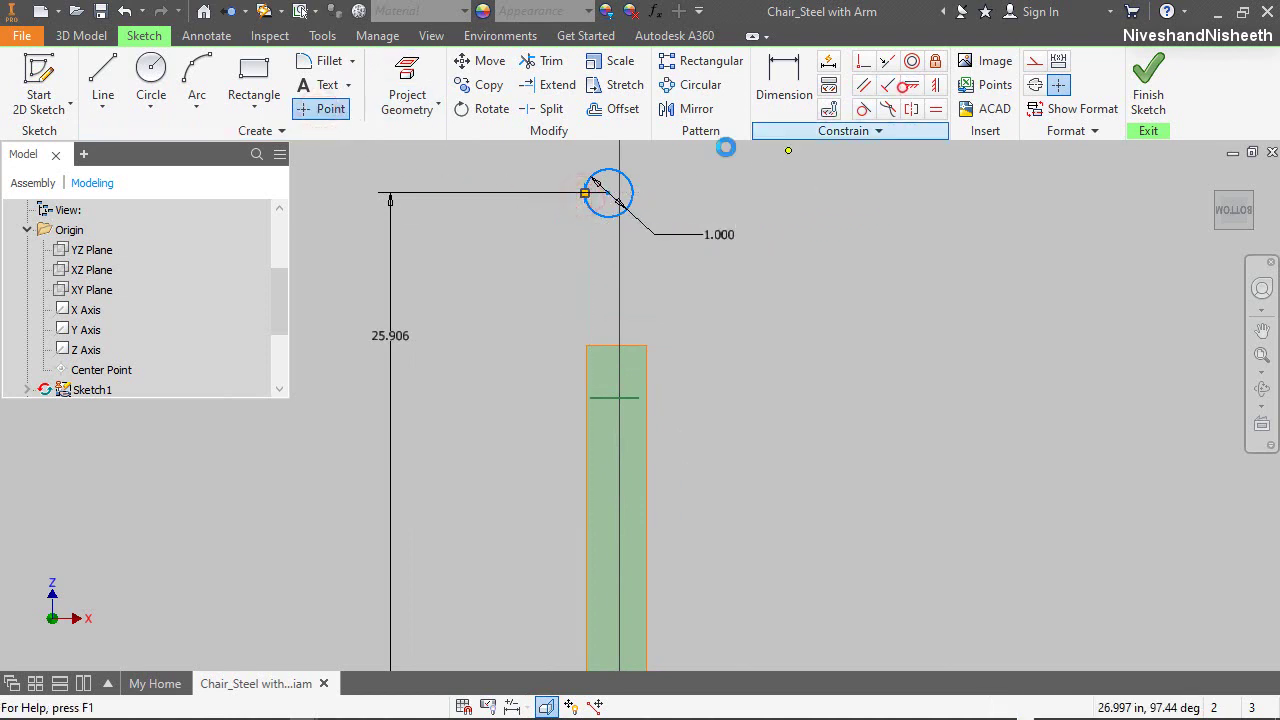
pyautogui.click(586, 197)
pyautogui.click(607, 192)
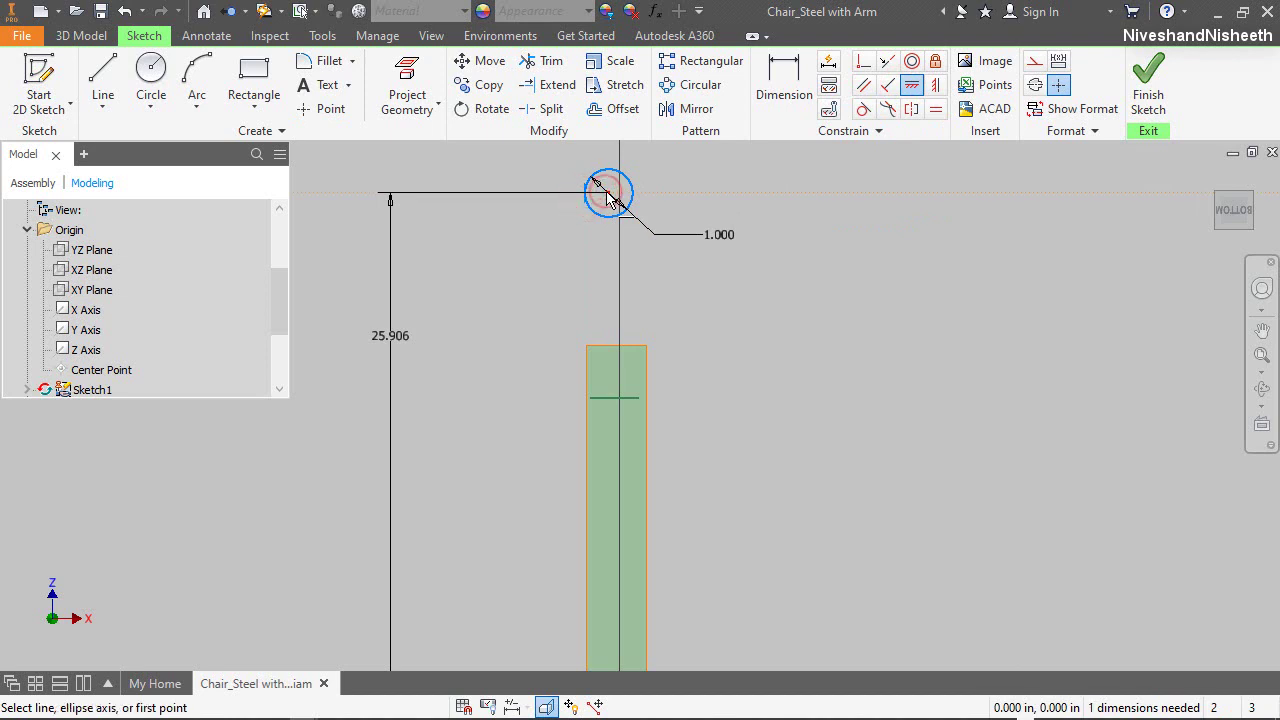
# Constrain the quadrant point vertically to the left endpoint of the leg's projected top edge
pyautogui.press('i')
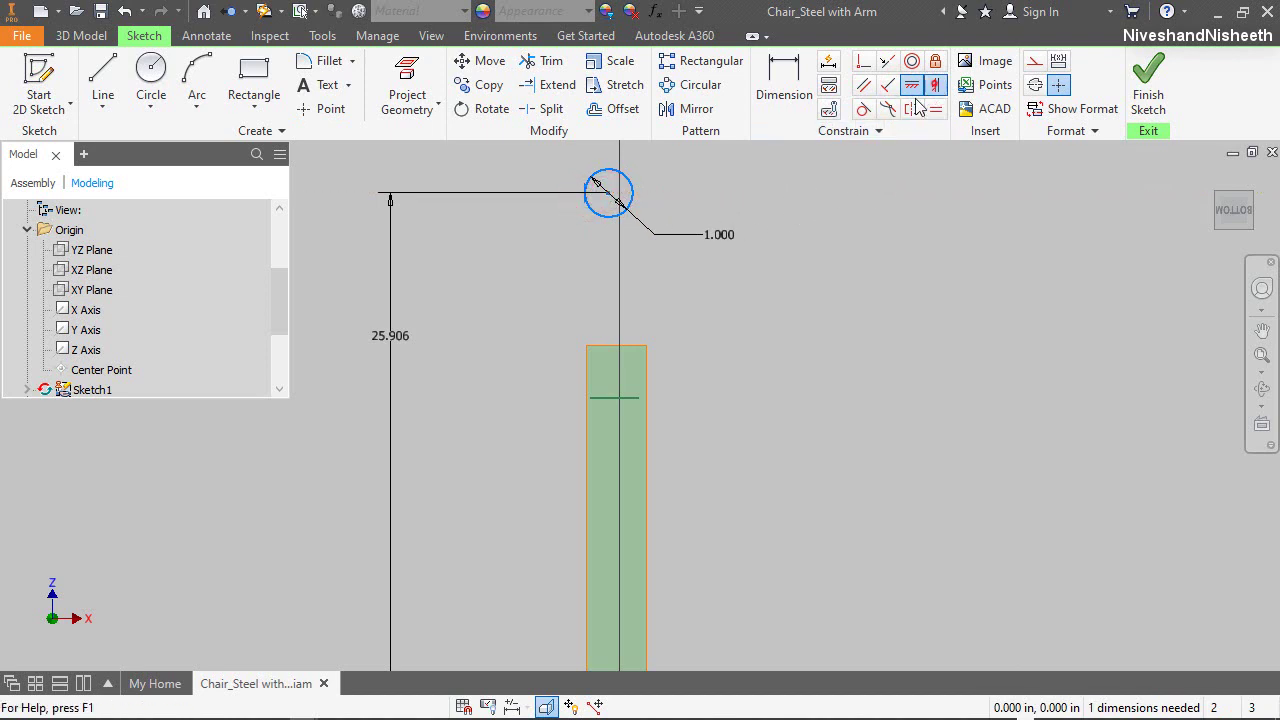
pyautogui.click(593, 190)
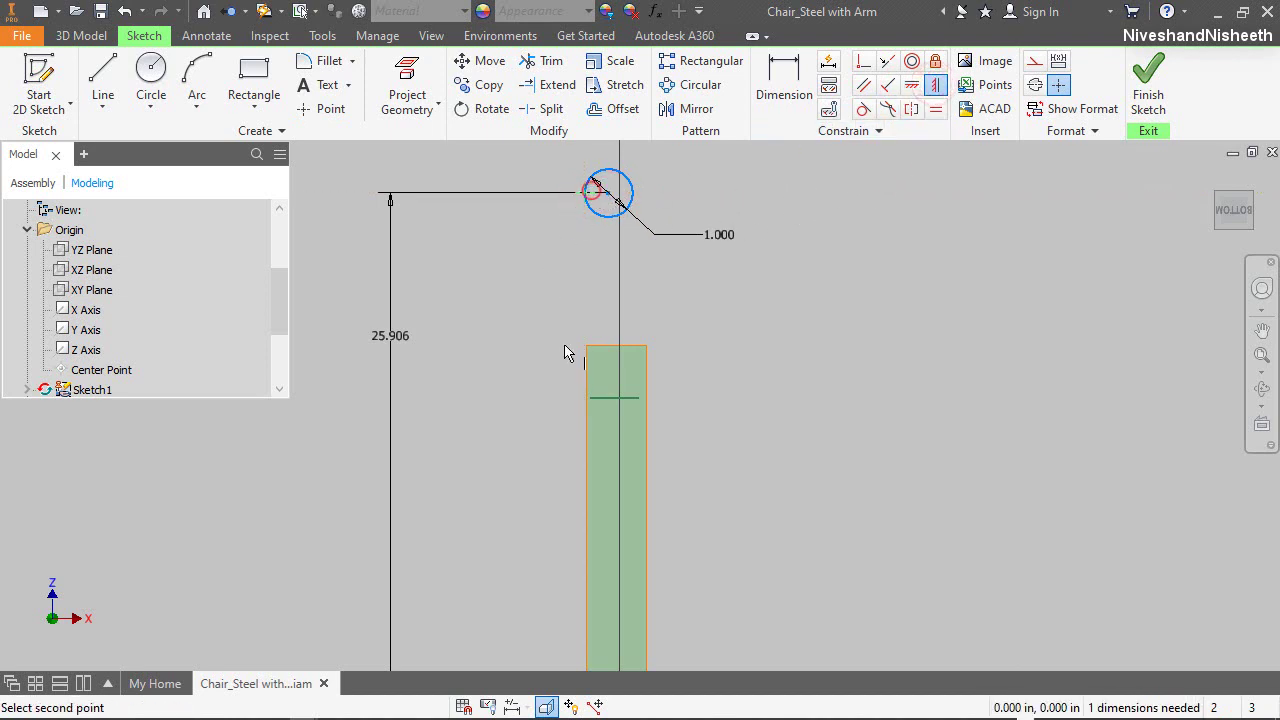
pyautogui.click(590, 399)
pyautogui.rightClick(716, 284)
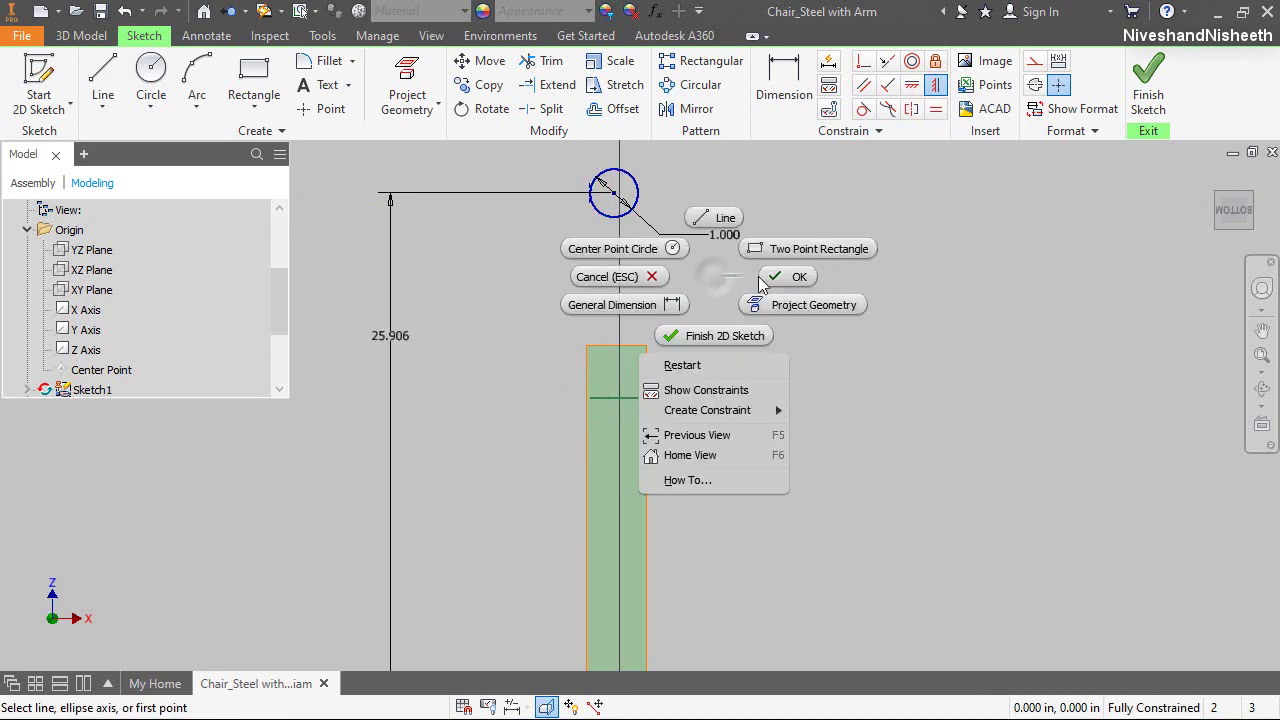
pyautogui.click(770, 276)
# Convert the projected leg edges to construction geometry and finish the circle's sketch
pyautogui.scroll(-3, 639, 282)
pyautogui.scroll(-2, 615, 300)
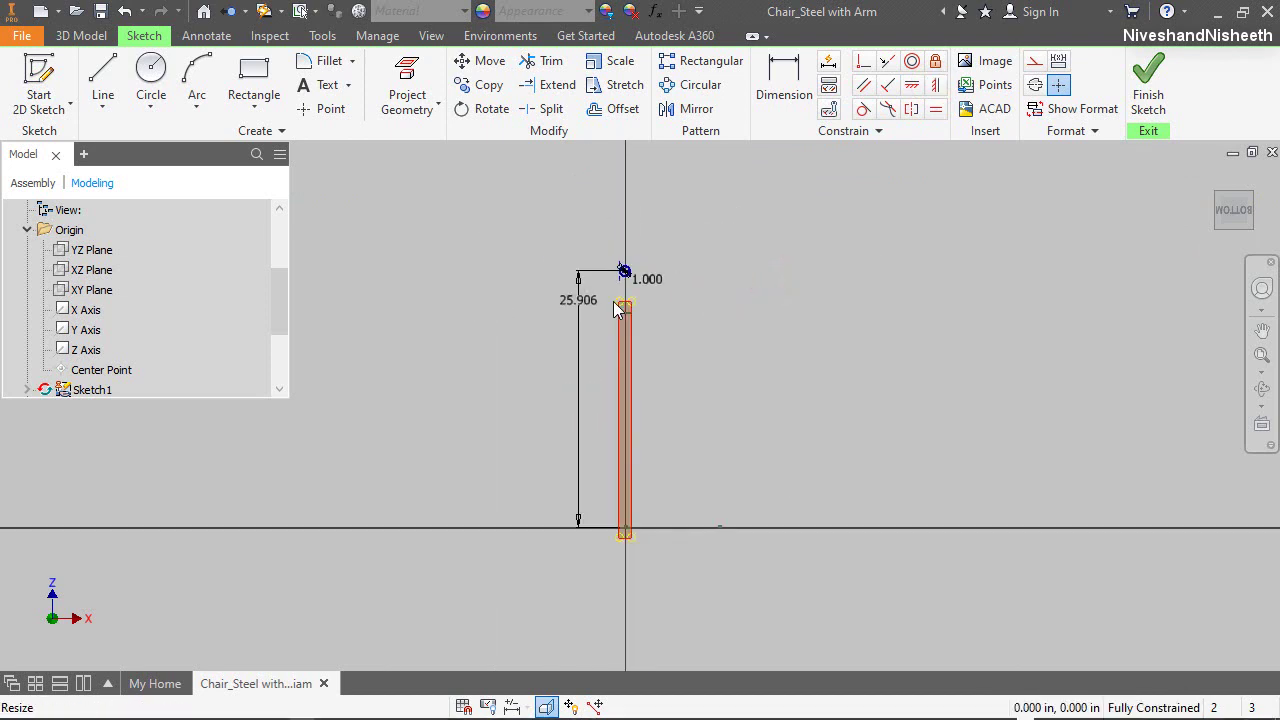
pyautogui.moveTo(605, 298); pyautogui.dragTo(678, 573)
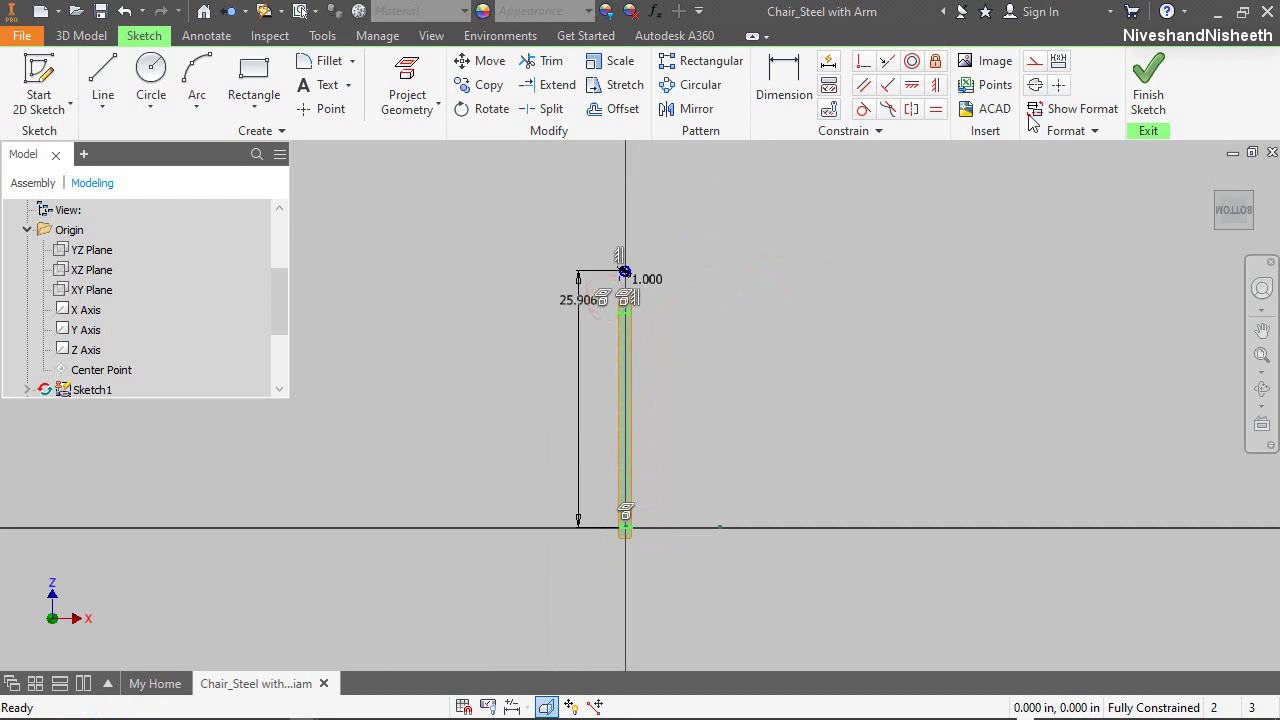
pyautogui.click(963, 280)
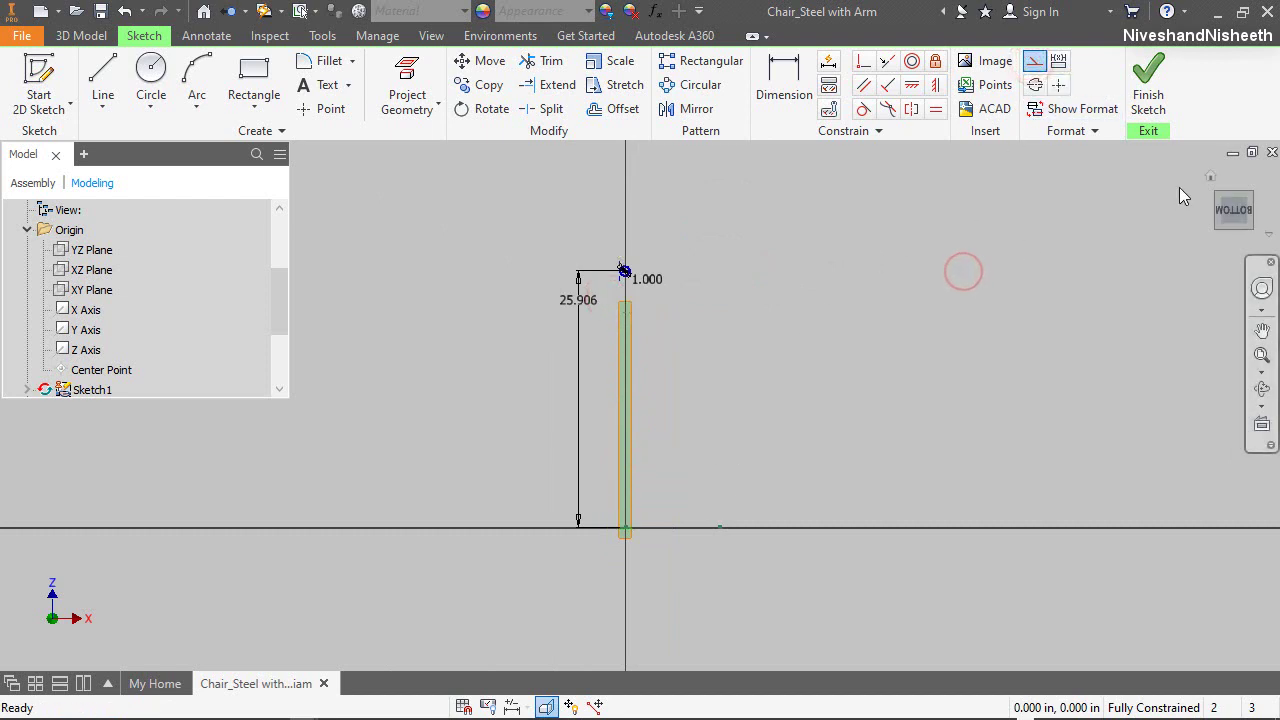
pyautogui.click(1209, 180)
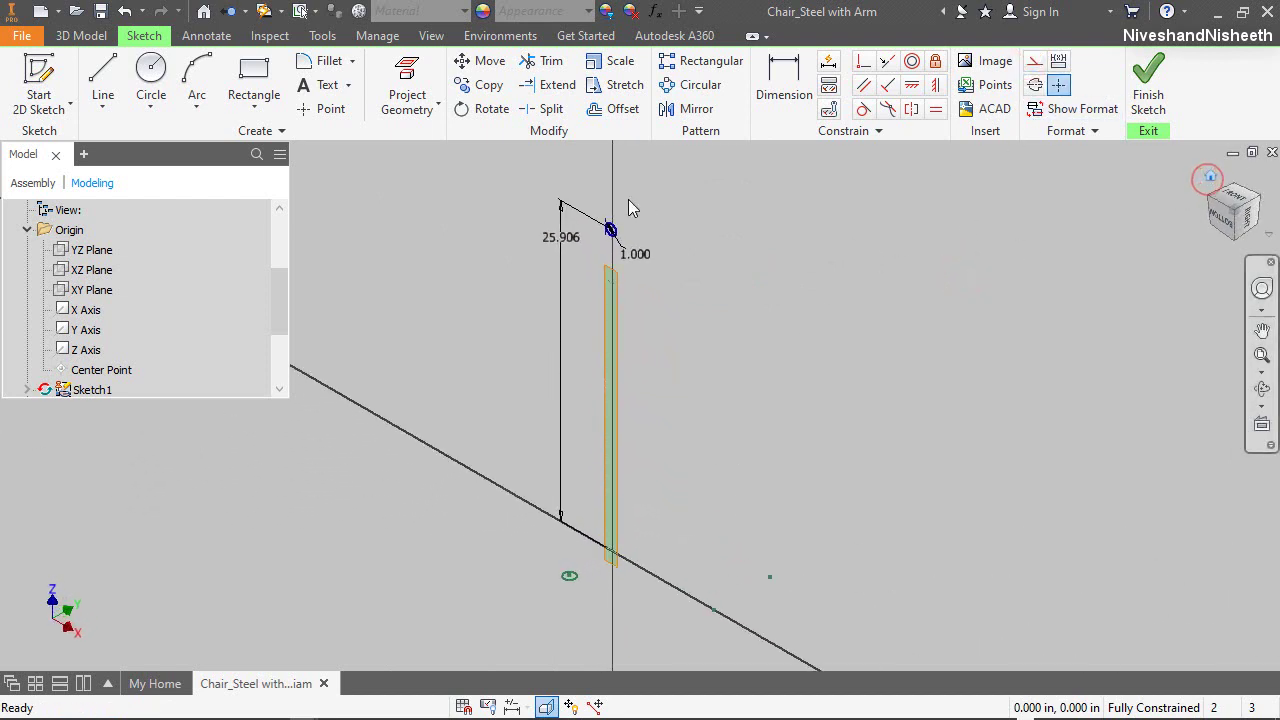
pyautogui.click(1148, 90)
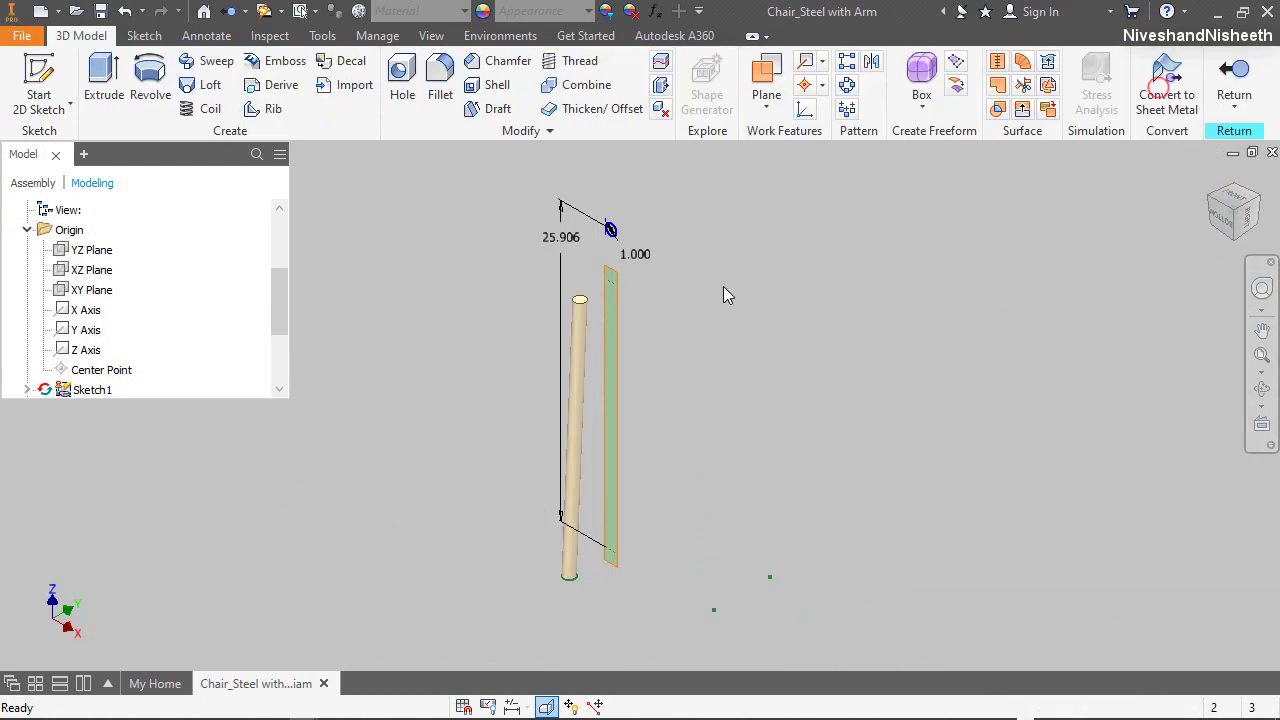
# Make Sketch2, the leg's top profile under Loft1, visible in the model
pyautogui.scroll(3, 600, 210)
pyautogui.scroll(4, 630, 225)
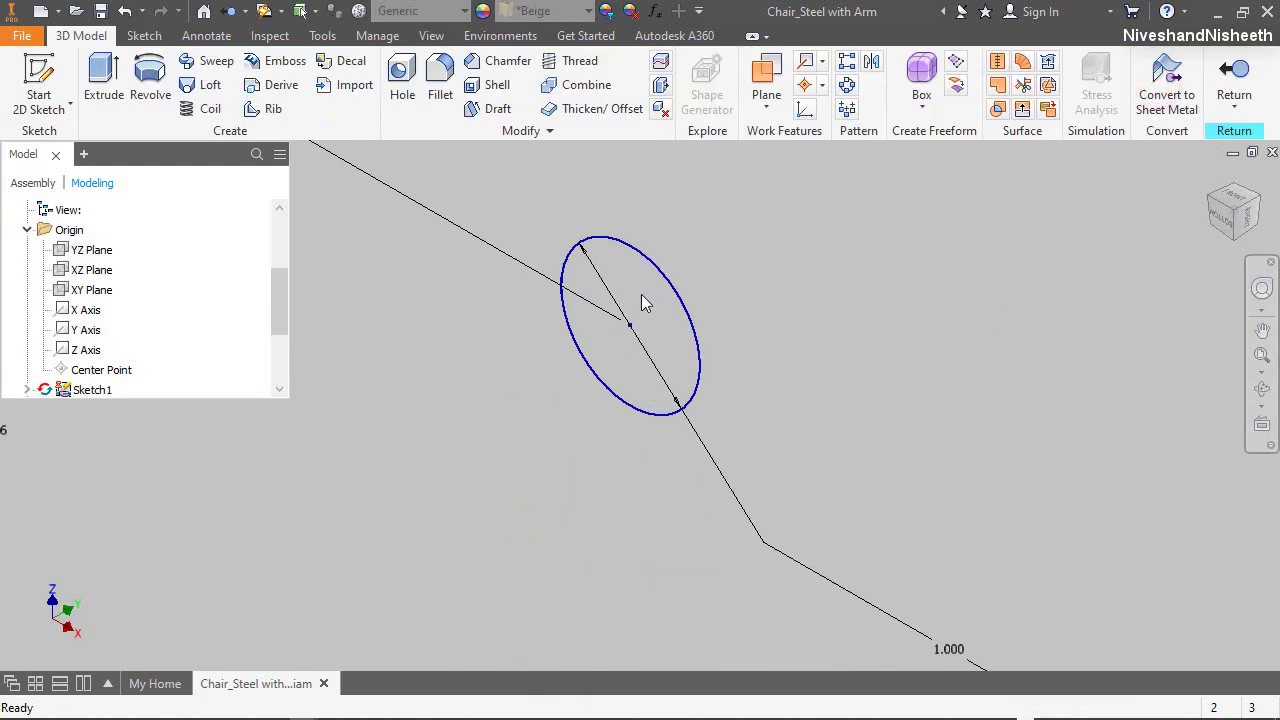
pyautogui.scroll(-5, 646, 236)
pyautogui.scroll(-3, 663, 290)
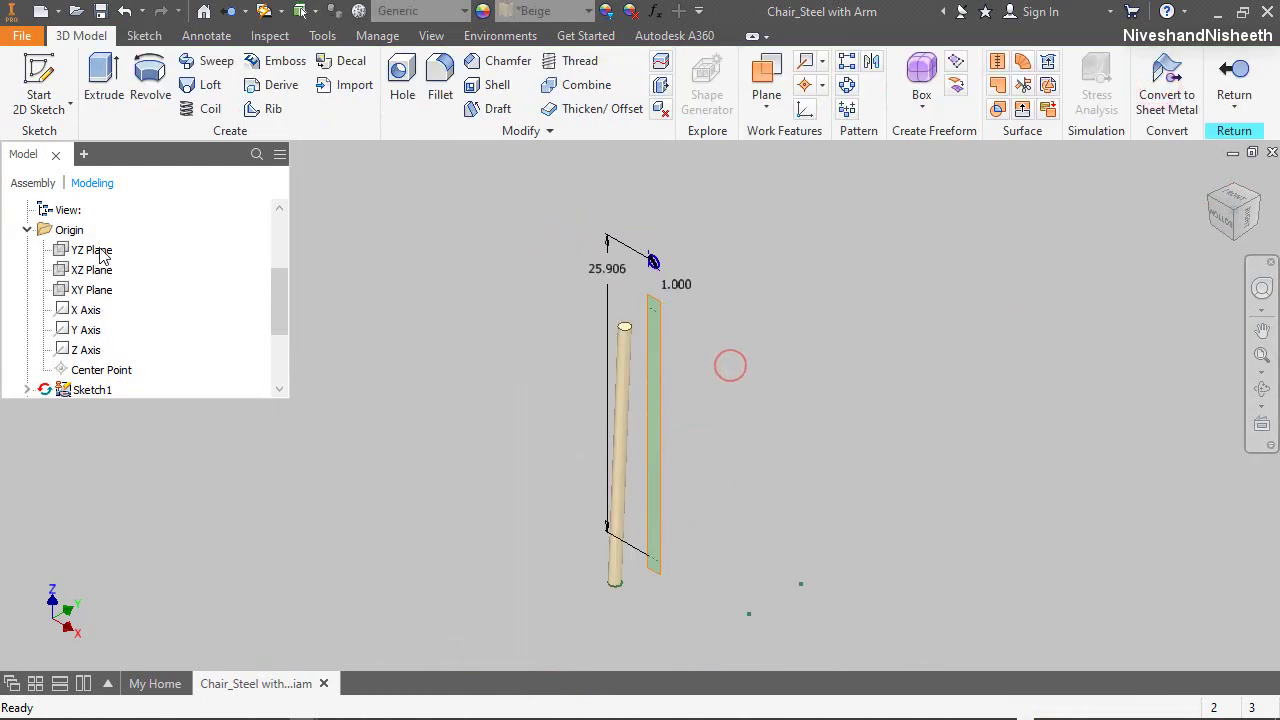
pyautogui.click(33, 228)
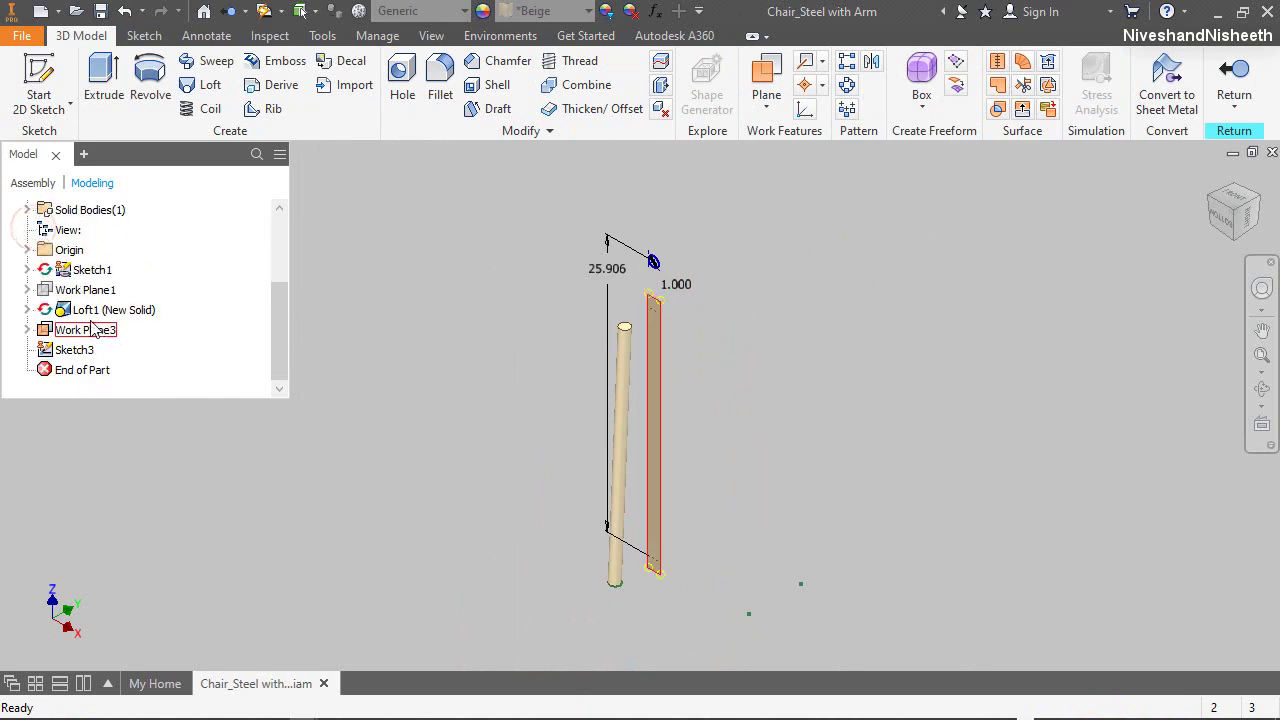
pyautogui.click(26, 311)
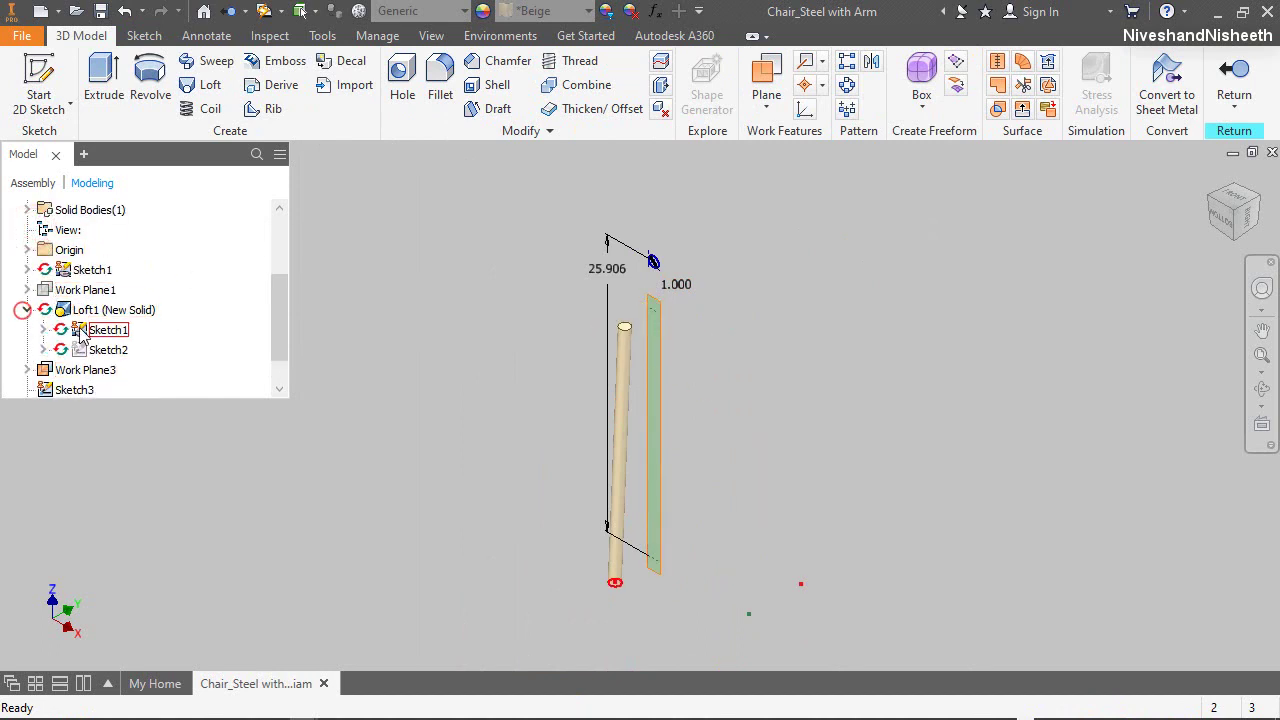
pyautogui.rightClick(100, 349)
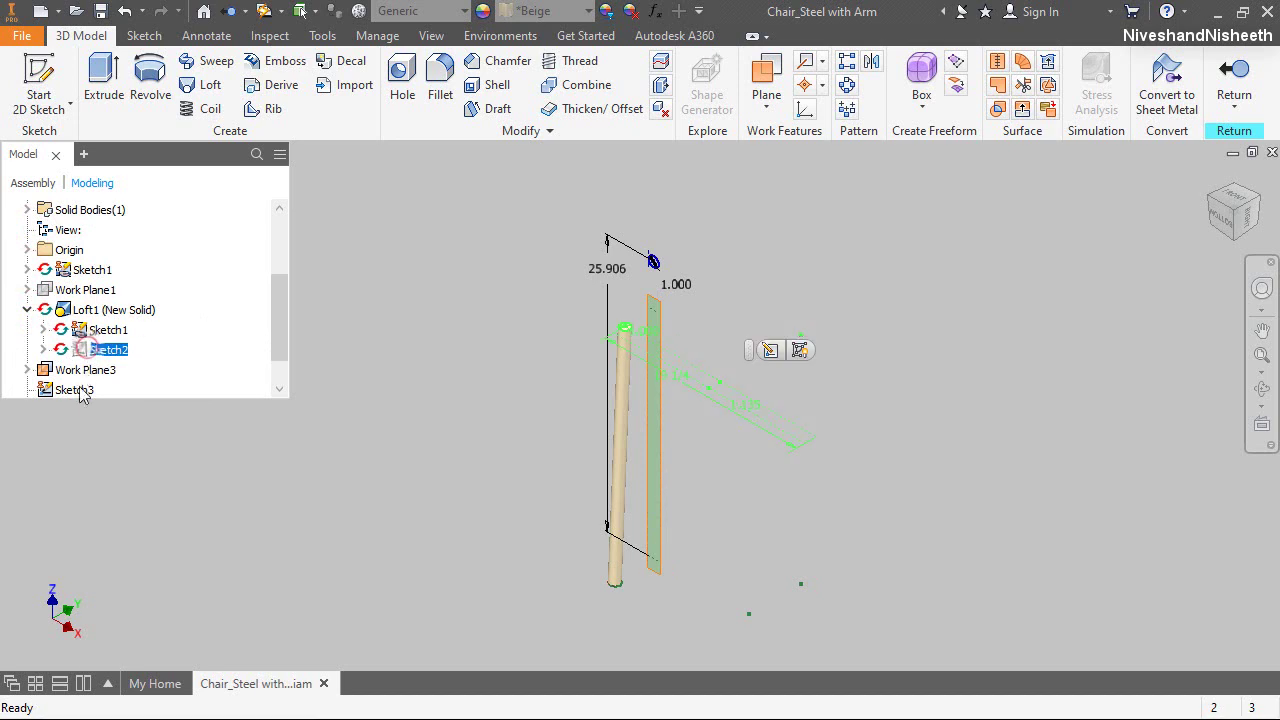
pyautogui.click(130, 661)
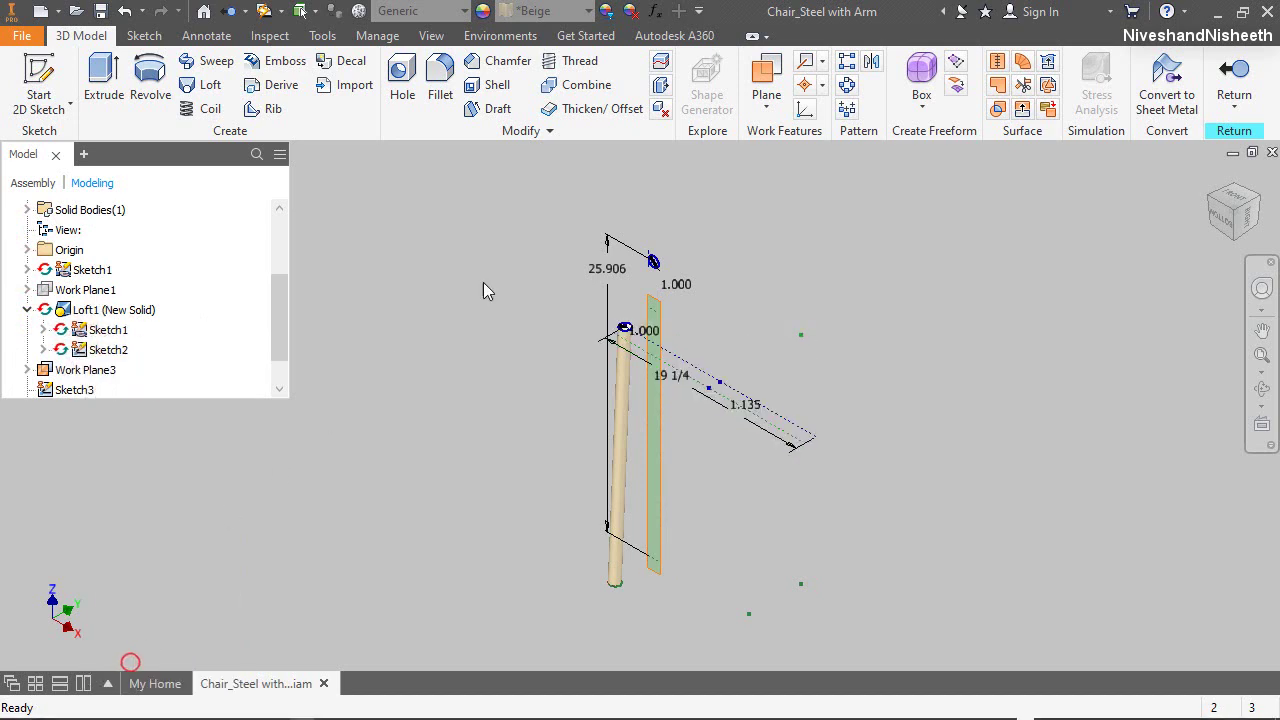
# Create a work plane parallel to the YZ Plane through the center of the leg's top circle
pyautogui.click(766, 80)
pyautogui.scroll(5, 660, 300)
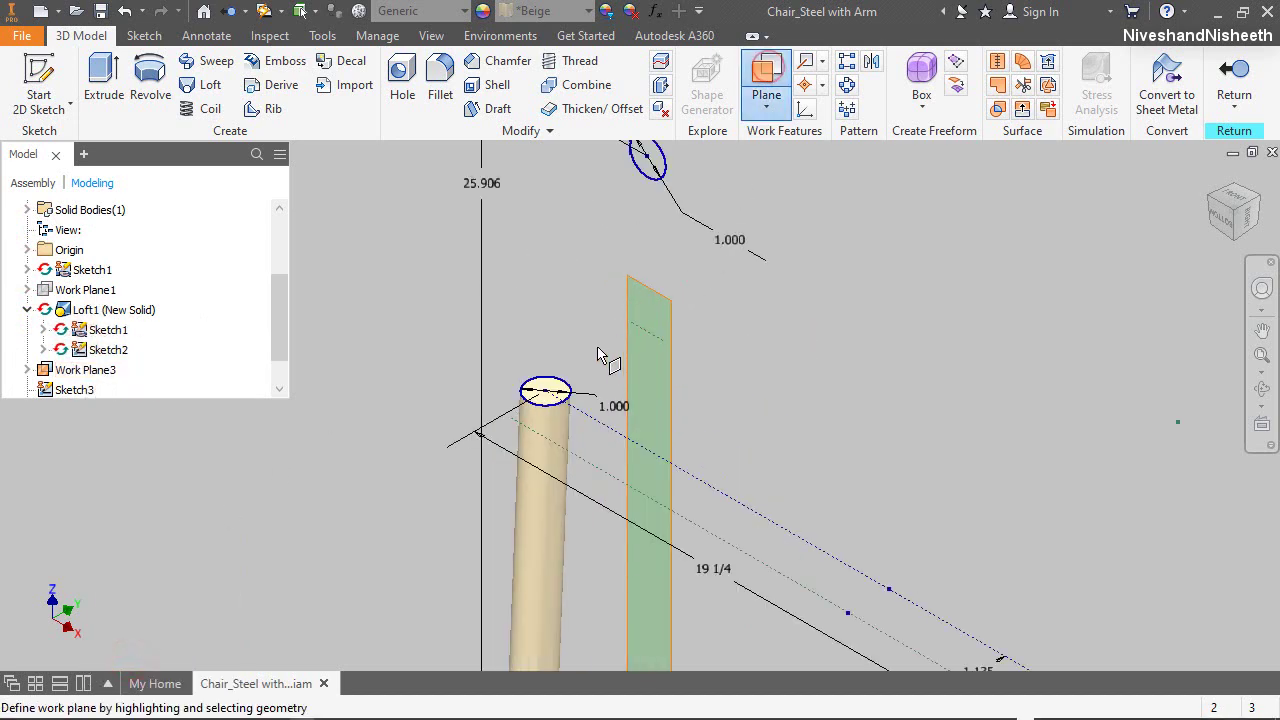
pyautogui.click(548, 391)
pyautogui.scroll(-3, 573, 336)
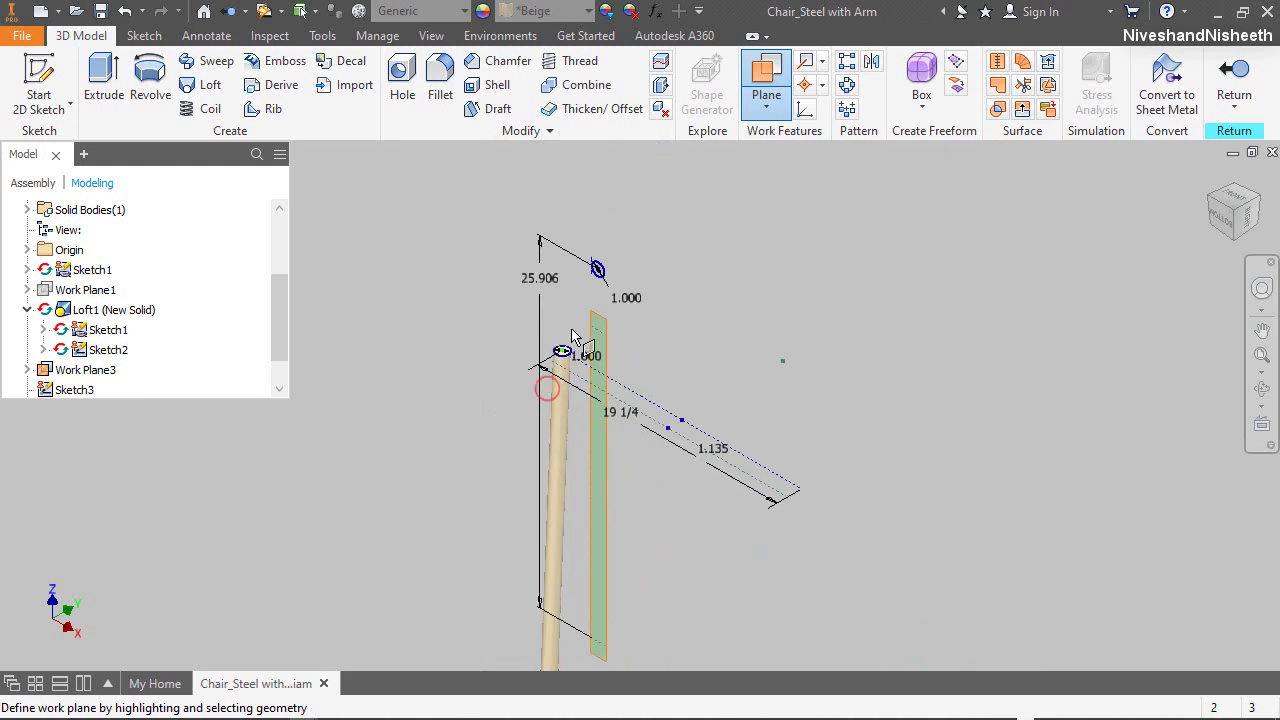
pyautogui.click(28, 250)
pyautogui.click(62, 250)
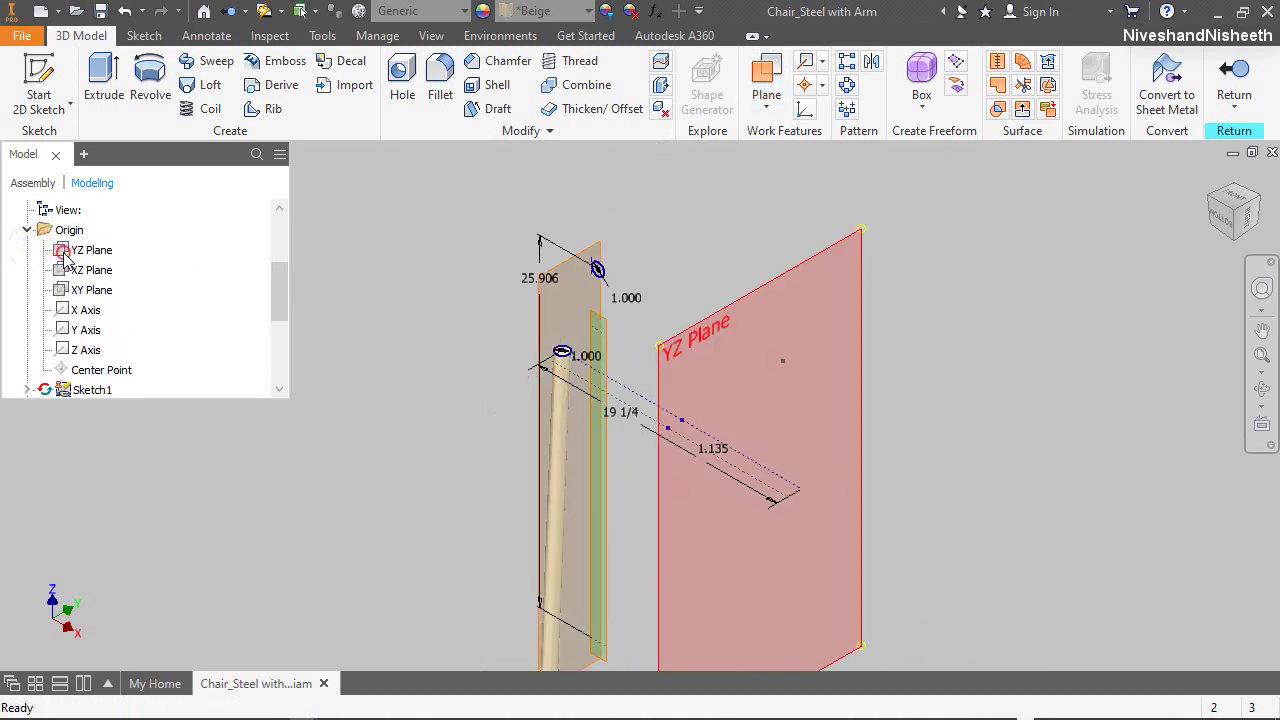
# Start a sketch on the new work plane and project the centers of the two circular profiles into it
pyautogui.click(39, 88)
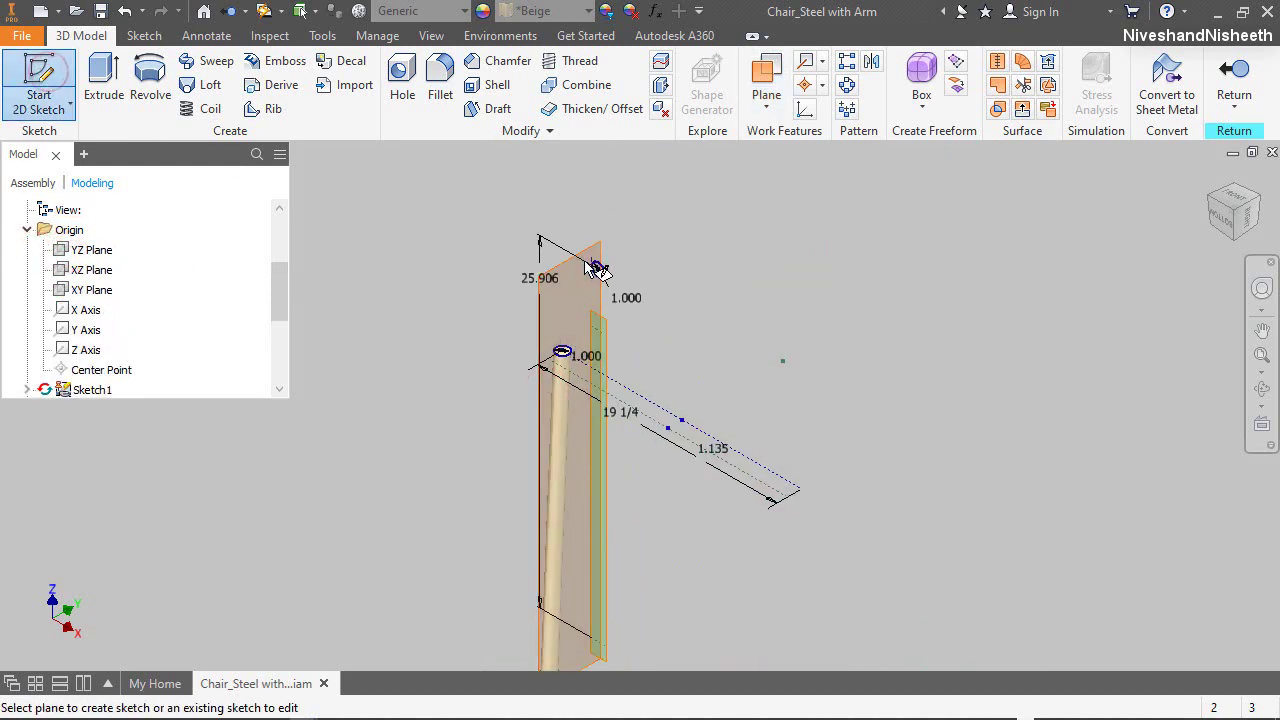
pyautogui.click(580, 268)
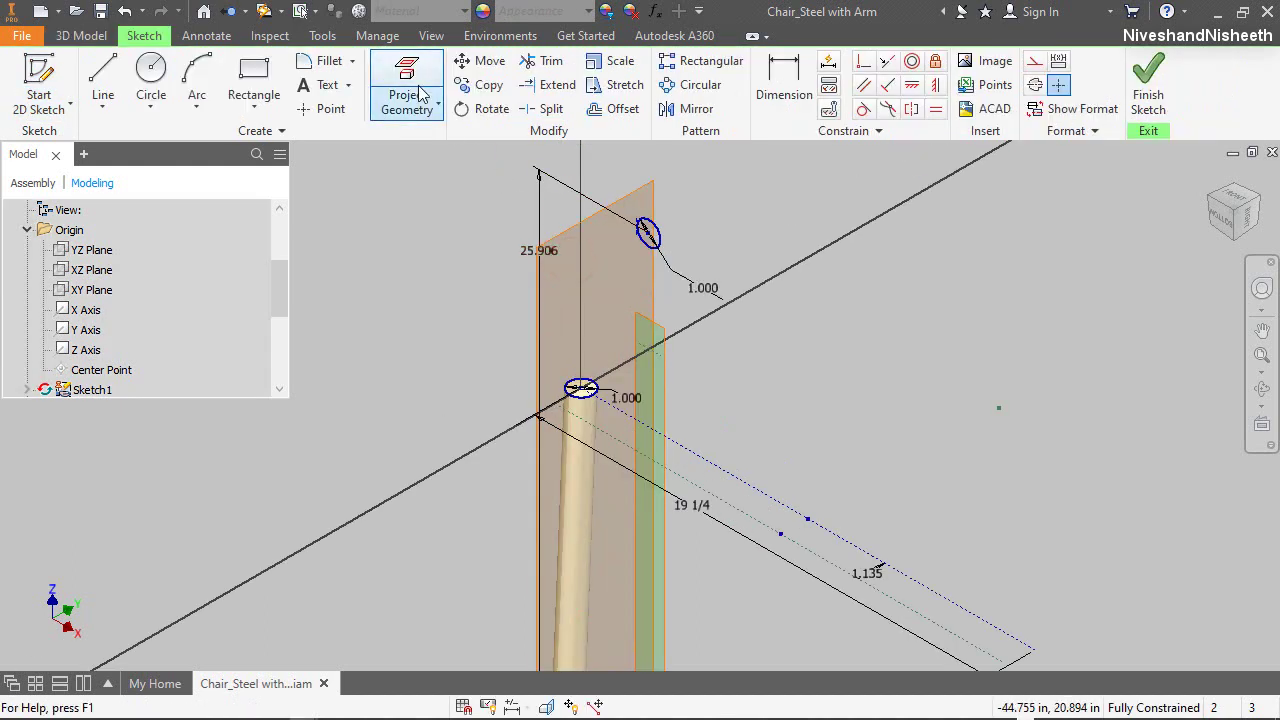
pyautogui.press('g')
pyautogui.scroll(-3, 600, 210)
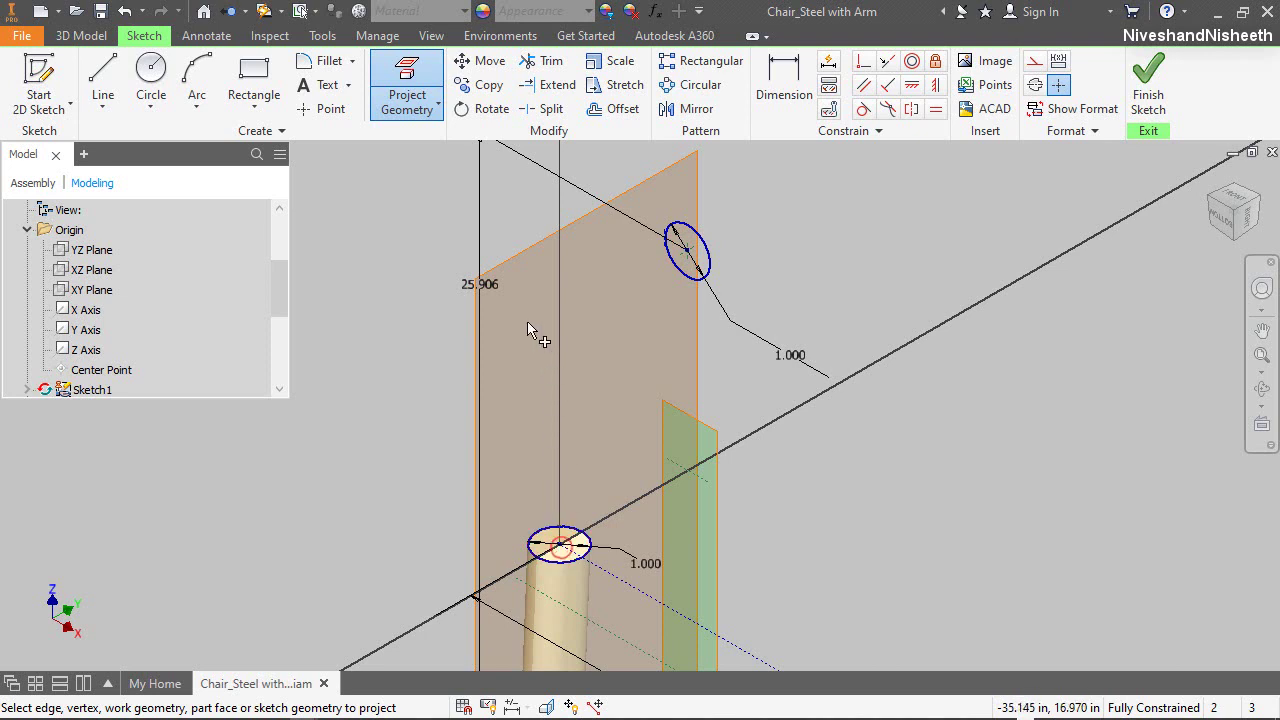
pyautogui.rightClick(517, 265)
pyautogui.click(592, 265)
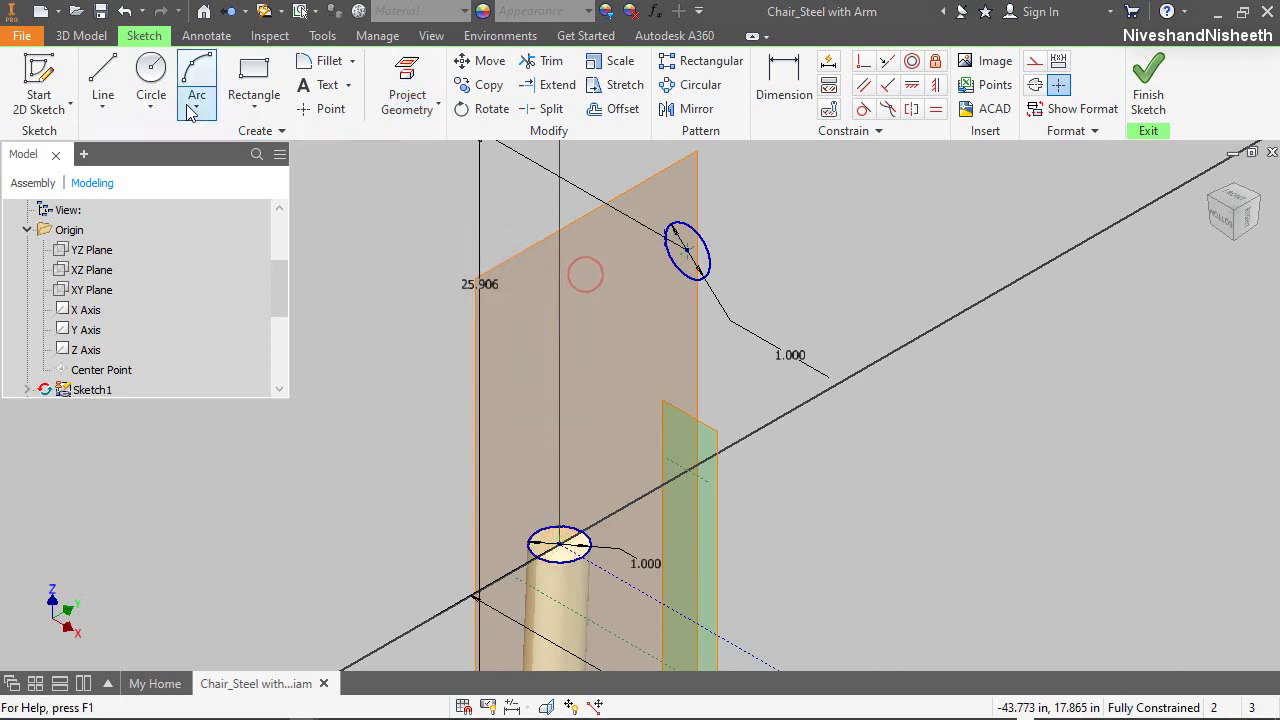
# Draw a vertical construction line upward from the center of the leg's top circle
pyautogui.click(106, 80)
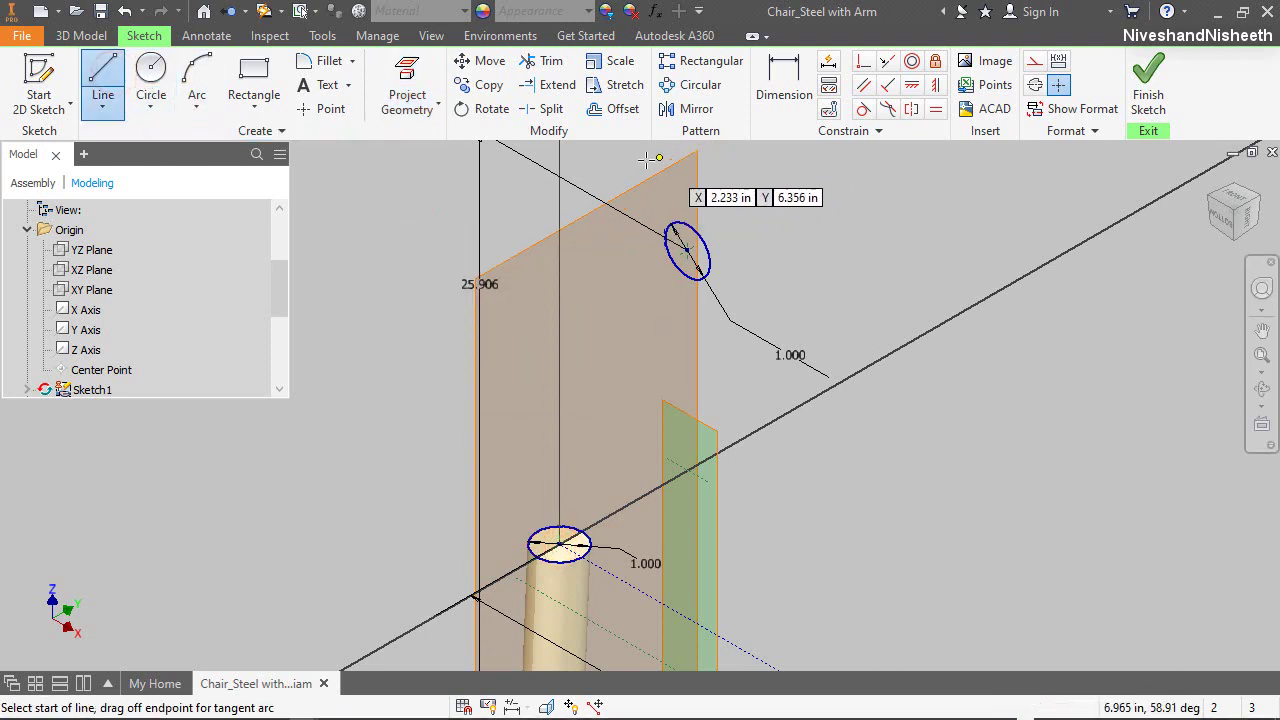
pyautogui.click(1035, 60)
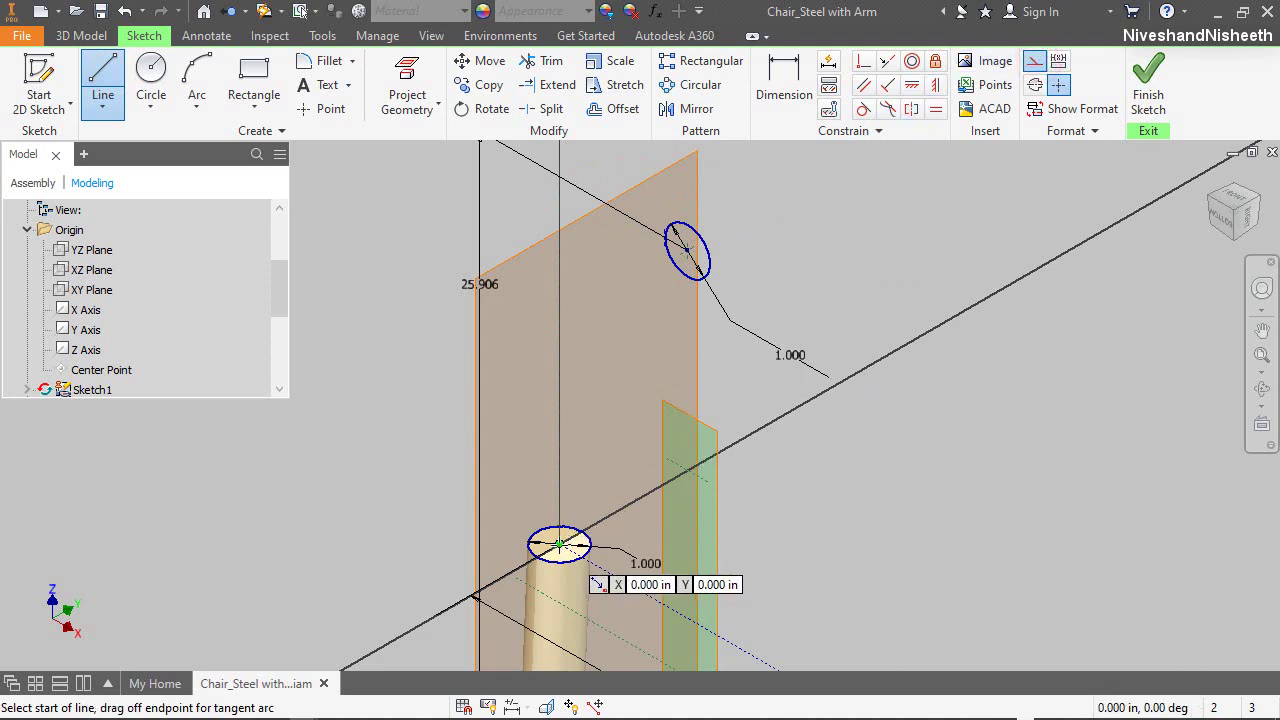
pyautogui.click(559, 544)
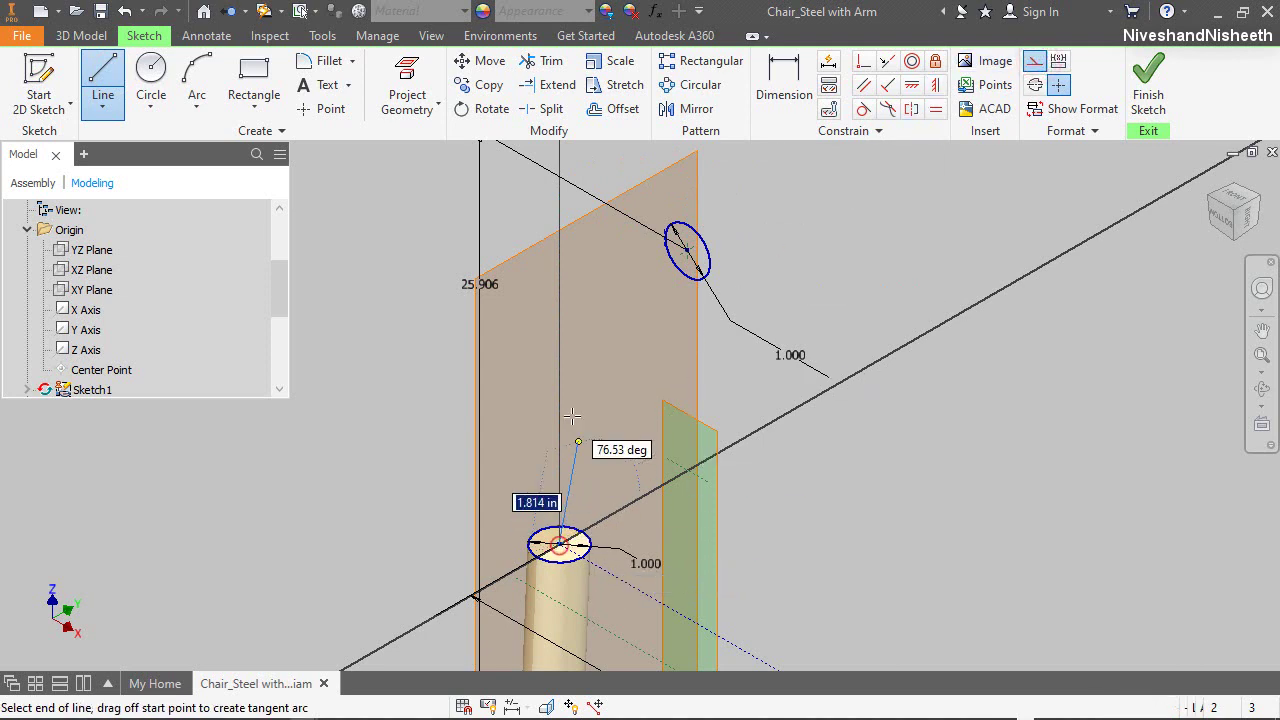
pyautogui.rightClick(595, 343)
pyautogui.click(660, 345)
# Draw a three-point arc from the center of the leg's top circle to the offset circle's center and make it regular geometry
pyautogui.click(197, 70)
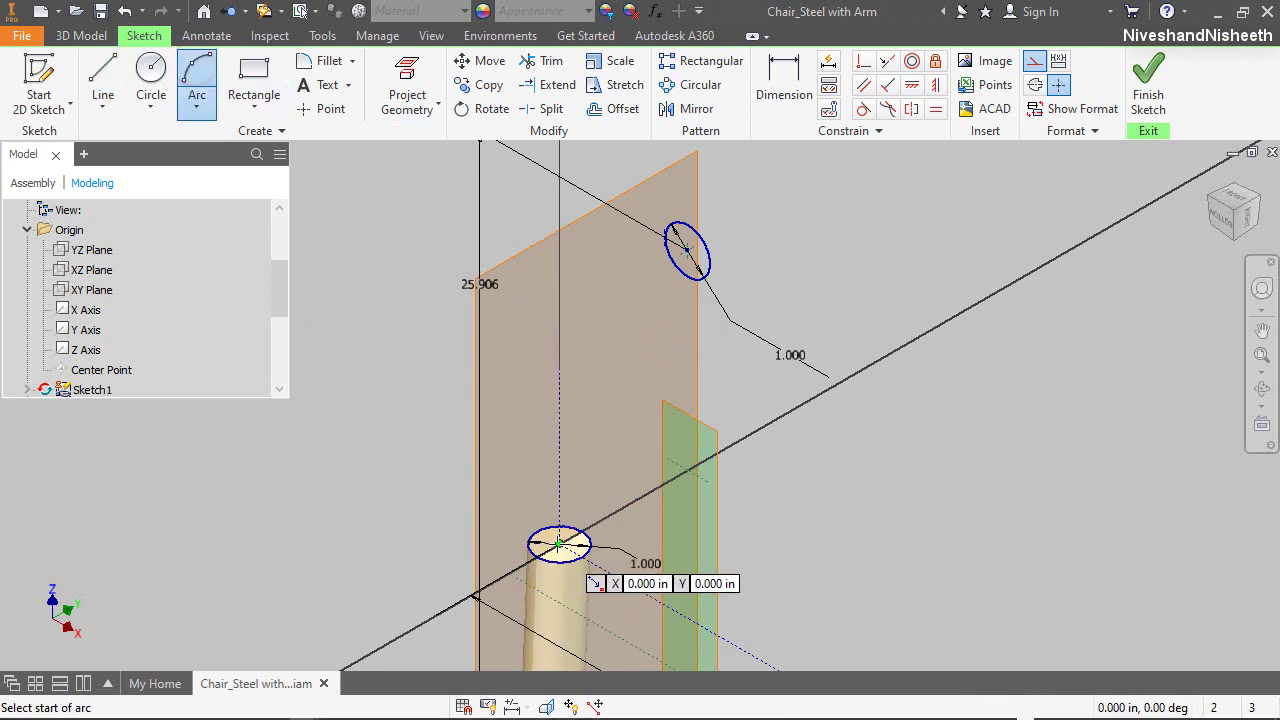
pyautogui.click(559, 544)
pyautogui.click(686, 250)
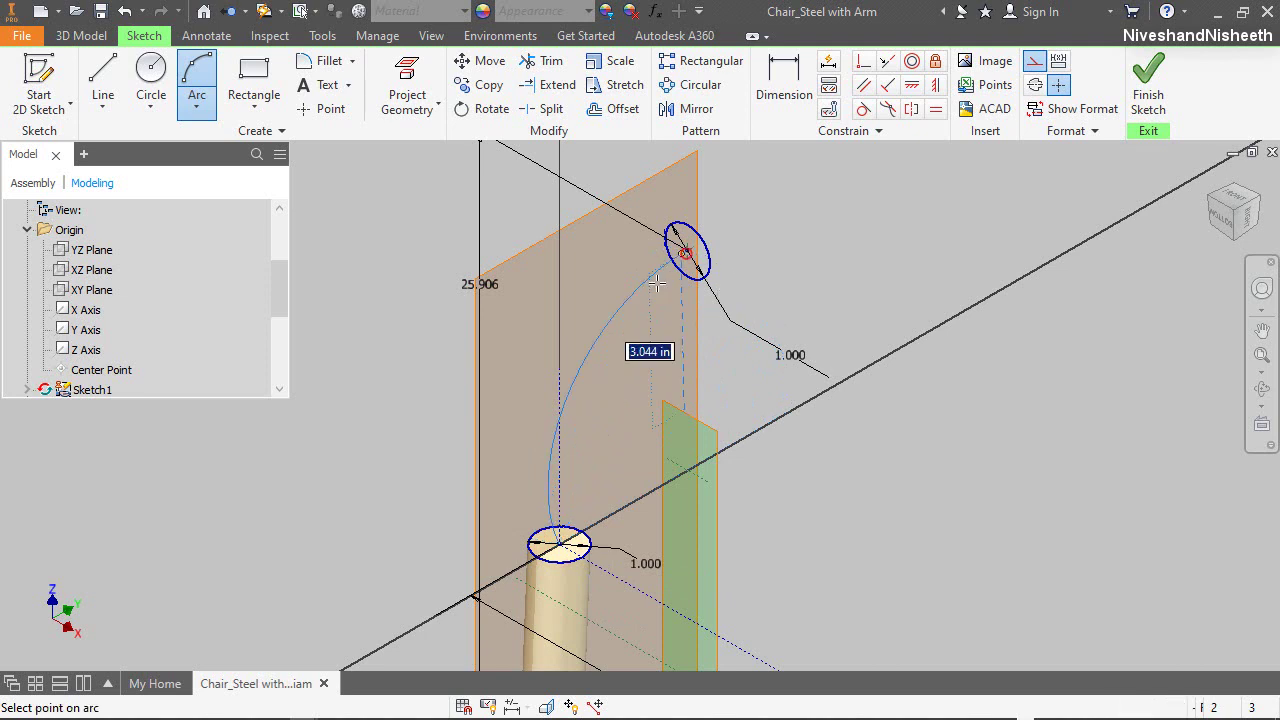
pyautogui.click(644, 312)
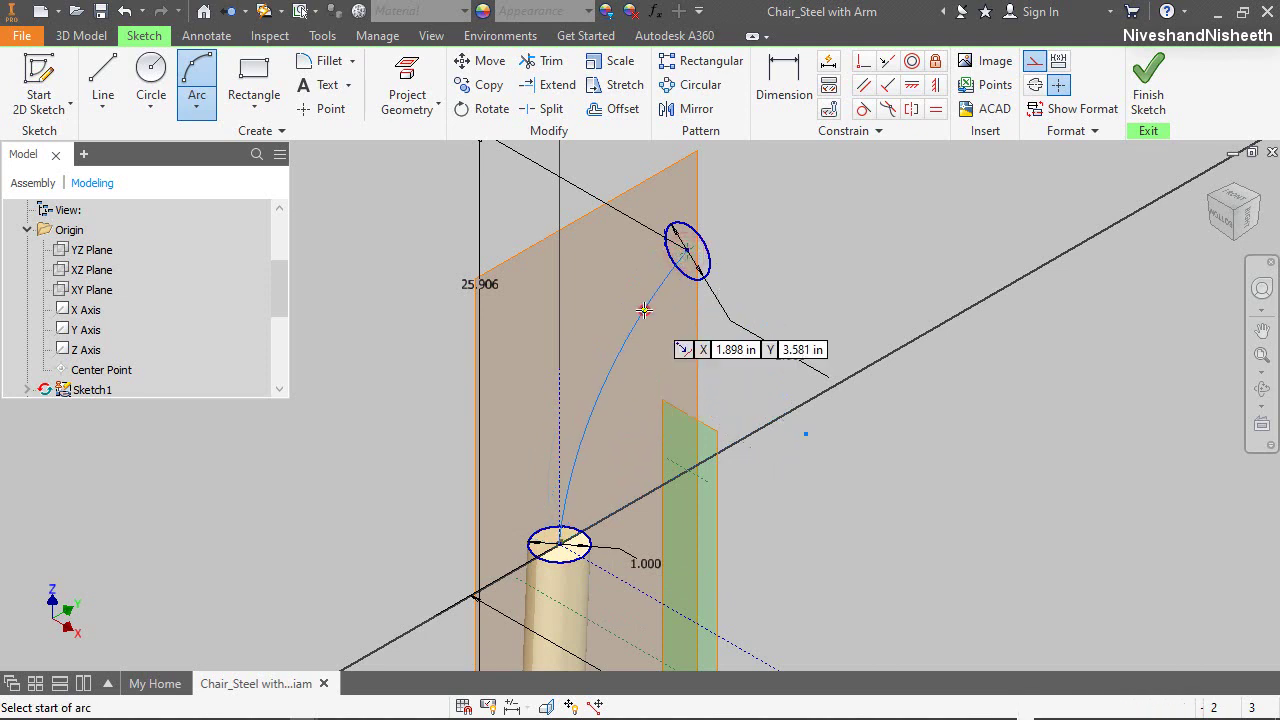
pyautogui.rightClick(908, 165)
pyautogui.click(967, 170)
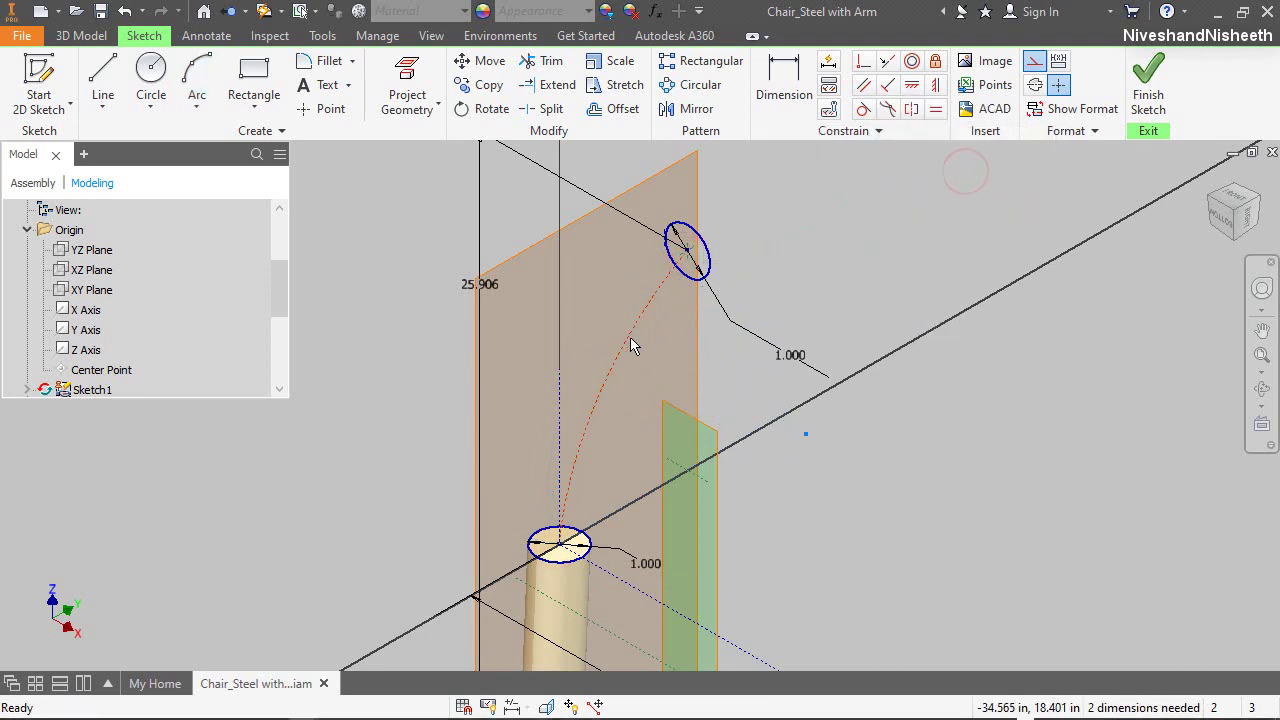
pyautogui.click(1035, 60)
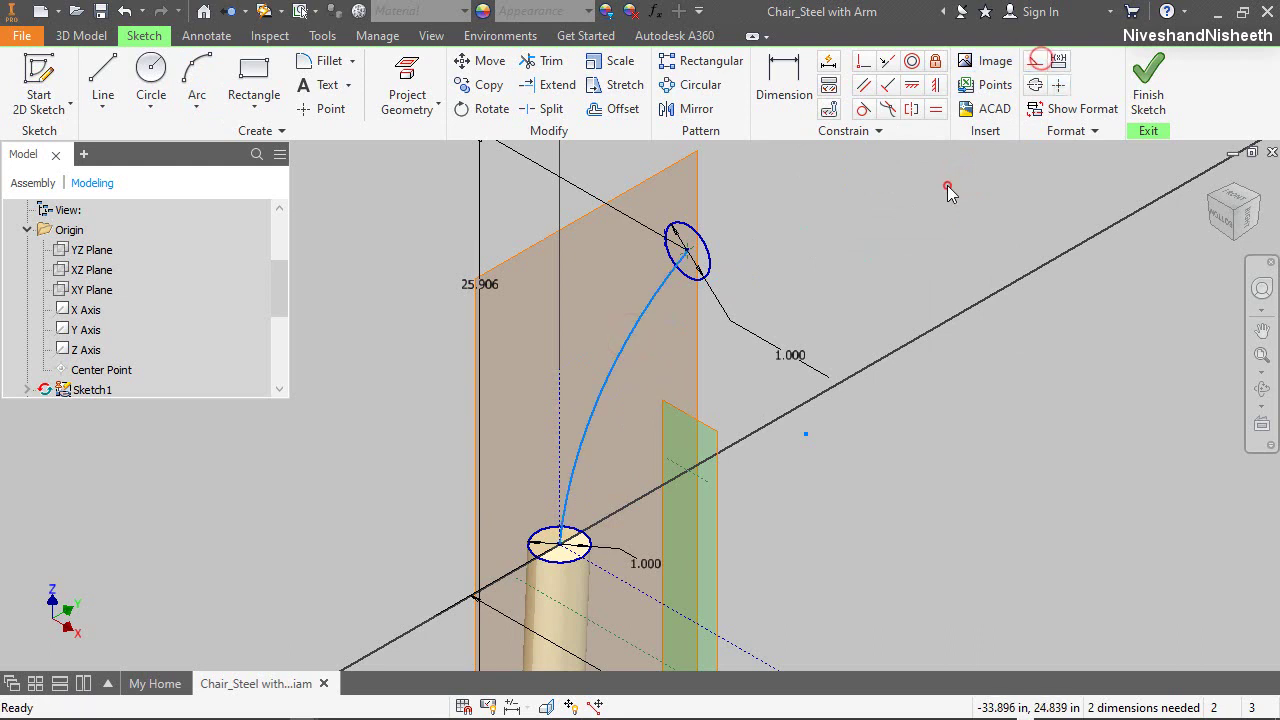
pyautogui.click(947, 185)
# Make the arc tangent to the vertical construction line and finish the path sketch
pyautogui.click(863, 108)
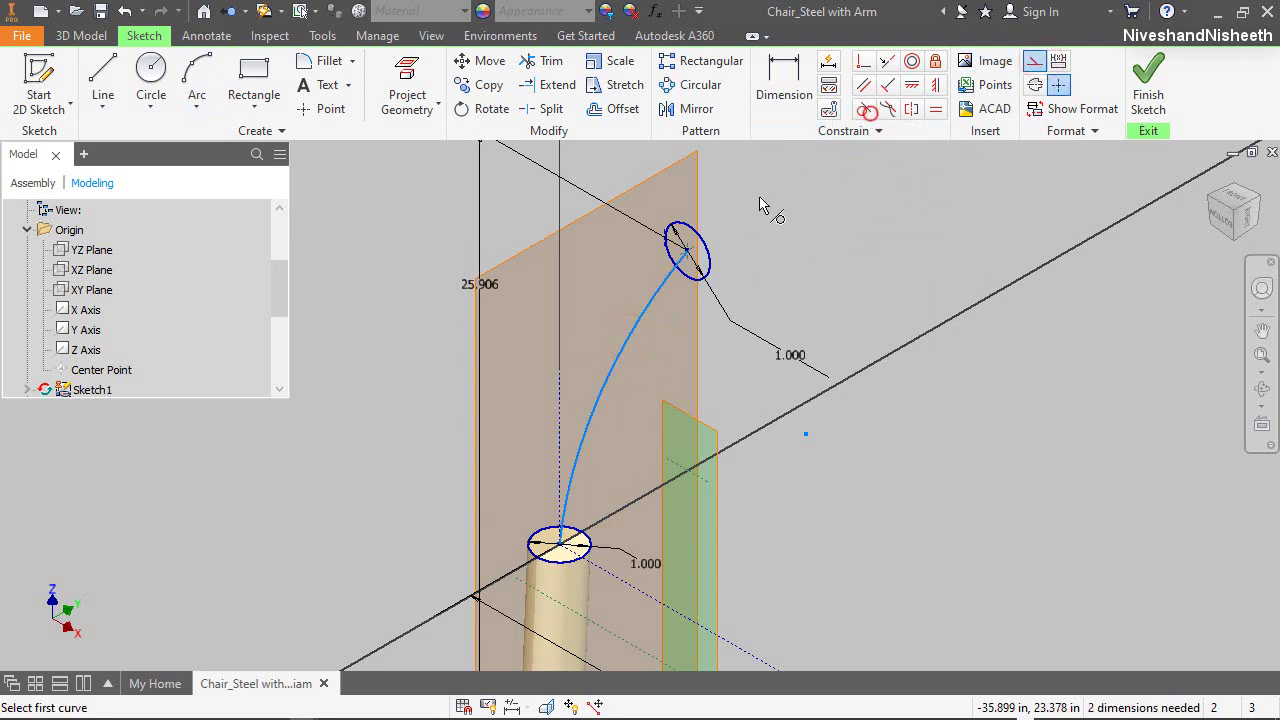
pyautogui.click(648, 322)
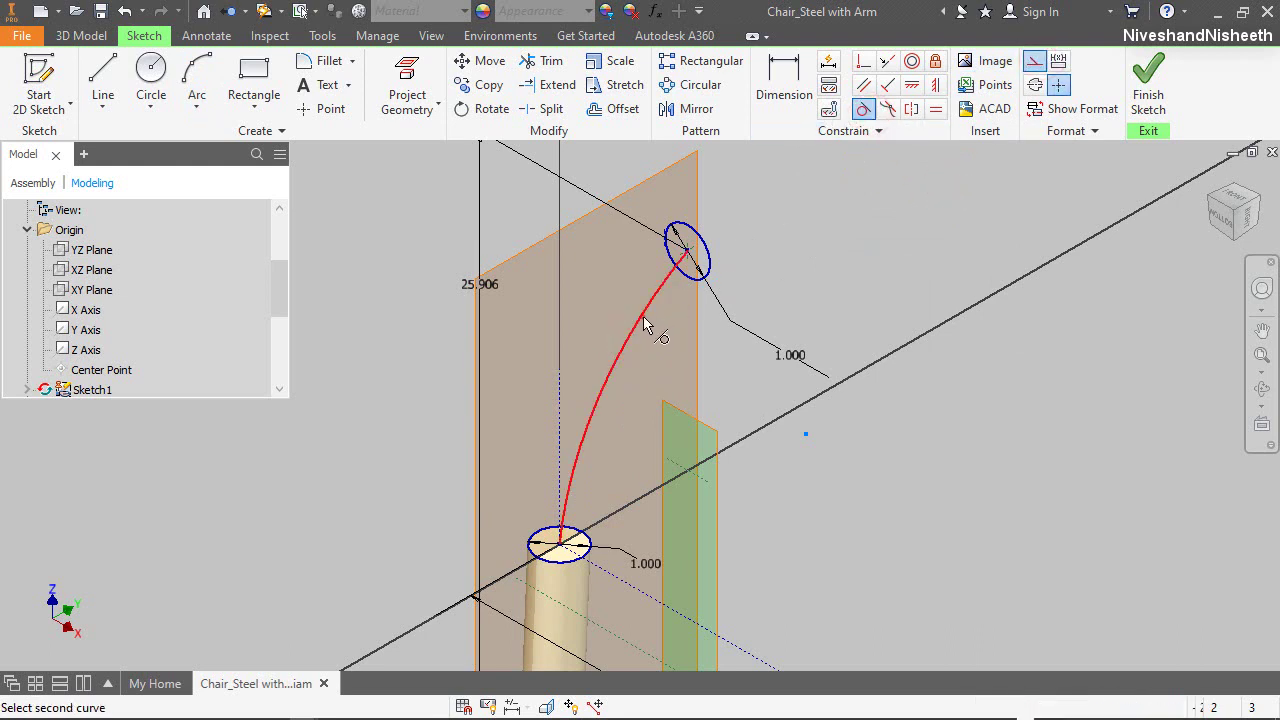
pyautogui.click(563, 406)
pyautogui.rightClick(777, 289)
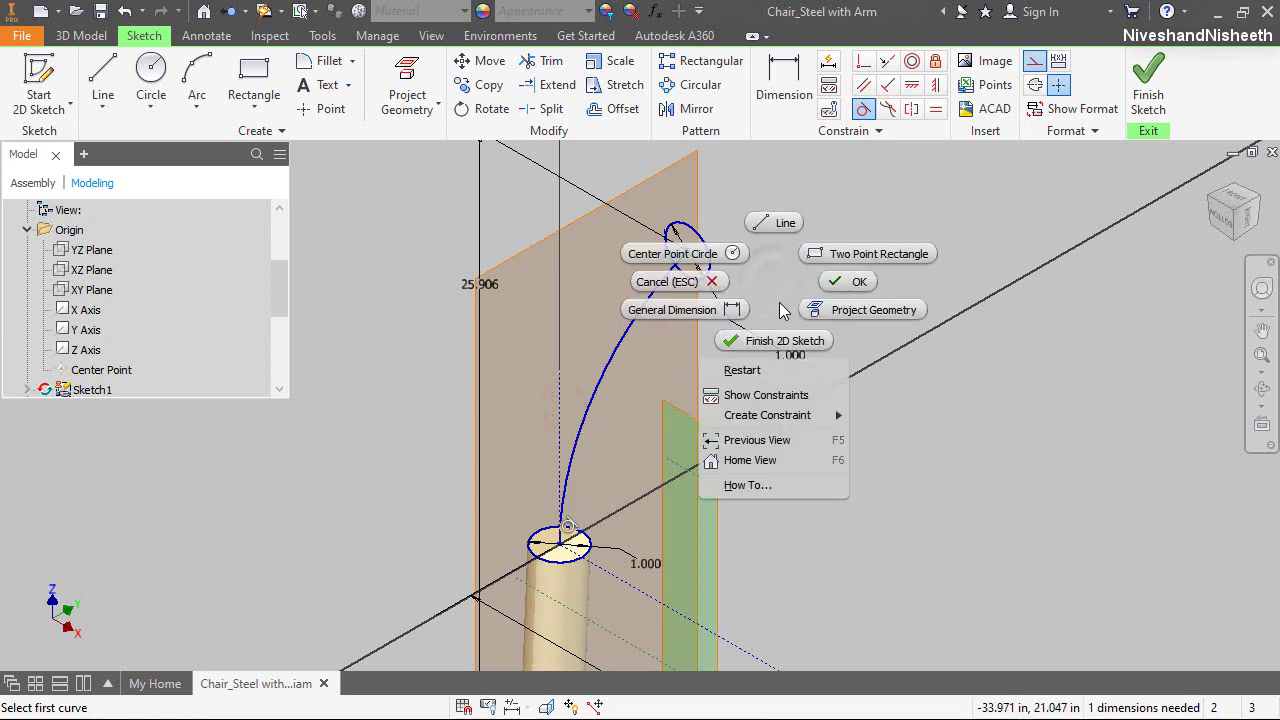
pyautogui.click(775, 340)
pyautogui.rightClick(808, 245)
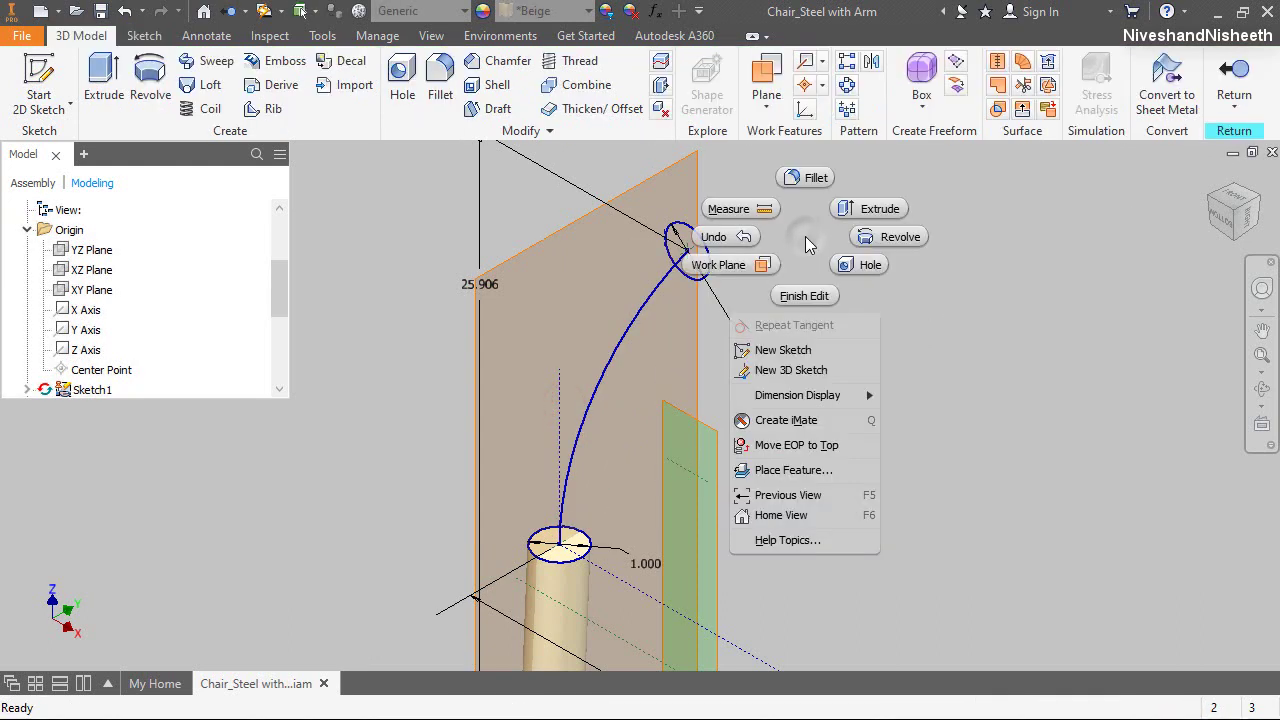
pyautogui.click(805, 236)
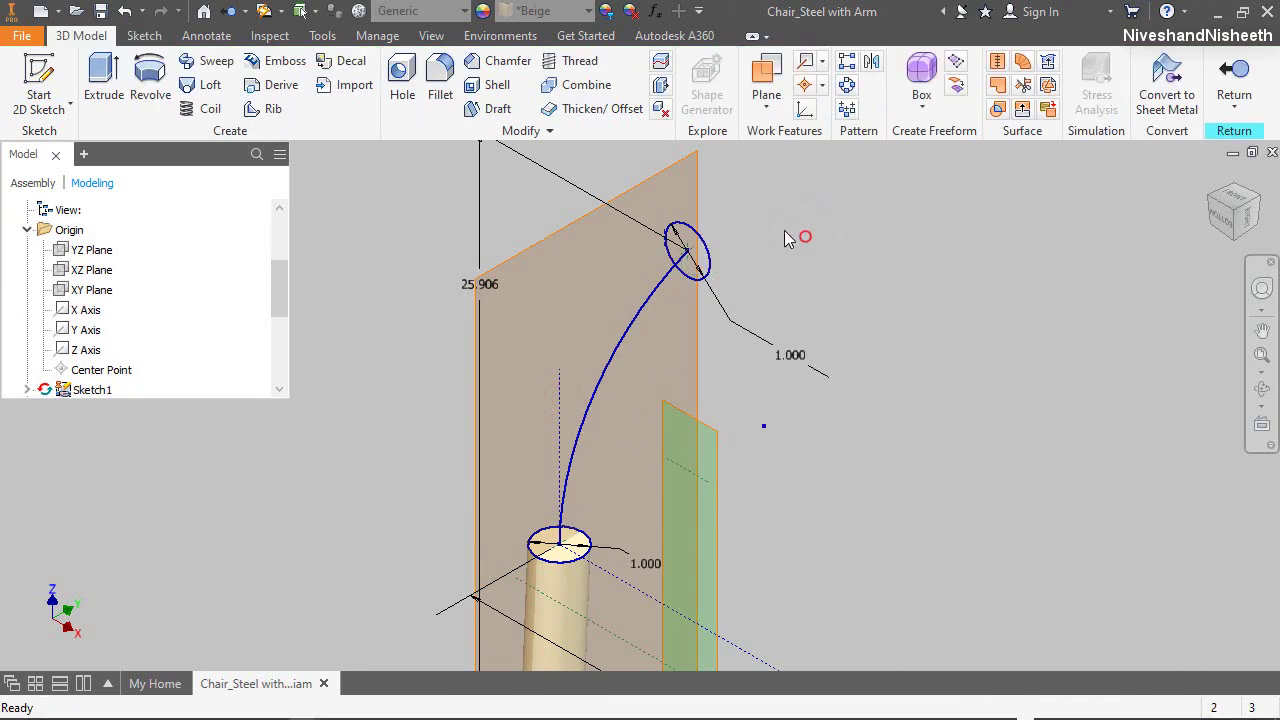
# Loft a solid between the offset circle and the leg's top circular edge, using the arc as the center line
pyautogui.click(210, 85)
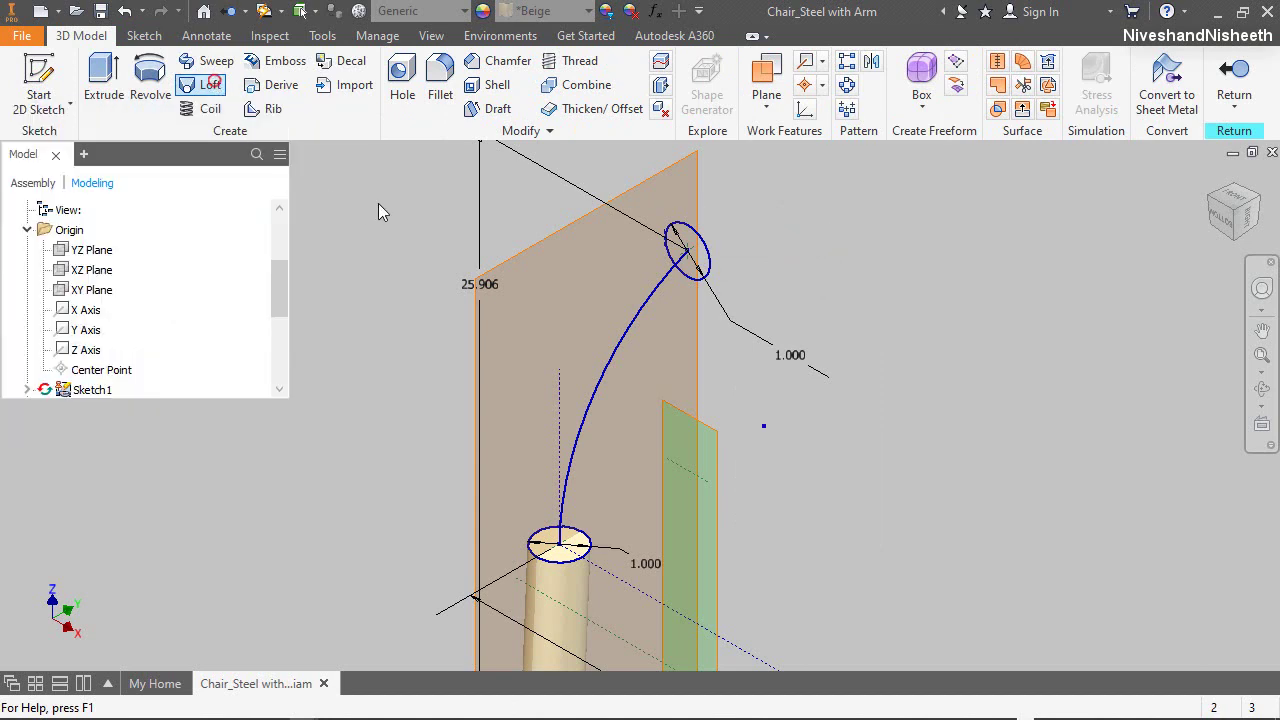
pyautogui.click(697, 241)
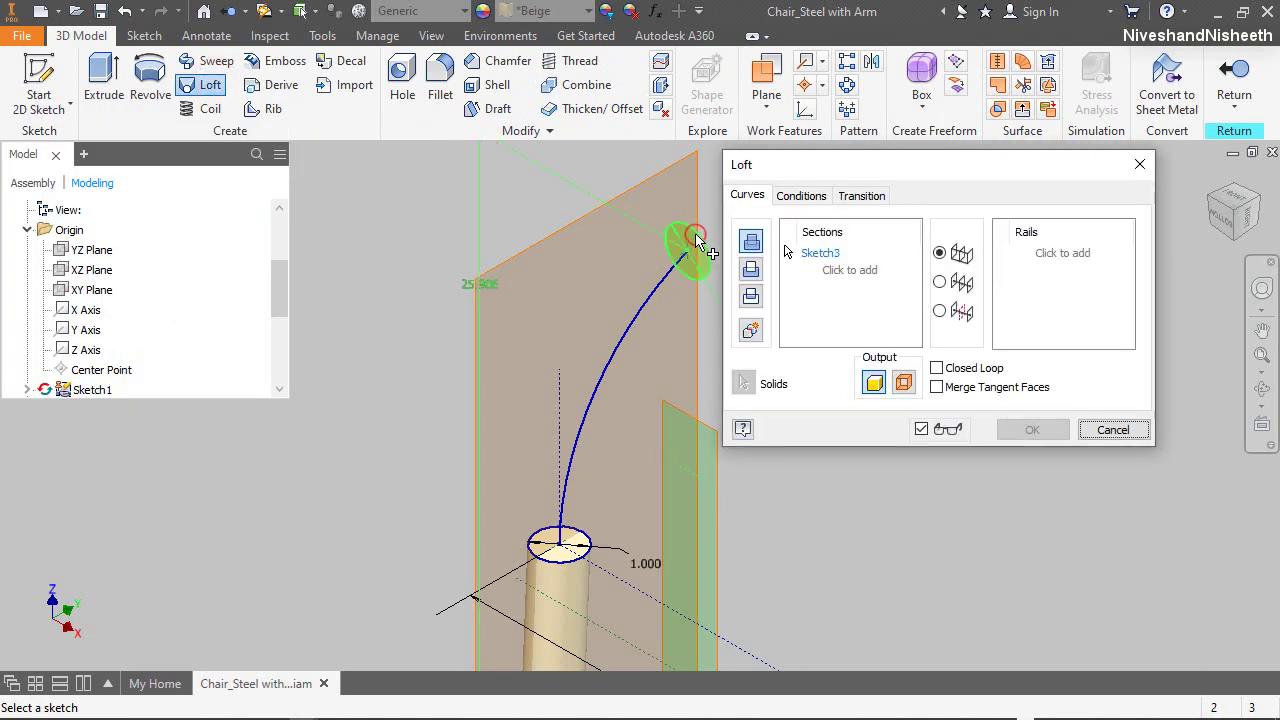
pyautogui.click(547, 540)
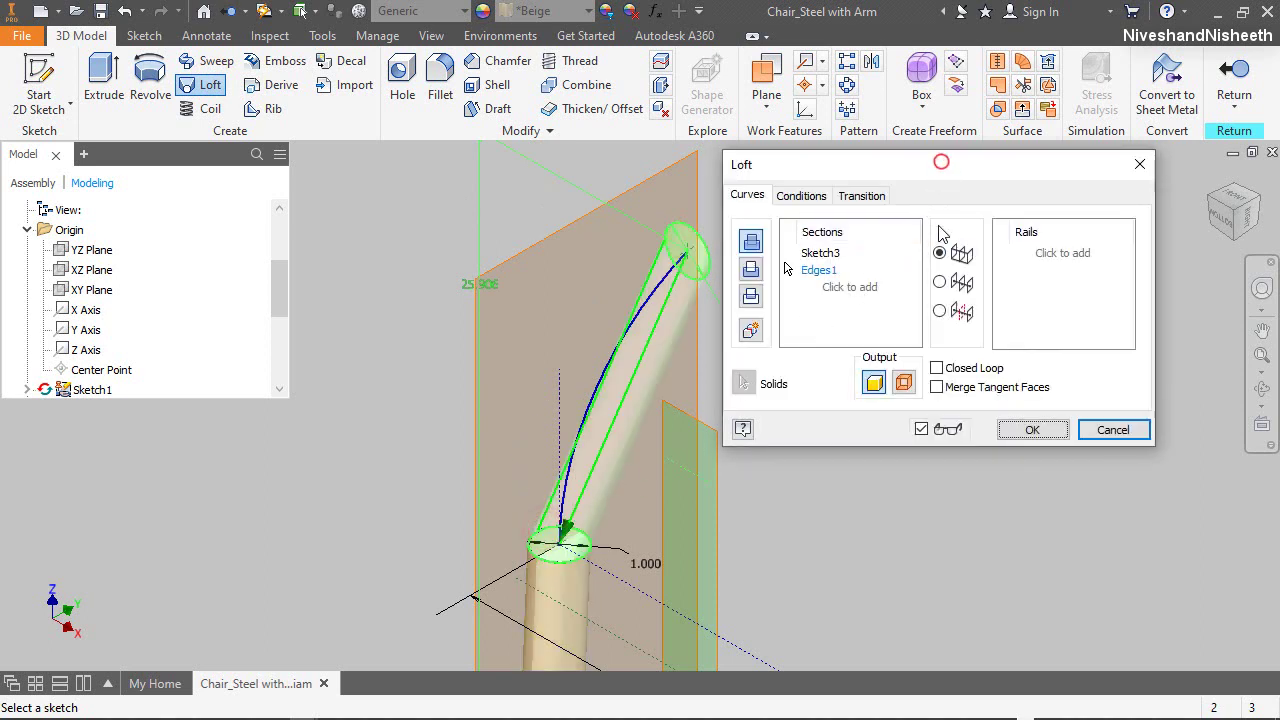
pyautogui.click(940, 283)
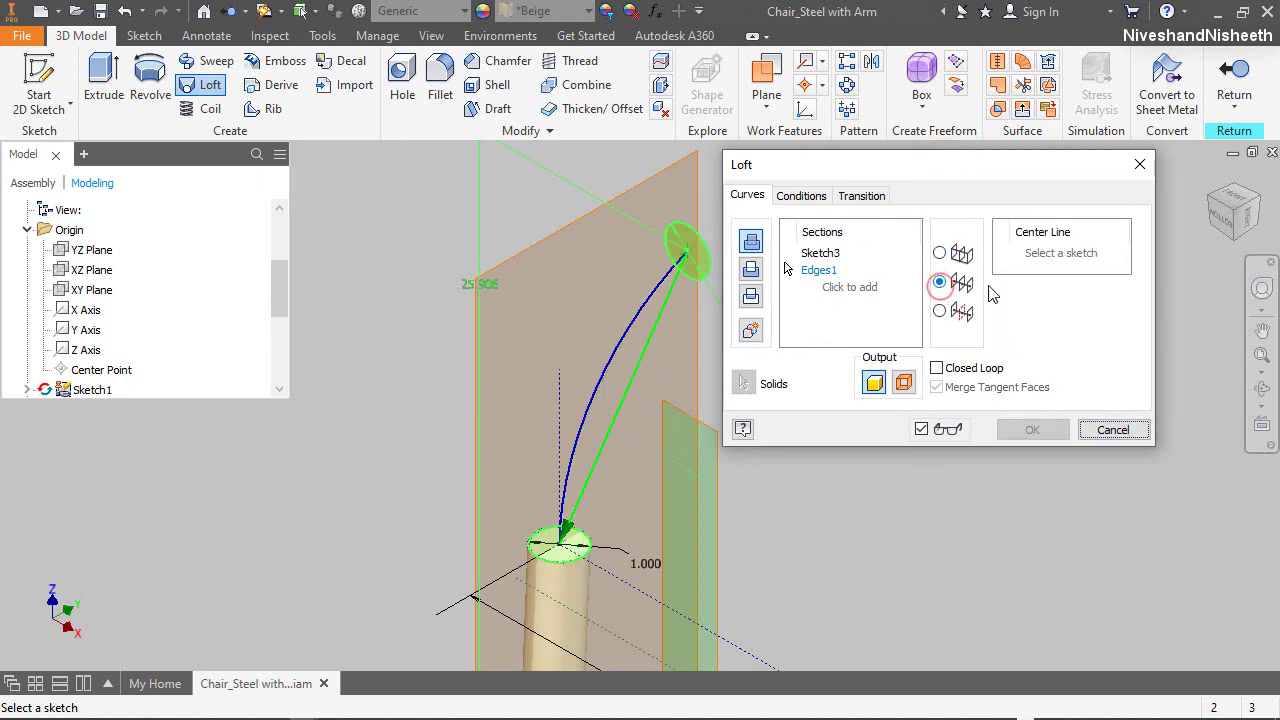
pyautogui.click(1060, 255)
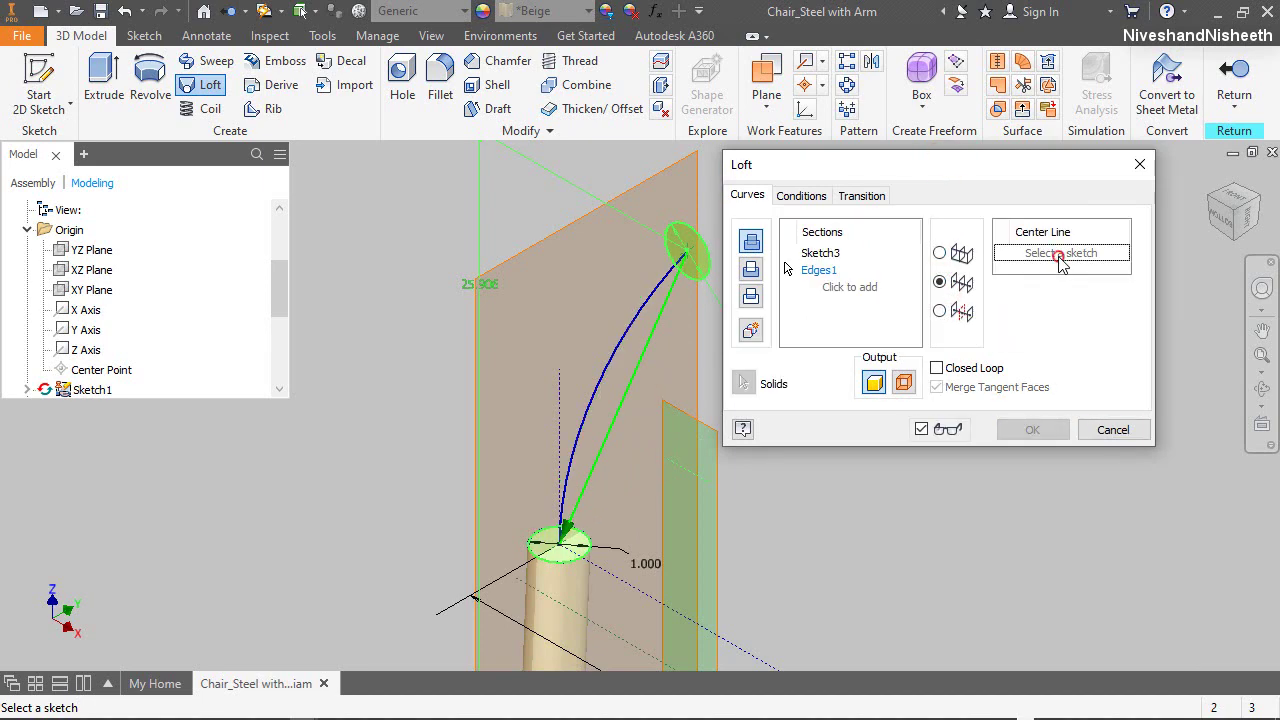
pyautogui.click(627, 332)
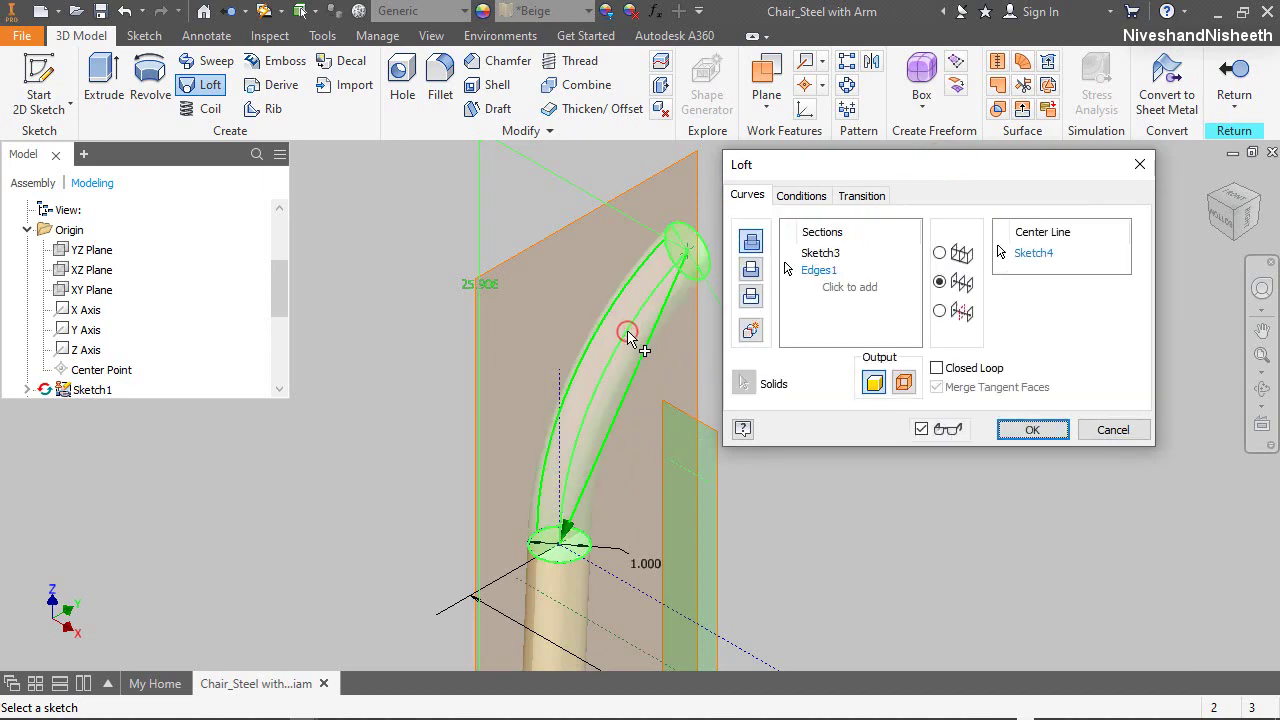
pyautogui.click(1025, 430)
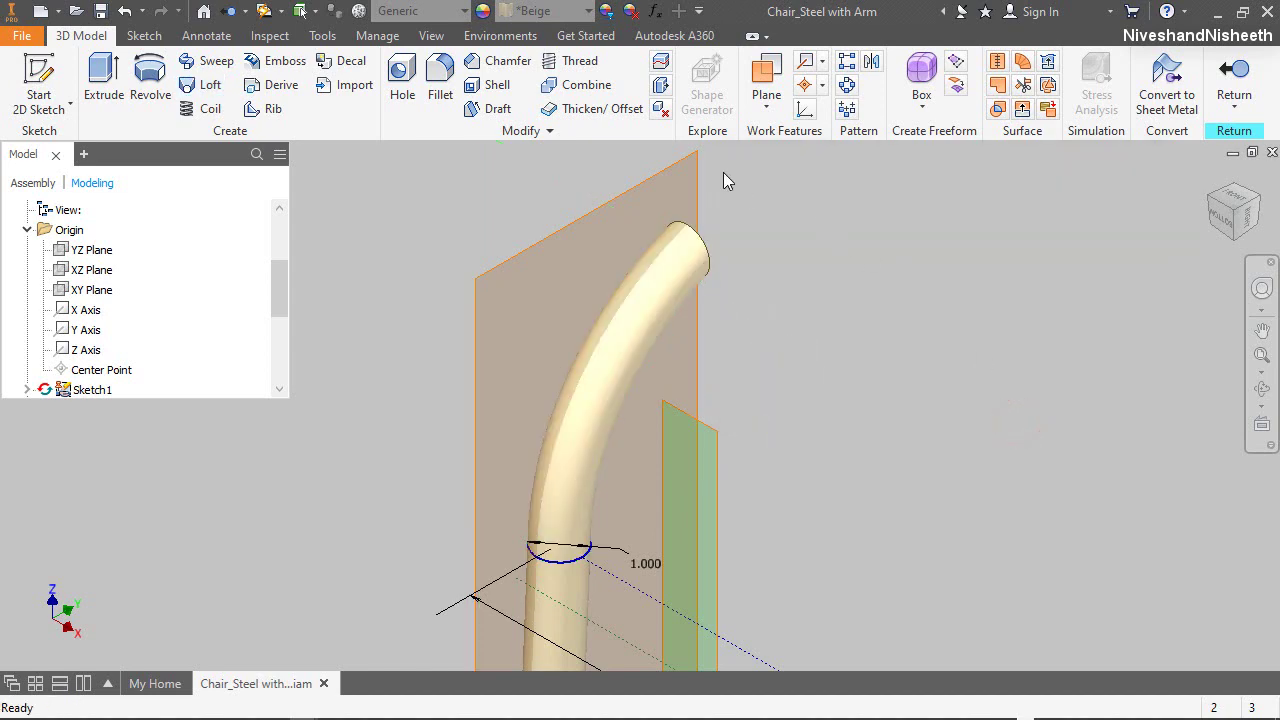
# Hide the work plane through the curved tube and the other visible work plane beside it
pyautogui.click(708, 180)
pyautogui.rightClick(708, 178)
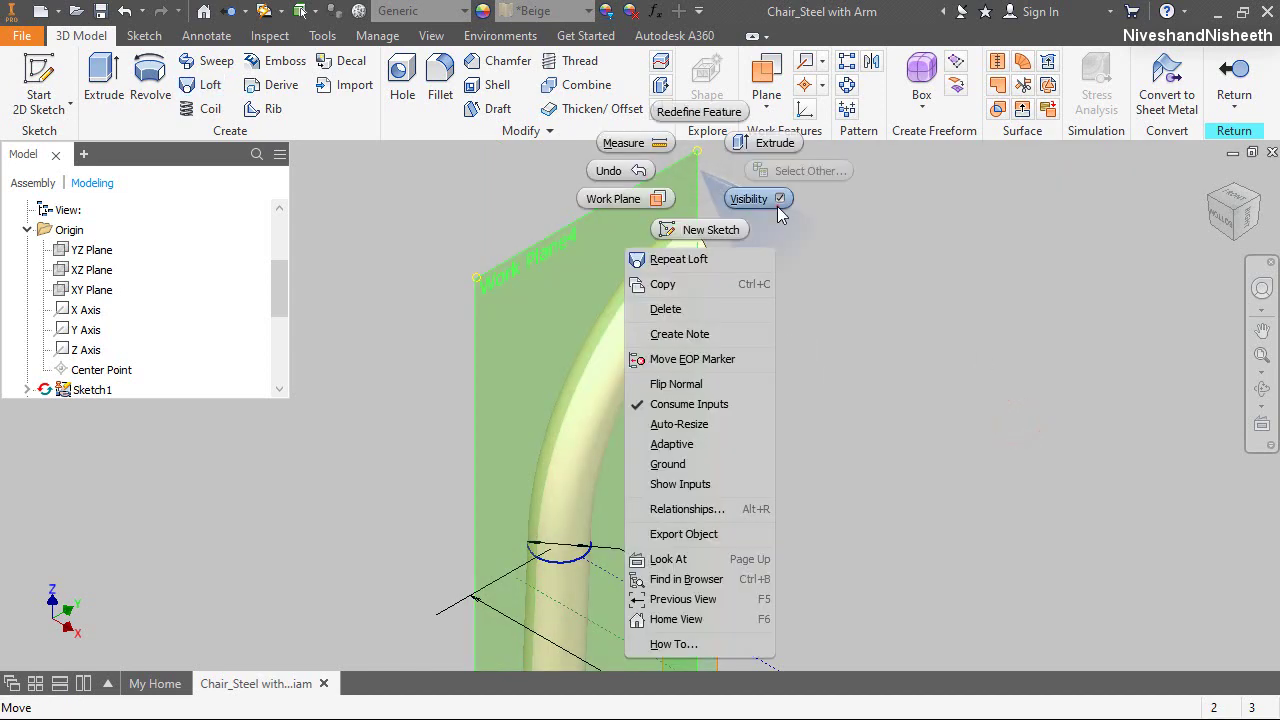
pyautogui.click(777, 206)
pyautogui.click(710, 445)
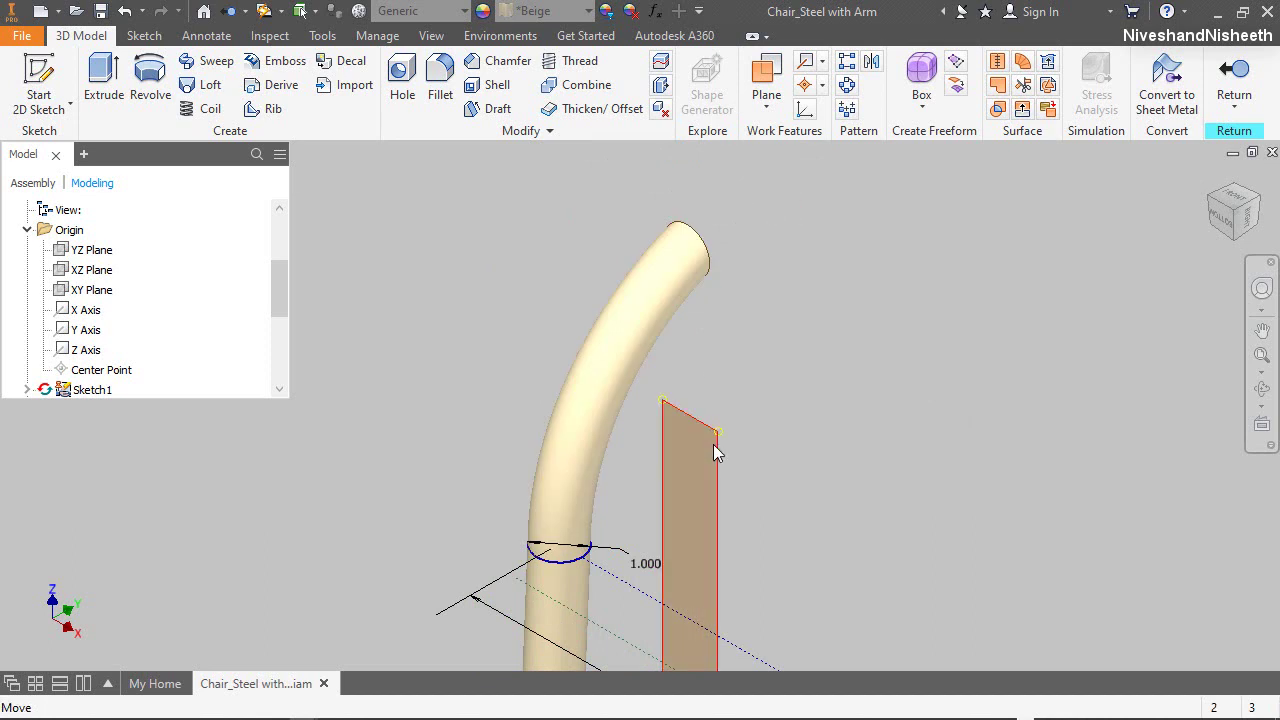
pyautogui.rightClick(713, 444)
pyautogui.click(753, 483)
# Hide Sketch1 and Sketch2 under Loft1 in the model
pyautogui.scroll(-2, 114, 303)
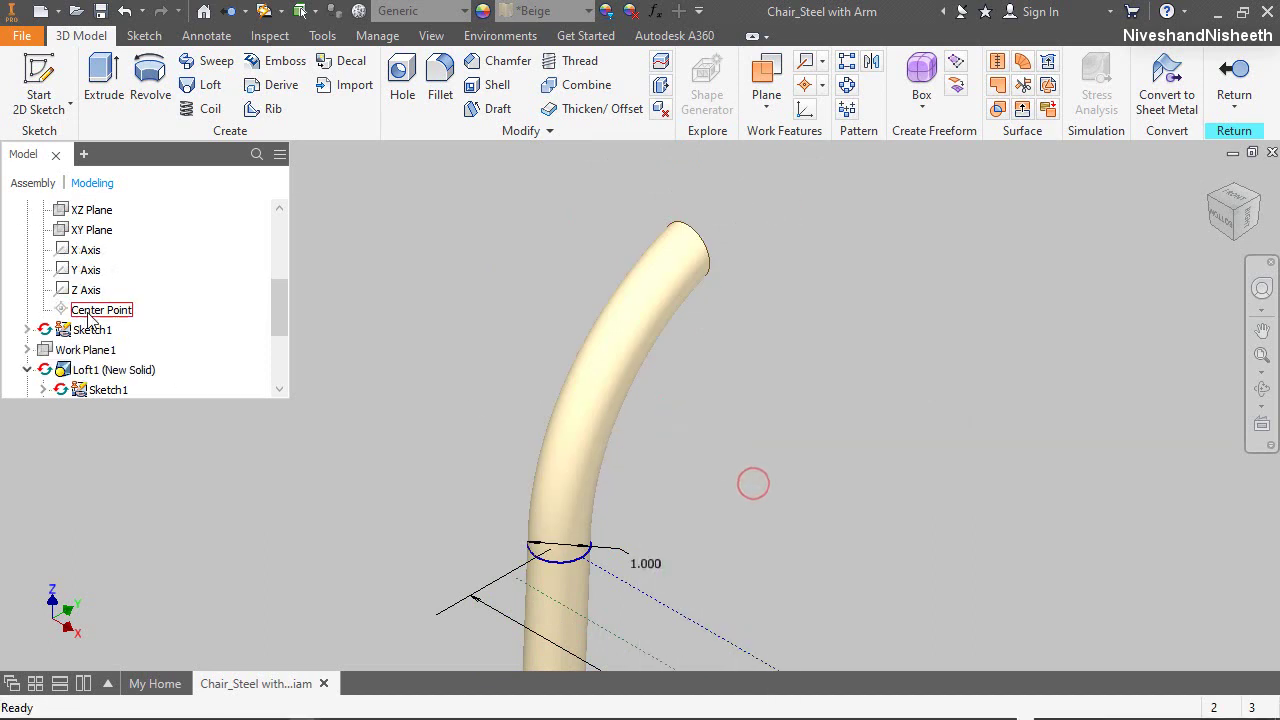
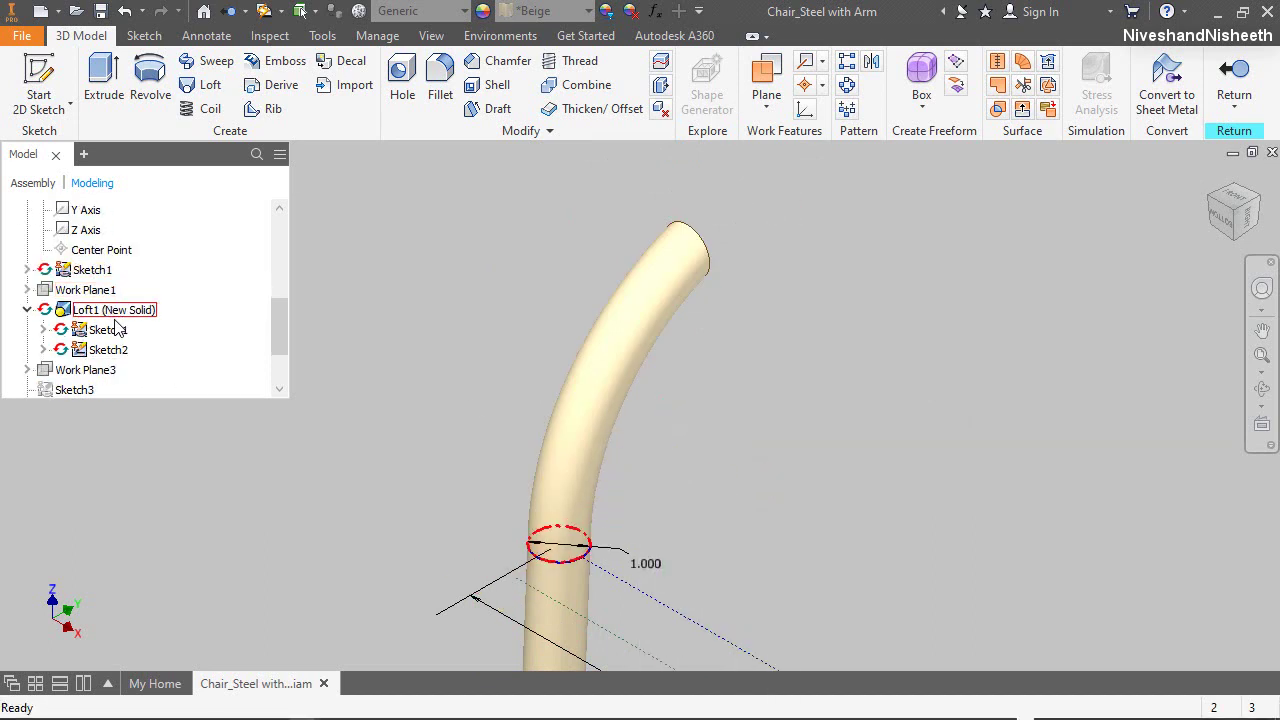
pyautogui.click(122, 336)
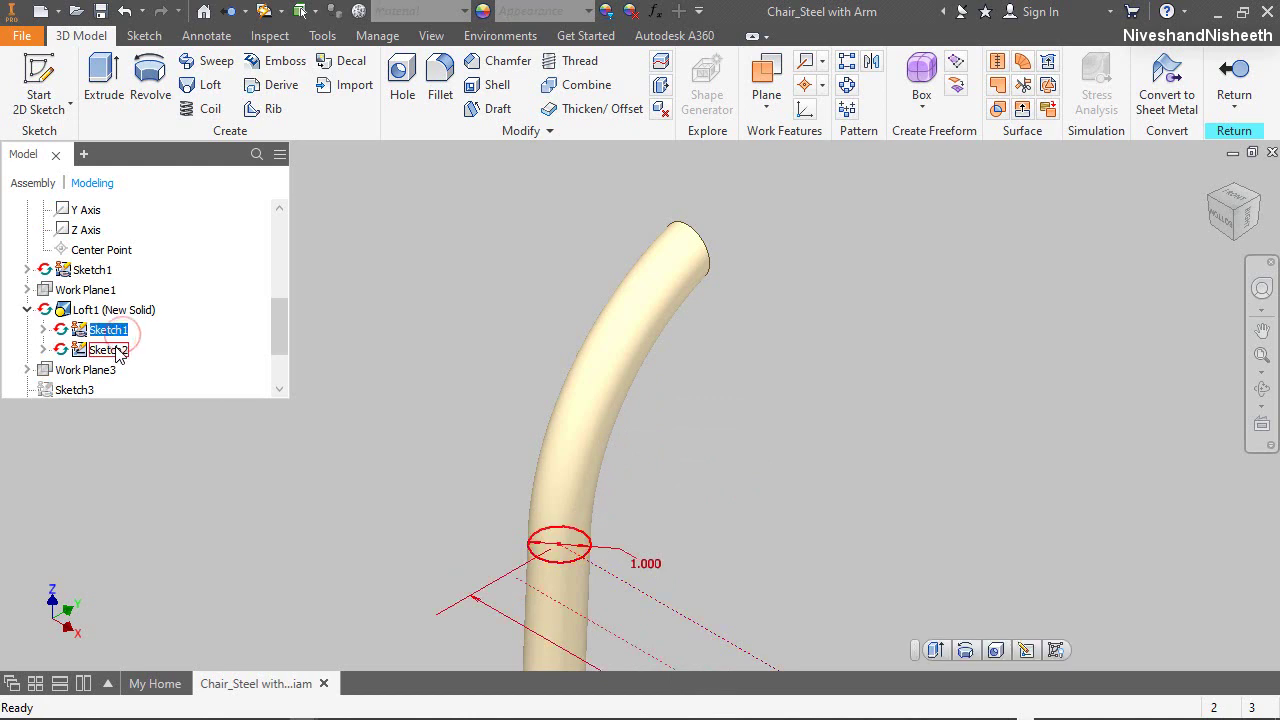
pyautogui.keyDown('ctrl'); pyautogui.click(117, 351); pyautogui.keyUp('ctrl')
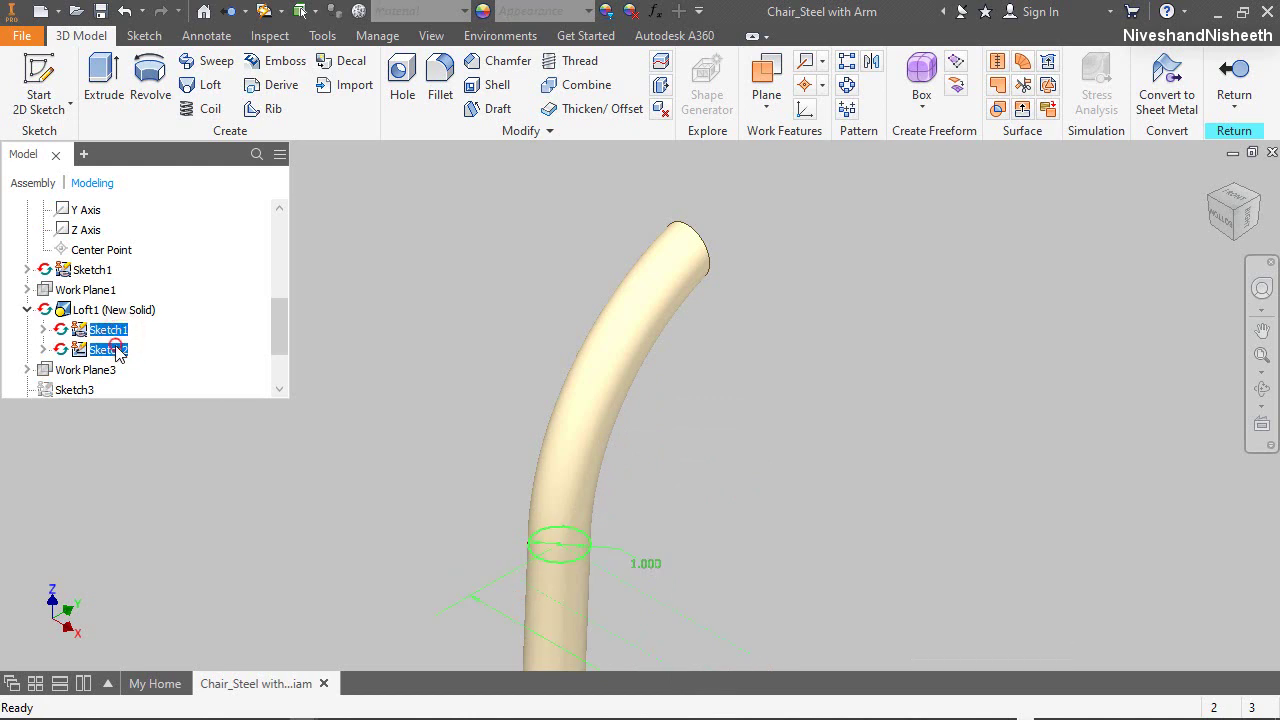
pyautogui.rightClick(97, 272)
pyautogui.click(137, 300)
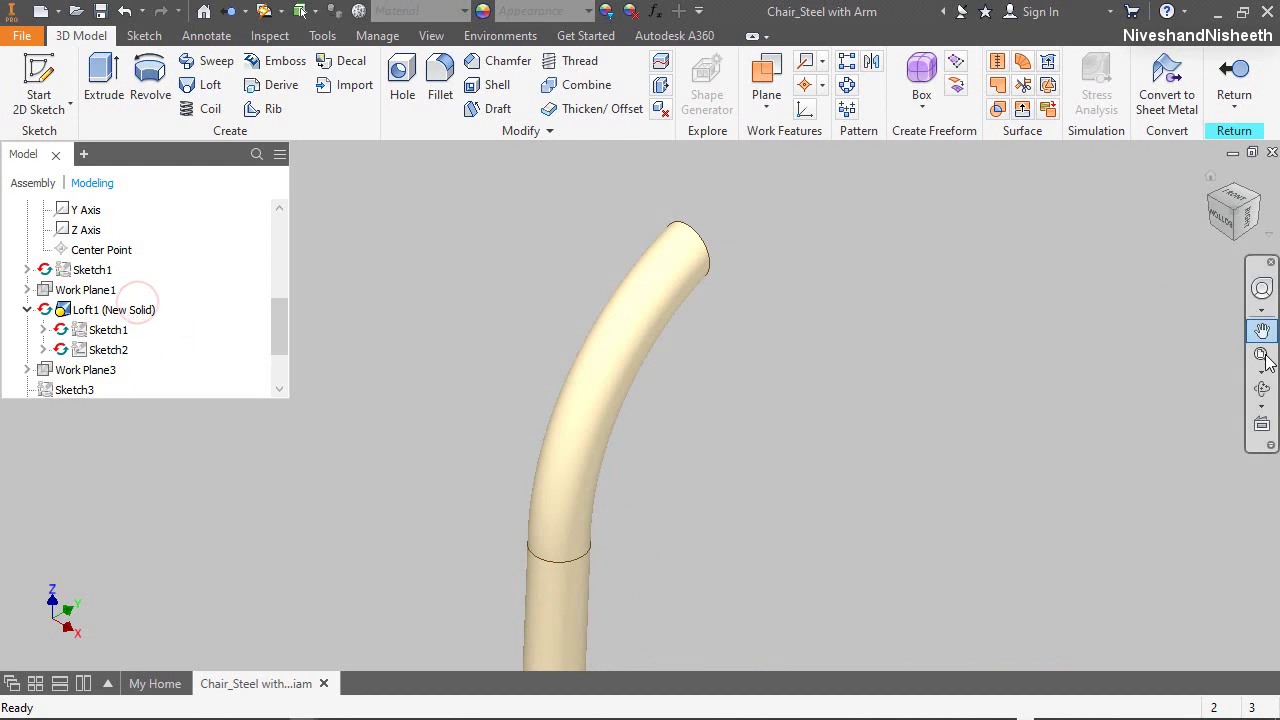
# Inspect the leg's curved upper end and its joint with the straight tube from several angles
pyautogui.click(1262, 387)
pyautogui.moveTo(832, 423); pyautogui.dragTo(694, 411)
pyautogui.scroll(5, 620, 411)
pyautogui.moveTo(580, 411); pyautogui.dragTo(598, 399)
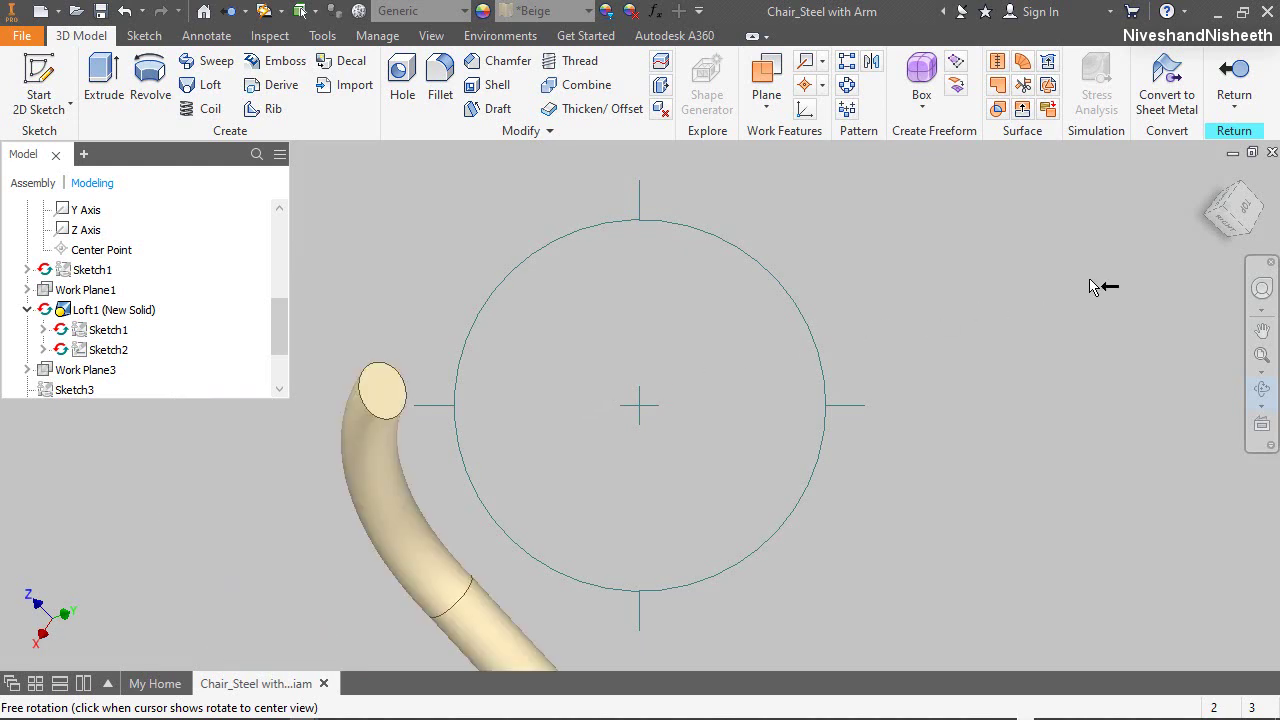
pyautogui.click(1224, 220)
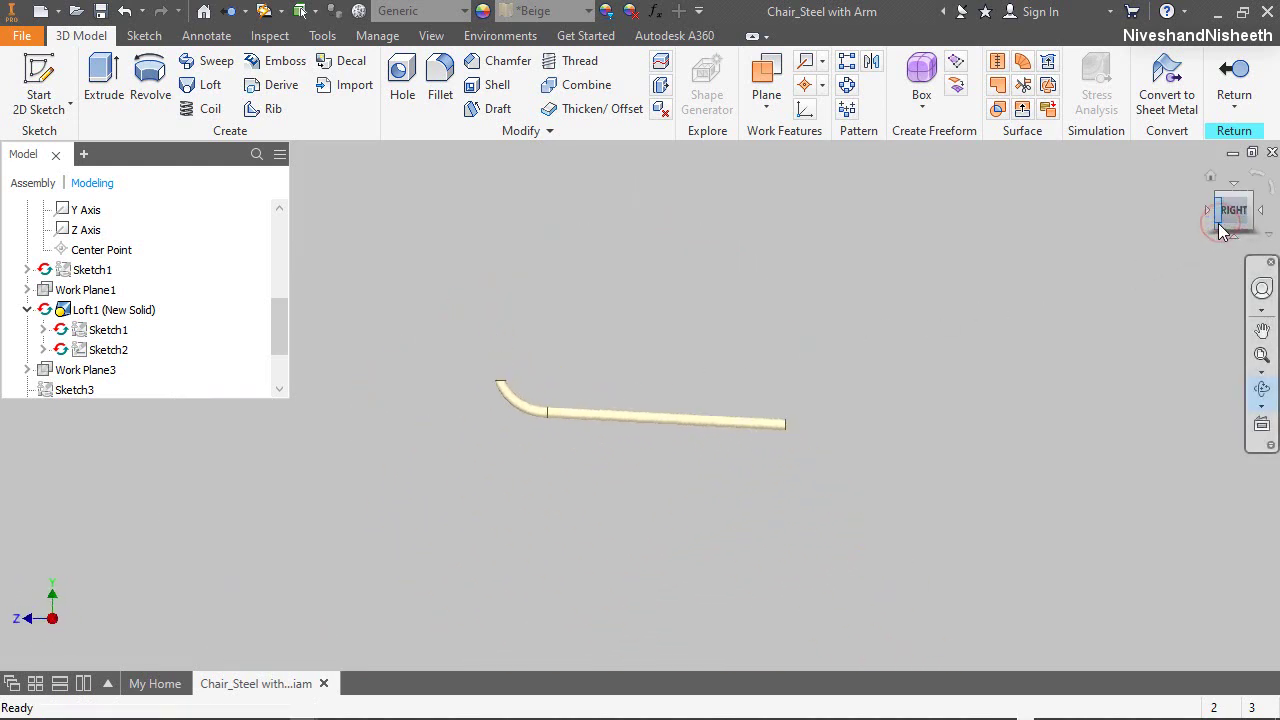
pyautogui.click(1270, 192)
pyautogui.press('F4')
pyautogui.scroll(3, 666, 277)
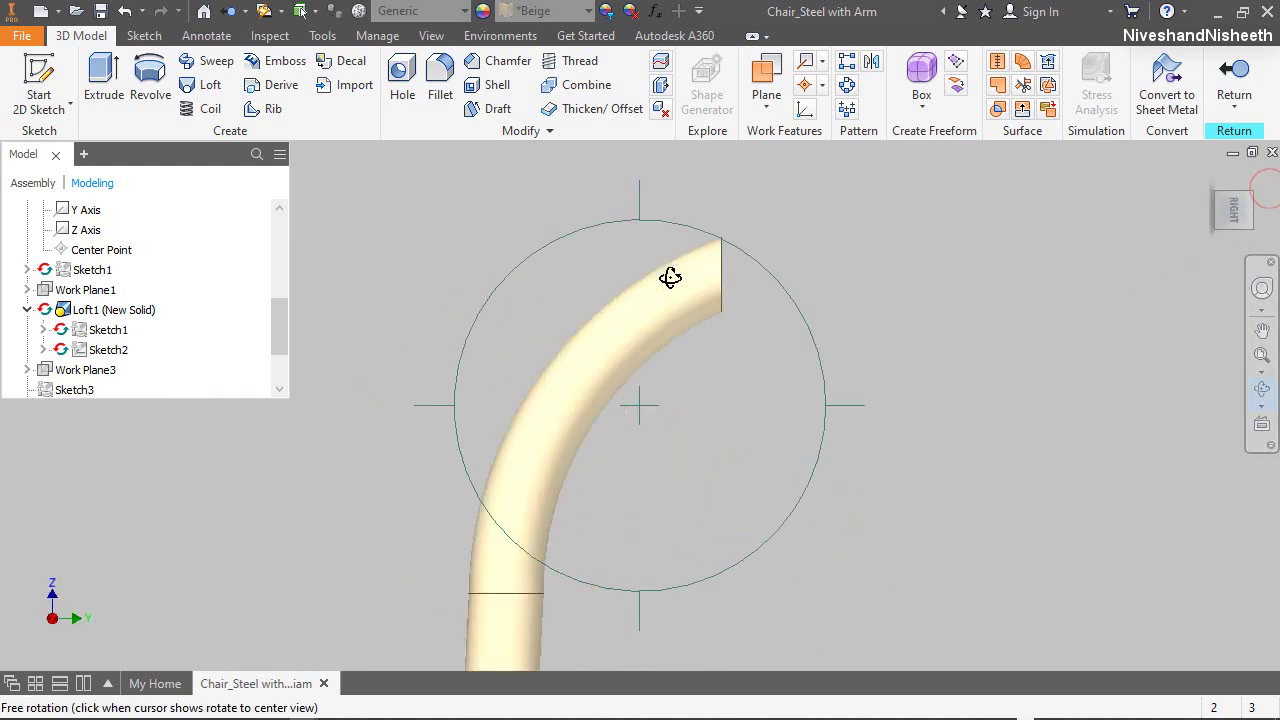
pyautogui.click(1205, 177)
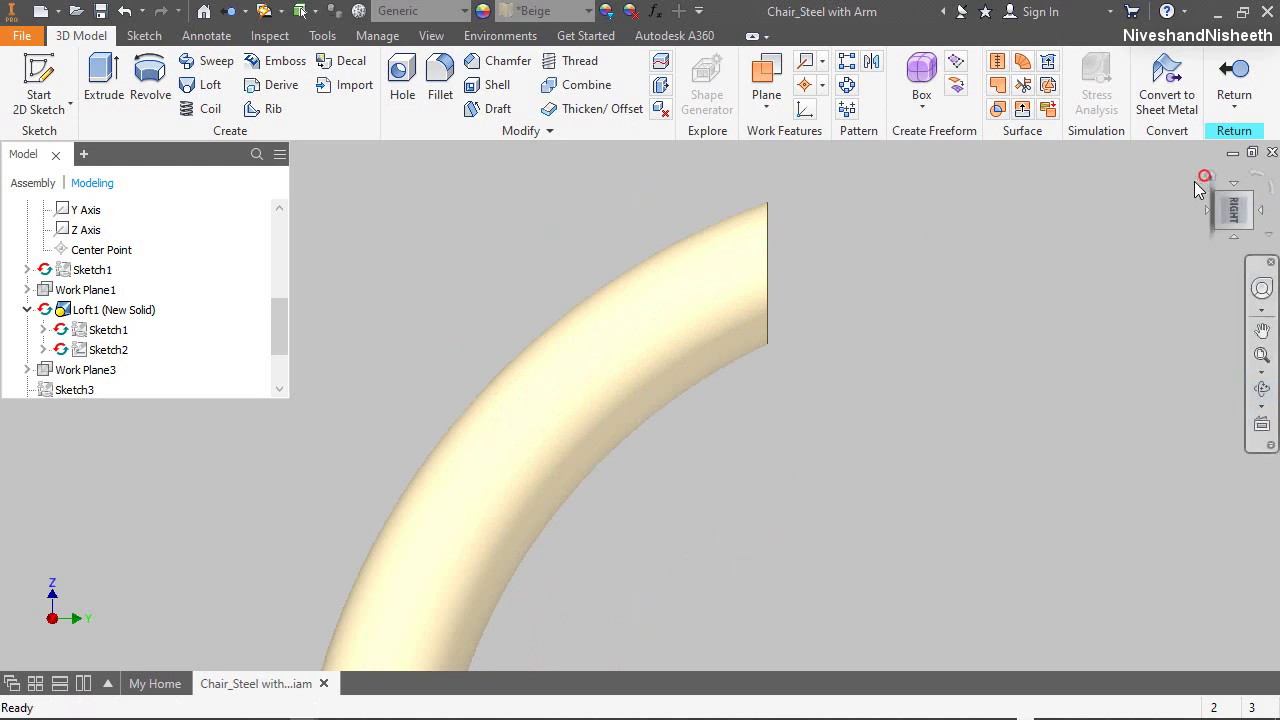
pyautogui.click(1205, 177)
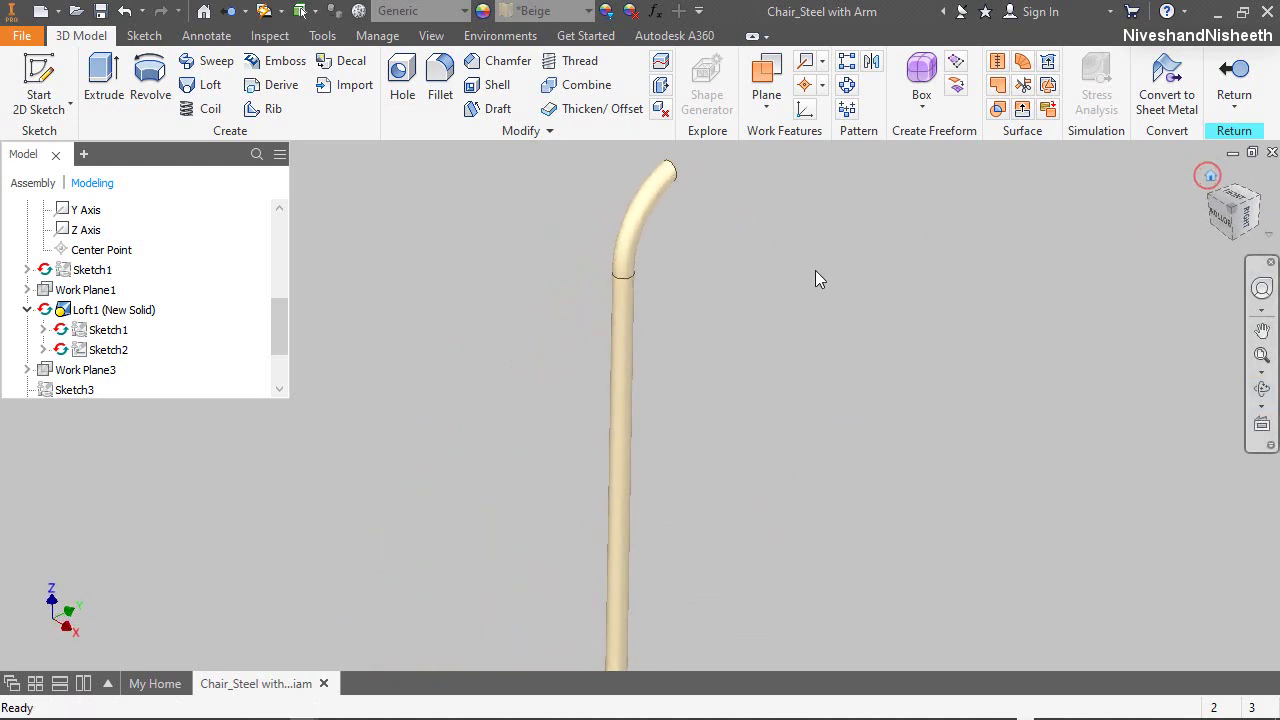
pyautogui.click(751, 284)
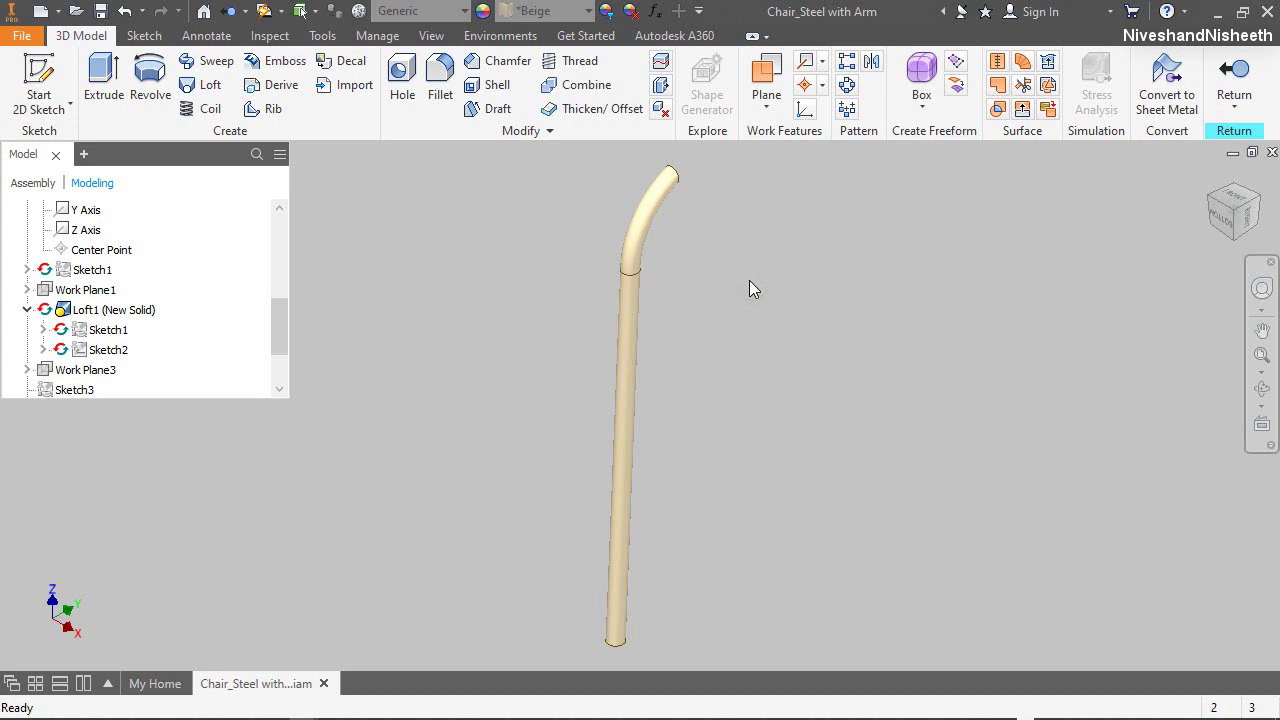
pyautogui.click(826, 374)
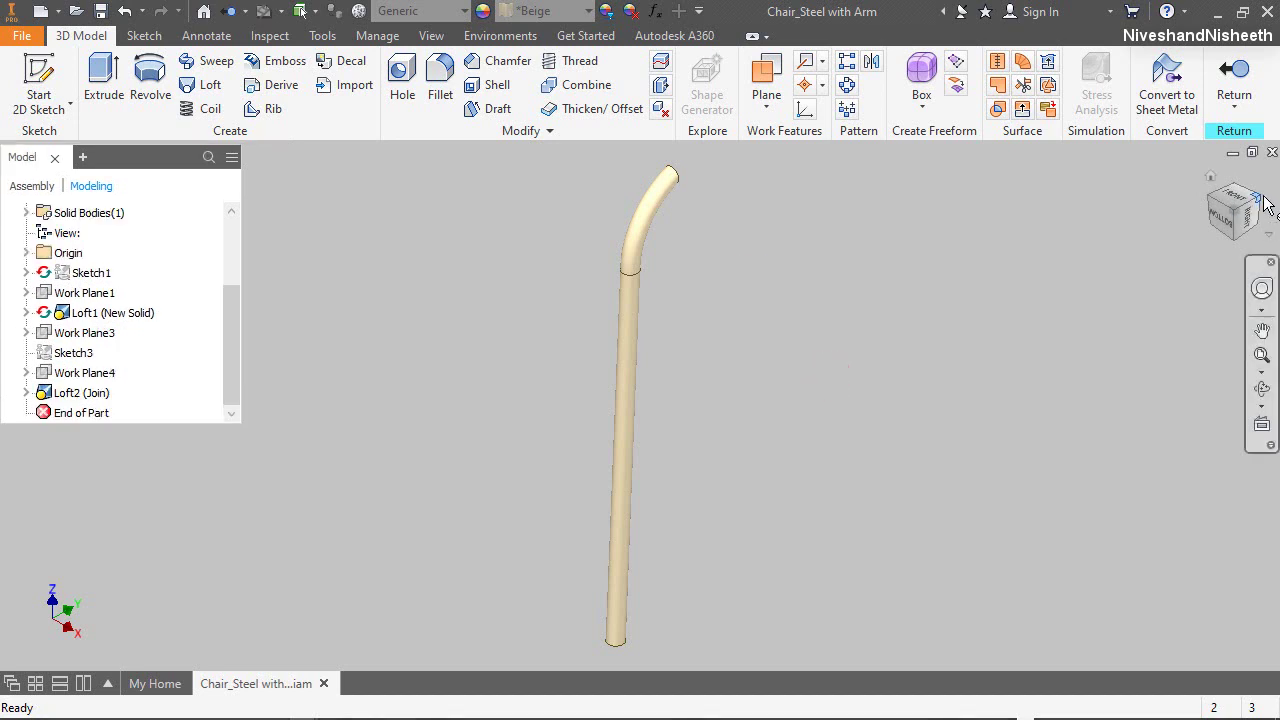
pyautogui.click(1260, 198)
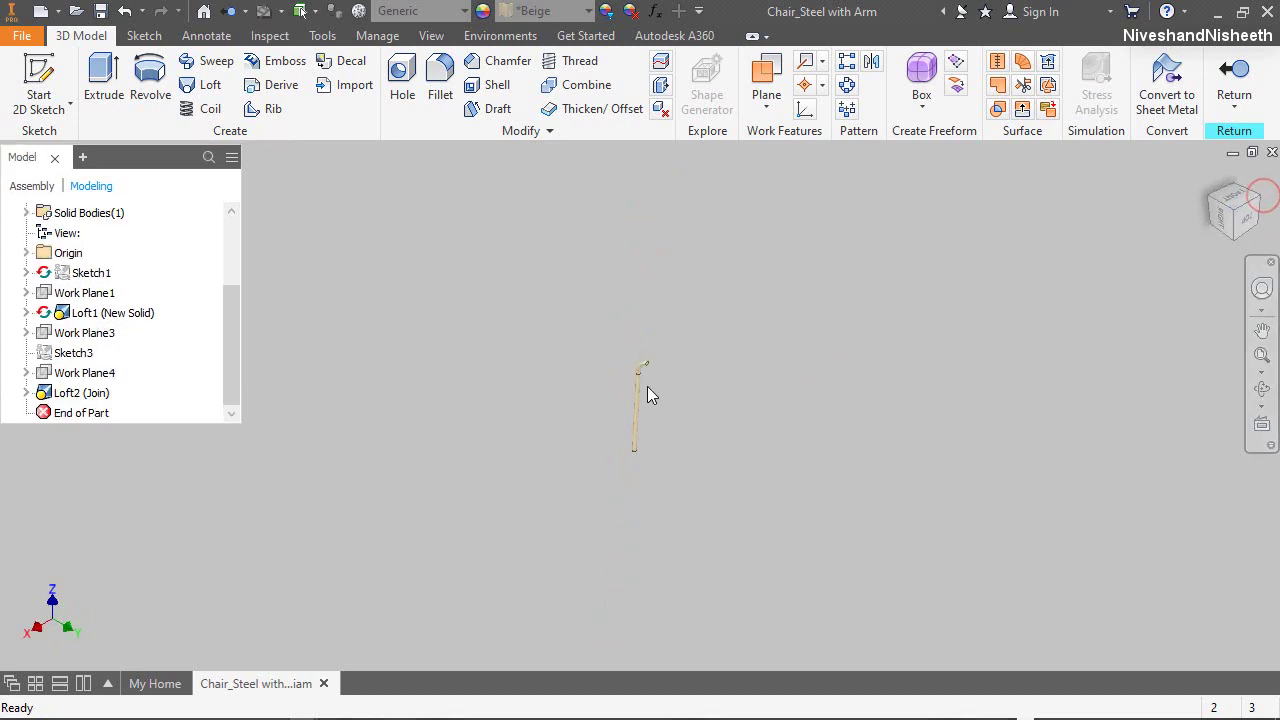
# Create a work plane offset outward from the circular end face of the leg's curved upper tube
pyautogui.scroll(5, 650, 375)
pyautogui.click(766, 107)
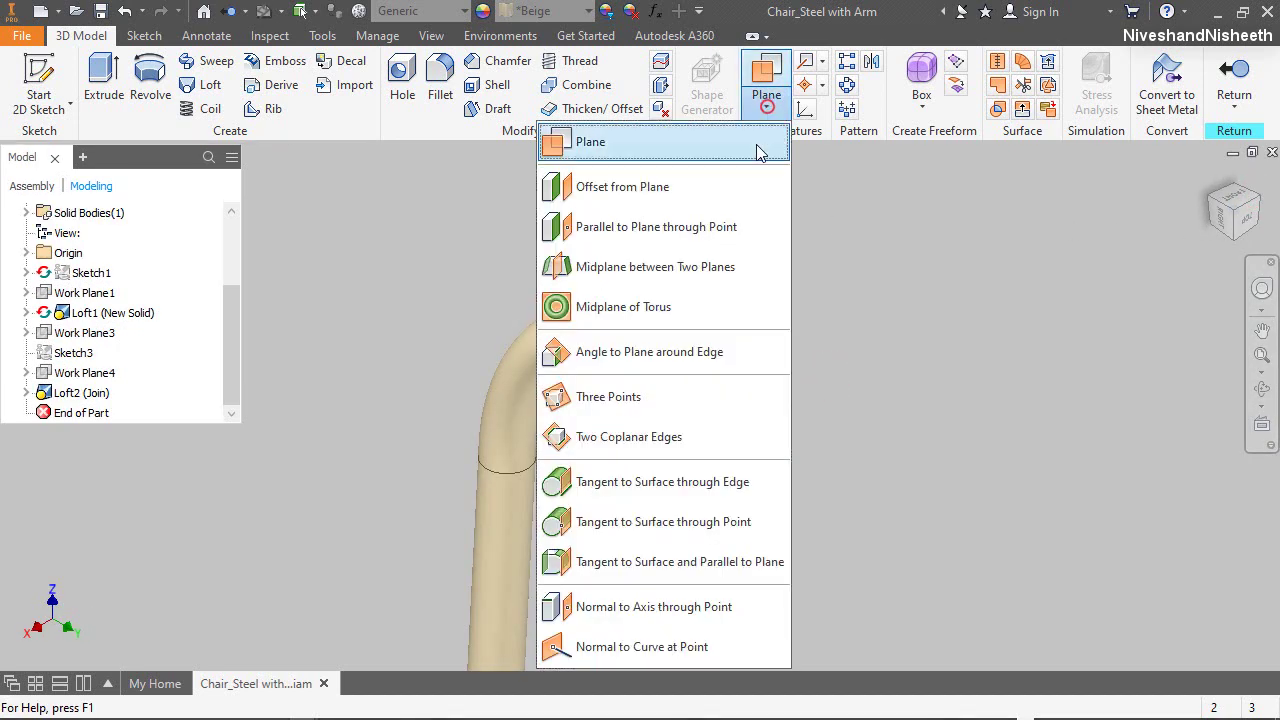
pyautogui.click(717, 192)
pyautogui.click(631, 316)
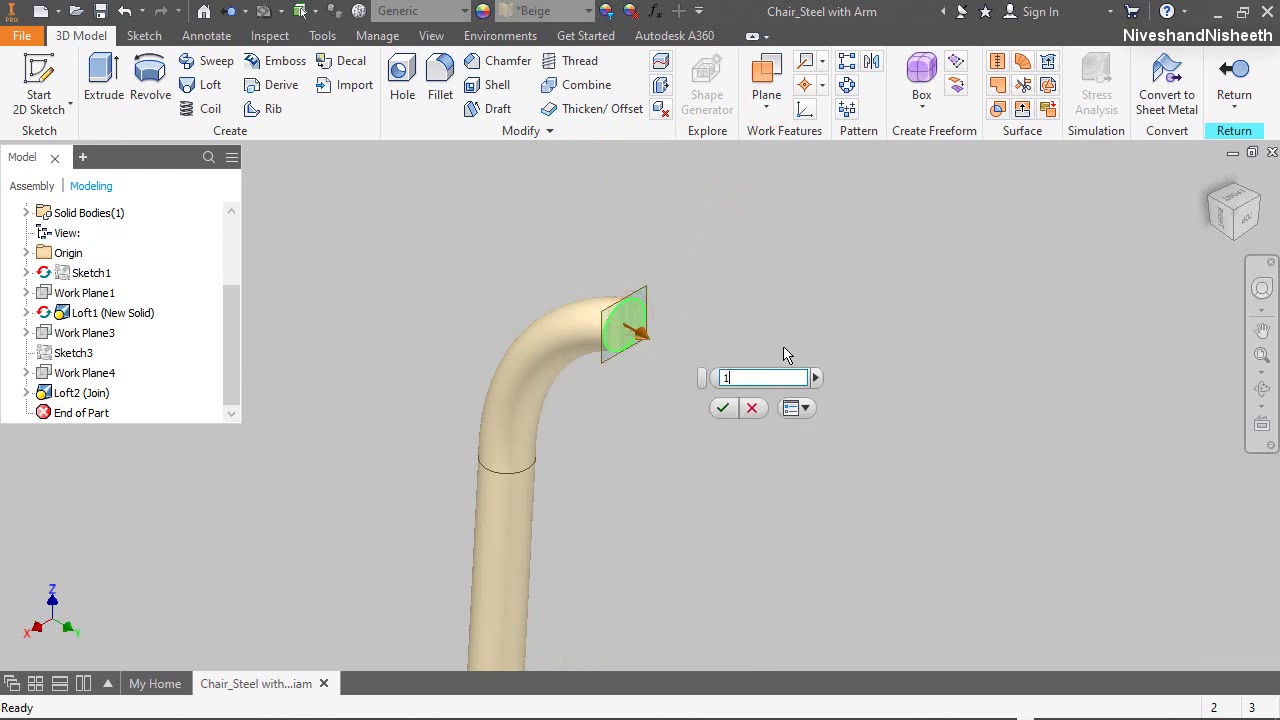
pyautogui.press('Return')
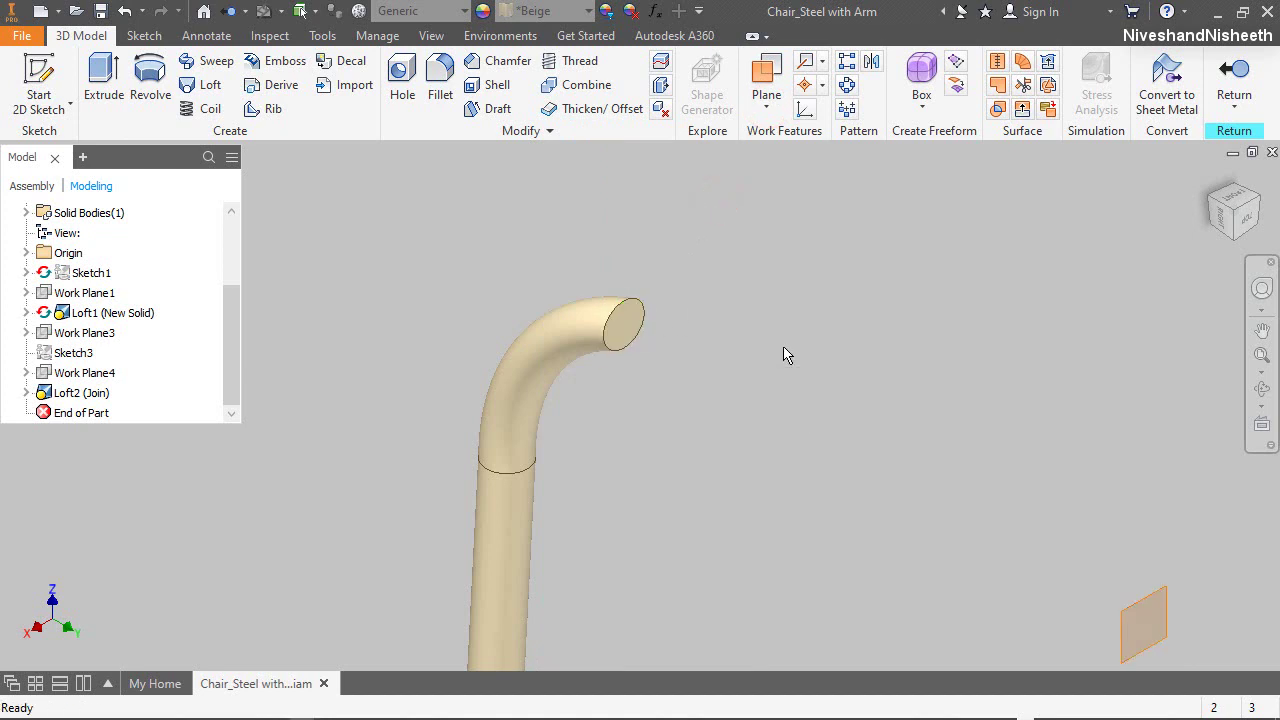
# Start a 2D sketch on the new offset work plane and project the curved tube's circular end edge into it
pyautogui.click(1213, 195)
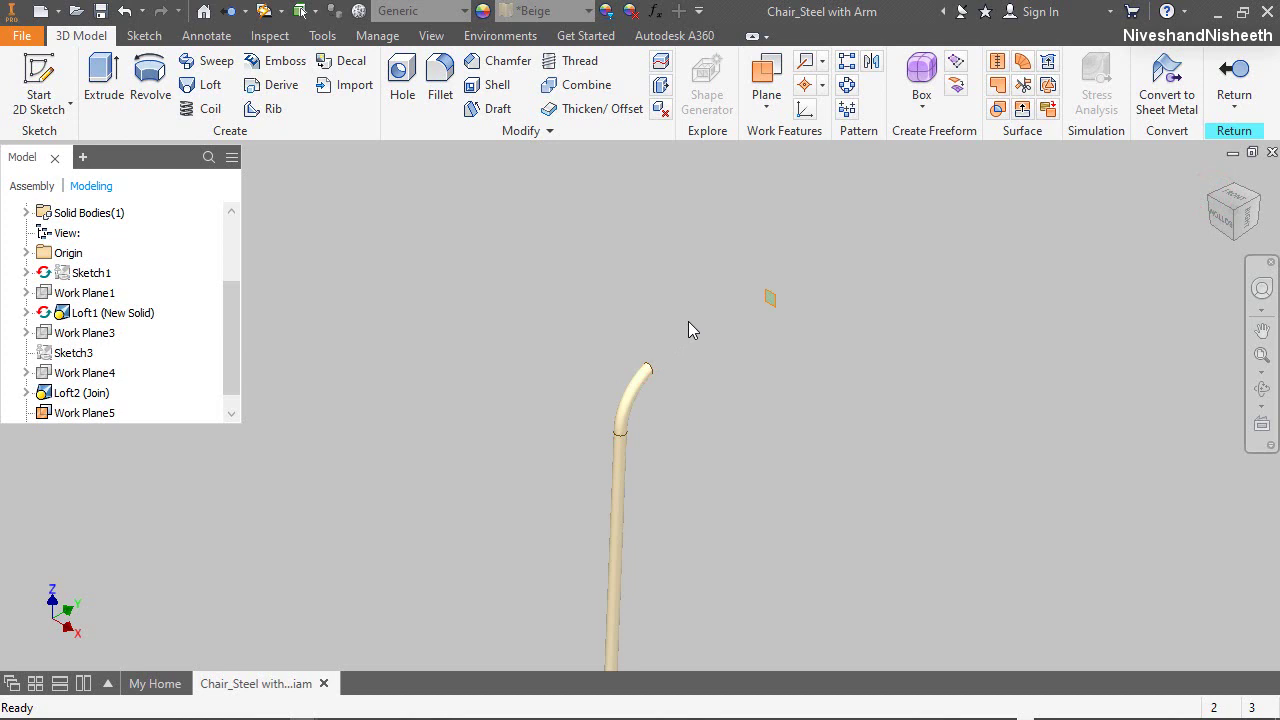
pyautogui.scroll(-3, 688, 329)
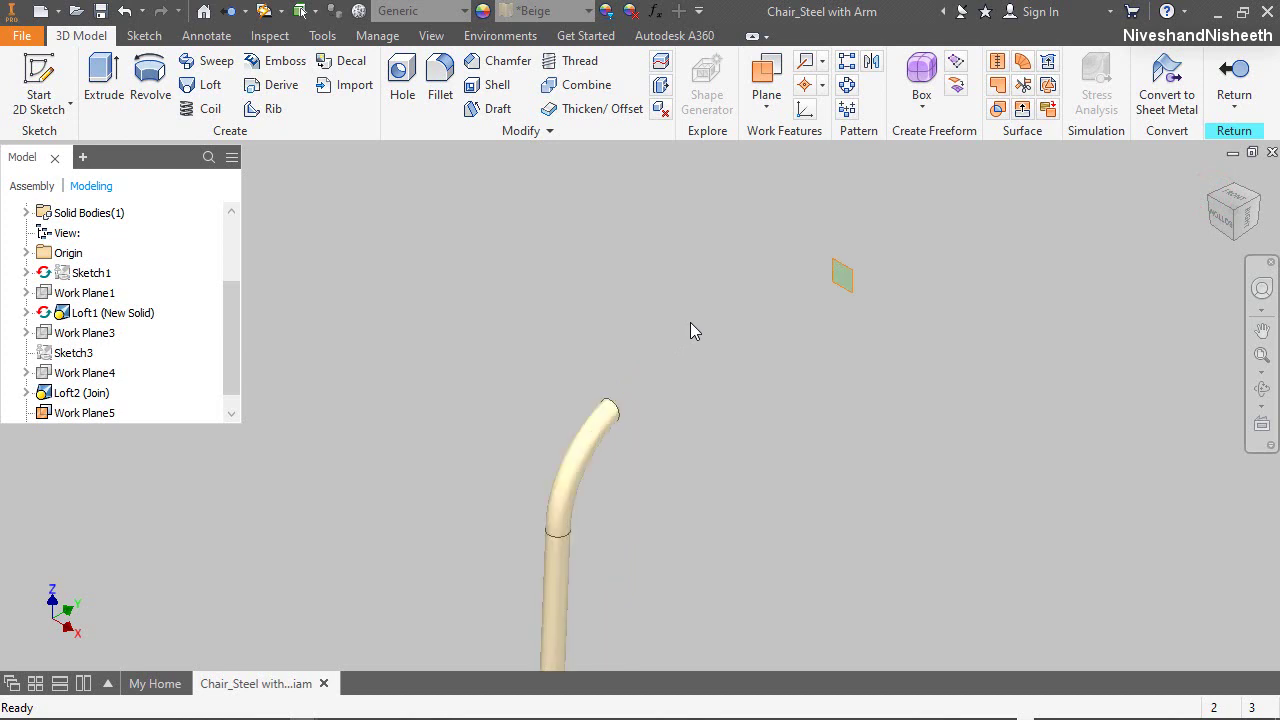
pyautogui.click(38, 80)
pyautogui.click(858, 290)
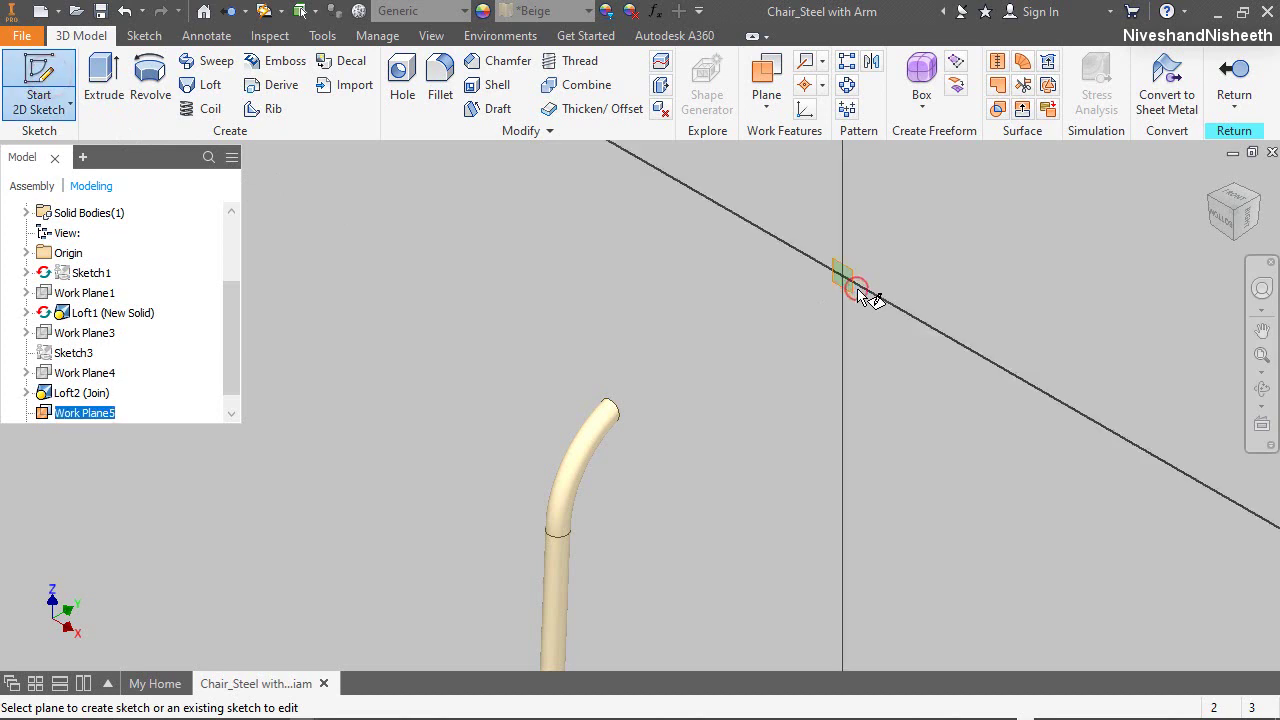
pyautogui.click(408, 76)
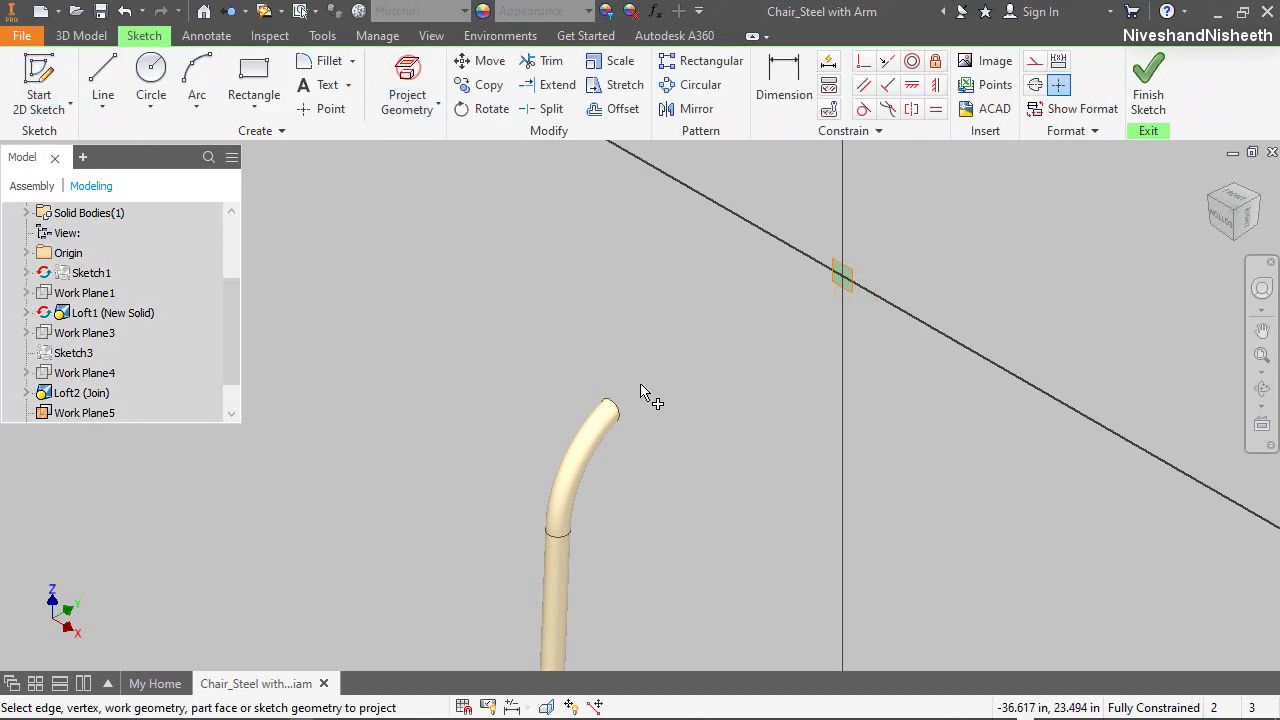
pyautogui.scroll(5, 871, 271)
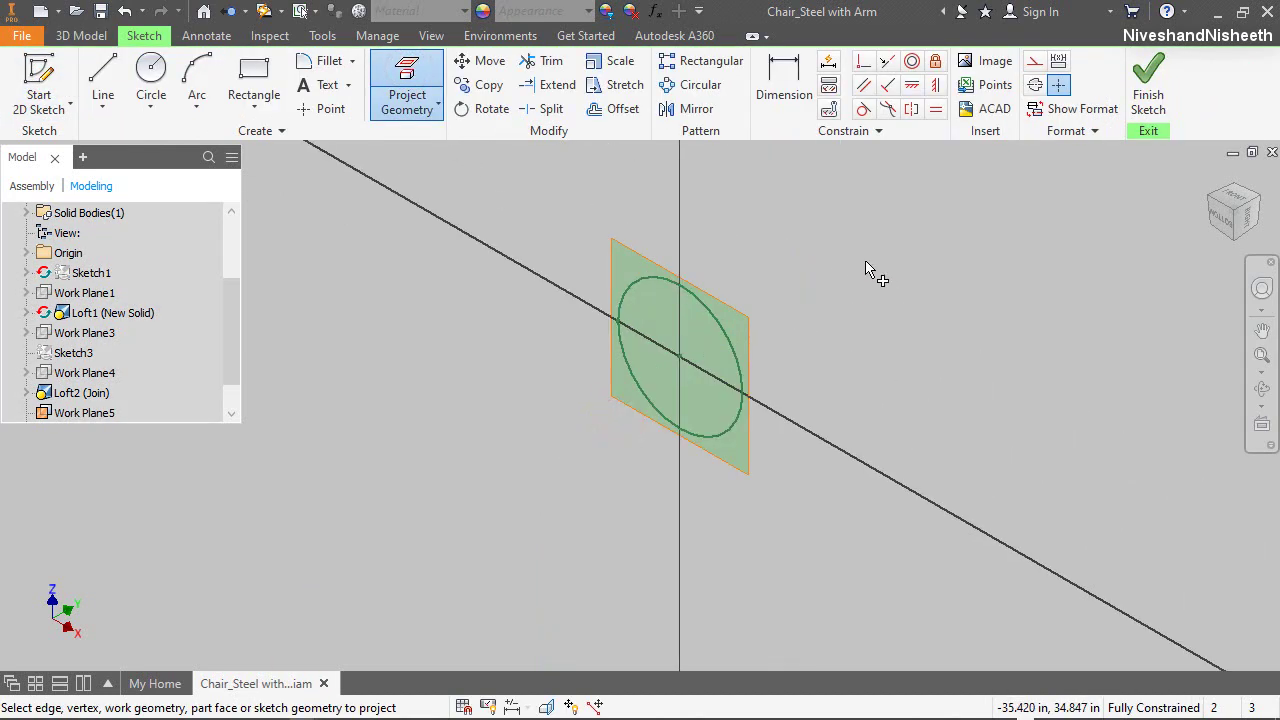
# Sketch a circle about 0.8 in in diameter beside the projected circle, with its center near the sketch's horizontal axis
pyautogui.click(158, 76)
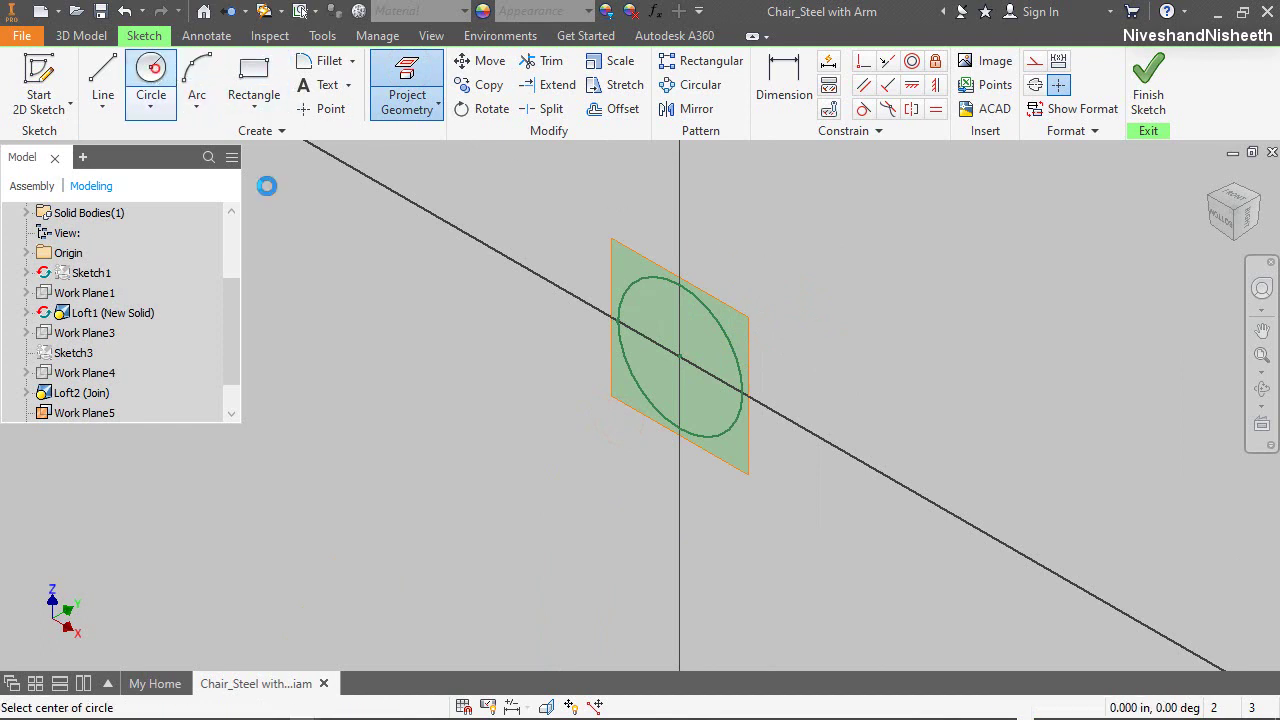
pyautogui.click(881, 472)
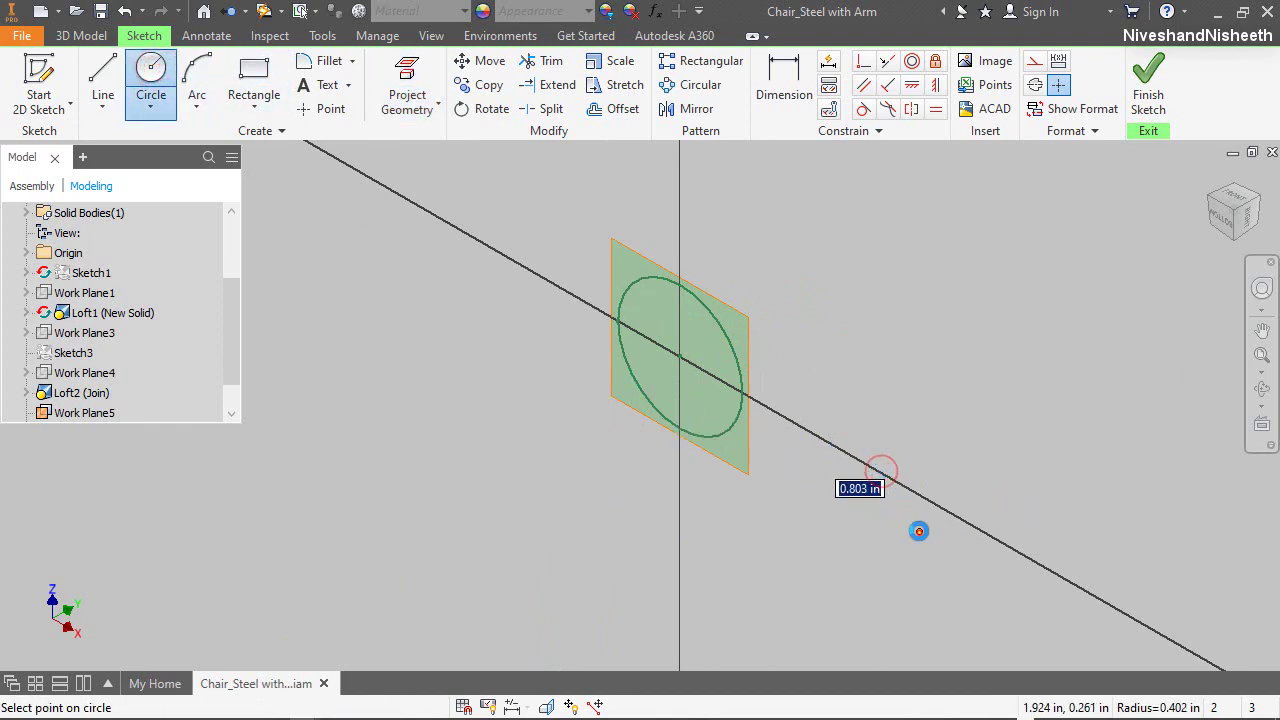
pyautogui.click(920, 530)
# Dimension the new circle's diameter at 1.000 in, taking the value by measuring the projected circle
pyautogui.press('d')
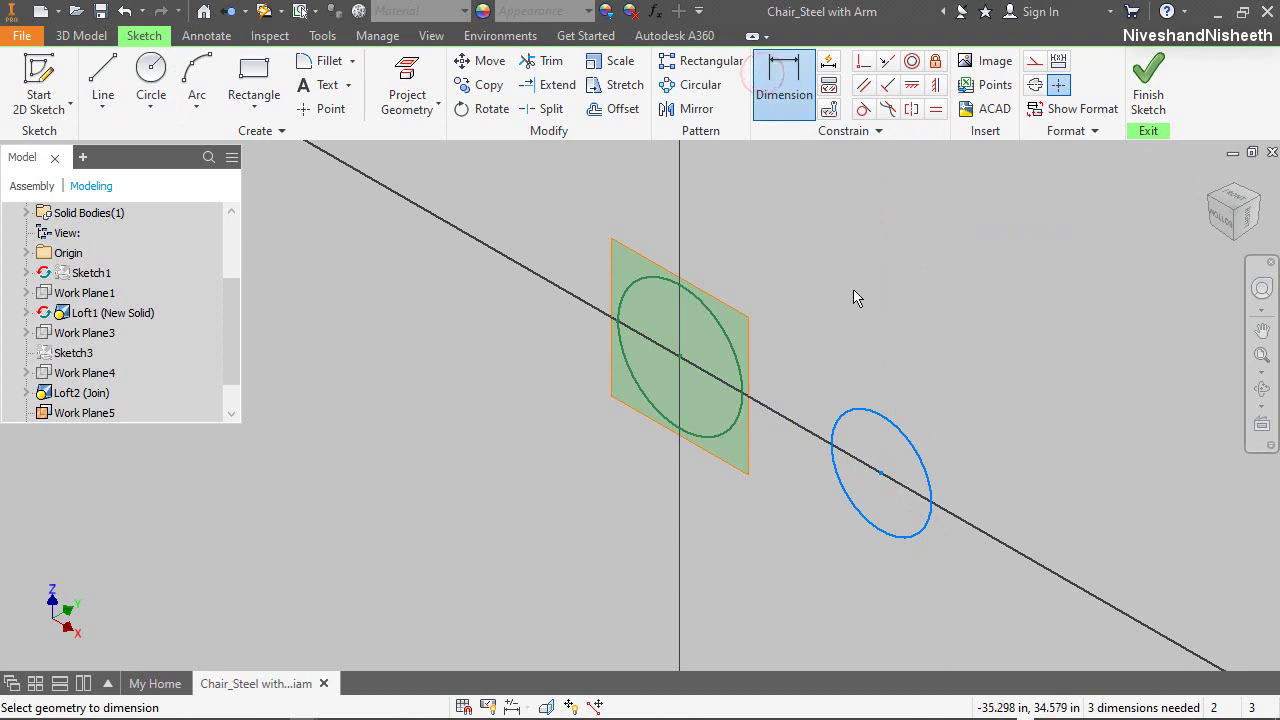
pyautogui.click(905, 437)
pyautogui.click(940, 398)
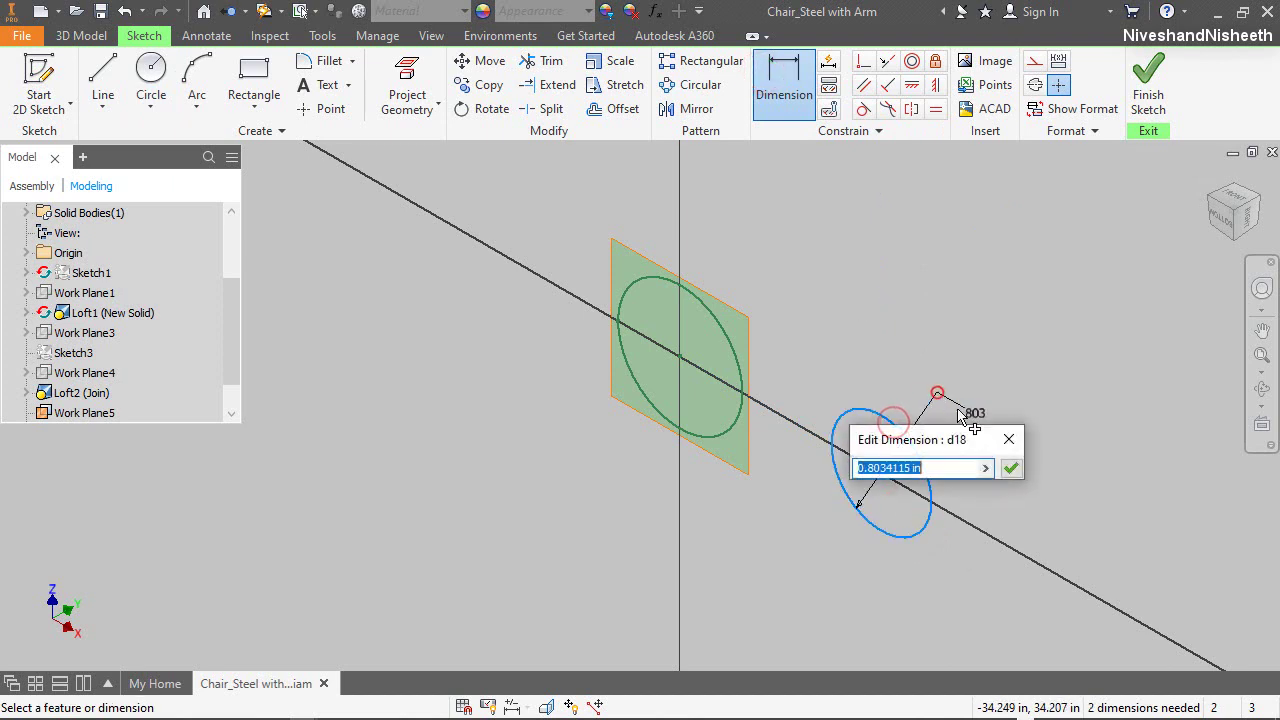
pyautogui.click(986, 470)
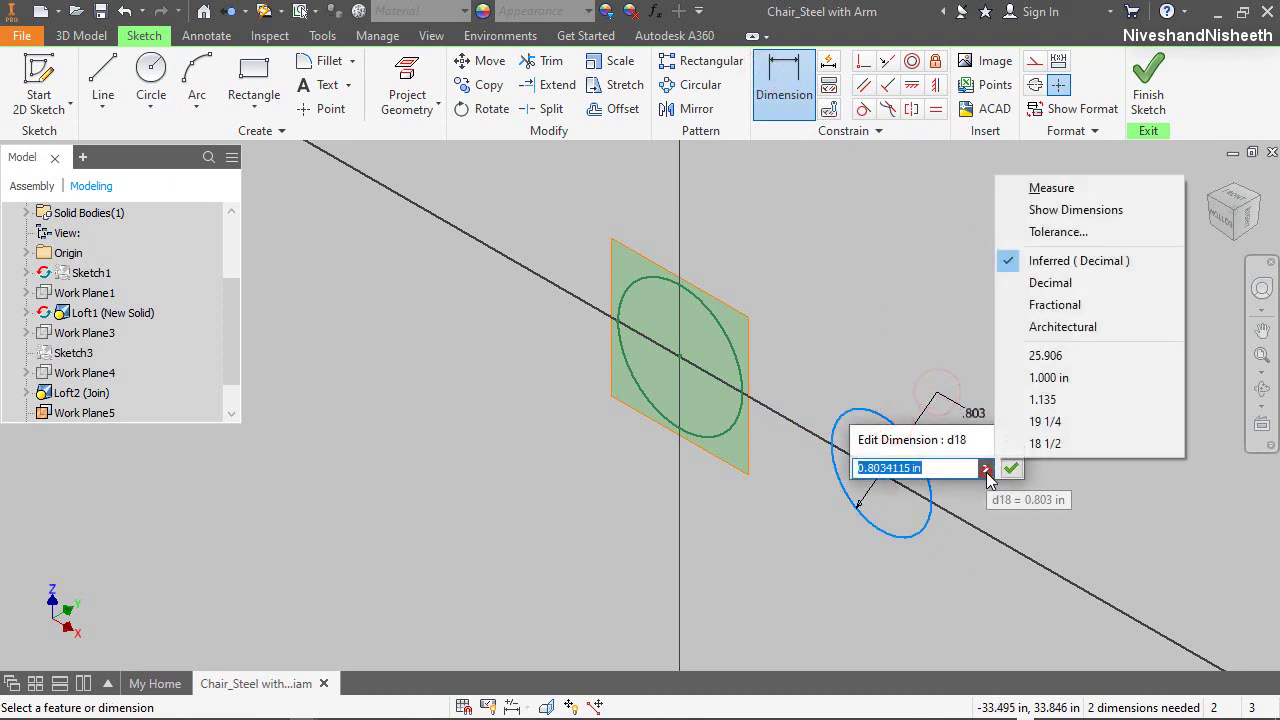
pyautogui.click(1040, 193)
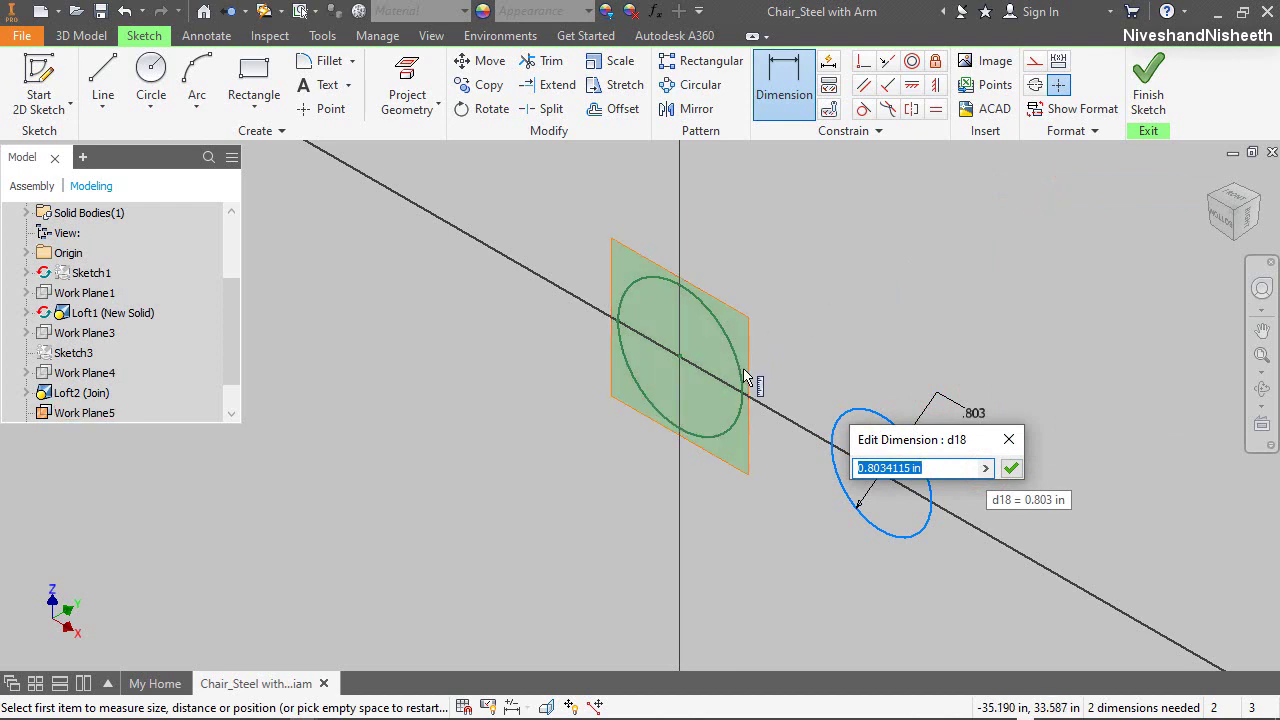
pyautogui.click(740, 360)
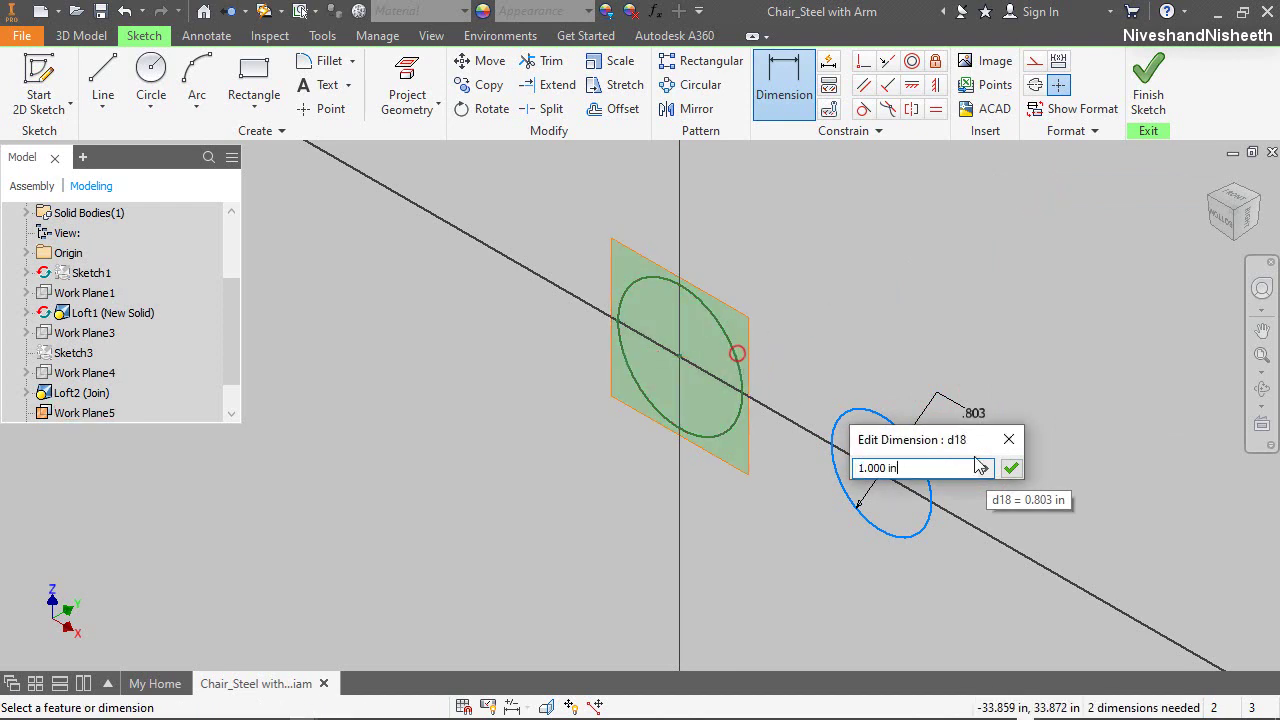
pyautogui.click(1011, 468)
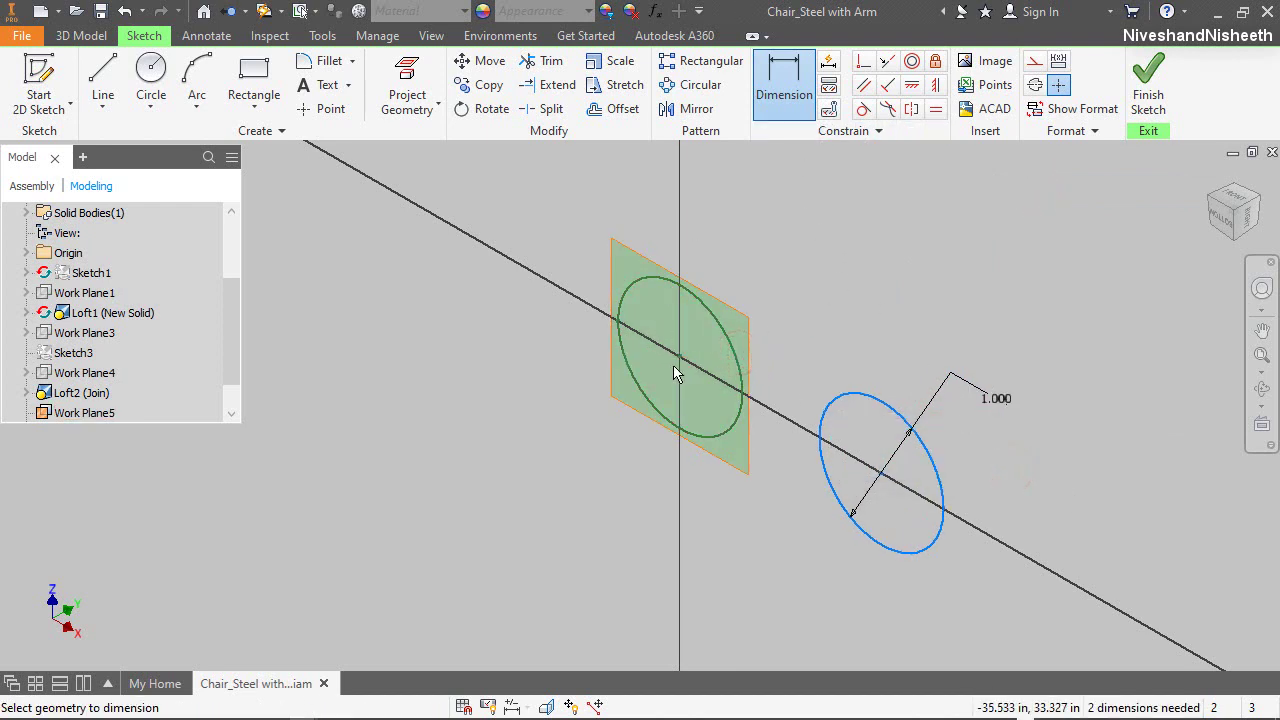
# Dimension the horizontal distance between the projected circle's center and the new circle's center at 0.781 in
pyautogui.click(884, 484)
pyautogui.click(810, 277)
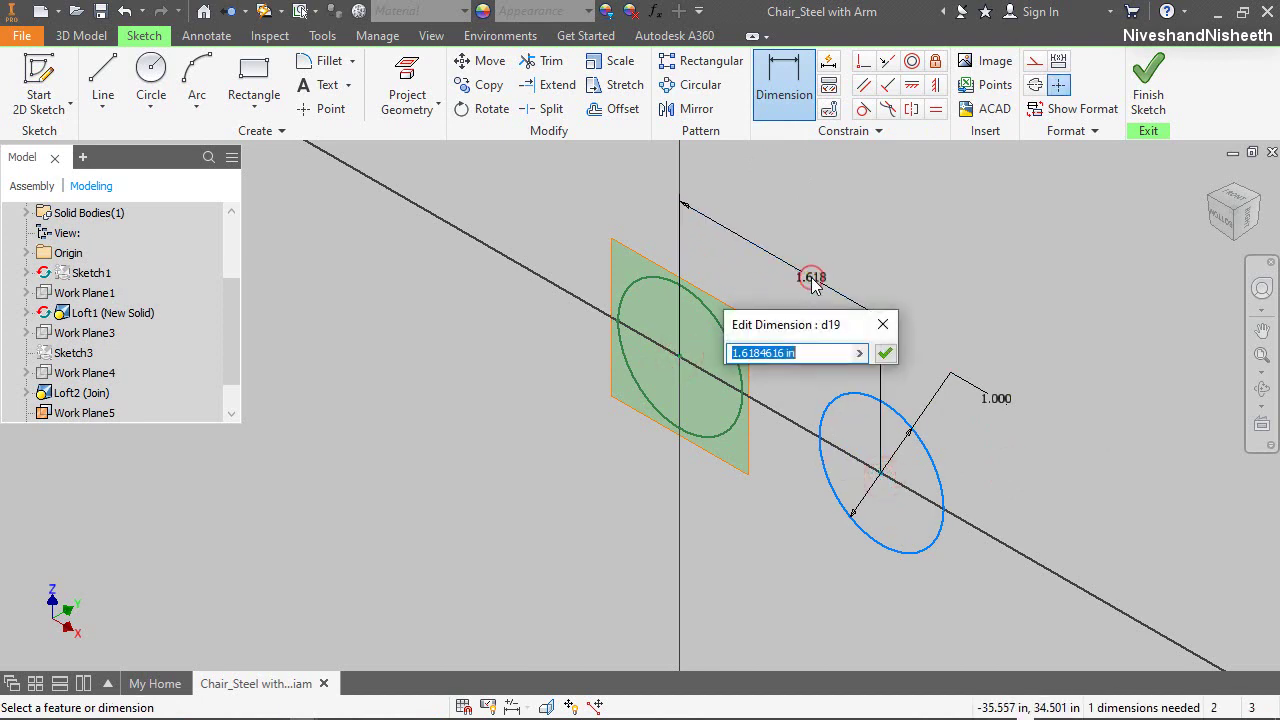
pyautogui.write('0.781')
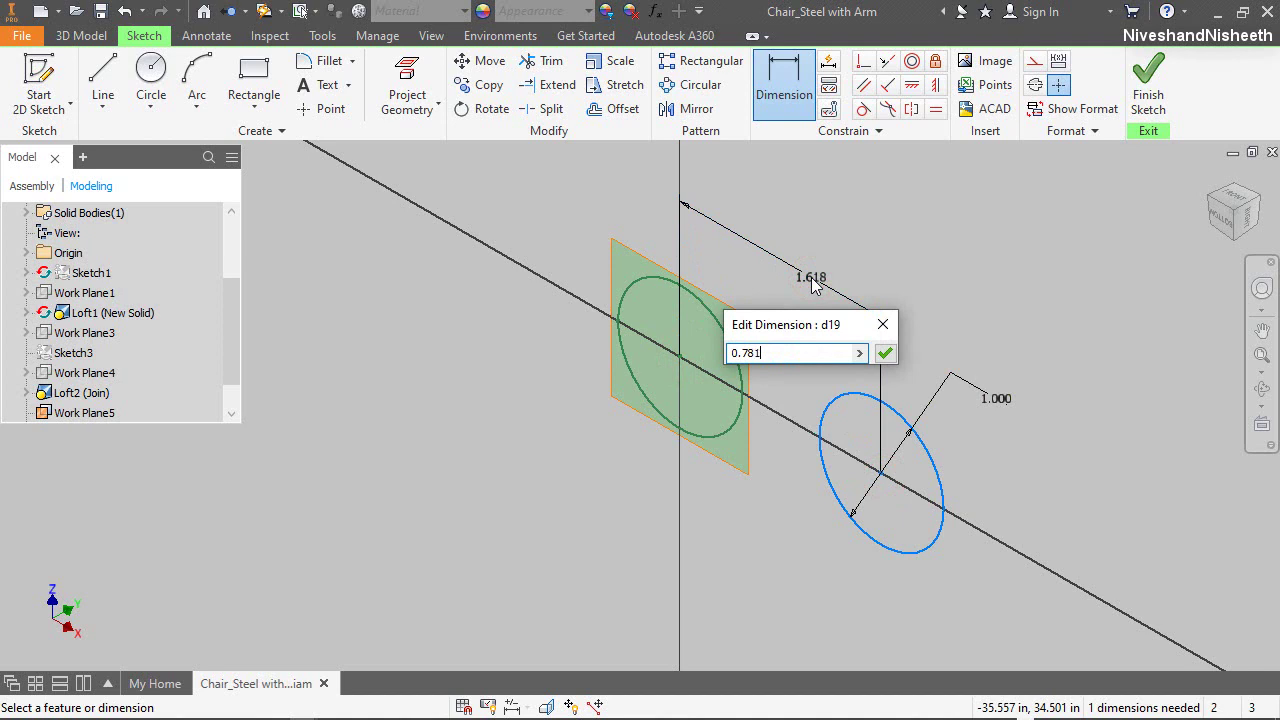
pyautogui.press('Return')
pyautogui.rightClick(798, 283)
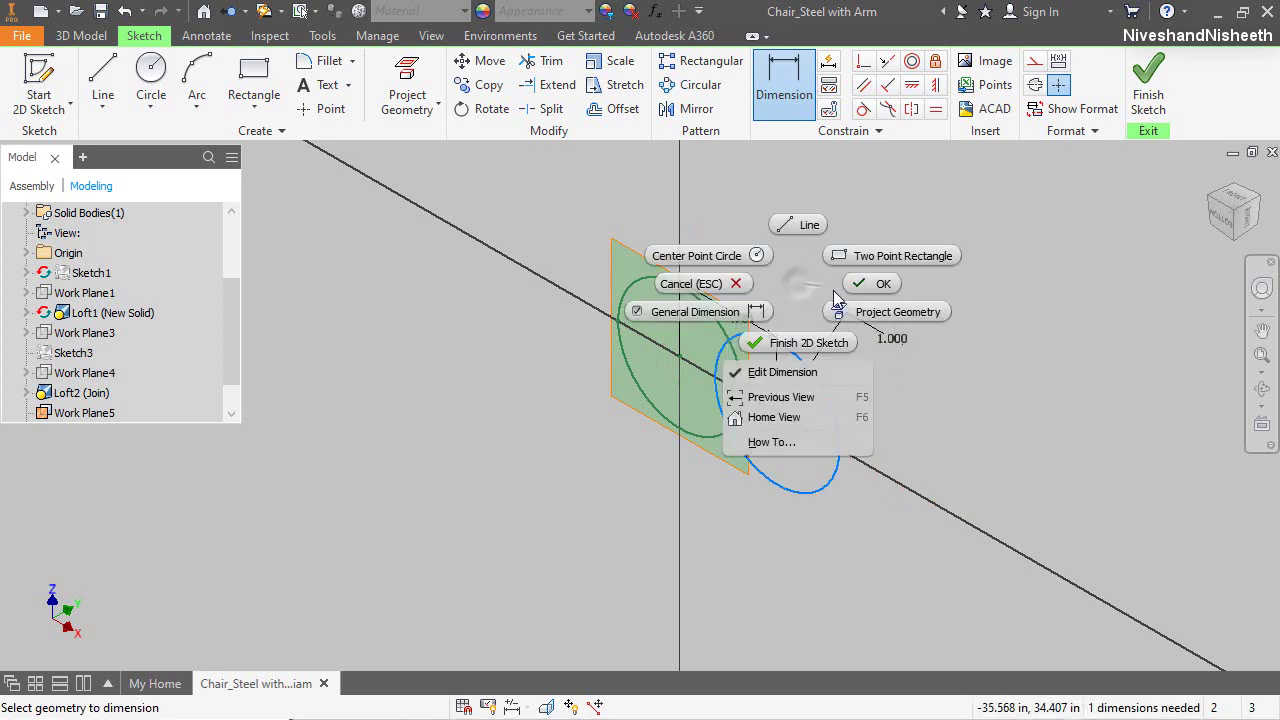
pyautogui.click(860, 260)
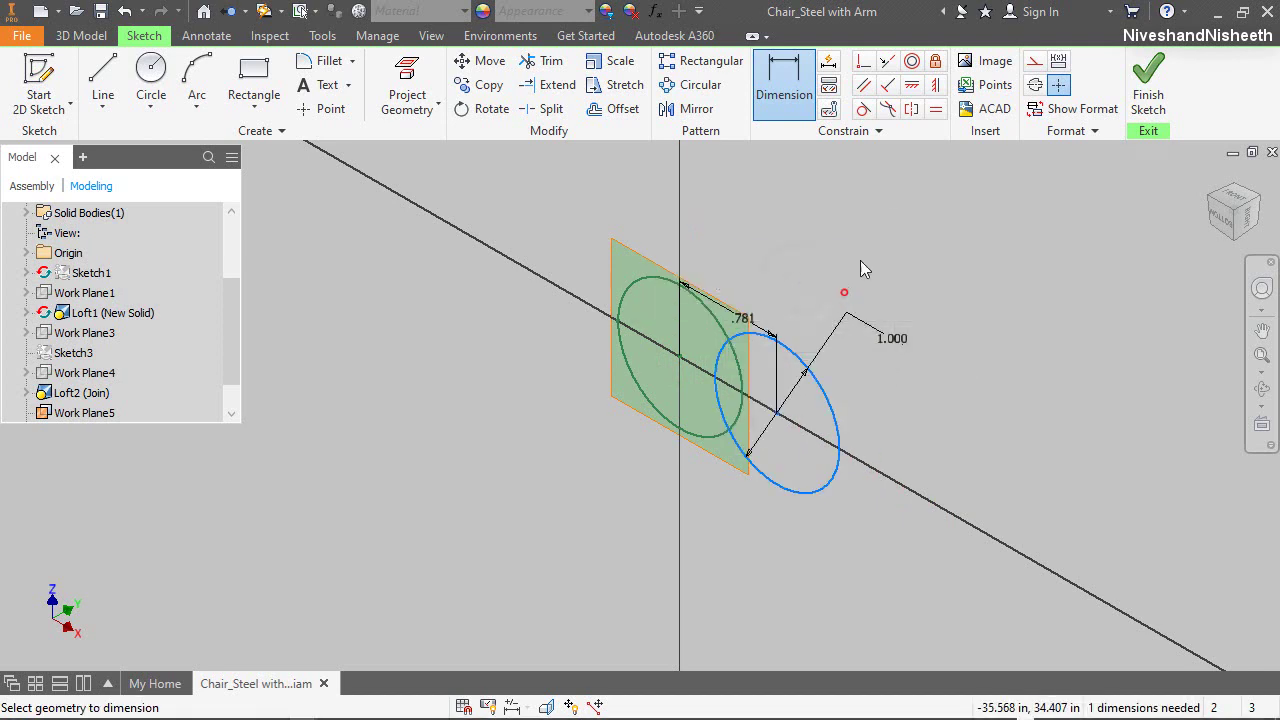
# Constrain the new circle's center horizontally to the projected circle's center
pyautogui.click(680, 359)
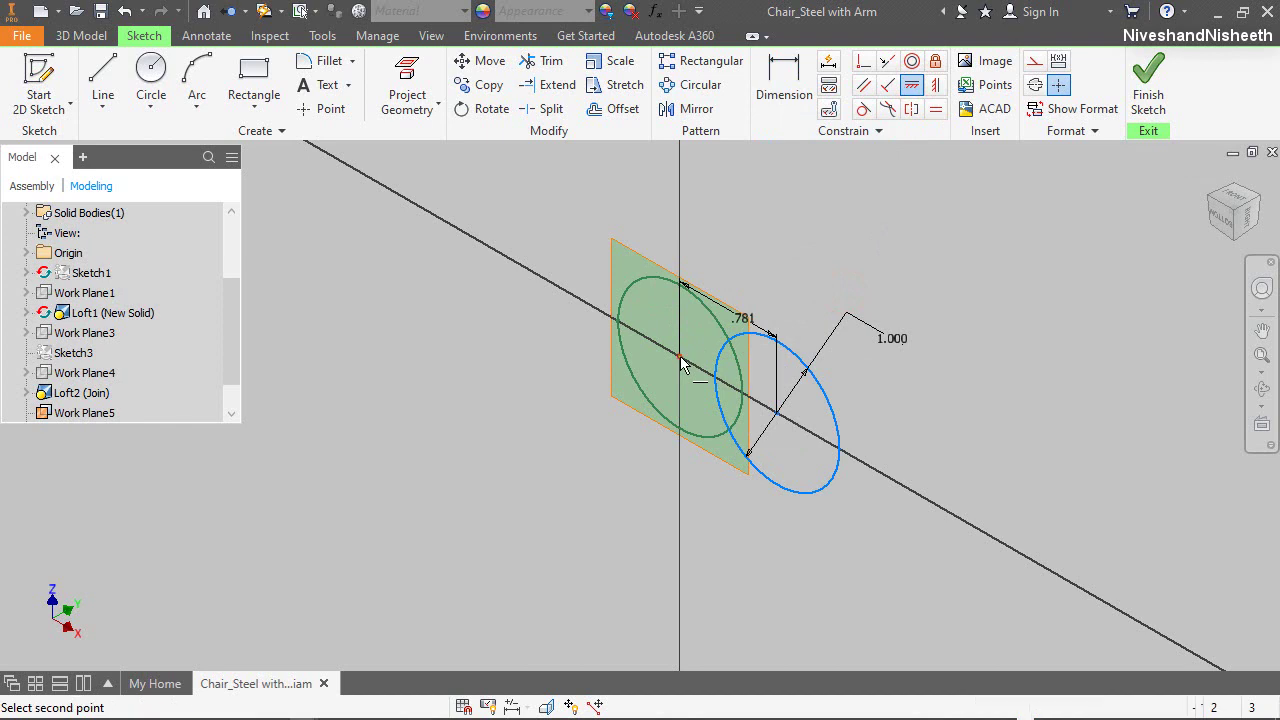
pyautogui.click(776, 418)
pyautogui.rightClick(797, 203)
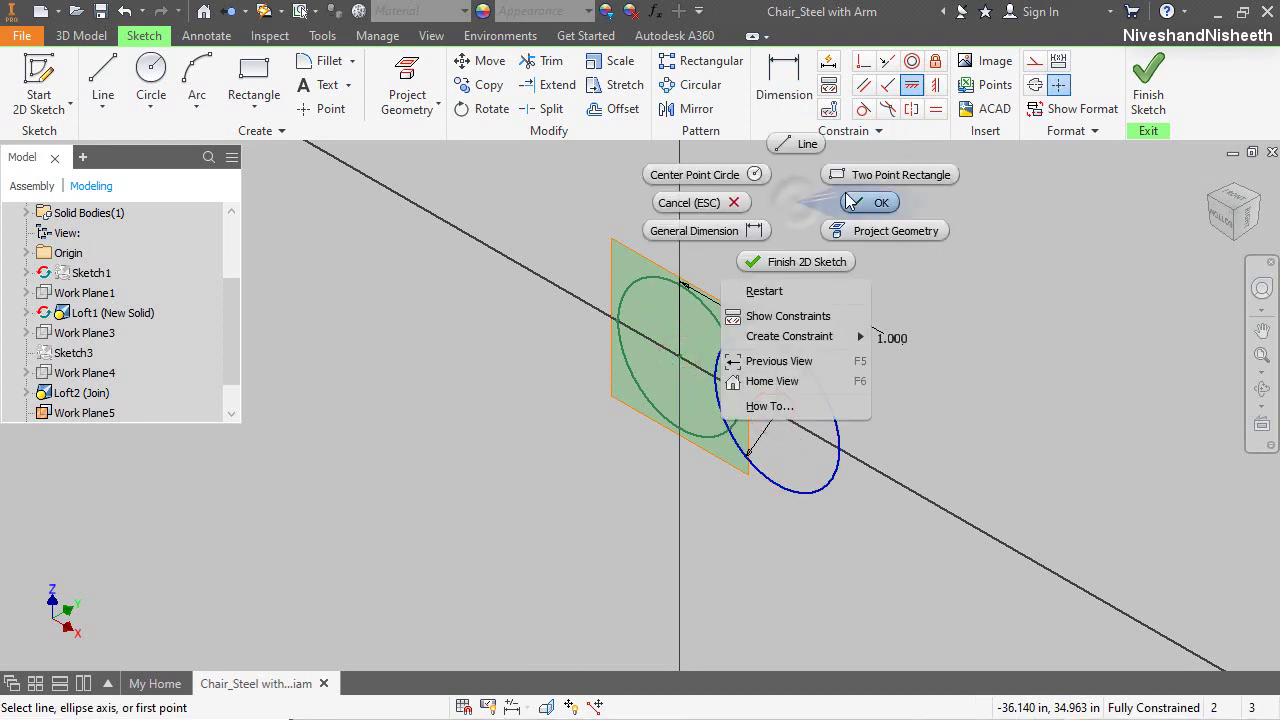
pyautogui.click(855, 203)
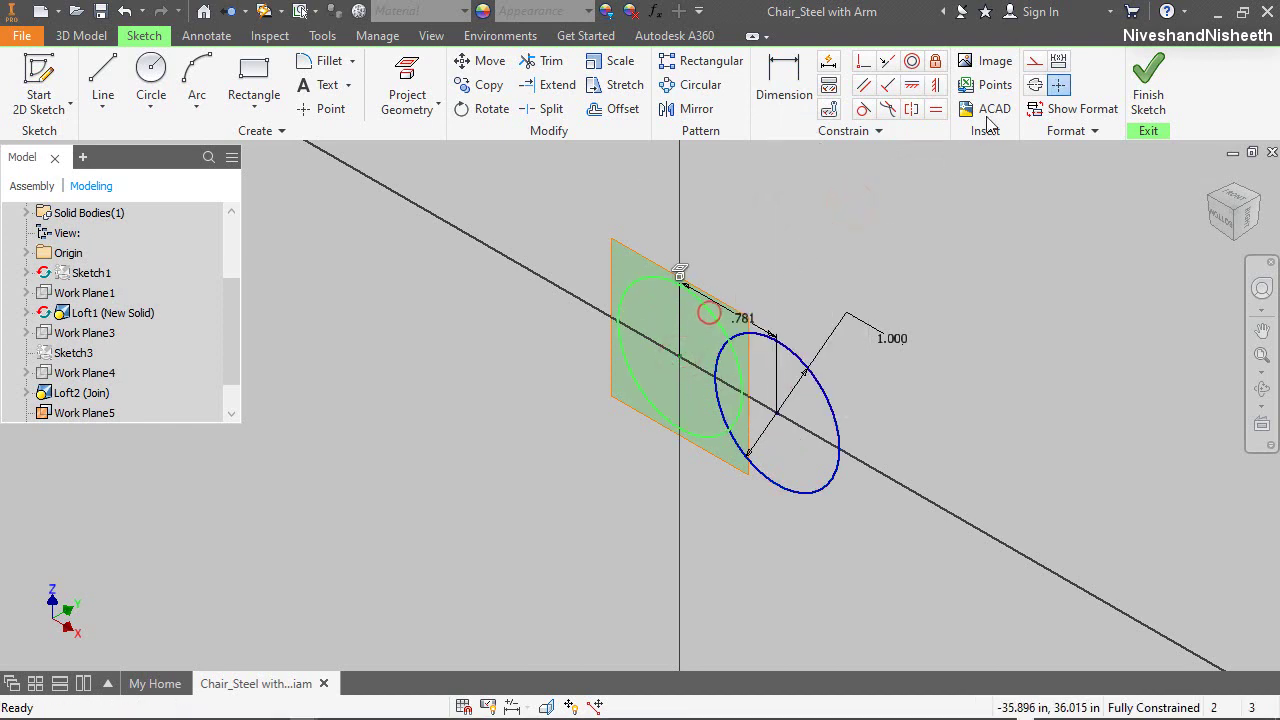
# Convert the projected circle to construction geometry and finish the sketch
pyautogui.click(1034, 65)
pyautogui.click(996, 297)
pyautogui.click(1150, 95)
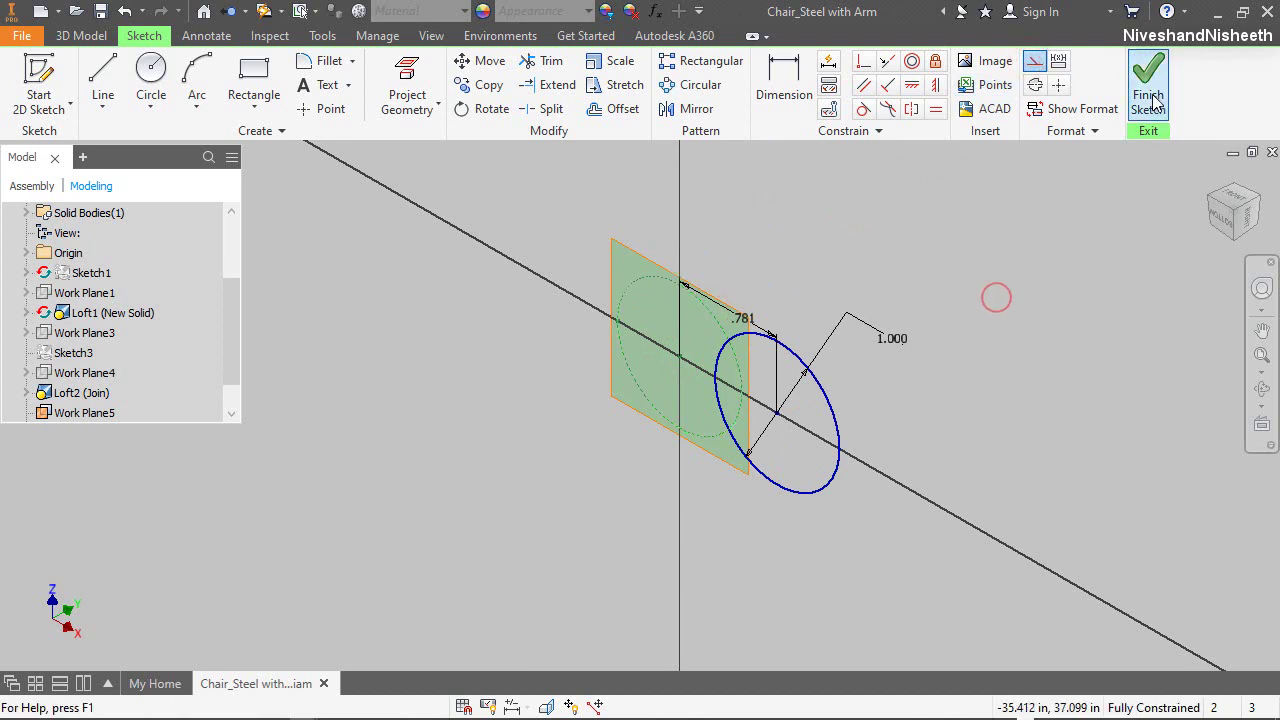
# Loft a solid between the new 1.000 in circle and the circular end edge of the curved tube
pyautogui.click(208, 84)
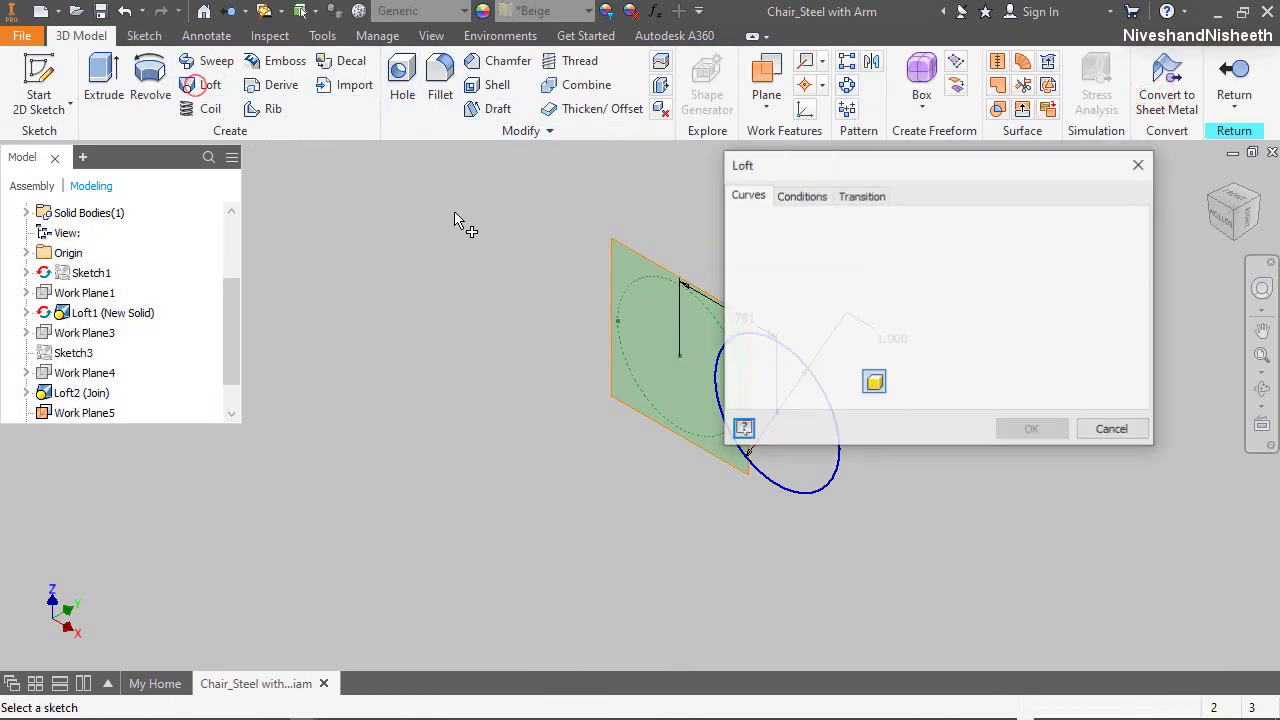
pyautogui.click(806, 492)
pyautogui.scroll(-5, 634, 423)
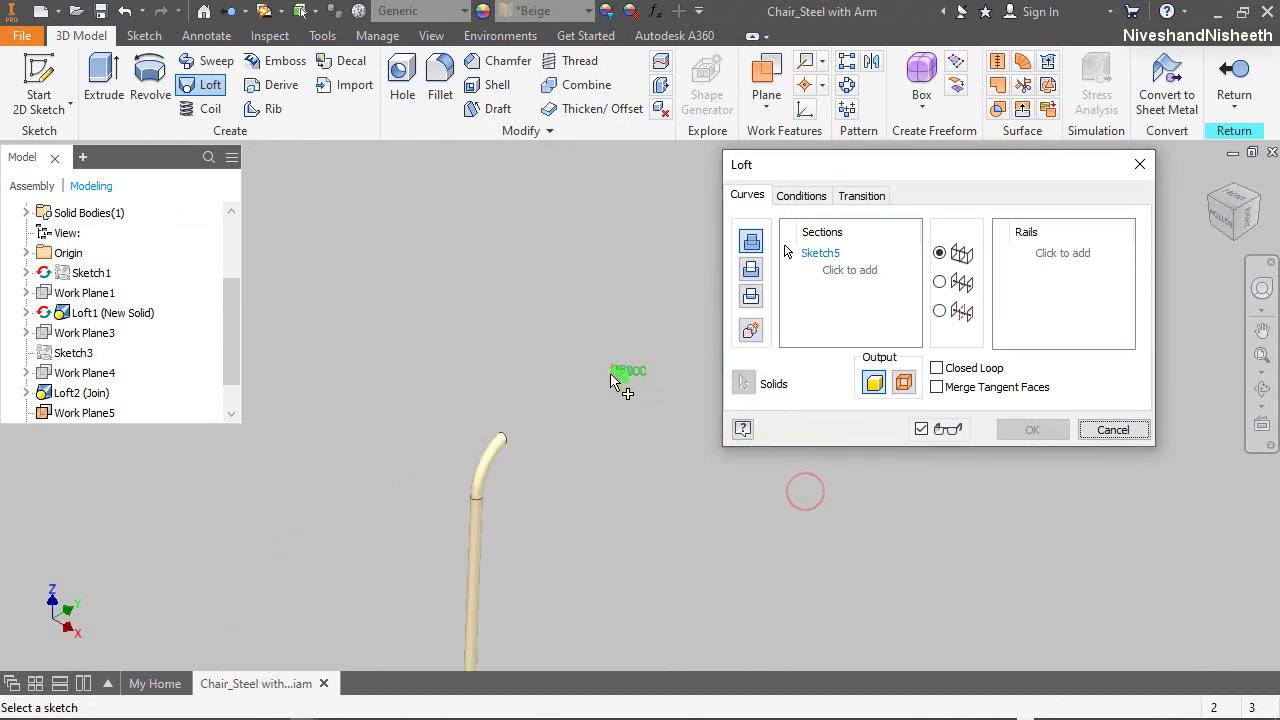
pyautogui.click(489, 440)
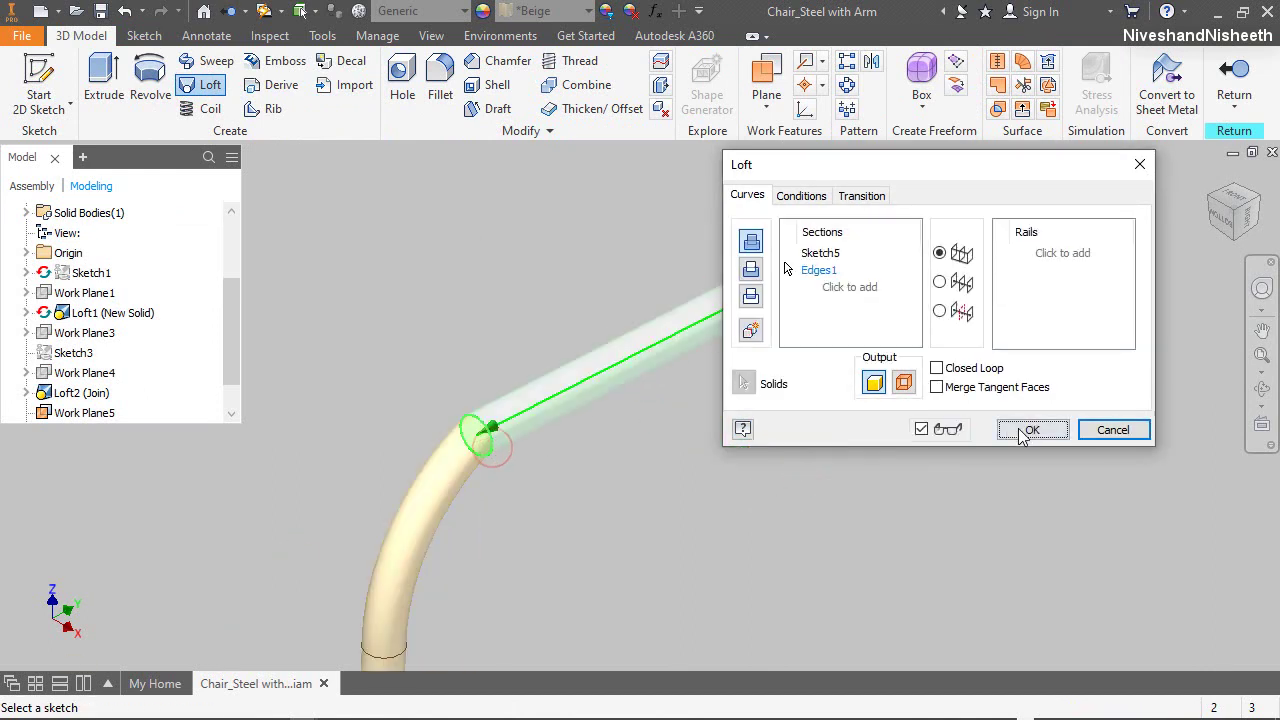
pyautogui.click(1019, 429)
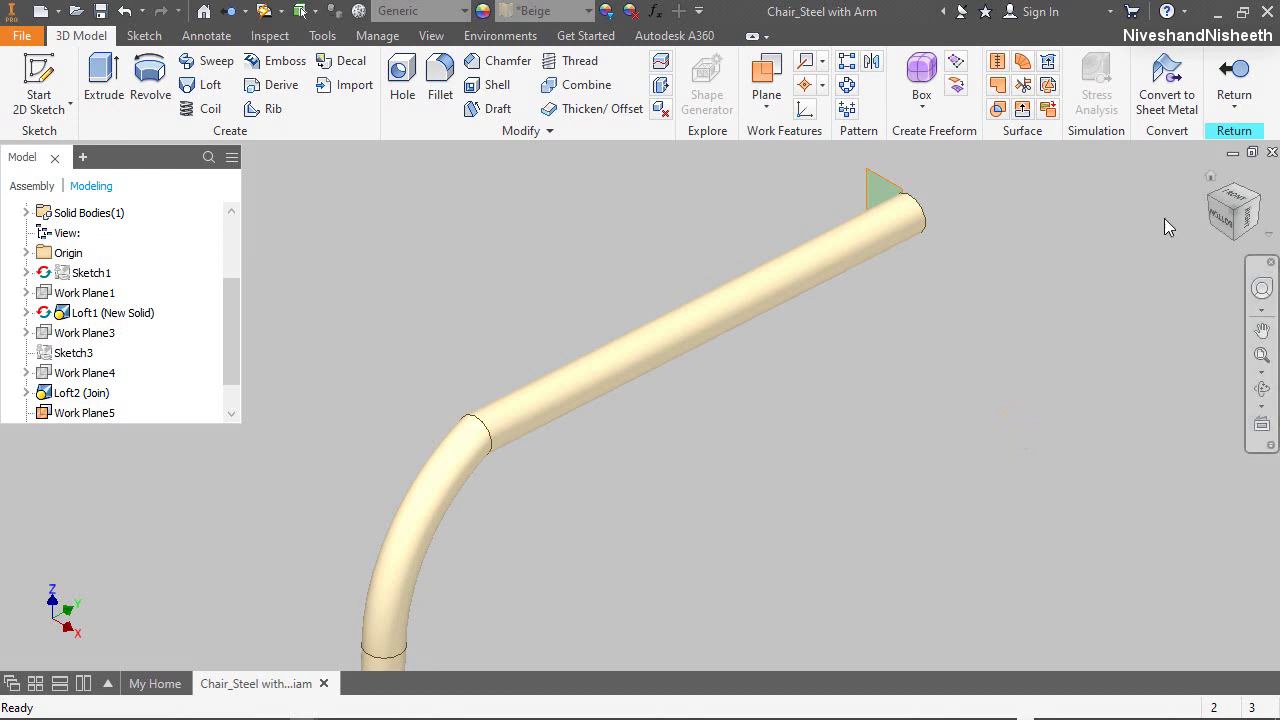
# Check the straight upper tube from the front and hide the work plane at its free end
pyautogui.click(1230, 199)
pyautogui.scroll(4, 637, 414)
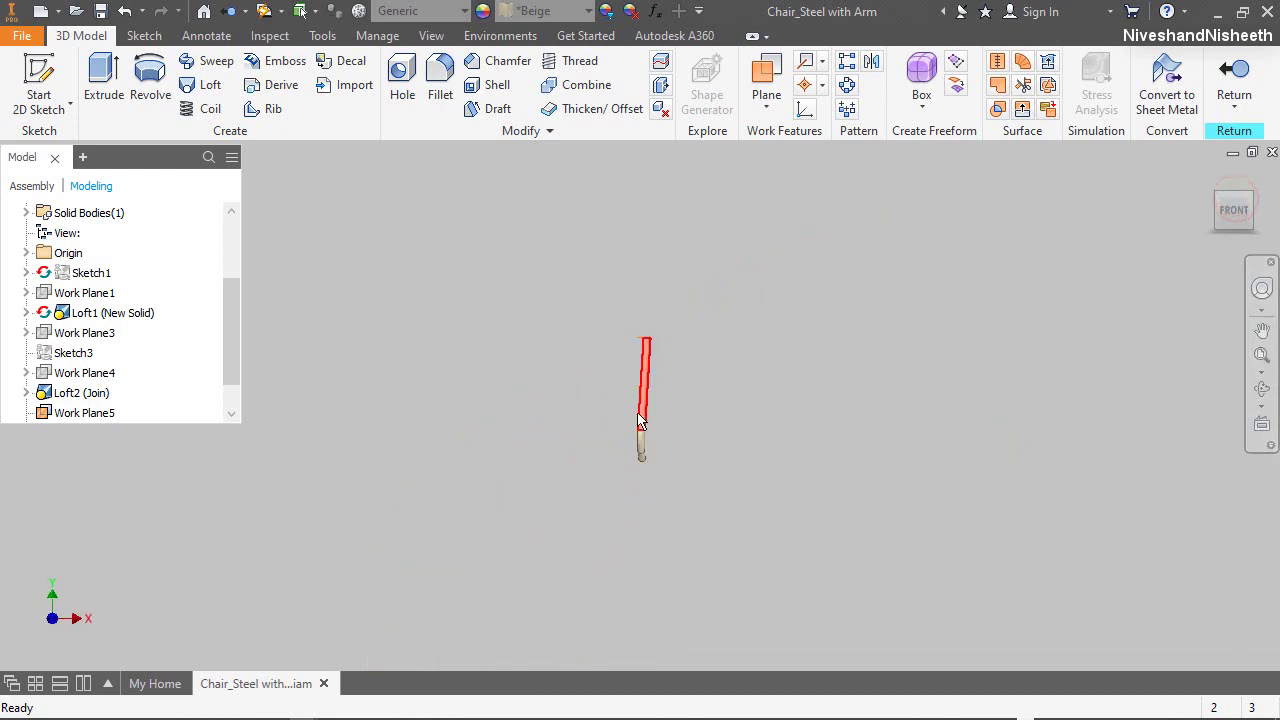
pyautogui.scroll(1, 632, 294)
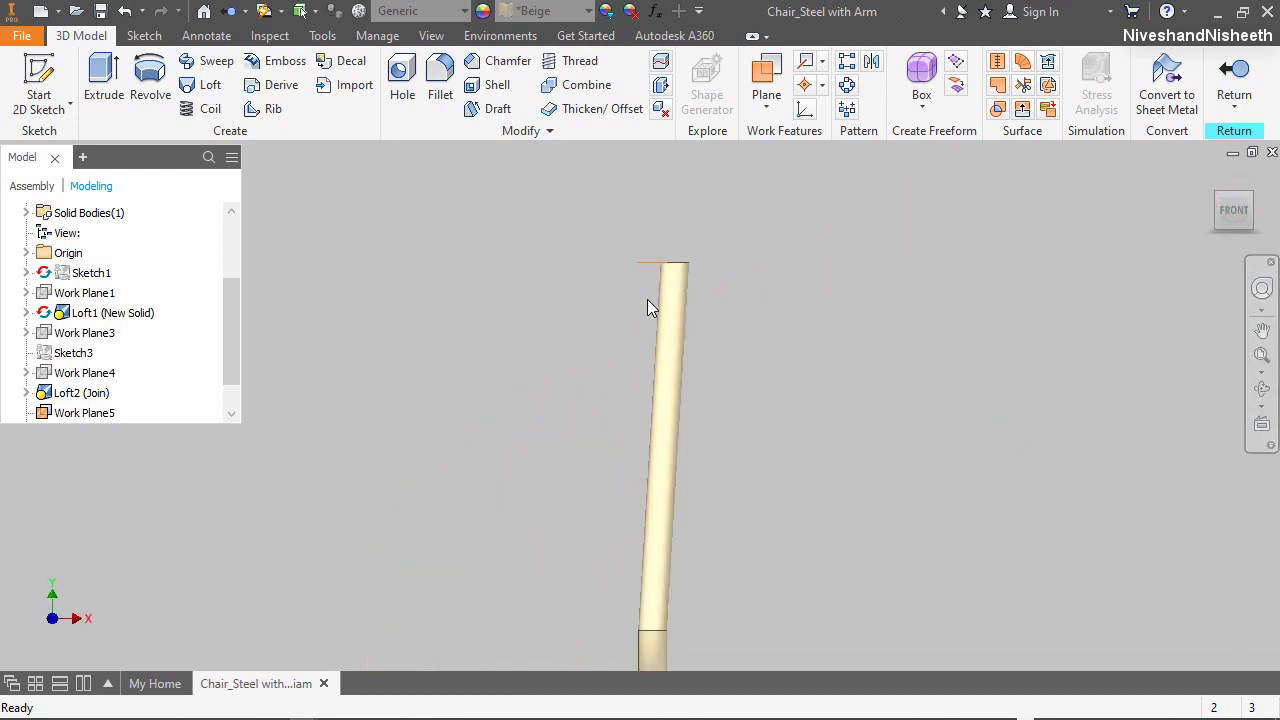
pyautogui.click(803, 384)
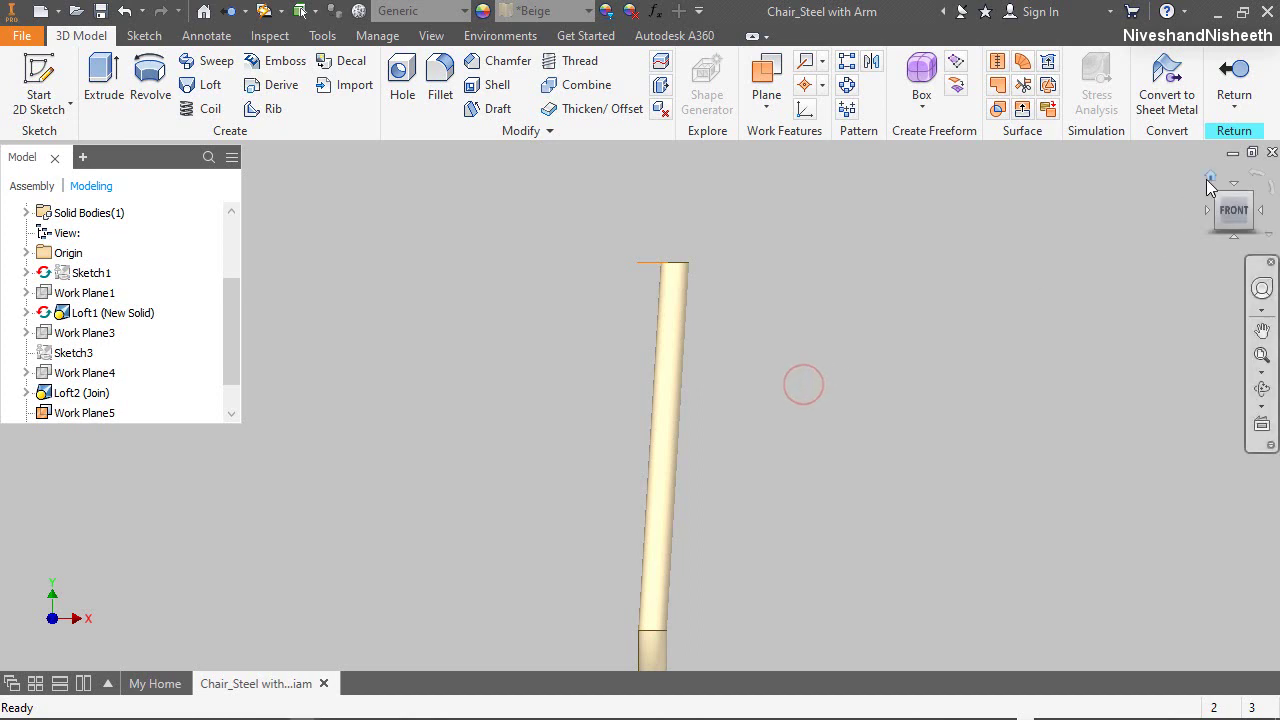
pyautogui.click(1210, 175)
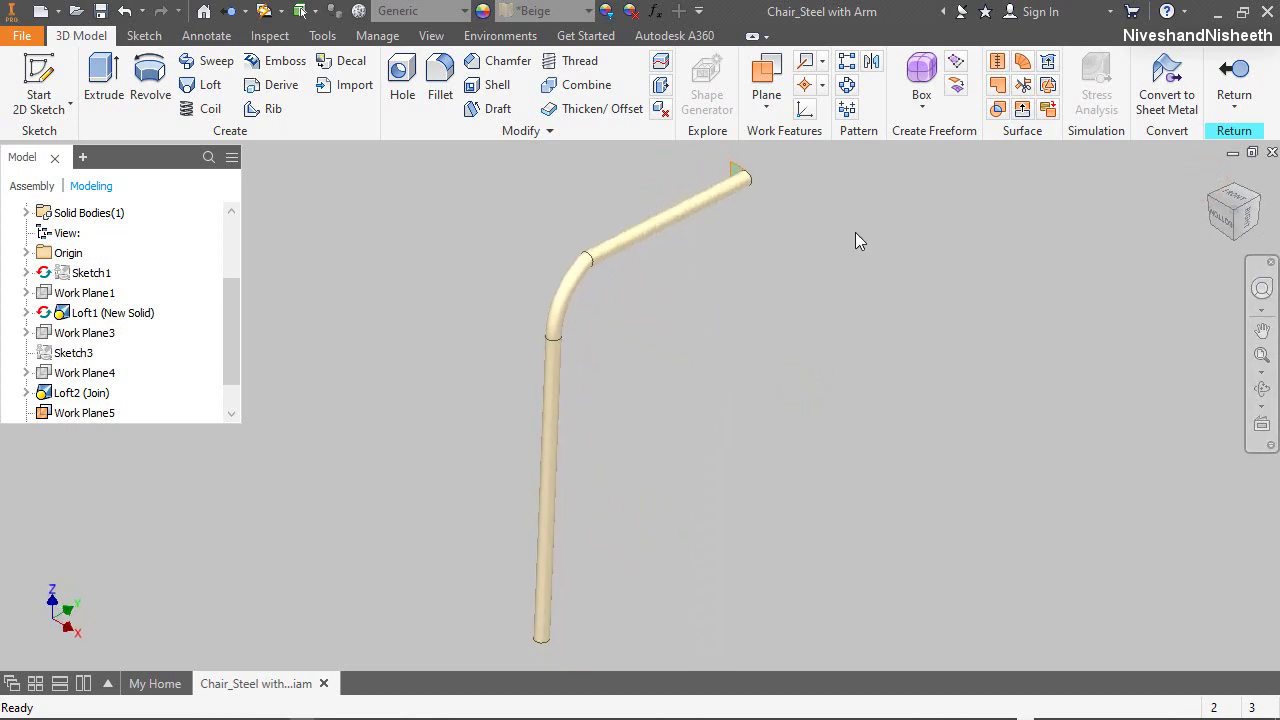
pyautogui.click(738, 165)
pyautogui.rightClick(738, 163)
pyautogui.click(811, 197)
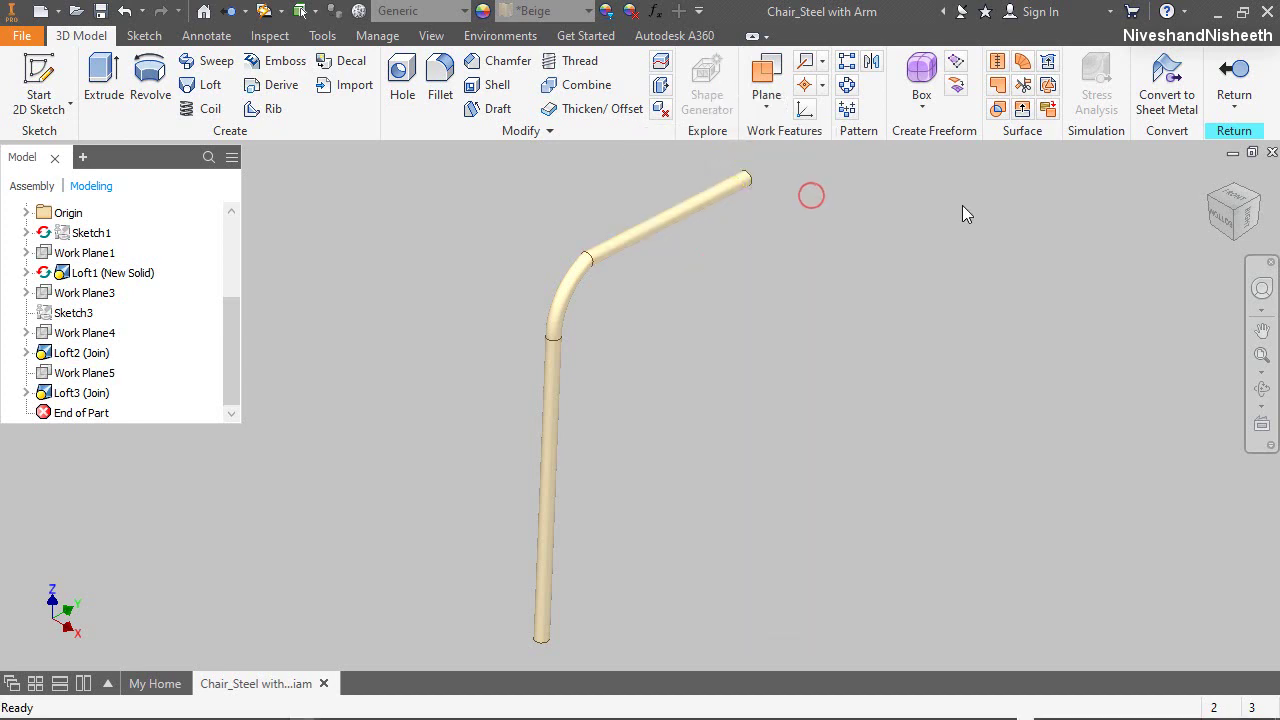
# Start a Shell with a 1/32 wall thickness, removing the end face of the straight upper tube
pyautogui.click(1262, 200)
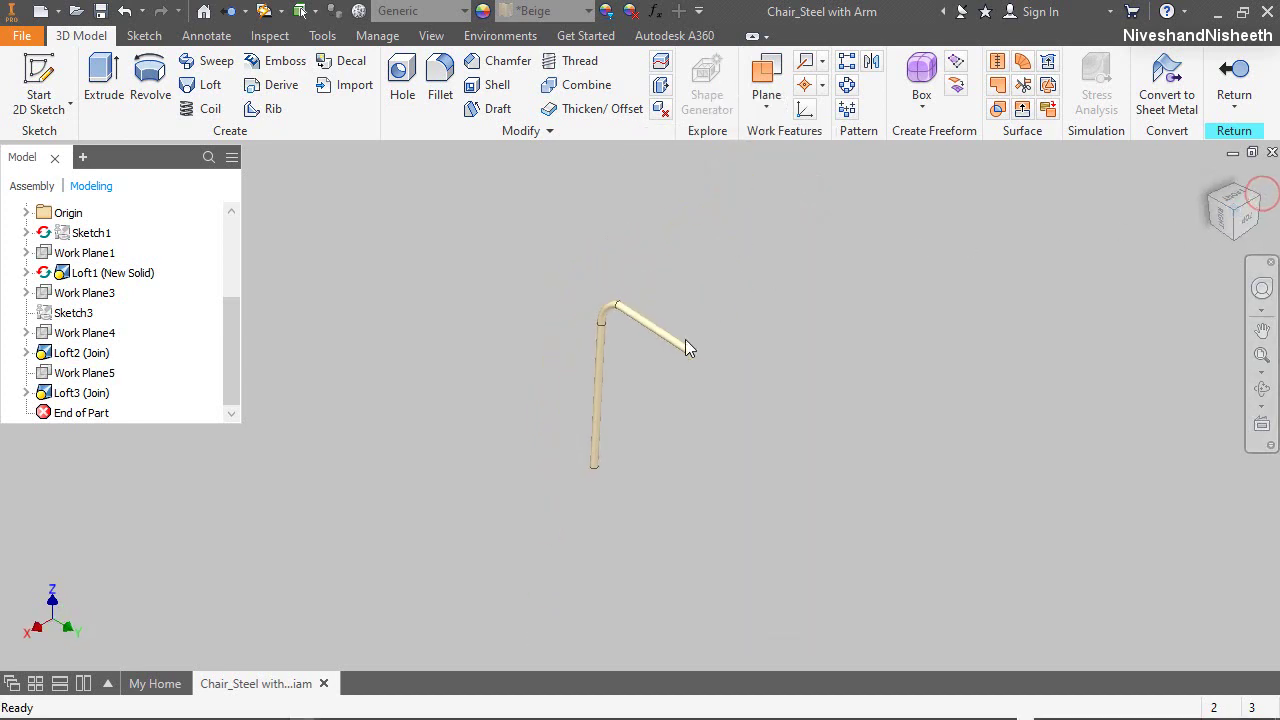
pyautogui.scroll(5, 688, 345)
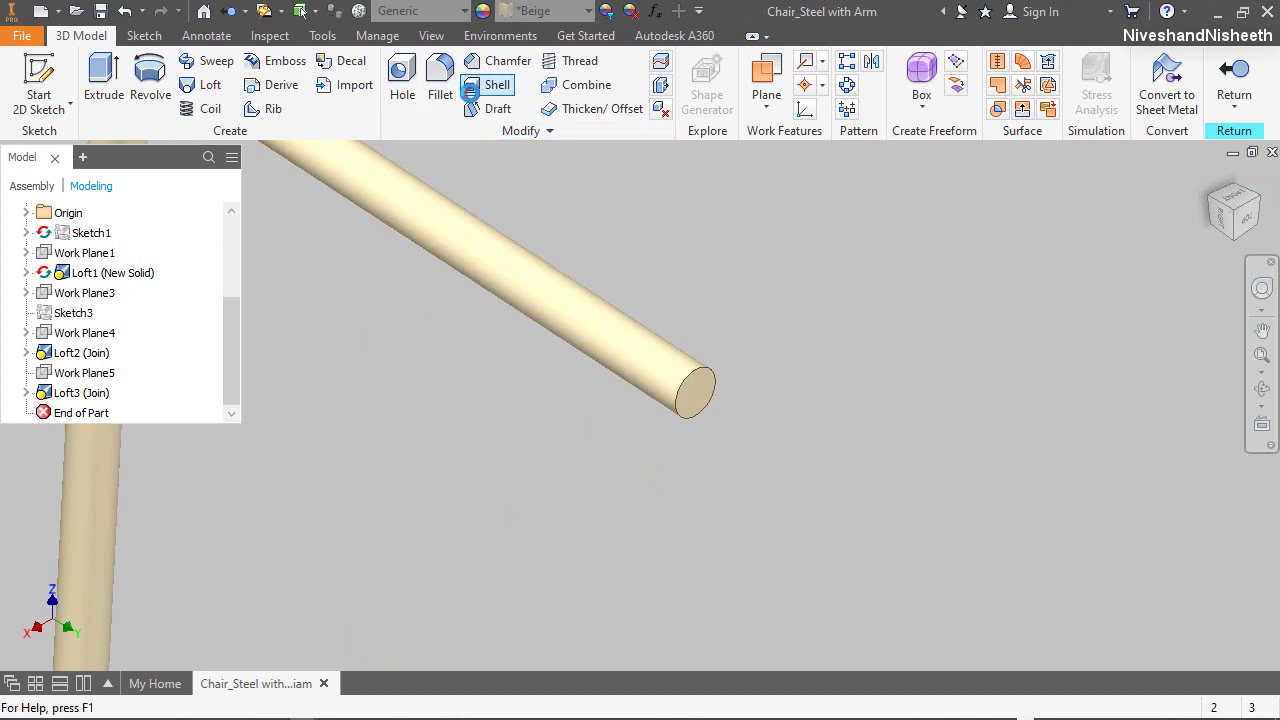
pyautogui.click(470, 90)
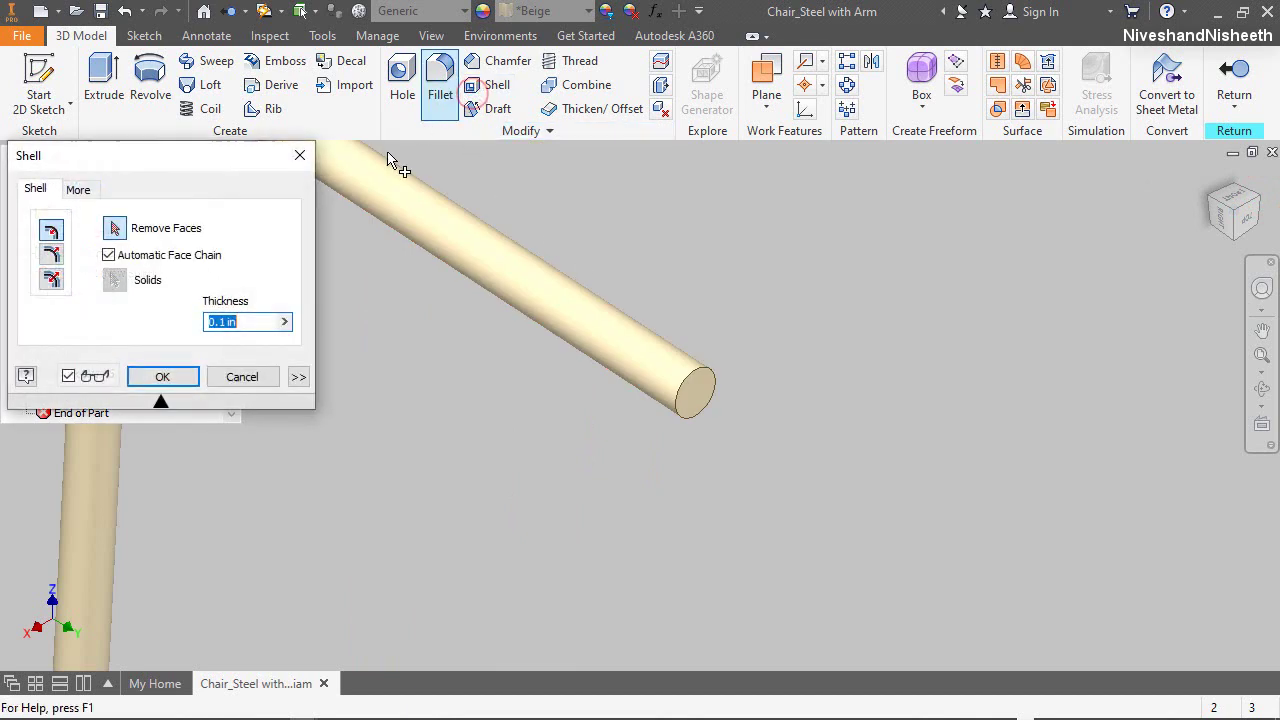
pyautogui.click(285, 322)
pyautogui.click(337, 373)
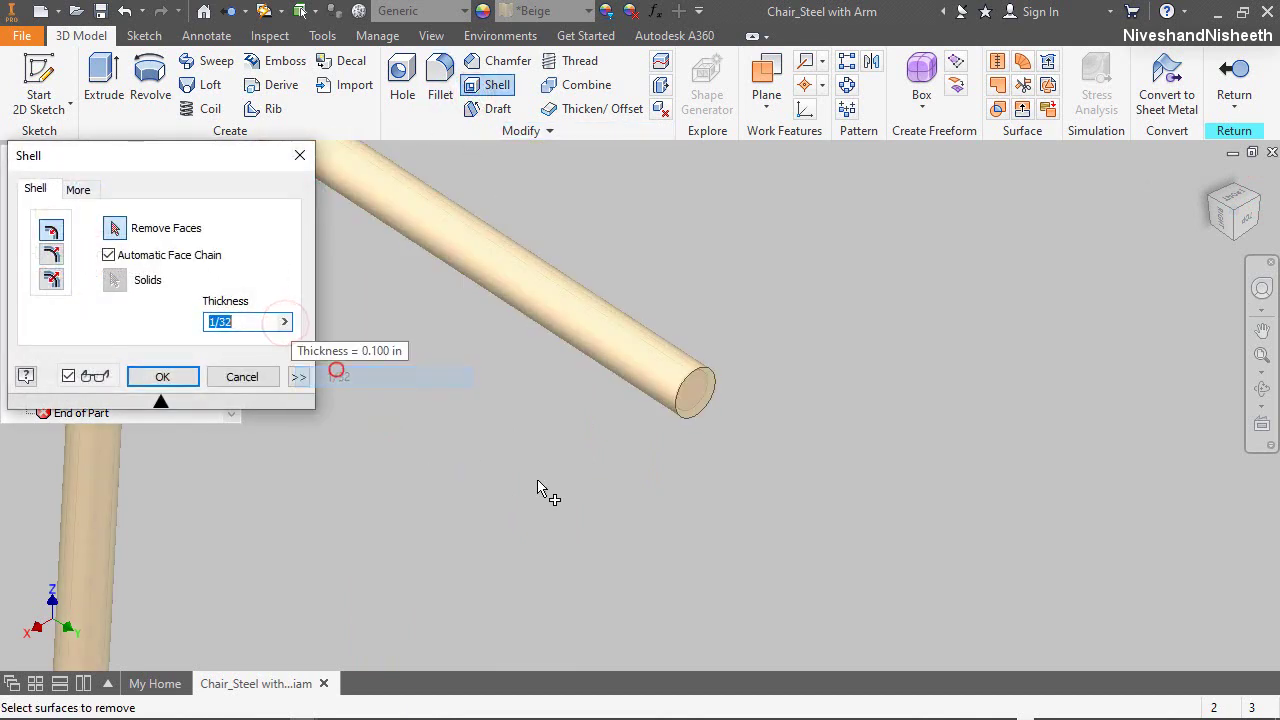
pyautogui.click(697, 398)
# Add the bottom end face of the vertical leg tube to the removed faces and complete the shell
pyautogui.scroll(3, 700, 400)
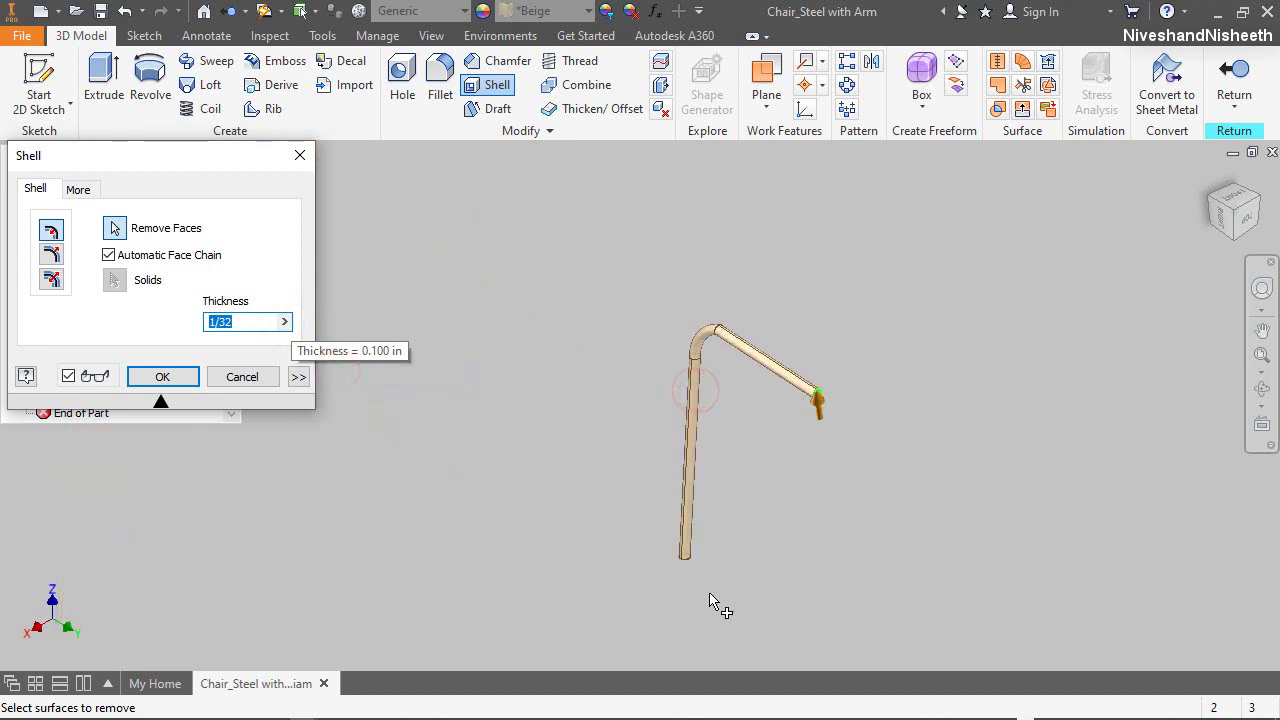
pyautogui.scroll(-3, 720, 603)
pyautogui.click(1262, 288)
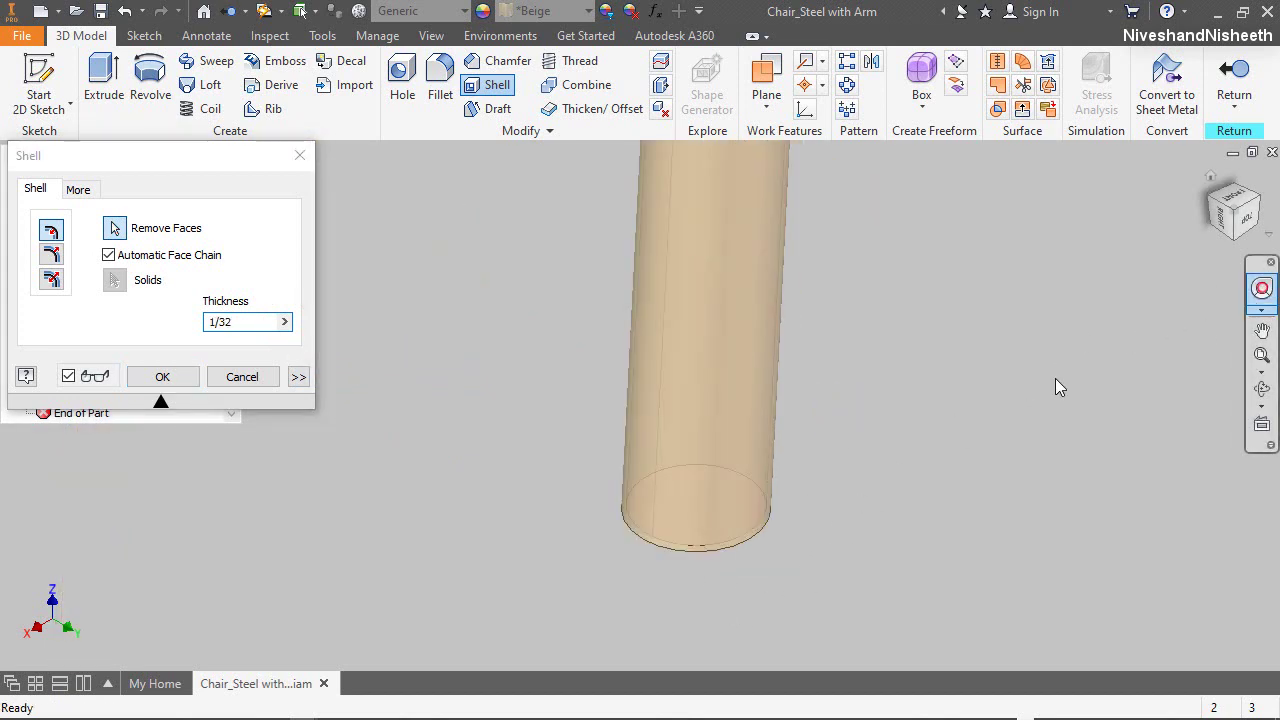
pyautogui.moveTo(1080, 368); pyautogui.dragTo(685, 534)
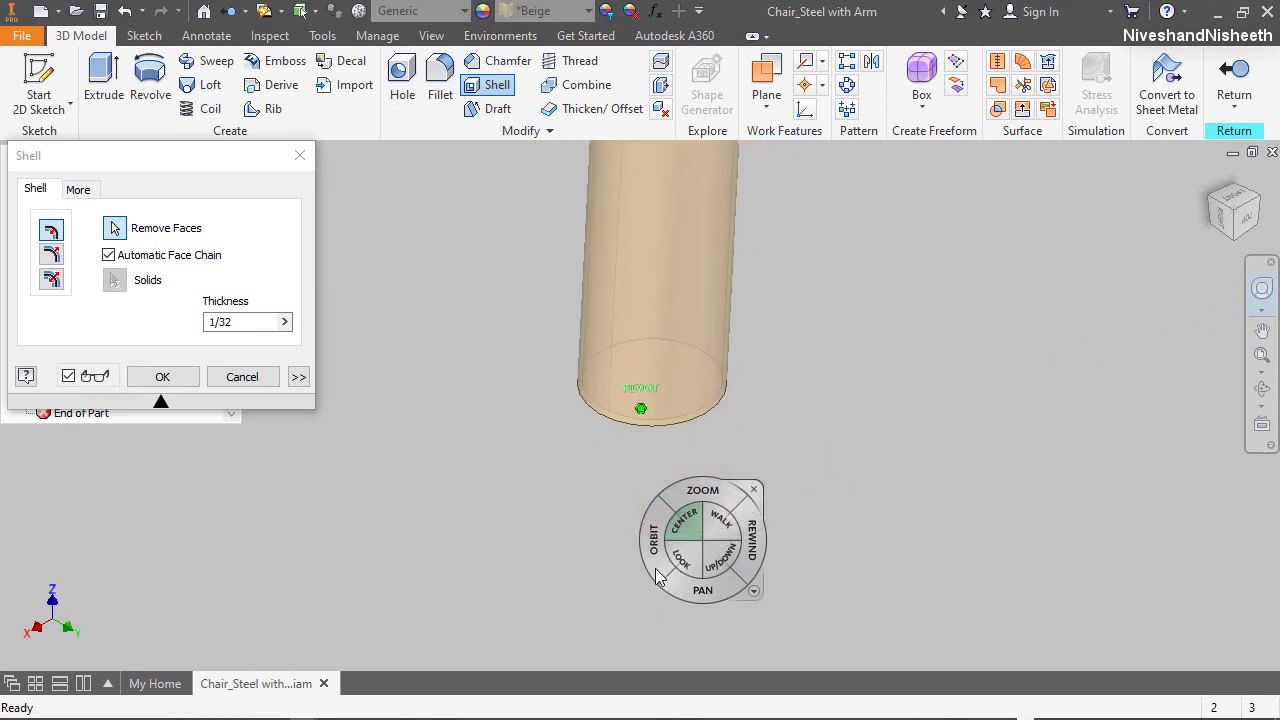
pyautogui.moveTo(654, 472)
pyautogui.mouseDown()
pyautogui.moveTo(663, 543)
pyautogui.moveTo(666, 486)
pyautogui.mouseUp()
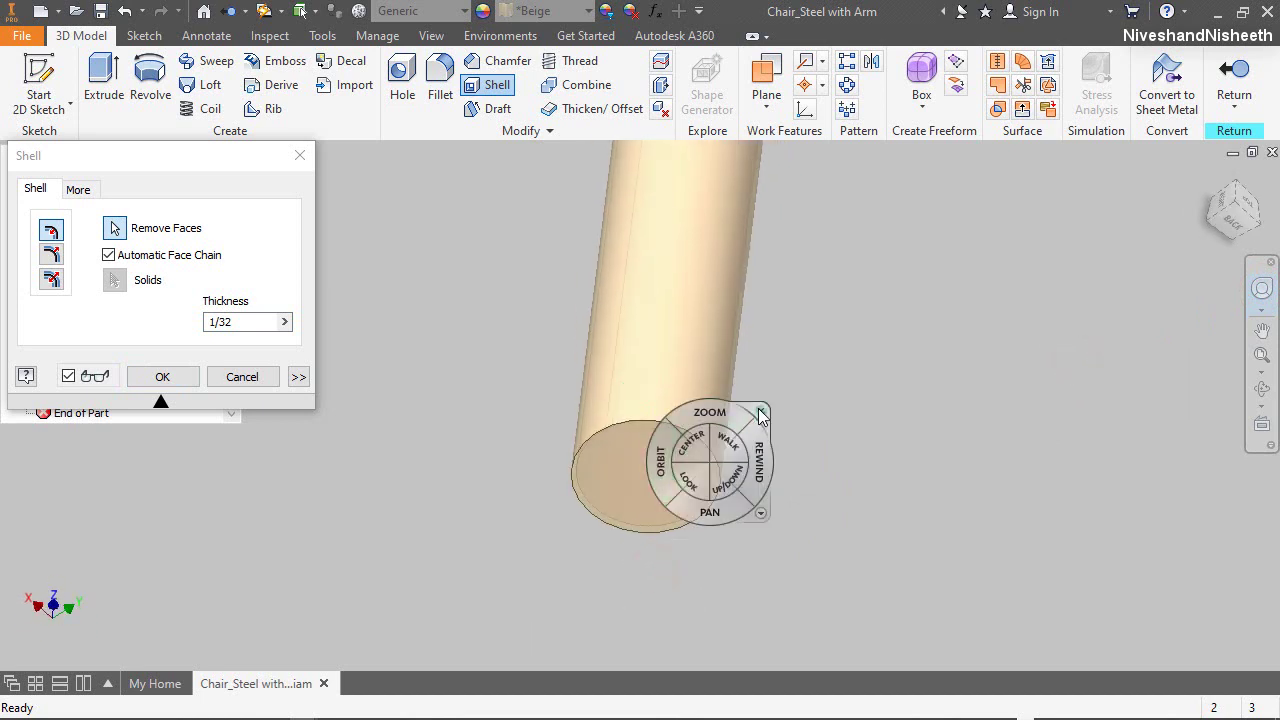
pyautogui.click(760, 408)
pyautogui.click(680, 474)
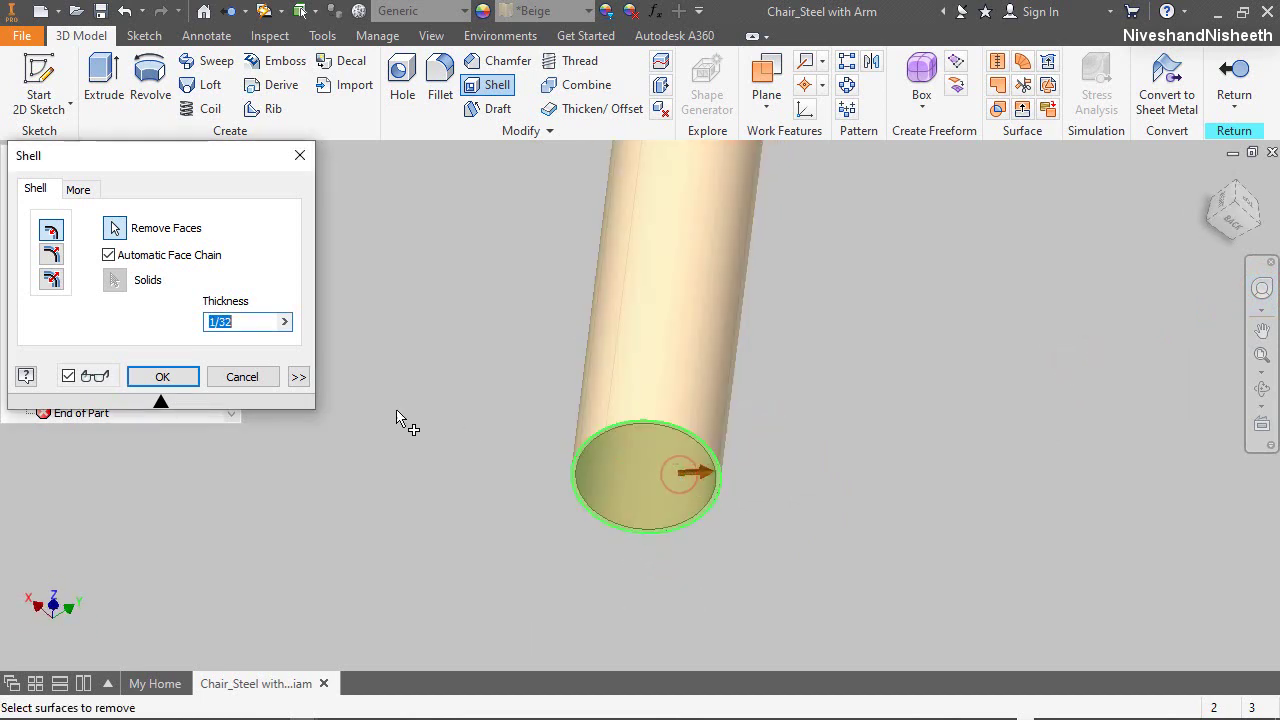
pyautogui.click(163, 377)
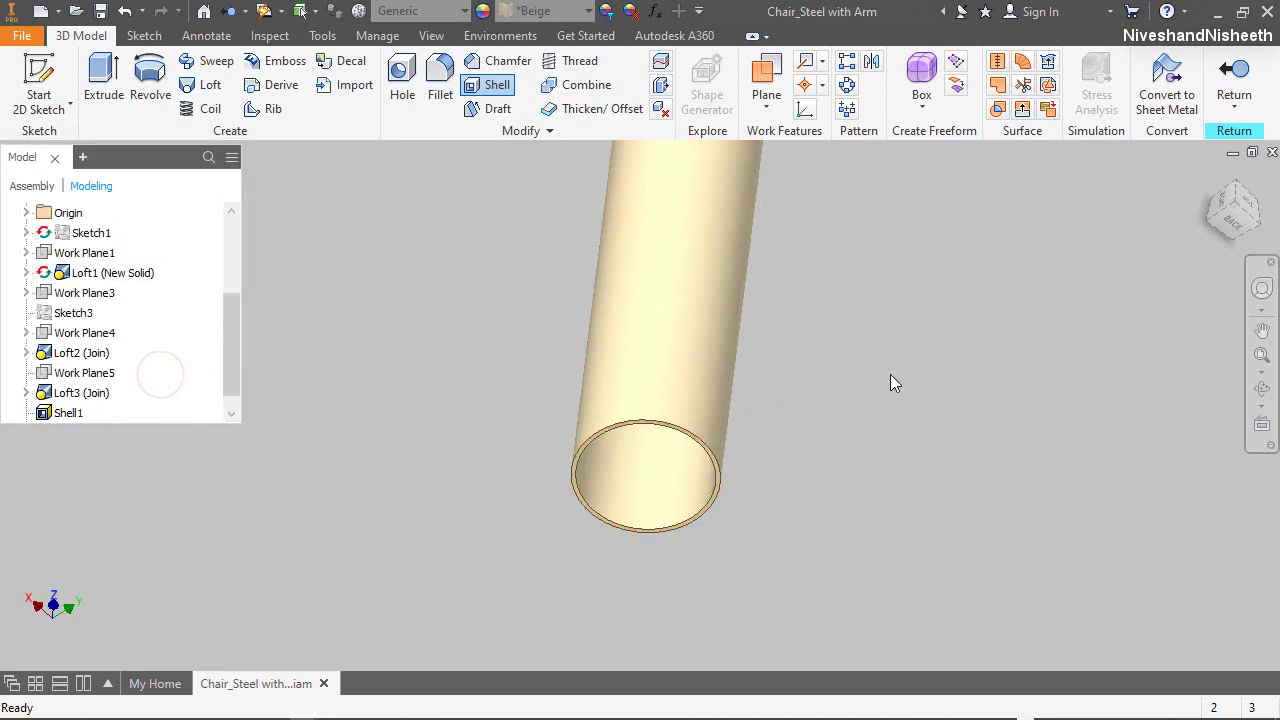
# Return from the Front Leg Frame part to the assembly and save the assembly with its dependents
pyautogui.click(1237, 187)
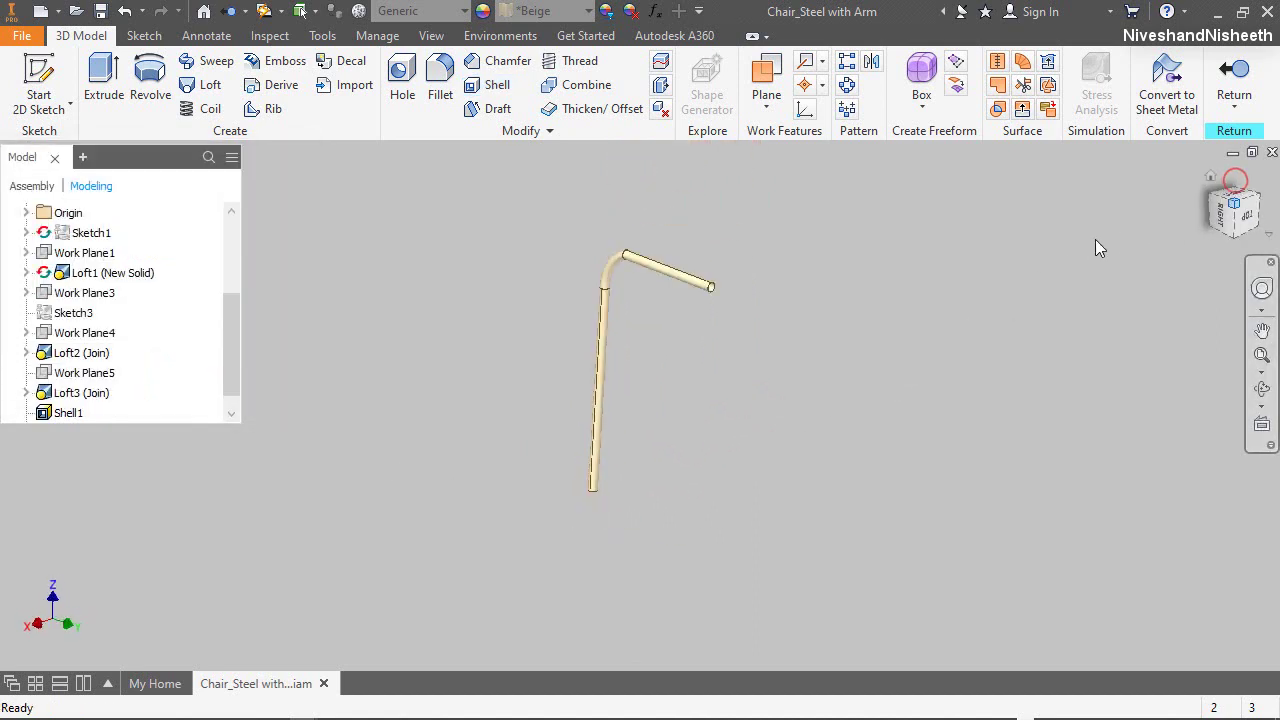
pyautogui.click(1217, 177)
pyautogui.click(1230, 70)
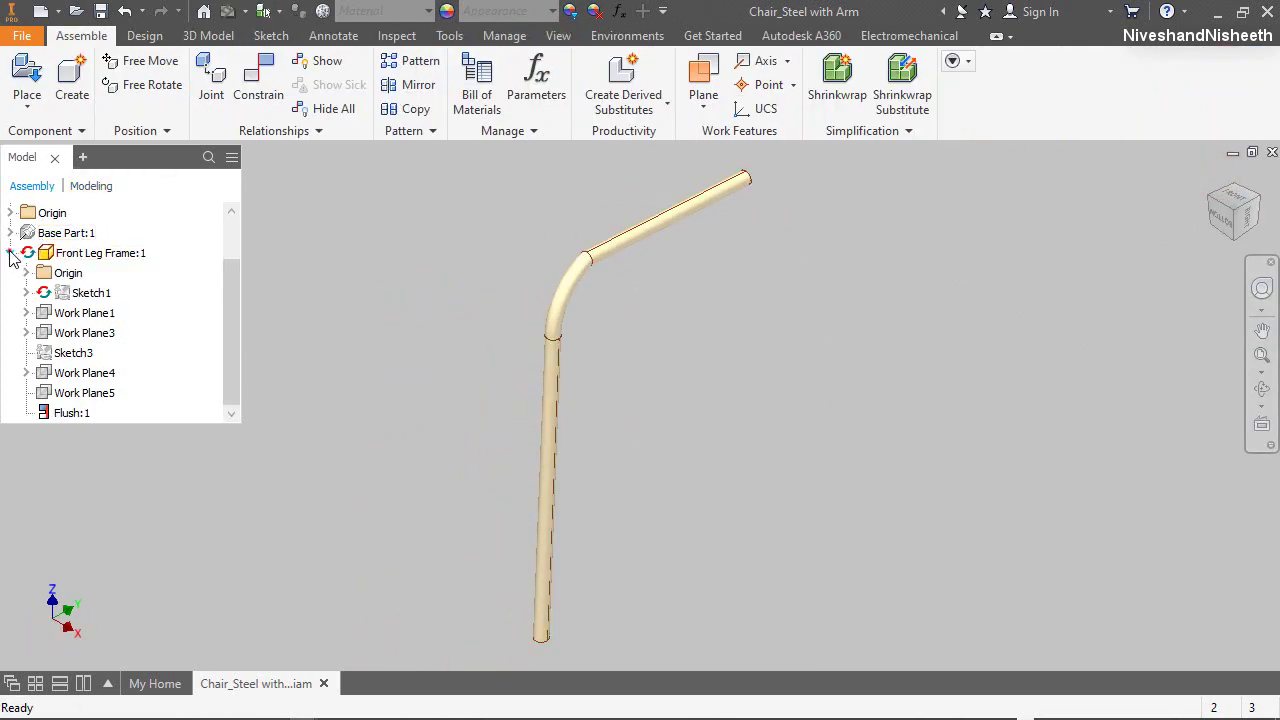
pyautogui.click(11, 254)
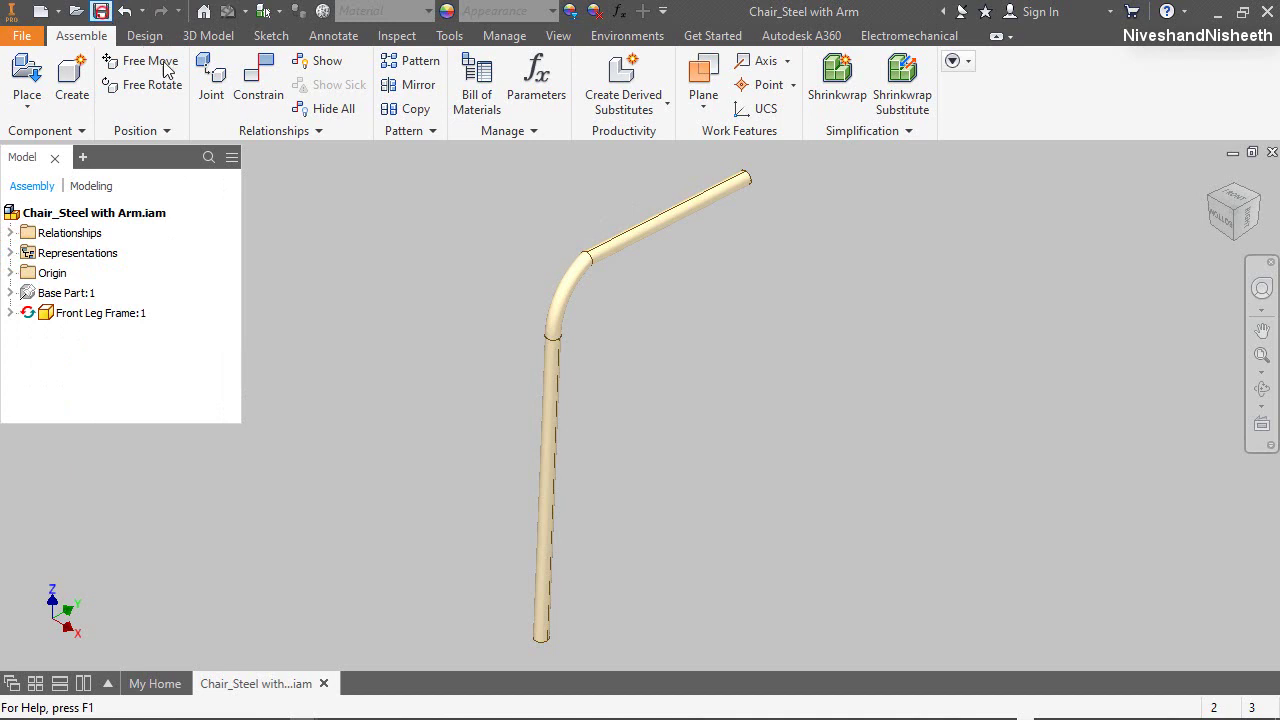
pyautogui.click(747, 464)
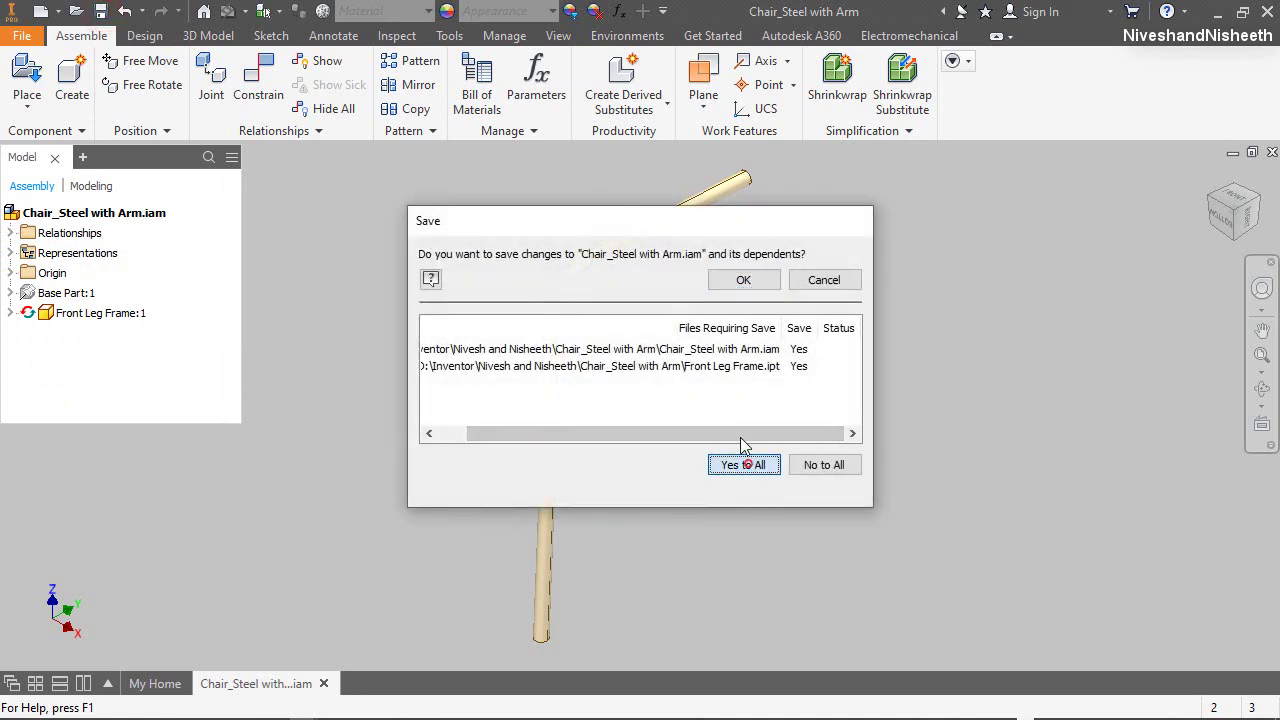
pyautogui.click(724, 286)
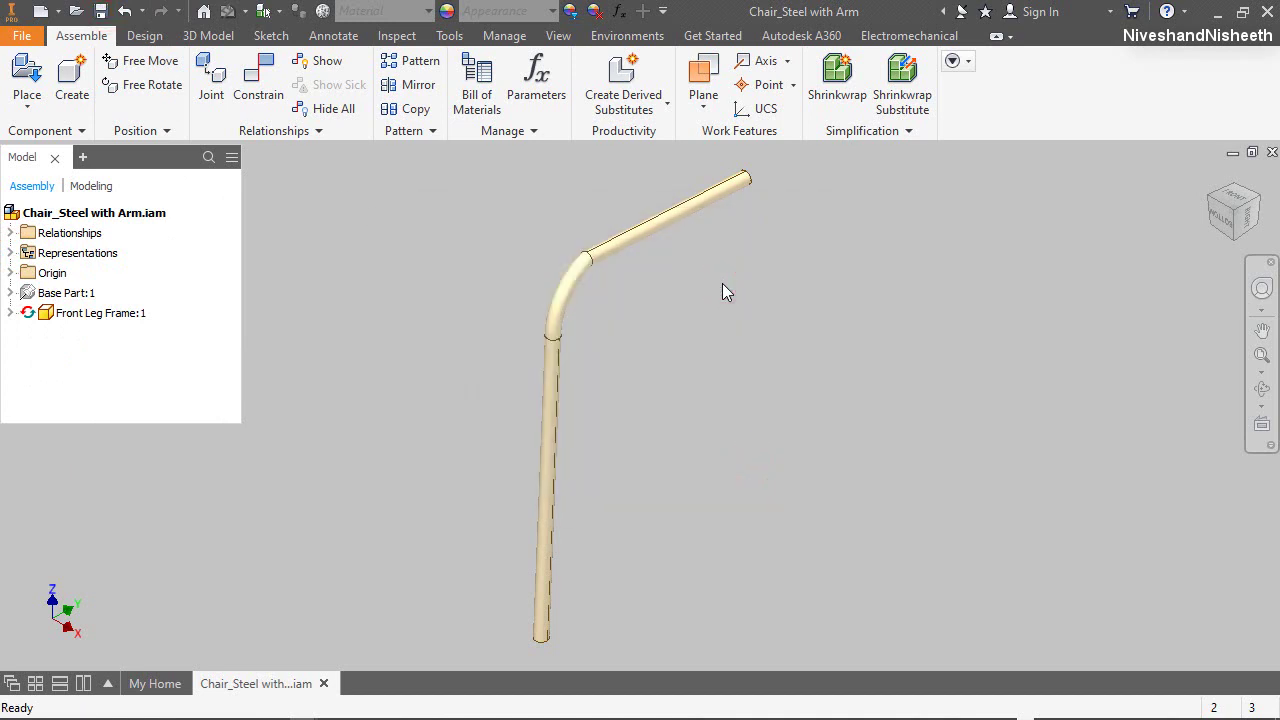
# Mirror the Front Leg Frame component across the assembly's YZ plane as a new part
pyautogui.click(385, 201)
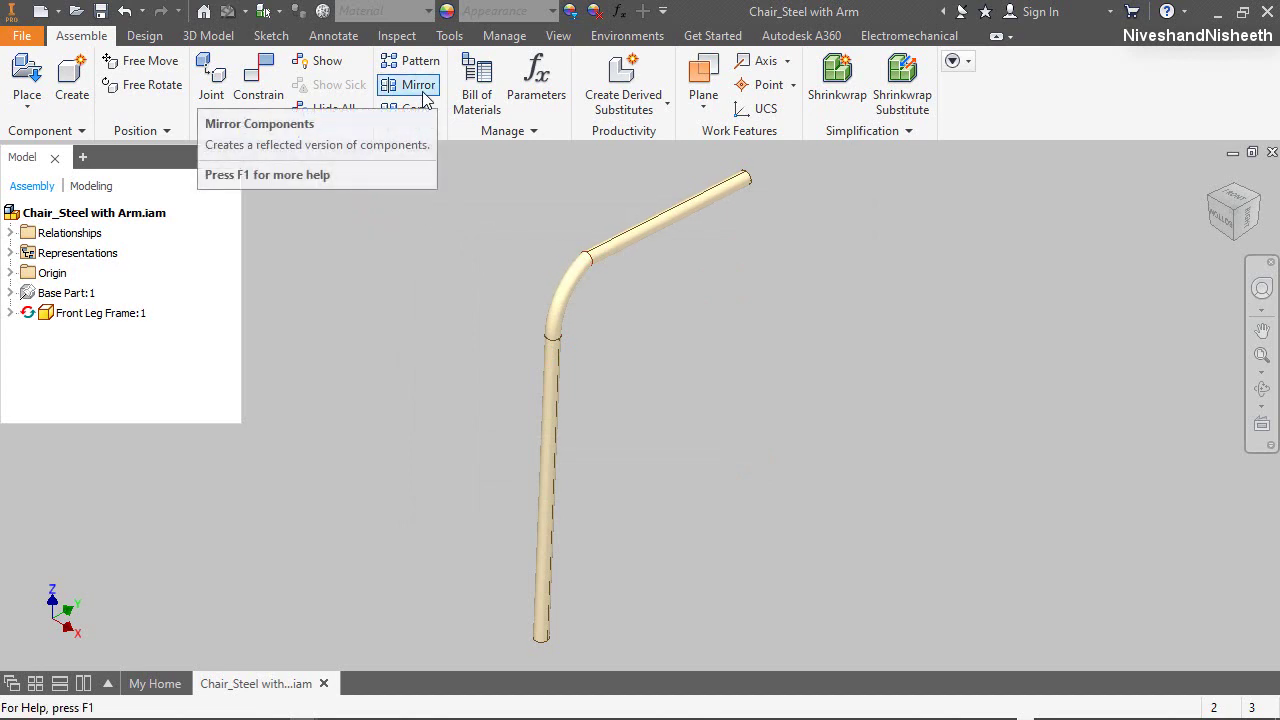
pyautogui.click(421, 88)
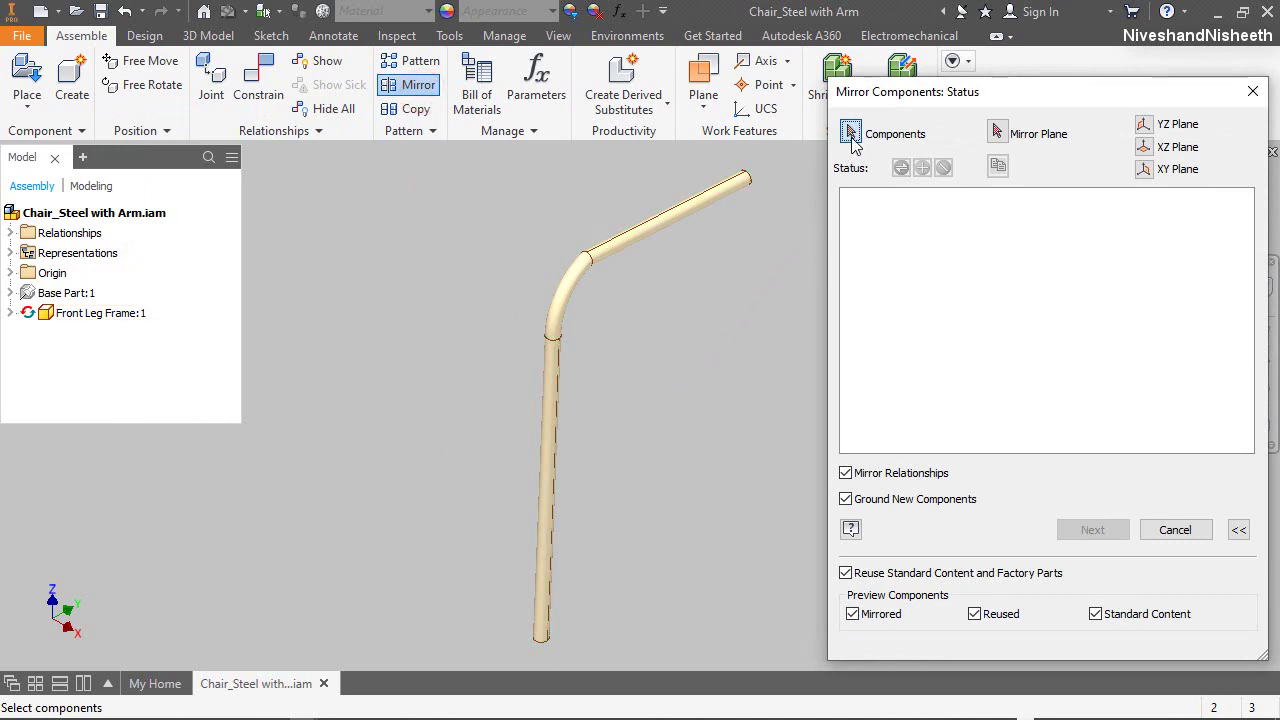
pyautogui.click(635, 234)
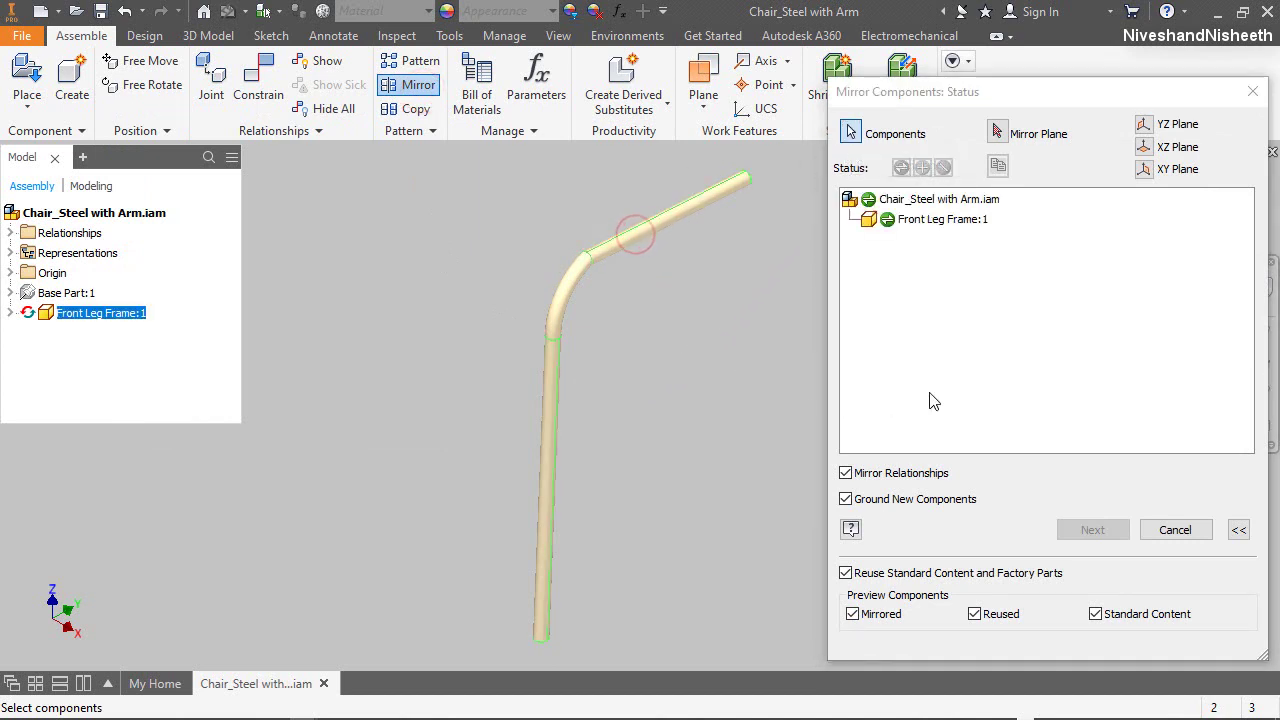
pyautogui.moveTo(1110, 97); pyautogui.dragTo(1122, 92)
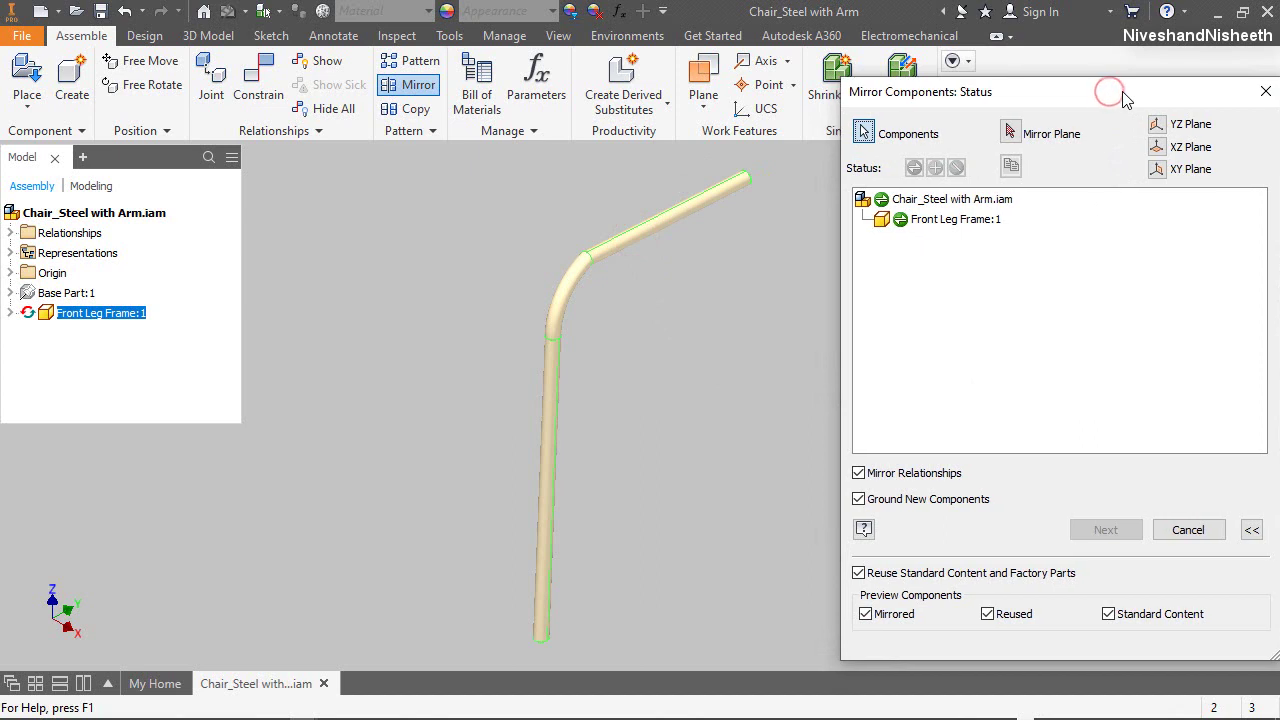
pyautogui.click(1185, 126)
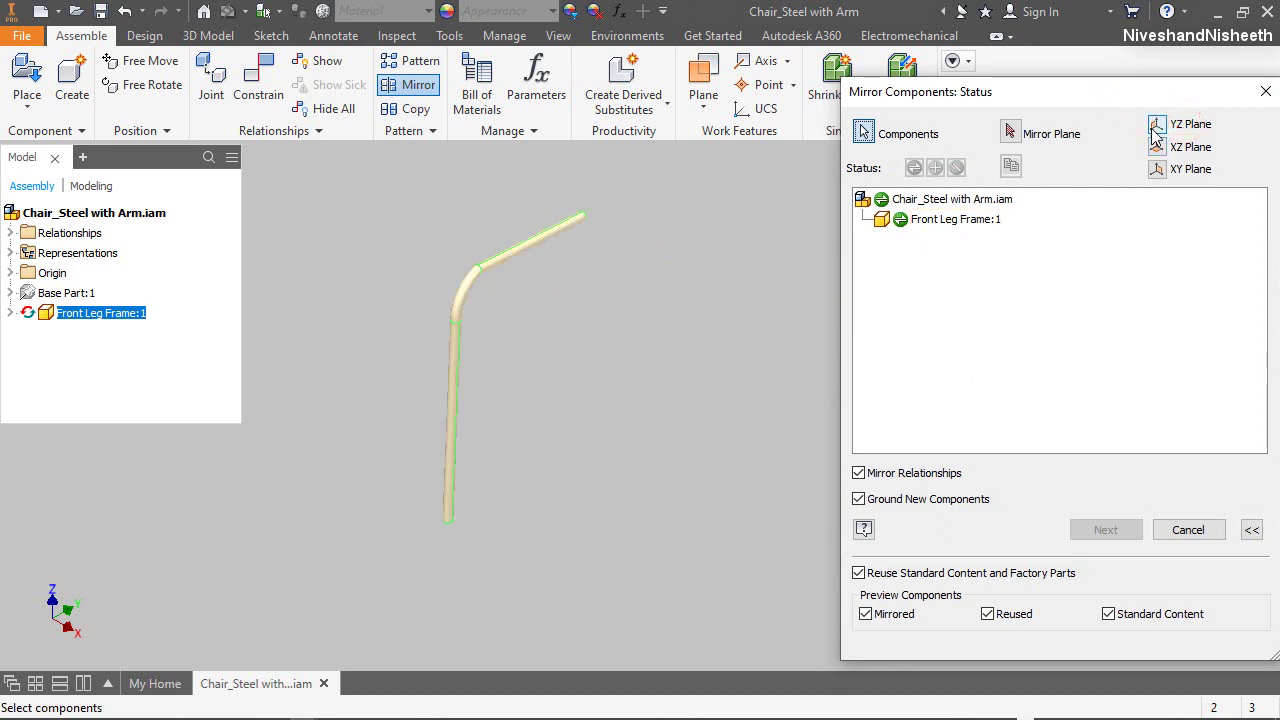
pyautogui.click(1155, 128)
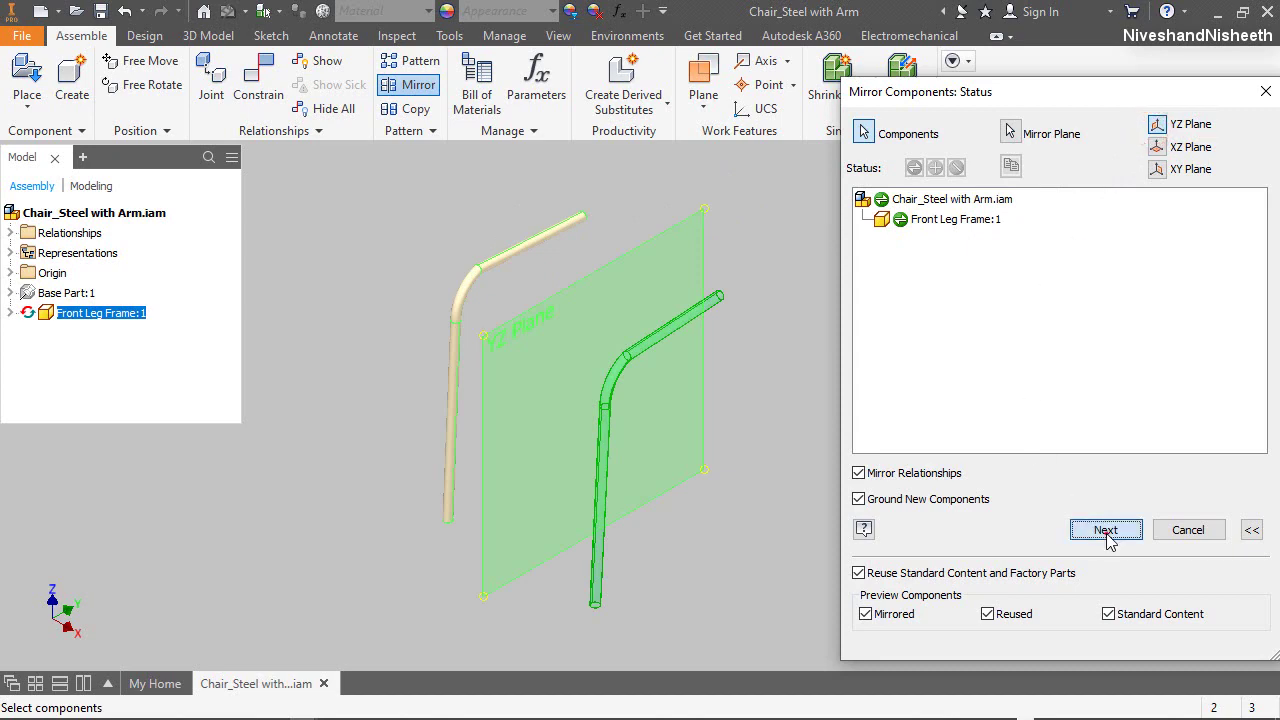
pyautogui.click(1106, 531)
pyautogui.click(1006, 426)
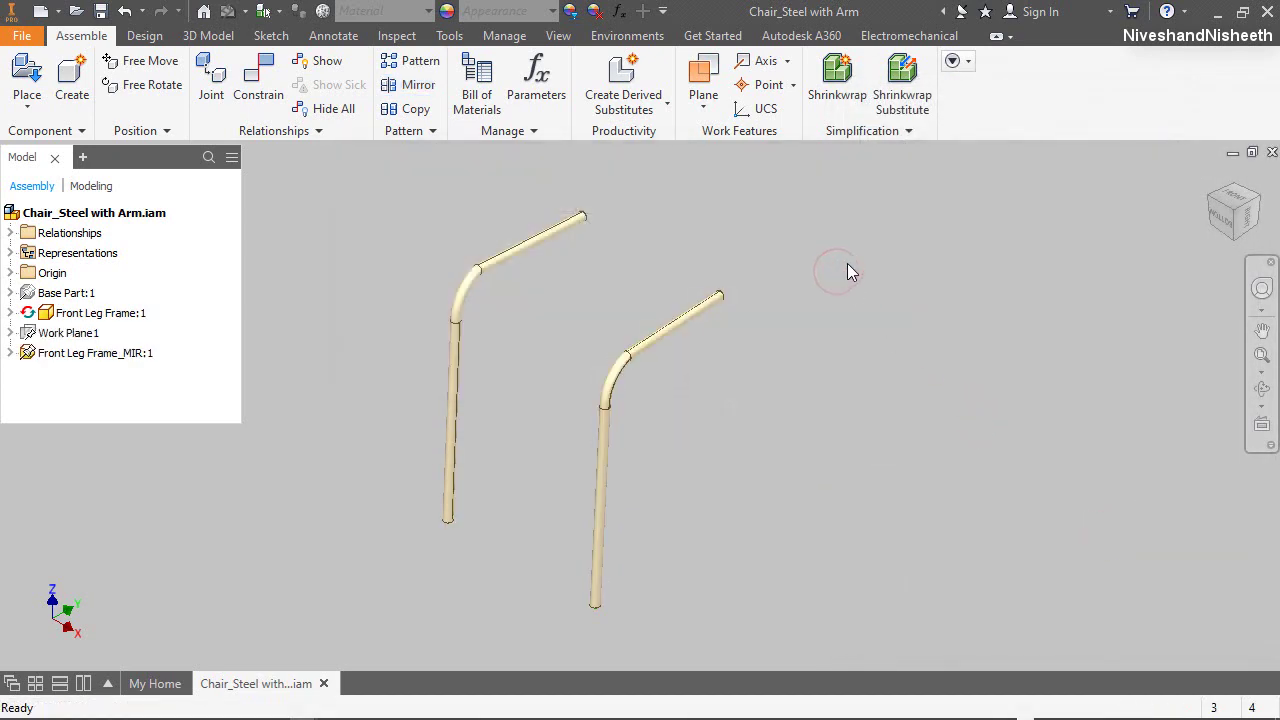
# Check both front legs from the front and save the assembly including the new mirrored part
pyautogui.click(1237, 199)
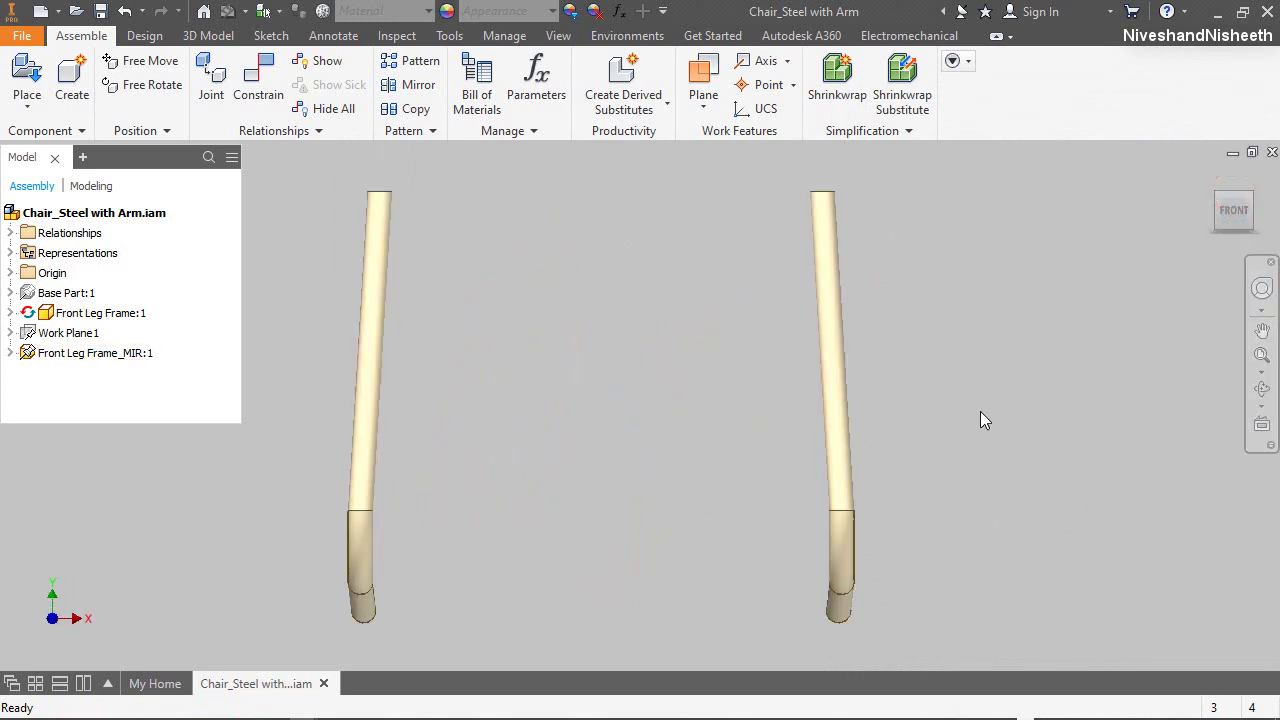
pyautogui.click(1209, 183)
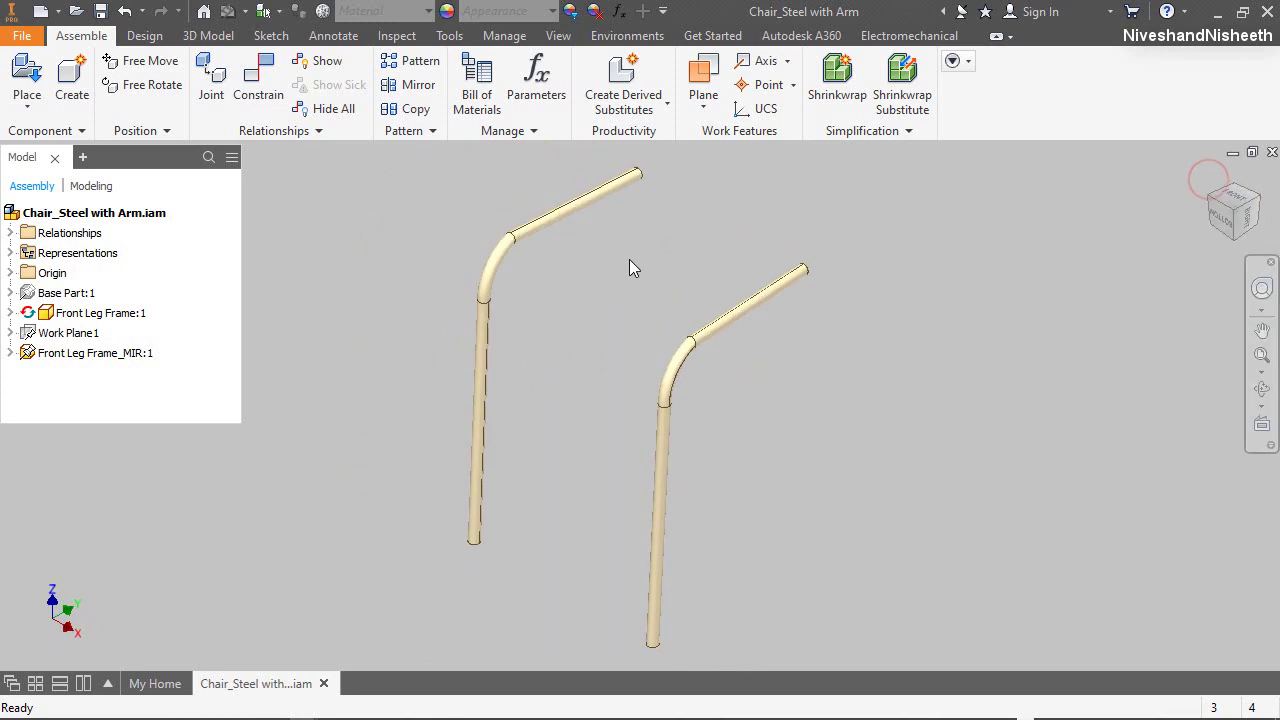
pyautogui.hotkey('ctrl', 's')
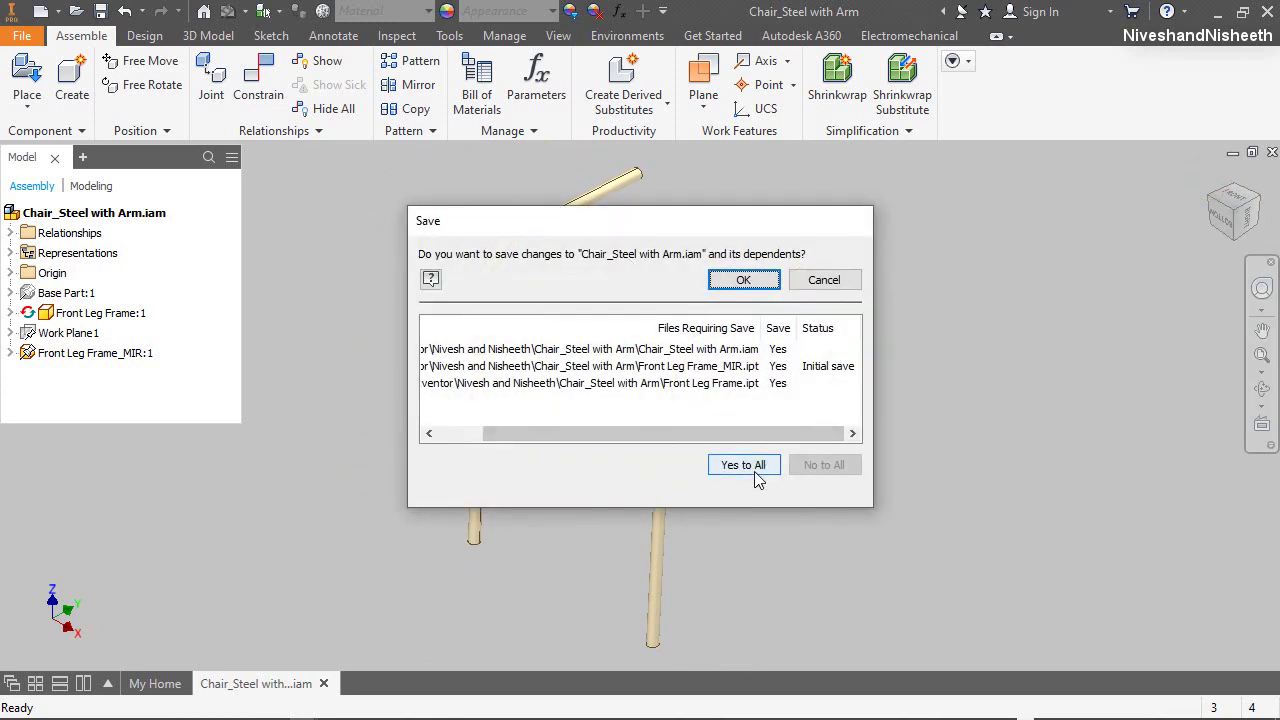
pyautogui.click(754, 470)
pyautogui.click(743, 281)
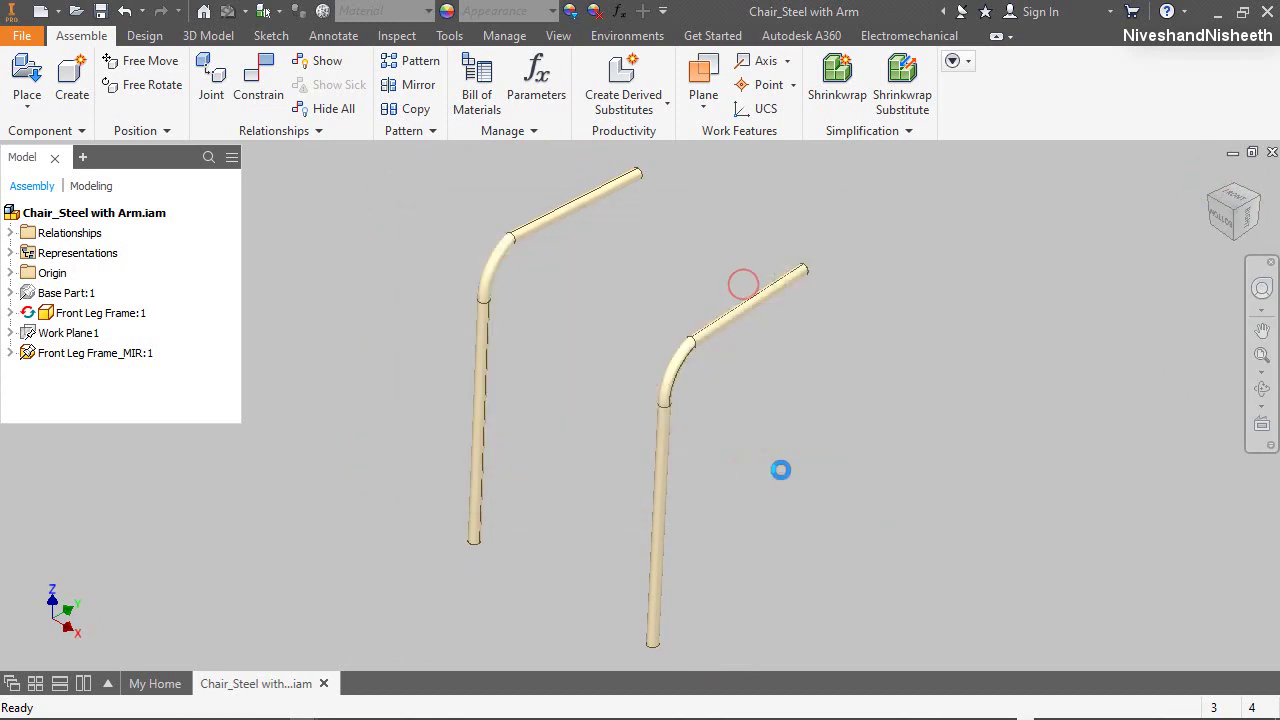
pyautogui.click(952, 519)
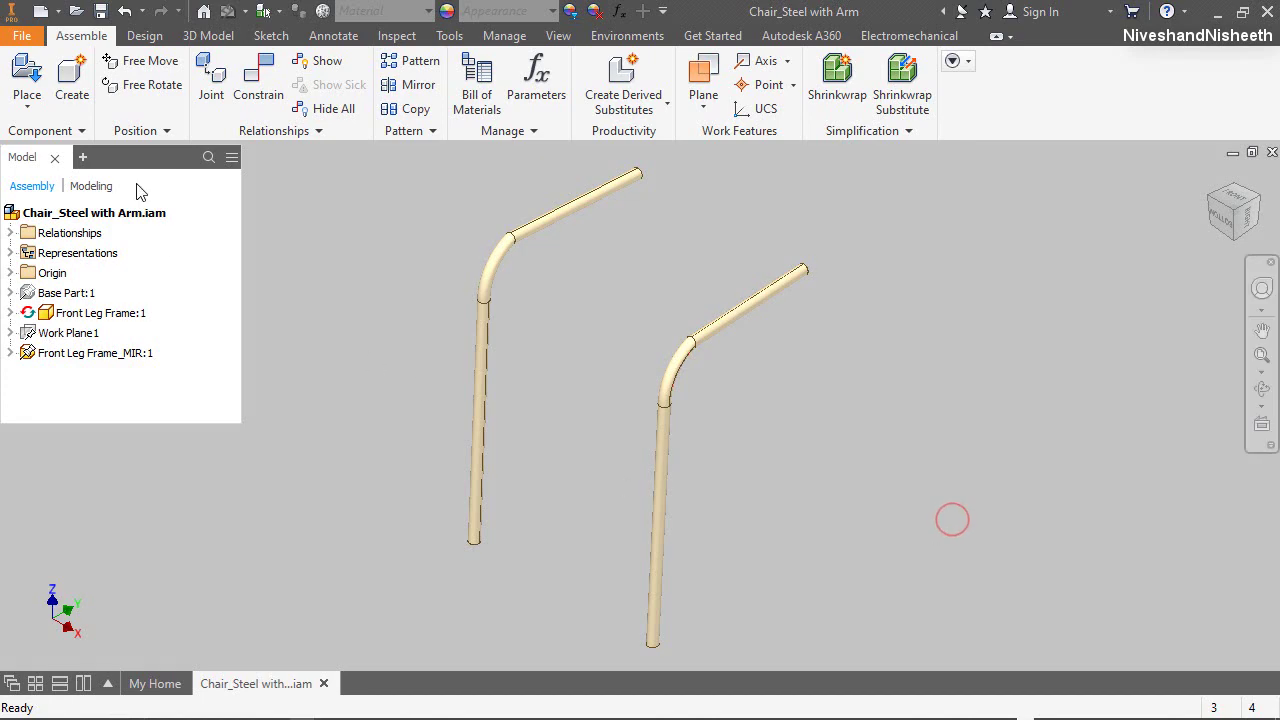
# Start a new in-place component based on the English Standard (in).ipt template
pyautogui.click(72, 85)
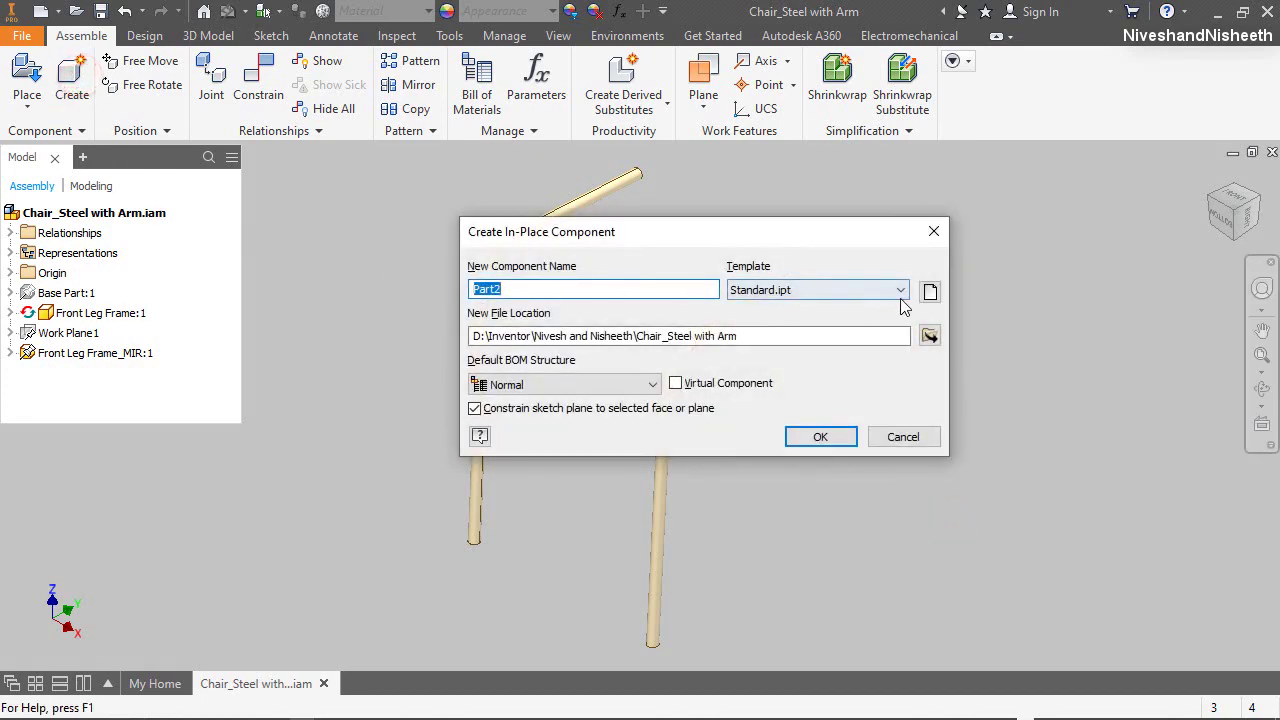
pyautogui.click(930, 292)
pyautogui.click(439, 141)
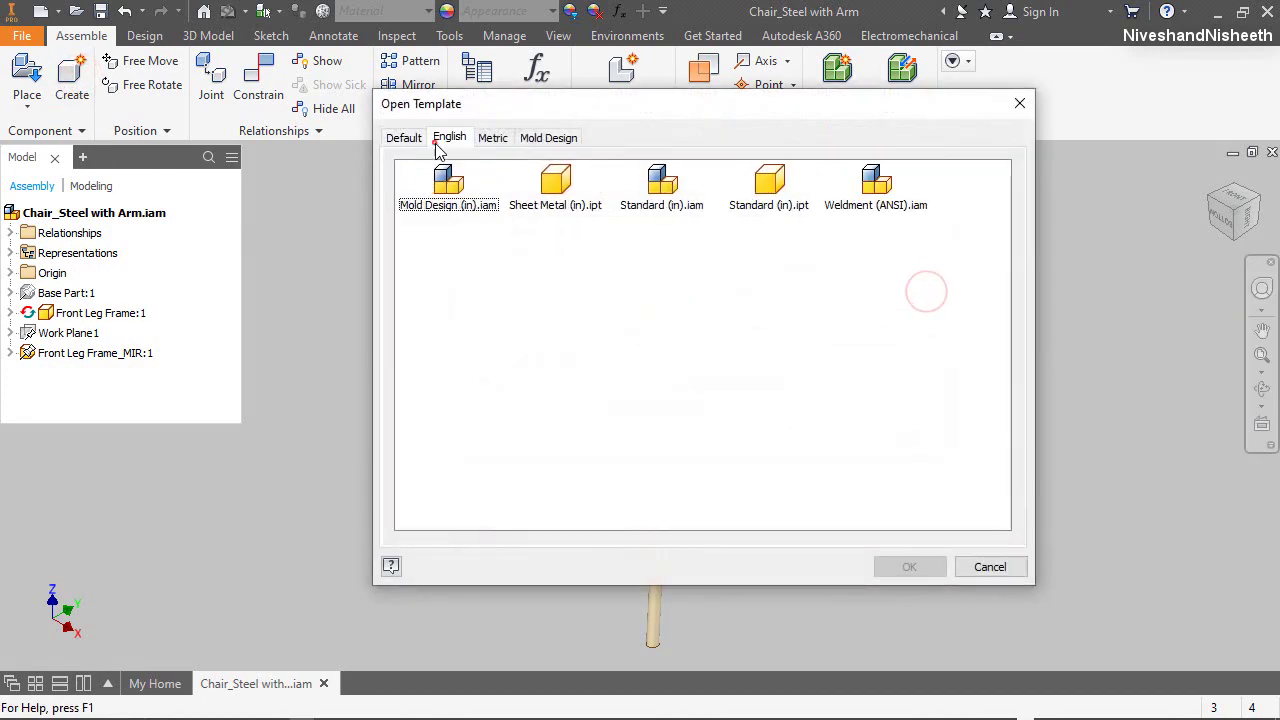
pyautogui.doubleClick(783, 205)
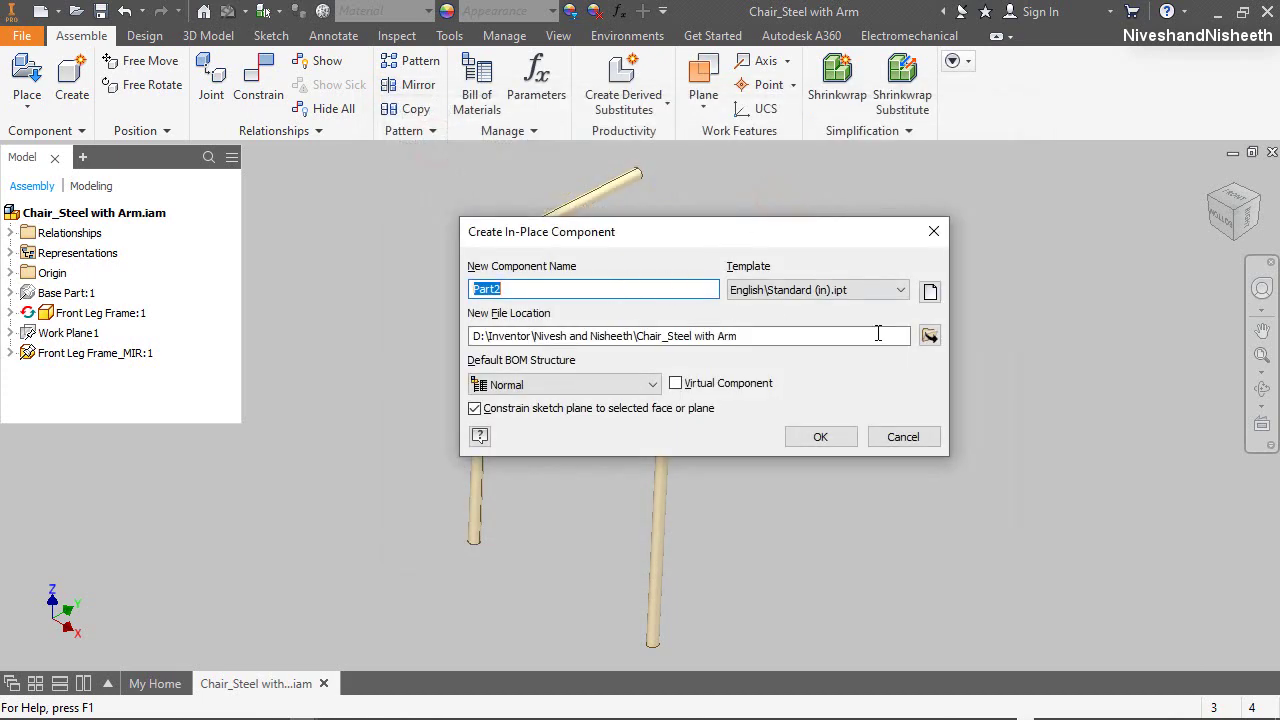
# Name the new component file Rear Leg Frame and store it in the Chair_Steel with Arm folder
pyautogui.click(929, 336)
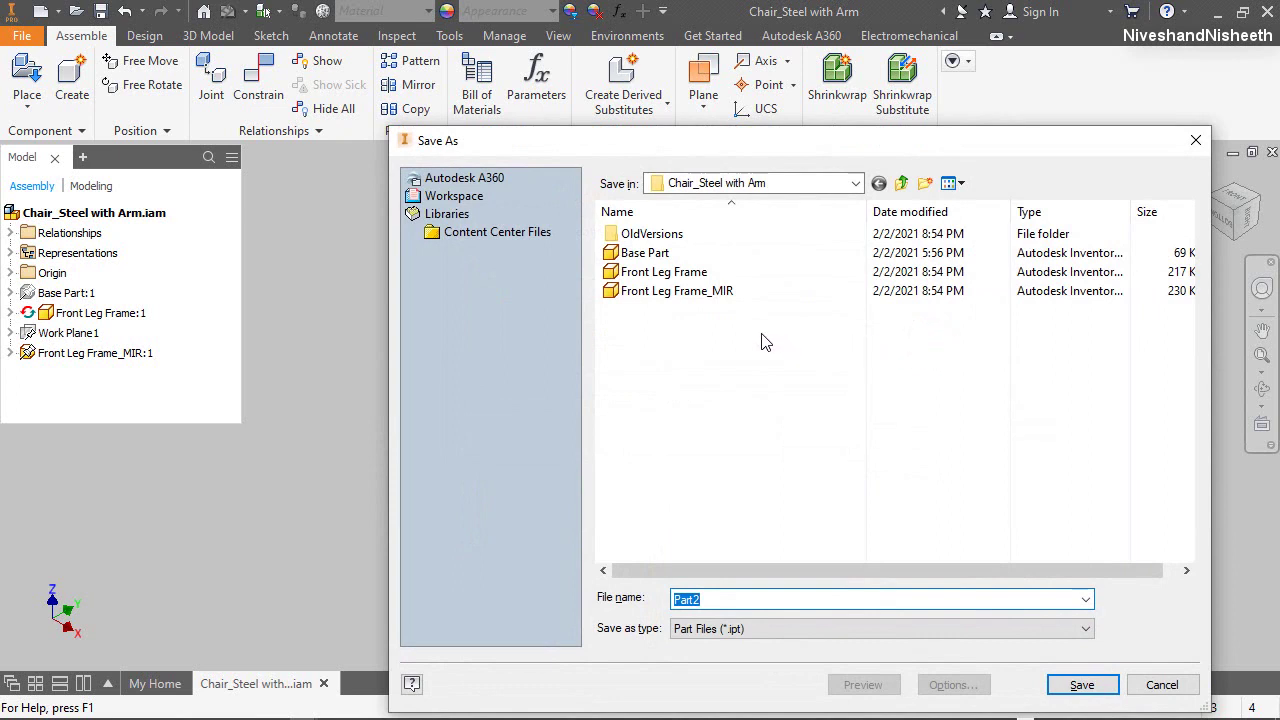
pyautogui.click(662, 273)
pyautogui.click(696, 604)
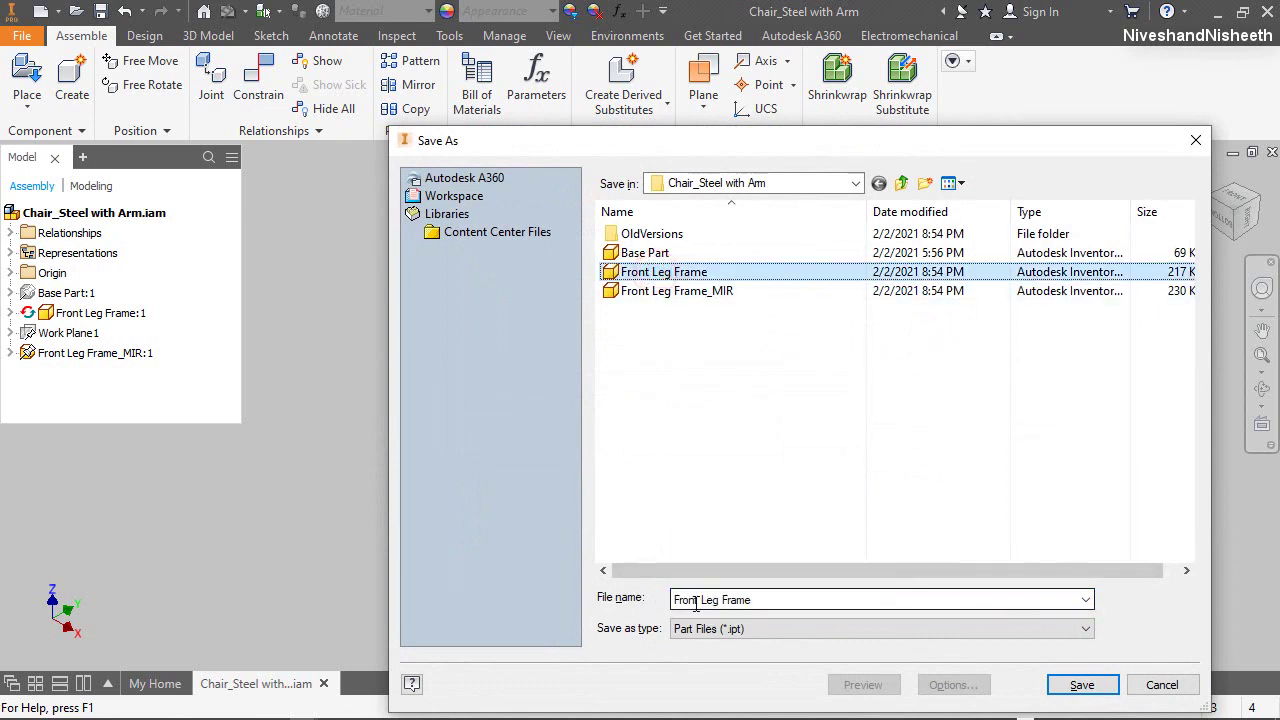
pyautogui.click(696, 604)
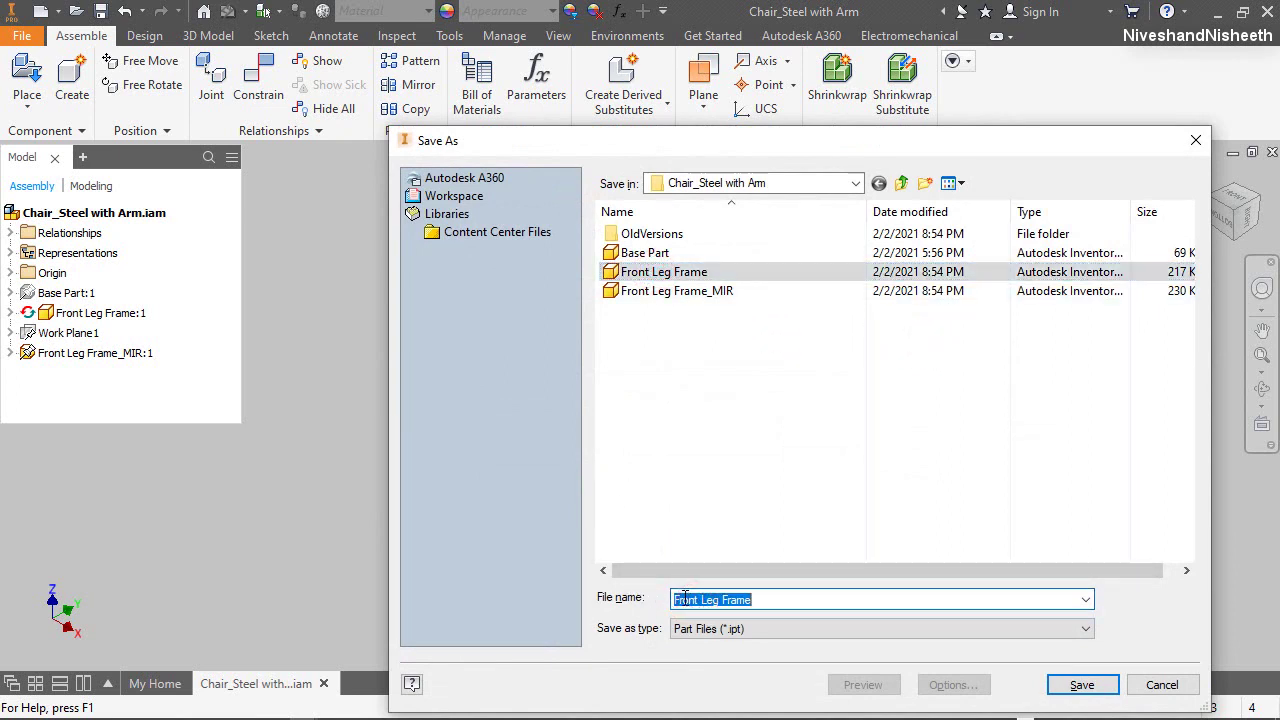
pyautogui.click(685, 598)
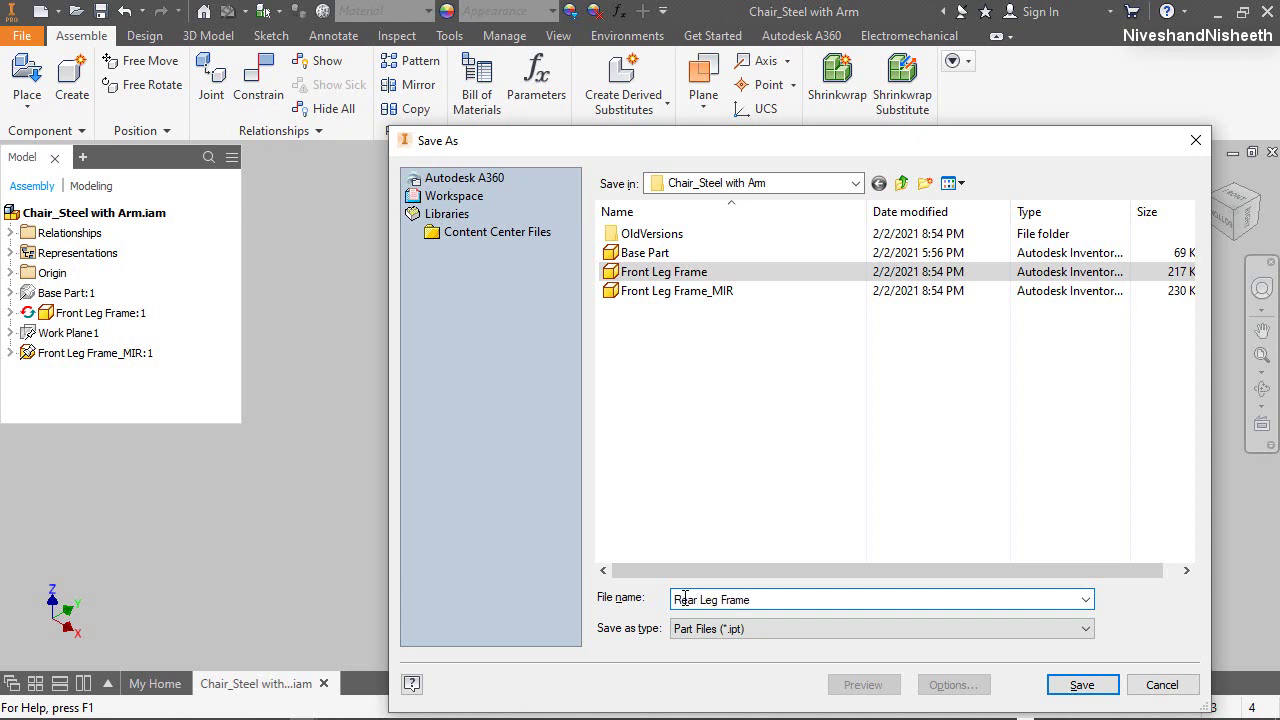
pyautogui.click(1082, 685)
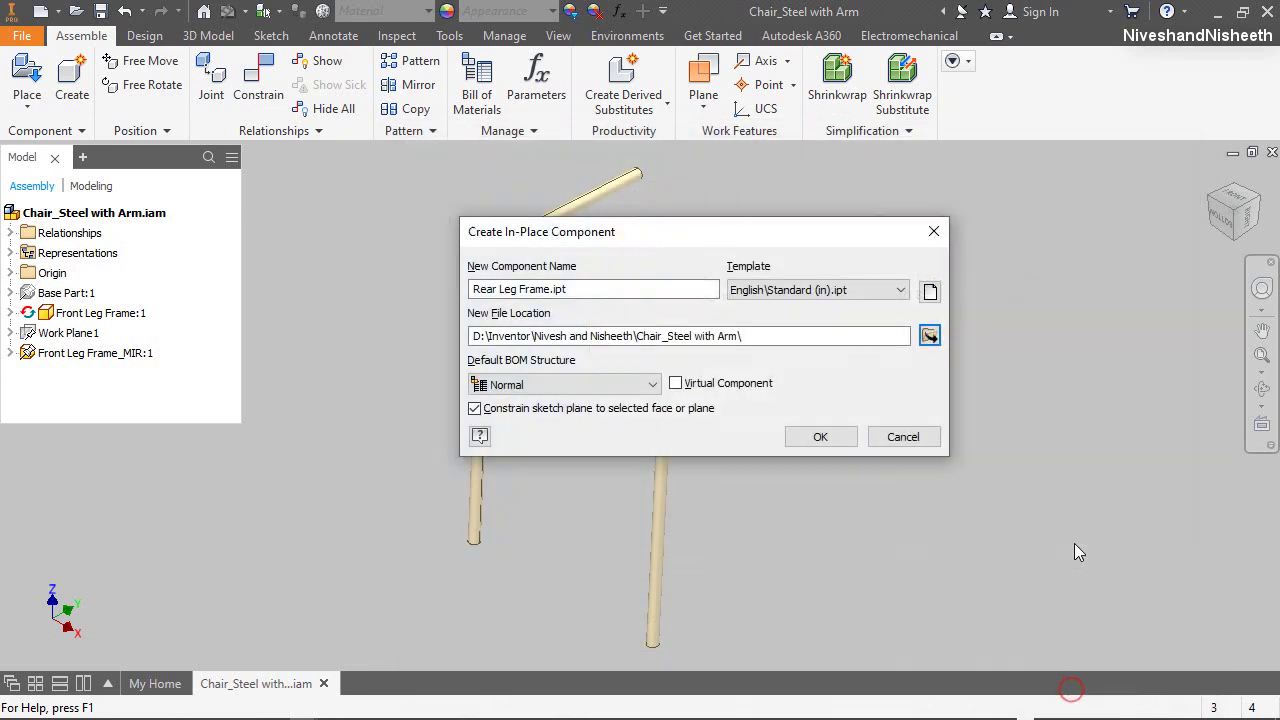
# Create the Rear Leg Frame part in place, using an assembly origin plane as its sketch plane
pyautogui.click(831, 440)
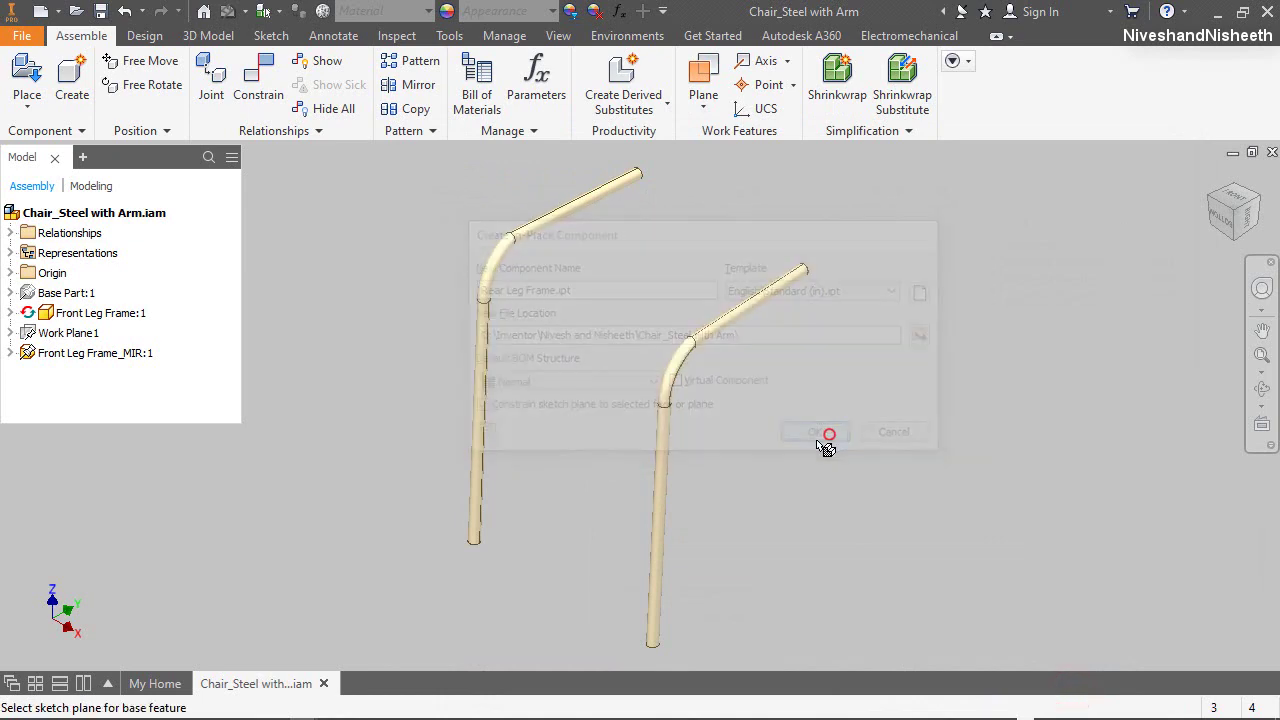
pyautogui.click(9, 273)
pyautogui.click(44, 274)
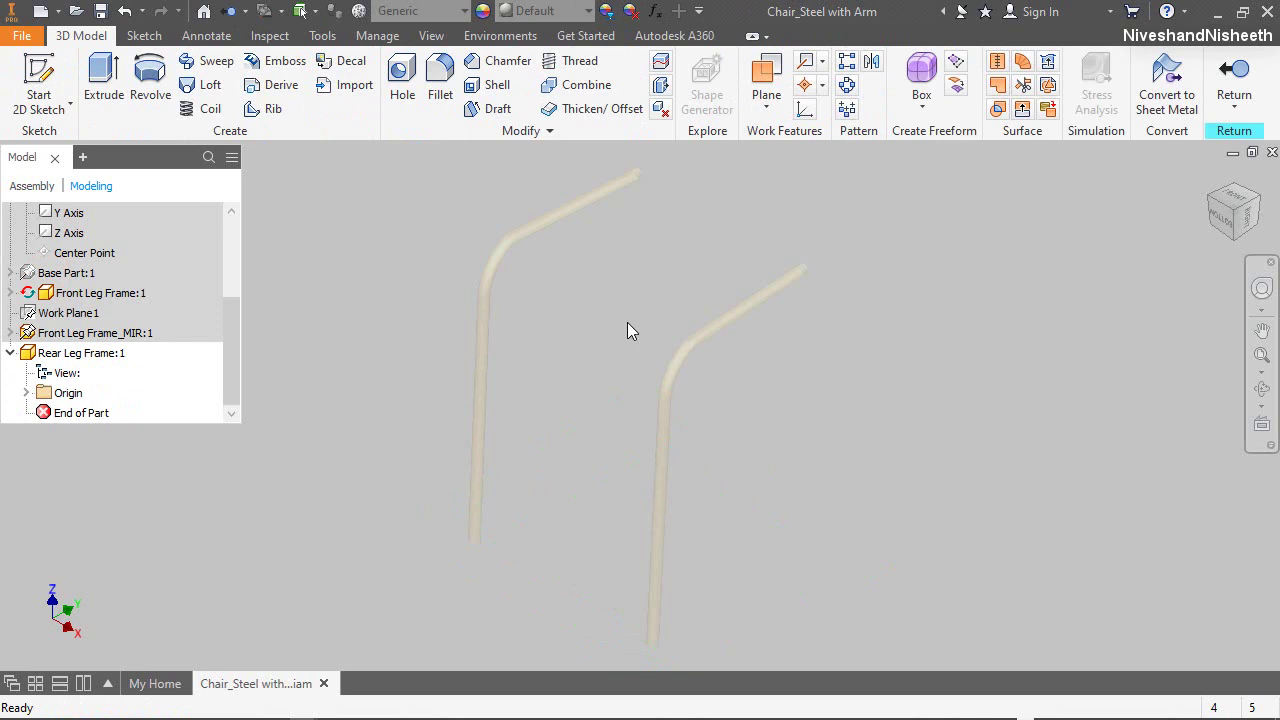
pyautogui.click(1071, 565)
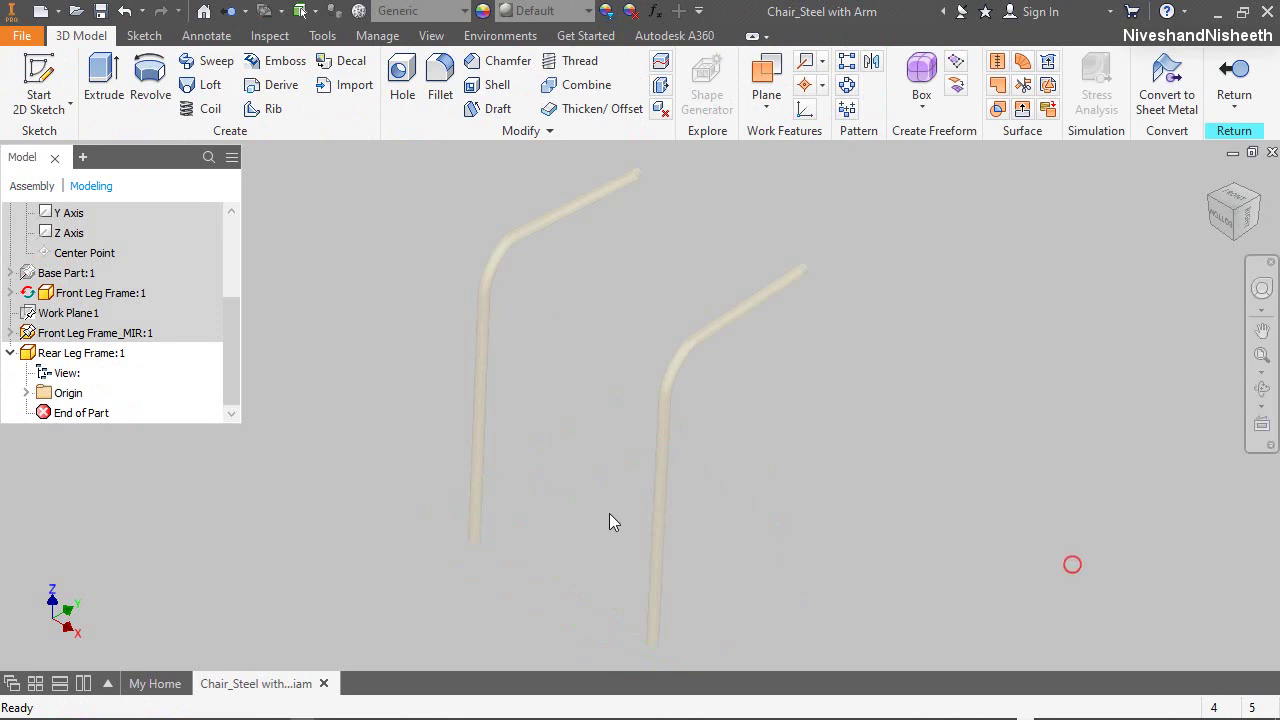
# Show the Base Part layout and start a 2D sketch on the Rear Leg Frame's XY plane
pyautogui.rightClick(87, 280)
pyautogui.click(116, 440)
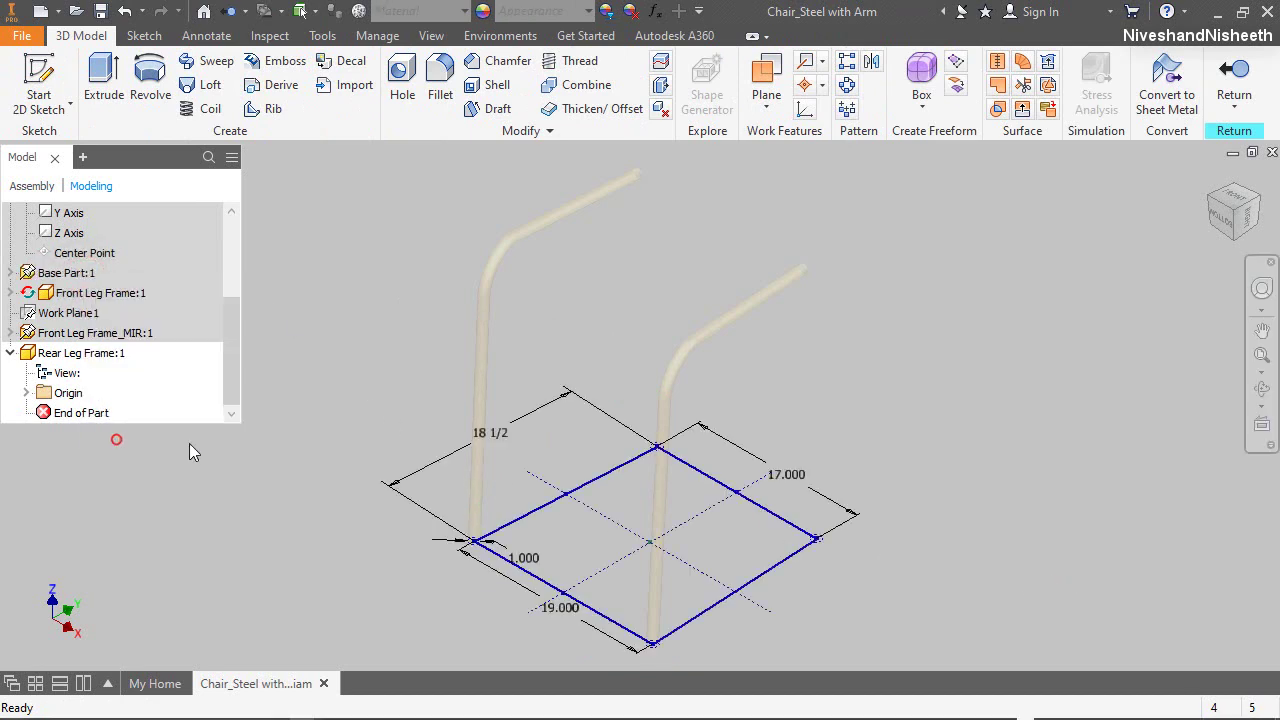
pyautogui.click(39, 80)
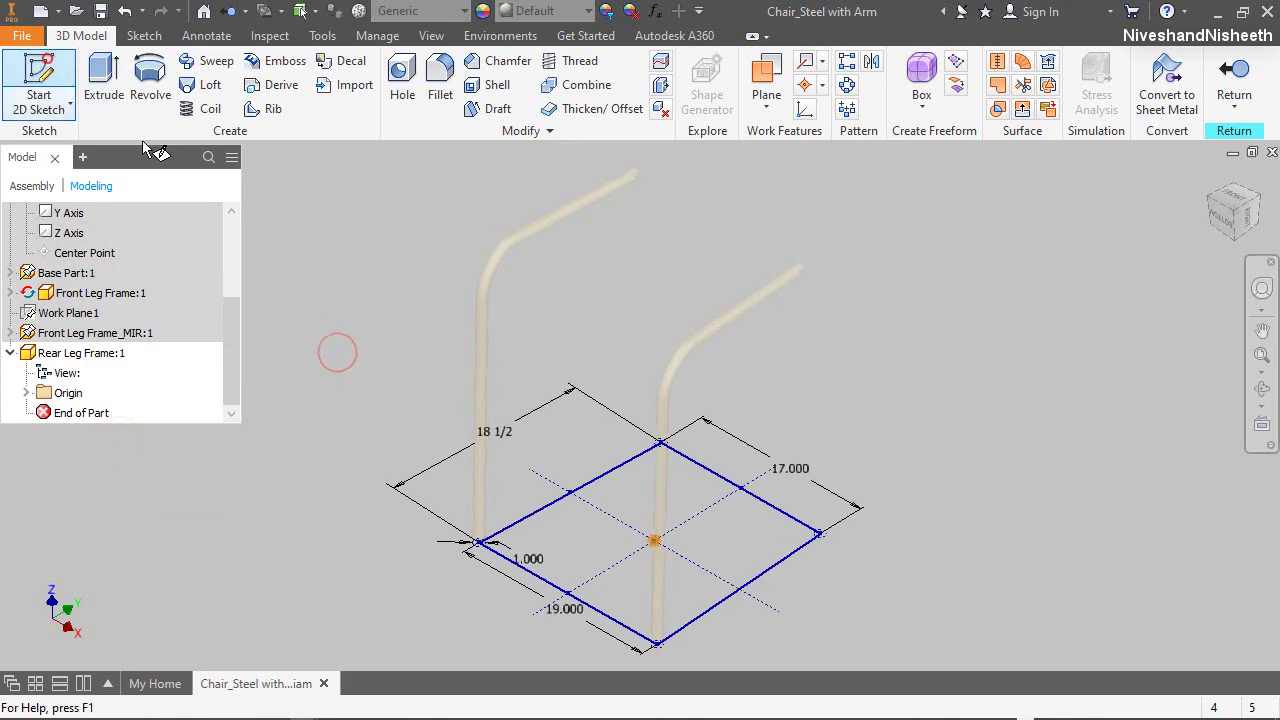
pyautogui.rightClick(340, 258)
pyautogui.click(348, 344)
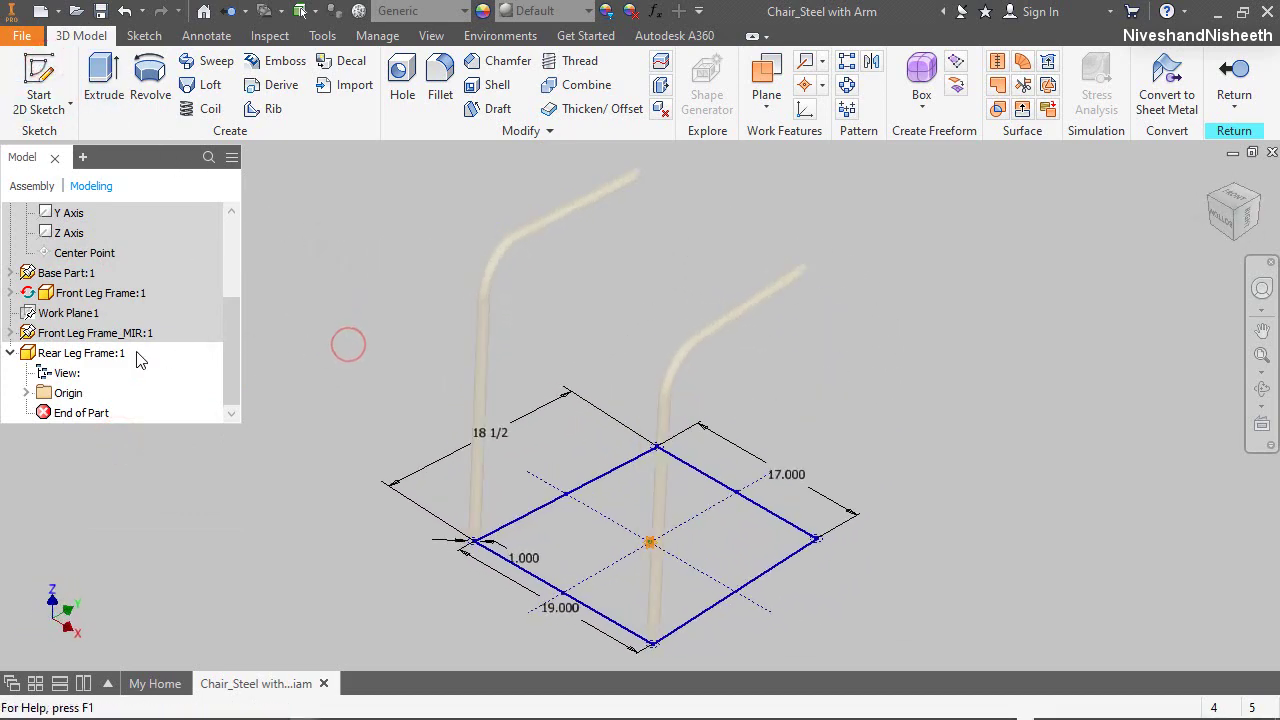
pyautogui.click(26, 393)
pyautogui.click(77, 333)
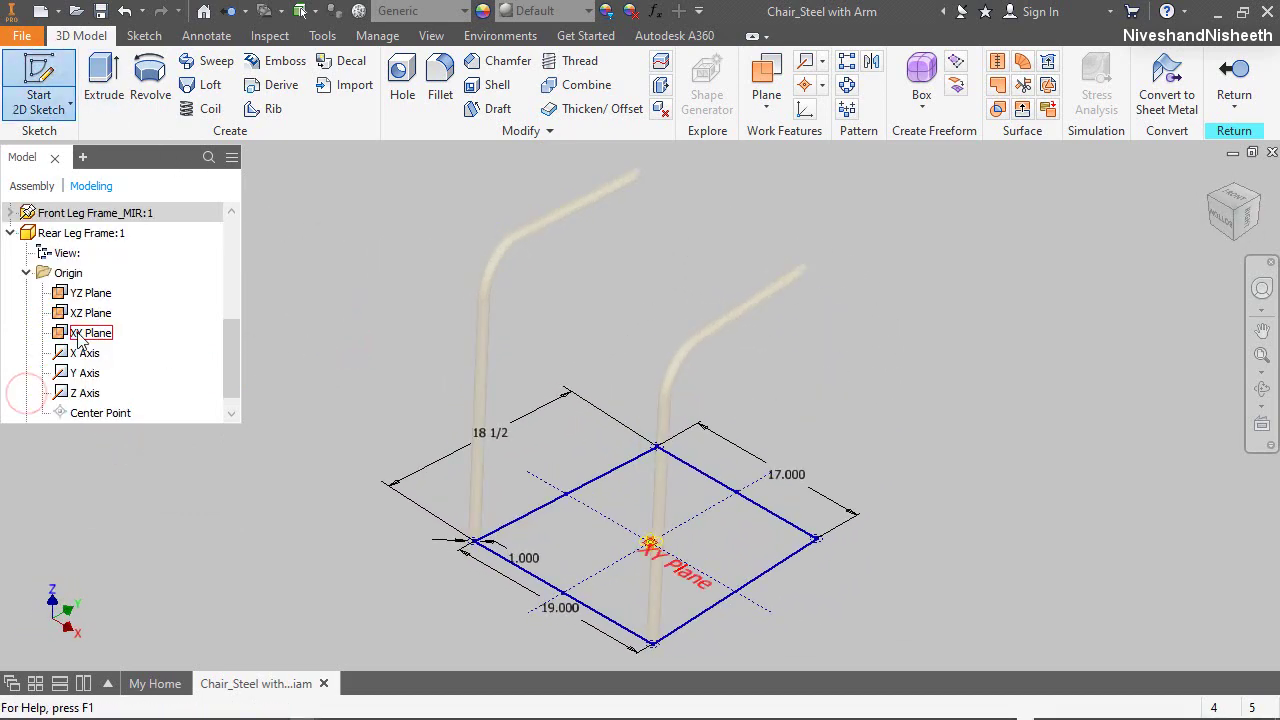
# Project the small circle at the back corner of the base layout, beside the 17-inch edge, into the sketch
pyautogui.click(407, 85)
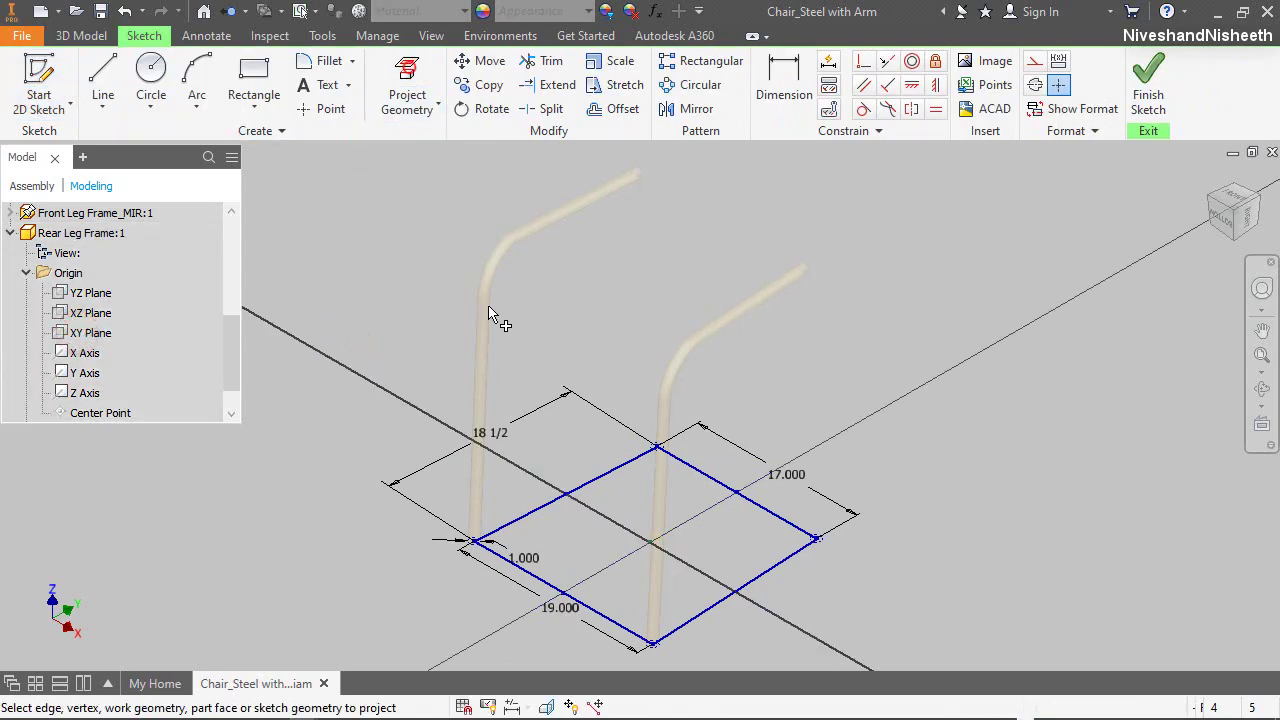
pyautogui.scroll(-5, 650, 450)
pyautogui.click(752, 470)
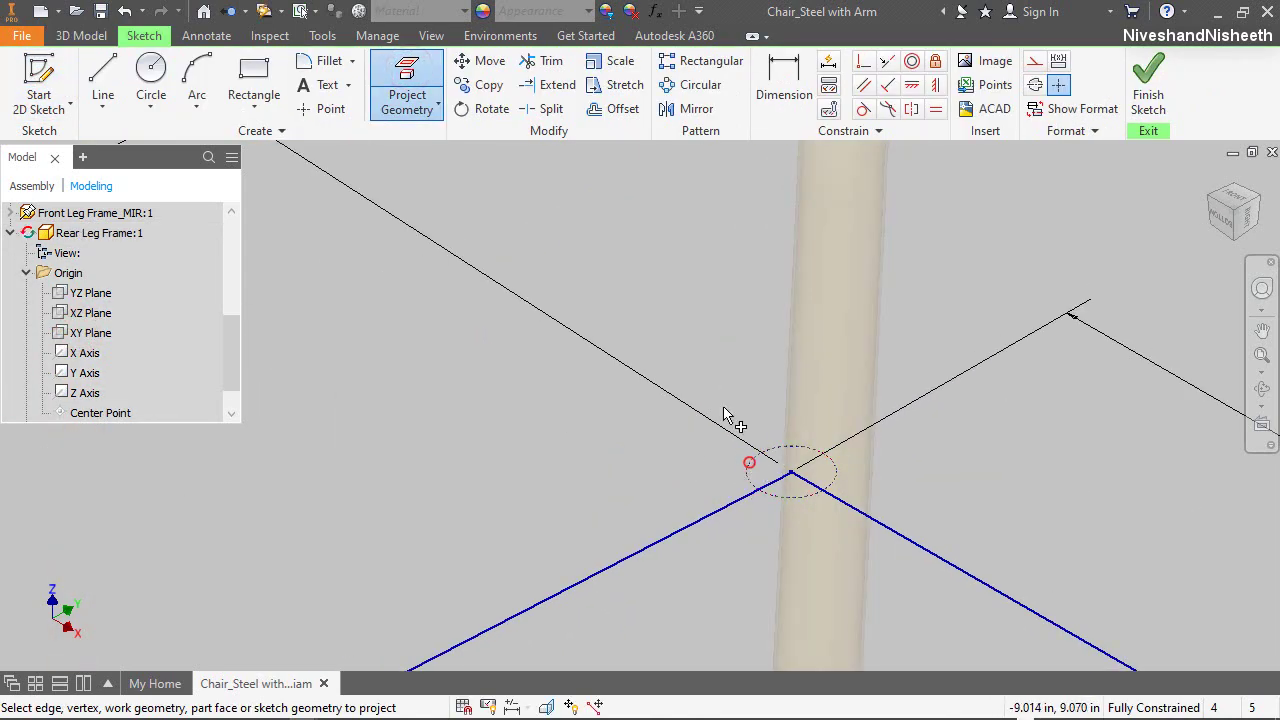
pyautogui.click(718, 291)
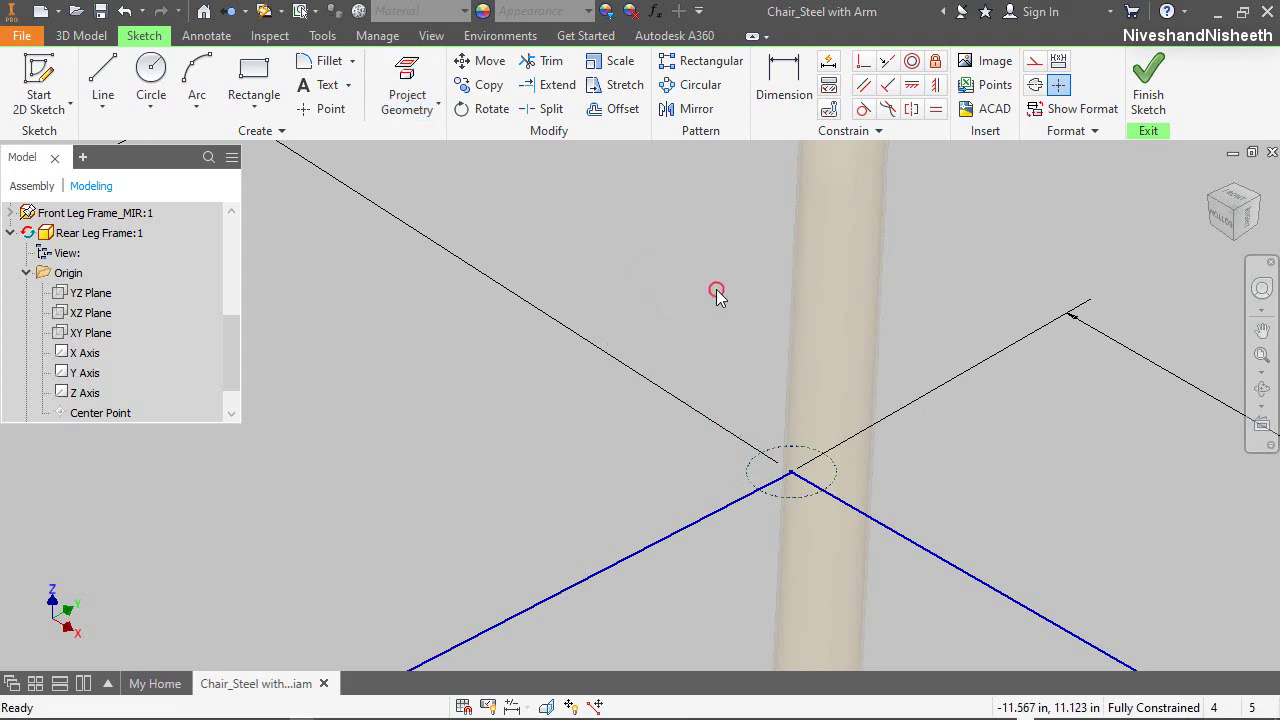
# Hide the Base Part layout and finish the sketch containing the projected circle
pyautogui.scroll(-3, 714, 291)
pyautogui.scroll(2, 164, 272)
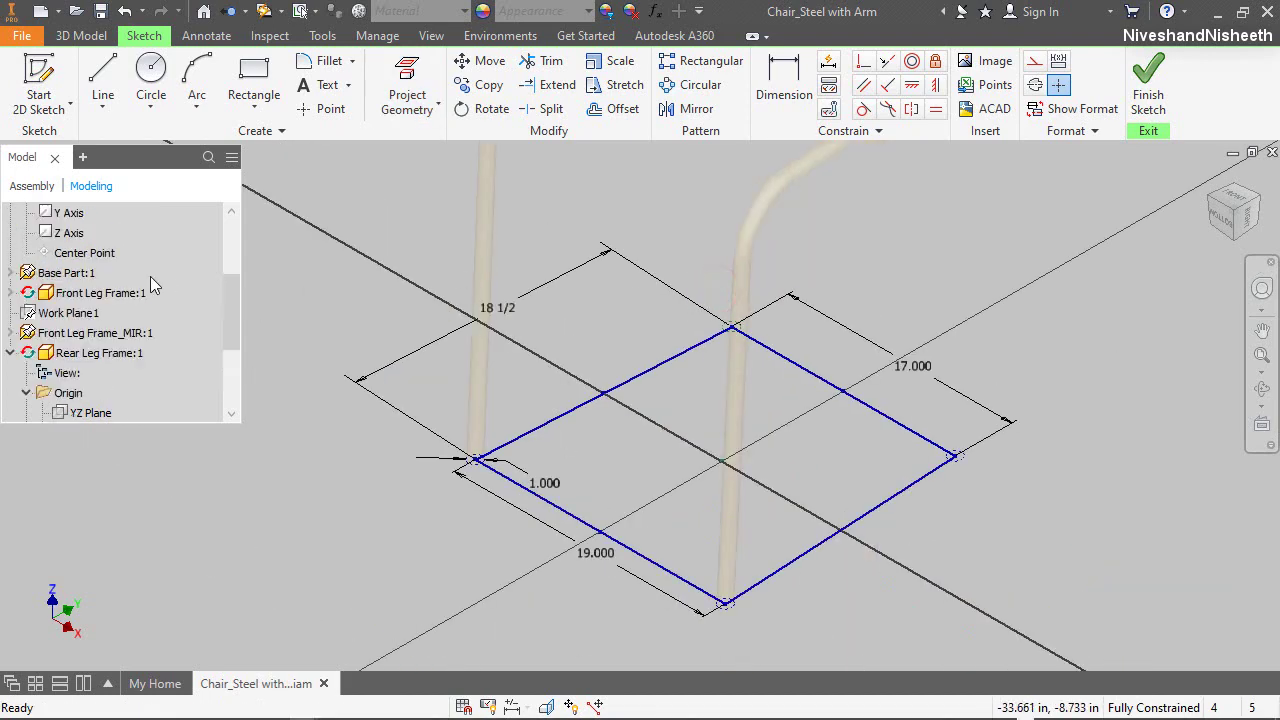
pyautogui.rightClick(75, 285)
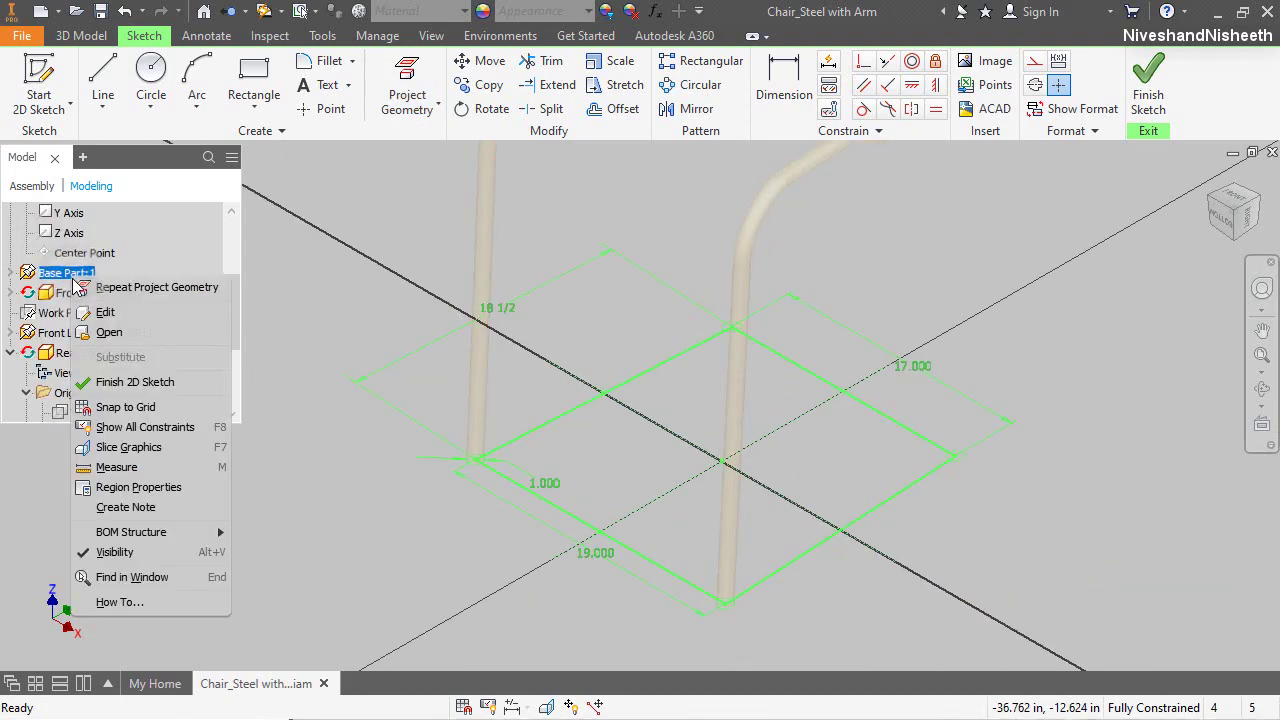
pyautogui.click(129, 546)
pyautogui.scroll(2, 751, 463)
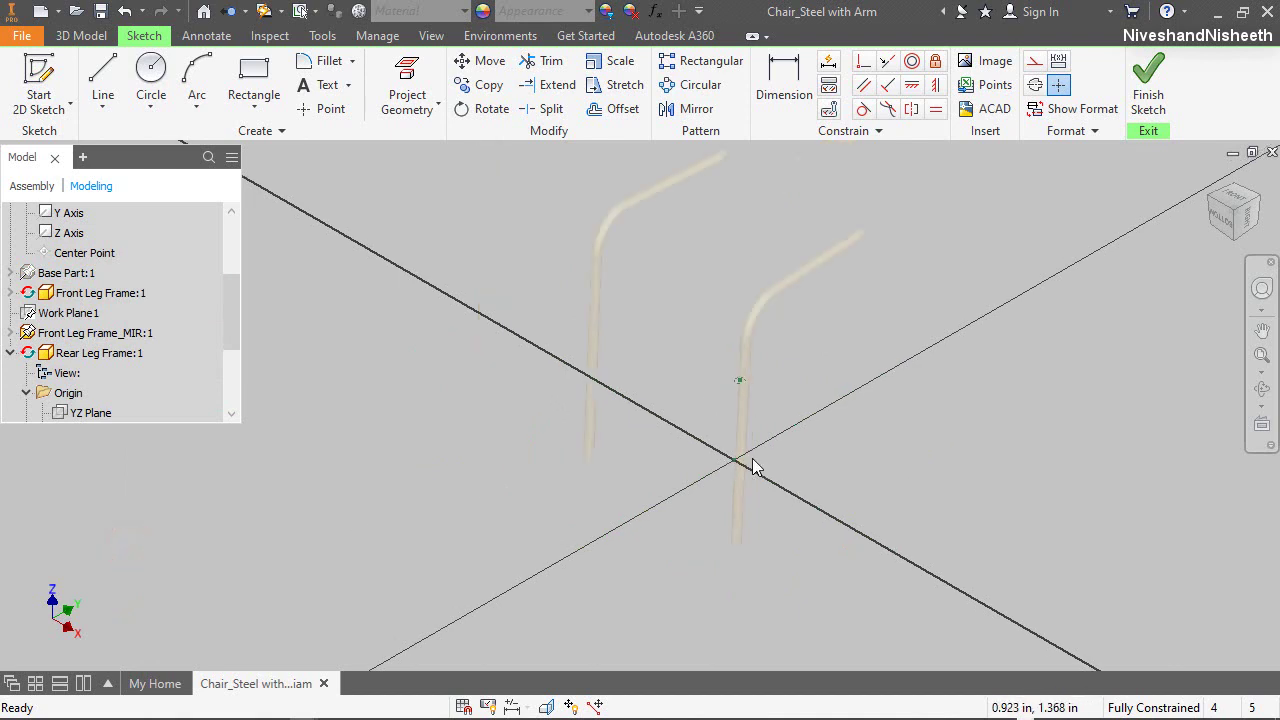
pyautogui.scroll(-3, 800, 354)
pyautogui.click(1148, 85)
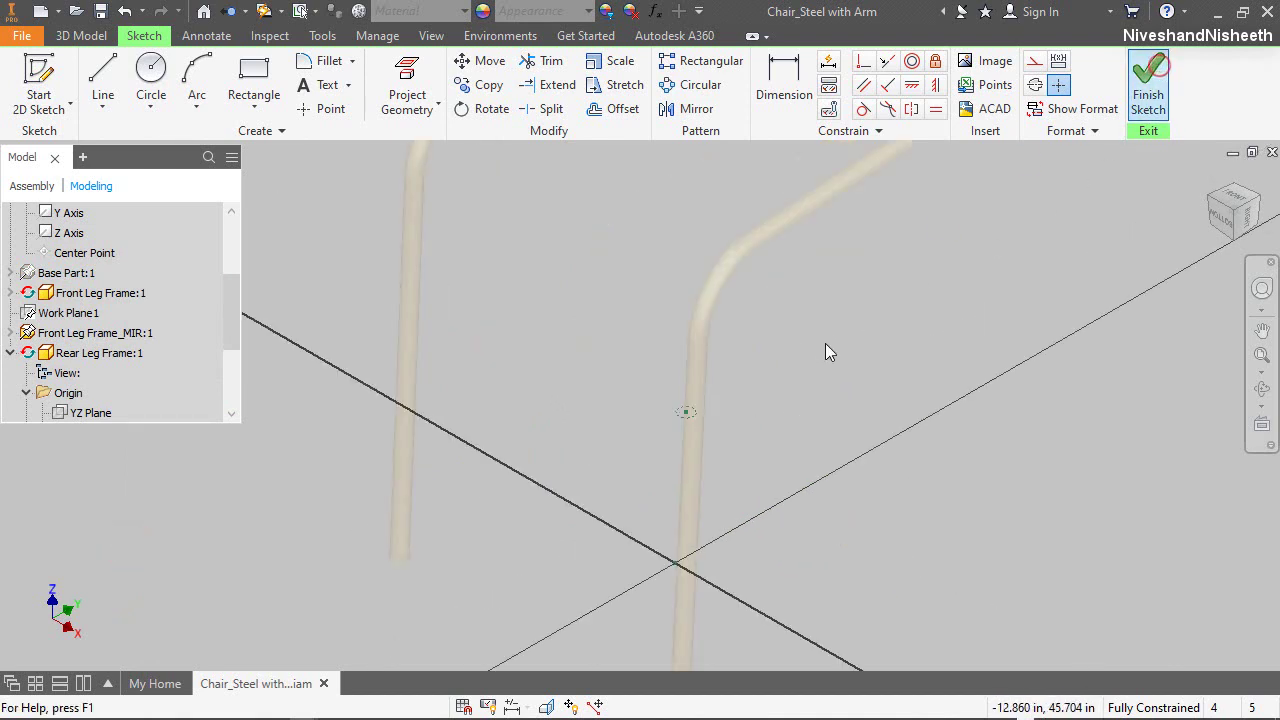
pyautogui.click(947, 462)
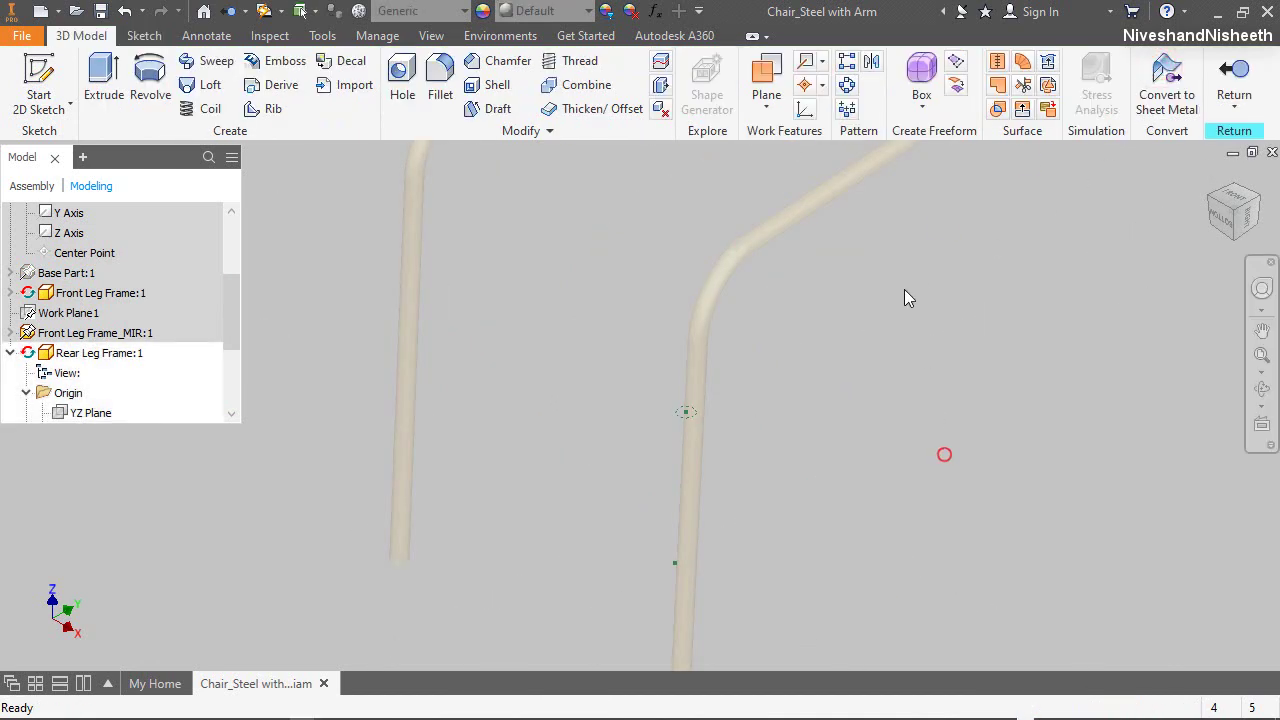
# Create a work plane offset 16 1/32 in above the Rear Leg Frame's XY plane
pyautogui.click(766, 107)
pyautogui.click(697, 187)
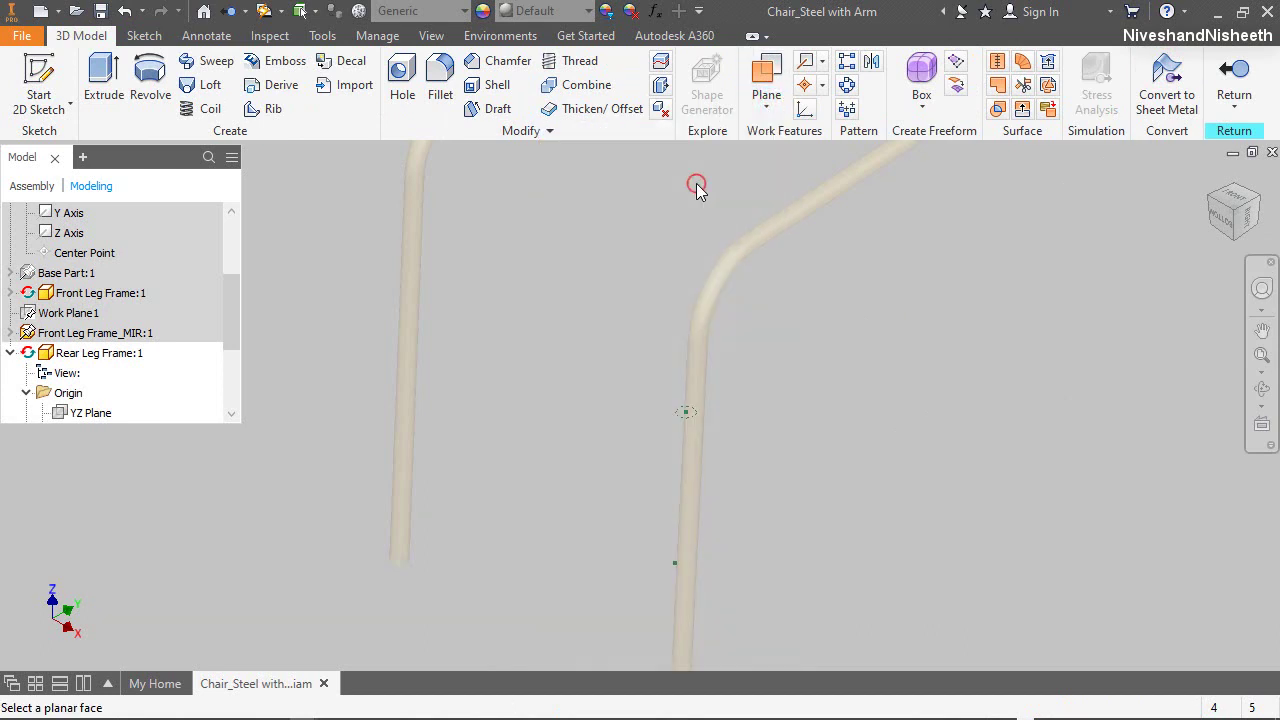
pyautogui.scroll(-2, 162, 360)
pyautogui.click(98, 335)
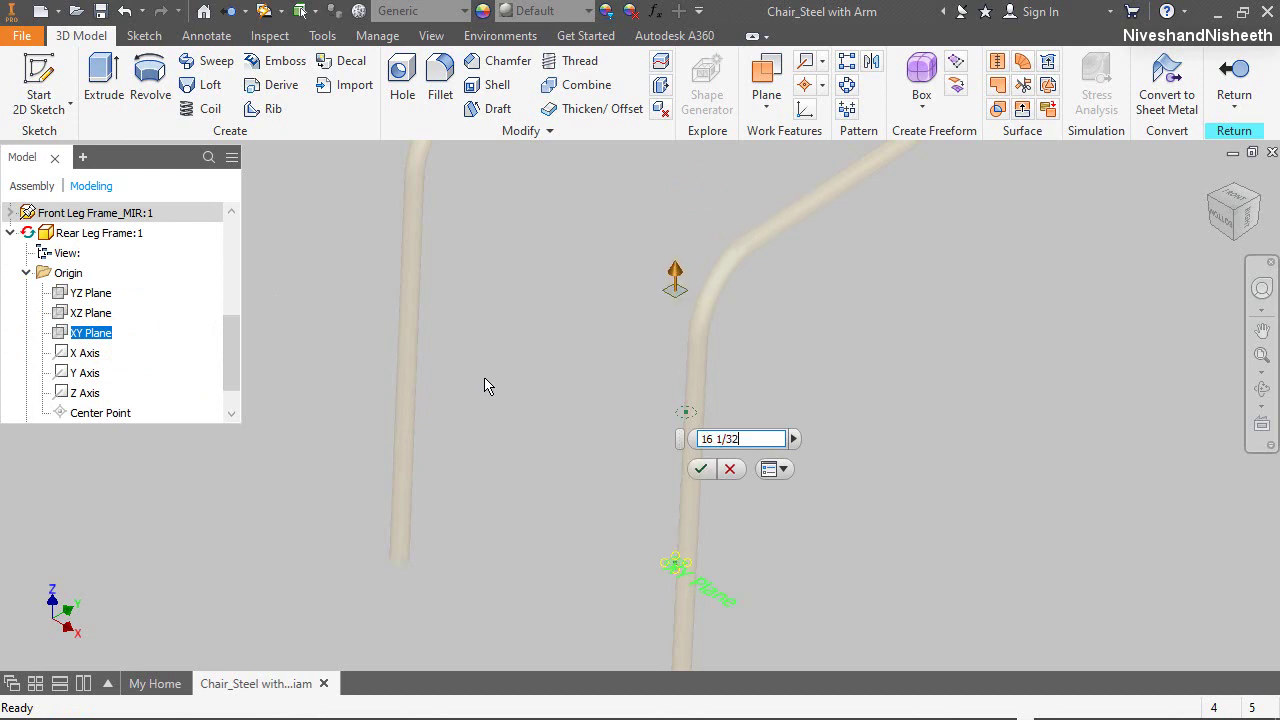
pyautogui.press('Return')
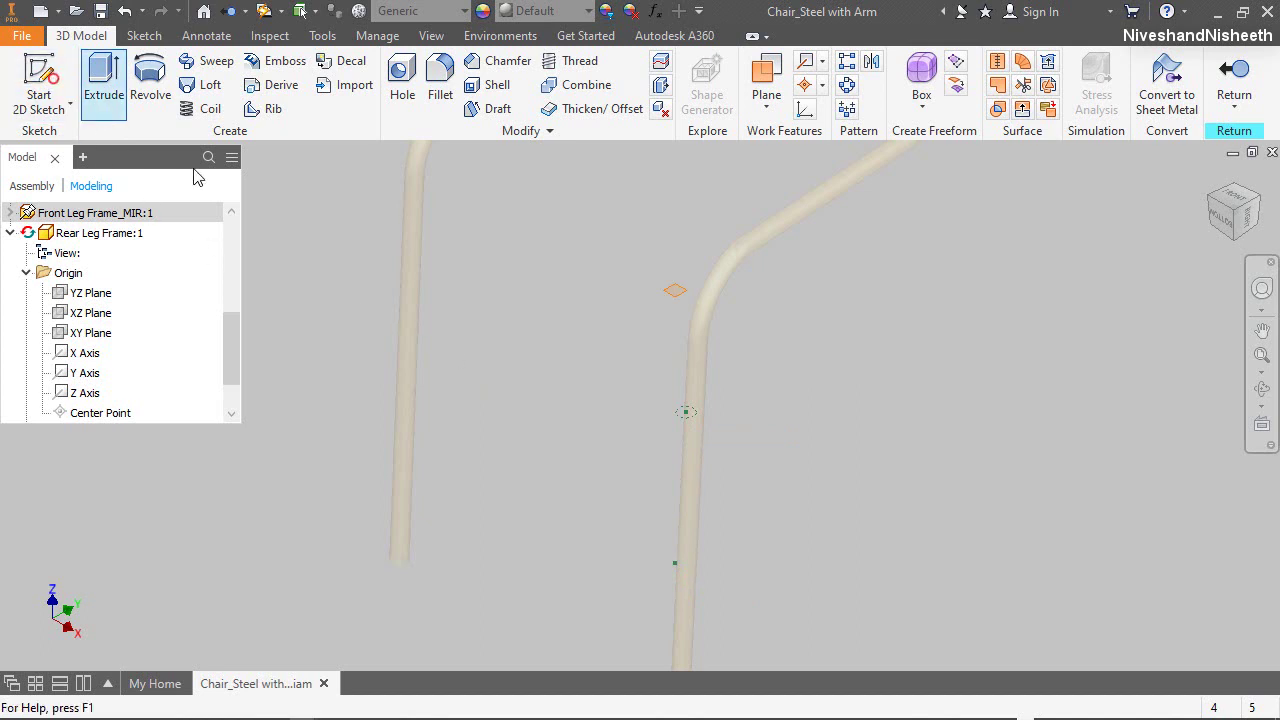
# Start a 2D sketch on the new offset work plane and show the Base Part layout again
pyautogui.click(50, 80)
pyautogui.click(670, 294)
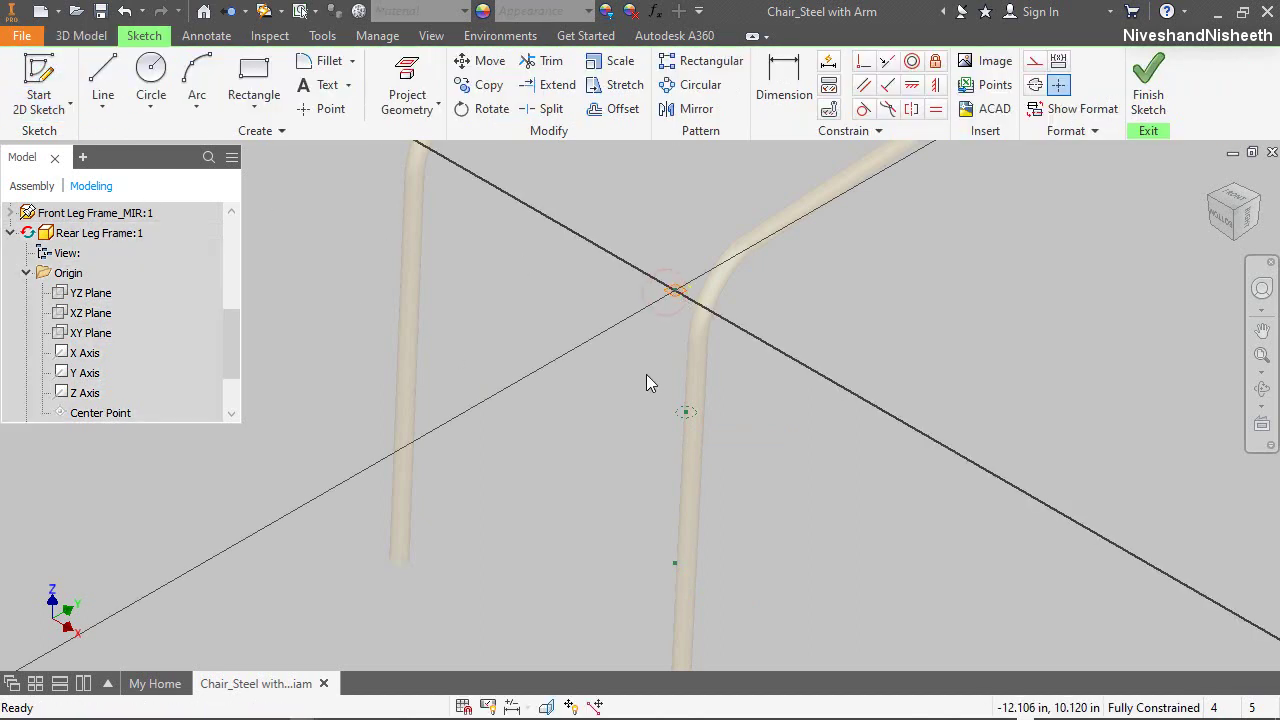
pyautogui.click(827, 474)
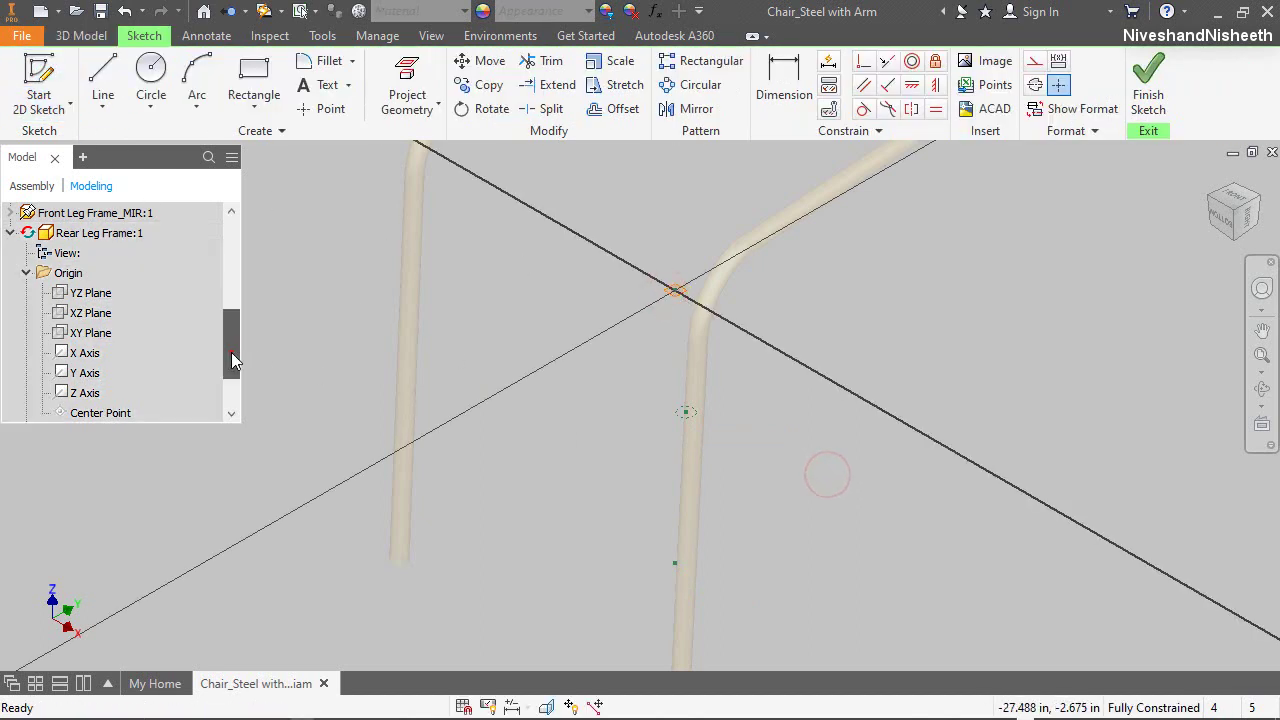
pyautogui.moveTo(231, 352); pyautogui.dragTo(234, 284)
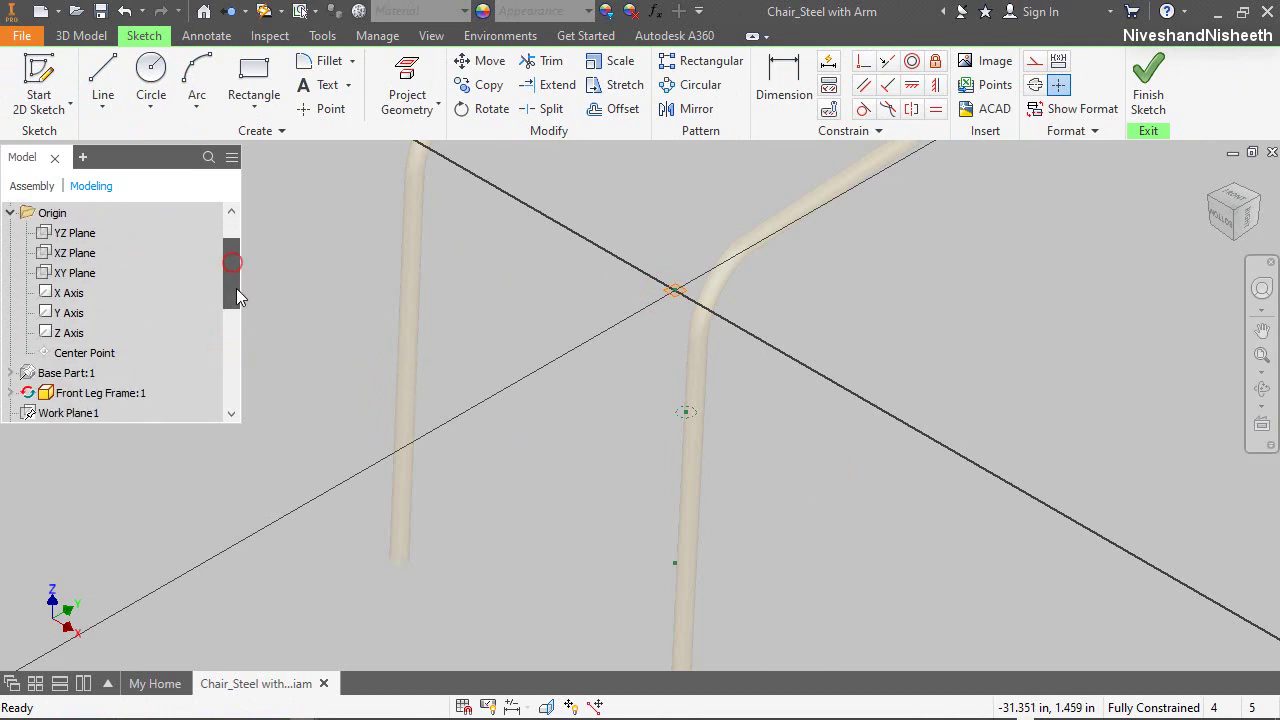
pyautogui.click(75, 353)
pyautogui.rightClick(75, 353)
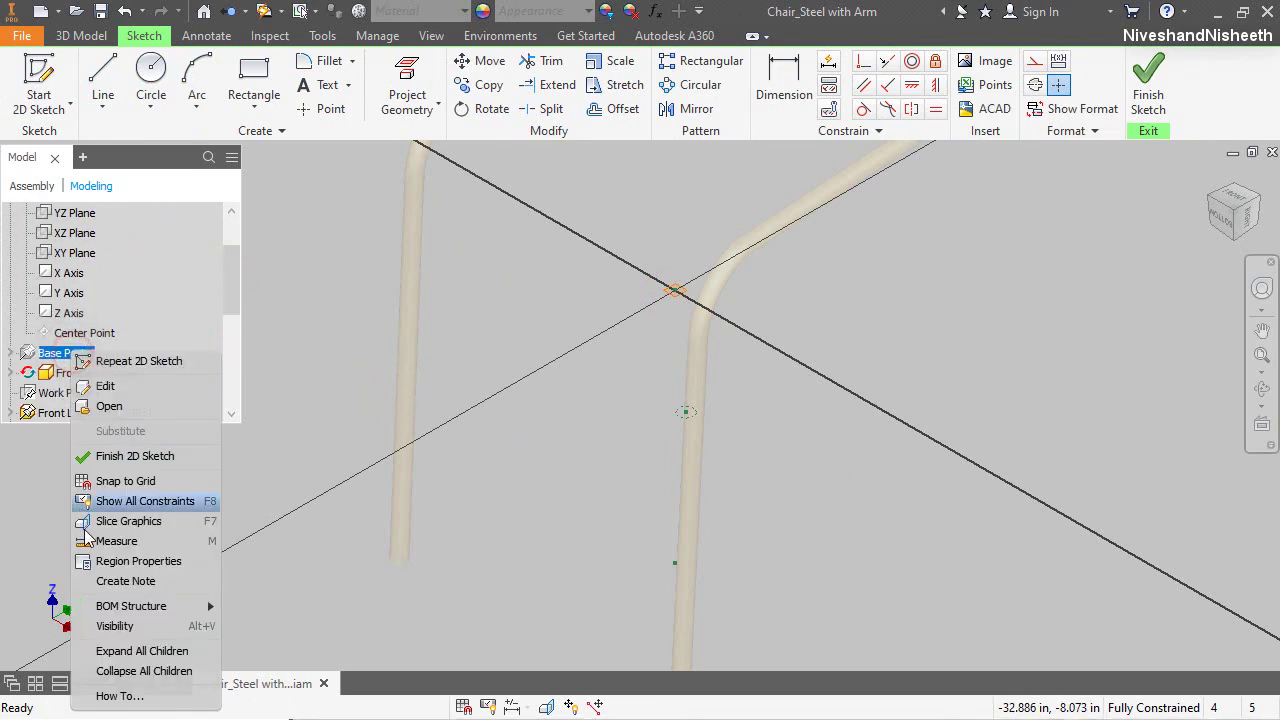
pyautogui.click(112, 626)
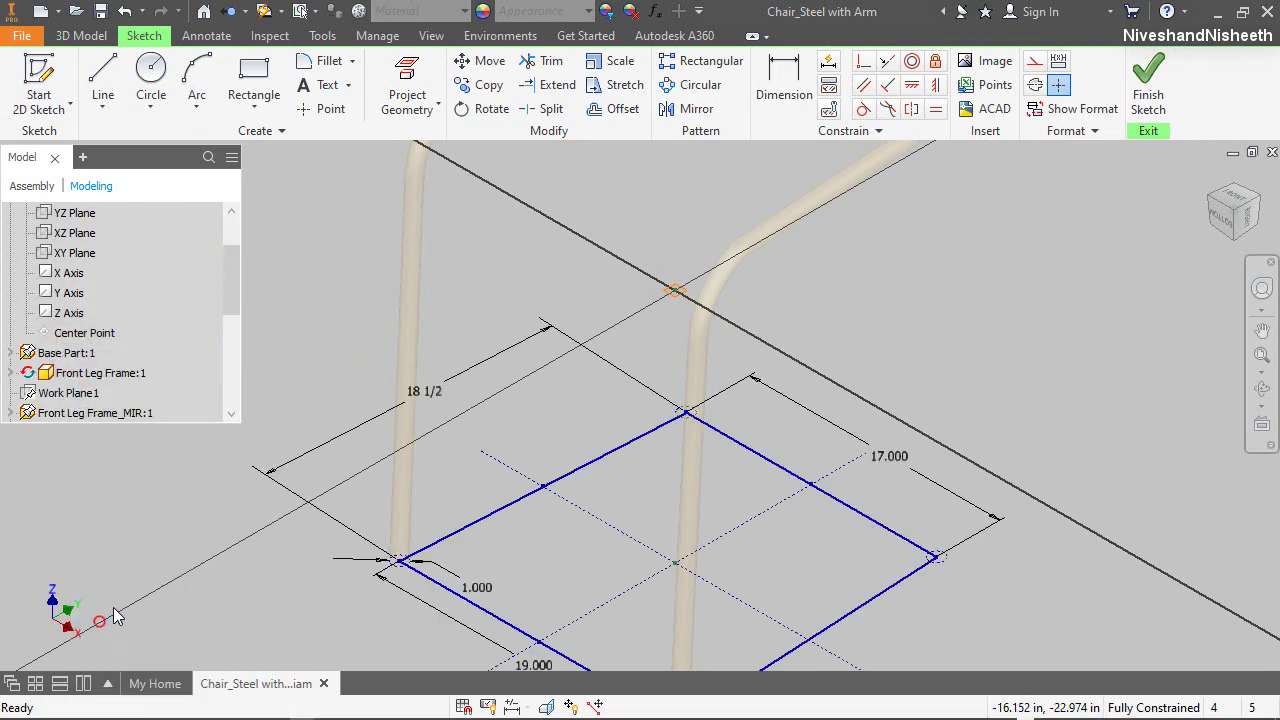
# Project the 17-inch edge of the base layout into the sketch on the offset plane
pyautogui.click(407, 85)
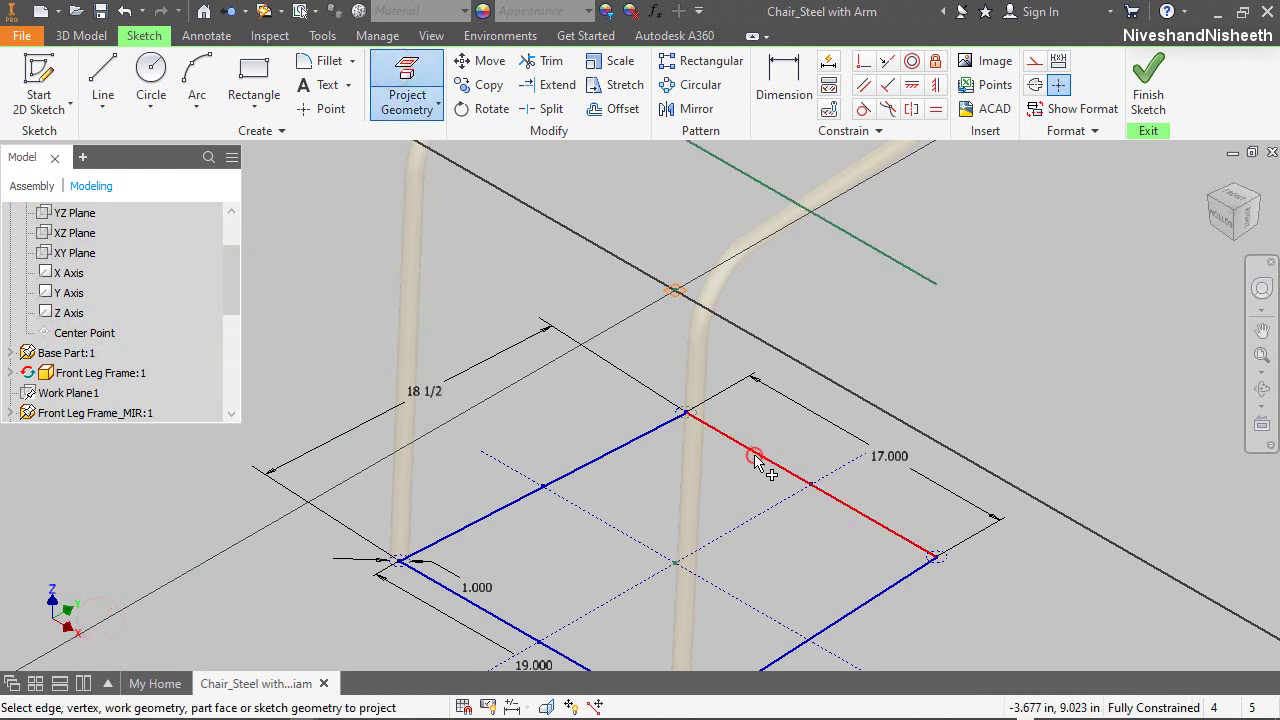
pyautogui.scroll(-2, 757, 462)
pyautogui.scroll(3, 790, 380)
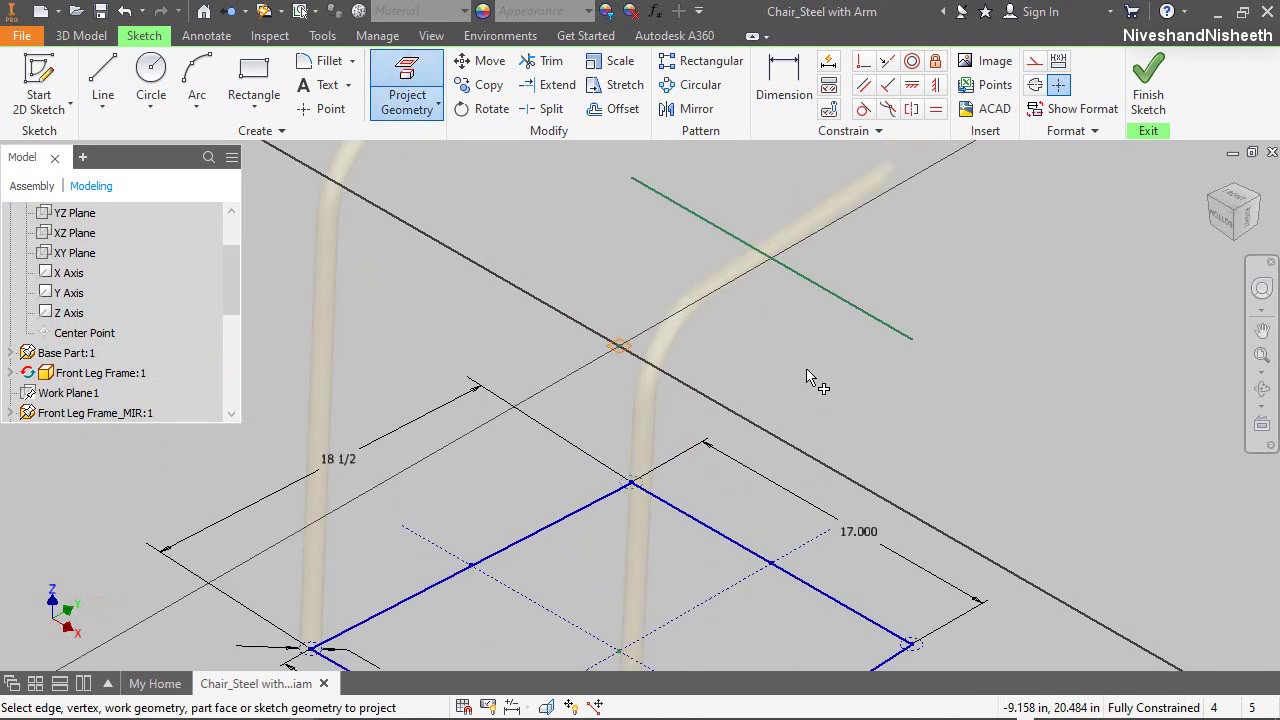
pyautogui.rightClick(806, 369)
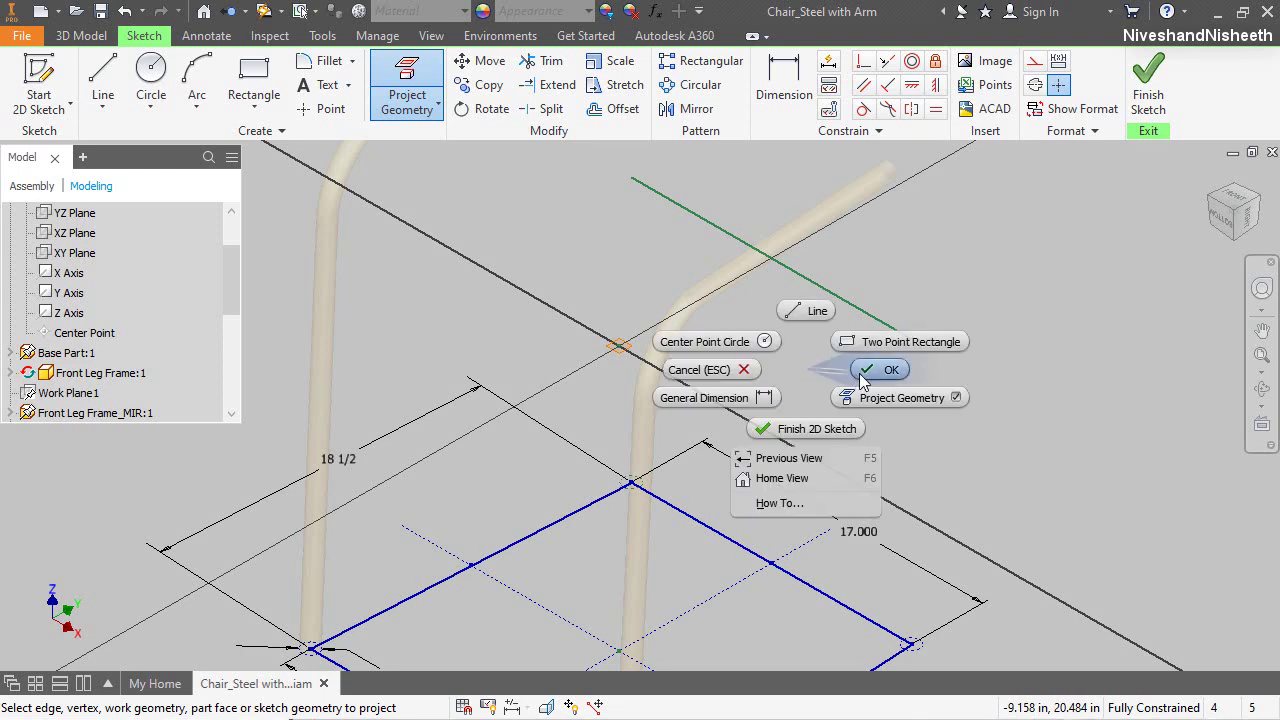
pyautogui.click(862, 370)
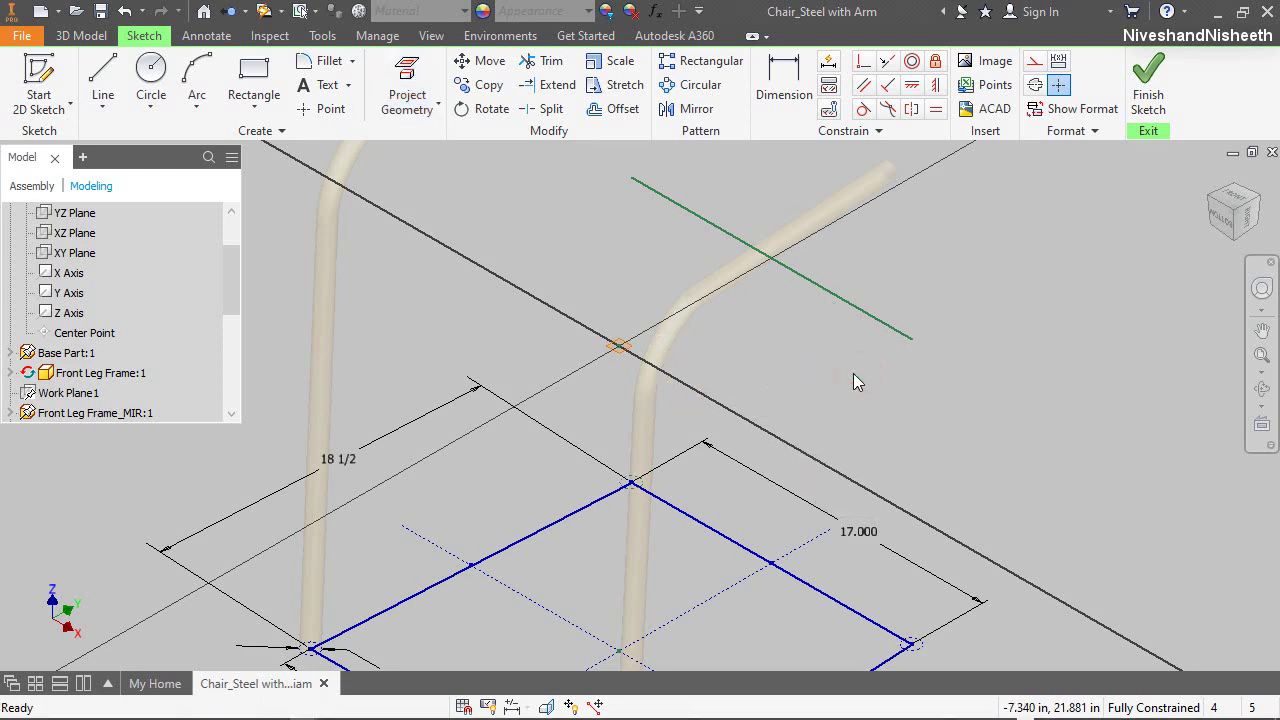
# Offset the projected edge line by 2 5/8 in toward the sketch origin and dismiss the save reminder
pyautogui.click(621, 110)
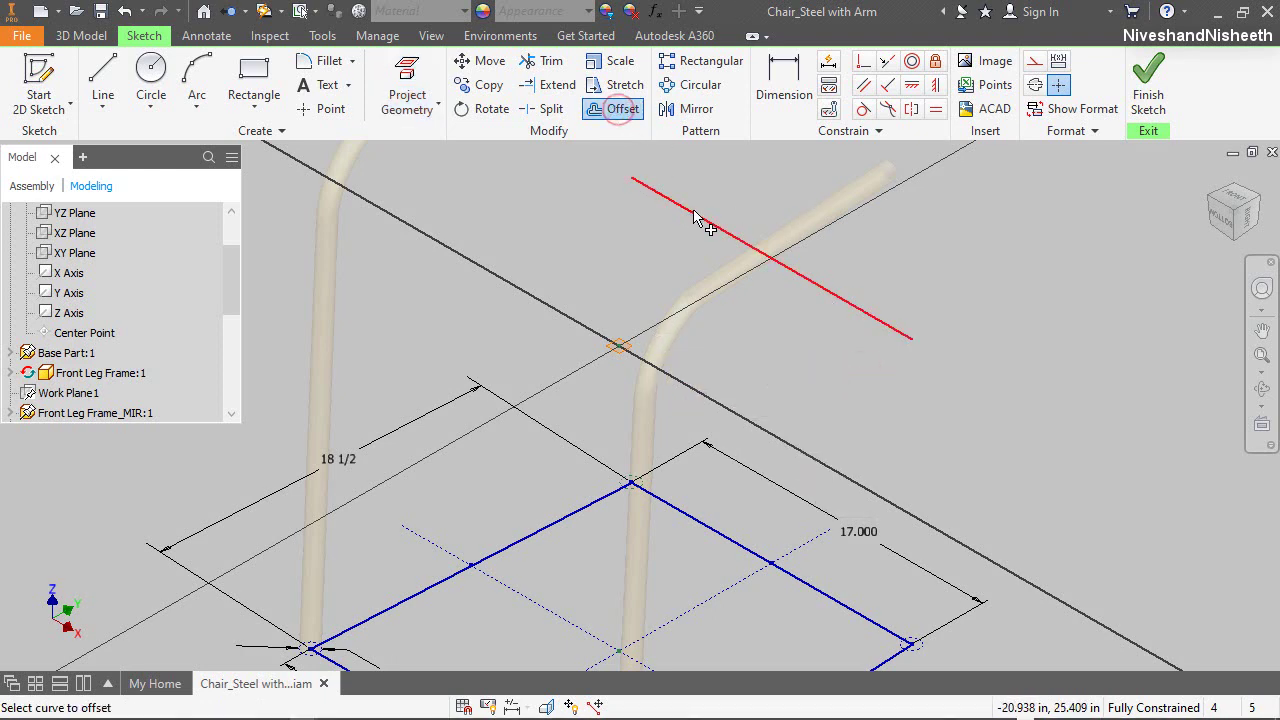
pyautogui.rightClick(677, 243)
pyautogui.click(719, 238)
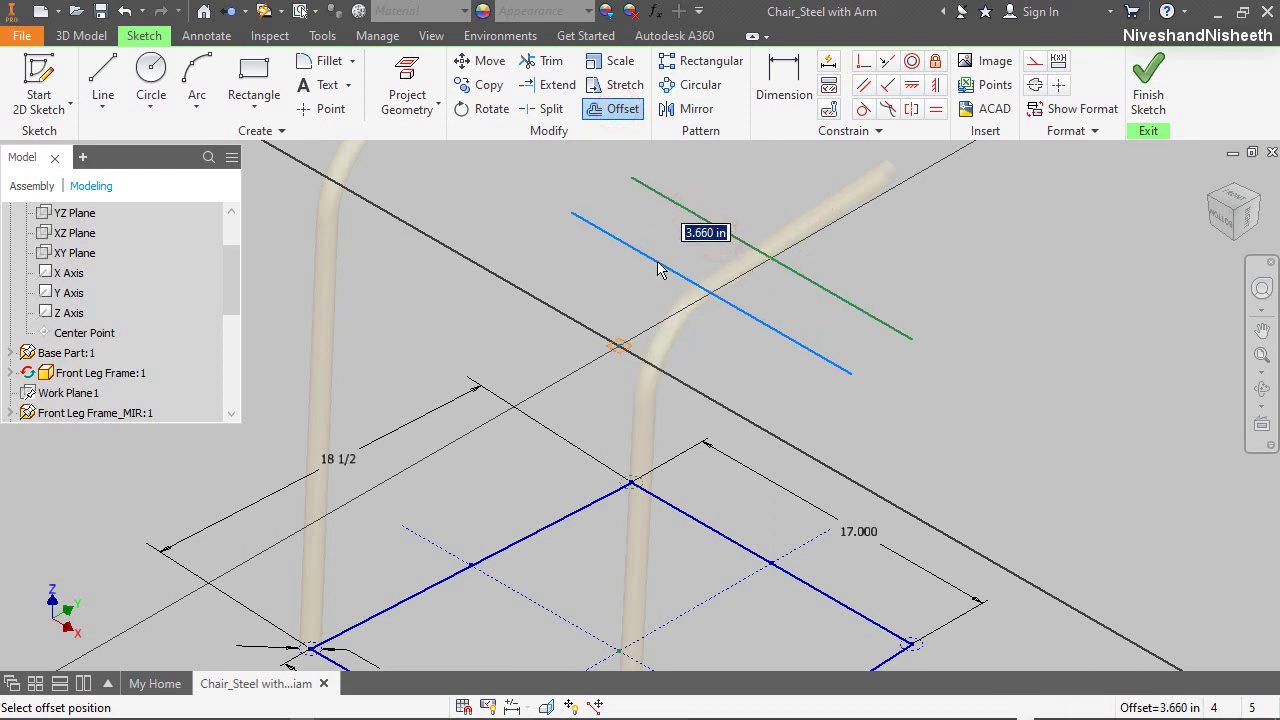
pyautogui.write('2 5/8')
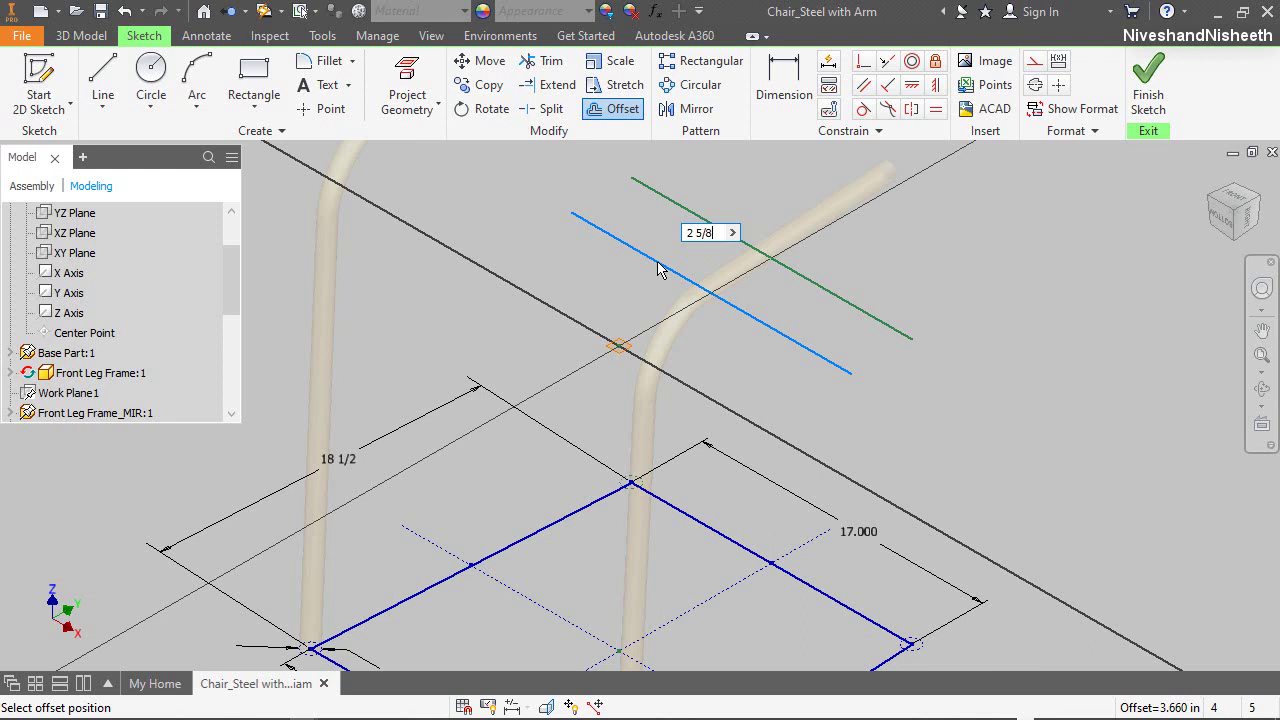
pyautogui.press('Return')
pyautogui.rightClick(752, 183)
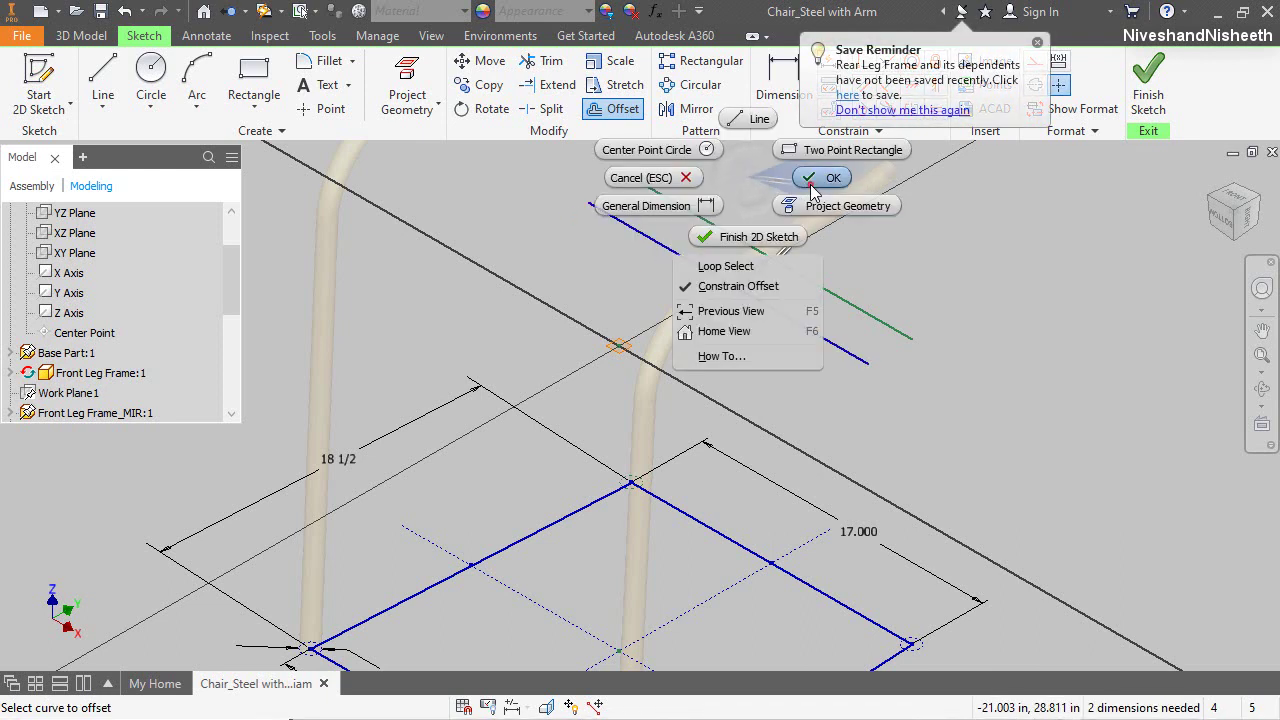
pyautogui.click(811, 184)
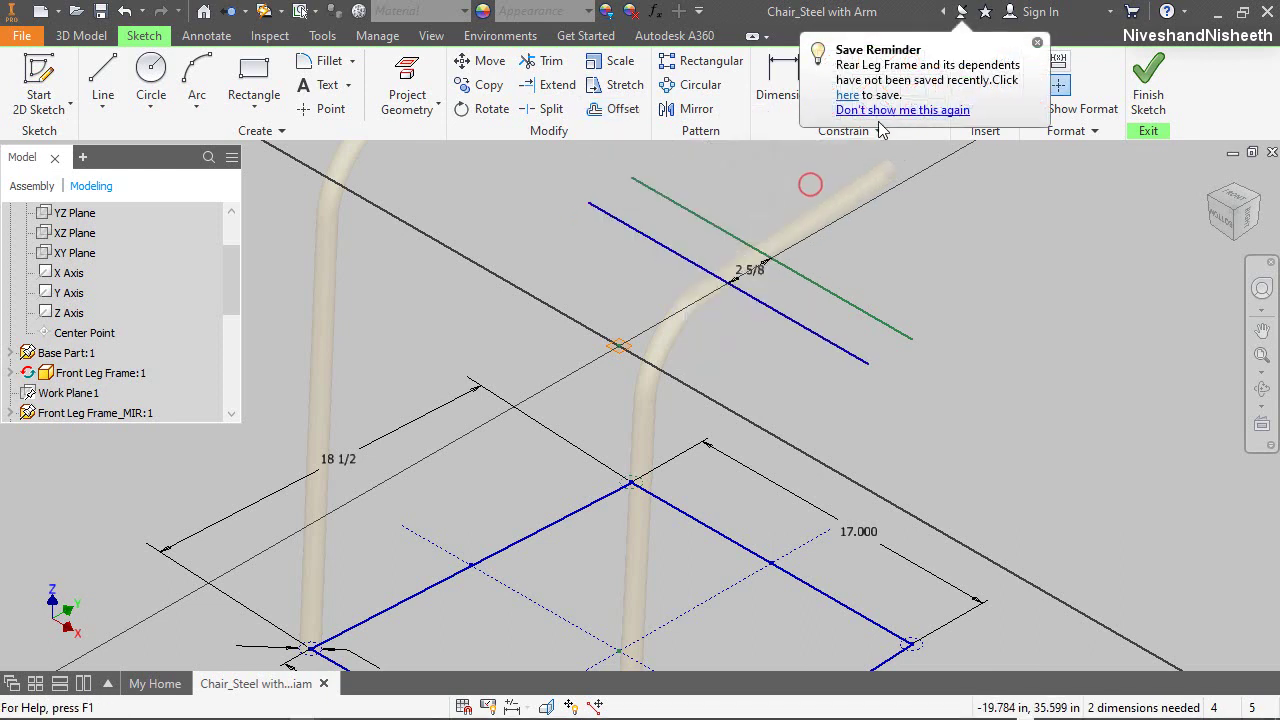
pyautogui.click(1038, 45)
pyautogui.click(777, 196)
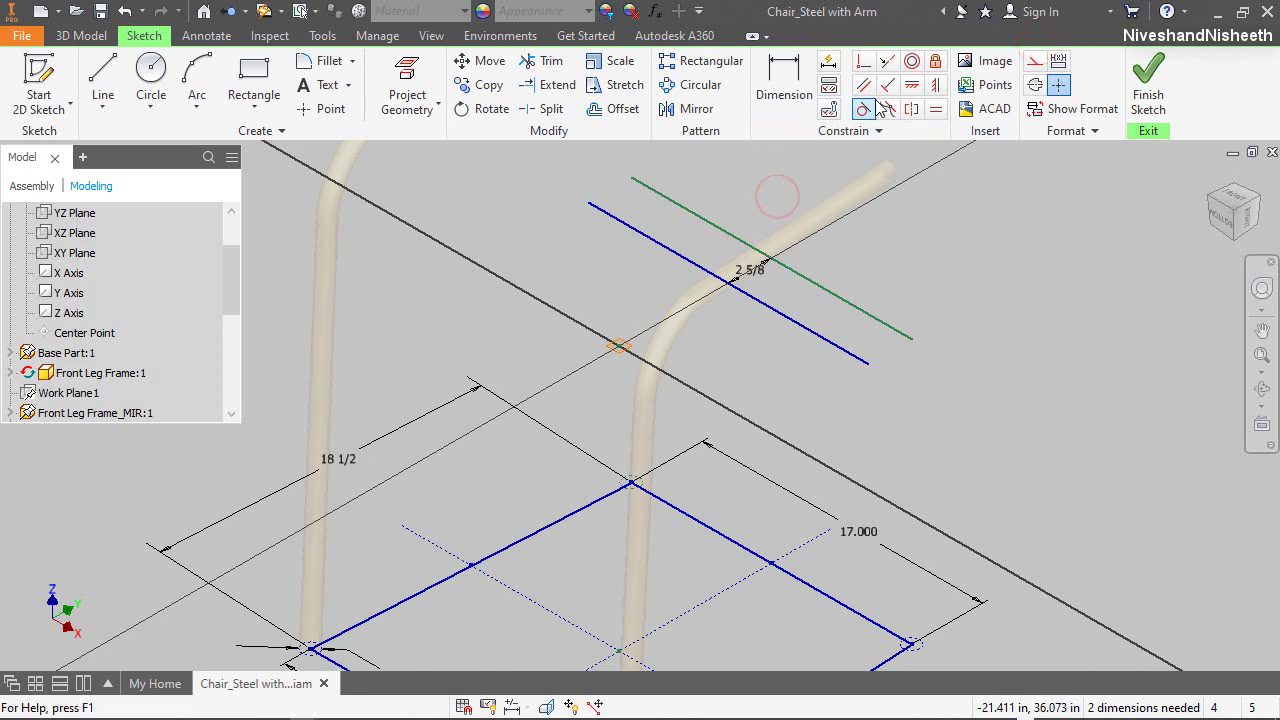
# Align the offset line's midpoint with the projected line's midpoint using a vertical constraint
pyautogui.click(935, 84)
pyautogui.click(730, 285)
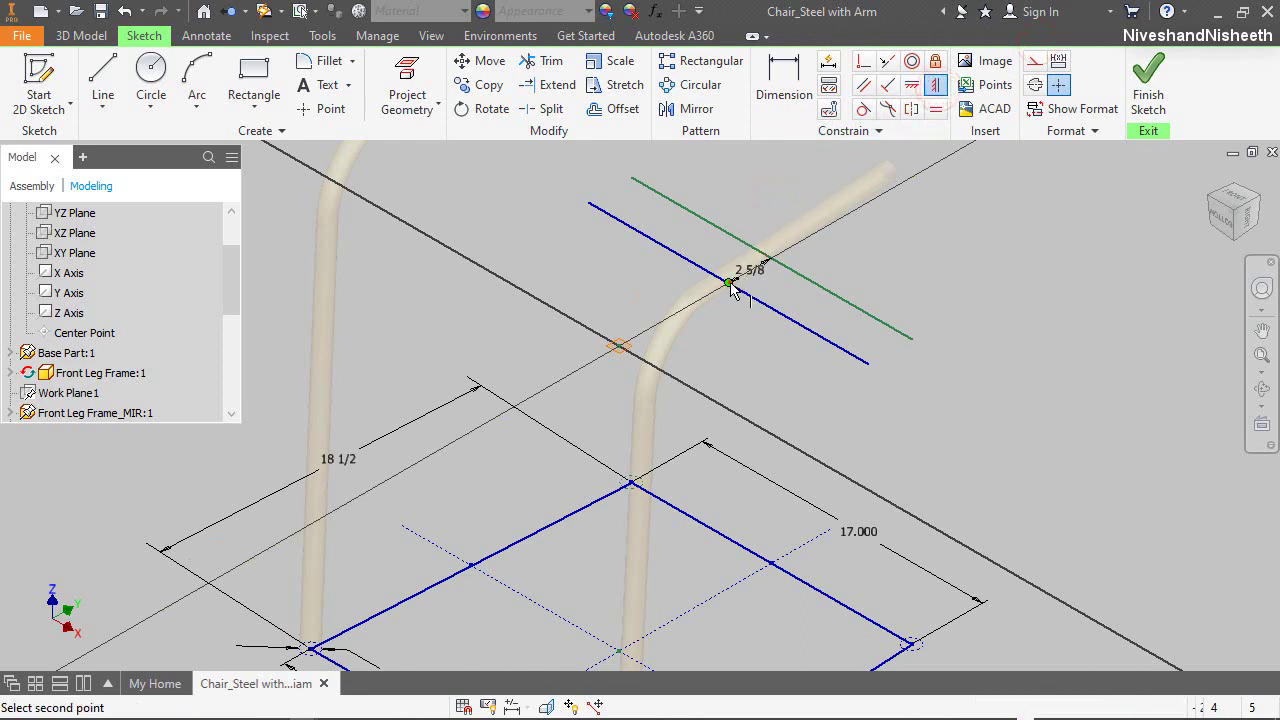
pyautogui.click(768, 259)
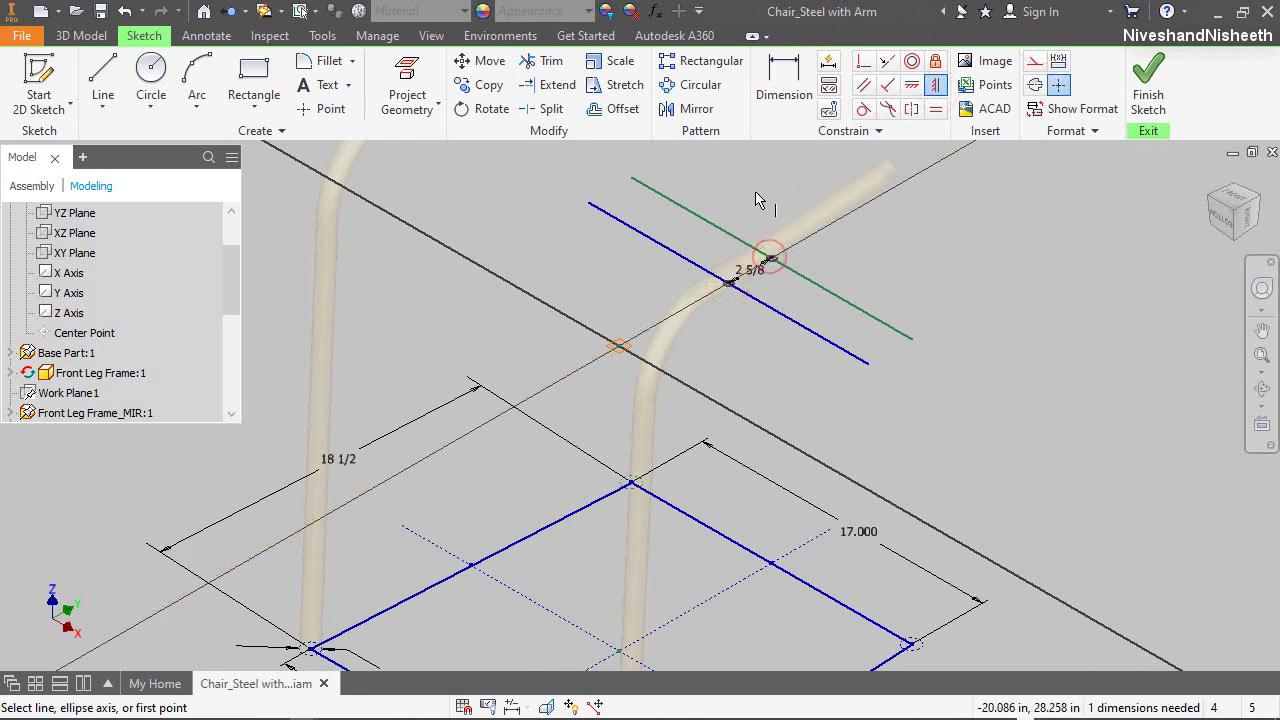
# Dimension the offset line's length and set it to 15 3/4 in
pyautogui.click(780, 88)
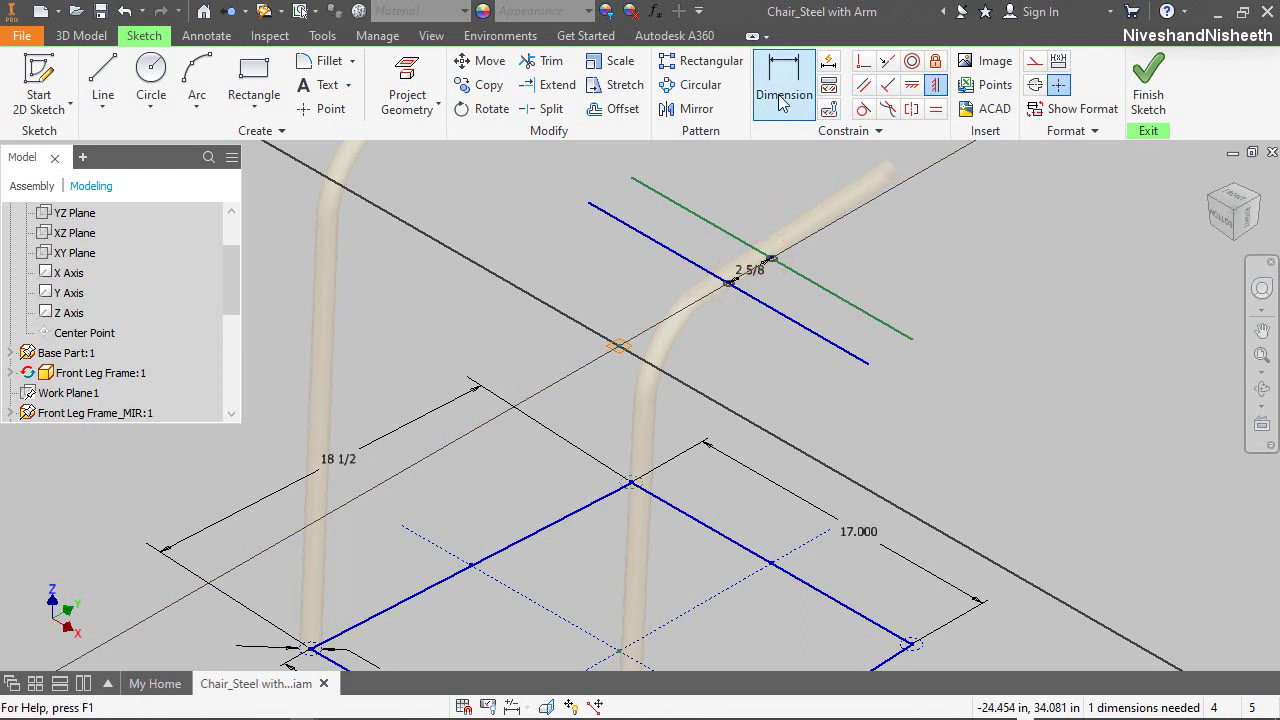
pyautogui.click(690, 270)
pyautogui.click(662, 297)
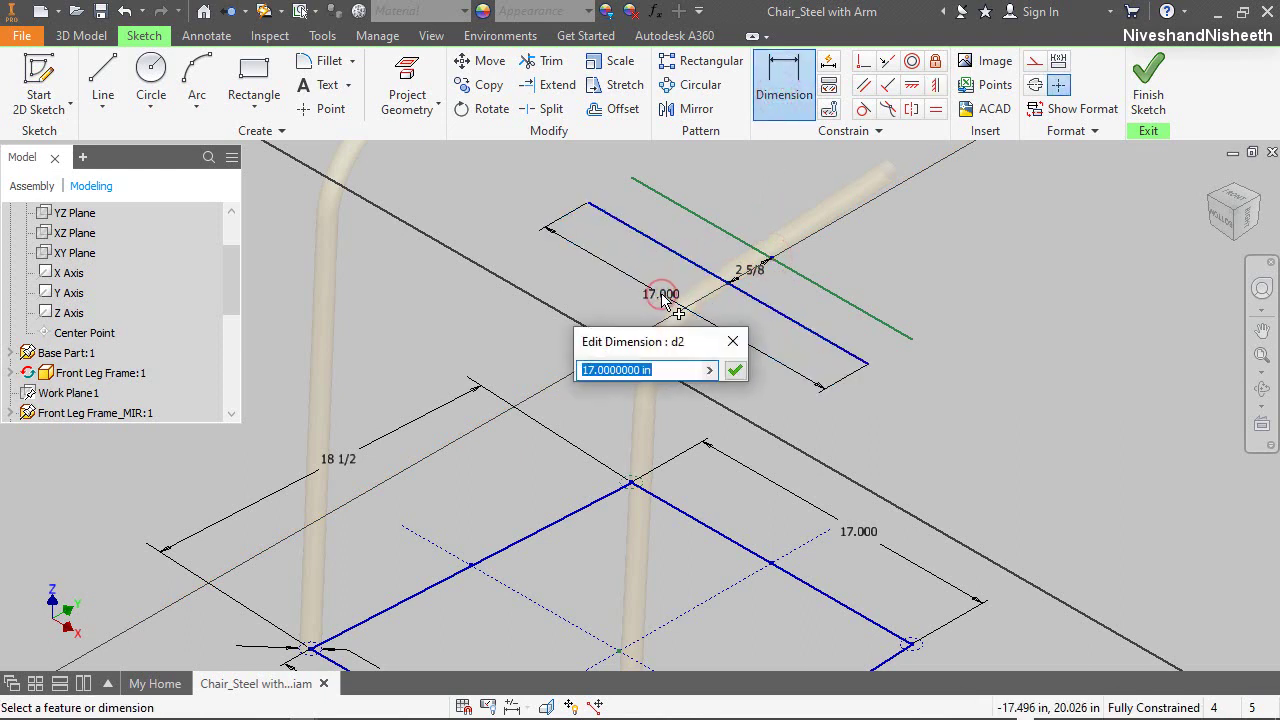
pyautogui.write('15 3/4')
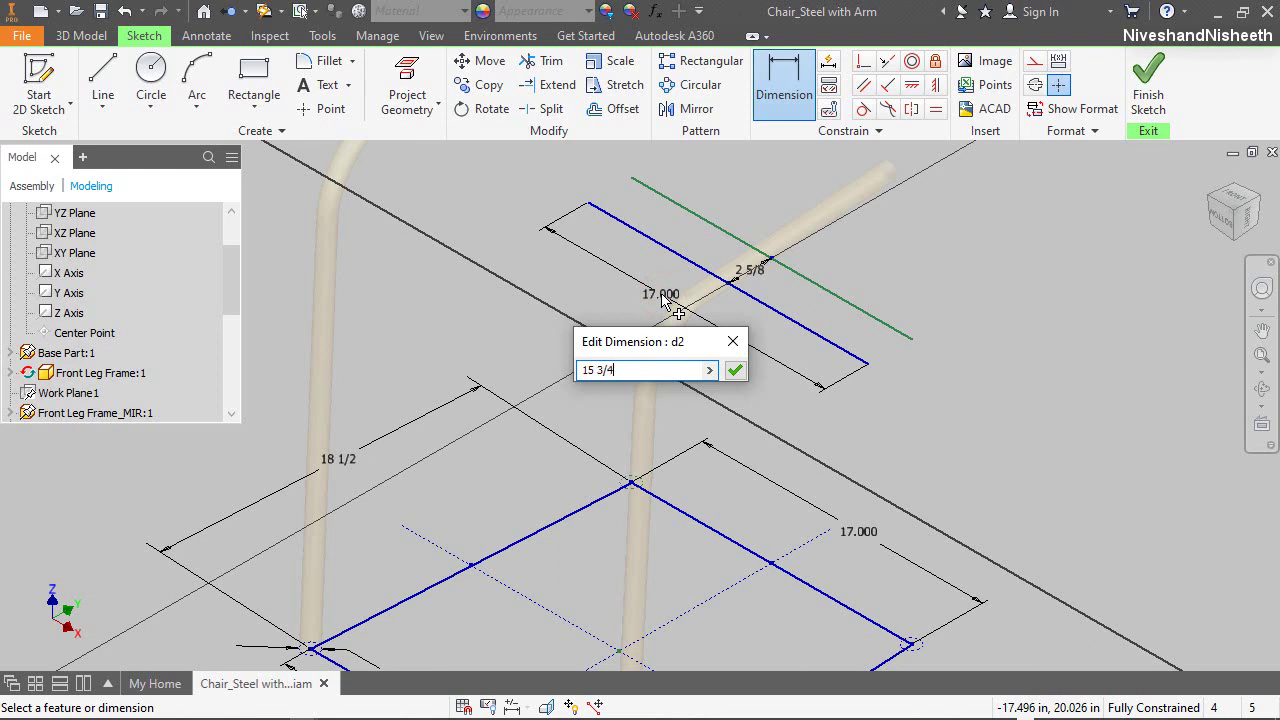
pyautogui.press('Return')
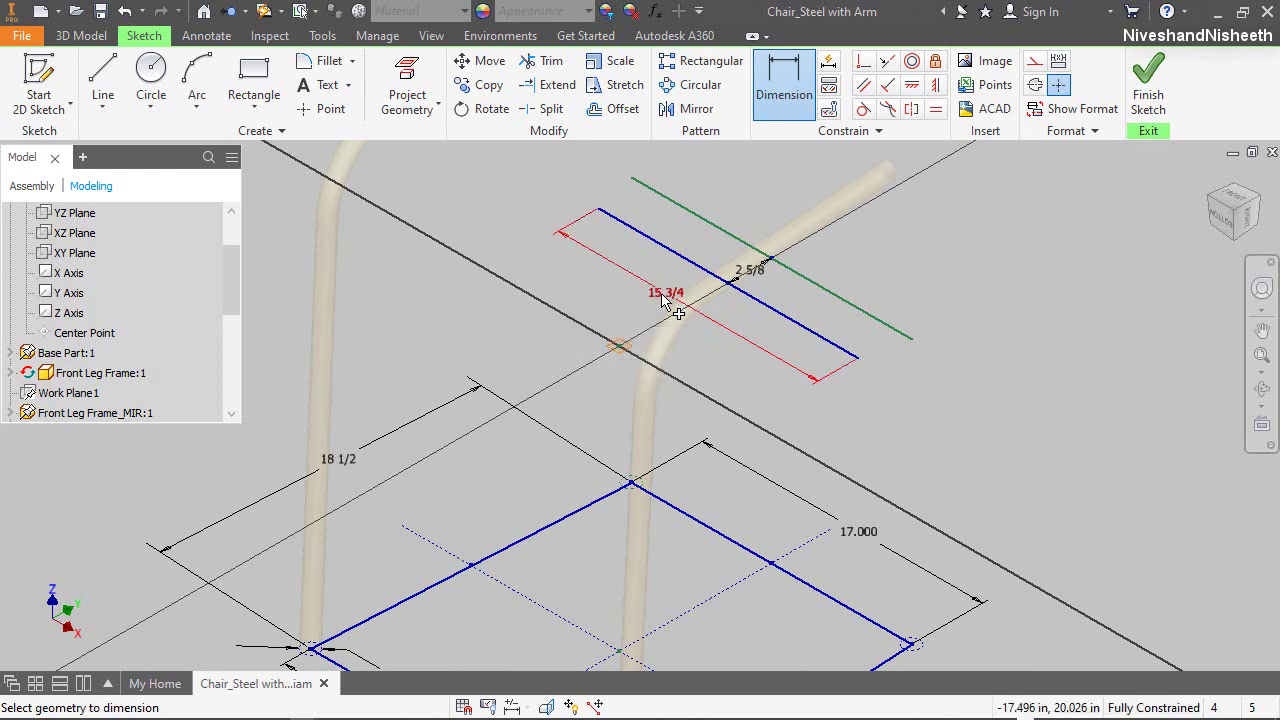
pyautogui.rightClick(880, 259)
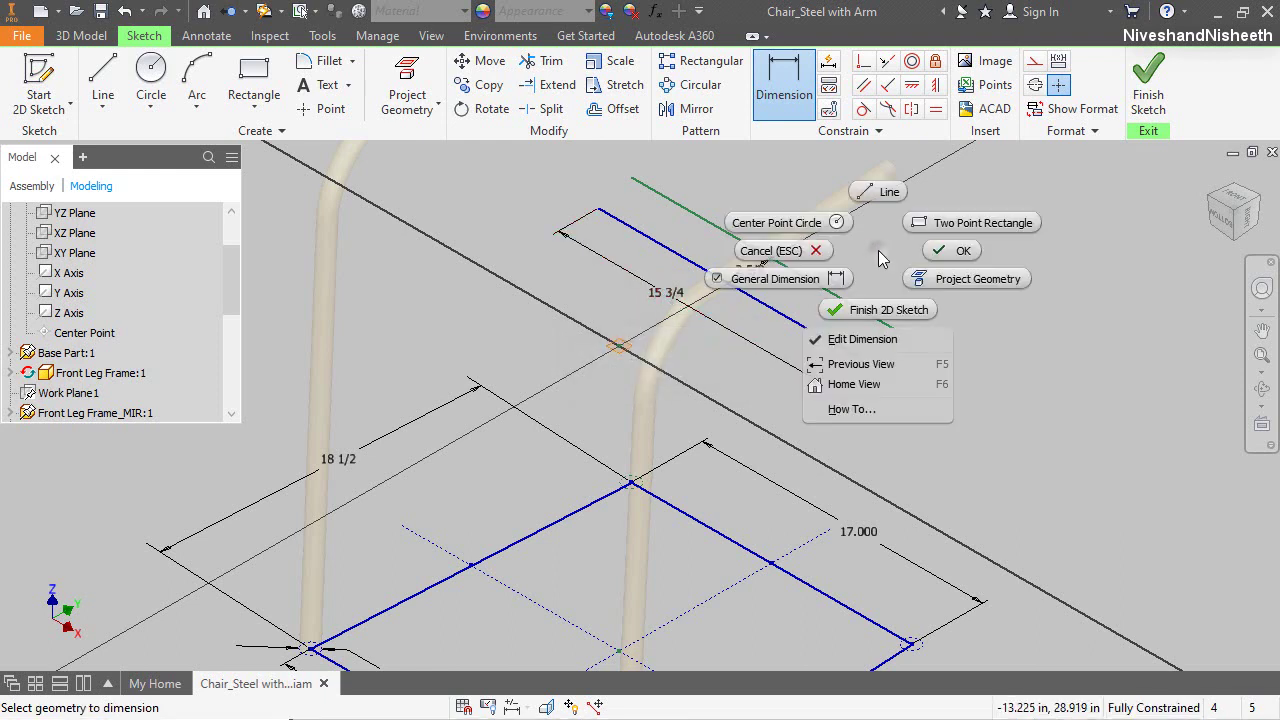
pyautogui.click(929, 251)
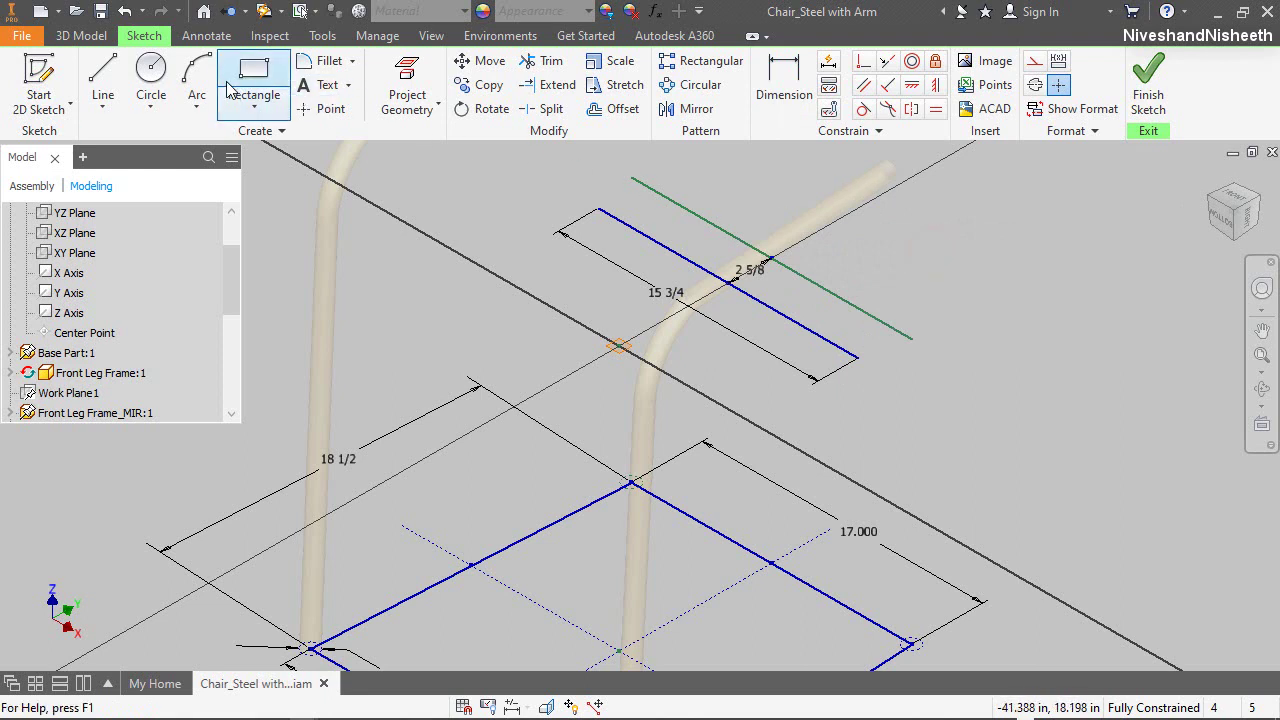
# Draw a circle with a 1 in diameter centred on the offset line's far endpoint
pyautogui.click(155, 70)
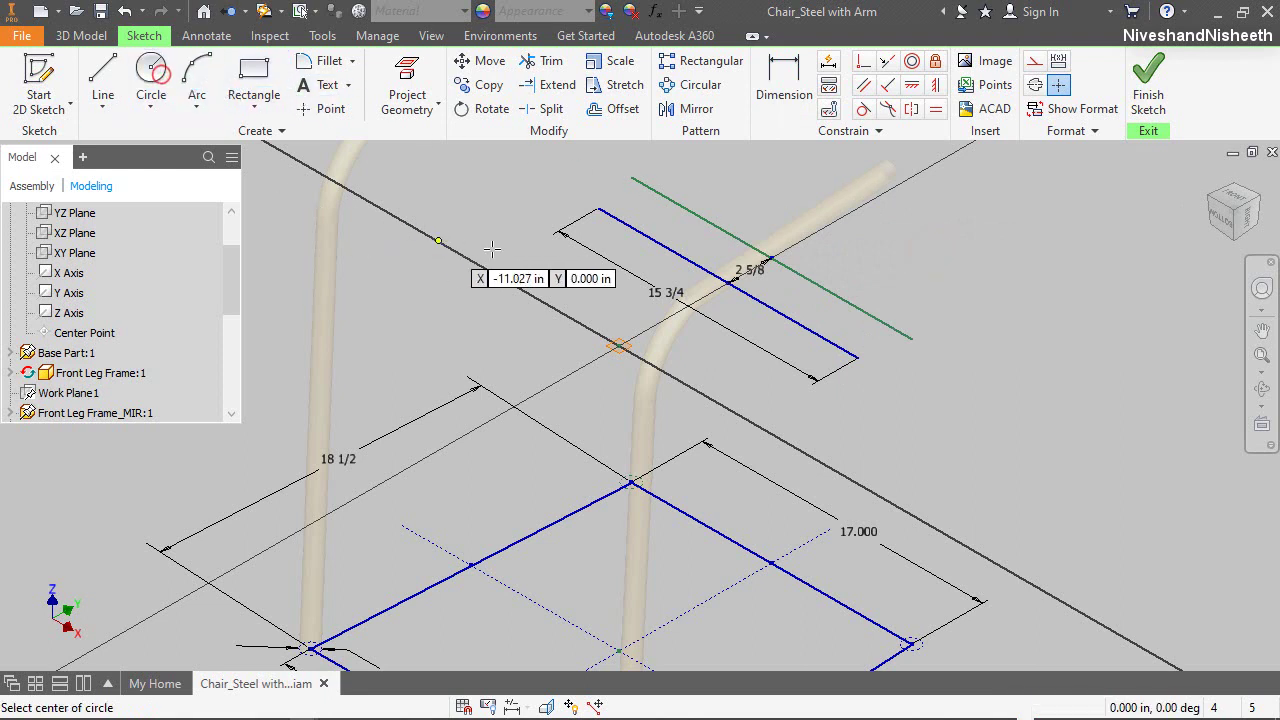
pyautogui.click(599, 209)
pyautogui.write('1')
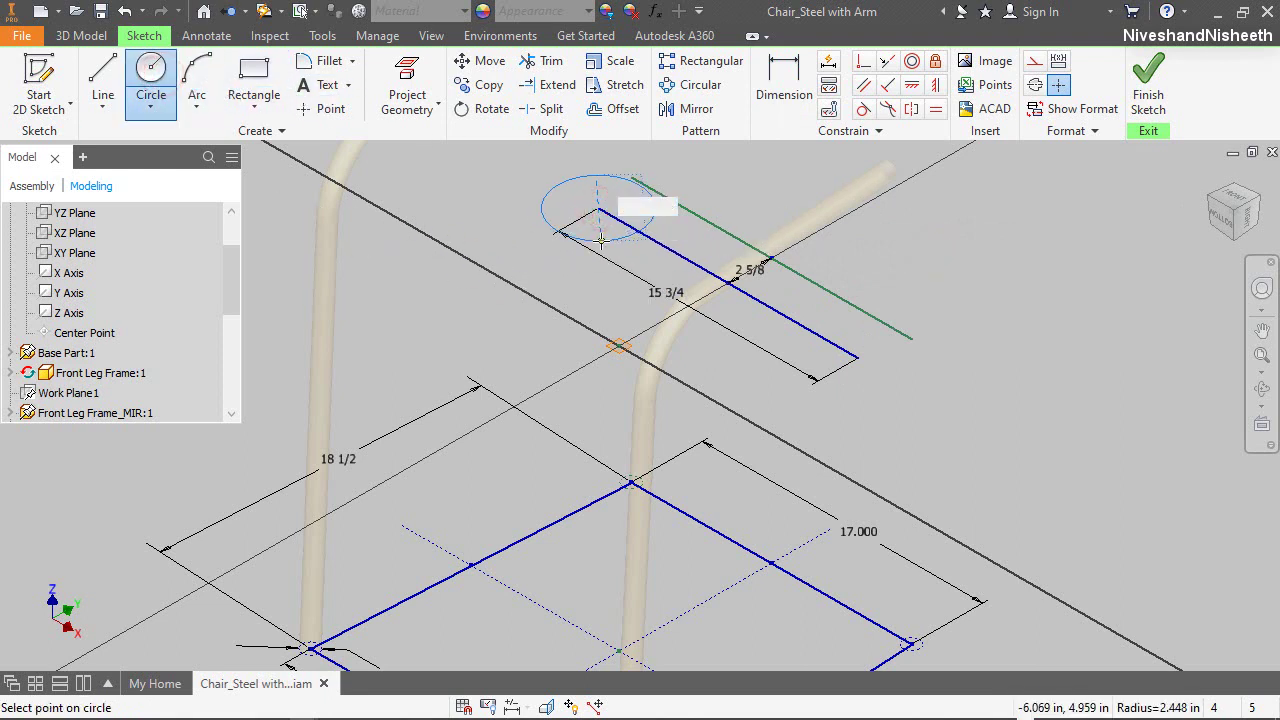
pyautogui.press('Return')
pyautogui.rightClick(556, 192)
pyautogui.click(610, 192)
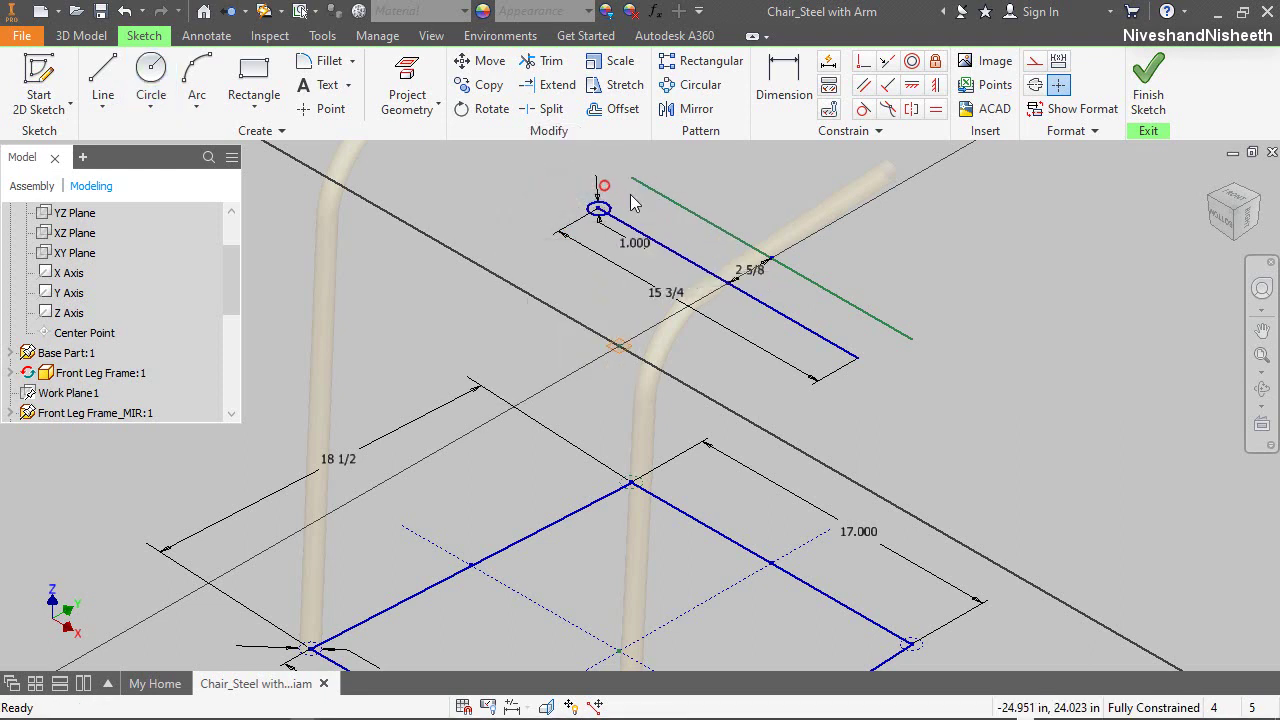
# Convert the projected line and the offset line to construction geometry and finish the sketch
pyautogui.click(1033, 61)
pyautogui.click(1022, 317)
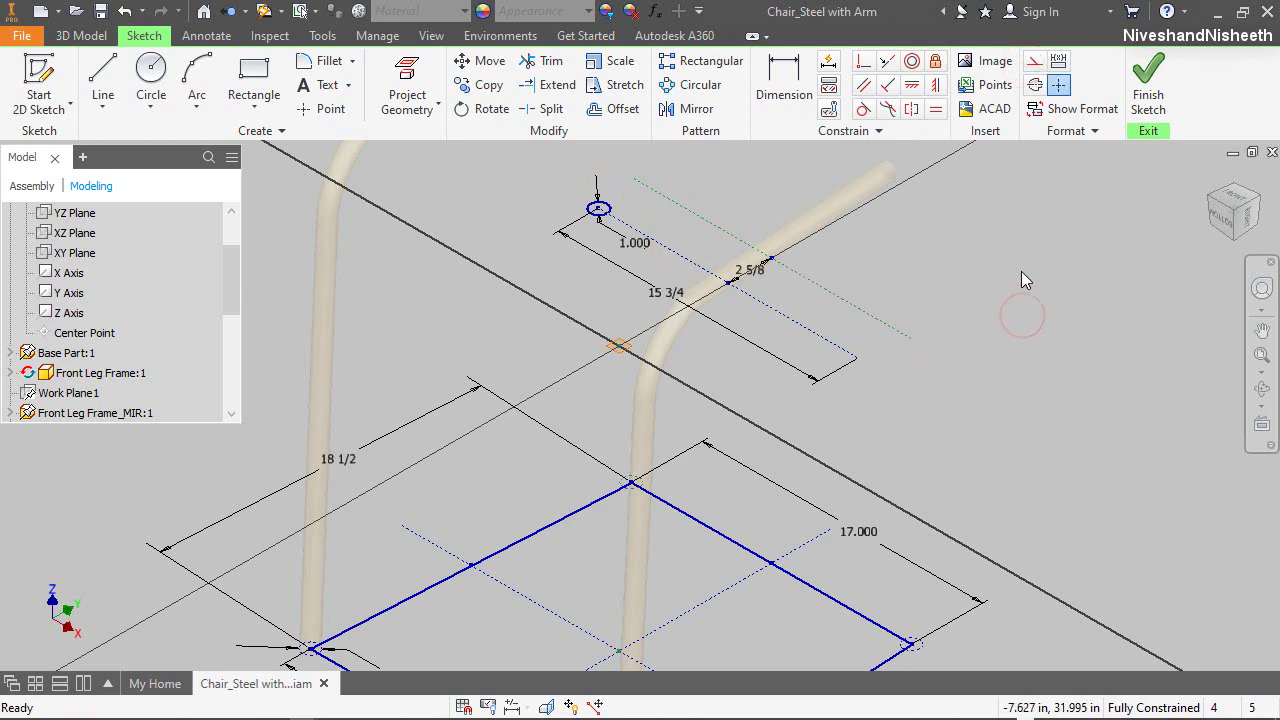
pyautogui.click(1148, 88)
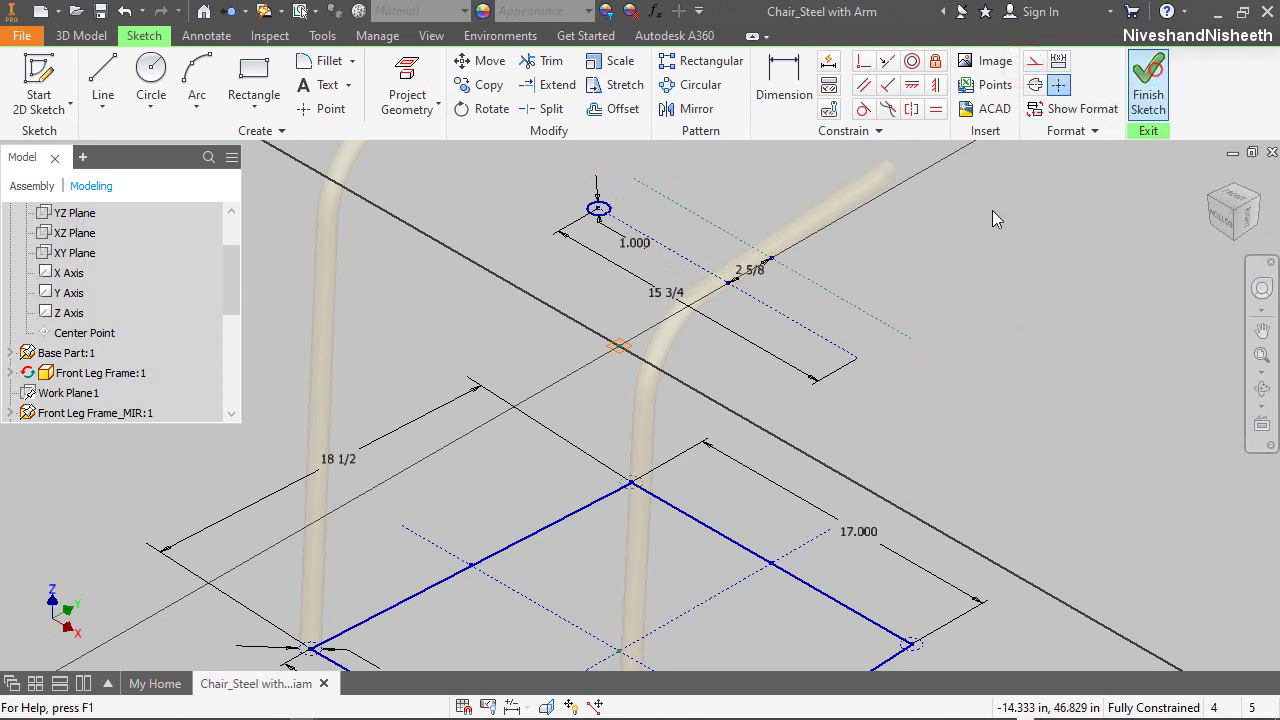
# Turn the projected circle at the base corner into regular geometry and loft a solid from it to the 1 in circle on the offset plane
pyautogui.doubleClick(648, 476)
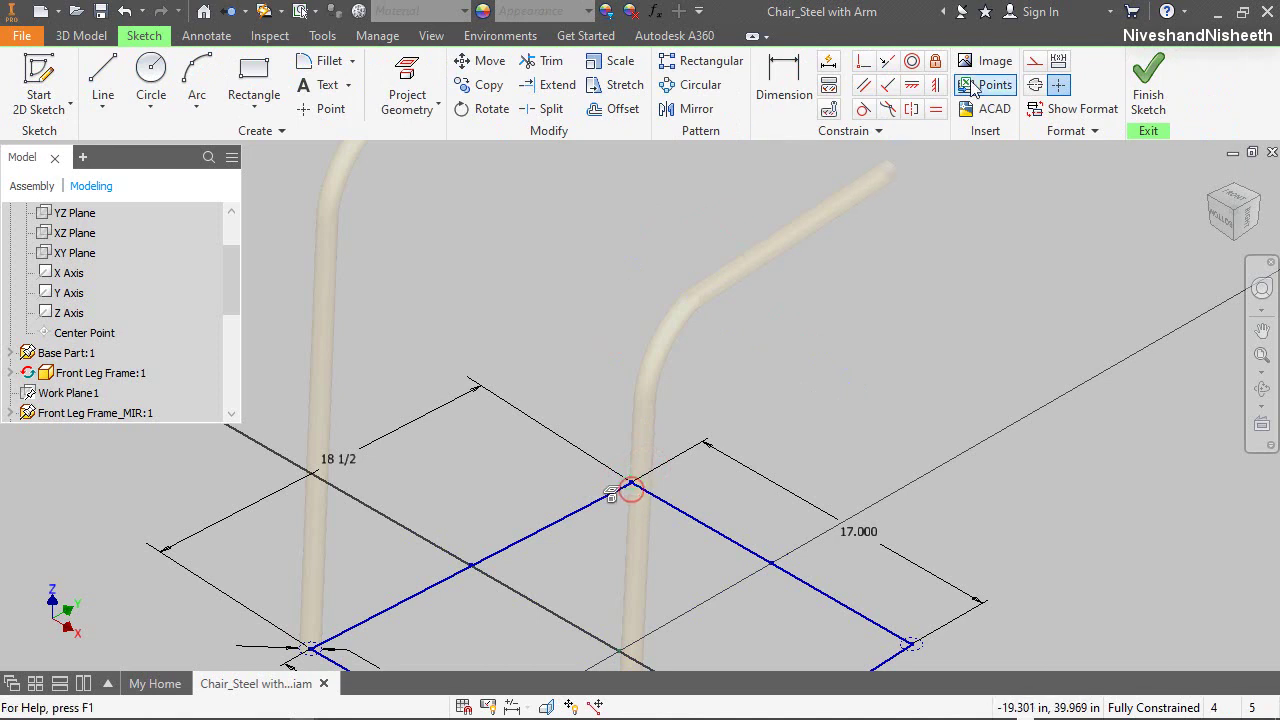
pyautogui.click(1148, 85)
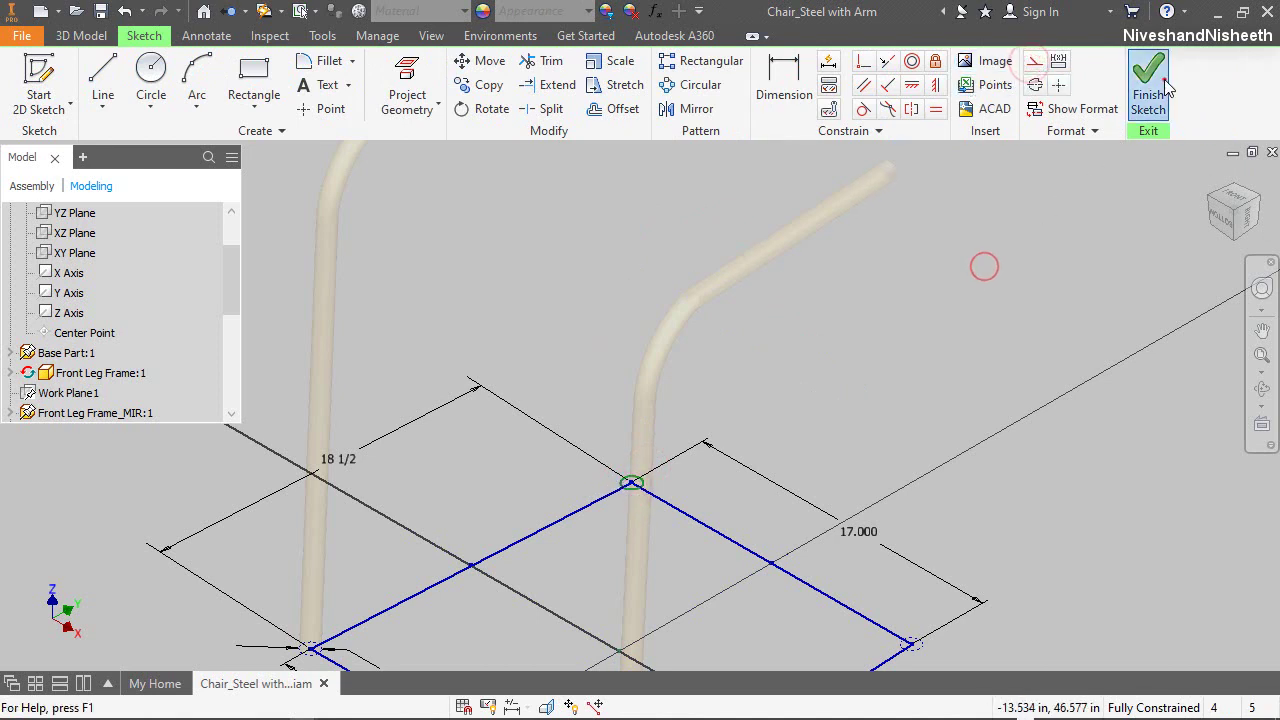
pyautogui.click(207, 85)
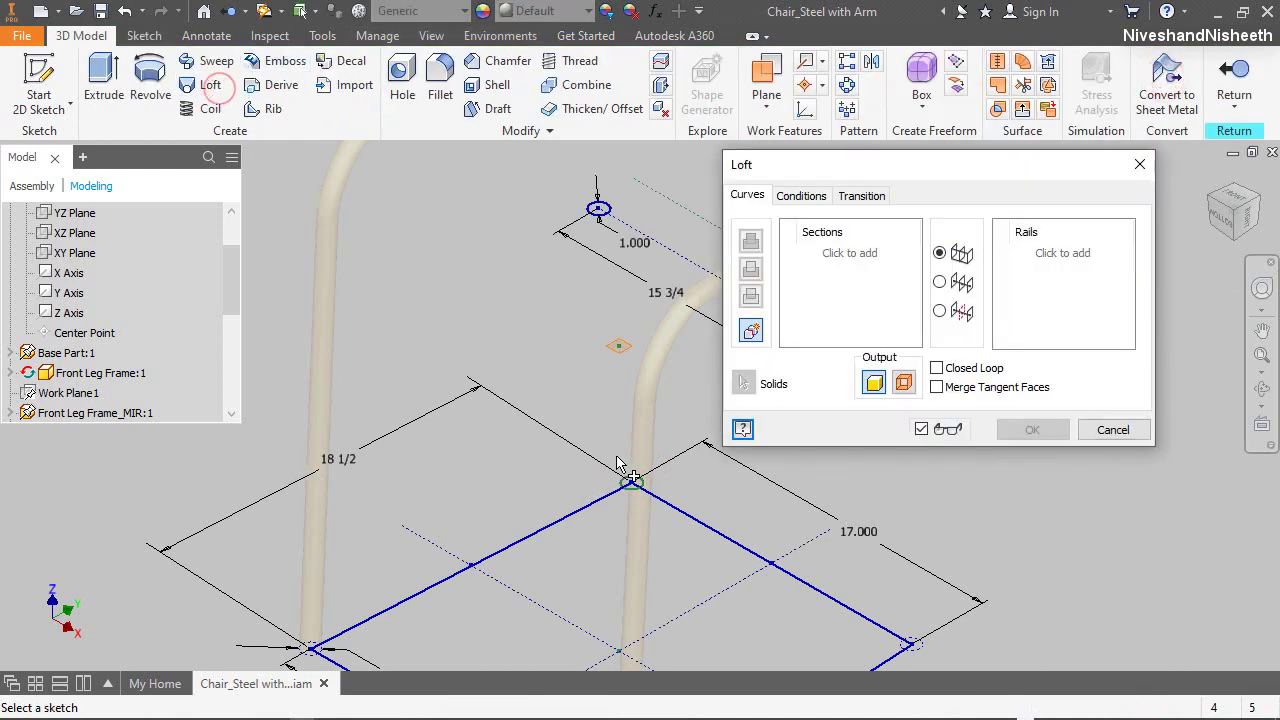
pyautogui.click(633, 483)
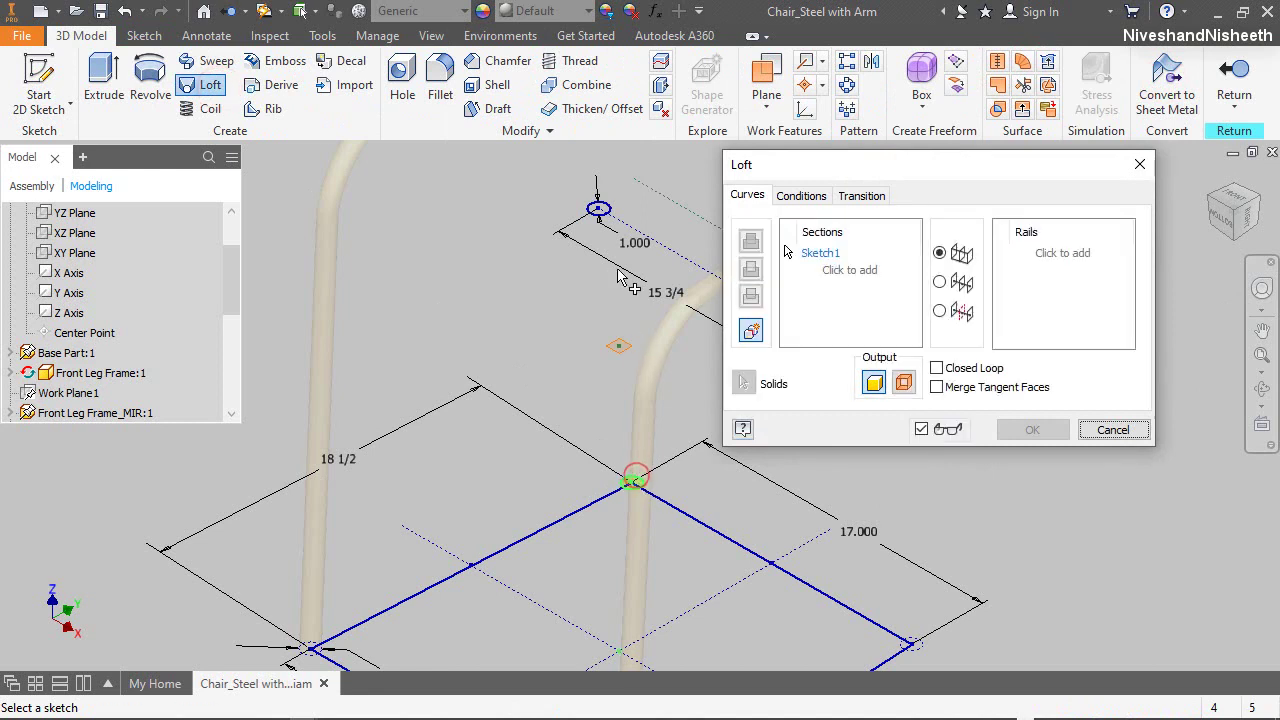
pyautogui.click(597, 210)
pyautogui.click(1022, 430)
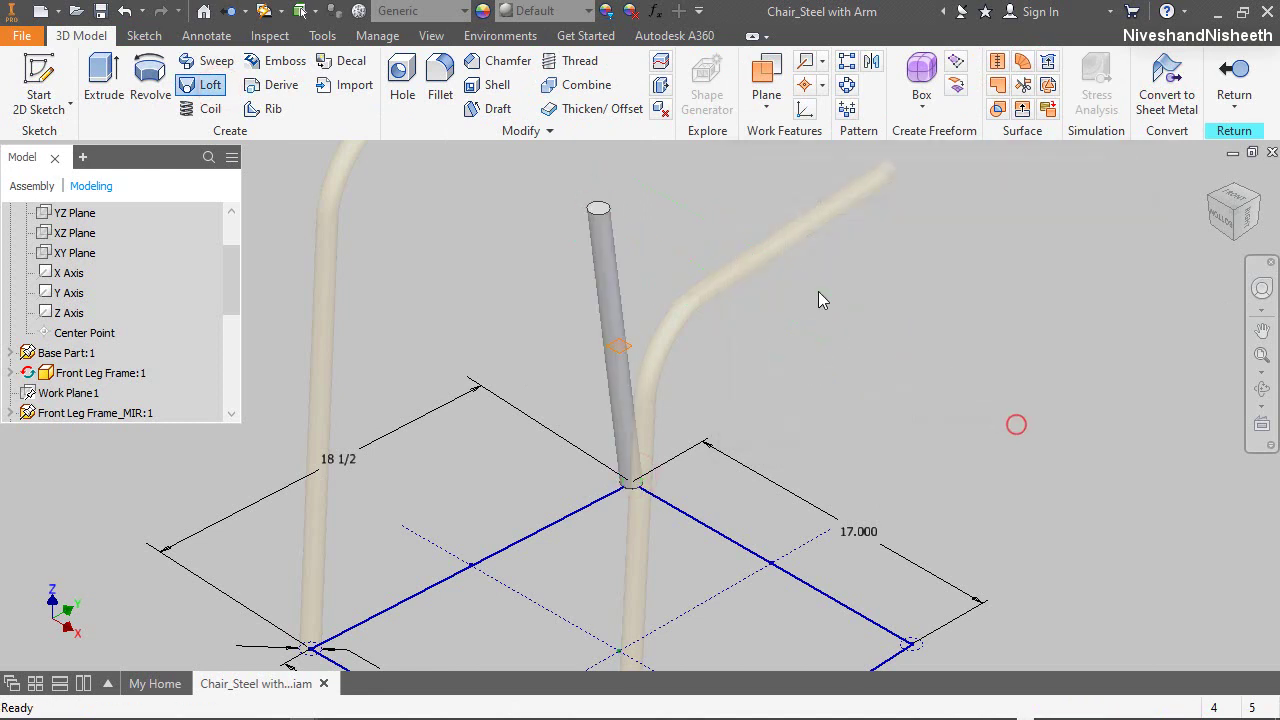
# Apply the Beige appearance to the lofted rear leg
pyautogui.click(551, 12)
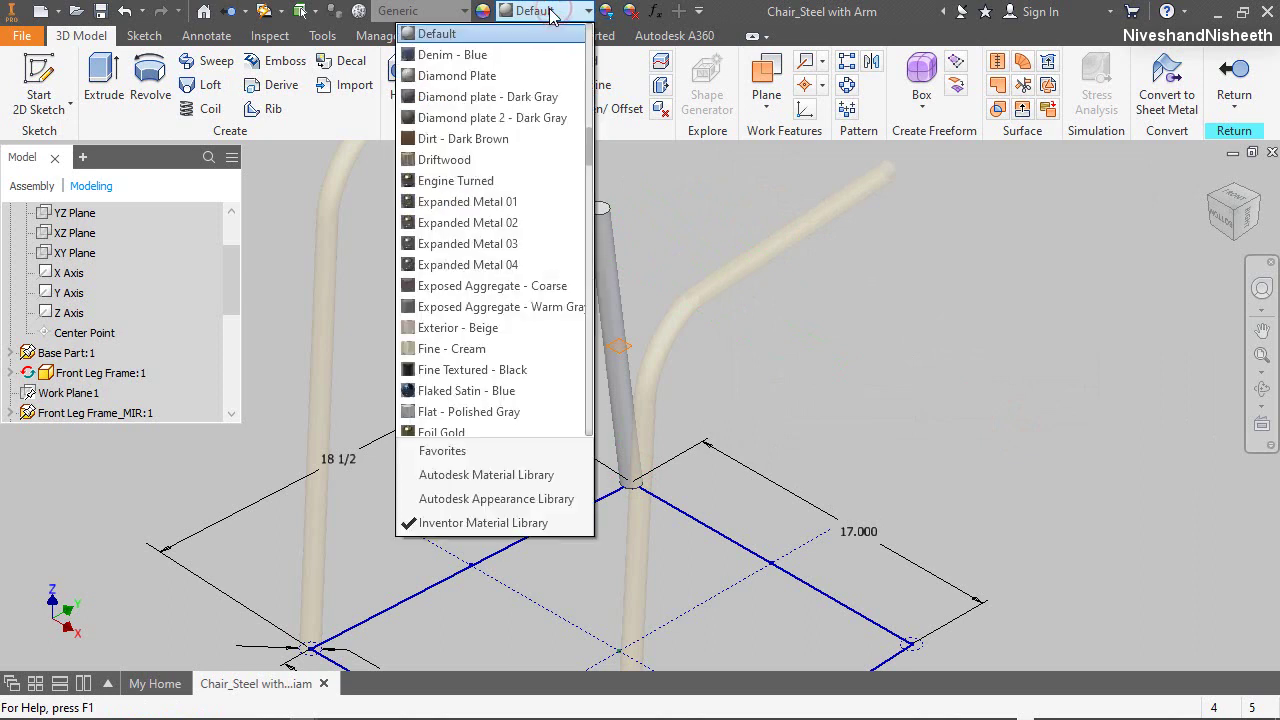
pyautogui.scroll(8, 545, 30)
pyautogui.click(490, 34)
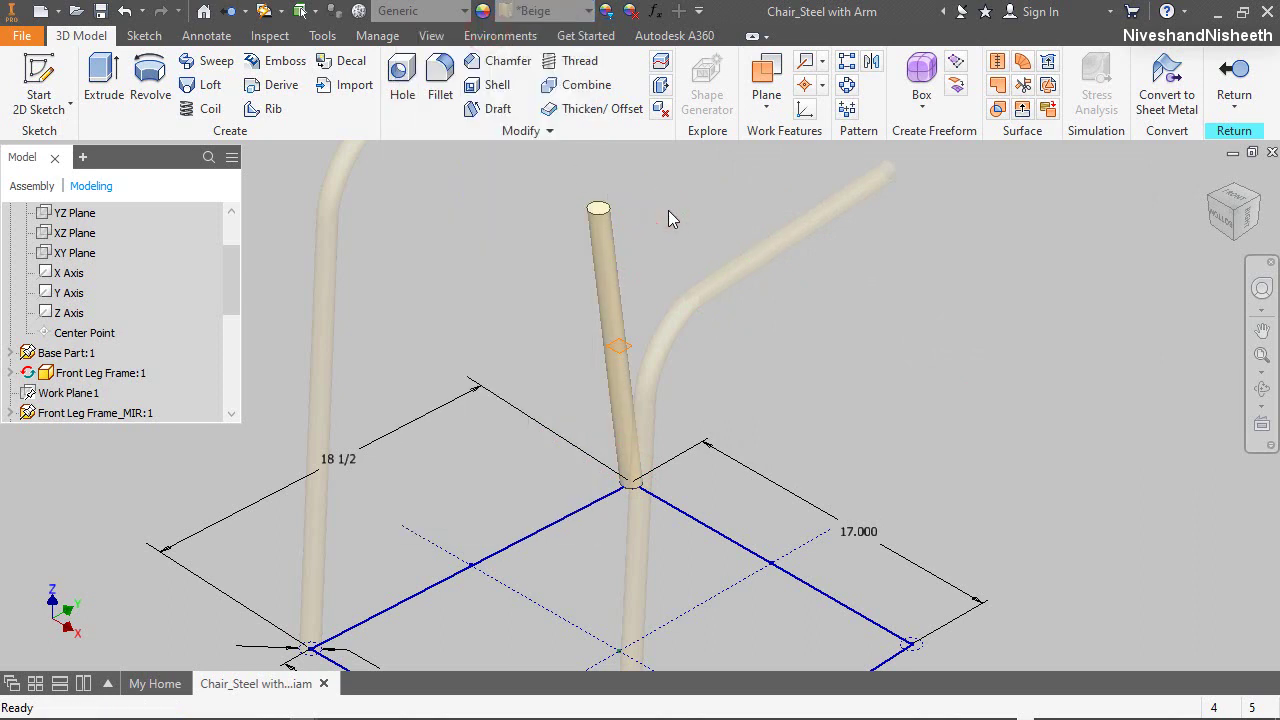
pyautogui.click(800, 294)
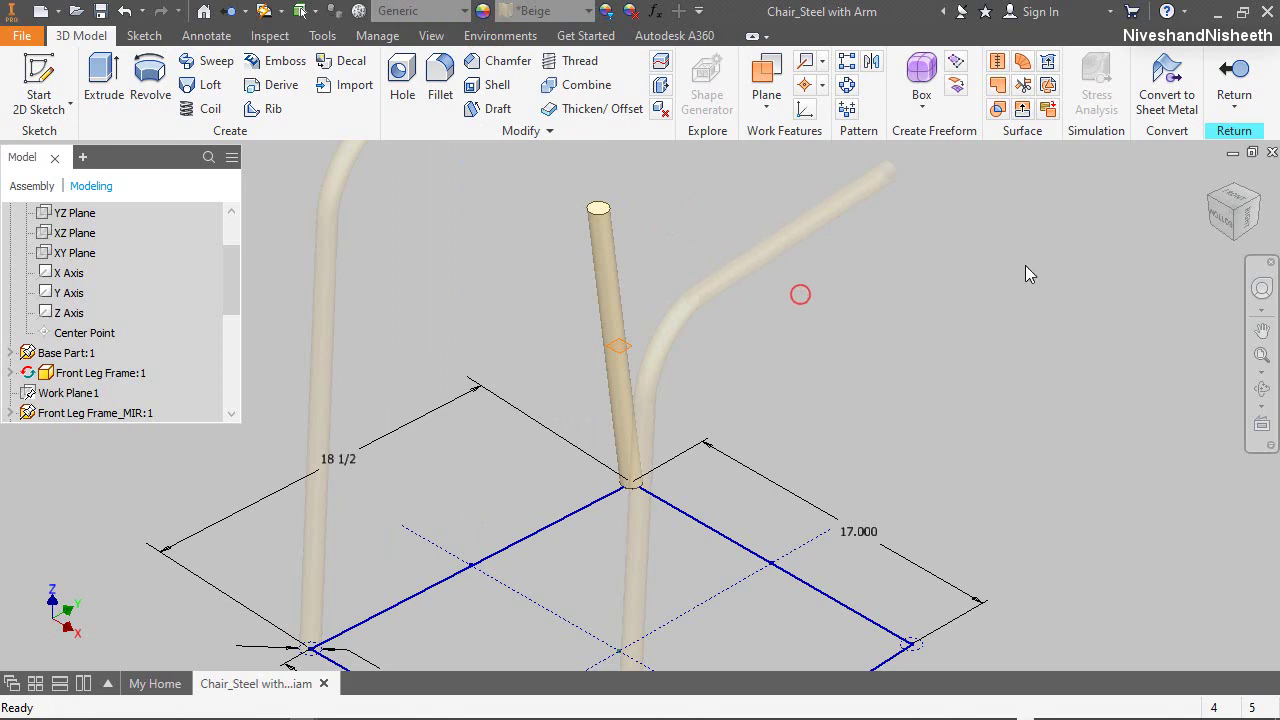
pyautogui.click(1244, 218)
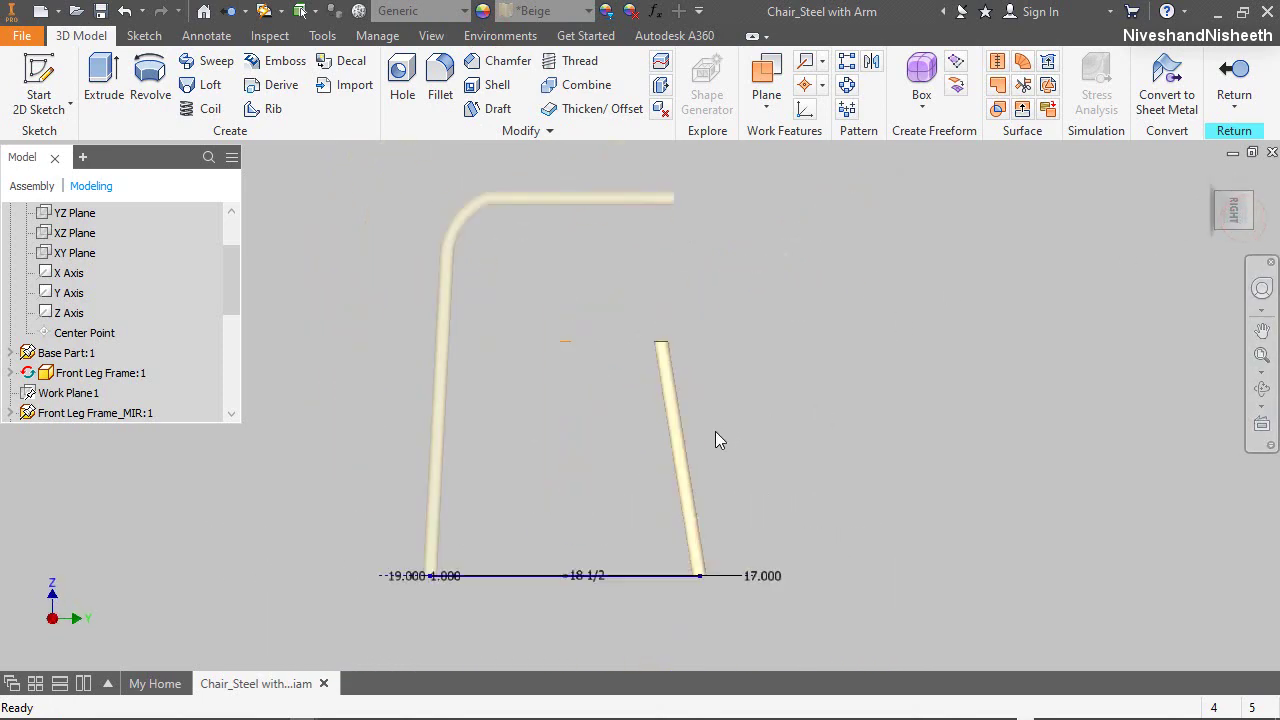
pyautogui.click(1209, 181)
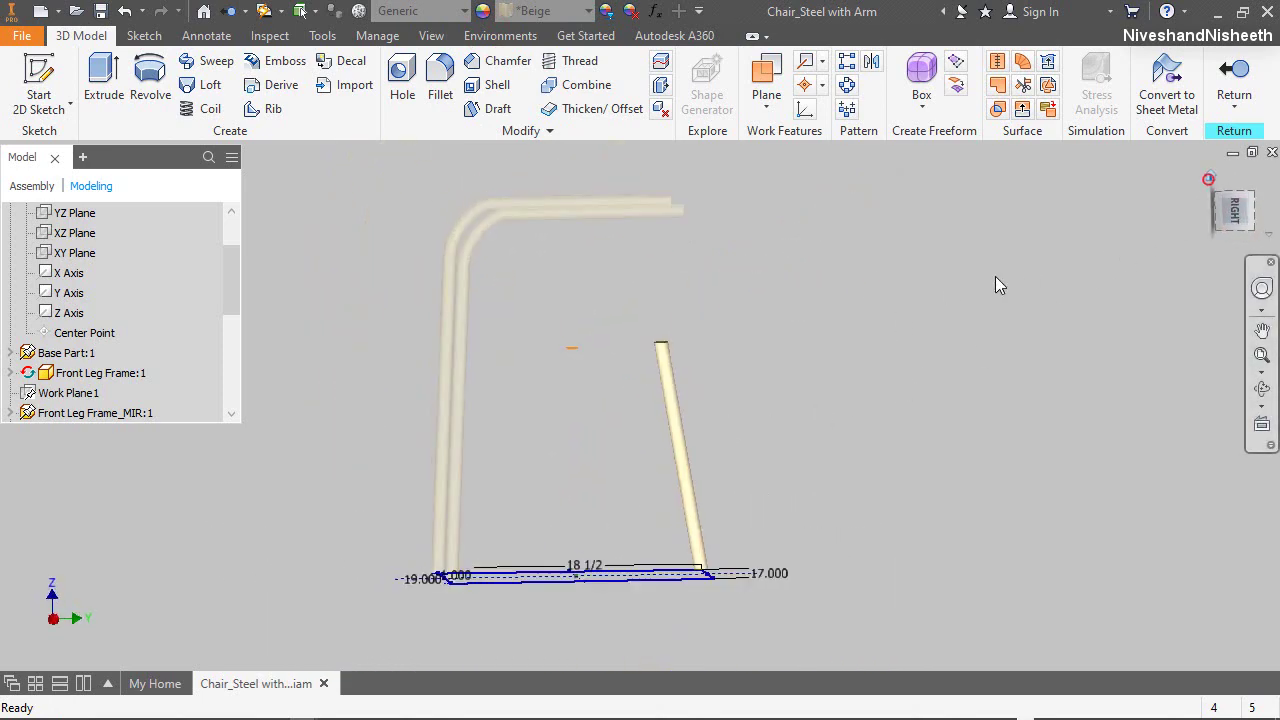
pyautogui.click(838, 390)
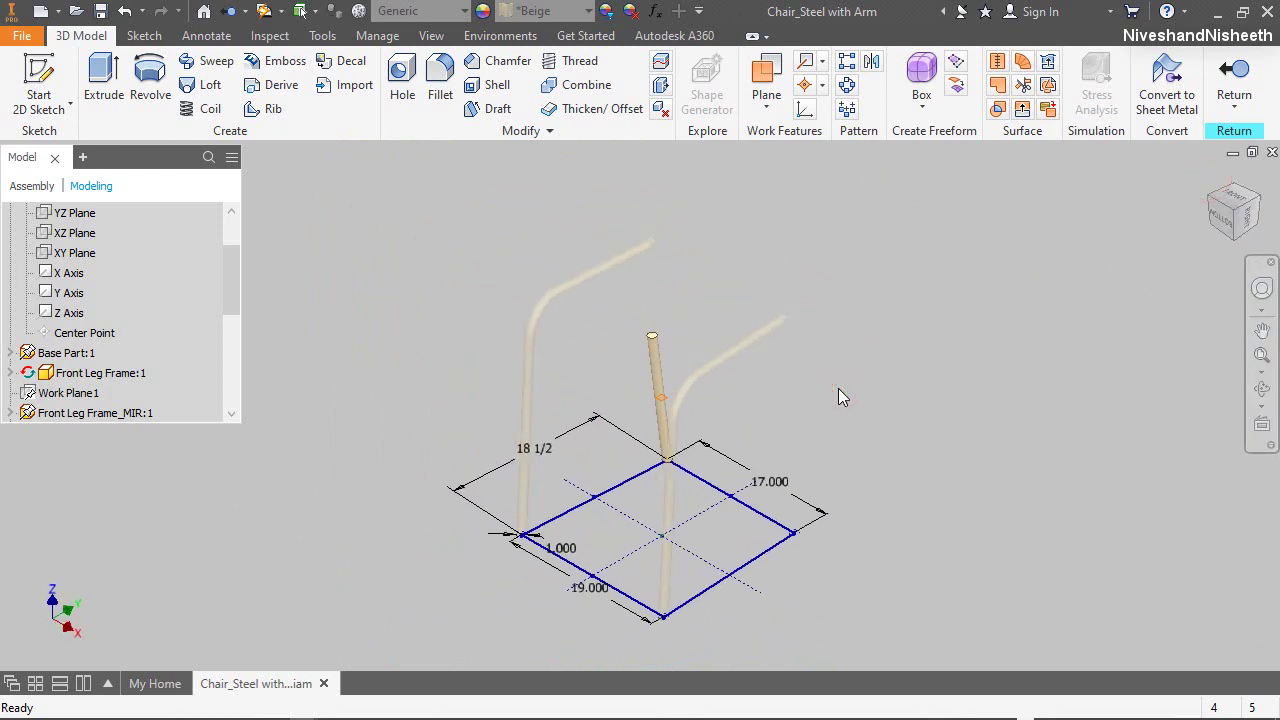
pyautogui.click(960, 459)
# Make Sketch2, the loft's upper profile sketch, visible again
pyautogui.scroll(4, 660, 340)
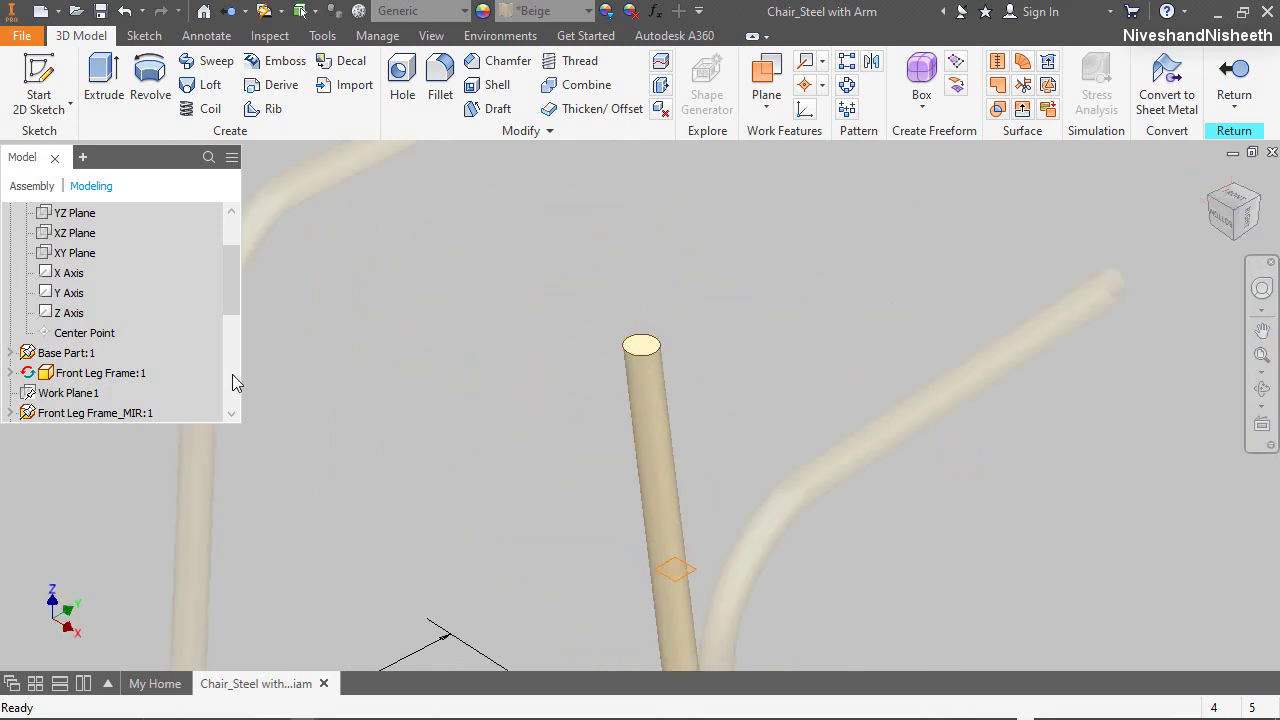
pyautogui.scroll(-1, 194, 371)
pyautogui.click(27, 393)
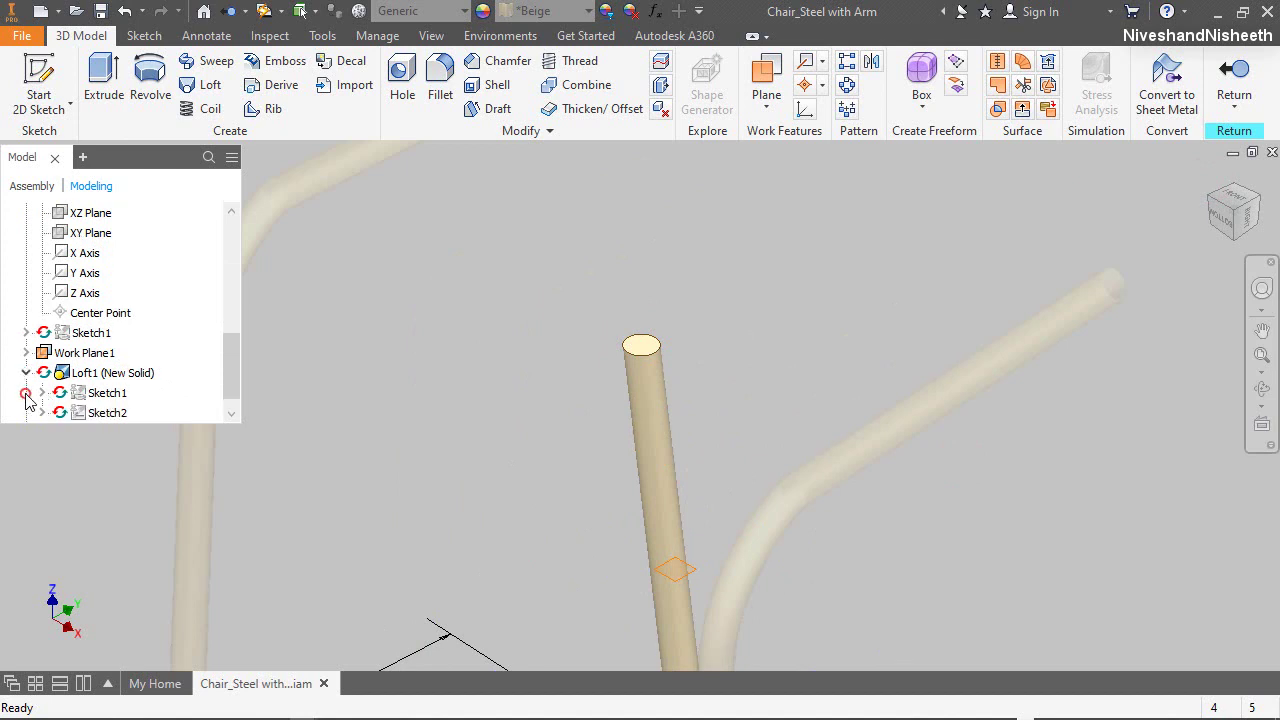
pyautogui.click(96, 414)
pyautogui.moveTo(186, 163); pyautogui.dragTo(194, 100)
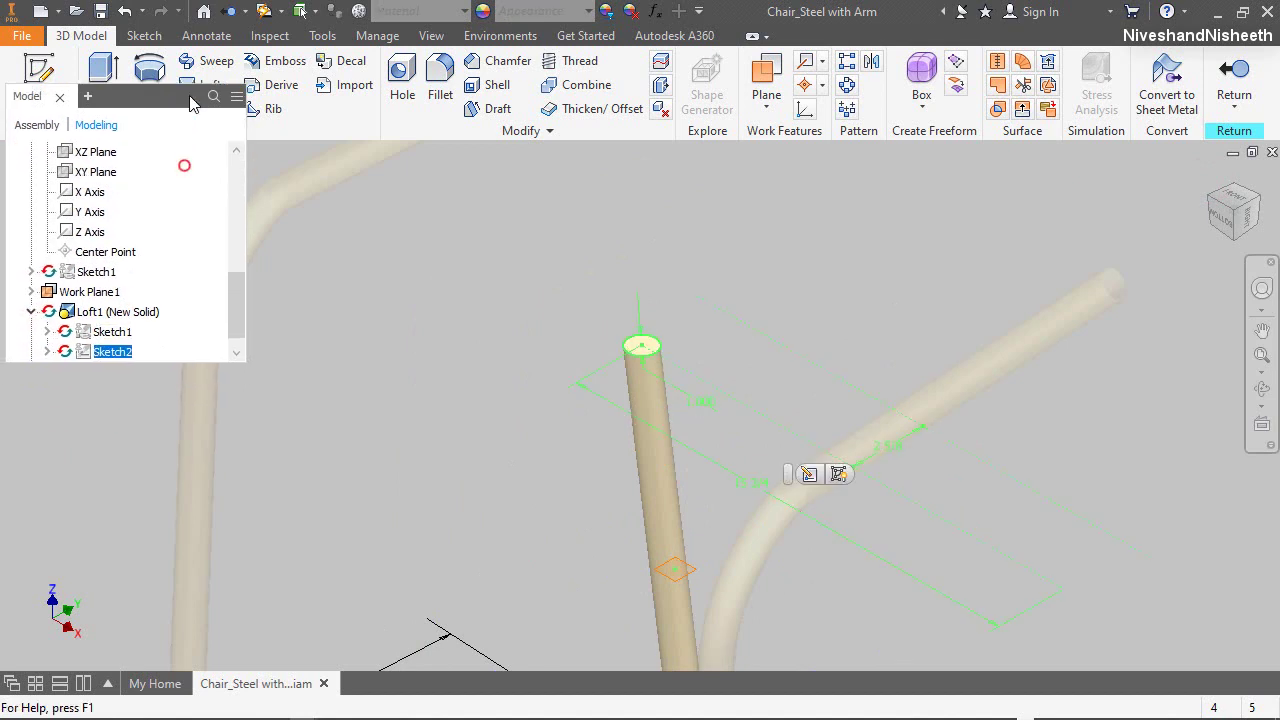
pyautogui.rightClick(114, 354)
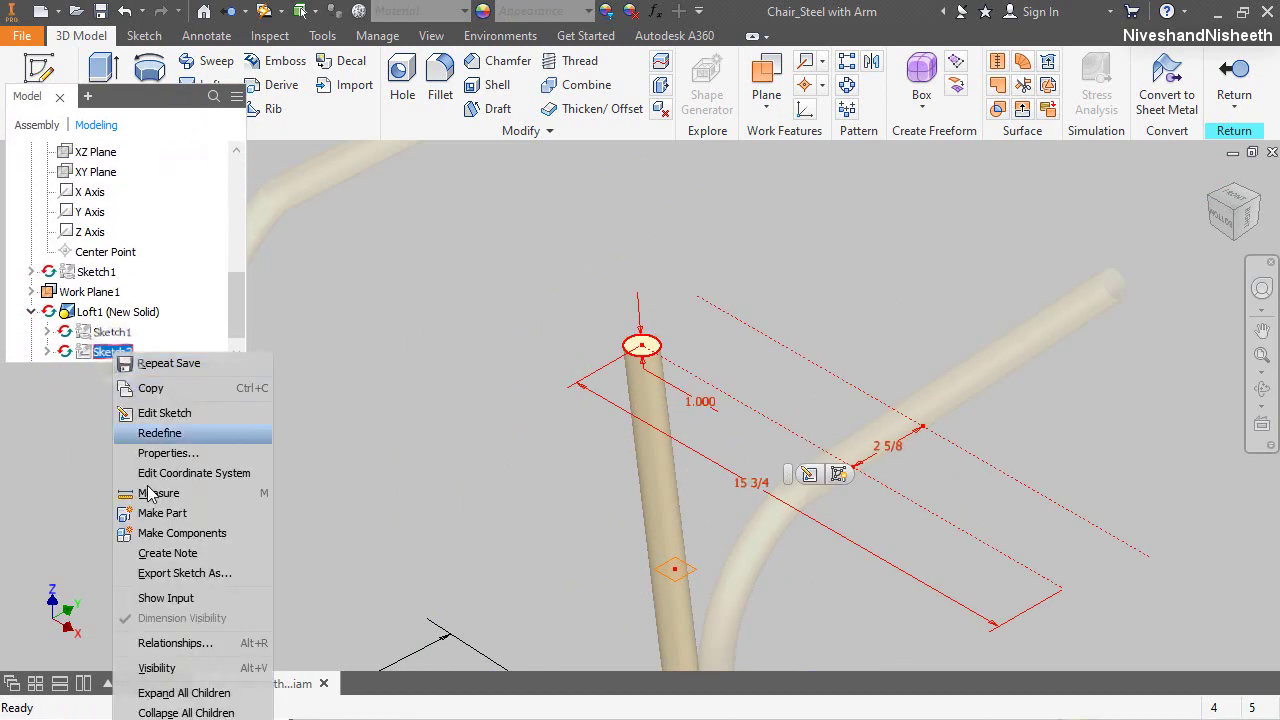
pyautogui.click(180, 657)
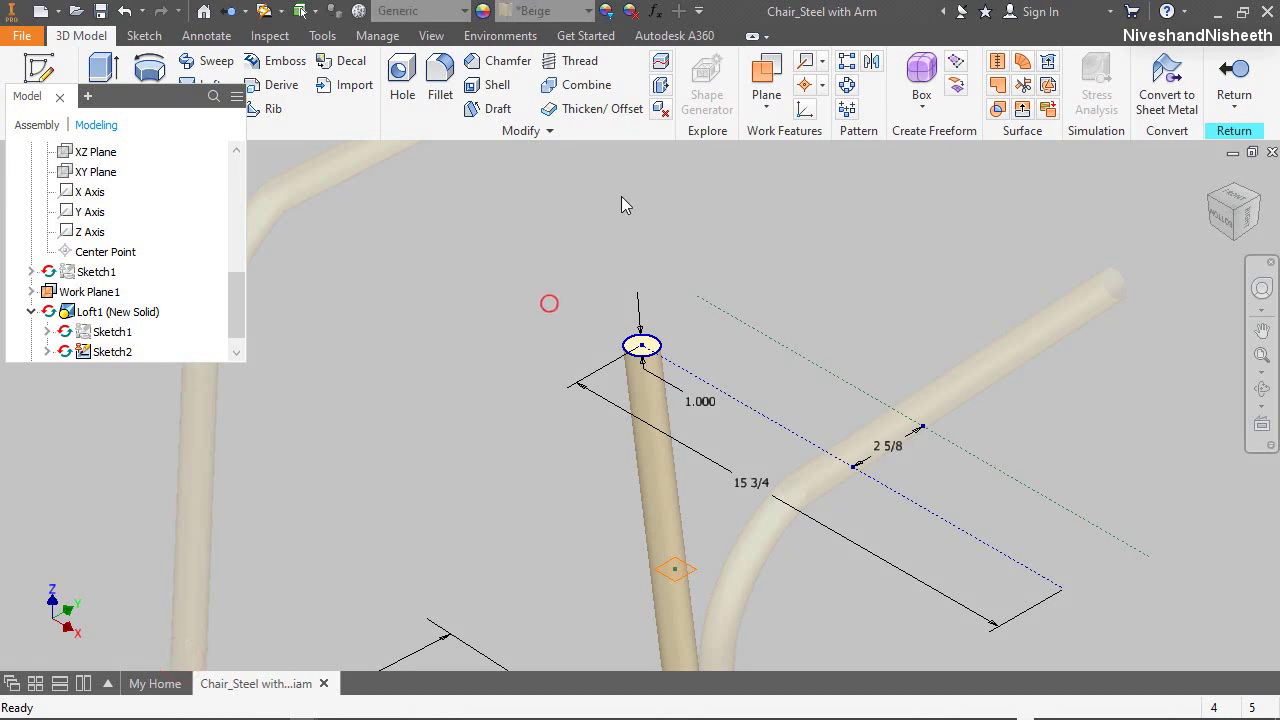
# Create a work plane parallel to the Rear Leg Frame's YZ plane through the centre of the leg's top circle
pyautogui.click(766, 80)
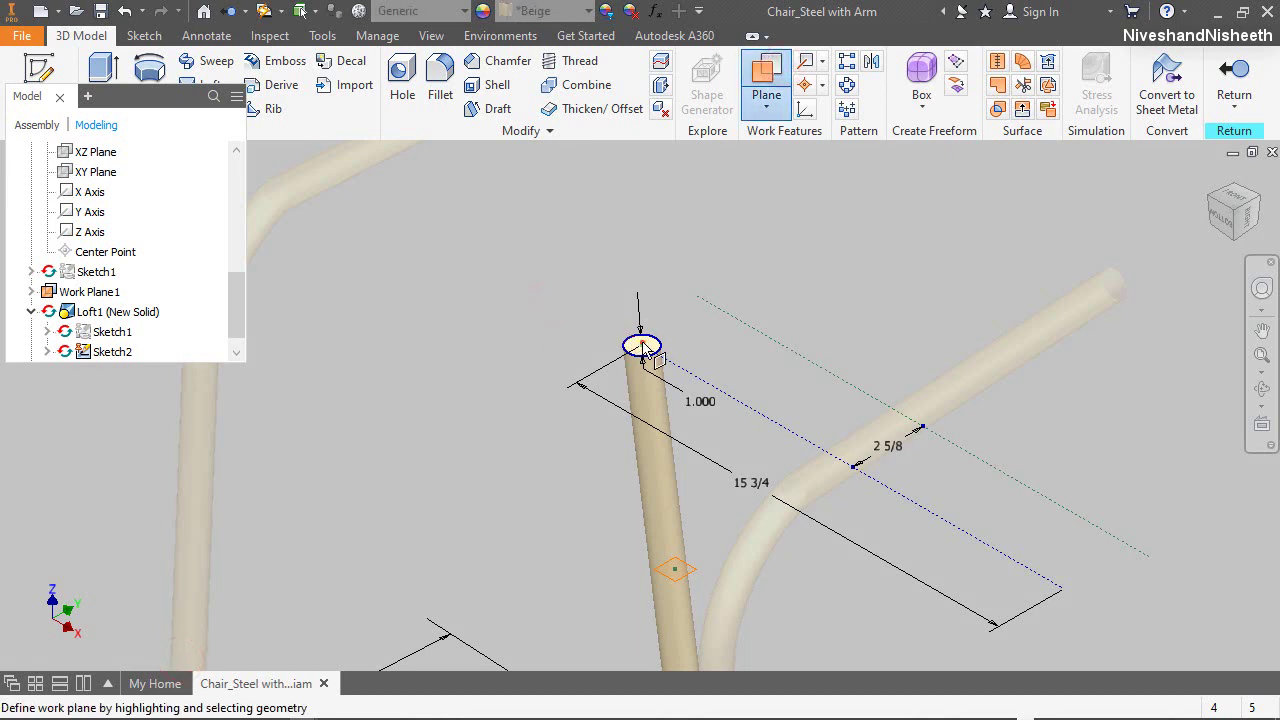
pyautogui.scroll(-3, 606, 304)
pyautogui.scroll(3, 164, 233)
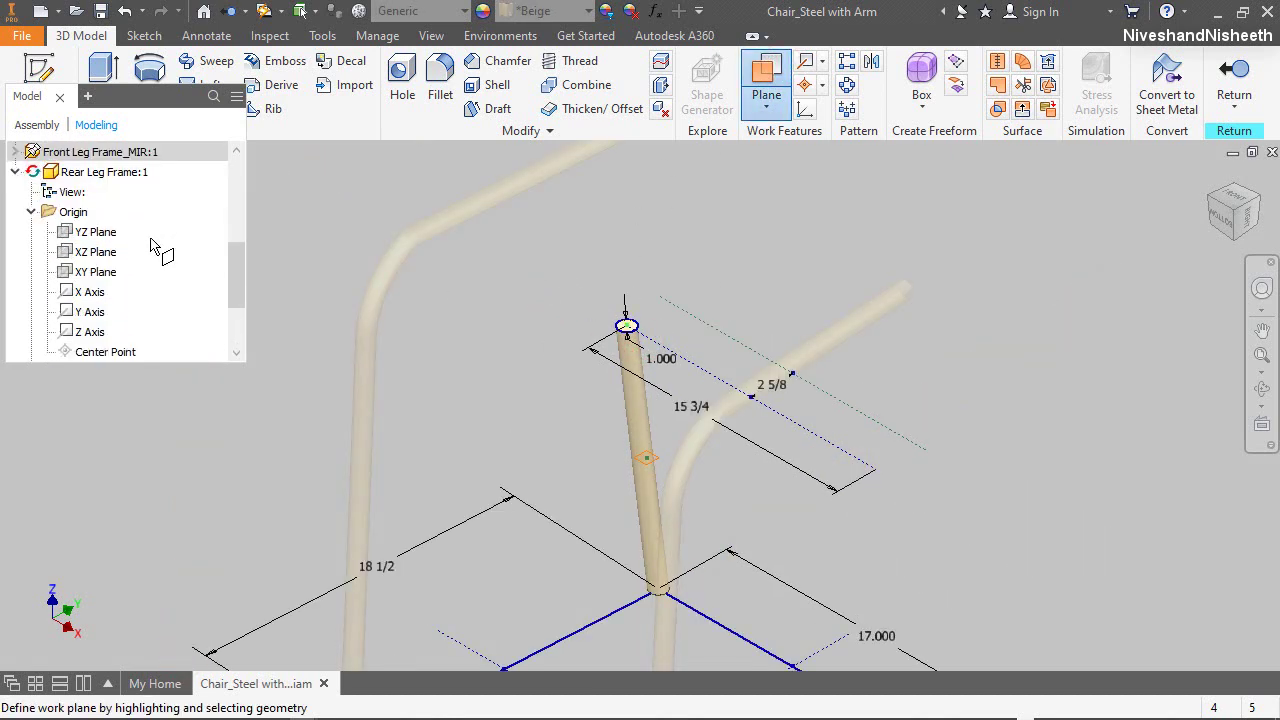
pyautogui.click(108, 236)
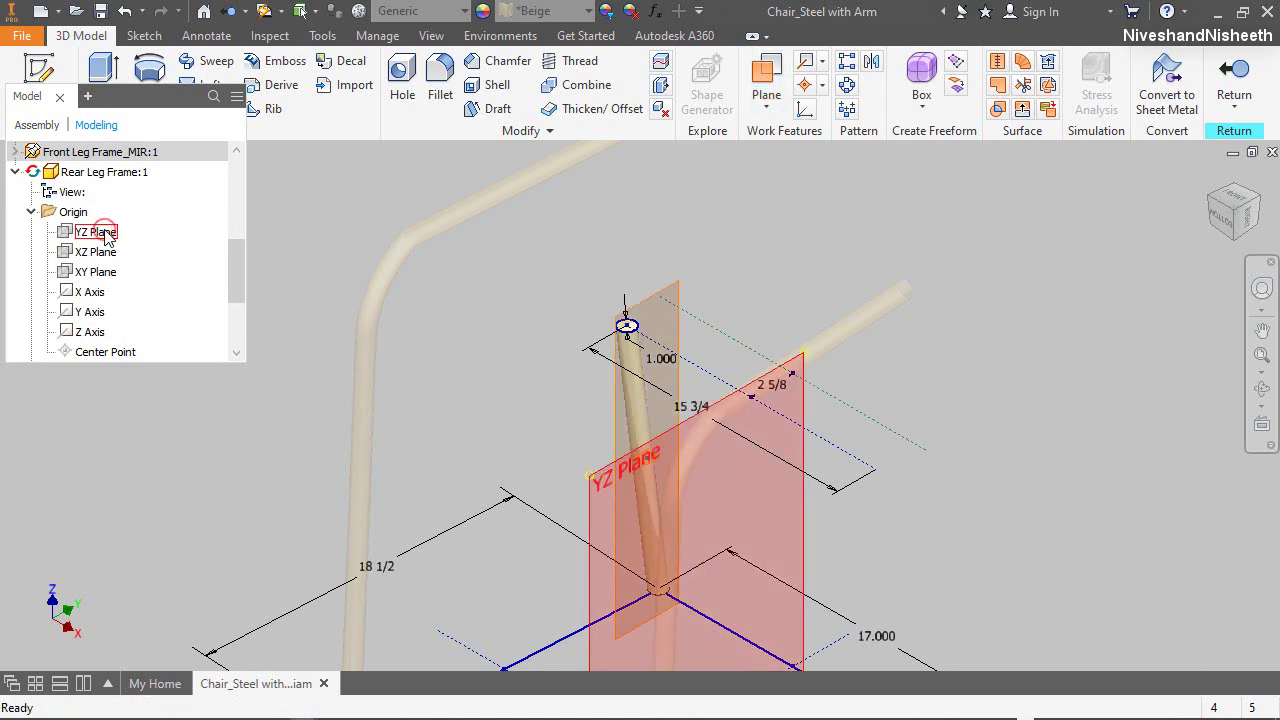
pyautogui.rightClick(355, 219)
pyautogui.click(384, 220)
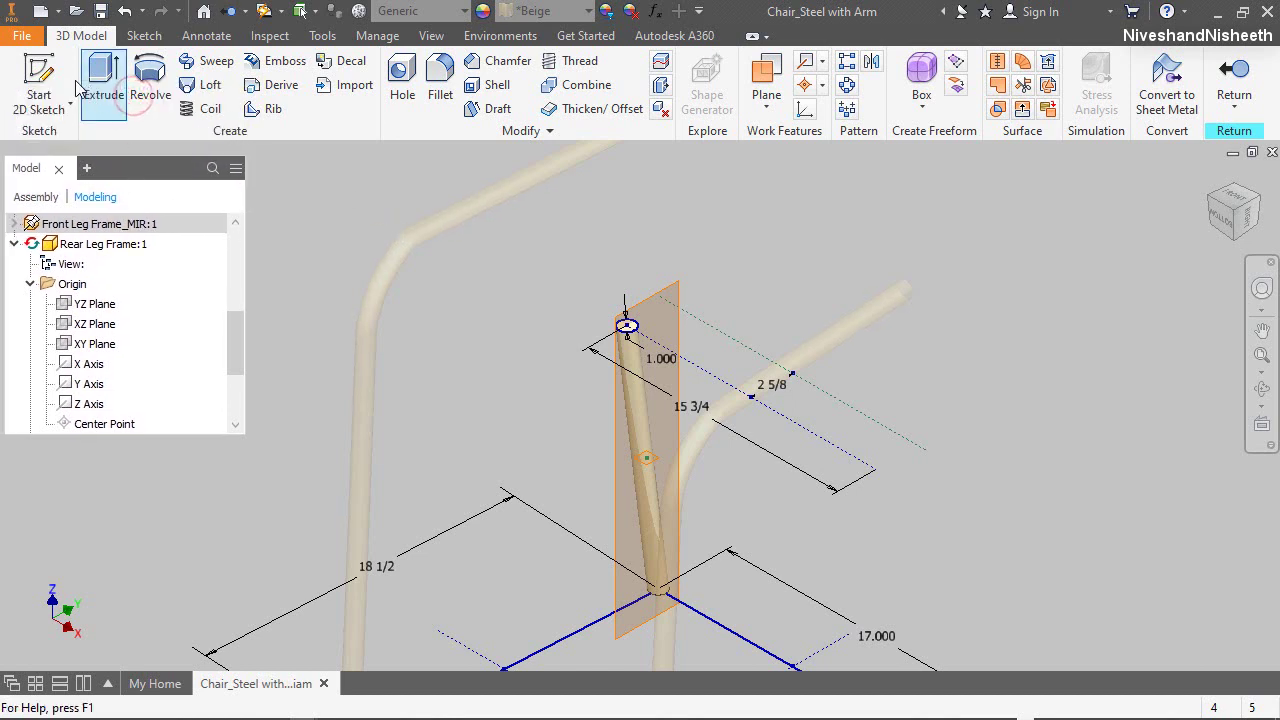
# Start a 2D sketch on the new work plane and project the centre point of the leg's top circle into it
pyautogui.press('s')
pyautogui.click(662, 300)
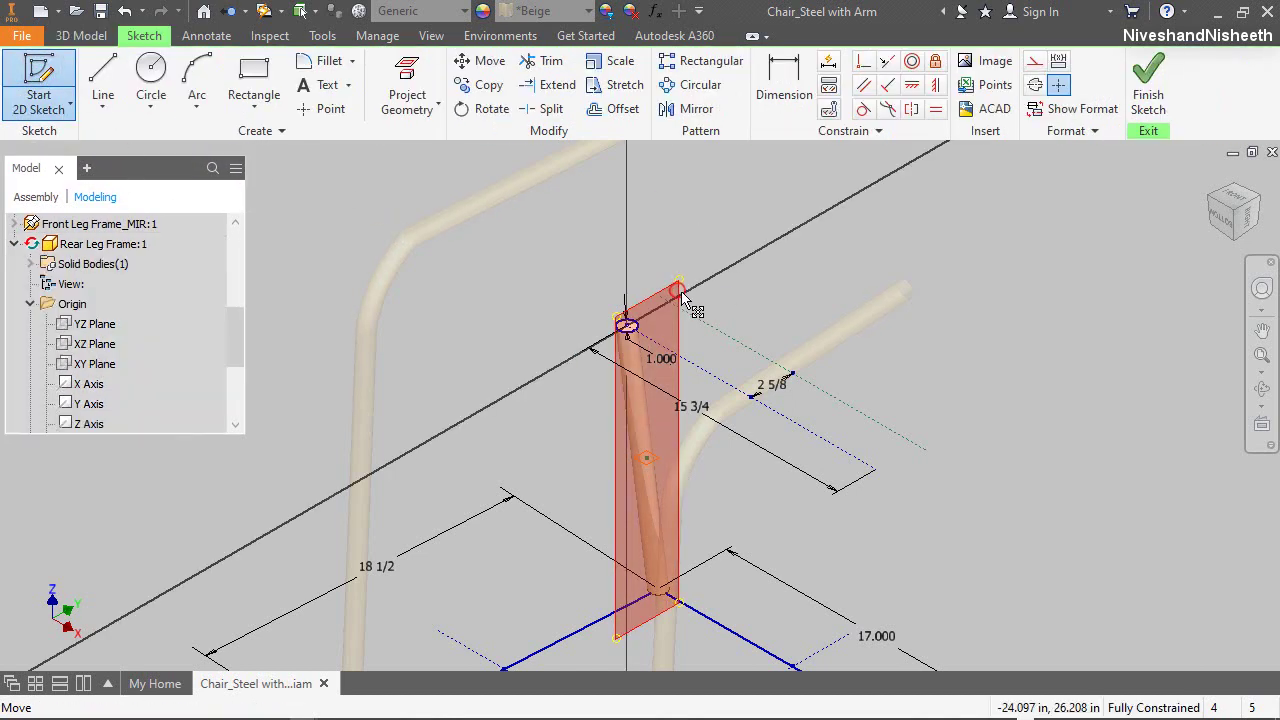
pyautogui.click(405, 68)
pyautogui.scroll(-5, 660, 286)
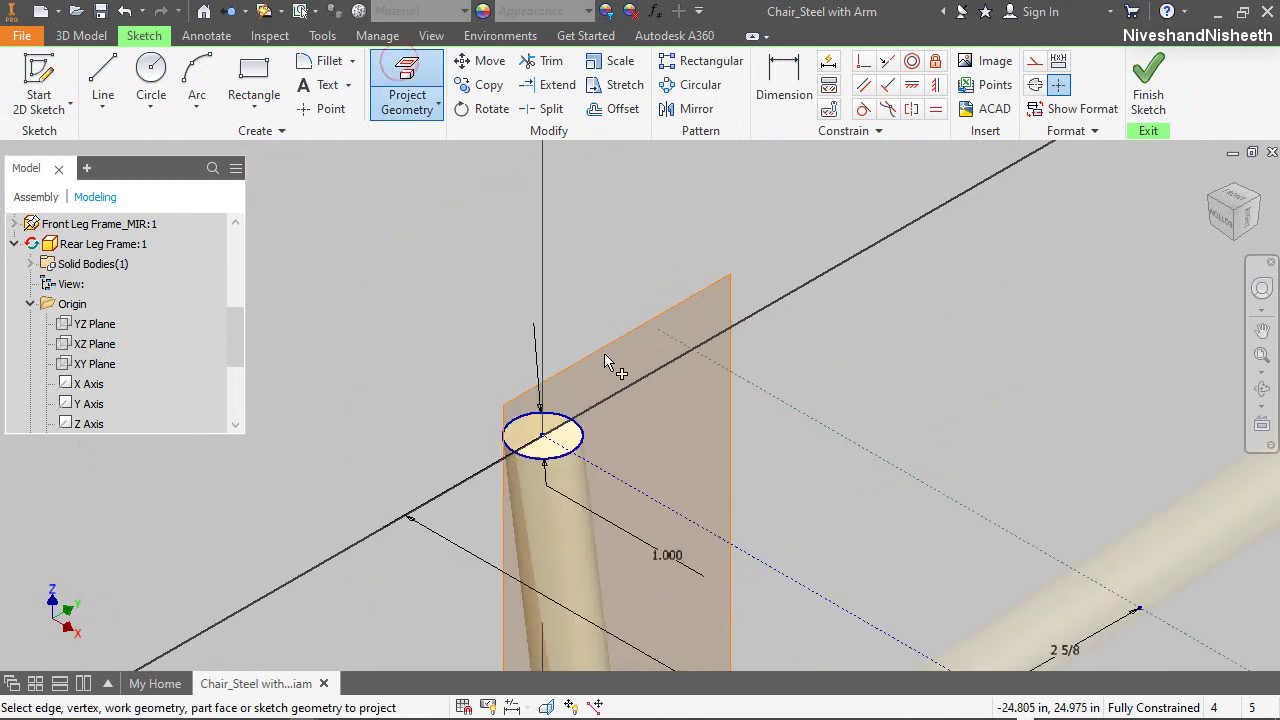
pyautogui.click(547, 443)
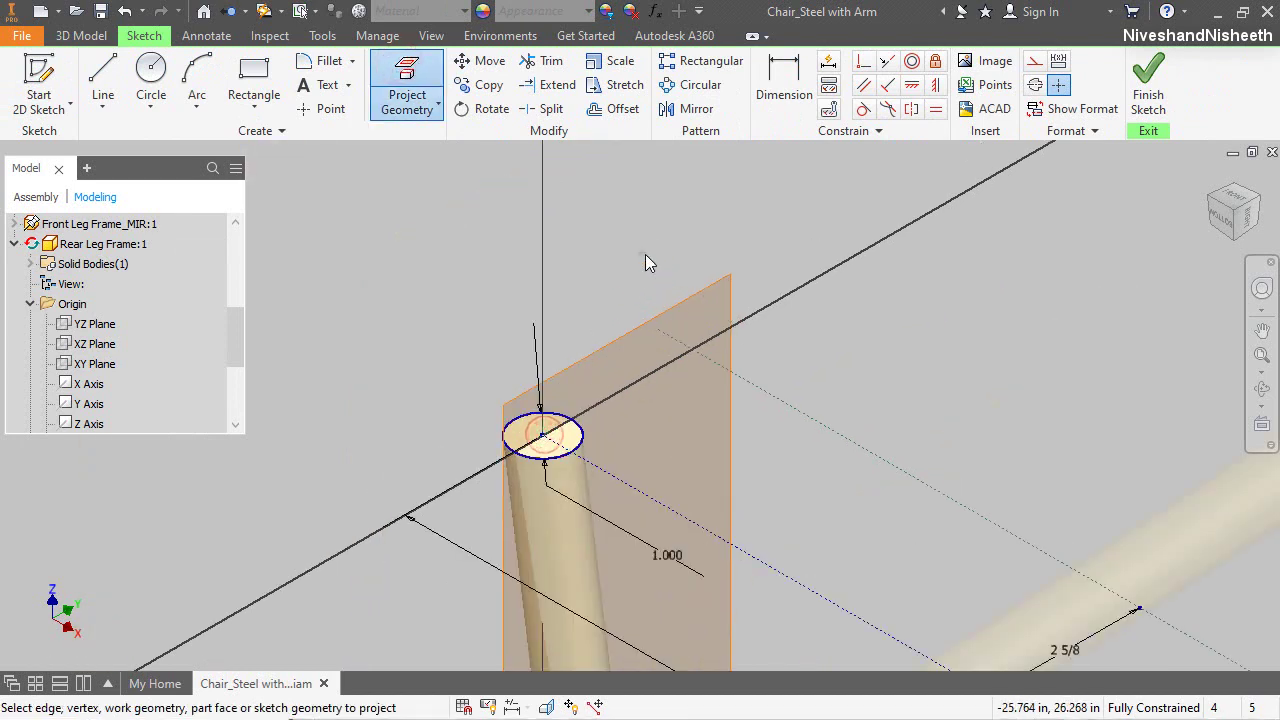
pyautogui.rightClick(645, 254)
pyautogui.click(703, 258)
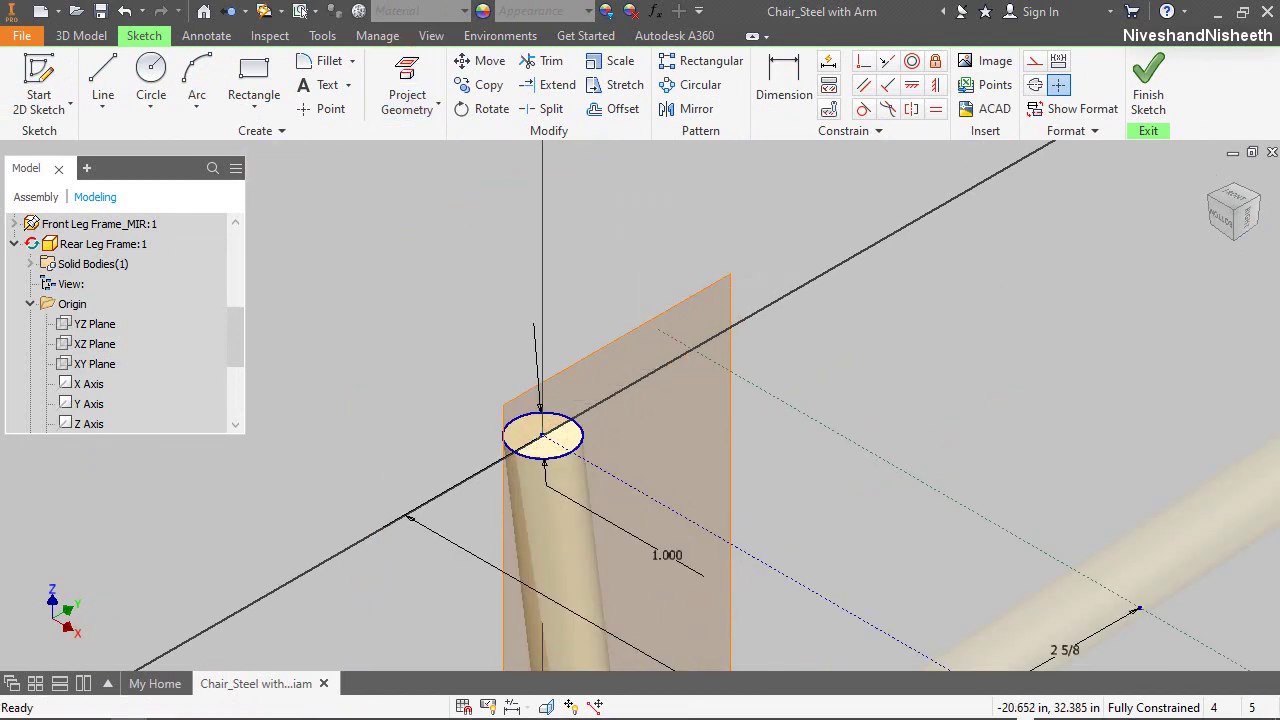
# Sketch a three-point arc of about 0.91 in radius rising about 1.23 in from the projected centre point and bulging toward negative Y
pyautogui.click(1247, 216)
pyautogui.scroll(-5, 706, 367)
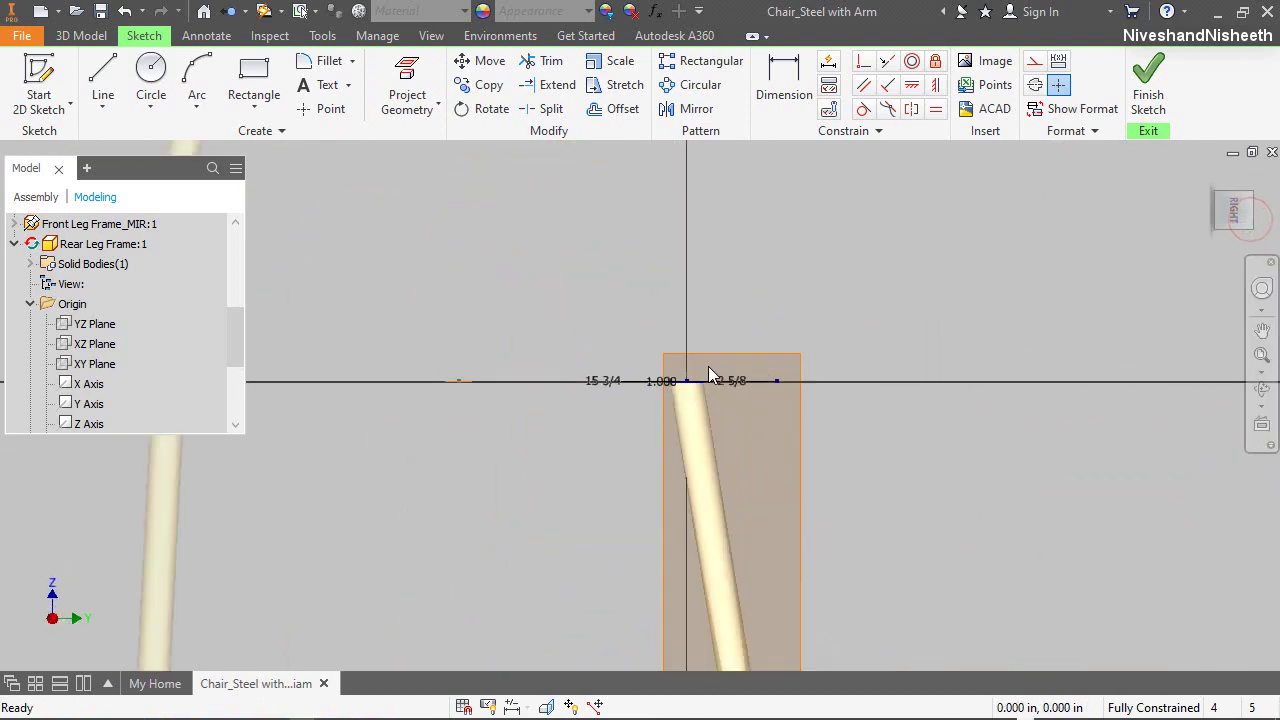
pyautogui.click(197, 78)
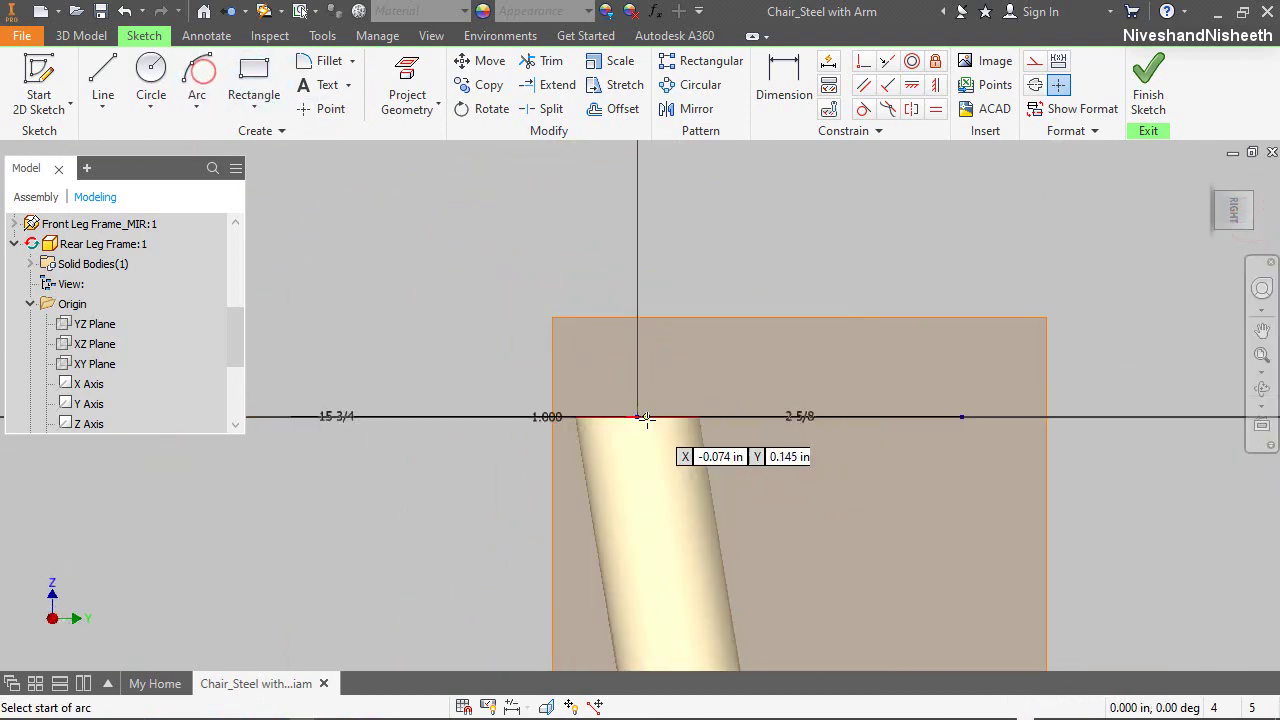
pyautogui.click(638, 418)
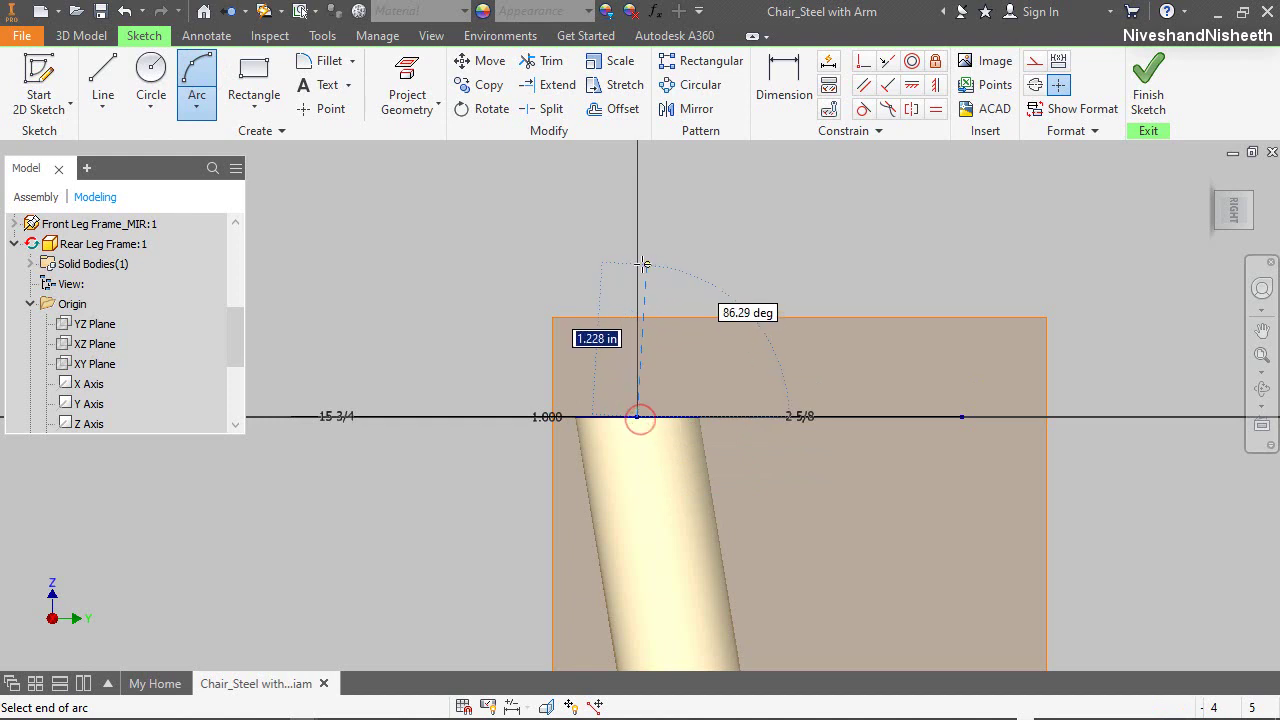
pyautogui.click(638, 264)
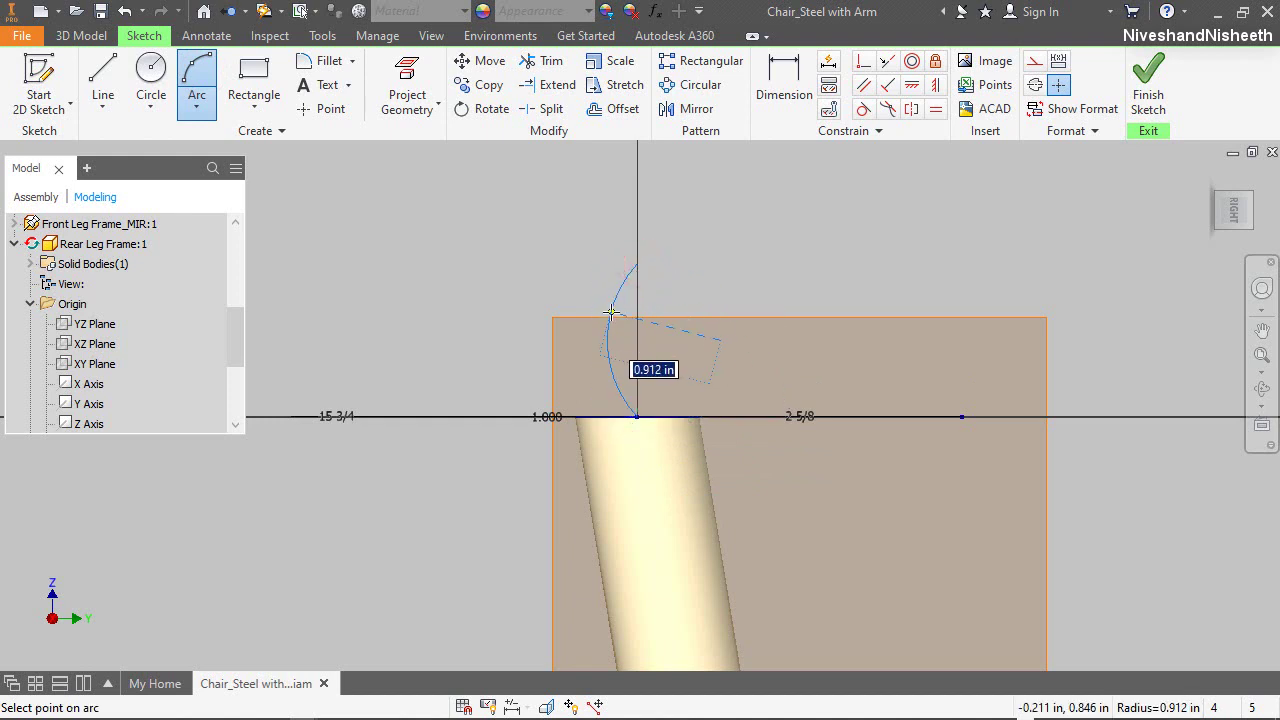
pyautogui.click(611, 312)
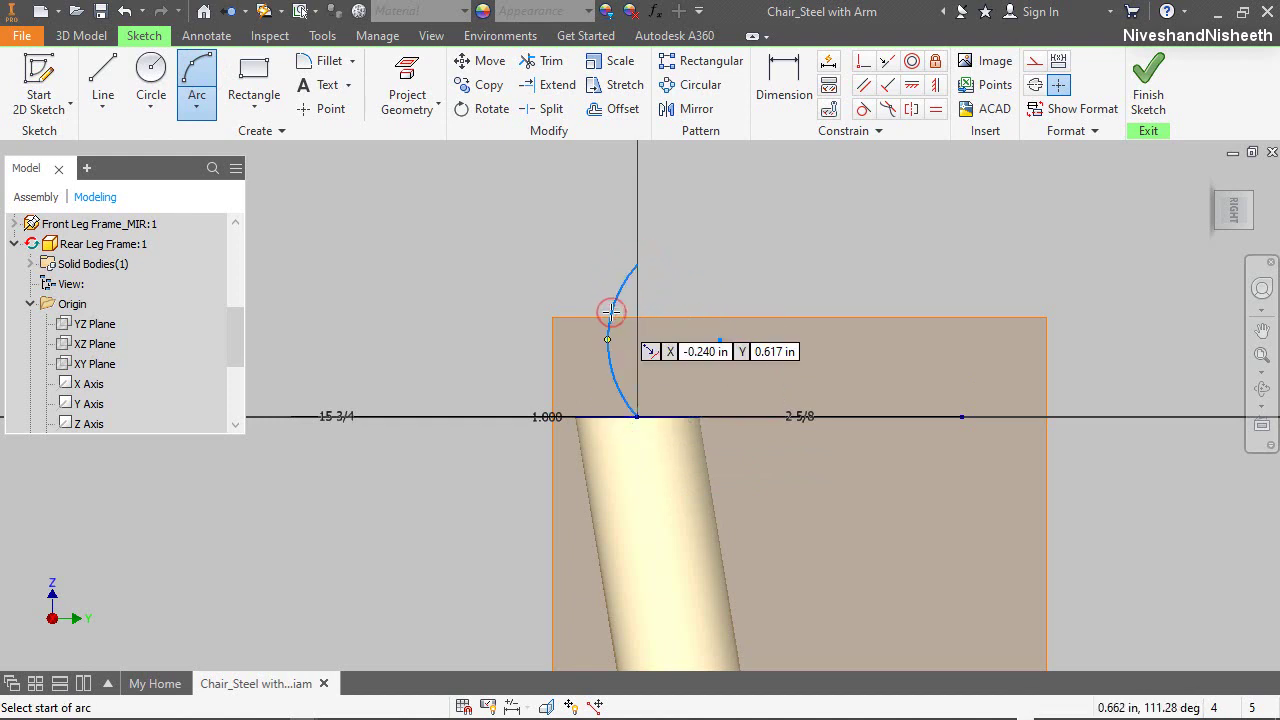
# Dimension the new arc's radius at 3 in
pyautogui.click(784, 84)
pyautogui.click(612, 345)
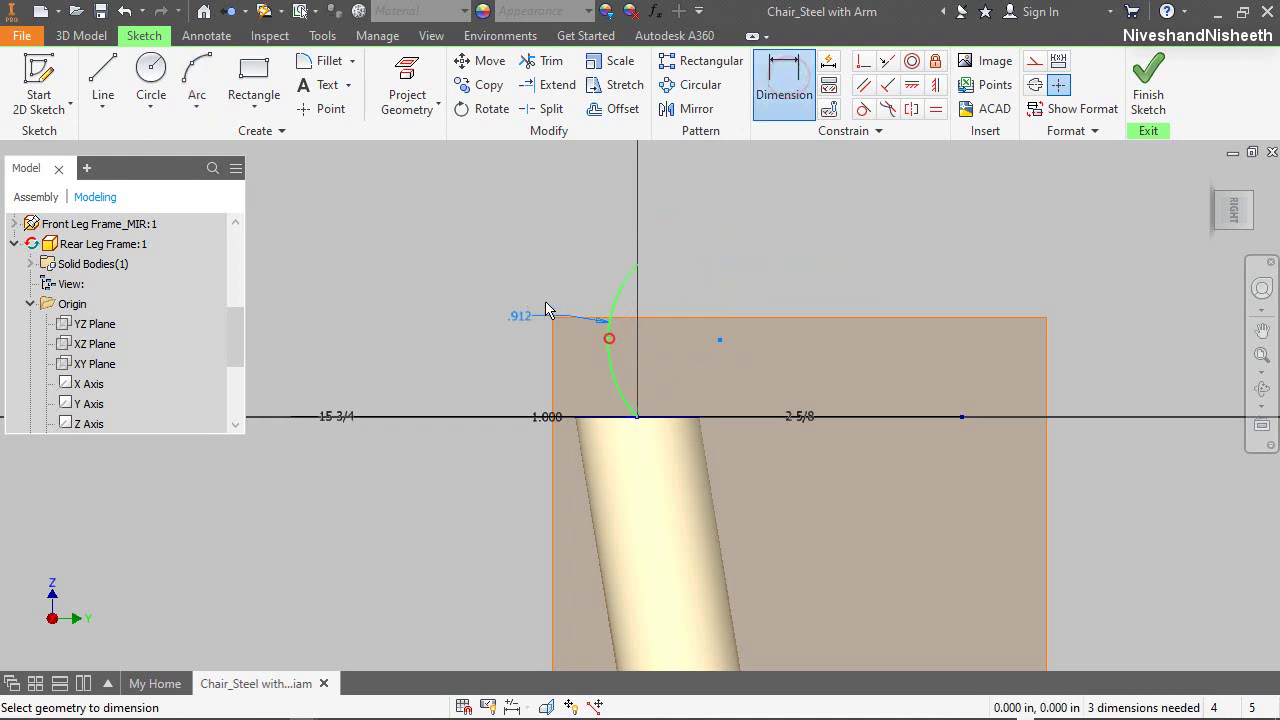
pyautogui.click(527, 292)
pyautogui.write('3')
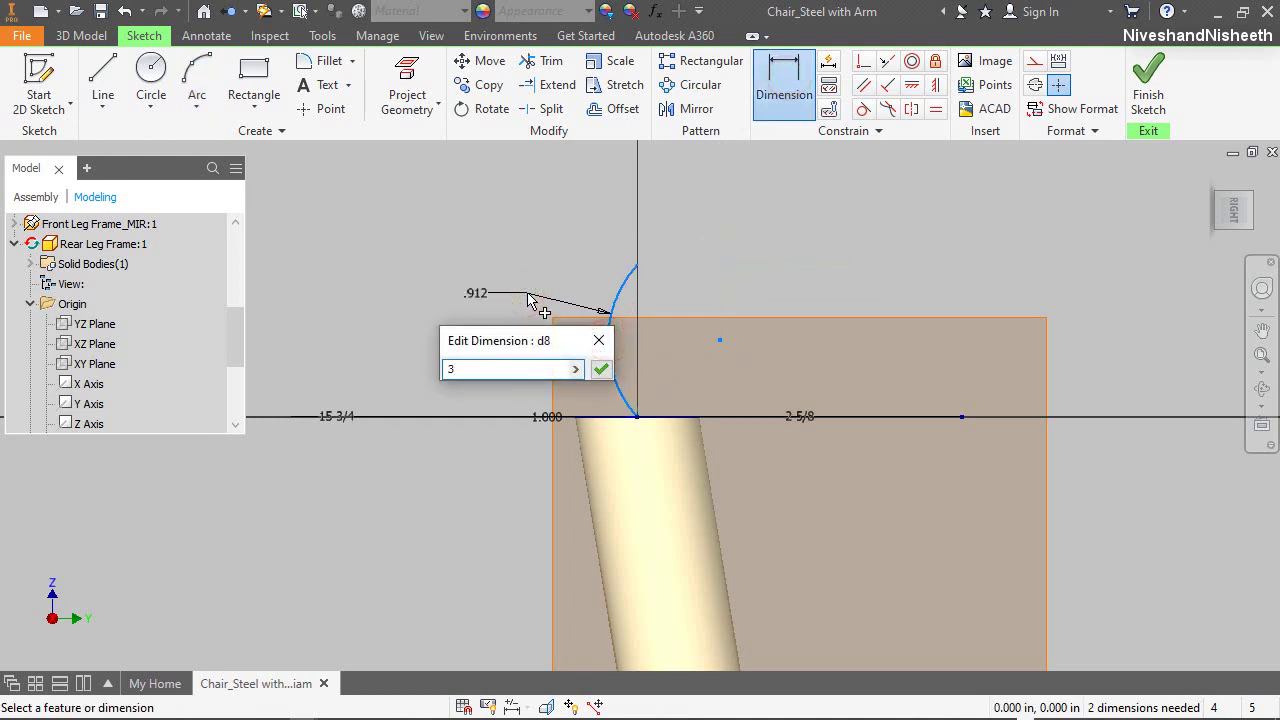
pyautogui.press('Return')
pyautogui.scroll(3, 598, 388)
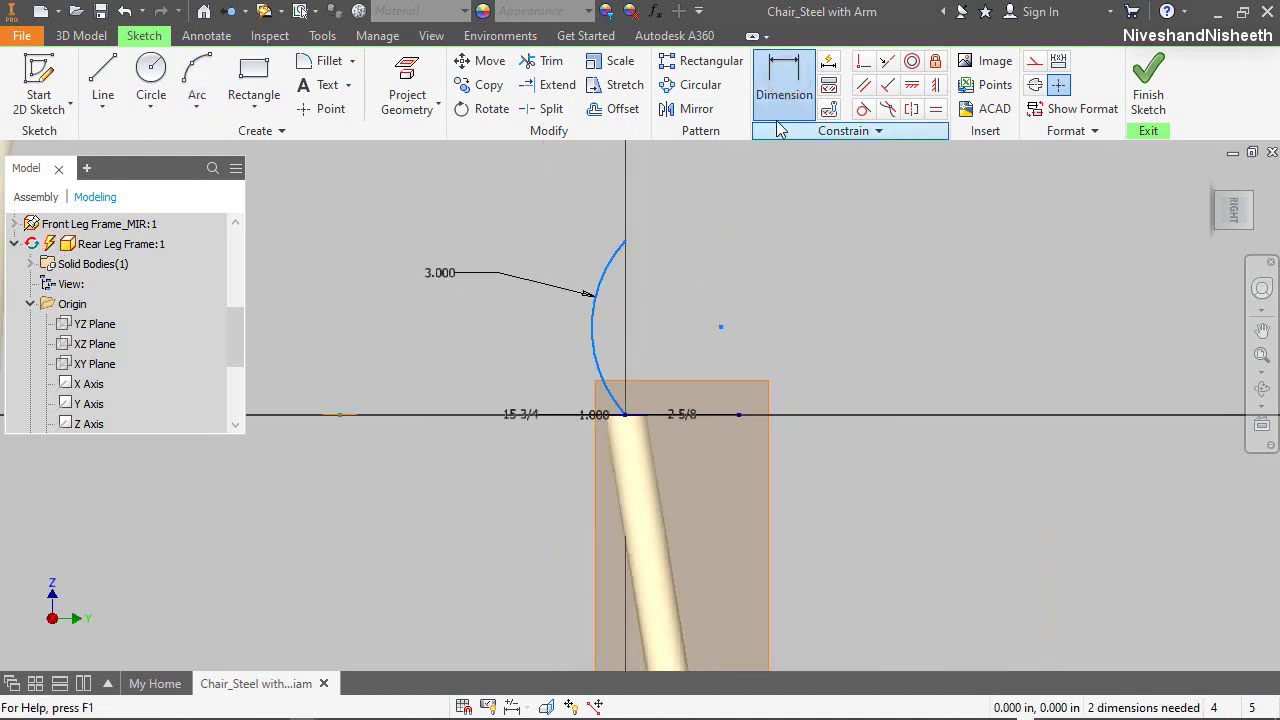
# Constrain the arc's upper endpoint to lie vertically above its start point on the leg's top circle centre
pyautogui.click(935, 84)
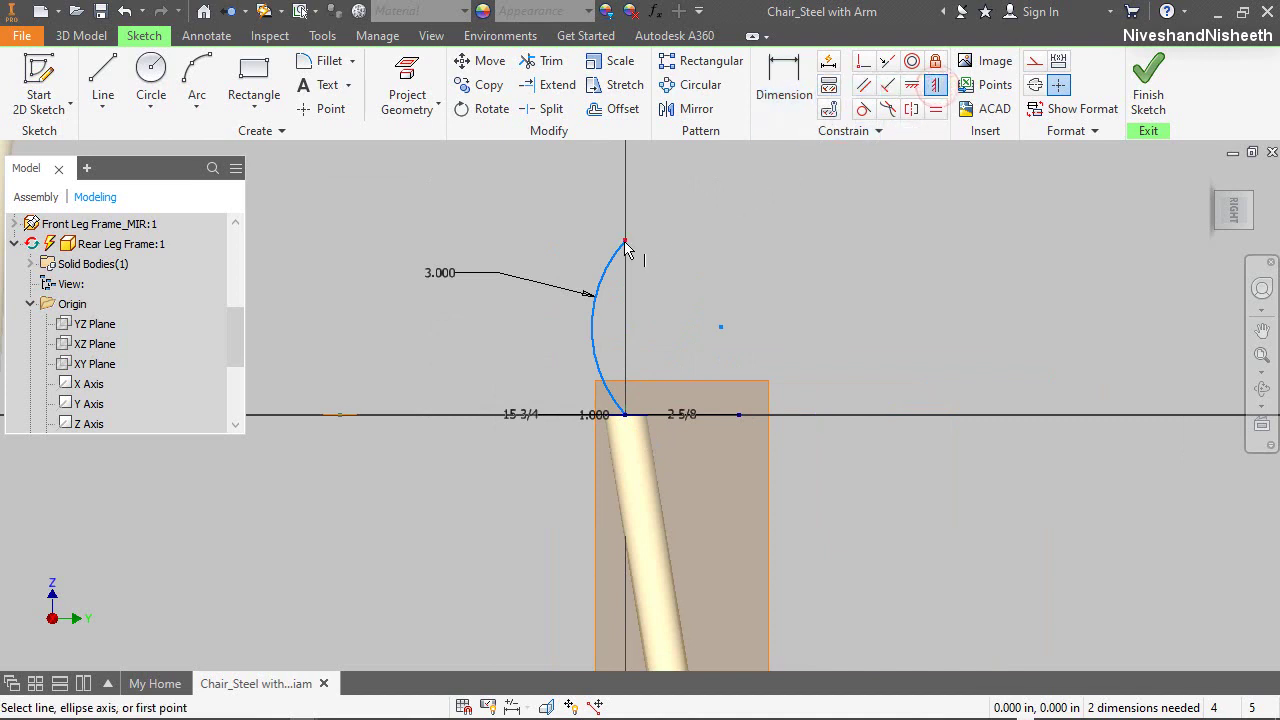
pyautogui.click(623, 242)
pyautogui.click(620, 419)
# Dimension the vertical distance between the arc's two endpoints at 2 1/4 in
pyautogui.click(775, 92)
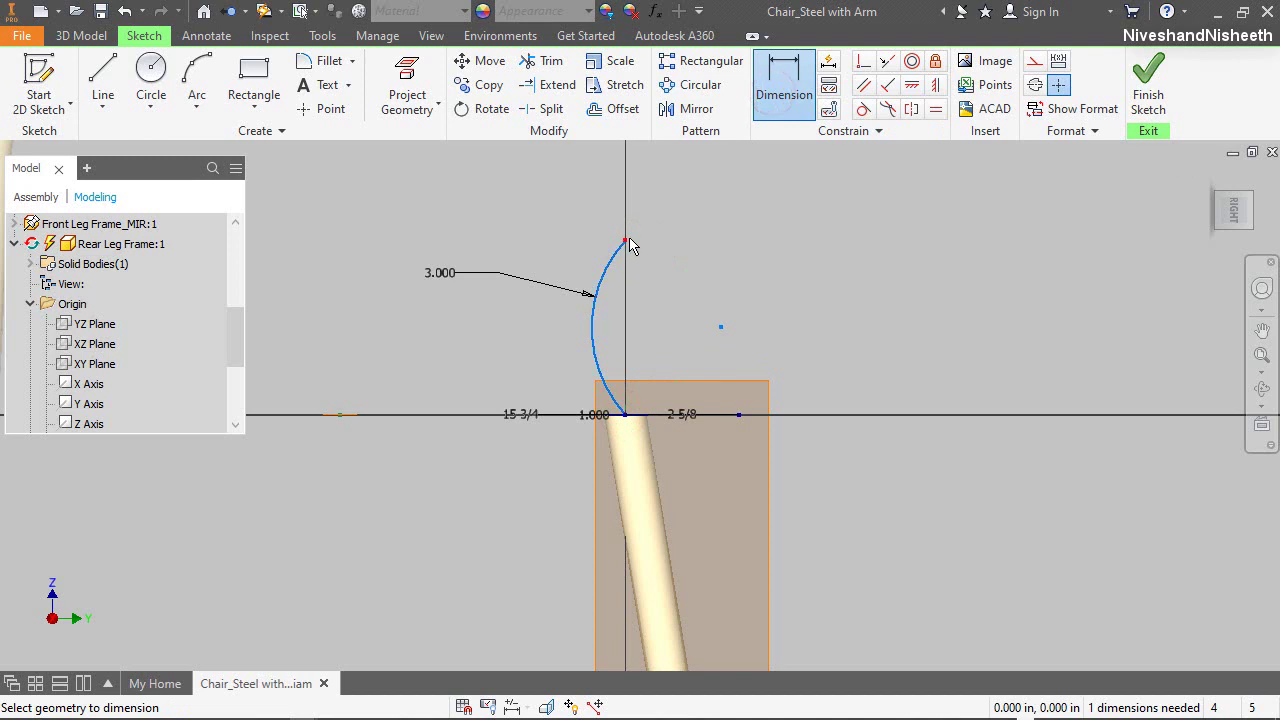
pyautogui.click(622, 417)
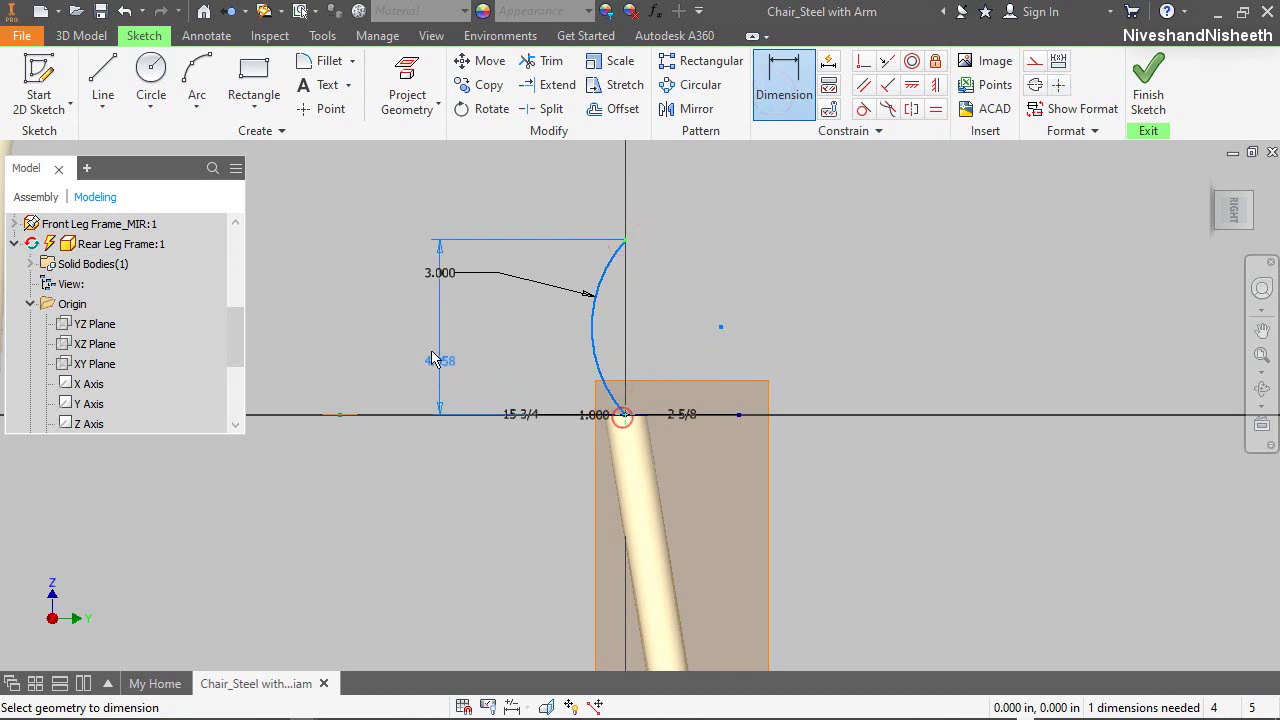
pyautogui.click(396, 321)
pyautogui.write('2 1/4')
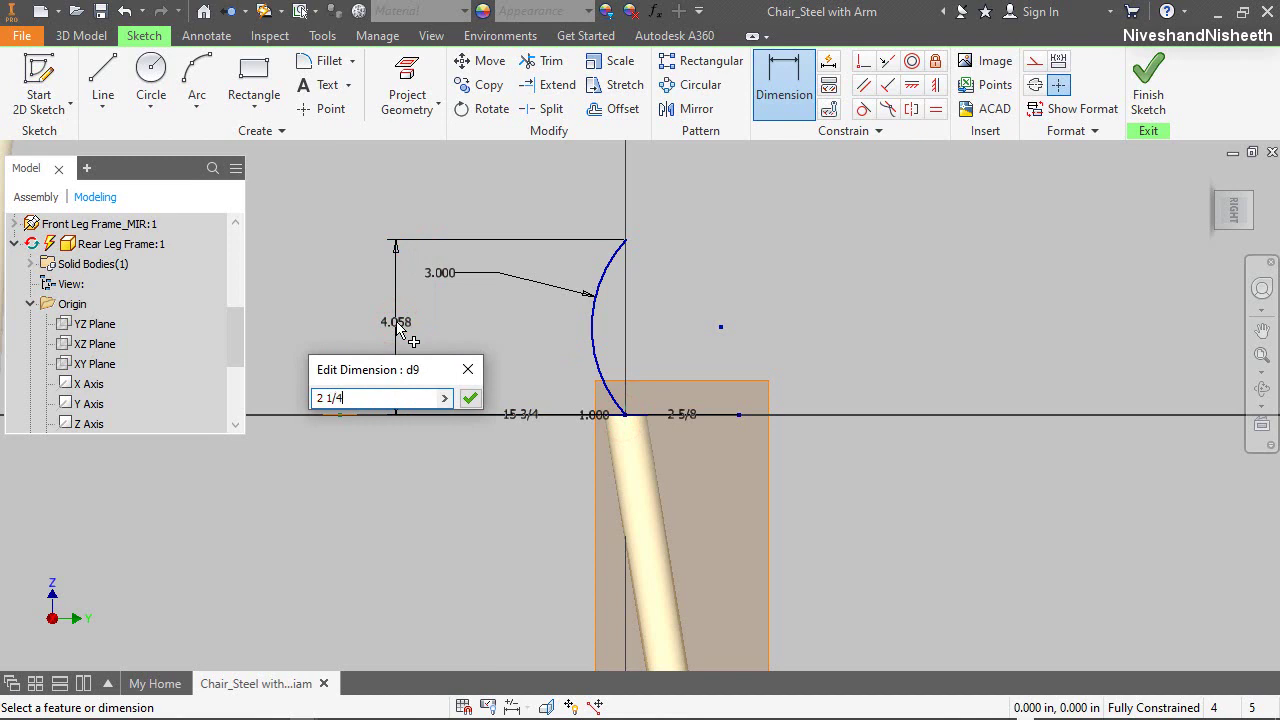
pyautogui.press('Return')
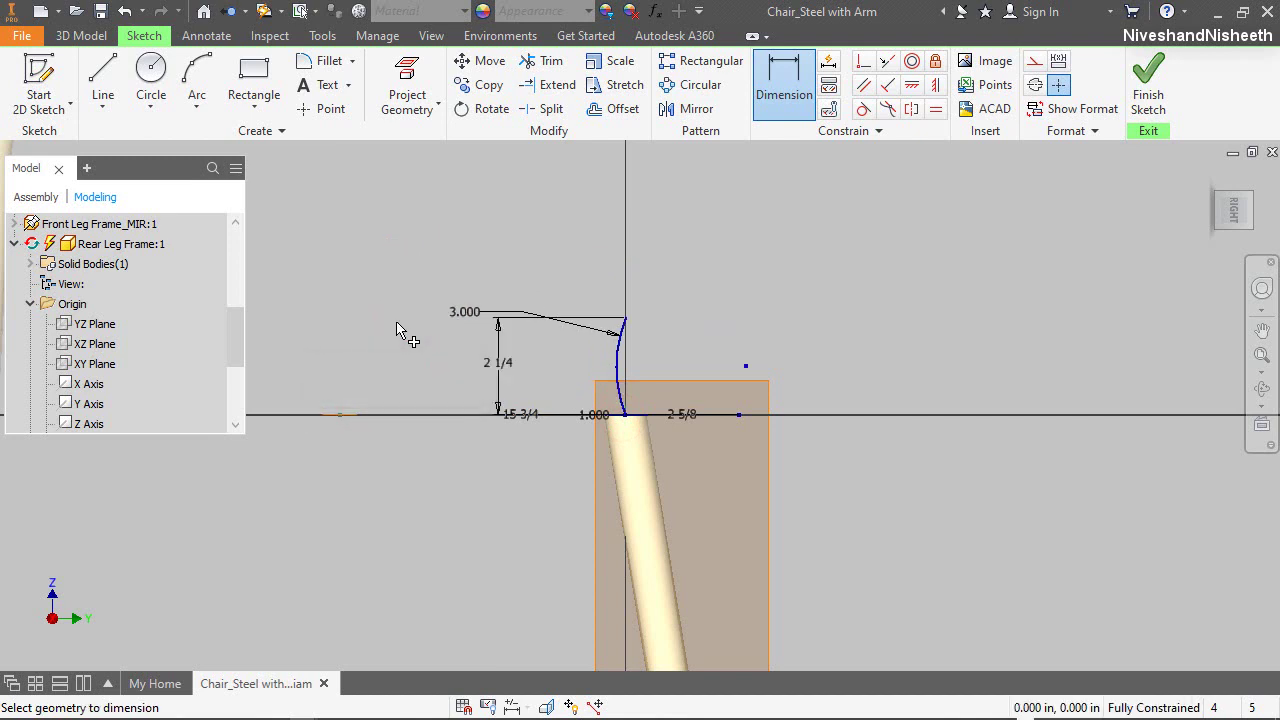
# Finish the arc sketch and create a work plane through the arc's upper endpoint, parallel to the rear leg's top face
pyautogui.click(1152, 80)
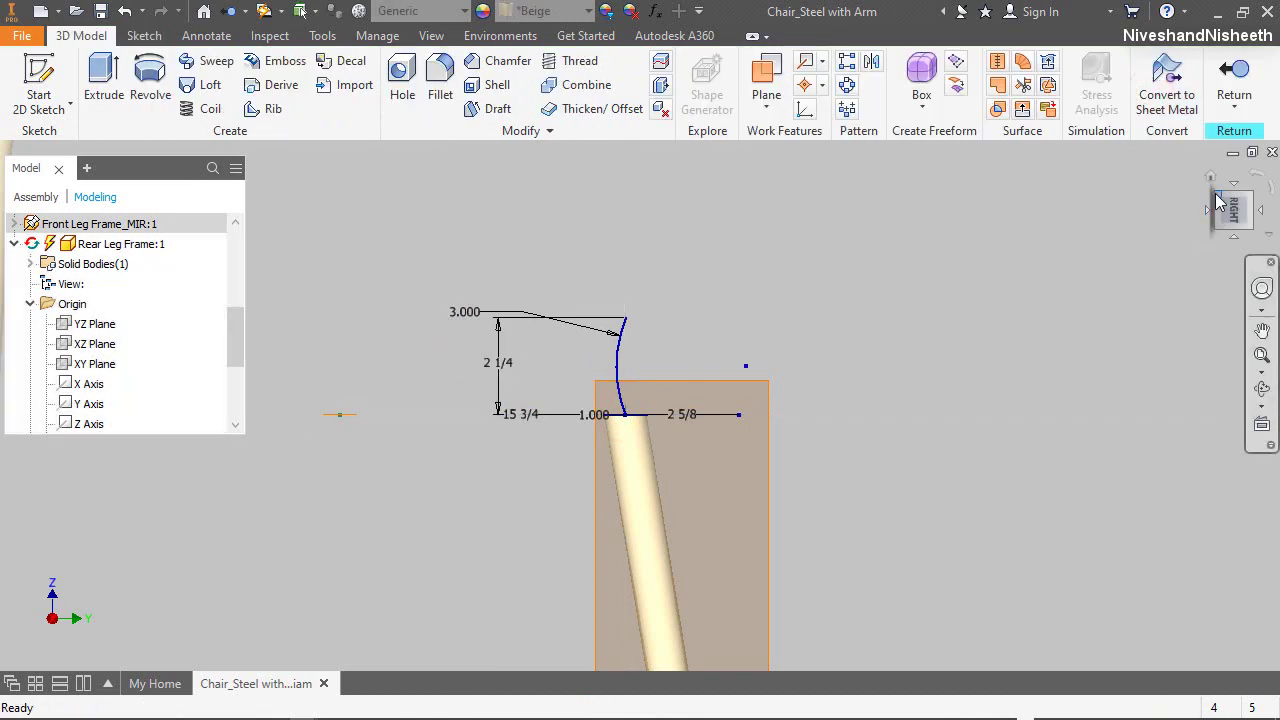
pyautogui.click(1218, 202)
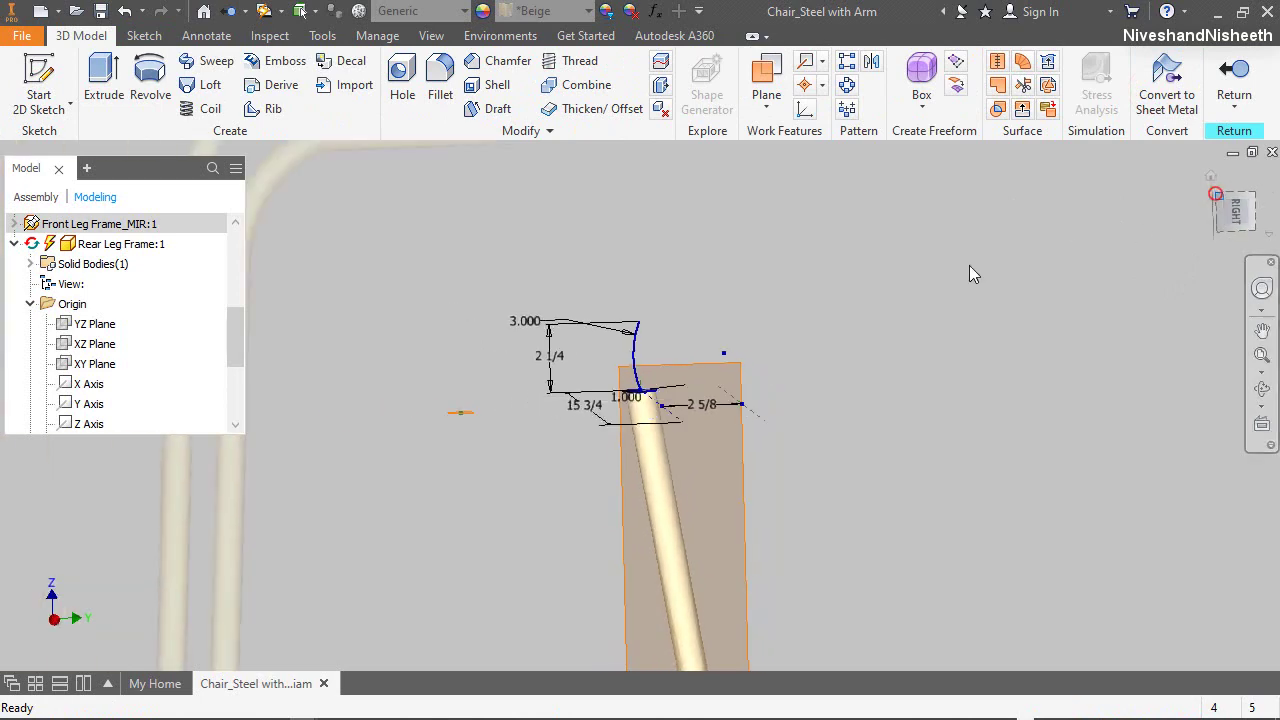
pyautogui.click(764, 68)
pyautogui.scroll(3, 635, 300)
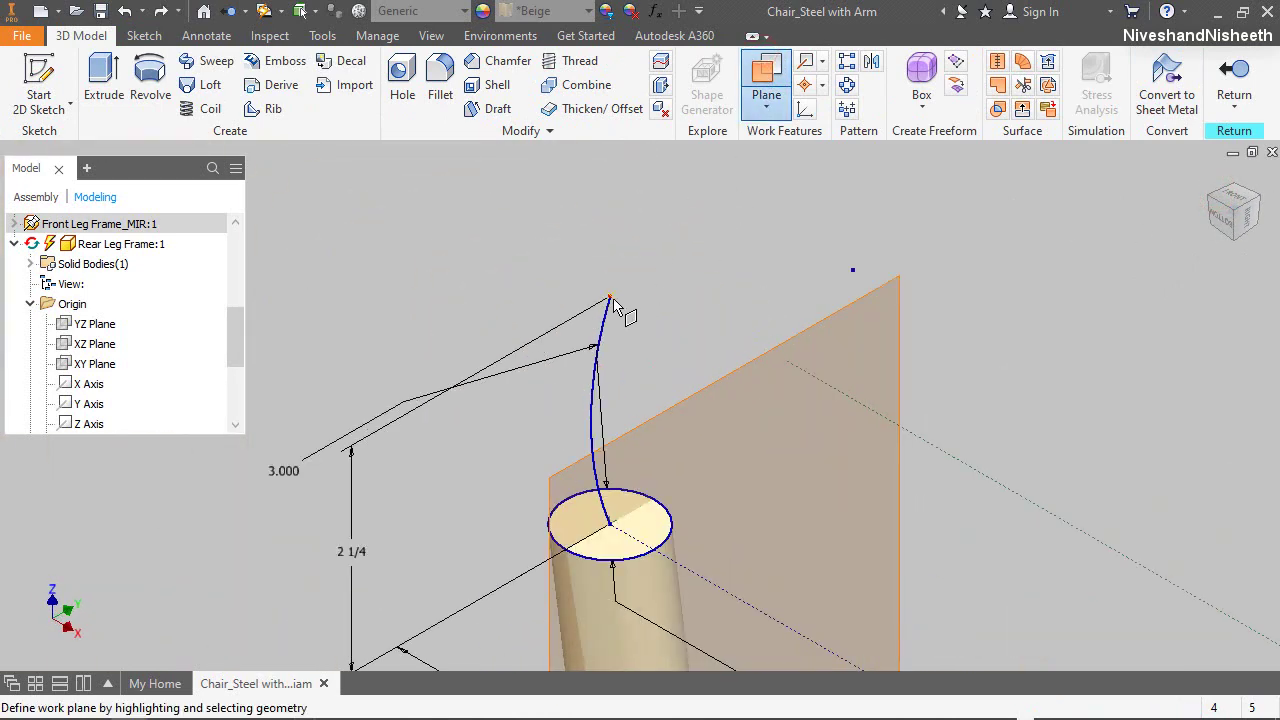
pyautogui.click(610, 298)
pyautogui.click(650, 525)
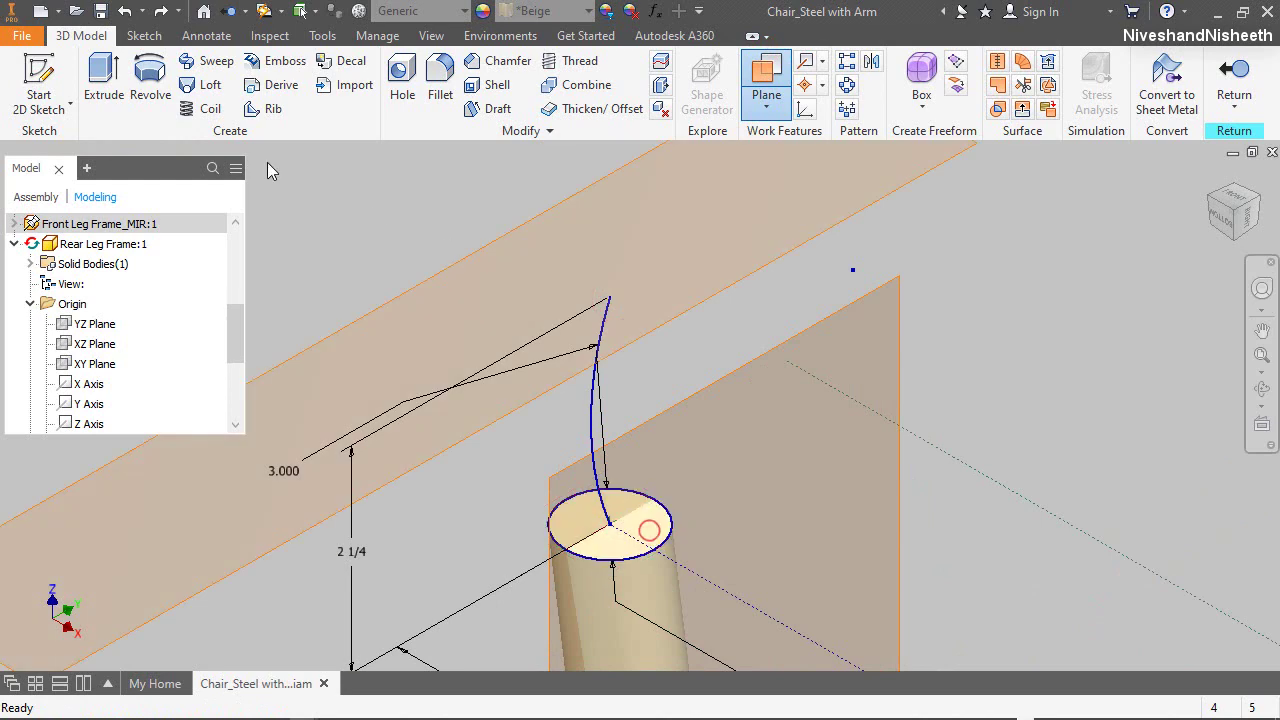
# Sketch a 1 in diameter circle on the new work plane, centered on the projected upper endpoint of the arc
pyautogui.click(40, 80)
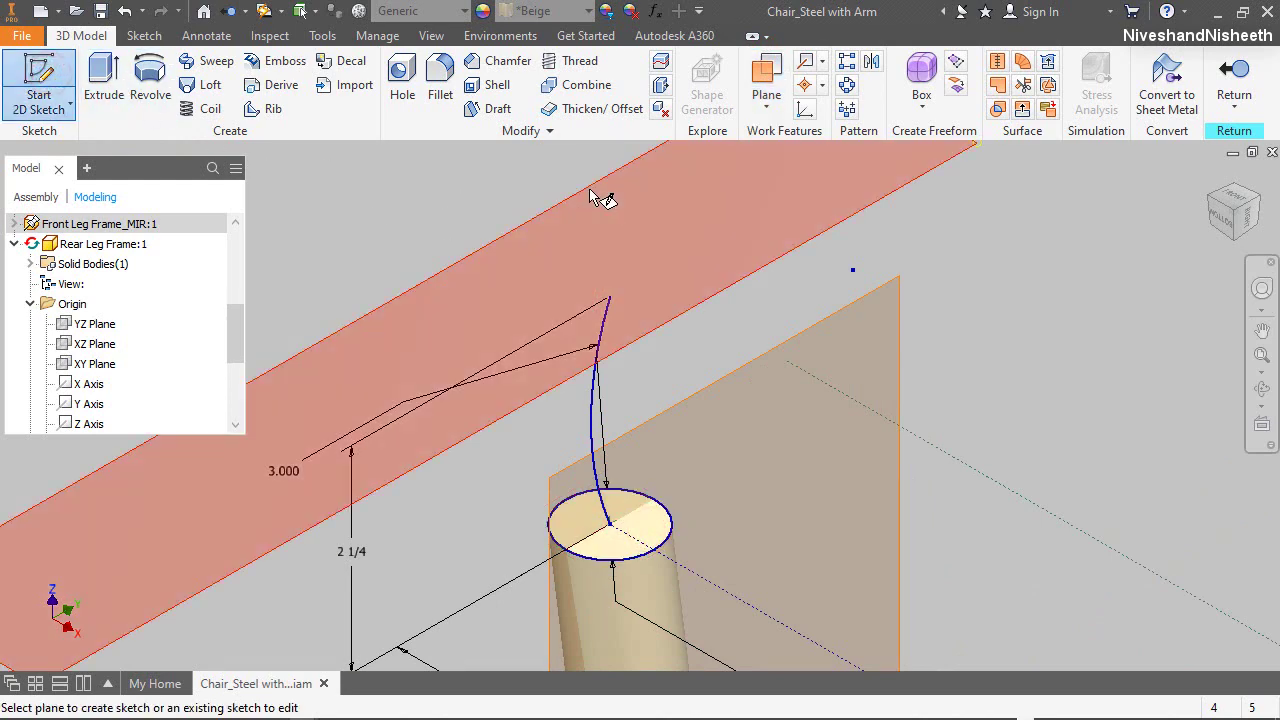
pyautogui.click(600, 200)
pyautogui.click(407, 88)
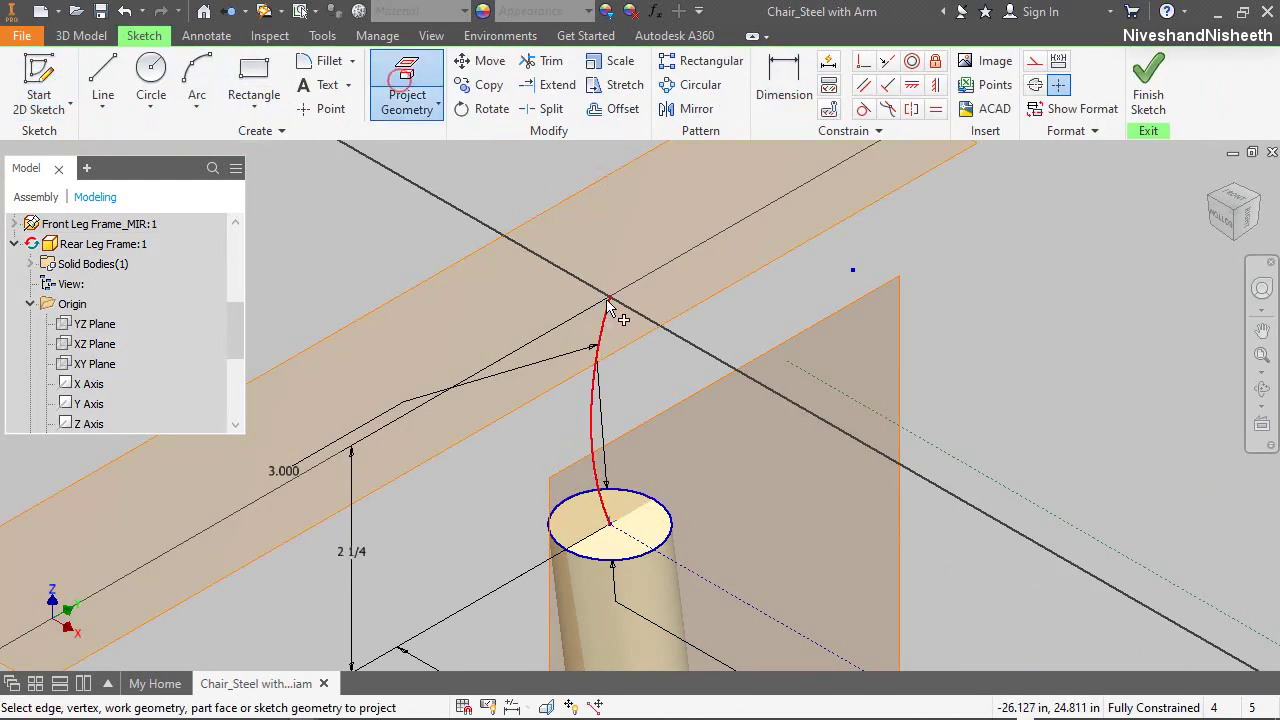
pyautogui.click(610, 298)
pyautogui.click(155, 69)
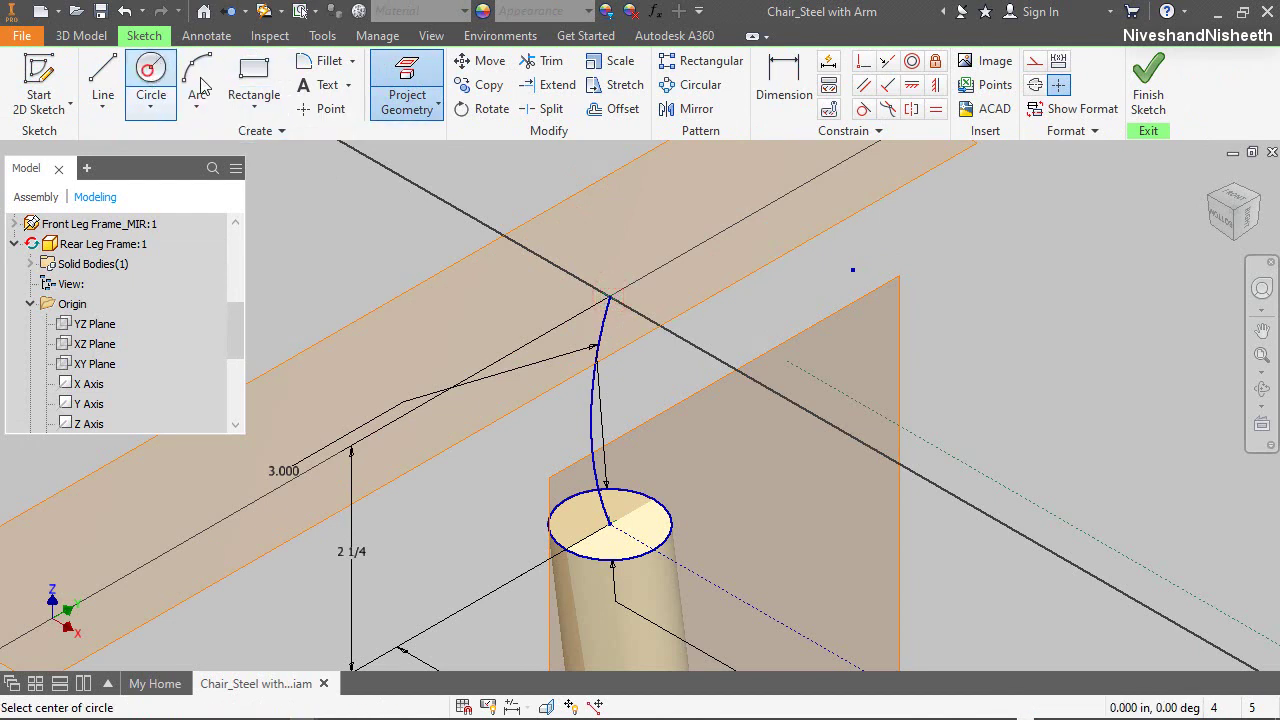
pyautogui.click(611, 295)
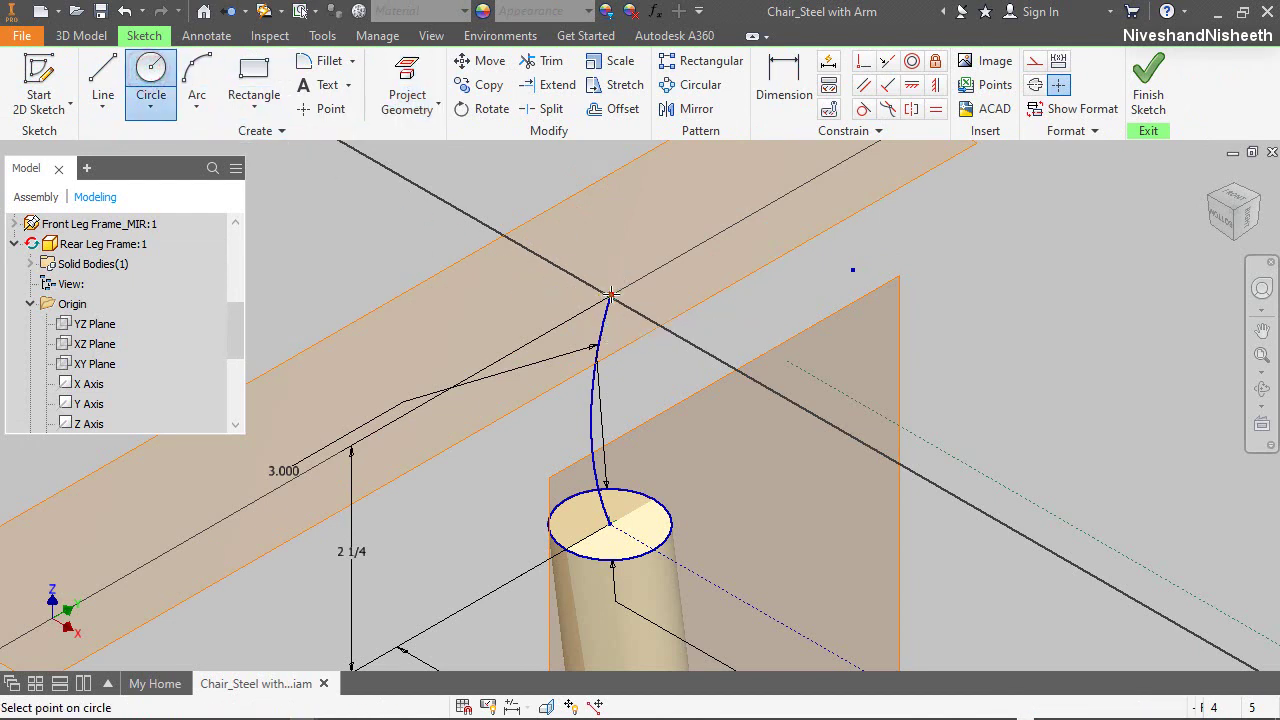
pyautogui.write('1')
pyautogui.press('Return')
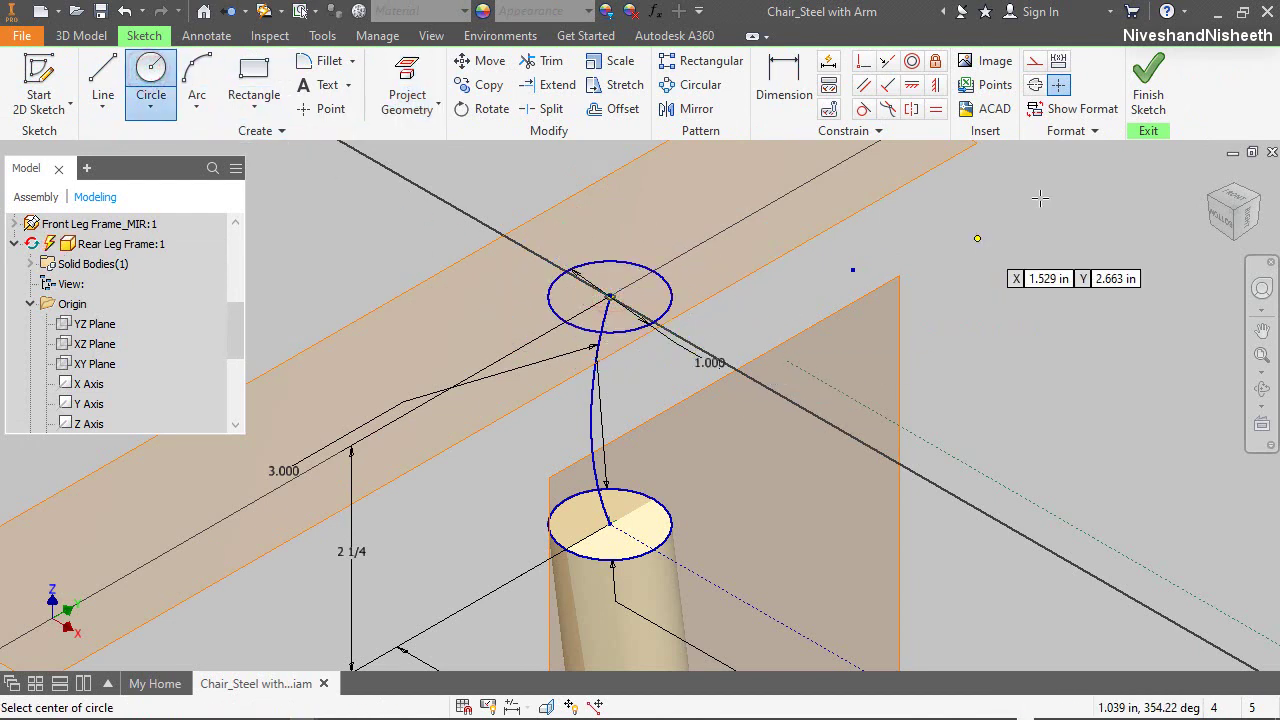
pyautogui.click(1148, 85)
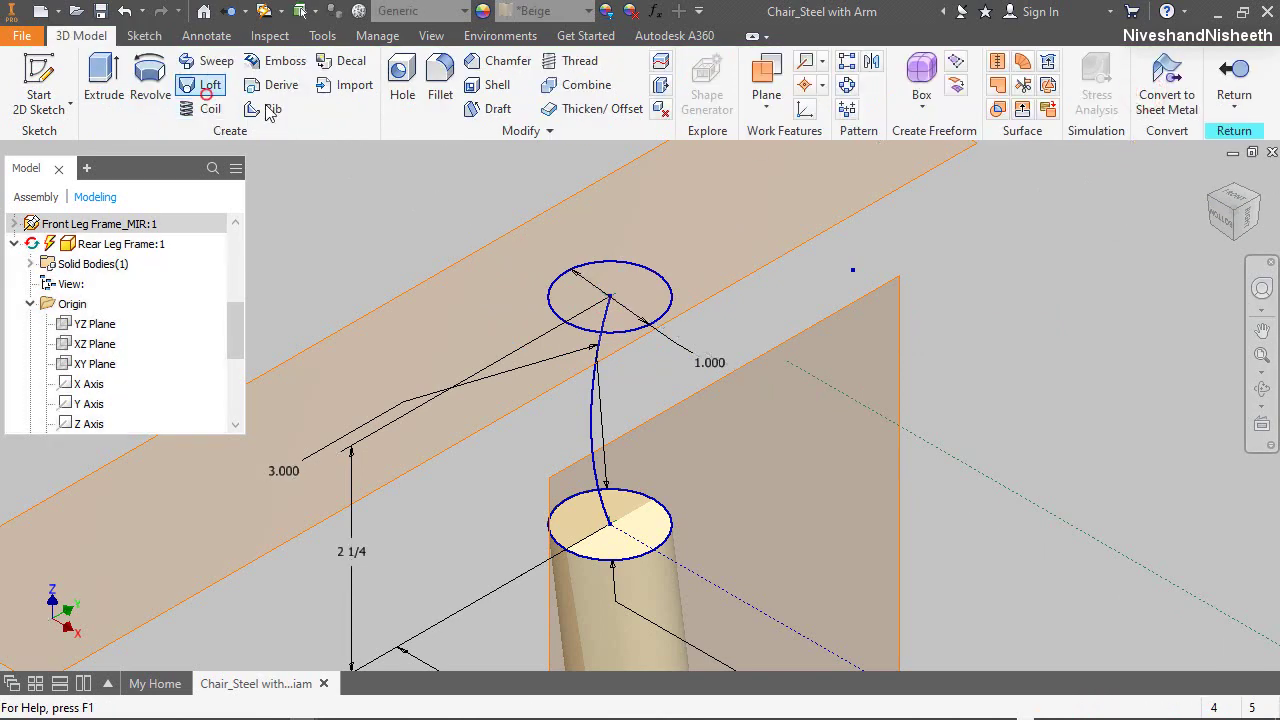
# Loft a solid between the new circle and the leg's top edge, using the arc as the center line
pyautogui.click(200, 86)
pyautogui.click(553, 272)
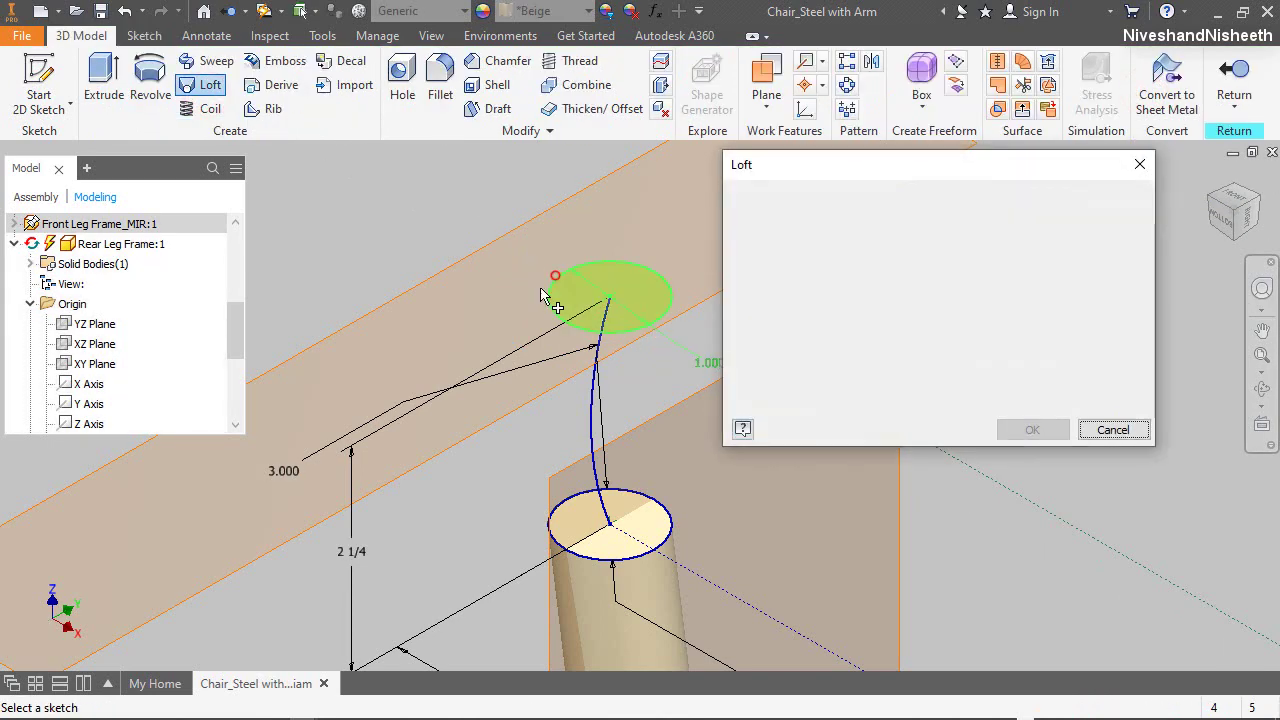
pyautogui.click(586, 502)
pyautogui.click(940, 283)
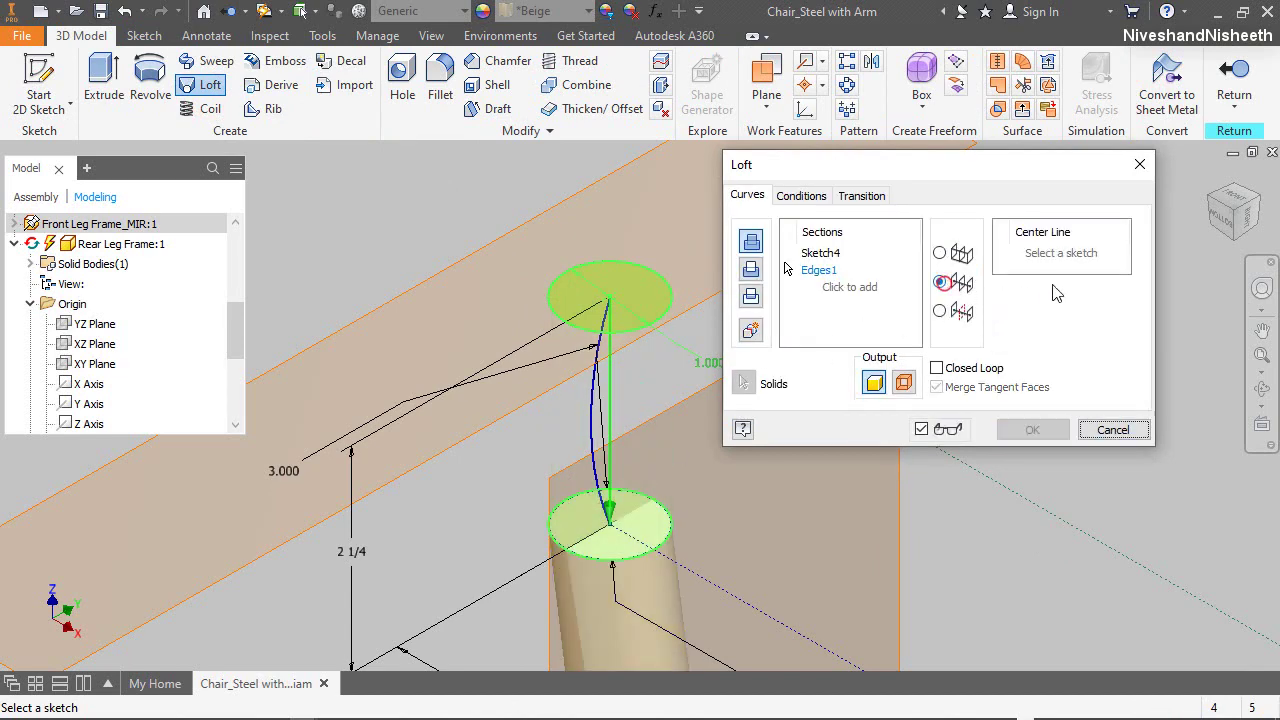
pyautogui.click(1080, 260)
pyautogui.click(597, 437)
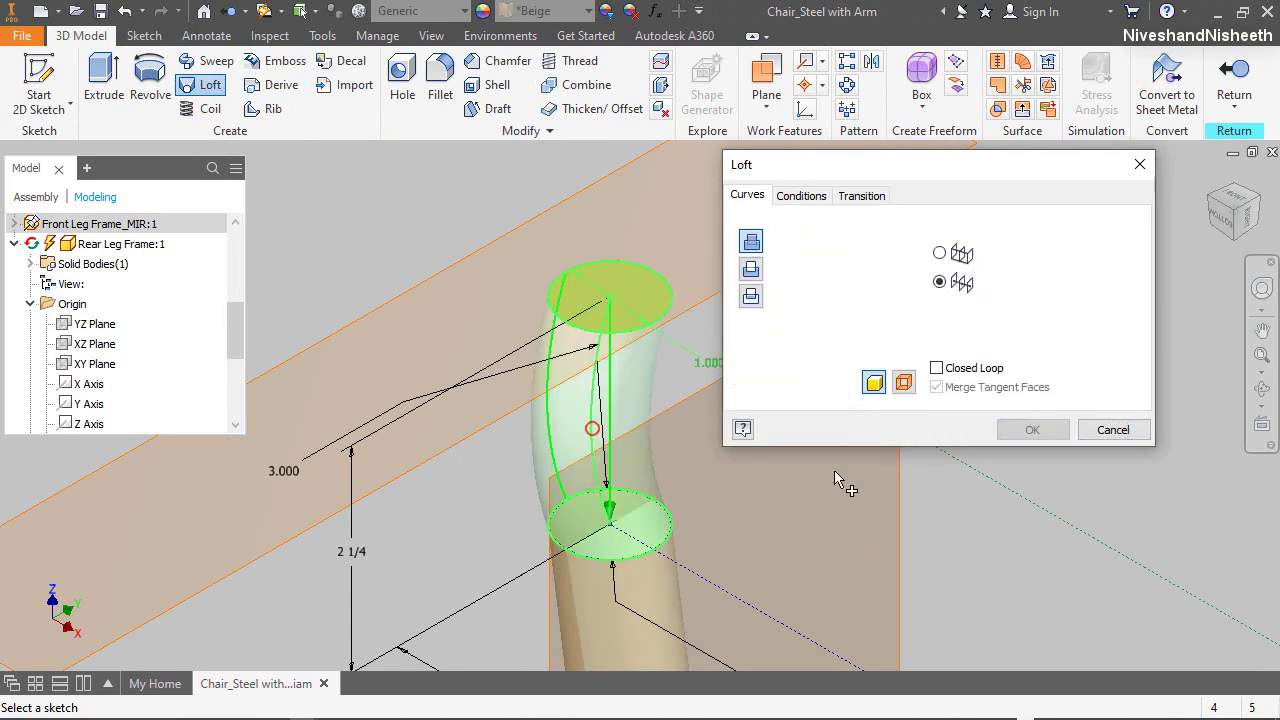
pyautogui.click(1025, 428)
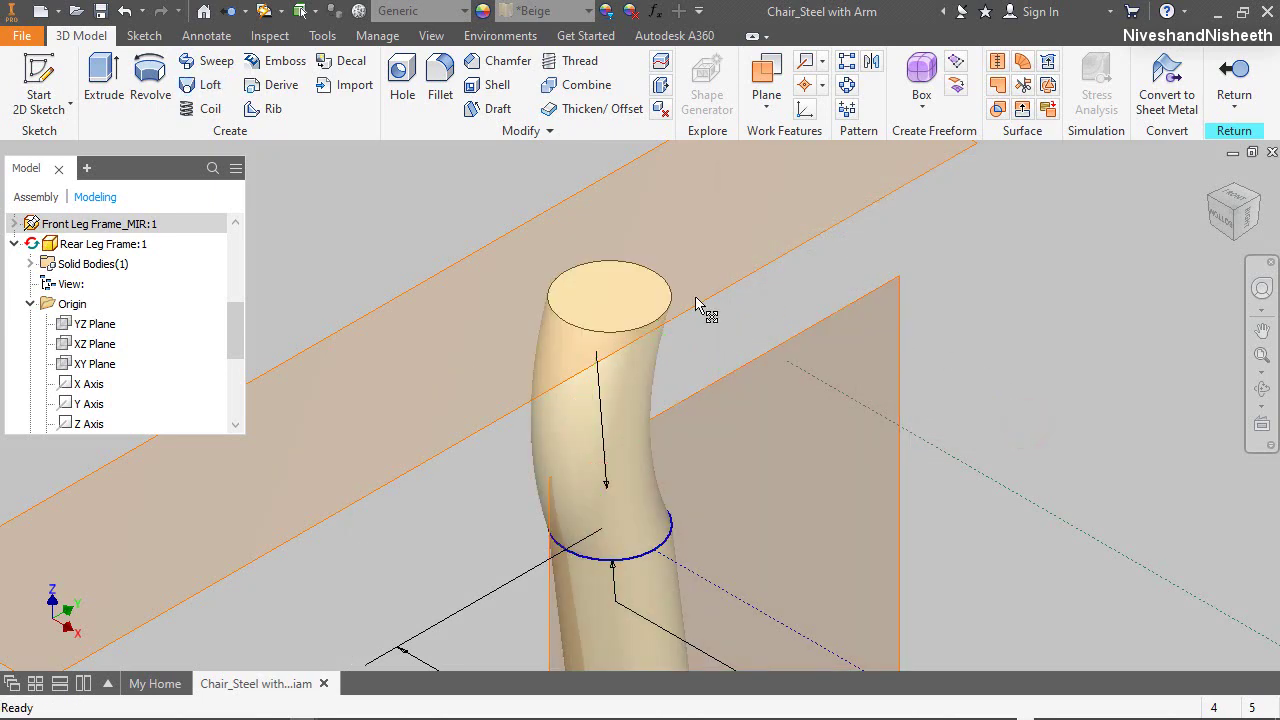
# Hide Sketch2 and the three work planes of the rear leg frame
pyautogui.scroll(-3, 167, 373)
pyautogui.rightClick(113, 370)
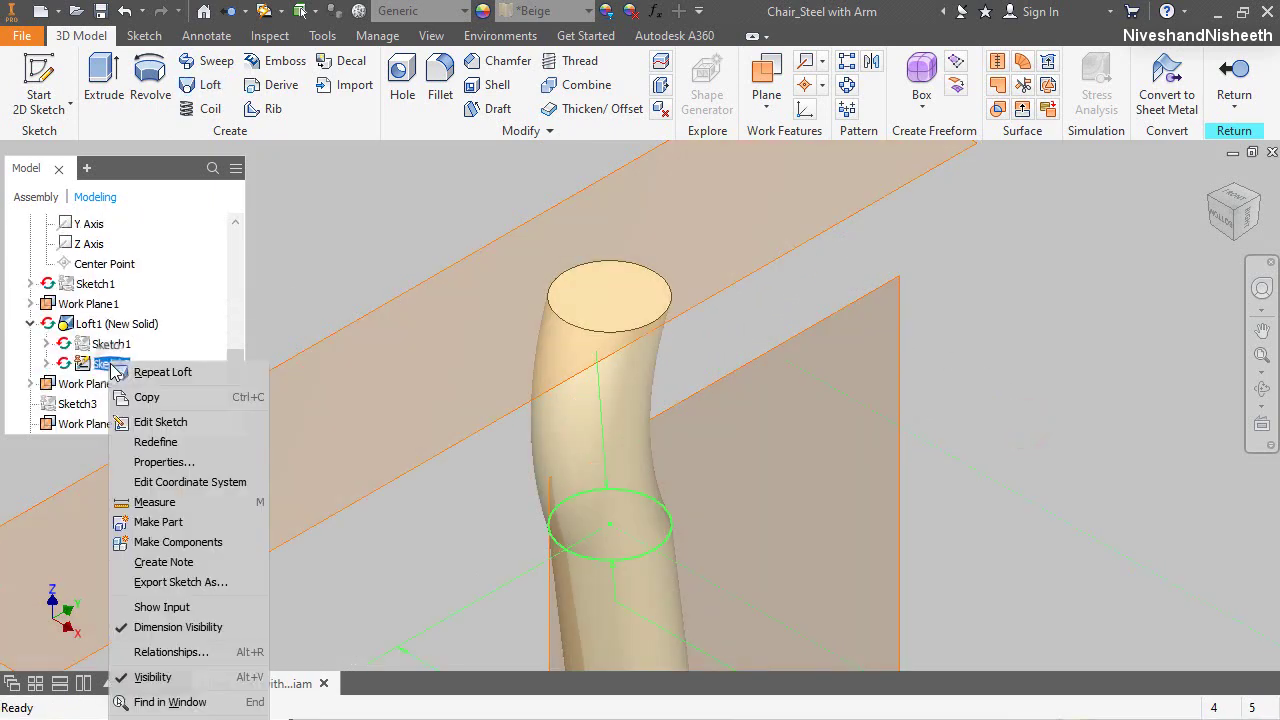
pyautogui.click(175, 680)
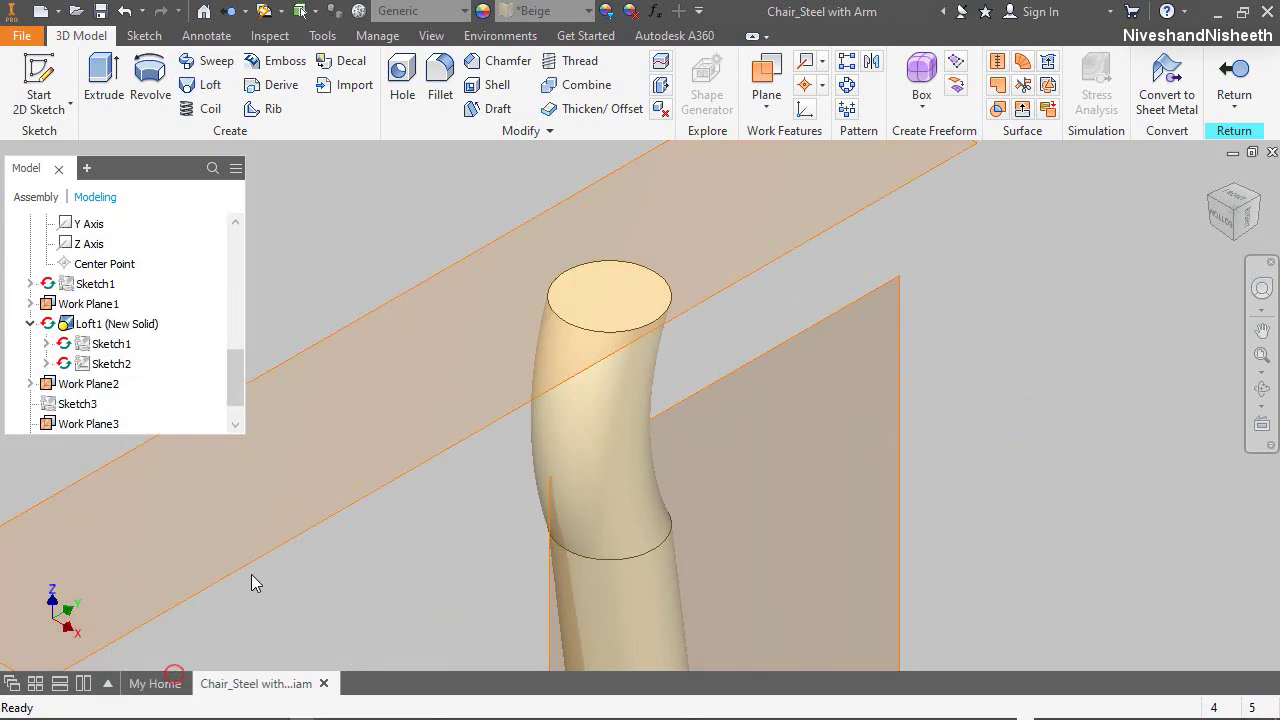
pyautogui.click(277, 477)
pyautogui.rightClick(265, 548)
pyautogui.click(331, 586)
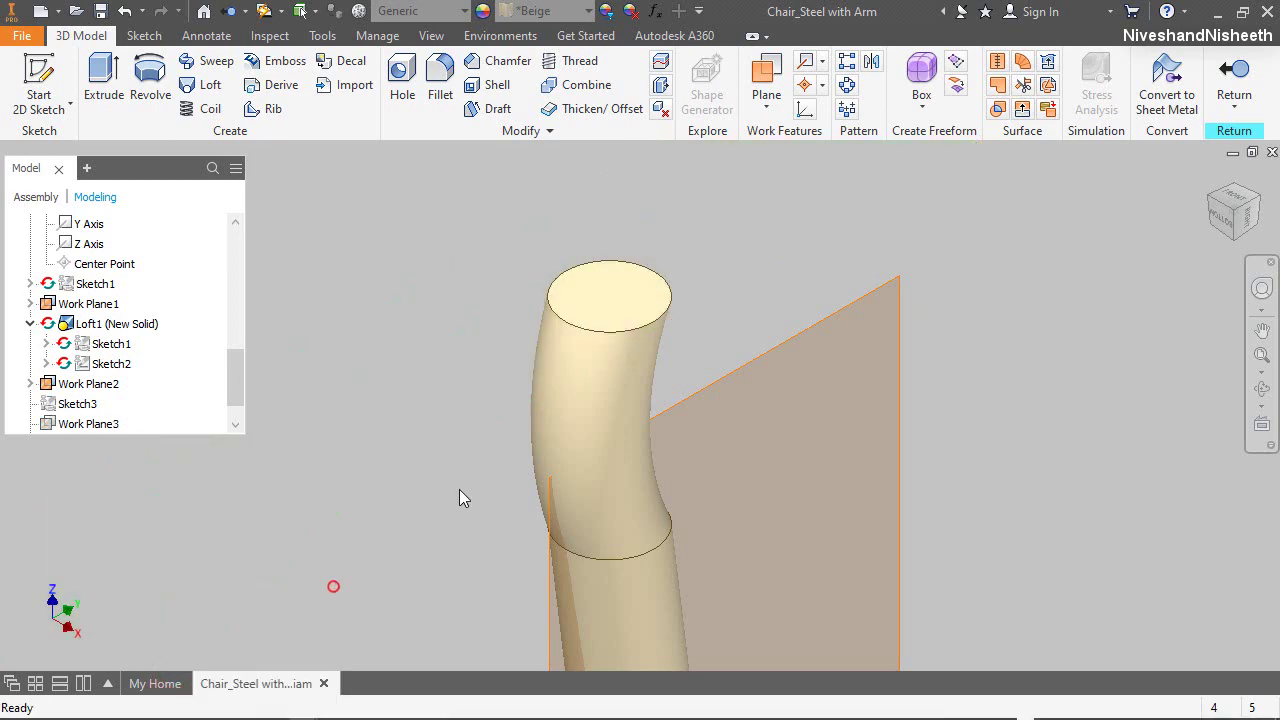
pyautogui.rightClick(735, 375)
pyautogui.click(775, 403)
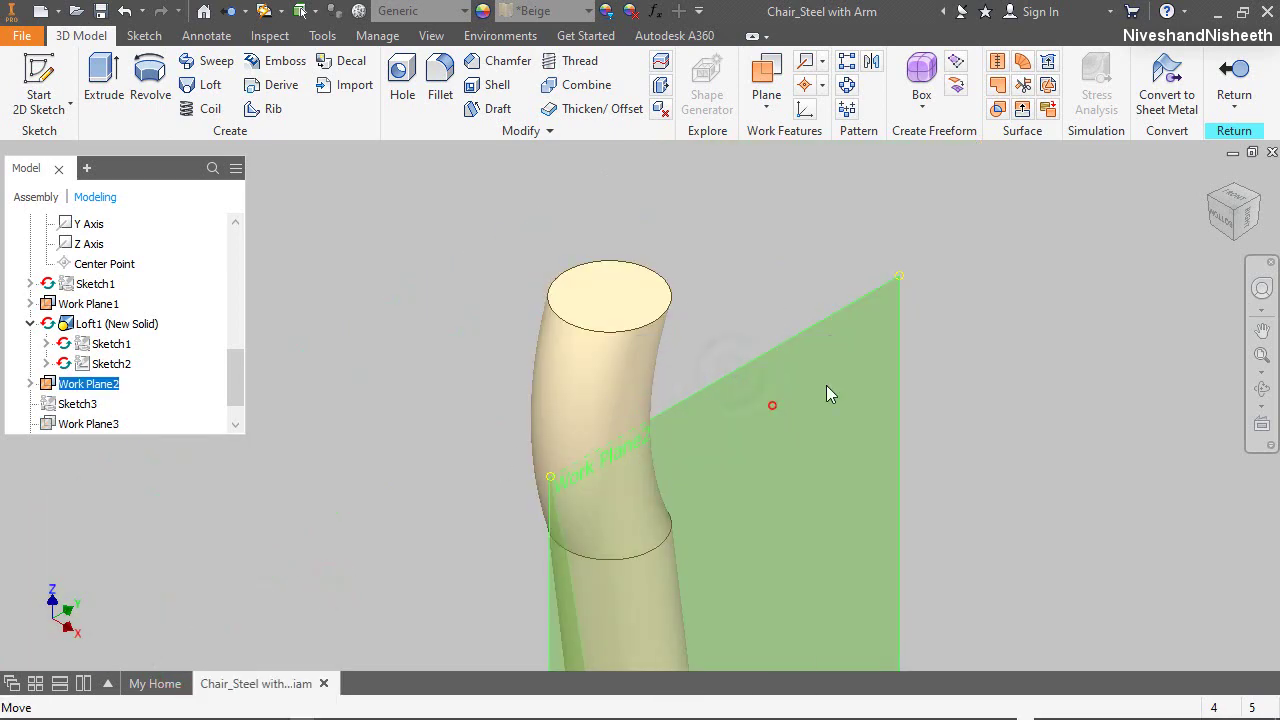
pyautogui.click(1261, 355)
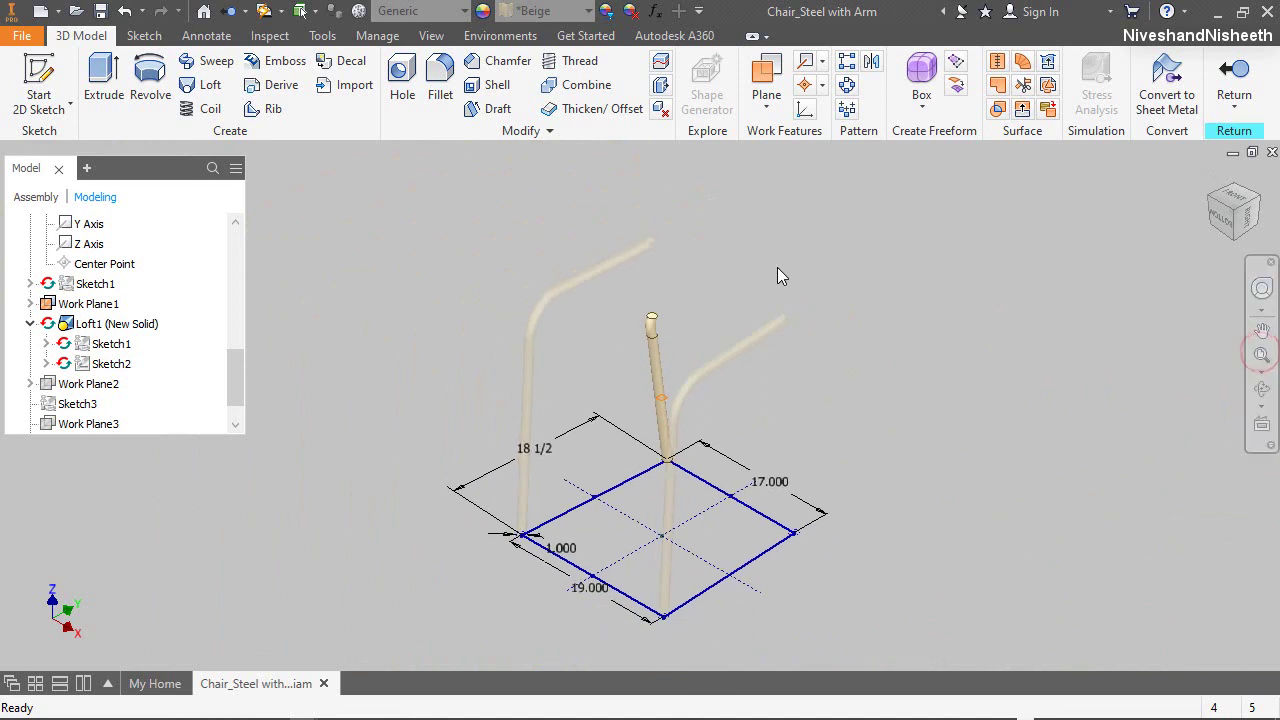
pyautogui.rightClick(662, 400)
pyautogui.click(713, 426)
pyautogui.click(951, 299)
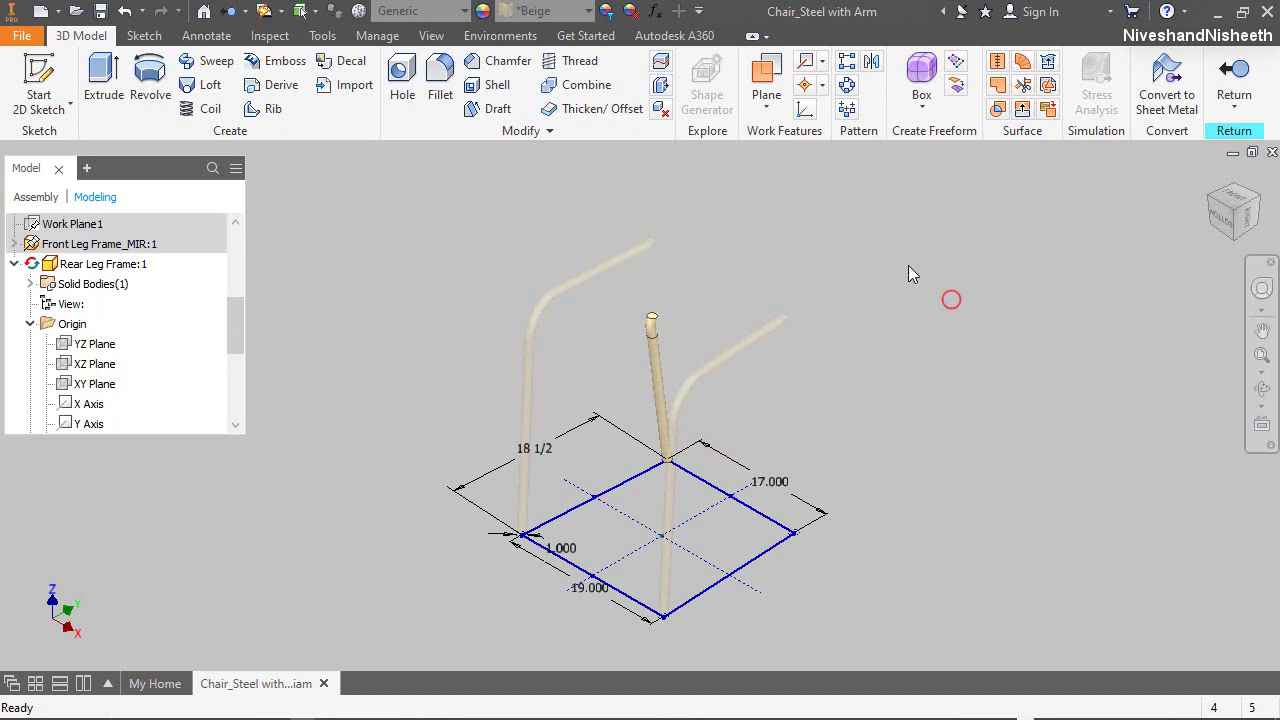
# Mirror the rear leg's straight and curved loft features about the YZ origin plane
pyautogui.click(871, 63)
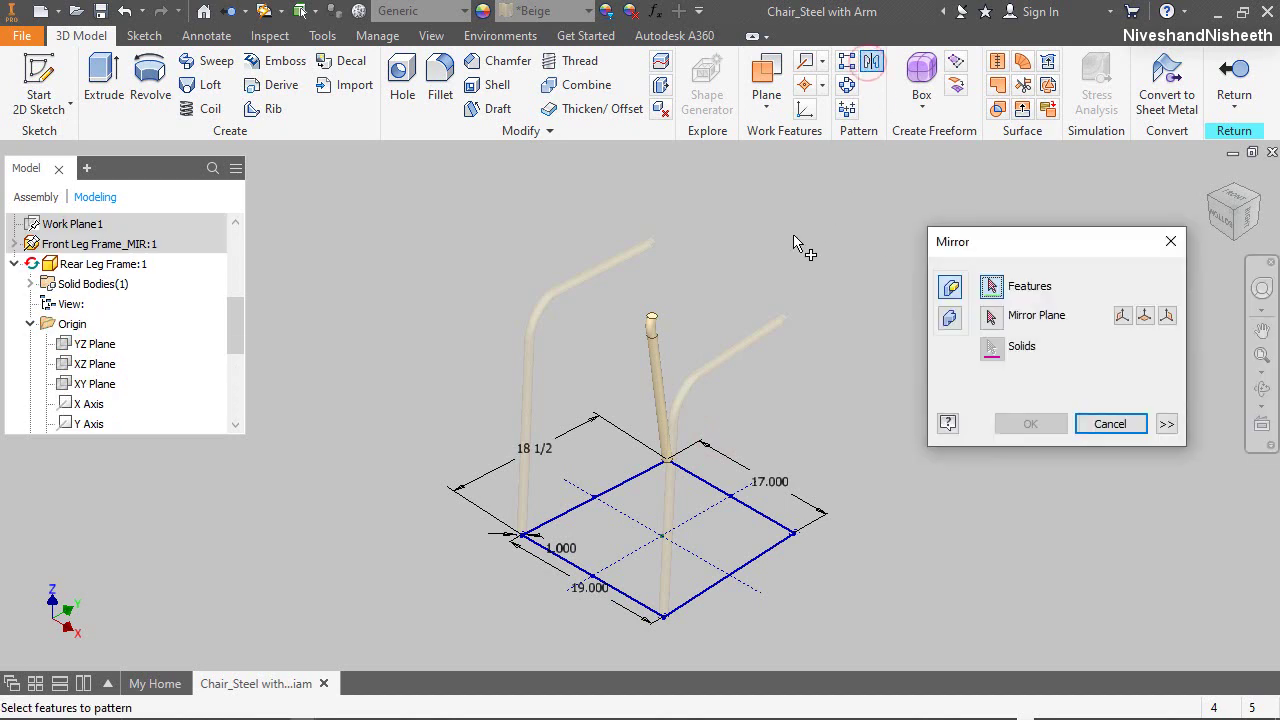
pyautogui.click(651, 340)
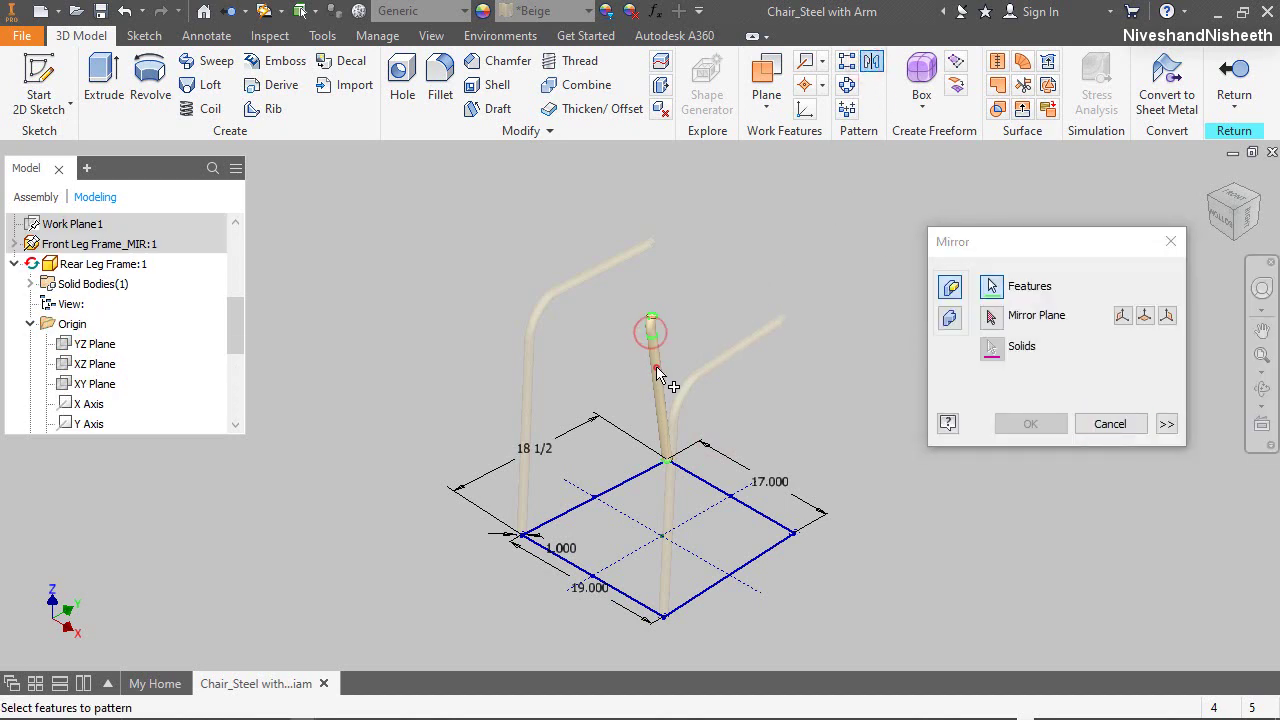
pyautogui.click(656, 369)
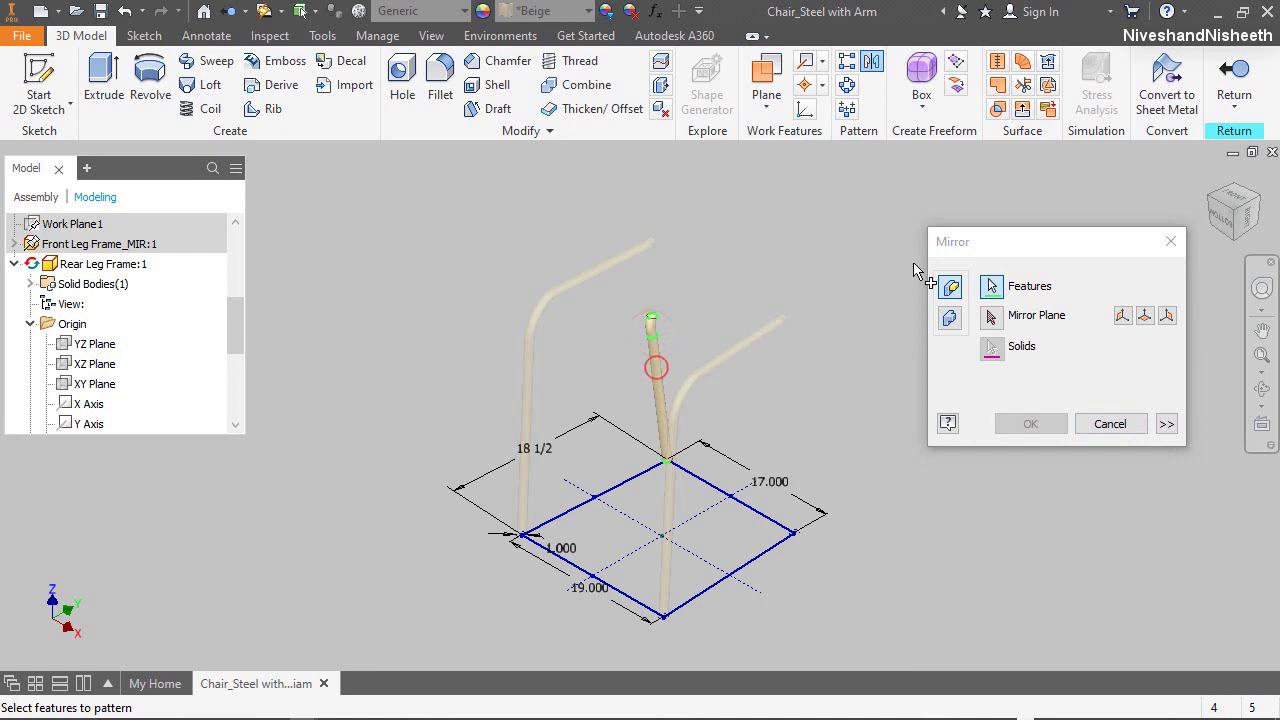
pyautogui.click(1122, 315)
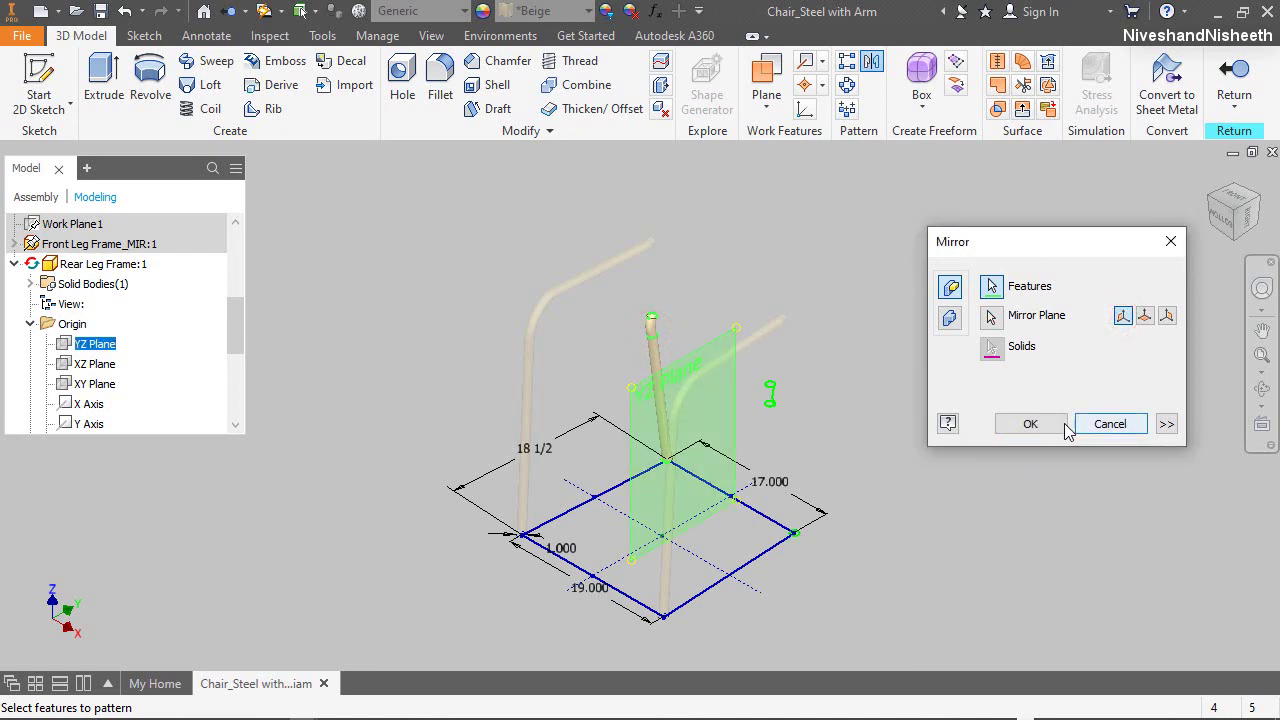
pyautogui.click(1032, 424)
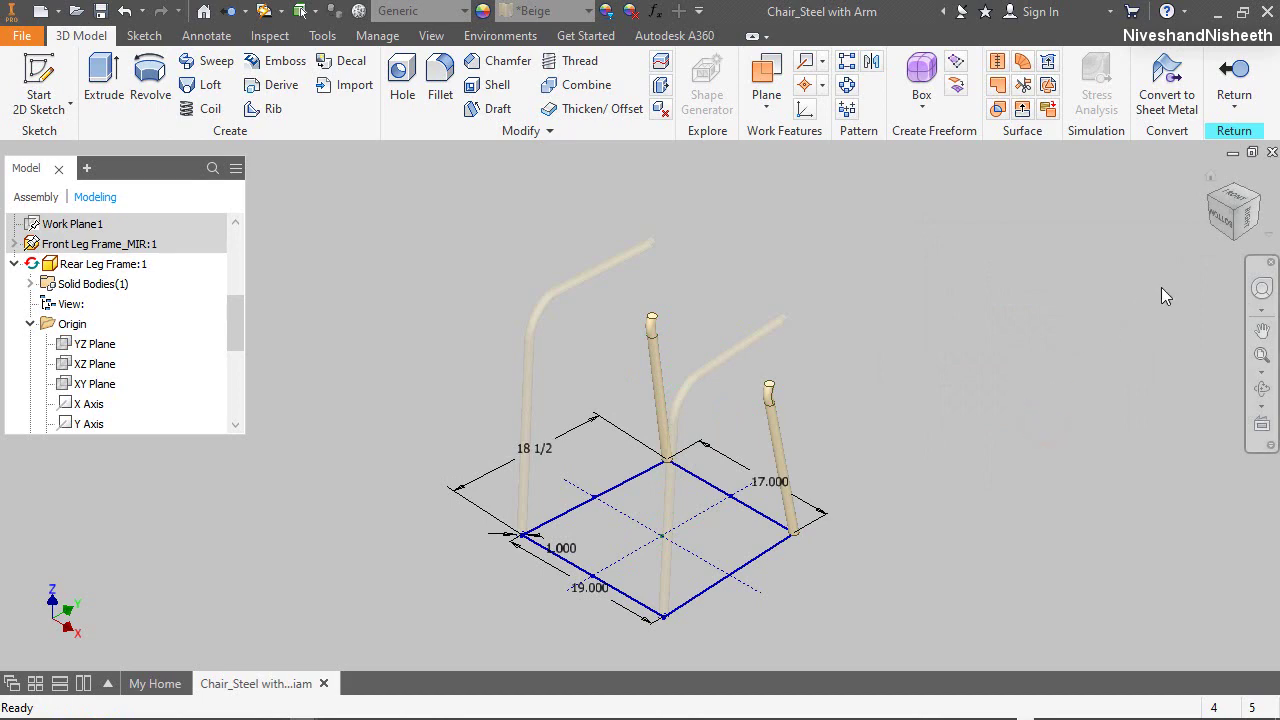
pyautogui.click(1248, 218)
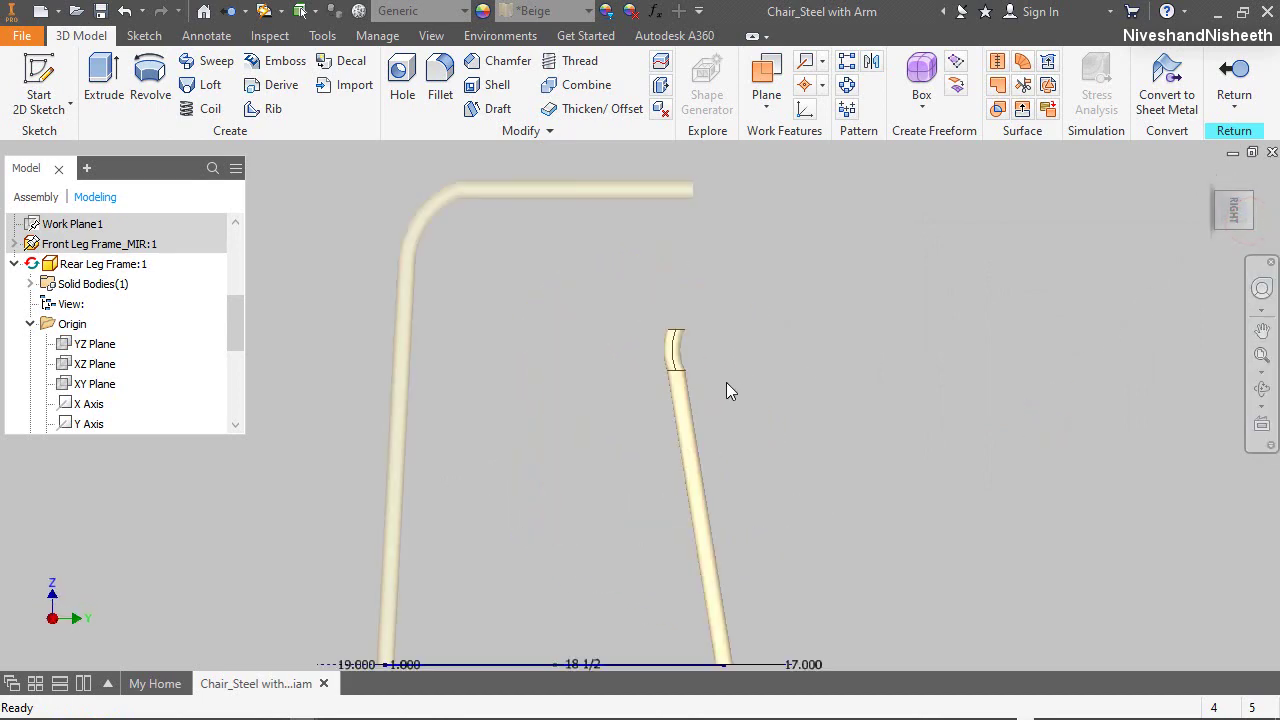
pyautogui.click(1208, 179)
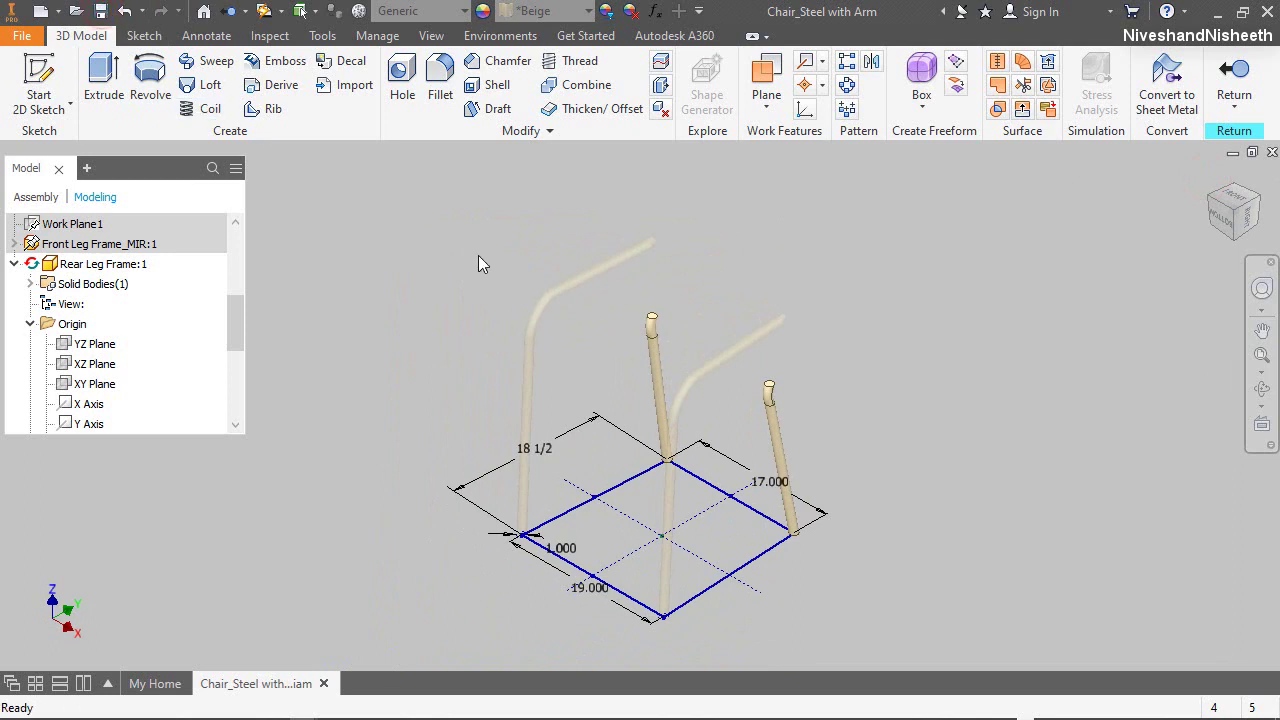
# Create a sketch on the first rear leg's top face containing the projected top edges of both rear legs
pyautogui.click(823, 450)
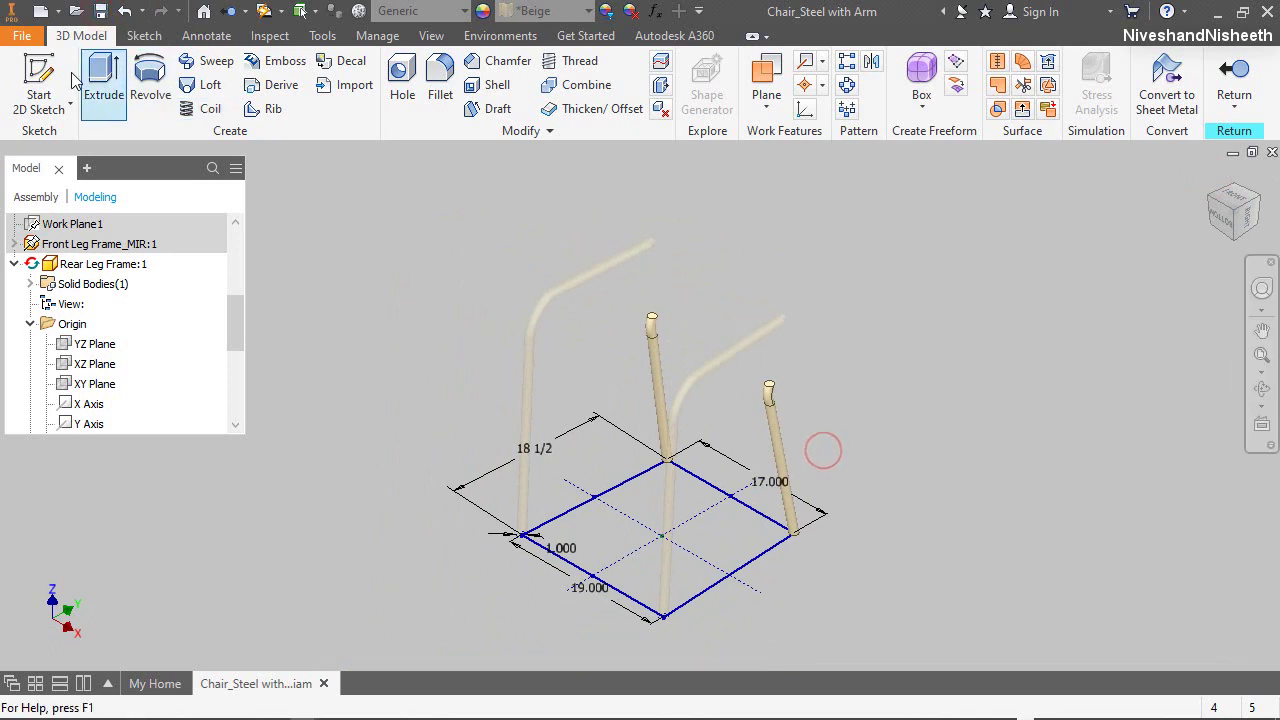
pyautogui.click(39, 85)
pyautogui.scroll(5, 660, 320)
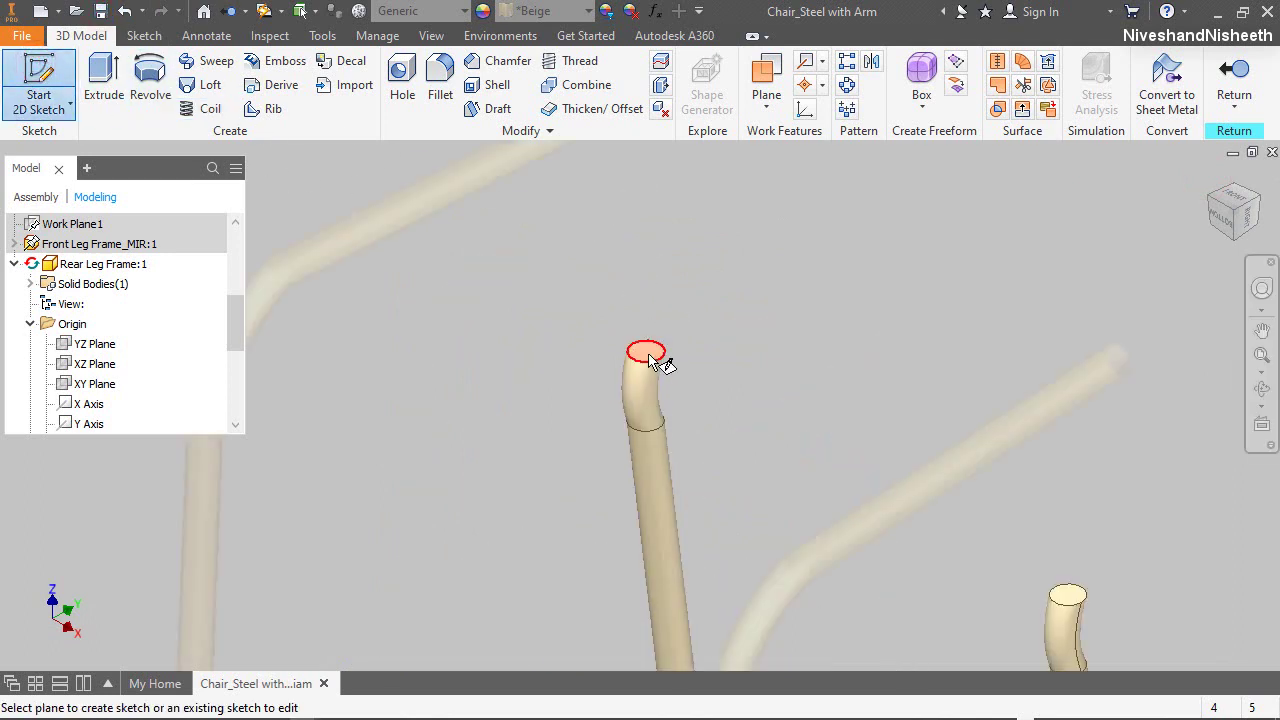
pyautogui.click(658, 352)
pyautogui.click(428, 54)
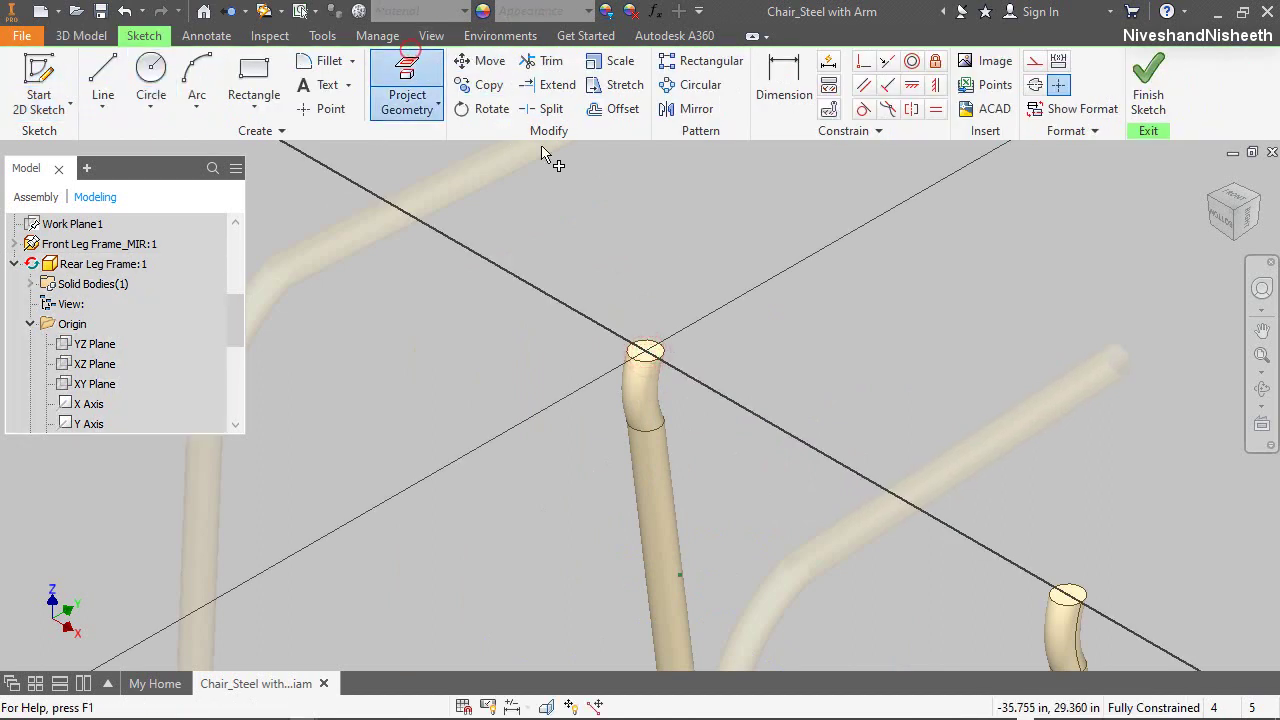
pyautogui.click(666, 354)
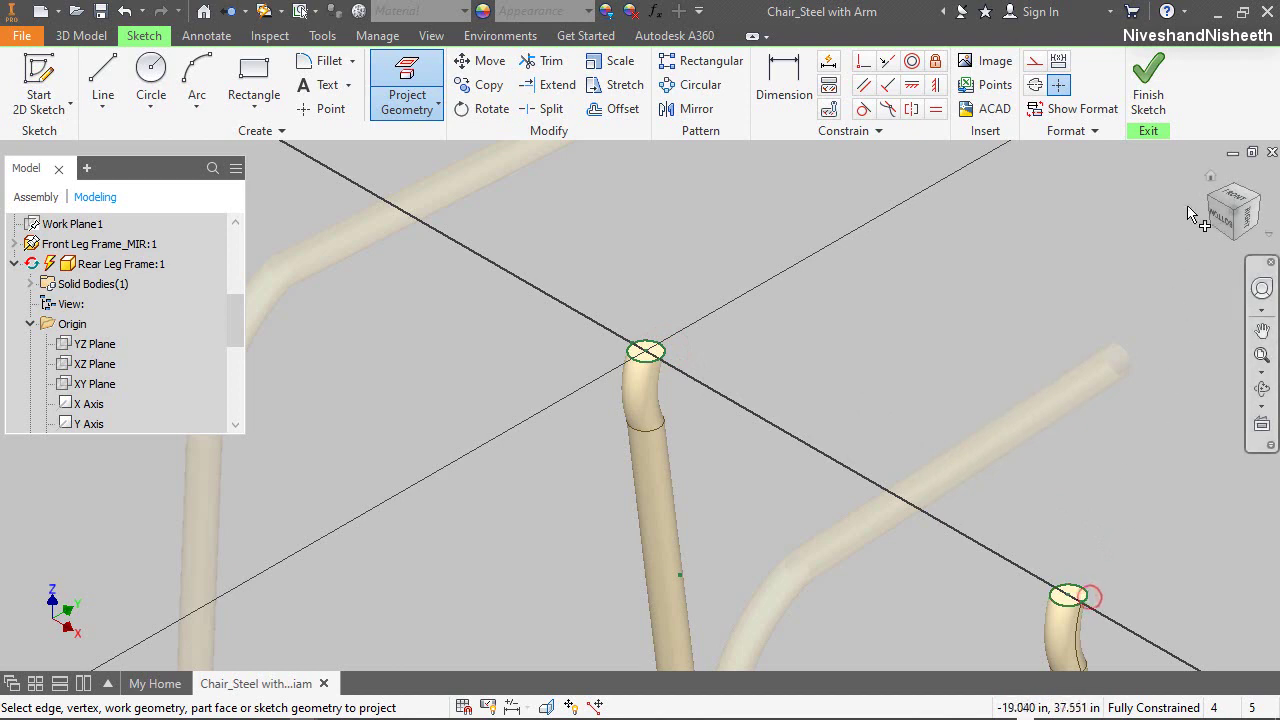
pyautogui.click(1088, 597)
pyautogui.click(1150, 80)
# Create a work axis through the center points of the two projected rear leg circles
pyautogui.click(812, 68)
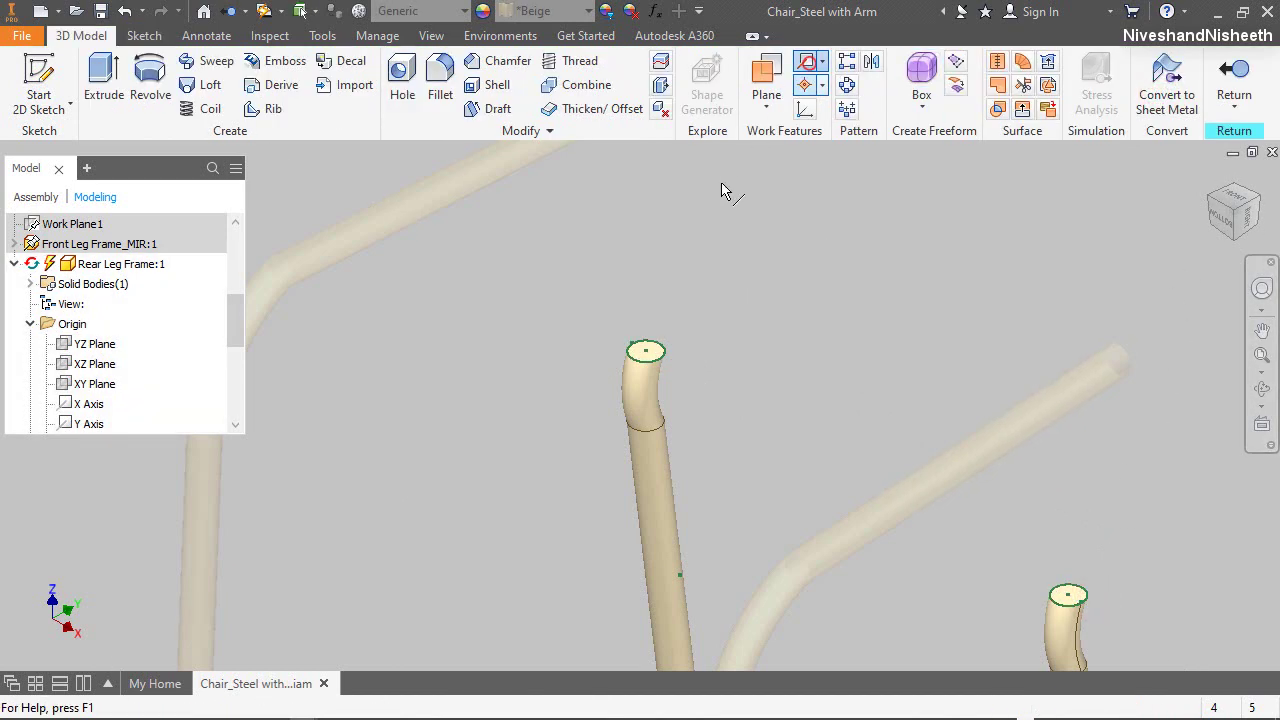
pyautogui.click(670, 358)
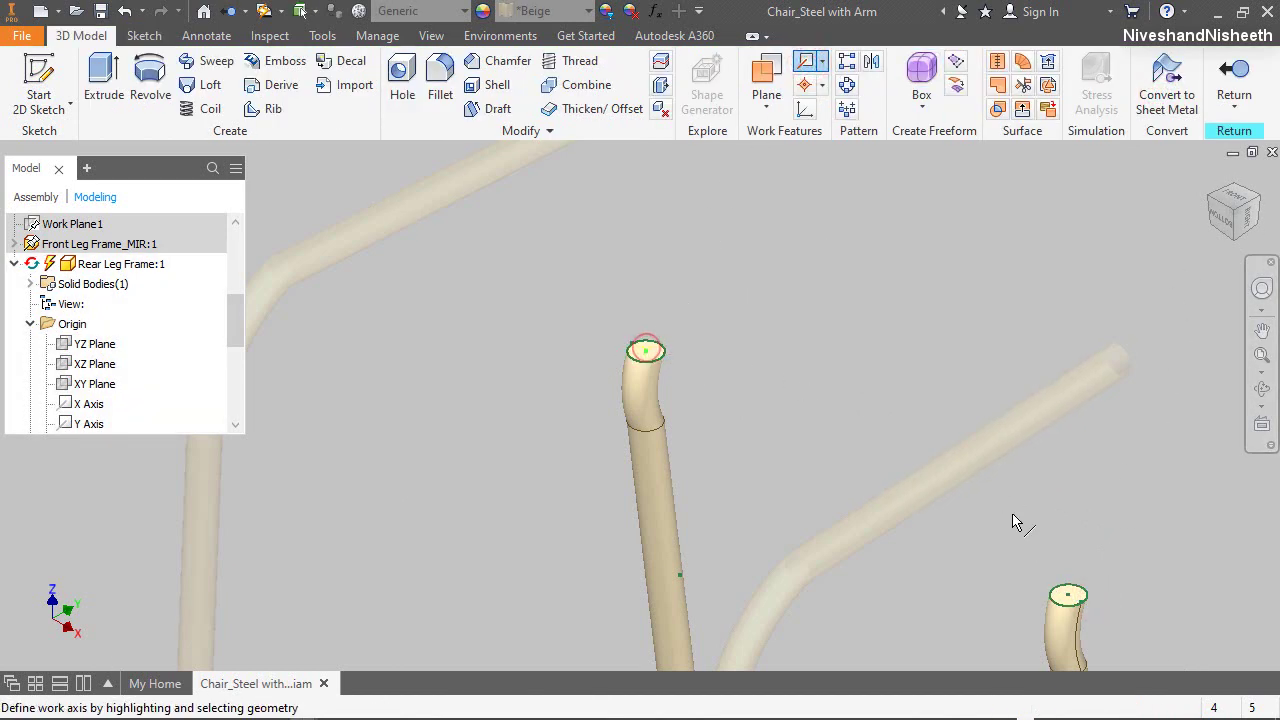
pyautogui.click(1070, 596)
pyautogui.rightClick(900, 332)
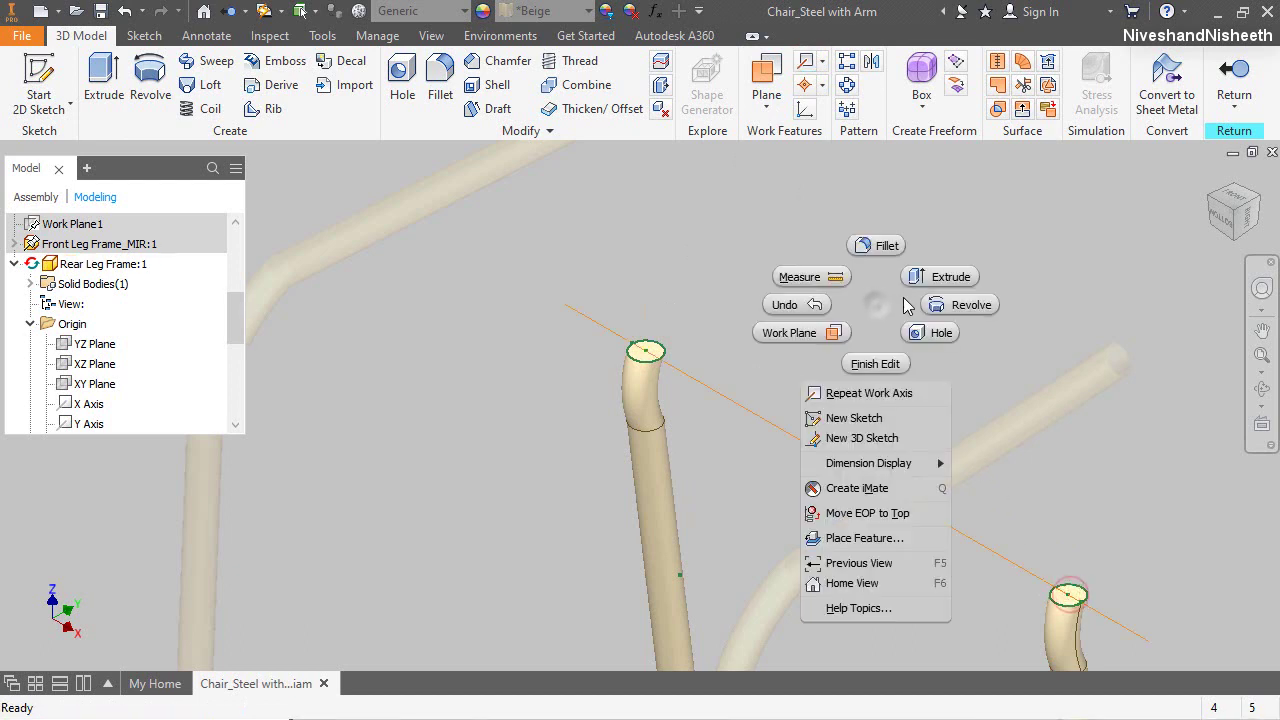
pyautogui.click(877, 300)
pyautogui.click(677, 290)
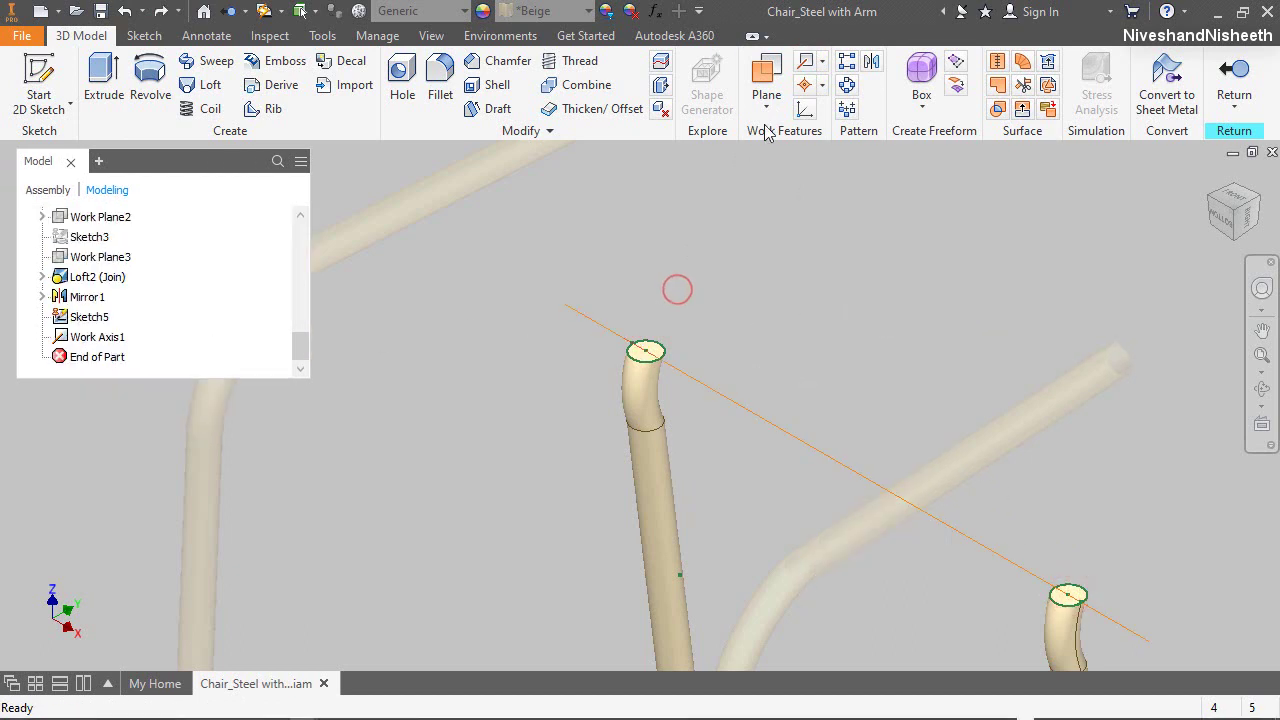
# Create a work plane through the first rear leg's top center point, parallel to the XZ origin plane
pyautogui.click(766, 82)
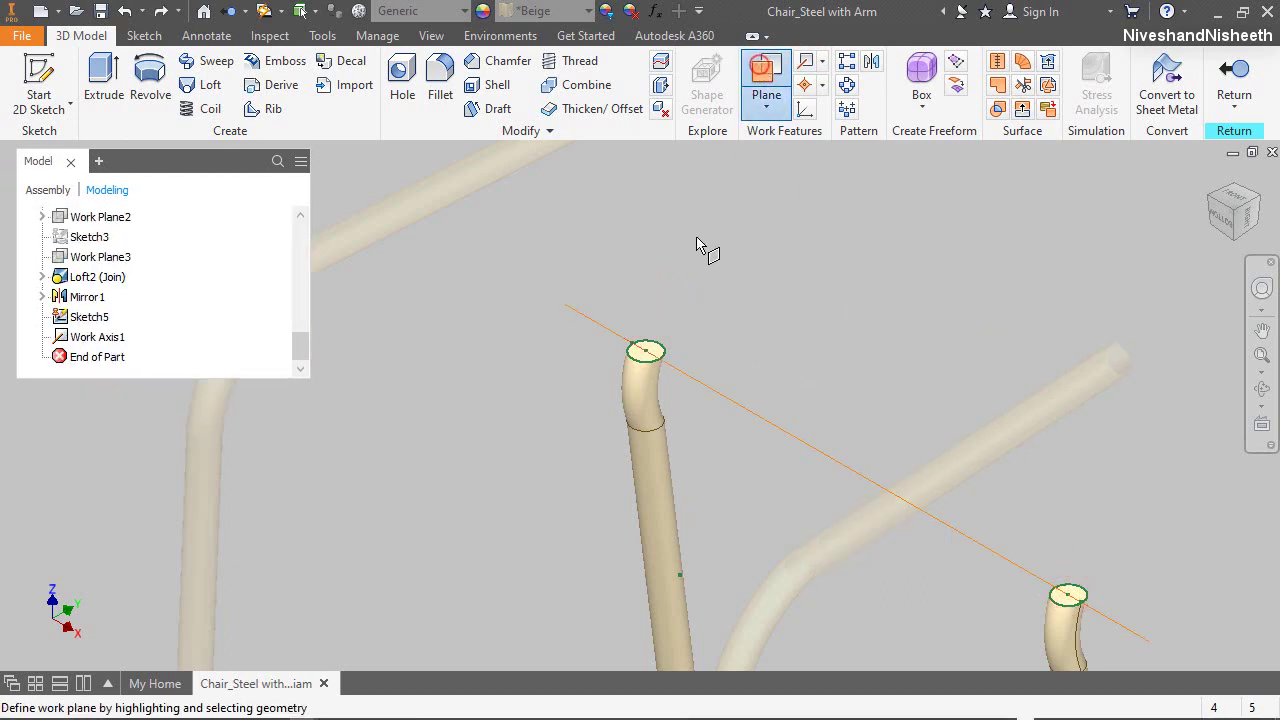
pyautogui.click(650, 354)
pyautogui.click(652, 360)
pyautogui.scroll(3, 318, 296)
pyautogui.scroll(2, 197, 270)
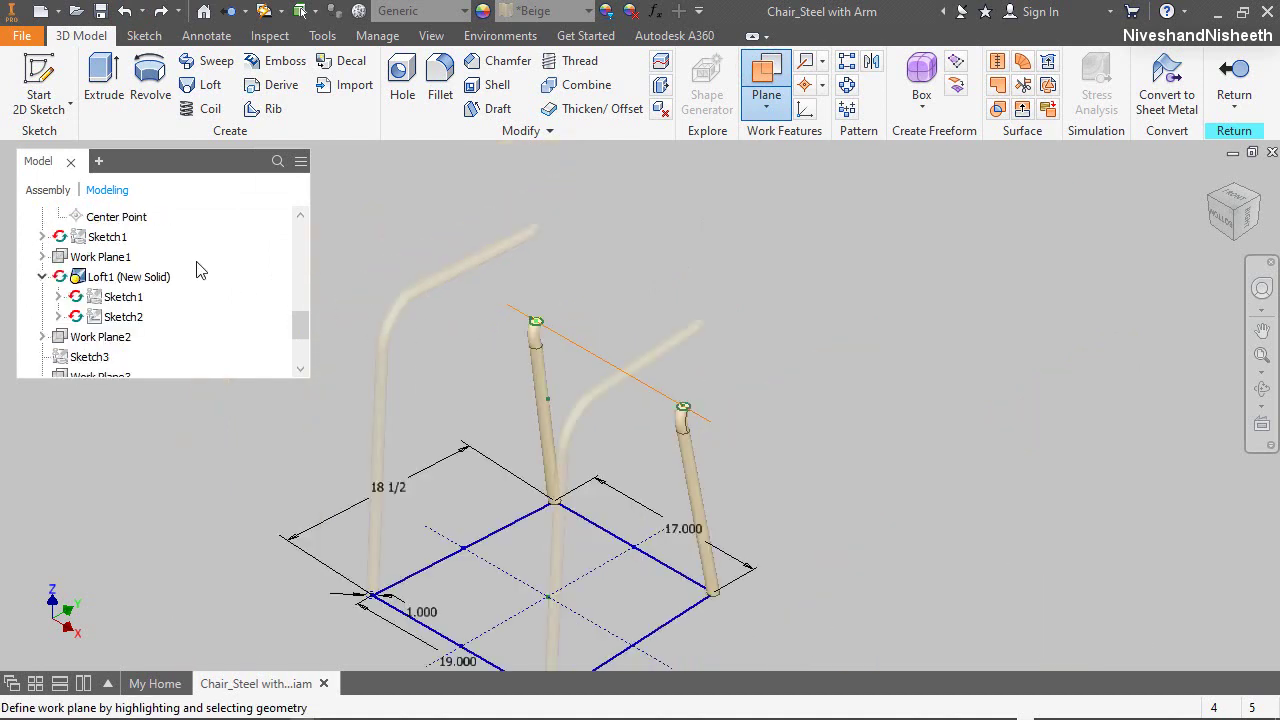
pyautogui.scroll(2, 197, 270)
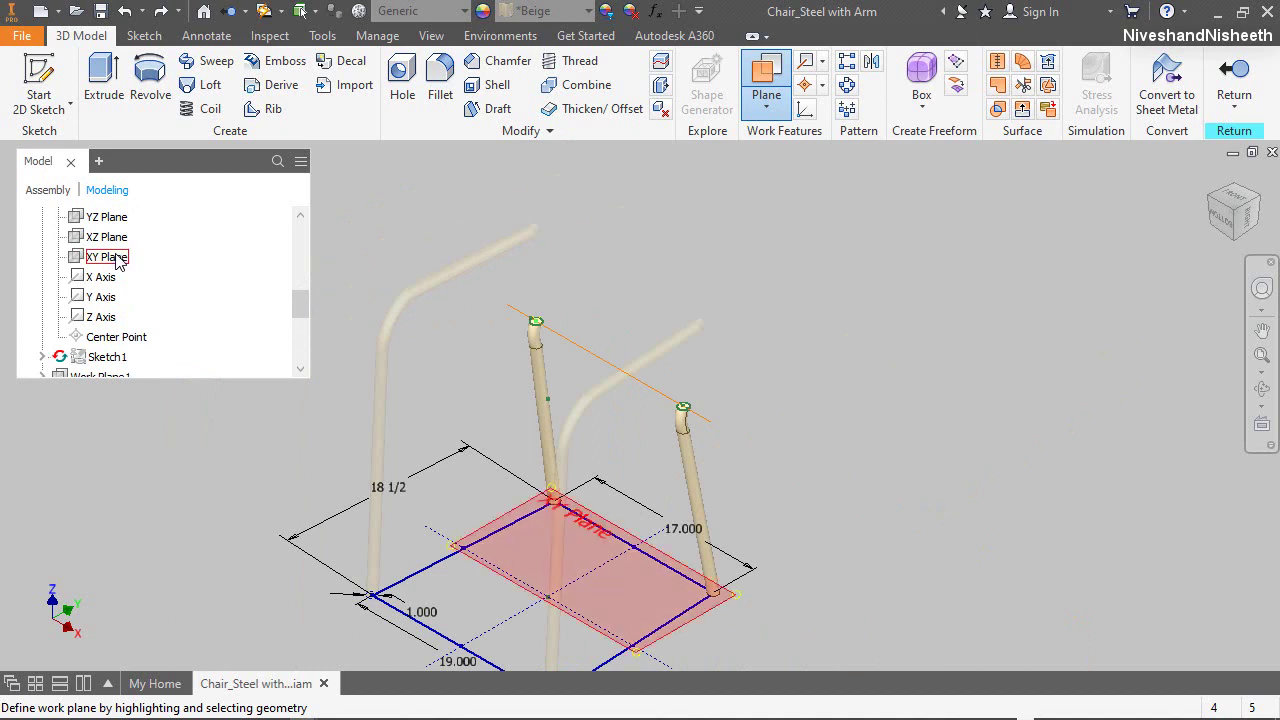
pyautogui.click(114, 238)
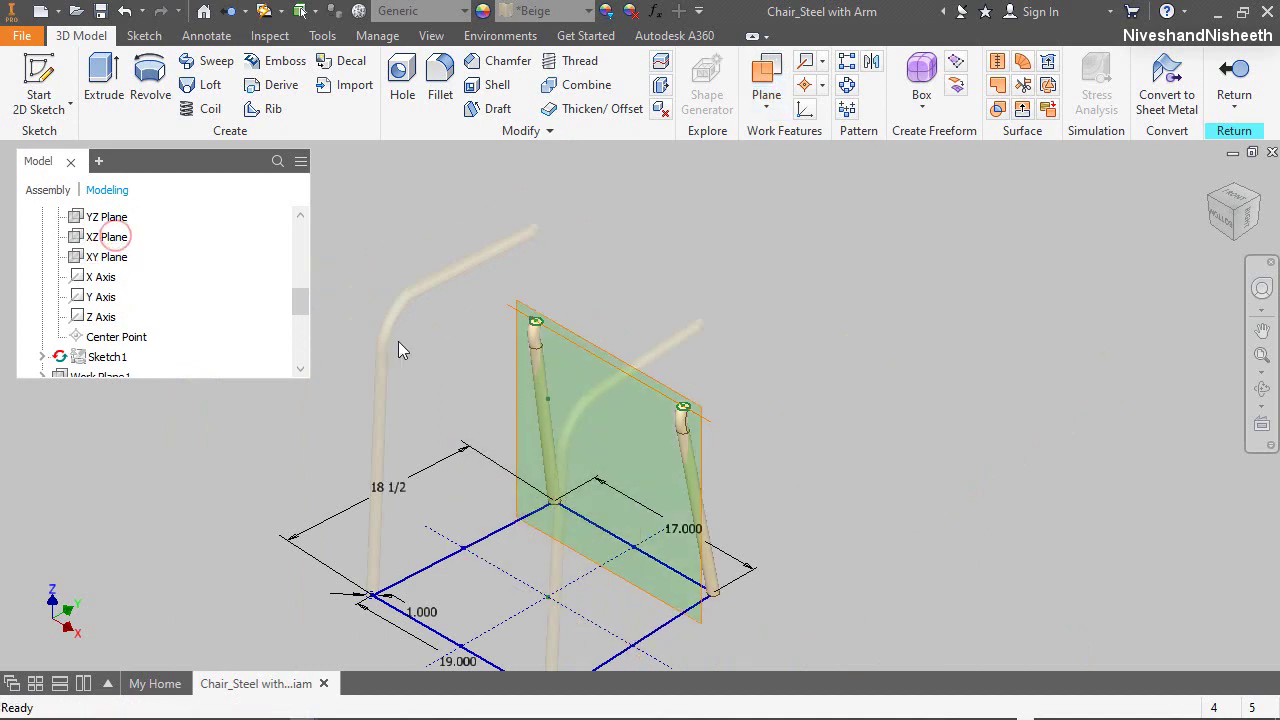
# Create a second work plane through the work axis, angled -3 degrees from the vertical work plane
pyautogui.click(766, 78)
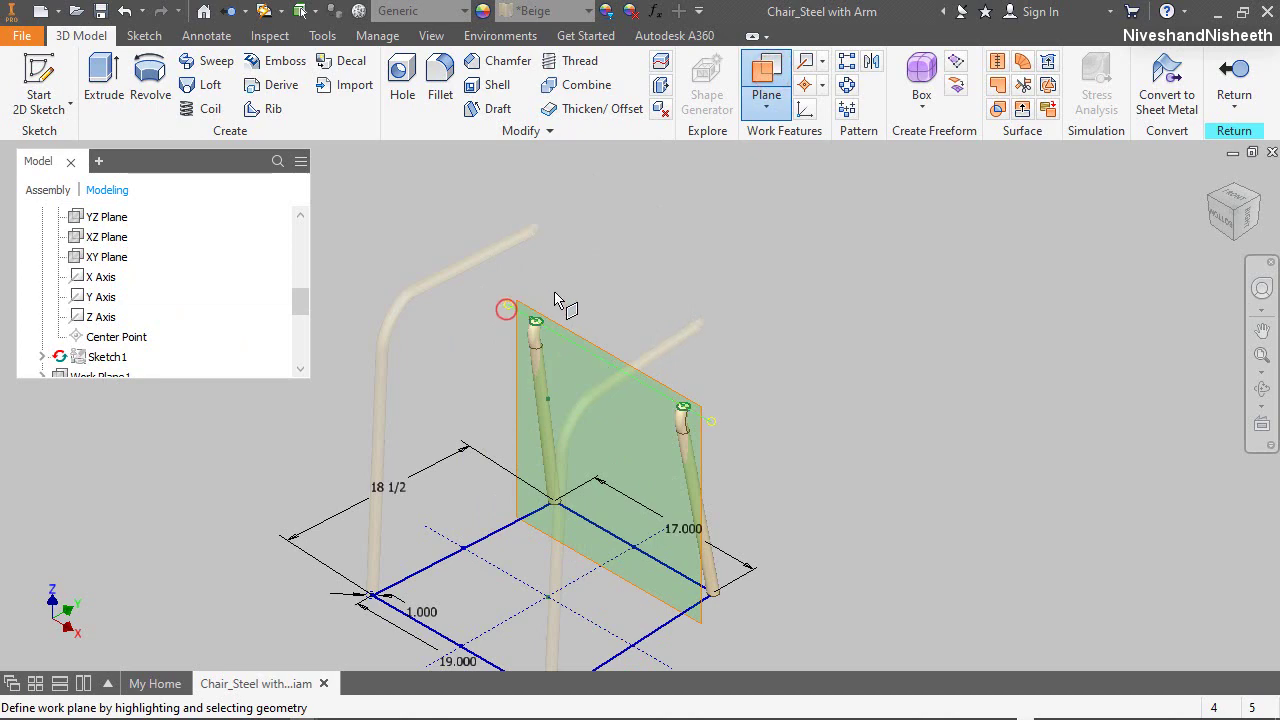
pyautogui.click(562, 308)
pyautogui.click(571, 329)
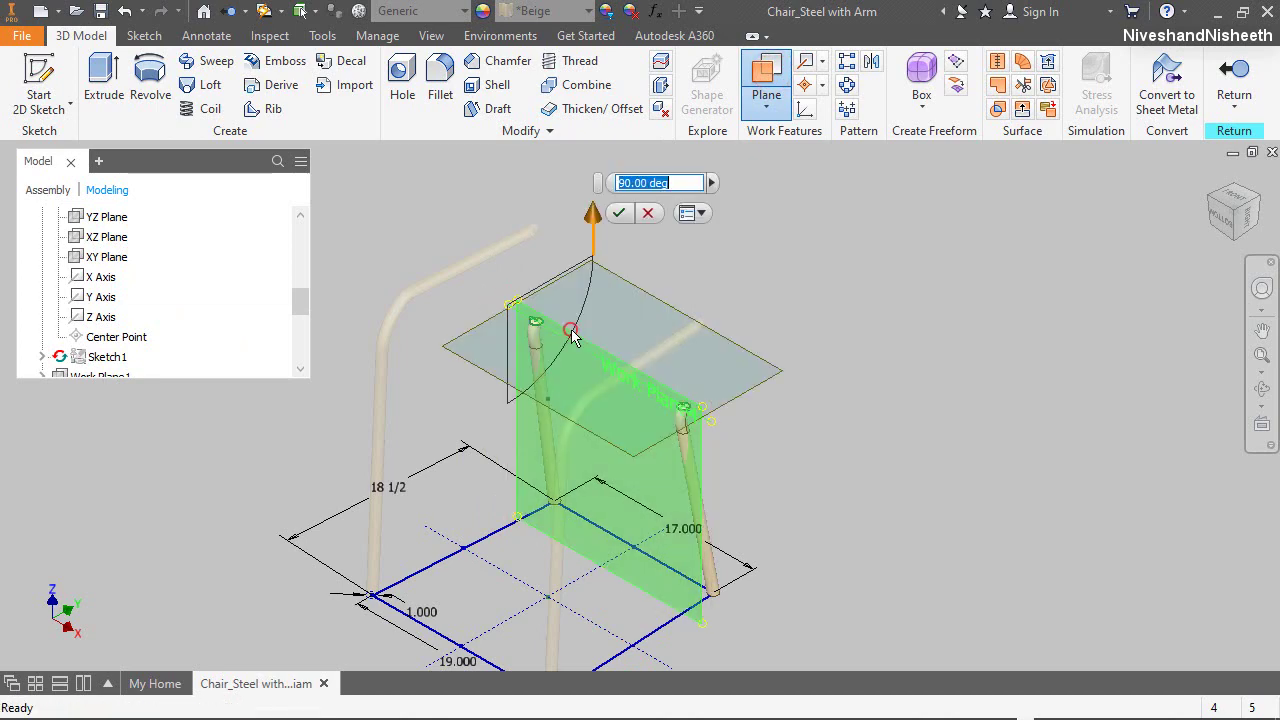
pyautogui.click(1247, 230)
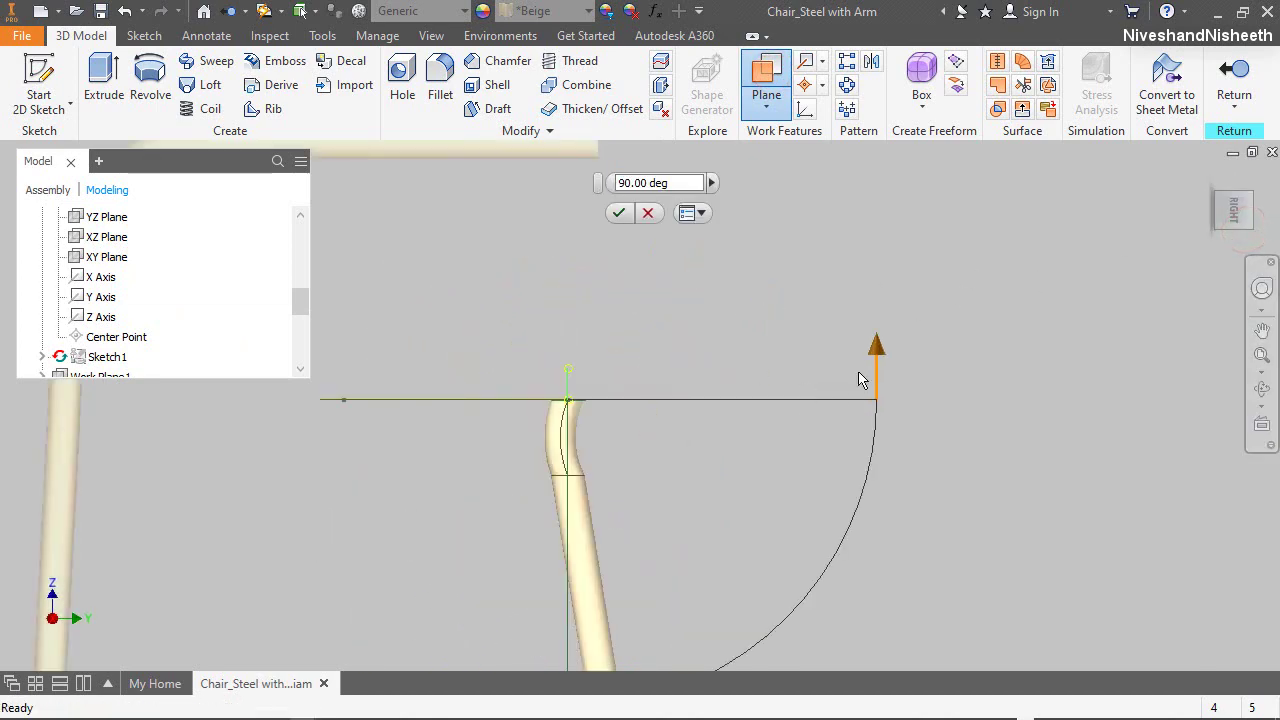
pyautogui.moveTo(878, 360); pyautogui.dragTo(535, 503)
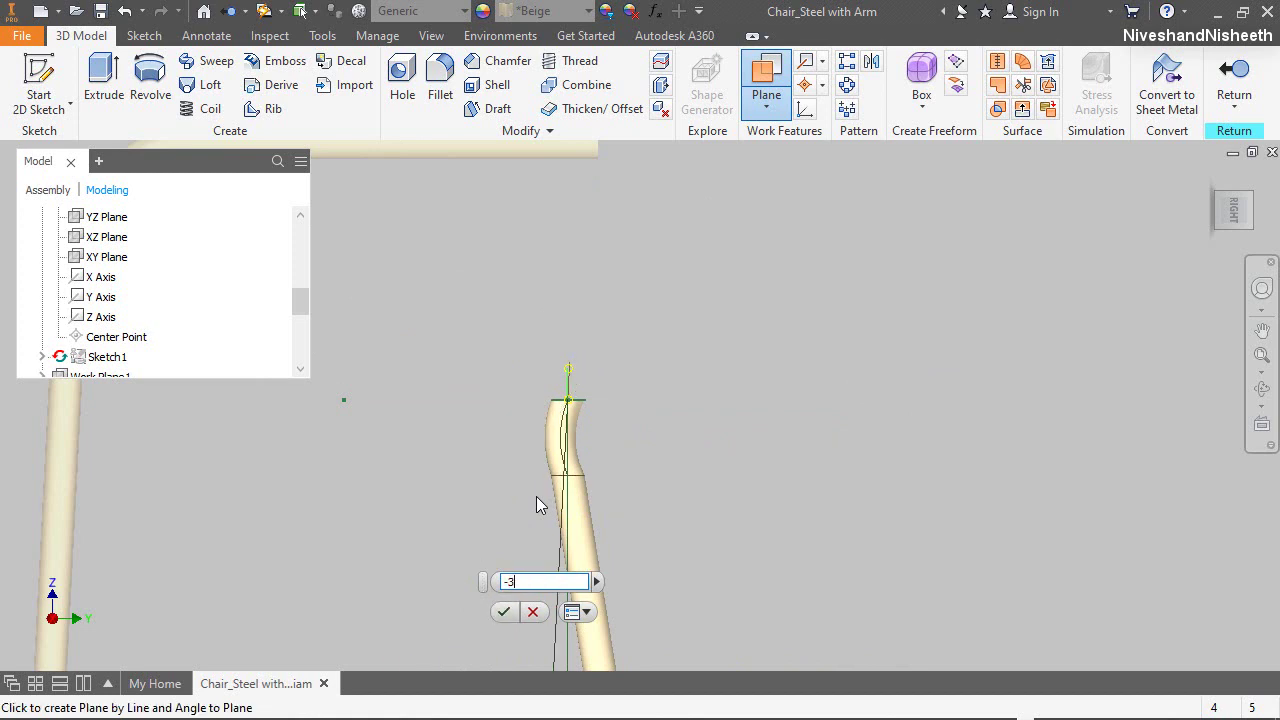
pyautogui.click(504, 616)
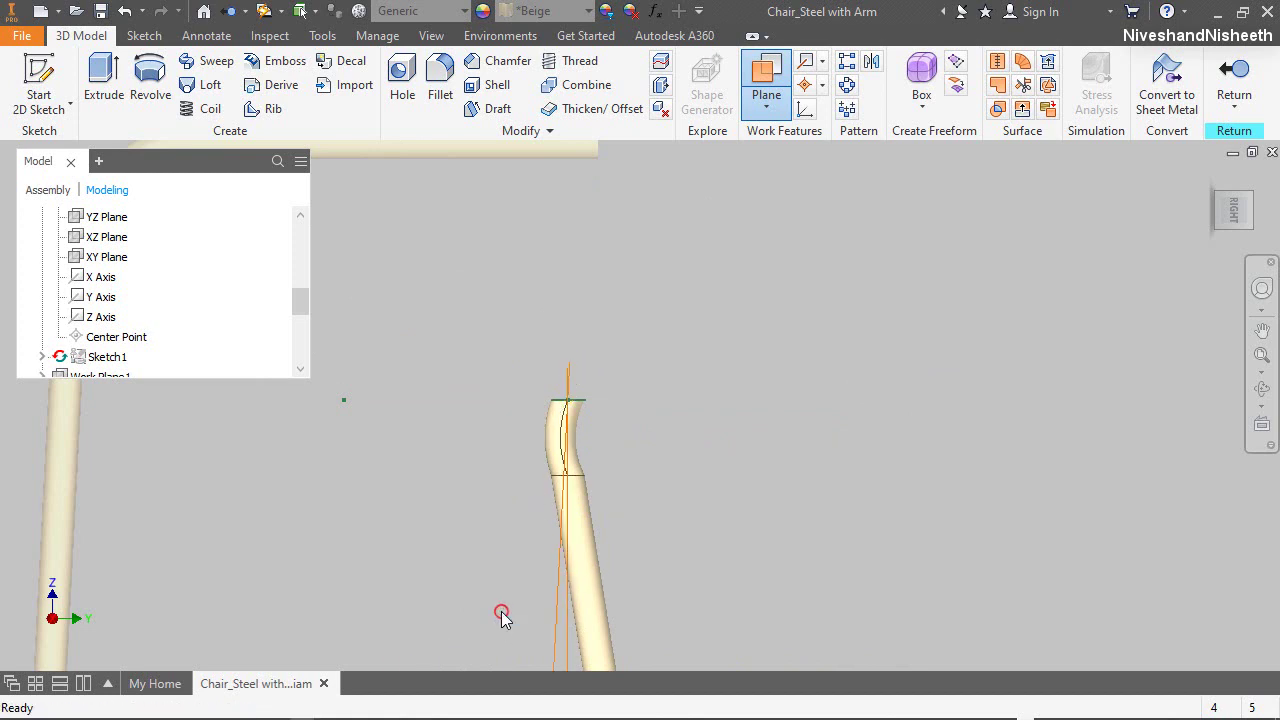
# Turn on Auto-Resize for the angled work plane
pyautogui.scroll(-3, 628, 334)
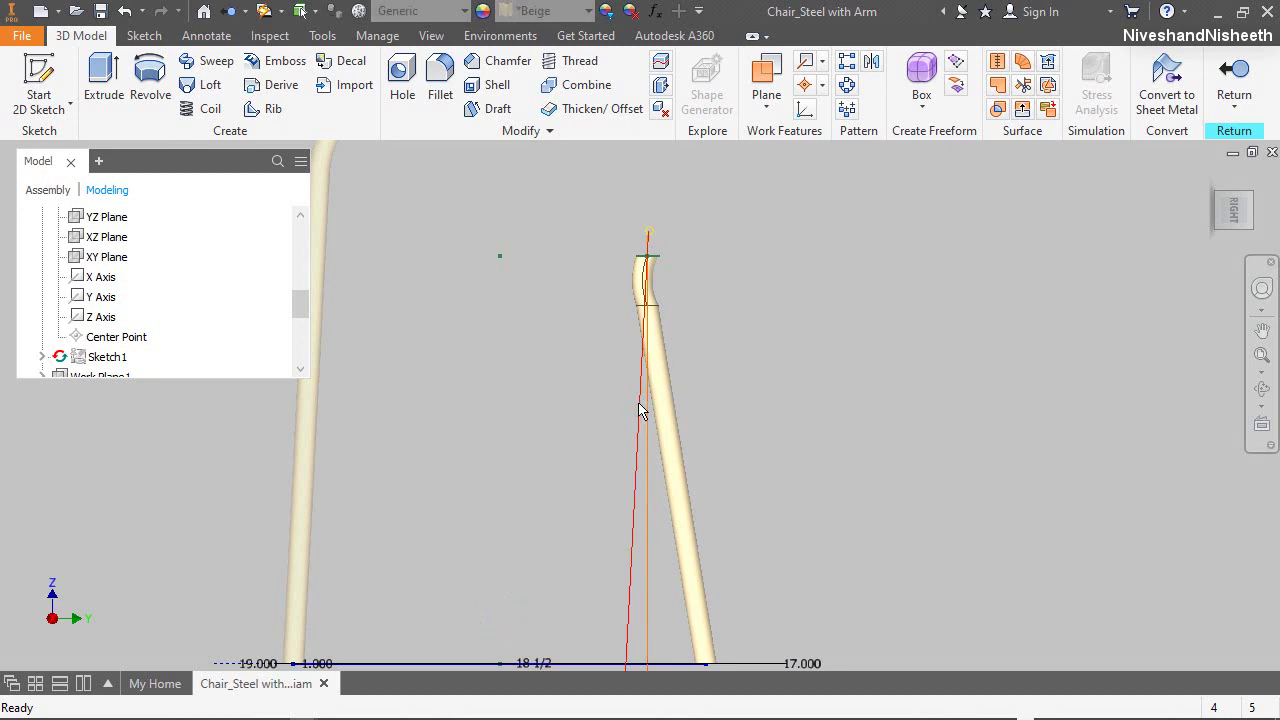
pyautogui.rightClick(638, 402)
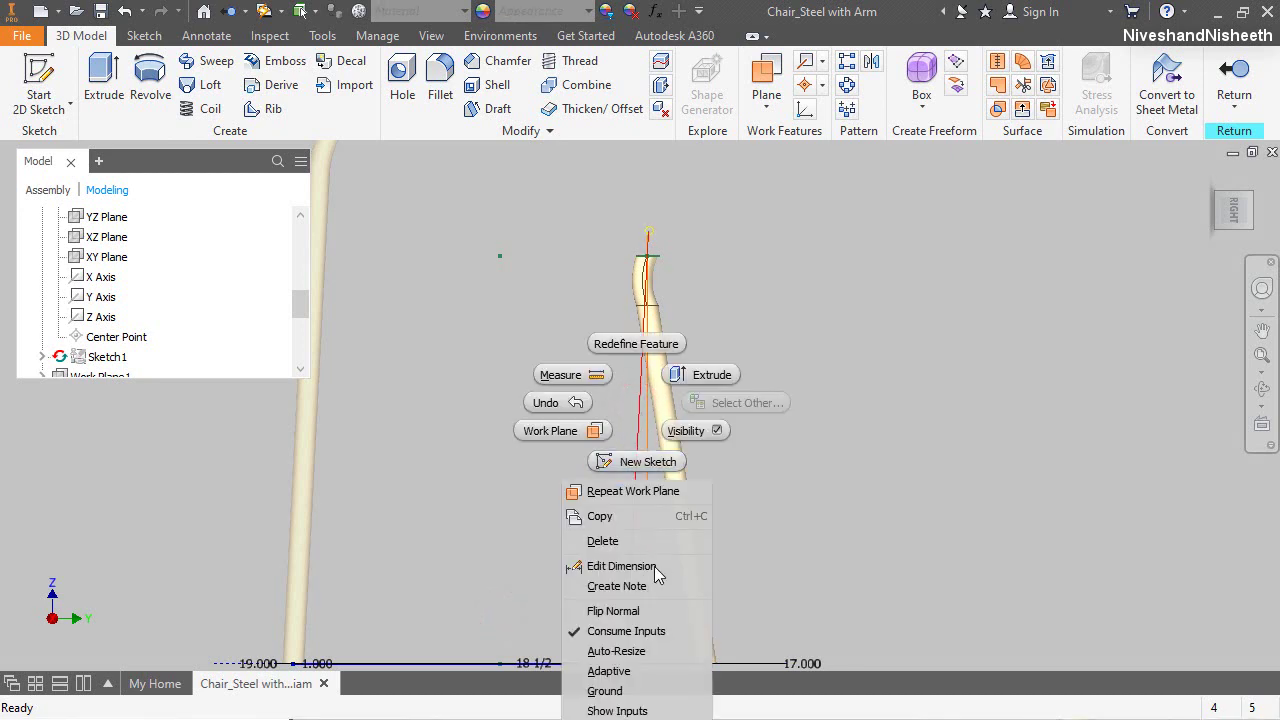
pyautogui.click(655, 651)
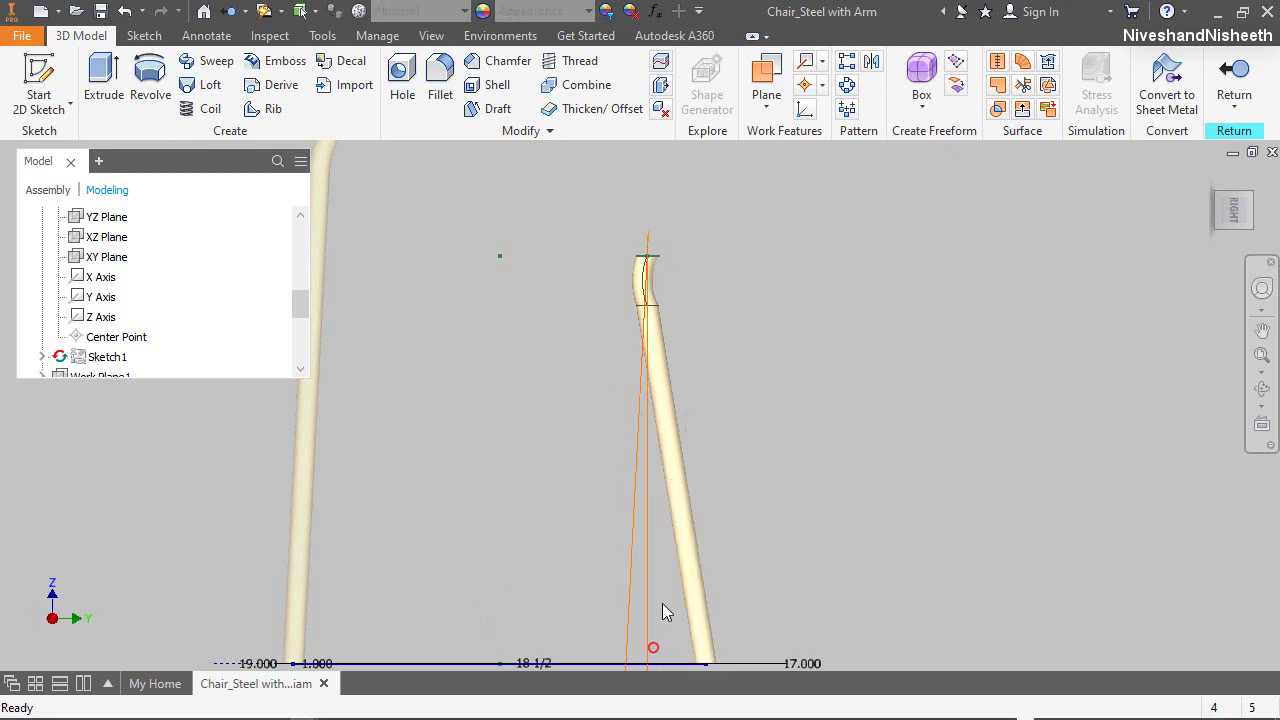
# Hide the vertical work plane and the work axis, leaving the angled work plane displayed
pyautogui.click(769, 378)
pyautogui.rightClick(645, 491)
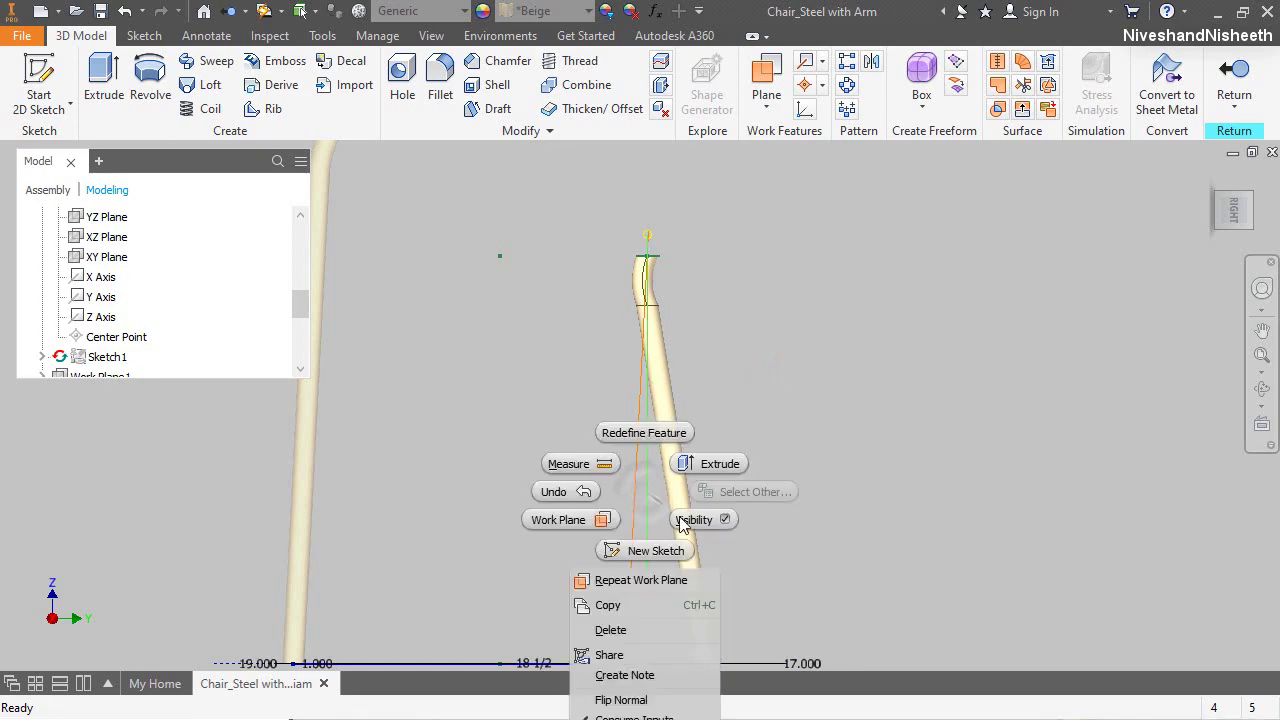
pyautogui.click(680, 517)
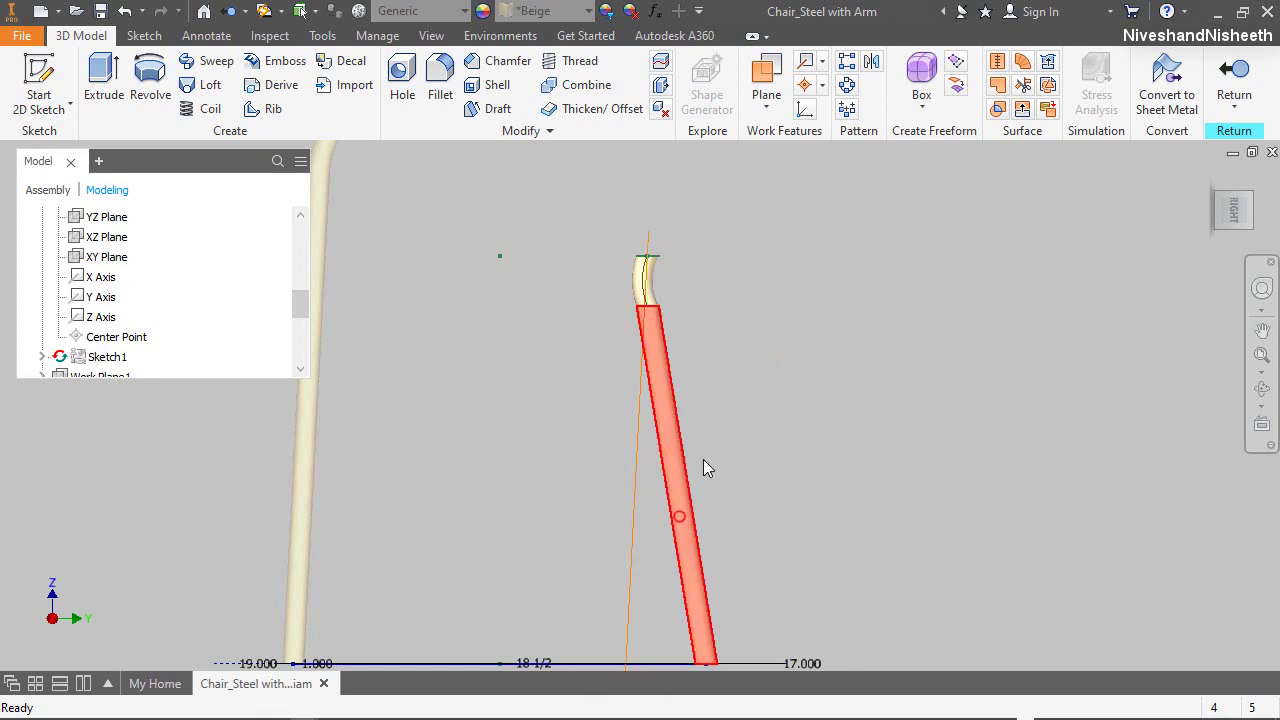
pyautogui.click(1220, 205)
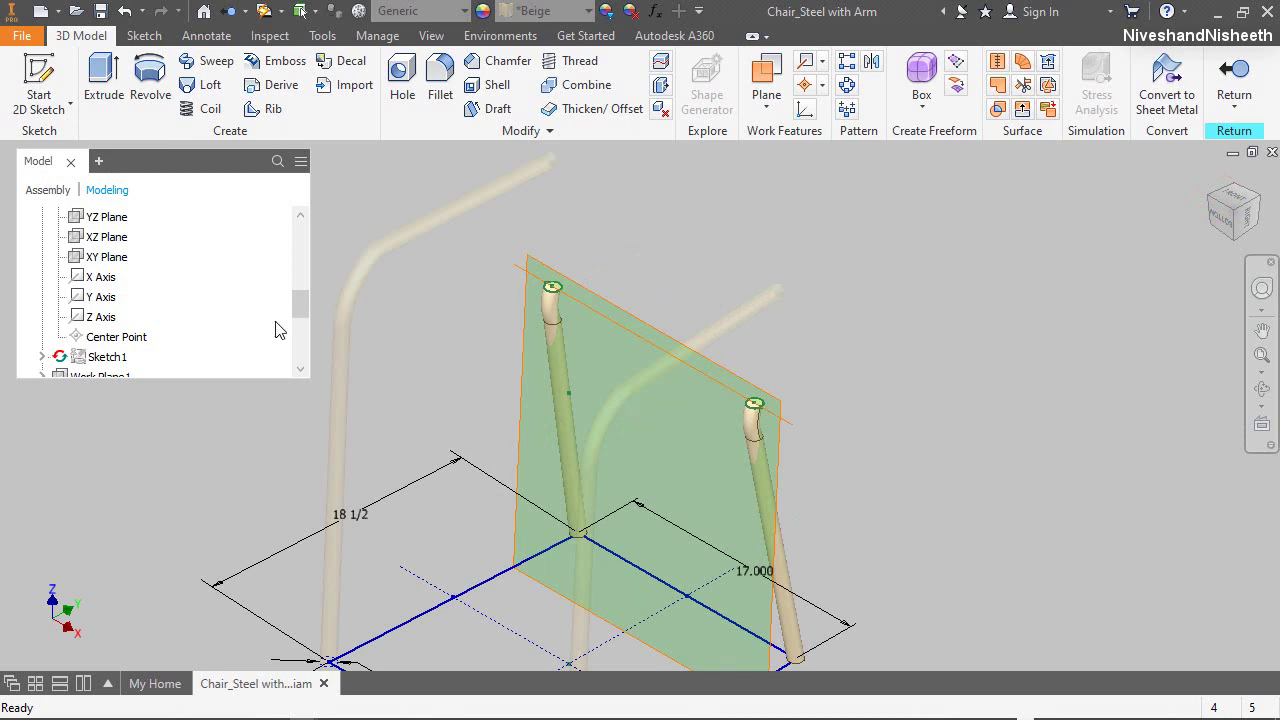
pyautogui.scroll(-3, 279, 331)
pyautogui.rightClick(519, 279)
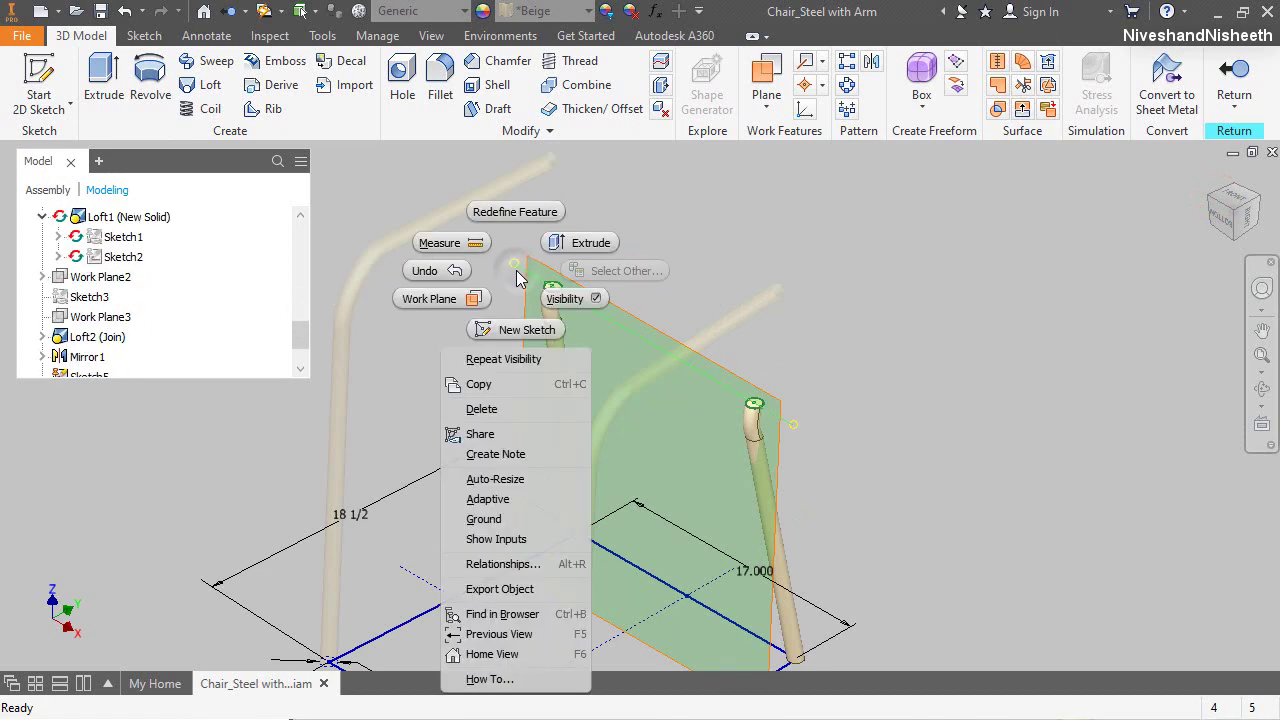
pyautogui.click(550, 294)
# Start a sketch on the angled work plane and project the second rear leg's top center point into it
pyautogui.click(39, 85)
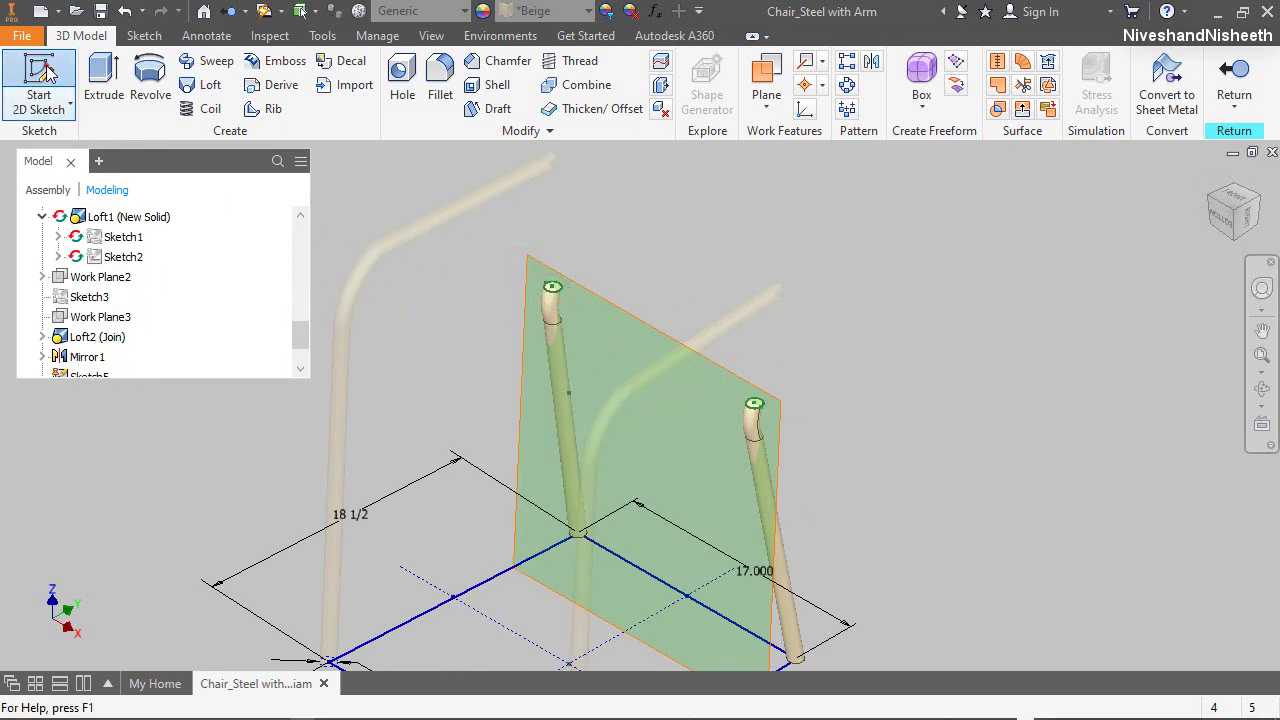
pyautogui.click(657, 330)
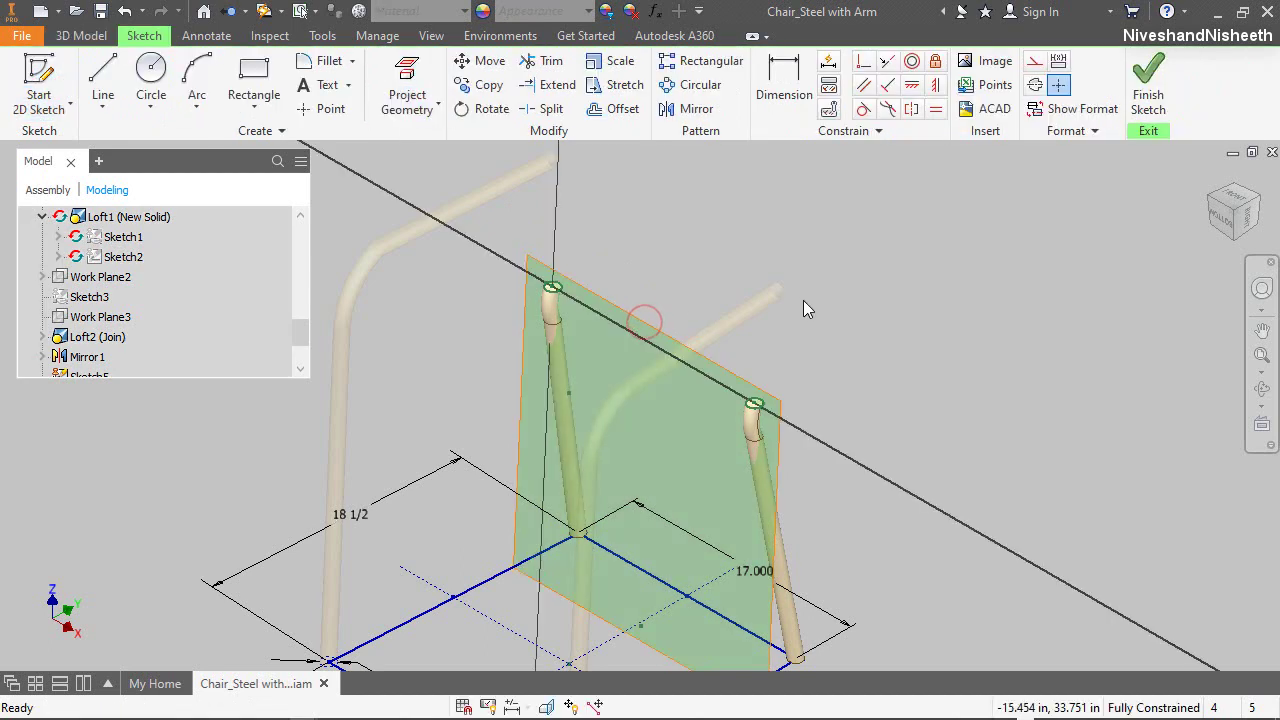
pyautogui.click(778, 224)
pyautogui.click(408, 70)
pyautogui.scroll(3, 523, 216)
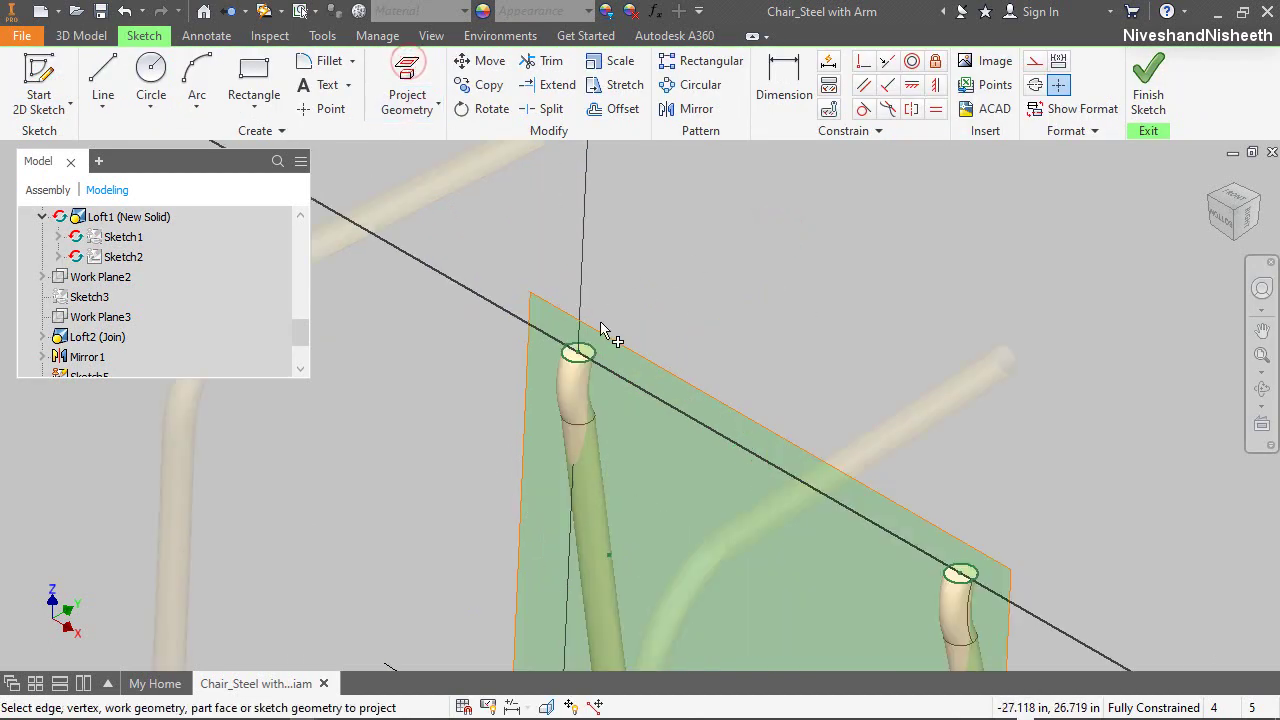
pyautogui.click(962, 575)
pyautogui.rightClick(872, 331)
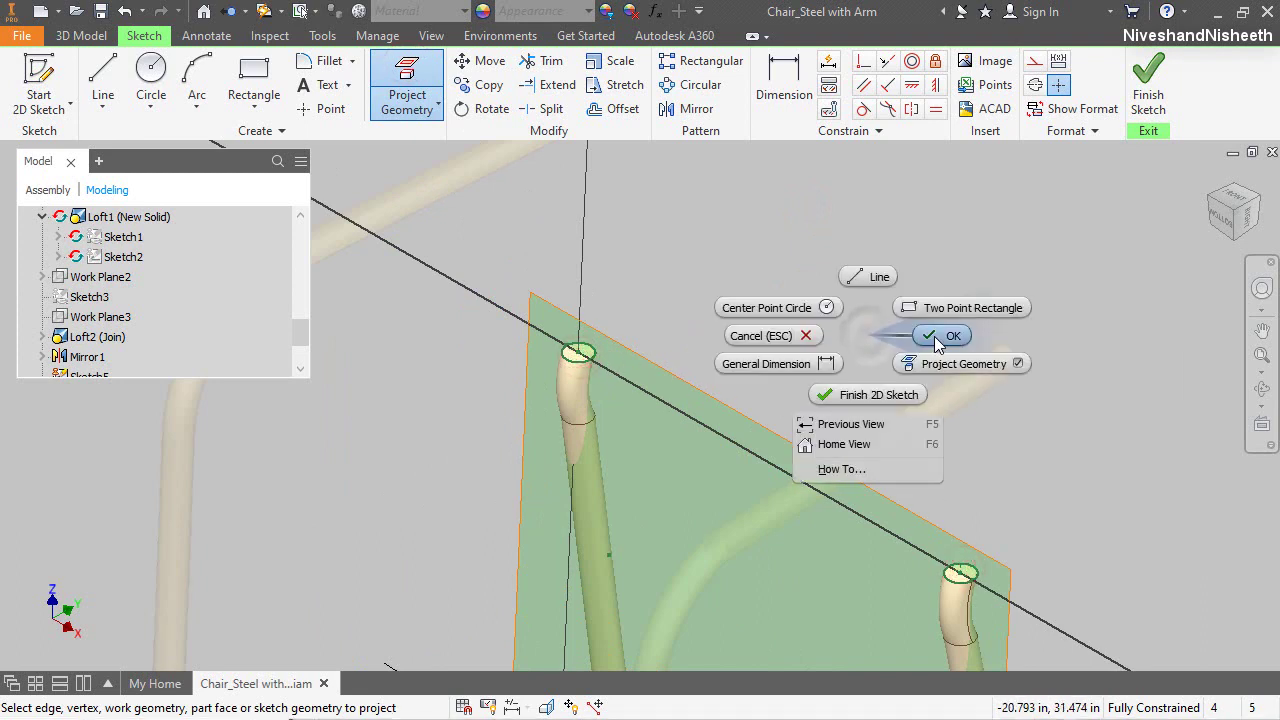
pyautogui.click(932, 337)
# Hide Sketch5, which holds the projected top circles of the rear legs
pyautogui.scroll(-2, 255, 292)
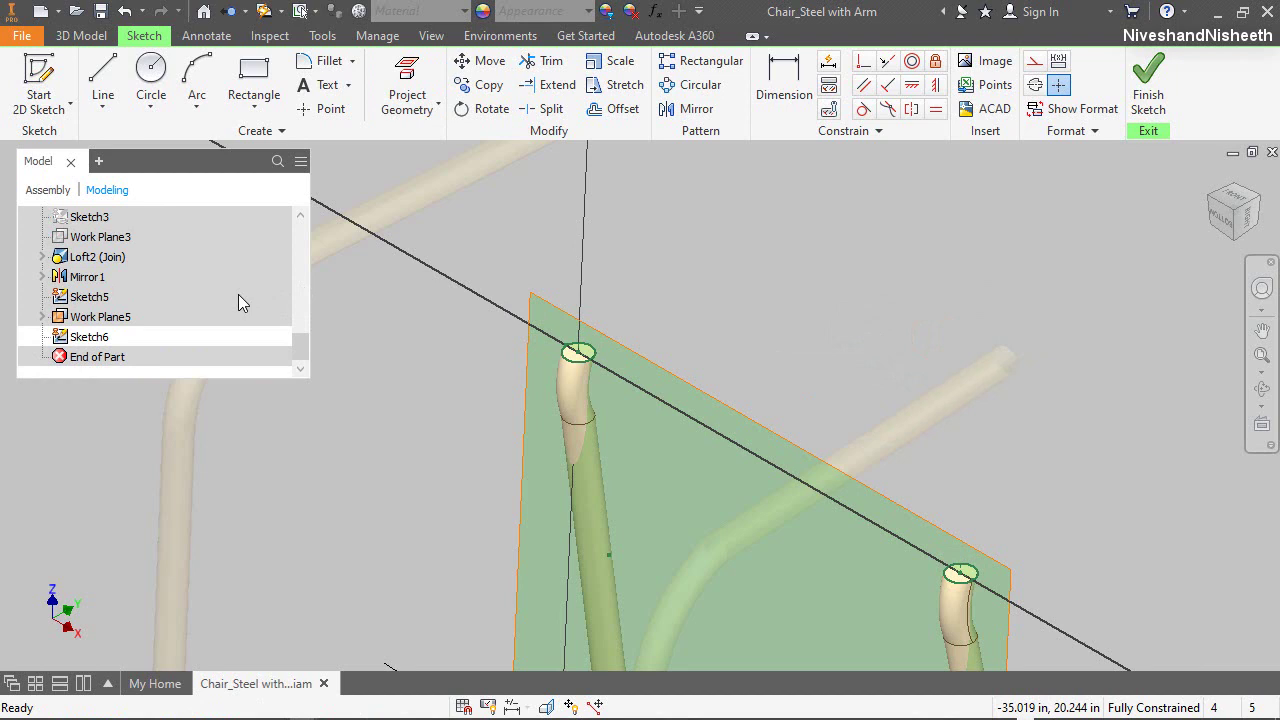
pyautogui.rightClick(96, 300)
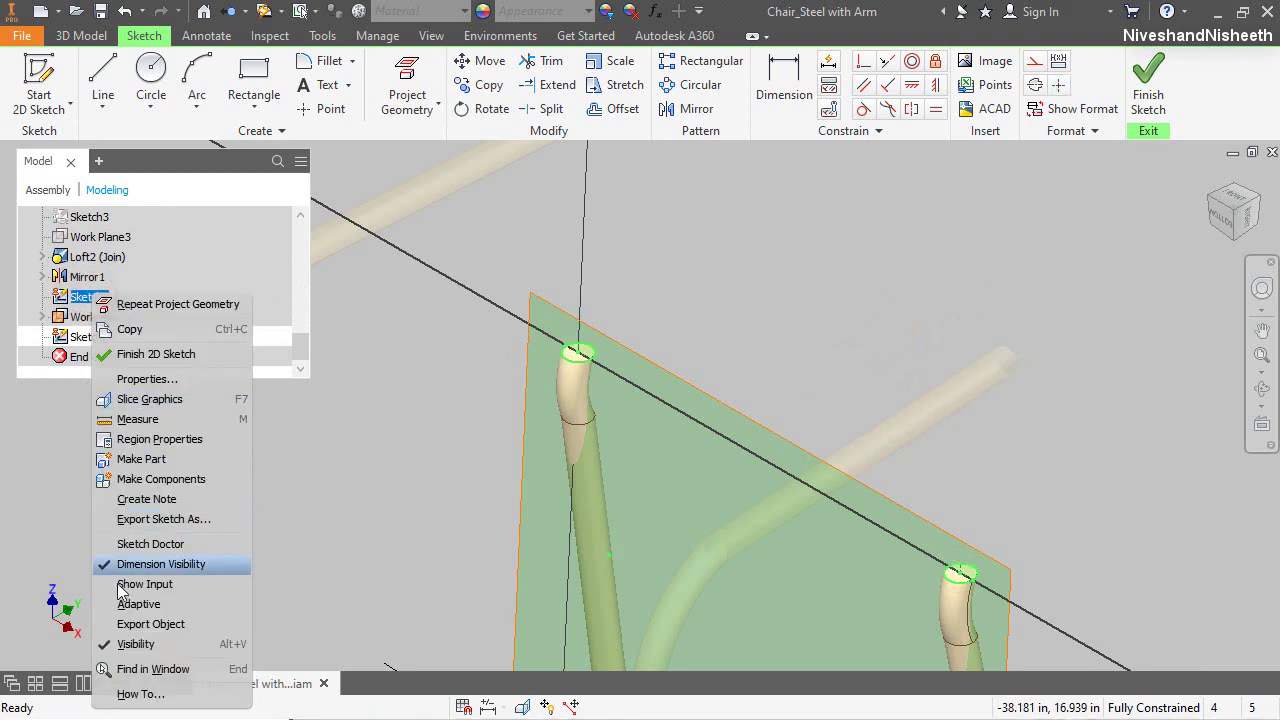
pyautogui.click(130, 645)
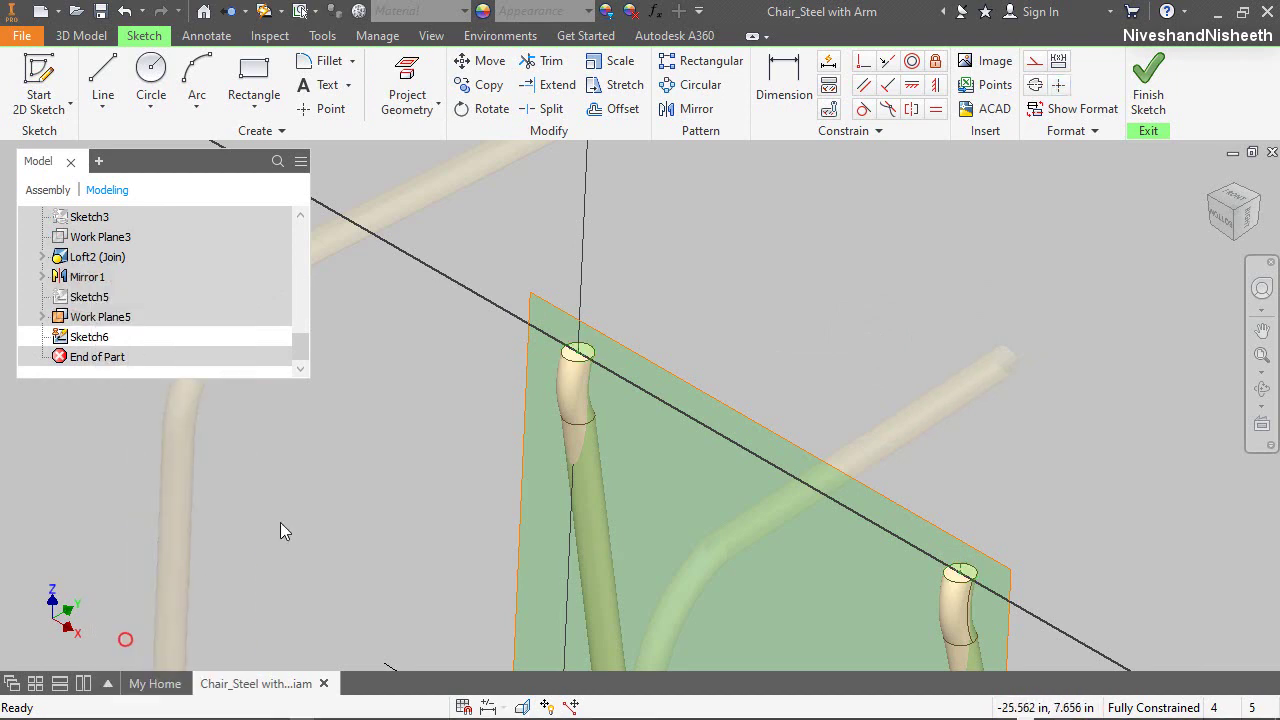
pyautogui.click(730, 255)
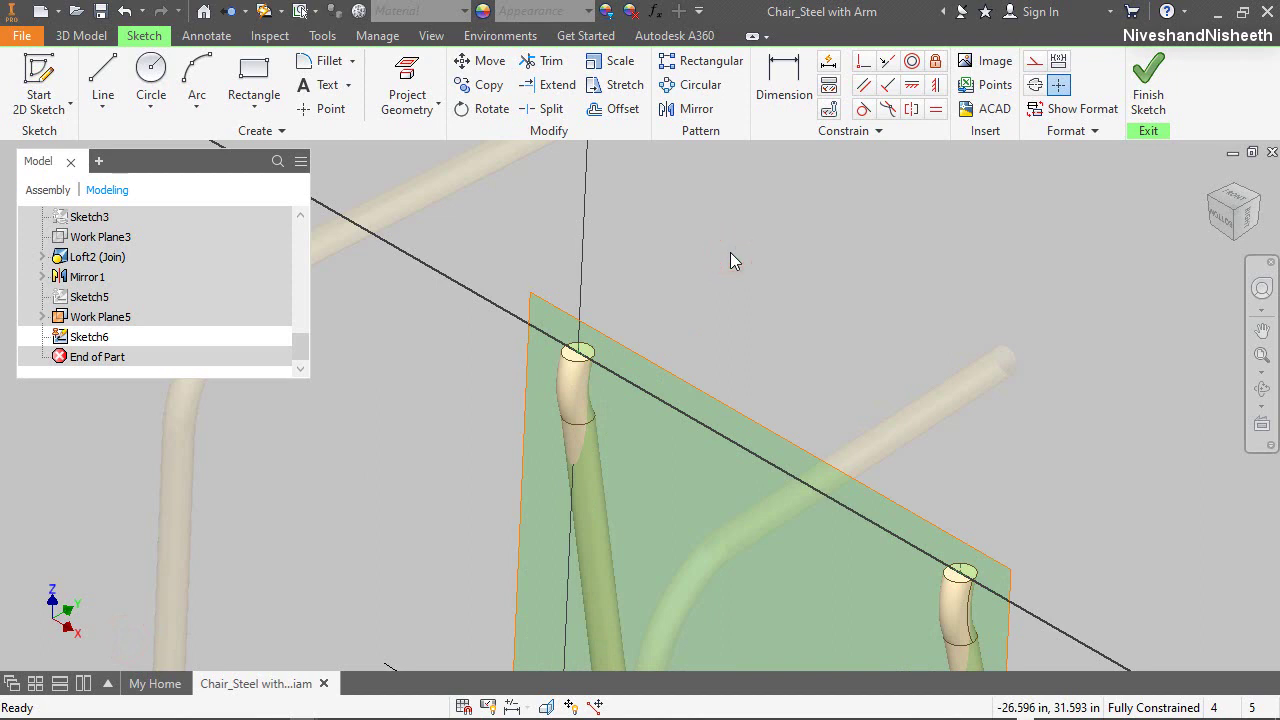
# Project the YZ origin plane into the sketch and convert the projected line to construction geometry
pyautogui.click(406, 85)
pyautogui.scroll(2, 206, 271)
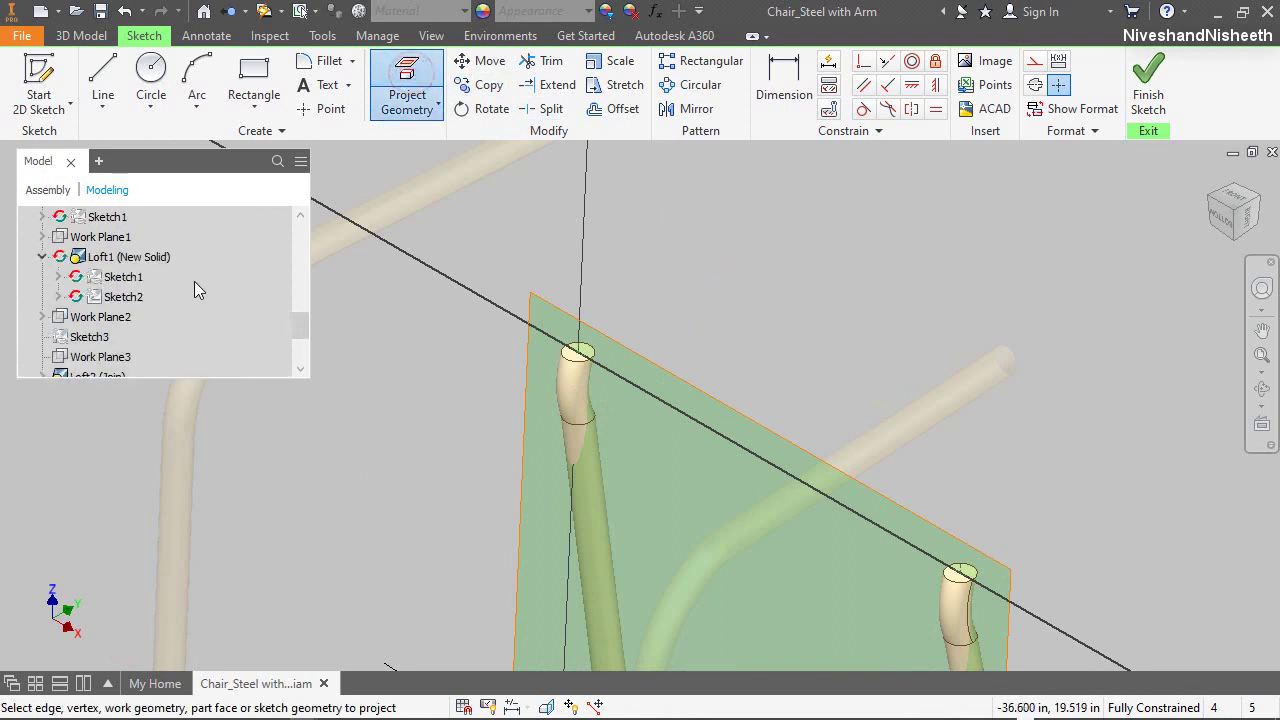
pyautogui.scroll(4, 194, 281)
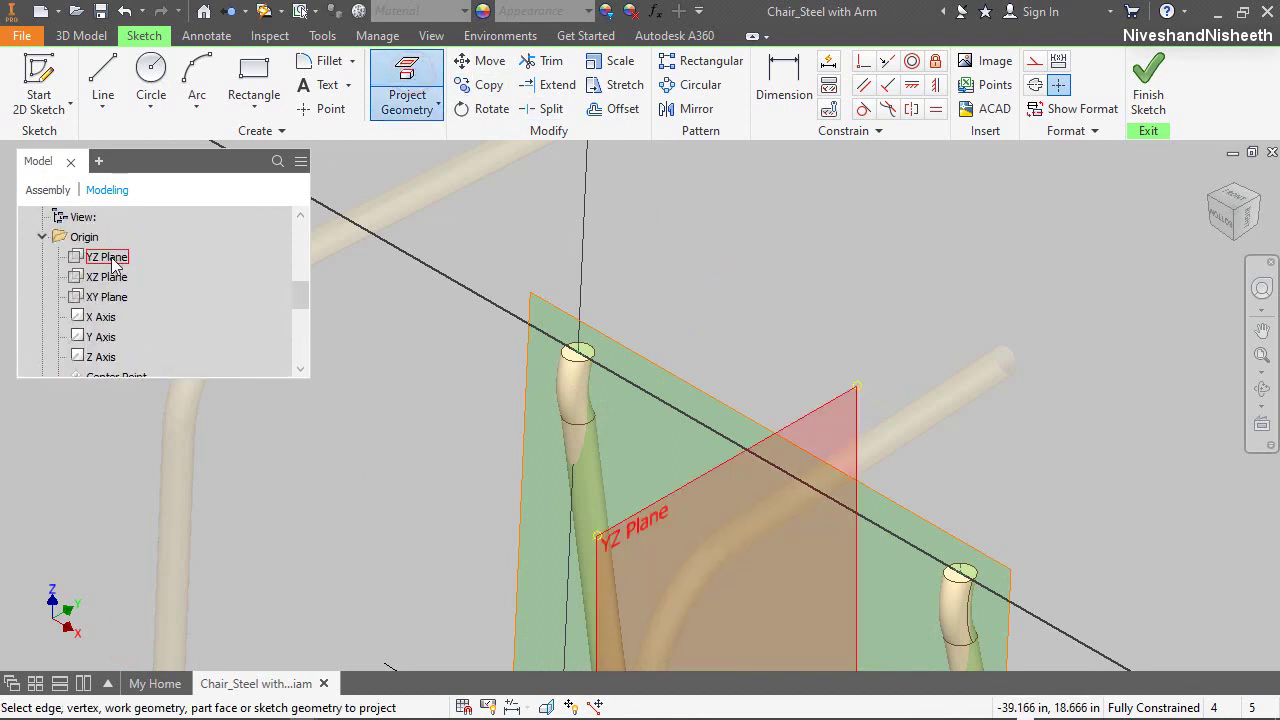
pyautogui.click(112, 259)
pyautogui.rightClick(808, 290)
pyautogui.click(859, 277)
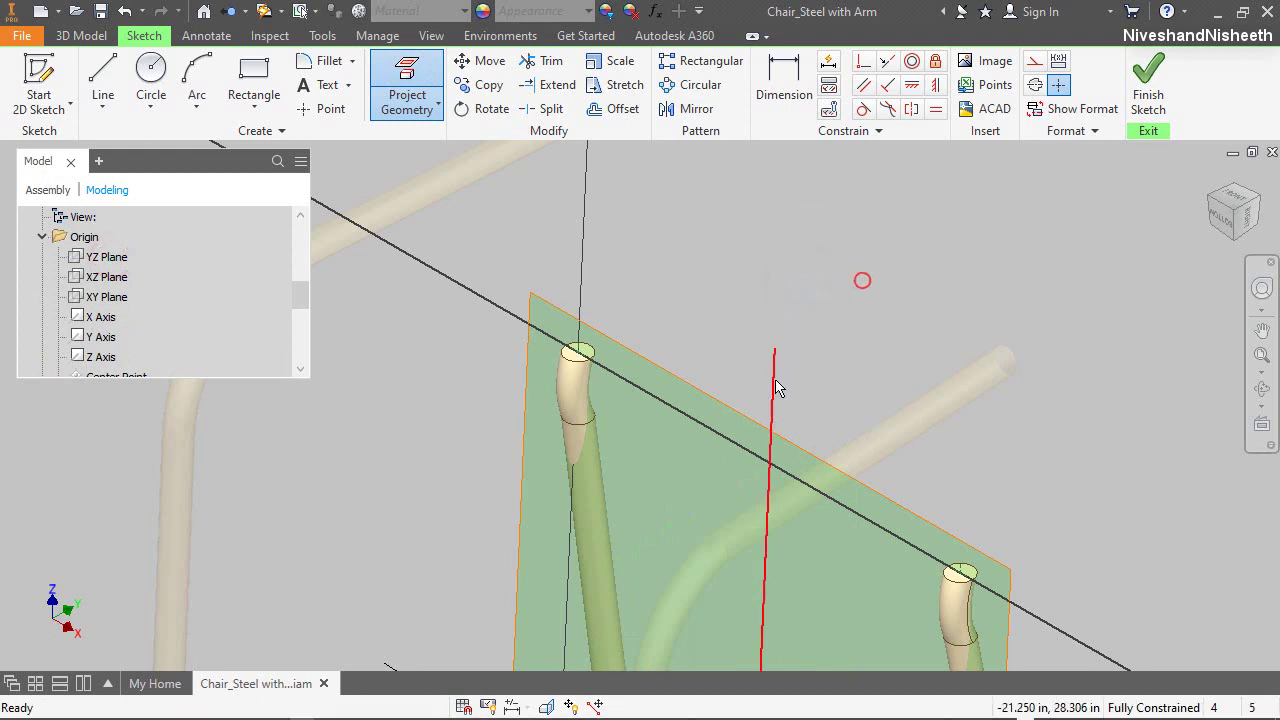
pyautogui.click(771, 381)
pyautogui.click(966, 251)
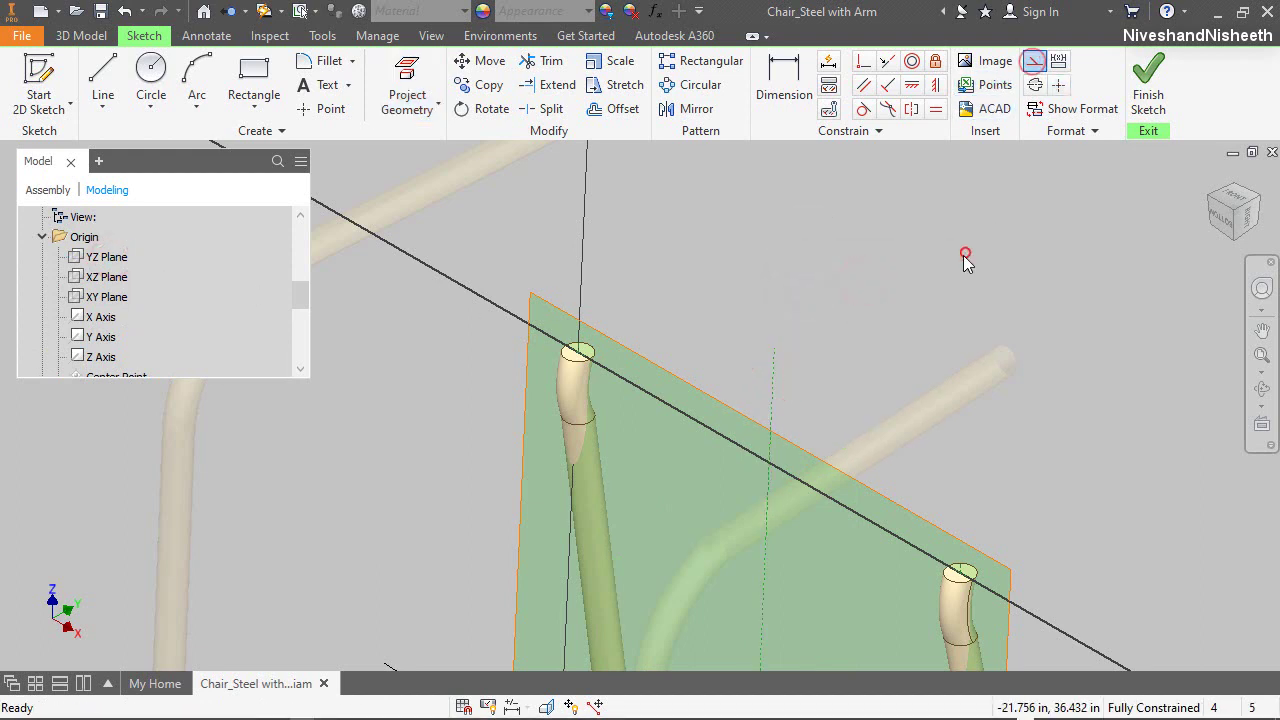
# Sketch a vertical line about 5.08 in long upward from the first rear leg's top center
pyautogui.click(104, 76)
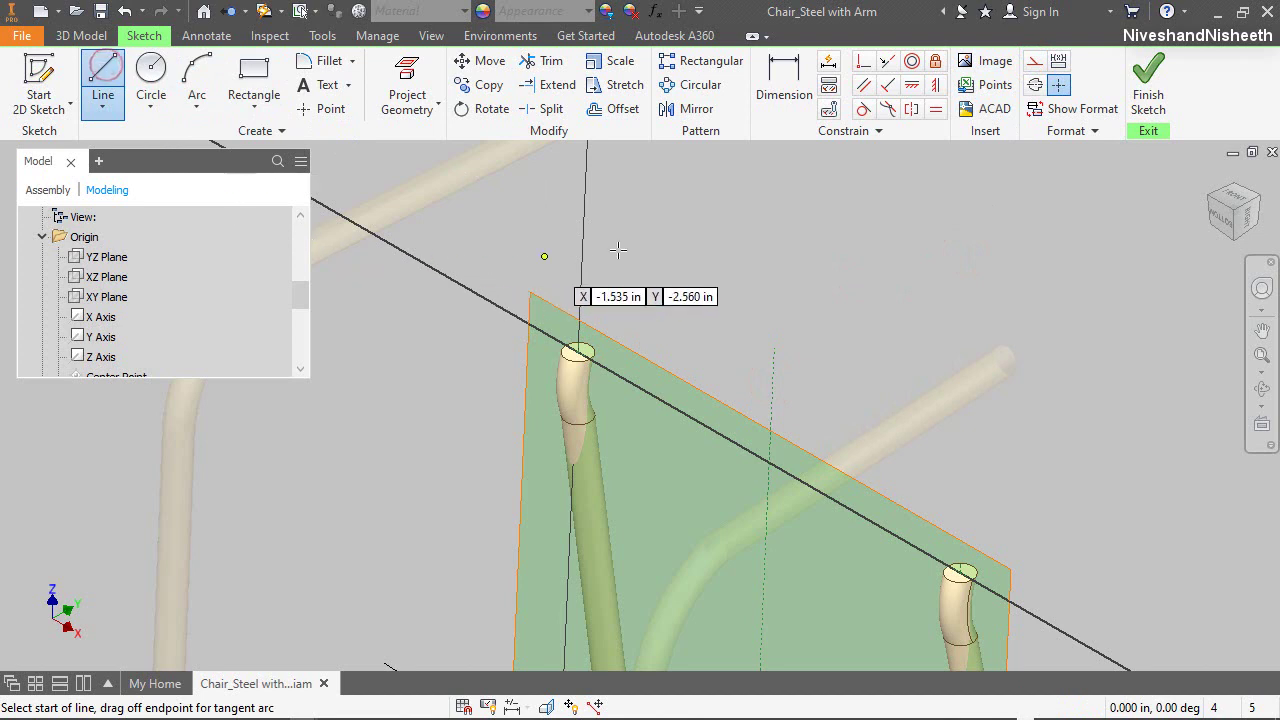
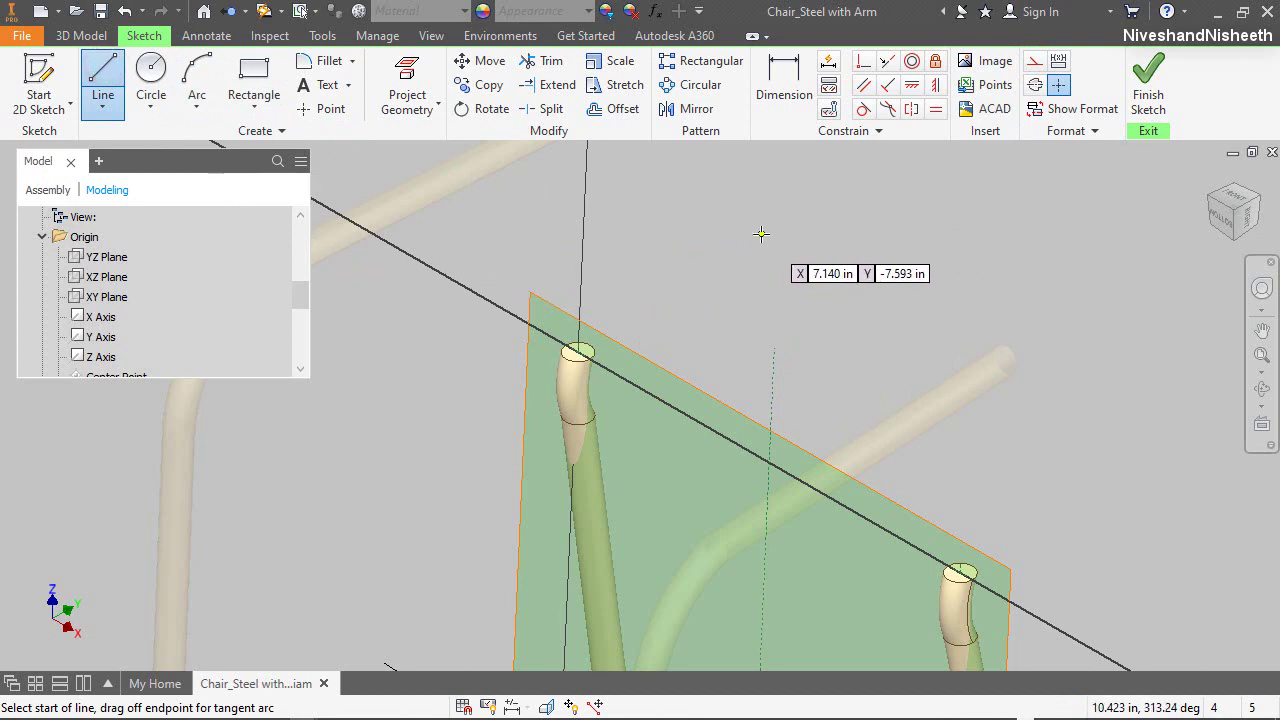
pyautogui.click(577, 352)
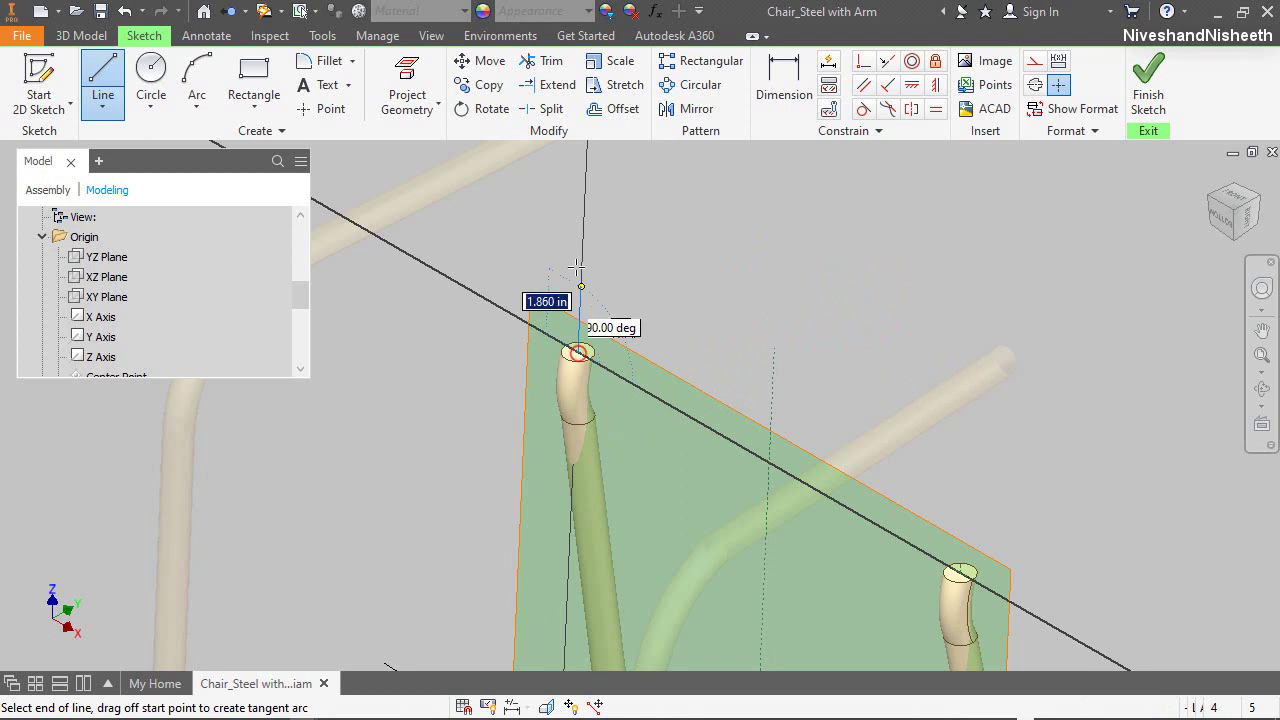
pyautogui.click(585, 205)
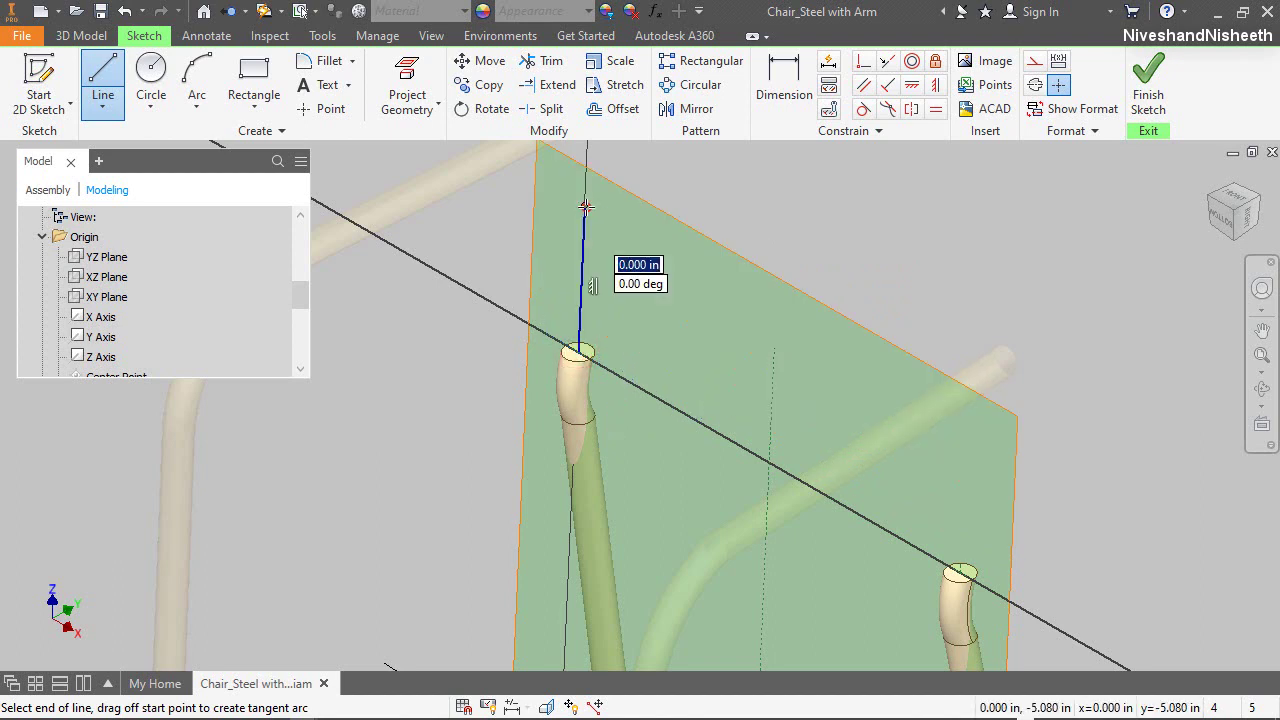
# Dimension the length of the vertical line above the first rear leg
pyautogui.rightClick(663, 213)
pyautogui.click(603, 243)
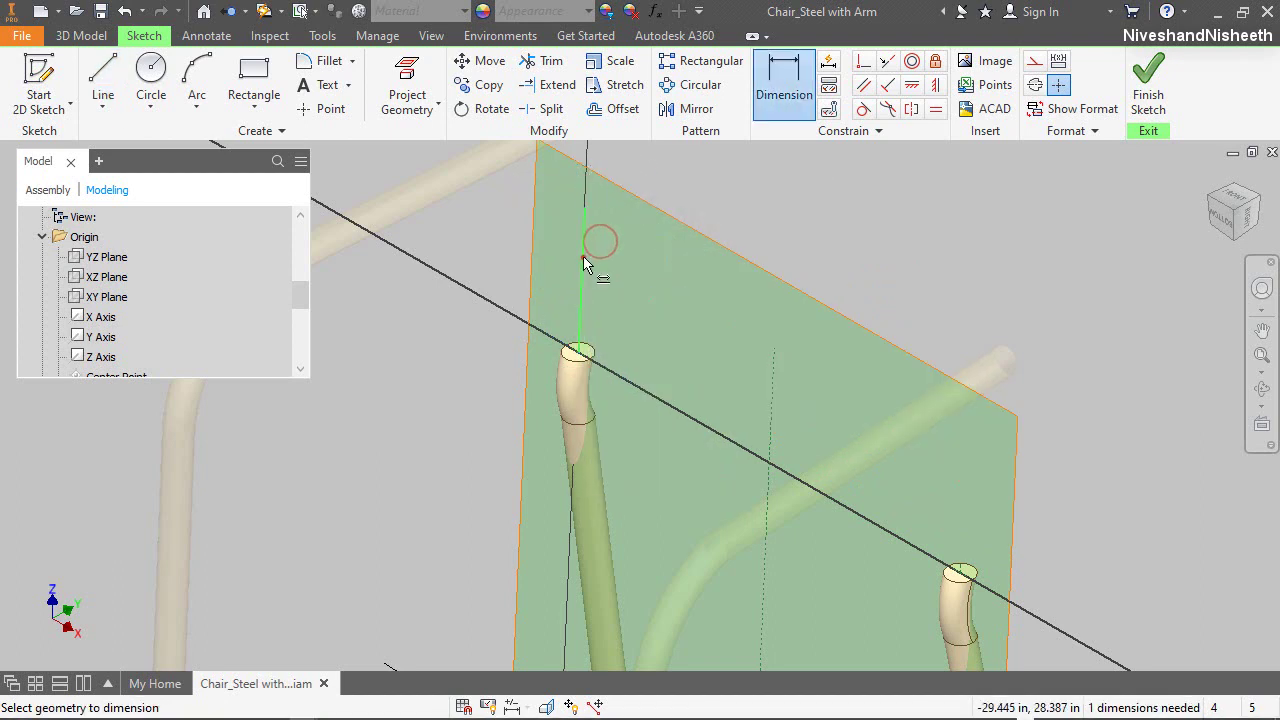
pyautogui.click(581, 257)
pyautogui.click(554, 258)
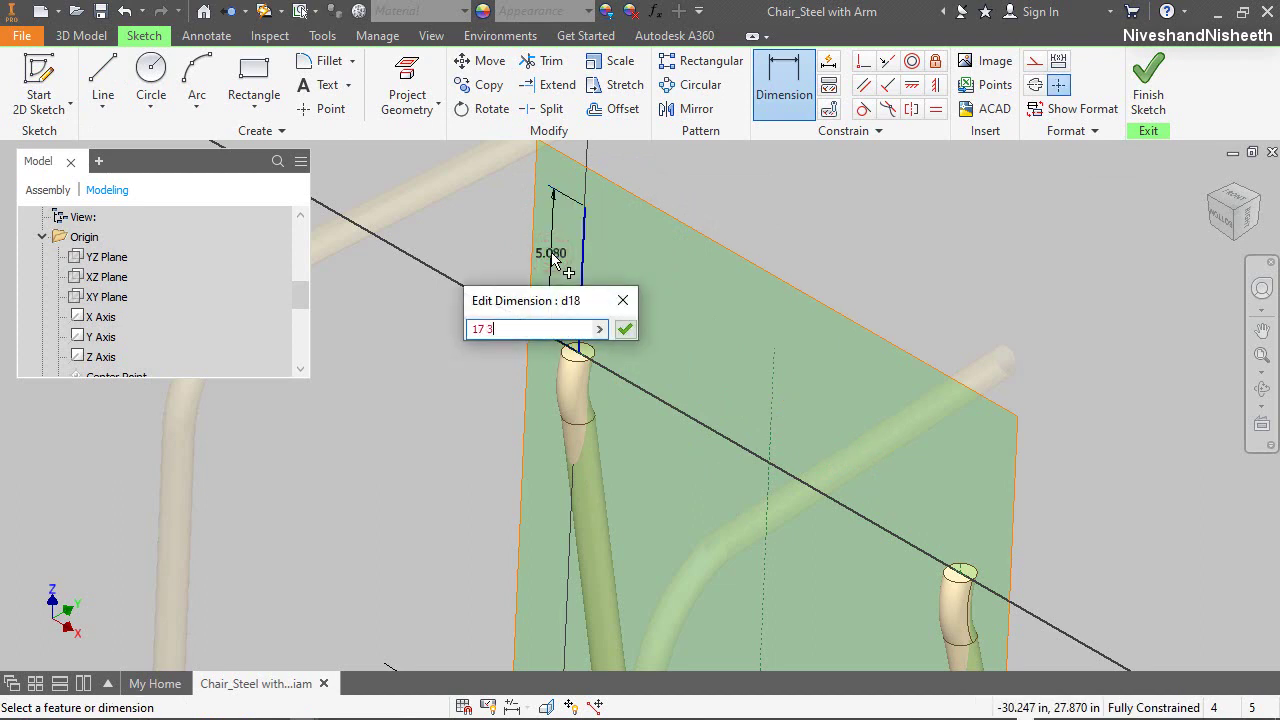
pyautogui.press('Return')
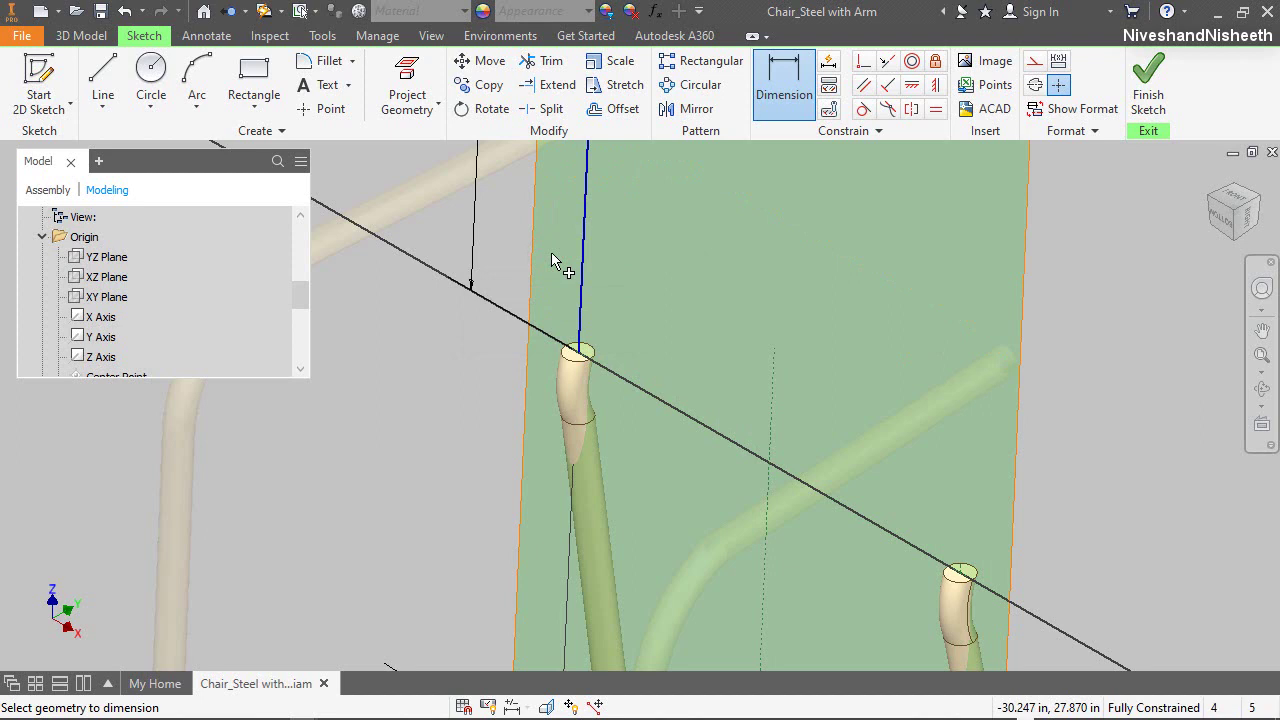
# Mirror the 17 3/4 in vertical line about the projected construction centerline to place a matching line above the second rear leg
pyautogui.rightClick(730, 307)
pyautogui.click(800, 292)
pyautogui.scroll(-3, 650, 427)
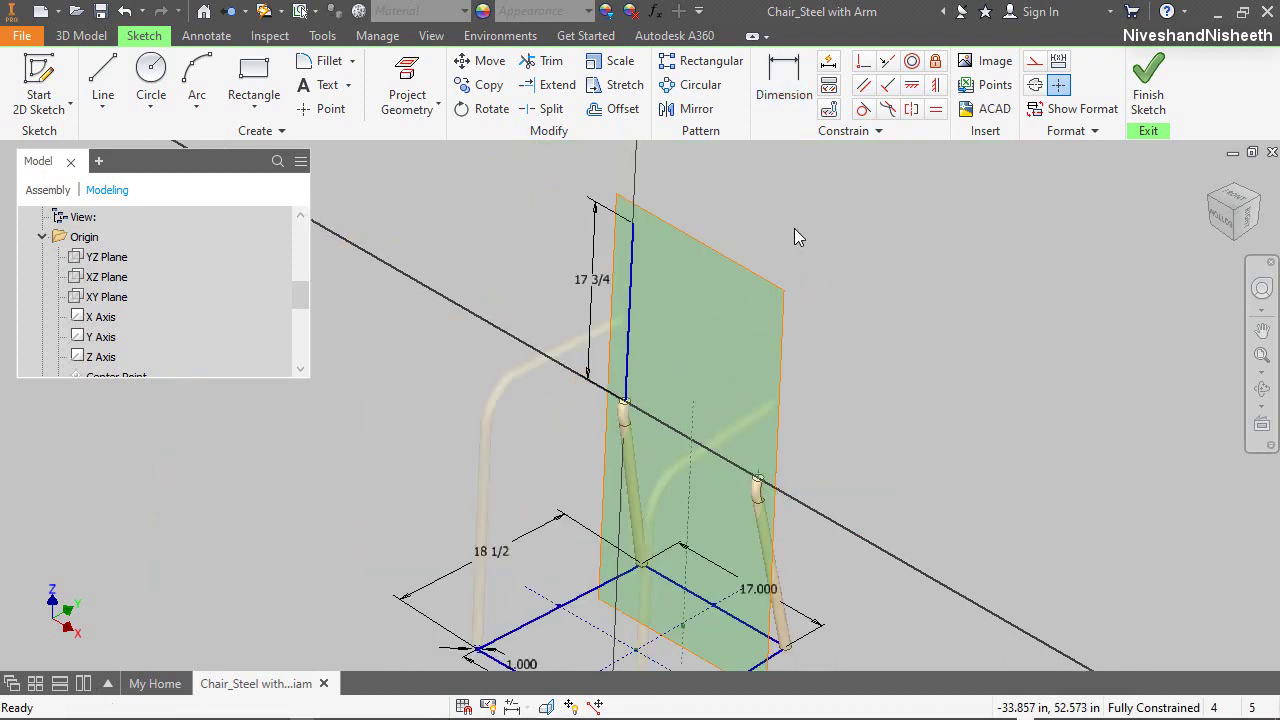
pyautogui.click(688, 108)
pyautogui.click(633, 287)
pyautogui.rightClick(690, 288)
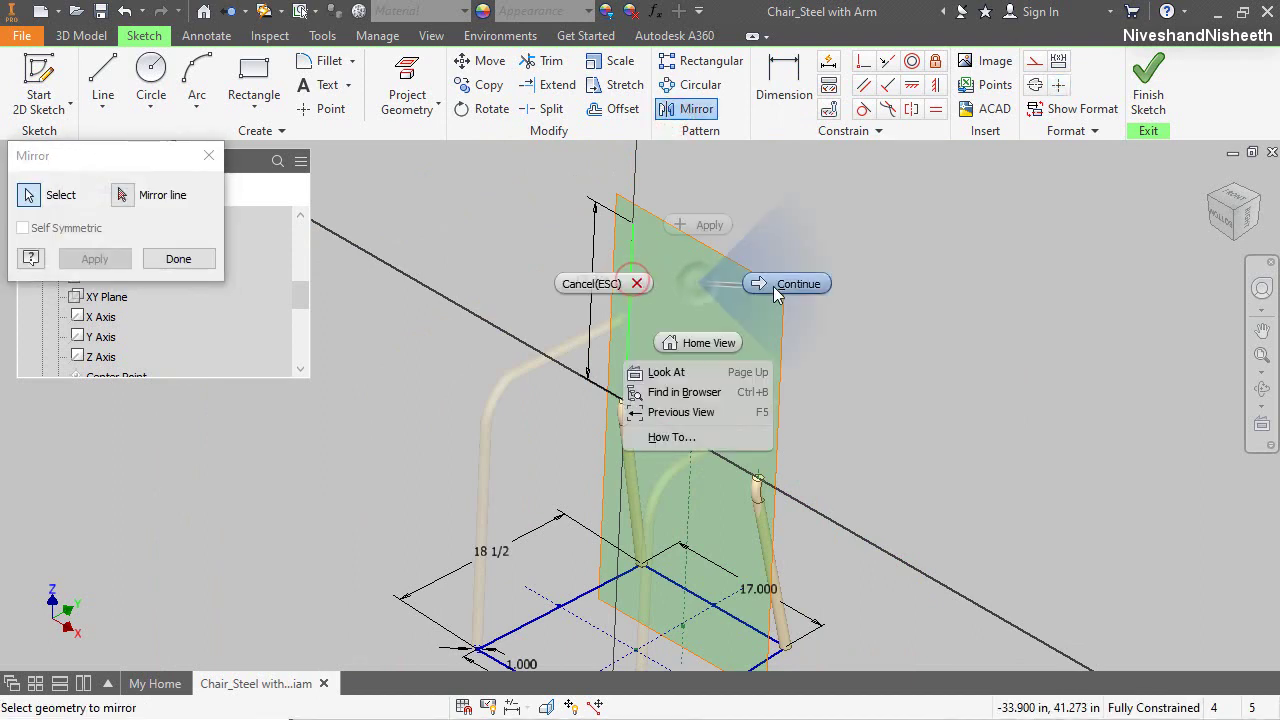
pyautogui.click(773, 286)
pyautogui.click(690, 428)
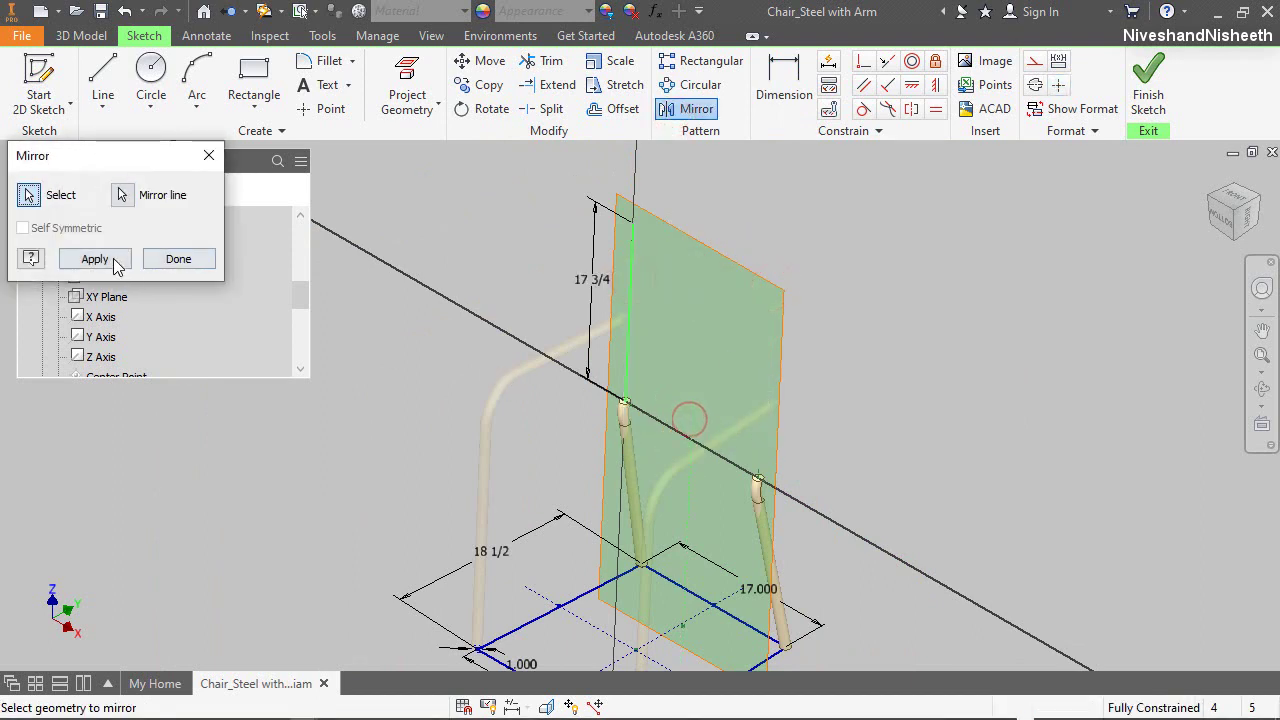
pyautogui.click(113, 258)
pyautogui.click(176, 262)
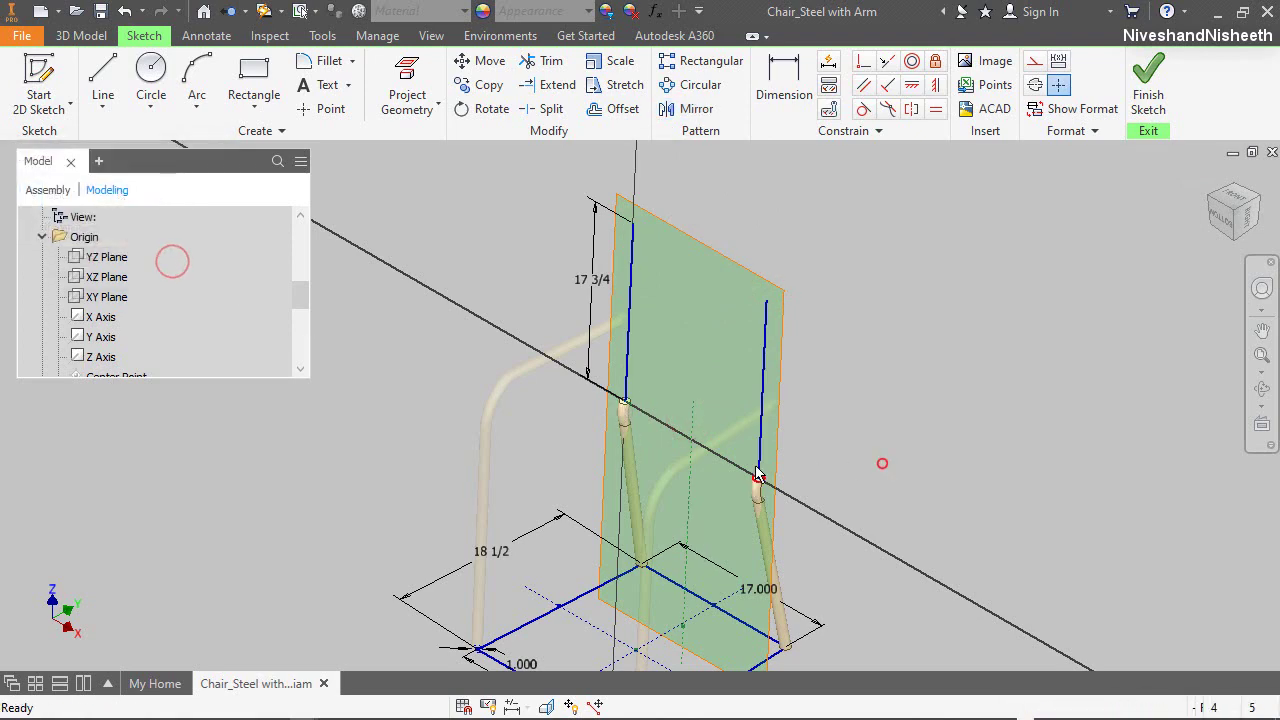
# Connect the upper ends of the two vertical lines with a straight line and convert all three lines to construction geometry
pyautogui.scroll(5, 883, 460)
pyautogui.scroll(-5, 737, 415)
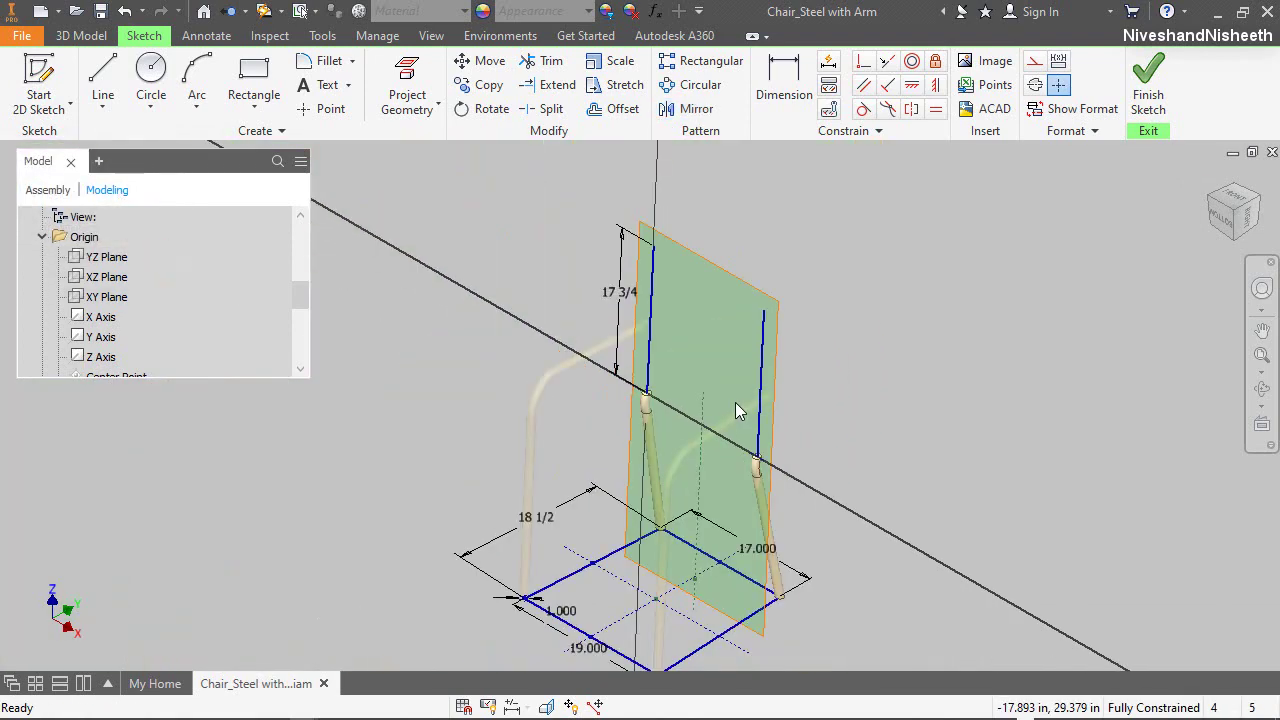
pyautogui.scroll(2, 704, 293)
pyautogui.press('a')
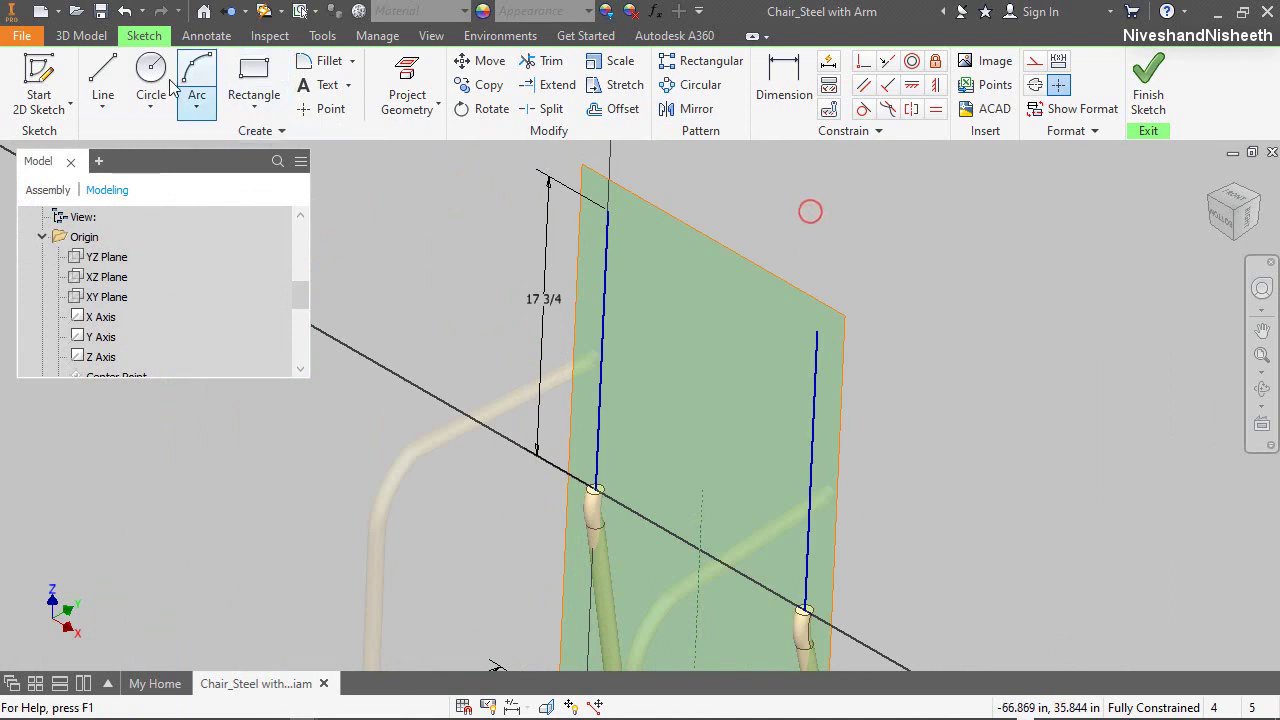
pyautogui.press('l')
pyautogui.click(607, 210)
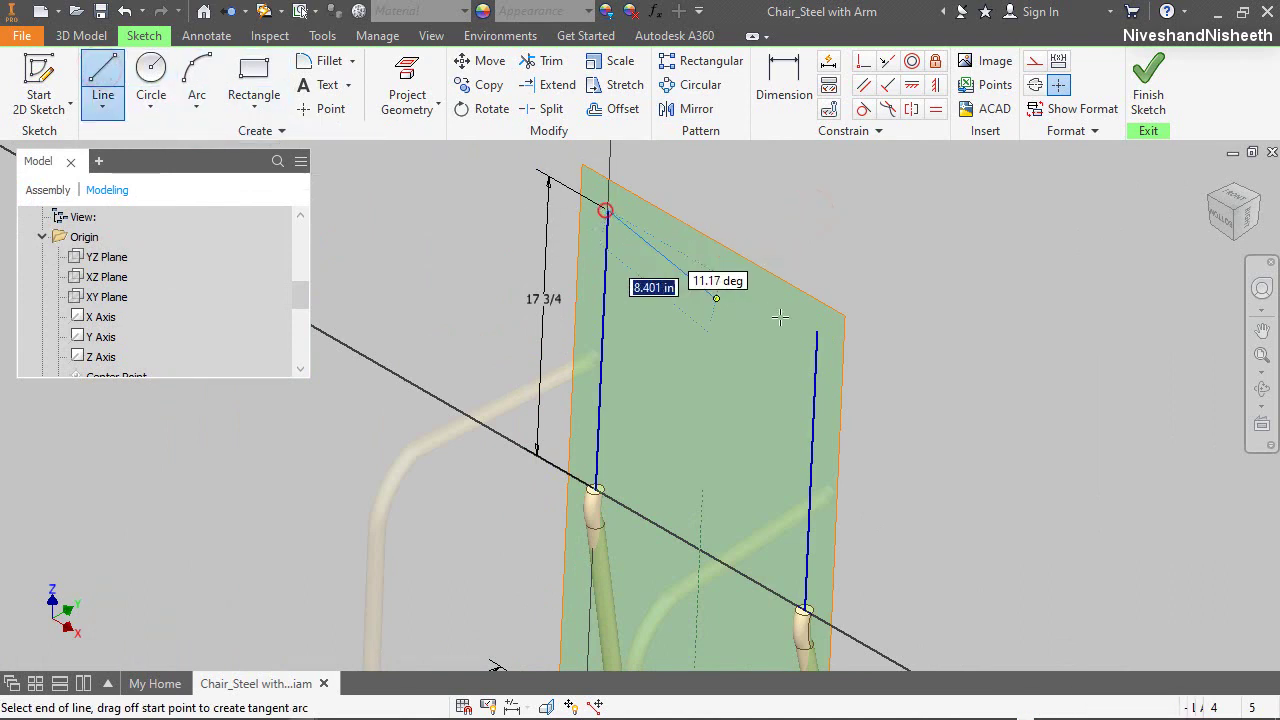
pyautogui.click(818, 332)
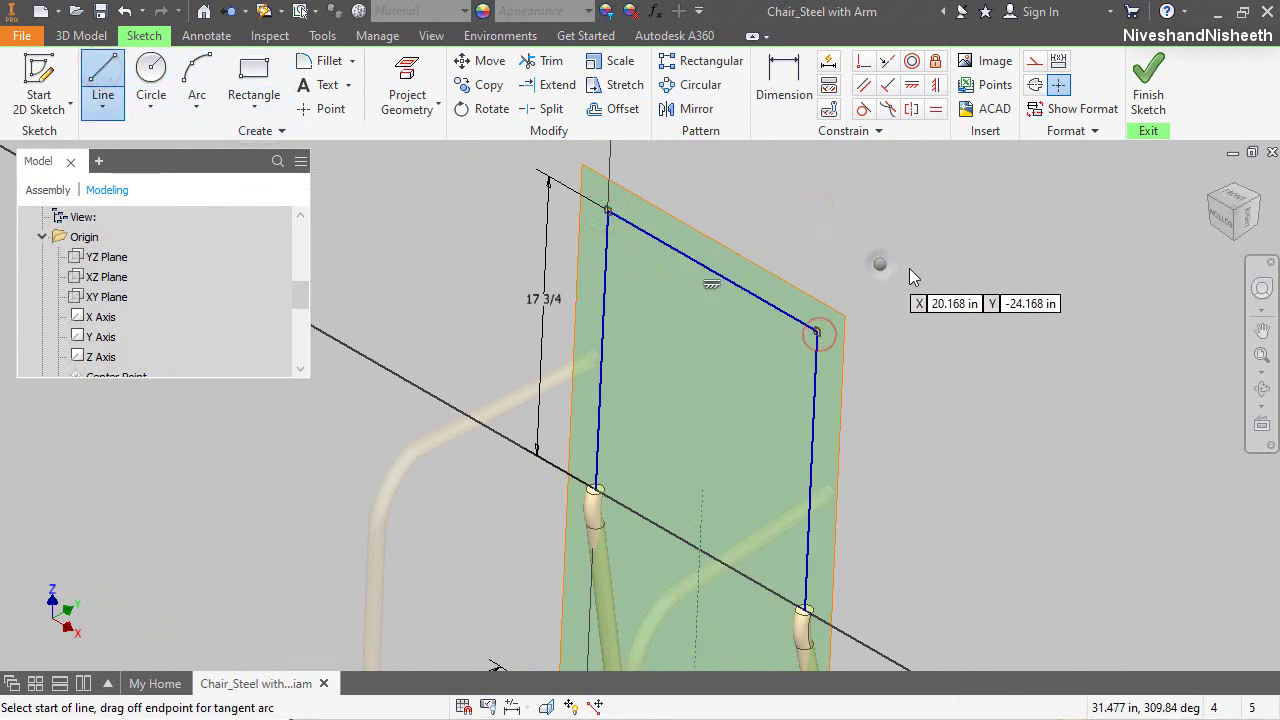
pyautogui.rightClick(880, 265)
pyautogui.click(931, 270)
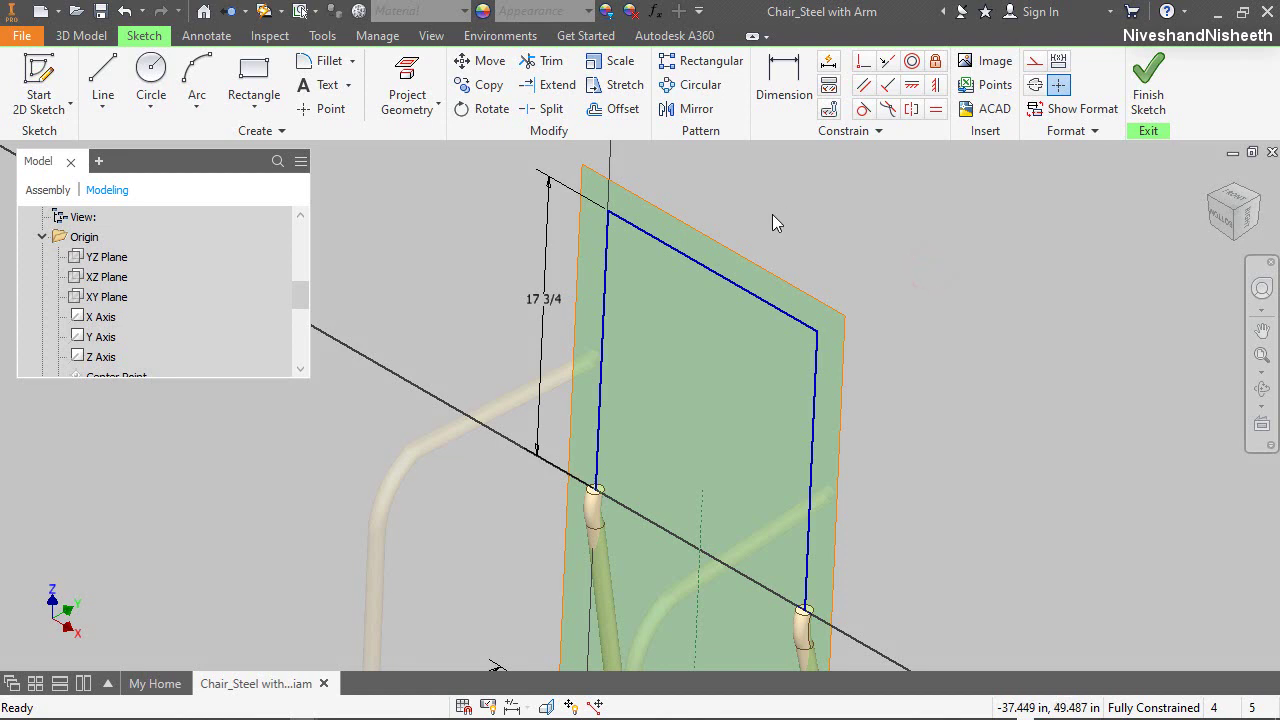
pyautogui.moveTo(573, 172); pyautogui.dragTo(872, 486)
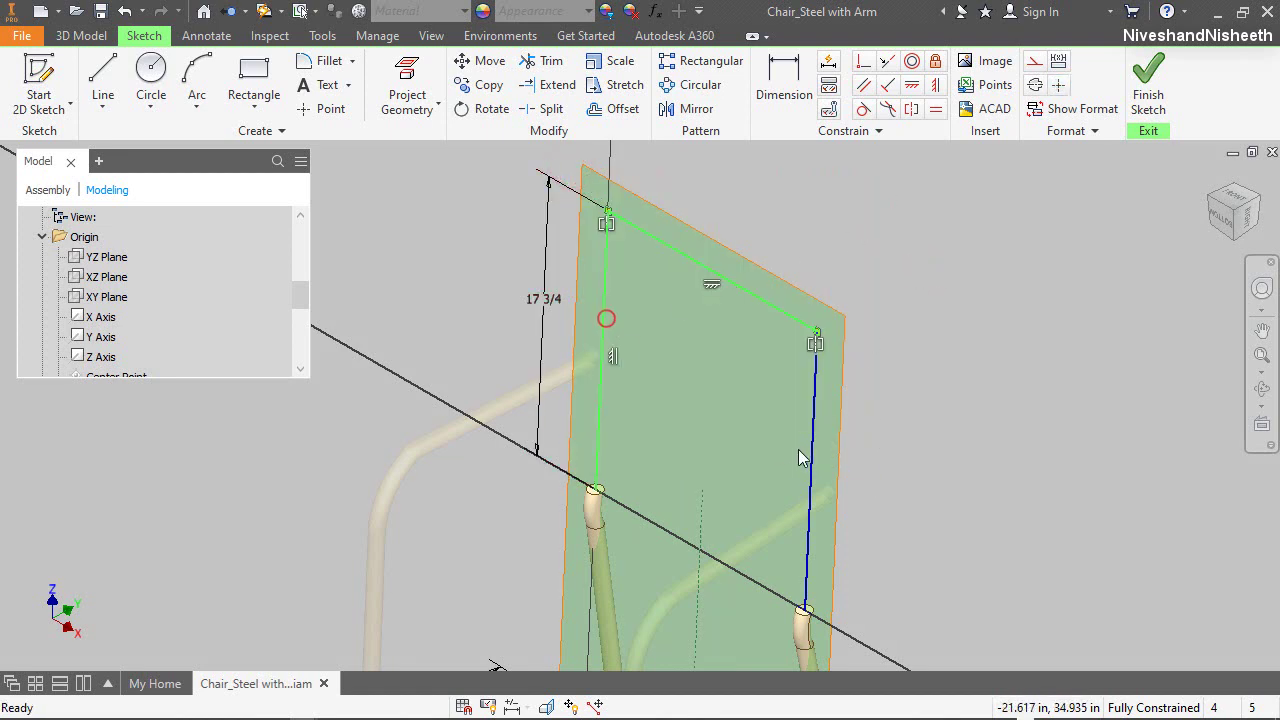
pyautogui.click(1033, 61)
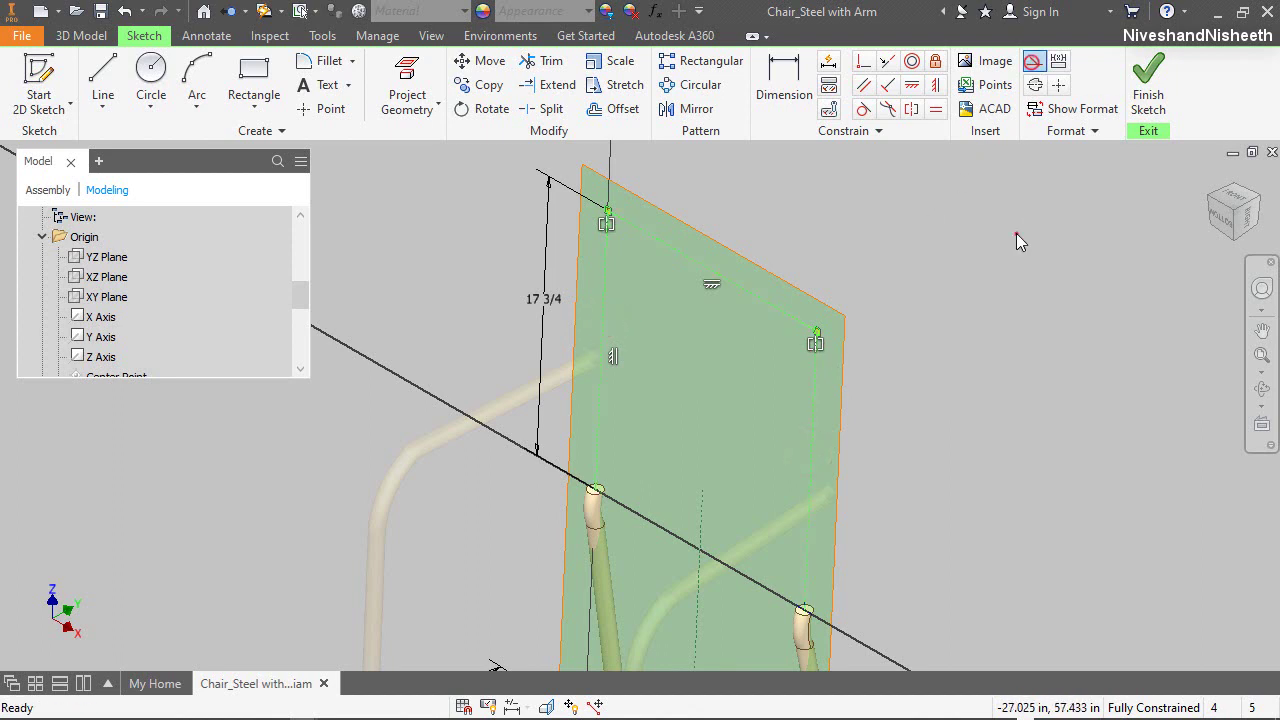
# Draw a three-point arc across the upper corner above the first rear leg, from the vertical construction line to the top one
pyautogui.press('c')
pyautogui.press('a')
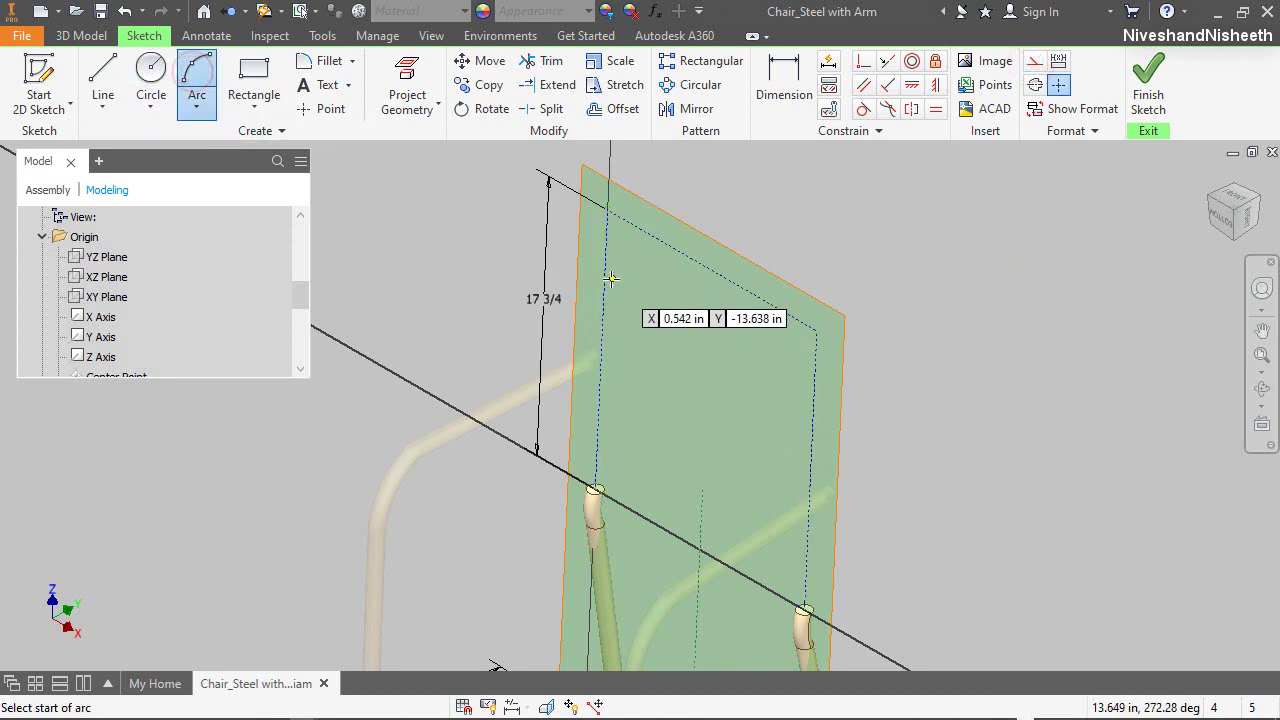
pyautogui.click(610, 279)
pyautogui.click(660, 242)
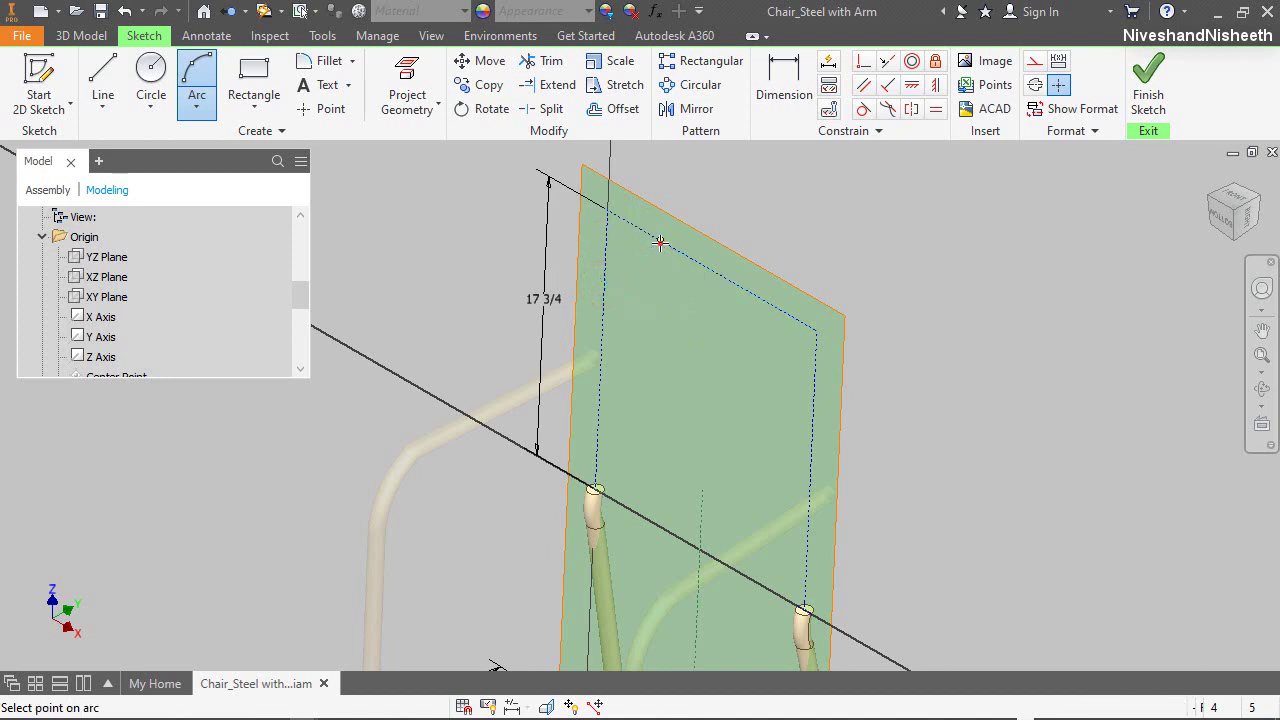
pyautogui.click(632, 242)
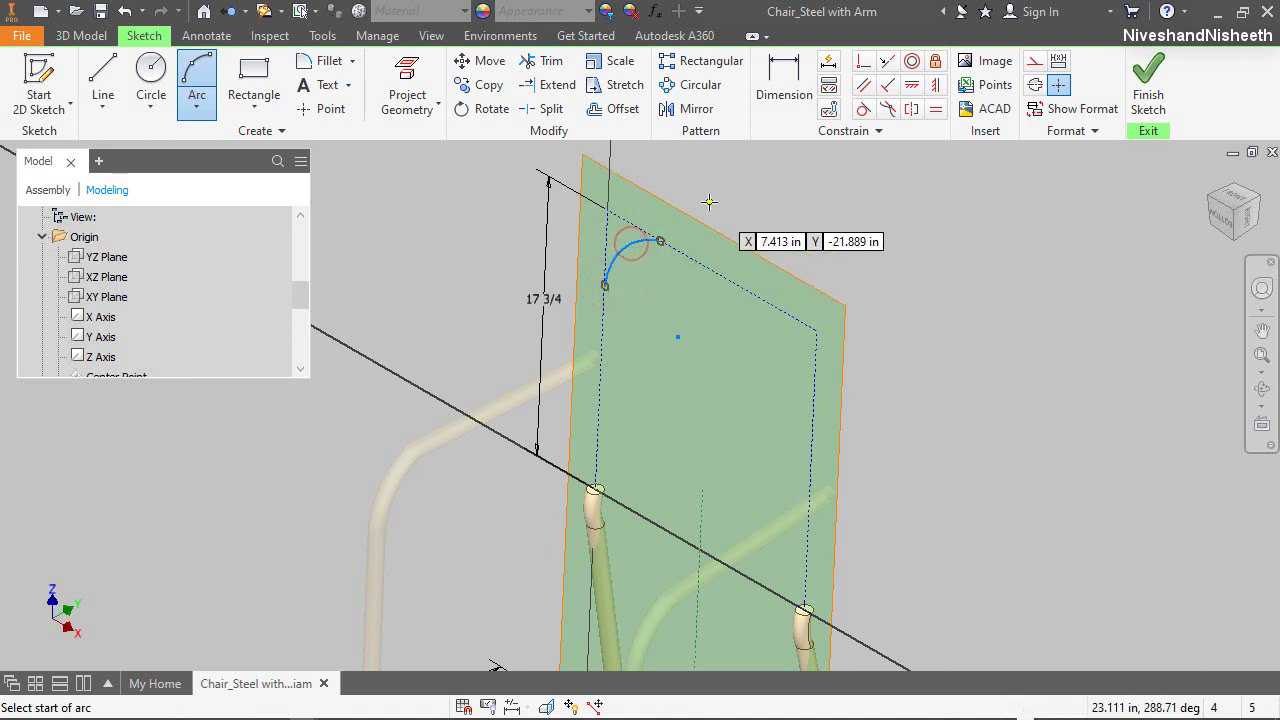
pyautogui.rightClick(745, 190)
pyautogui.click(801, 181)
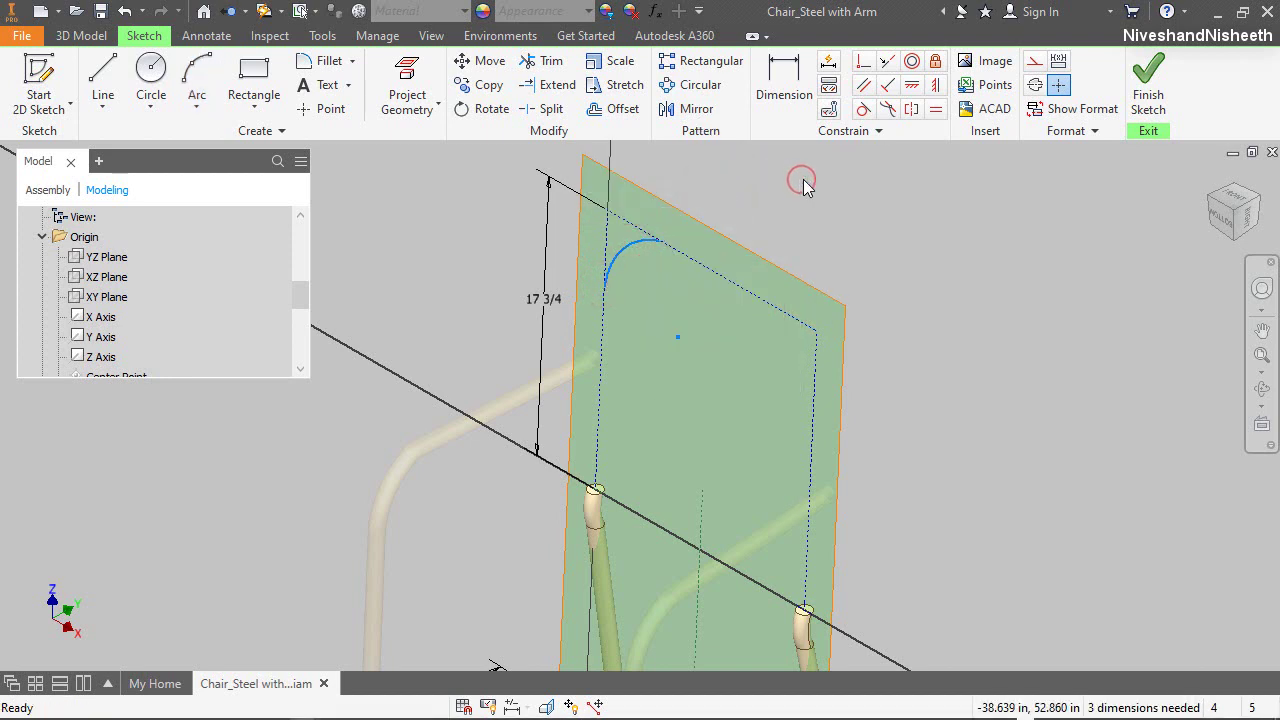
# Make the corner arc tangent to both the top and the vertical construction lines
pyautogui.click(863, 108)
pyautogui.click(622, 258)
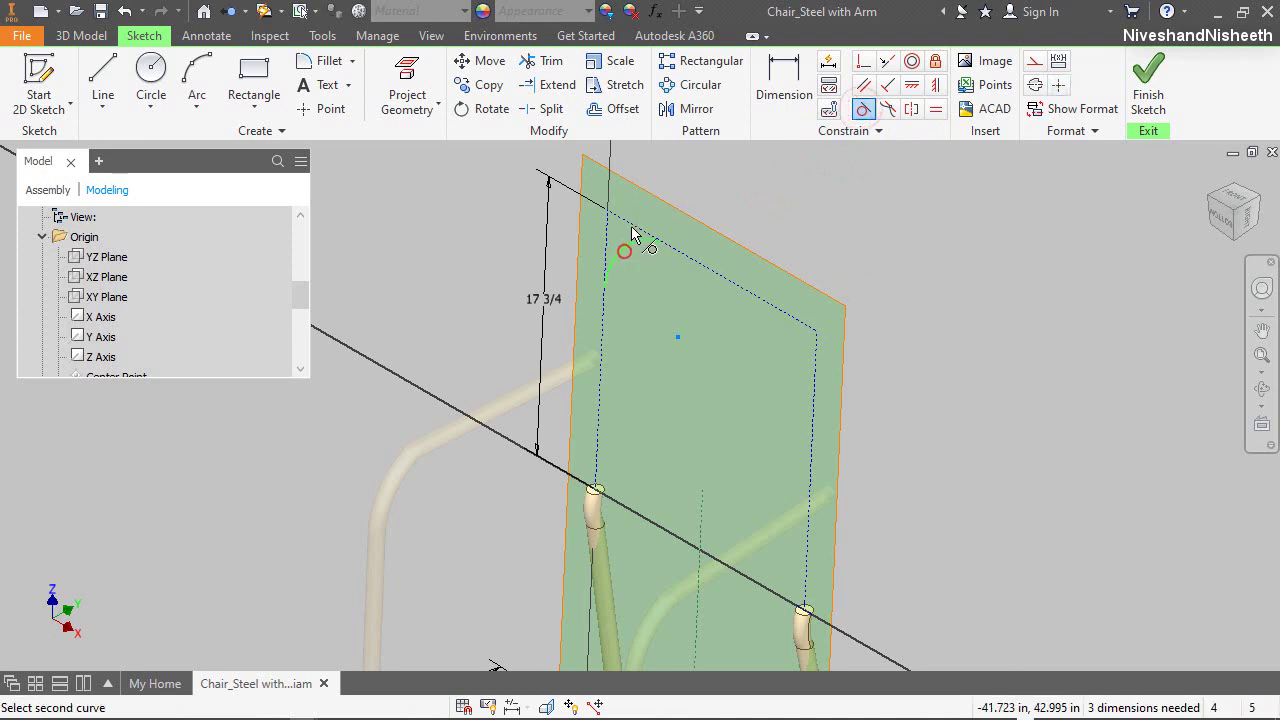
pyautogui.click(631, 233)
pyautogui.click(622, 258)
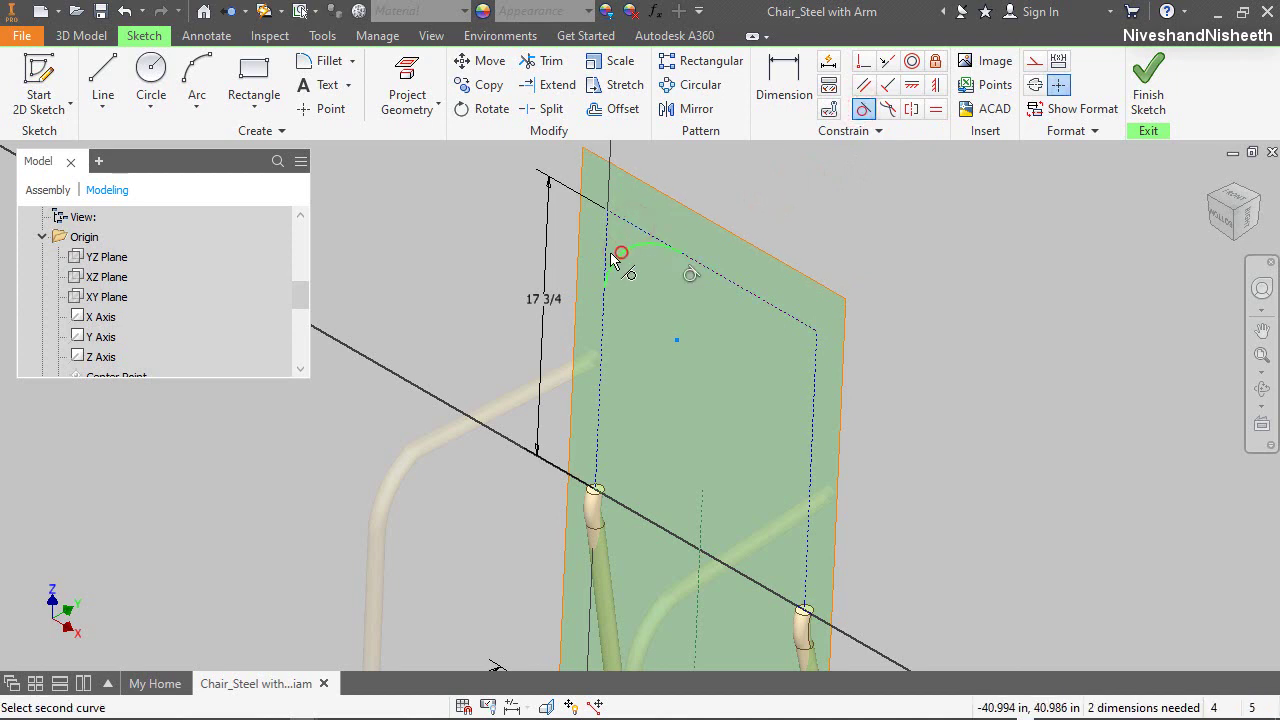
pyautogui.click(606, 254)
# Draw a line about 12.16 in long from the arc's lower end down to the first rear leg's top center
pyautogui.rightClick(788, 190)
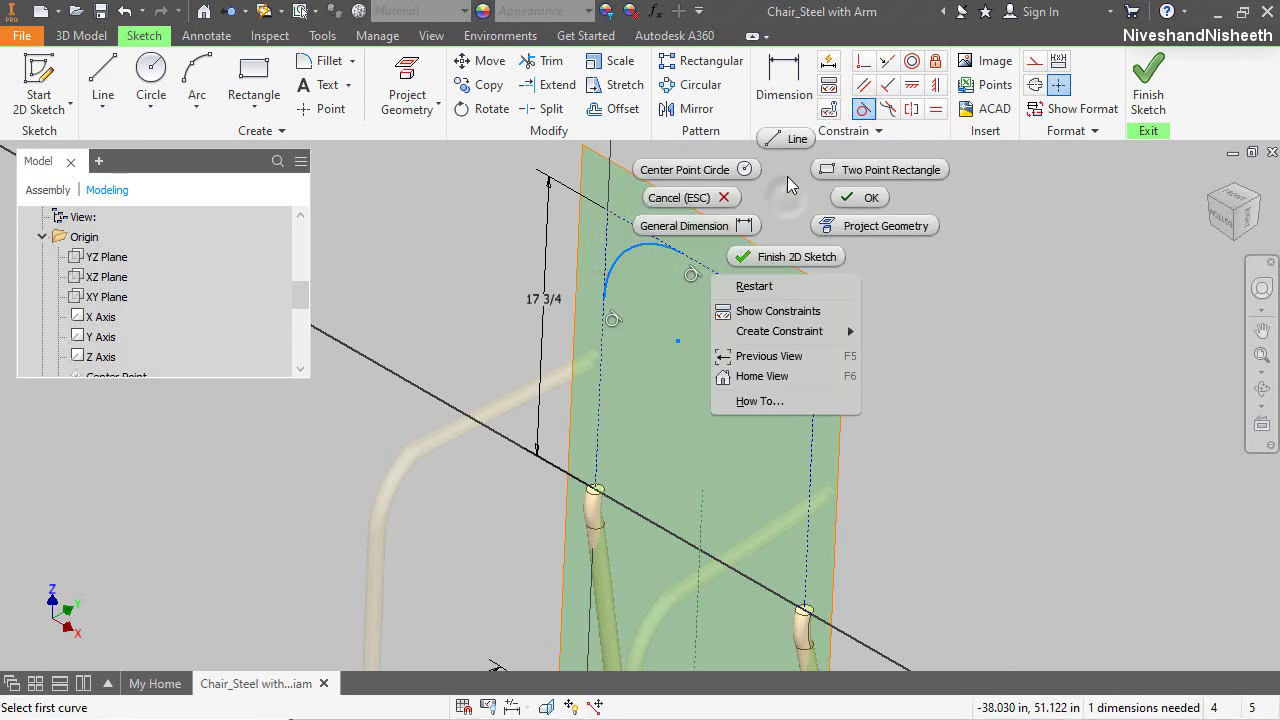
pyautogui.click(788, 139)
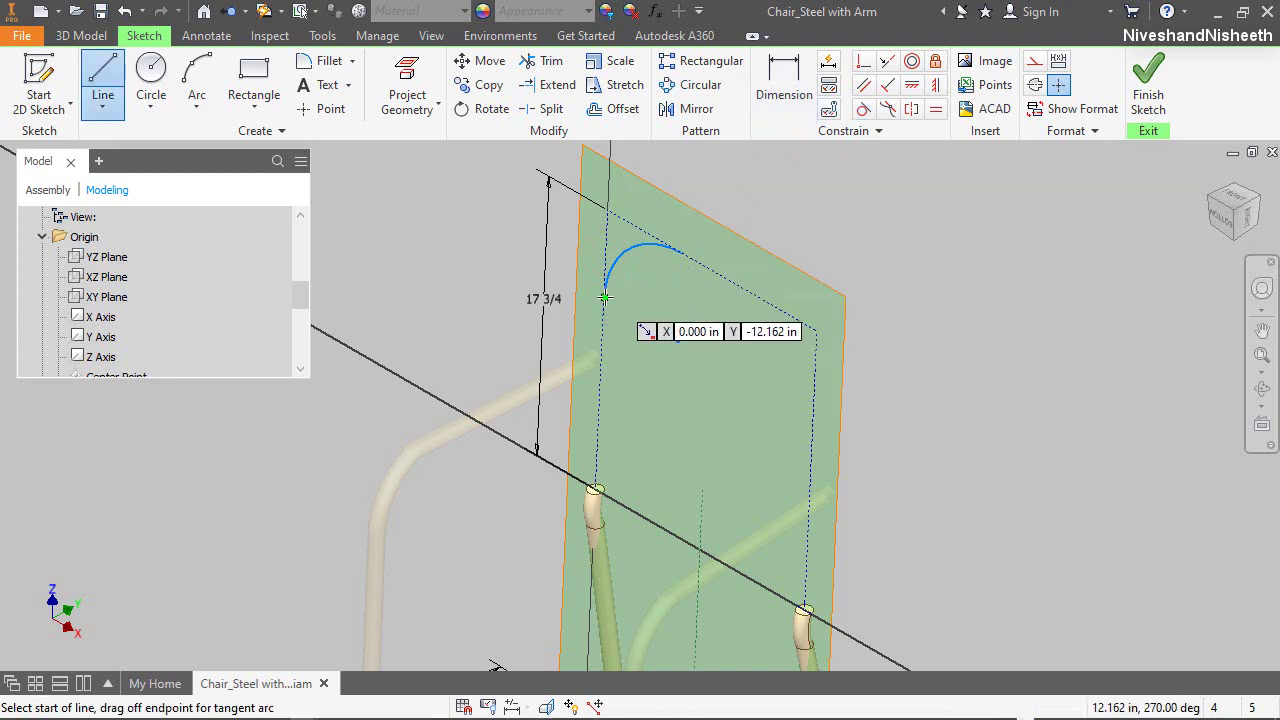
pyautogui.click(606, 291)
pyautogui.scroll(5, 595, 490)
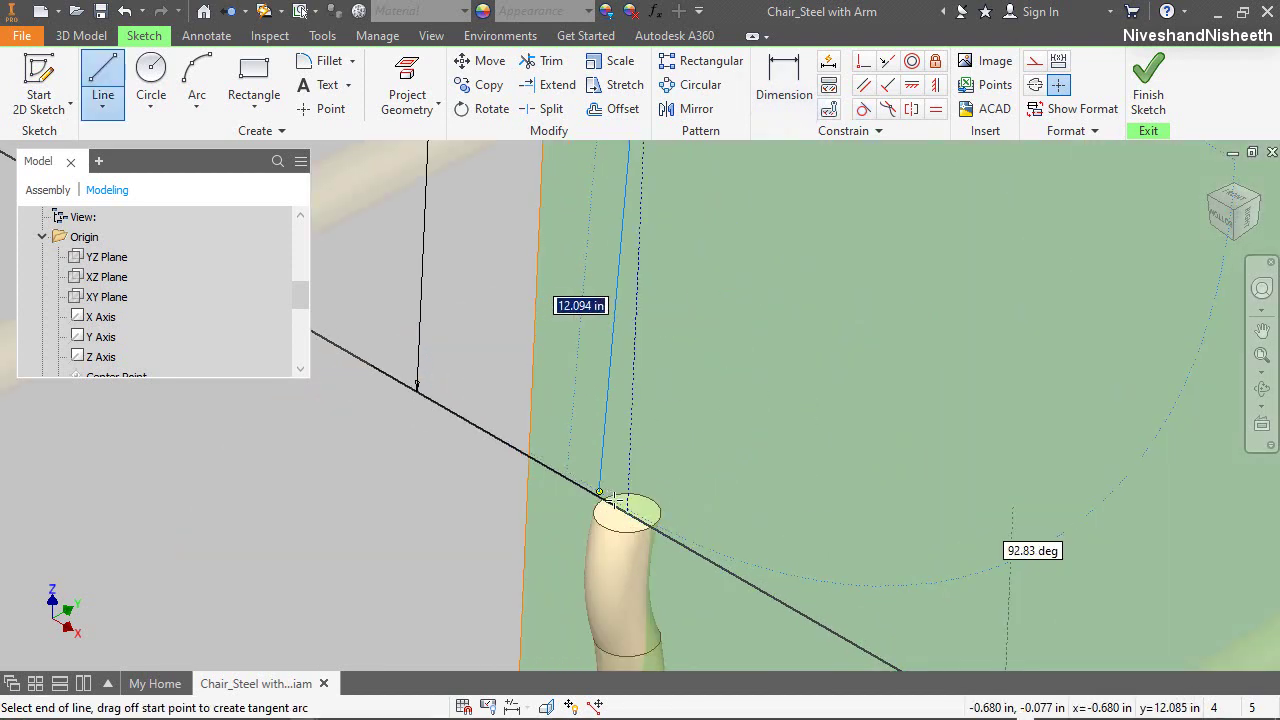
pyautogui.click(627, 508)
pyautogui.scroll(-5, 627, 505)
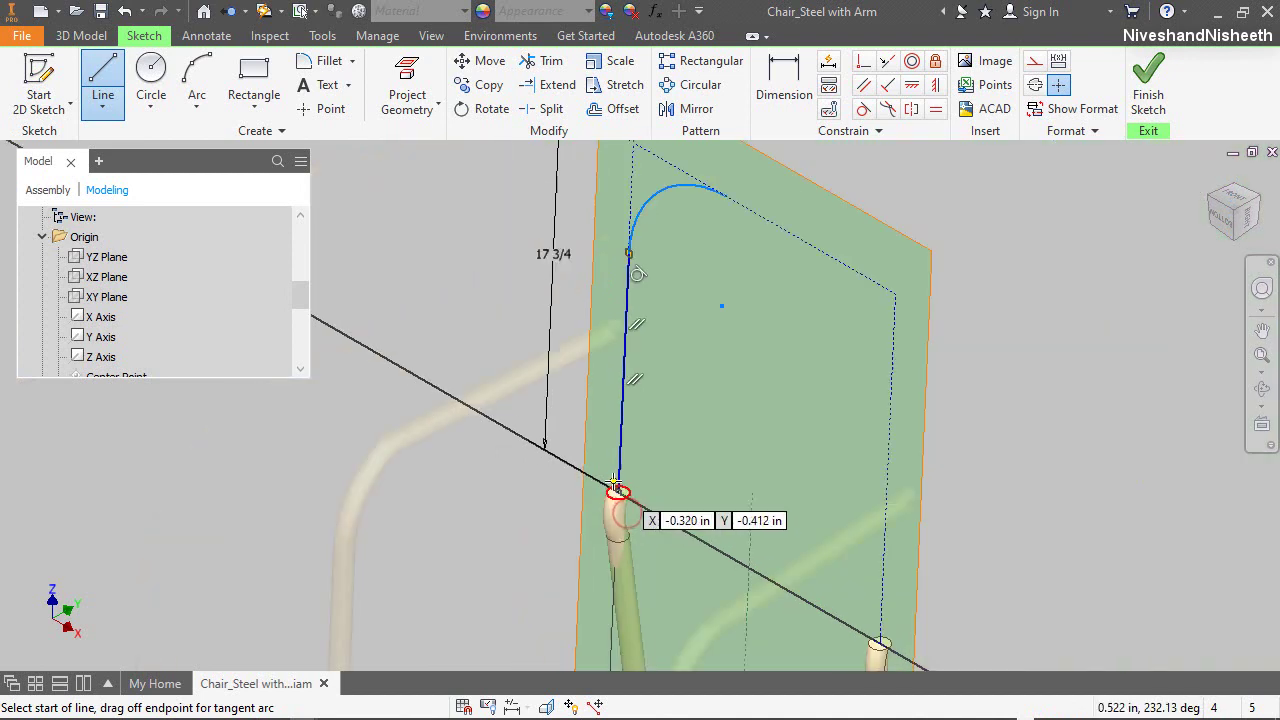
pyautogui.rightClick(683, 393)
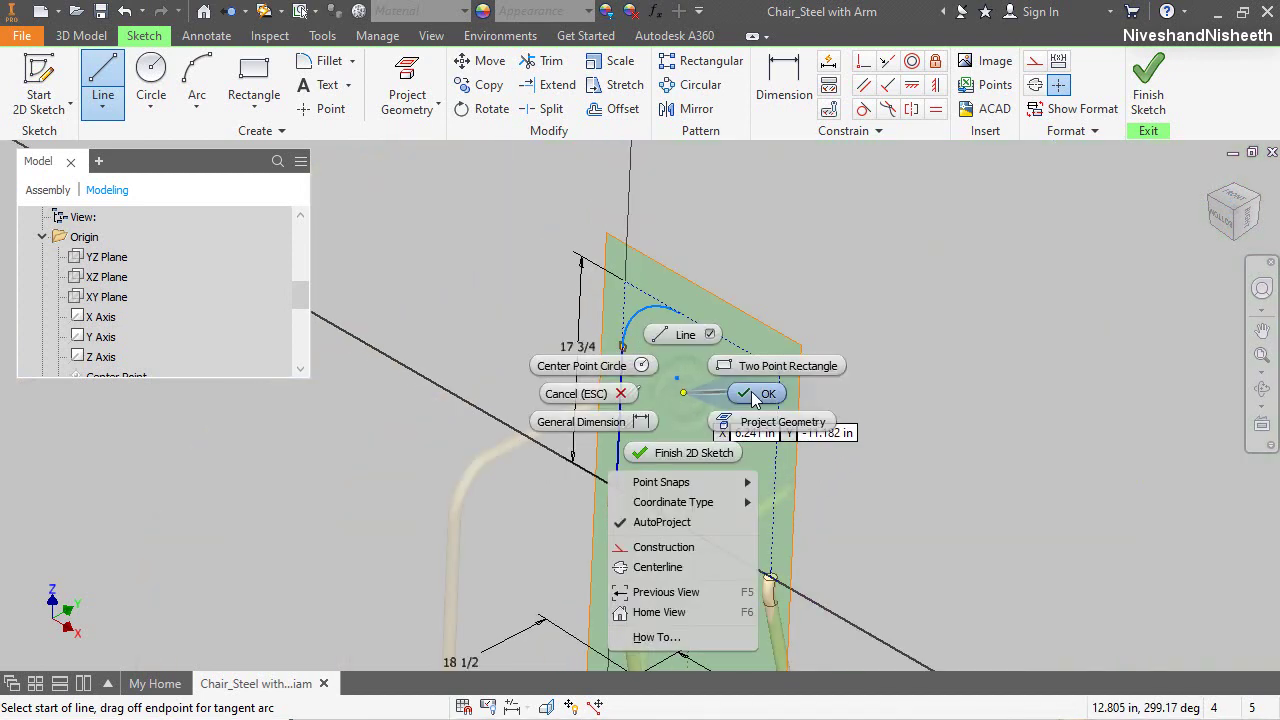
pyautogui.click(685, 323)
pyautogui.click(694, 249)
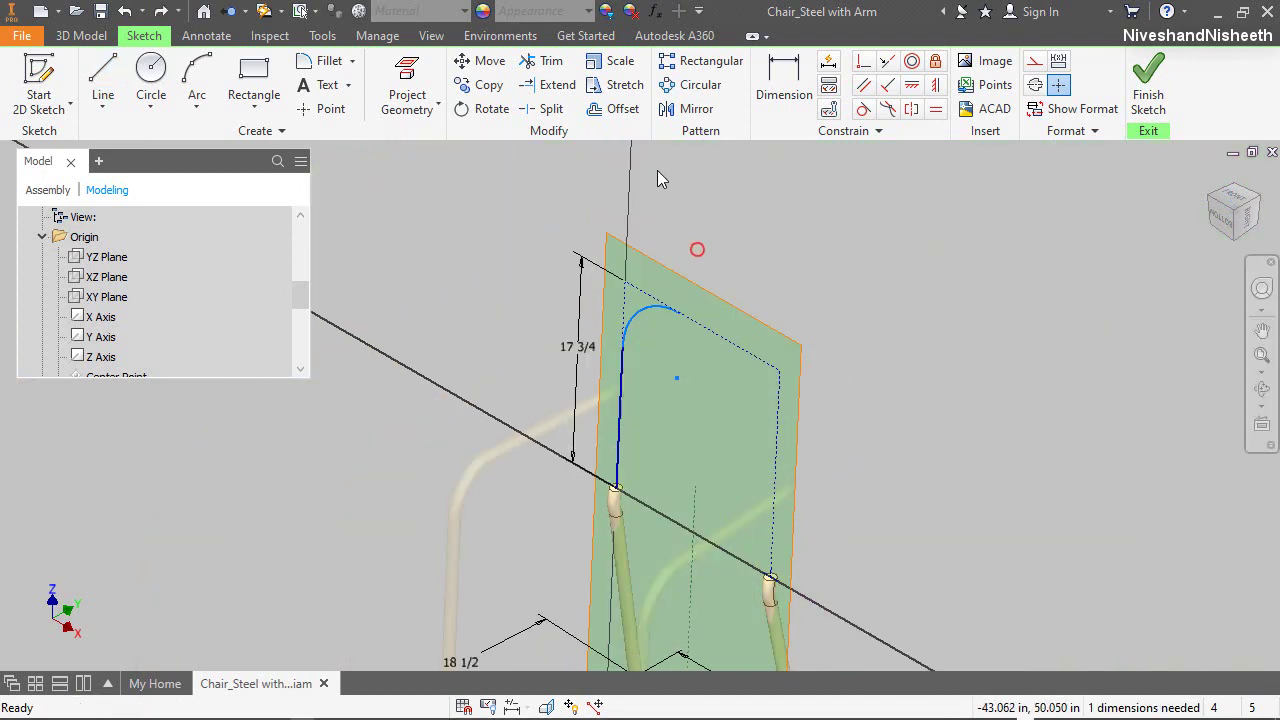
# Dimension the straight line between the corner arc and the first rear leg's top center to 13 in
pyautogui.click(778, 78)
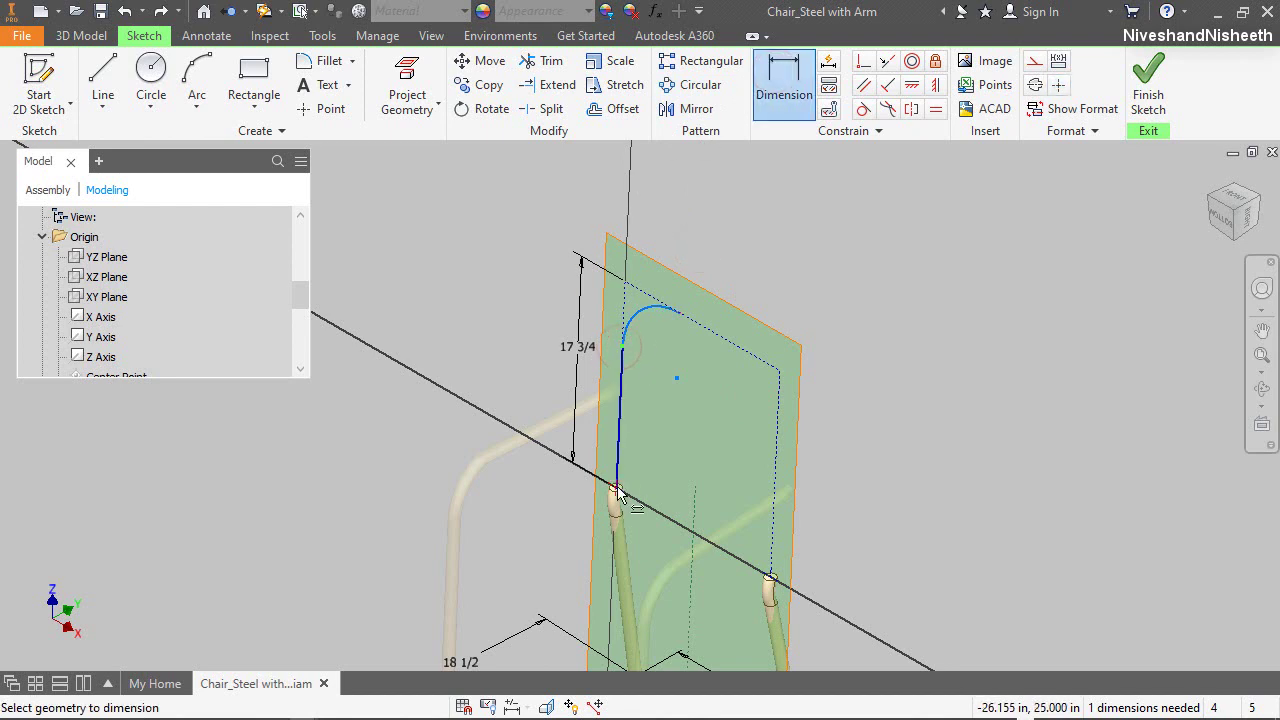
pyautogui.scroll(2, 616, 495)
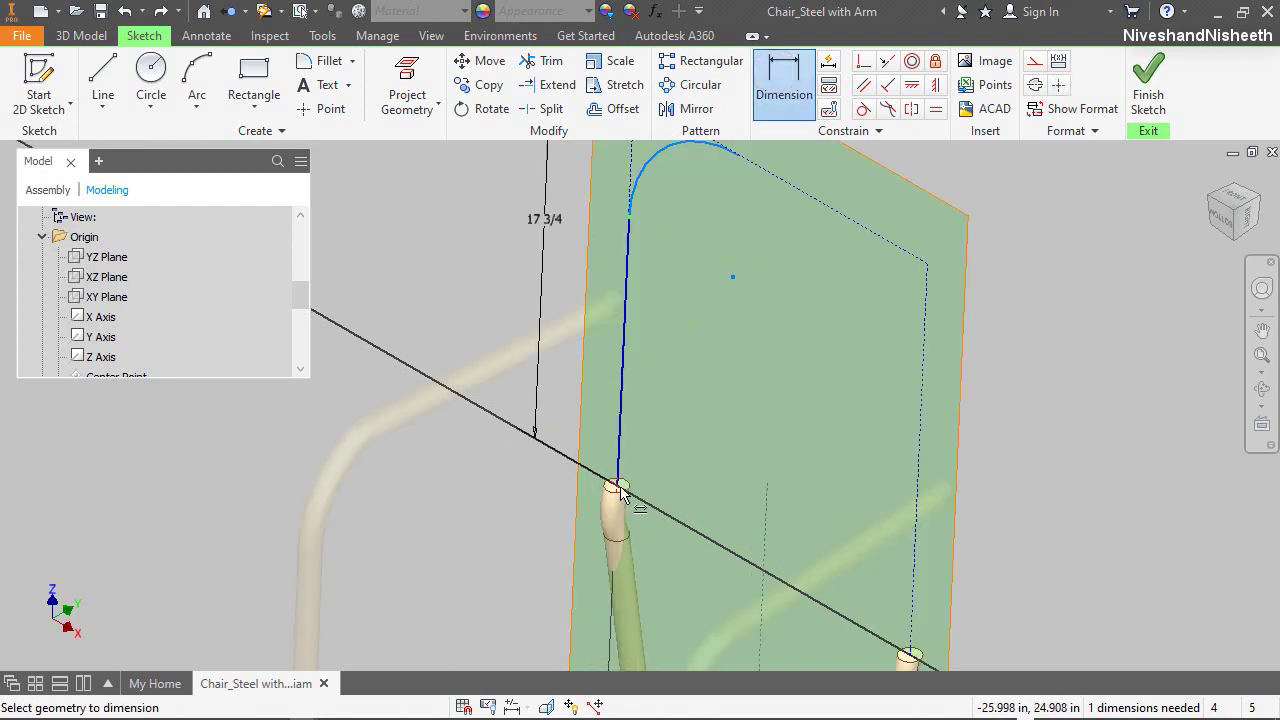
pyautogui.click(619, 487)
pyautogui.click(669, 428)
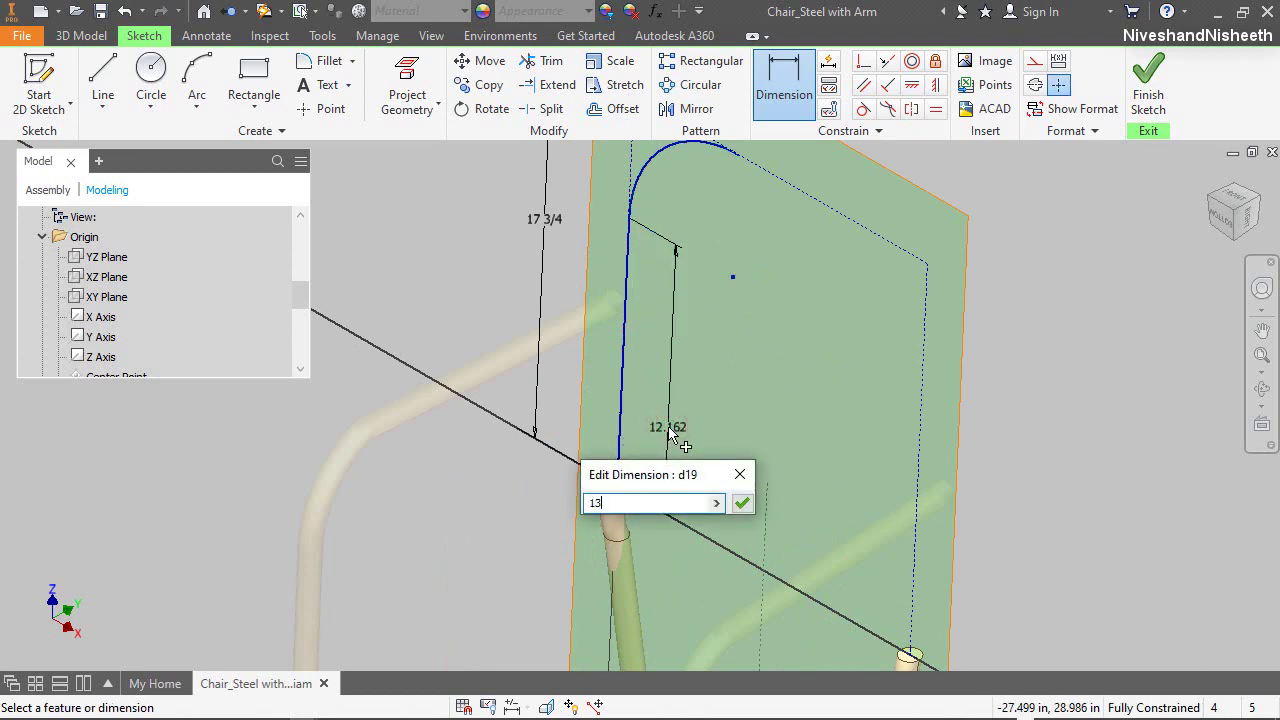
pyautogui.press('Return')
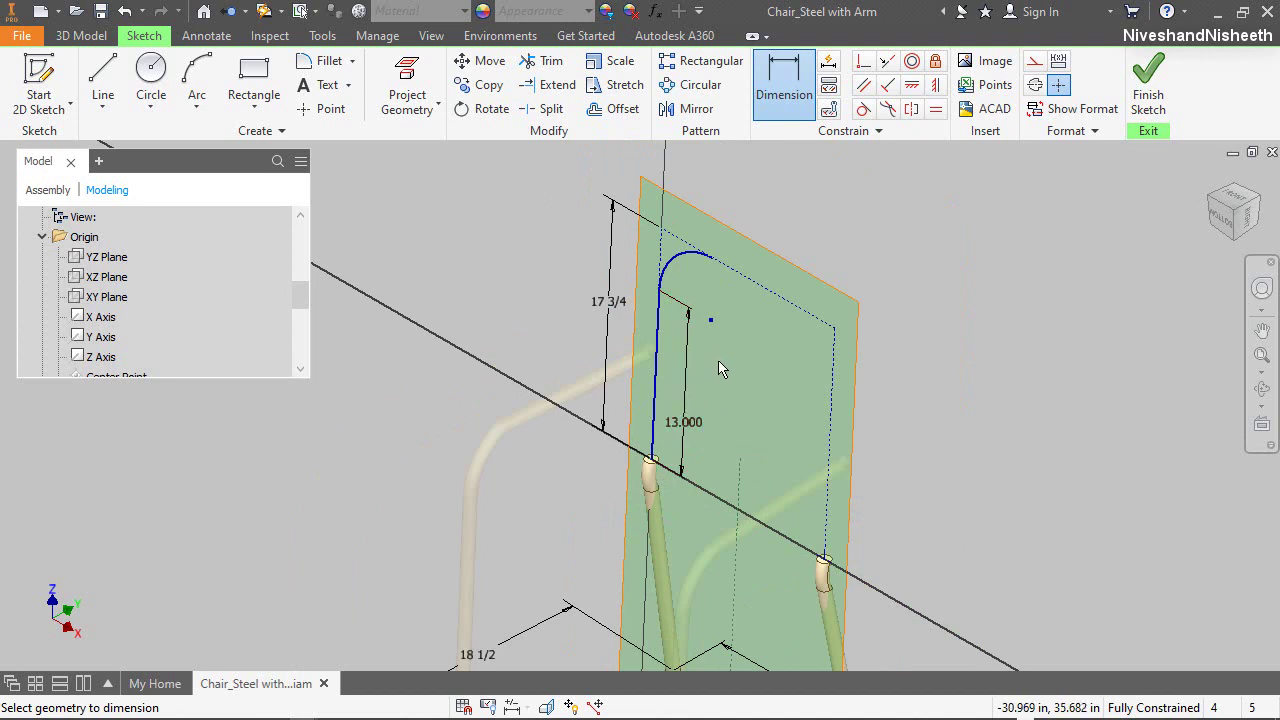
# Mirror the corner arc and the 13 in line about the projected construction centerline to the second rear leg's side
pyautogui.click(690, 108)
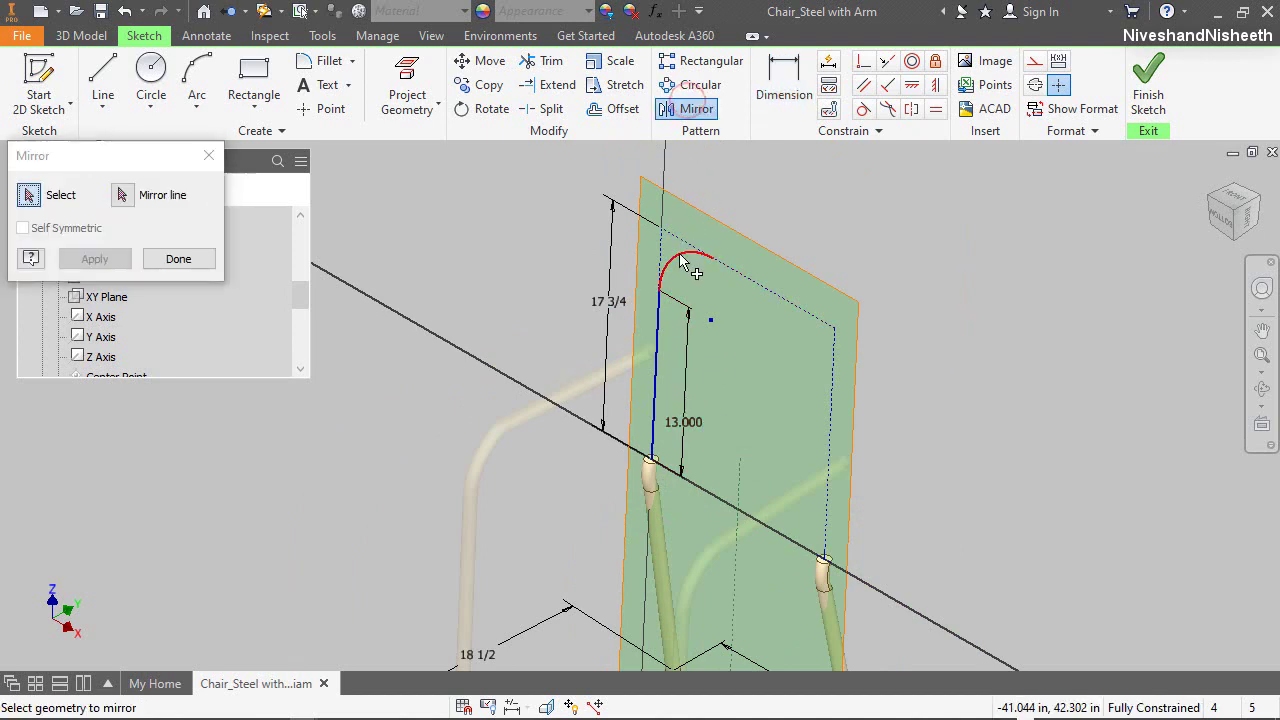
pyautogui.click(660, 360)
pyautogui.rightClick(718, 372)
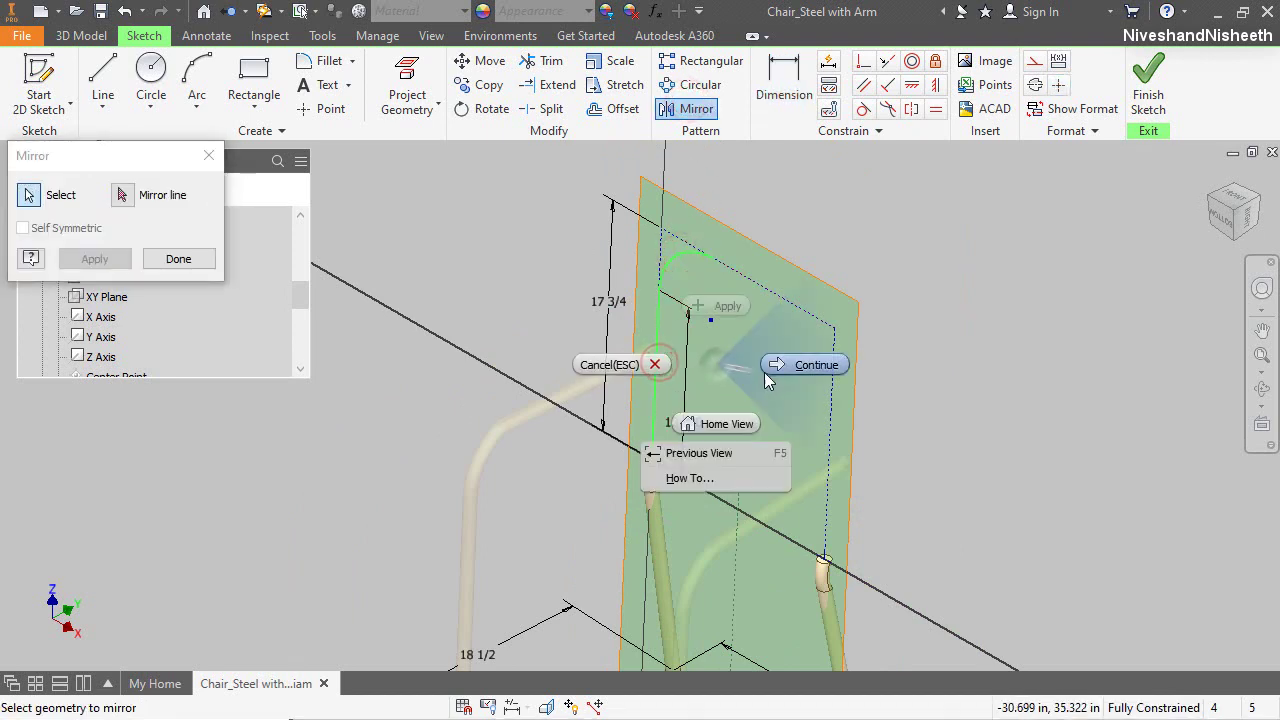
pyautogui.click(800, 366)
pyautogui.click(737, 480)
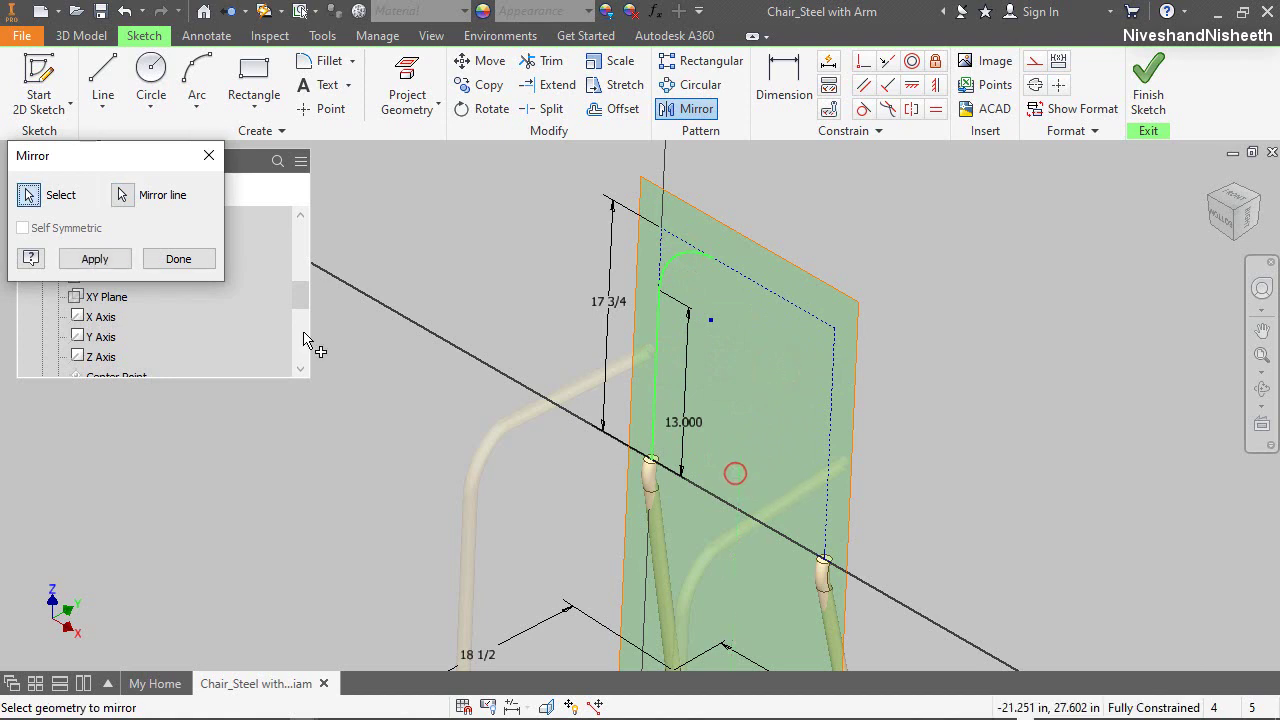
pyautogui.click(122, 259)
pyautogui.click(178, 259)
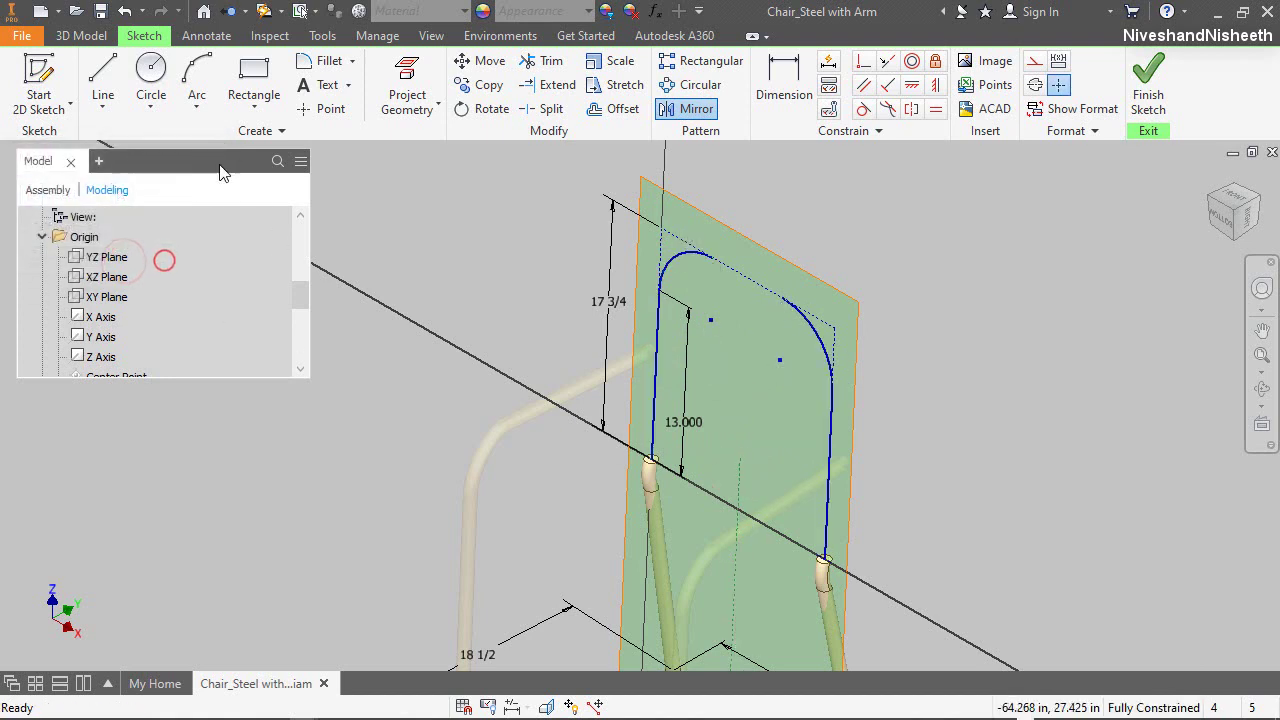
# Close the top of the backrest path with a 6.25 in line joining the upper ends of the two corner arcs
pyautogui.click(103, 80)
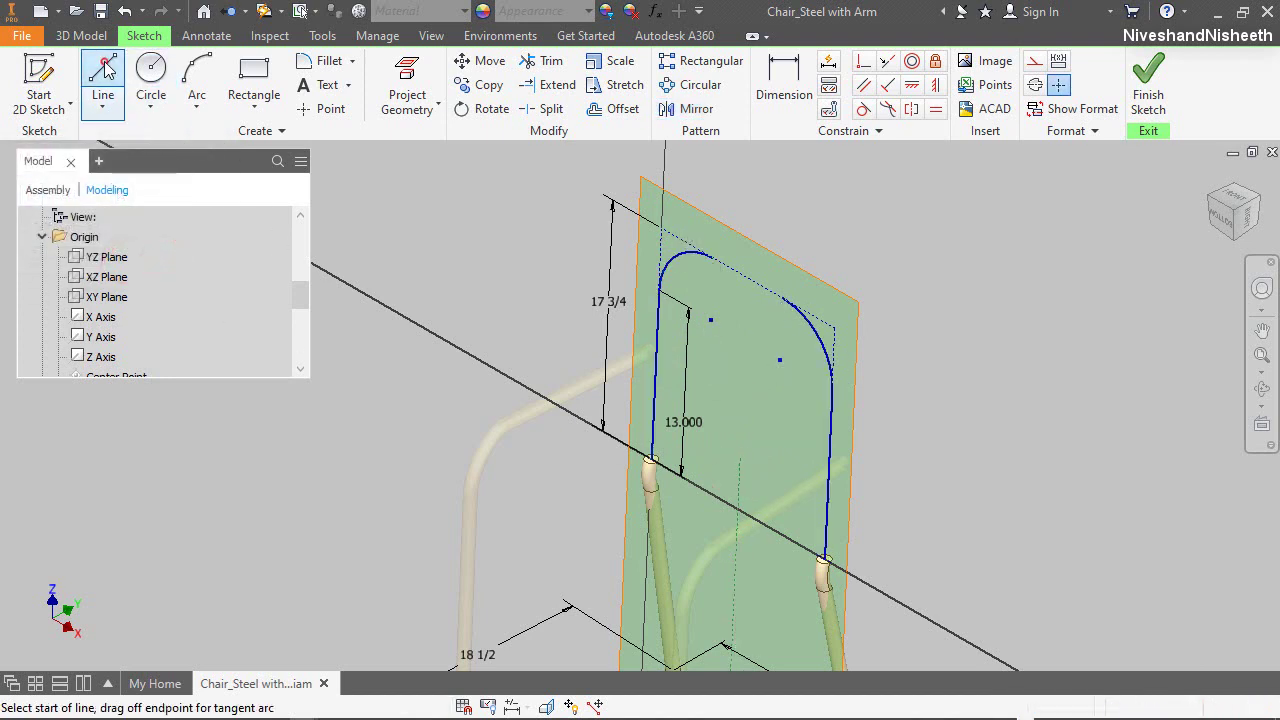
pyautogui.click(712, 261)
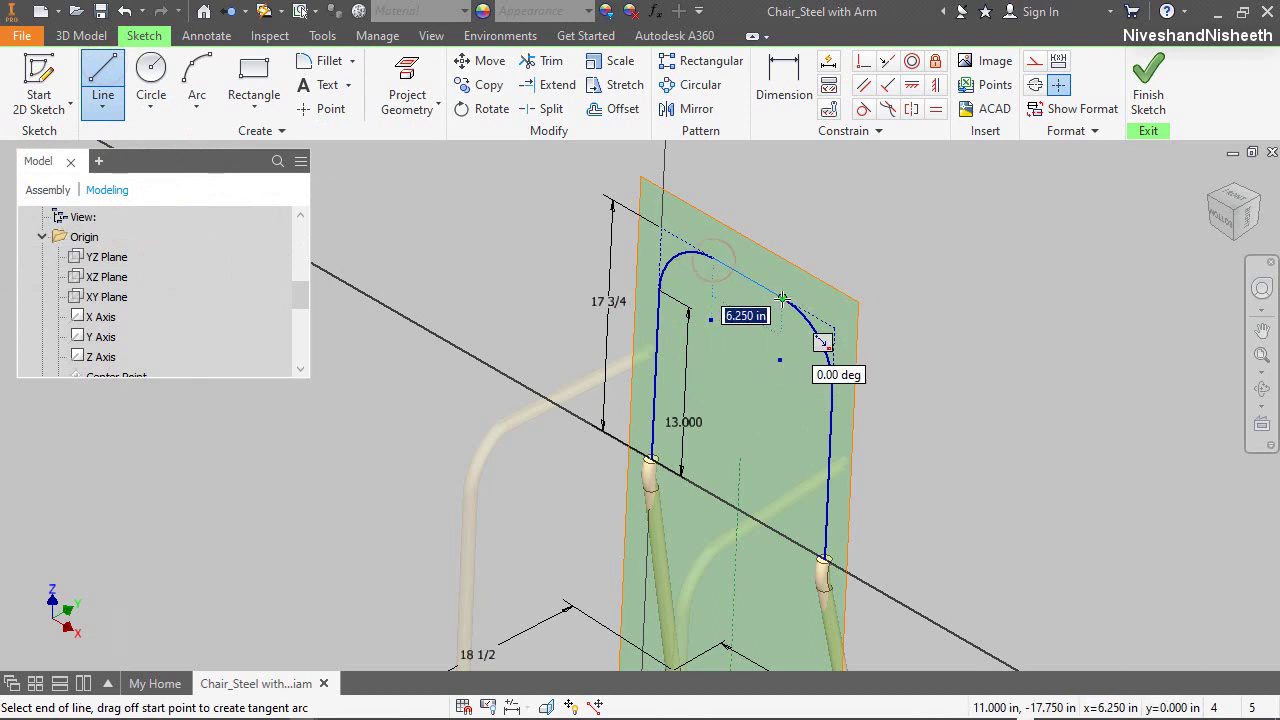
pyautogui.click(783, 298)
pyautogui.rightClick(855, 308)
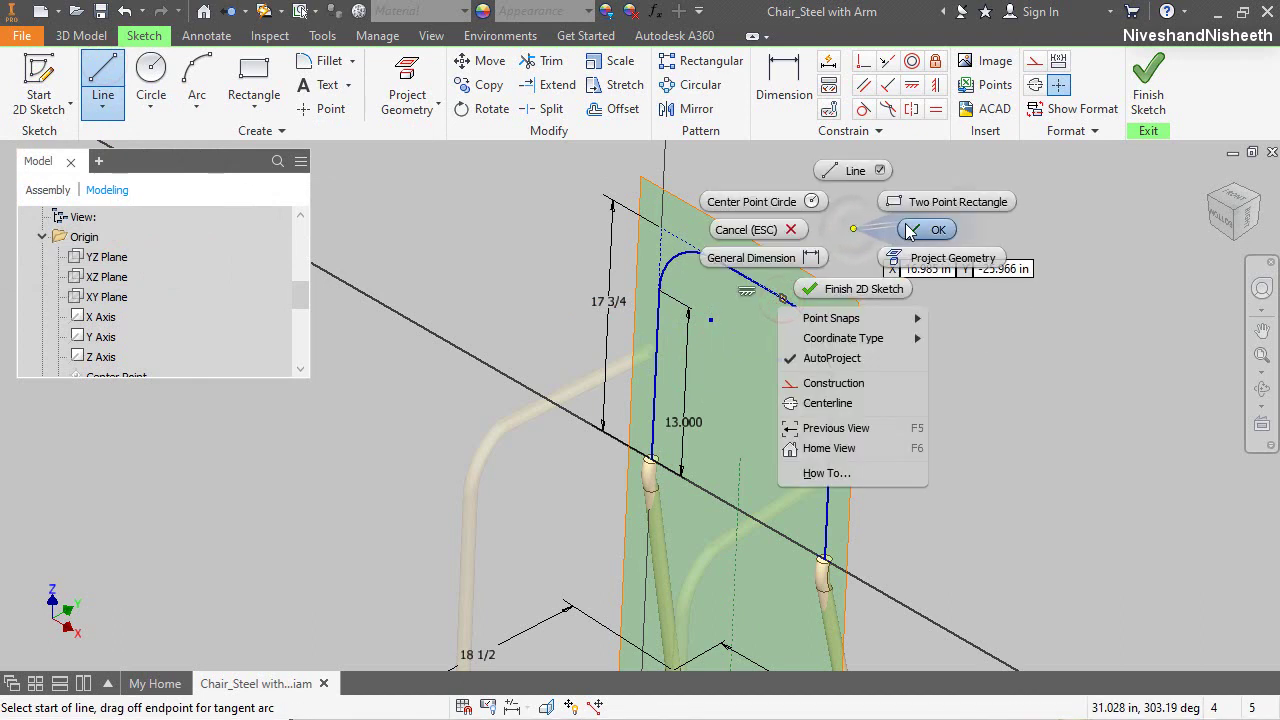
pyautogui.click(905, 226)
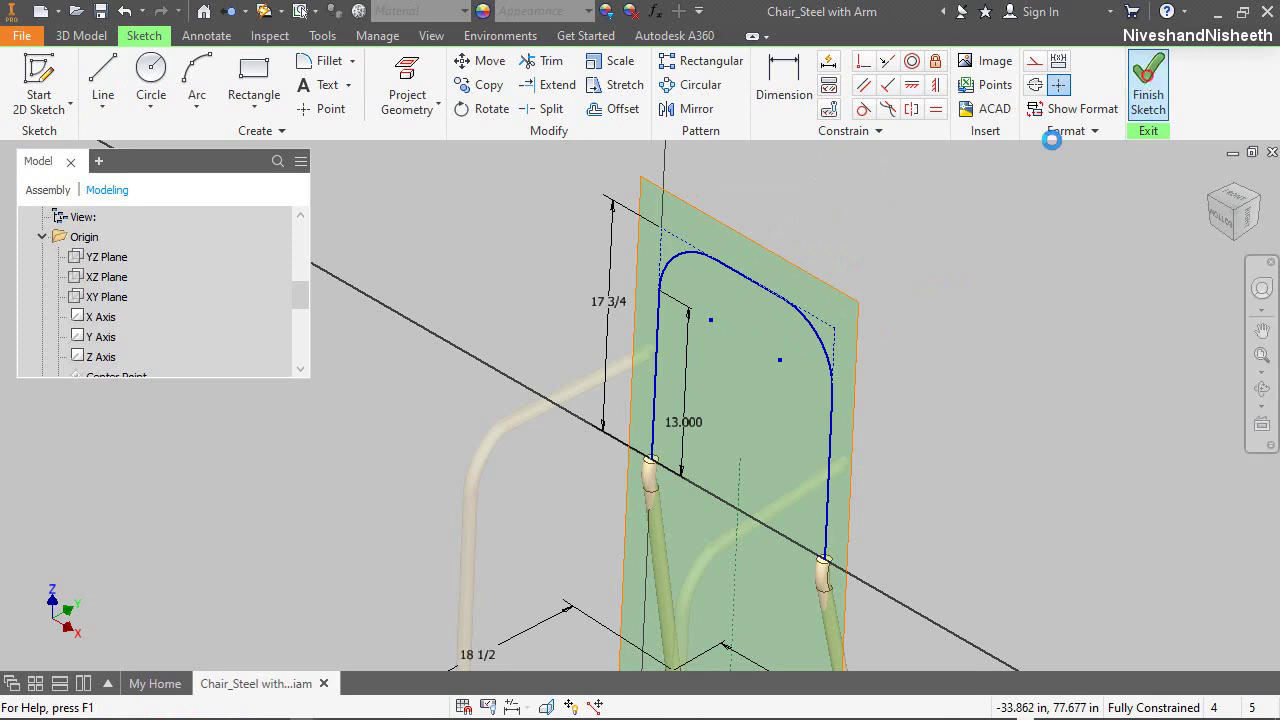
# Finish the backrest path sketch on the angled work plane
pyautogui.click(1148, 85)
pyautogui.scroll(4, 803, 356)
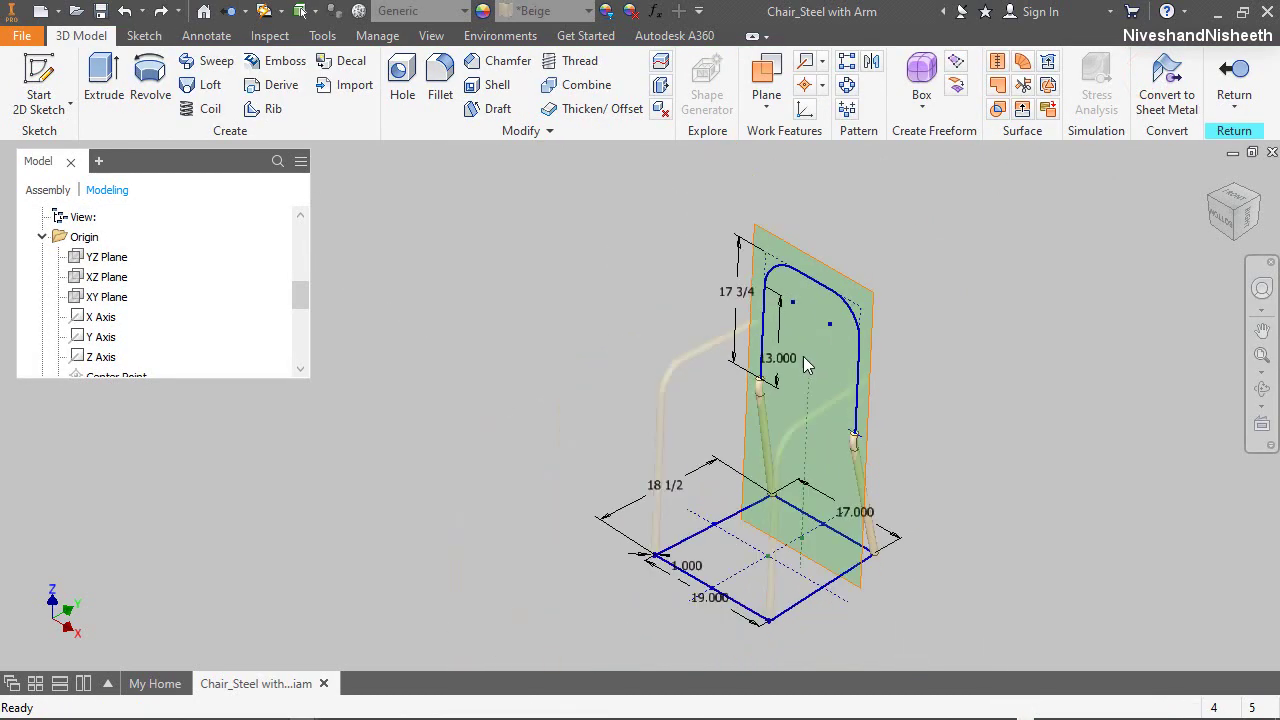
pyautogui.scroll(-5, 886, 358)
pyautogui.click(886, 356)
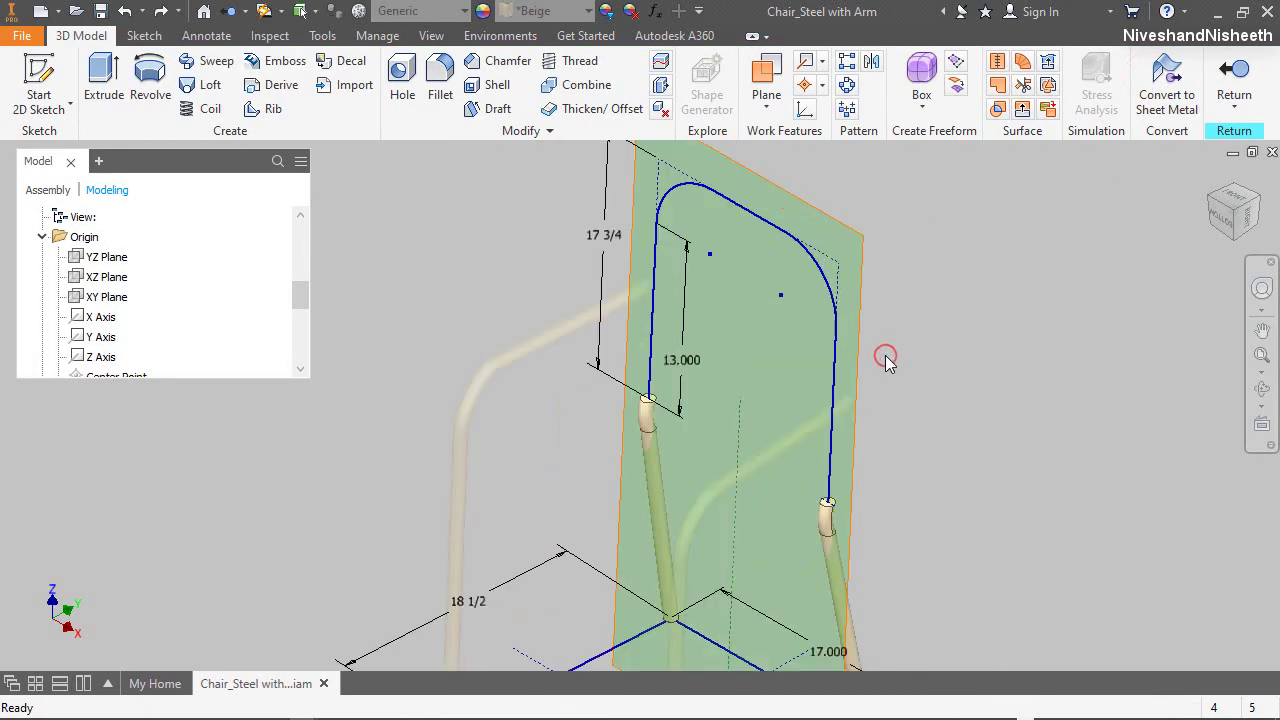
# Loft a solid tube between the top end edges of the two rear legs, using the backrest path as the center line
pyautogui.click(208, 88)
pyautogui.moveTo(815, 162); pyautogui.dragTo(222, 232)
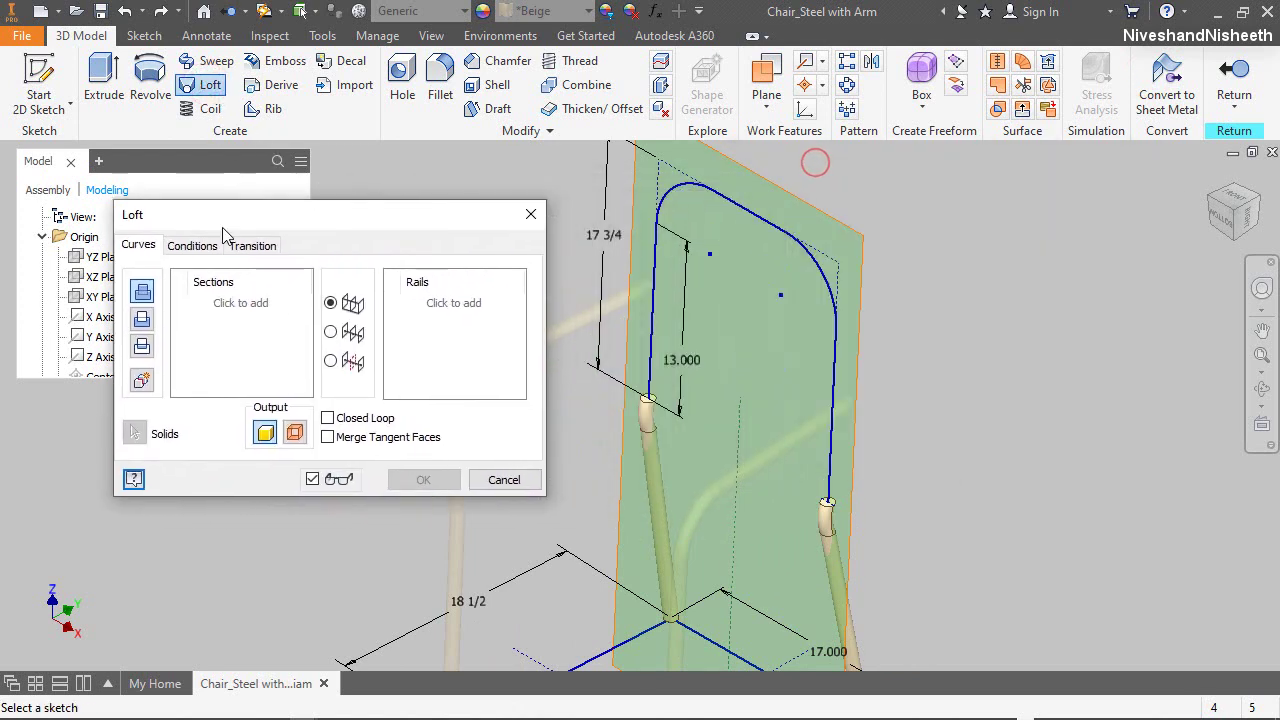
pyautogui.click(649, 401)
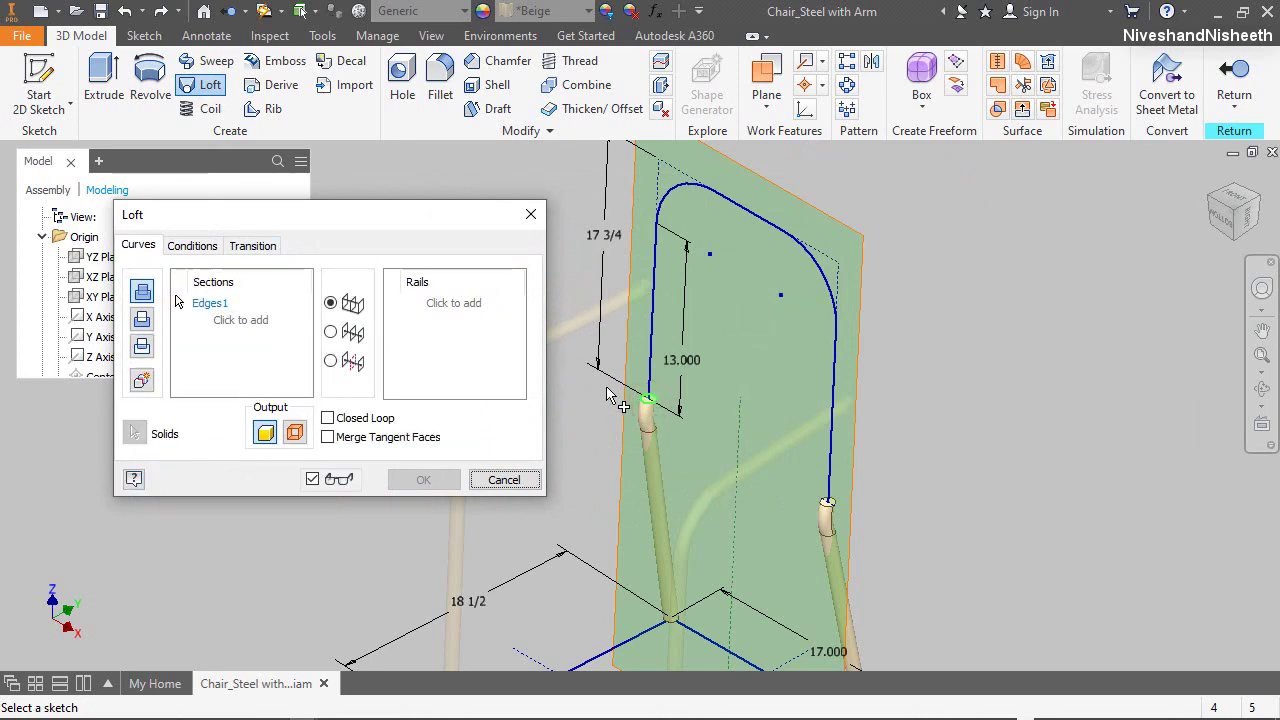
pyautogui.click(827, 505)
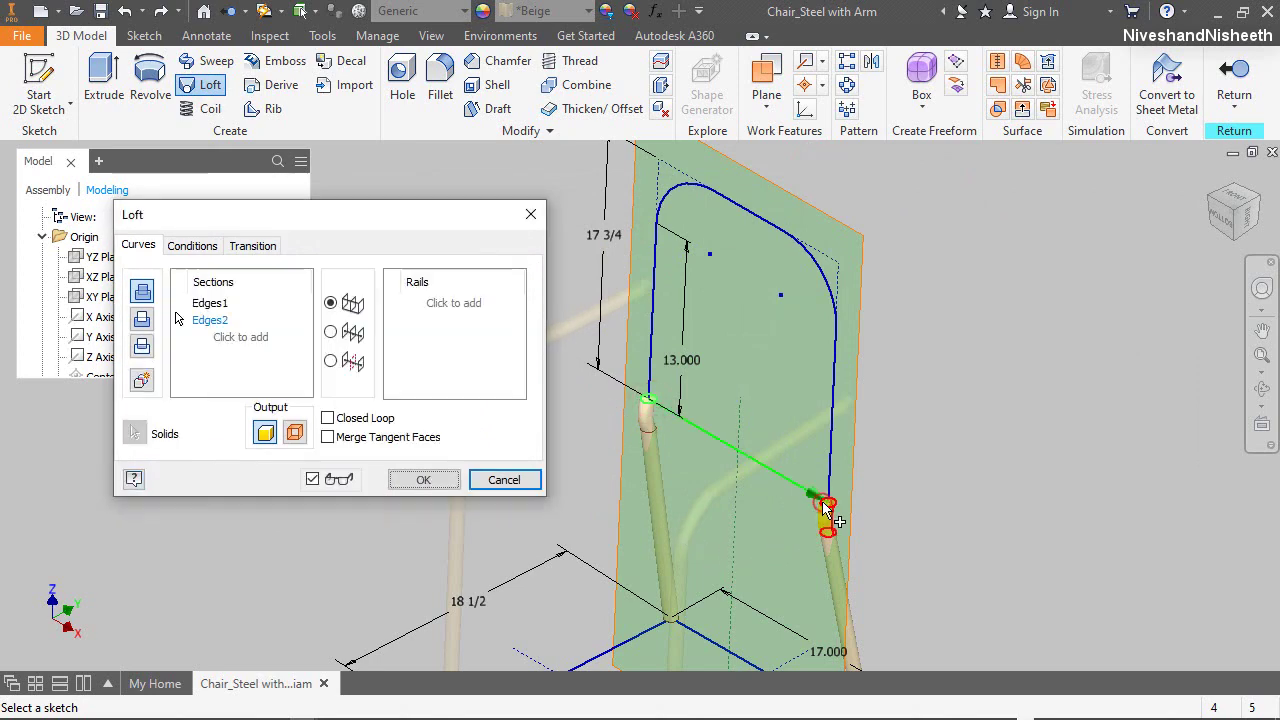
pyautogui.click(331, 332)
pyautogui.click(445, 305)
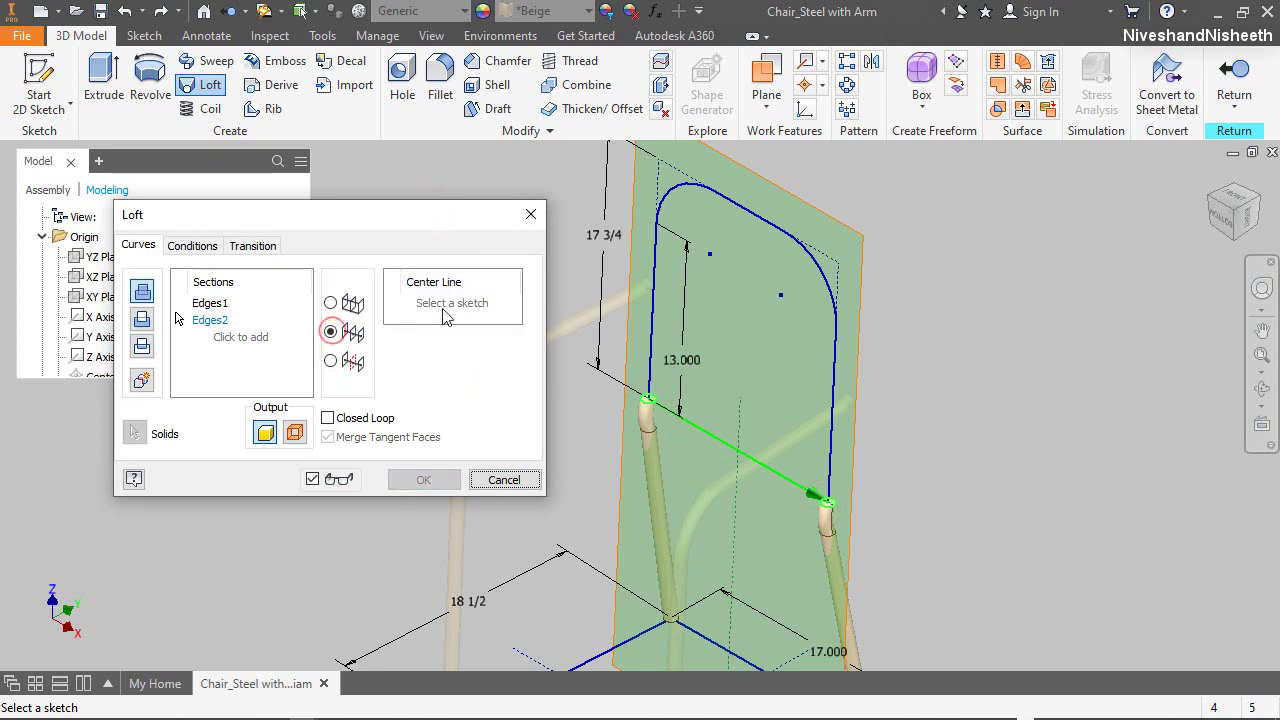
pyautogui.click(670, 203)
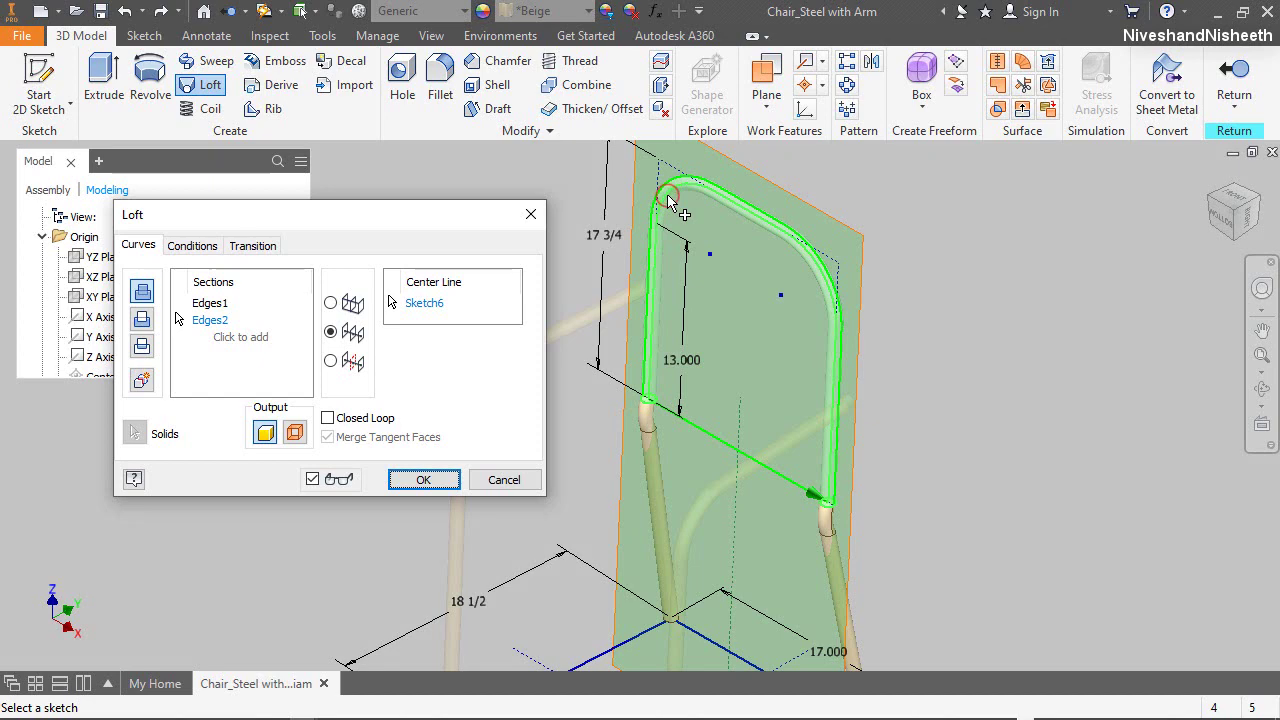
pyautogui.click(447, 482)
# Hide the angled work plane that carries the backrest sketch
pyautogui.scroll(5, 486, 477)
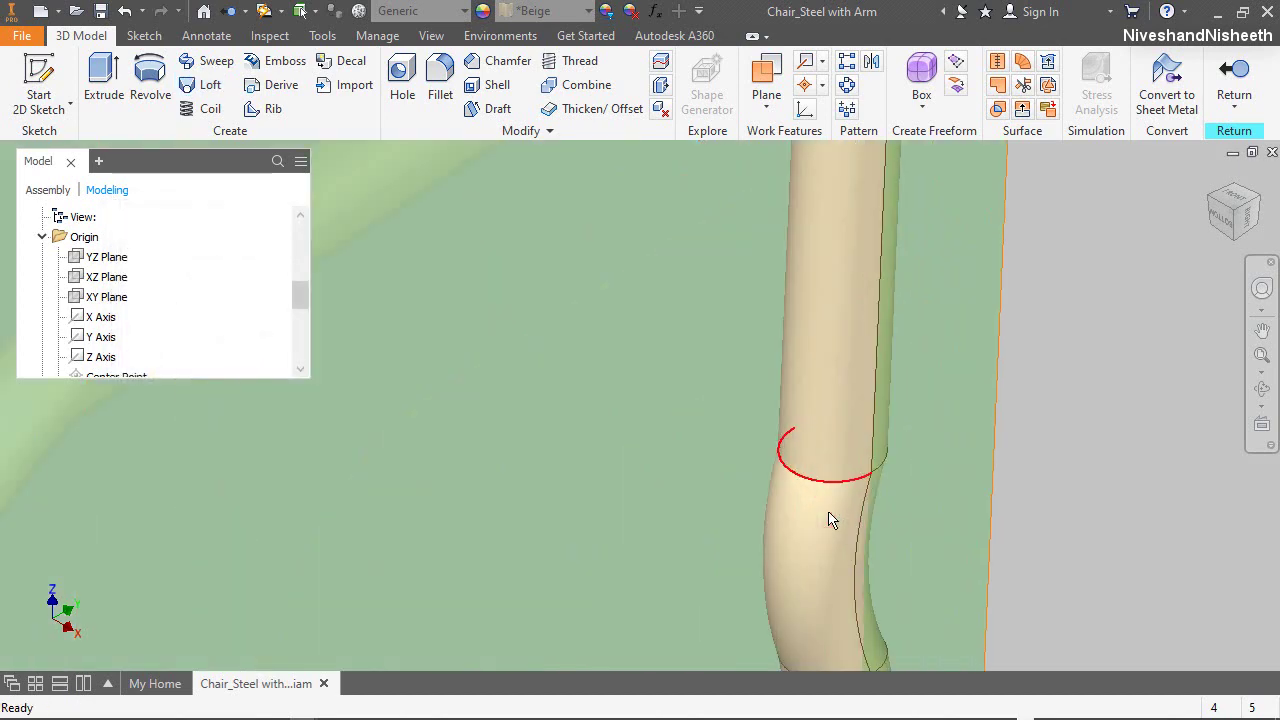
pyautogui.scroll(-5, 909, 459)
pyautogui.scroll(-8, 210, 285)
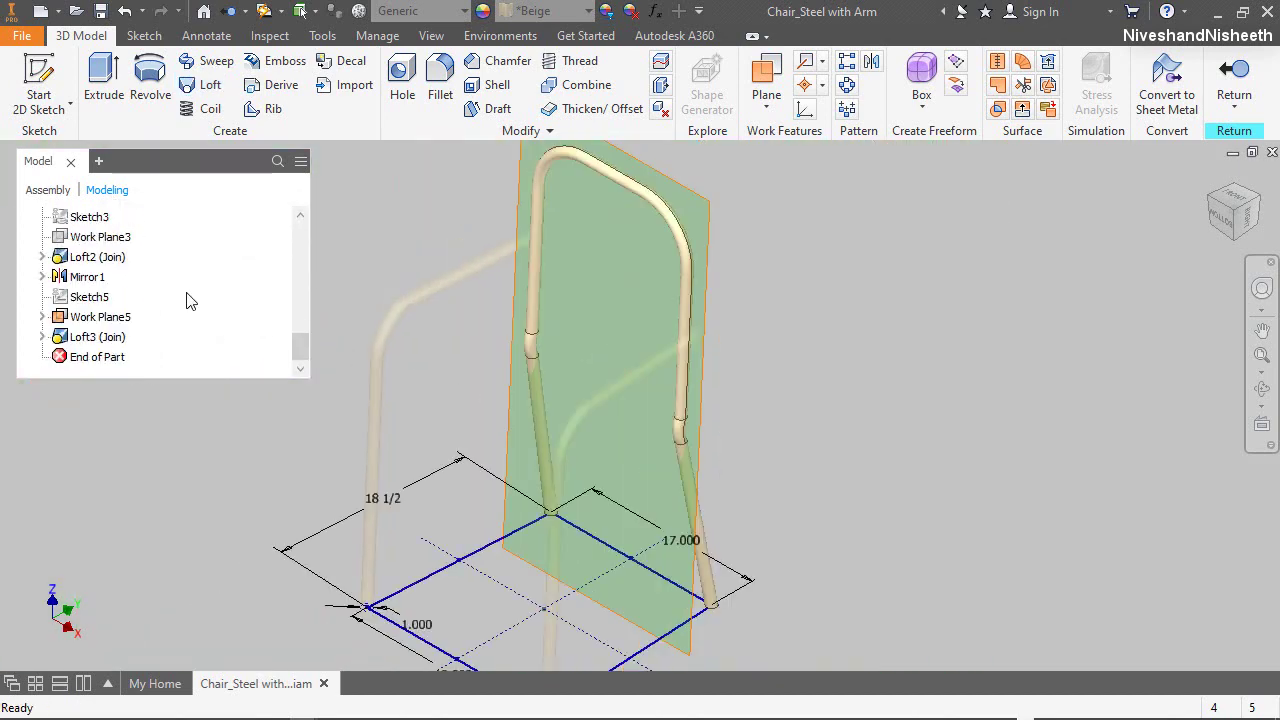
pyautogui.rightClick(98, 318)
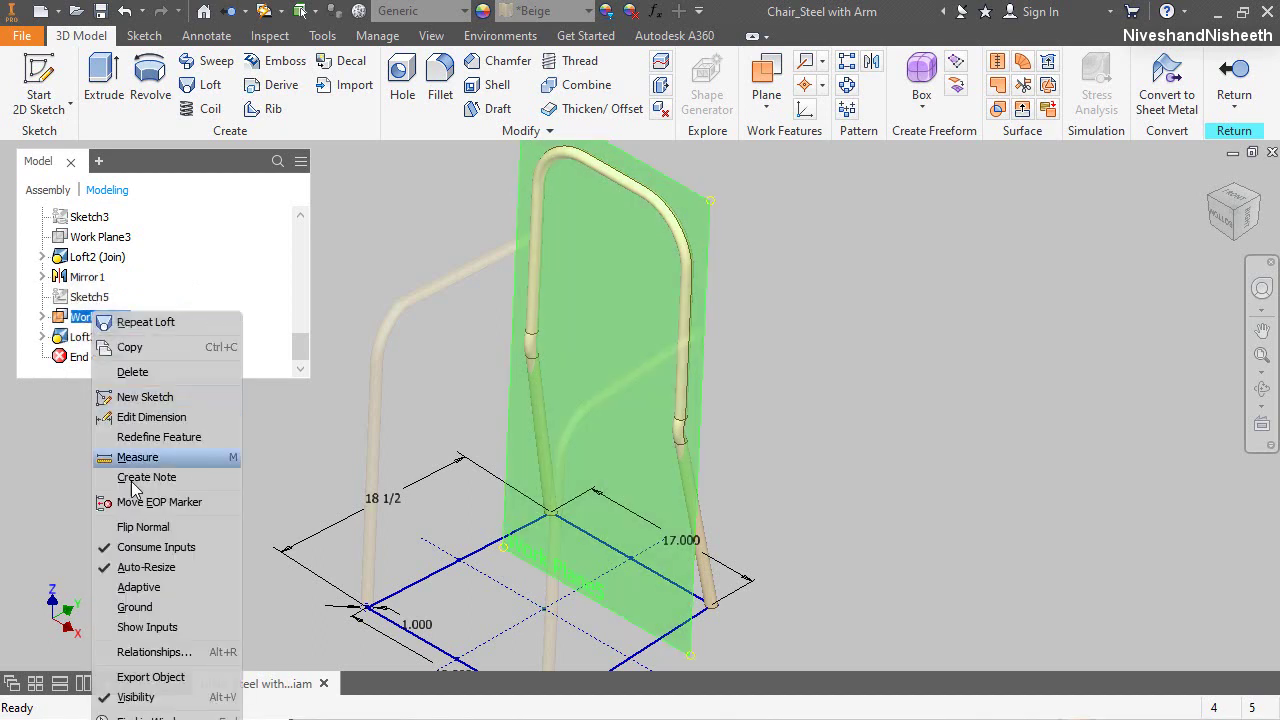
pyautogui.click(133, 697)
# Examine the bends joining the rear legs to the backrest tube from several angles and restore the home view
pyautogui.scroll(5, 520, 341)
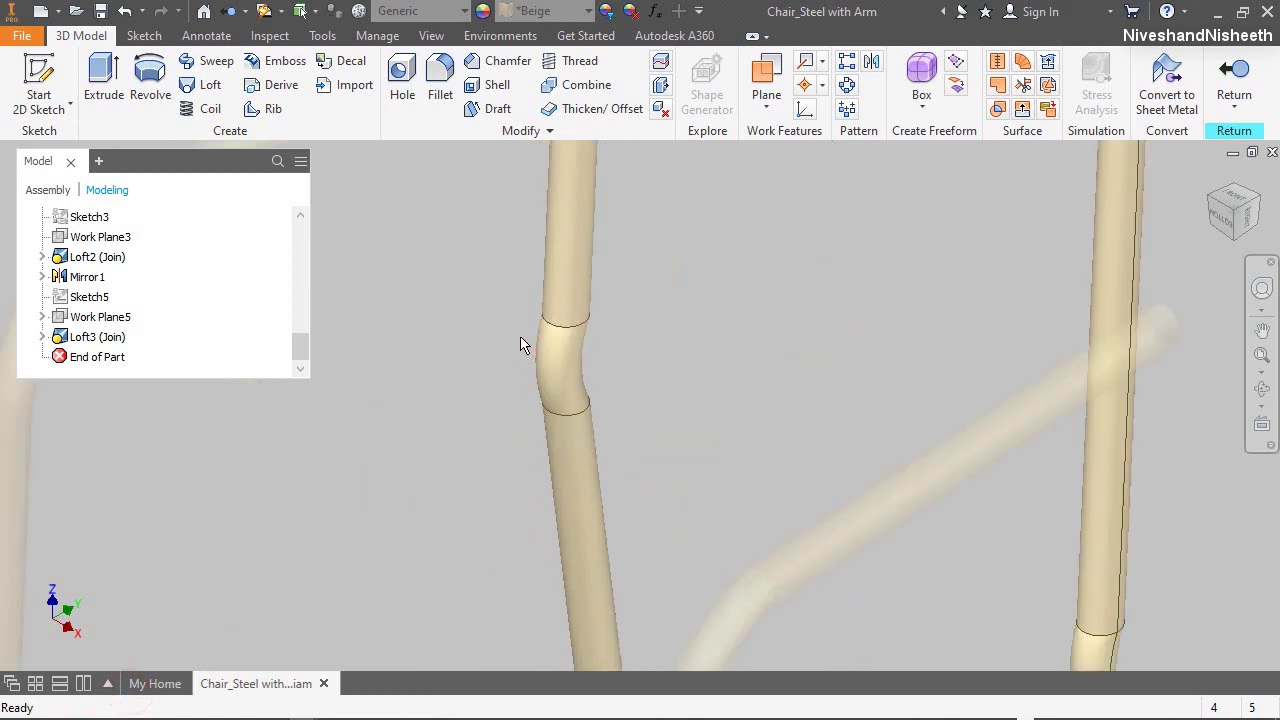
pyautogui.scroll(-2, 746, 323)
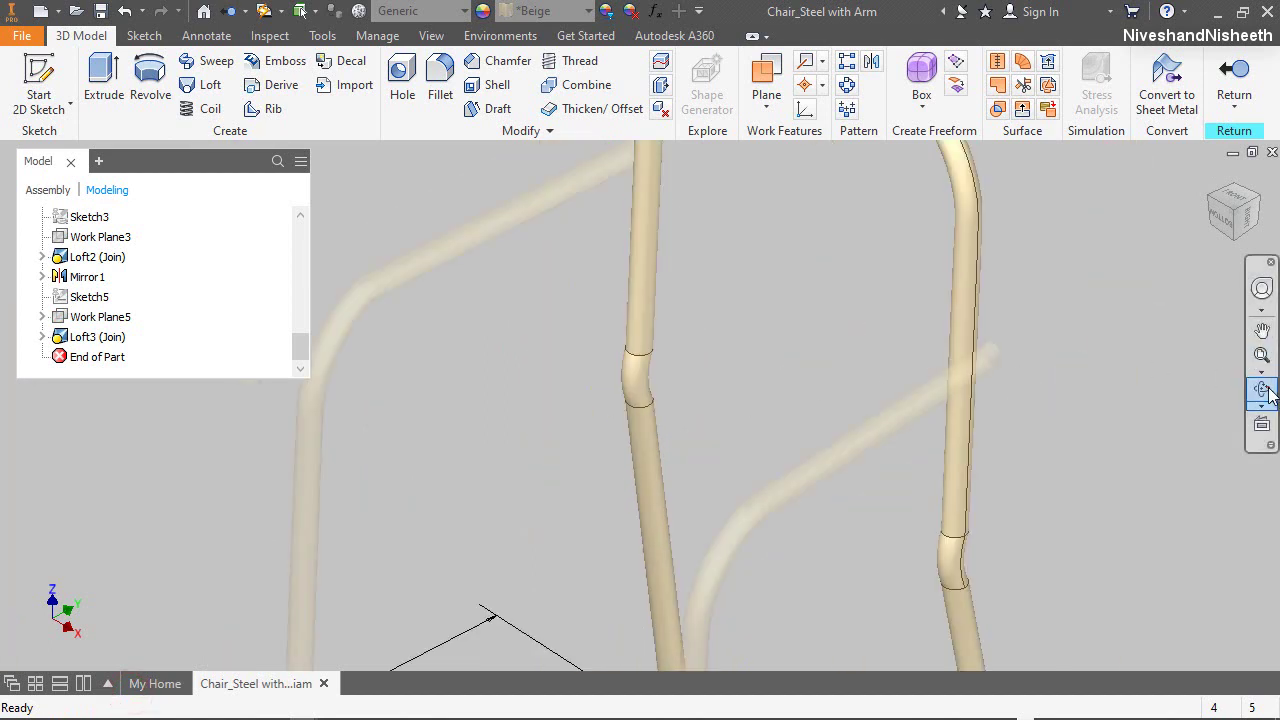
pyautogui.click(1262, 389)
pyautogui.moveTo(788, 452); pyautogui.dragTo(686, 443)
pyautogui.rightClick(720, 393)
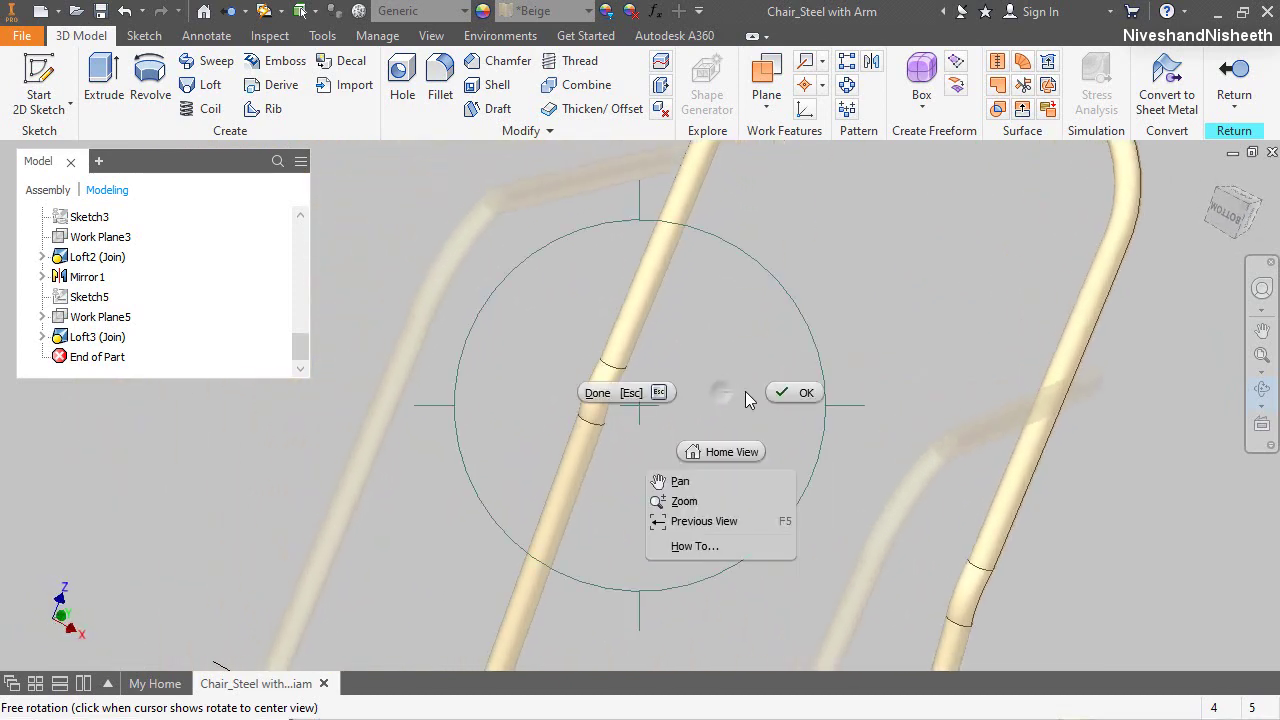
pyautogui.click(745, 451)
pyautogui.rightClick(790, 340)
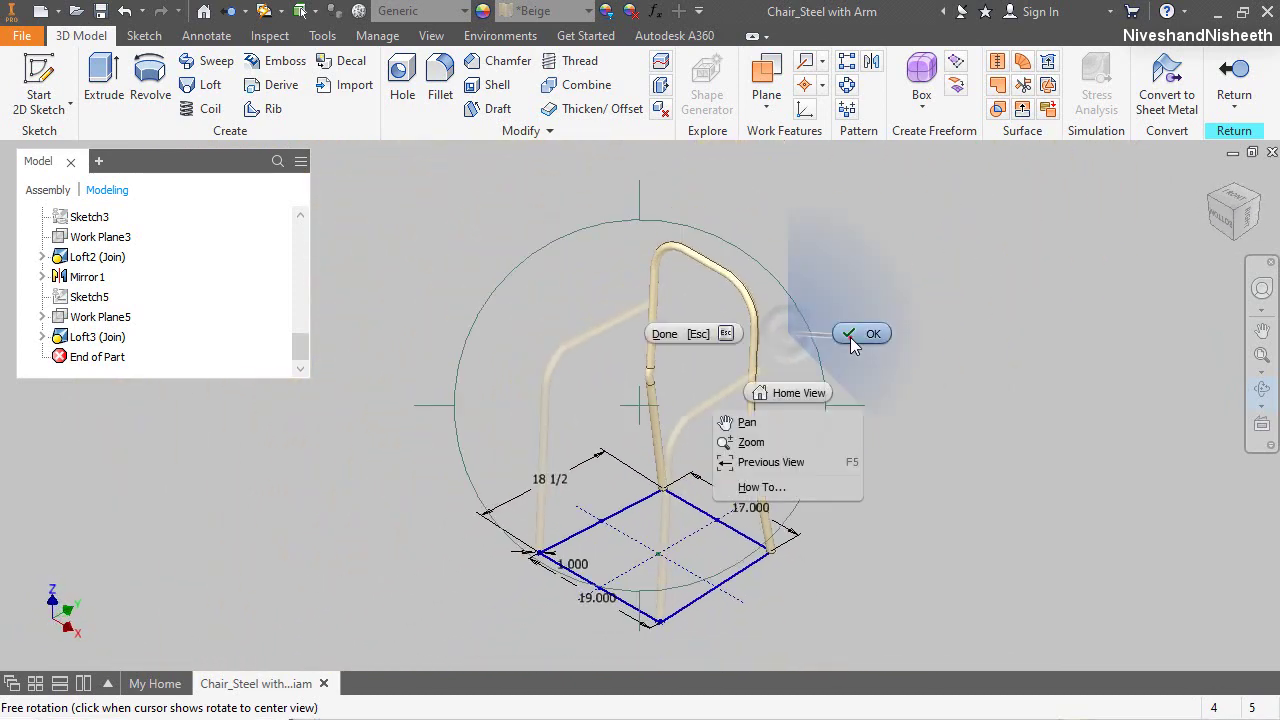
pyautogui.click(855, 335)
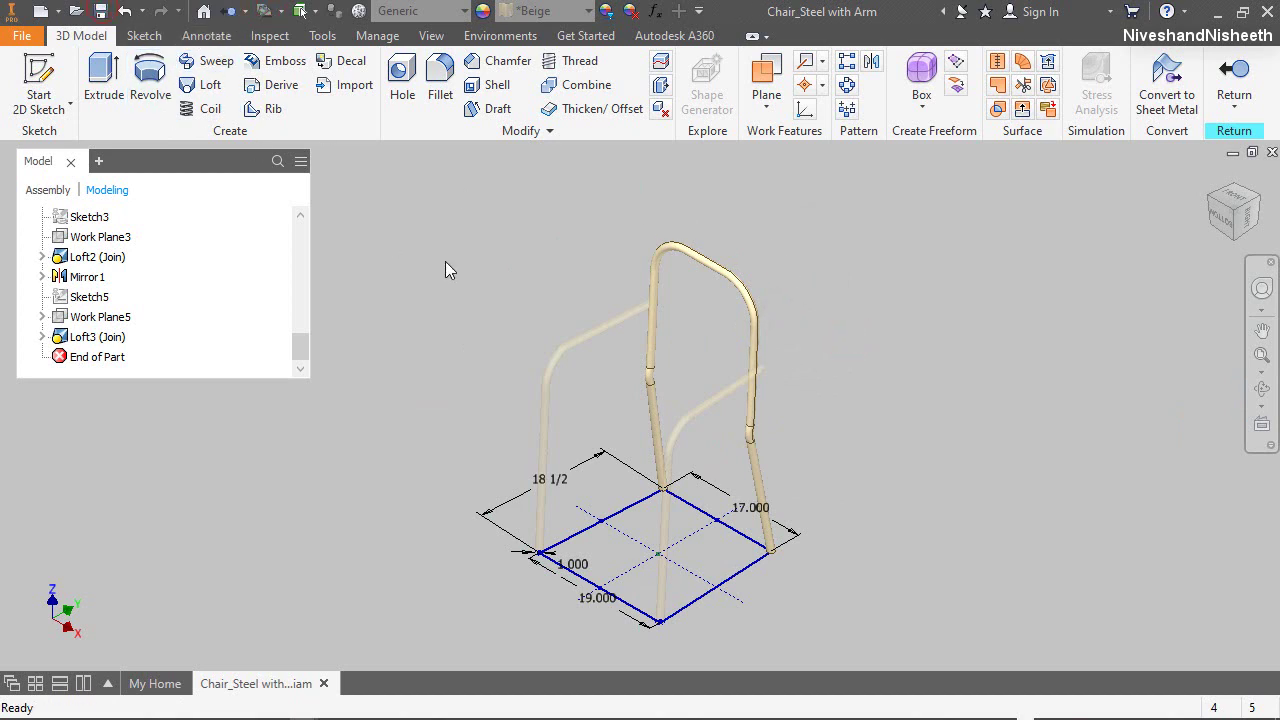
# Save the assembly and hide the Base Part component with its layout sketch
pyautogui.click(699, 348)
pyautogui.scroll(5, 225, 268)
pyautogui.scroll(4, 180, 275)
pyautogui.scroll(-2, 150, 288)
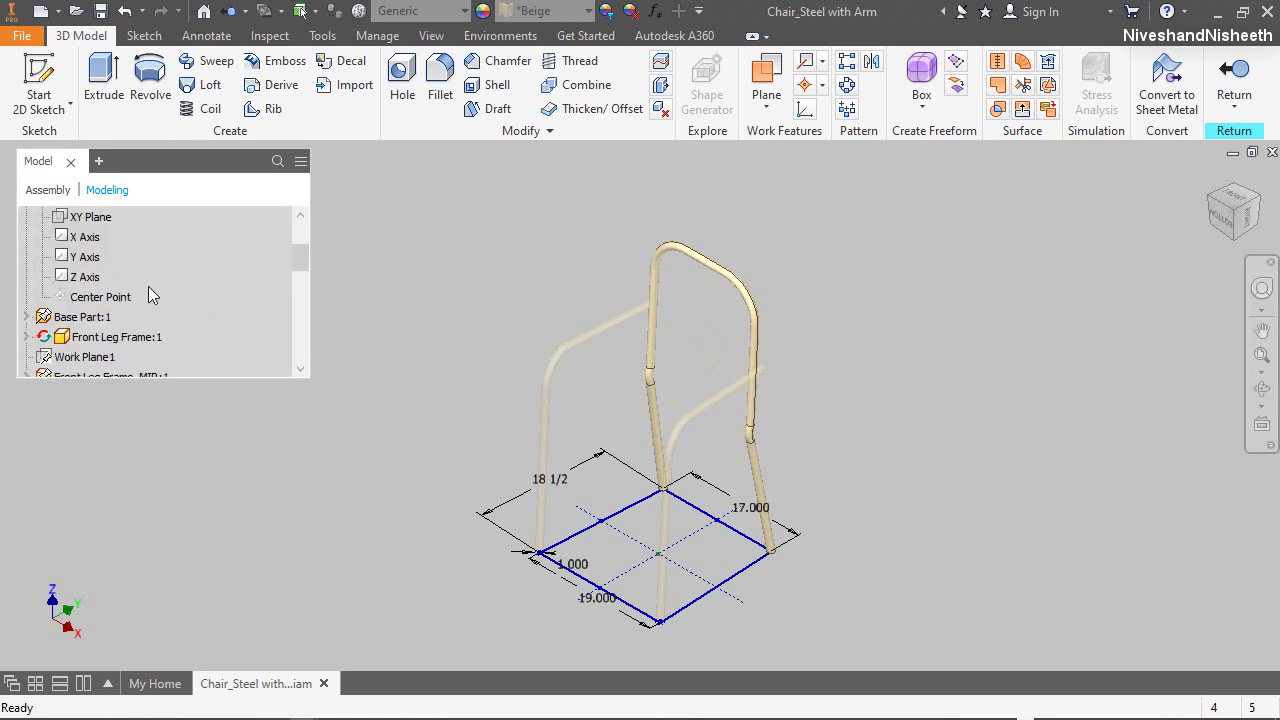
pyautogui.rightClick(87, 317)
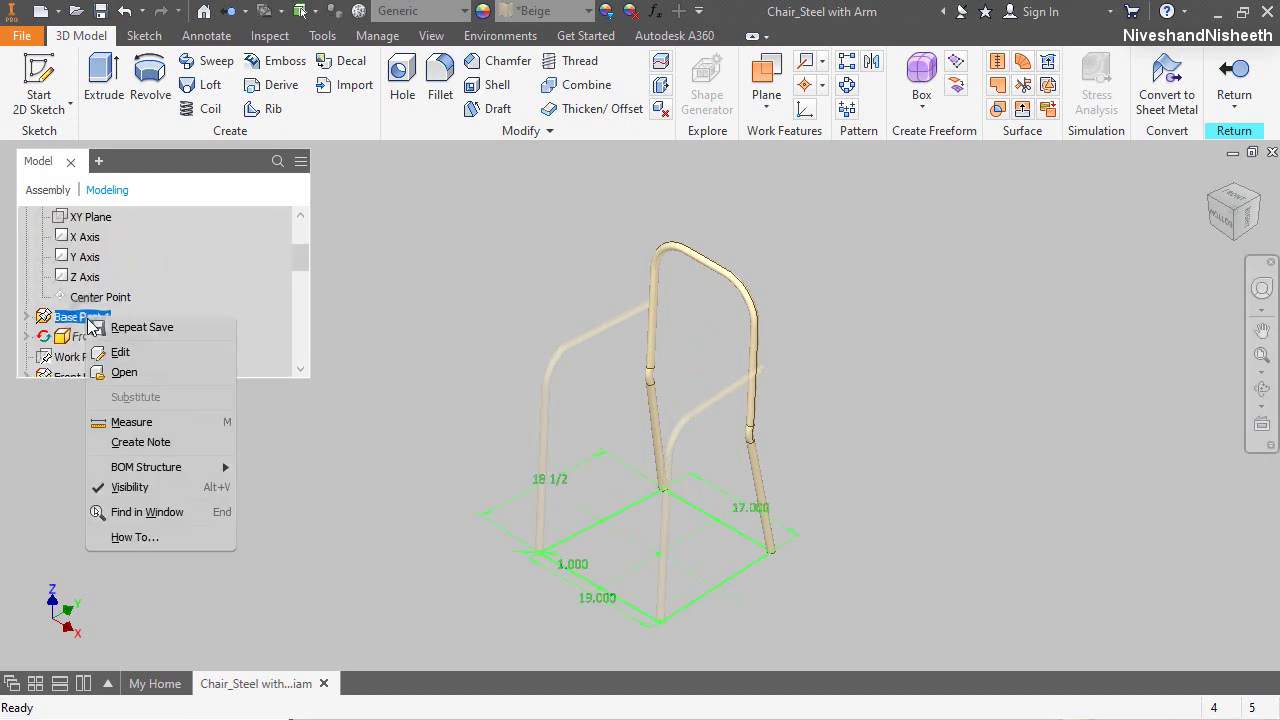
pyautogui.click(154, 489)
pyautogui.scroll(3, 164, 294)
pyautogui.click(25, 277)
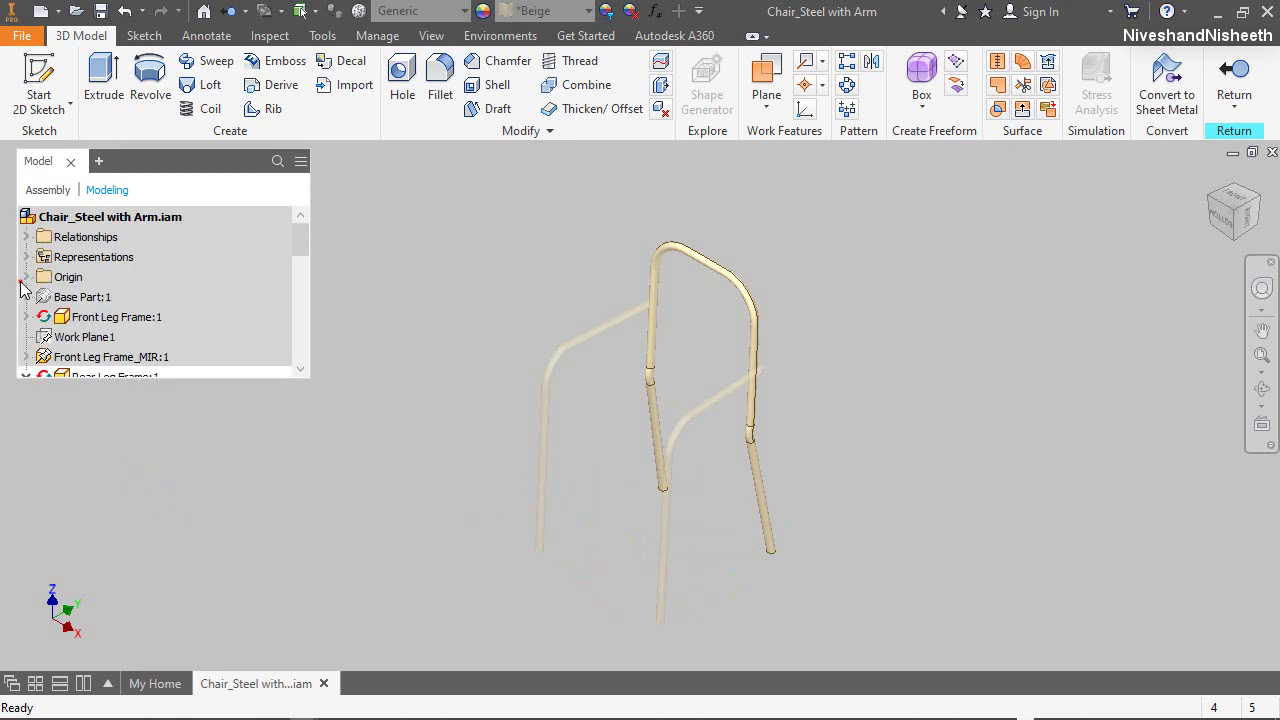
# Shell the rear frame to a 1/32 in wall thickness, removing the bottom end faces of the rear legs
pyautogui.scroll(-10, 280, 316)
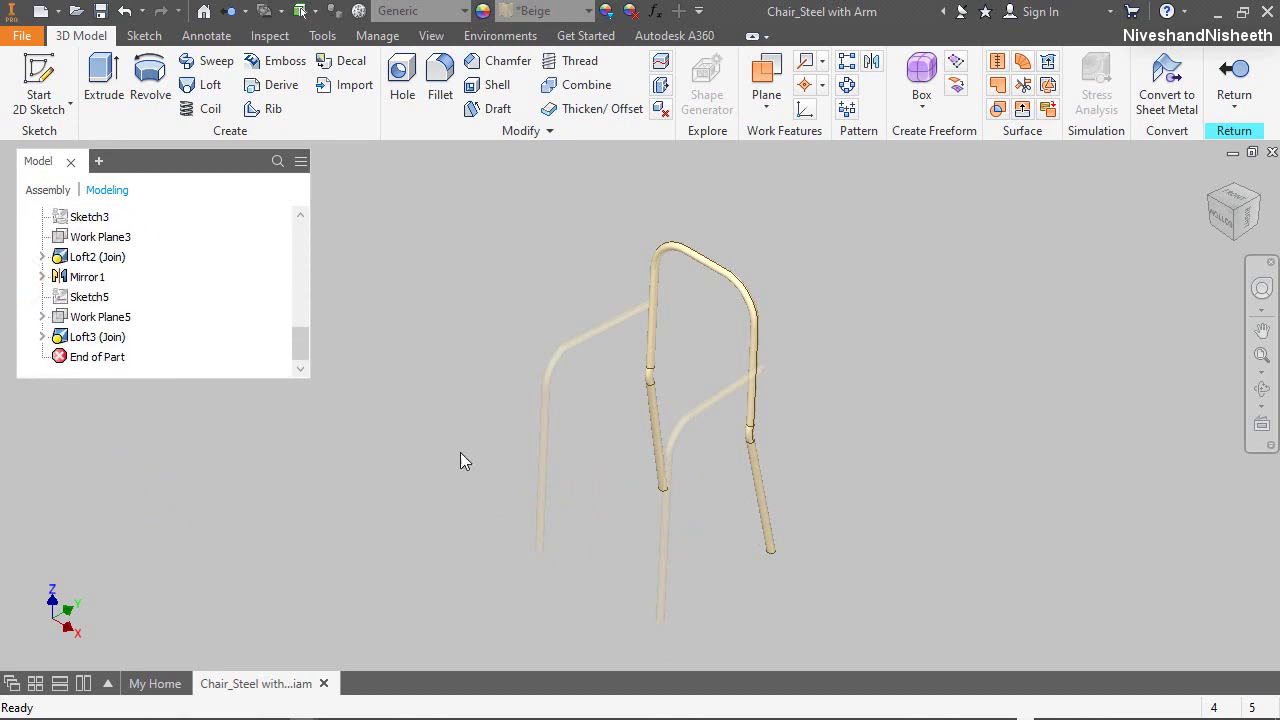
pyautogui.click(490, 84)
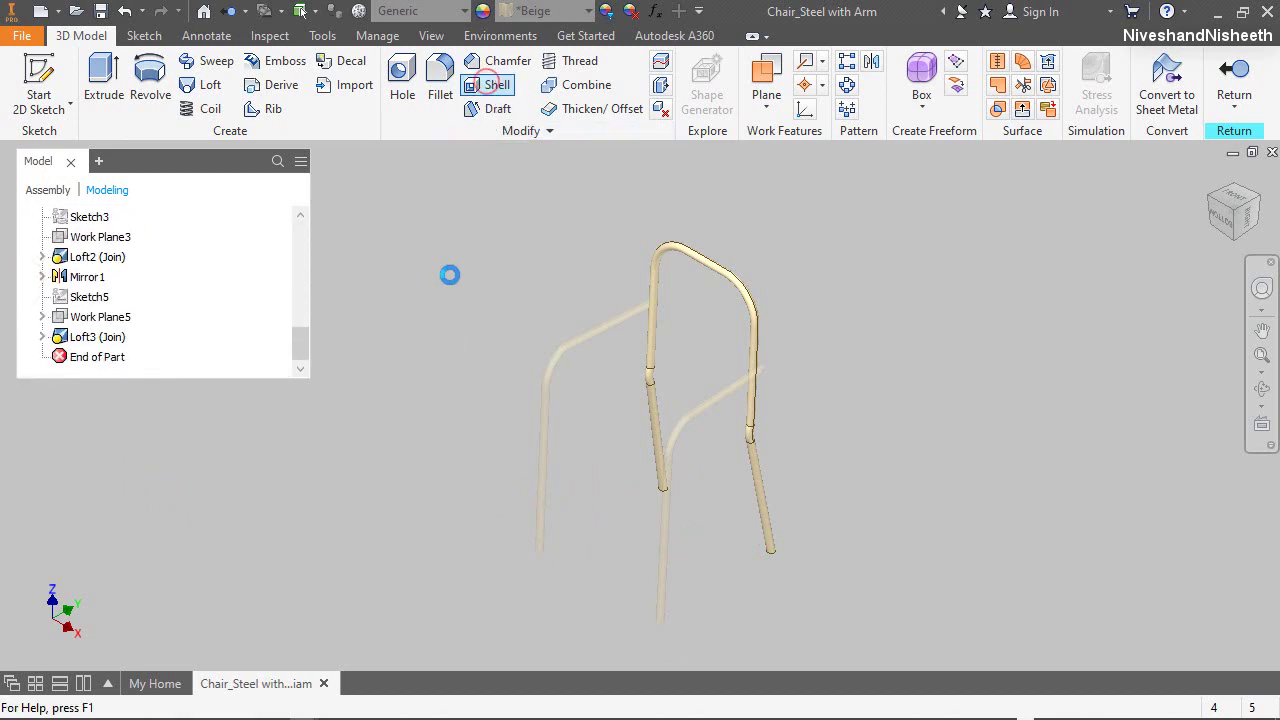
pyautogui.click(284, 322)
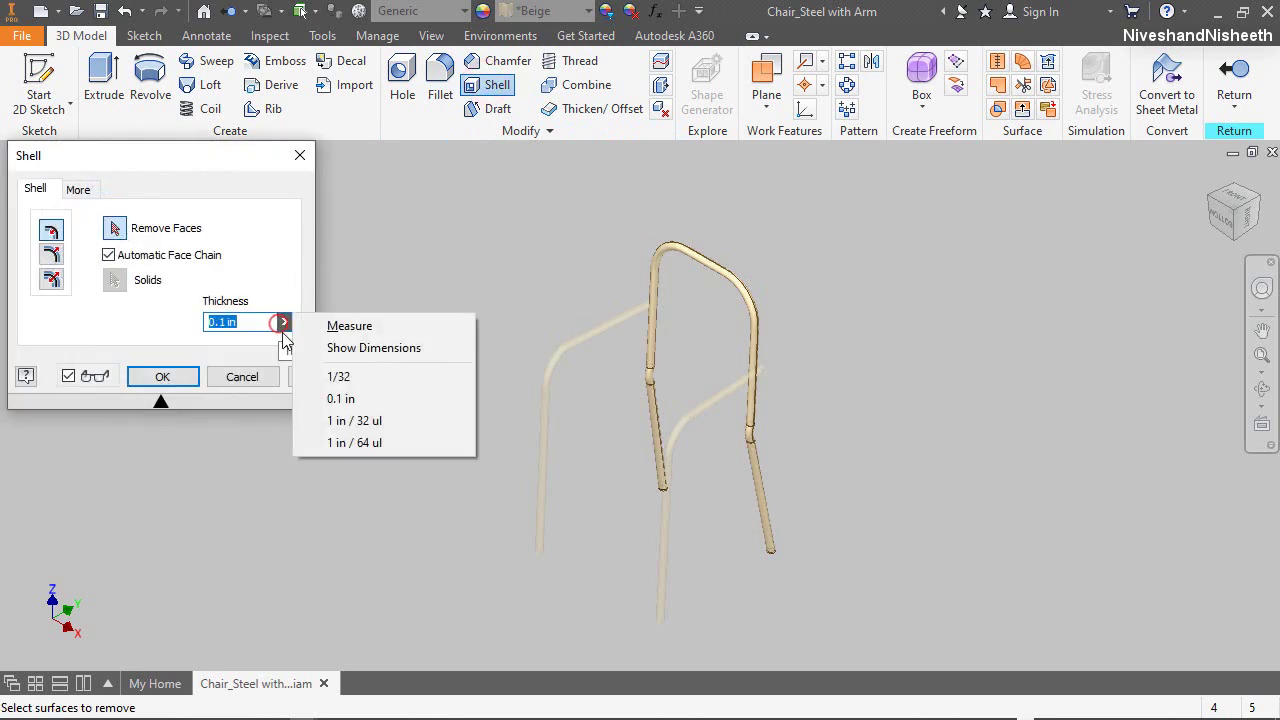
pyautogui.click(306, 375)
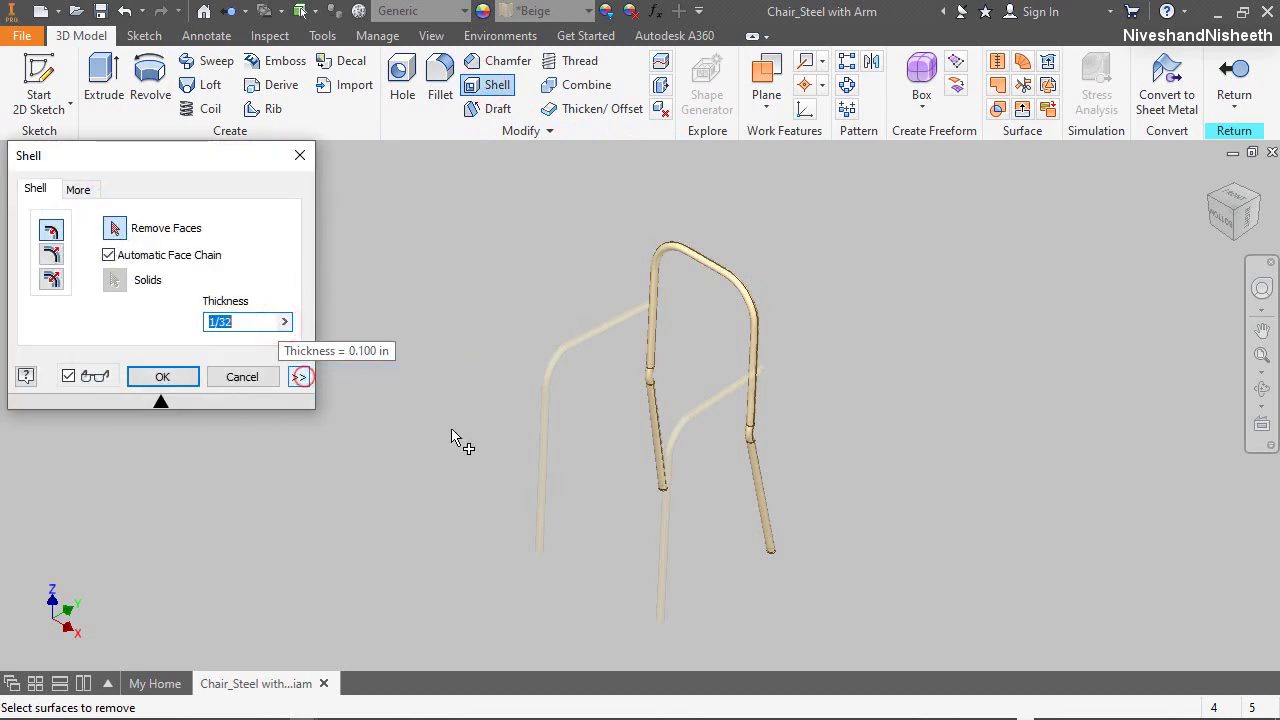
pyautogui.click(1262, 390)
pyautogui.moveTo(706, 489); pyautogui.dragTo(766, 434)
pyautogui.rightClick(766, 434)
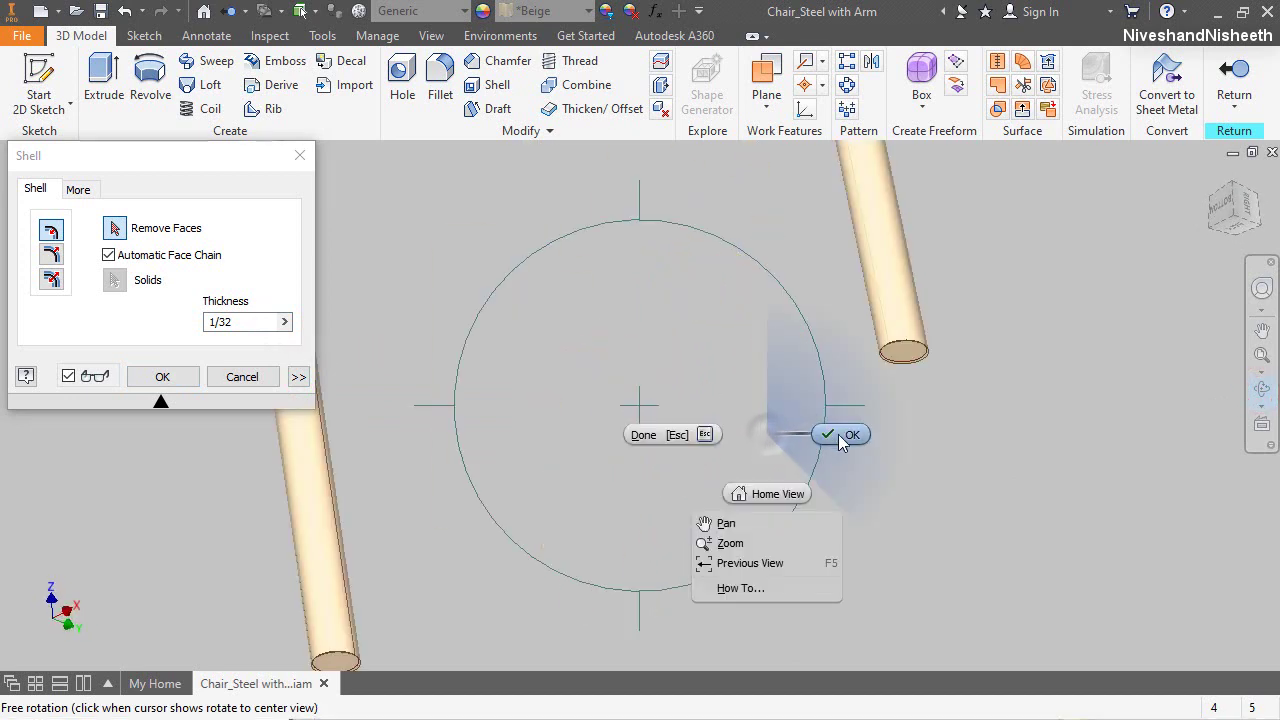
pyautogui.click(838, 434)
pyautogui.click(910, 359)
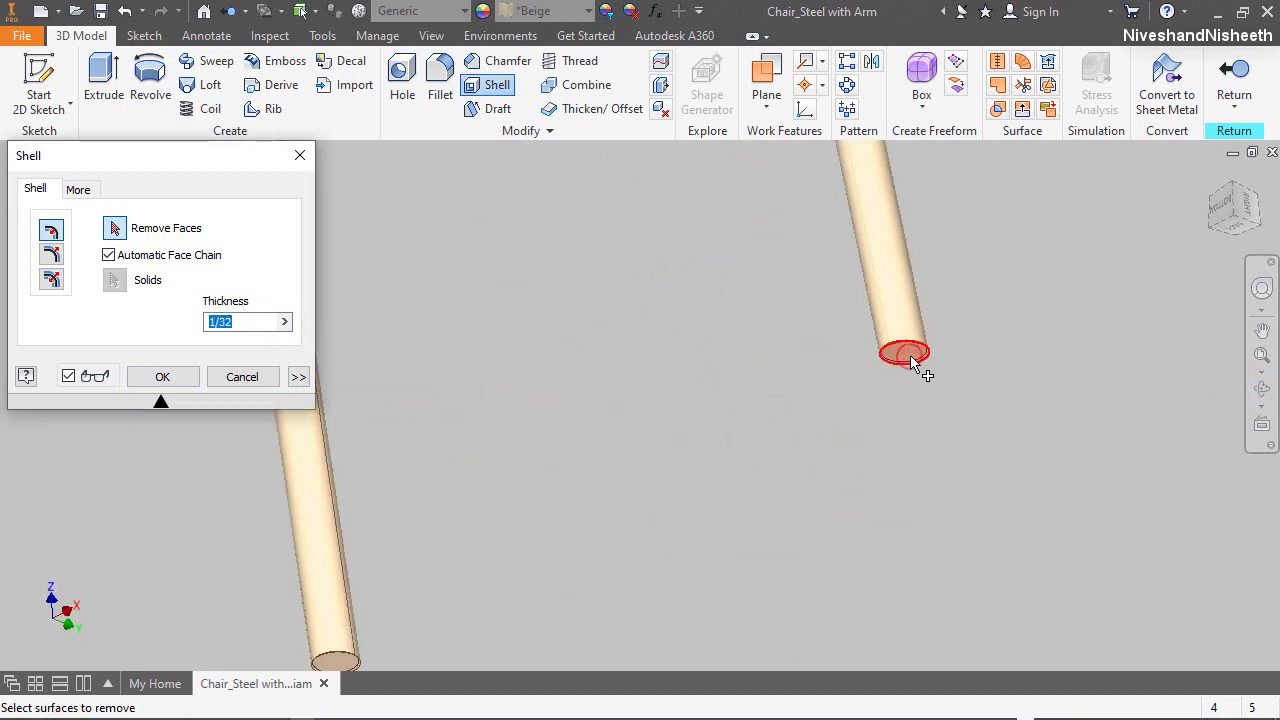
pyautogui.scroll(-3, 920, 371)
pyautogui.scroll(6, 723, 491)
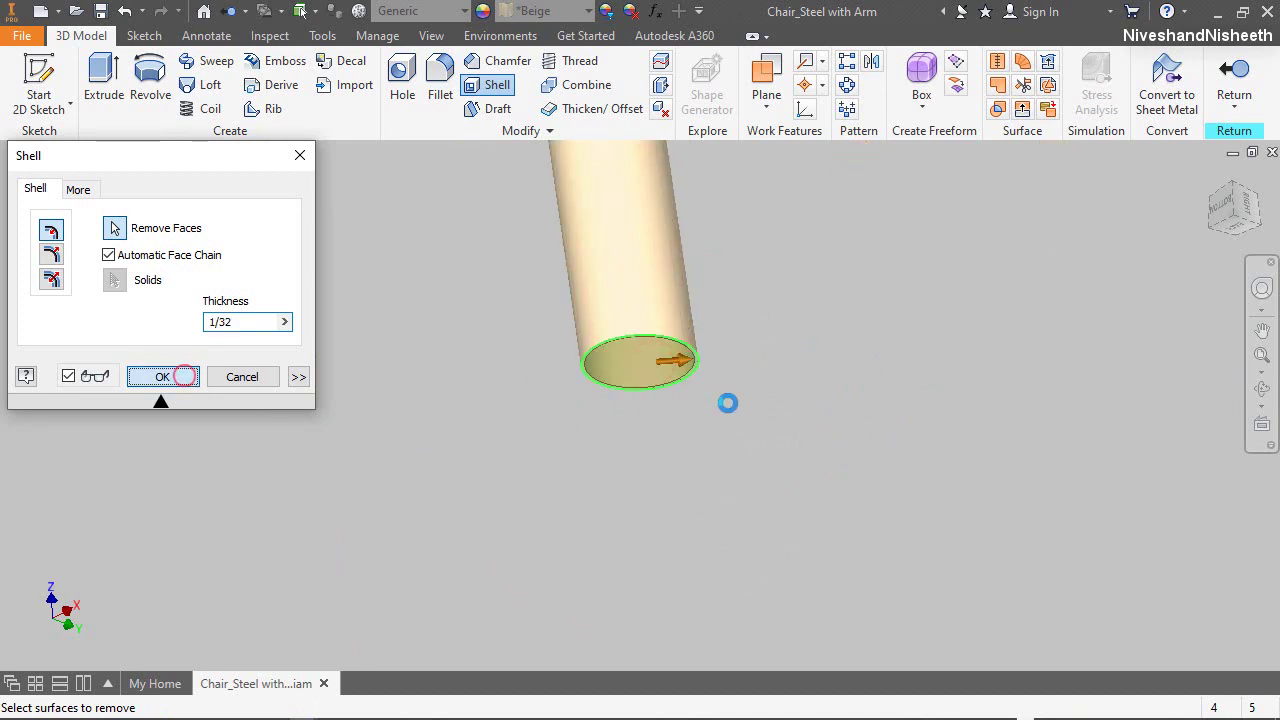
# Inspect the hollow bottom end of a rear leg up close and return to the full home view of the frame
pyautogui.scroll(-5, 597, 420)
pyautogui.scroll(2, 779, 322)
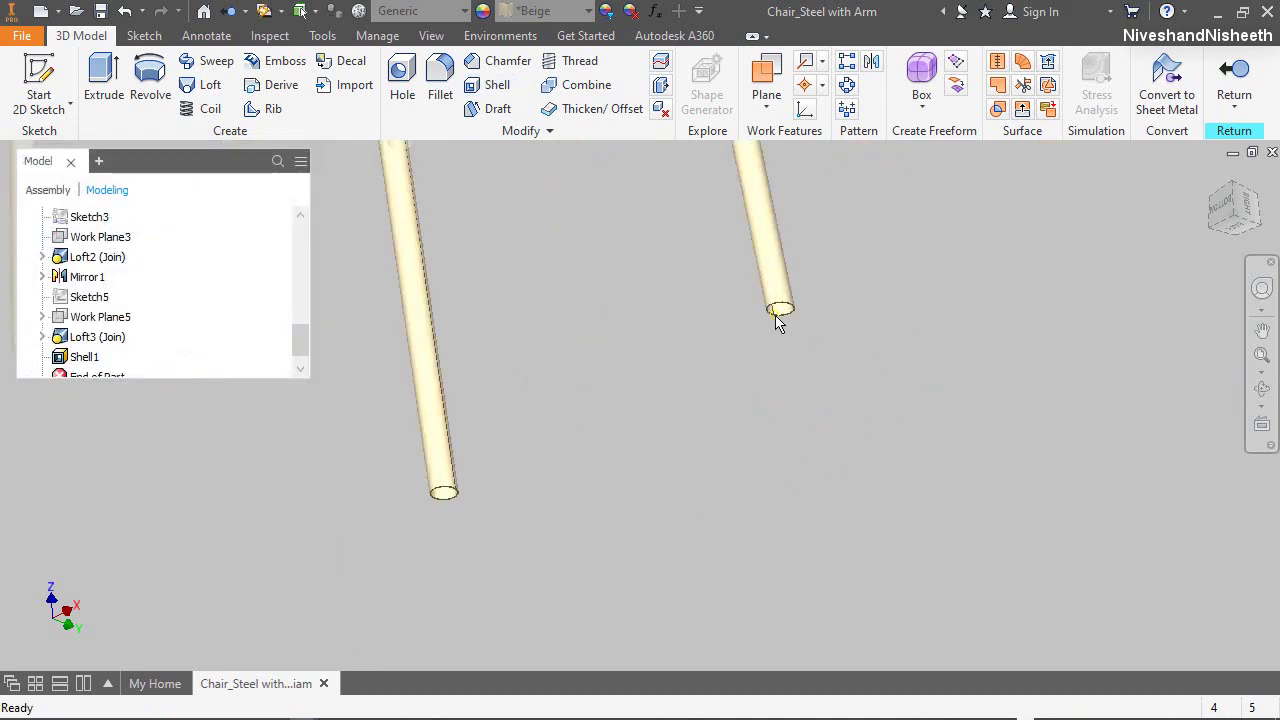
pyautogui.scroll(3, 779, 322)
pyautogui.click(1212, 175)
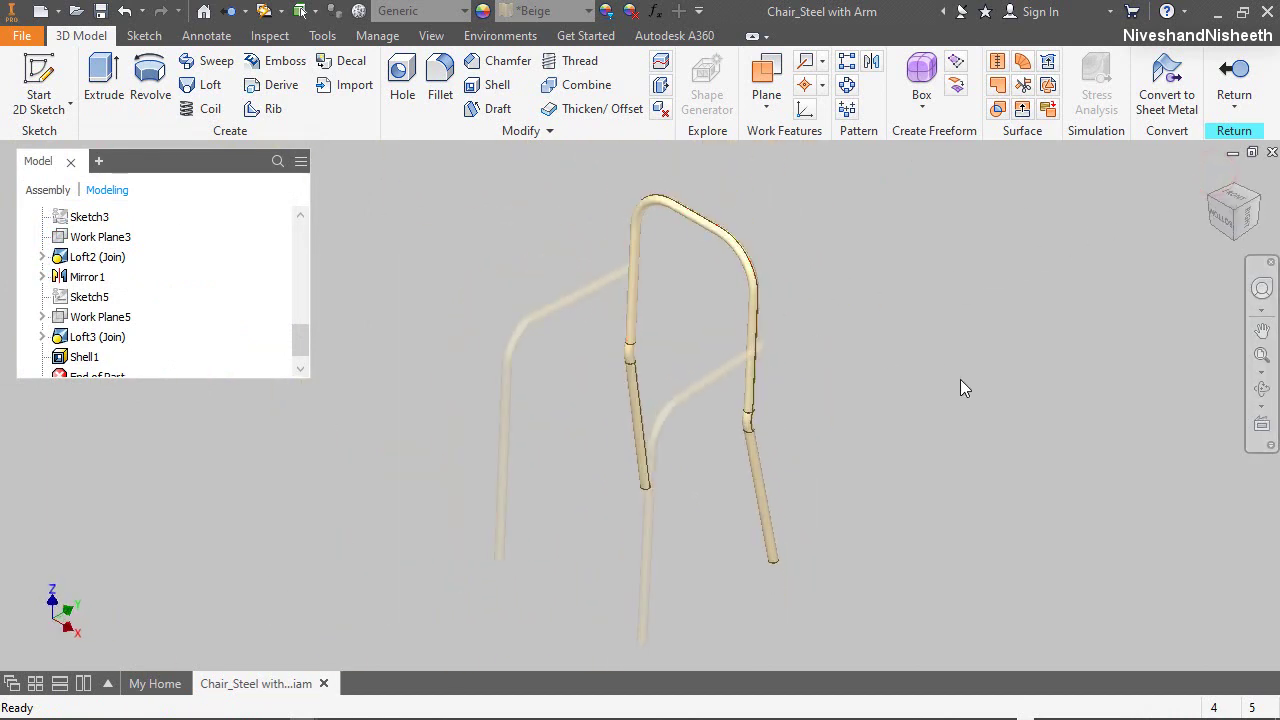
pyautogui.click(1262, 289)
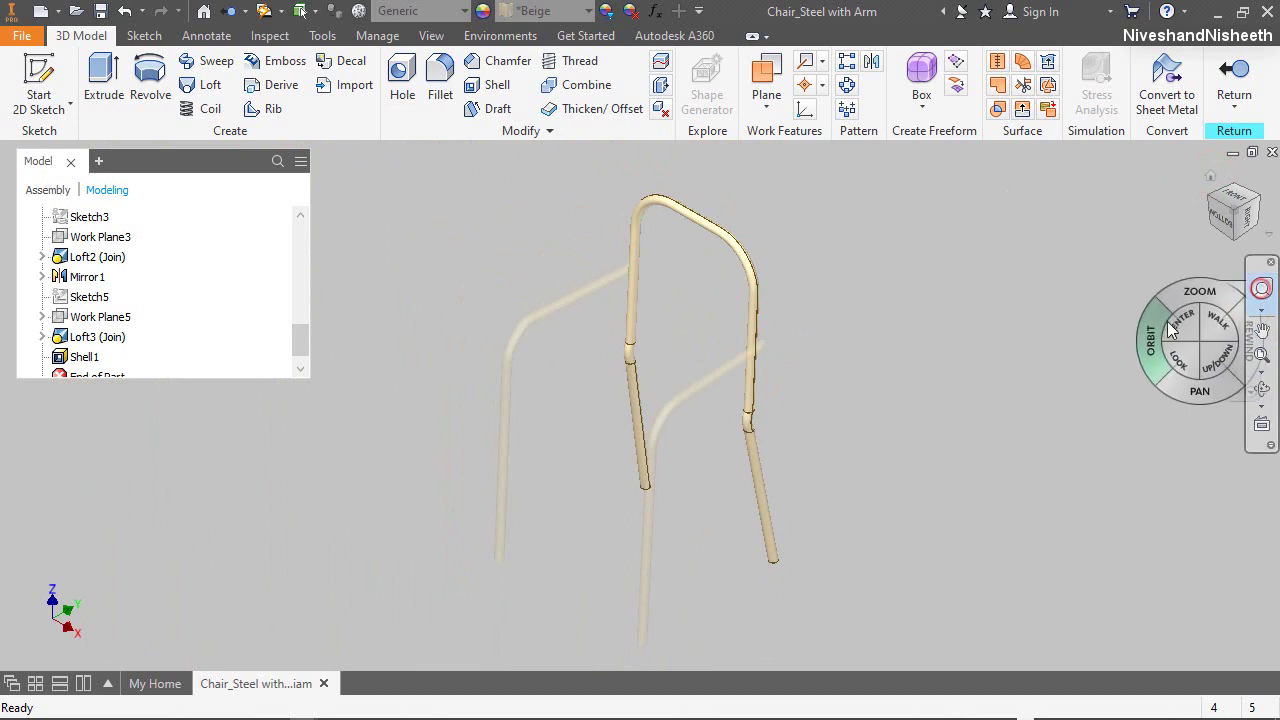
pyautogui.click(1178, 322)
pyautogui.click(778, 558)
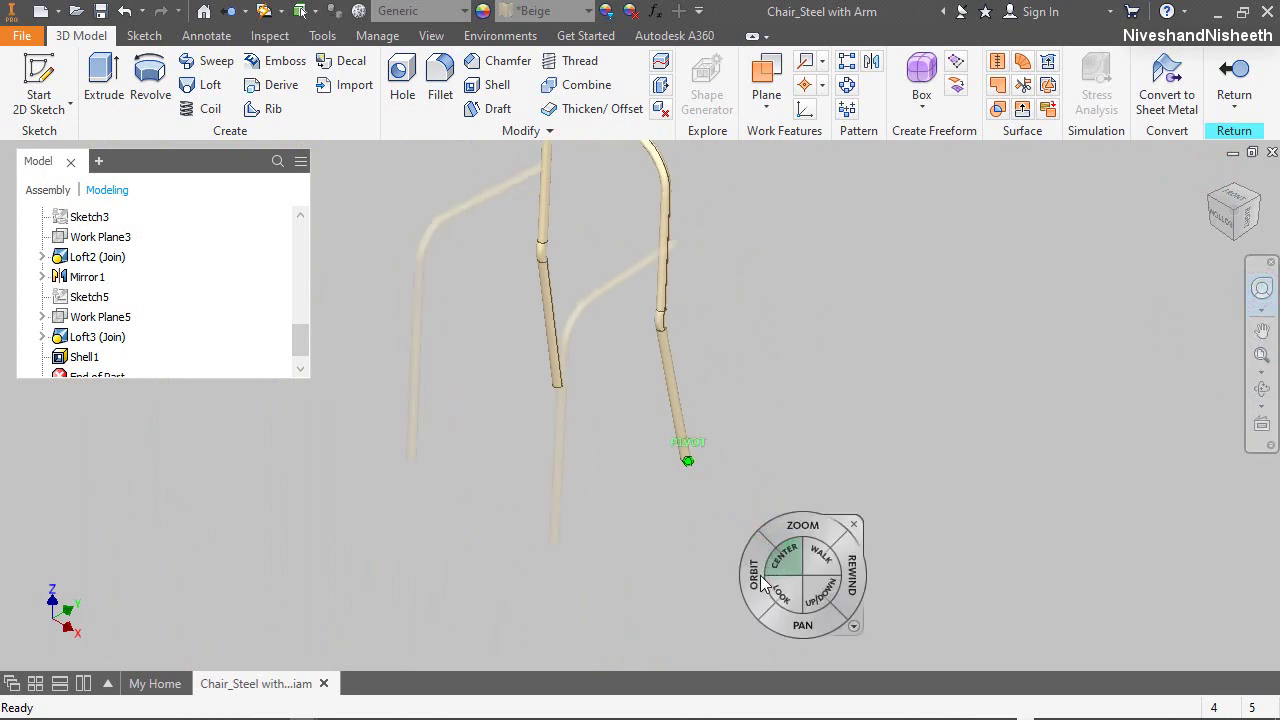
pyautogui.moveTo(757, 577); pyautogui.dragTo(720, 457)
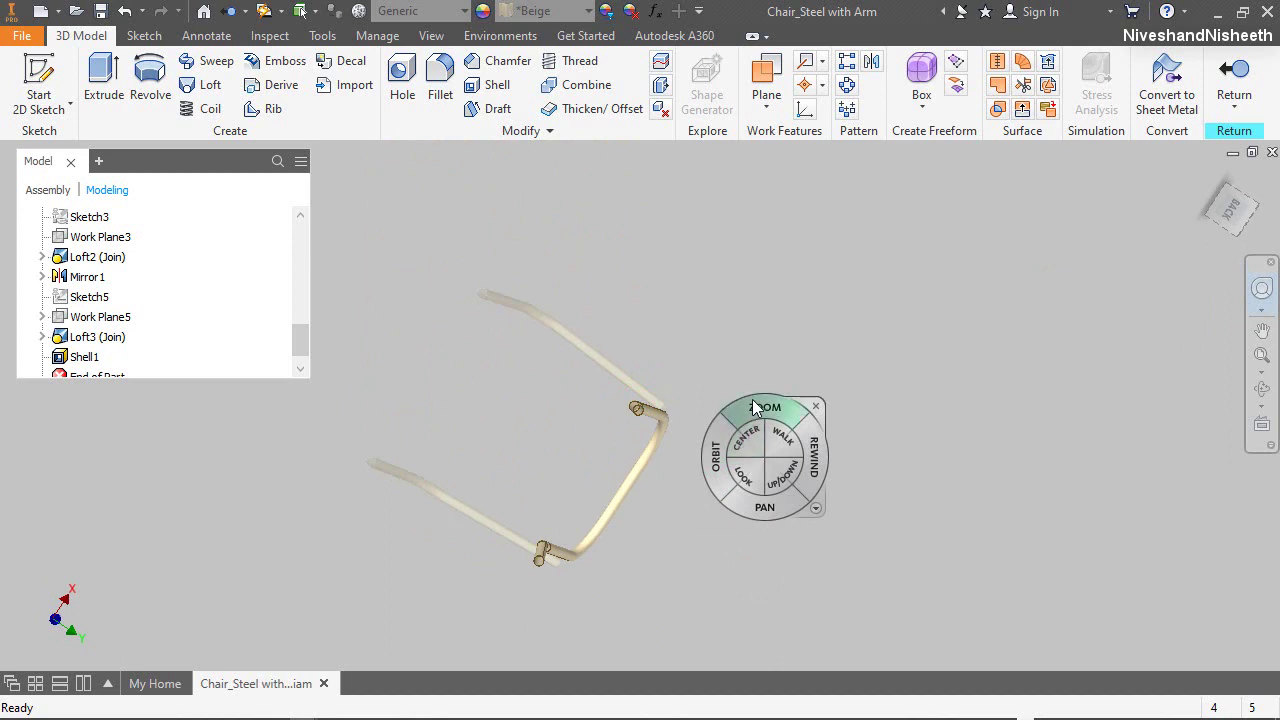
pyautogui.moveTo(752, 399); pyautogui.dragTo(683, 641)
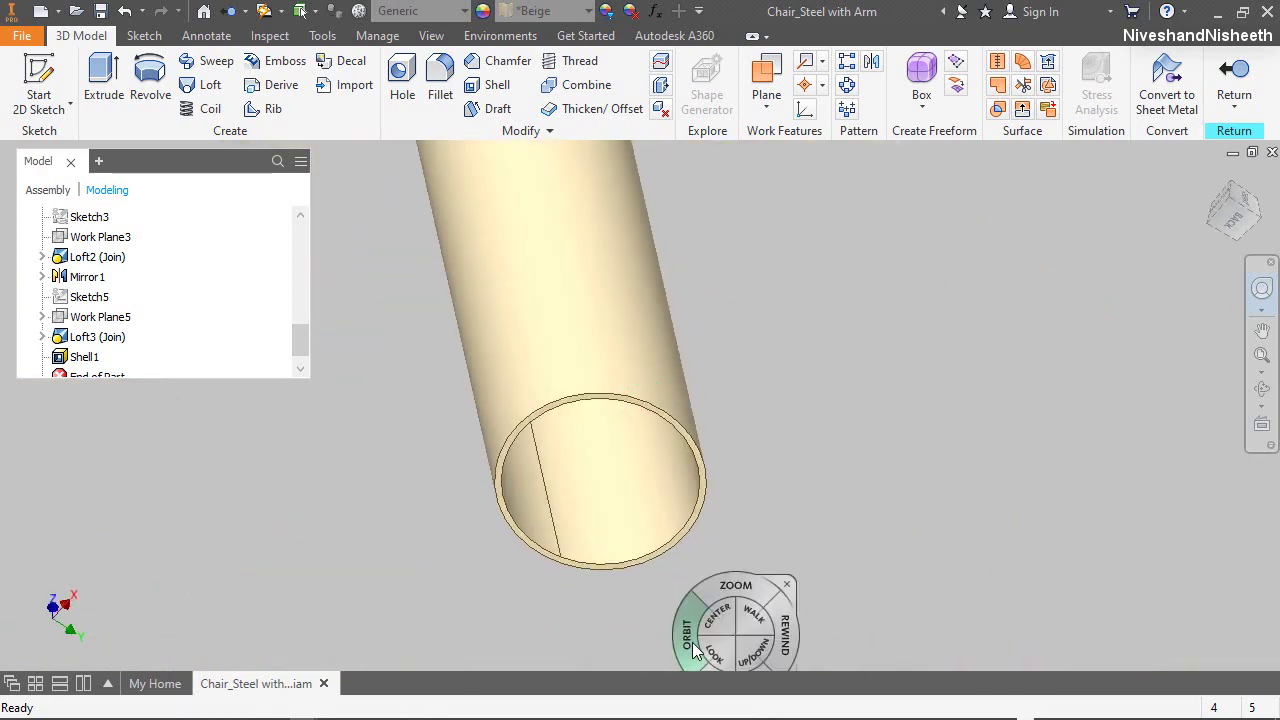
pyautogui.moveTo(760, 575); pyautogui.dragTo(582, 640)
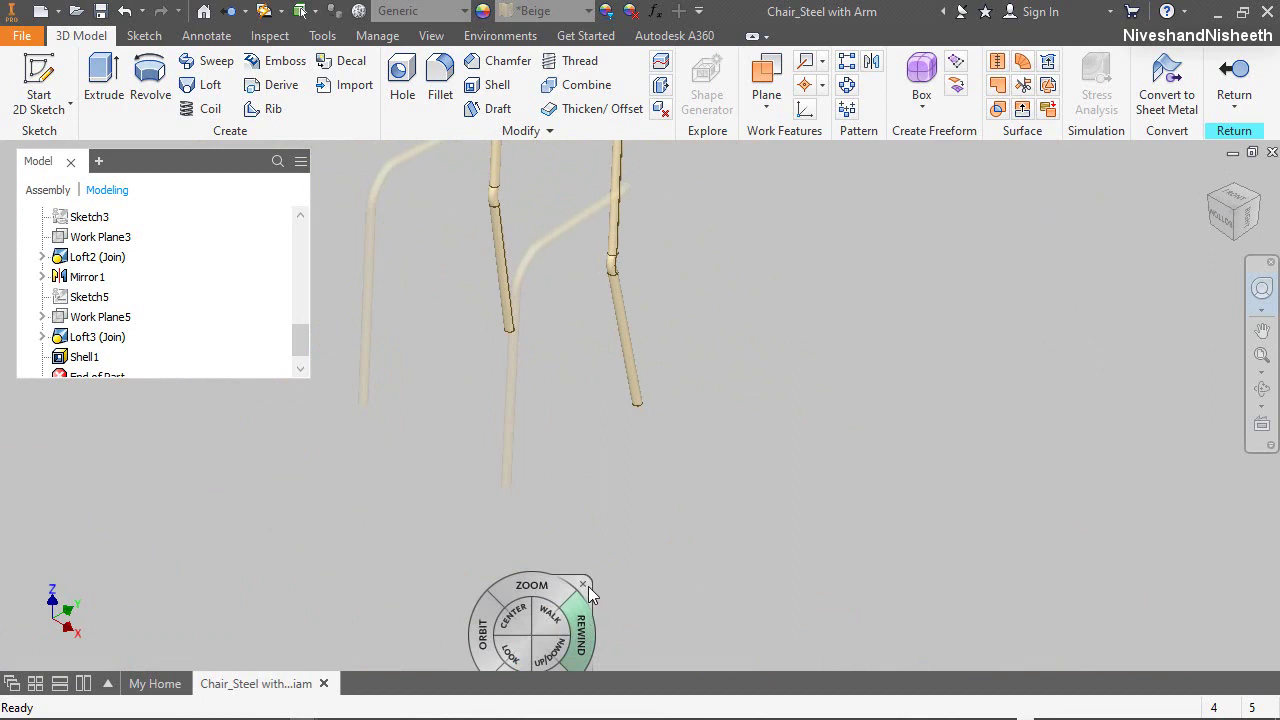
pyautogui.click(583, 584)
pyautogui.click(1261, 355)
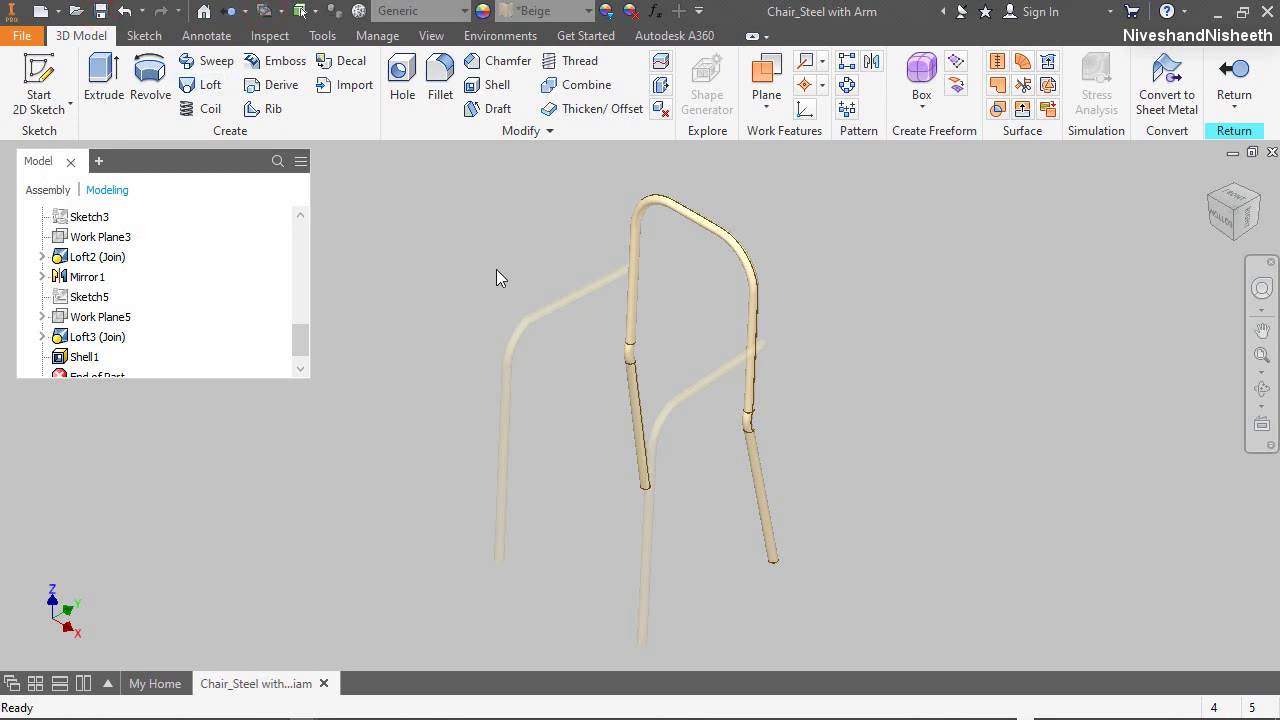
# Return to the top-level assembly and collapse the Origin folder of the Rear Leg Frame component
pyautogui.click(1235, 70)
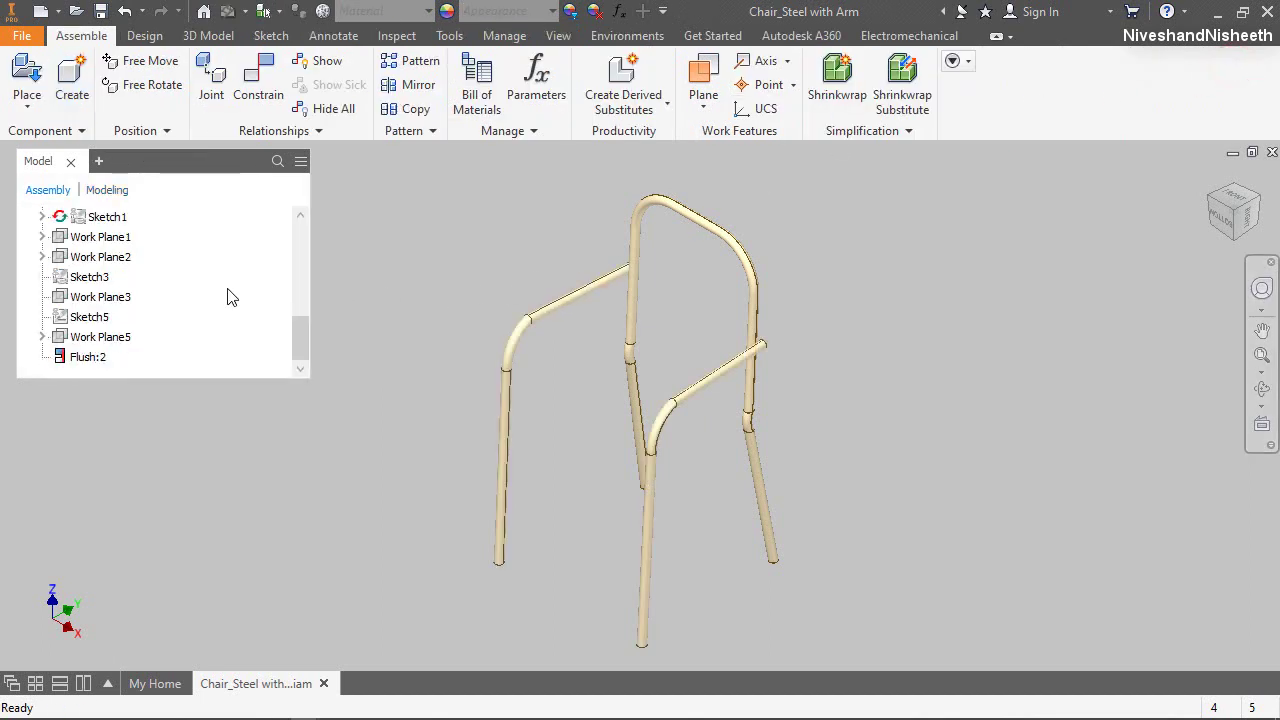
pyautogui.rightClick(229, 294)
pyautogui.click(163, 522)
pyautogui.scroll(3, 90, 310)
pyautogui.click(39, 237)
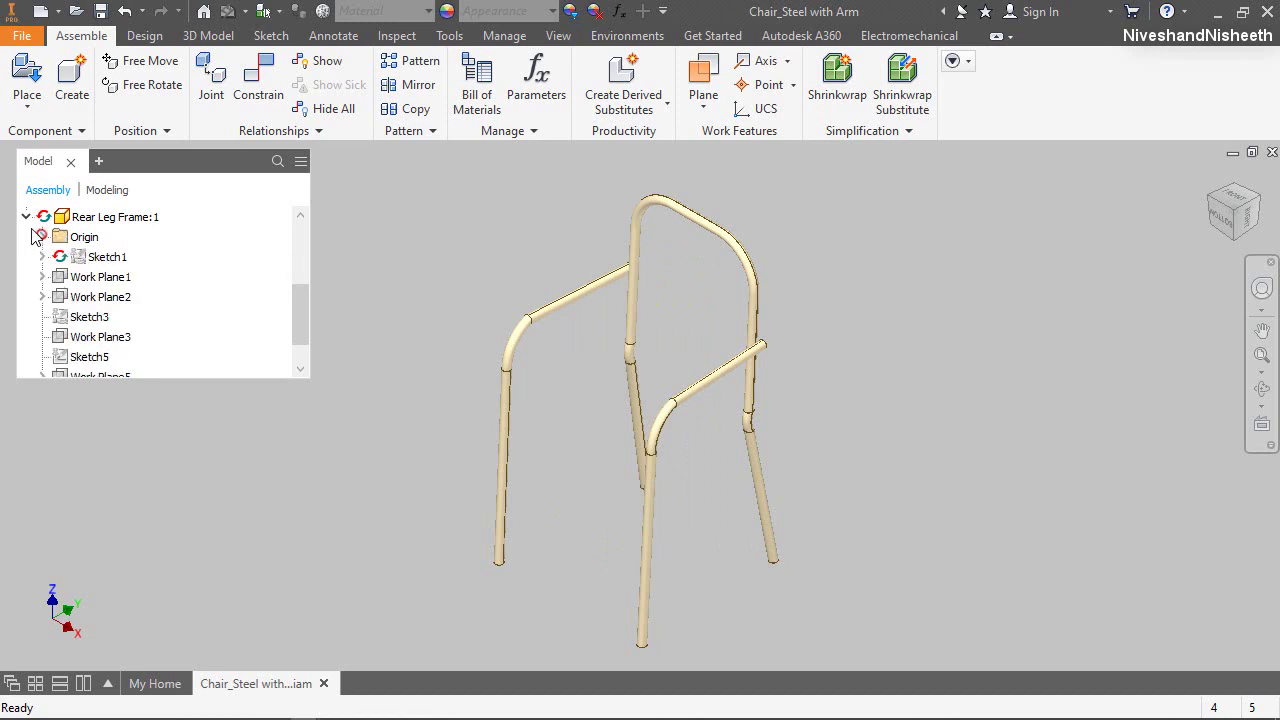
# Collapse the Rear Leg Frame component and examine where the armrest tubes meet the backrest, including an open tube end
pyautogui.click(27, 217)
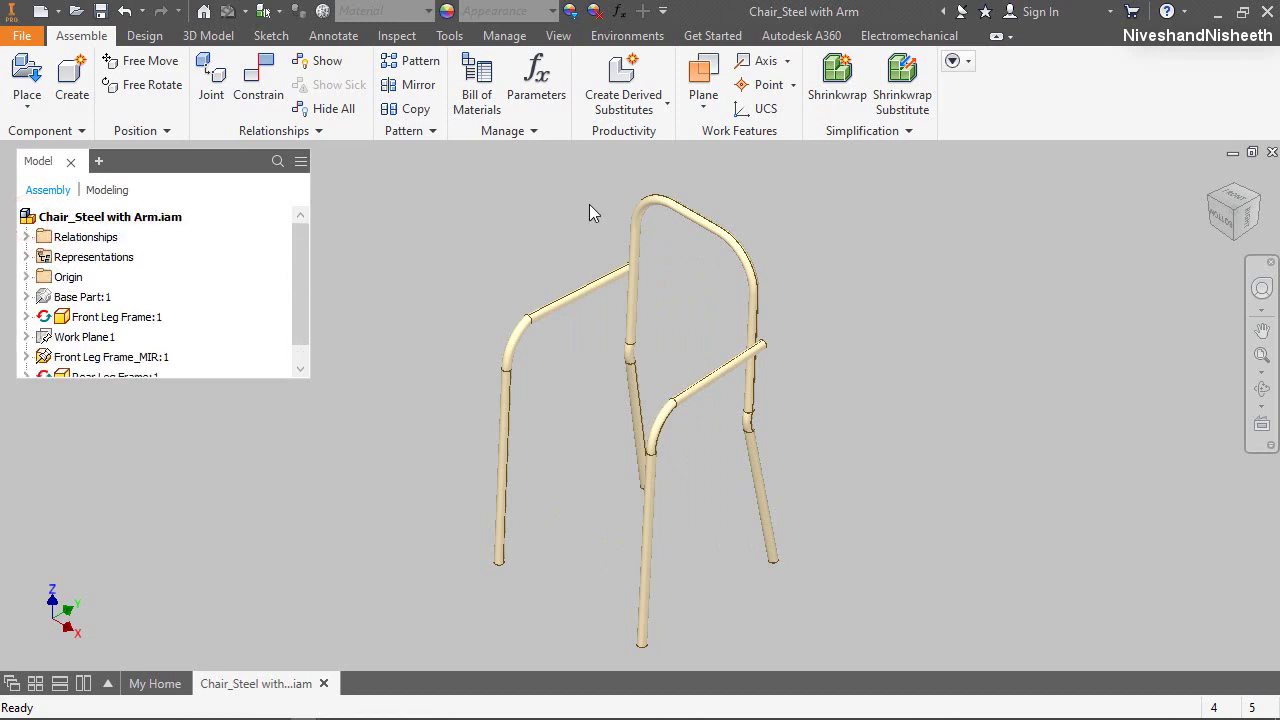
pyautogui.click(651, 203)
pyautogui.click(804, 226)
pyautogui.click(1237, 200)
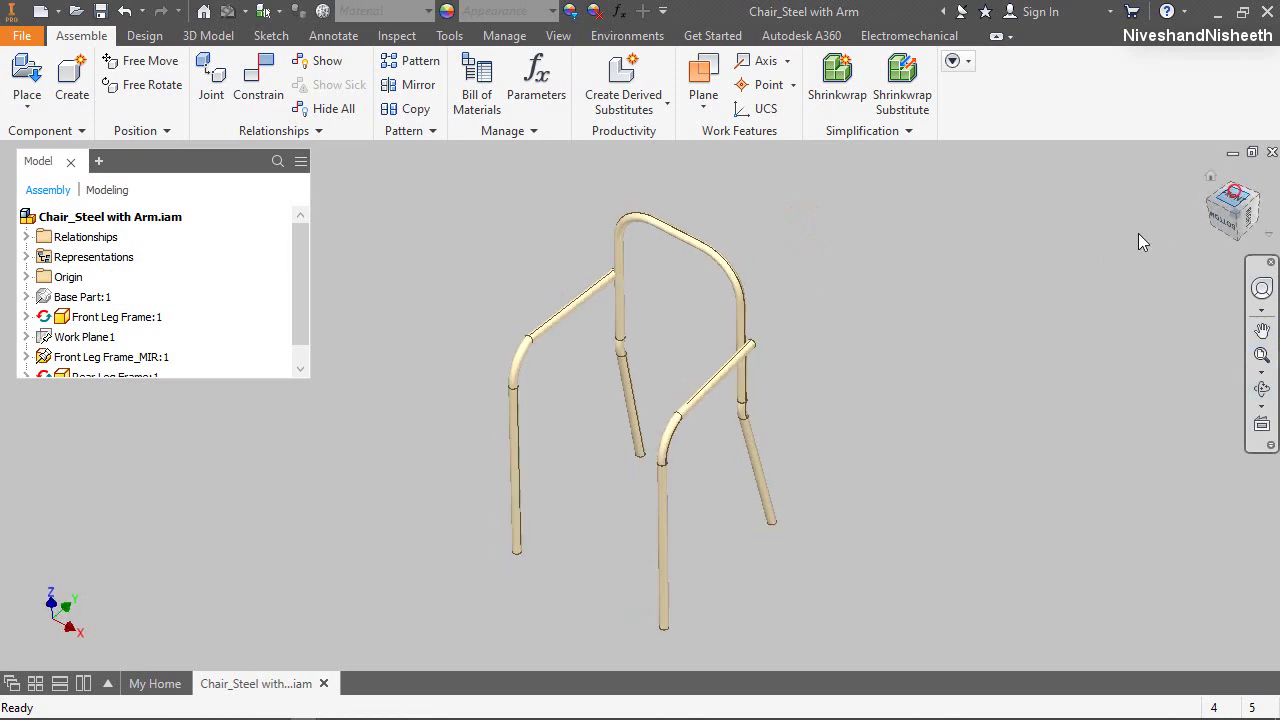
pyautogui.scroll(10, 733, 345)
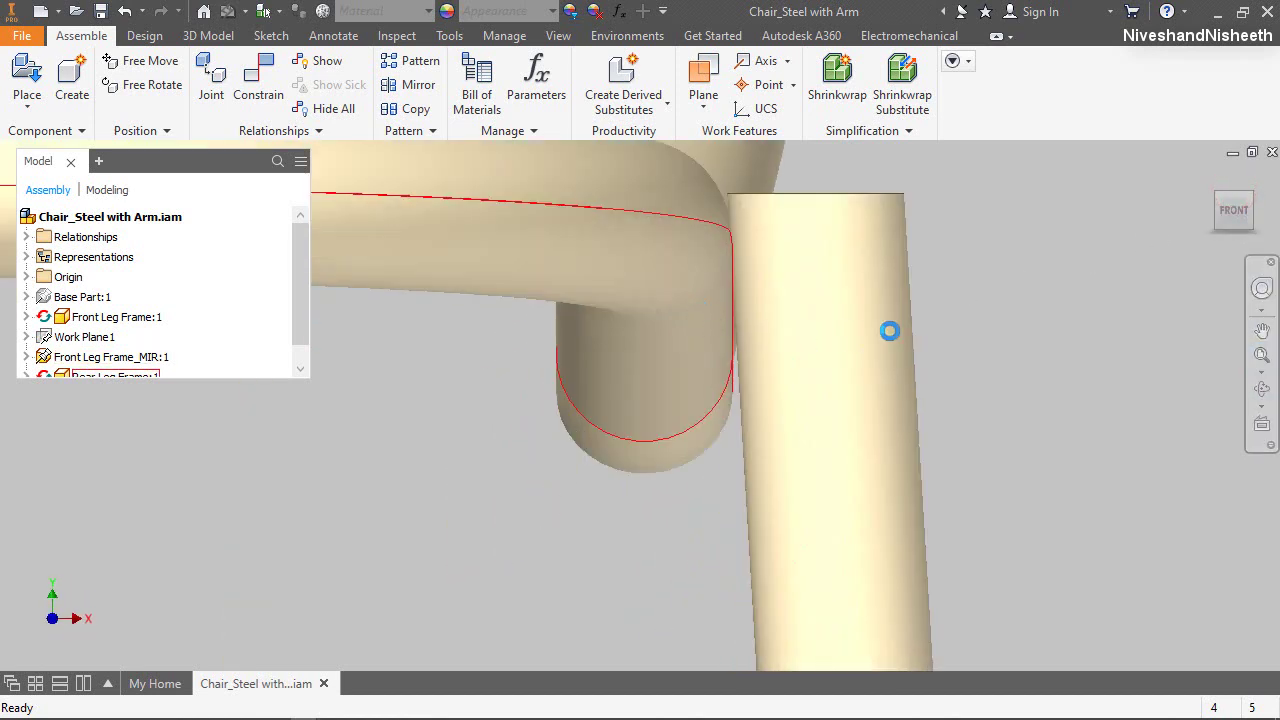
pyautogui.scroll(-6, 900, 343)
pyautogui.scroll(3, 485, 378)
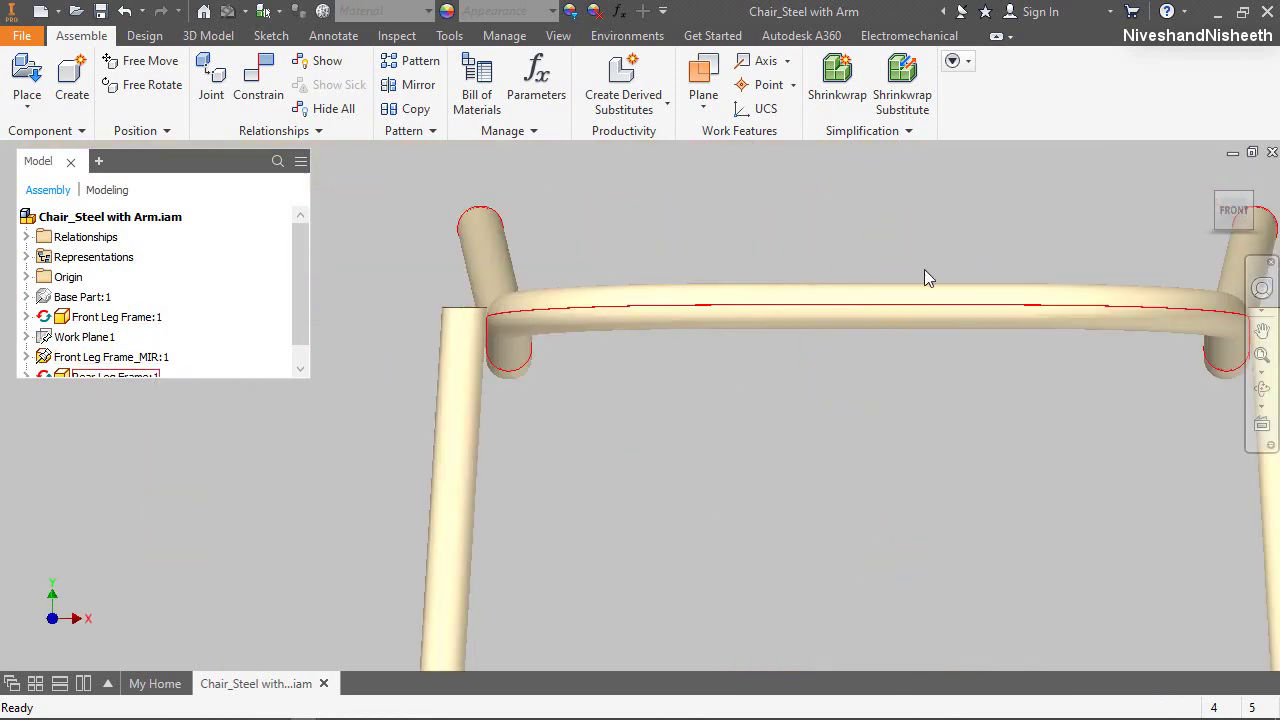
pyautogui.click(1255, 200)
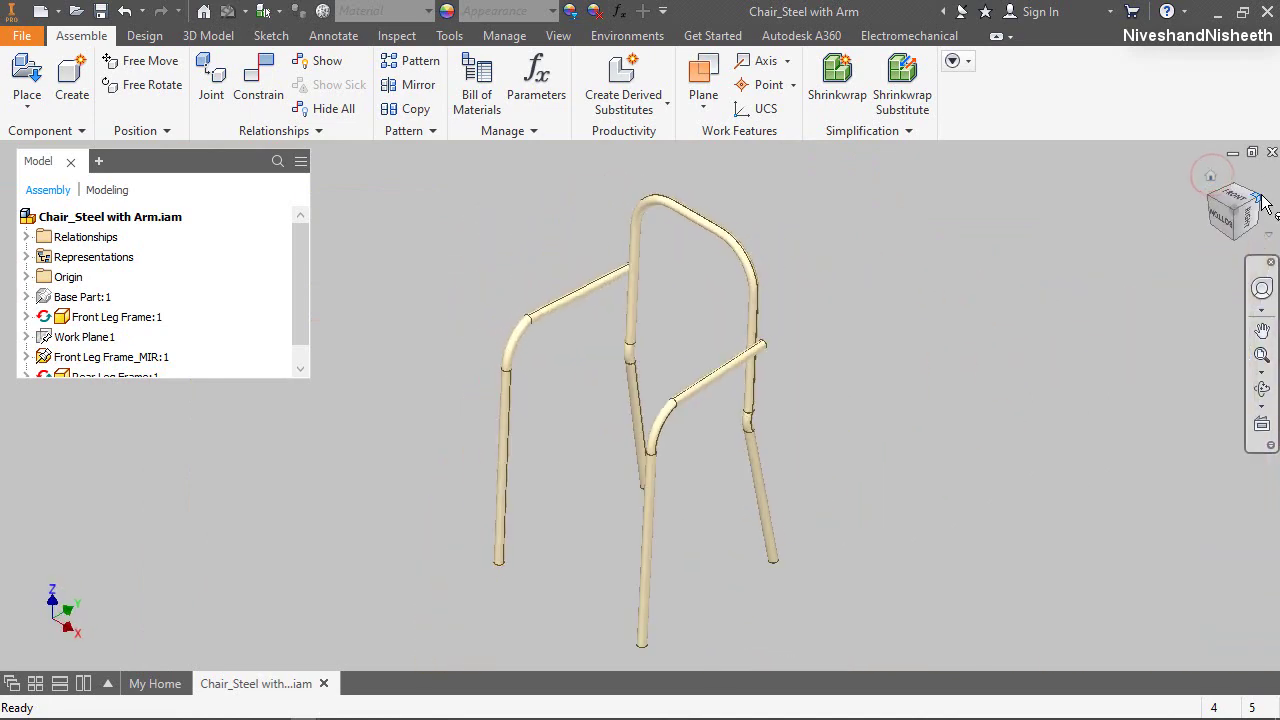
pyautogui.click(1252, 203)
pyautogui.scroll(6, 665, 360)
pyautogui.scroll(5, 667, 360)
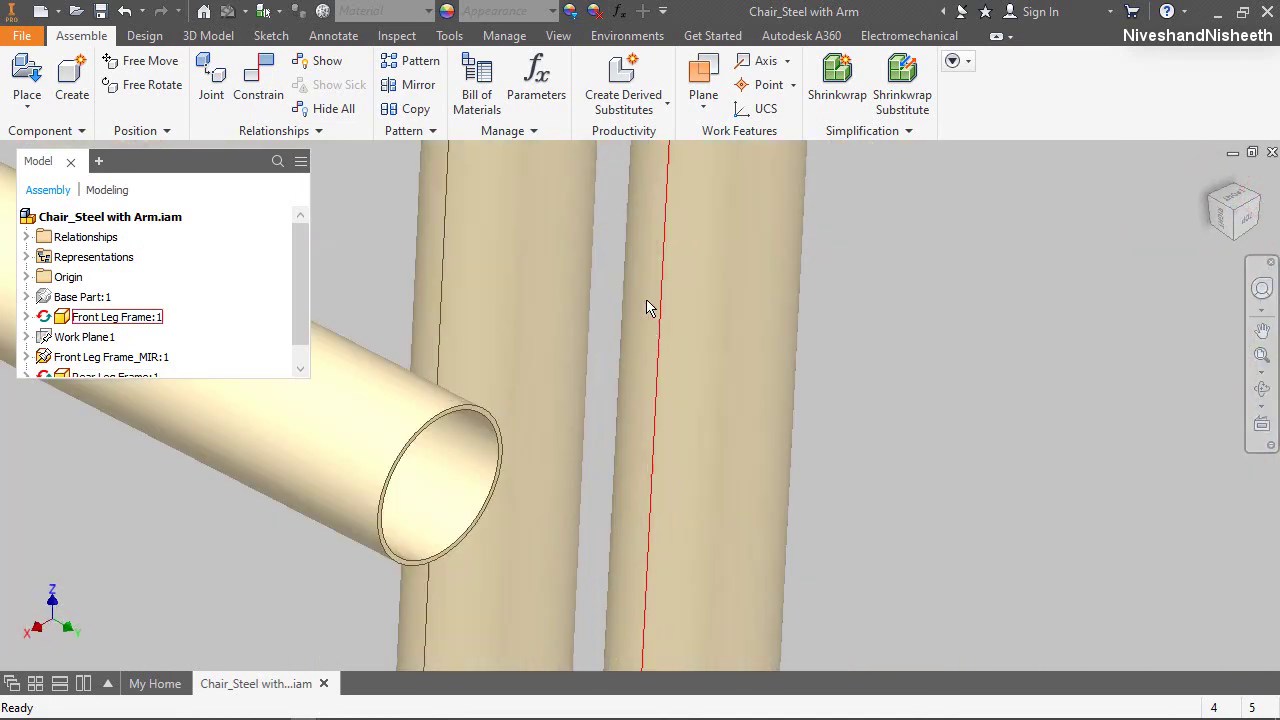
pyautogui.click(1212, 175)
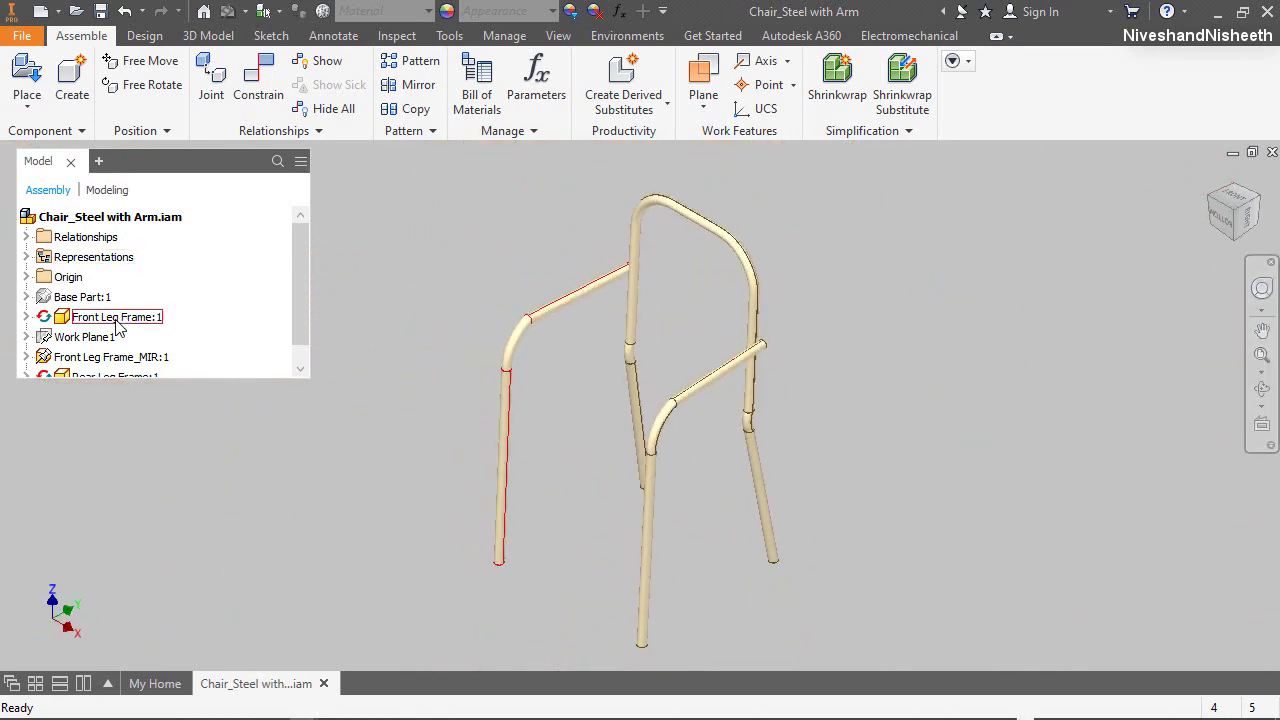
pyautogui.click(491, 258)
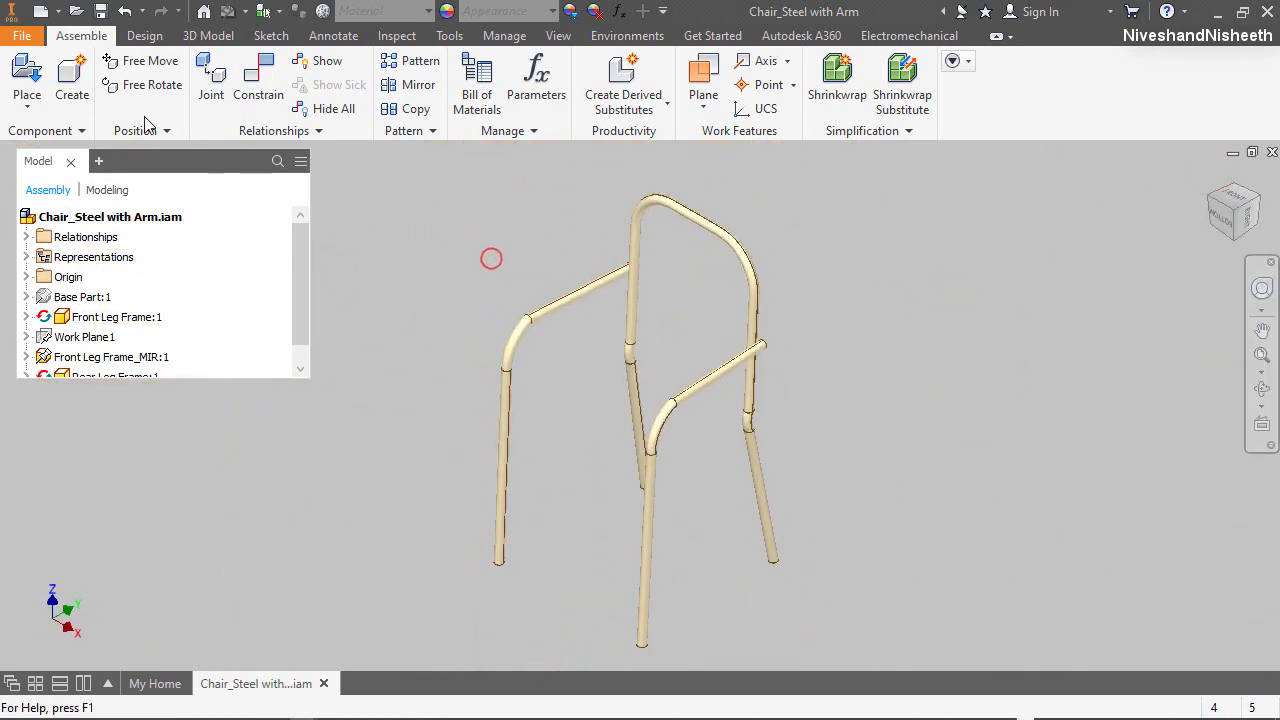
# Create an in-place part named Tube Round Cover from the English Standard (in).ipt template, placed on an armrest tube's open end face
pyautogui.click(72, 80)
pyautogui.click(929, 290)
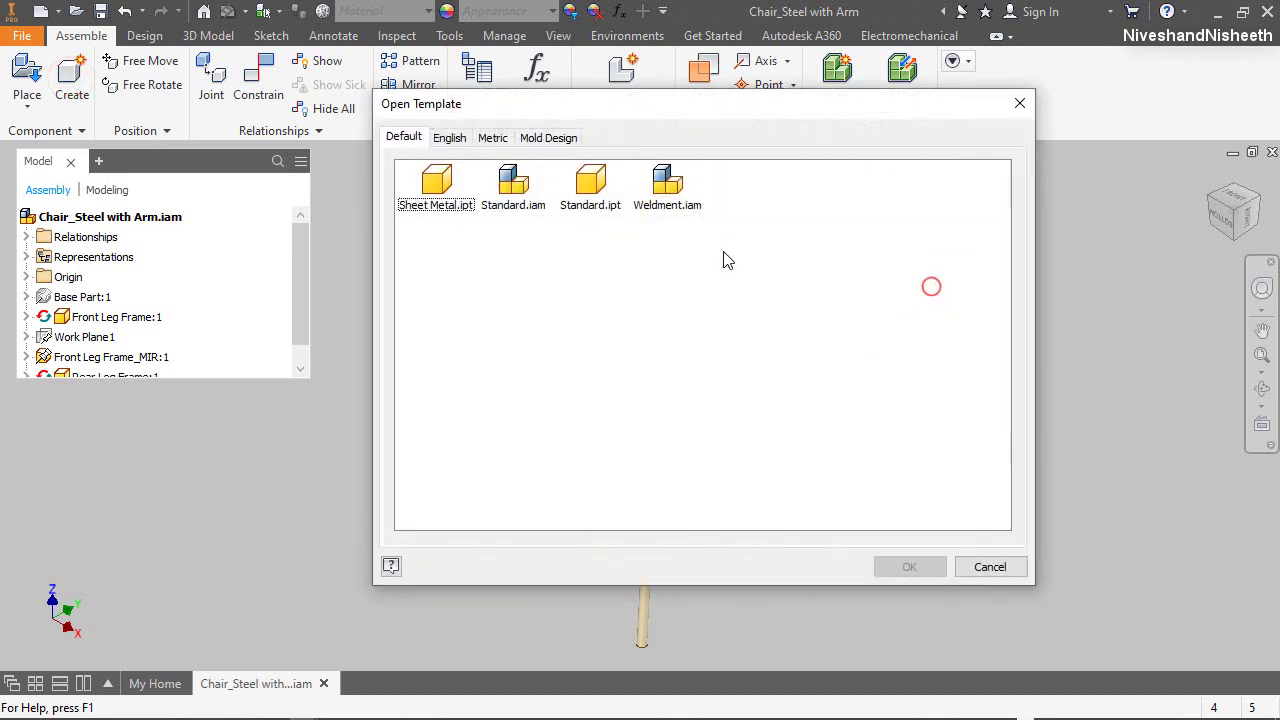
pyautogui.click(447, 142)
pyautogui.doubleClick(768, 199)
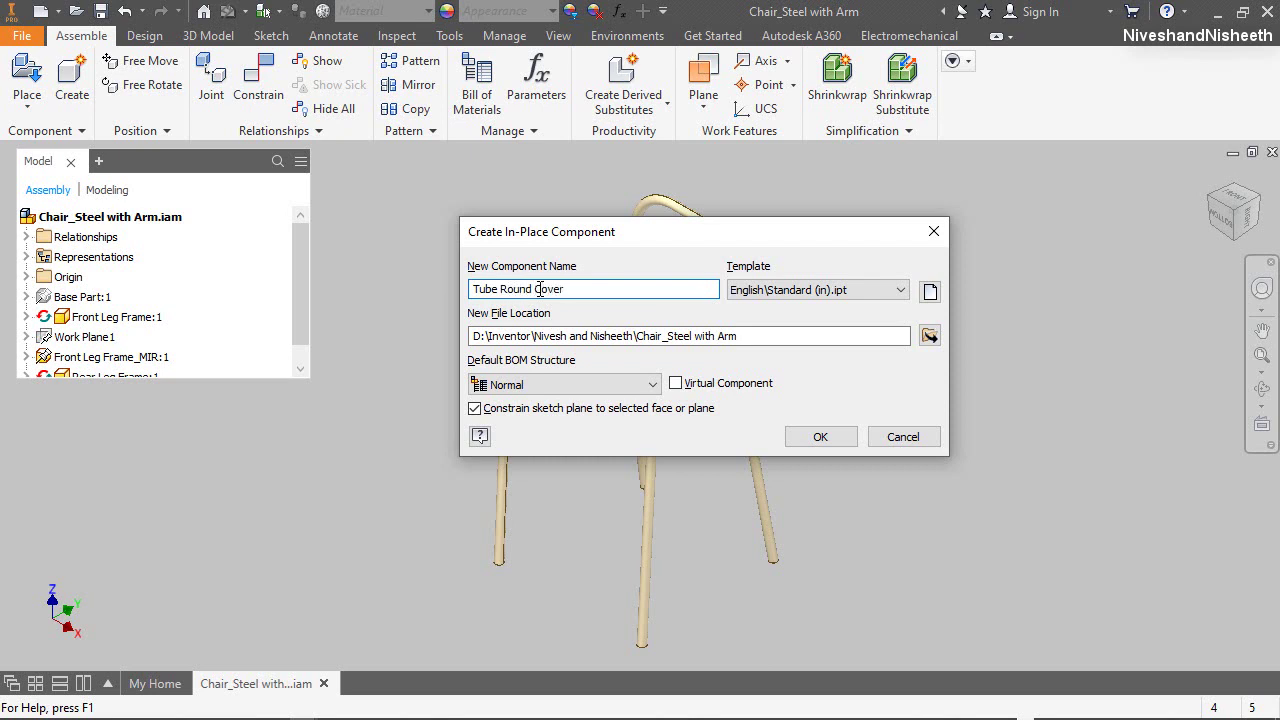
pyautogui.click(843, 436)
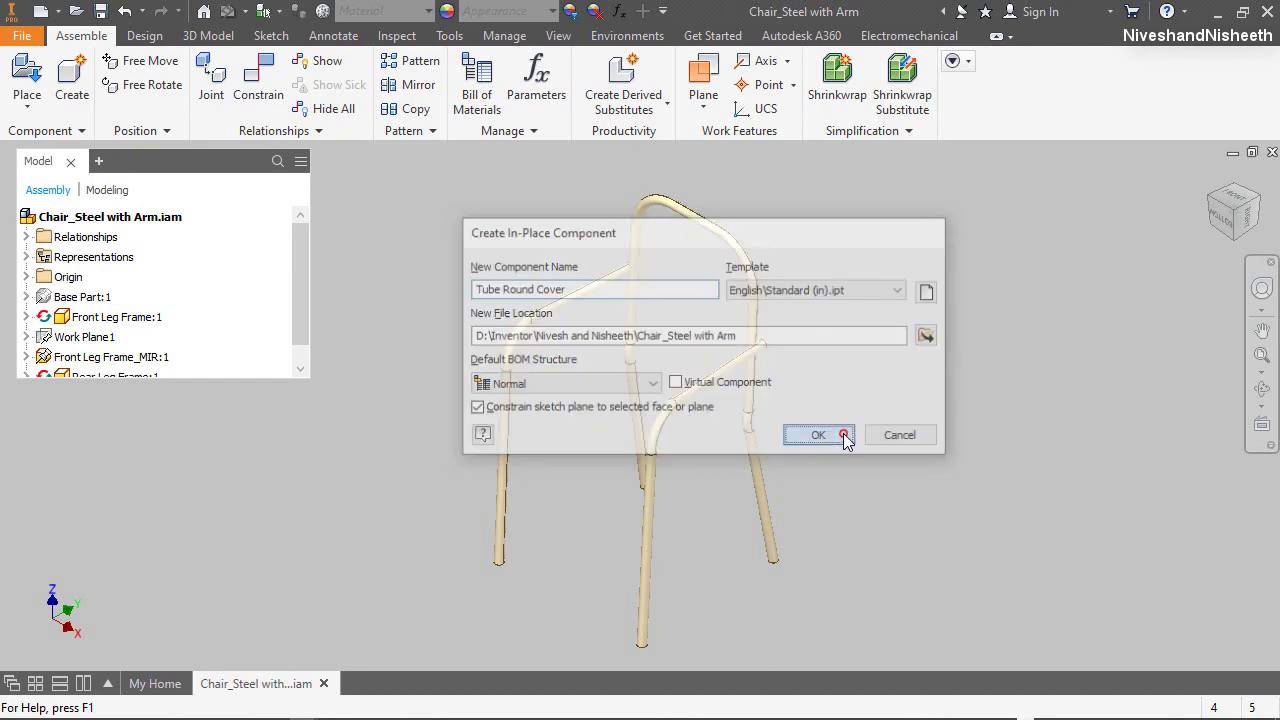
pyautogui.click(1233, 192)
pyautogui.scroll(5, 651, 431)
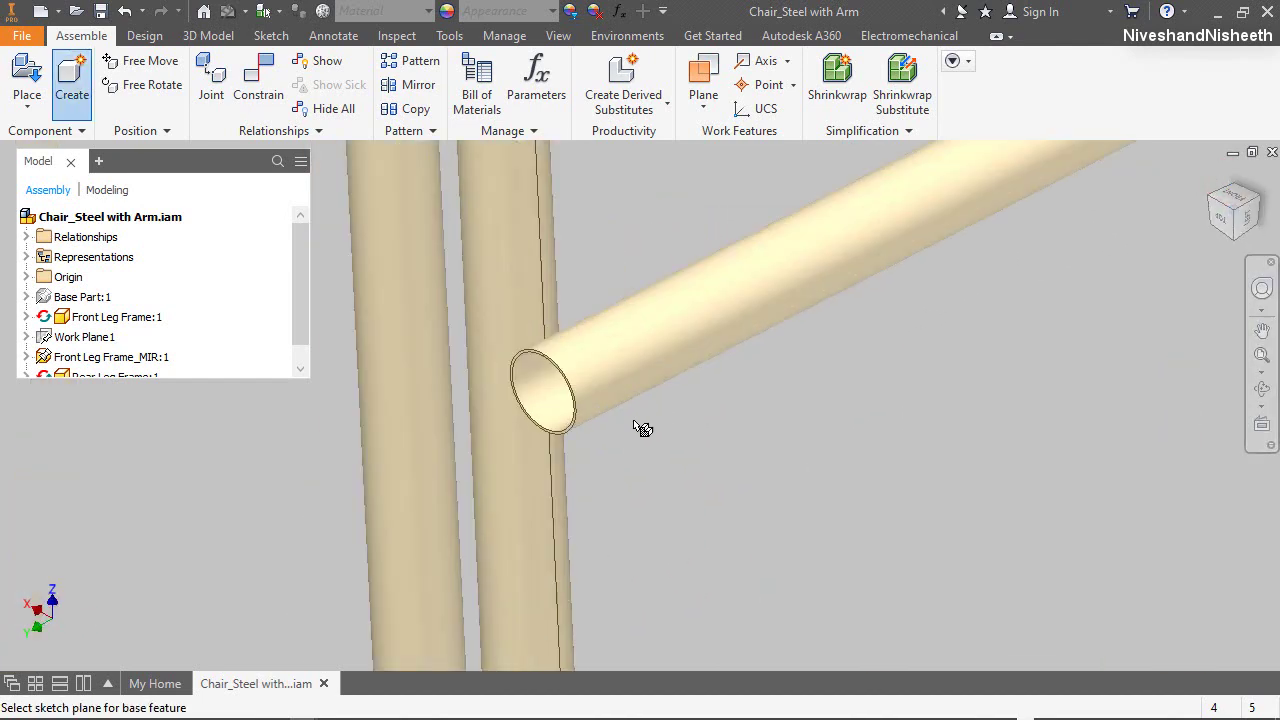
pyautogui.scroll(4, 620, 436)
pyautogui.scroll(2, 604, 420)
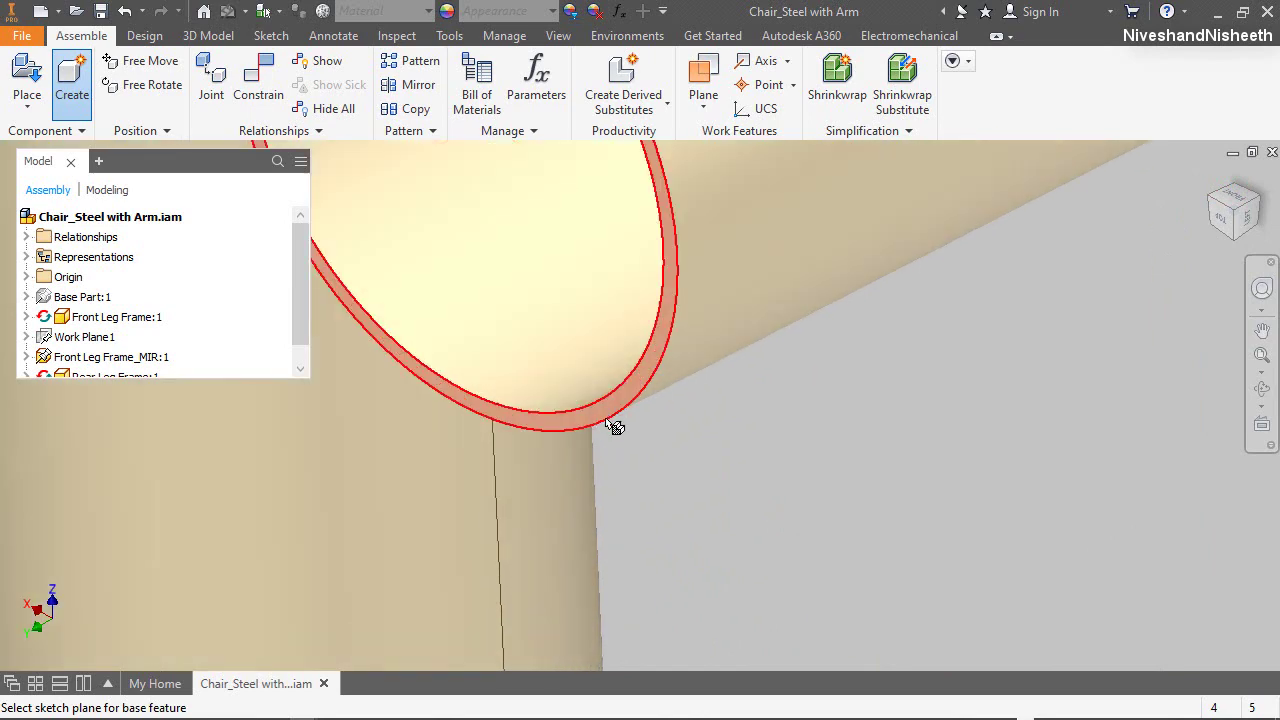
pyautogui.click(609, 404)
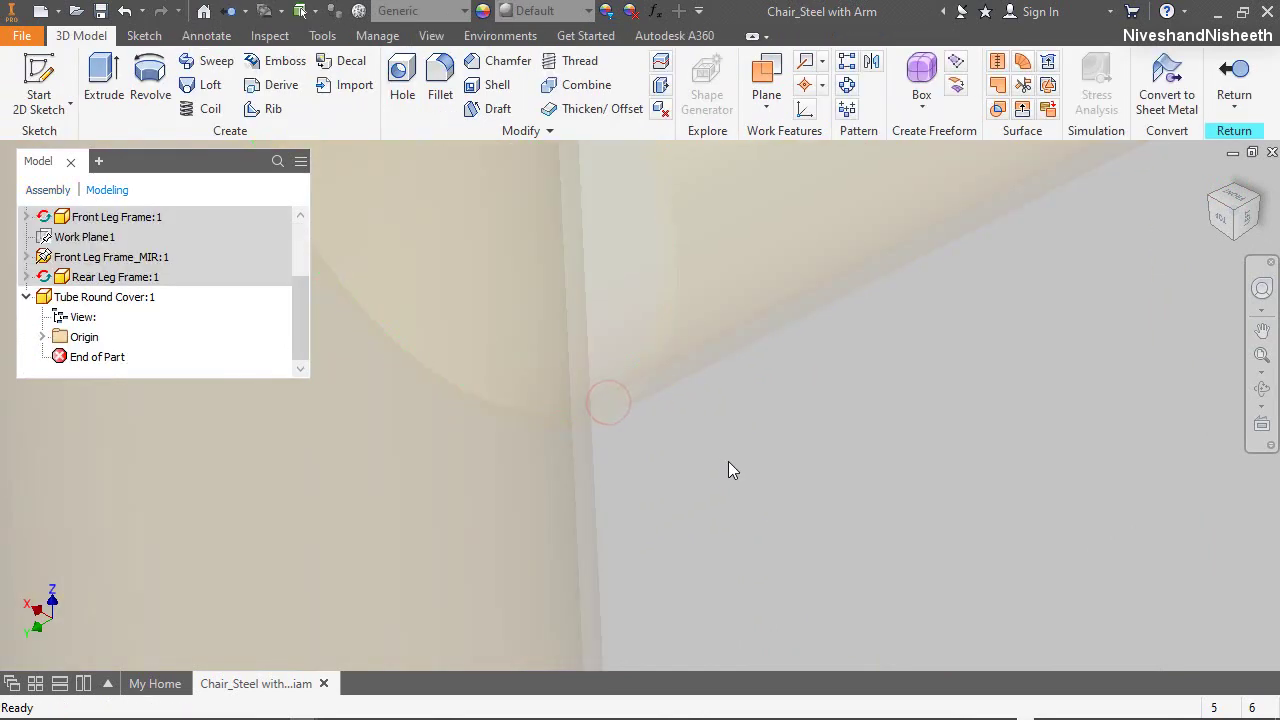
# Start a 2D sketch in the new part on the annular end face of the armrest tube
pyautogui.click(710, 428)
pyautogui.click(68, 80)
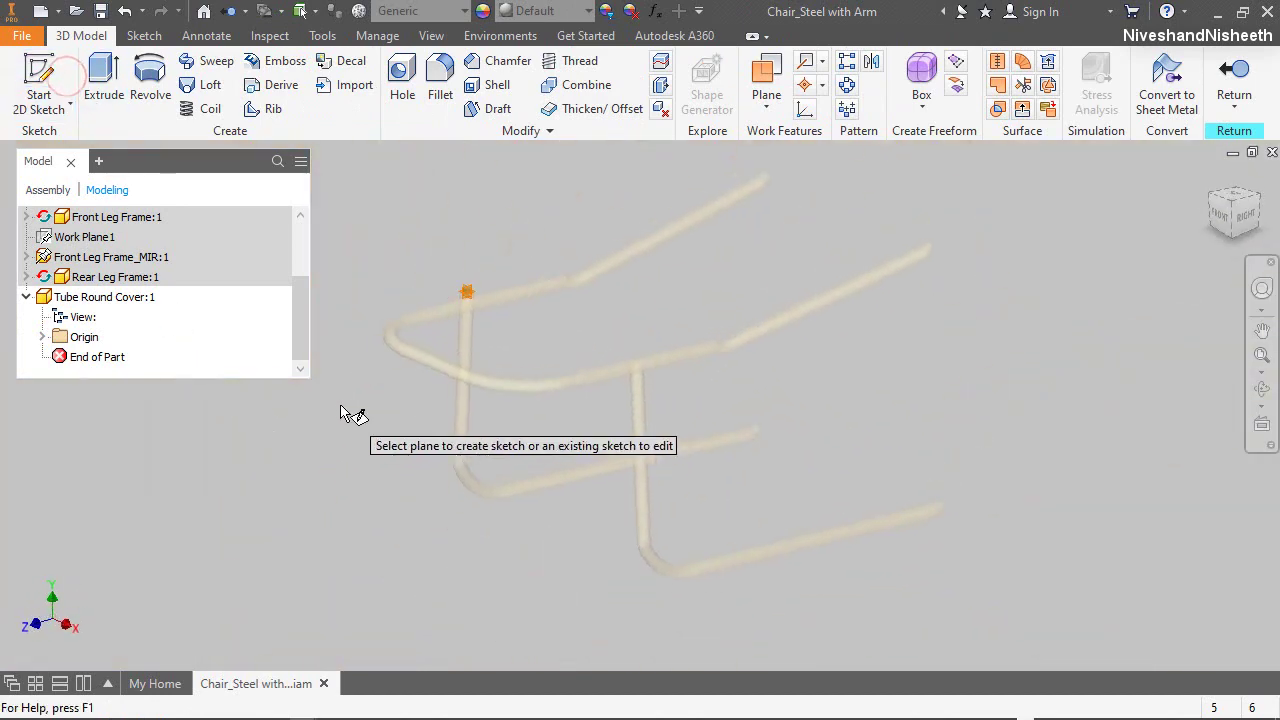
pyautogui.rightClick(345, 404)
pyautogui.click(342, 493)
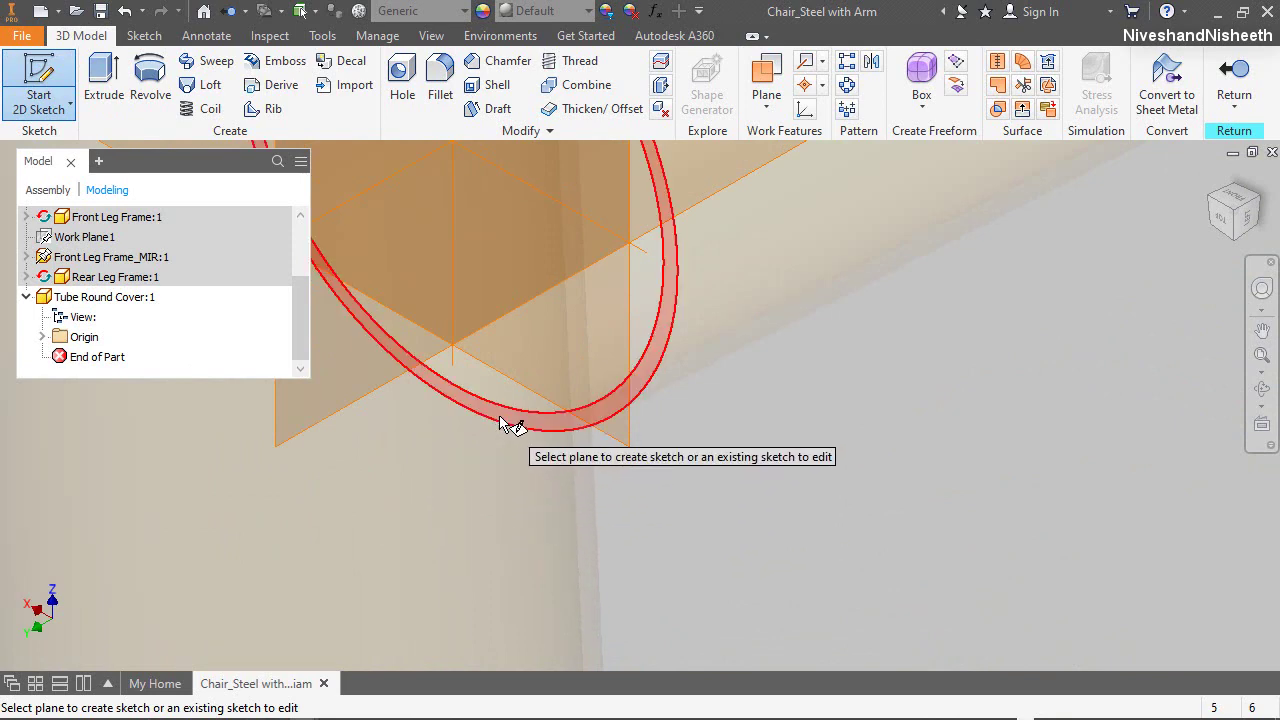
pyautogui.click(497, 424)
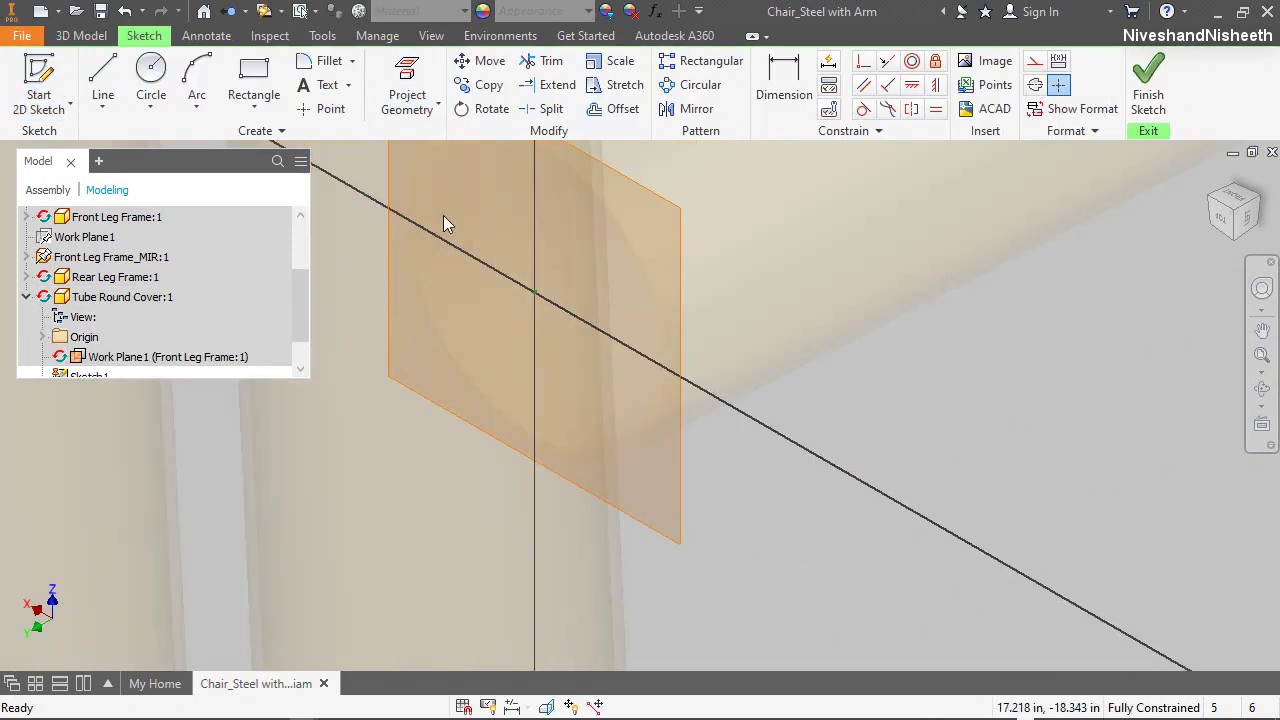
# Project the outer circular edge of the tube end into the sketch
pyautogui.click(404, 78)
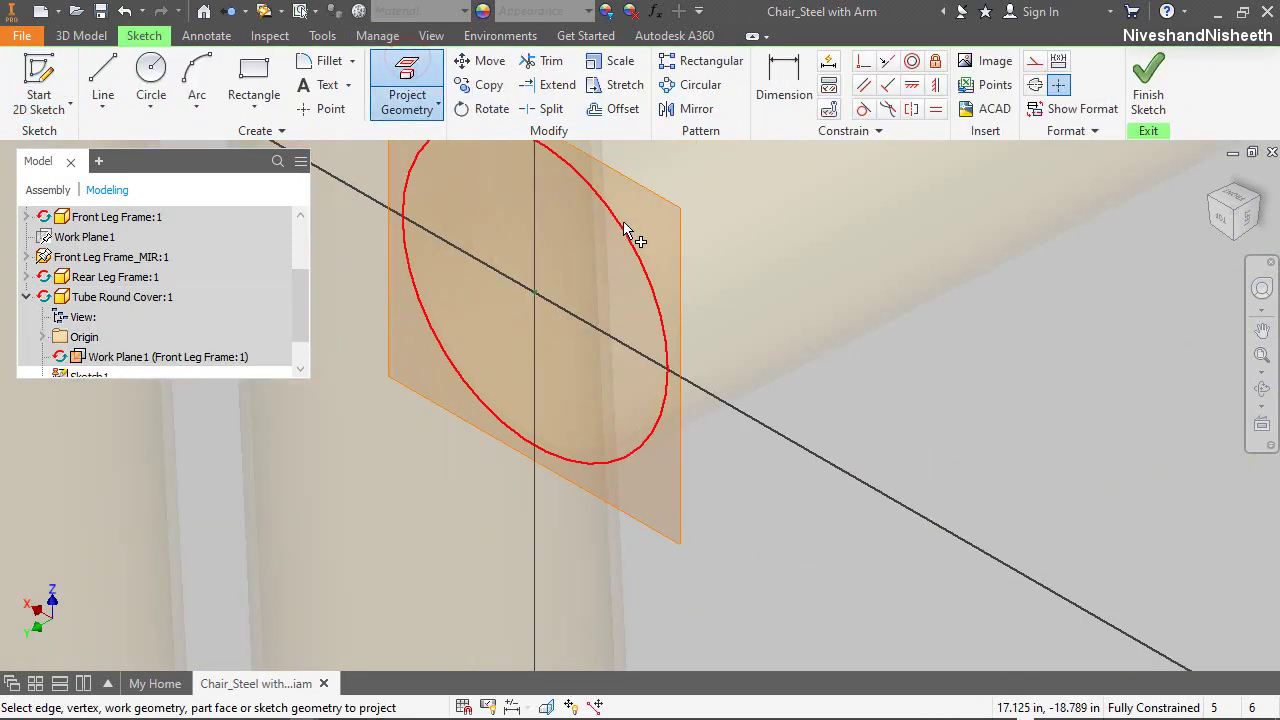
pyautogui.click(624, 226)
pyautogui.scroll(-2, 666, 434)
pyautogui.scroll(3, 606, 323)
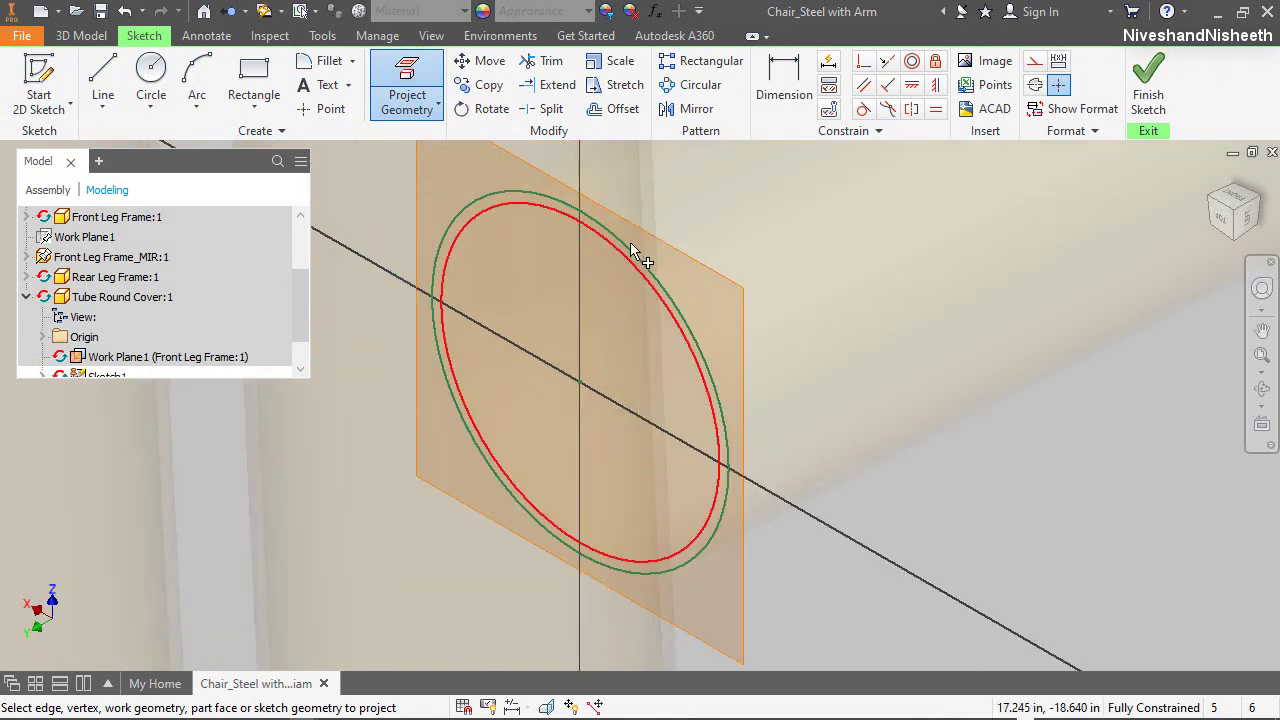
# Sketch a vertical line crossing the projected circle off-centre and extending beyond it at both ends
pyautogui.rightClick(666, 204)
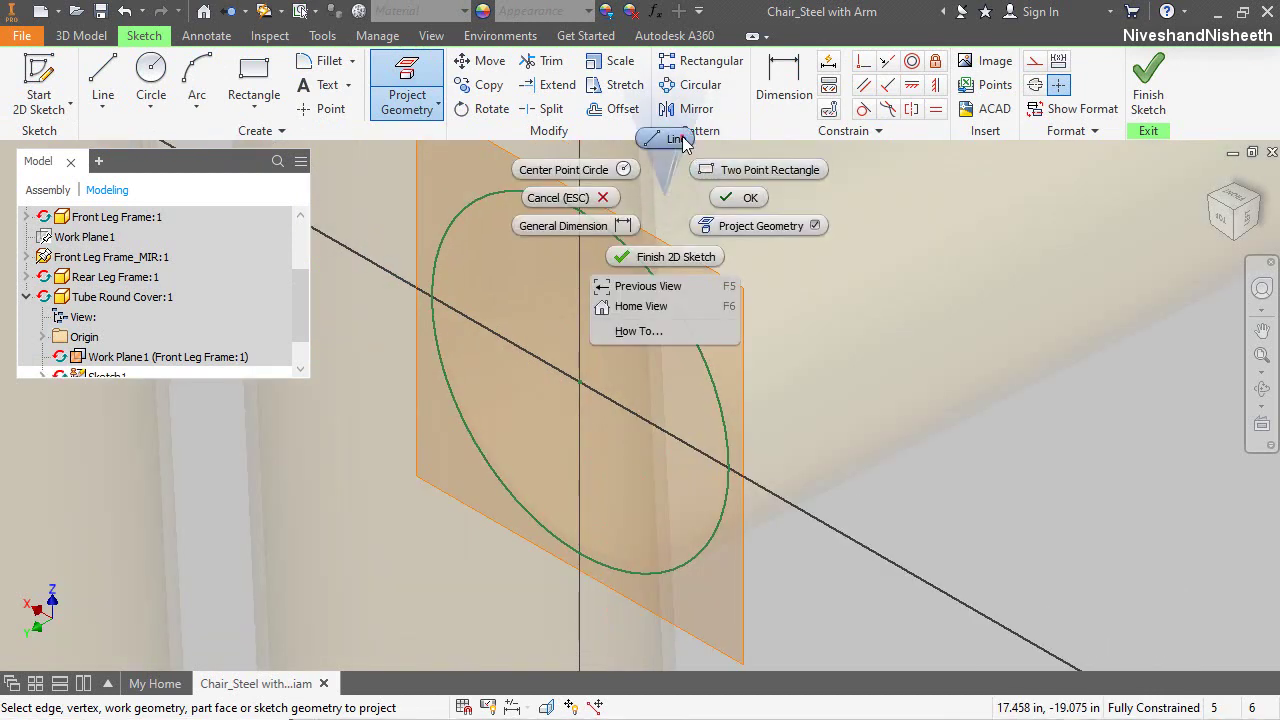
pyautogui.click(683, 141)
pyautogui.click(645, 180)
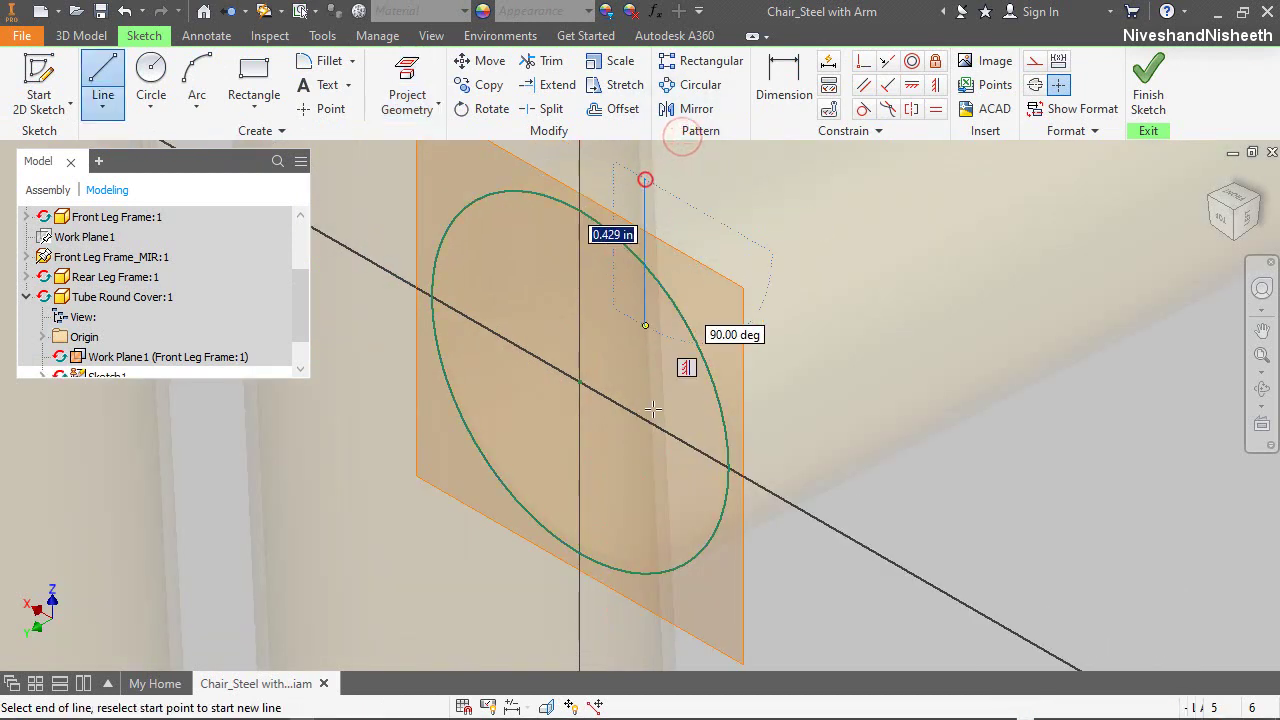
pyautogui.click(649, 627)
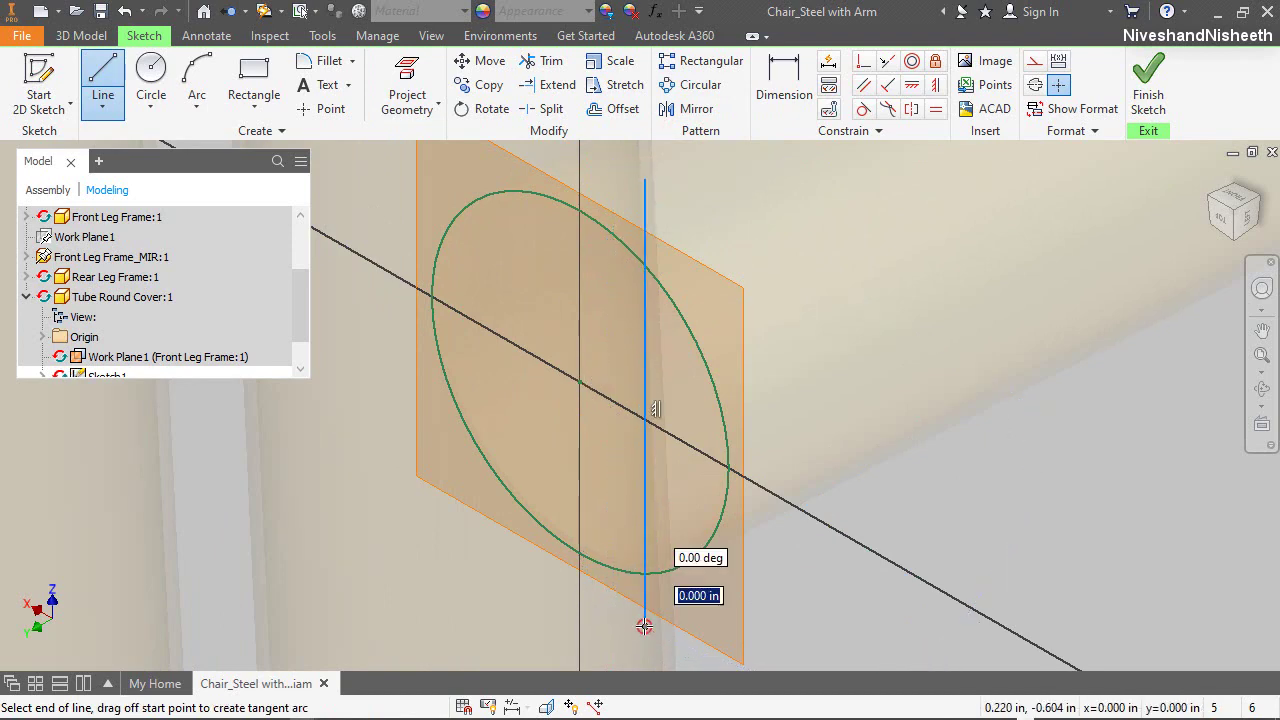
pyautogui.rightClick(783, 447)
pyautogui.click(850, 446)
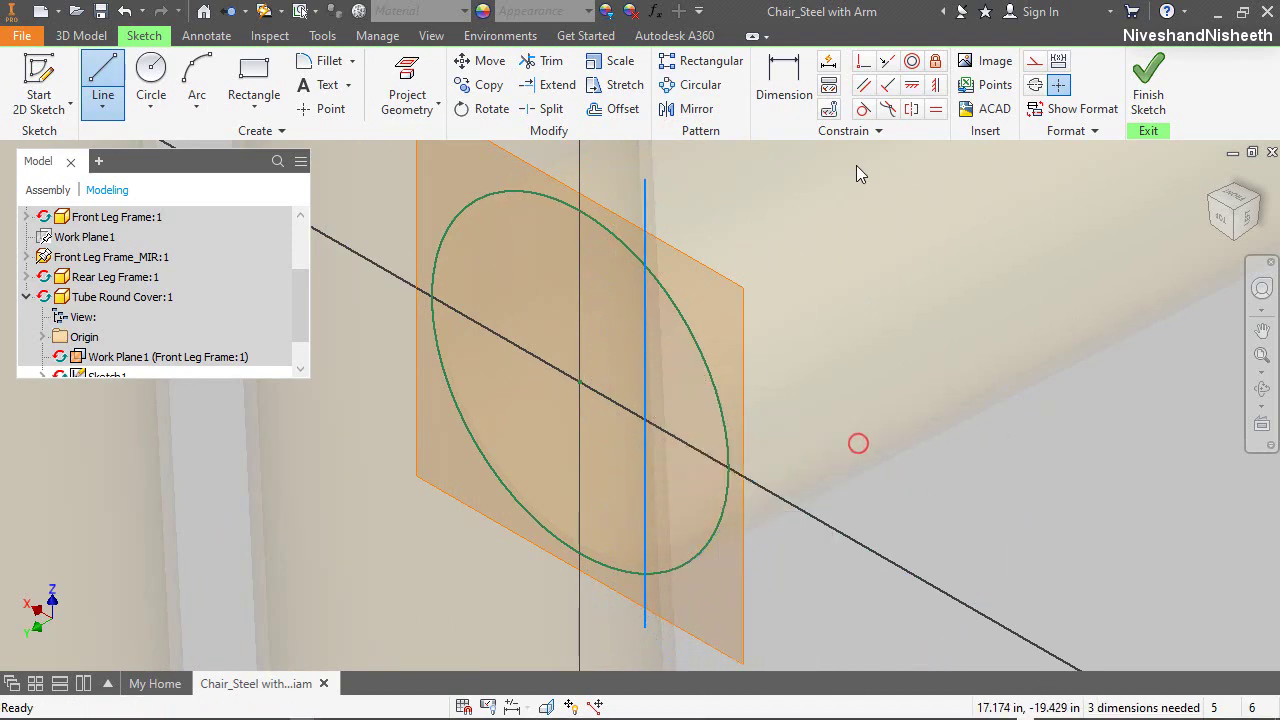
# Make the vertical line's midpoint coincident with the centre of the projected circle
pyautogui.click(666, 345)
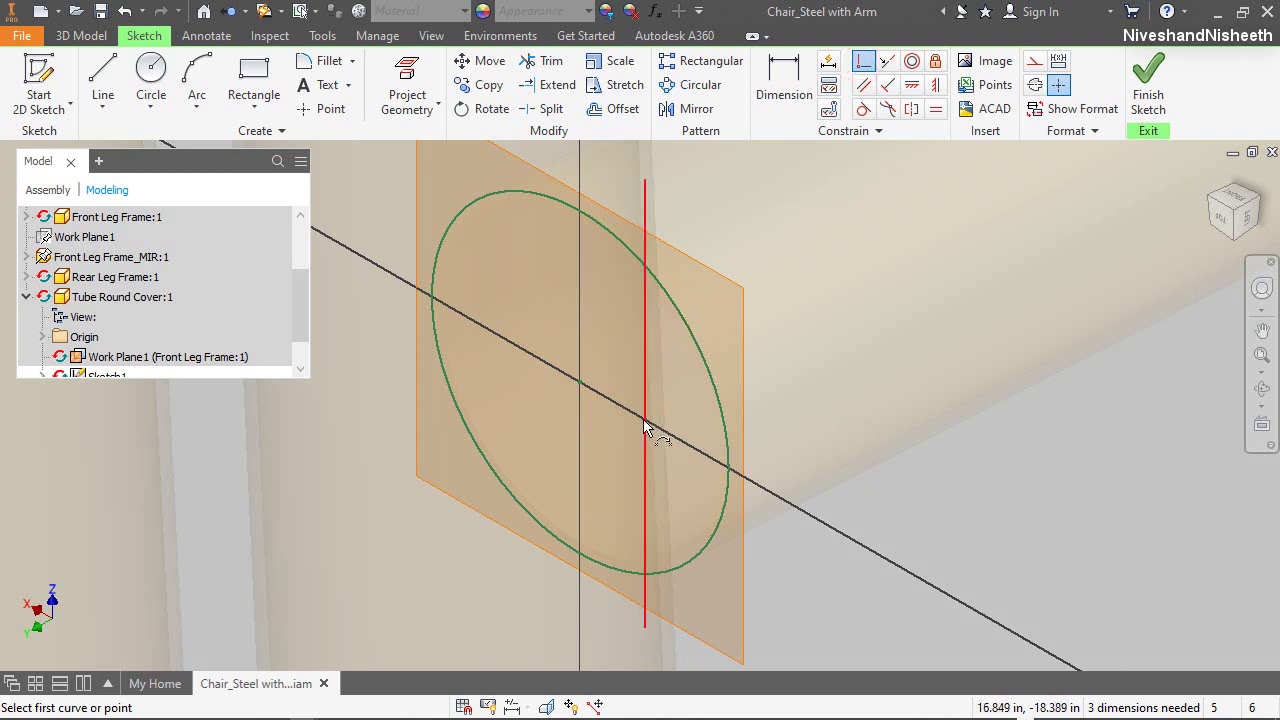
pyautogui.click(583, 386)
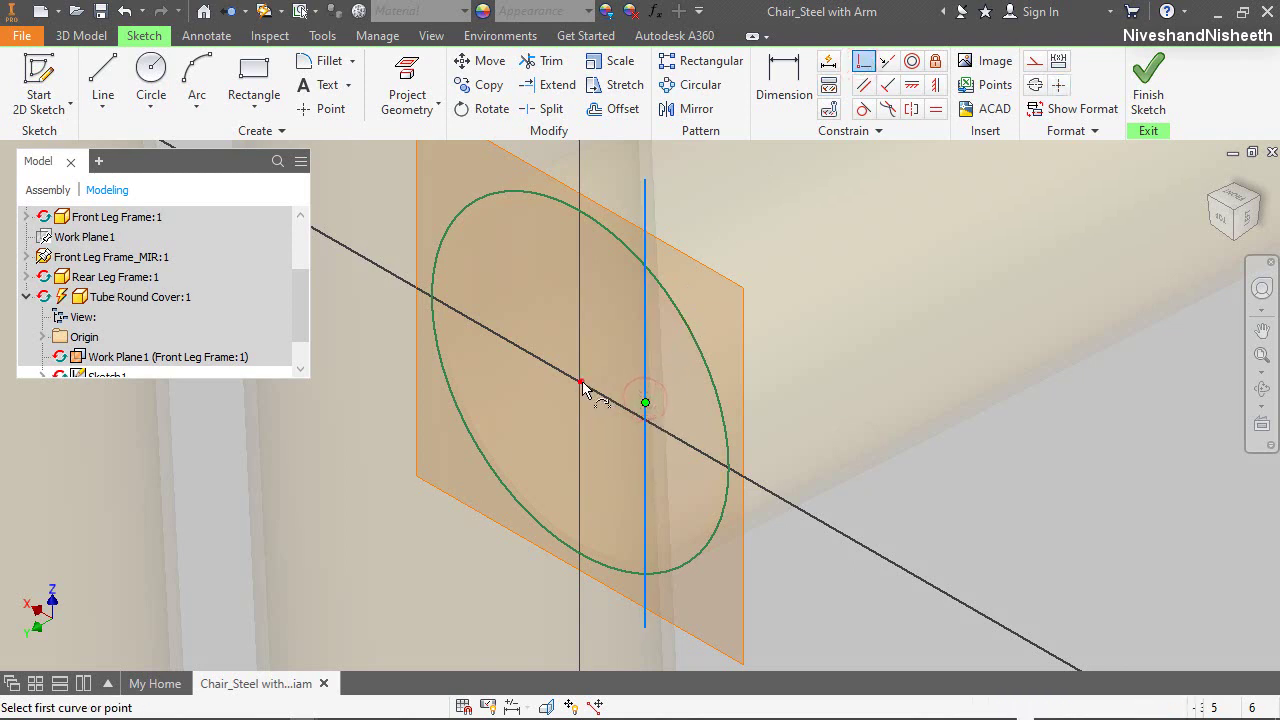
pyautogui.rightClick(662, 182)
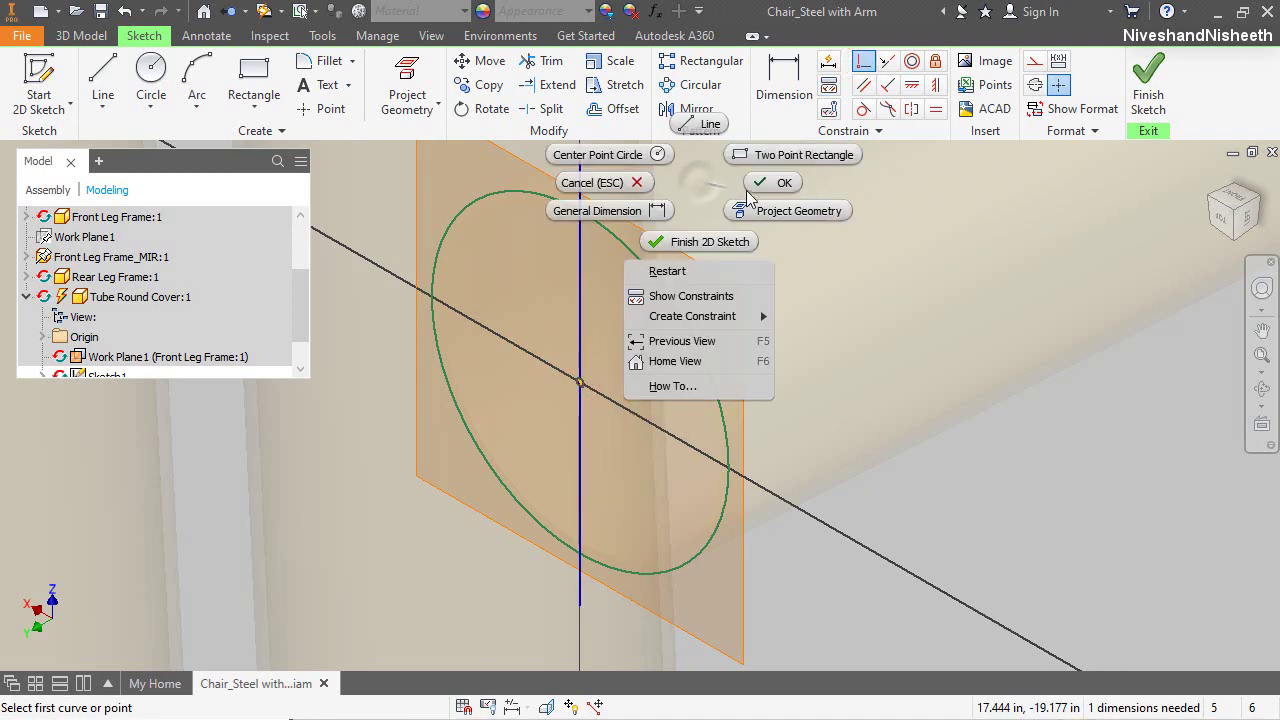
pyautogui.click(766, 187)
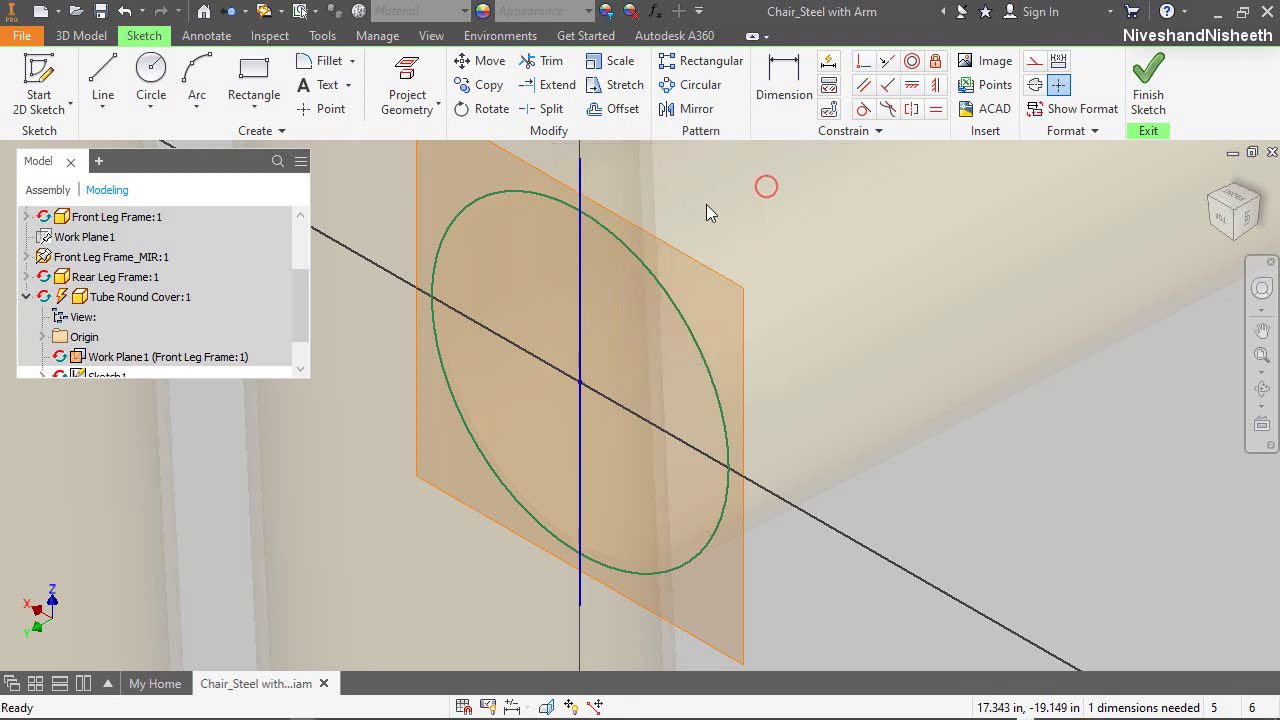
# Trim both ends of the vertical line that extend outside the circle, leaving only its diameter
pyautogui.click(547, 61)
pyautogui.click(582, 190)
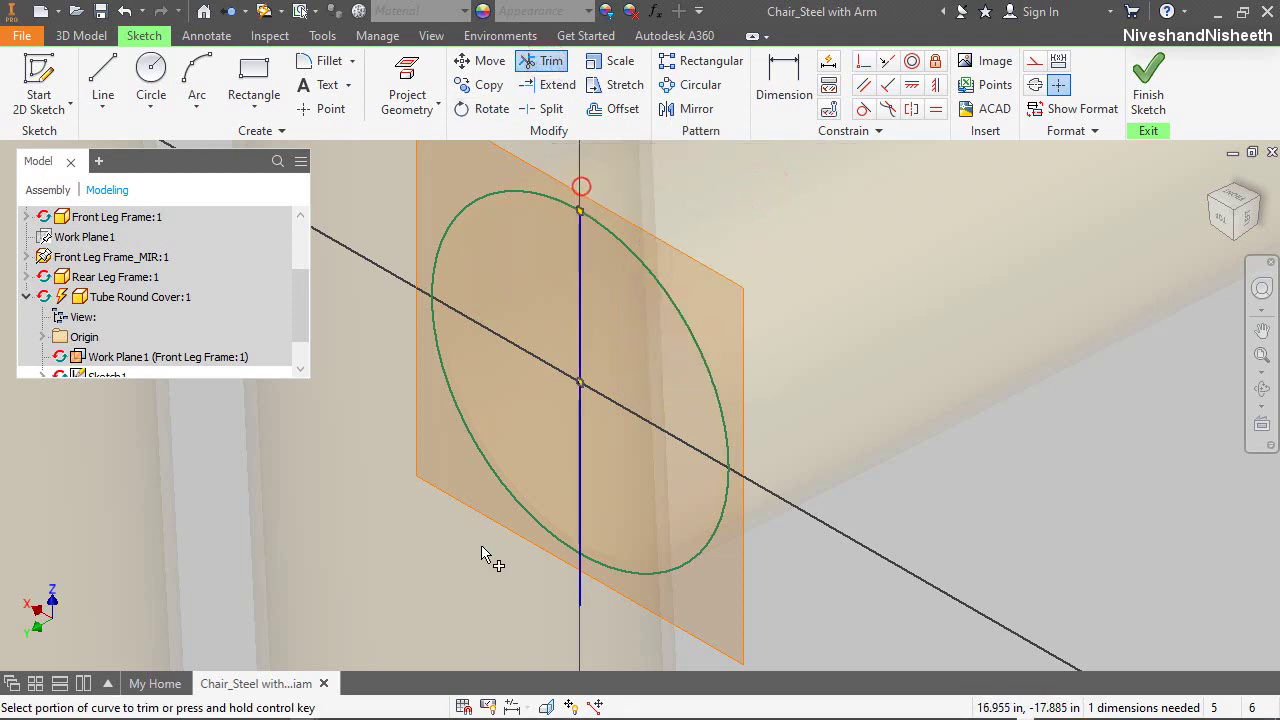
pyautogui.click(580, 586)
pyautogui.rightClick(757, 252)
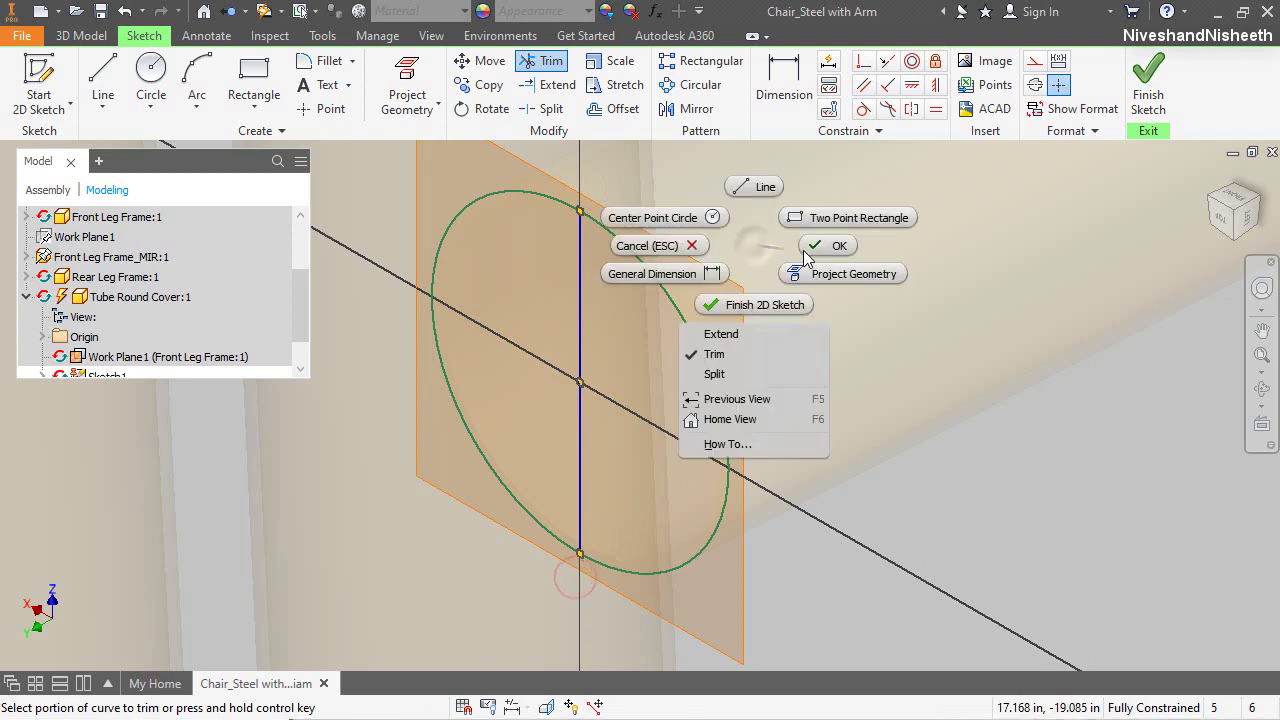
pyautogui.click(803, 230)
# Revolve one half of the projected circle 180° about the vertical diameter line to form a solid hemisphere
pyautogui.rightClick(803, 230)
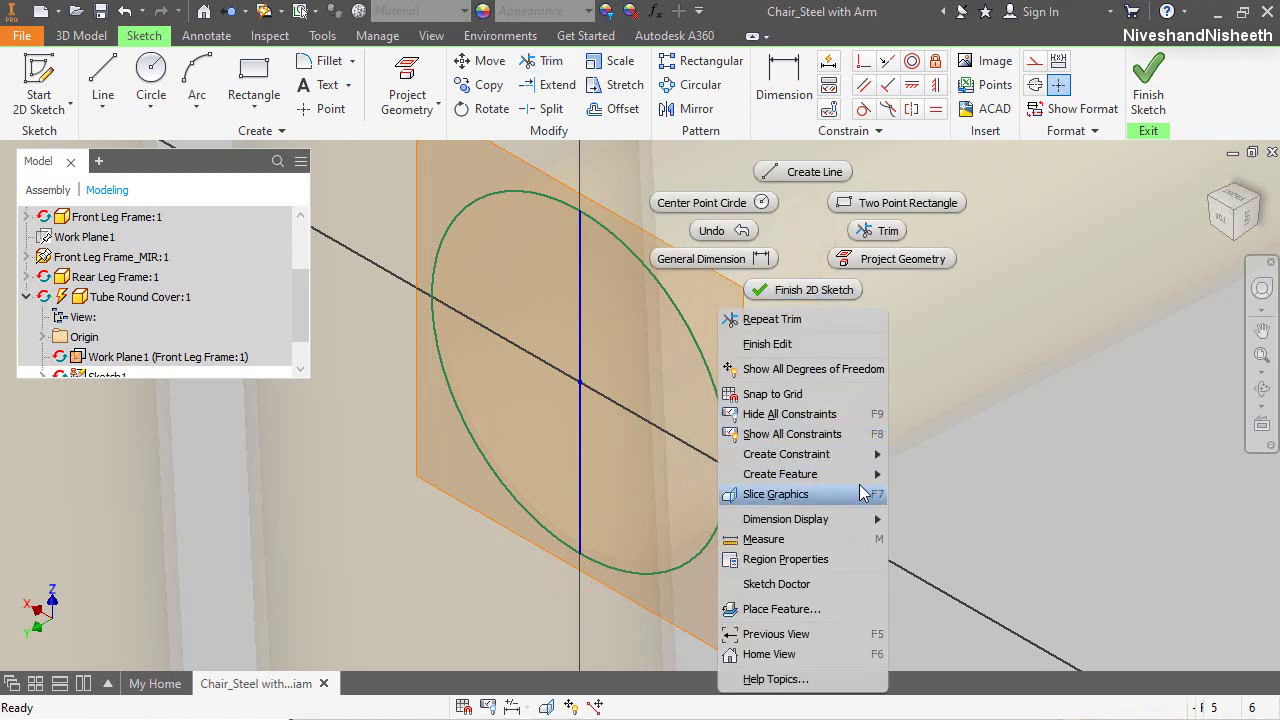
pyautogui.click(862, 473)
pyautogui.click(903, 495)
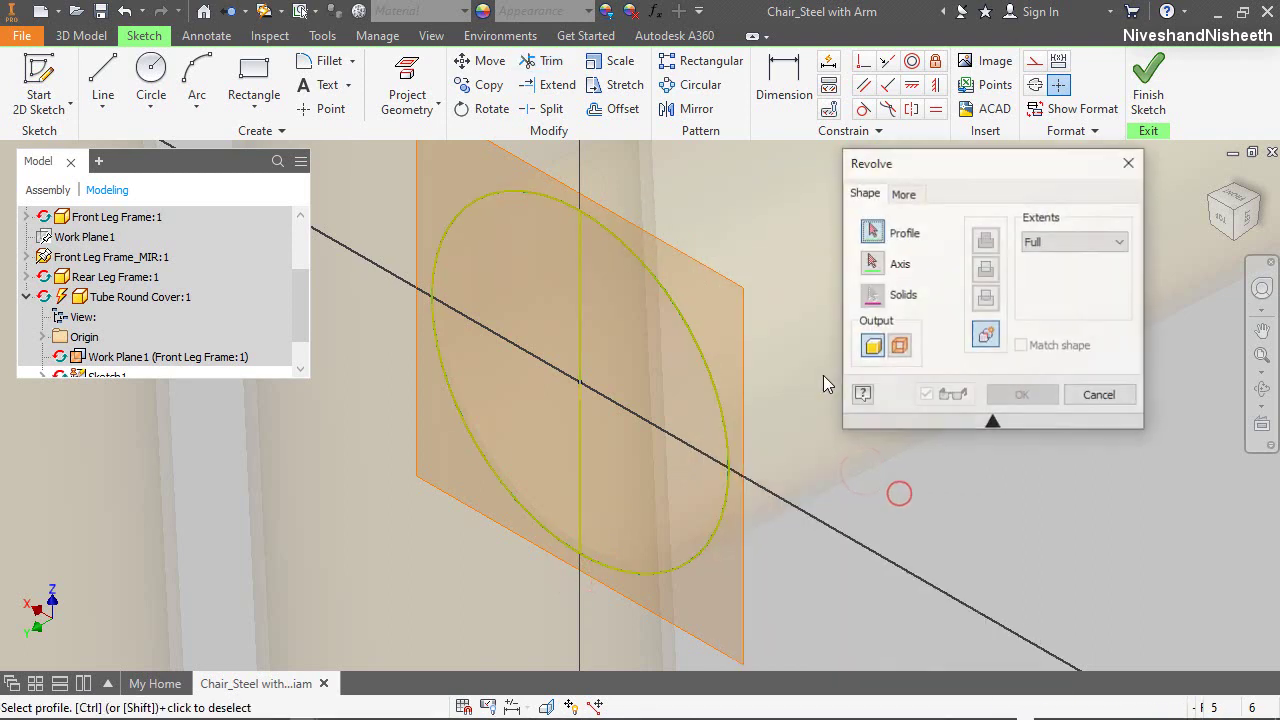
pyautogui.click(685, 377)
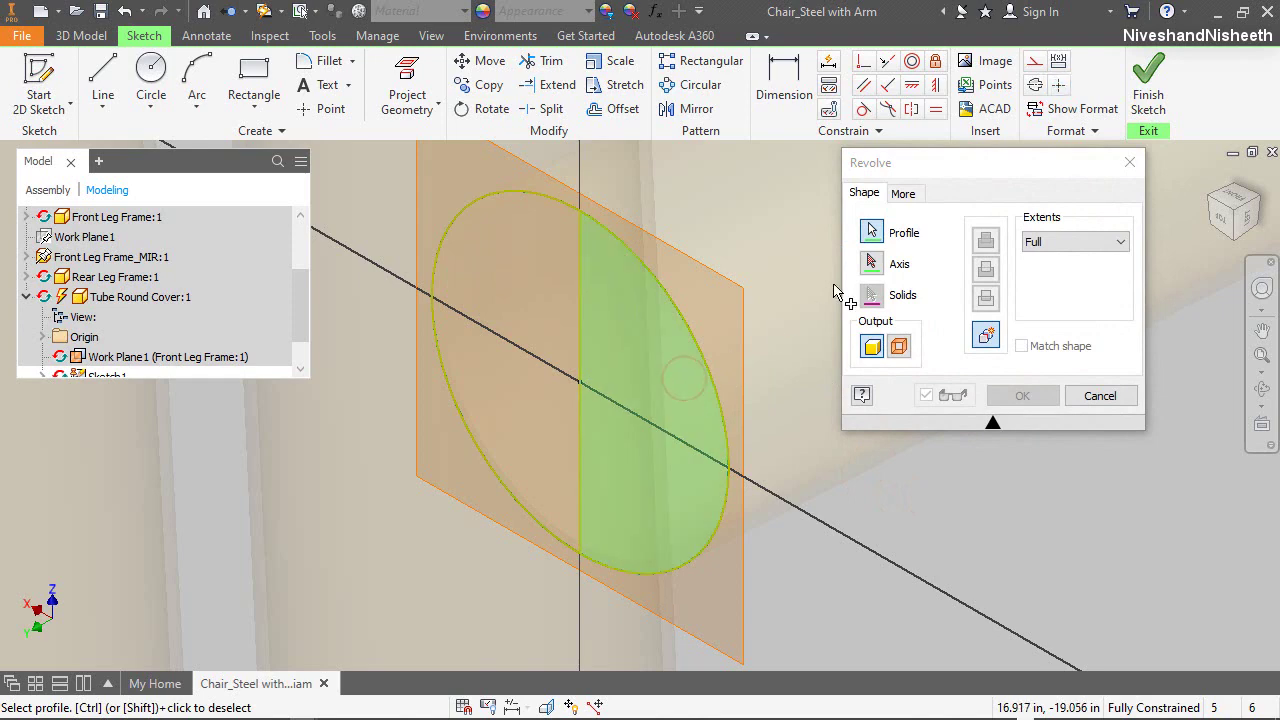
pyautogui.click(873, 268)
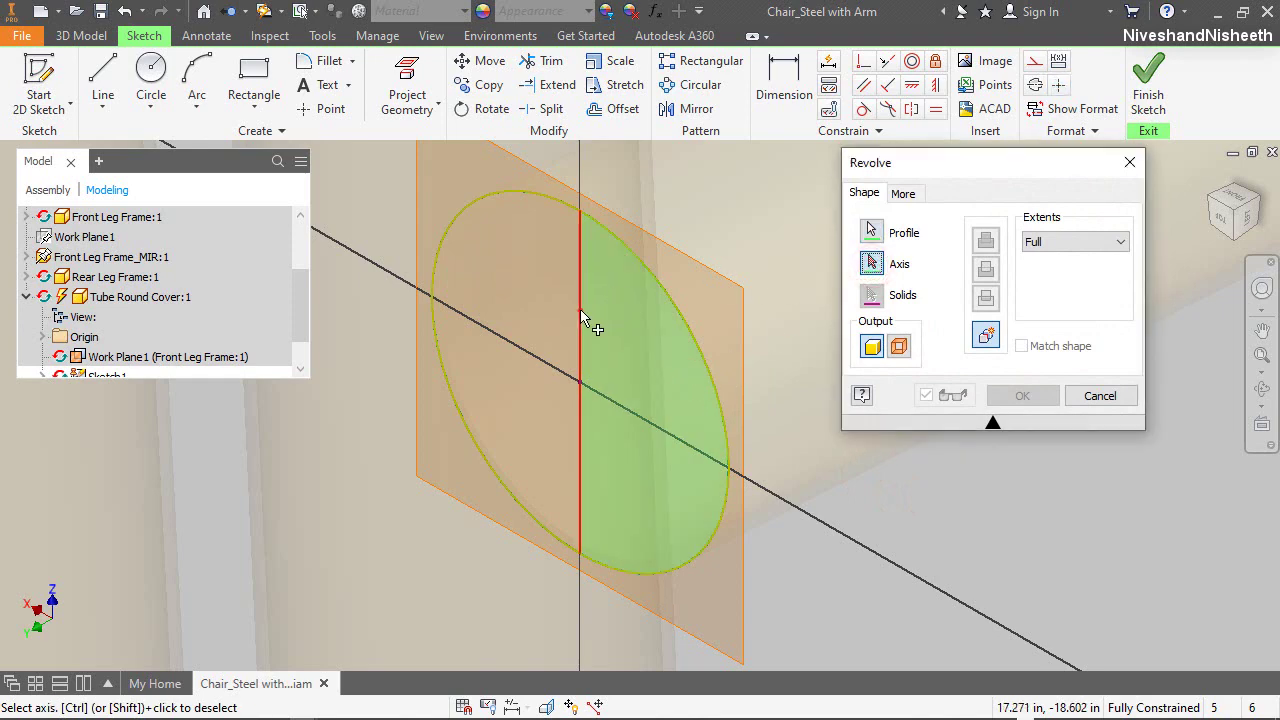
pyautogui.click(580, 310)
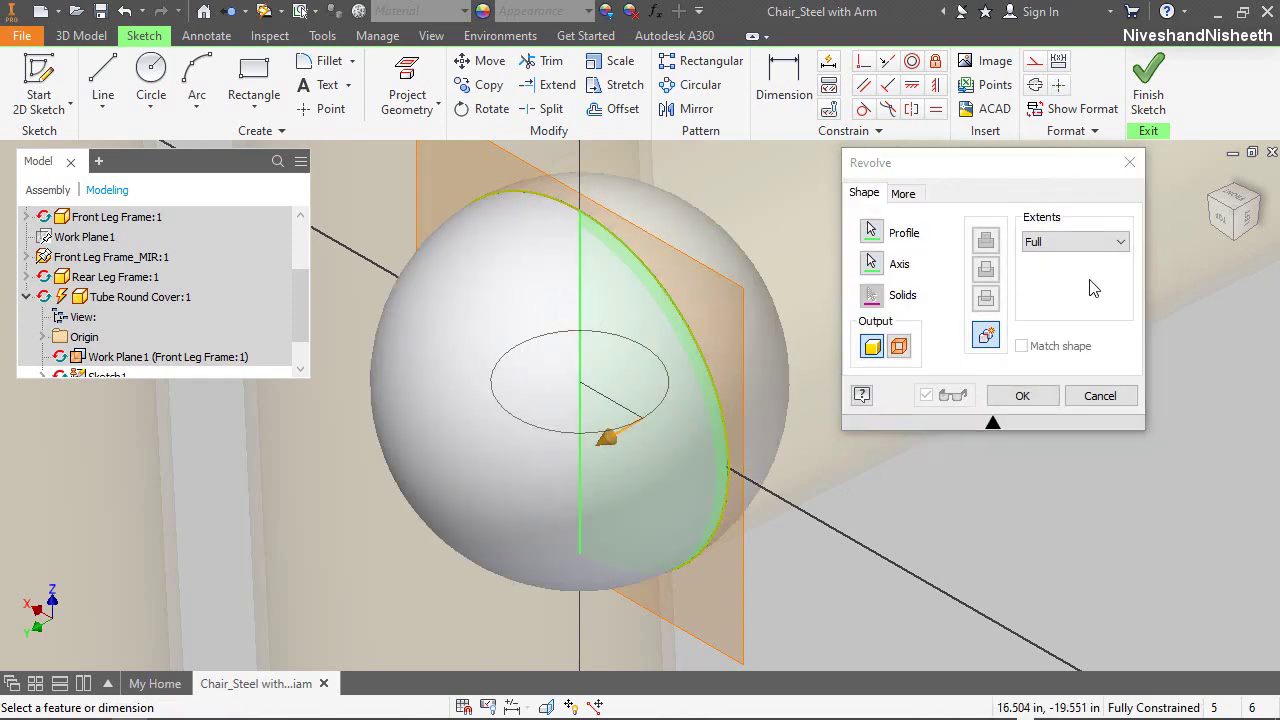
pyautogui.click(1090, 241)
pyautogui.click(1040, 261)
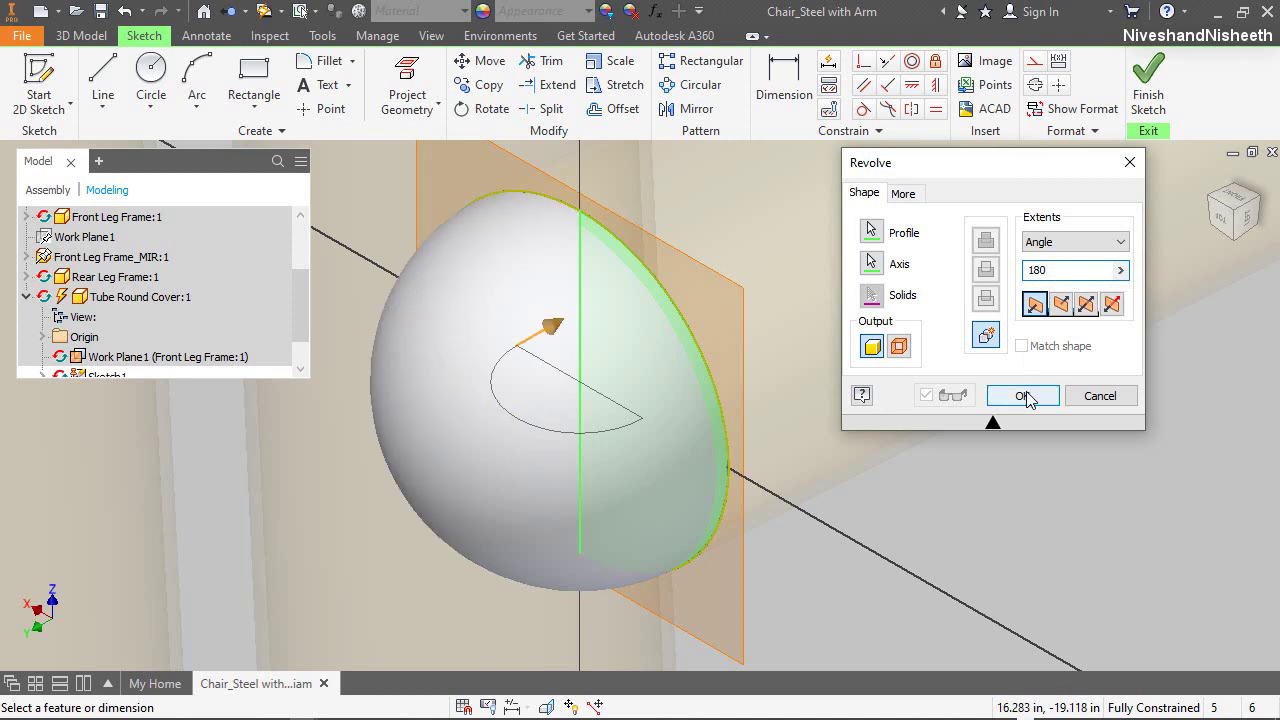
pyautogui.click(1022, 395)
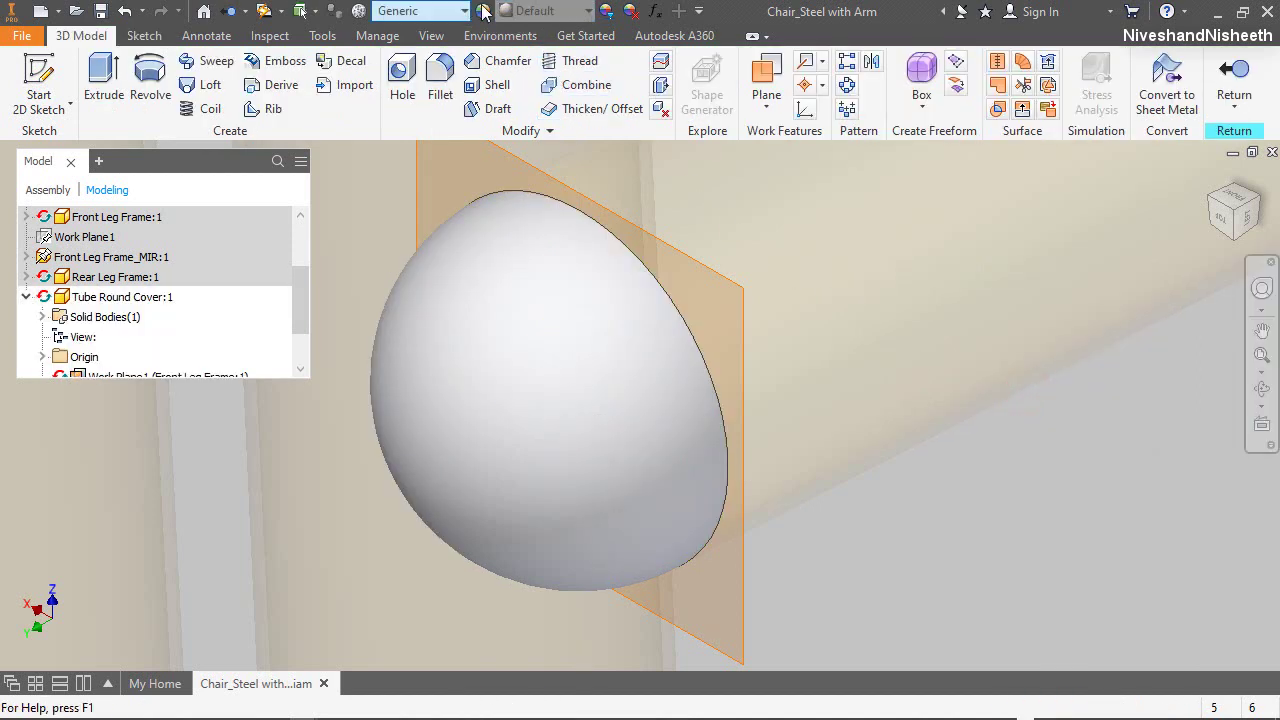
# Apply the Beige appearance to the Tube Round Cover part
pyautogui.click(543, 11)
pyautogui.scroll(10, 510, 50)
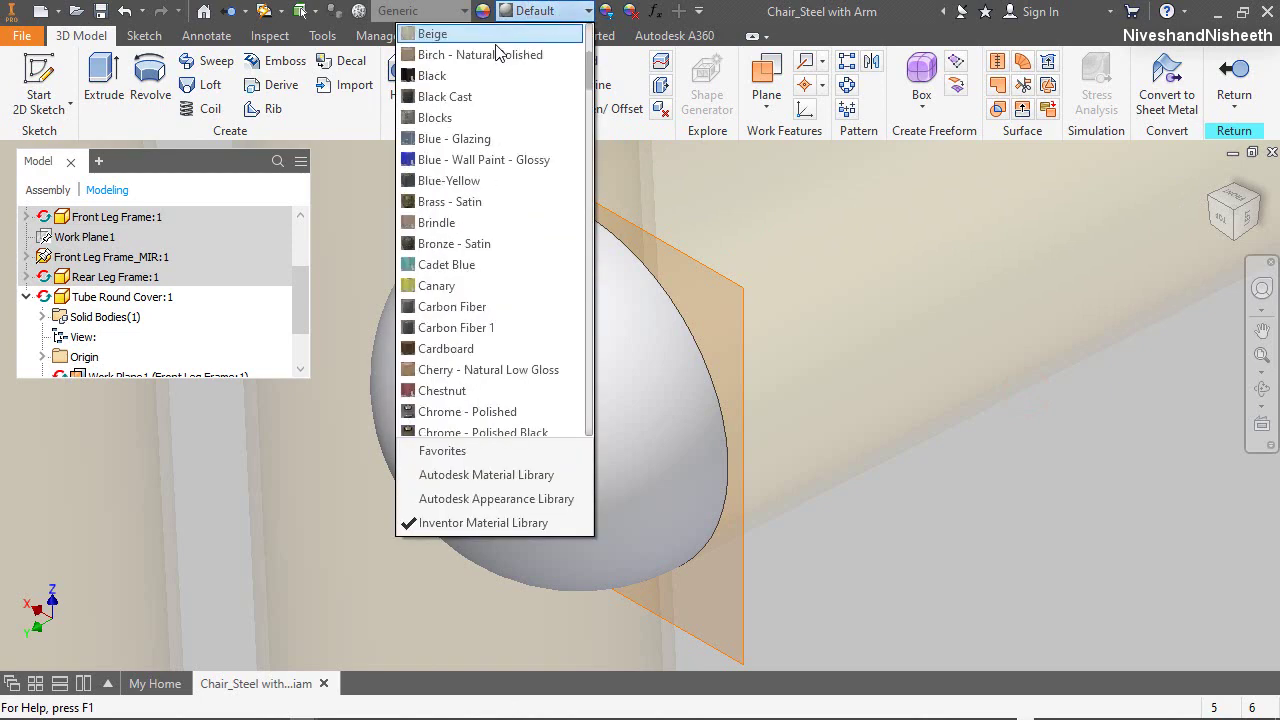
pyautogui.click(497, 38)
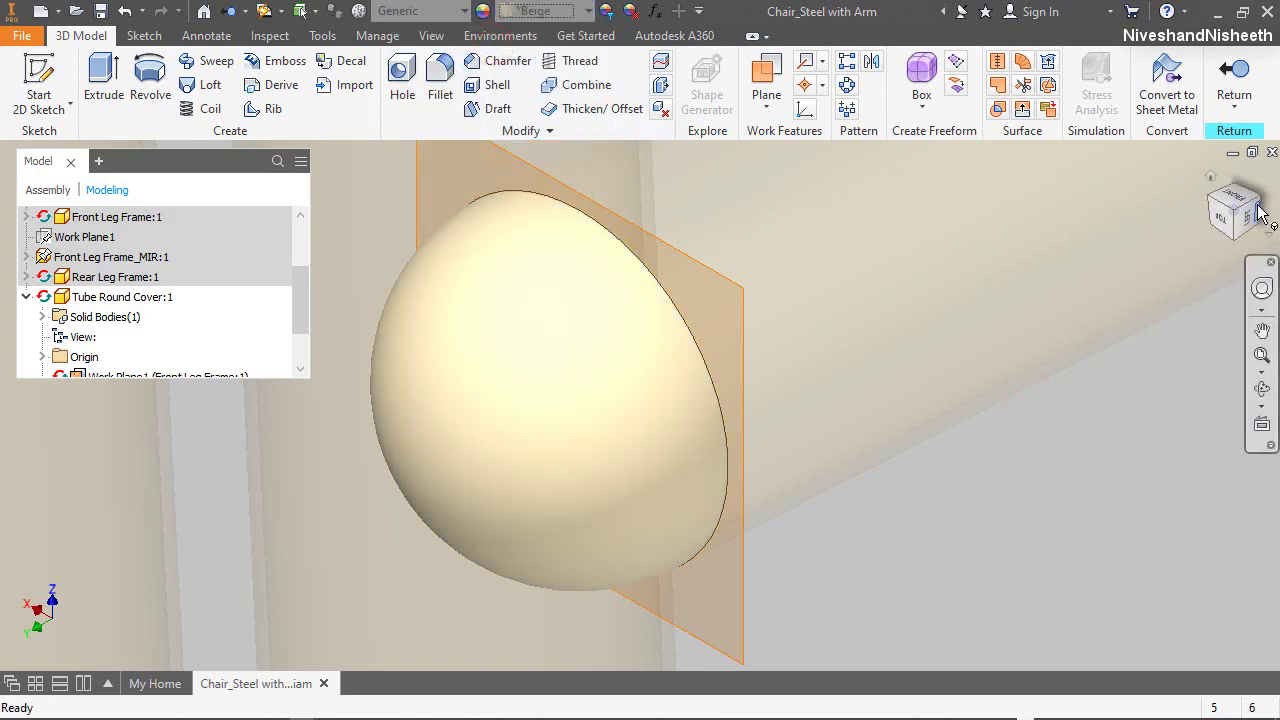
# Shell the hemisphere with a 1/32 in wall thickness, removing its flat circular face
pyautogui.click(1265, 203)
pyautogui.scroll(8, 510, 330)
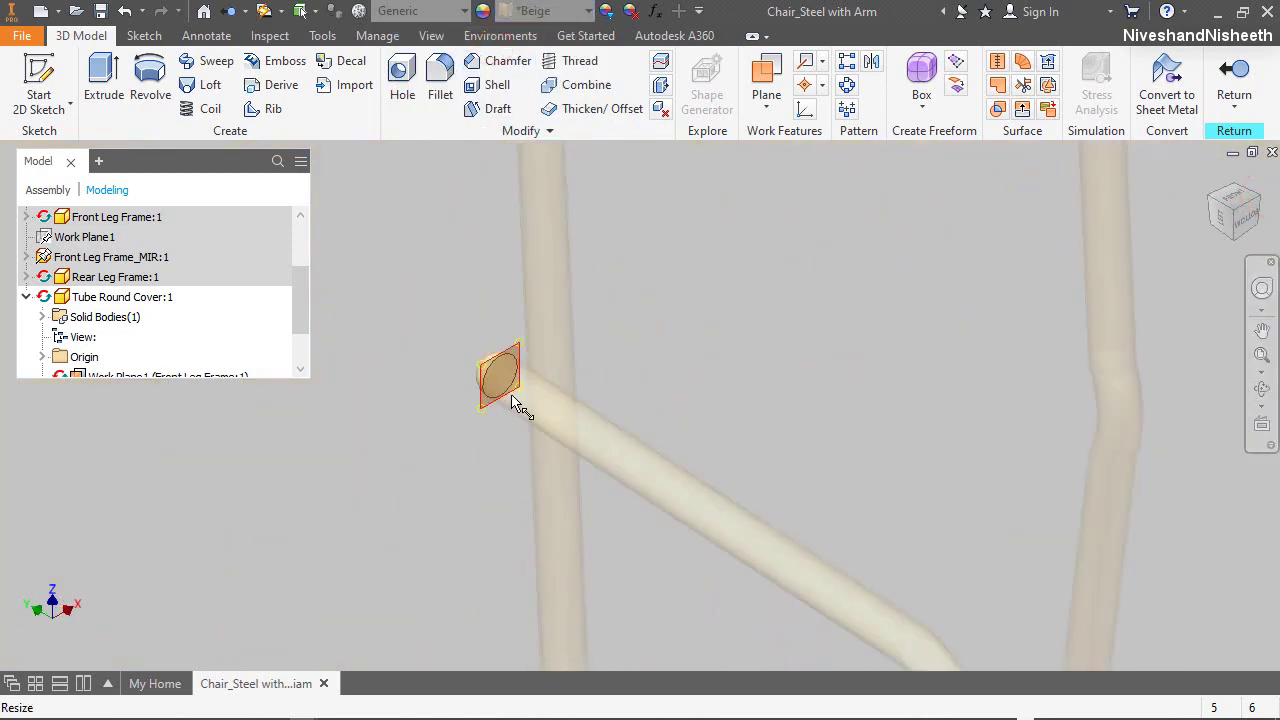
pyautogui.click(494, 84)
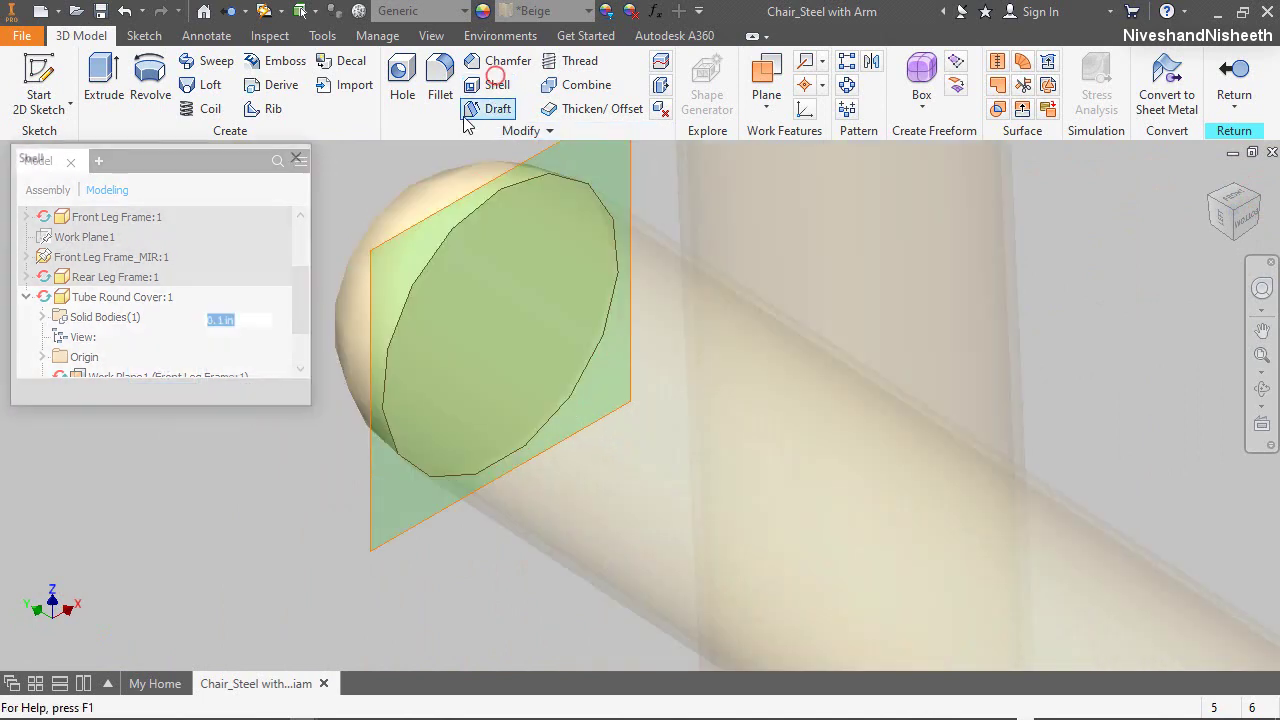
pyautogui.click(285, 321)
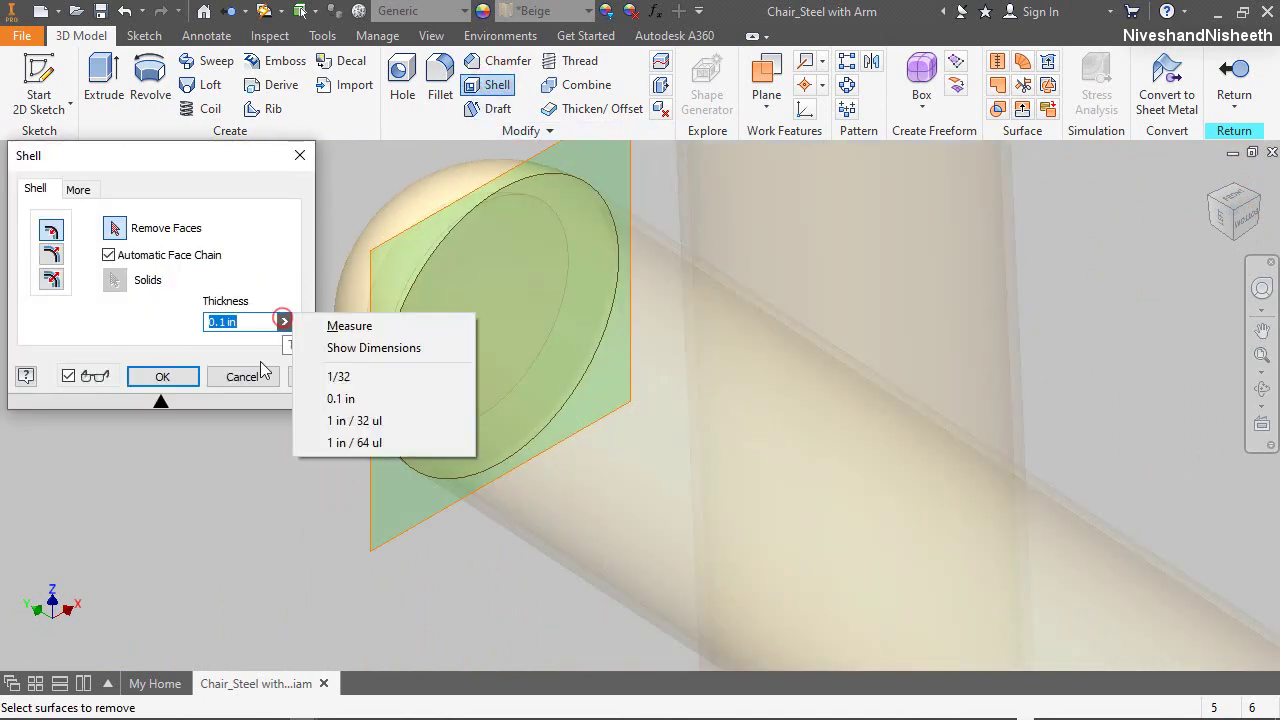
pyautogui.click(335, 374)
pyautogui.click(478, 376)
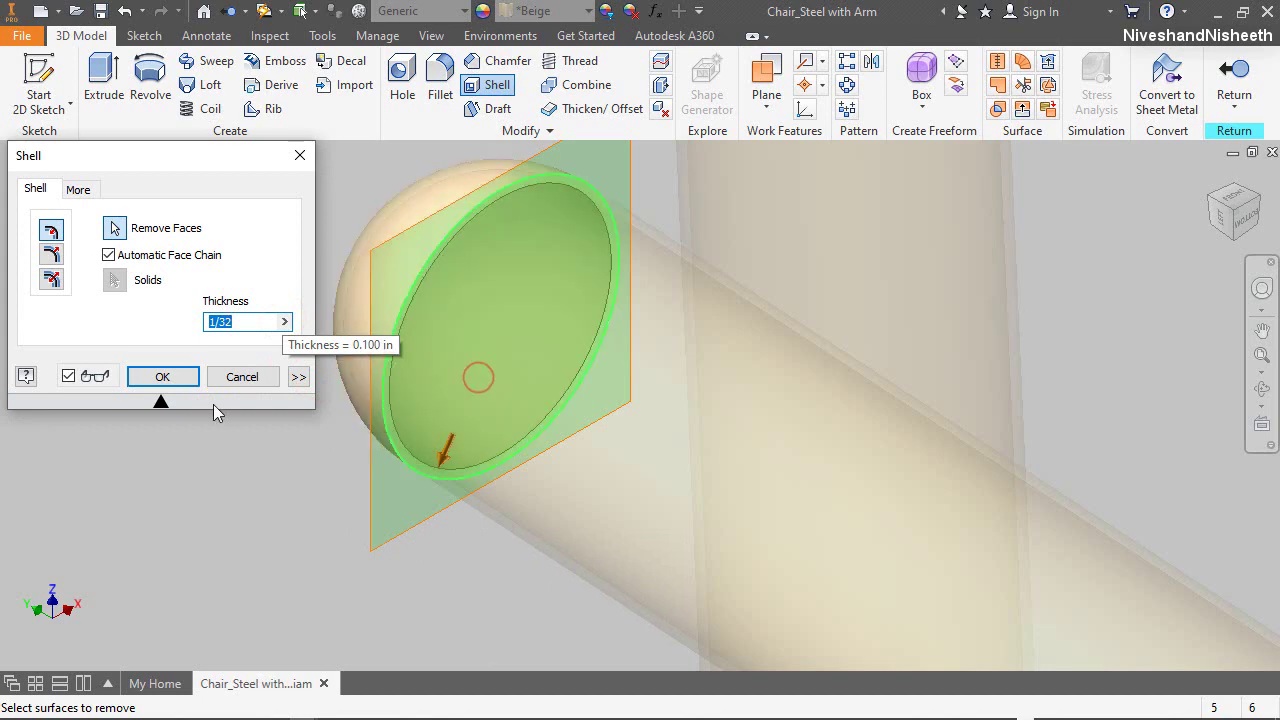
pyautogui.click(175, 377)
pyautogui.scroll(2, 474, 340)
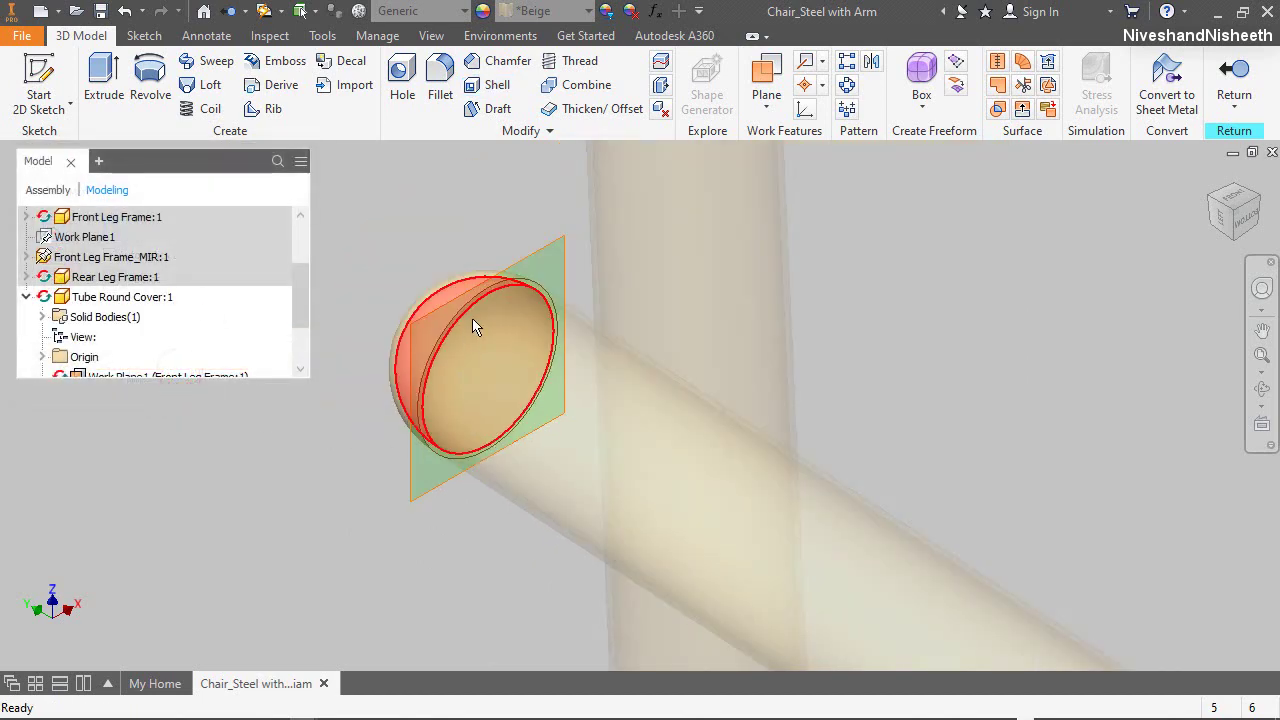
# Hide the work plane at the cover's open face and return to the top-level assembly
pyautogui.rightClick(527, 256)
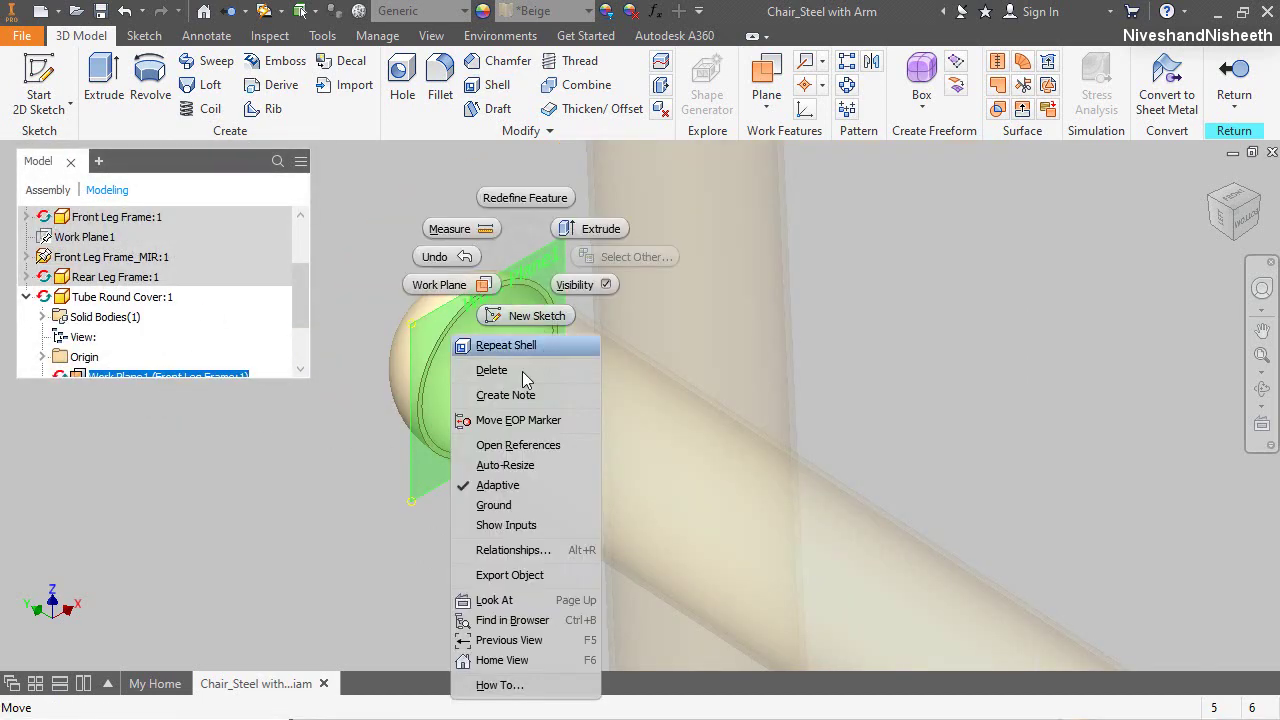
pyautogui.click(578, 285)
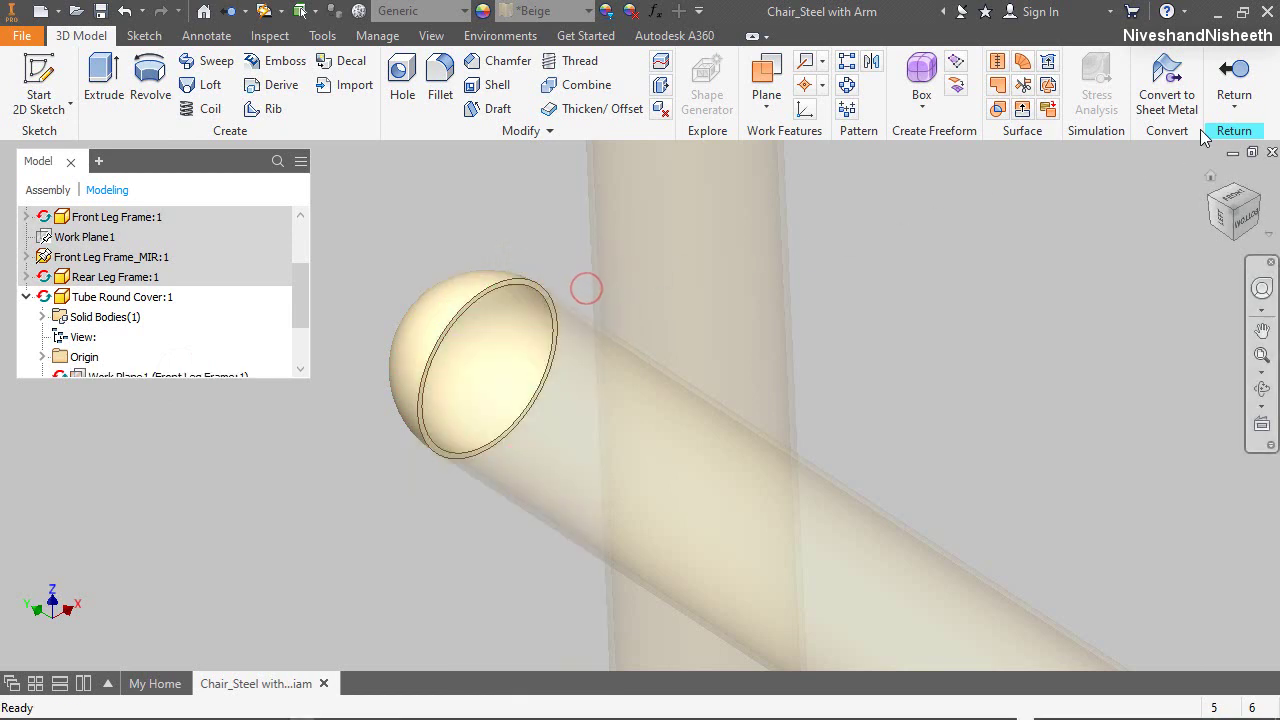
pyautogui.click(1233, 75)
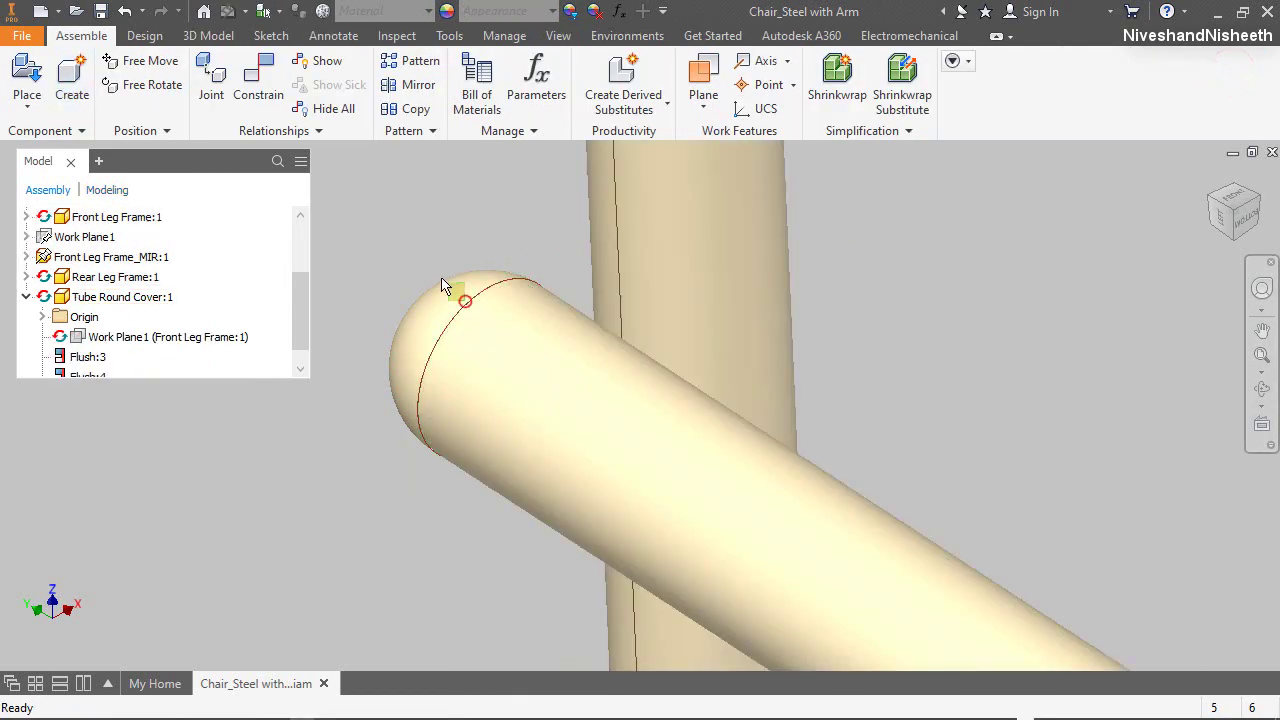
pyautogui.moveTo(432, 332); pyautogui.dragTo(446, 279)
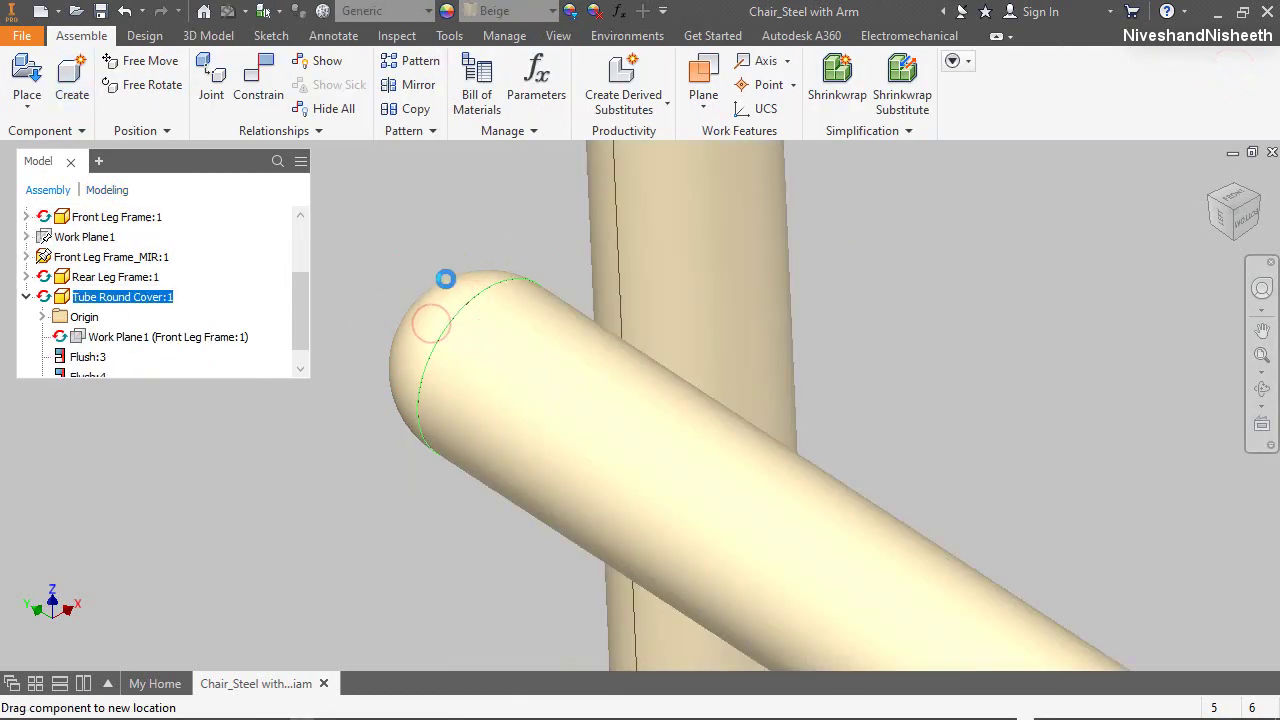
pyautogui.click(477, 214)
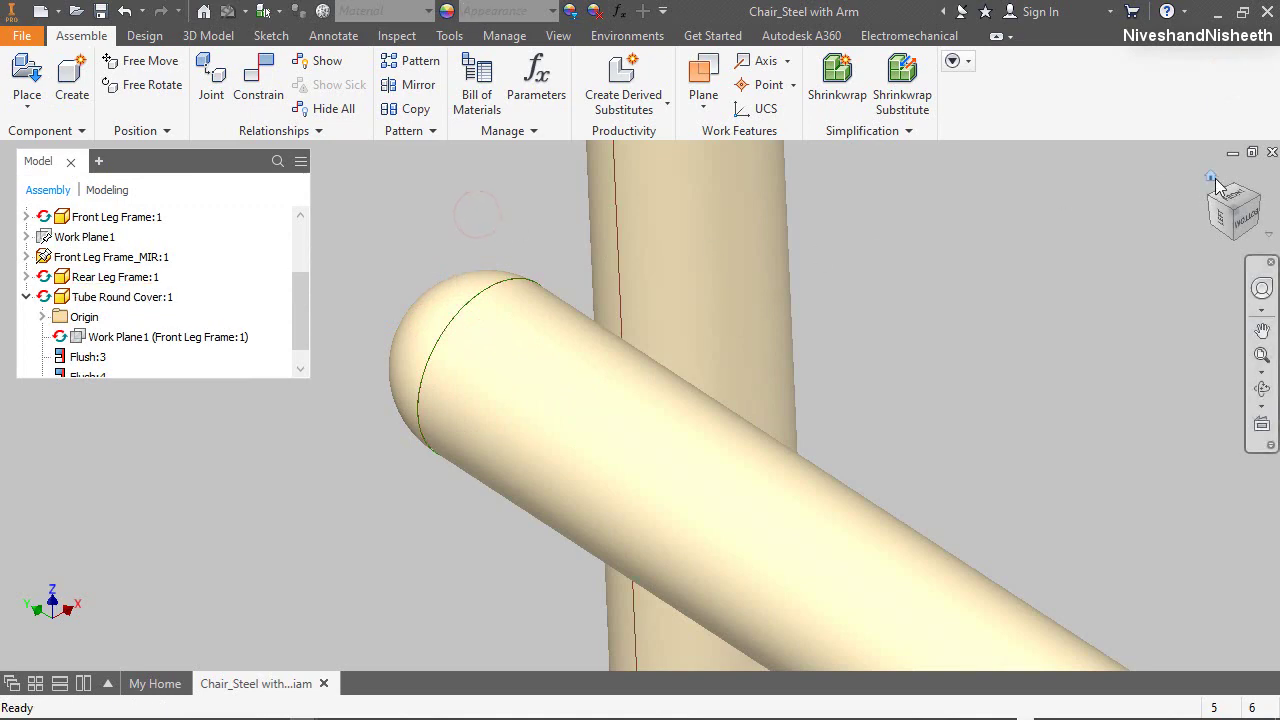
pyautogui.click(1213, 178)
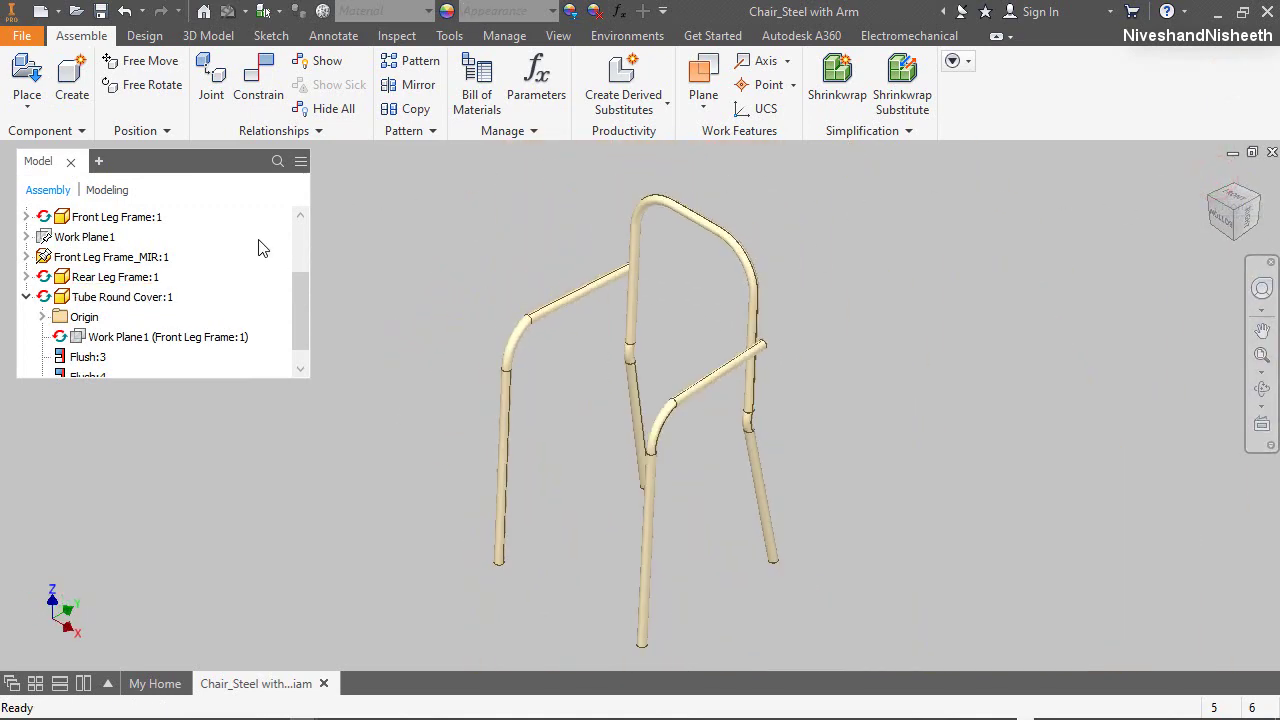
# Mirror the Tube Round Cover across the assembly's YZ plane, inserting it as Tube Round Cover_MIR.ipt with relationships mirrored and the new component grounded
pyautogui.click(27, 298)
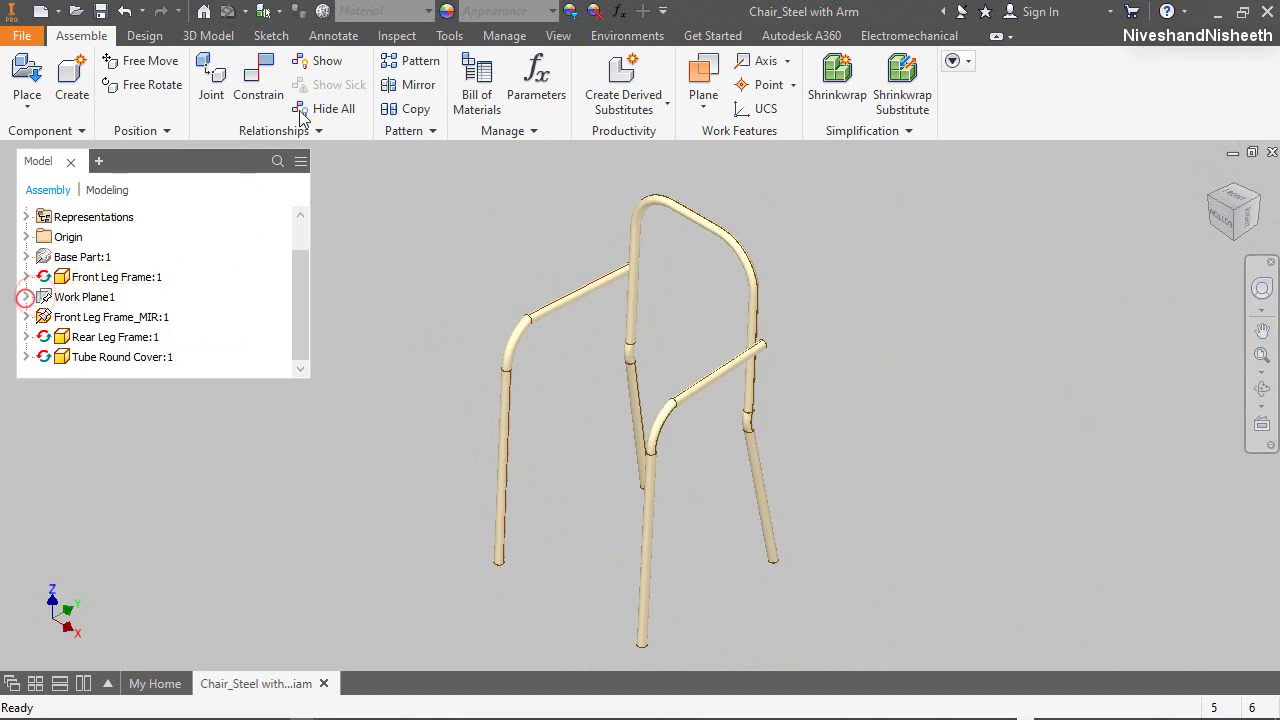
pyautogui.click(419, 85)
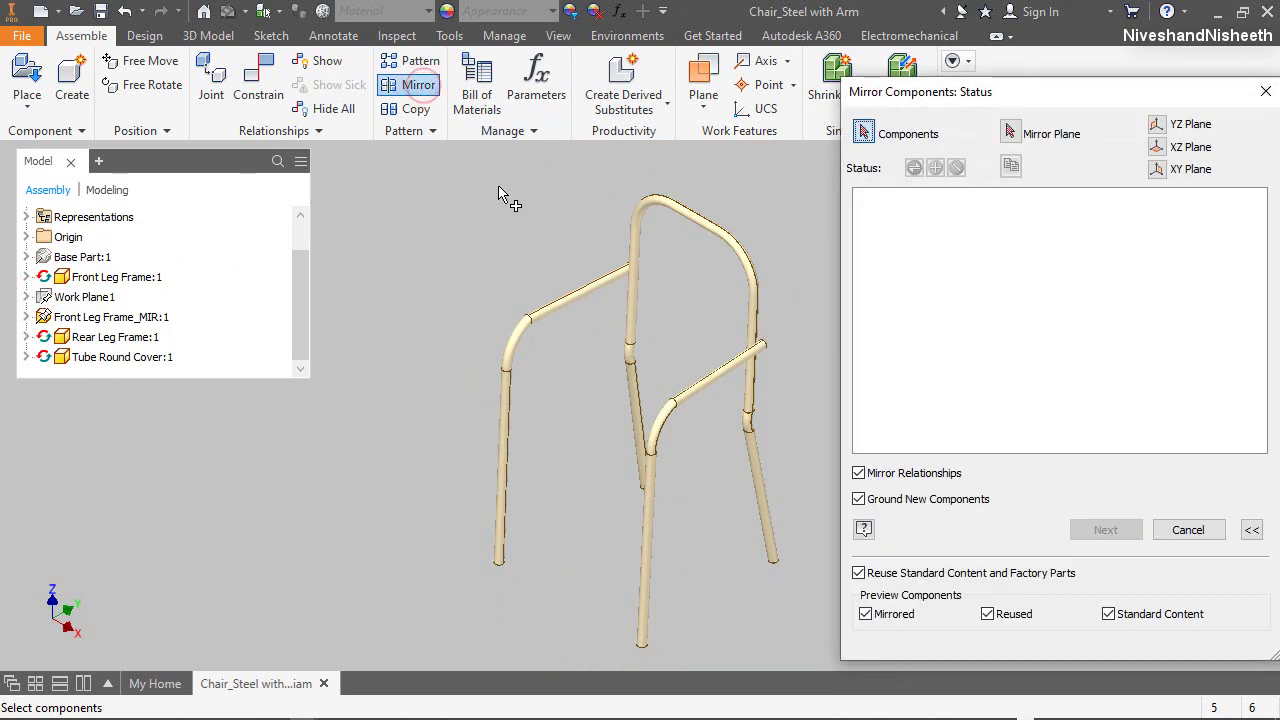
pyautogui.click(148, 358)
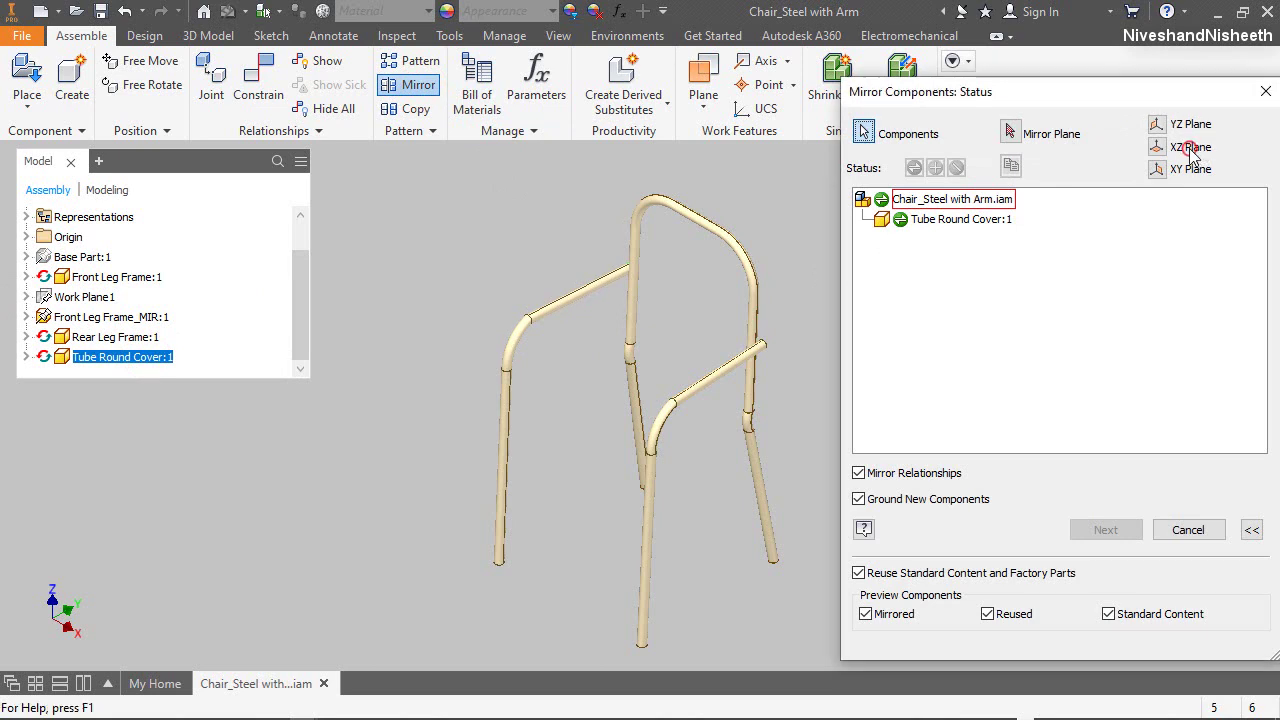
pyautogui.click(1157, 148)
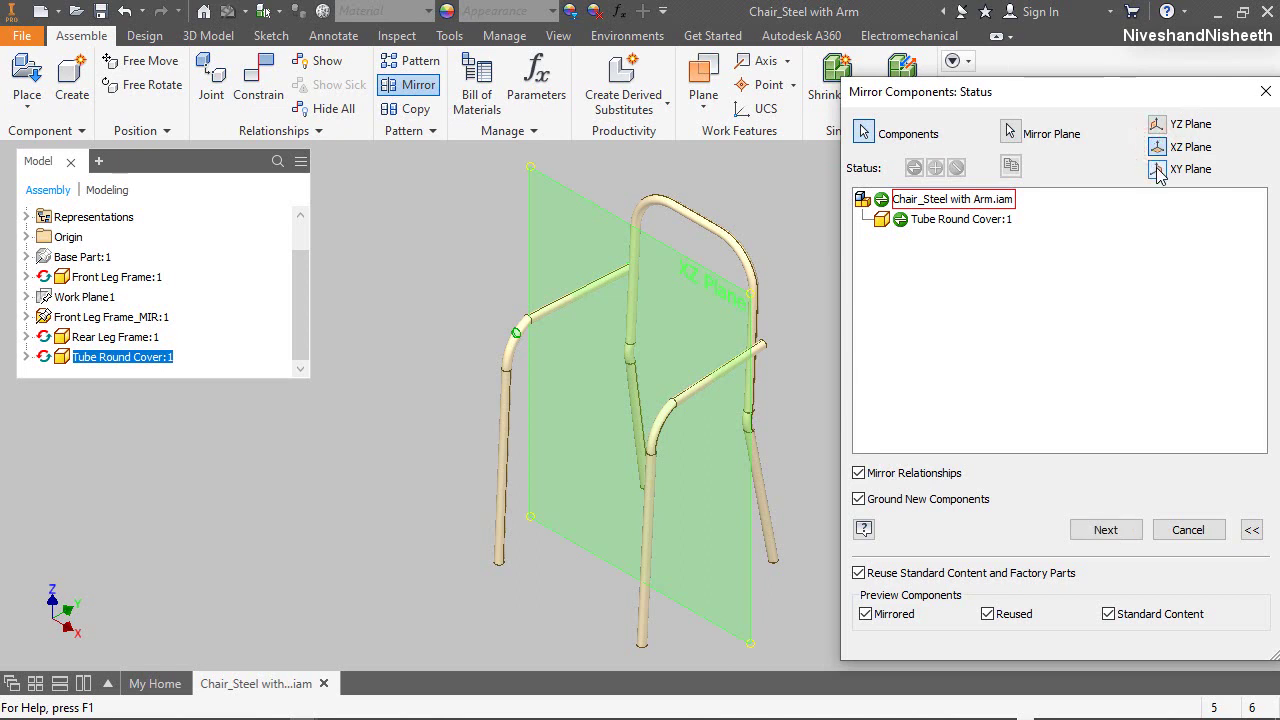
pyautogui.click(1157, 126)
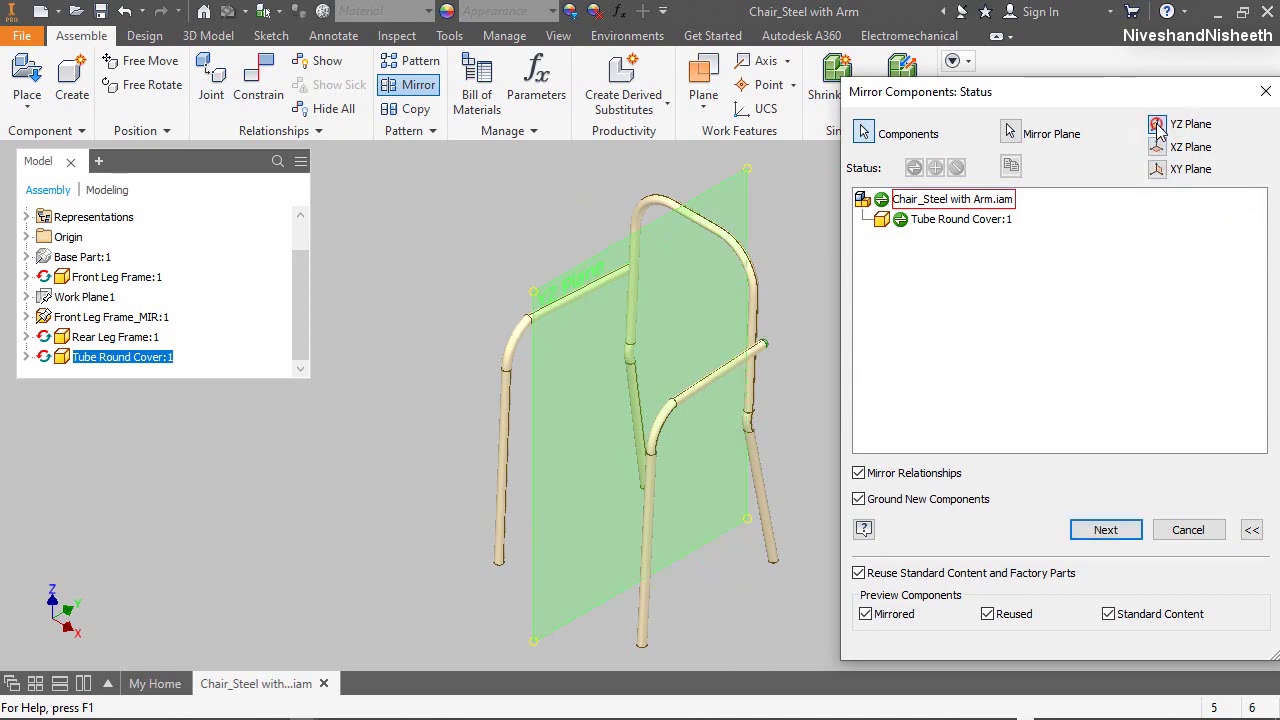
pyautogui.click(1106, 531)
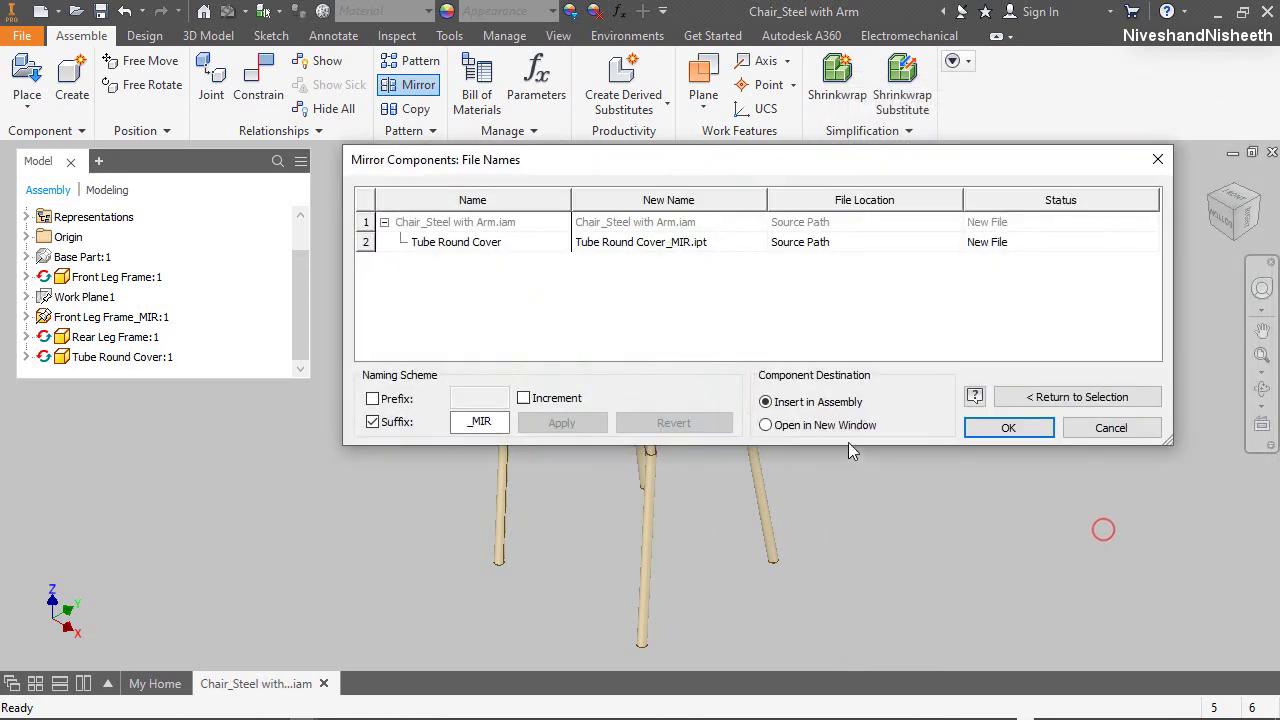
pyautogui.click(1033, 436)
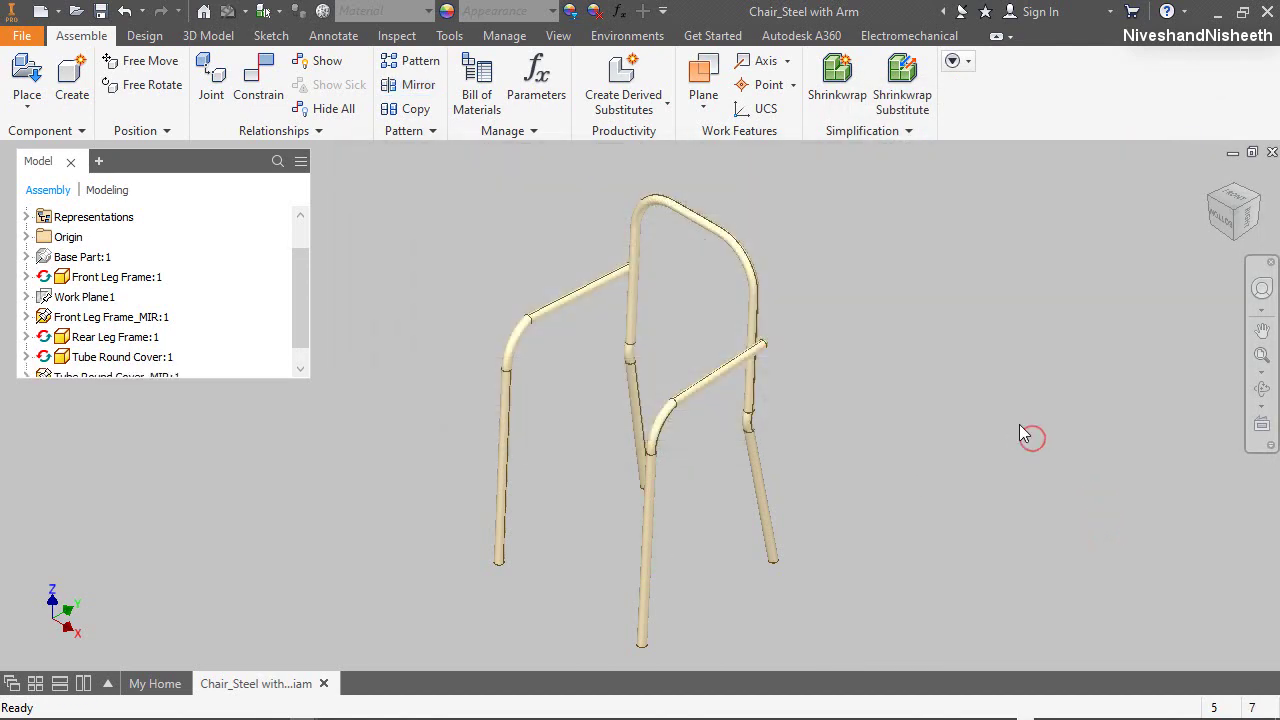
# Save the Chair_Steel with Arm assembly together with its new cover part files
pyautogui.scroll(5, 780, 345)
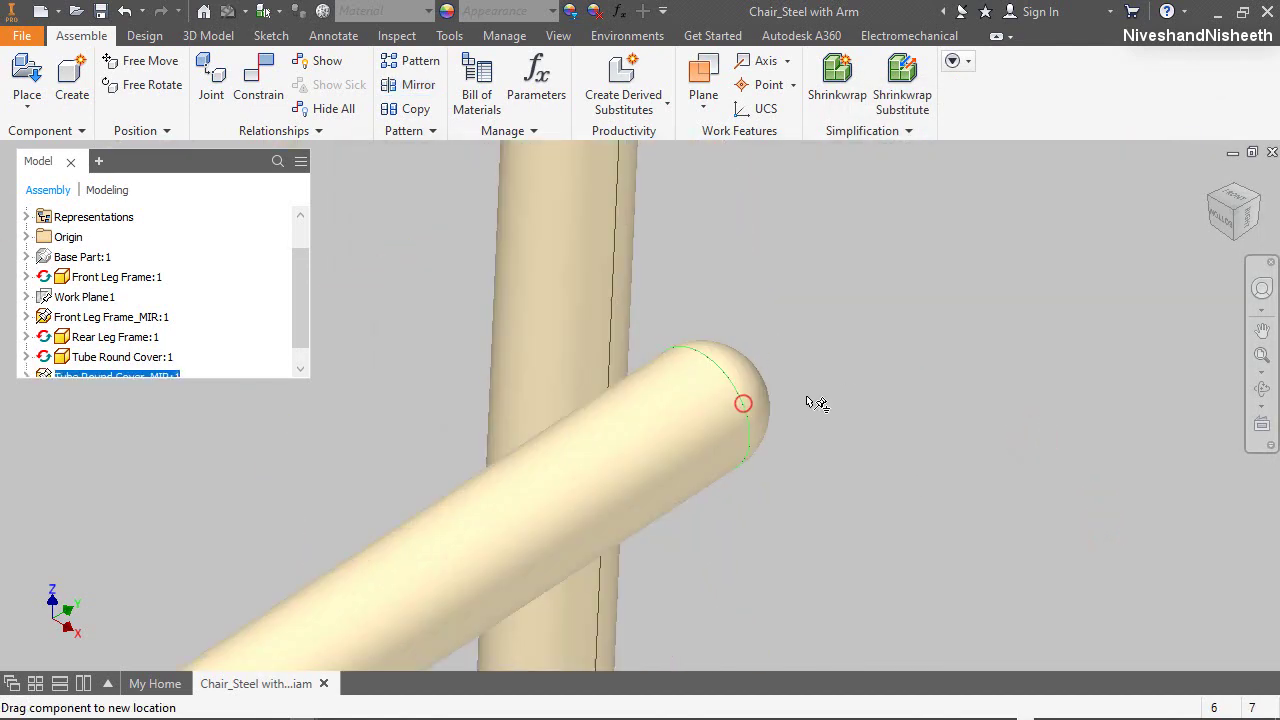
pyautogui.hotkey('ctrl', 's')
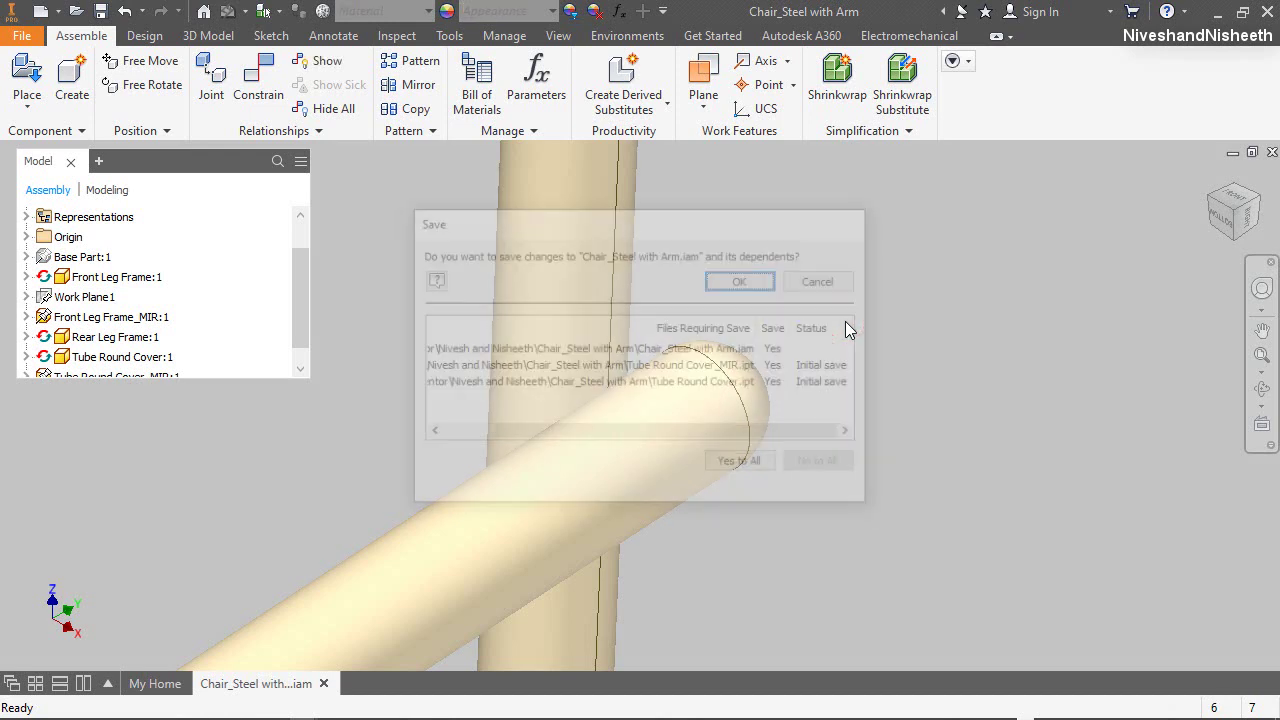
pyautogui.click(746, 281)
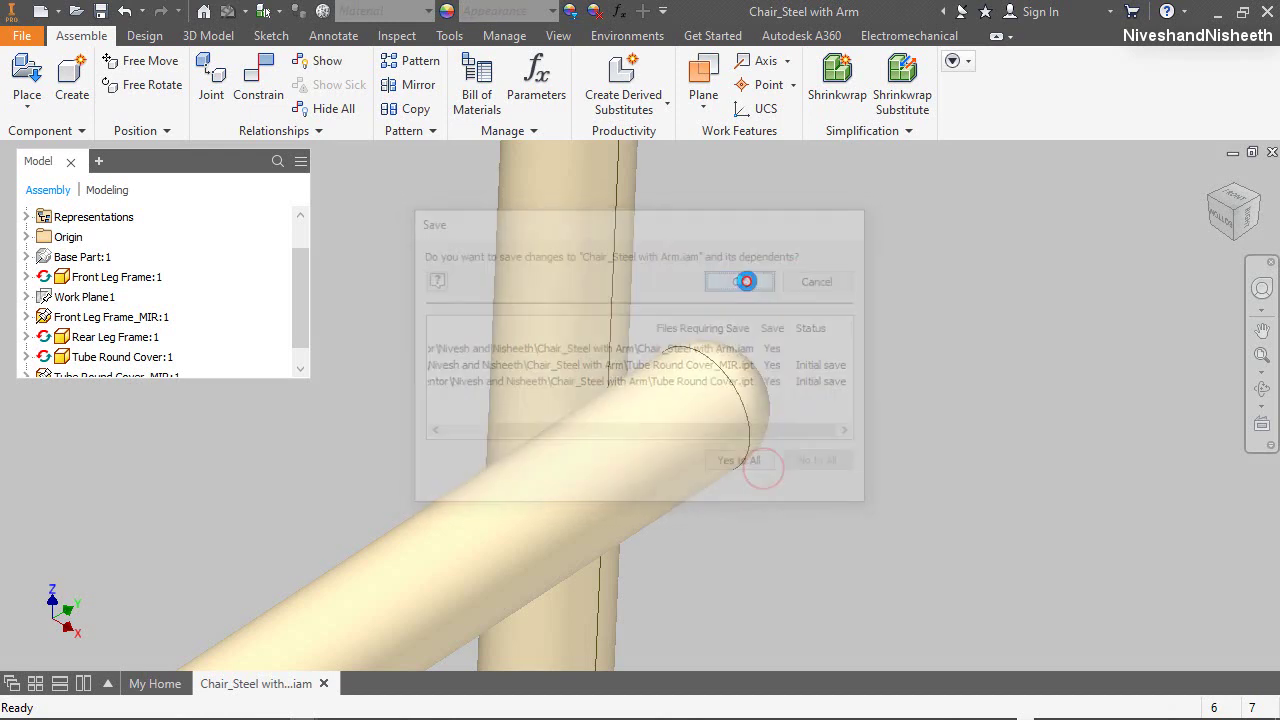
# Inspect the rounded cover at the armrest tube end and return the whole chair to the home view
pyautogui.click(1262, 205)
pyautogui.scroll(-5, 739, 365)
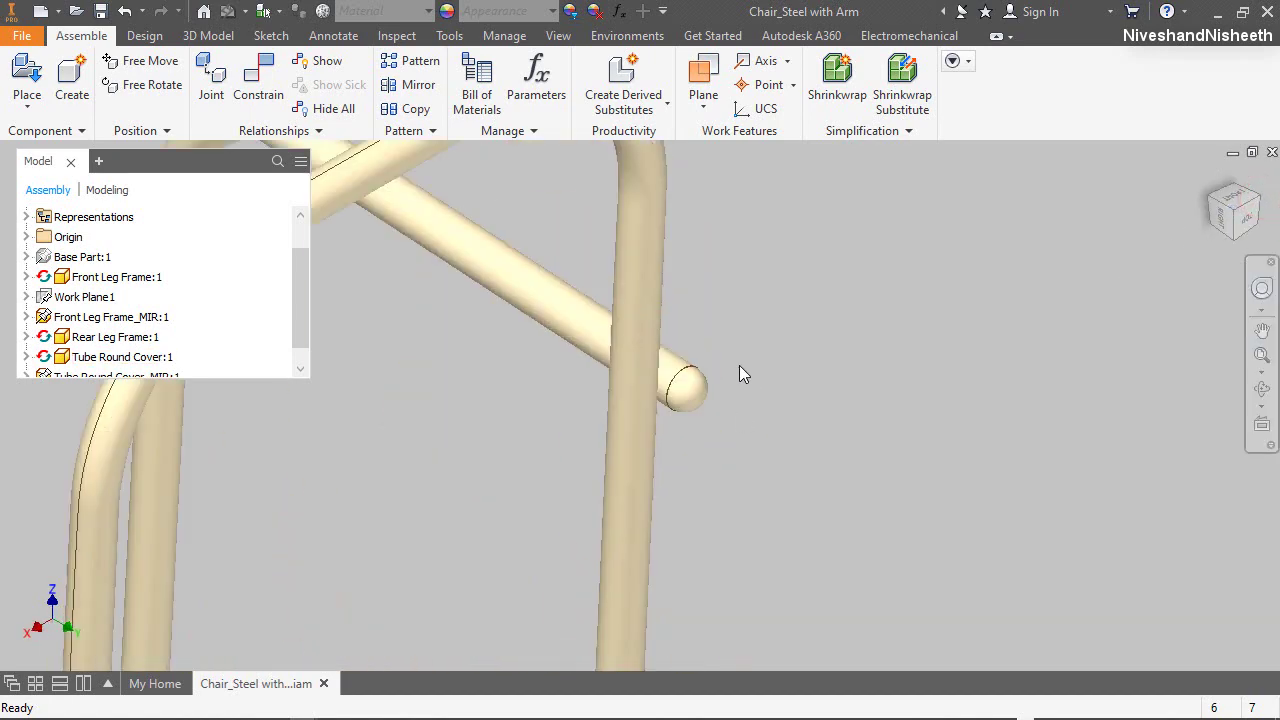
pyautogui.scroll(-4, 755, 368)
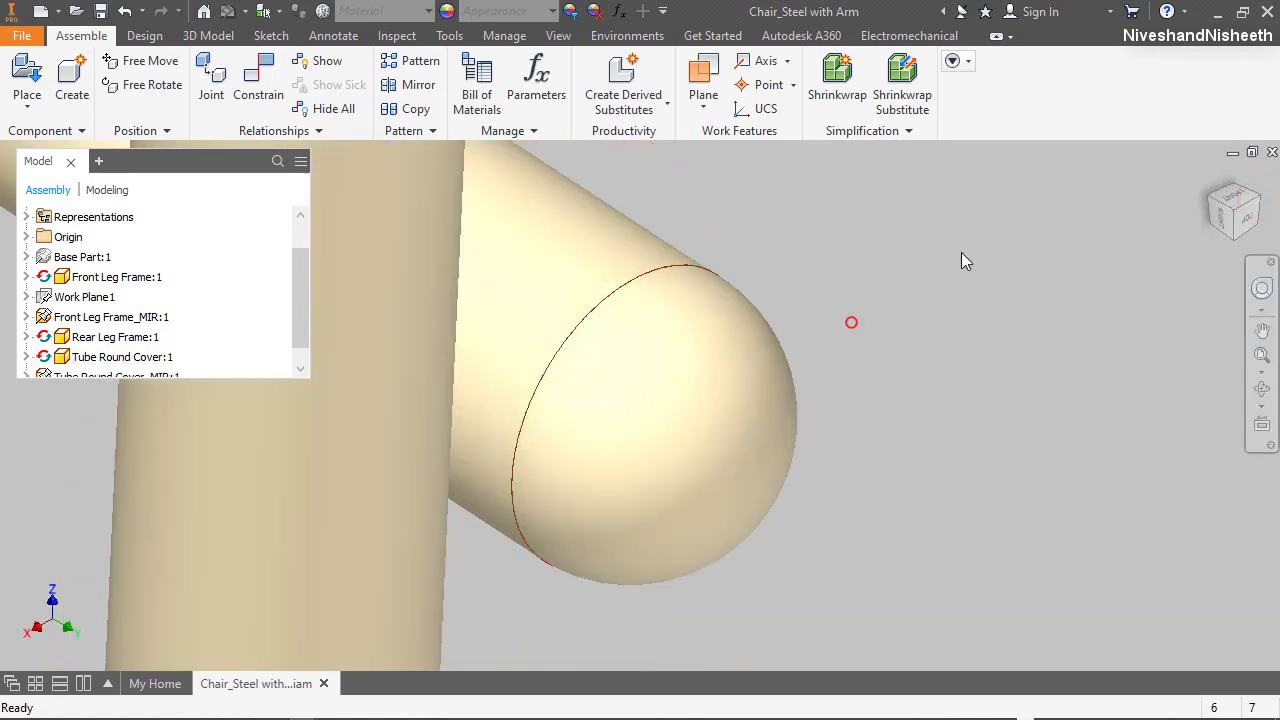
pyautogui.click(1207, 179)
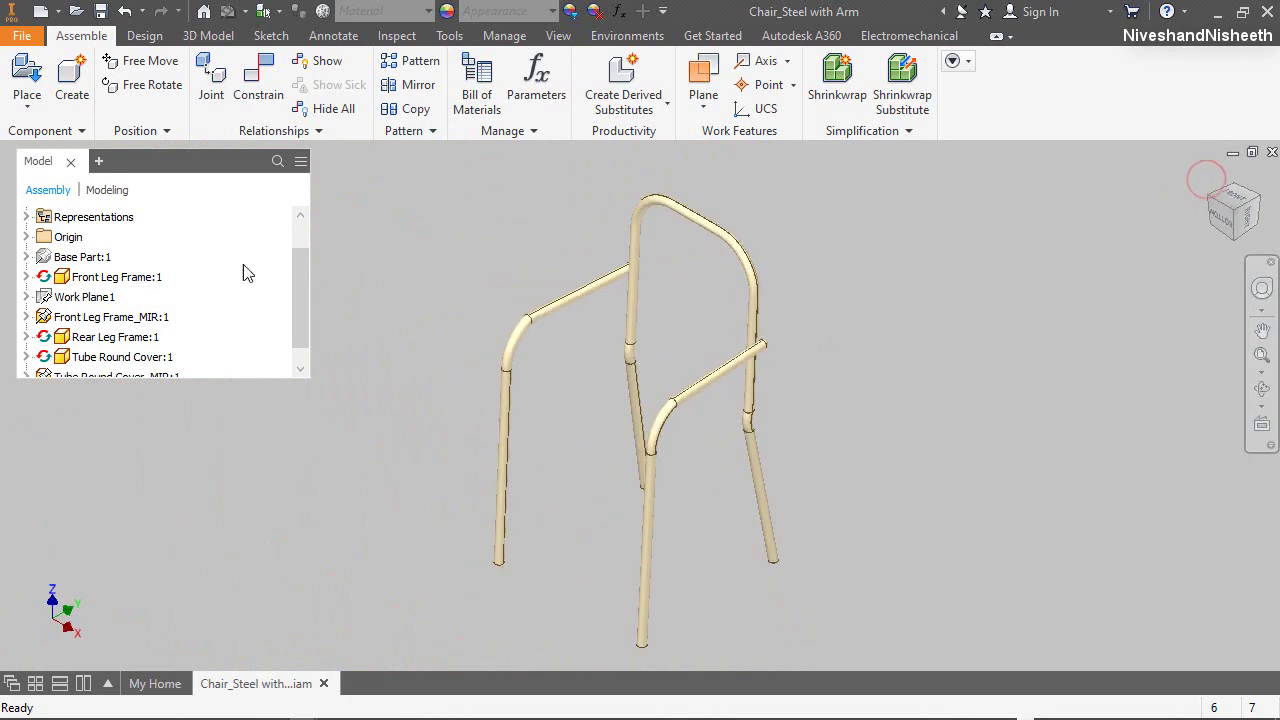
pyautogui.moveTo(145, 168); pyautogui.dragTo(130, 162)
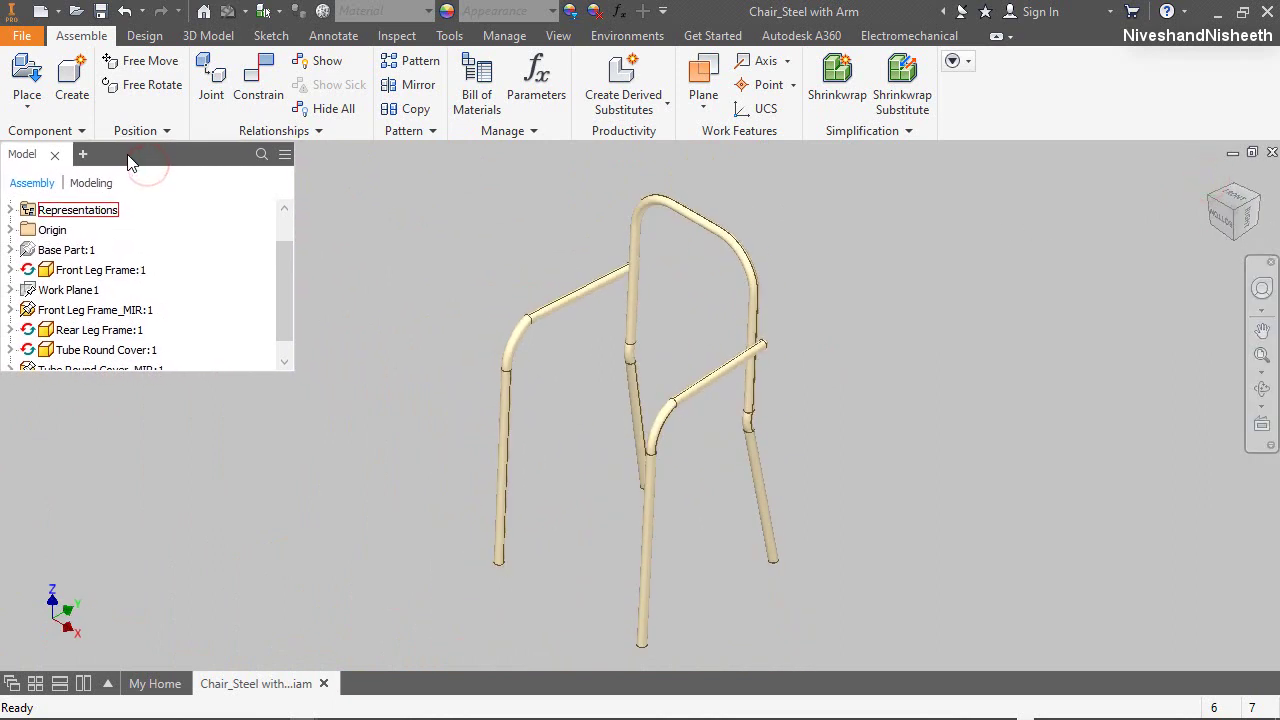
pyautogui.moveTo(282, 300); pyautogui.dragTo(283, 315)
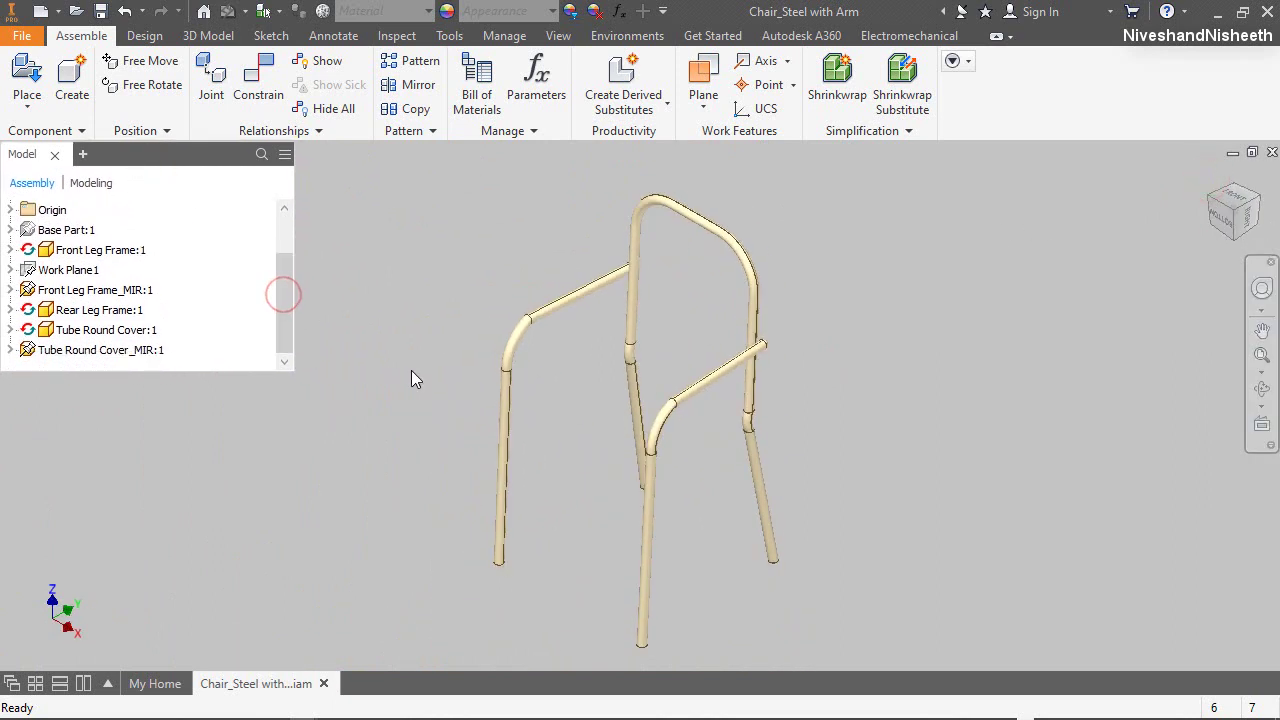
# Set up a new in-place component named Tie Rod (0.5 inch) with the English Standard (in).ipt template
pyautogui.click(986, 545)
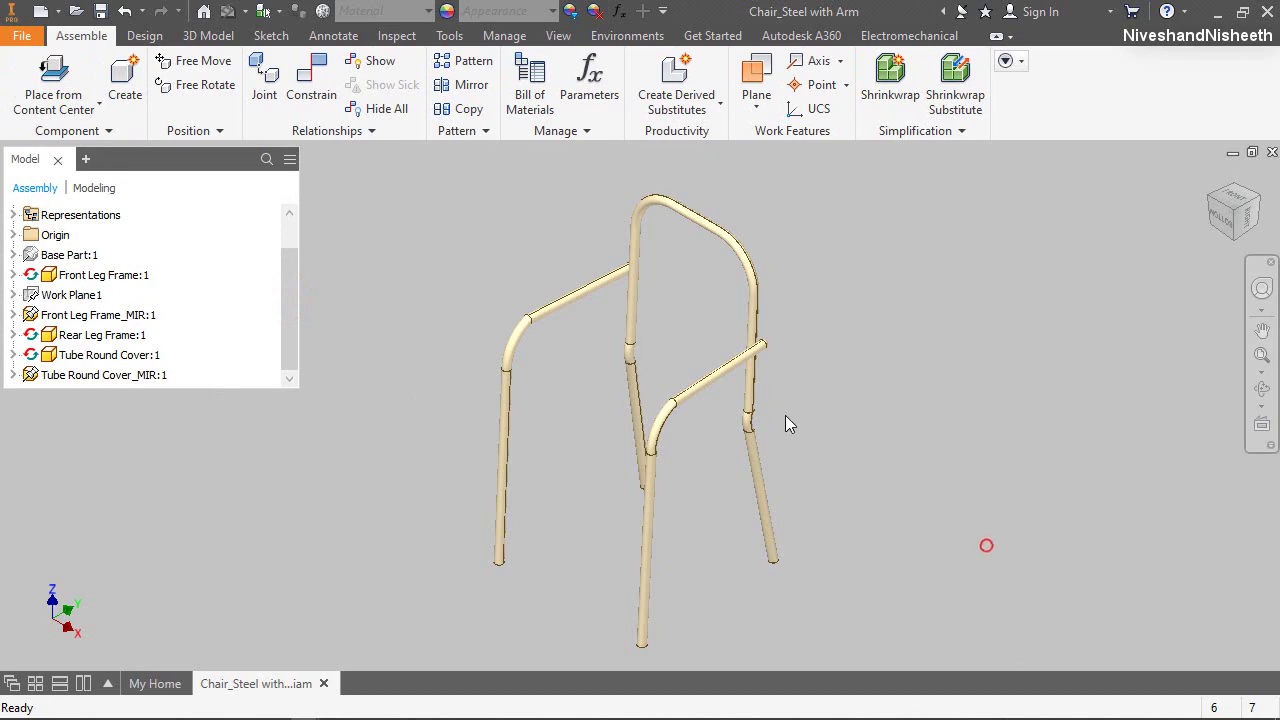
pyautogui.click(114, 72)
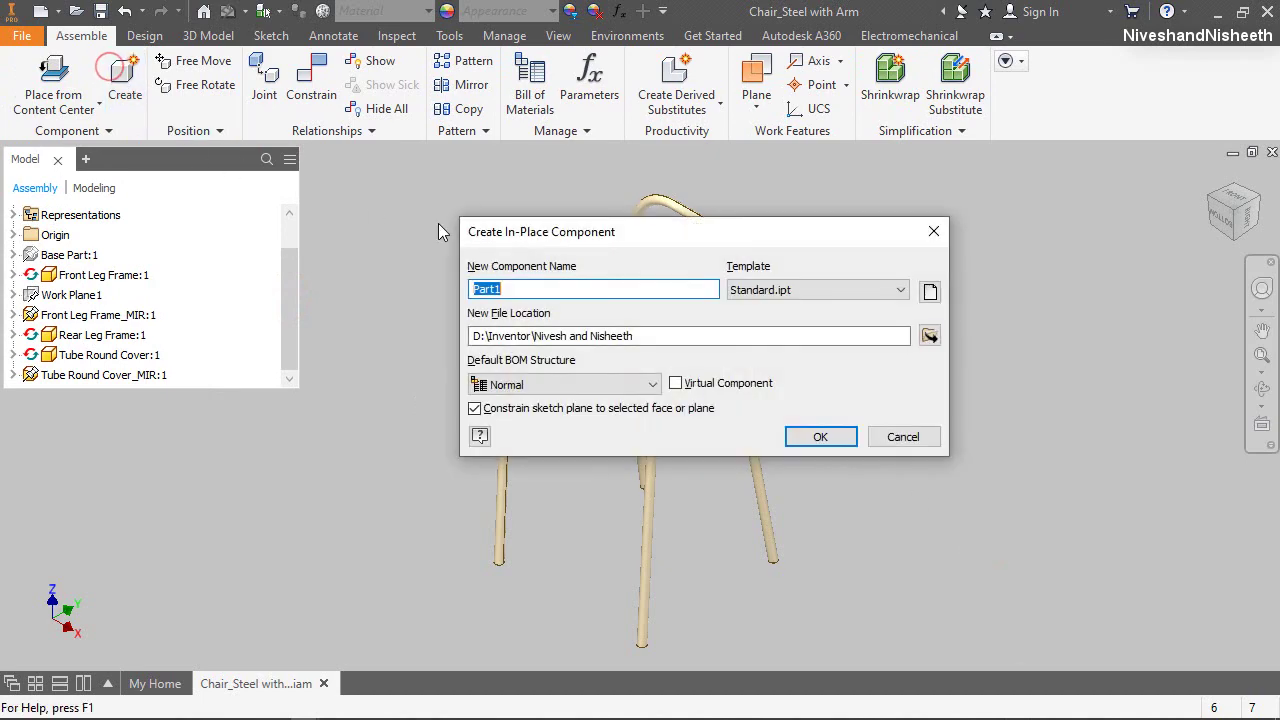
pyautogui.click(929, 291)
pyautogui.click(452, 139)
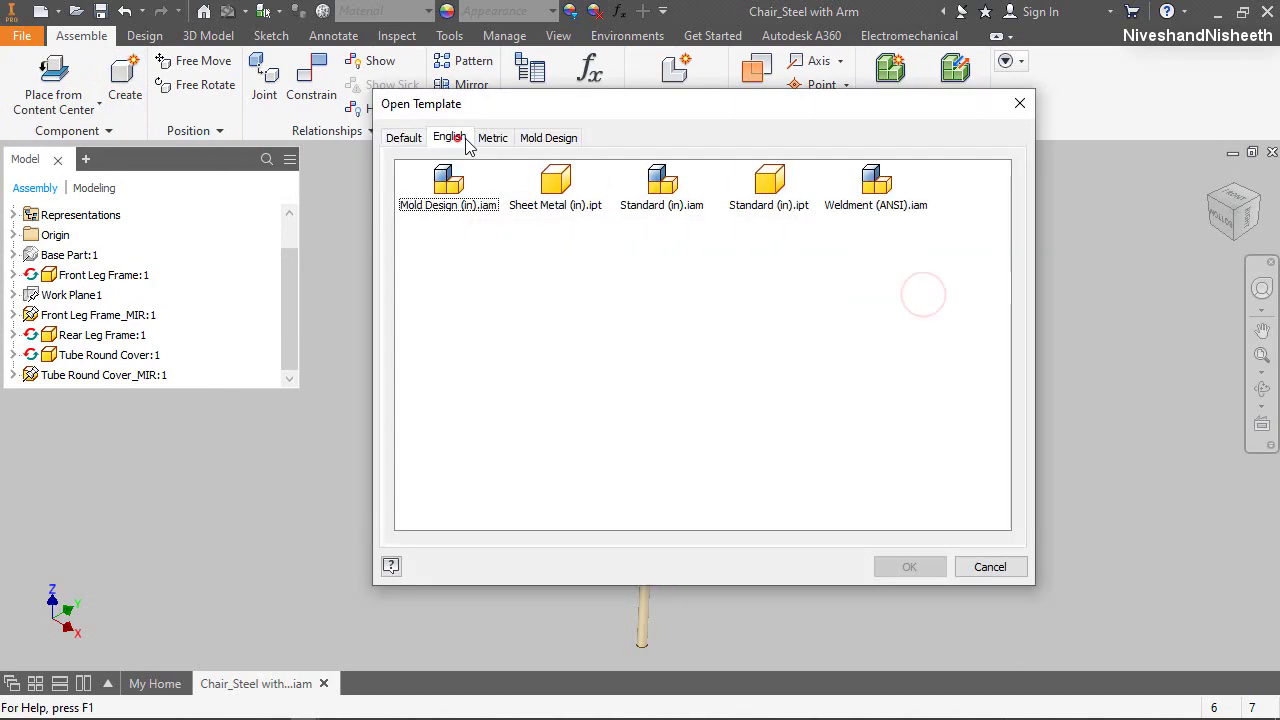
pyautogui.doubleClick(757, 178)
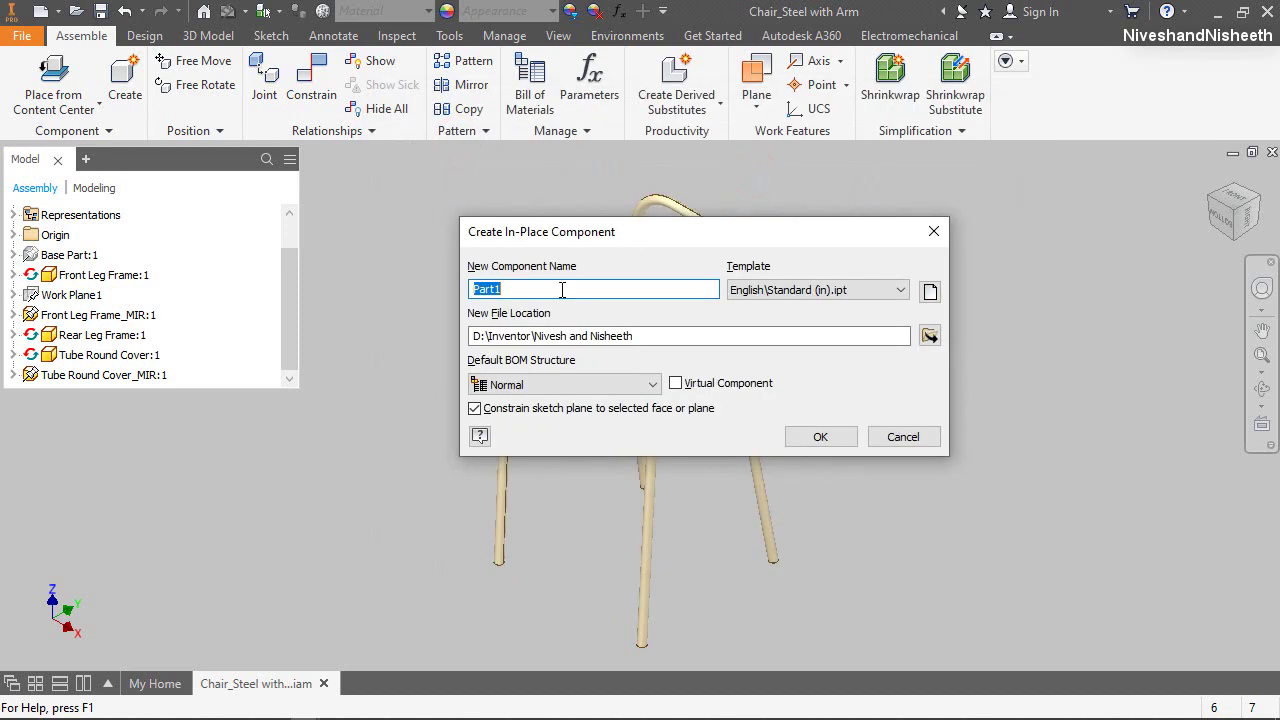
pyautogui.rightClick(562, 290)
pyautogui.click(420, 378)
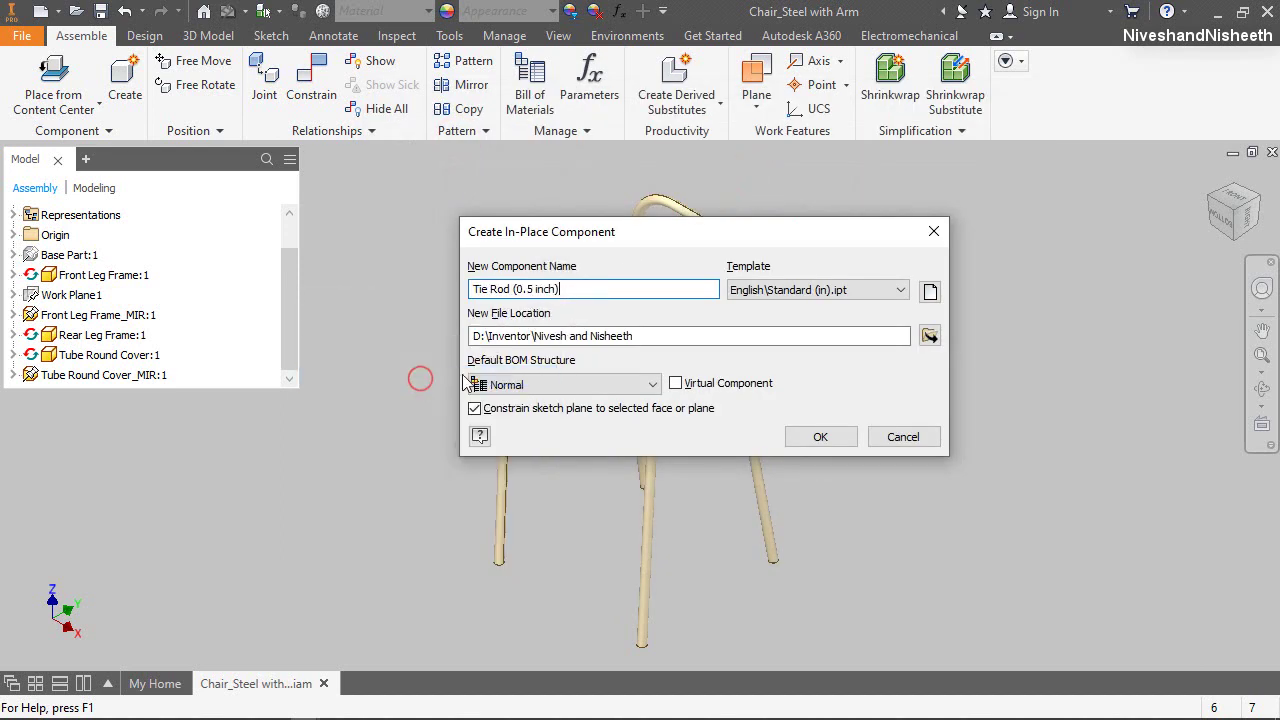
# Set the Chair_Steel with Arm folder as the file location and create the part on the assembly's YZ plane
pyautogui.click(929, 336)
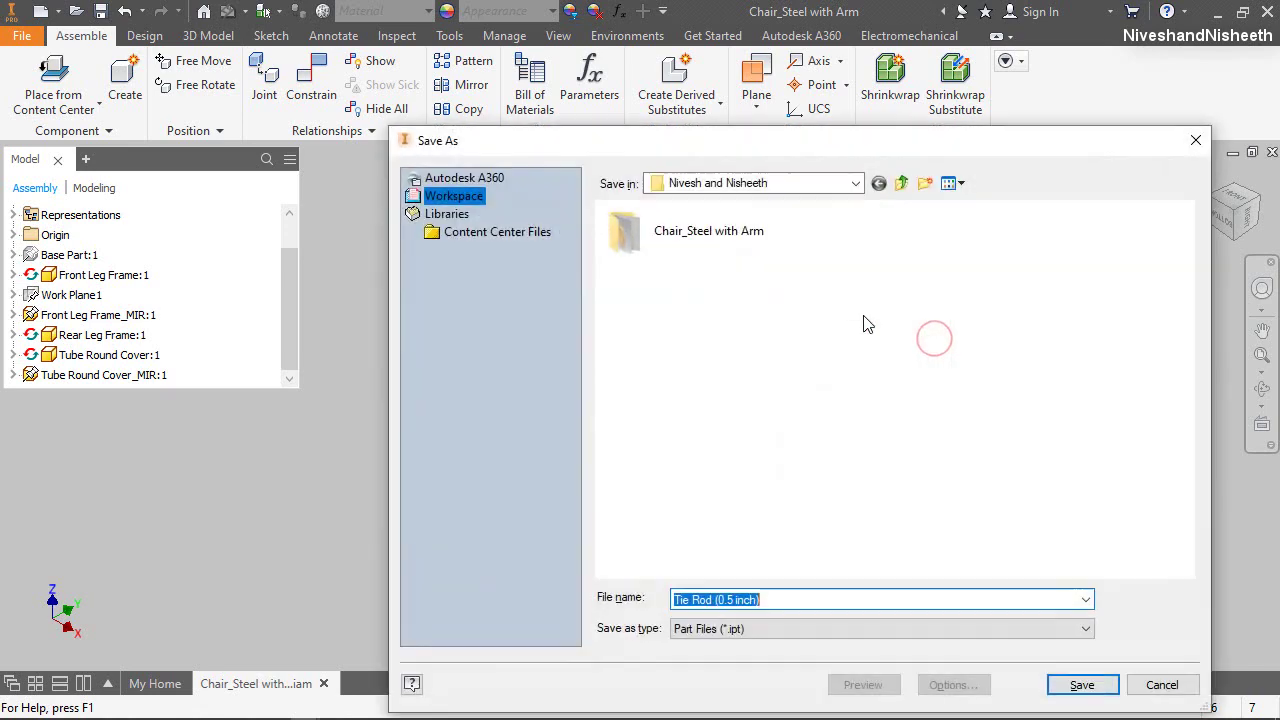
pyautogui.doubleClick(706, 231)
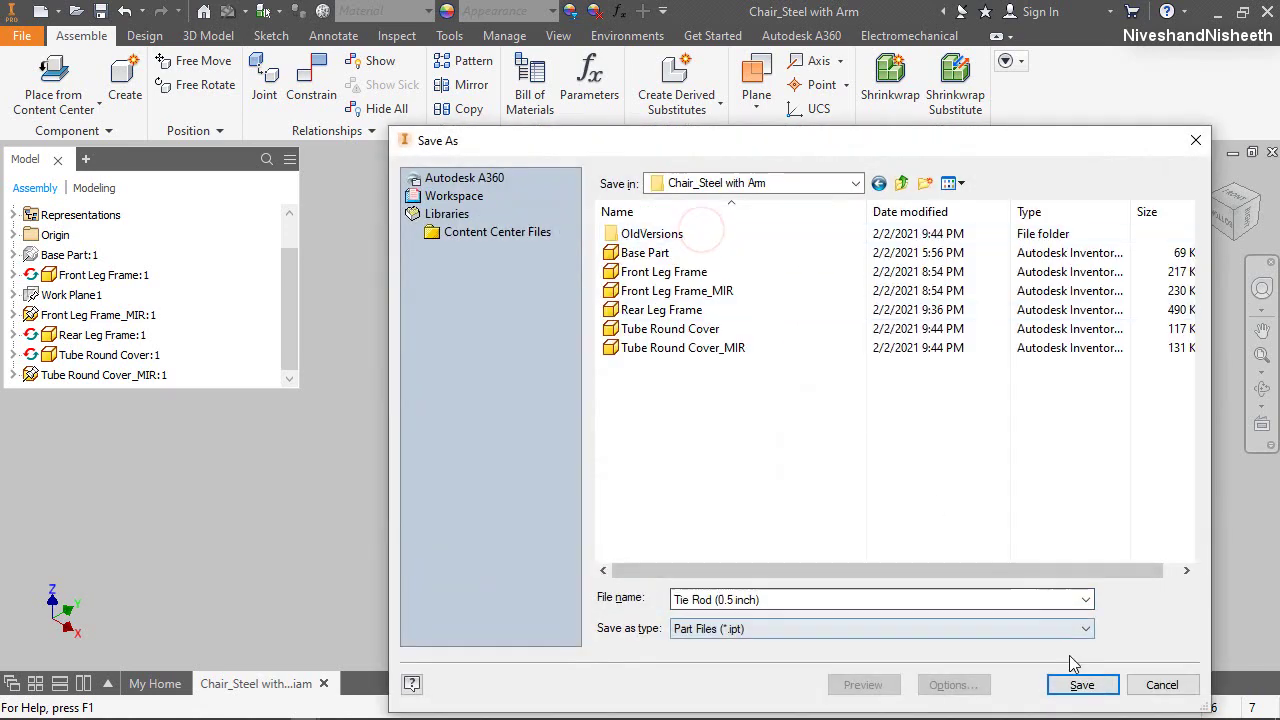
pyautogui.click(1084, 685)
pyautogui.click(850, 437)
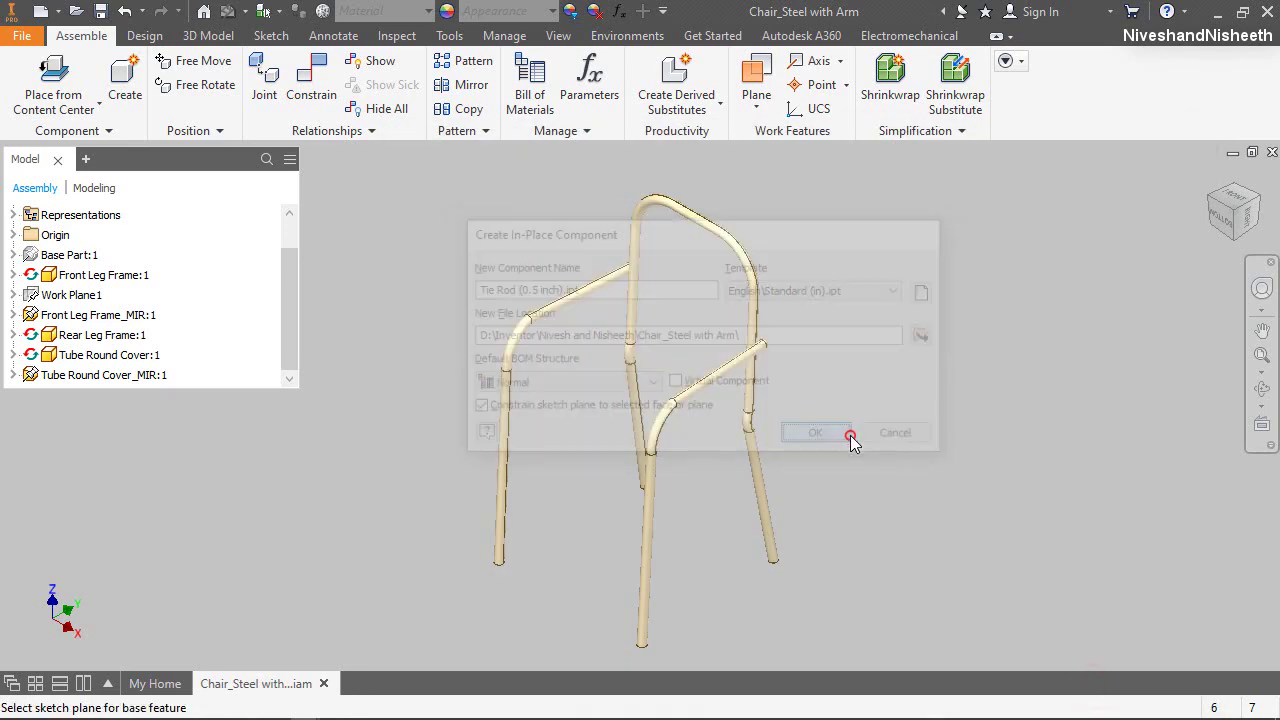
pyautogui.click(14, 236)
pyautogui.click(64, 254)
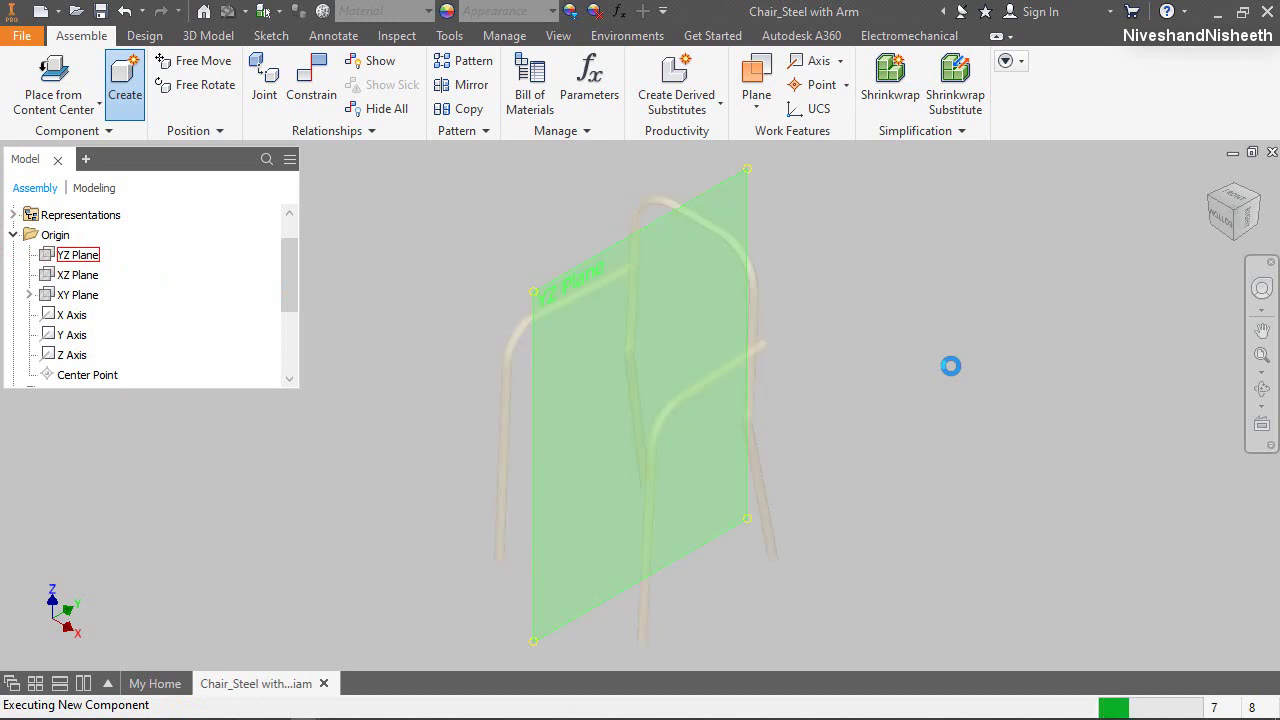
# Start a 2D sketch in the tie rod part on its origin plane that coincides with the assembly's YZ plane
pyautogui.rightClick(914, 251)
pyautogui.click(885, 363)
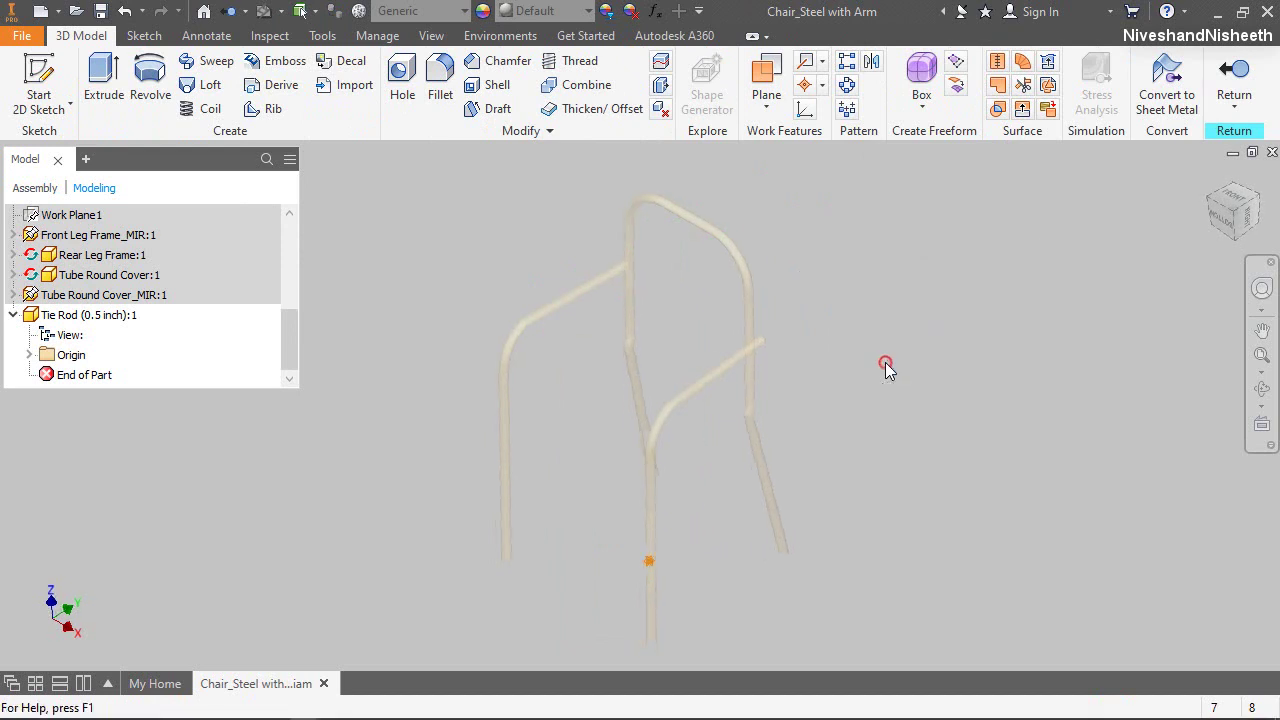
pyautogui.rightClick(1058, 378)
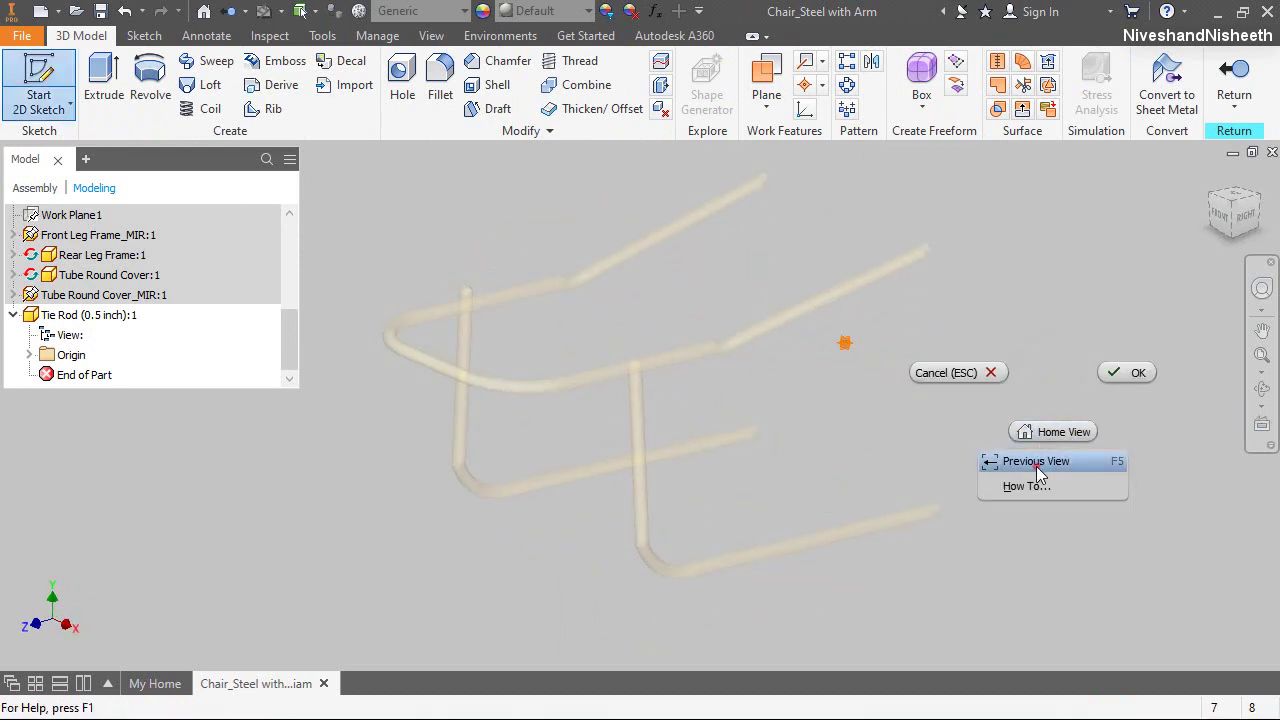
pyautogui.click(1034, 381)
pyautogui.scroll(-8, 680, 520)
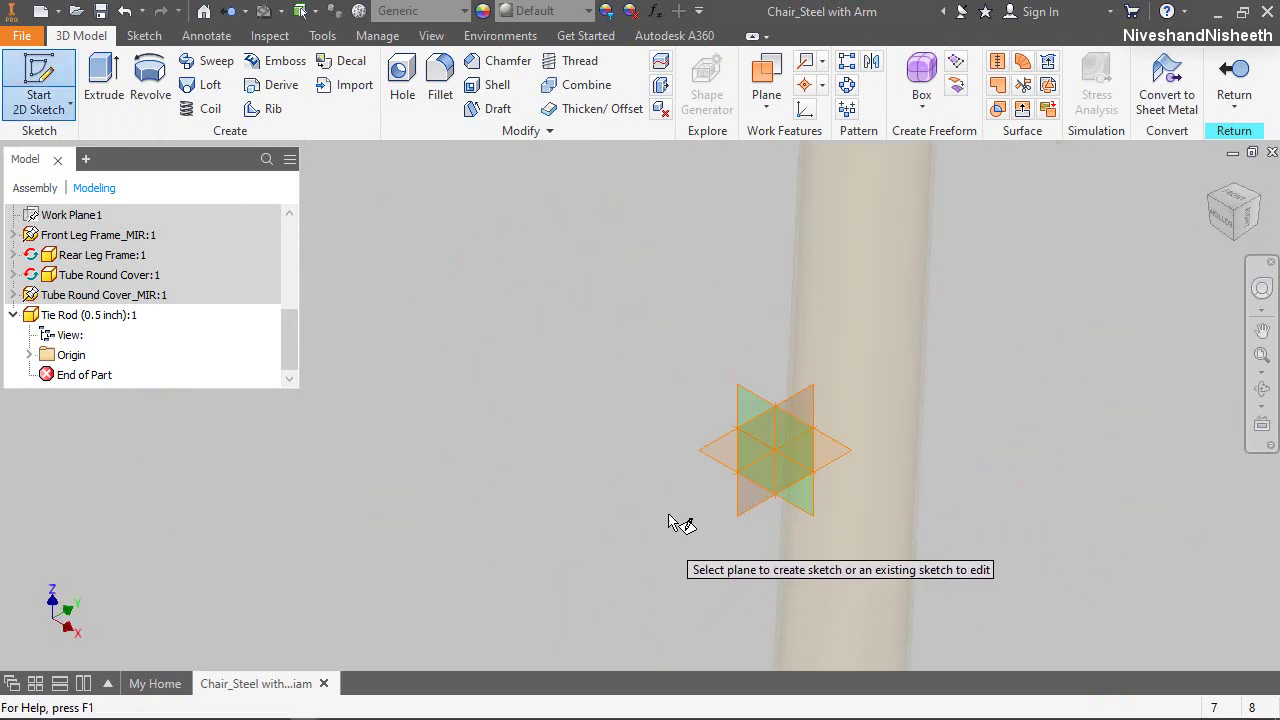
pyautogui.click(806, 402)
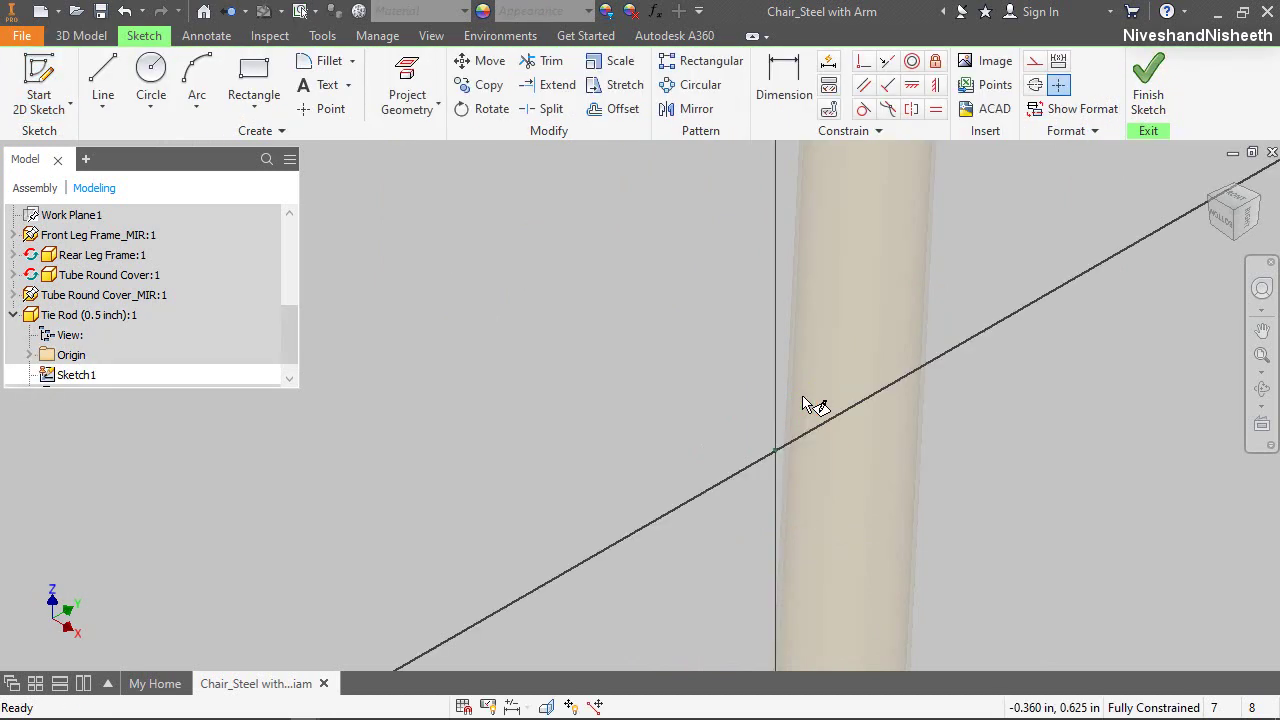
# Project the front leg tube's lengthwise edge and its bottom end edge into the sketch
pyautogui.click(418, 100)
pyautogui.moveTo(1248, 196); pyautogui.dragTo(930, 237)
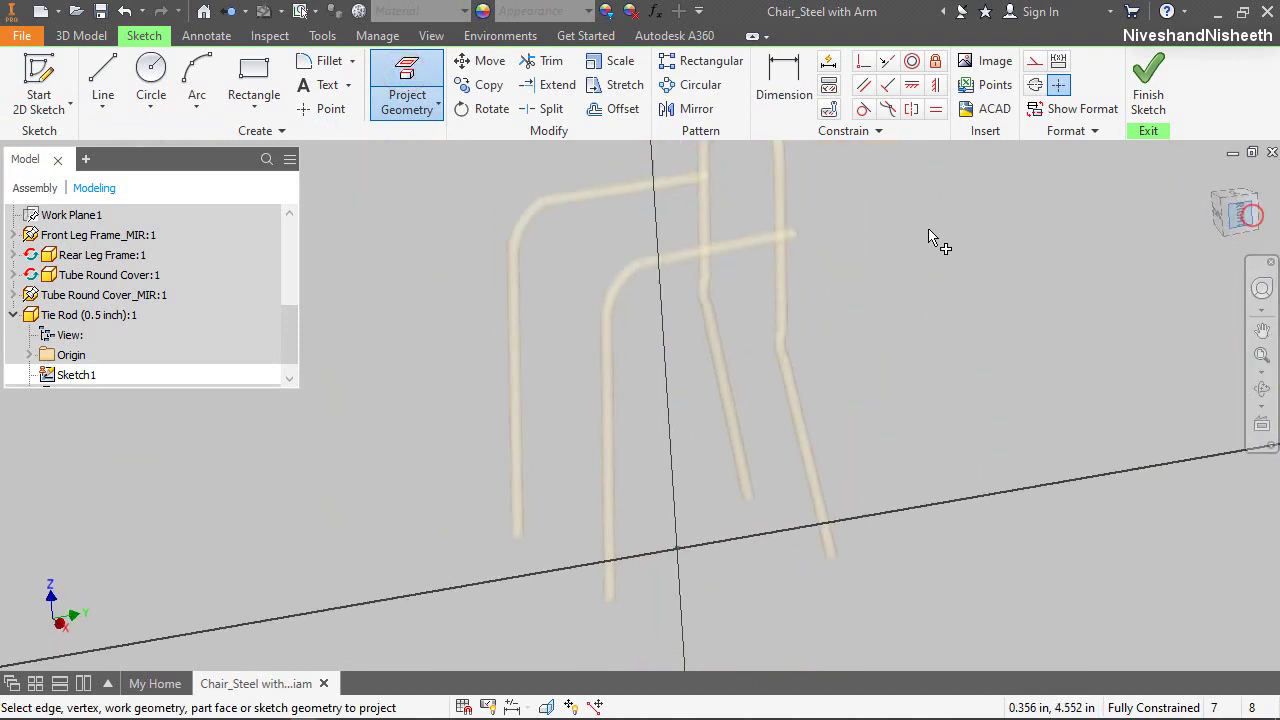
pyautogui.scroll(-8, 571, 549)
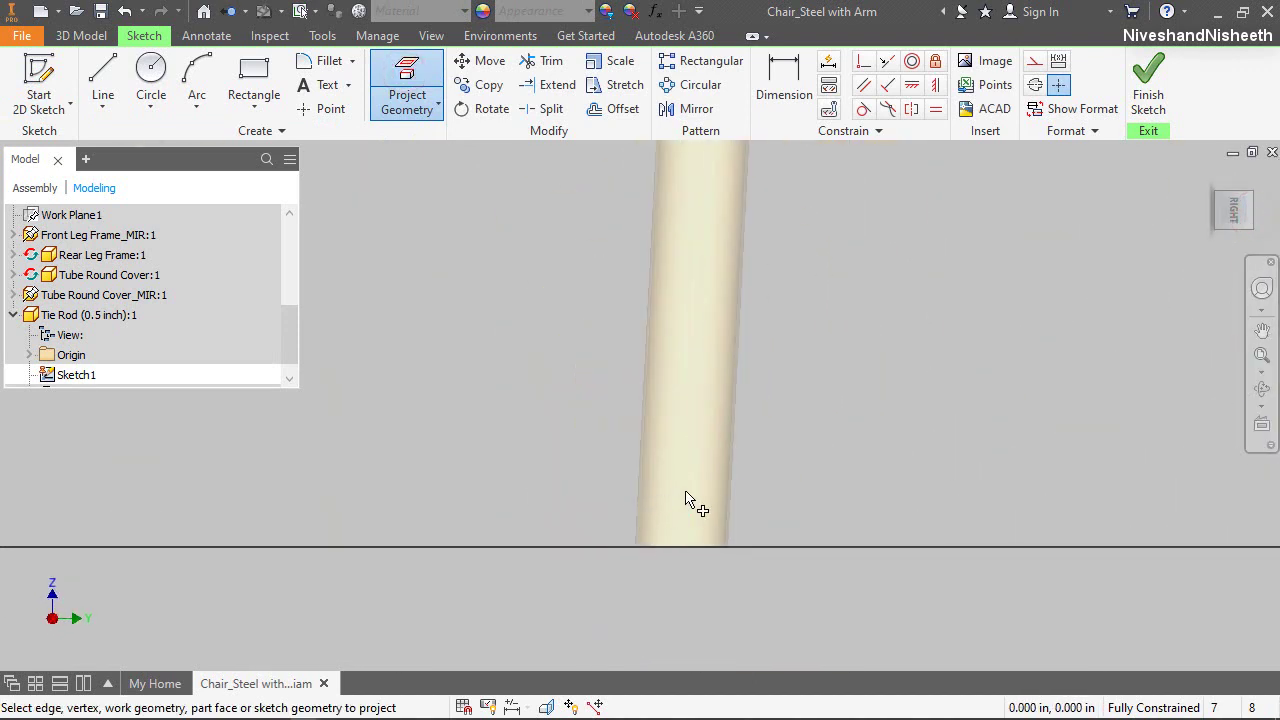
pyautogui.click(704, 500)
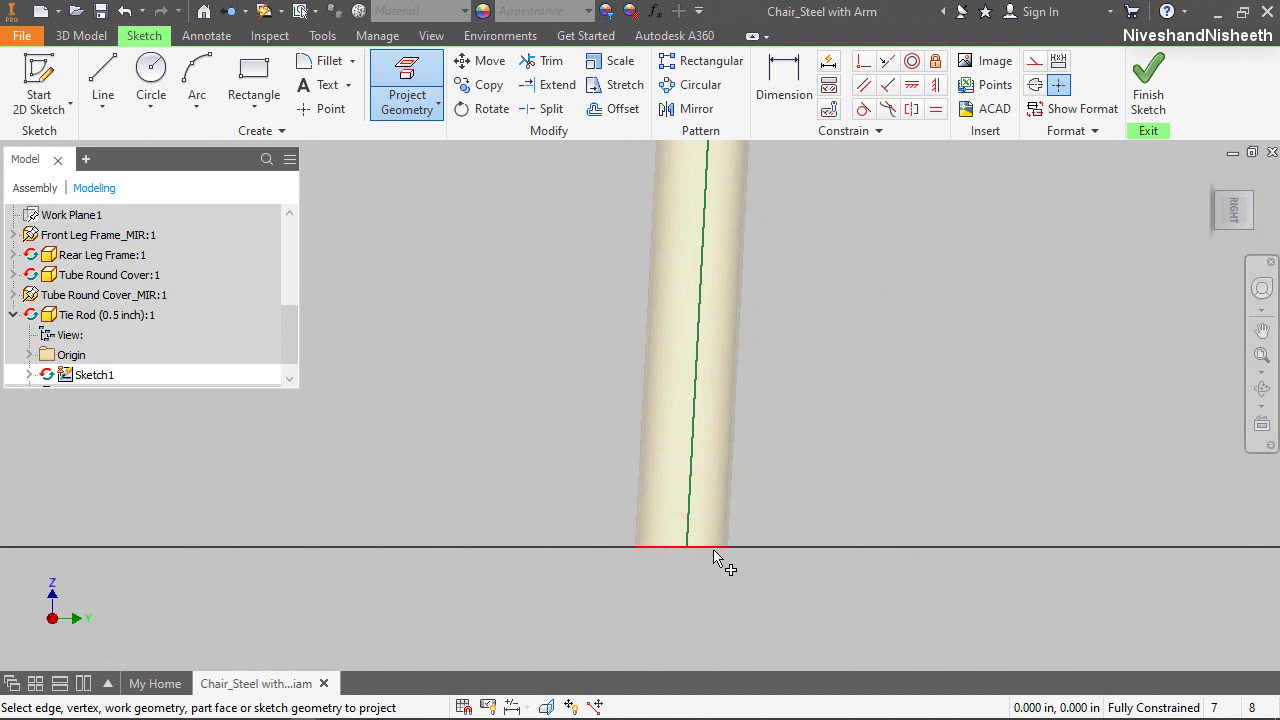
pyautogui.rightClick(826, 490)
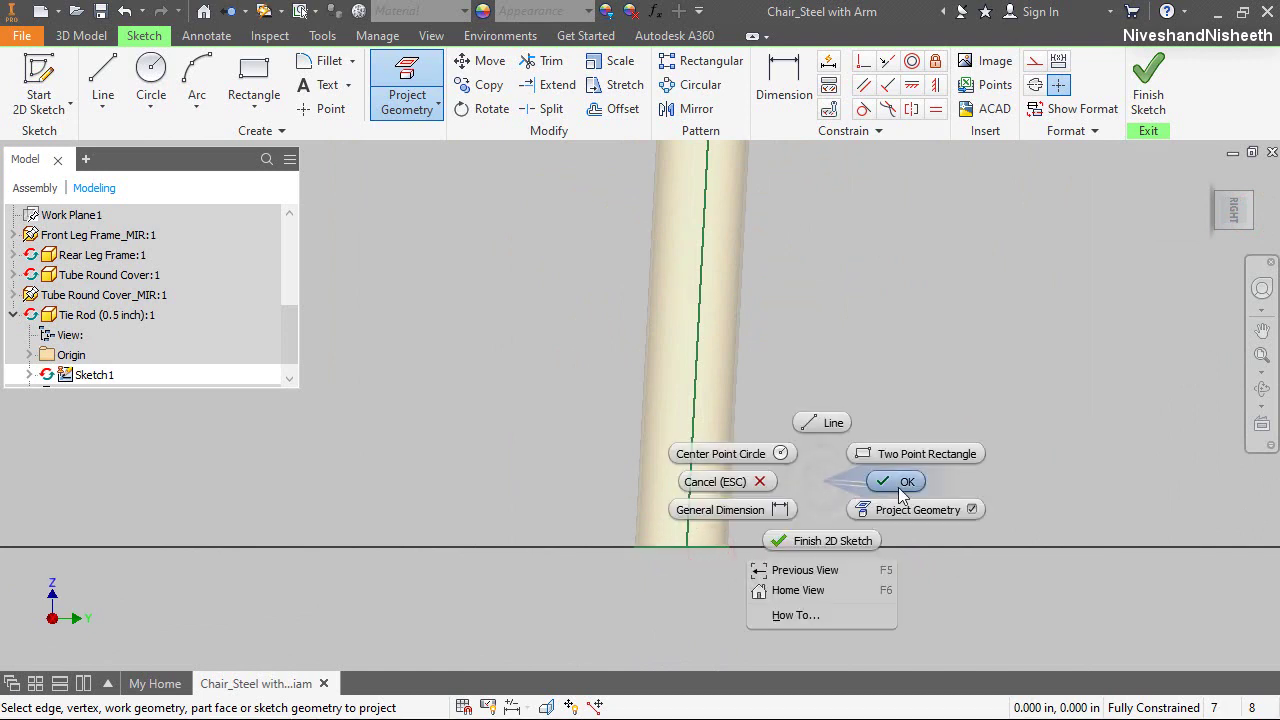
pyautogui.click(898, 487)
# Convert the projected lengthwise edge of the front leg to construction geometry
pyautogui.moveTo(792, 478); pyautogui.dragTo(697, 420, button='middle')
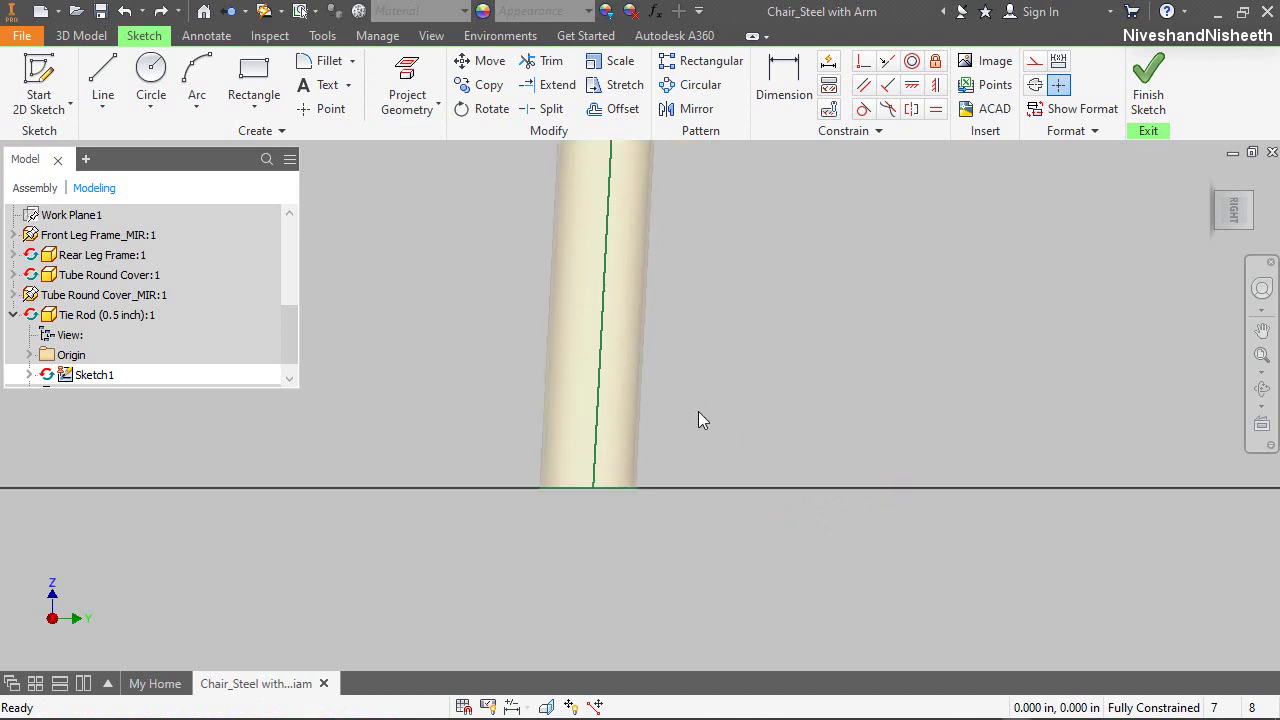
pyautogui.click(591, 438)
pyautogui.click(1030, 58)
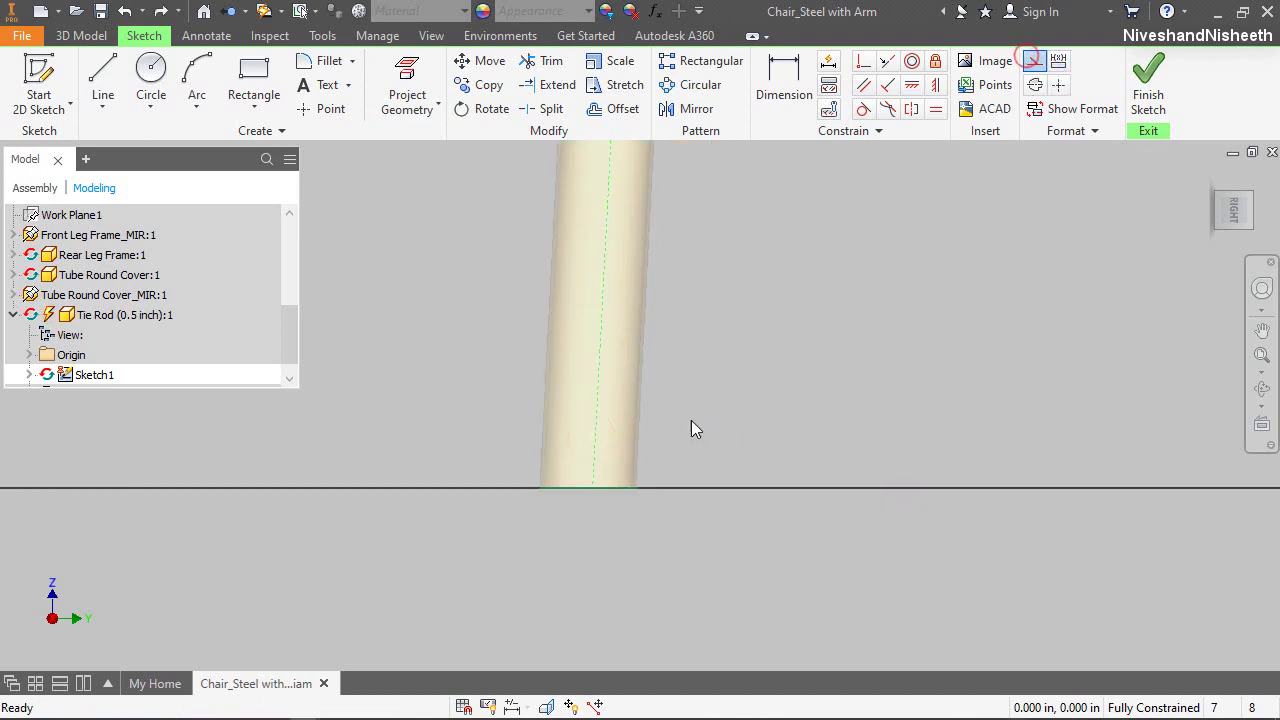
# Draw a construction line over the projected lengthwise edge, starting at its lower endpoint
pyautogui.click(103, 82)
pyautogui.click(1034, 60)
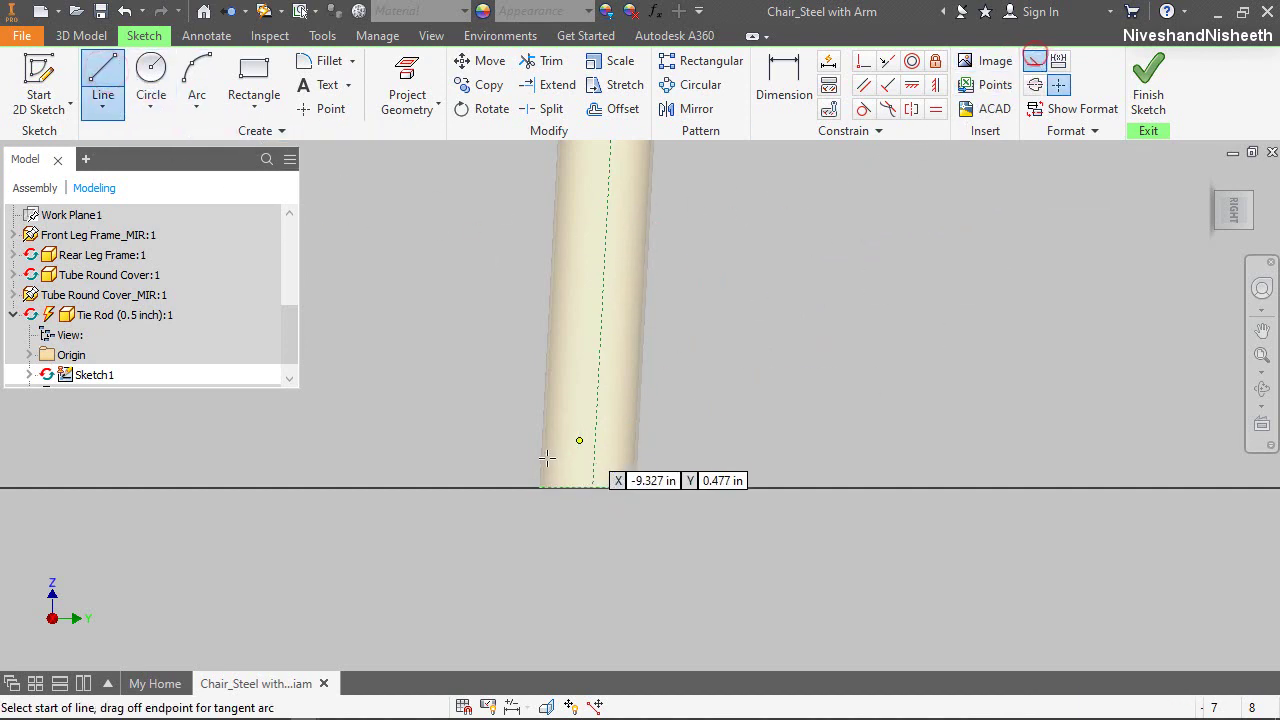
pyautogui.click(592, 488)
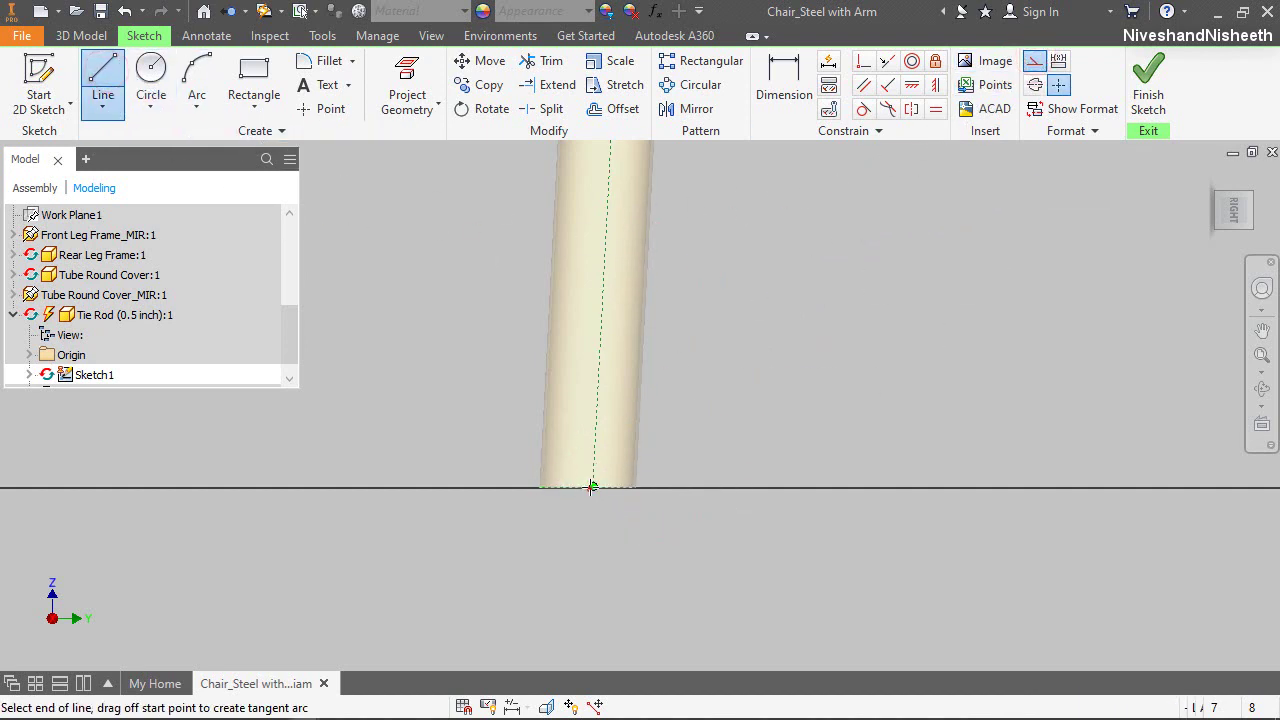
pyautogui.click(609, 168)
pyautogui.rightClick(744, 238)
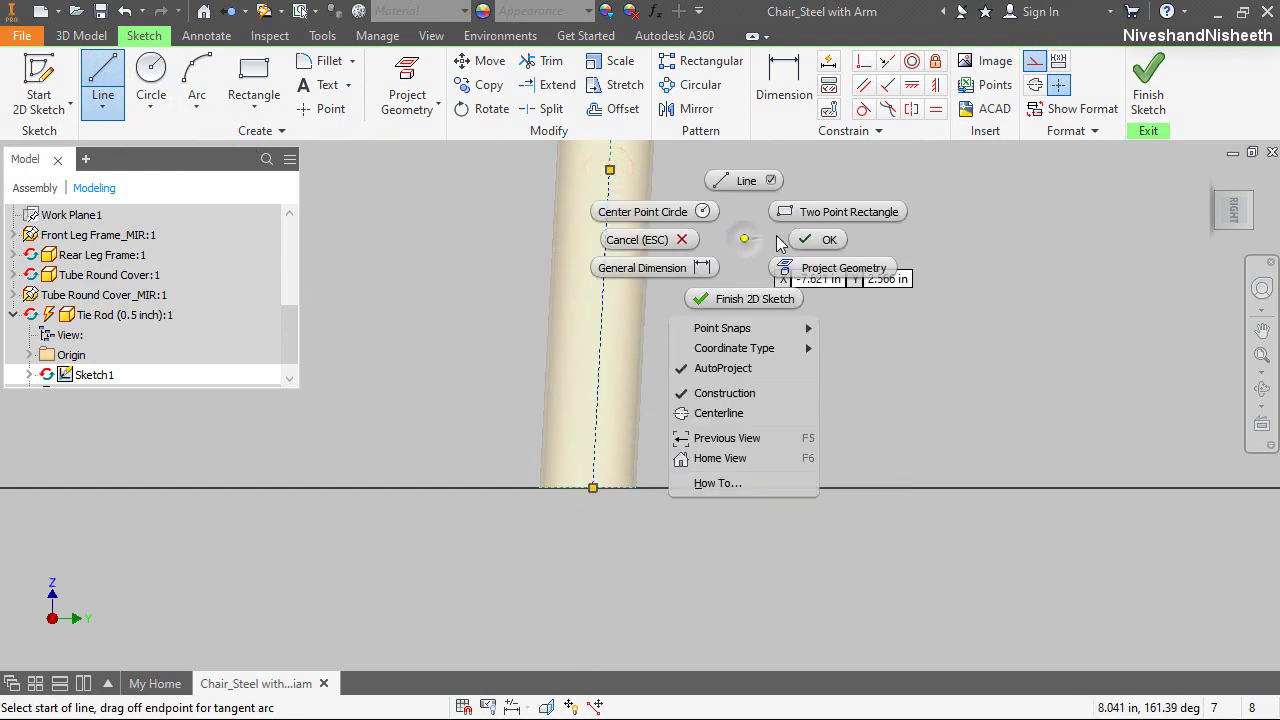
# Draw a horizontal construction line about 1 in long across the front leg's bottom edge, from corner to corner
pyautogui.click(744, 182)
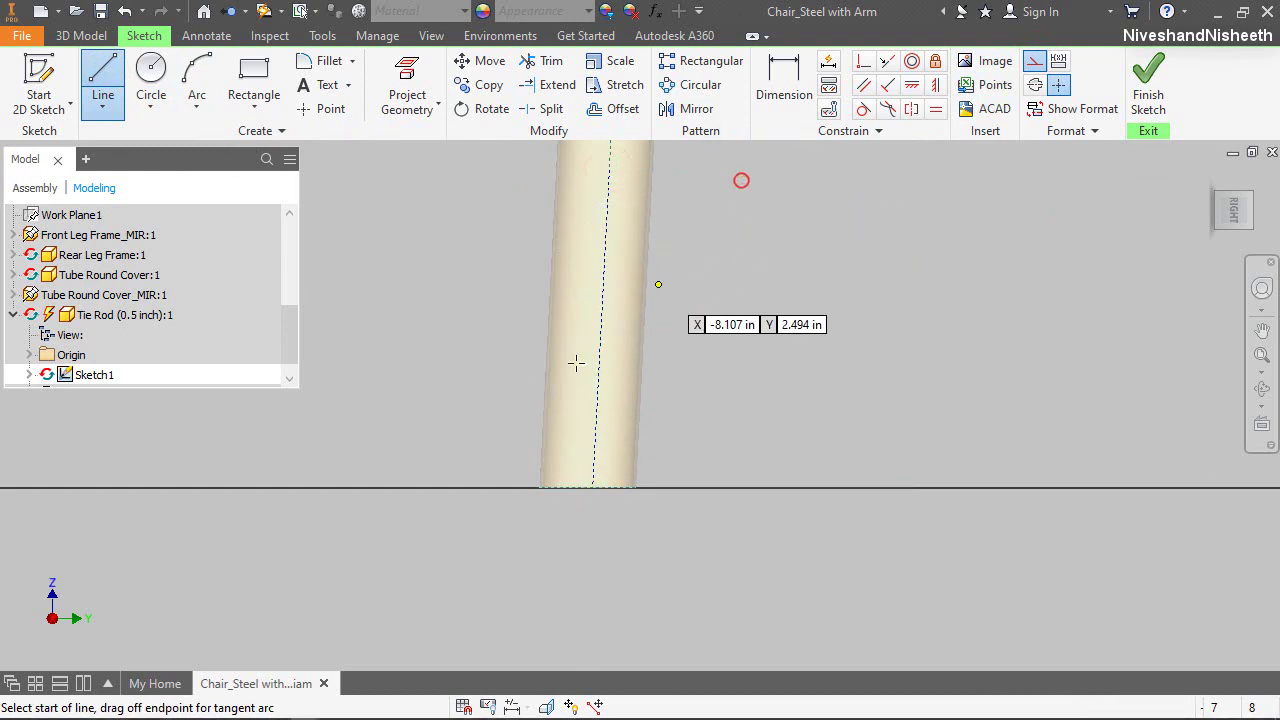
pyautogui.scroll(2, 531, 482)
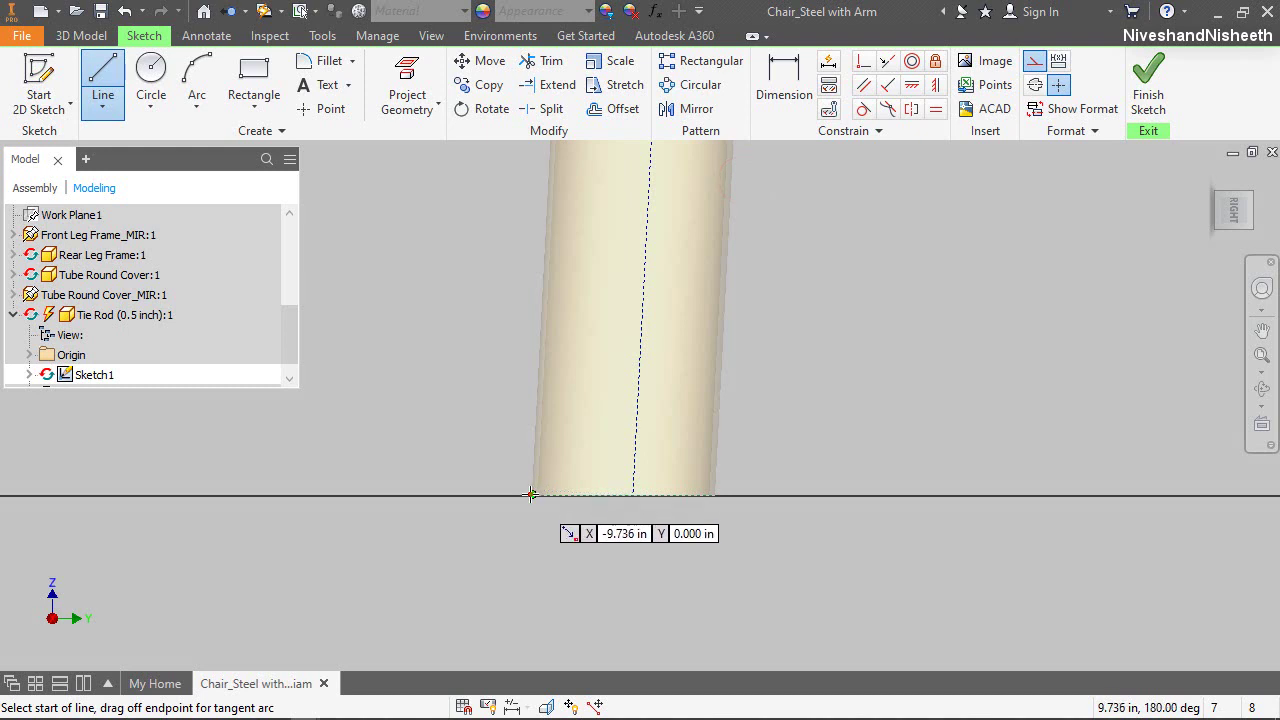
pyautogui.click(531, 492)
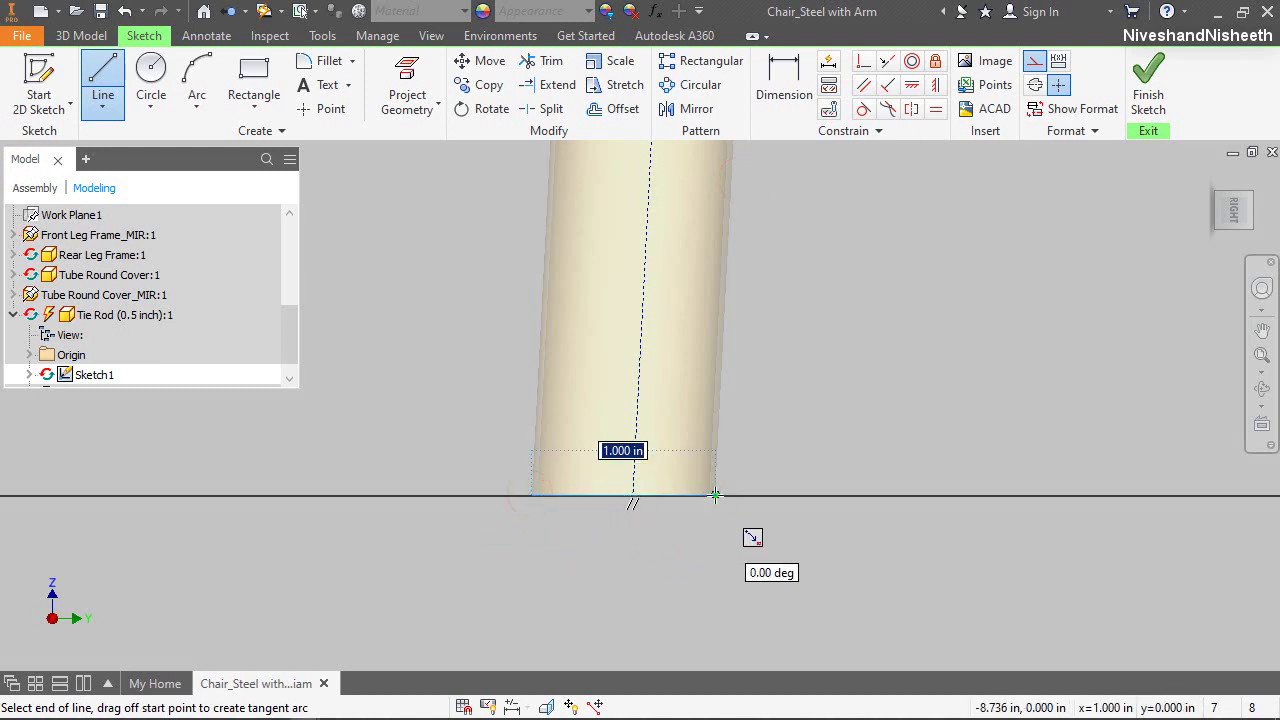
pyautogui.click(713, 496)
# Draw a construction line upward from the bottom line's midpoint and constrain it parallel to the leg's lengthwise construction line
pyautogui.rightClick(780, 400)
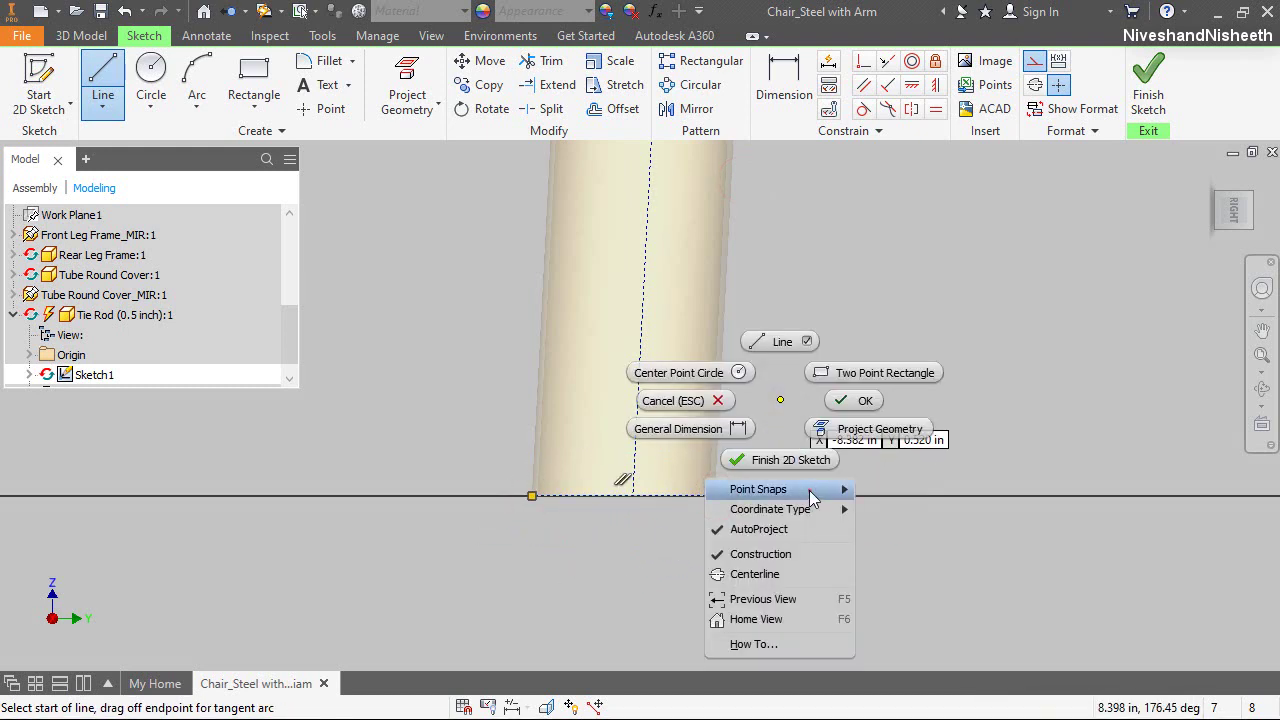
pyautogui.moveTo(814, 489)
pyautogui.click(880, 515)
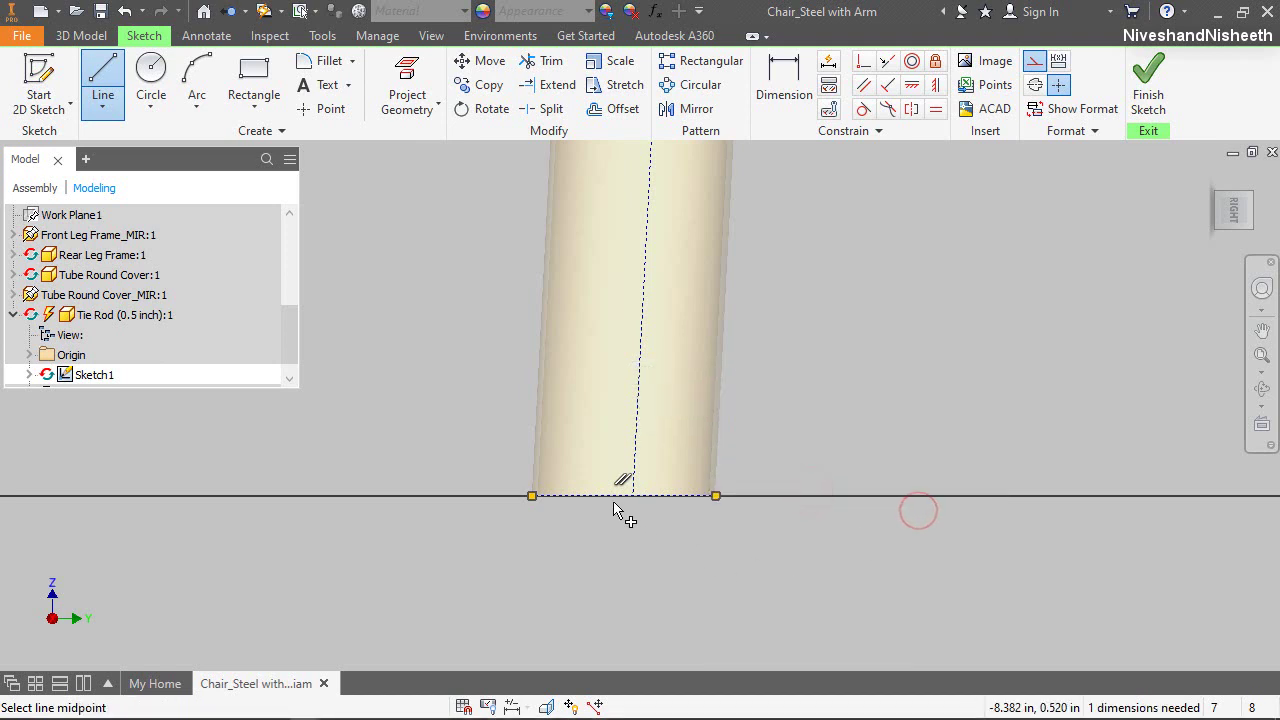
pyautogui.click(624, 496)
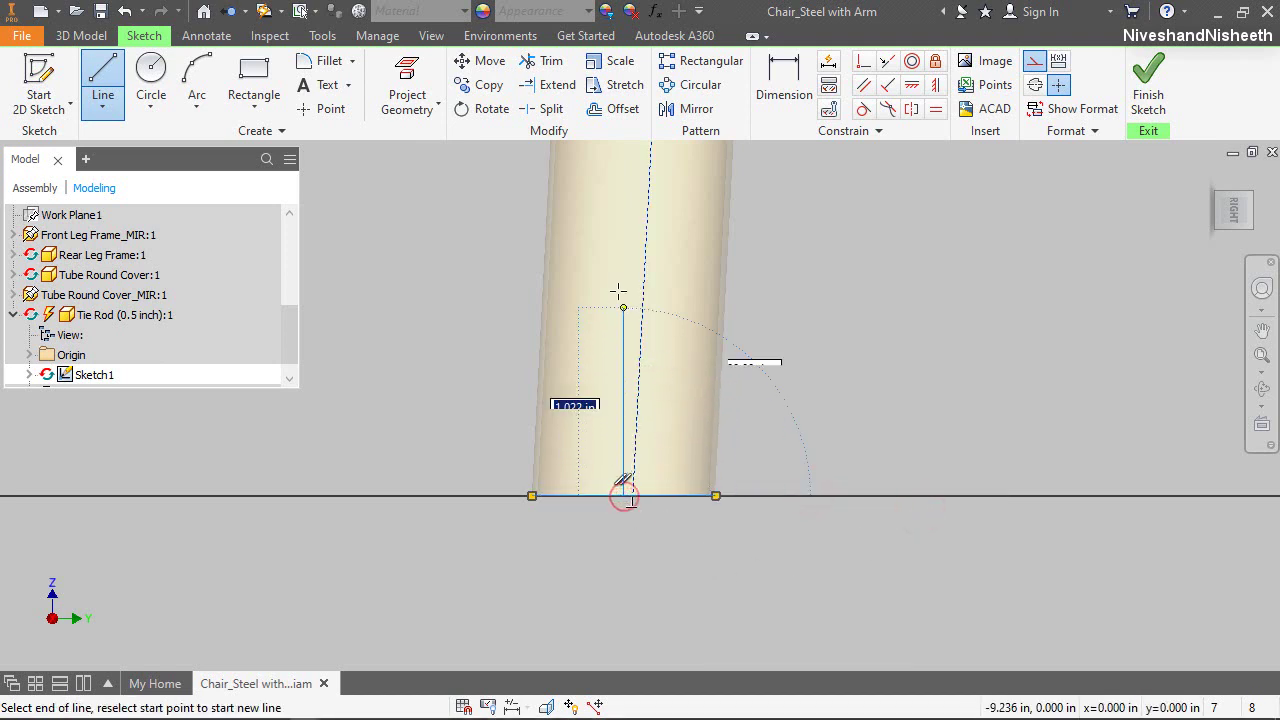
pyautogui.click(633, 224)
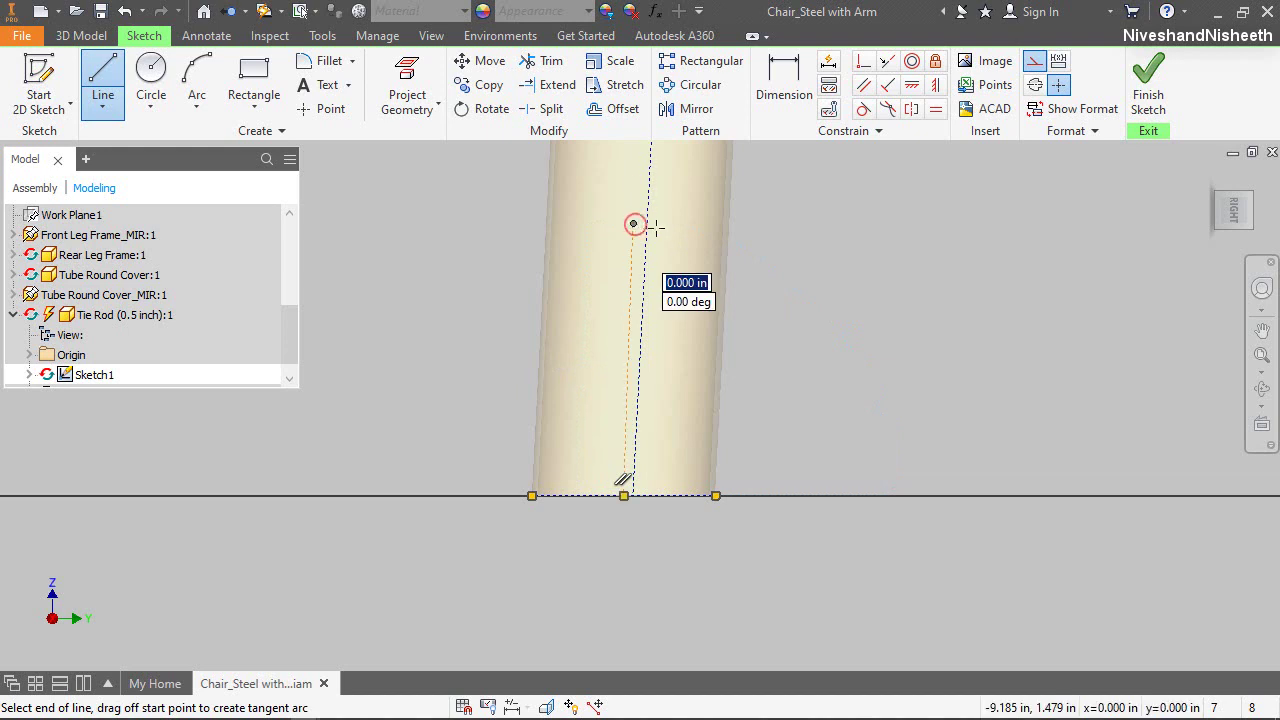
pyautogui.click(864, 84)
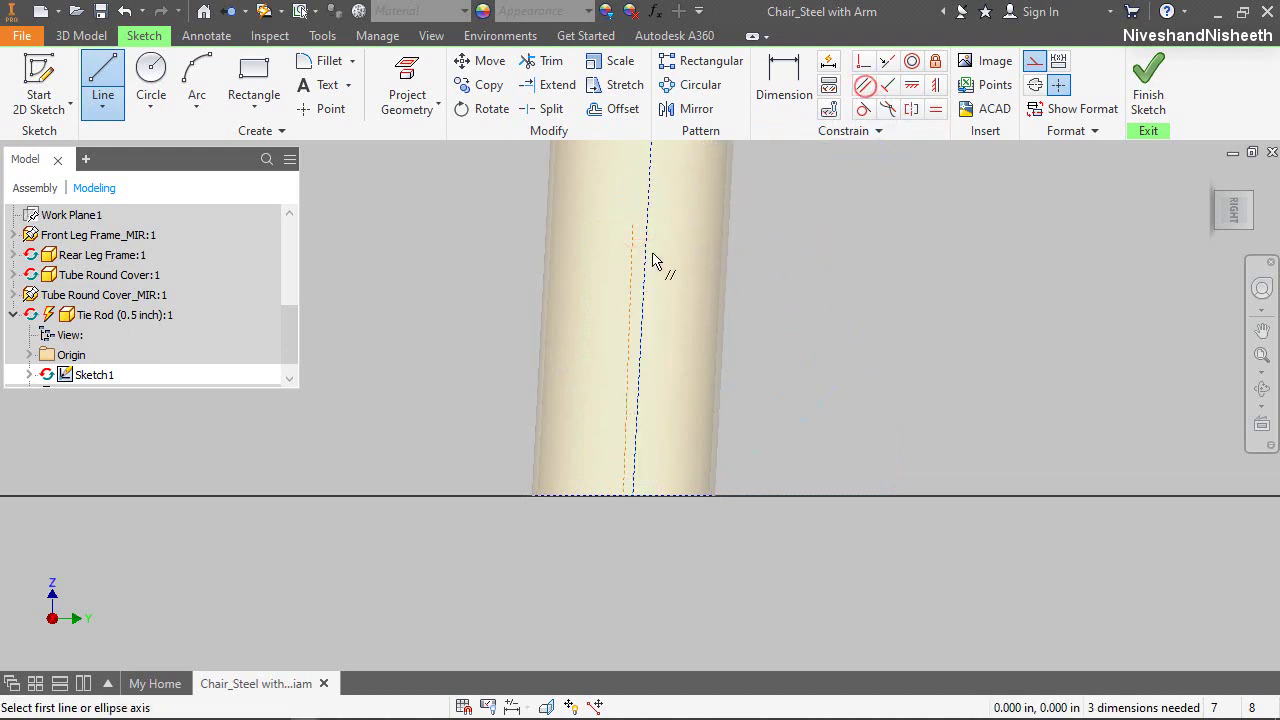
pyautogui.click(633, 296)
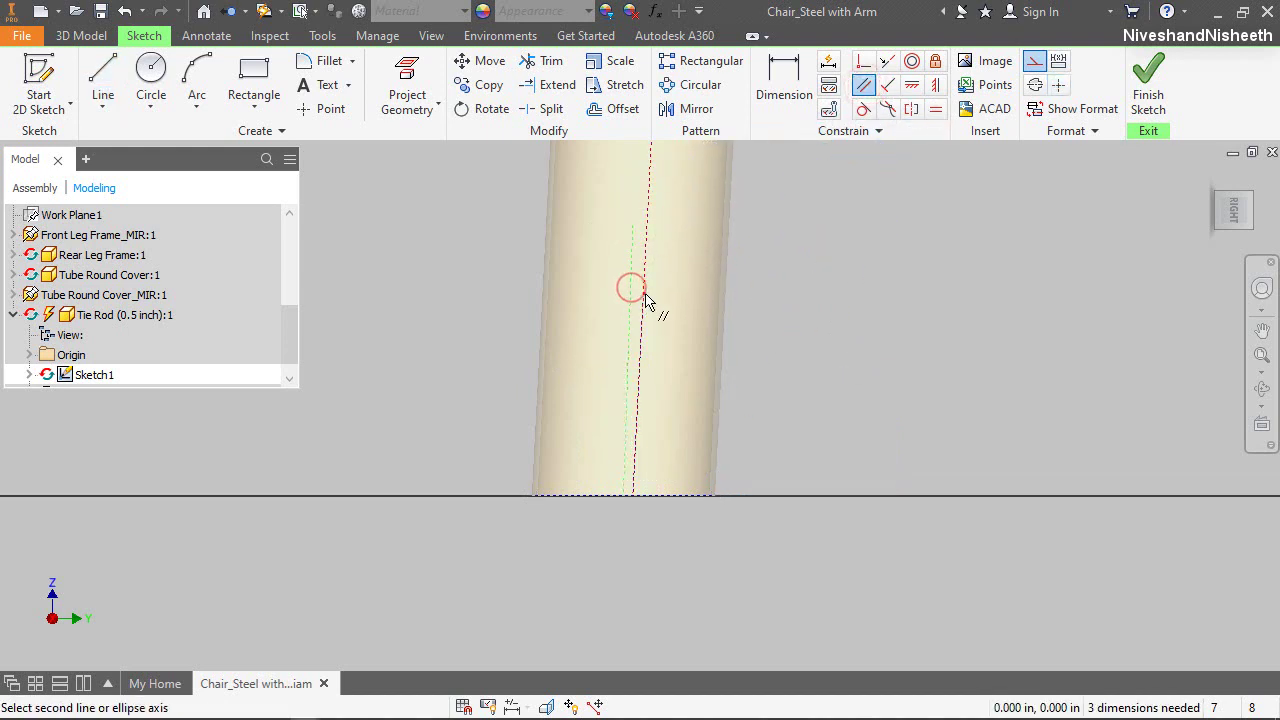
pyautogui.click(646, 300)
# Draw a circle with a diameter of 1/2 in centred on the leg's middle construction line
pyautogui.click(151, 75)
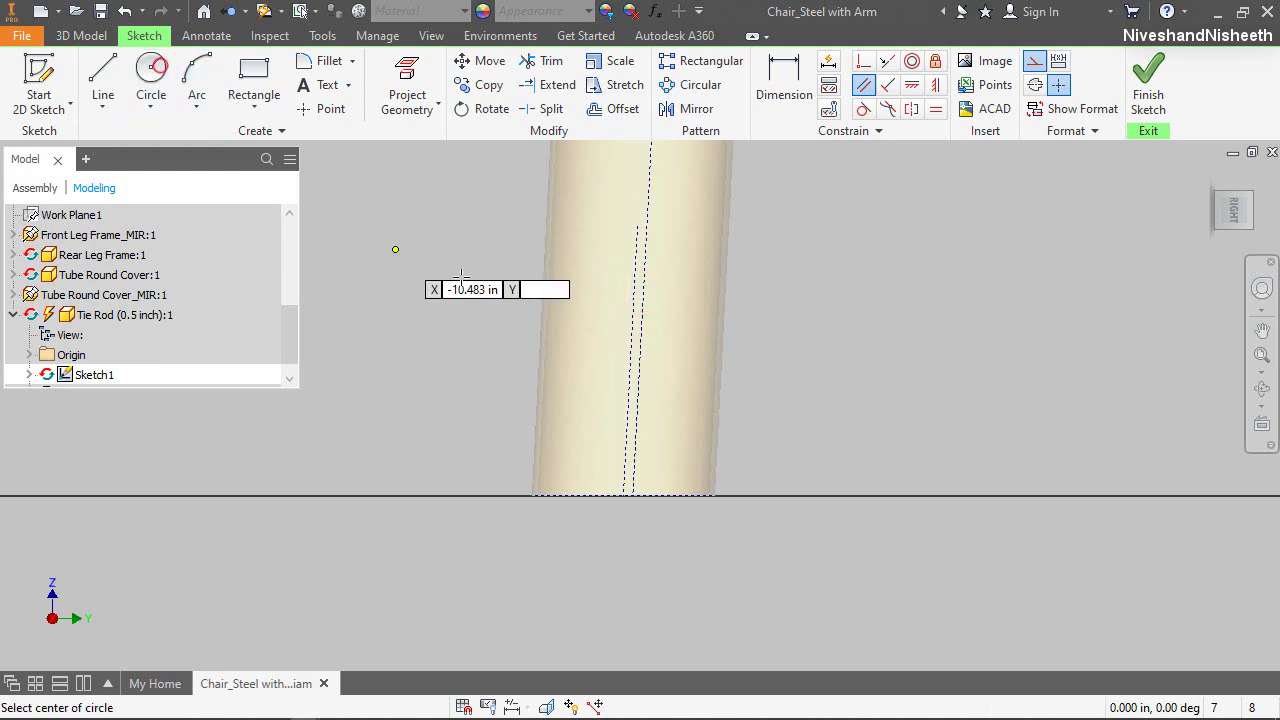
pyautogui.click(632, 318)
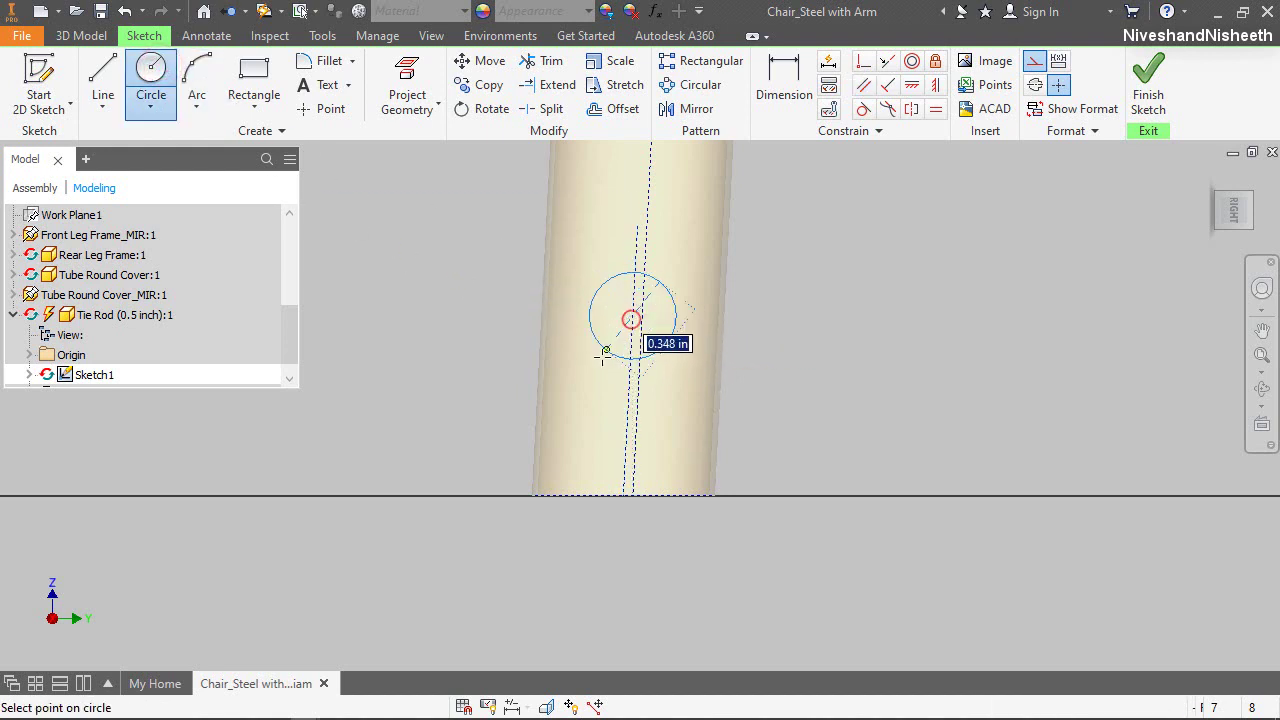
pyautogui.write('1')
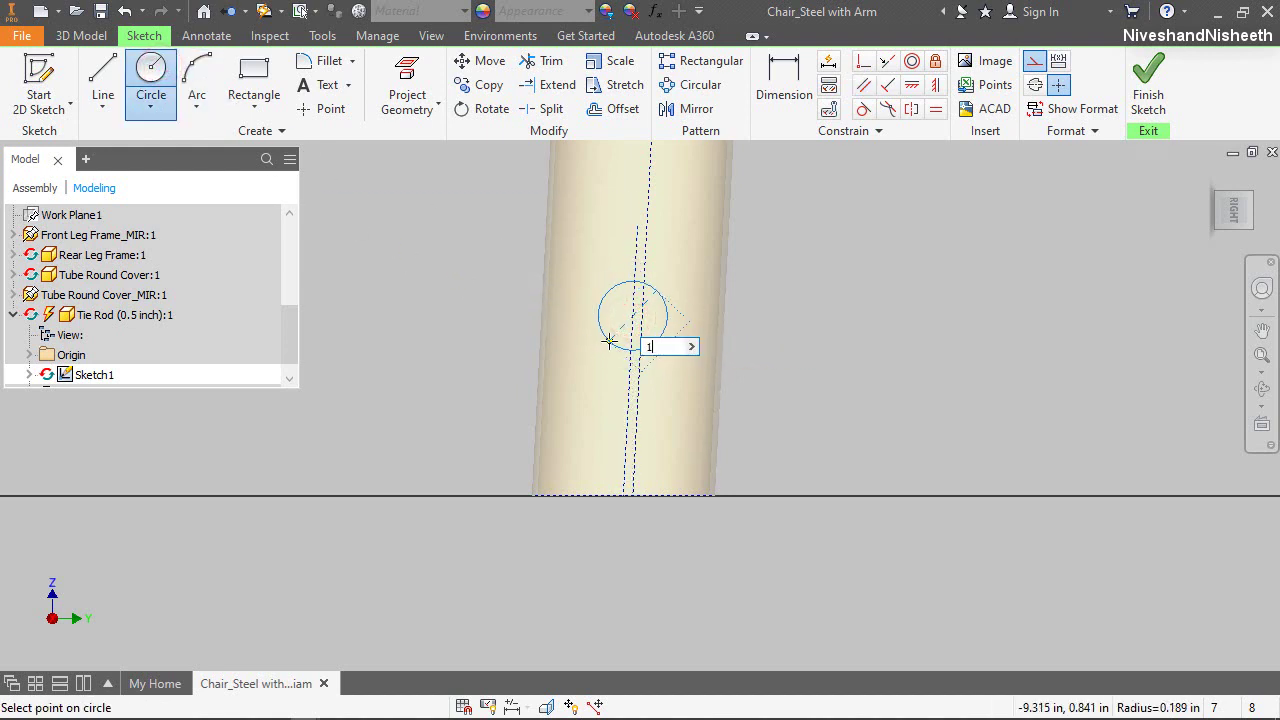
pyautogui.write('/2')
pyautogui.press('Return')
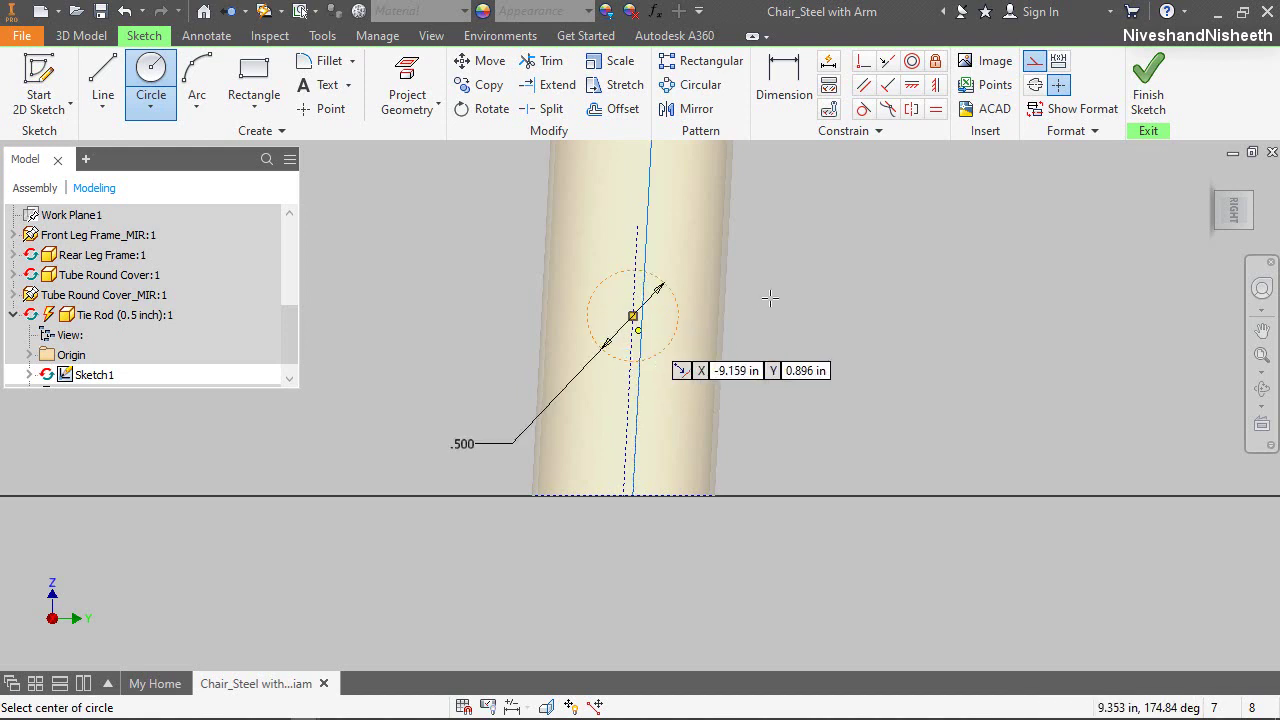
# Dimension the circle's centre 2.519 in above the front leg's bottom line
pyautogui.rightClick(737, 294)
pyautogui.click(777, 294)
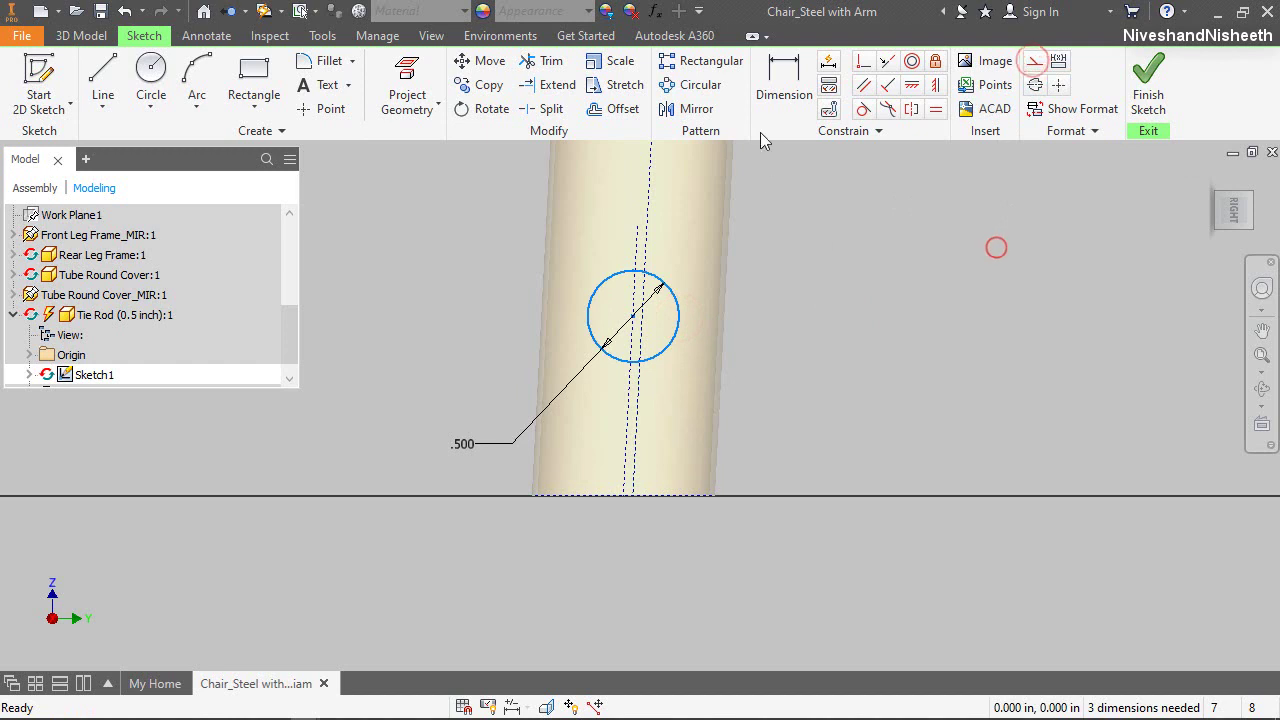
pyautogui.click(784, 80)
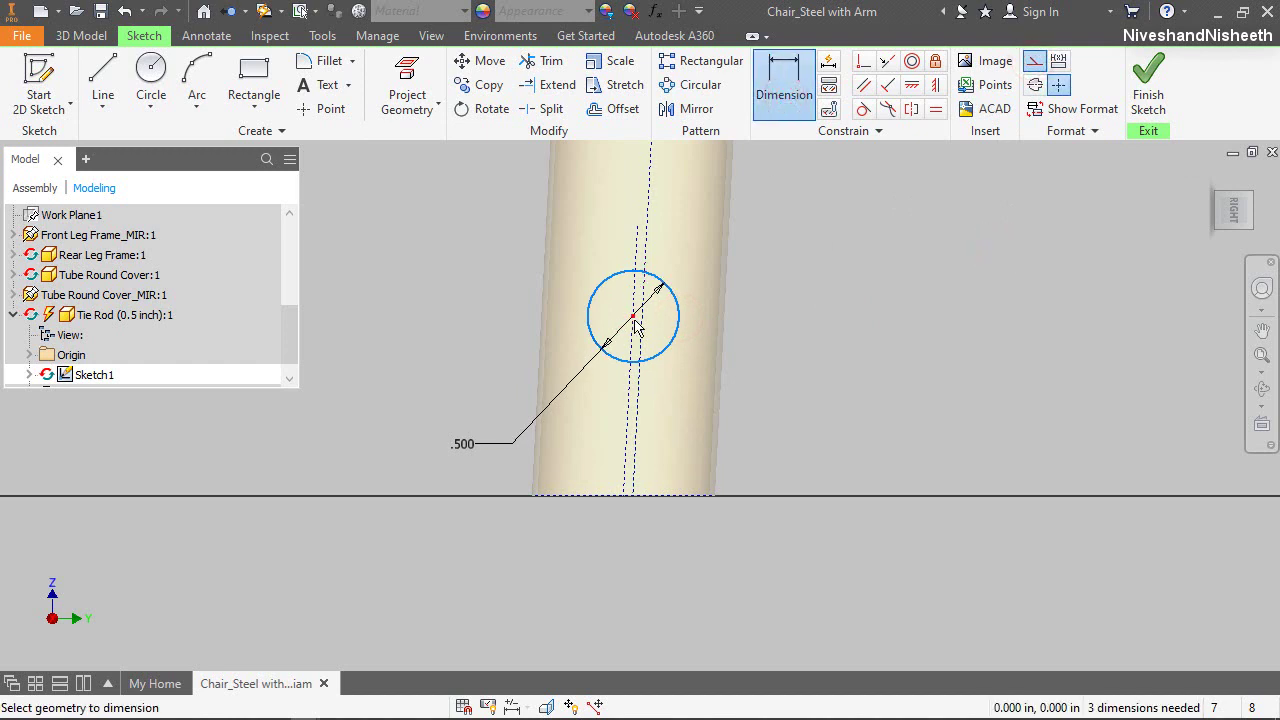
pyautogui.click(634, 322)
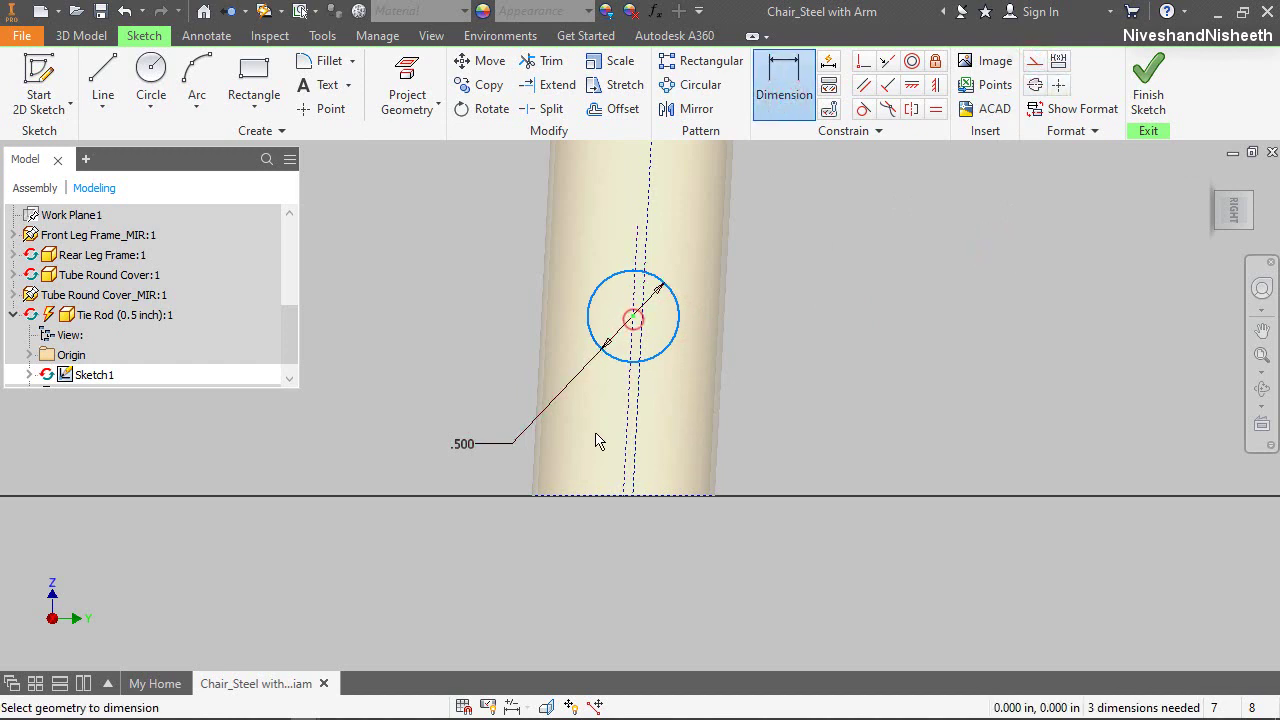
pyautogui.click(592, 495)
pyautogui.click(800, 386)
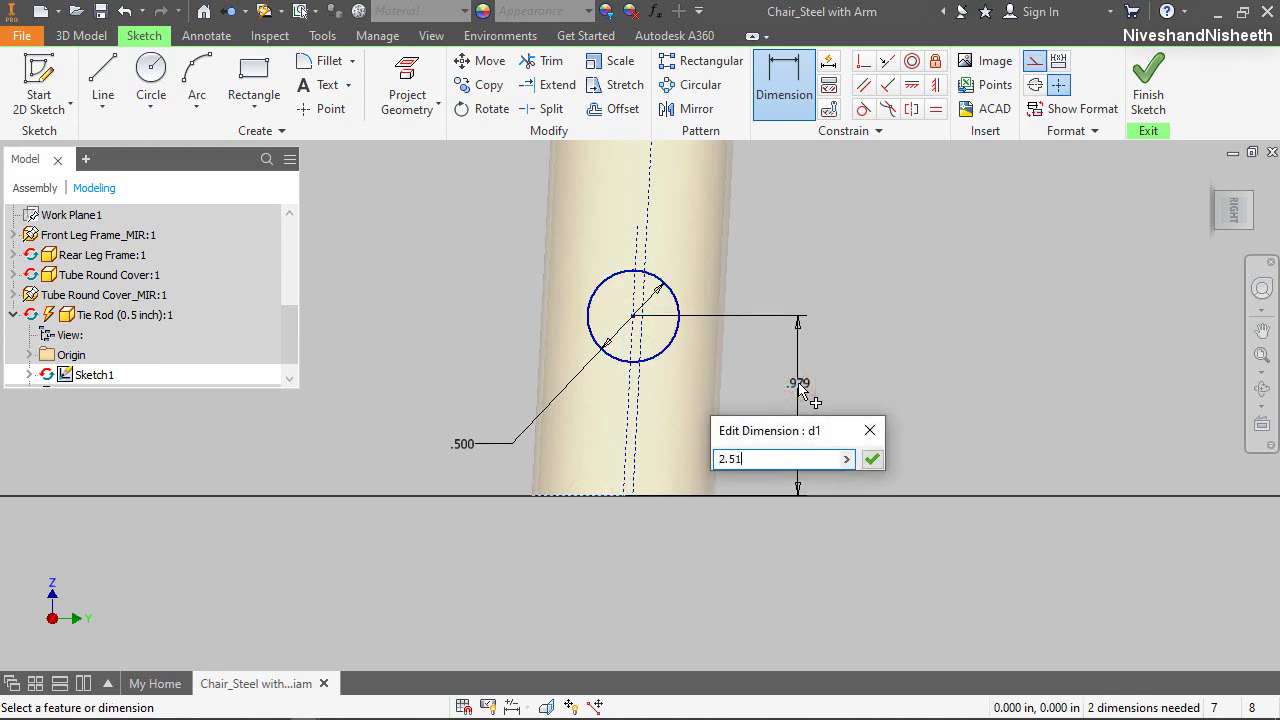
pyautogui.press('Return')
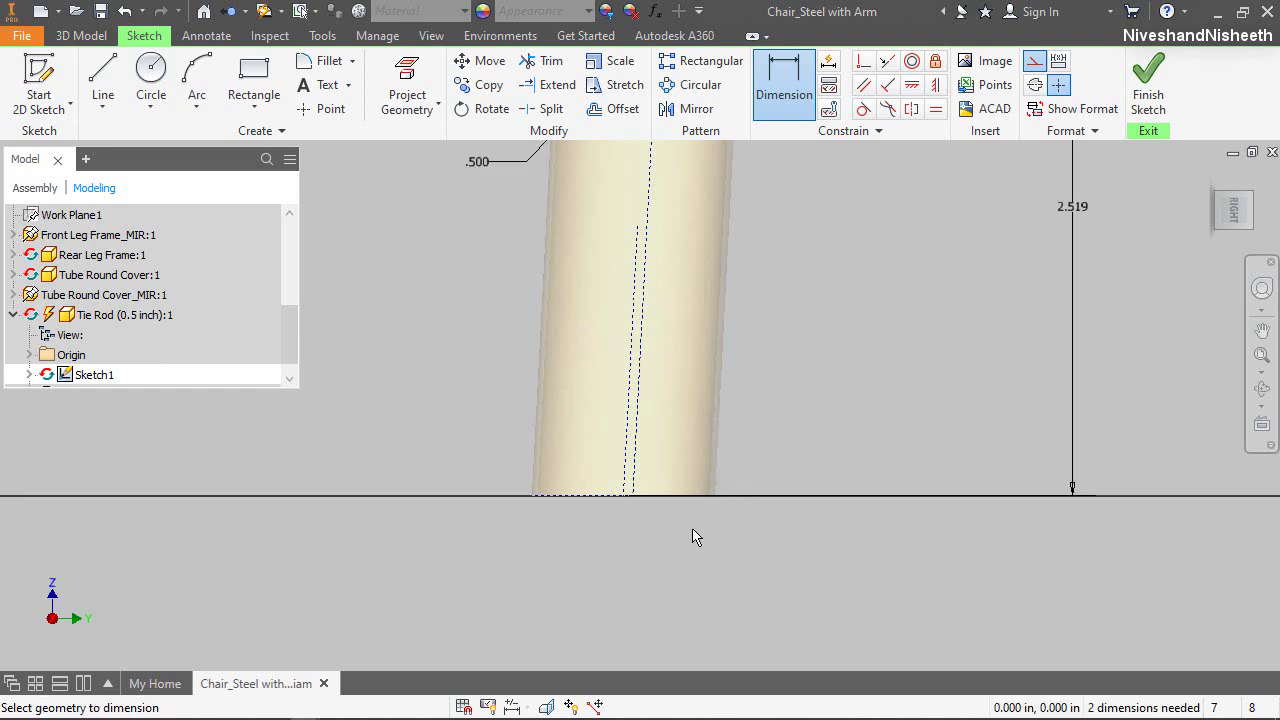
pyautogui.scroll(-2, 697, 537)
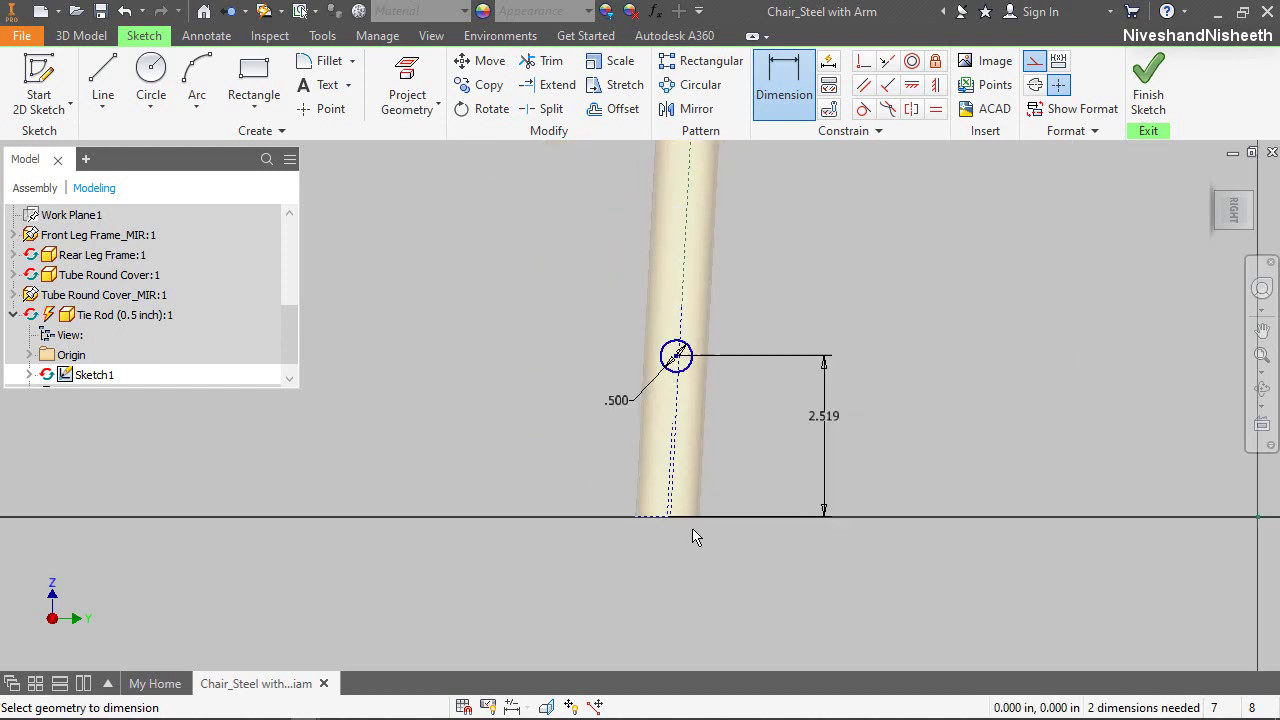
pyautogui.rightClick(728, 419)
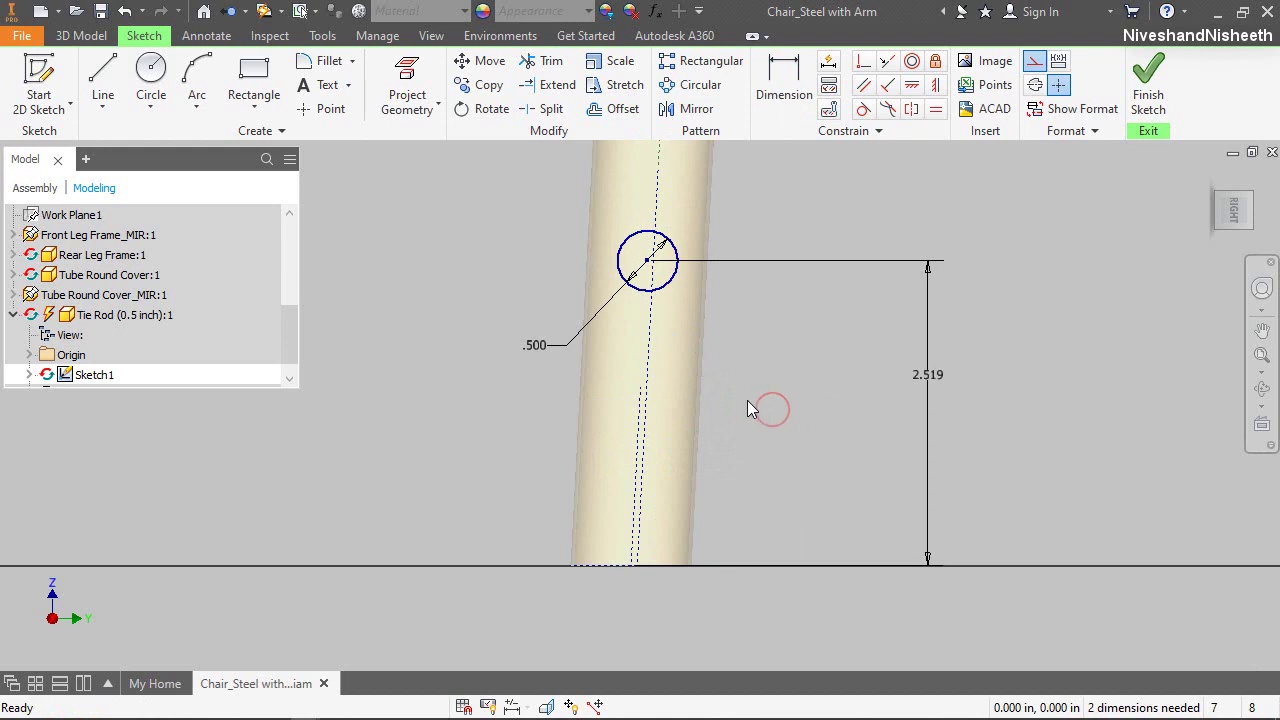
# Extend the middle construction line up to the circle and finish the sketch
pyautogui.click(540, 85)
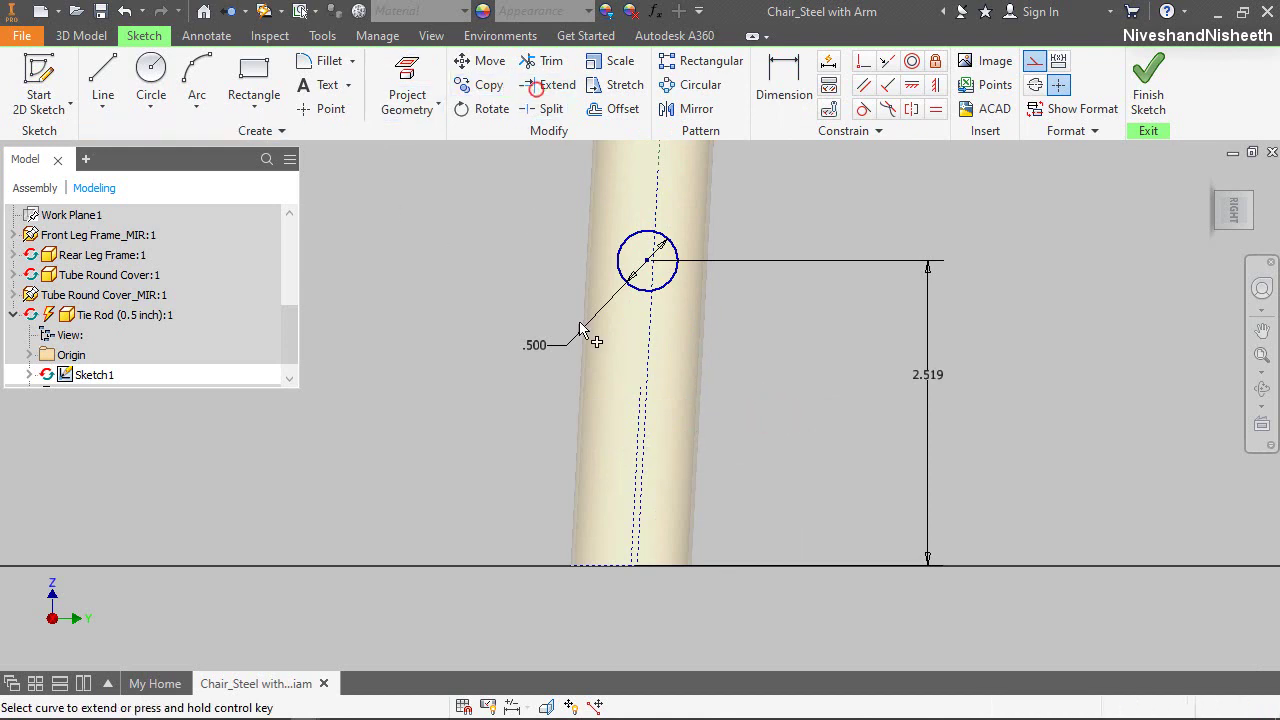
pyautogui.rightClick(491, 266)
pyautogui.click(553, 268)
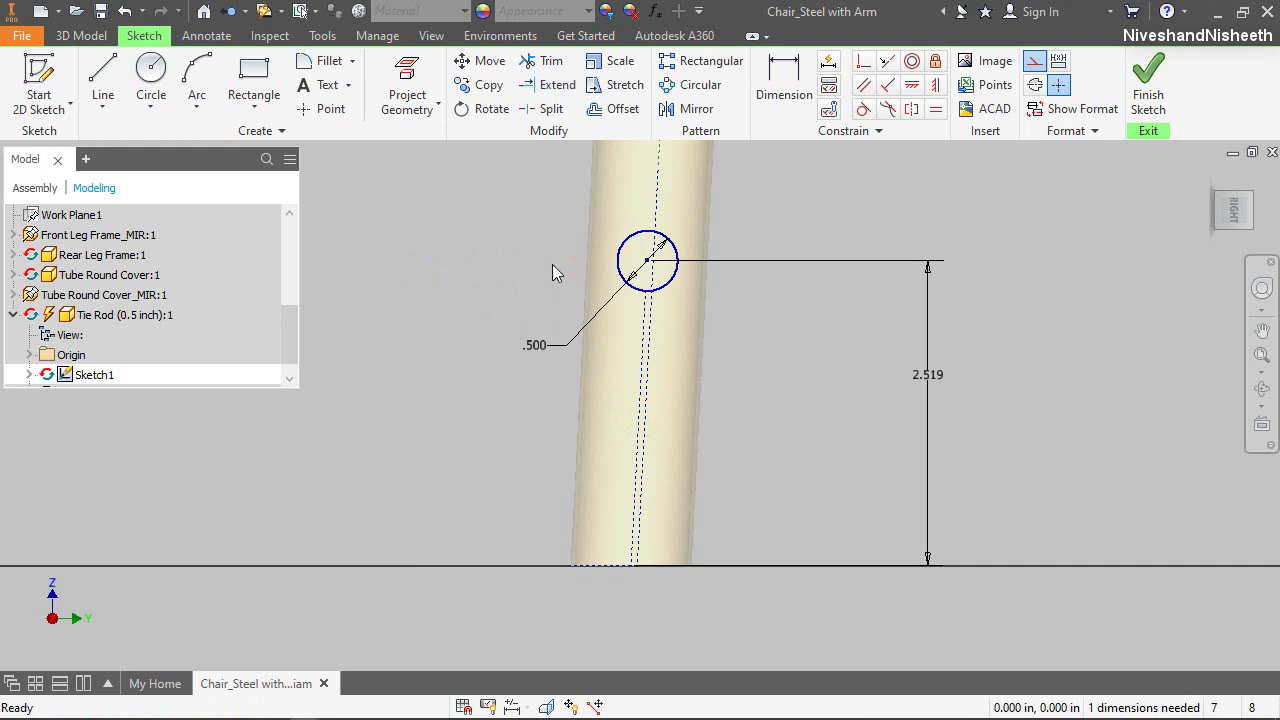
pyautogui.press('x')
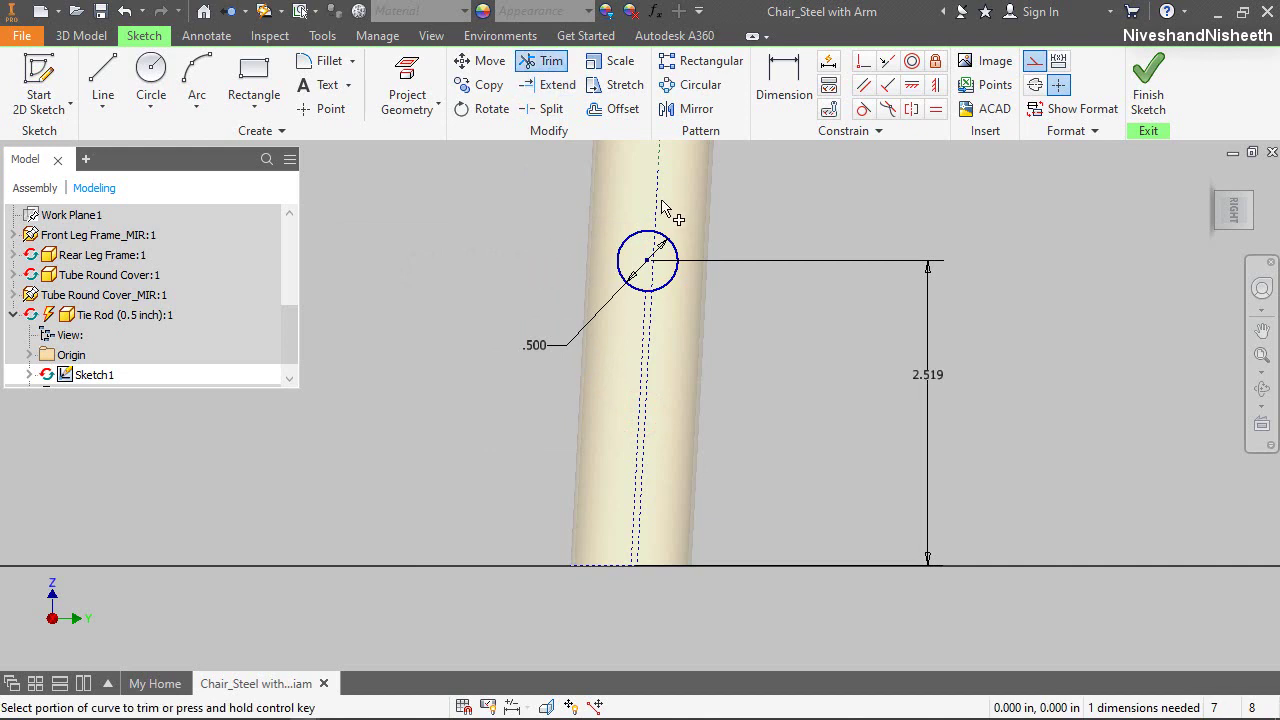
pyautogui.rightClick(543, 250)
pyautogui.click(435, 249)
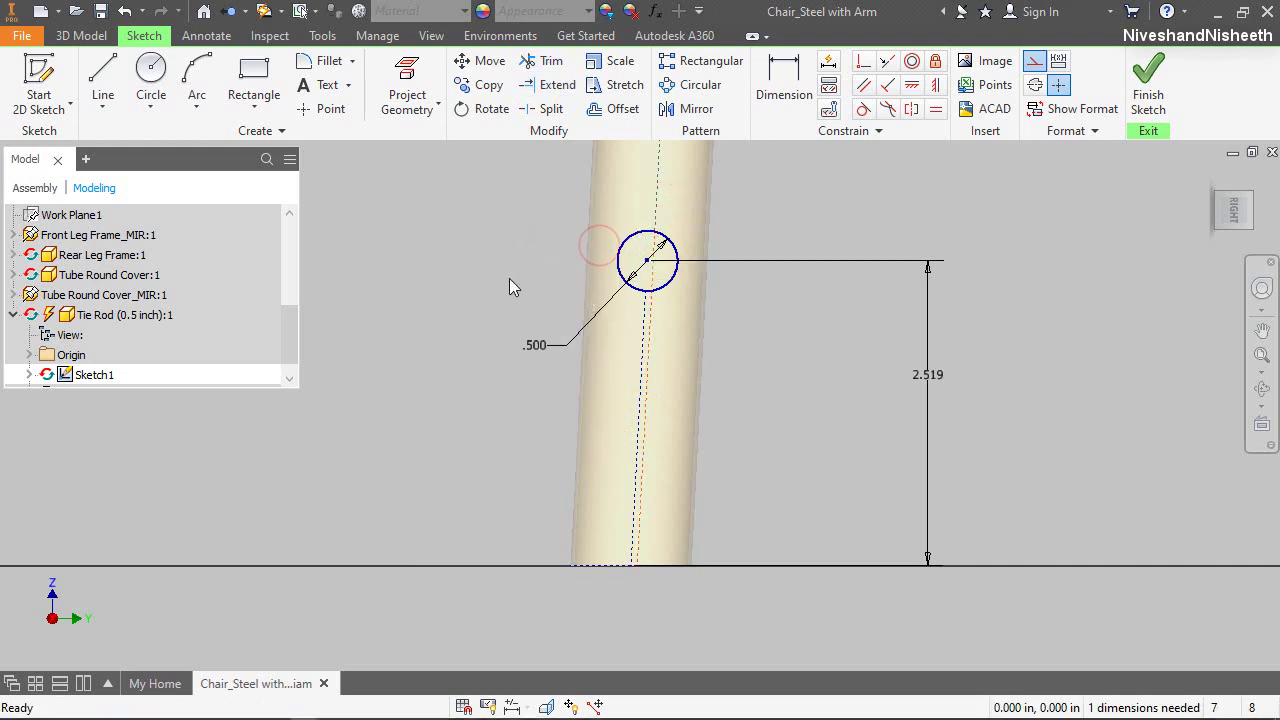
pyautogui.click(1130, 90)
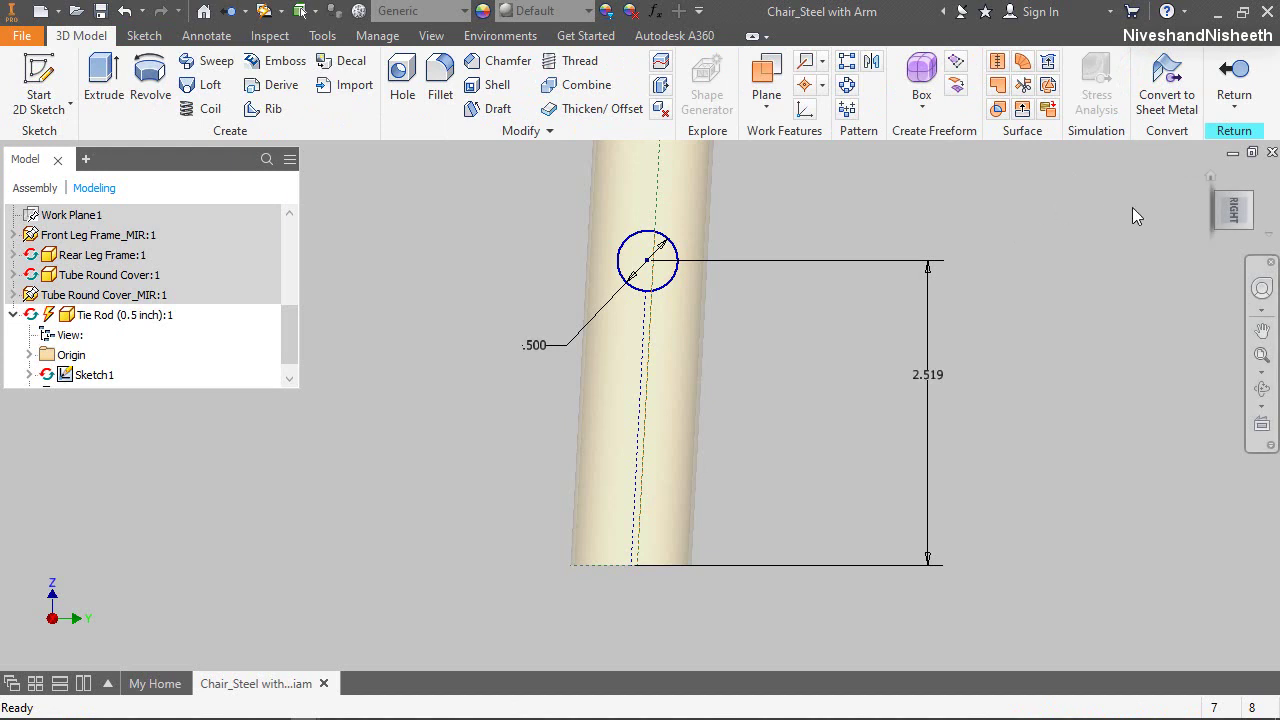
# Copy both front leg bodies into the tie rod part as a new associative composite surface
pyautogui.click(1222, 199)
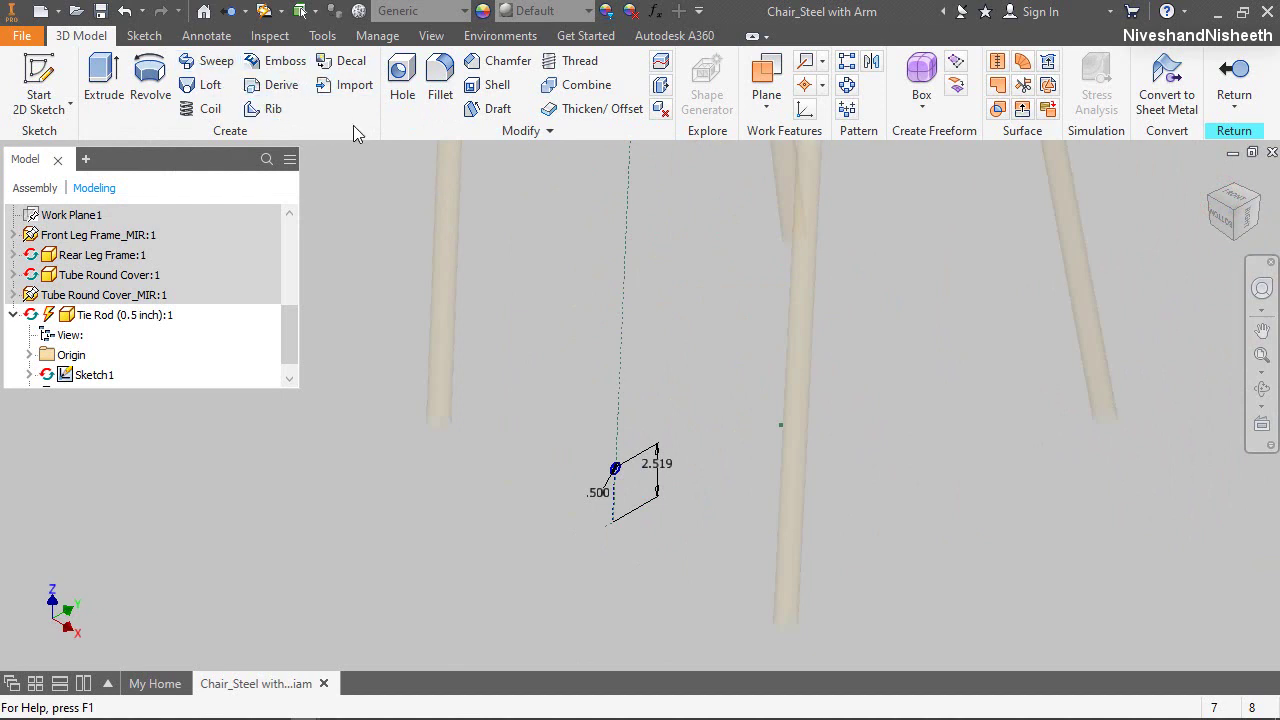
pyautogui.click(530, 133)
pyautogui.click(420, 203)
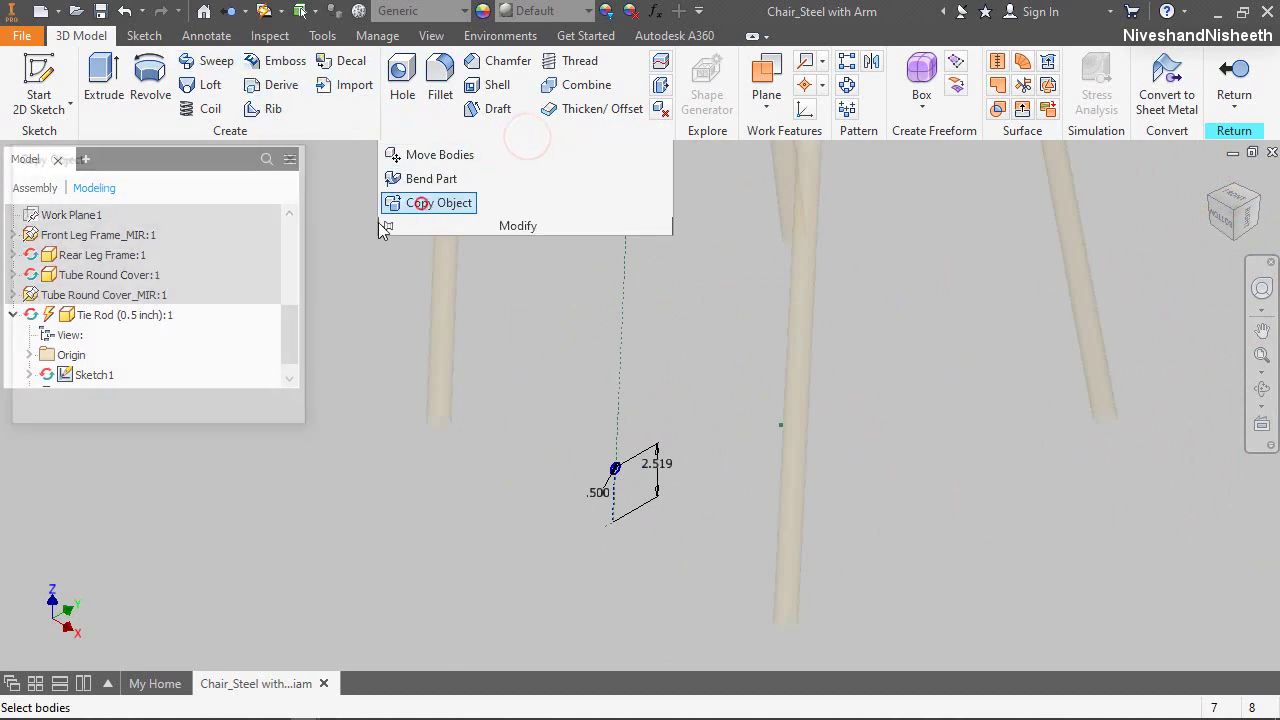
pyautogui.click(434, 341)
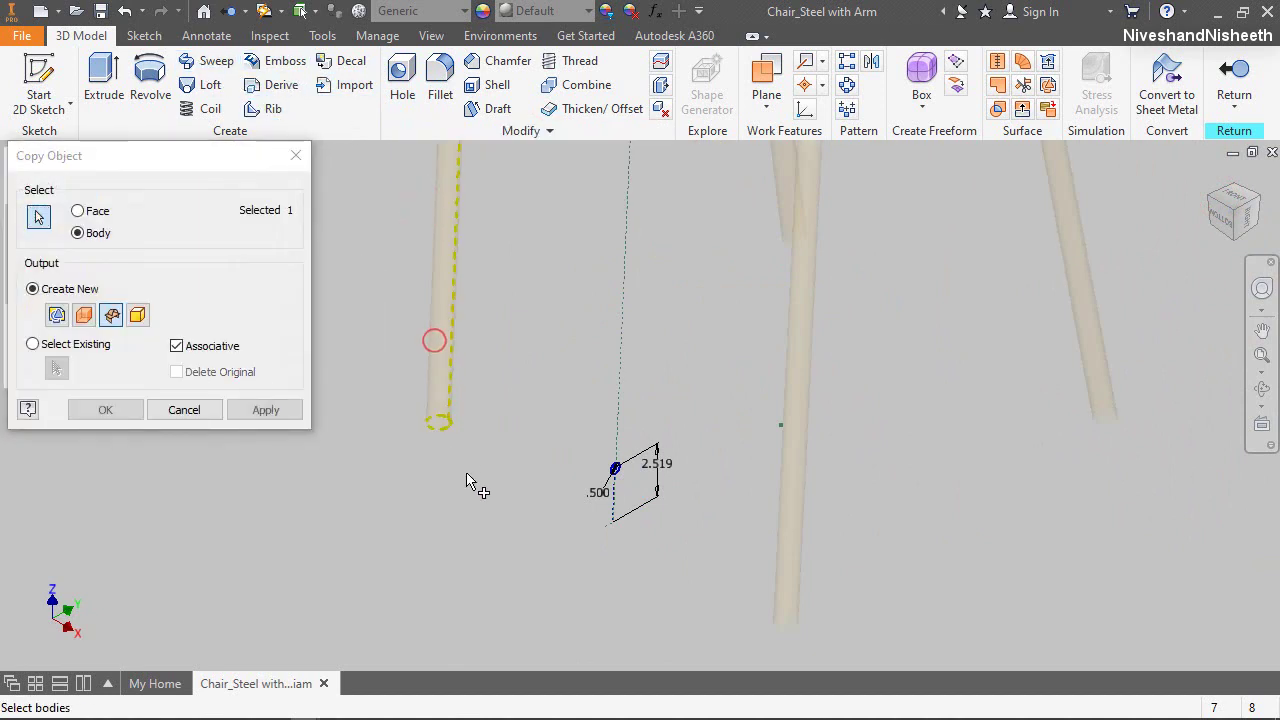
pyautogui.click(782, 535)
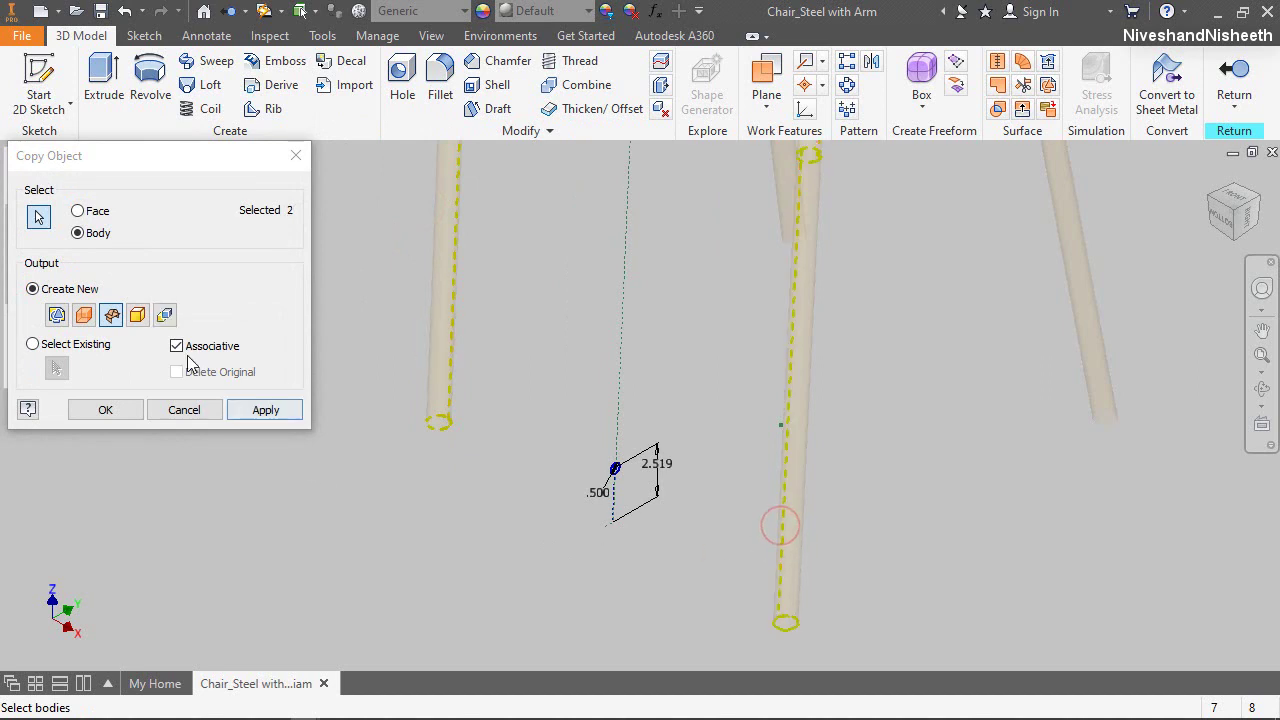
pyautogui.click(111, 315)
pyautogui.click(106, 411)
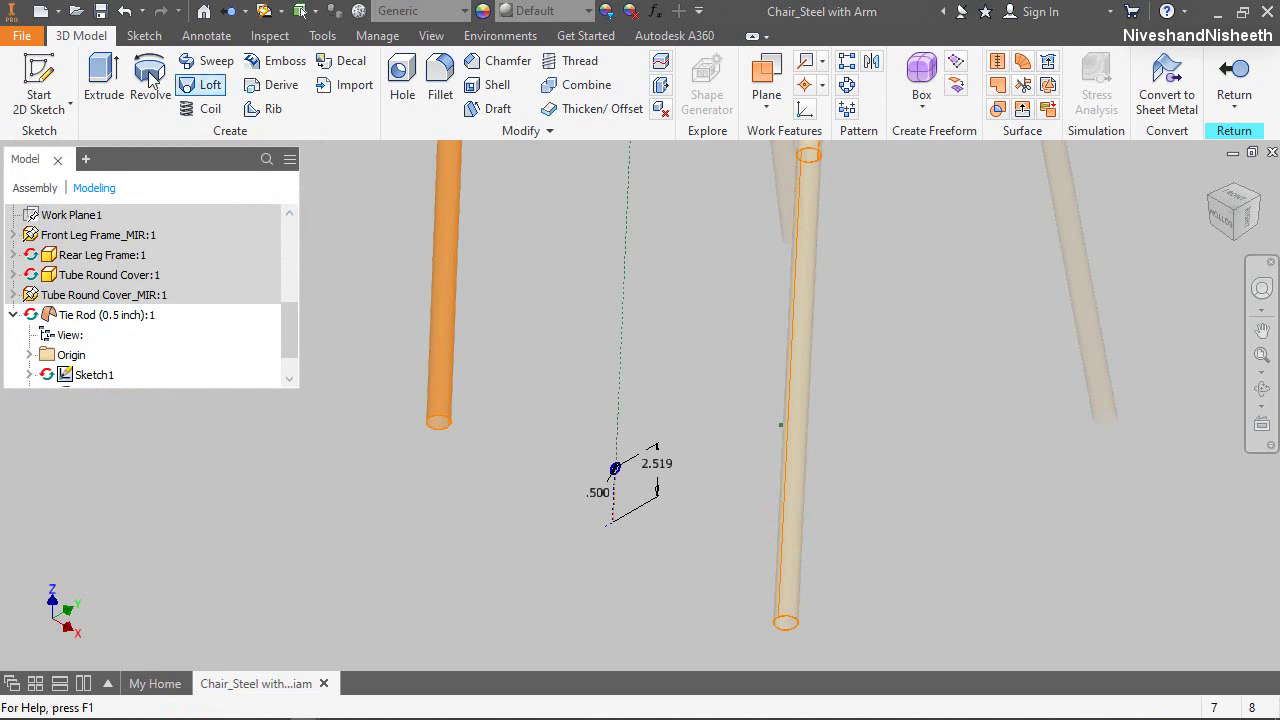
# Extrude the tie rod circle as a new solid up to the nearest copied front leg surface
pyautogui.click(104, 80)
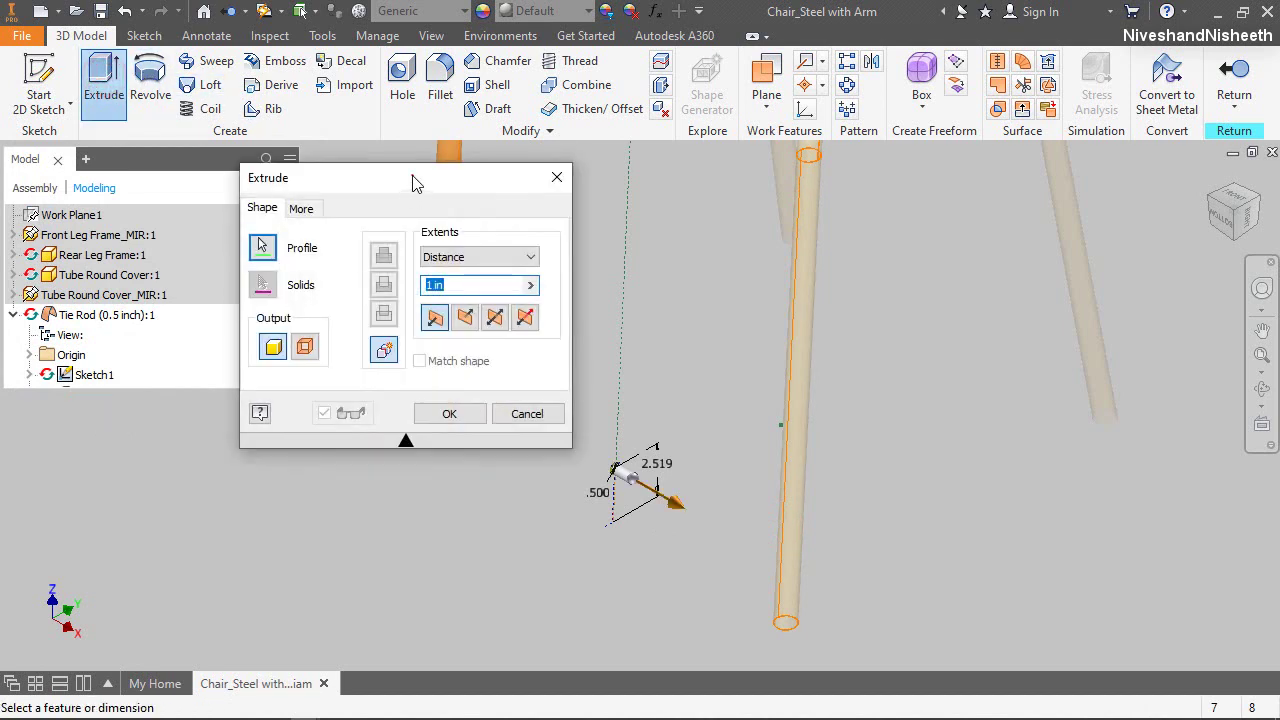
pyautogui.moveTo(414, 180); pyautogui.dragTo(1003, 244)
pyautogui.click(1048, 320)
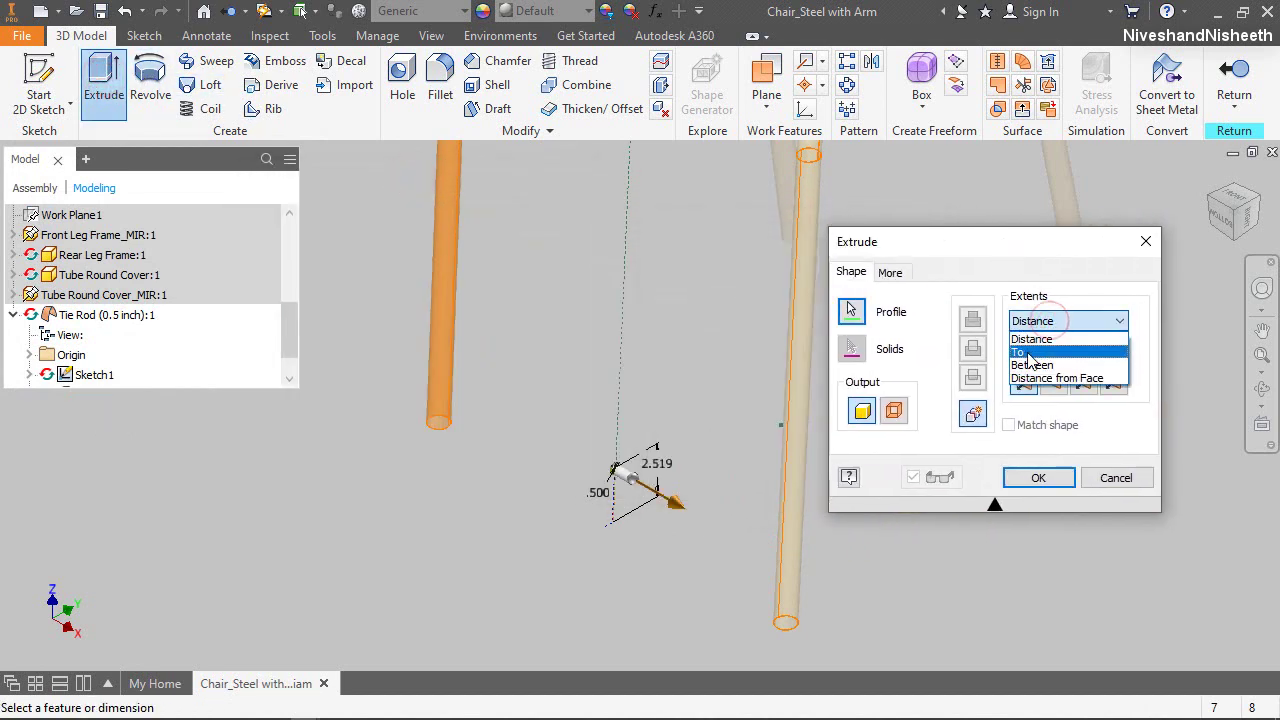
pyautogui.click(1025, 353)
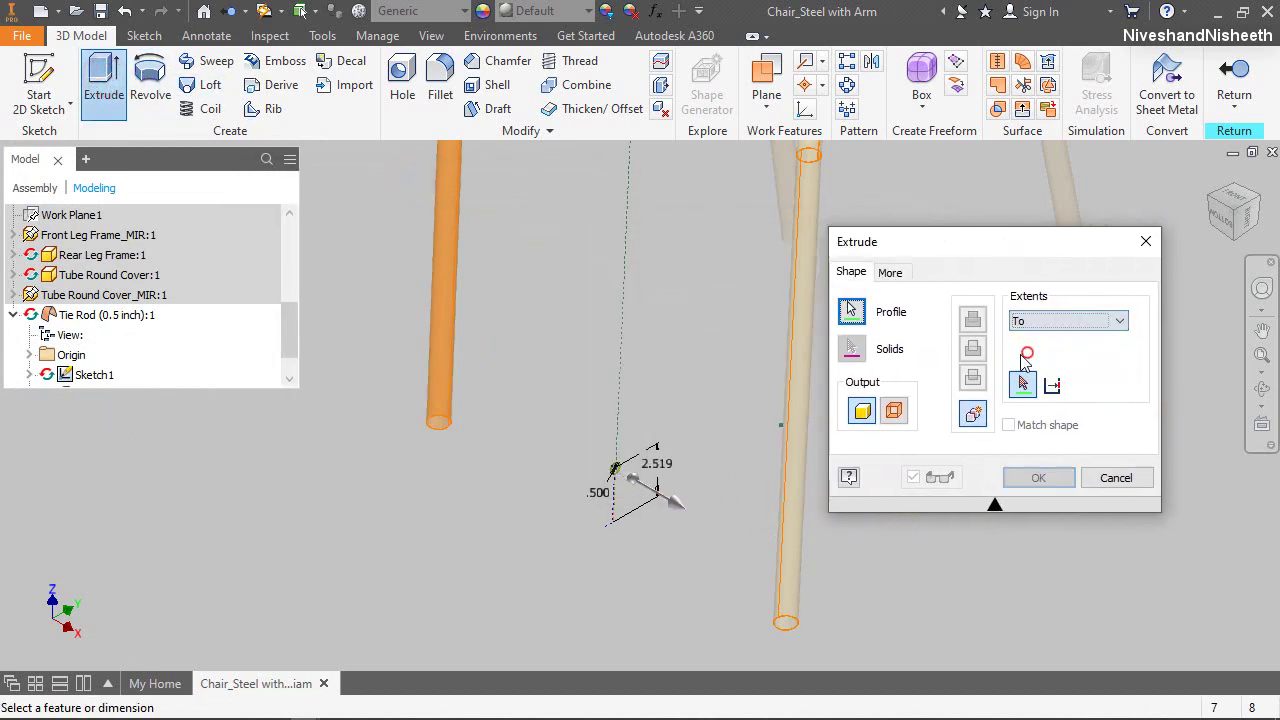
pyautogui.click(453, 396)
pyautogui.scroll(3, 463, 376)
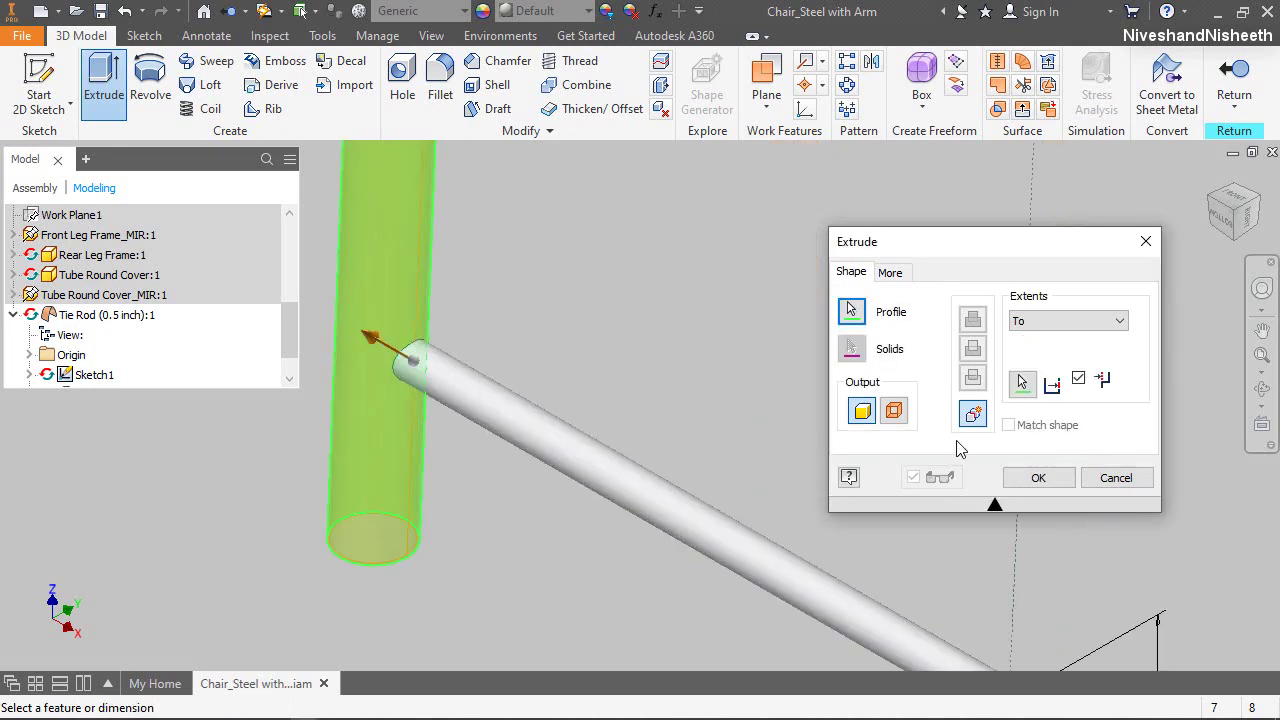
pyautogui.click(1060, 478)
pyautogui.scroll(-5, 547, 280)
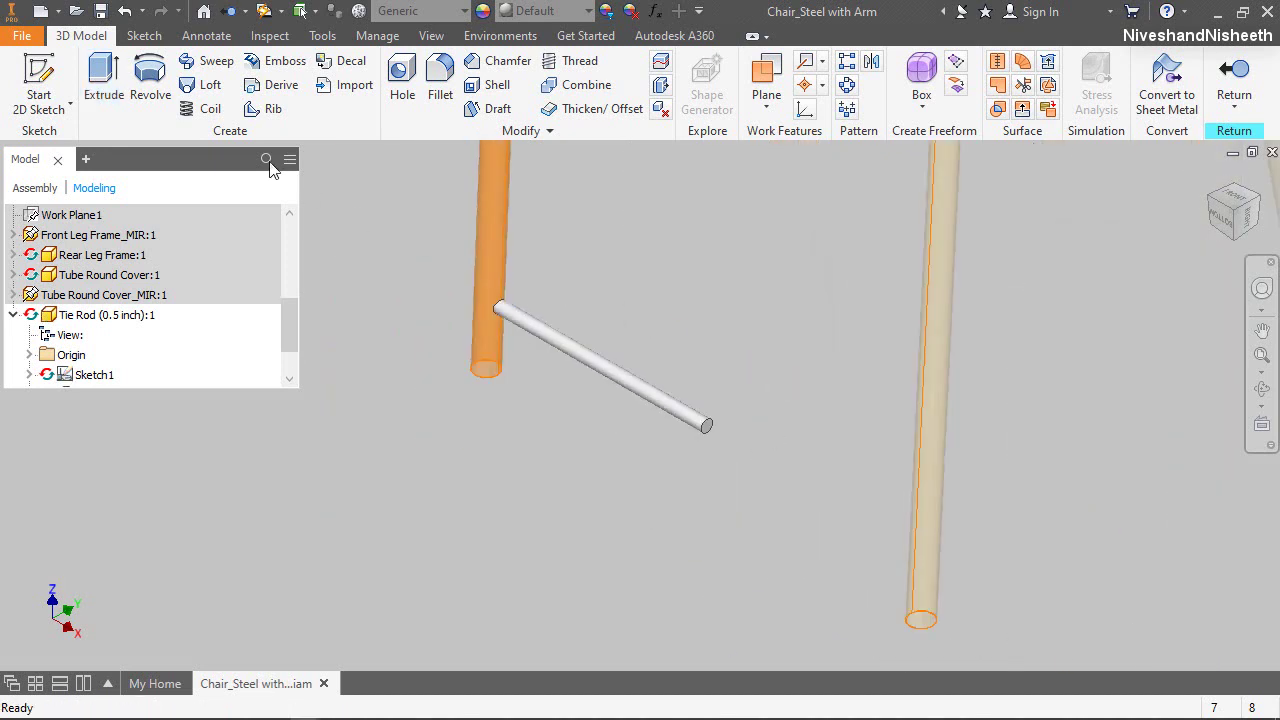
# Start a sketch on the tie rod's free flat end and project its circular edge
pyautogui.click(39, 85)
pyautogui.scroll(3, 750, 475)
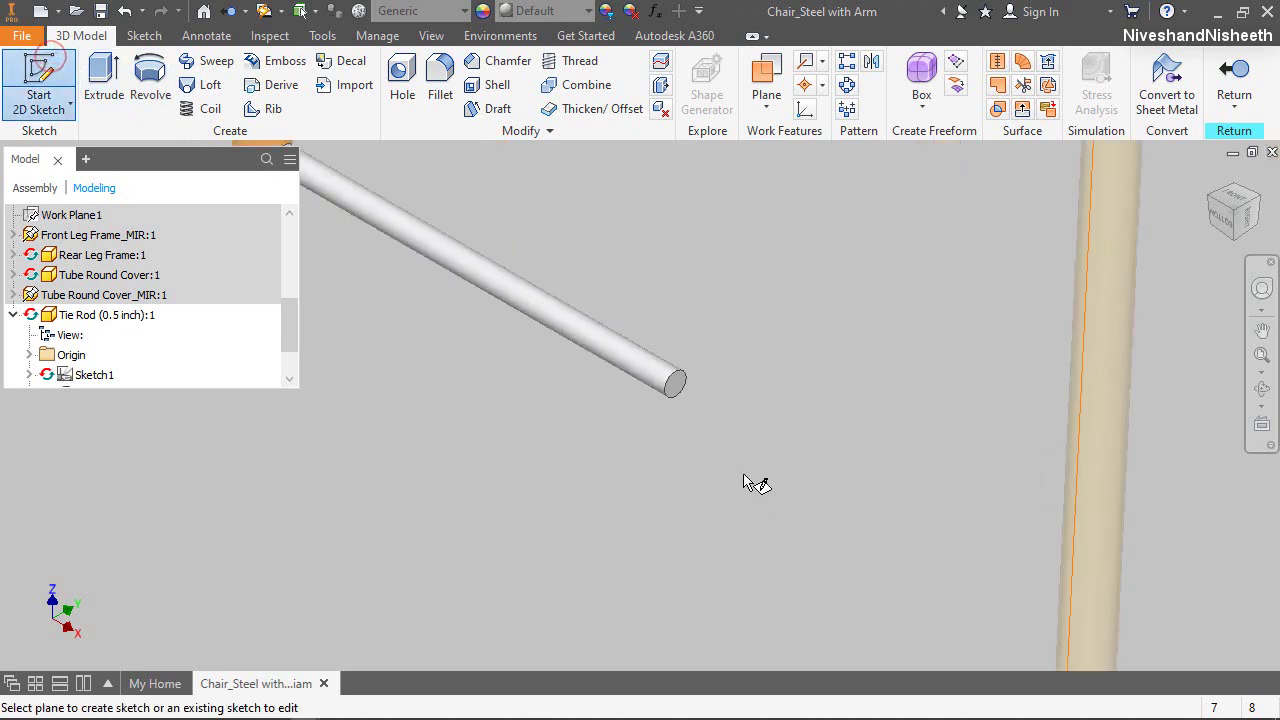
pyautogui.click(680, 390)
pyautogui.press('p')
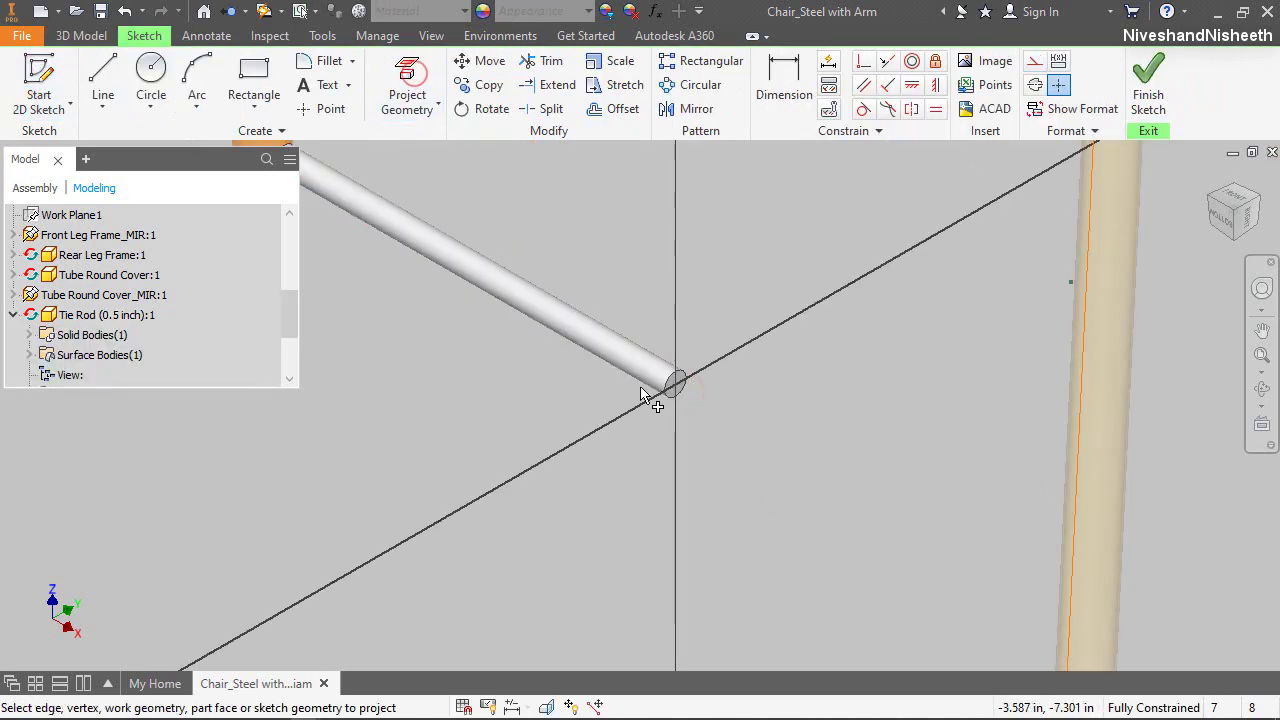
pyautogui.click(660, 390)
pyautogui.rightClick(545, 220)
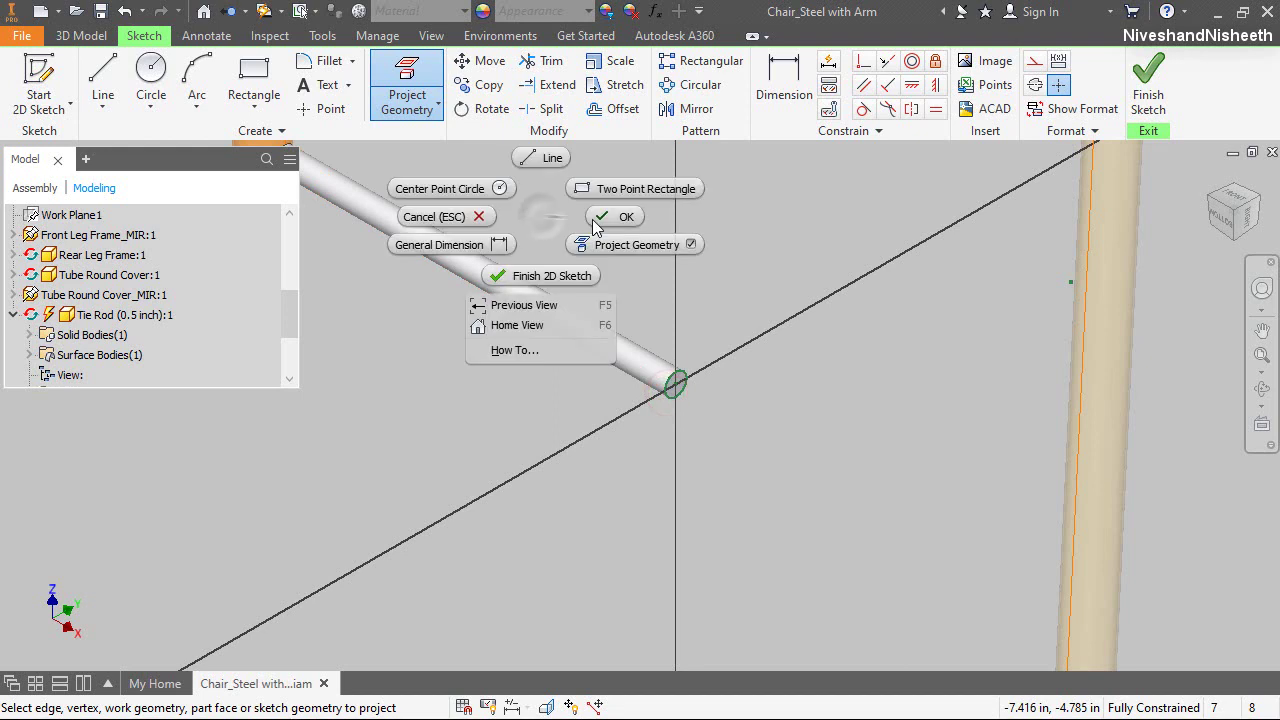
pyautogui.click(606, 214)
# Extrude the projected circle up to the opposite front leg's surface, joining it to the tie rod
pyautogui.rightClick(598, 219)
pyautogui.moveTo(640, 443)
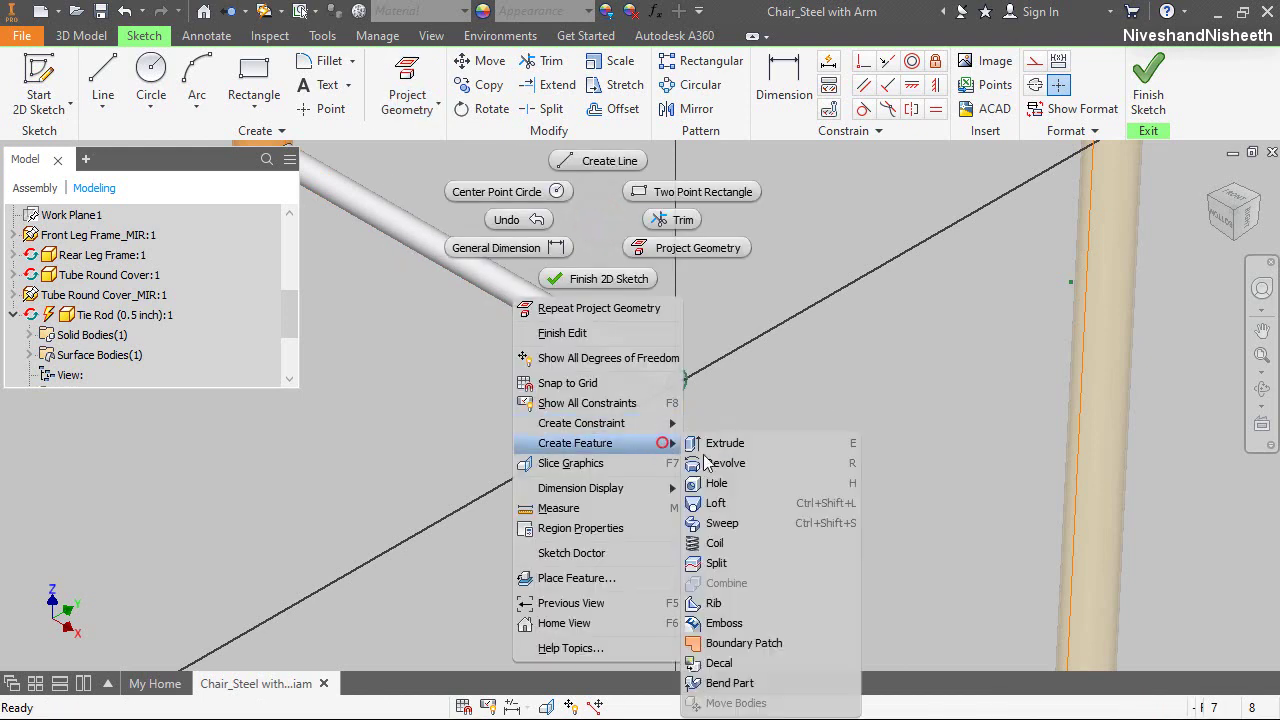
pyautogui.click(722, 445)
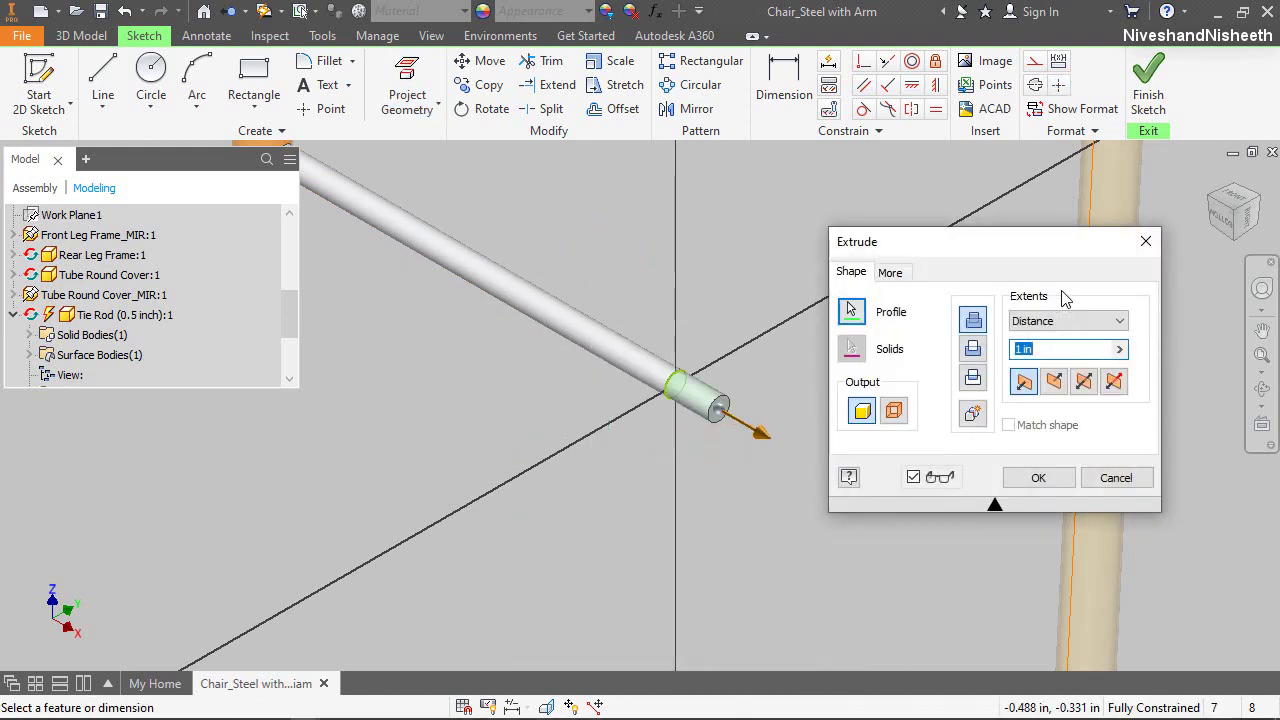
pyautogui.click(1077, 318)
pyautogui.click(1038, 366)
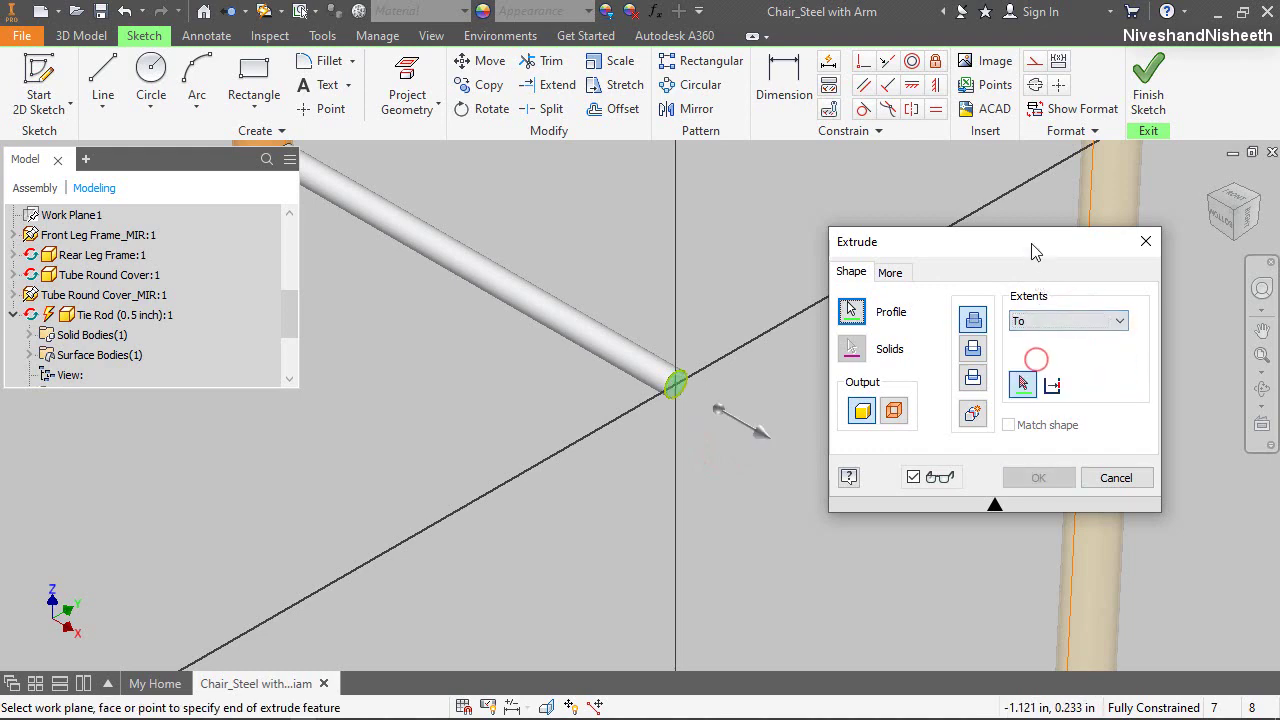
pyautogui.click(1079, 566)
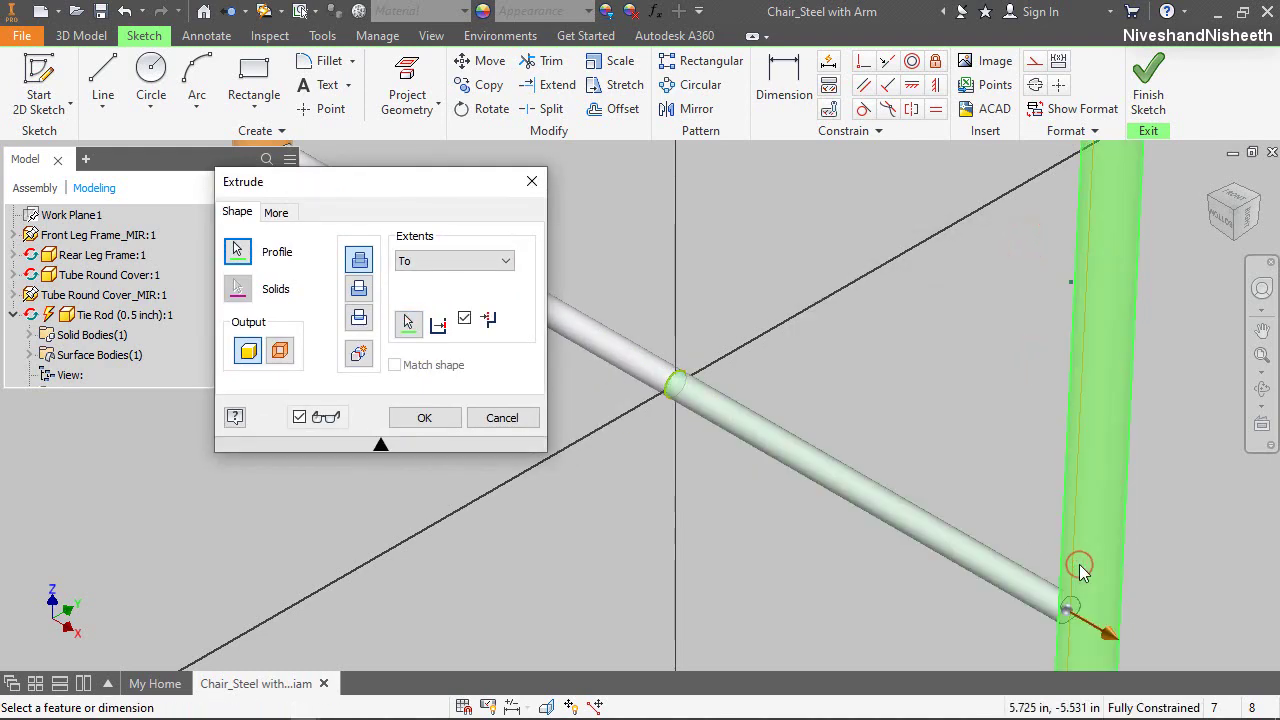
pyautogui.click(425, 417)
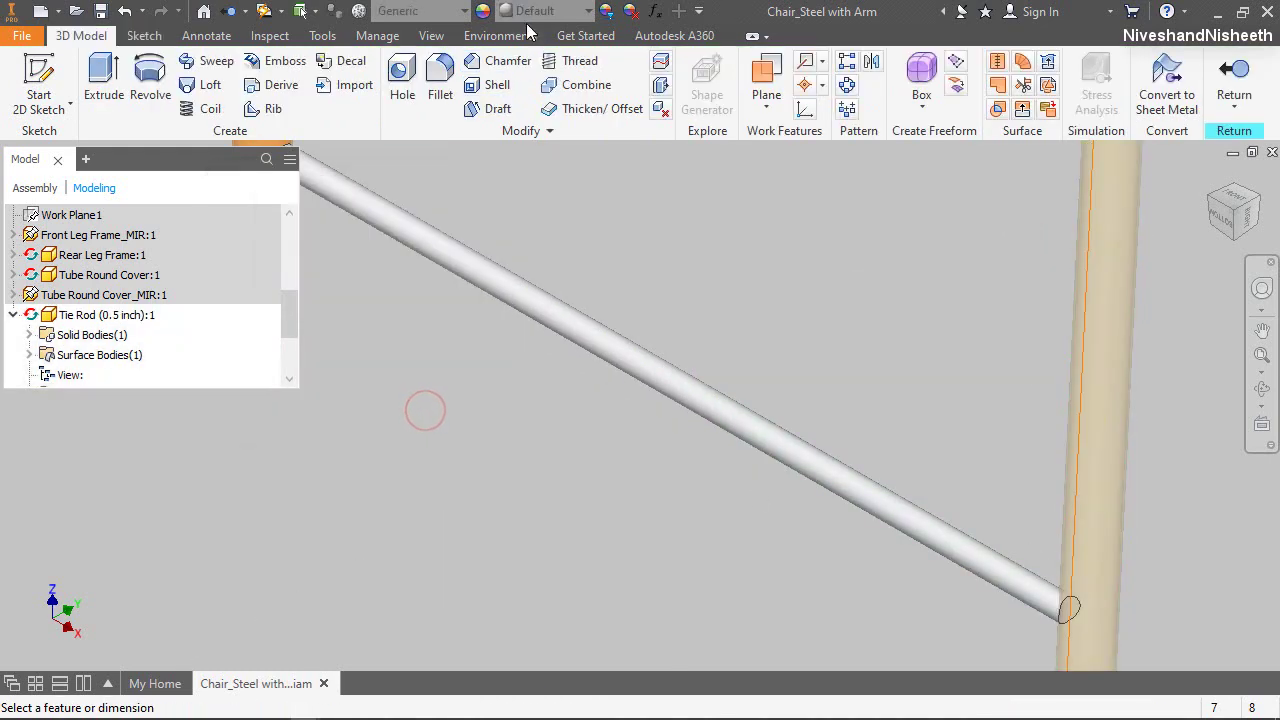
# Apply the Beige appearance to the tie rod
pyautogui.click(505, 14)
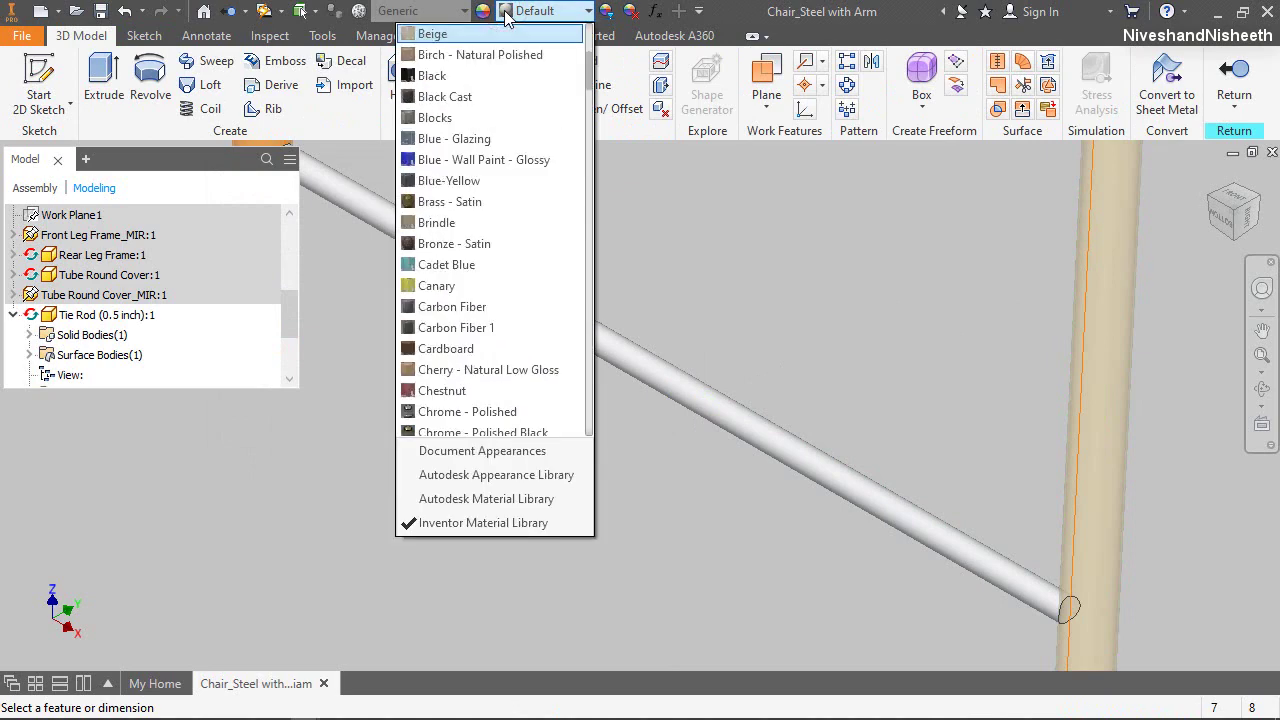
pyautogui.click(498, 34)
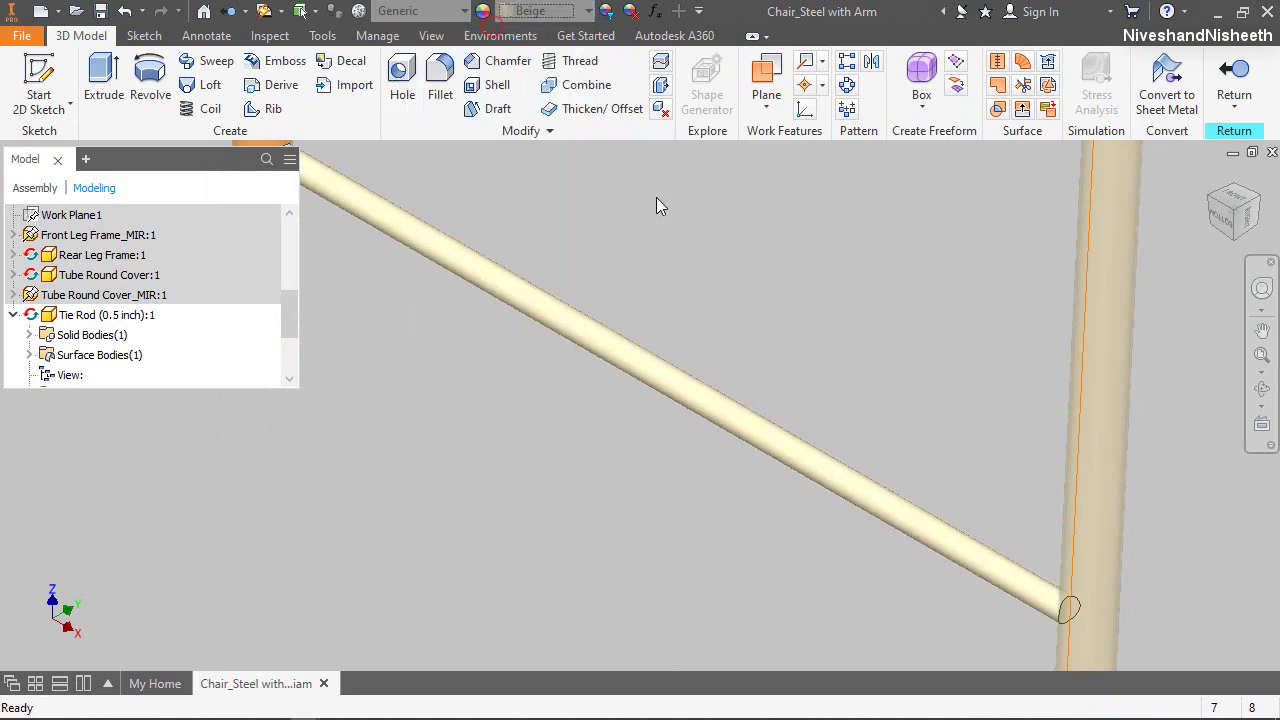
pyautogui.click(657, 197)
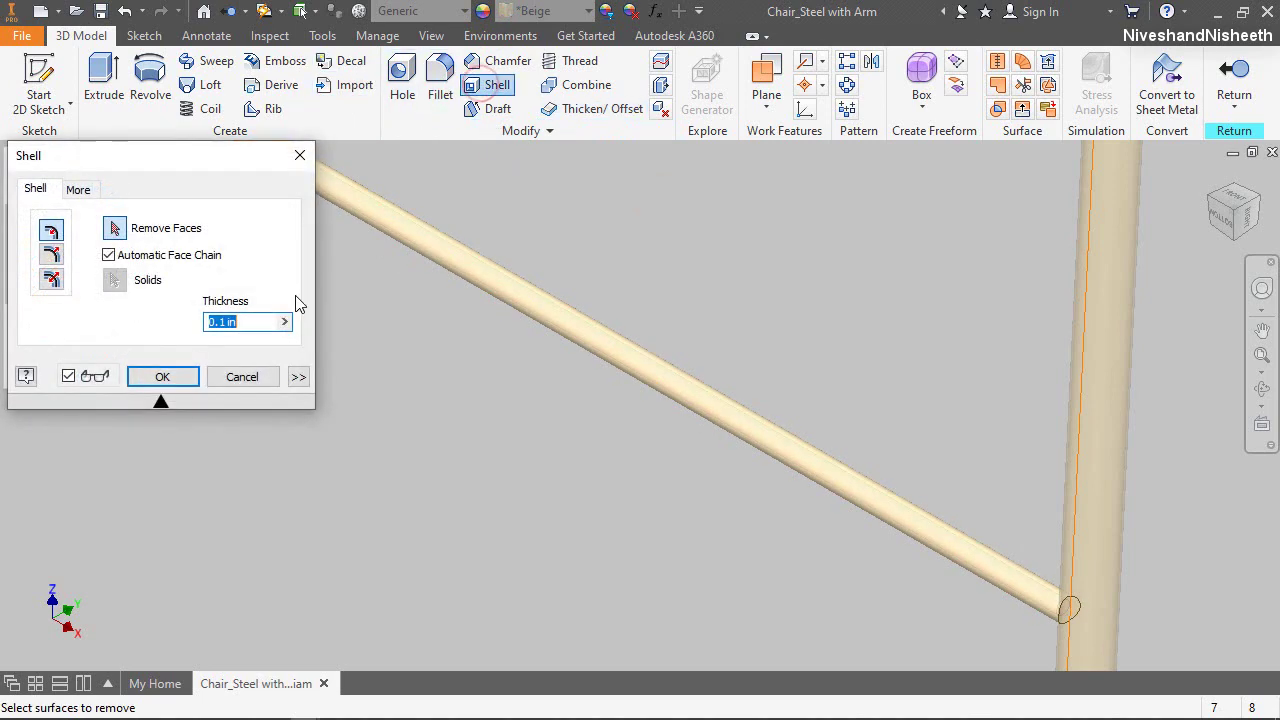
# Shell the tie rod to a 1/32 in wall thickness, removing both of its end faces
pyautogui.click(285, 322)
pyautogui.click(329, 376)
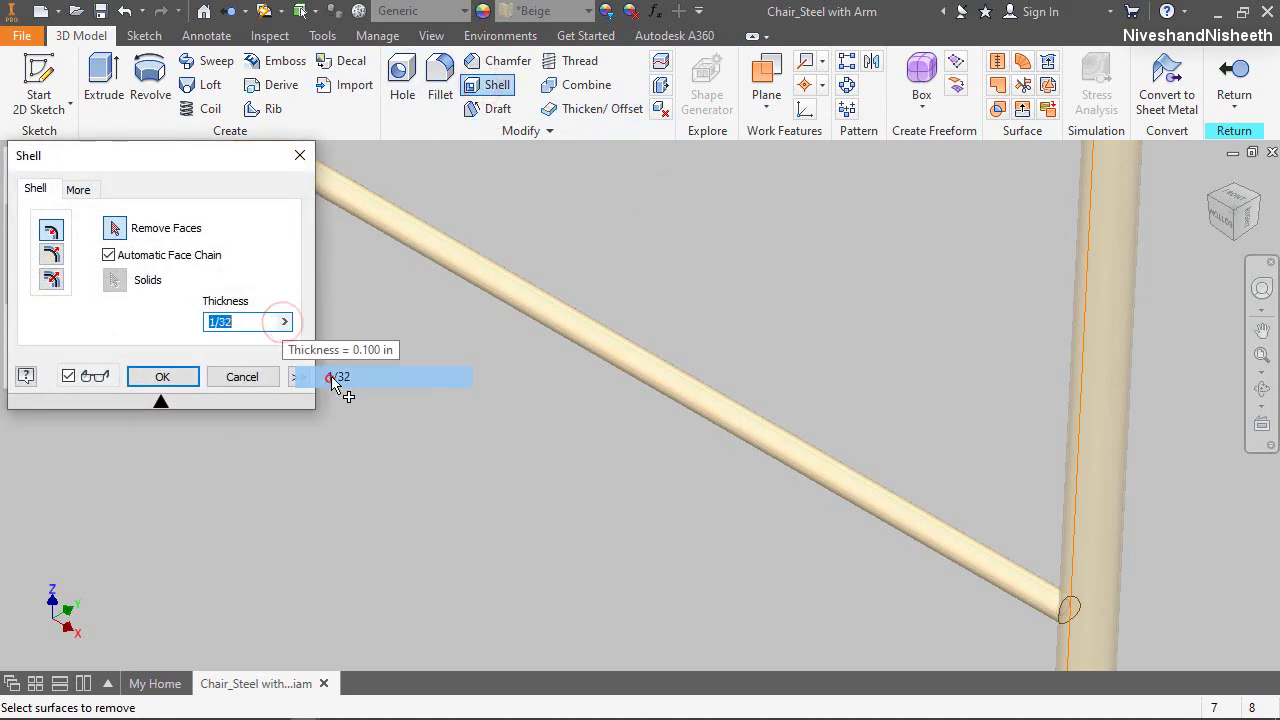
pyautogui.scroll(-3, 1070, 620)
pyautogui.click(1070, 622)
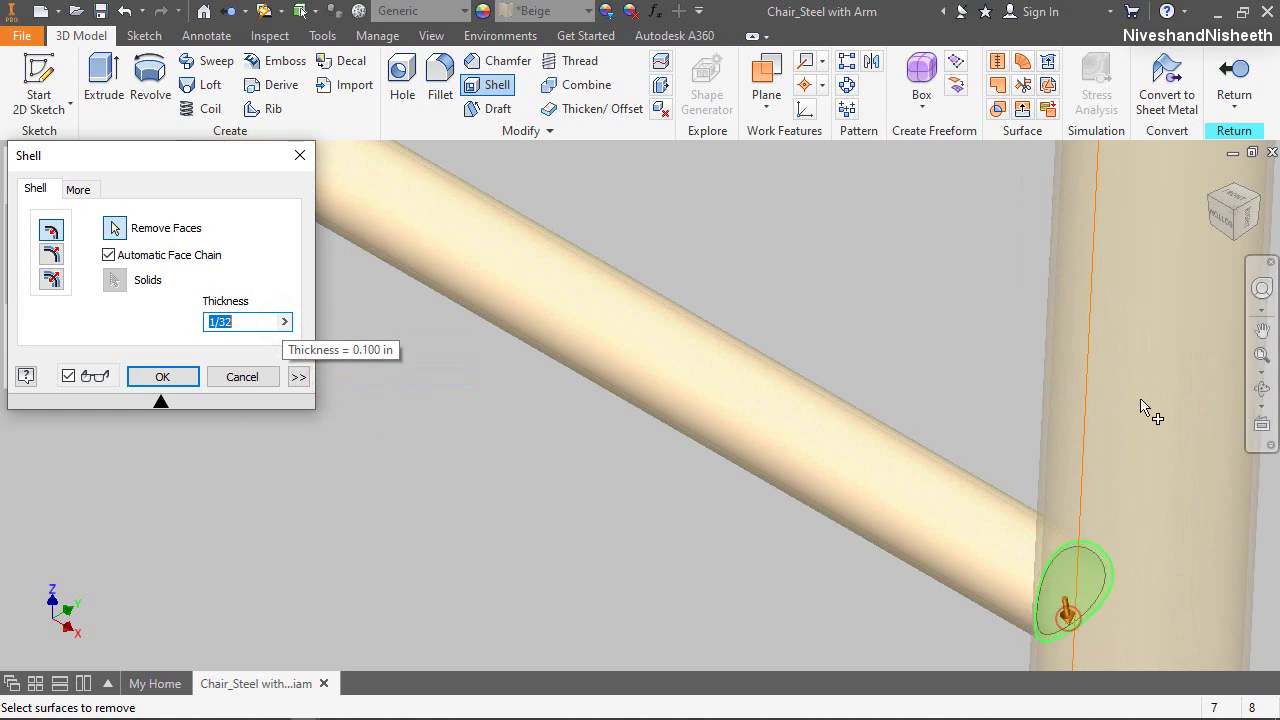
pyautogui.click(1207, 203)
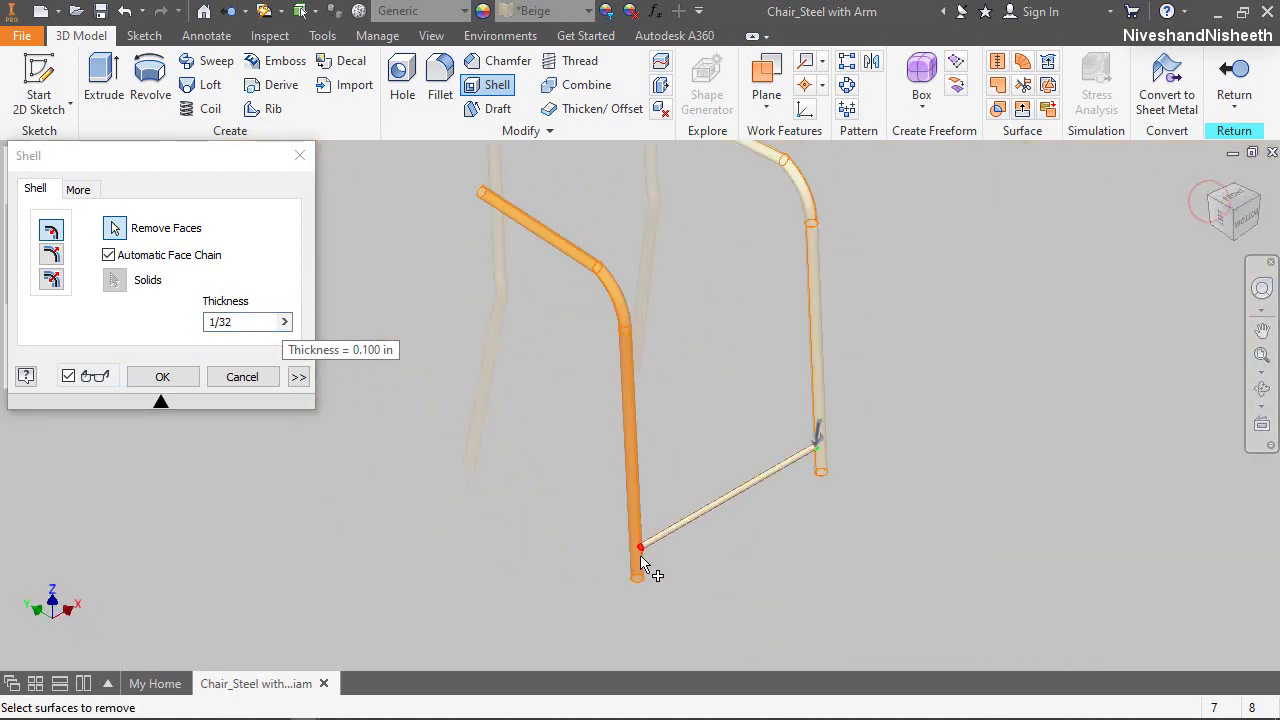
pyautogui.scroll(-5, 646, 517)
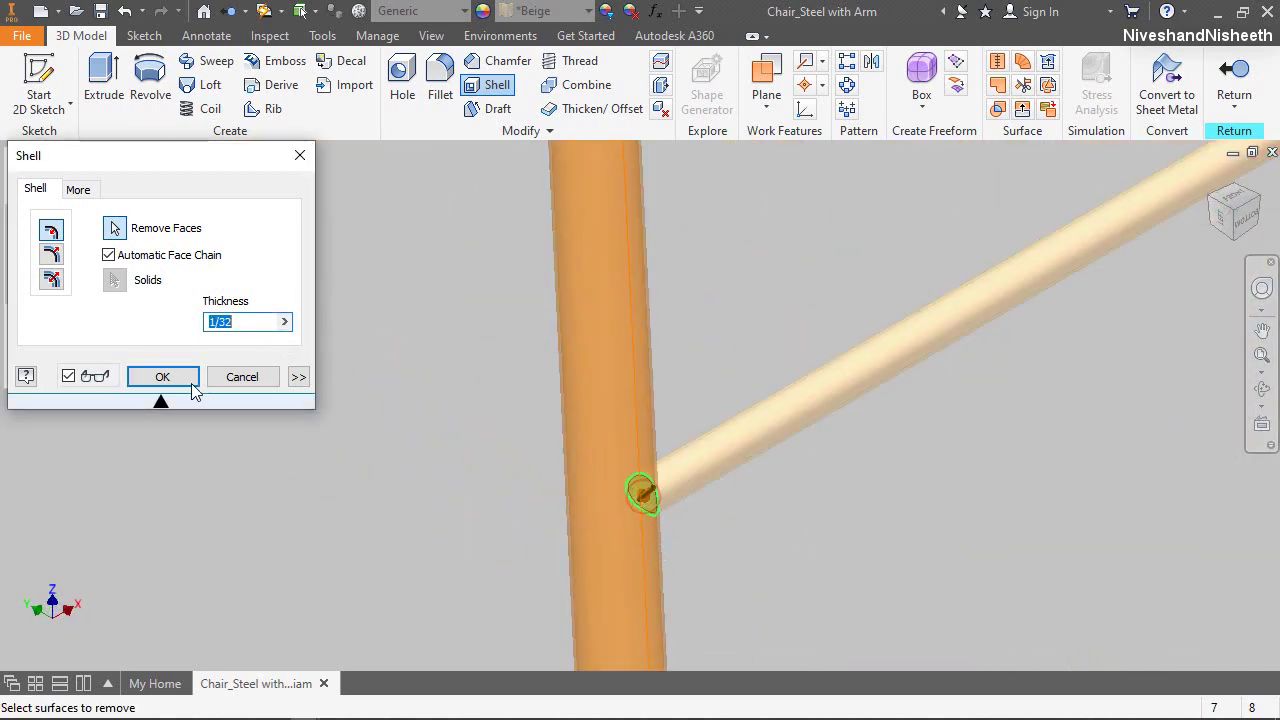
pyautogui.click(186, 378)
# Hide the copied leg surface in the tie rod part, then return to the full chair assembly
pyautogui.scroll(-3, 662, 516)
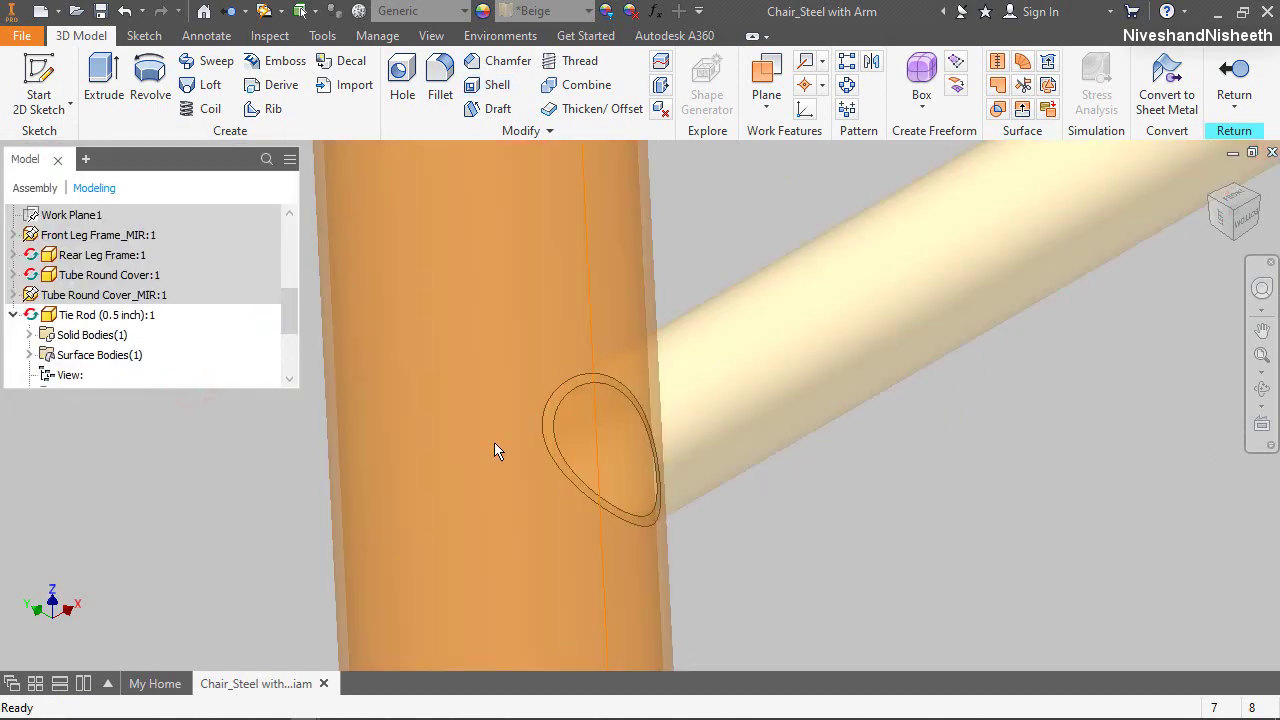
pyautogui.scroll(-2, 115, 357)
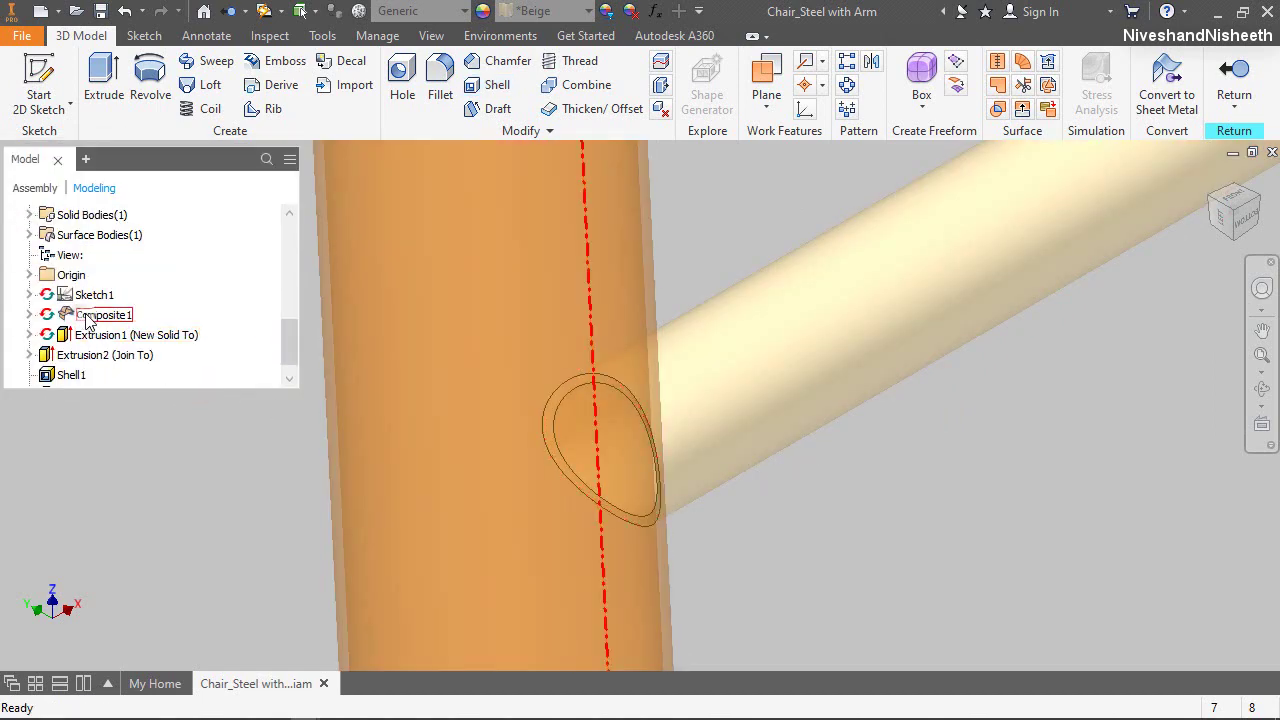
pyautogui.rightClick(87, 318)
pyautogui.click(126, 610)
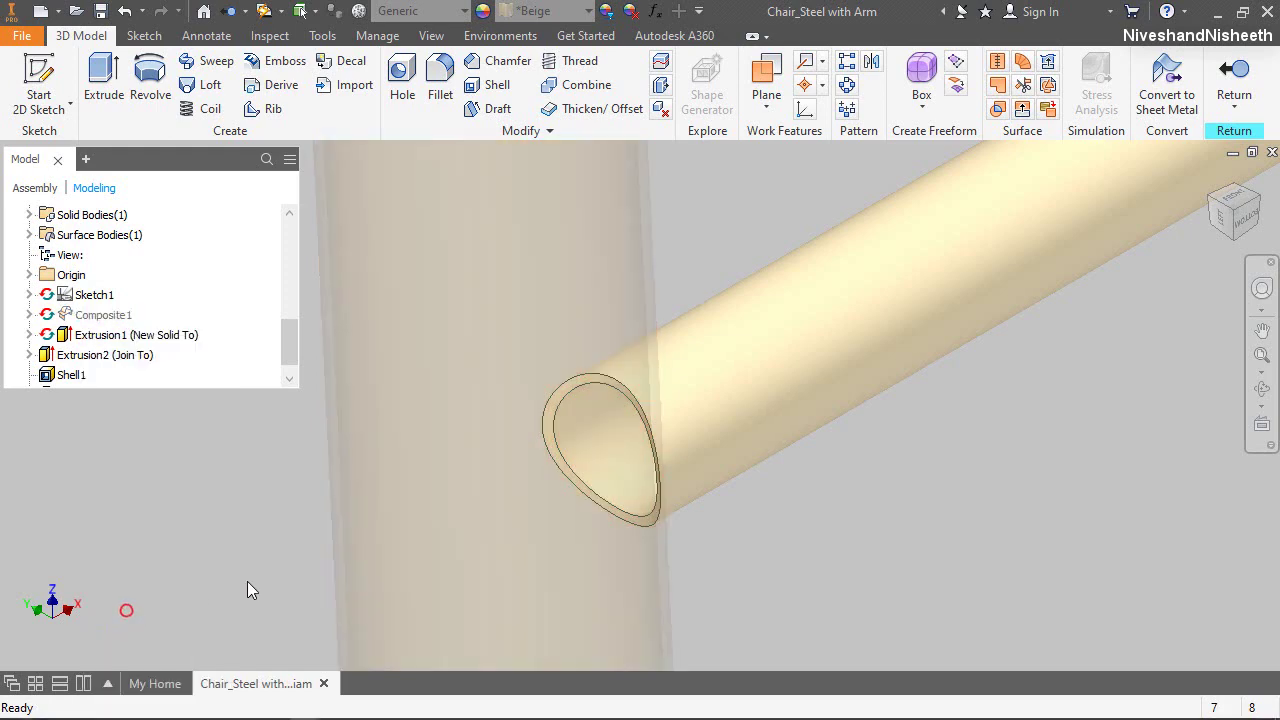
pyautogui.click(1234, 76)
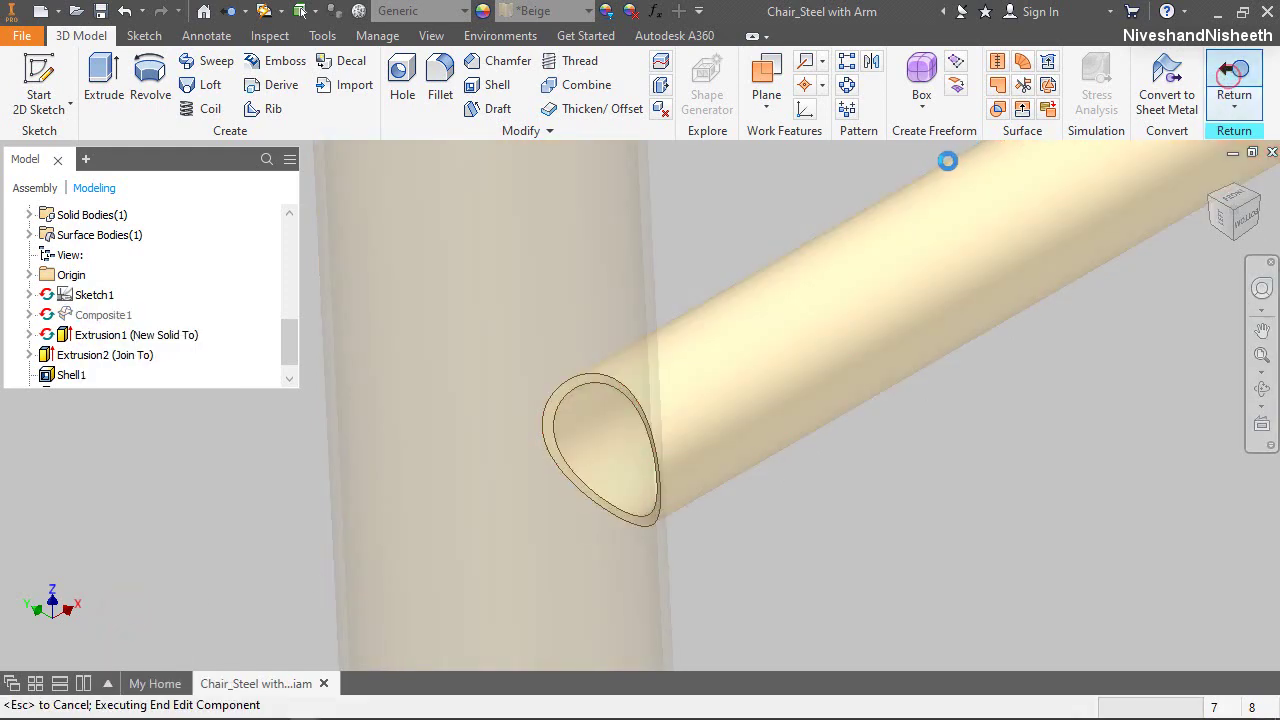
pyautogui.scroll(-5, 1046, 192)
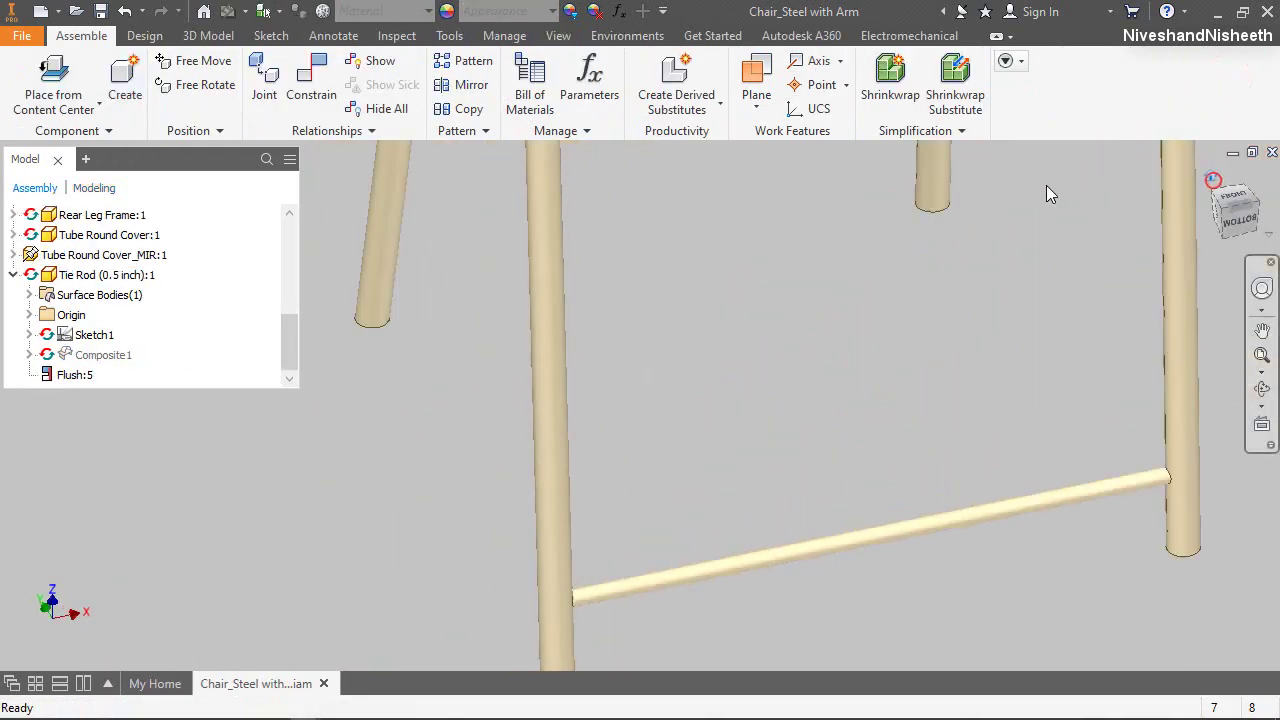
pyautogui.press('F6')
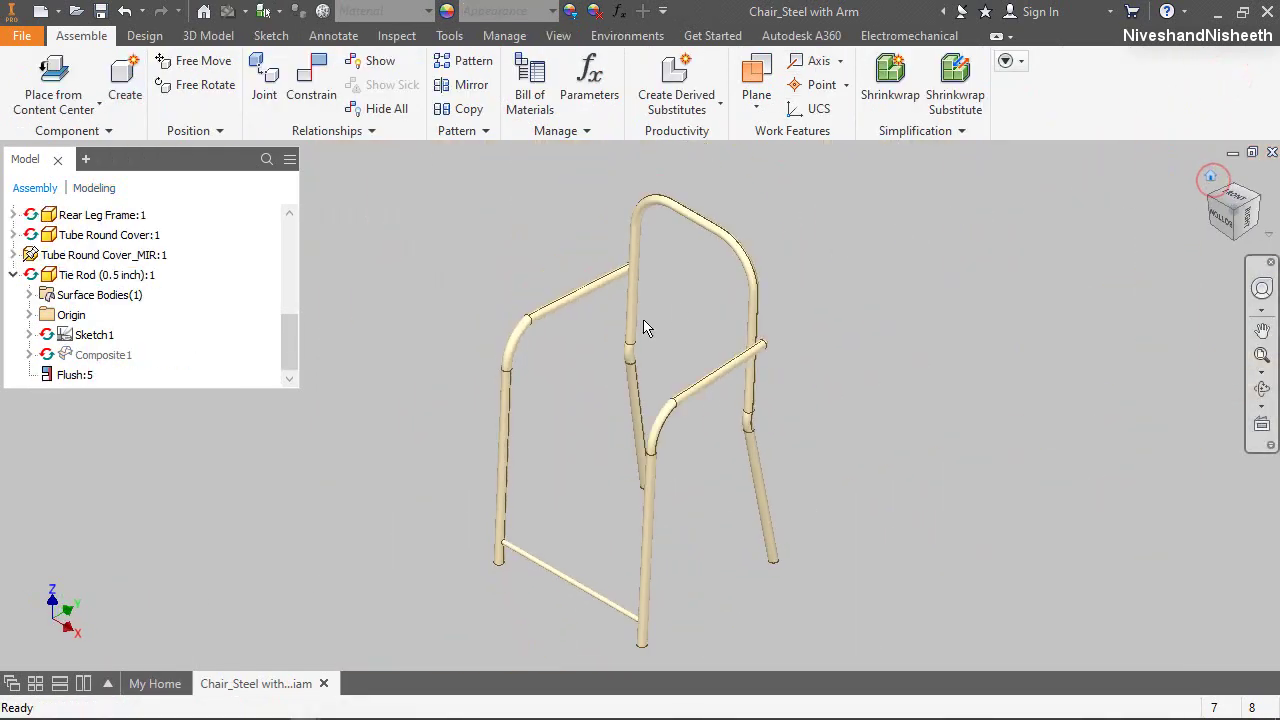
# Collapse the tie rod's entry in the model tree and save the assembly together with the new tie rod part
pyautogui.click(15, 276)
pyautogui.moveTo(523, 553); pyautogui.dragTo(561, 514)
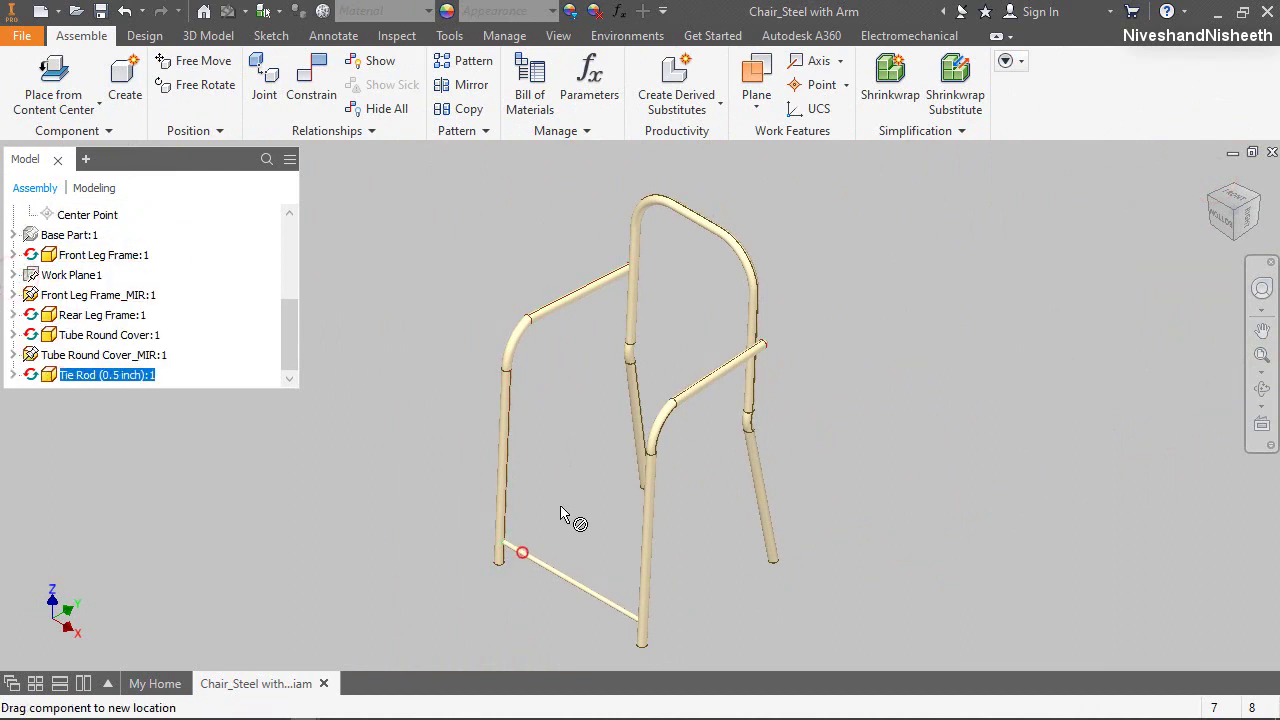
pyautogui.click(564, 484)
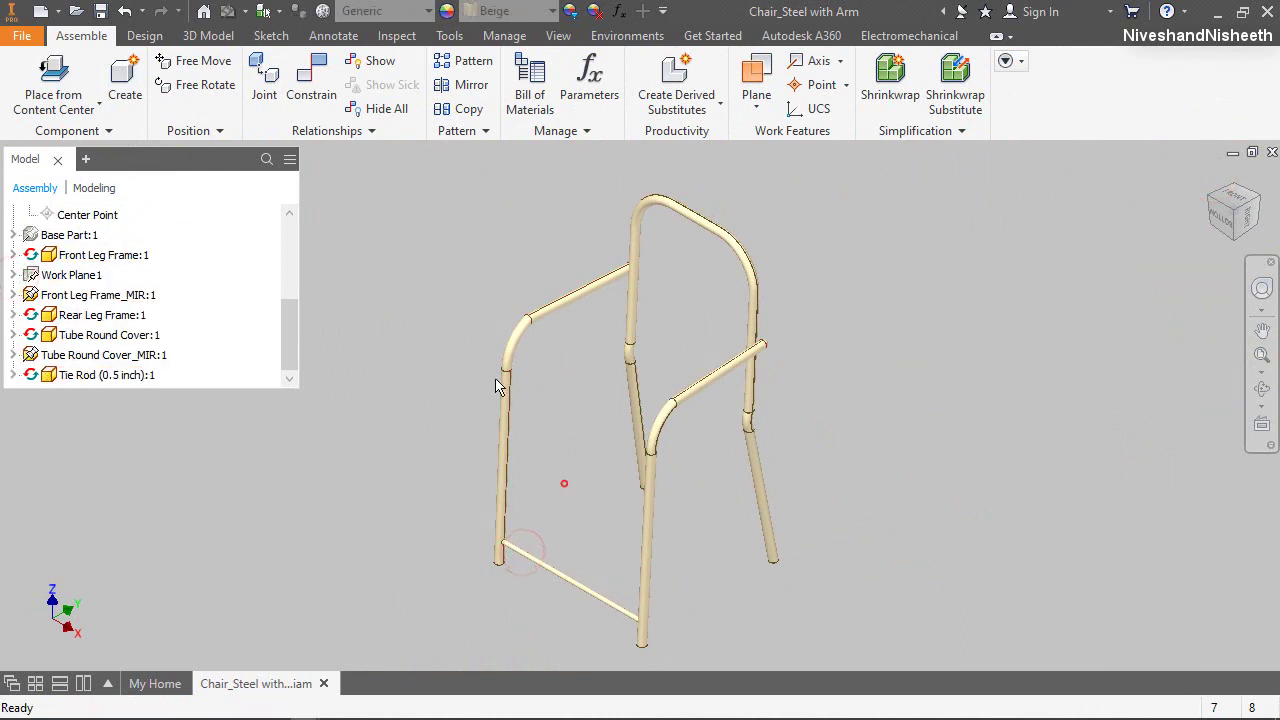
pyautogui.click(101, 13)
pyautogui.click(740, 466)
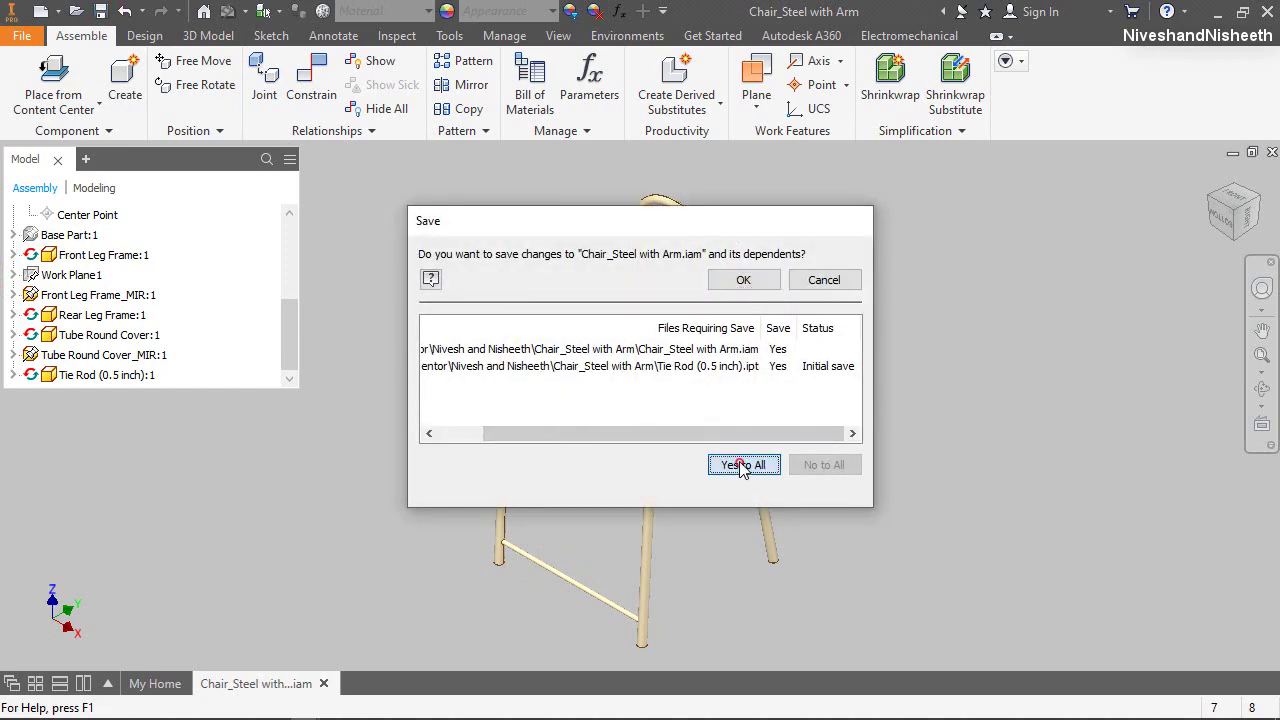
pyautogui.click(737, 286)
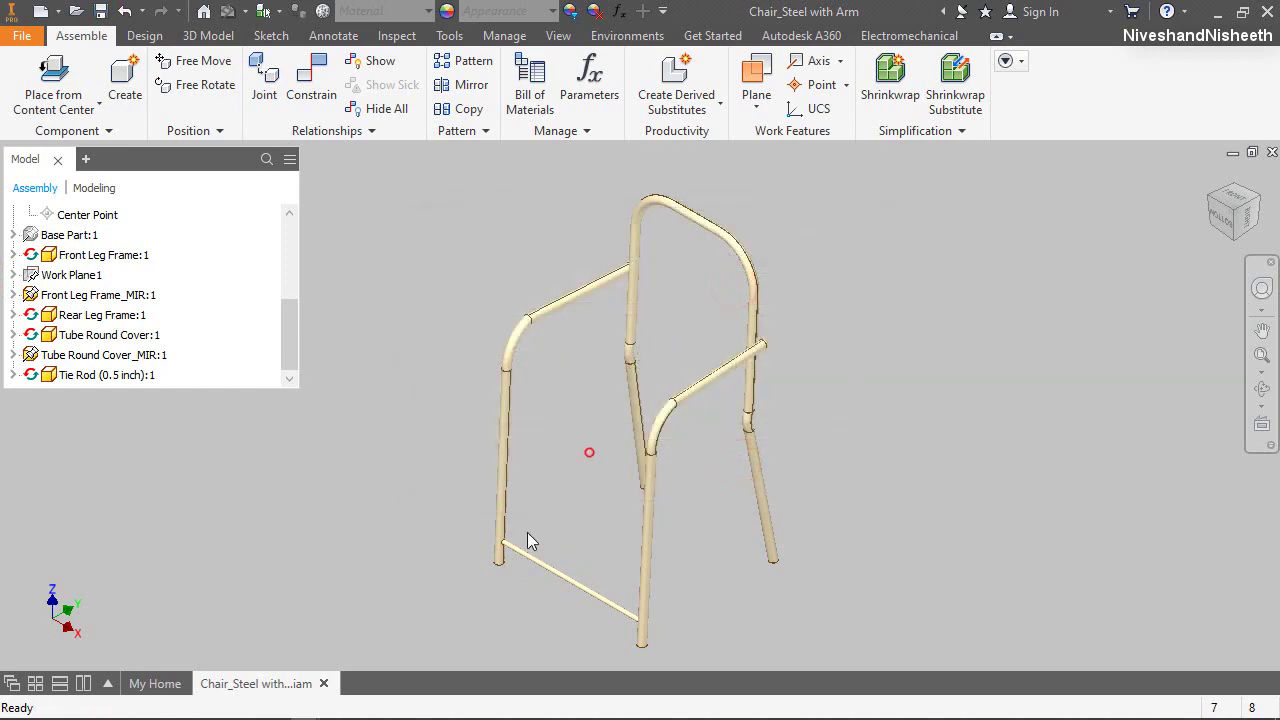
# Examine up close where the tie rod meets the front leg, then view the whole chair again
pyautogui.scroll(5, 530, 542)
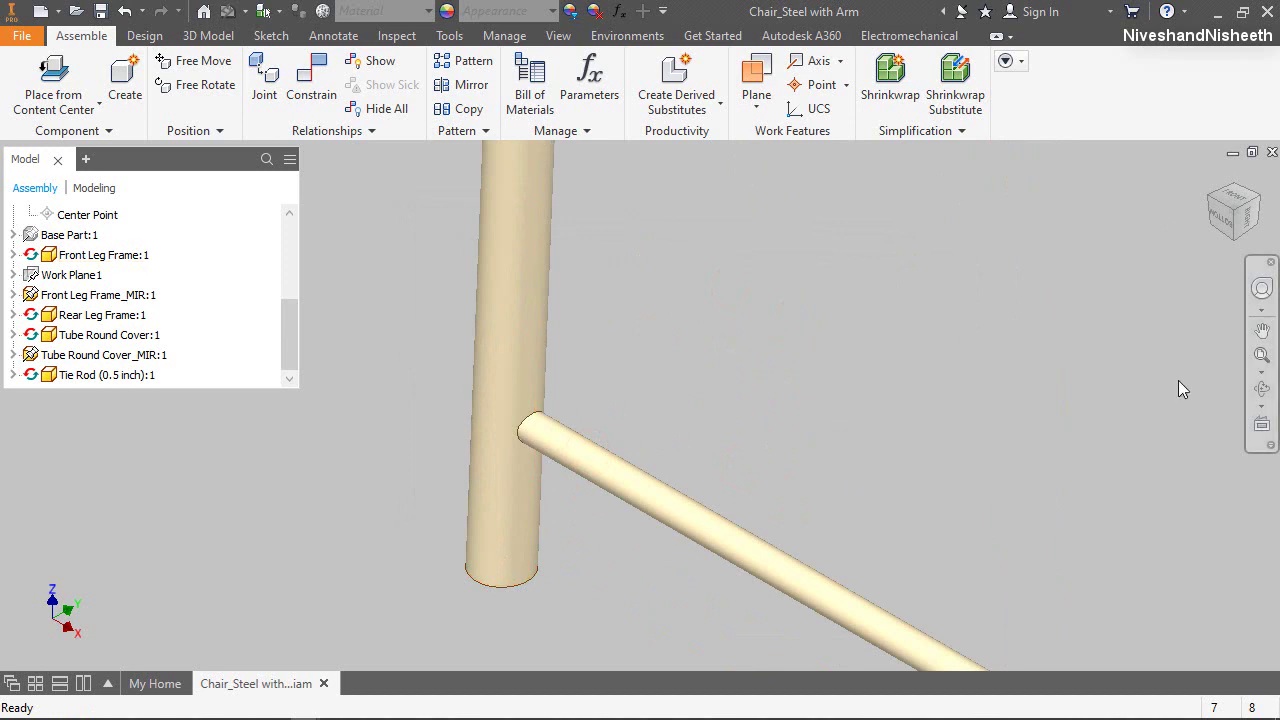
pyautogui.click(1262, 288)
pyautogui.click(815, 380)
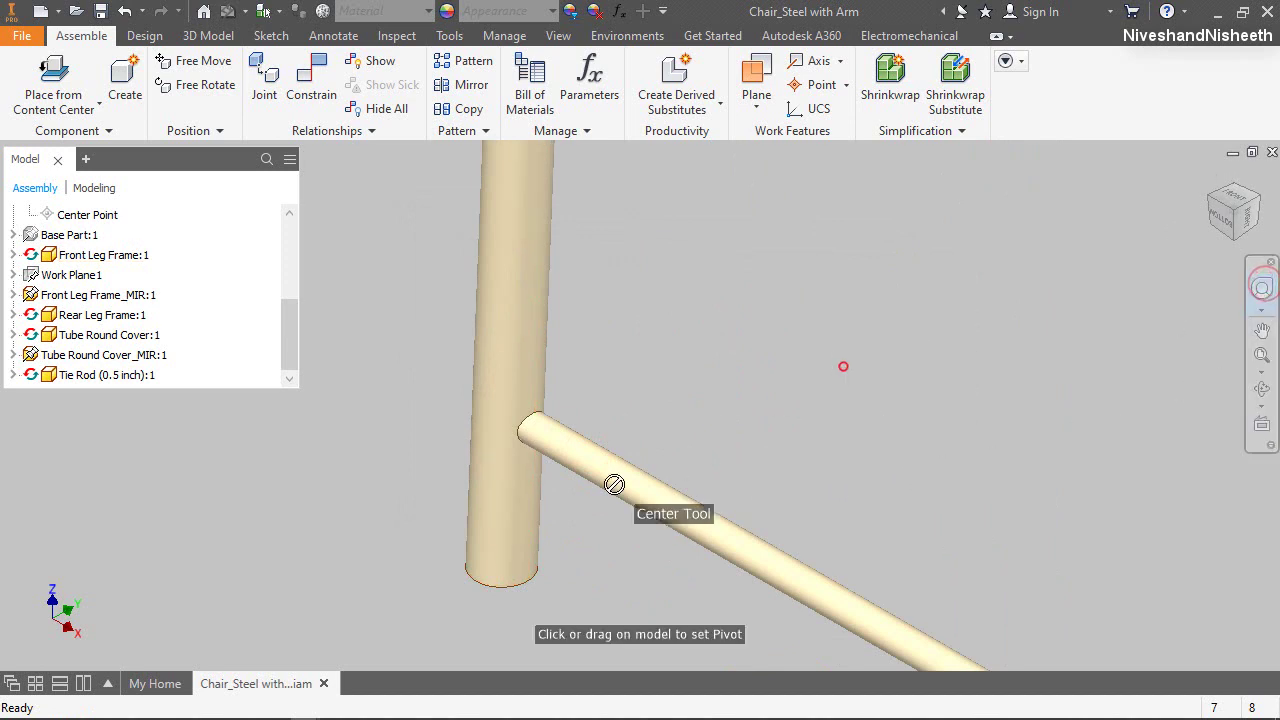
pyautogui.click(497, 572)
pyautogui.moveTo(467, 603); pyautogui.dragTo(513, 555)
pyautogui.moveTo(620, 548); pyautogui.dragTo(547, 503)
pyautogui.click(540, 485)
pyautogui.click(1261, 355)
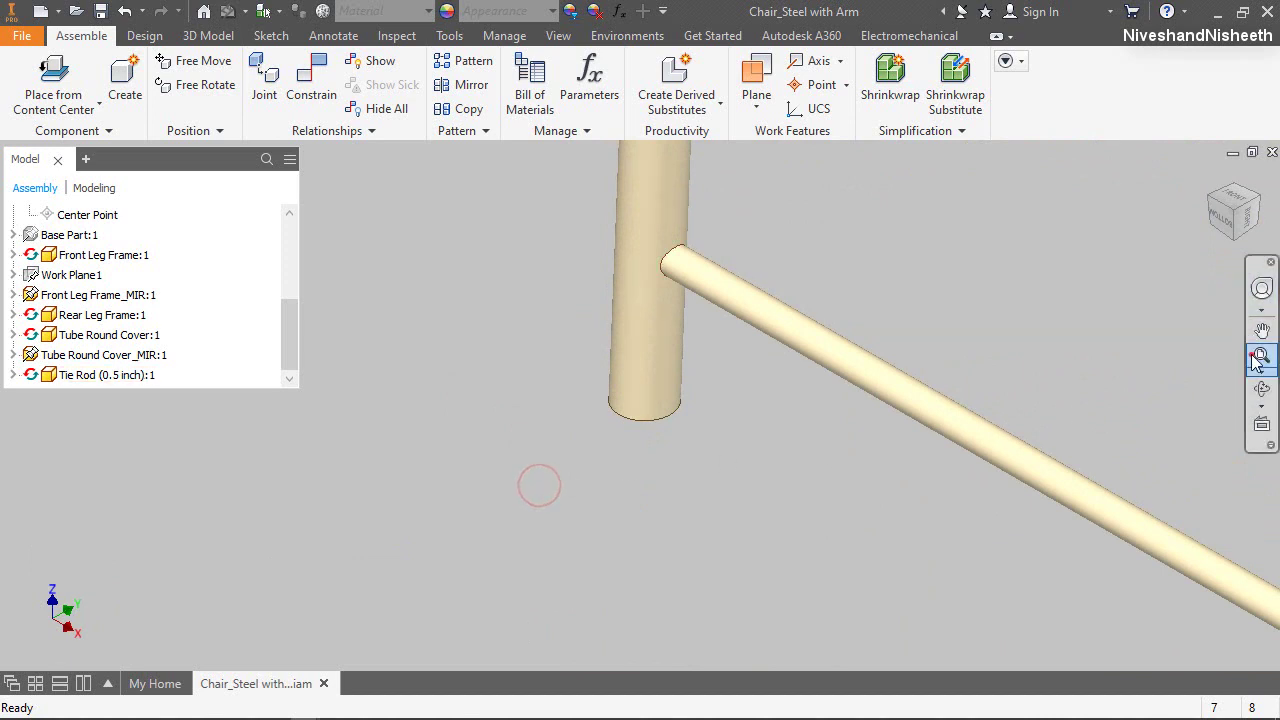
# Collapse the assembly's Origin folder in the model tree
pyautogui.rightClick(256, 276)
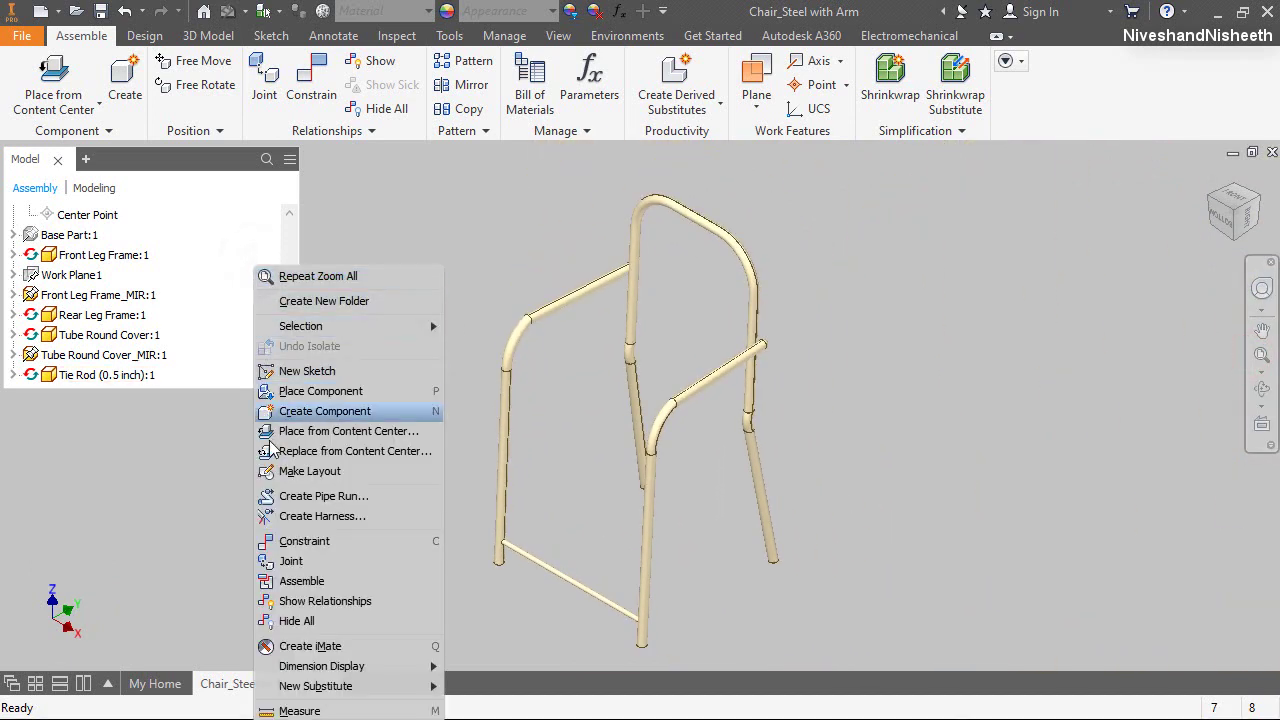
pyautogui.click(224, 397)
pyautogui.scroll(4, 117, 297)
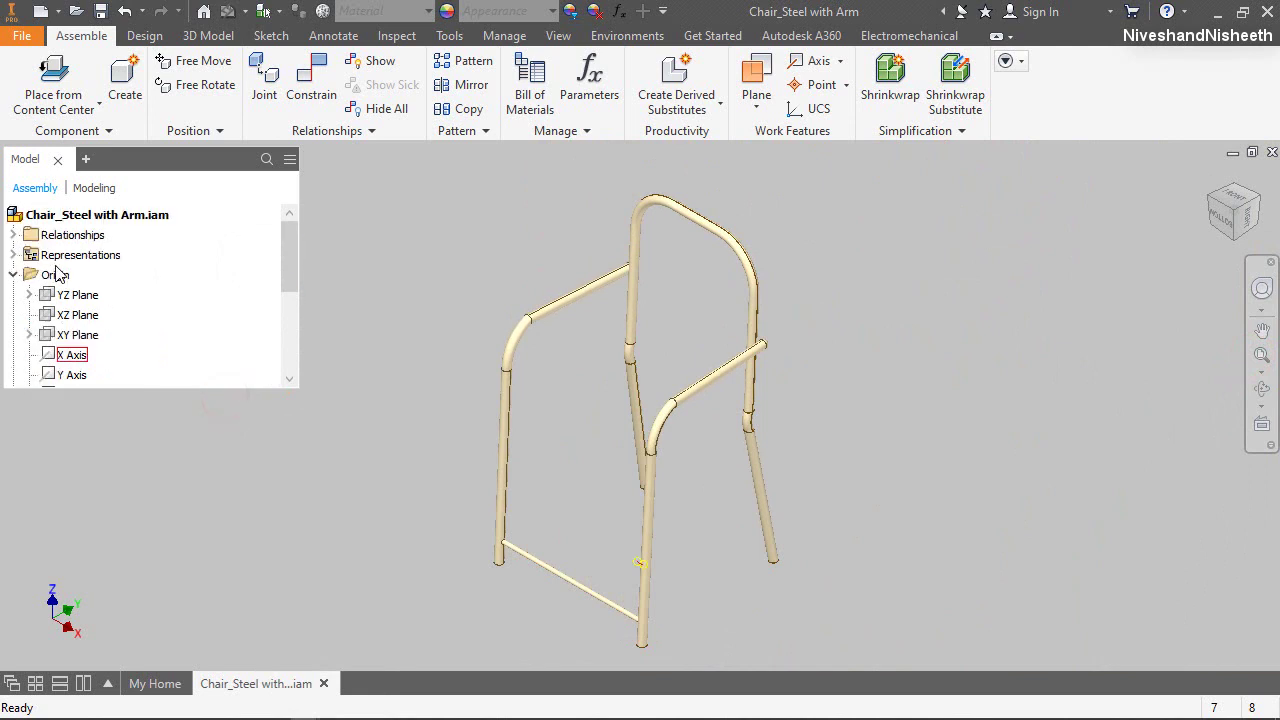
pyautogui.click(17, 274)
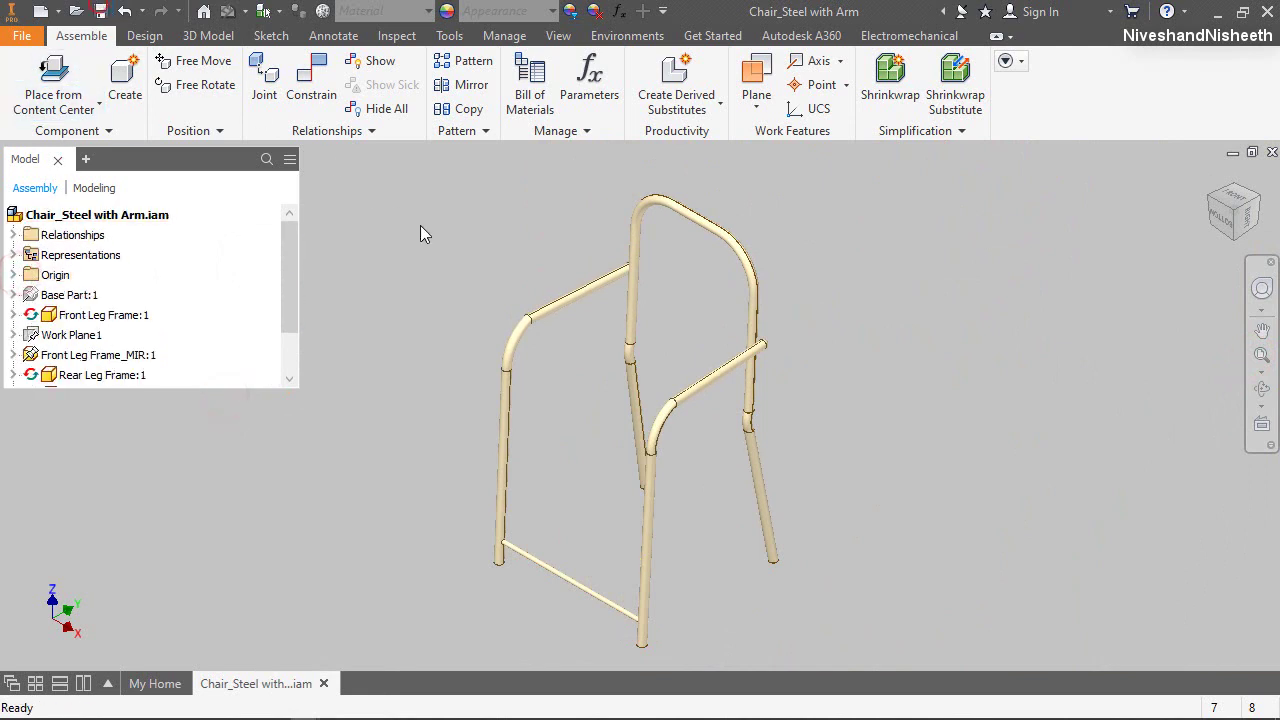
pyautogui.click(468, 262)
pyautogui.click(1036, 621)
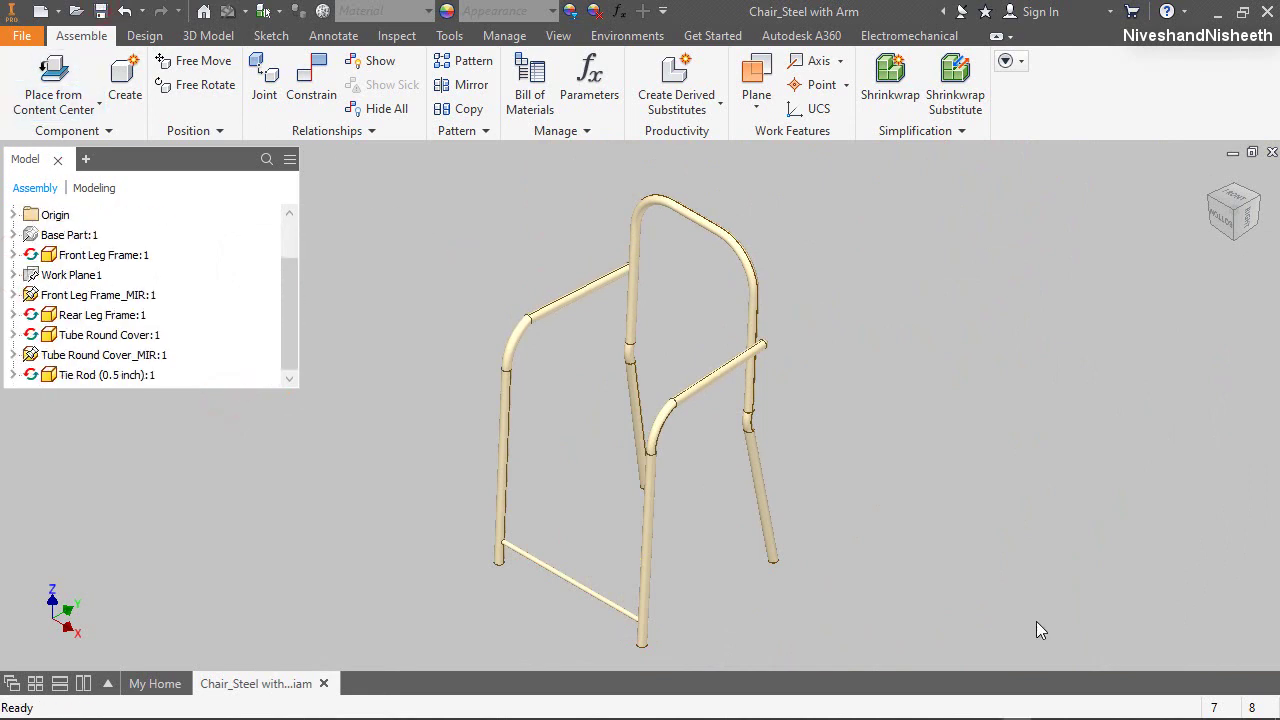
# Create an in-place part named Tie Rod (0.625 inch) from the English Standard (in).ipt template on the assembly's YZ plane
pyautogui.click(133, 58)
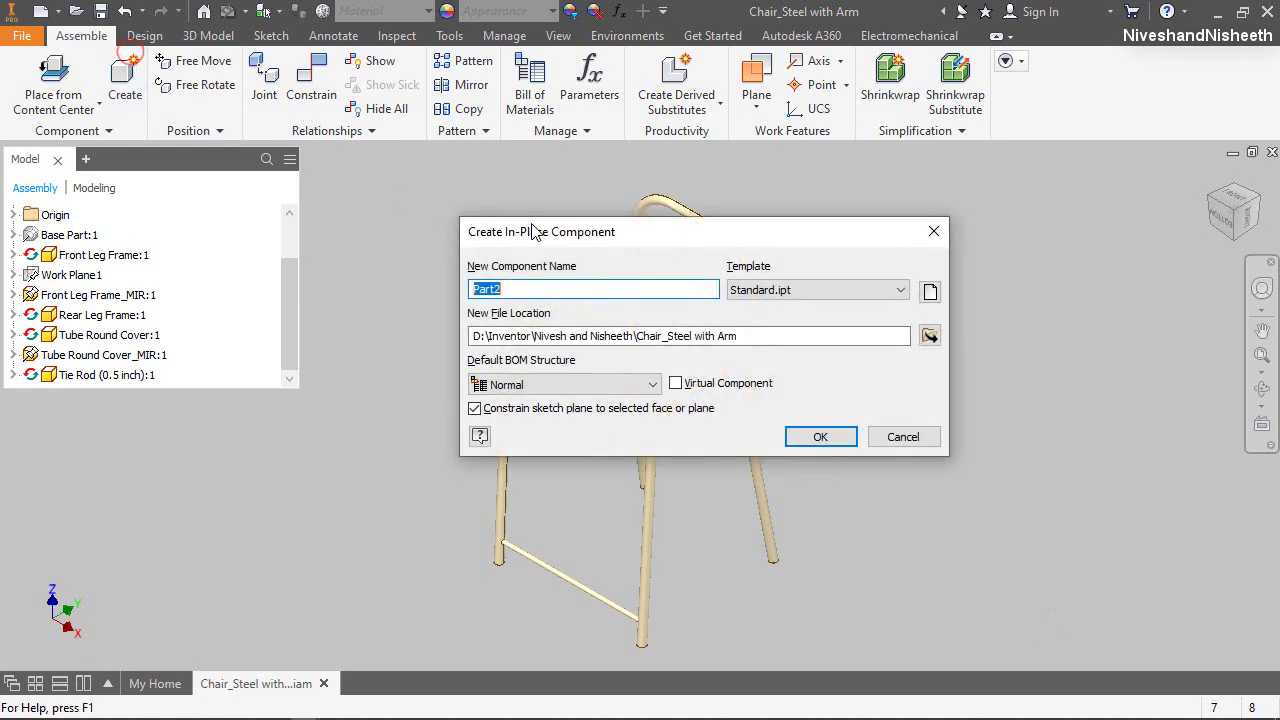
pyautogui.click(936, 292)
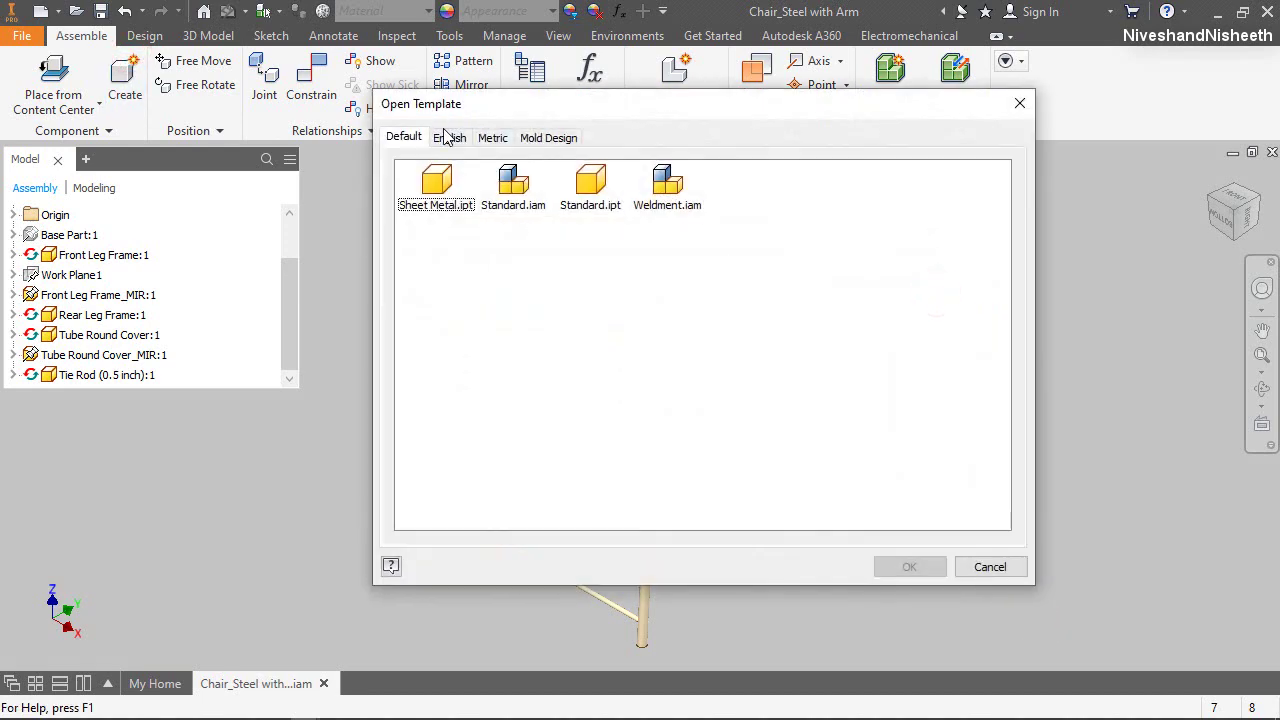
pyautogui.click(446, 138)
pyautogui.doubleClick(779, 180)
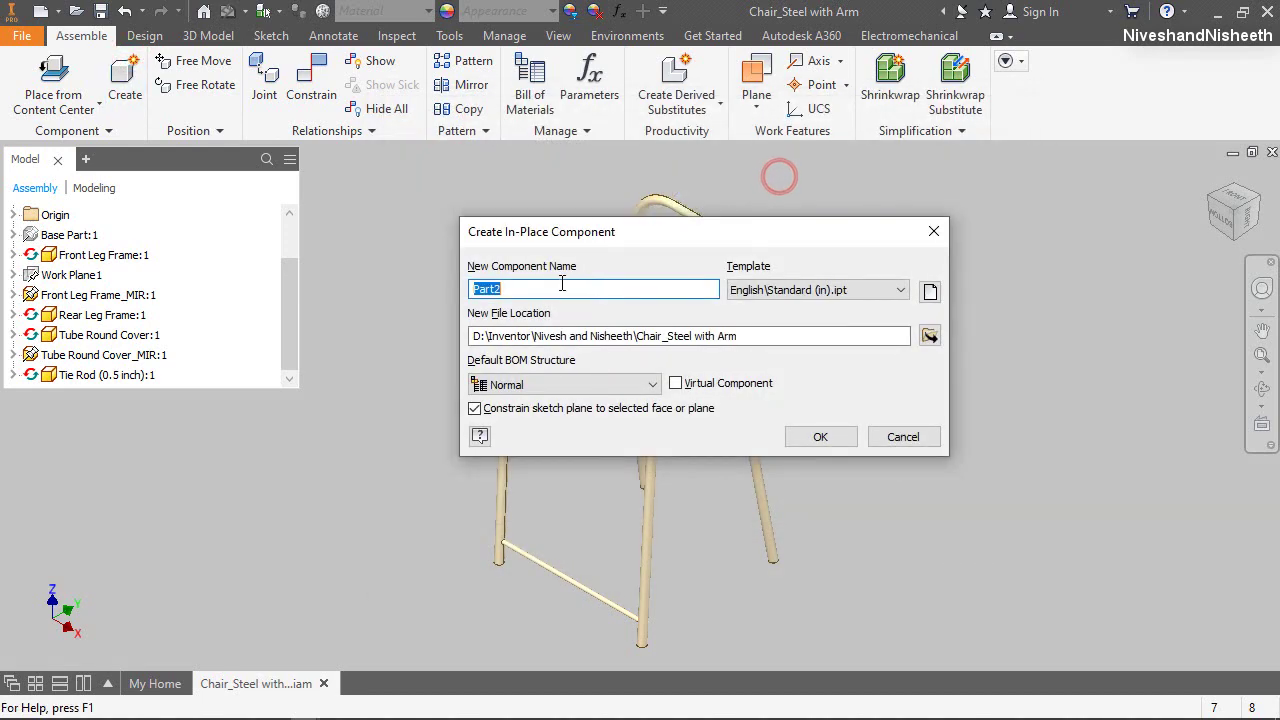
pyautogui.rightClick(612, 291)
pyautogui.click(527, 375)
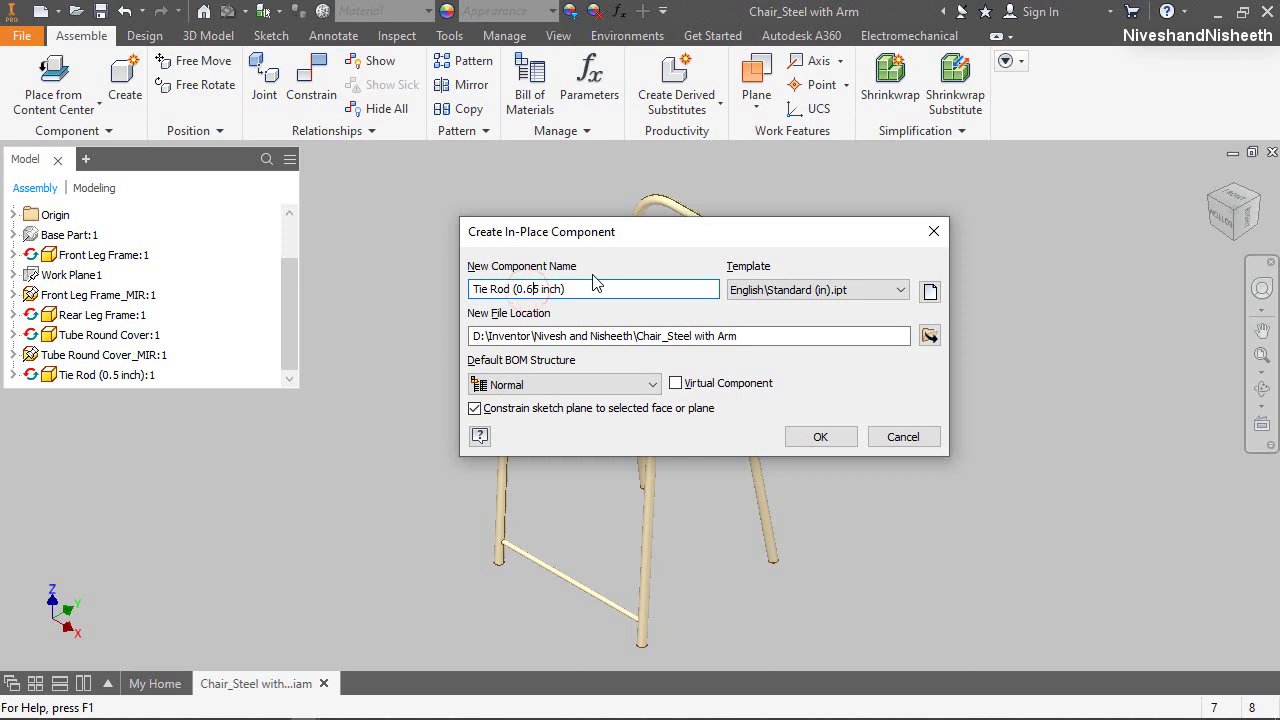
pyautogui.click(808, 444)
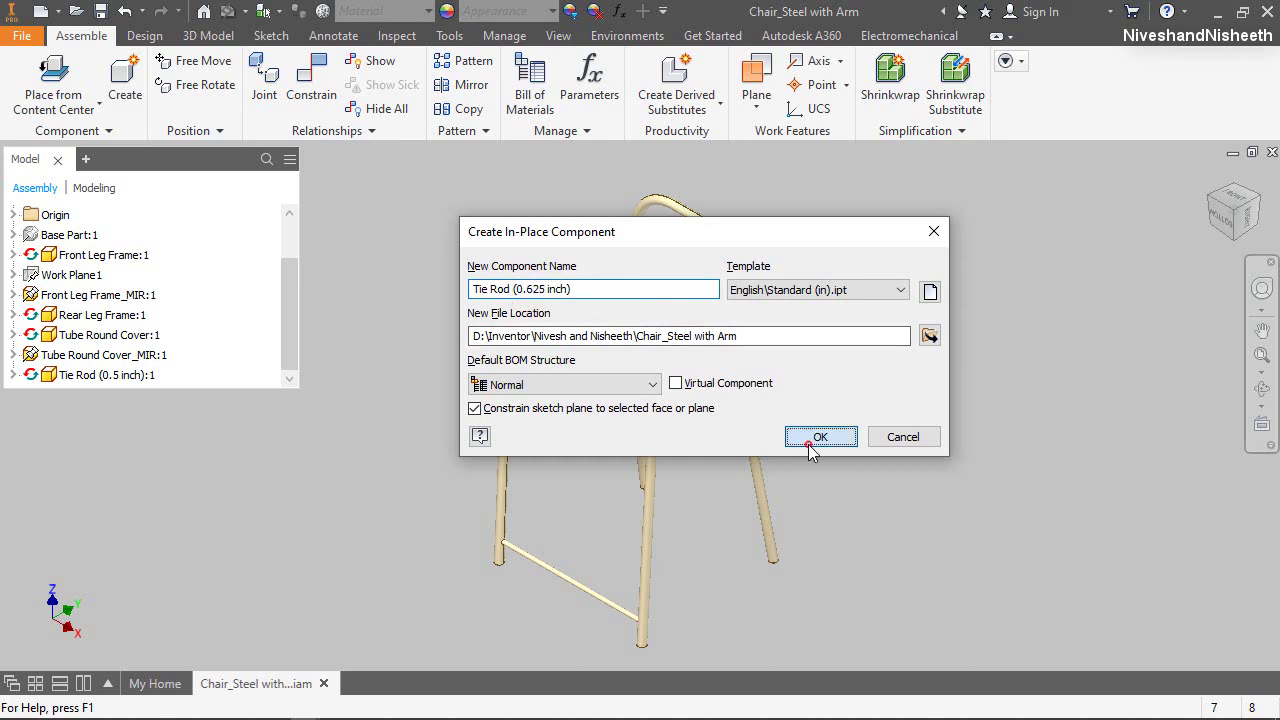
pyautogui.click(16, 216)
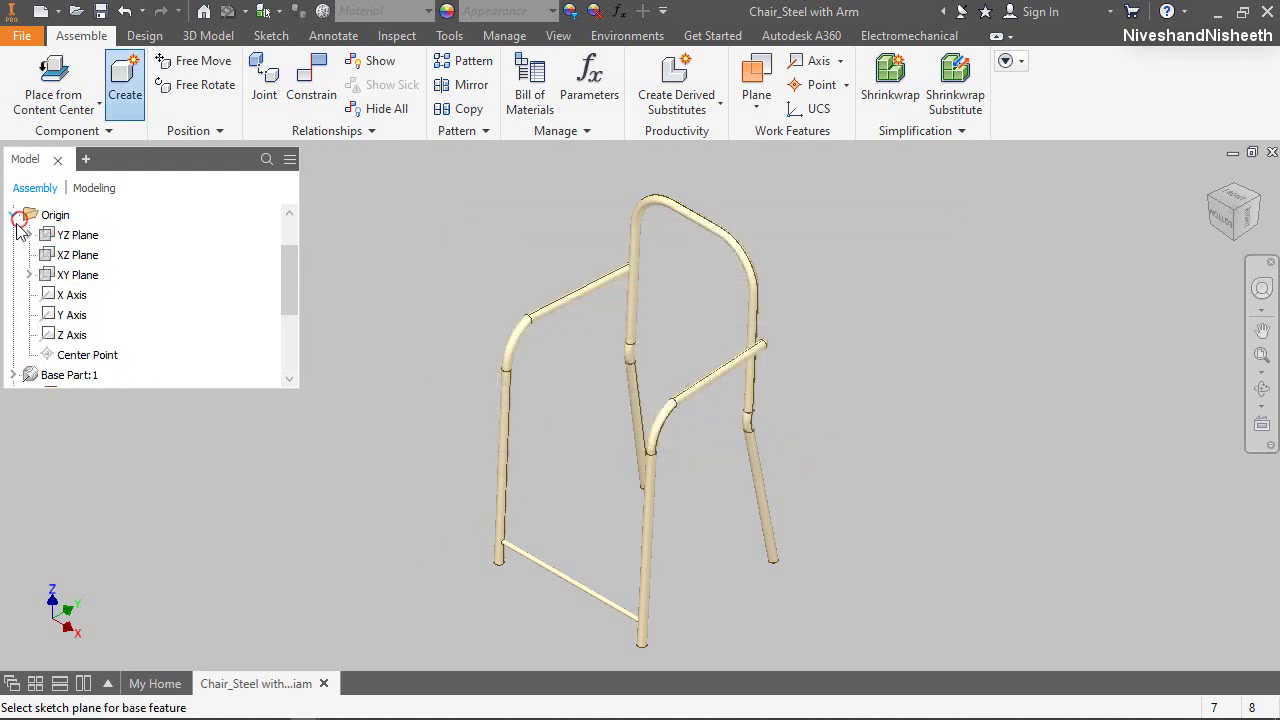
pyautogui.click(78, 240)
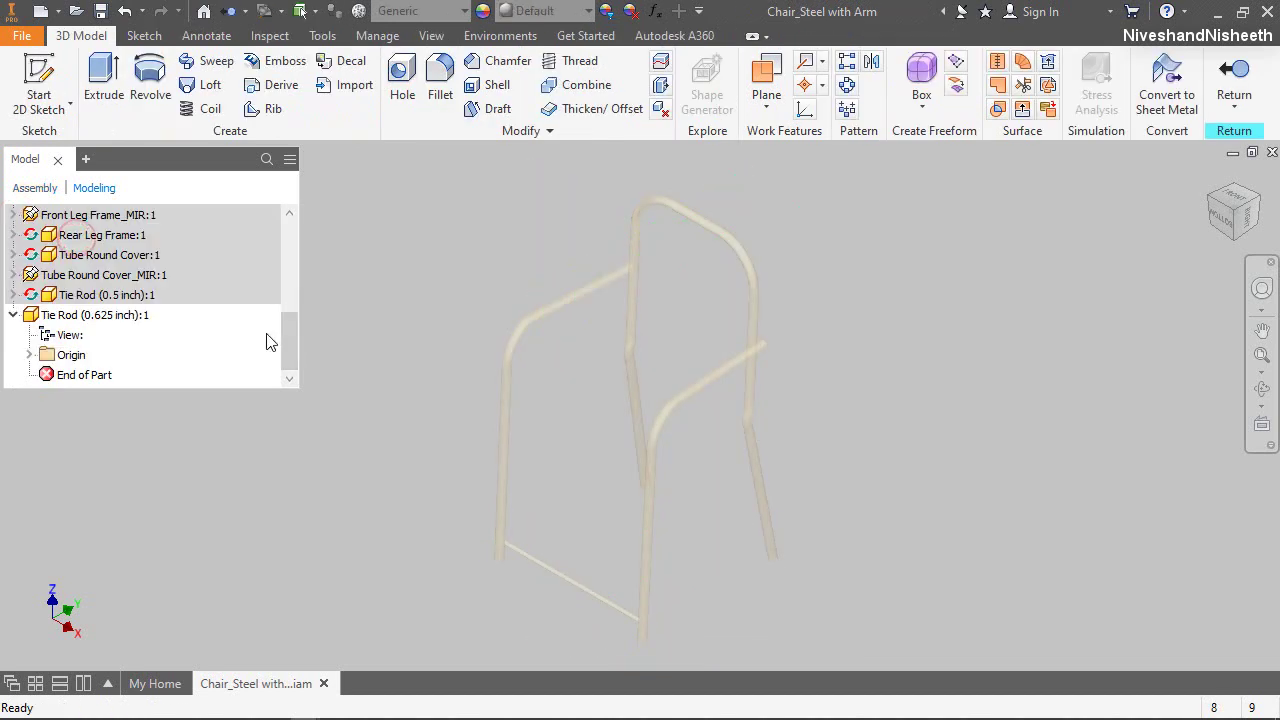
# Make the first sketch of the 0.5 inch tie rod visible as a reference
pyautogui.click(13, 295)
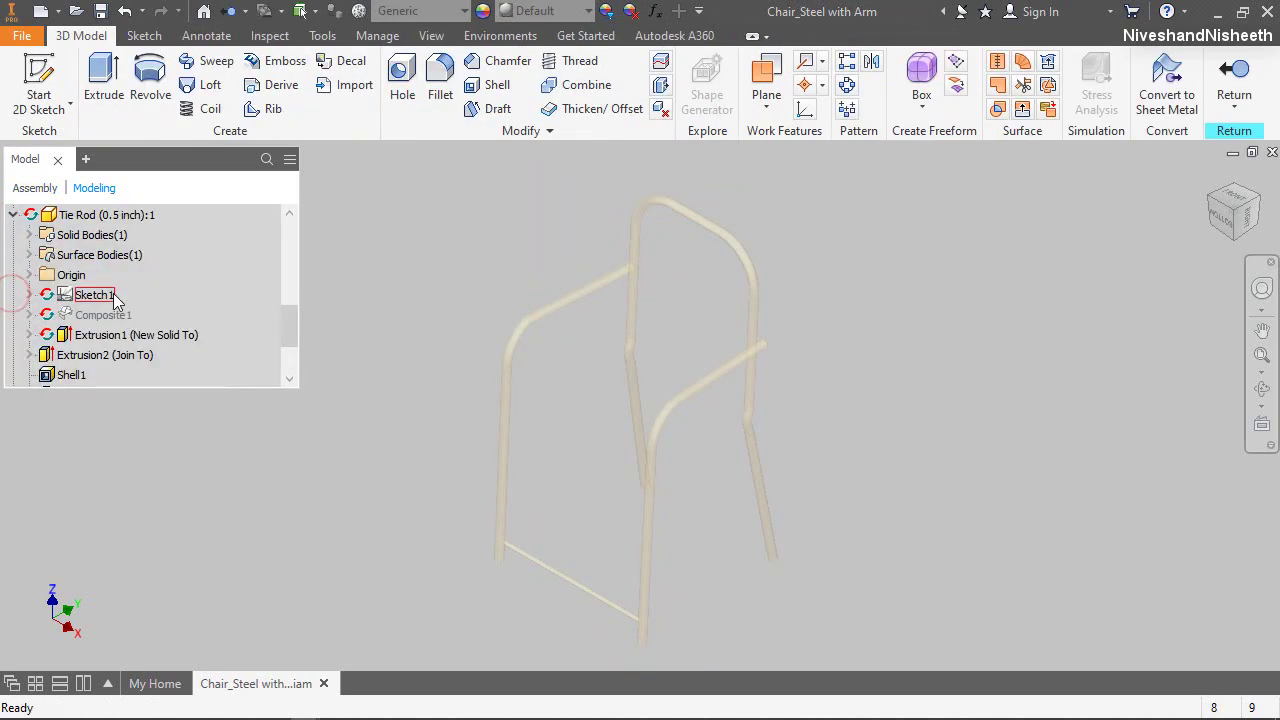
pyautogui.scroll(-1, 161, 287)
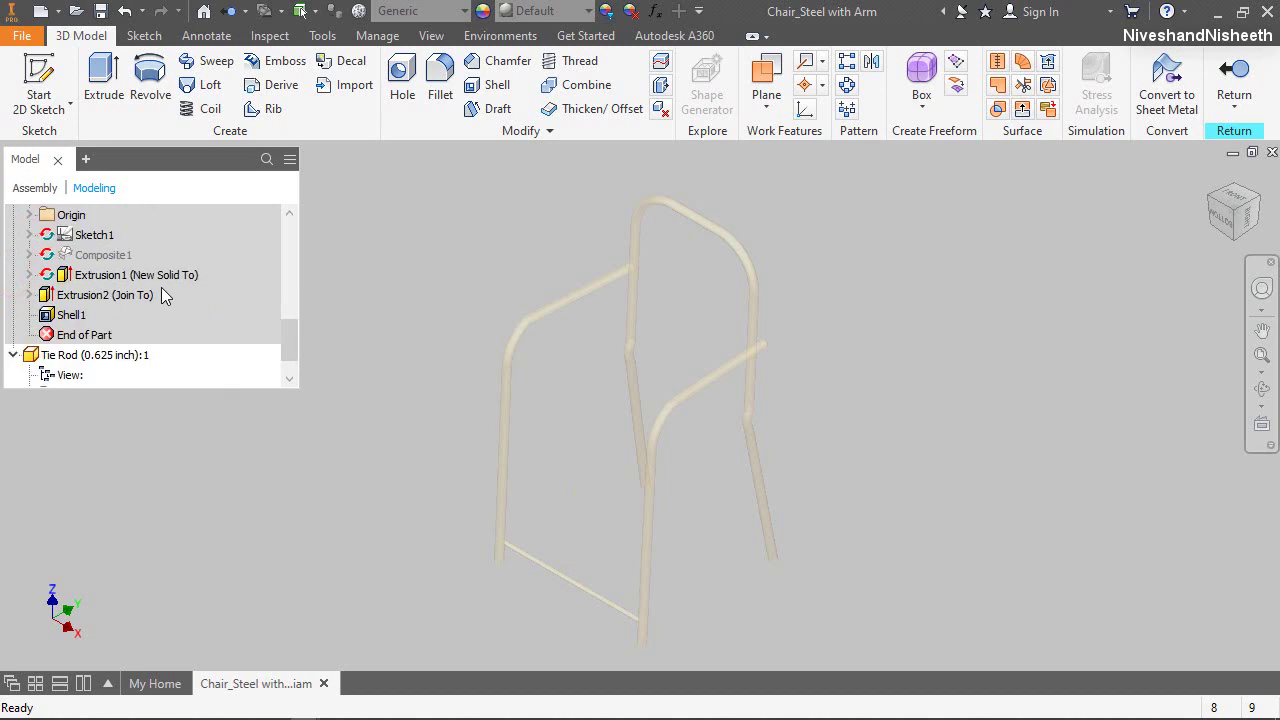
pyautogui.click(74, 237)
pyautogui.rightClick(73, 236)
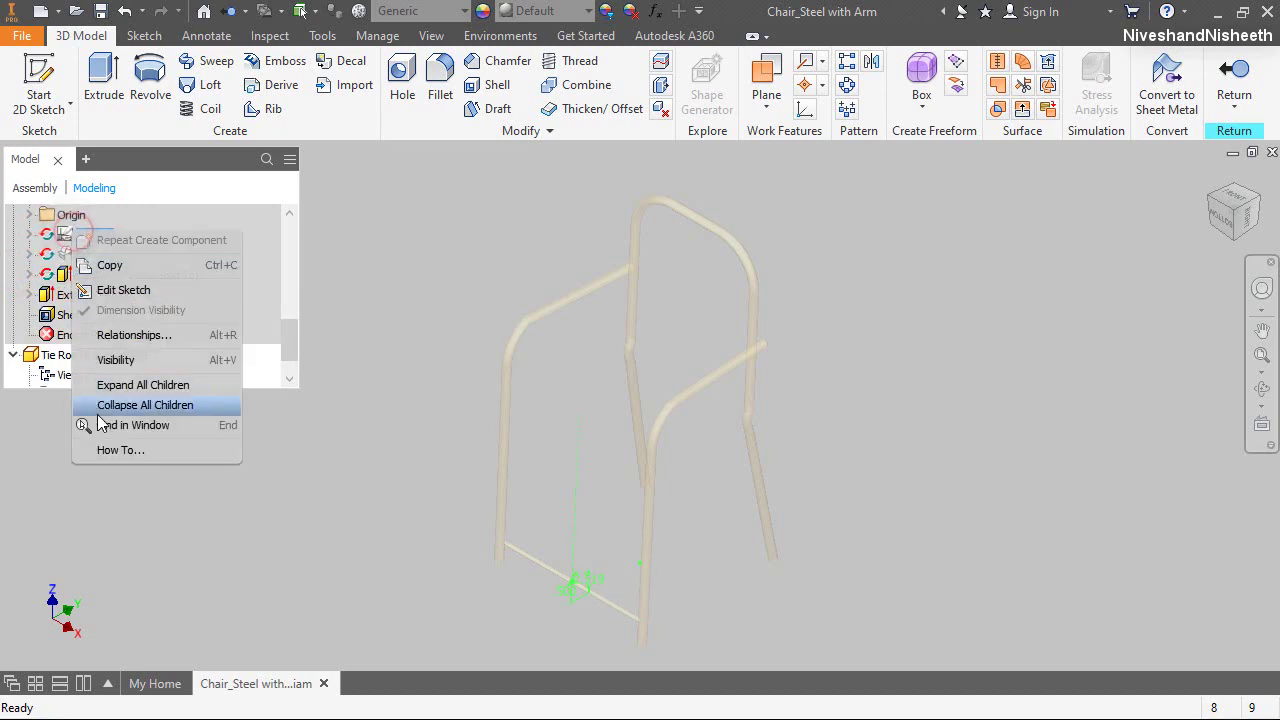
pyautogui.click(118, 359)
pyautogui.click(223, 492)
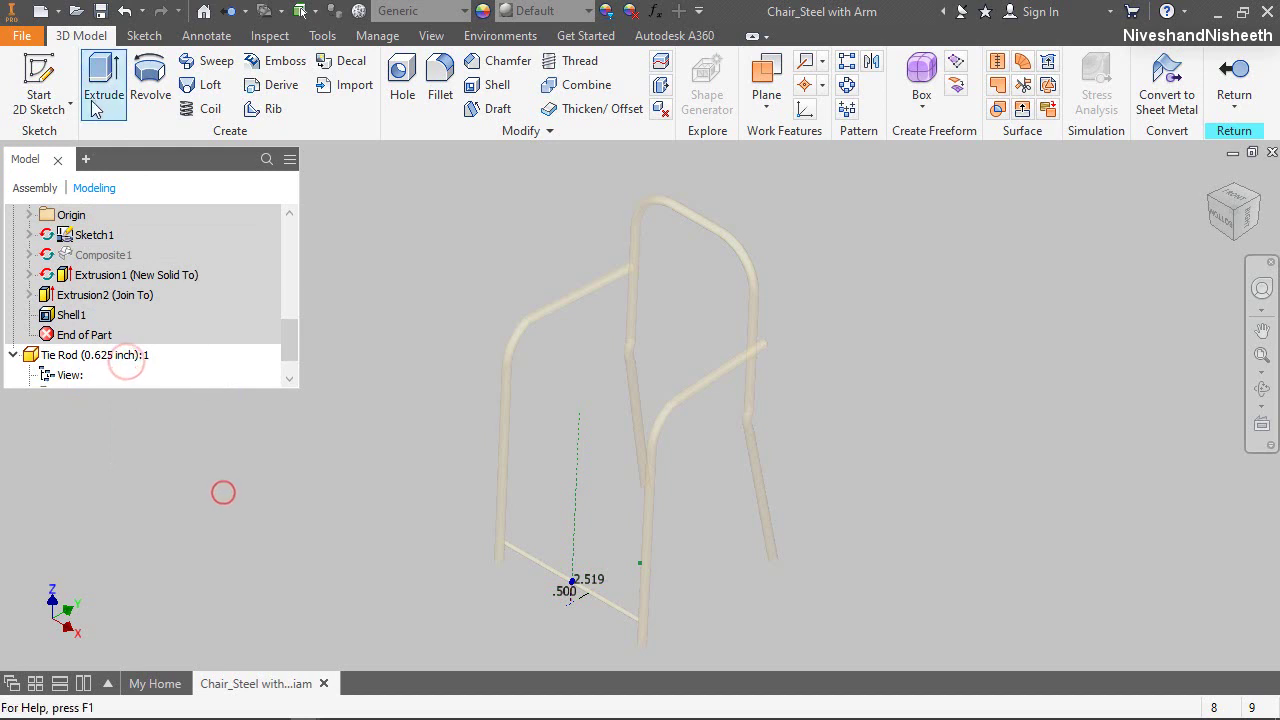
# Start a 2D sketch on the XY Plane of the Tie Rod (0.625 inch) part
pyautogui.click(40, 78)
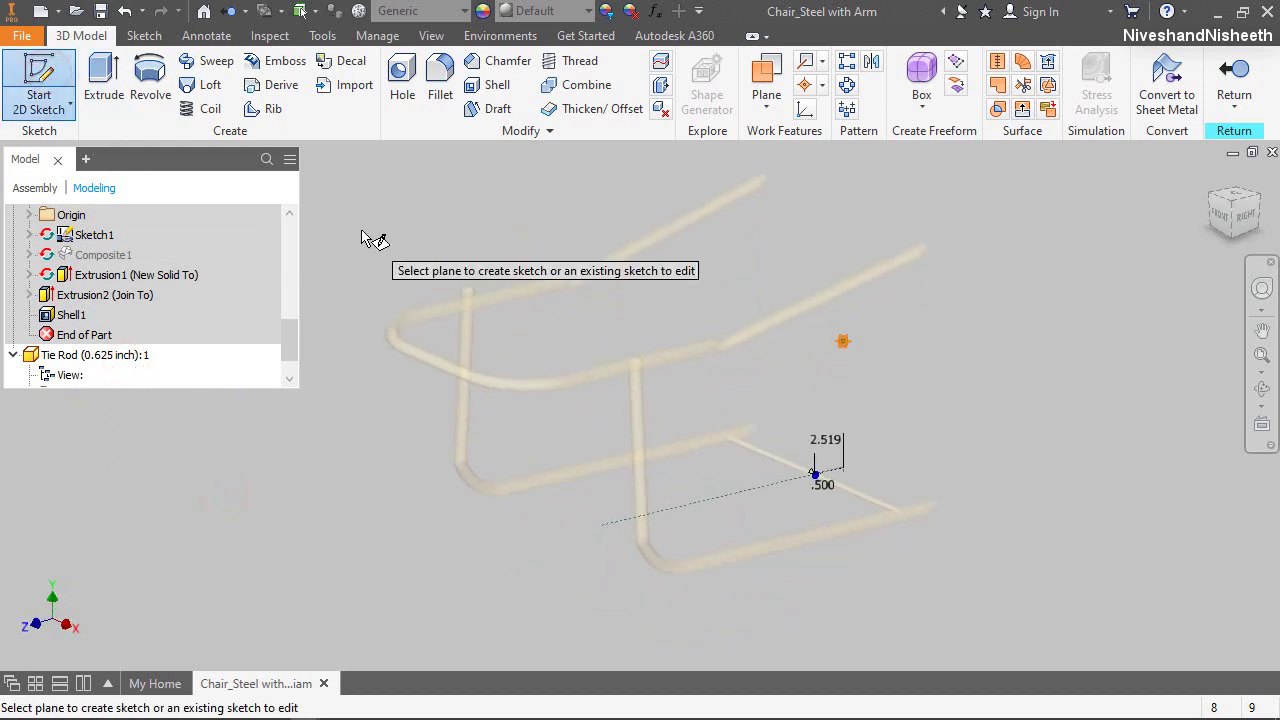
pyautogui.scroll(-1, 266, 290)
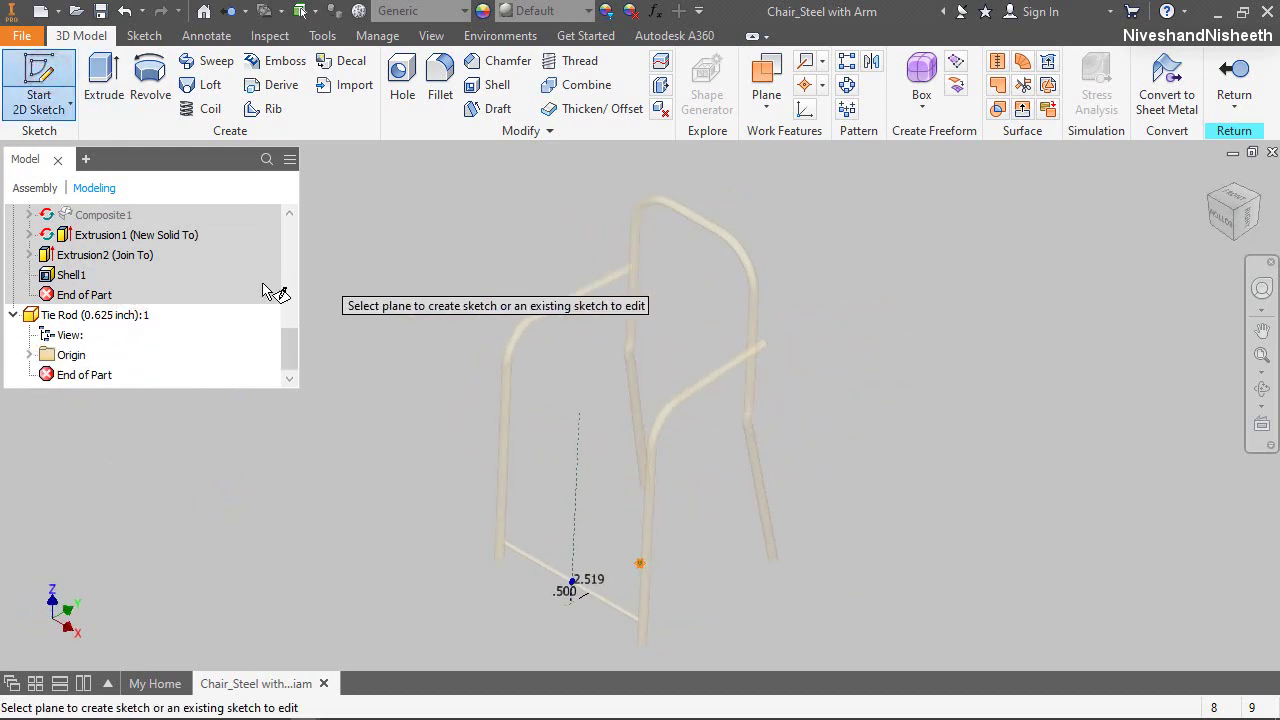
pyautogui.click(30, 360)
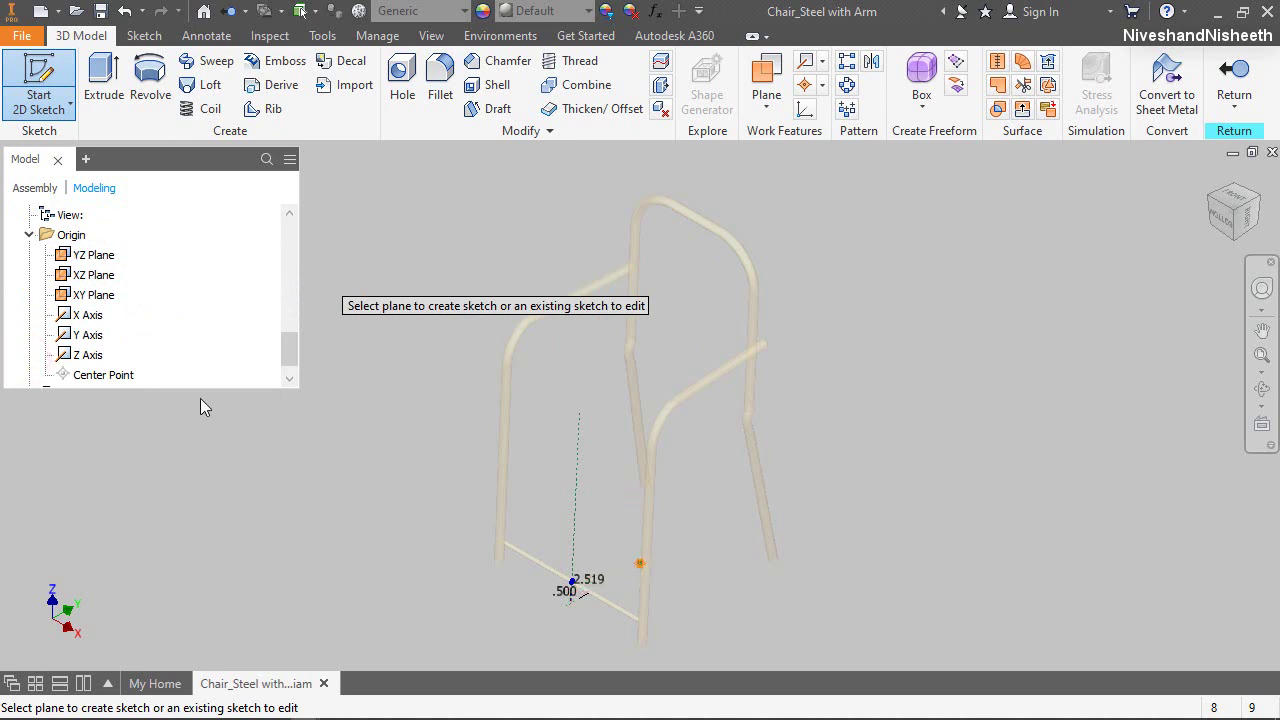
pyautogui.scroll(-5, 634, 586)
pyautogui.click(808, 491)
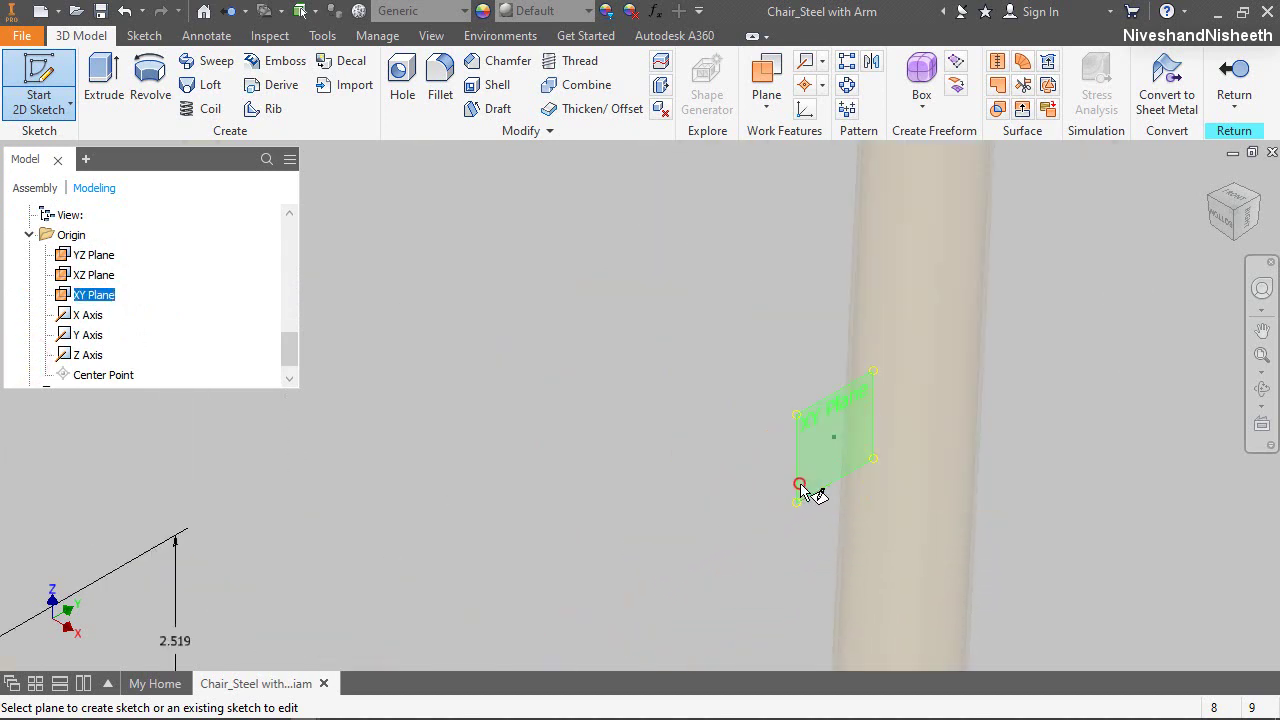
# Project the dashed leg axis and the 0.5 inch circle's centre from the reference sketch, with the chair viewed from its right side
pyautogui.click(407, 85)
pyautogui.scroll(3, 320, 400)
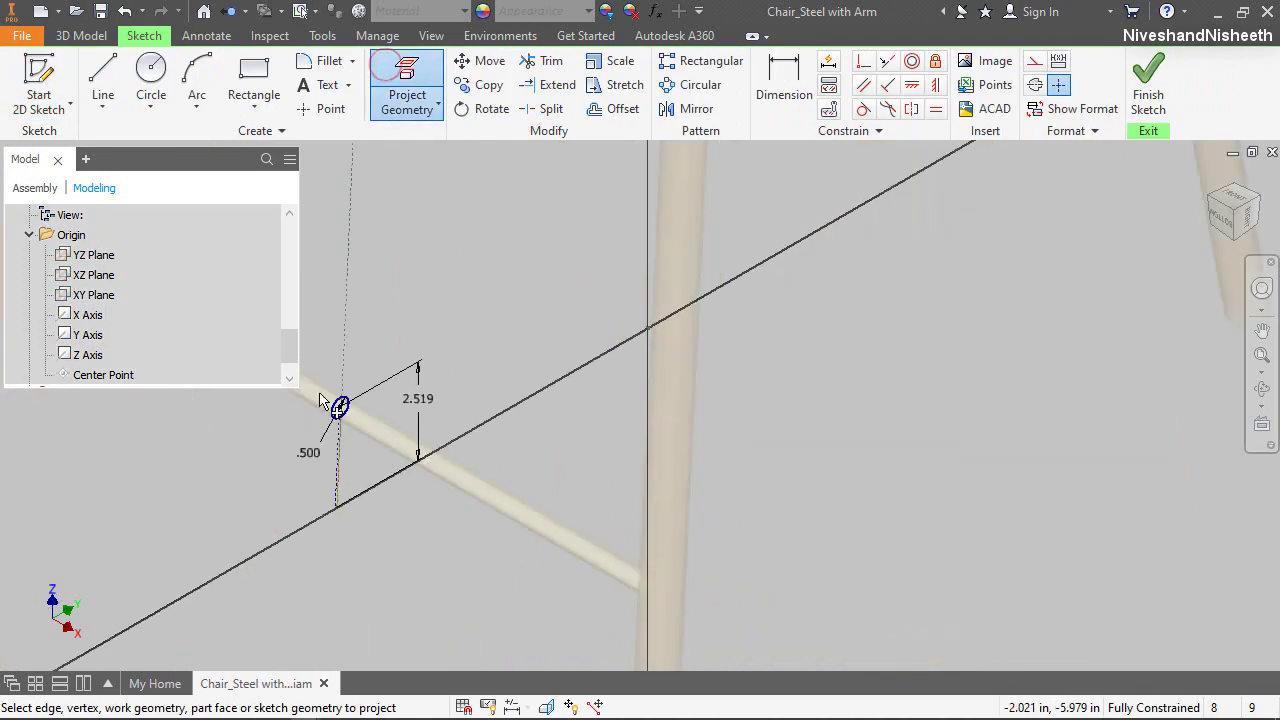
pyautogui.scroll(-3, 320, 400)
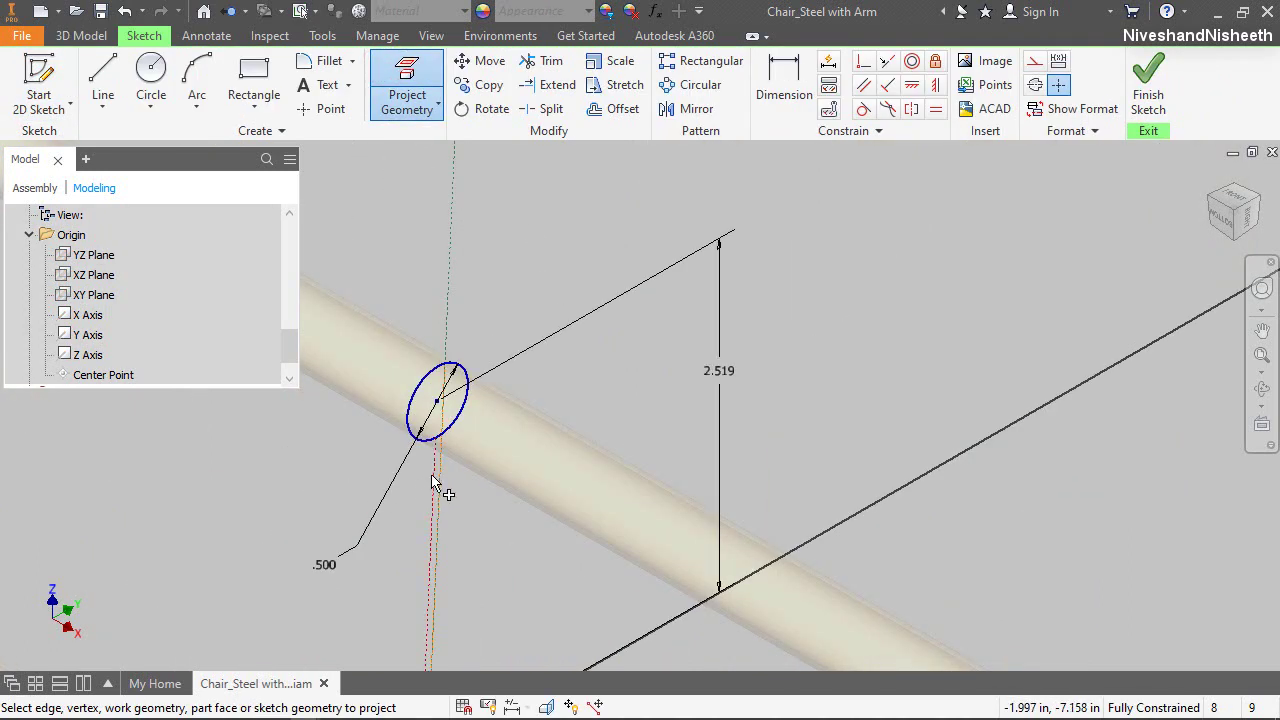
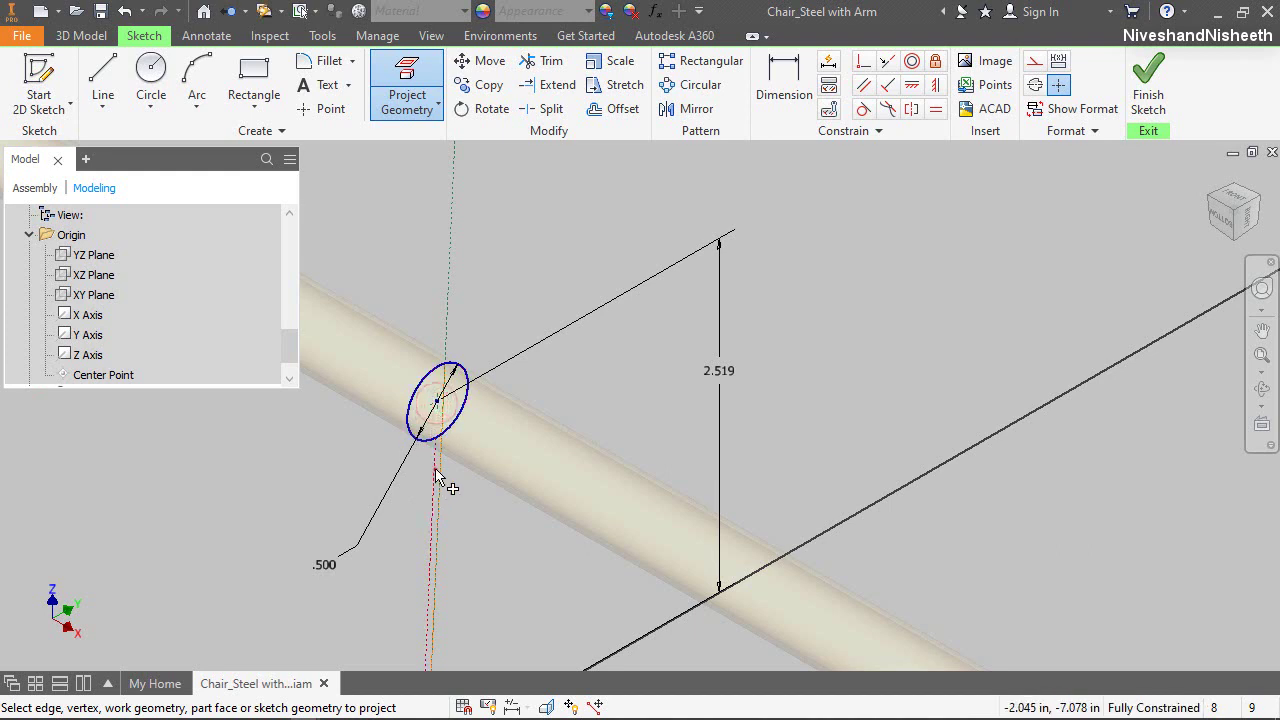
pyautogui.click(1226, 230)
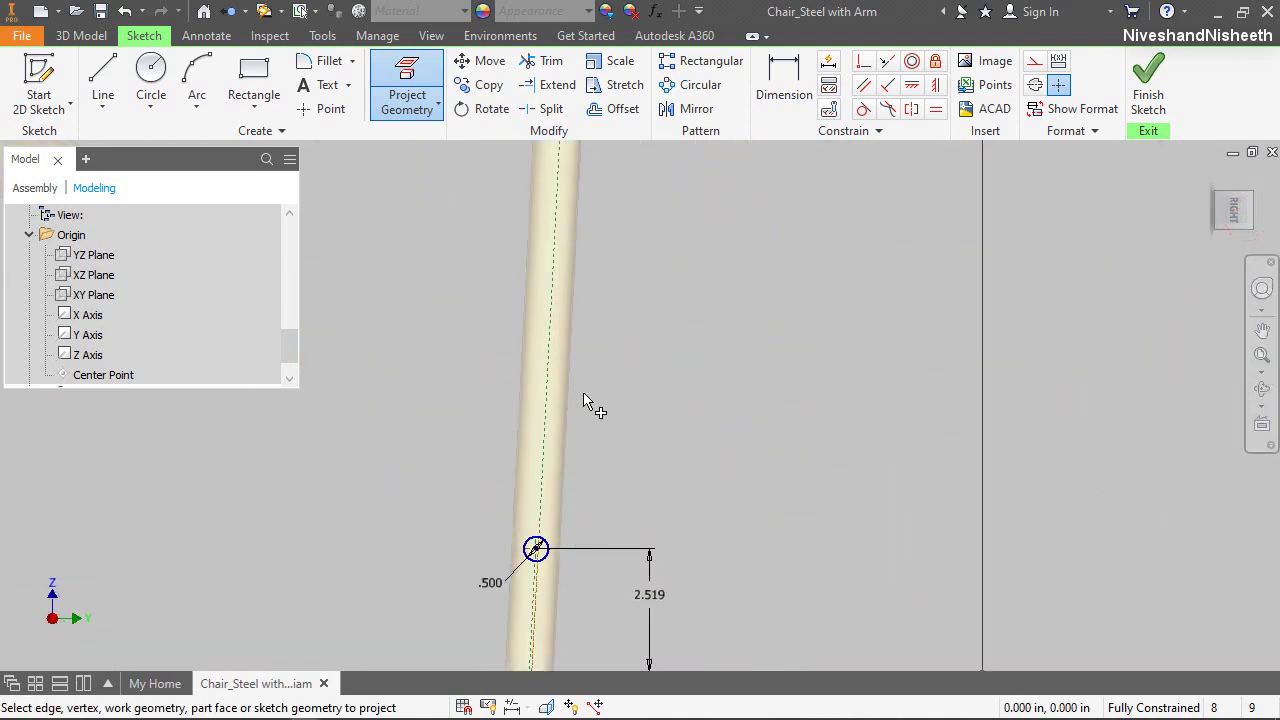
pyautogui.rightClick(623, 300)
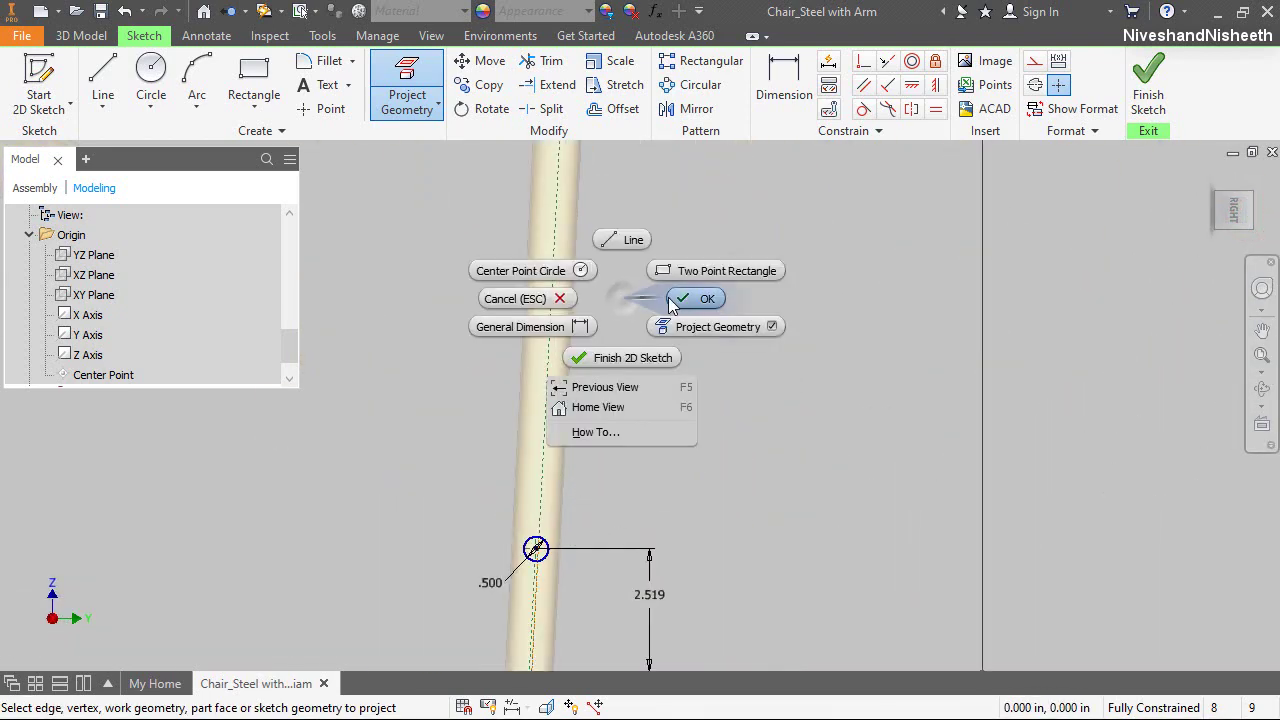
pyautogui.click(586, 271)
pyautogui.press('Escape')
pyautogui.scroll(2, 770, 304)
# Sketch a 0.625 in diameter circle above the reference circle and make its centre coincident with the projected leg axis
pyautogui.rightClick(770, 304)
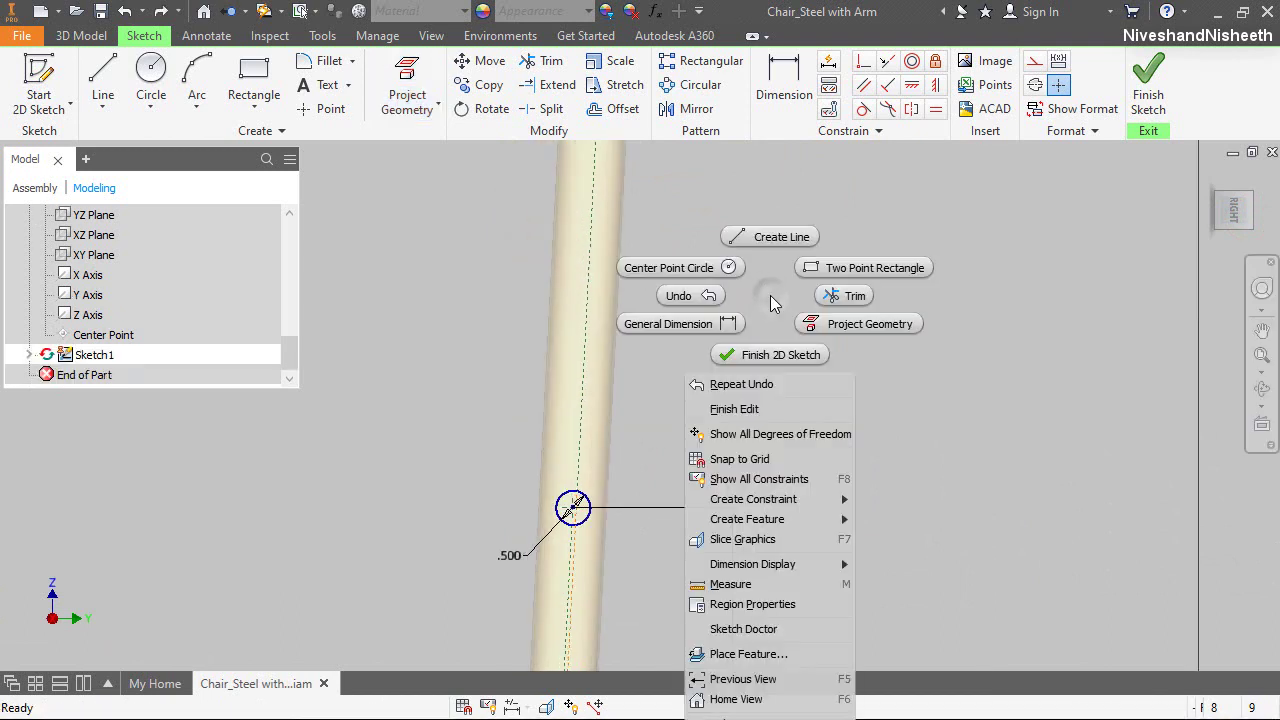
pyautogui.click(724, 264)
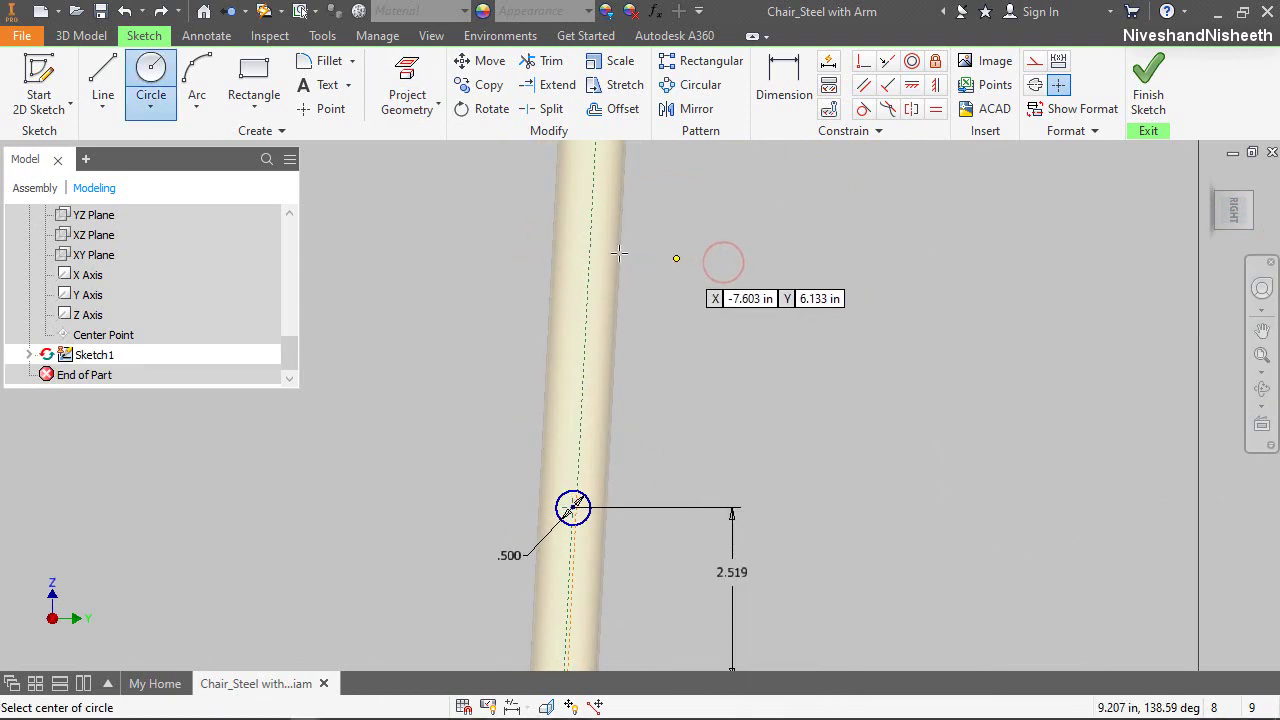
pyautogui.click(535, 230)
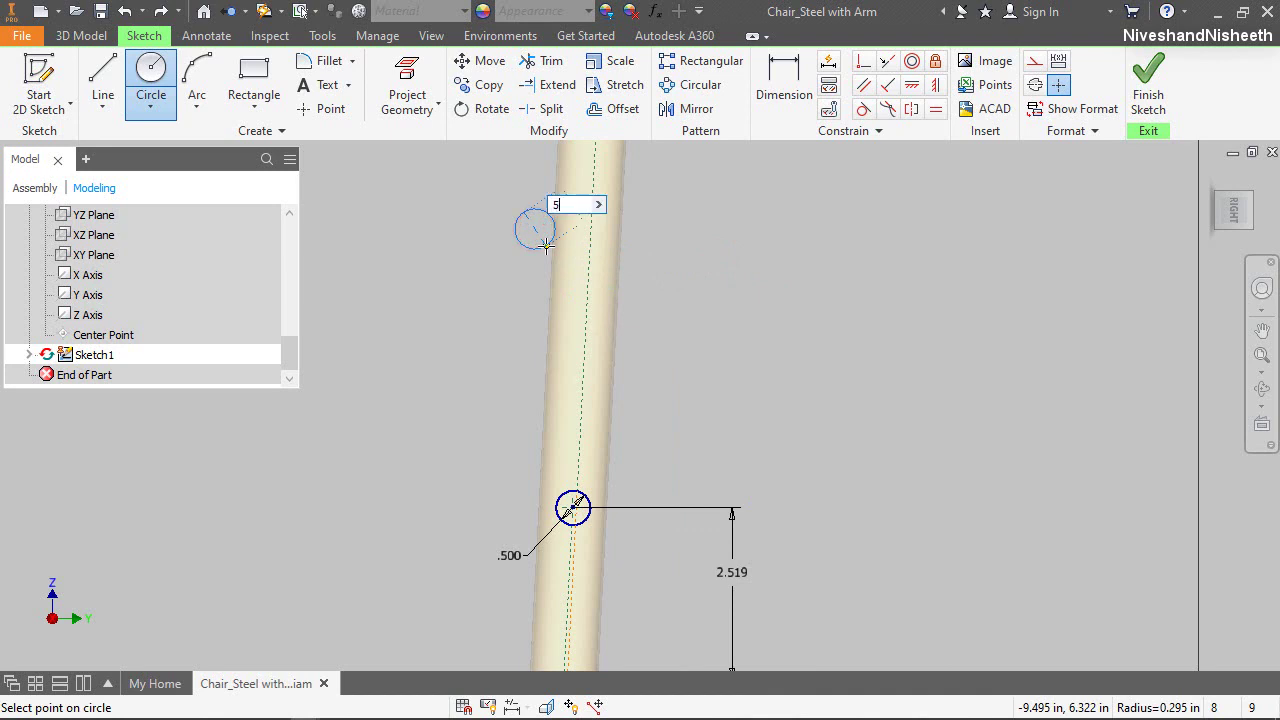
pyautogui.press('Return')
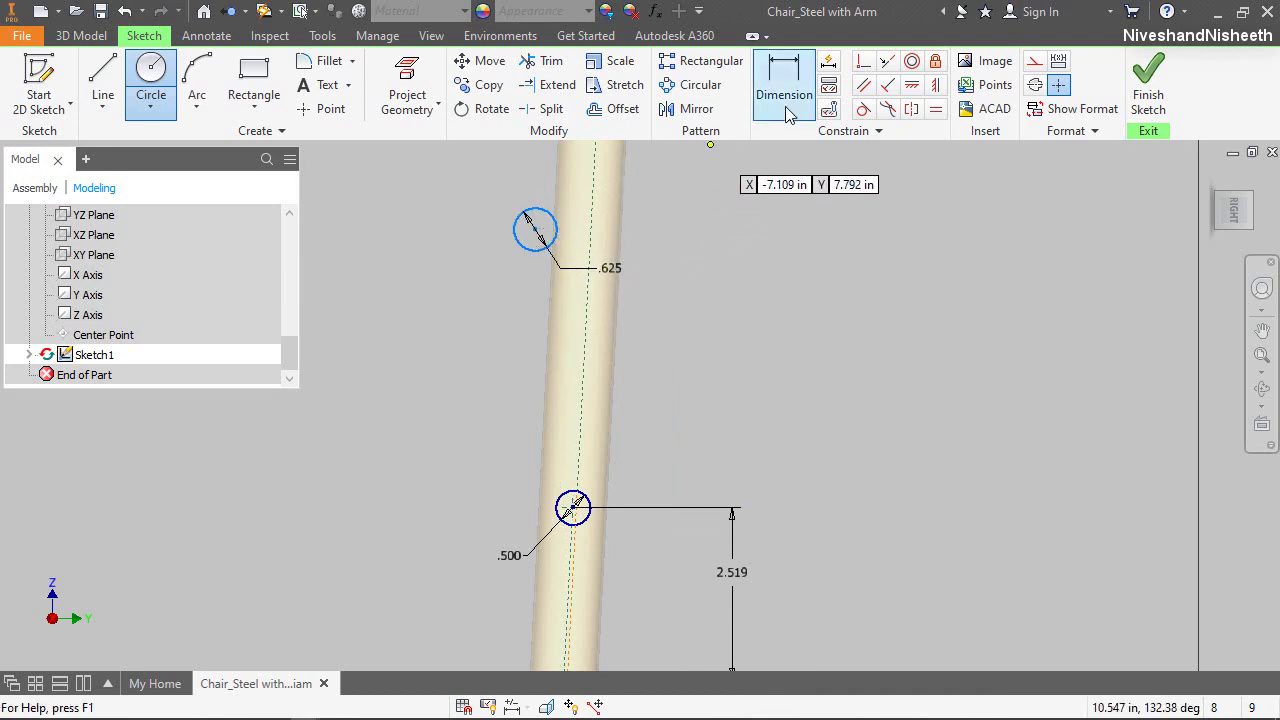
pyautogui.click(864, 64)
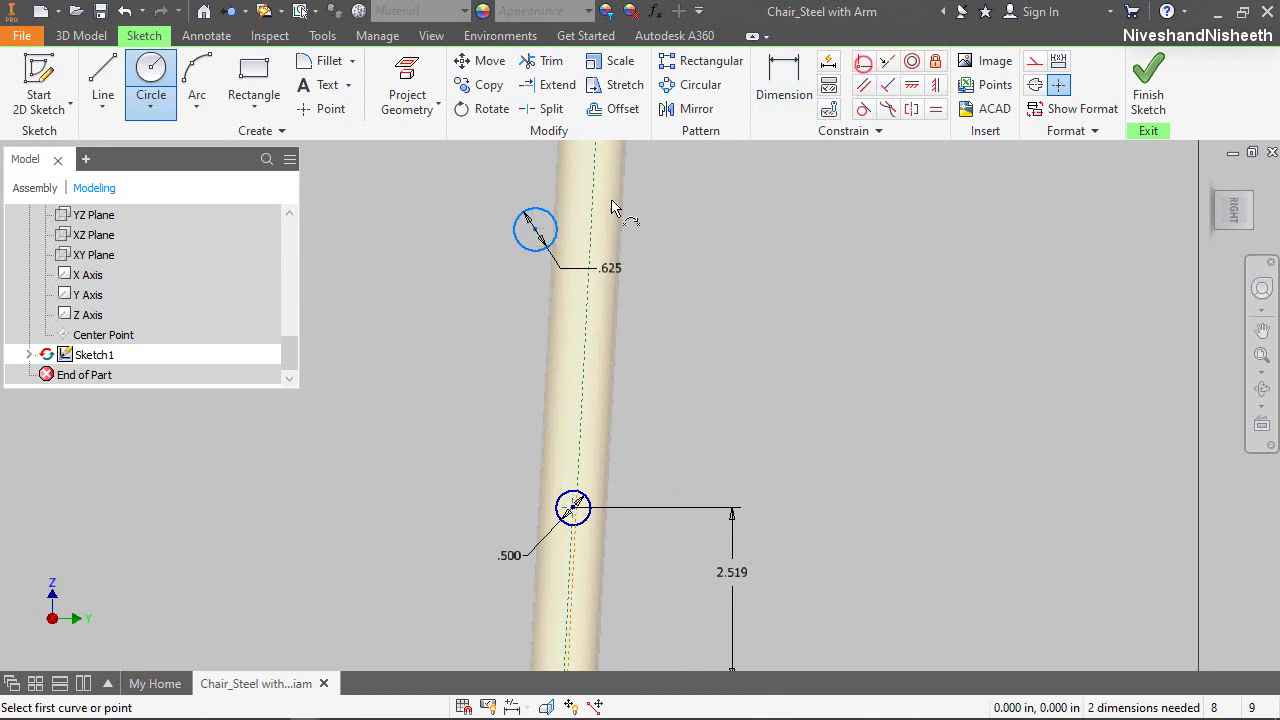
pyautogui.click(535, 231)
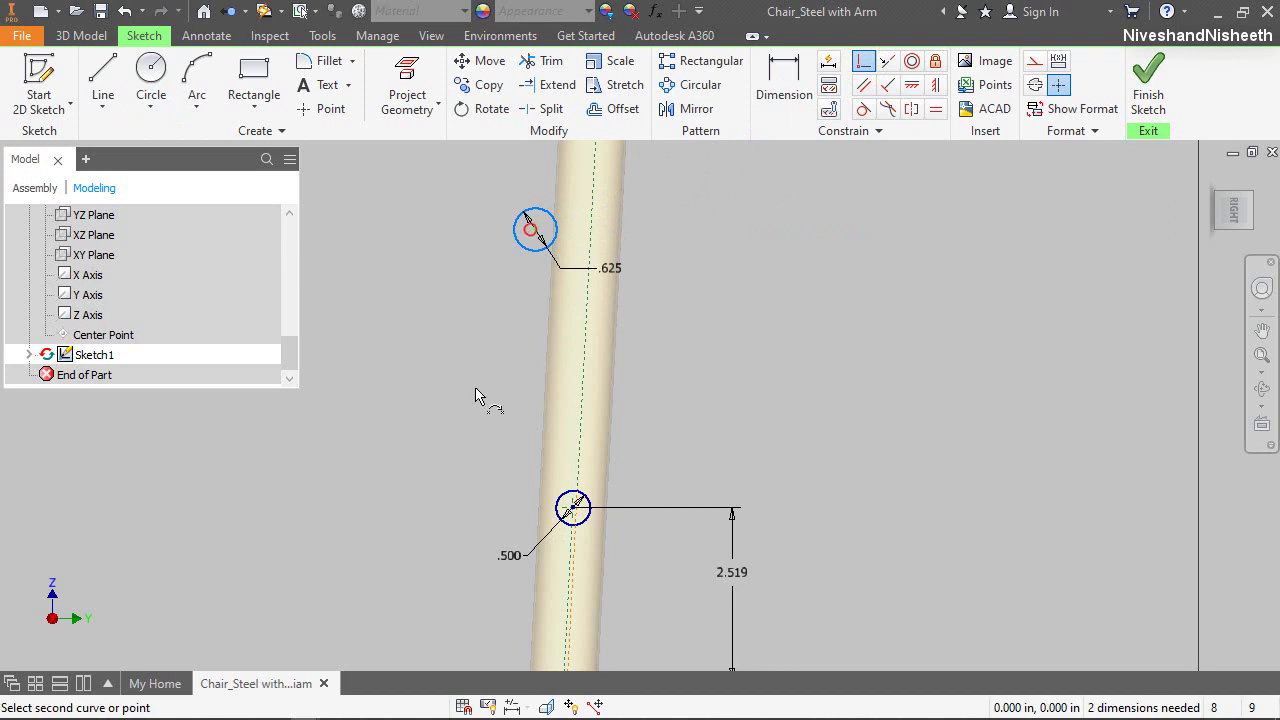
pyautogui.click(568, 568)
# Dimension the distance between the new circle's centre and the 0.5 inch circle's centre as 13.221 in and finish the sketch
pyautogui.press('d')
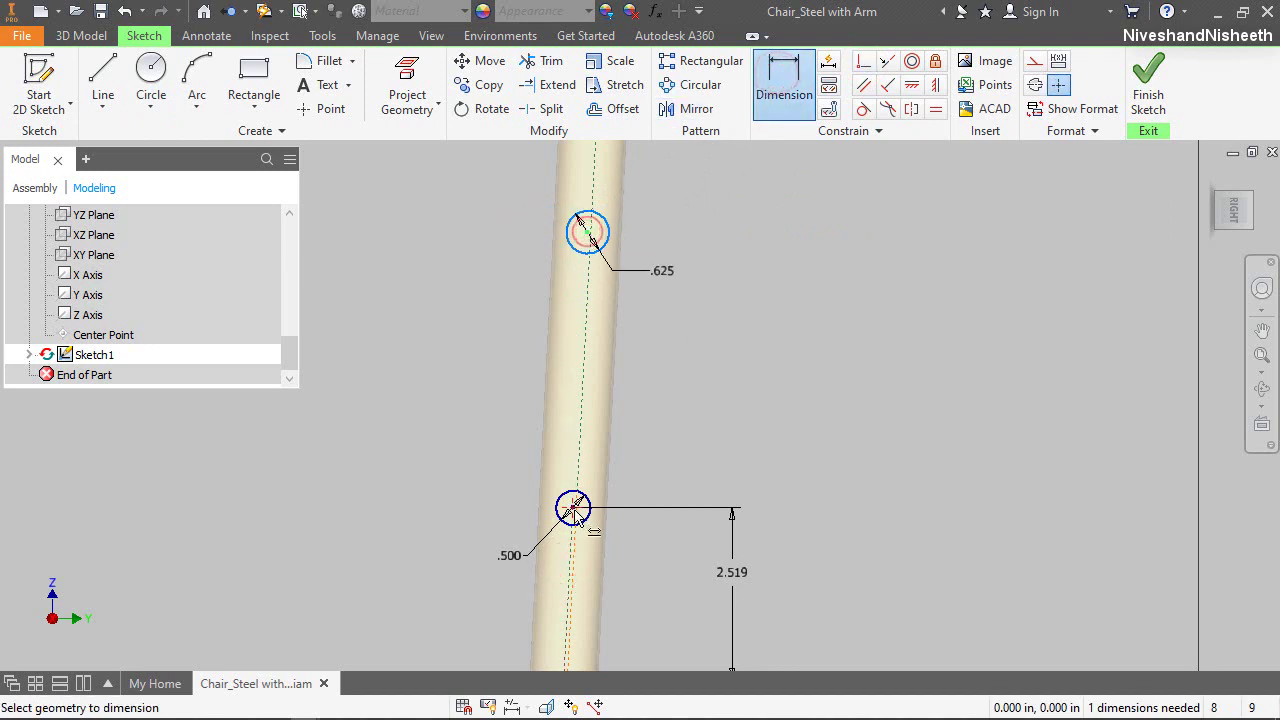
pyautogui.click(593, 472)
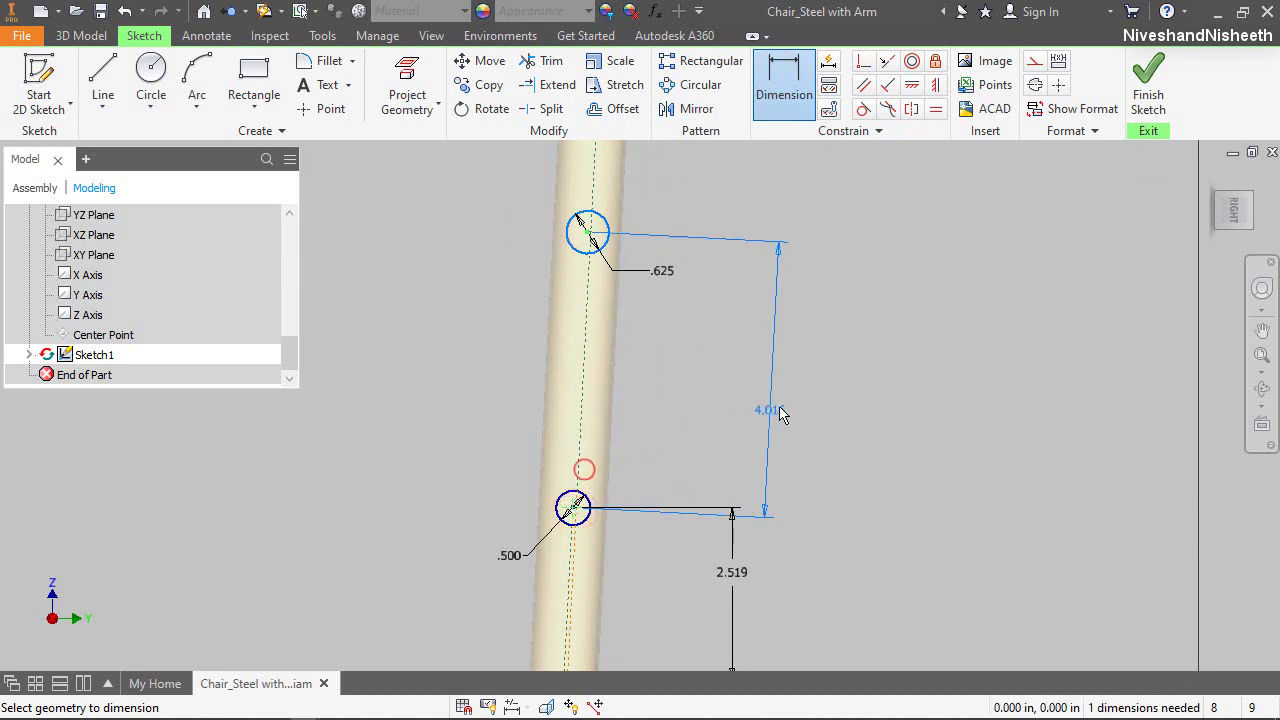
pyautogui.click(784, 416)
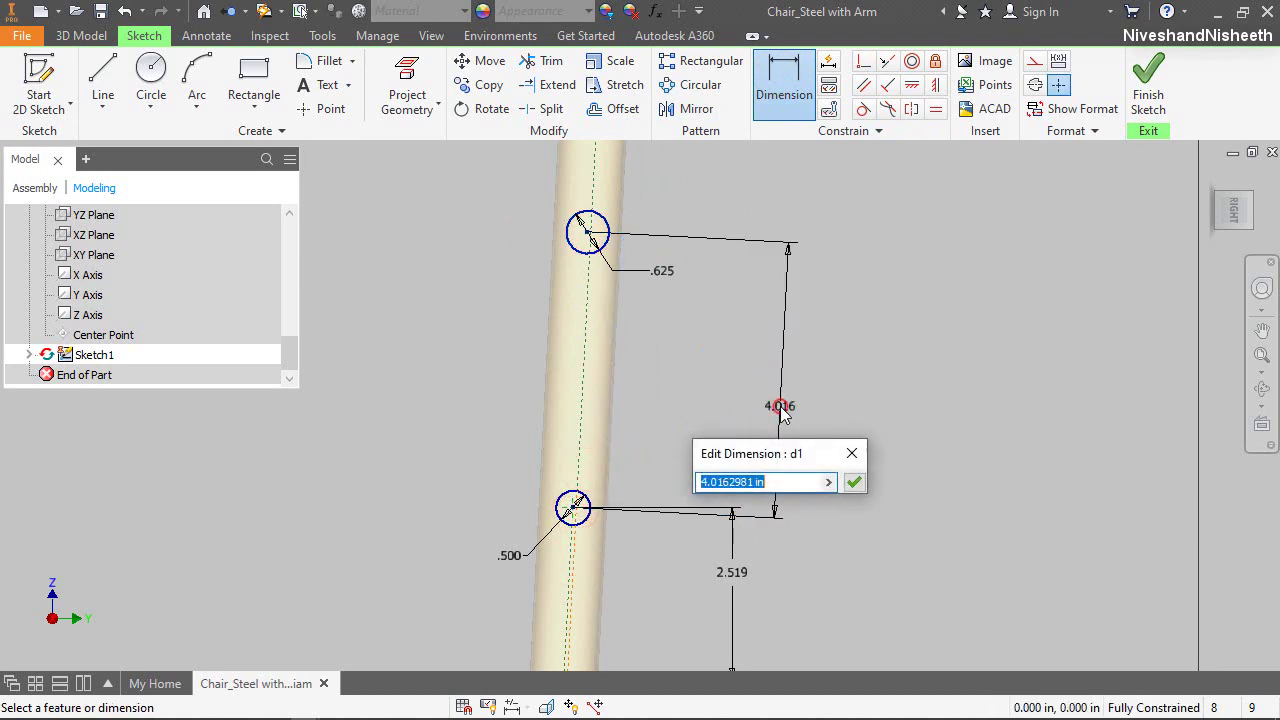
pyautogui.write('13.2')
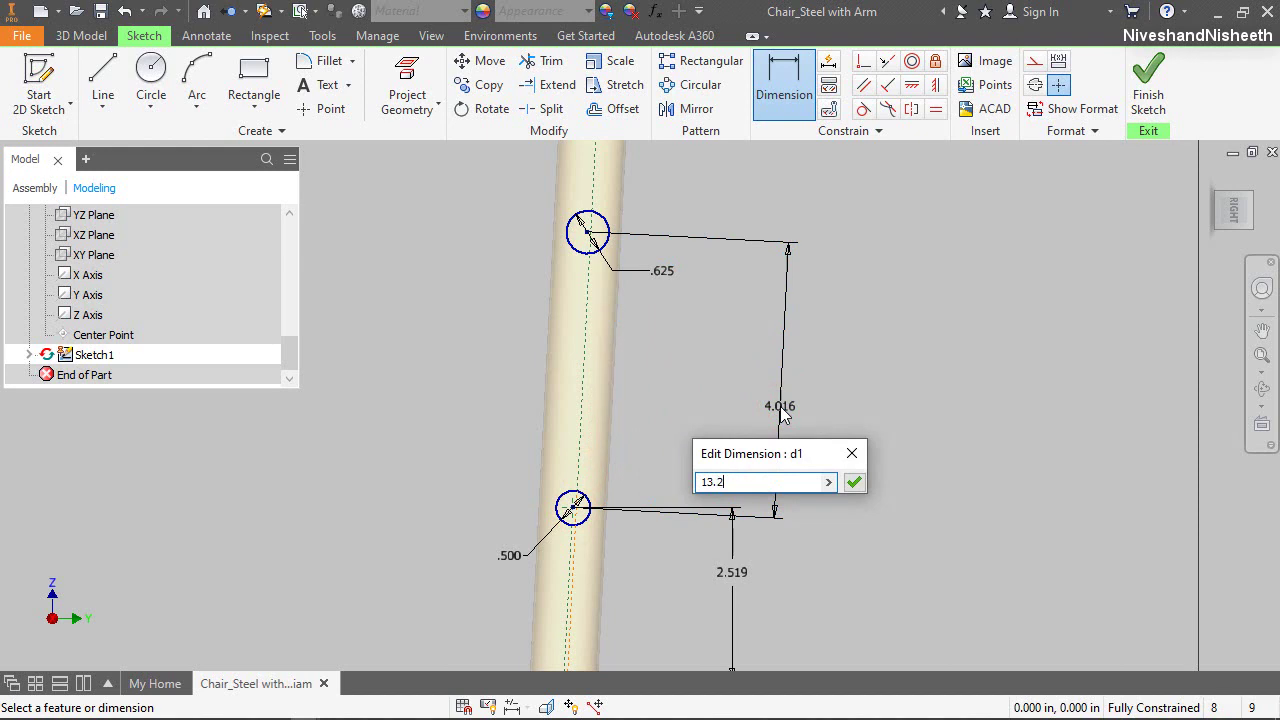
pyautogui.write('21')
pyautogui.press('Return')
pyautogui.scroll(5, 574, 590)
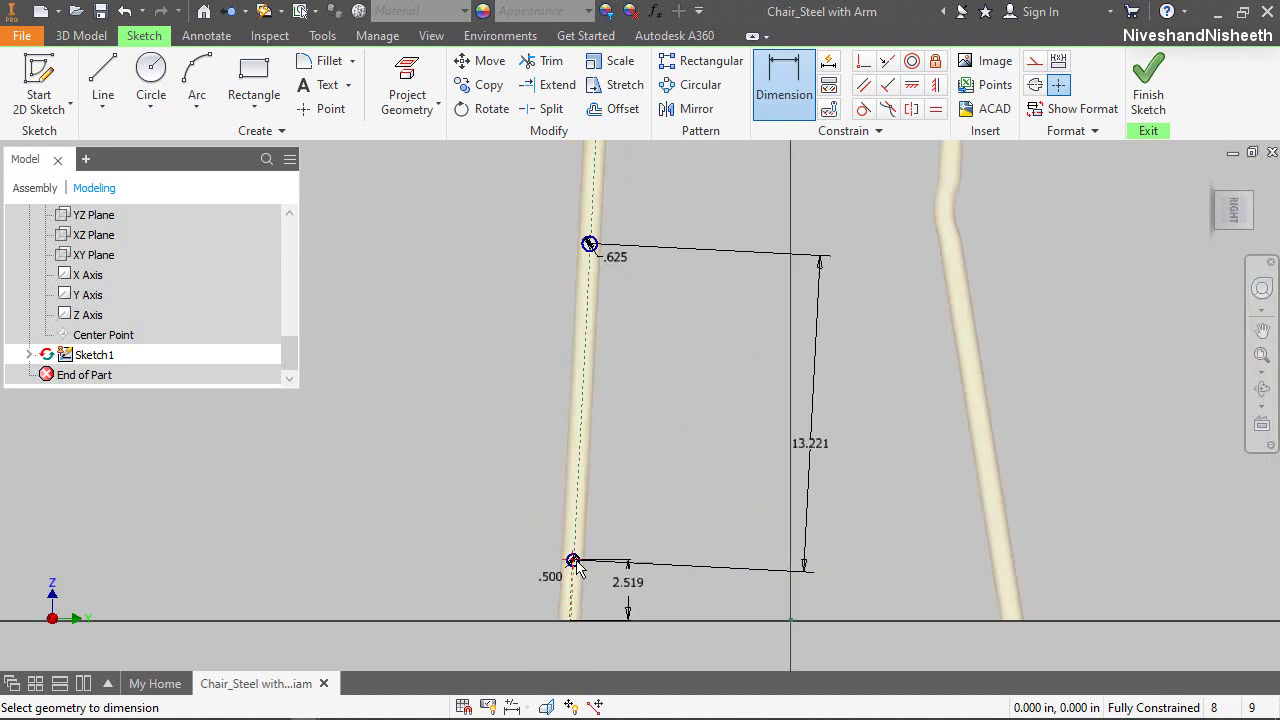
pyautogui.scroll(-3, 607, 251)
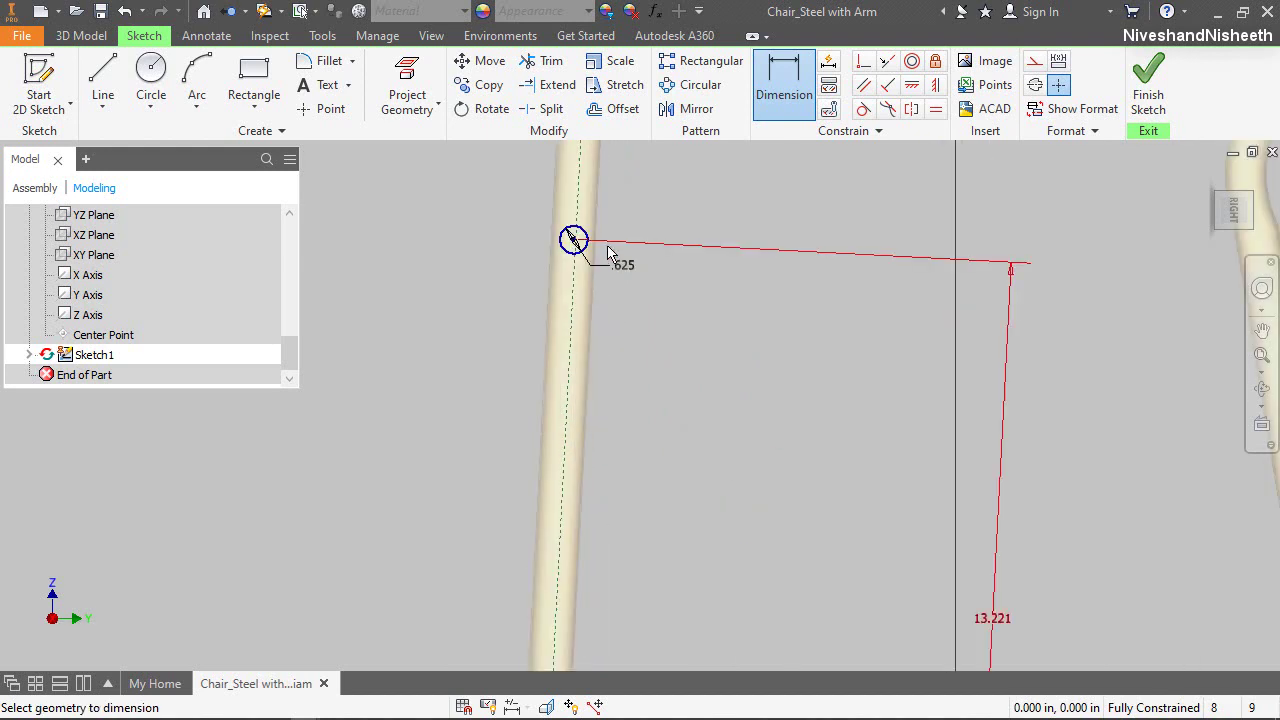
pyautogui.click(1148, 80)
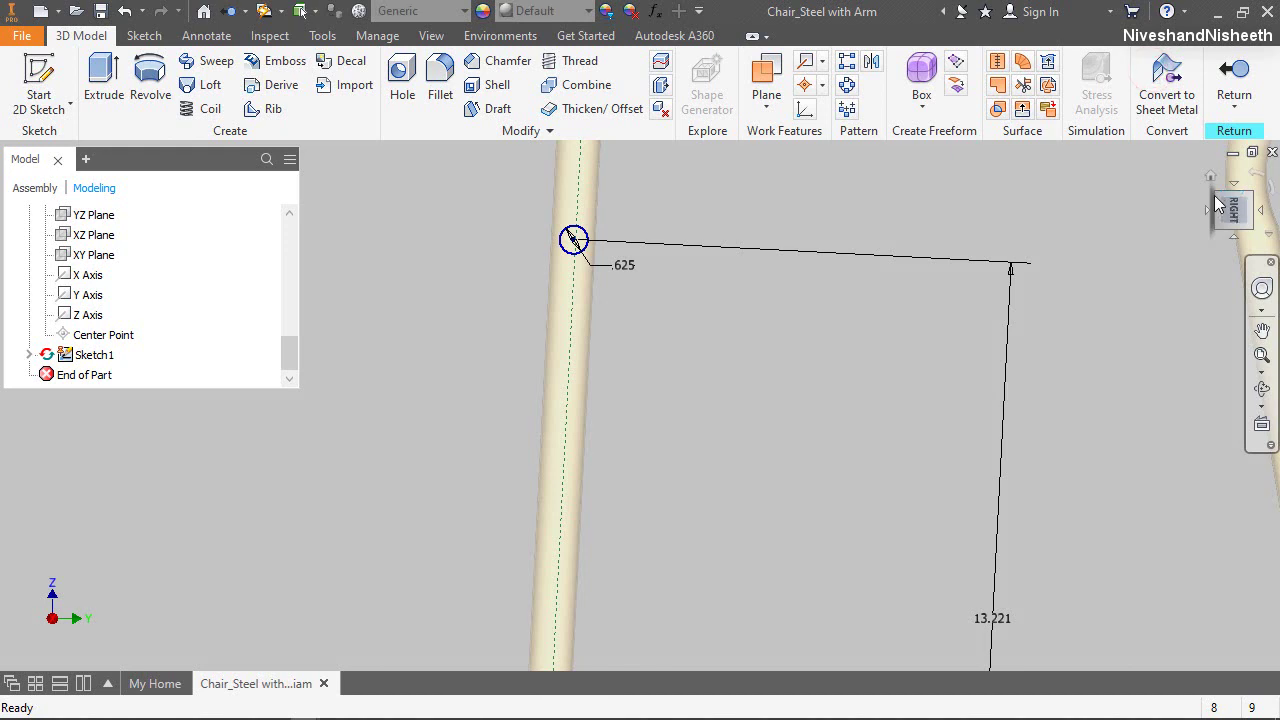
# Hide Sketch1 of the Tie Rod (0.5 inch) part and collapse that part in the model tree
pyautogui.click(1210, 176)
pyautogui.scroll(3, 604, 546)
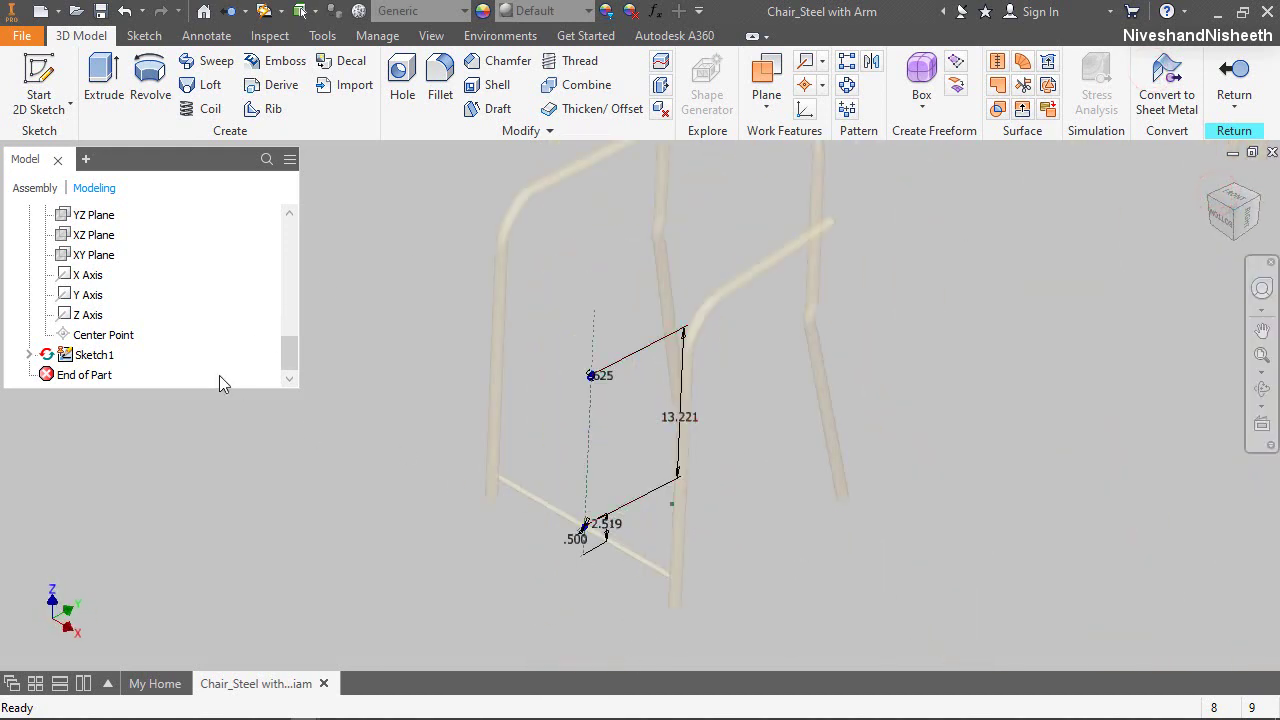
pyautogui.scroll(5, 190, 298)
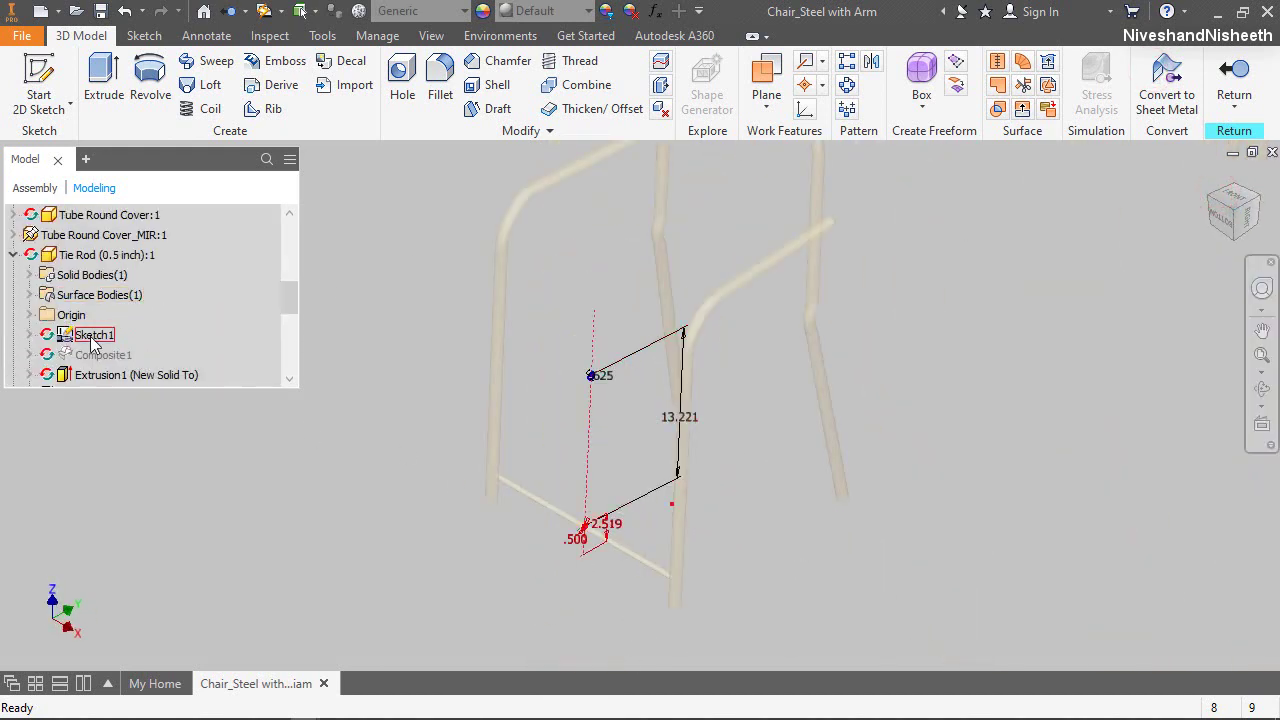
pyautogui.rightClick(93, 338)
pyautogui.click(116, 466)
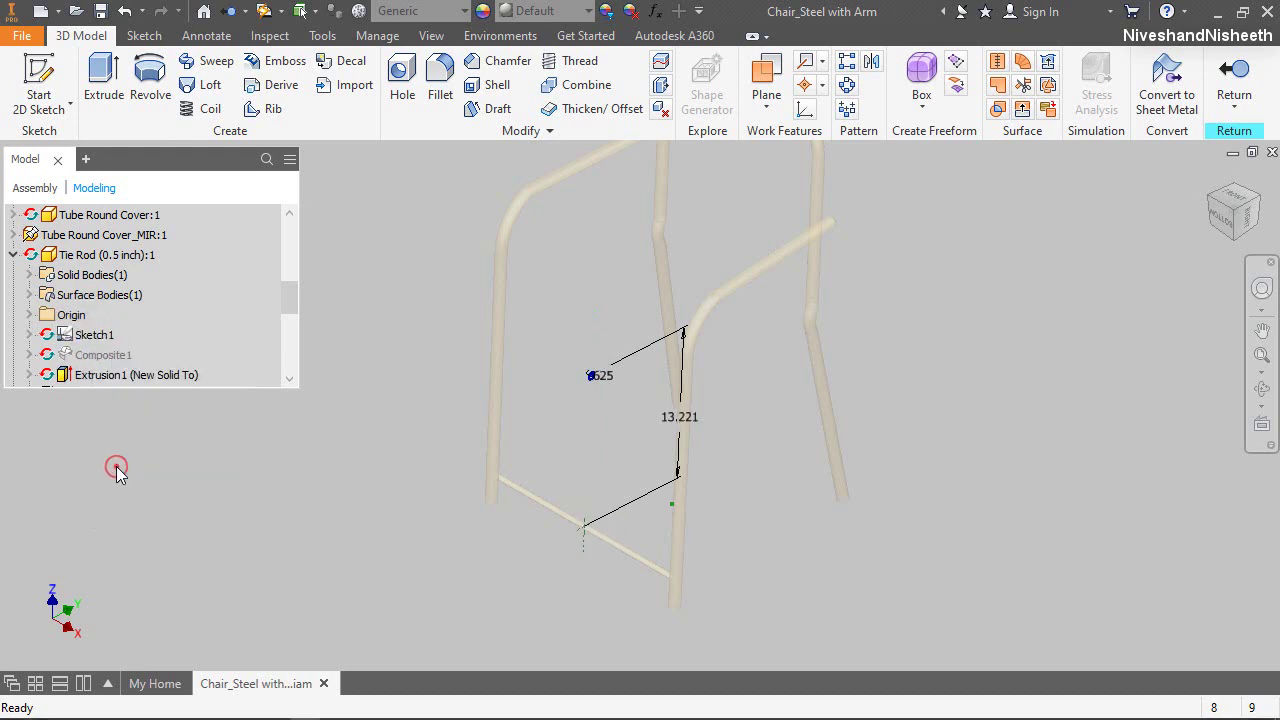
pyautogui.click(15, 257)
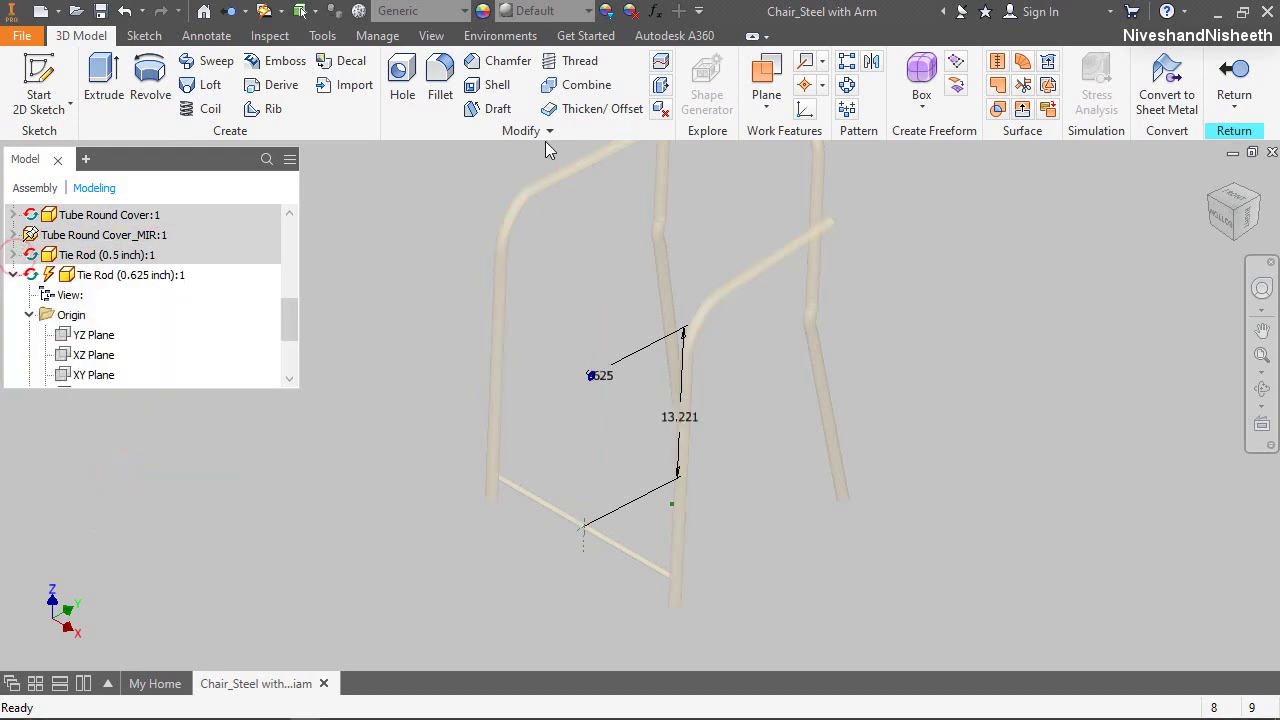
# Copy both front leg and armrest tube bodies into the 0.625 inch tie rod part as a new associative composite with Copy Object
pyautogui.click(543, 134)
pyautogui.click(438, 203)
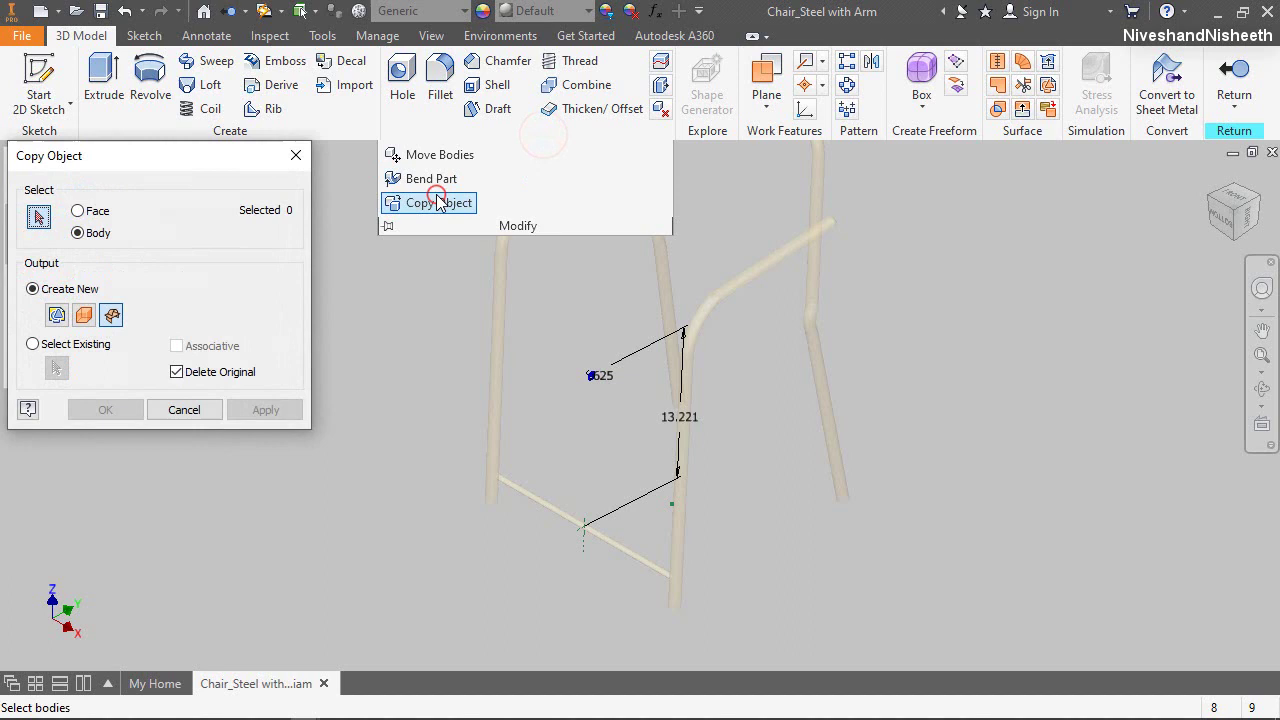
pyautogui.click(490, 317)
pyautogui.click(686, 536)
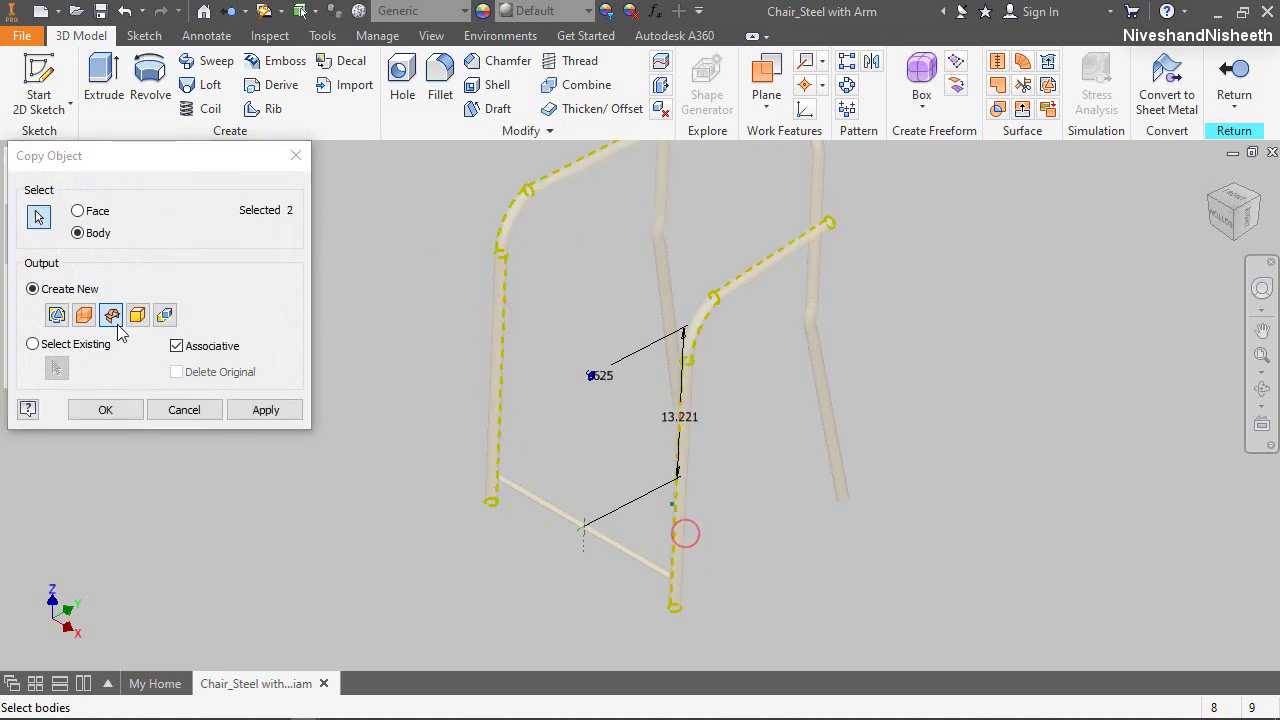
pyautogui.click(108, 408)
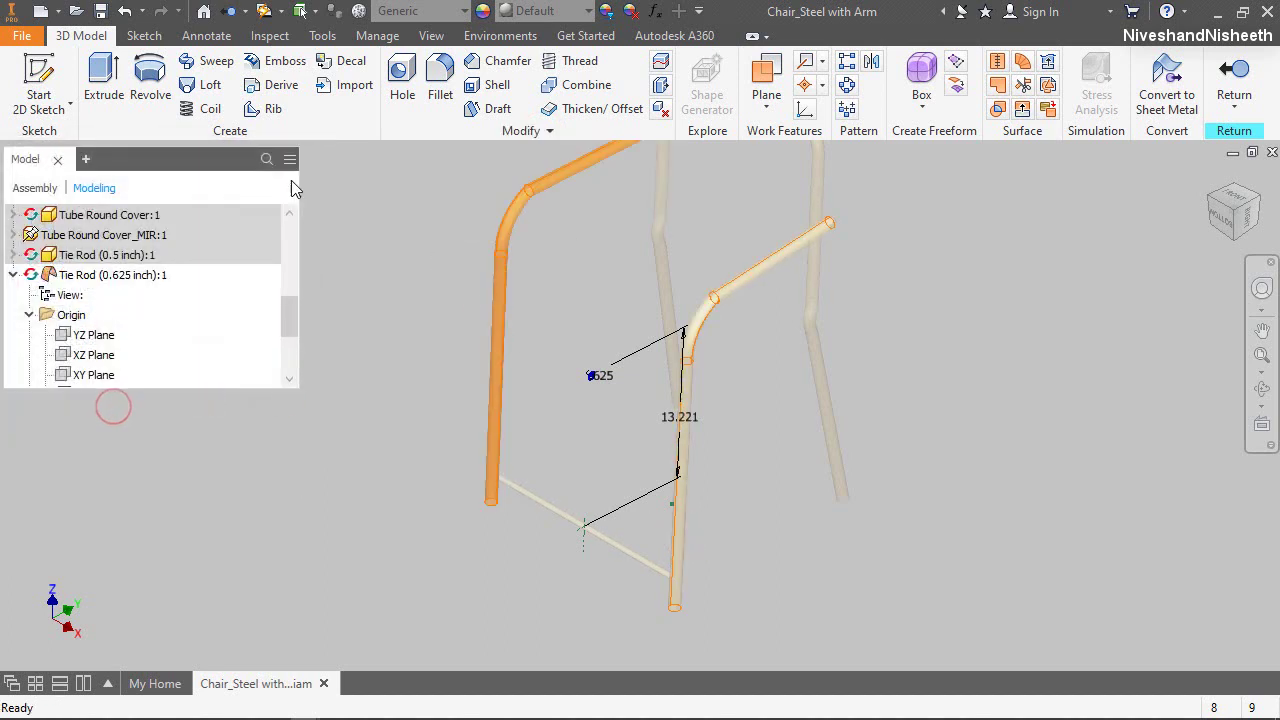
# Extrude the 0.625 in circle as a solid with the To extent, ending at the copied surface of the far front leg
pyautogui.click(104, 82)
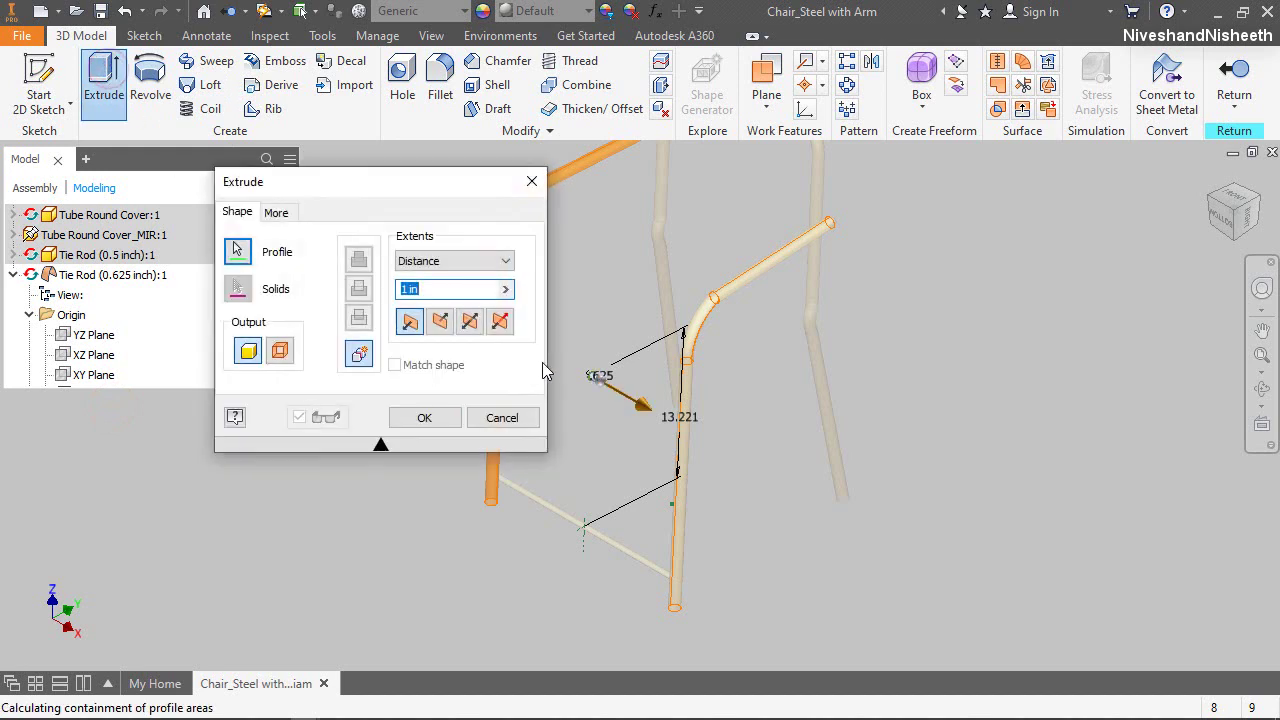
pyautogui.click(463, 264)
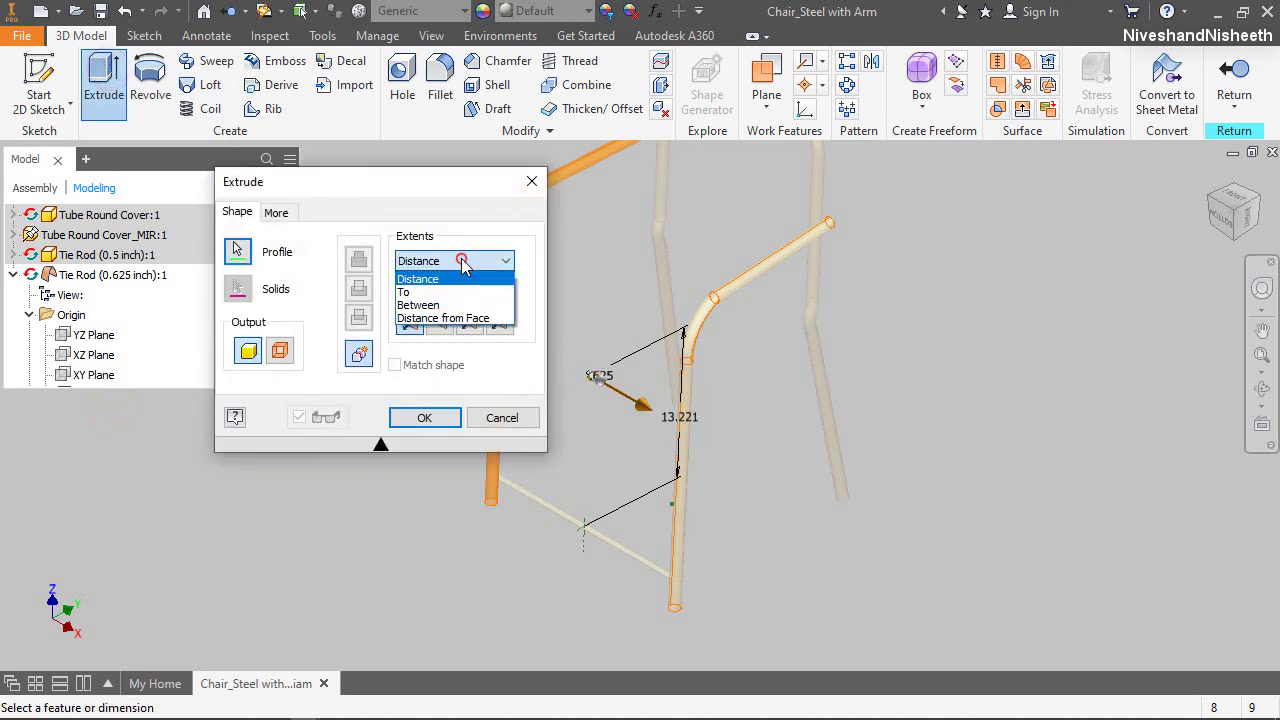
pyautogui.click(420, 287)
pyautogui.scroll(-3, 686, 410)
pyautogui.scroll(4, 688, 410)
pyautogui.click(732, 395)
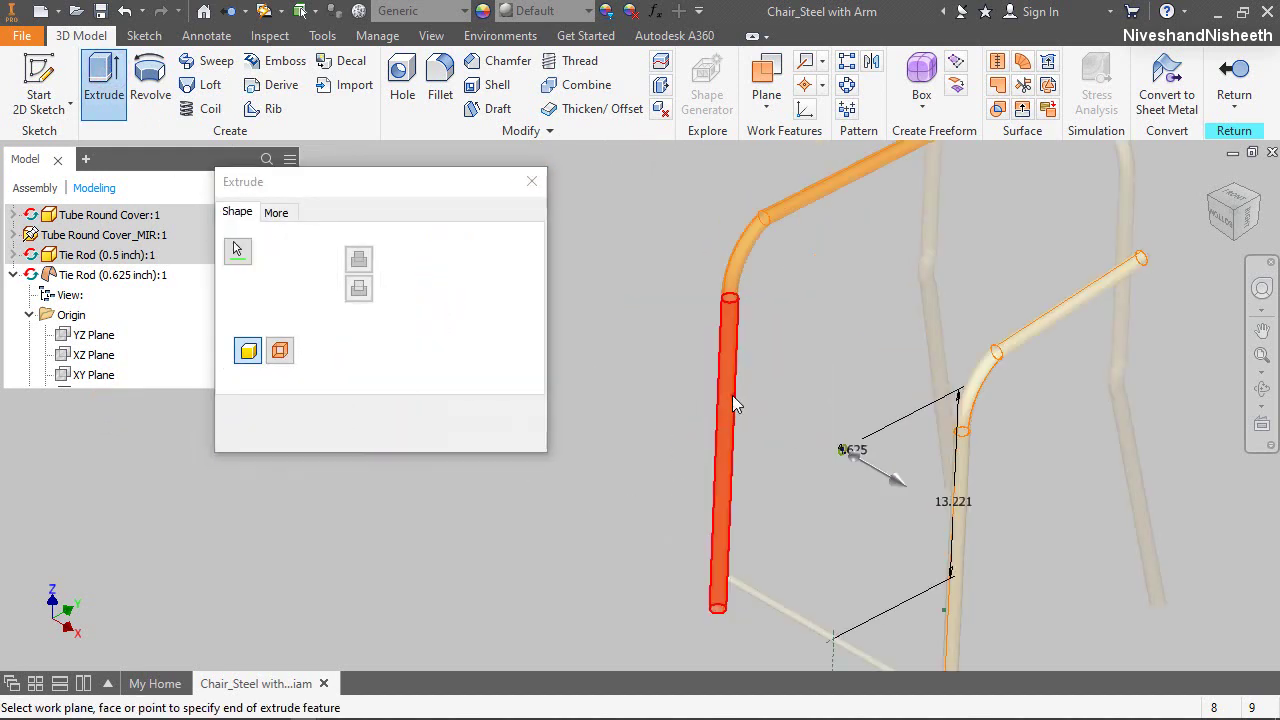
pyautogui.click(437, 423)
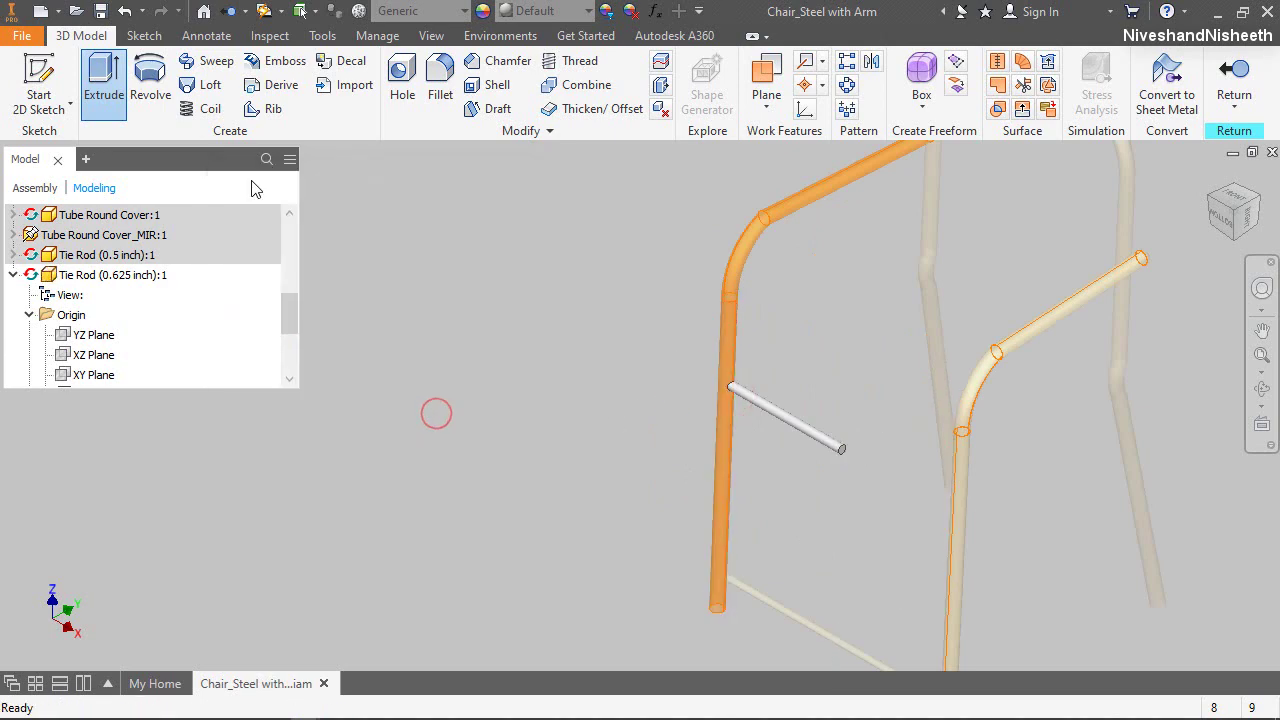
# Start a sketch on the free end face of the 0.625 inch tie rod and project its circular edge
pyautogui.scroll(5, 800, 445)
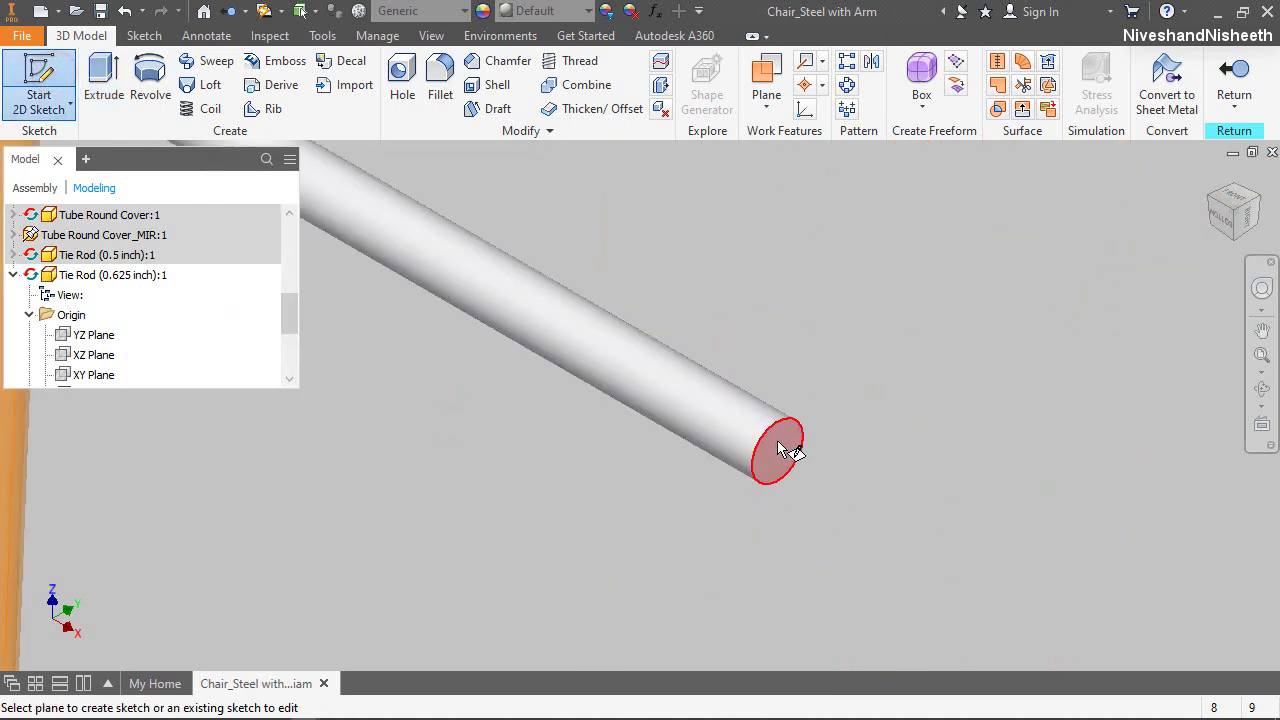
pyautogui.click(778, 444)
pyautogui.rightClick(859, 304)
pyautogui.click(894, 334)
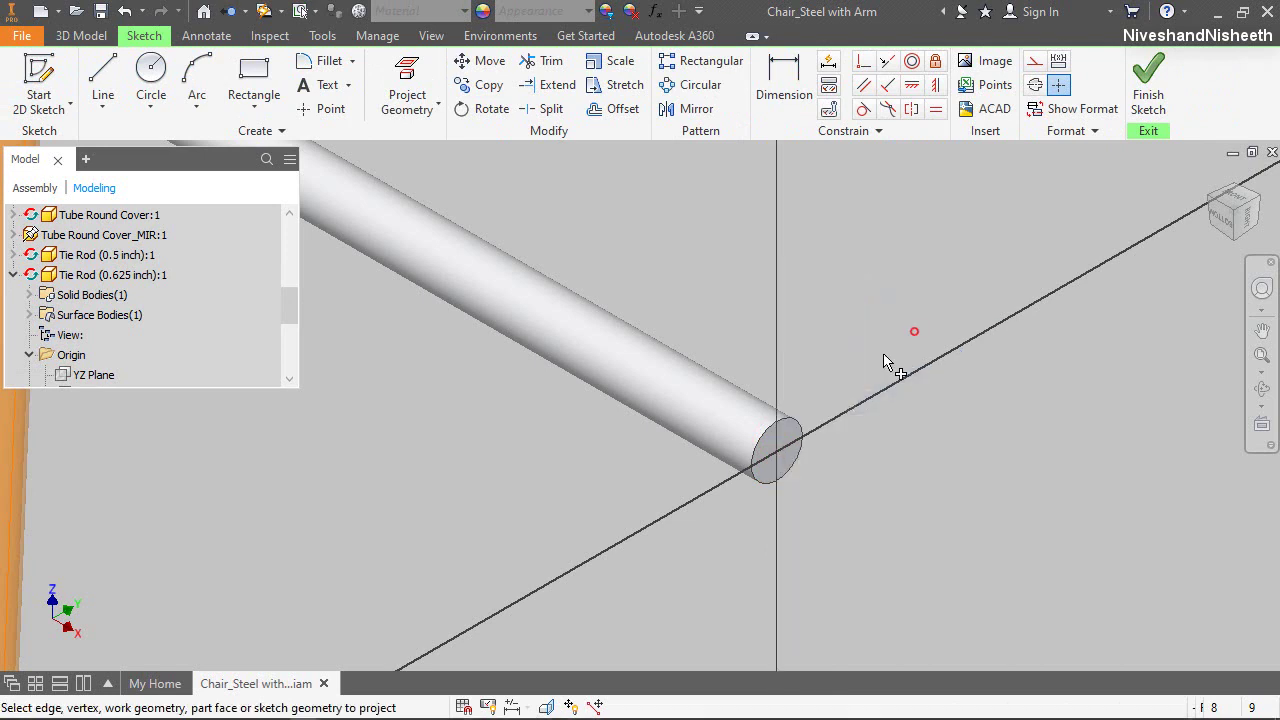
pyautogui.click(806, 441)
# Extrude the projected circle with the To extent, joining it up to the copied surface of the near front leg
pyautogui.press('e')
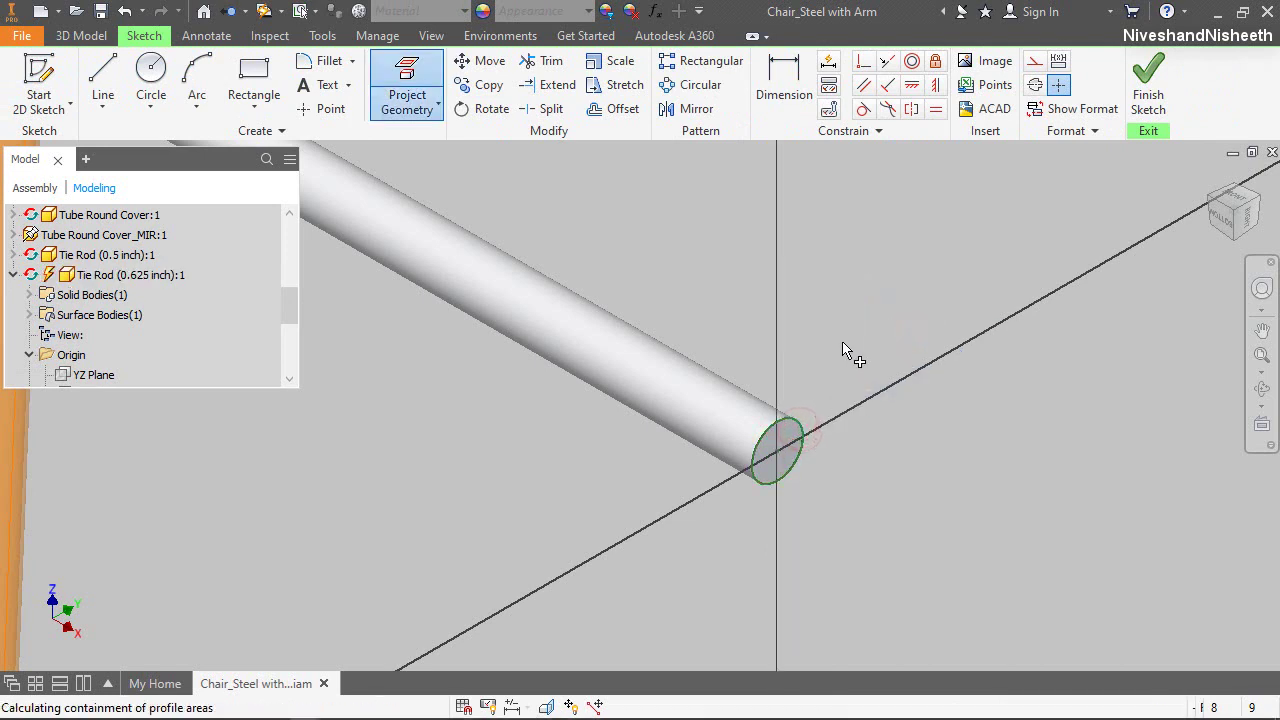
pyautogui.click(444, 263)
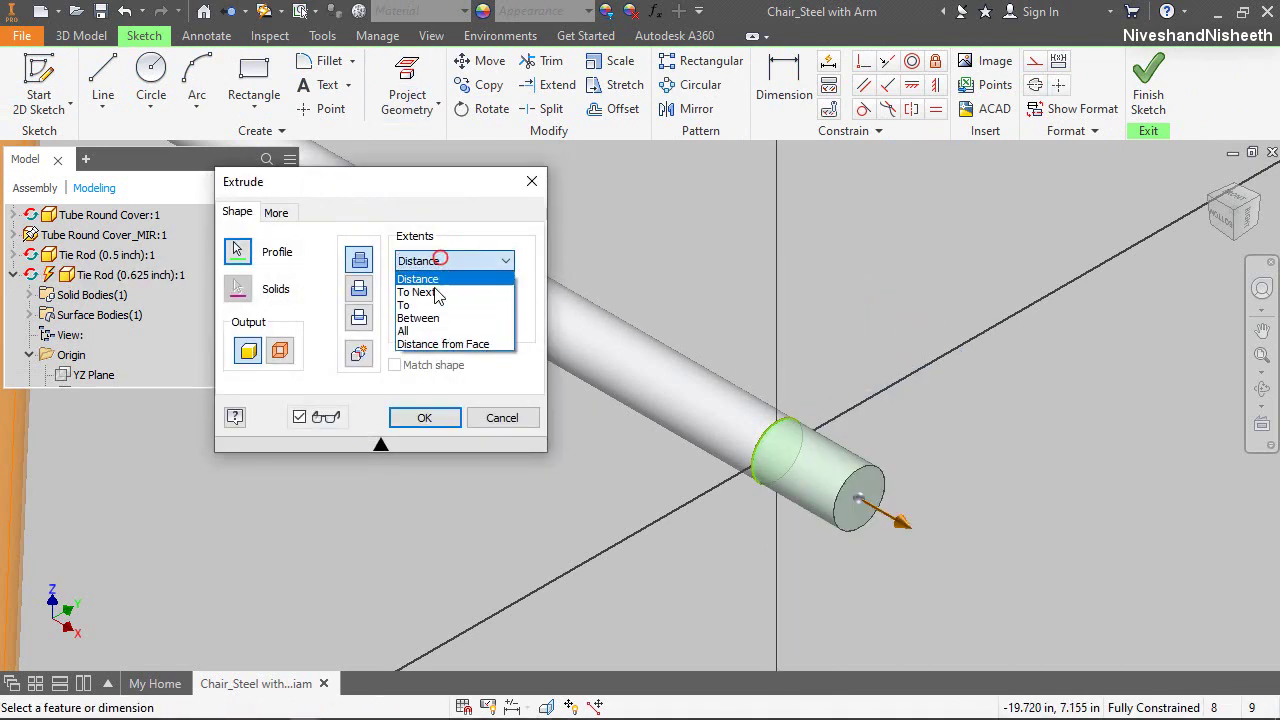
pyautogui.click(420, 297)
pyautogui.scroll(-4, 686, 290)
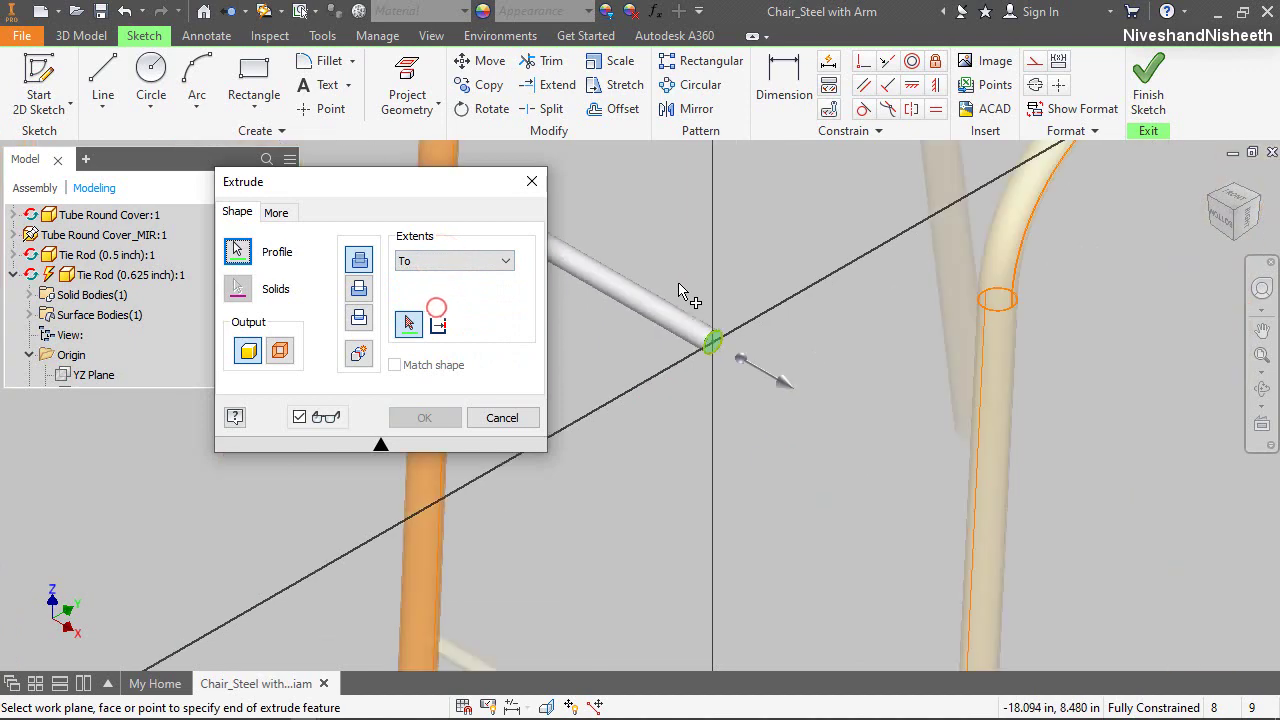
pyautogui.click(979, 480)
pyautogui.click(427, 418)
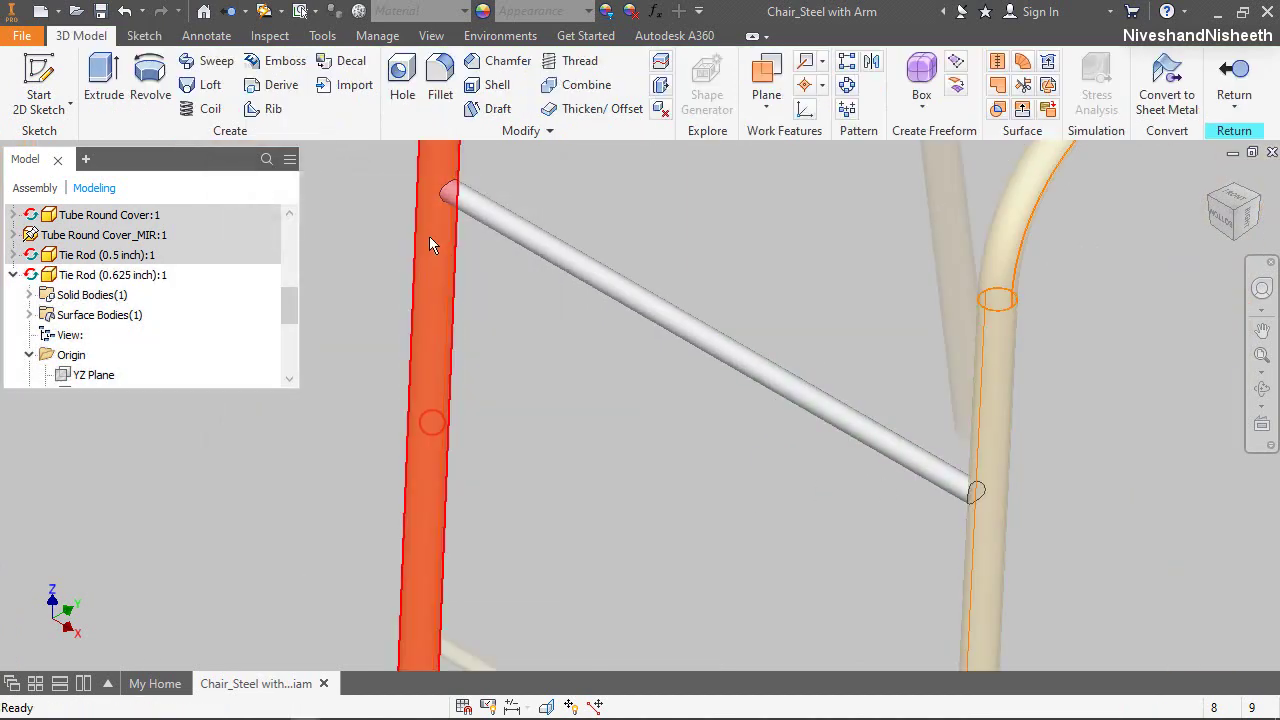
# Shell the tie rod to a thickness of 1/32 in, removing the curved faces at both ends
pyautogui.click(490, 84)
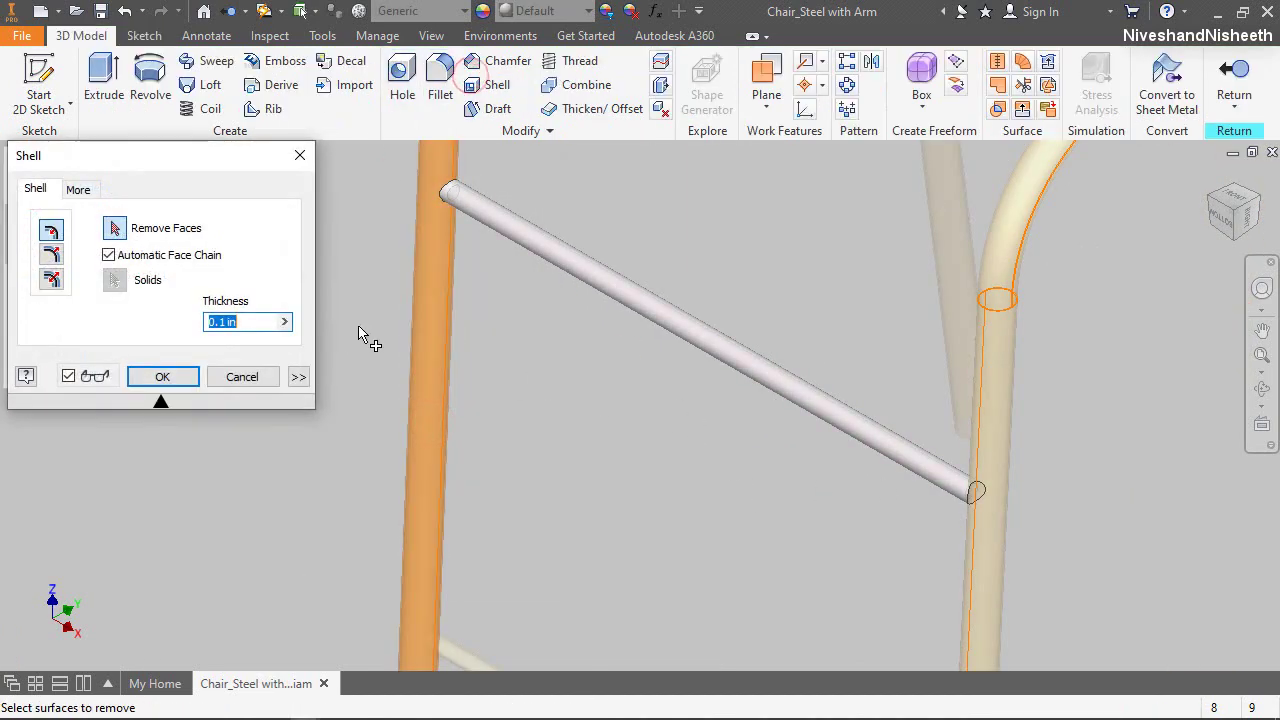
pyautogui.click(285, 321)
pyautogui.click(340, 372)
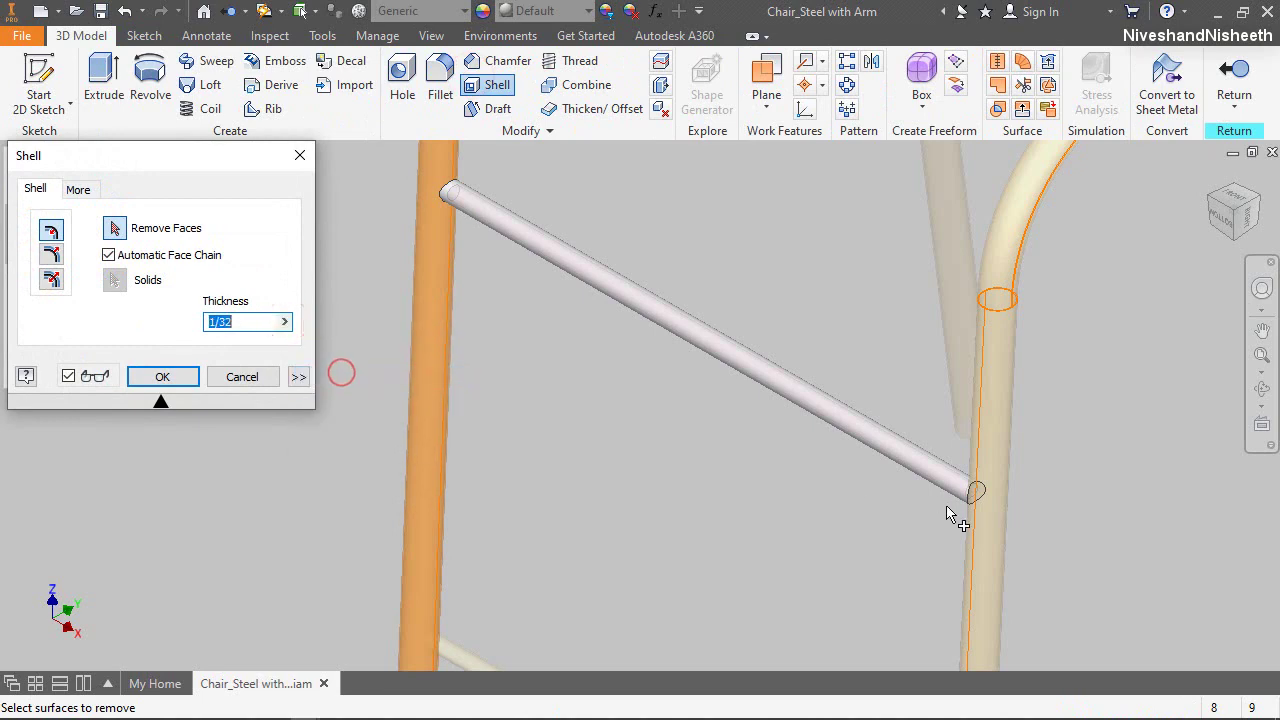
pyautogui.scroll(2, 960, 510)
pyautogui.click(1020, 458)
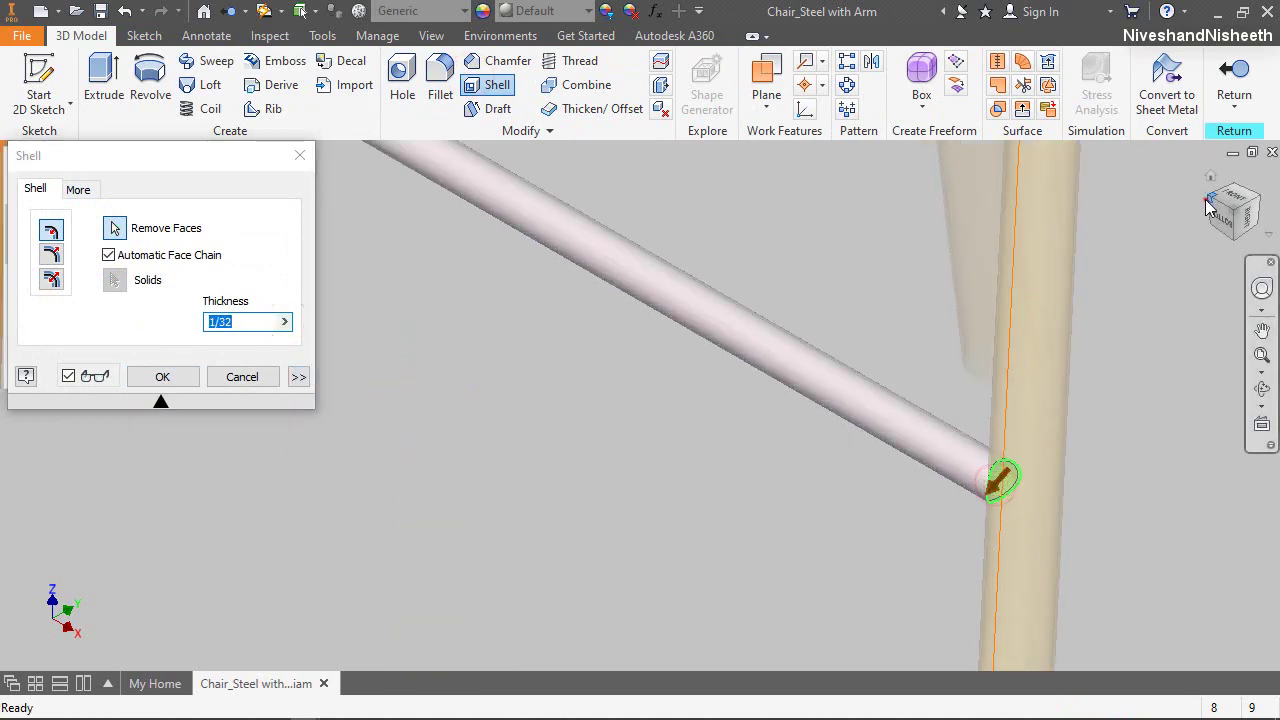
pyautogui.click(1207, 197)
pyautogui.scroll(3, 641, 482)
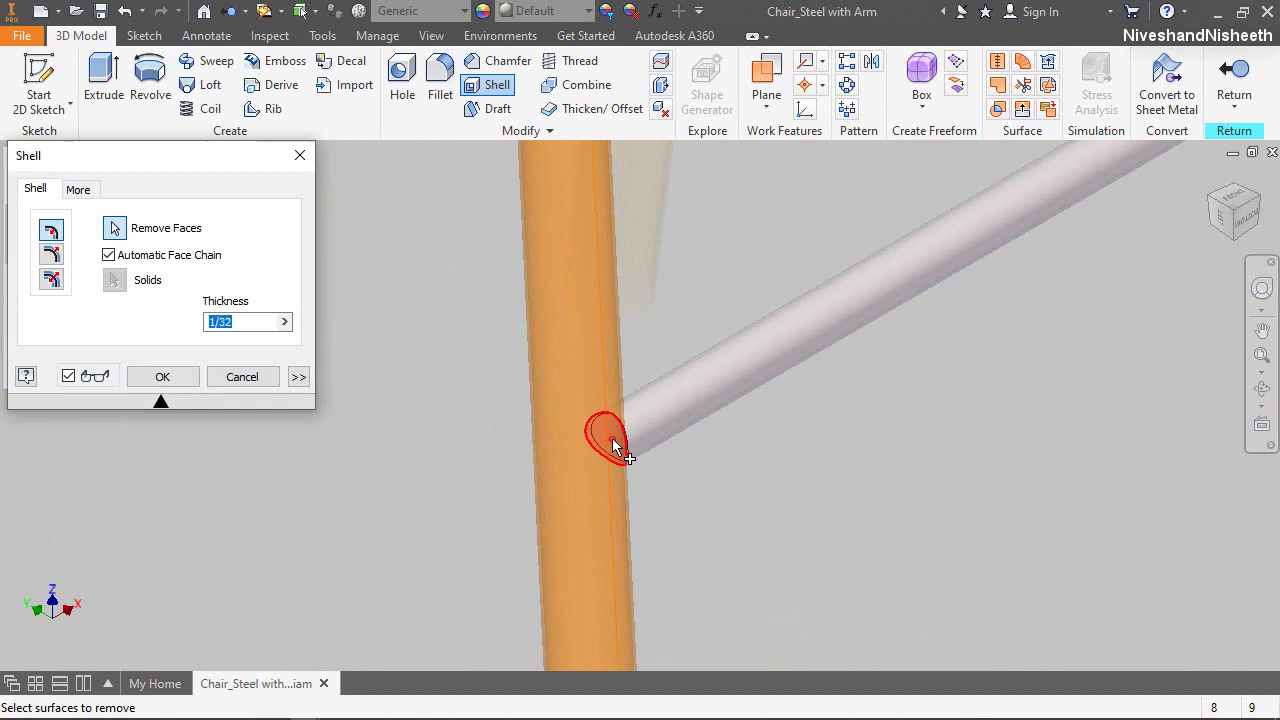
pyautogui.click(192, 380)
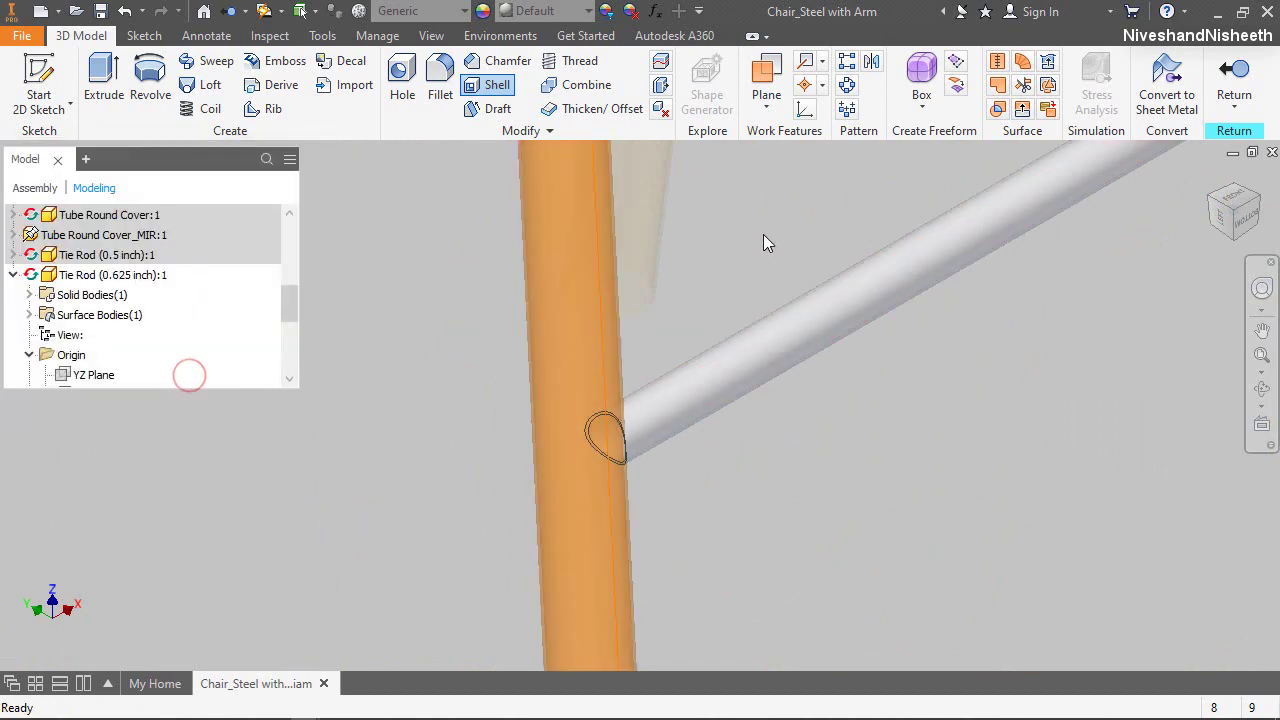
# Hide the Composite1 surface and apply the Beige appearance to the 0.625 inch tie rod
pyautogui.scroll(-4, 180, 291)
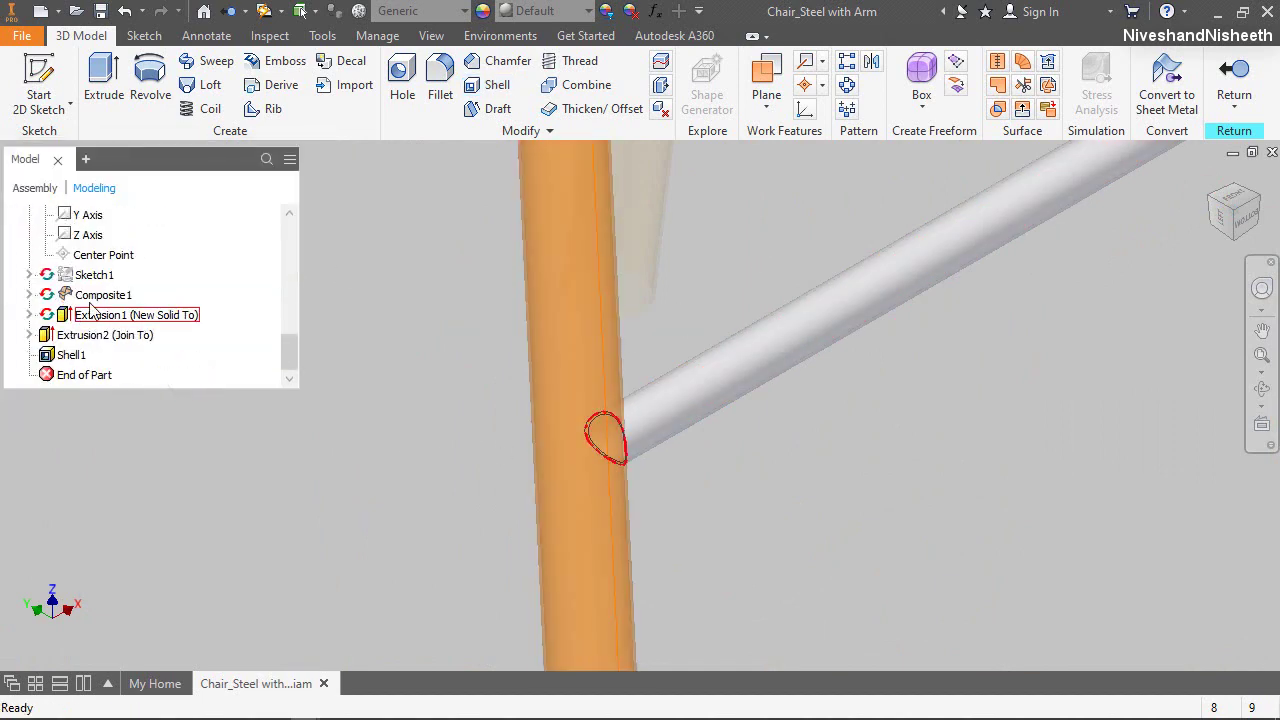
pyautogui.rightClick(88, 294)
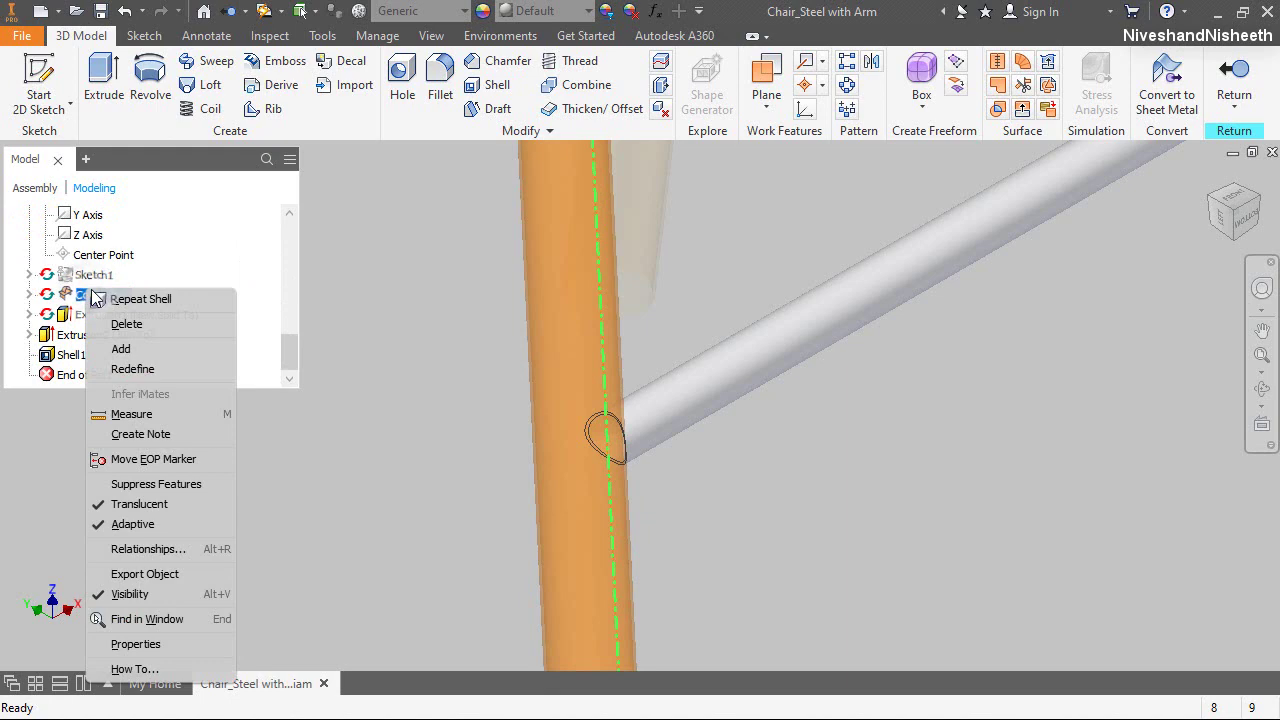
pyautogui.click(149, 594)
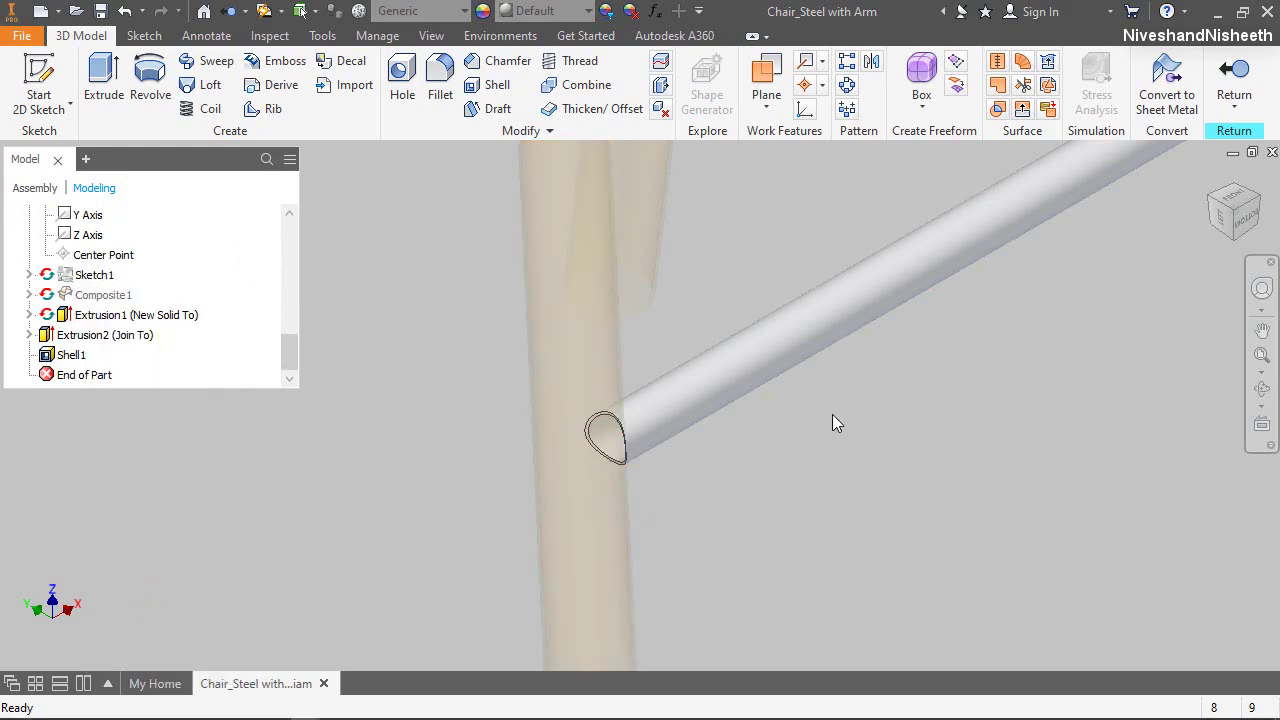
pyautogui.click(530, 10)
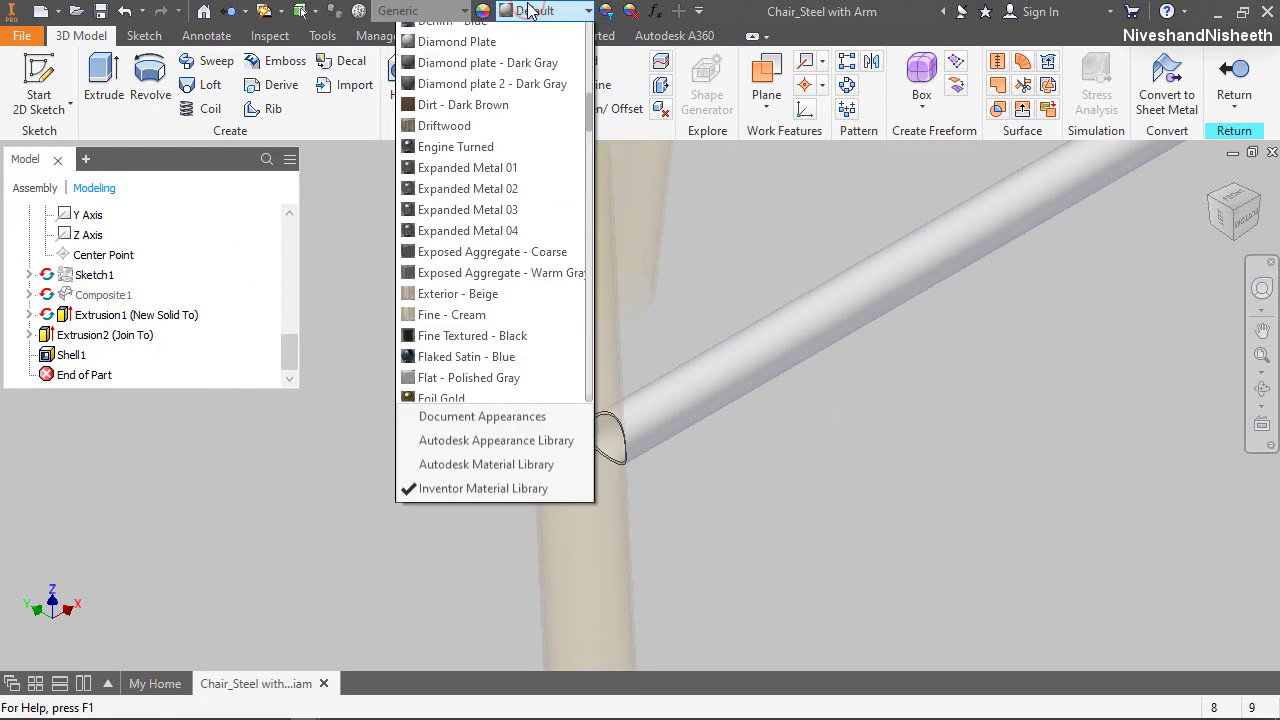
pyautogui.scroll(10, 450, 40)
pyautogui.click(440, 34)
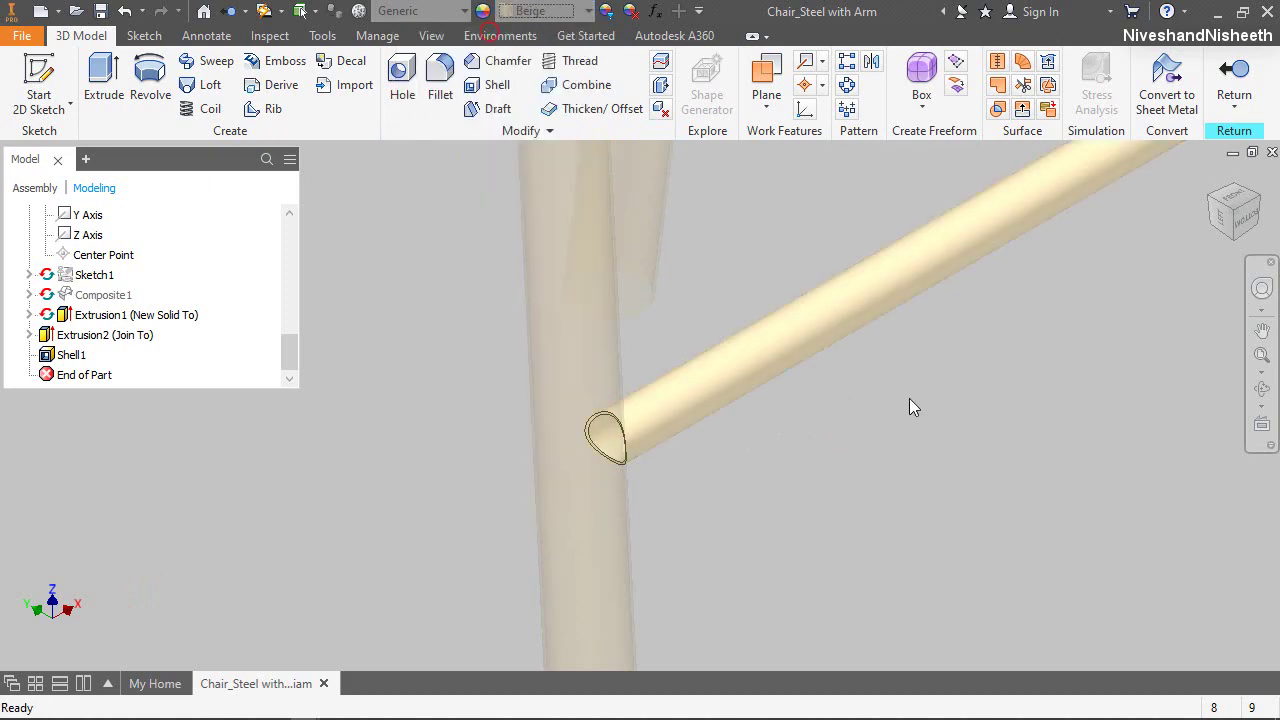
# Return to the assembly in the home view and collapse the Tie Rod (0.625 inch) part and Origin folders in the model tree
pyautogui.click(1222, 92)
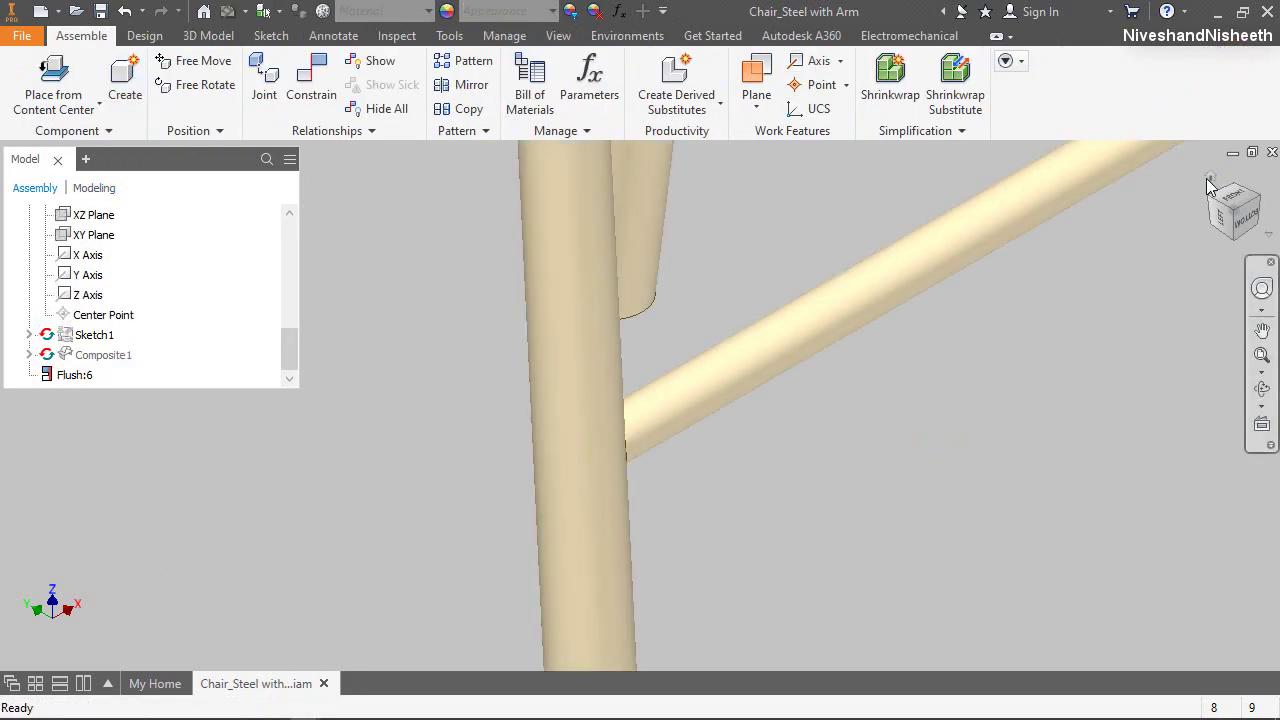
pyautogui.click(1209, 184)
pyautogui.rightClick(207, 285)
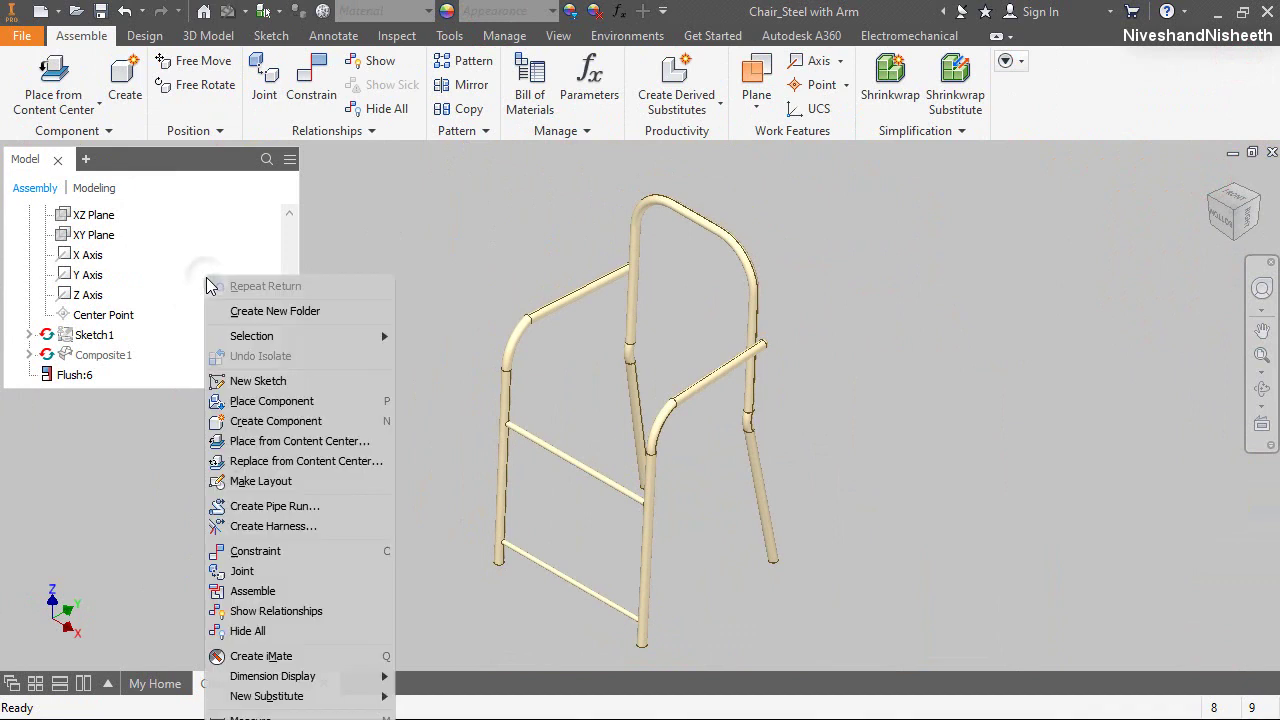
pyautogui.click(214, 254)
pyautogui.scroll(1, 60, 250)
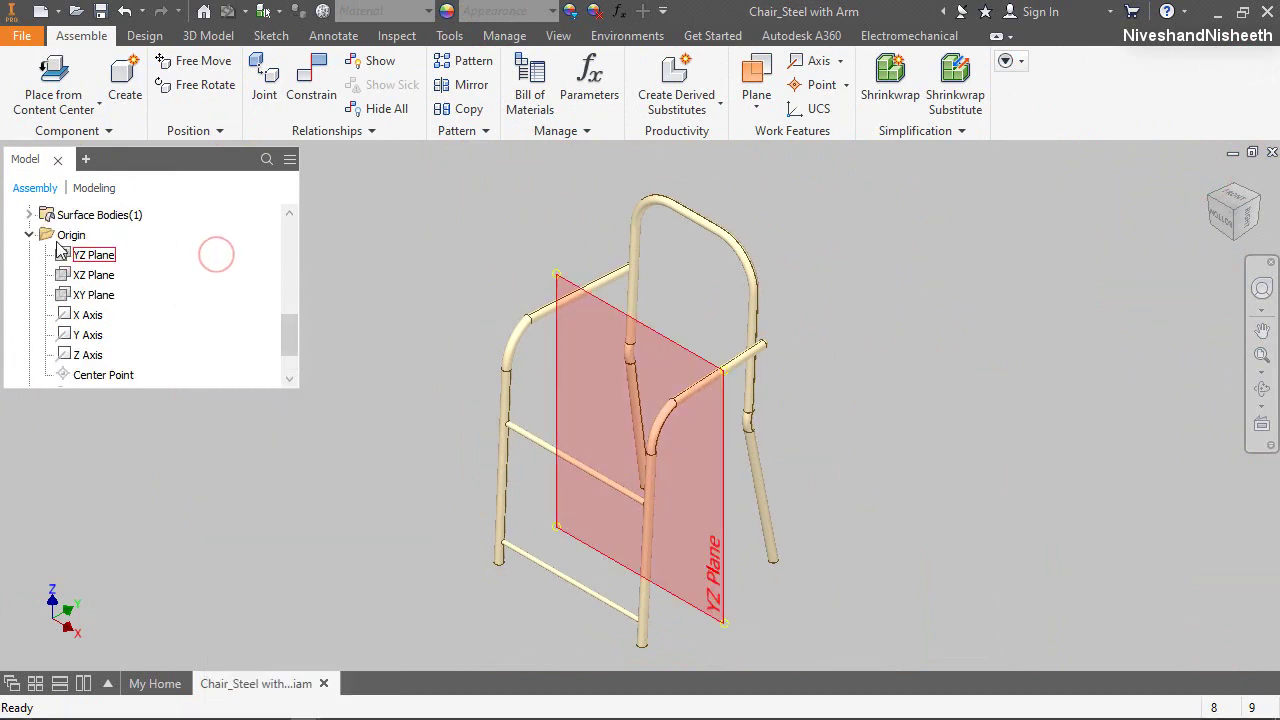
pyautogui.click(29, 235)
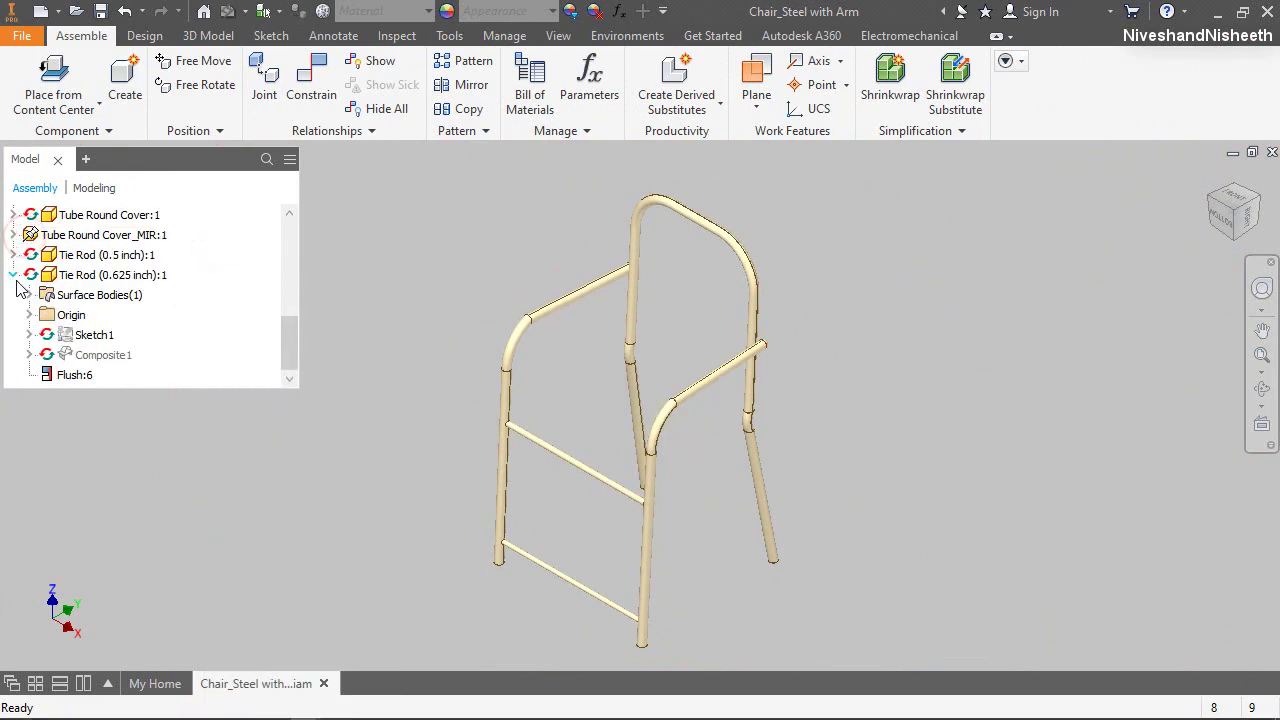
pyautogui.click(13, 275)
pyautogui.scroll(5, 30, 280)
pyautogui.click(13, 275)
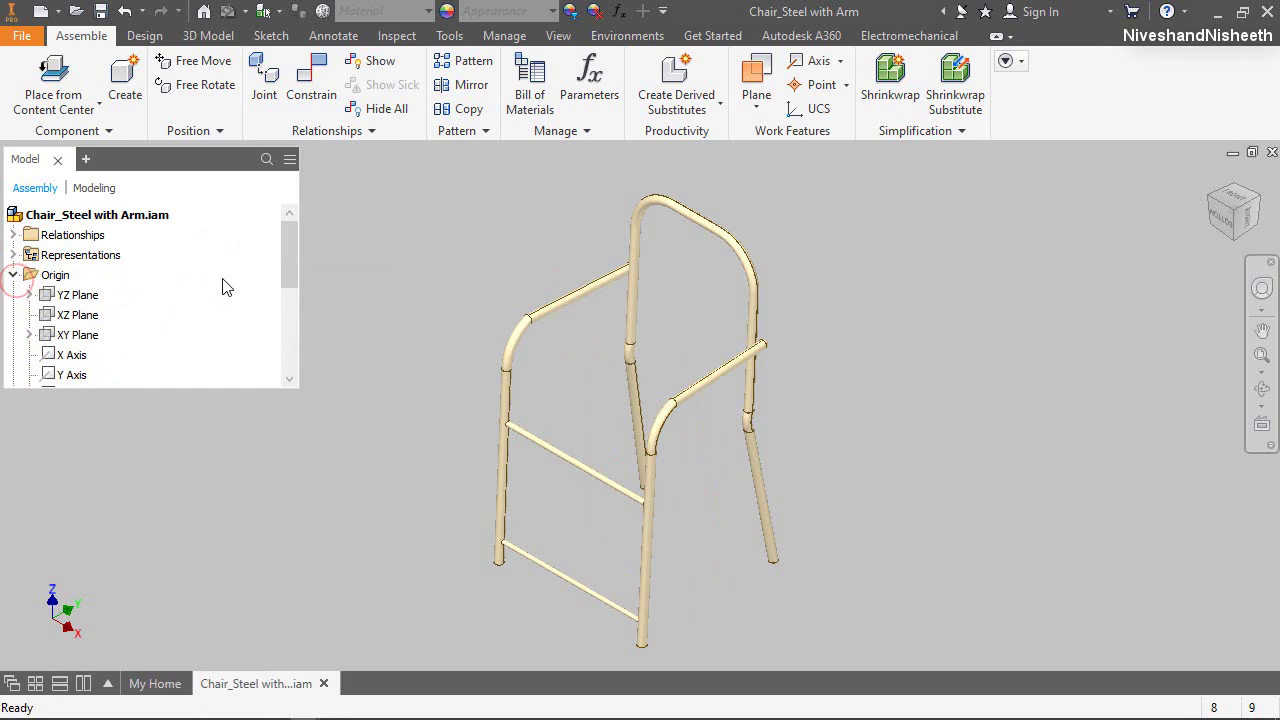
pyautogui.click(13, 275)
# Save the chair assembly together with all its dependent files
pyautogui.click(101, 11)
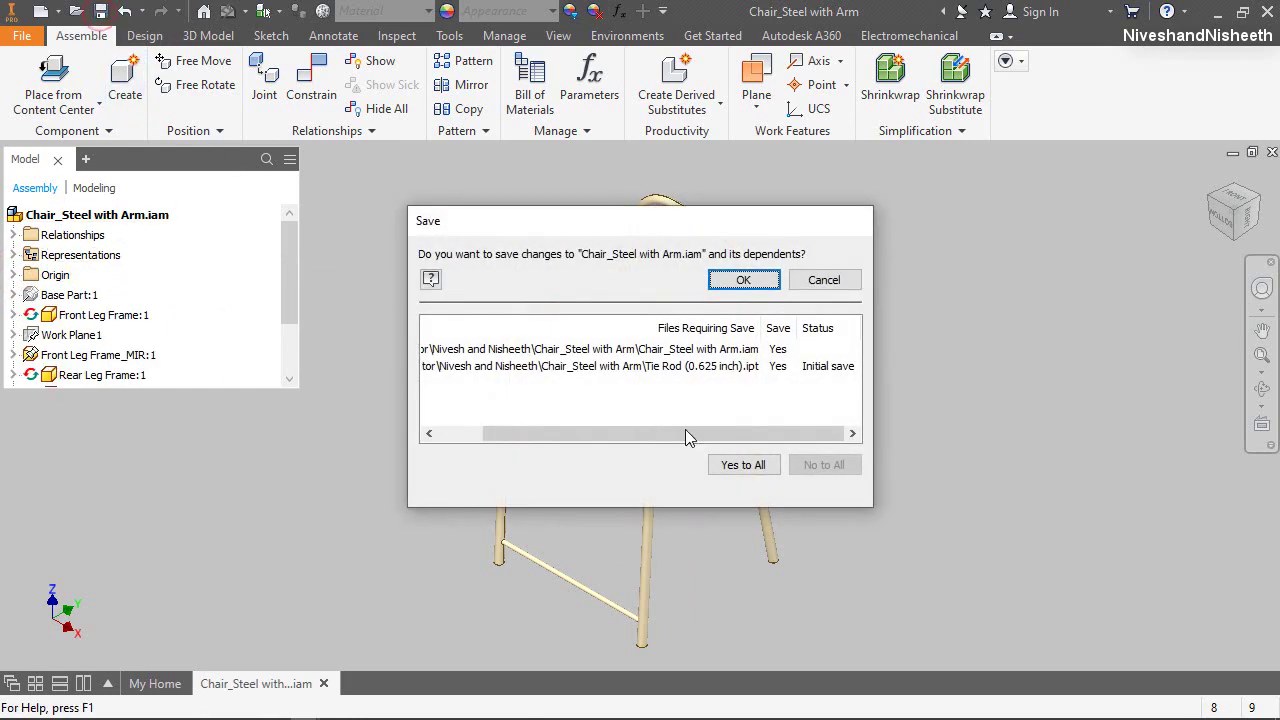
pyautogui.click(733, 467)
pyautogui.click(762, 285)
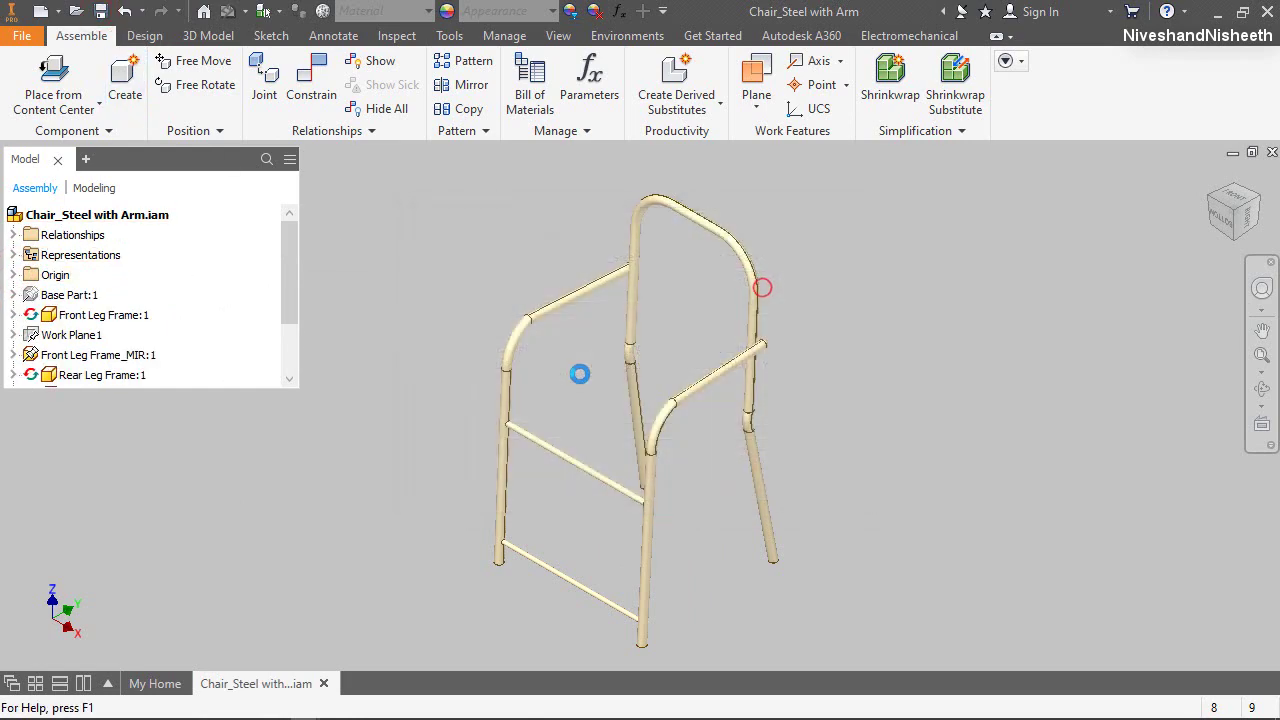
pyautogui.click(985, 359)
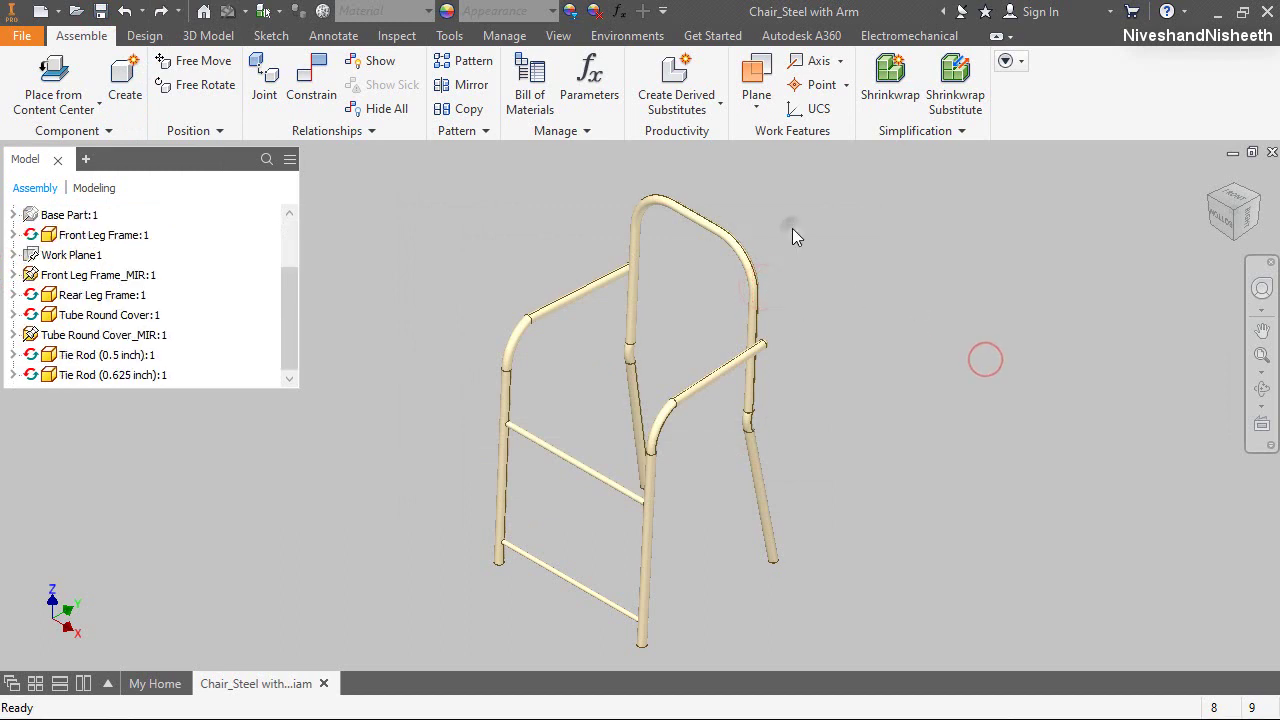
# Create an in-place part named Tie Rod_1 (0.625 inch) from the English Standard (in).ipt template, placed on an assembly origin plane
pyautogui.rightClick(792, 228)
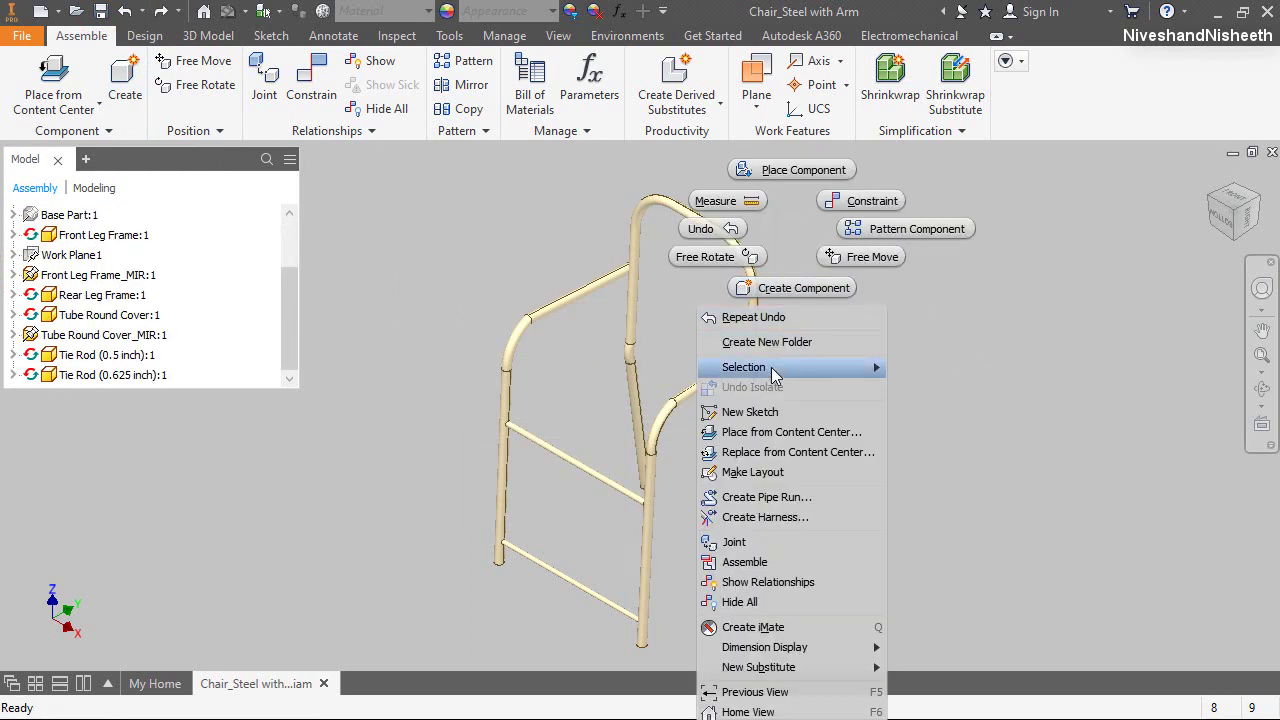
pyautogui.moveTo(776, 362)
pyautogui.click(782, 287)
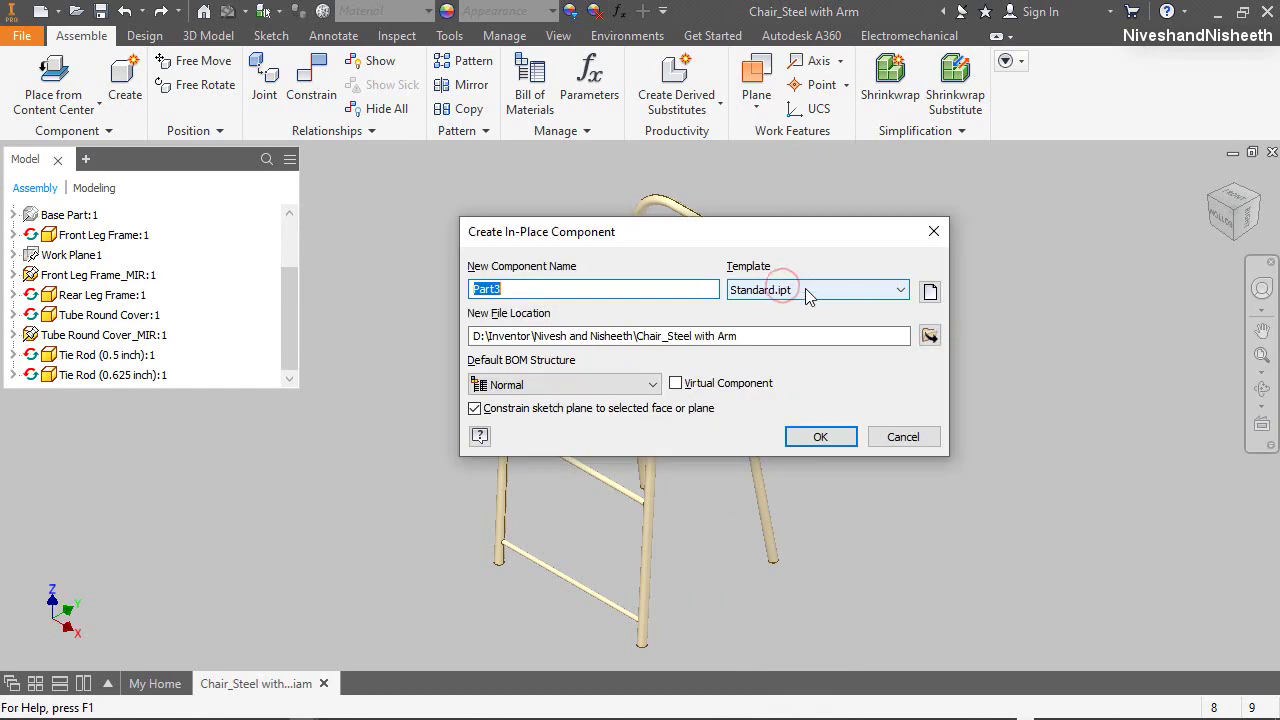
pyautogui.click(927, 289)
pyautogui.click(449, 138)
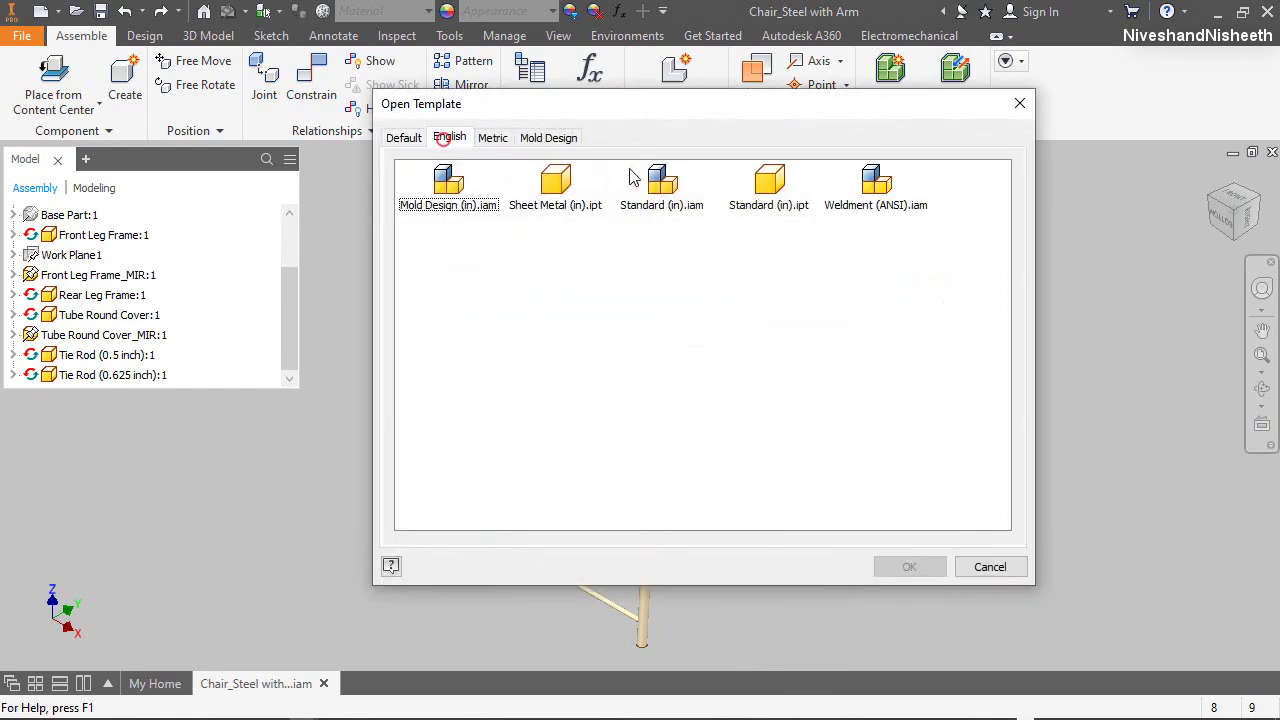
pyautogui.doubleClick(767, 181)
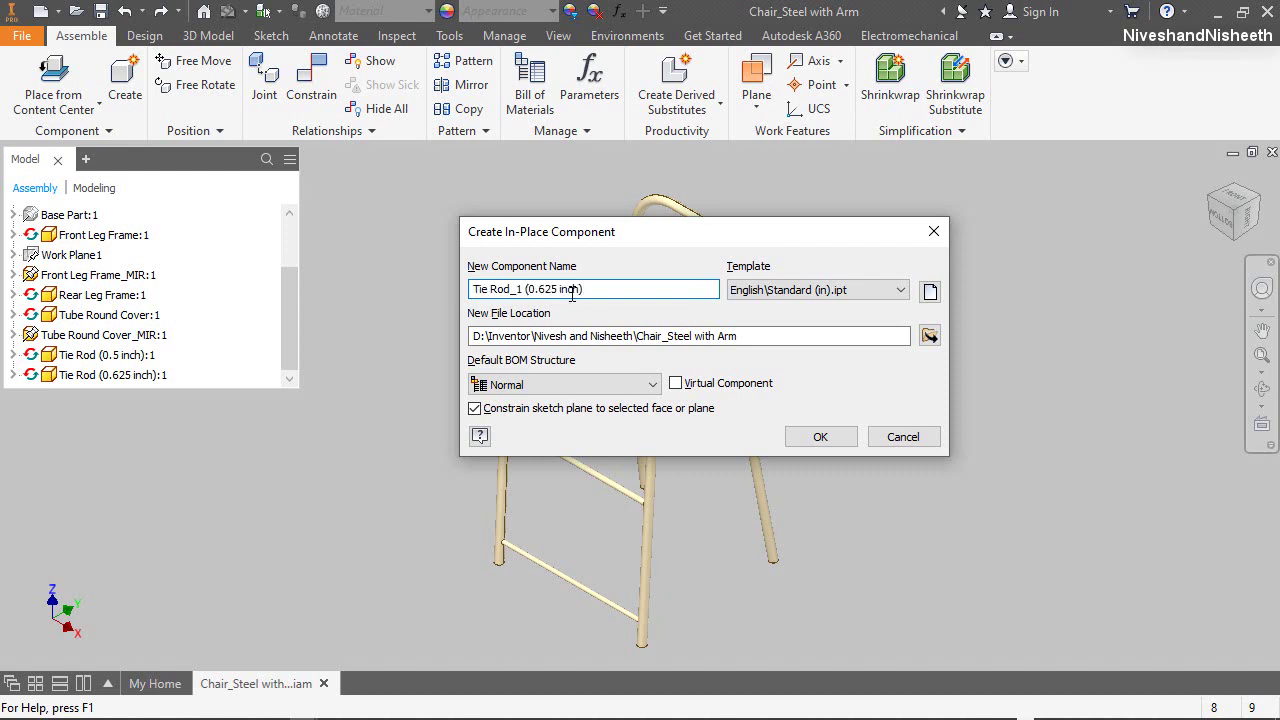
pyautogui.click(818, 436)
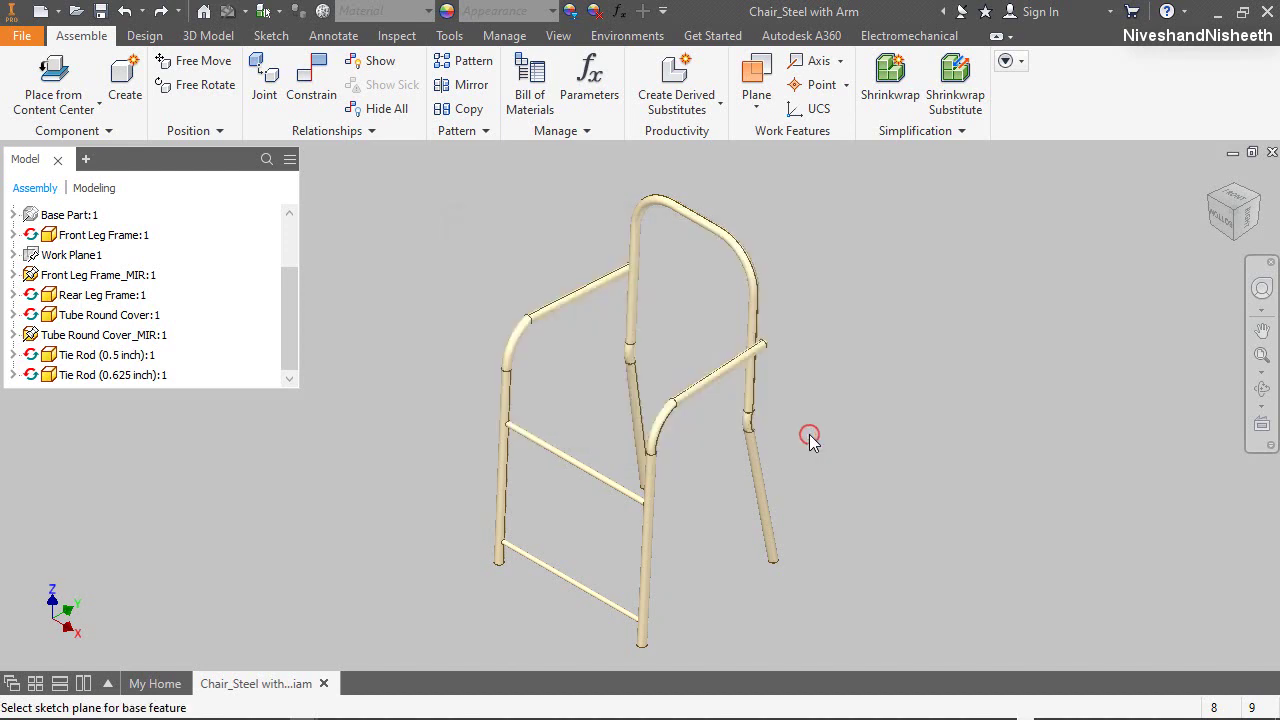
pyautogui.scroll(2, 45, 245)
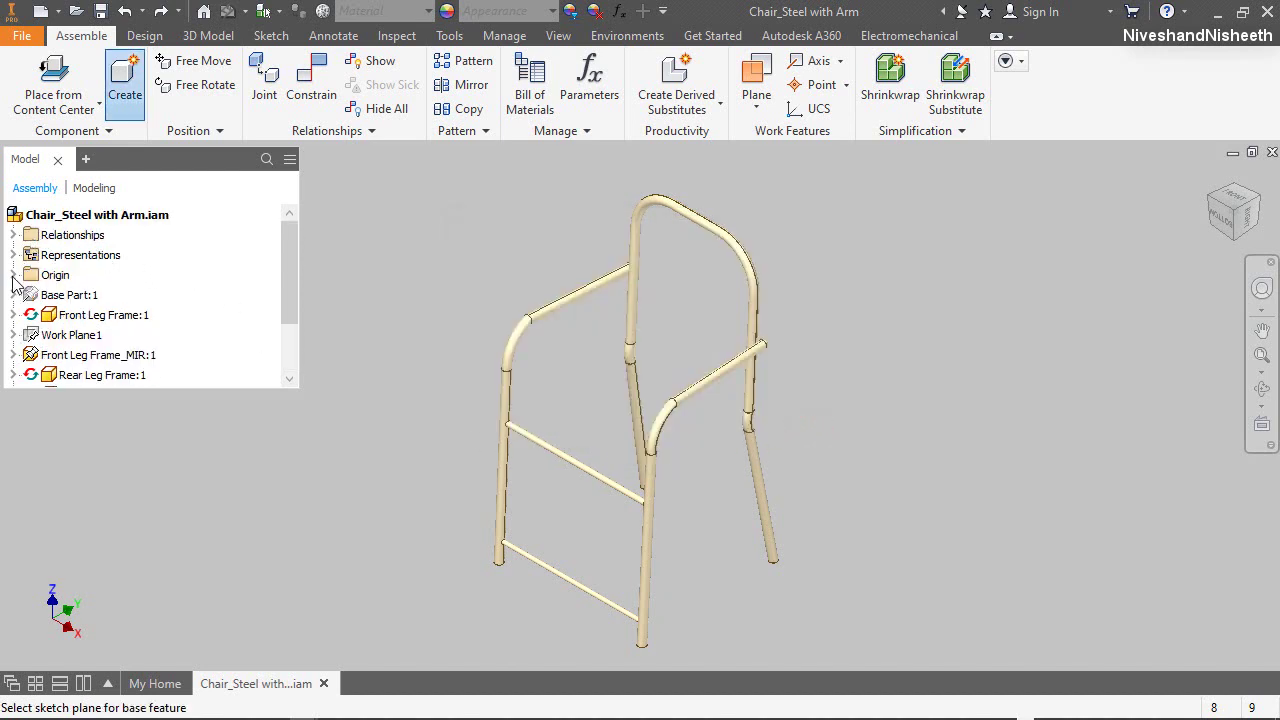
pyautogui.click(13, 276)
pyautogui.click(60, 256)
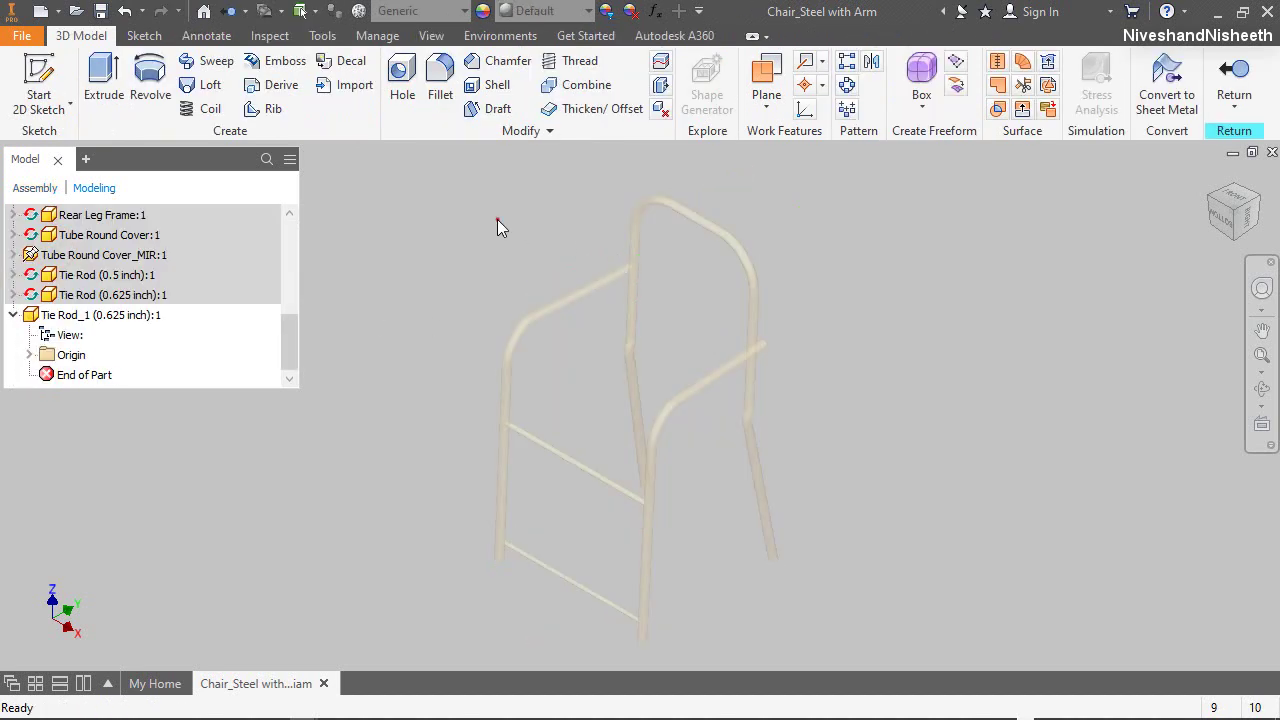
# Start a sketch on the new part's YZ plane and project the lower bend edge of the rear leg tube, viewed face-on
pyautogui.press('s')
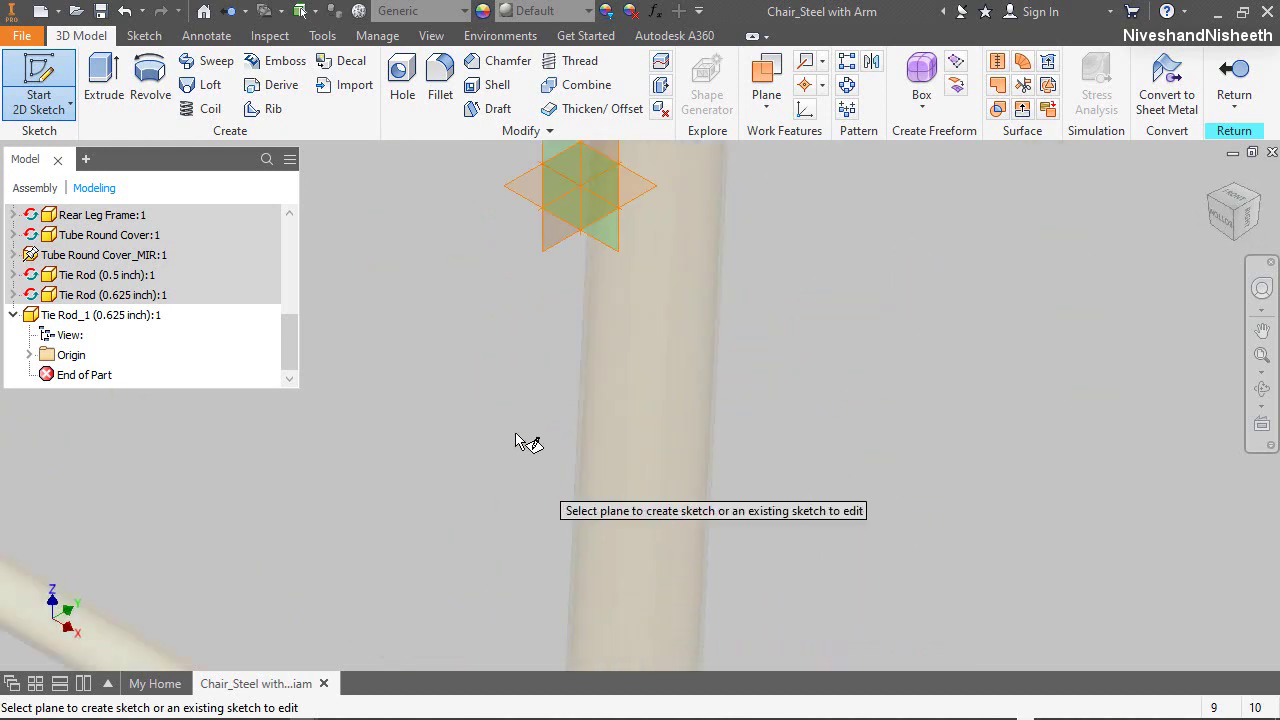
pyautogui.click(541, 253)
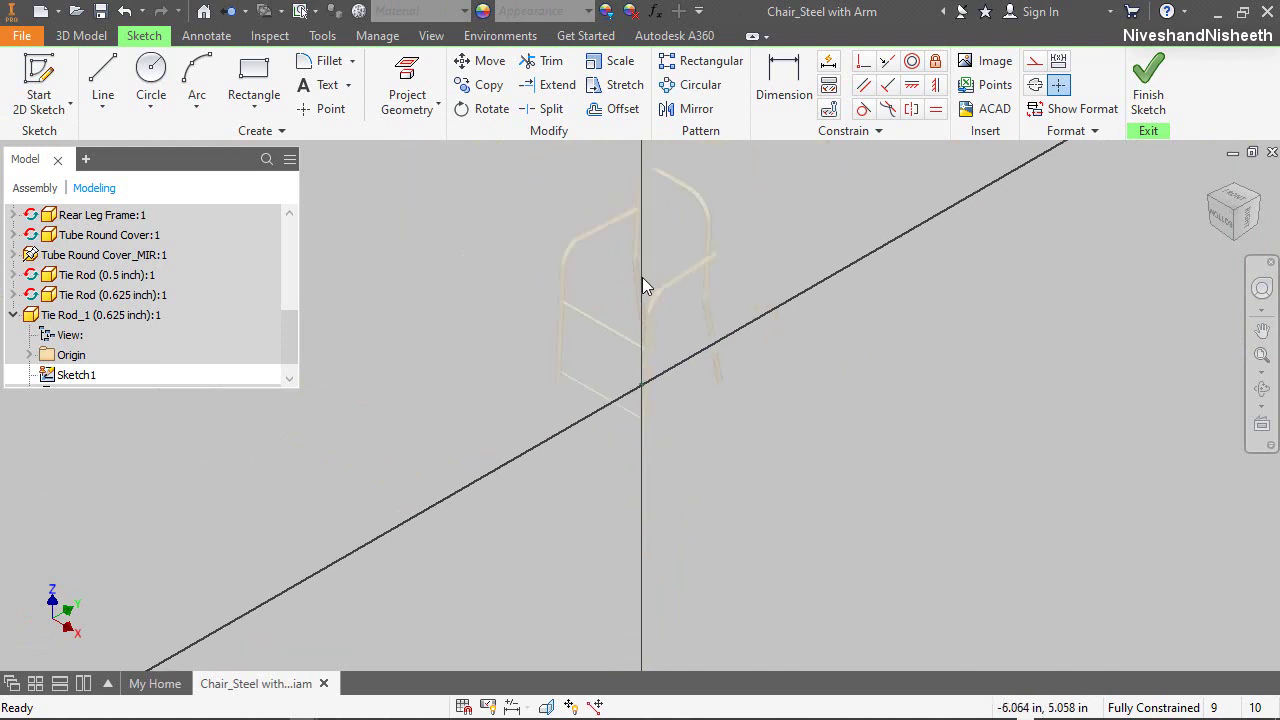
pyautogui.scroll(3, 643, 262)
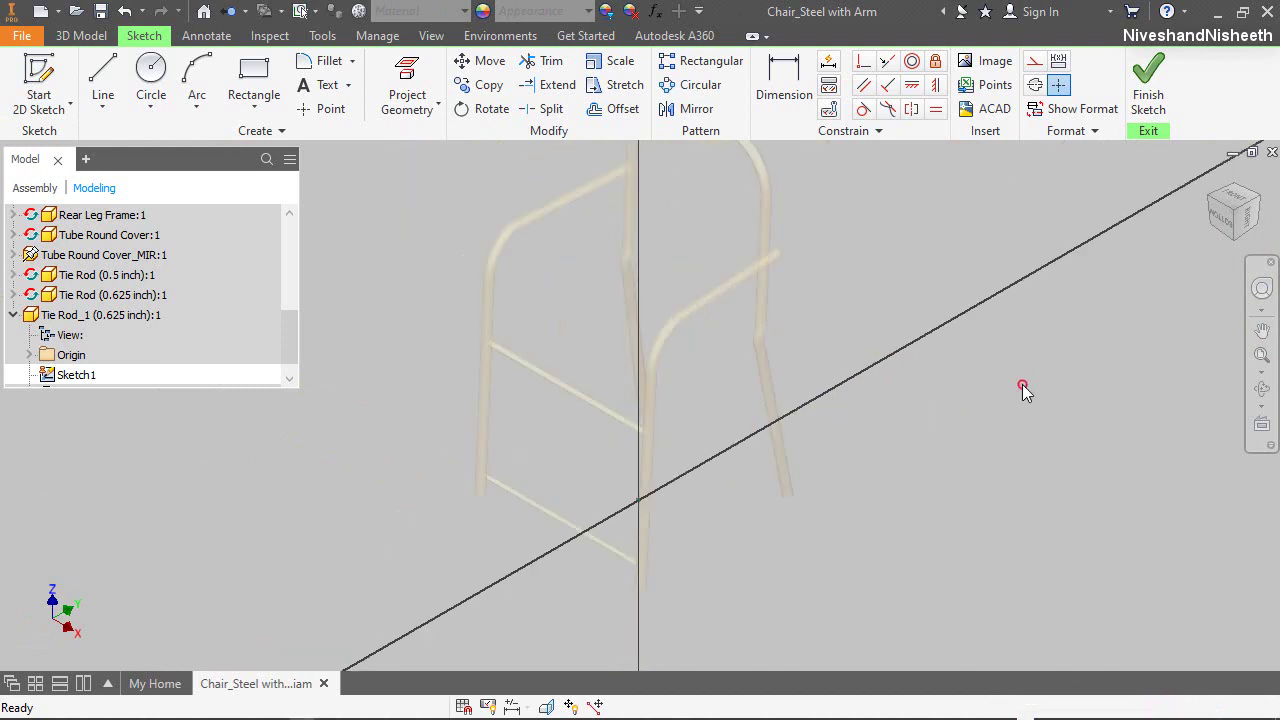
pyautogui.click(440, 90)
pyautogui.scroll(5, 645, 235)
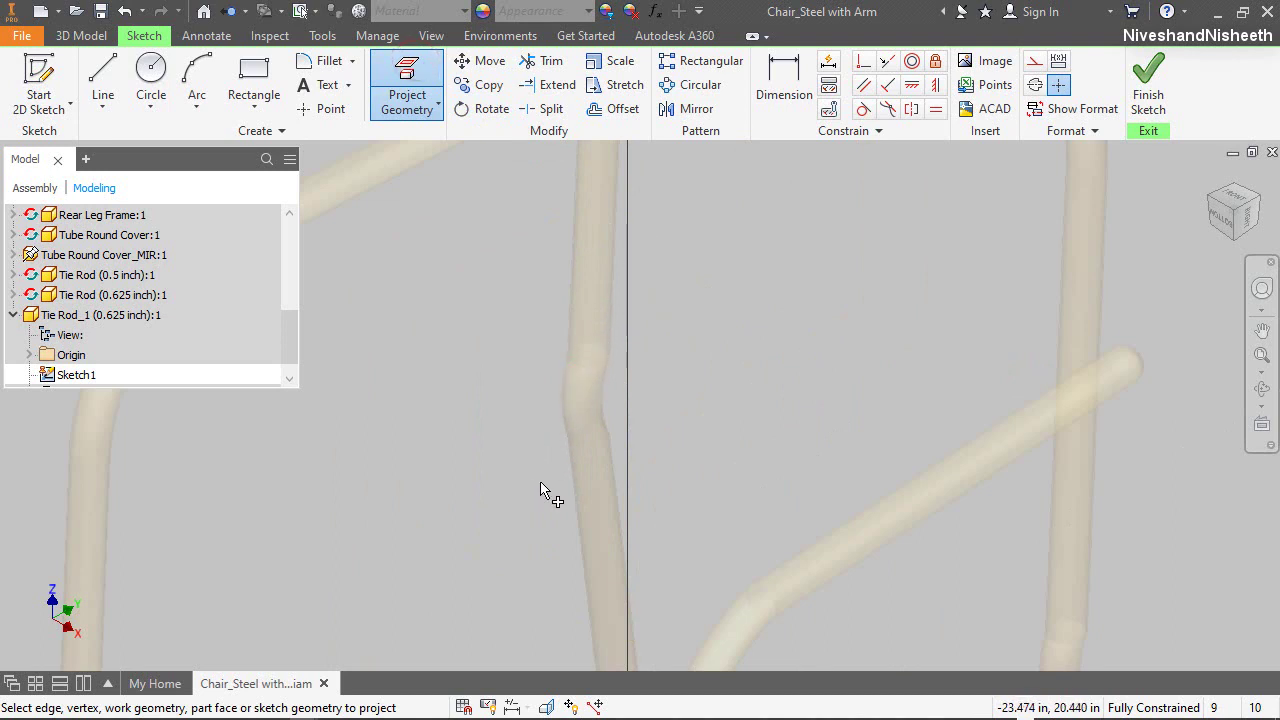
pyautogui.click(594, 450)
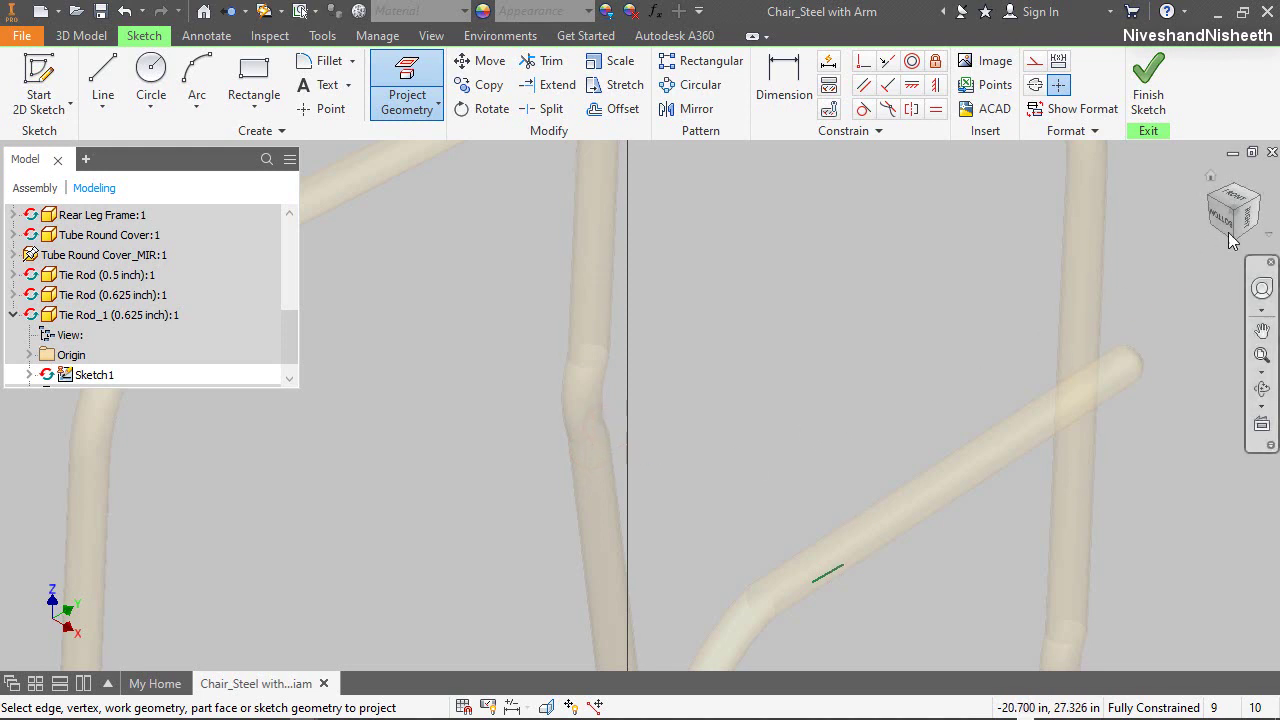
pyautogui.press('pageup')
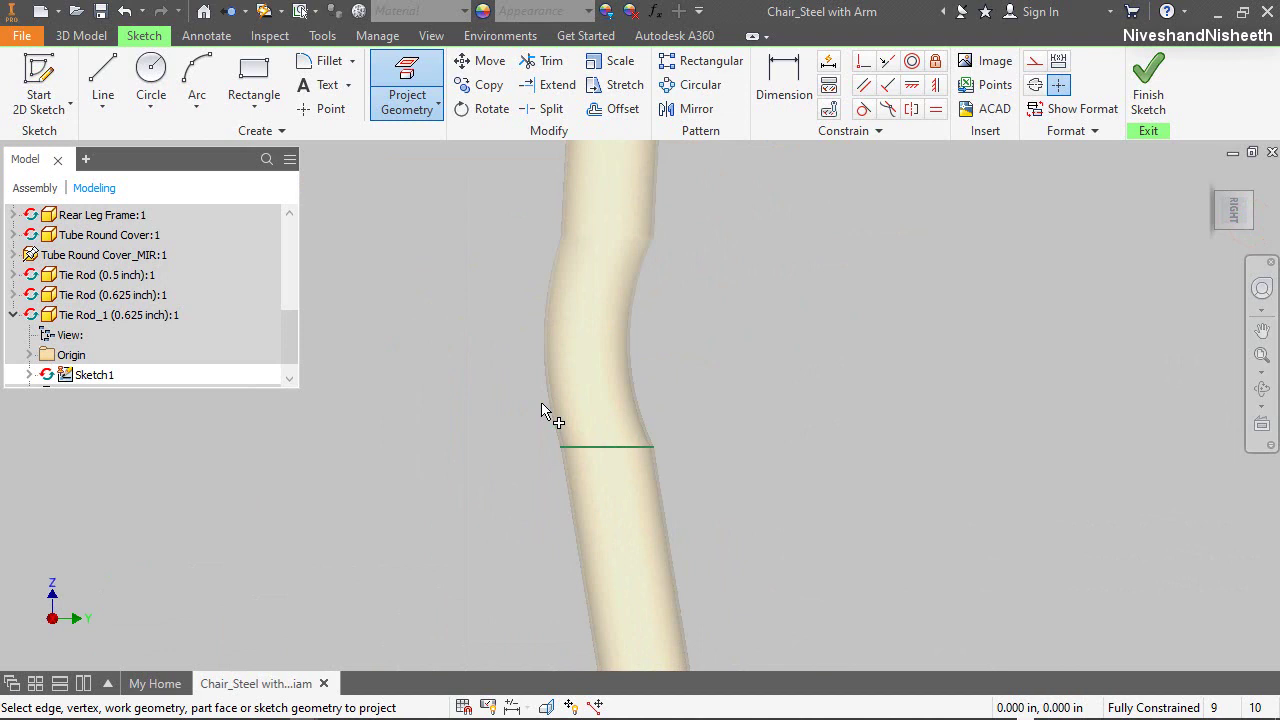
# Set the visual style to Shaded with Edges
pyautogui.click(431, 35)
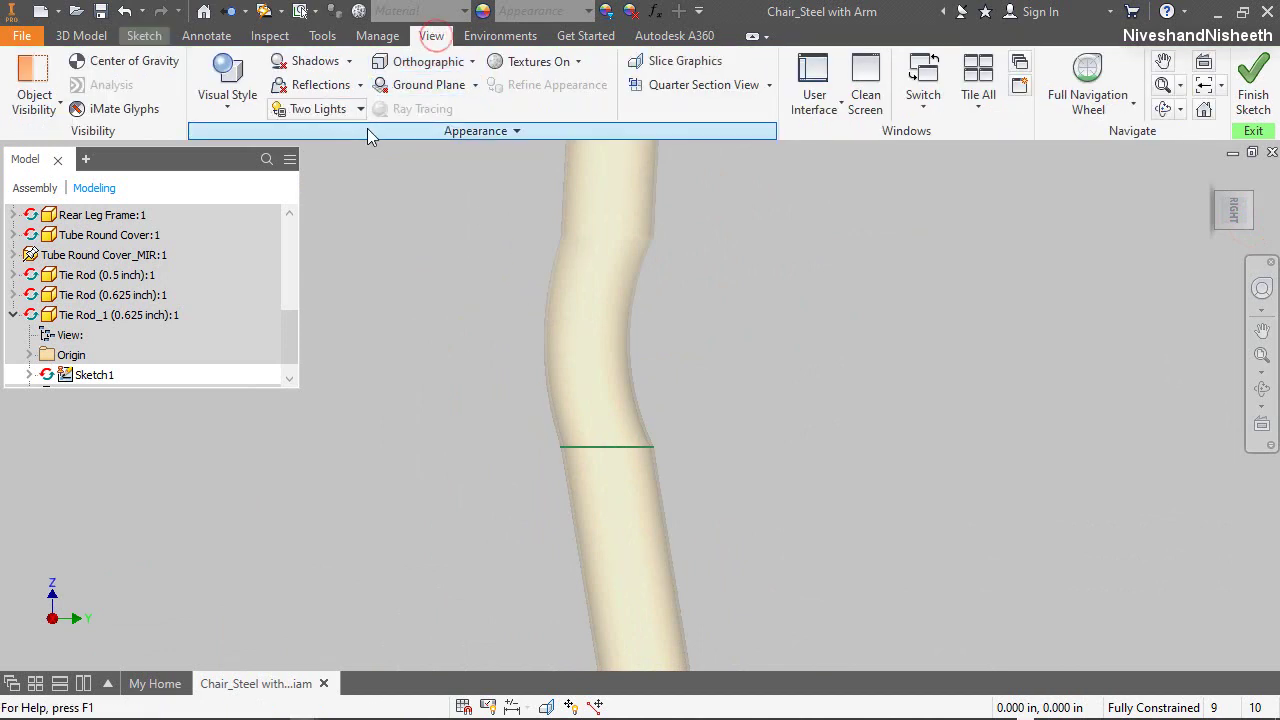
pyautogui.click(367, 128)
pyautogui.click(307, 158)
pyautogui.click(253, 230)
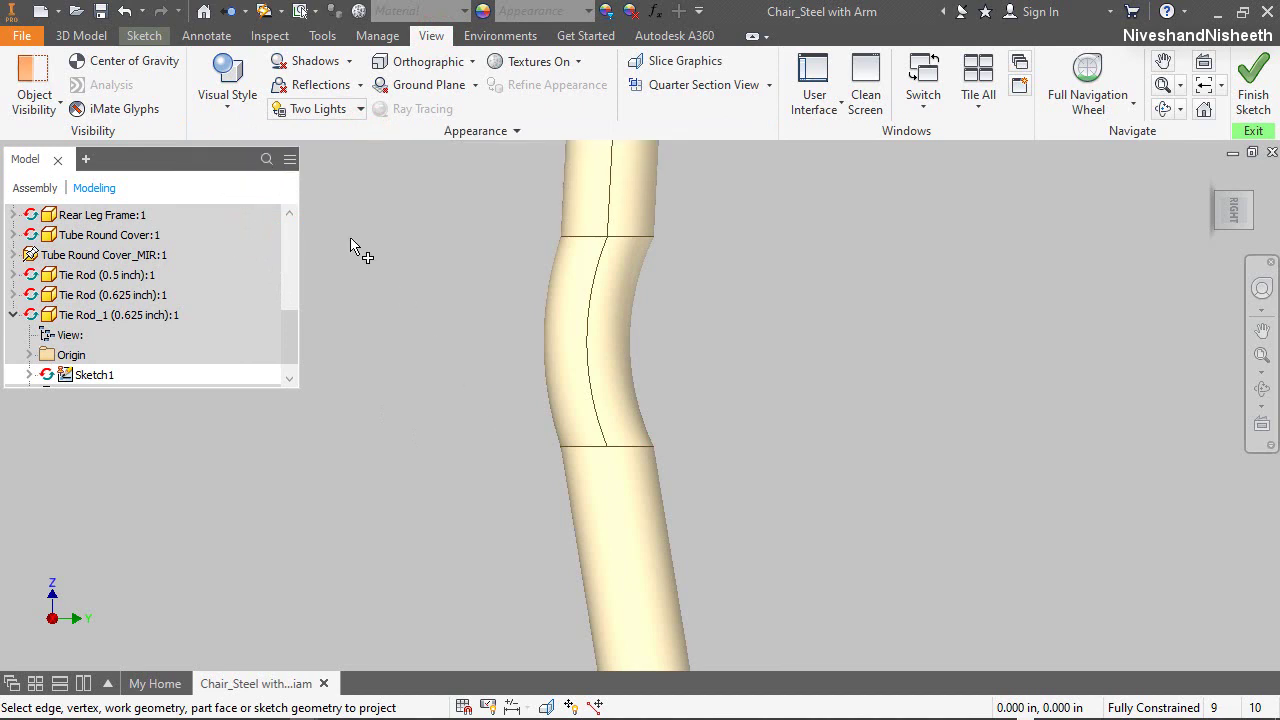
# Sketch a circle of 5/8 inch diameter on the rear leg tube, just below the projected bend edge
pyautogui.click(144, 35)
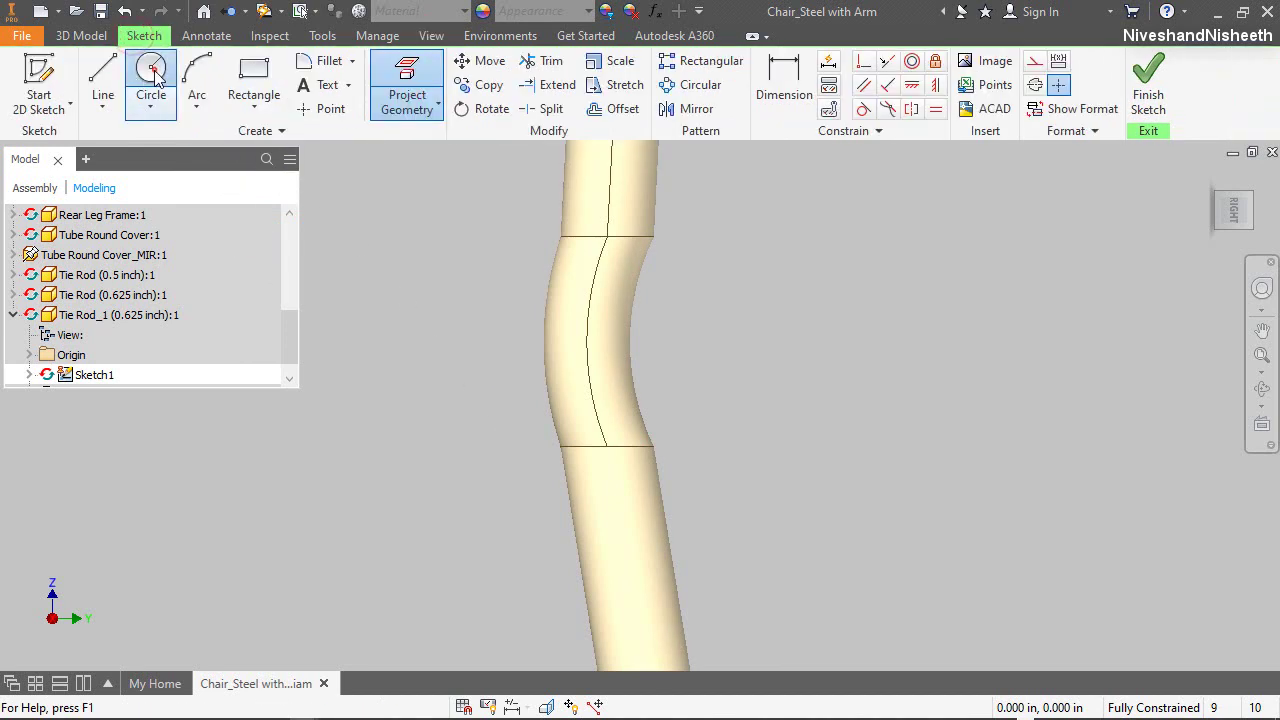
pyautogui.click(153, 76)
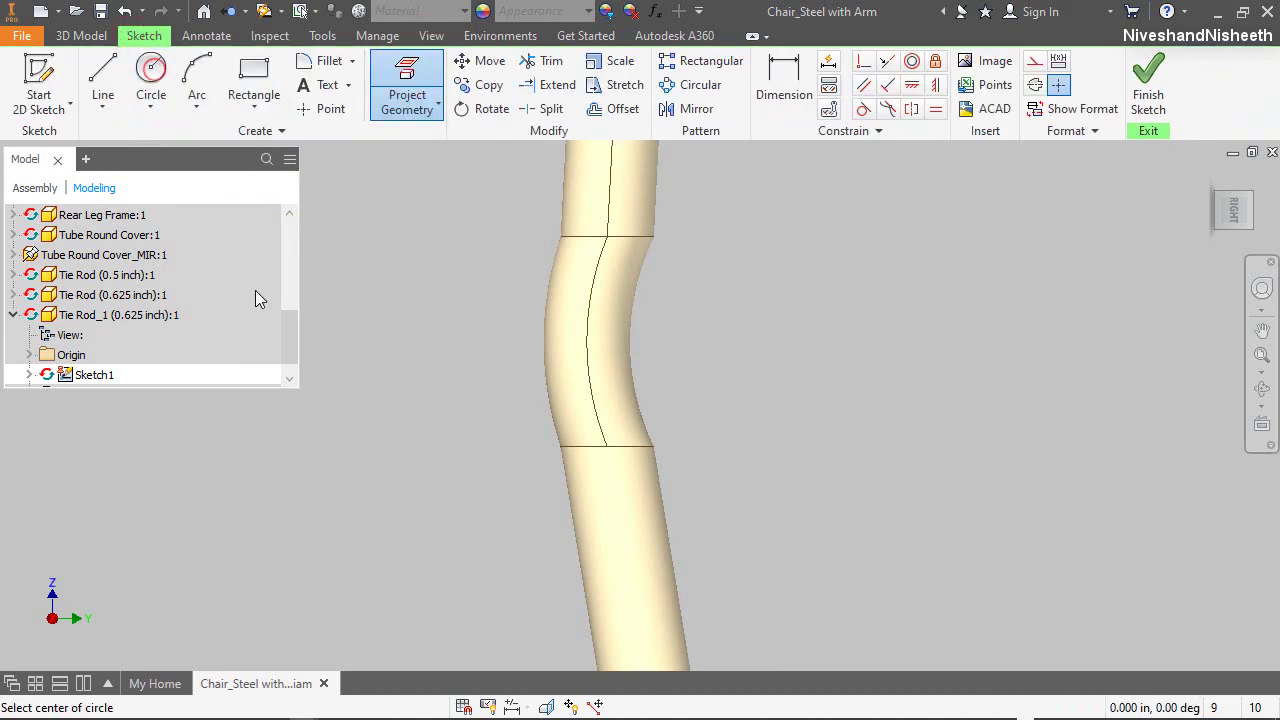
pyautogui.click(609, 503)
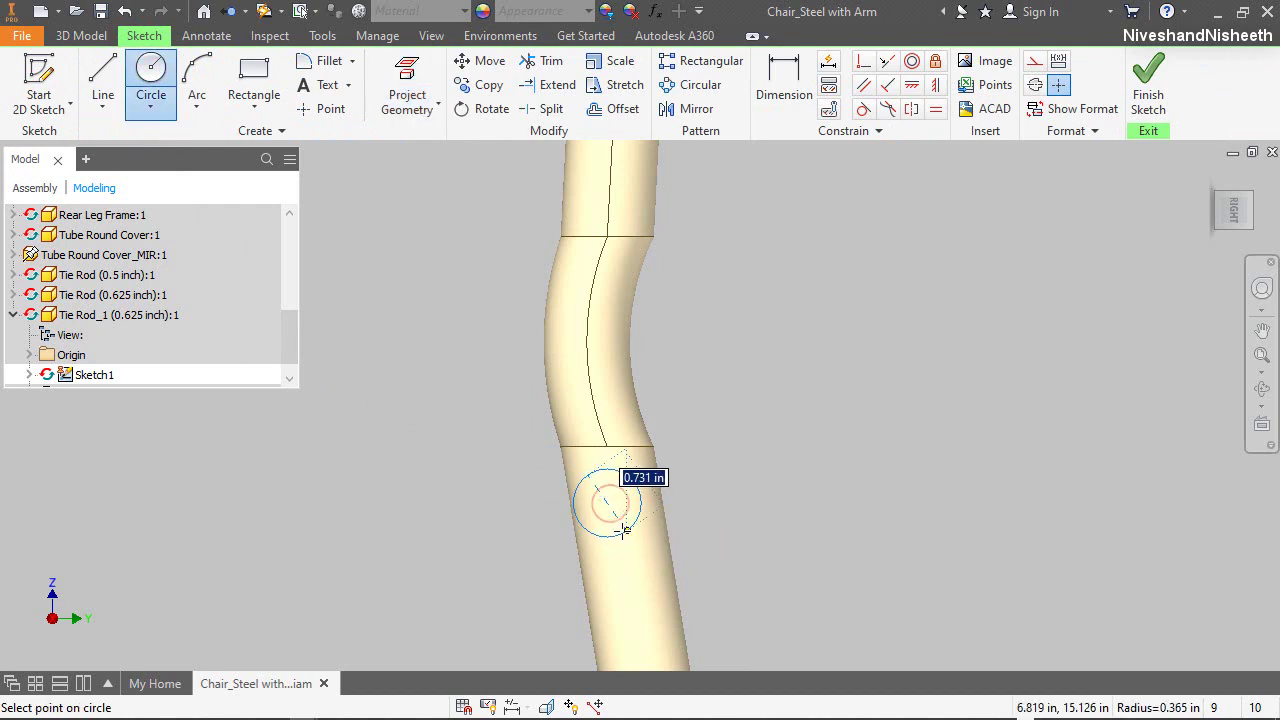
pyautogui.write('5/8')
pyautogui.press('Return')
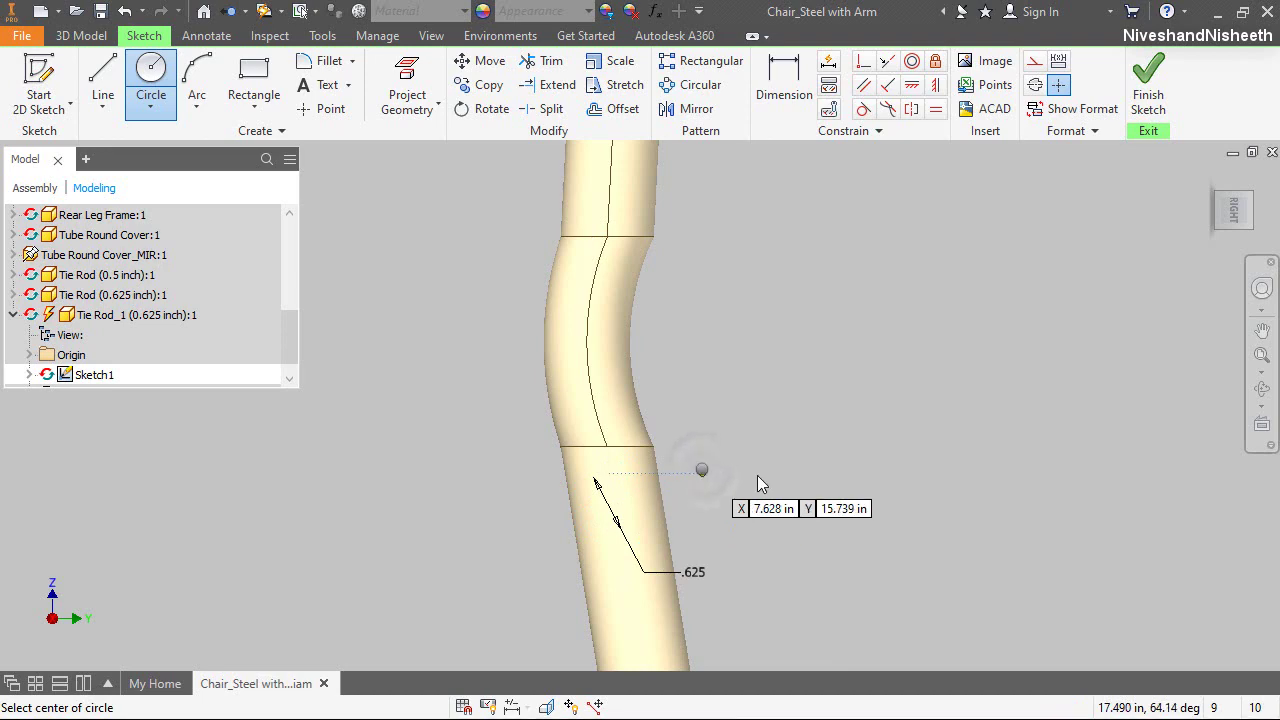
pyautogui.rightClick(703, 469)
pyautogui.click(763, 463)
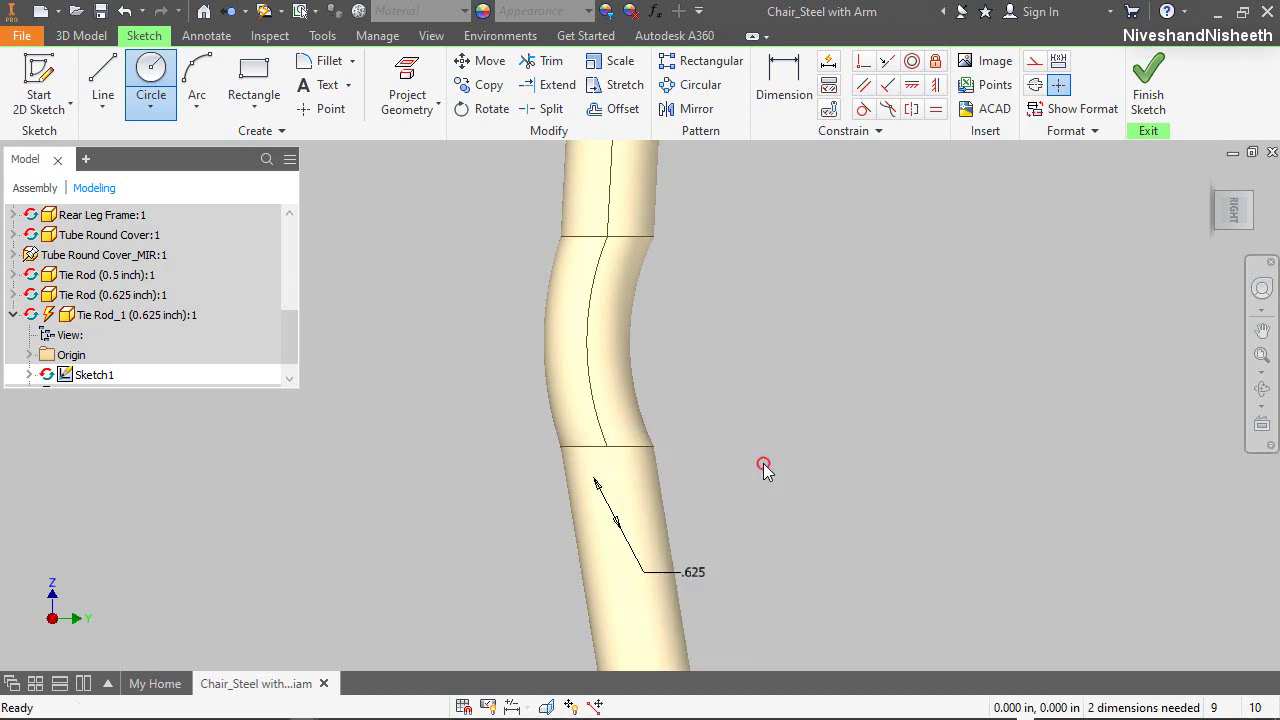
# Switch the visual style to Wireframe to expose the sketched circle inside the tube
pyautogui.click(431, 35)
pyautogui.click(227, 95)
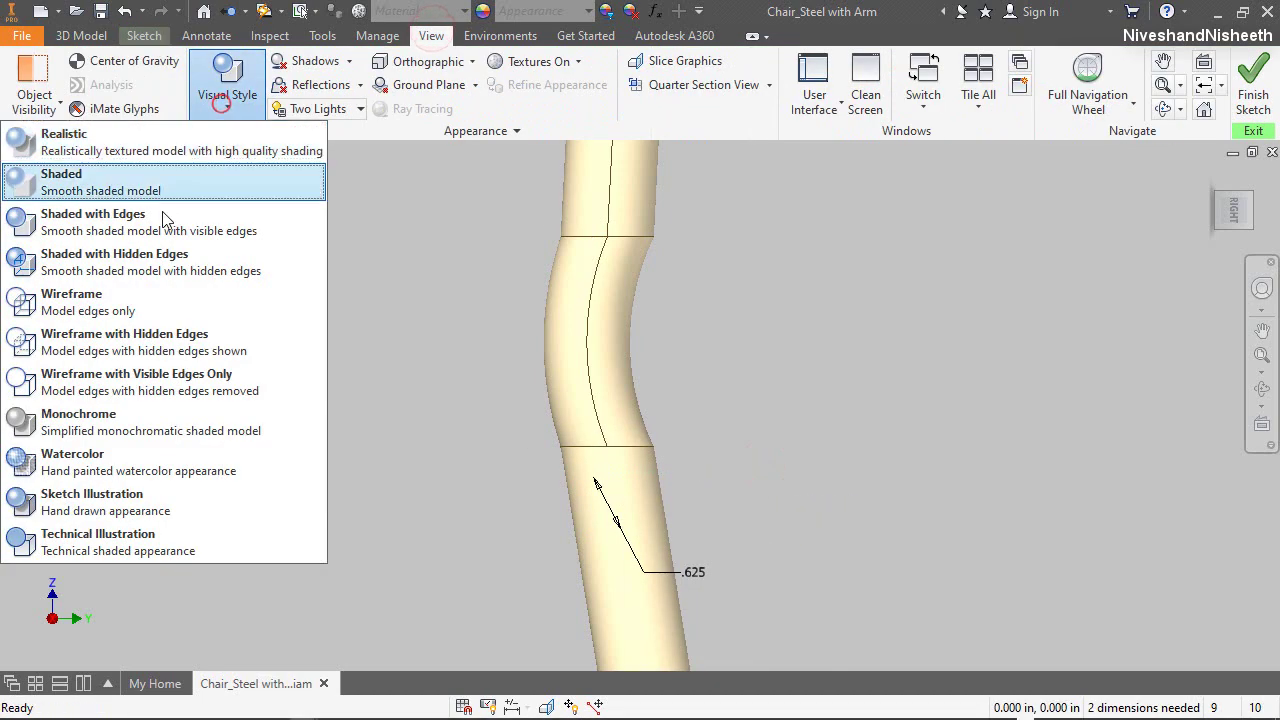
pyautogui.click(110, 308)
pyautogui.scroll(3, 504, 471)
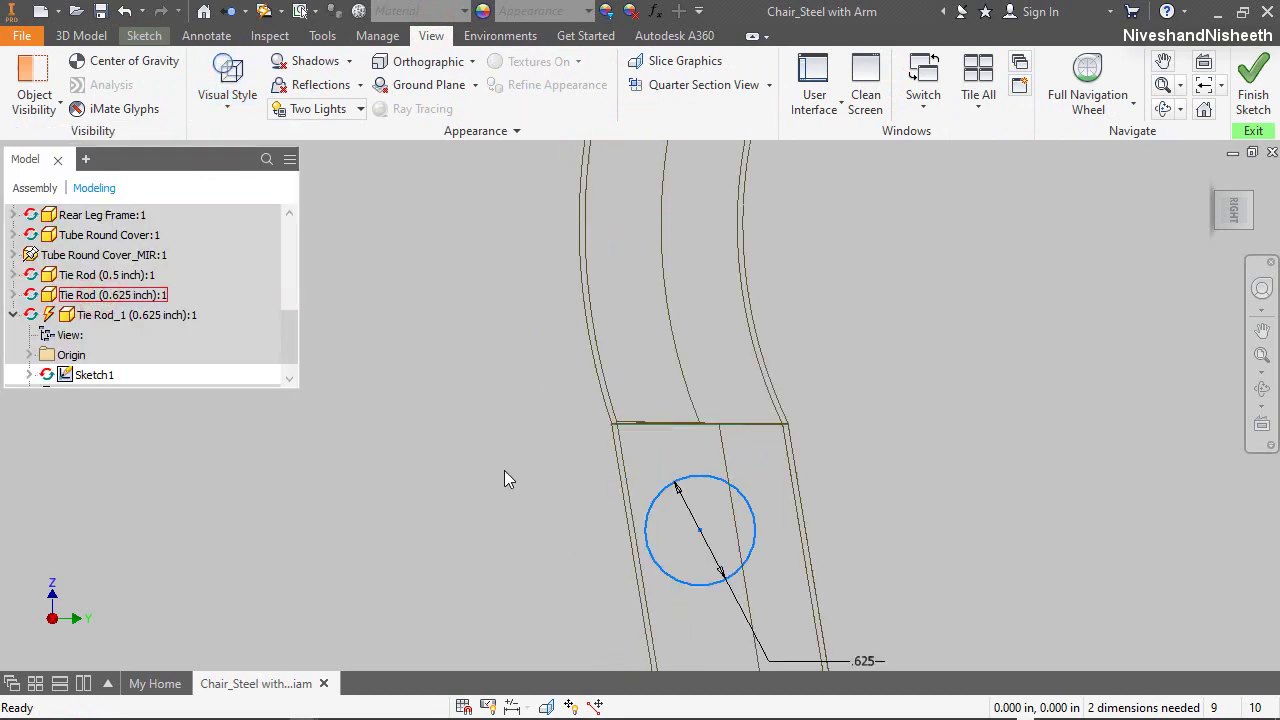
# Align the circle's centre vertically with the midpoint of the projected bend edge and make the circle tangent to that edge
pyautogui.click(144, 35)
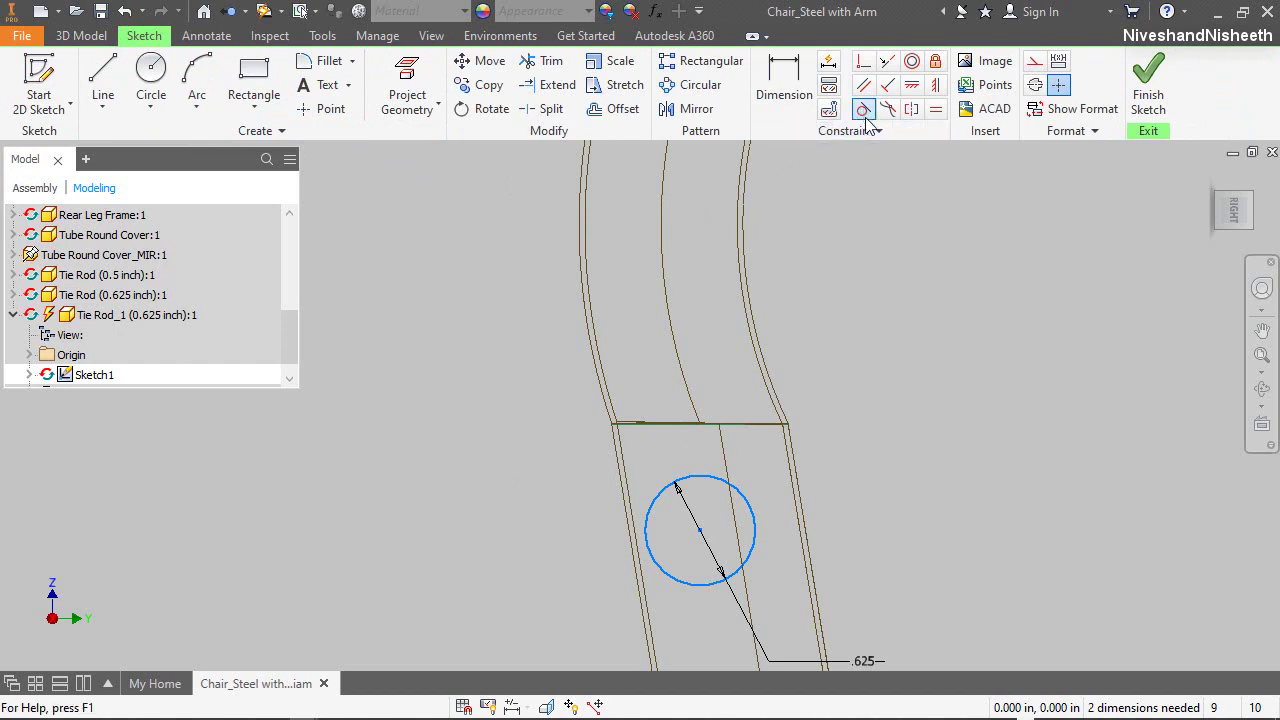
pyautogui.click(935, 86)
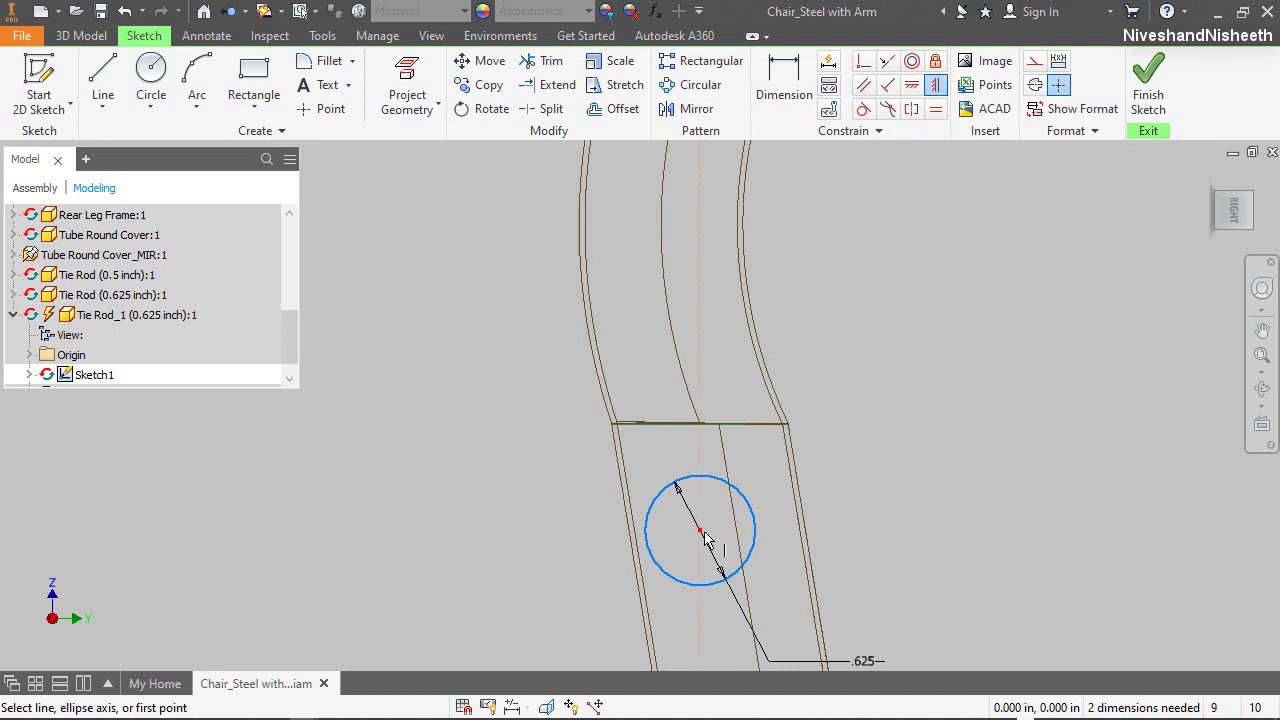
pyautogui.click(704, 428)
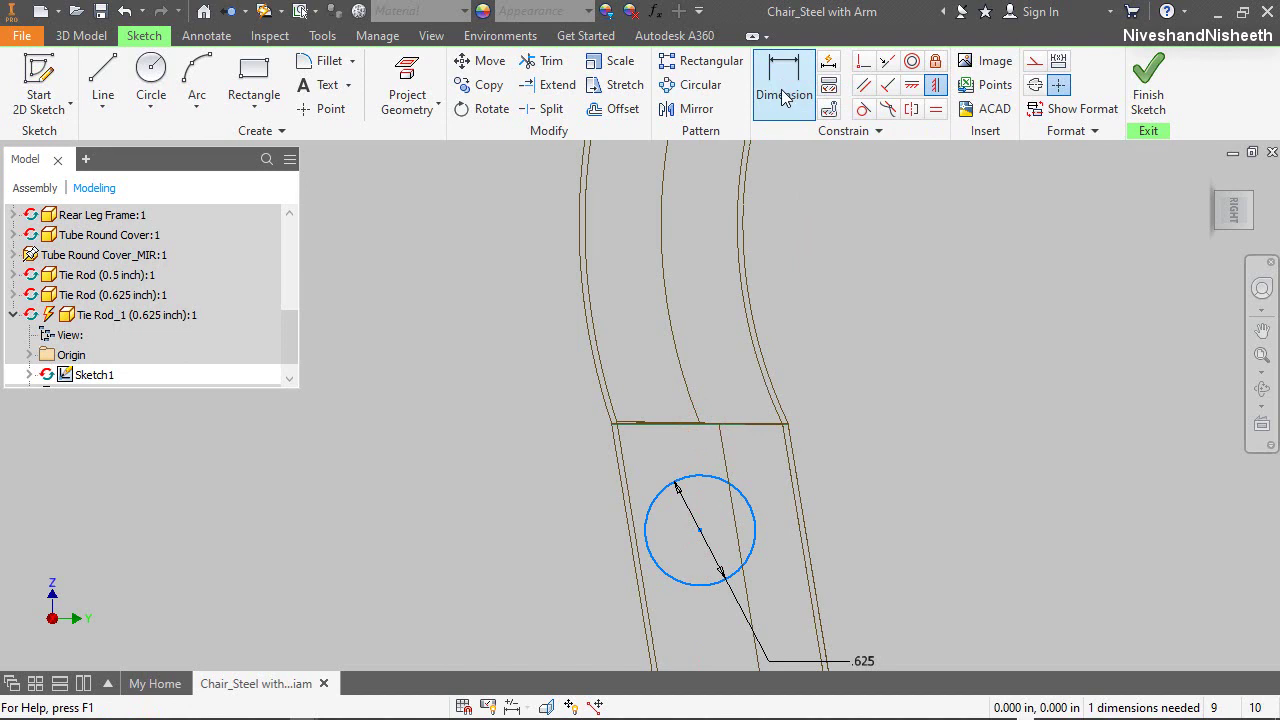
pyautogui.click(863, 109)
pyautogui.click(688, 478)
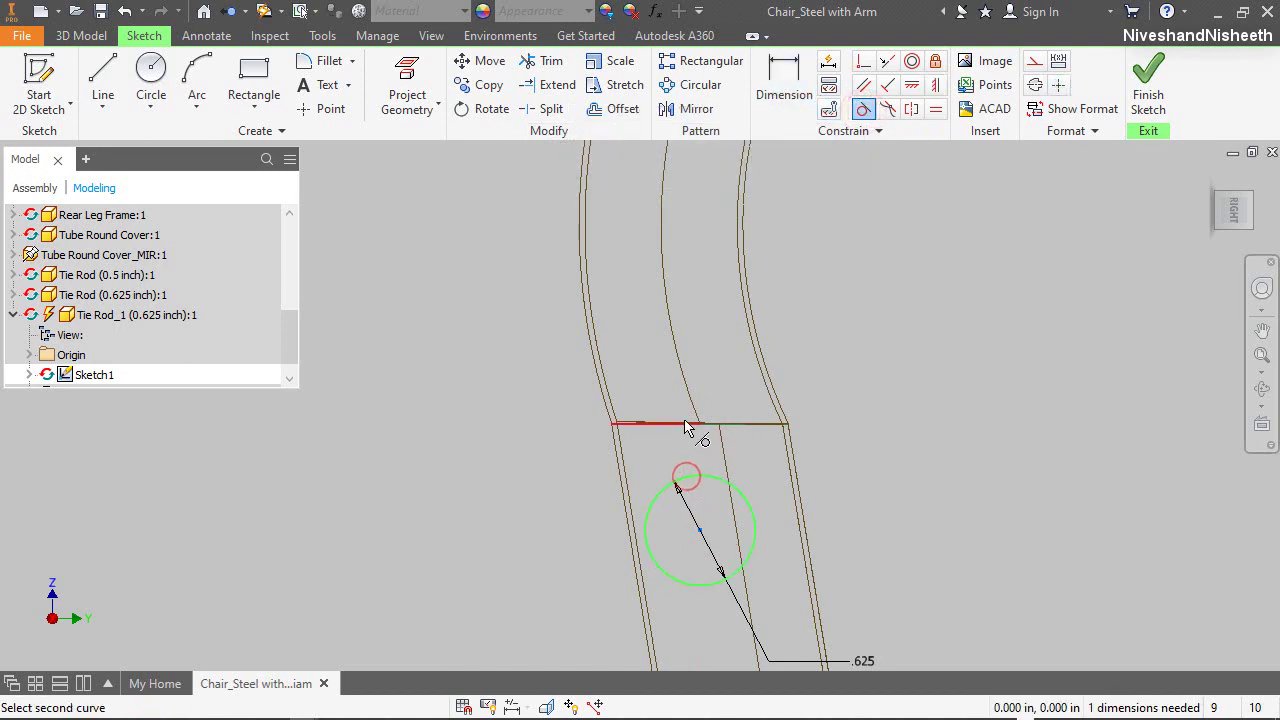
# Make the 0.625 in circle tangent to the horizontal joint line of the rear leg tube
pyautogui.click(687, 424)
pyautogui.rightClick(868, 373)
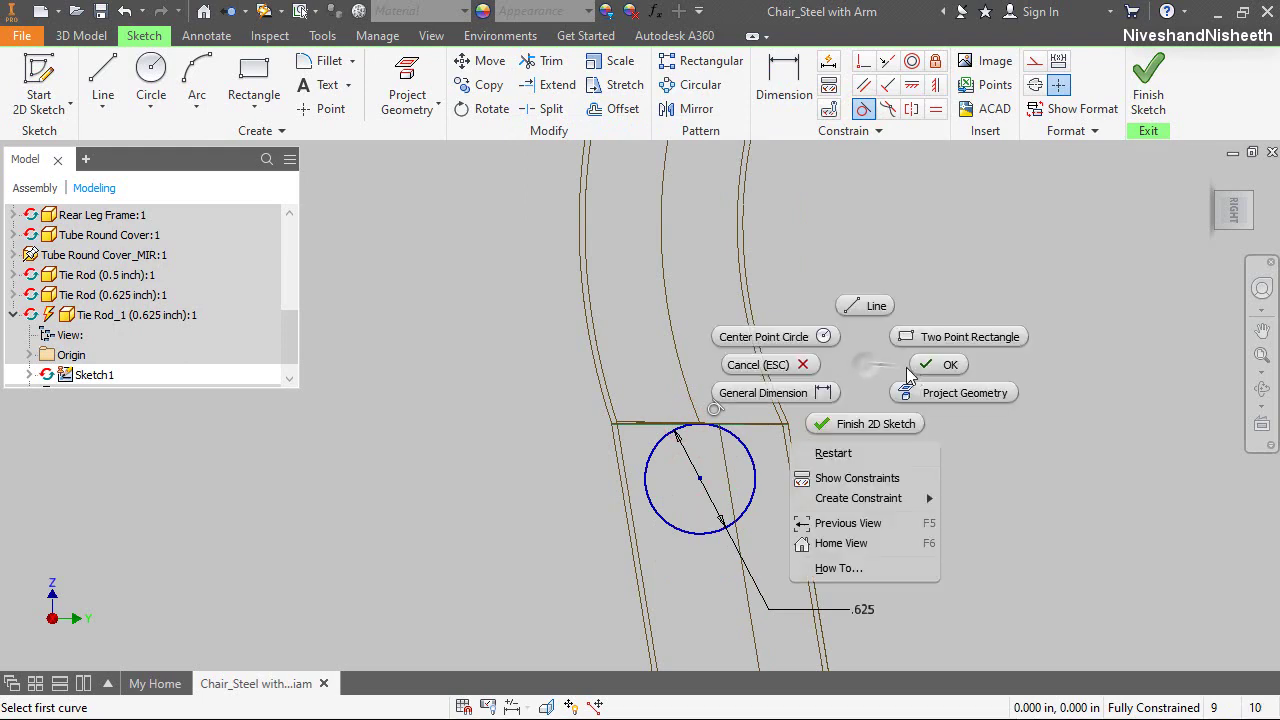
pyautogui.click(923, 365)
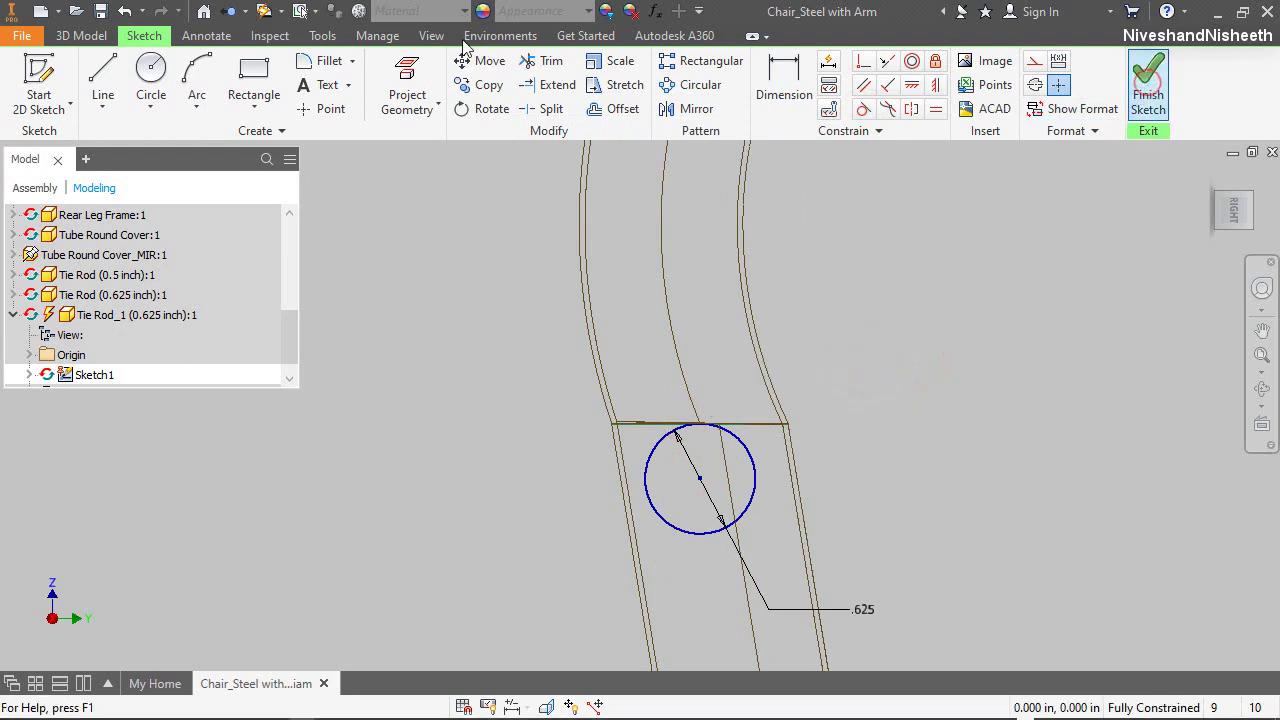
# Set the visual style to Shaded with Edges
pyautogui.click(431, 35)
pyautogui.click(216, 112)
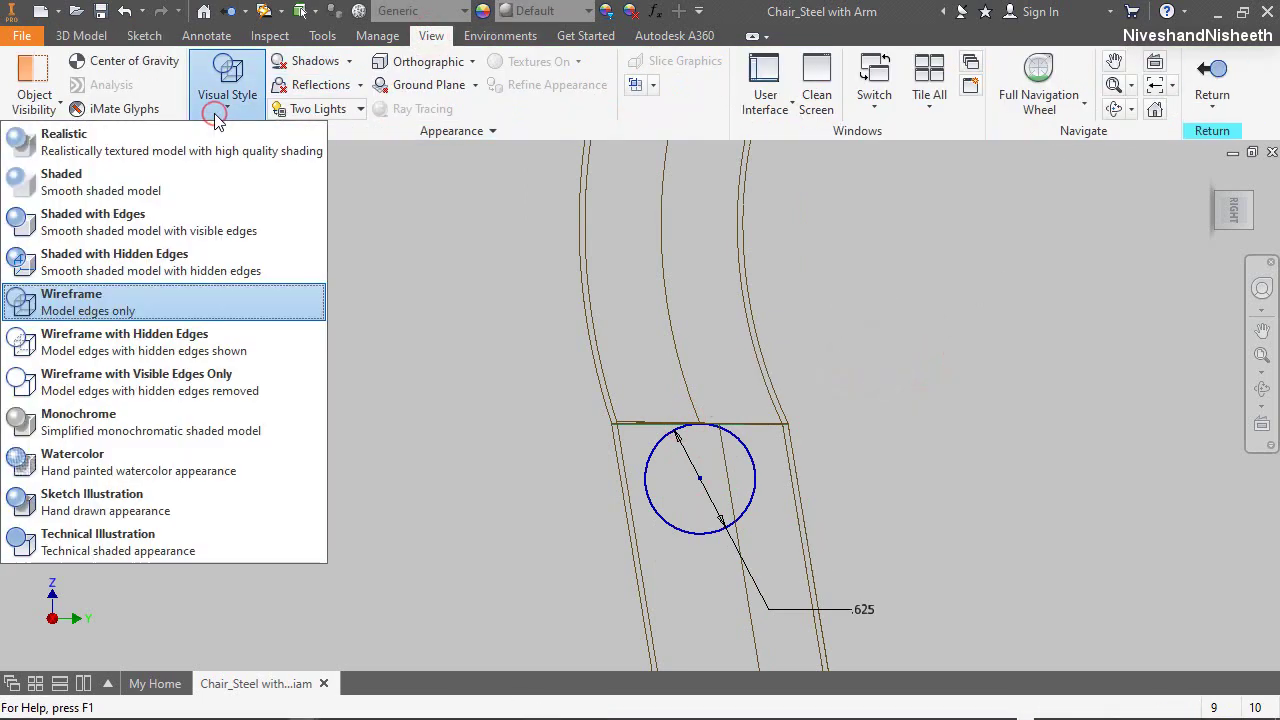
pyautogui.click(145, 215)
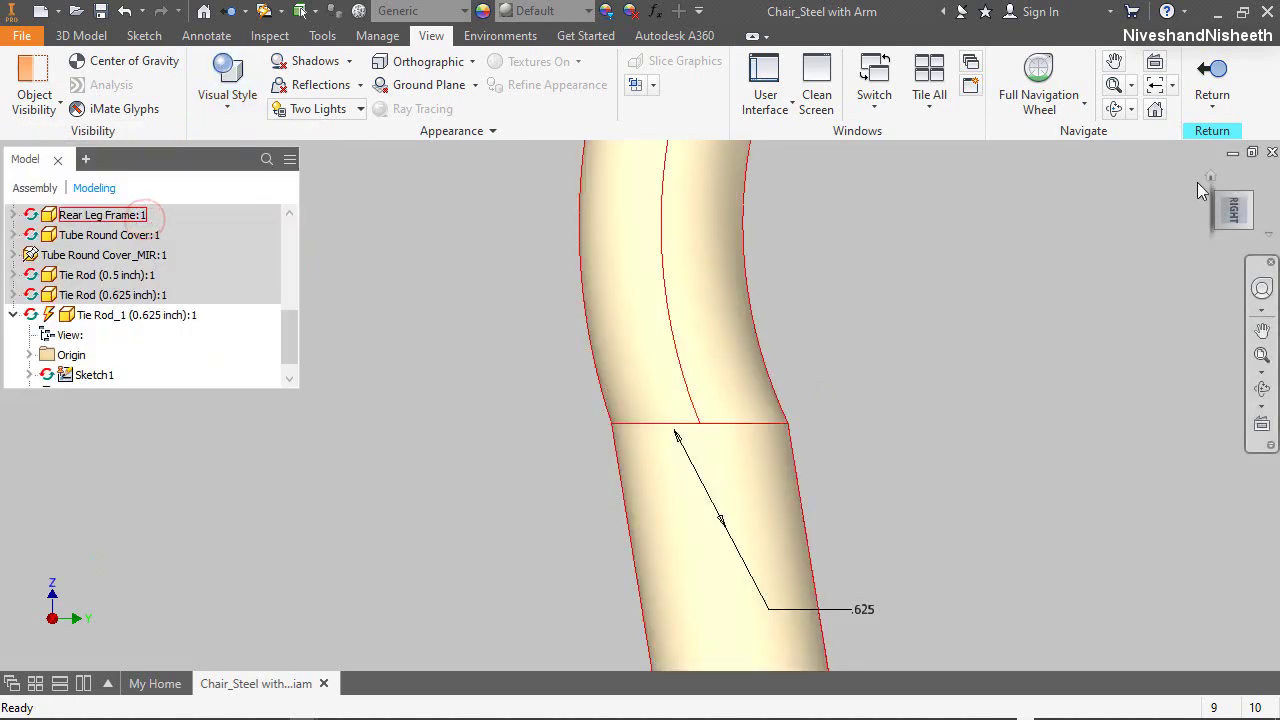
# Copy the rear leg frame body into the tie rod part as a new associative composite
pyautogui.click(1219, 207)
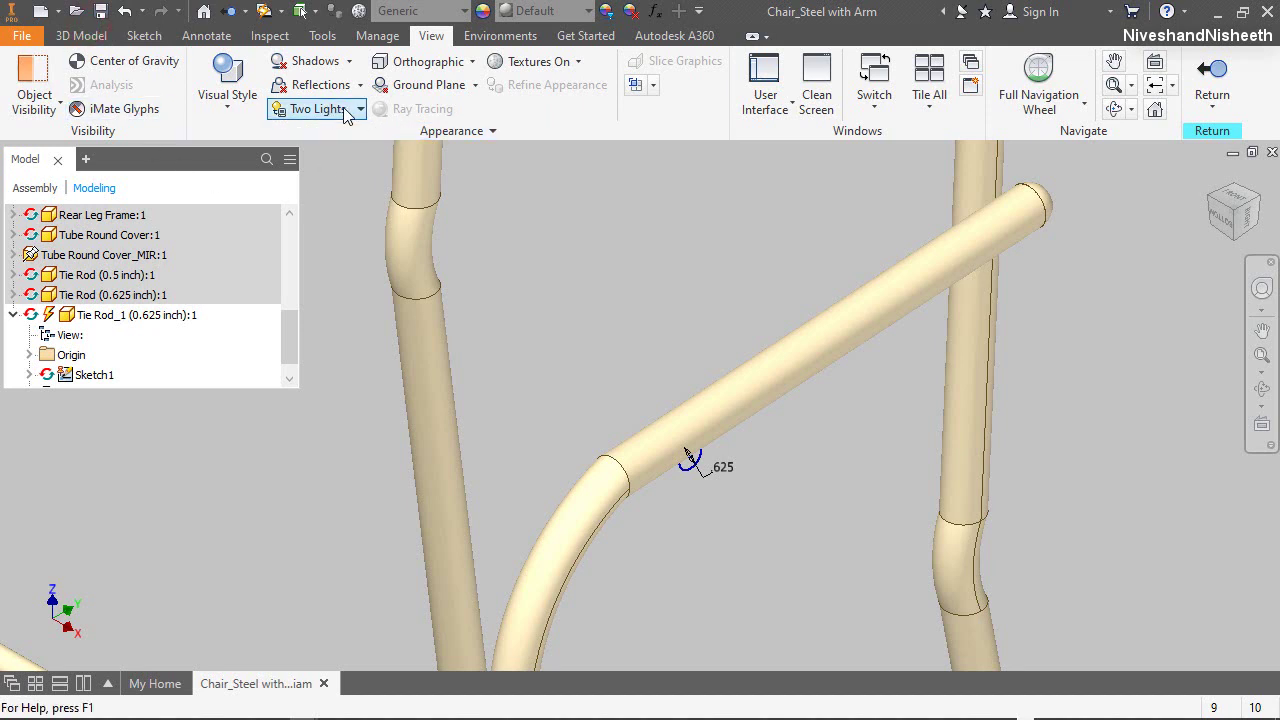
pyautogui.click(90, 34)
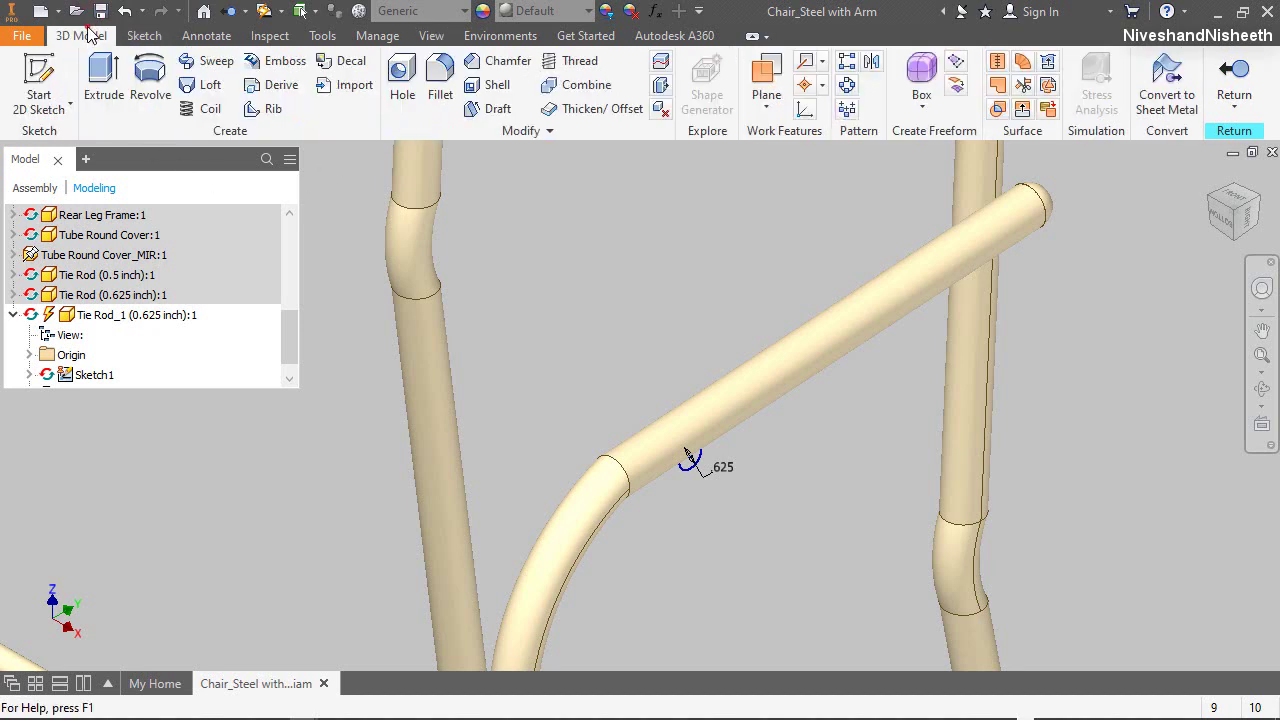
pyautogui.click(527, 130)
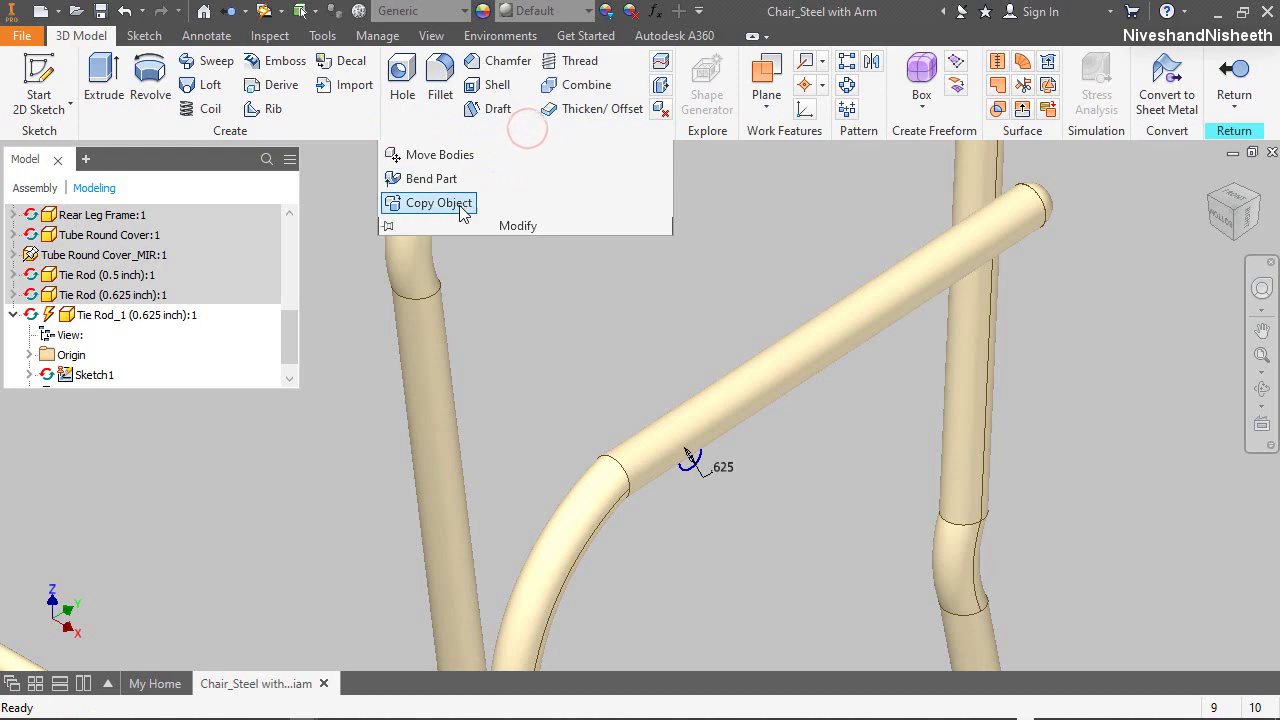
pyautogui.click(458, 203)
pyautogui.click(446, 392)
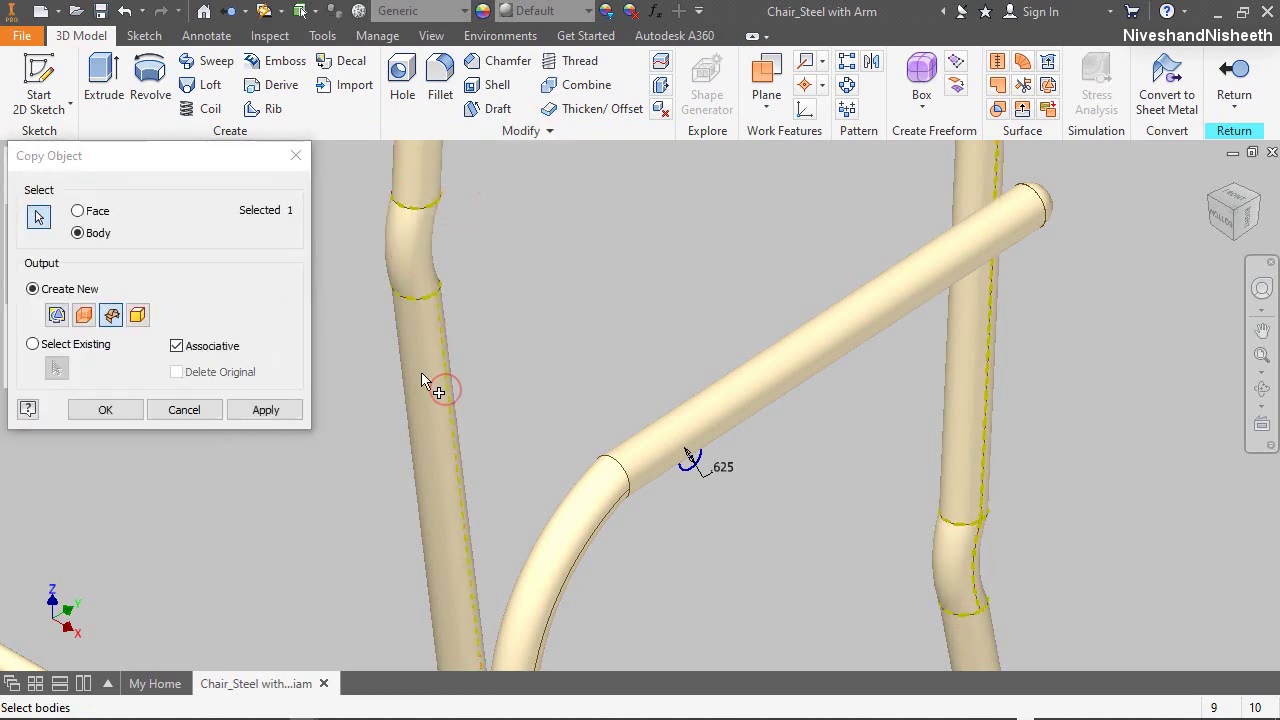
pyautogui.click(118, 318)
pyautogui.click(127, 405)
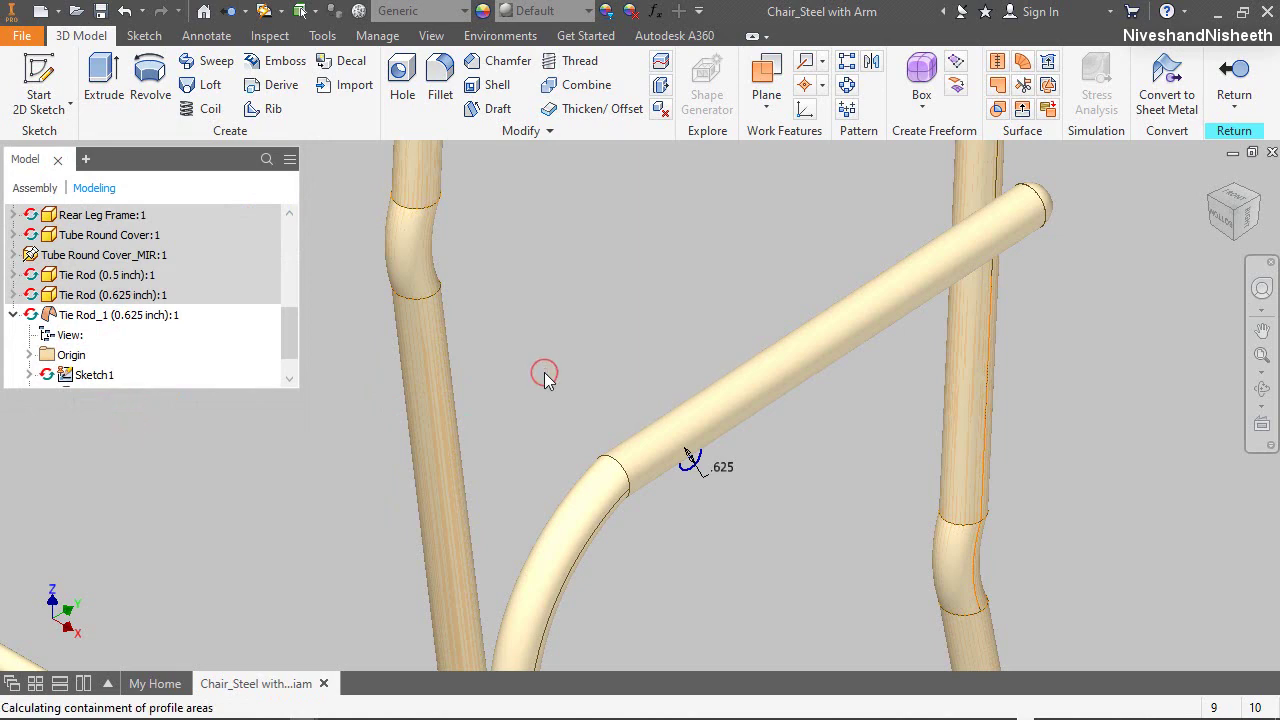
# Extrude the circle as a new solid up to the copied surface of the rear leg on one side
pyautogui.moveTo(471, 186); pyautogui.dragTo(1068, 187)
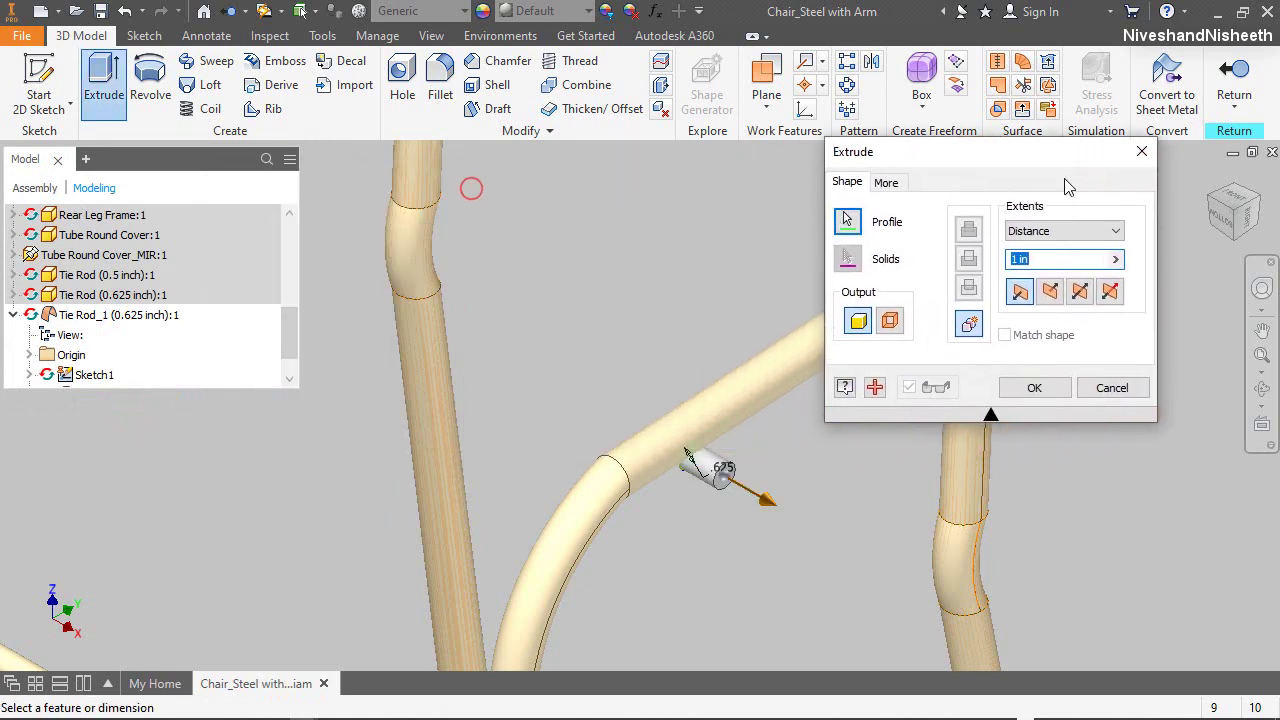
pyautogui.click(1100, 231)
pyautogui.click(1024, 264)
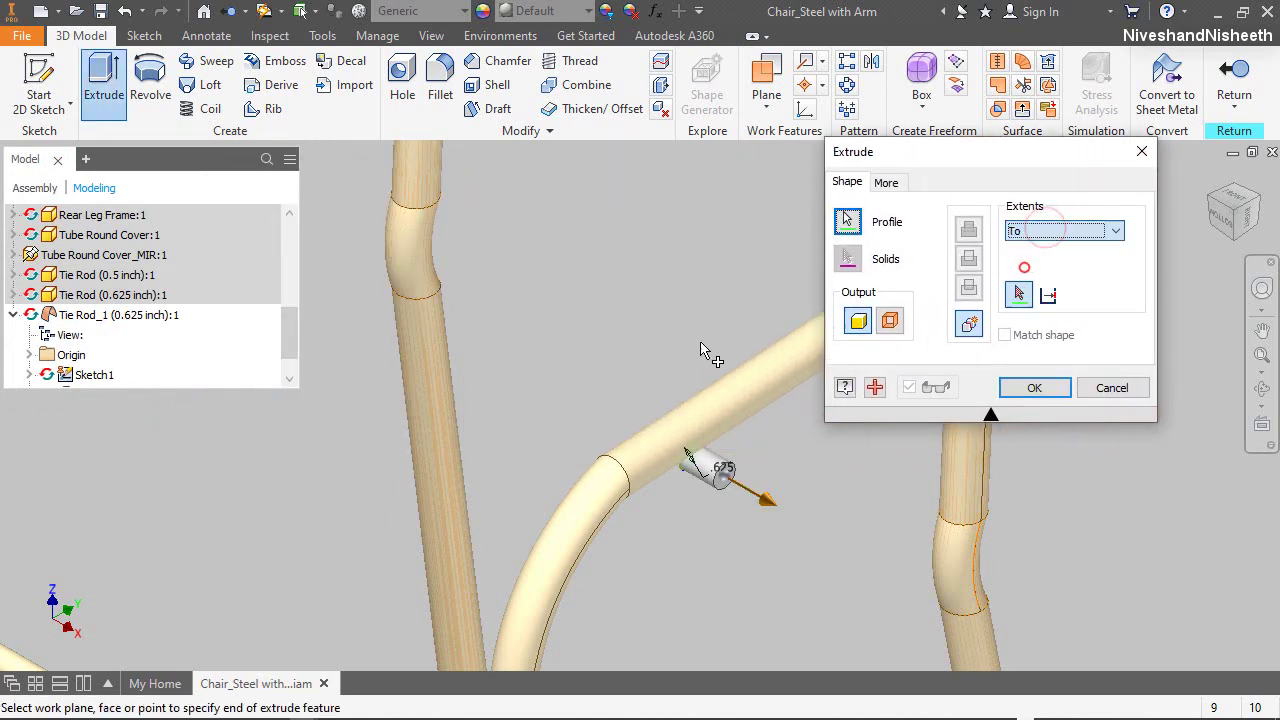
pyautogui.click(452, 433)
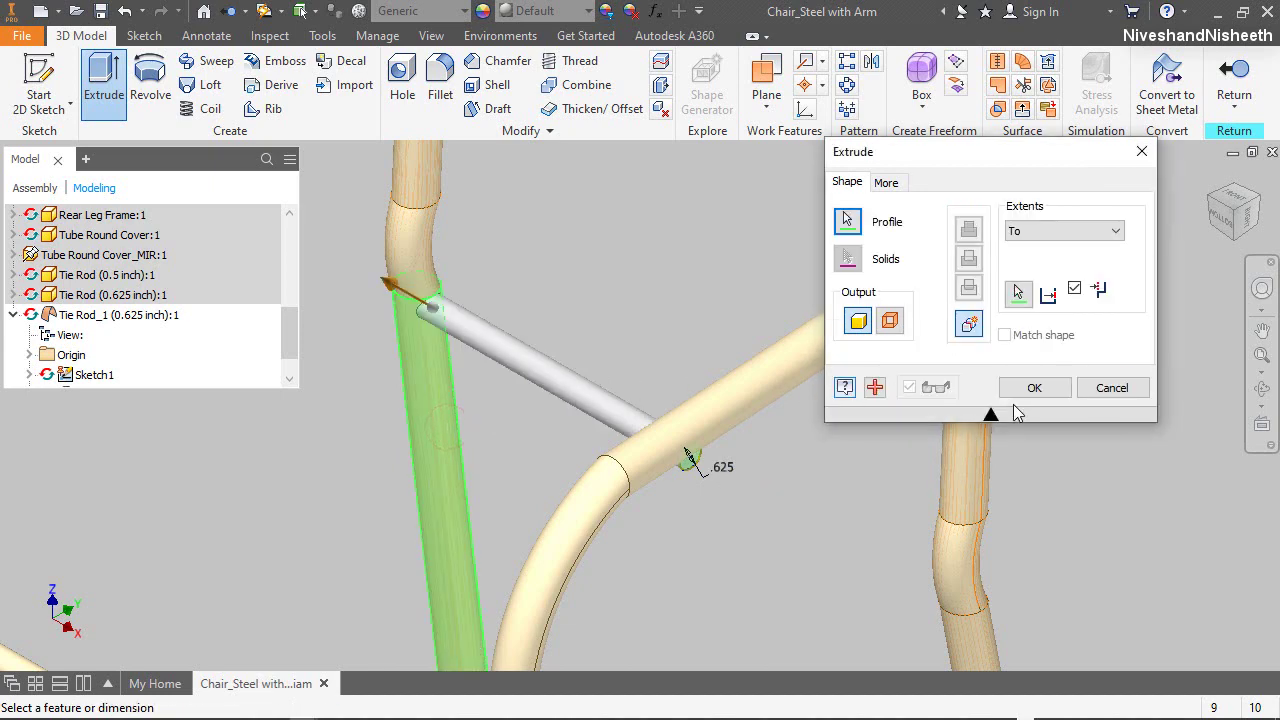
pyautogui.click(1050, 390)
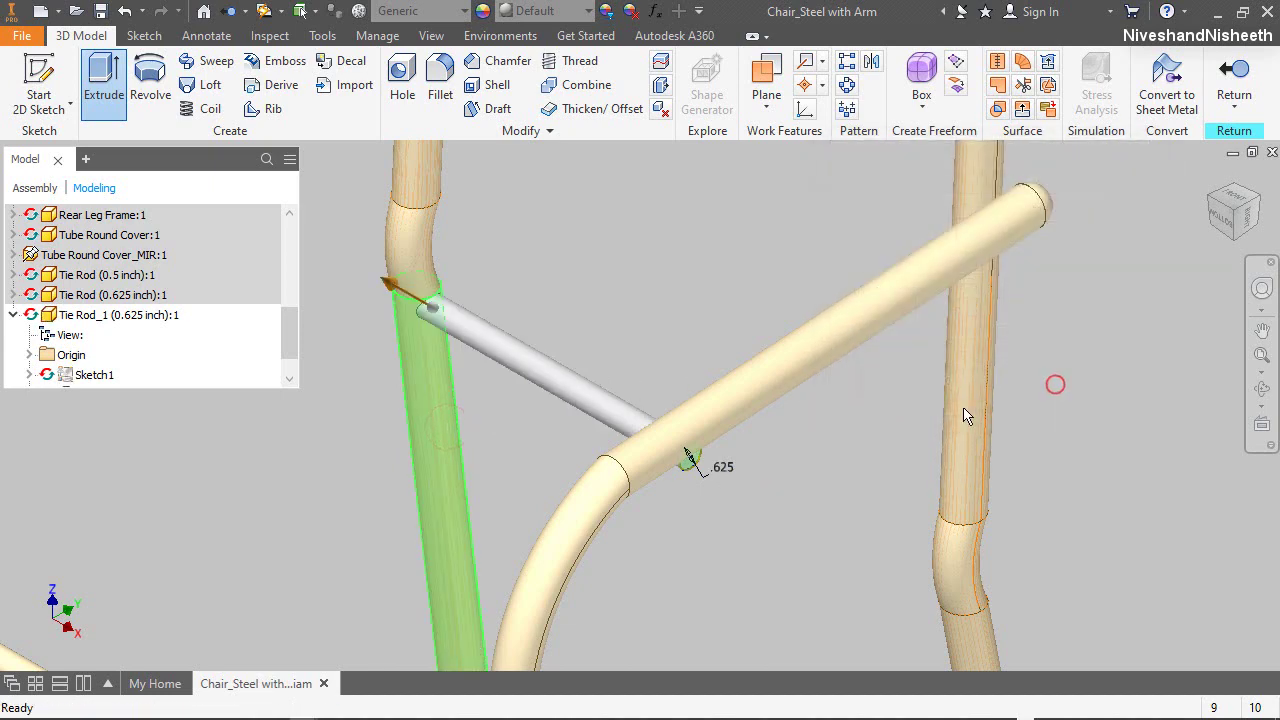
# Start a sketch on the tie rod's flat end face and project its circular edge
pyautogui.click(62, 86)
pyautogui.scroll(2, 651, 511)
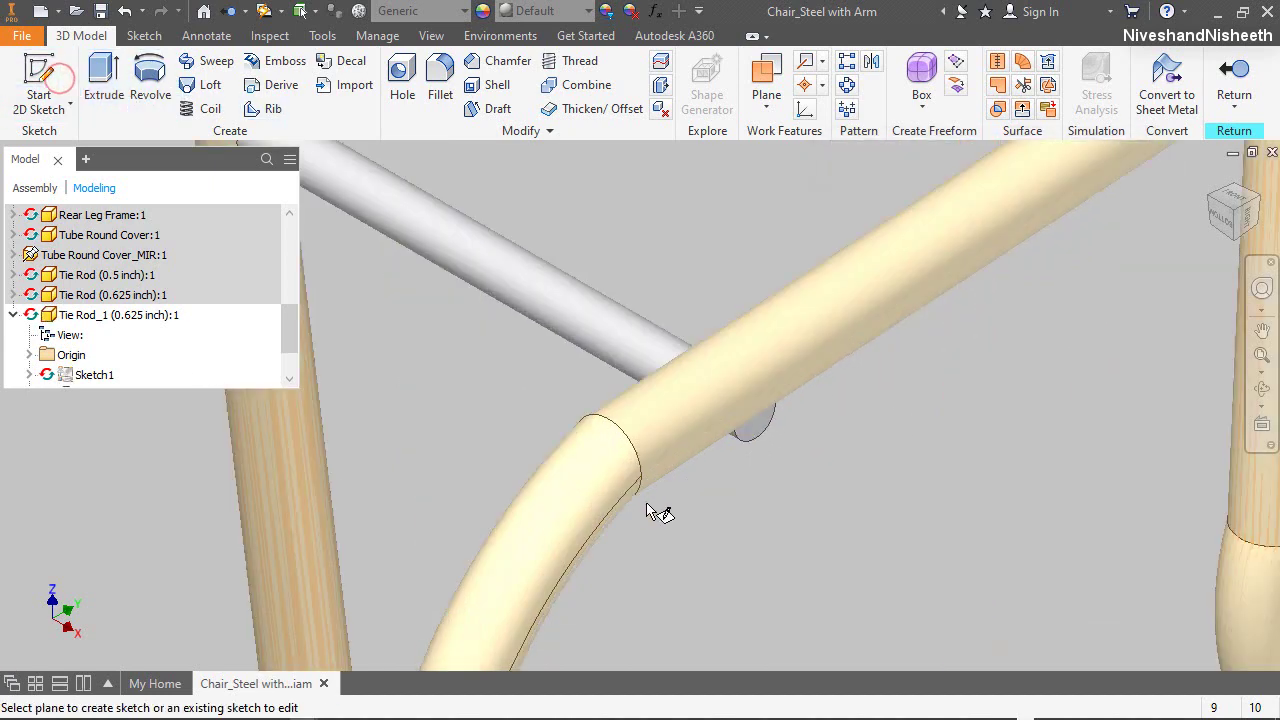
pyautogui.click(750, 432)
pyautogui.rightClick(781, 467)
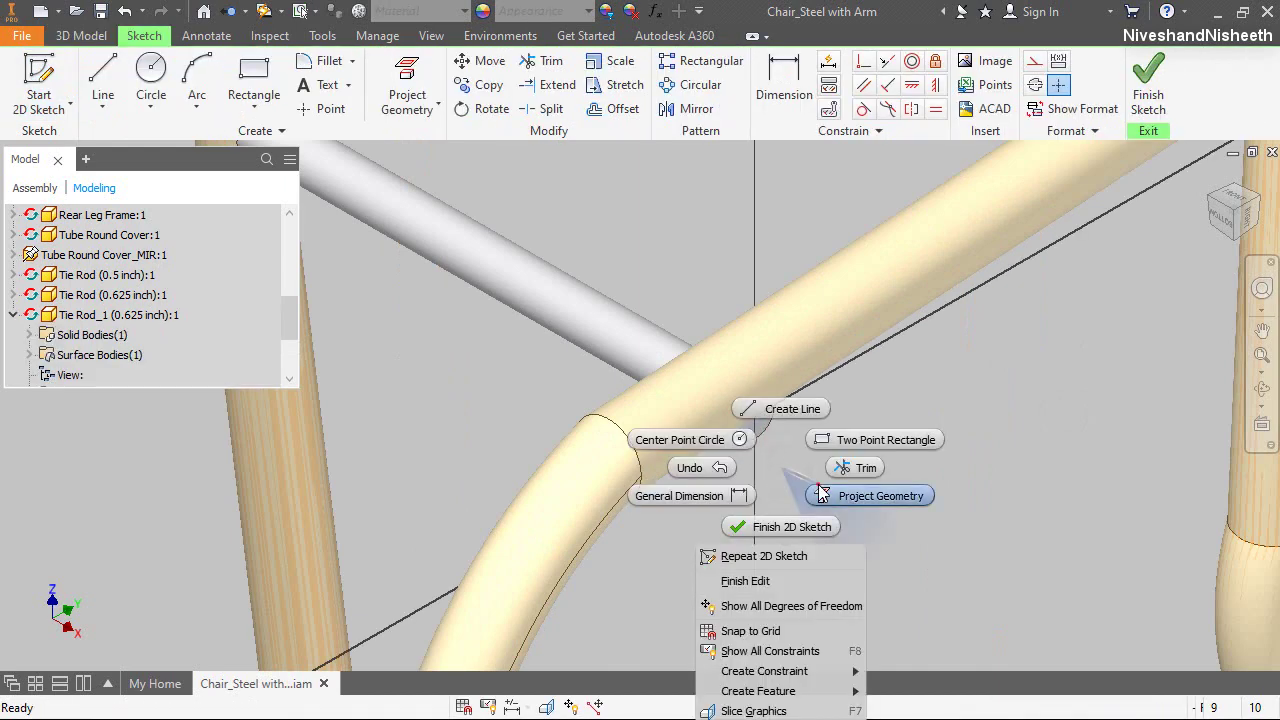
pyautogui.click(820, 494)
pyautogui.click(760, 440)
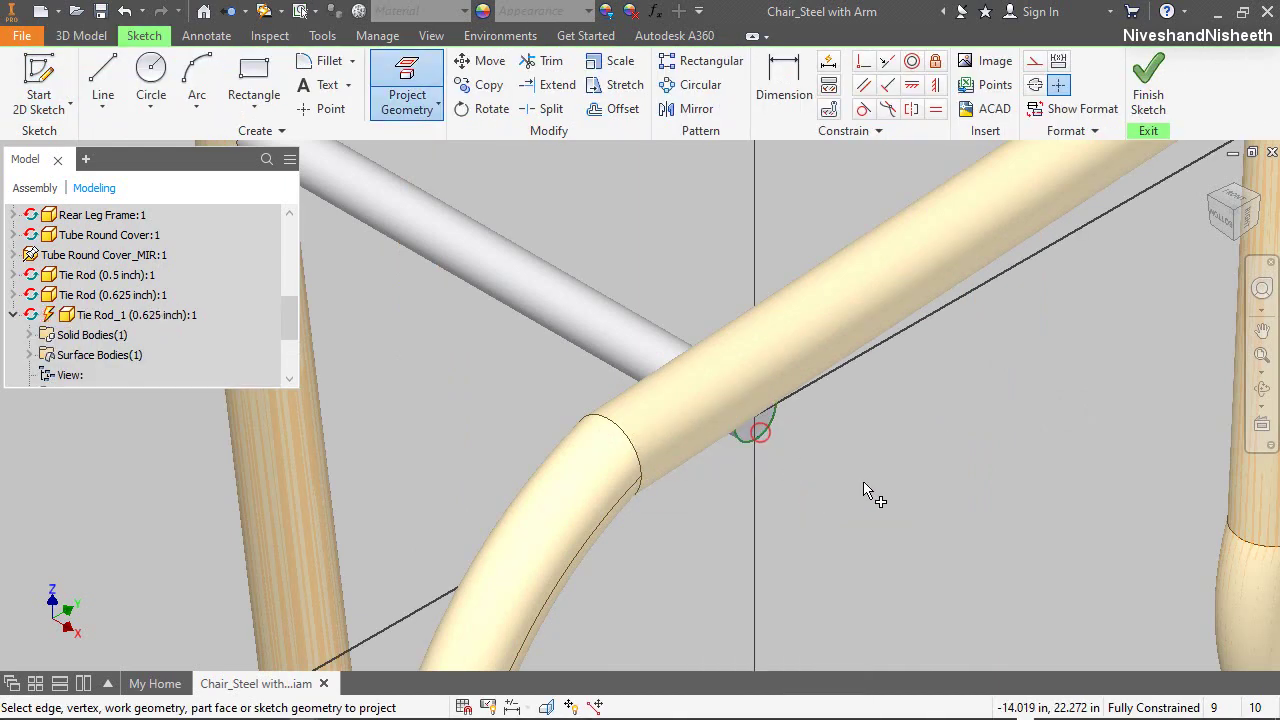
# Extrude the projected circle with Join up to the surface of the opposite rear leg
pyautogui.press('e')
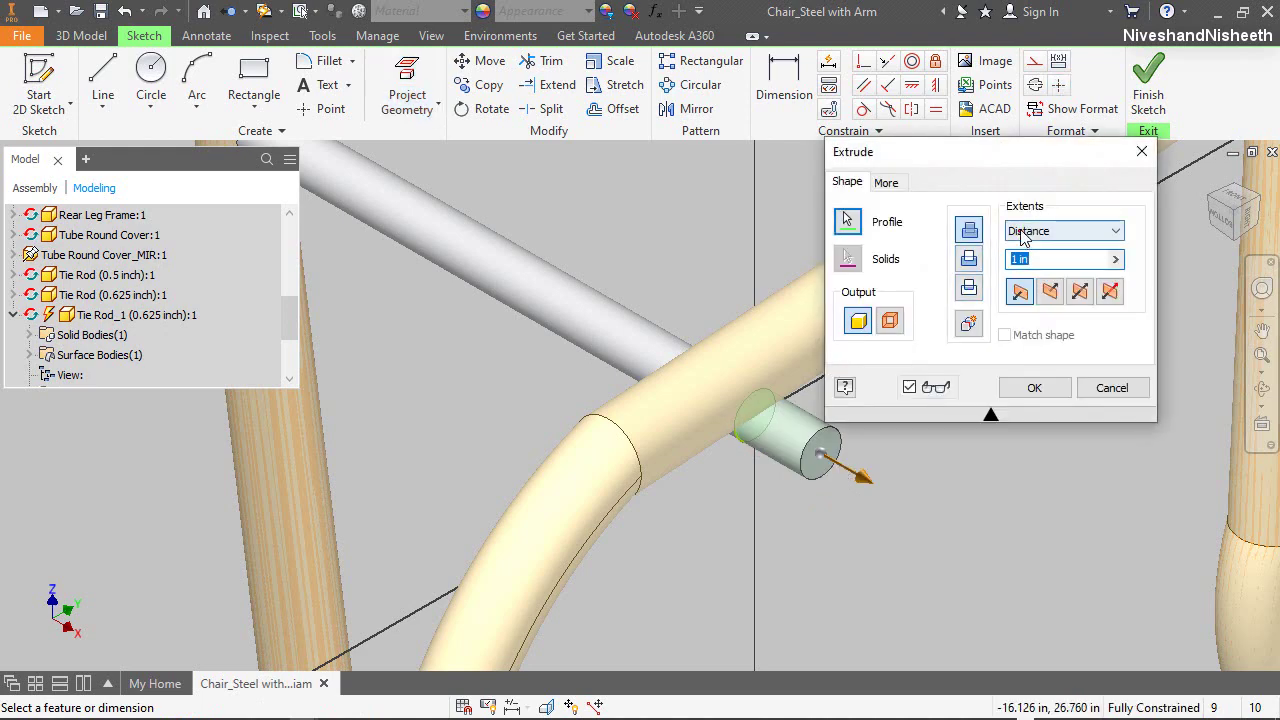
pyautogui.click(1100, 231)
pyautogui.click(1060, 273)
pyautogui.scroll(-3, 968, 483)
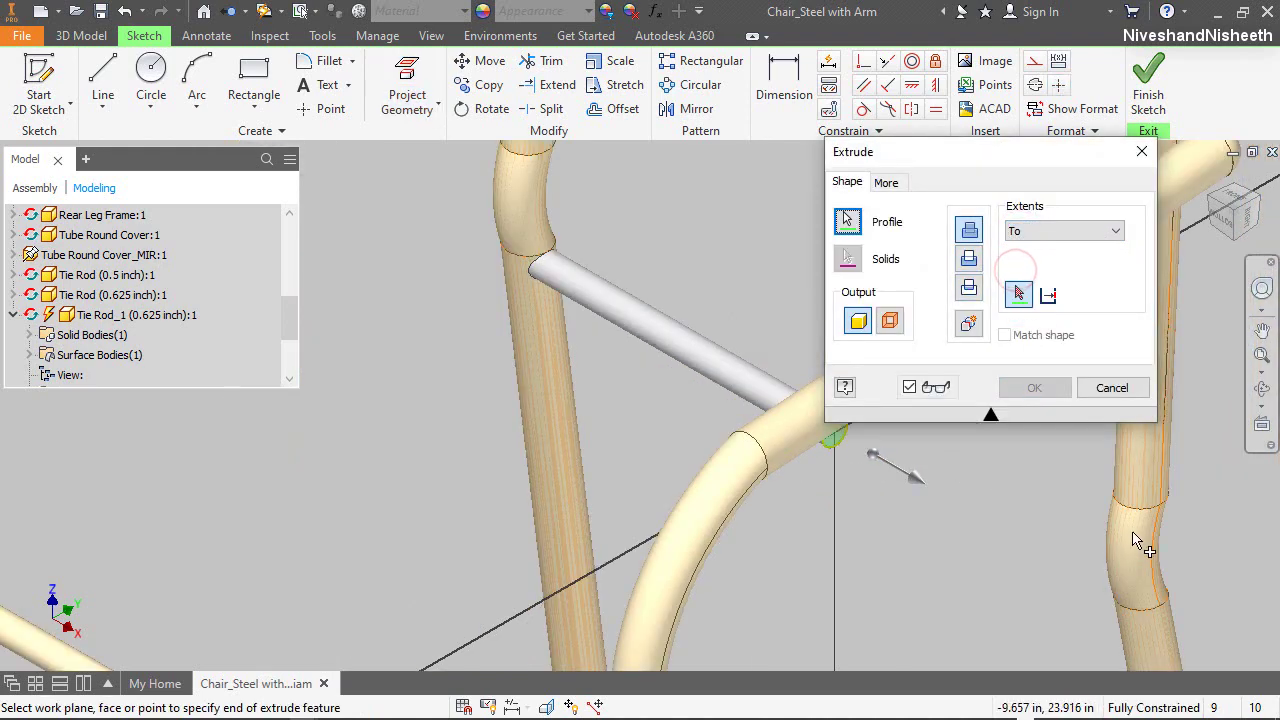
pyautogui.click(1145, 579)
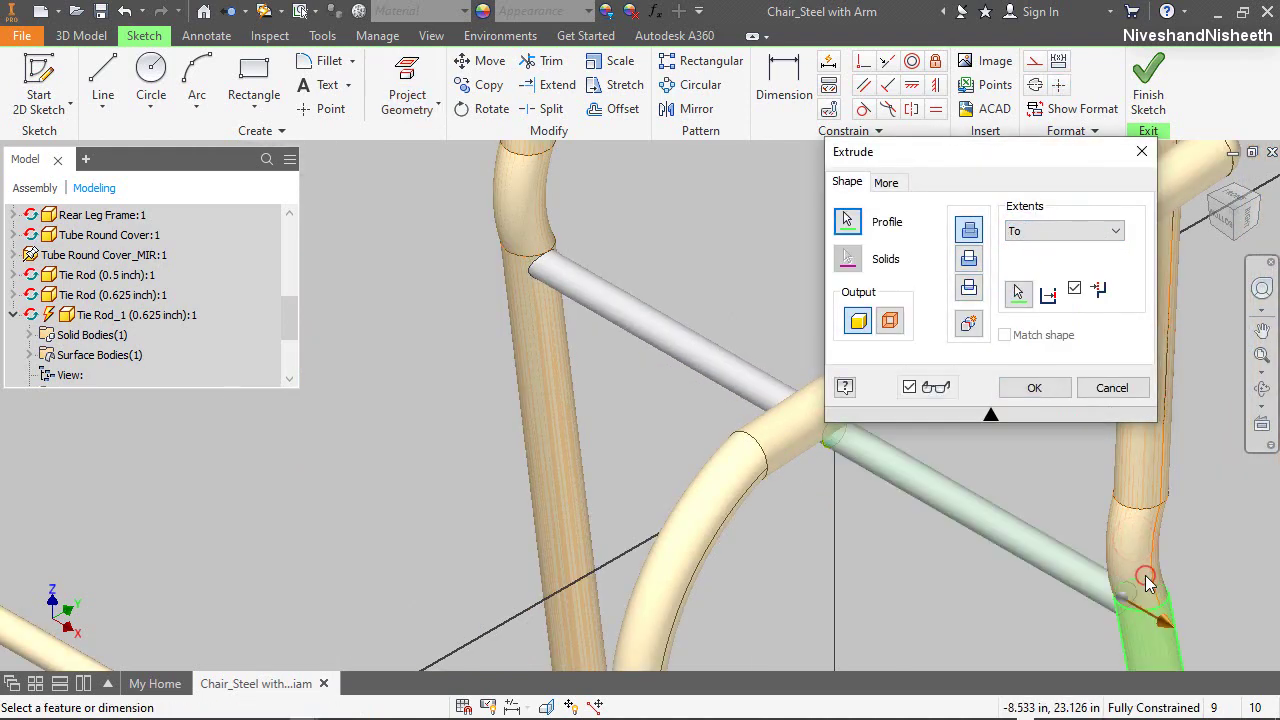
pyautogui.click(1034, 388)
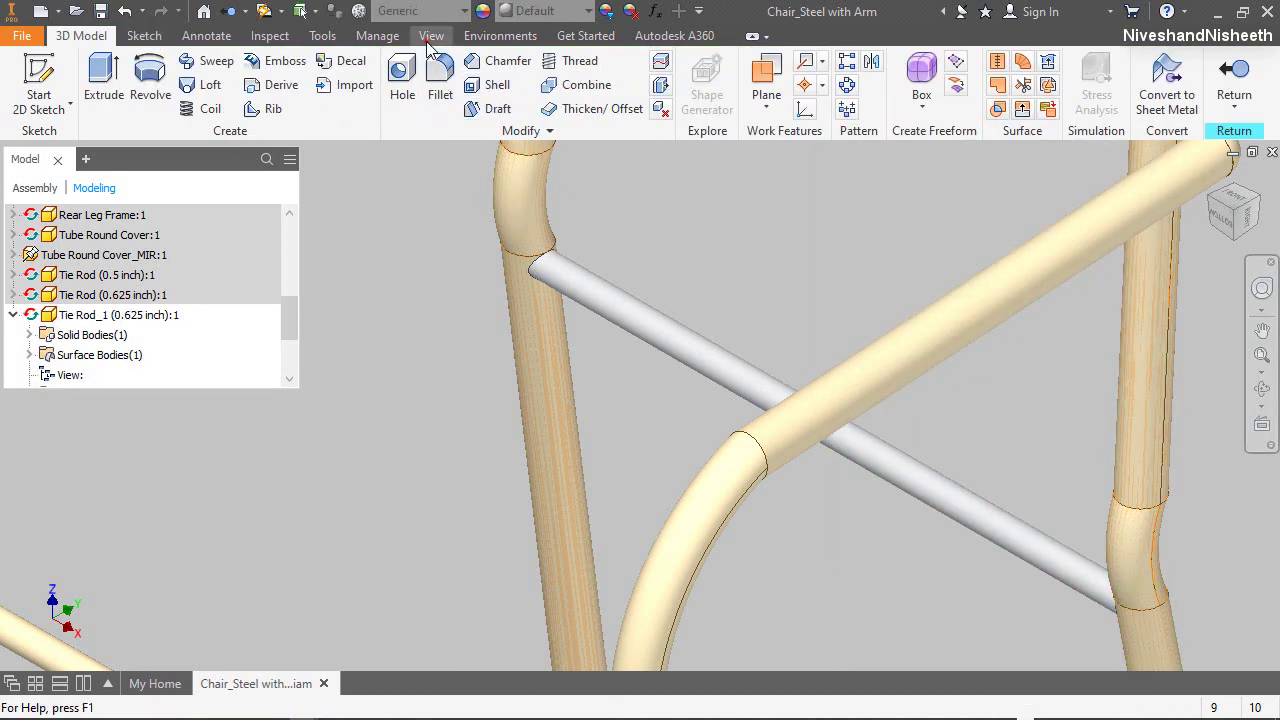
# Turn transparency on for the components that are not being edited
pyautogui.click(431, 35)
pyautogui.click(224, 160)
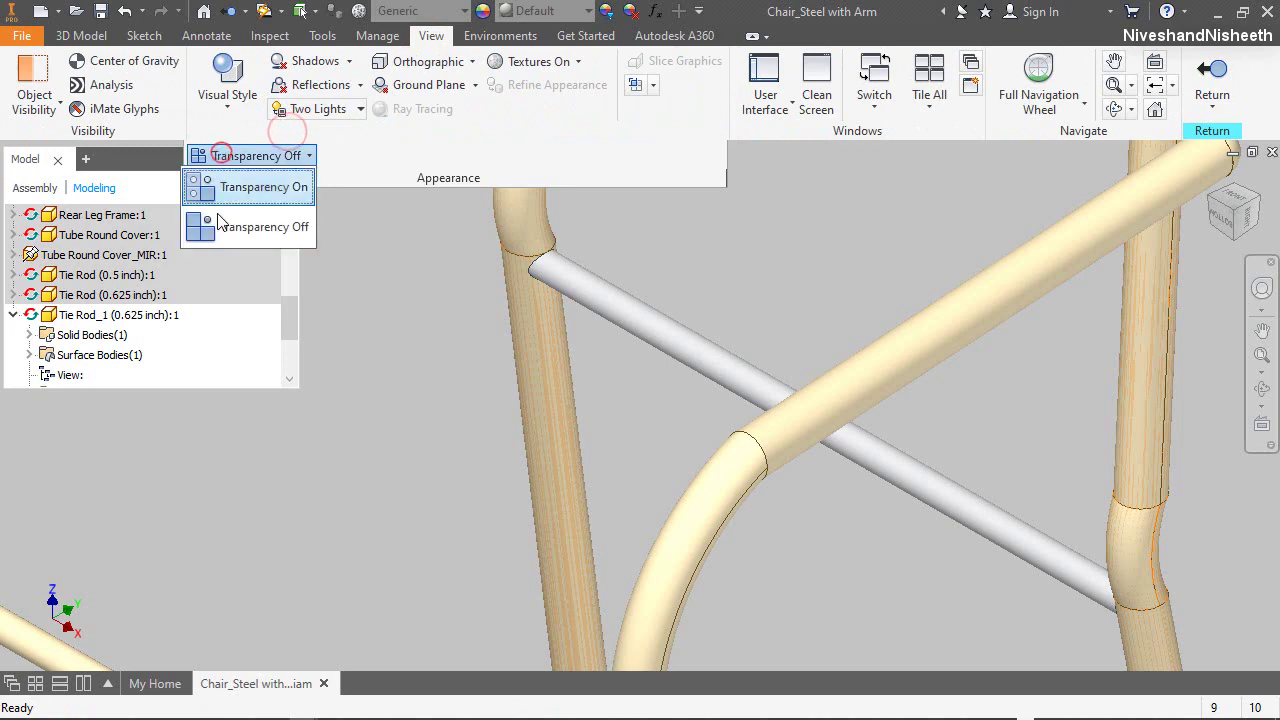
pyautogui.click(232, 236)
pyautogui.click(248, 158)
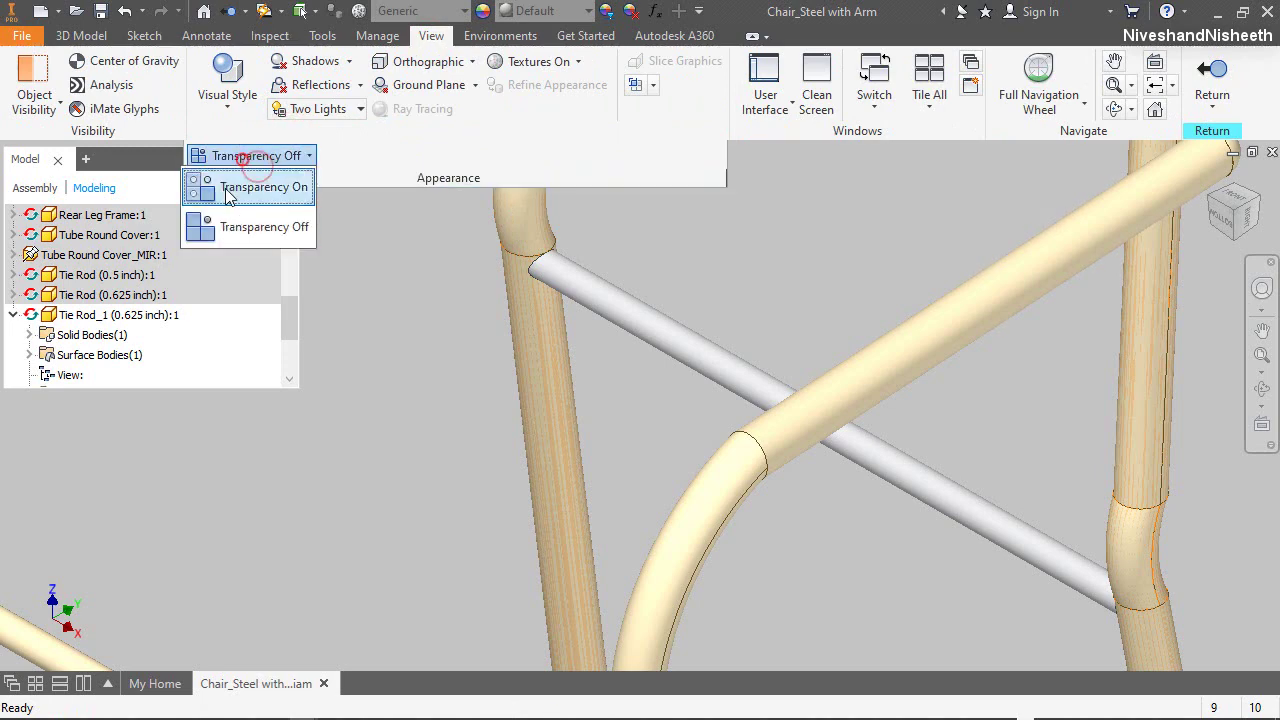
pyautogui.click(230, 189)
# Shell the tie rod to a 1/32 in thickness, removing both curved end faces
pyautogui.click(82, 36)
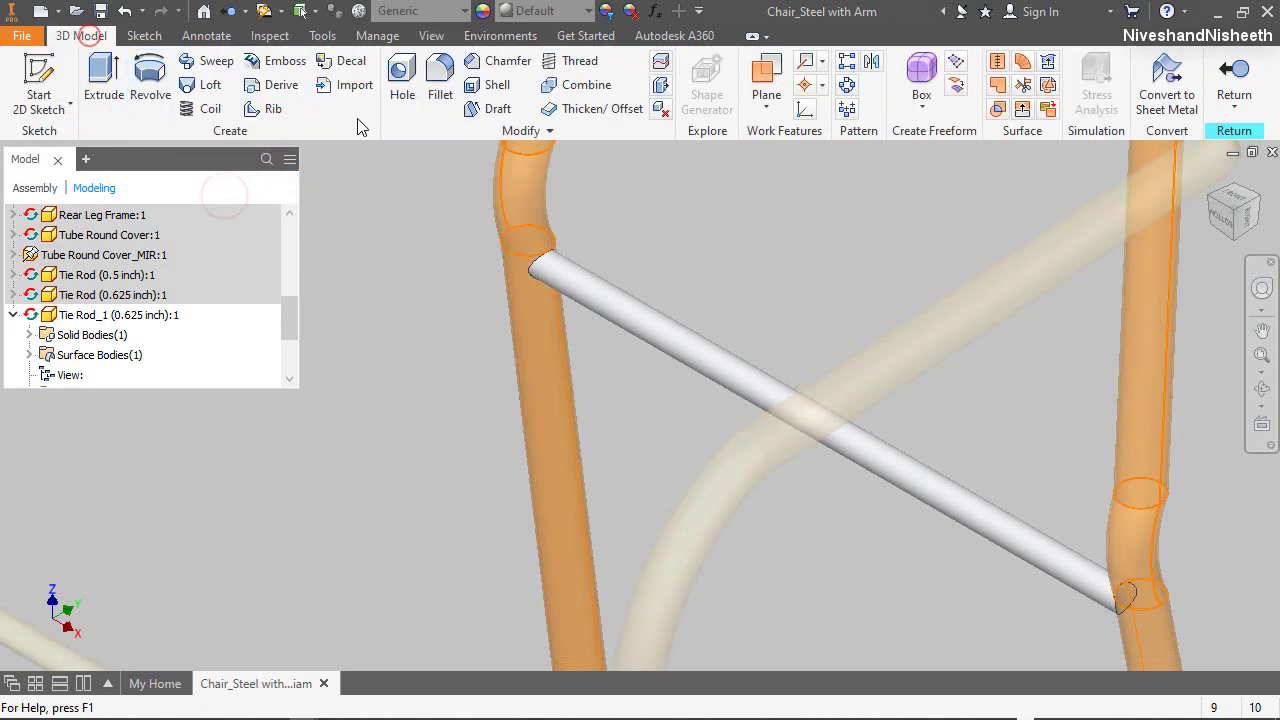
pyautogui.click(470, 84)
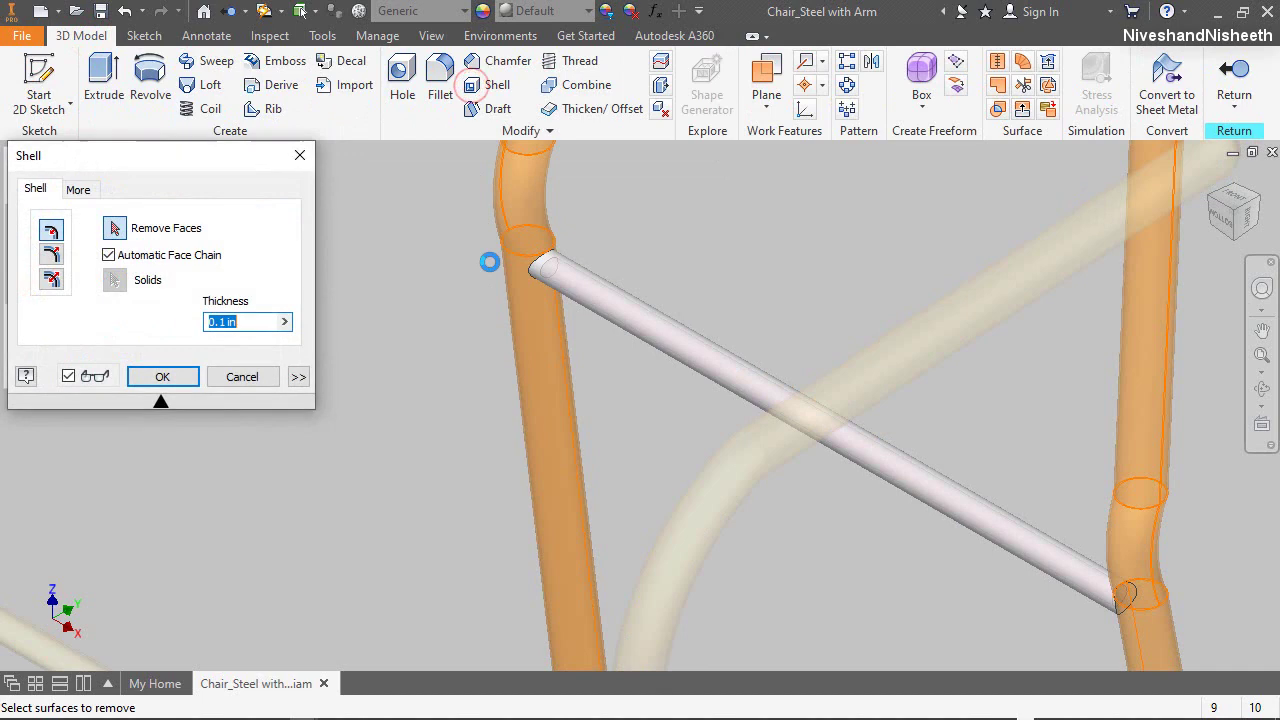
pyautogui.click(284, 321)
pyautogui.click(330, 374)
pyautogui.scroll(5, 1140, 618)
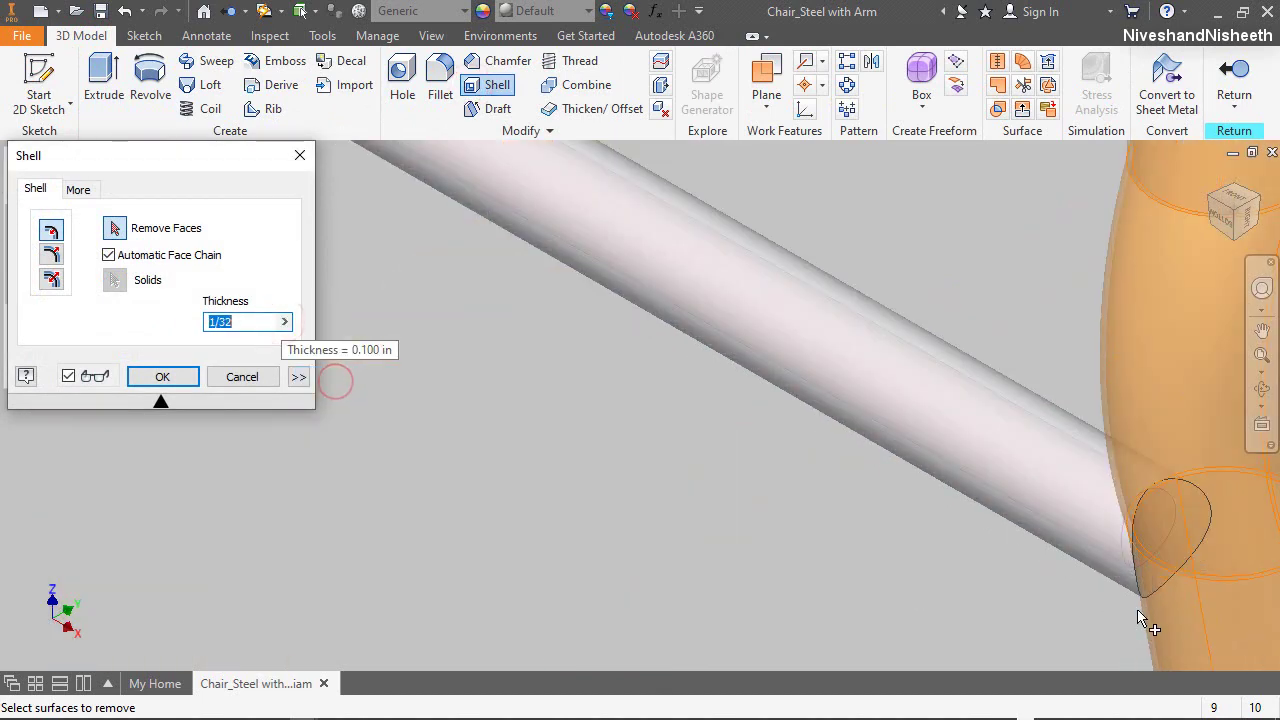
pyautogui.click(1176, 500)
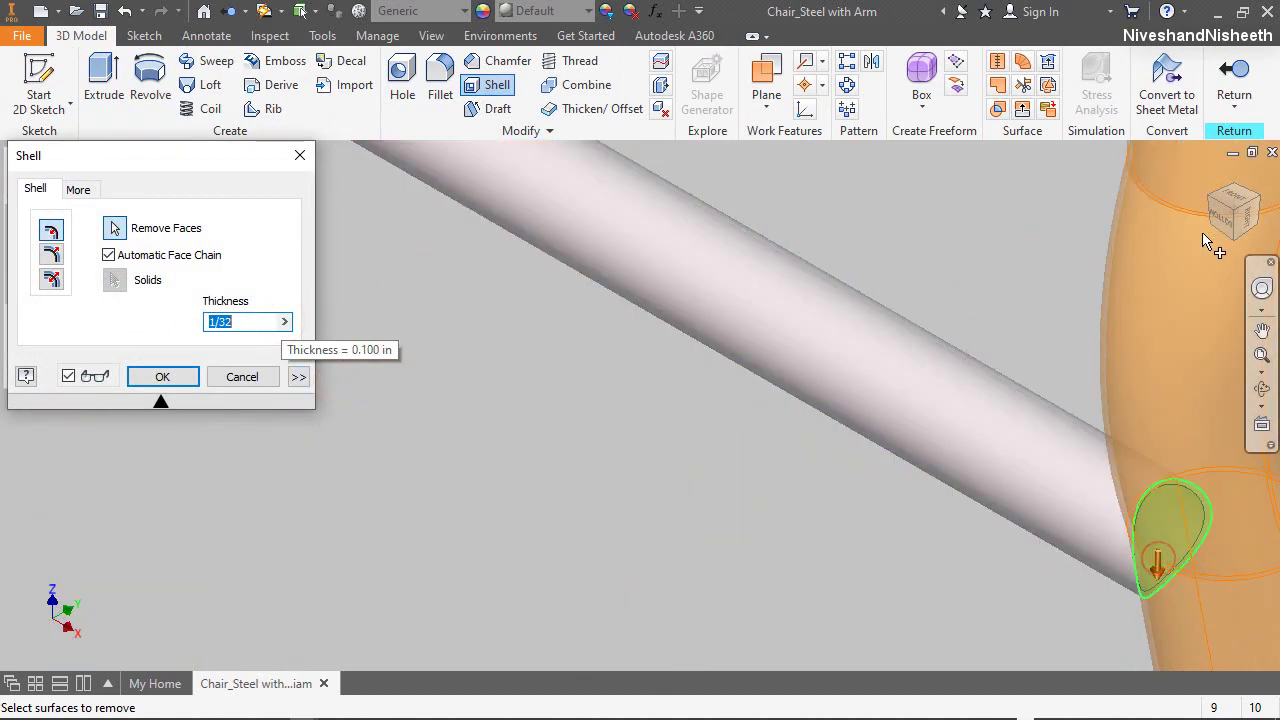
pyautogui.click(1210, 176)
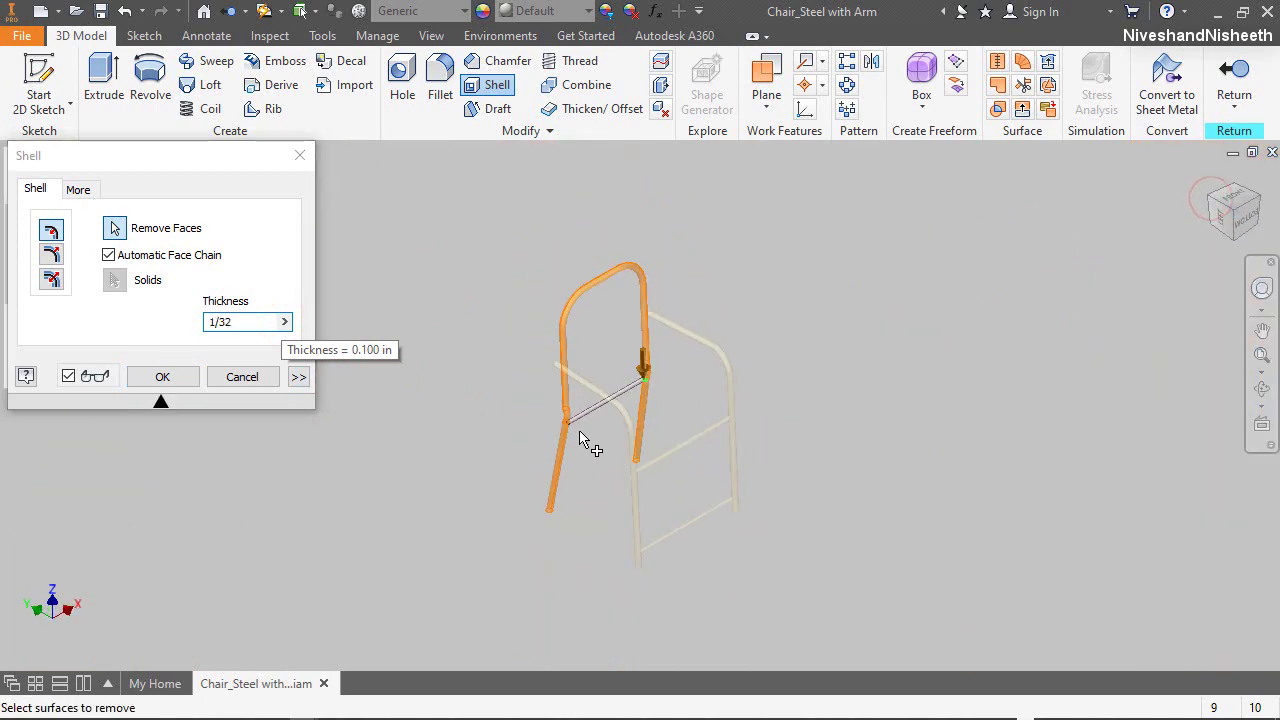
pyautogui.scroll(5, 560, 420)
pyautogui.scroll(3, 518, 402)
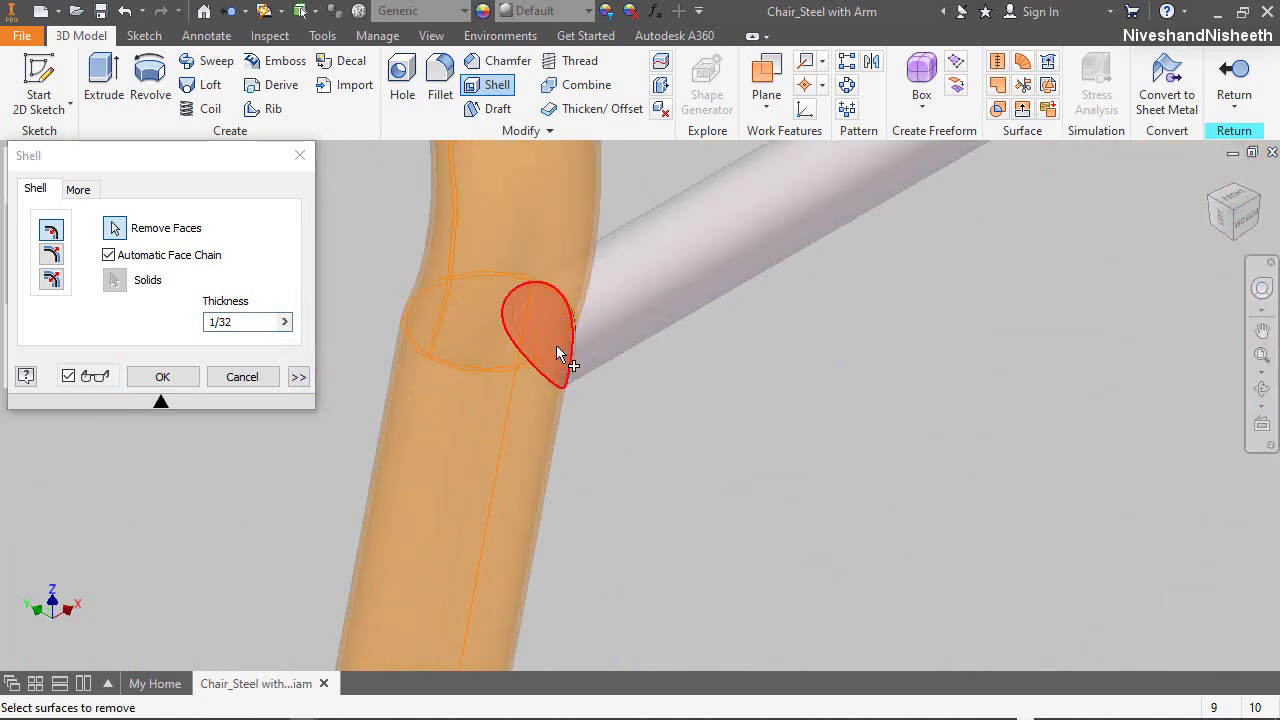
pyautogui.click(178, 376)
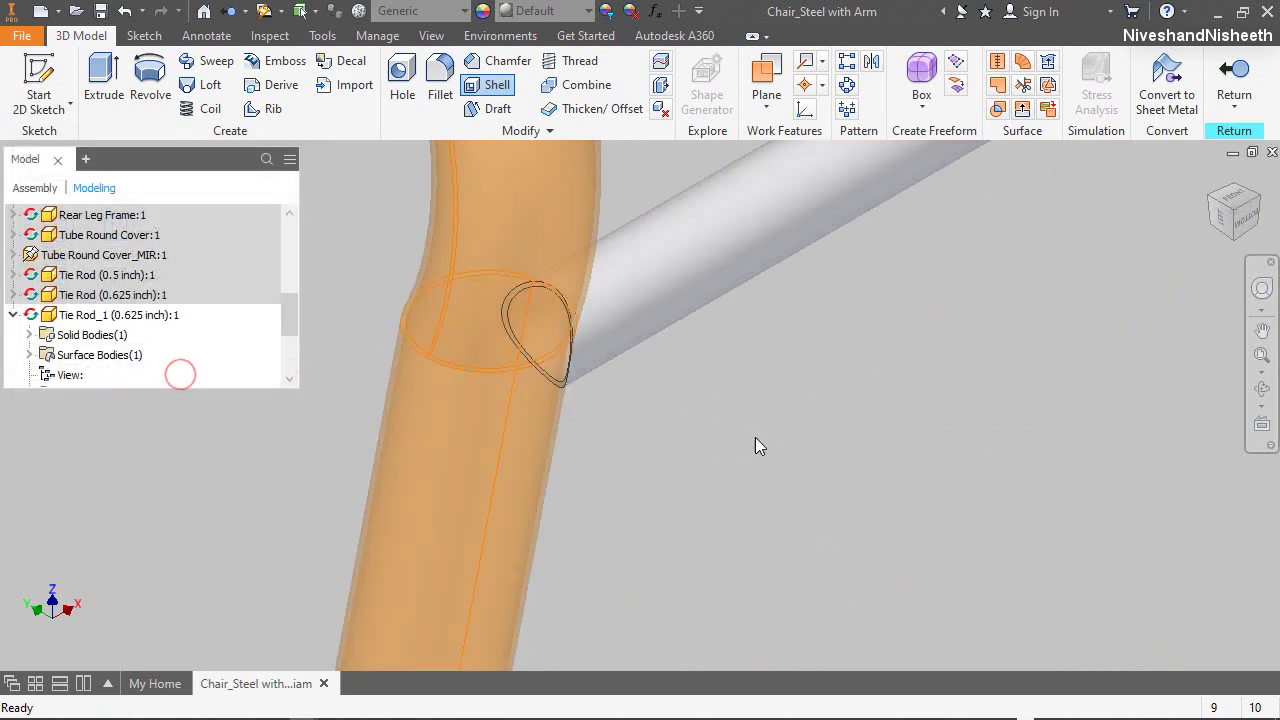
# Assign the Beige appearance to the tie rod and return to the assembly
pyautogui.click(557, 18)
pyautogui.click(509, 39)
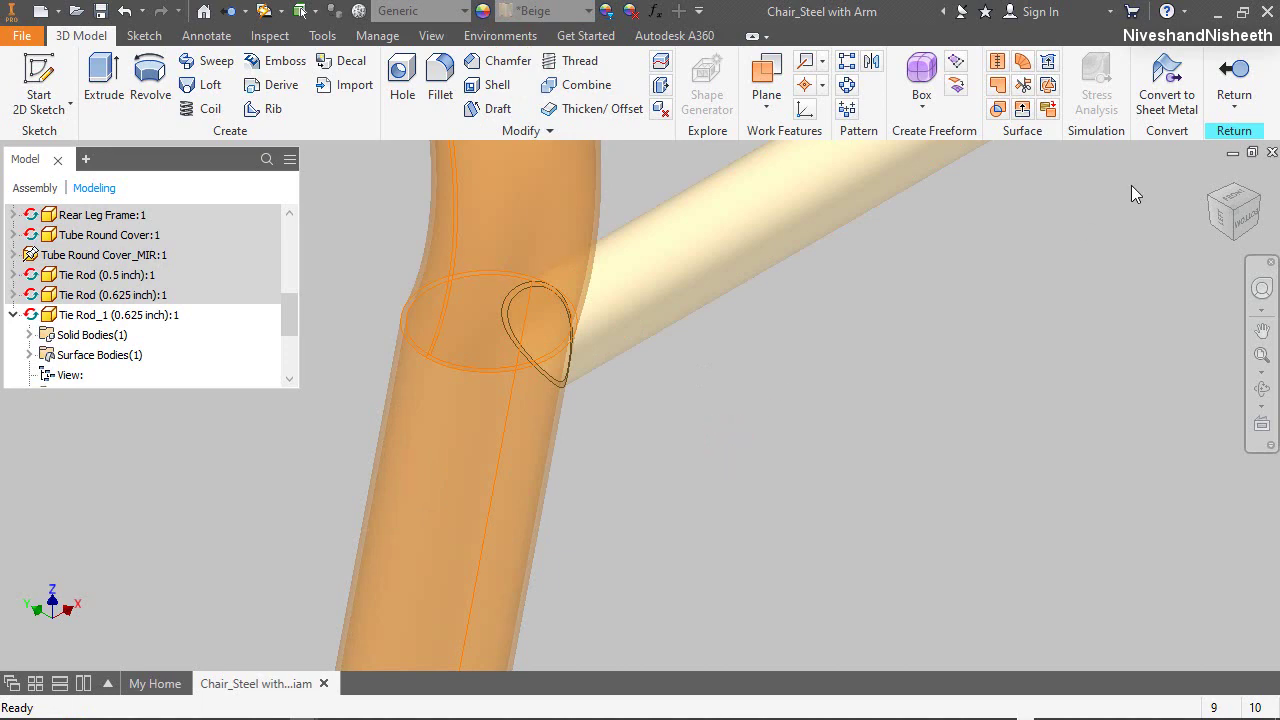
pyautogui.click(1234, 80)
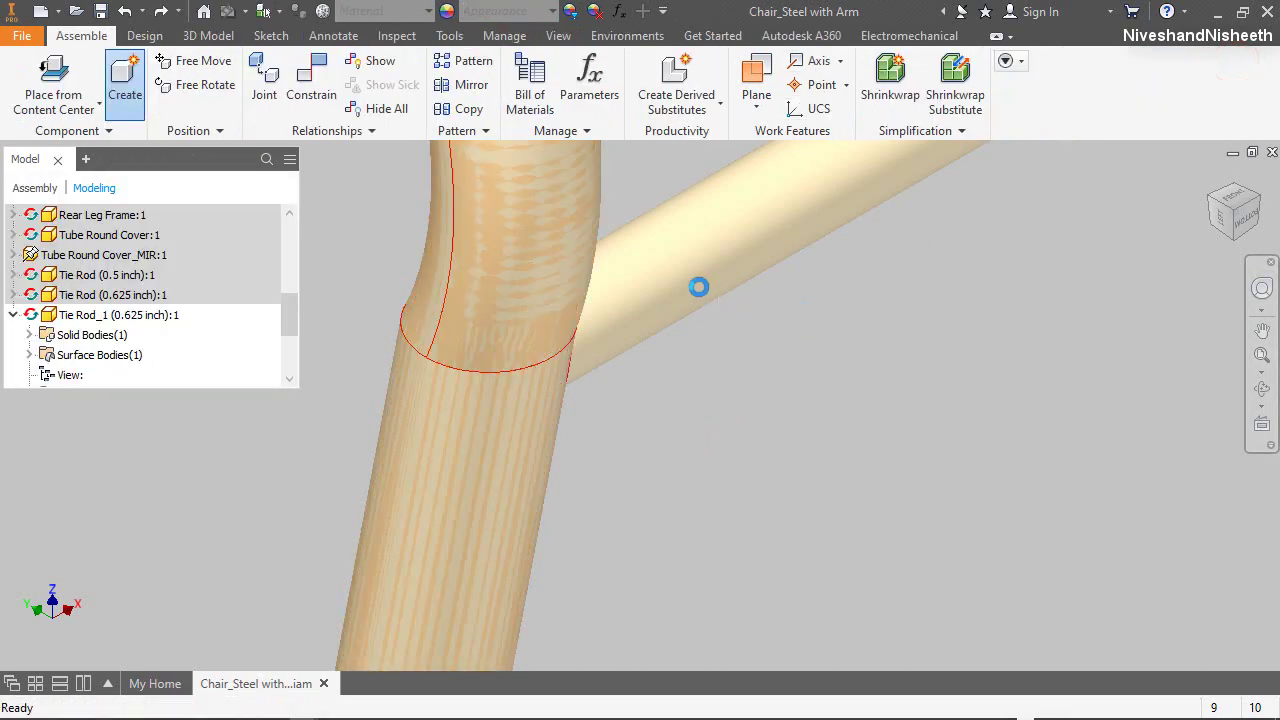
# Isolate Tie Rod_1 (0.625 inch) in the assembly and open it for in-place editing
pyautogui.rightClick(698, 287)
pyautogui.click(672, 493)
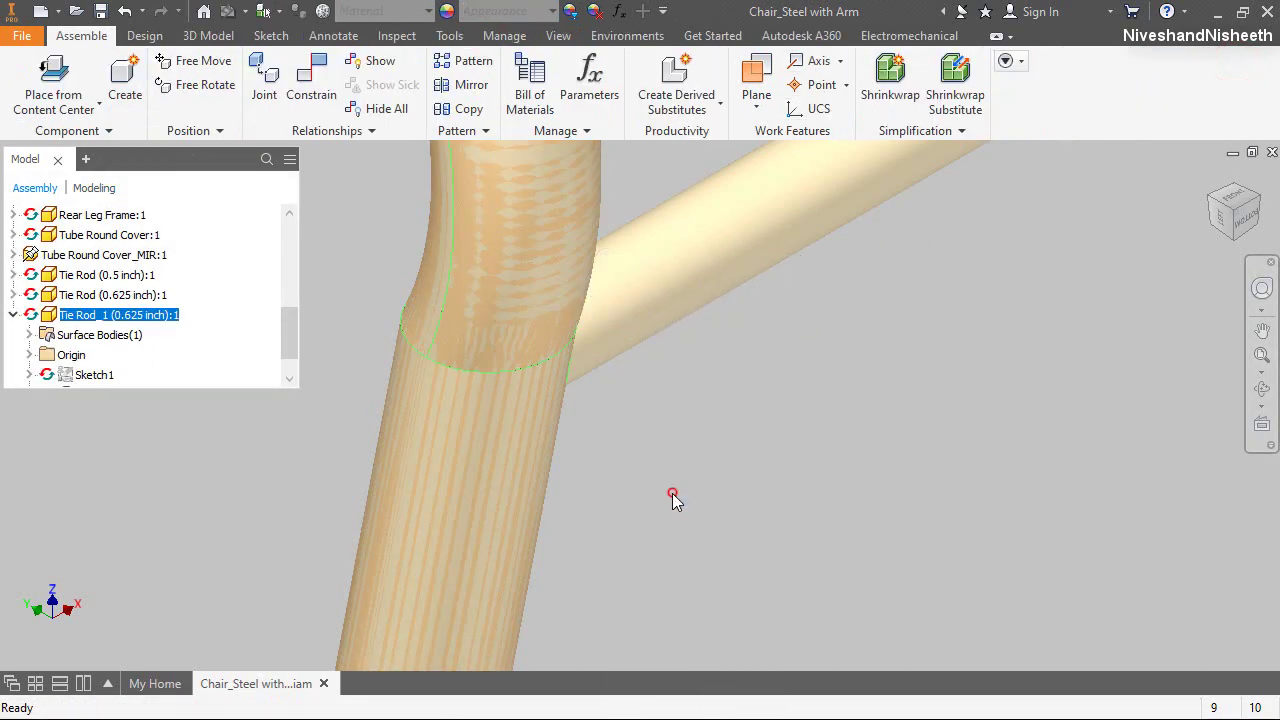
pyautogui.doubleClick(650, 288)
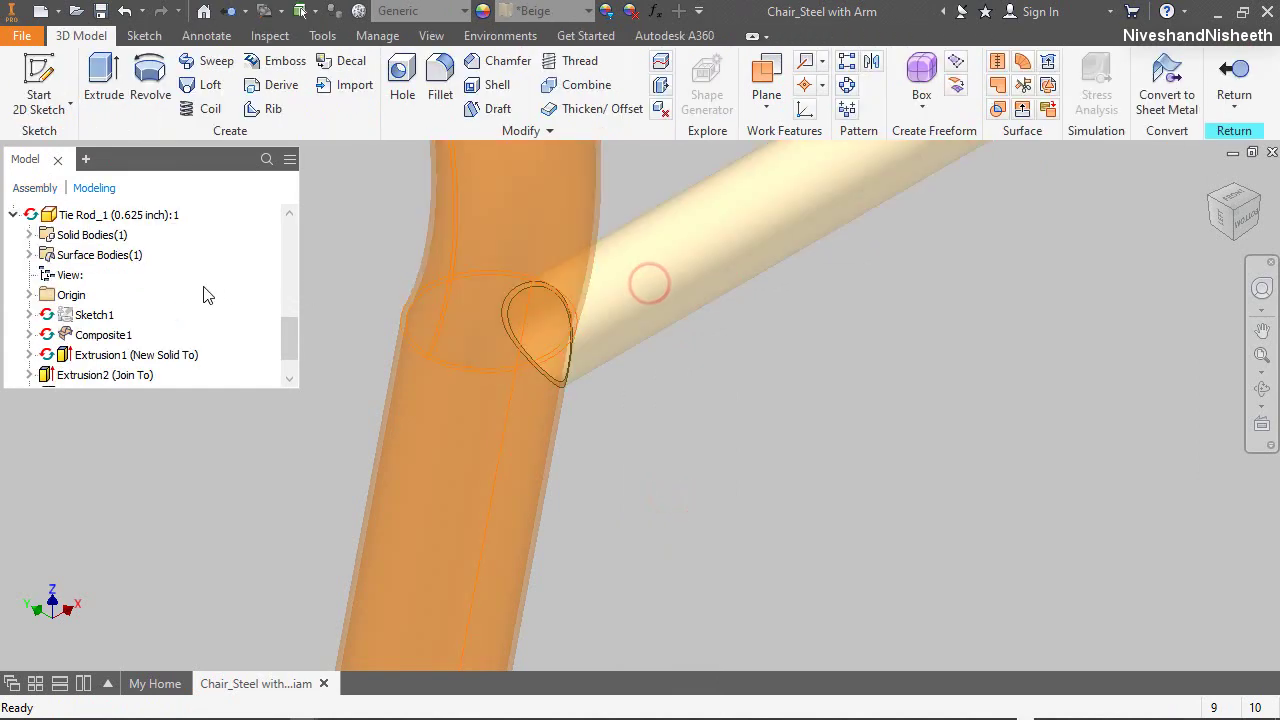
# Turn off the visibility of the copied rear leg composite in the tie rod part
pyautogui.rightClick(115, 336)
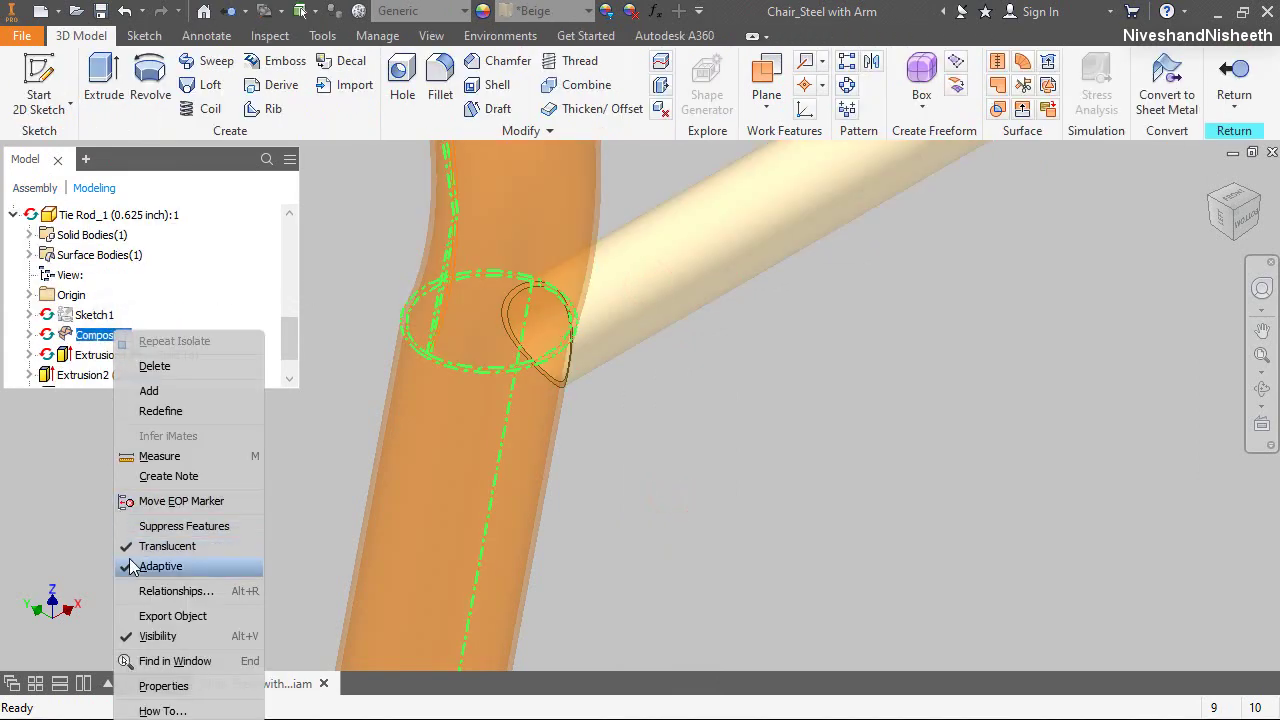
pyautogui.click(158, 637)
pyautogui.scroll(3, 514, 280)
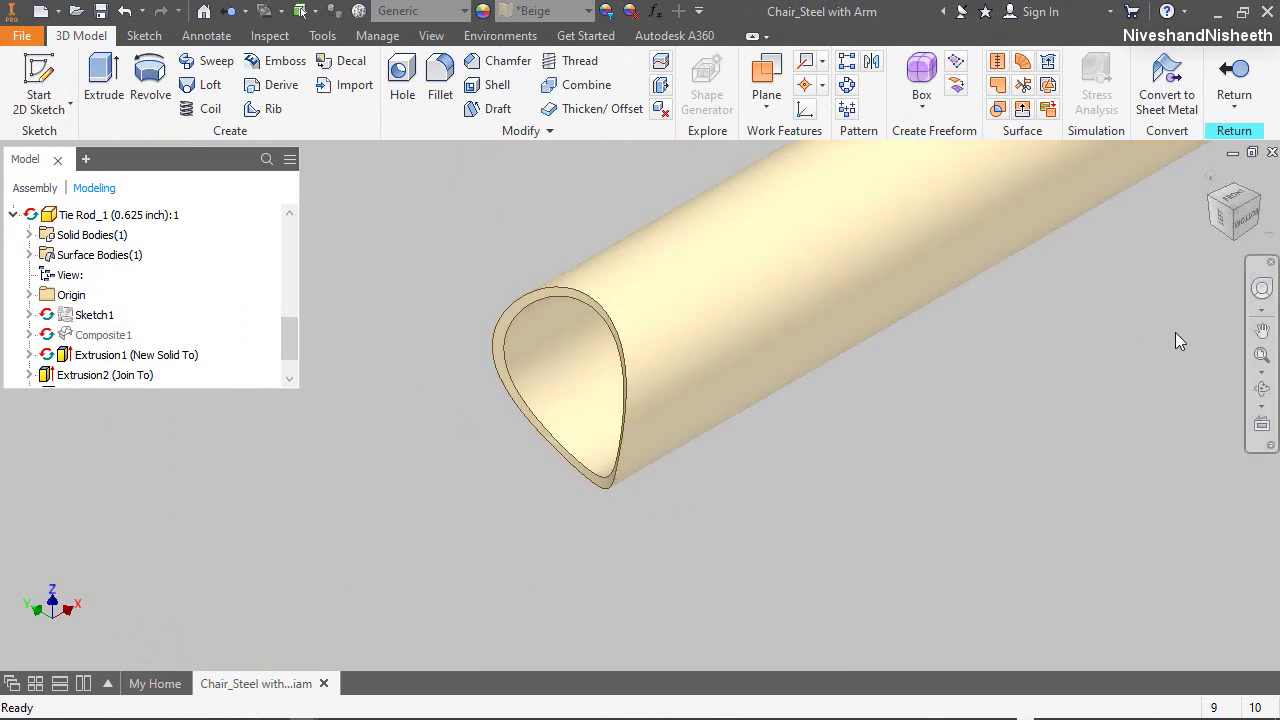
# Finish editing the hollow tie rod and undo its isolation so that the whole chair assembly is shown again
pyautogui.click(1263, 296)
pyautogui.moveTo(1096, 313); pyautogui.dragTo(615, 390)
pyautogui.moveTo(712, 380); pyautogui.dragTo(586, 380)
pyautogui.rightClick(498, 277)
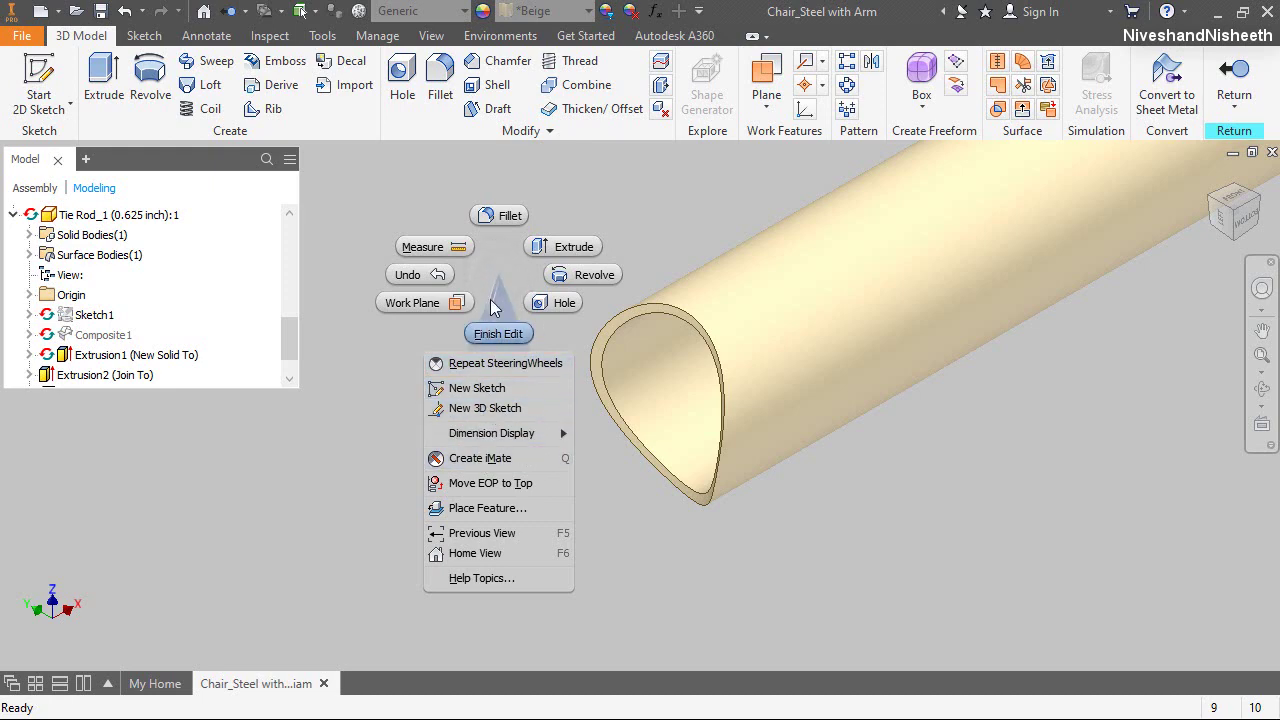
pyautogui.click(494, 281)
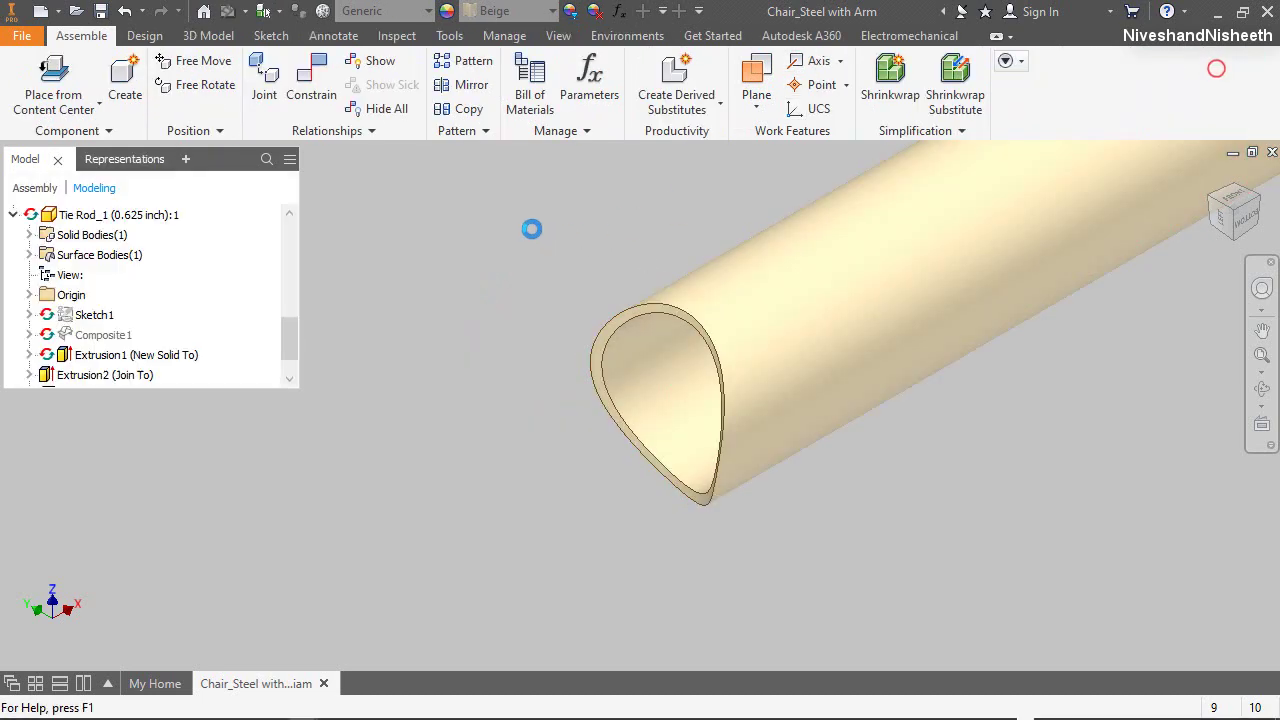
pyautogui.rightClick(533, 234)
pyautogui.click(470, 388)
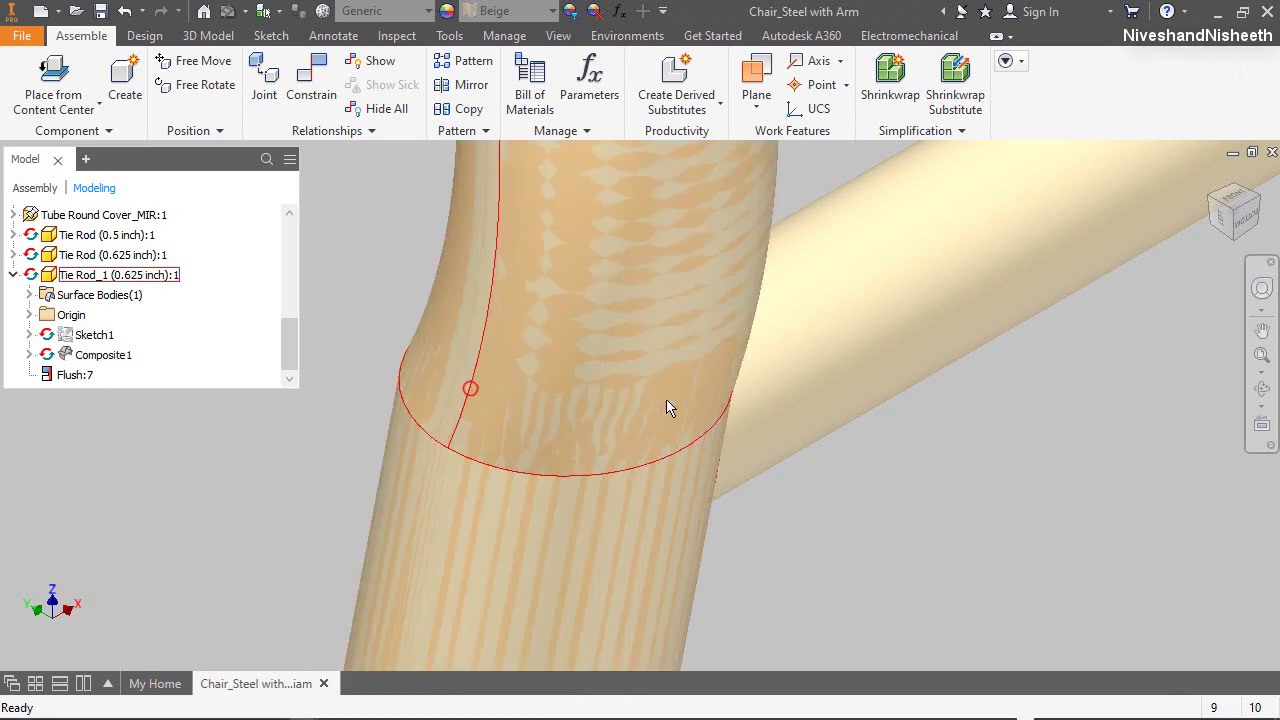
# Examine the junction between the 0.625 inch tie rod and the rear leg from several angles
pyautogui.click(1262, 355)
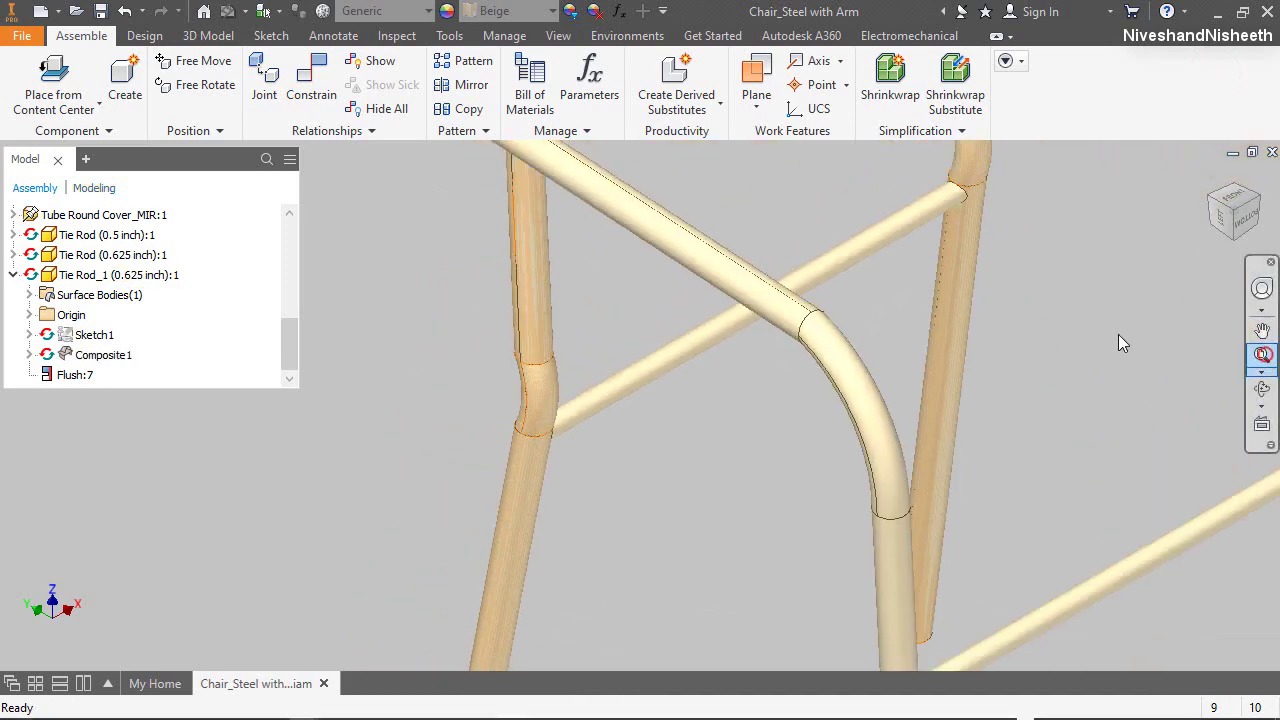
pyautogui.click(1210, 185)
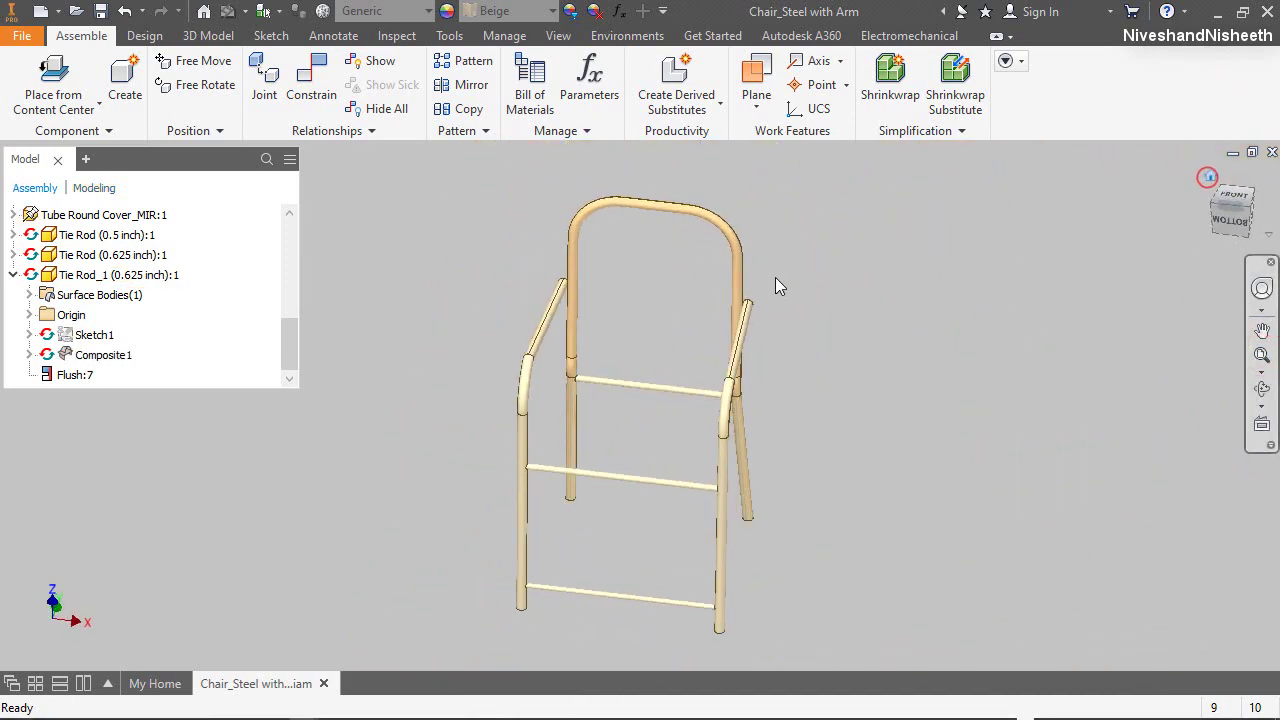
pyautogui.scroll(6, 640, 366)
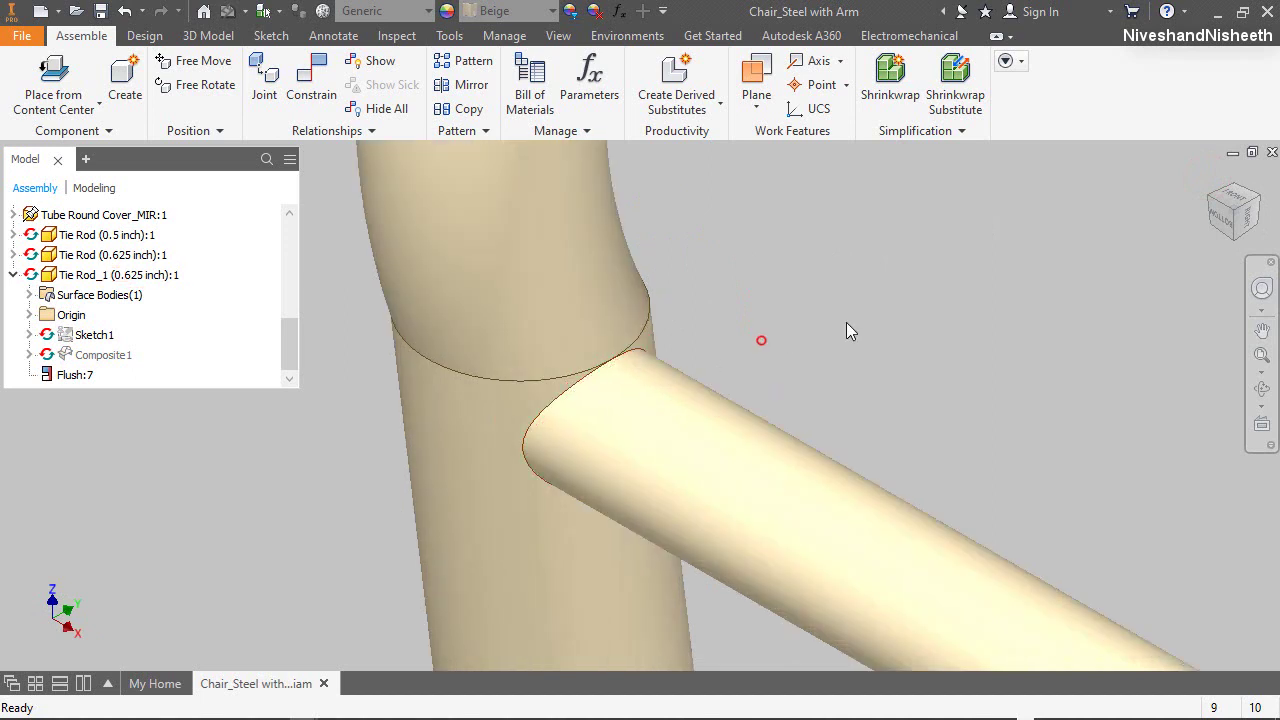
pyautogui.click(1261, 289)
pyautogui.moveTo(1192, 269); pyautogui.dragTo(570, 394)
pyautogui.press('Escape')
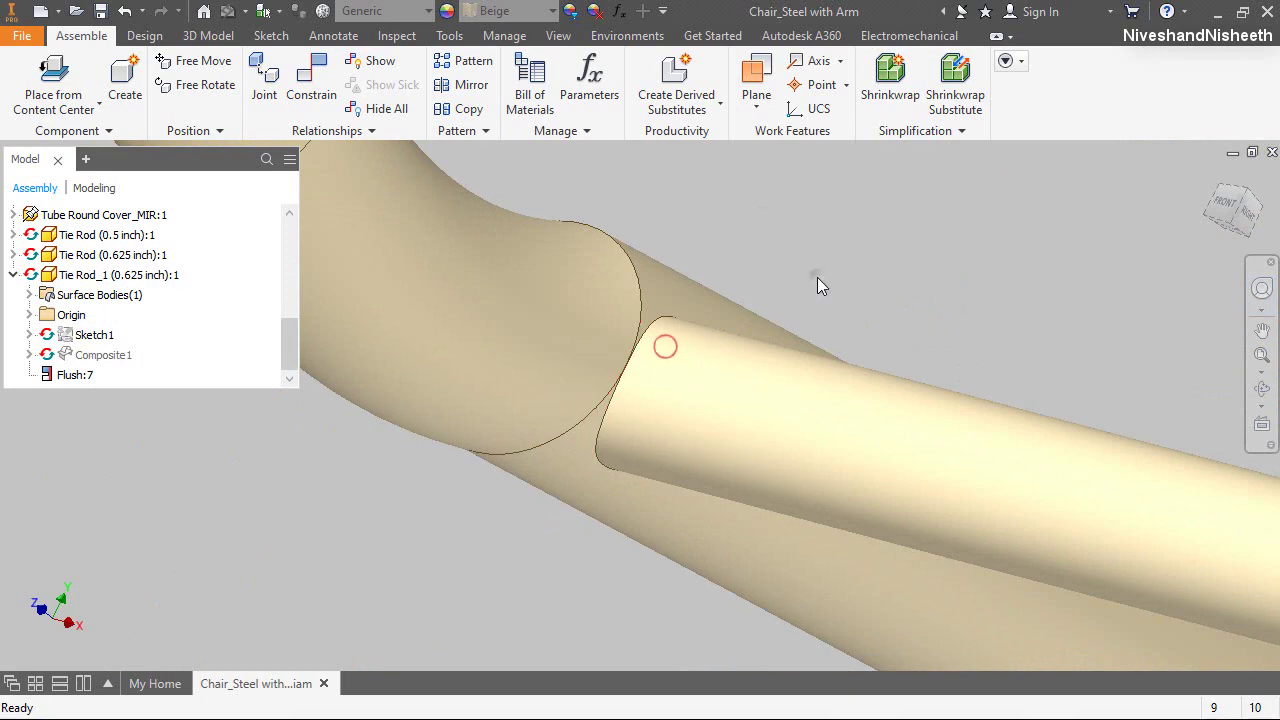
pyautogui.rightClick(817, 277)
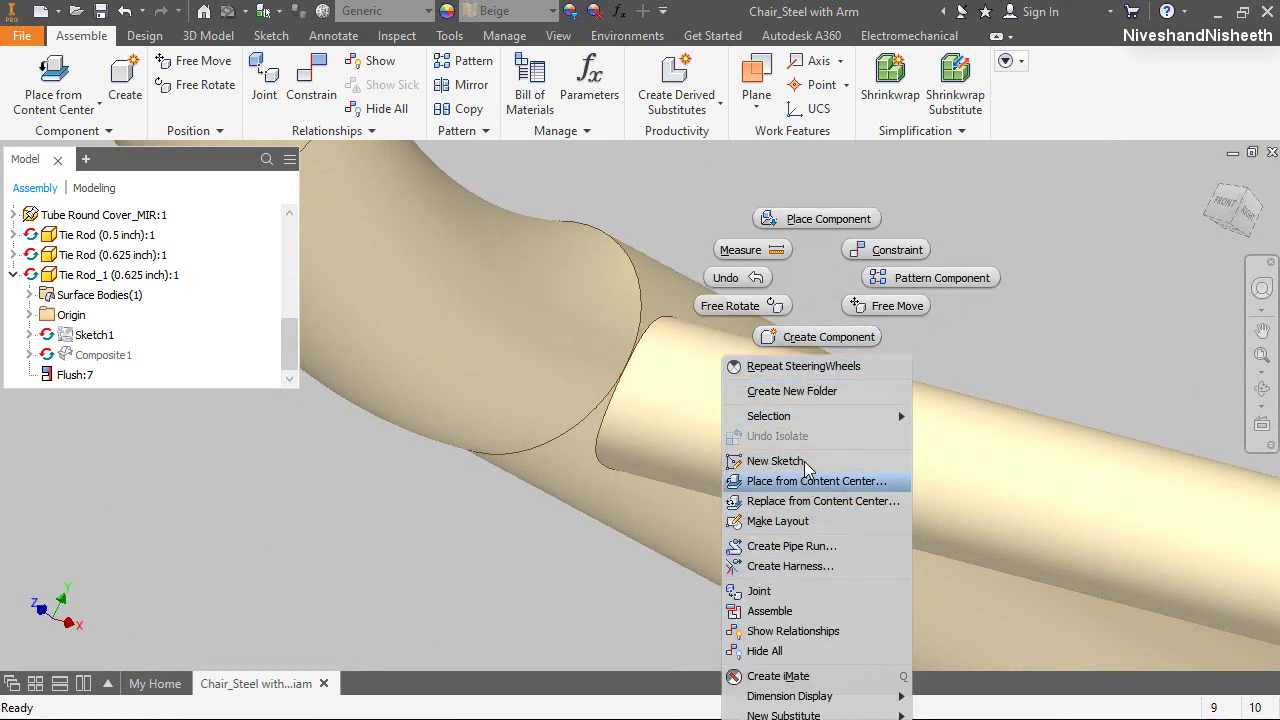
pyautogui.click(811, 279)
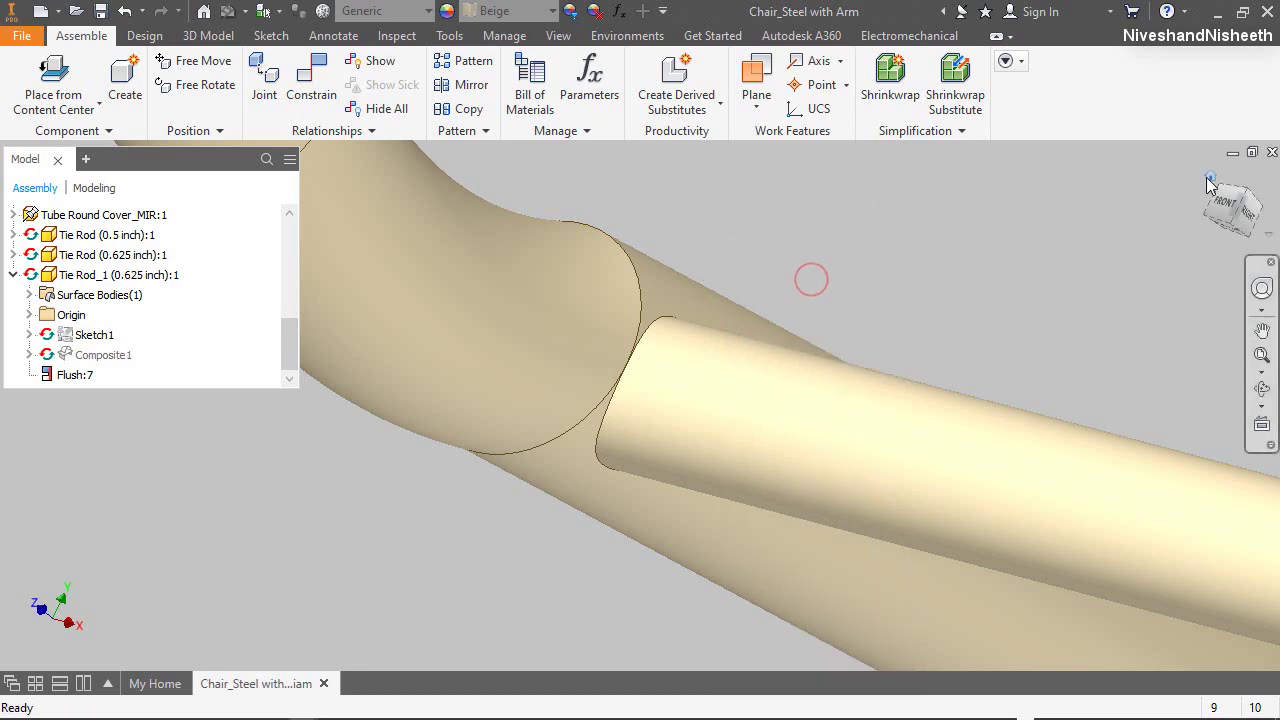
pyautogui.click(1208, 180)
# Save the chair assembly together with all its changed parts, including the new Tie Rod_1 (0.625 inch) file
pyautogui.hotkey('ctrl', 's')
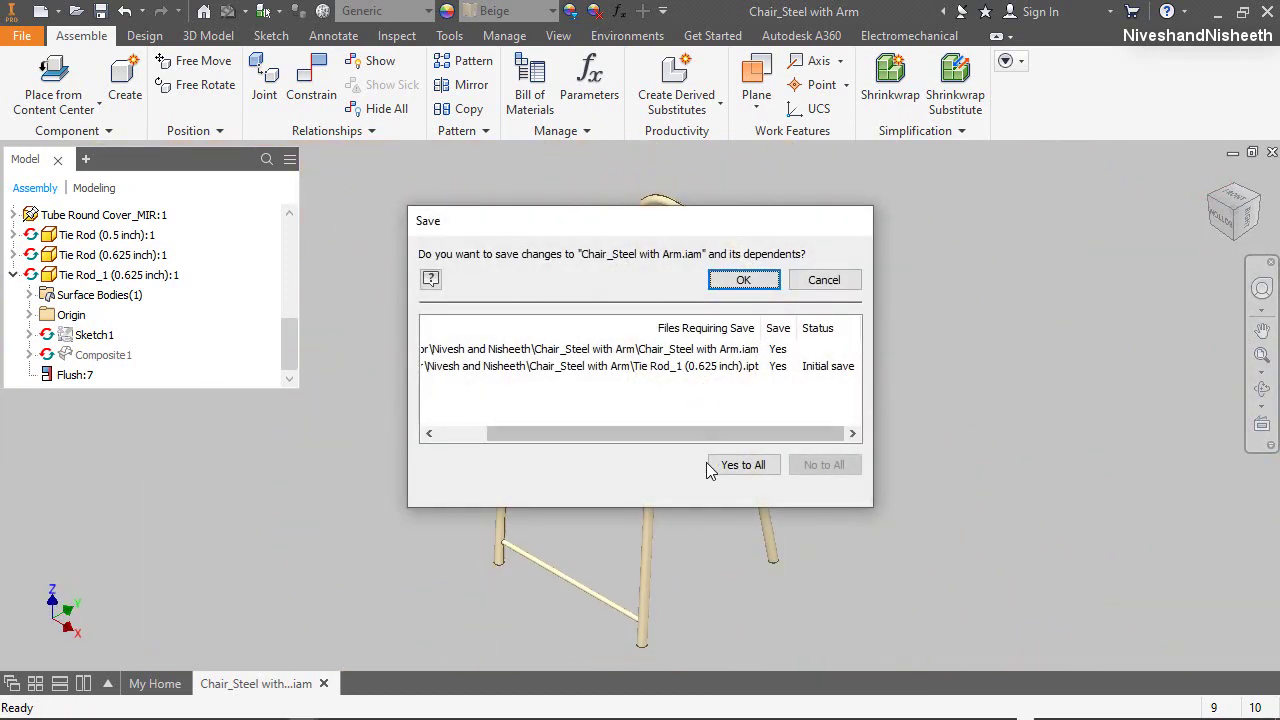
pyautogui.click(730, 463)
pyautogui.click(743, 278)
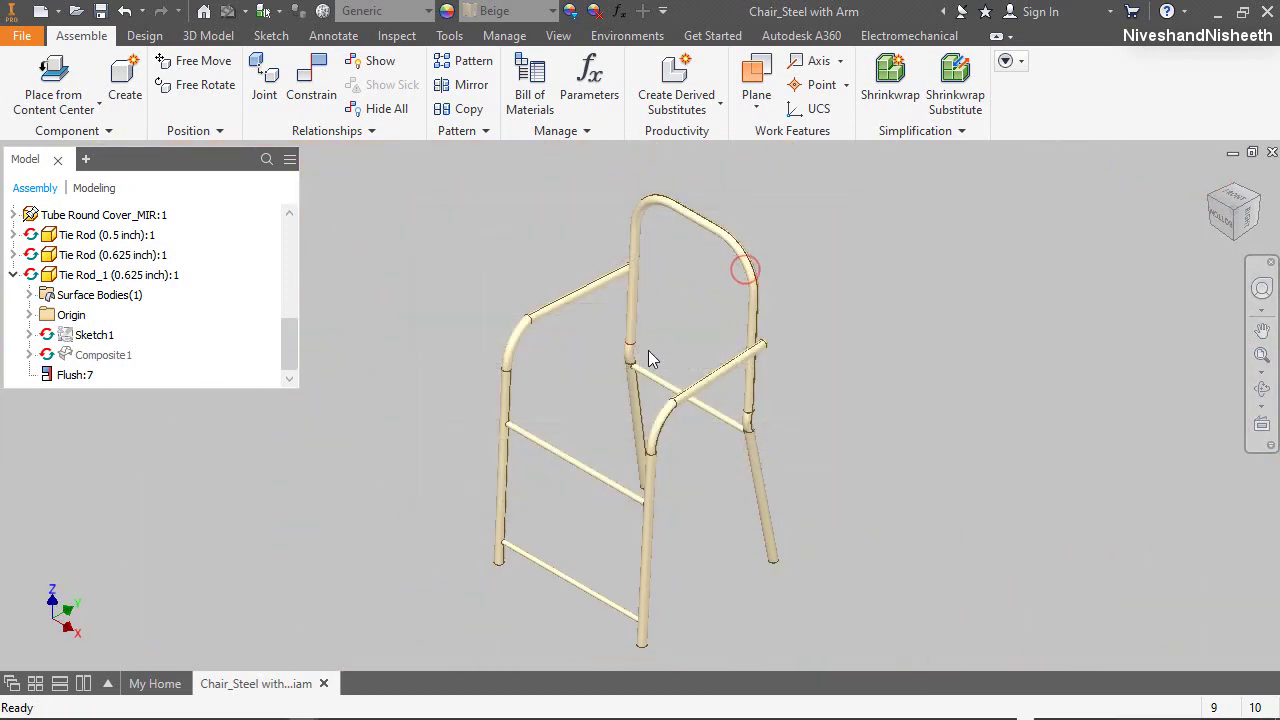
# Start a new in-place component and name its file Tie Rod_1 (0.5 inch) in the Chair_Steel with Arm folder
pyautogui.rightClick(585, 336)
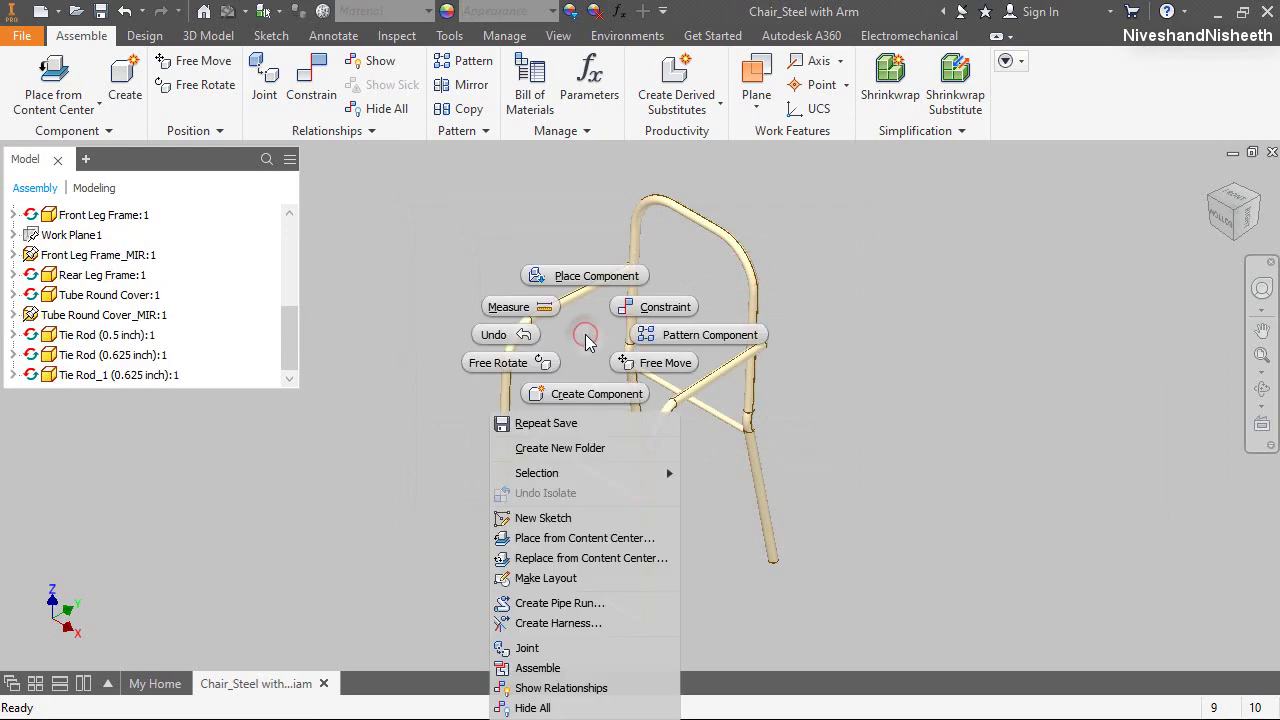
pyautogui.click(605, 395)
pyautogui.click(928, 337)
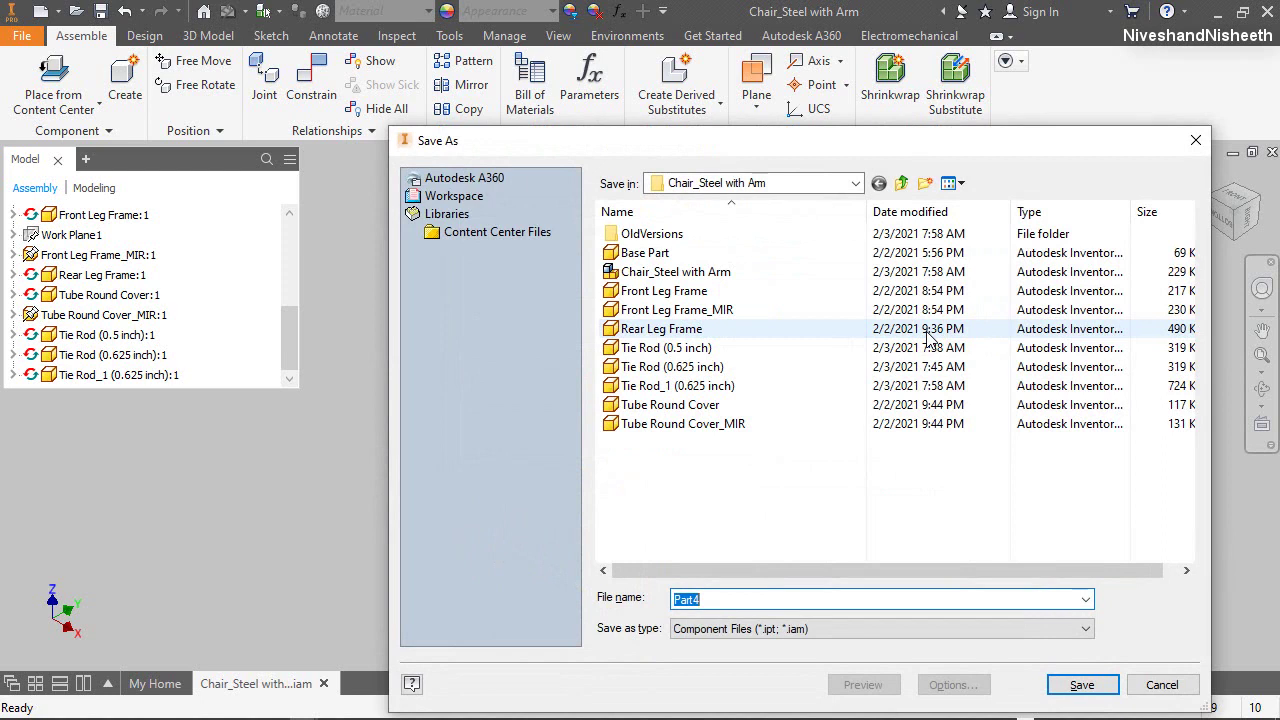
pyautogui.click(662, 350)
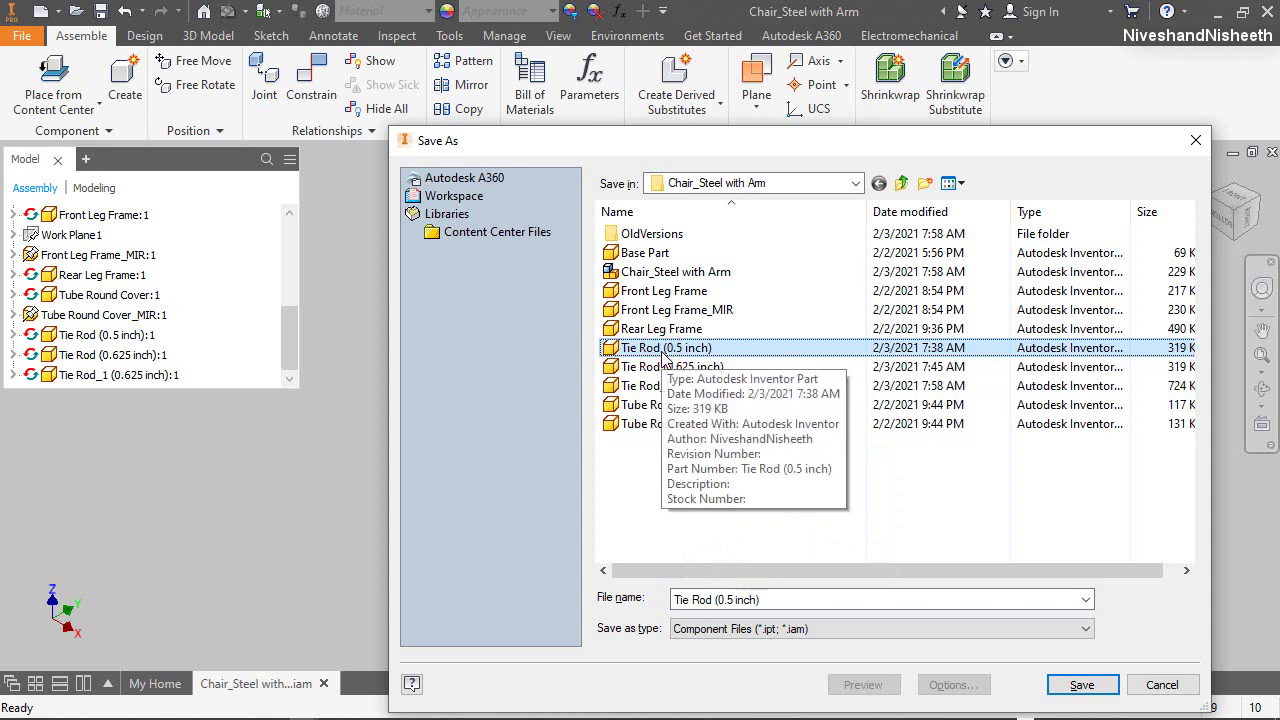
pyautogui.click(713, 600)
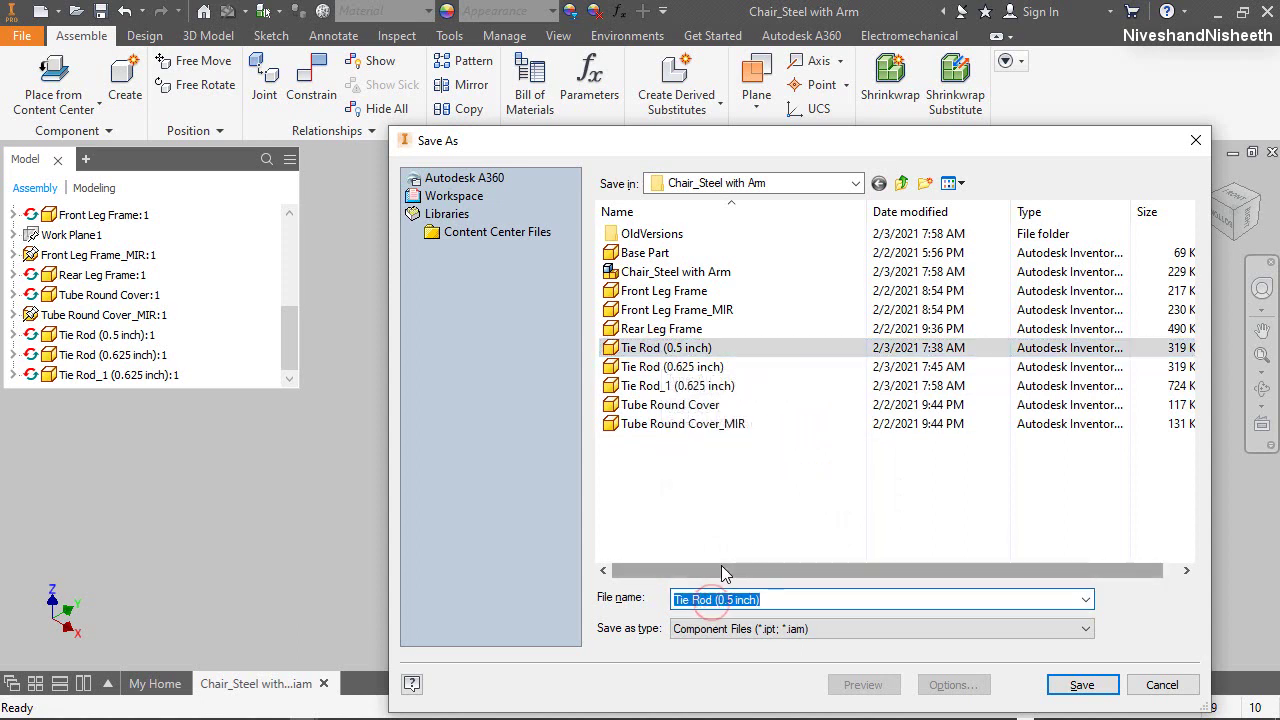
pyautogui.press('Home')
pyautogui.write('_1')
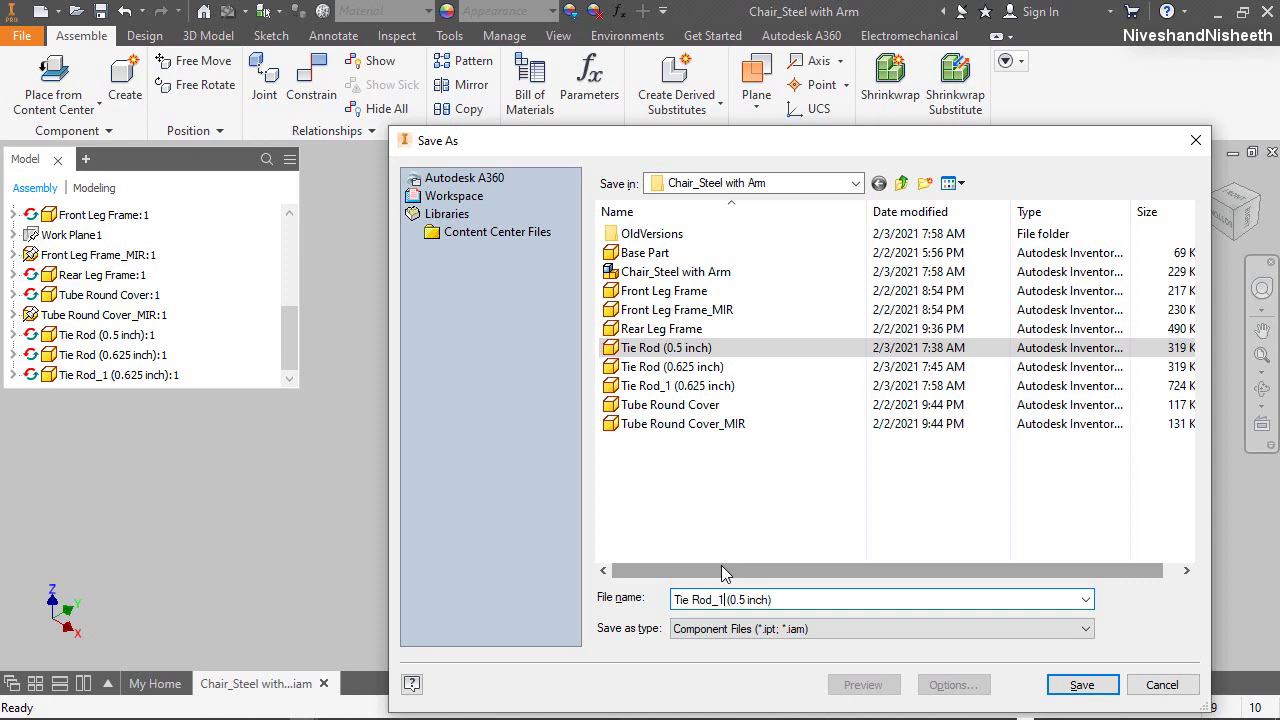
pyautogui.click(1082, 685)
# Create the new component in the assembly, using the assembly's XZ Plane as its base plane
pyautogui.click(838, 441)
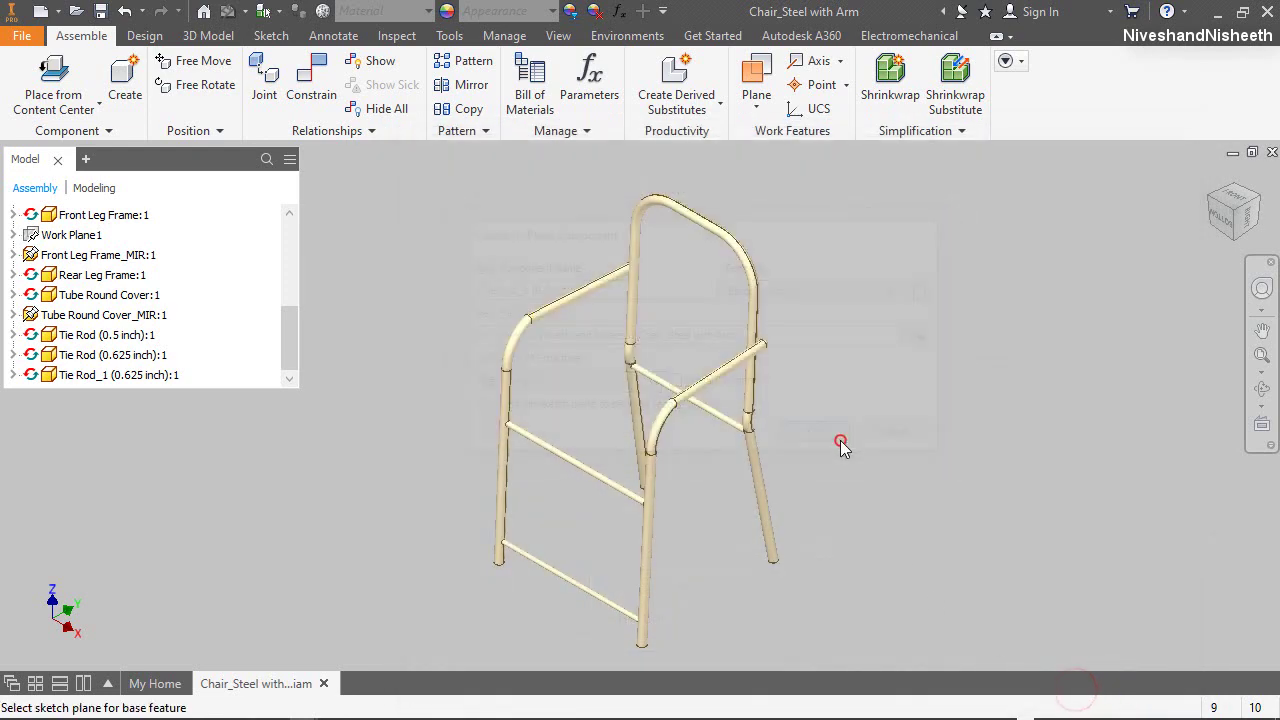
pyautogui.scroll(4, 200, 310)
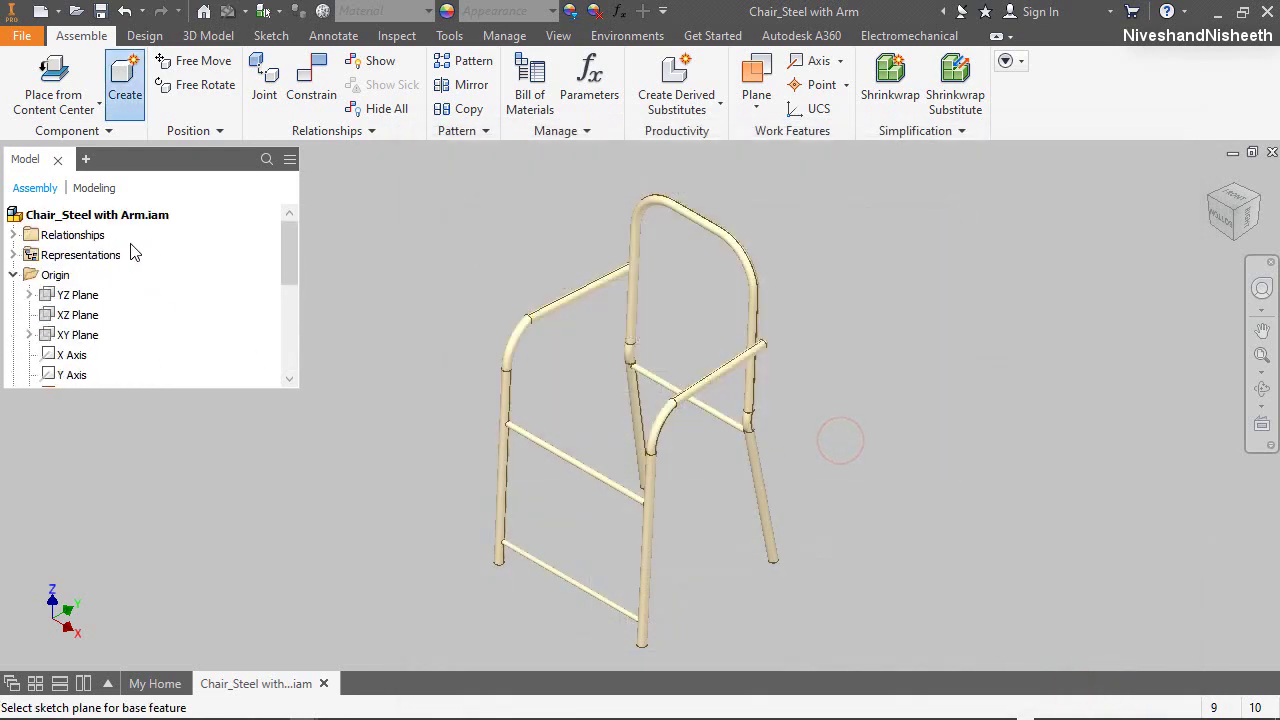
pyautogui.click(62, 315)
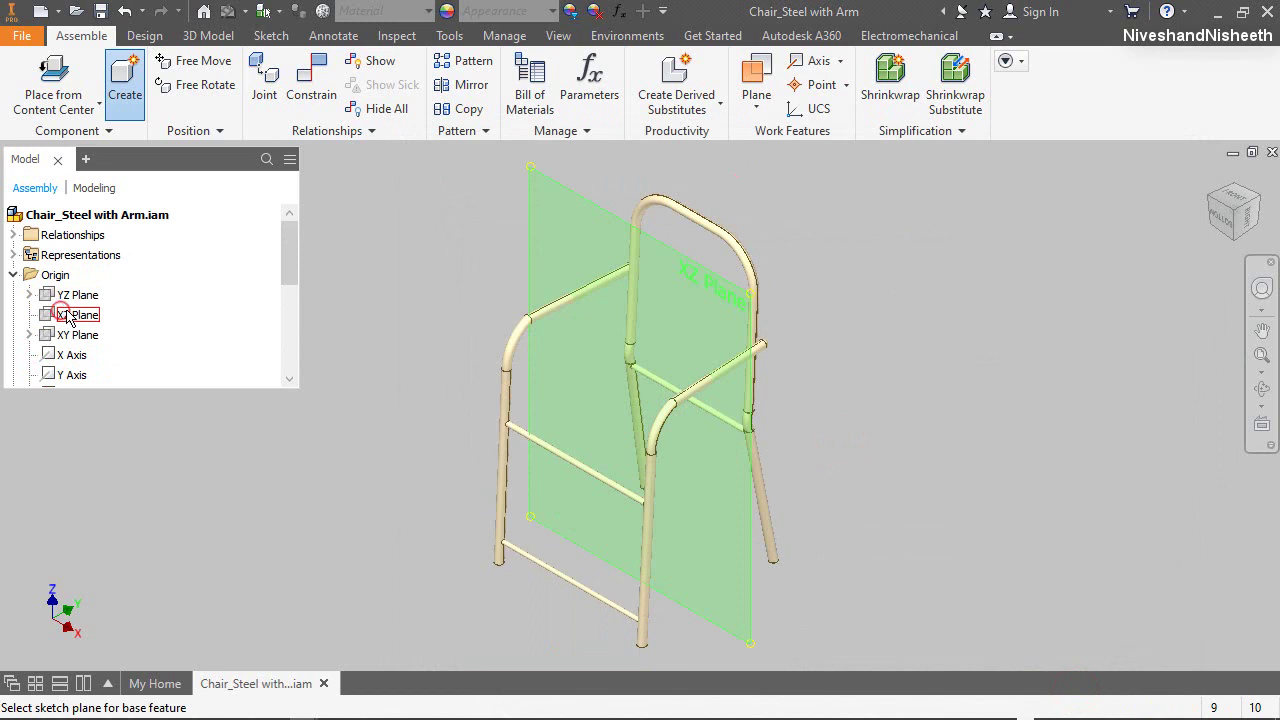
# Start a 2D sketch in the new tie rod part on its origin plane coinciding with the assembly's XZ Plane, viewed straight on
pyautogui.rightClick(330, 270)
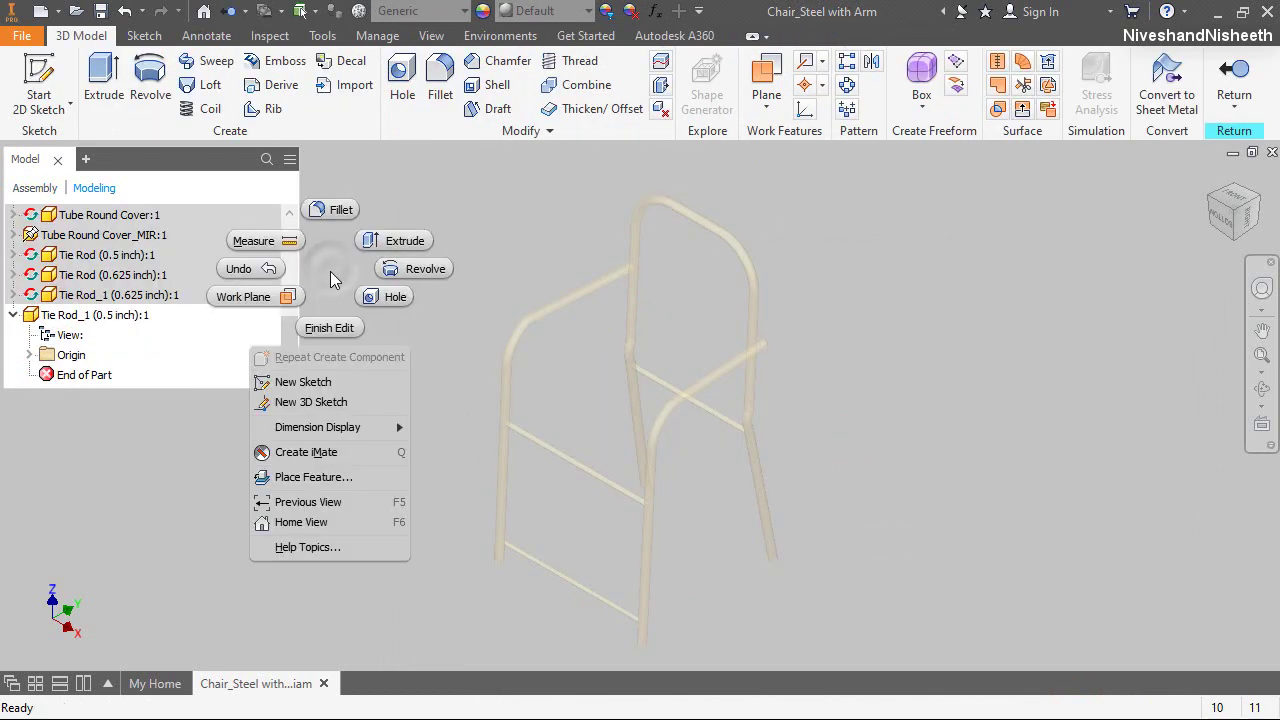
pyautogui.click(308, 378)
pyautogui.keyDown('shift'); pyautogui.moveTo(440, 392); pyautogui.dragTo(1057, 320, button='middle'); pyautogui.keyUp('shift')
pyautogui.rightClick(1050, 315)
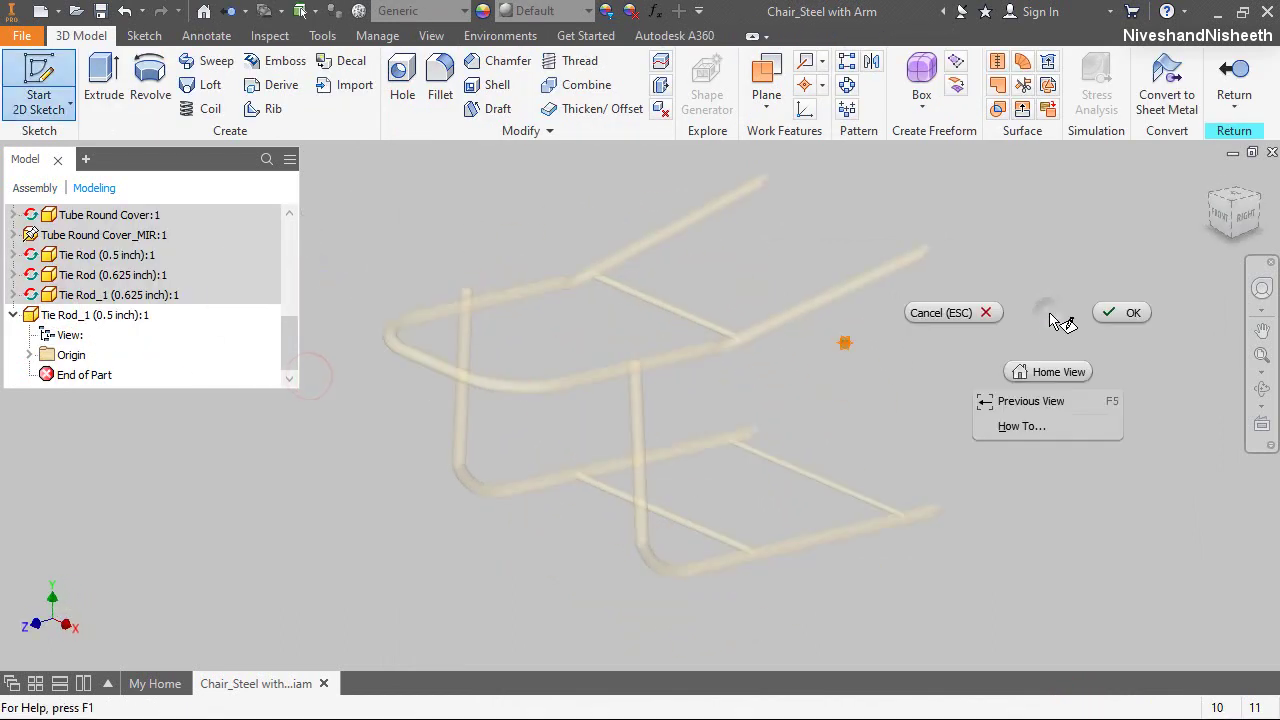
pyautogui.click(1050, 409)
pyautogui.scroll(5, 651, 591)
pyautogui.scroll(4, 414, 329)
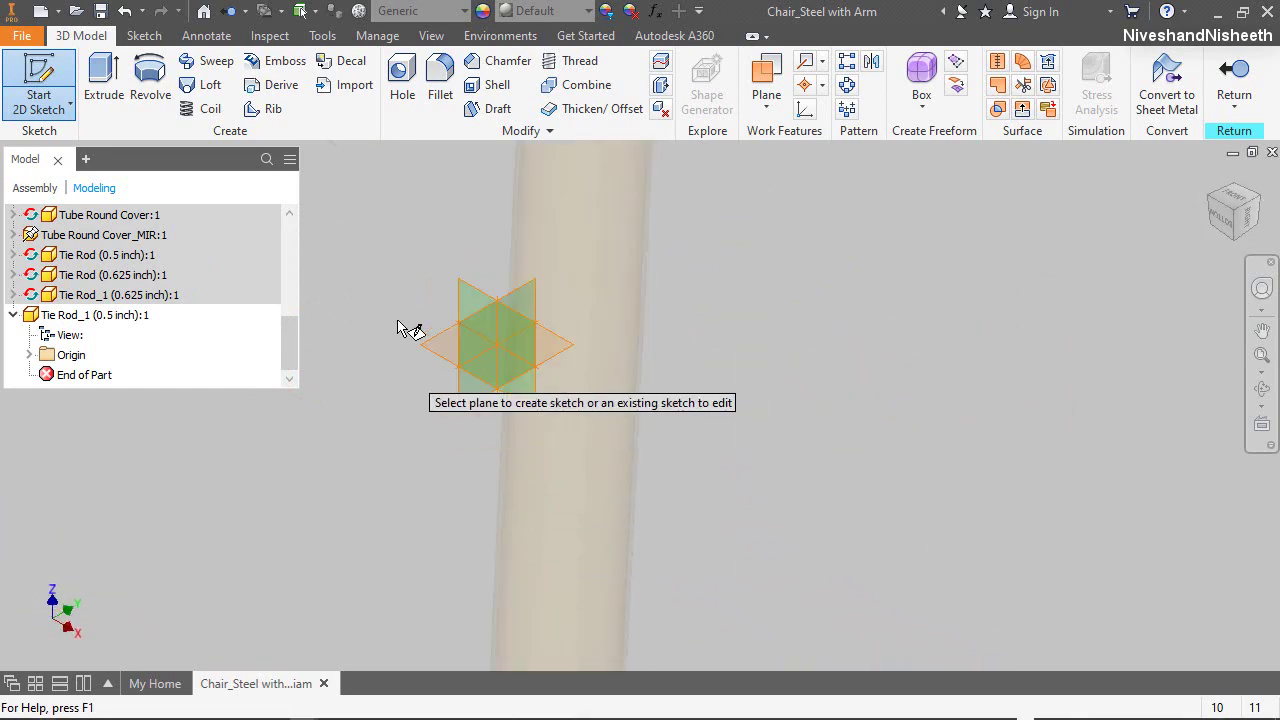
pyautogui.click(478, 312)
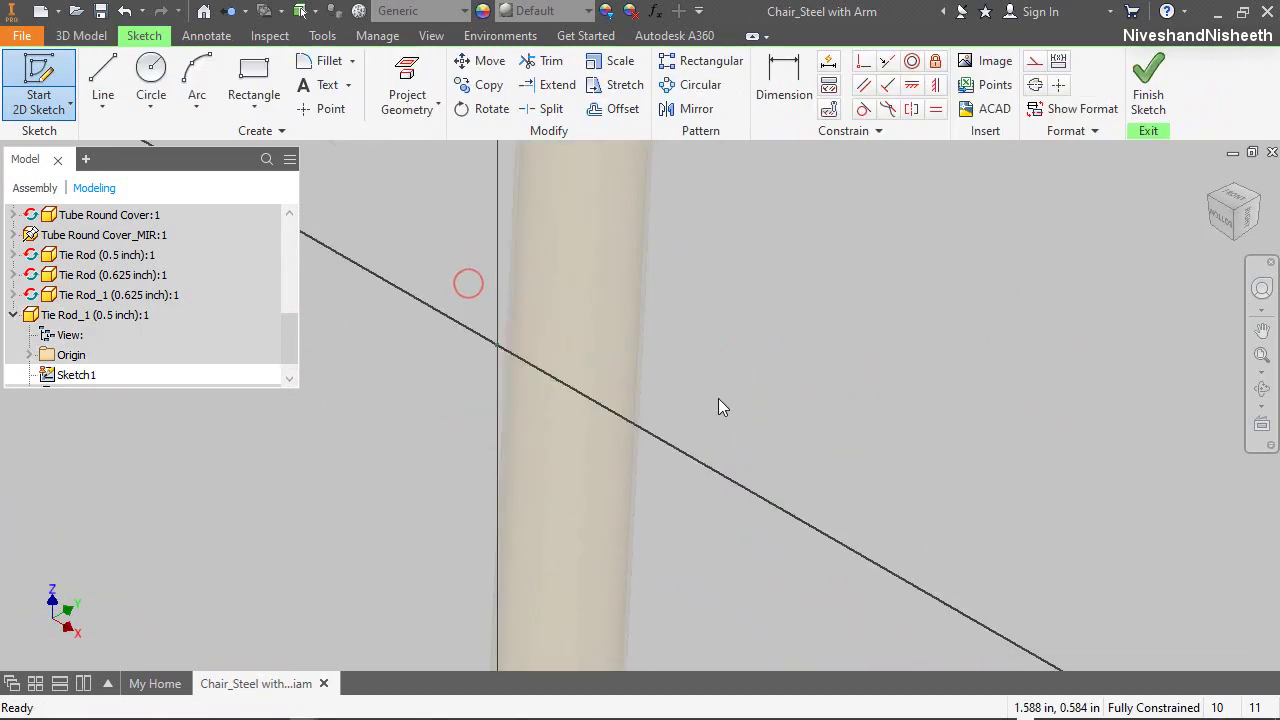
pyautogui.click(1228, 232)
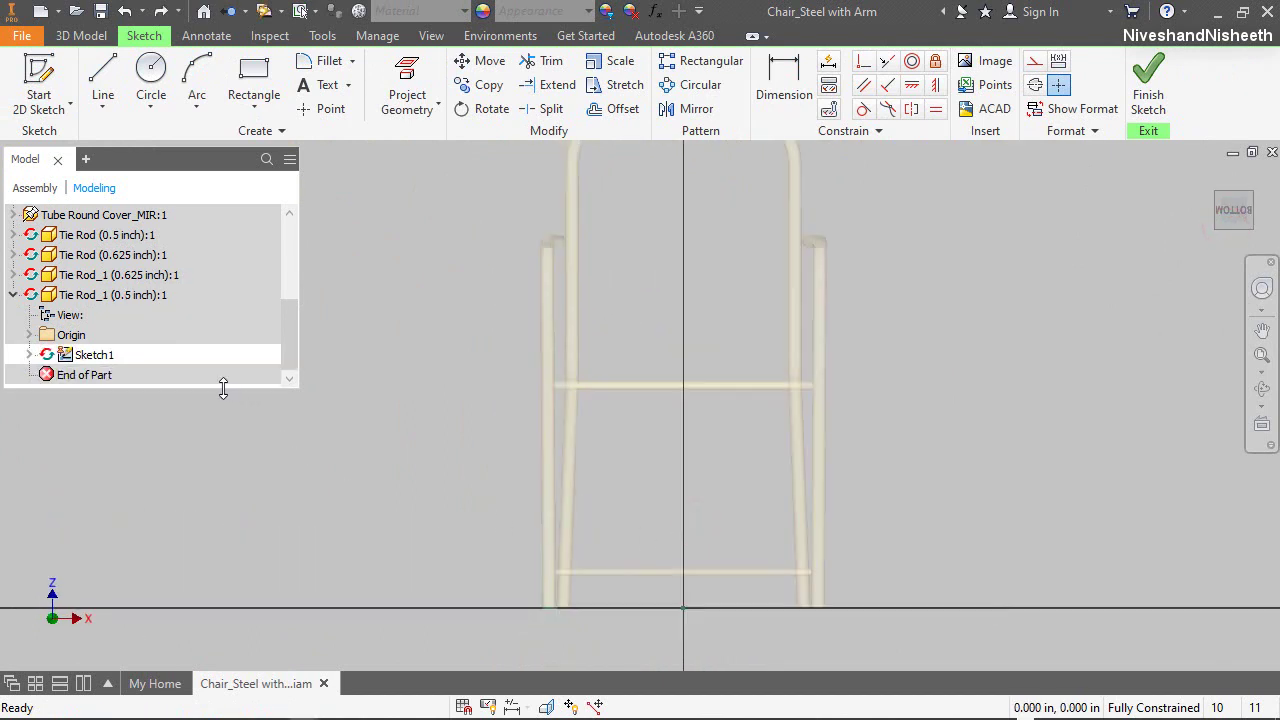
# Open Front Leg Frame for in-place editing and turn on the visibility of its Work Plane4
pyautogui.moveTo(221, 387); pyautogui.dragTo(262, 490)
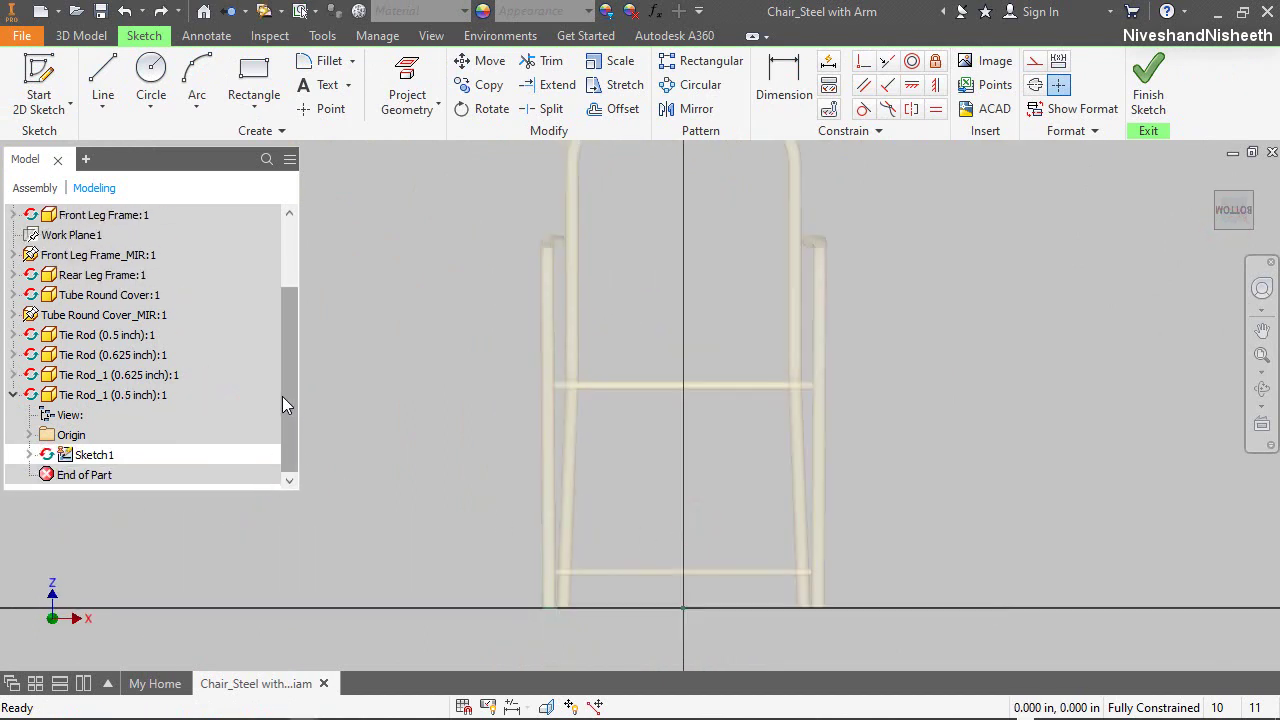
pyautogui.moveTo(282, 396); pyautogui.dragTo(284, 331)
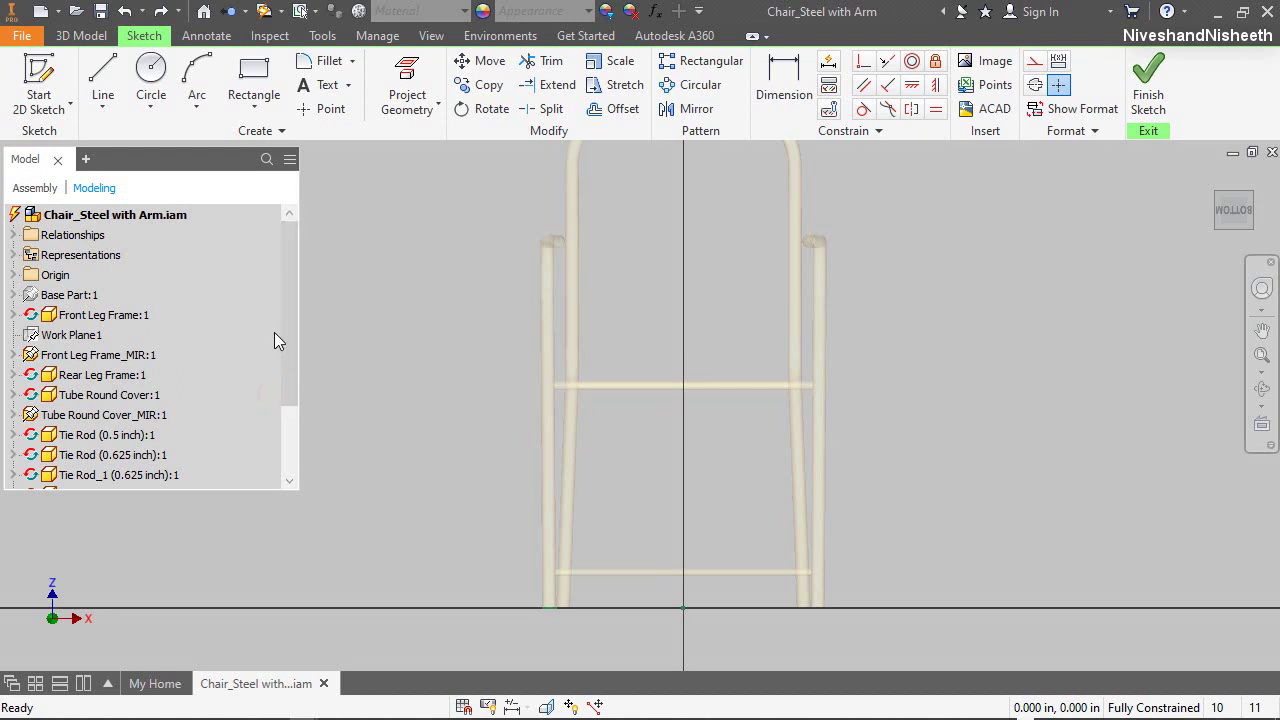
pyautogui.click(133, 318)
pyautogui.doubleClick(60, 316)
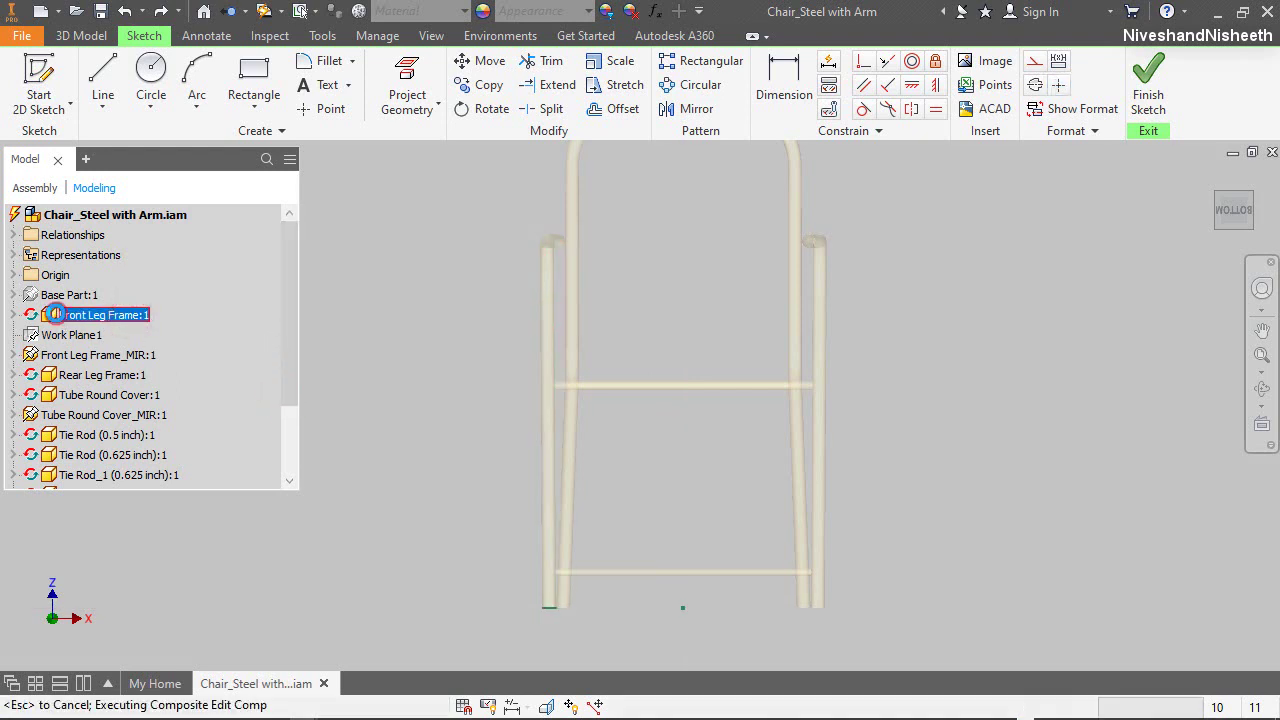
pyautogui.click(58, 396)
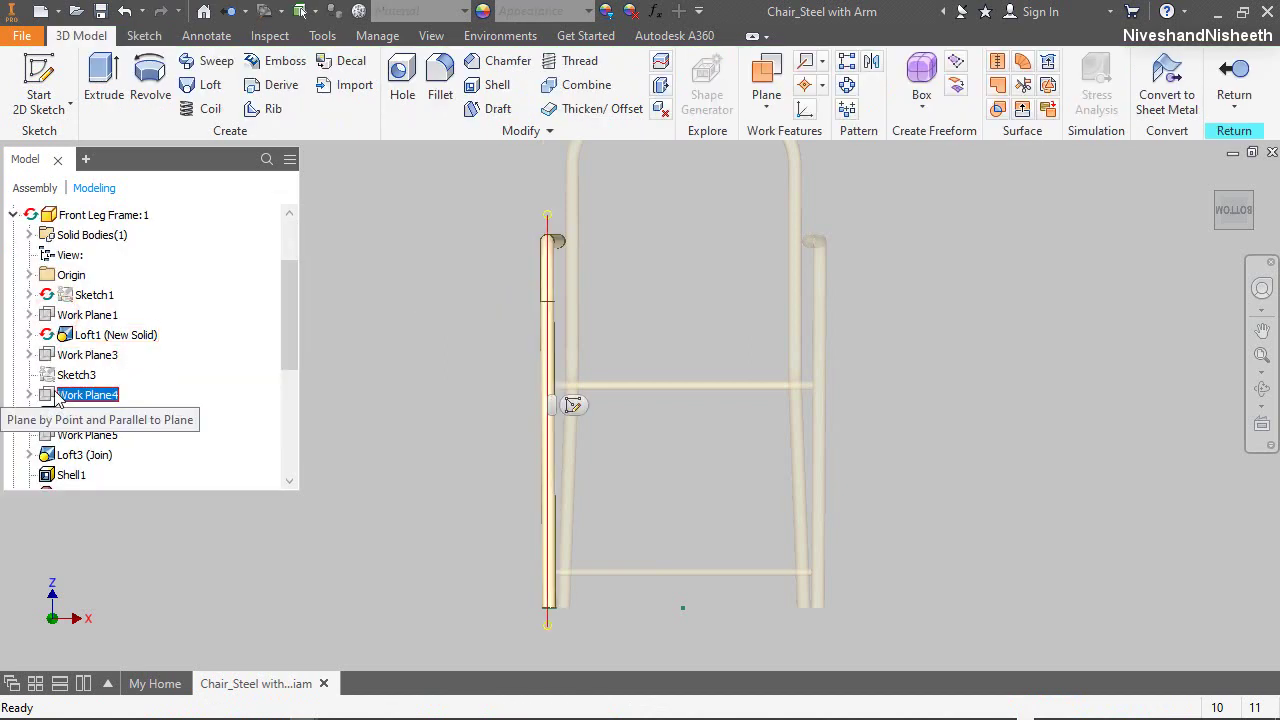
pyautogui.moveTo(147, 165); pyautogui.dragTo(145, 78)
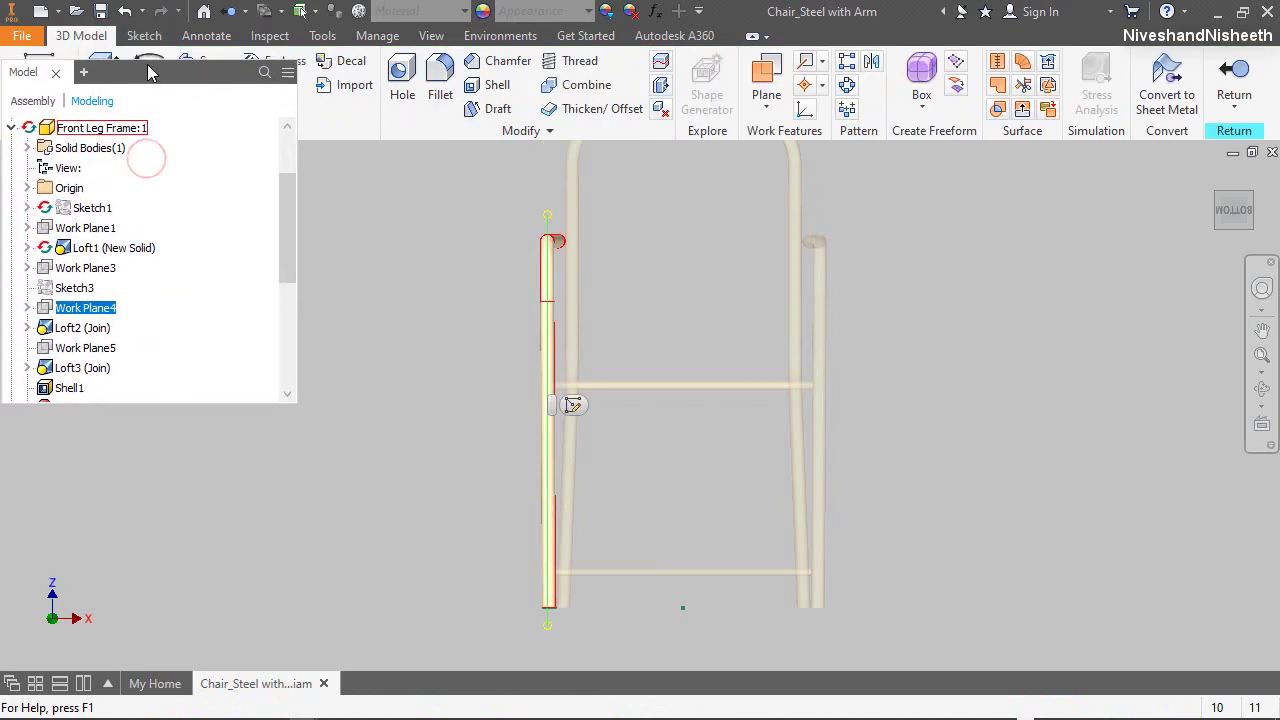
pyautogui.rightClick(88, 309)
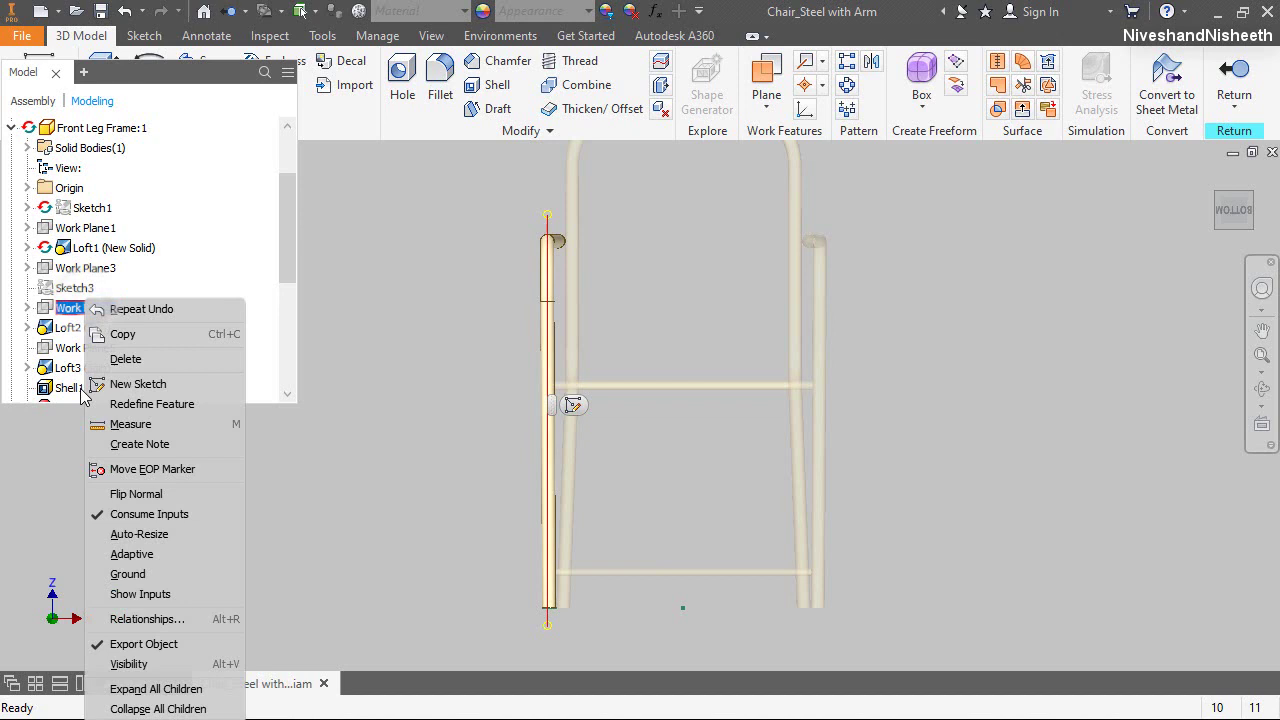
pyautogui.click(111, 665)
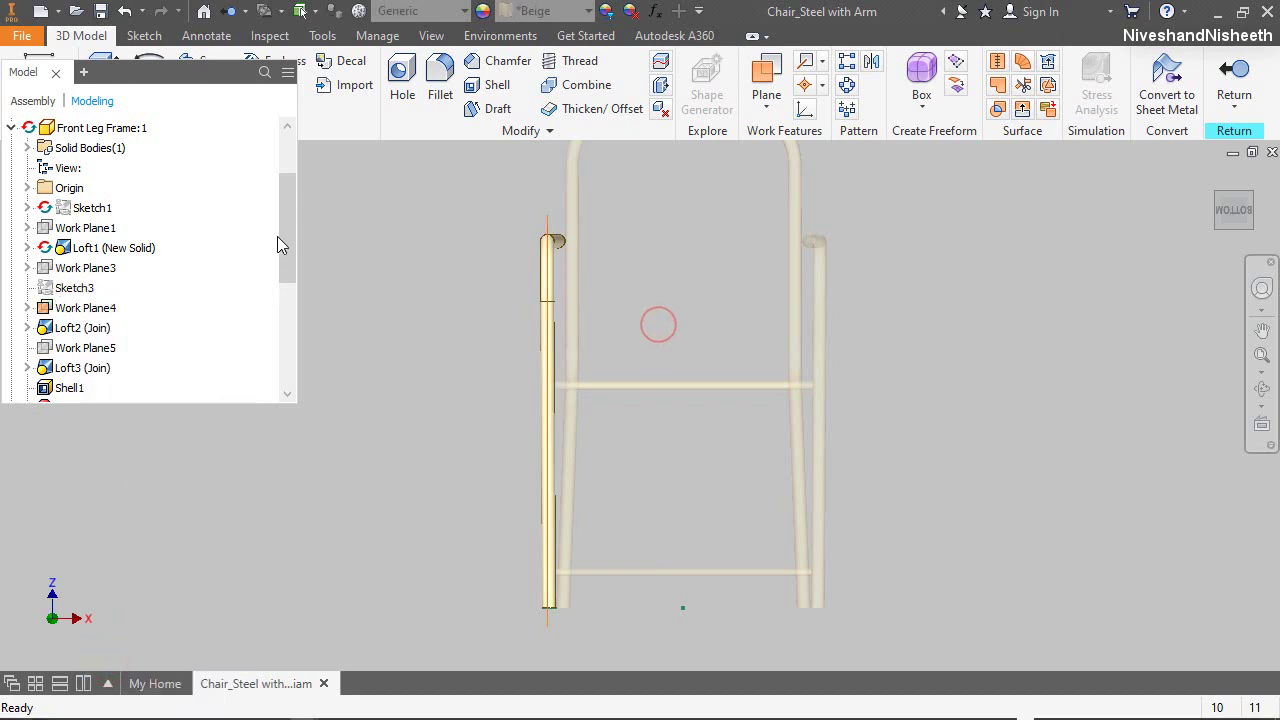
# Reopen Sketch1 of Tie Rod_1 (0.5 inch) and project the front leg's Work Plane4 into it
pyautogui.moveTo(286, 234); pyautogui.dragTo(292, 391)
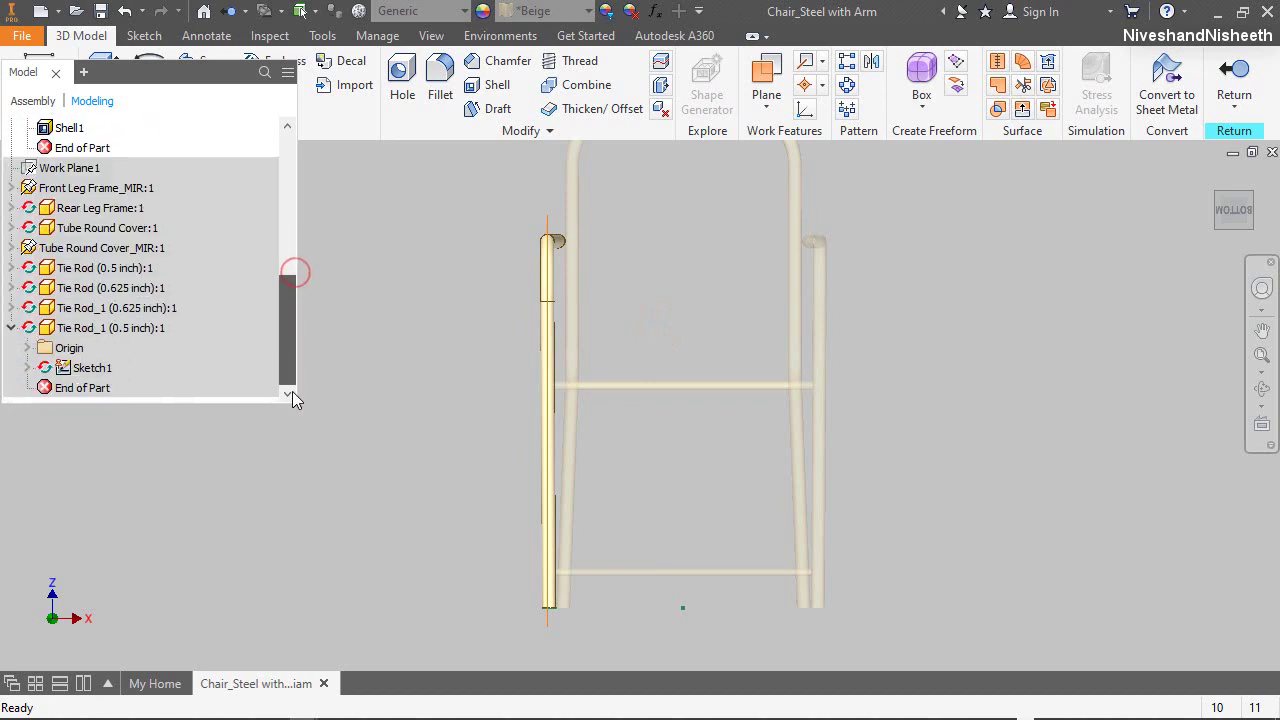
pyautogui.doubleClick(78, 369)
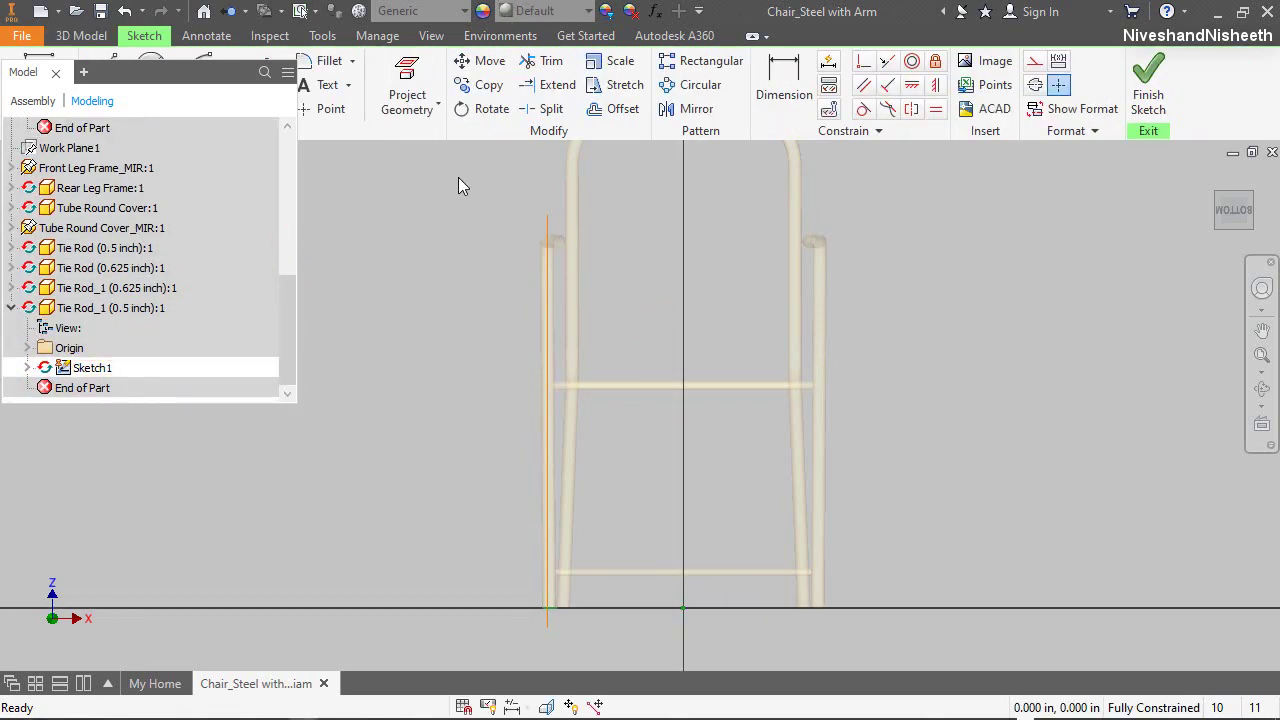
pyautogui.click(407, 95)
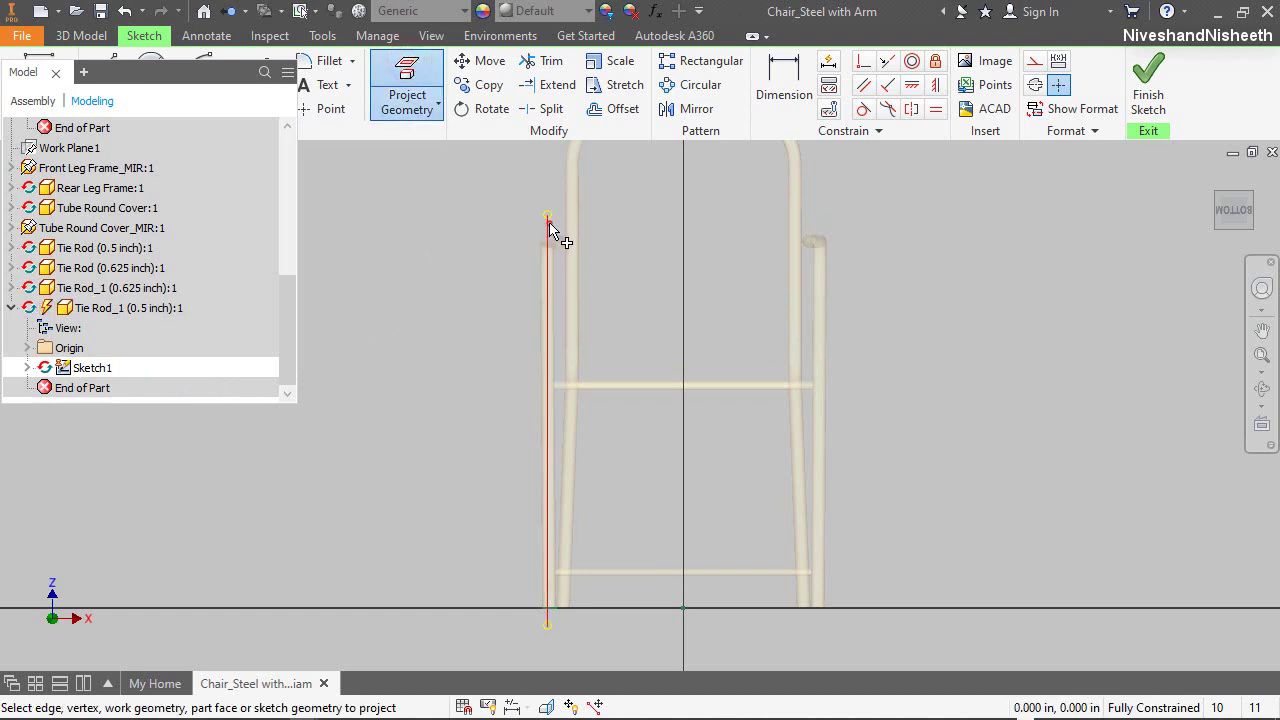
pyautogui.click(550, 228)
pyautogui.scroll(5, 603, 390)
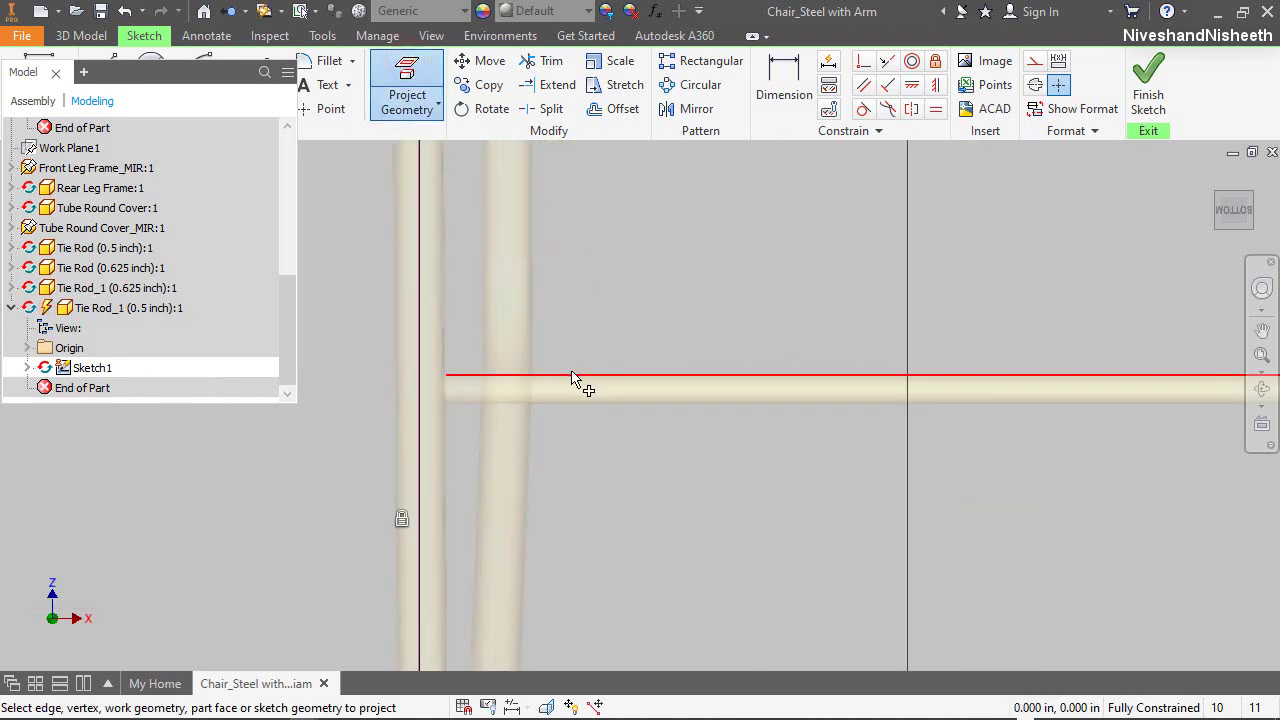
# Project the upper and lower edges of the horizontal tie rod into the sketch and join their ends near the leg with a line
pyautogui.click(467, 380)
pyautogui.scroll(3, 467, 382)
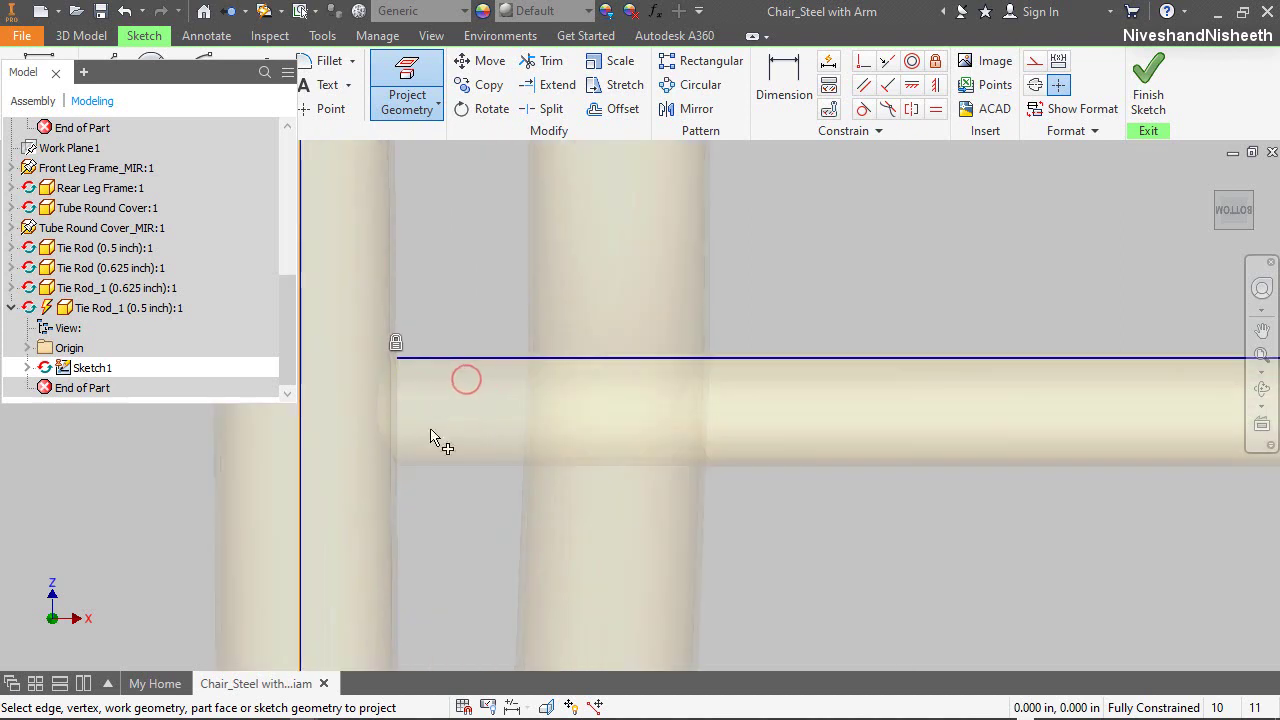
pyautogui.click(430, 463)
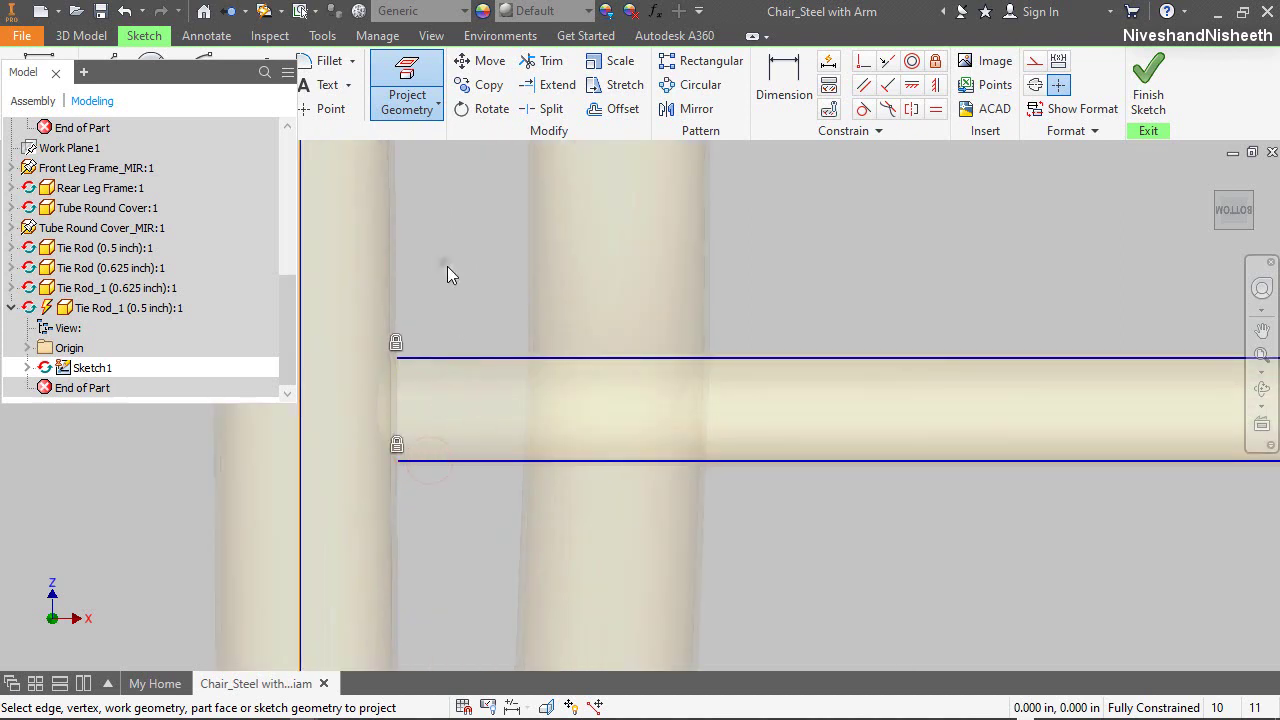
pyautogui.rightClick(447, 267)
pyautogui.click(445, 206)
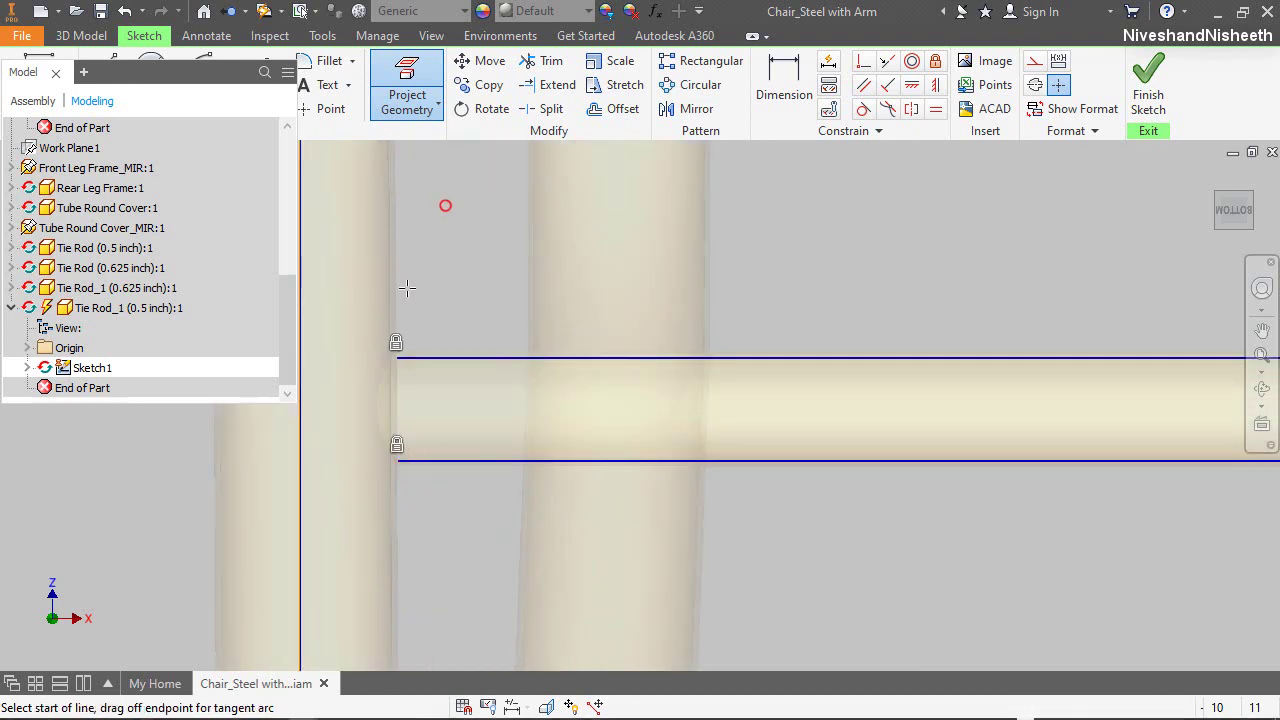
pyautogui.click(396, 358)
pyautogui.doubleClick(397, 460)
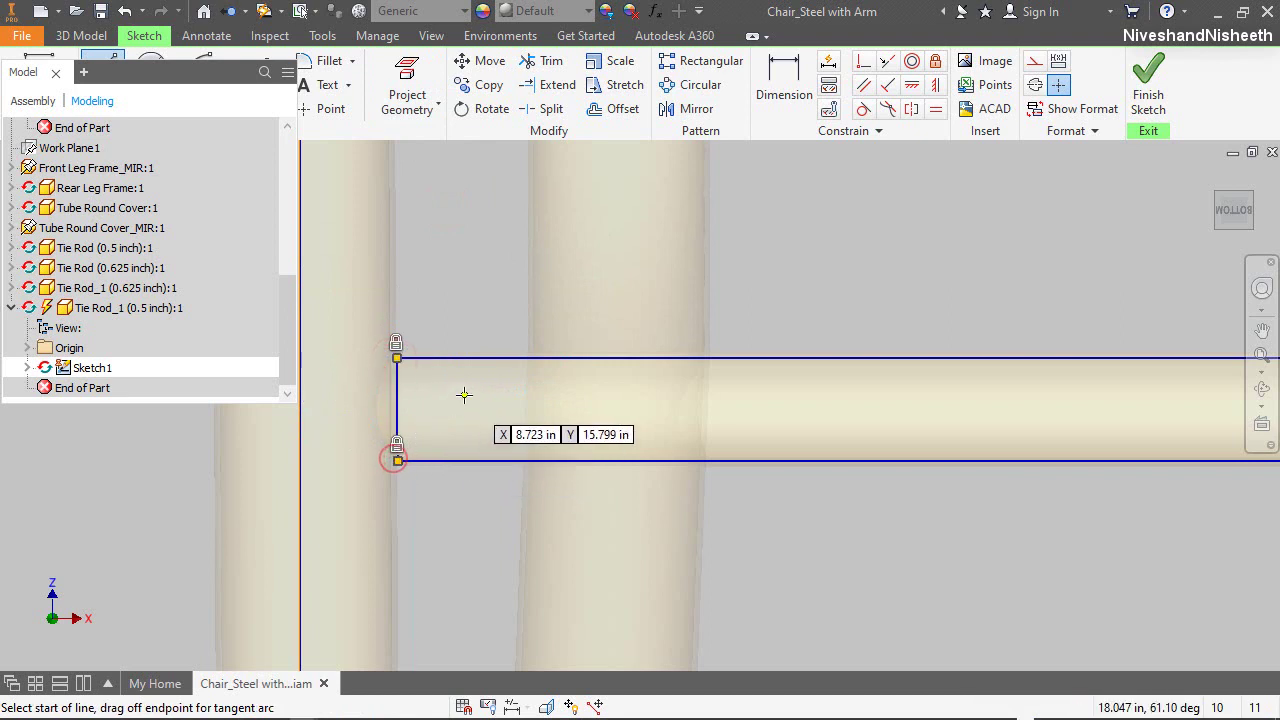
# Sketch a 1/2 inch diameter circle between the two projected rod edges
pyautogui.rightClick(827, 212)
pyautogui.click(785, 184)
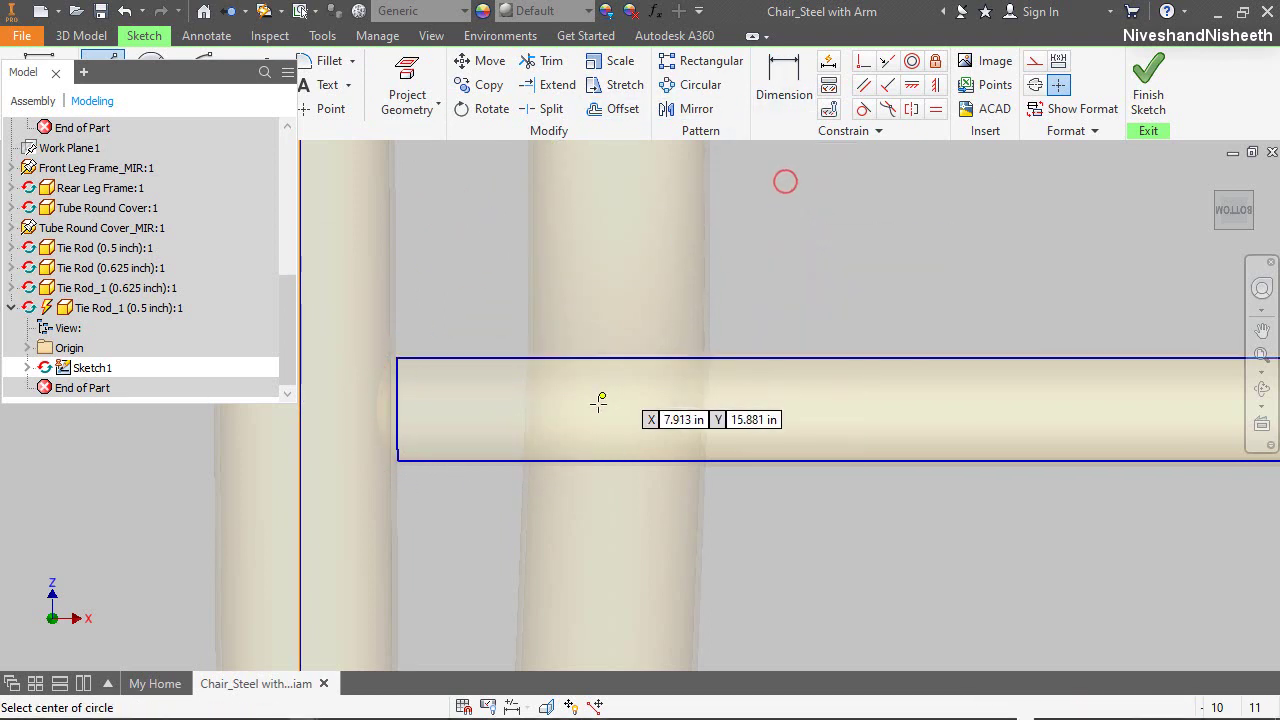
pyautogui.click(596, 410)
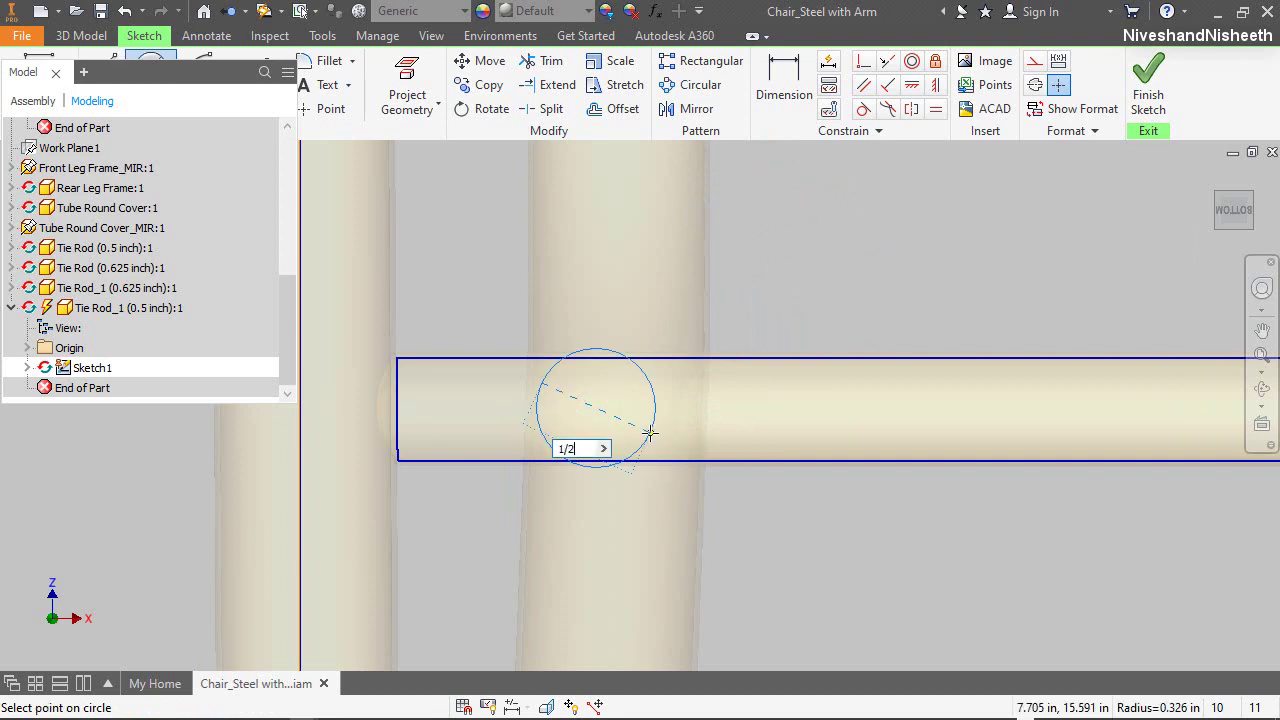
pyautogui.write('1/2')
pyautogui.press('Return')
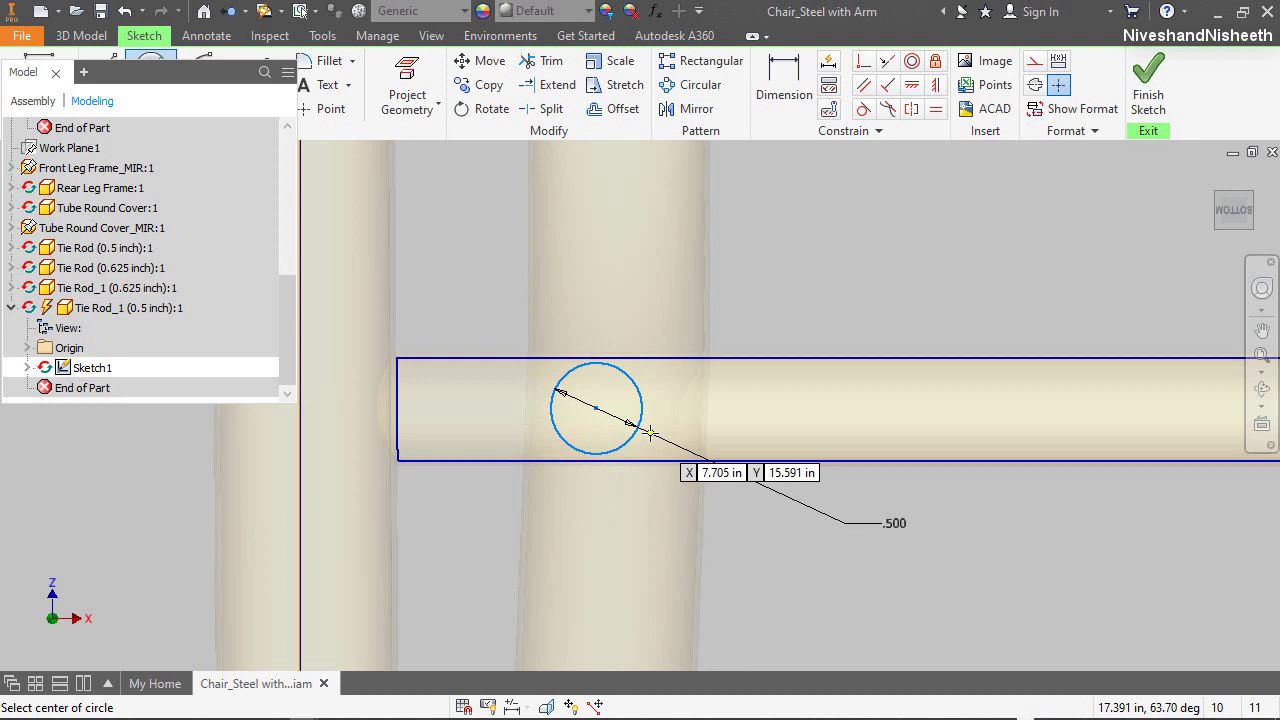
# Constrain the circle's centre horizontally to the midpoint of the short closing line
pyautogui.click(910, 88)
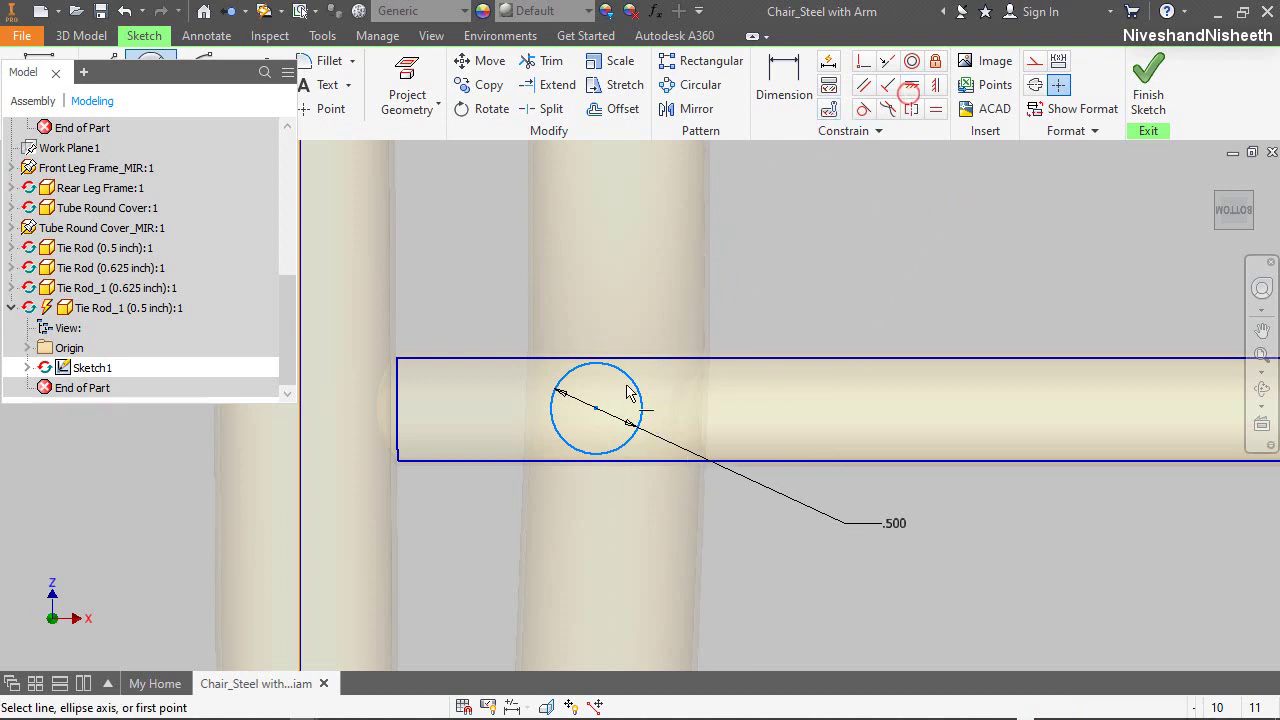
pyautogui.click(598, 407)
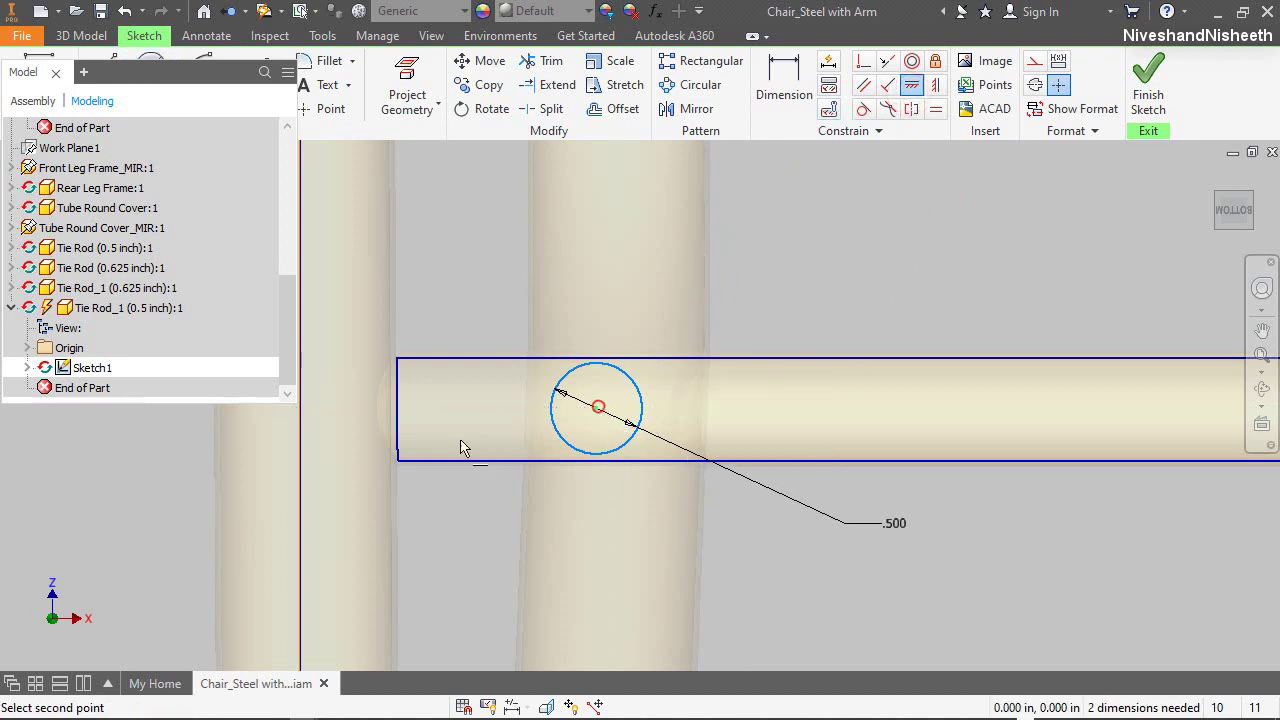
pyautogui.click(399, 412)
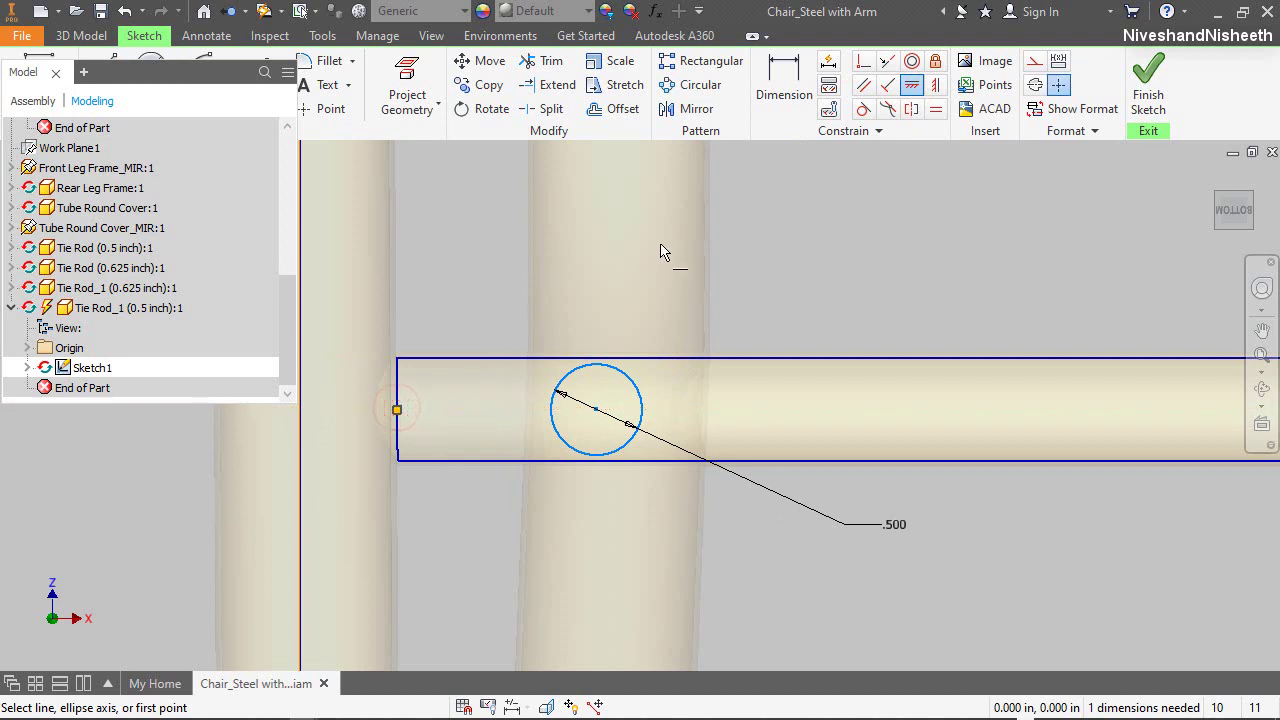
# Dimension the circle's centre 4 1/2 inches from the projected work plane line
pyautogui.click(782, 84)
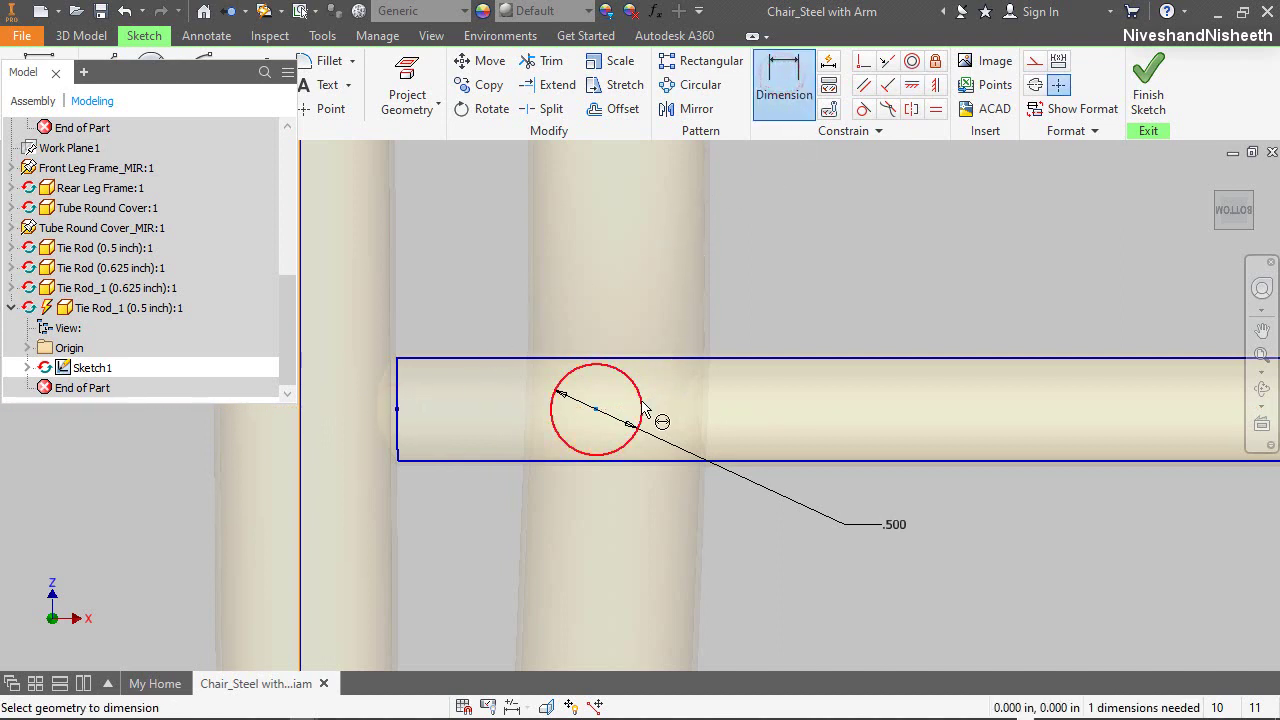
pyautogui.click(302, 500)
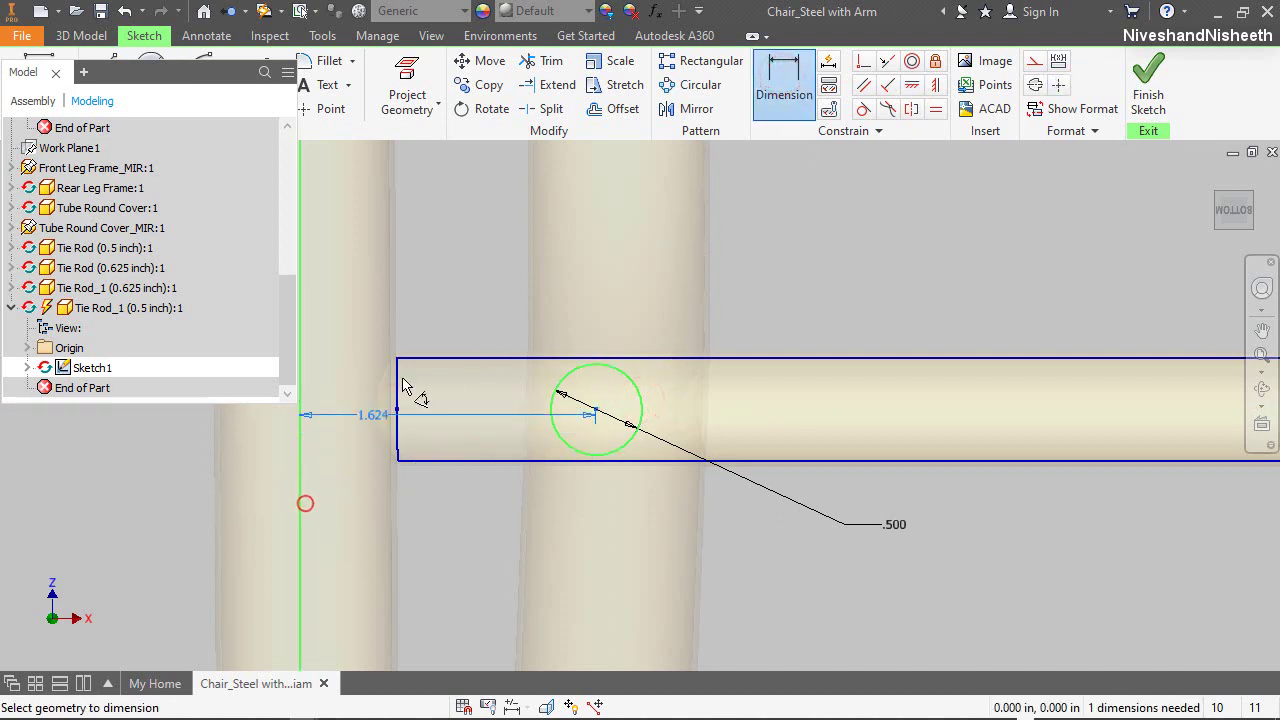
pyautogui.click(457, 272)
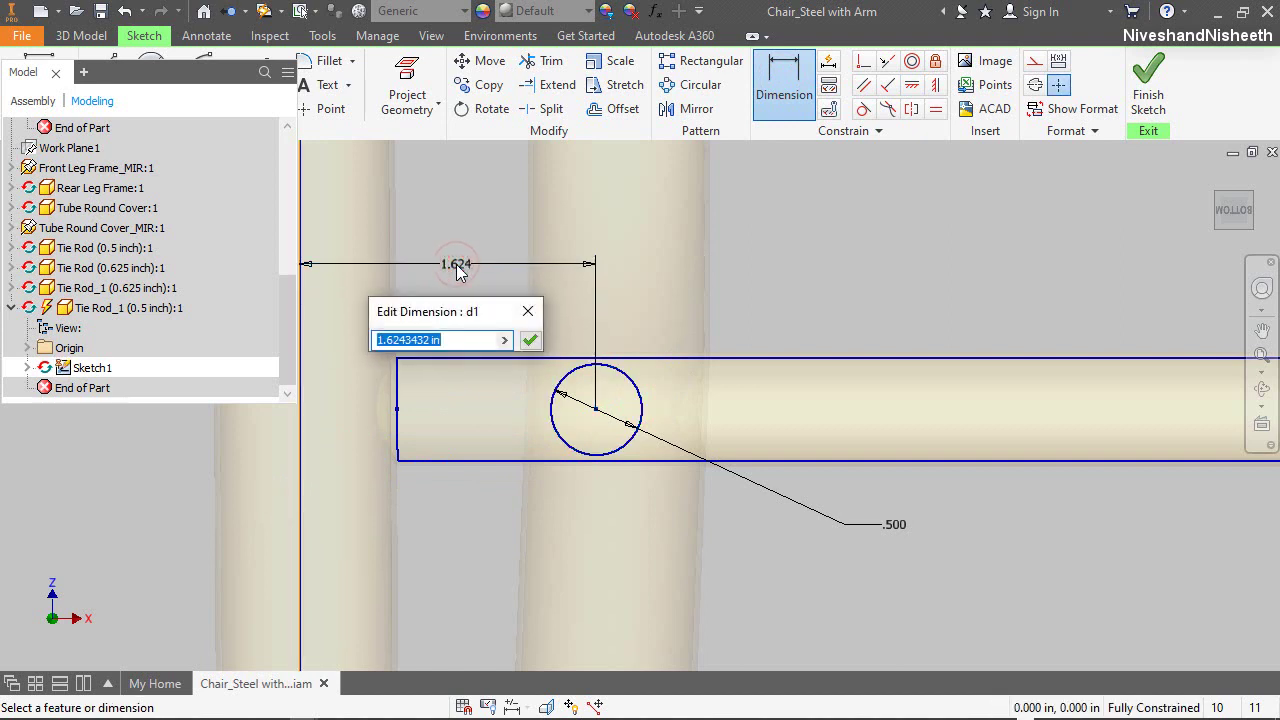
pyautogui.write('4 1/2')
pyautogui.press('Return')
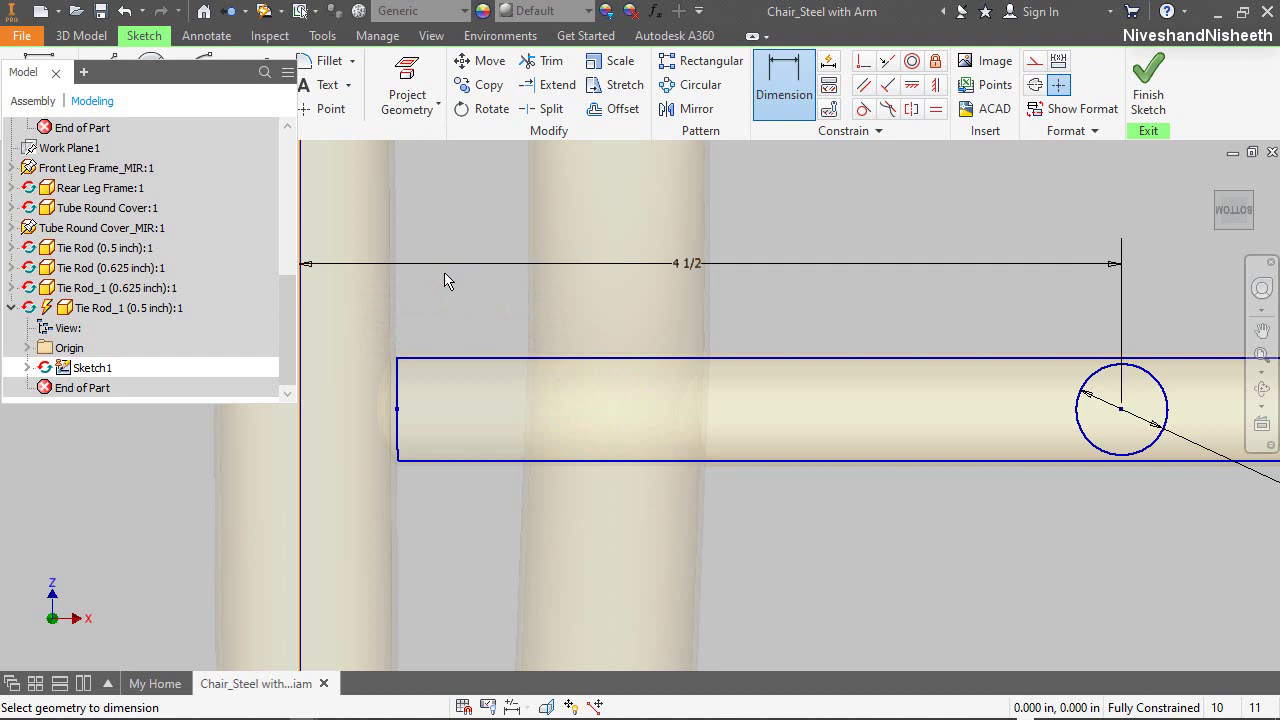
pyautogui.scroll(-5, 500, 260)
pyautogui.rightClick(646, 243)
pyautogui.click(706, 237)
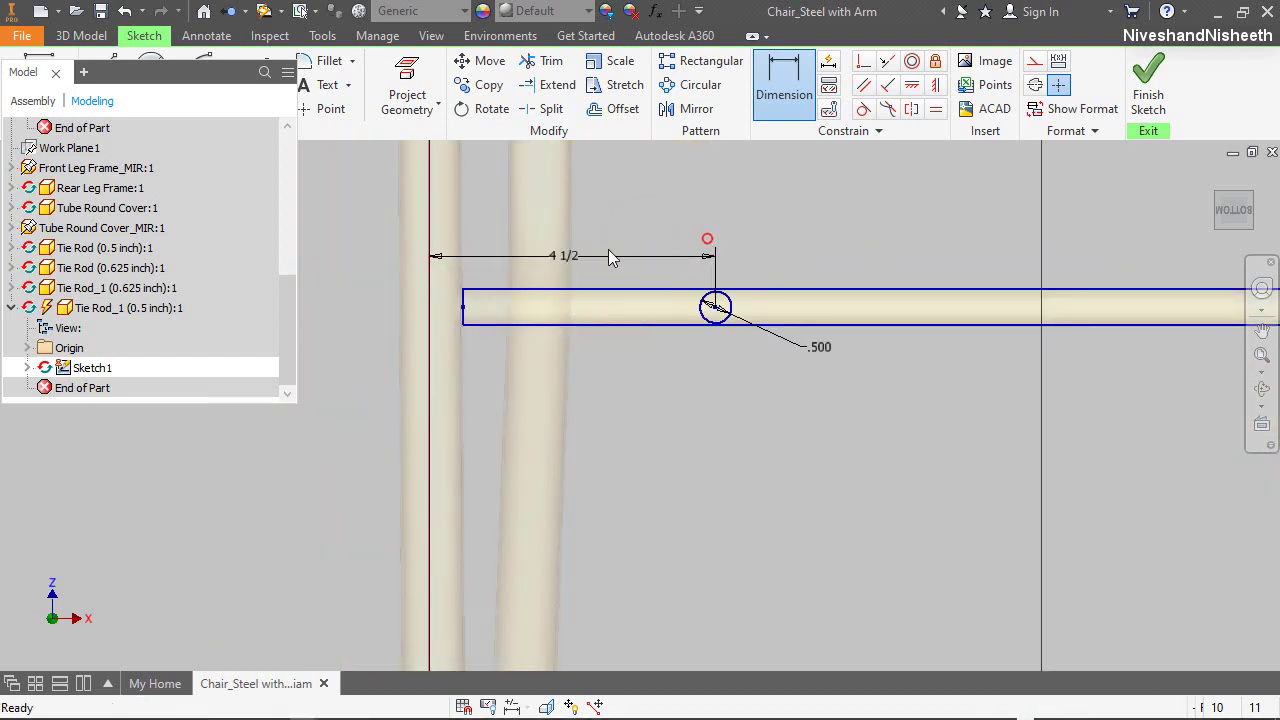
# Turn off the visibility of the front leg's Work Plane4 and collapse the Front Leg Frame component
pyautogui.scroll(2, 187, 240)
pyautogui.scroll(2, 187, 236)
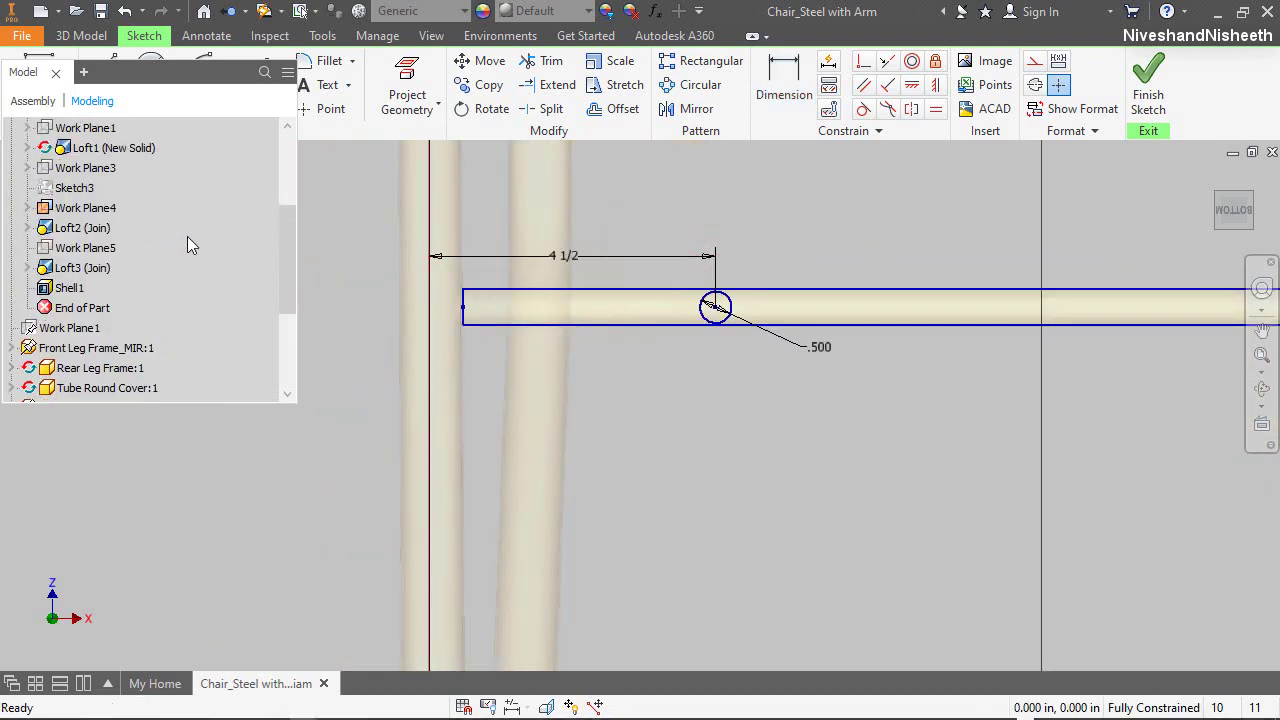
pyautogui.rightClick(110, 208)
pyautogui.click(145, 310)
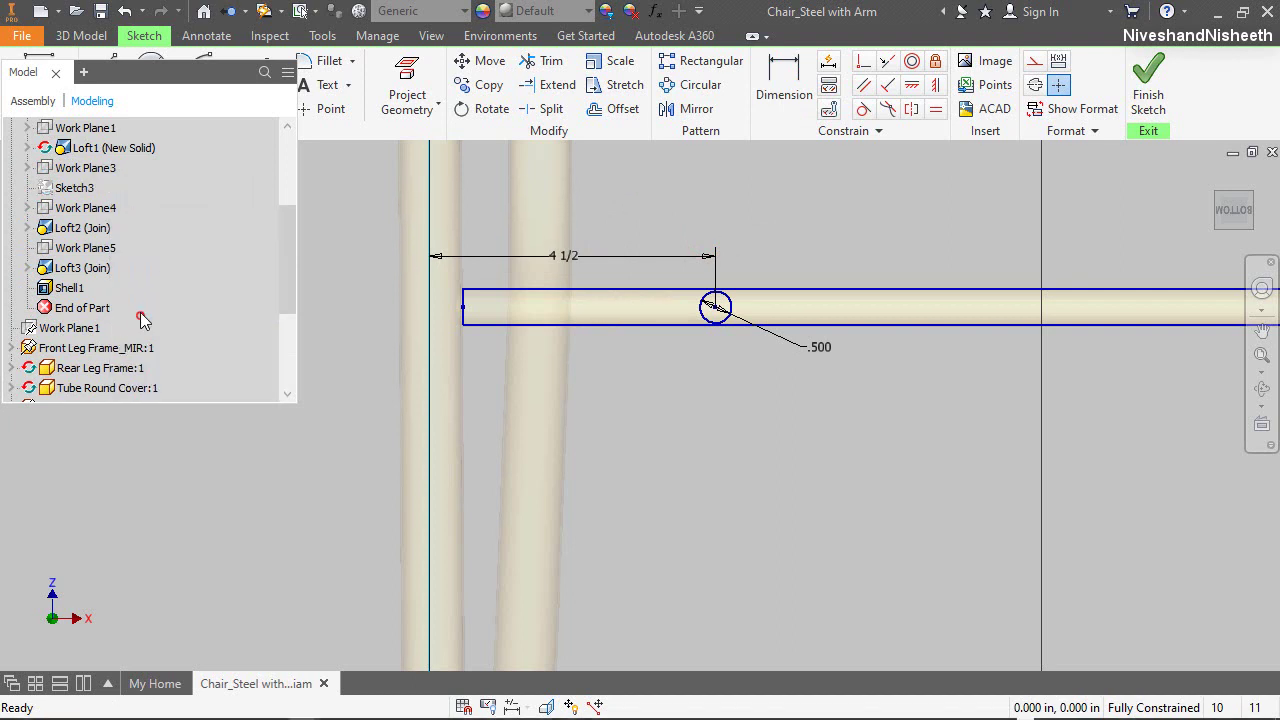
pyautogui.scroll(3, 188, 228)
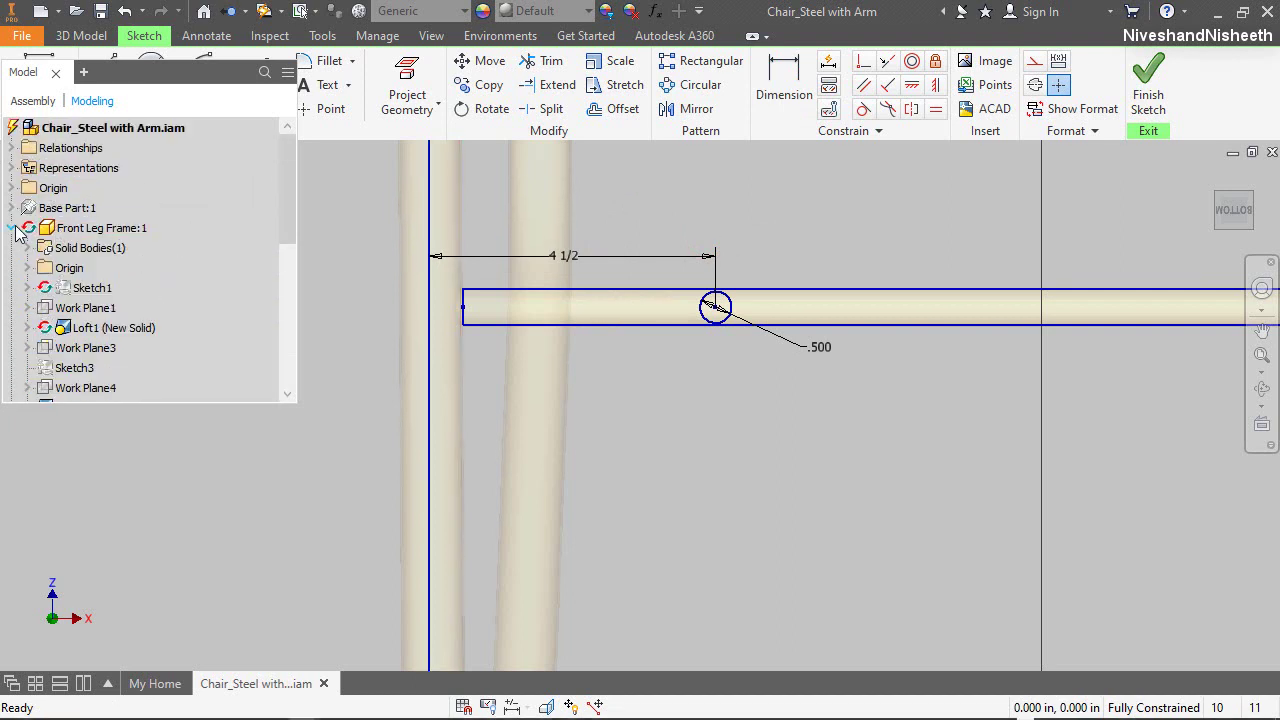
pyautogui.click(13, 228)
pyautogui.scroll(-2, 214, 276)
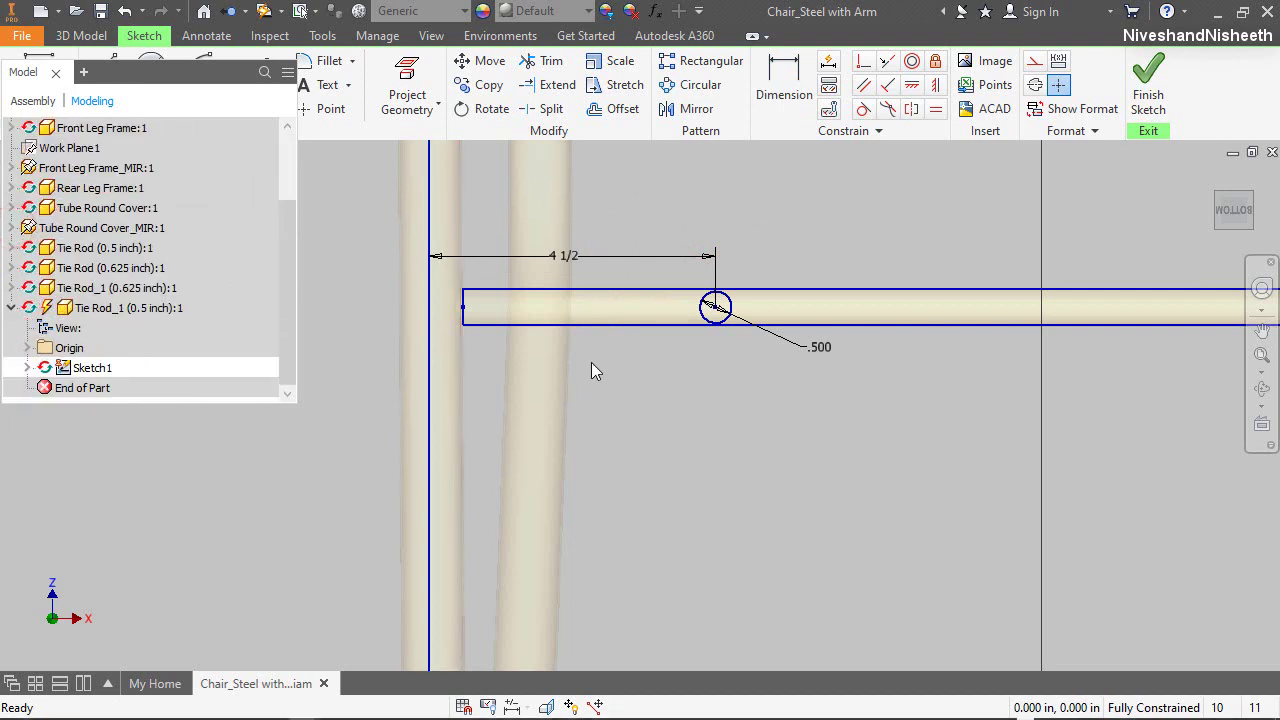
# Convert all sketch geometry except the circle to construction and finish the sketch
pyautogui.scroll(-5, 591, 372)
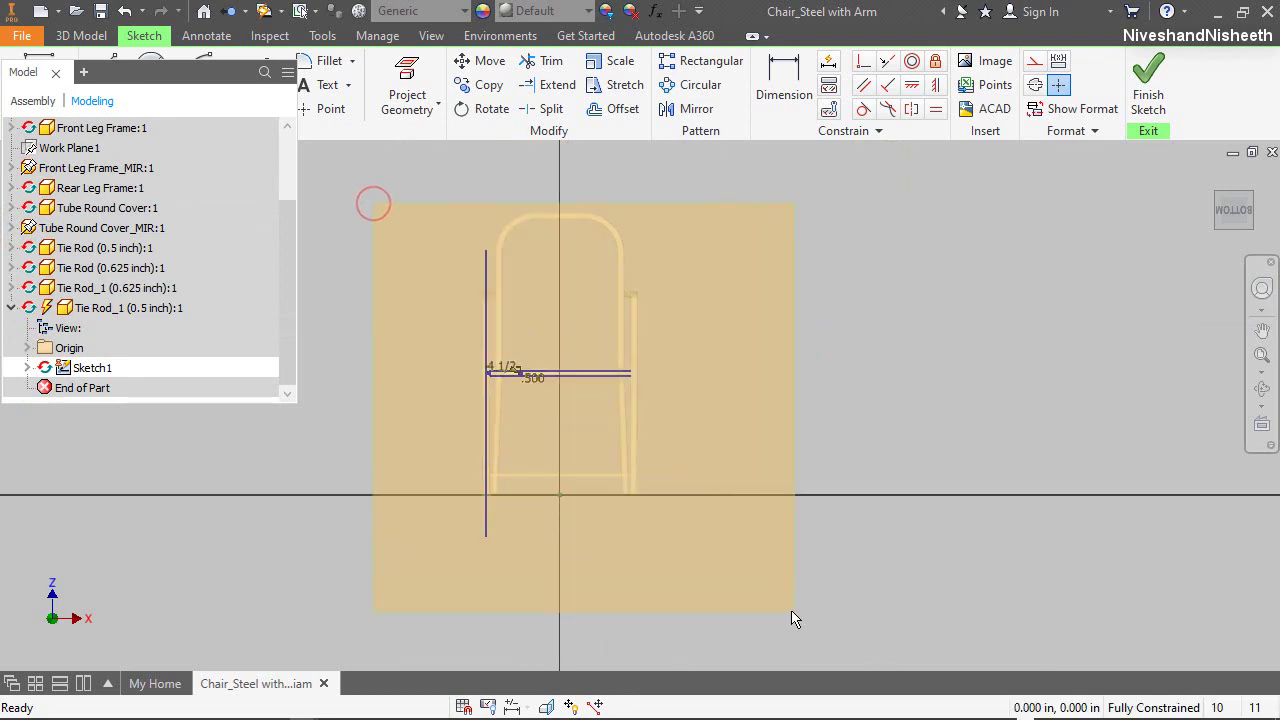
pyautogui.scroll(5, 572, 386)
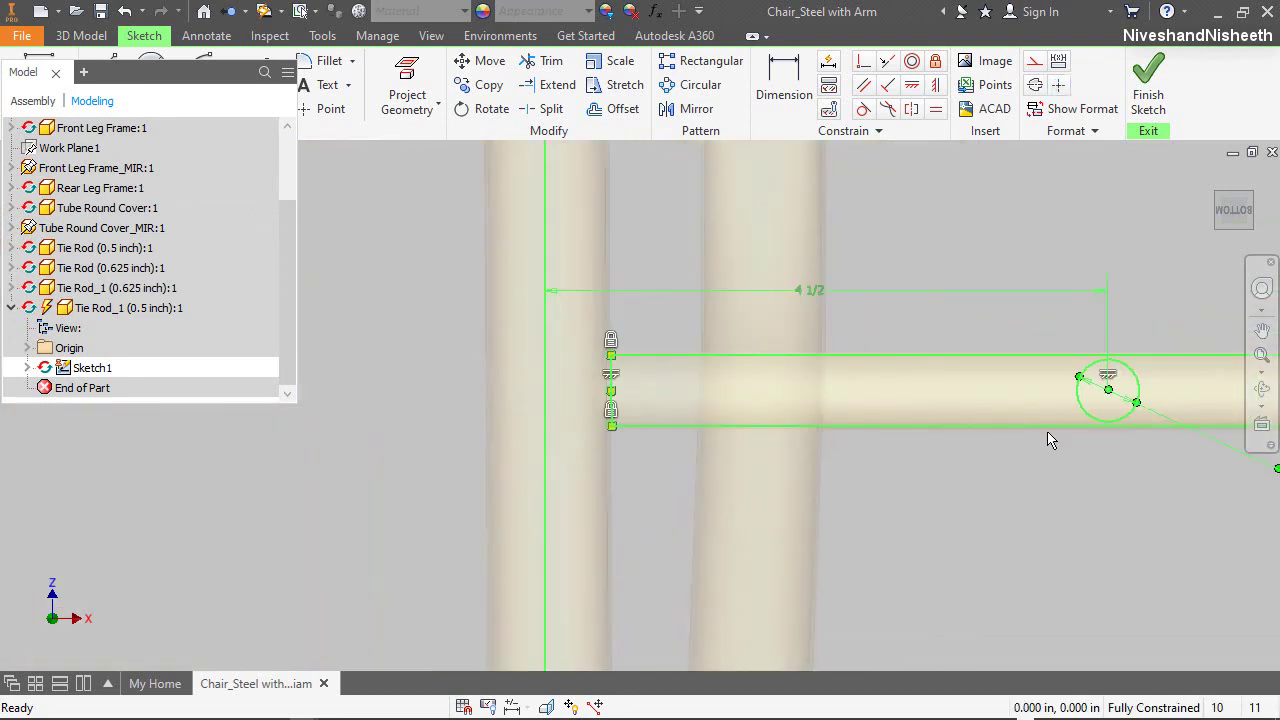
pyautogui.click(1034, 60)
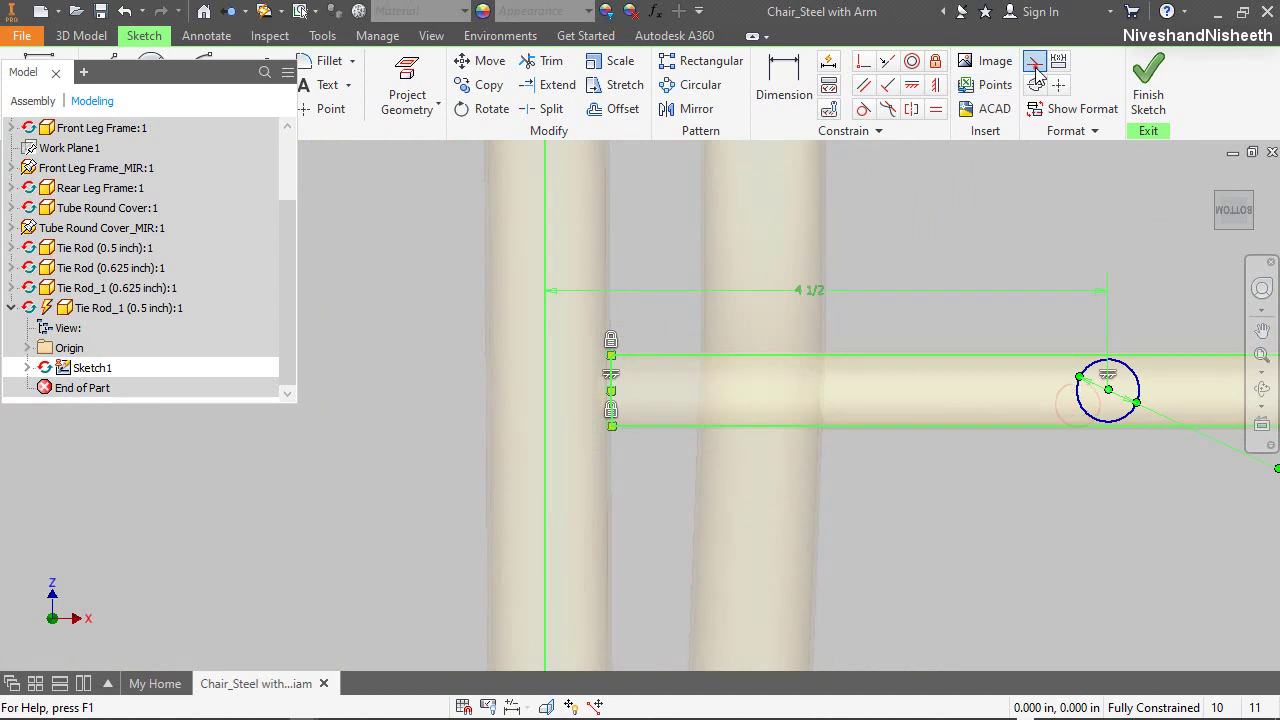
pyautogui.click(1033, 217)
pyautogui.scroll(-6, 820, 383)
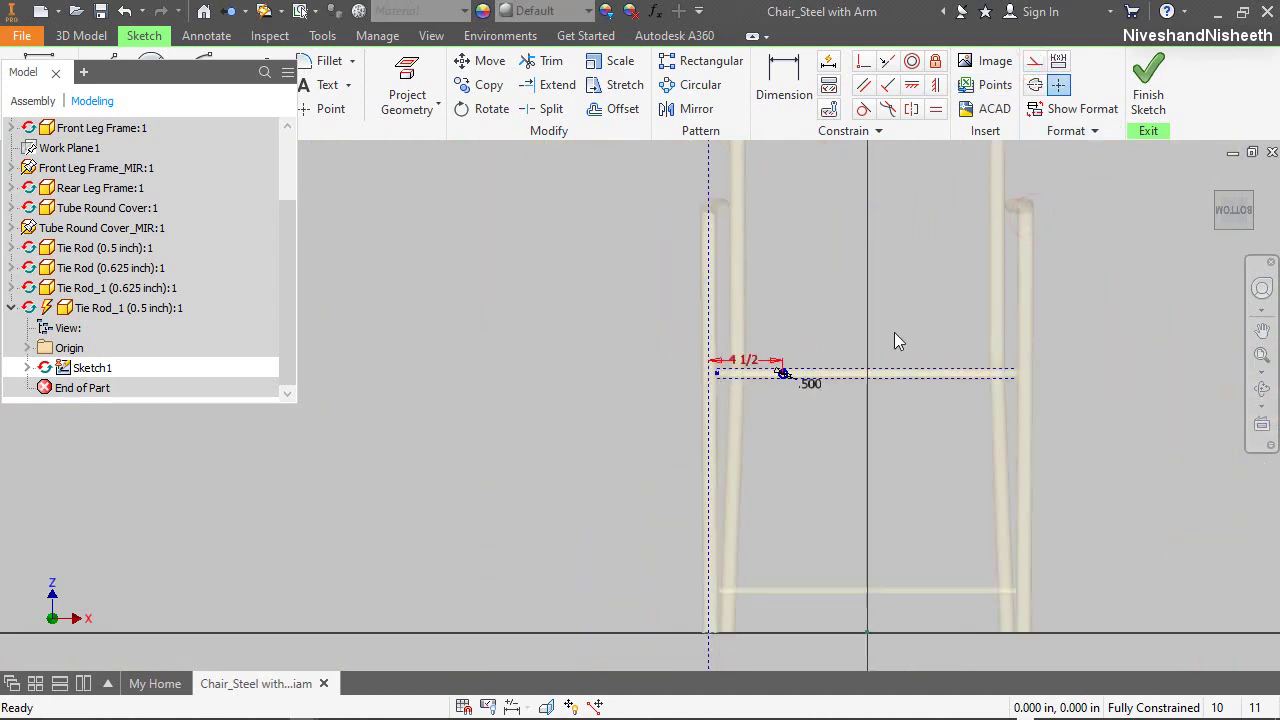
pyautogui.click(1148, 88)
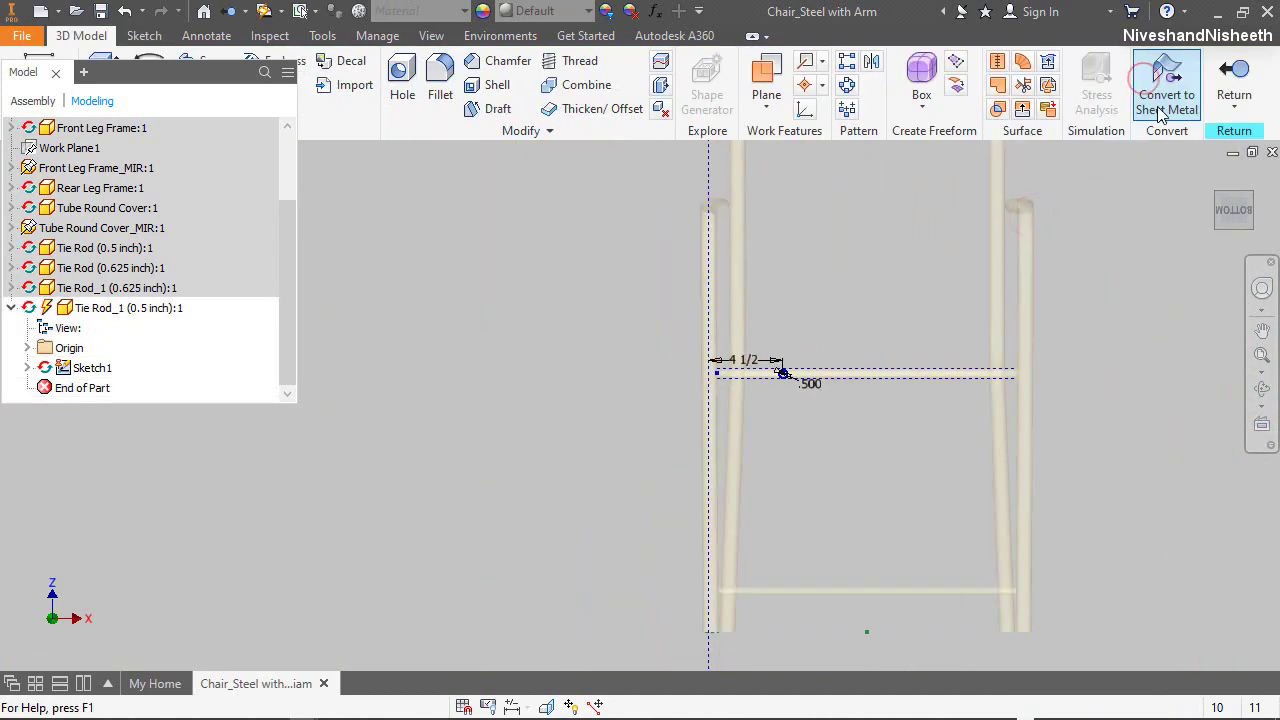
# Copy the bodies of the front and rear horizontal tie rods into the part as an associative composite with Copy Object
pyautogui.click(1256, 201)
pyautogui.scroll(5, 593, 378)
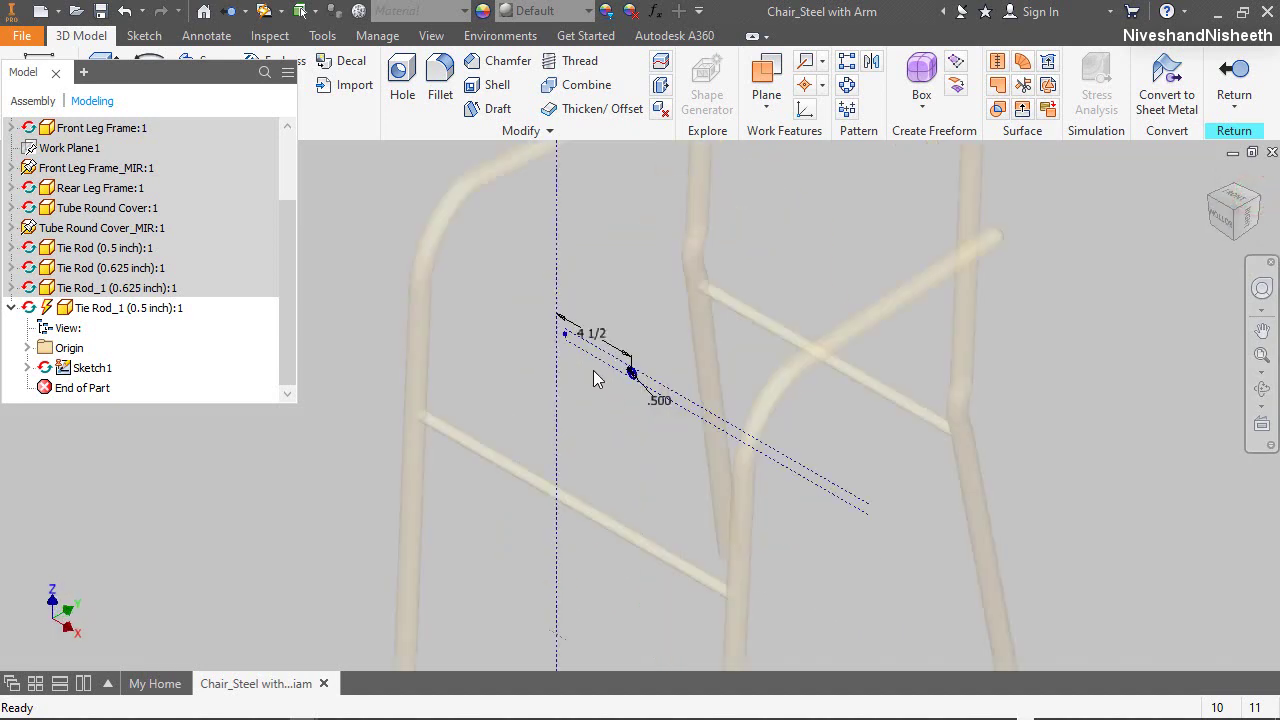
pyautogui.moveTo(232, 126); pyautogui.dragTo(250, 180)
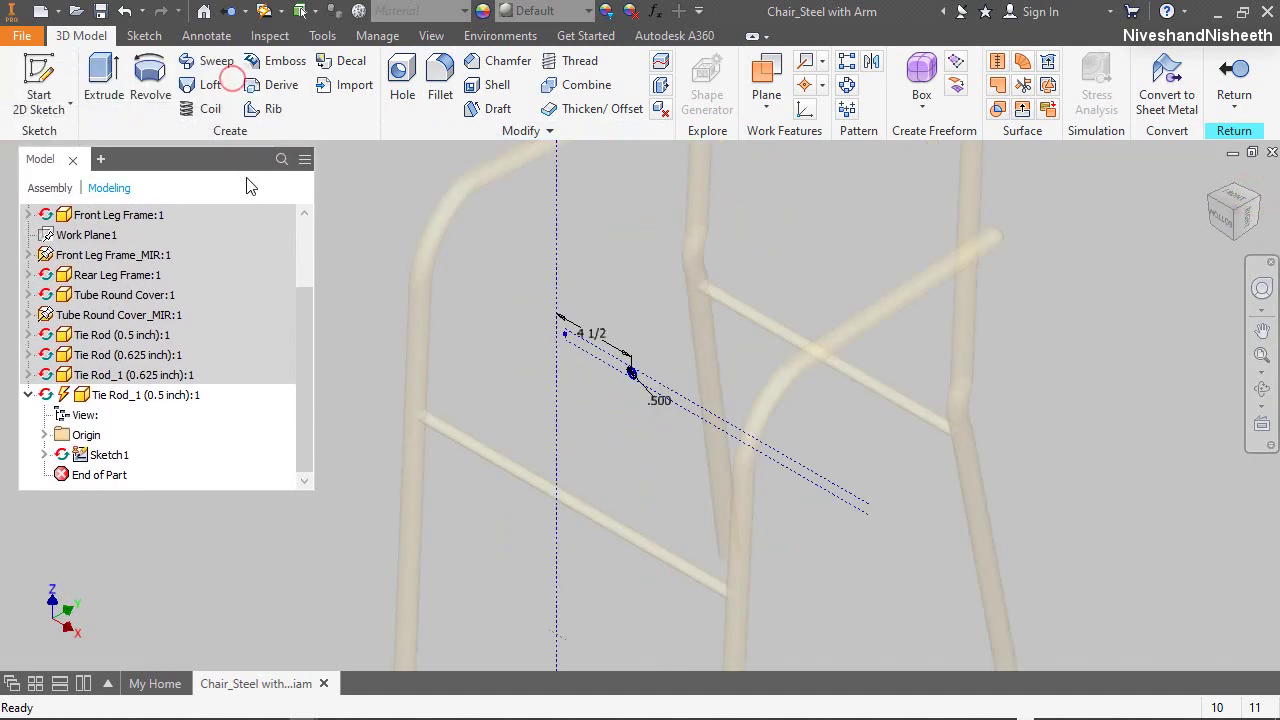
pyautogui.click(518, 131)
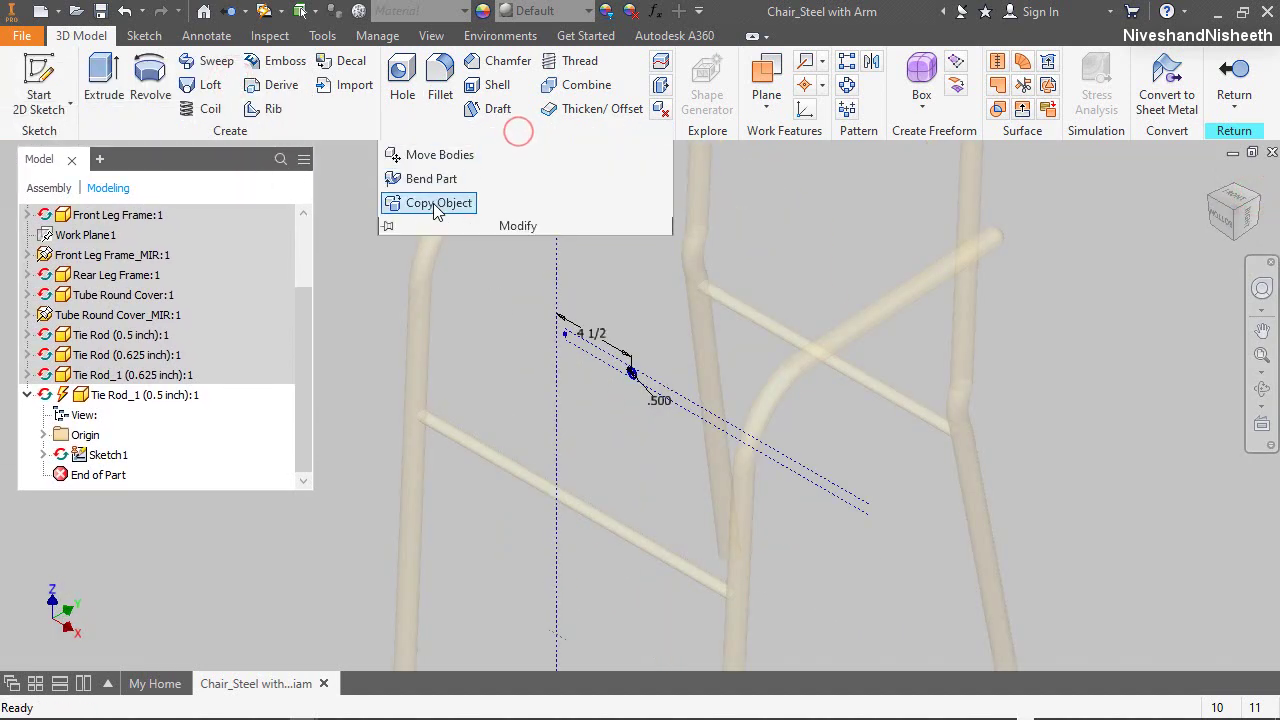
pyautogui.click(438, 202)
pyautogui.click(486, 458)
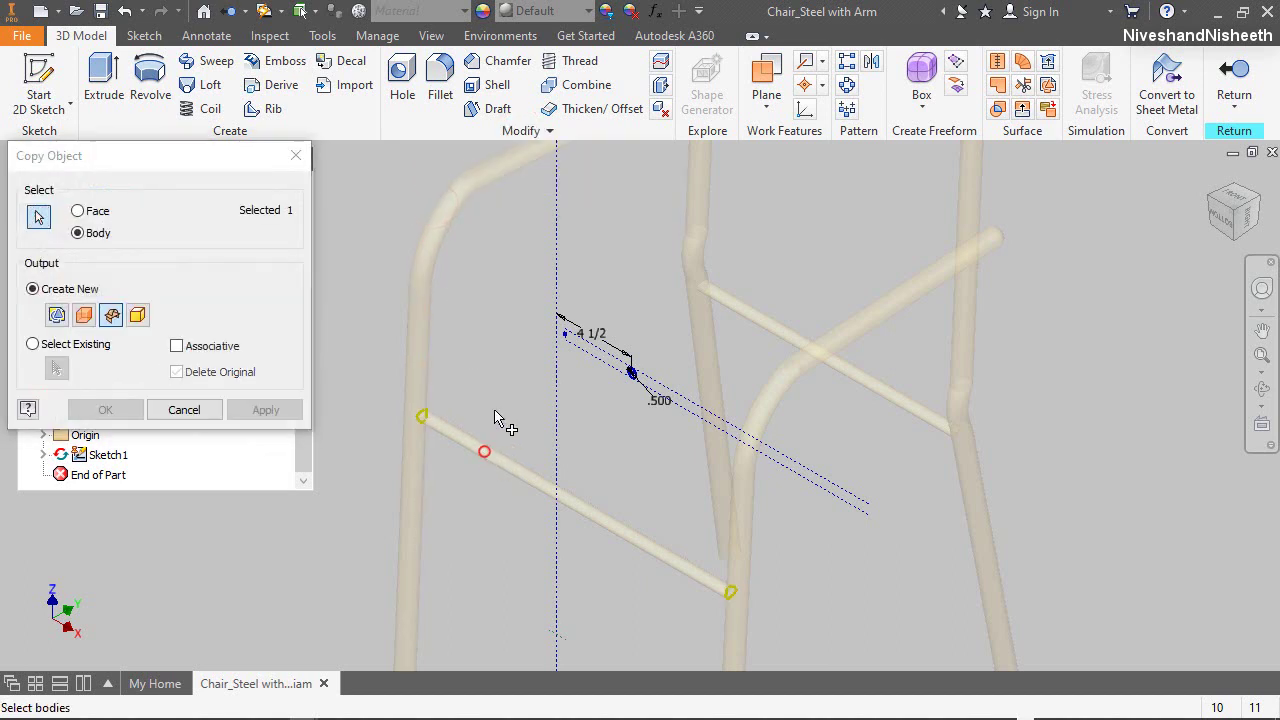
pyautogui.click(740, 312)
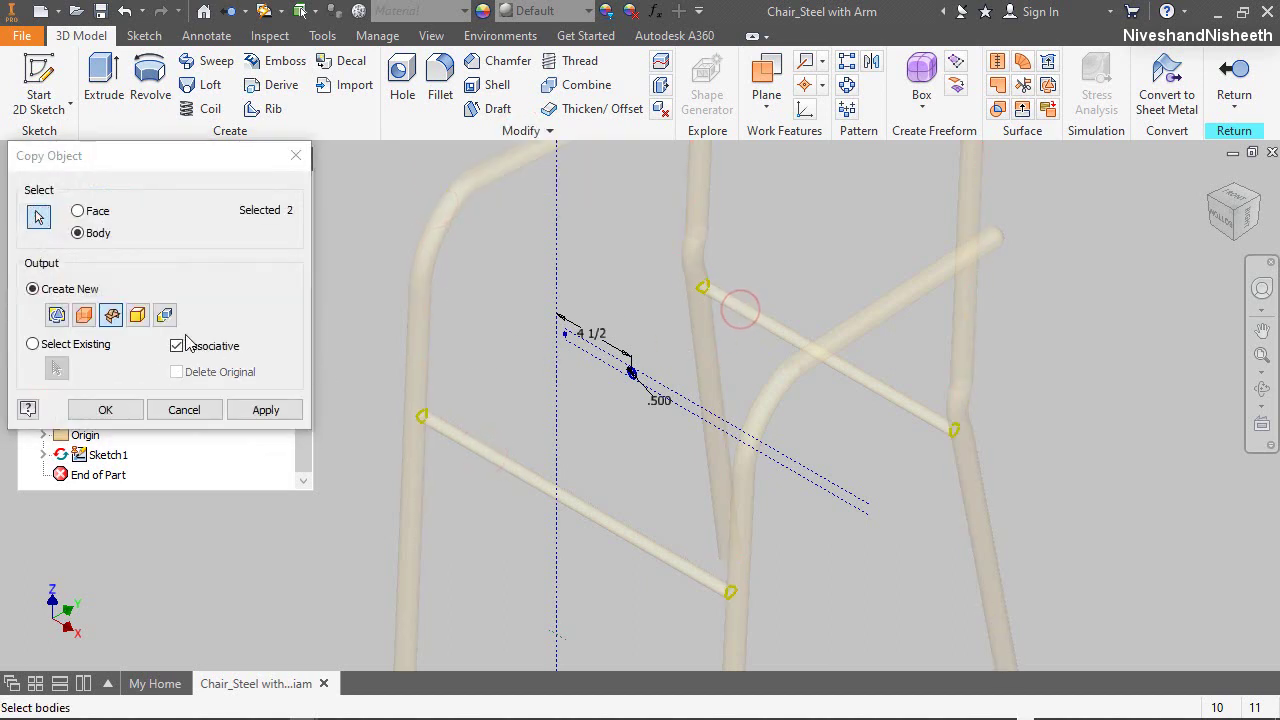
pyautogui.click(105, 409)
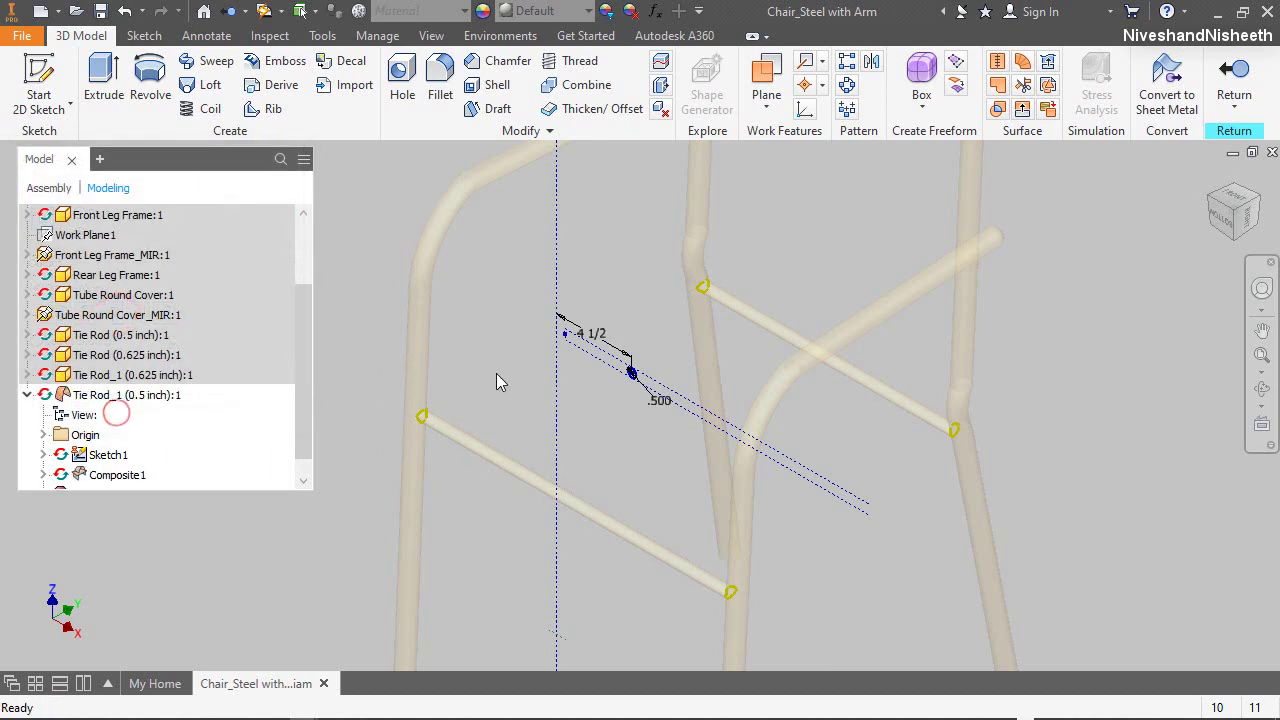
# Extrude the circle as a new solid up to the copied rear tie rod surface
pyautogui.press('r')
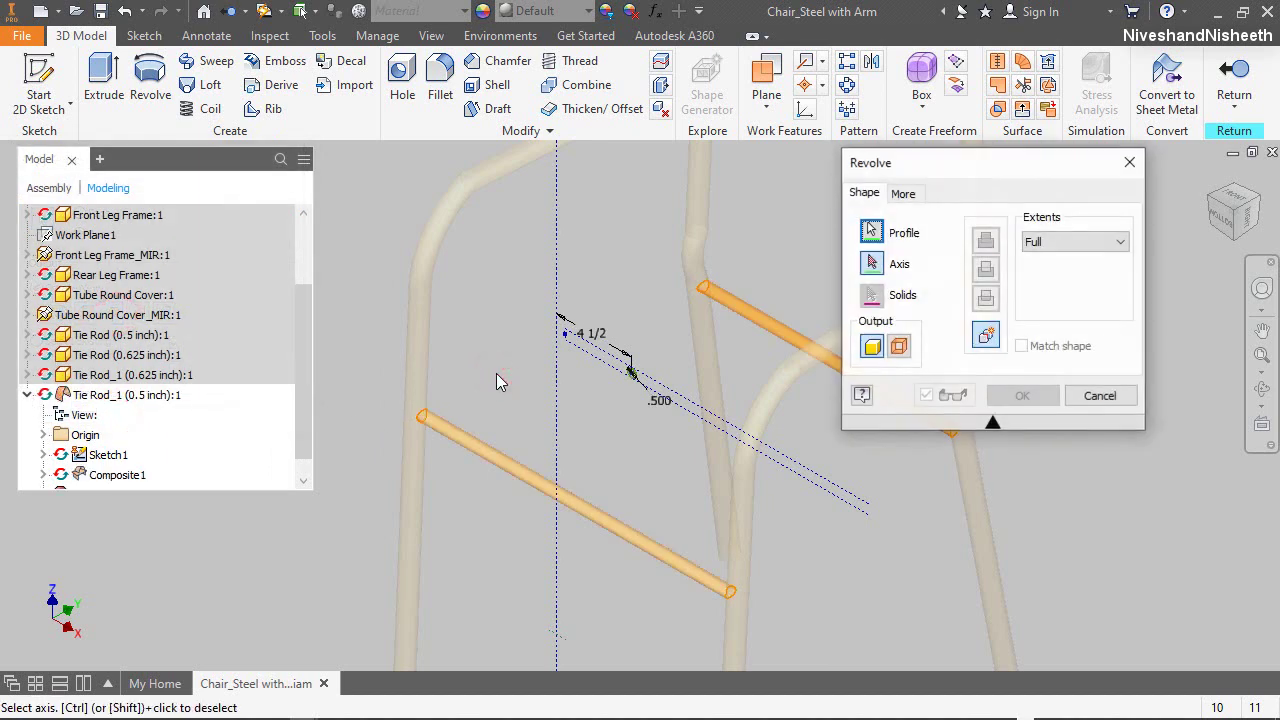
pyautogui.press('Escape')
pyautogui.press('e')
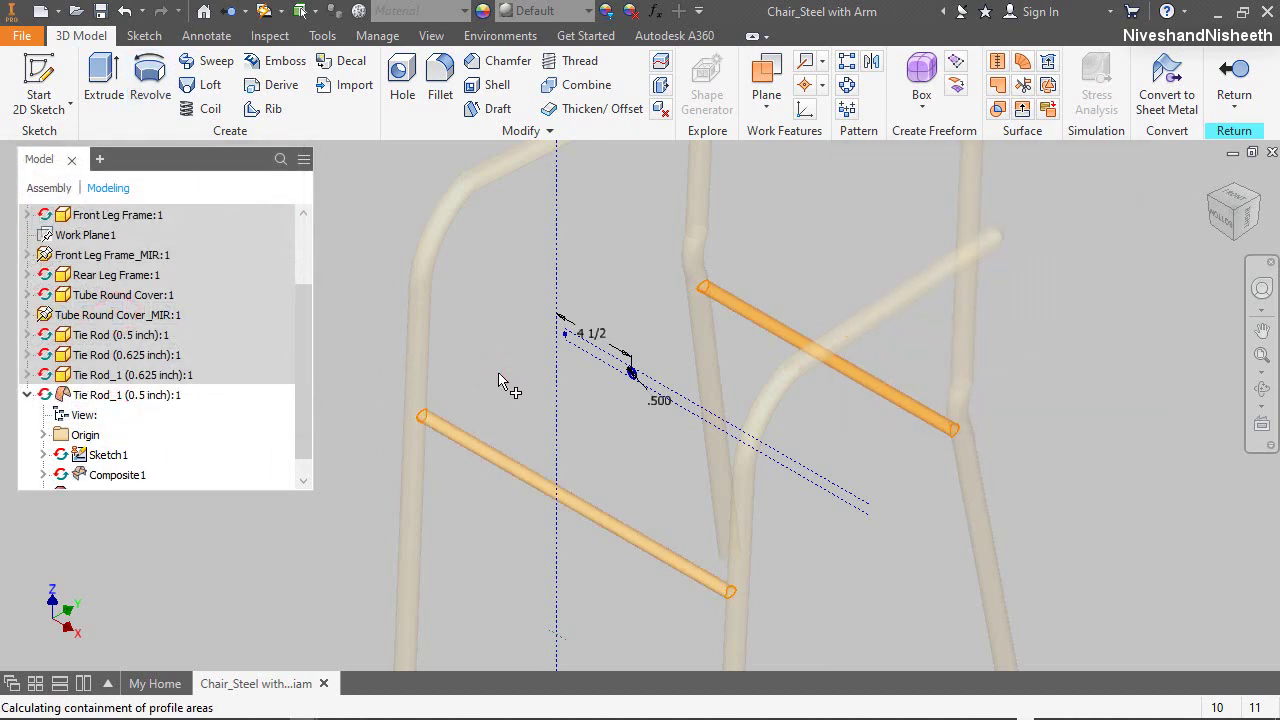
pyautogui.click(1050, 232)
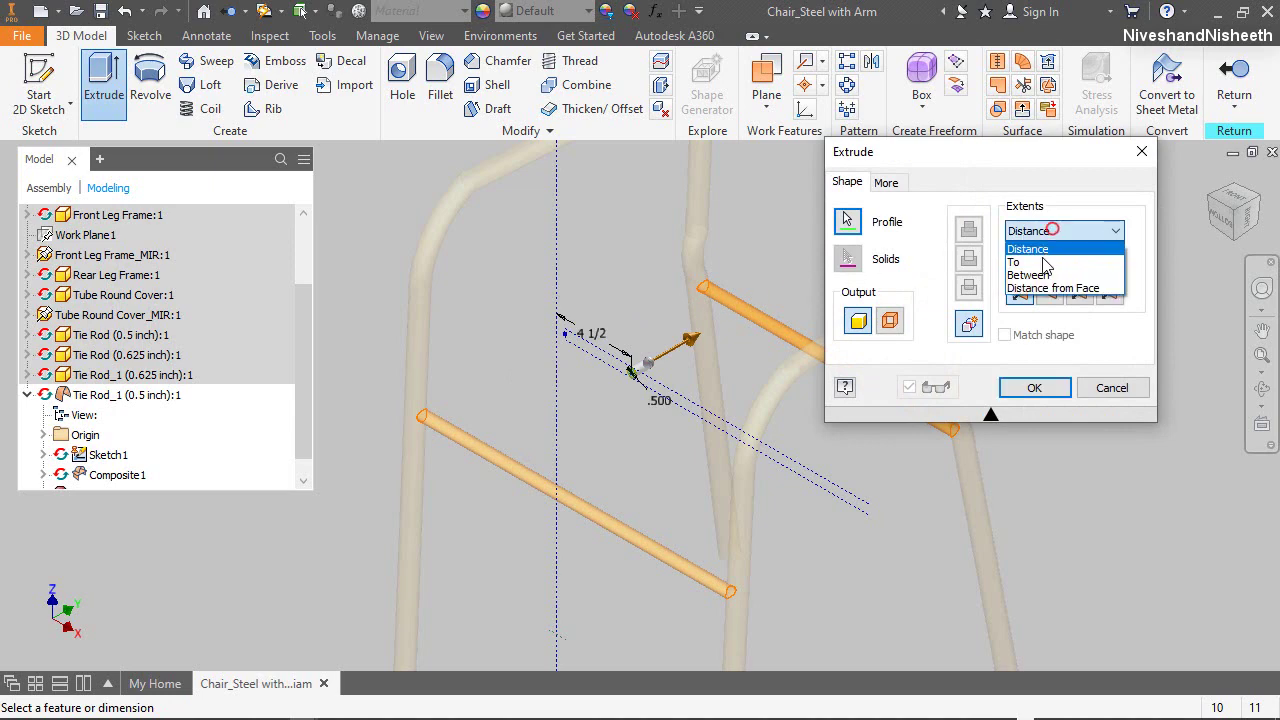
pyautogui.click(1030, 260)
pyautogui.click(770, 336)
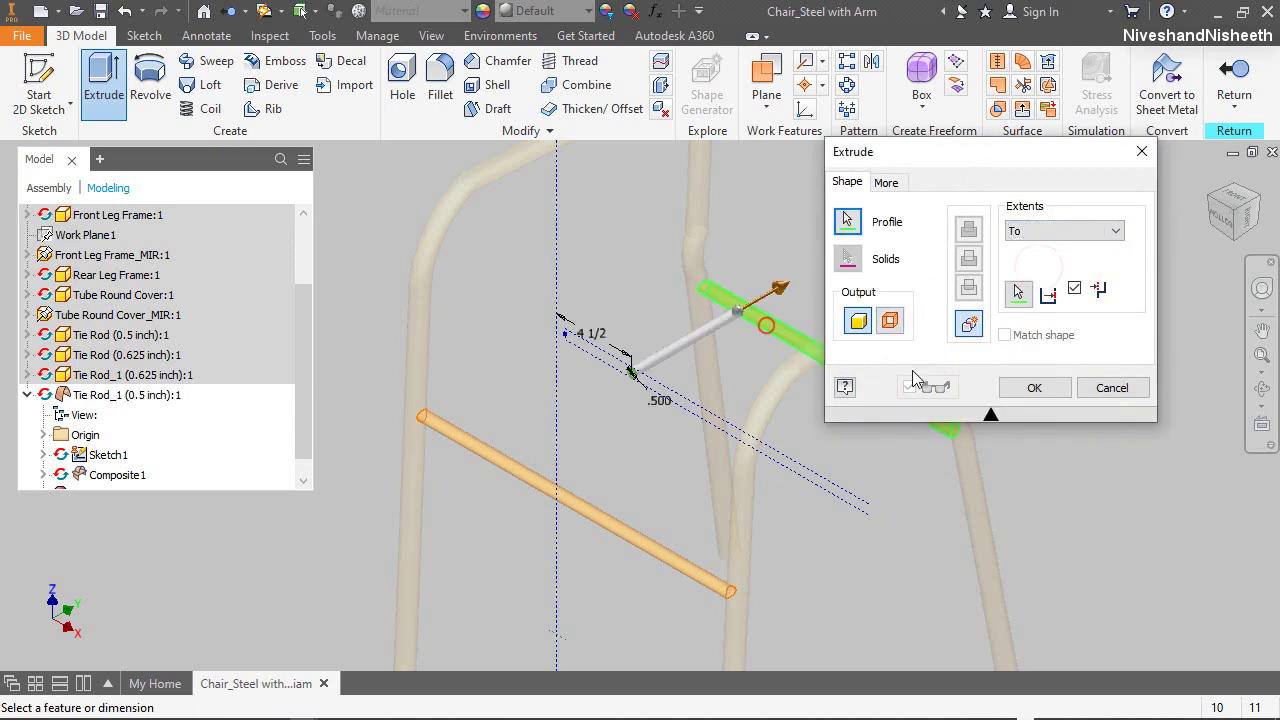
pyautogui.click(1048, 392)
pyautogui.scroll(-5, 644, 357)
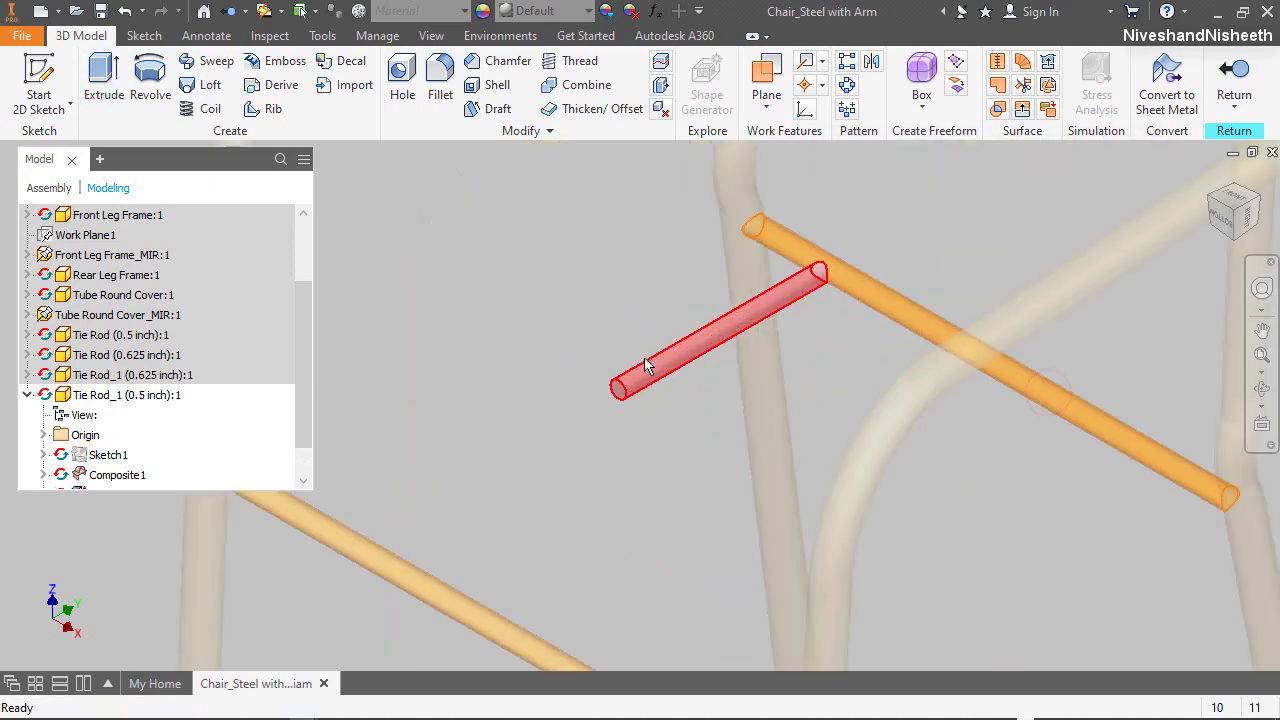
# Start a sketch on the flat front end face of the tie rod and project its circular edge
pyautogui.rightClick(571, 277)
pyautogui.click(533, 398)
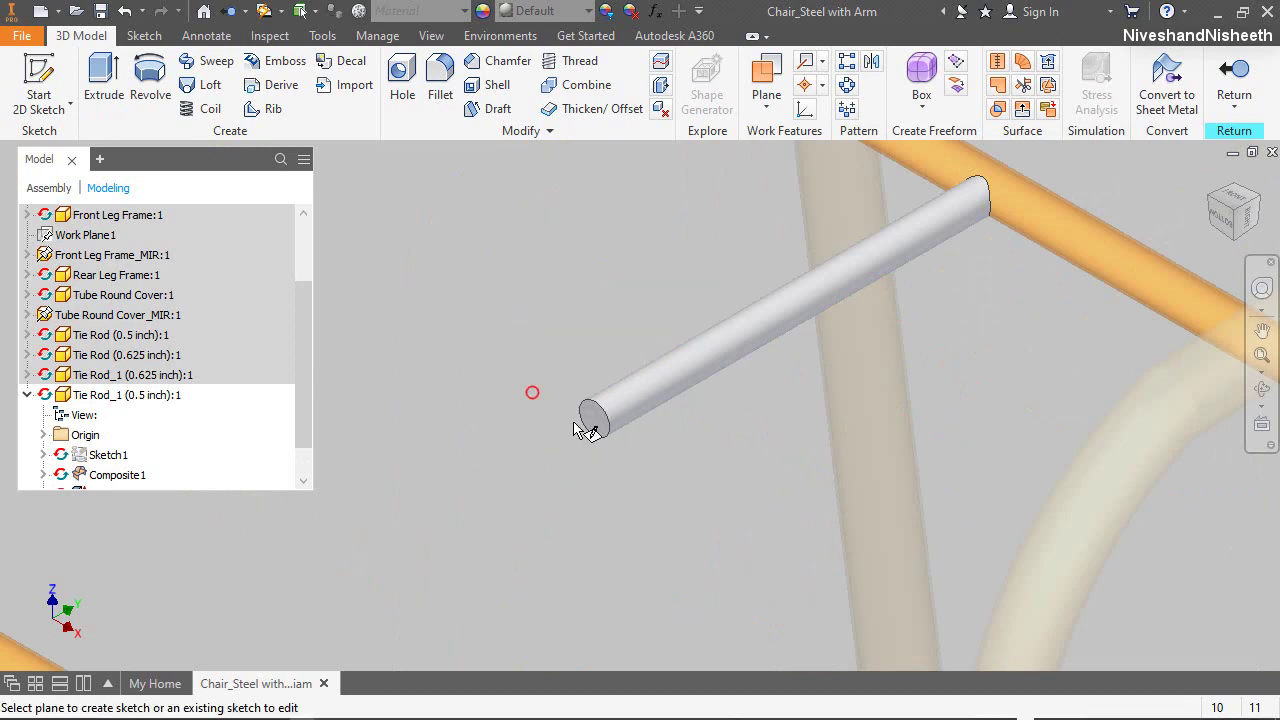
pyautogui.click(592, 422)
pyautogui.press('g')
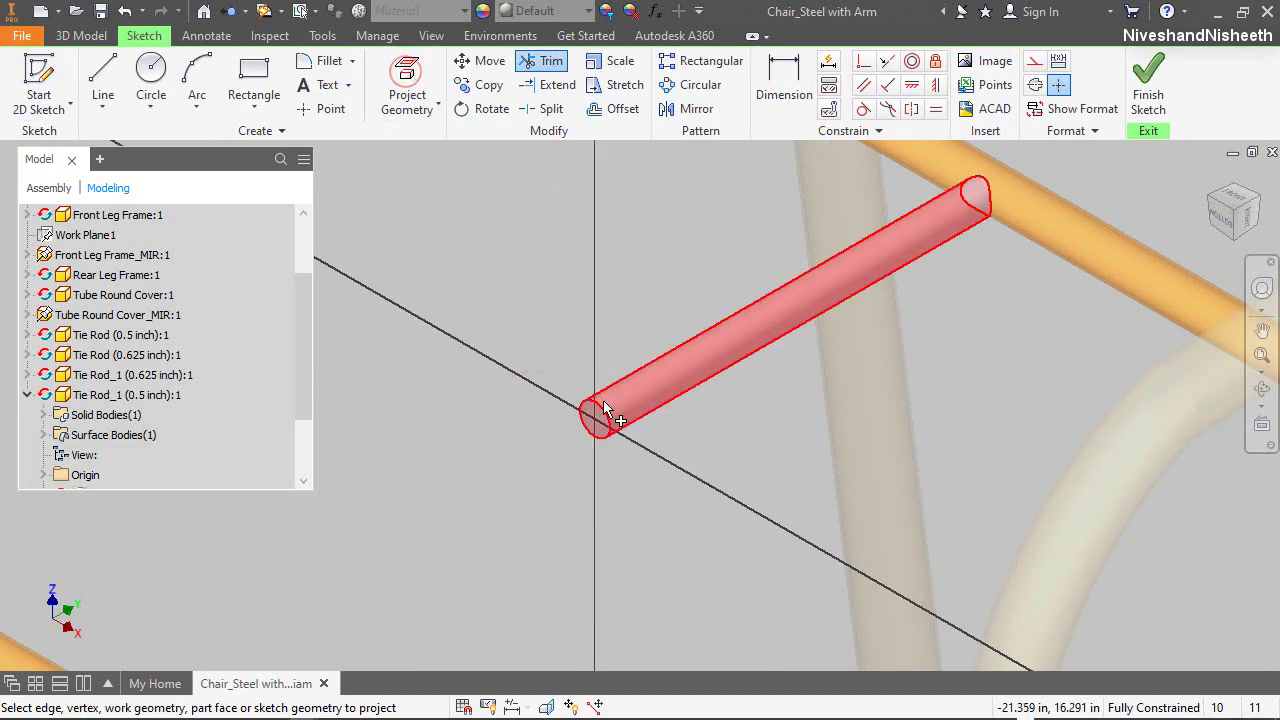
pyautogui.rightClick(600, 288)
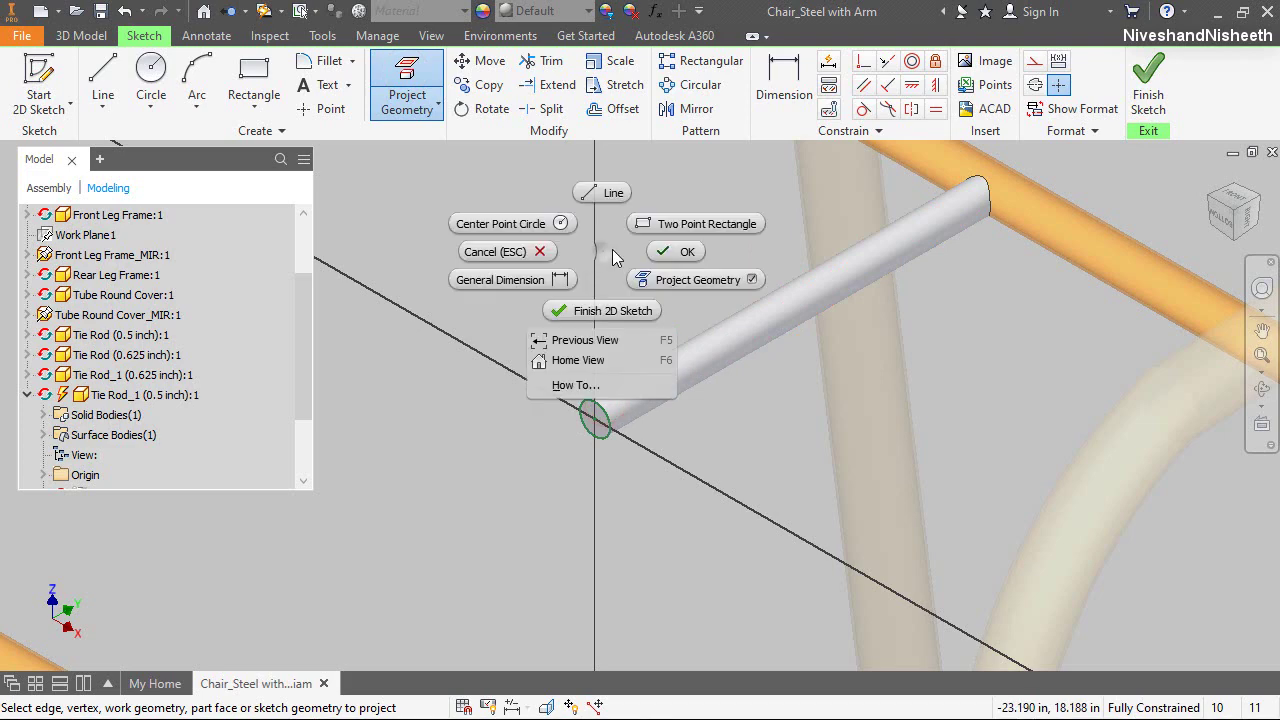
pyautogui.click(662, 252)
# Extrude the projected circle up to the copied front rod surface, joined to the rod, and give the part the Beige appearance
pyautogui.rightClick(638, 236)
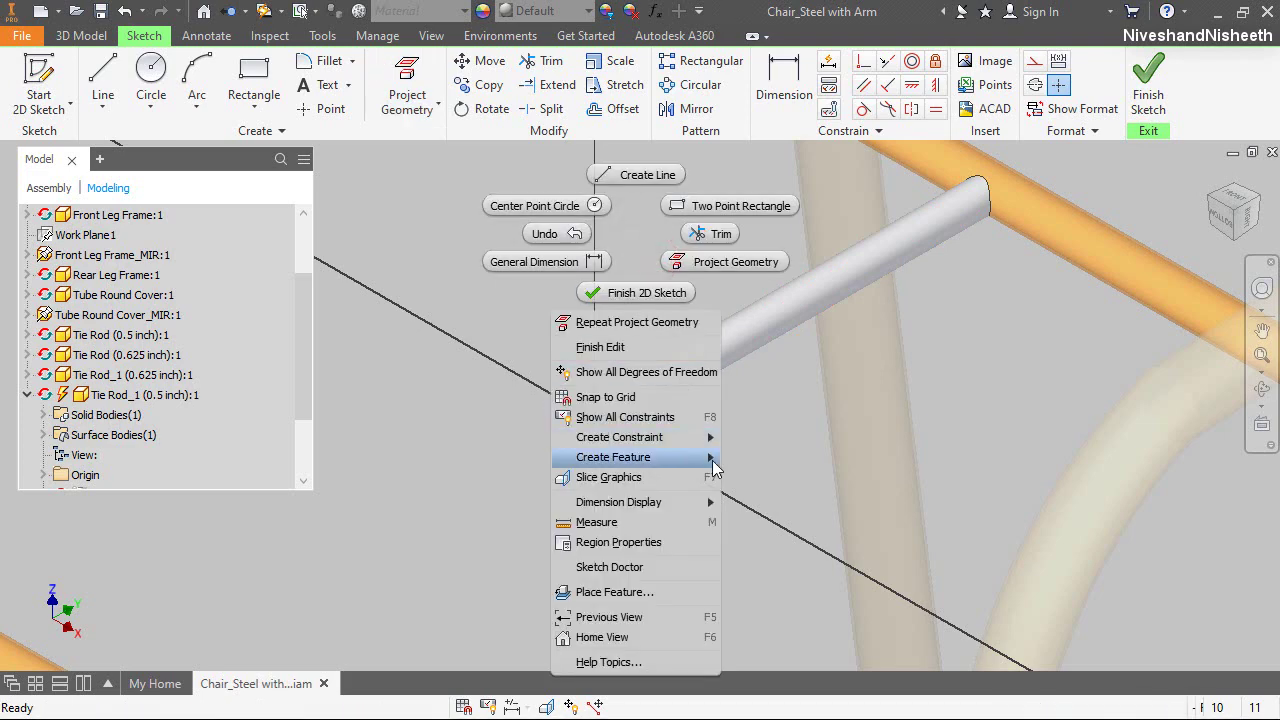
pyautogui.moveTo(705, 457)
pyautogui.click(757, 458)
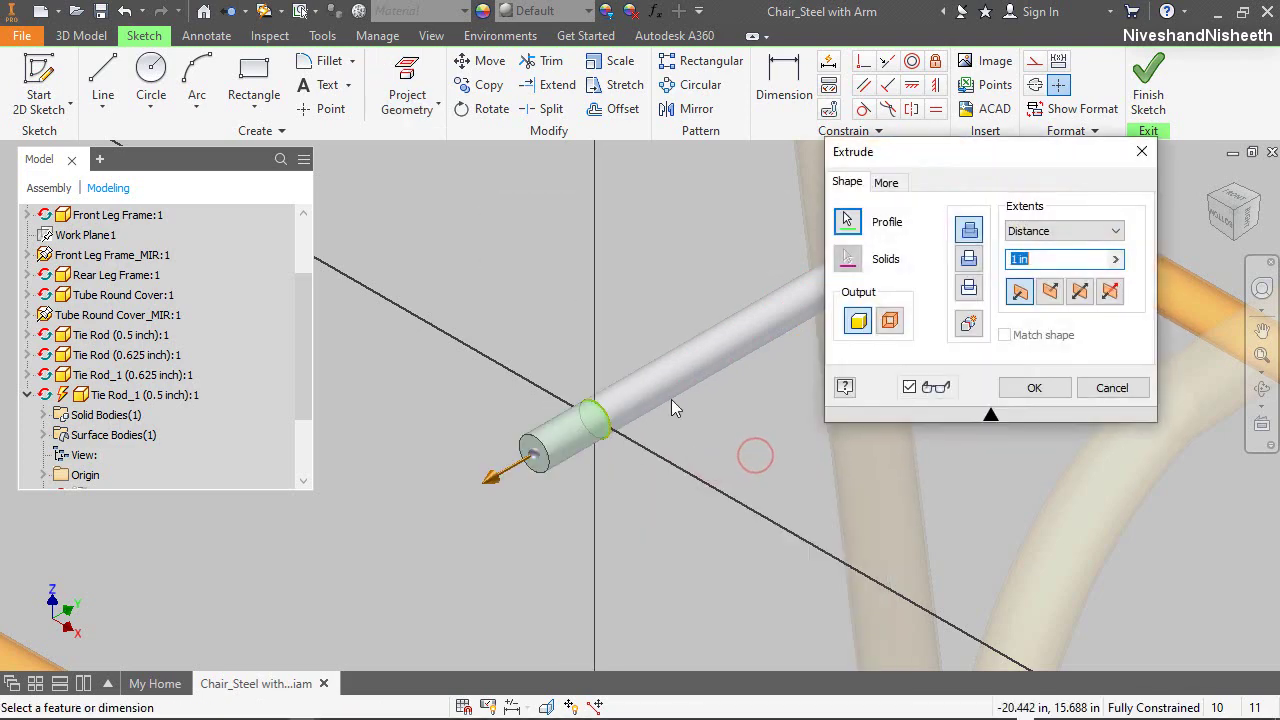
pyautogui.click(1043, 229)
pyautogui.click(1013, 275)
pyautogui.press('F5')
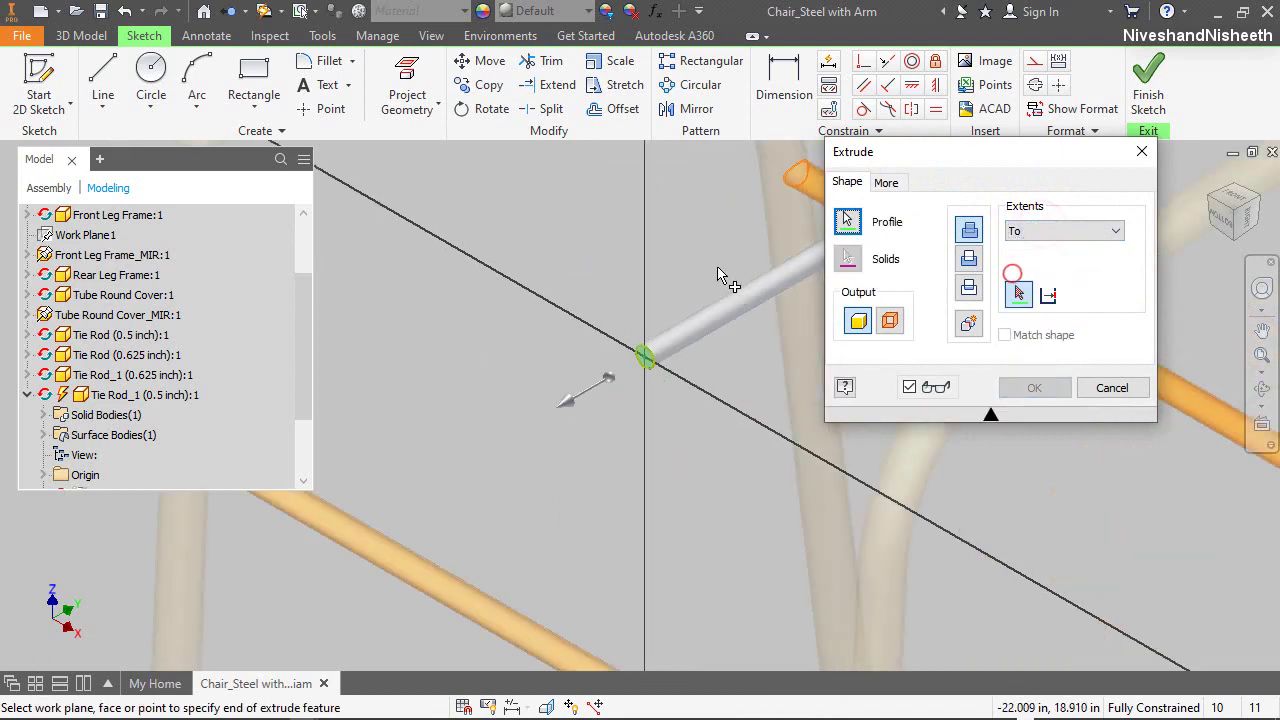
pyautogui.click(615, 375)
pyautogui.click(1036, 388)
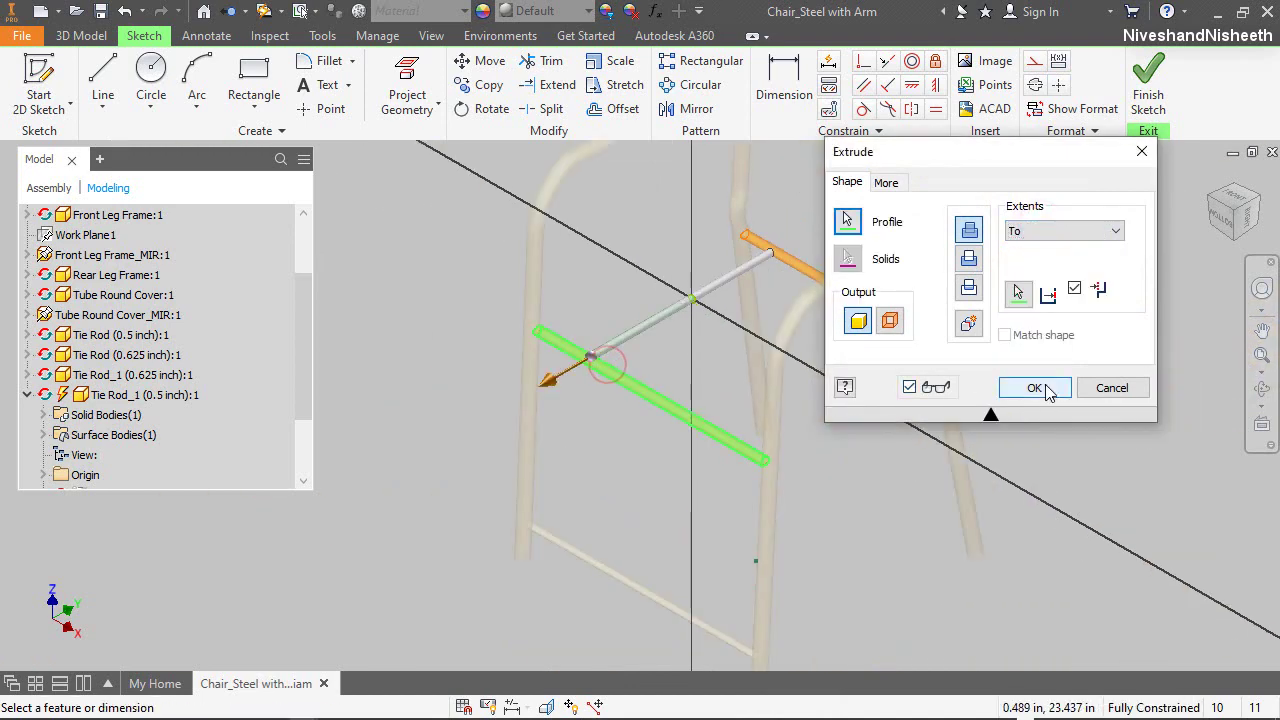
pyautogui.click(557, 12)
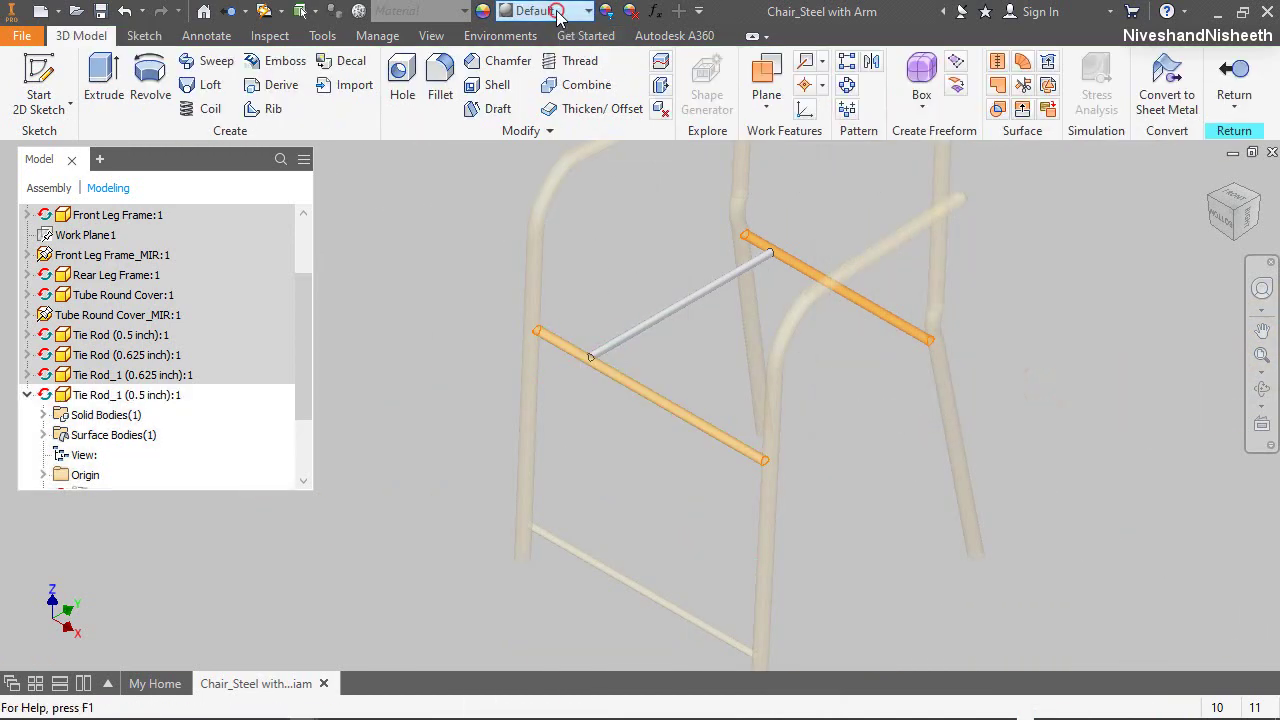
pyautogui.click(537, 36)
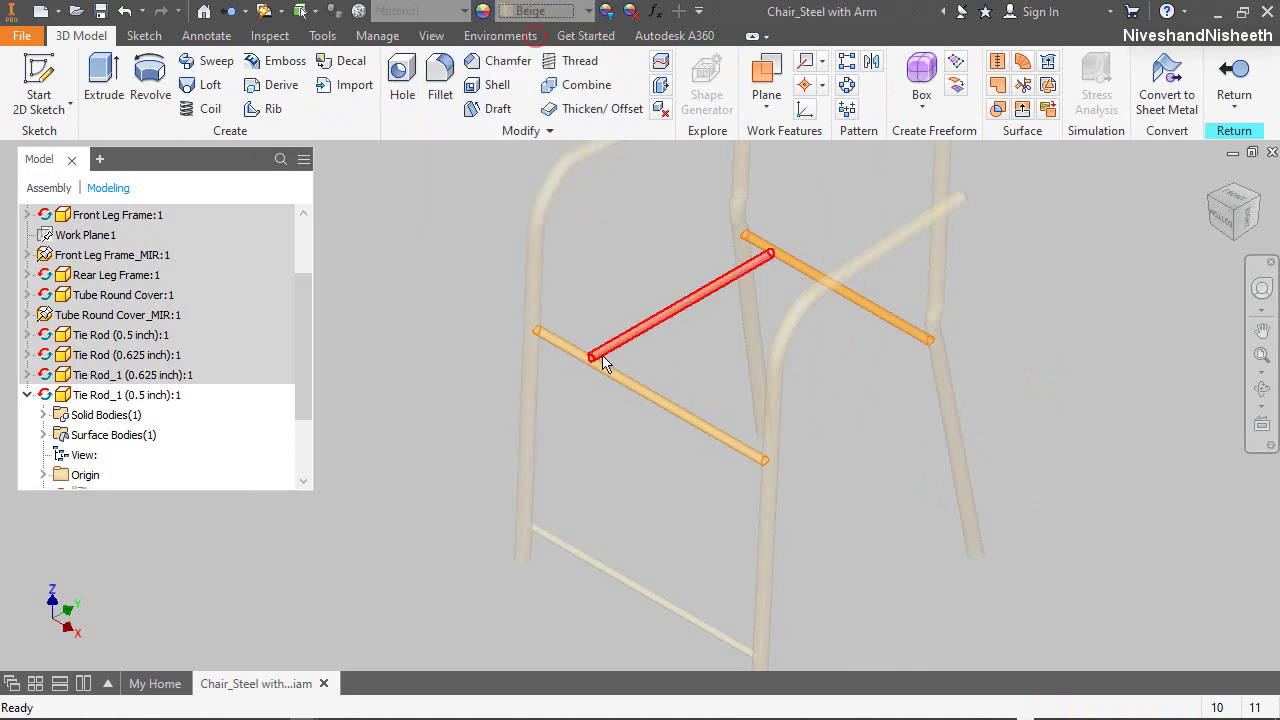
# Shell the tie rod with a thickness of 1/32, removing the curved end faces at the front and rear rods
pyautogui.scroll(3, 594, 357)
pyautogui.click(481, 86)
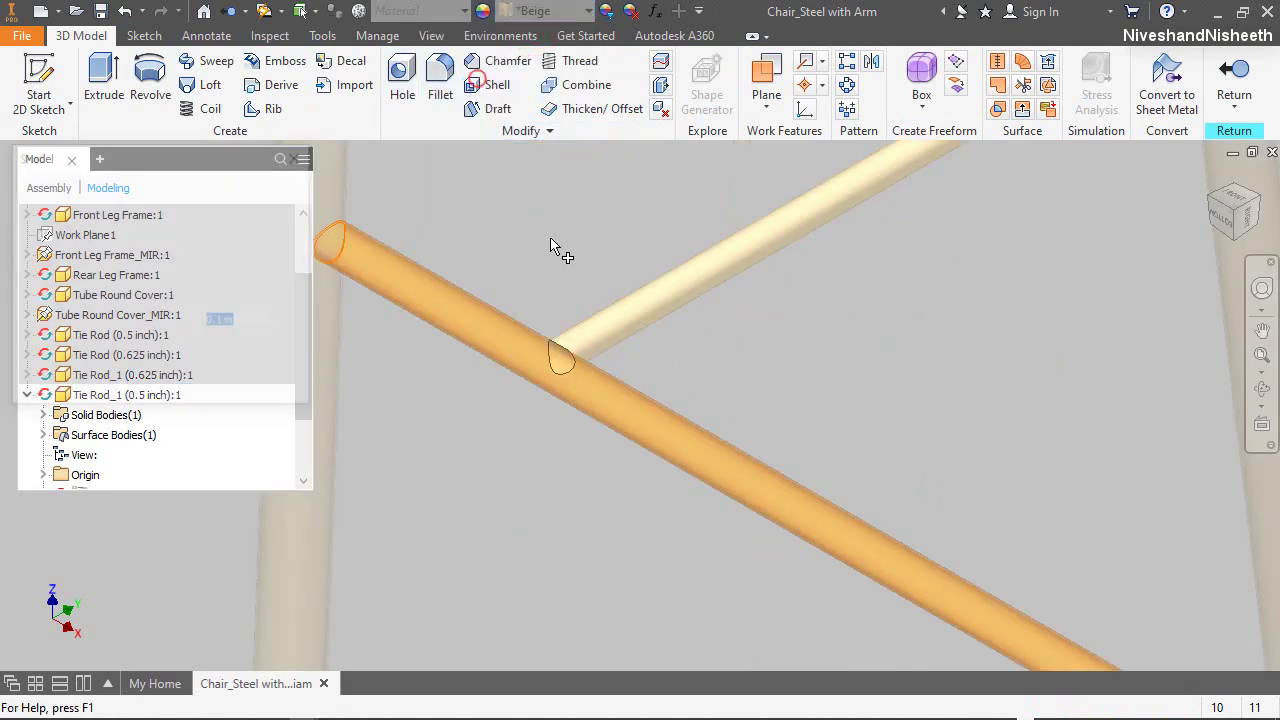
pyautogui.click(286, 322)
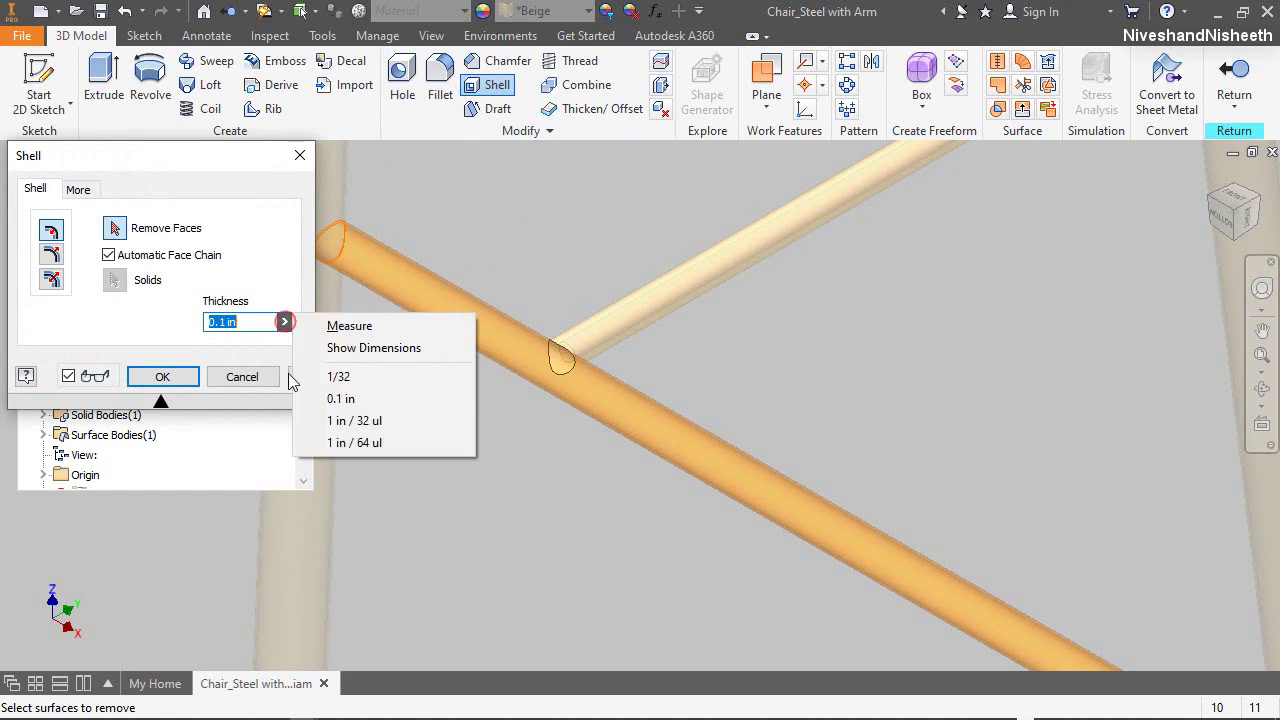
pyautogui.click(318, 375)
pyautogui.click(556, 358)
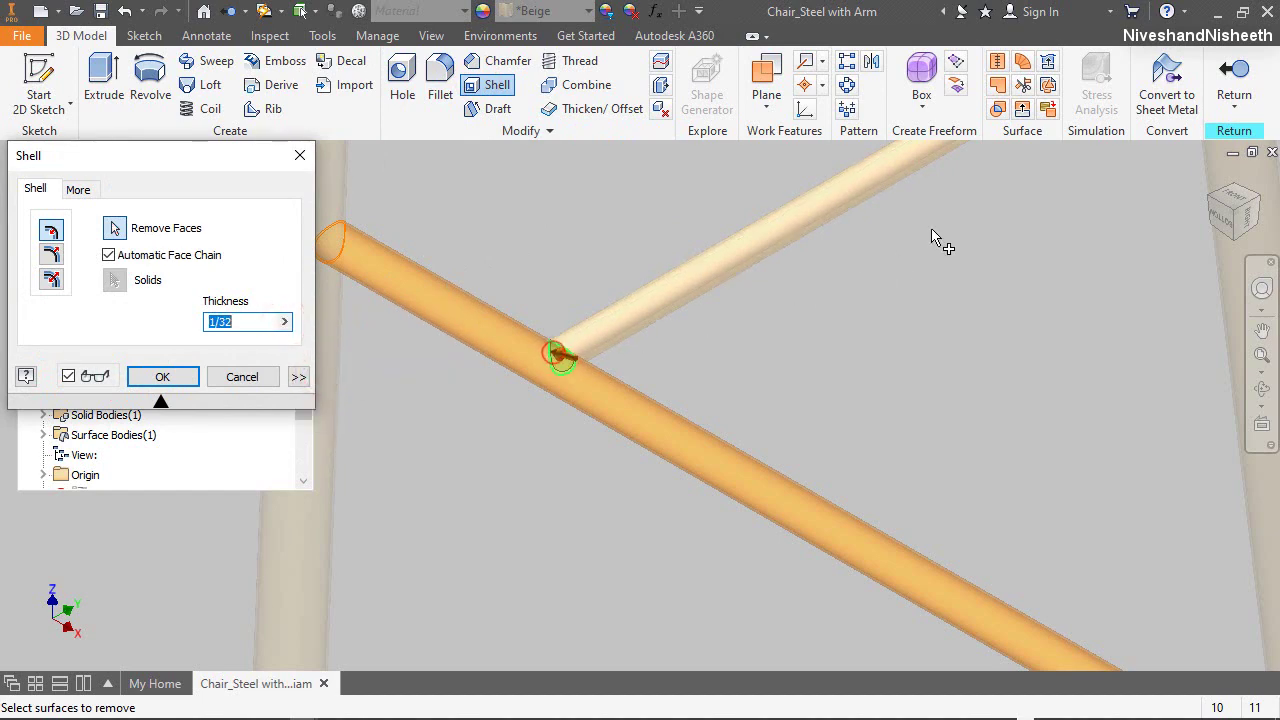
pyautogui.click(1260, 207)
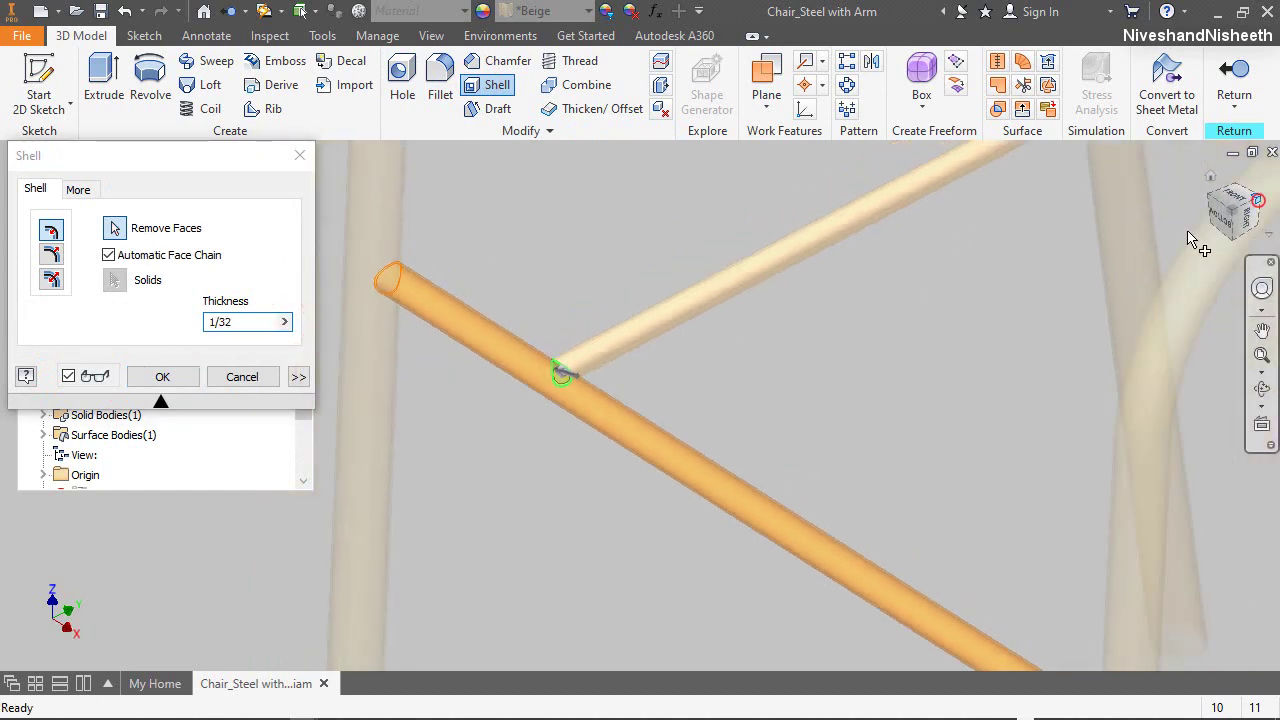
pyautogui.scroll(5, 715, 430)
pyautogui.click(678, 355)
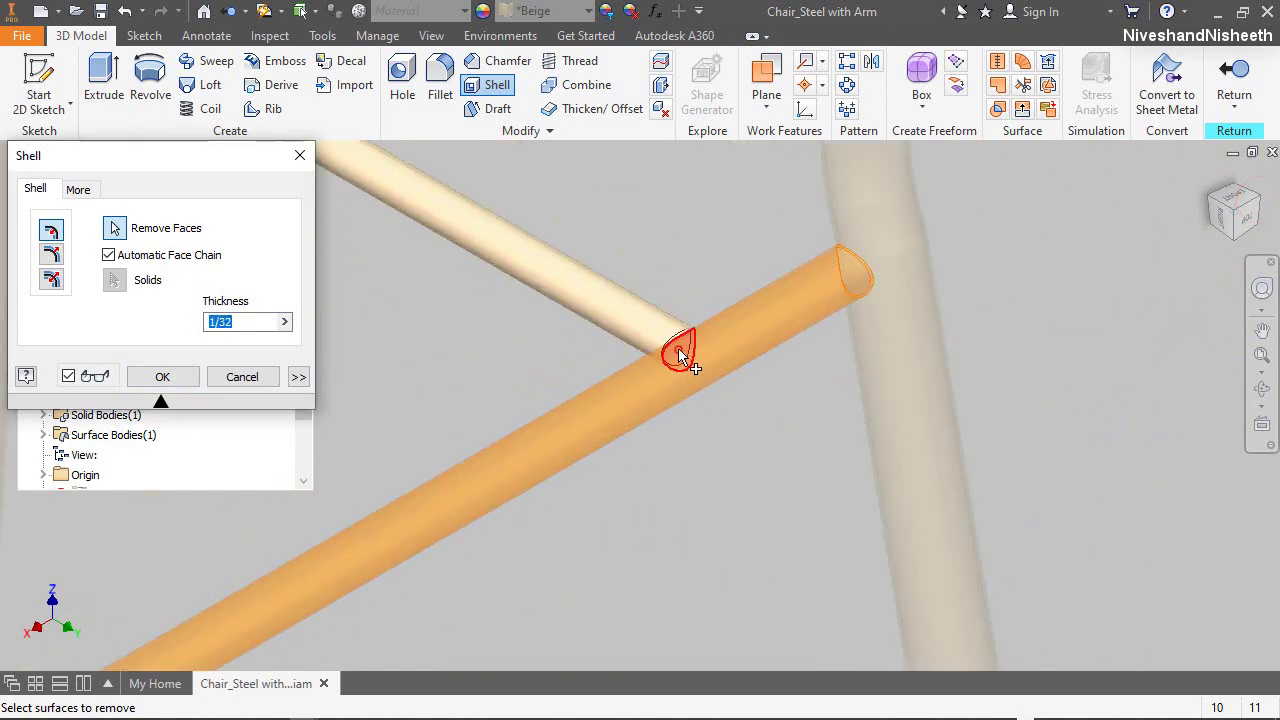
pyautogui.click(180, 377)
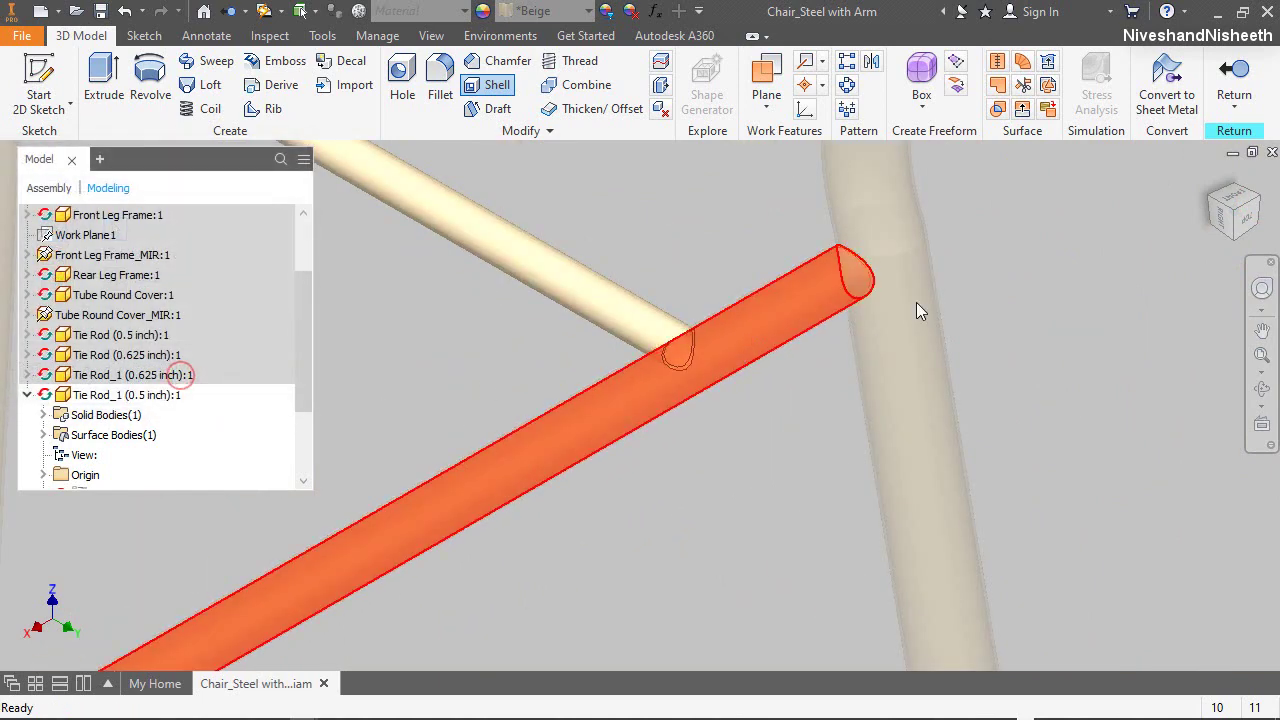
# Turn off the Adaptive option of Composite1 in Tie Rod_1 (0.5 inch)
pyautogui.click(1214, 176)
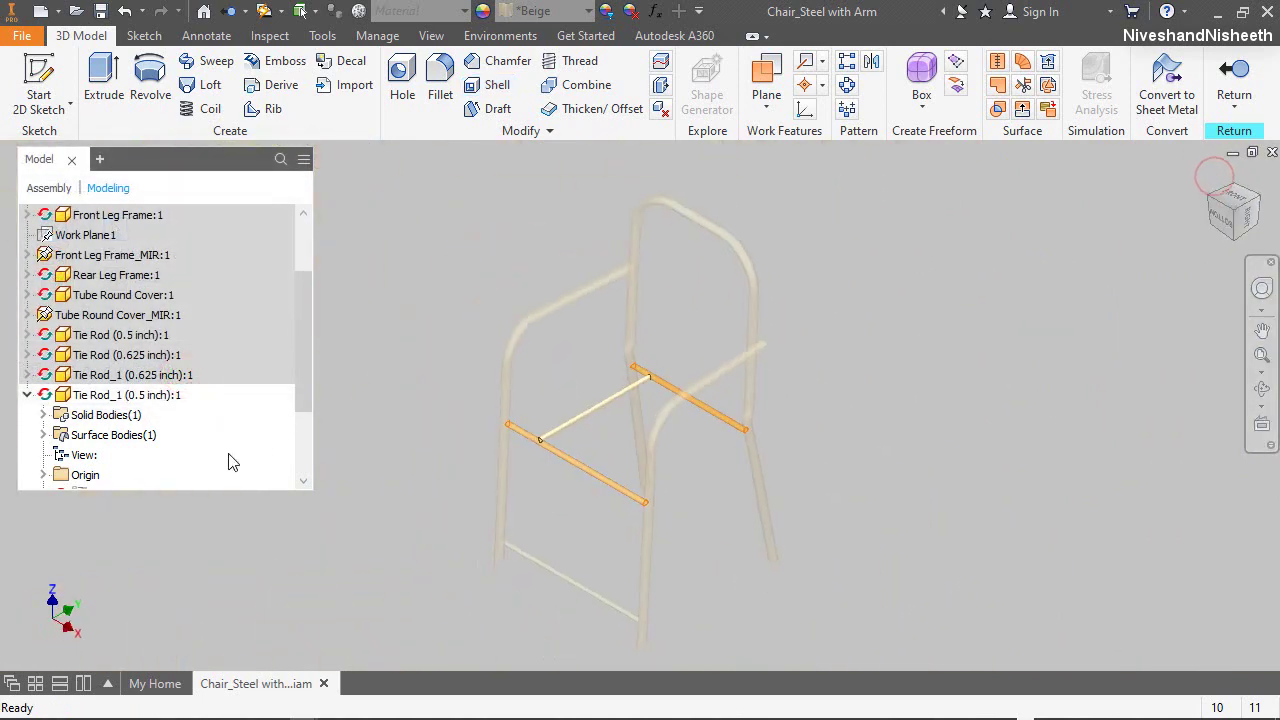
pyautogui.scroll(-2, 180, 452)
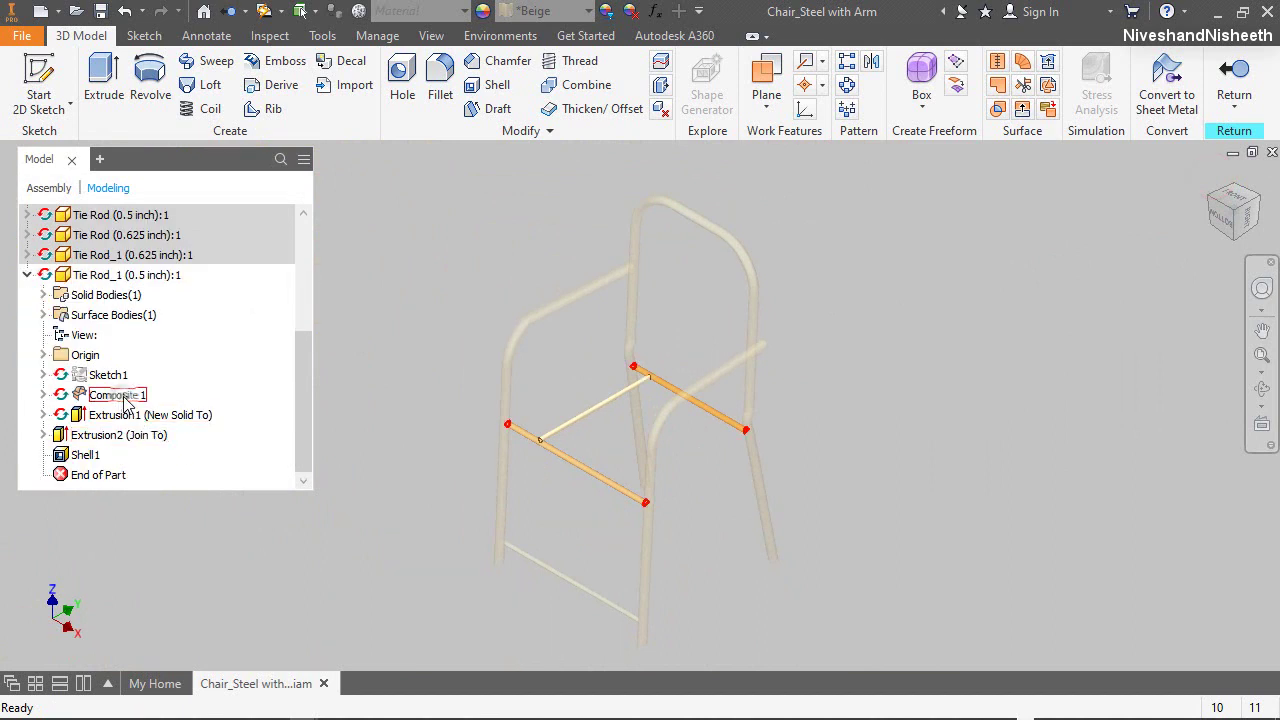
pyautogui.rightClick(127, 403)
pyautogui.click(183, 627)
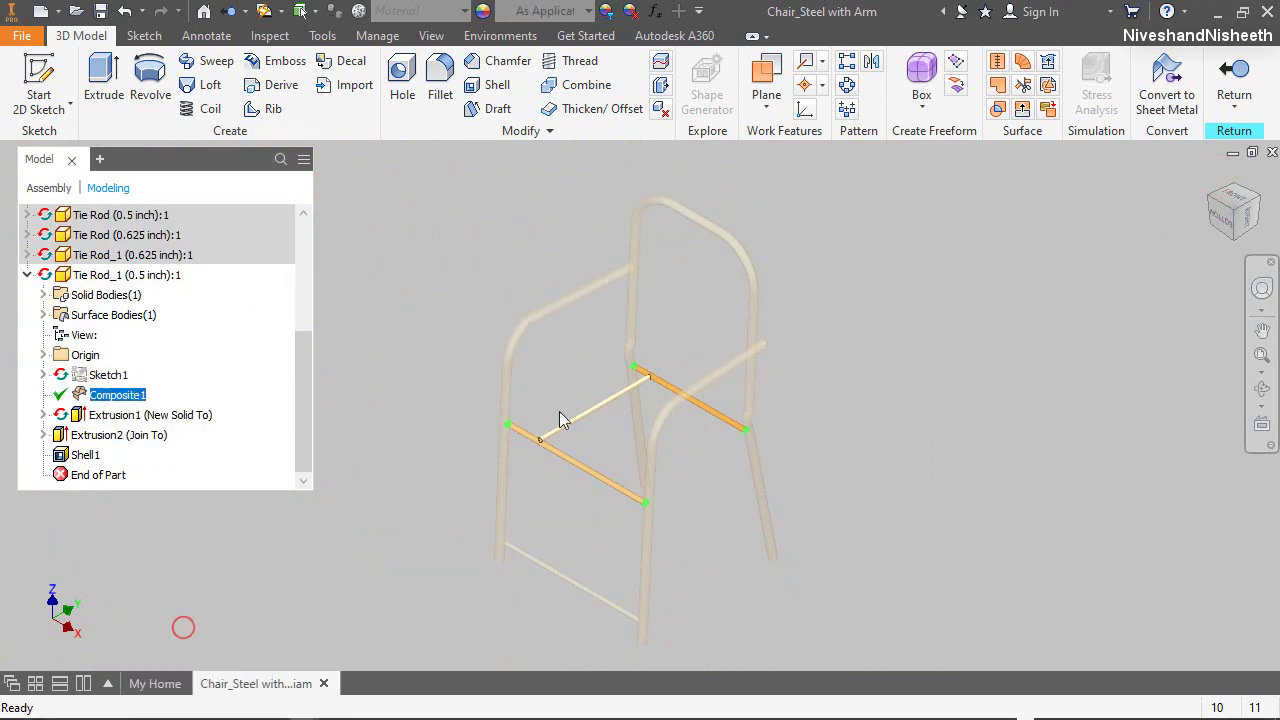
# Leave in-place part editing and return to the top-level chair assembly
pyautogui.doubleClick(831, 303)
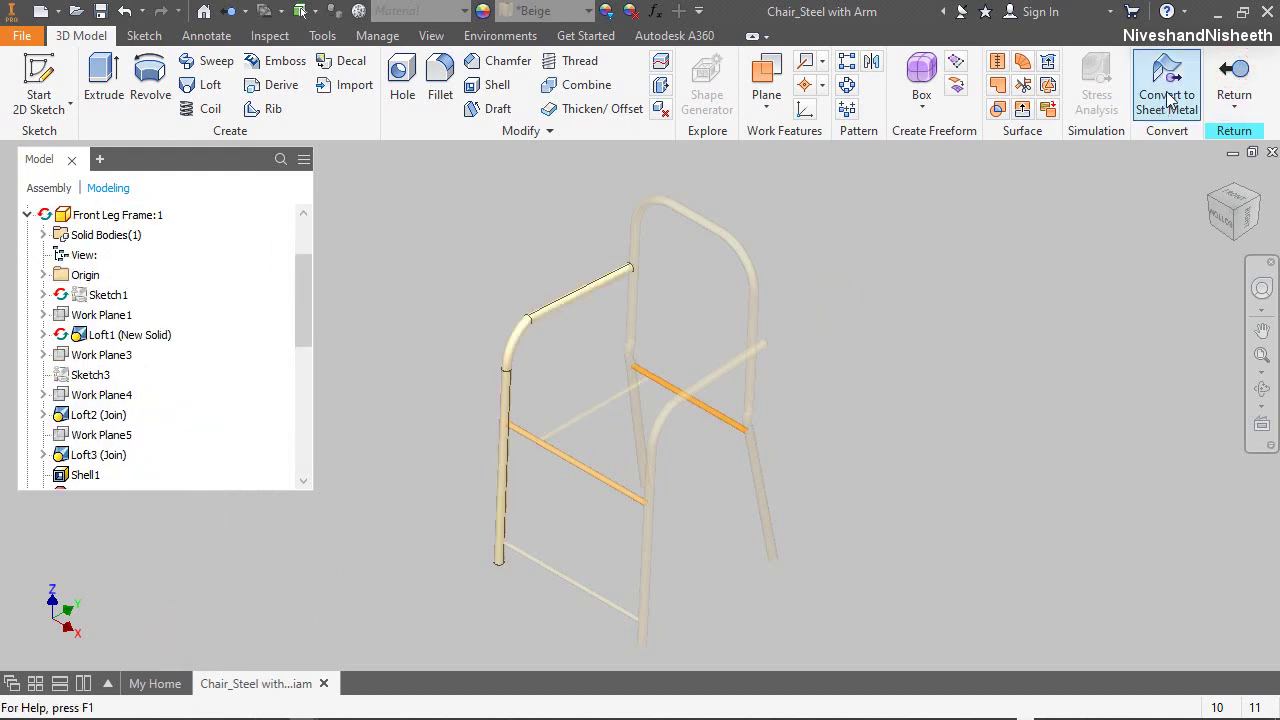
pyautogui.click(1236, 82)
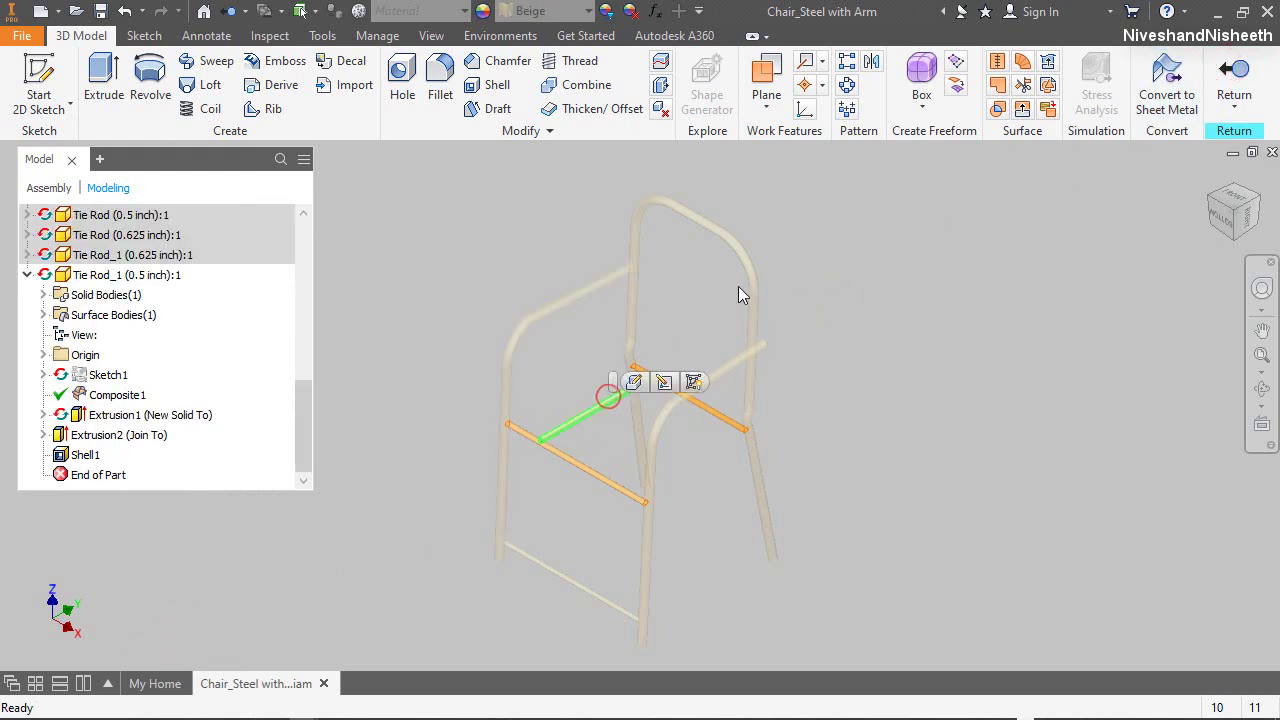
pyautogui.click(894, 246)
pyautogui.click(1234, 66)
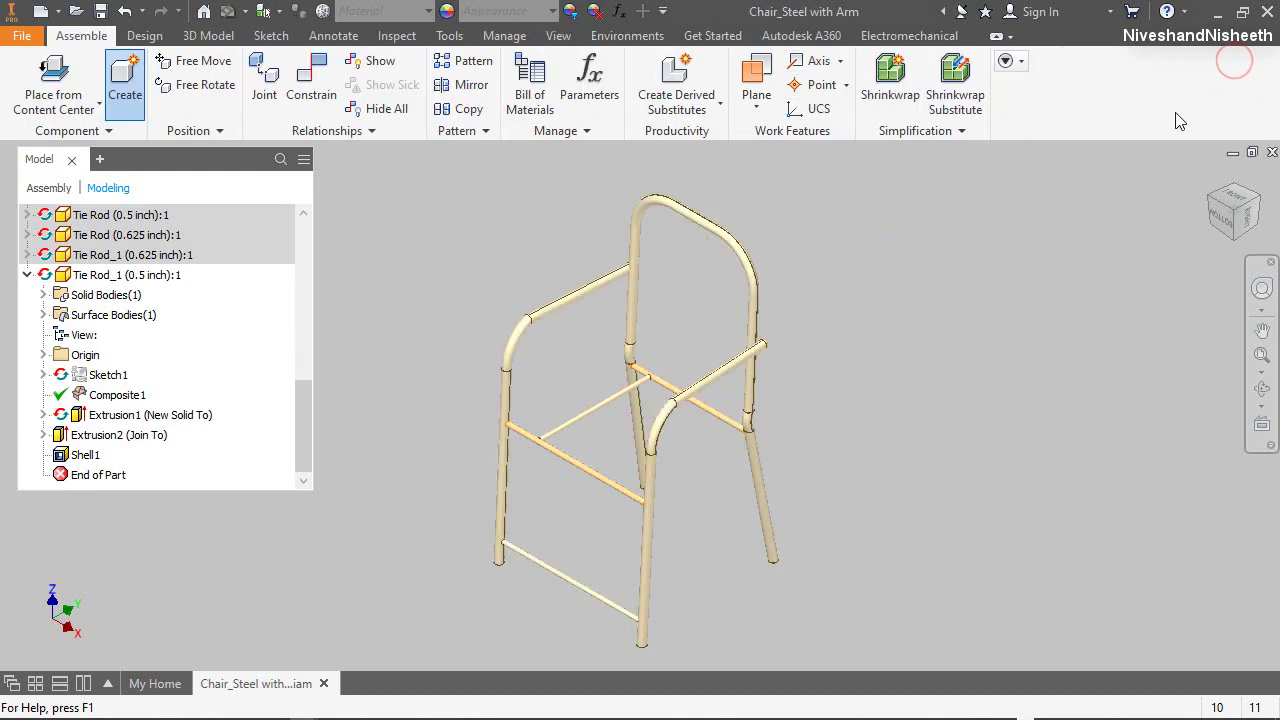
pyautogui.click(610, 405)
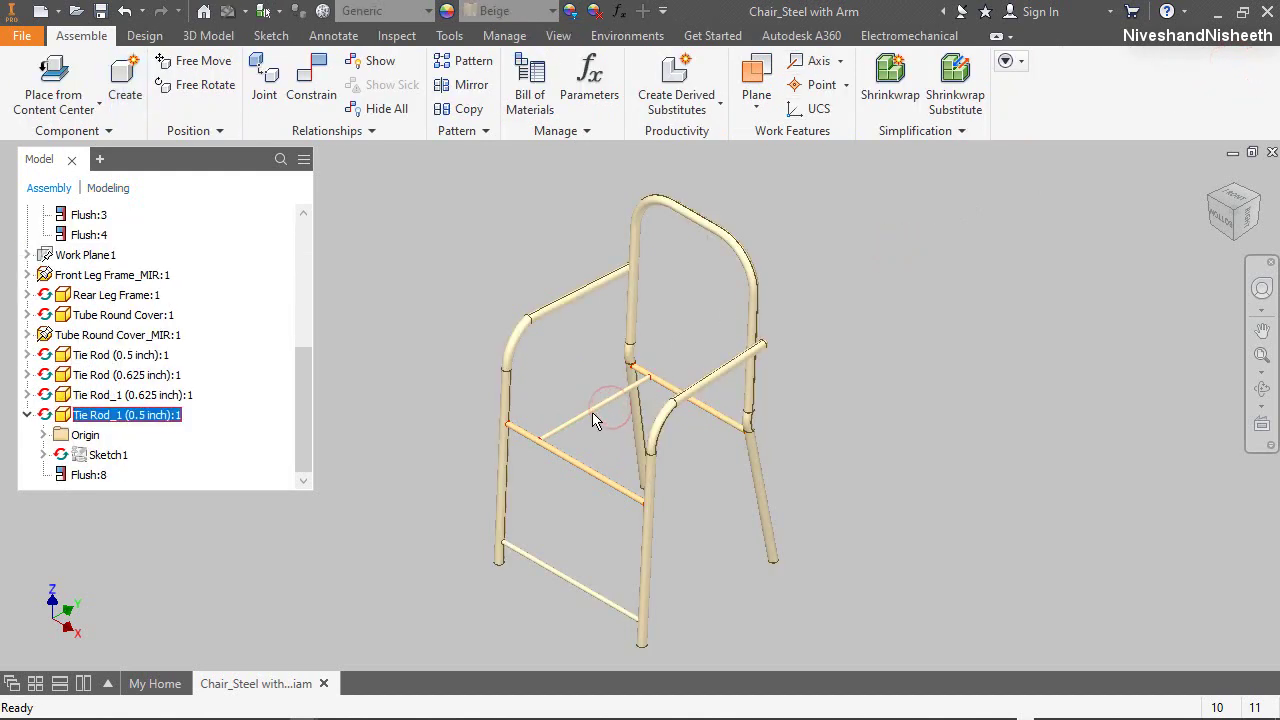
pyautogui.click(561, 375)
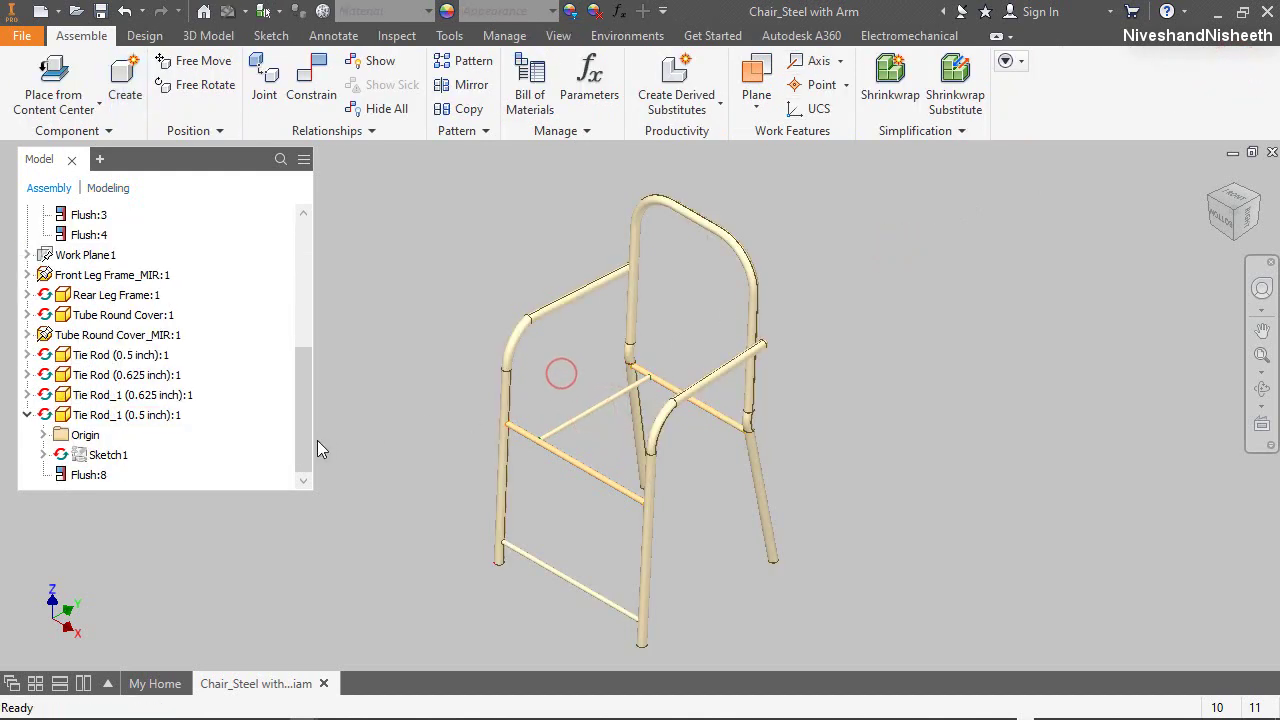
# Open Tie Rod_1 (0.5 inch) in its own window and show it in the home view
pyautogui.click(121, 416)
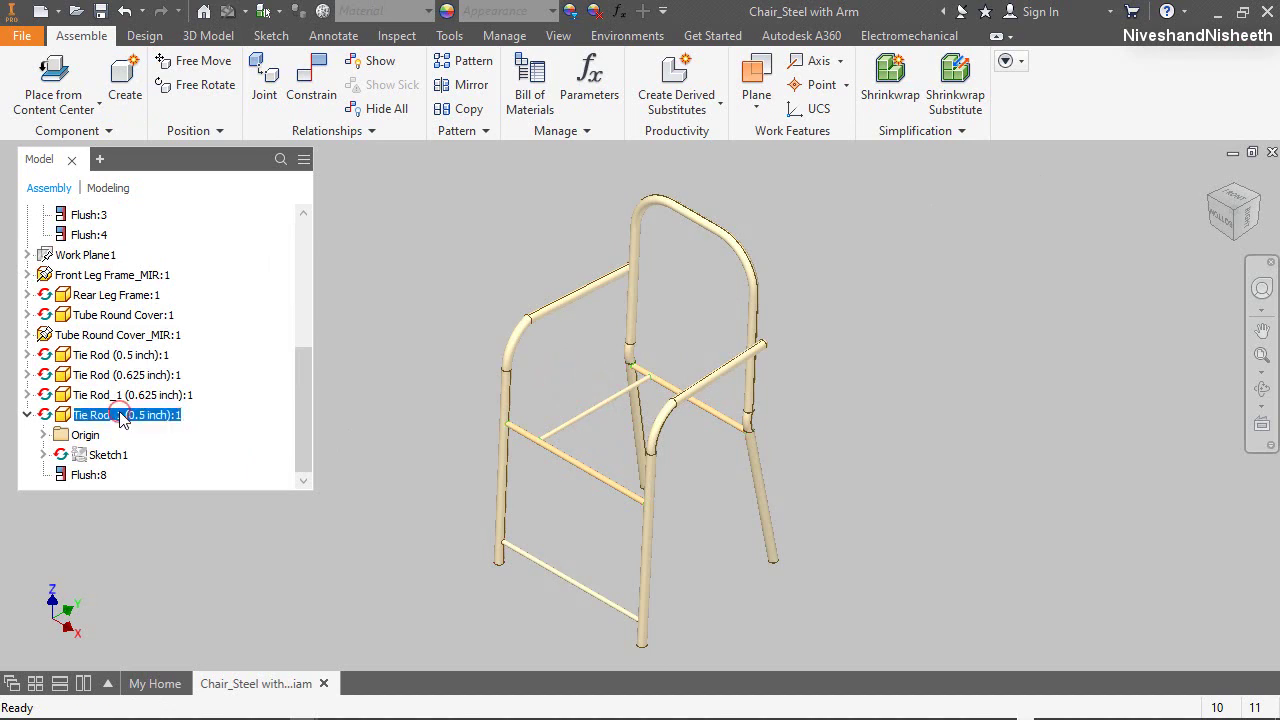
pyautogui.rightClick(123, 420)
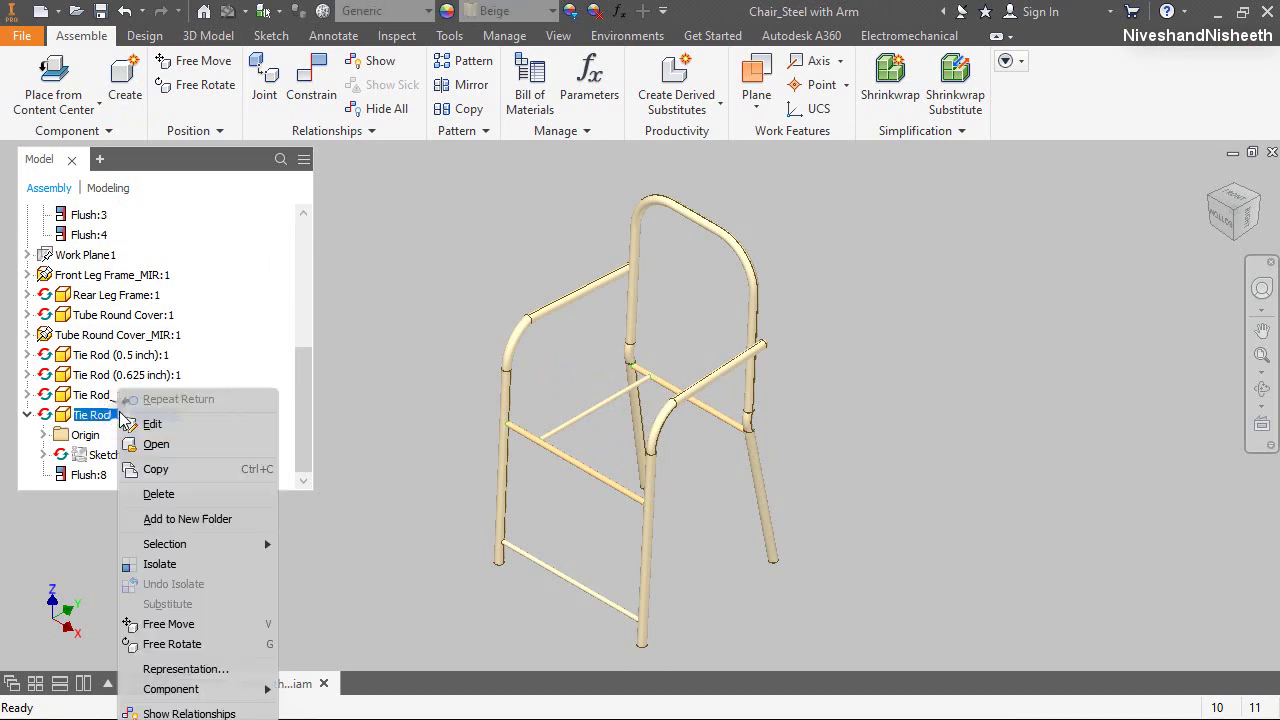
pyautogui.click(171, 445)
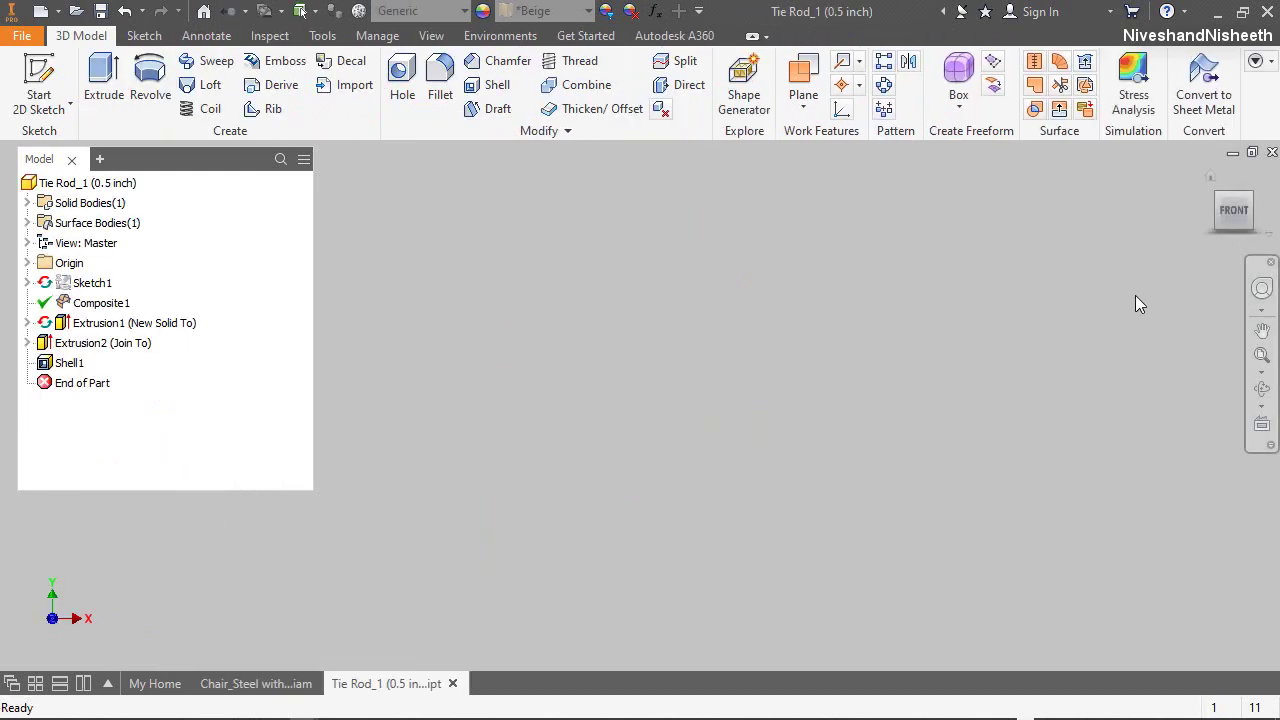
pyautogui.click(1210, 172)
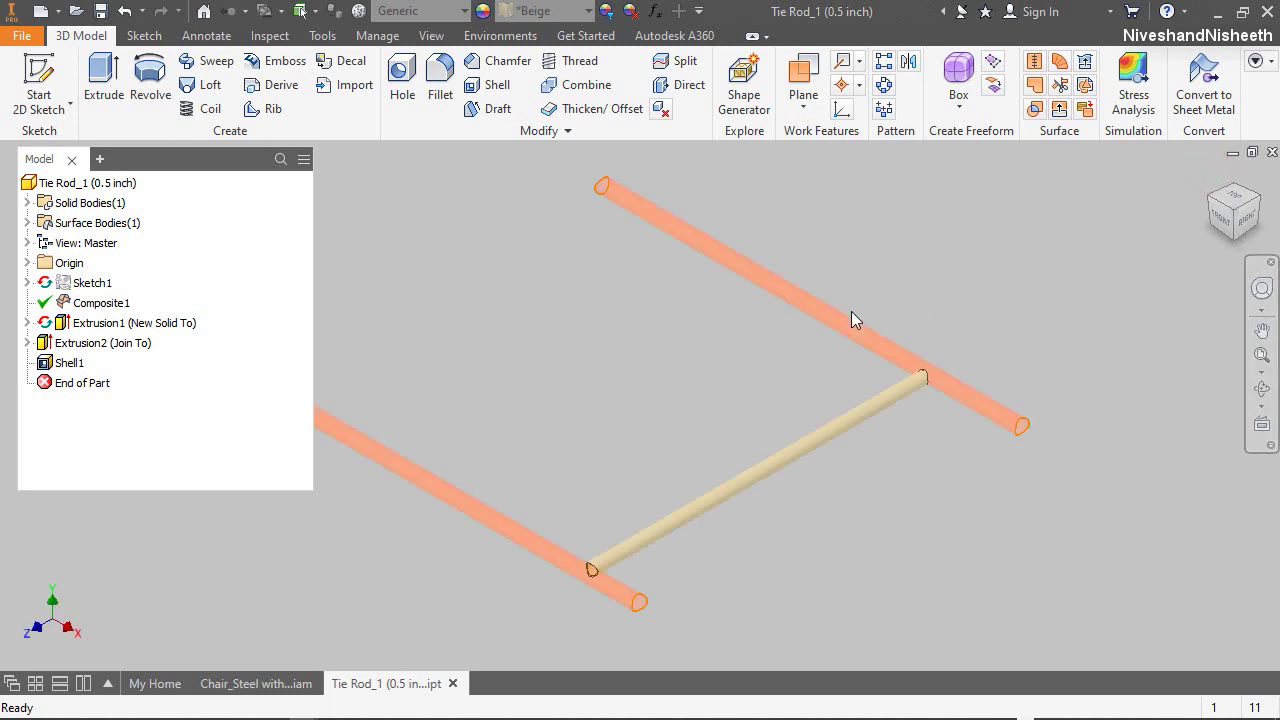
# Turn off the visibility of Composite1 and close the part window to return to the assembly
pyautogui.rightClick(68, 304)
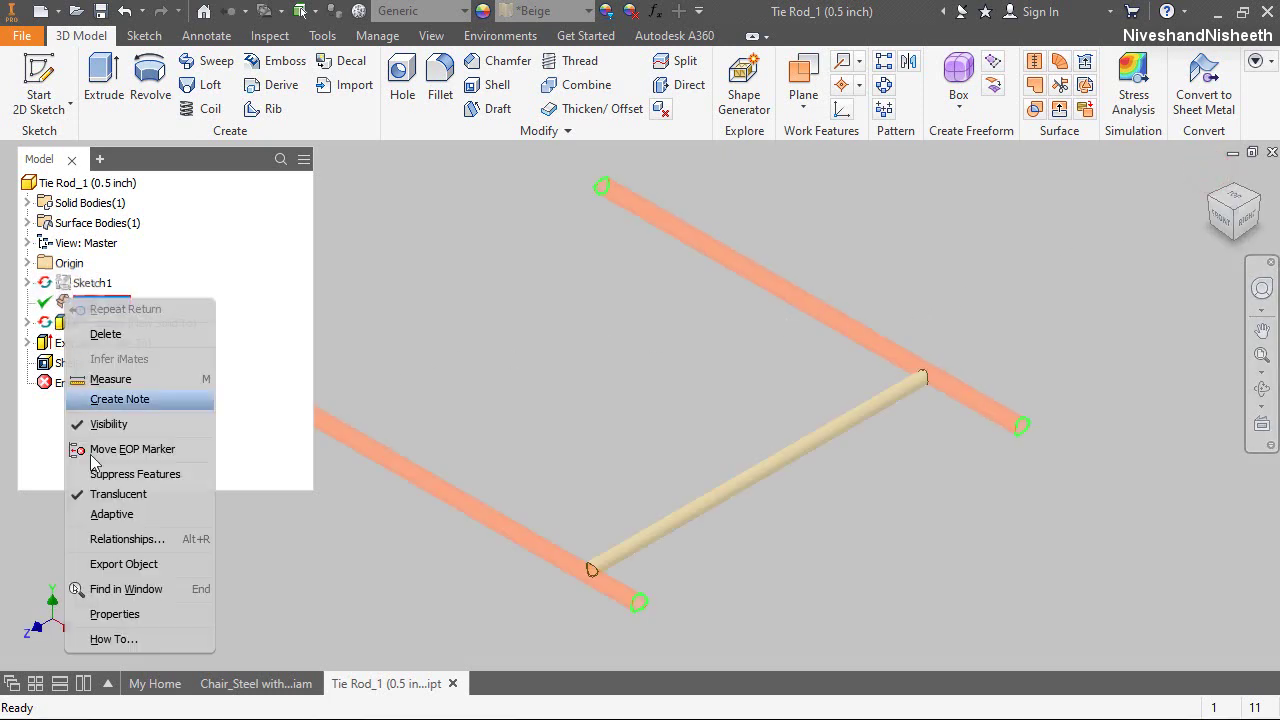
pyautogui.click(85, 428)
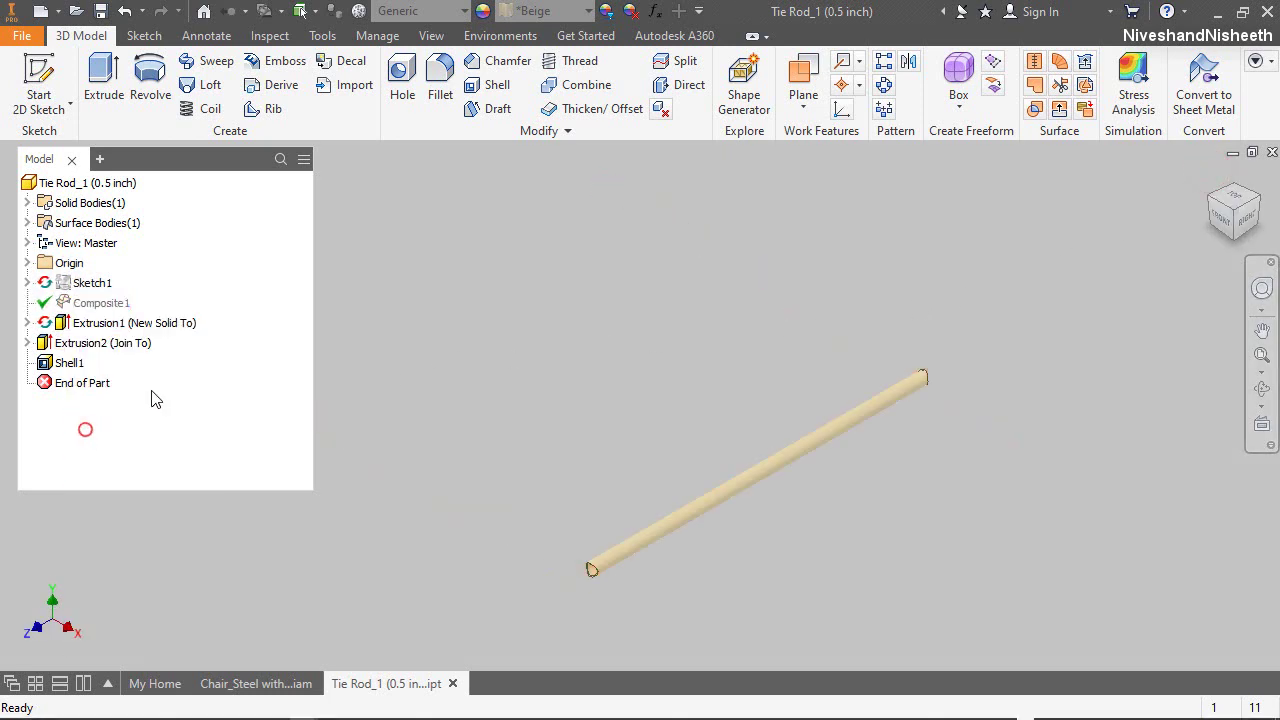
pyautogui.scroll(5, 593, 570)
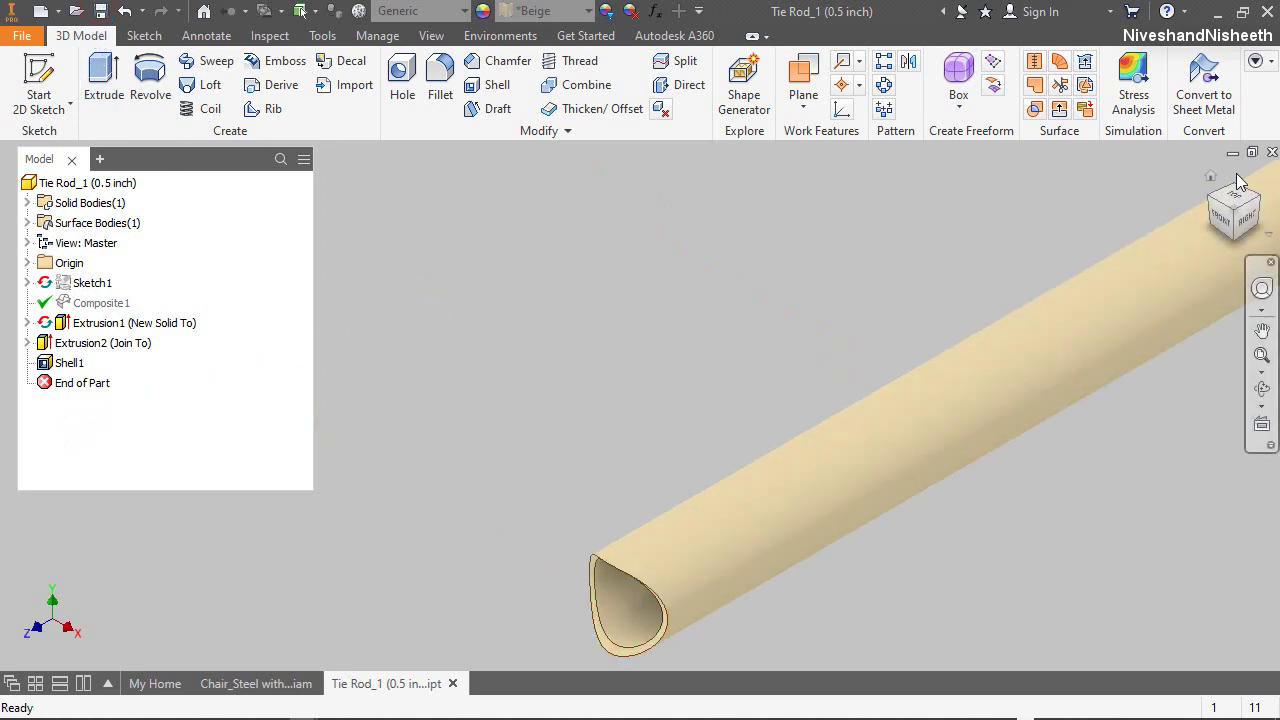
pyautogui.hotkey('ctrl', 'F4')
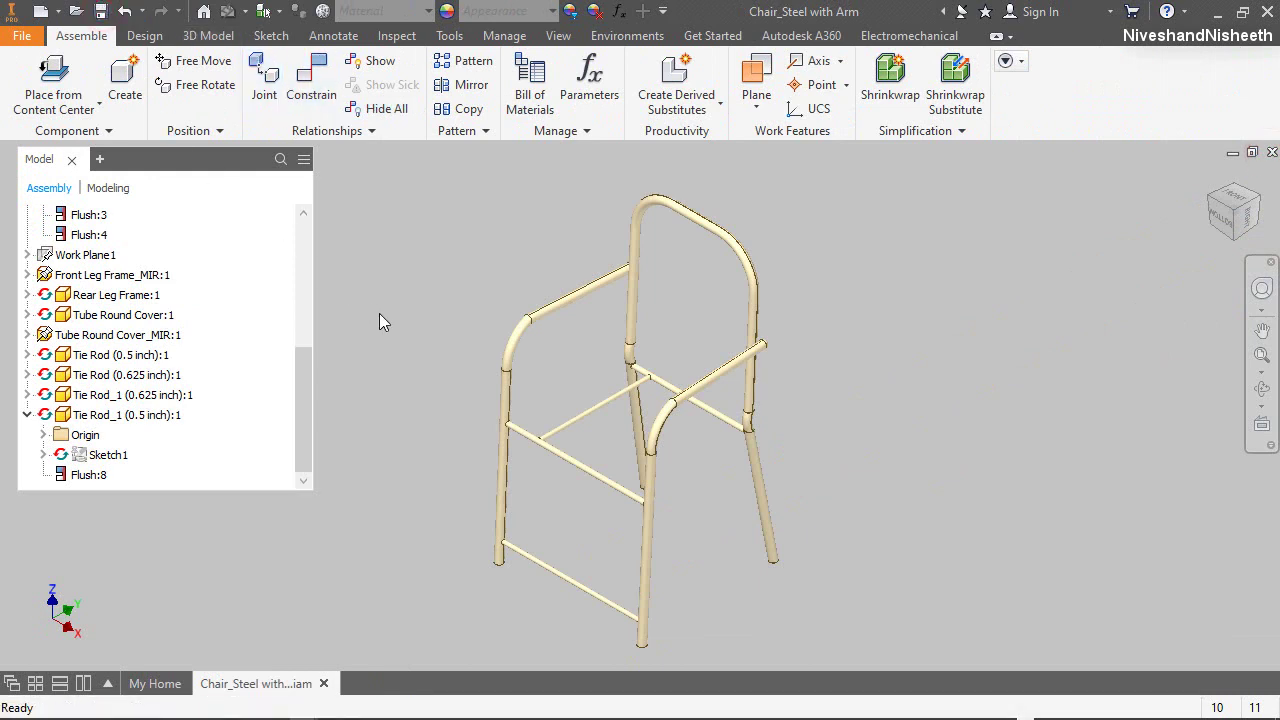
# Mirror Tie Rod_1 (0.5 inch) about the assembly's YZ plane, inserting it as a new part with the suffix _MIR
pyautogui.click(466, 84)
pyautogui.click(621, 394)
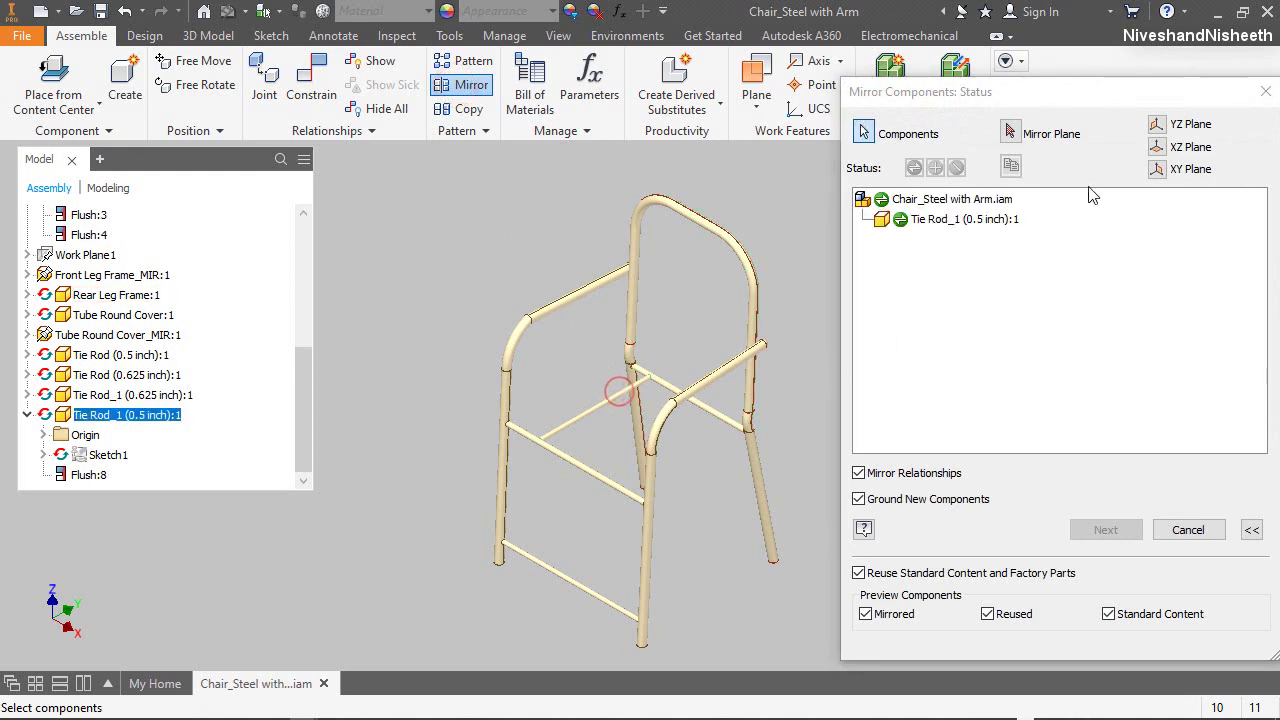
pyautogui.click(1160, 125)
pyautogui.click(1105, 529)
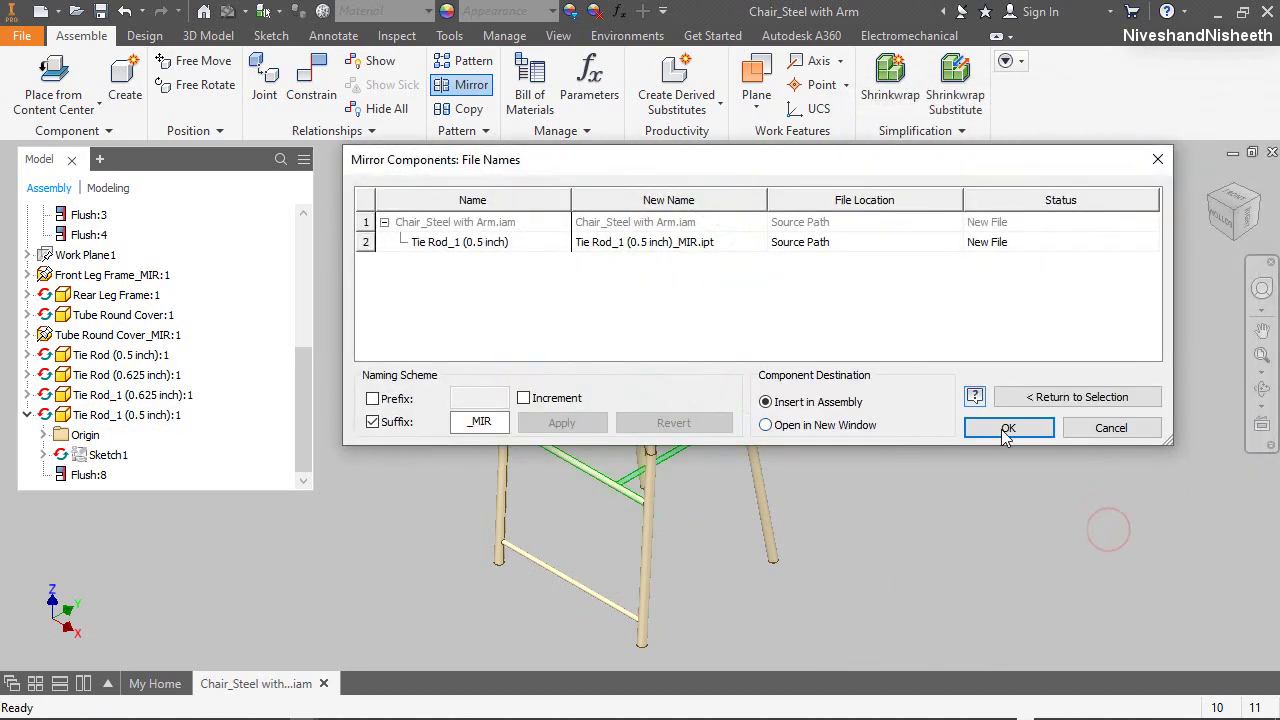
pyautogui.click(1007, 428)
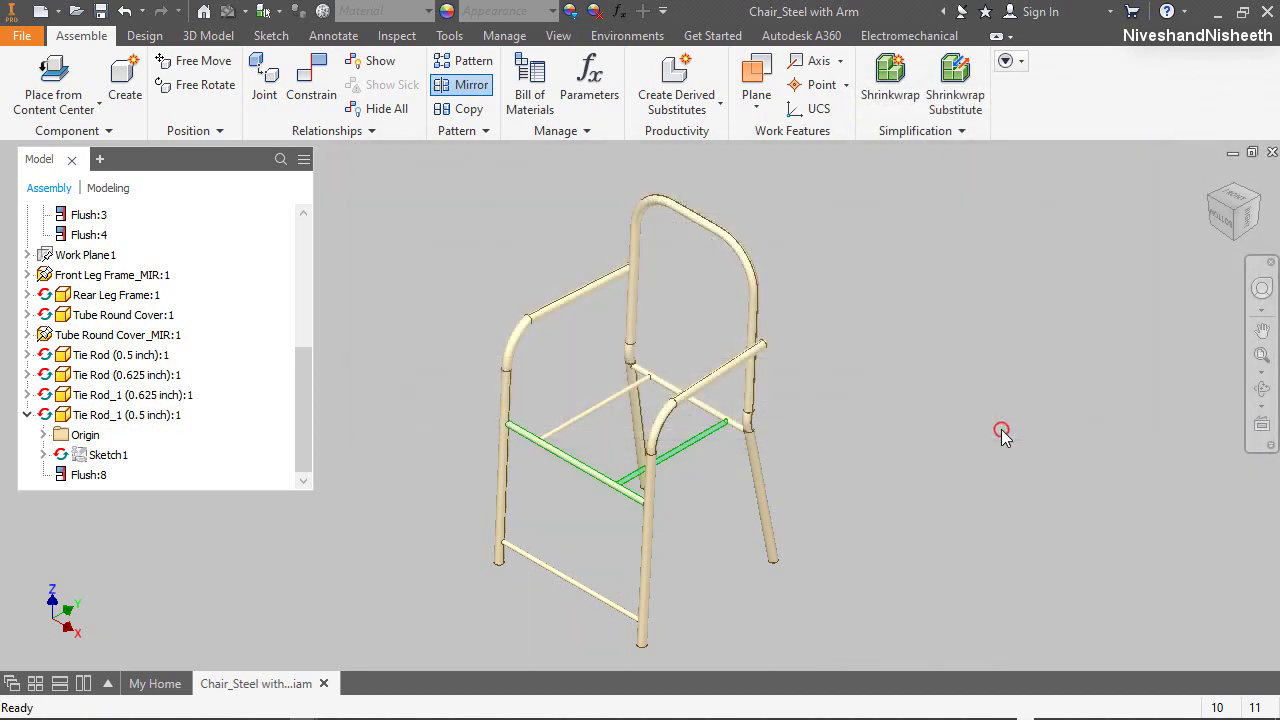
pyautogui.scroll(10, 1001, 429)
pyautogui.scroll(-3, 740, 418)
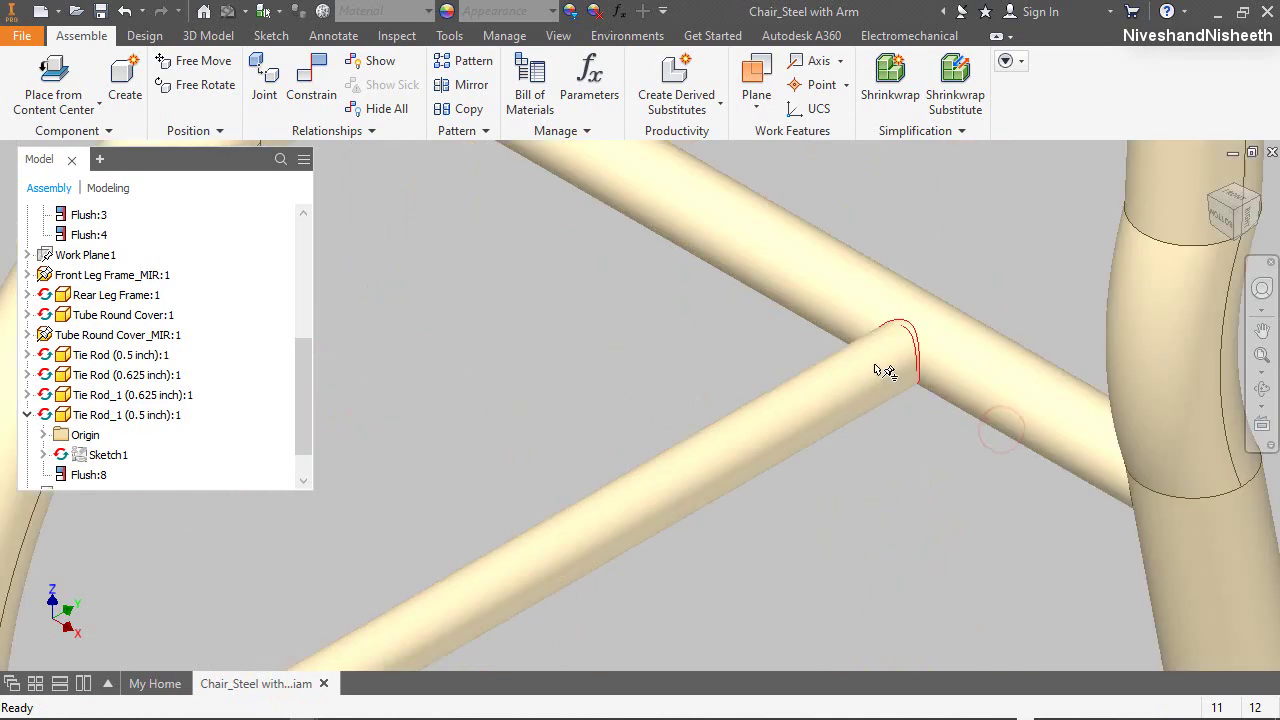
# Collapse the expanded part nodes in the model tree and save the chair assembly together with all its changed dependents
pyautogui.click(1225, 205)
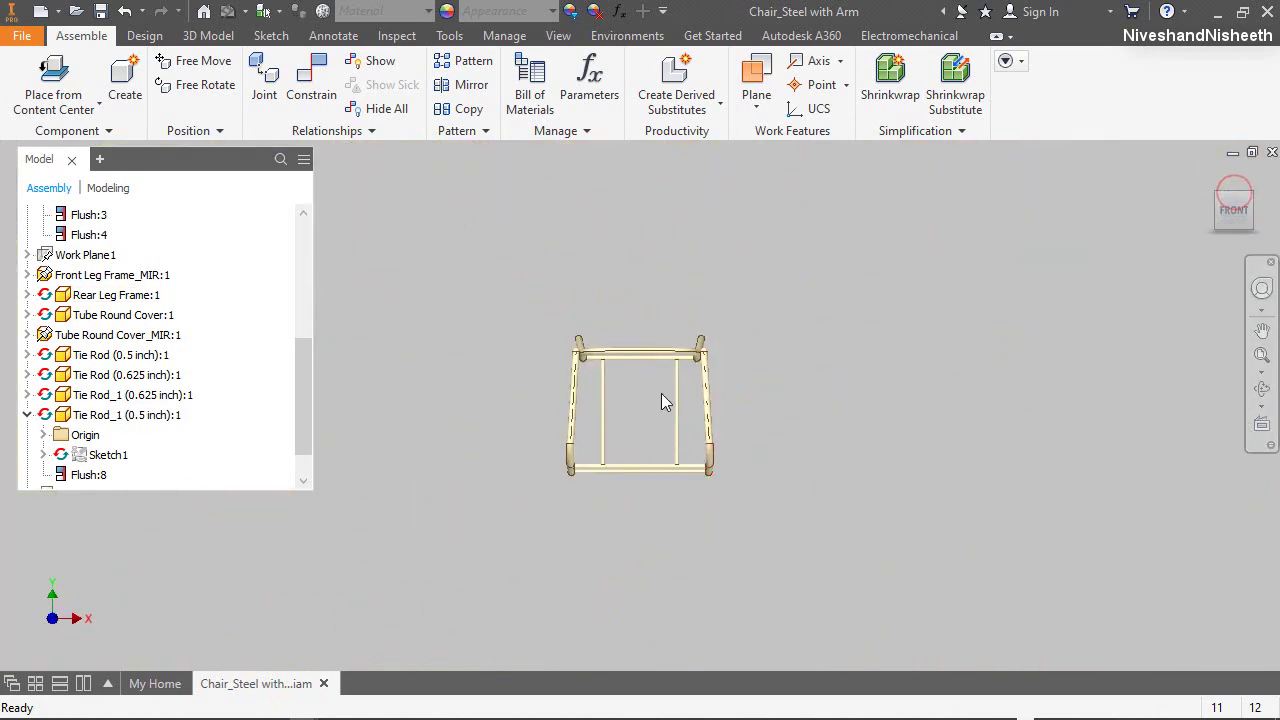
pyautogui.scroll(5, 584, 379)
pyautogui.scroll(-4, 584, 379)
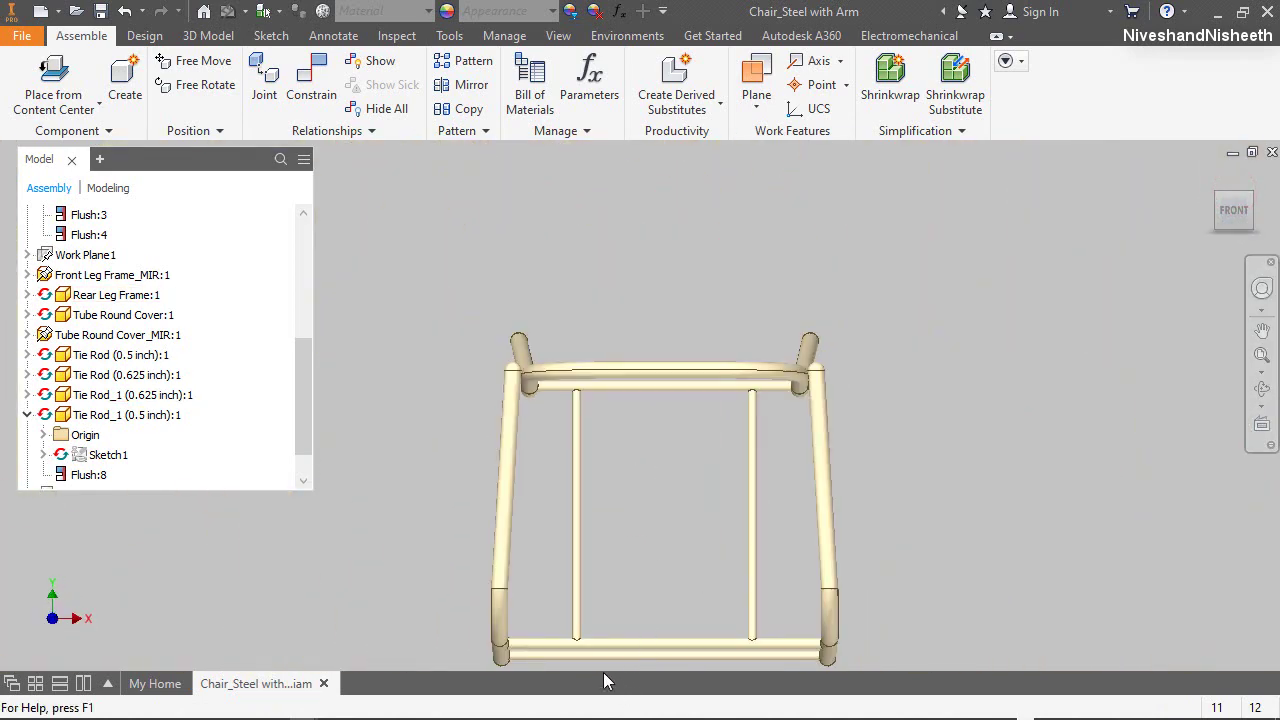
pyautogui.scroll(5, 590, 651)
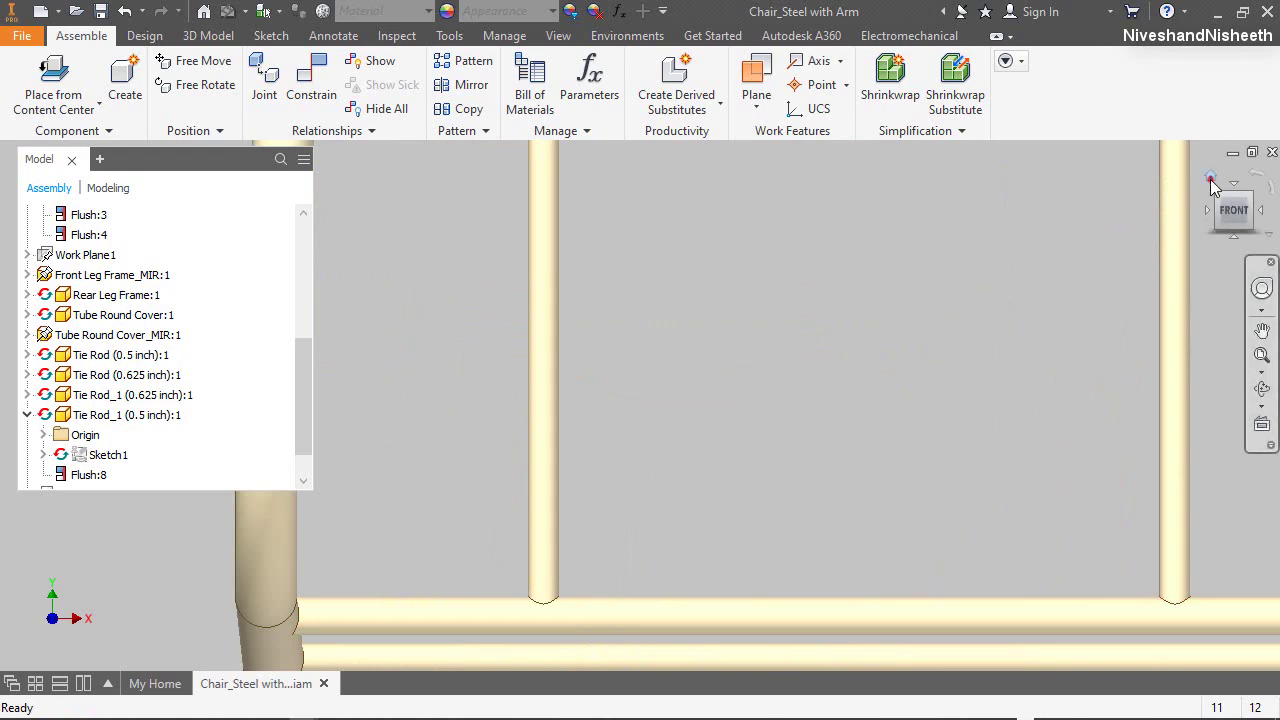
pyautogui.click(1210, 181)
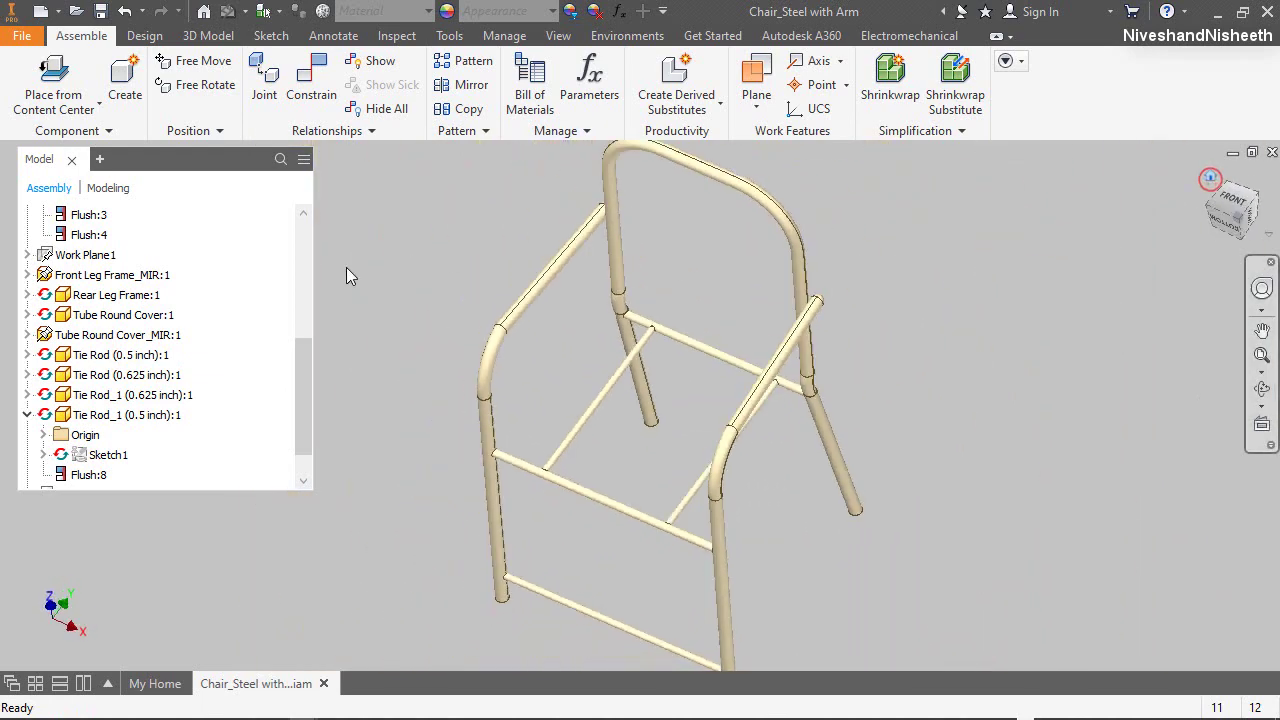
pyautogui.click(29, 414)
pyautogui.scroll(3, 118, 266)
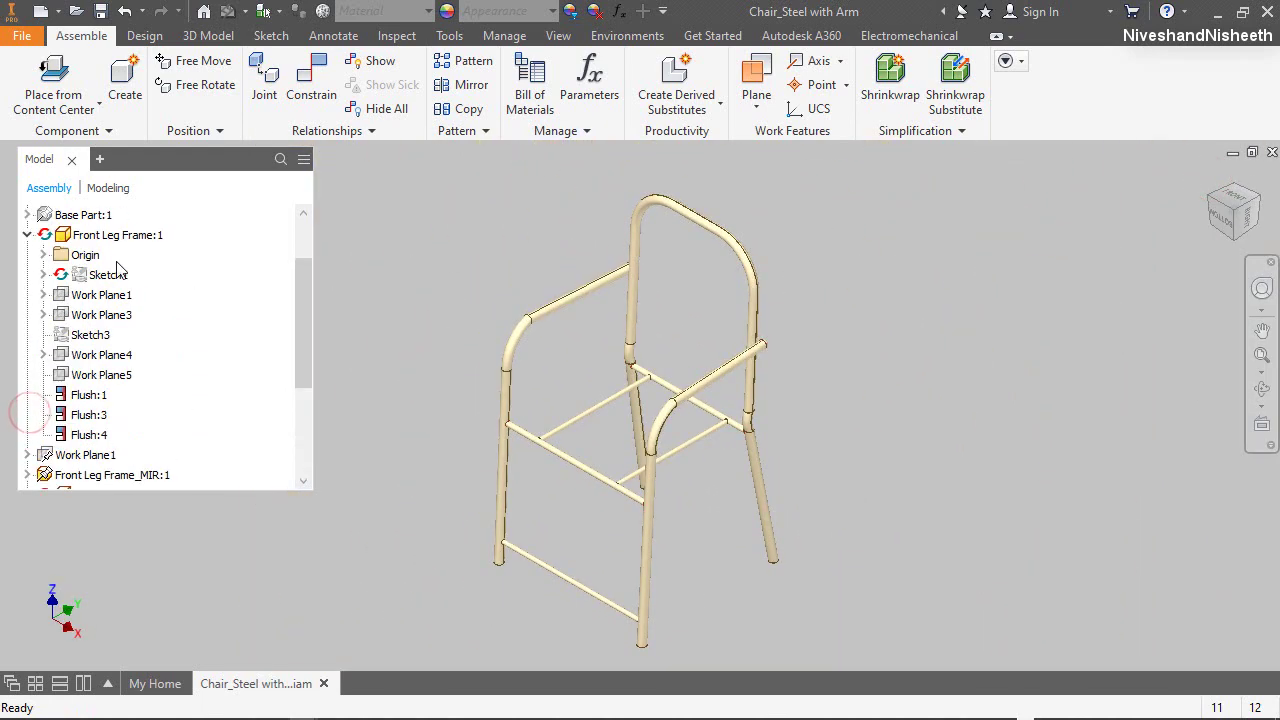
pyautogui.click(27, 235)
pyautogui.click(100, 11)
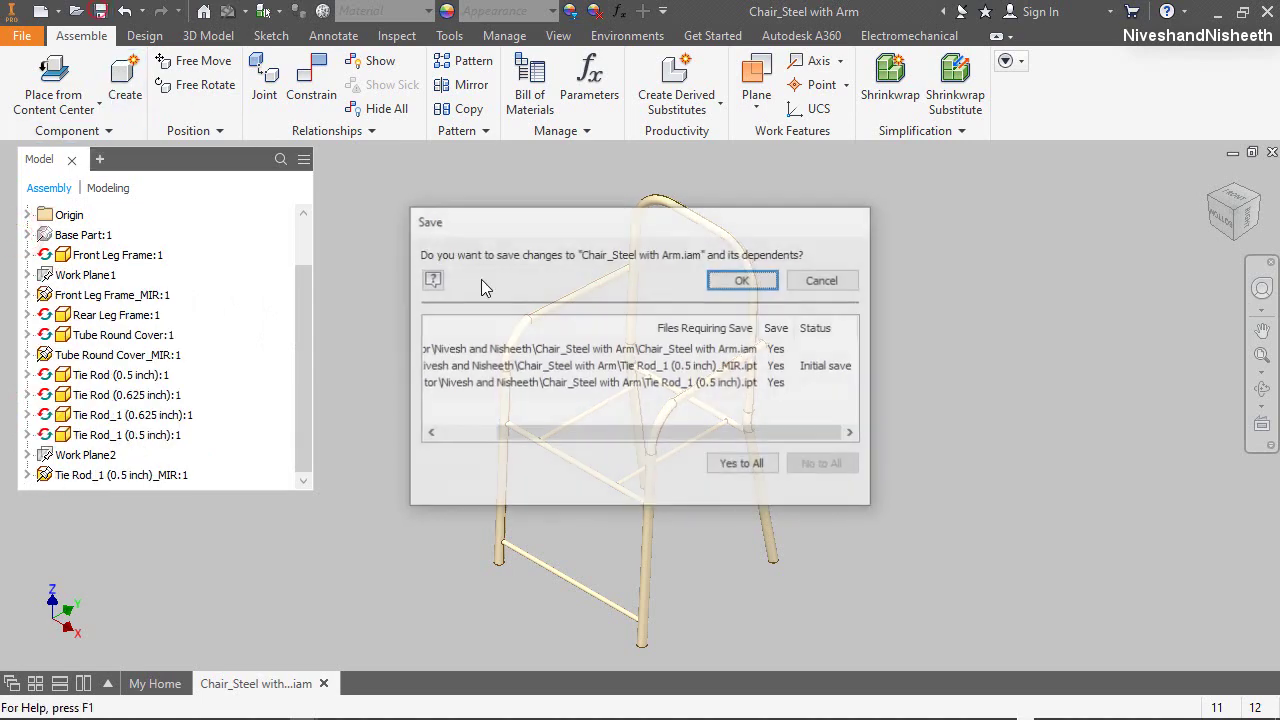
pyautogui.click(743, 466)
pyautogui.click(741, 279)
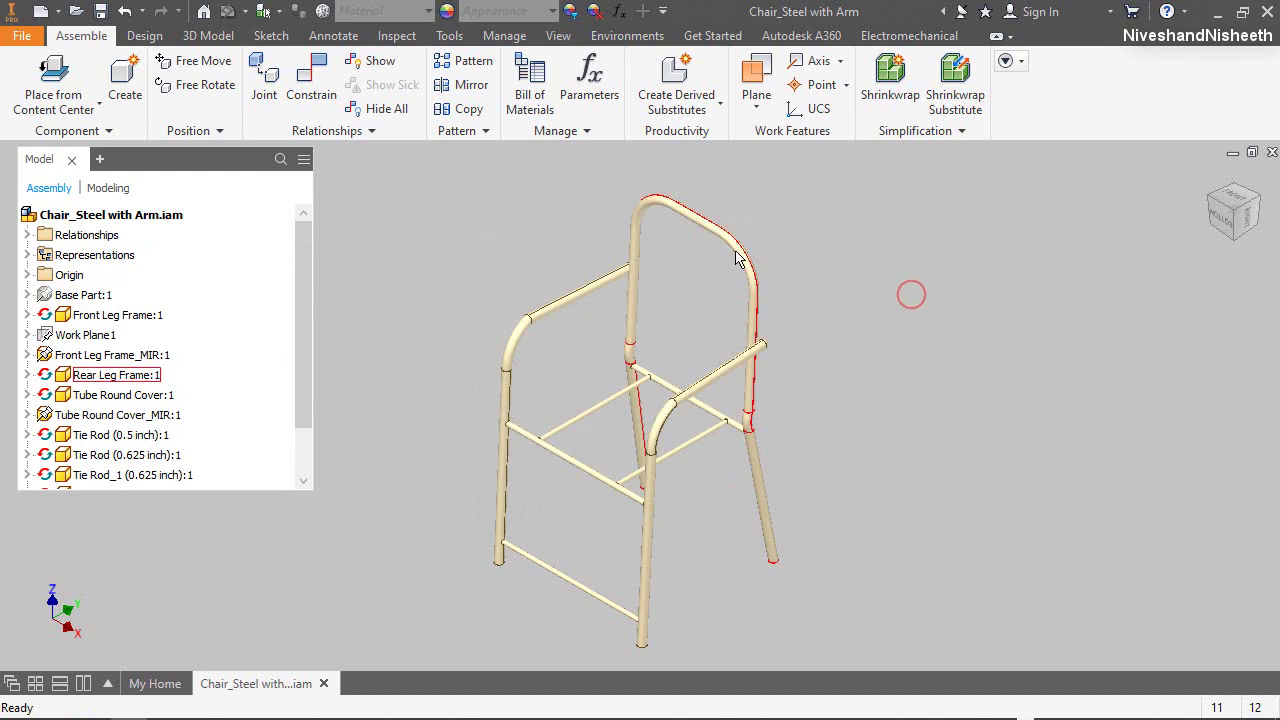
# Edit the Rear Leg Frame in place and make its Work Plane5 visible
pyautogui.doubleClick(731, 250)
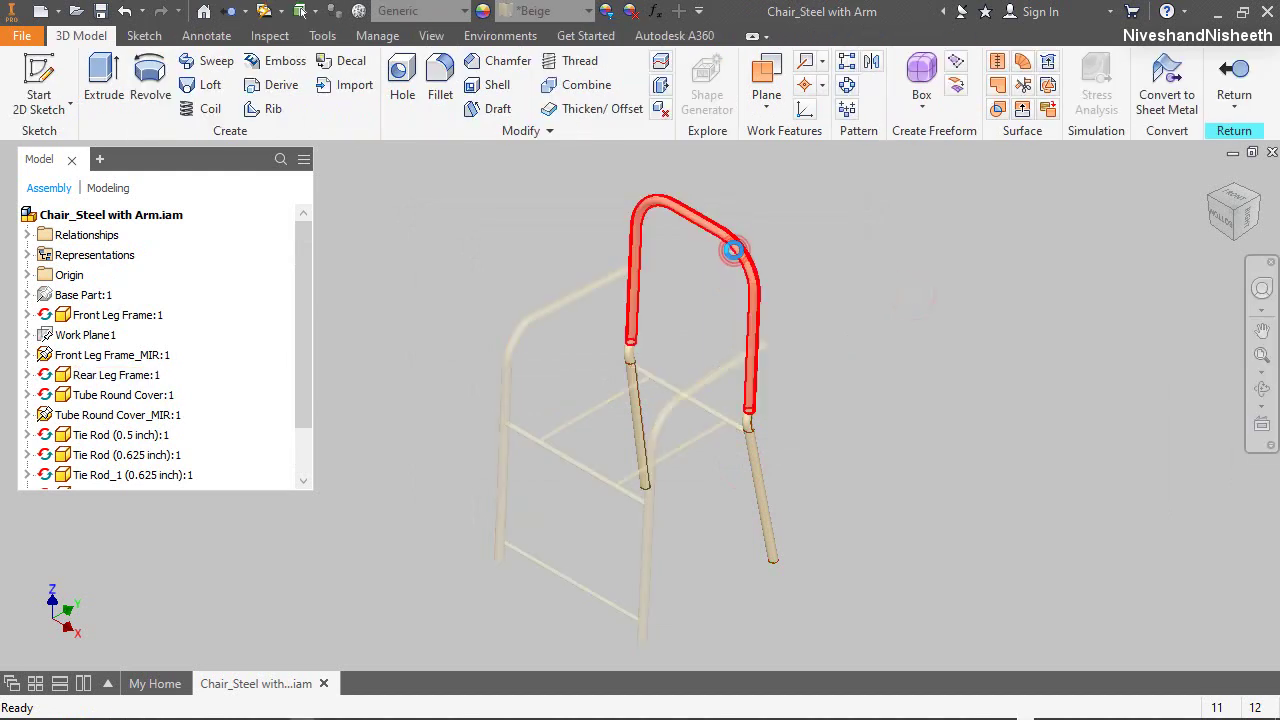
pyautogui.click(1248, 218)
pyautogui.scroll(4, 688, 330)
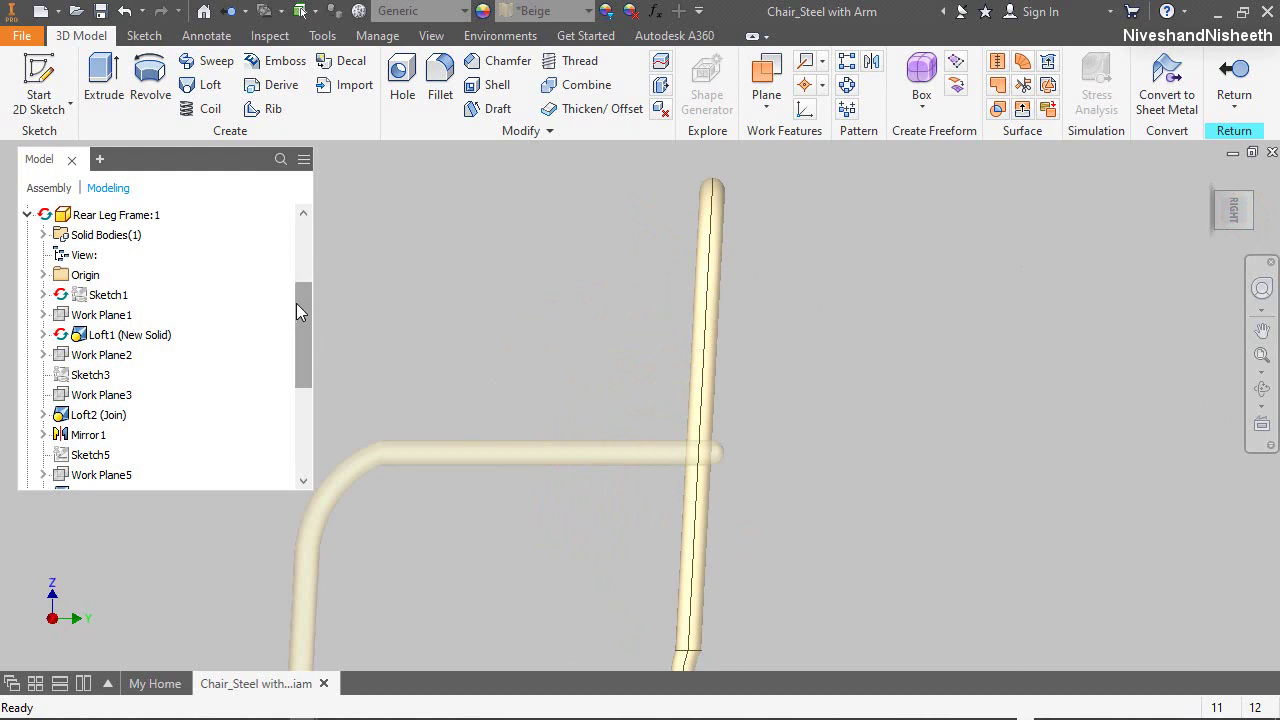
pyautogui.moveTo(301, 316); pyautogui.dragTo(306, 344)
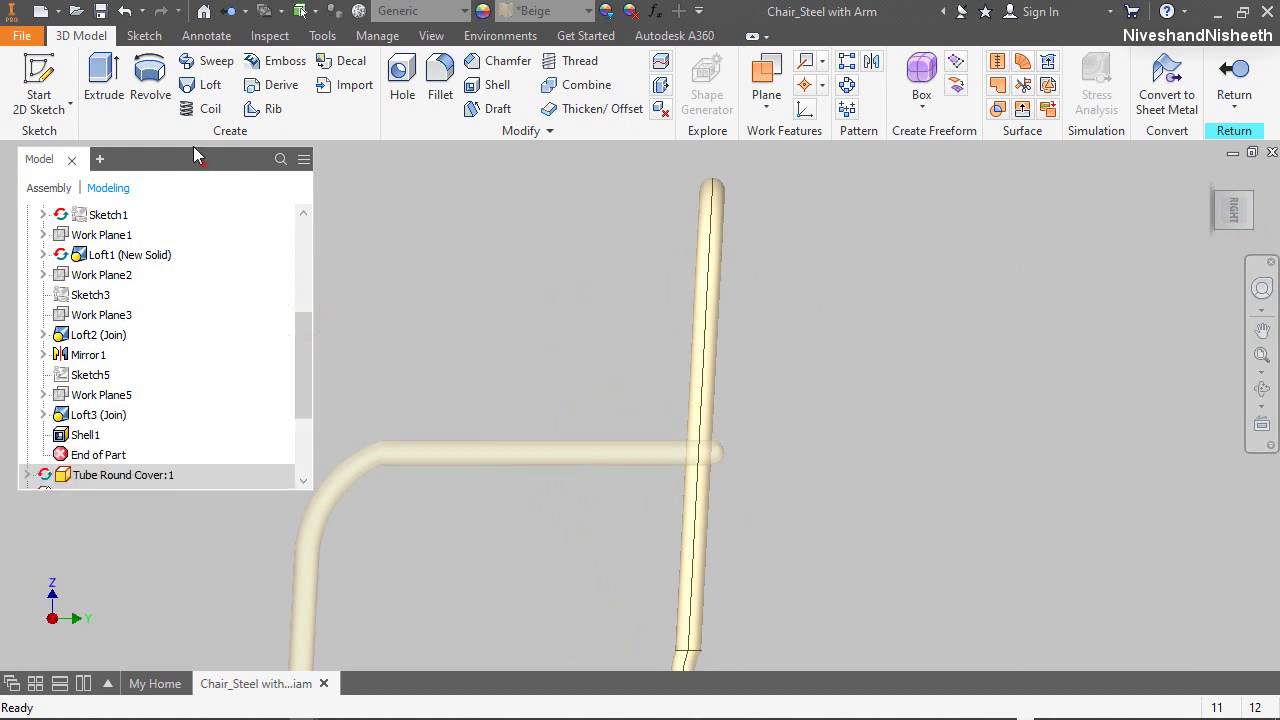
pyautogui.moveTo(195, 150); pyautogui.dragTo(180, 72)
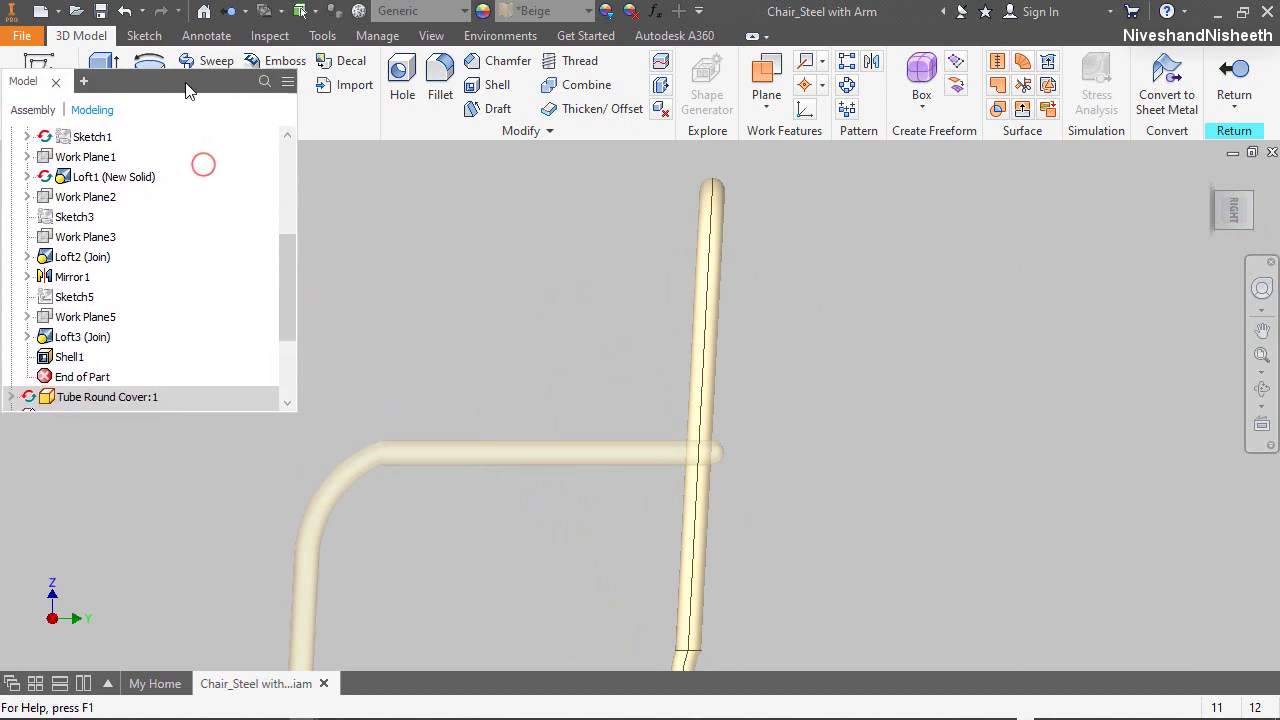
pyautogui.click(100, 320)
pyautogui.rightClick(100, 320)
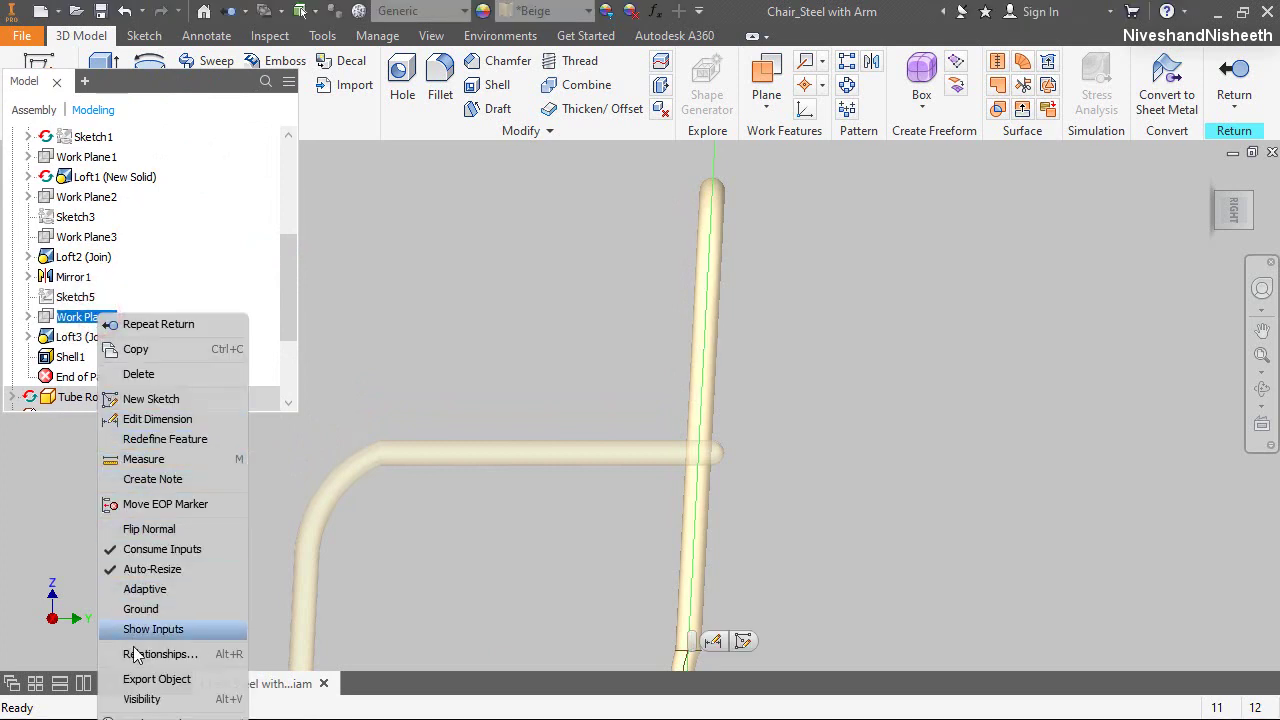
pyautogui.click(140, 698)
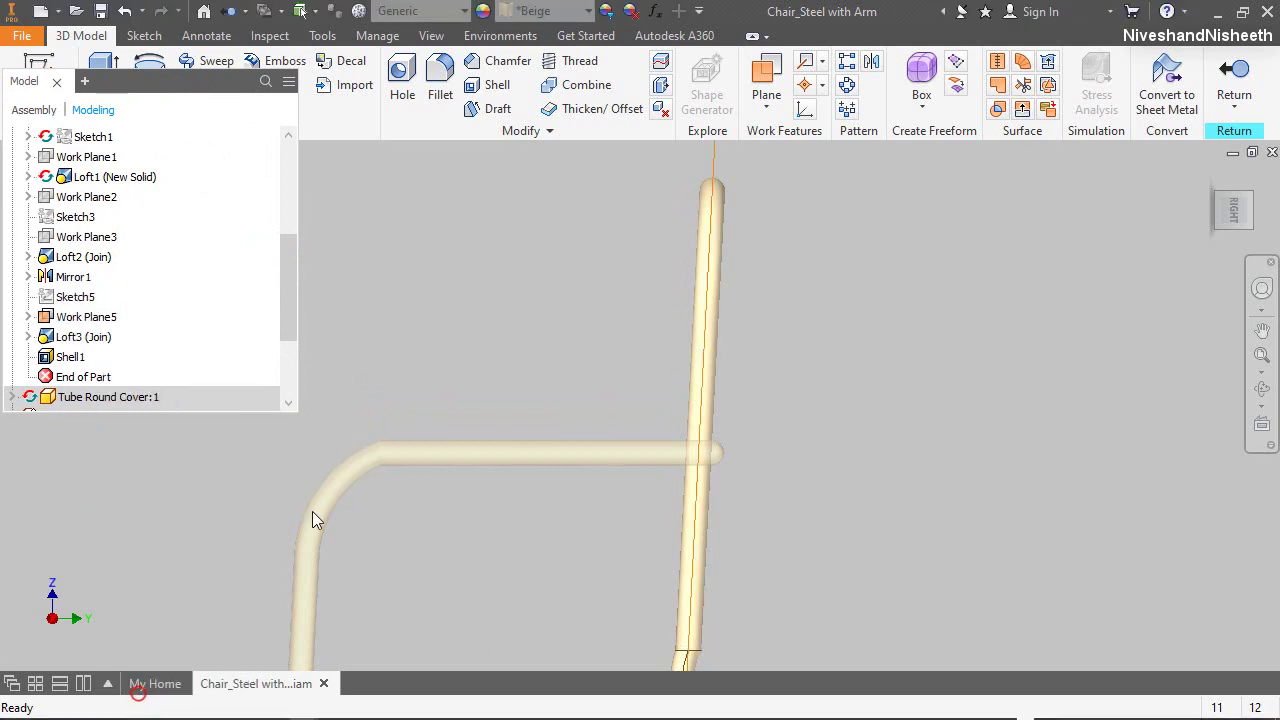
# Create a work plane offset 0.5 in from Work Plane5 toward the rear of the backrest tube, and hide Work Plane5
pyautogui.click(766, 102)
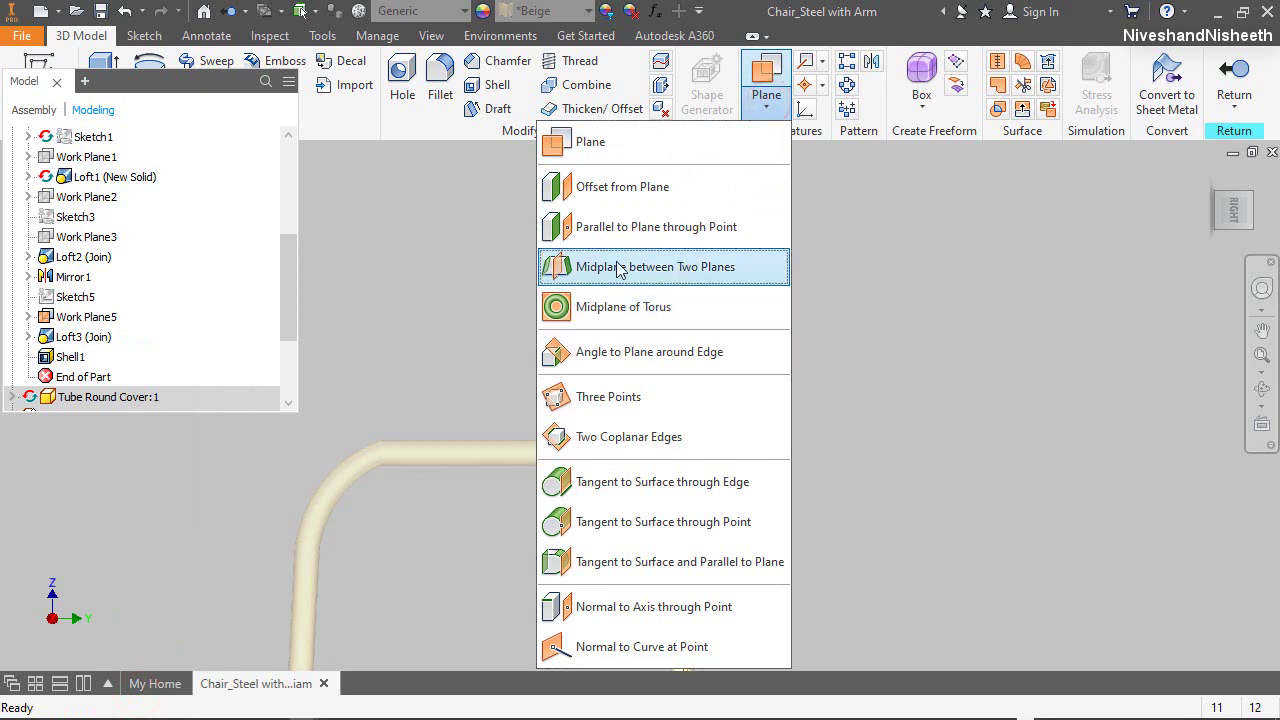
pyautogui.click(612, 188)
pyautogui.moveTo(702, 180); pyautogui.dragTo(742, 195)
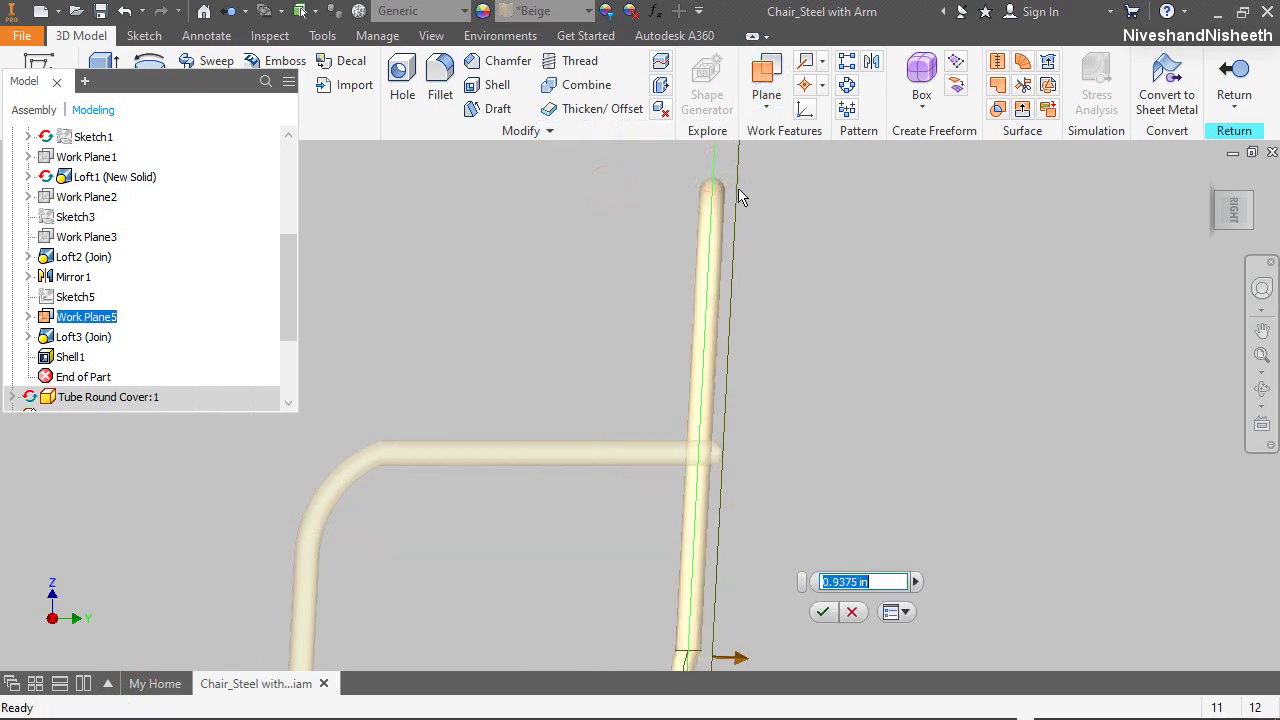
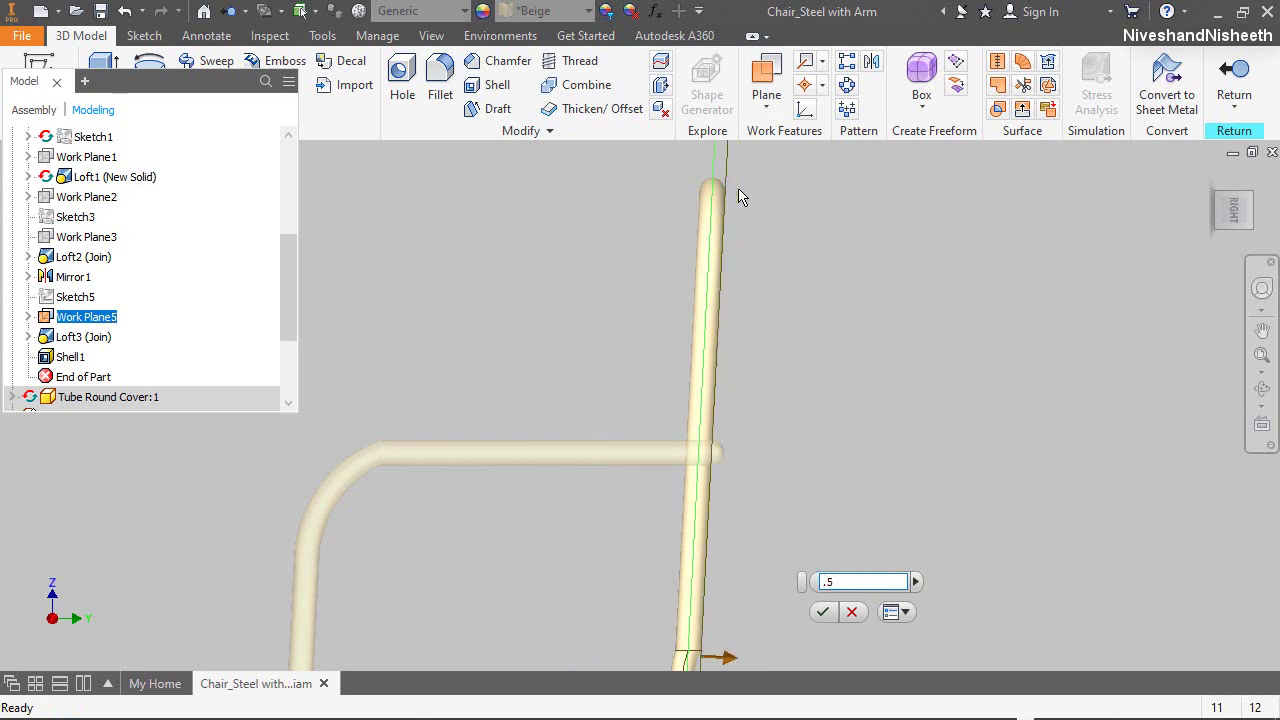
pyautogui.click(826, 615)
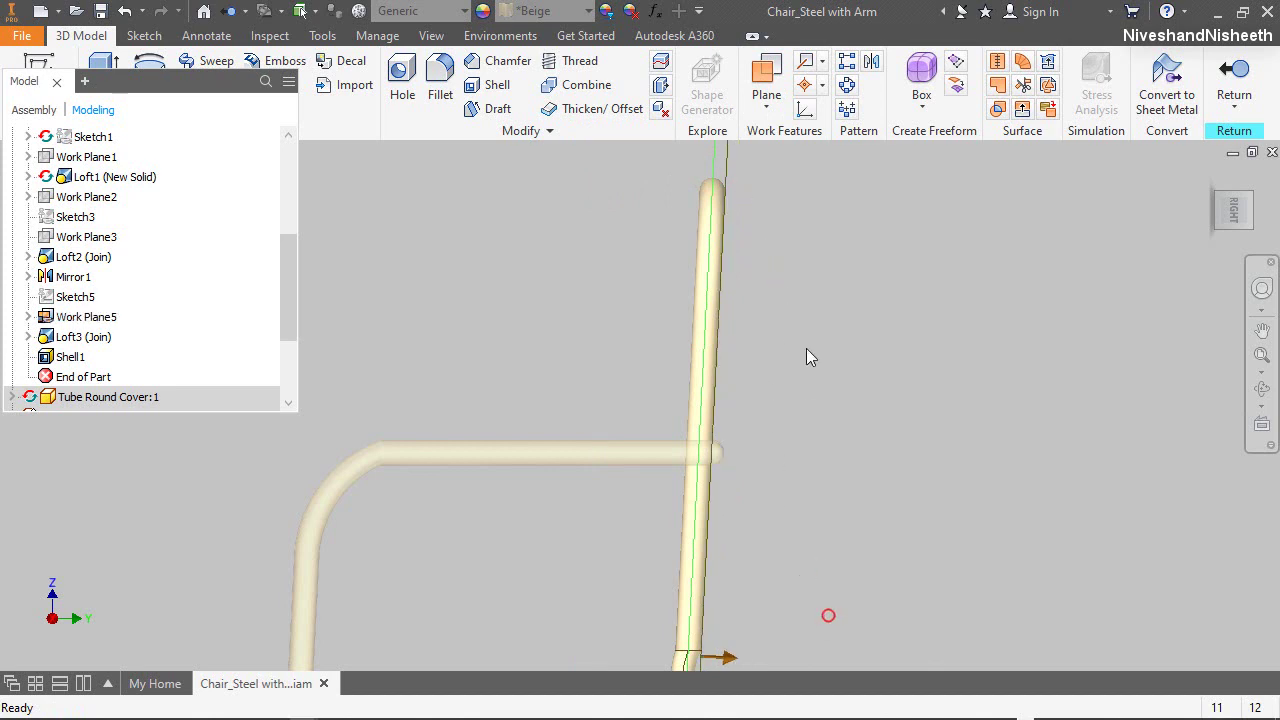
pyautogui.rightClick(88, 317)
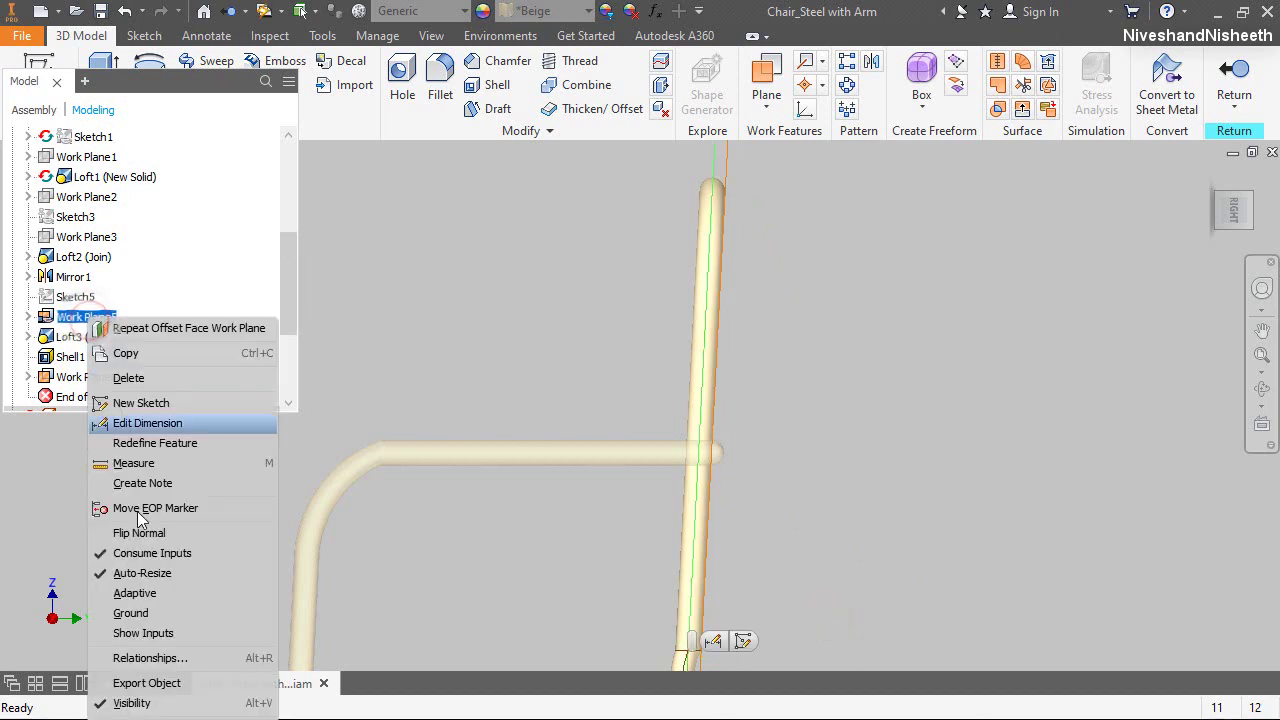
pyautogui.click(140, 703)
pyautogui.scroll(5, 737, 197)
pyautogui.scroll(-3, 737, 197)
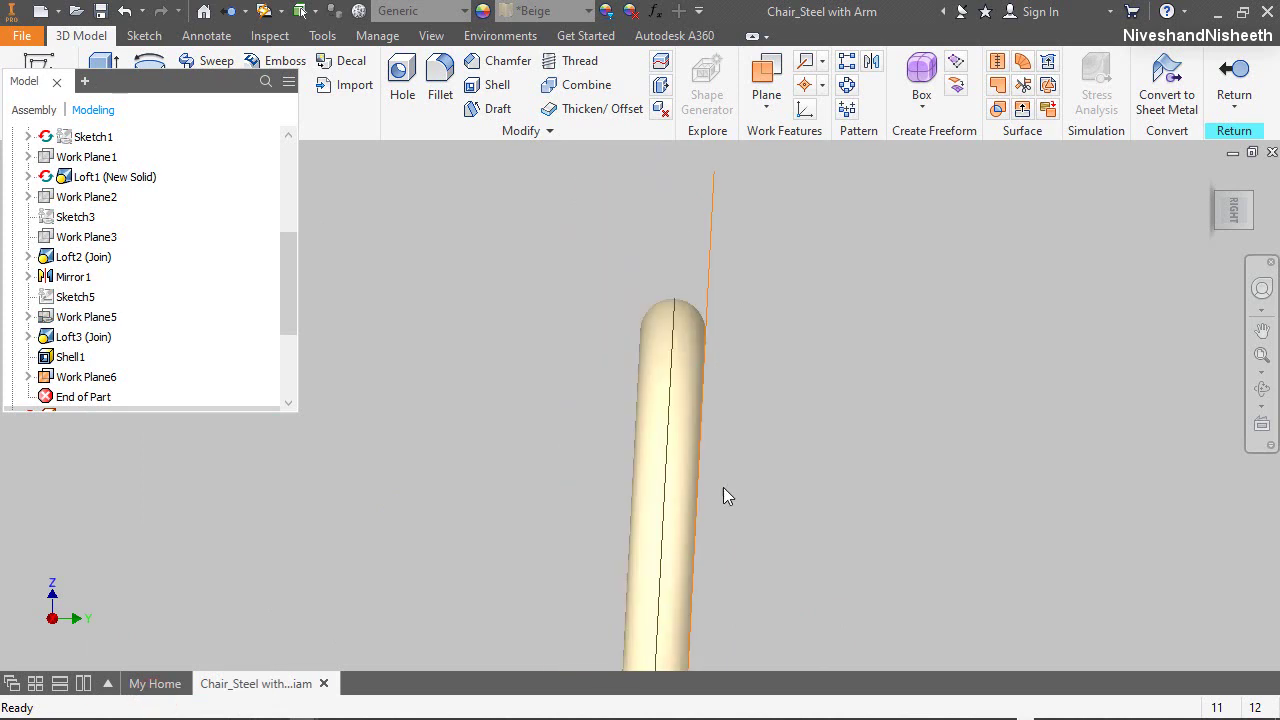
# Finish editing the Rear Leg Frame and return to the top-level assembly in the home view
pyautogui.click(1235, 68)
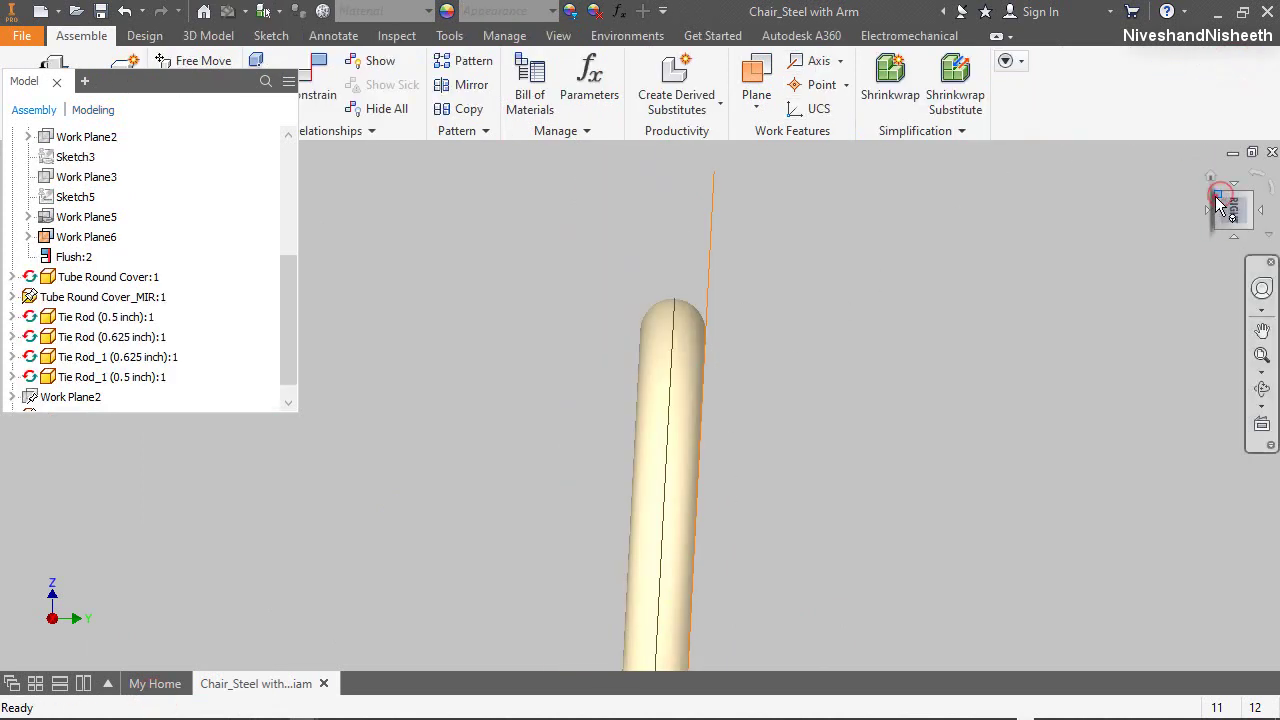
pyautogui.click(1210, 178)
pyautogui.moveTo(181, 97); pyautogui.dragTo(178, 88)
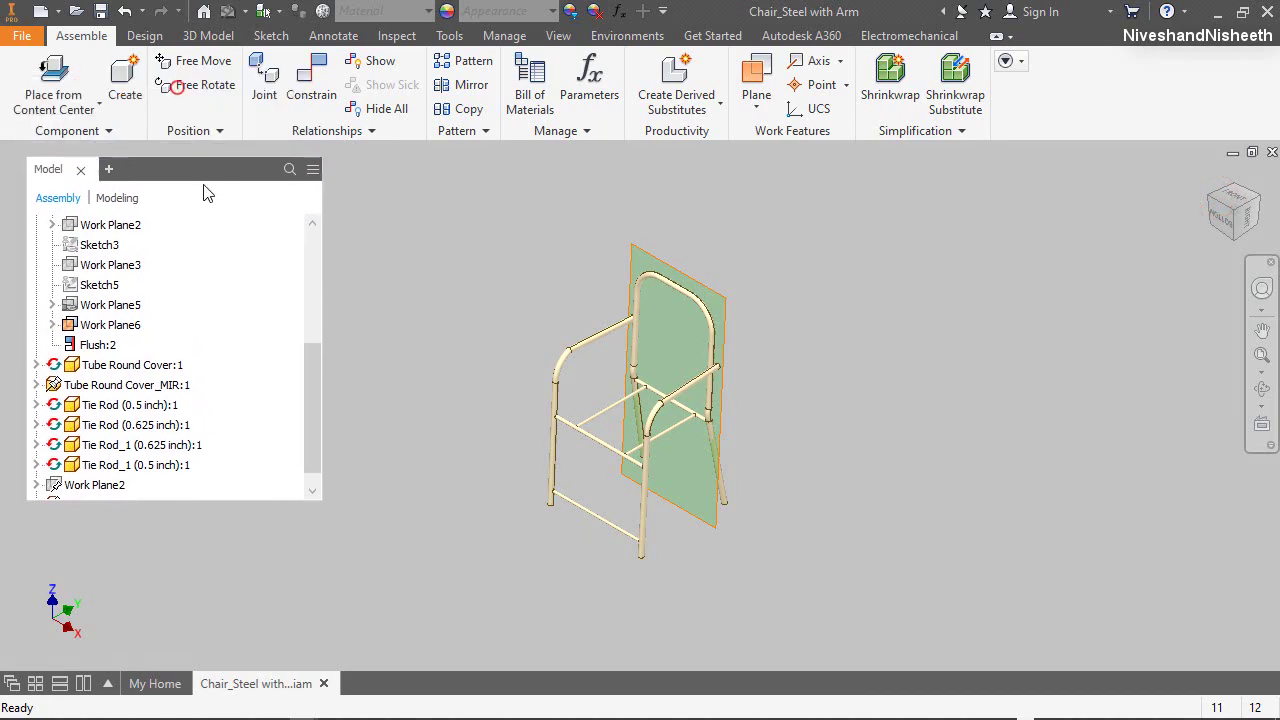
# Create an in-place part named Tie Plate from the English Standard (in).ipt template, placed on the rear leg frame's offset work plane
pyautogui.click(936, 292)
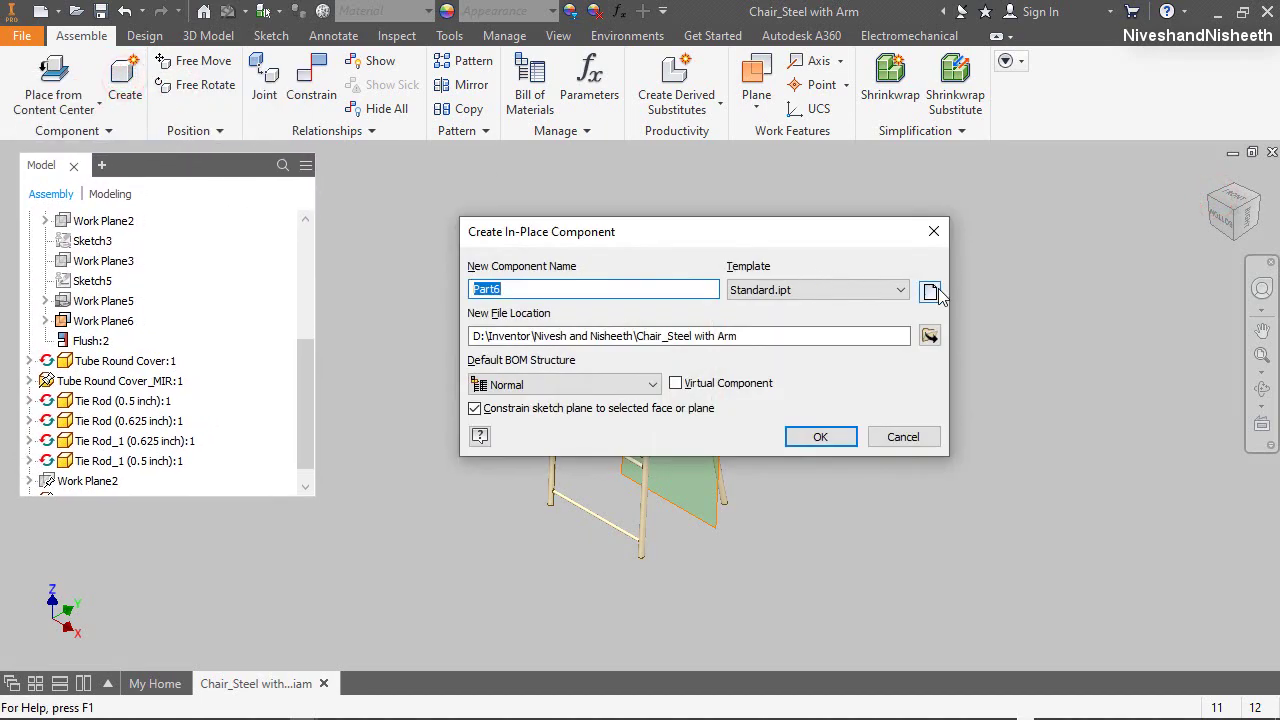
pyautogui.click(452, 139)
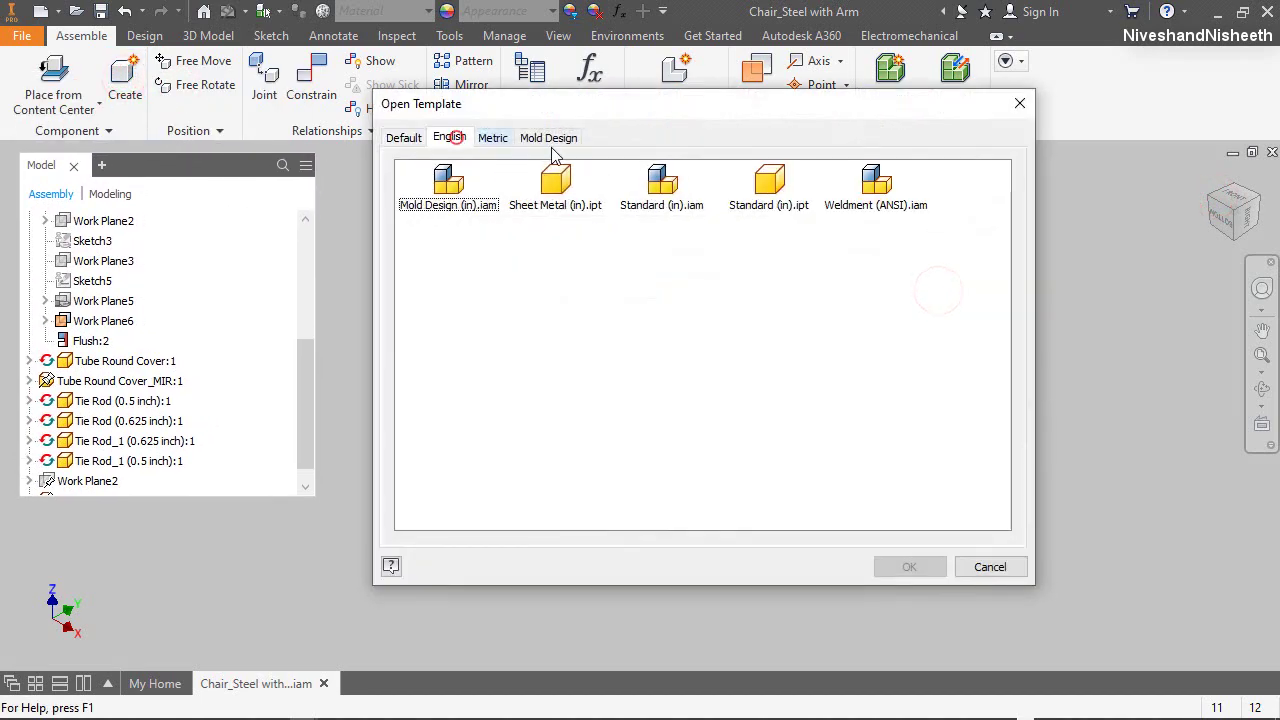
pyautogui.doubleClick(757, 185)
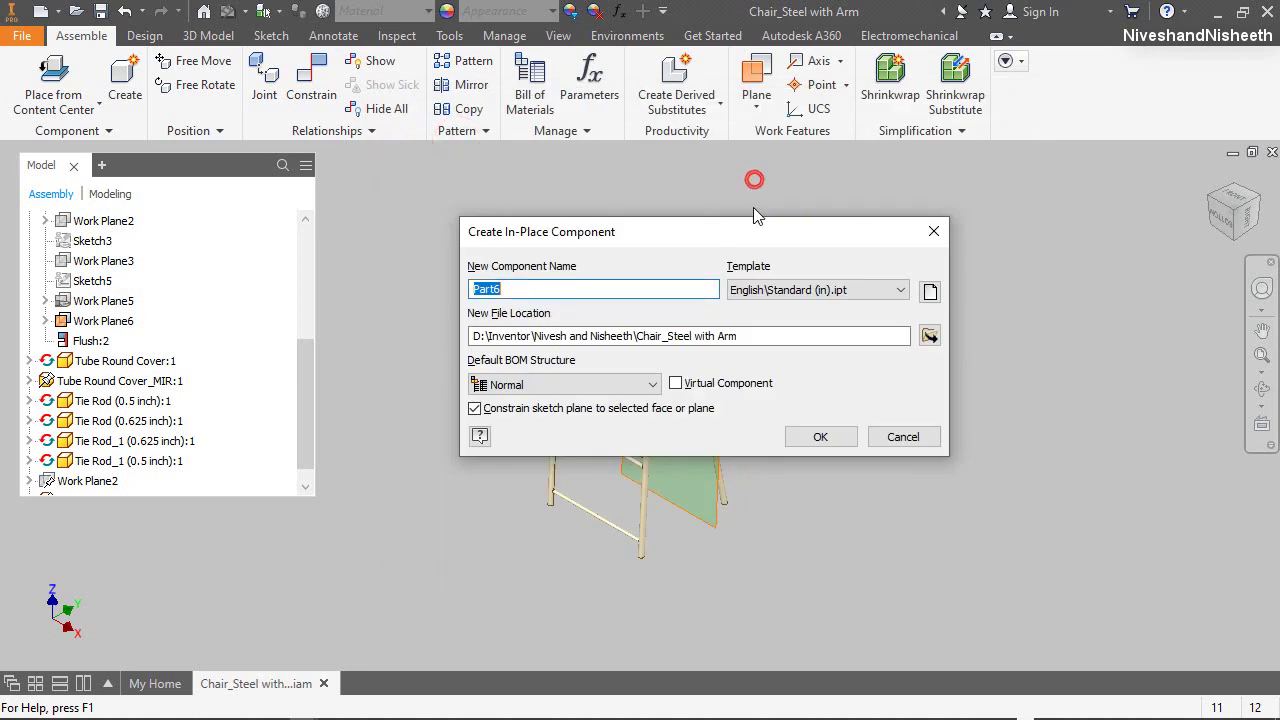
pyautogui.click(929, 337)
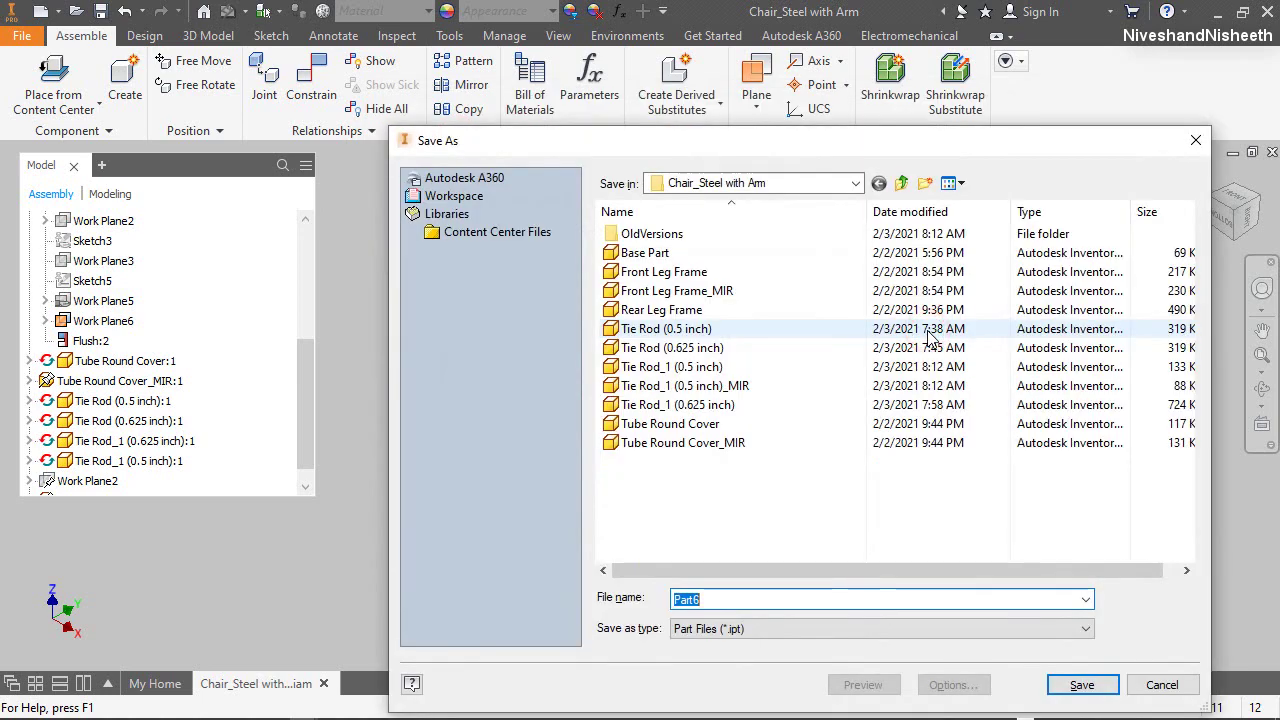
pyautogui.write('Ti')
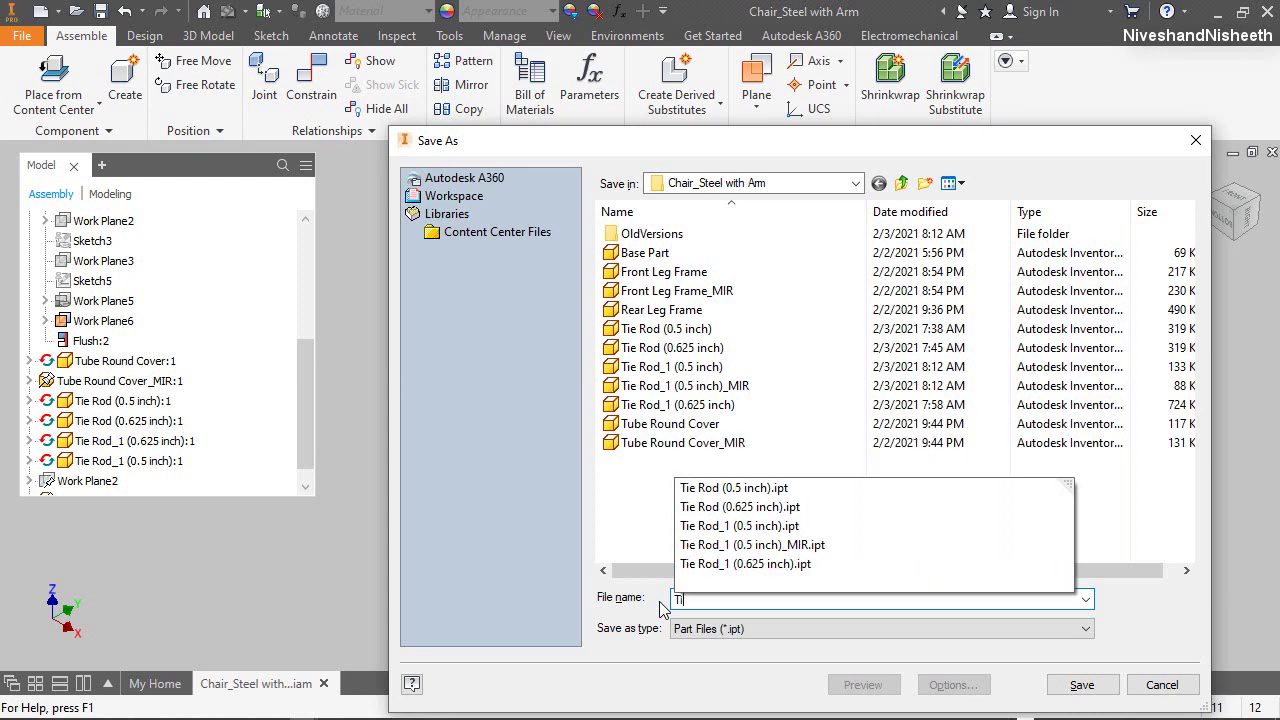
pyautogui.write('e Plate')
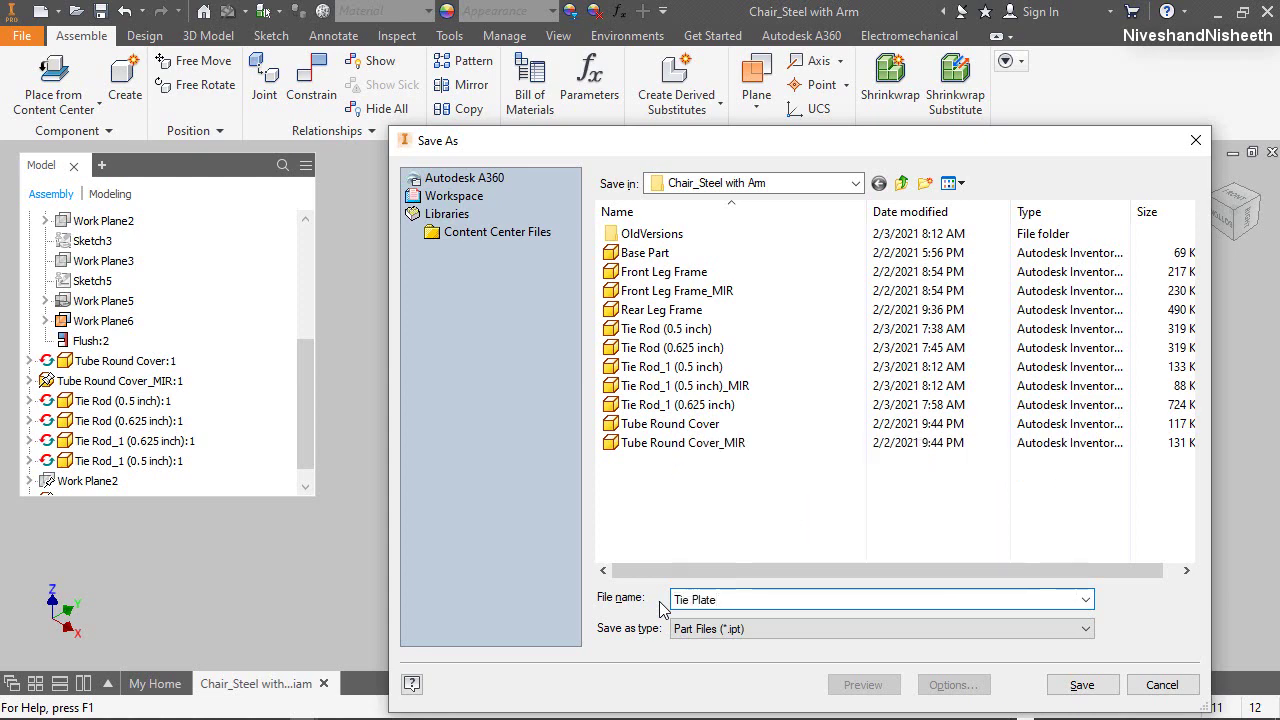
pyautogui.click(1063, 684)
pyautogui.click(820, 437)
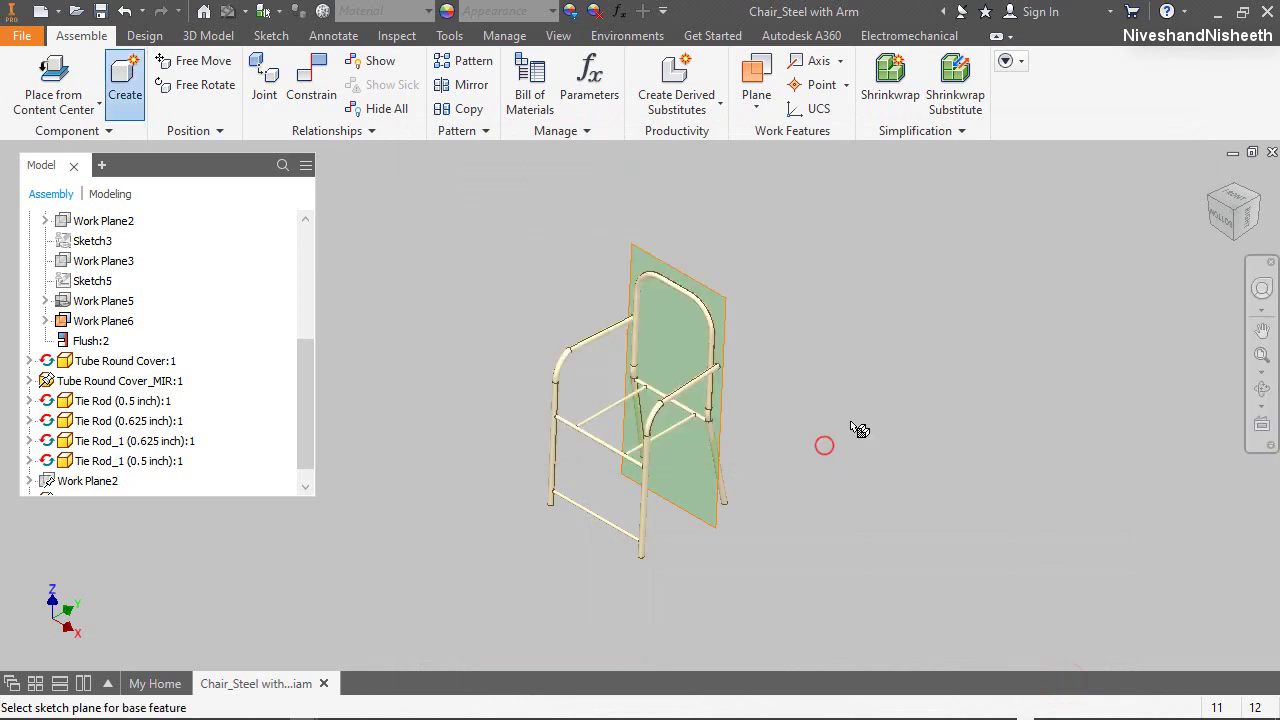
pyautogui.click(722, 291)
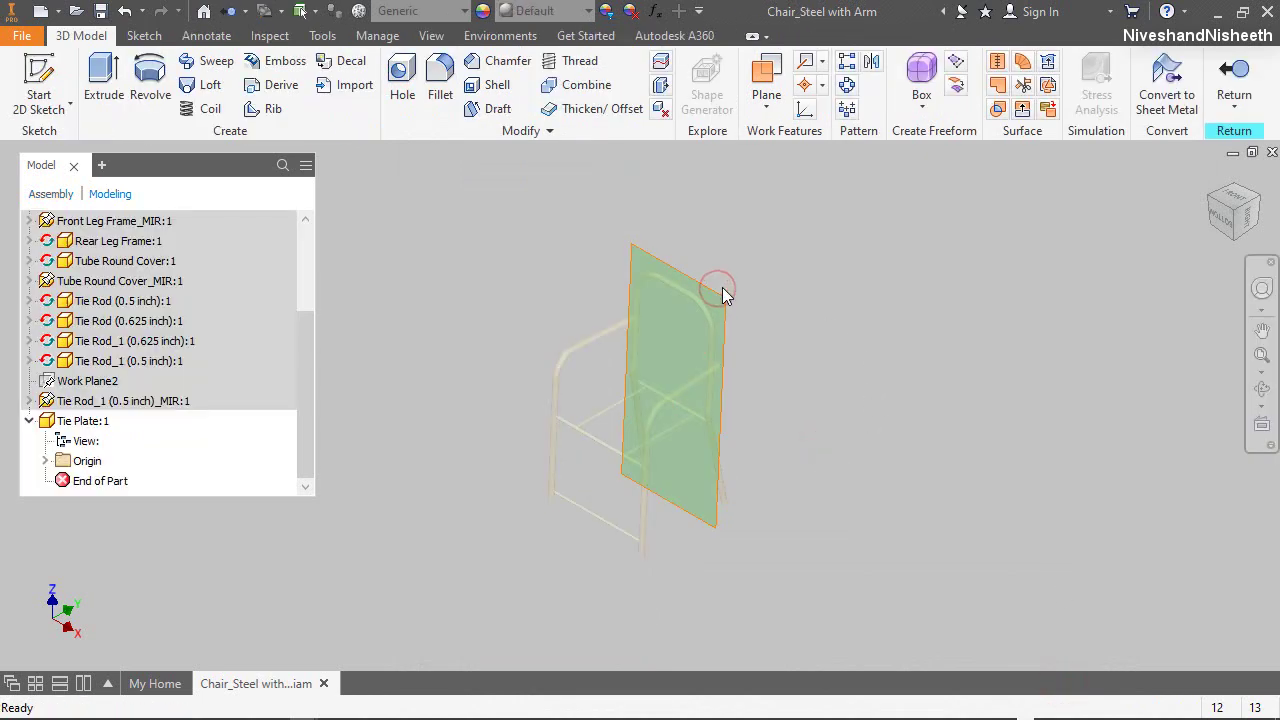
# Start a 2D sketch in the Tie Plate part on the rear leg frame's offset work plane
pyautogui.press('F6')
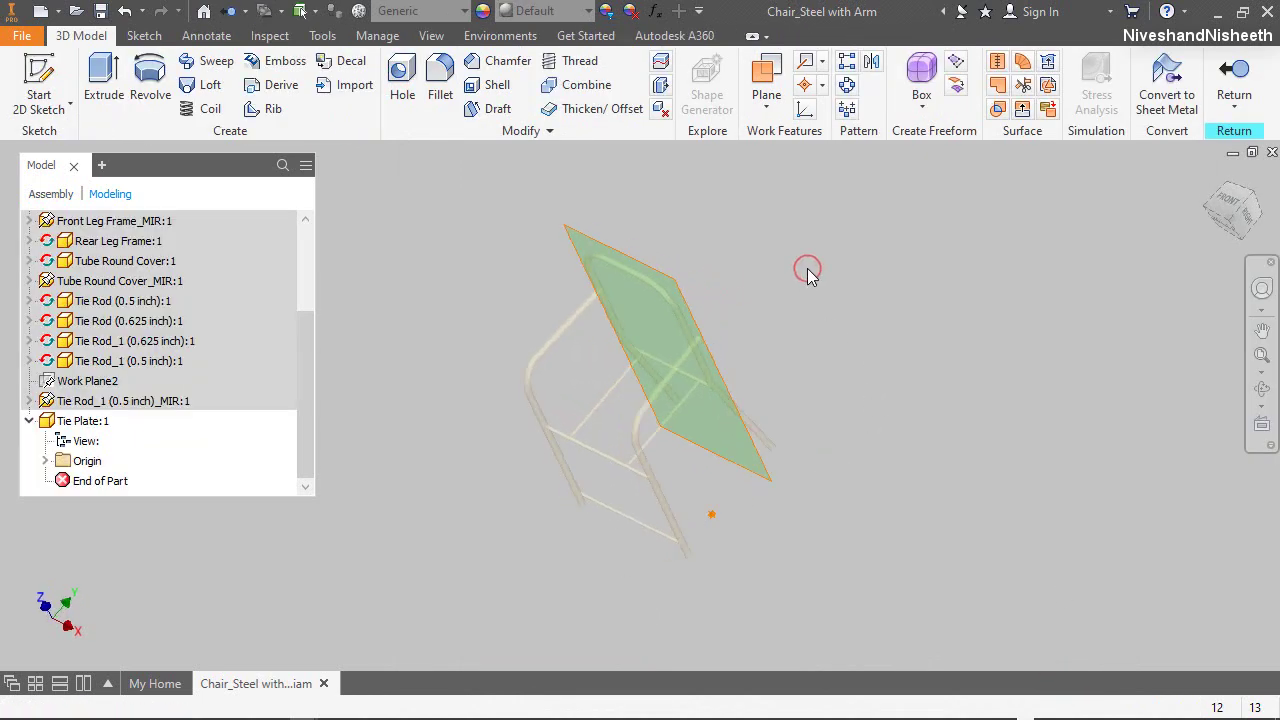
pyautogui.press('s')
pyautogui.rightClick(925, 340)
pyautogui.click(929, 437)
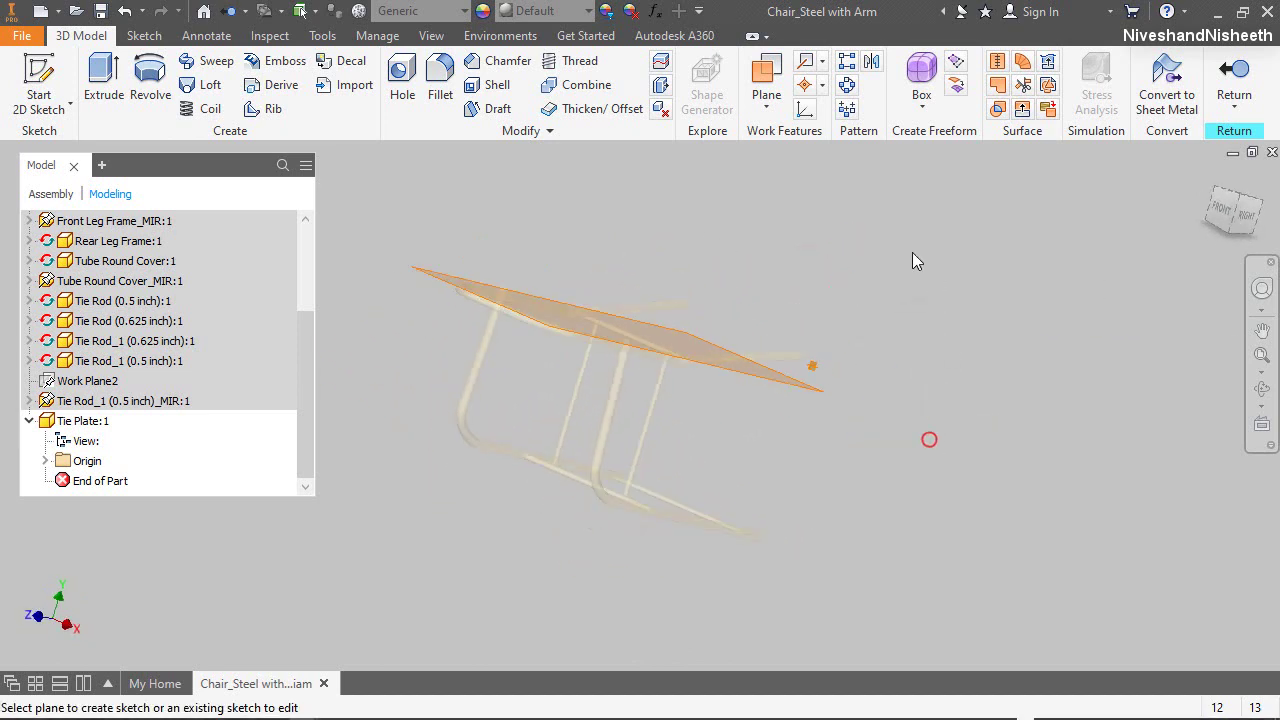
pyautogui.click(652, 266)
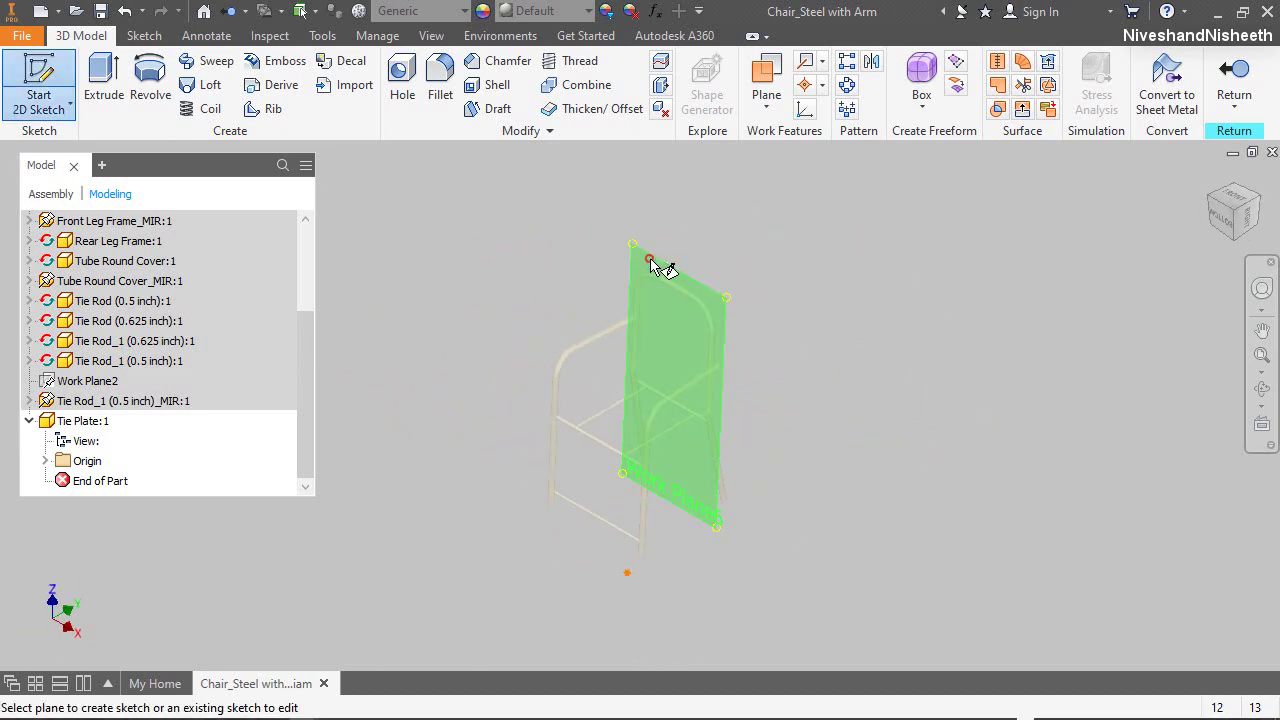
# Project the rear leg frame's curved backrest tube outline into the Tie Plate sketch
pyautogui.click(1258, 203)
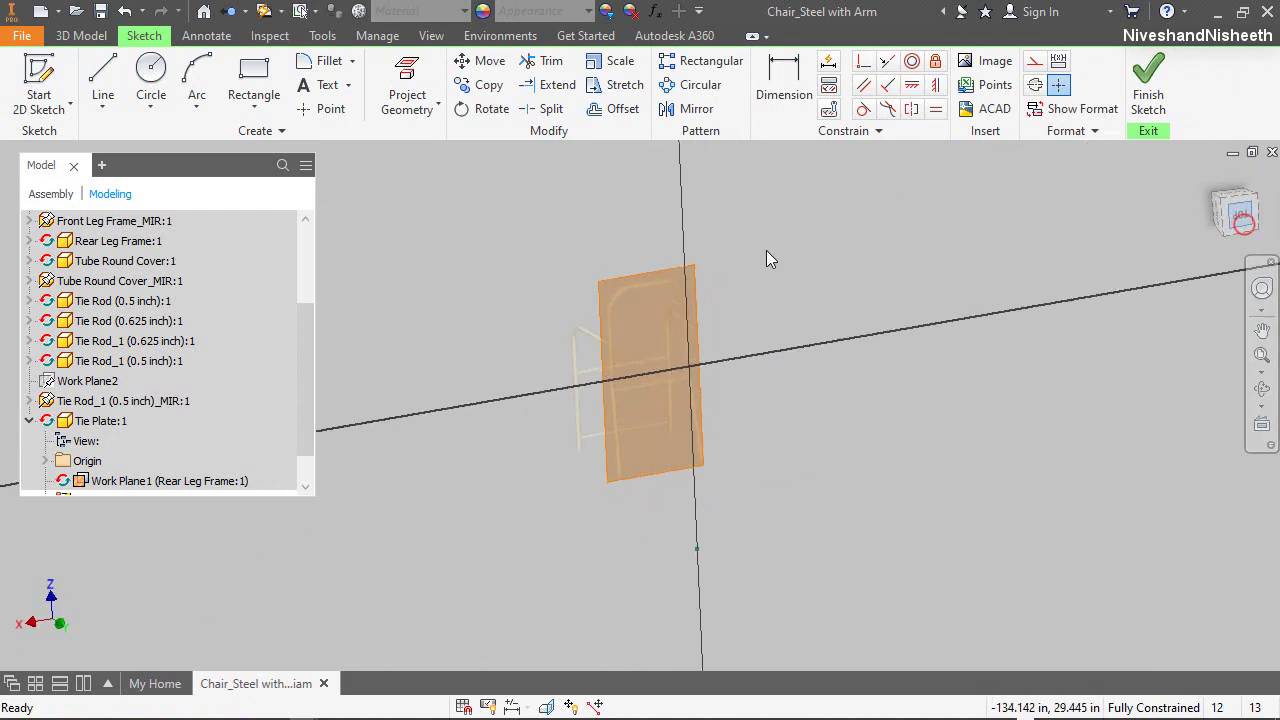
pyautogui.rightClick(983, 206)
pyautogui.click(1018, 234)
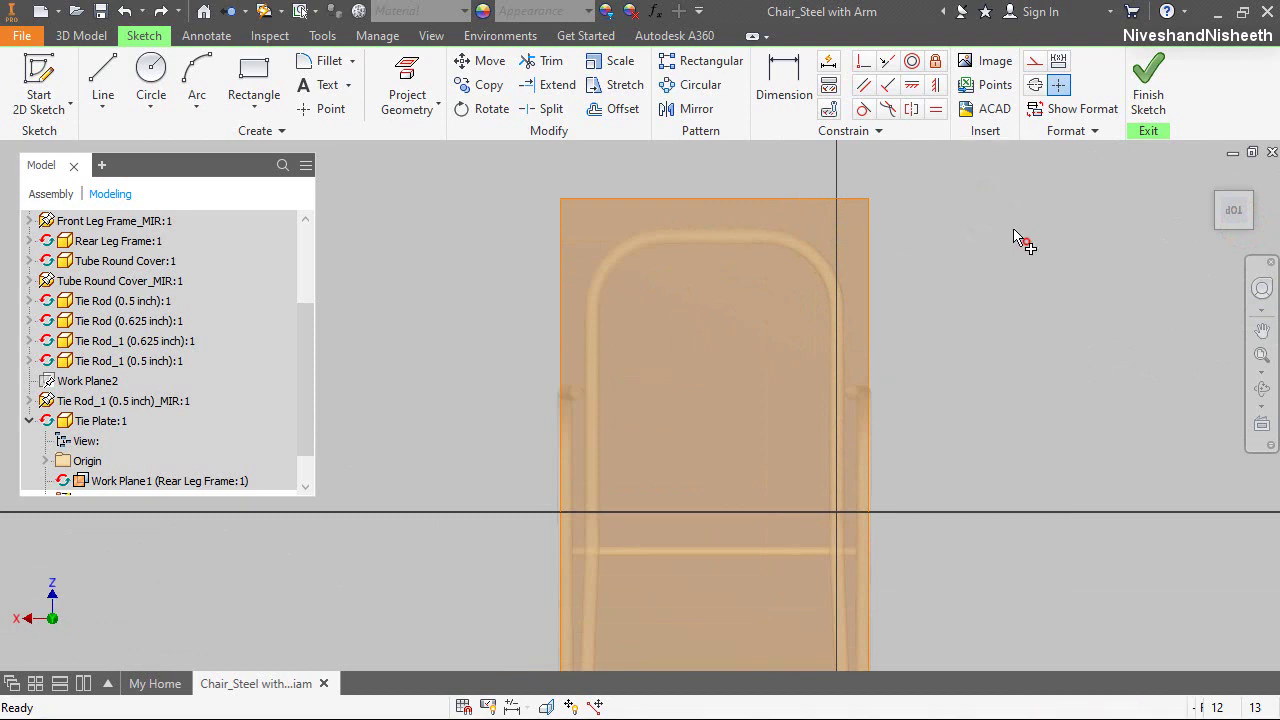
pyautogui.click(810, 244)
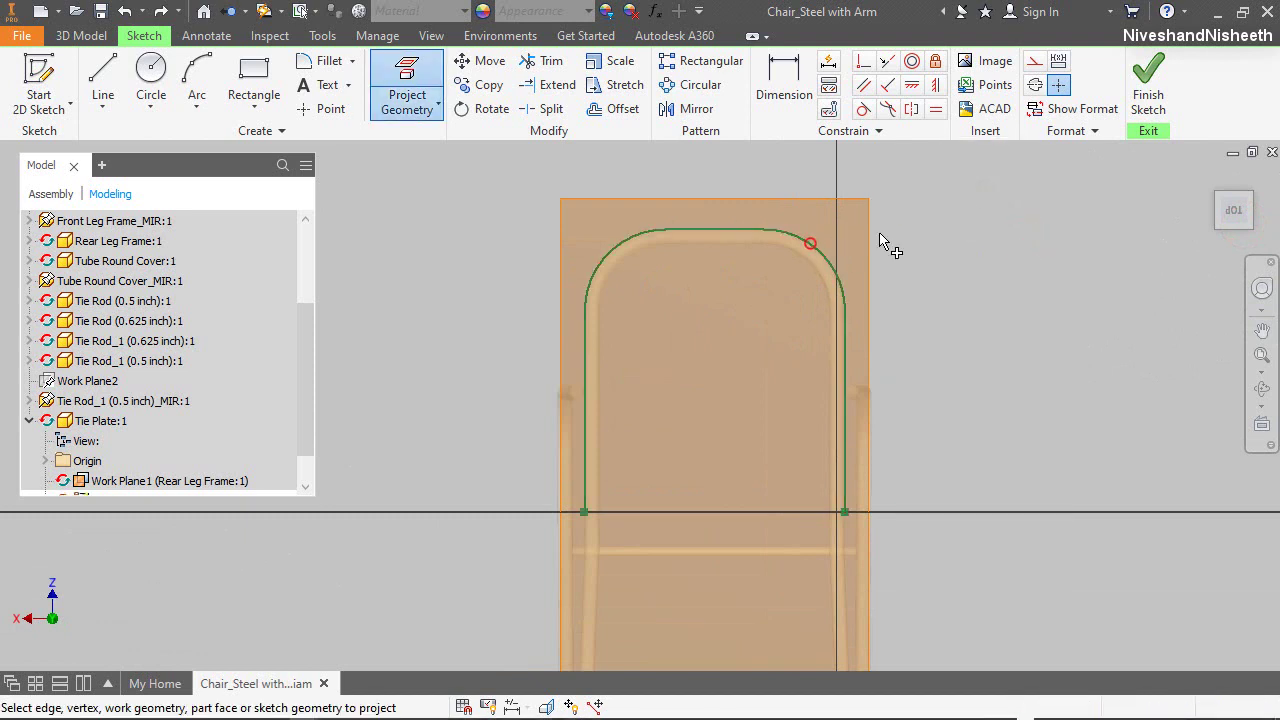
# Draw a two-point rectangle about 3.03 in high across the full width of the projected backrest outline
pyautogui.rightClick(927, 256)
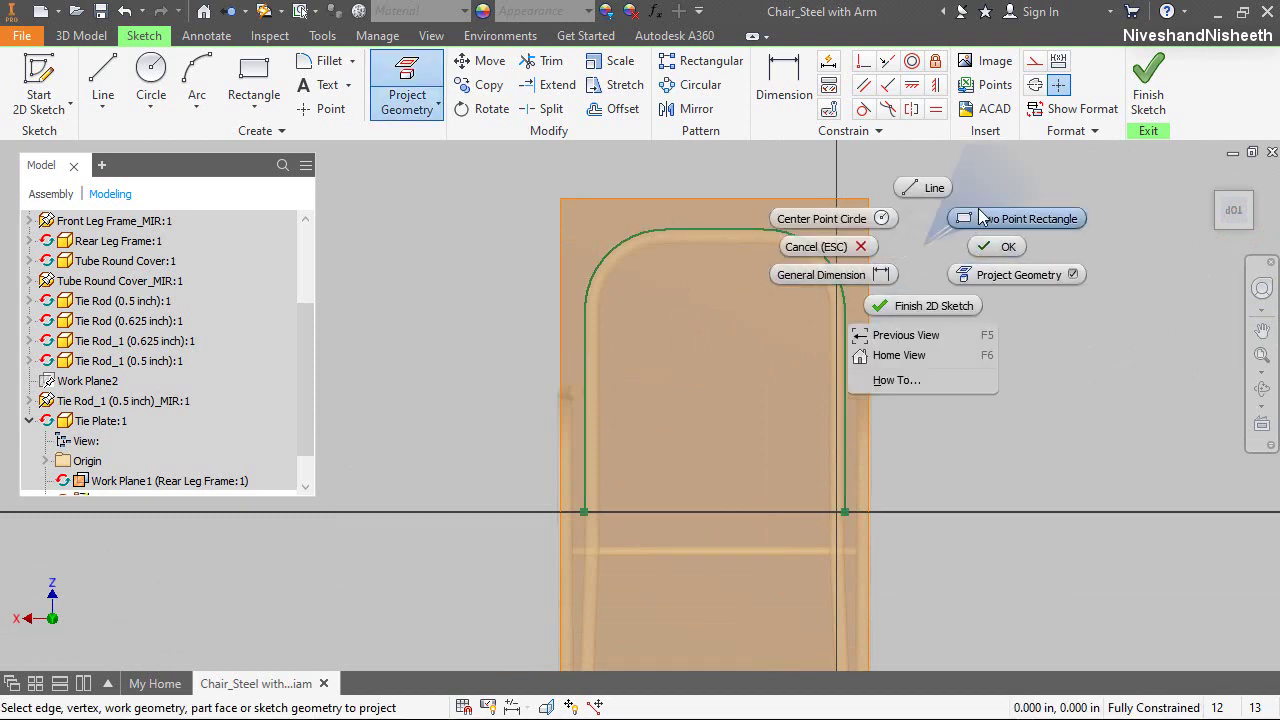
pyautogui.click(978, 209)
pyautogui.click(563, 319)
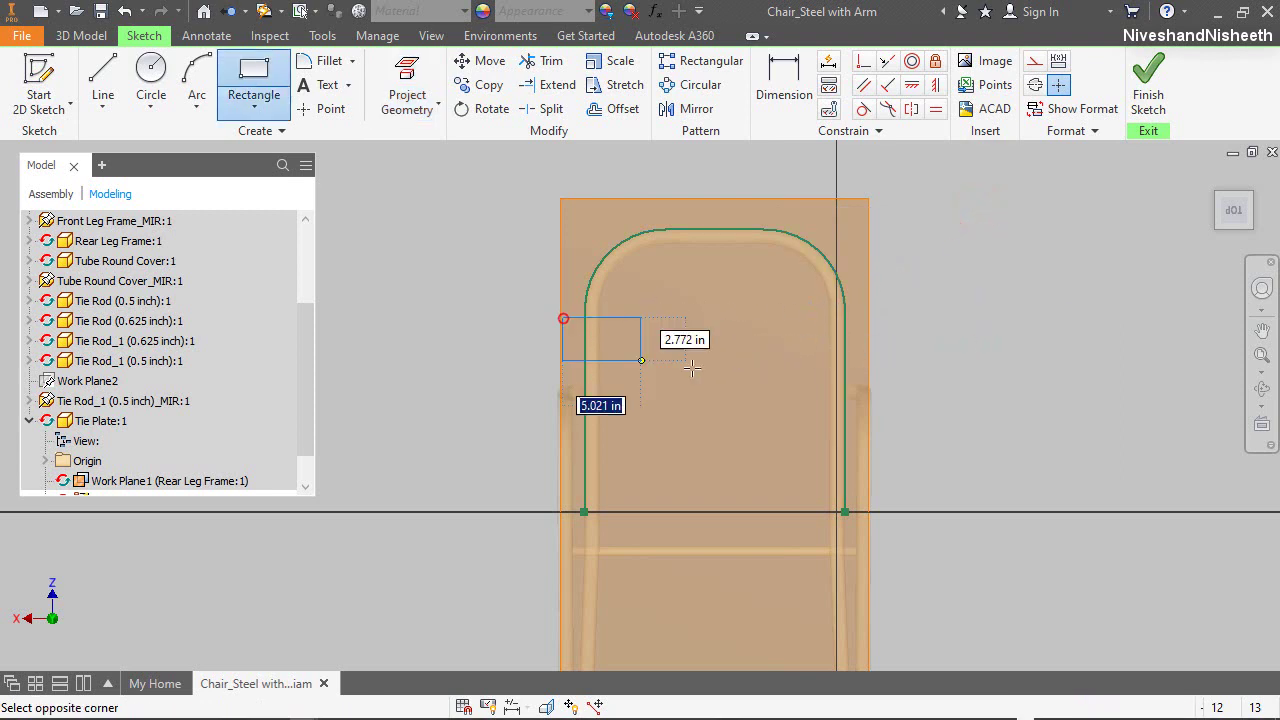
pyautogui.click(868, 365)
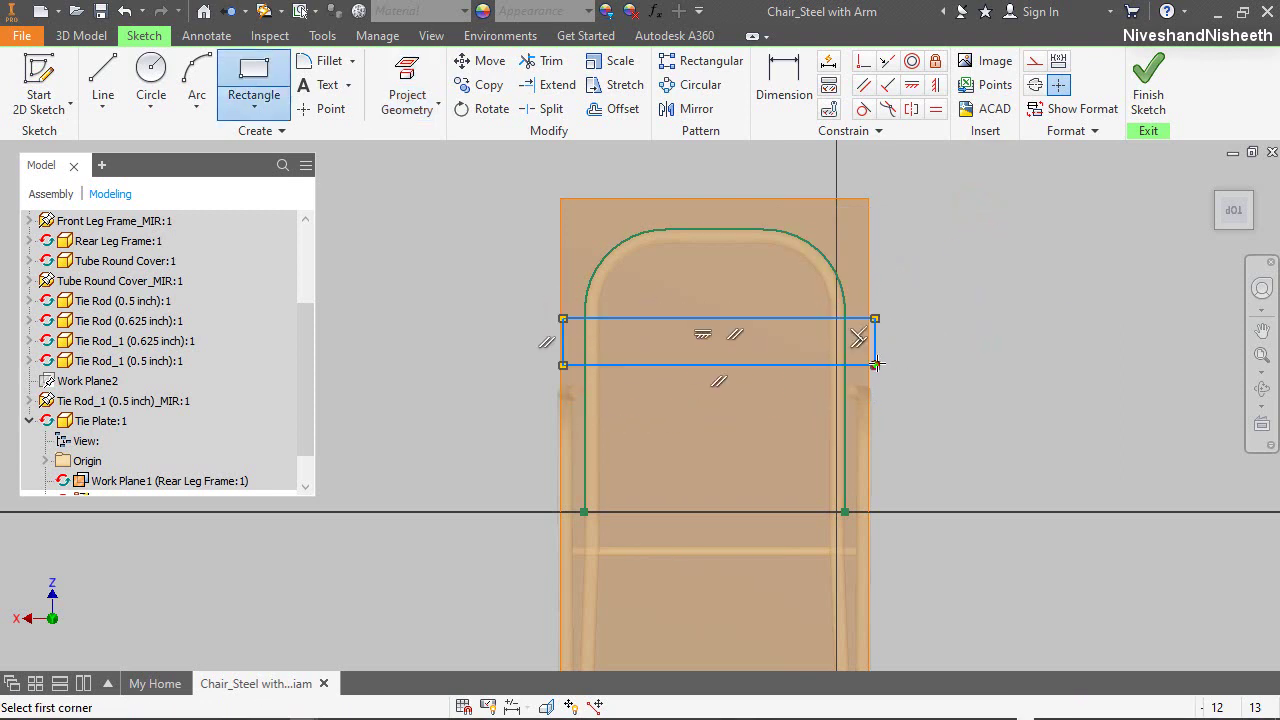
pyautogui.rightClick(908, 278)
pyautogui.click(970, 280)
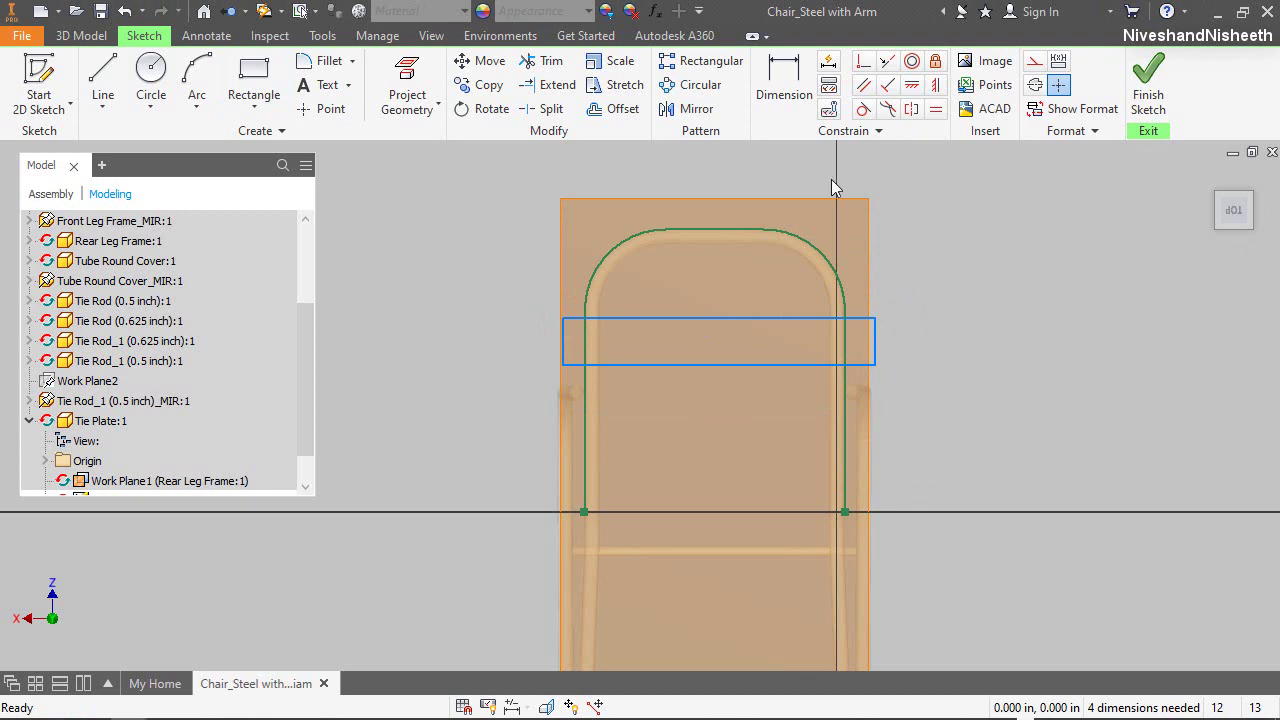
# Dimension the rectangle's height as 1/2 in
pyautogui.click(784, 95)
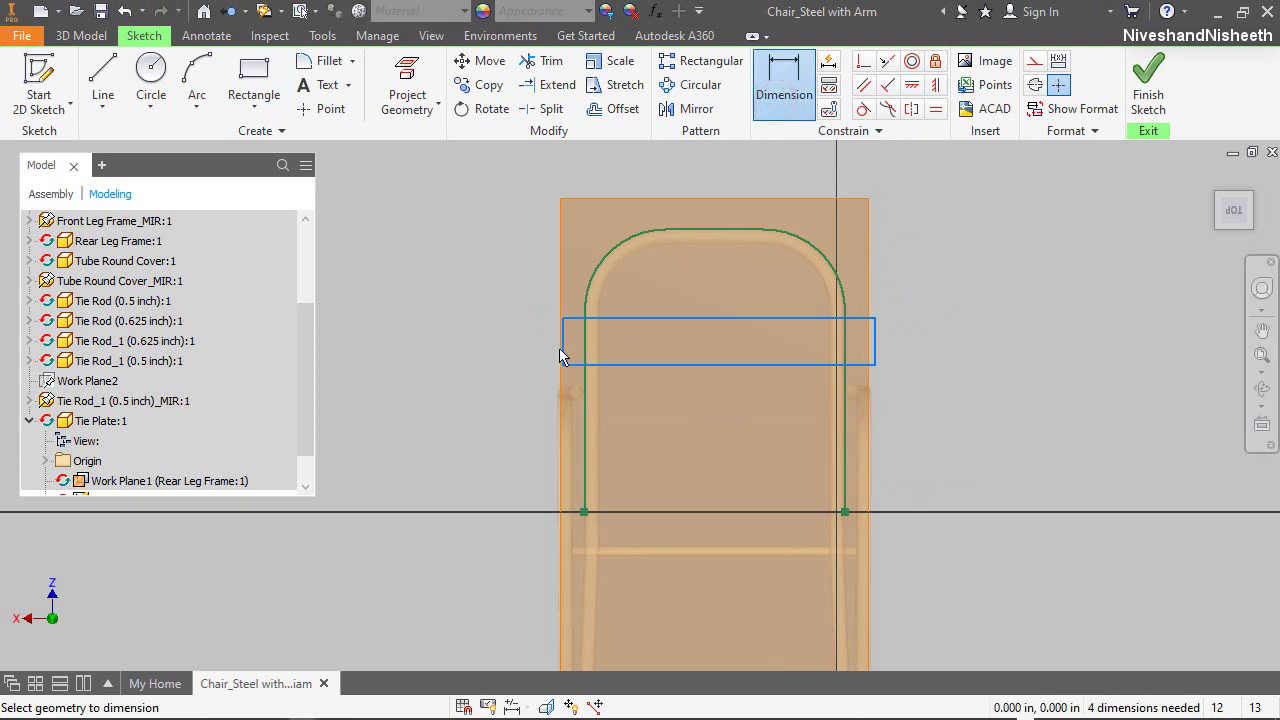
pyautogui.click(564, 350)
pyautogui.click(490, 348)
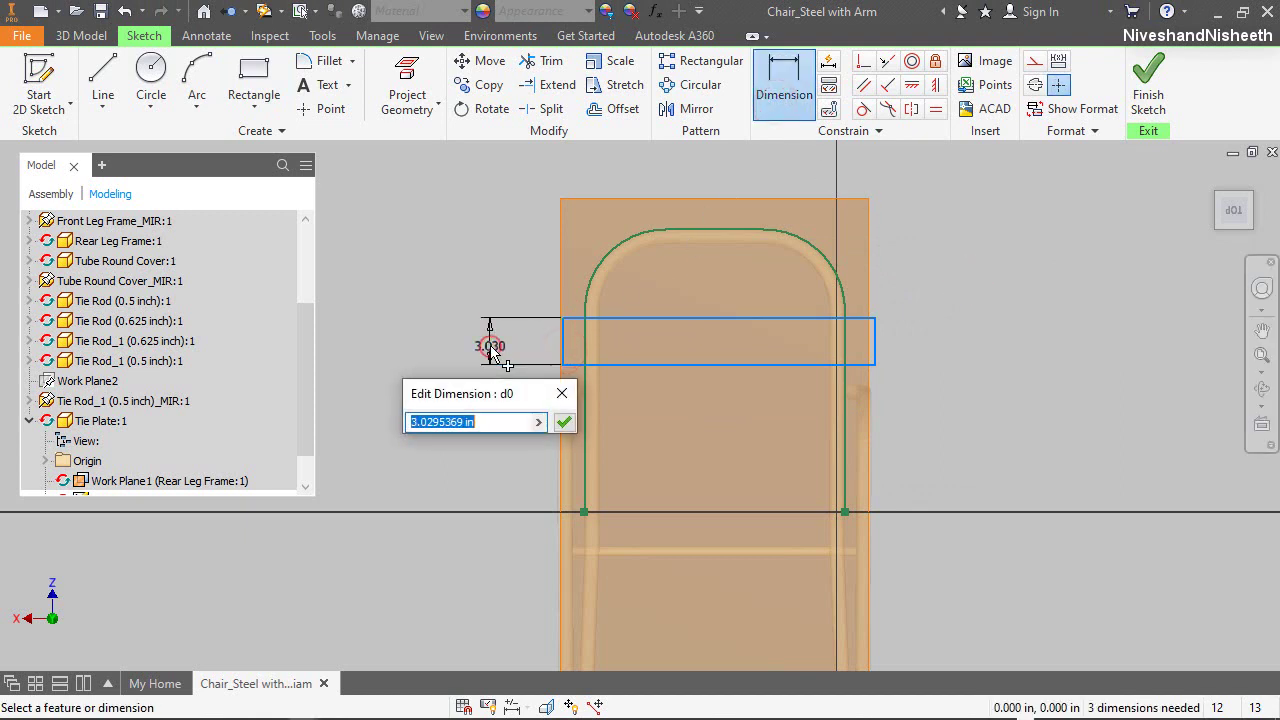
pyautogui.write('1/2')
pyautogui.press('Return')
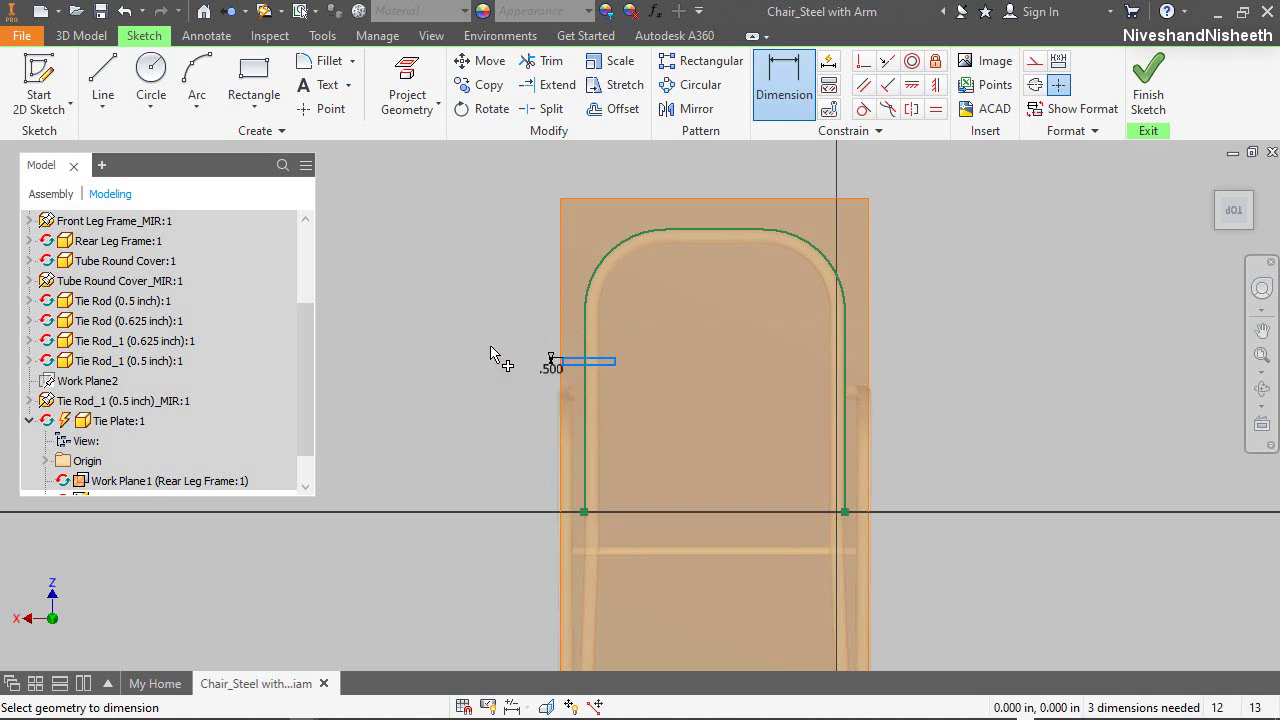
pyautogui.scroll(3, 544, 368)
pyautogui.rightClick(683, 323)
pyautogui.click(760, 317)
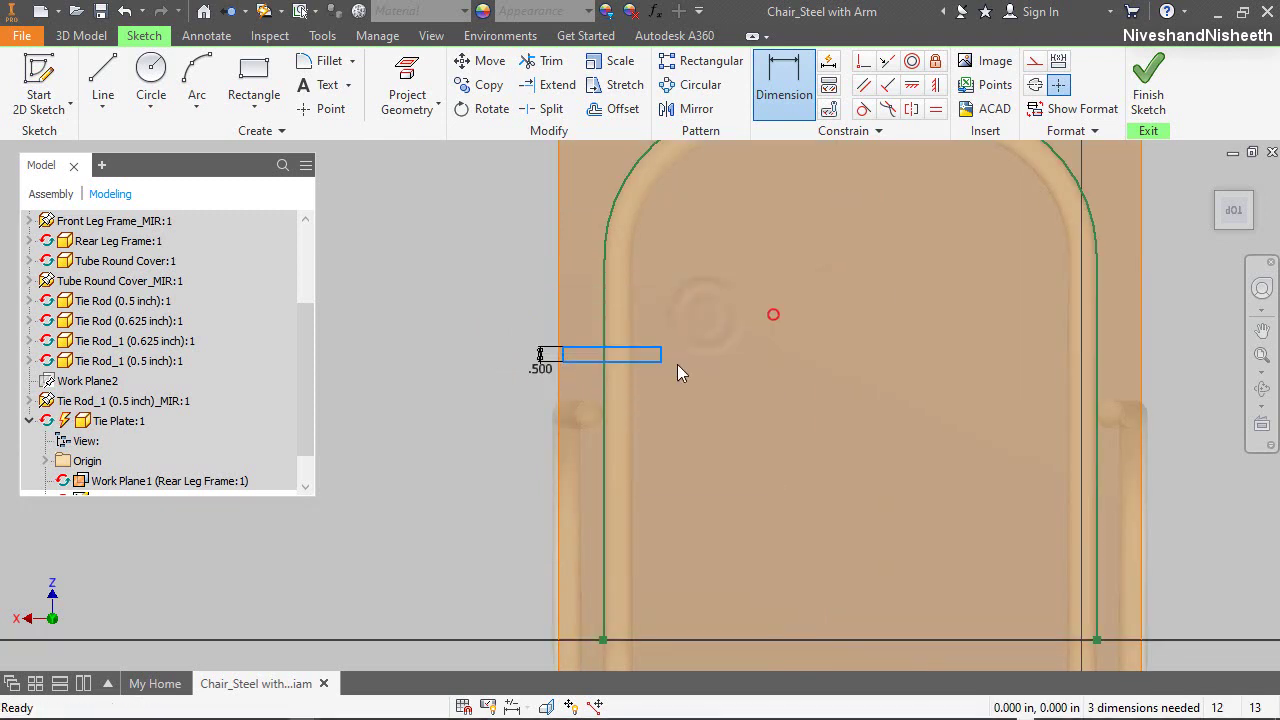
# Stretch the shortened rectangle back out to about 15.54 in long and move it higher on the backrest
pyautogui.moveTo(662, 357); pyautogui.dragTo(701, 362)
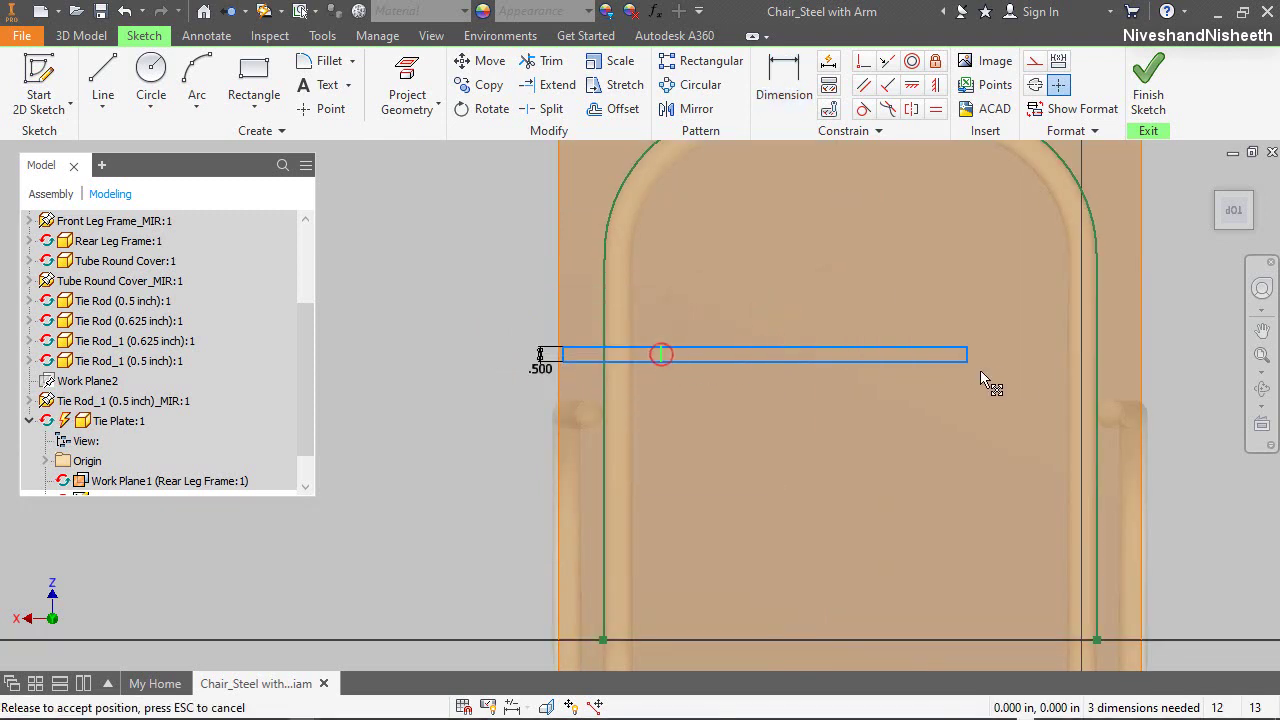
pyautogui.moveTo(981, 373); pyautogui.dragTo(1020, 362)
pyautogui.moveTo(909, 355); pyautogui.dragTo(996, 311)
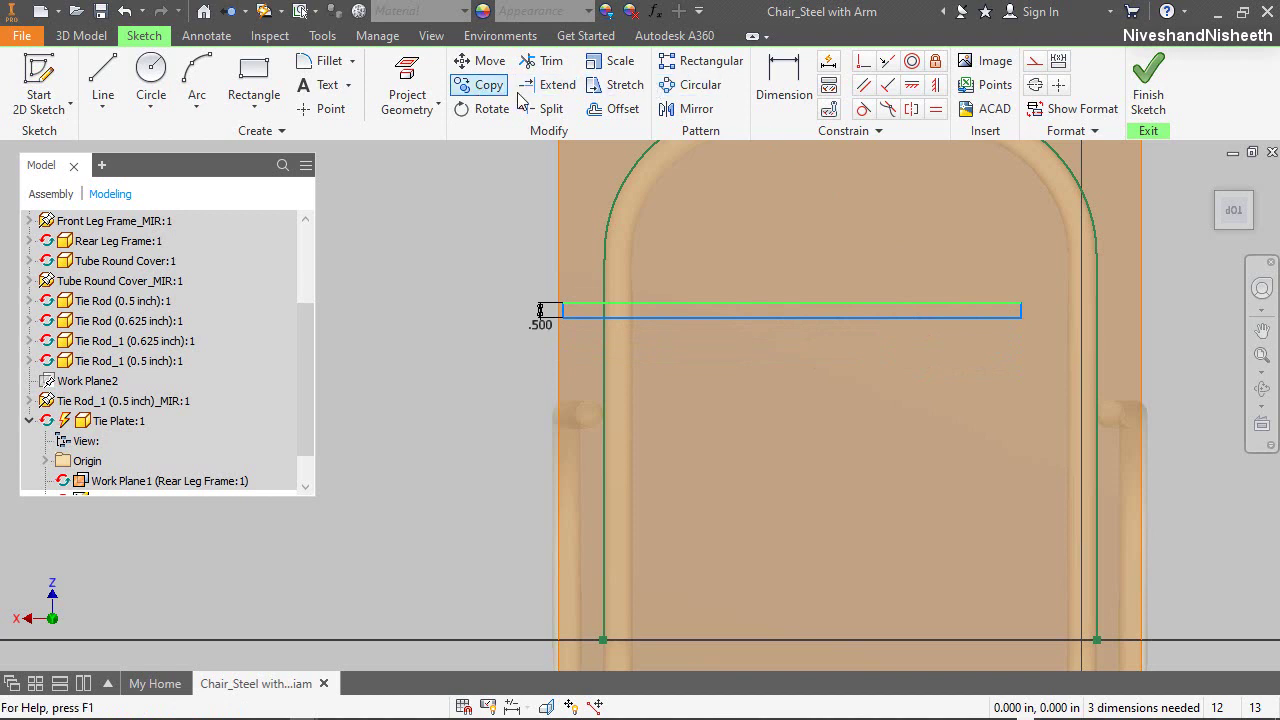
# Dimension the rectangle's length as 15 3/4 in and shift it sideways to lie within the backrest outline
pyautogui.click(784, 82)
pyautogui.click(844, 303)
pyautogui.click(846, 240)
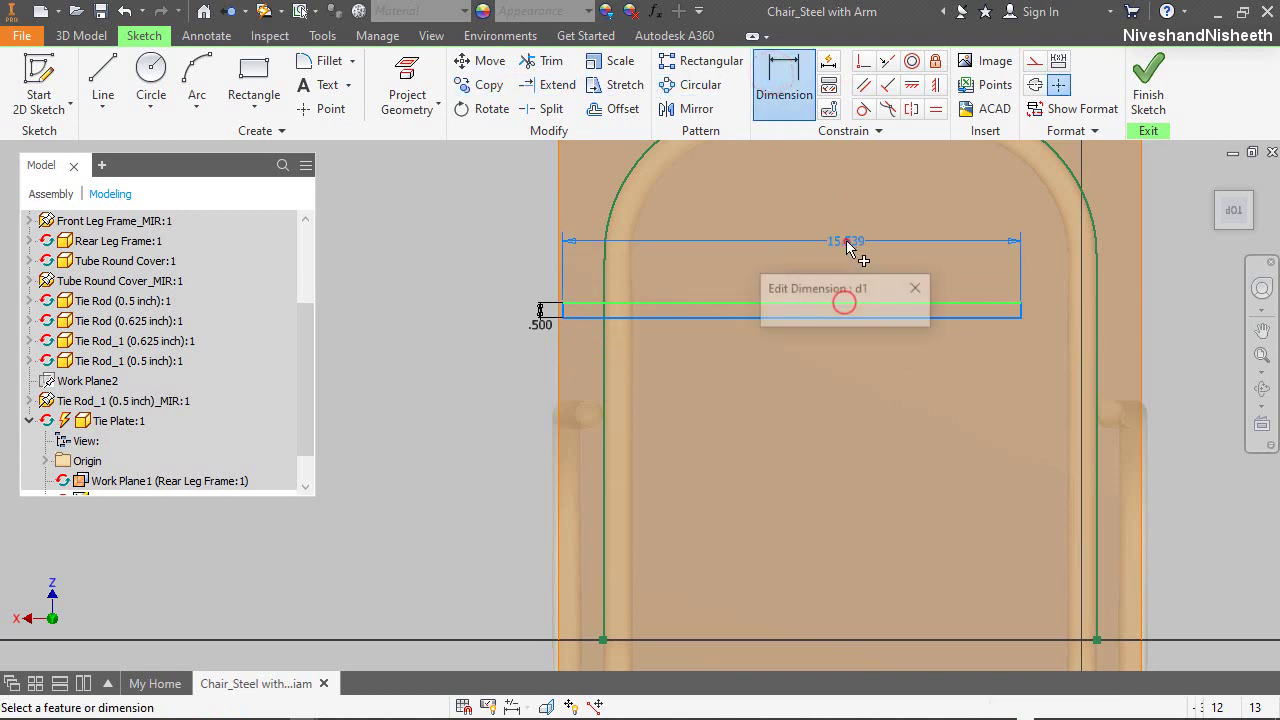
pyautogui.write('15 ')
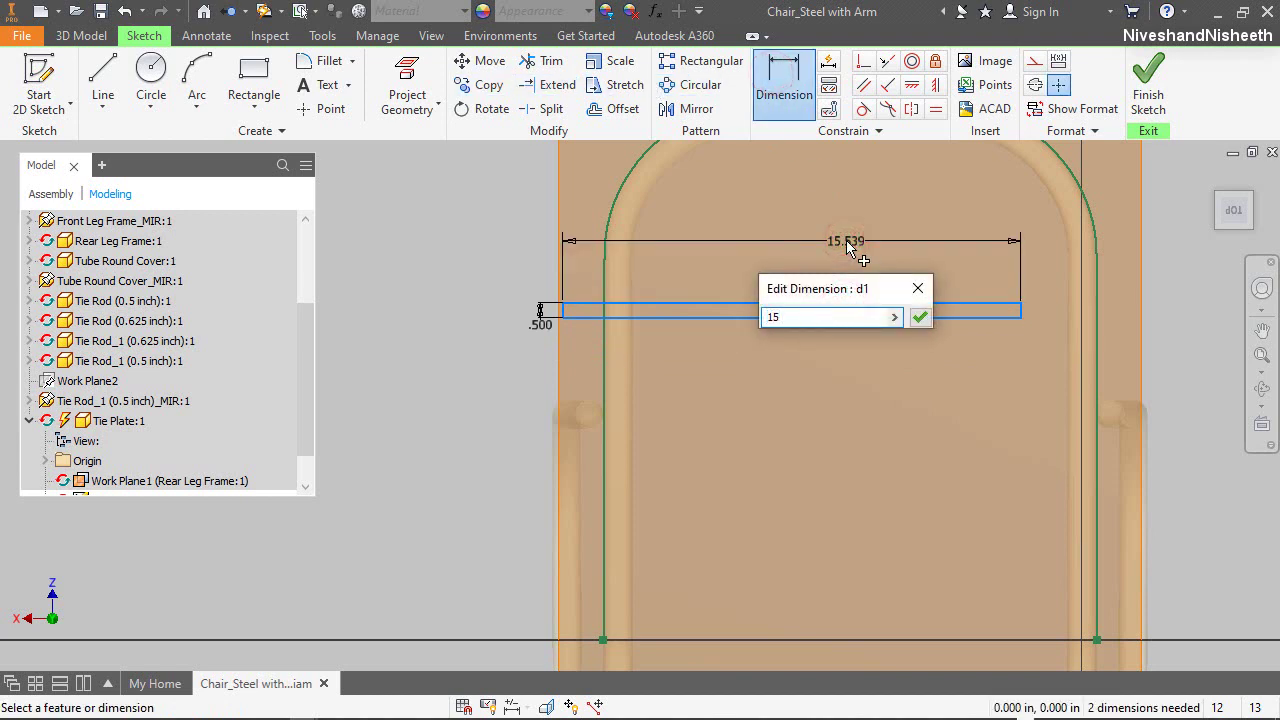
pyautogui.write('3/4')
pyautogui.press('Return')
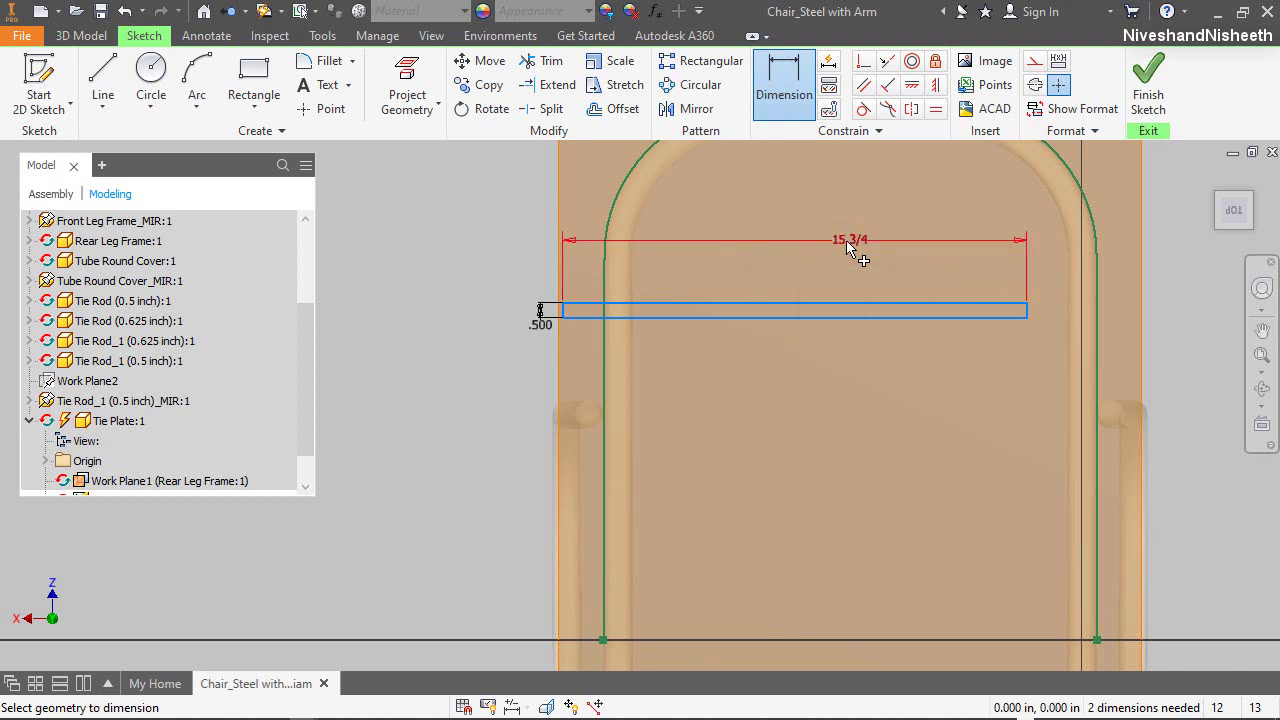
pyautogui.rightClick(815, 216)
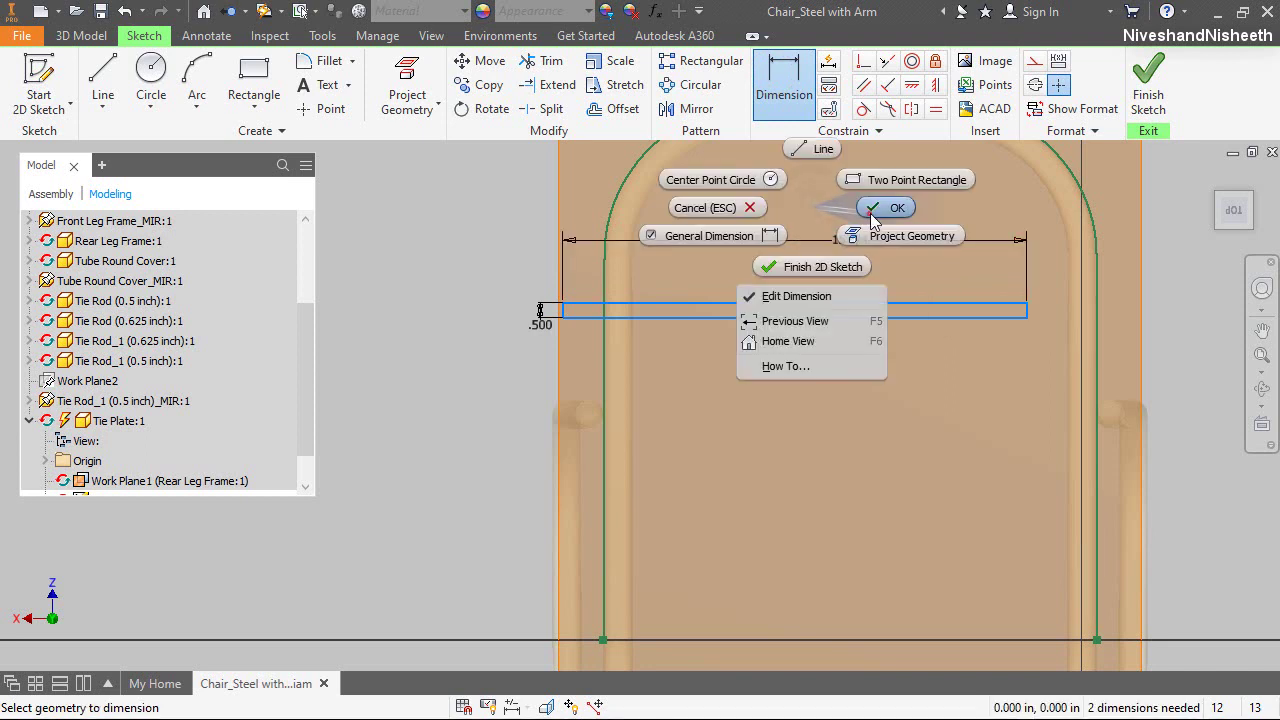
pyautogui.click(869, 210)
pyautogui.moveTo(565, 316); pyautogui.dragTo(629, 312)
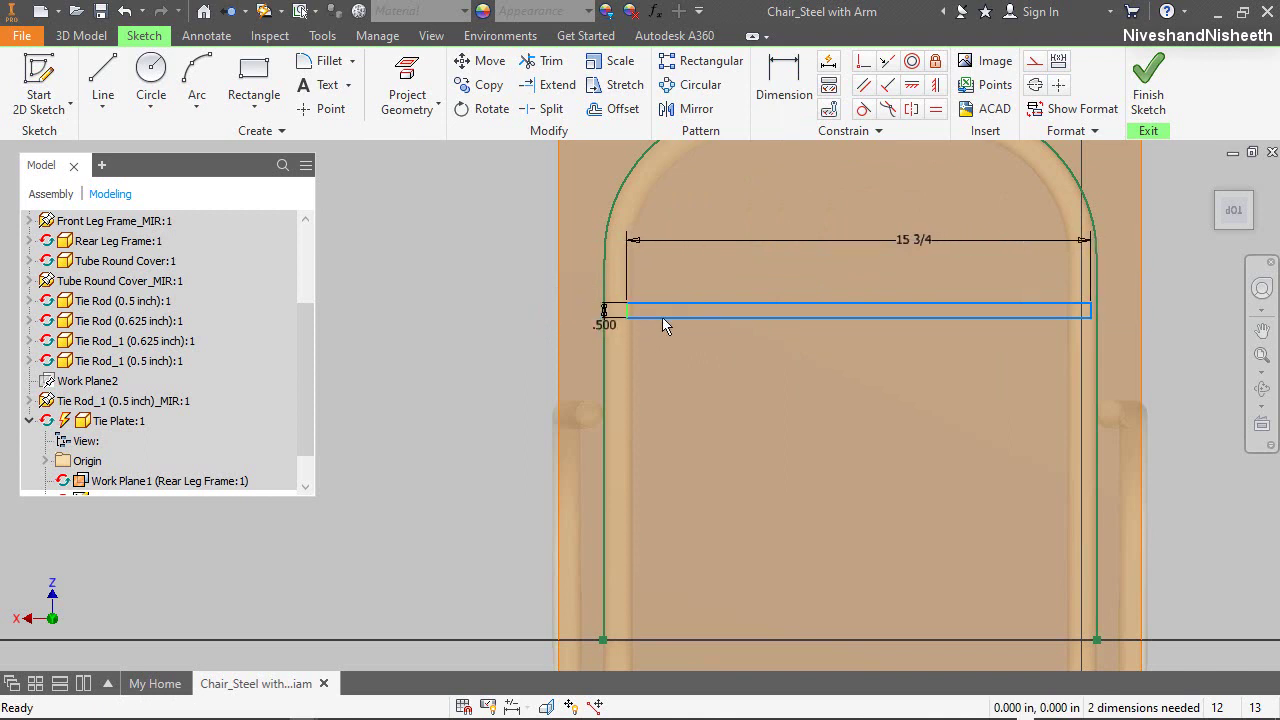
pyautogui.click(381, 333)
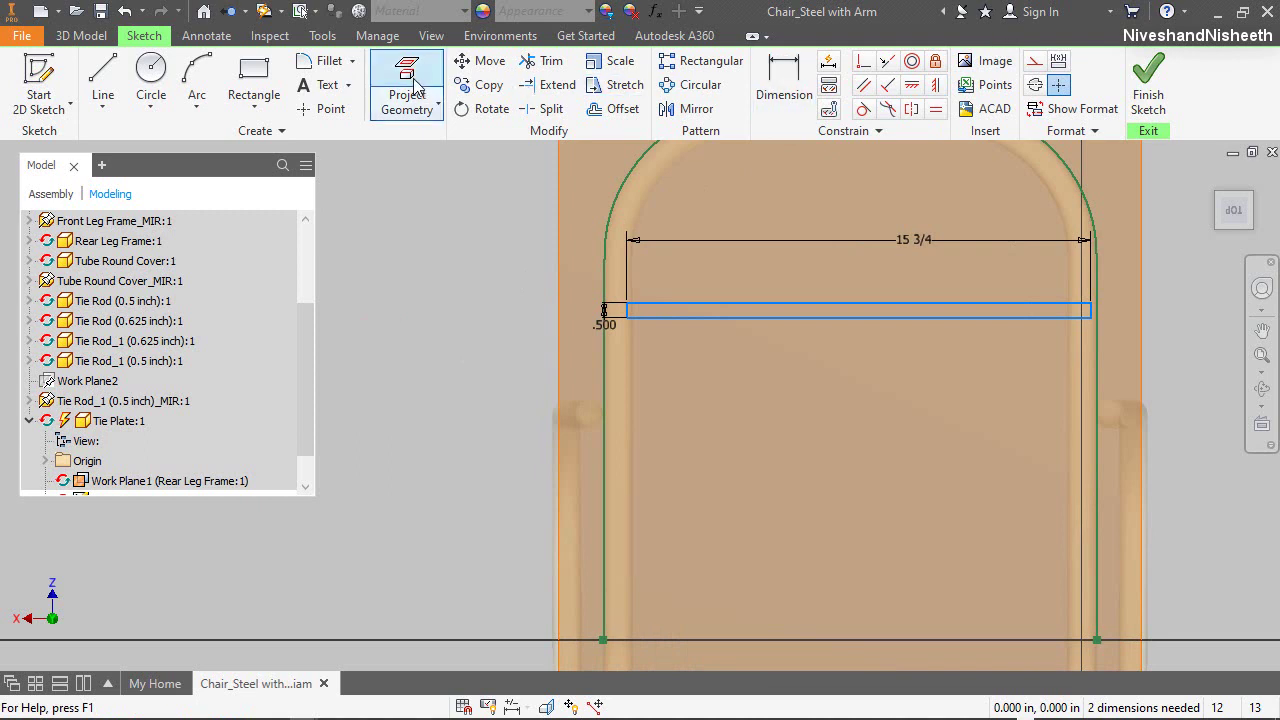
# Project the assembly's YZ Plane into the sketch and convert the projected line to construction geometry
pyautogui.click(407, 80)
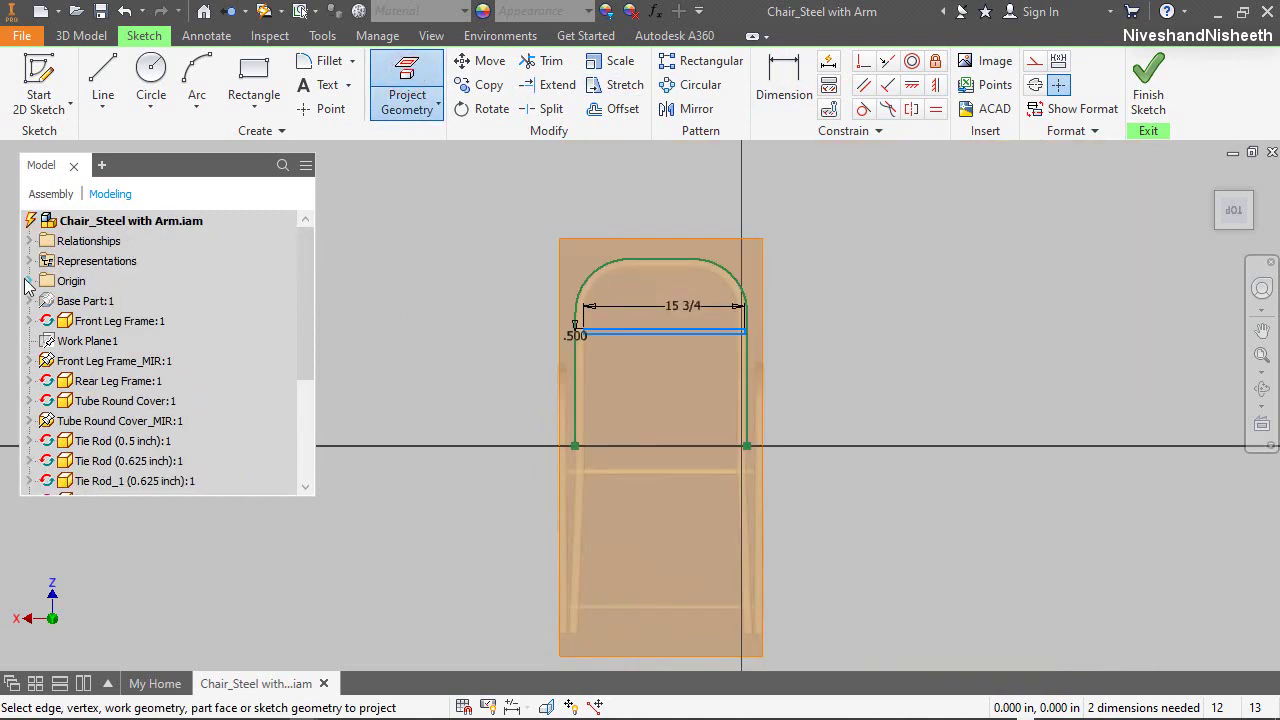
pyautogui.click(28, 281)
pyautogui.click(87, 301)
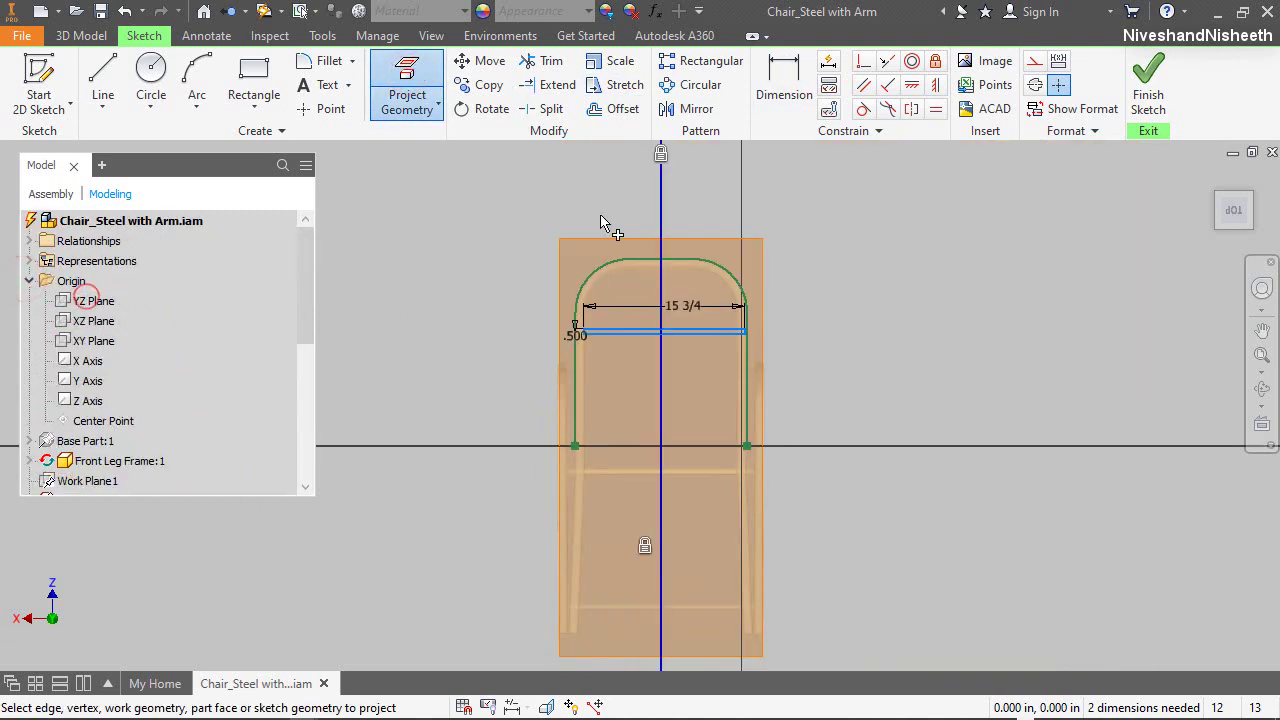
pyautogui.rightClick(801, 185)
pyautogui.click(835, 186)
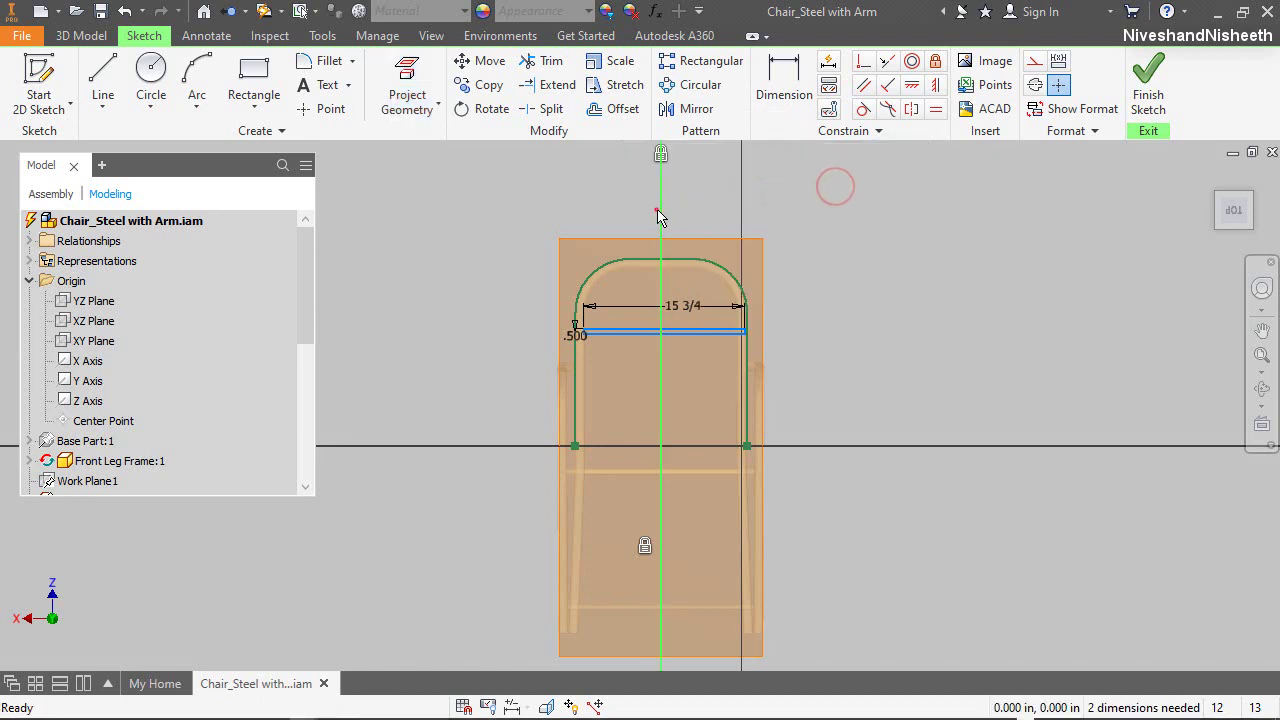
pyautogui.click(657, 210)
# Centre the rectangle by making the midpoint of its upper edge coincident with the vertical construction line
pyautogui.click(862, 60)
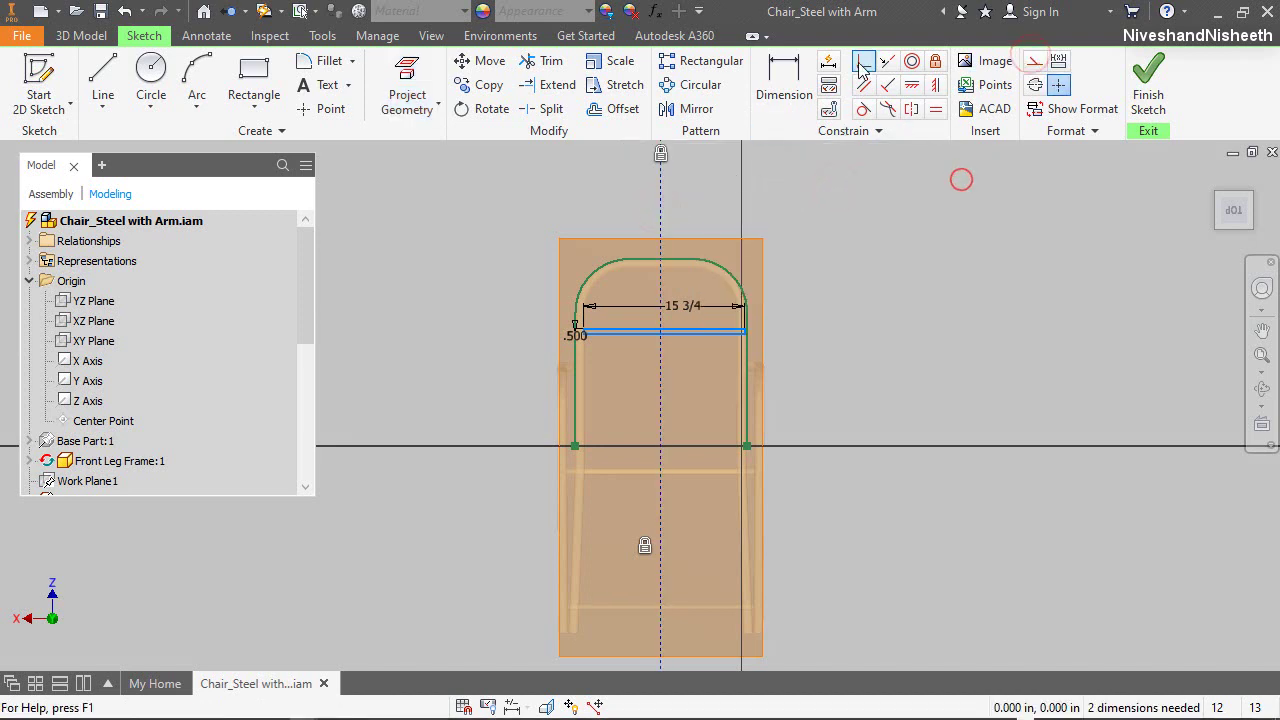
pyautogui.scroll(3, 728, 438)
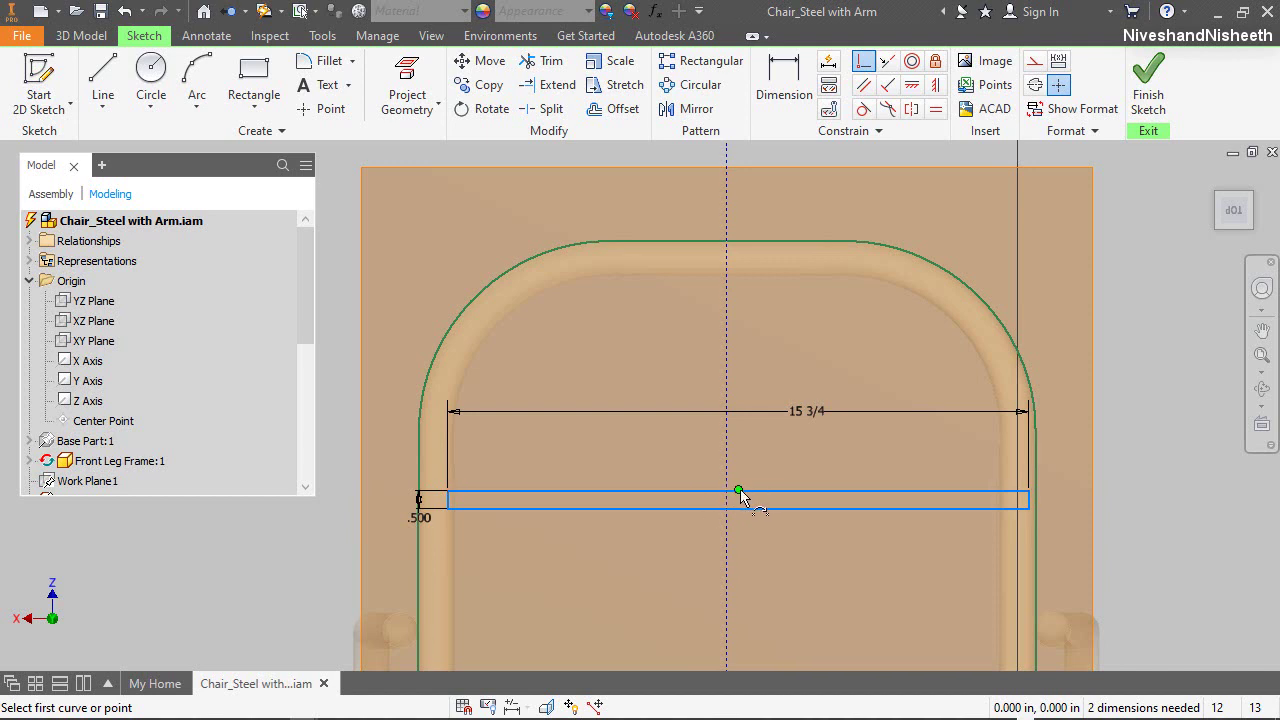
pyautogui.click(739, 492)
pyautogui.click(726, 470)
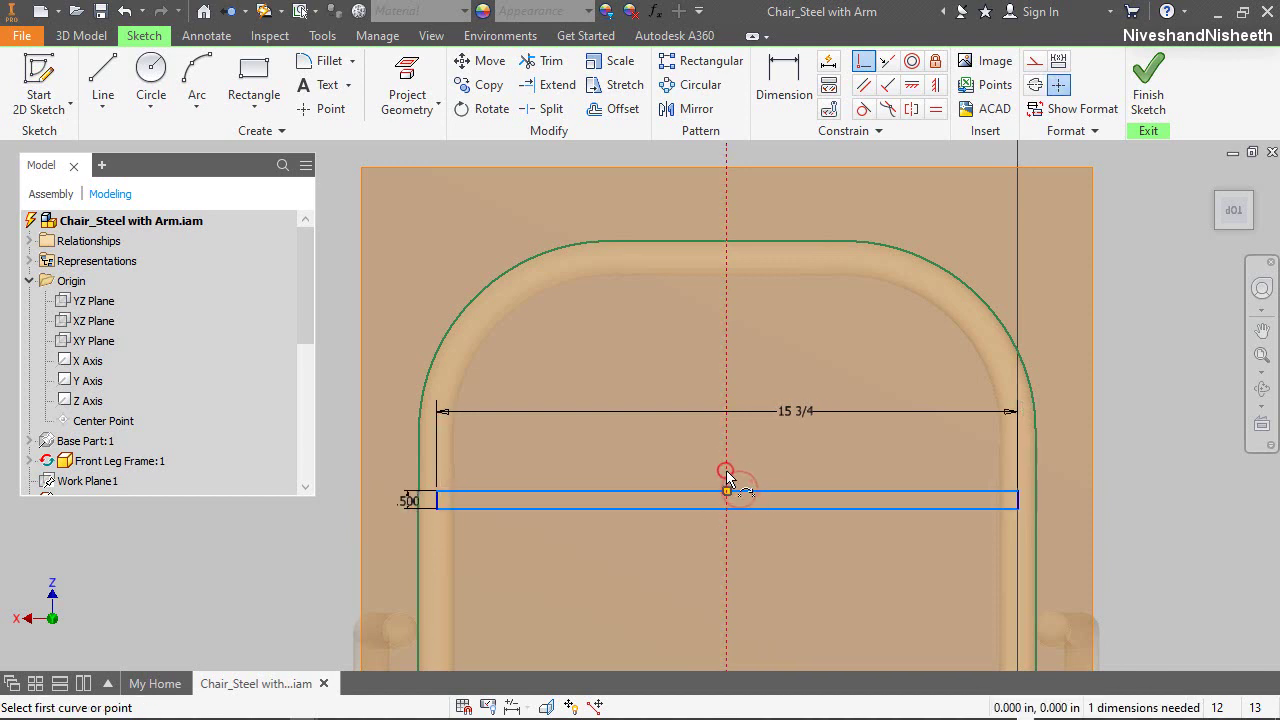
pyautogui.rightClick(816, 436)
pyautogui.click(842, 428)
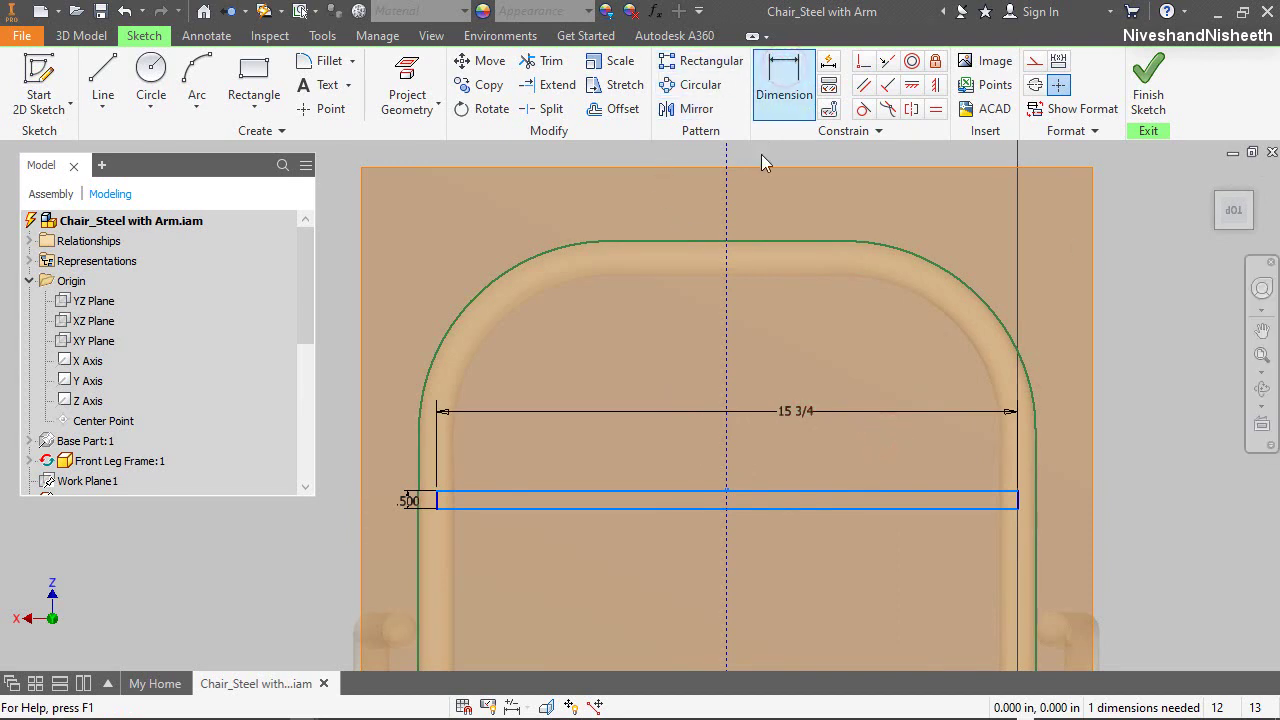
# Place a point where the construction line meets the backrest outline's top and dimension it 5.743 in from the rectangle's upper edge
pyautogui.click(323, 108)
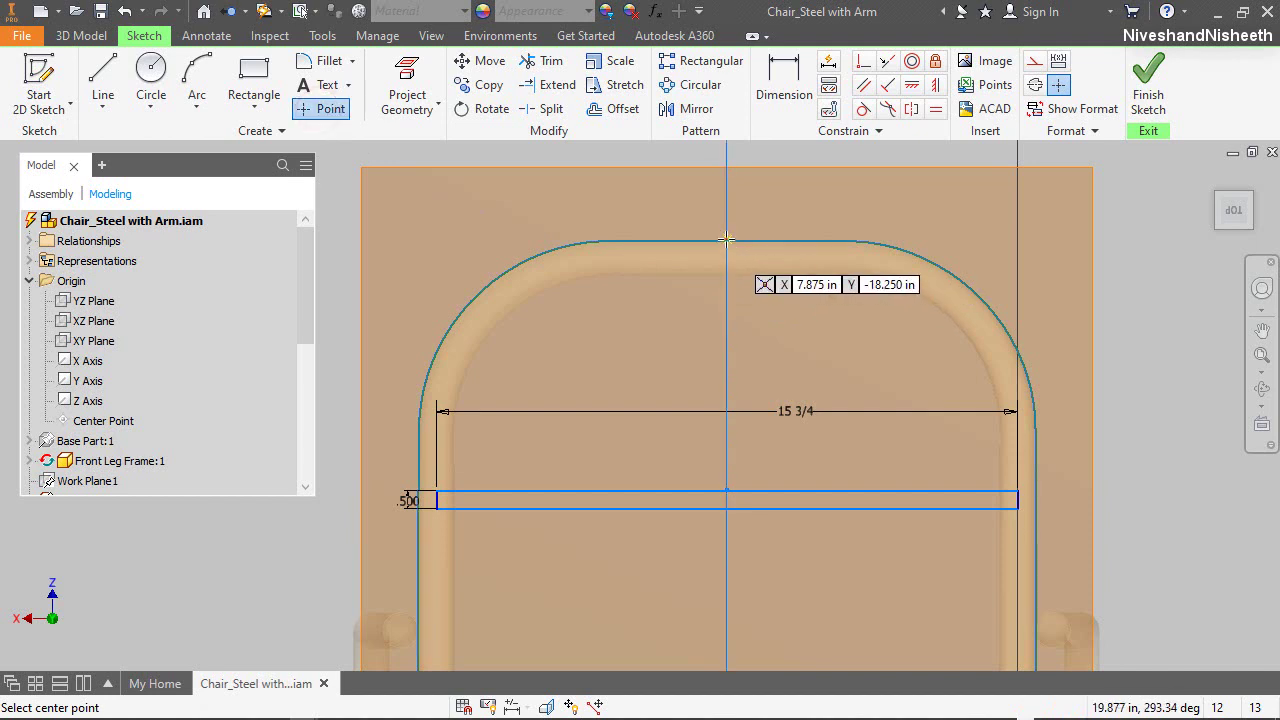
pyautogui.press('d')
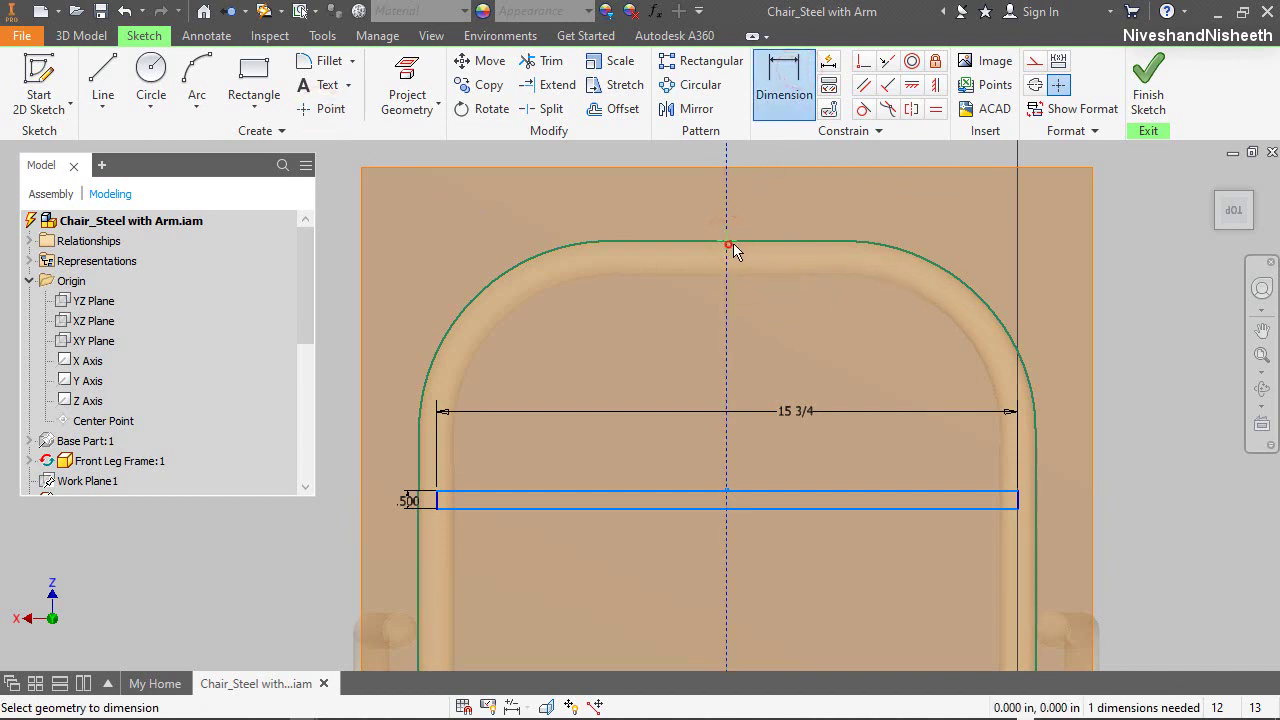
pyautogui.click(796, 492)
pyautogui.click(855, 440)
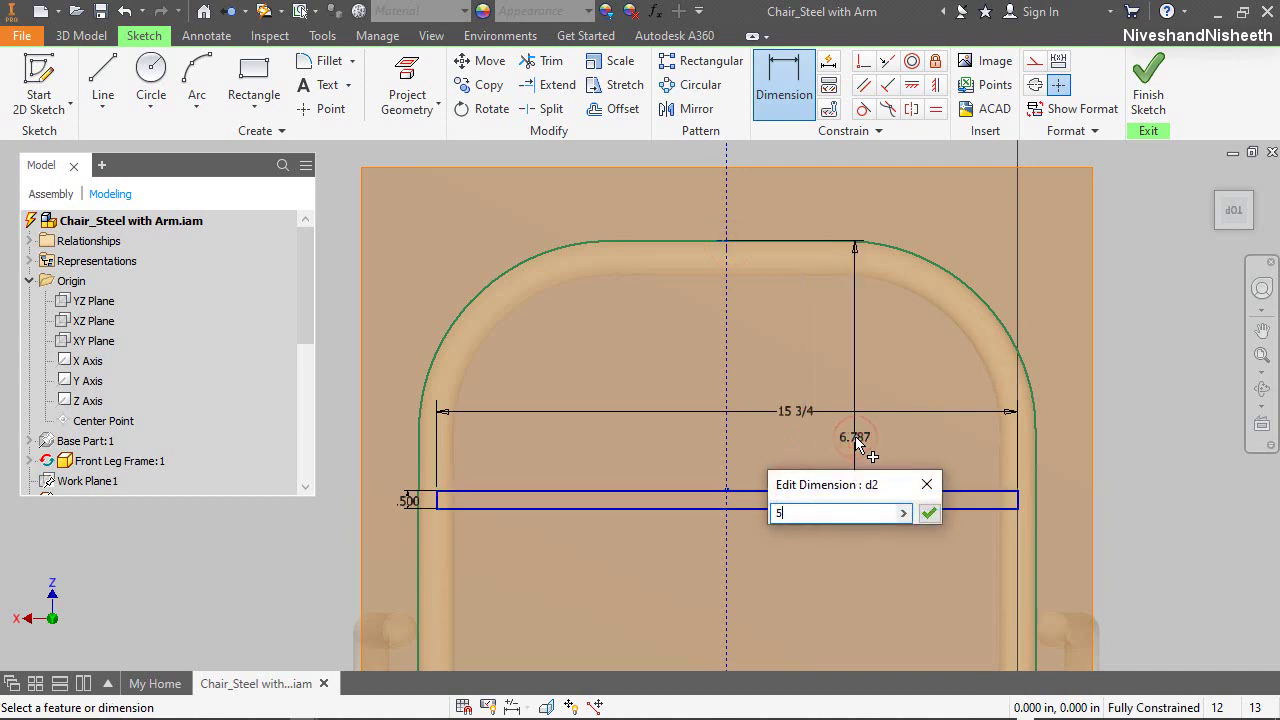
pyautogui.press('Return')
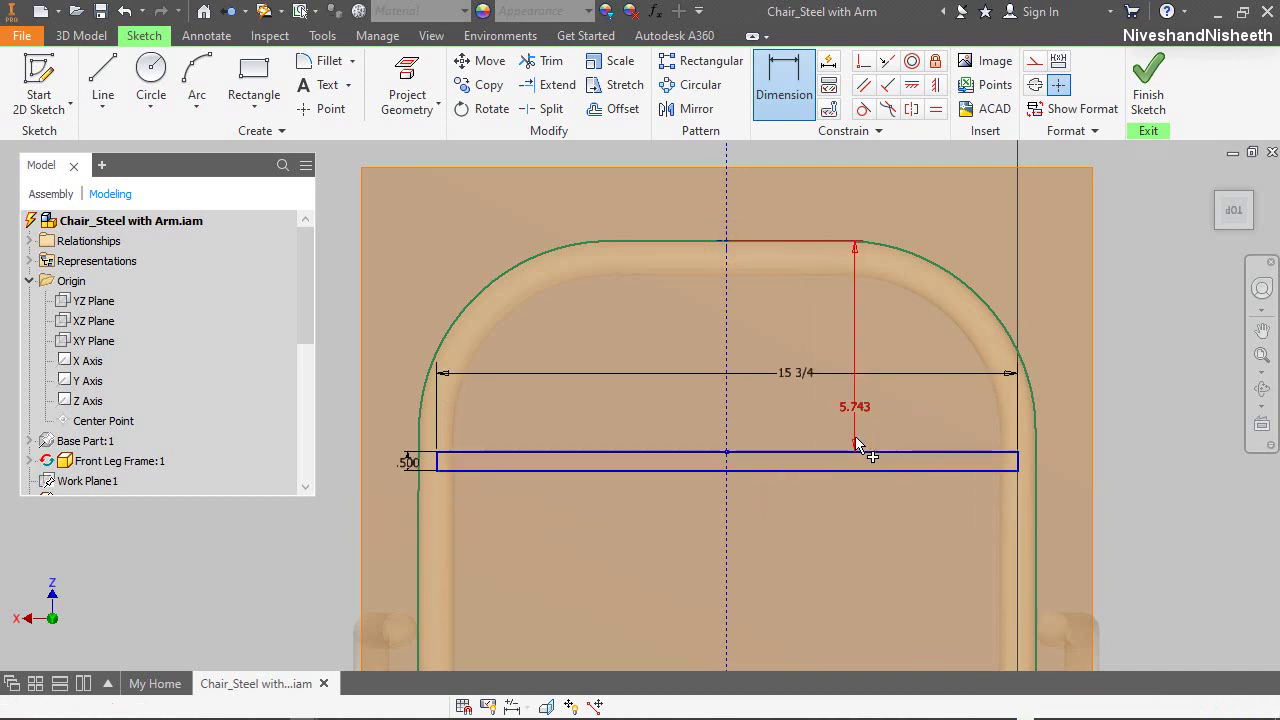
pyautogui.rightClick(898, 425)
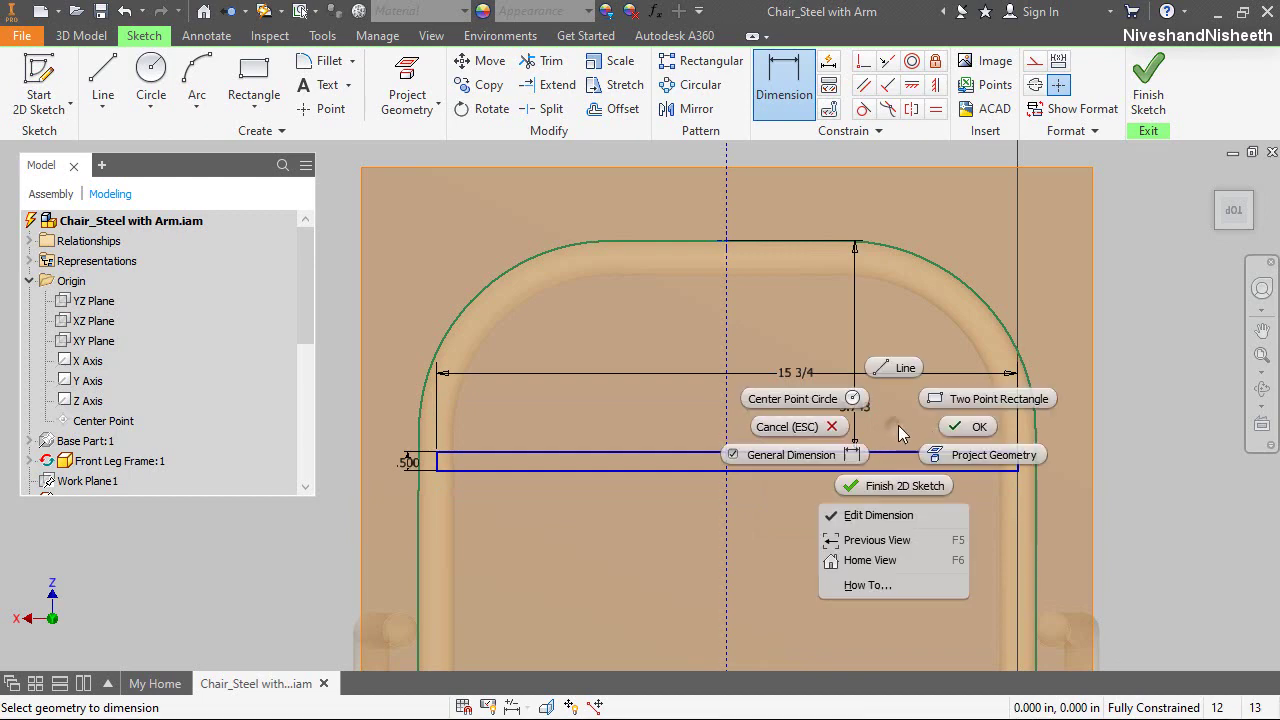
pyautogui.click(956, 433)
# Extrude the rectangular Tie Plate profile by a distance of 1/16 in
pyautogui.click(1222, 207)
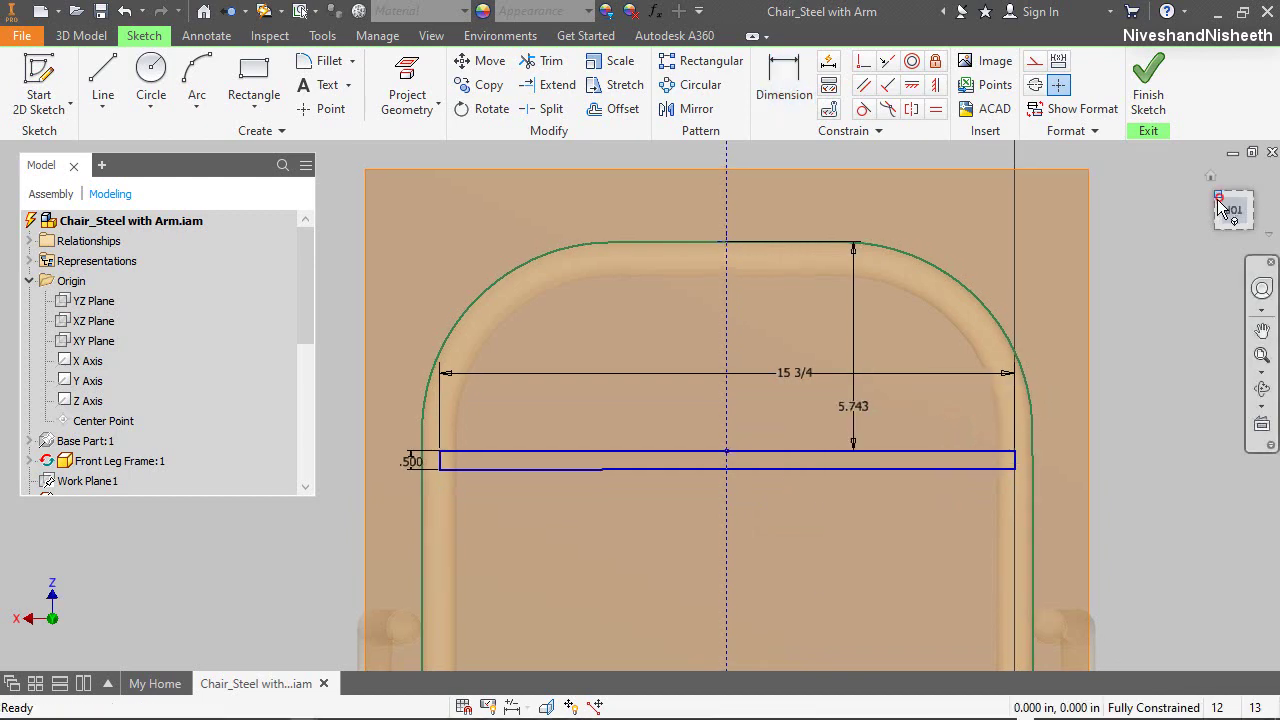
pyautogui.click(80, 37)
pyautogui.click(104, 80)
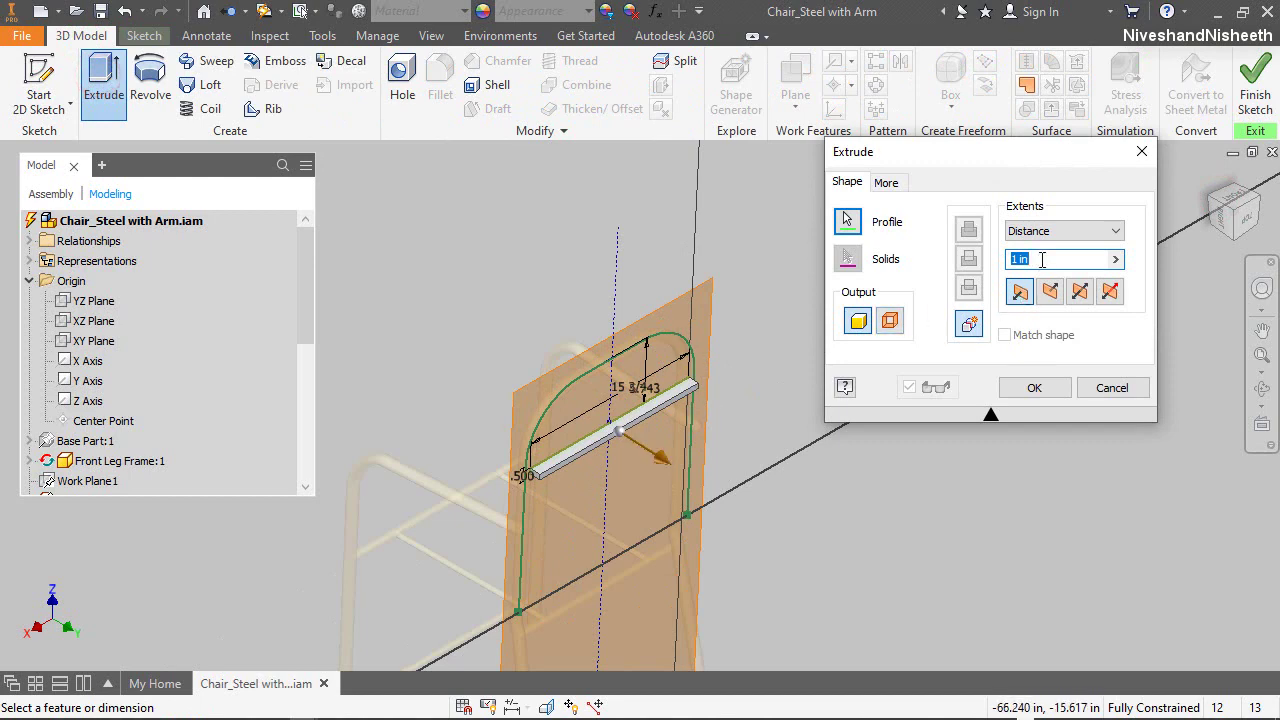
pyautogui.write('1/16')
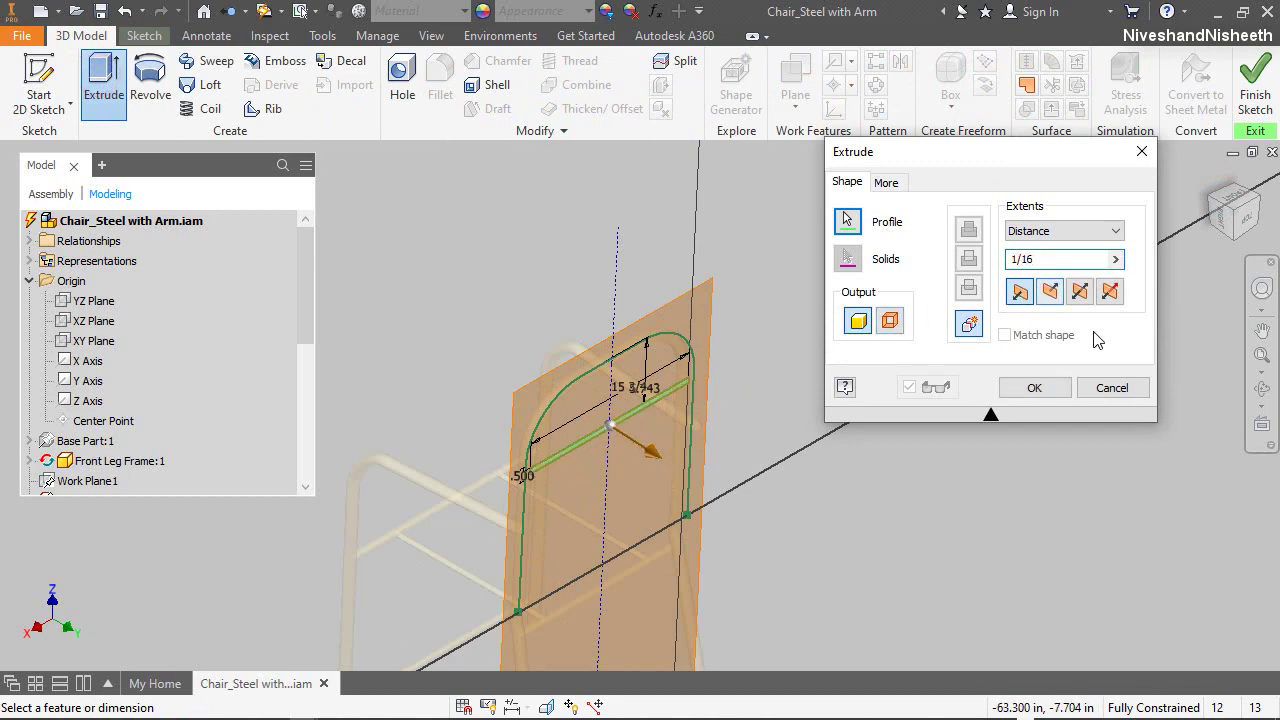
pyautogui.click(1062, 387)
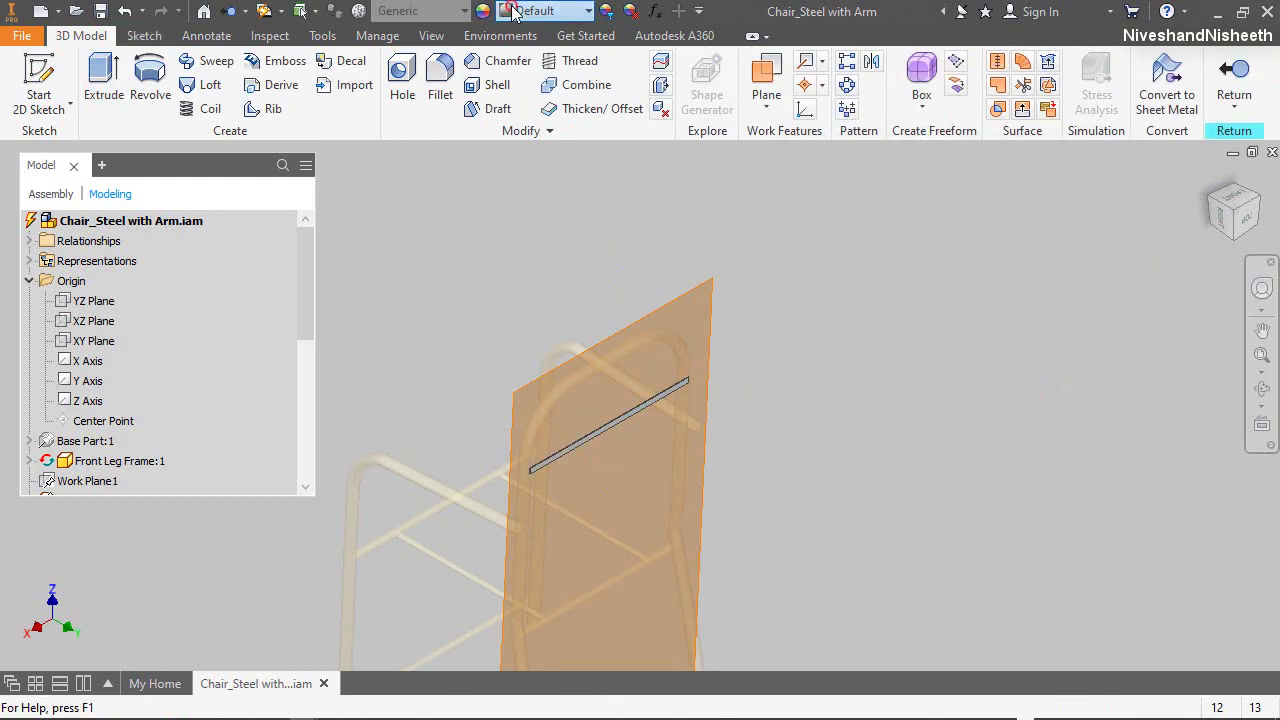
# Set the Tie Plate part's appearance to Beige
pyautogui.click(515, 10)
pyautogui.scroll(2, 480, 150)
pyautogui.click(440, 34)
# Start a sketch on the Tie Plate's narrow top face and project that face's outline into it
pyautogui.scroll(4, 522, 473)
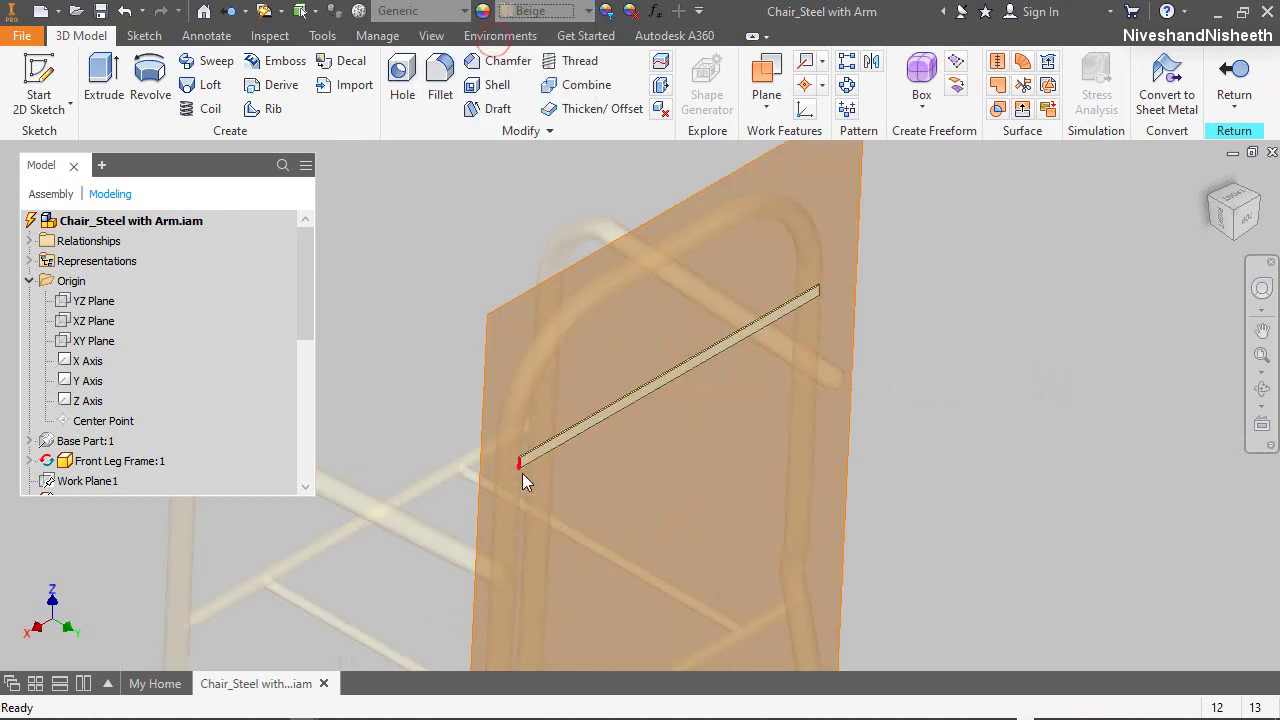
pyautogui.scroll(4, 575, 526)
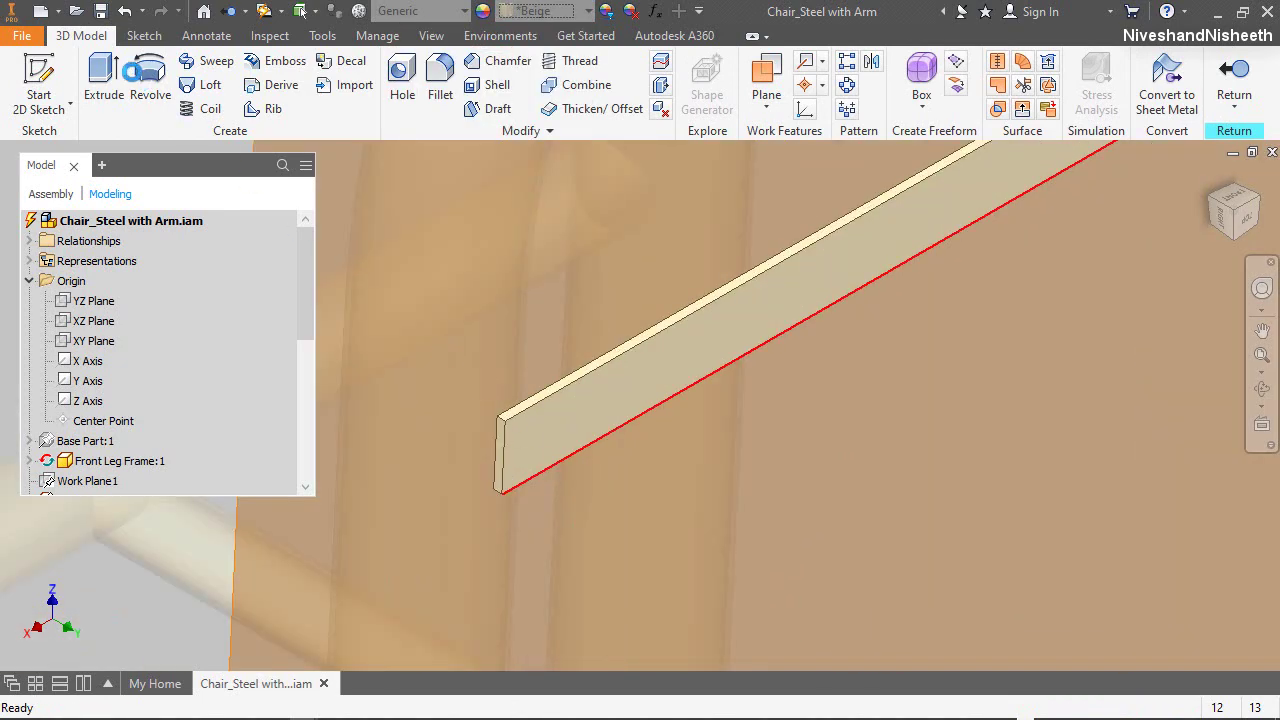
pyautogui.scroll(3, 550, 464)
pyautogui.press('s')
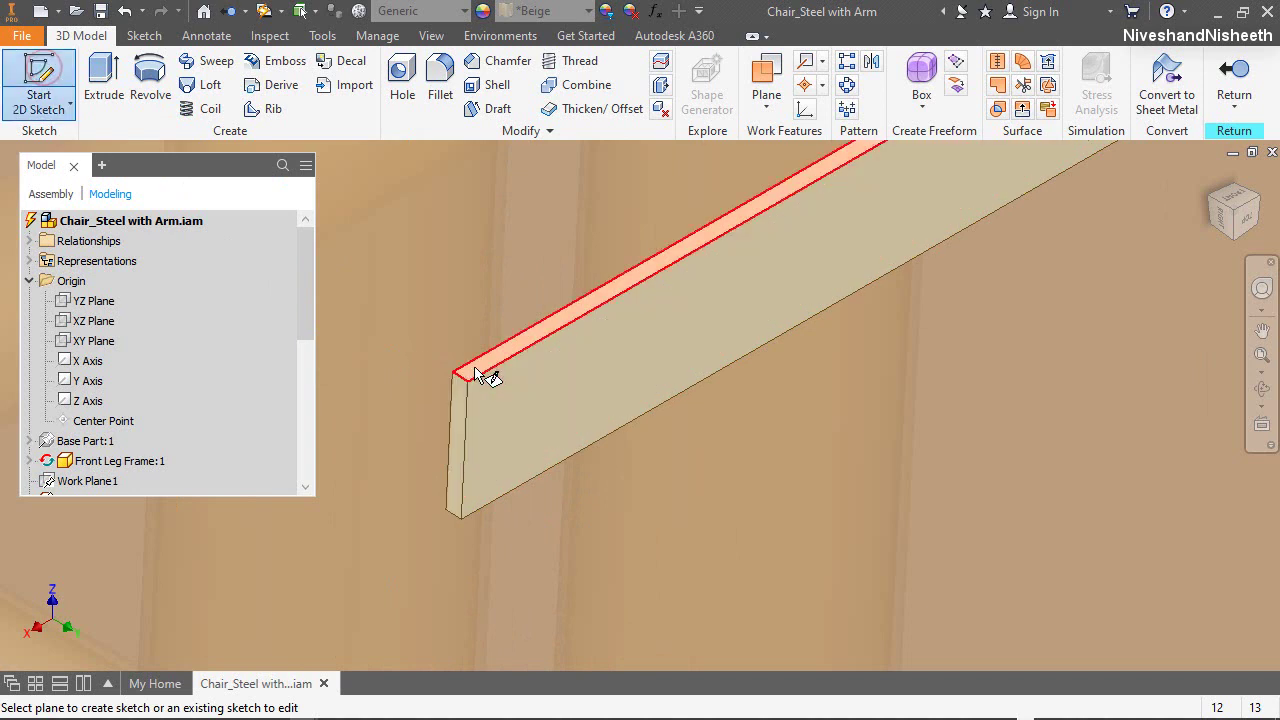
pyautogui.click(478, 372)
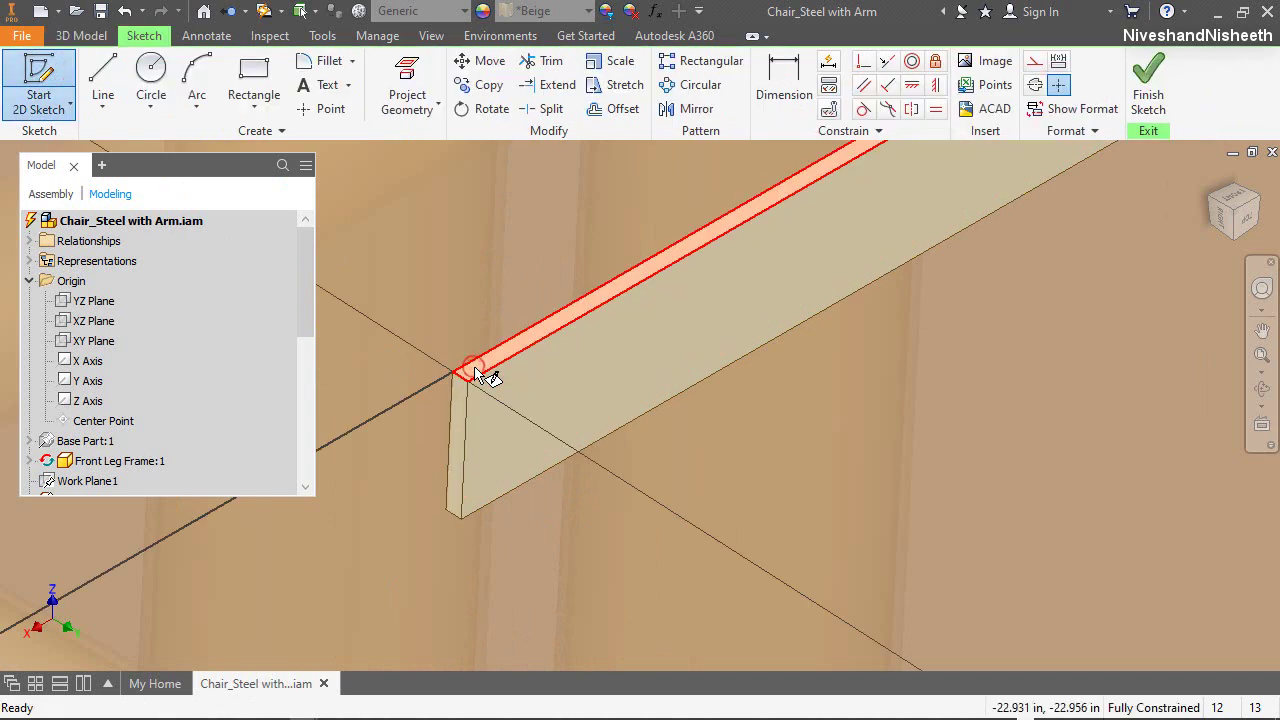
pyautogui.click(407, 88)
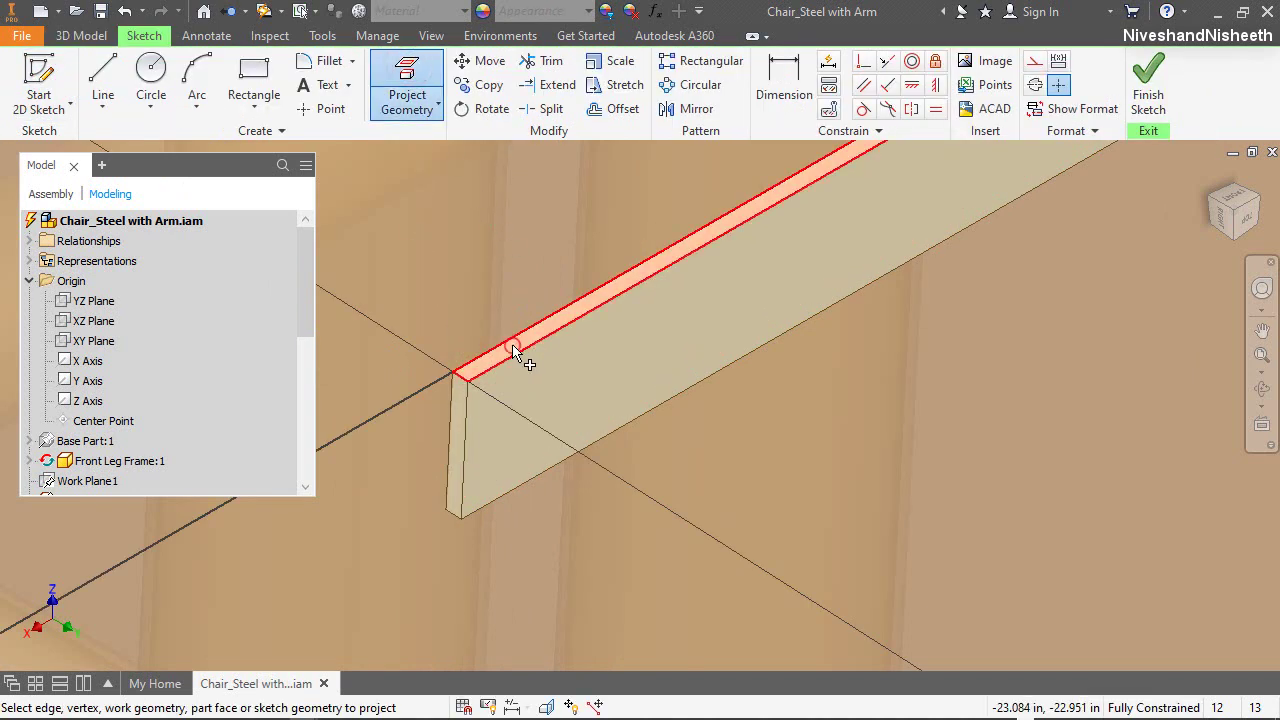
# Offset the projected short end edge inward along the top face by 1/2 in
pyautogui.click(611, 109)
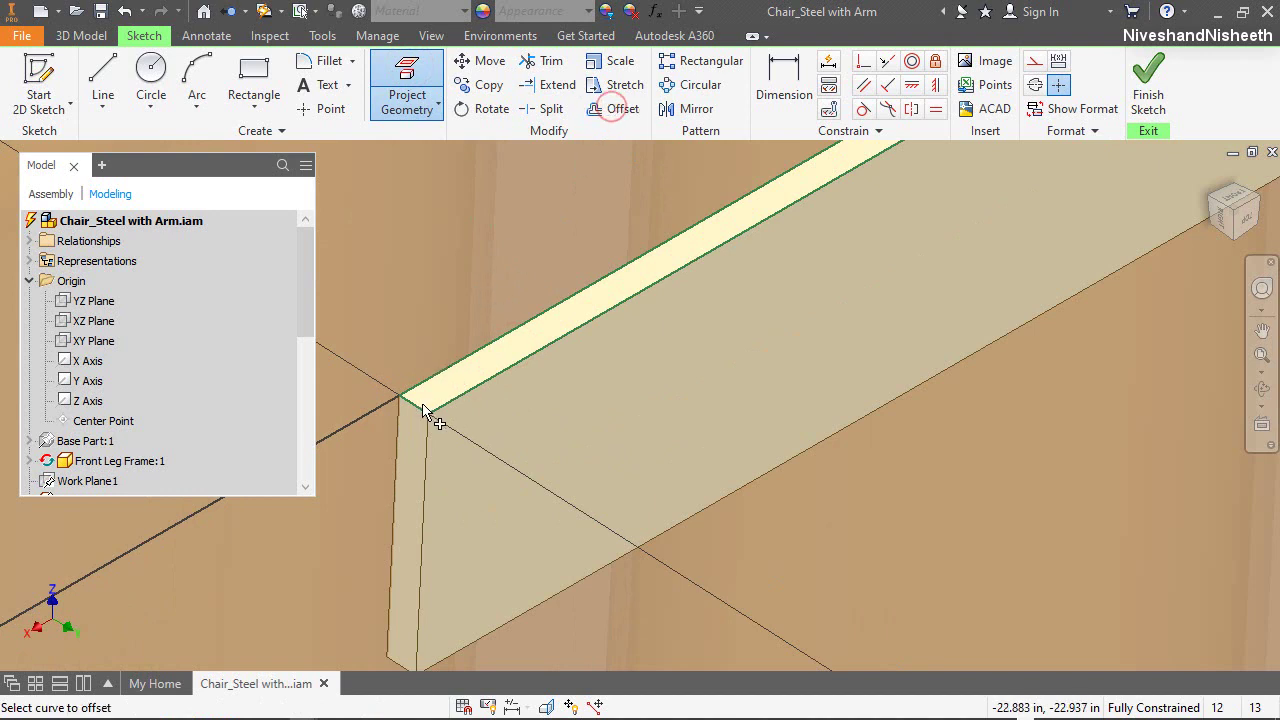
pyautogui.rightClick(466, 388)
pyautogui.click(563, 380)
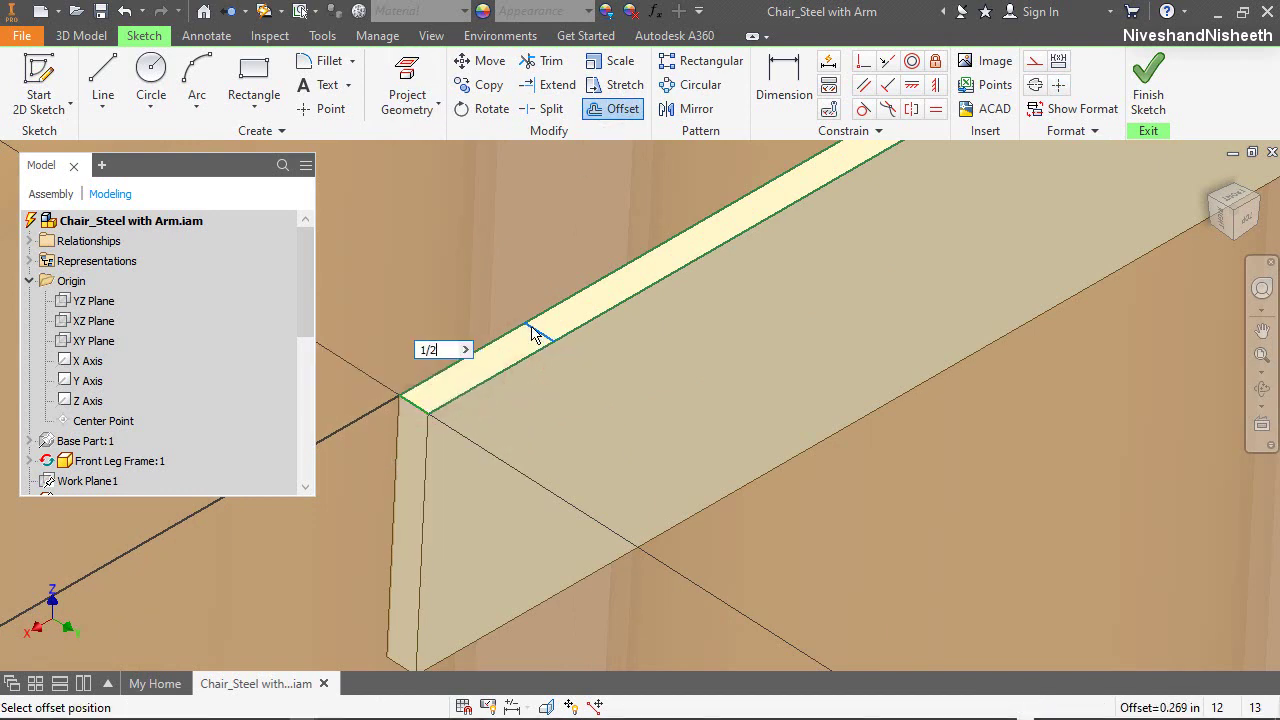
pyautogui.press('Return')
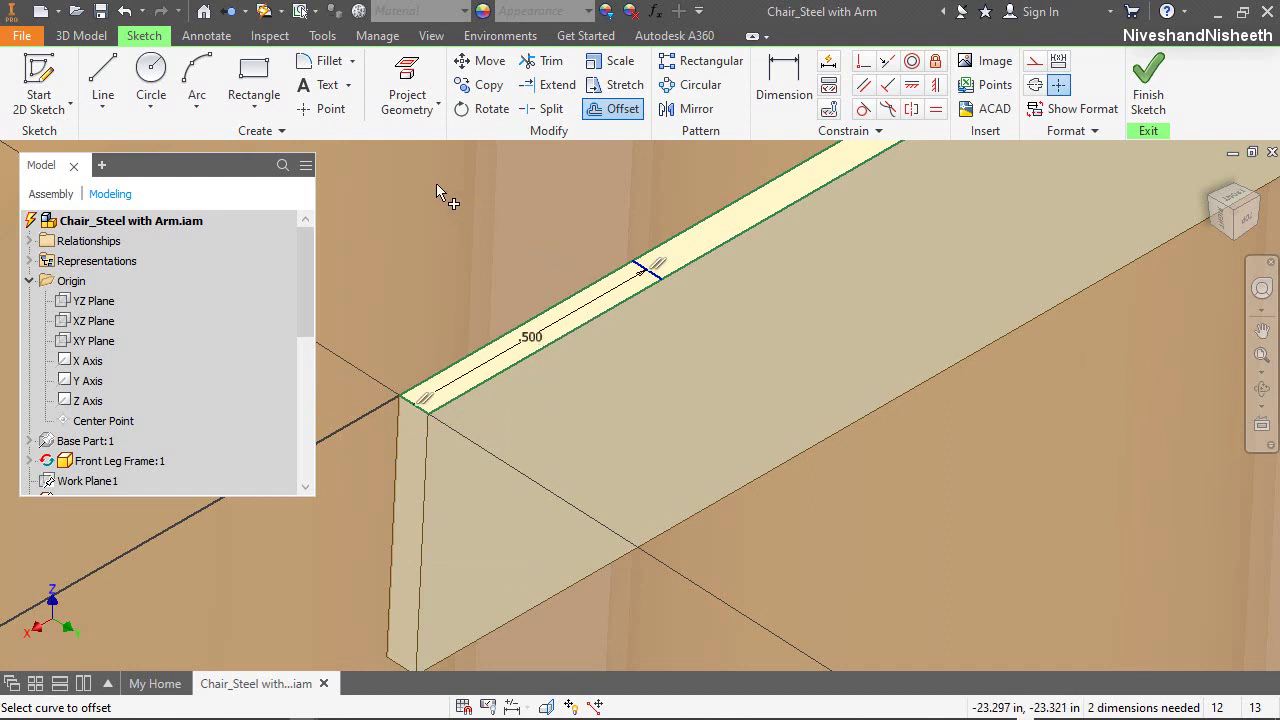
pyautogui.rightClick(475, 193)
pyautogui.click(523, 181)
# Make both endpoints of the offset line coincident with the long edges of the top face
pyautogui.click(862, 60)
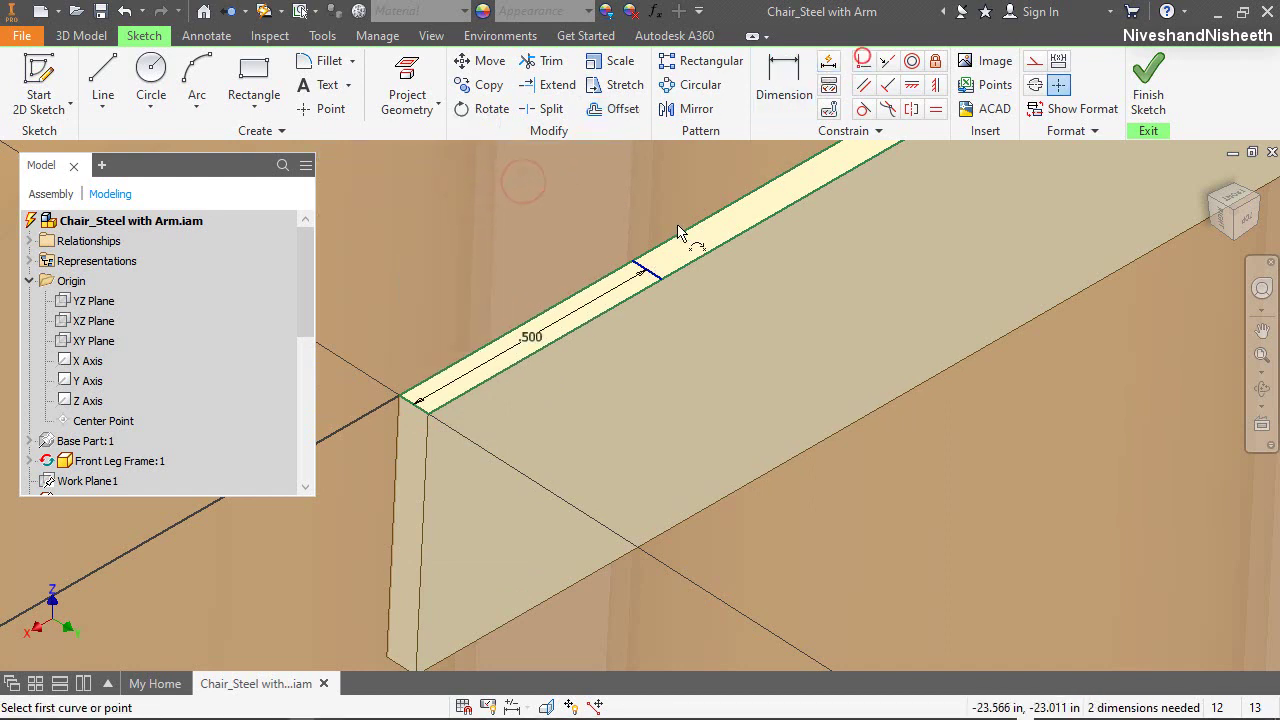
pyautogui.click(655, 262)
pyautogui.click(661, 273)
pyautogui.click(665, 285)
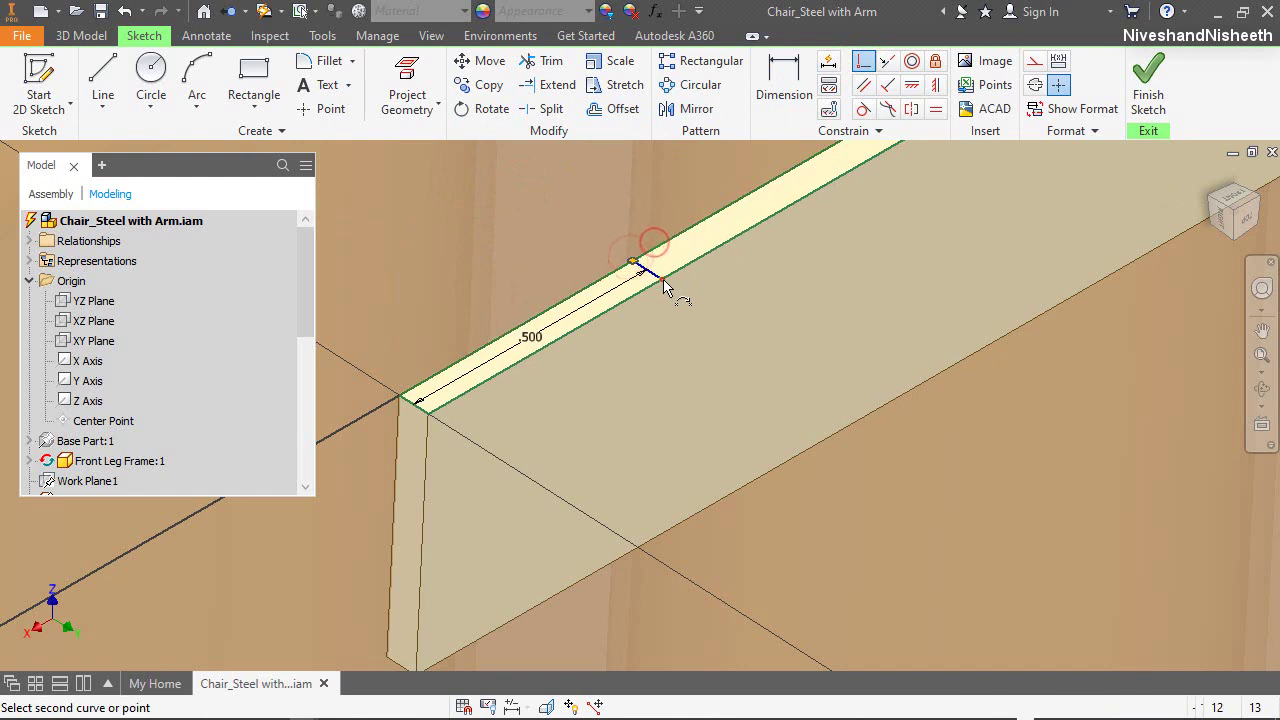
pyautogui.click(662, 278)
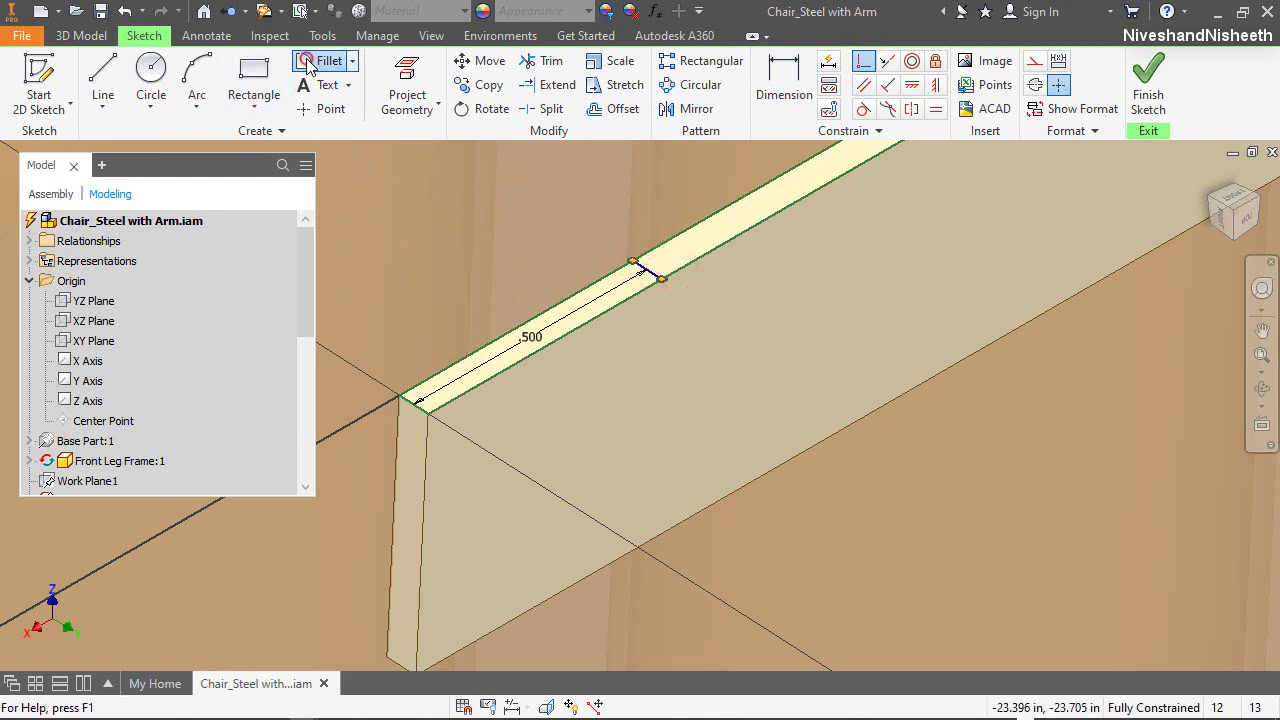
# Draw a three-point arc from the plate's rear end corner to the offset line's endpoint on the front edge
pyautogui.click(199, 78)
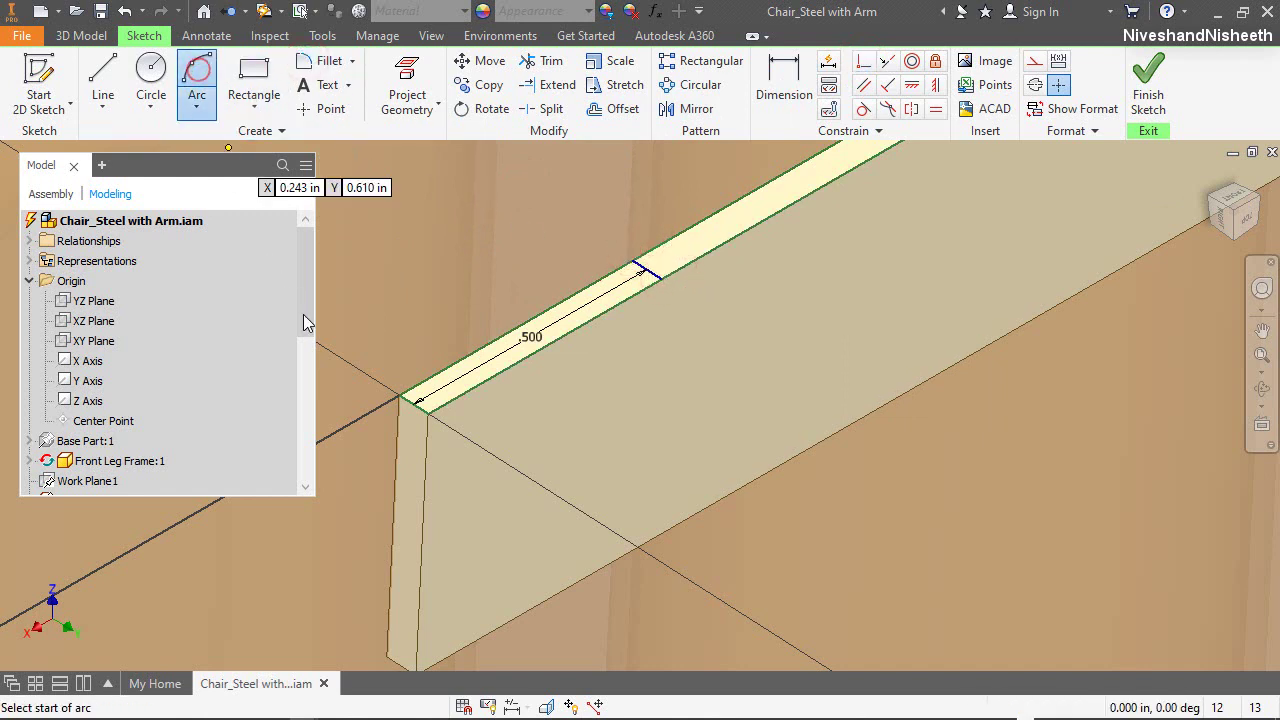
pyautogui.click(397, 398)
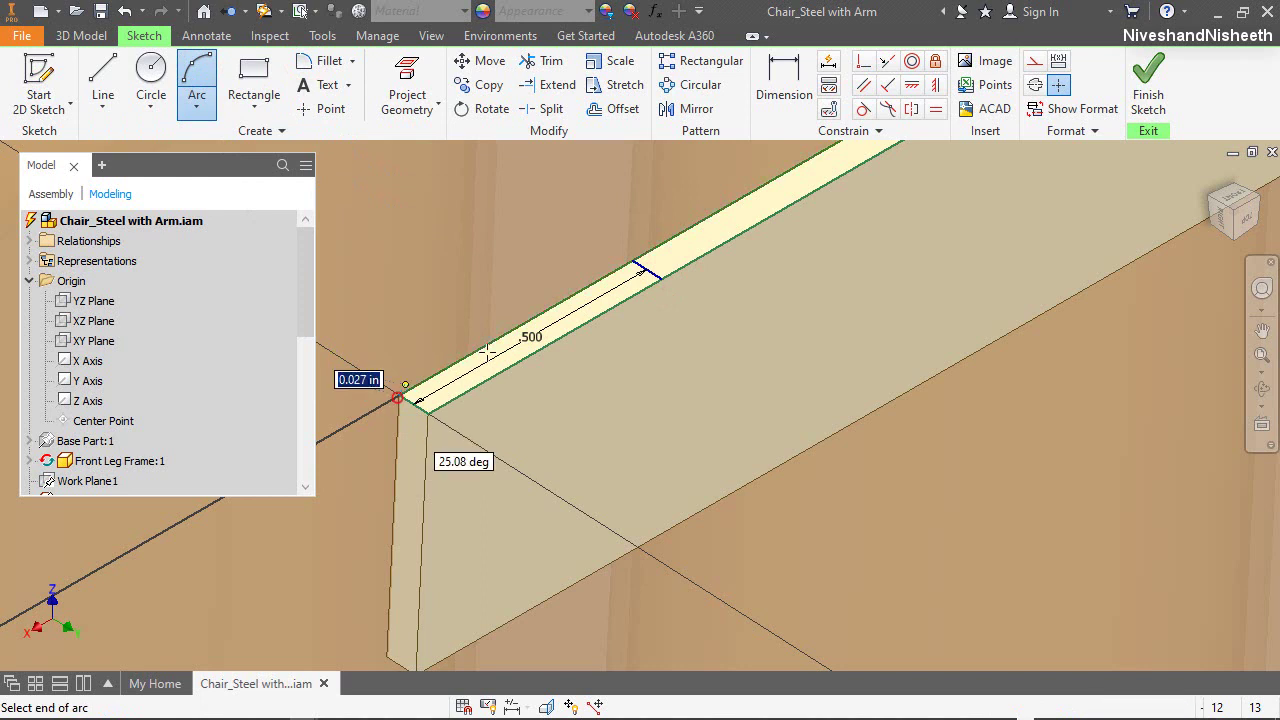
pyautogui.click(662, 281)
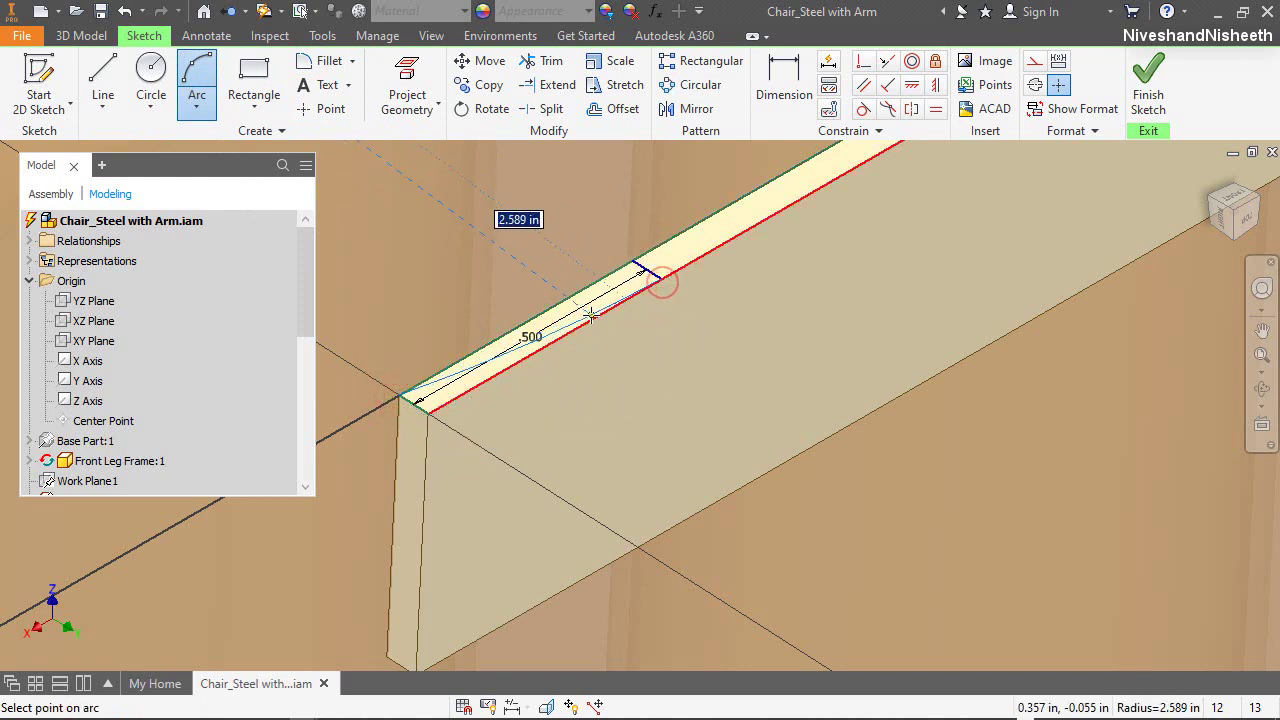
pyautogui.click(600, 305)
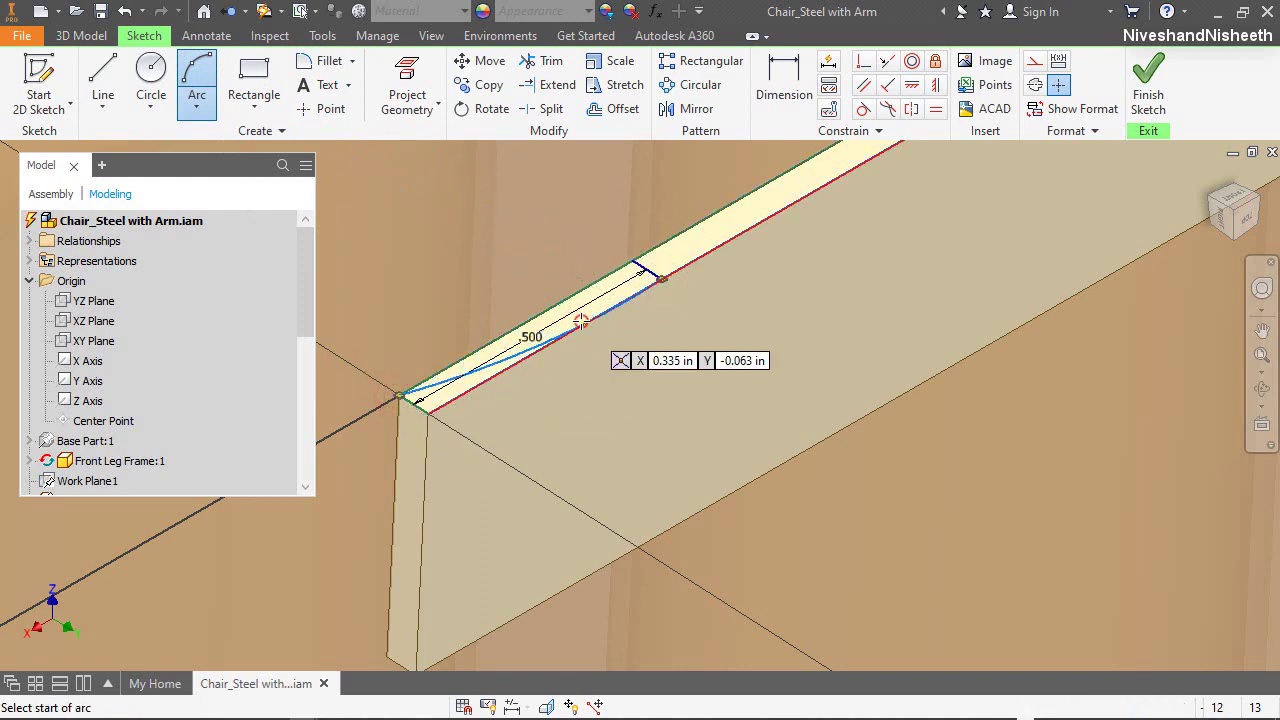
# Make the arc tangent to the top face's long front edge
pyautogui.click(863, 110)
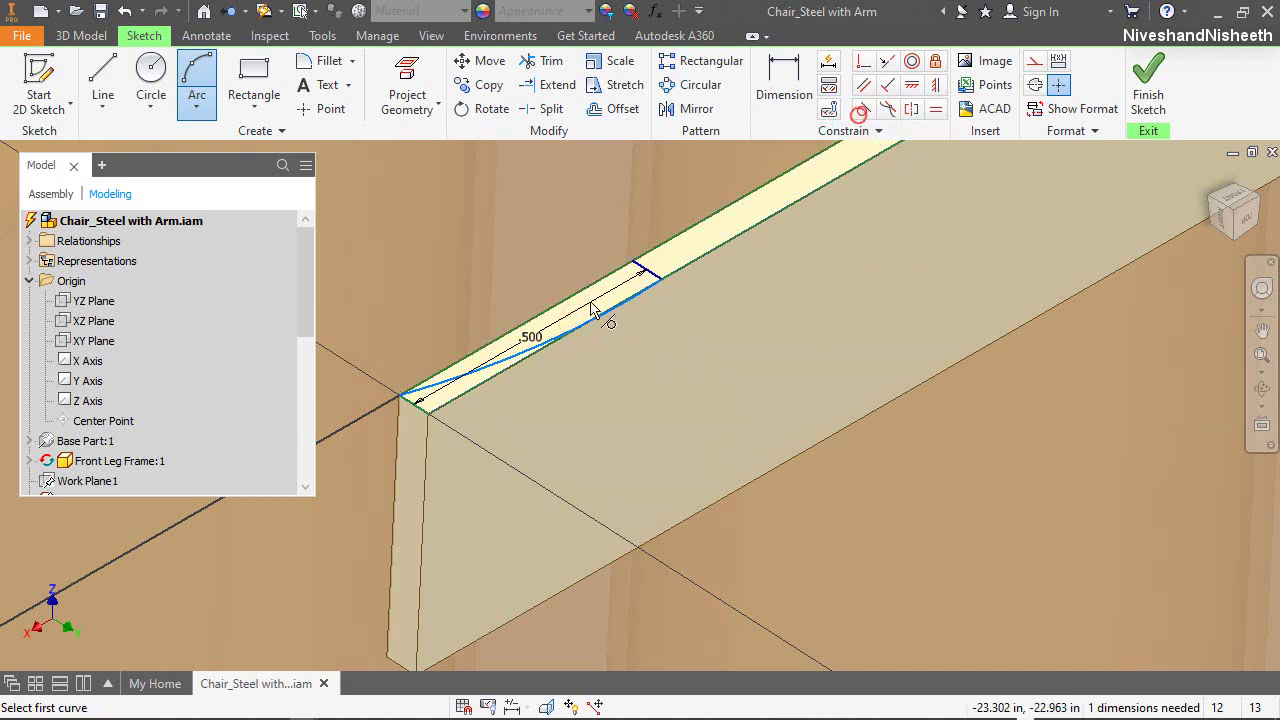
pyautogui.click(541, 342)
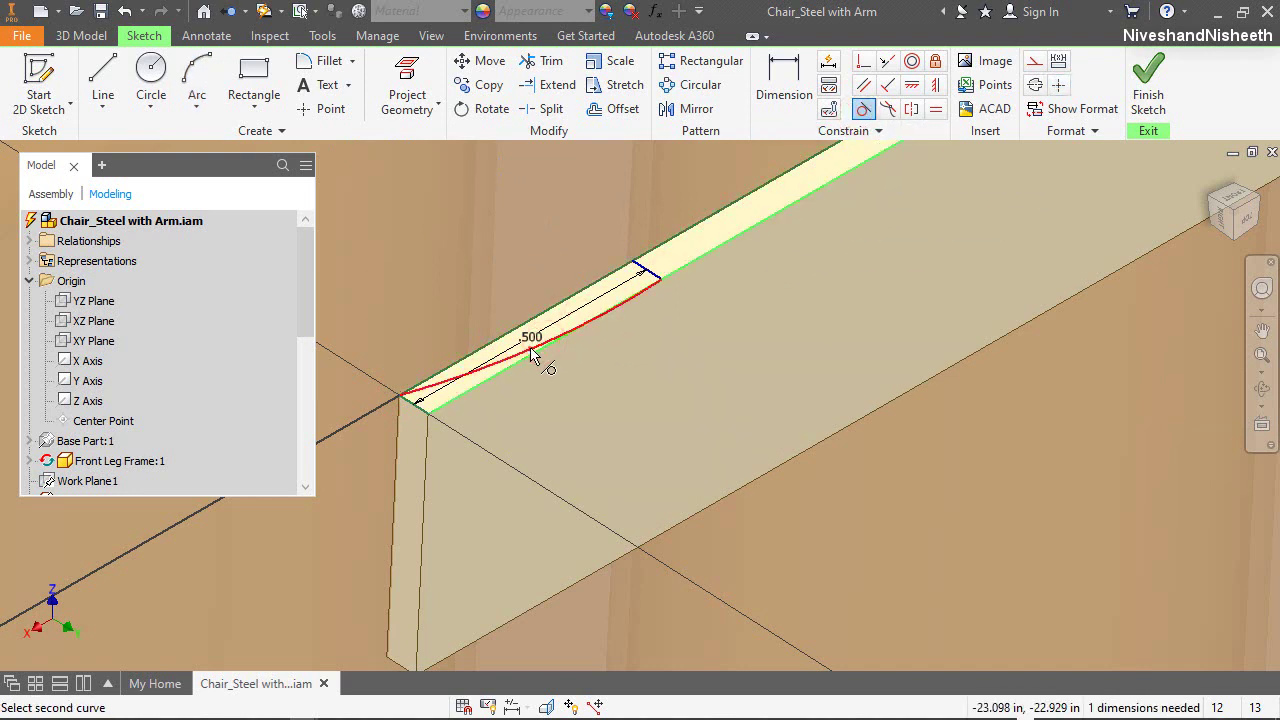
pyautogui.click(545, 344)
pyautogui.rightClick(737, 322)
pyautogui.click(782, 317)
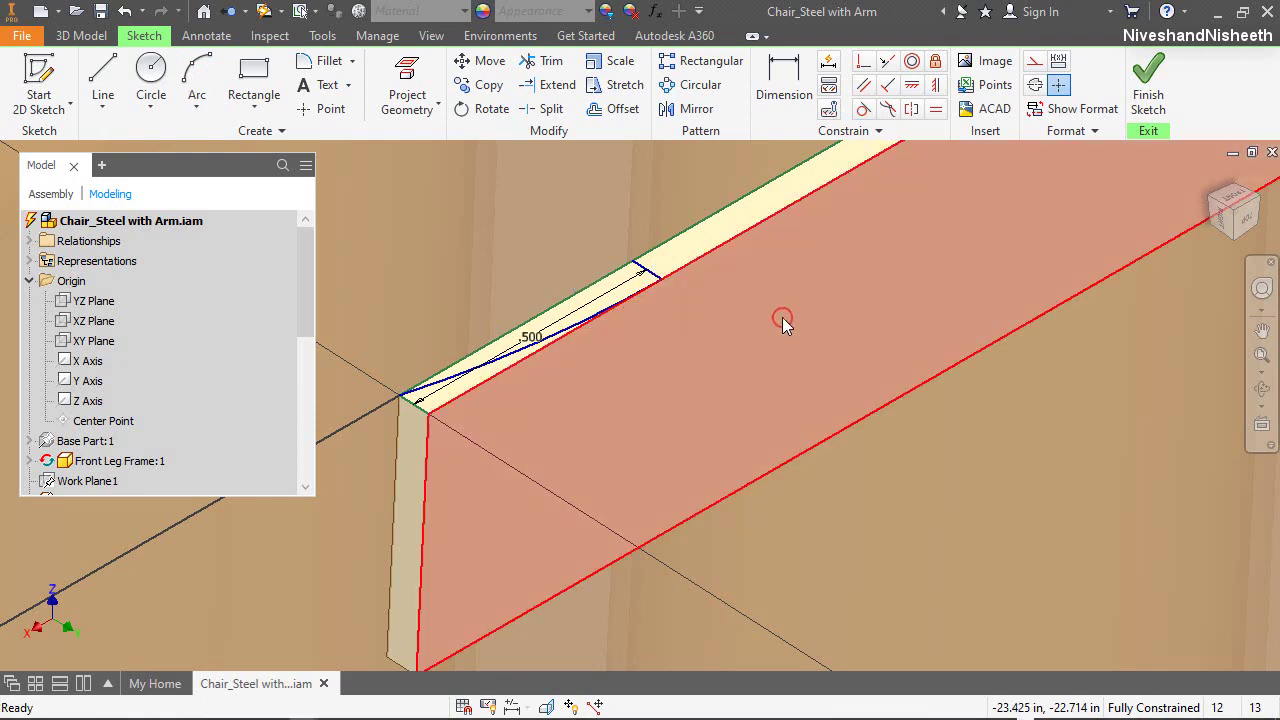
# Sweep-cut the sliver between the arc and the front edge along the plate's vertical end edge
pyautogui.hotkey('shift', 's')
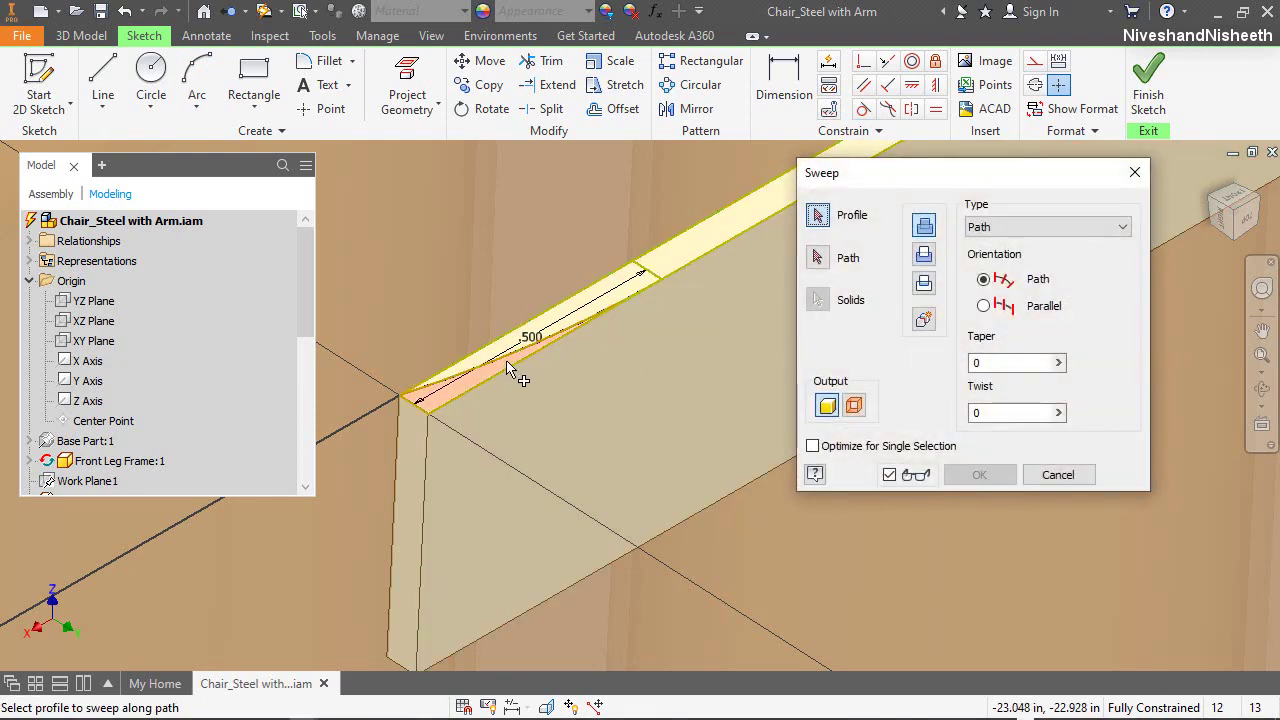
pyautogui.click(524, 366)
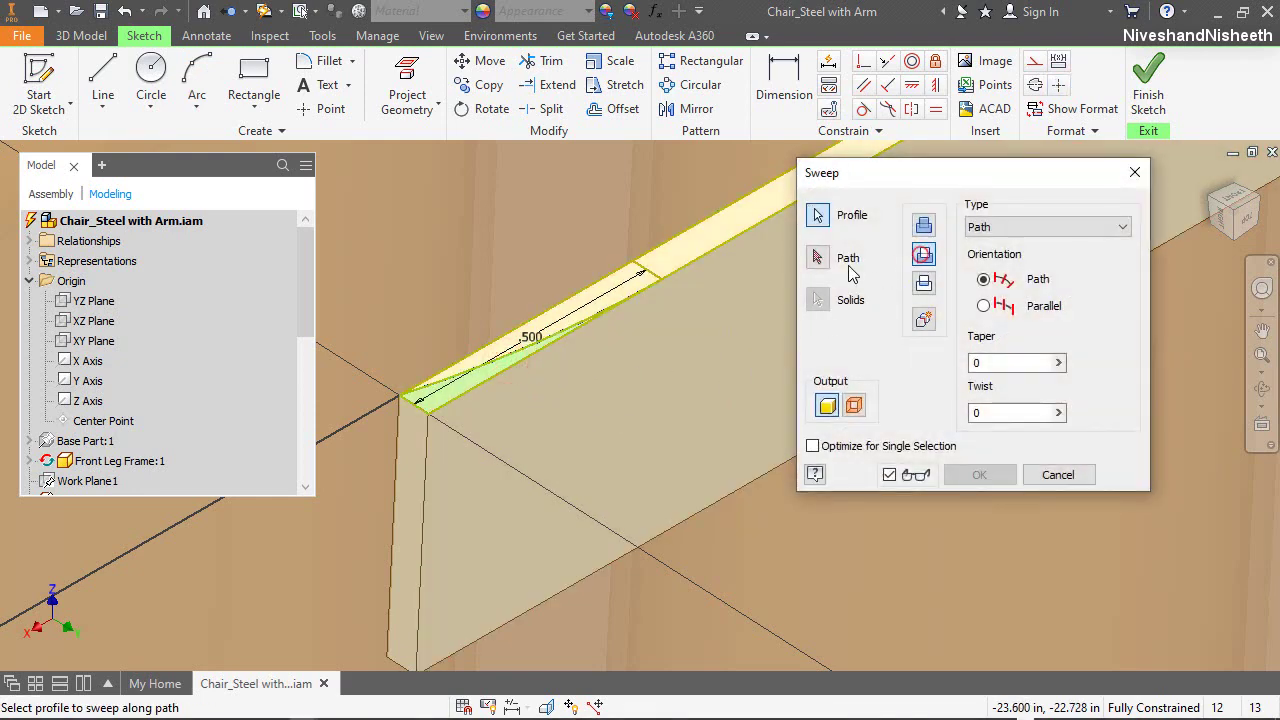
pyautogui.click(818, 257)
pyautogui.click(430, 474)
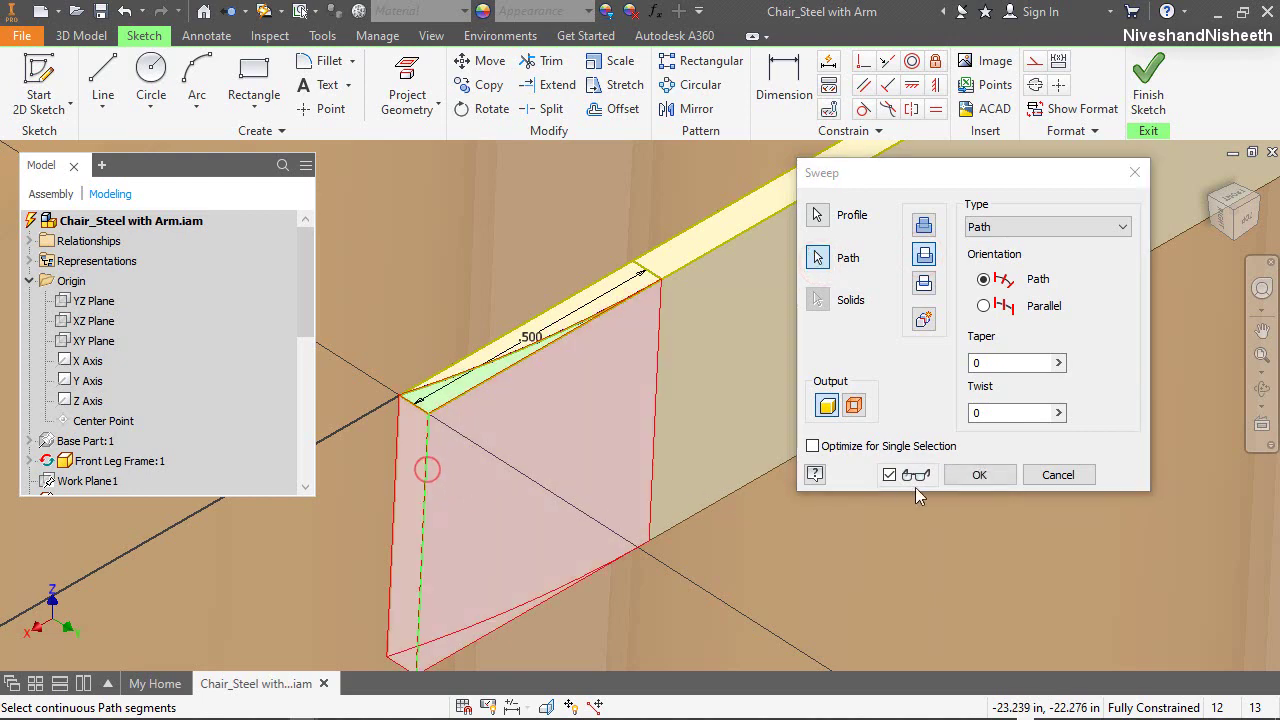
pyautogui.click(979, 474)
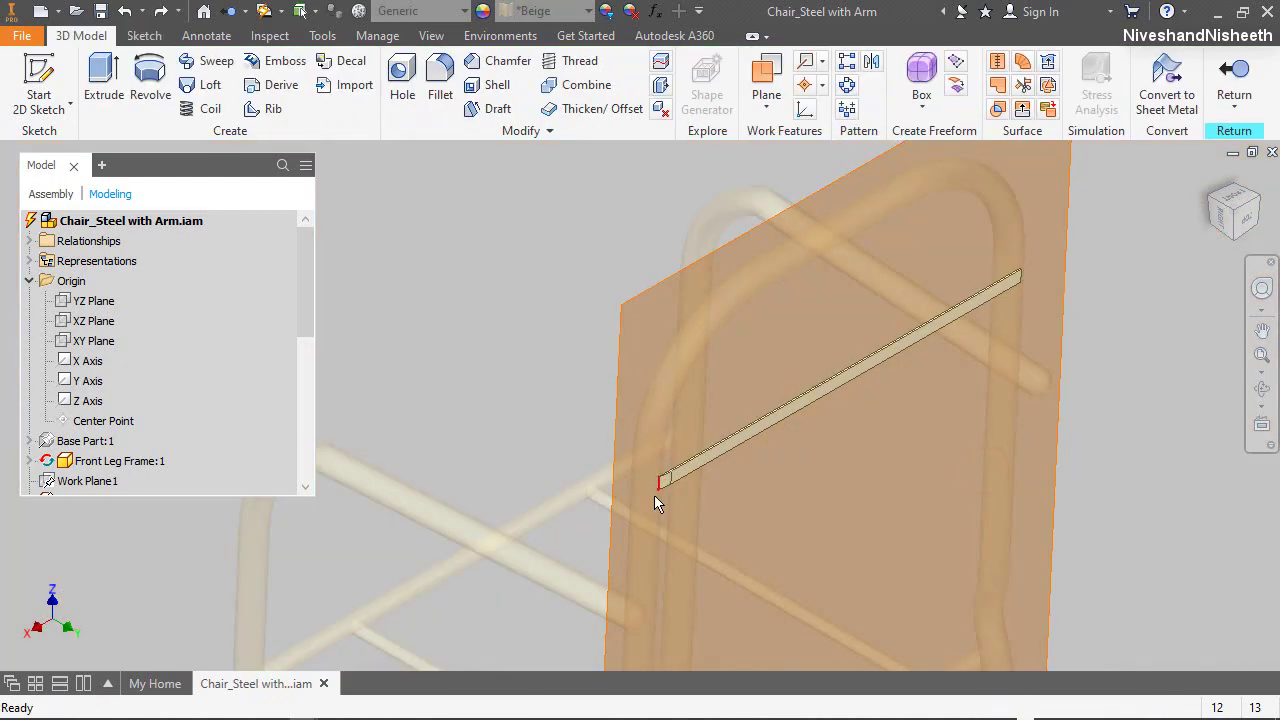
# Start a sketch on the top face at the Tie Plate's opposite end and project the face's outline
pyautogui.scroll(-5, 698, 357)
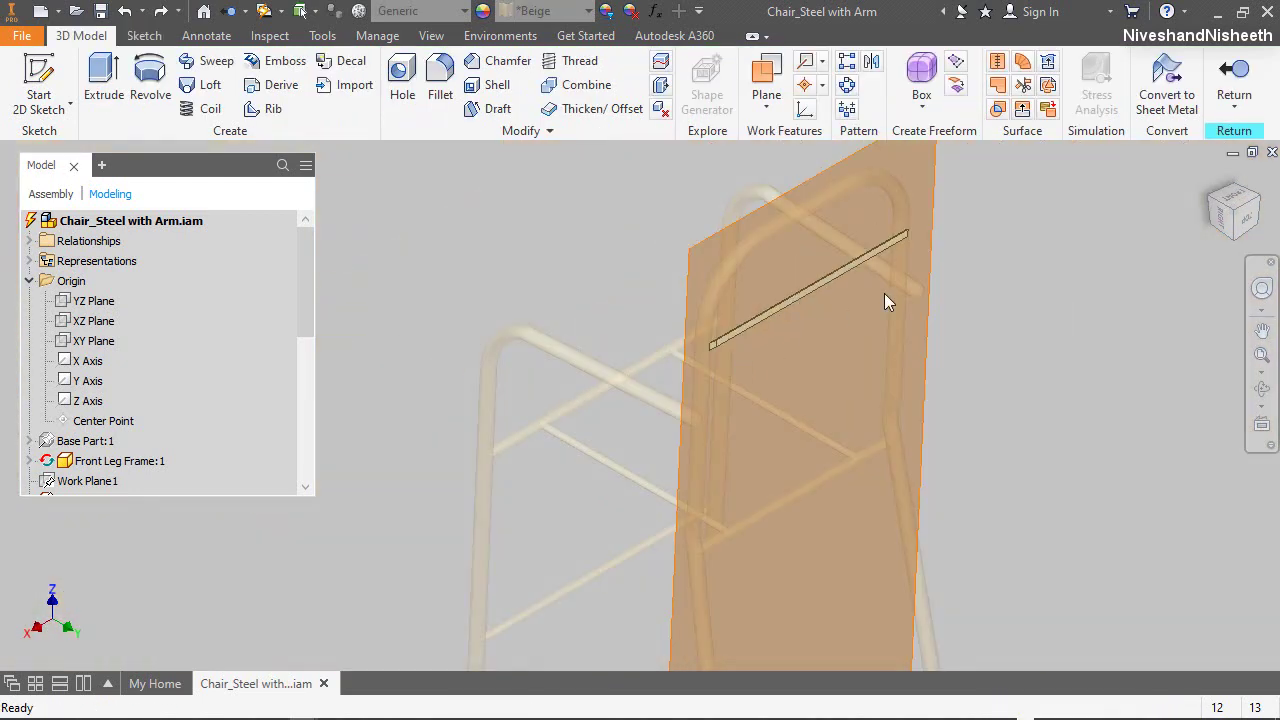
pyautogui.click(1258, 203)
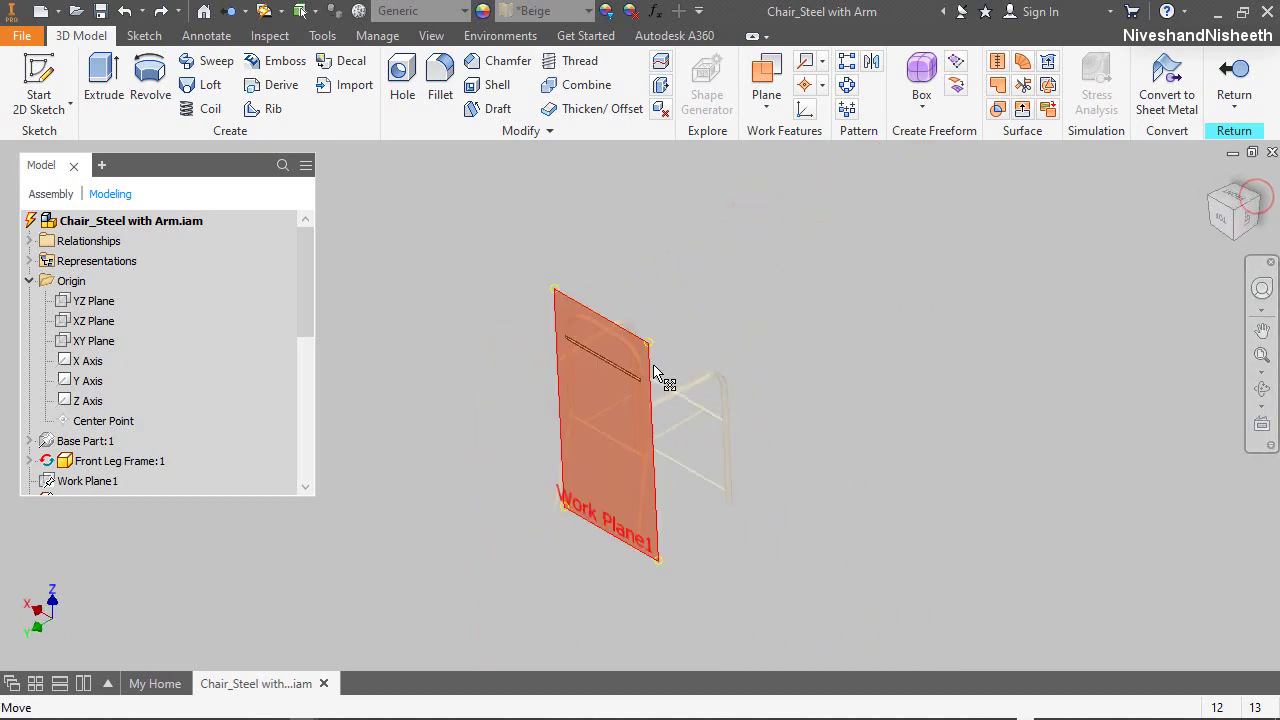
pyautogui.scroll(5, 619, 380)
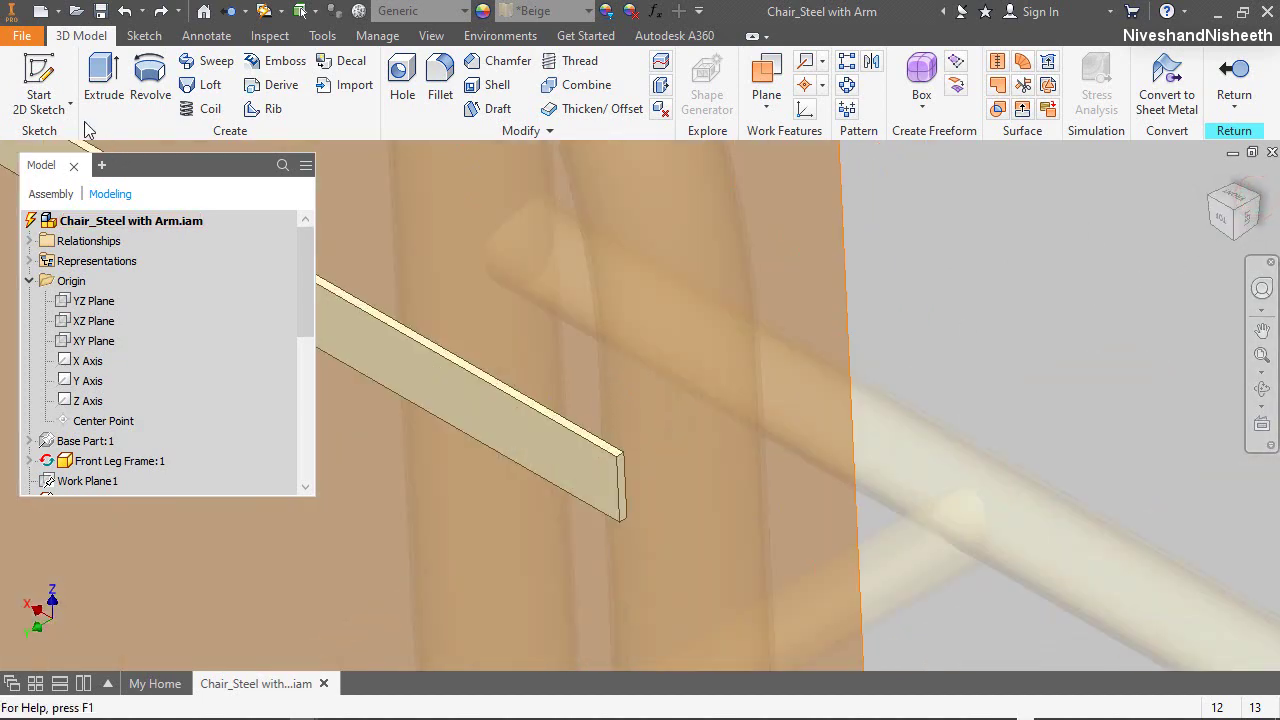
pyautogui.click(39, 85)
pyautogui.scroll(3, 651, 409)
pyautogui.click(672, 405)
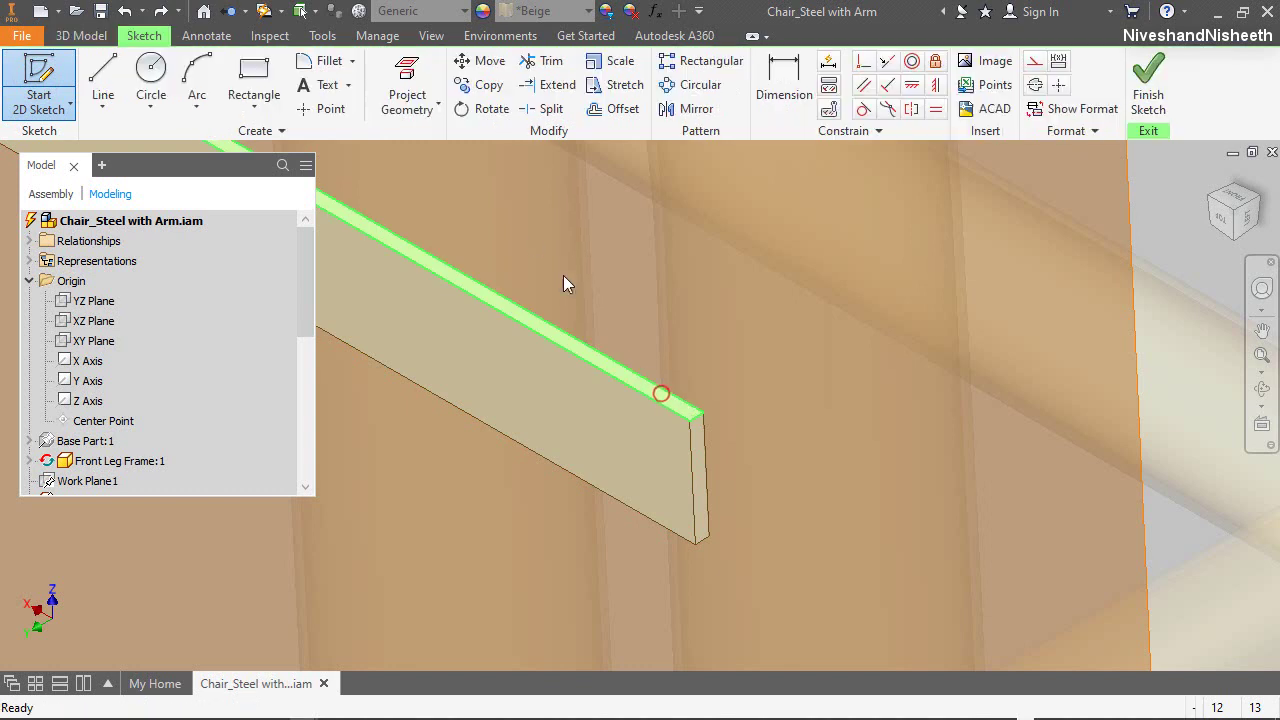
pyautogui.click(407, 95)
pyautogui.scroll(2, 658, 418)
pyautogui.click(656, 411)
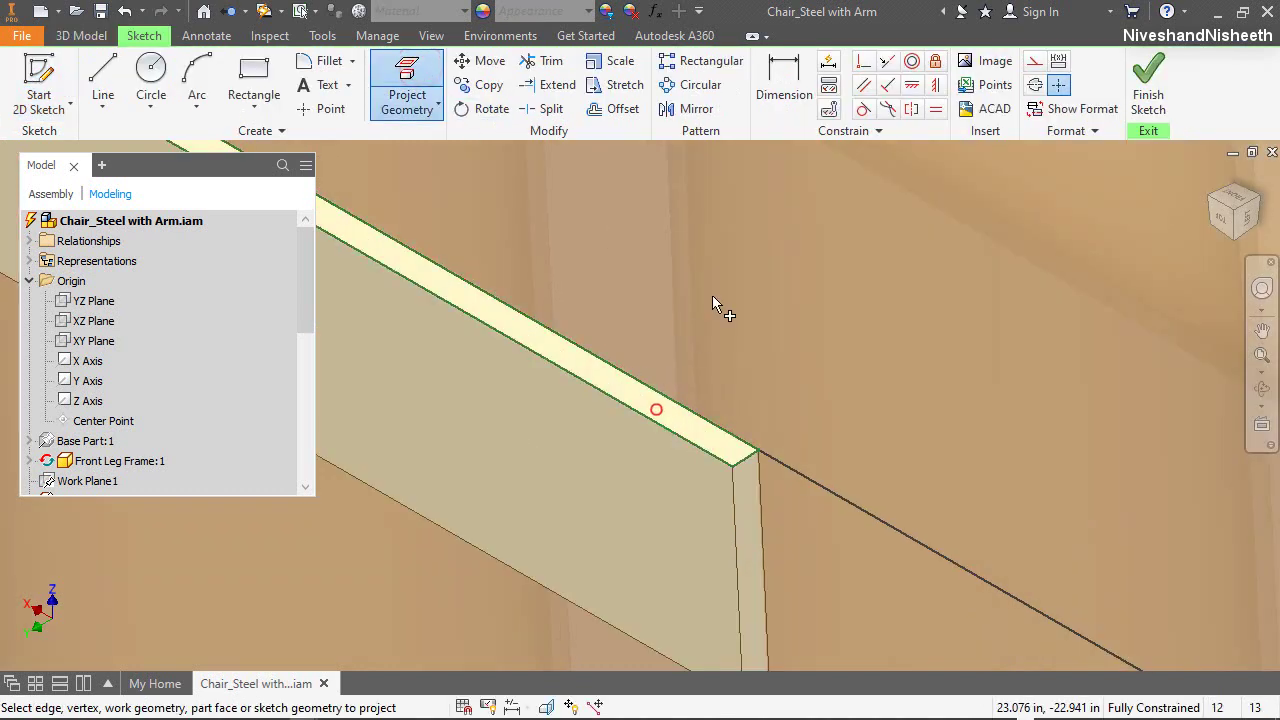
# Offset the opposite end's projected short edge inward by 1/2 in
pyautogui.click(623, 108)
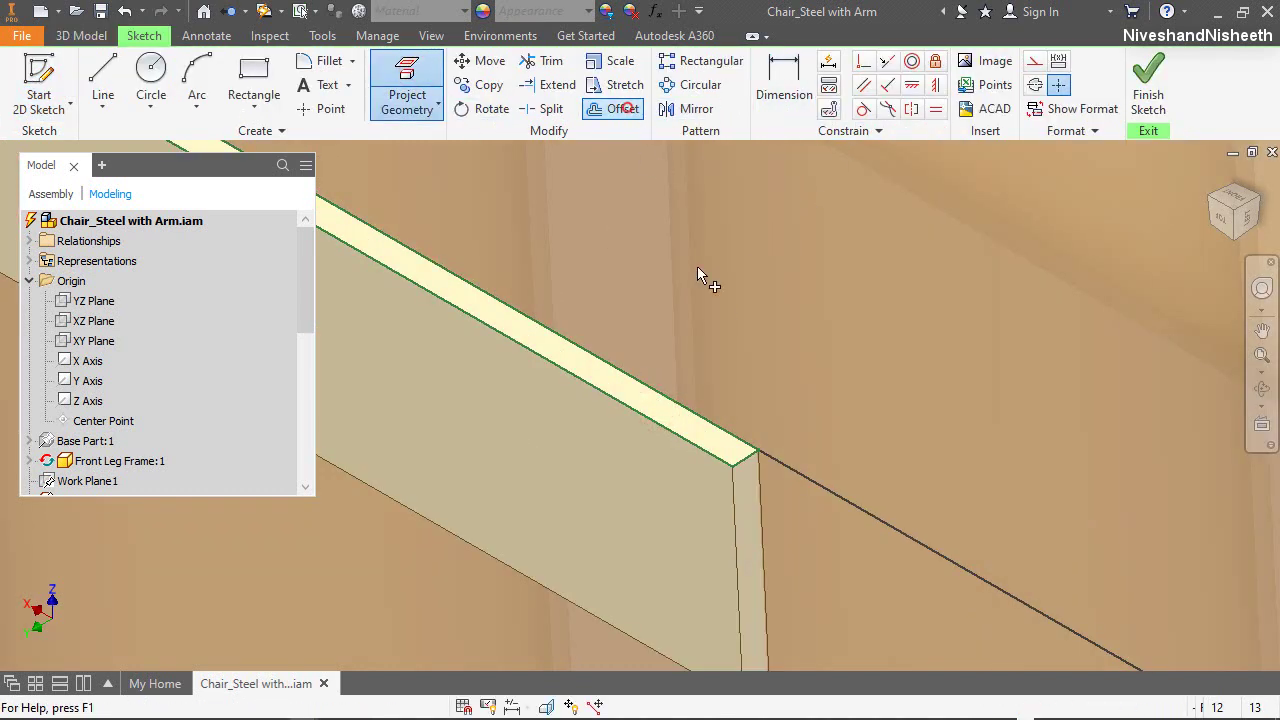
pyautogui.rightClick(741, 412)
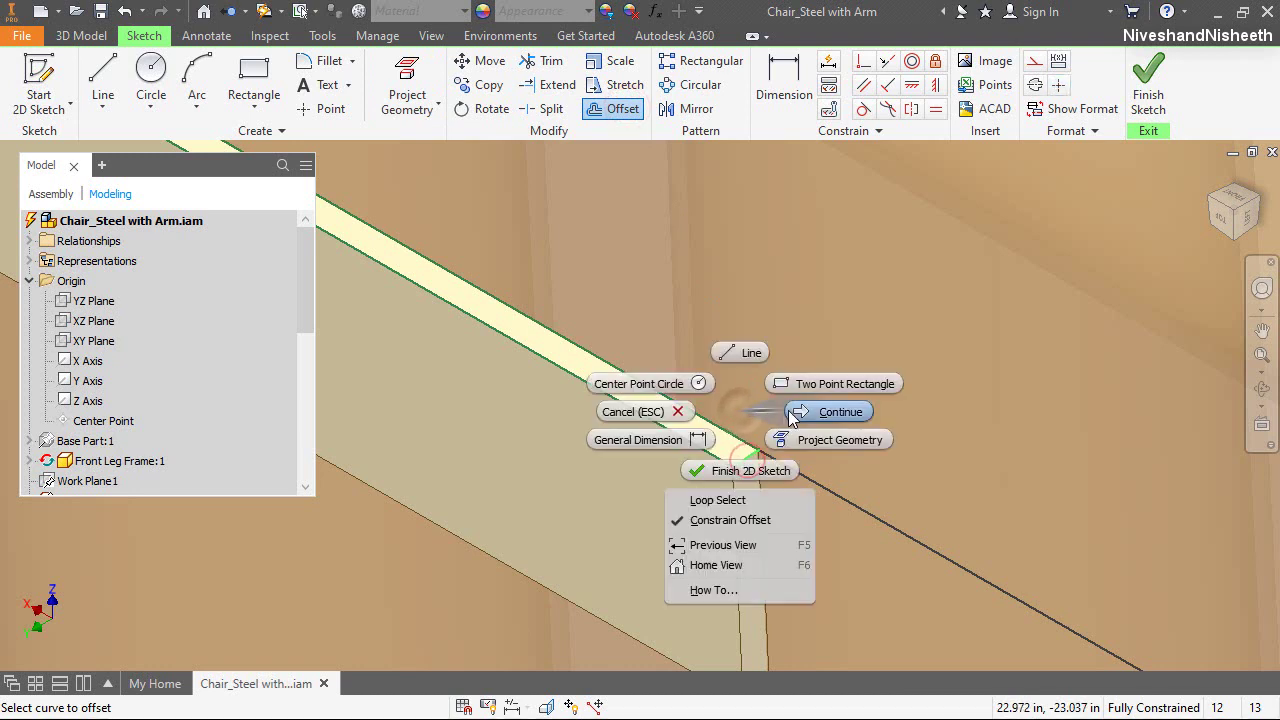
pyautogui.click(838, 415)
pyautogui.write('0.5')
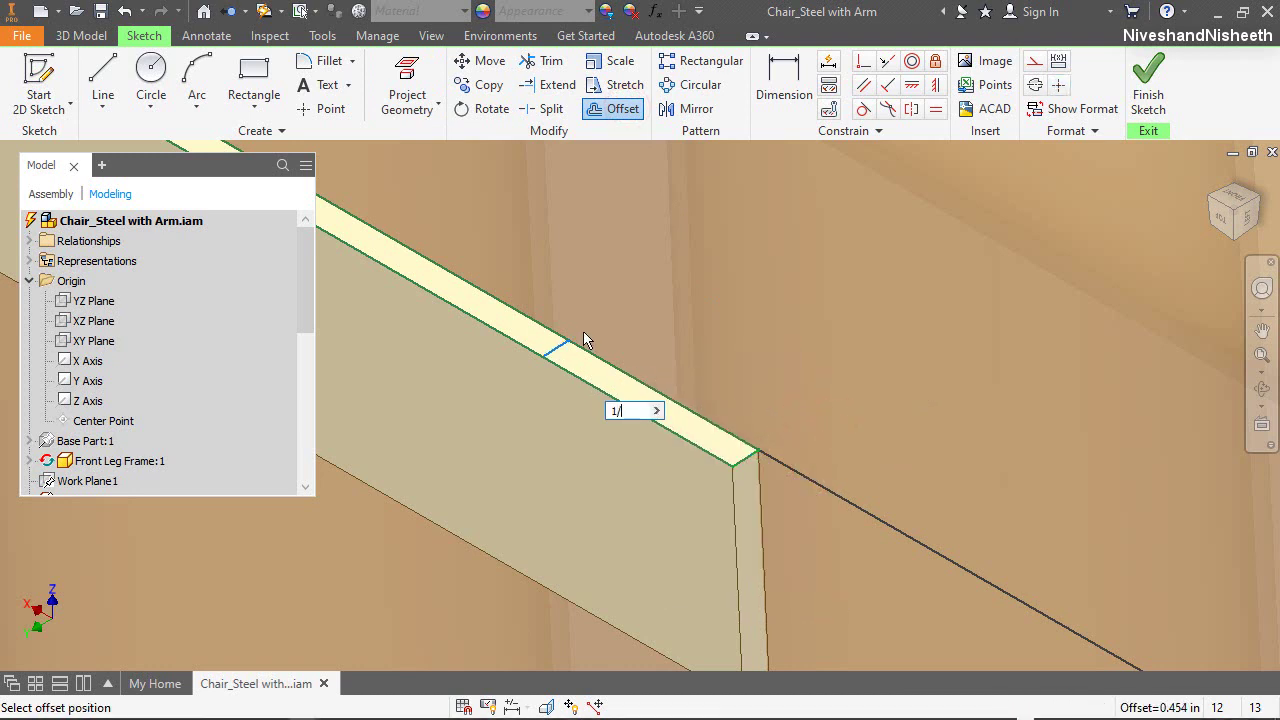
pyautogui.press('Return')
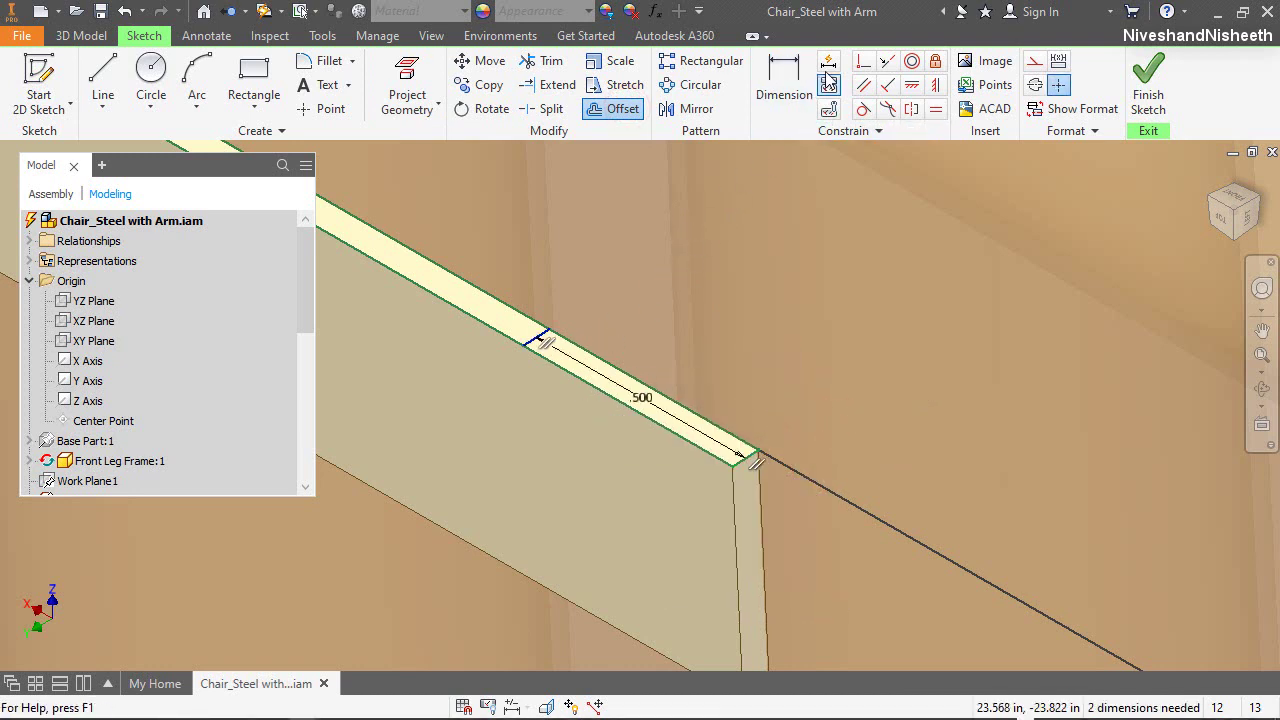
# Constrain the new offset line's two endpoints coincident to the long edges at the opposite end
pyautogui.click(862, 61)
pyautogui.click(568, 342)
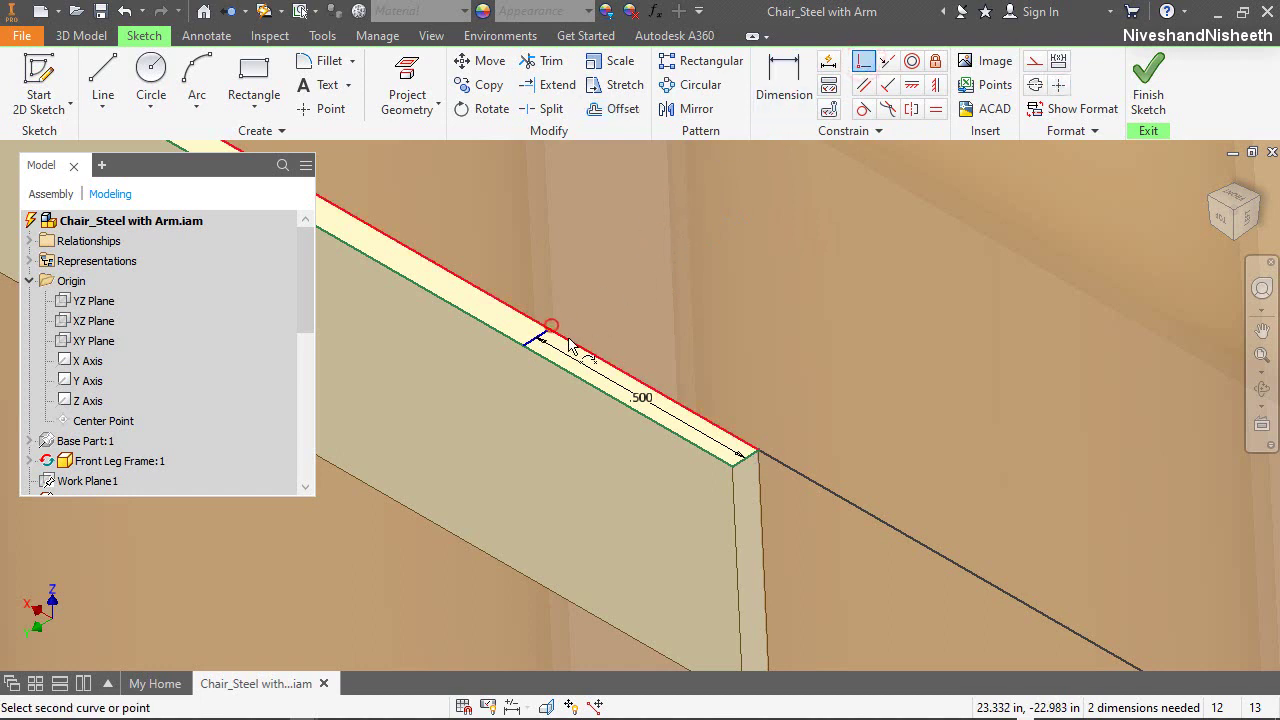
pyautogui.click(541, 340)
pyautogui.click(540, 352)
pyautogui.click(540, 341)
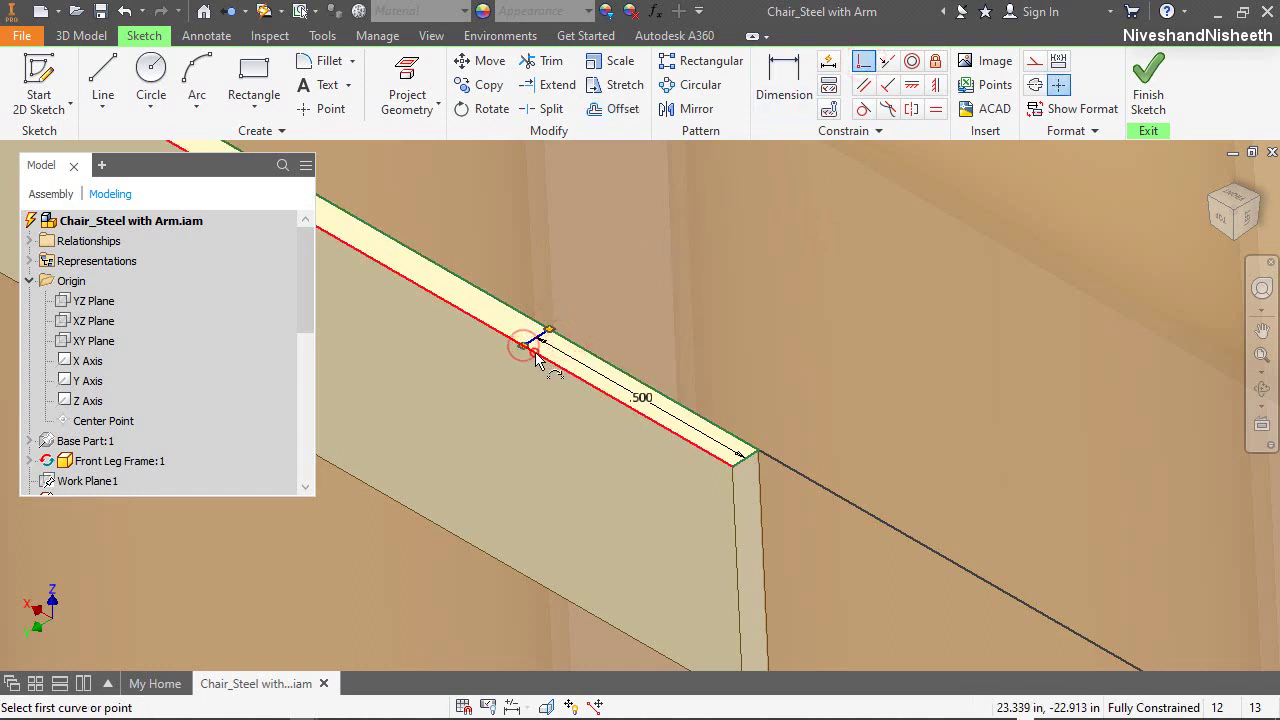
# Draw a three-point arc from the offset line's front endpoint to the rear corner of the Tie Plate's opposite end
pyautogui.click(195, 67)
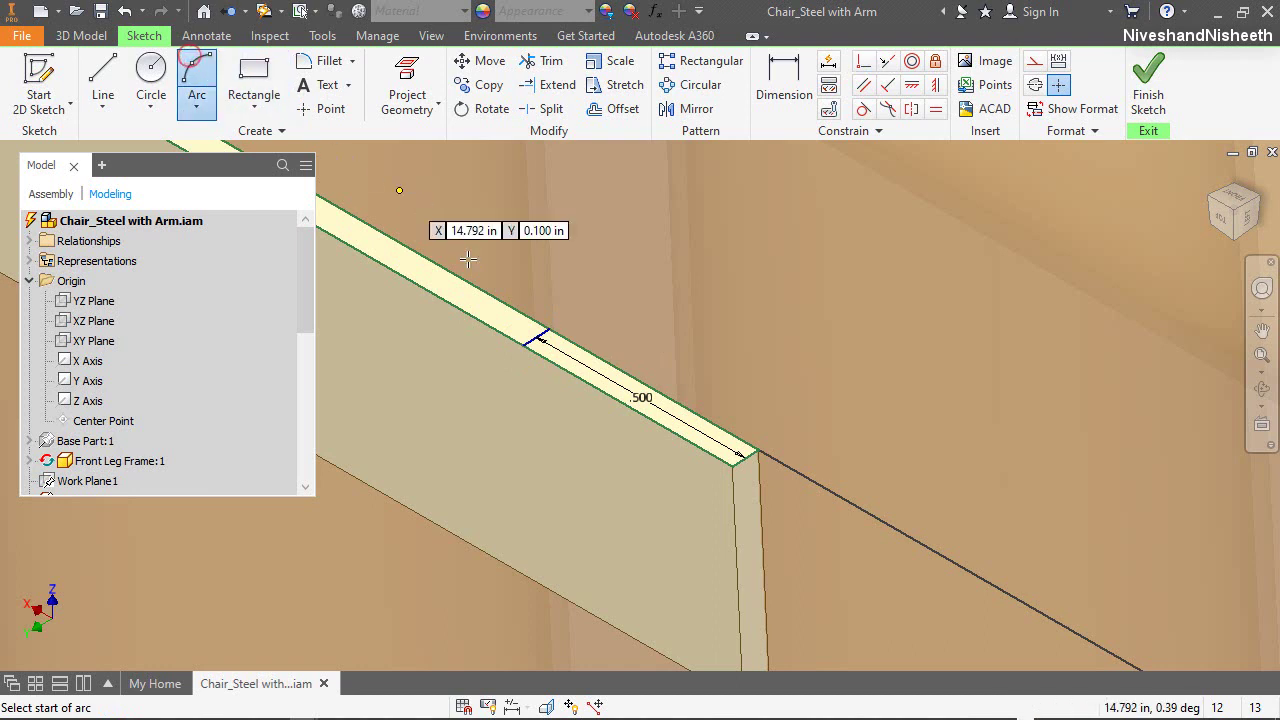
pyautogui.press('Escape')
pyautogui.keyDown('shift'); pyautogui.moveTo(537, 346); pyautogui.dragTo(600, 229, button='middle'); pyautogui.keyUp('shift')
pyautogui.click(196, 72)
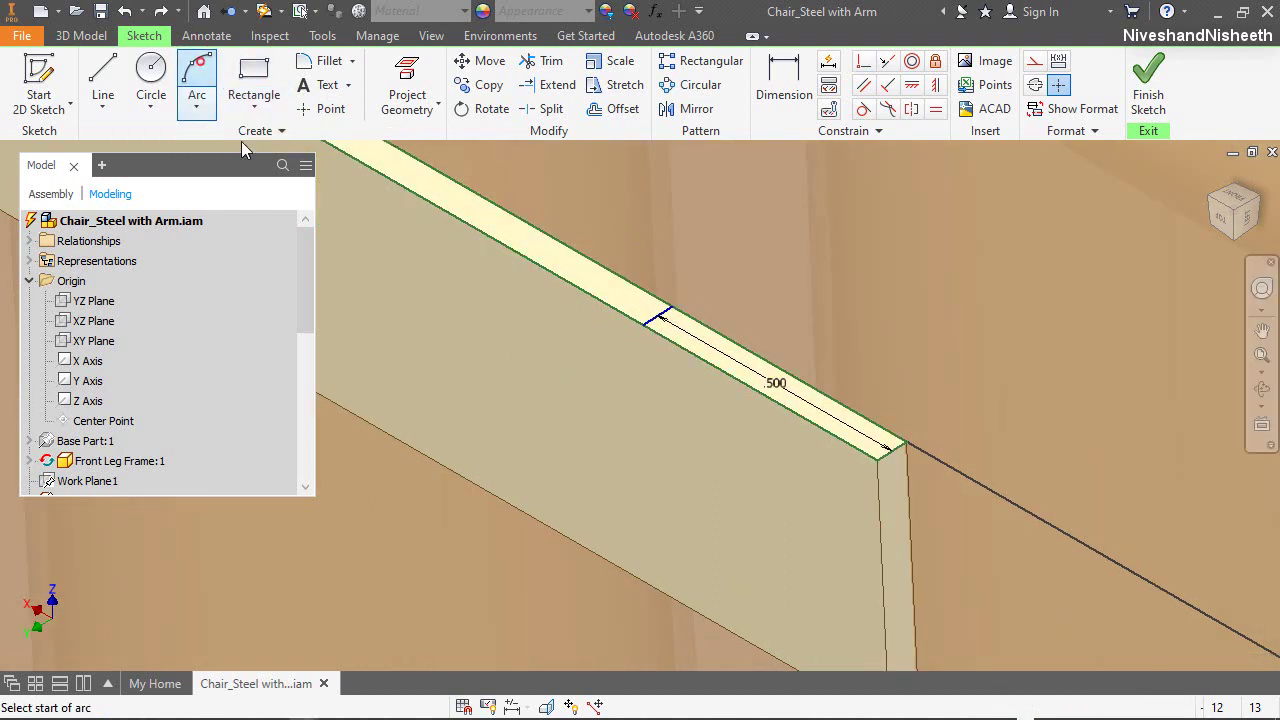
pyautogui.click(640, 323)
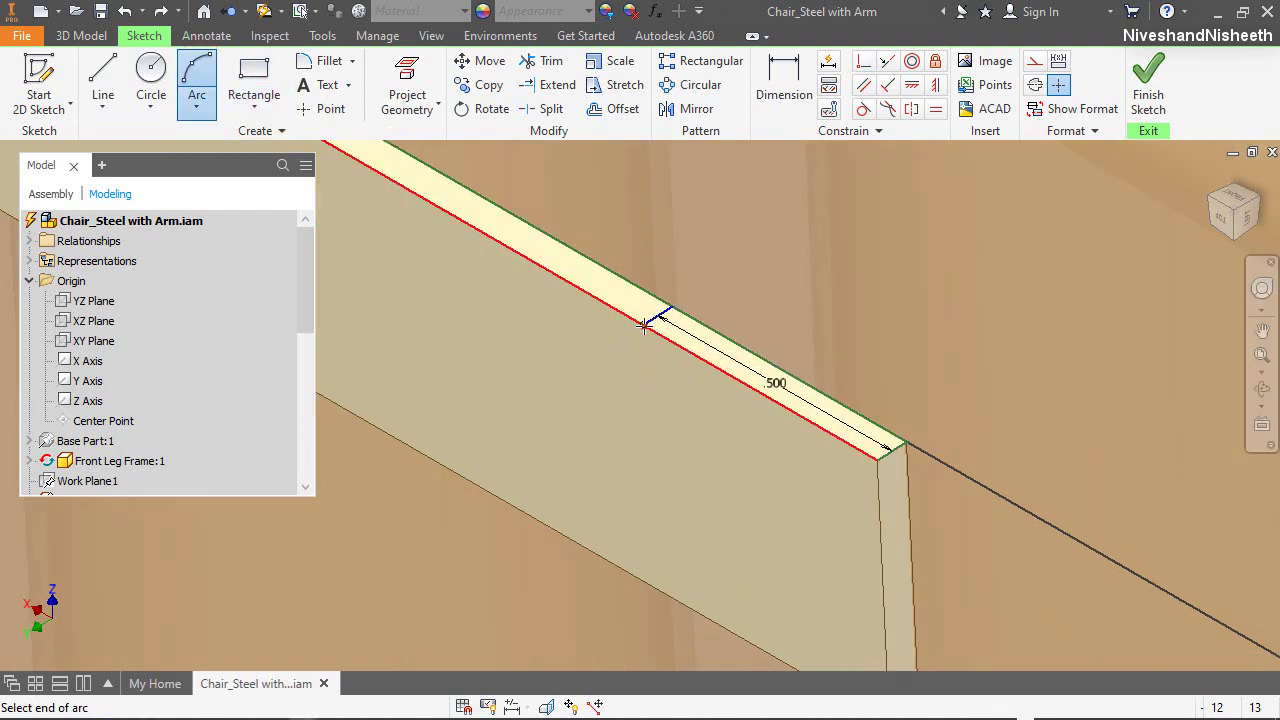
pyautogui.click(904, 443)
pyautogui.click(862, 432)
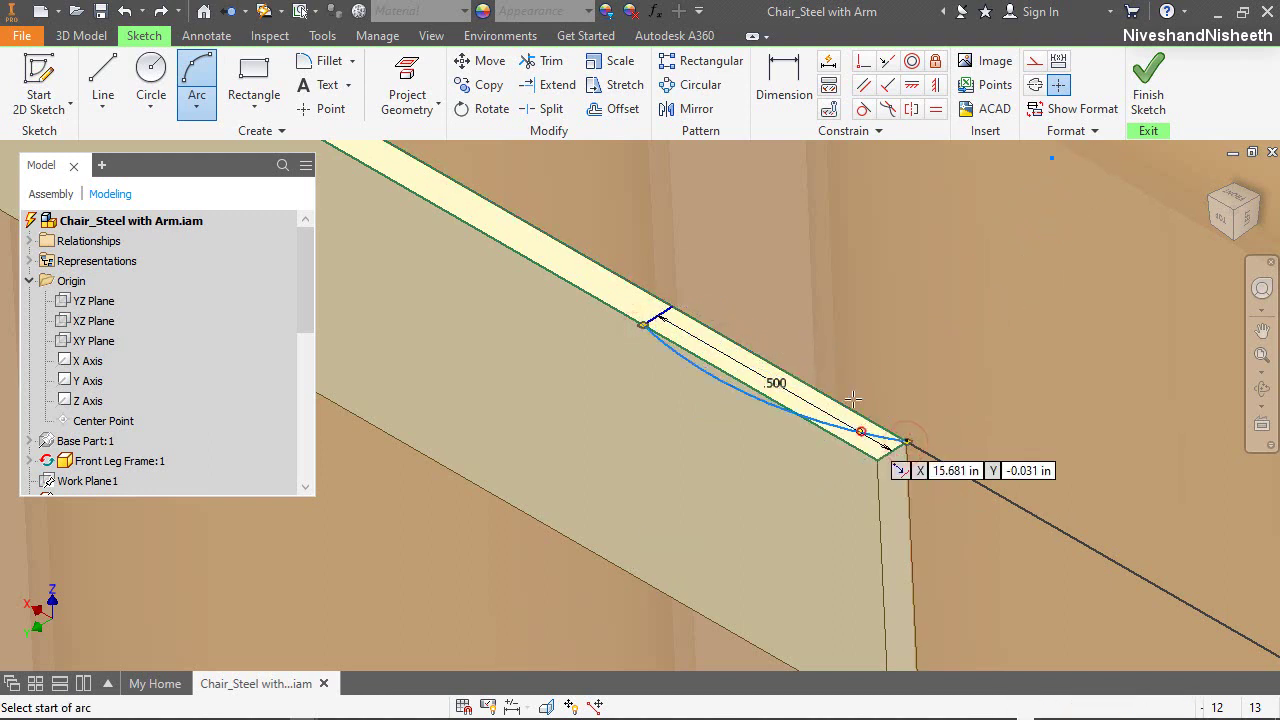
# Make the arc tangent to the projected front long edge of the plate's top face
pyautogui.click(863, 108)
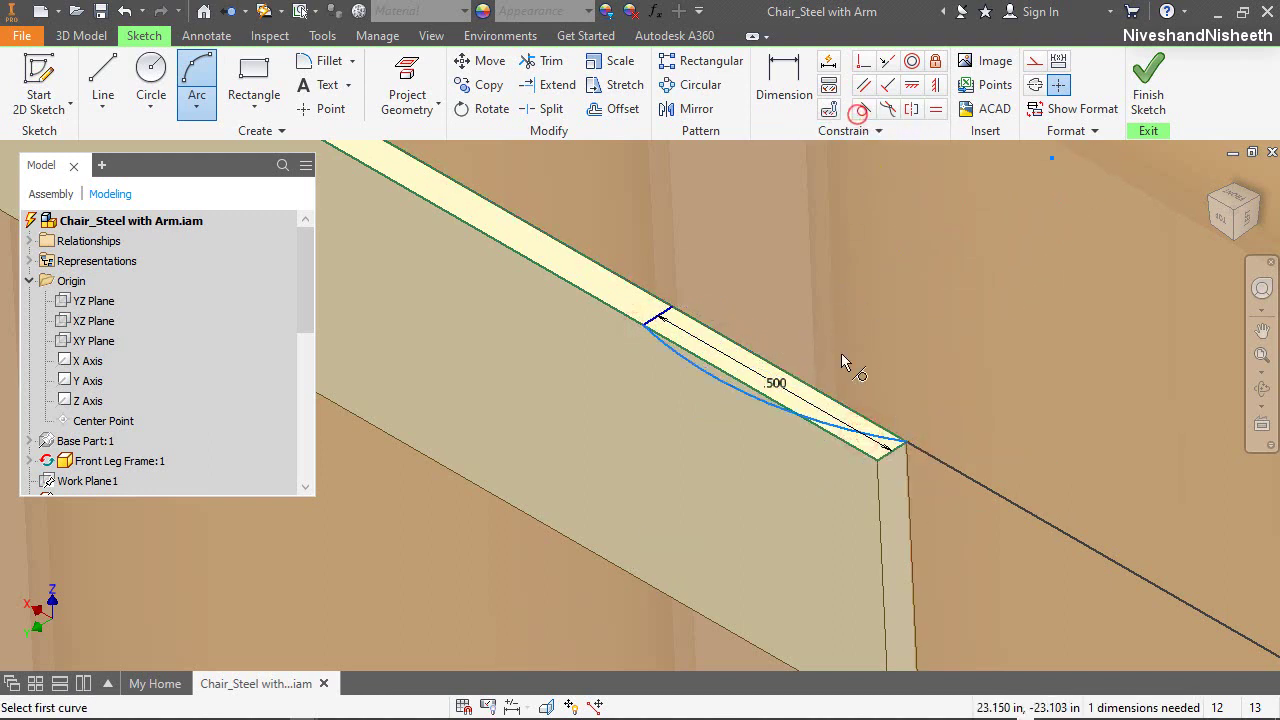
pyautogui.click(845, 433)
pyautogui.click(852, 418)
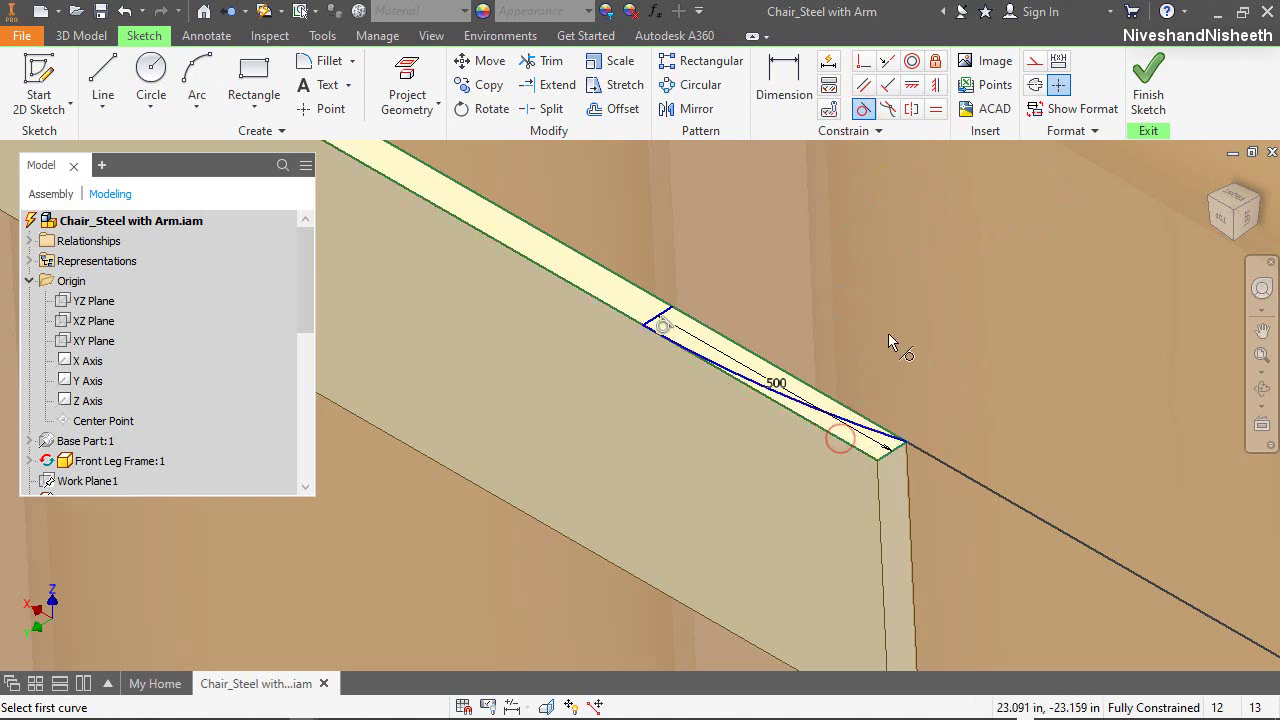
# Sweep-cut the sliver between the arc and the front edge along the vertical edge at the opposite end
pyautogui.hotkey('shift', 's')
pyautogui.moveTo(930, 192); pyautogui.dragTo(346, 192)
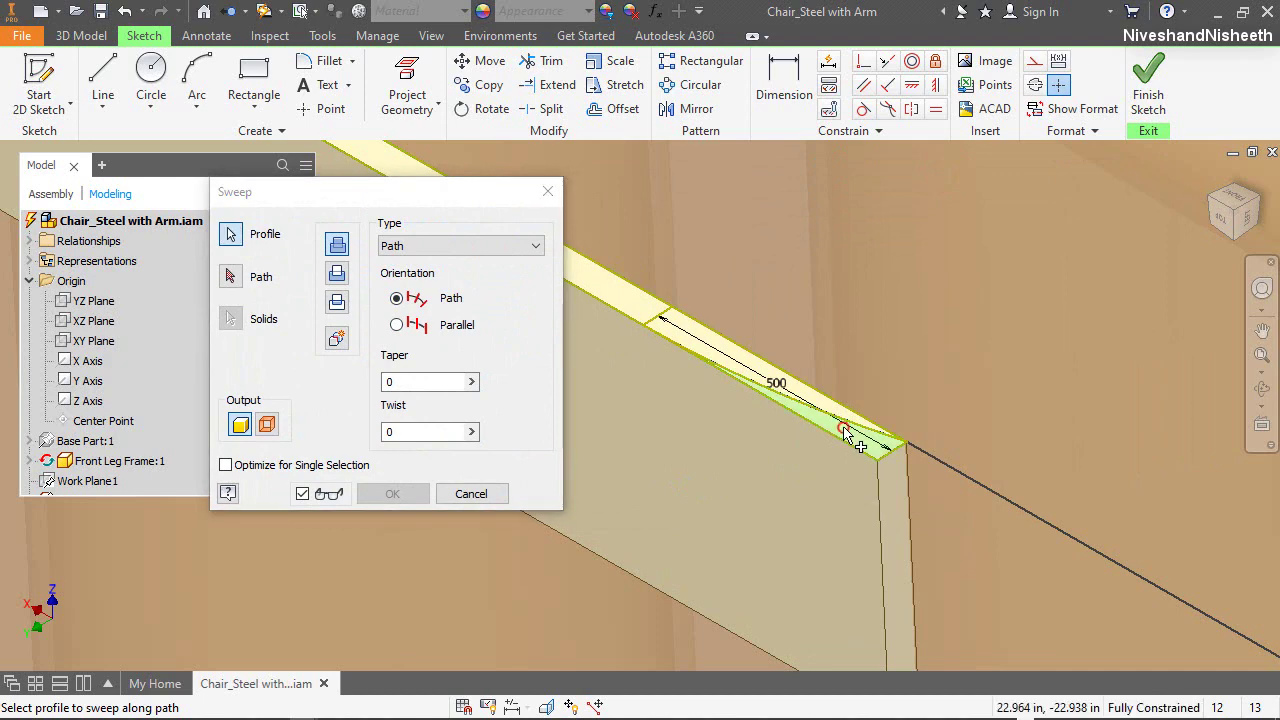
pyautogui.click(231, 276)
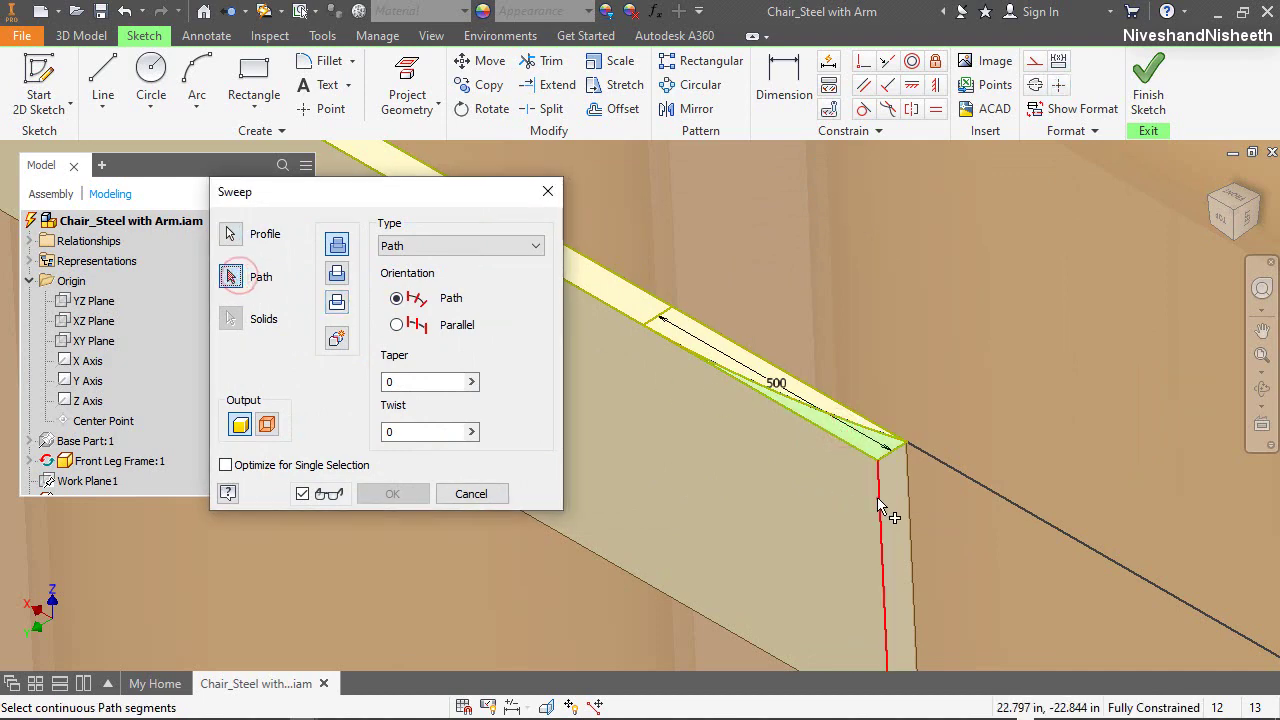
pyautogui.click(880, 500)
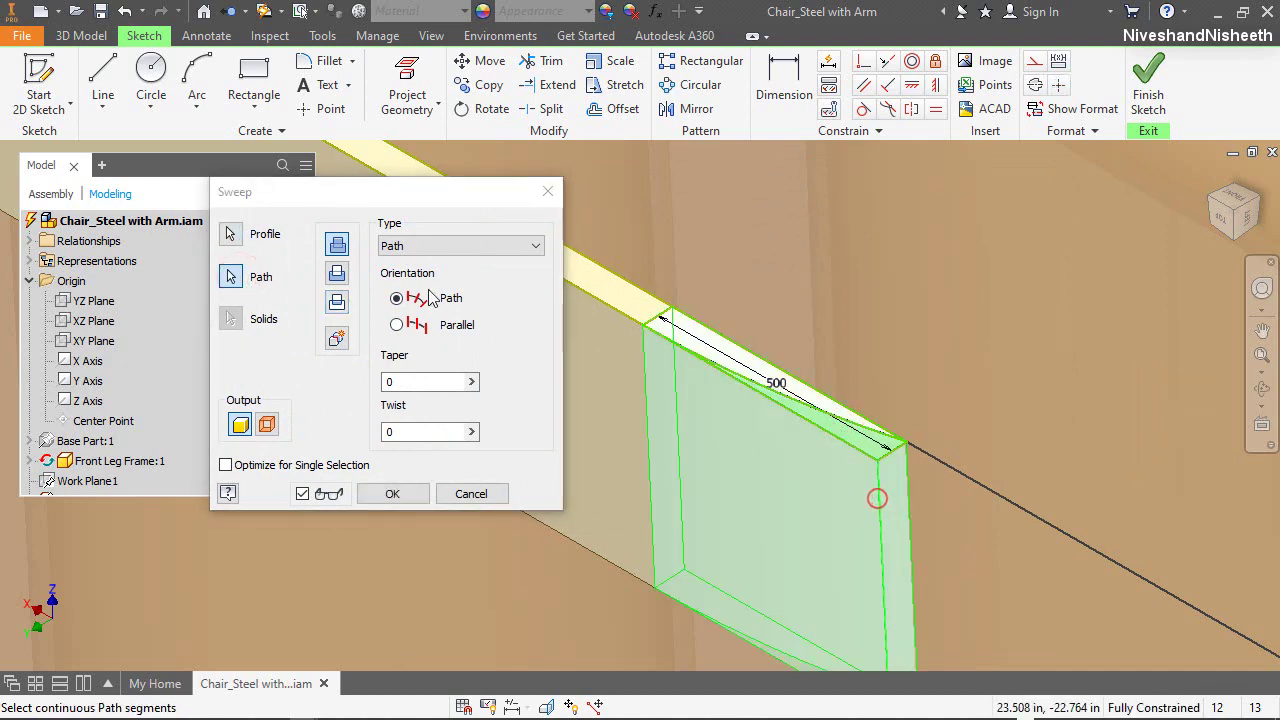
pyautogui.click(412, 493)
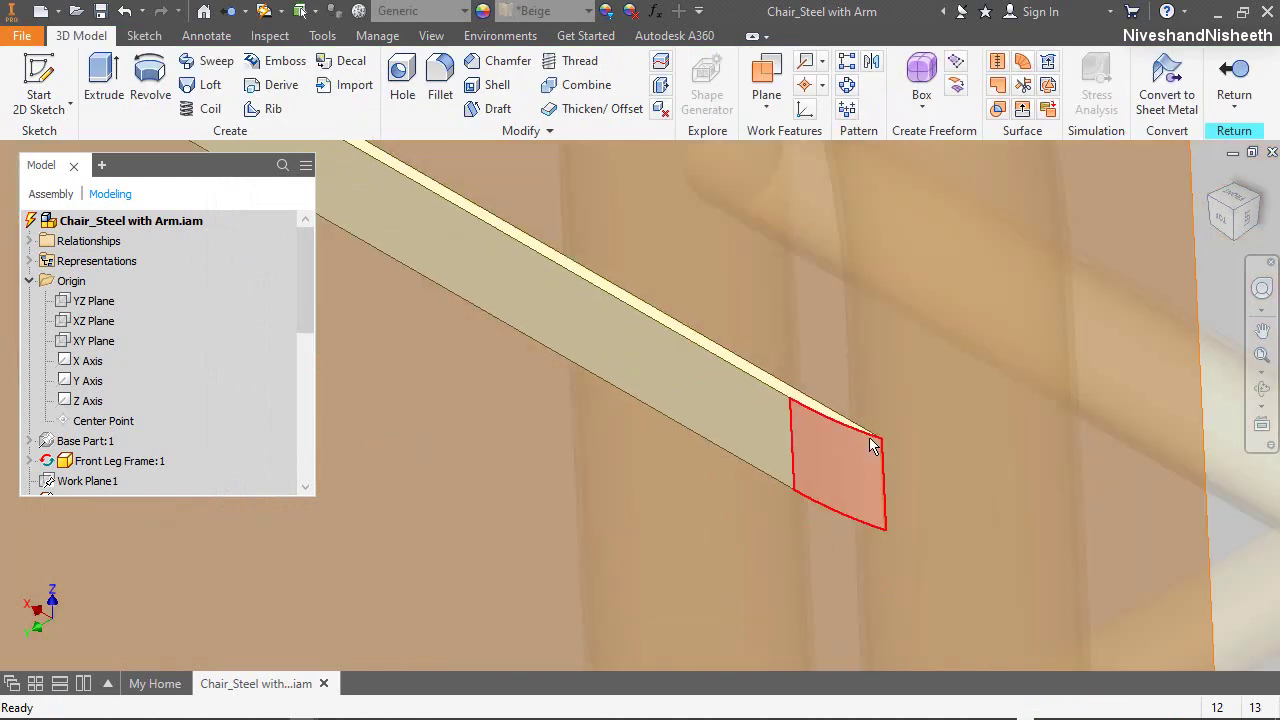
# Hide the Tie Plate's Work Plane1 that is linked to the Rear Leg Frame
pyautogui.scroll(-4, 250, 392)
pyautogui.scroll(-2, 247, 387)
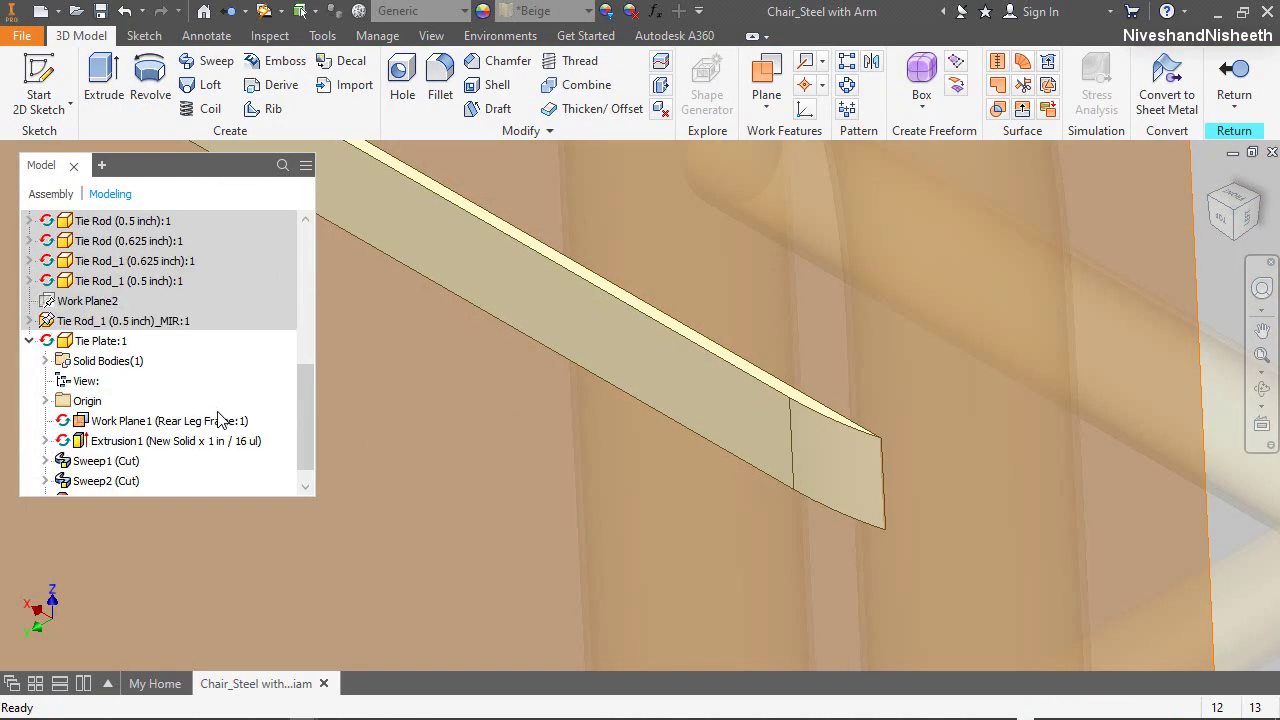
pyautogui.click(210, 421)
pyautogui.rightClick(210, 421)
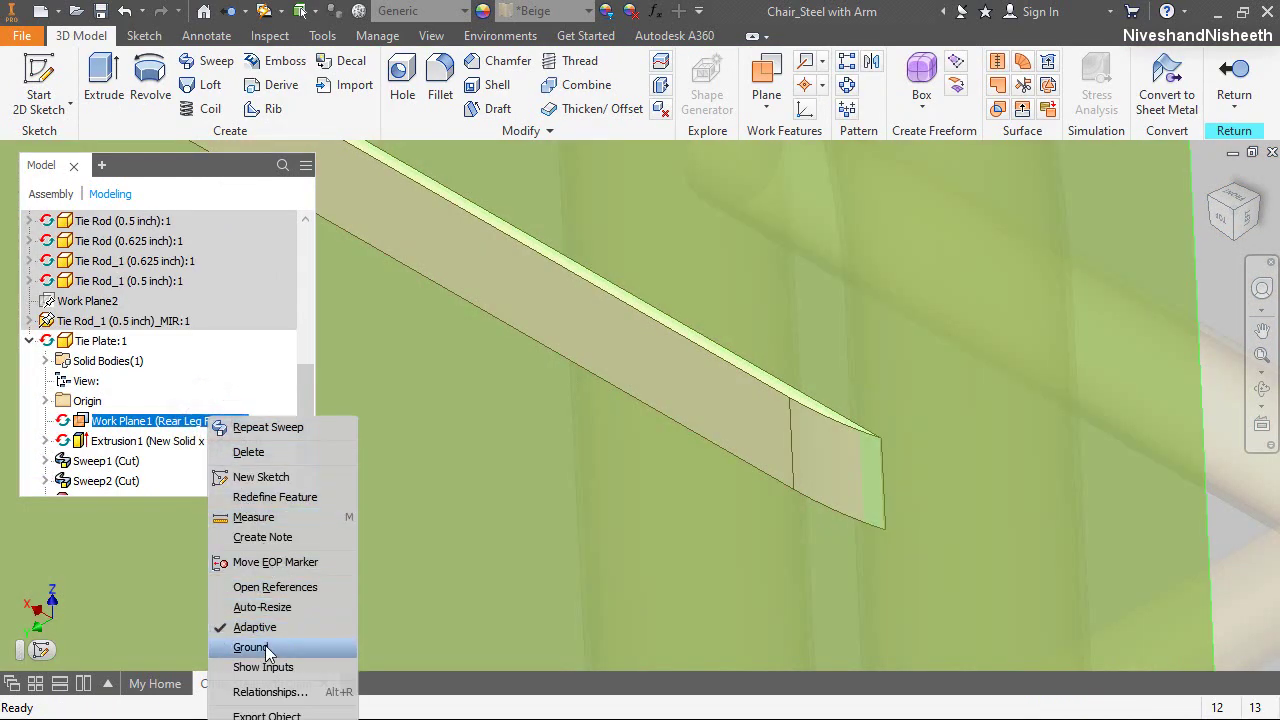
pyautogui.click(178, 170)
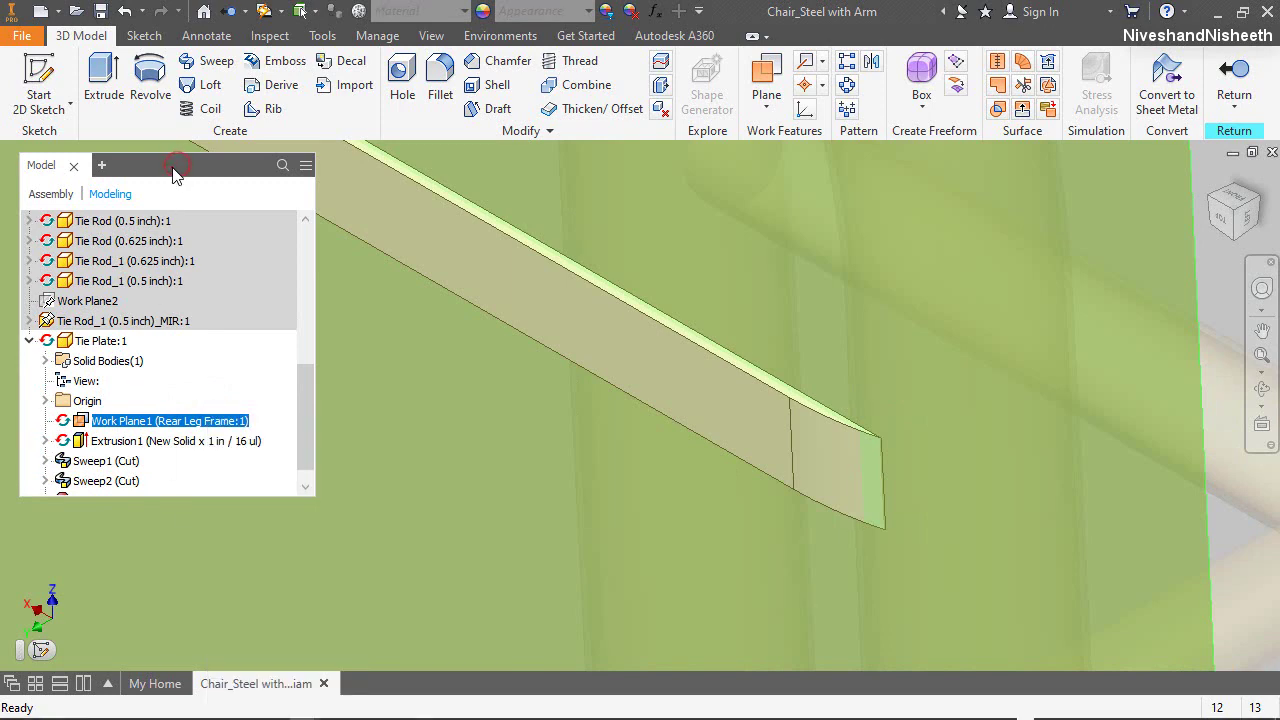
pyautogui.moveTo(178, 170); pyautogui.dragTo(184, 104)
pyautogui.click(145, 360)
pyautogui.rightClick(145, 360)
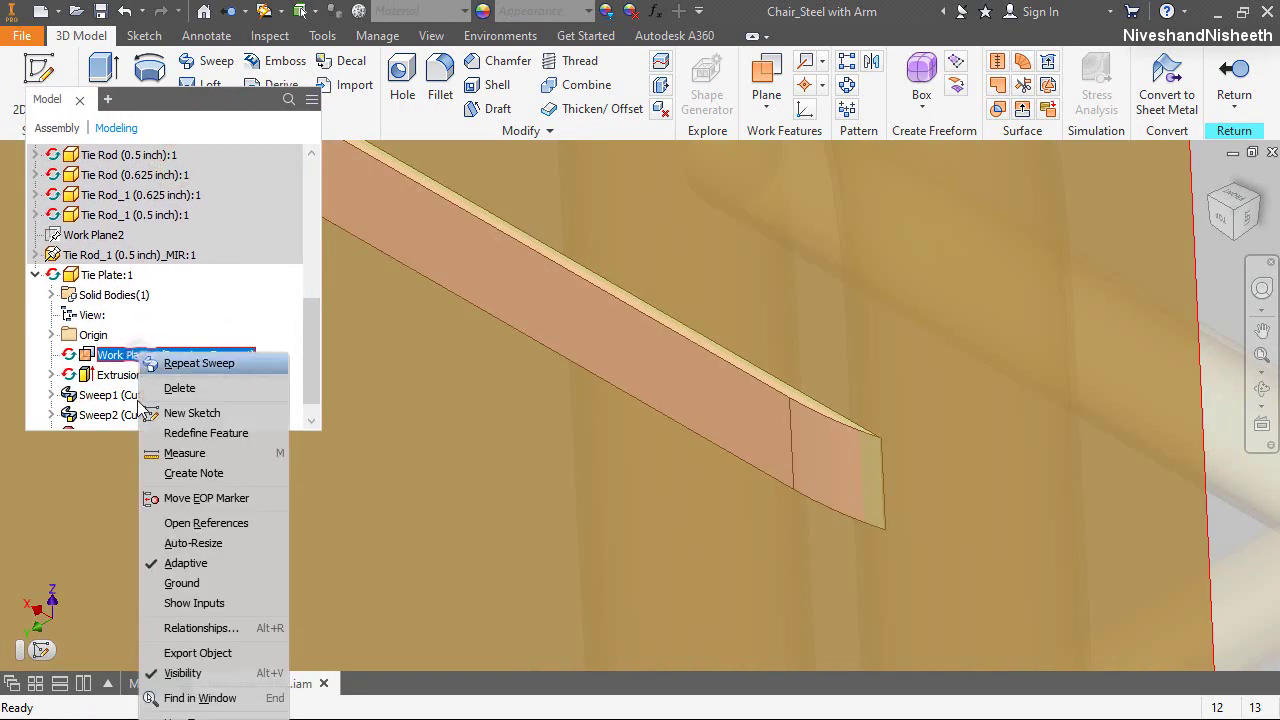
pyautogui.click(168, 668)
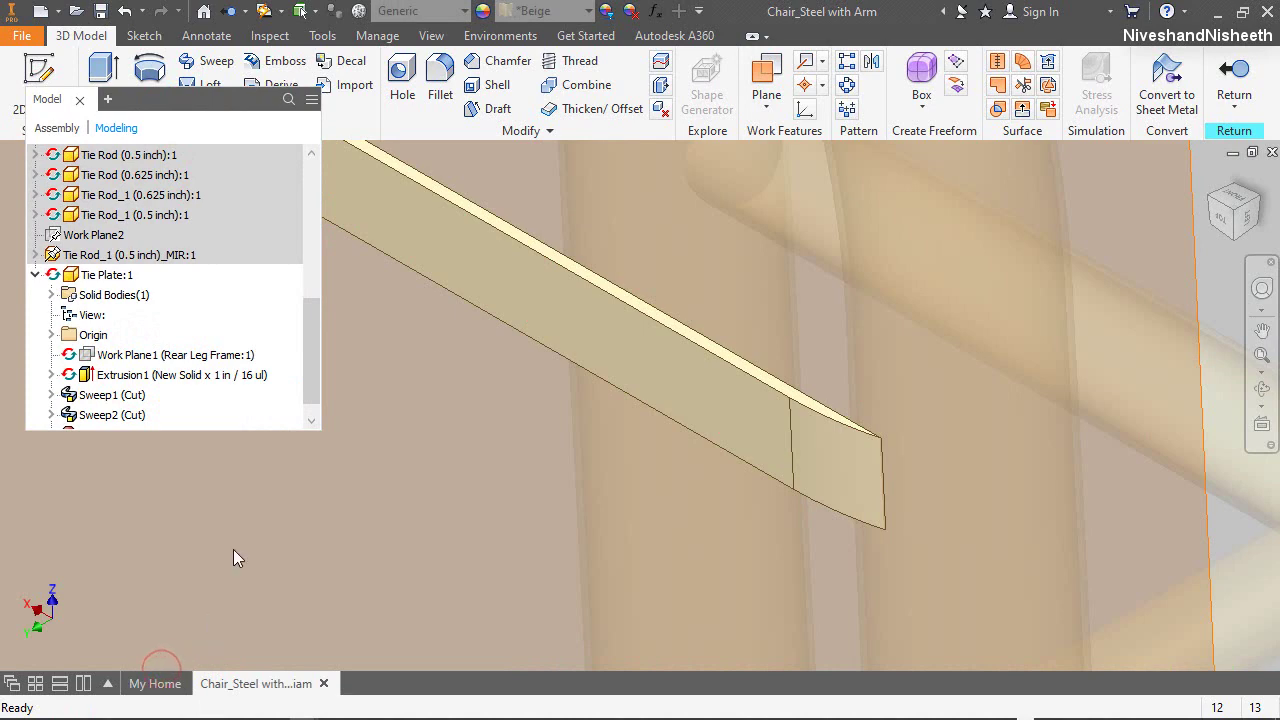
# Hide Work Plane6 inside the Rear Leg Frame component
pyautogui.scroll(-1, 232, 338)
pyautogui.scroll(4, 232, 338)
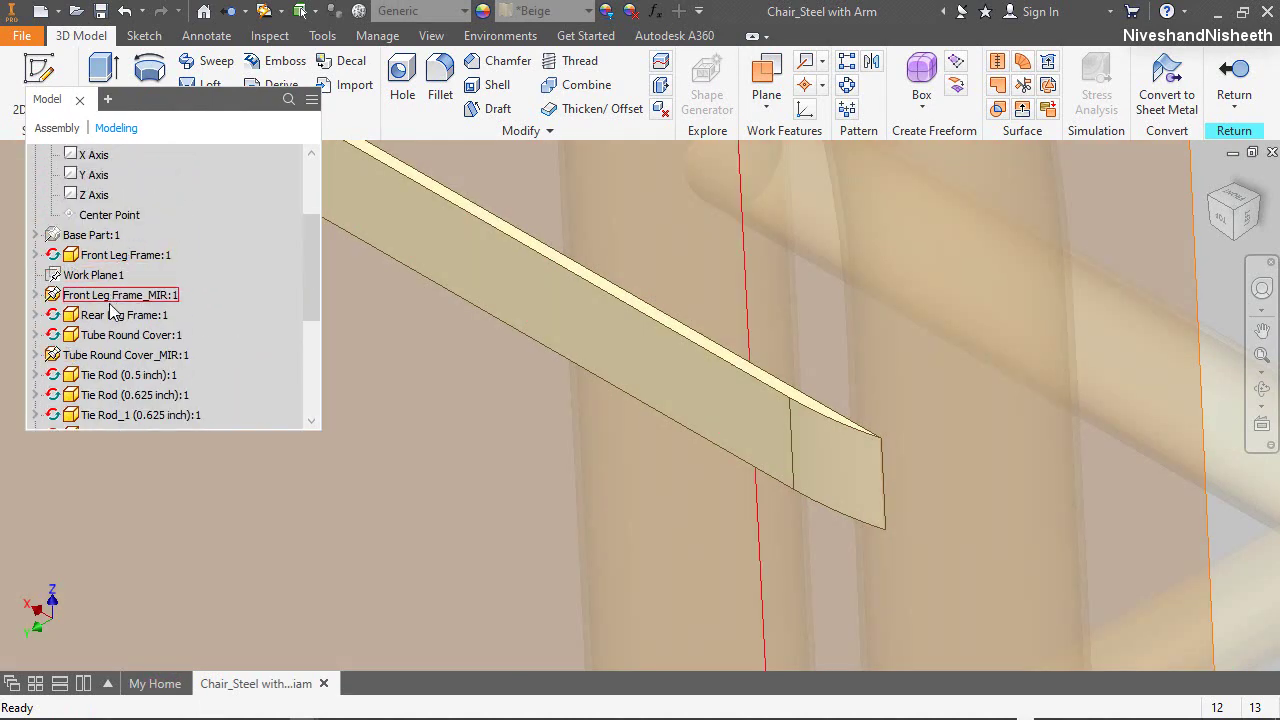
pyautogui.click(35, 316)
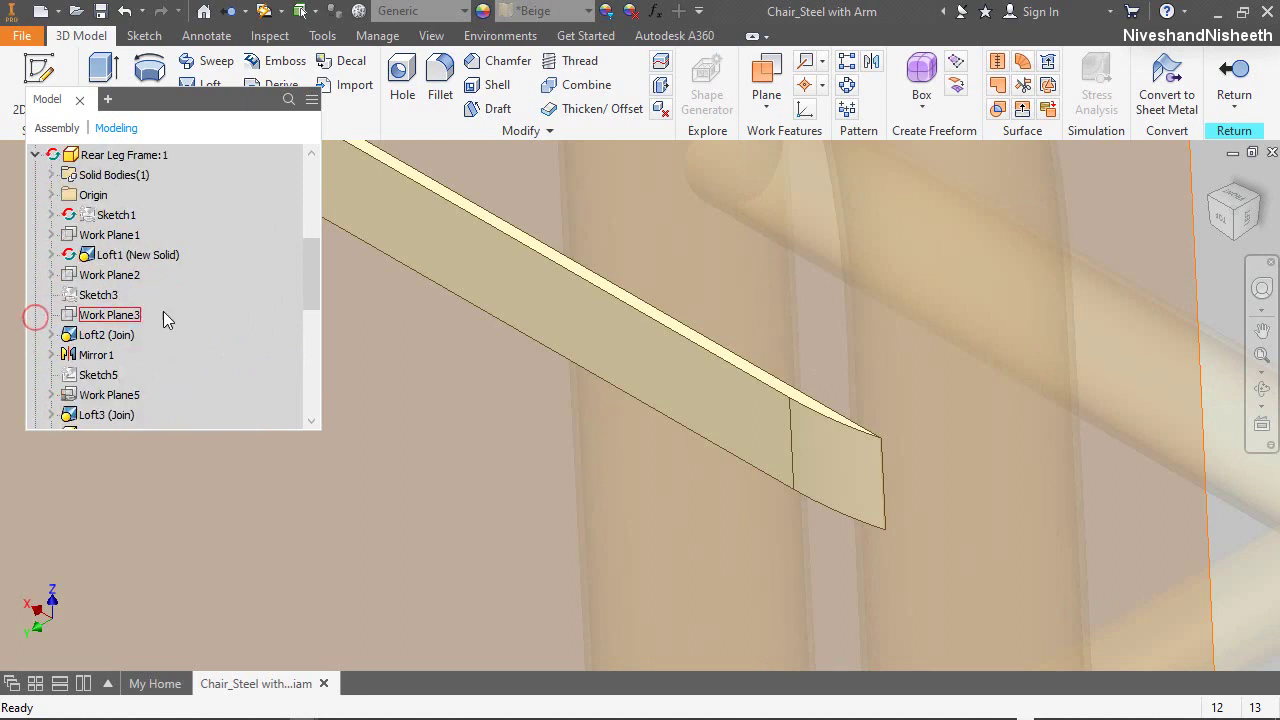
pyautogui.scroll(-2, 166, 316)
pyautogui.click(110, 335)
pyautogui.rightClick(120, 336)
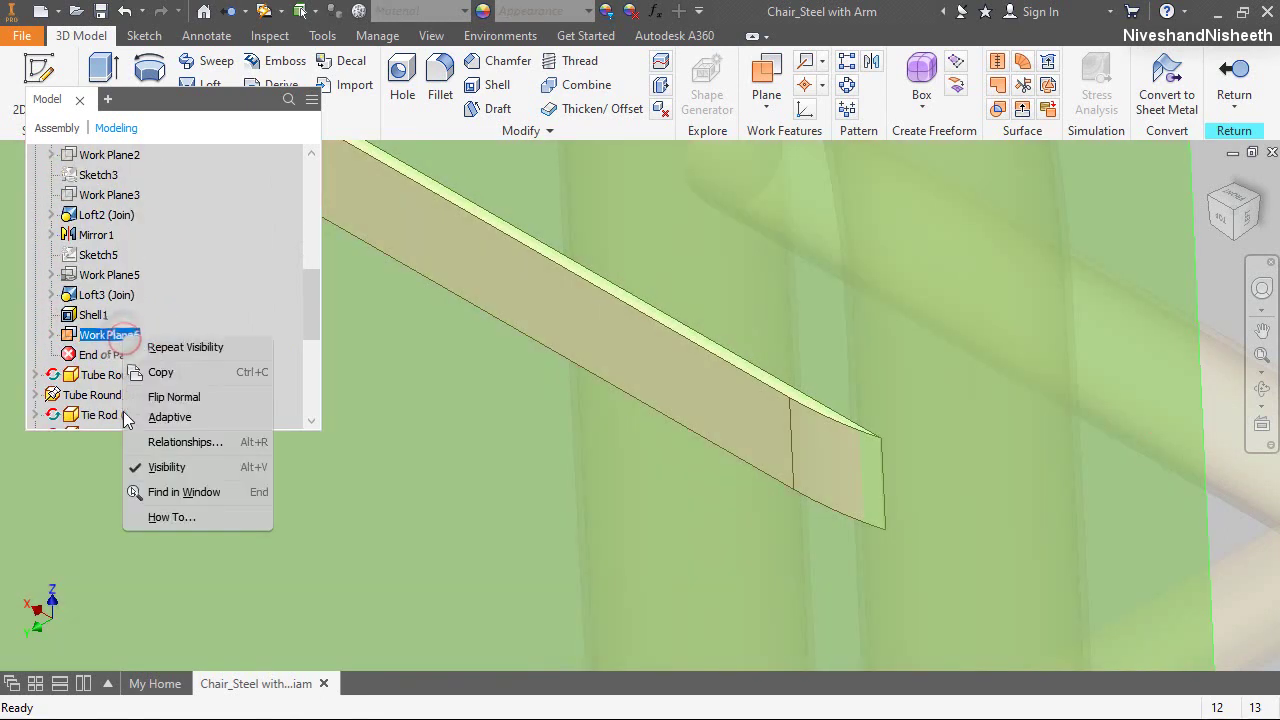
pyautogui.click(133, 464)
# Restore the model browser's position and collapse its Rear Leg Frame and Origin entries
pyautogui.doubleClick(210, 117)
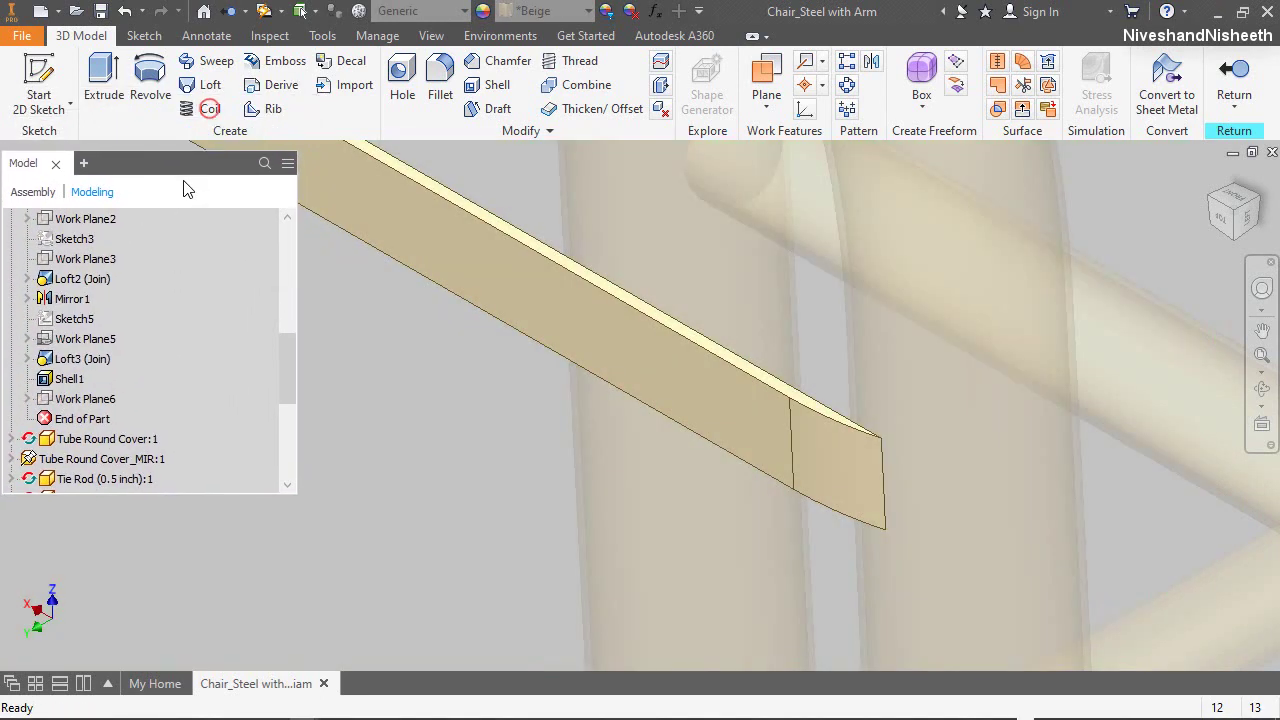
pyautogui.scroll(4, 168, 296)
pyautogui.click(10, 342)
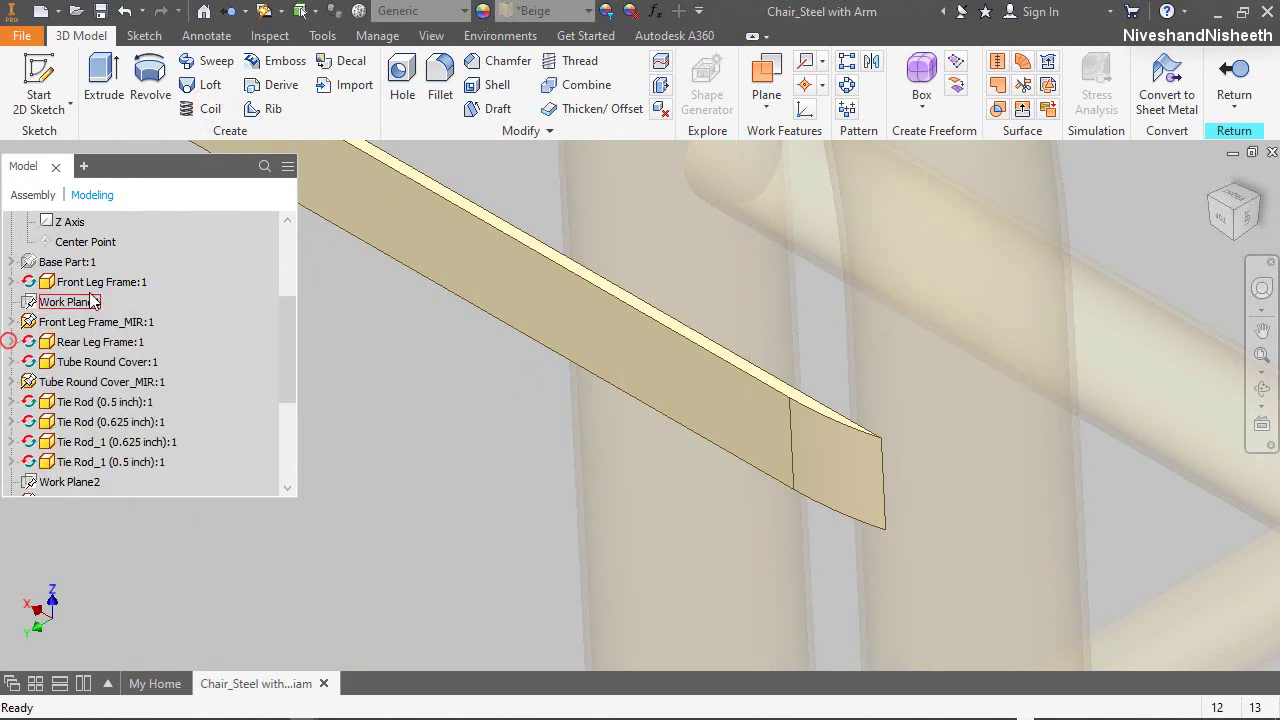
pyautogui.scroll(3, 10, 342)
pyautogui.click(11, 284)
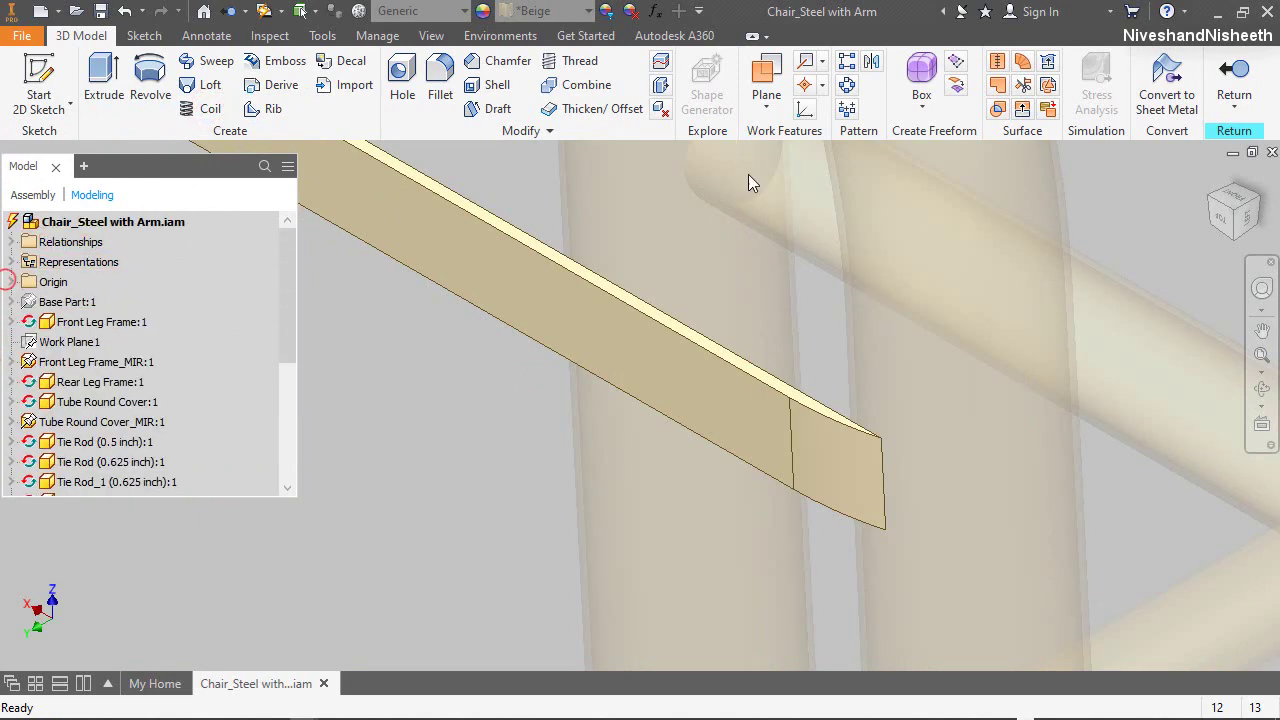
# Return from editing the Tie Plate to the full assembly and save the assembly with all its dependent files
pyautogui.click(1232, 90)
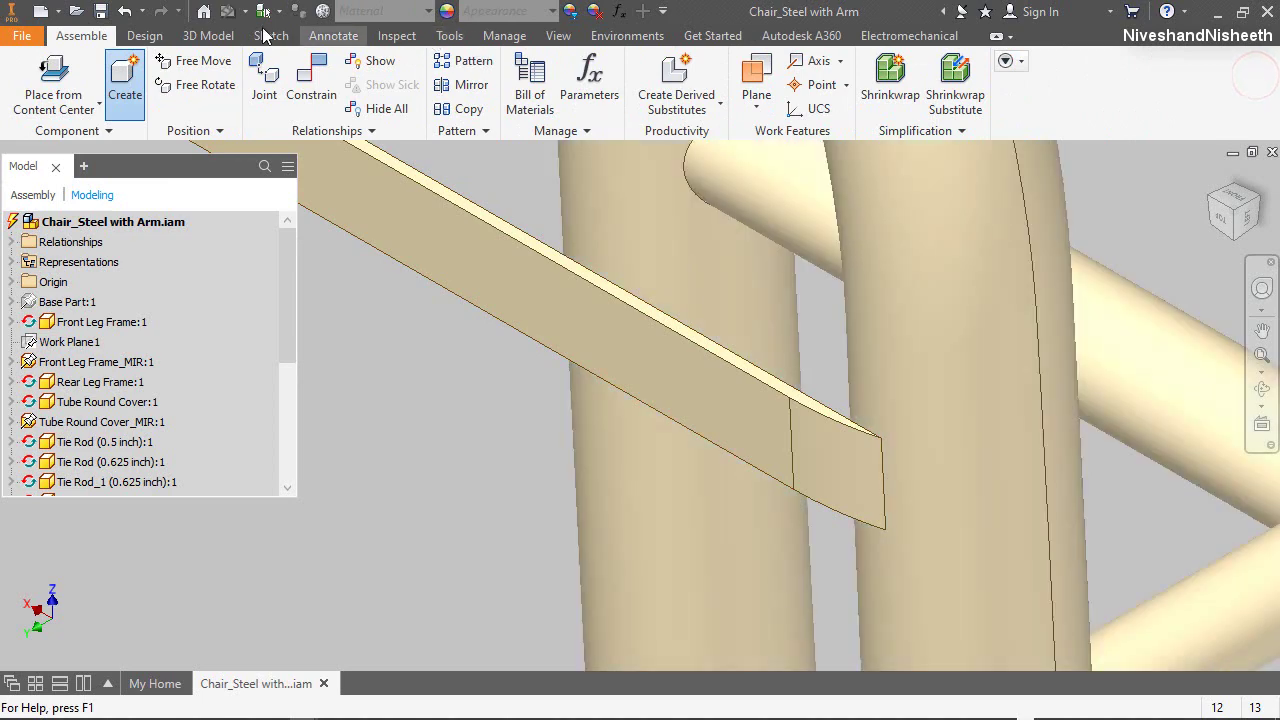
pyautogui.click(104, 12)
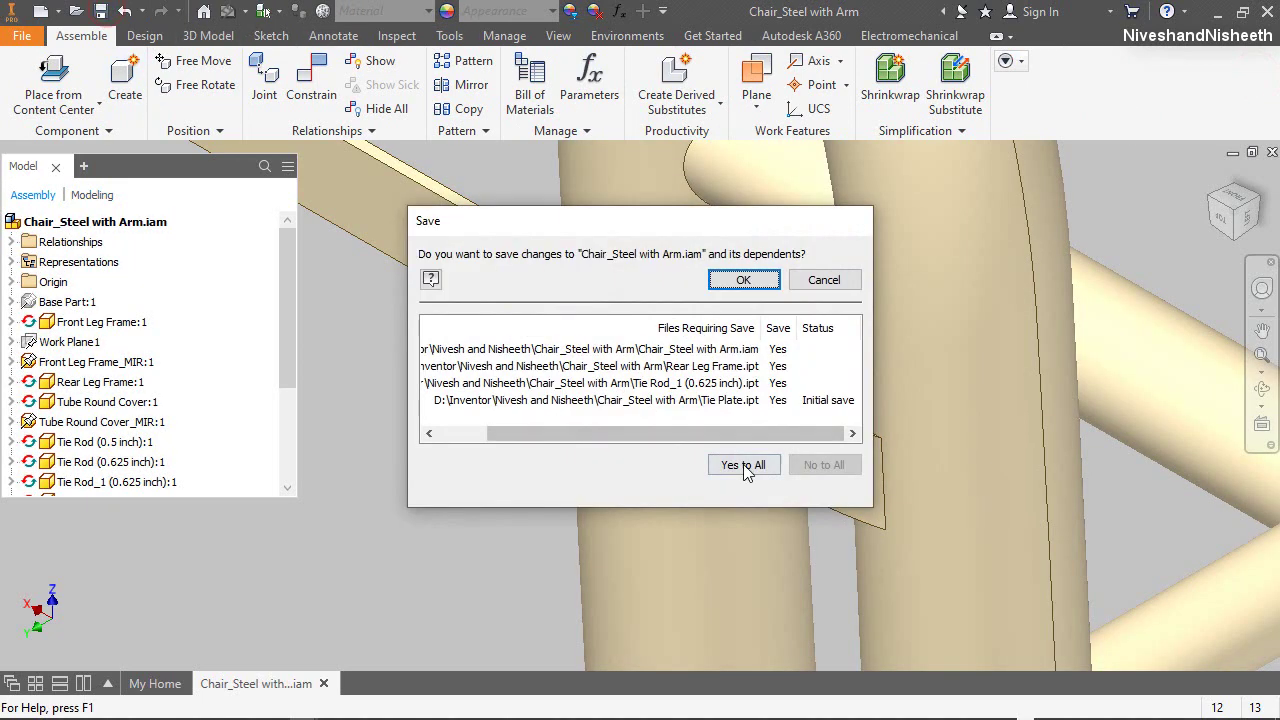
pyautogui.click(743, 465)
pyautogui.click(744, 280)
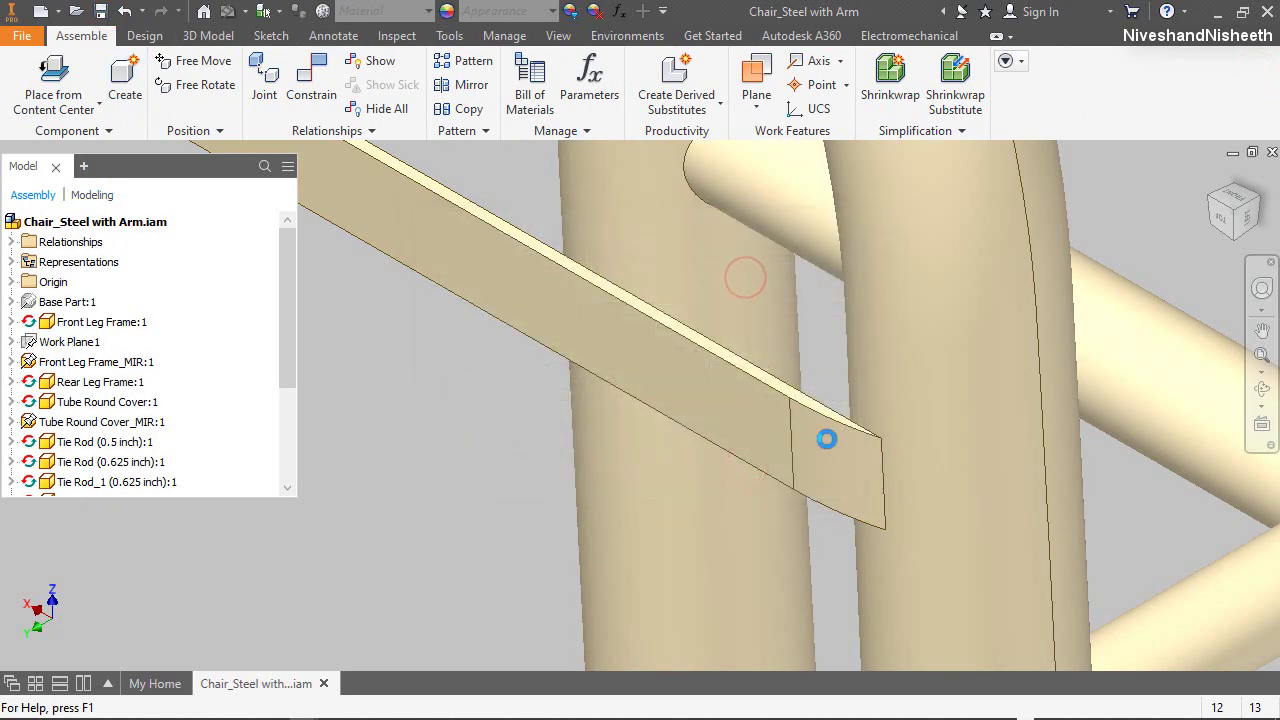
# Examine the Tie Plate's tapered ends against the backrest tubes, from close up and from behind the whole chair
pyautogui.click(1262, 288)
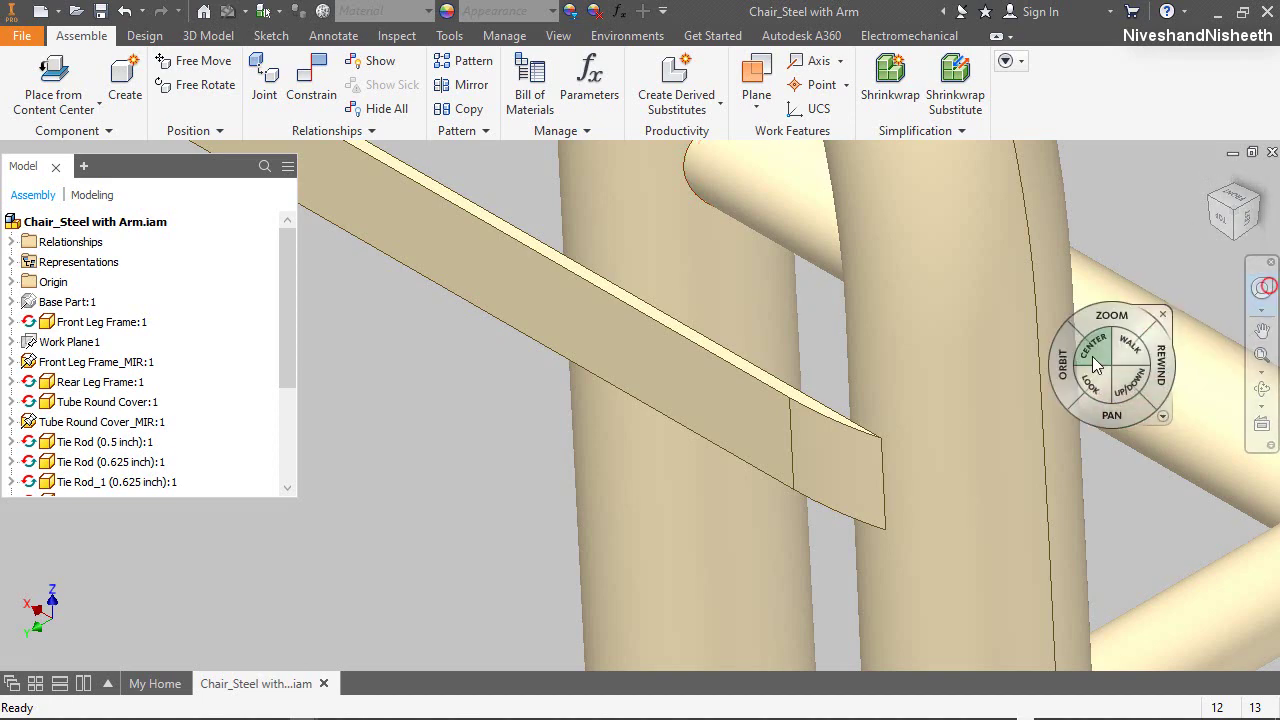
pyautogui.moveTo(1097, 366); pyautogui.dragTo(822, 498)
pyautogui.moveTo(820, 505); pyautogui.dragTo(778, 489)
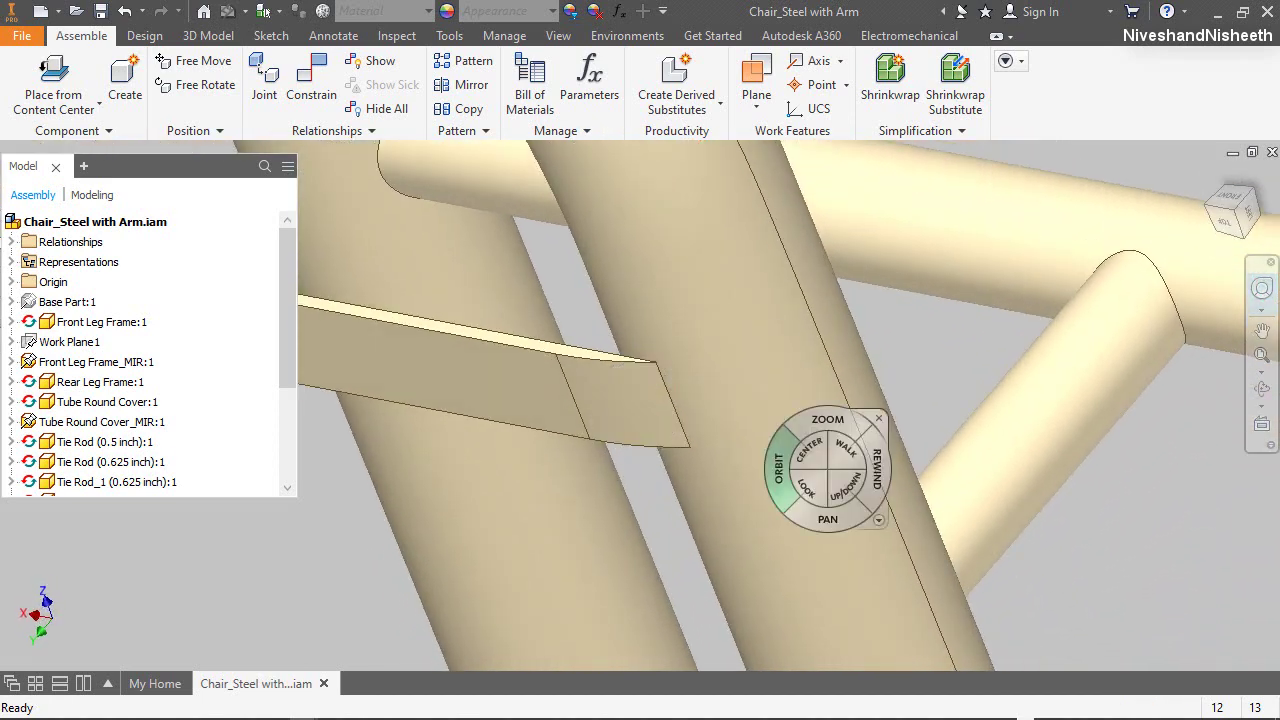
pyautogui.press('F6')
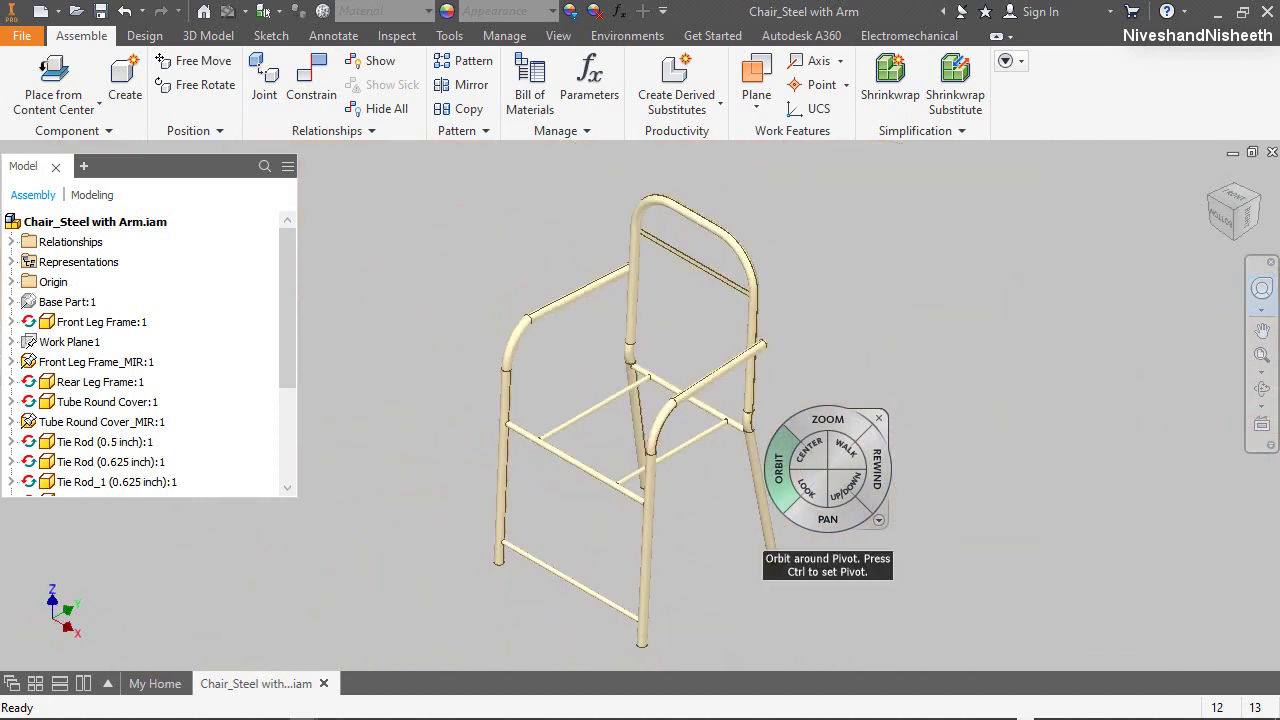
pyautogui.click(878, 417)
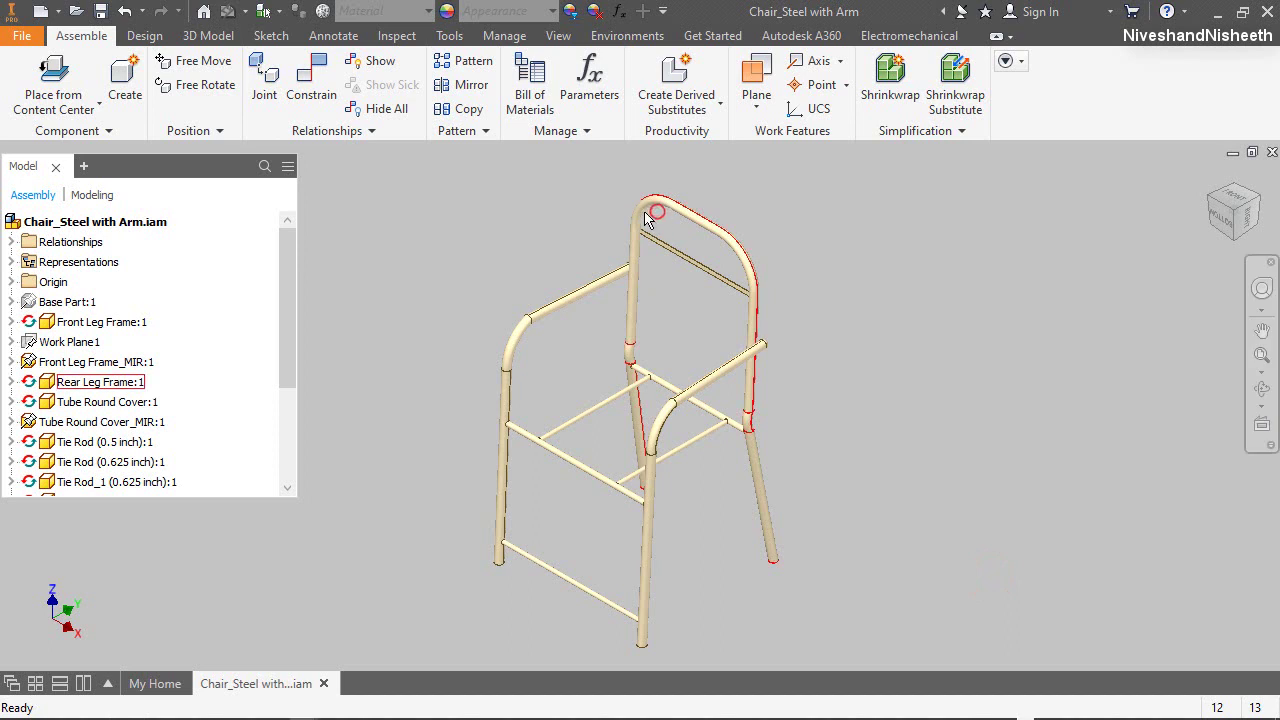
pyautogui.scroll(5, 654, 210)
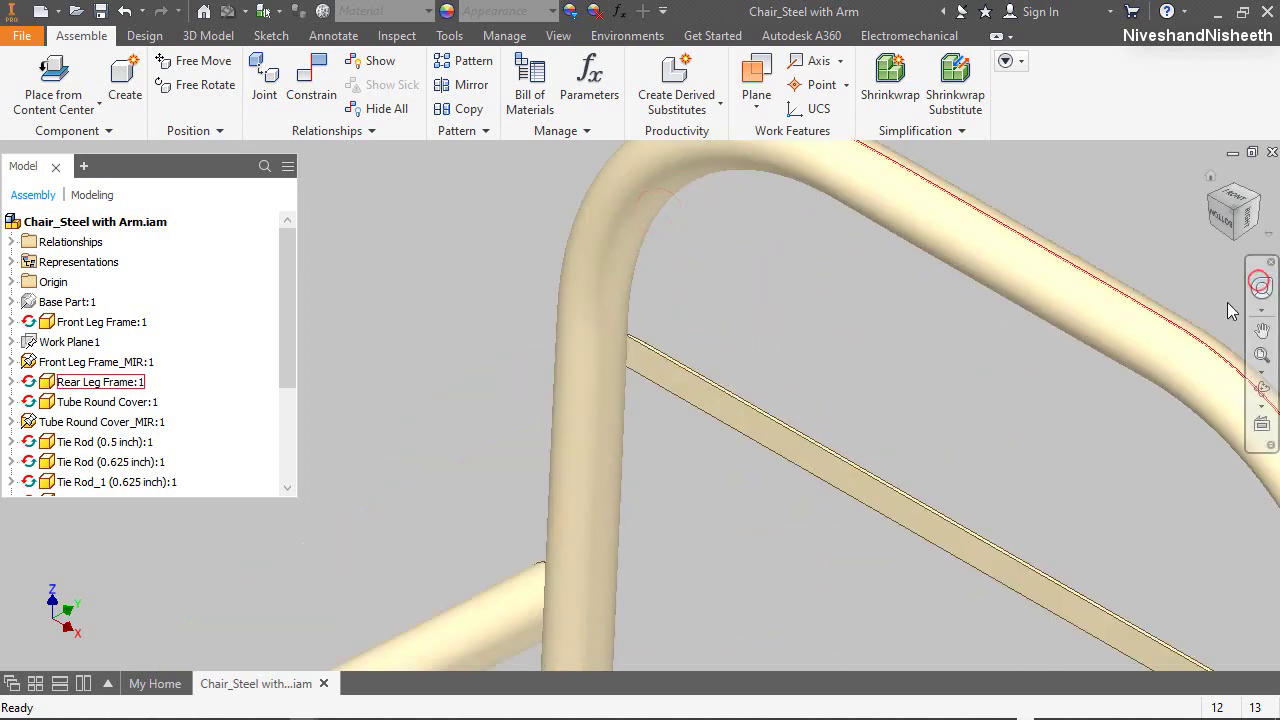
pyautogui.click(1262, 288)
pyautogui.moveTo(1195, 310); pyautogui.dragTo(1143, 510)
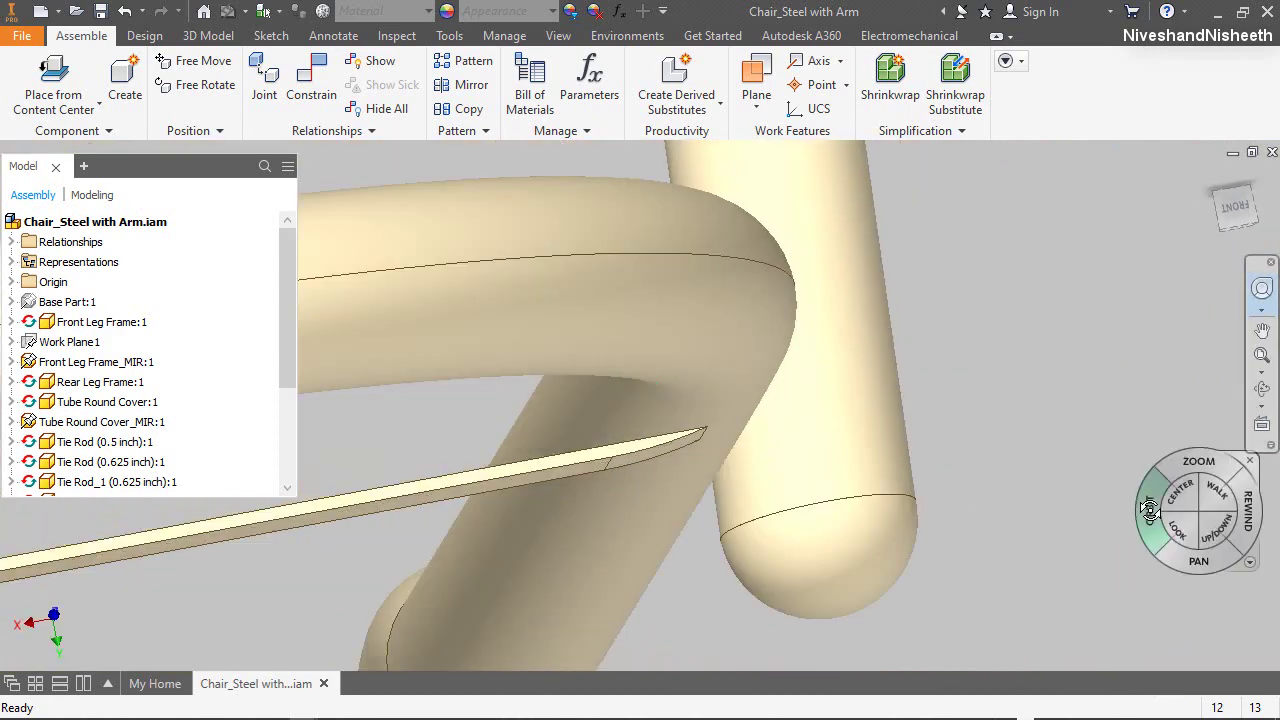
pyautogui.click(1227, 446)
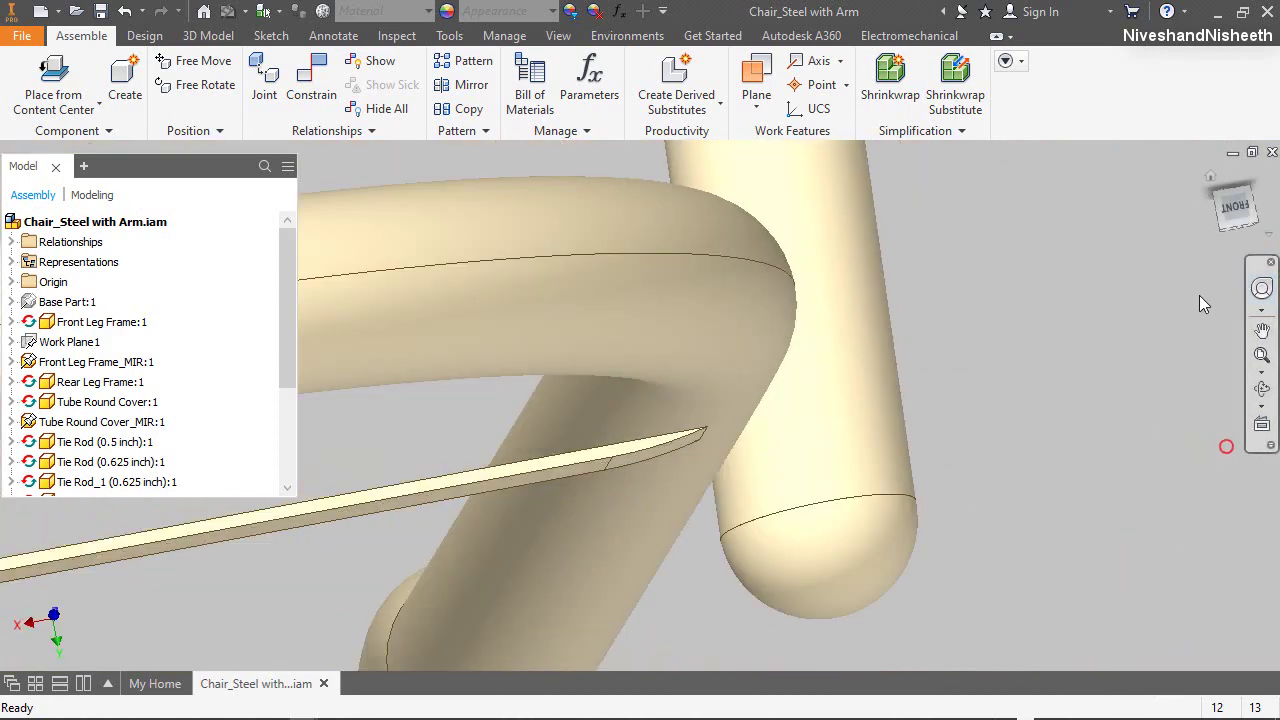
pyautogui.click(1211, 172)
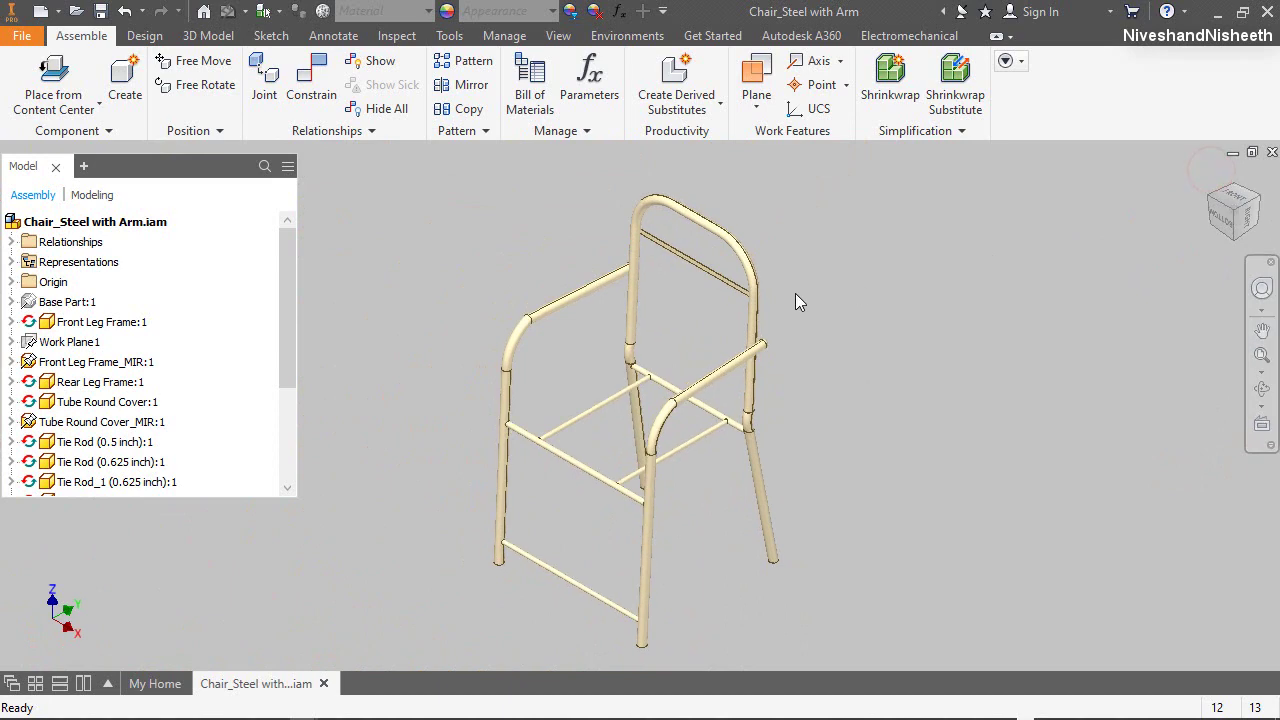
pyautogui.click(1257, 199)
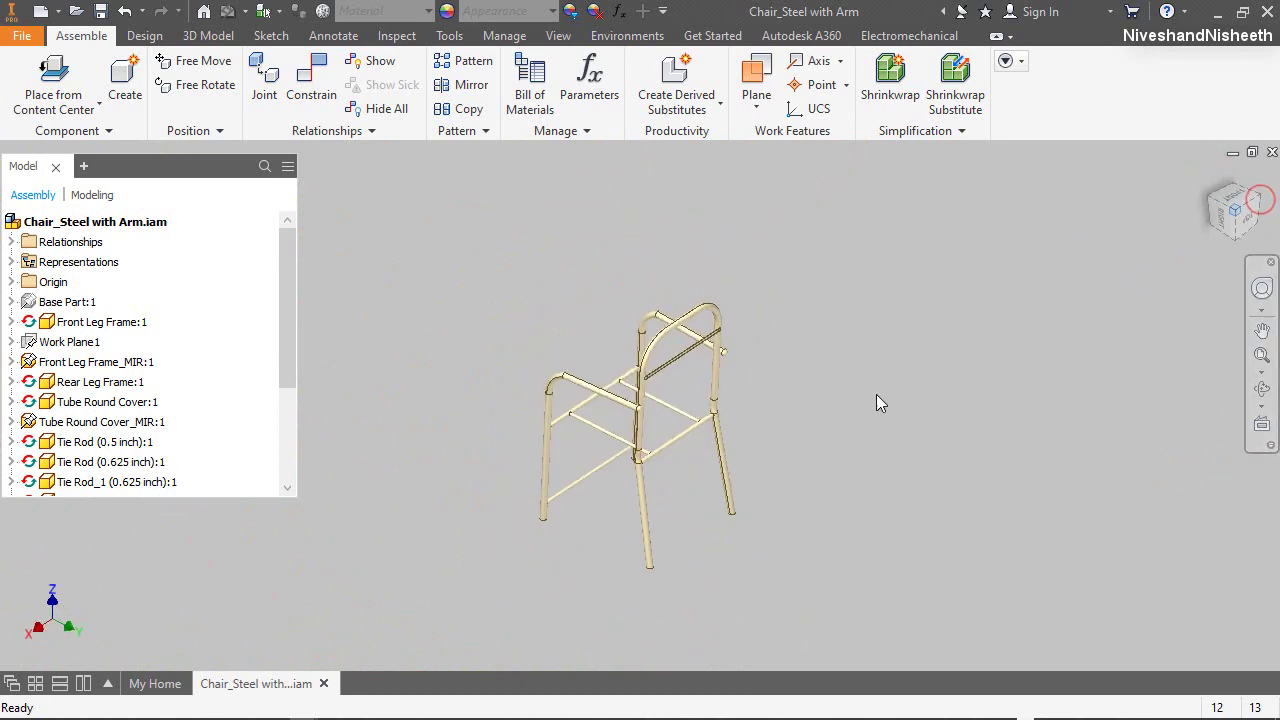
pyautogui.scroll(-5, 652, 395)
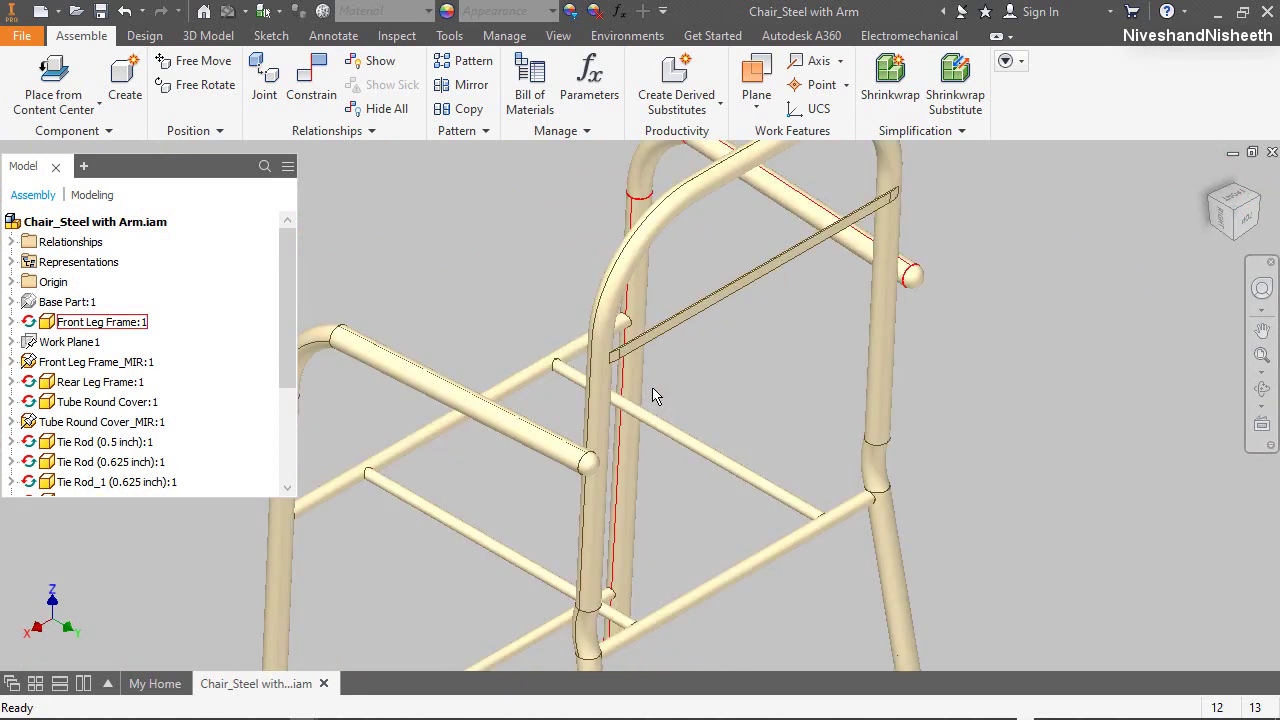
pyautogui.click(1086, 594)
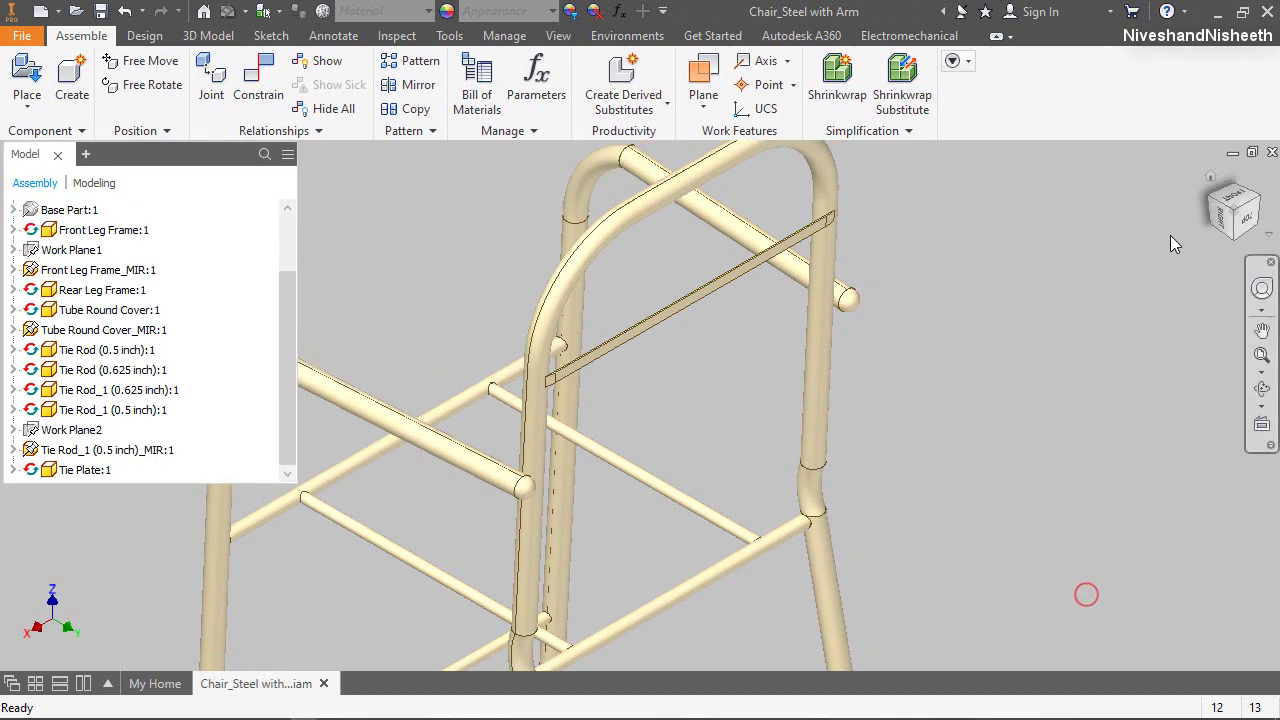
# Show Work Plane1 inside the Tie Plate component, with the whole chair in the home view
pyautogui.click(1210, 176)
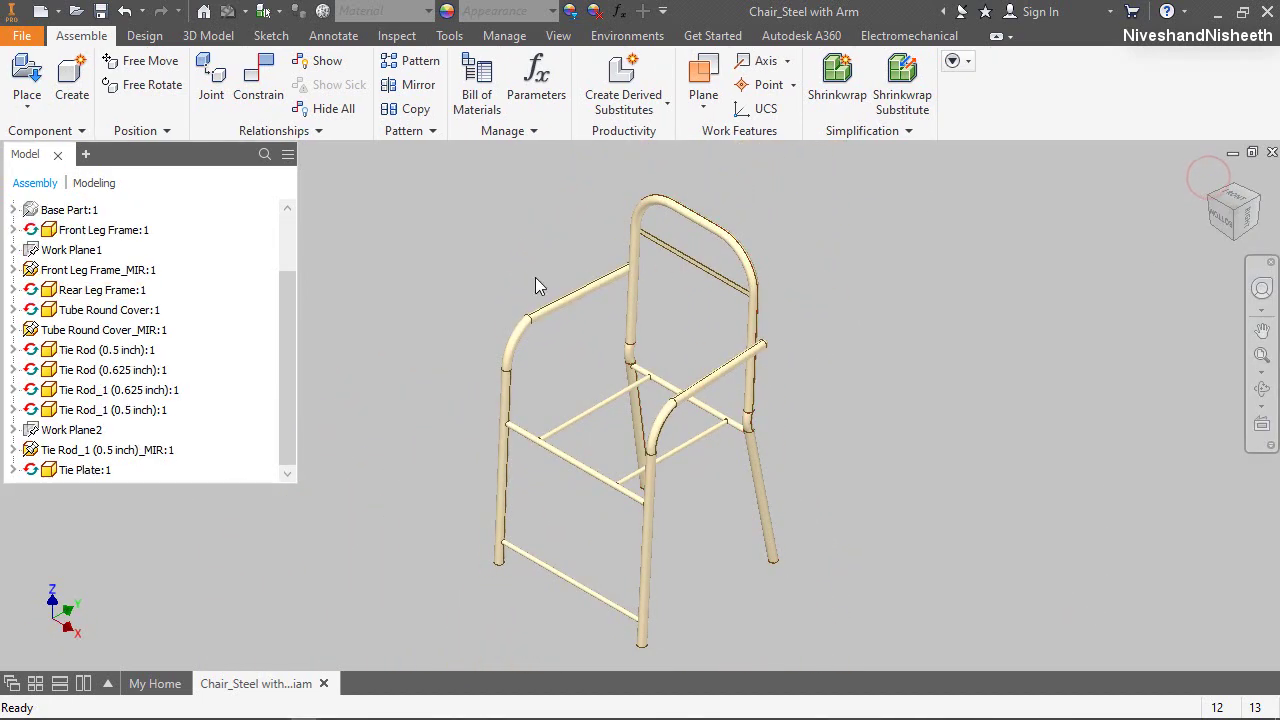
pyautogui.click(472, 276)
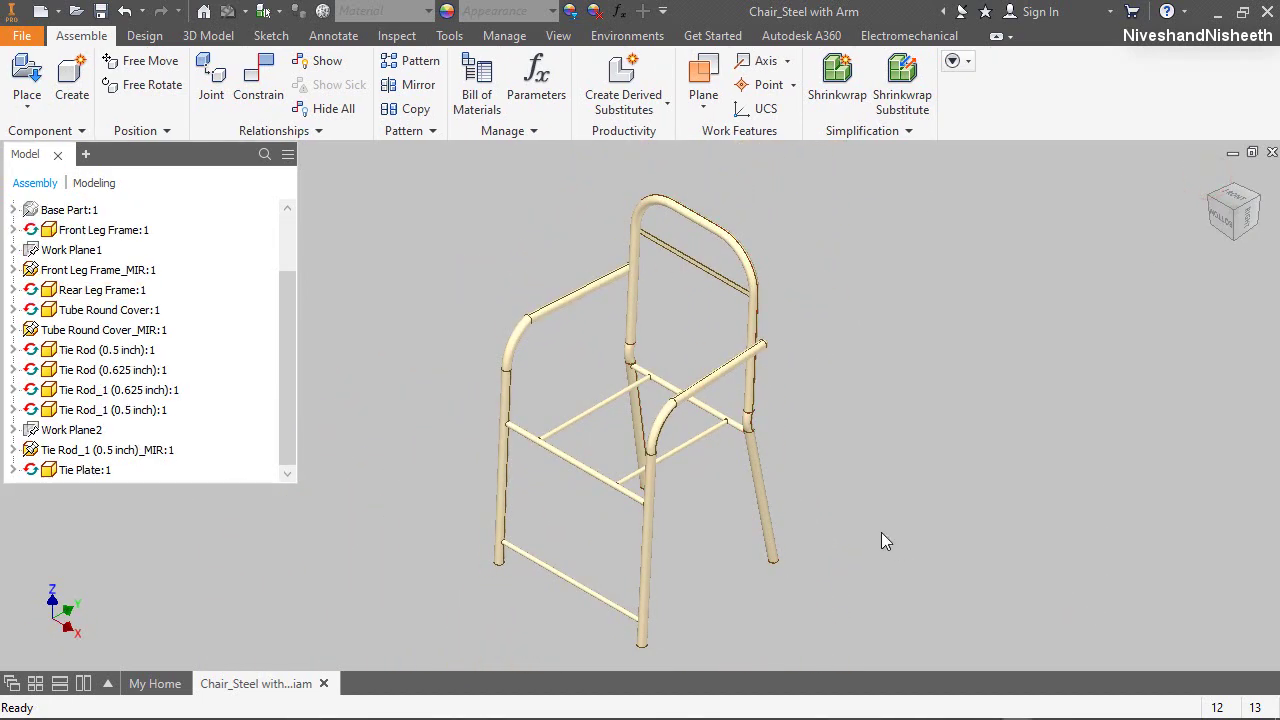
pyautogui.click(13, 470)
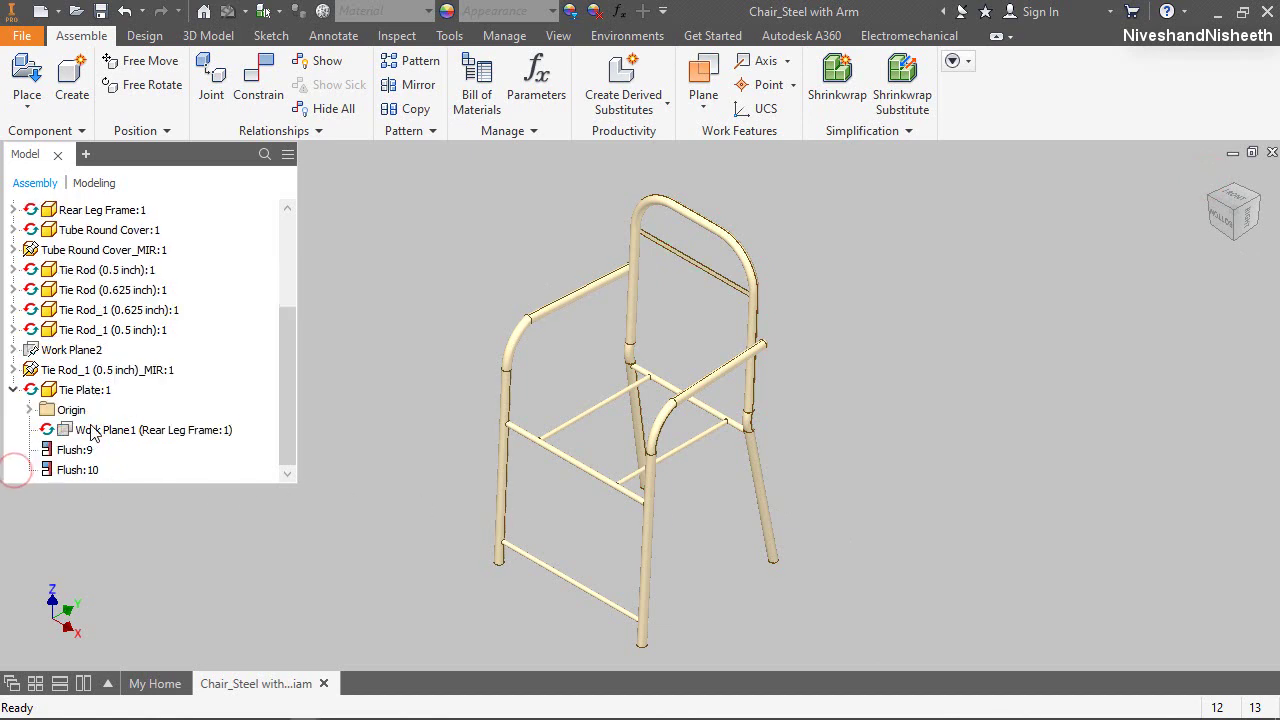
pyautogui.rightClick(140, 442)
pyautogui.click(194, 626)
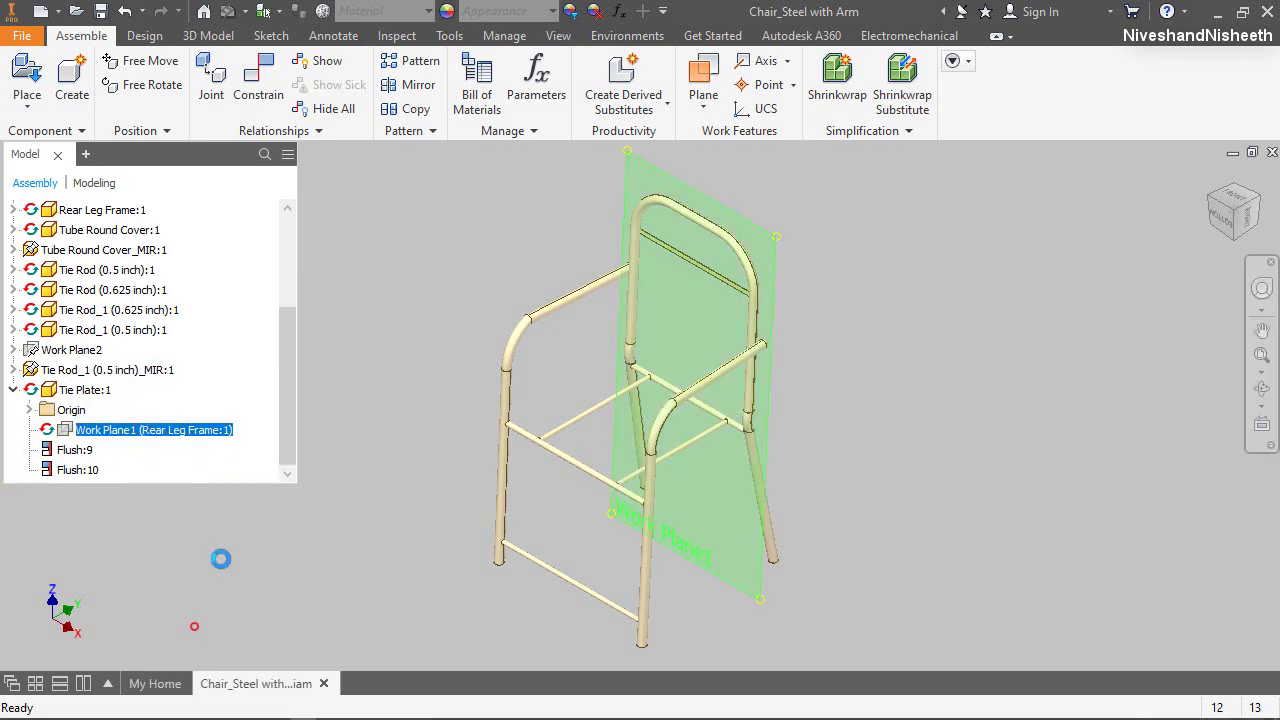
# Create an in-place part named Tie Clif on Work Plane1, using the English Standard (in).ipt template and the Chair_Steel with Arm folder
pyautogui.press('n')
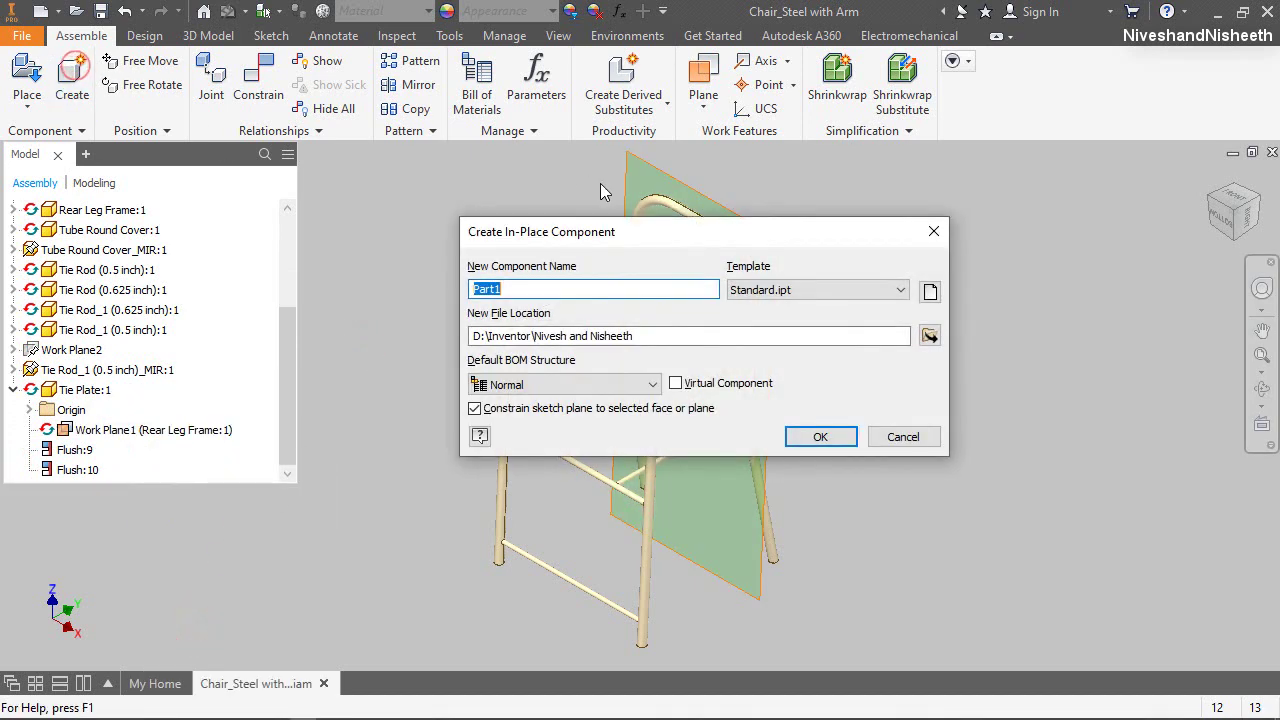
pyautogui.click(929, 291)
pyautogui.click(449, 138)
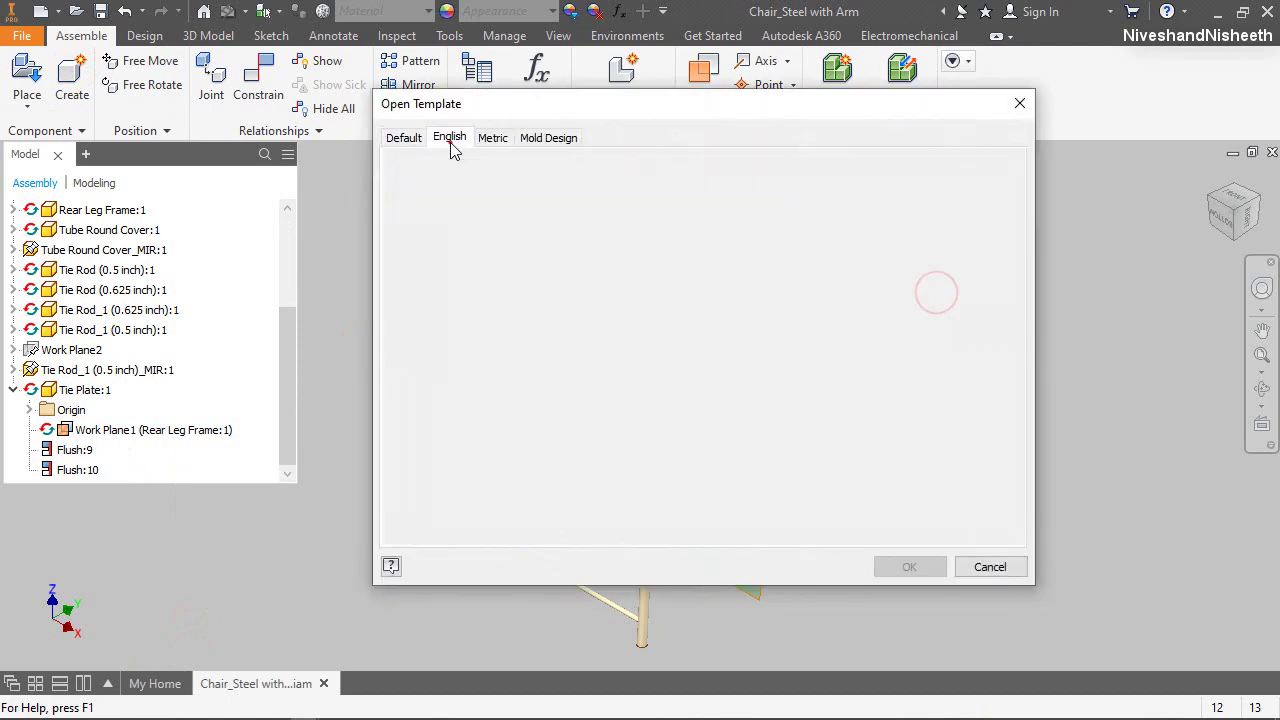
pyautogui.doubleClick(766, 184)
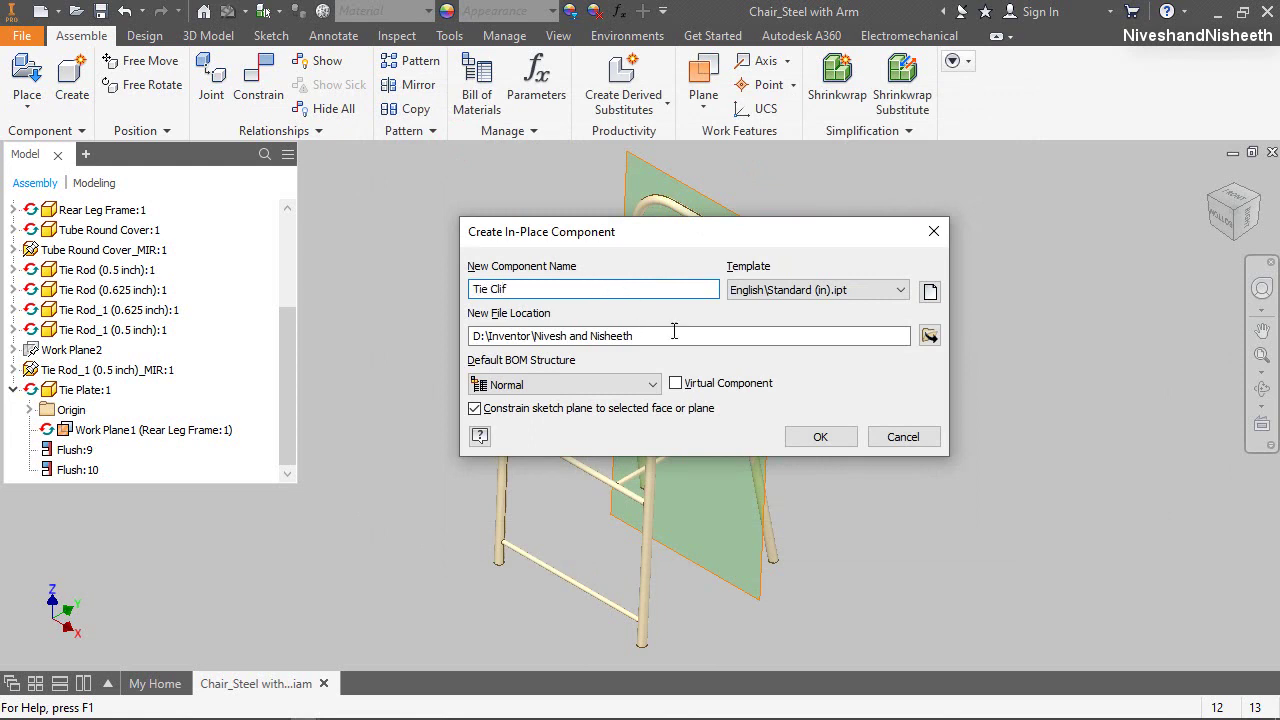
pyautogui.click(929, 335)
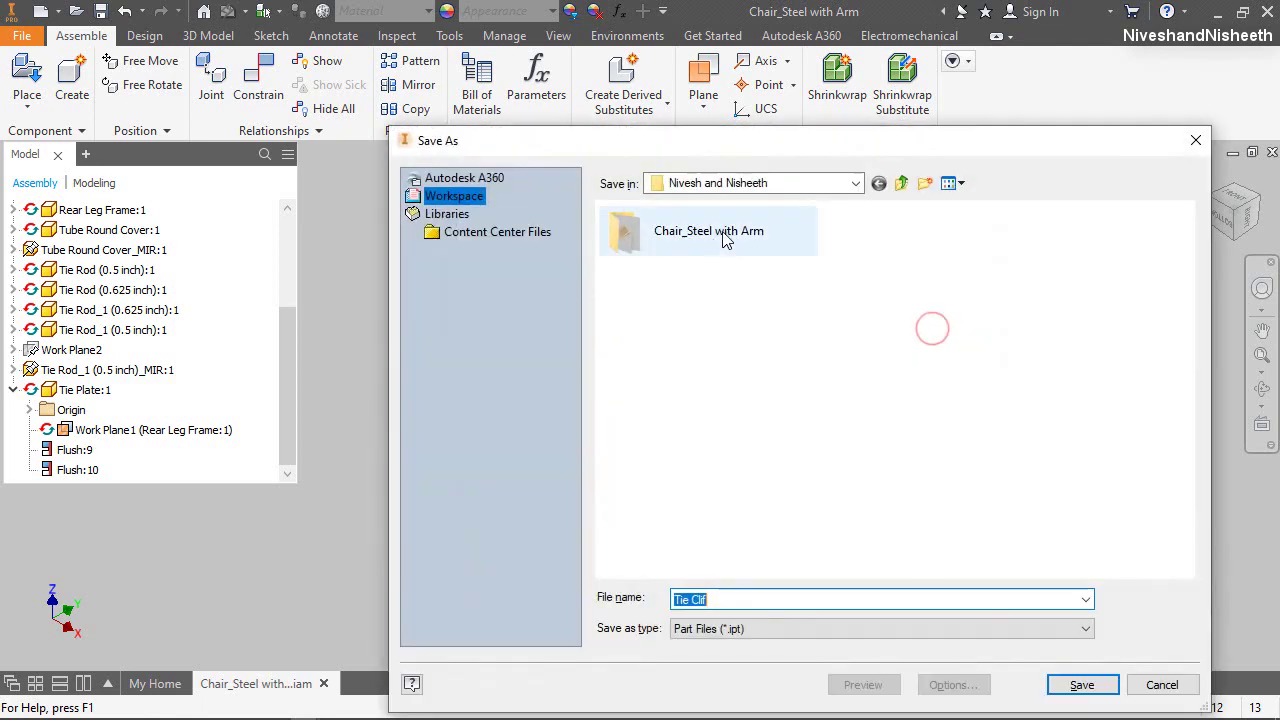
pyautogui.doubleClick(722, 240)
pyautogui.moveTo(720, 140); pyautogui.dragTo(605, 100)
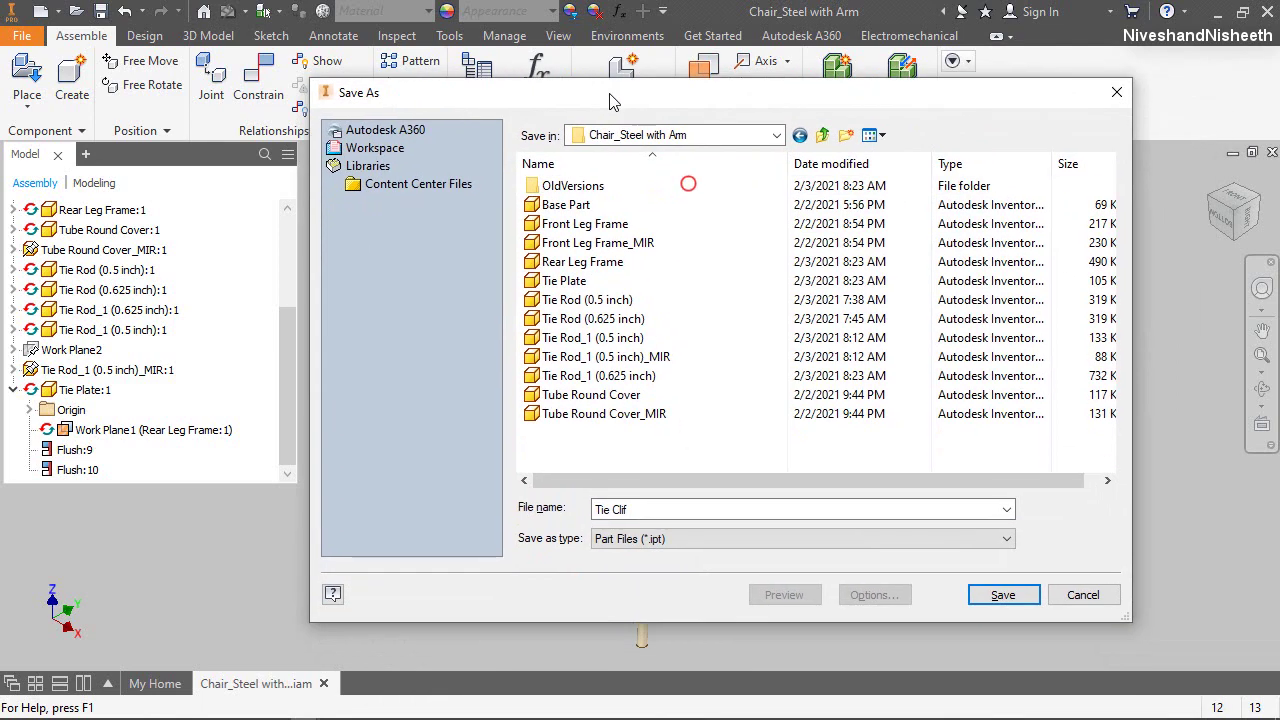
pyautogui.click(1002, 597)
pyautogui.click(838, 440)
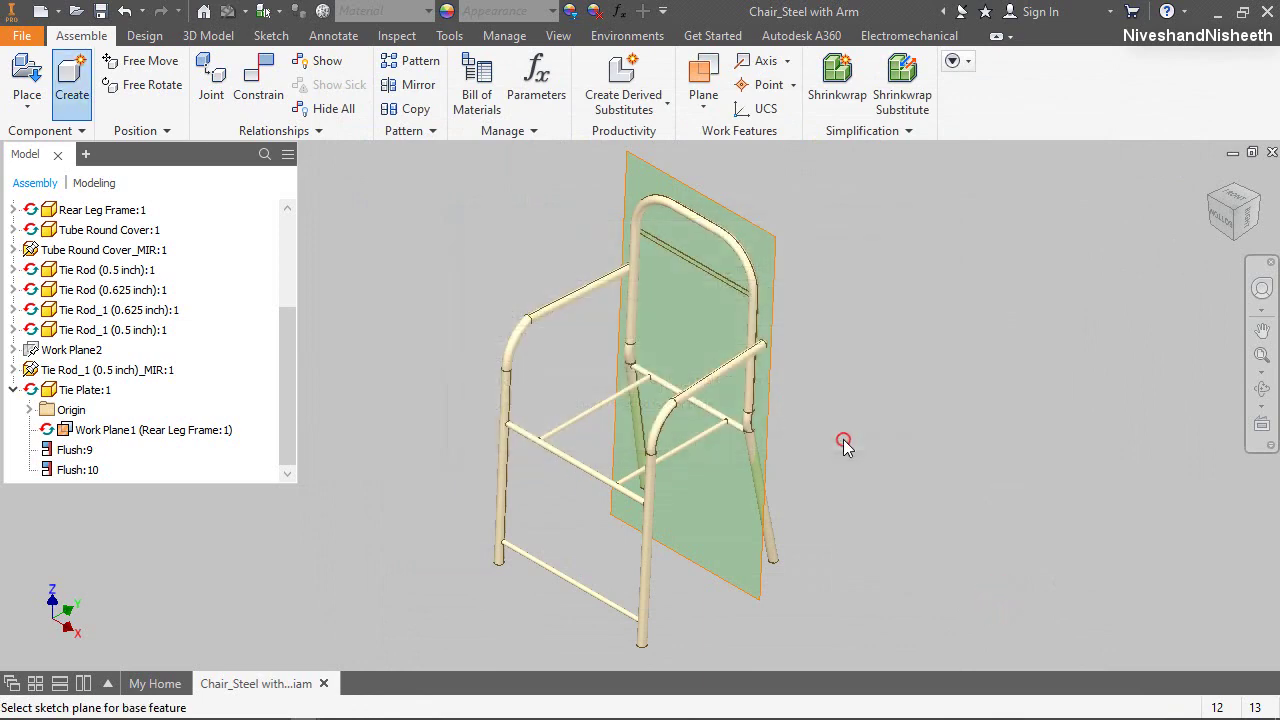
pyautogui.click(776, 290)
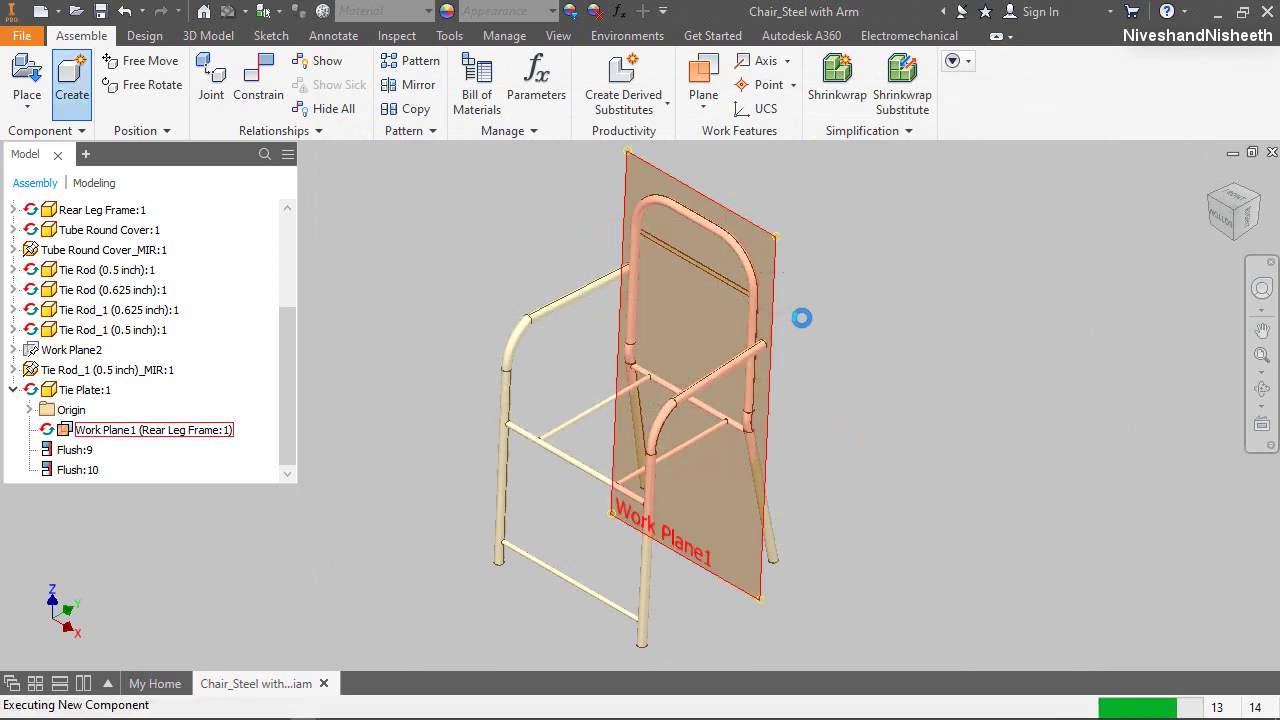
# Start a sketch on Work Plane1 and draw a rectangle about 3.04 by 0.87 in, starting on the rear frame's tube above the seat rod
pyautogui.rightClick(801, 319)
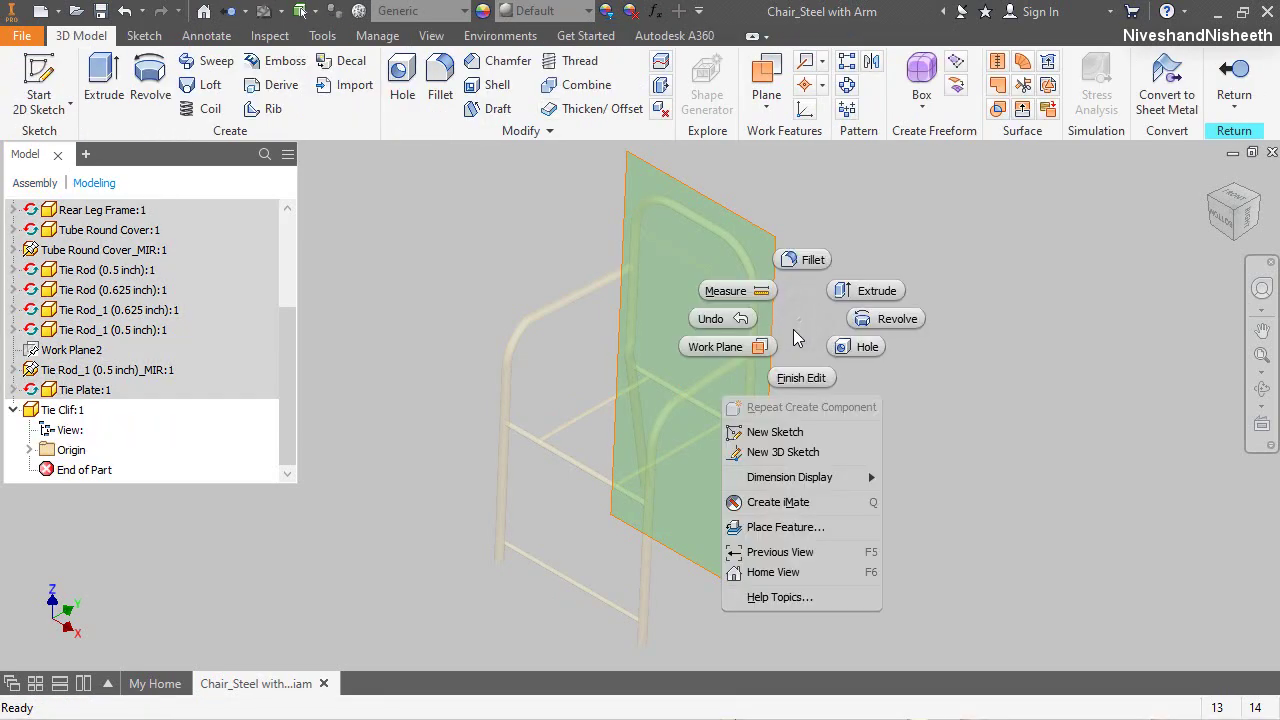
pyautogui.click(790, 431)
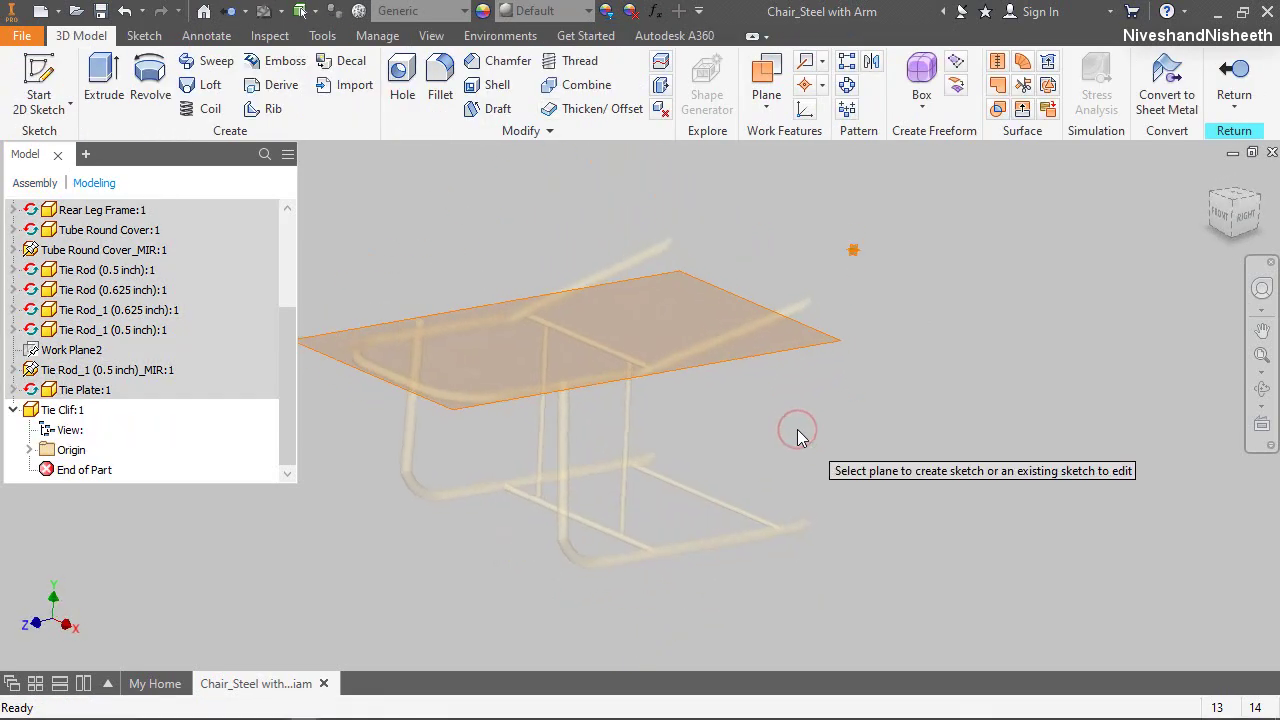
pyautogui.click(776, 242)
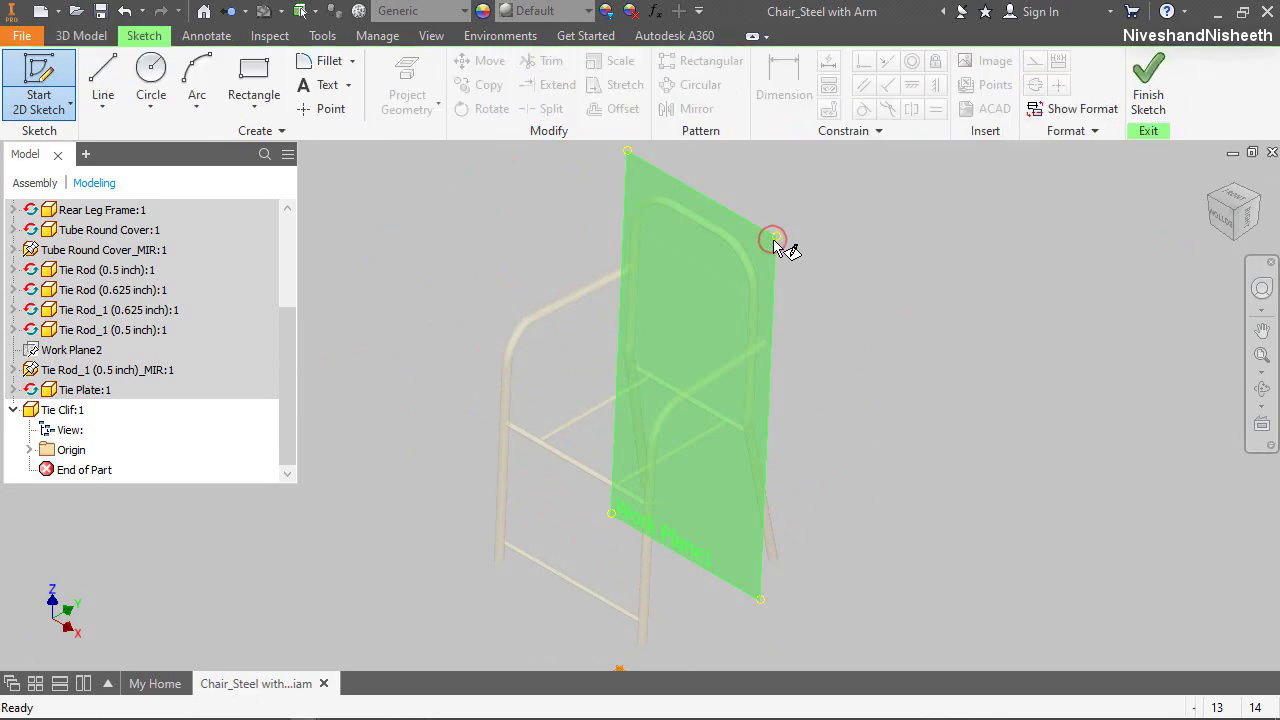
pyautogui.click(1258, 206)
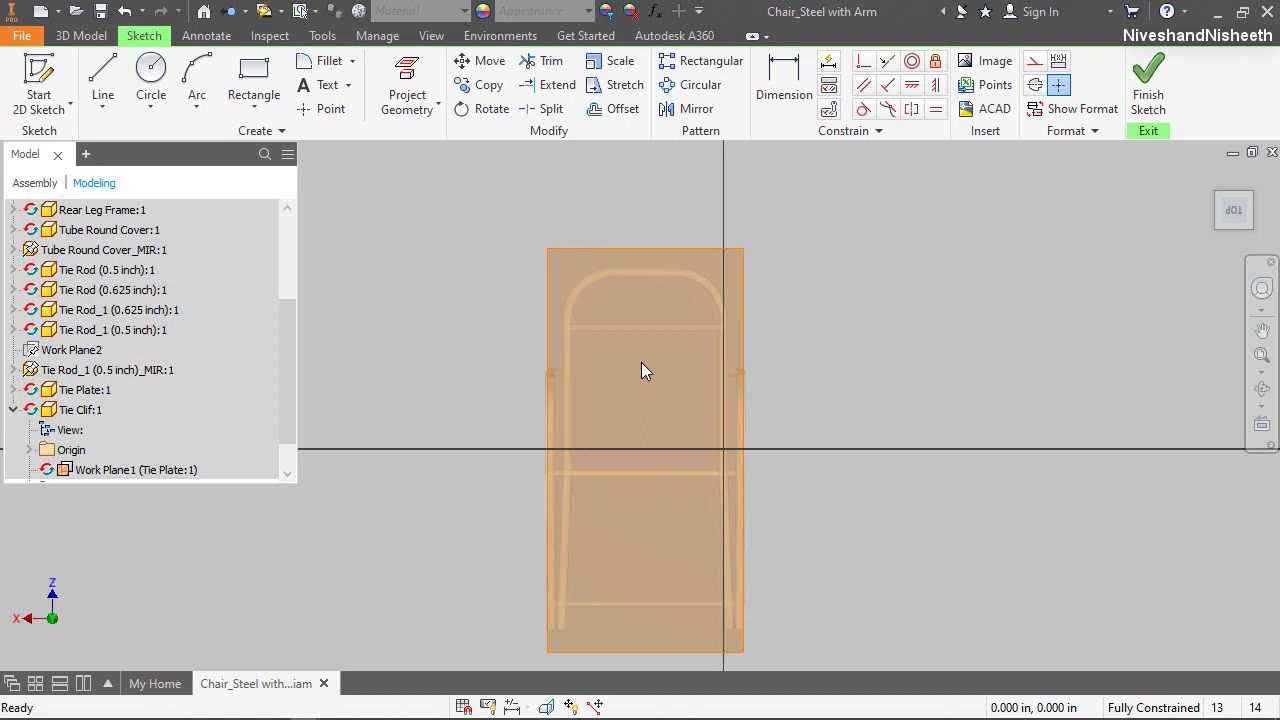
pyautogui.click(254, 85)
pyautogui.scroll(5, 588, 443)
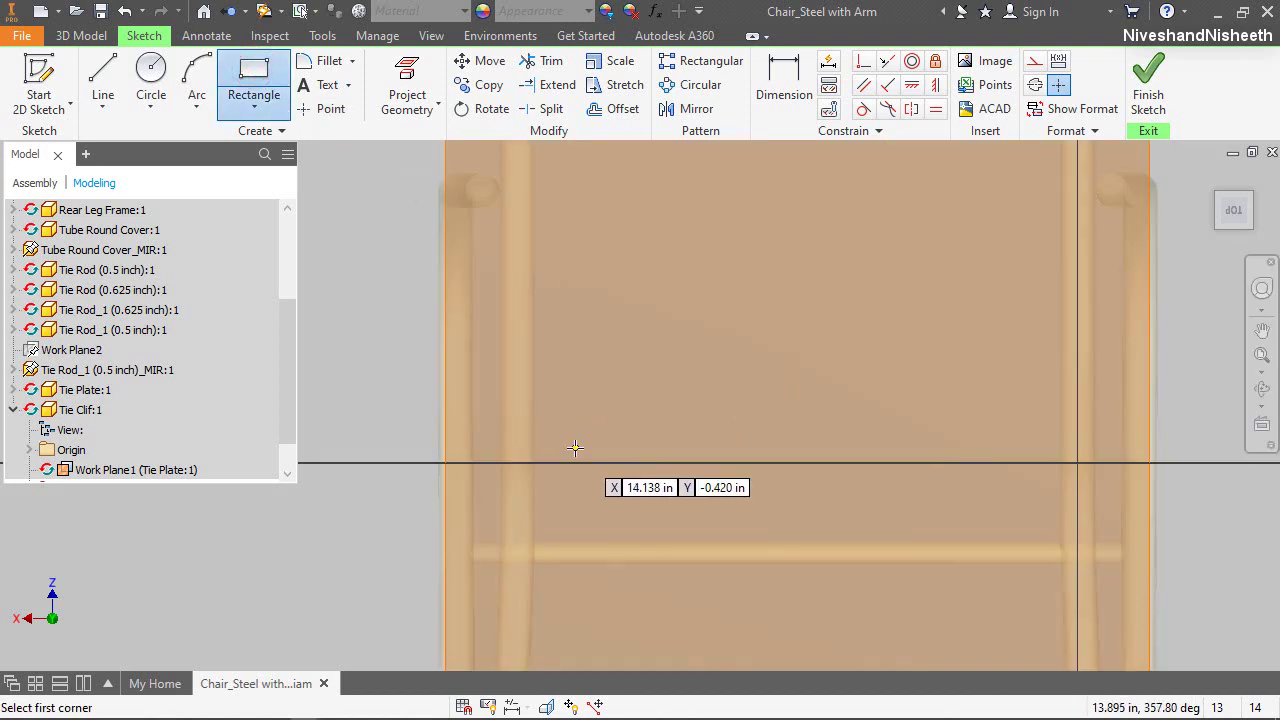
pyautogui.click(517, 368)
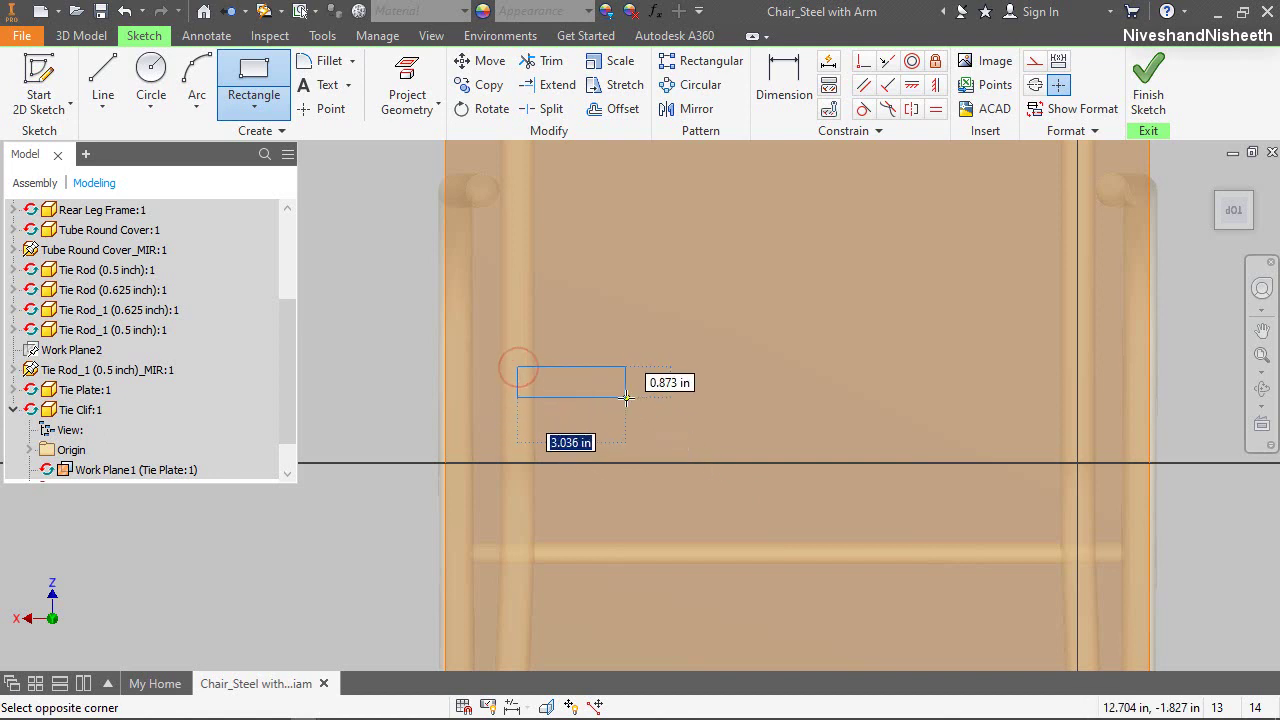
pyautogui.click(626, 398)
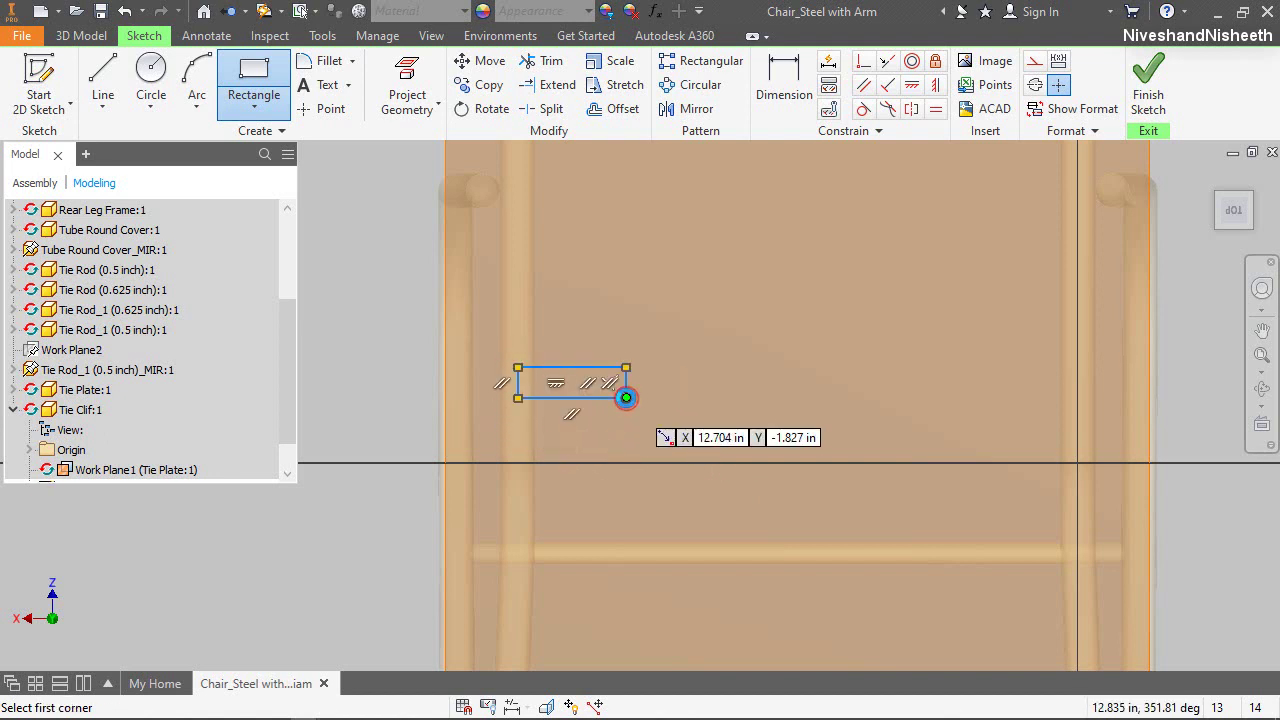
# Dimension the rectangle to 2 1/4 in wide and 3/4 in high
pyautogui.rightClick(626, 277)
pyautogui.click(571, 317)
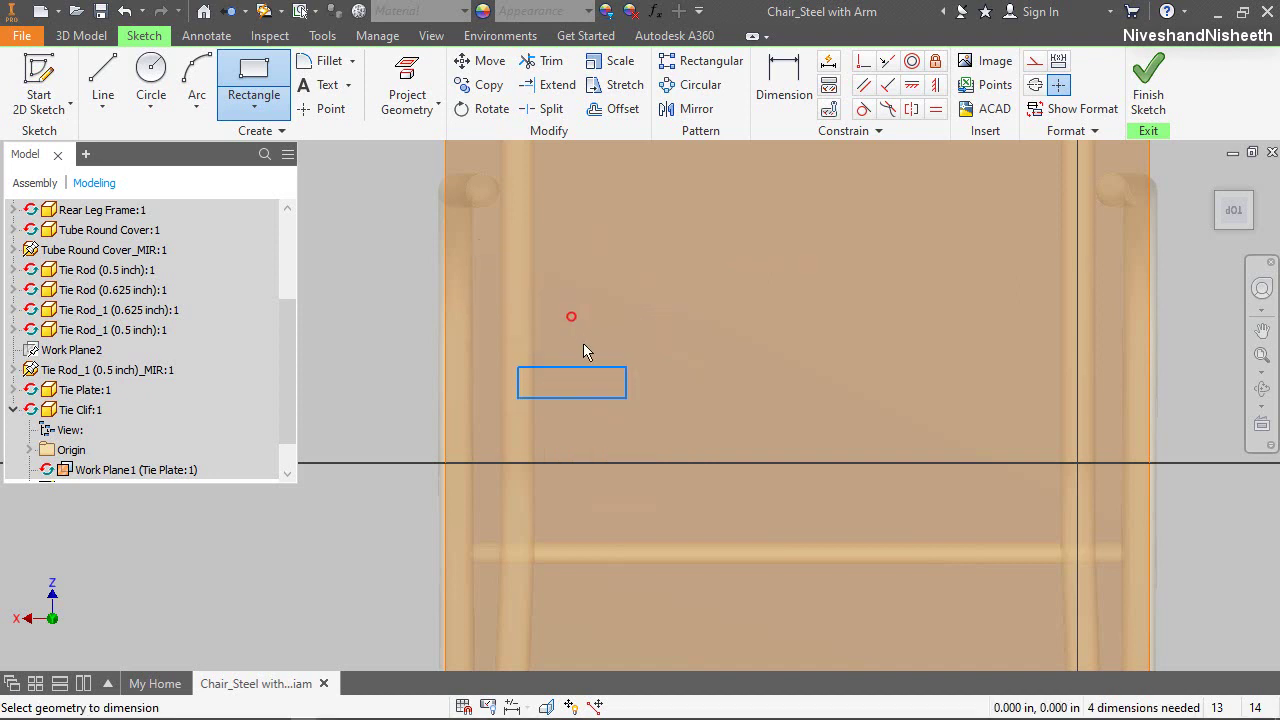
pyautogui.click(577, 318)
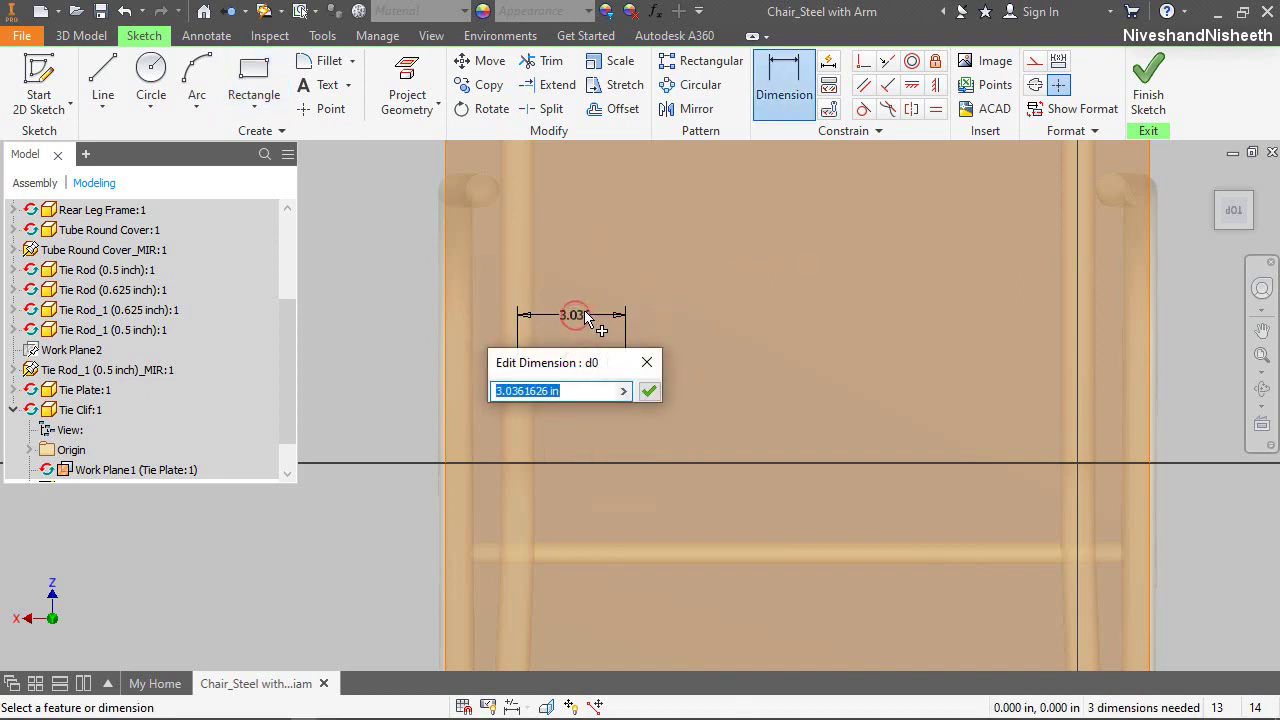
pyautogui.write('2 1/4')
pyautogui.press('Return')
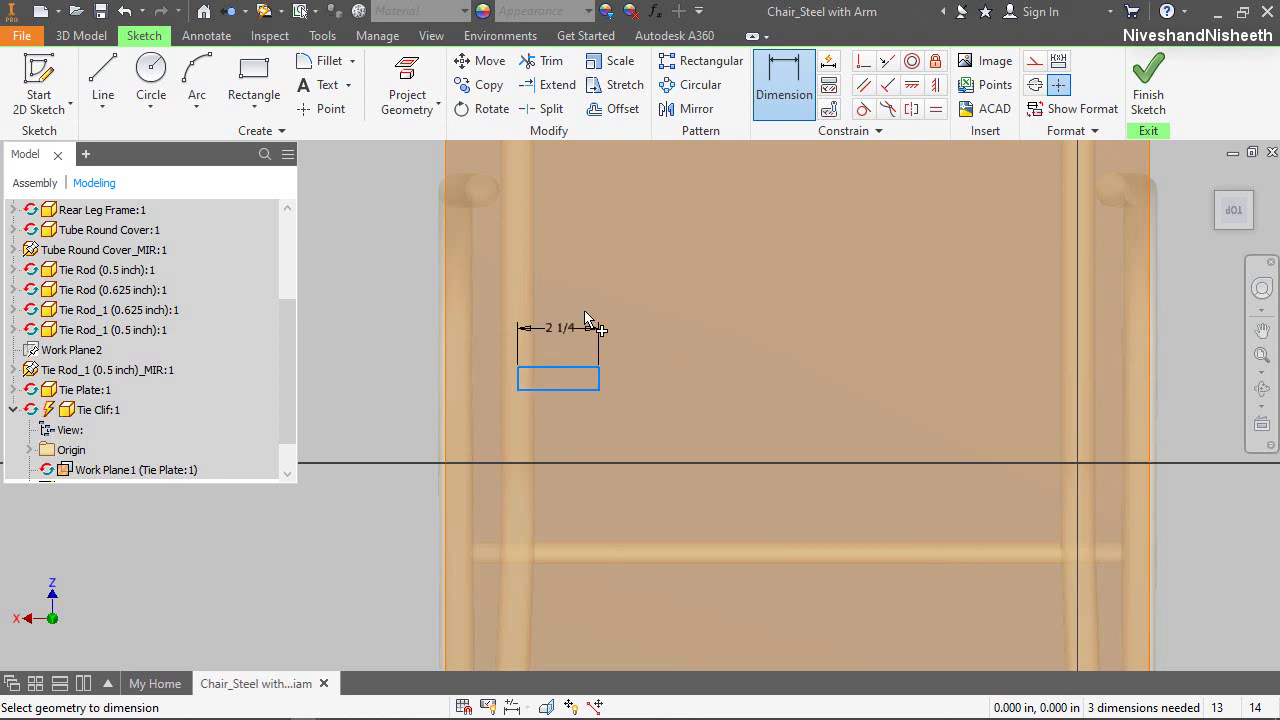
pyautogui.click(515, 380)
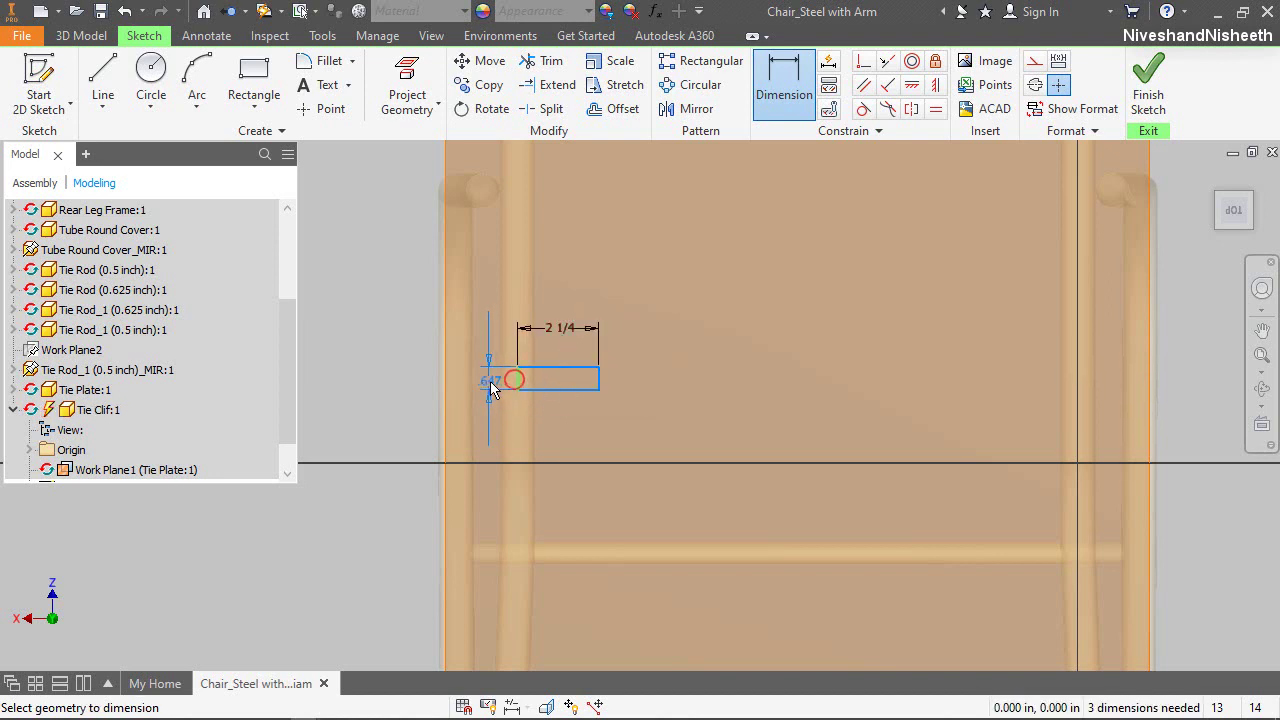
pyautogui.click(489, 381)
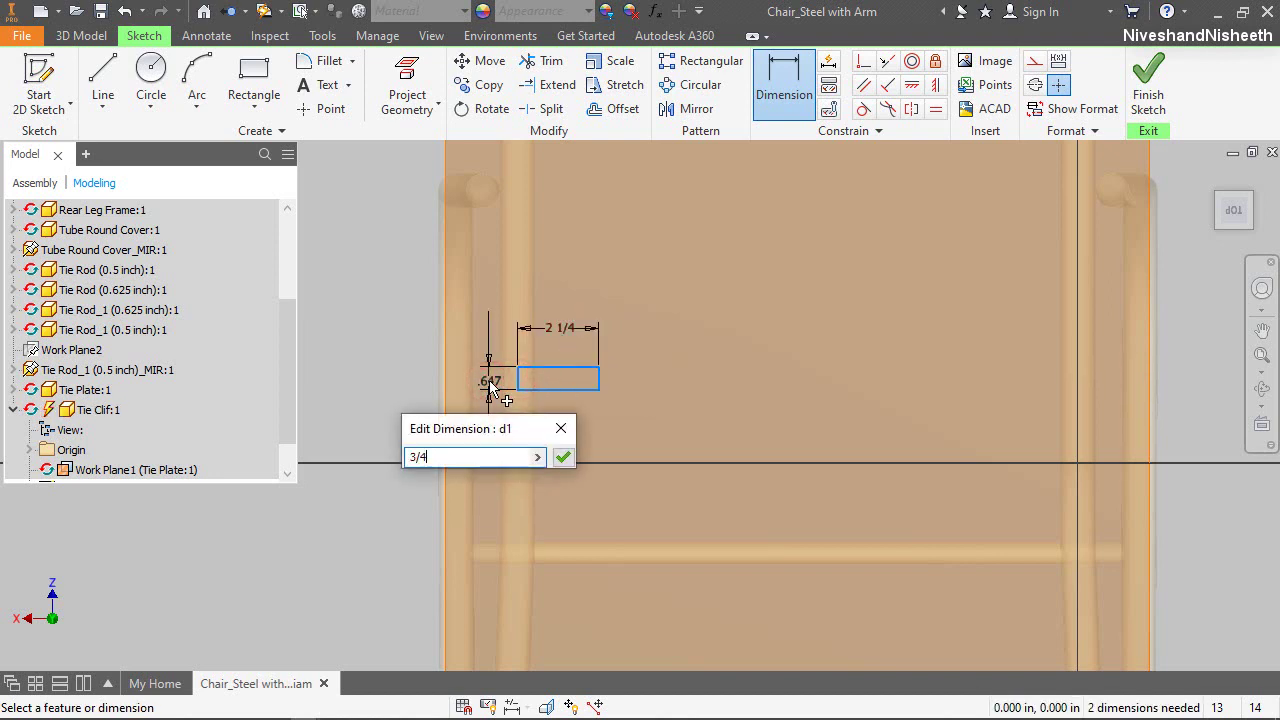
pyautogui.press('Return')
# Project the tube's bend edge into the sketch and set the rectangle's lower side 6 in above it
pyautogui.press('p')
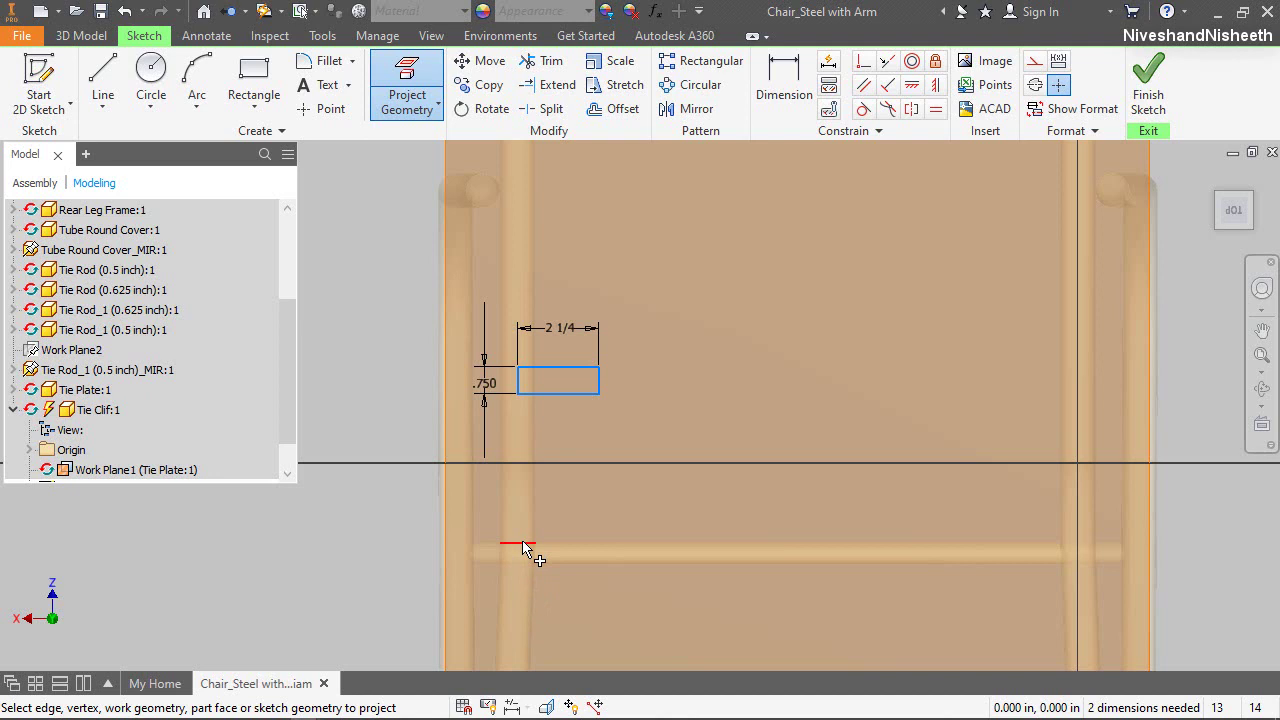
pyautogui.press('d')
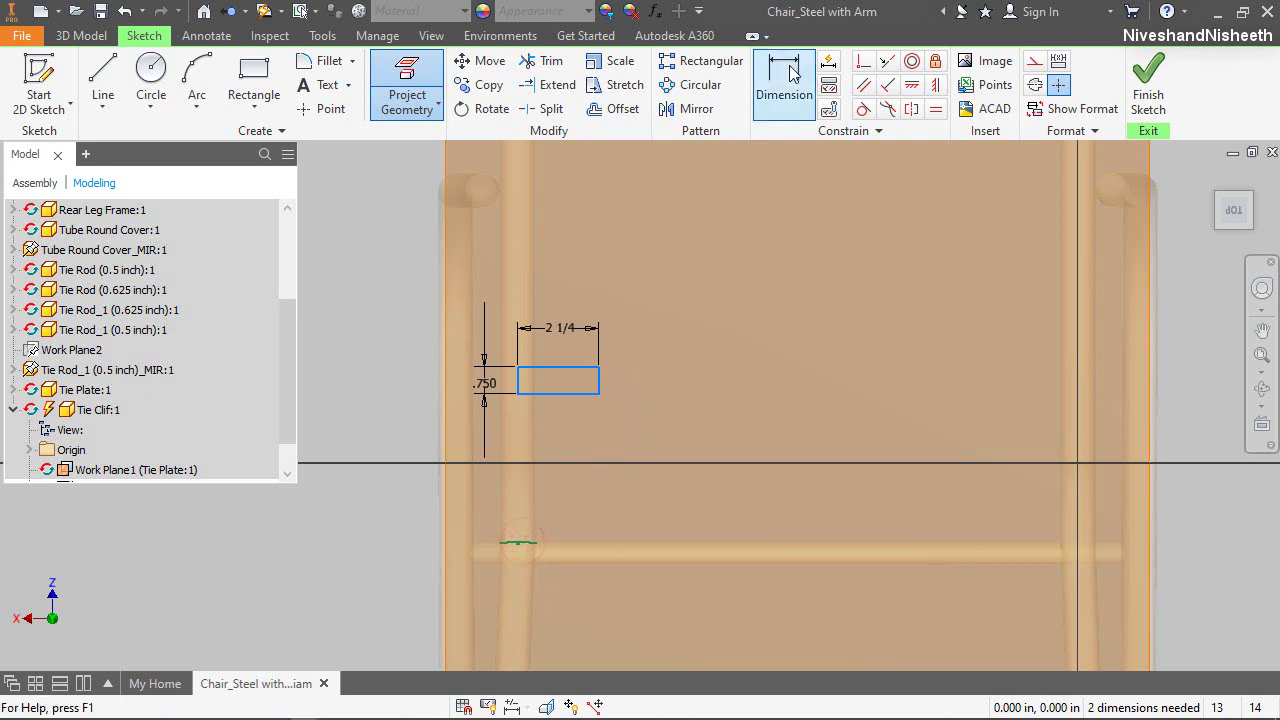
pyautogui.click(555, 394)
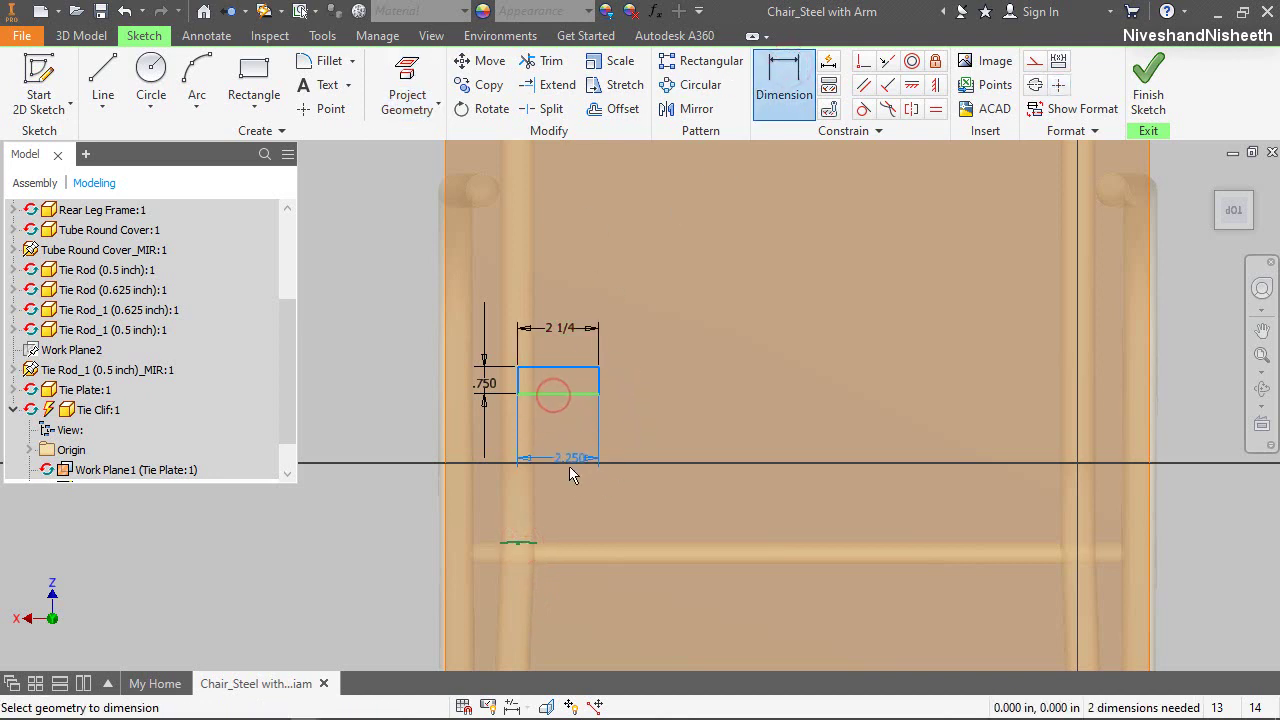
pyautogui.click(536, 542)
pyautogui.click(683, 447)
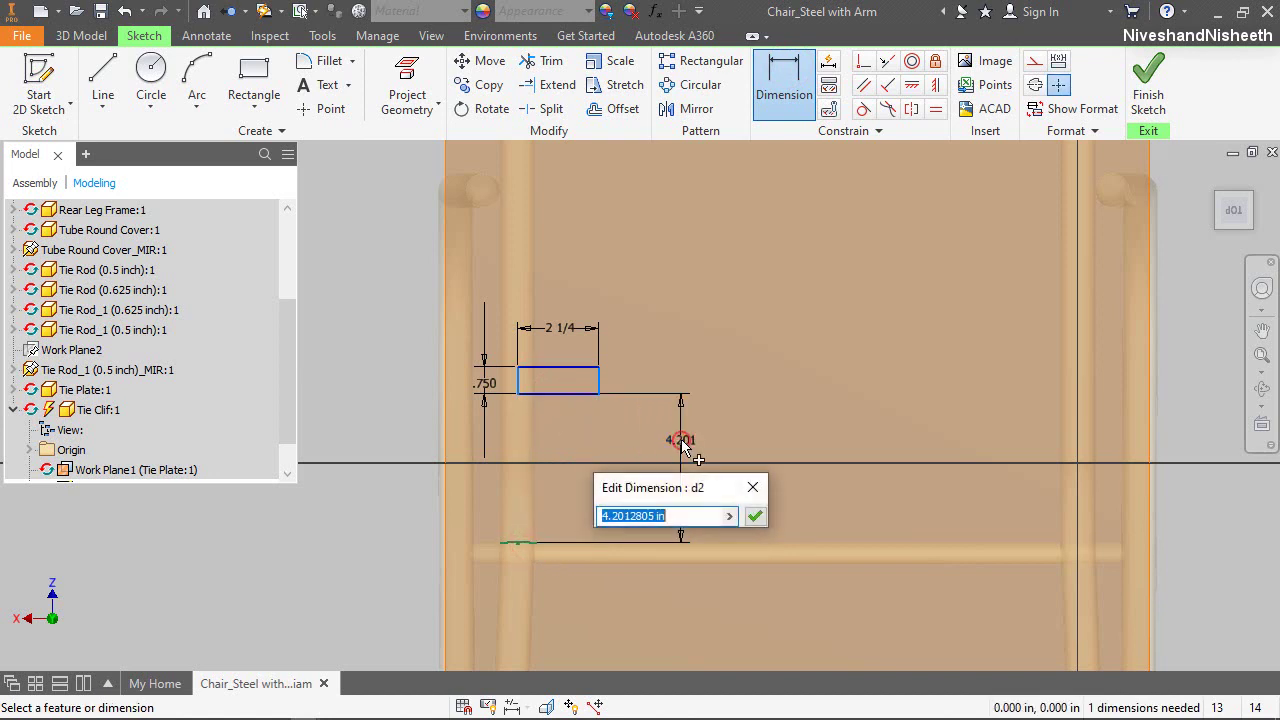
pyautogui.write('6')
pyautogui.press('Return')
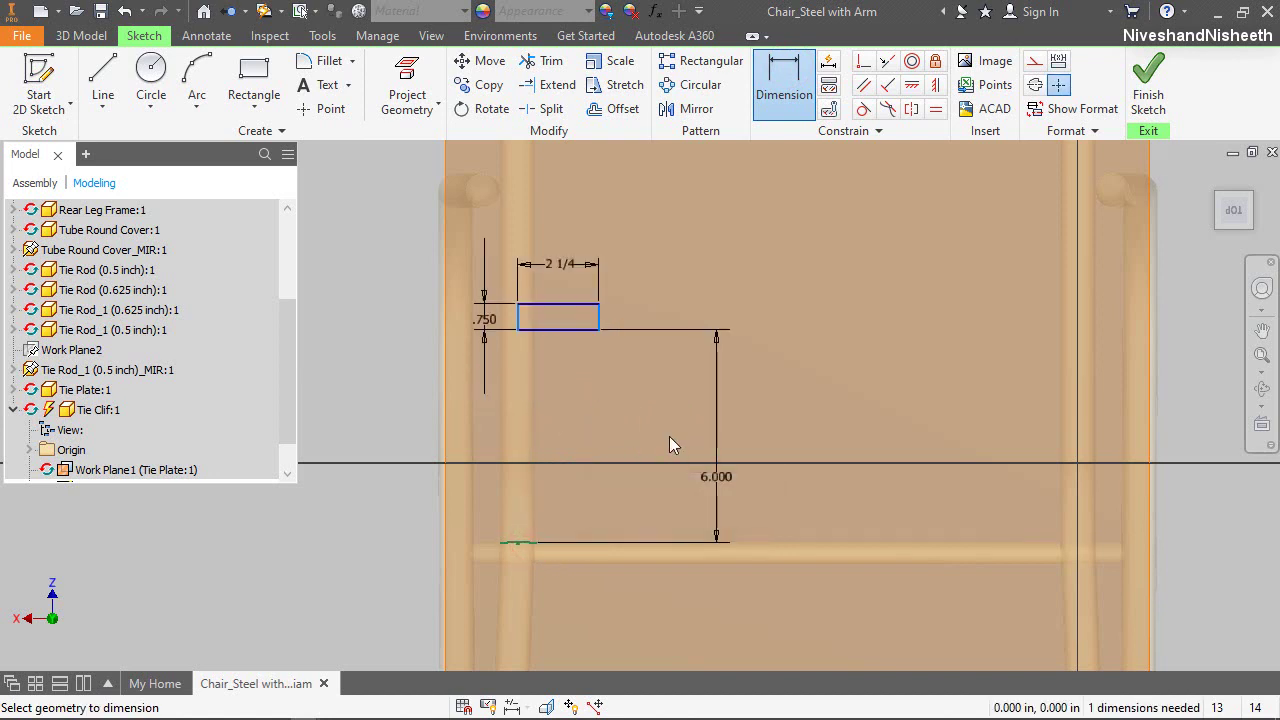
# Round the two corners at the rectangle's inner end with 0.25 in sketch fillets
pyautogui.click(325, 60)
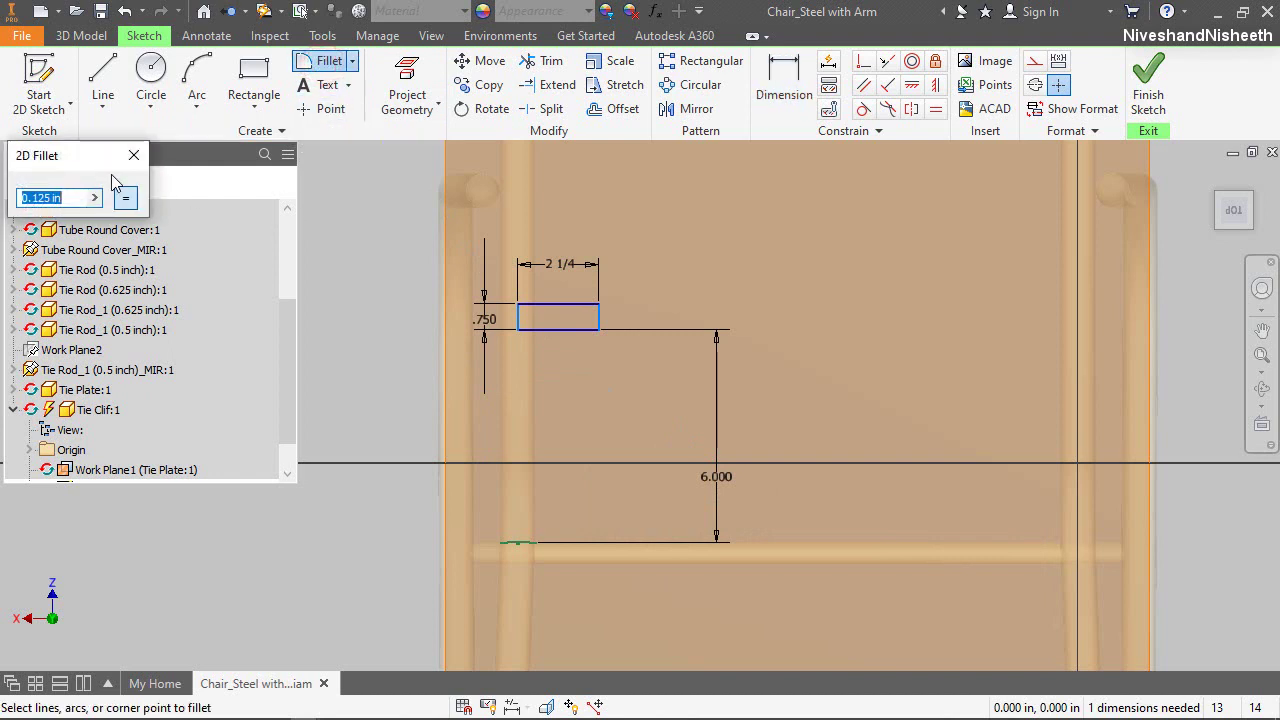
pyautogui.write('.25')
pyautogui.click(599, 312)
pyautogui.click(596, 328)
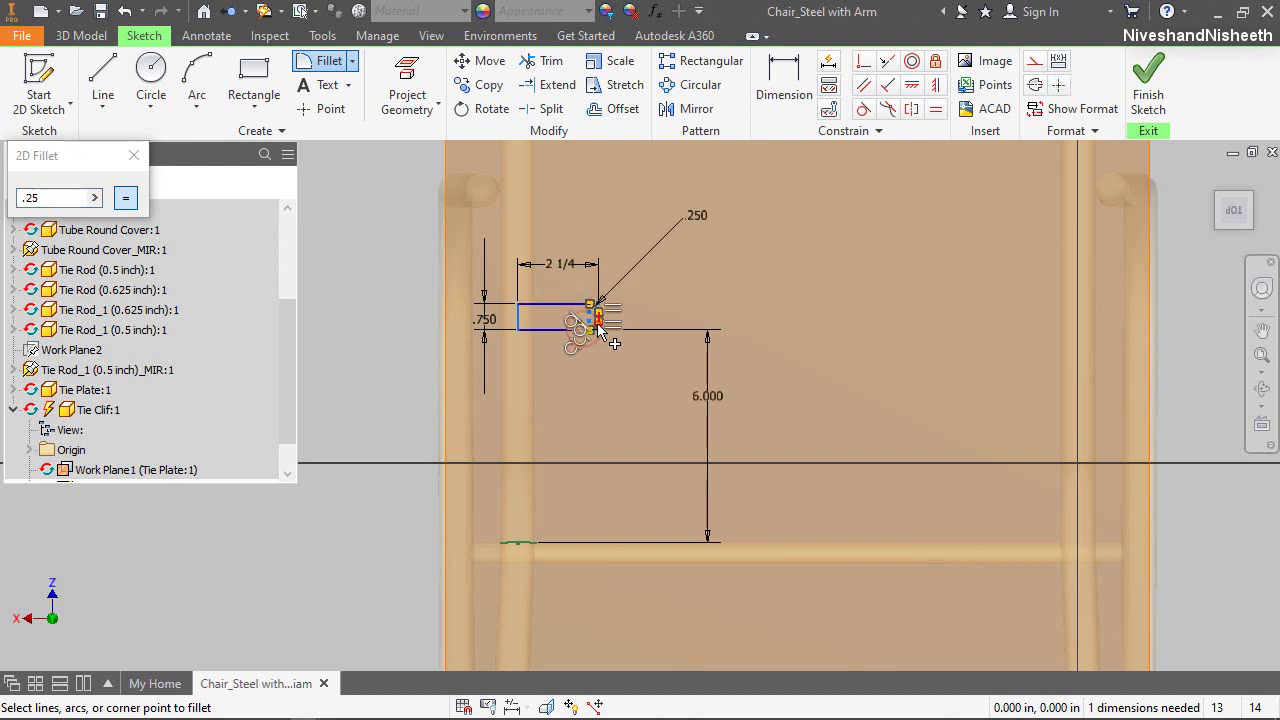
pyautogui.rightClick(692, 283)
pyautogui.click(765, 285)
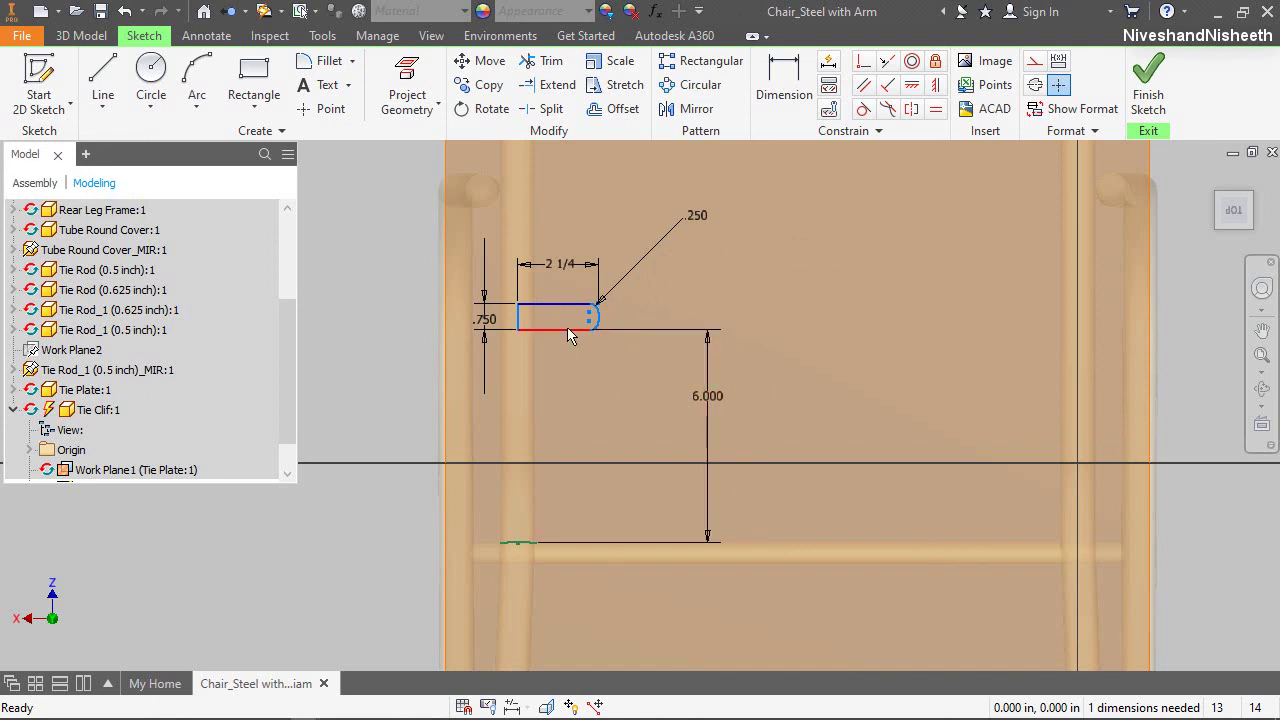
# Align the rectangle's lower outer corner vertically with the projected edge's midpoint and finish the sketch
pyautogui.moveTo(519, 322); pyautogui.dragTo(530, 328)
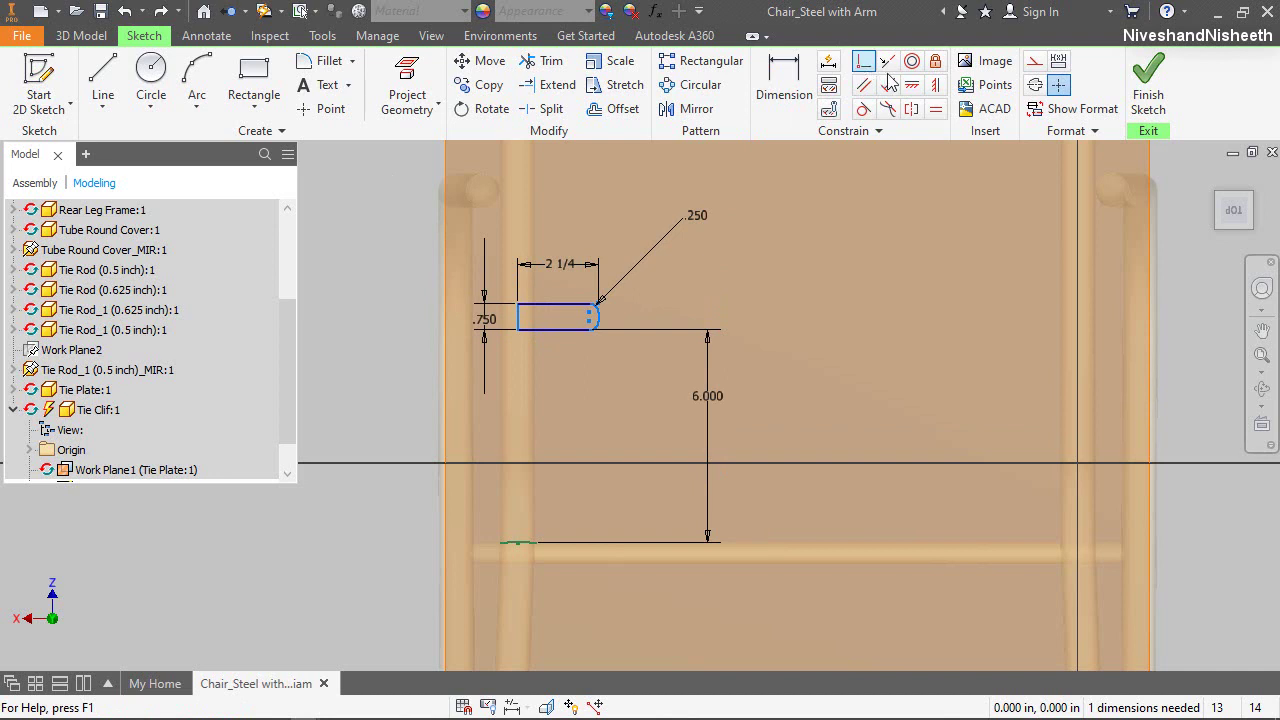
pyautogui.click(935, 84)
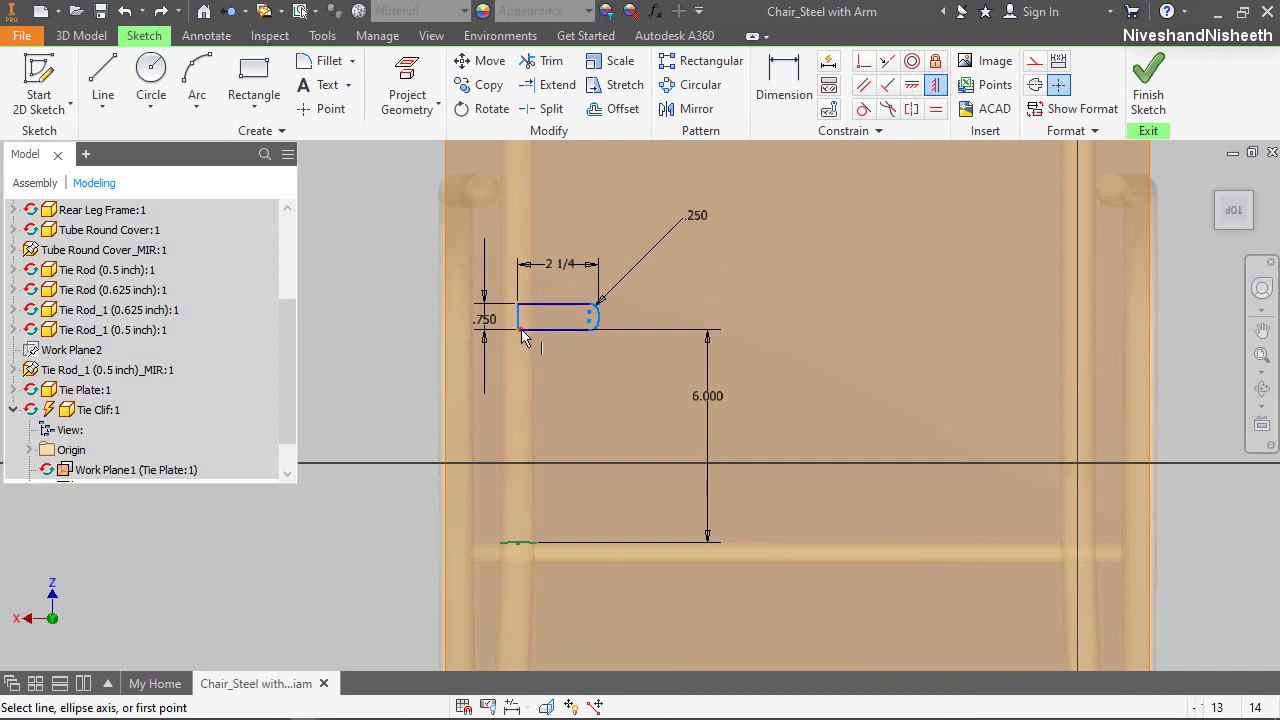
pyautogui.click(521, 331)
pyautogui.click(516, 545)
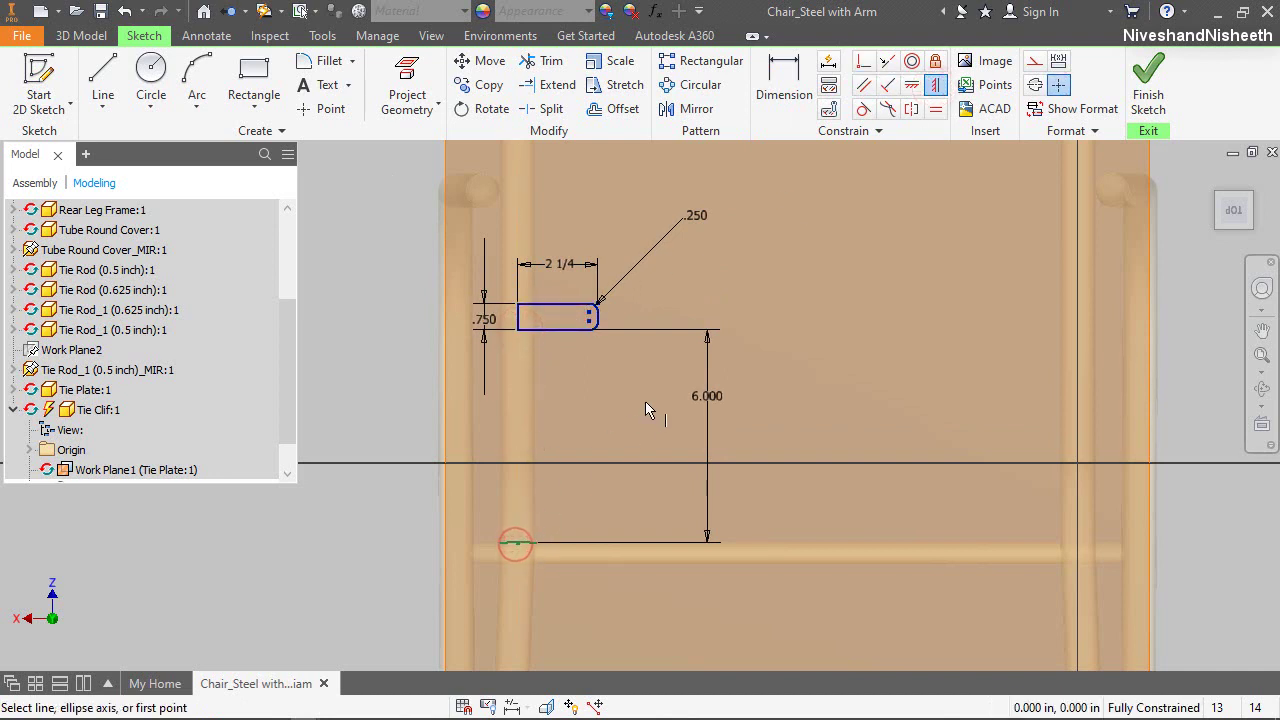
pyautogui.click(1148, 82)
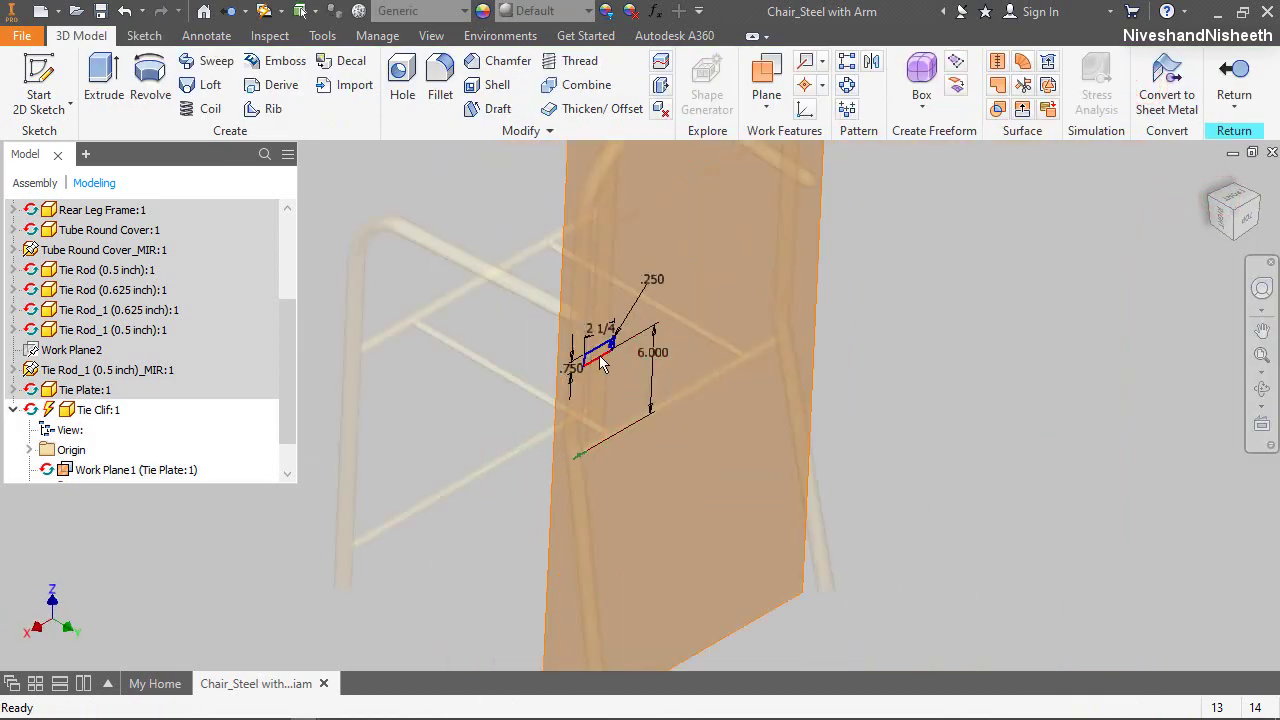
# Extrude the rounded clip profile 1/16 in
pyautogui.click(104, 80)
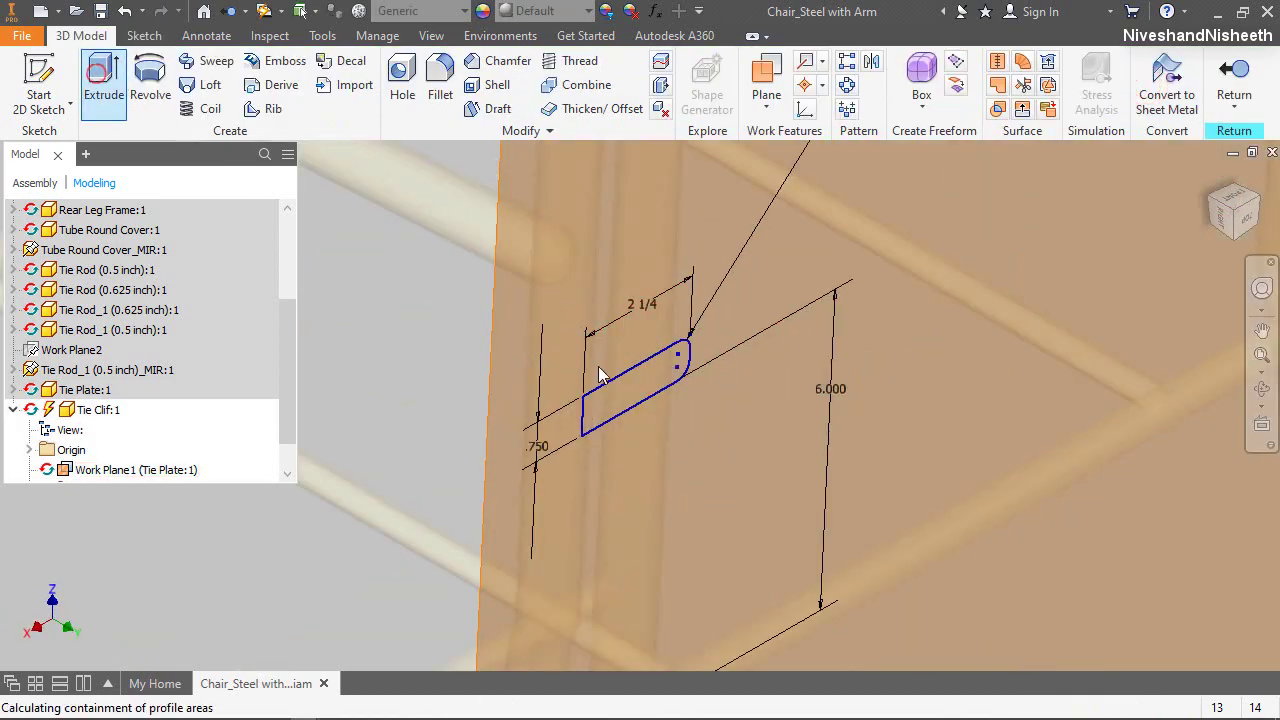
pyautogui.write('1/')
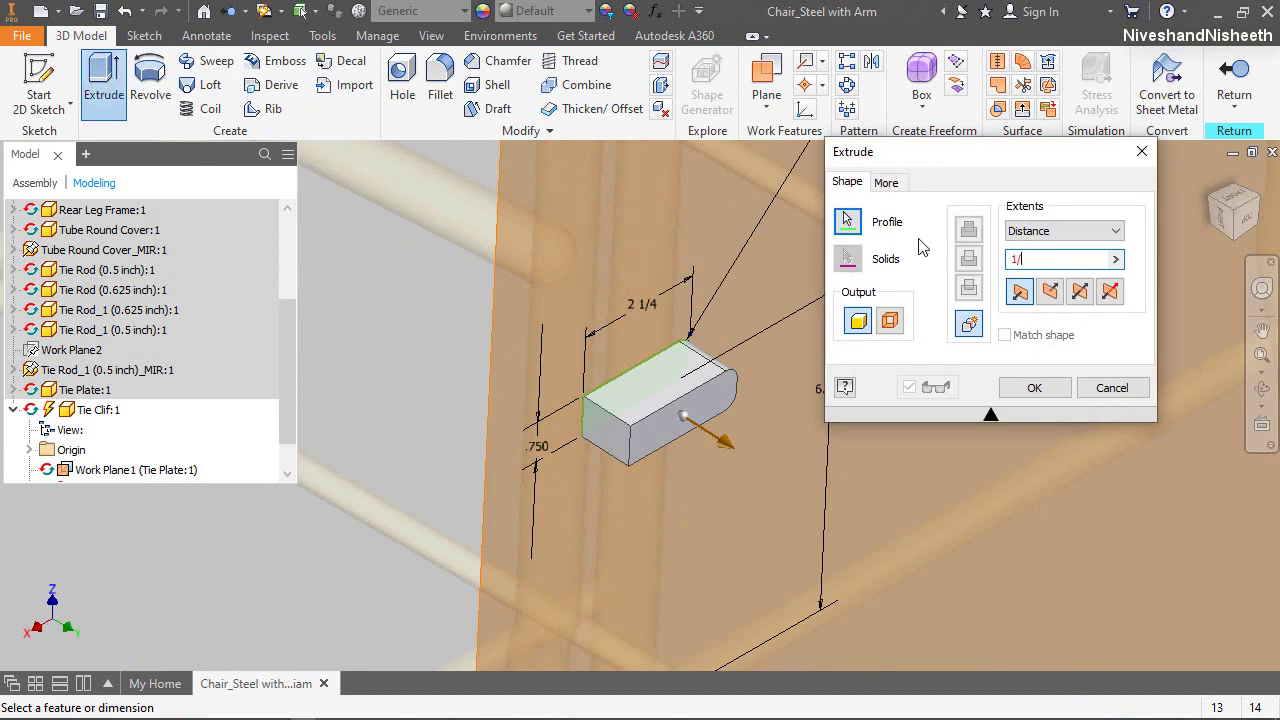
pyautogui.write('16')
pyautogui.press('Return')
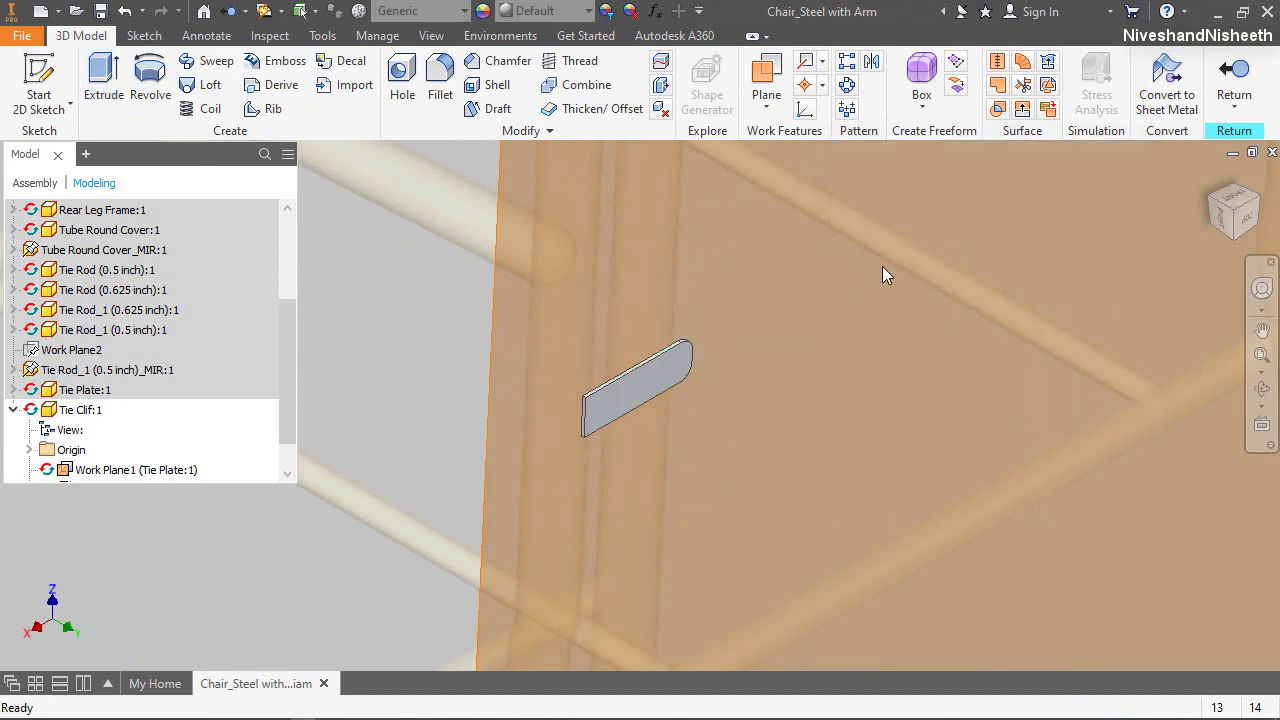
# Start a sketch on the clip's narrow upper face and project the face's edges into it
pyautogui.scroll(5, 573, 408)
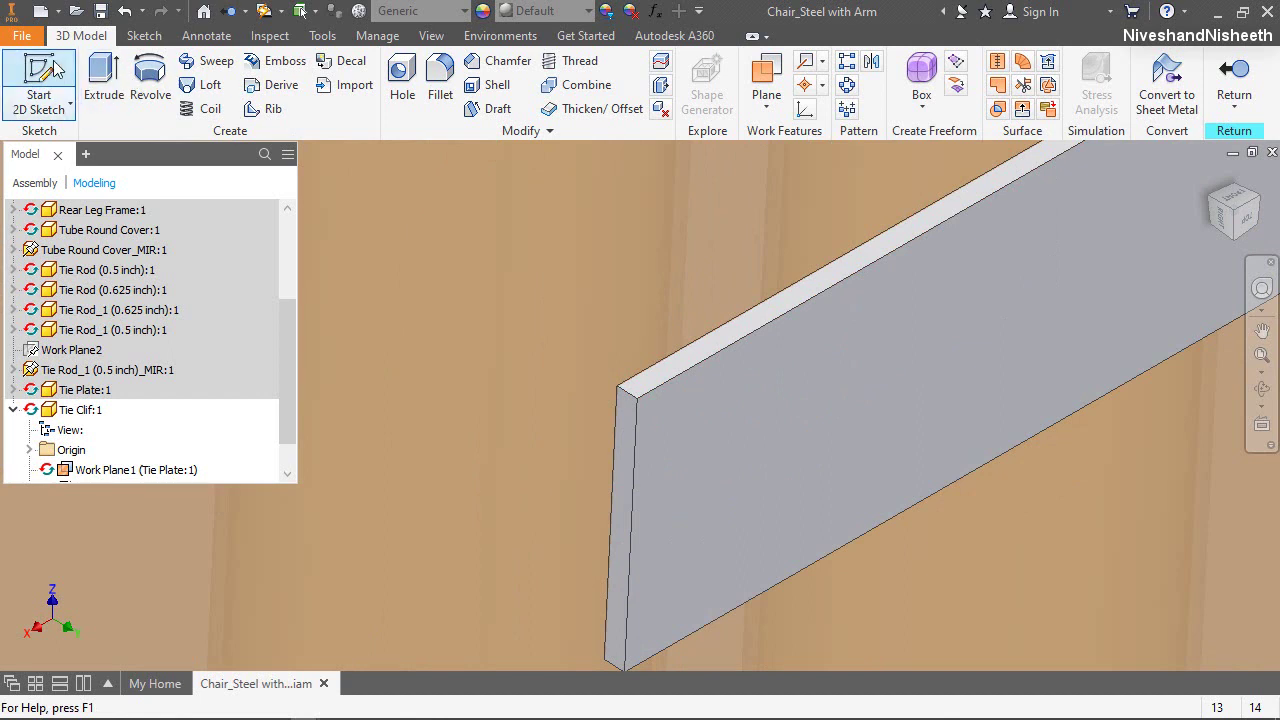
pyautogui.click(38, 85)
pyautogui.click(662, 378)
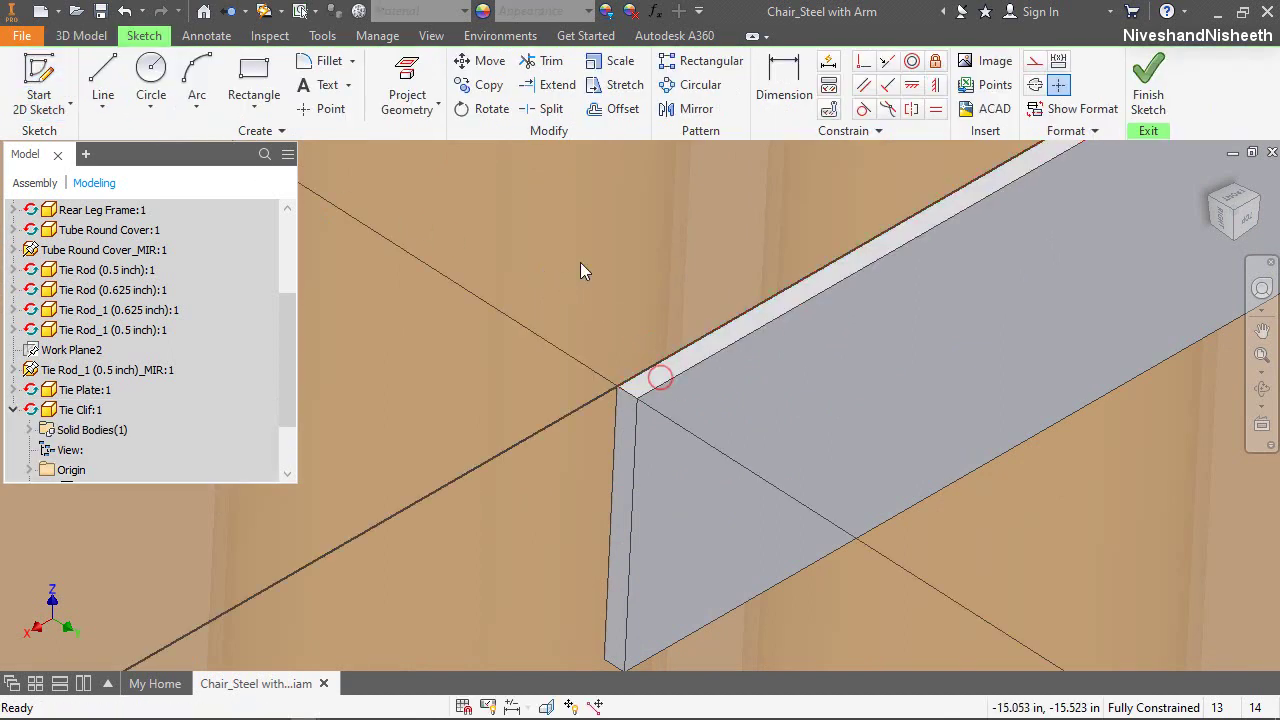
pyautogui.click(414, 97)
pyautogui.click(403, 136)
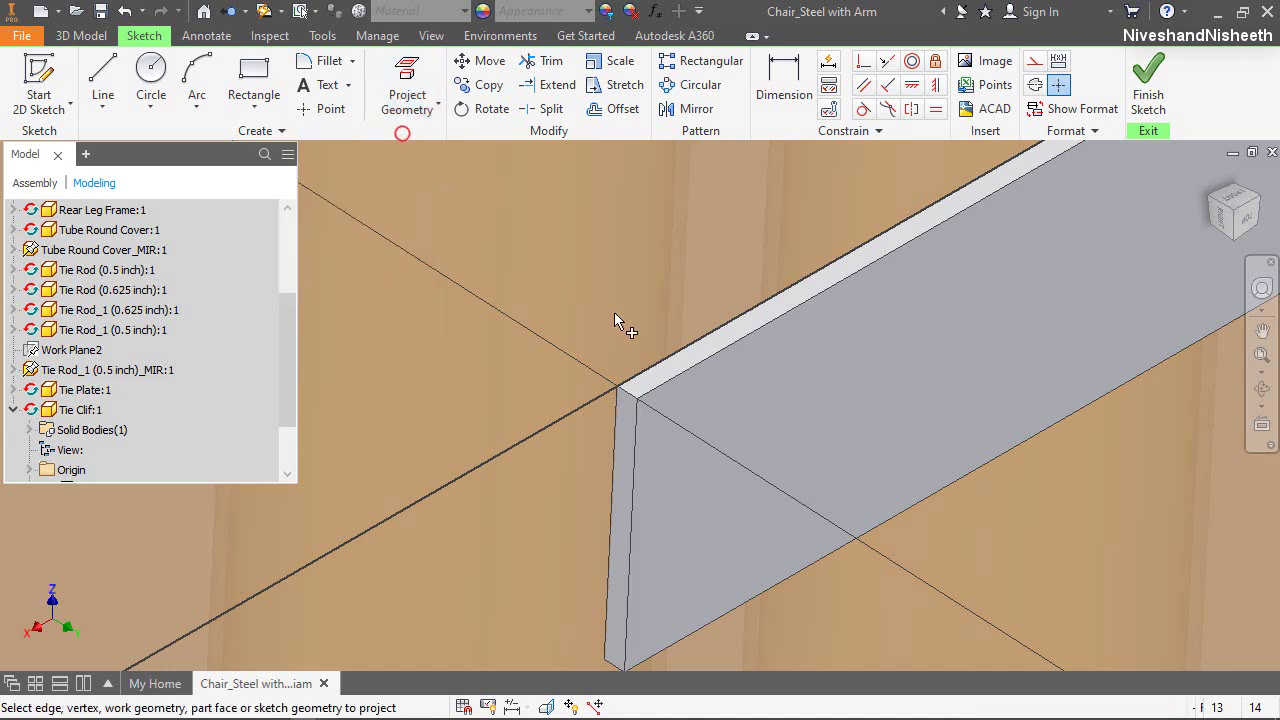
pyautogui.click(658, 376)
# Offset the projected short edge at the clip's square end inward by 0.5 in
pyautogui.click(617, 108)
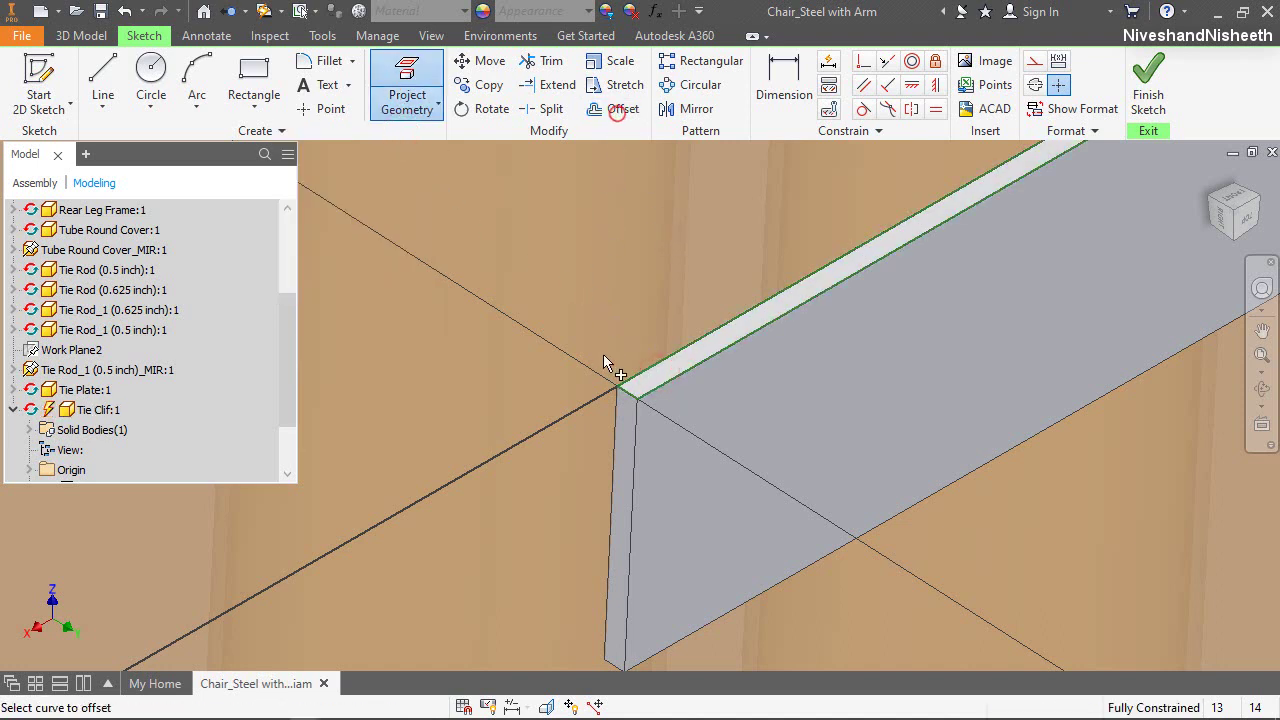
pyautogui.click(661, 371)
pyautogui.rightClick(661, 371)
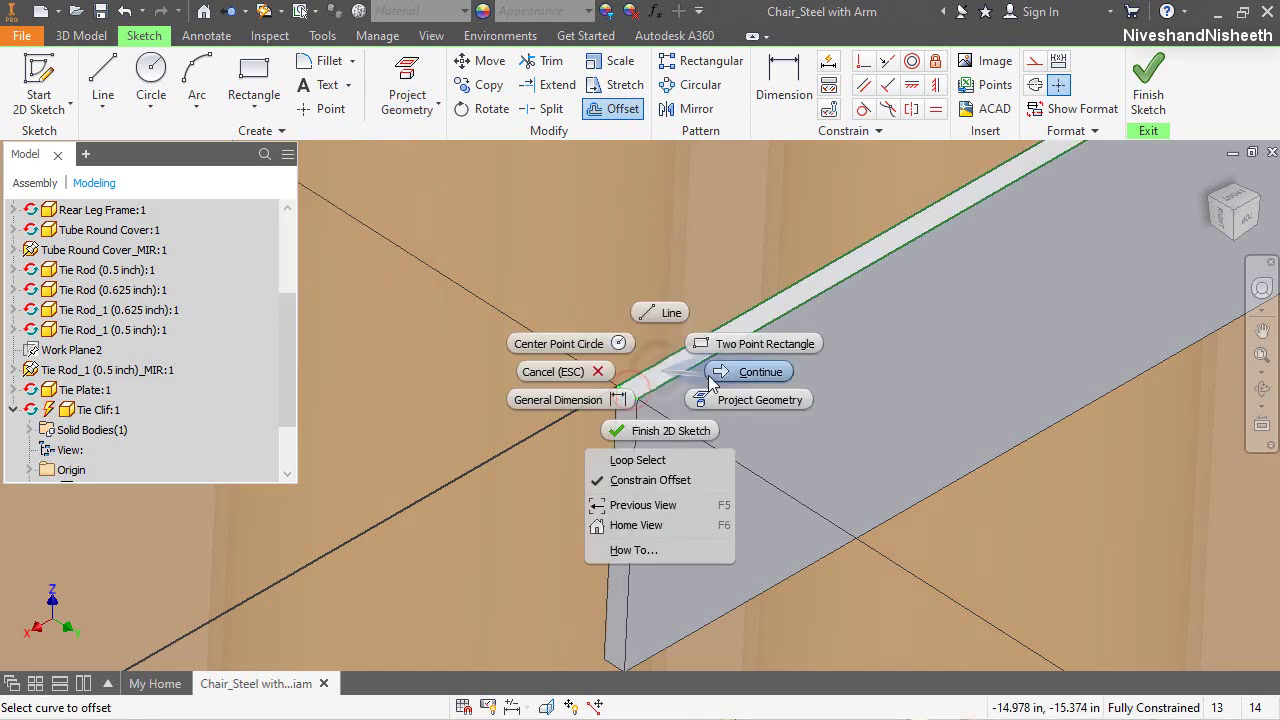
pyautogui.click(757, 371)
pyautogui.write('.5')
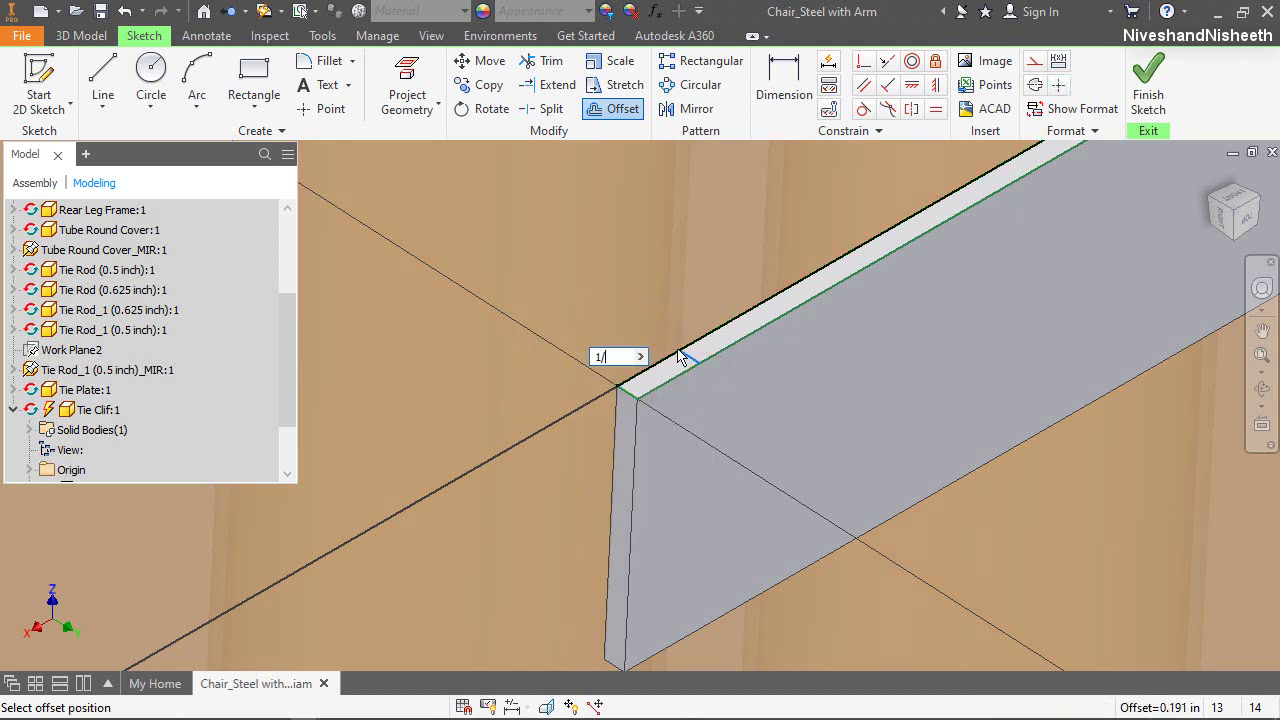
pyautogui.press('Return')
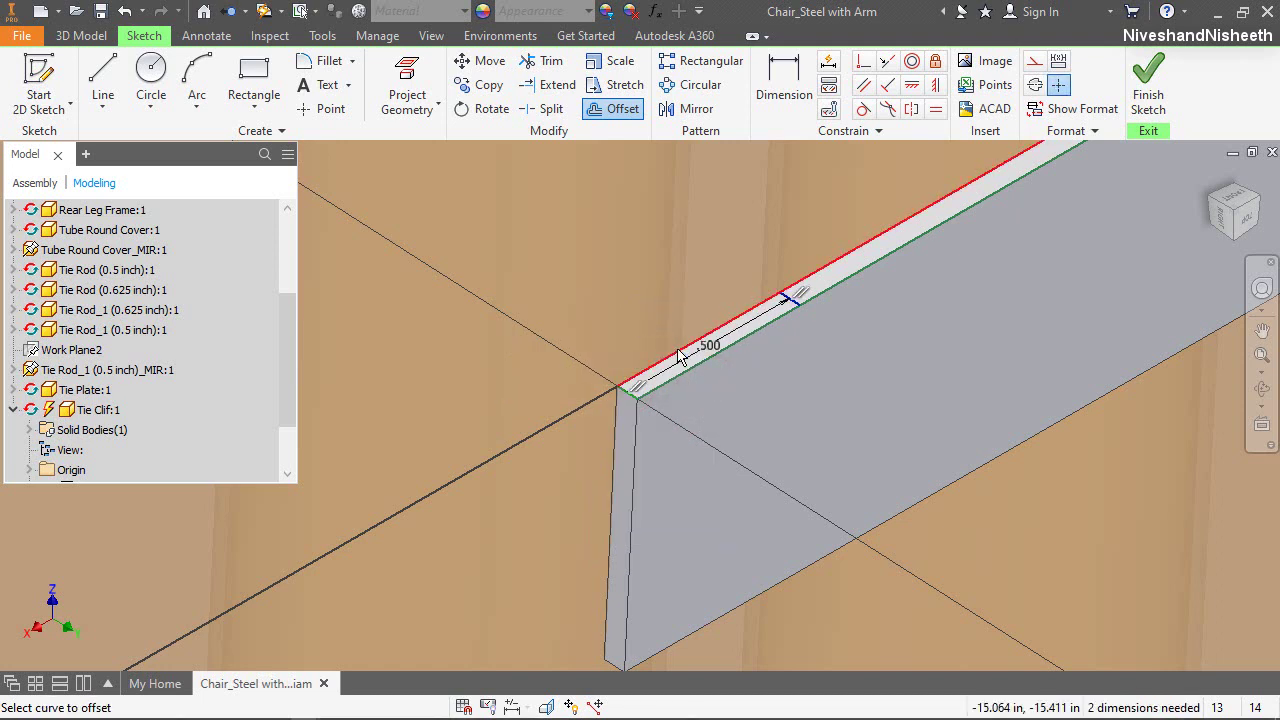
pyautogui.rightClick(740, 232)
pyautogui.click(803, 234)
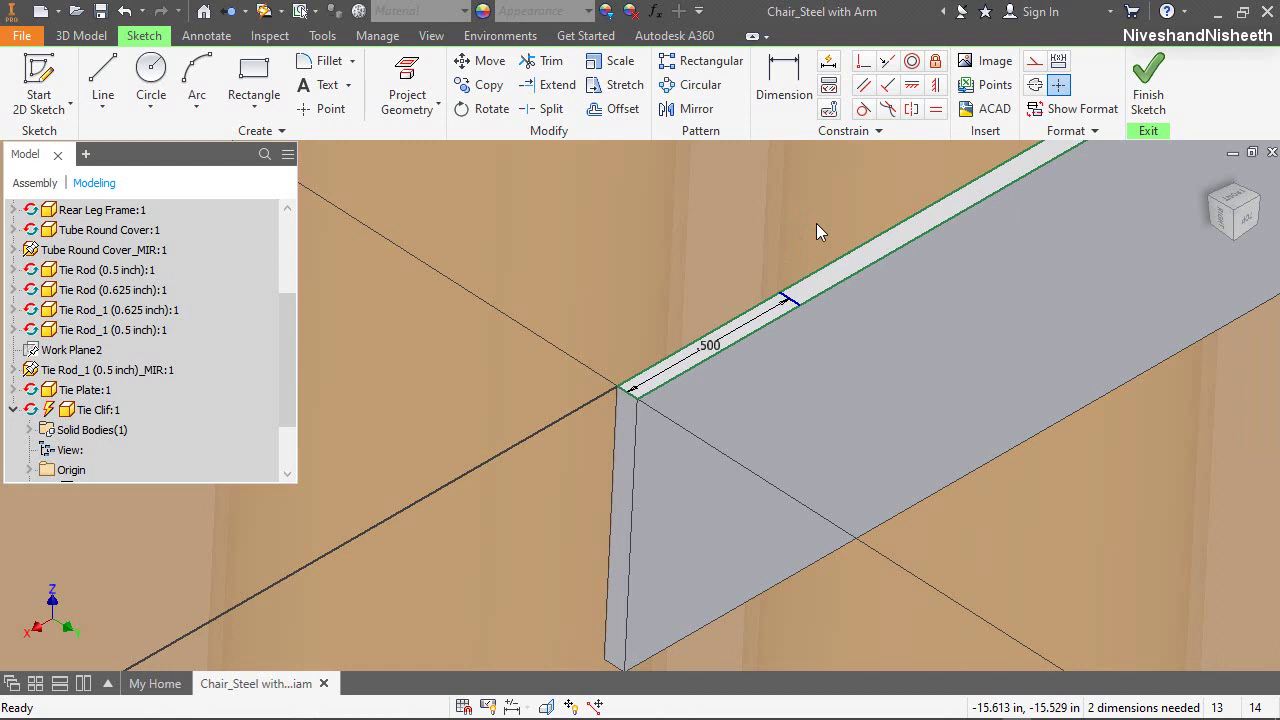
# Make both endpoints of the offset line coincident with the face's two long projected edges
pyautogui.click(862, 61)
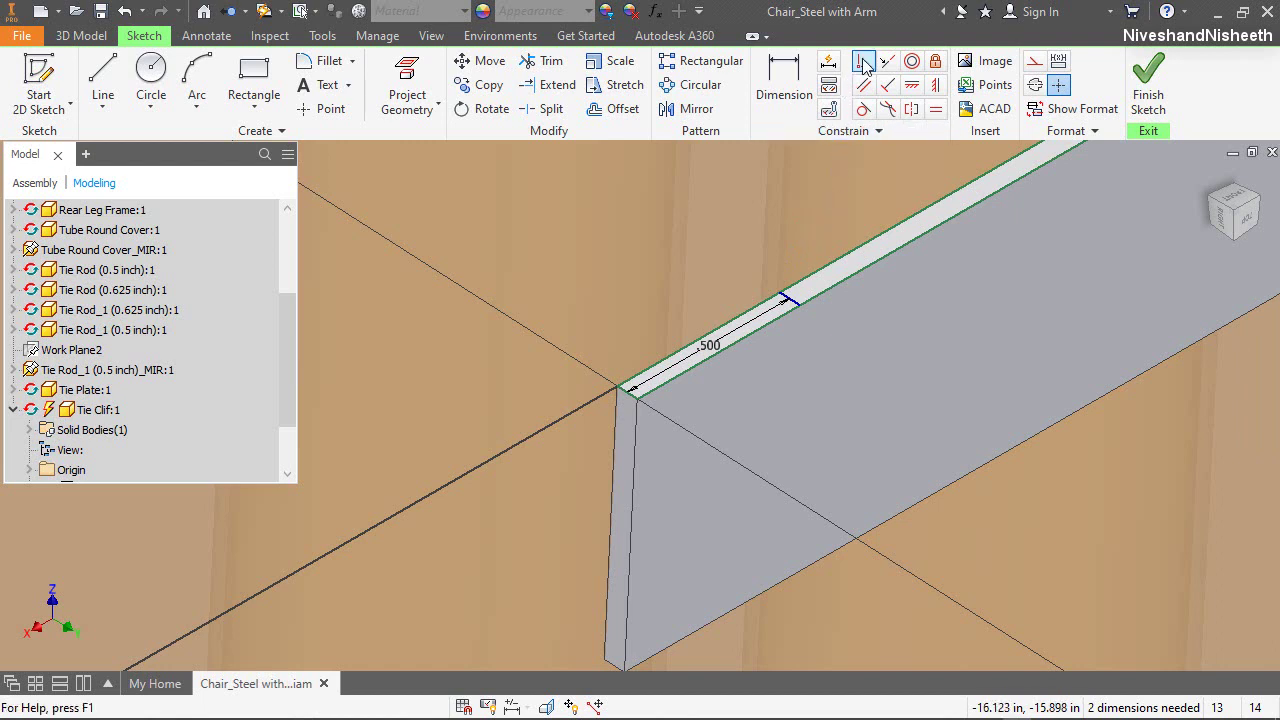
pyautogui.click(787, 296)
pyautogui.click(795, 283)
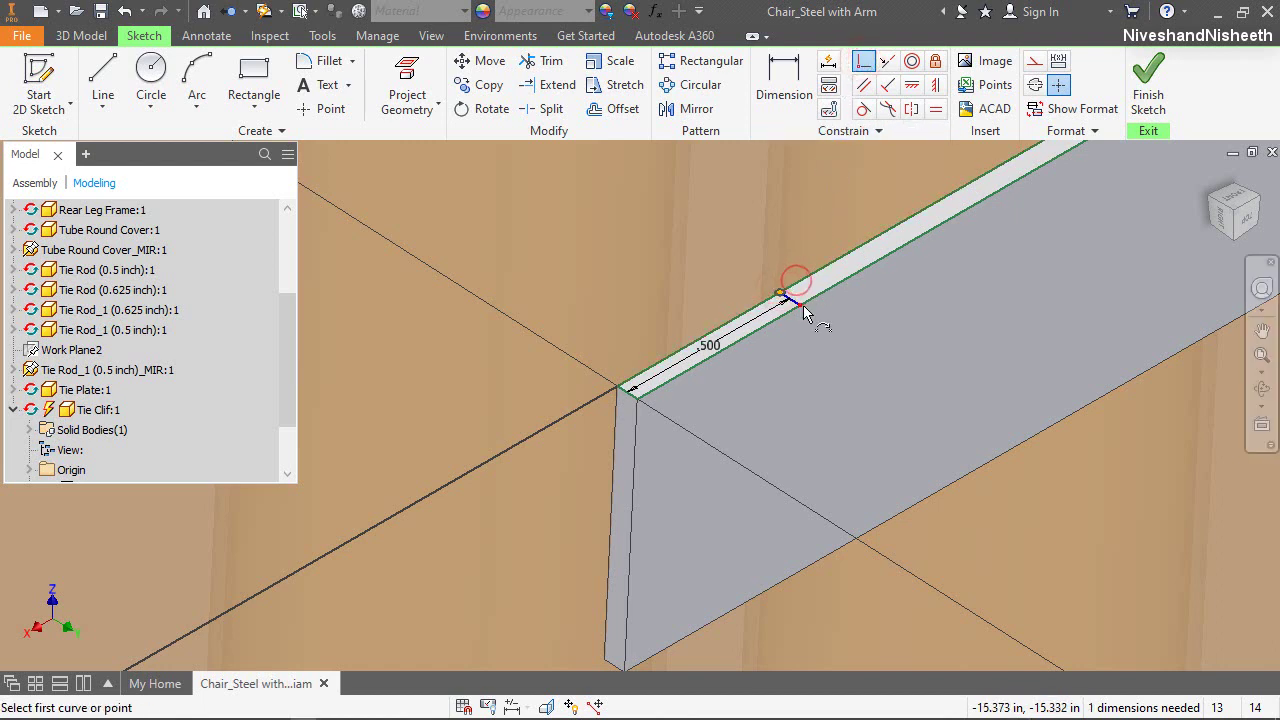
pyautogui.click(803, 305)
pyautogui.click(810, 298)
pyautogui.rightClick(793, 234)
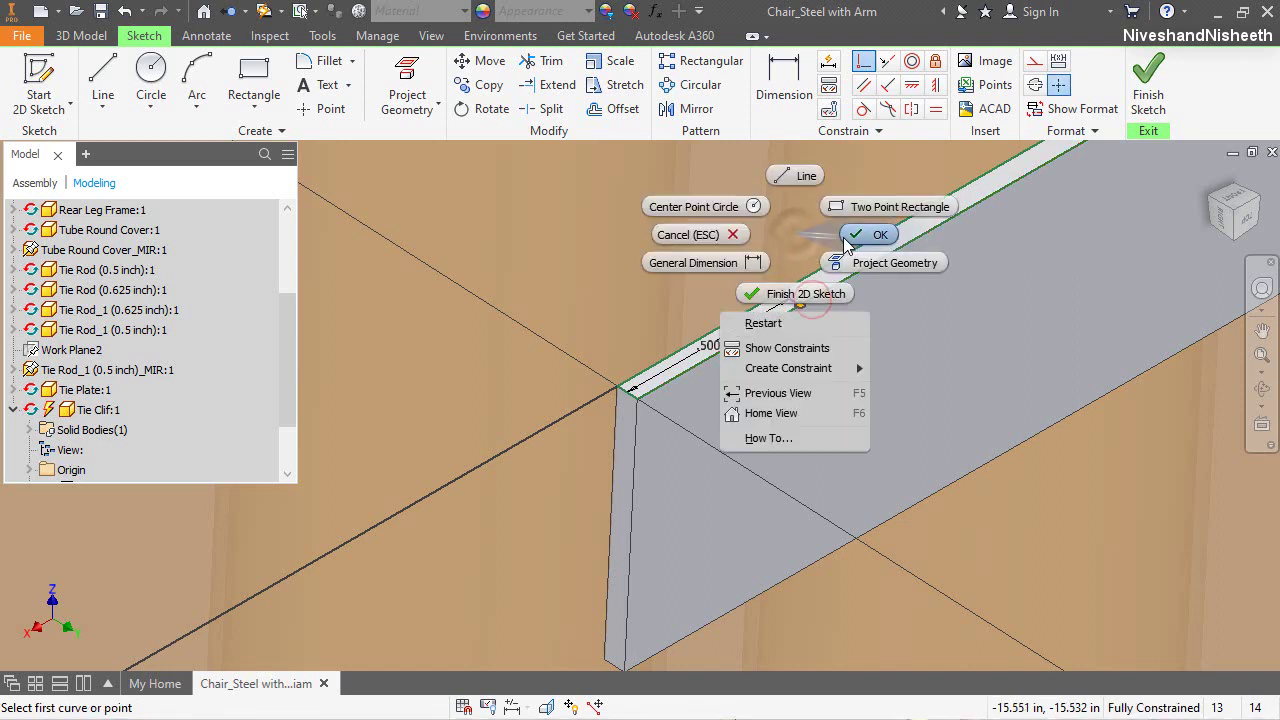
pyautogui.click(848, 240)
# Draw a three-point arc from the offset line's outer endpoint to the square end's corner on the work-plane side
pyautogui.click(197, 82)
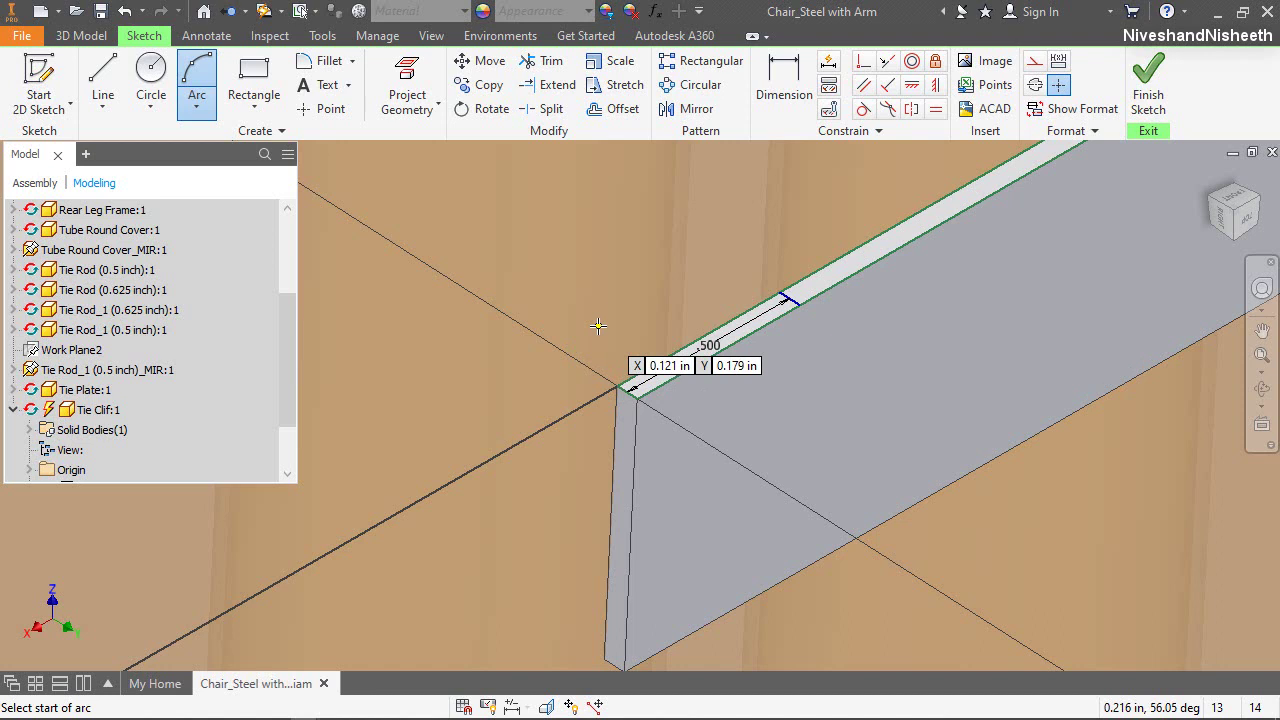
pyautogui.click(790, 300)
pyautogui.scroll(3, 740, 370)
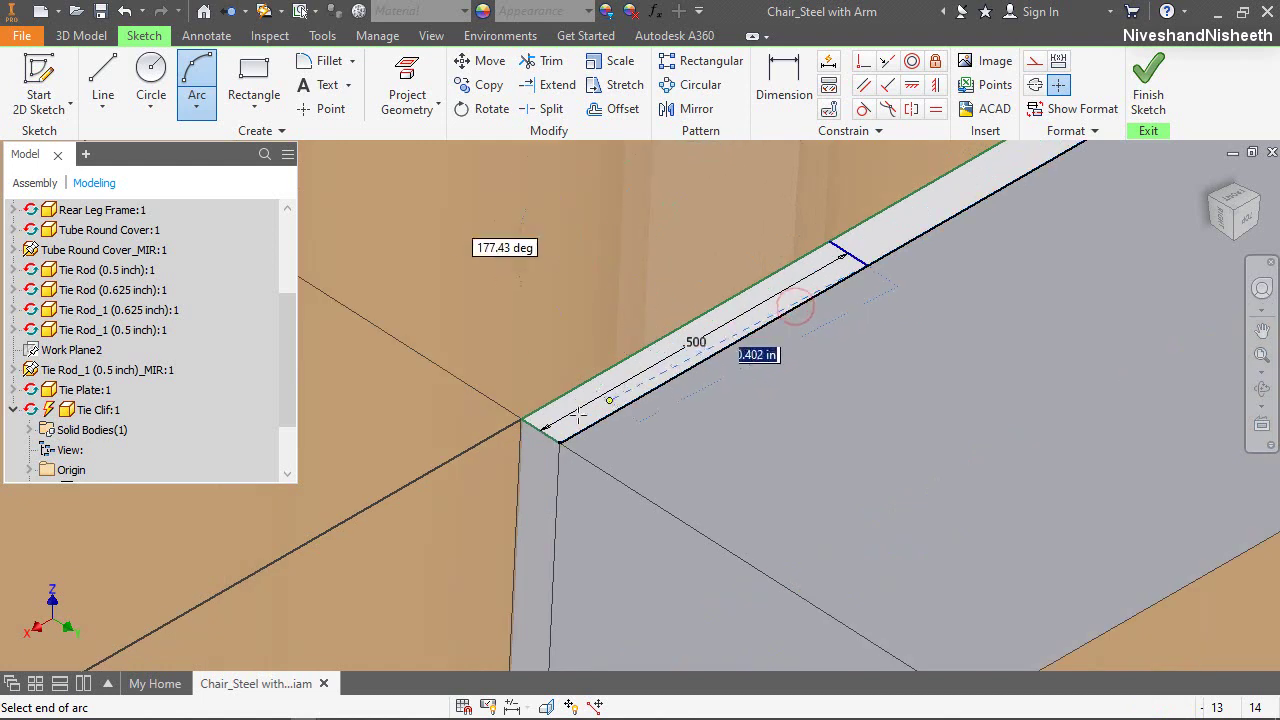
pyautogui.click(521, 418)
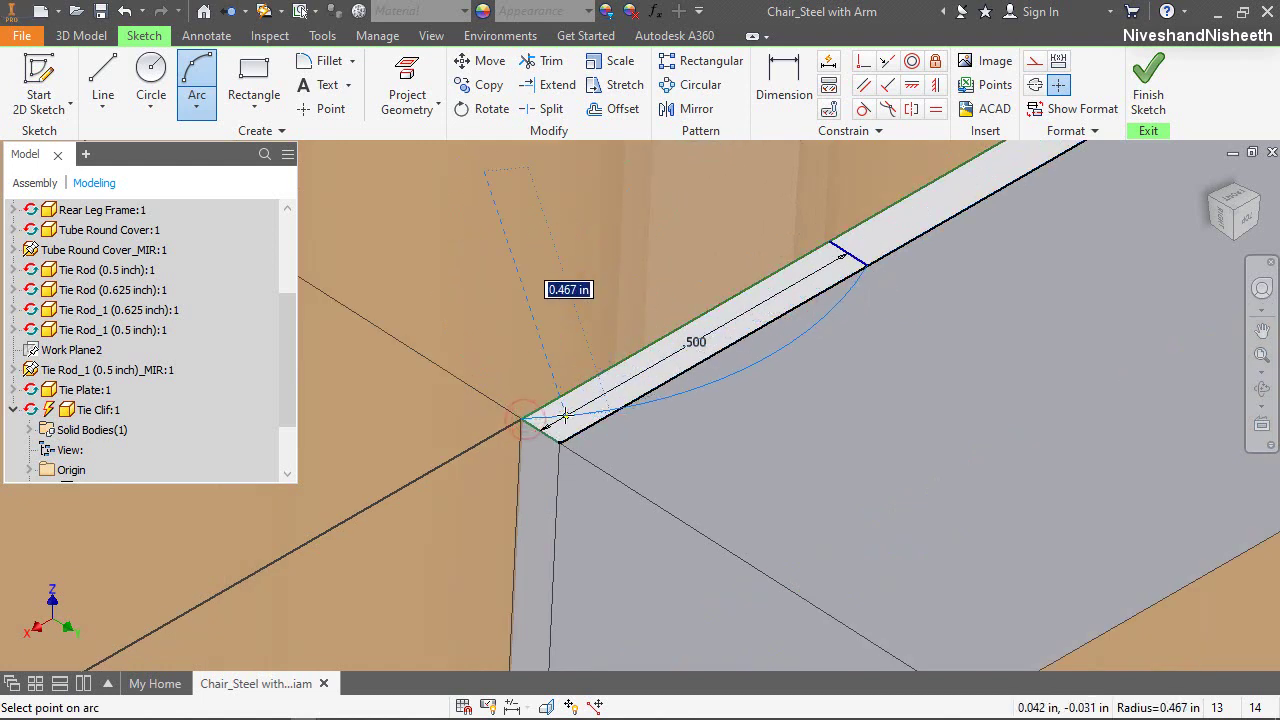
pyautogui.click(720, 375)
# Make the arc tangent to the face's outer long edge
pyautogui.click(863, 108)
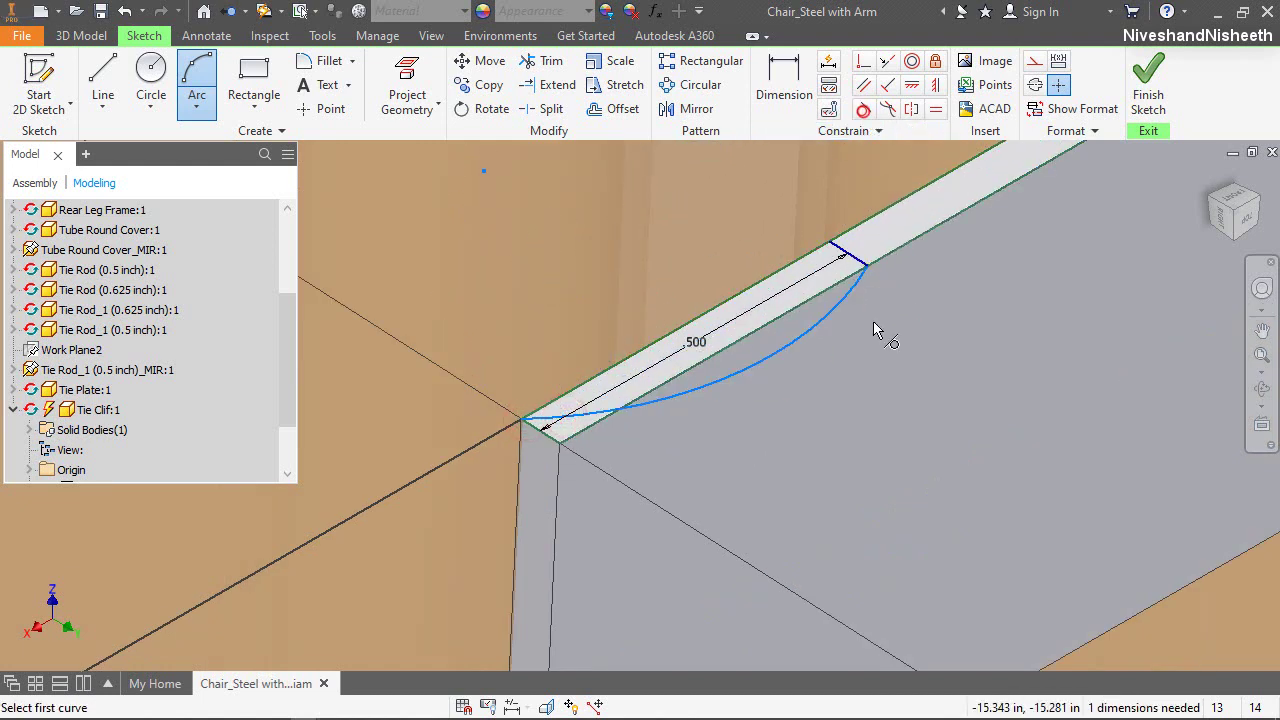
pyautogui.click(815, 344)
pyautogui.click(784, 312)
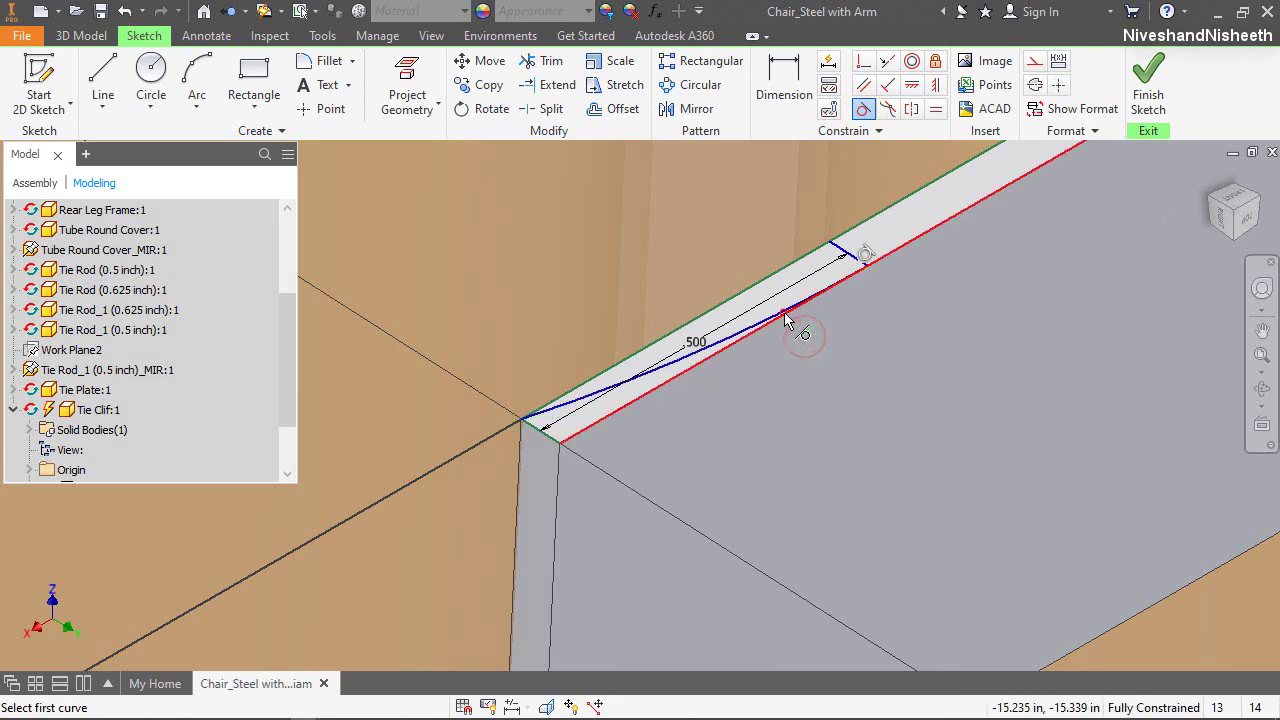
pyautogui.rightClick(841, 357)
pyautogui.press('Escape')
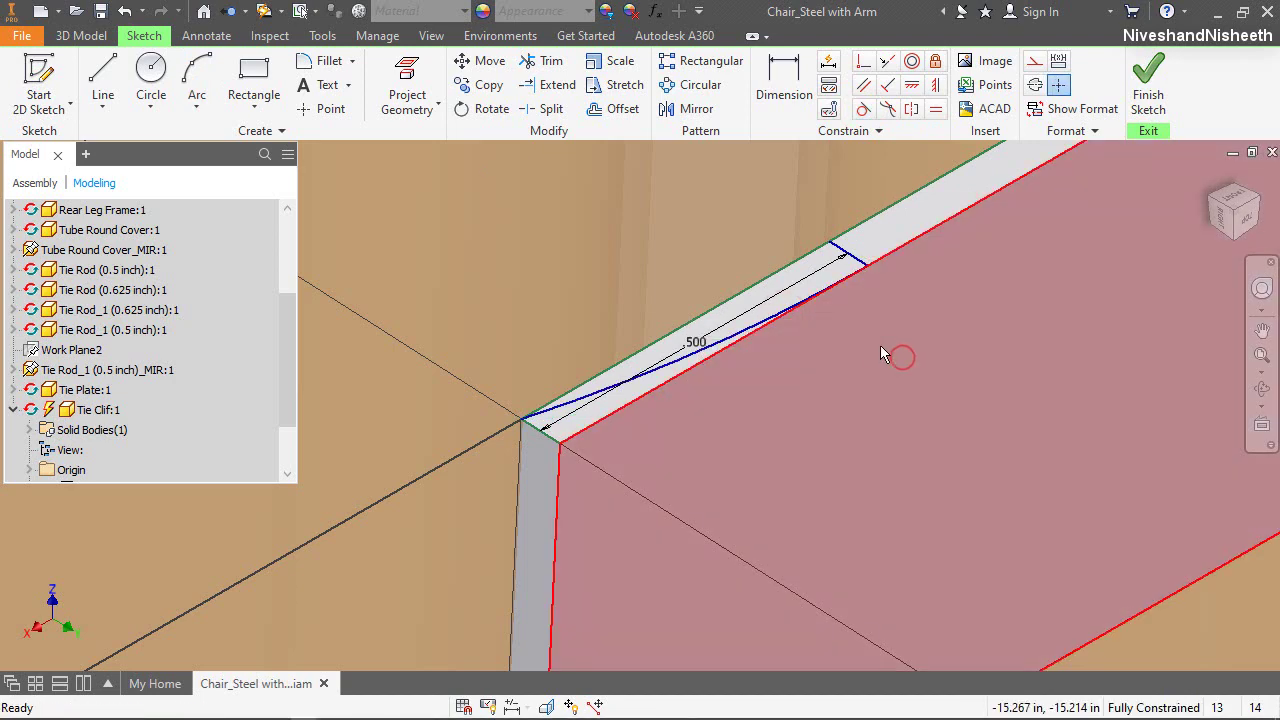
# Sweep-cut the sliver between the arc and the outer edge along the clip's vertical end edge
pyautogui.hotkey('shift', 's')
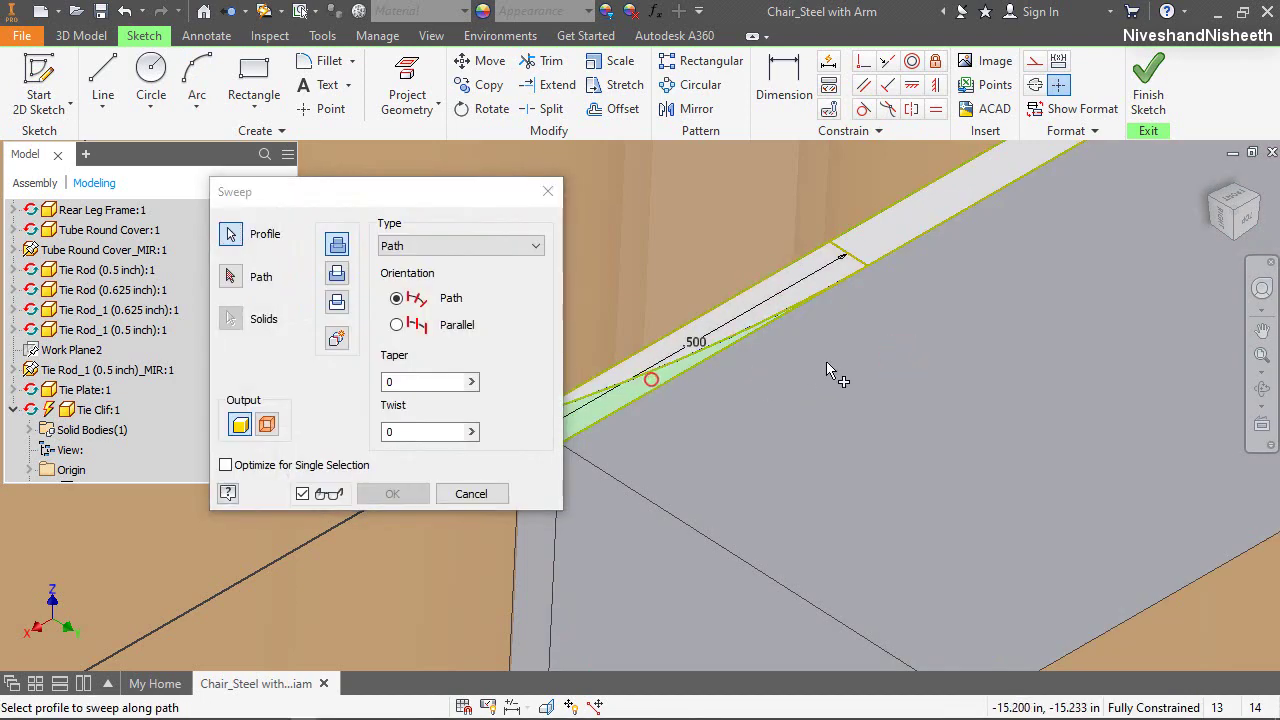
pyautogui.scroll(-2, 834, 371)
pyautogui.click(650, 380)
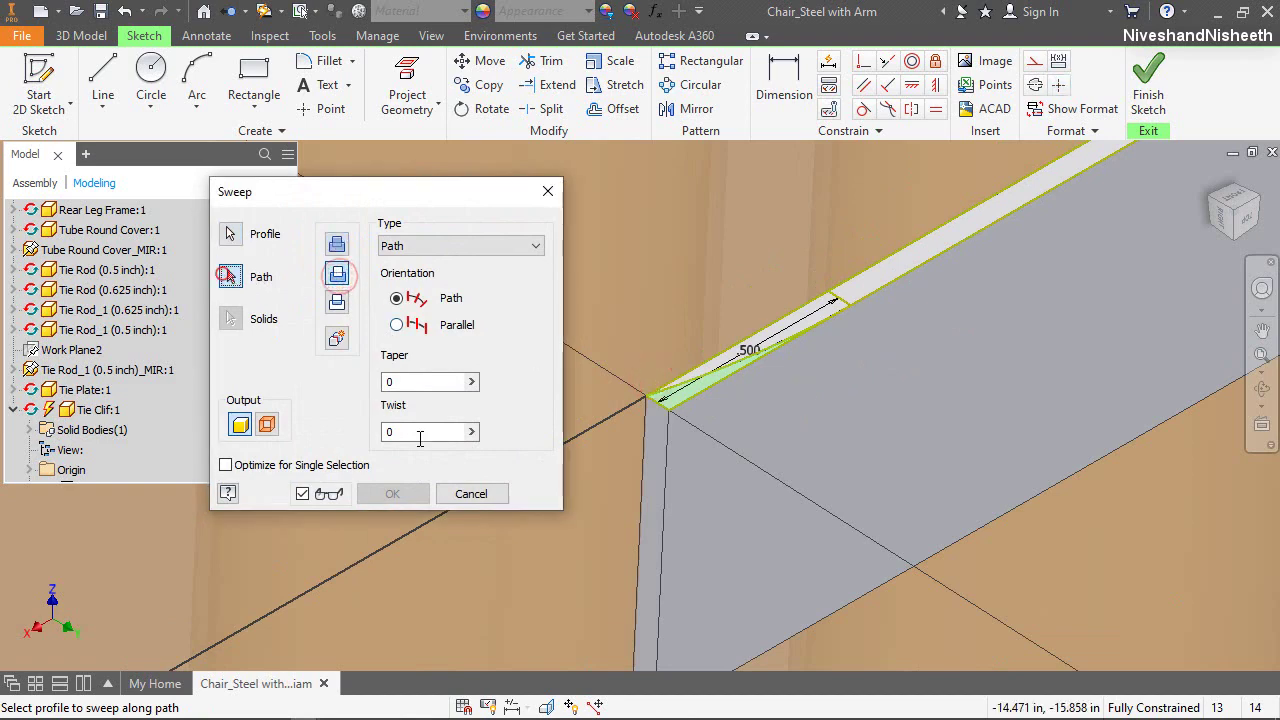
pyautogui.click(668, 483)
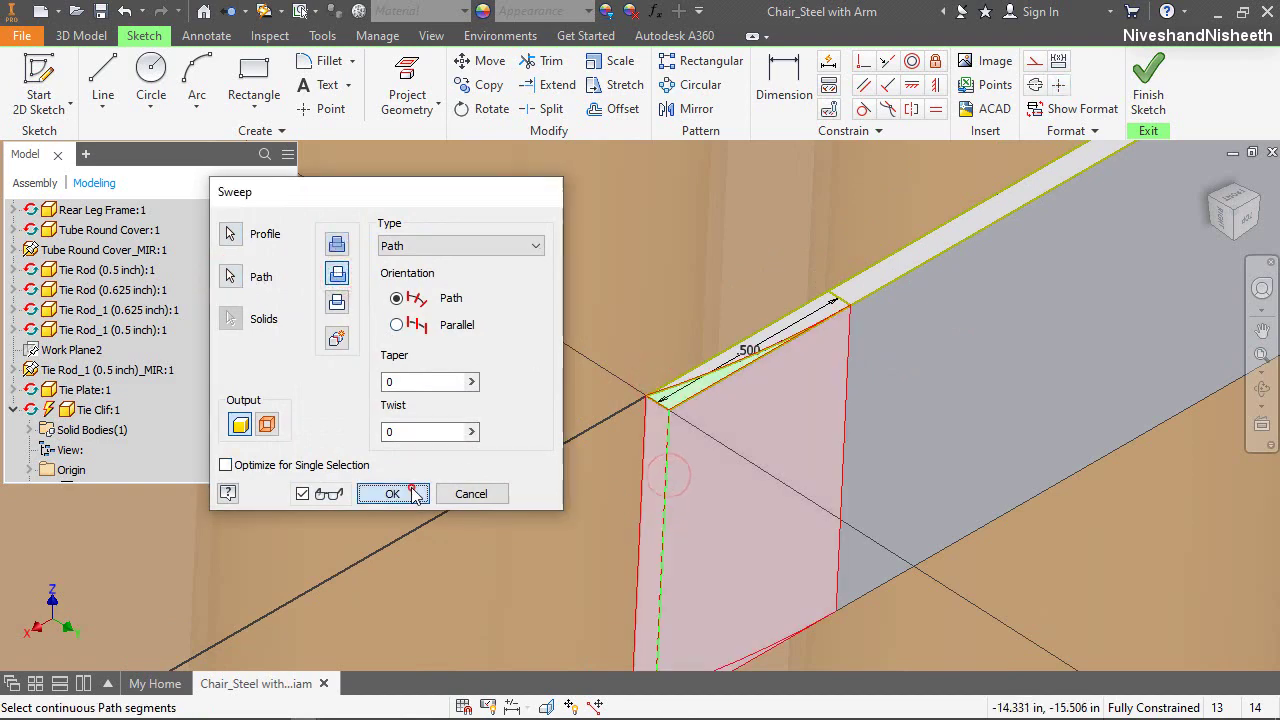
pyautogui.click(410, 491)
pyautogui.scroll(-2, 560, 420)
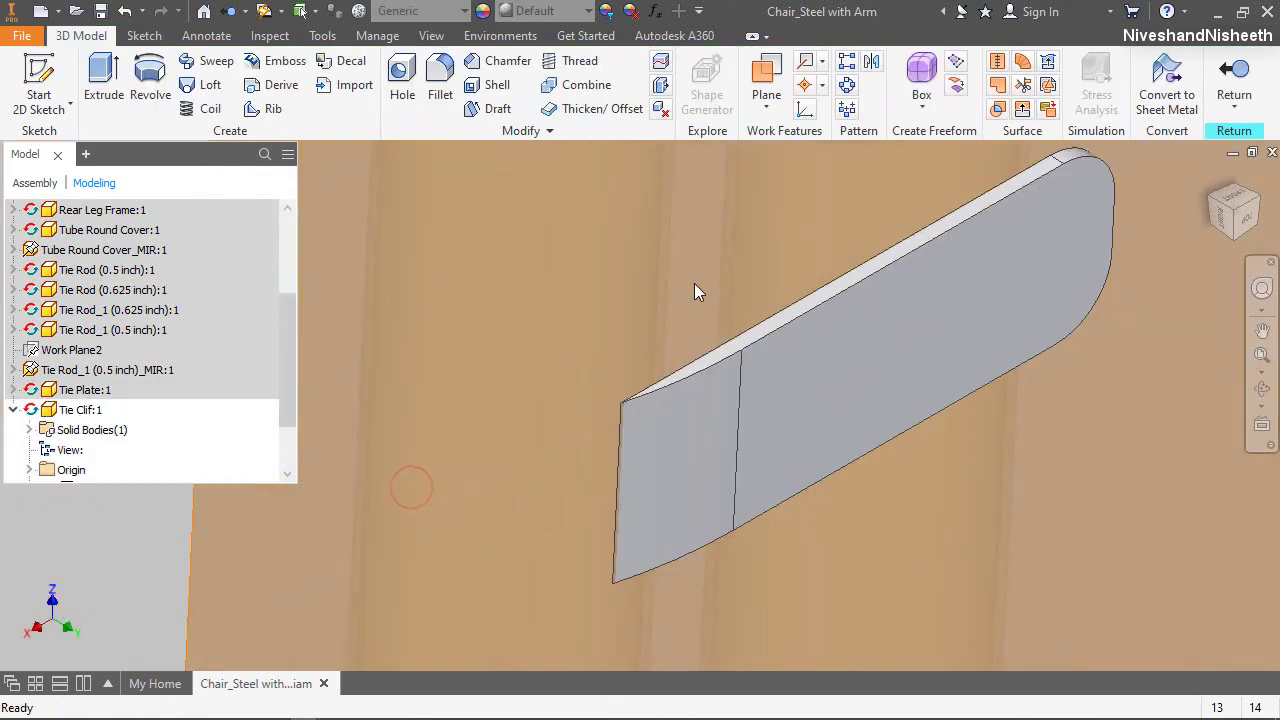
# Apply the Beige appearance to the Tie Clif and hide its work plane, finishing the part edit
pyautogui.click(512, 12)
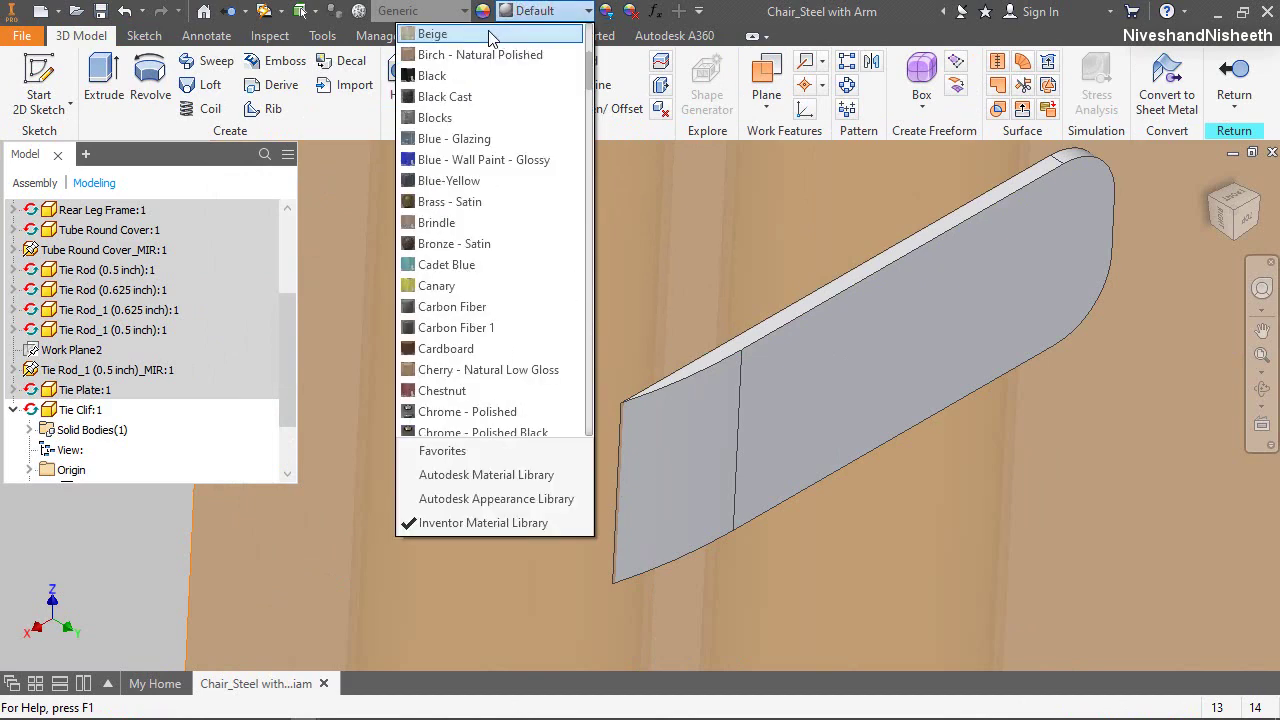
pyautogui.click(505, 33)
pyautogui.scroll(-2, 193, 430)
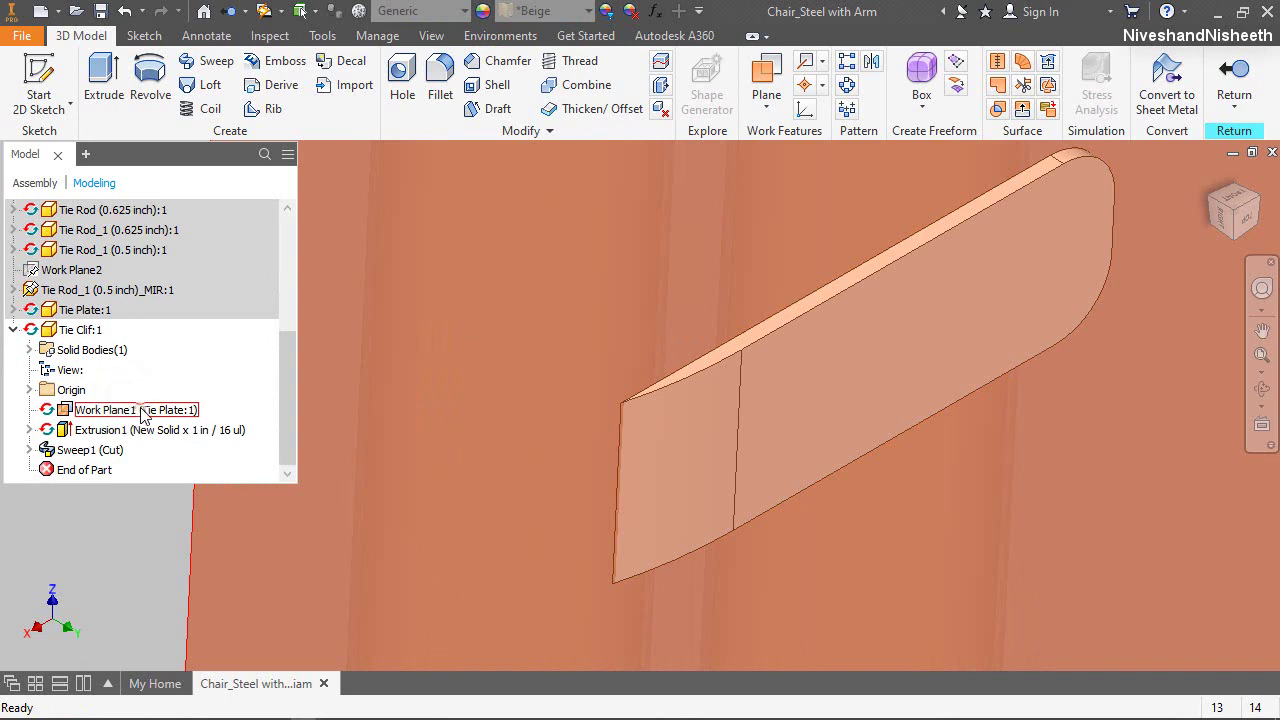
pyautogui.rightClick(143, 416)
pyautogui.click(177, 645)
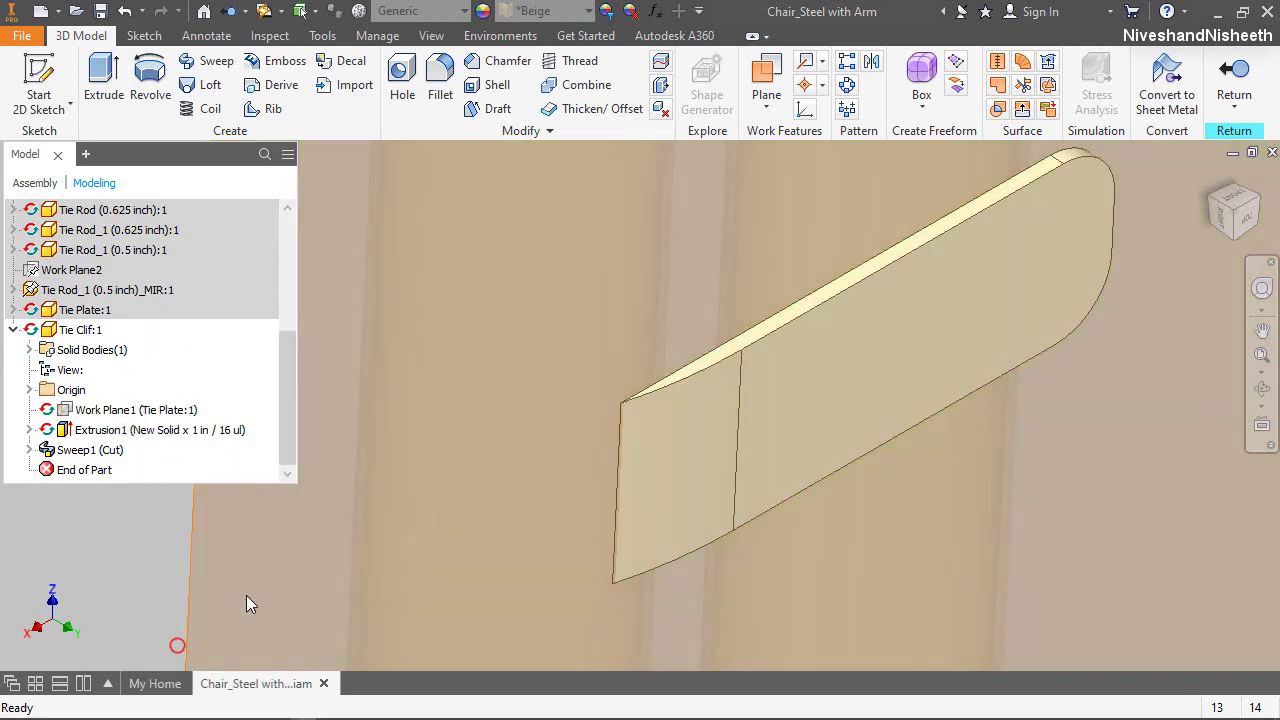
pyautogui.scroll(-3, 517, 526)
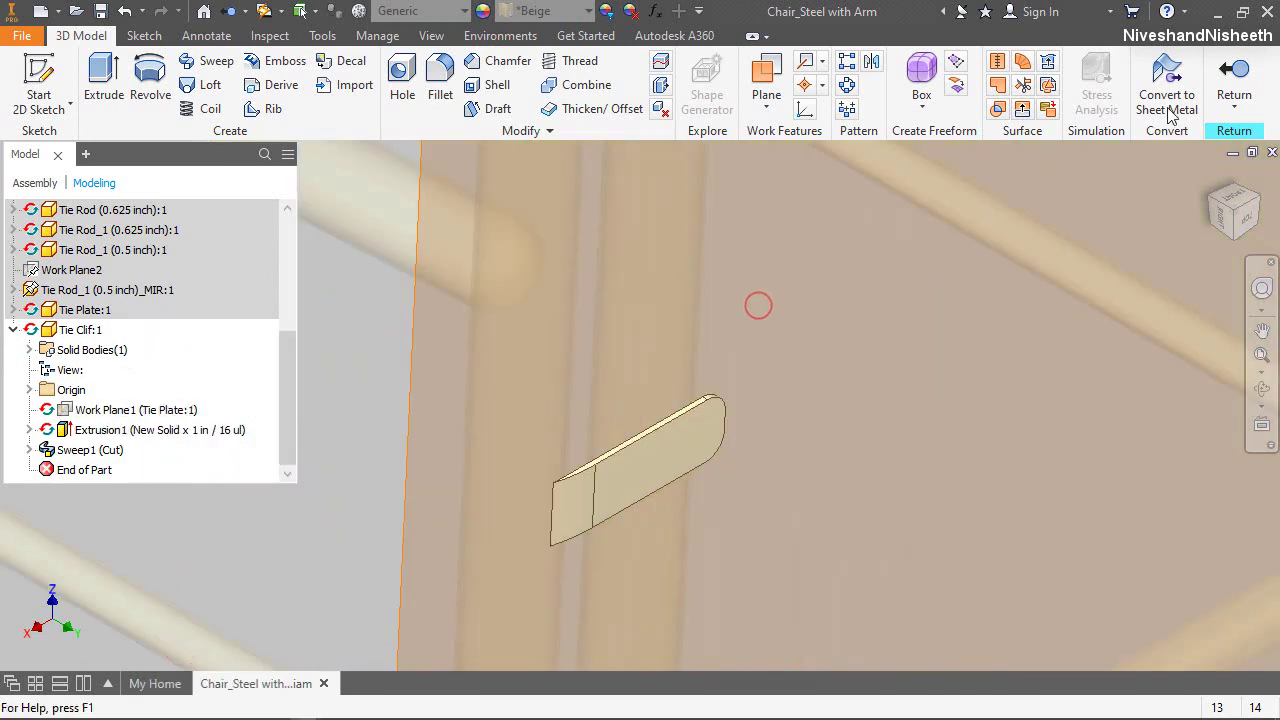
pyautogui.click(1234, 82)
pyautogui.scroll(-3, 584, 413)
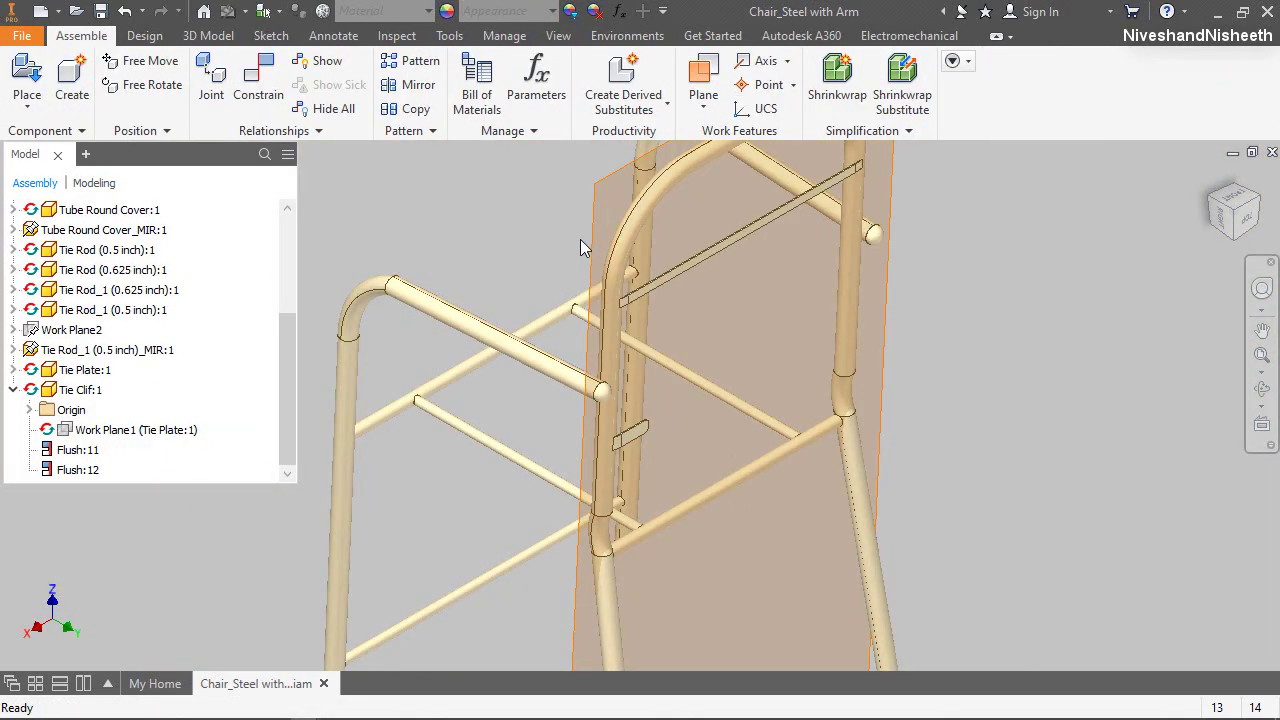
# Open the Tie Plate for editing in place, hide its work plane and return to the assembly
pyautogui.click(535, 220)
pyautogui.doubleClick(698, 267)
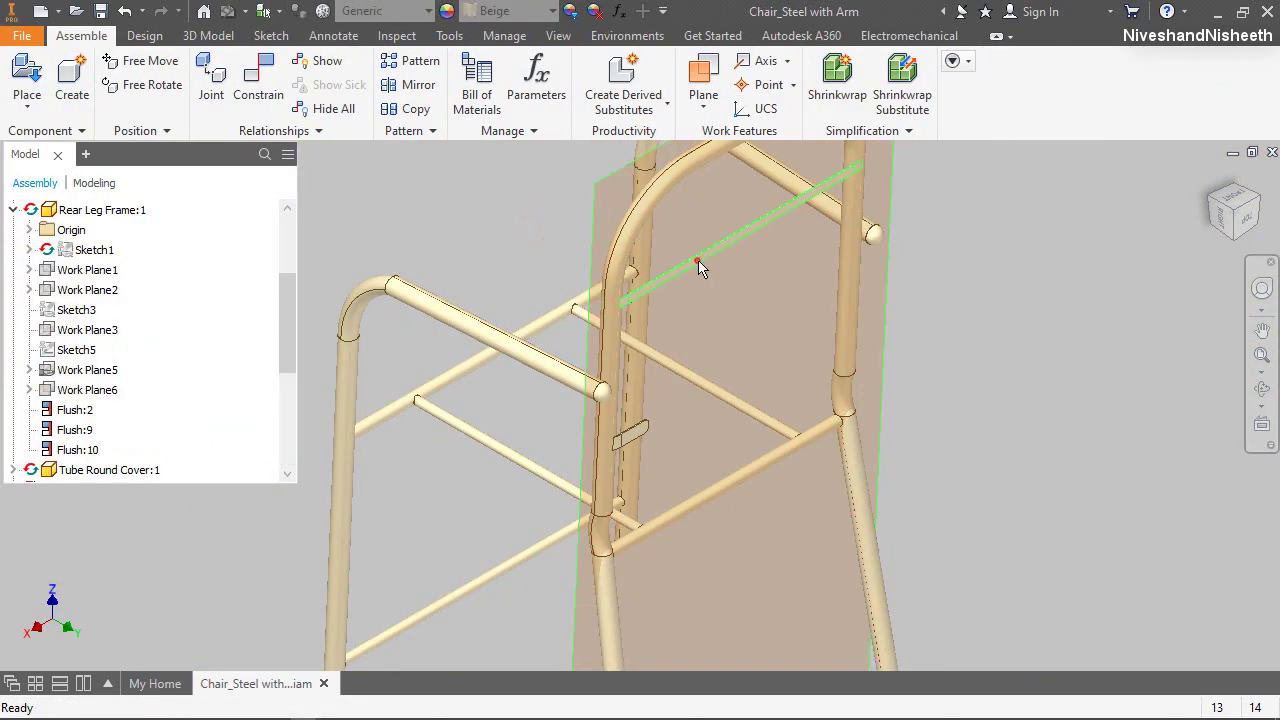
pyautogui.rightClick(594, 222)
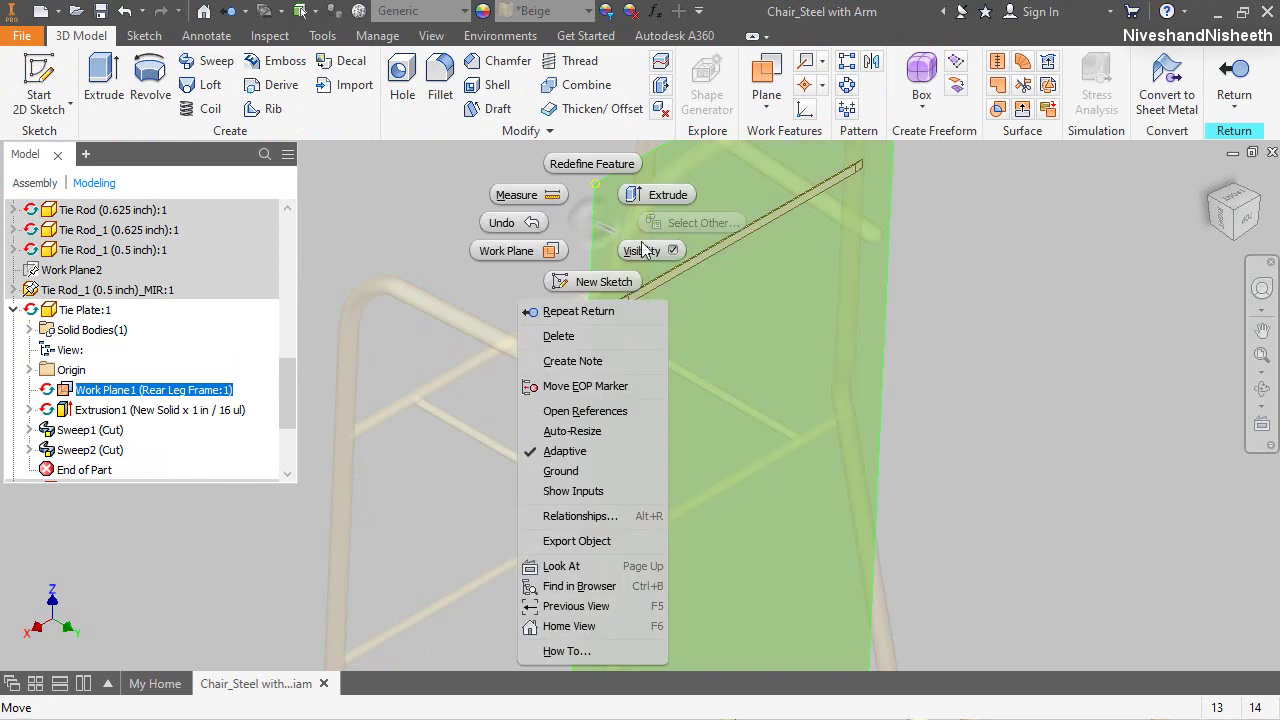
pyautogui.click(650, 245)
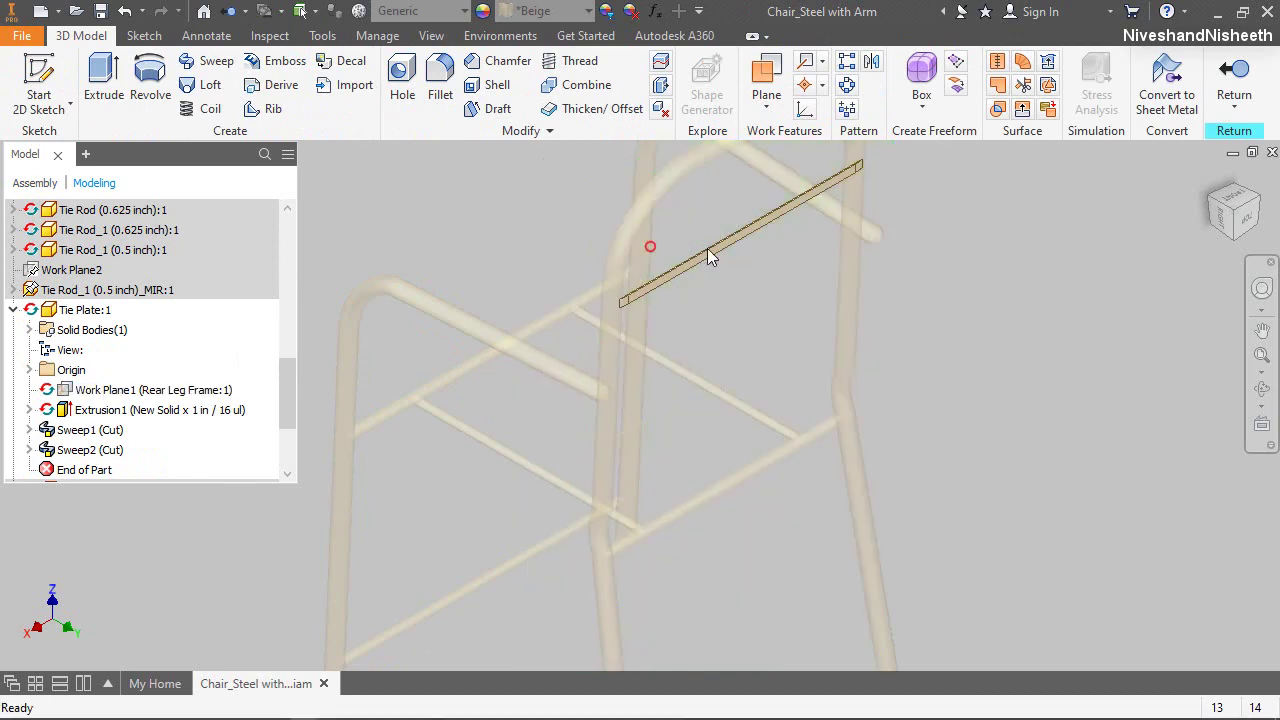
pyautogui.click(1142, 251)
pyautogui.scroll(-5, 628, 447)
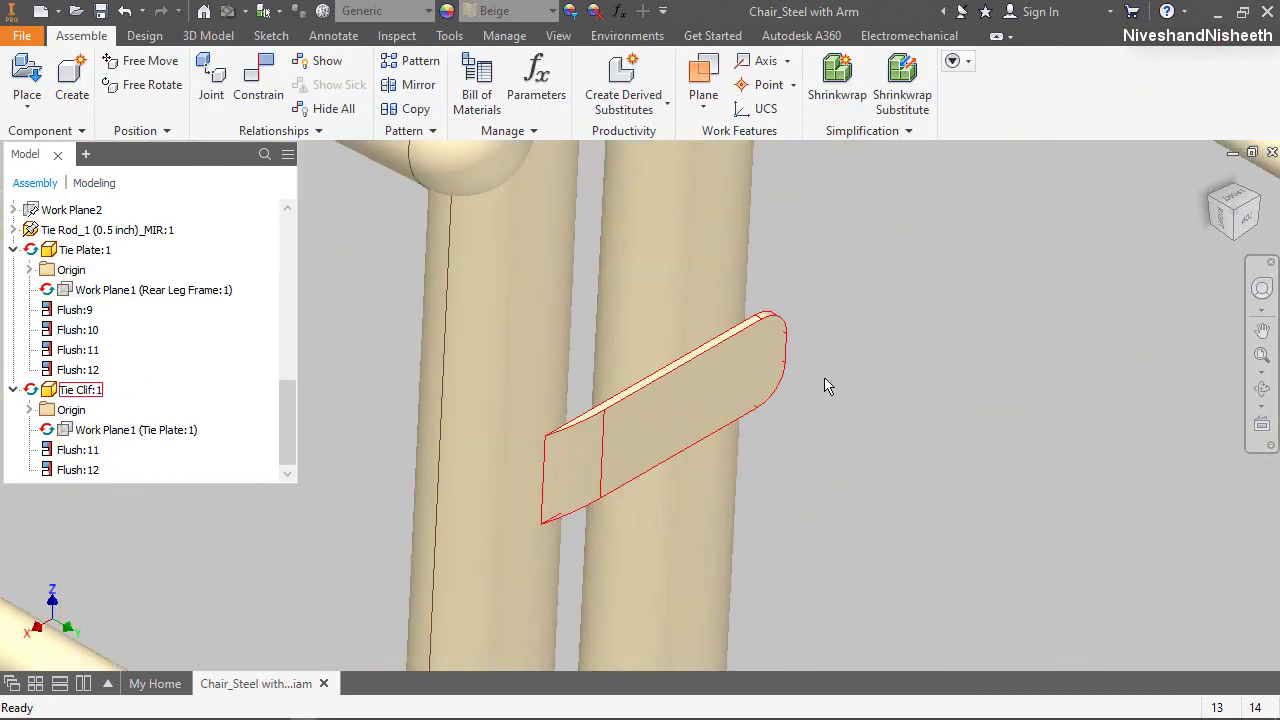
pyautogui.click(1237, 195)
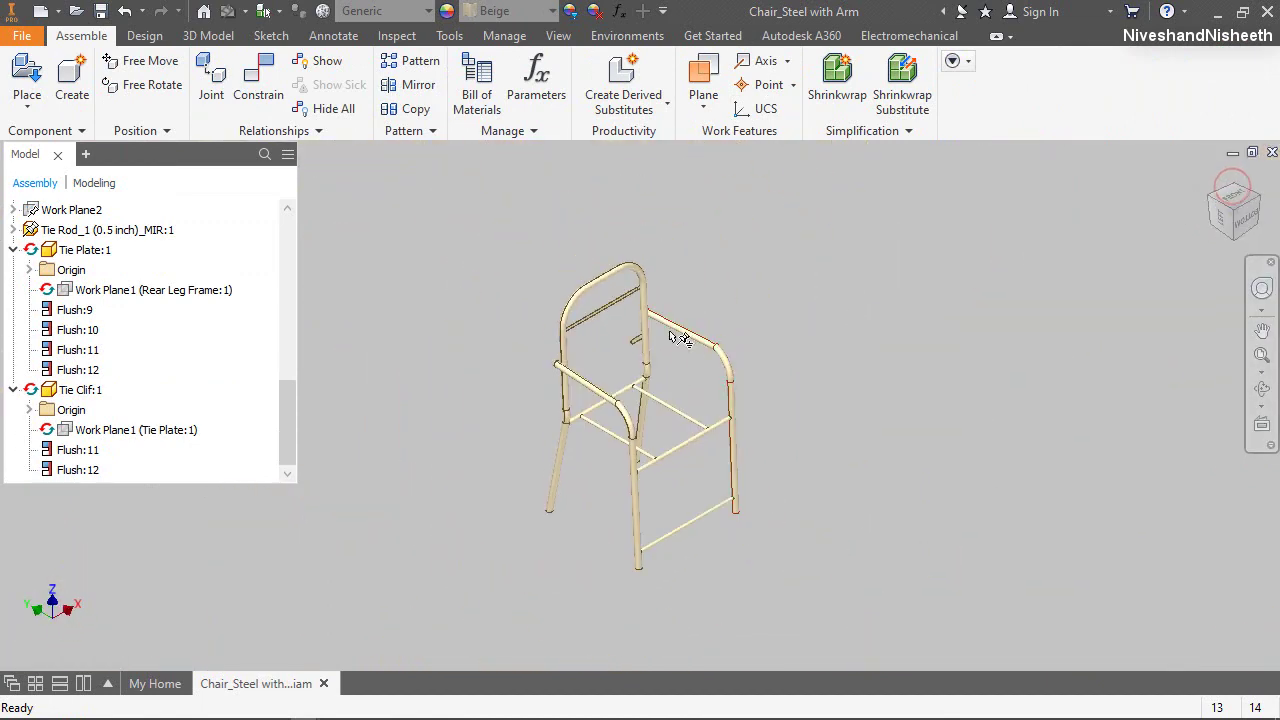
pyautogui.scroll(5, 619, 362)
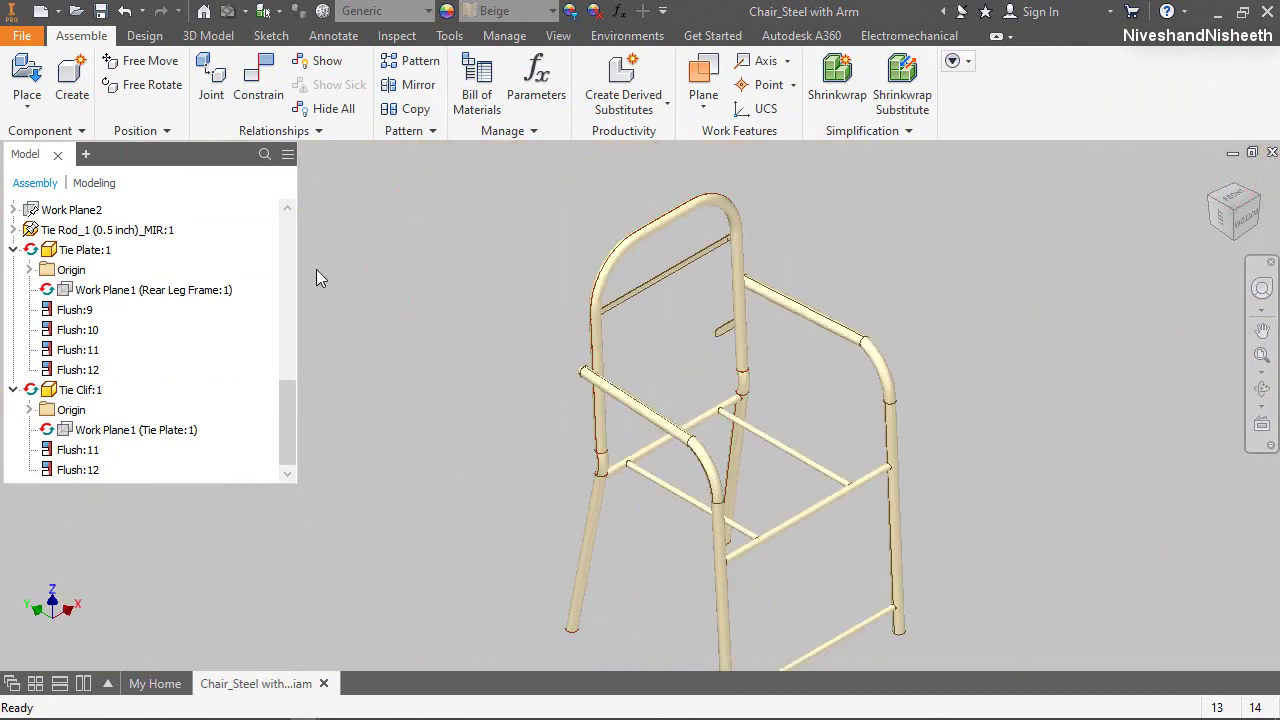
# Mirror the Tie Clif about the assembly's YZ plane with the _MIR suffix, inserting the copy into the assembly
pyautogui.rightClick(256, 304)
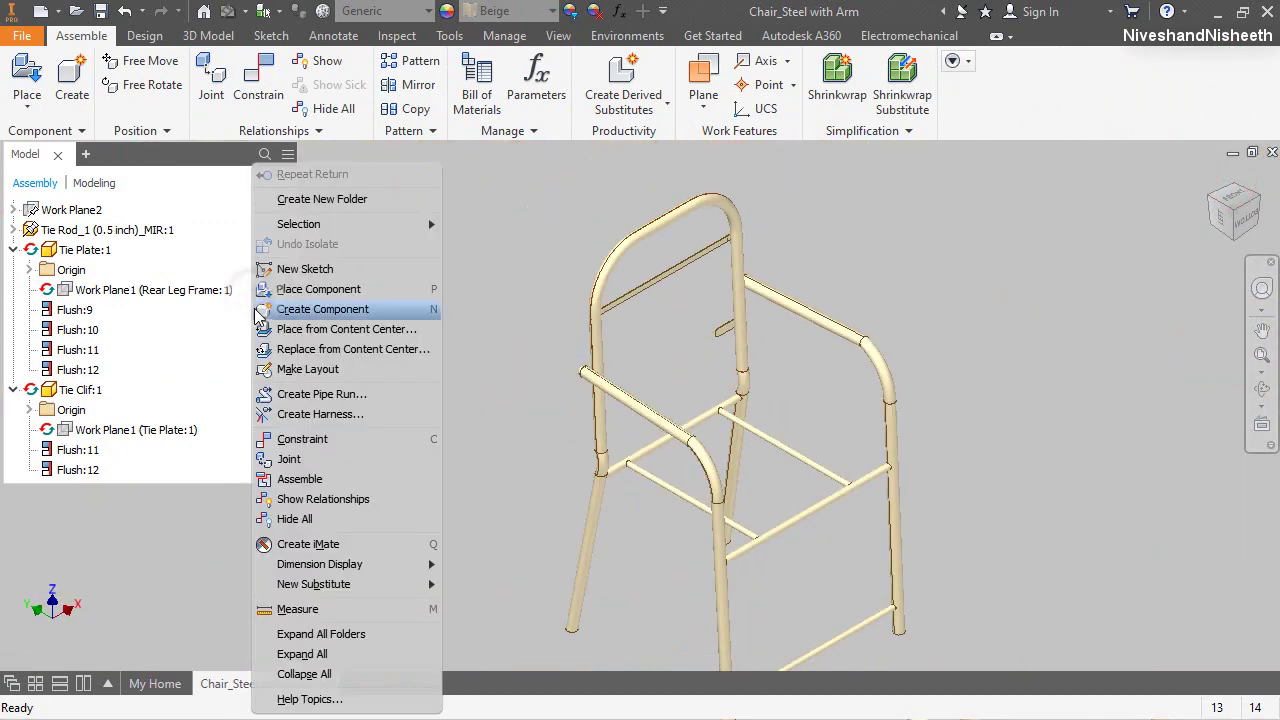
pyautogui.click(303, 670)
pyautogui.click(418, 84)
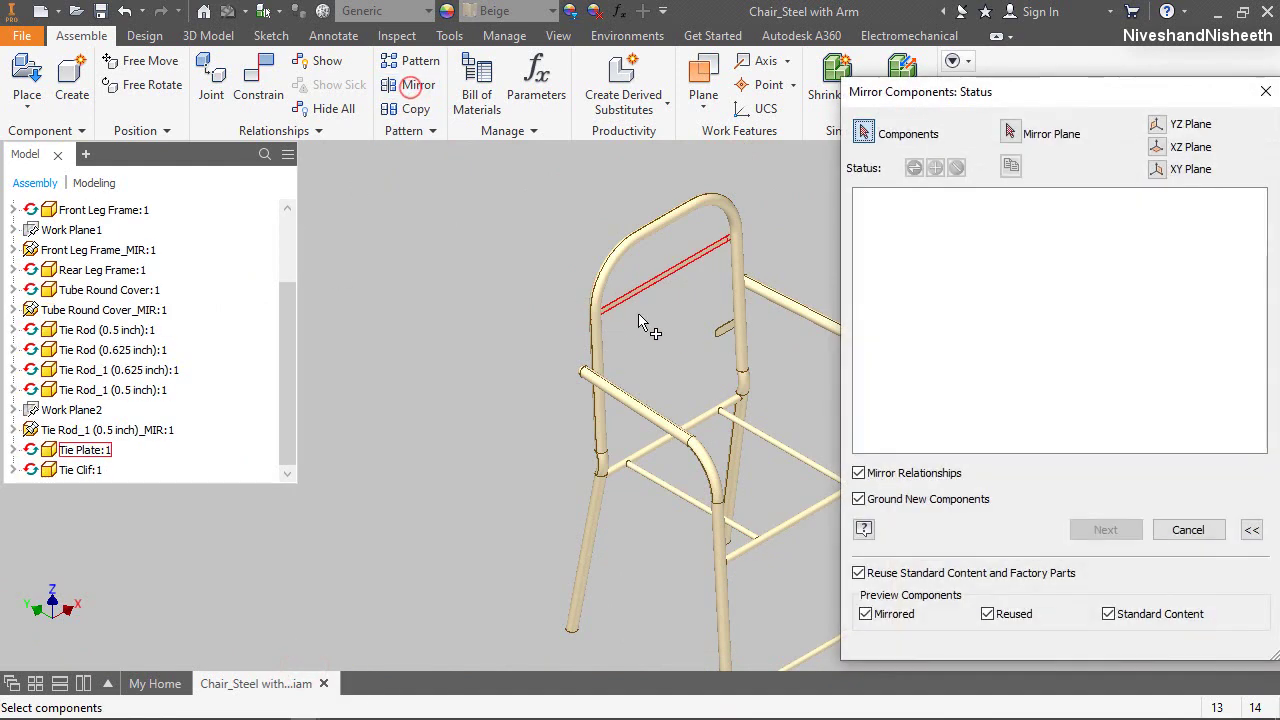
pyautogui.click(725, 333)
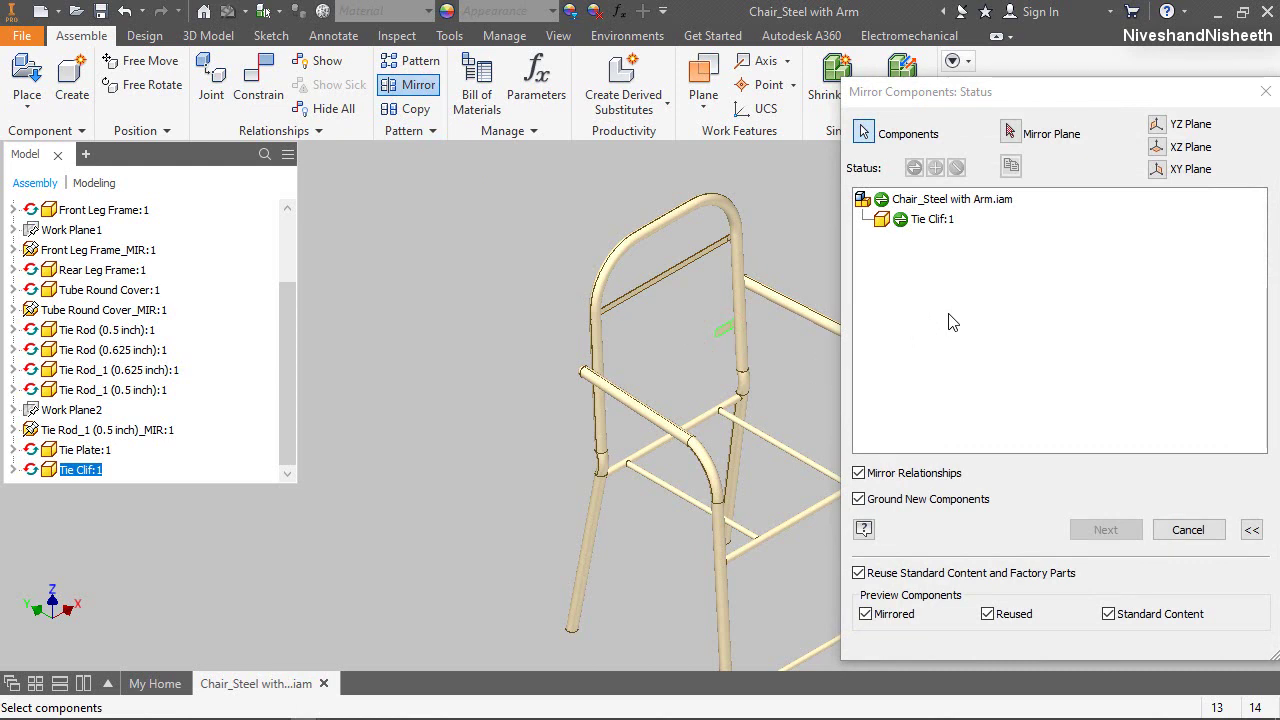
pyautogui.click(1179, 147)
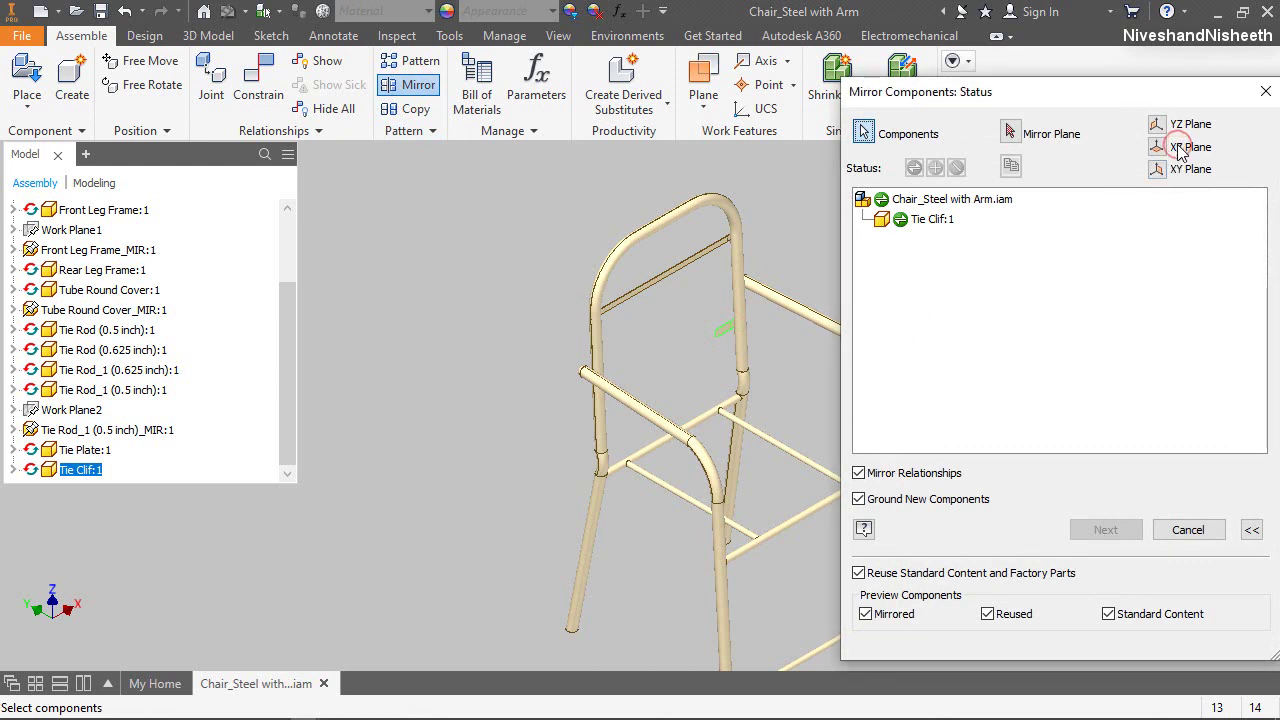
pyautogui.click(1158, 147)
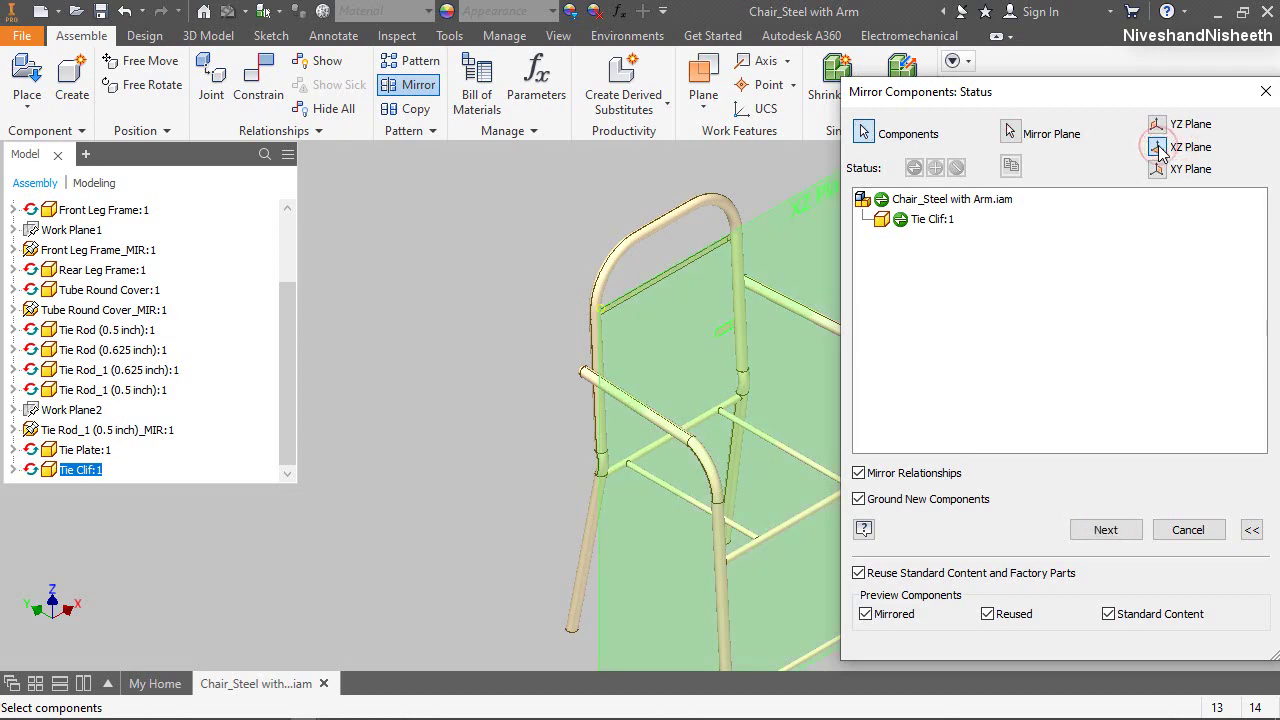
pyautogui.click(1157, 124)
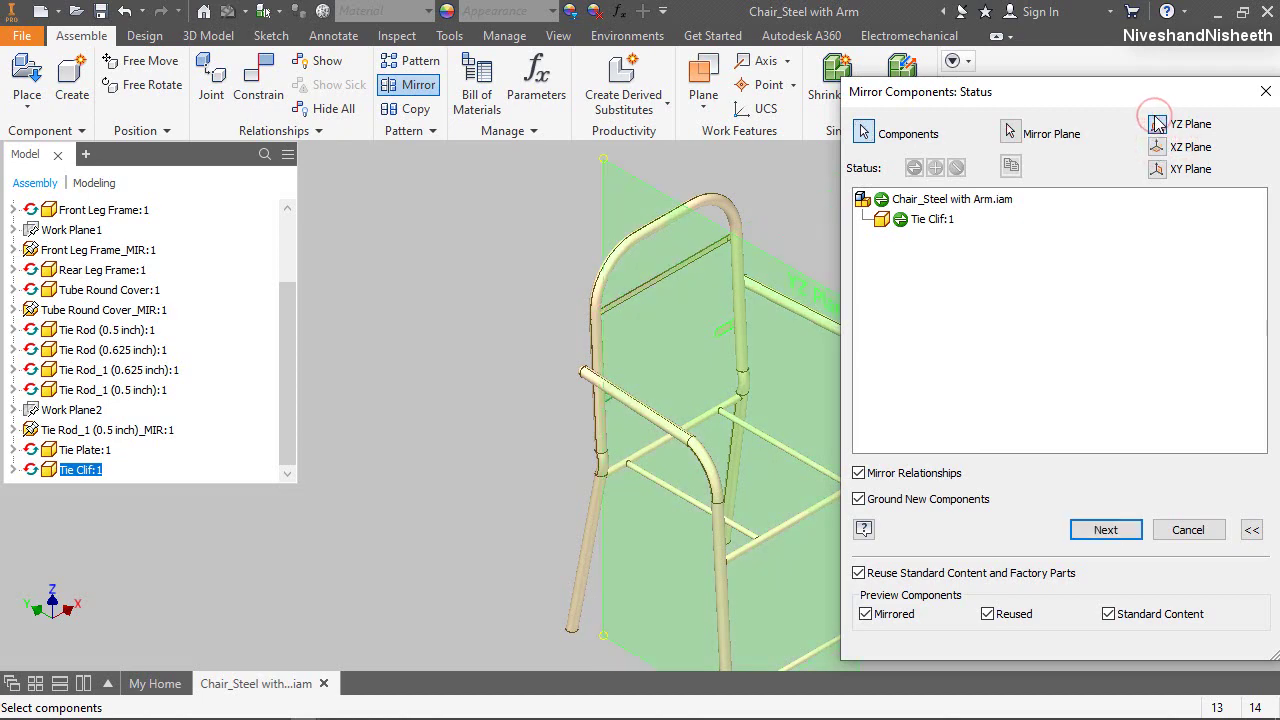
pyautogui.click(1104, 531)
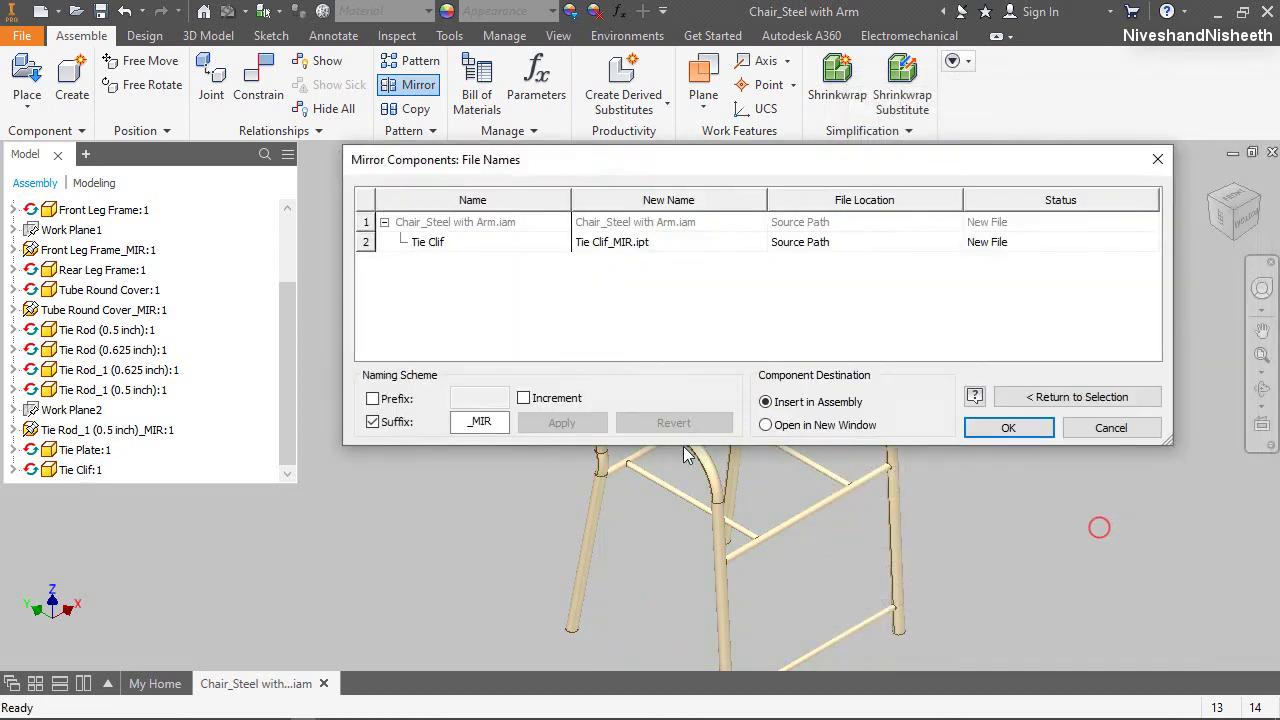
pyautogui.click(990, 426)
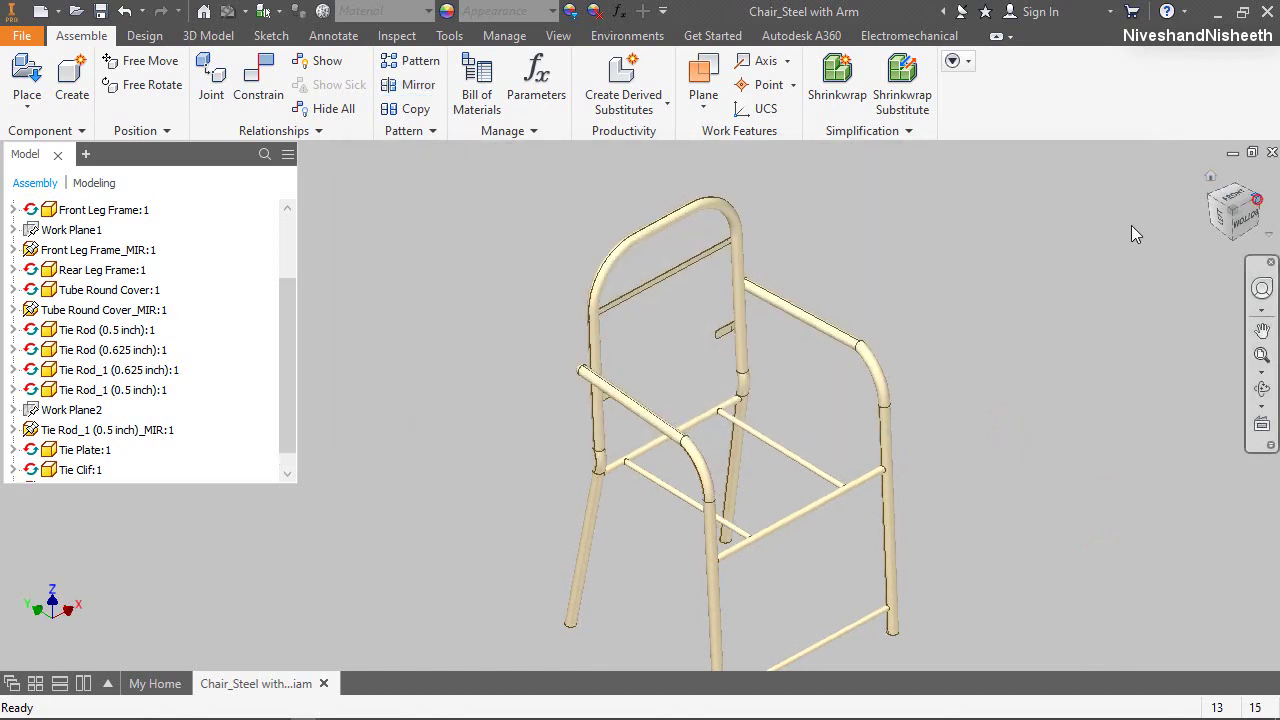
# Inspect the original and mirrored Tie Clif parts on both sides of the rear leg frame
pyautogui.scroll(-3, 640, 340)
pyautogui.click(640, 362)
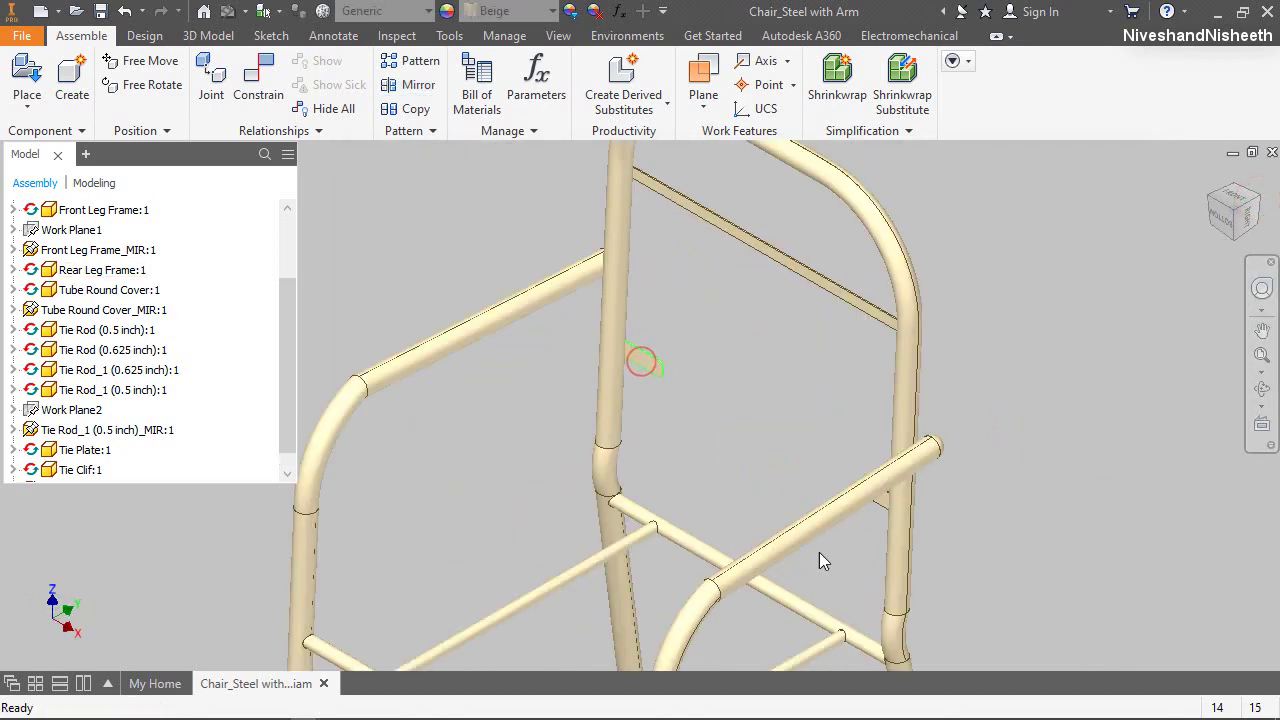
pyautogui.click(876, 502)
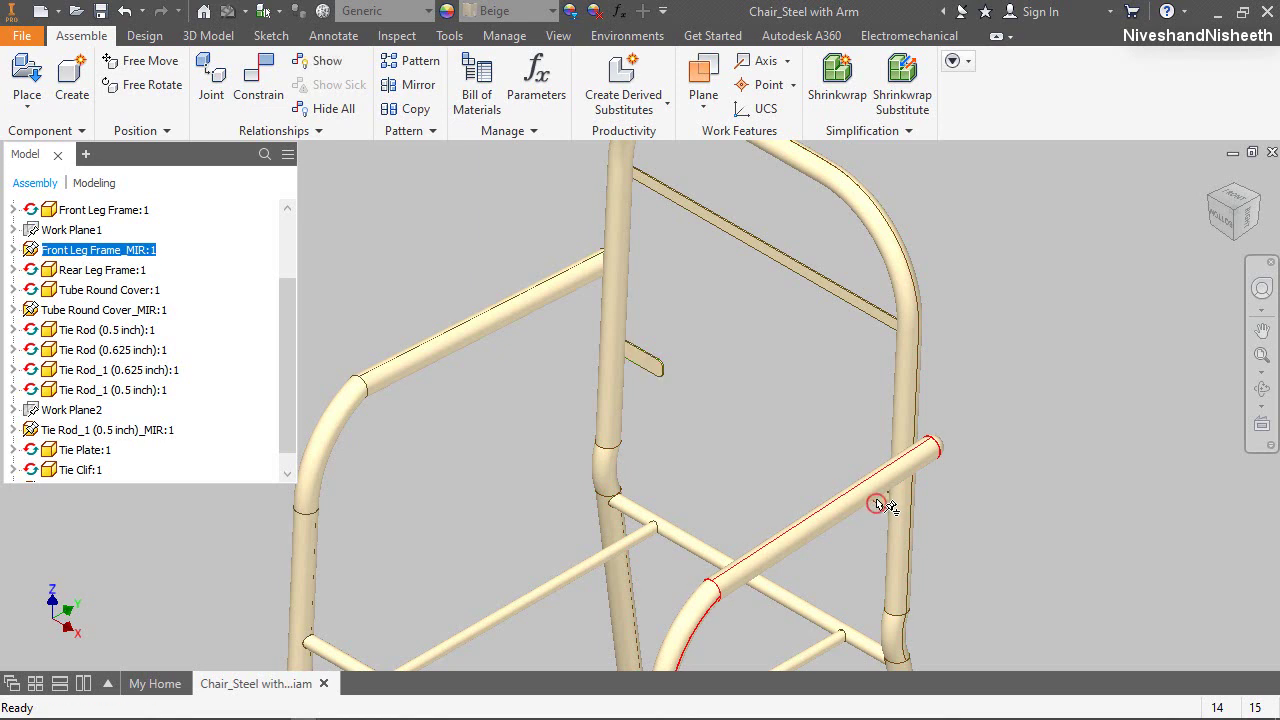
pyautogui.click(873, 510)
pyautogui.click(881, 502)
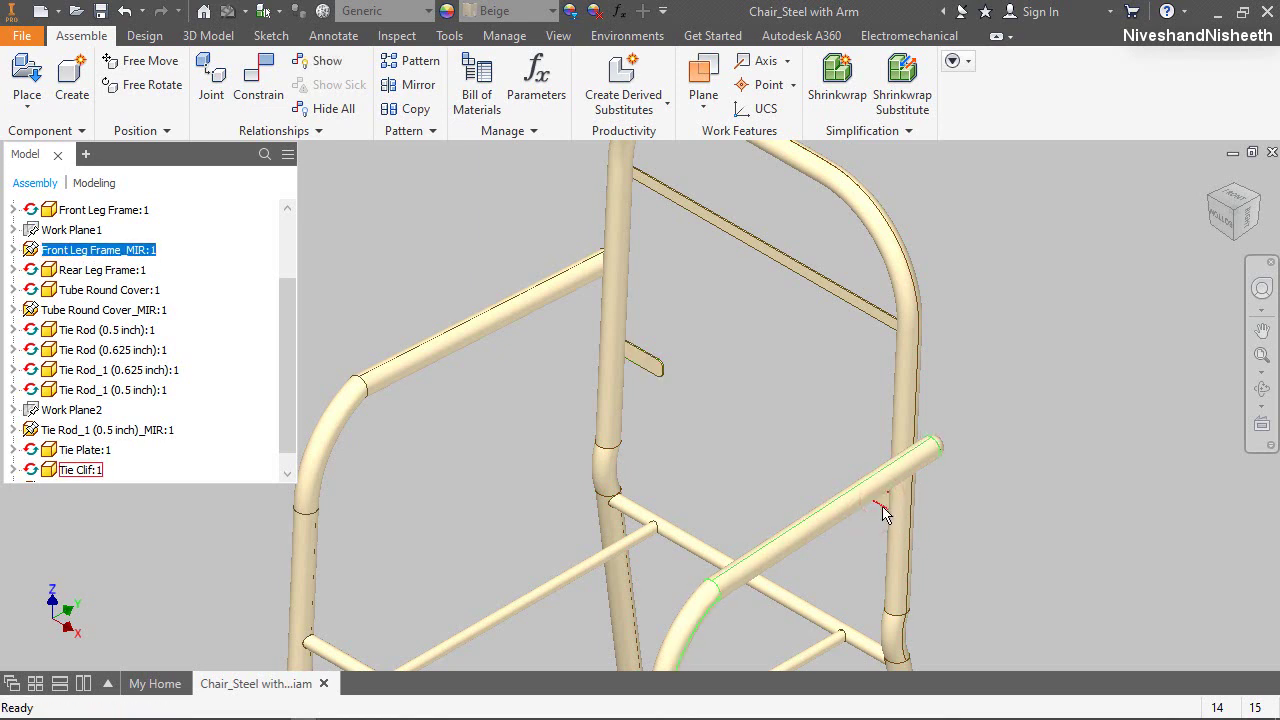
pyautogui.click(1006, 380)
pyautogui.click(1261, 354)
pyautogui.scroll(1, 866, 316)
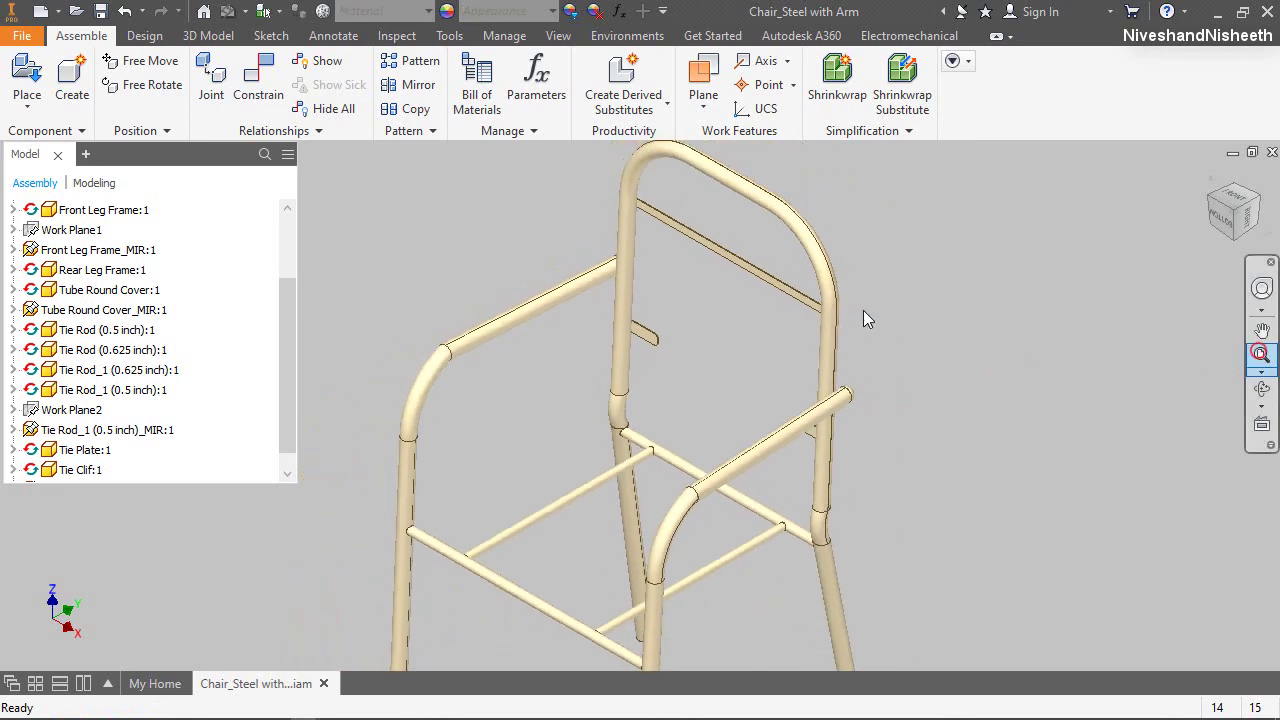
pyautogui.scroll(2, 537, 249)
# Save the chair assembly together with all its changed dependent files
pyautogui.hotkey('ctrl', 's')
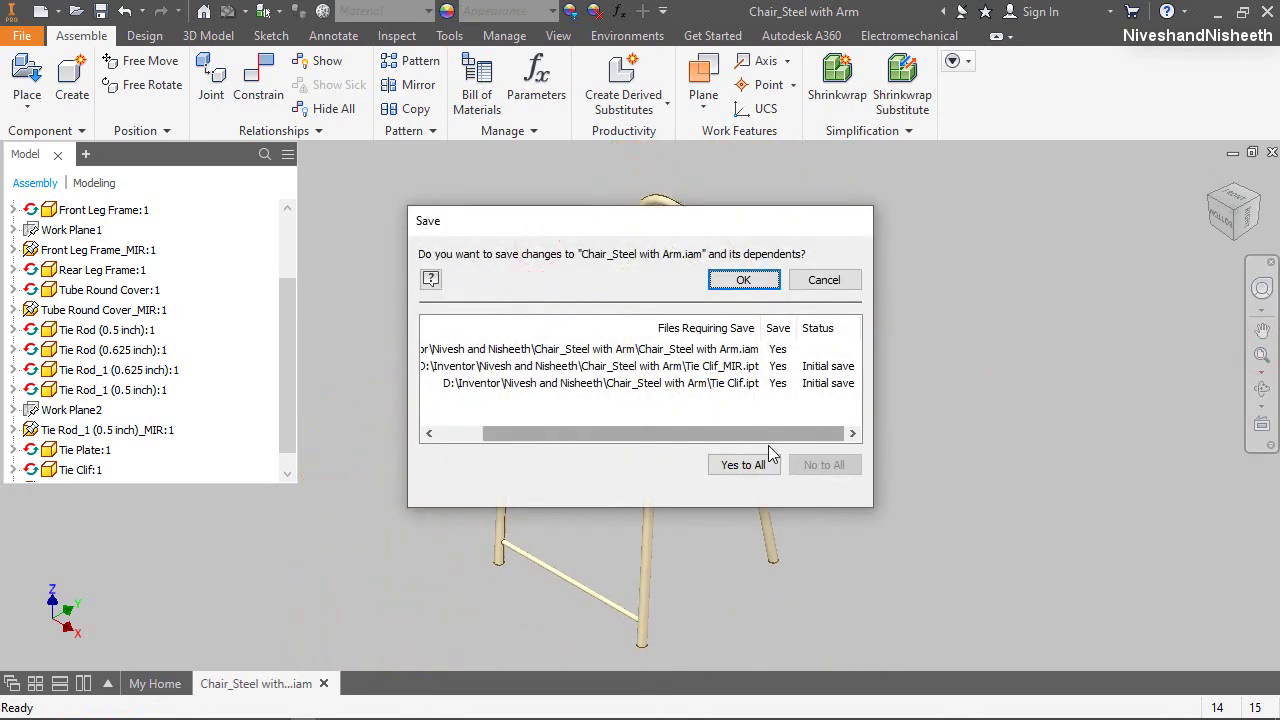
pyautogui.click(760, 466)
pyautogui.click(742, 279)
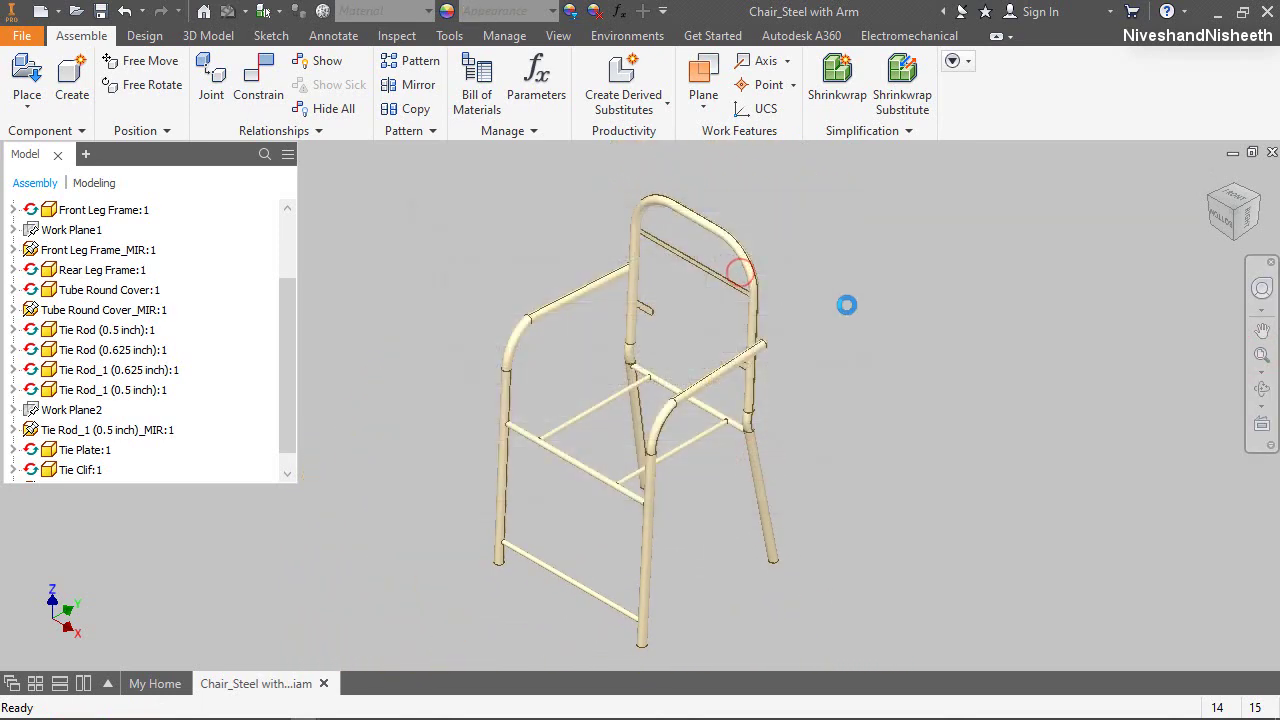
# Create an in-place part named Front_Leg_End_Cap from the English Standard (in).ipt template on the assembly's XY plane
pyautogui.rightClick(1066, 438)
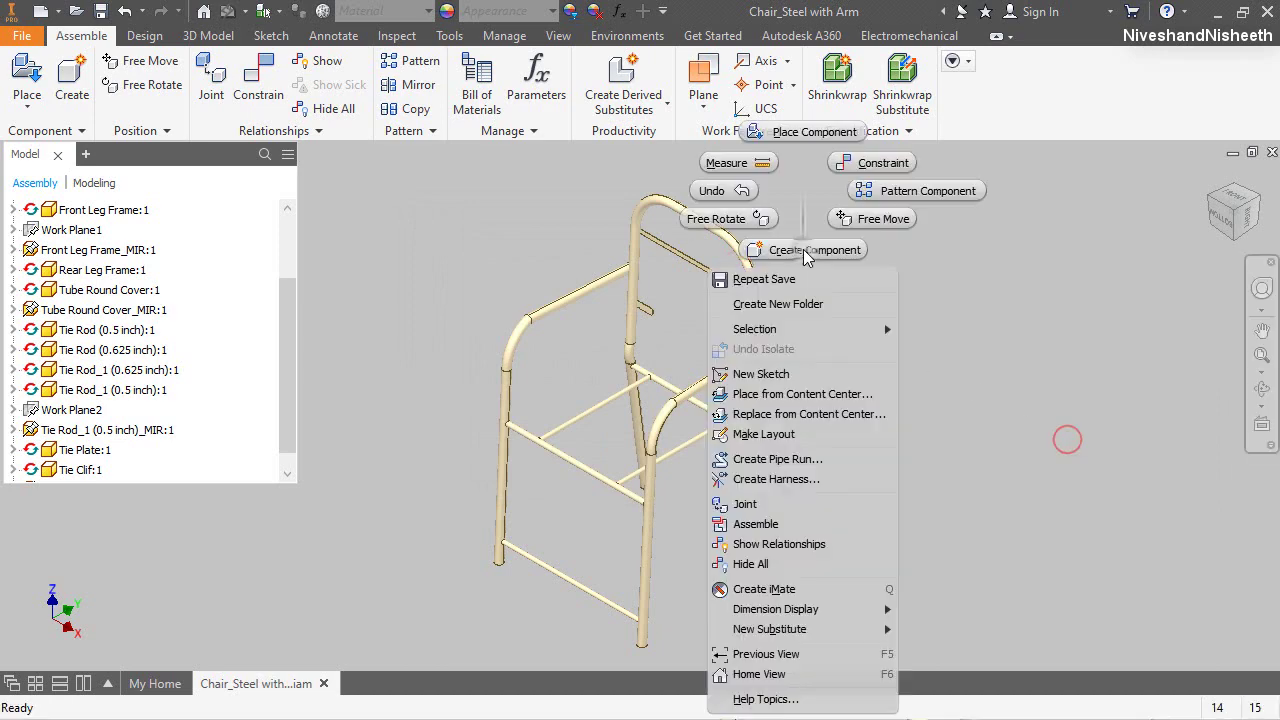
pyautogui.click(815, 249)
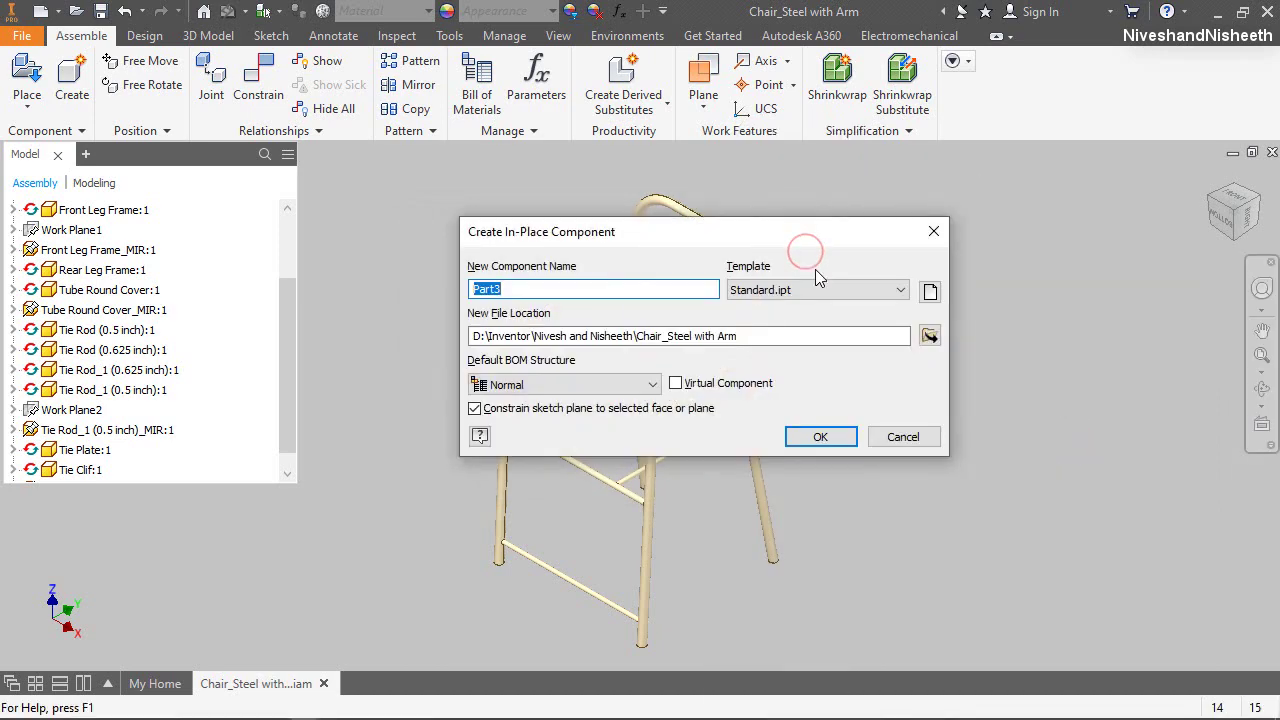
pyautogui.click(933, 294)
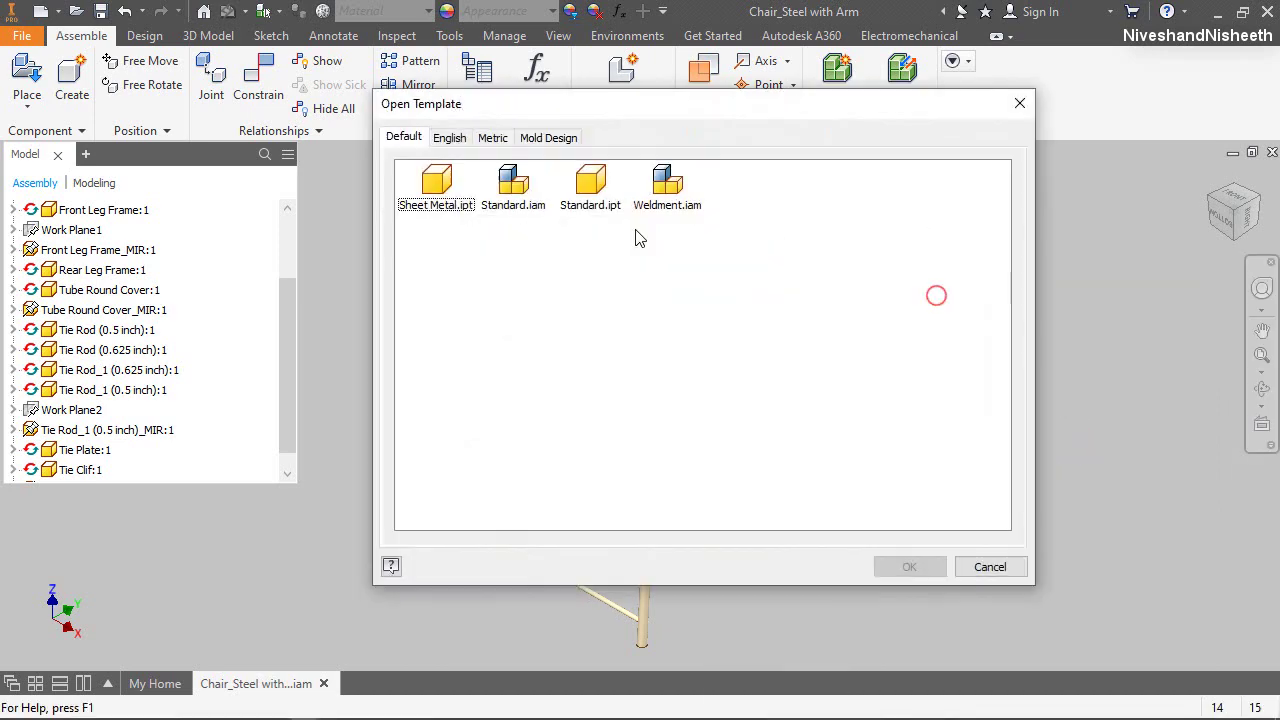
pyautogui.click(449, 138)
pyautogui.doubleClick(762, 196)
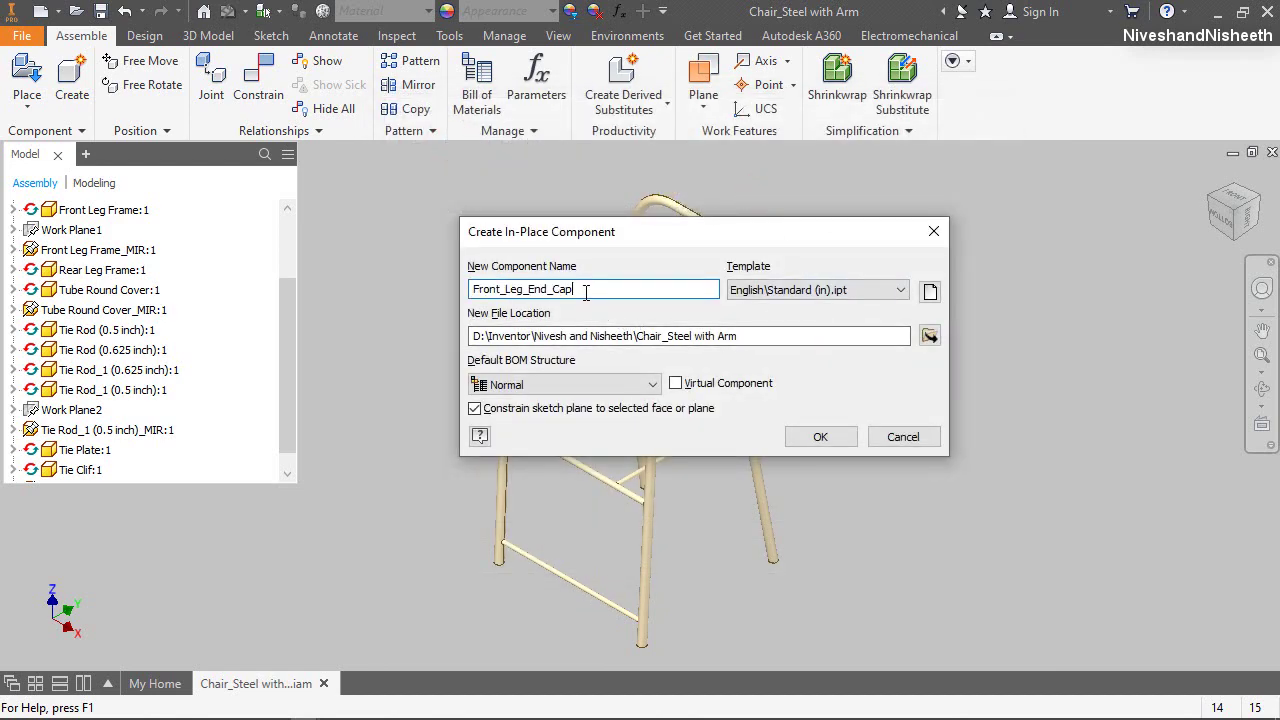
pyautogui.click(820, 437)
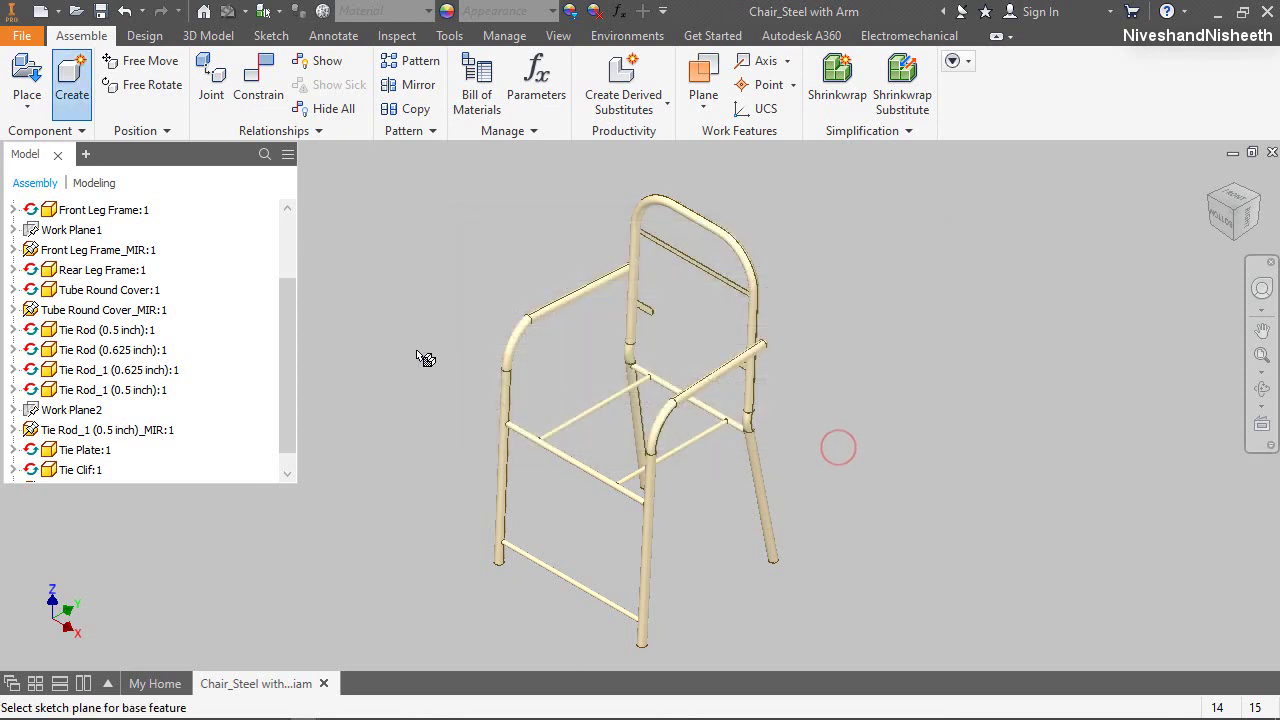
pyautogui.moveTo(281, 366); pyautogui.dragTo(287, 253)
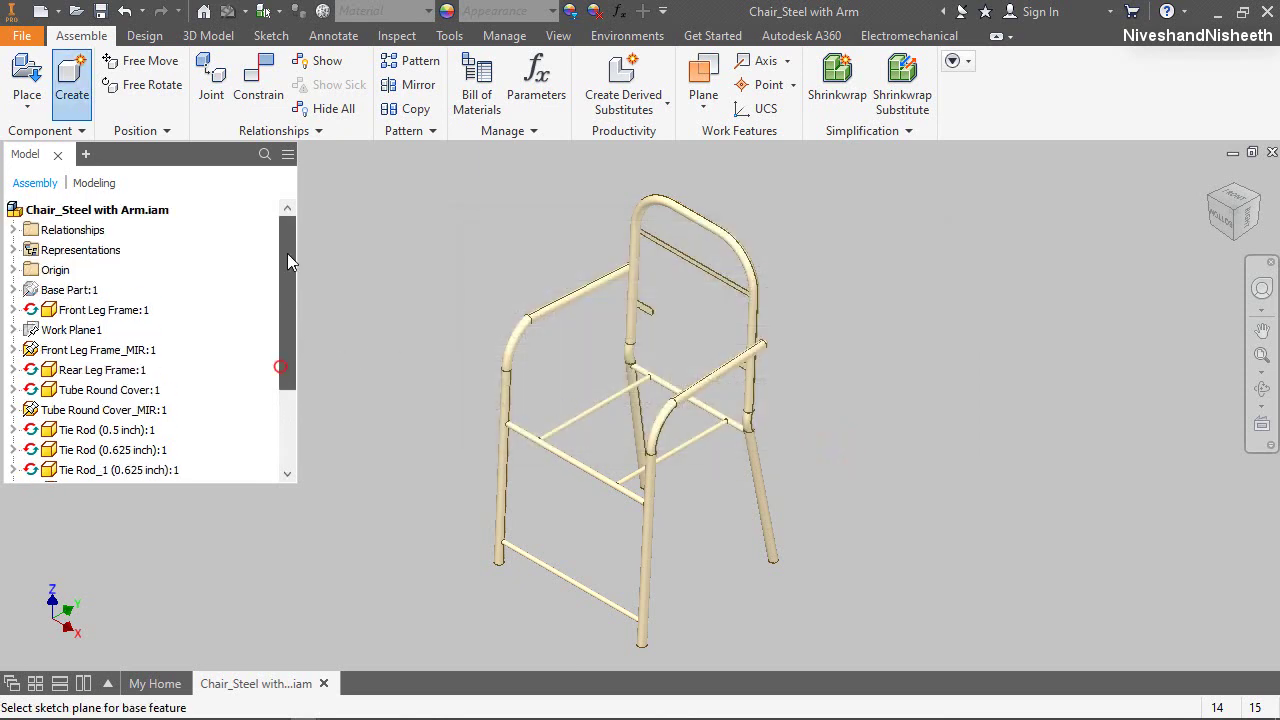
pyautogui.click(14, 270)
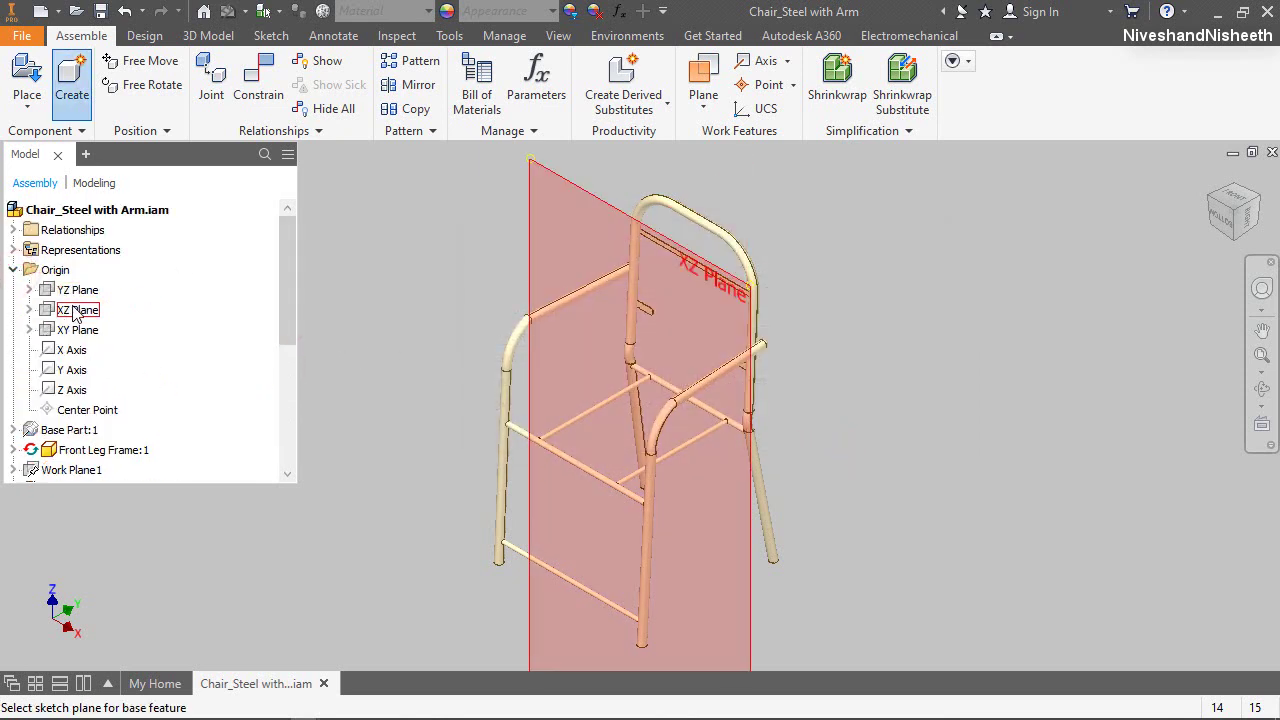
pyautogui.click(76, 331)
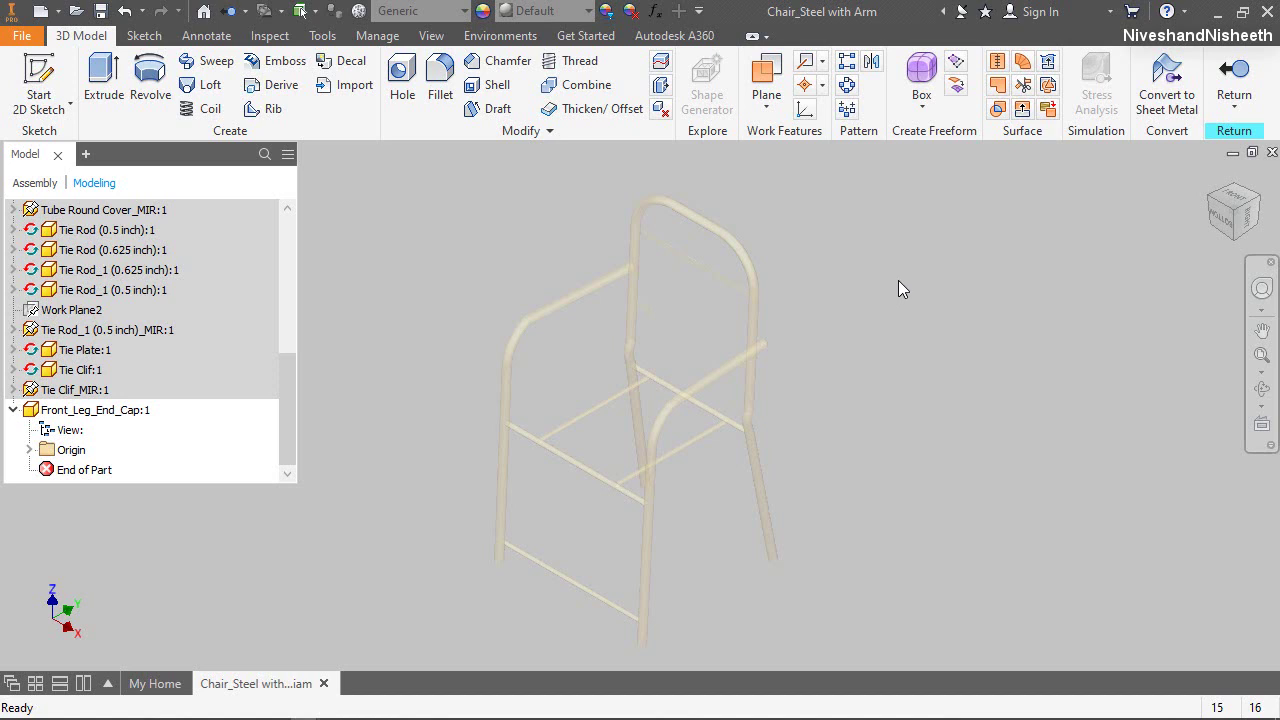
# Create a sketch on the front leg tube's bottom end face containing the tube's projected outer circular edge
pyautogui.click(1220, 215)
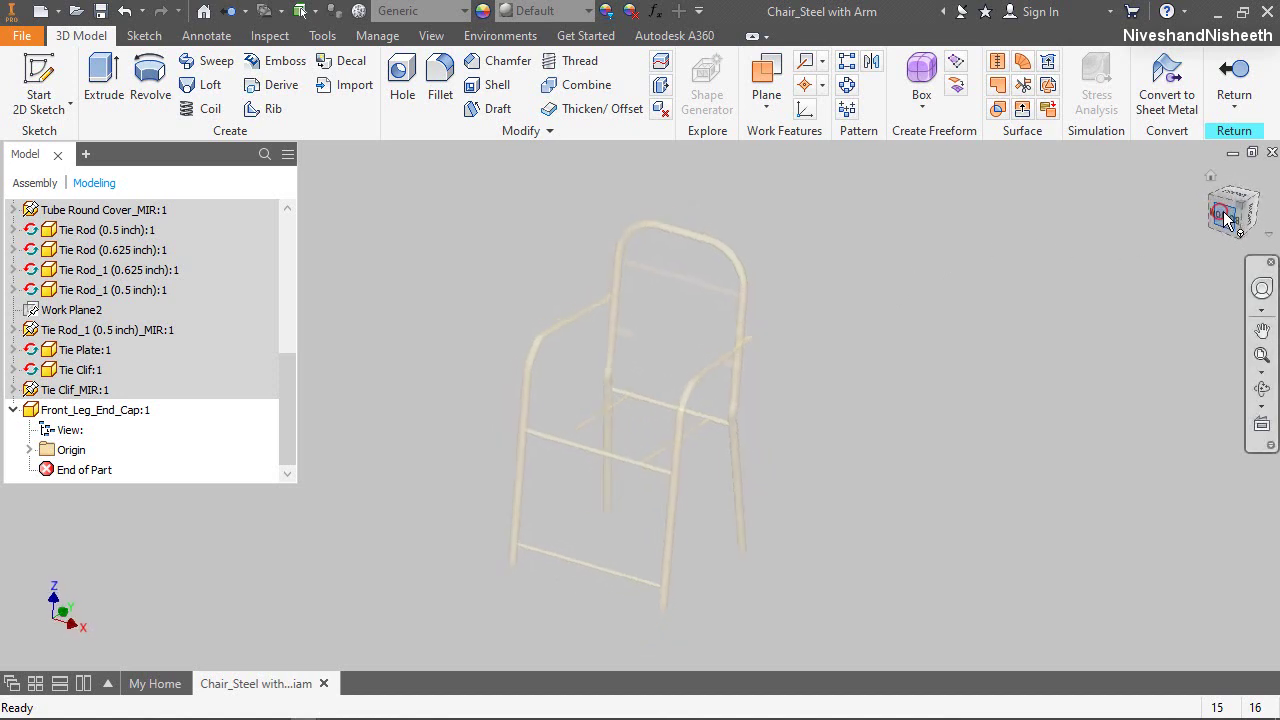
pyautogui.moveTo(1237, 246); pyautogui.dragTo(508, 376)
pyautogui.scroll(10, 508, 376)
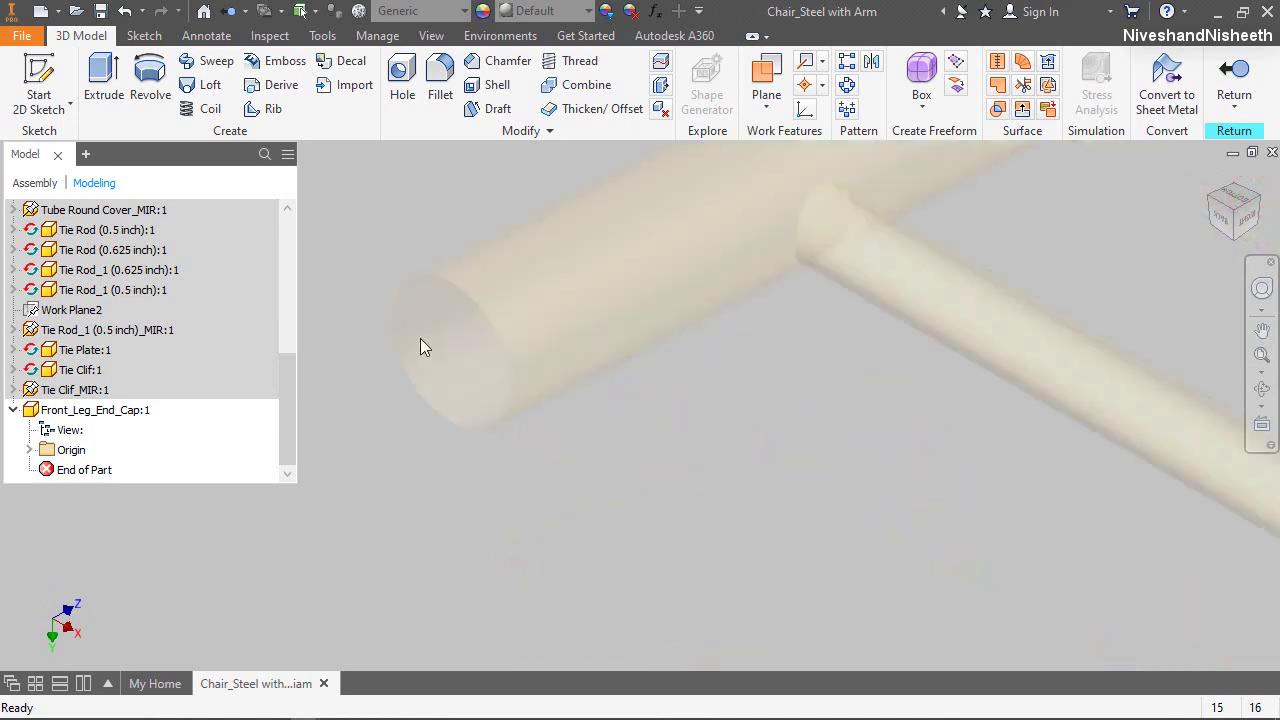
pyautogui.click(52, 68)
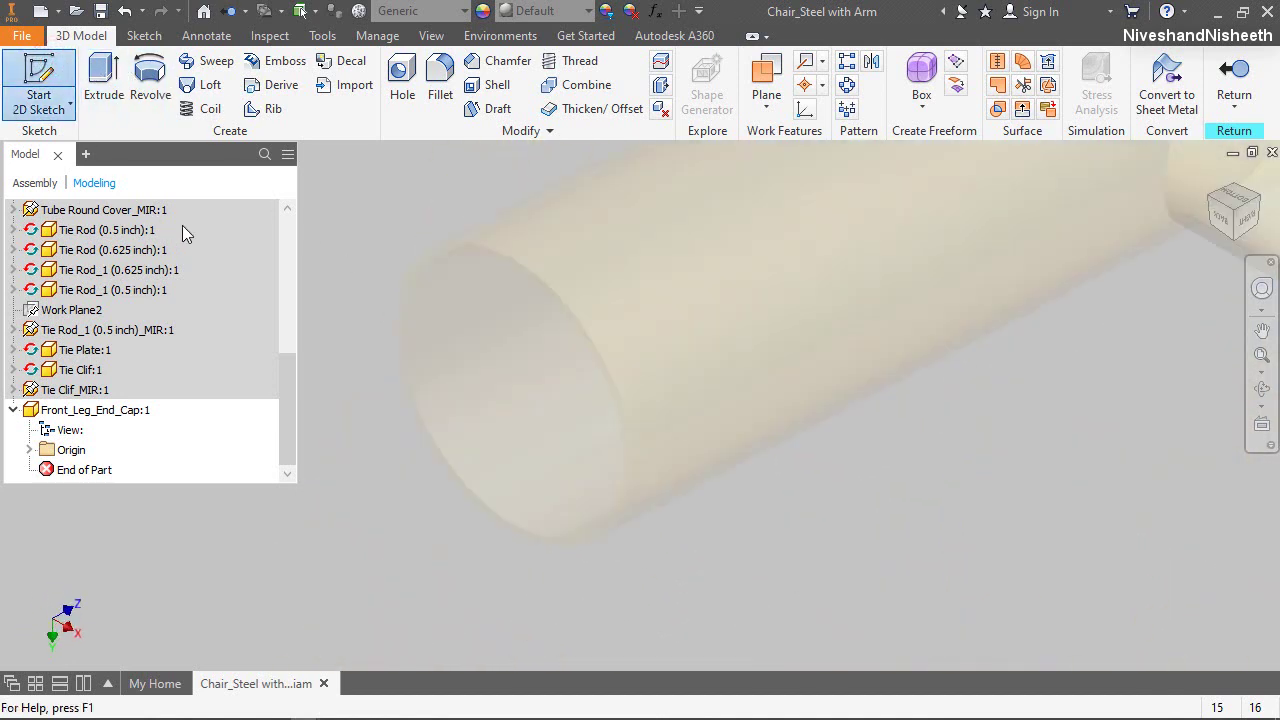
pyautogui.click(437, 267)
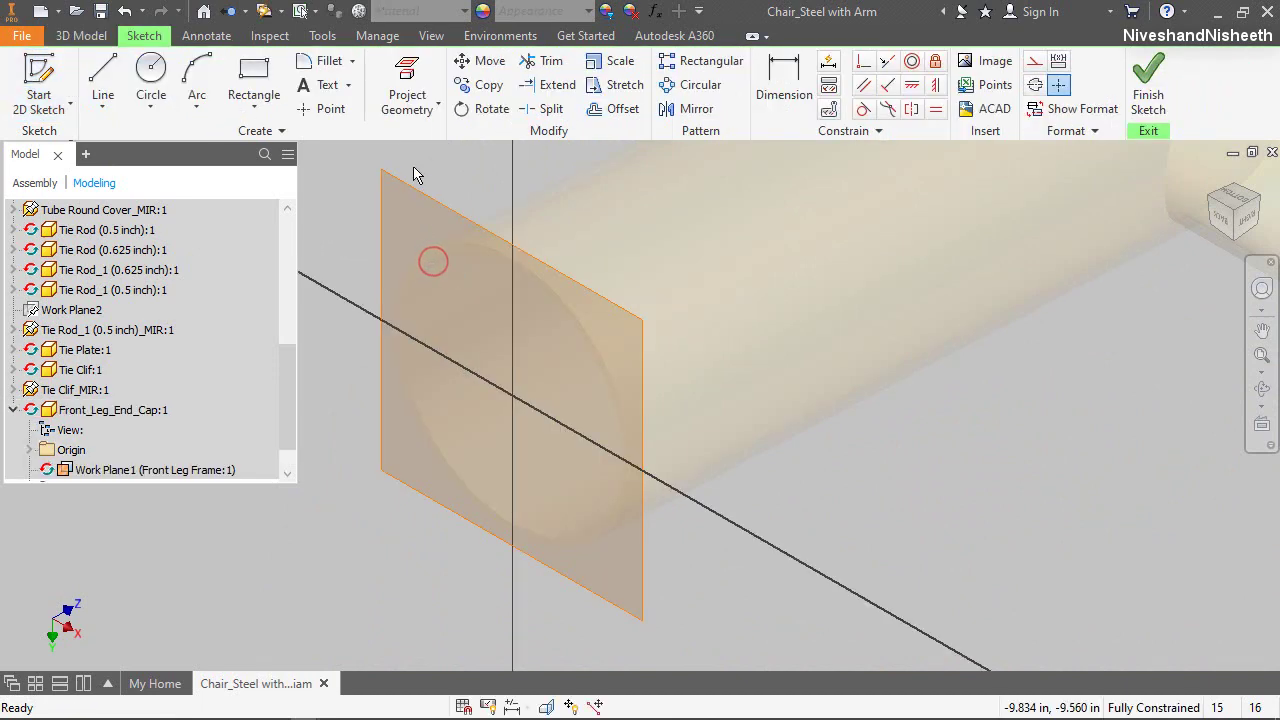
pyautogui.press('p')
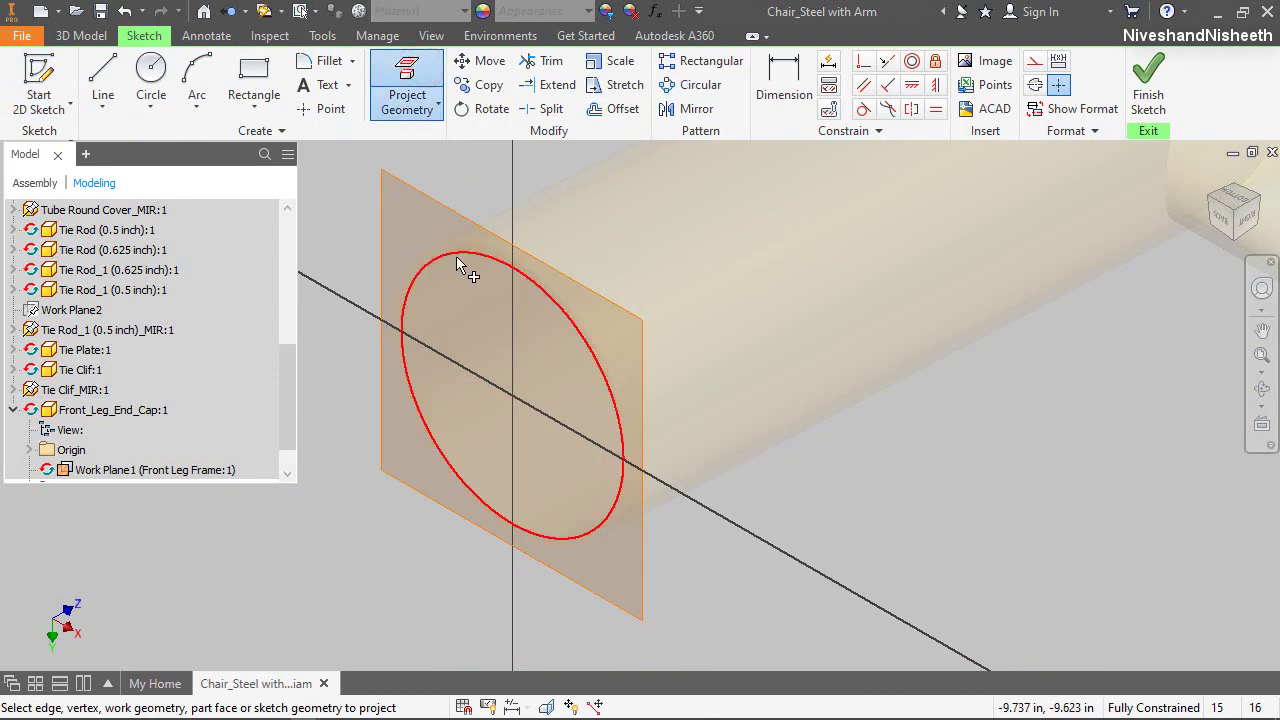
pyautogui.click(460, 262)
pyautogui.rightClick(487, 186)
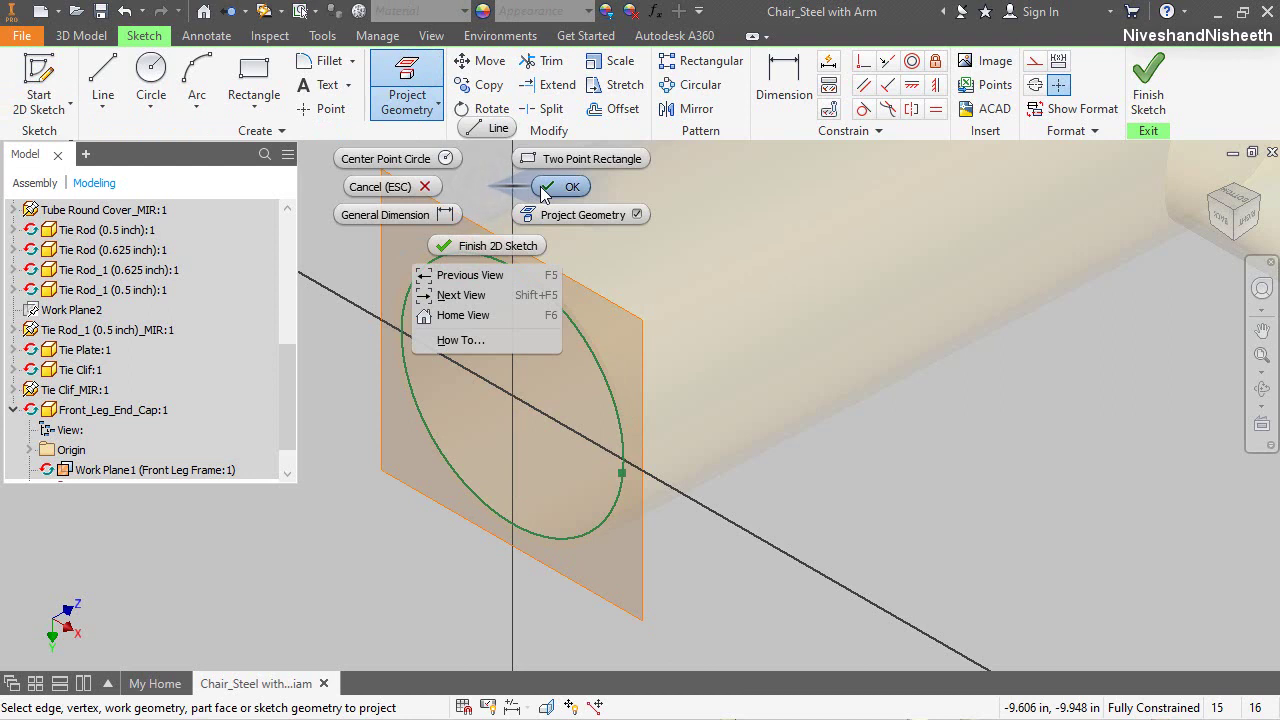
pyautogui.click(560, 187)
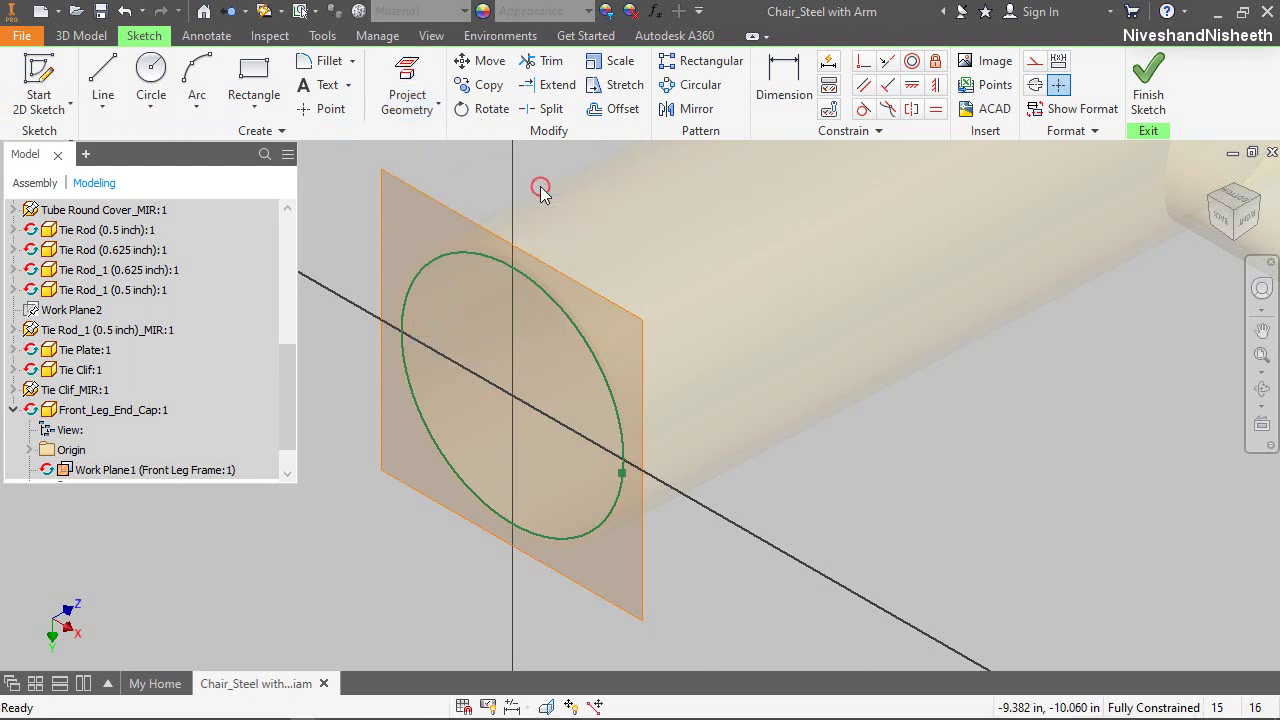
pyautogui.click(1140, 85)
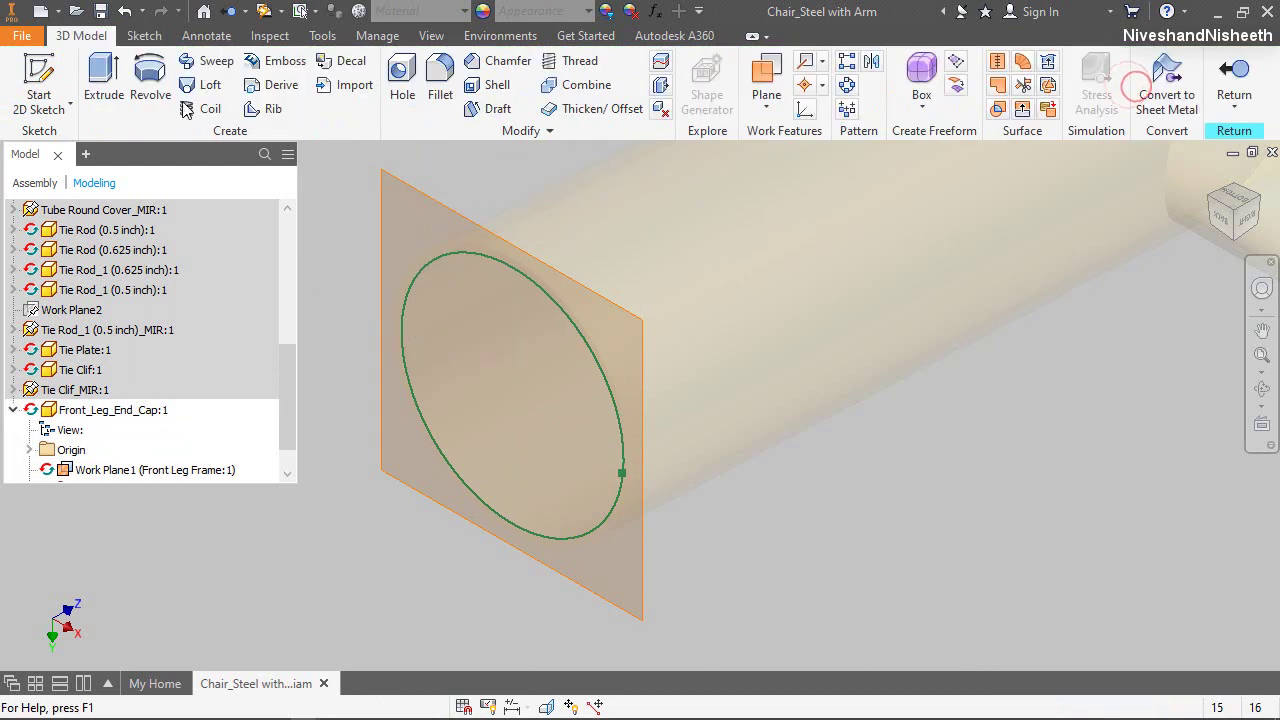
# Create a sketch plane offset -0.219 in from the tube-end work plane, finishing its sketch without adding geometry
pyautogui.click(45, 80)
pyautogui.moveTo(455, 210); pyautogui.dragTo(600, 190)
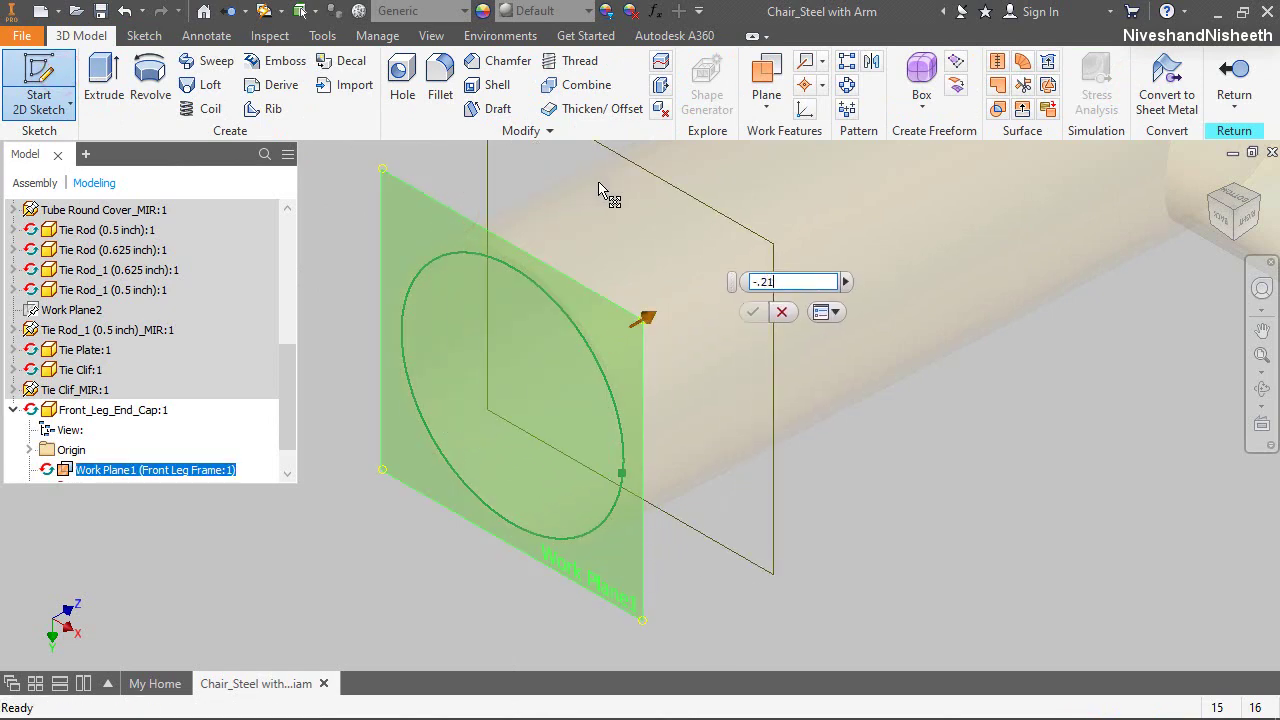
pyautogui.press('Return')
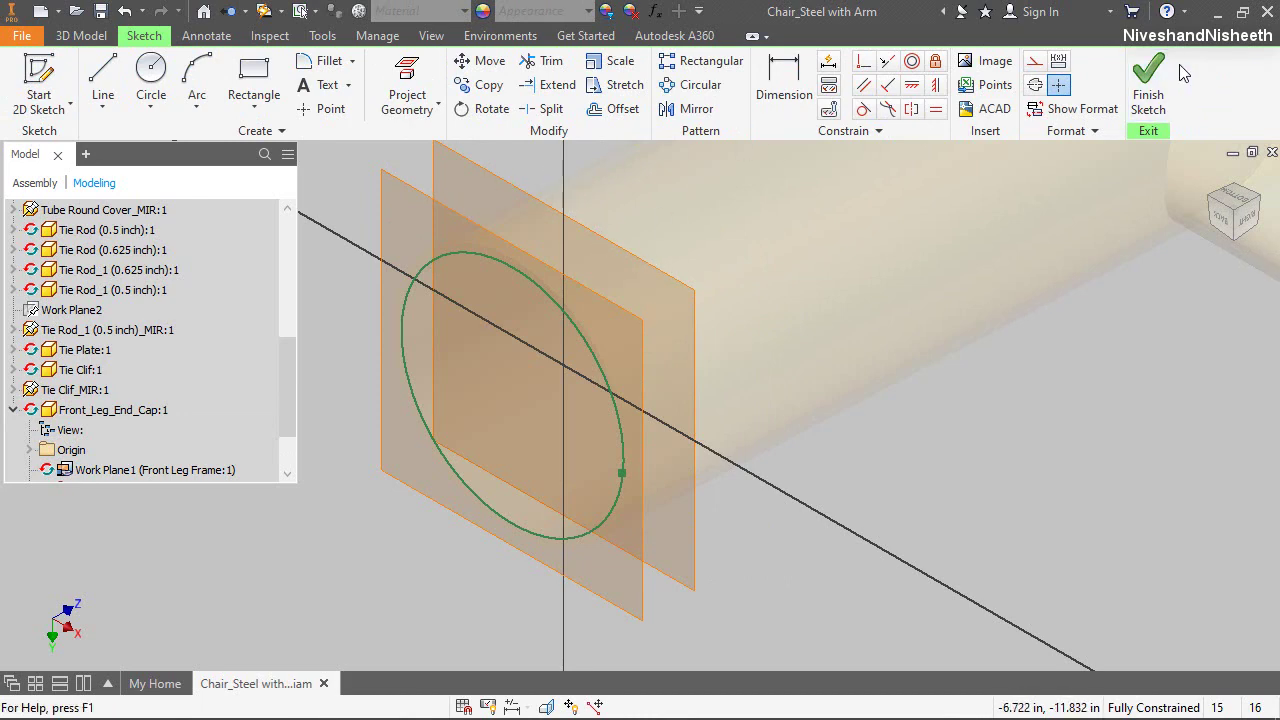
pyautogui.click(1148, 82)
# Set the second work plane's offset from the tube-end plane to -3/4 in
pyautogui.click(506, 187)
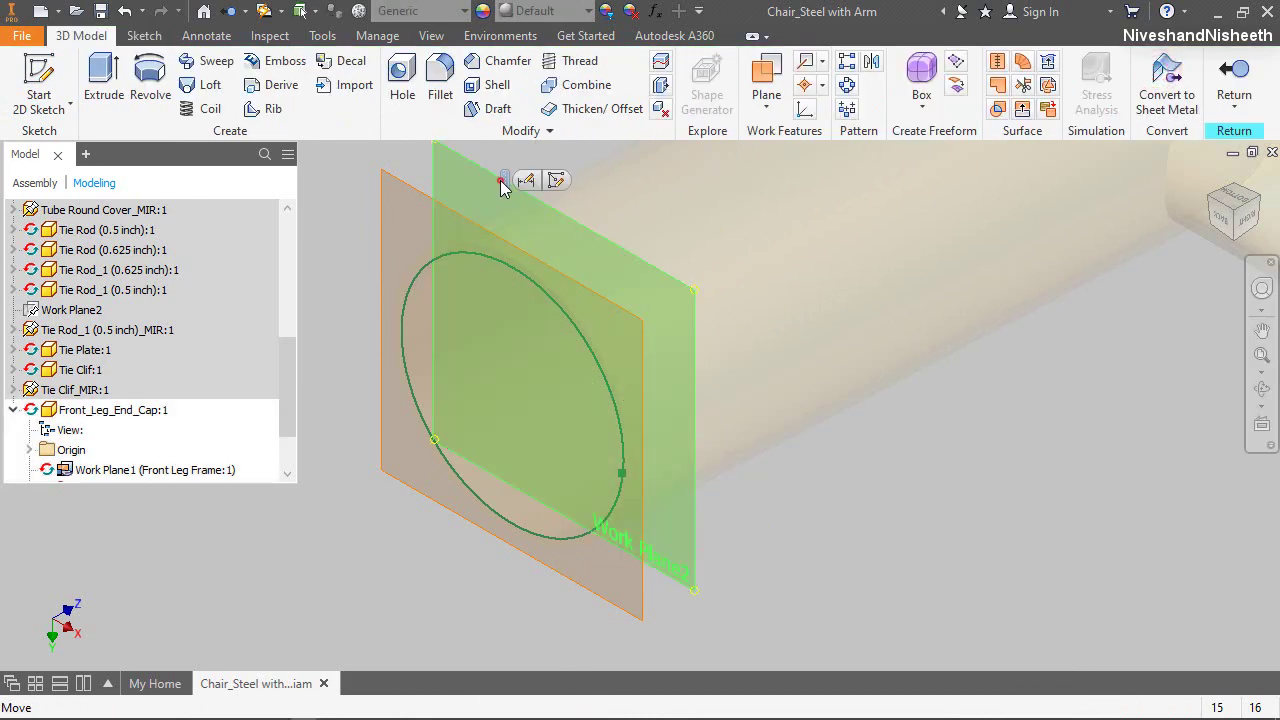
pyautogui.click(534, 183)
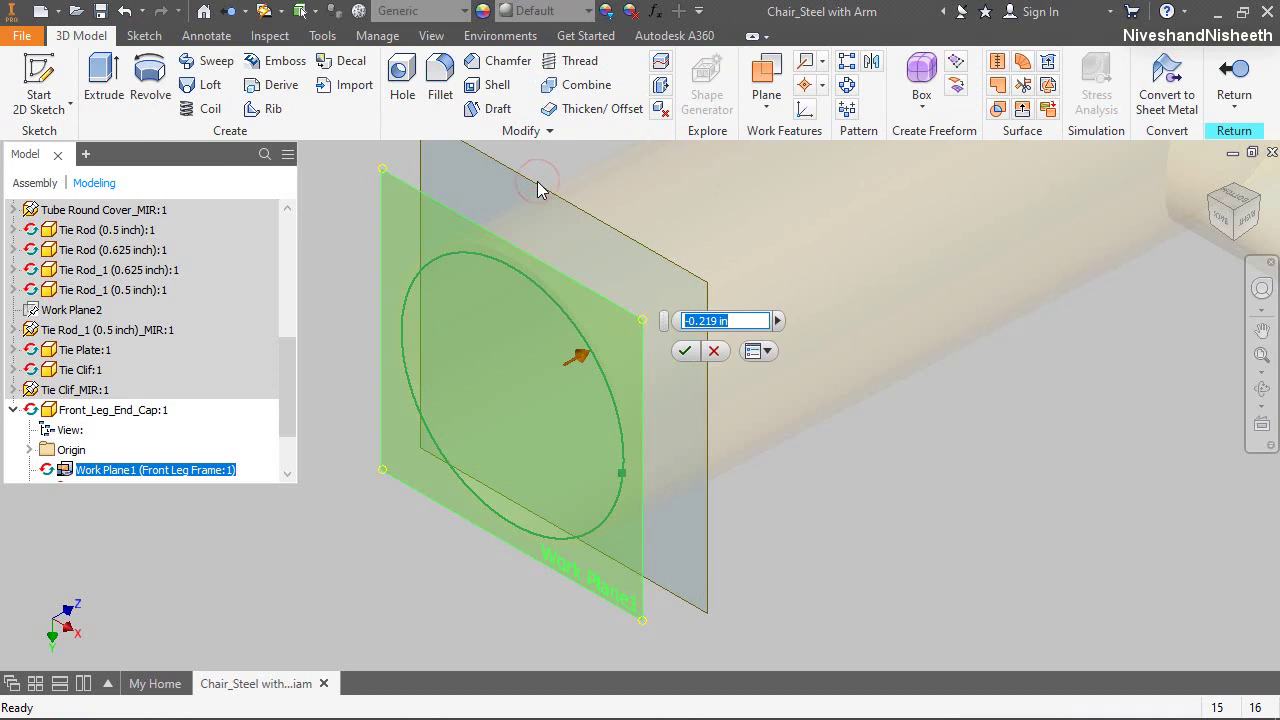
pyautogui.write('-3/4')
pyautogui.press('Return')
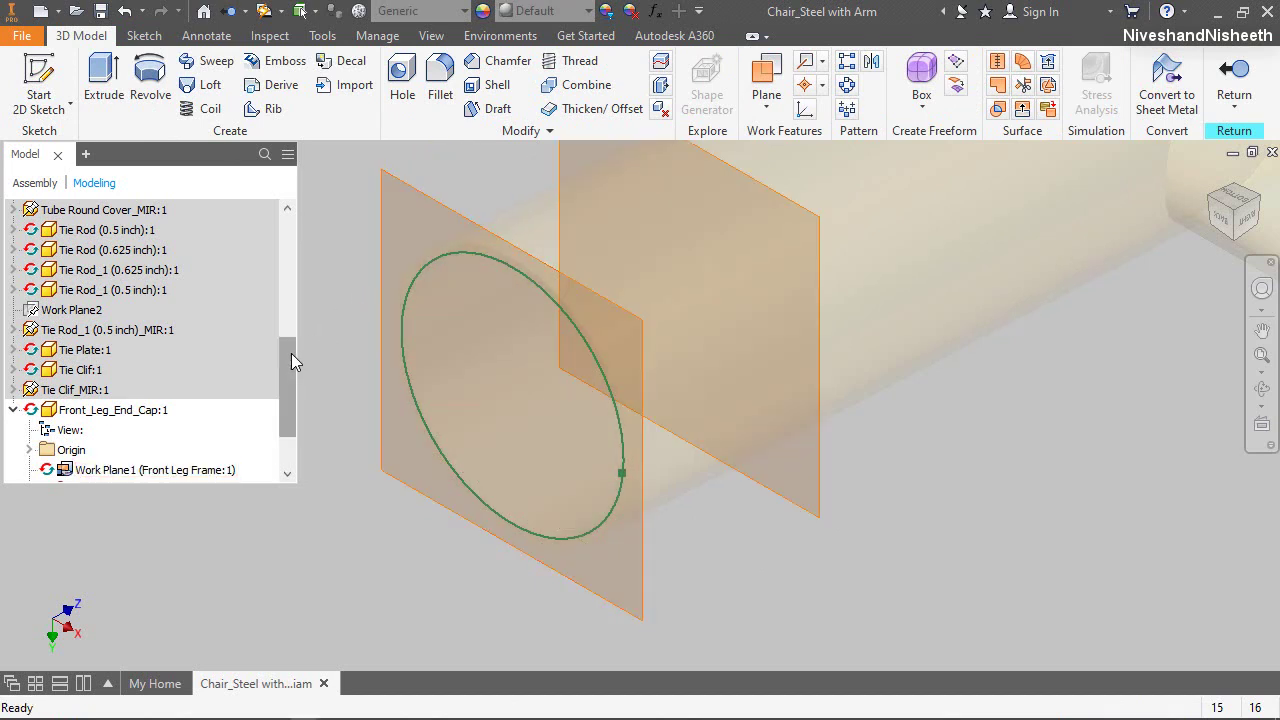
# Edit Sketch2, project the front leg tube's cut edges onto its plane, and turn the outer projected circle into construction geometry
pyautogui.moveTo(291, 358); pyautogui.dragTo(291, 420)
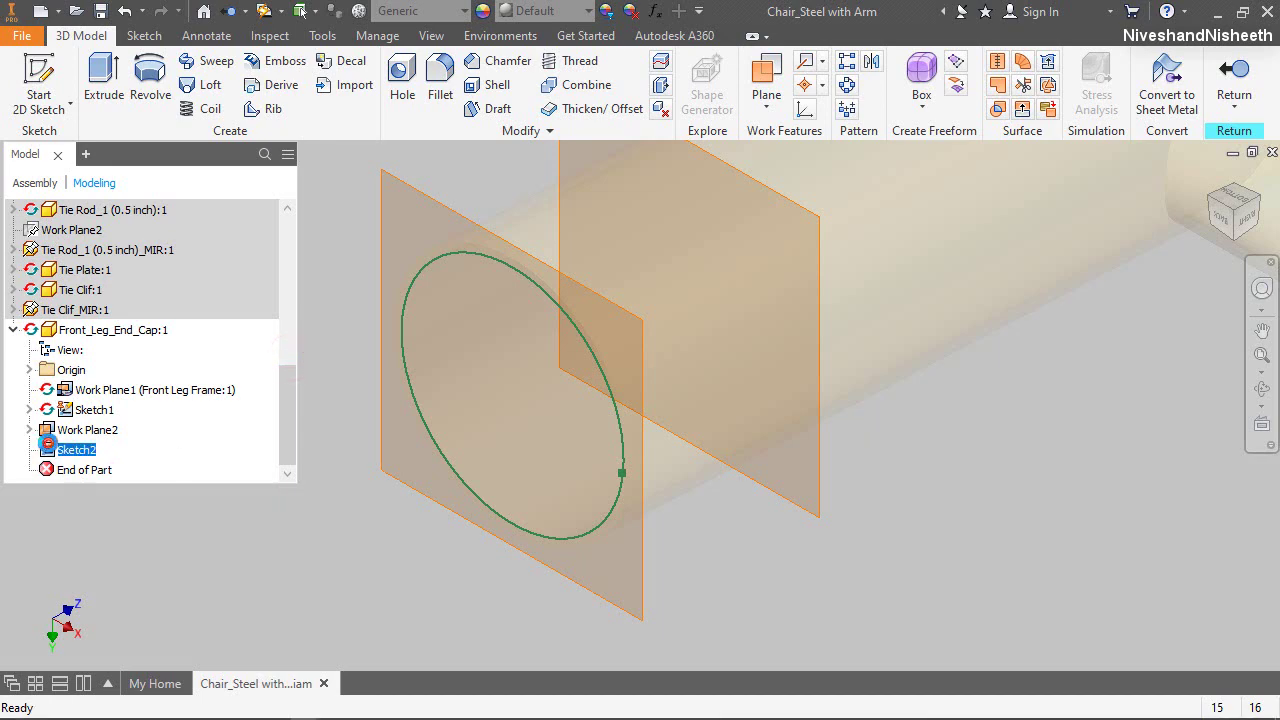
pyautogui.doubleClick(48, 447)
pyautogui.click(380, 102)
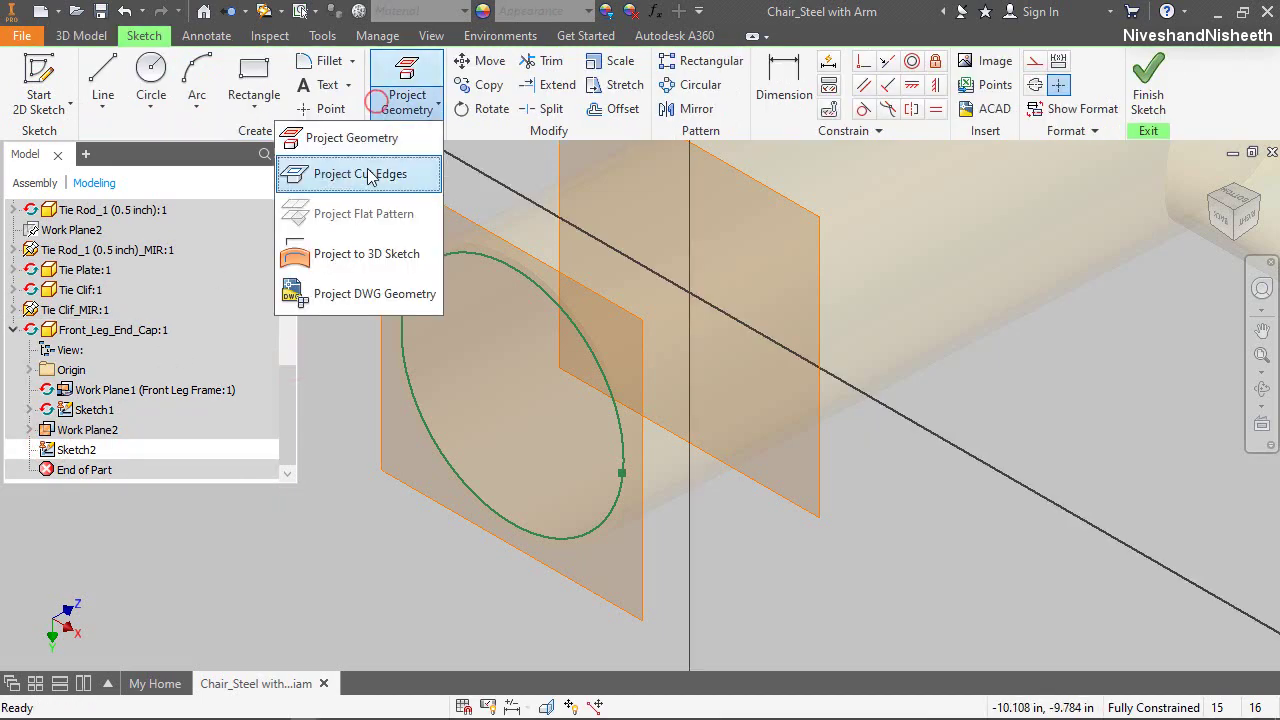
pyautogui.click(369, 176)
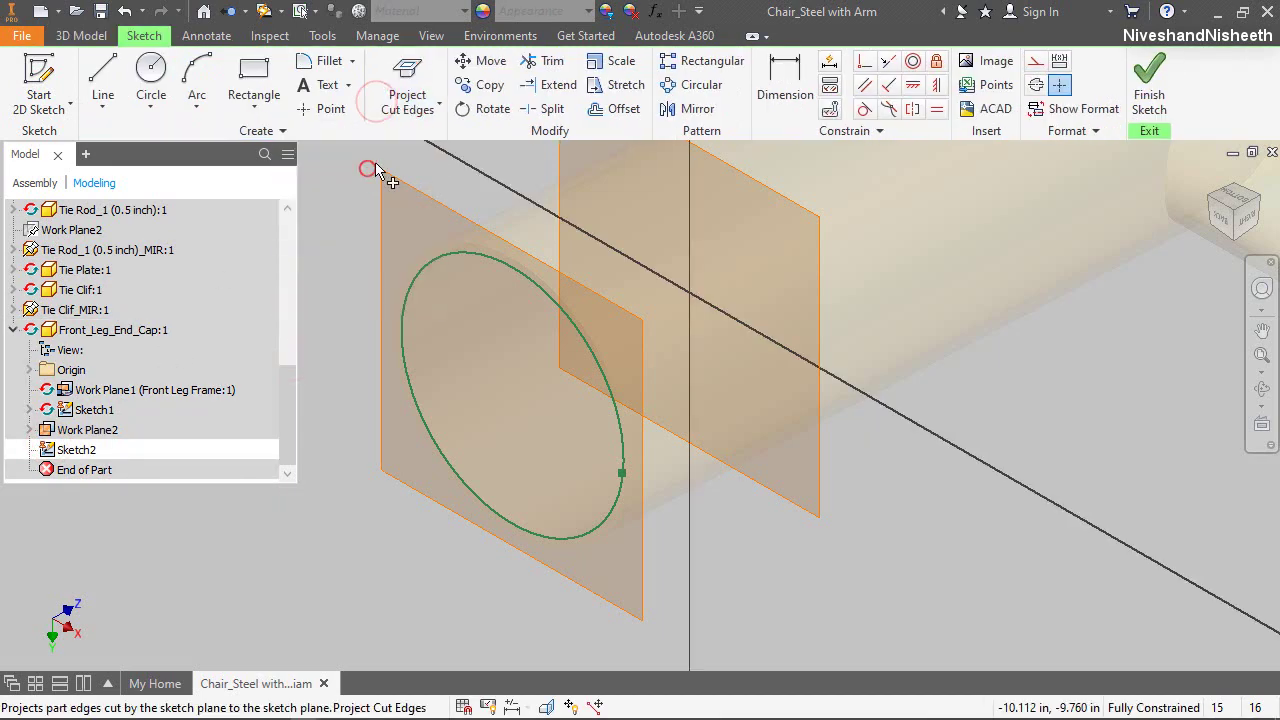
pyautogui.rightClick(817, 604)
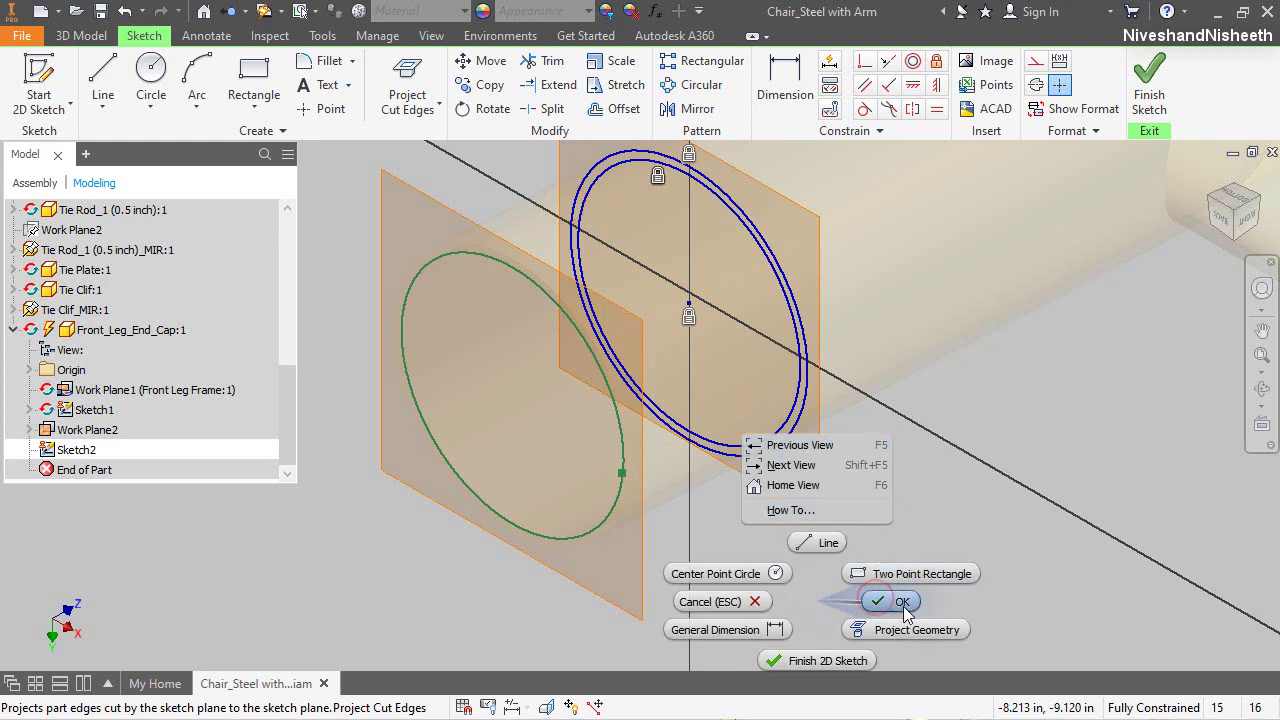
pyautogui.click(903, 605)
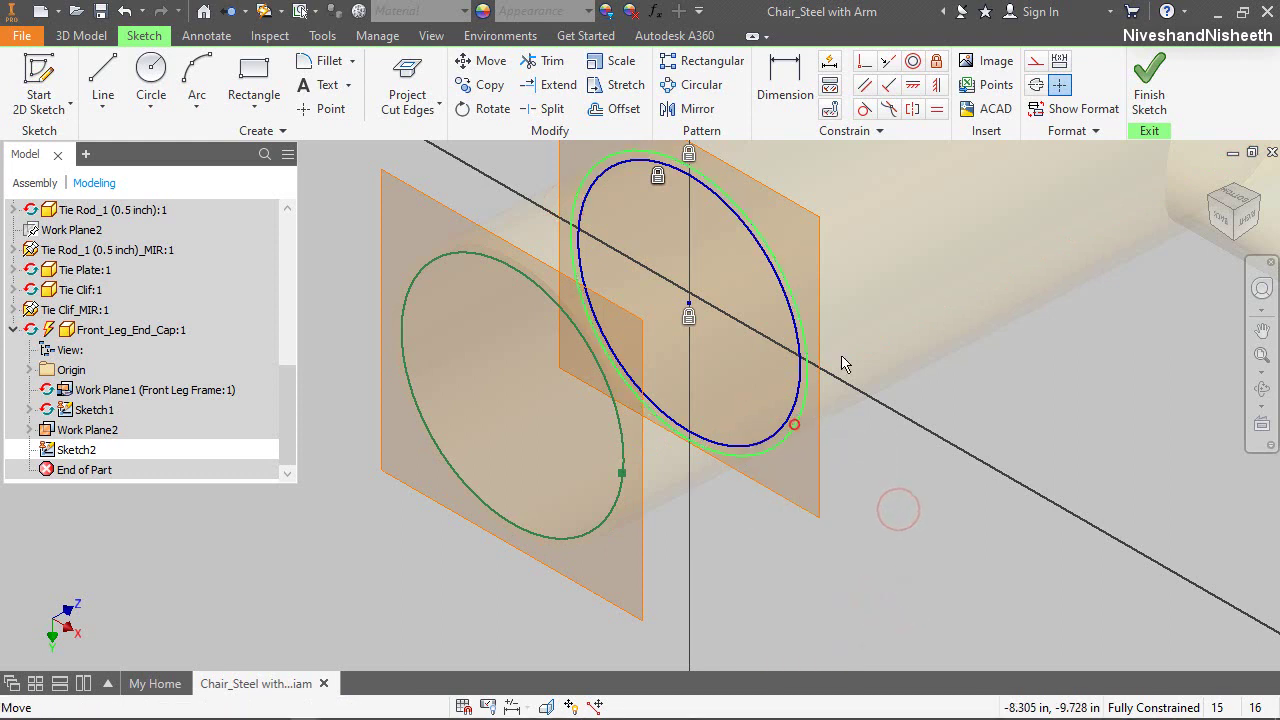
# Start a solid Loft with the circular profile of Sketch1 at the tube end as its first section
pyautogui.click(81, 35)
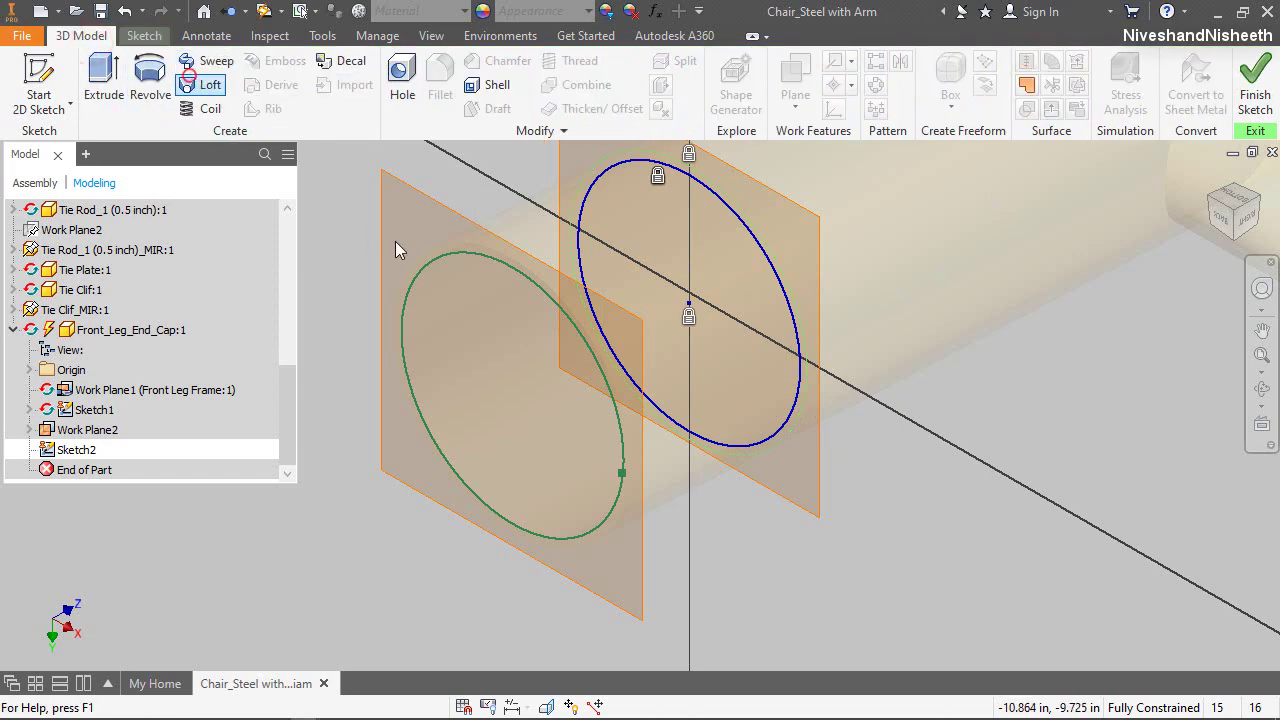
pyautogui.click(599, 352)
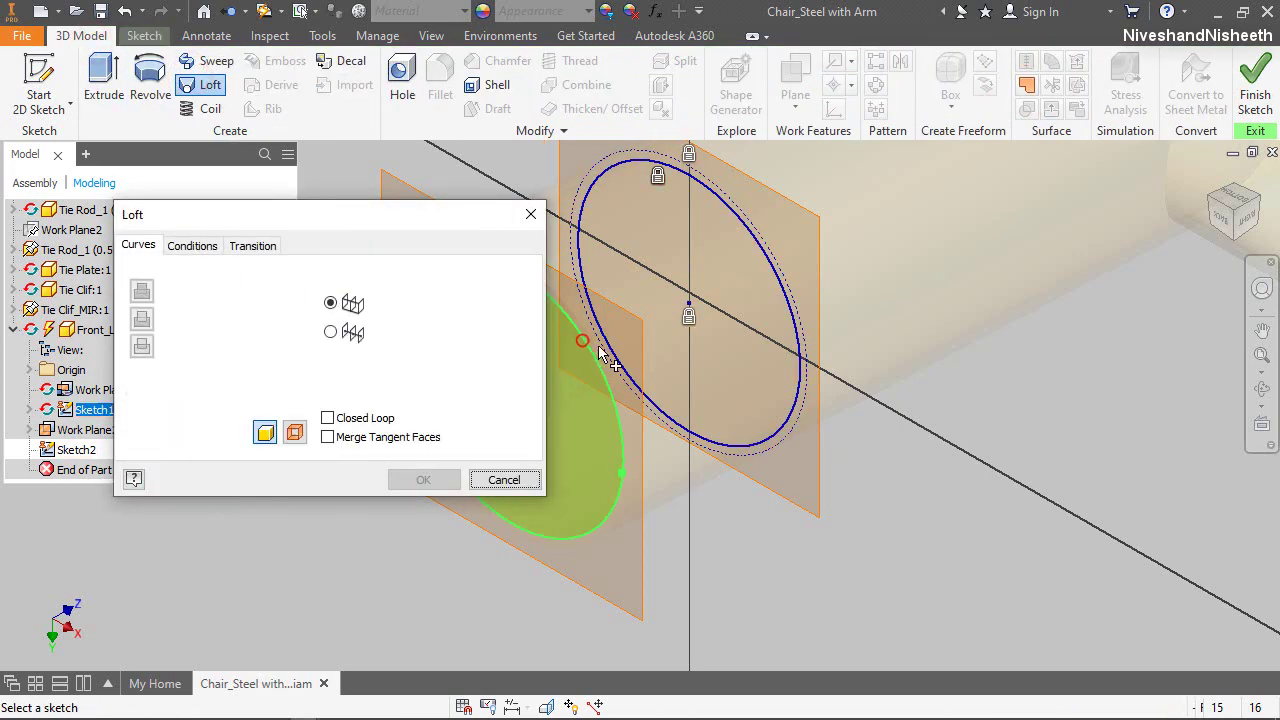
# Loft a new solid between the circular profiles of Sketch1 and Sketch2 and give it the Cyan appearance
pyautogui.click(600, 352)
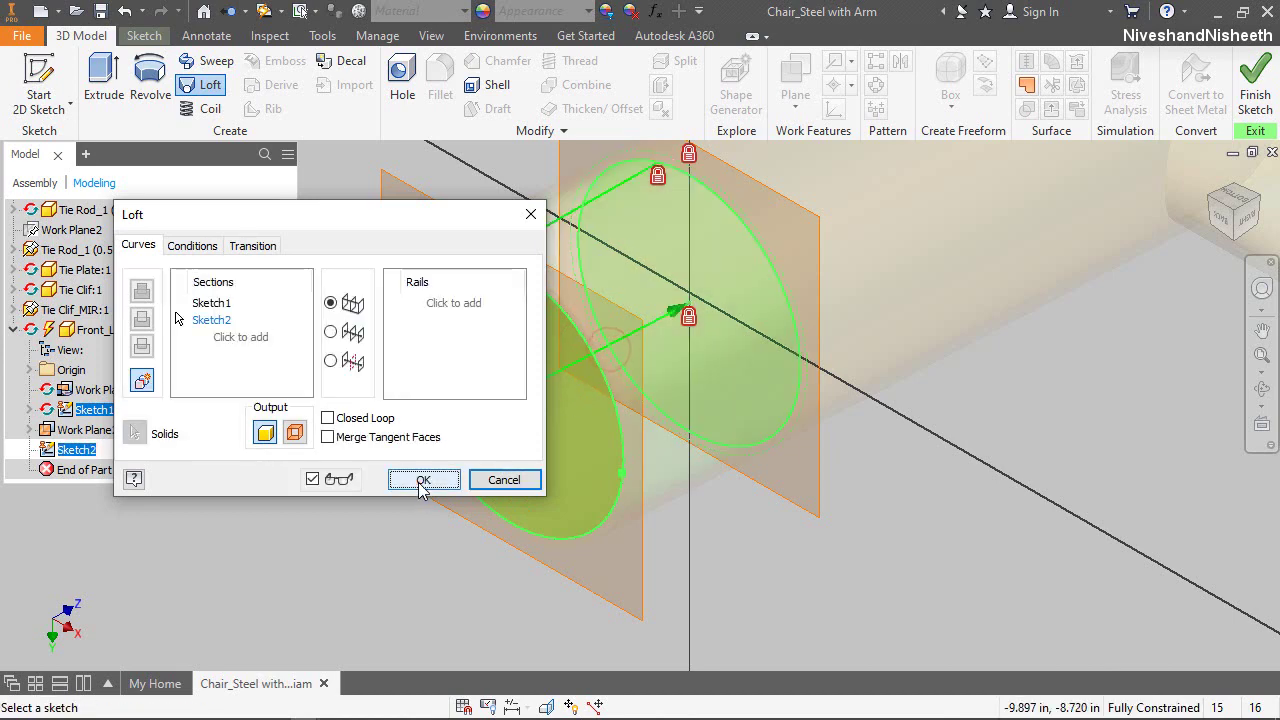
pyautogui.click(422, 482)
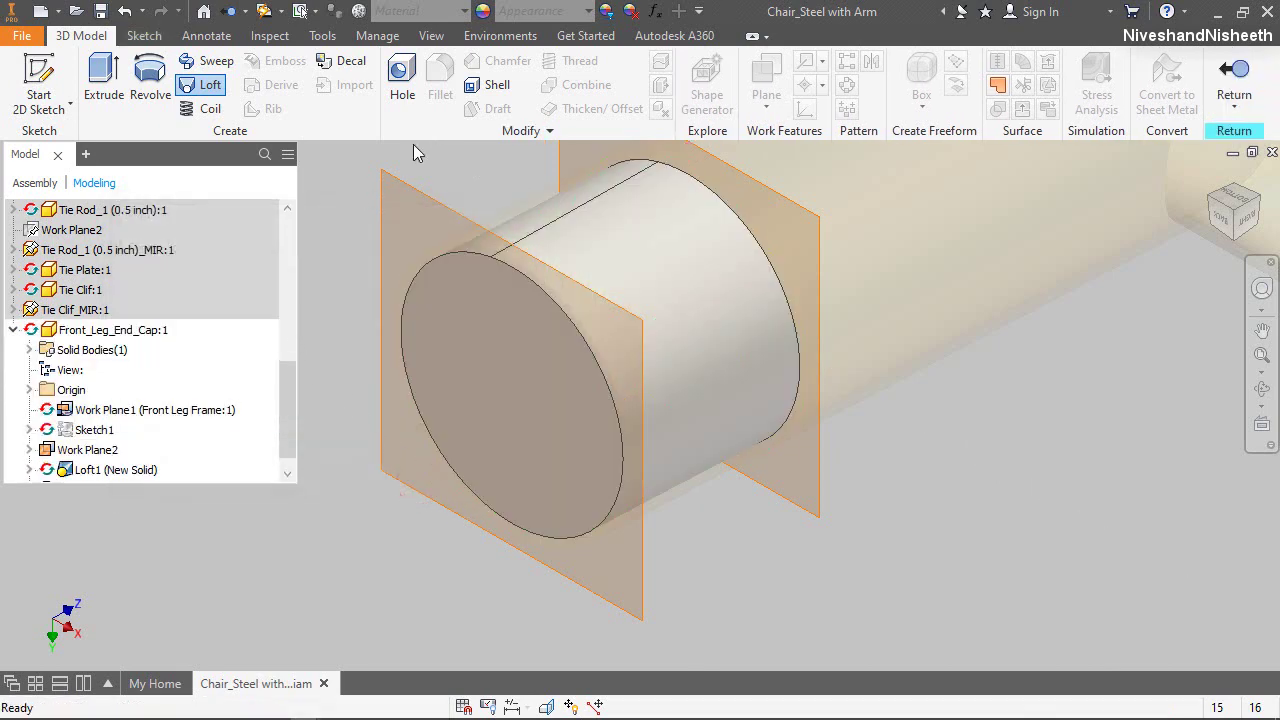
pyautogui.click(540, 12)
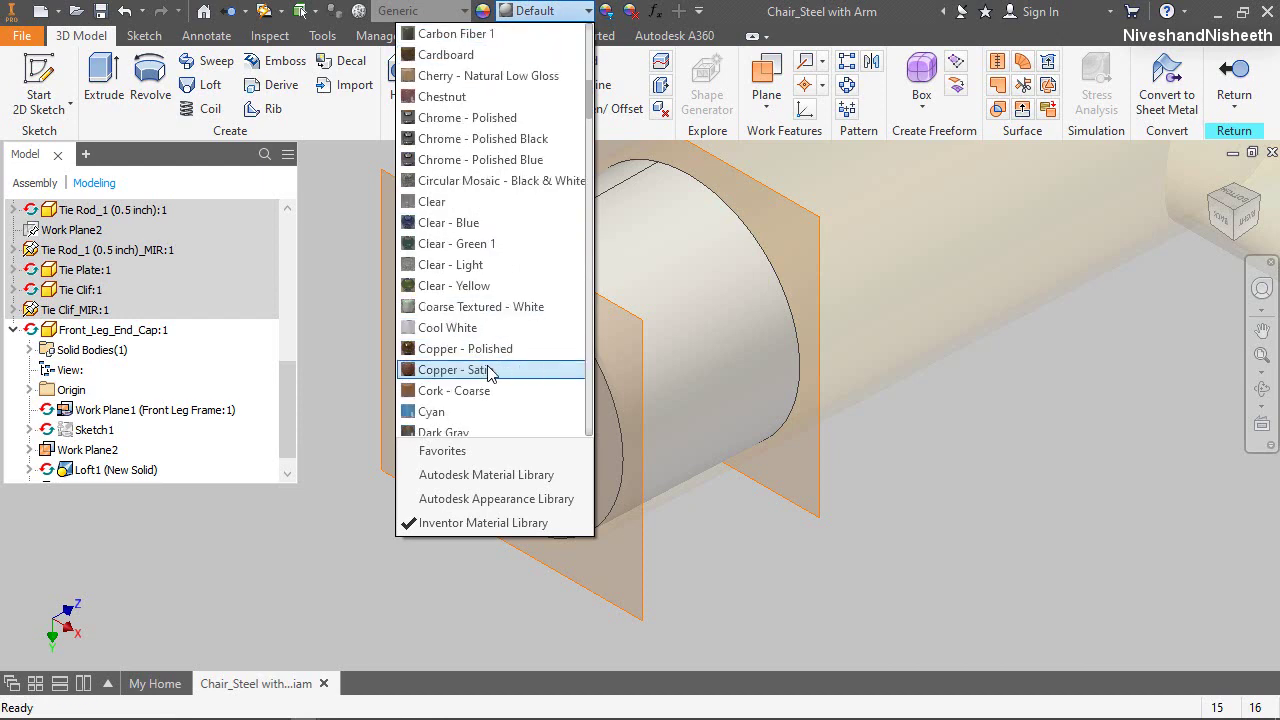
pyautogui.click(448, 411)
pyautogui.click(719, 533)
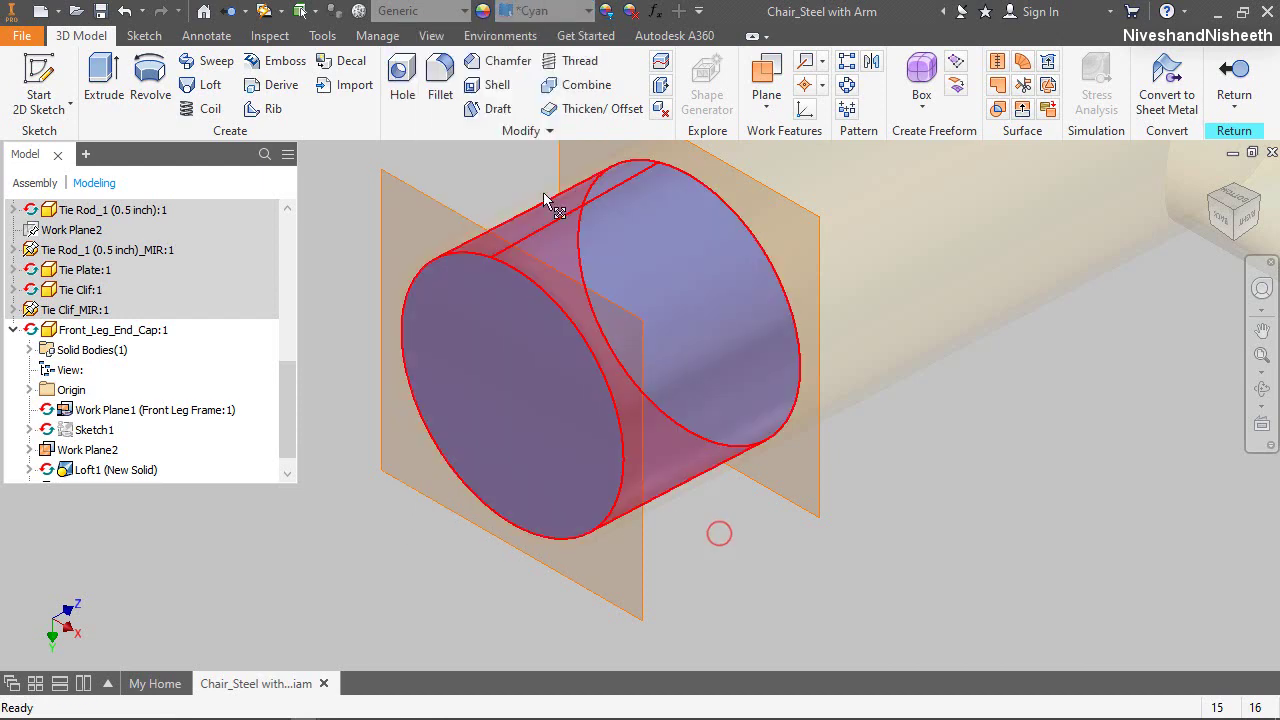
# Turn off component transparency so the surrounding chair parts display as opaque
pyautogui.click(430, 35)
pyautogui.click(448, 130)
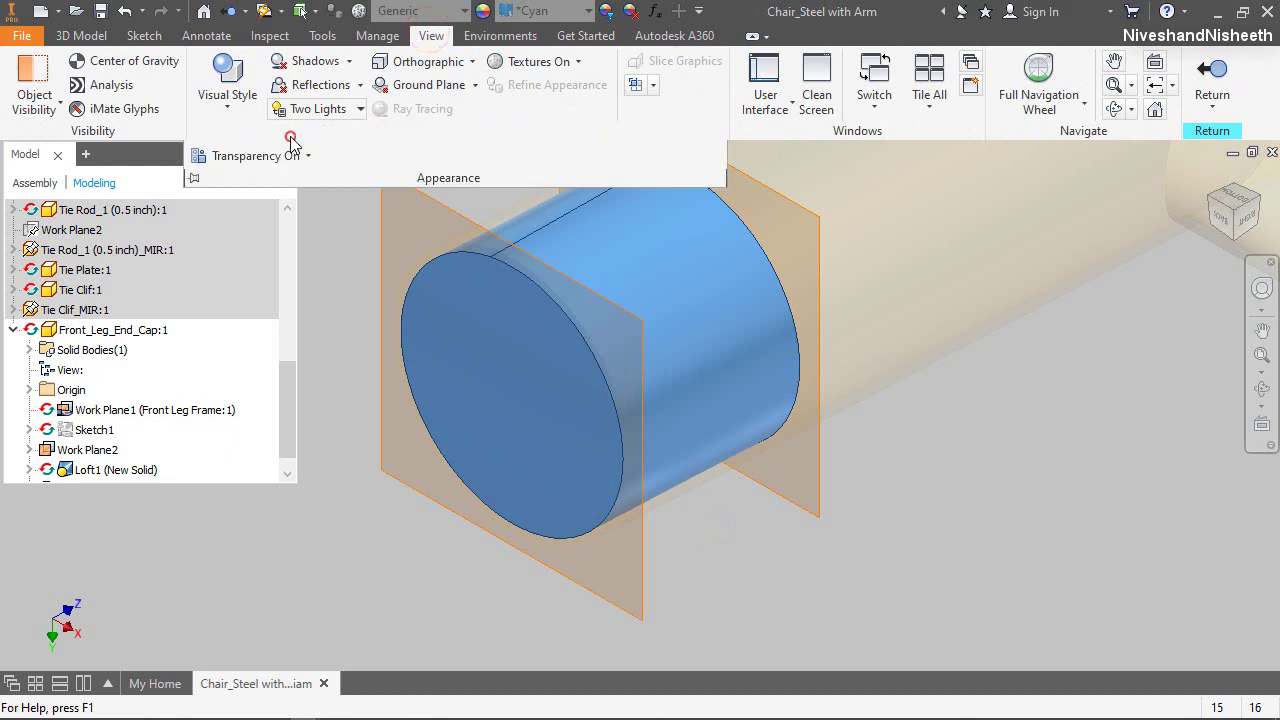
pyautogui.click(250, 156)
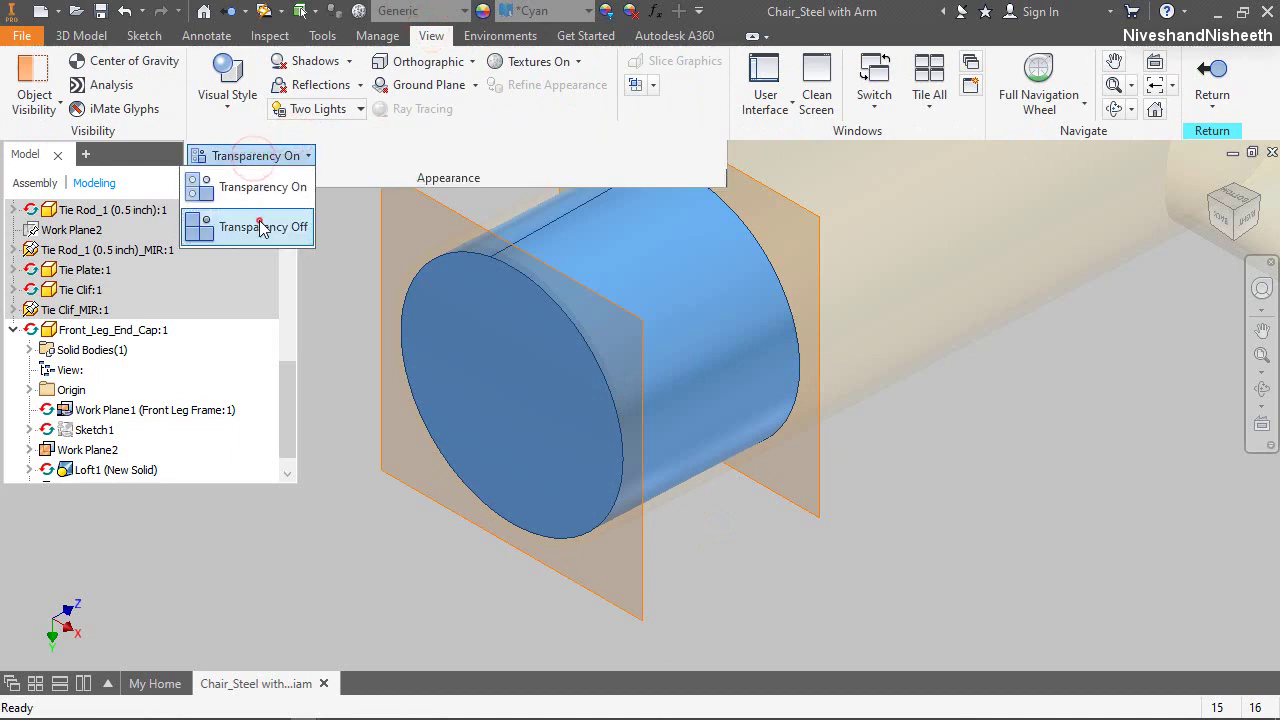
pyautogui.click(263, 227)
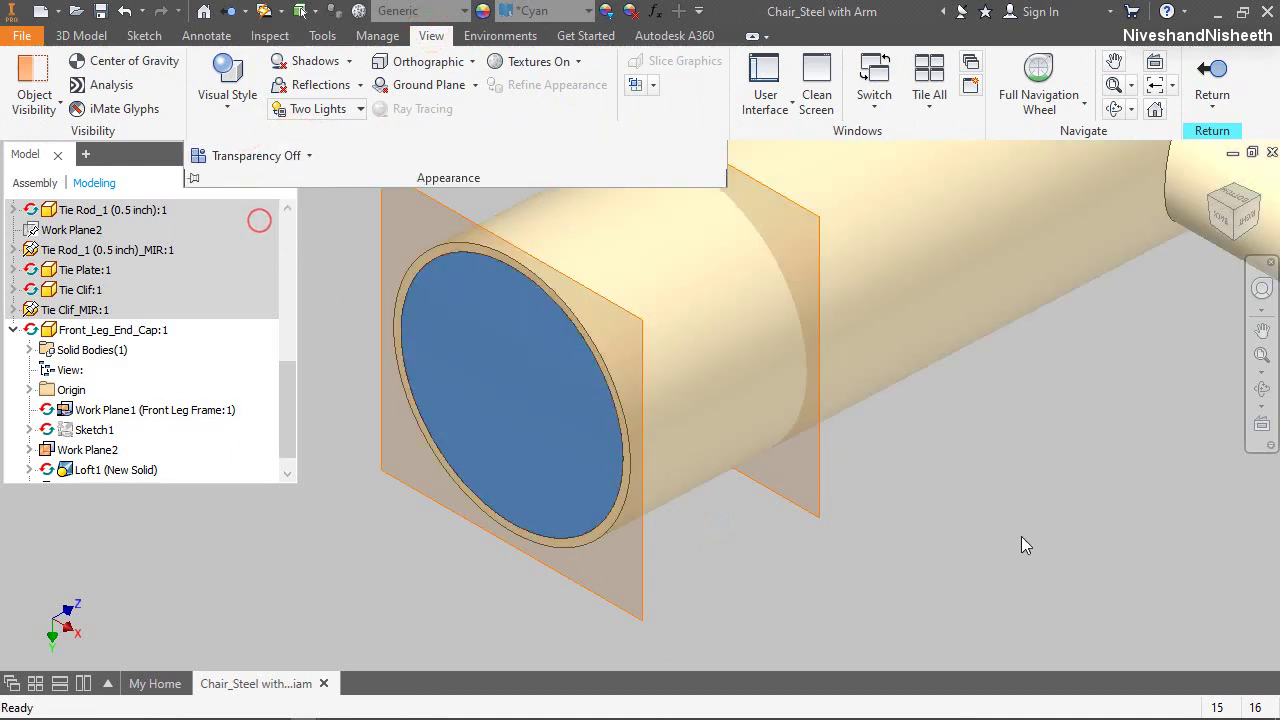
# Hide Work Plane1 and Work Plane2 of the front leg end cap
pyautogui.click(193, 410)
pyautogui.scroll(-1, 175, 432)
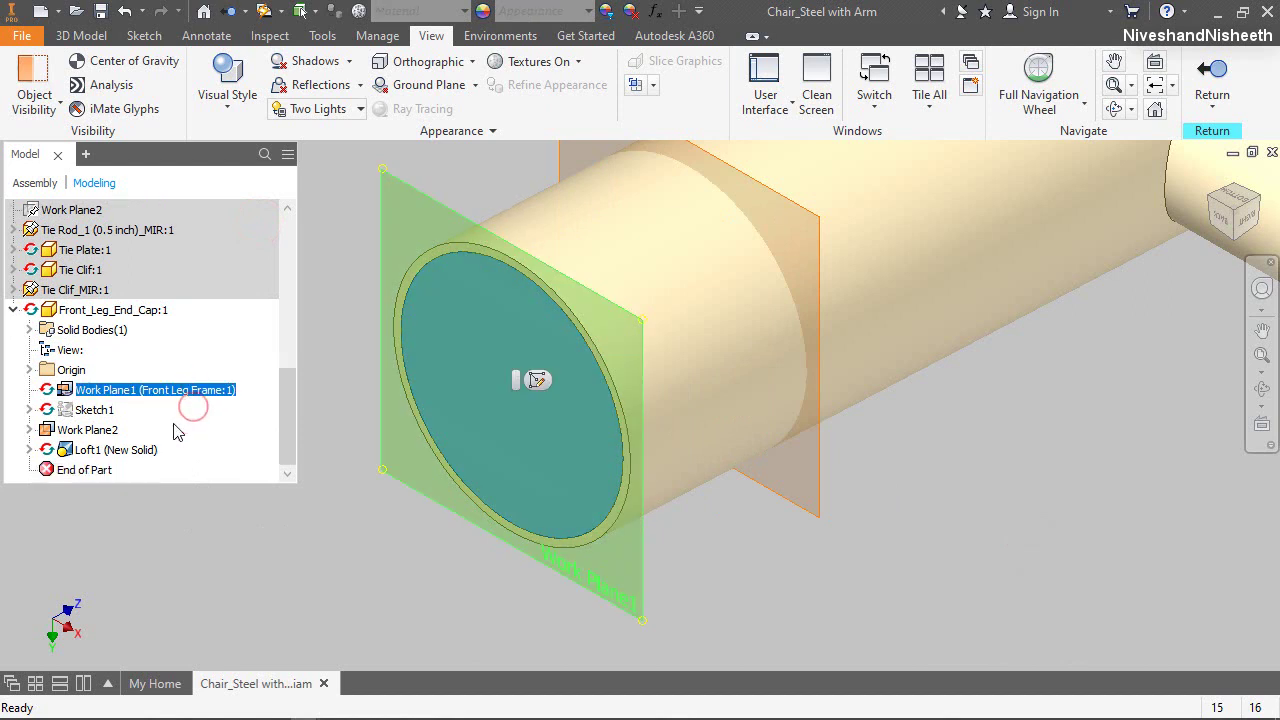
pyautogui.keyDown('ctrl'); pyautogui.click(92, 431); pyautogui.keyUp('ctrl')
pyautogui.rightClick(100, 433)
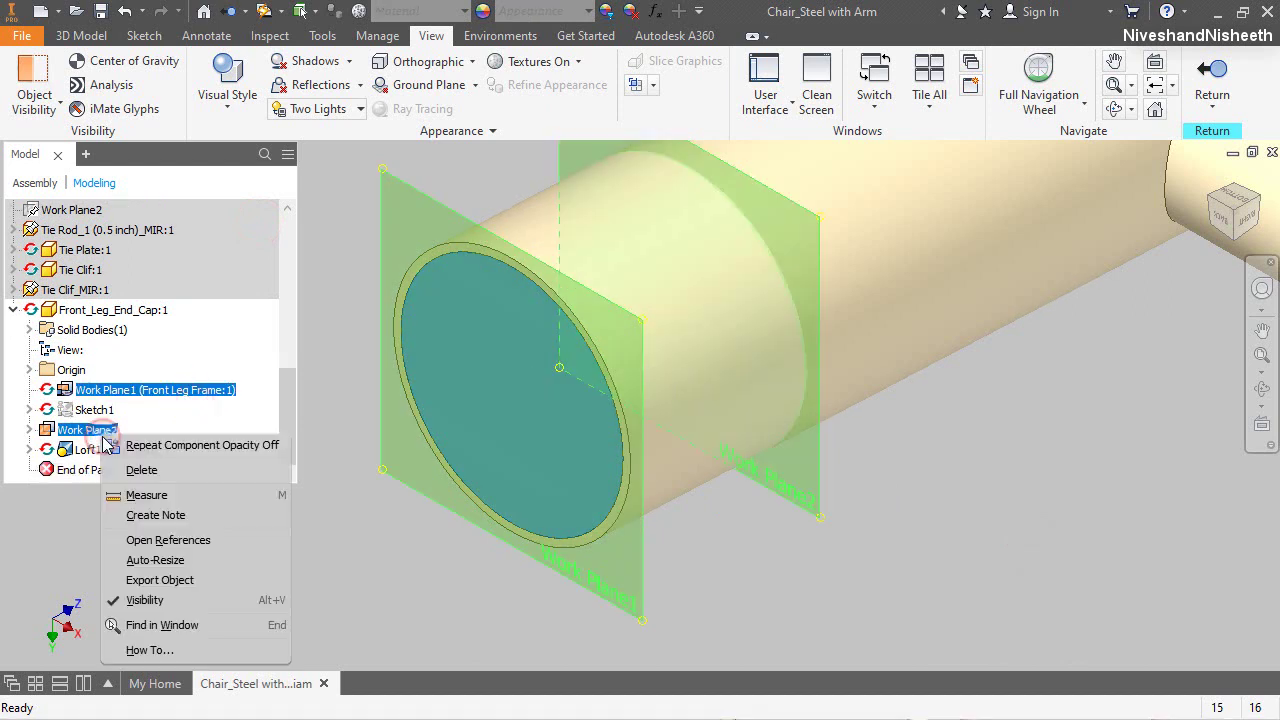
pyautogui.click(163, 599)
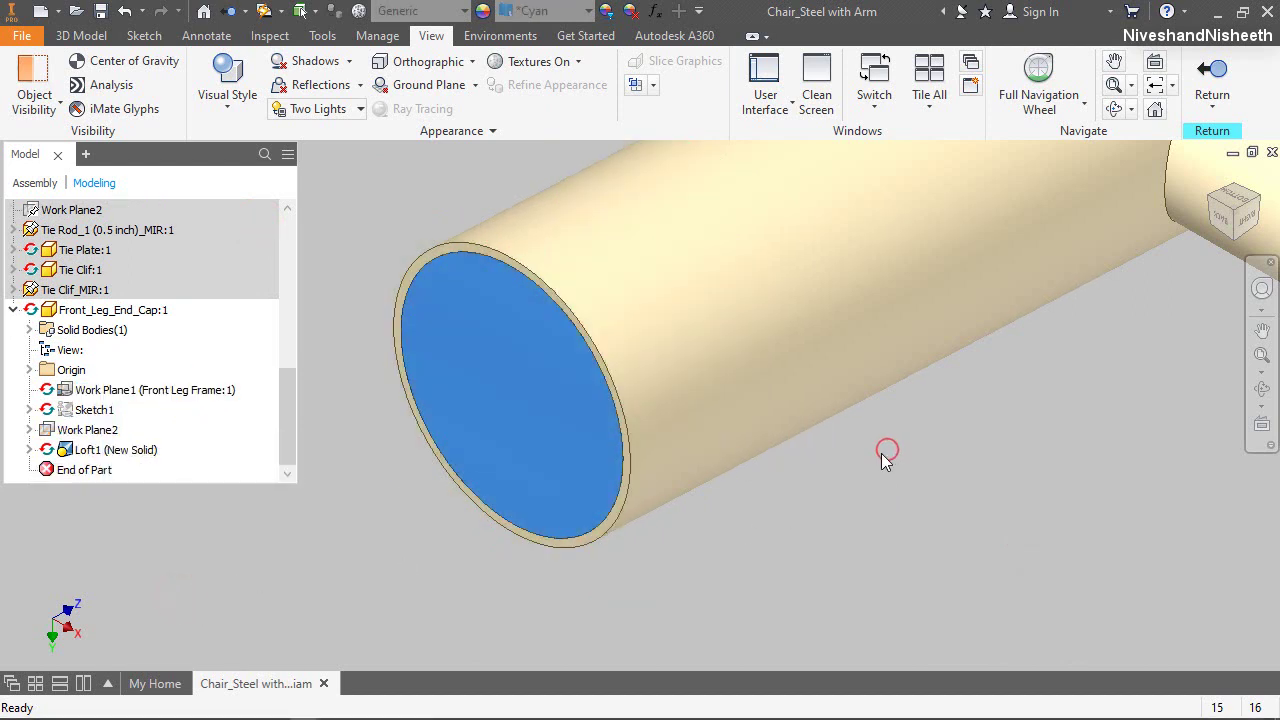
# Start a 2D sketch on a new work plane offset 1/4 in outward from the leg tube's end face
pyautogui.click(95, 35)
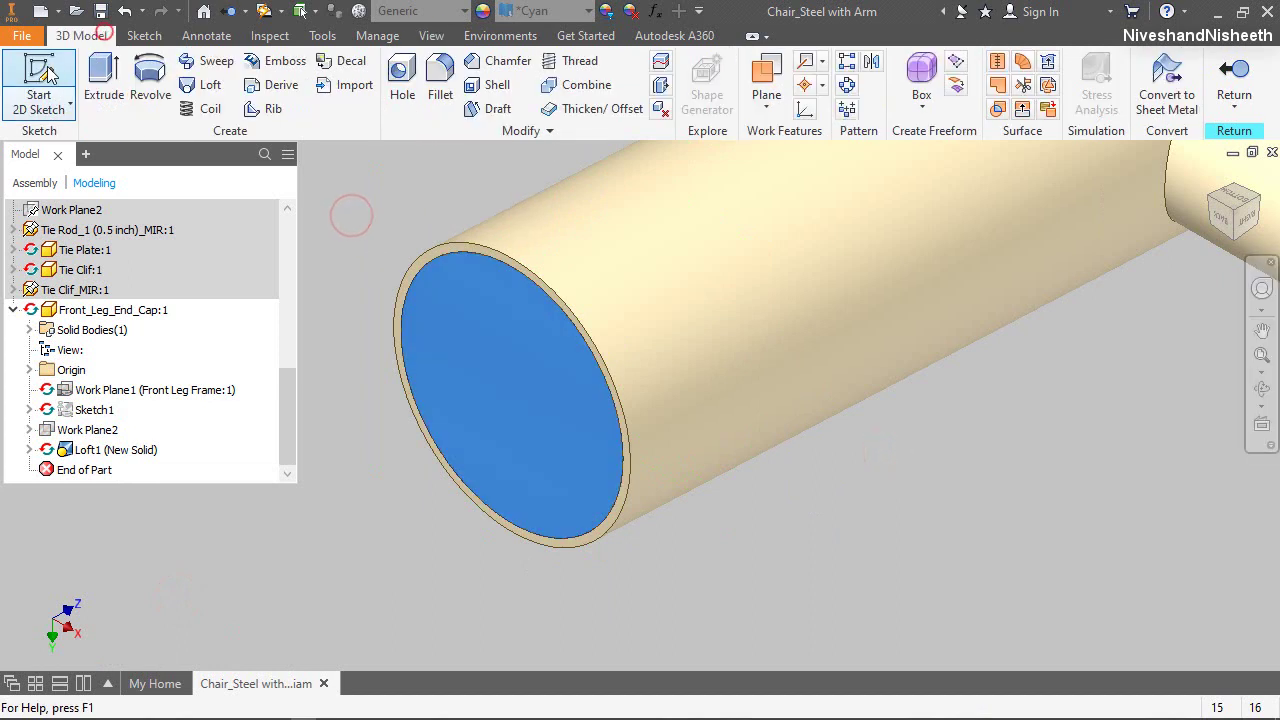
pyautogui.click(45, 80)
pyautogui.moveTo(457, 247); pyautogui.dragTo(373, 315)
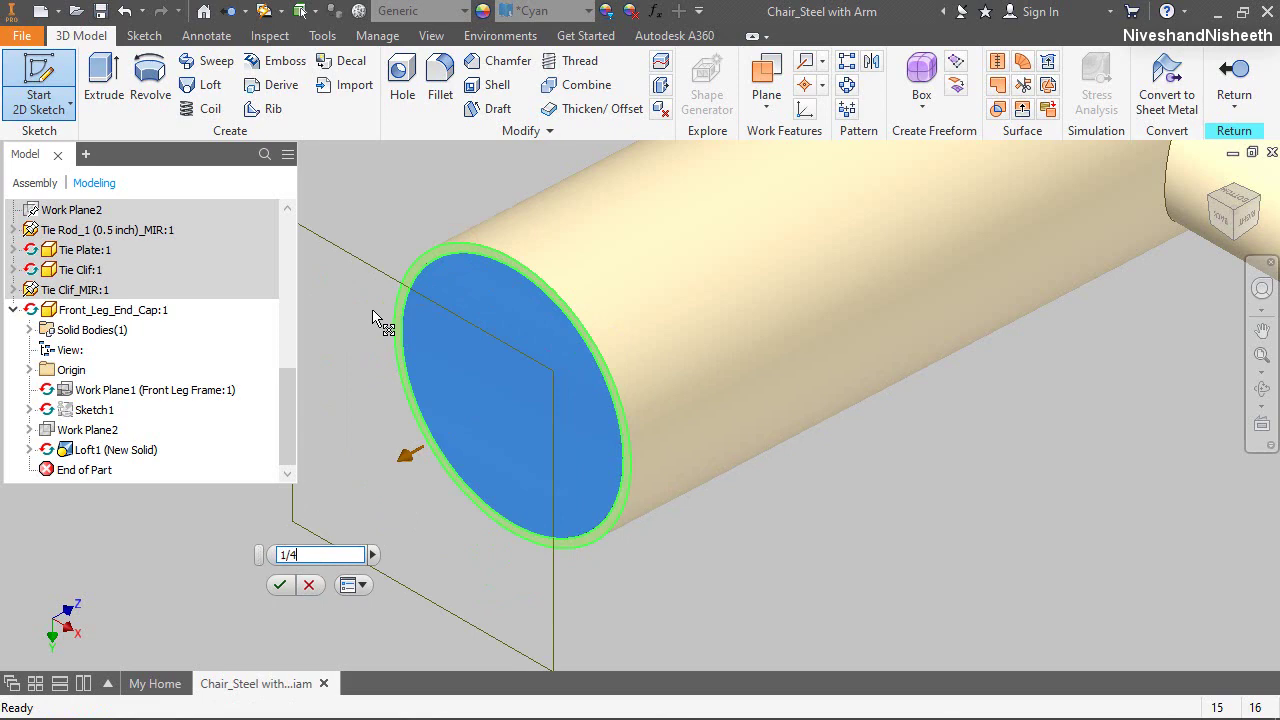
pyautogui.press('Return')
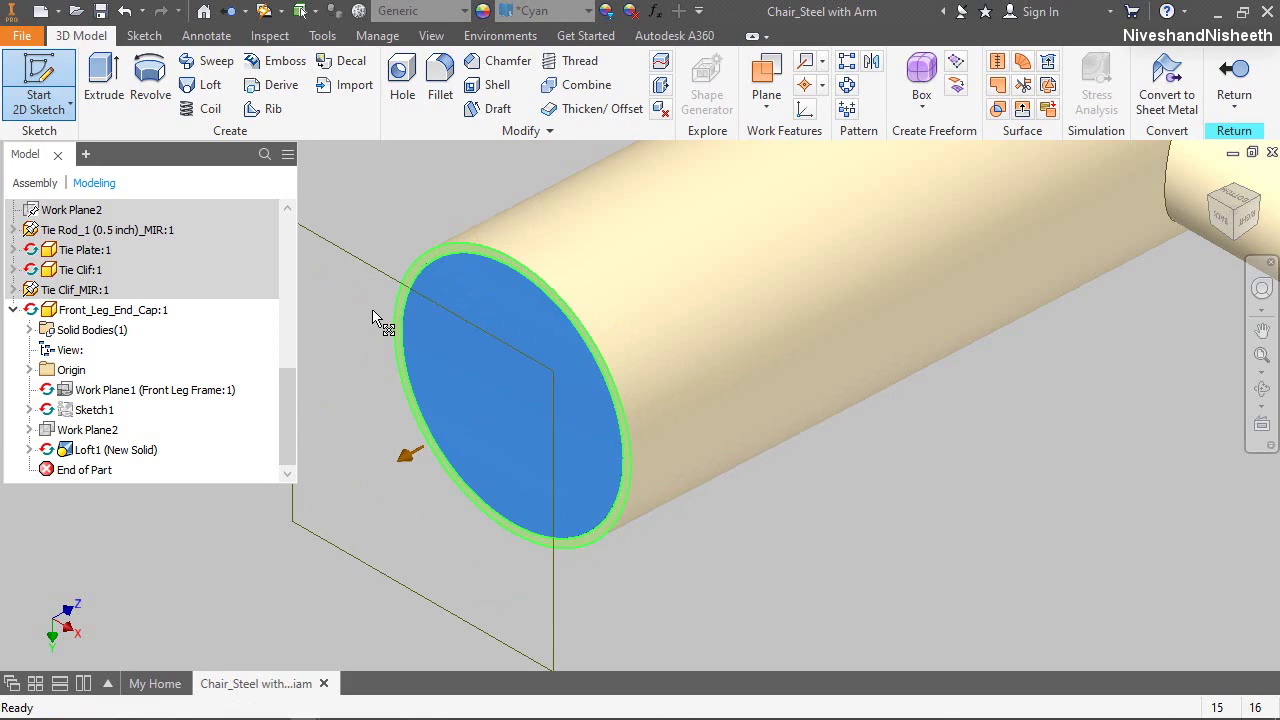
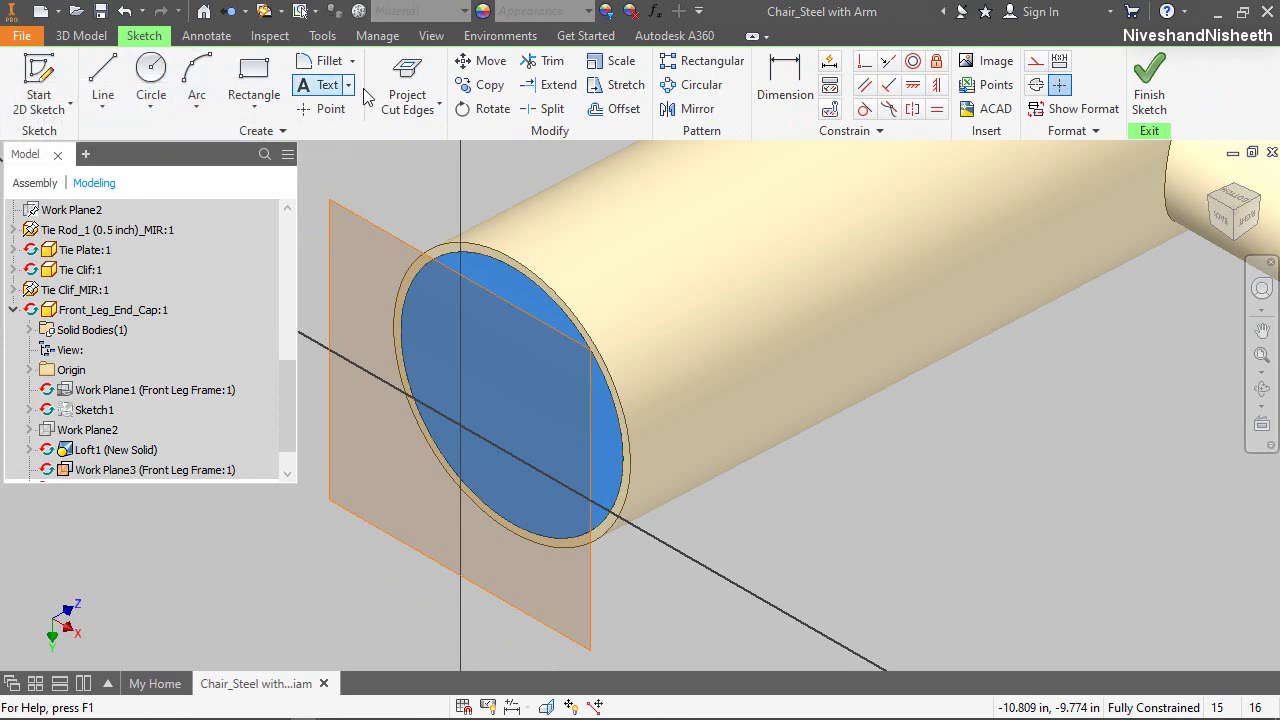
# Project the leg tube's outer circular edge into the sketch and convert it to construction geometry
pyautogui.click(389, 107)
pyautogui.click(380, 140)
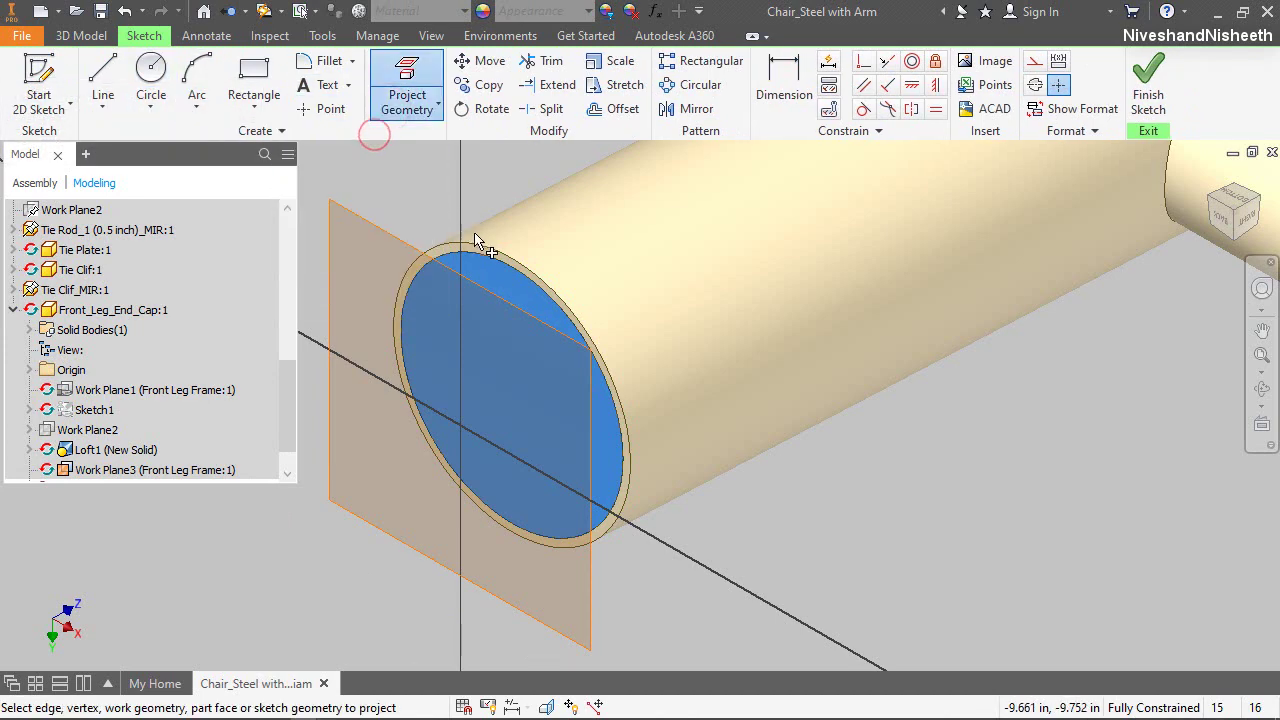
pyautogui.click(480, 247)
pyautogui.rightClick(416, 178)
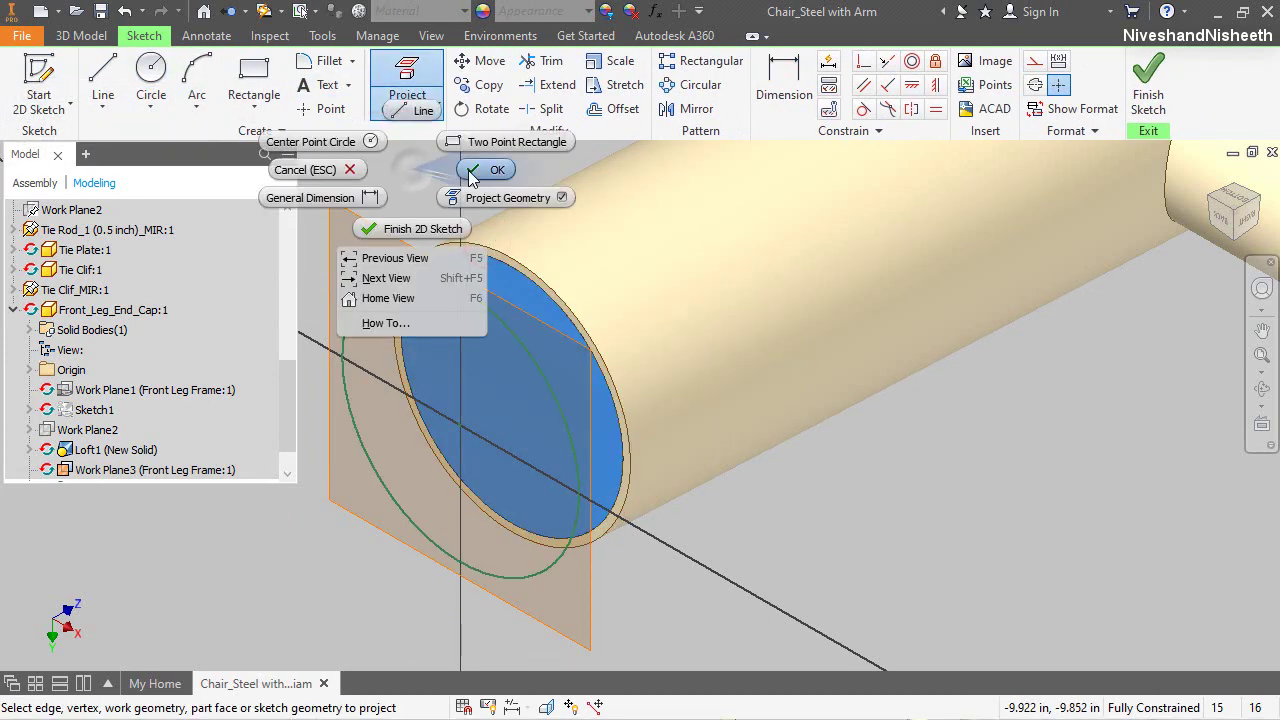
pyautogui.click(489, 165)
pyautogui.click(395, 282)
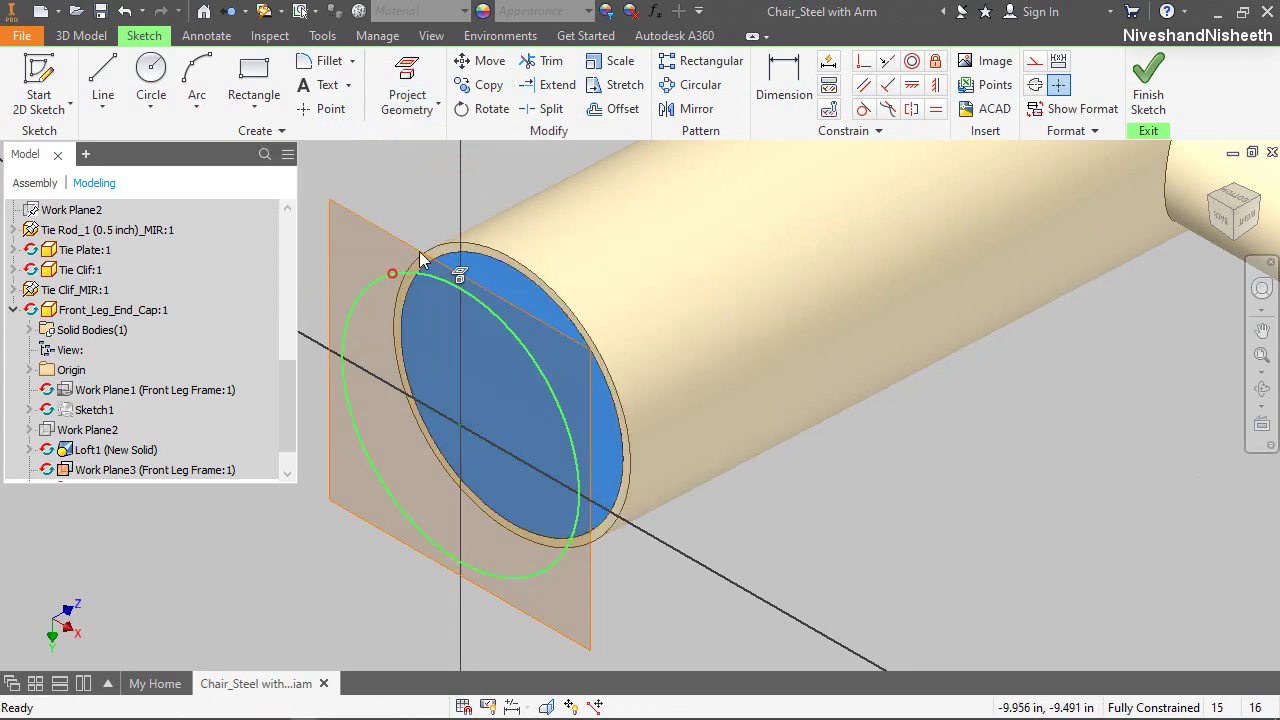
pyautogui.click(1034, 61)
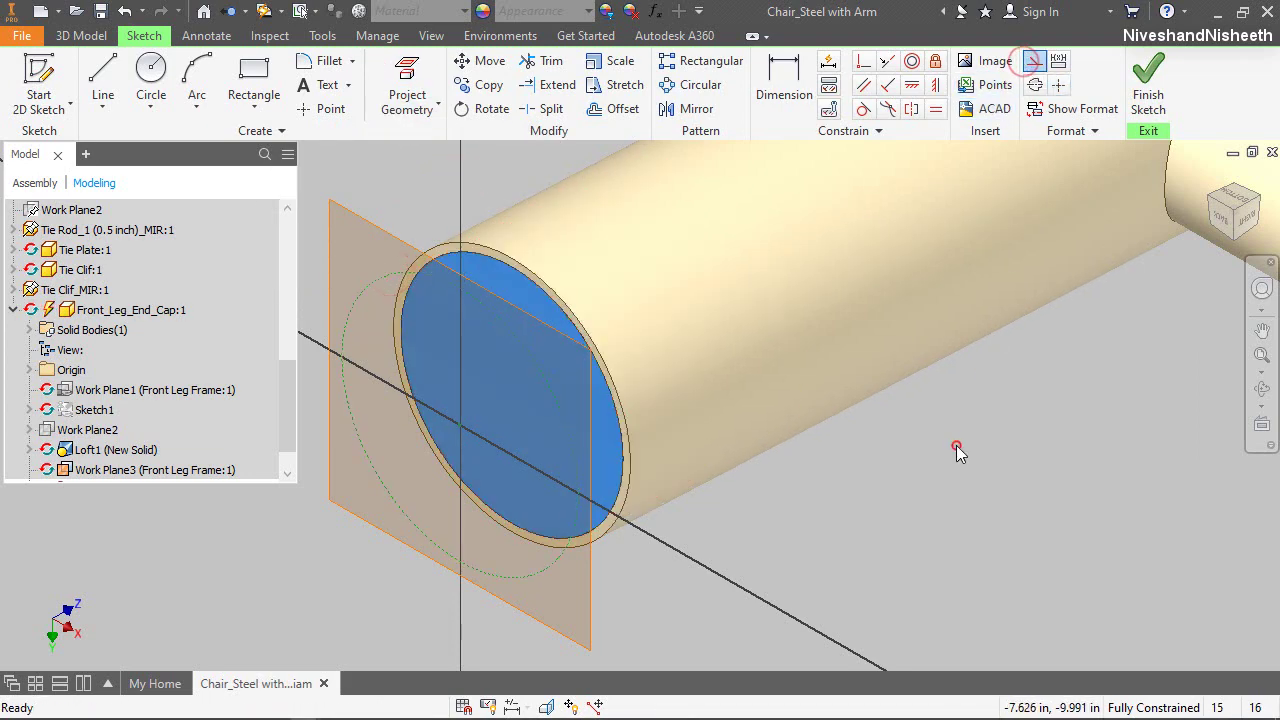
# Draw a circle 3/4 in in diameter centred on the projected tube circle
pyautogui.click(151, 72)
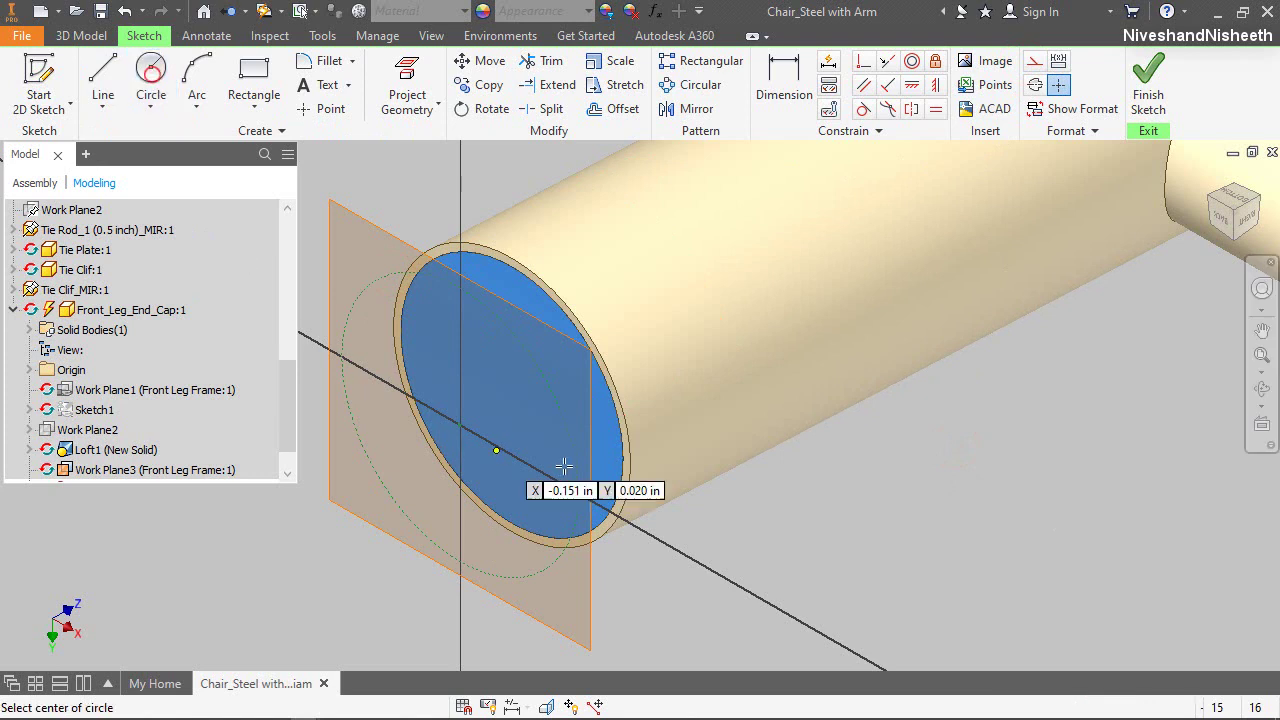
pyautogui.click(460, 426)
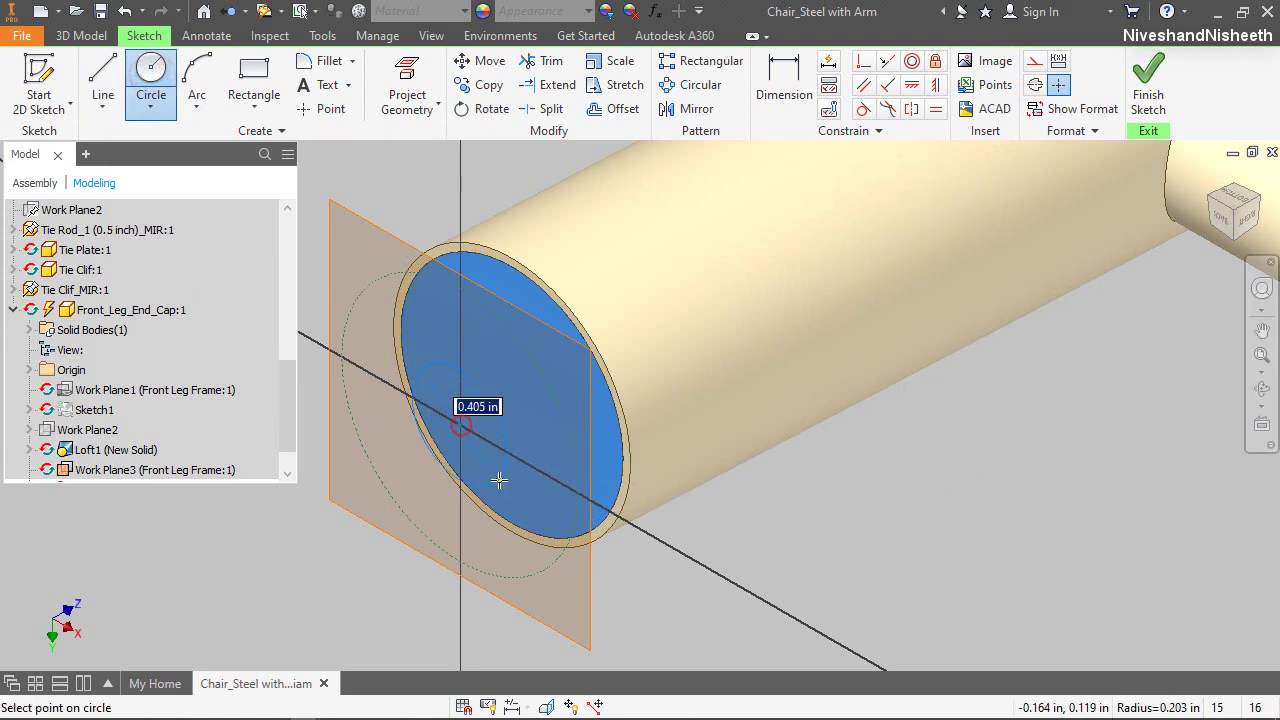
pyautogui.write('3/4')
pyautogui.press('Return')
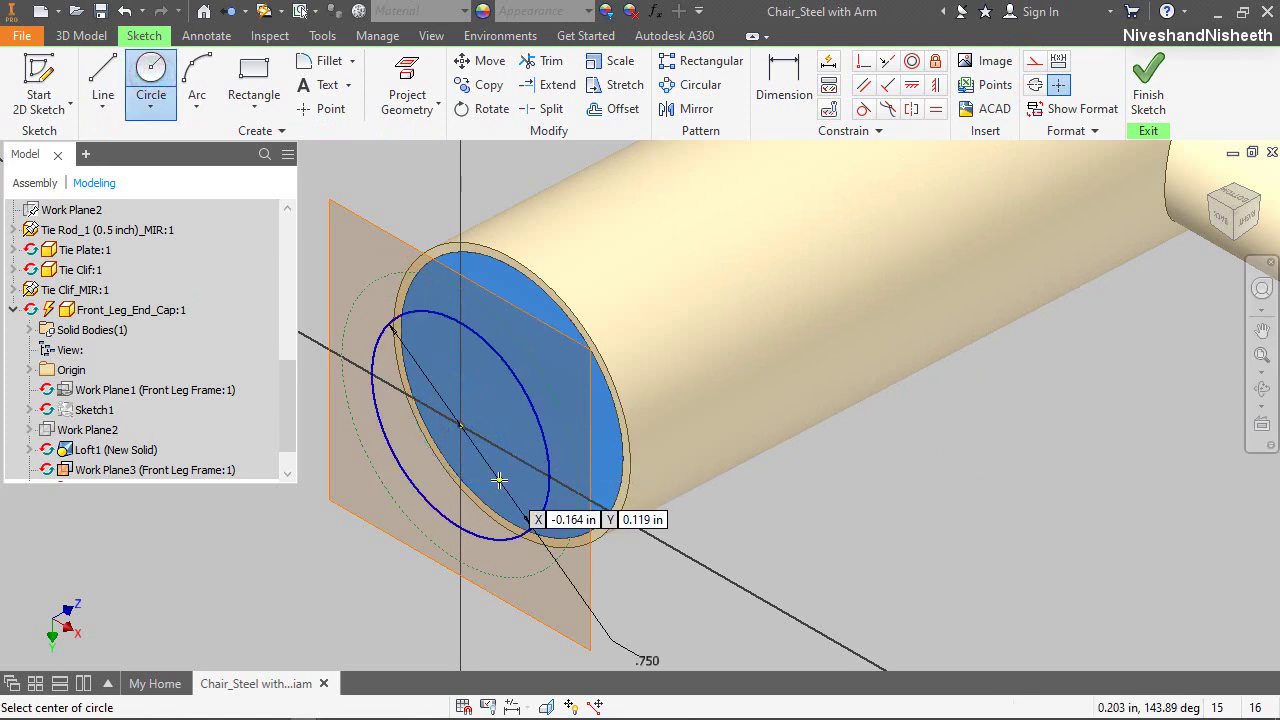
pyautogui.rightClick(523, 168)
pyautogui.click(590, 170)
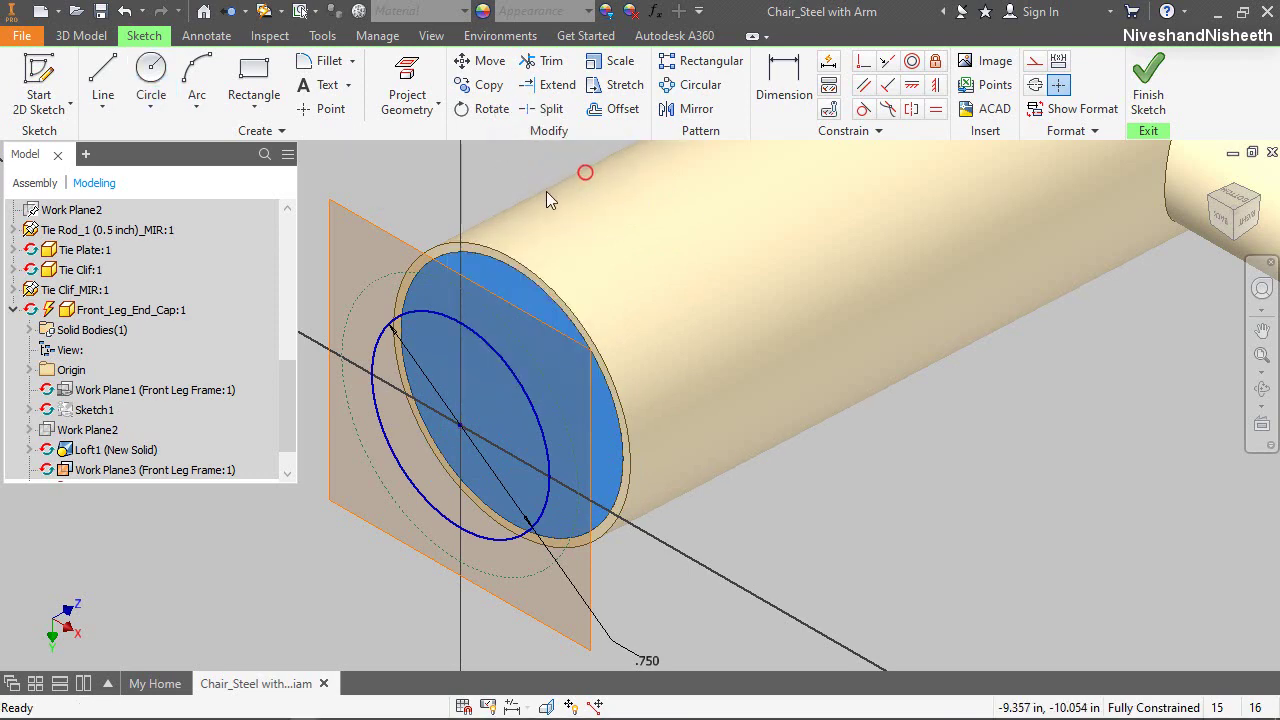
# Create a joined loft from the 3/4 in circle to the outer edge of the cap's end face
pyautogui.rightClick(423, 173)
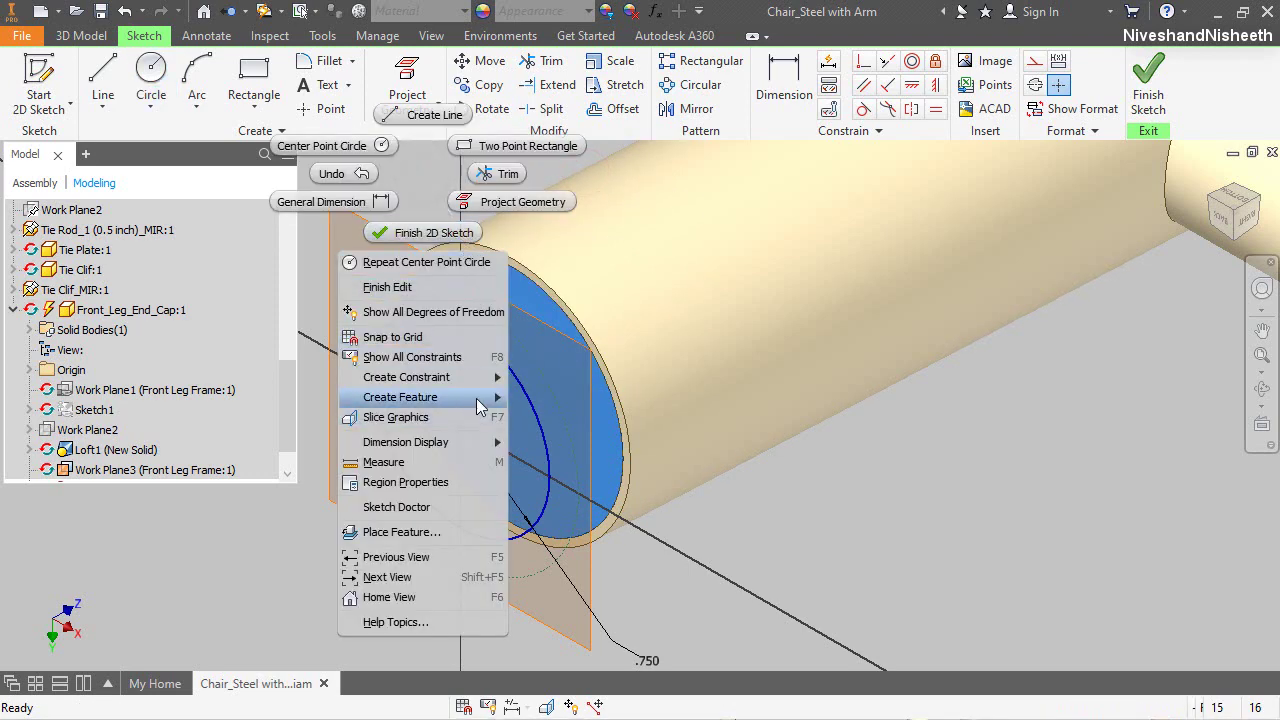
pyautogui.moveTo(448, 400)
pyautogui.click(553, 455)
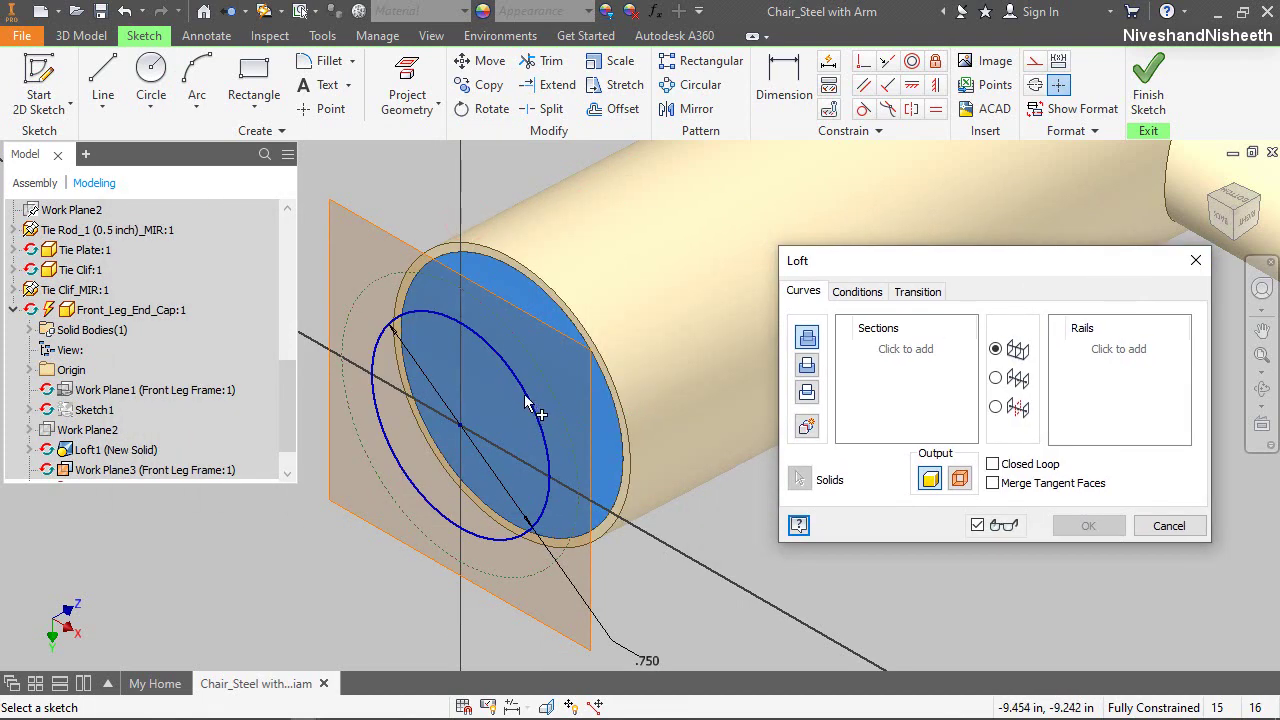
pyautogui.click(527, 405)
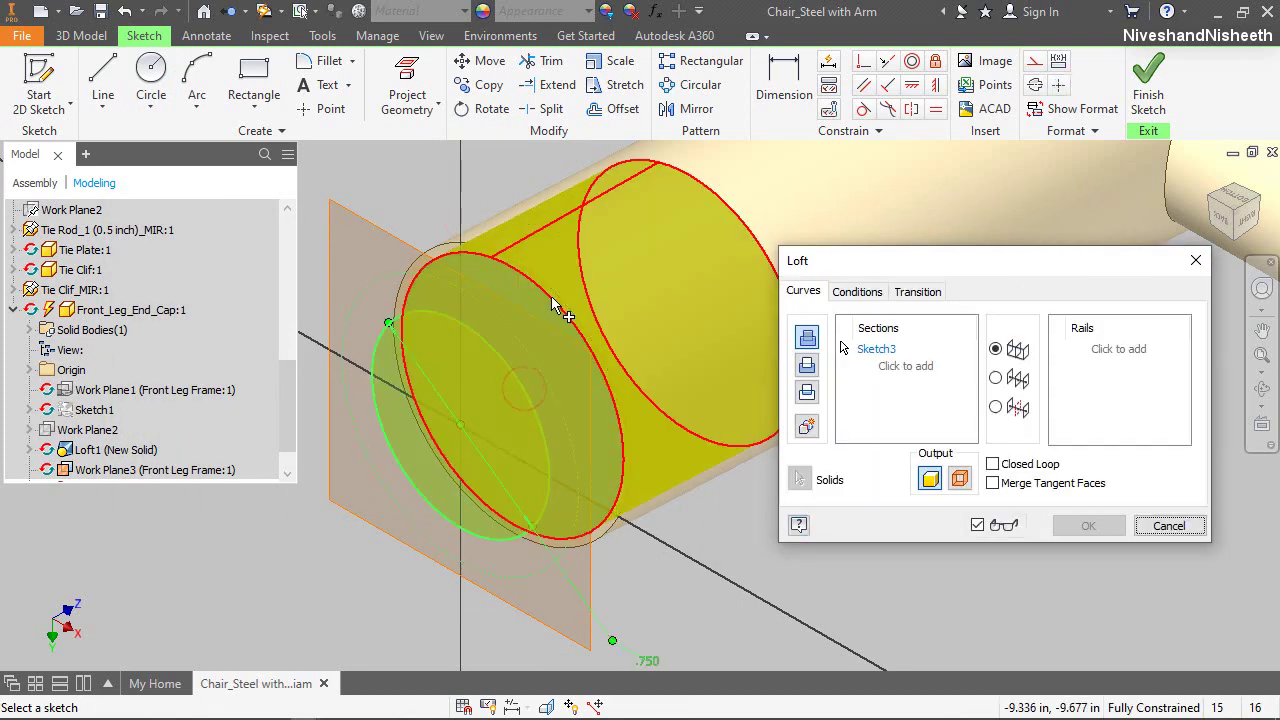
pyautogui.click(552, 300)
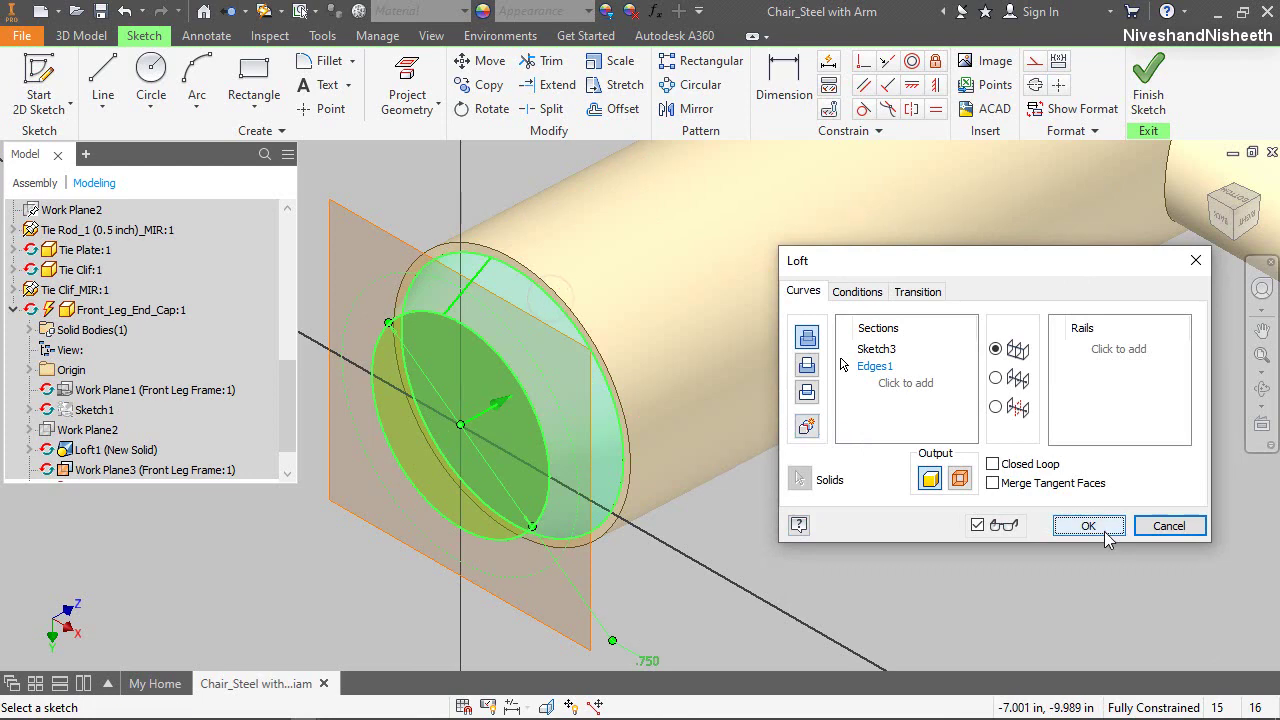
pyautogui.click(1088, 526)
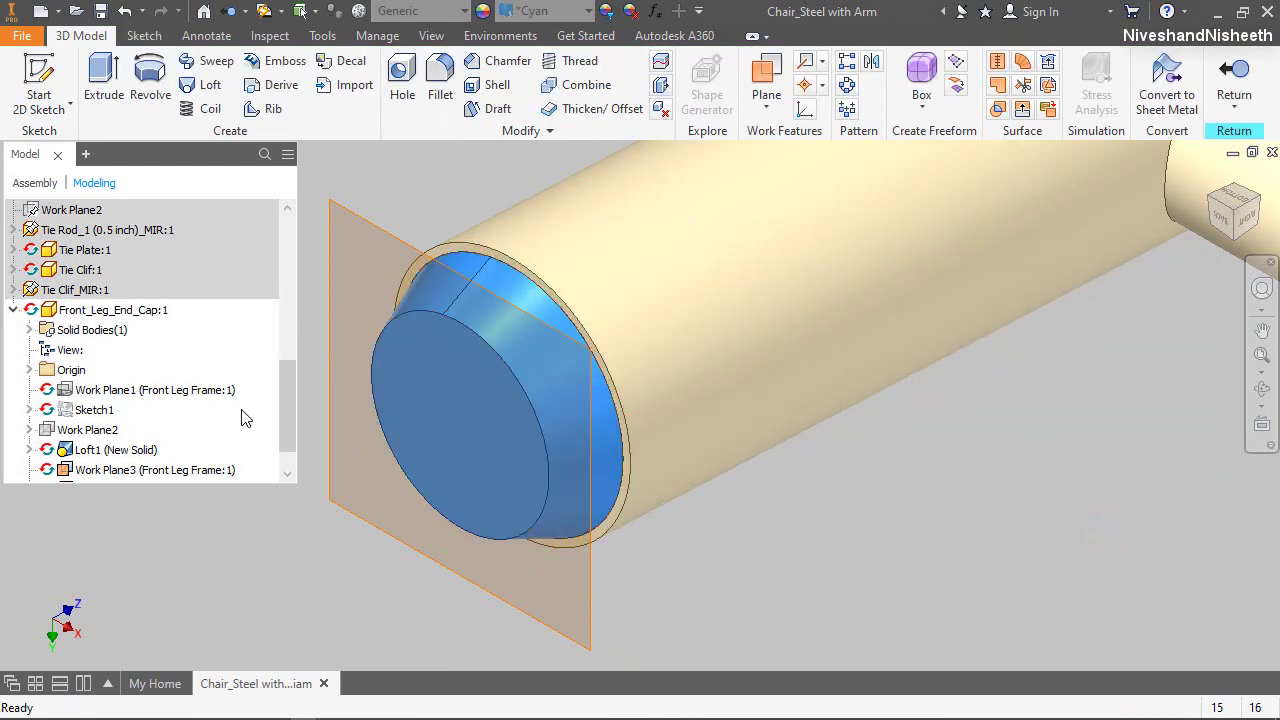
pyautogui.click(806, 532)
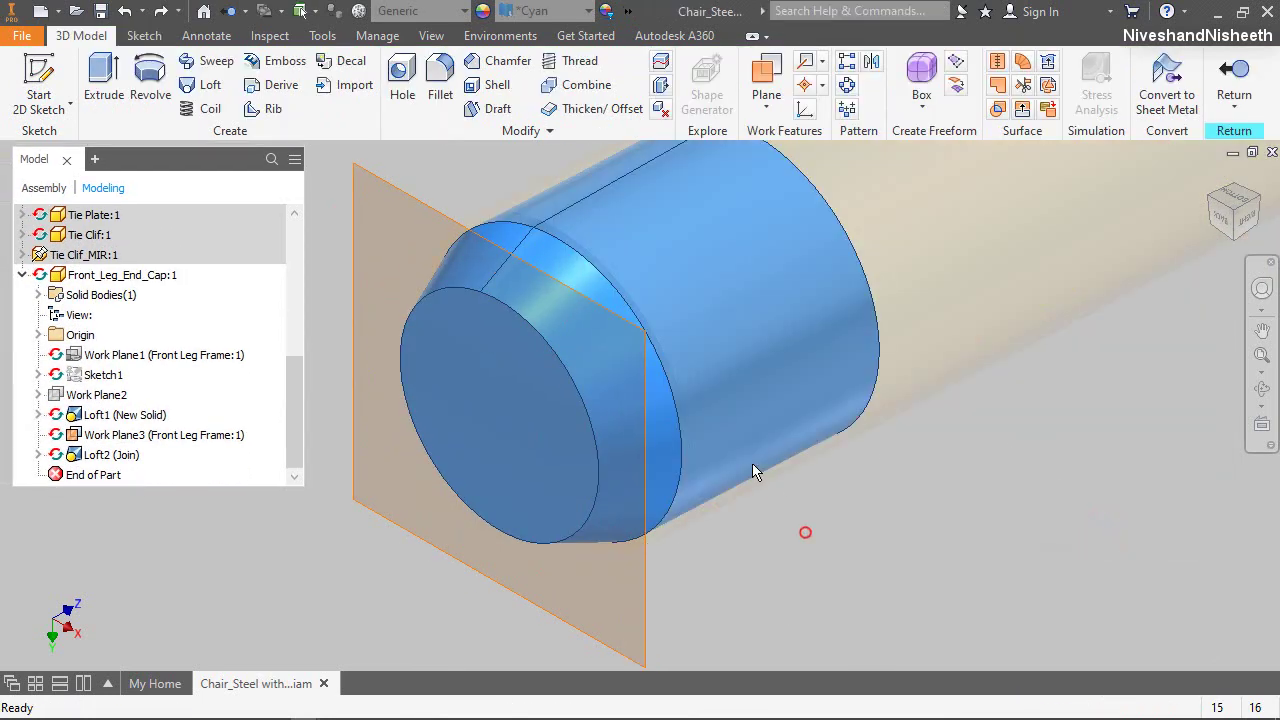
# Shell the end cap to a 1/32 in wall thickness, removing the flat face inside the leg tube
pyautogui.click(490, 86)
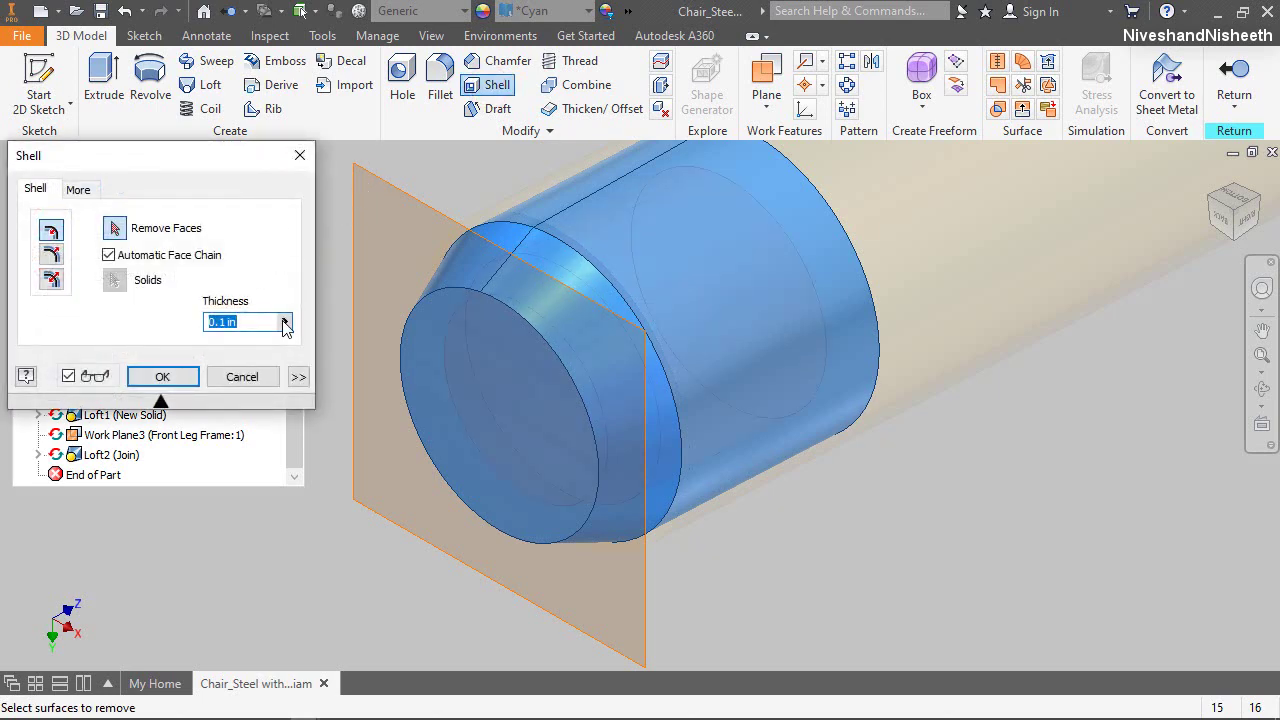
pyautogui.click(284, 322)
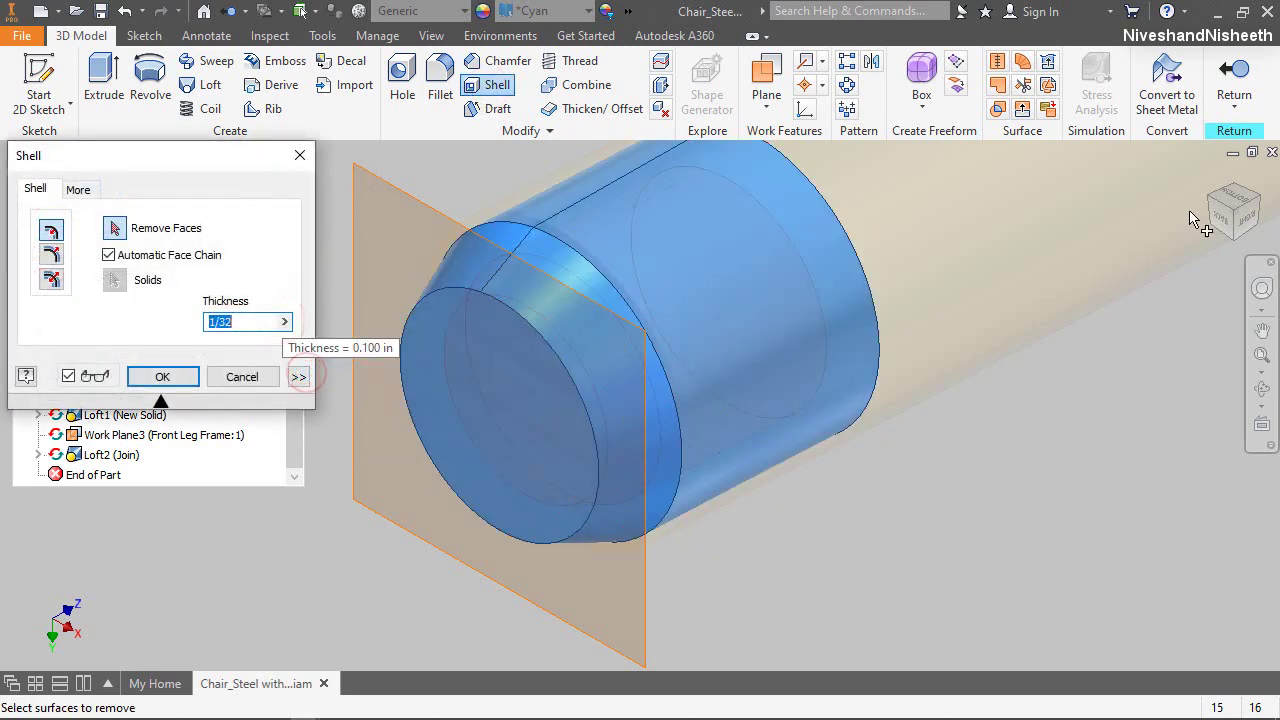
pyautogui.click(1252, 197)
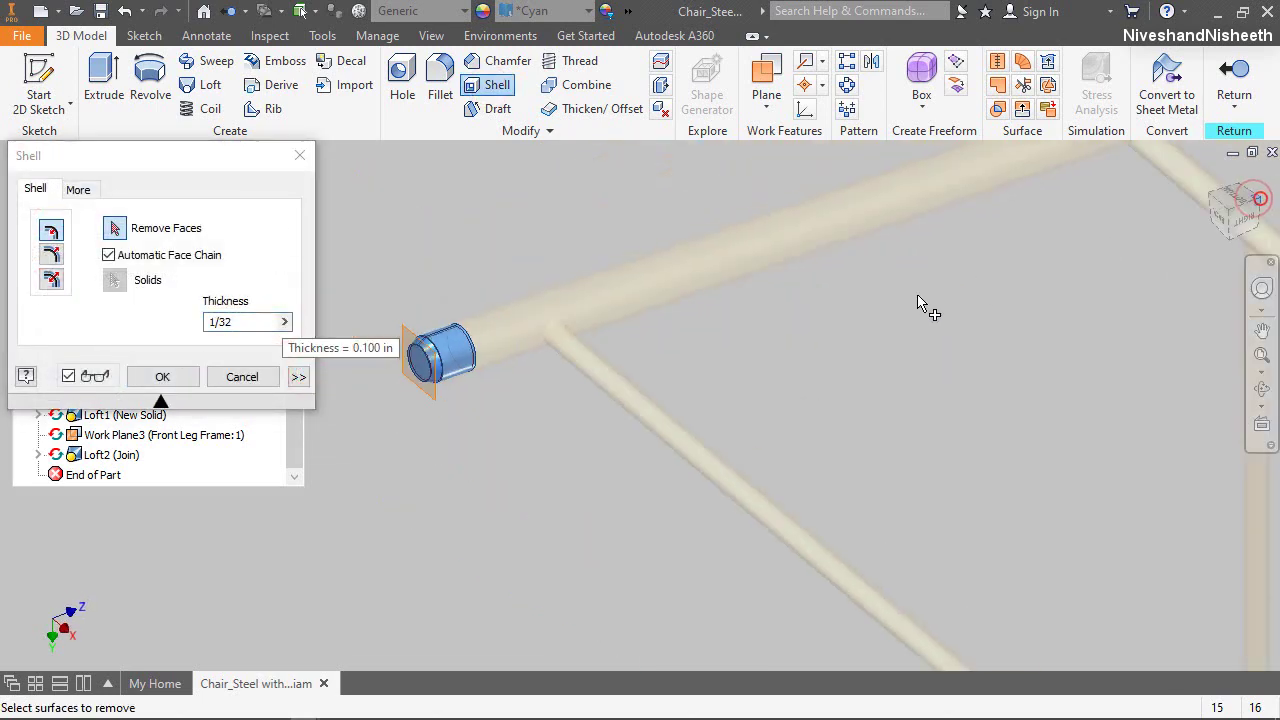
pyautogui.scroll(5, 708, 298)
pyautogui.scroll(3, 818, 340)
pyautogui.click(817, 357)
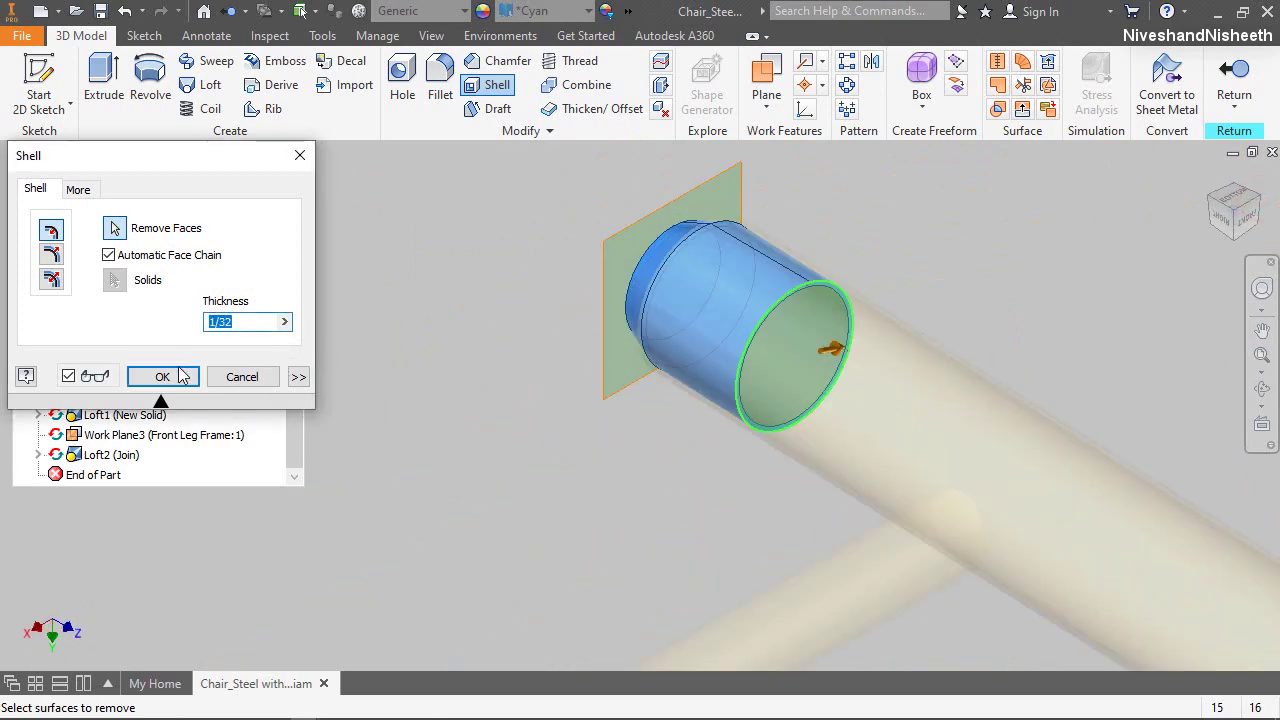
pyautogui.click(178, 376)
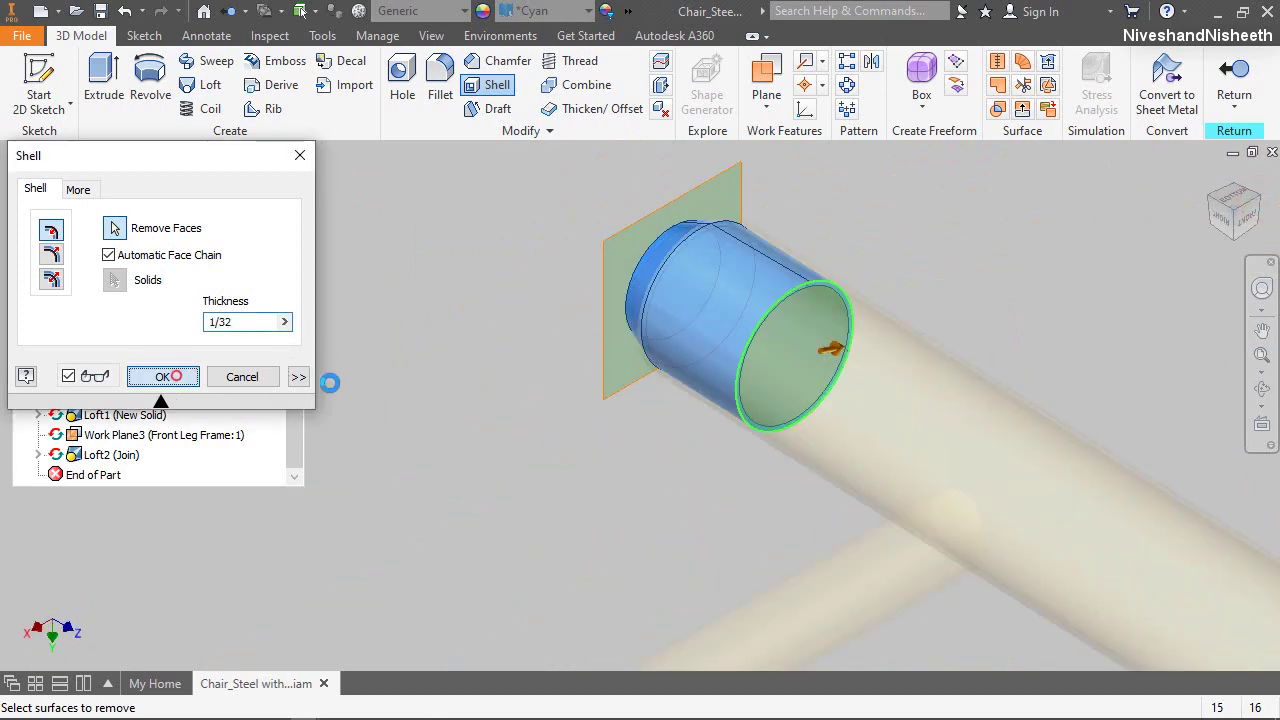
pyautogui.click(1262, 290)
pyautogui.moveTo(1147, 285); pyautogui.dragTo(912, 337)
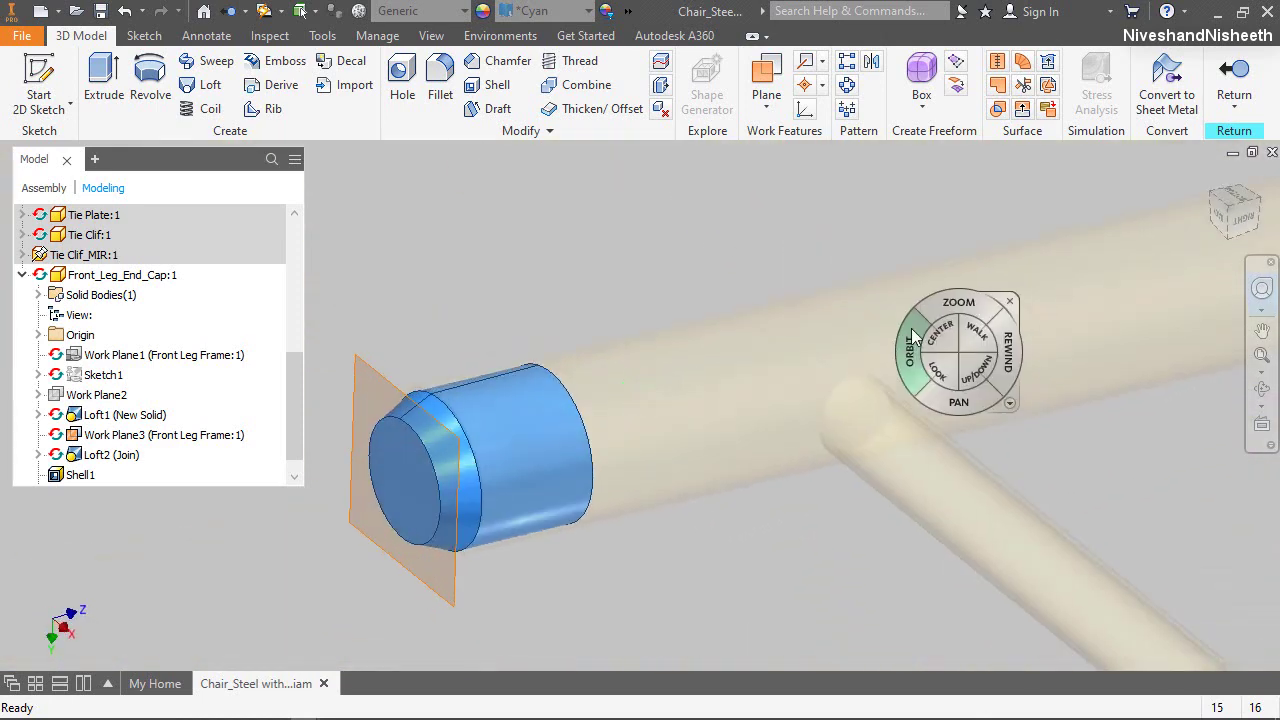
pyautogui.moveTo(1008, 296); pyautogui.dragTo(745, 377)
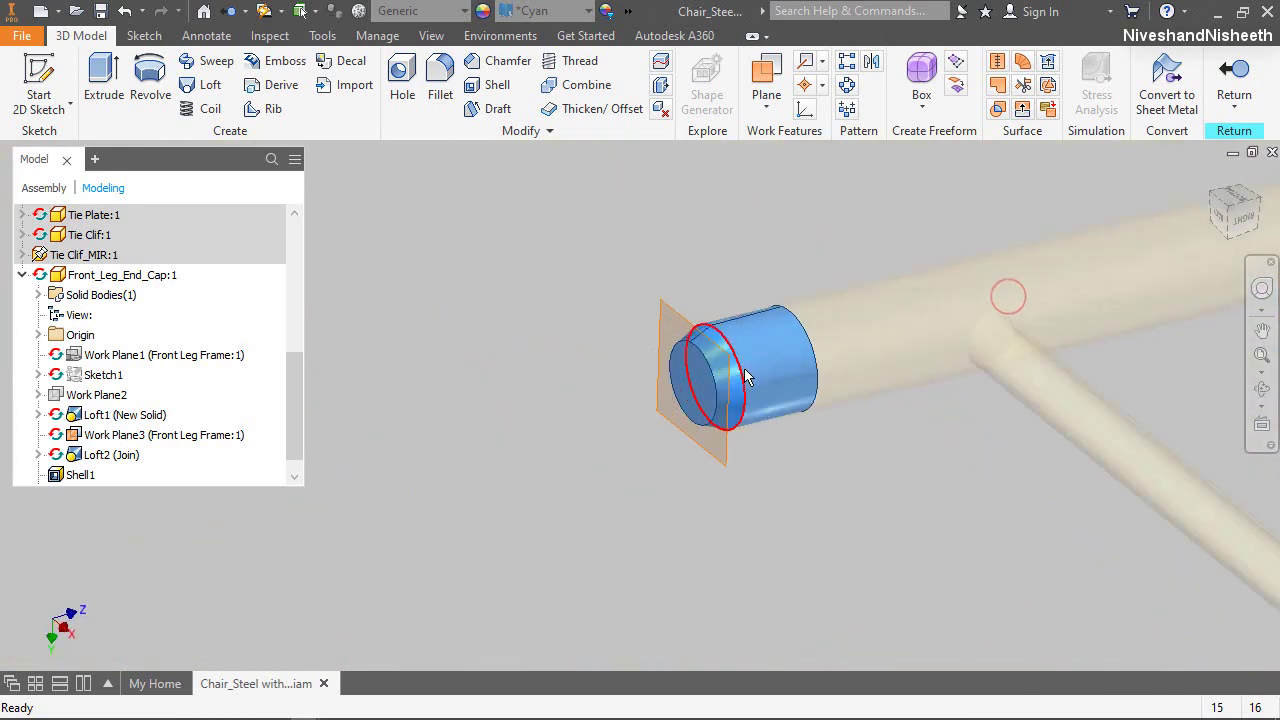
# Hide Work Plane3 at the cap's chamfered end
pyautogui.click(731, 462)
pyautogui.rightClick(733, 462)
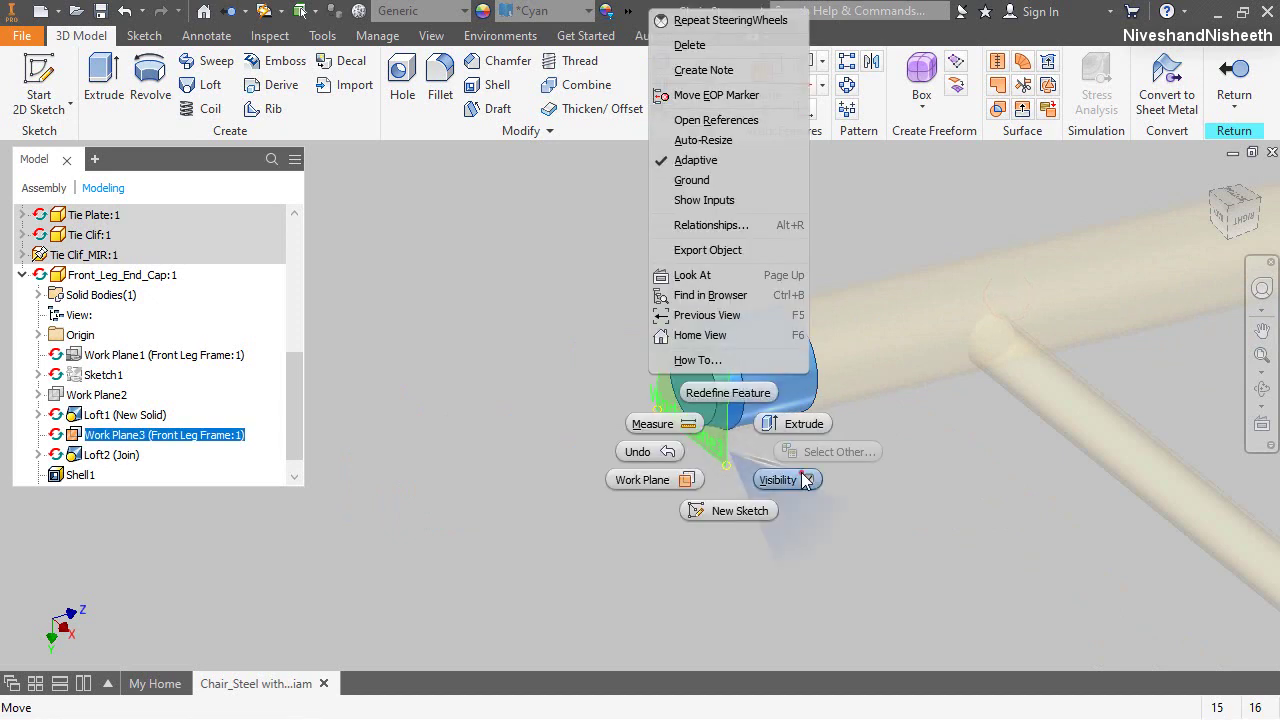
pyautogui.click(800, 473)
pyautogui.click(347, 338)
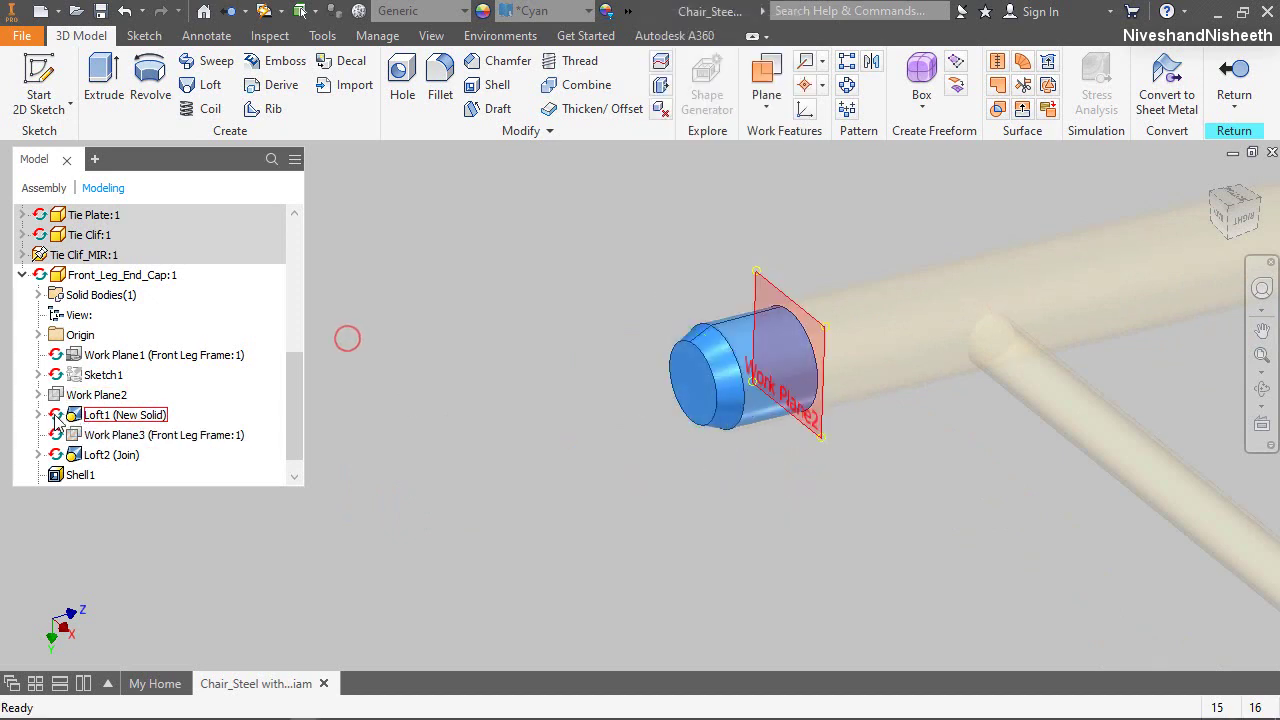
# Make Sketch3 under Loft2, with the 0.750 in circle, visible
pyautogui.click(39, 415)
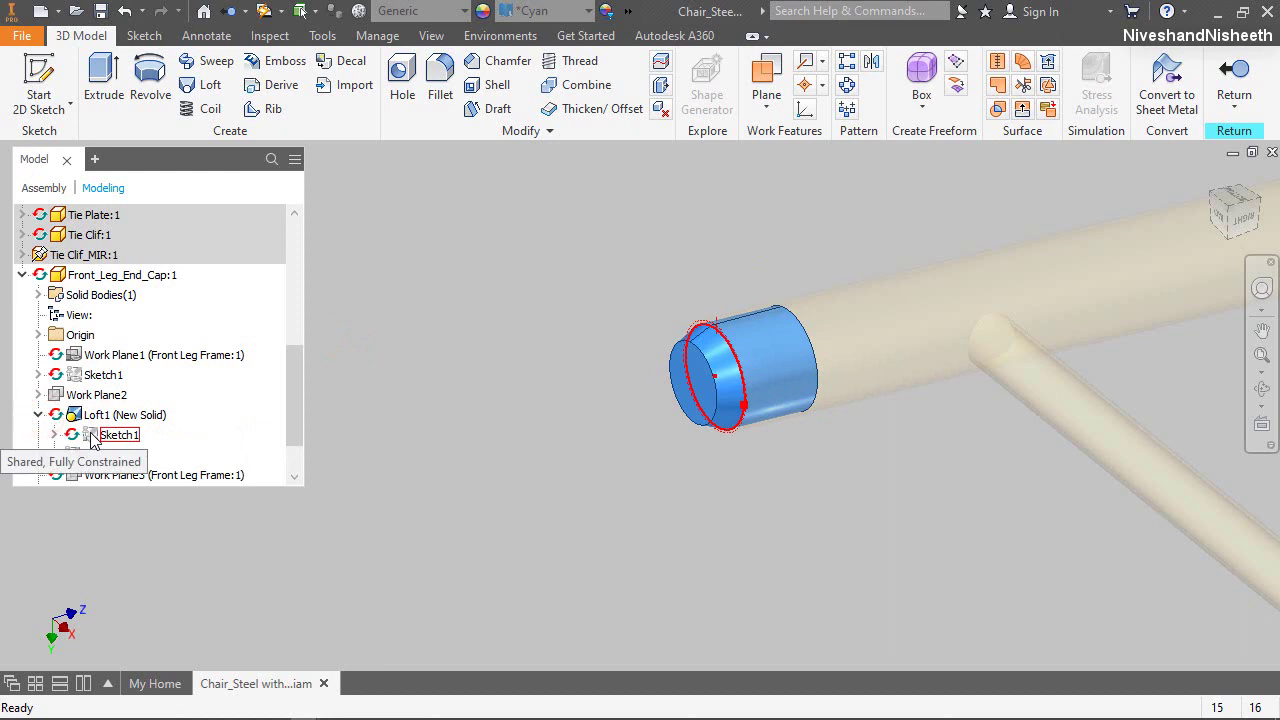
pyautogui.click(39, 415)
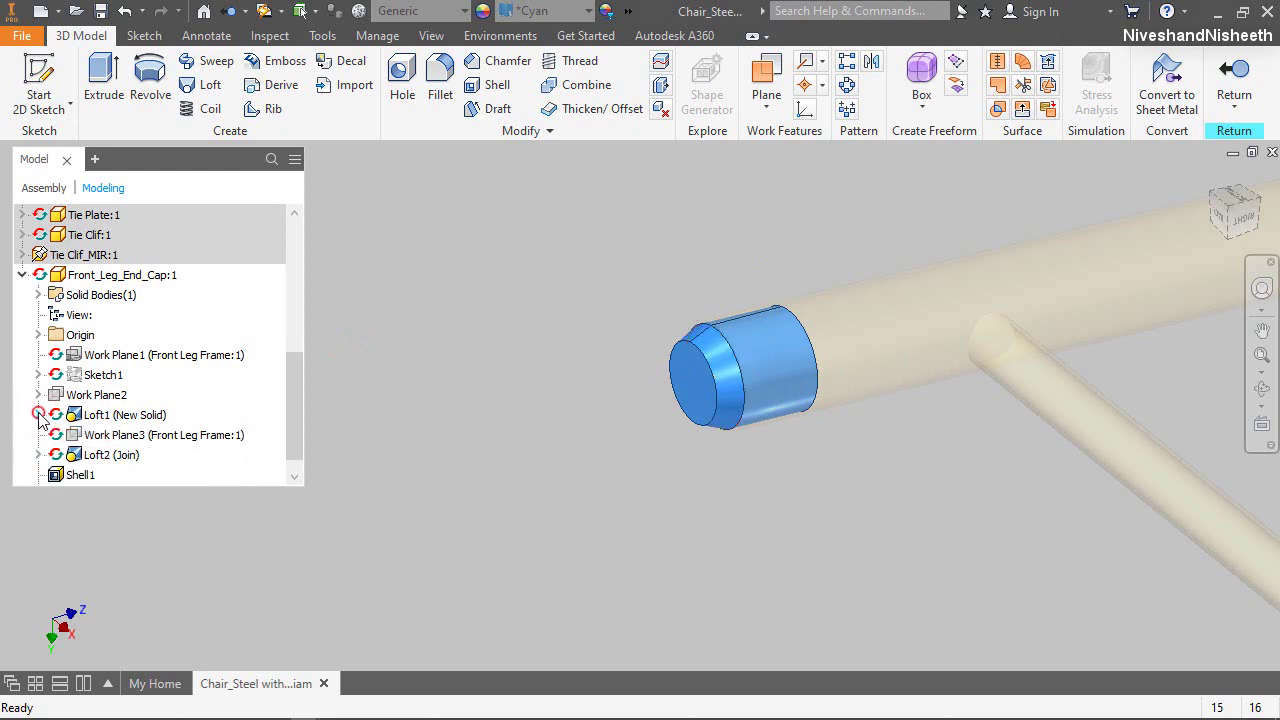
pyautogui.click(40, 456)
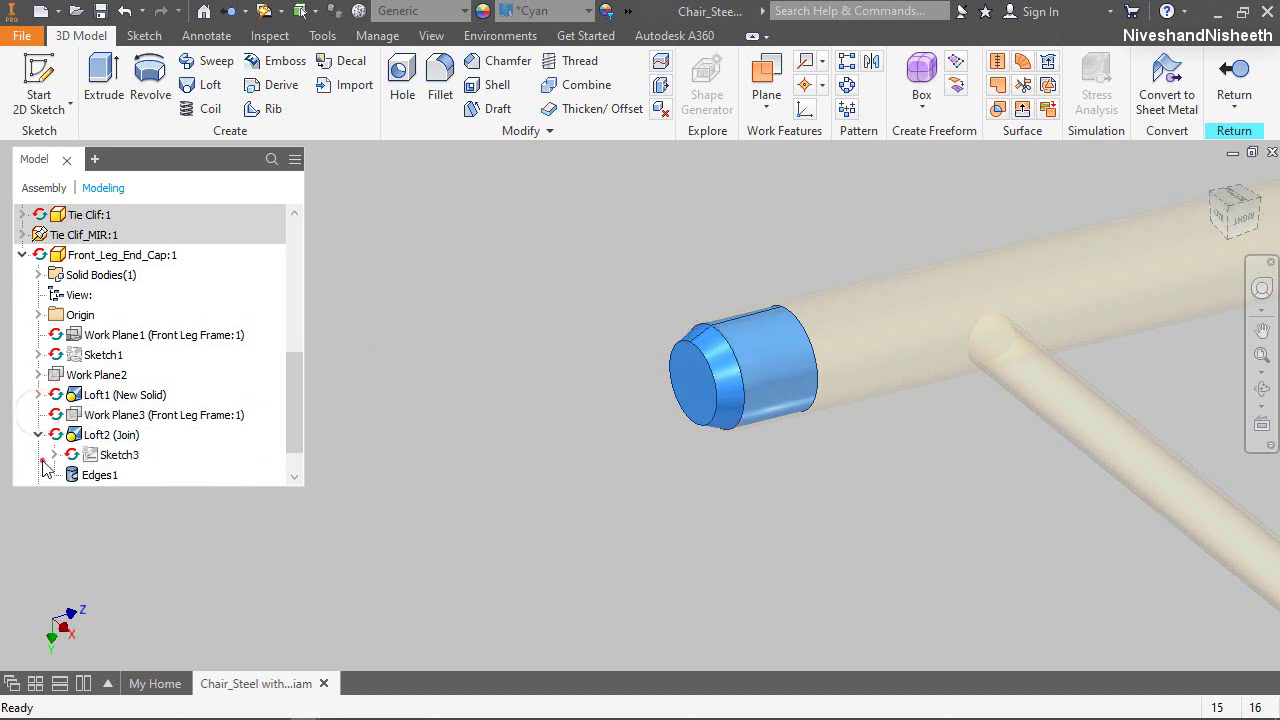
pyautogui.rightClick(105, 460)
pyautogui.click(157, 652)
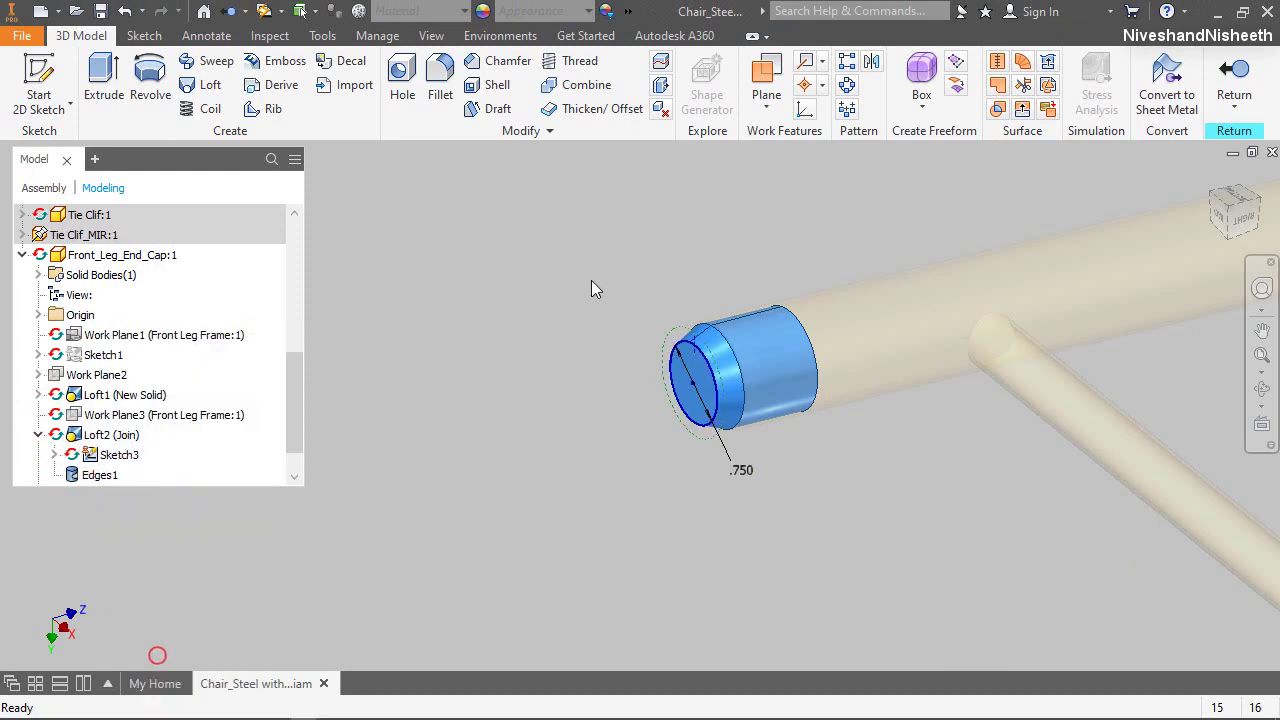
# Create a work plane through the 0.750 in circle's centre point, parallel to the end cap's YZ Plane
pyautogui.click(766, 80)
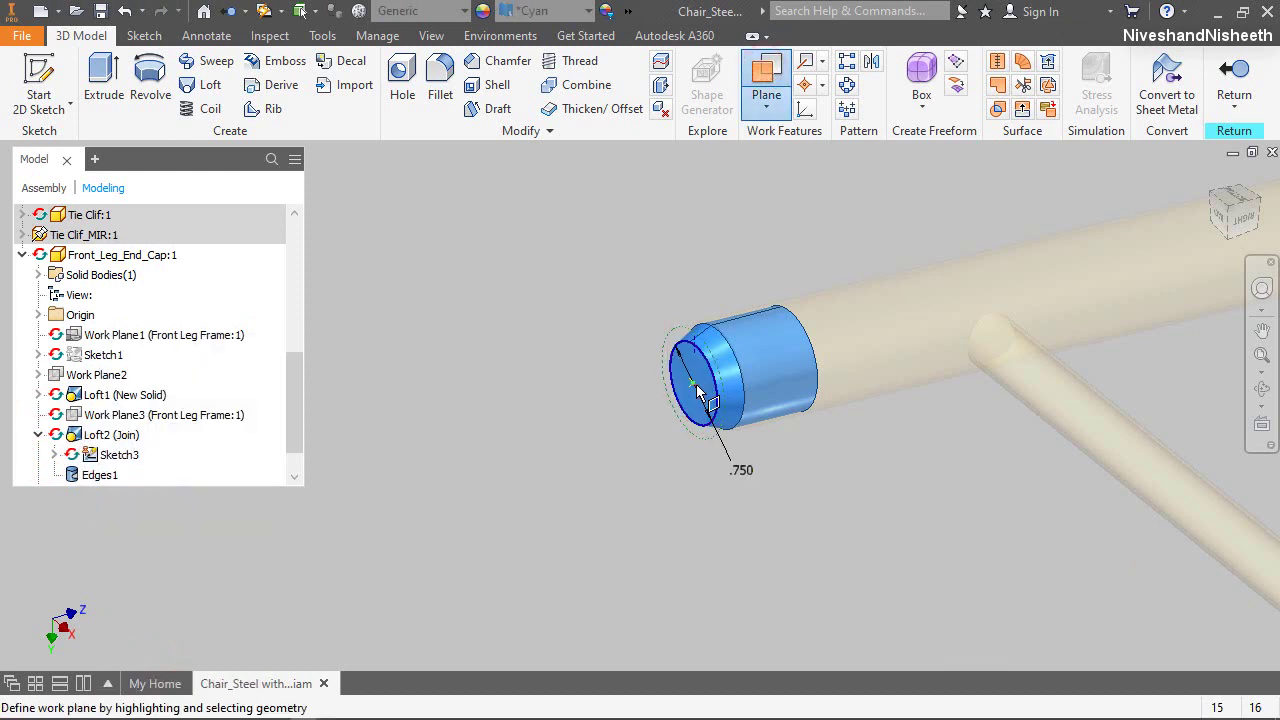
pyautogui.scroll(-2, 700, 395)
pyautogui.click(40, 315)
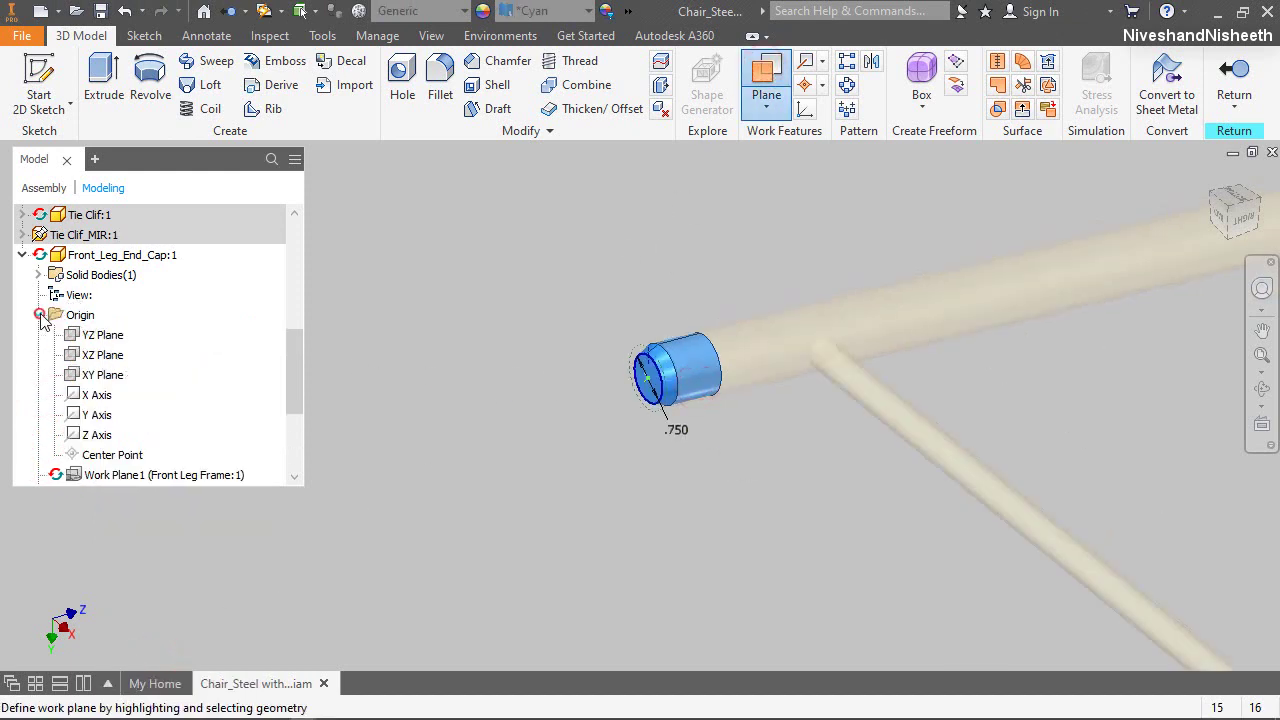
pyautogui.press('Escape')
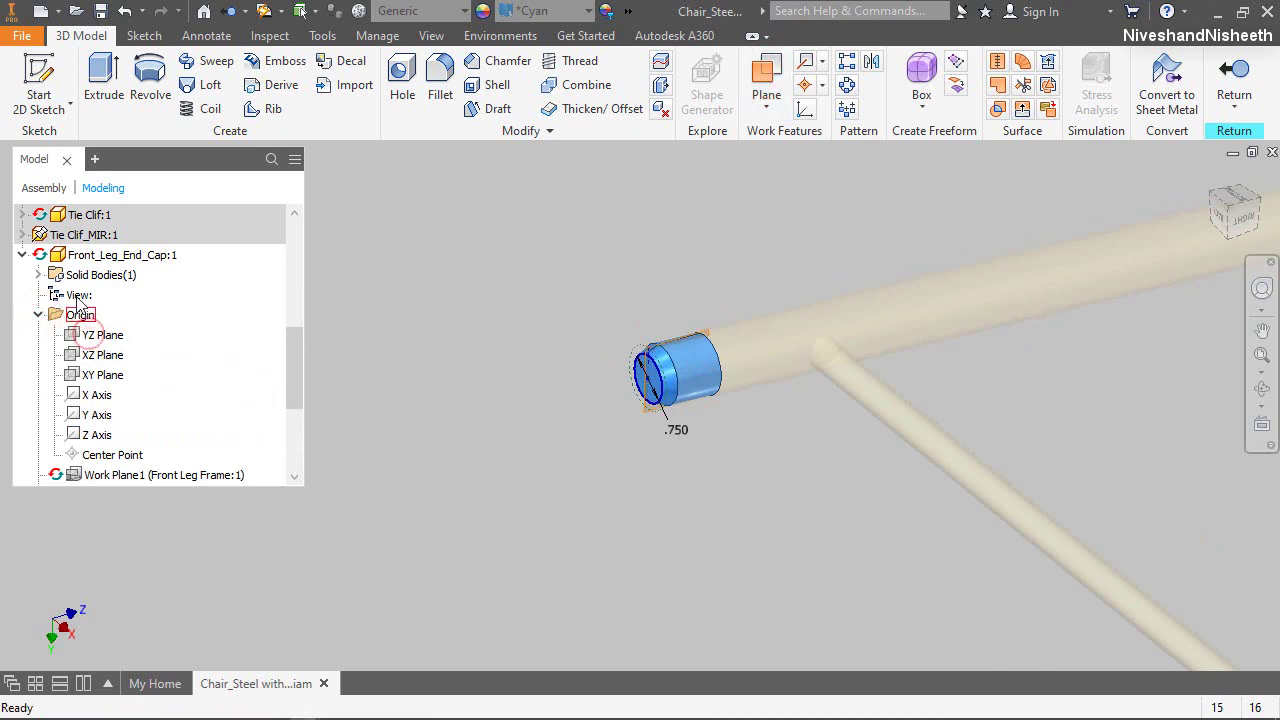
# Start a sketch on the new work plane and project the leg tube's cut edges into it
pyautogui.click(39, 80)
pyautogui.scroll(5, 609, 361)
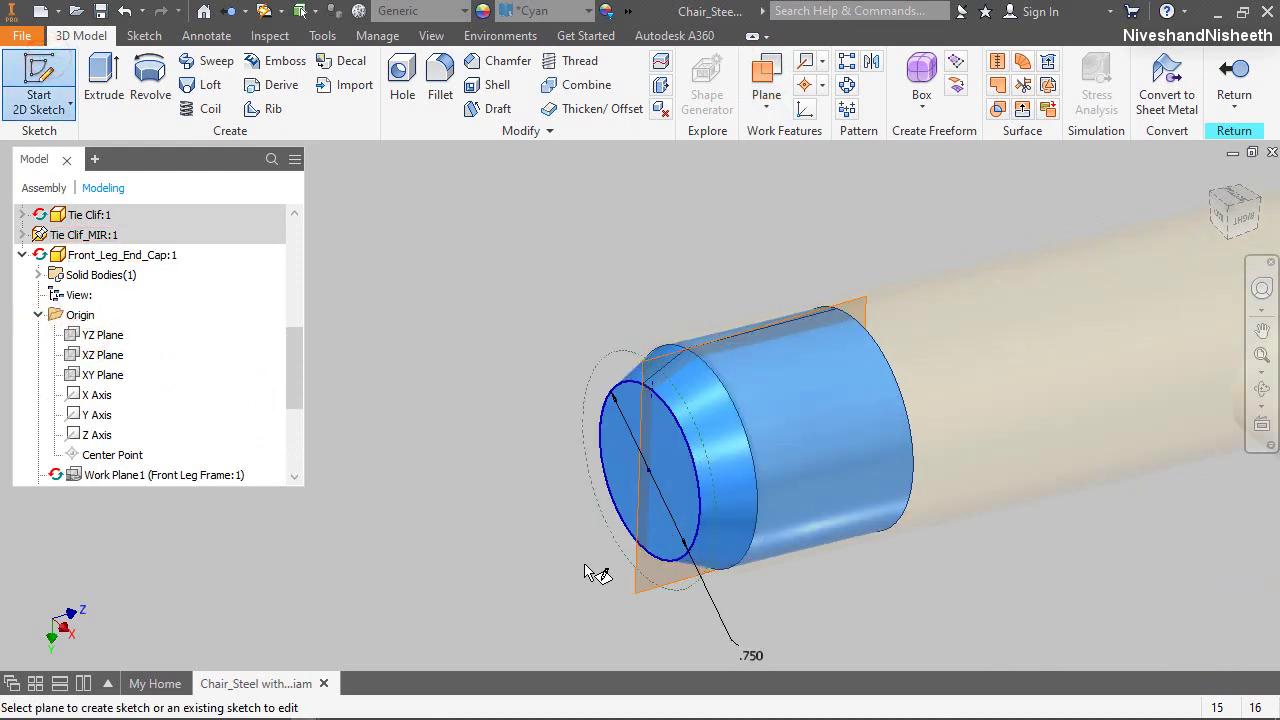
pyautogui.click(595, 452)
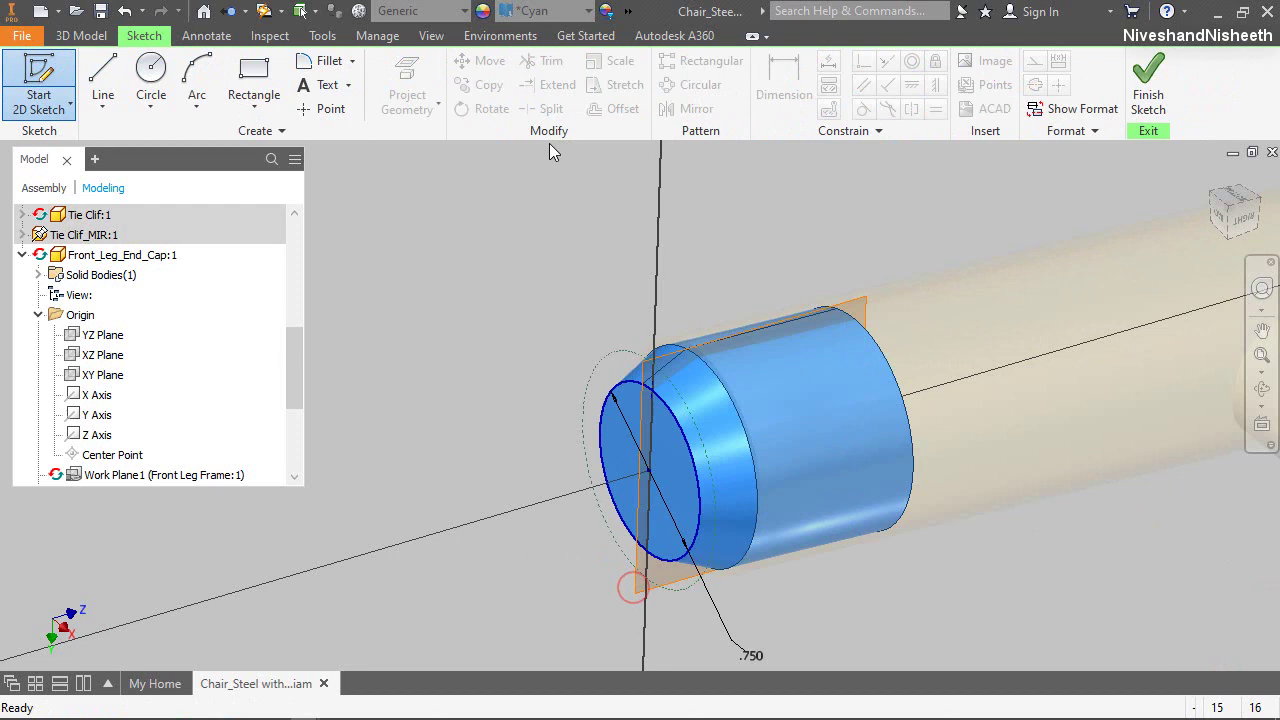
pyautogui.click(430, 101)
pyautogui.click(406, 173)
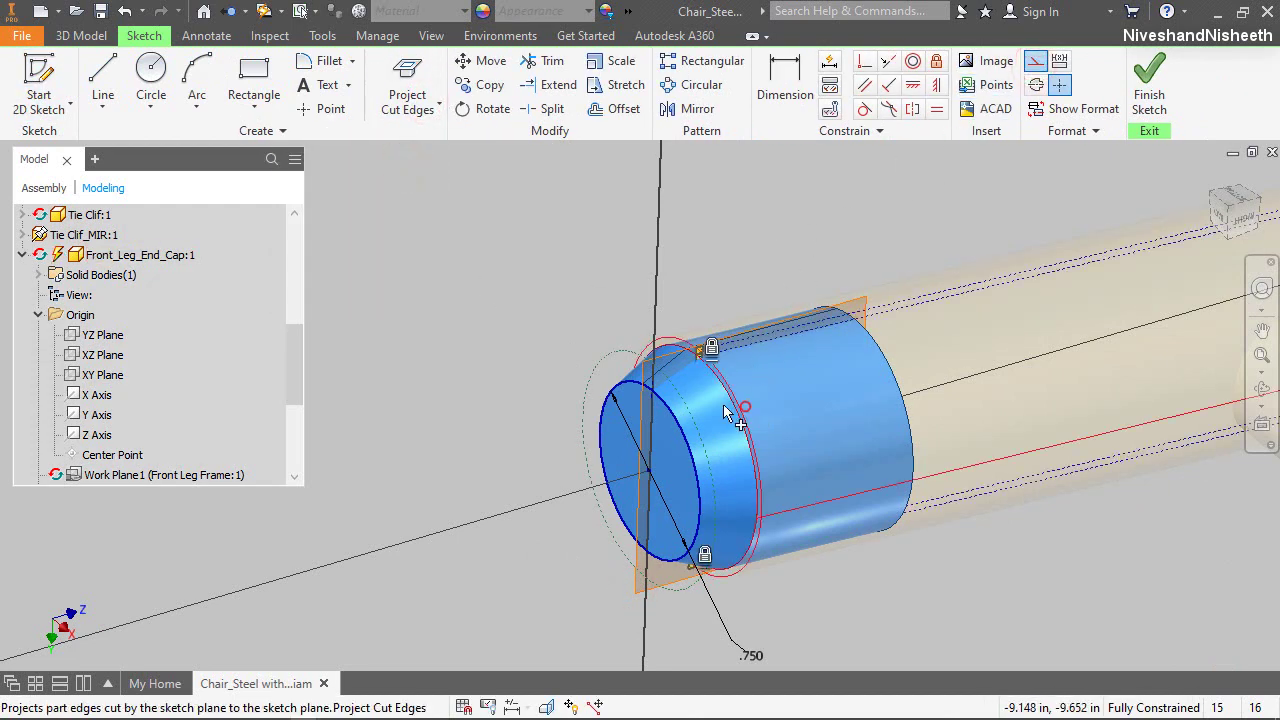
# Draw a regular line about 0.126 in long outward from the outer corner of the tube's projected end edge, perpendicular to the tube
pyautogui.rightClick(556, 244)
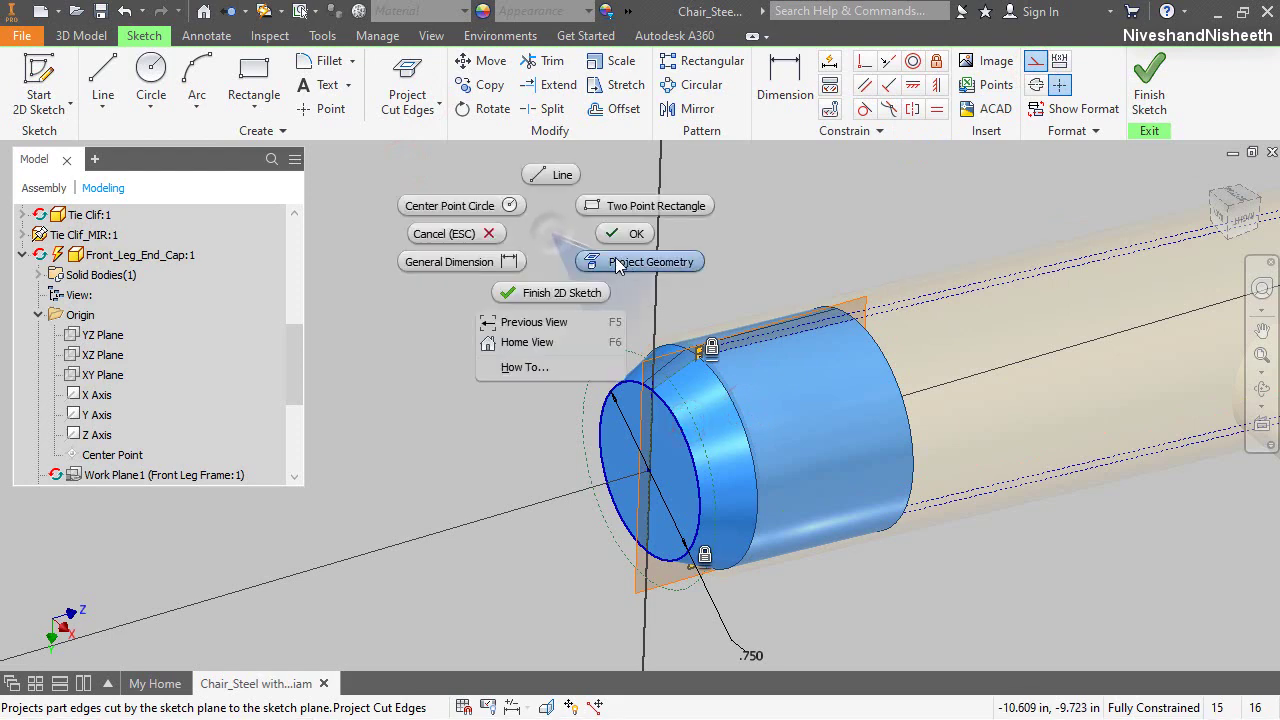
pyautogui.click(566, 177)
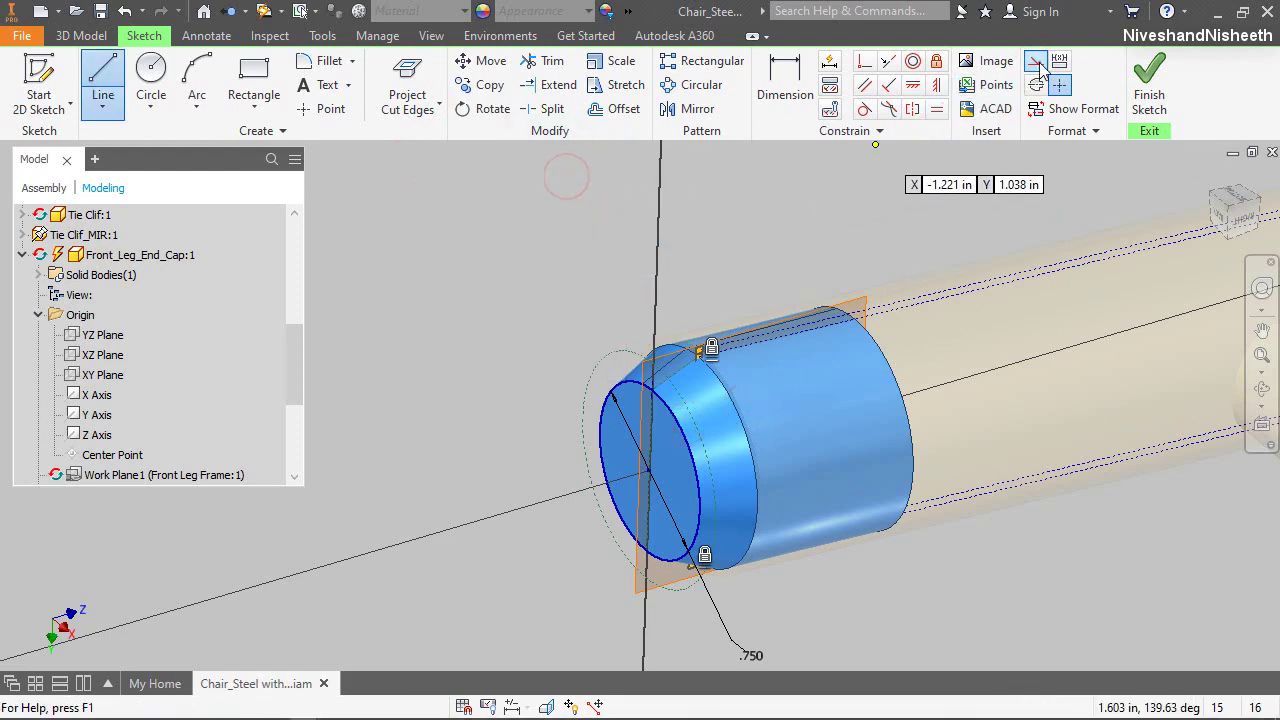
pyautogui.scroll(4, 770, 405)
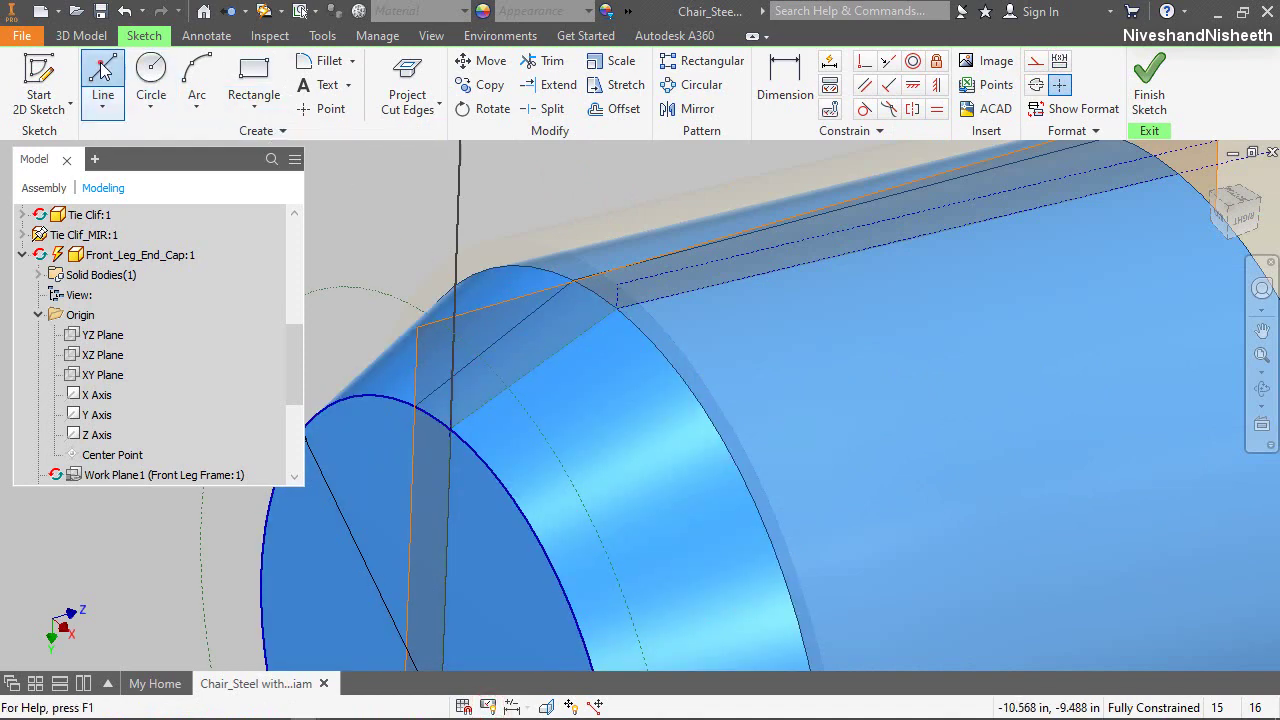
pyautogui.click(620, 285)
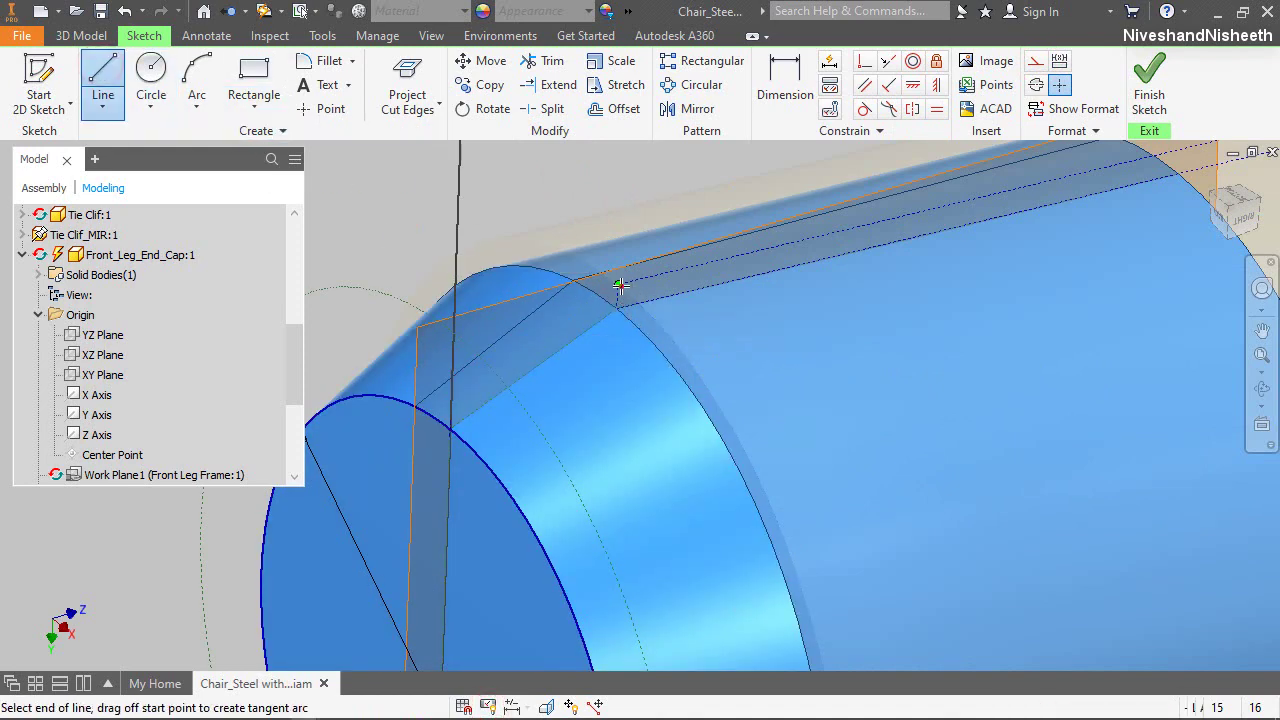
pyautogui.click(620, 188)
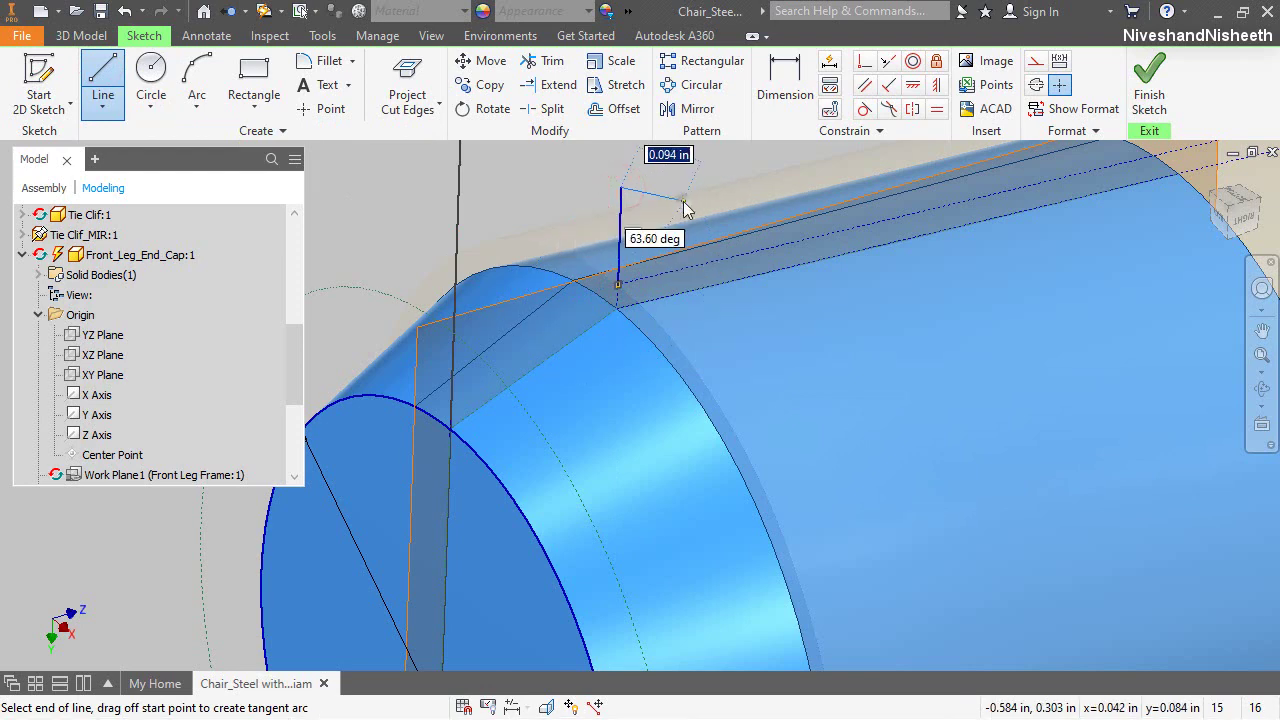
pyautogui.rightClick(683, 201)
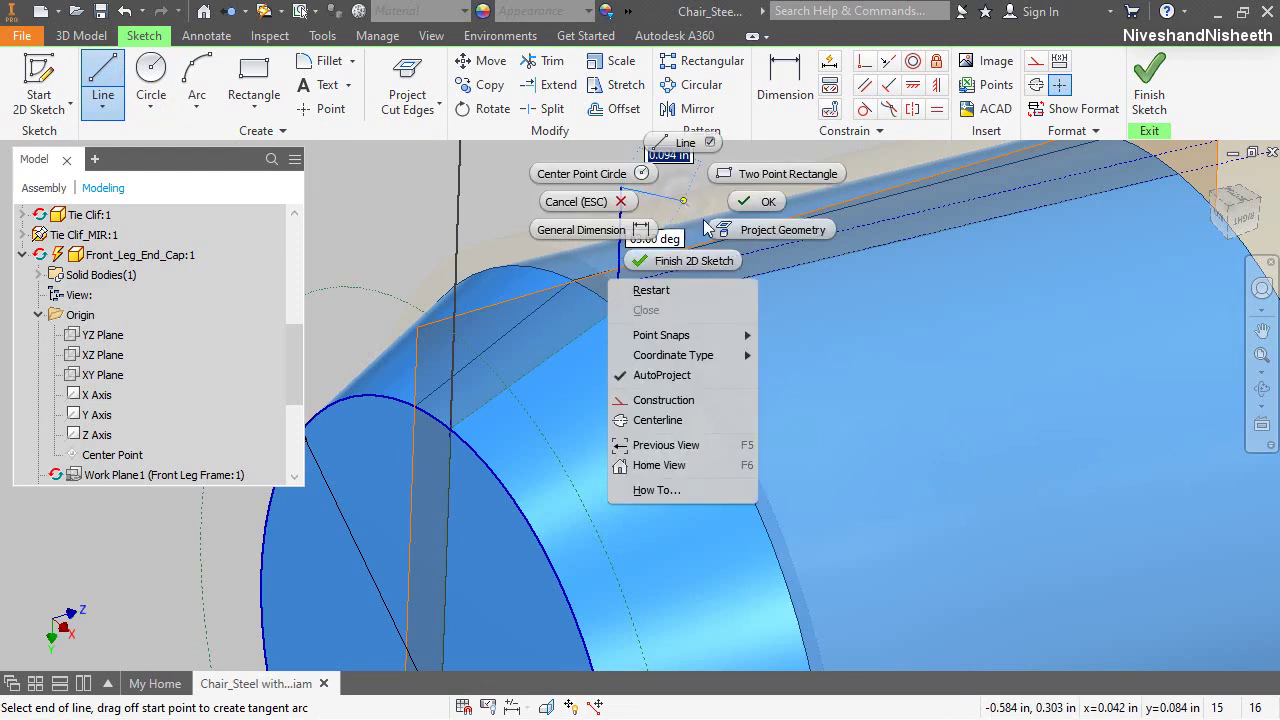
pyautogui.click(757, 201)
# Dimension the short line's length as 1/16 in
pyautogui.click(787, 86)
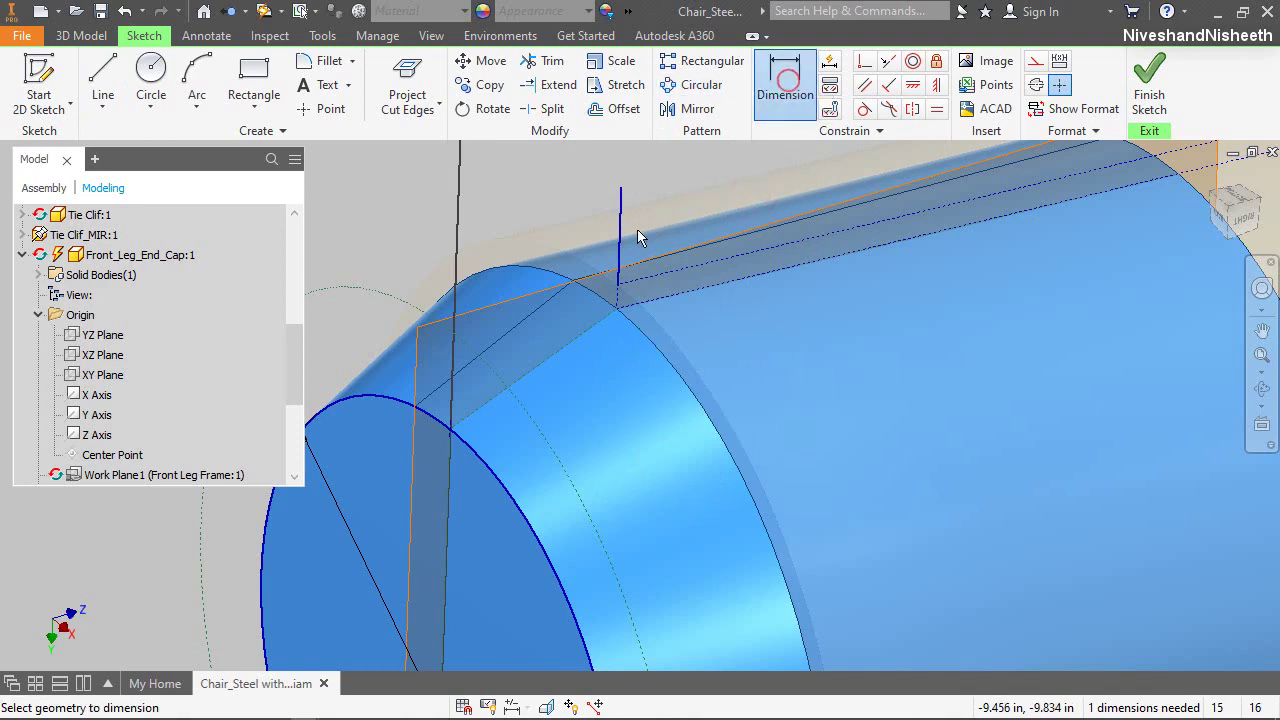
pyautogui.click(620, 240)
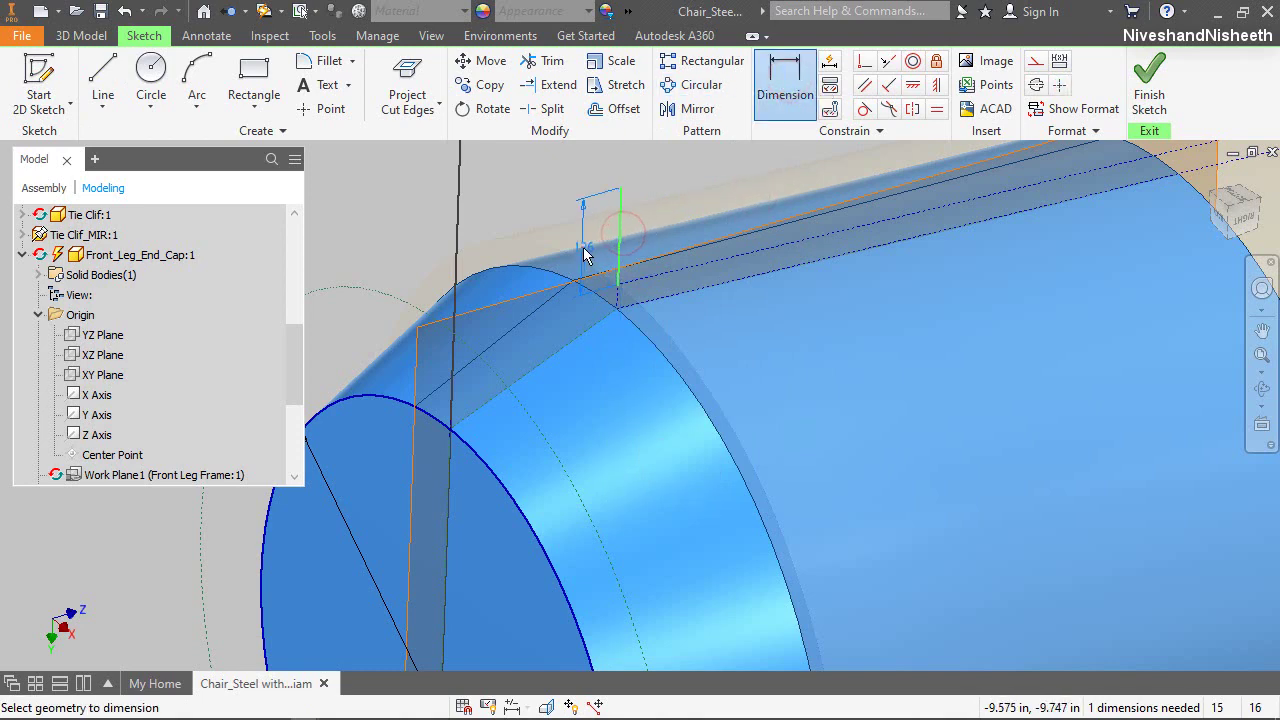
pyautogui.click(585, 254)
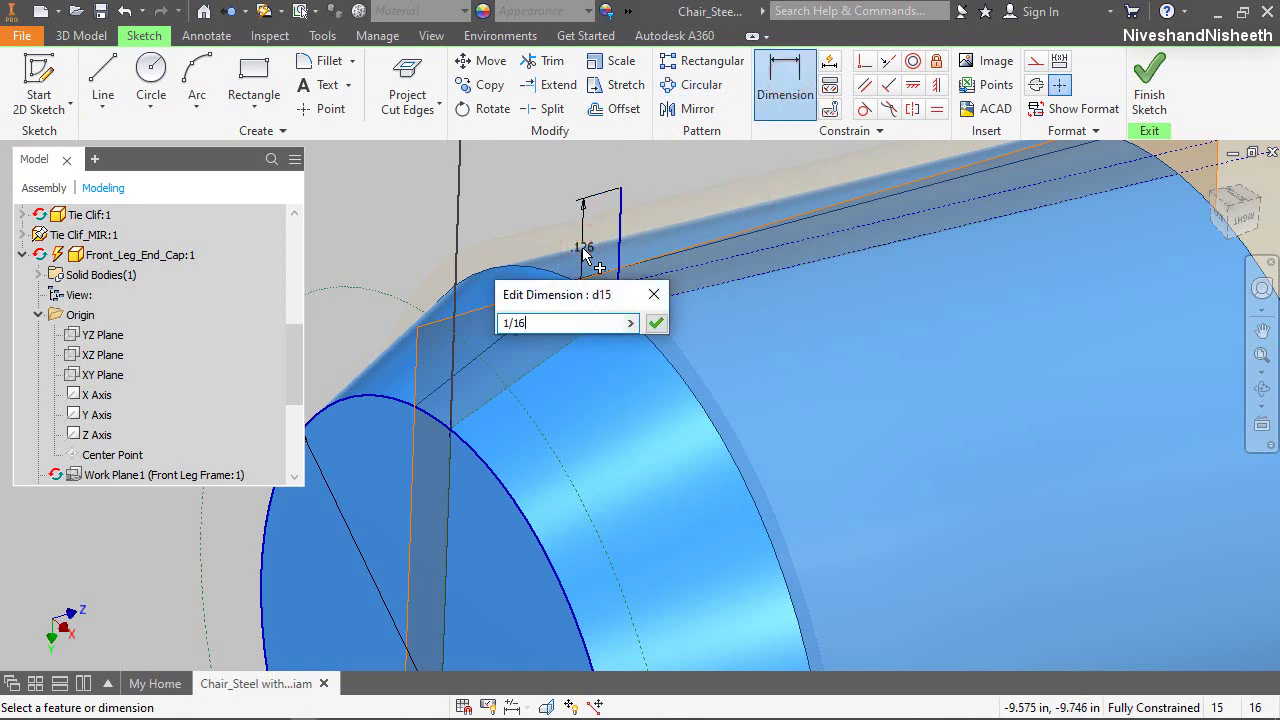
pyautogui.press('Return')
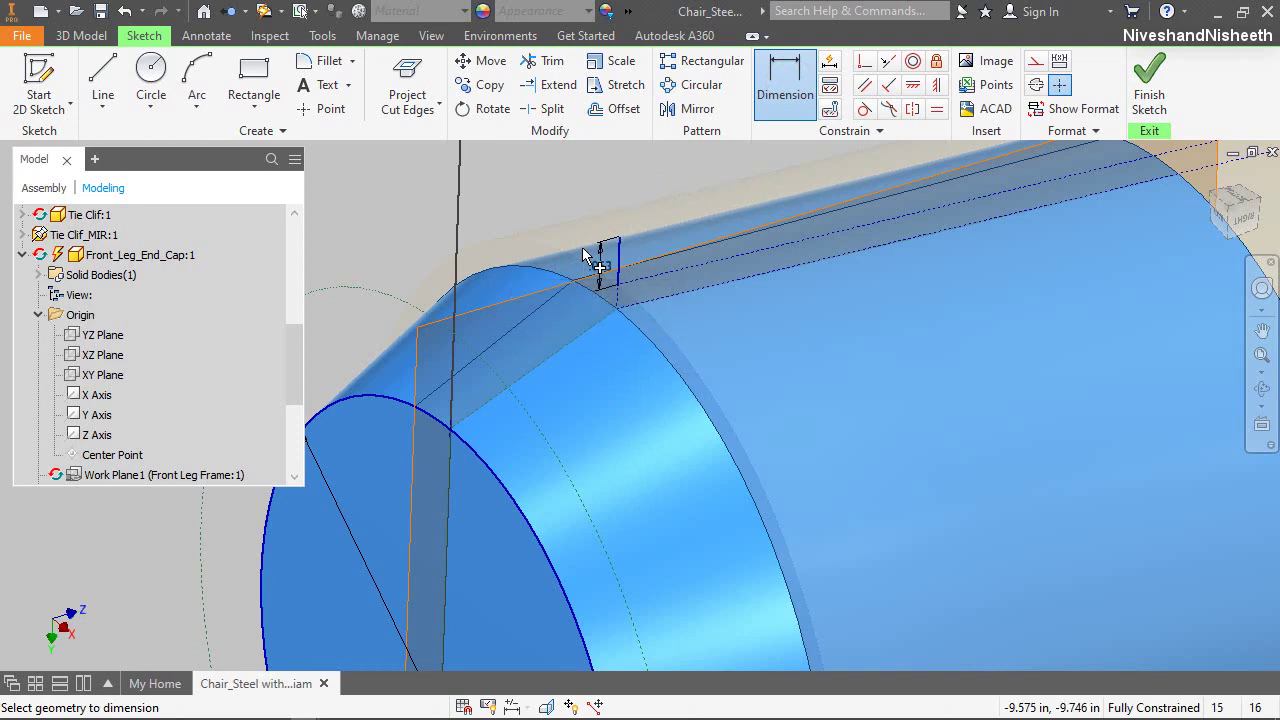
# Offset the short line about 0.138 in toward the cap's free end, with loop selection turned off
pyautogui.click(629, 111)
pyautogui.rightClick(555, 290)
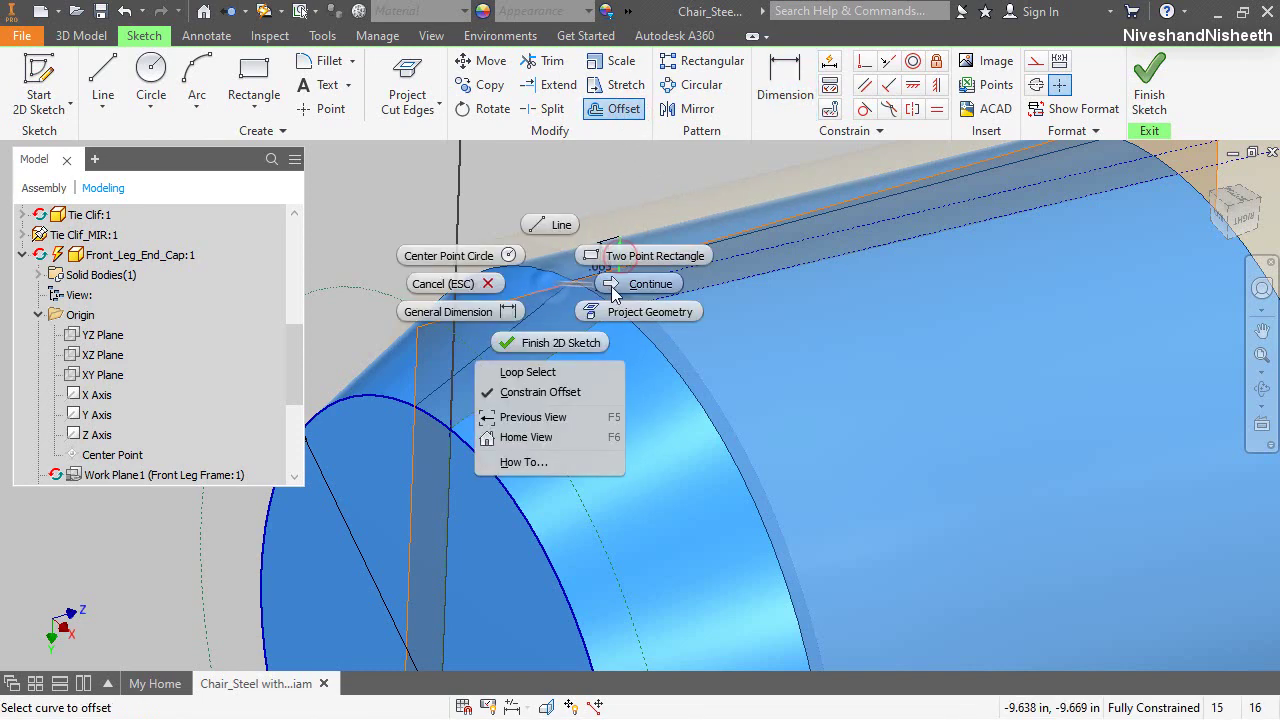
pyautogui.click(529, 371)
pyautogui.click(543, 288)
pyautogui.click(598, 282)
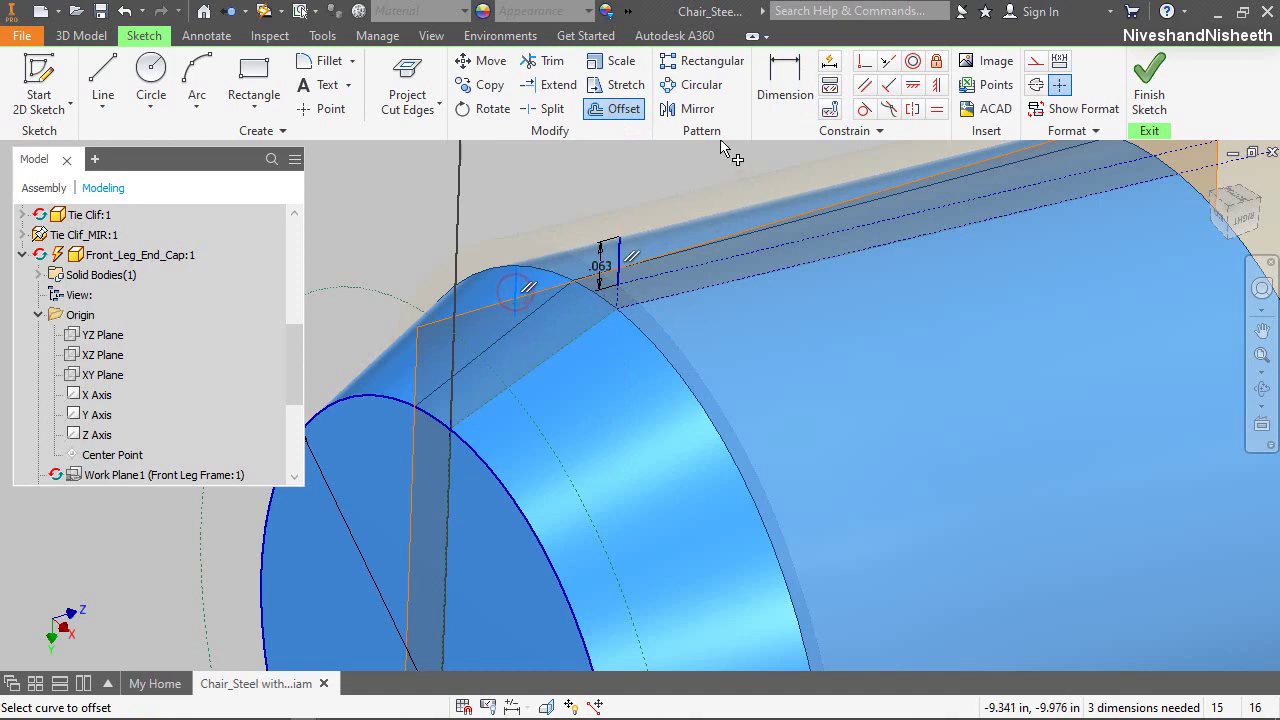
# Dimension the spacing between the two short lines, linking it to the first line's 1/16 in length dimension
pyautogui.click(785, 85)
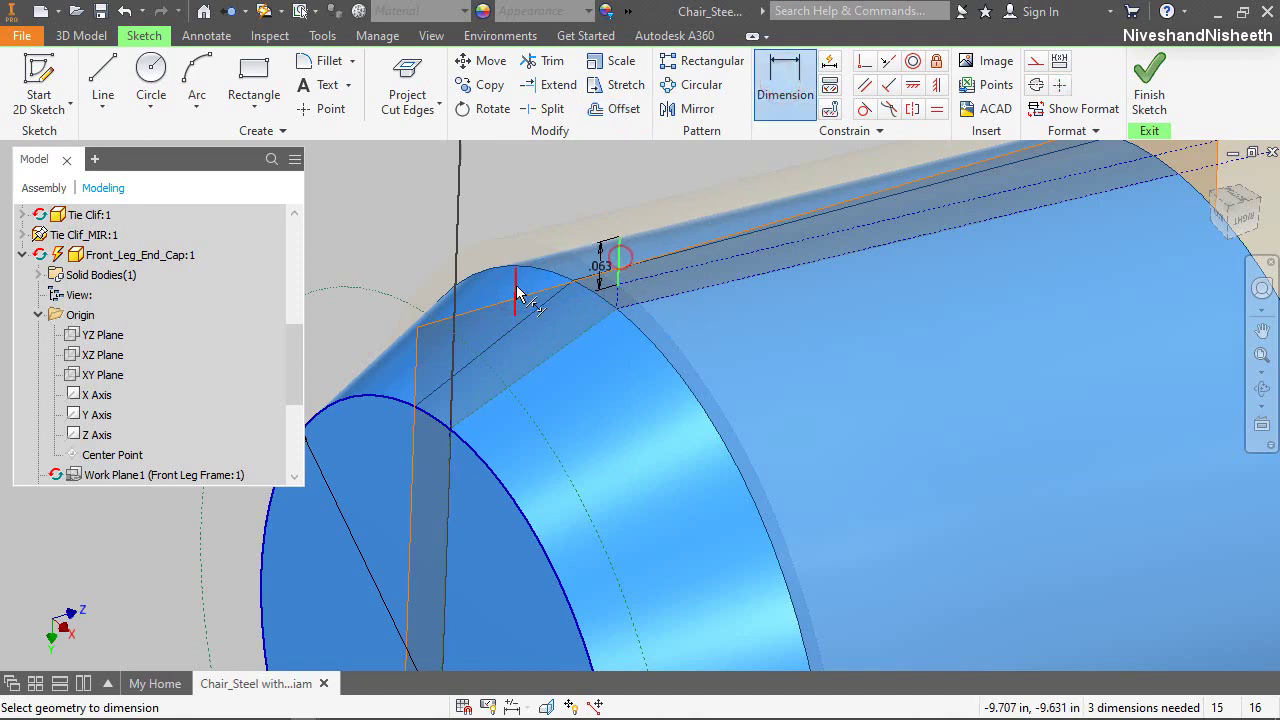
pyautogui.click(516, 291)
pyautogui.click(618, 275)
pyautogui.click(570, 178)
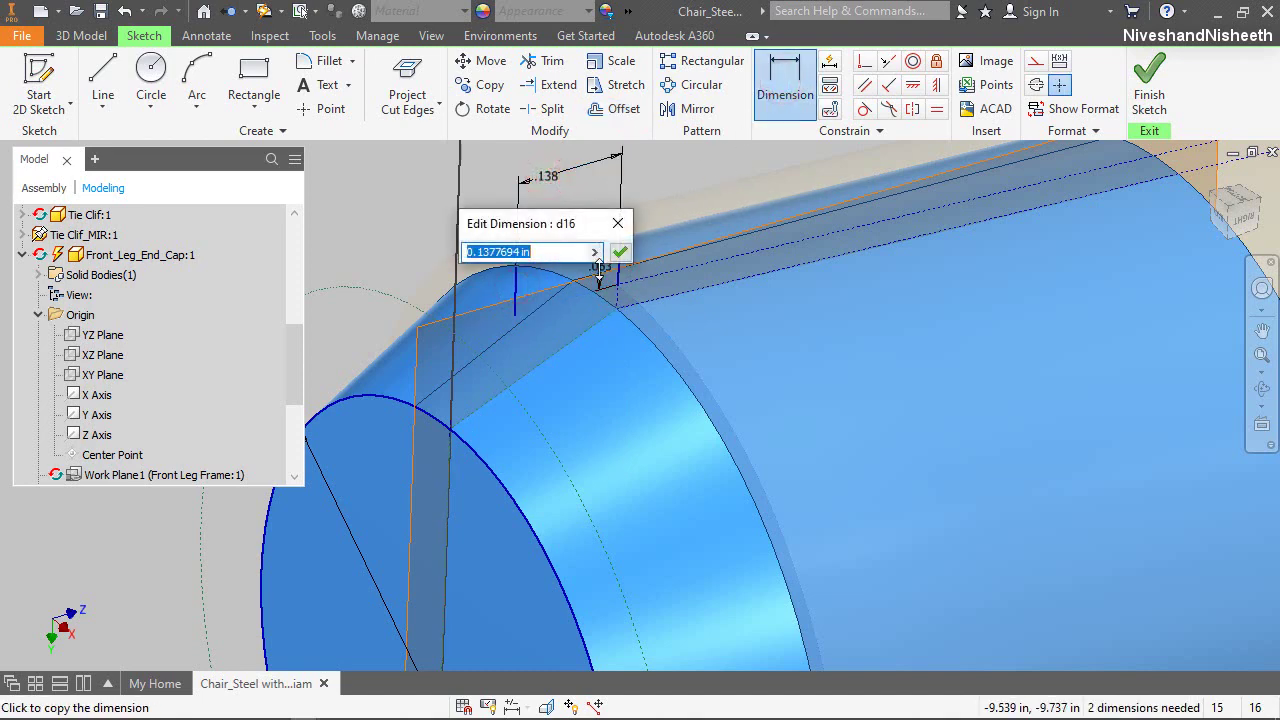
pyautogui.click(621, 254)
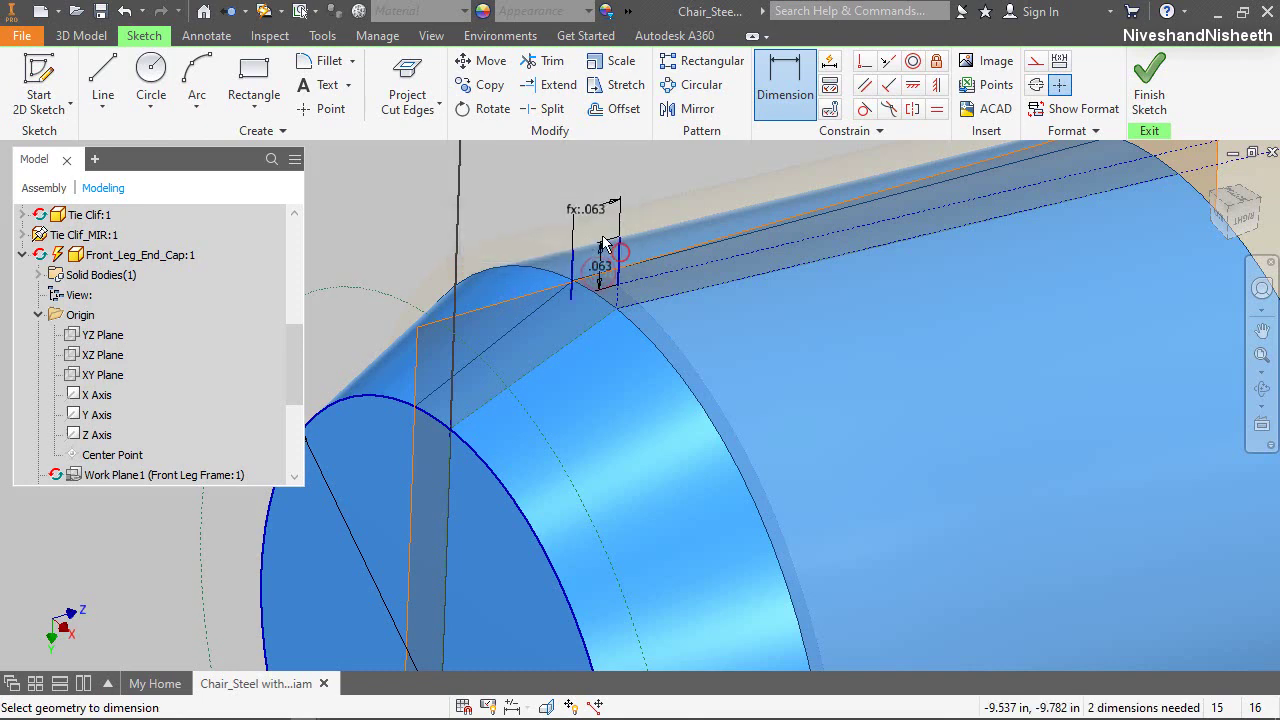
# Draw a construction line along the cap's slanted edge, from the tube's projected inner corner to the edge of the 0.750 in circle
pyautogui.rightClick(528, 197)
pyautogui.click(541, 131)
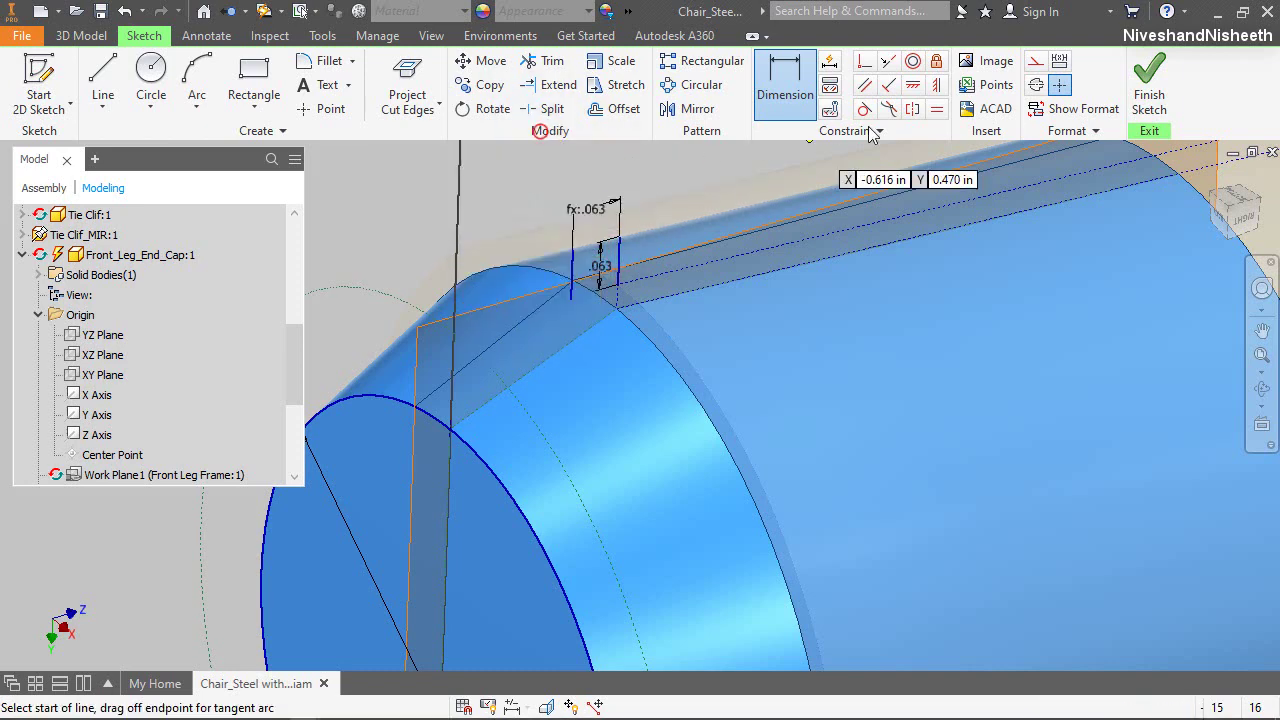
pyautogui.click(1034, 62)
pyautogui.click(615, 308)
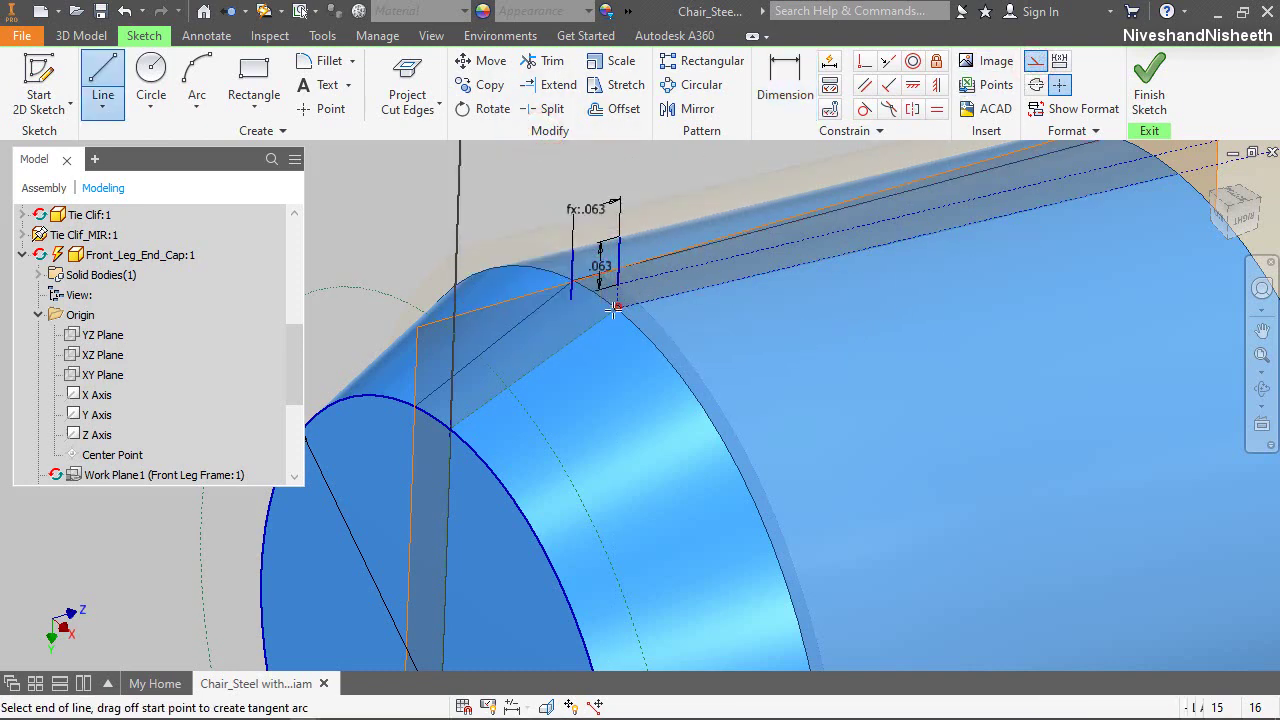
pyautogui.click(452, 430)
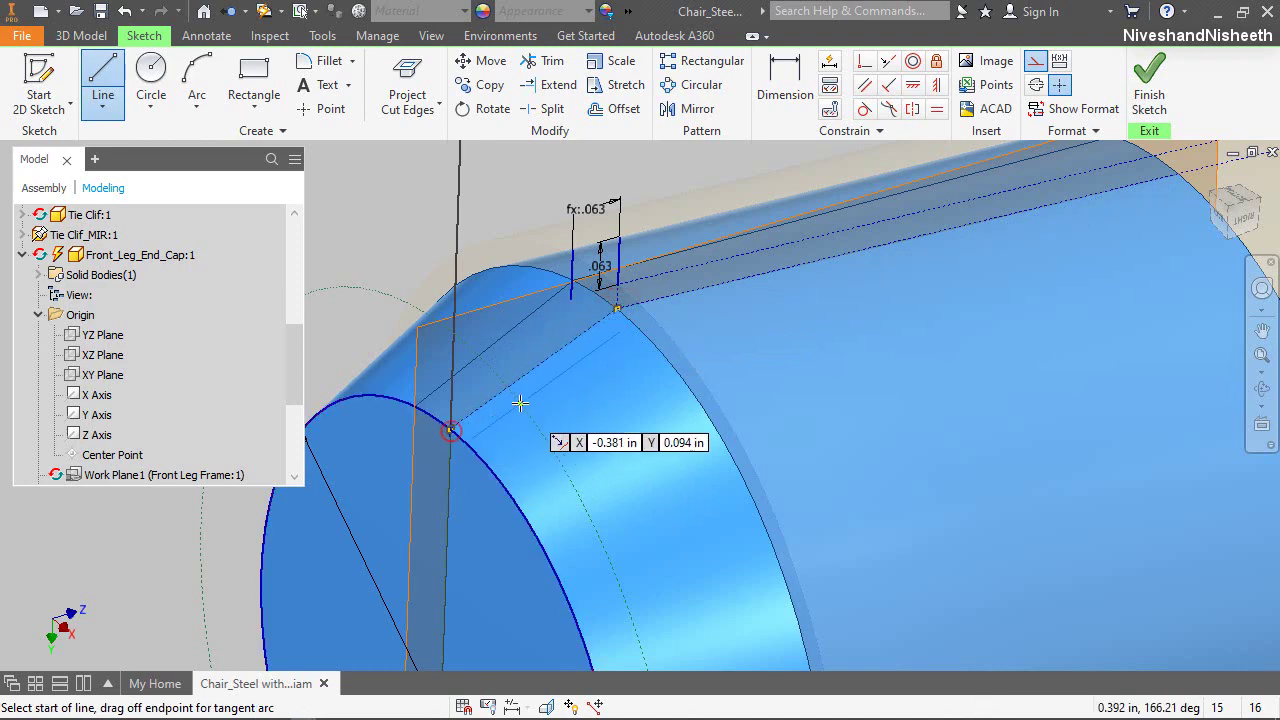
pyautogui.rightClick(520, 403)
pyautogui.click(580, 400)
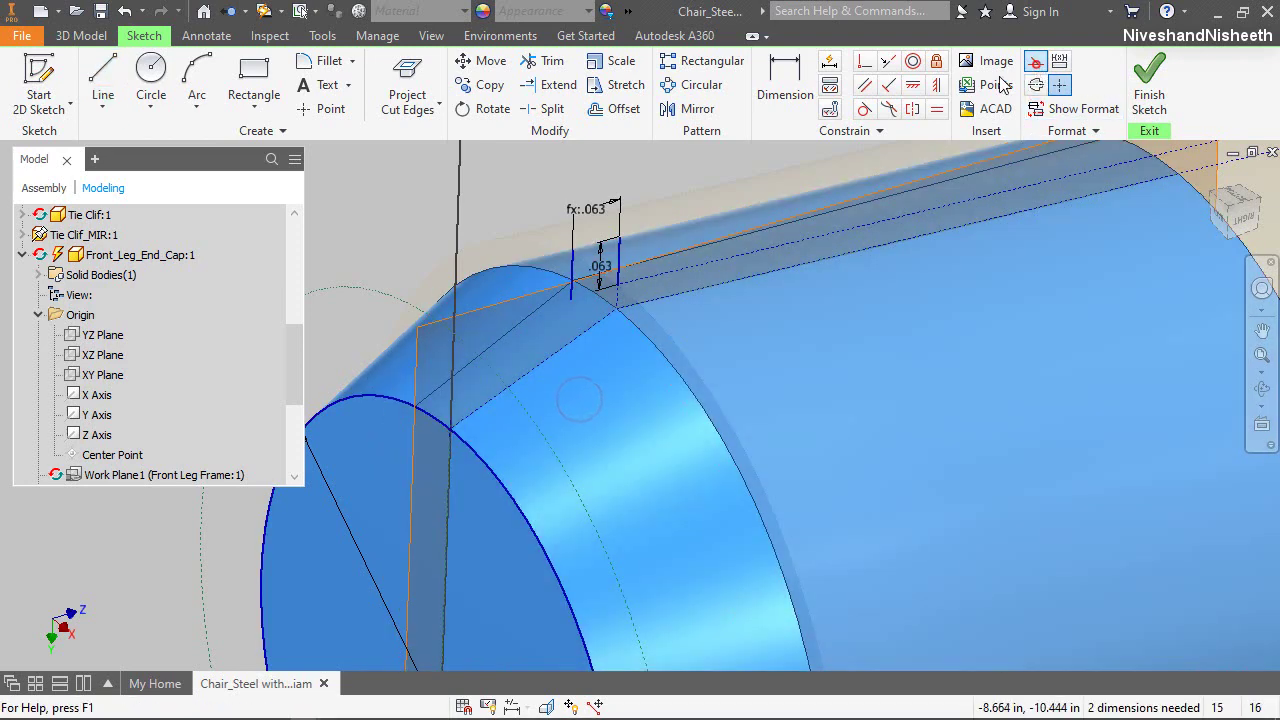
# Offset the slanted construction line about 0.258 in outward from the cap as regular geometry
pyautogui.click(612, 108)
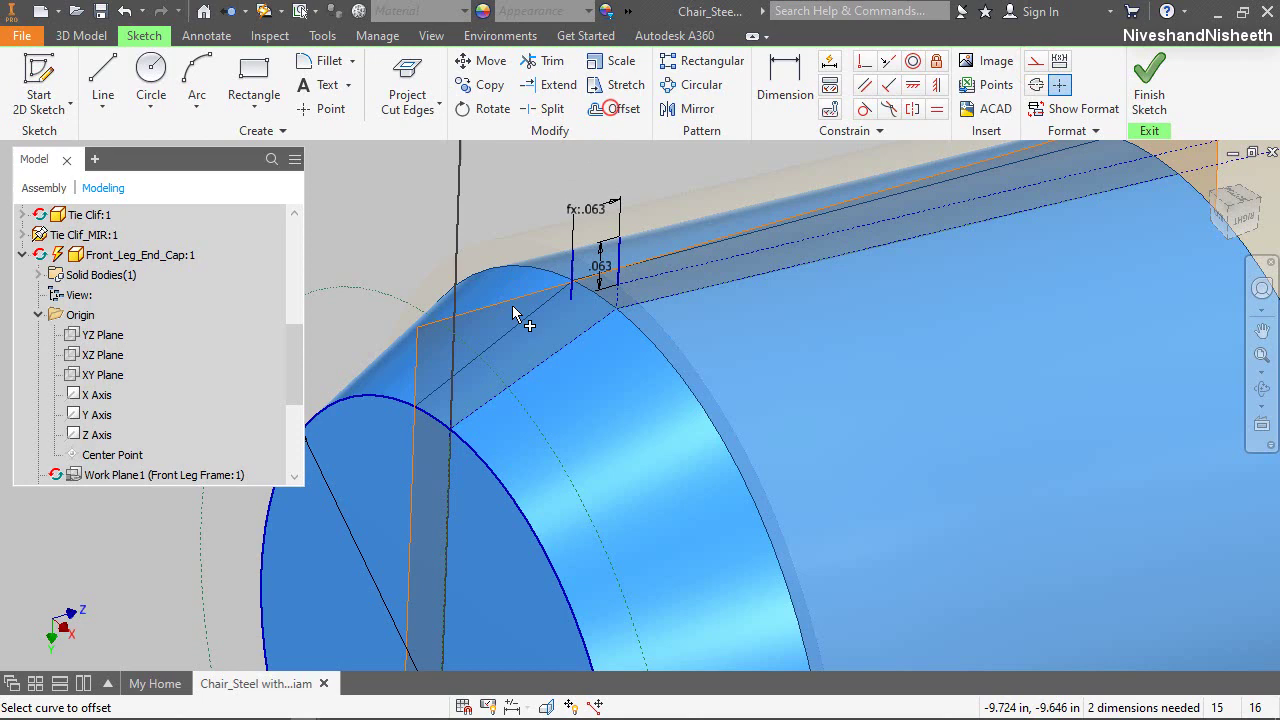
pyautogui.click(536, 369)
pyautogui.rightClick(498, 207)
pyautogui.click(545, 206)
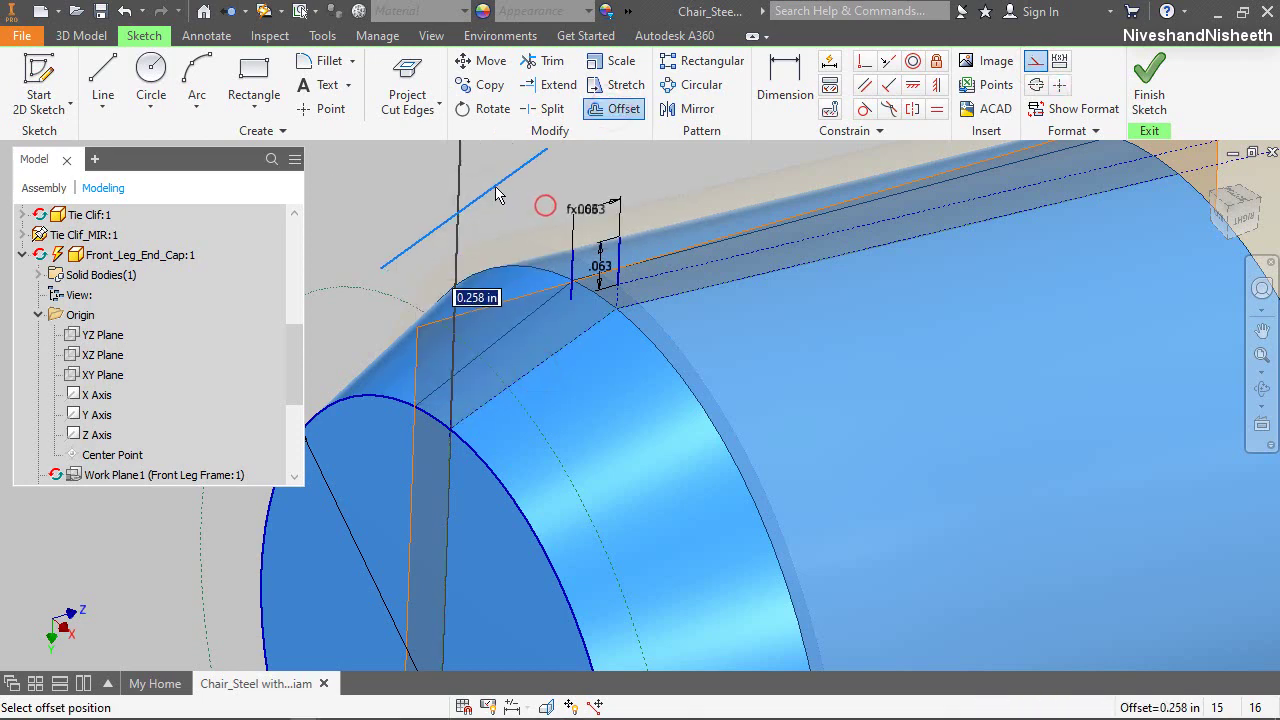
pyautogui.click(498, 195)
# Constrain the offset slanted line coincident with the outer endpoint of the 1/16 in line at the tube end
pyautogui.click(863, 60)
pyautogui.scroll(-3, 640, 240)
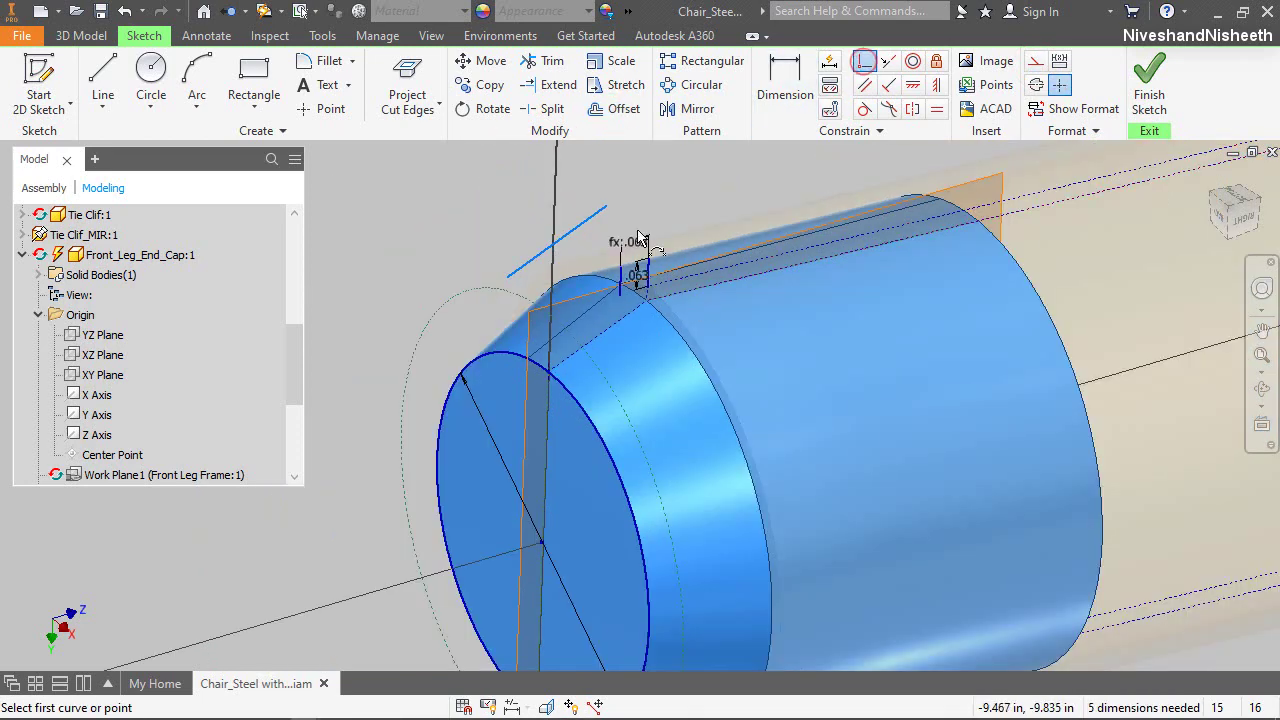
pyautogui.click(649, 263)
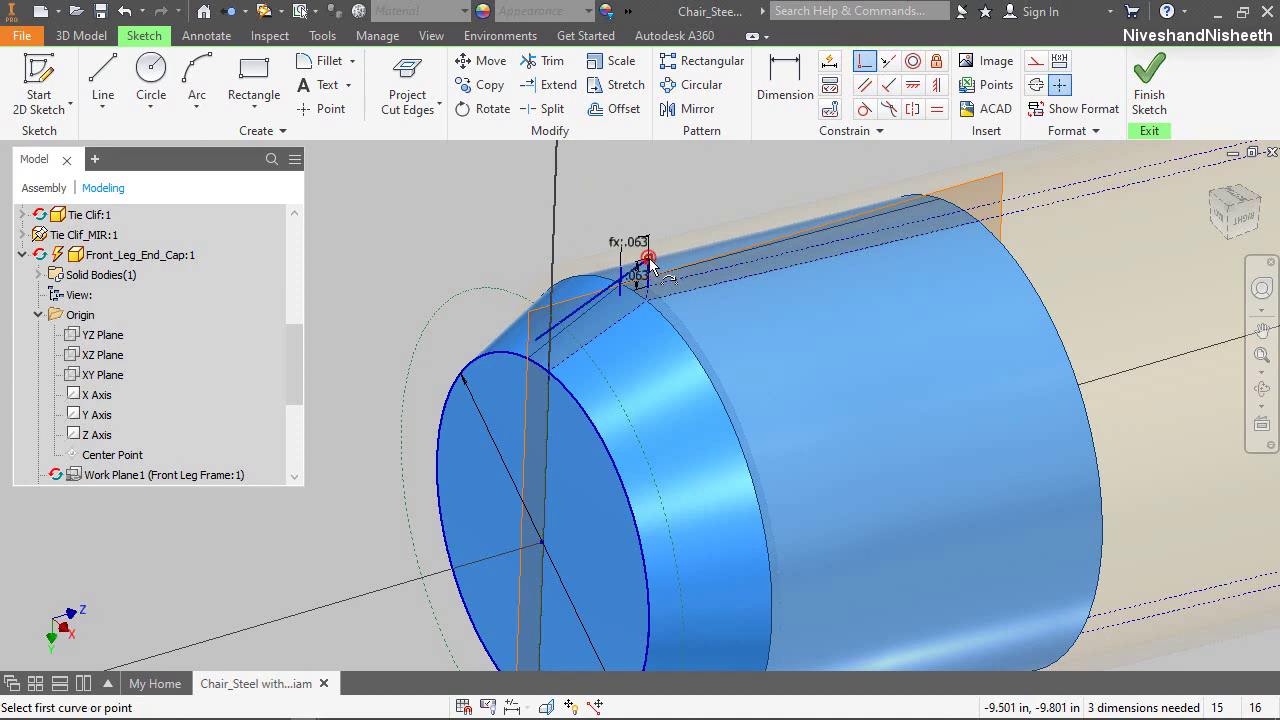
# Trim the offset slanted line beyond the inner short line, and extend that short line to the cap's projected slanted edge
pyautogui.scroll(2, 636, 300)
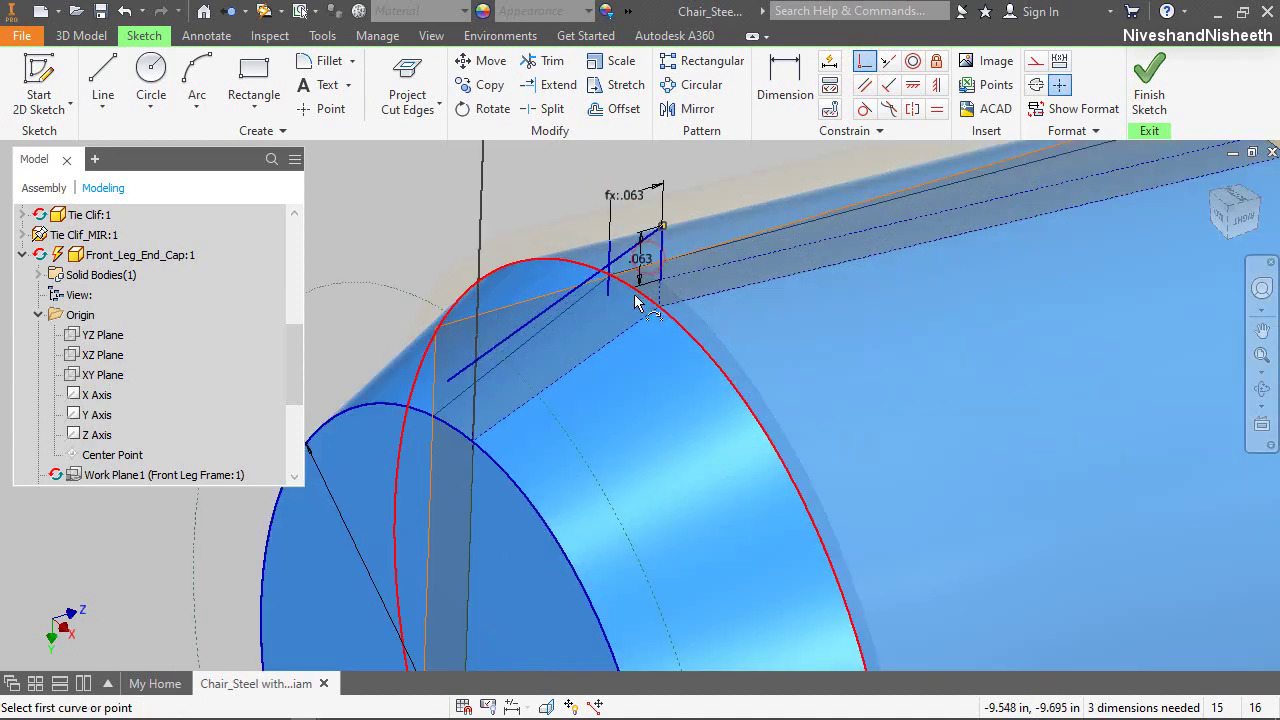
pyautogui.click(548, 61)
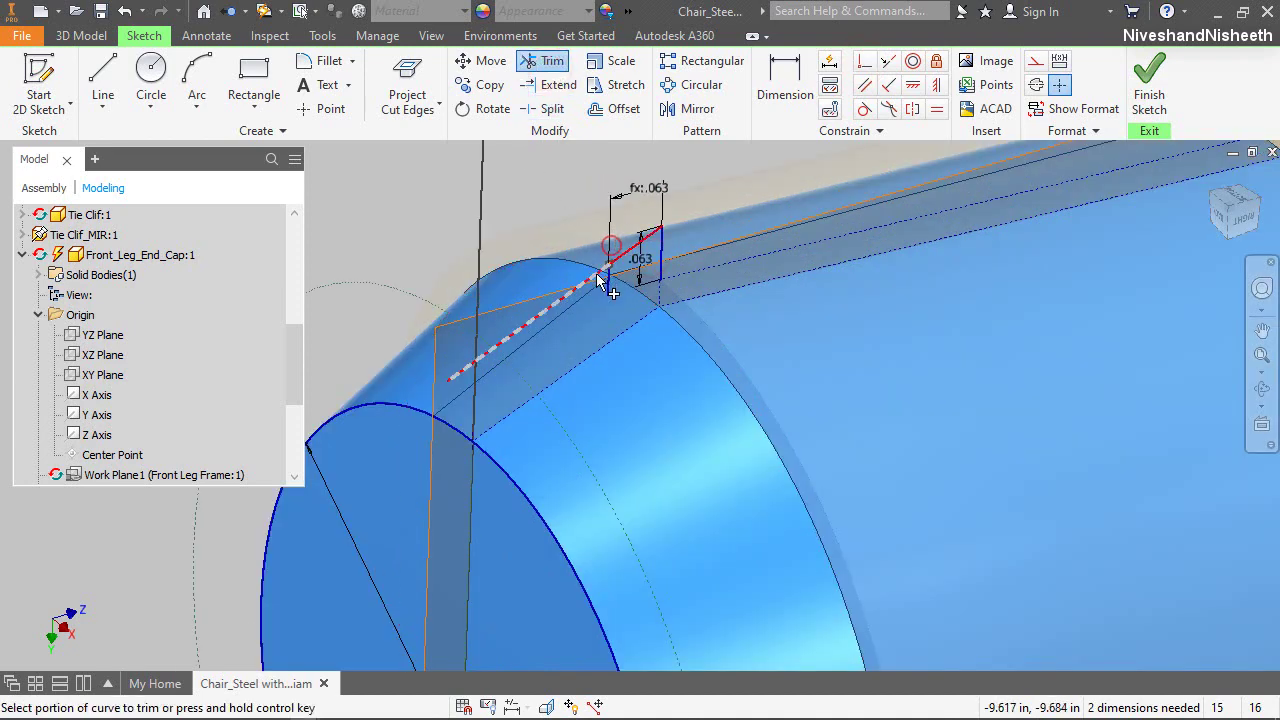
pyautogui.press('ctrl')
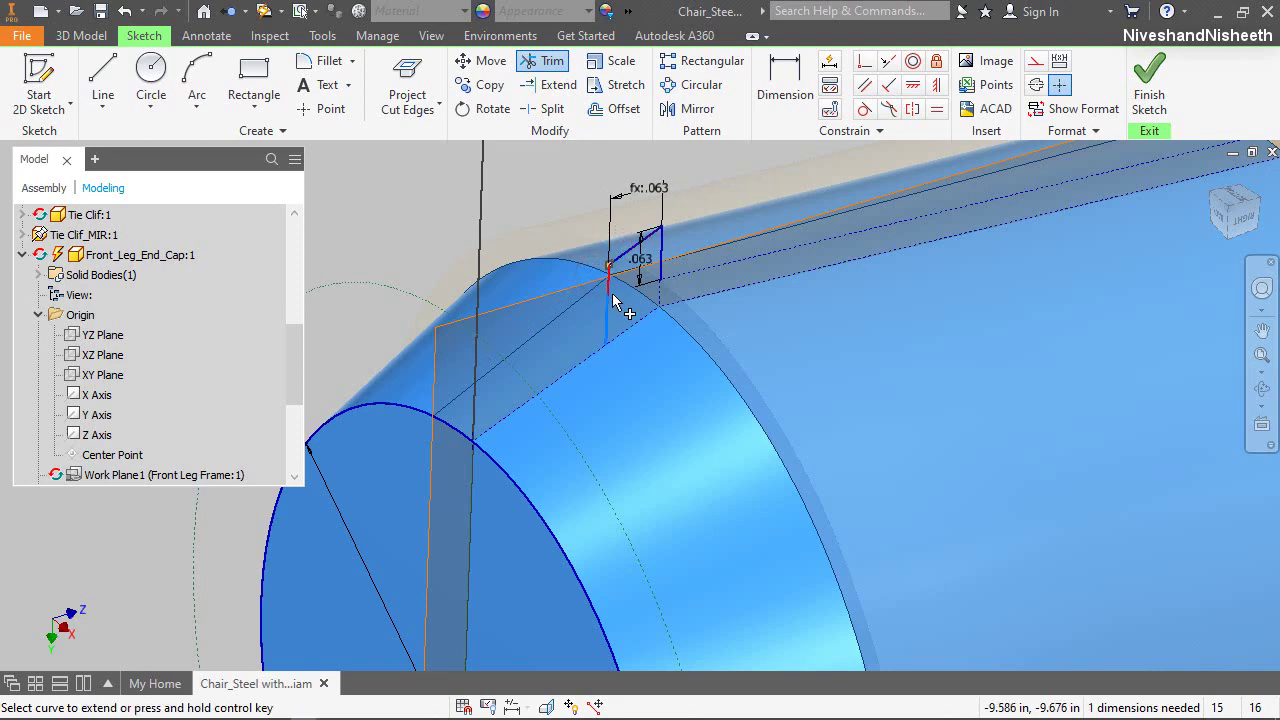
pyautogui.rightClick(590, 210)
pyautogui.click(648, 210)
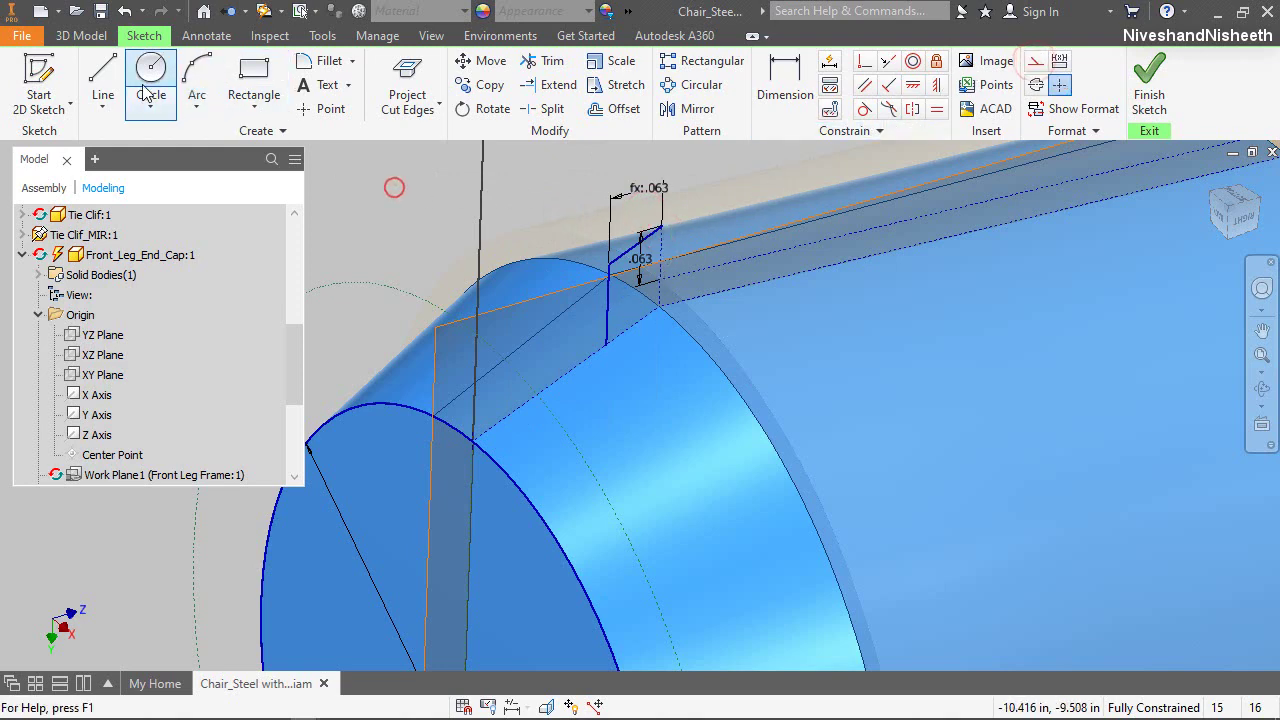
# Close the rim profile with lines from the extended line's inner end to the tube's projected inner corner and on to the slanted line's outer end
pyautogui.click(103, 80)
pyautogui.scroll(-3, 595, 368)
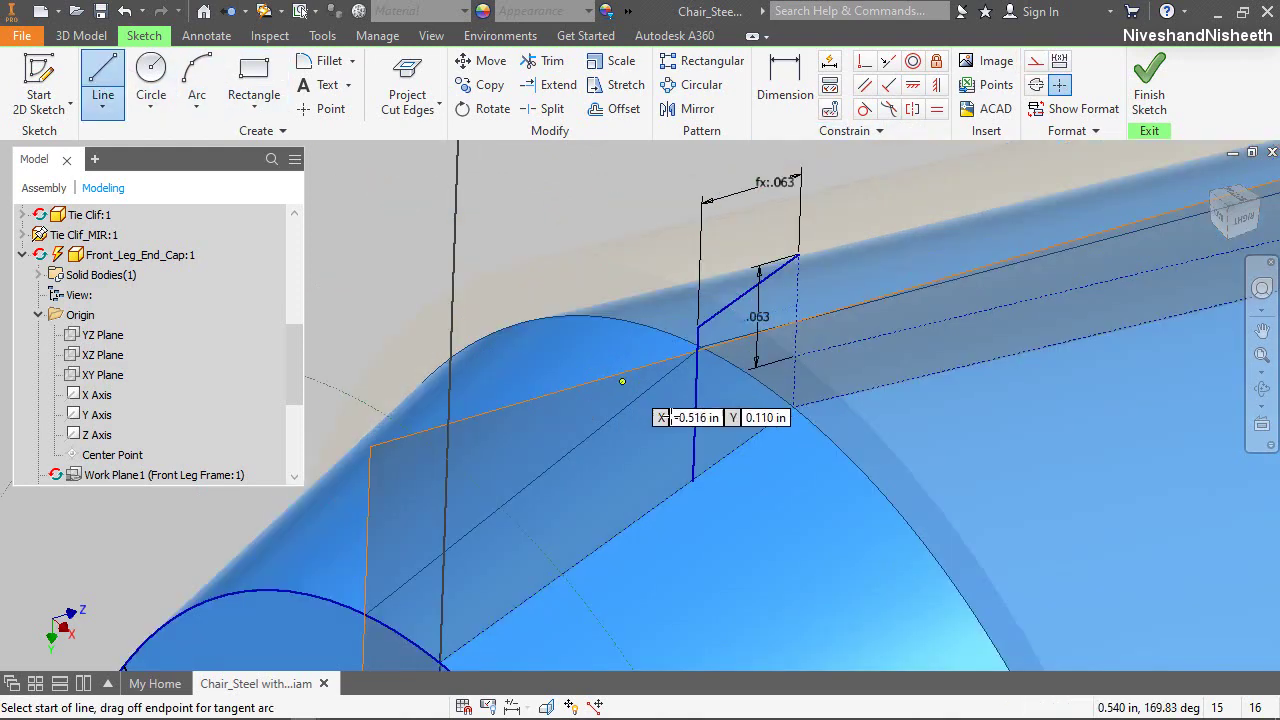
pyautogui.click(694, 479)
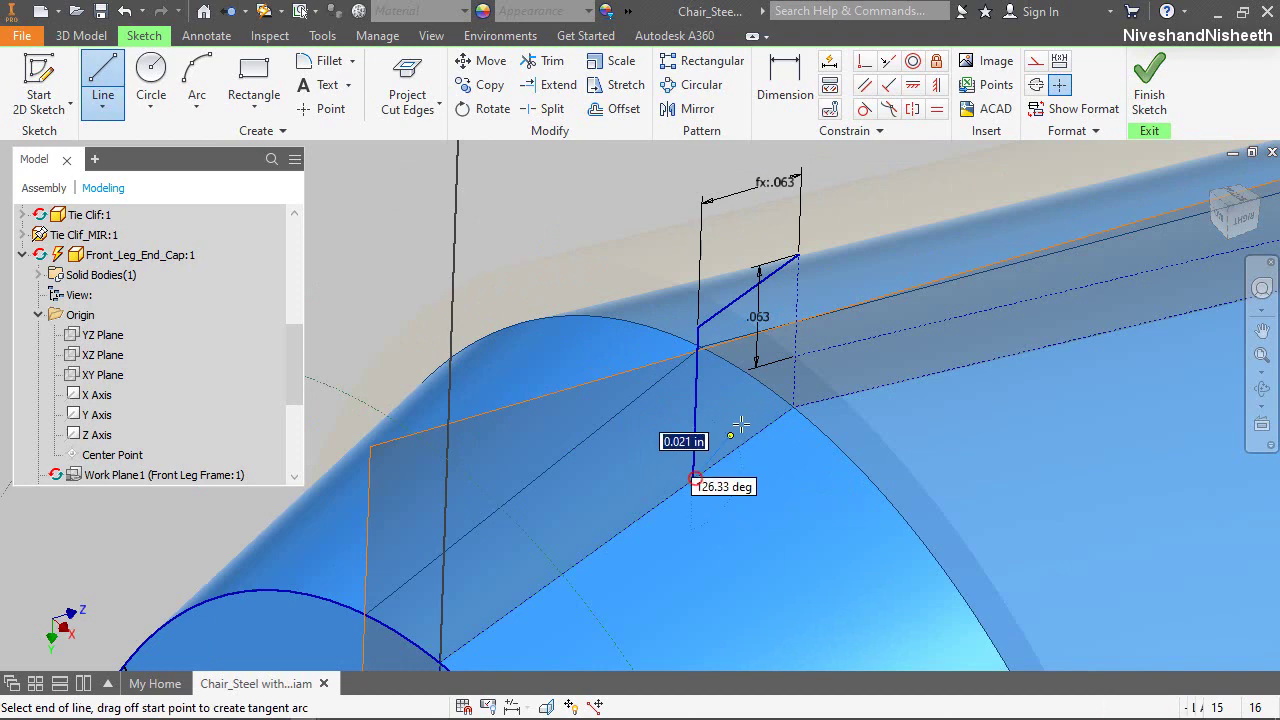
pyautogui.click(794, 410)
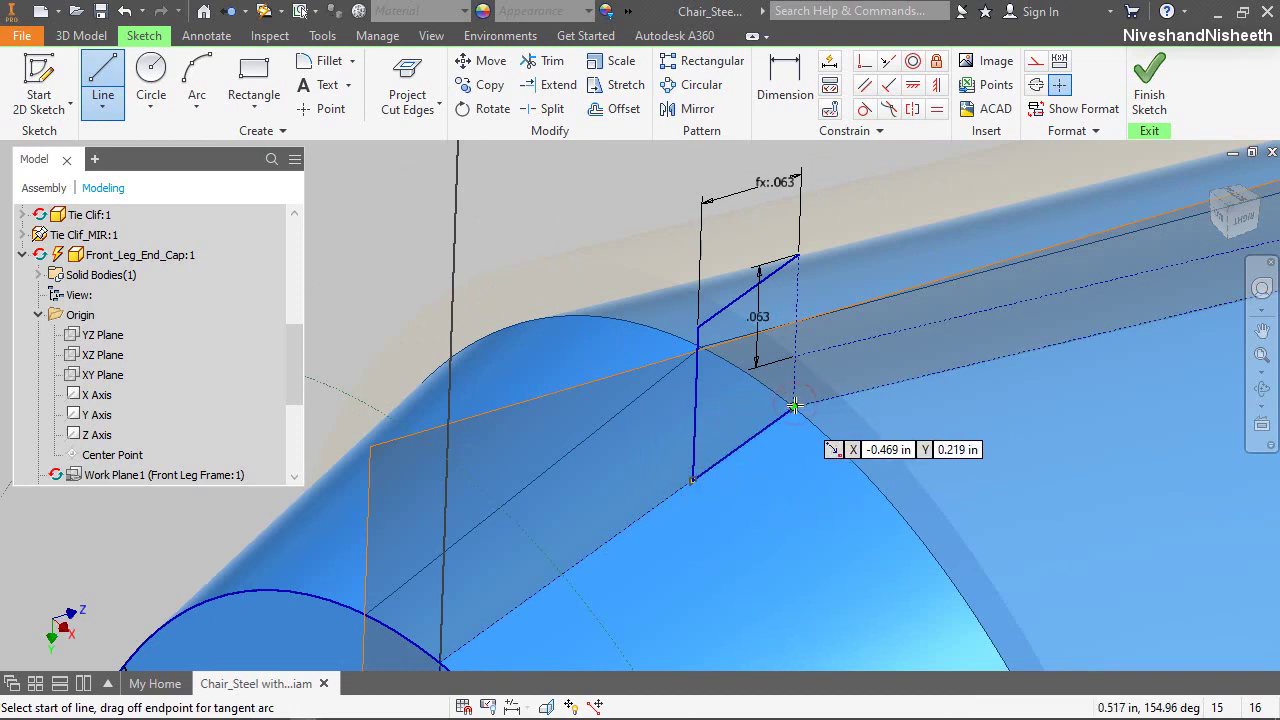
pyautogui.click(794, 406)
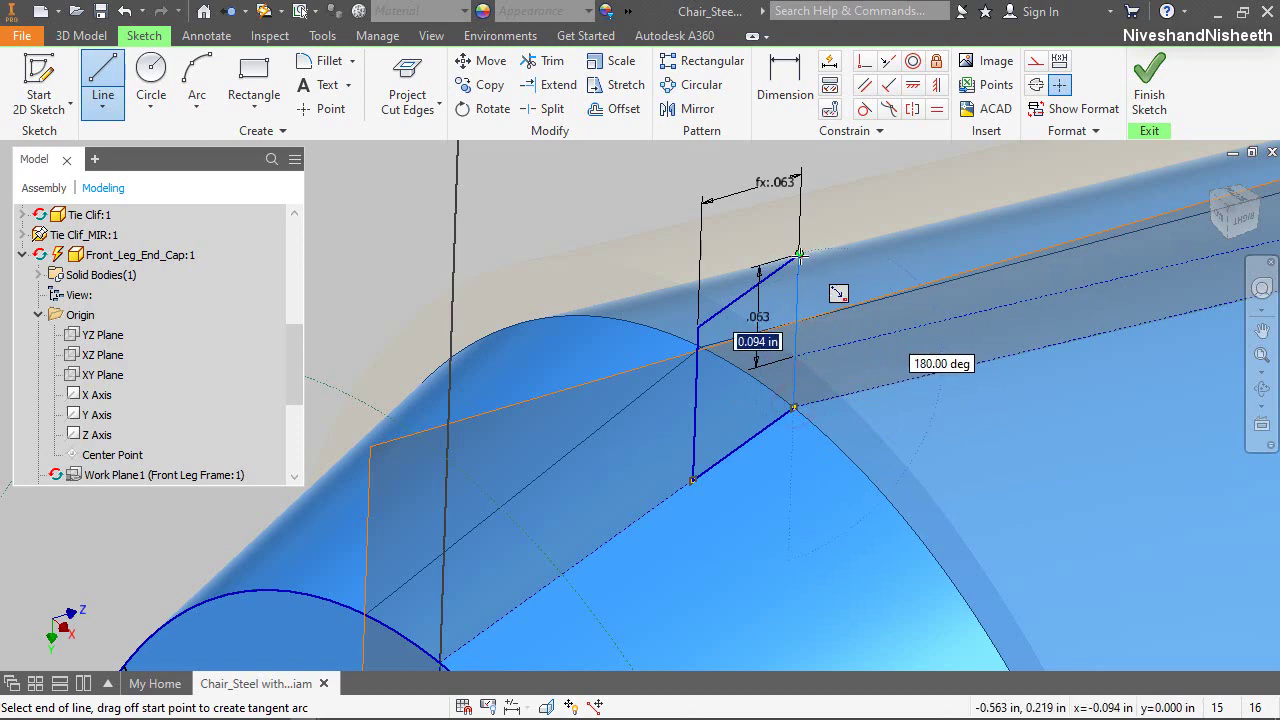
pyautogui.scroll(-3, 800, 257)
pyautogui.rightClick(800, 278)
pyautogui.click(857, 289)
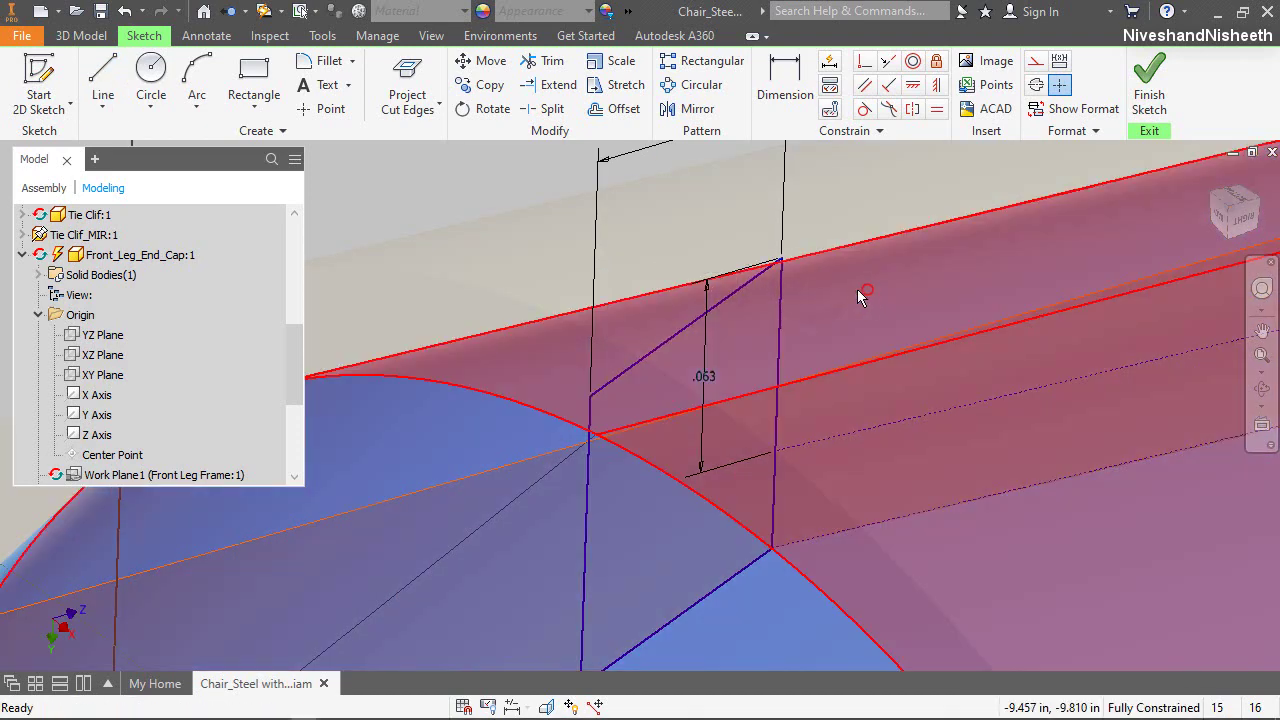
# Sweep the closed rim profile along the cap's circular edge as a joined solid, using Path type and Path orientation
pyautogui.hotkey('ctrl', 'shift', 's')
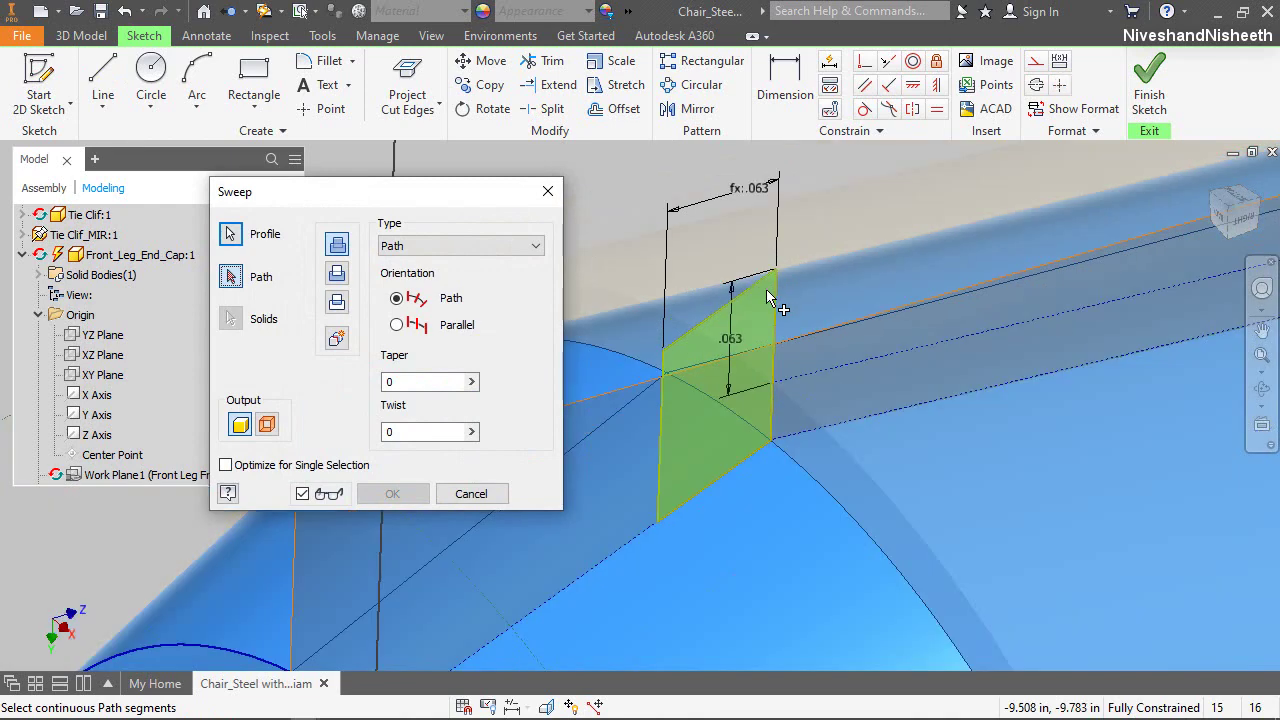
pyautogui.scroll(2, 767, 292)
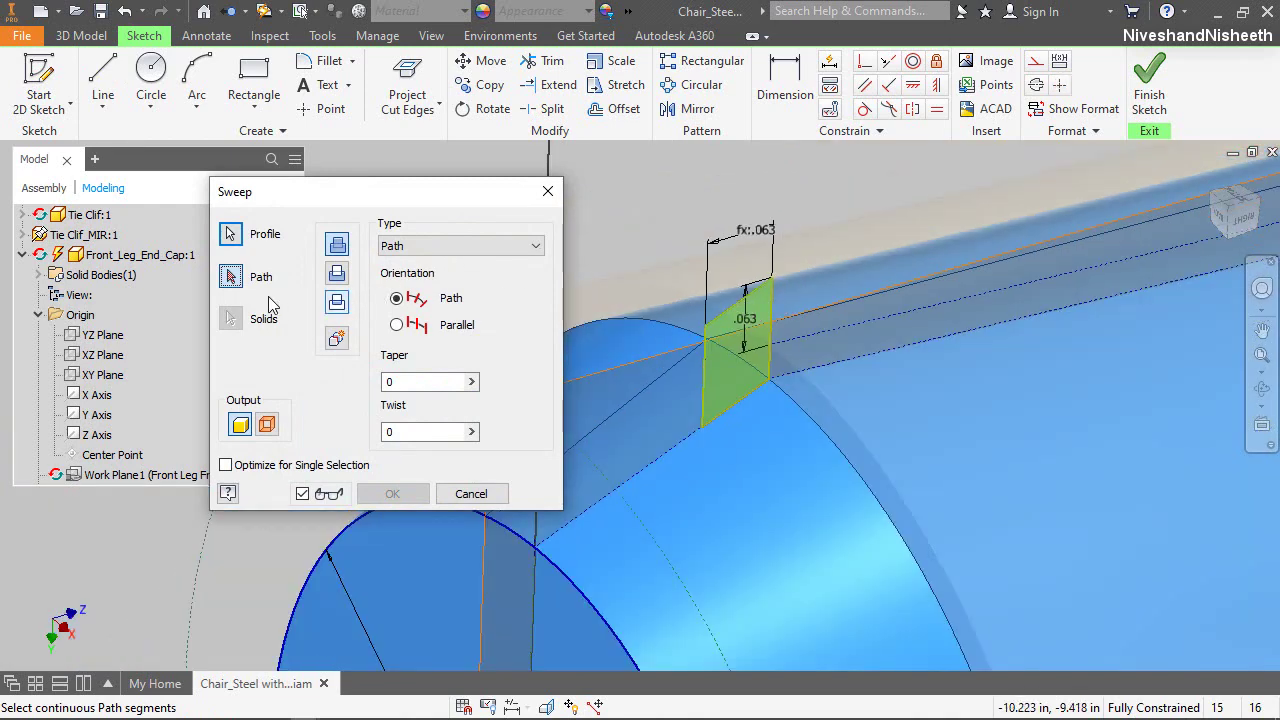
pyautogui.click(794, 404)
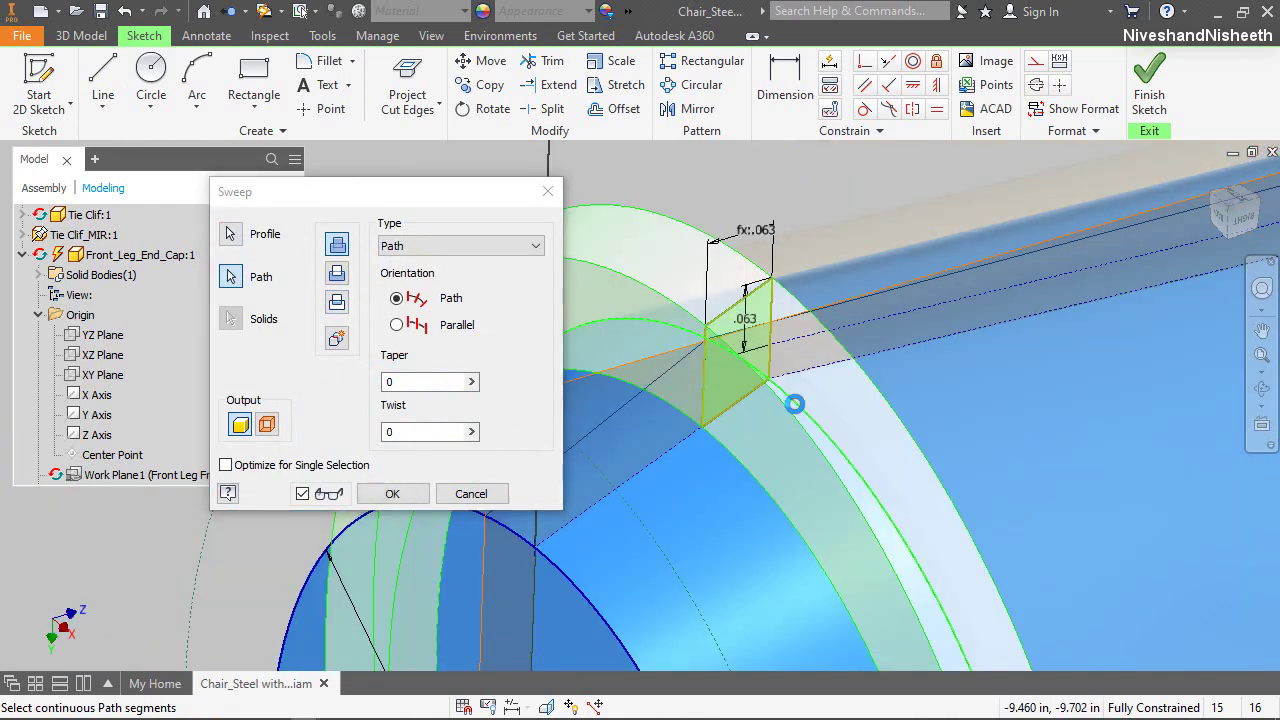
pyautogui.click(408, 493)
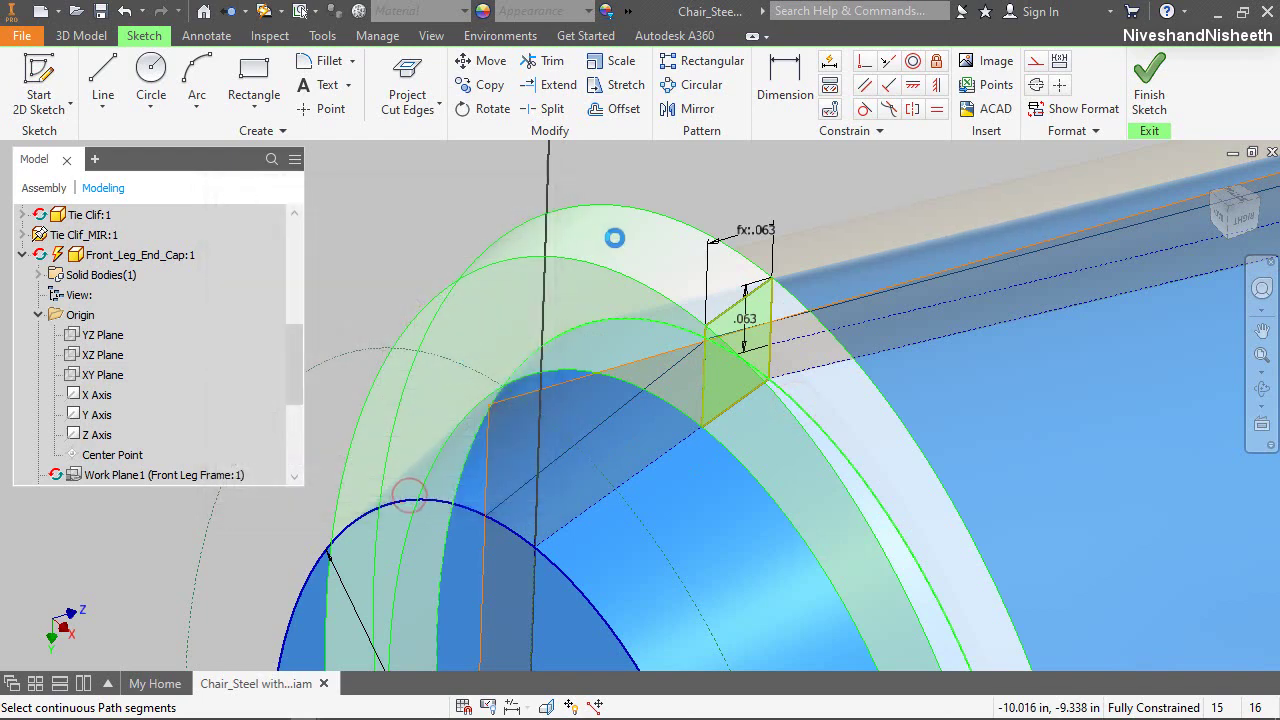
pyautogui.scroll(3, 476, 267)
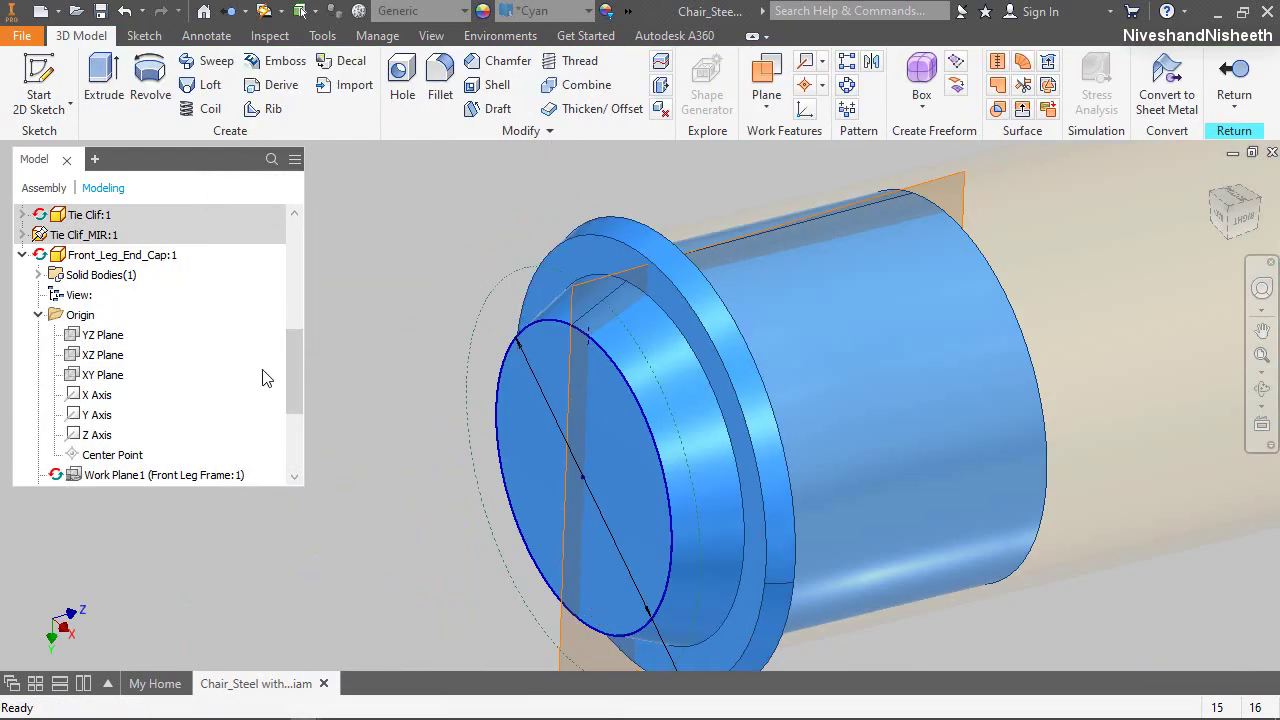
# Hide Work Plane5 and the Loft2 circle sketch, Sketch3, in the end cap
pyautogui.scroll(-3, 232, 380)
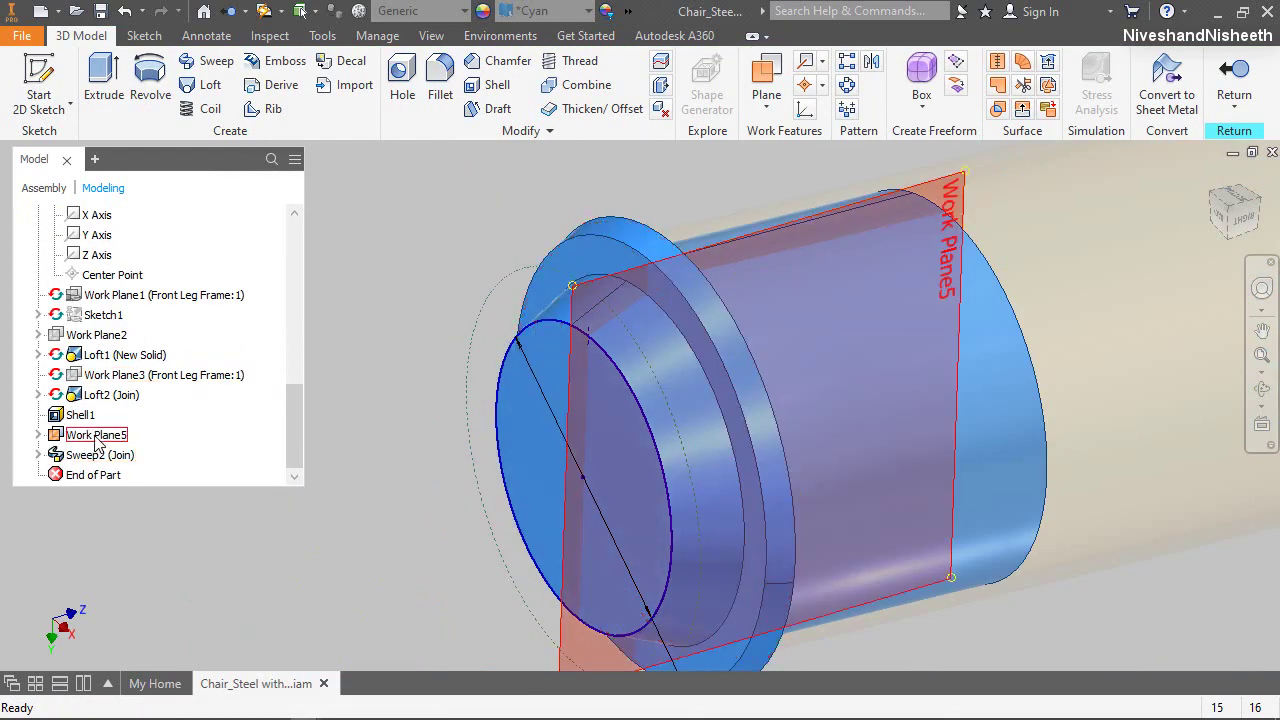
pyautogui.rightClick(95, 440)
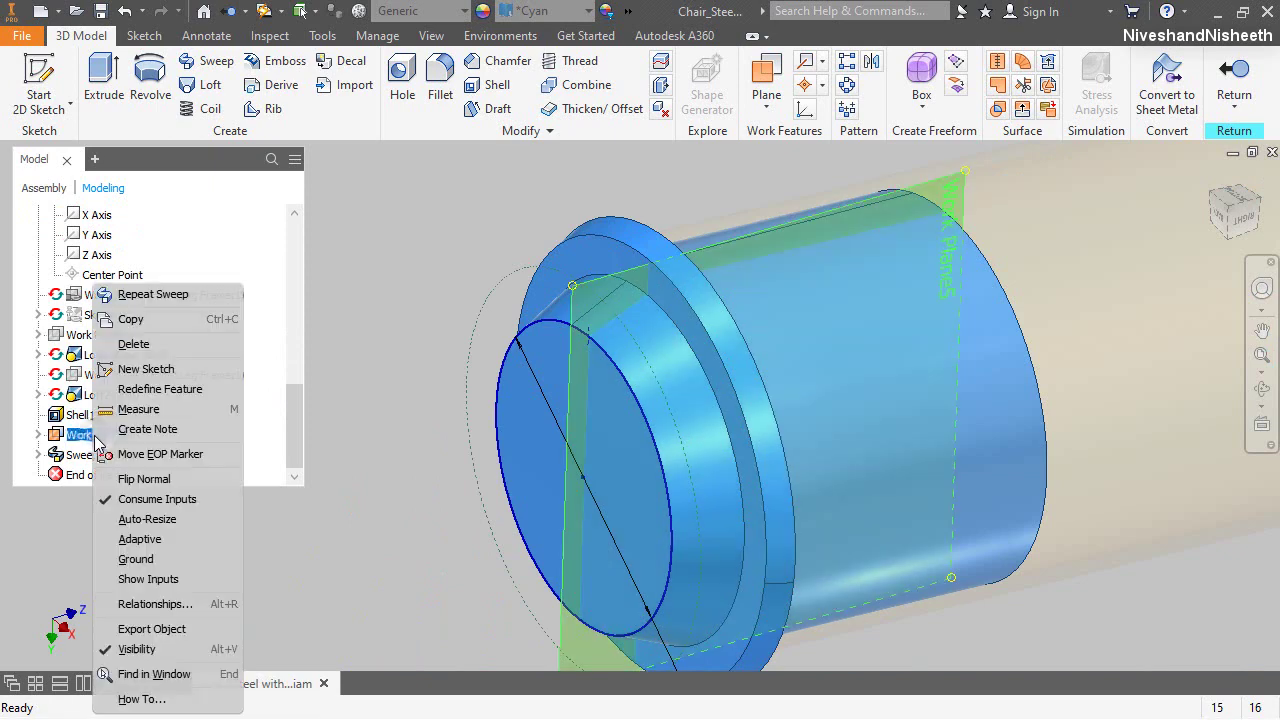
pyautogui.click(128, 649)
pyautogui.click(38, 395)
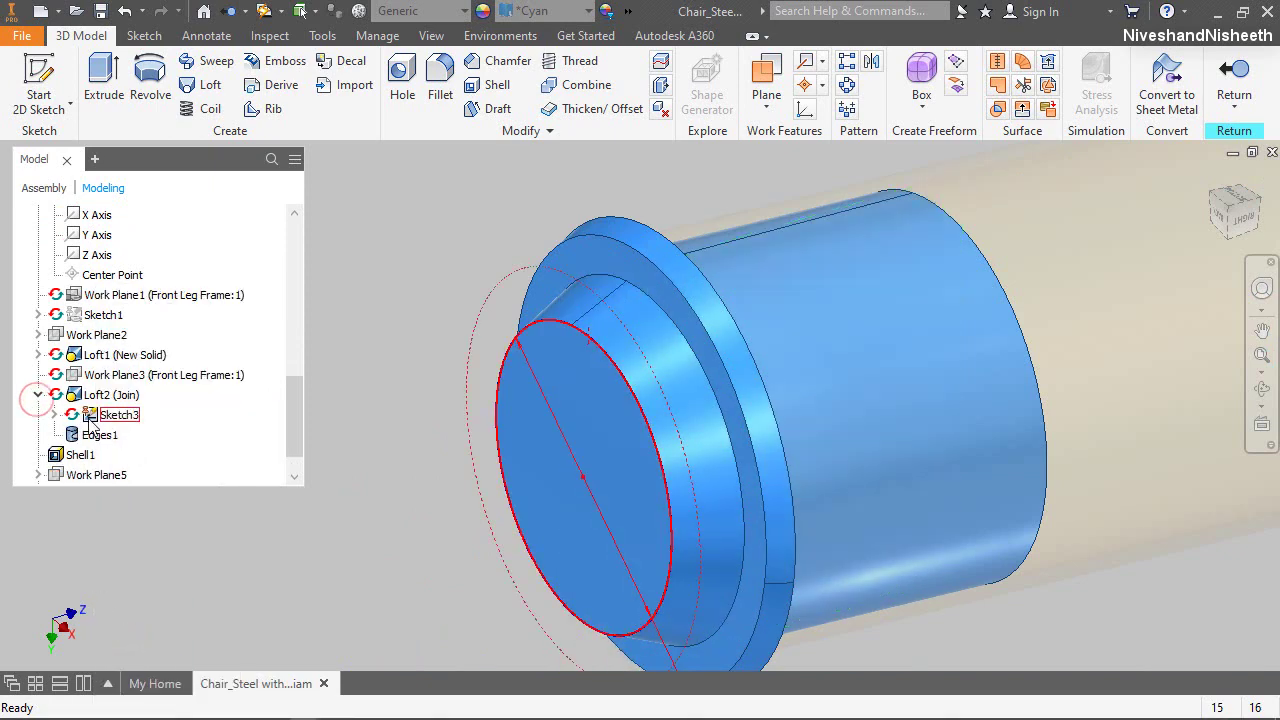
pyautogui.rightClick(90, 414)
pyautogui.click(128, 648)
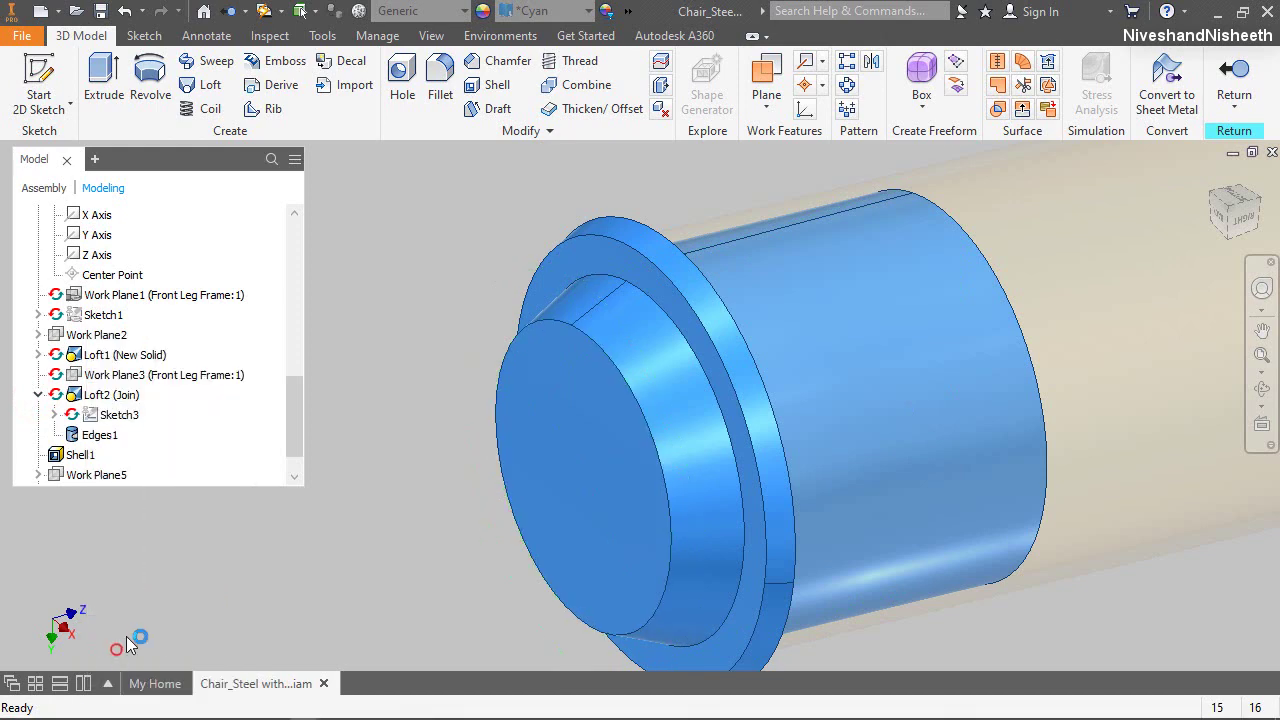
# Finish editing the end cap in place and return to the chair assembly
pyautogui.scroll(3, 992, 331)
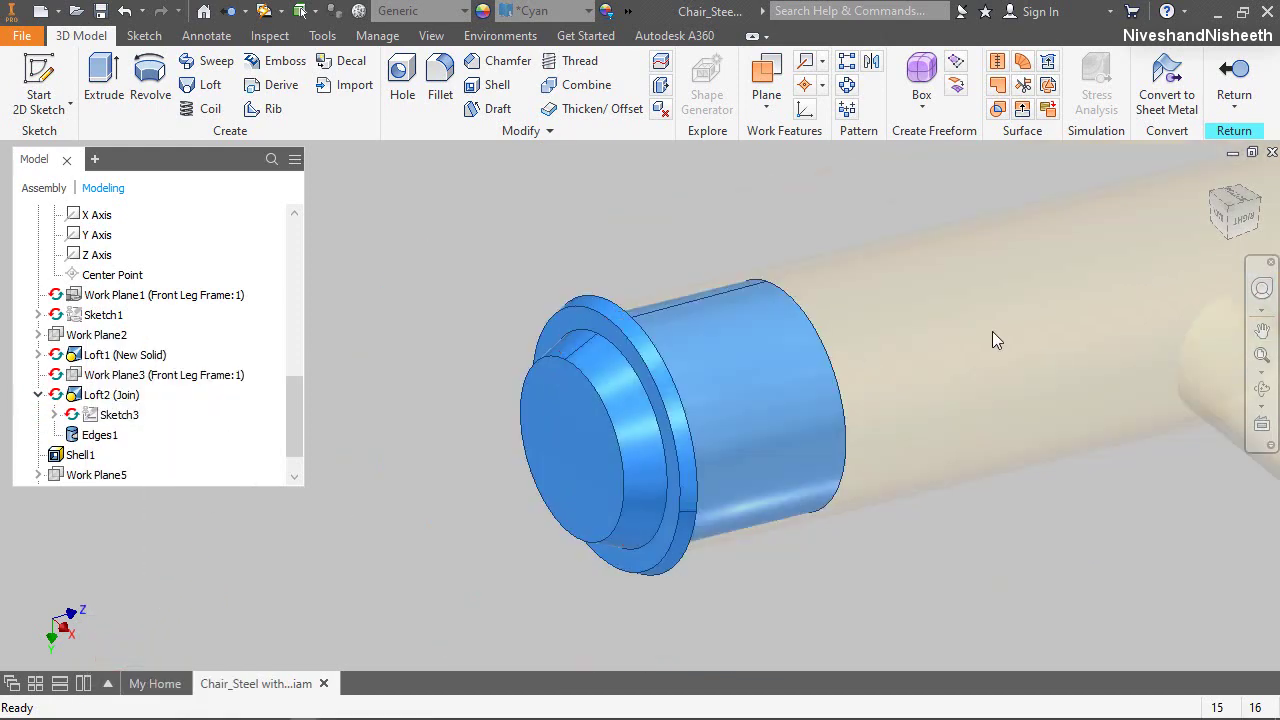
pyautogui.click(1262, 205)
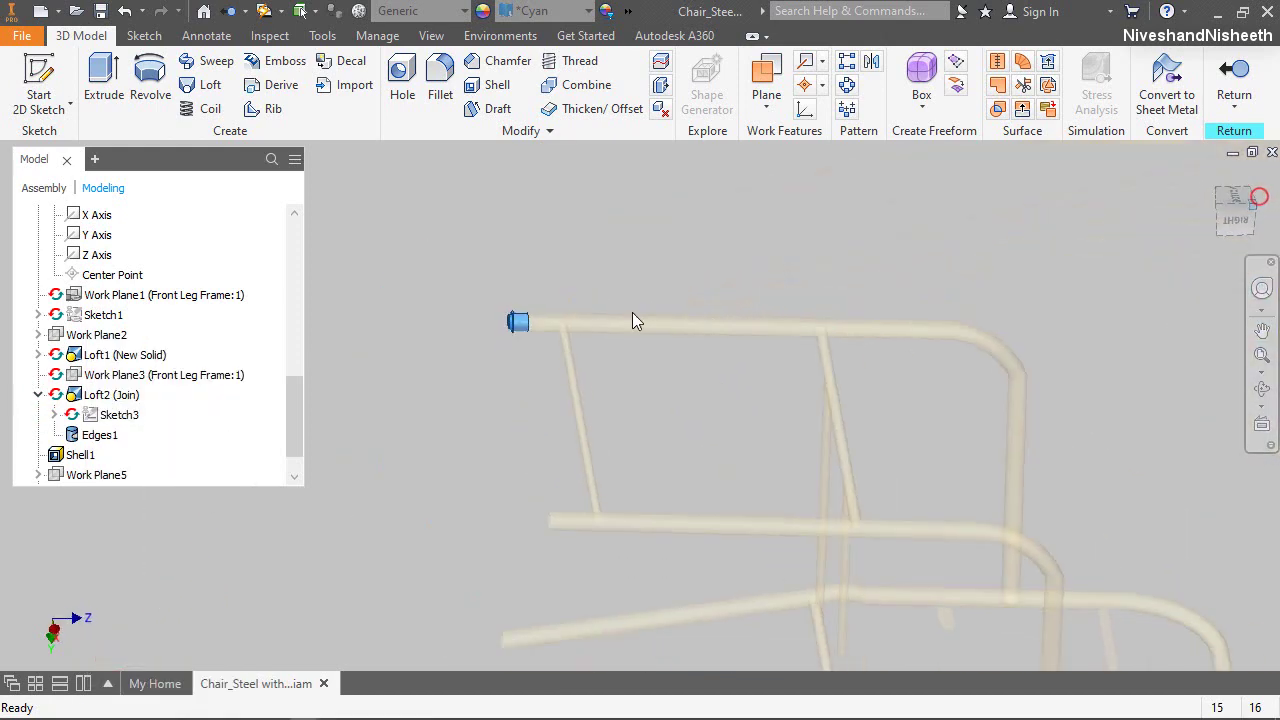
pyautogui.scroll(-6, 603, 260)
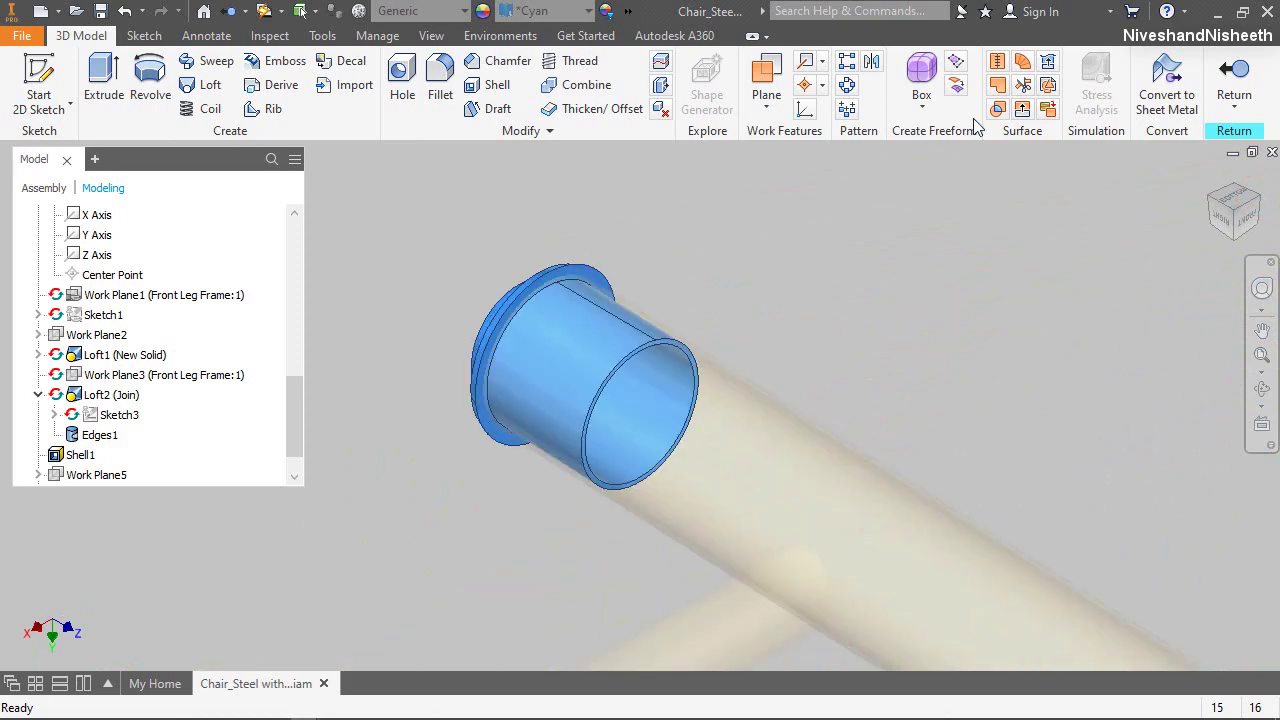
pyautogui.click(1234, 78)
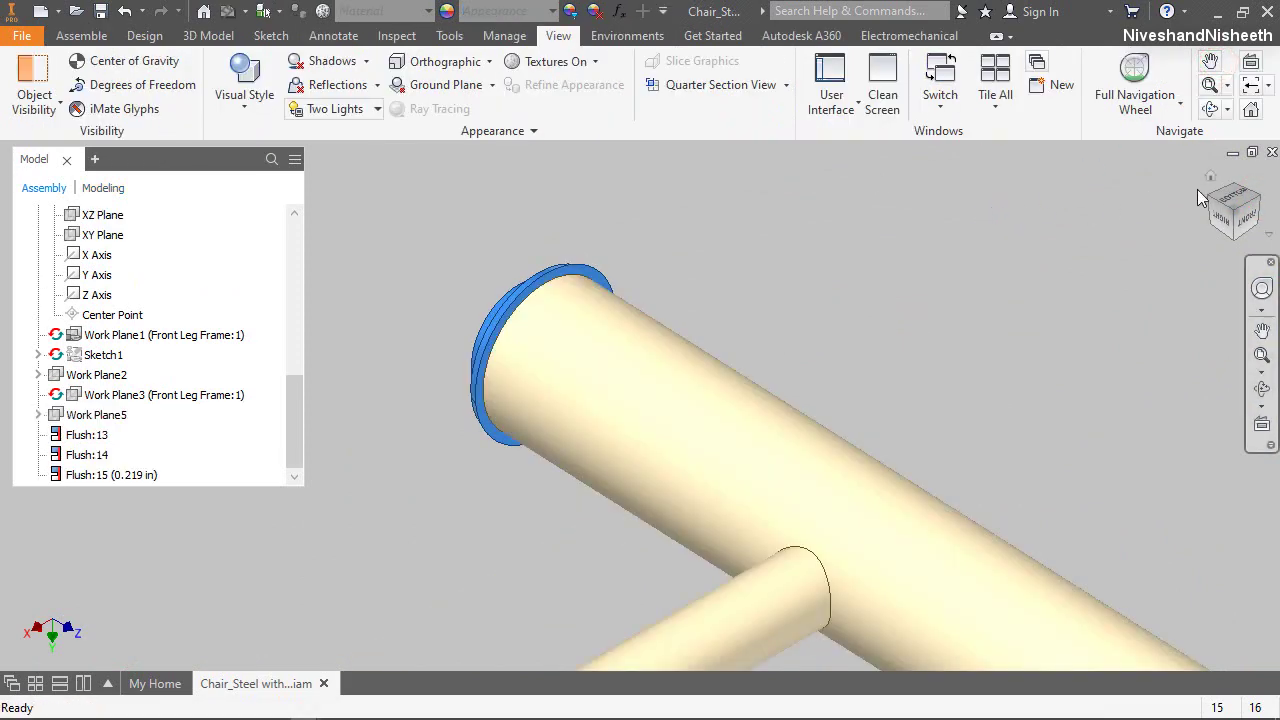
# Save Chair_Steel with Arm.iam together with the modified Front_Leg_End_Cap.ipt
pyautogui.click(1213, 203)
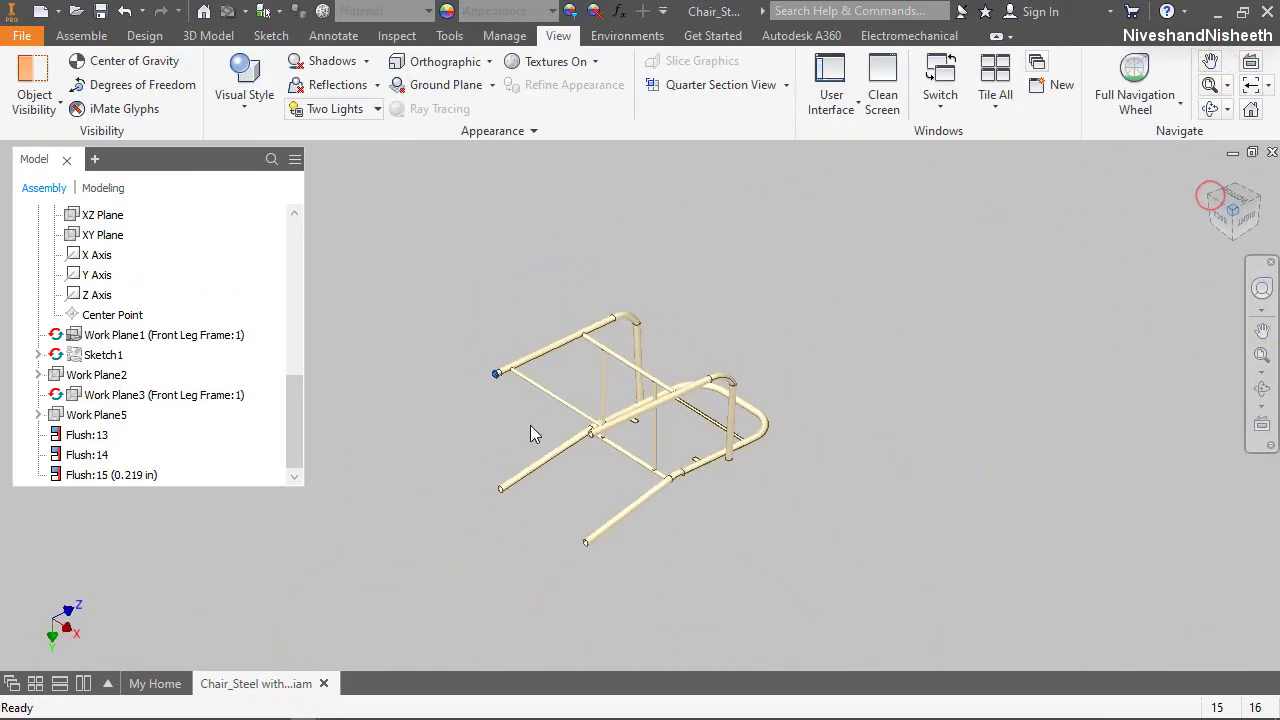
pyautogui.scroll(-6, 520, 400)
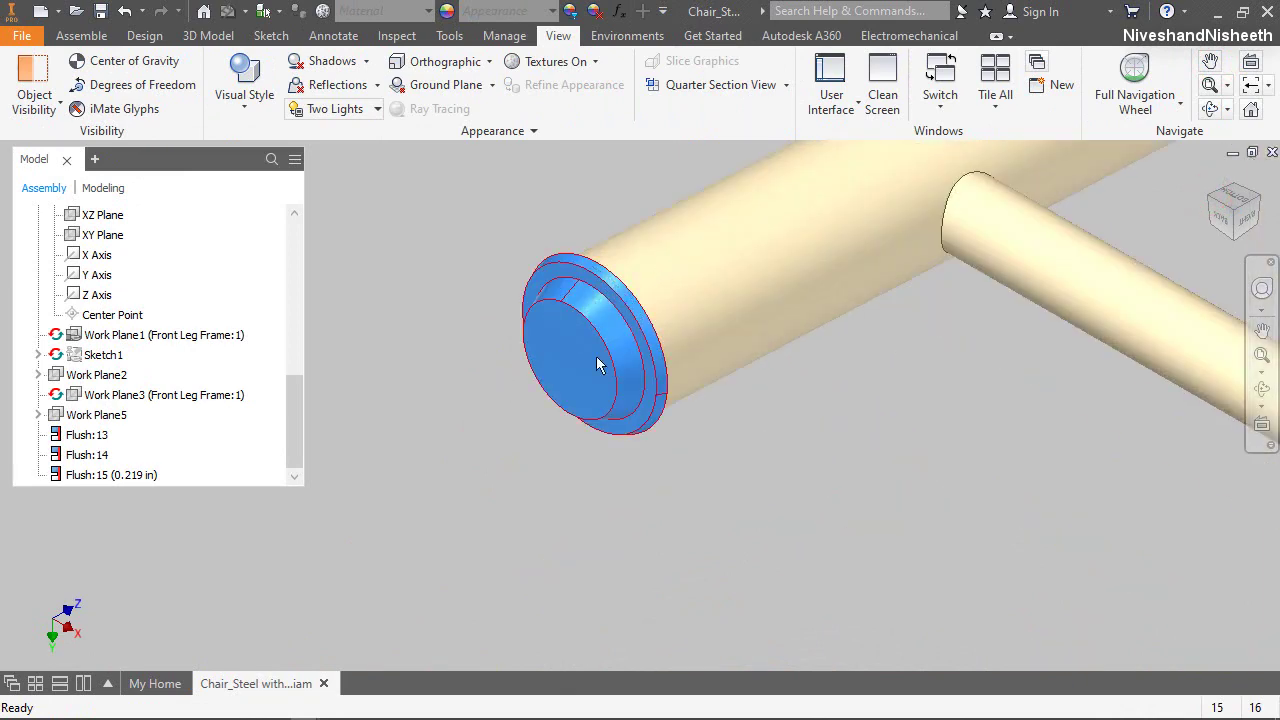
pyautogui.click(623, 441)
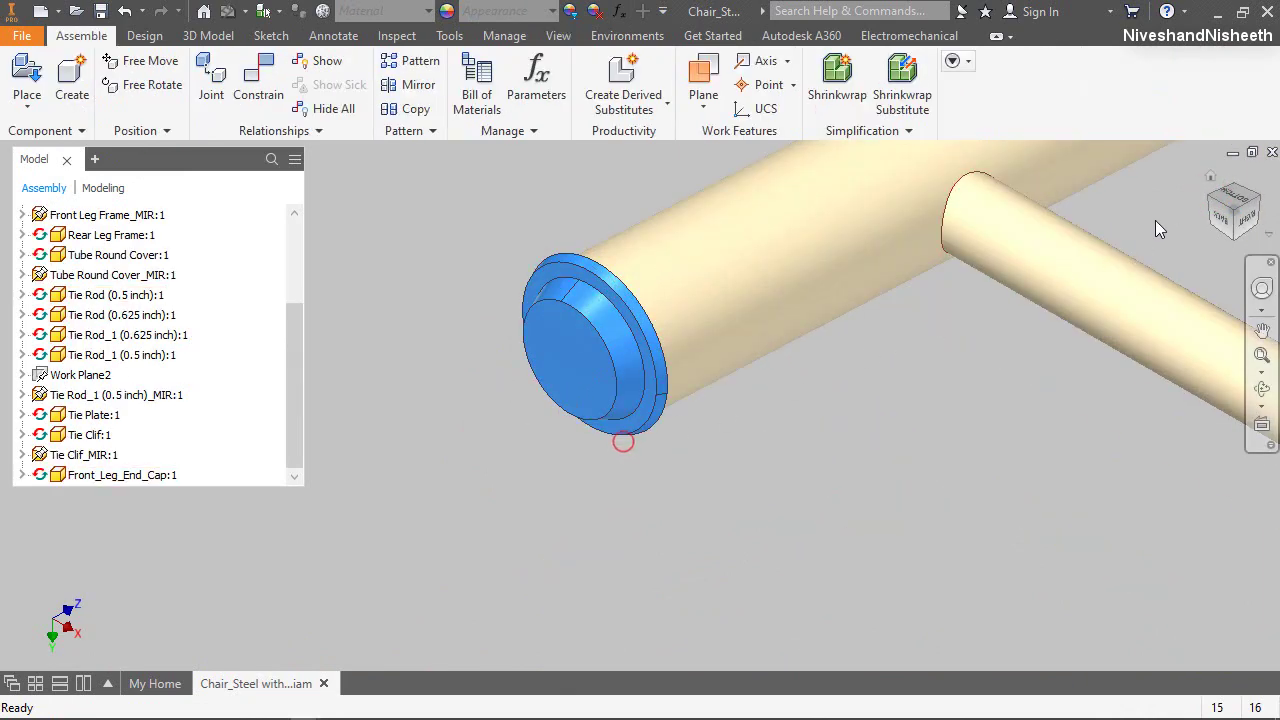
pyautogui.click(1209, 177)
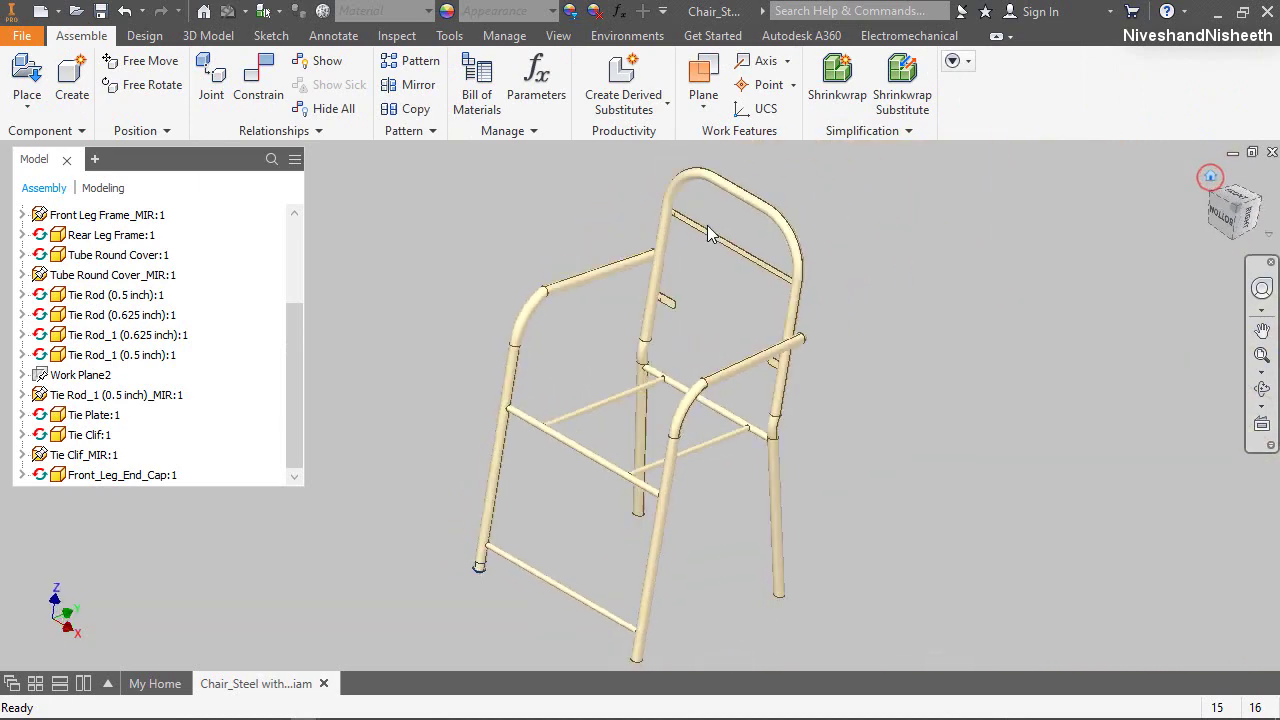
pyautogui.click(101, 12)
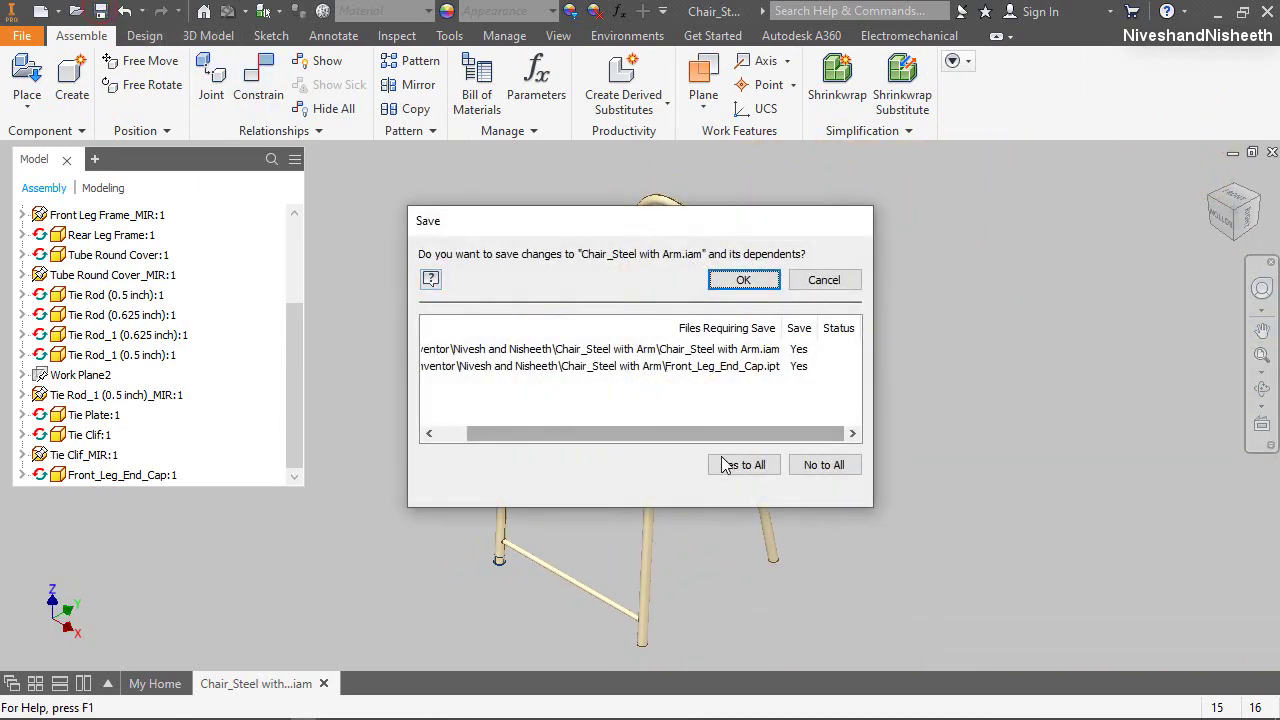
pyautogui.click(729, 465)
pyautogui.click(723, 283)
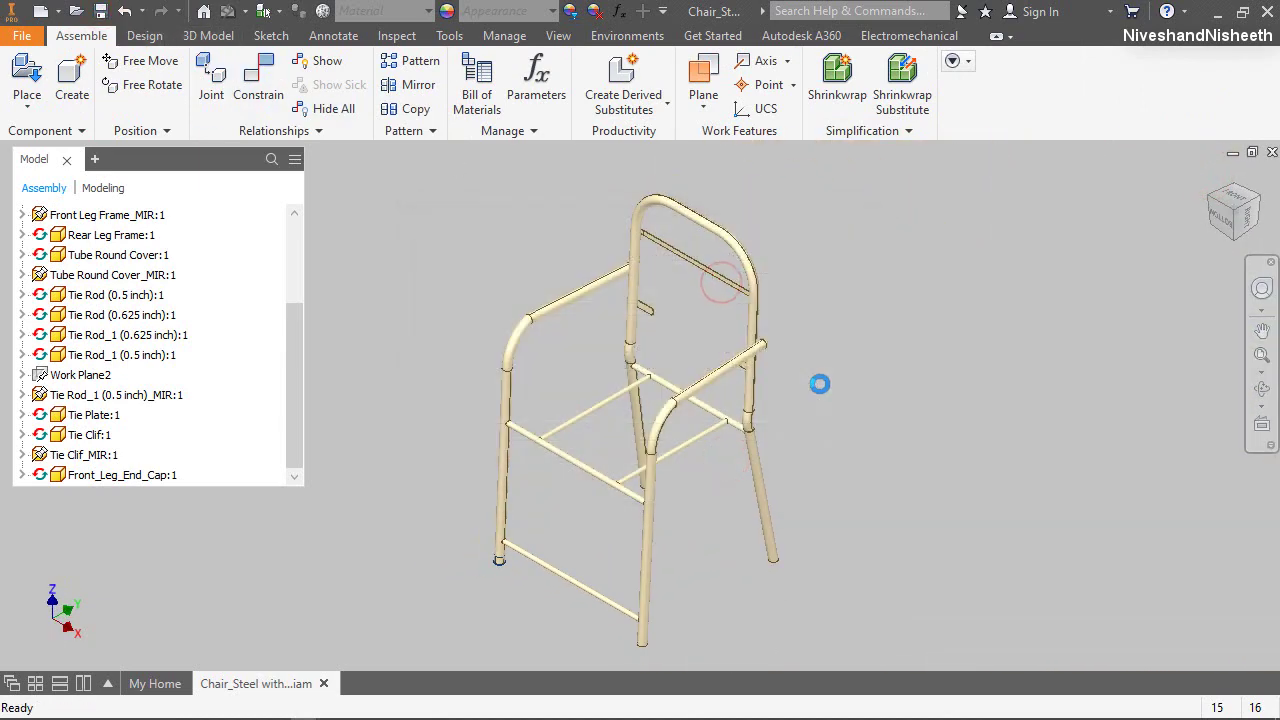
# Start a new in-place component for the open rear leg tube end, using the English Standard (in).ipt template
pyautogui.click(1211, 201)
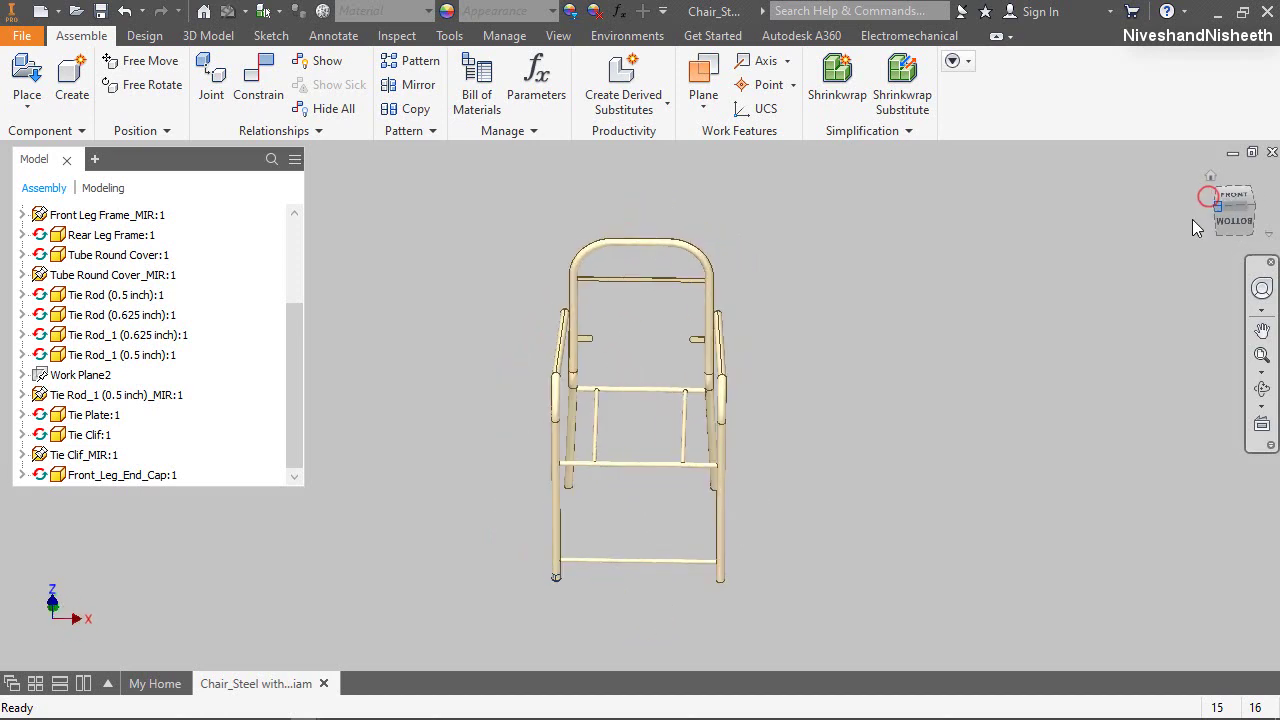
pyautogui.click(1218, 236)
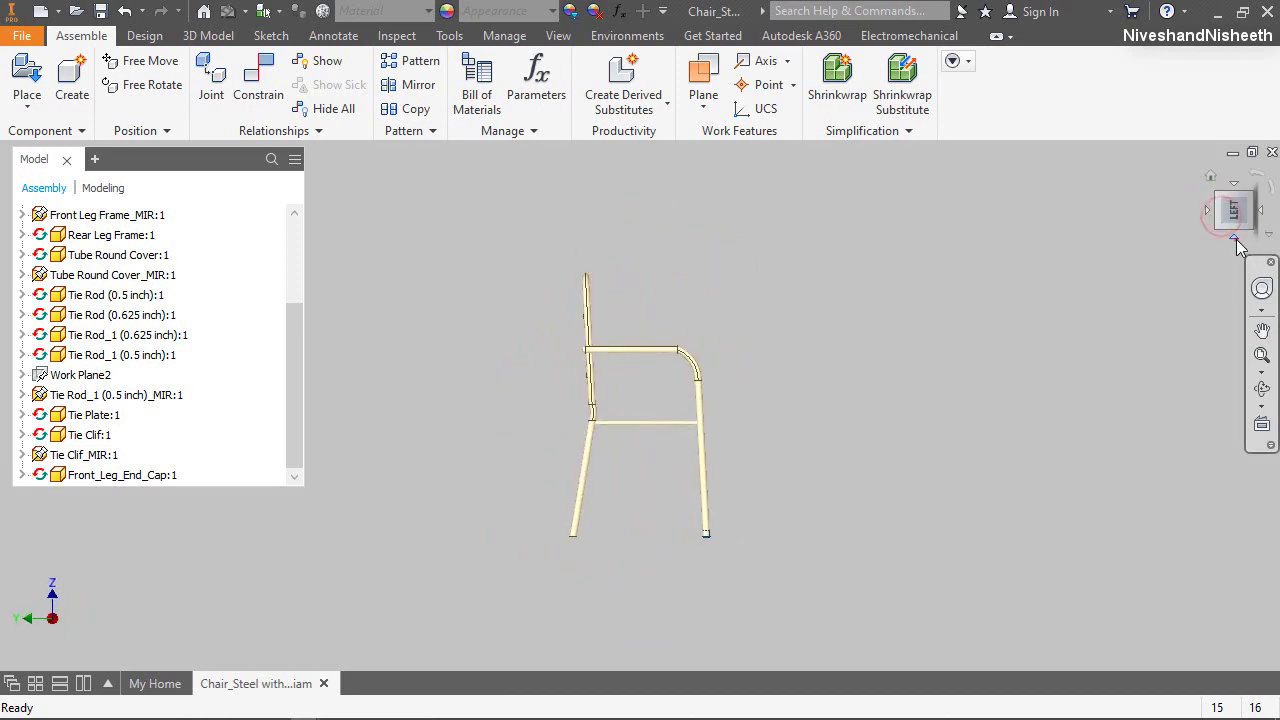
pyautogui.click(1234, 238)
pyautogui.click(1257, 209)
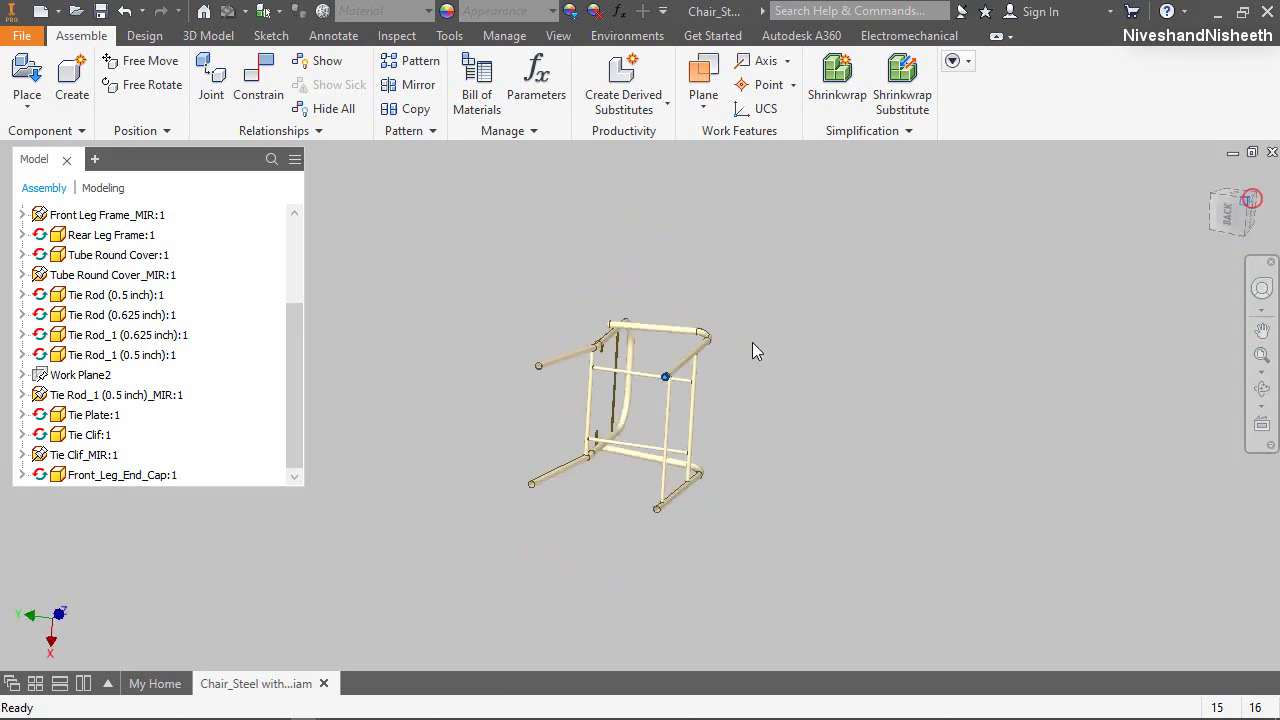
pyautogui.scroll(-6, 479, 372)
pyautogui.scroll(-2, 424, 330)
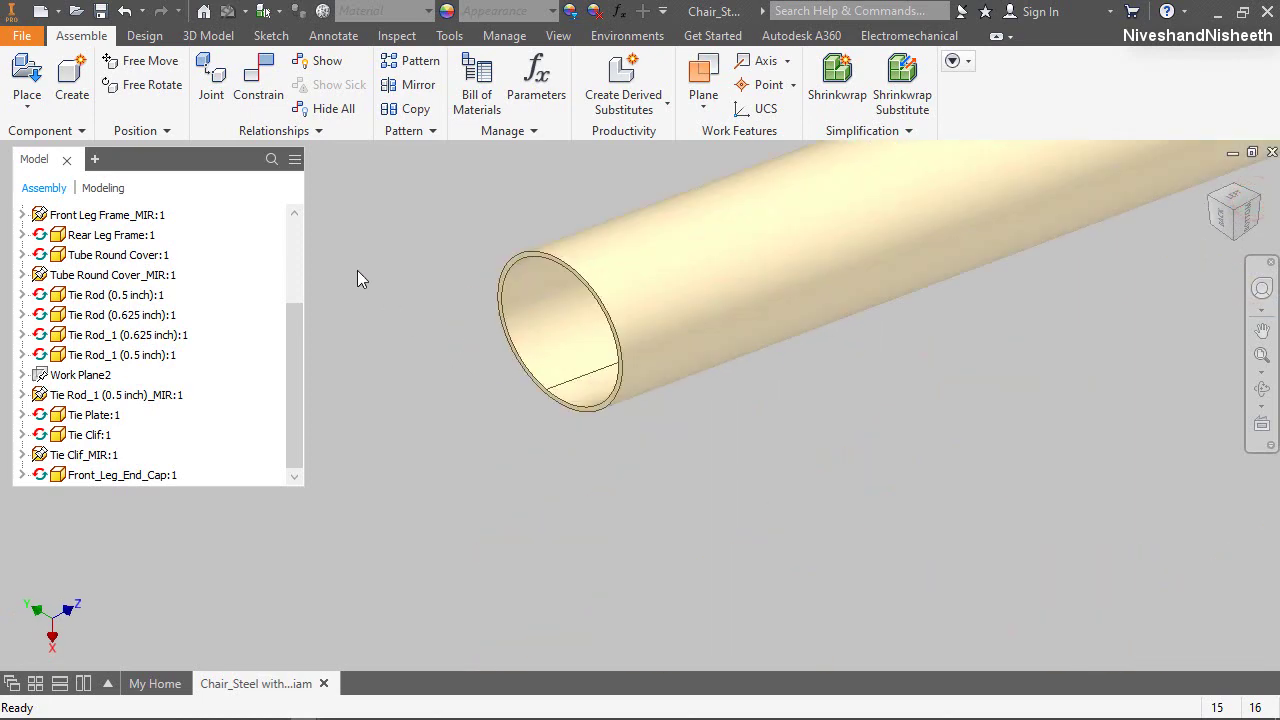
pyautogui.click(90, 94)
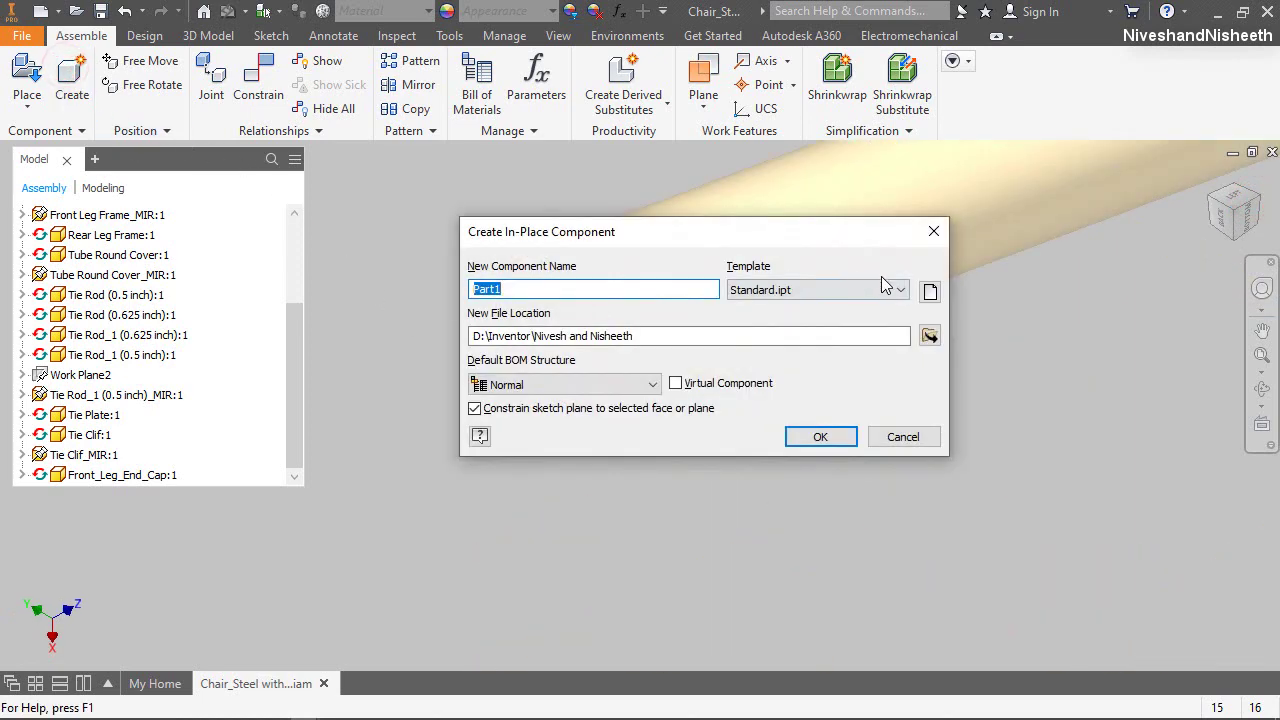
pyautogui.click(927, 290)
pyautogui.click(449, 137)
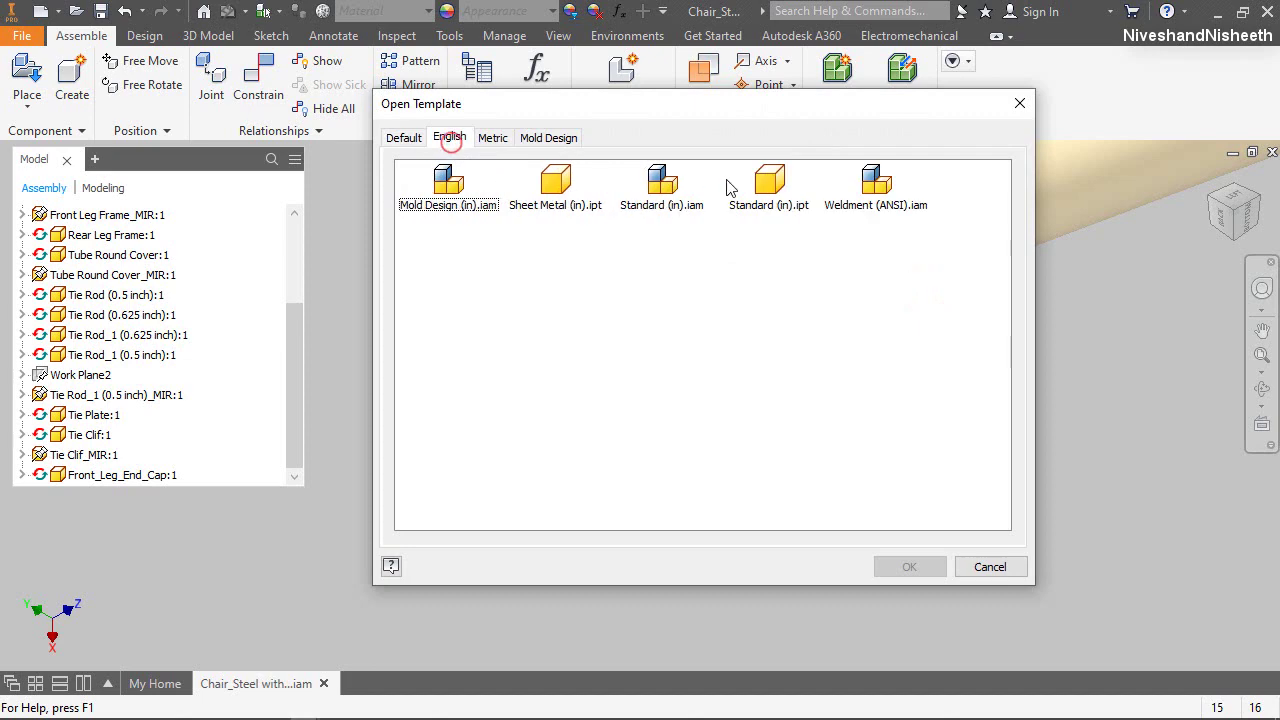
pyautogui.click(772, 182)
pyautogui.doubleClick(772, 184)
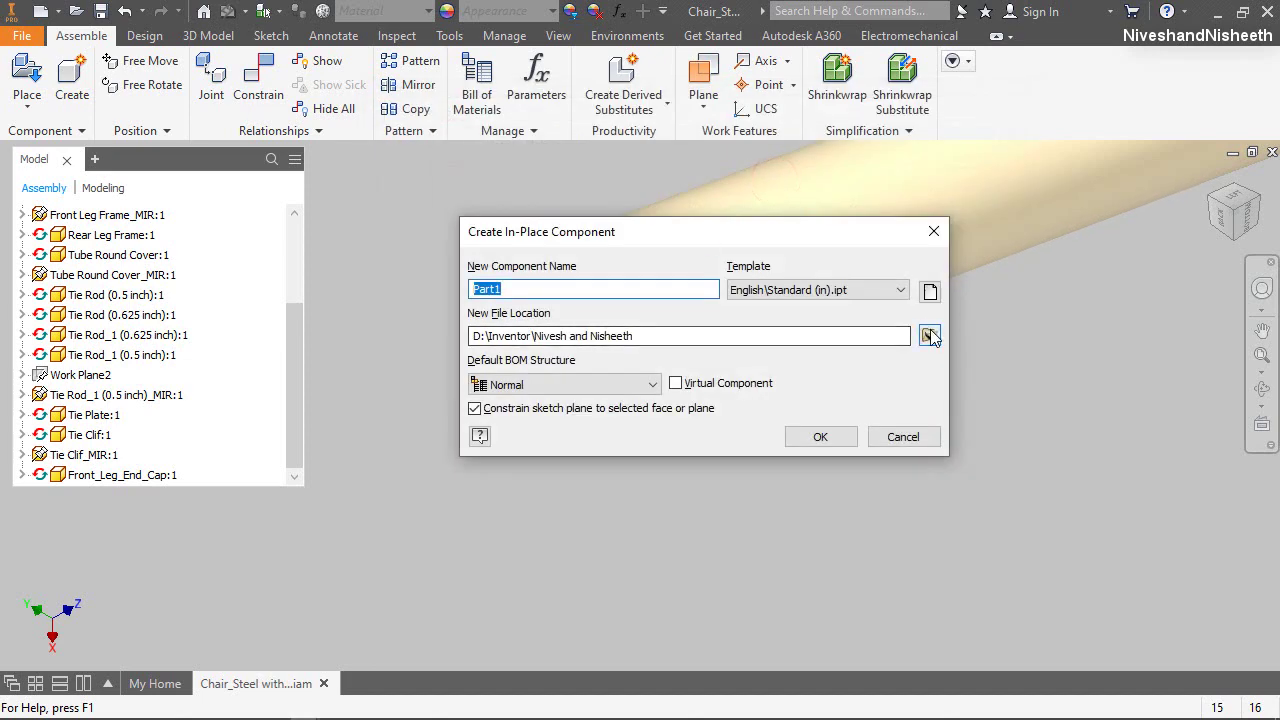
# Name the new component file Rear_Leg_End_Cap in the Chair_Steel with Arm folder
pyautogui.click(929, 335)
pyautogui.doubleClick(716, 252)
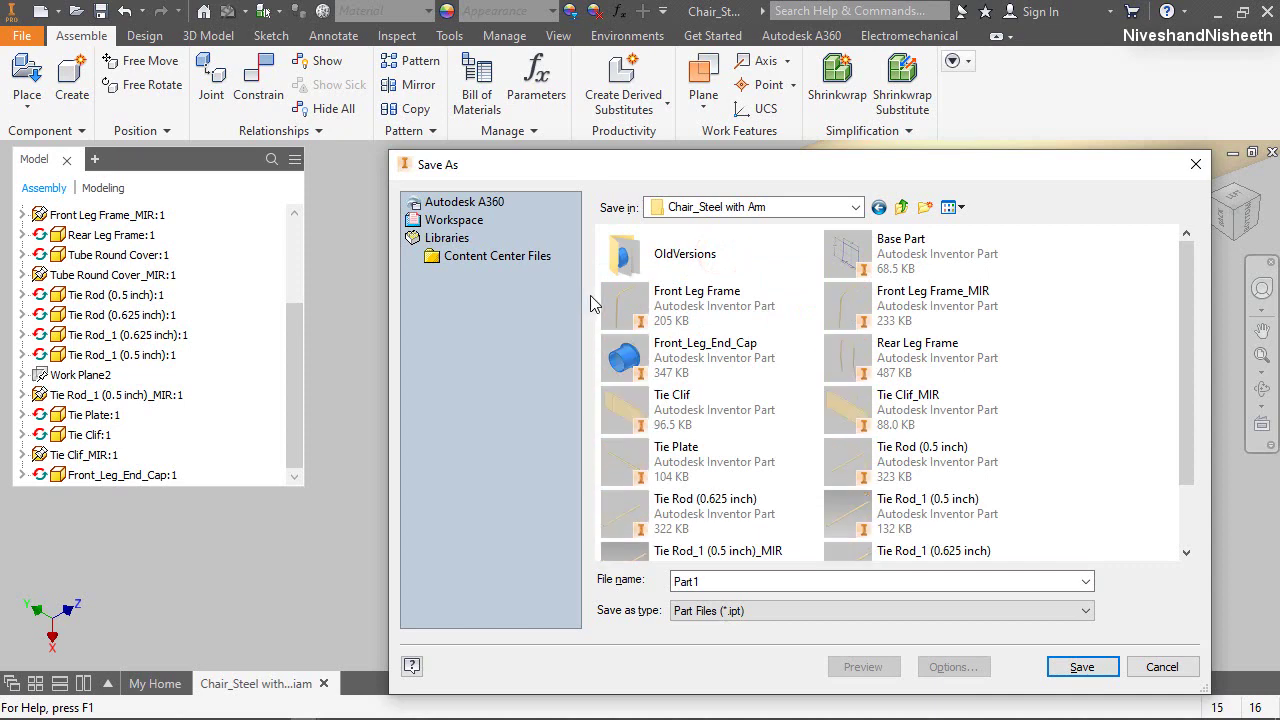
pyautogui.click(728, 365)
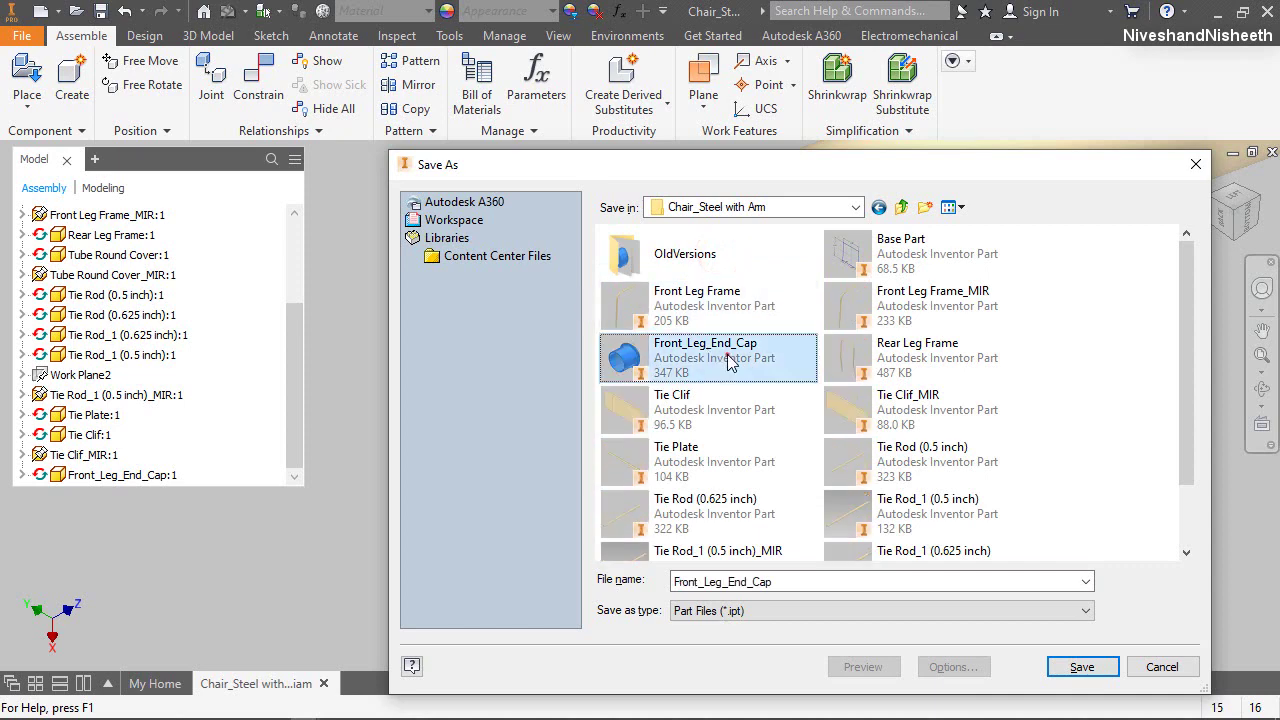
pyautogui.doubleClick(694, 586)
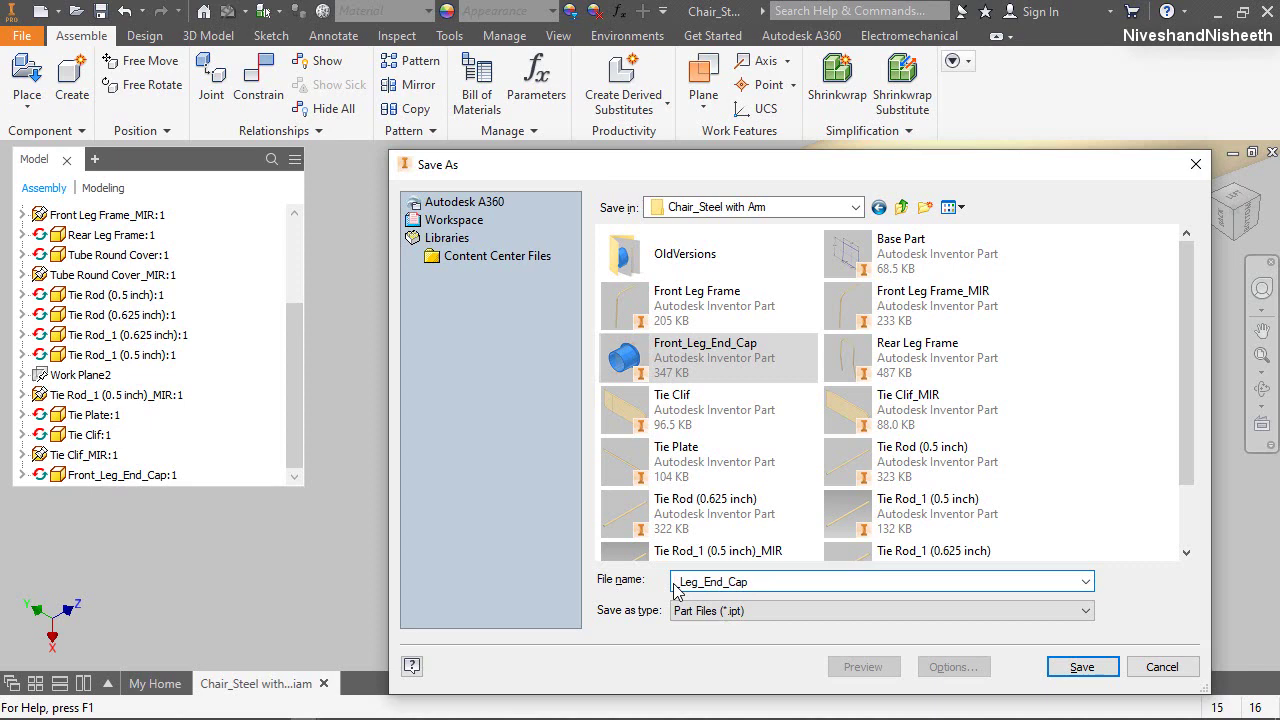
pyautogui.click(1080, 676)
# Create the component in place with the rear leg tube's annular end face as its base plane
pyautogui.click(820, 437)
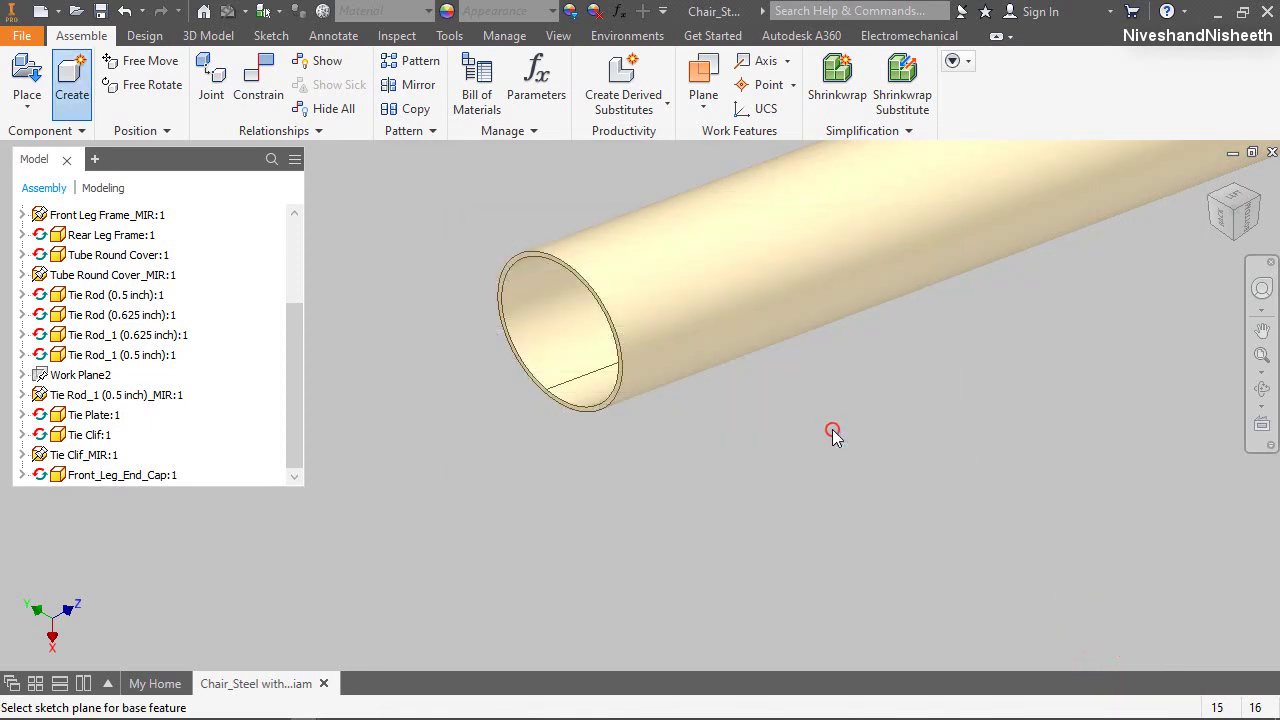
pyautogui.scroll(-5, 595, 227)
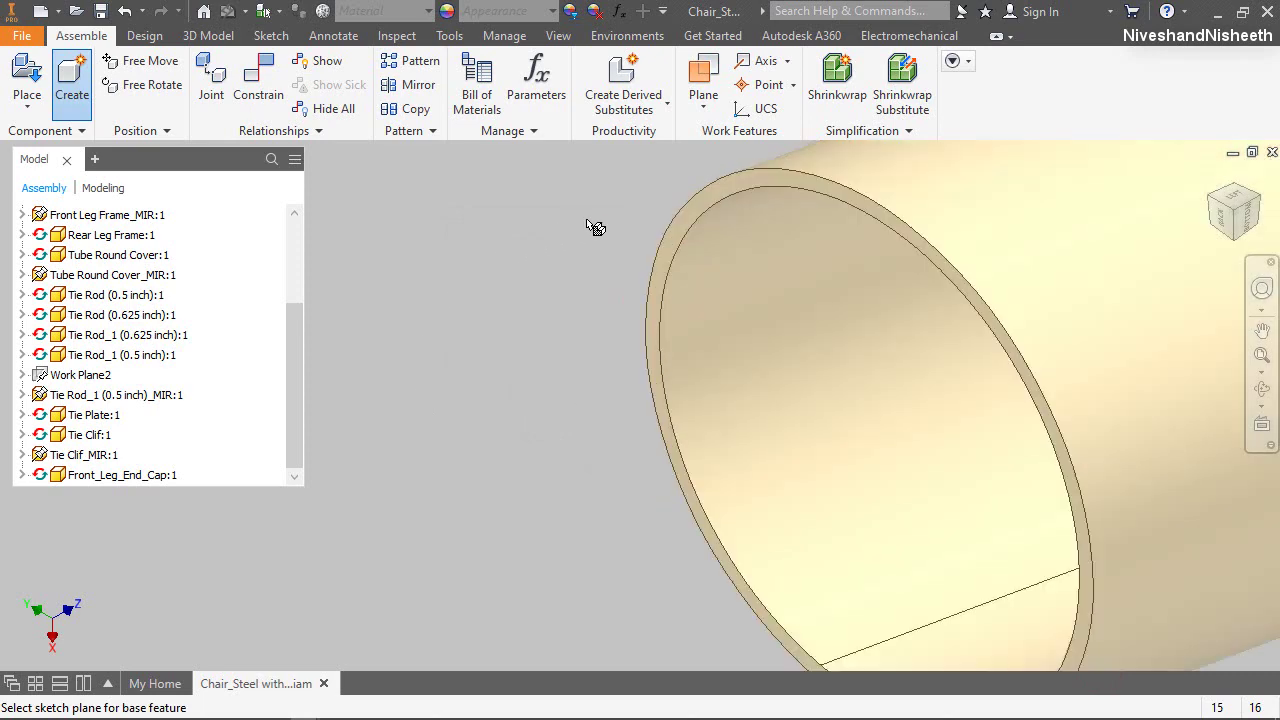
pyautogui.click(676, 230)
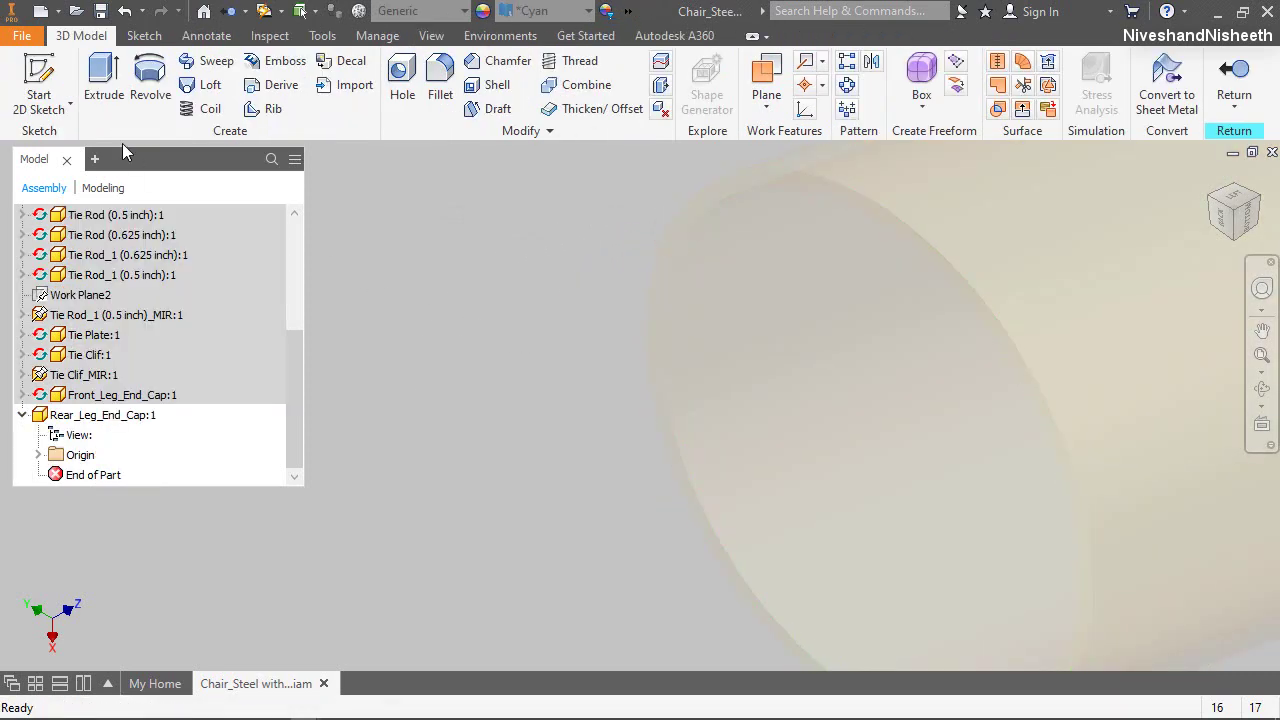
# Sketch on the rear leg tube's end face, project the tube's inner circular edge into it and finish the sketch
pyautogui.click(39, 80)
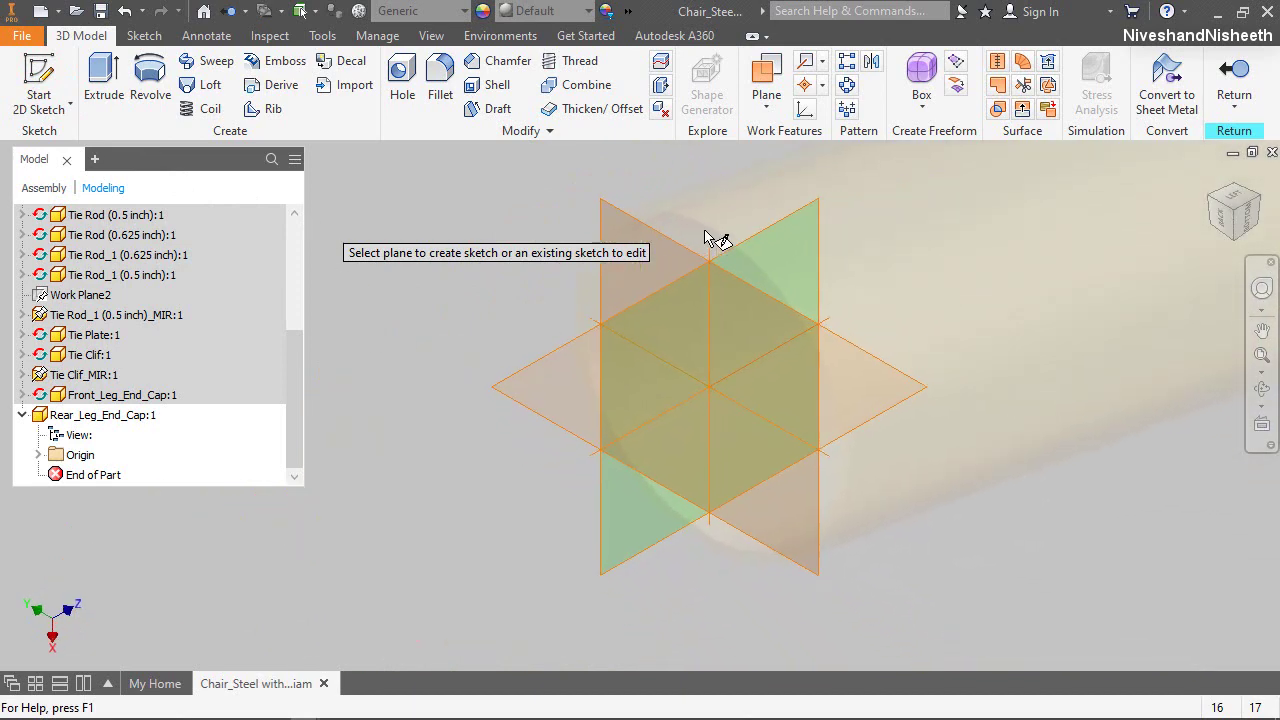
pyautogui.click(665, 243)
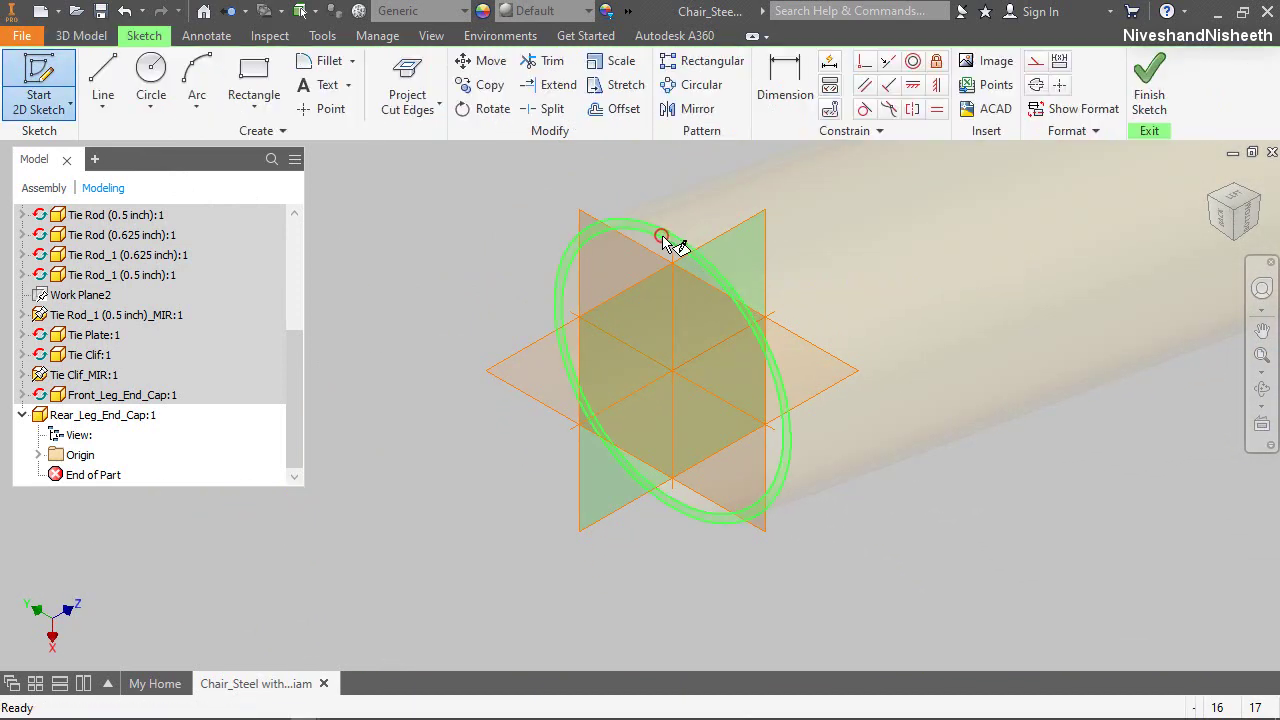
pyautogui.click(407, 137)
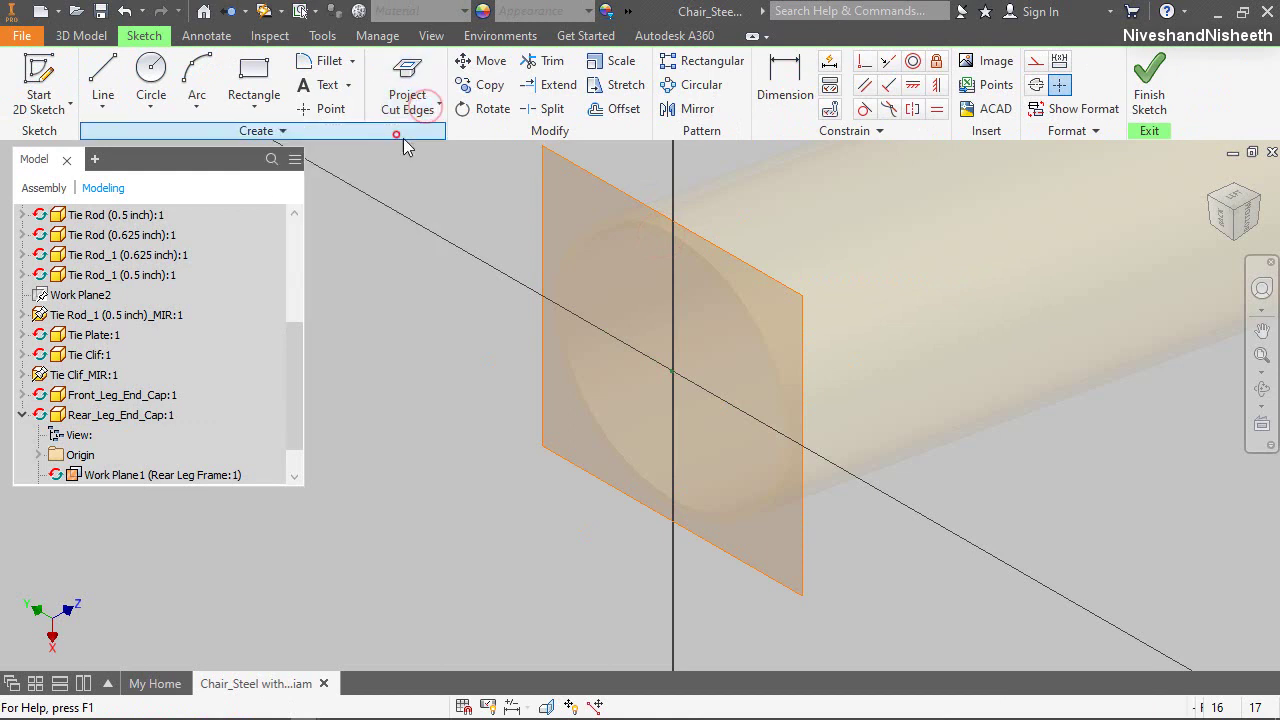
pyautogui.click(653, 234)
pyautogui.rightClick(660, 195)
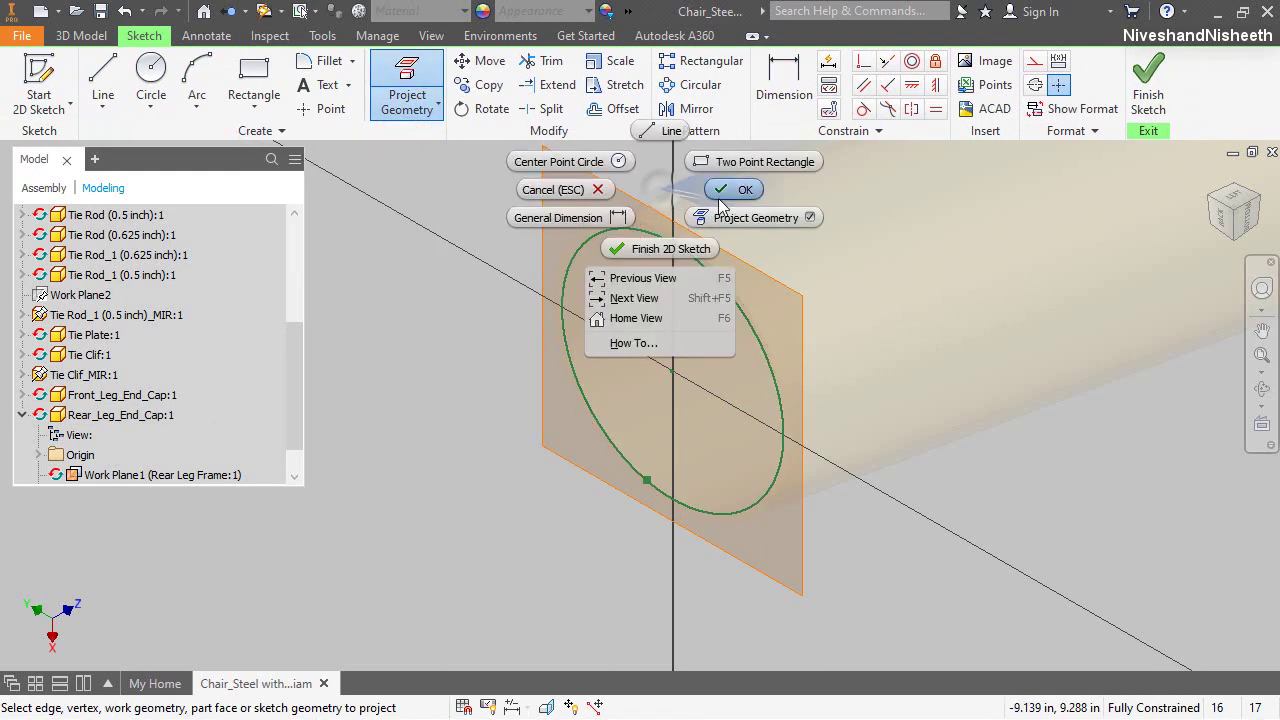
pyautogui.click(735, 191)
pyautogui.click(1134, 90)
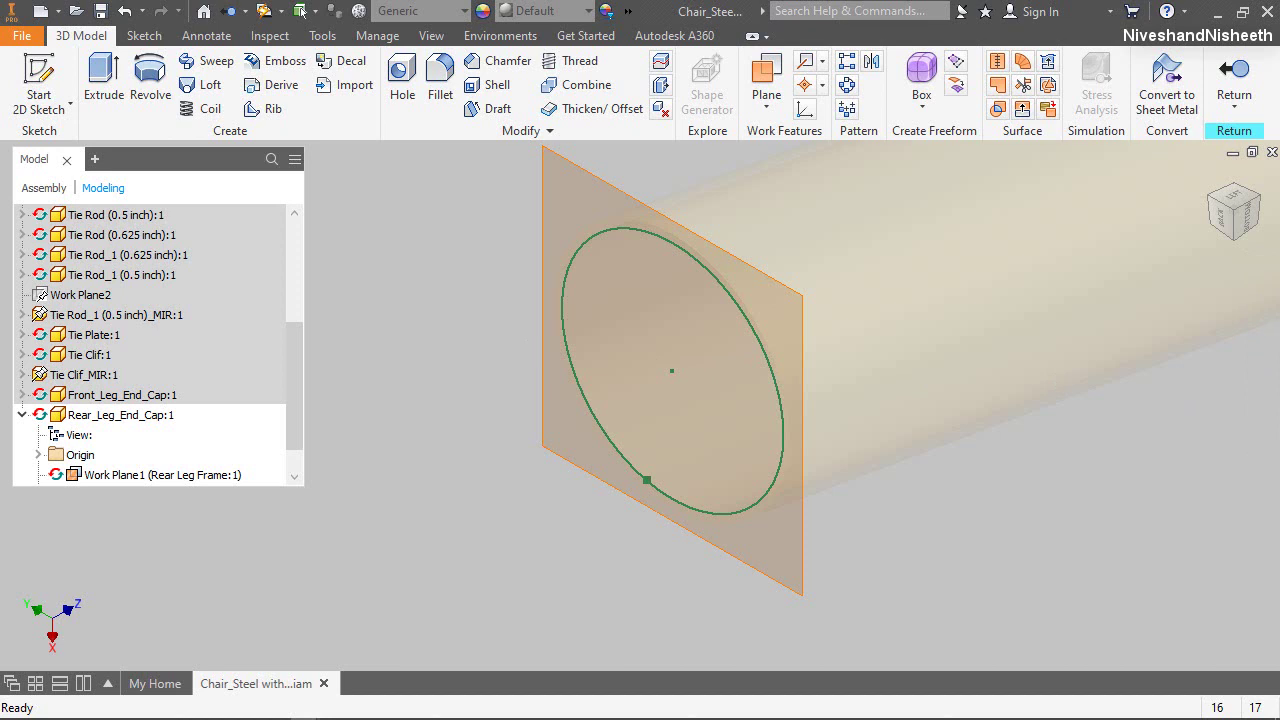
# Start a second sketch on a plane offset from the tube's end face into the tube
pyautogui.click(38, 80)
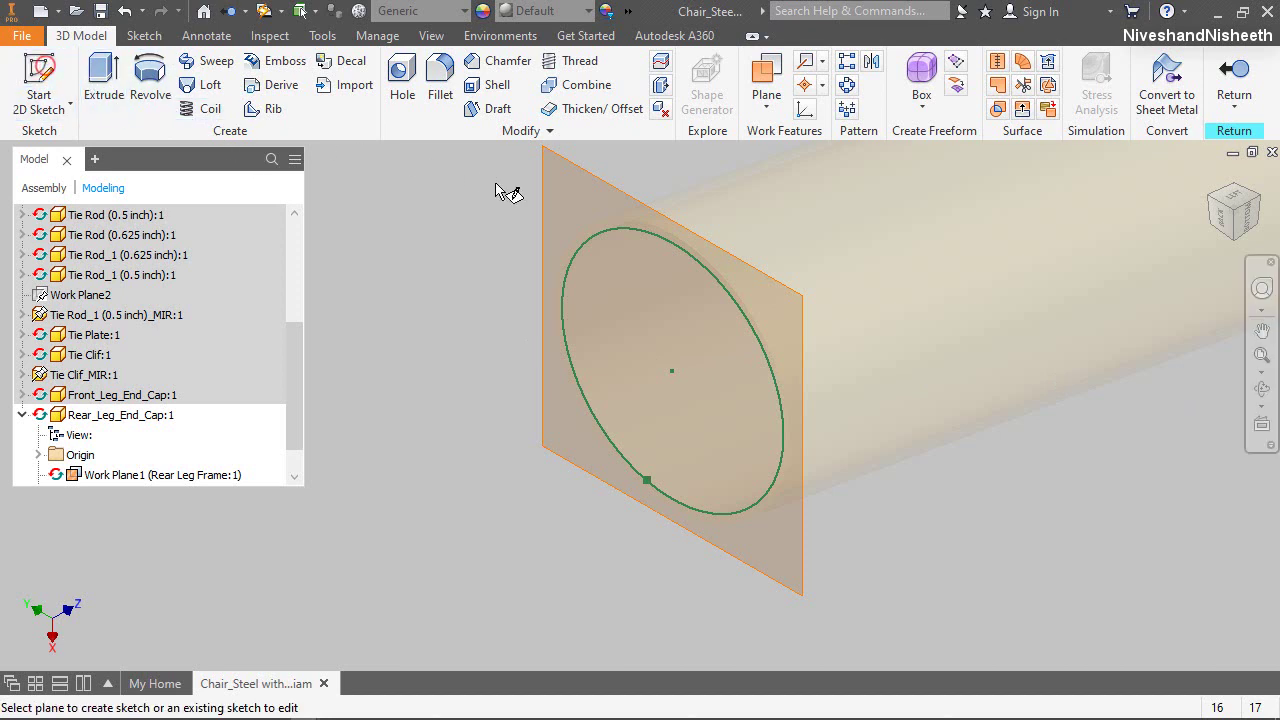
pyautogui.click(642, 240)
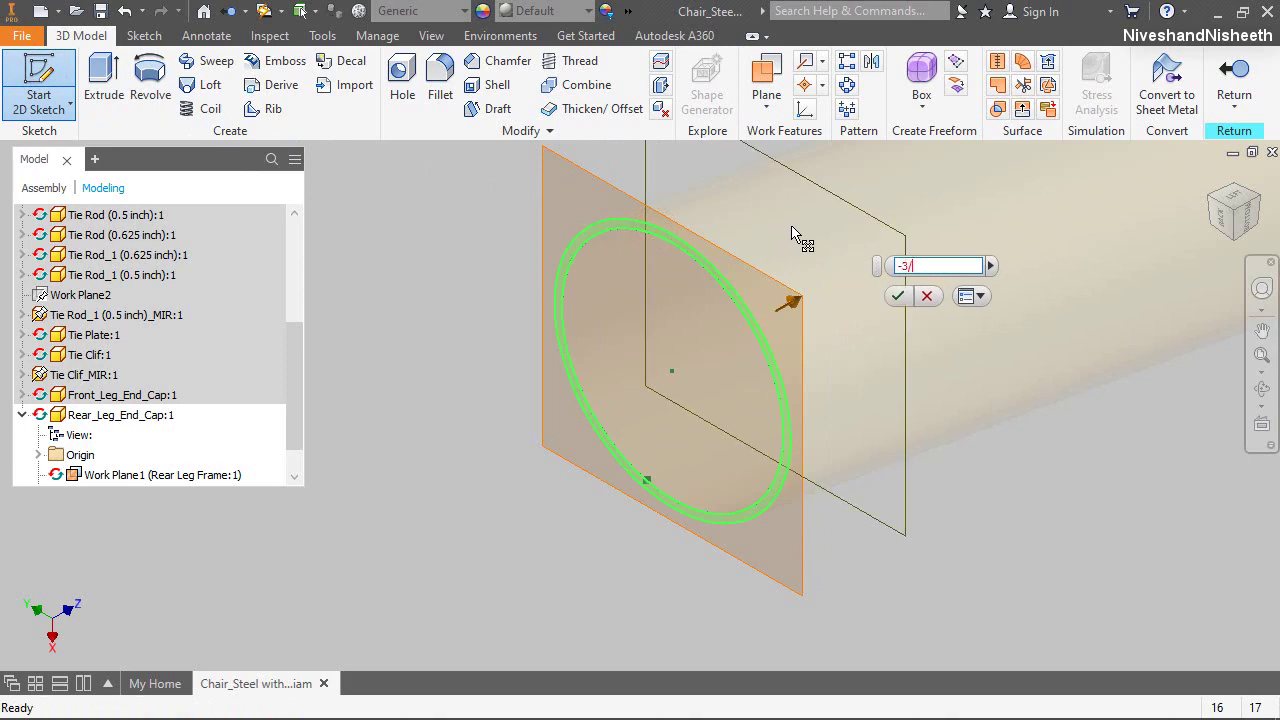
pyautogui.press('Return')
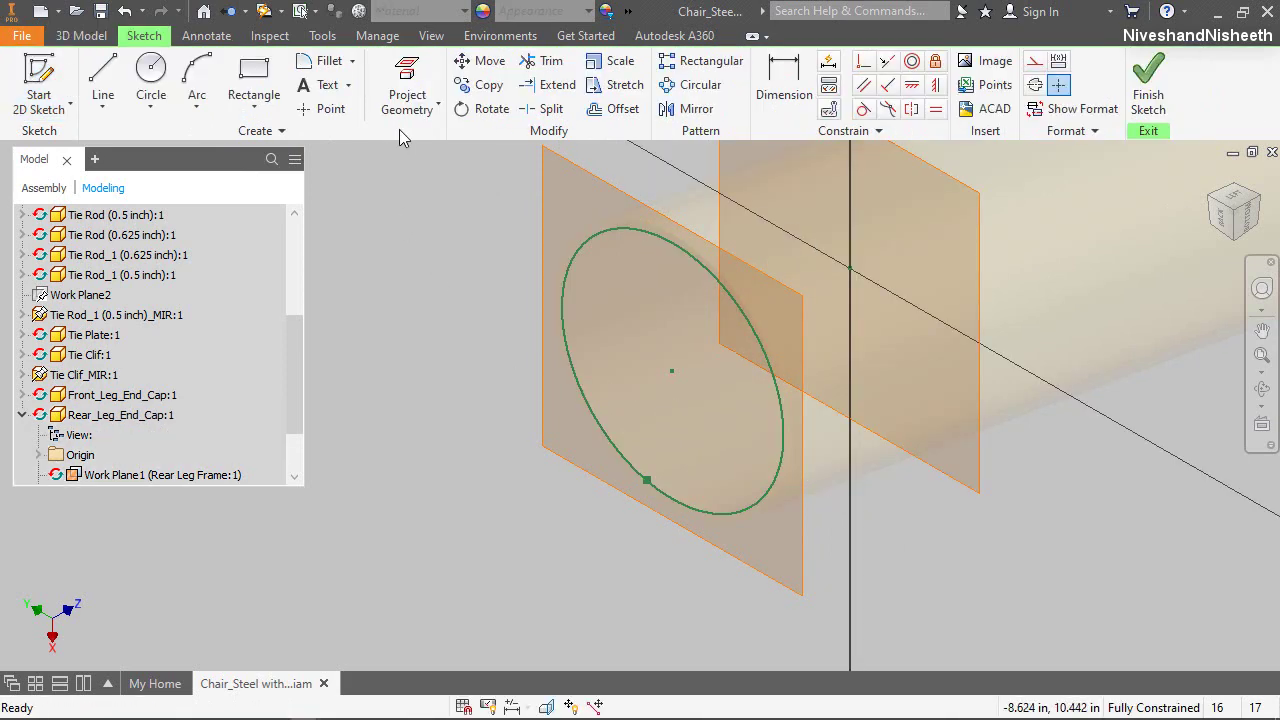
# Project the tube's cut edges onto the offset sketch plane, make the outer loop construction geometry and finish the sketch
pyautogui.click(424, 104)
pyautogui.click(418, 171)
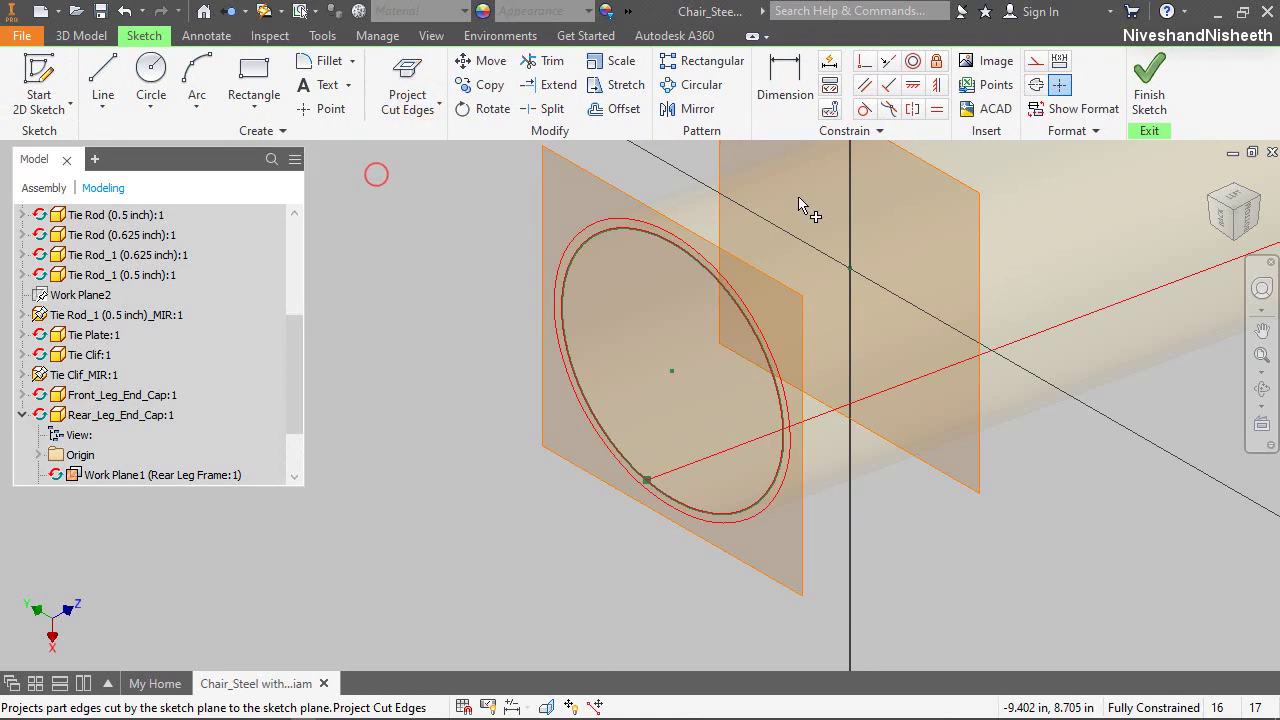
pyautogui.rightClick(508, 247)
pyautogui.click(550, 240)
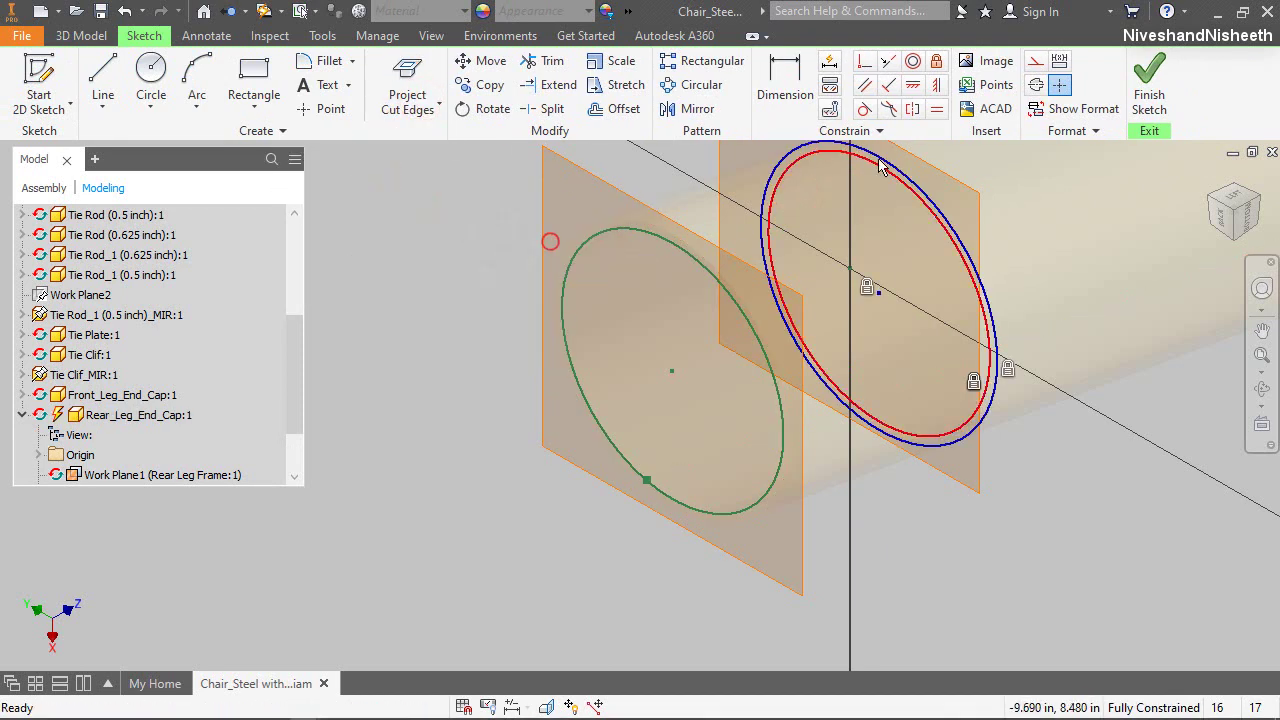
pyautogui.click(900, 178)
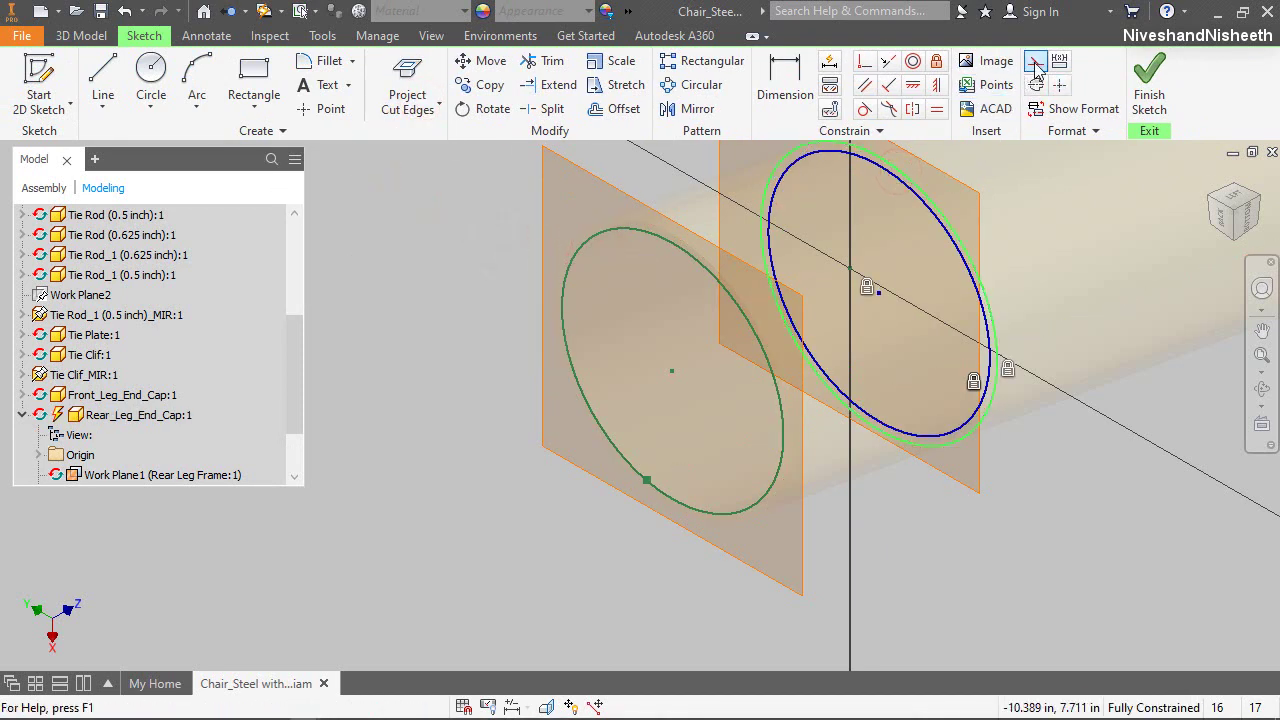
pyautogui.click(1044, 517)
pyautogui.click(1149, 80)
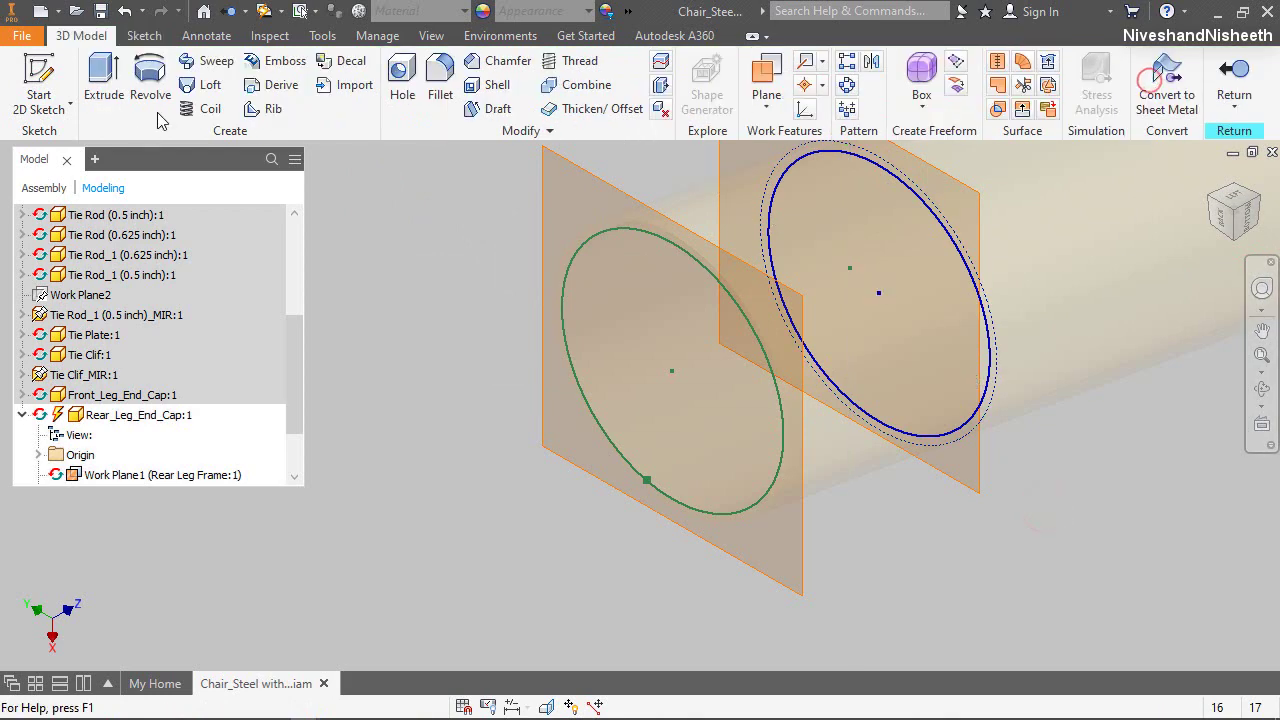
# Loft a solid plug between the tube-end circle, Sketch1, and the inner profile, Sketch2
pyautogui.click(207, 88)
pyautogui.click(666, 243)
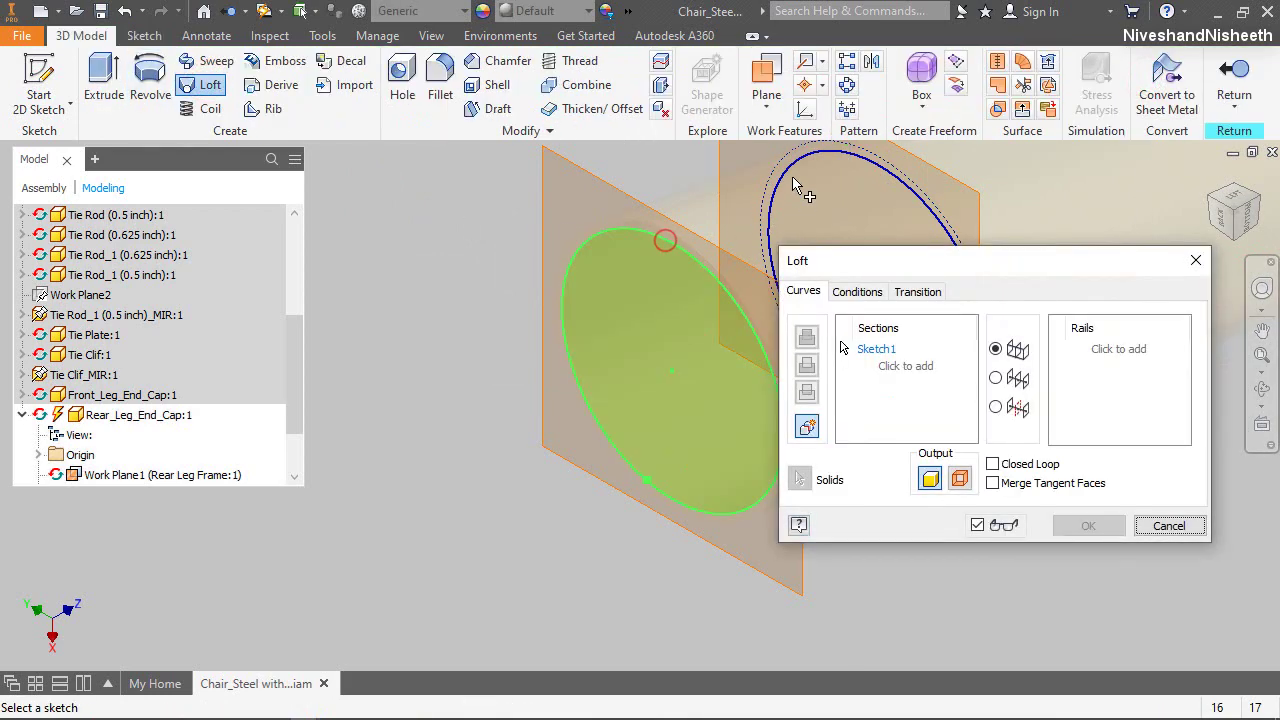
pyautogui.click(812, 182)
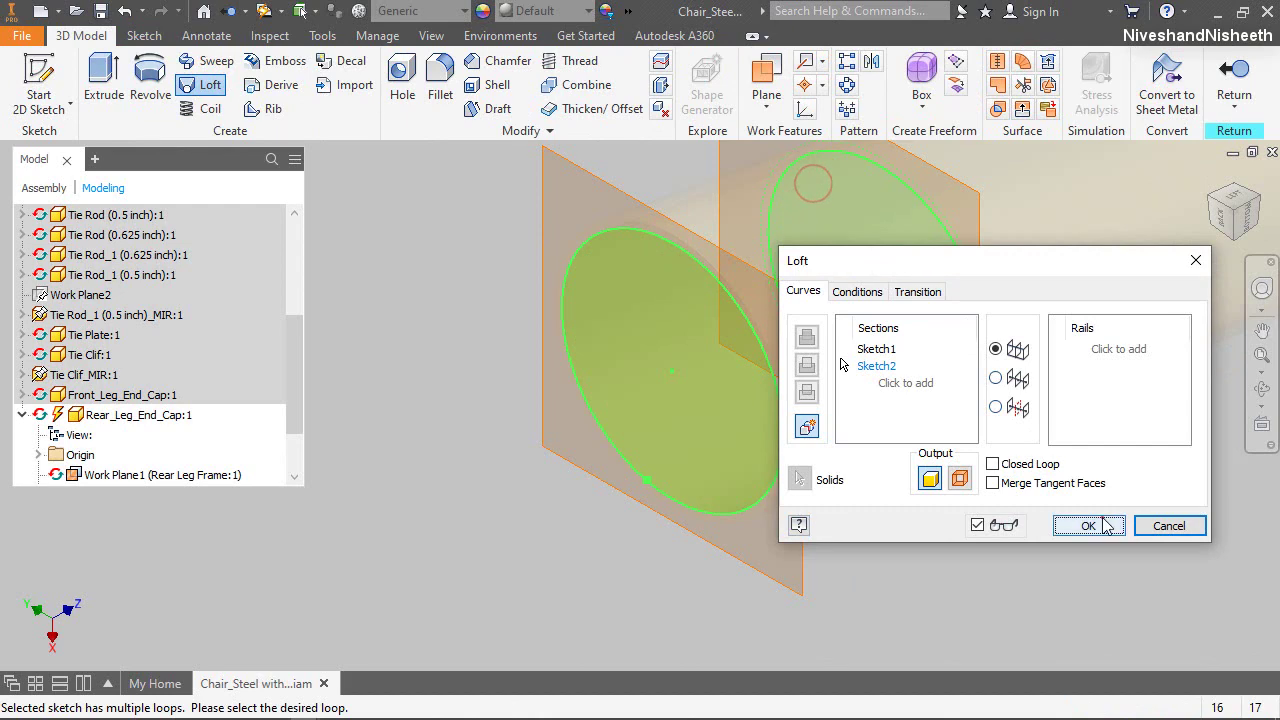
pyautogui.click(1090, 526)
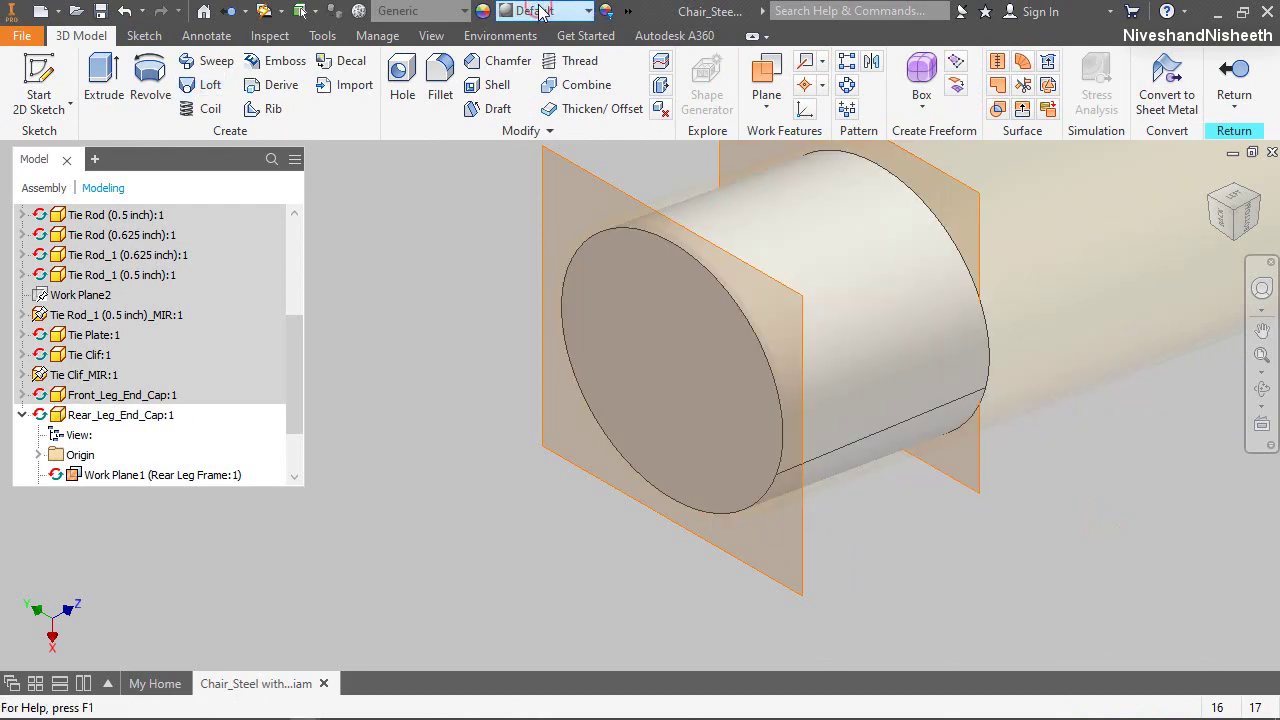
# Apply the Cyan appearance to the rear leg end cap
pyautogui.click(540, 10)
pyautogui.scroll(-1, 463, 390)
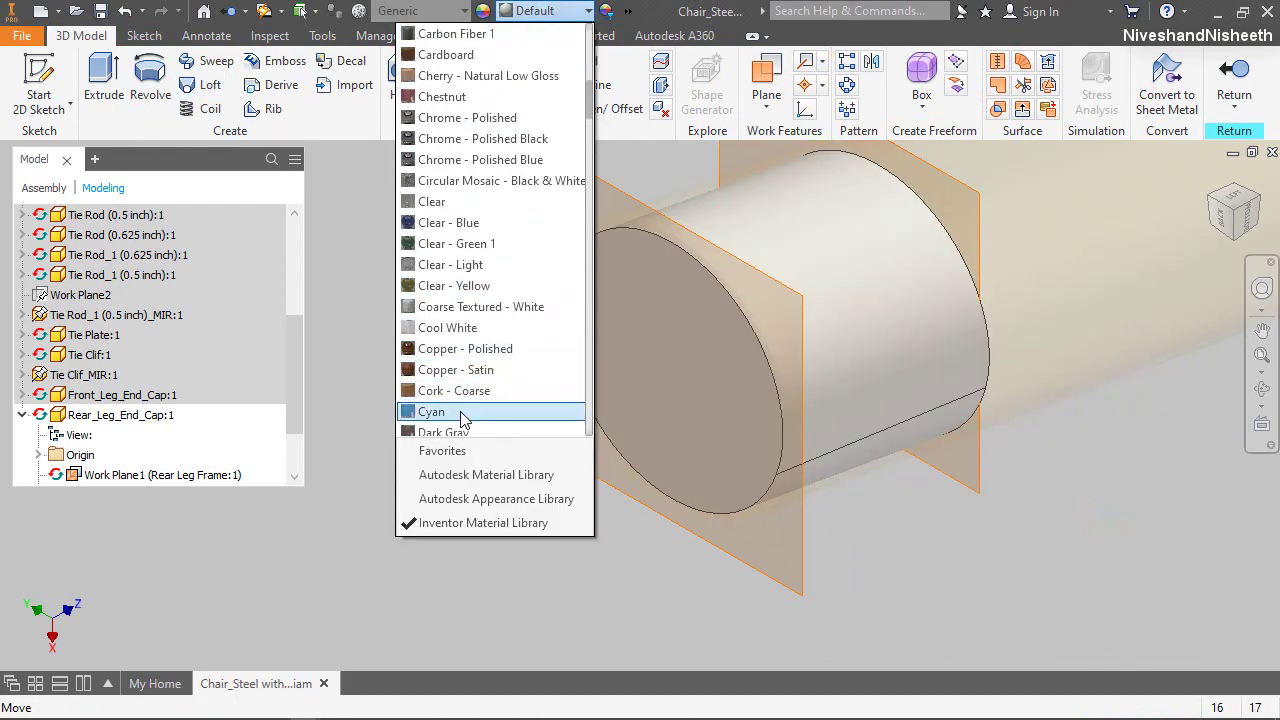
pyautogui.click(460, 412)
# Turn component transparency off so the surrounding tube displays as opaque during in-place editing
pyautogui.click(431, 35)
pyautogui.click(319, 126)
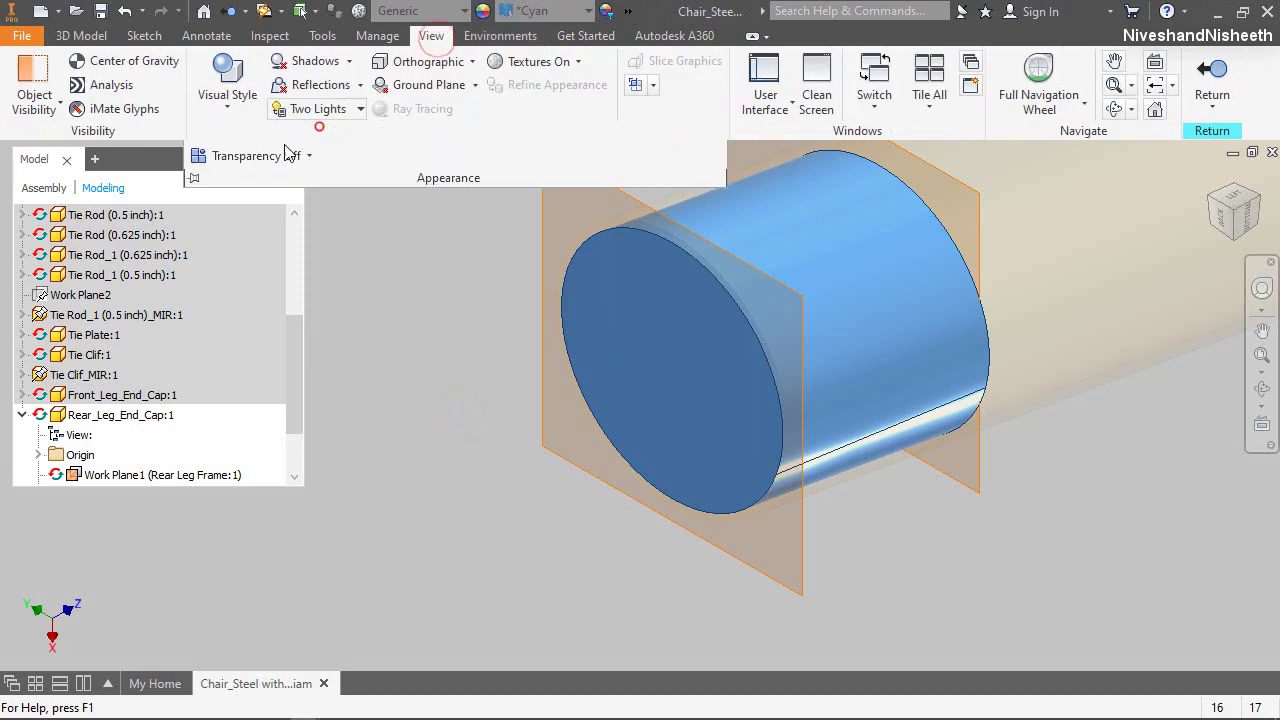
pyautogui.click(290, 155)
pyautogui.click(263, 230)
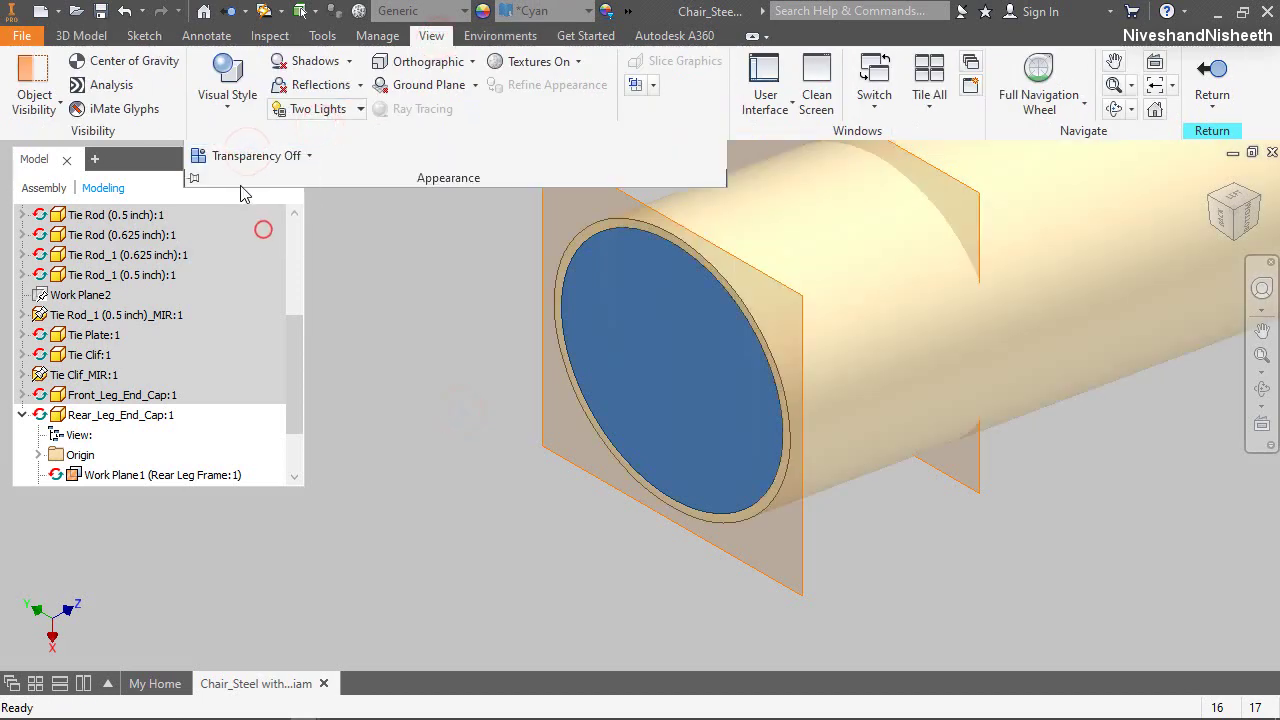
# Start a sketch on a plane offset outward from the tube's end face by 1/4-1/32 in
pyautogui.click(82, 36)
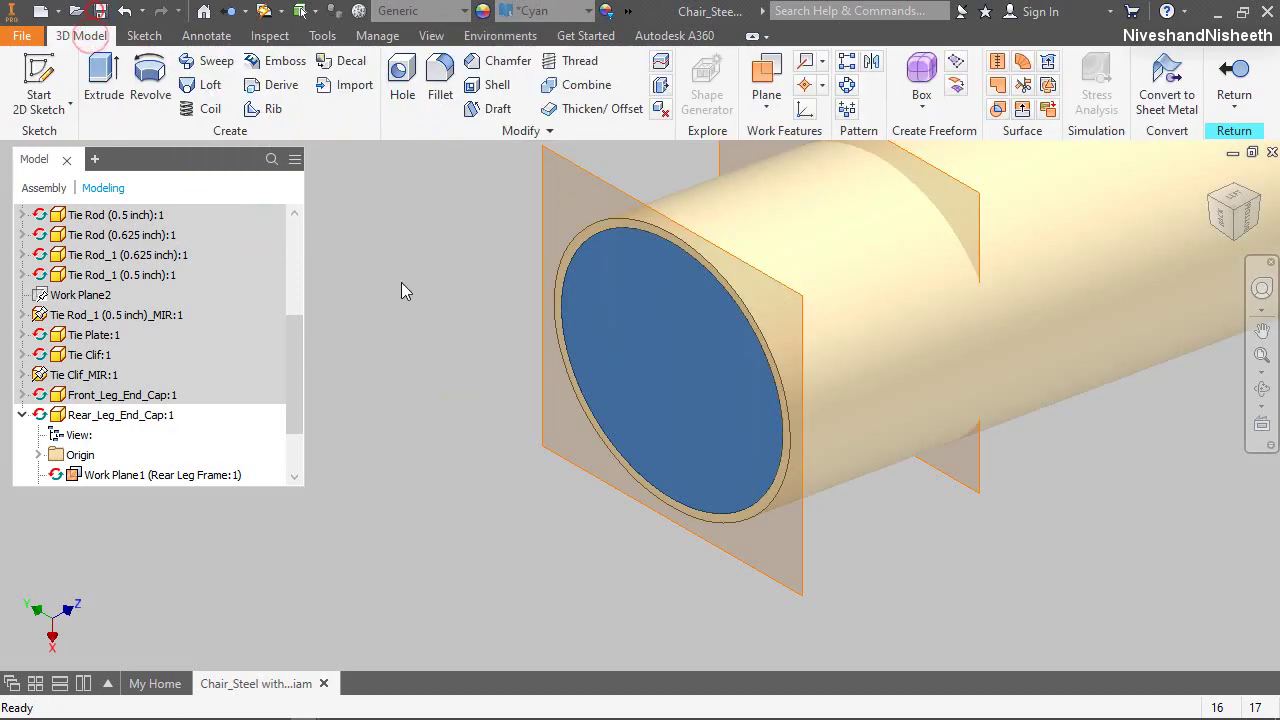
pyautogui.press('s')
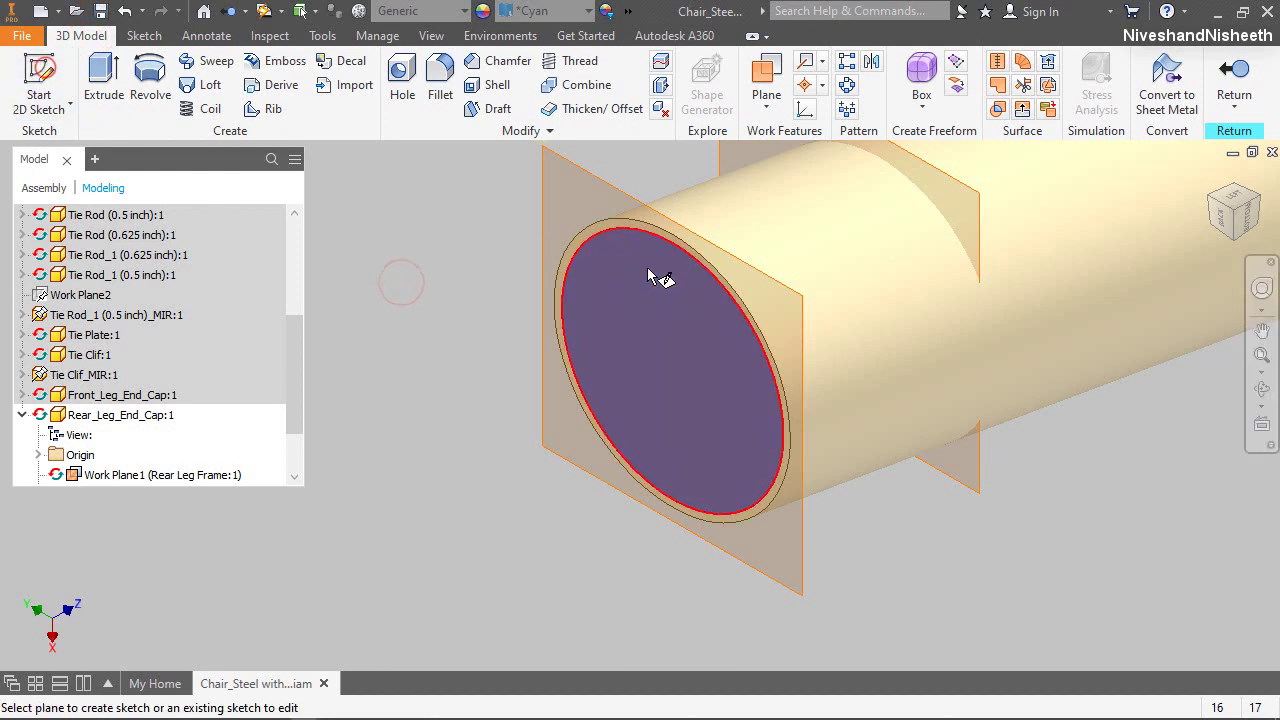
pyautogui.moveTo(668, 248); pyautogui.dragTo(534, 297)
pyautogui.write('1/4')
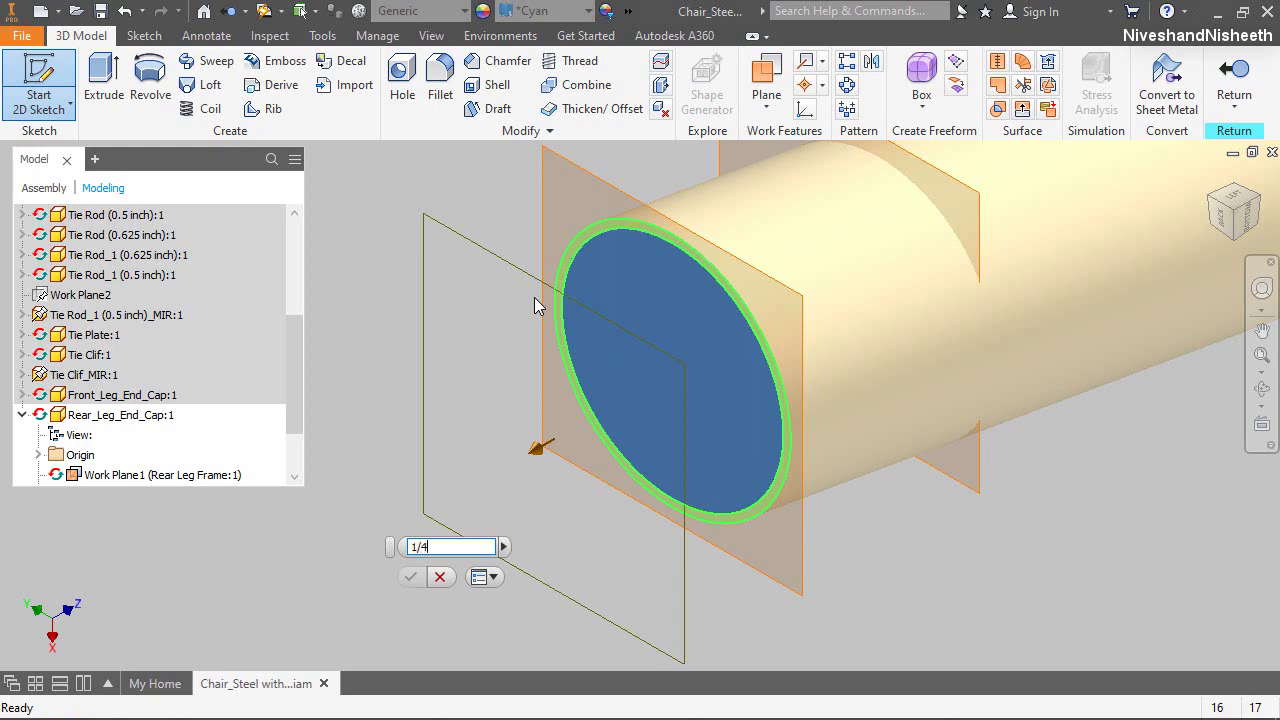
pyautogui.write('-1/32')
pyautogui.press('Return')
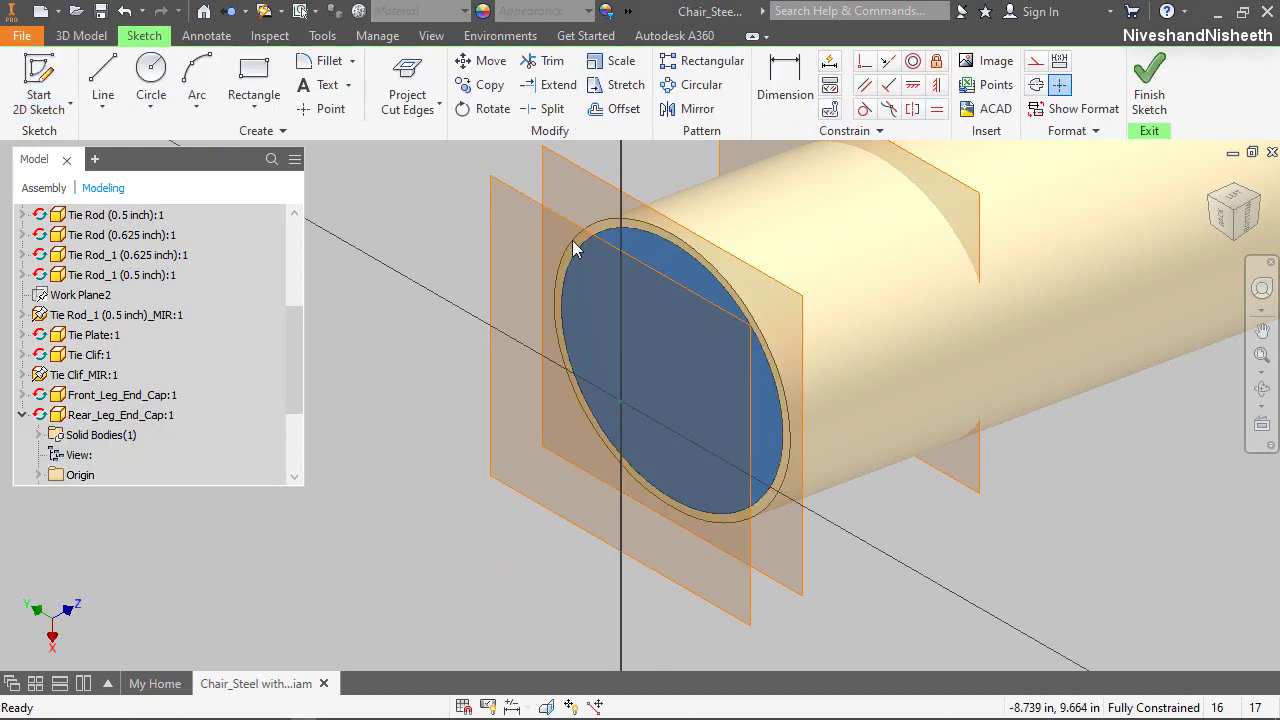
# Draw a 0.75 in diameter circle centred on the sketch origin and finish the sketch
pyautogui.click(151, 78)
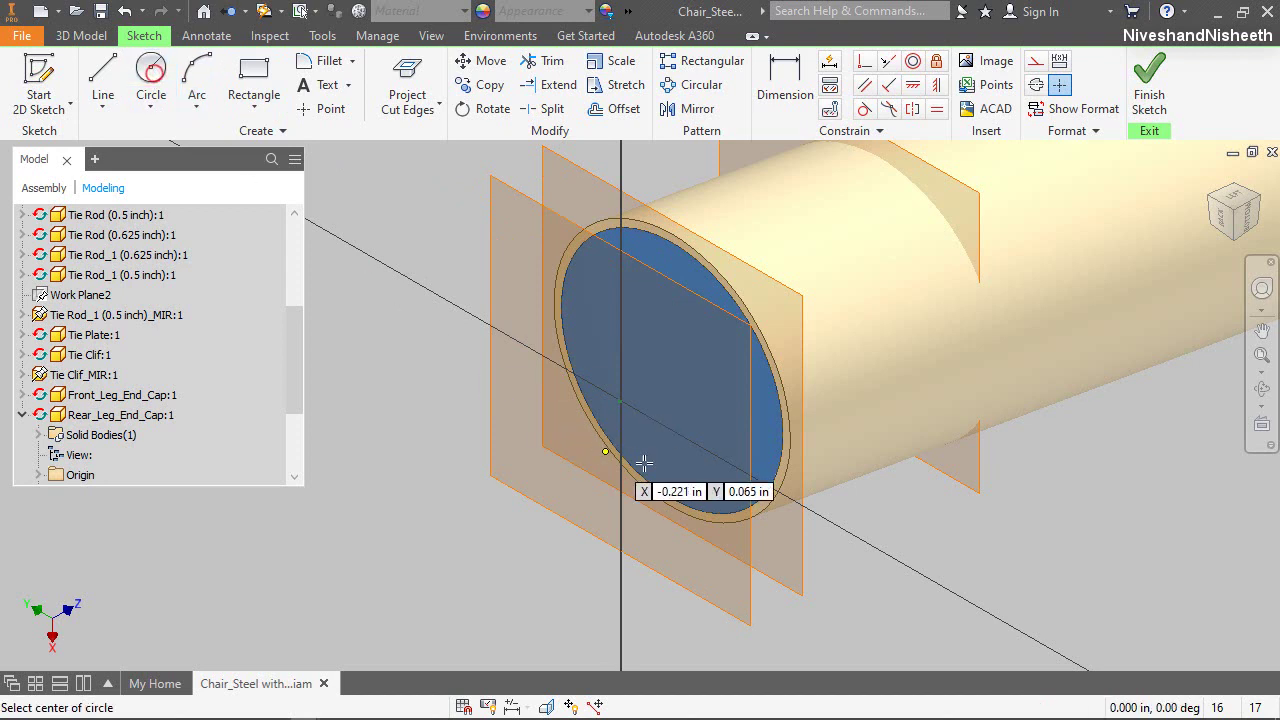
pyautogui.click(621, 402)
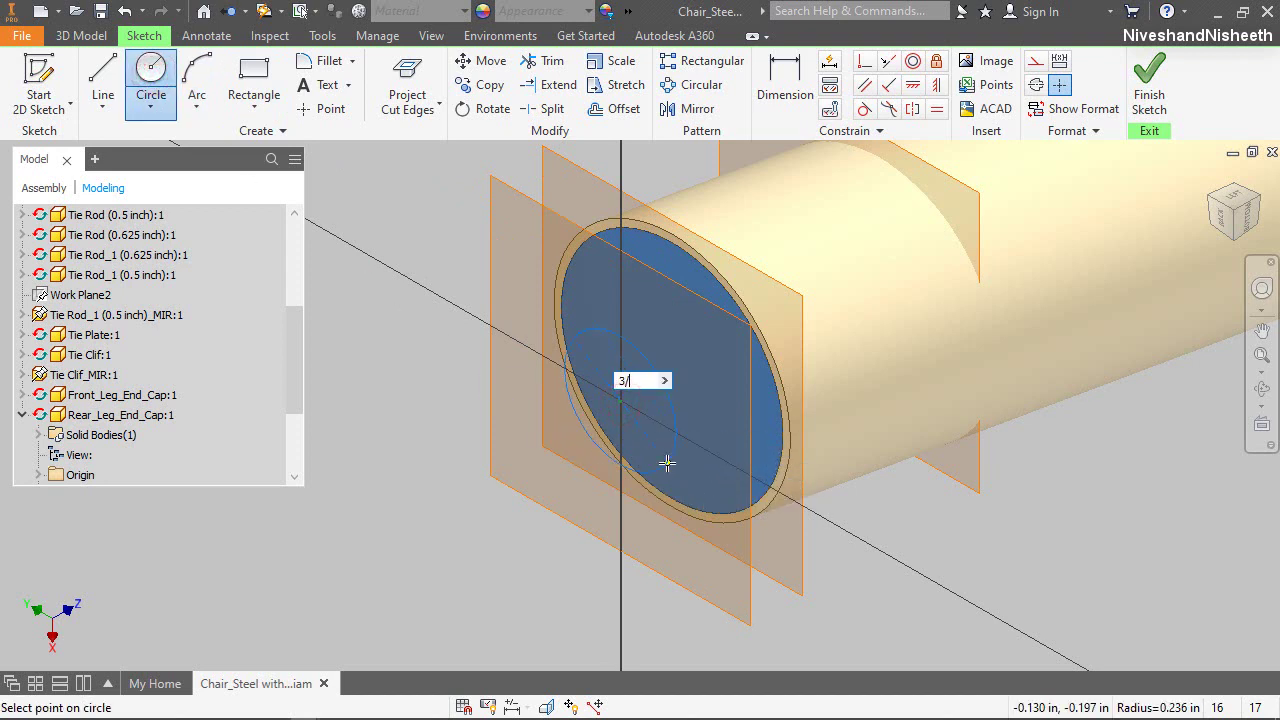
pyautogui.press('Return')
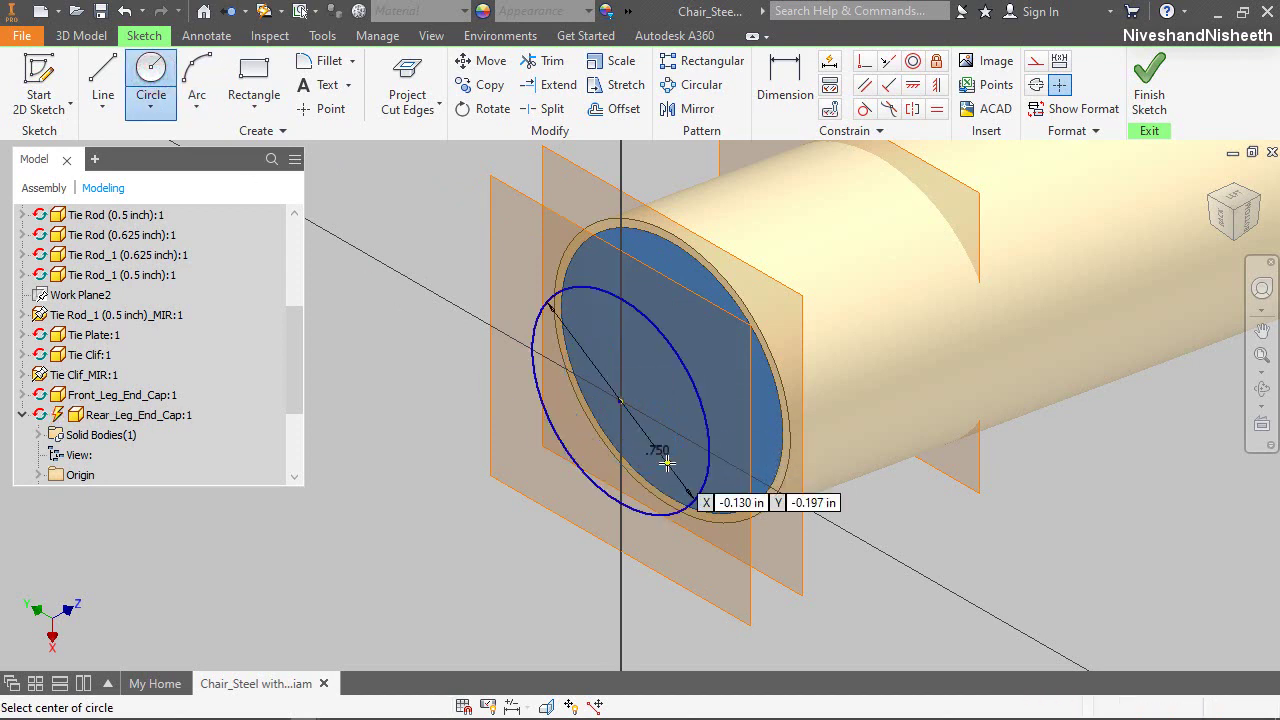
pyautogui.click(1149, 97)
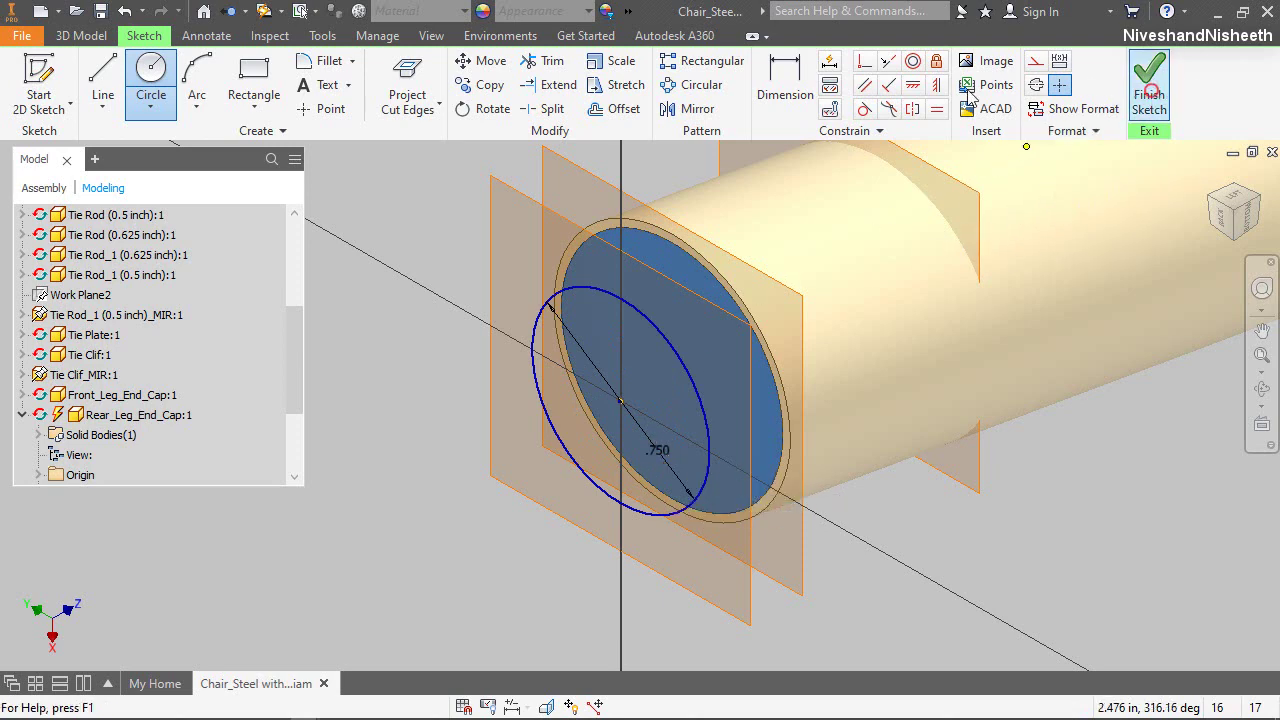
# Loft a joined solid between the 0.75 in circle, Sketch3, and the plug's outer face at the tube end
pyautogui.click(198, 85)
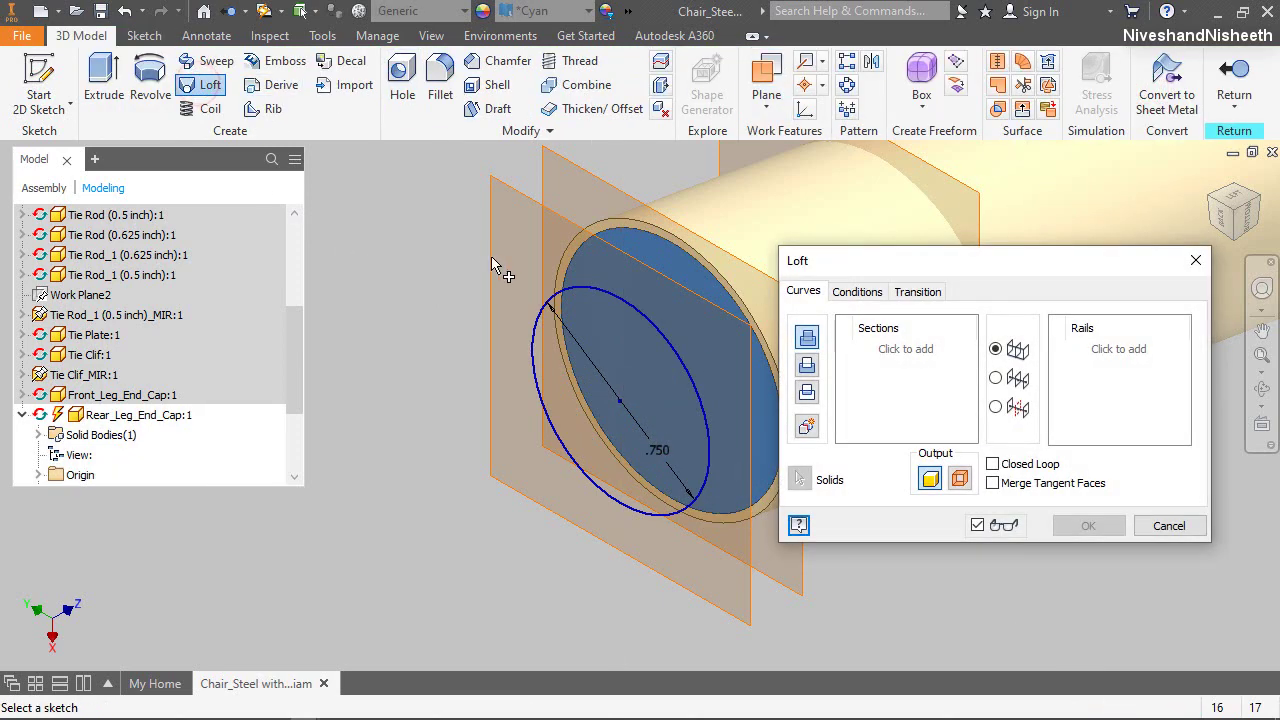
pyautogui.click(545, 312)
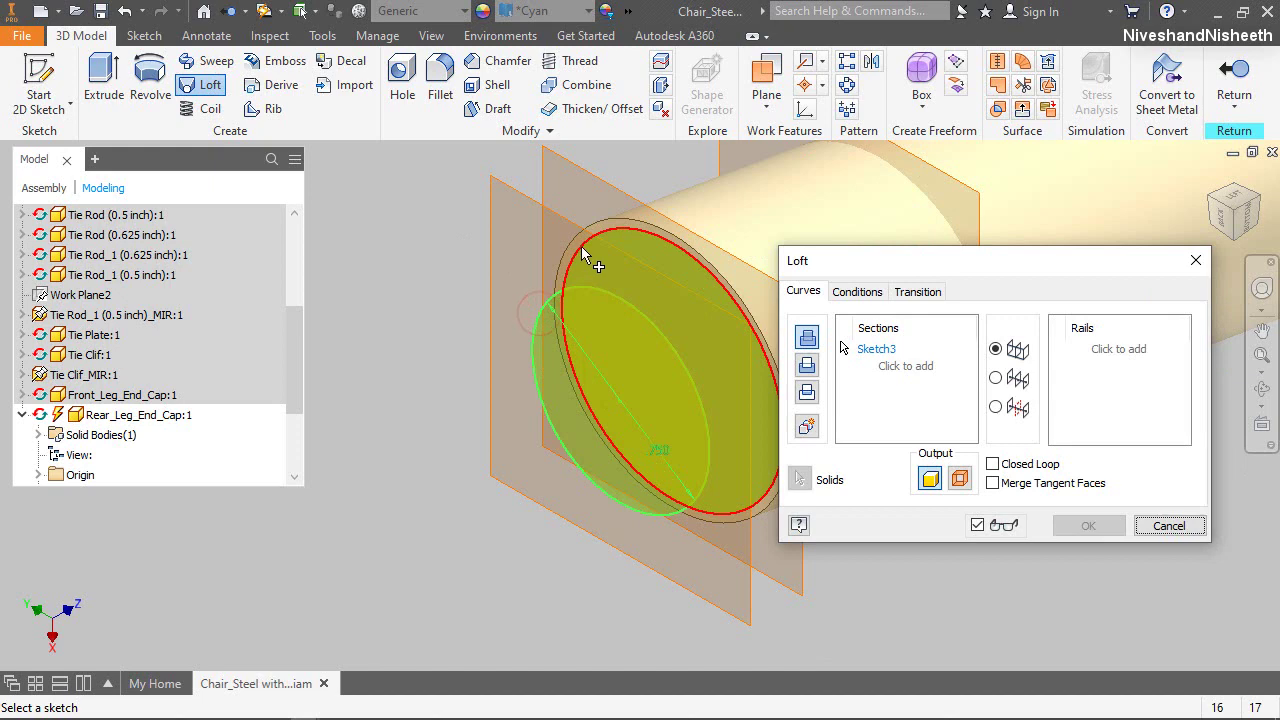
pyautogui.click(581, 246)
pyautogui.click(1069, 524)
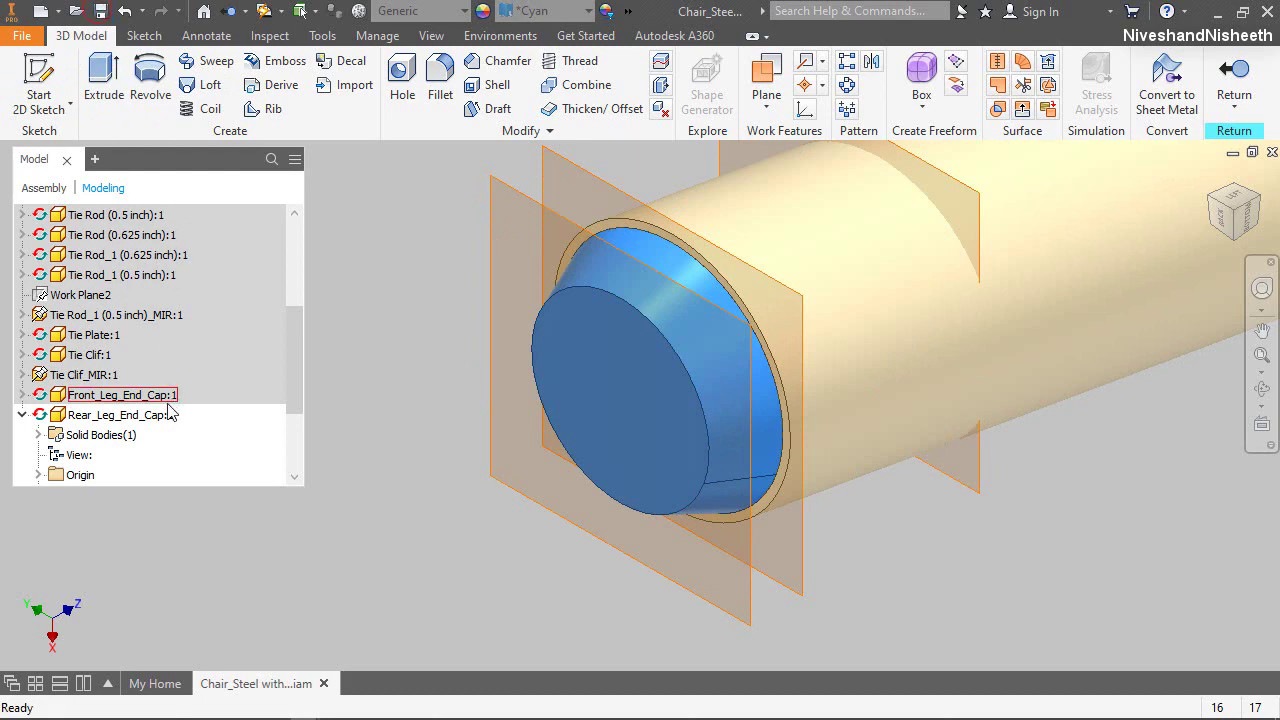
# Hide the three work planes, Work Plane1, Work Plane2 and Work Plane3, of the rear leg end cap
pyautogui.scroll(-2, 170, 412)
pyautogui.click(130, 454)
pyautogui.keyDown('ctrl'); pyautogui.click(130, 414); pyautogui.keyUp('ctrl')
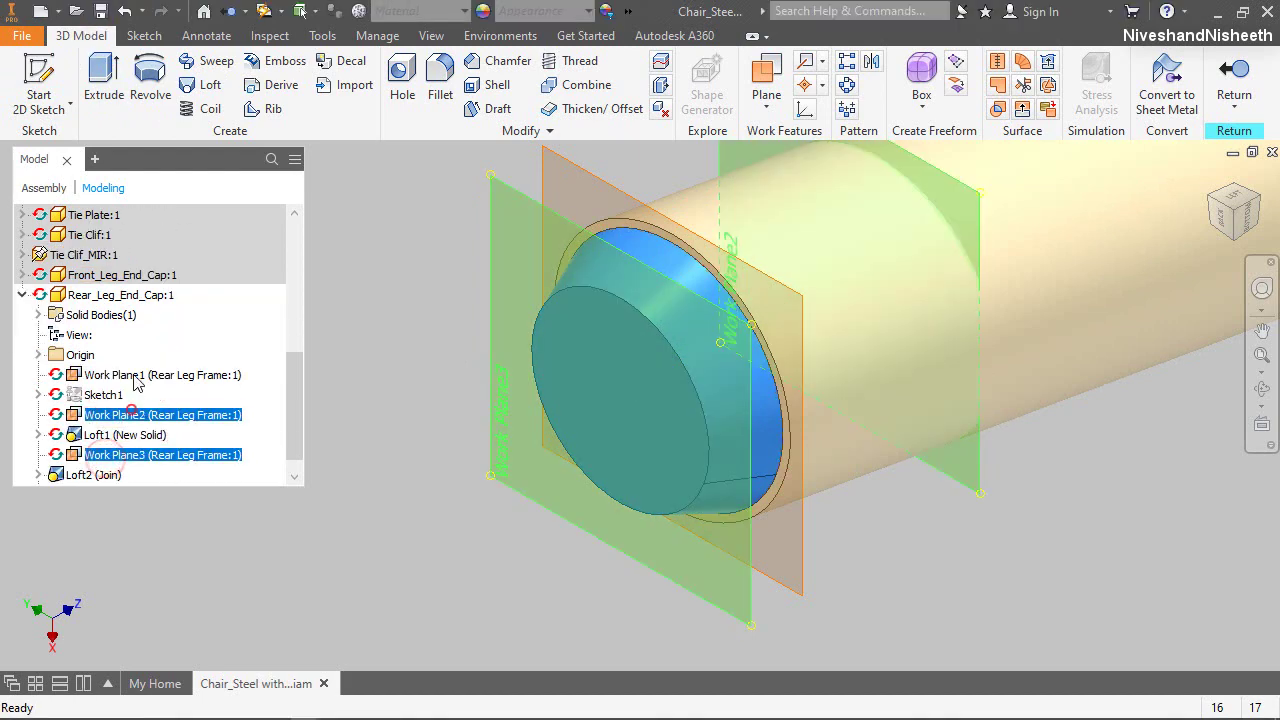
pyautogui.keyDown('ctrl'); pyautogui.click(135, 375); pyautogui.keyUp('ctrl')
pyautogui.rightClick(134, 375)
pyautogui.click(174, 537)
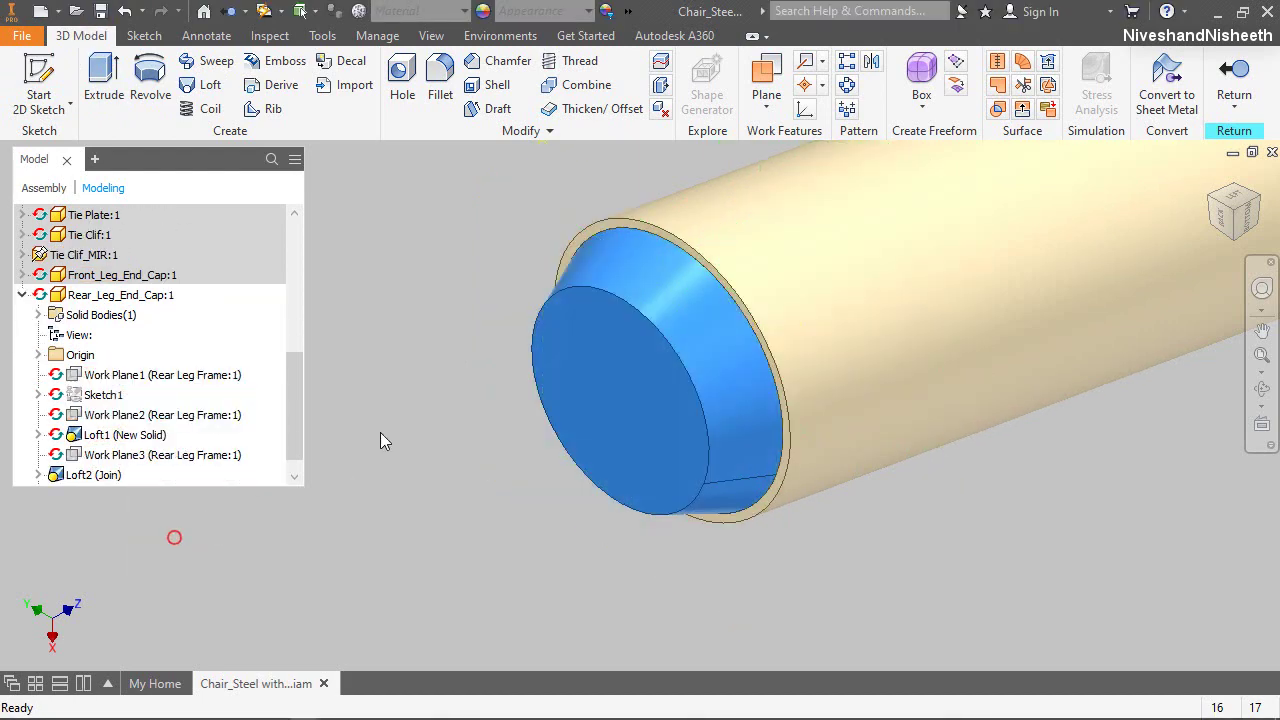
# Turn component transparency on so the cap shows through the surrounding tube
pyautogui.click(431, 35)
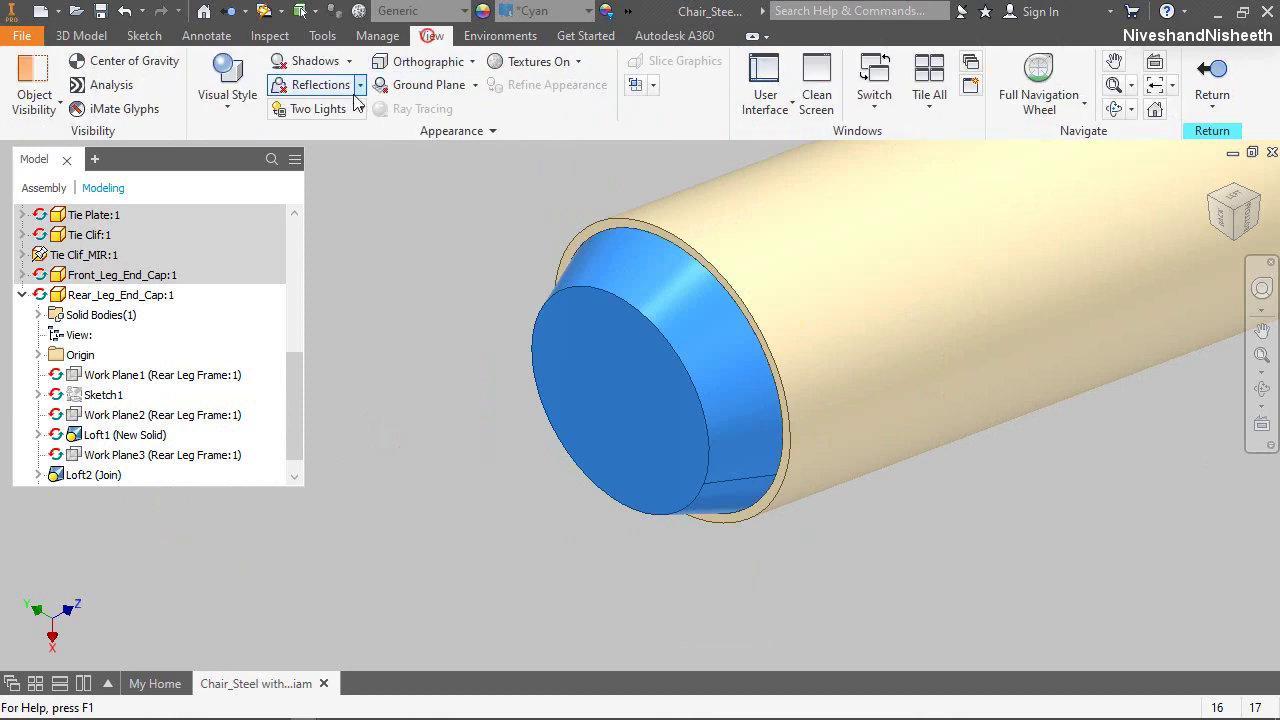
pyautogui.click(329, 137)
pyautogui.click(300, 161)
pyautogui.click(276, 188)
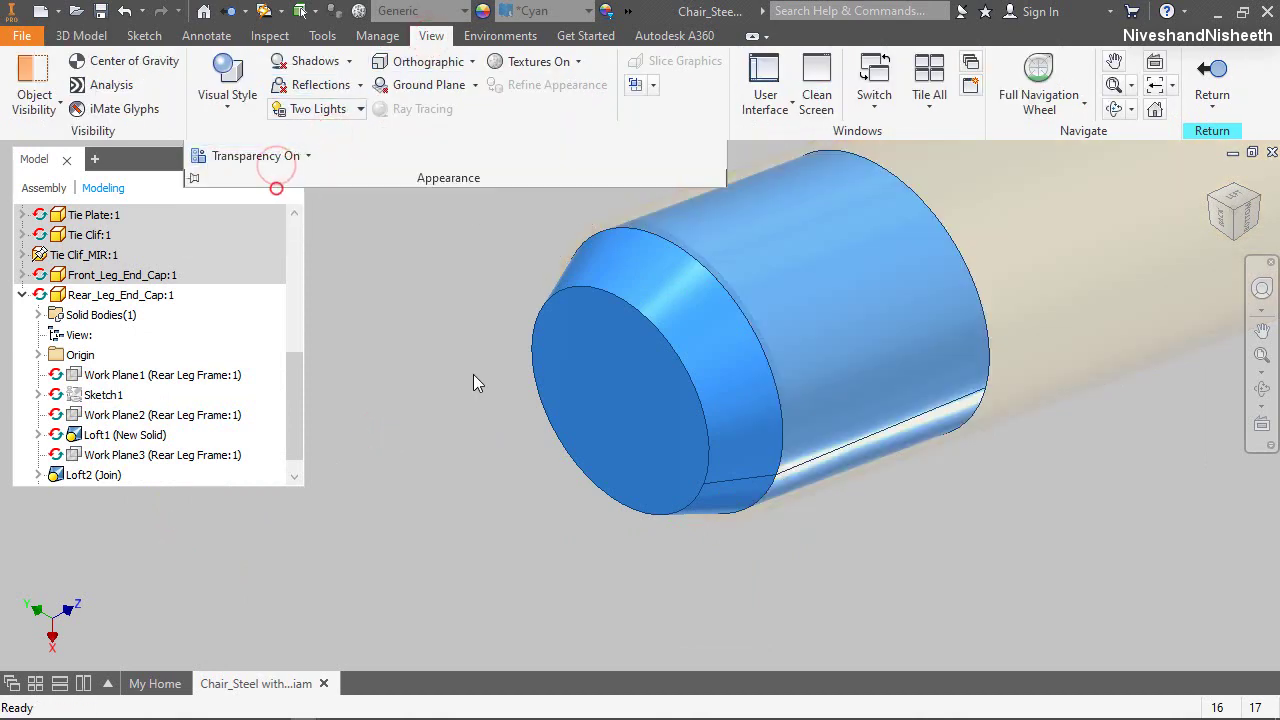
pyautogui.click(474, 376)
# Shell the rear leg cap to a 1/32 in inside thickness, removing the flat face inside the tube
pyautogui.click(86, 35)
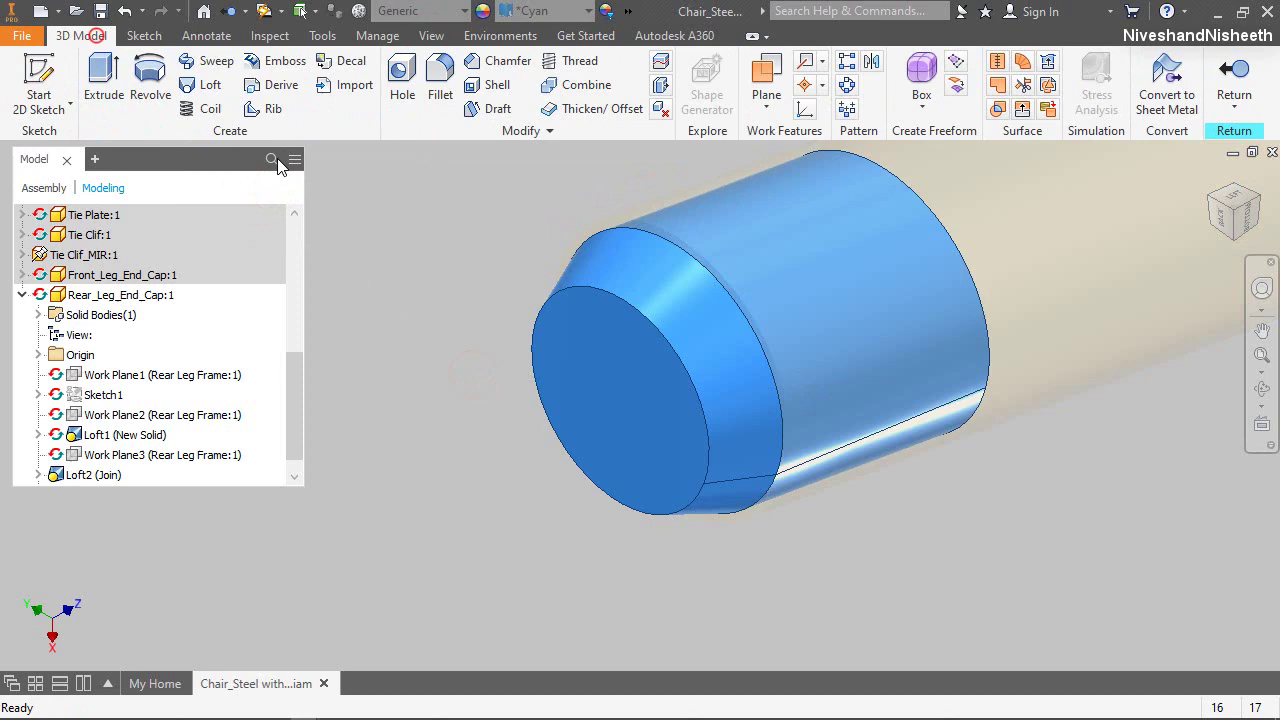
pyautogui.click(491, 86)
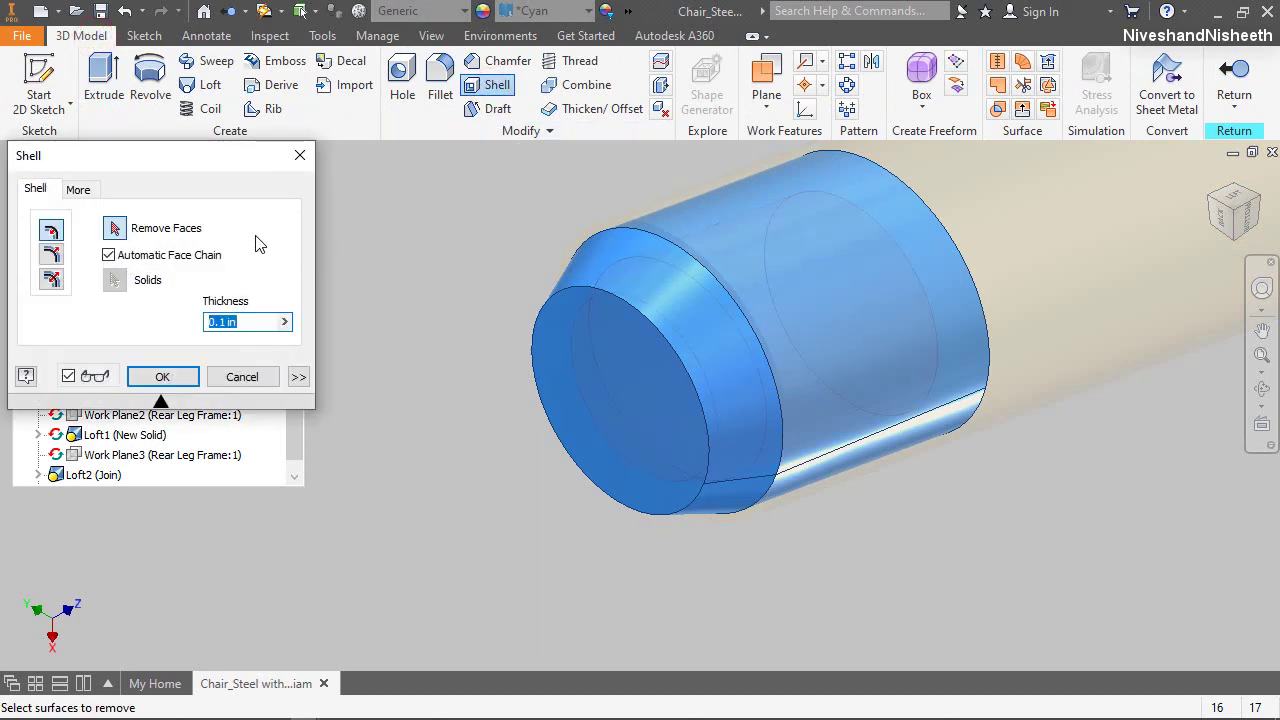
pyautogui.click(283, 323)
pyautogui.click(321, 378)
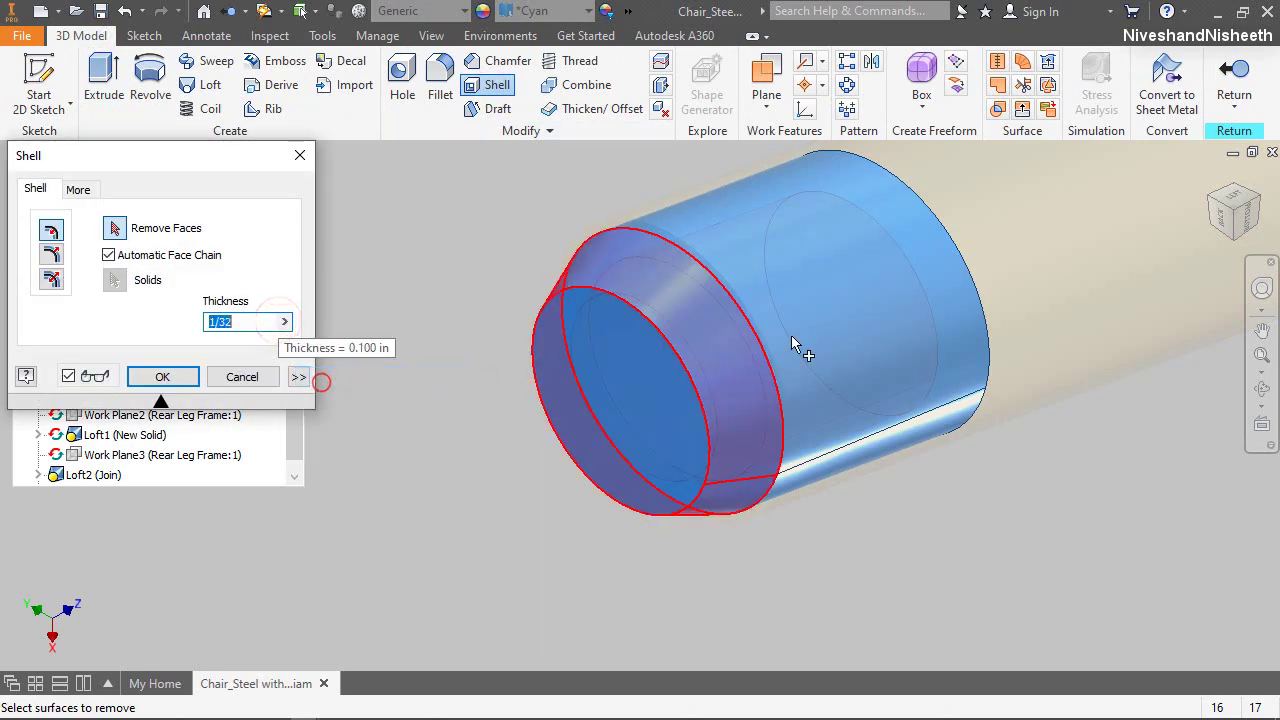
pyautogui.click(1258, 389)
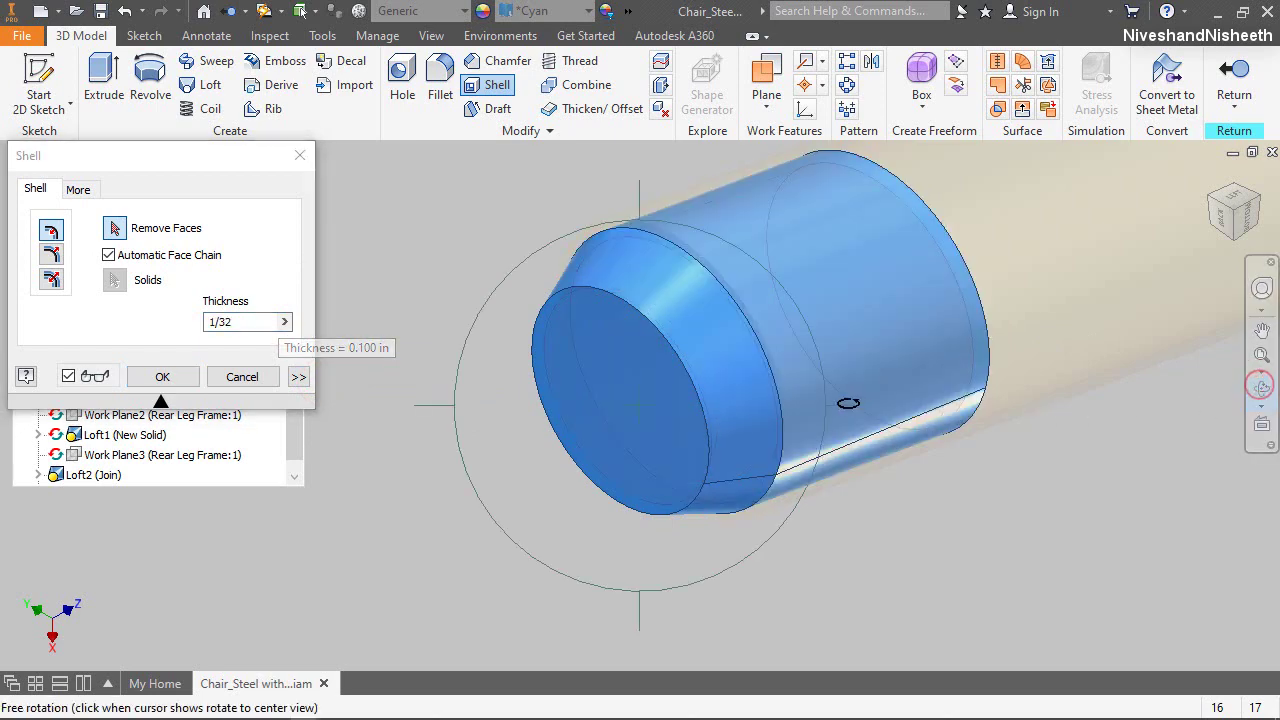
pyautogui.moveTo(842, 402); pyautogui.dragTo(732, 420)
pyautogui.click(398, 418)
pyautogui.scroll(3, 582, 428)
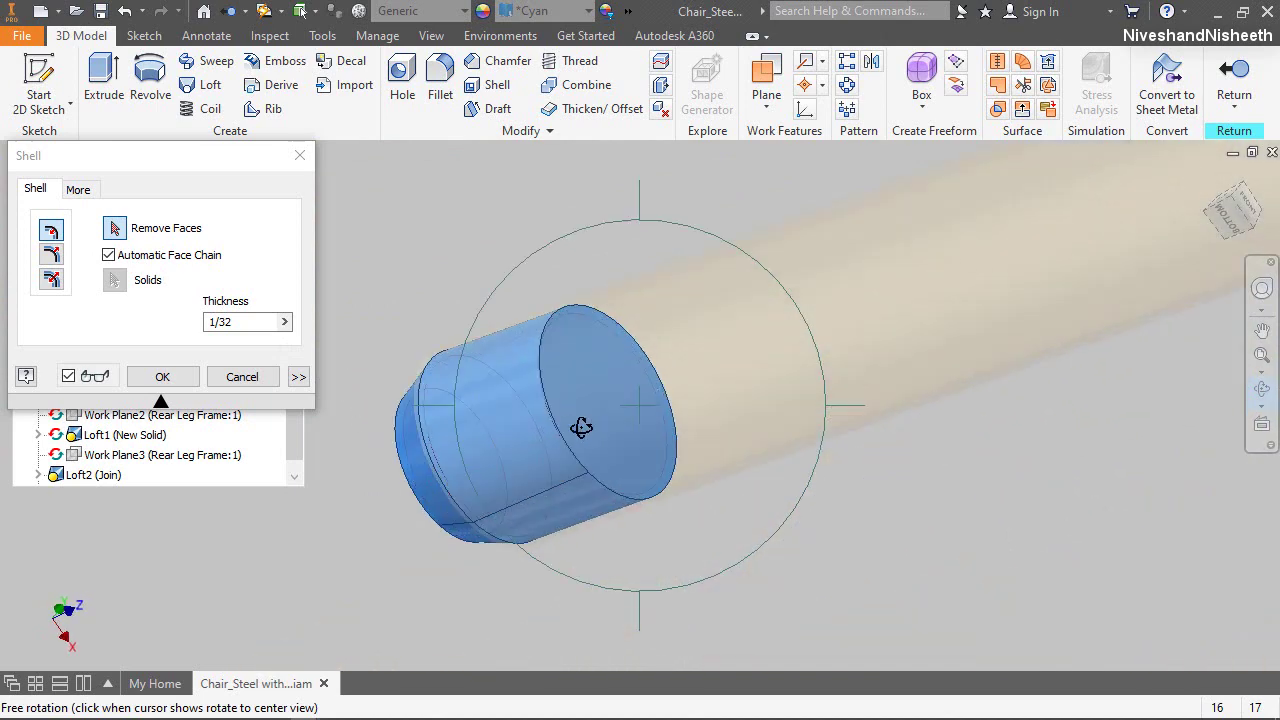
pyautogui.rightClick(609, 404)
pyautogui.press('Escape')
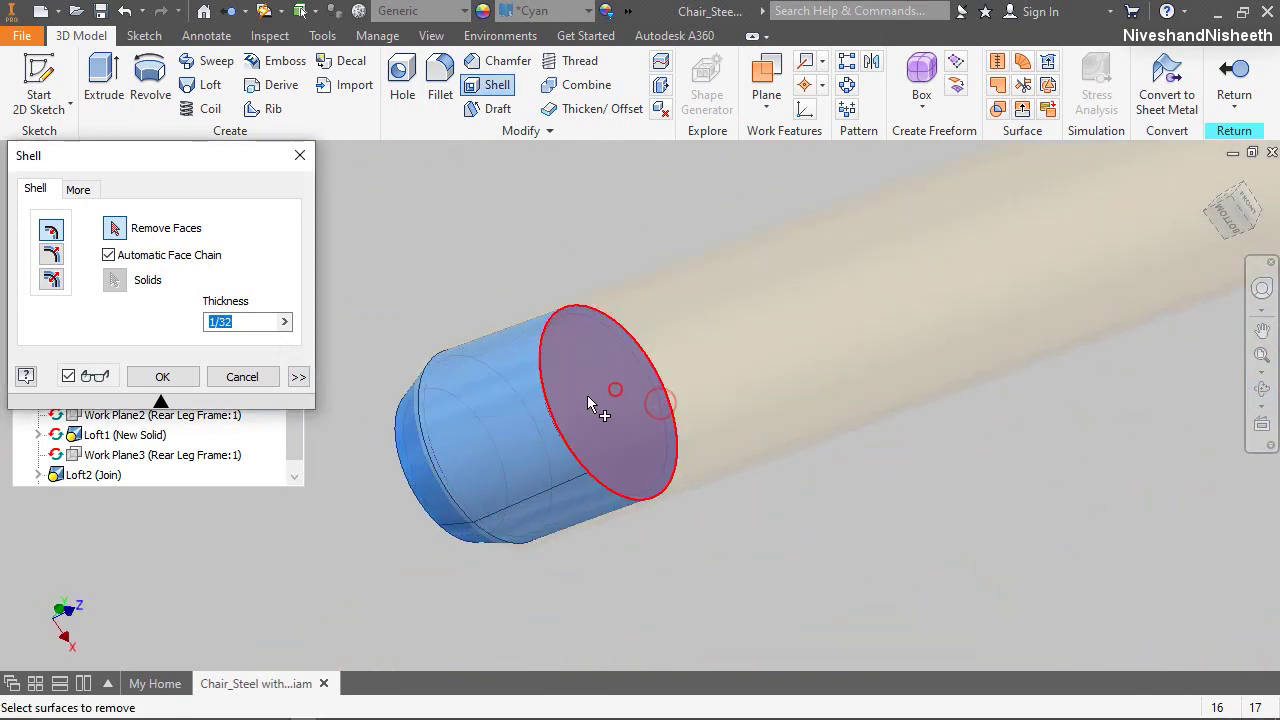
pyautogui.click(605, 400)
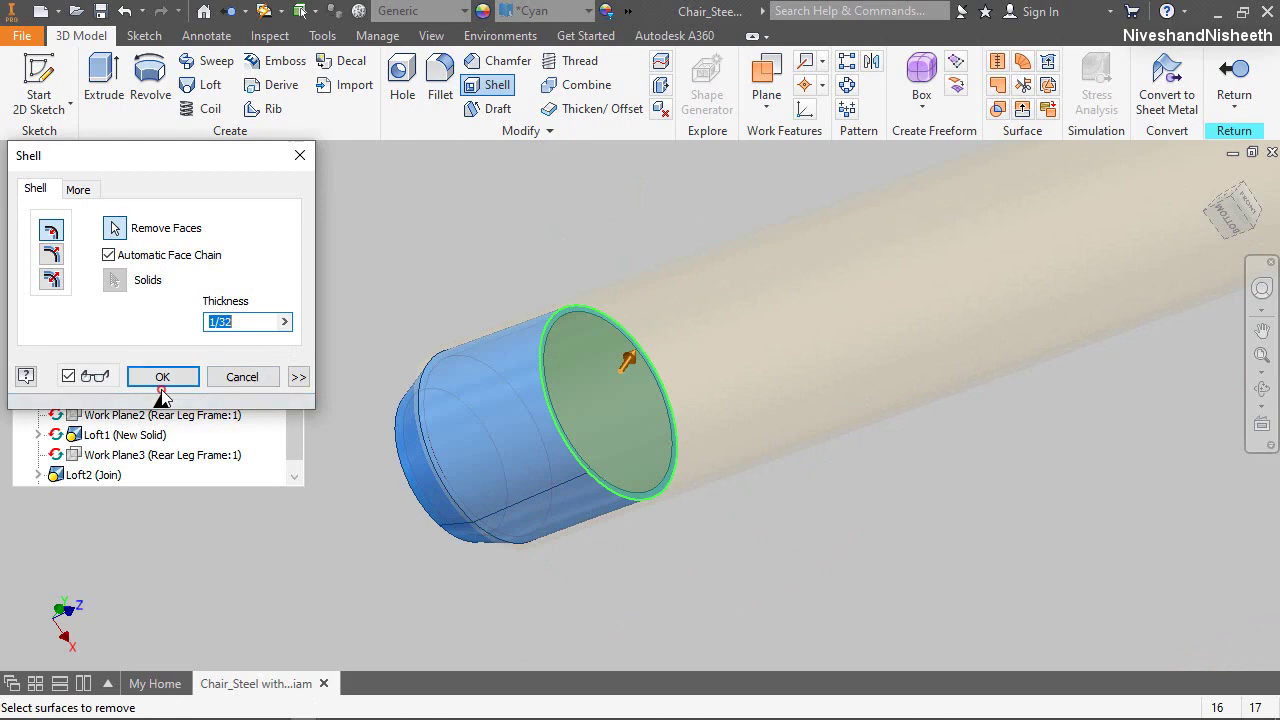
pyautogui.click(162, 377)
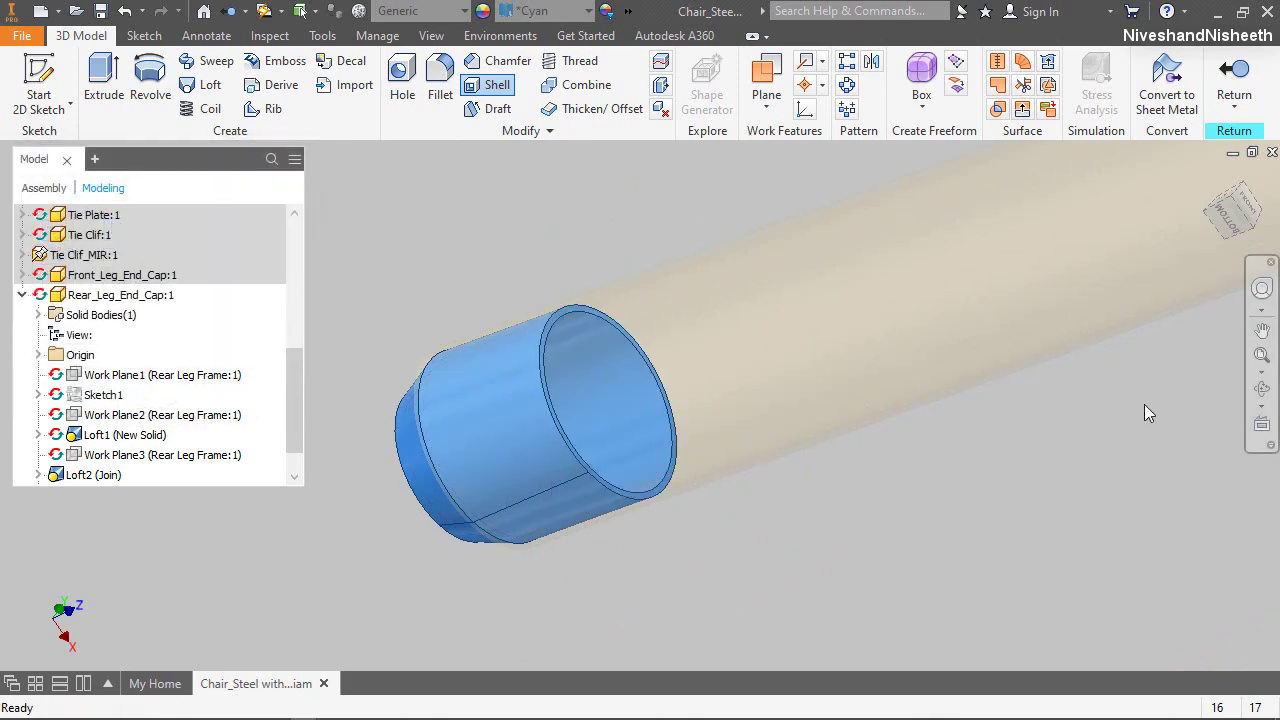
# Make the 0.75 in circle sketch, Sketch3 under Loft2, visible again
pyautogui.click(1212, 218)
pyautogui.scroll(5, 500, 300)
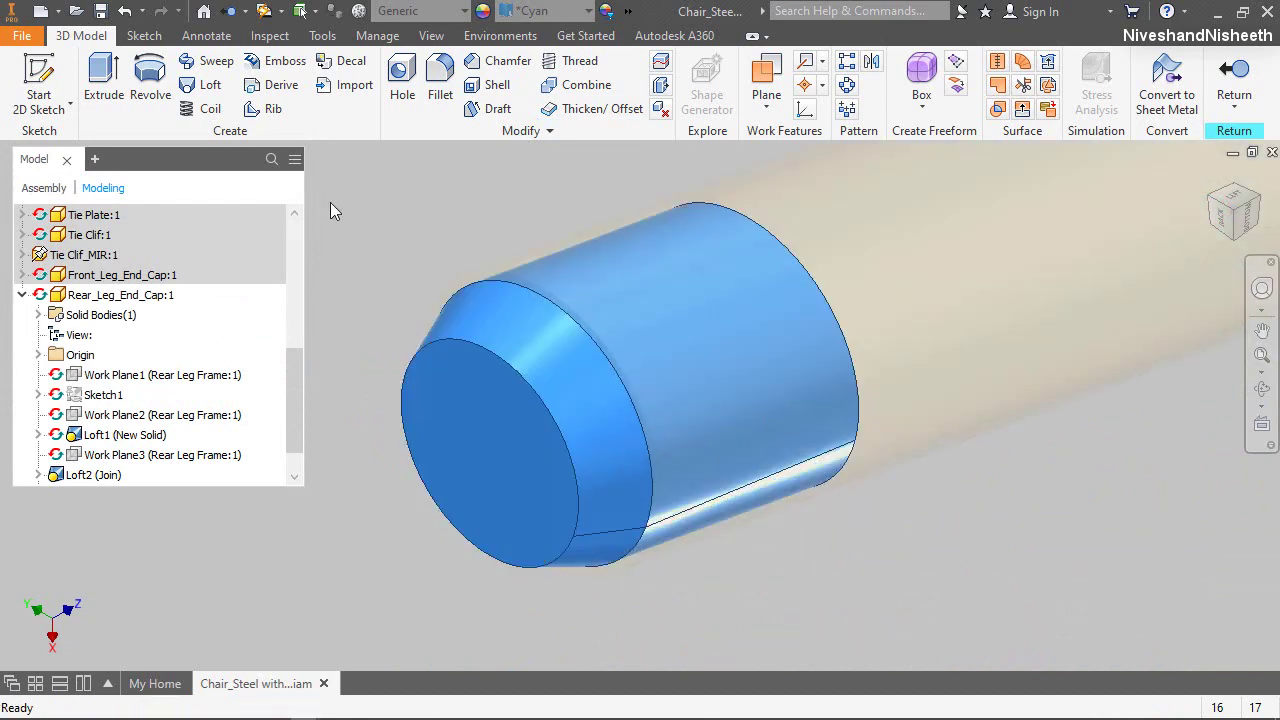
pyautogui.scroll(-1, 162, 445)
pyautogui.click(40, 436)
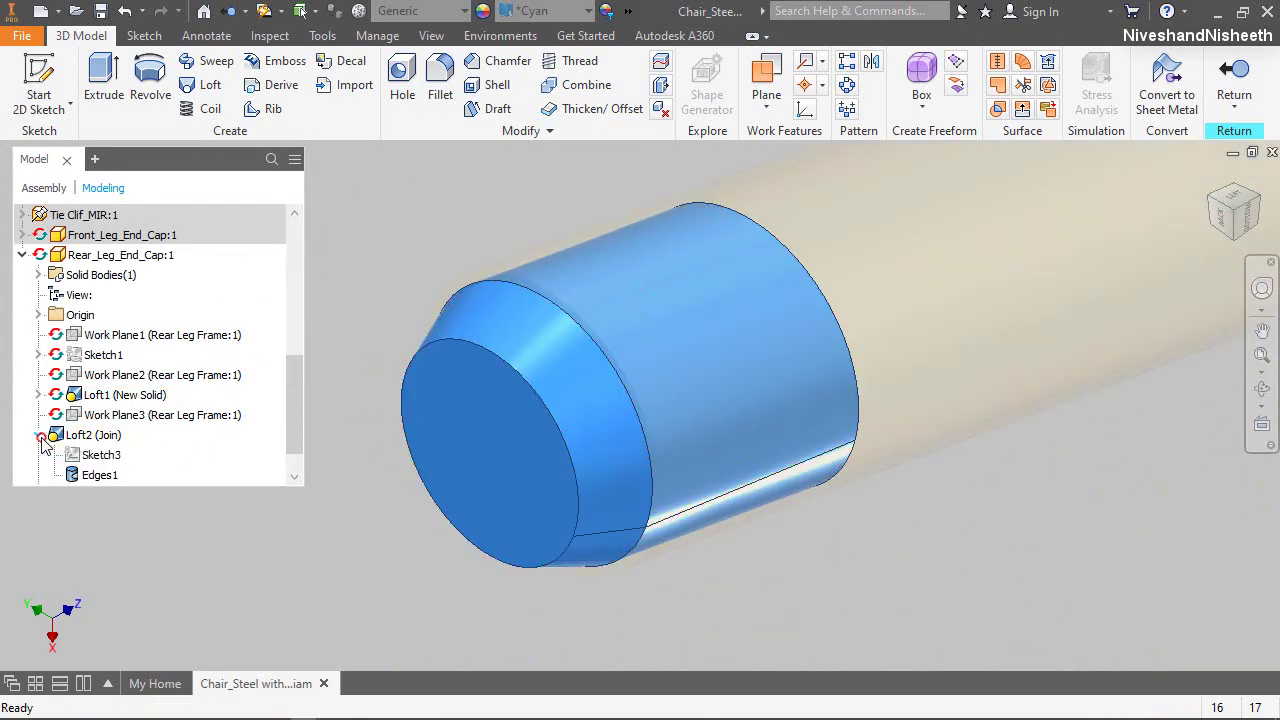
pyautogui.click(80, 455)
pyautogui.rightClick(78, 455)
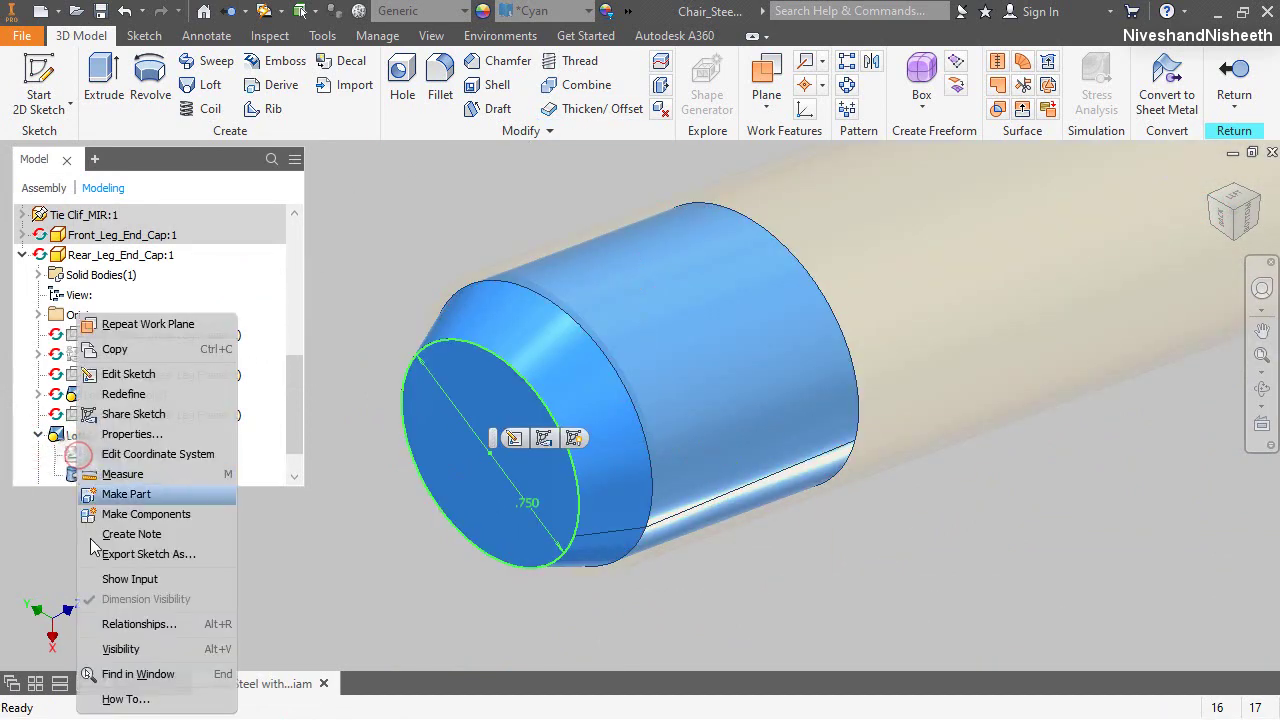
pyautogui.click(112, 648)
# Create a work plane parallel to the cap's XZ plane through the centre of the 0.75 in circle
pyautogui.press(']')
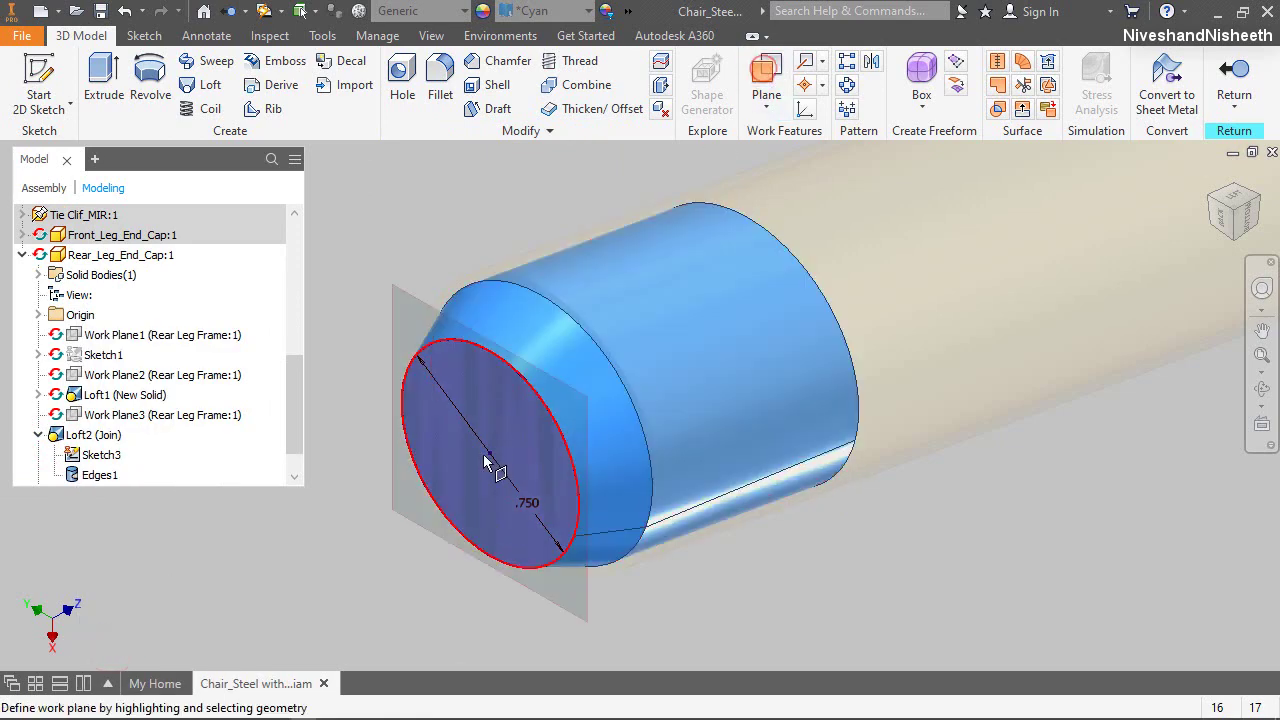
pyautogui.scroll(-3, 470, 438)
pyautogui.scroll(-5, 463, 432)
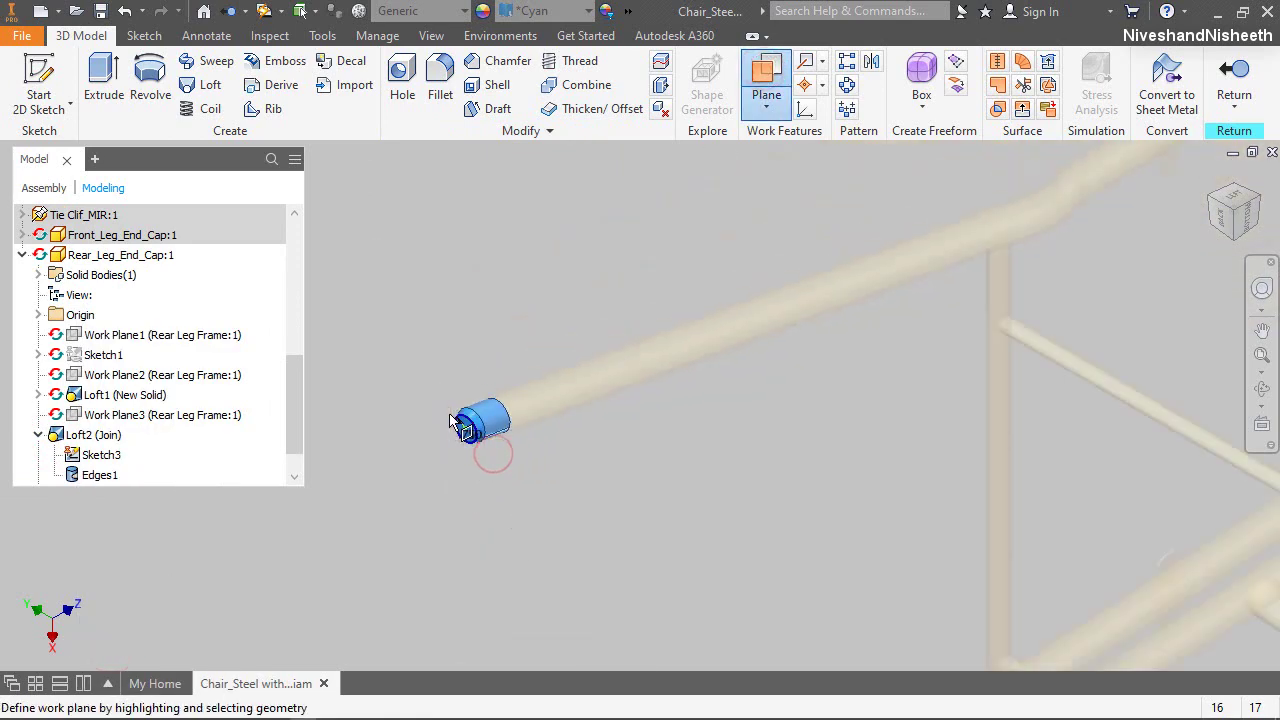
pyautogui.click(39, 315)
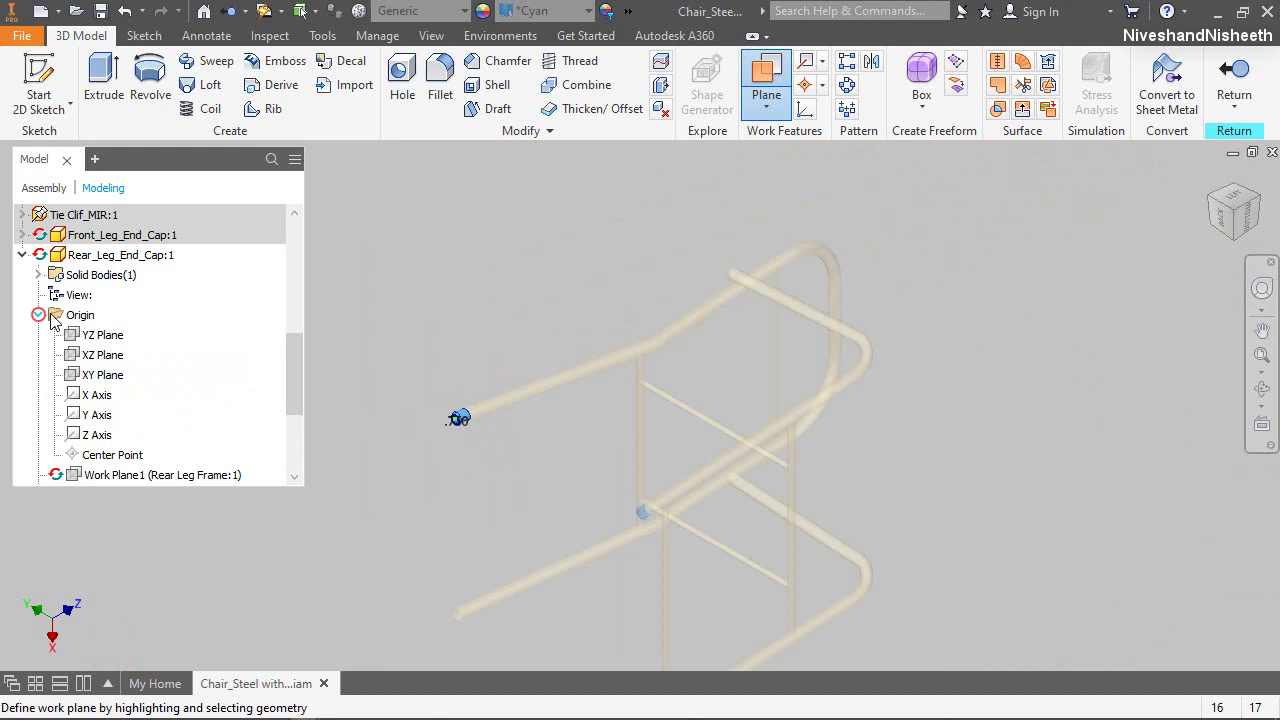
pyautogui.click(103, 355)
pyautogui.click(459, 417)
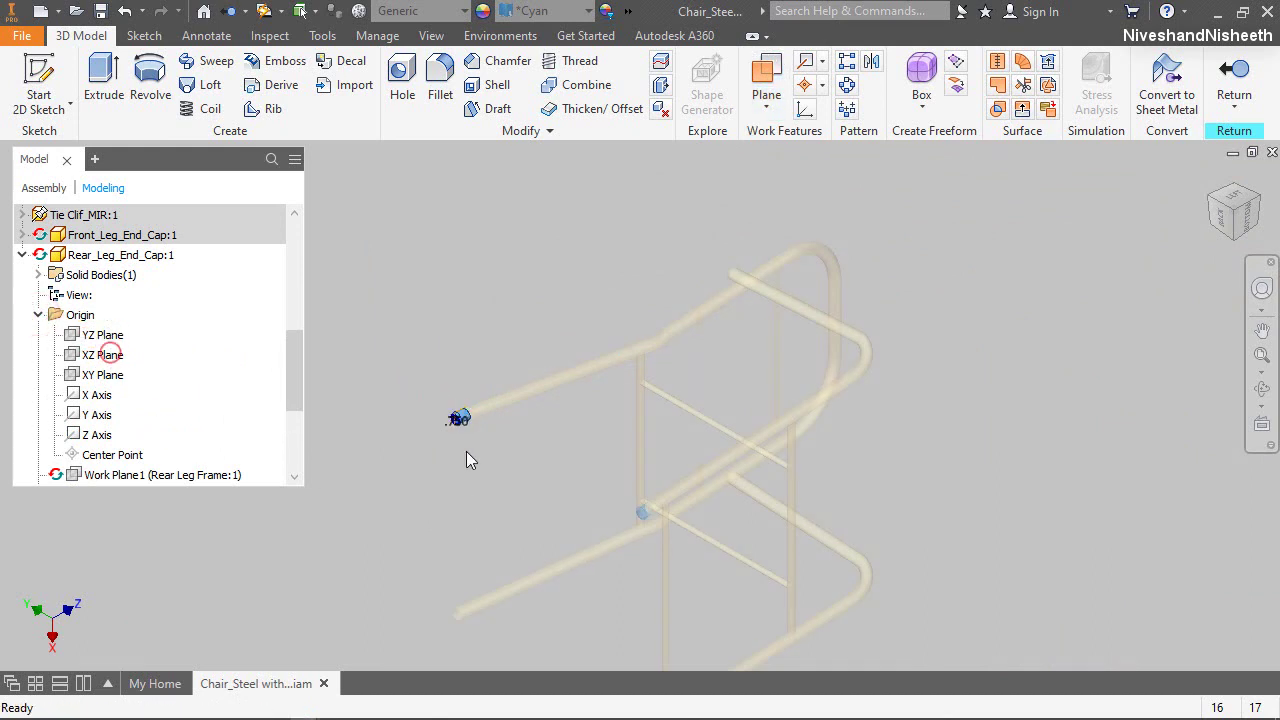
# Start a sketch on the new lengthwise work plane and project the cap's cut edges as construction geometry
pyautogui.scroll(5, 505, 395)
pyautogui.scroll(5, 505, 395)
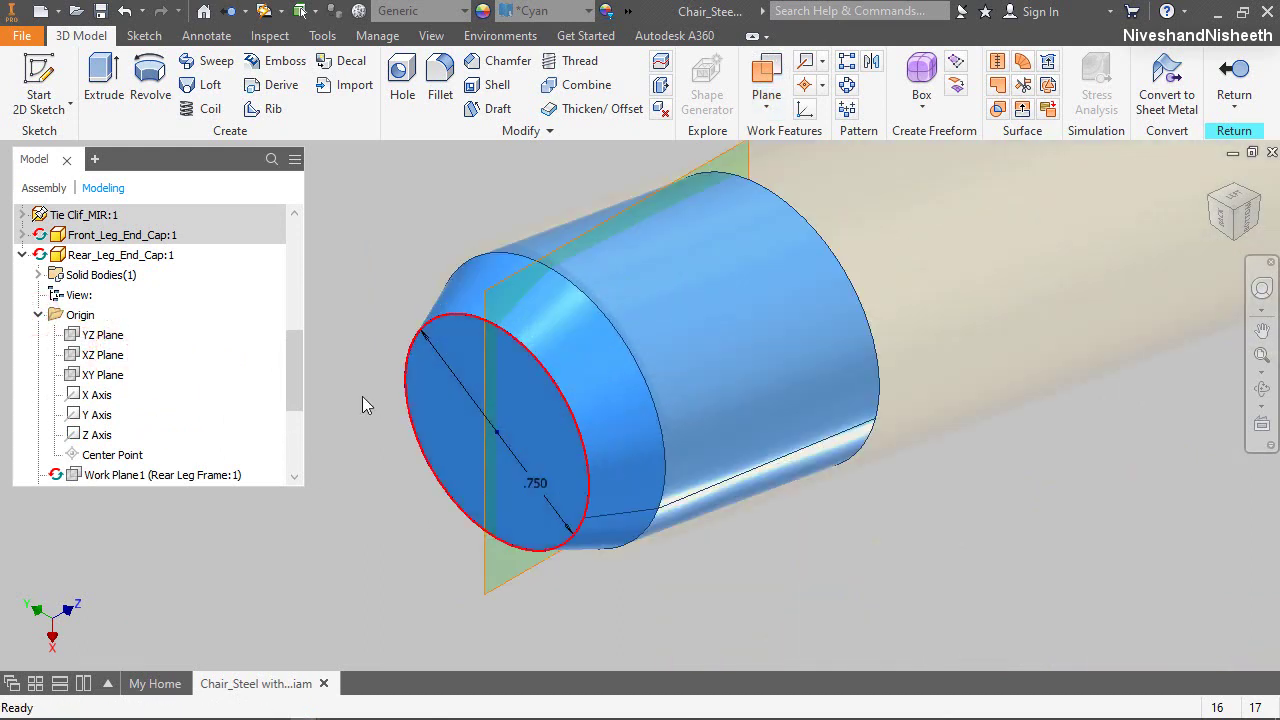
pyautogui.click(39, 85)
pyautogui.click(493, 285)
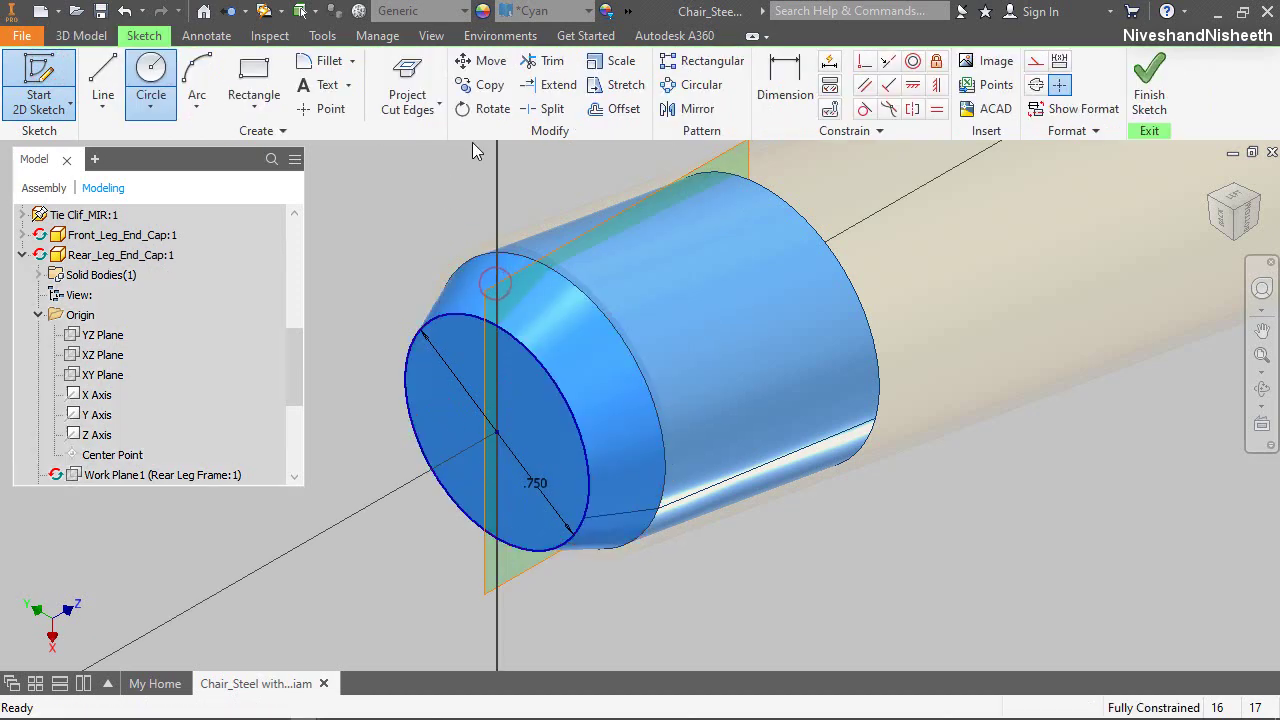
pyautogui.click(407, 80)
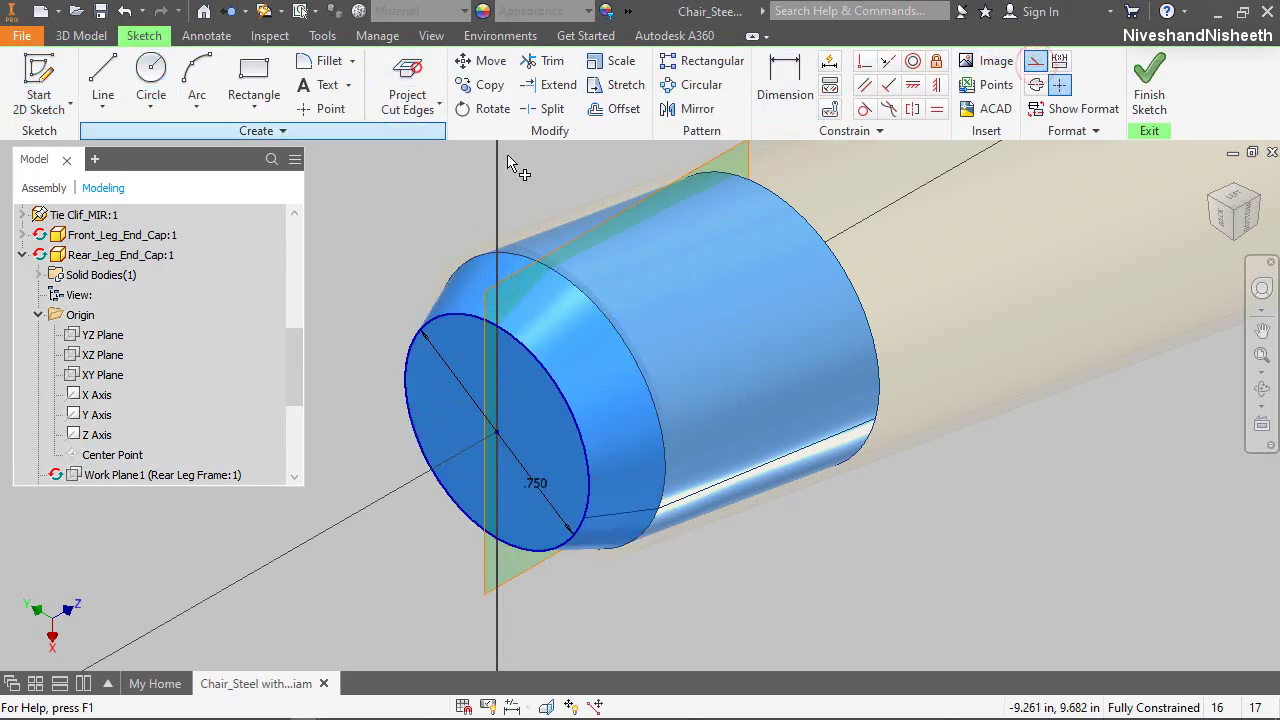
pyautogui.rightClick(406, 238)
# Draw a solid 1/16 in line perpendicular to the cap's axis, outward from the corner where the tapered nose meets the plug body
pyautogui.click(409, 180)
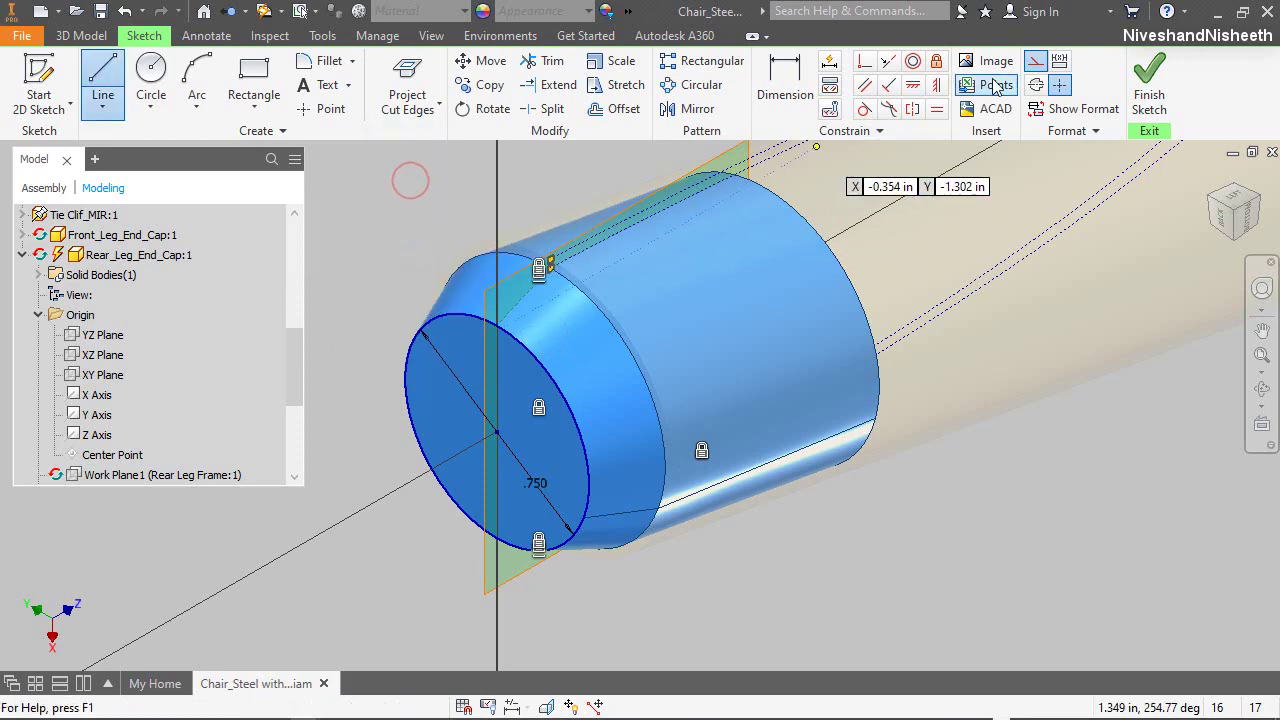
pyautogui.scroll(3, 551, 200)
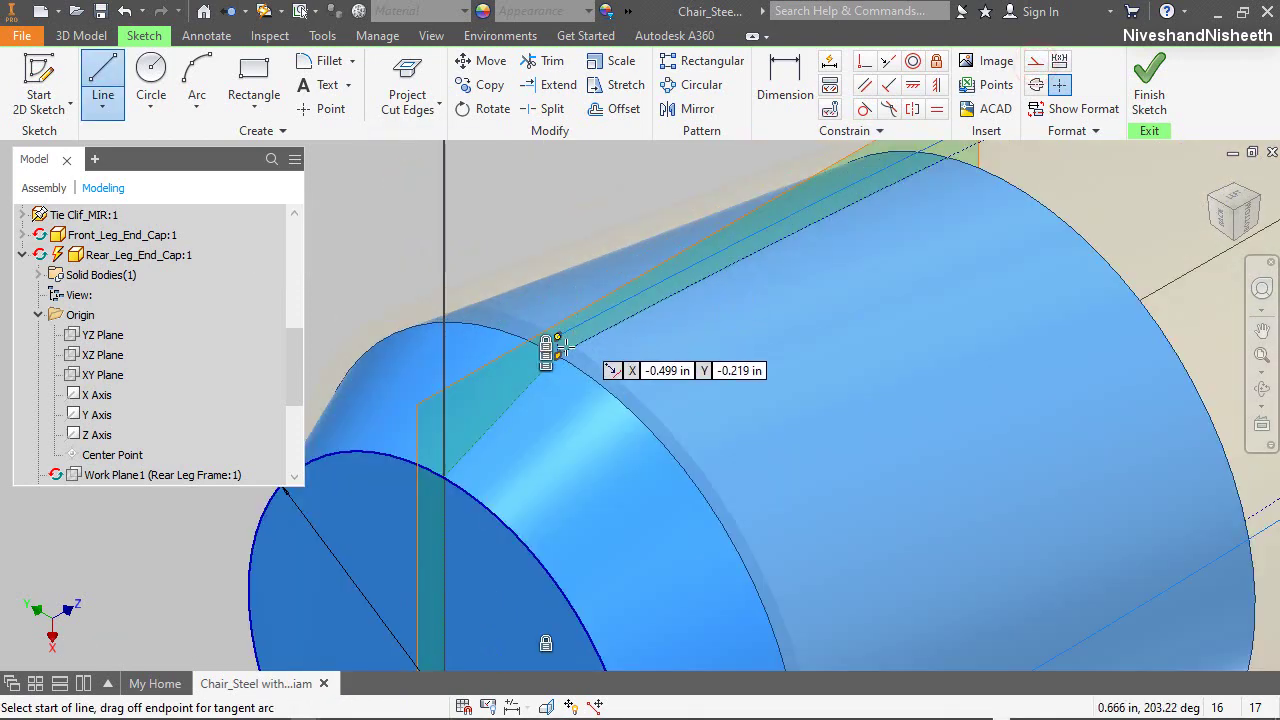
pyautogui.click(557, 352)
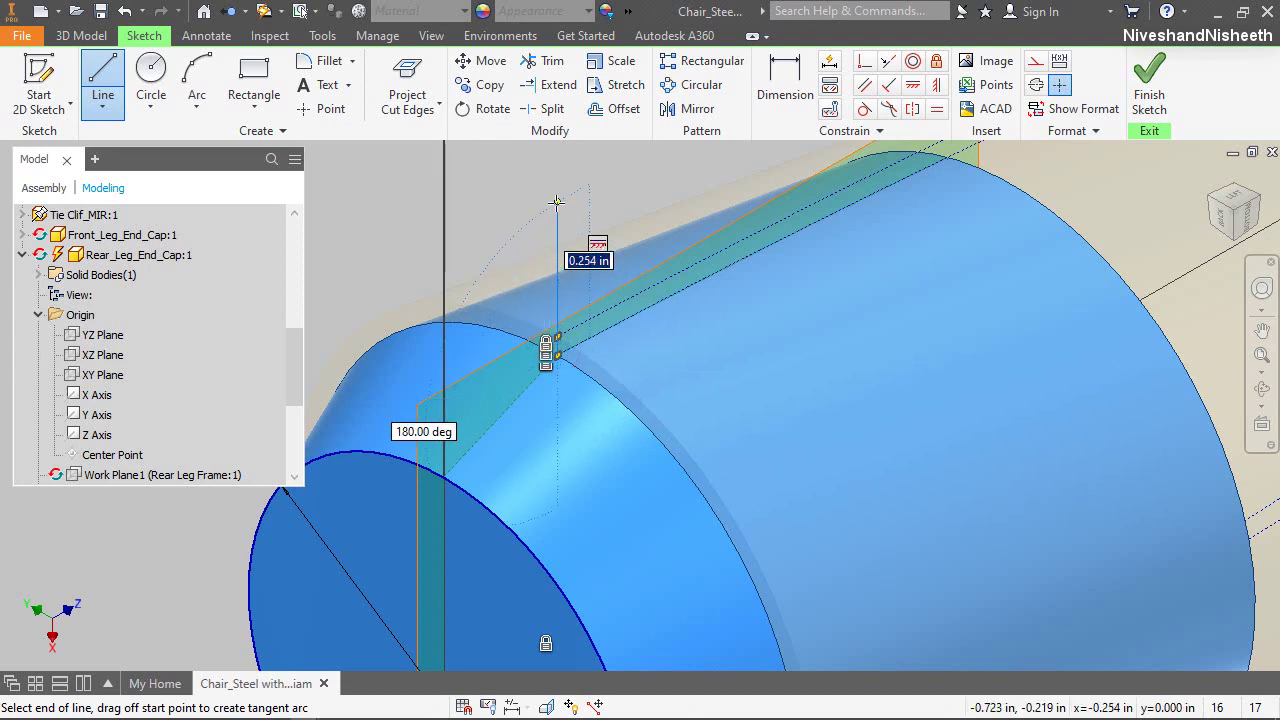
pyautogui.write('1/16')
pyautogui.press('Return')
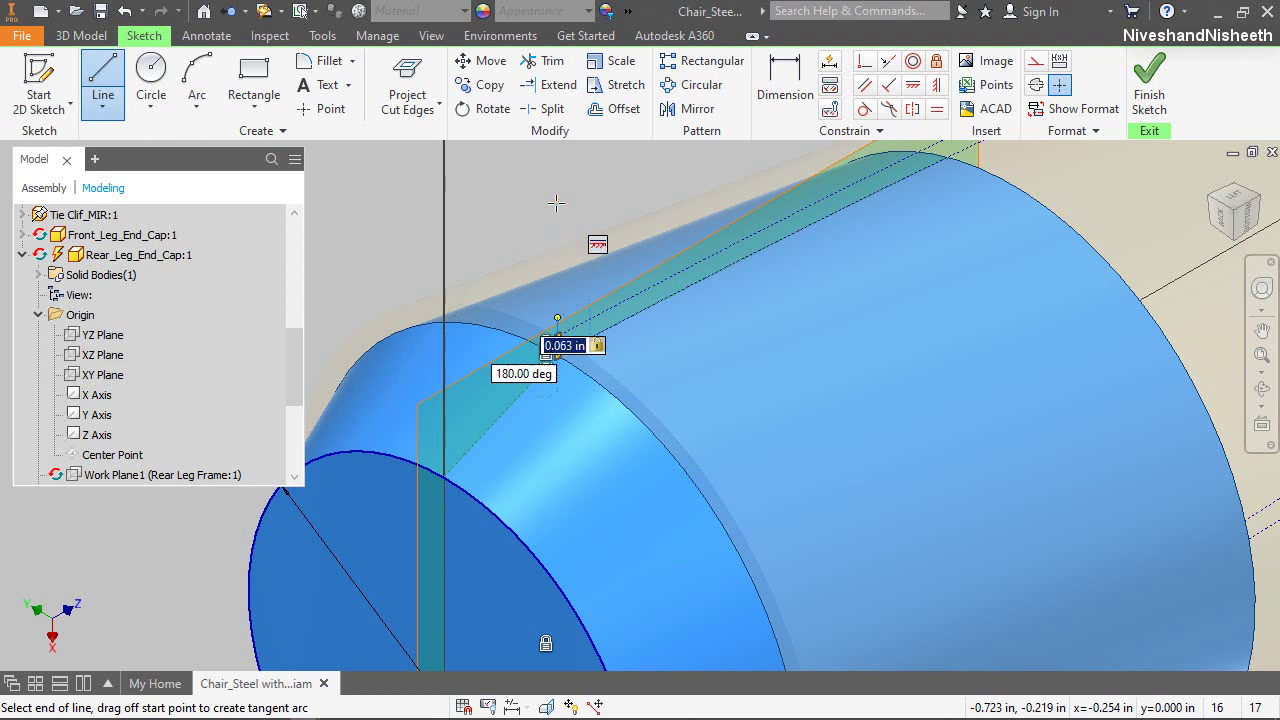
pyautogui.rightClick(599, 198)
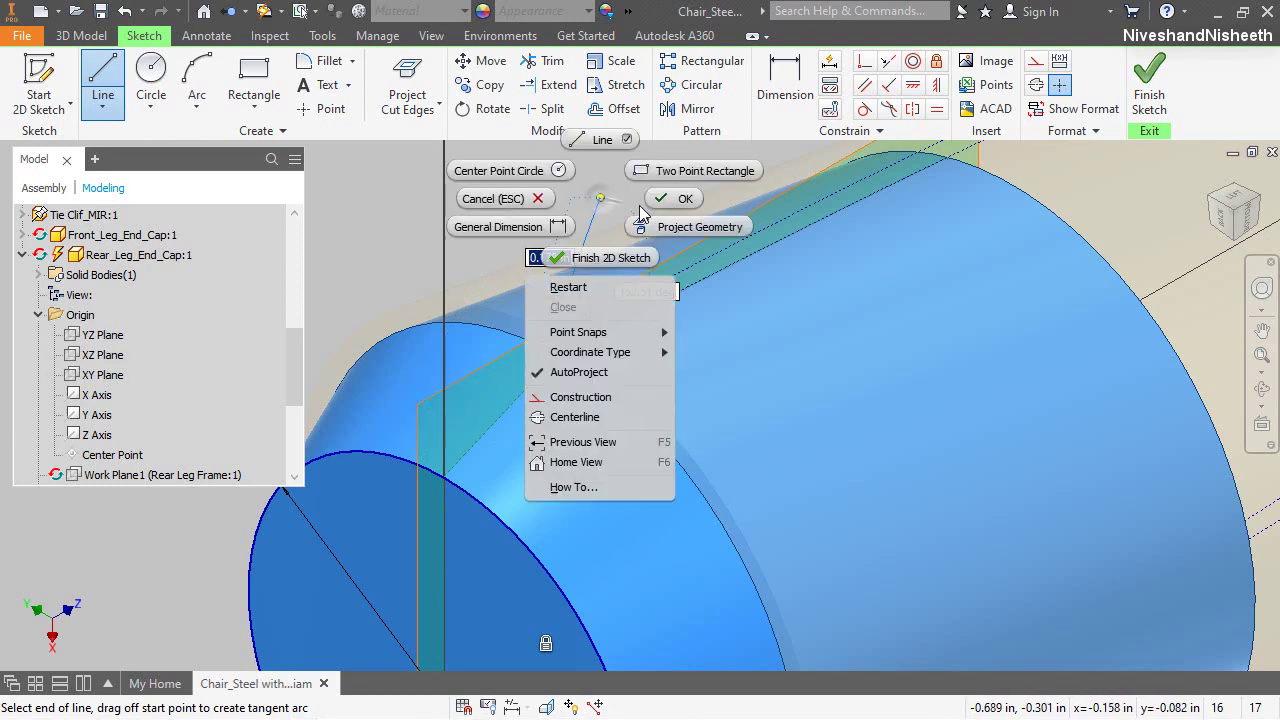
pyautogui.click(662, 200)
# Offset the 1/16 in line toward the cap's outer end and dimension the spacing equal to the line's length dimension
pyautogui.click(589, 112)
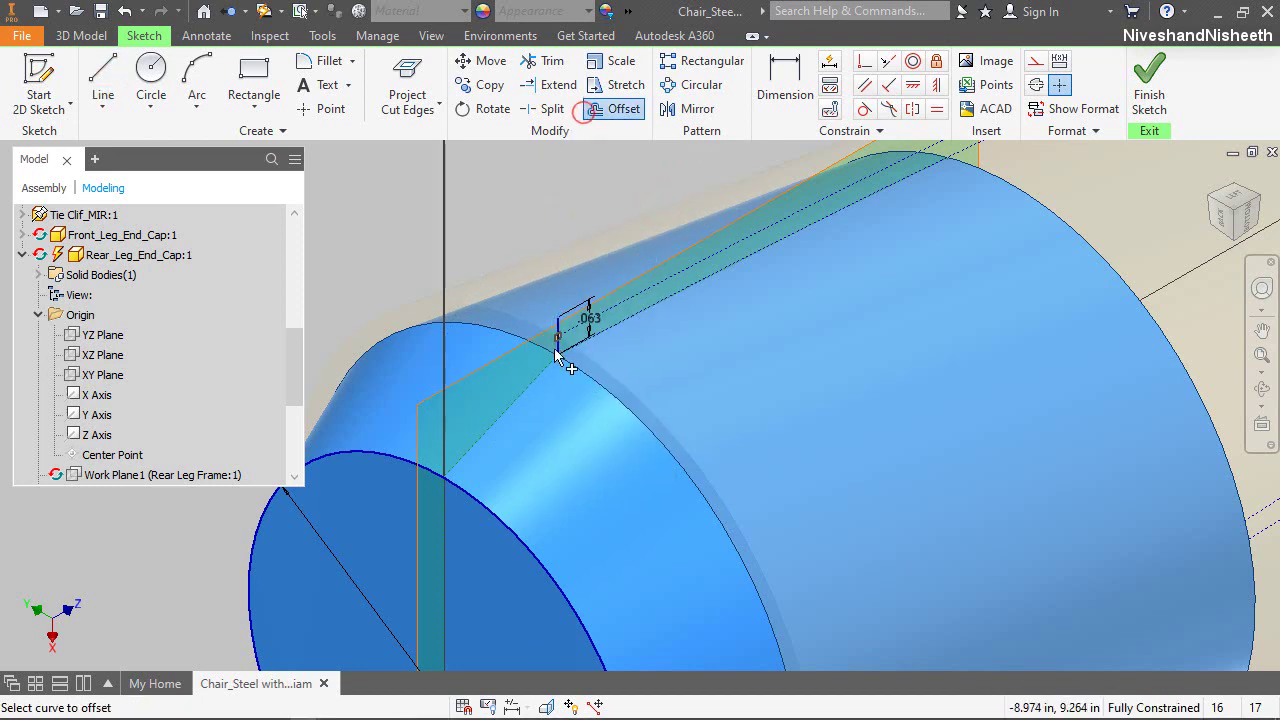
pyautogui.rightClick(548, 332)
pyautogui.click(615, 360)
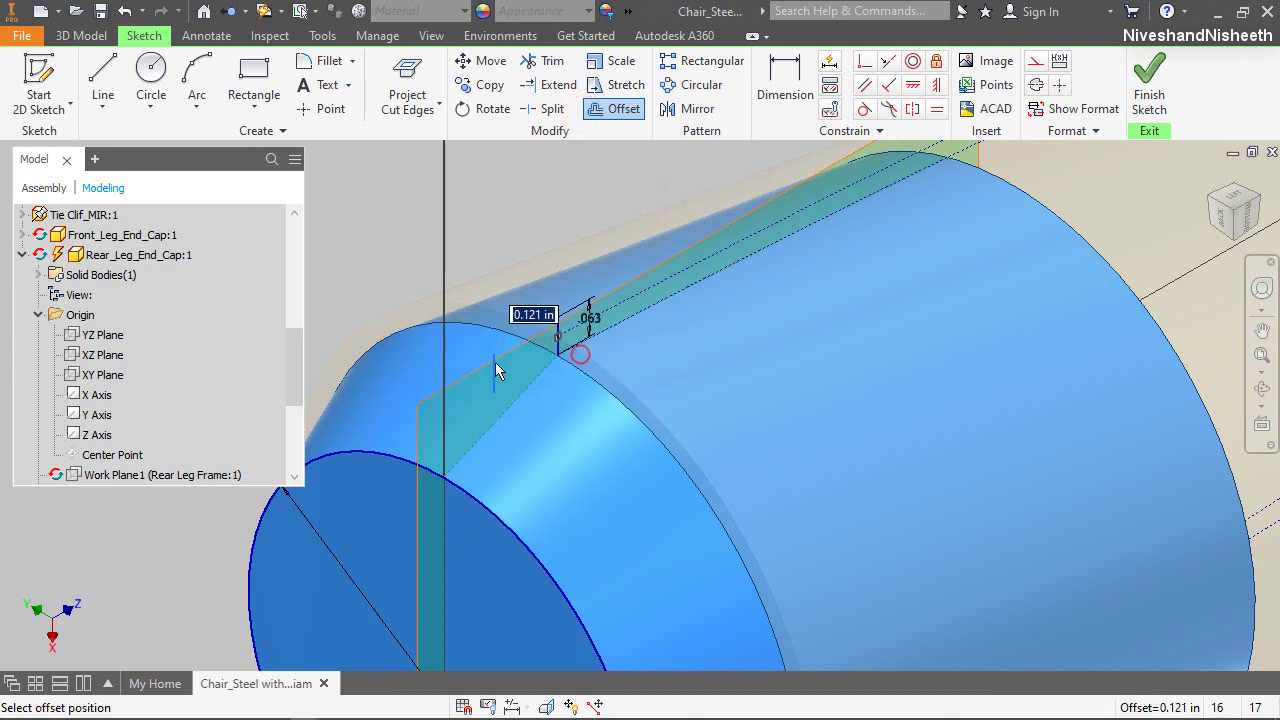
pyautogui.click(495, 362)
pyautogui.press('d')
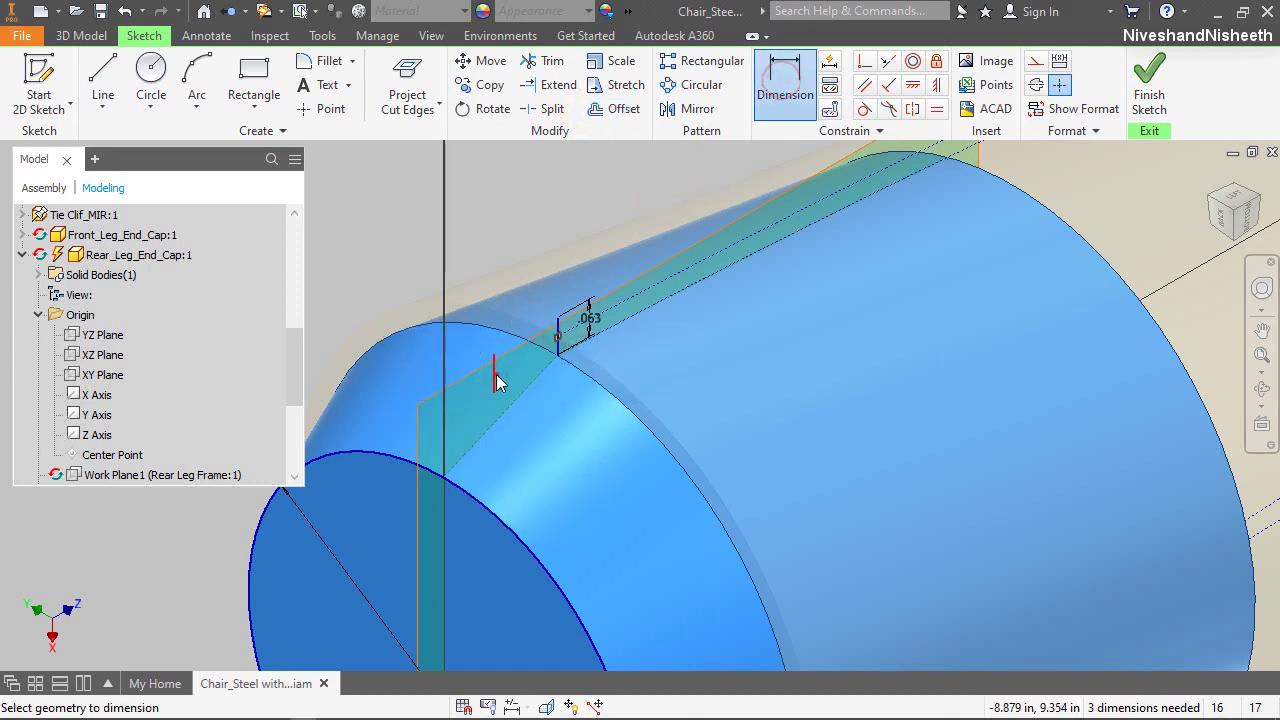
pyautogui.click(496, 378)
pyautogui.click(510, 218)
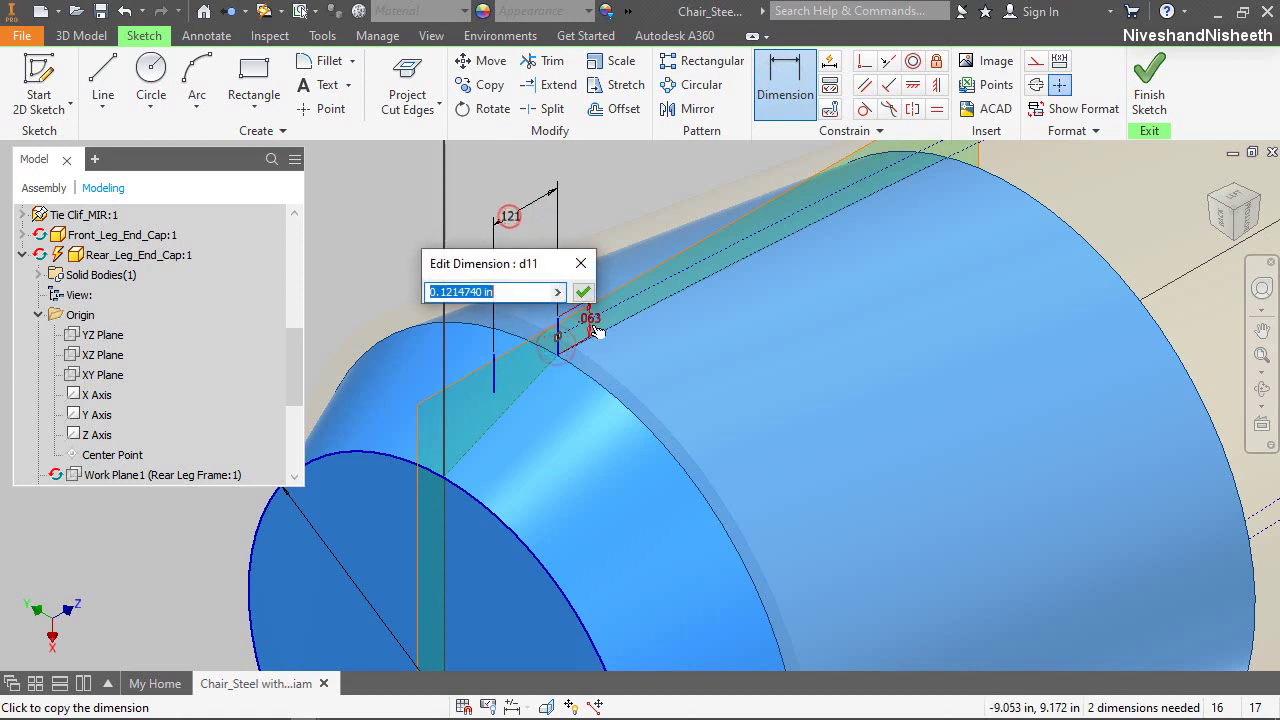
pyautogui.click(586, 300)
pyautogui.click(583, 293)
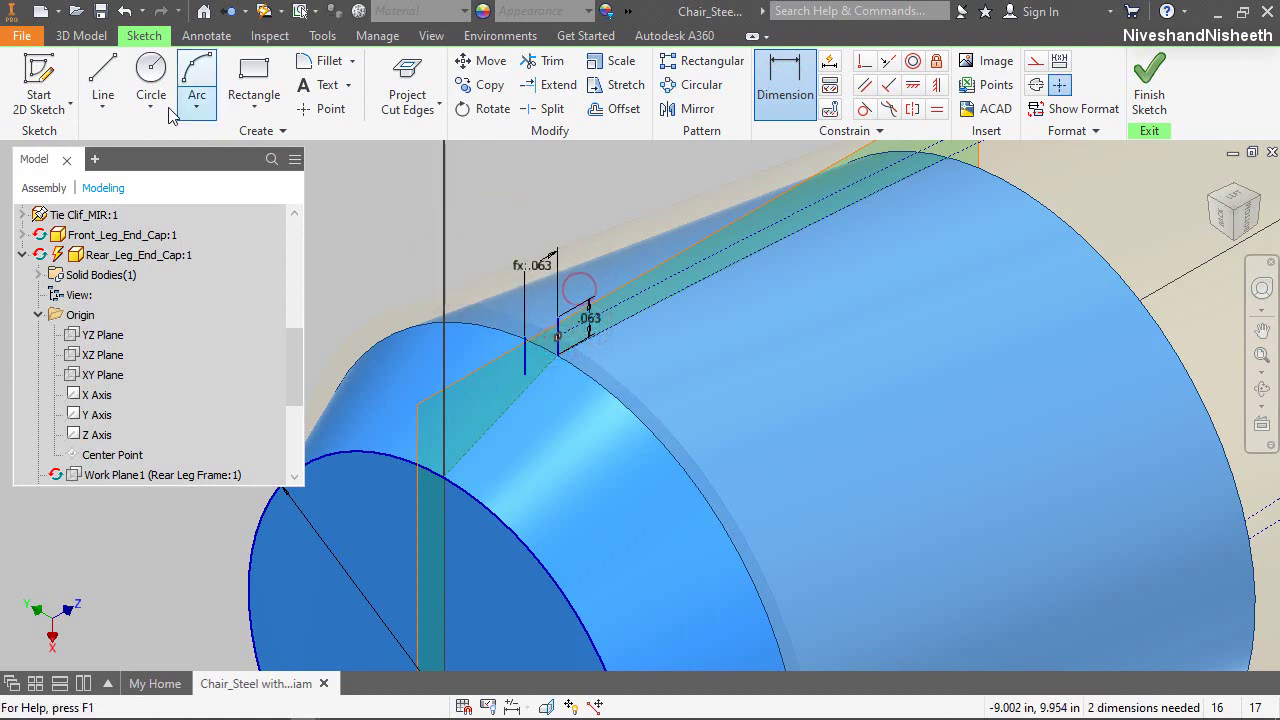
# Draw a construction line along the tapered nose's projected edge, from the end-face corner to the plug-body corner
pyautogui.click(103, 80)
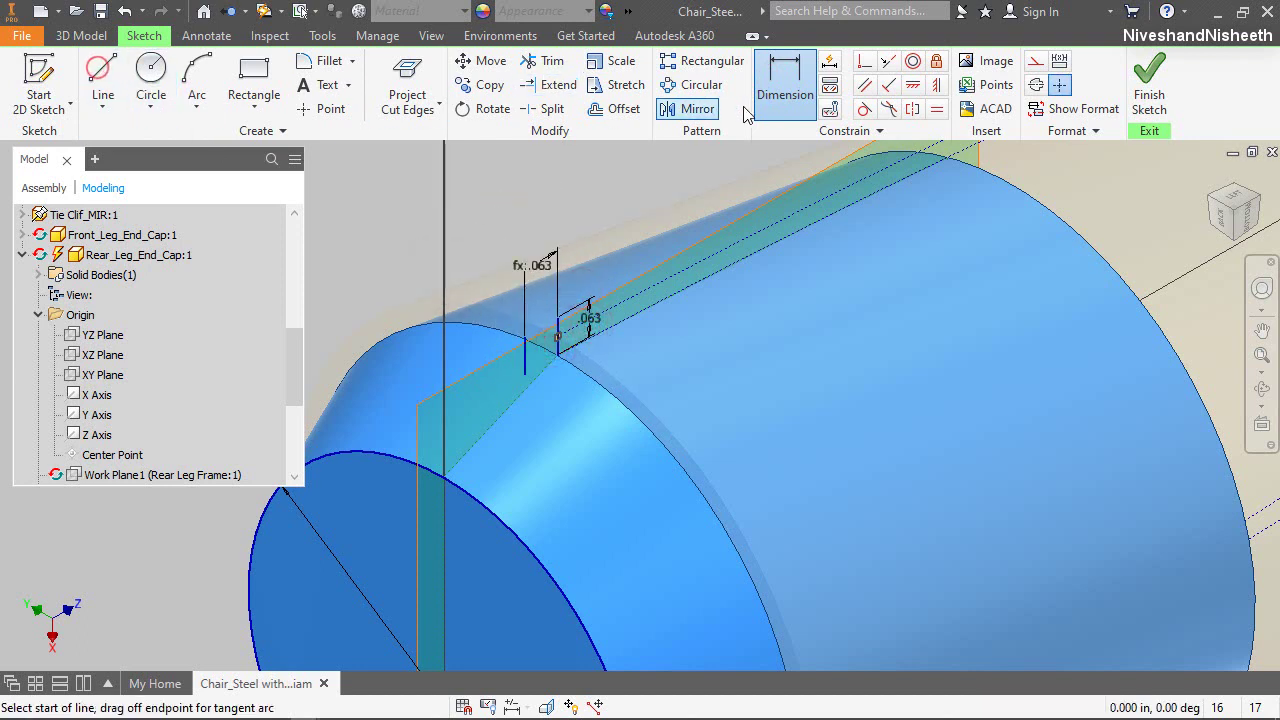
pyautogui.click(1036, 60)
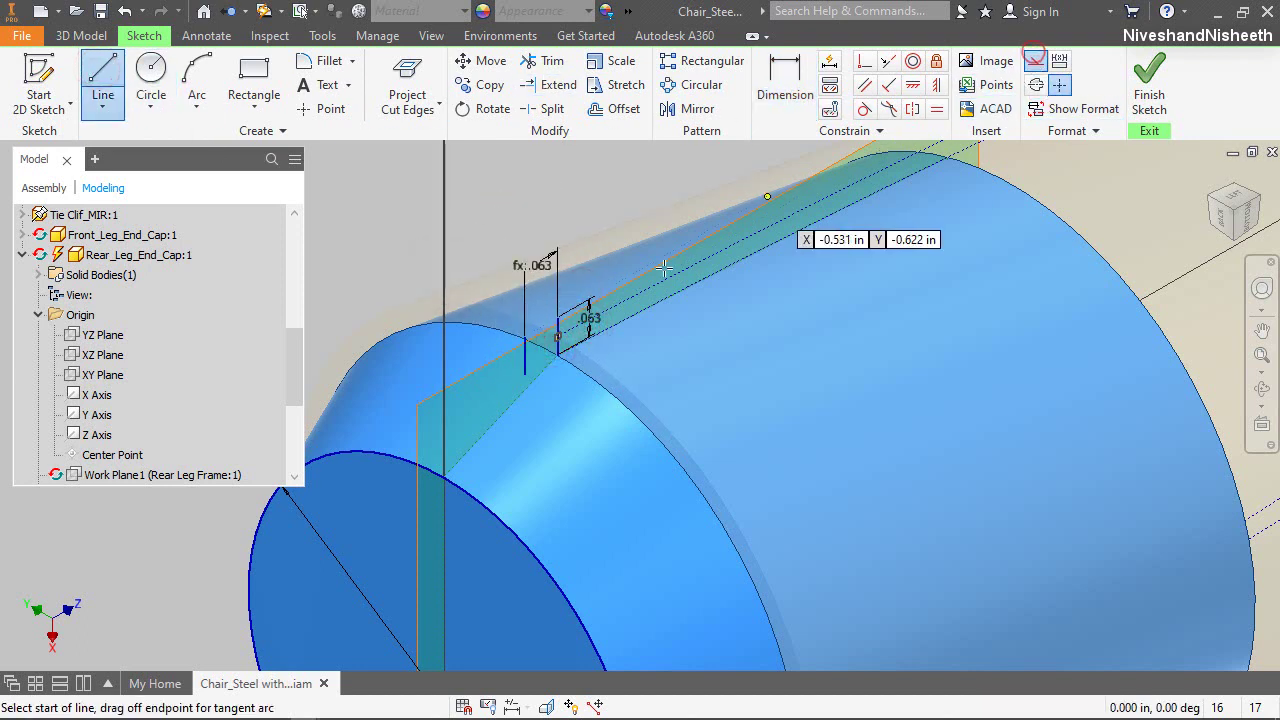
pyautogui.click(447, 474)
pyautogui.click(557, 352)
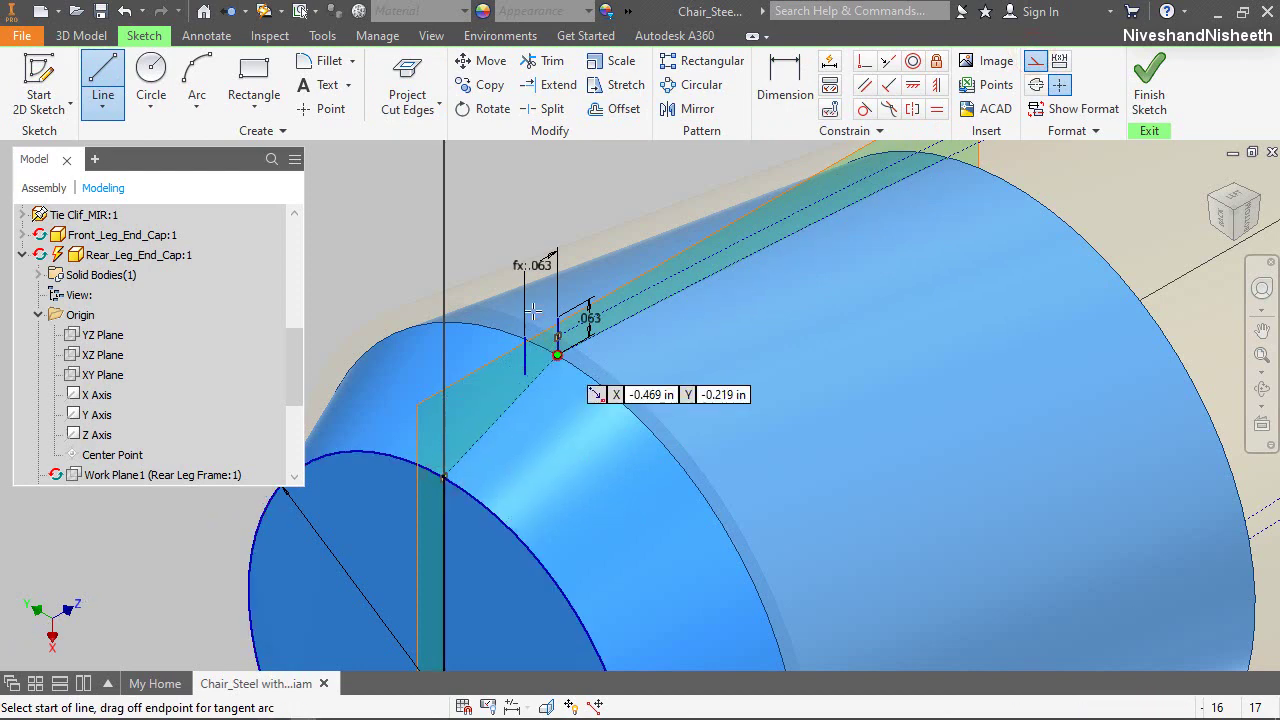
# Offset the construction line on the tapered nose outward to create a solid parallel line
pyautogui.rightClick(485, 242)
pyautogui.click(535, 241)
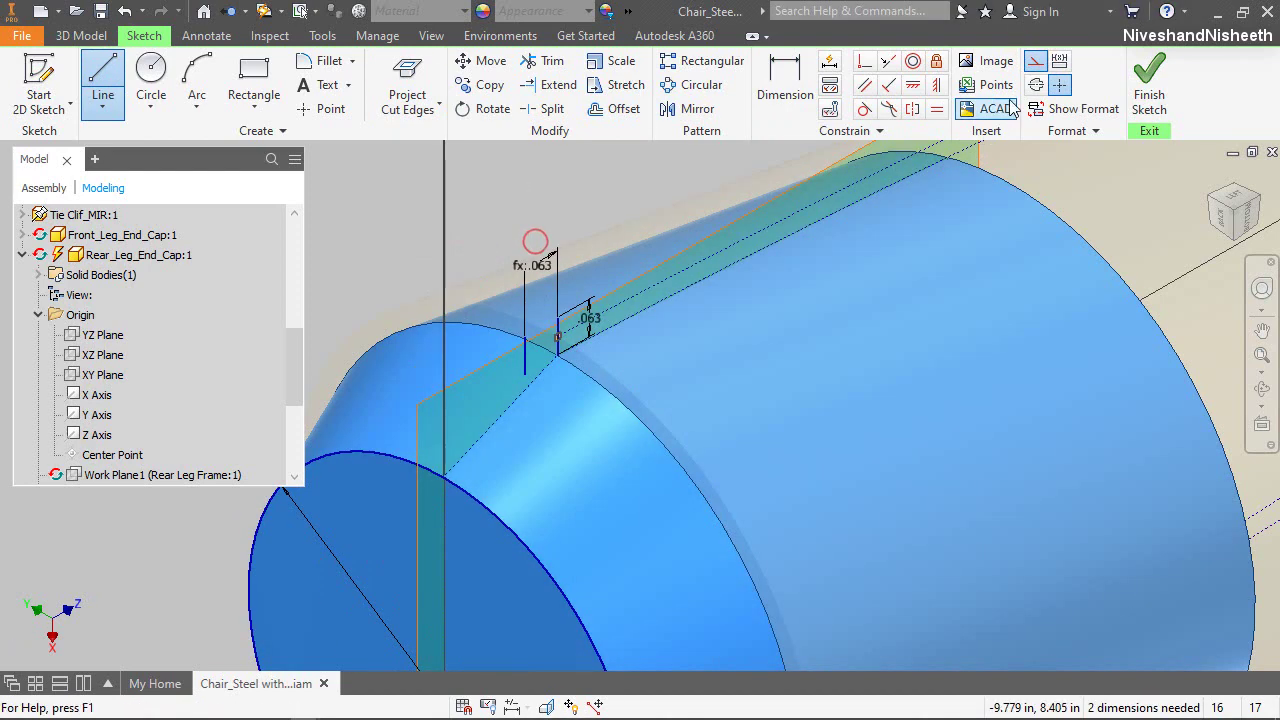
pyautogui.click(1036, 60)
pyautogui.click(605, 110)
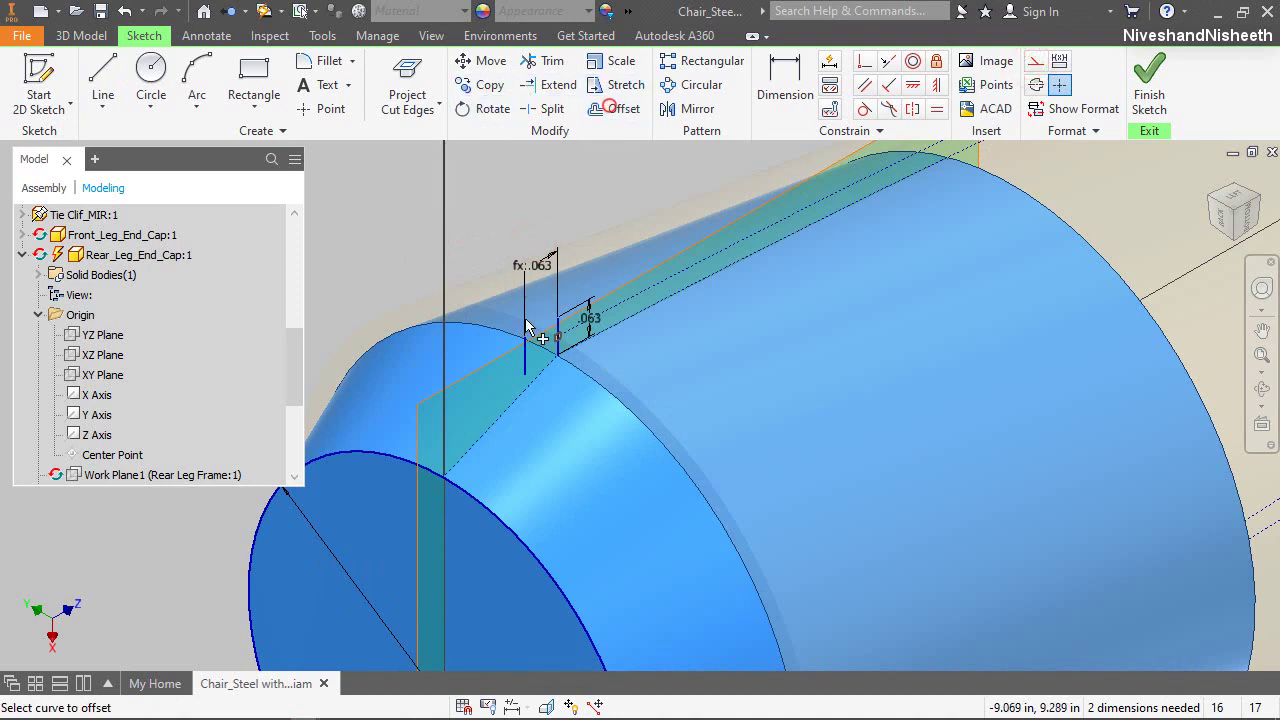
pyautogui.rightClick(480, 296)
pyautogui.click(523, 384)
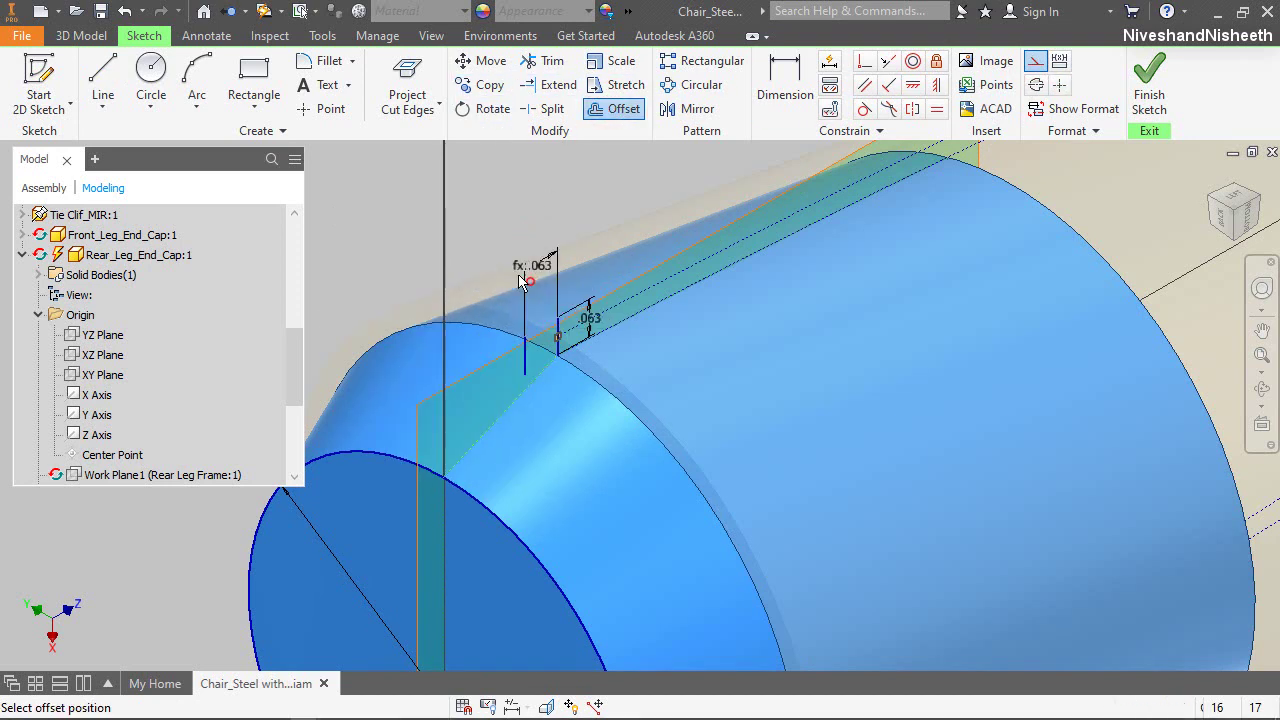
pyautogui.click(497, 268)
pyautogui.rightClick(588, 212)
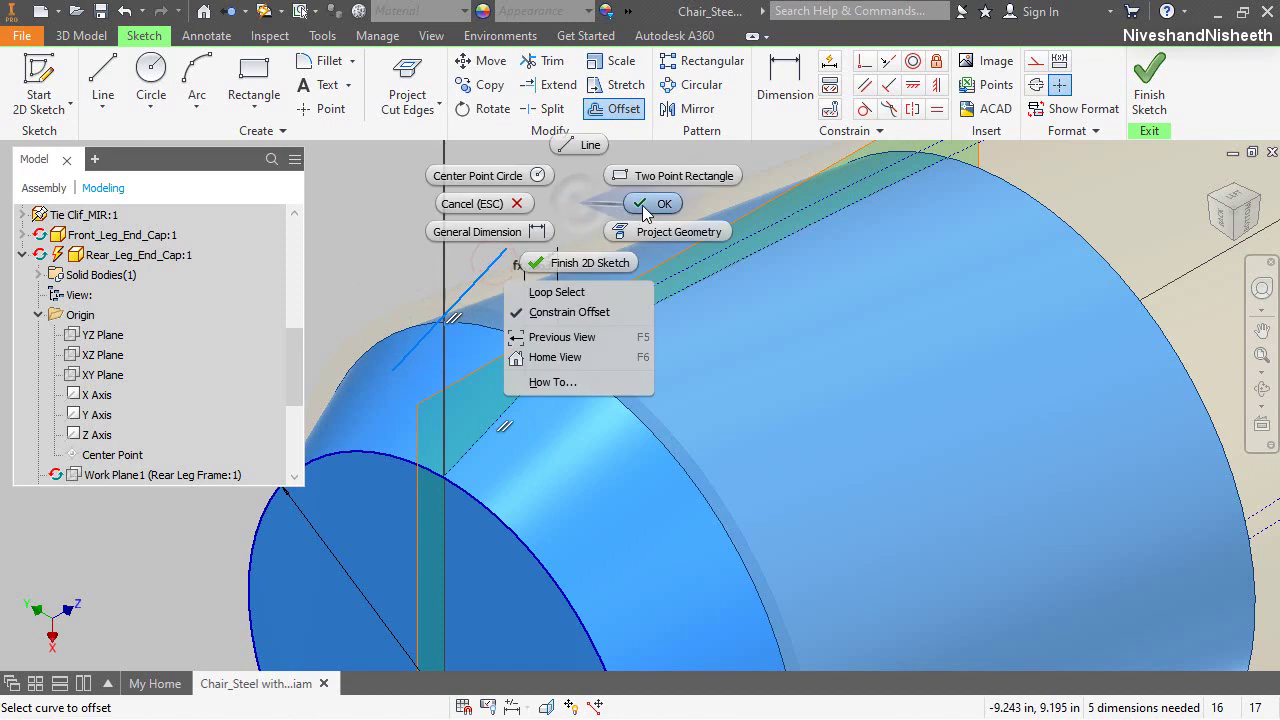
pyautogui.click(643, 201)
# Constrain the offset slanted line's upper endpoint coincident with the outer end of the 1/16 in line
pyautogui.click(856, 67)
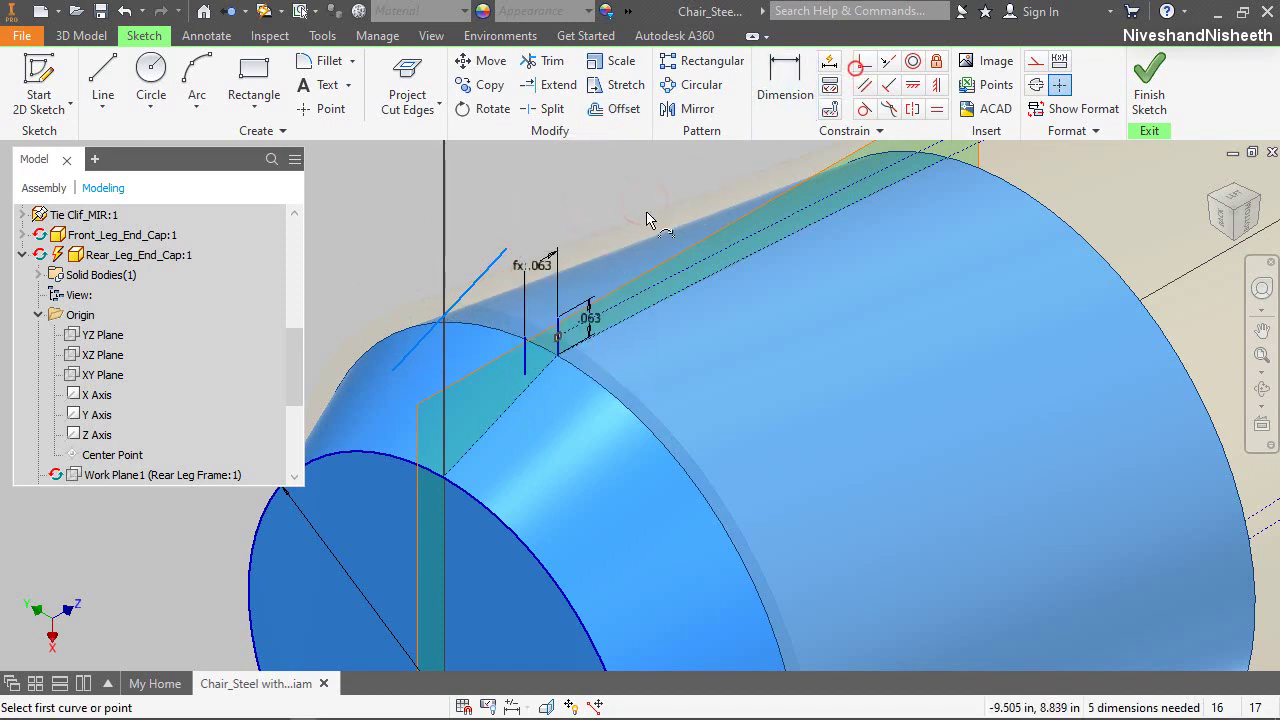
pyautogui.click(508, 255)
pyautogui.click(558, 326)
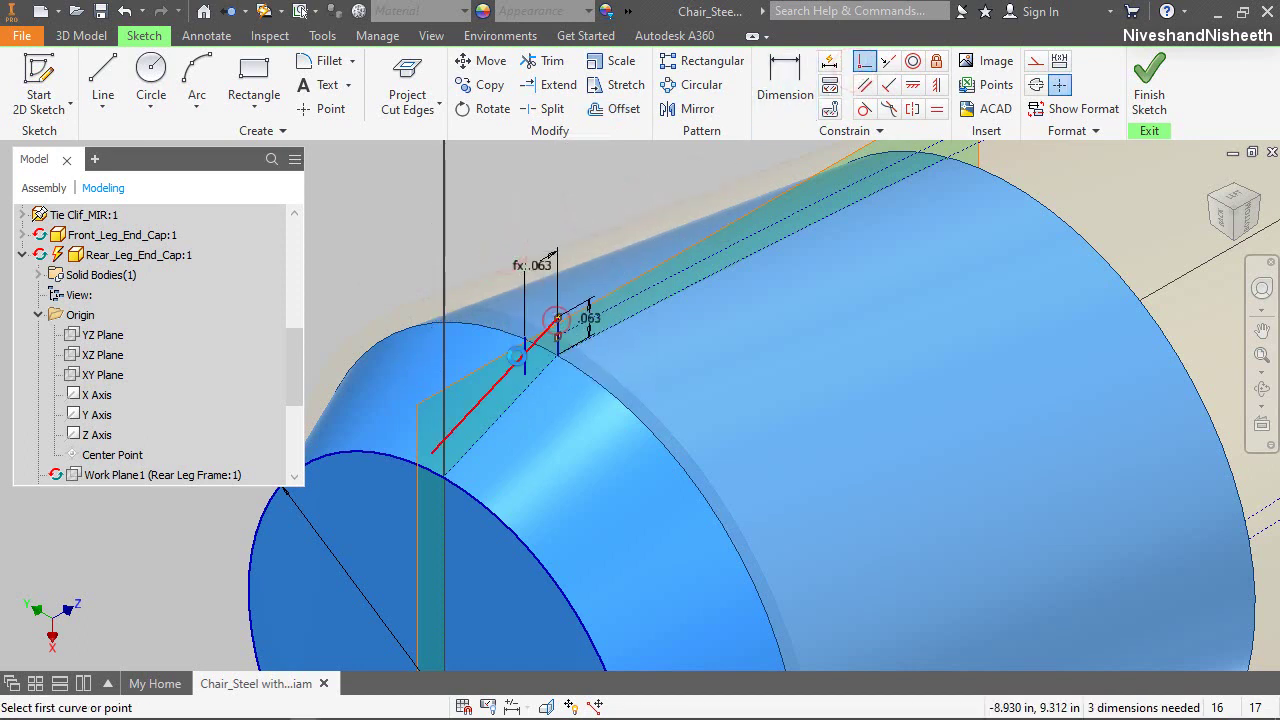
# Trim the slanted and outer perpendicular lines at their crossing and extend the perpendicular line to the construction line
pyautogui.scroll(-3, 533, 393)
pyautogui.press('x')
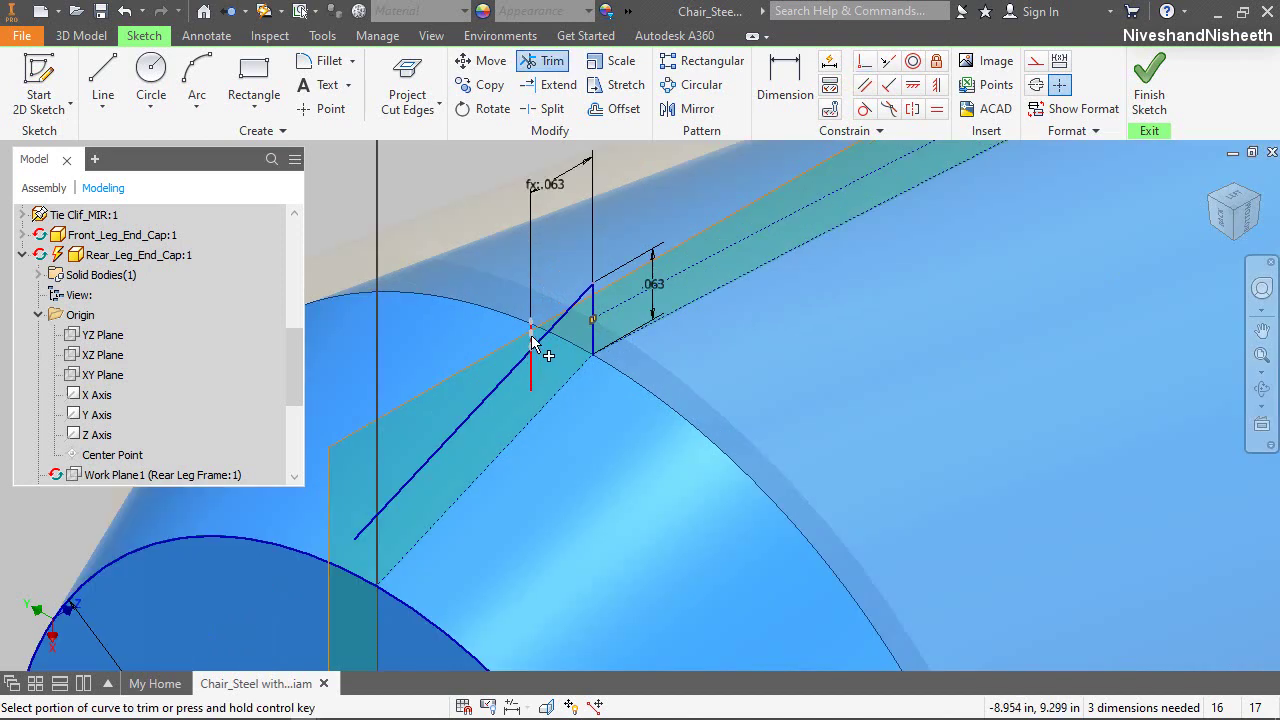
pyautogui.click(533, 342)
pyautogui.press('ctrl')
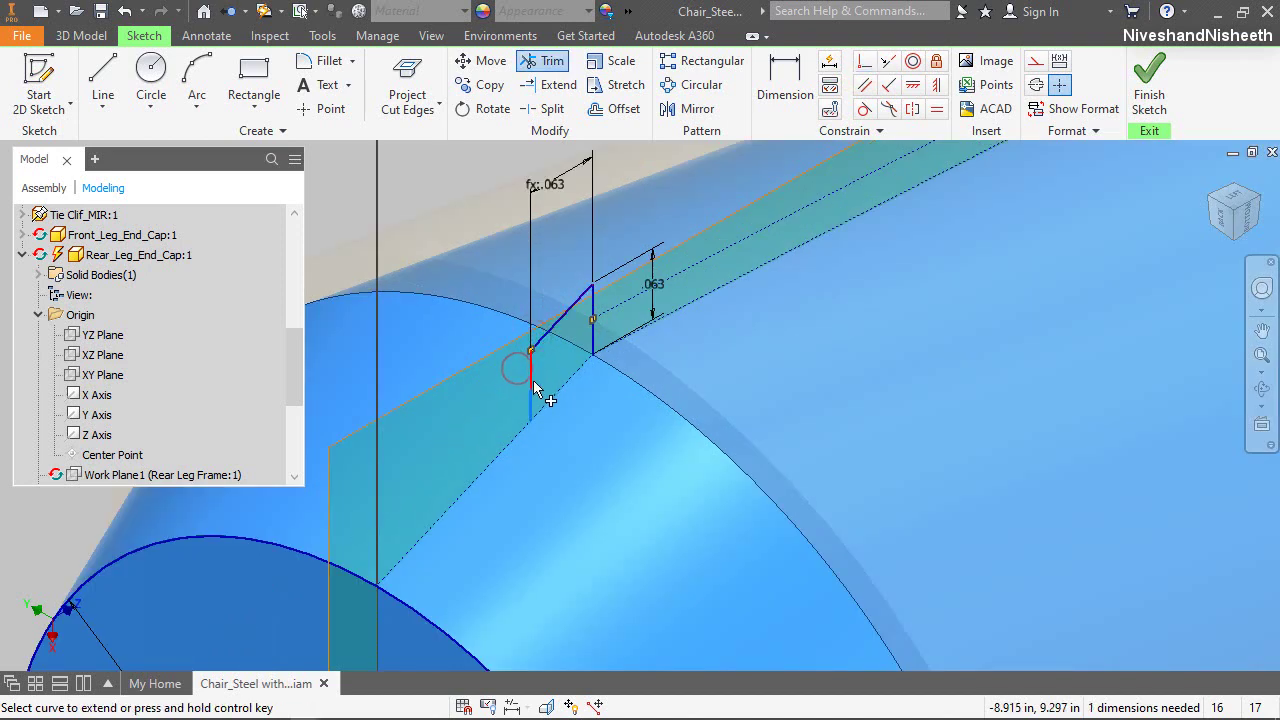
# Close the rim profile with a line along the tapered nose between the lower ends of the two perpendicular lines
pyautogui.press('l')
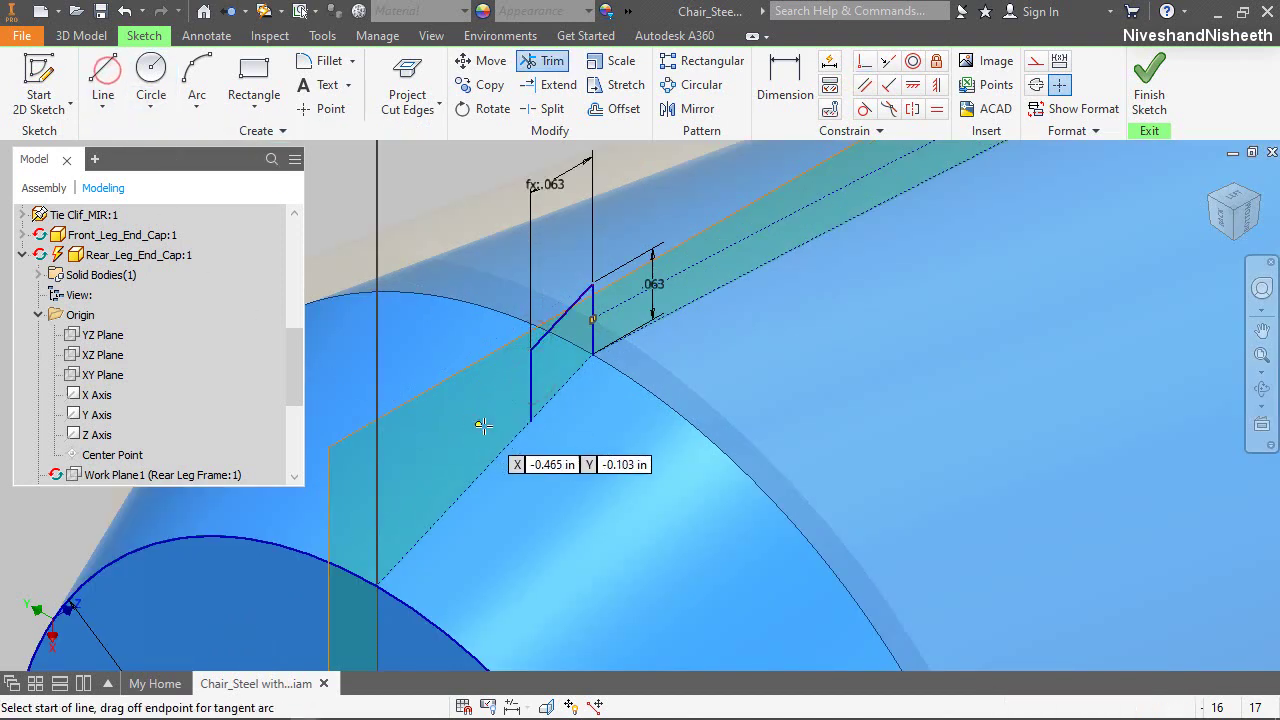
pyautogui.click(531, 418)
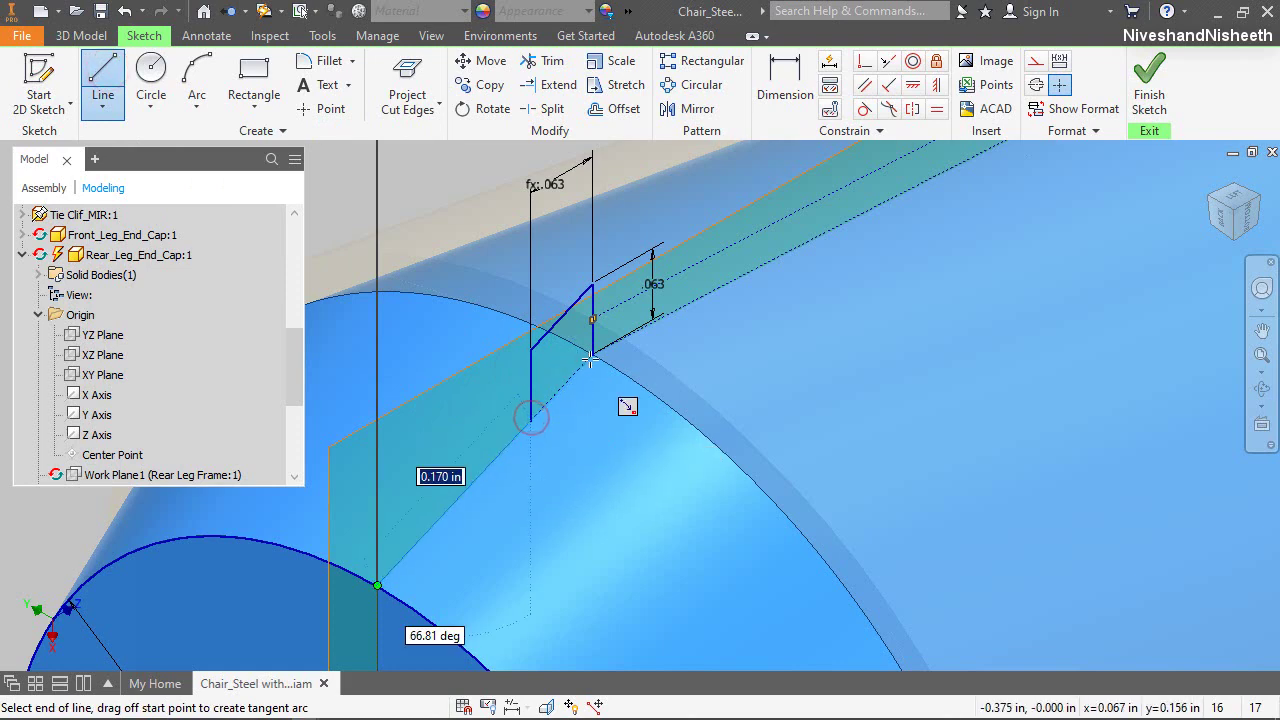
pyautogui.click(592, 354)
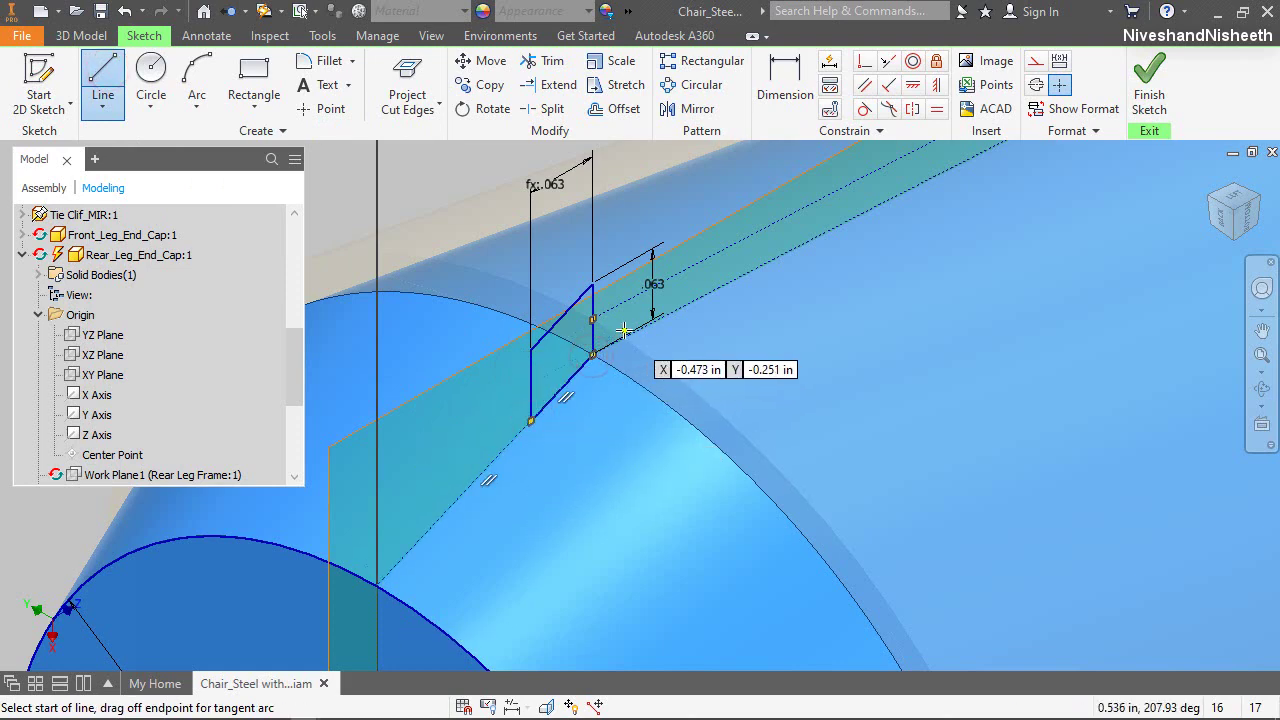
pyautogui.rightClick(623, 330)
pyautogui.click(690, 332)
# Replace the perpendicular line's length dimension with one from its outer end to the projected tube edge, equal to spacing dimension d11
pyautogui.scroll(3, 636, 310)
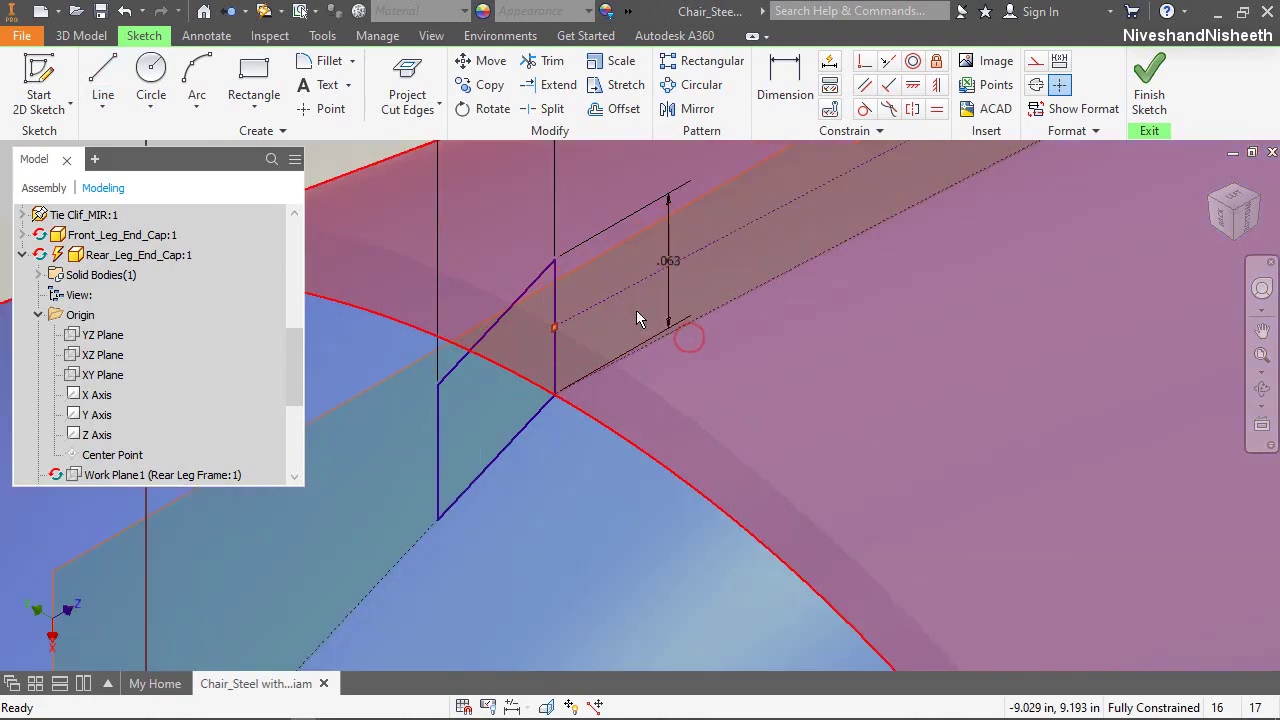
pyautogui.scroll(-3, 515, 343)
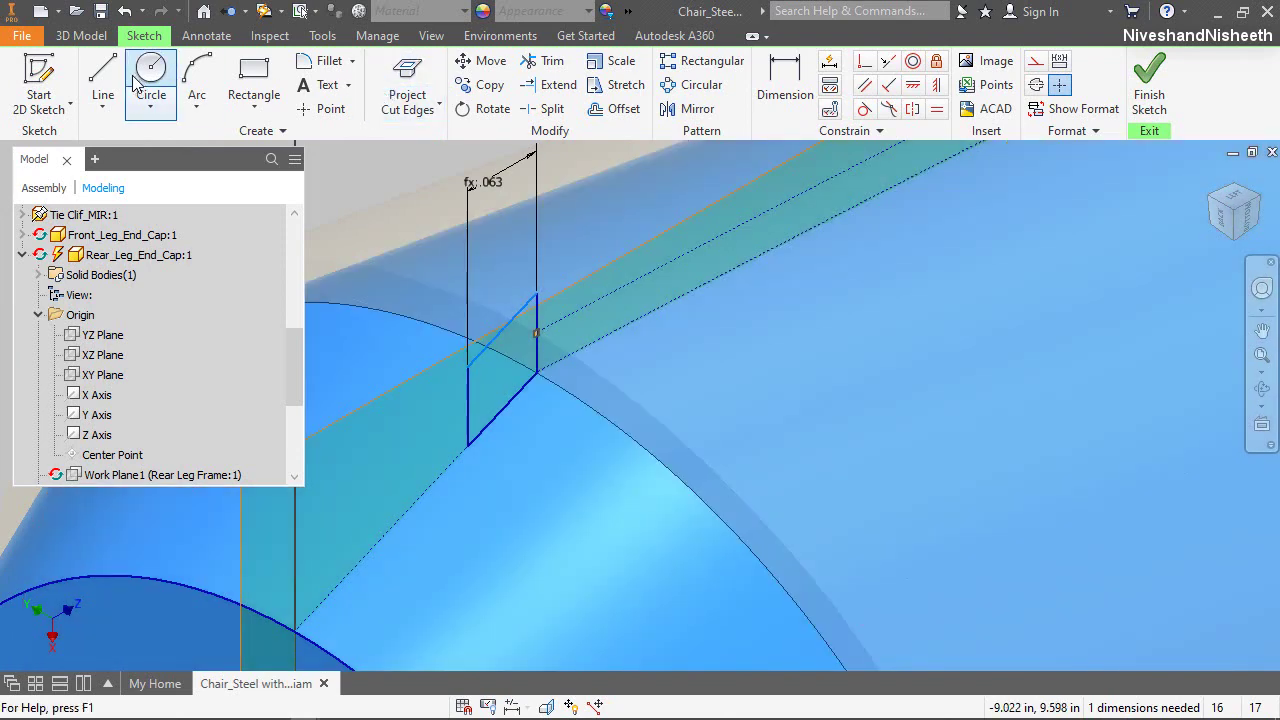
pyautogui.click(780, 86)
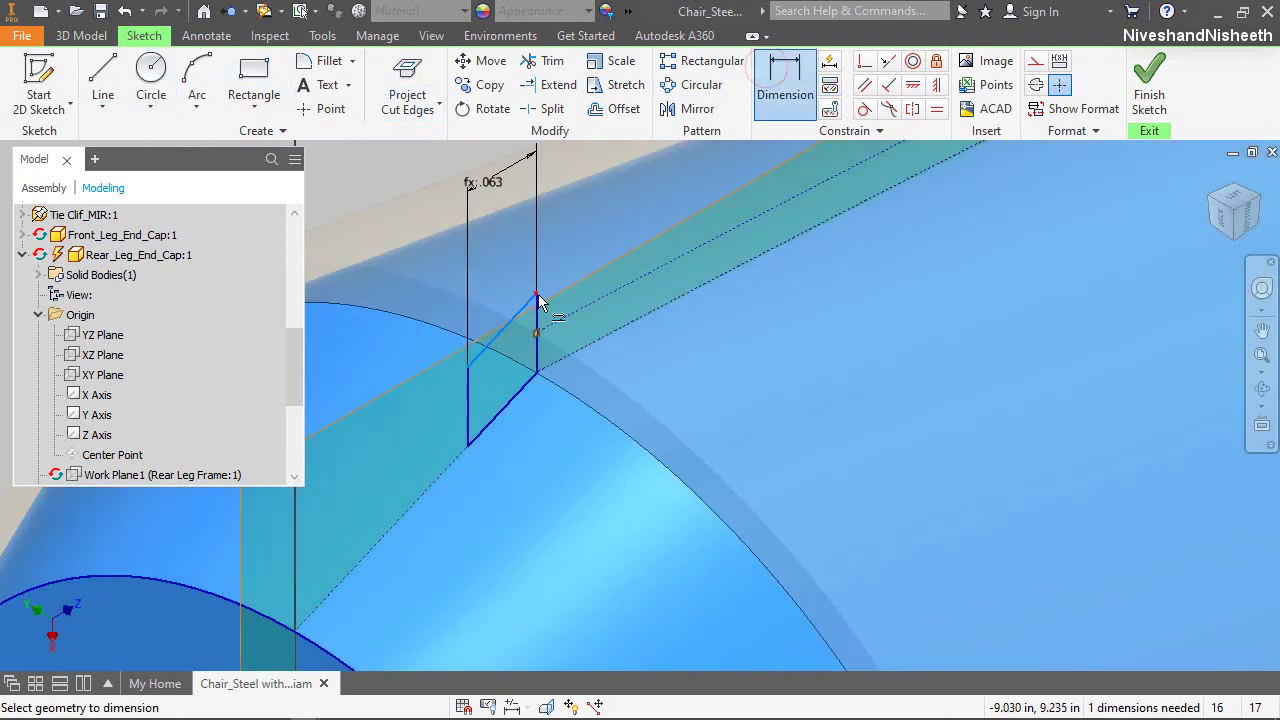
pyautogui.click(575, 295)
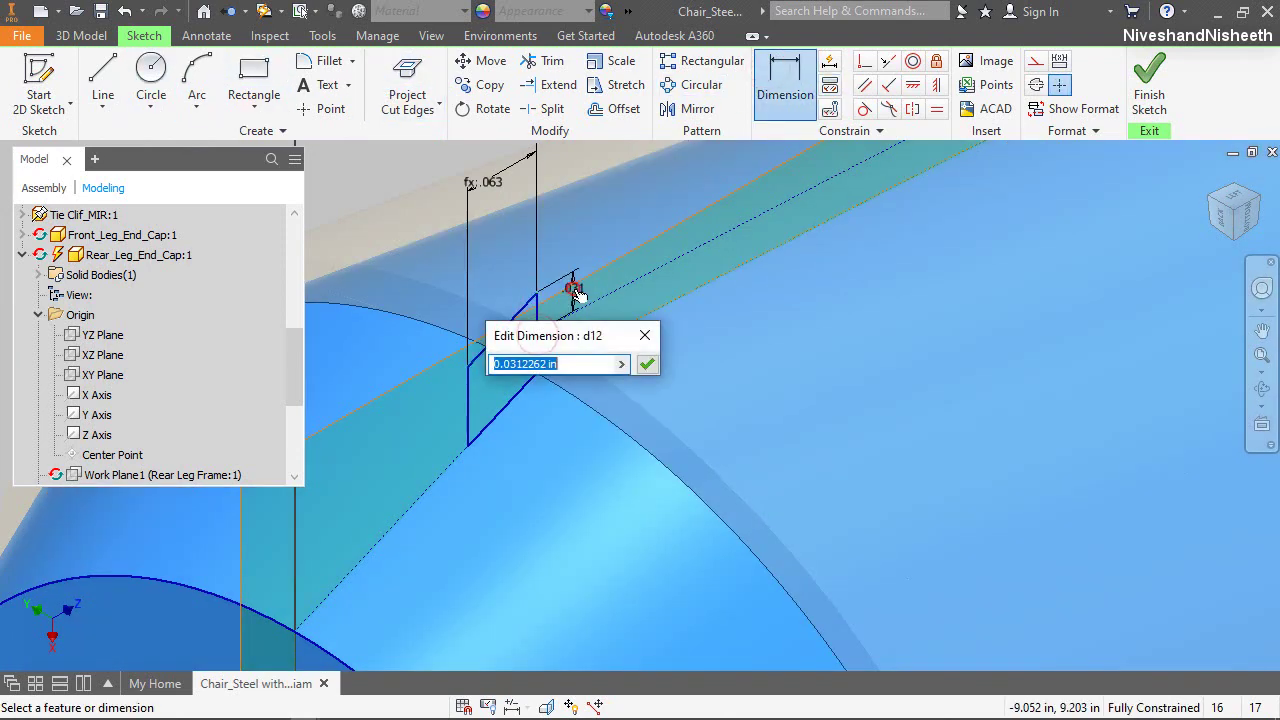
pyautogui.click(491, 182)
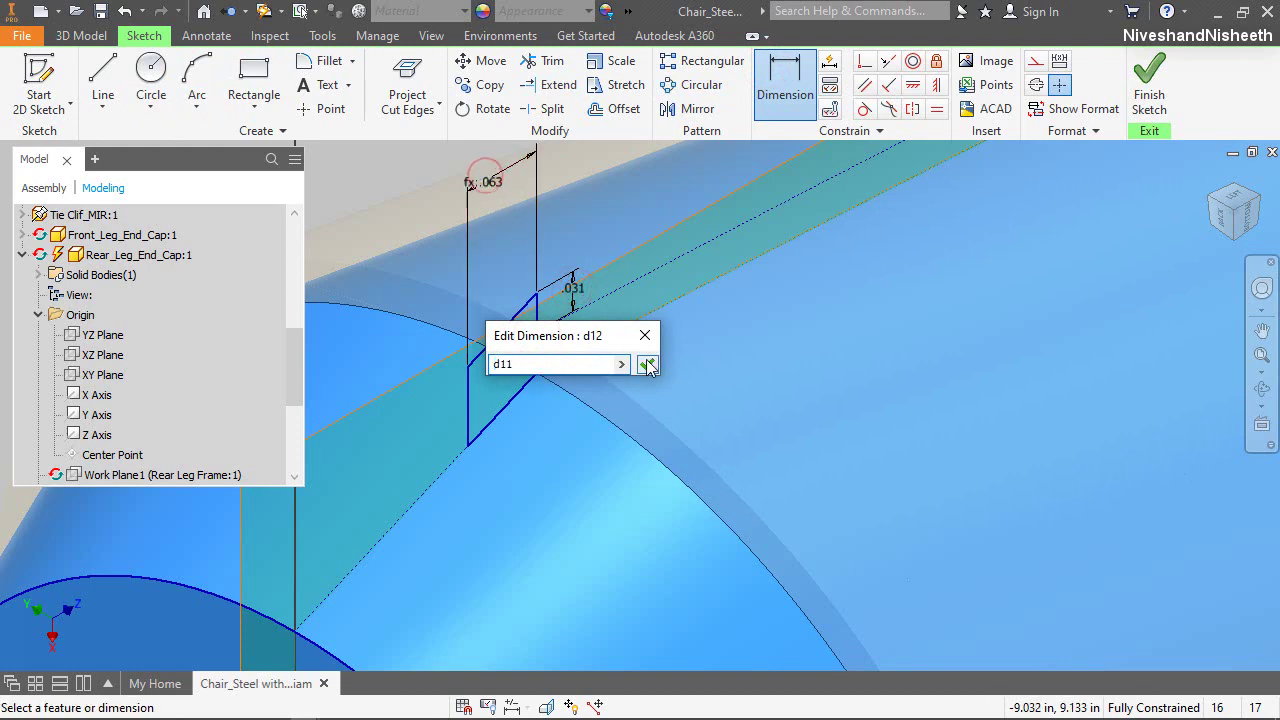
pyautogui.click(647, 365)
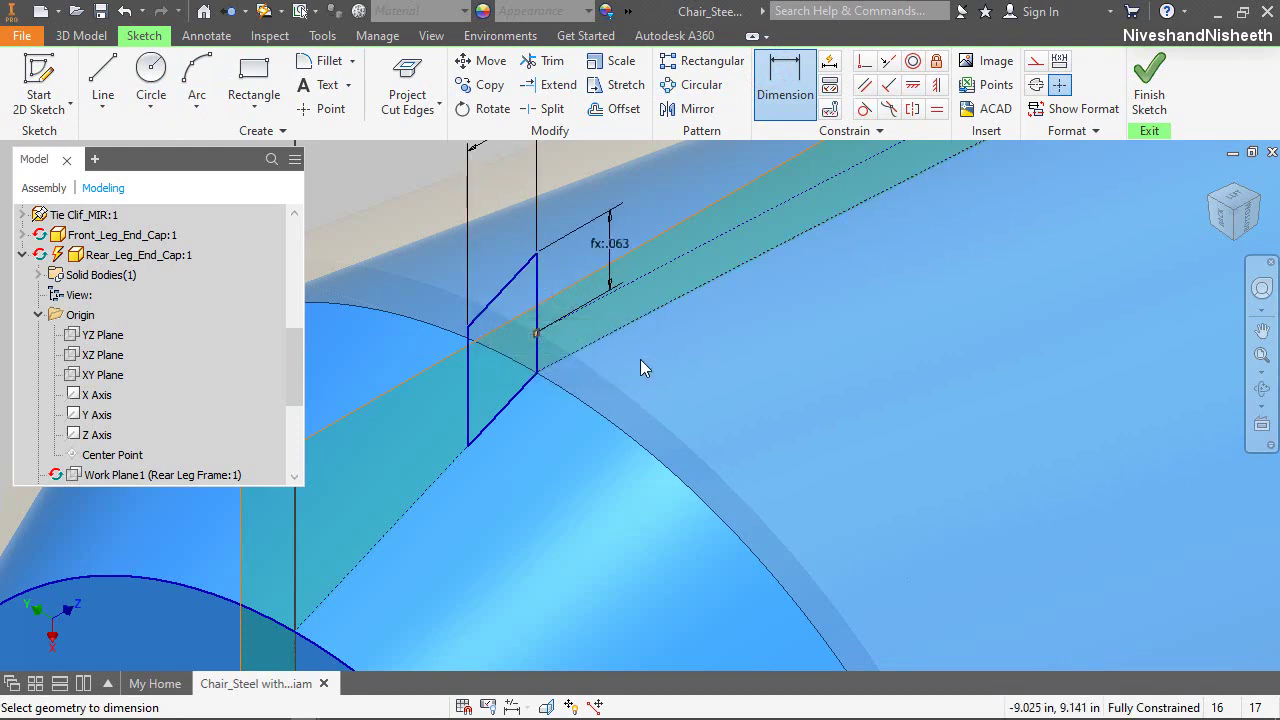
# Turn off transparency for the surrounding assembly components
pyautogui.scroll(3, 640, 359)
pyautogui.click(431, 35)
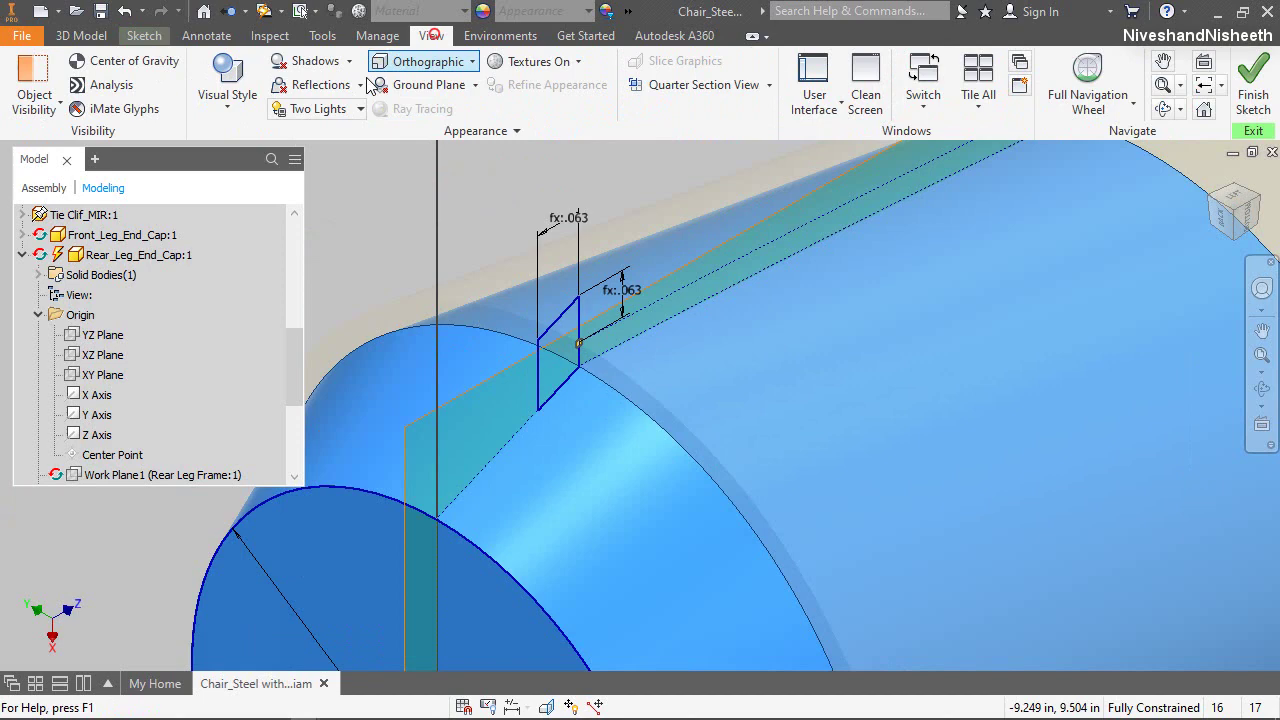
pyautogui.click(319, 131)
pyautogui.click(236, 157)
pyautogui.click(255, 226)
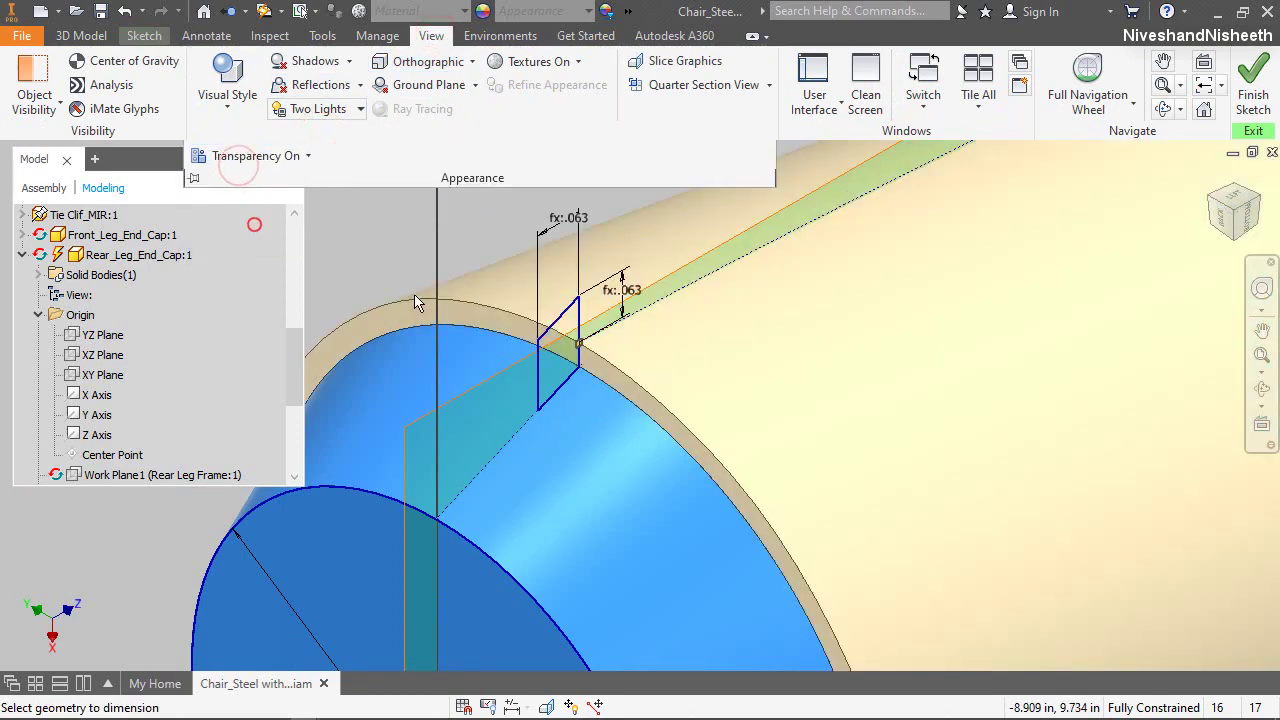
pyautogui.click(380, 264)
# Sweep the rim profile along the circular edge where the tapered nose meets the plug body, joining it to the cap
pyautogui.hotkey('ctrl', 'shift', 's')
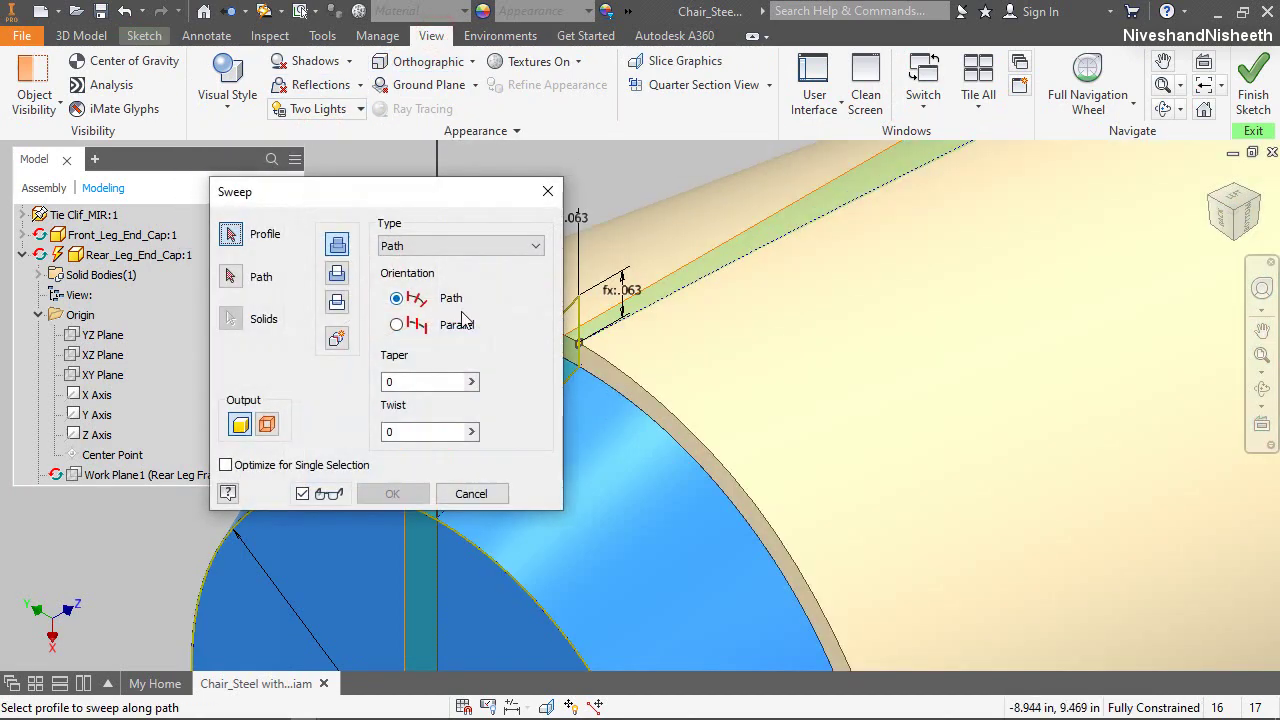
pyautogui.moveTo(496, 203); pyautogui.dragTo(1053, 208)
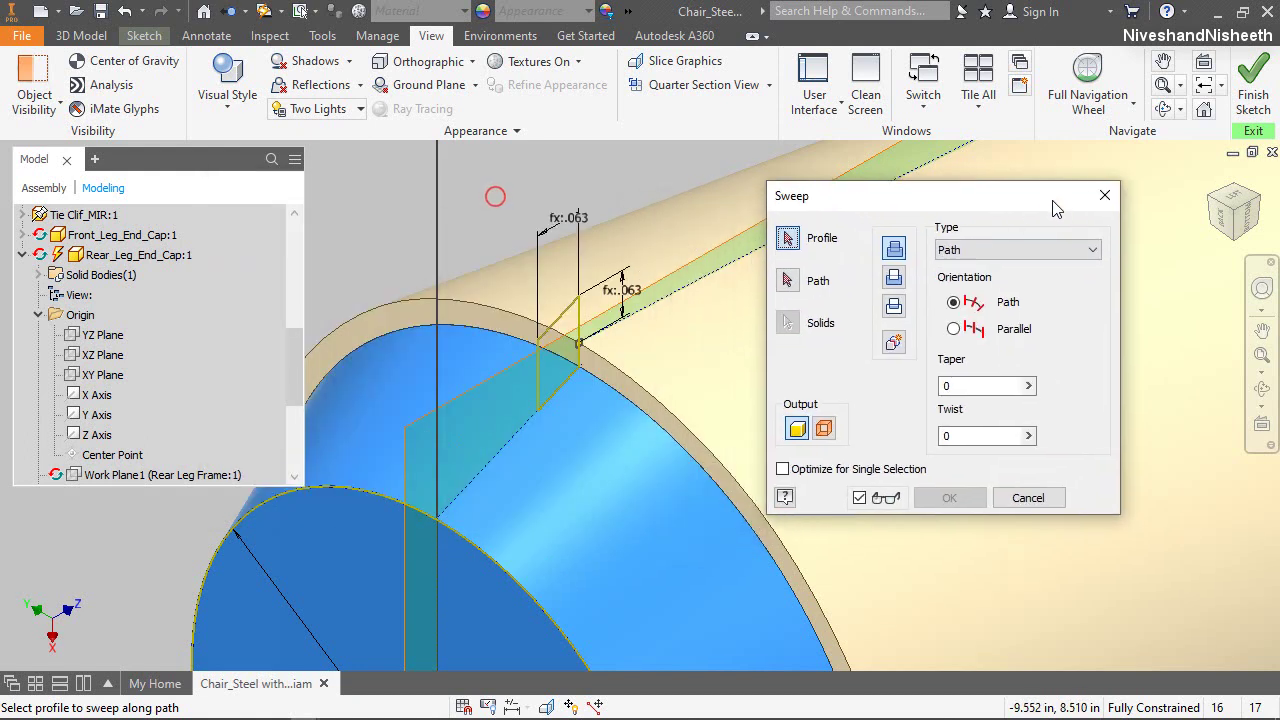
pyautogui.click(789, 281)
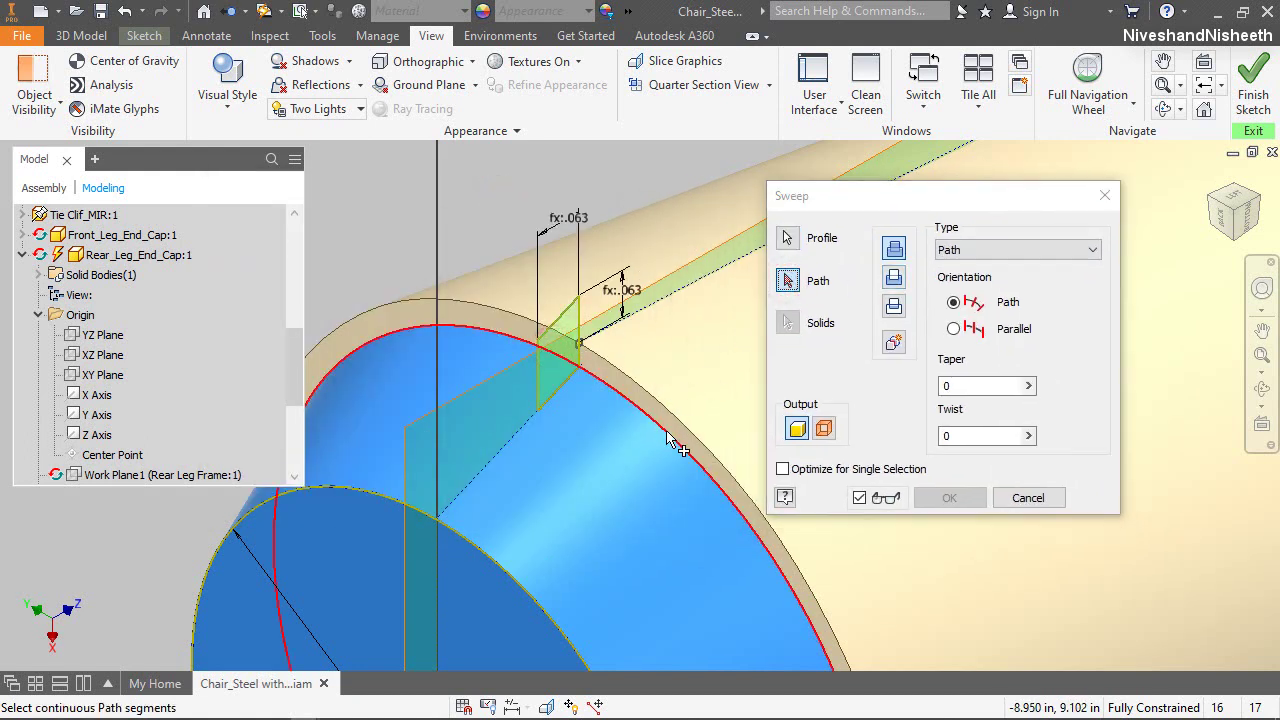
pyautogui.click(668, 438)
pyautogui.click(949, 497)
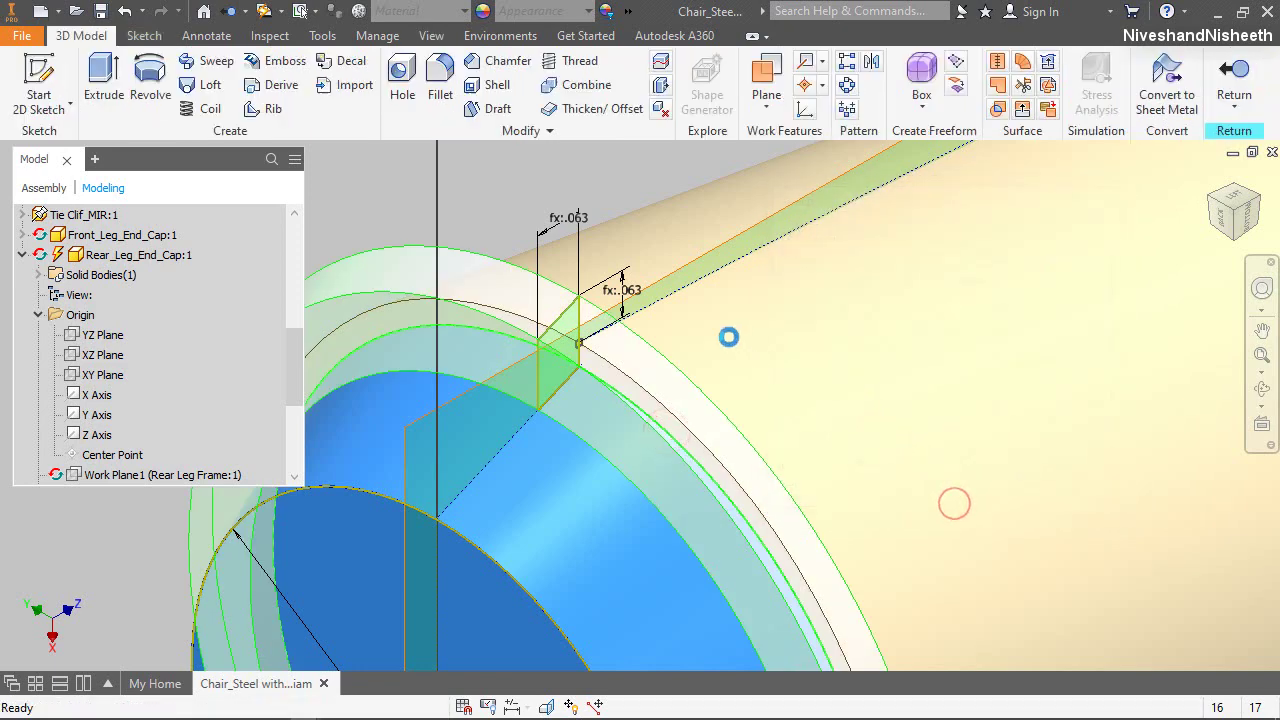
# Hide Work Plane4 and the 0.750 in circle sketch used by Loft2
pyautogui.scroll(5, 600, 310)
pyautogui.scroll(-3, 171, 343)
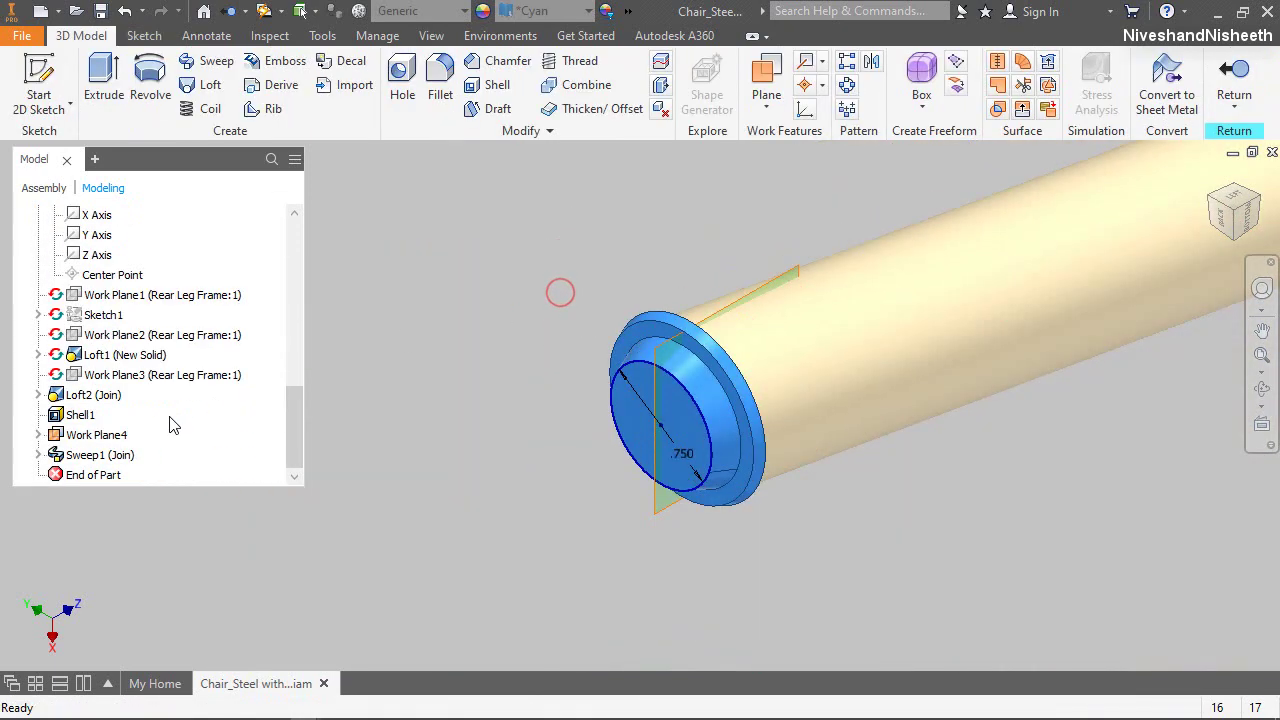
pyautogui.rightClick(62, 434)
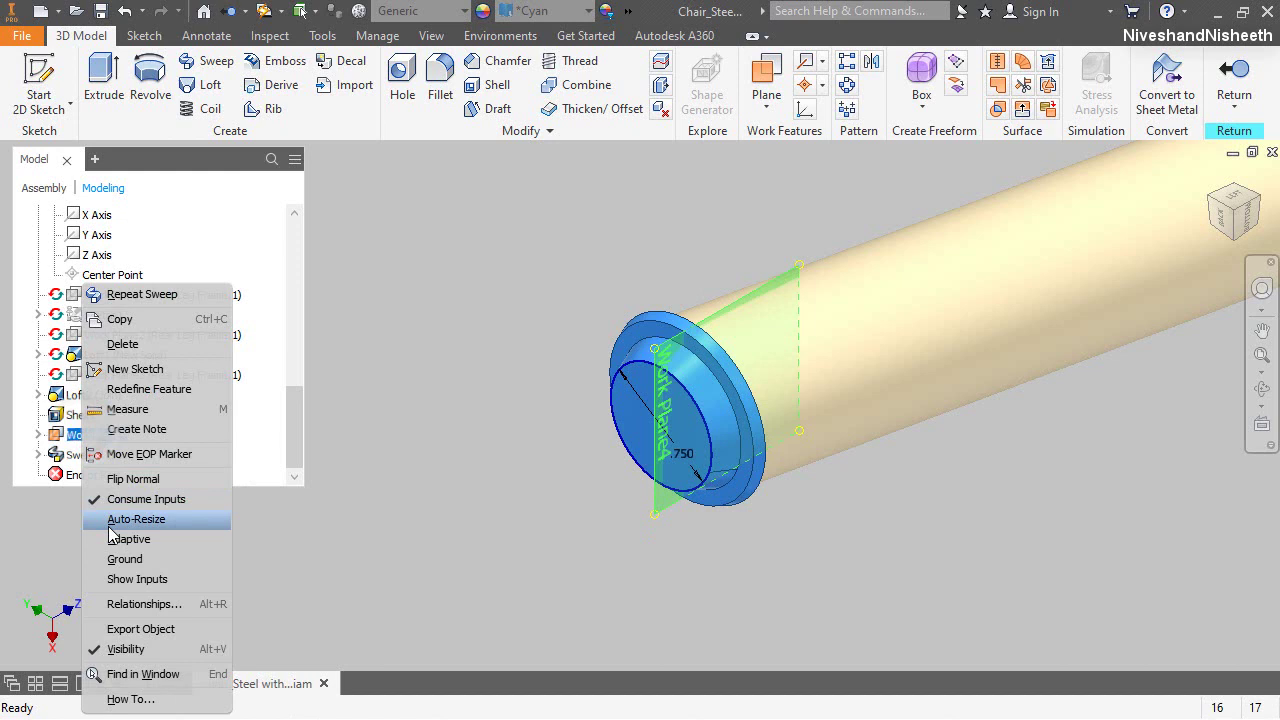
pyautogui.click(125, 649)
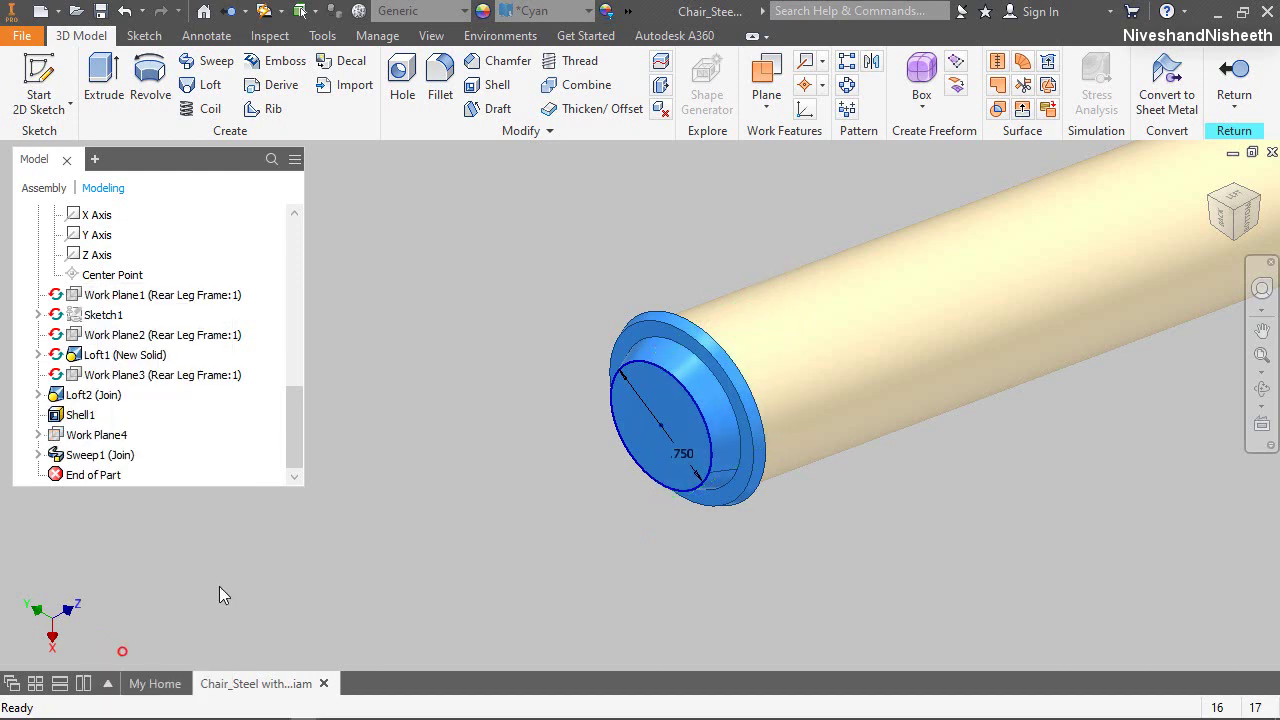
pyautogui.click(38, 394)
pyautogui.rightClick(87, 421)
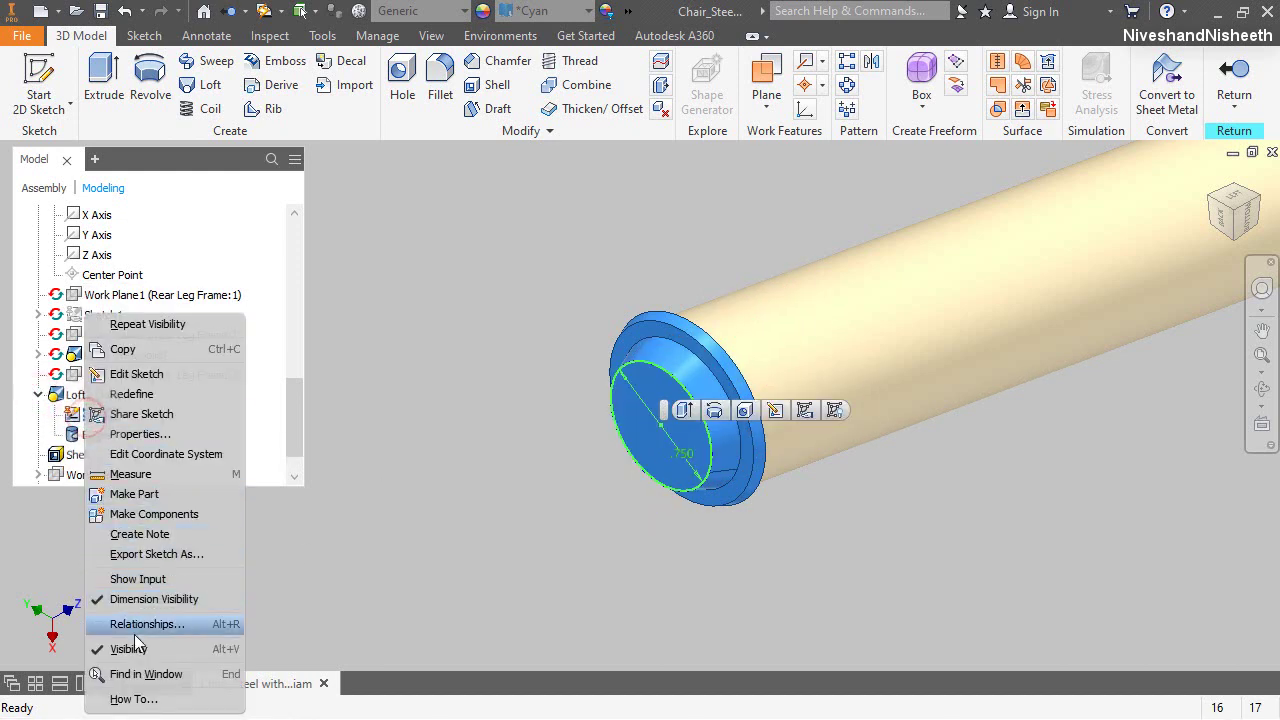
pyautogui.click(137, 647)
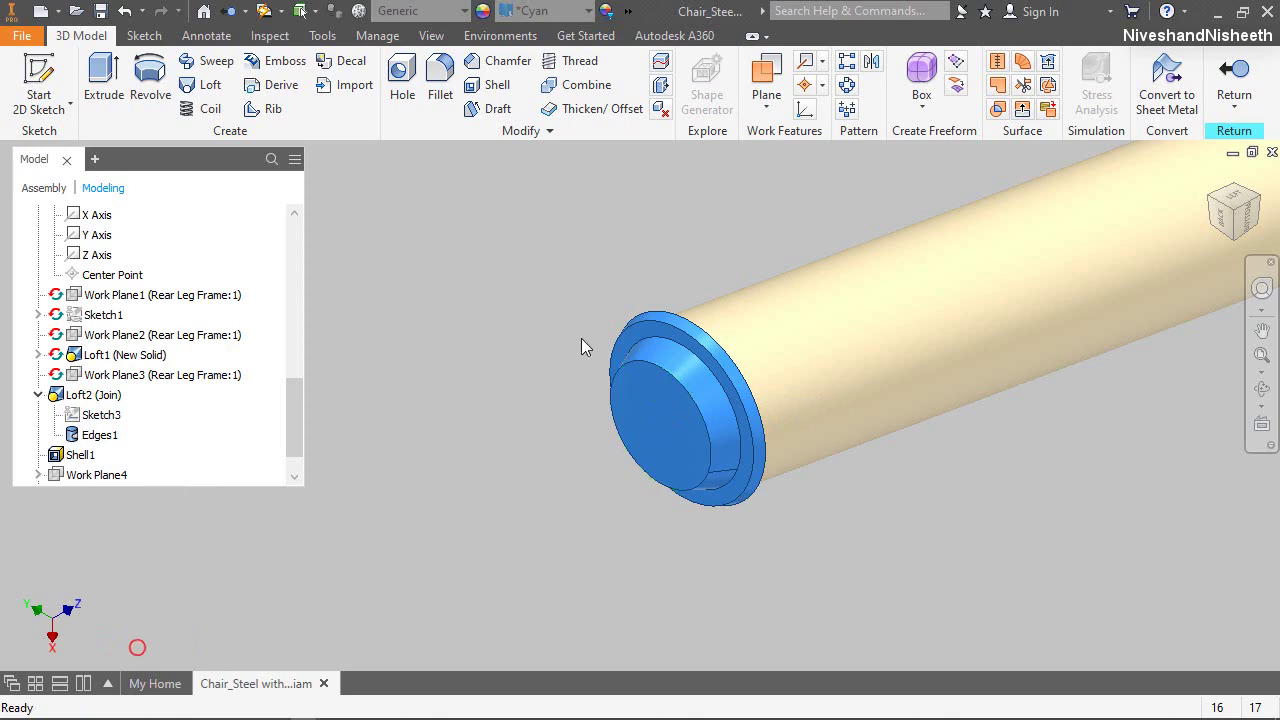
# Return to the assembly and mirror Front_Leg_End_Cap and Rear_Leg_End_Cap about the YZ Plane onto the opposite legs
pyautogui.click(1233, 52)
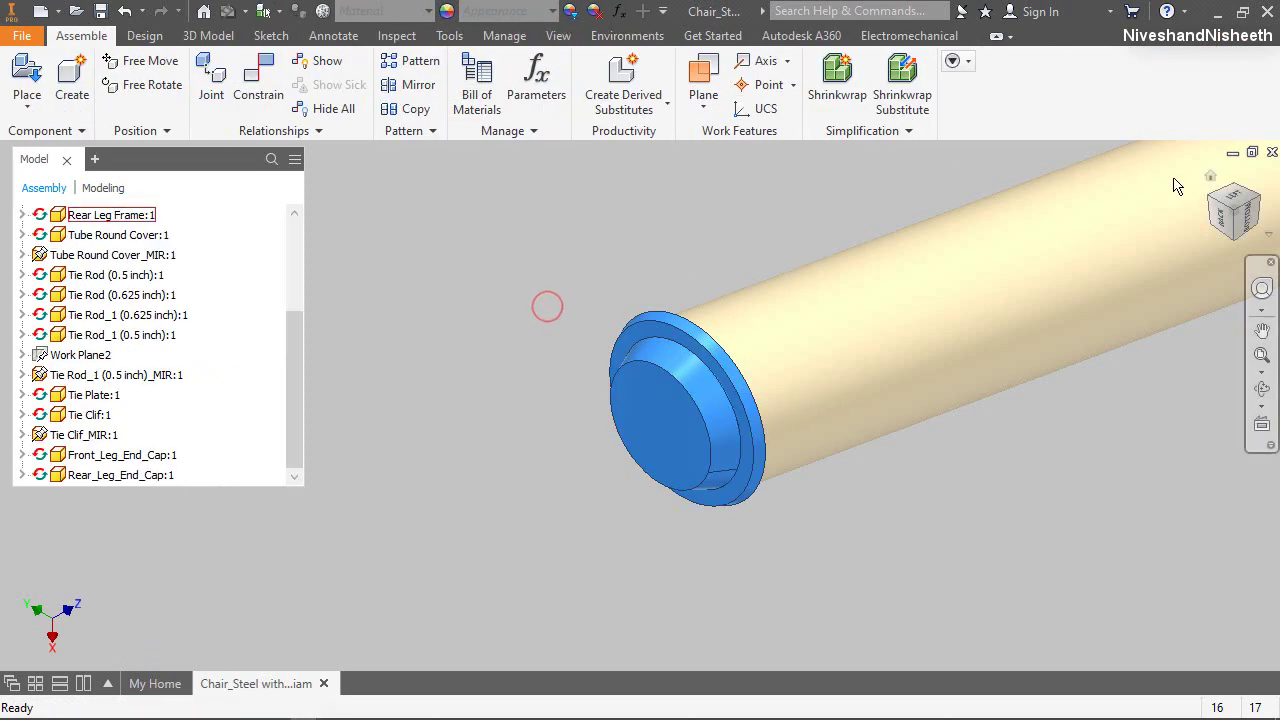
pyautogui.click(1212, 178)
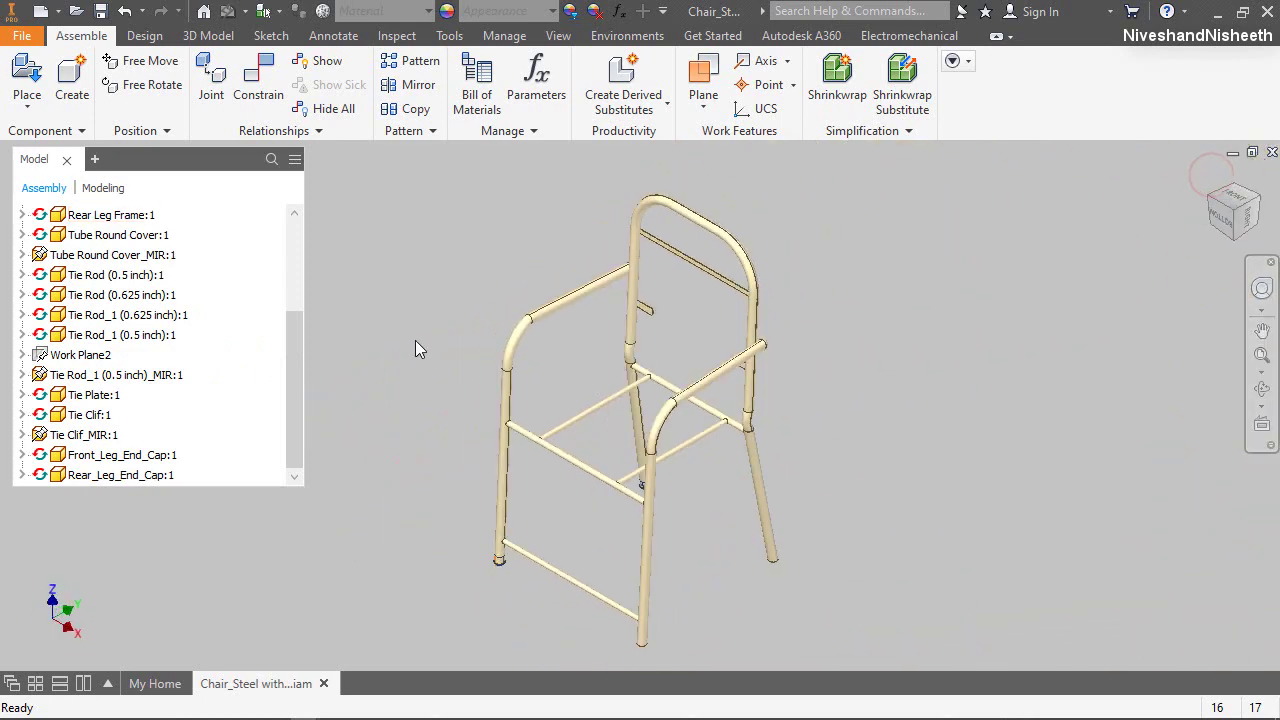
pyautogui.click(410, 85)
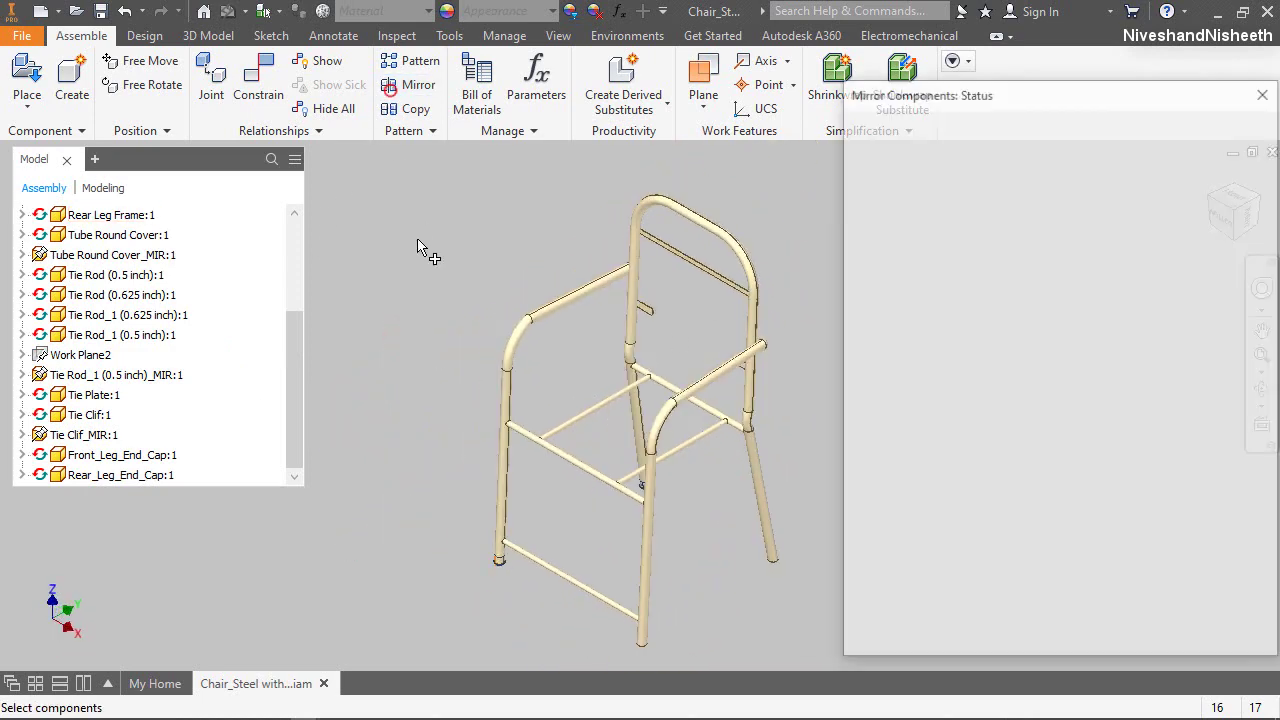
pyautogui.click(155, 457)
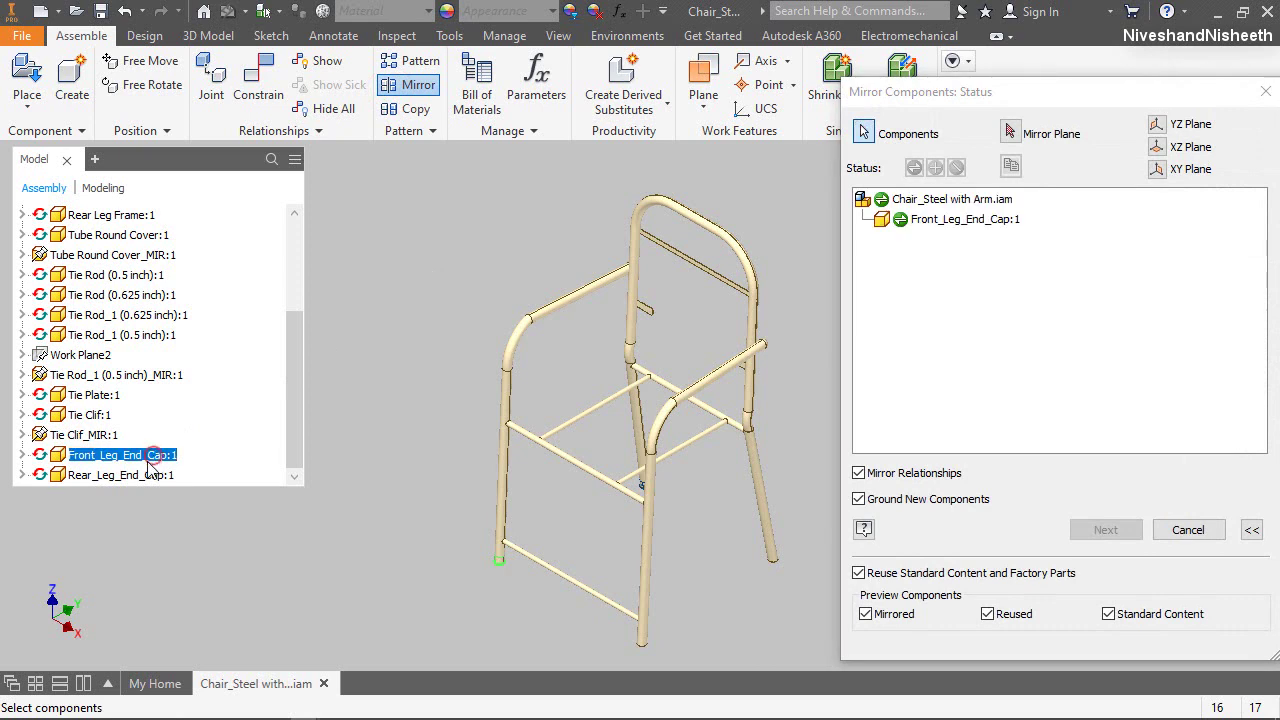
pyautogui.click(120, 475)
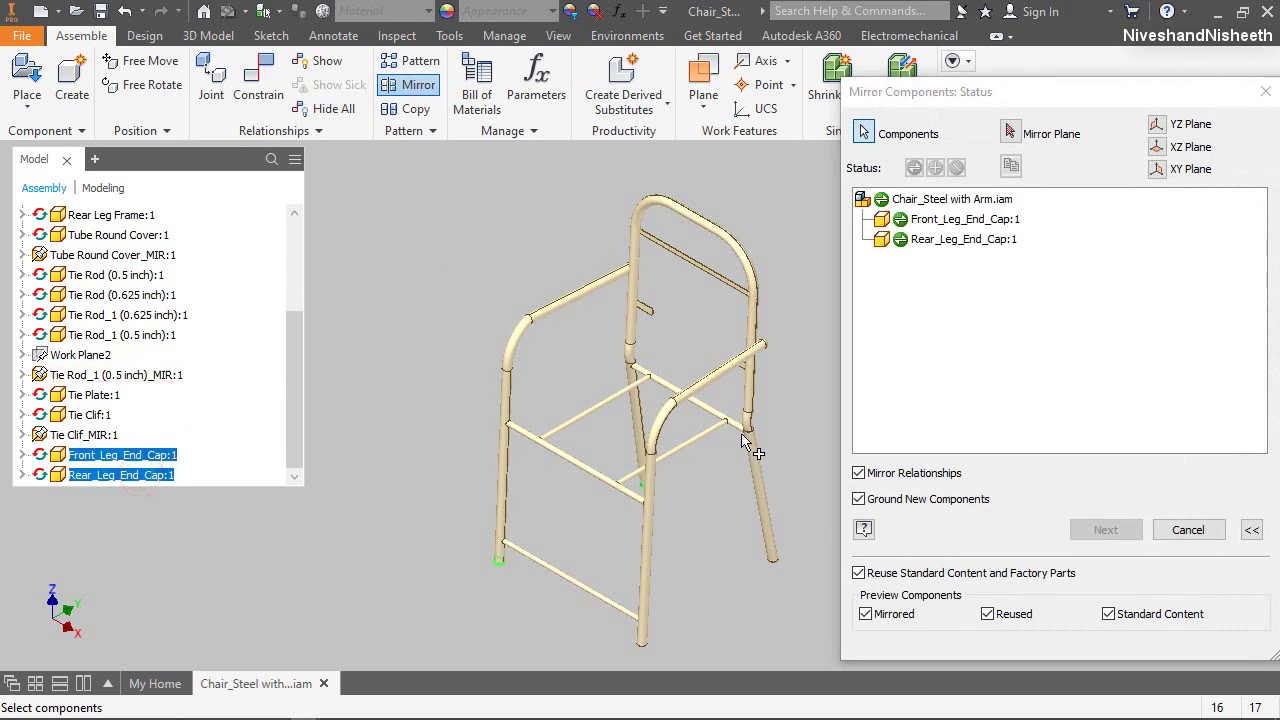
pyautogui.click(1160, 125)
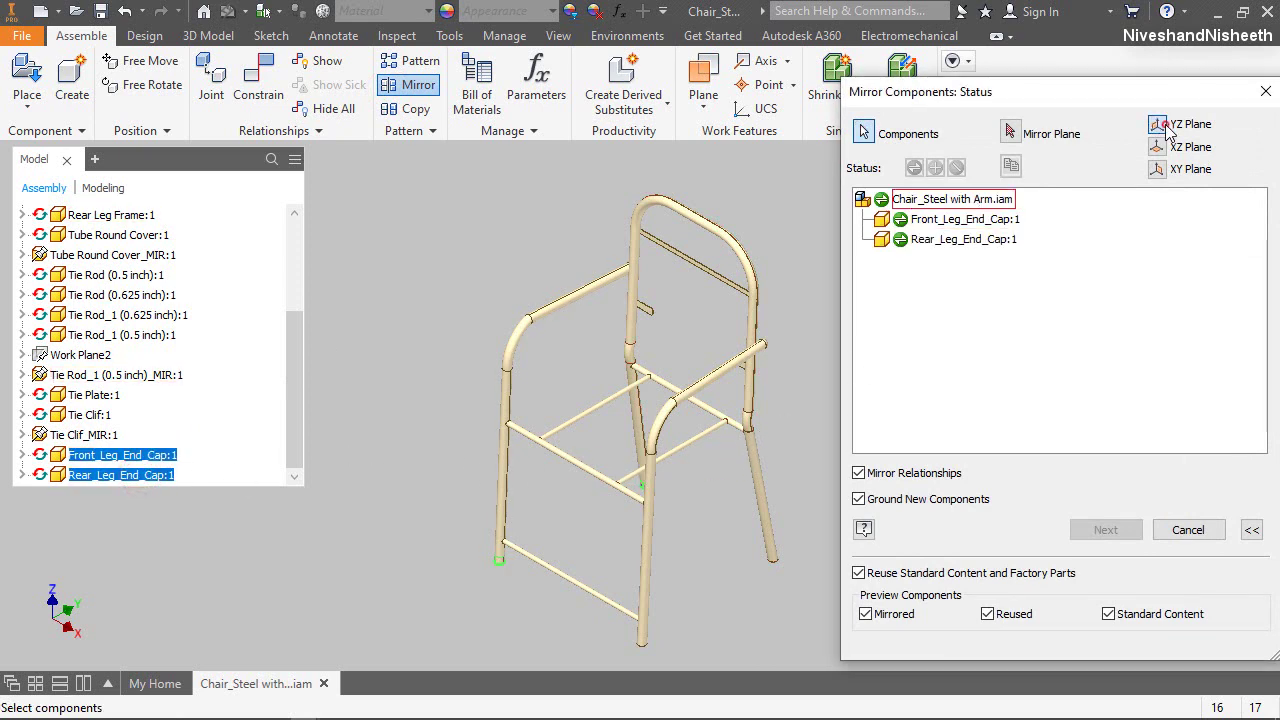
pyautogui.click(1105, 529)
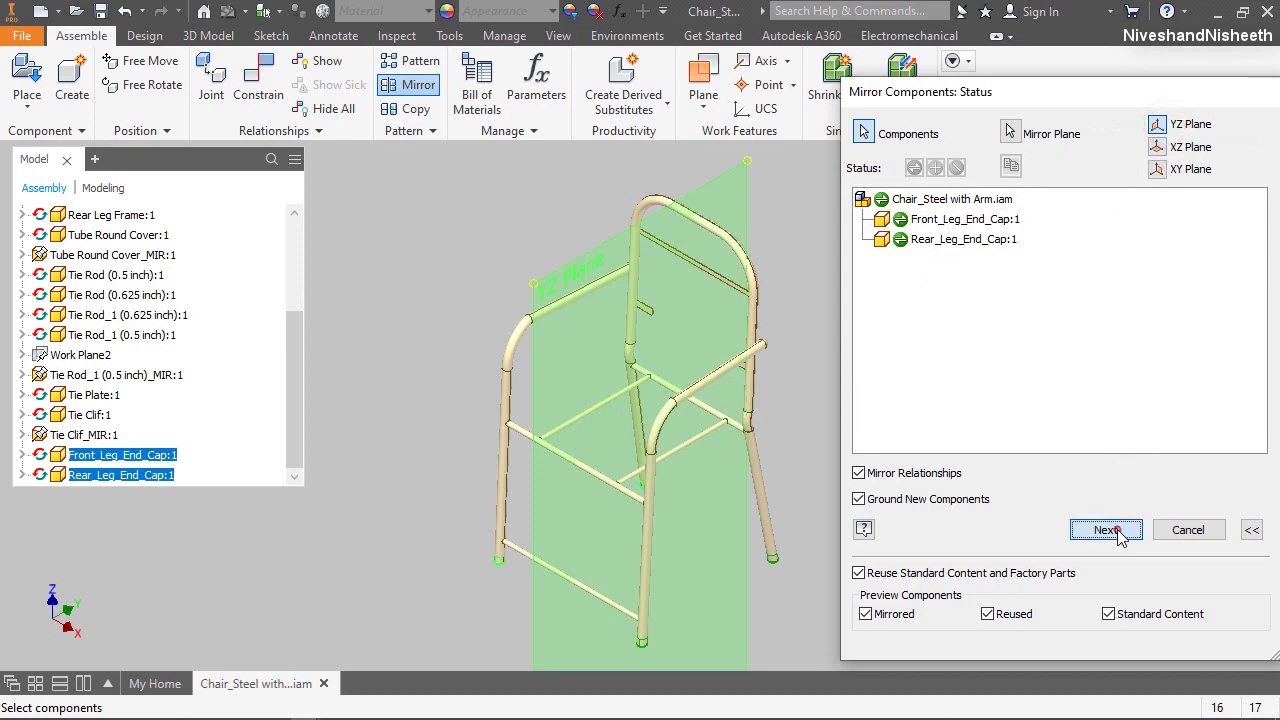
pyautogui.click(1008, 428)
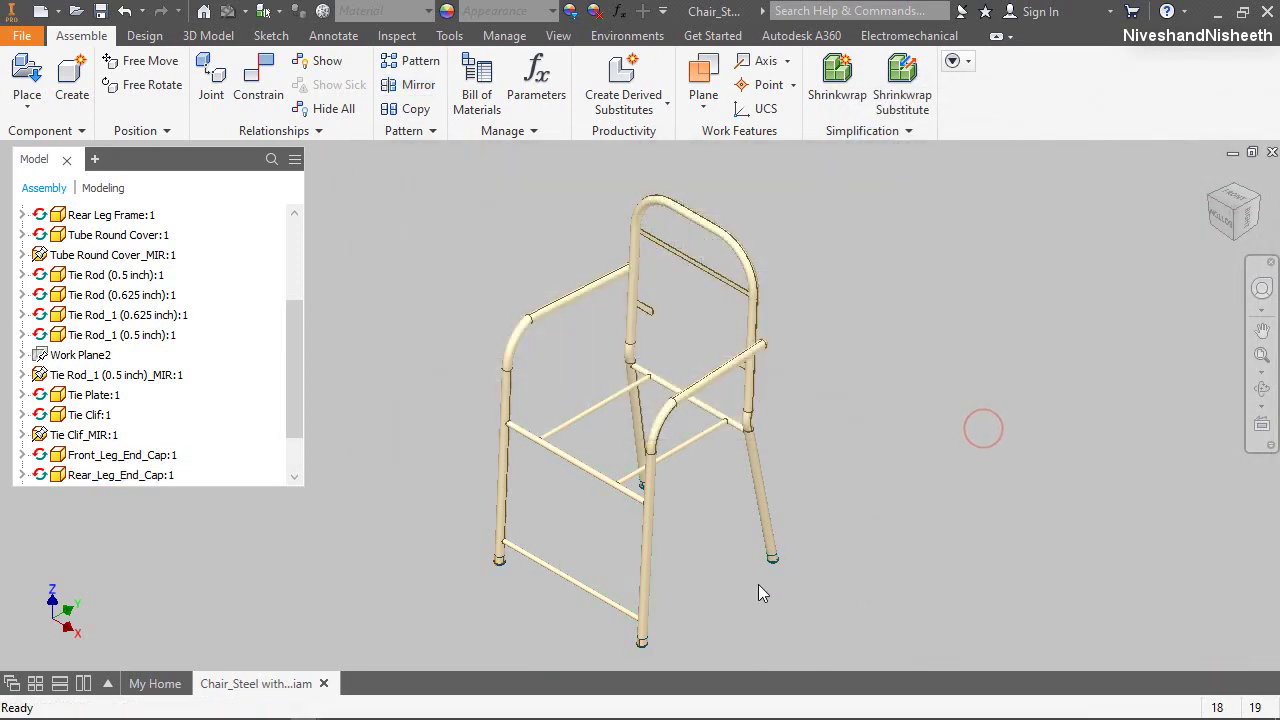
# Edit the mirrored front leg end cap in place and hide its Work Plane5
pyautogui.scroll(-10, 758, 584)
pyautogui.scroll(5, 614, 544)
pyautogui.scroll(-8, 530, 565)
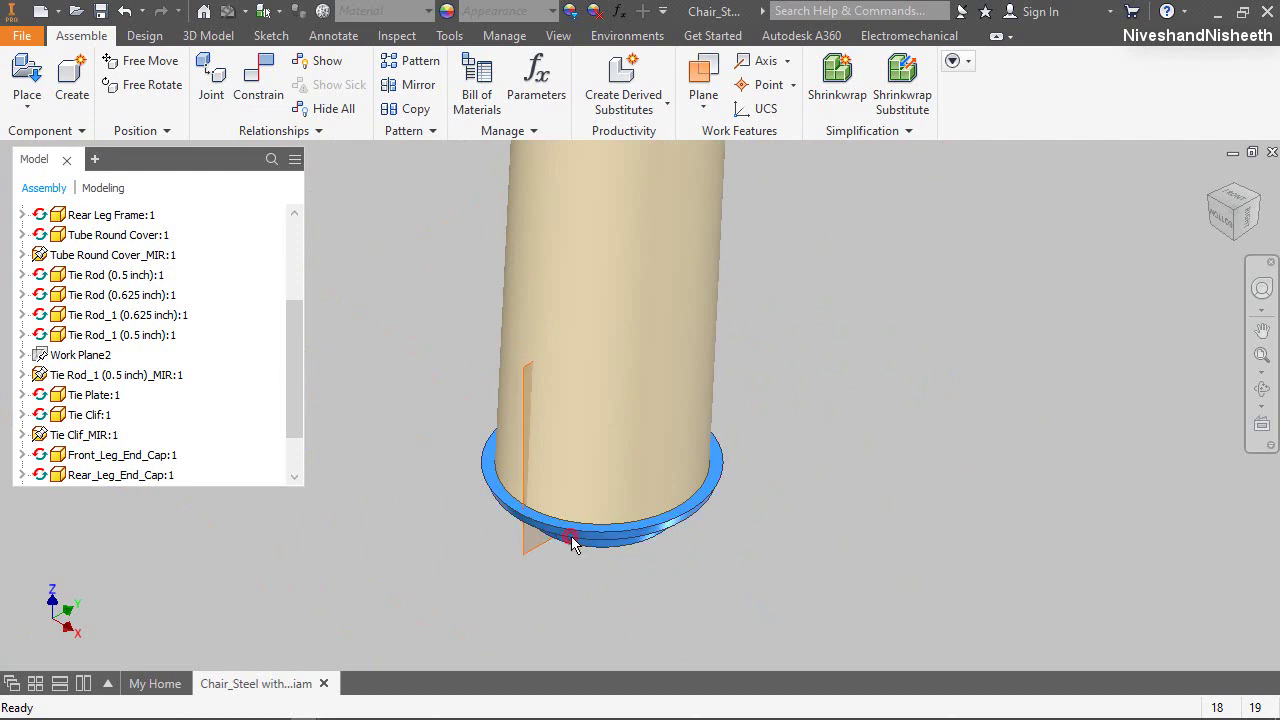
pyautogui.doubleClick(571, 541)
pyautogui.click(39, 436)
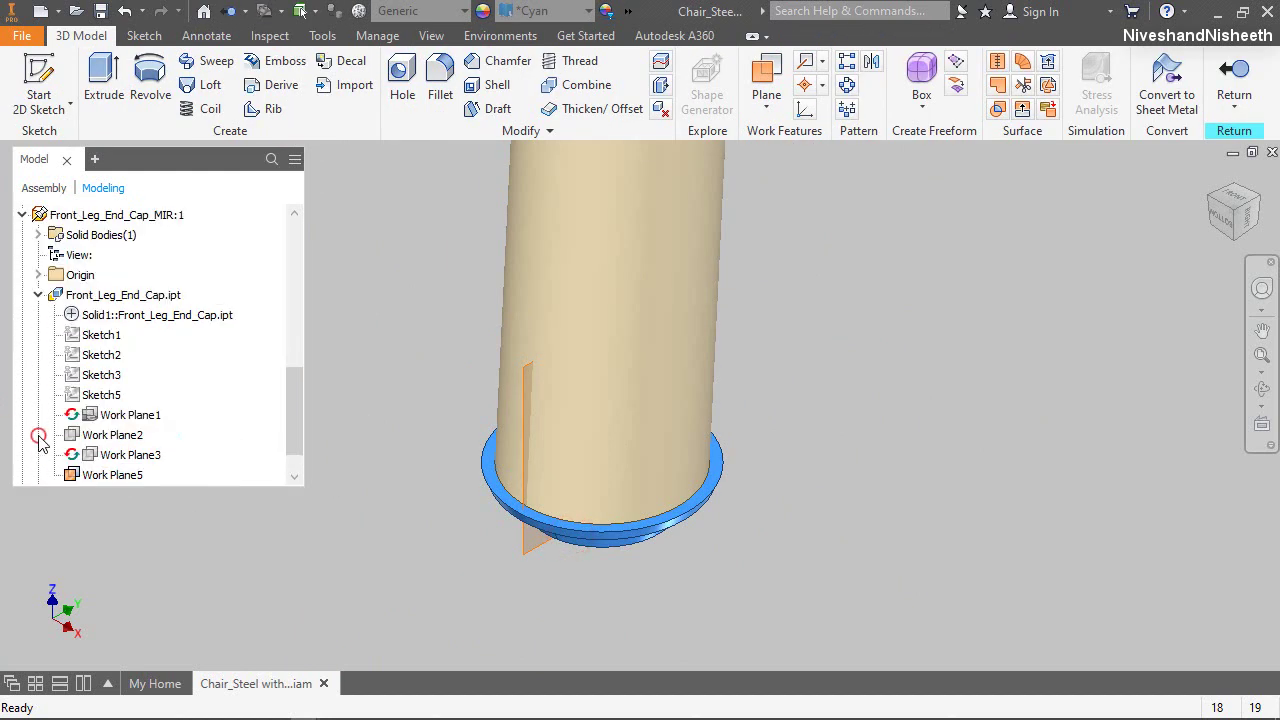
pyautogui.rightClick(90, 475)
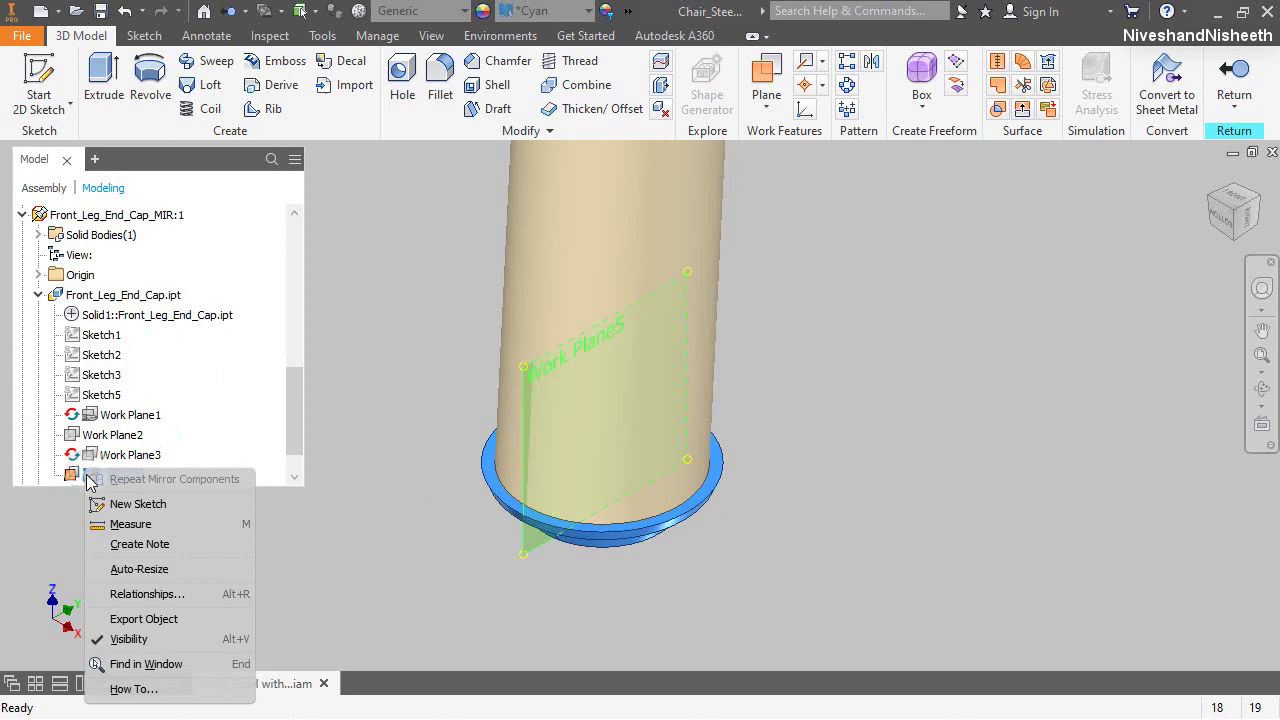
pyautogui.click(147, 637)
# Hide Work Plane5 in the original Front_Leg_End_Cap and return to the full chair assembly
pyautogui.scroll(-5, 587, 572)
pyautogui.scroll(6, 390, 452)
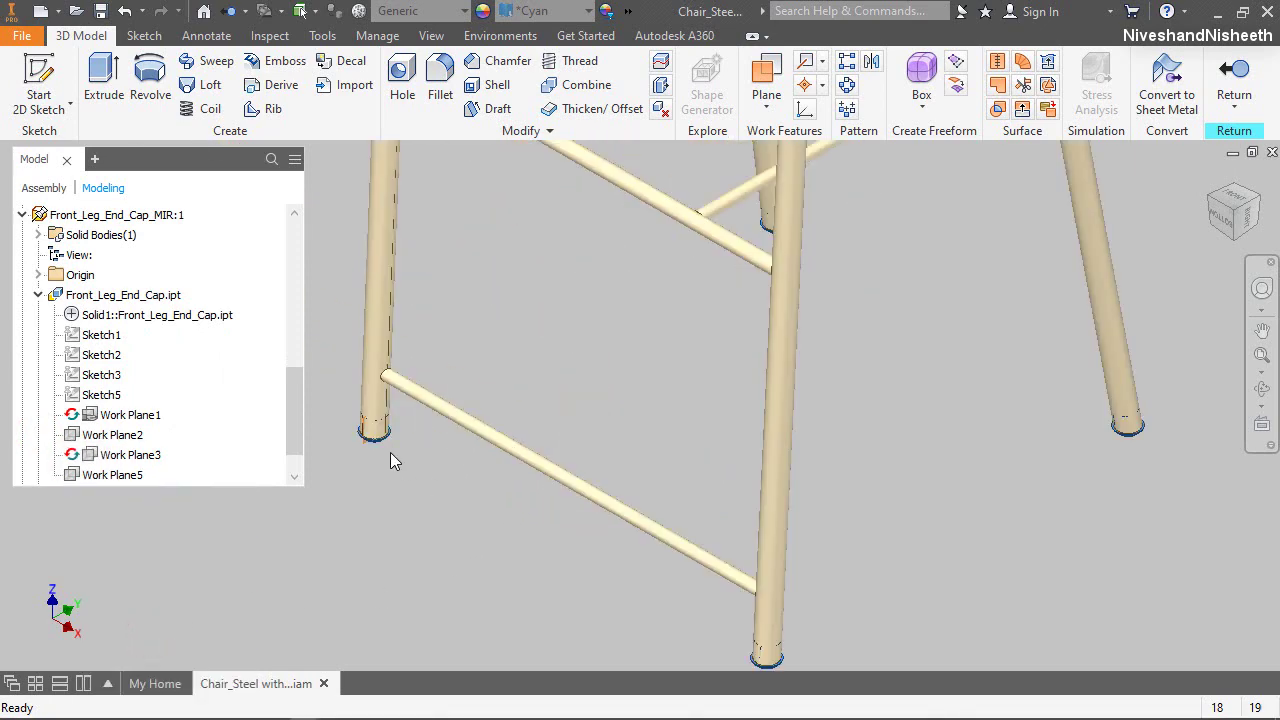
pyautogui.moveTo(330, 420); pyautogui.dragTo(920, 389, button='middle')
pyautogui.scroll(-3, 950, 324)
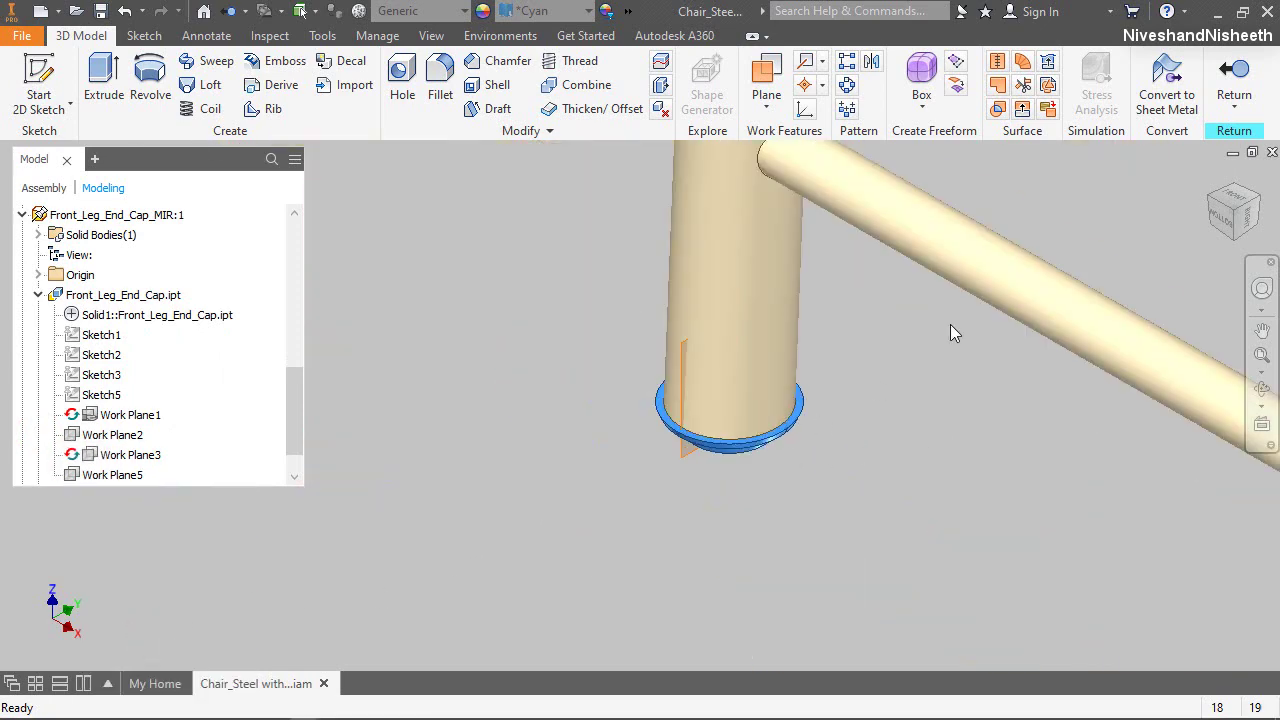
pyautogui.click(1234, 75)
pyautogui.doubleClick(120, 355)
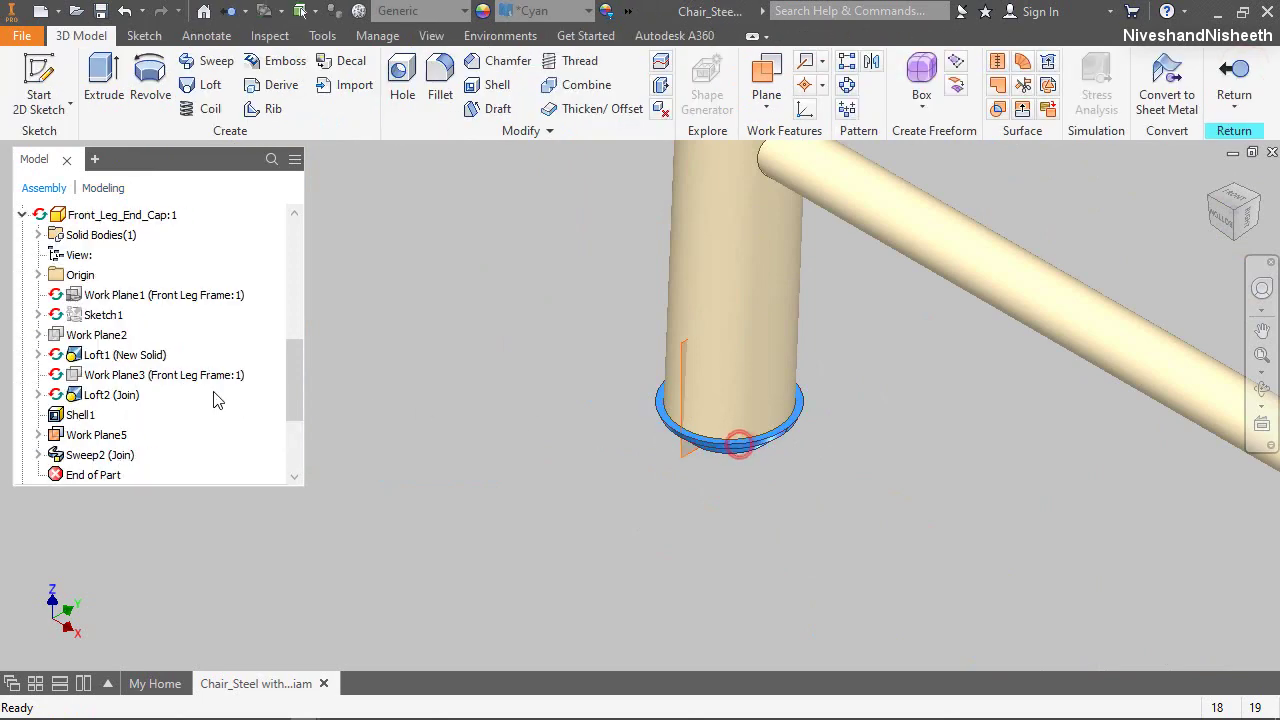
pyautogui.rightClick(108, 436)
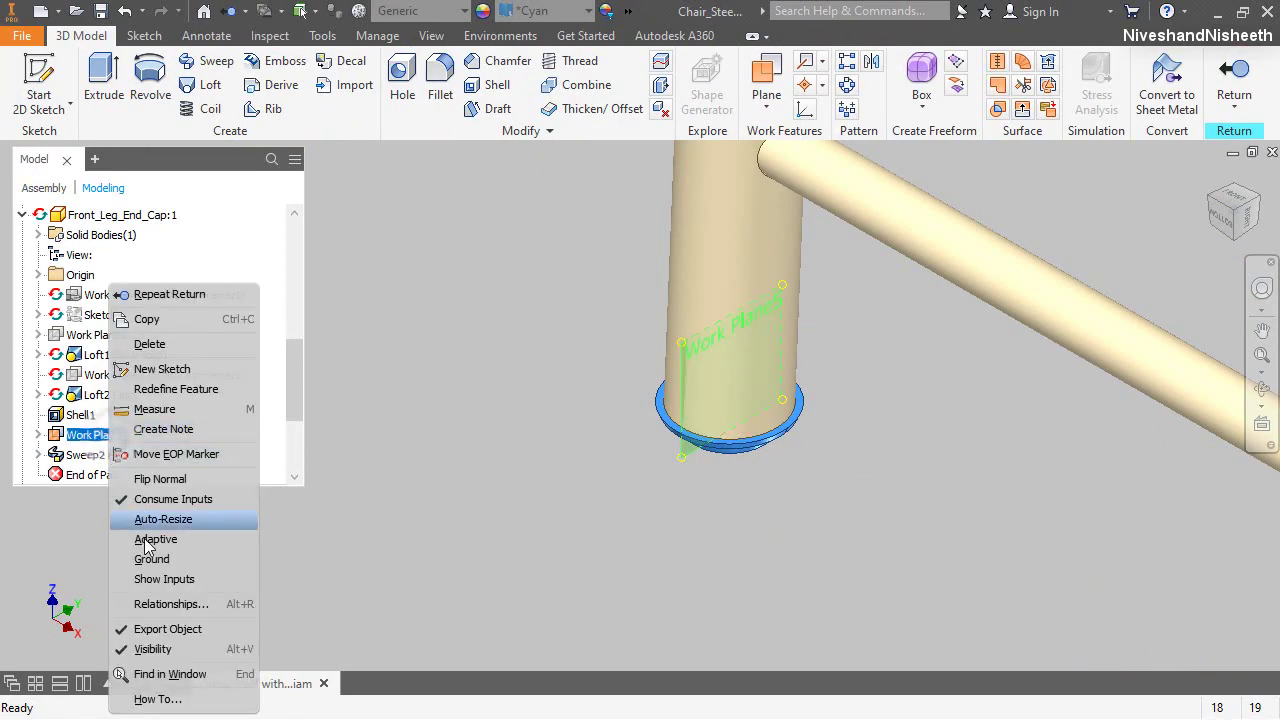
pyautogui.click(156, 651)
pyautogui.click(1262, 355)
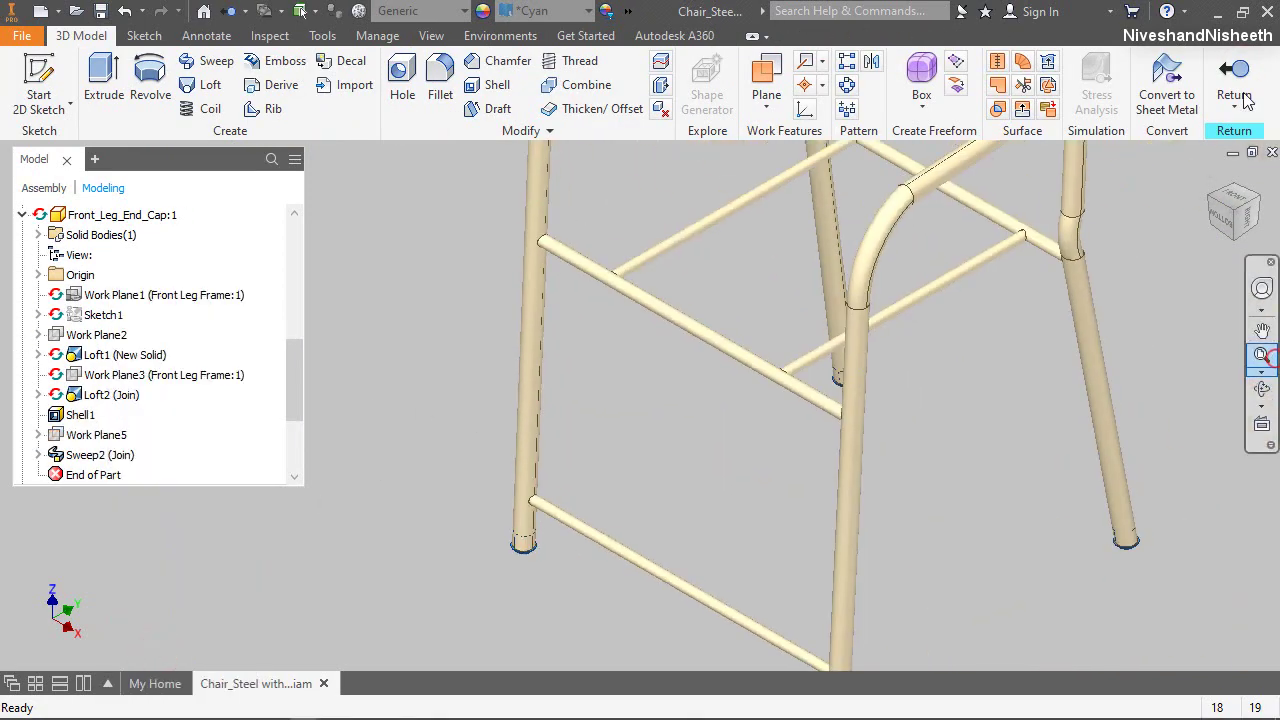
pyautogui.click(1234, 75)
# Save the assembly with all its dependent files and collapse the whole model tree
pyautogui.hotkey('ctrl', 's')
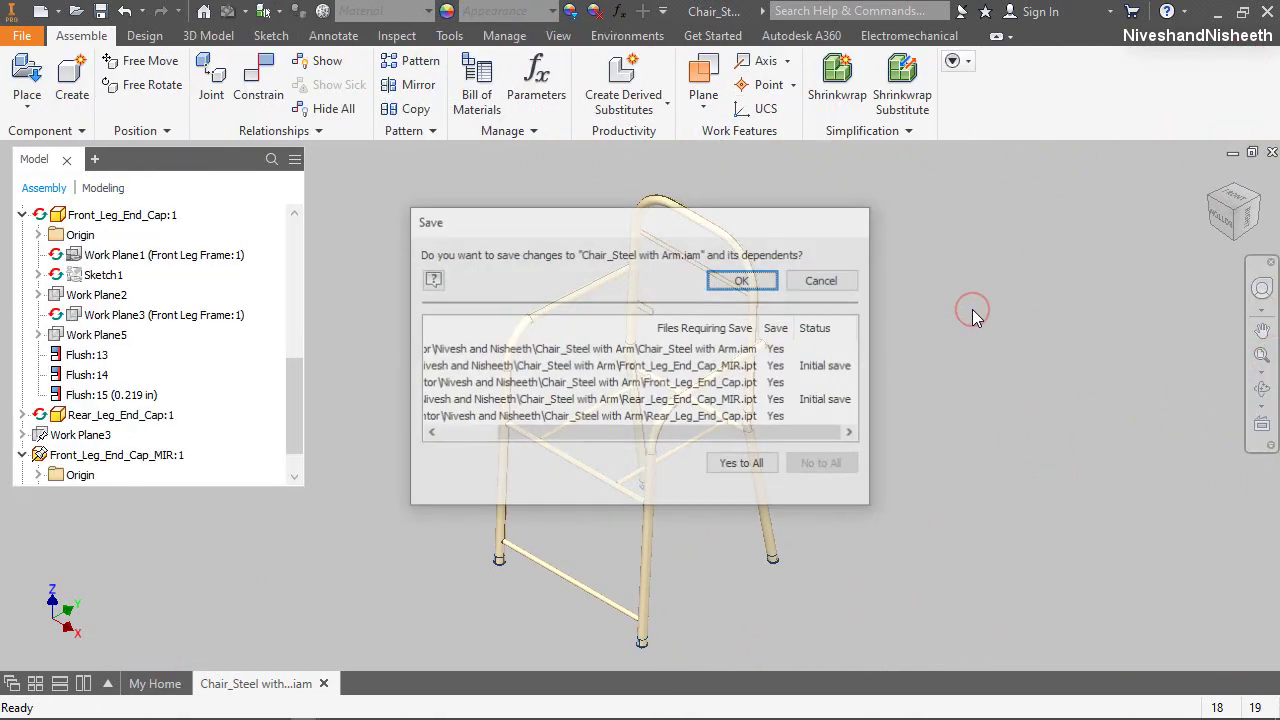
pyautogui.click(731, 465)
pyautogui.click(733, 276)
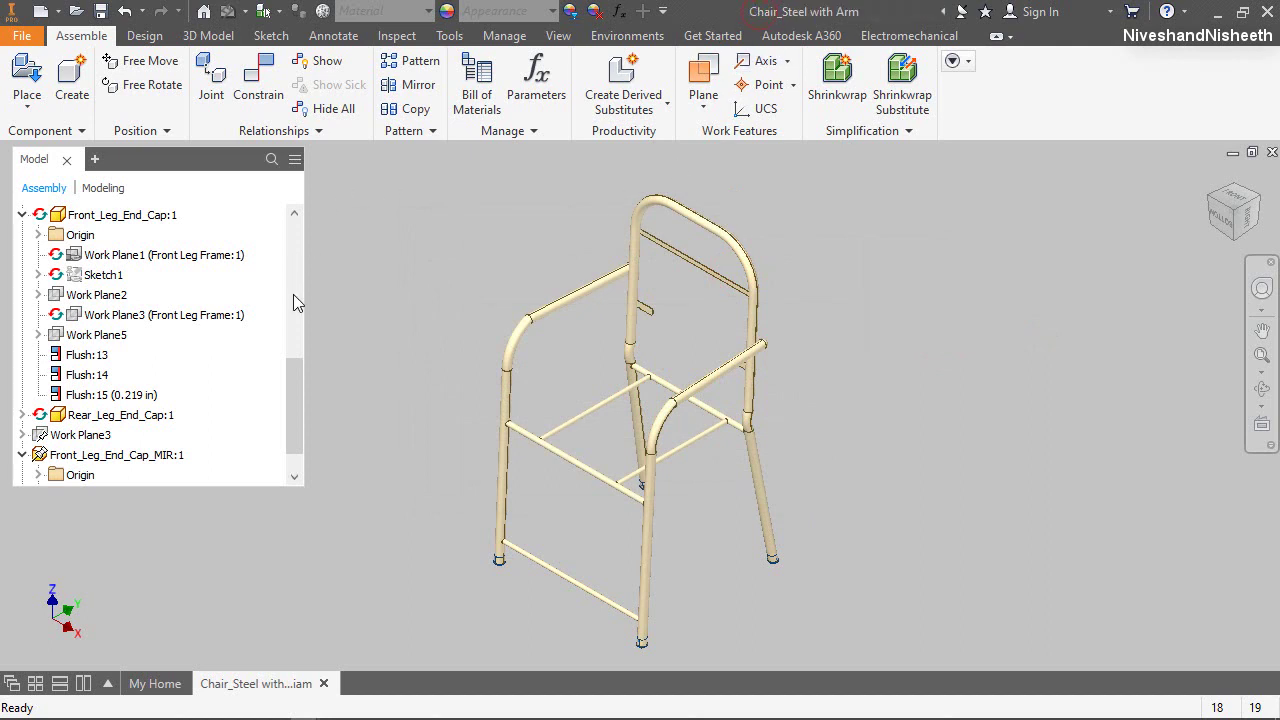
pyautogui.rightClick(268, 337)
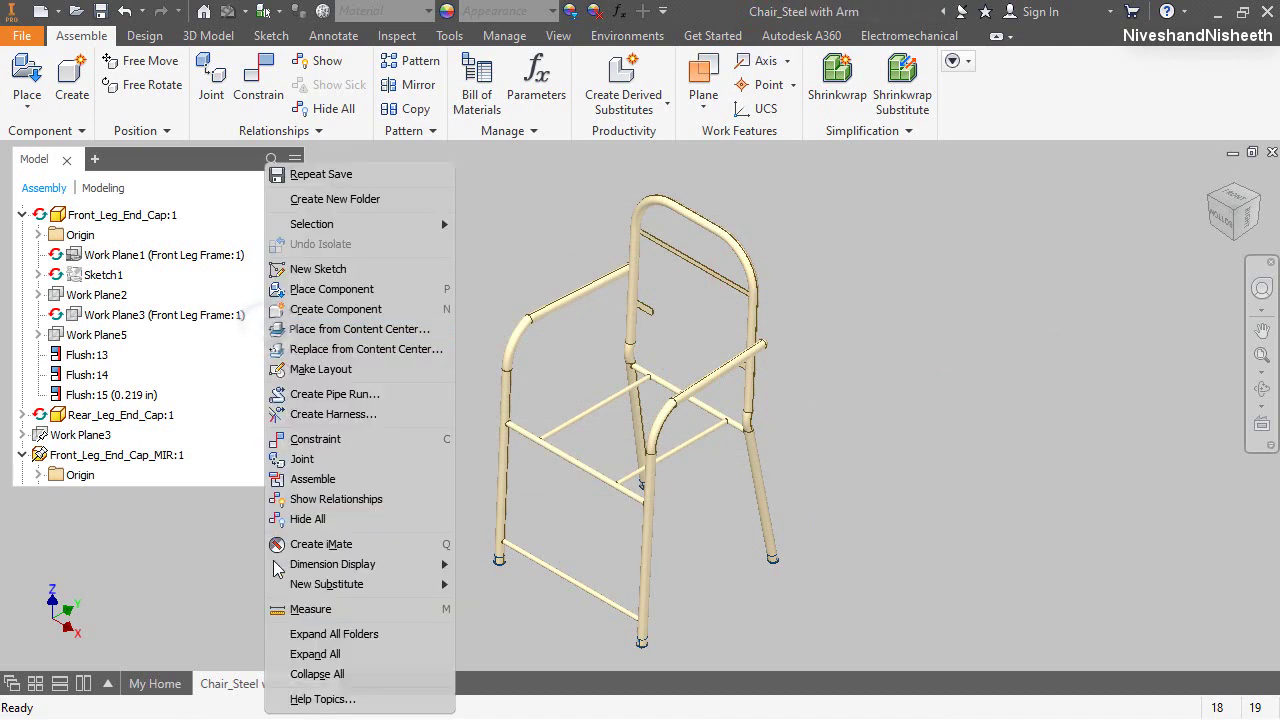
pyautogui.click(315, 674)
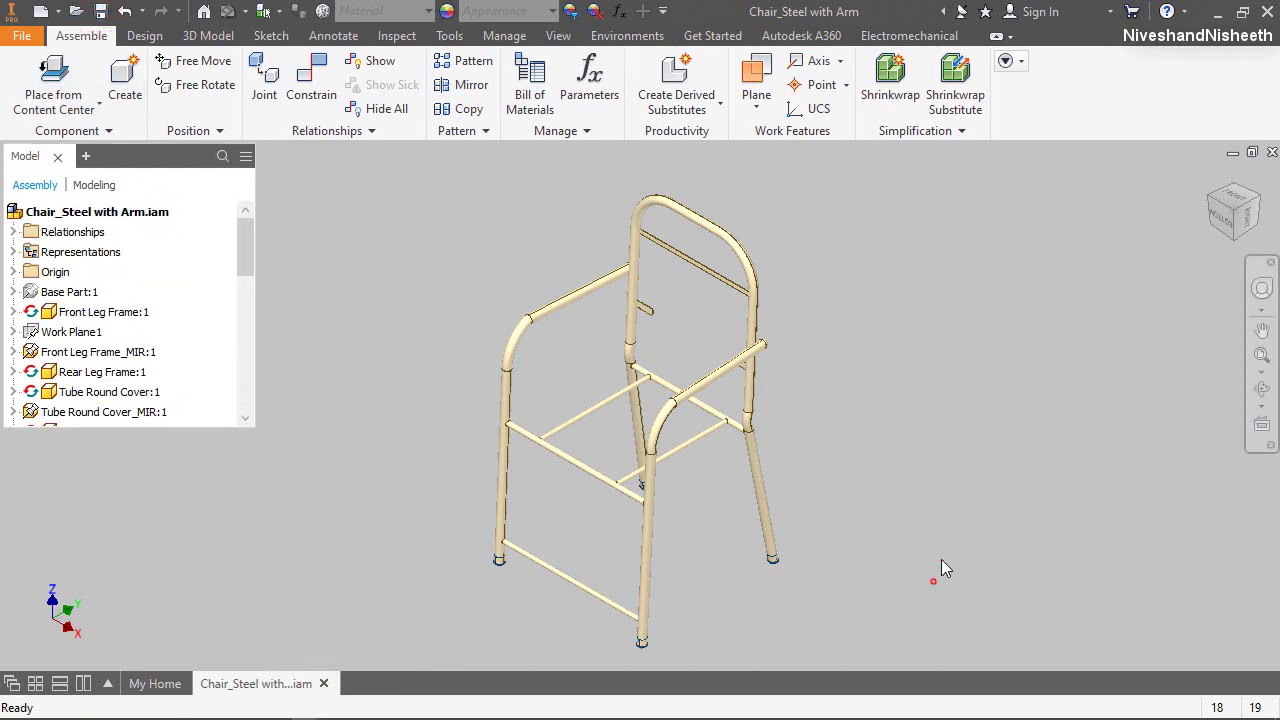
# Hide the Tube Round Cover:1 component at the rear end of the arm tube
pyautogui.click(933, 581)
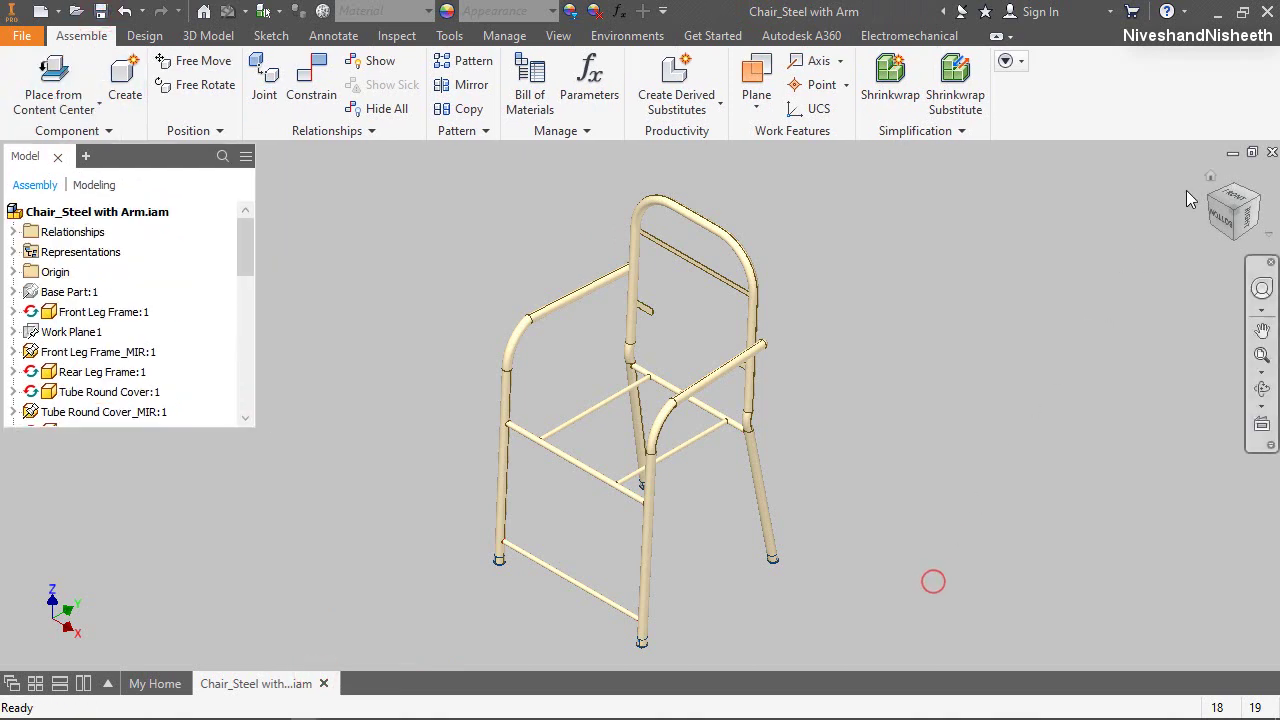
pyautogui.click(1235, 193)
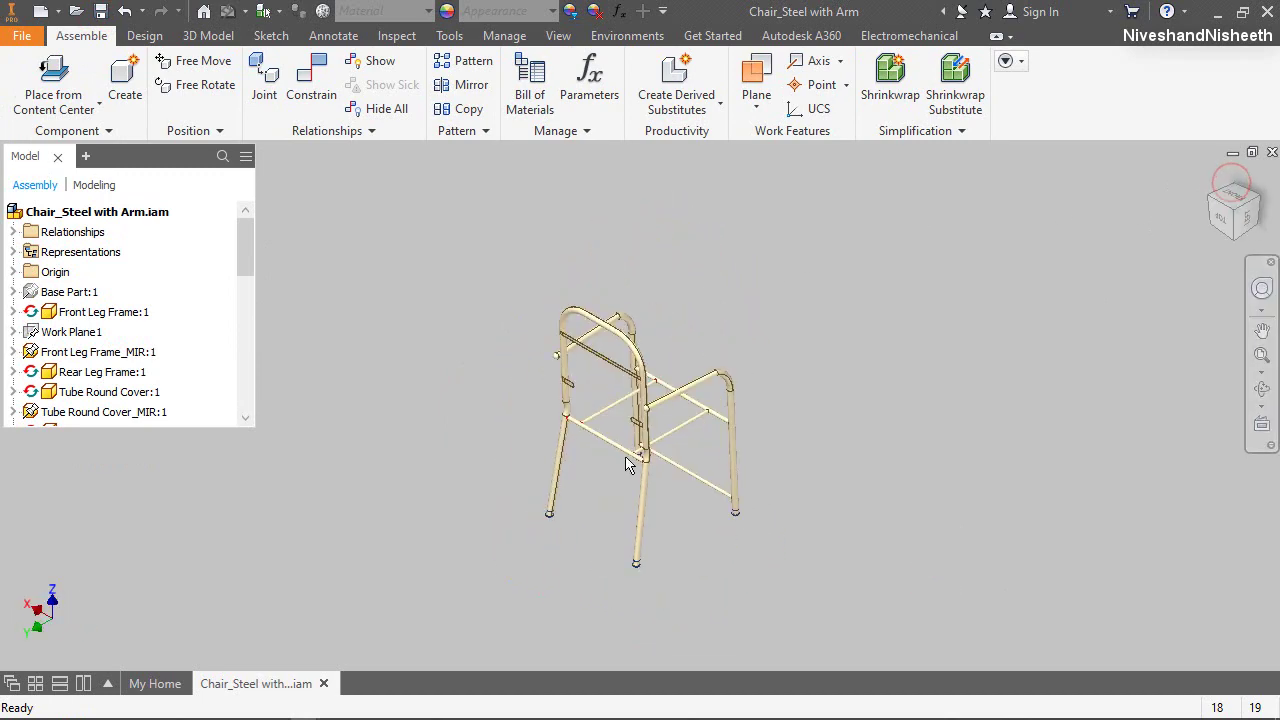
pyautogui.scroll(5, 655, 343)
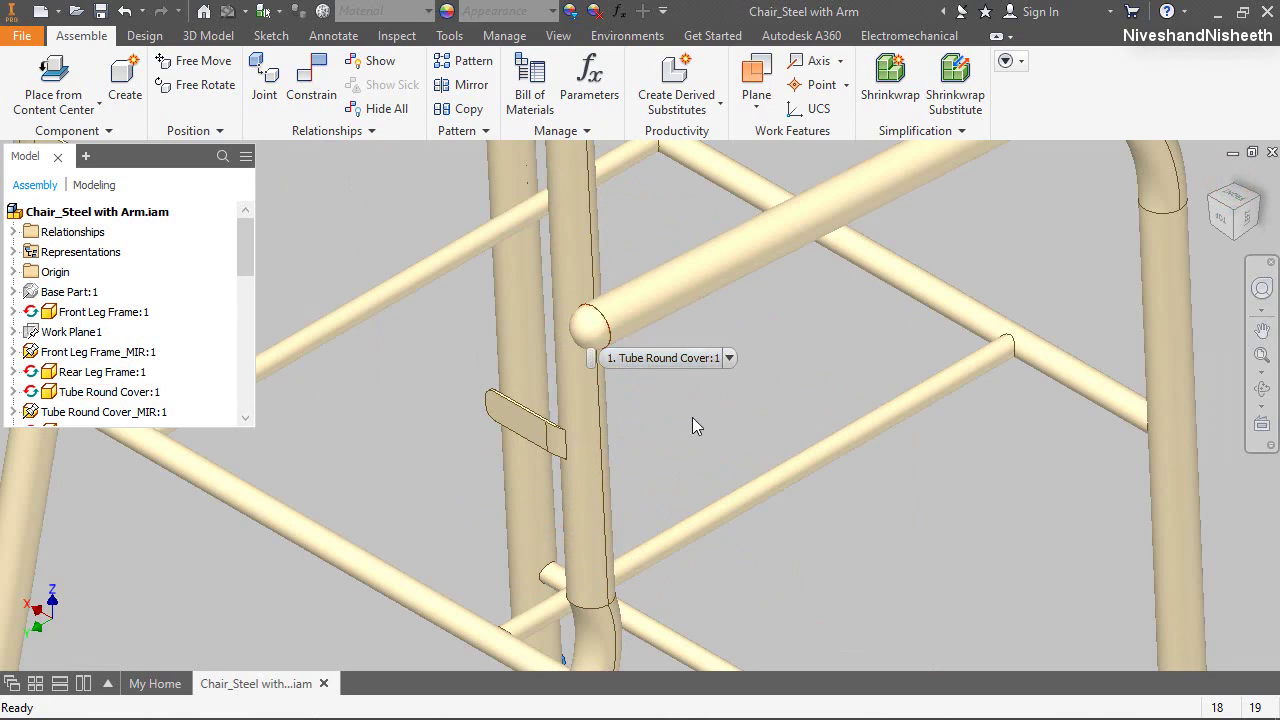
pyautogui.click(590, 335)
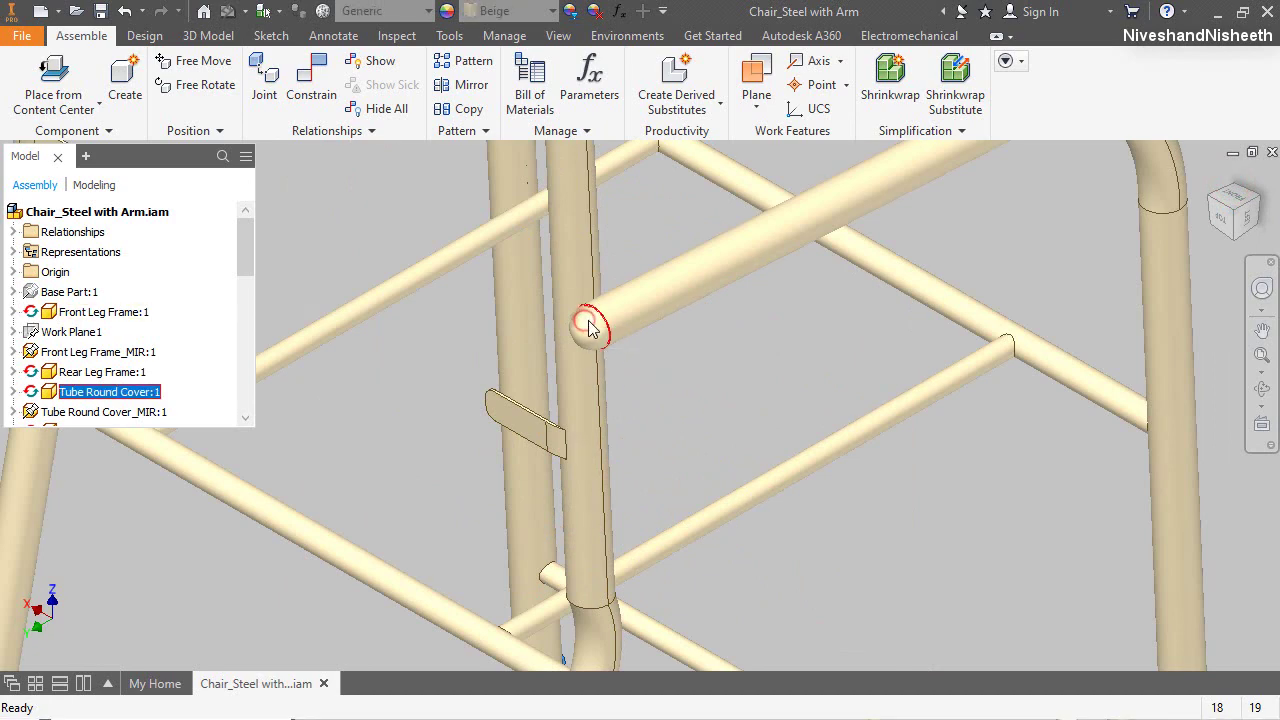
pyautogui.rightClick(589, 325)
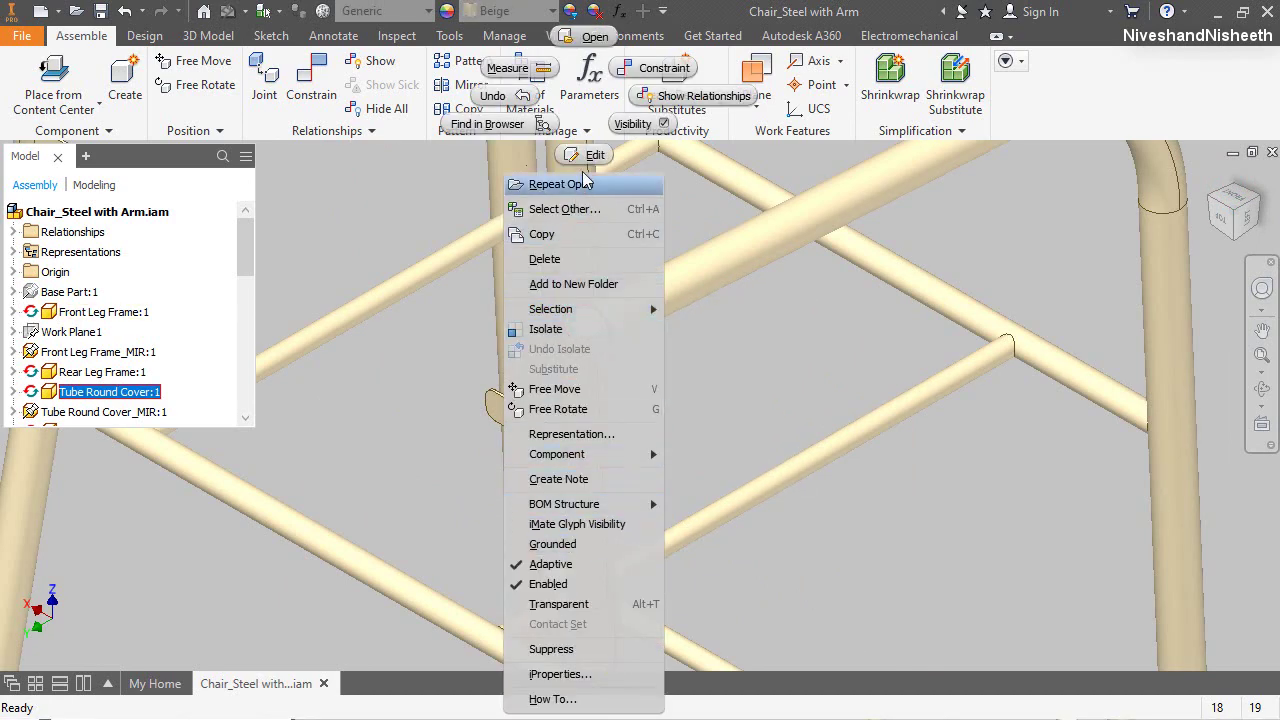
pyautogui.click(630, 121)
# Start a new in-place component based on the English Standard (in).ipt template
pyautogui.scroll(4, 548, 305)
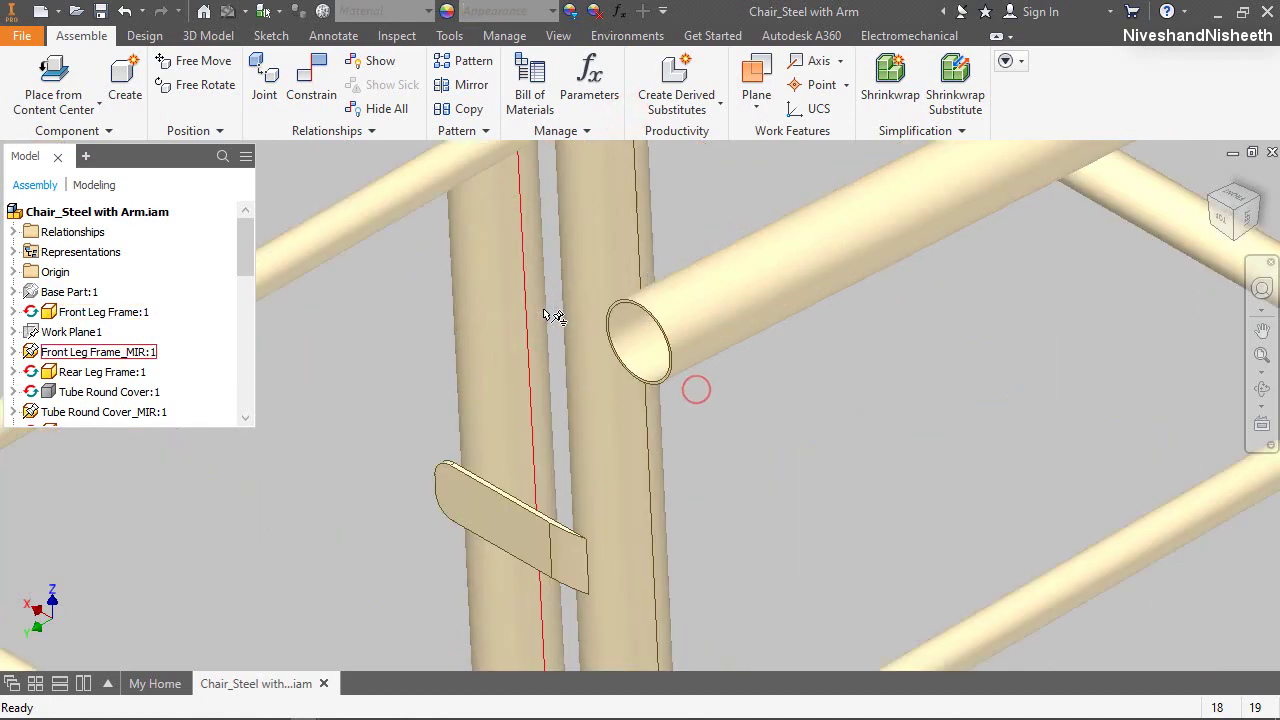
pyautogui.rightClick(827, 408)
pyautogui.click(794, 249)
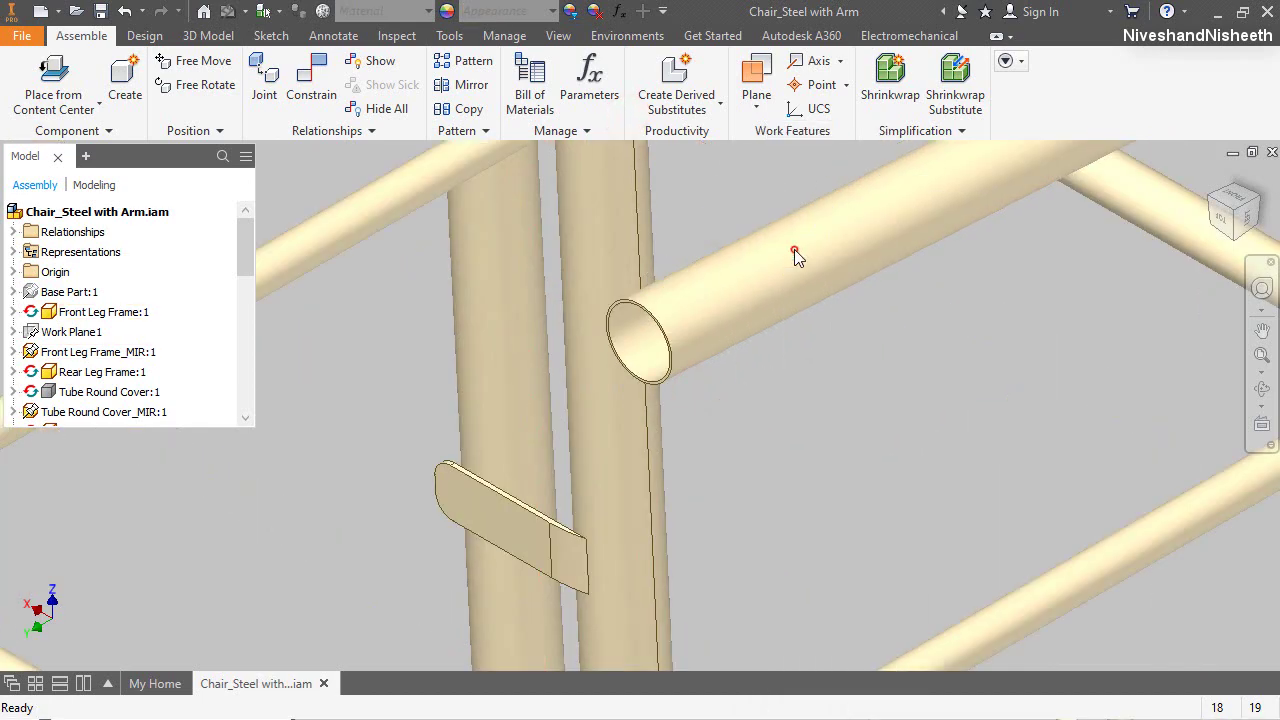
pyautogui.click(930, 291)
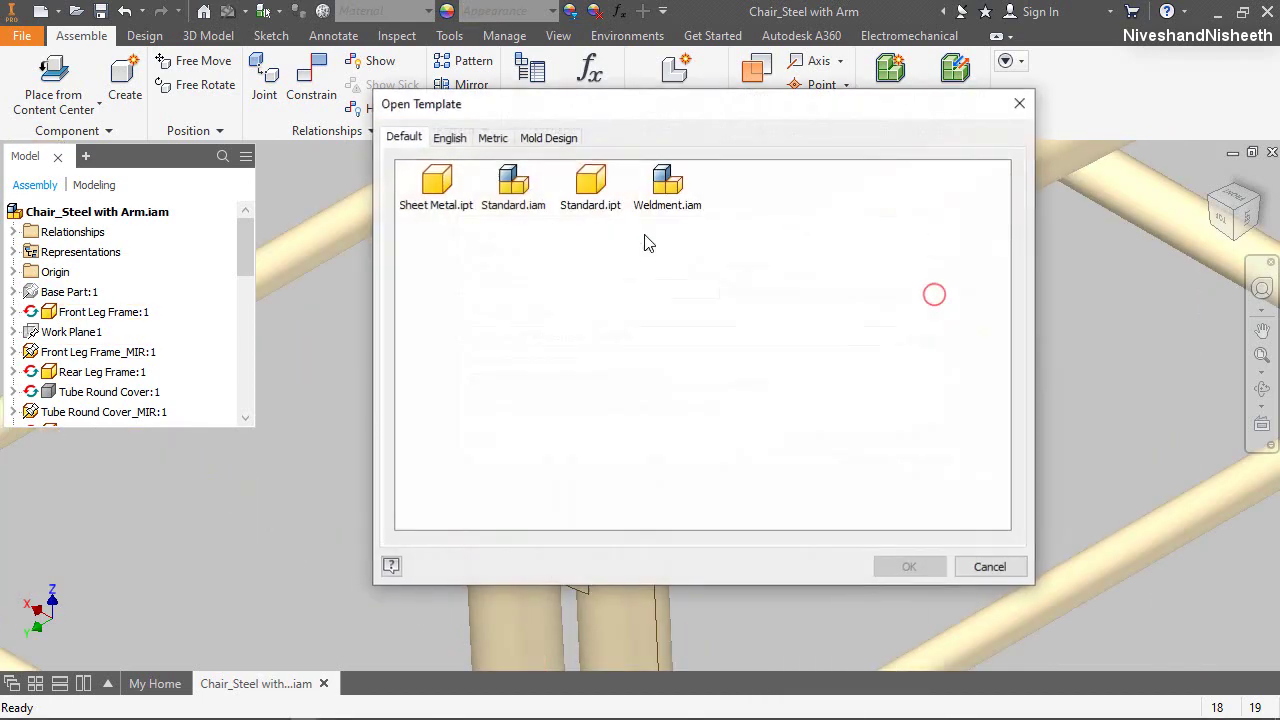
pyautogui.click(450, 137)
pyautogui.doubleClick(782, 190)
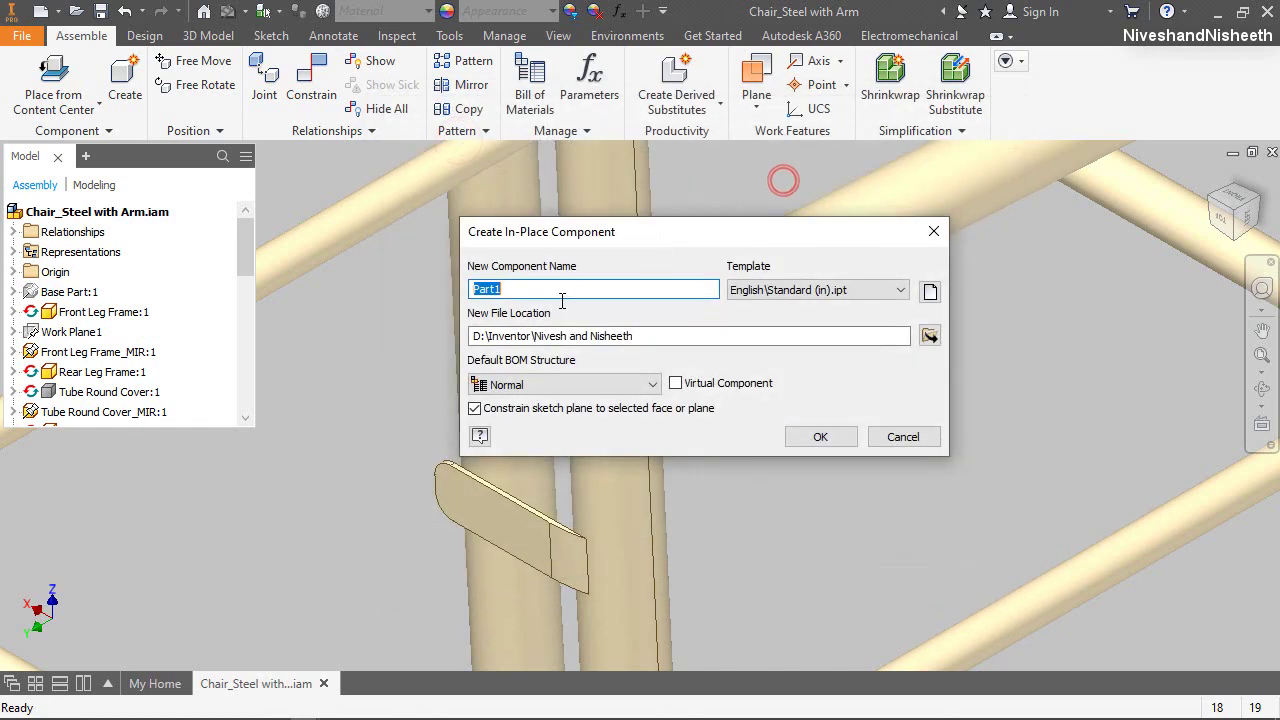
# Name the component Arm Sheath.ipt in the Chair_Steel with Arm folder and place its sketch plane on the arm tube's open end face
pyautogui.click(929, 336)
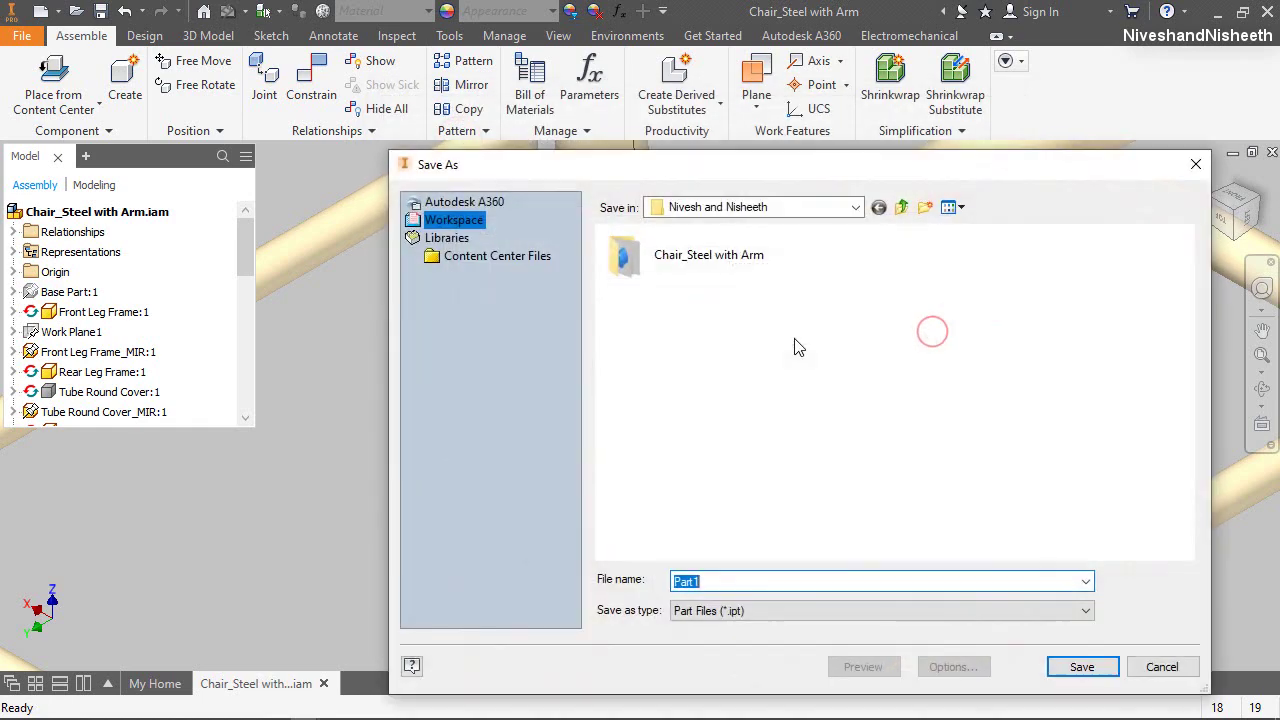
pyautogui.doubleClick(690, 262)
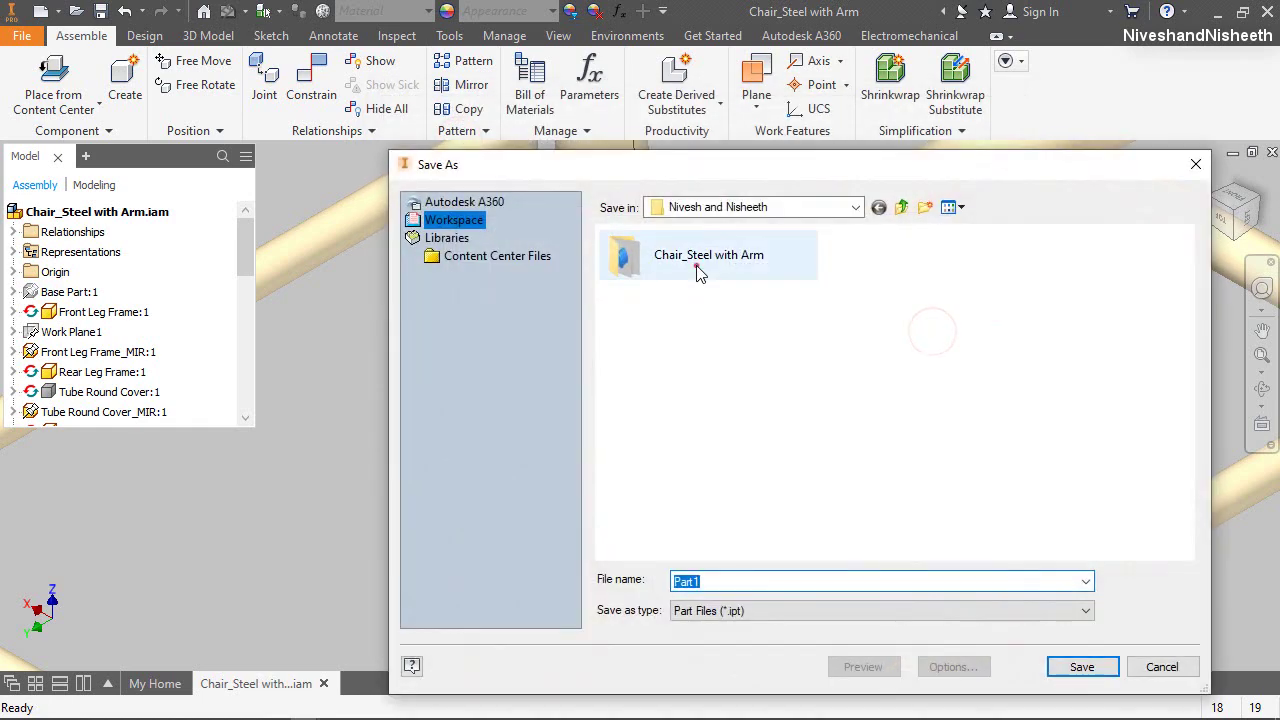
pyautogui.doubleClick(745, 576)
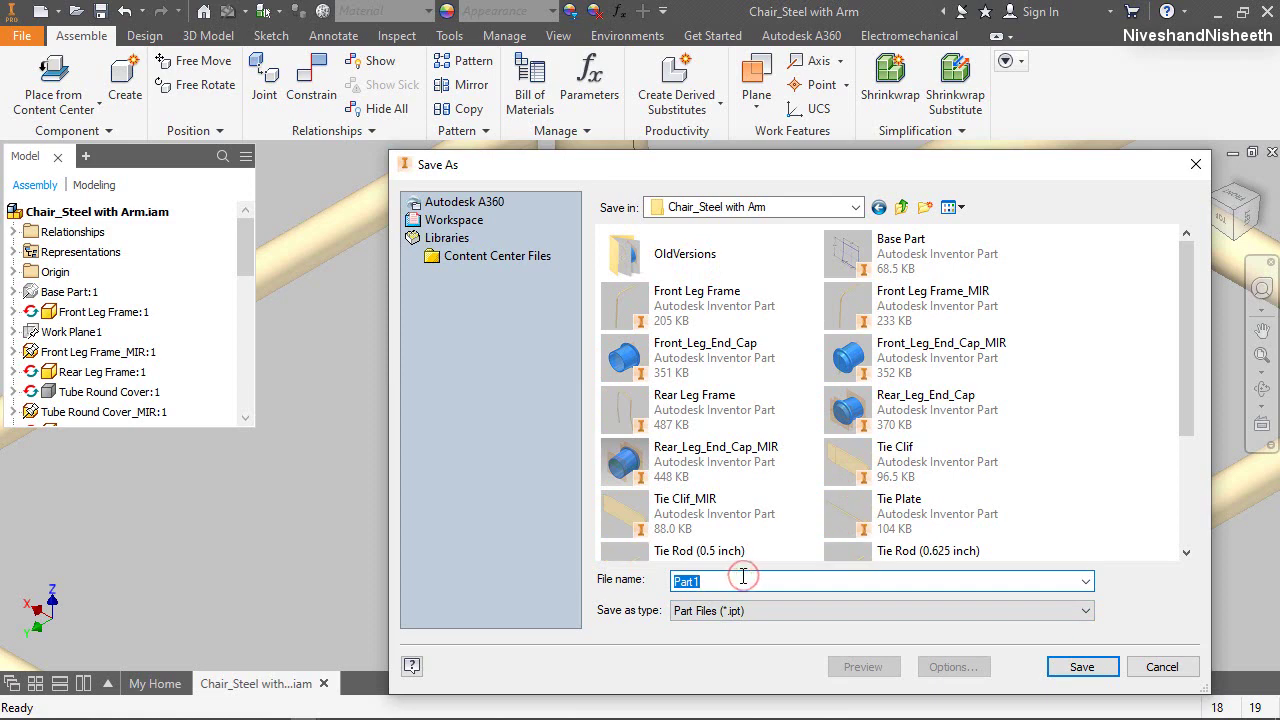
pyautogui.click(1074, 667)
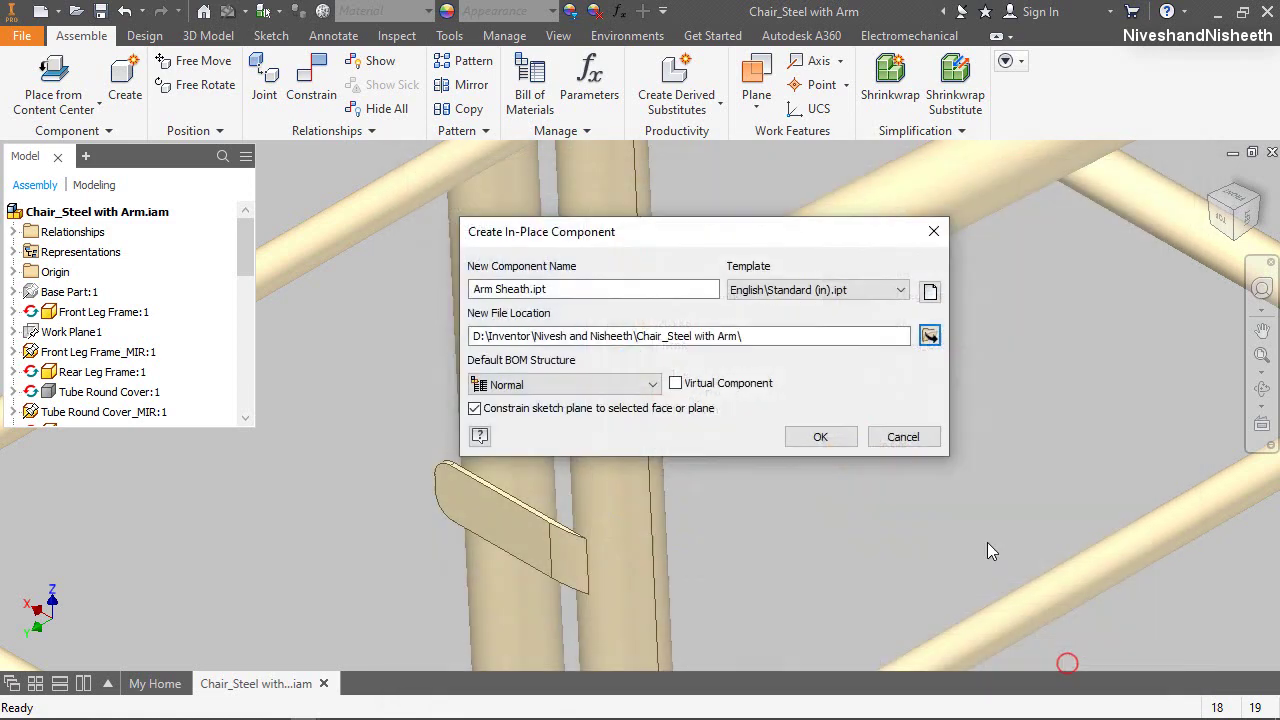
pyautogui.click(838, 438)
pyautogui.scroll(5, 690, 397)
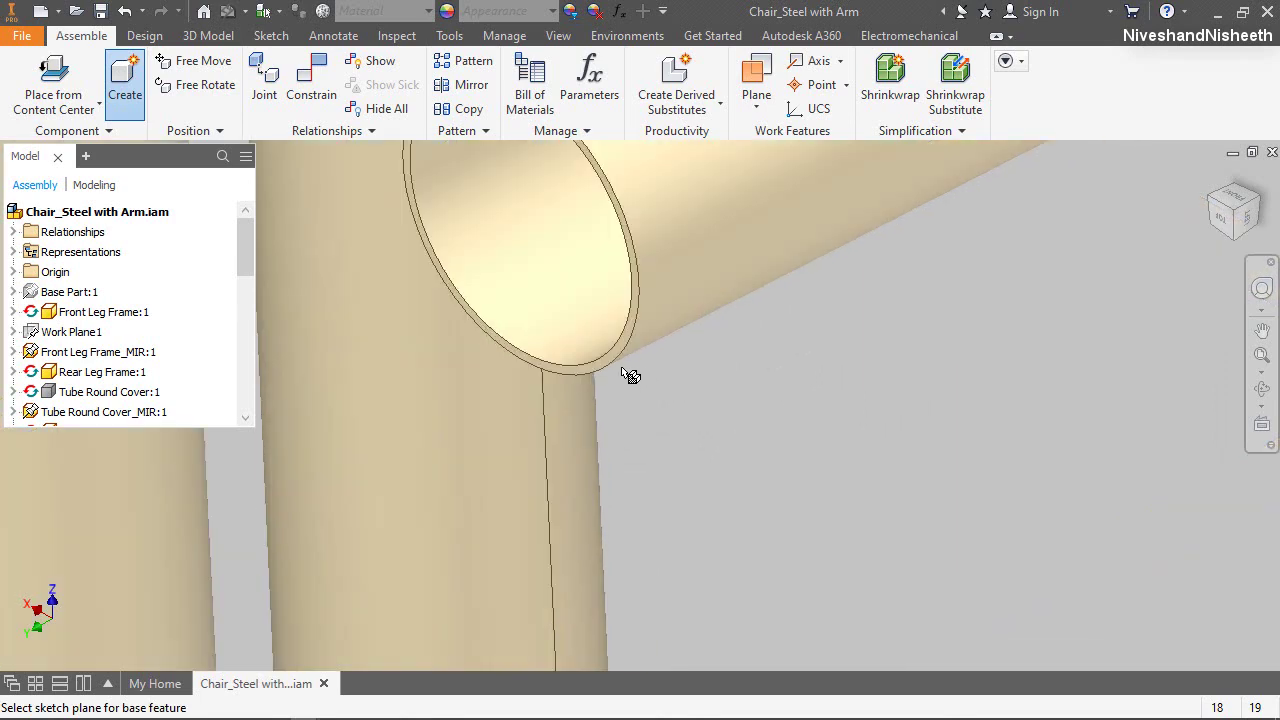
pyautogui.click(628, 370)
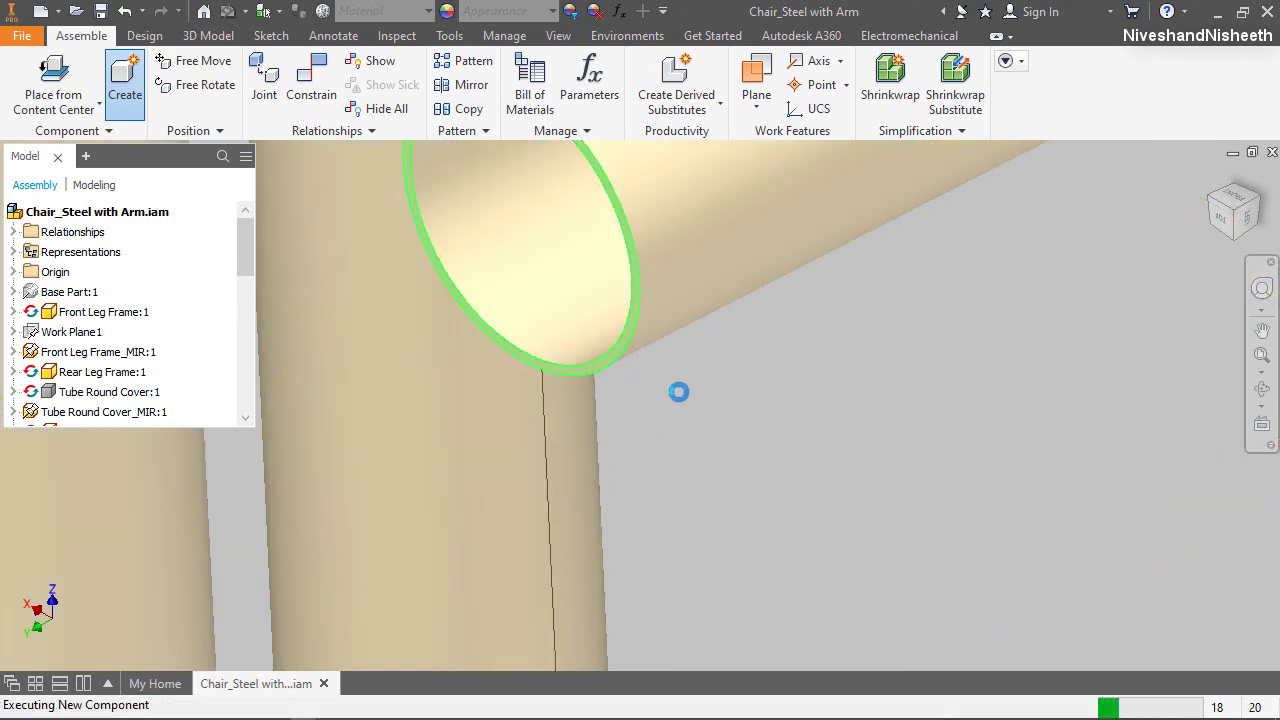
# Return to the top-level assembly and isolate the Front Leg Frame:1 component
pyautogui.scroll(-5, 701, 382)
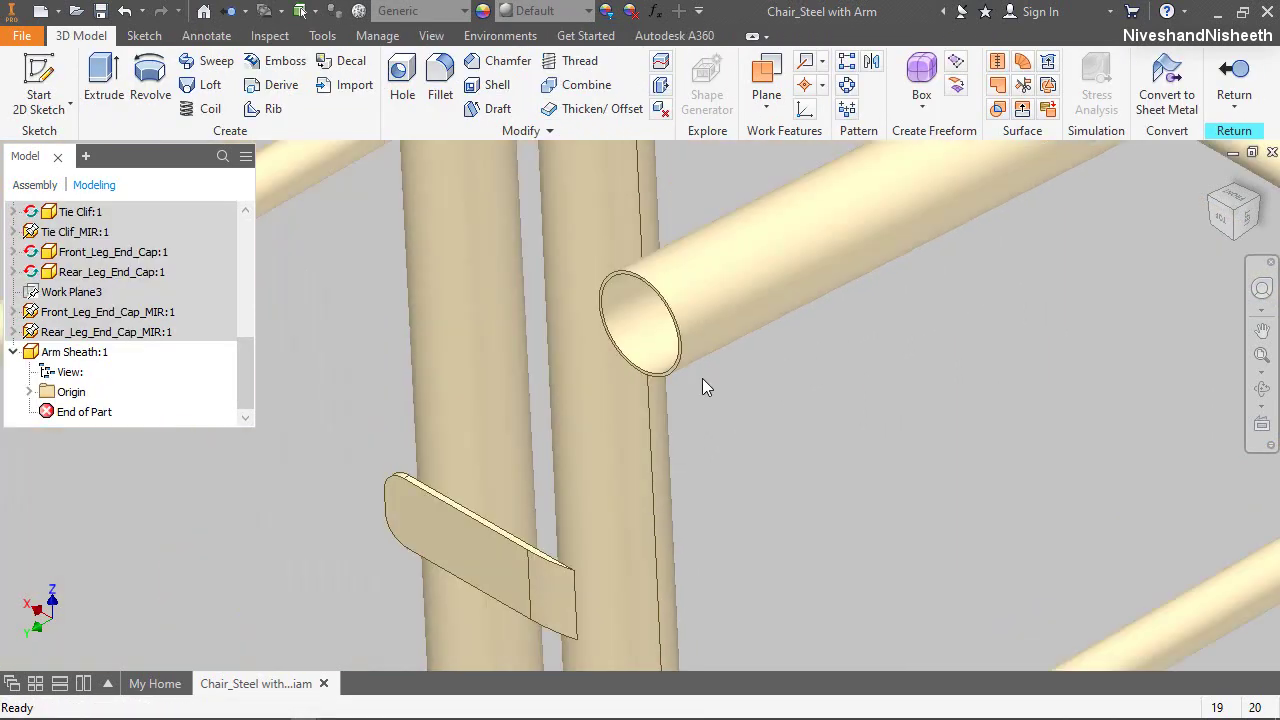
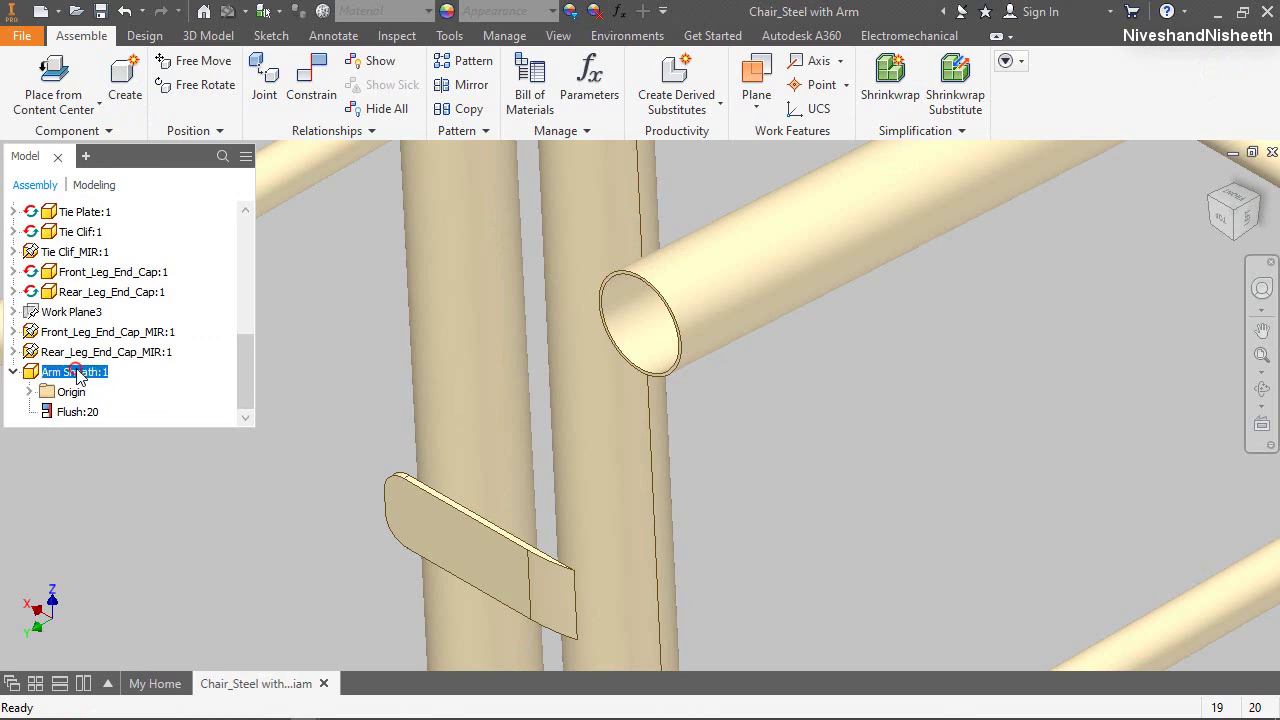
pyautogui.scroll(6, 221, 289)
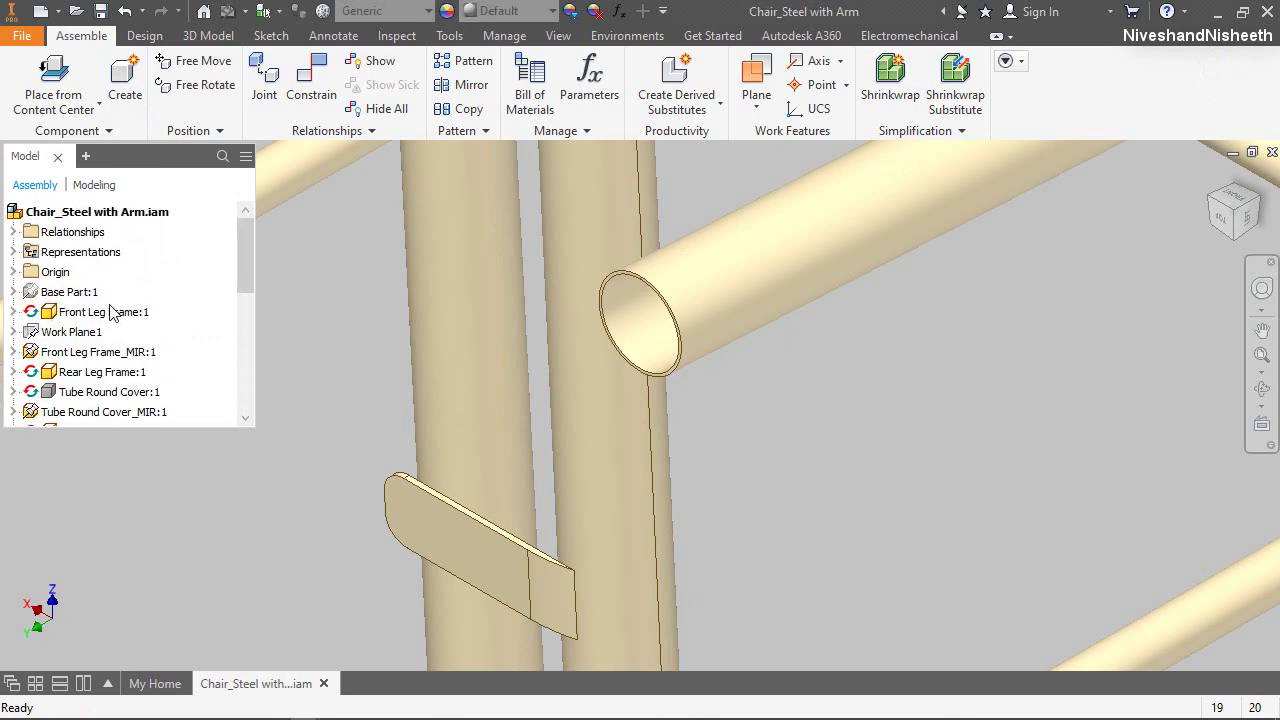
pyautogui.click(110, 312)
pyautogui.rightClick(110, 312)
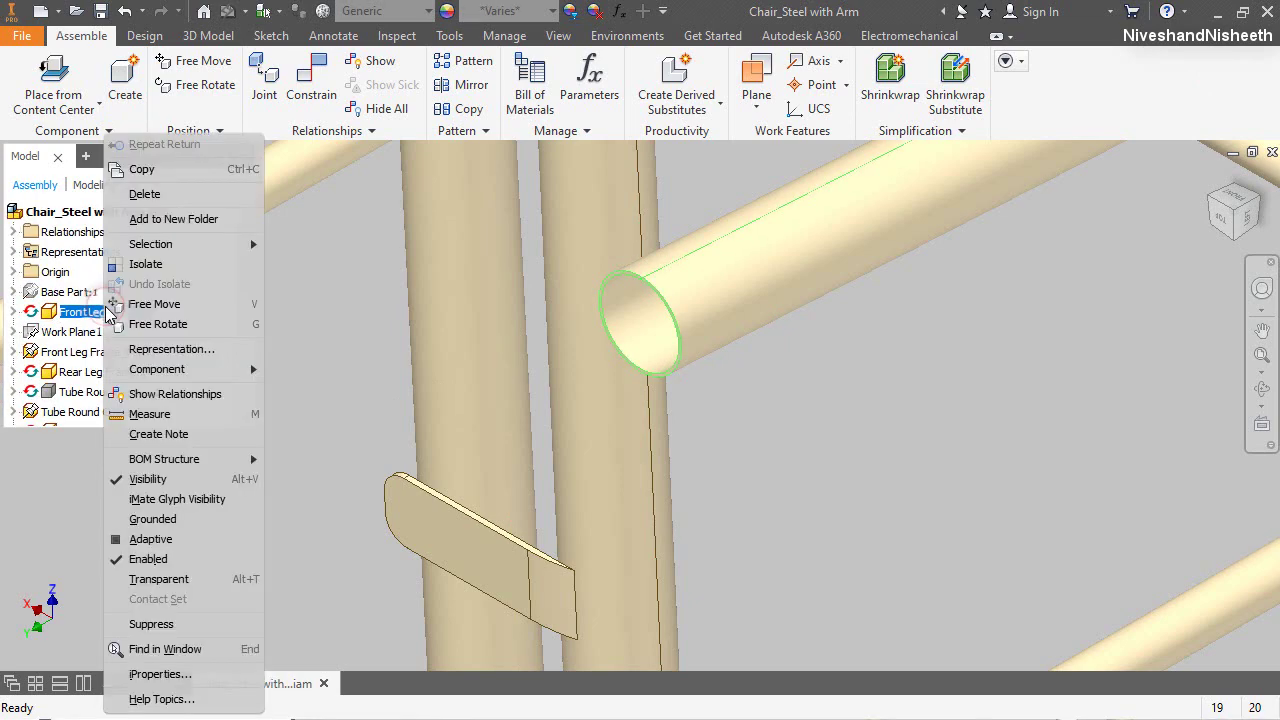
pyautogui.click(140, 266)
pyautogui.click(782, 466)
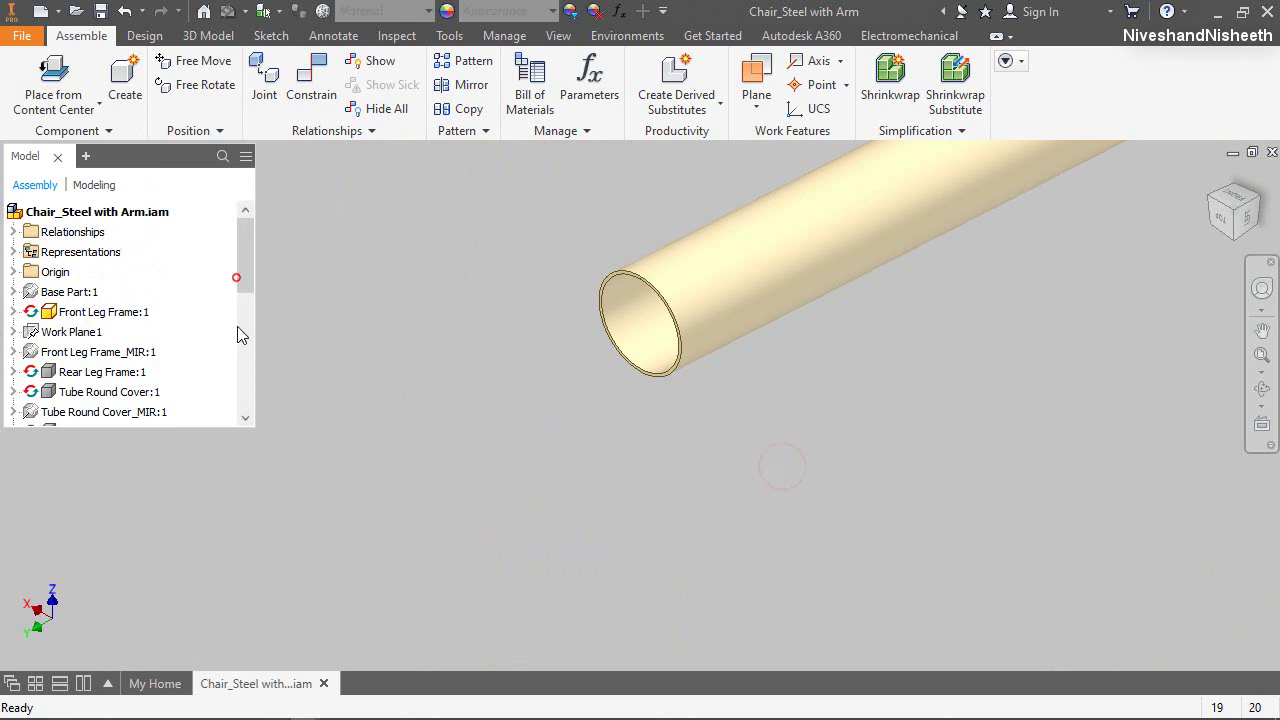
# Activate the Arm Sheath part and start a sketch on a new work plane offset -4 1/2 in from the arm tube's end face
pyautogui.scroll(-10, 251, 286)
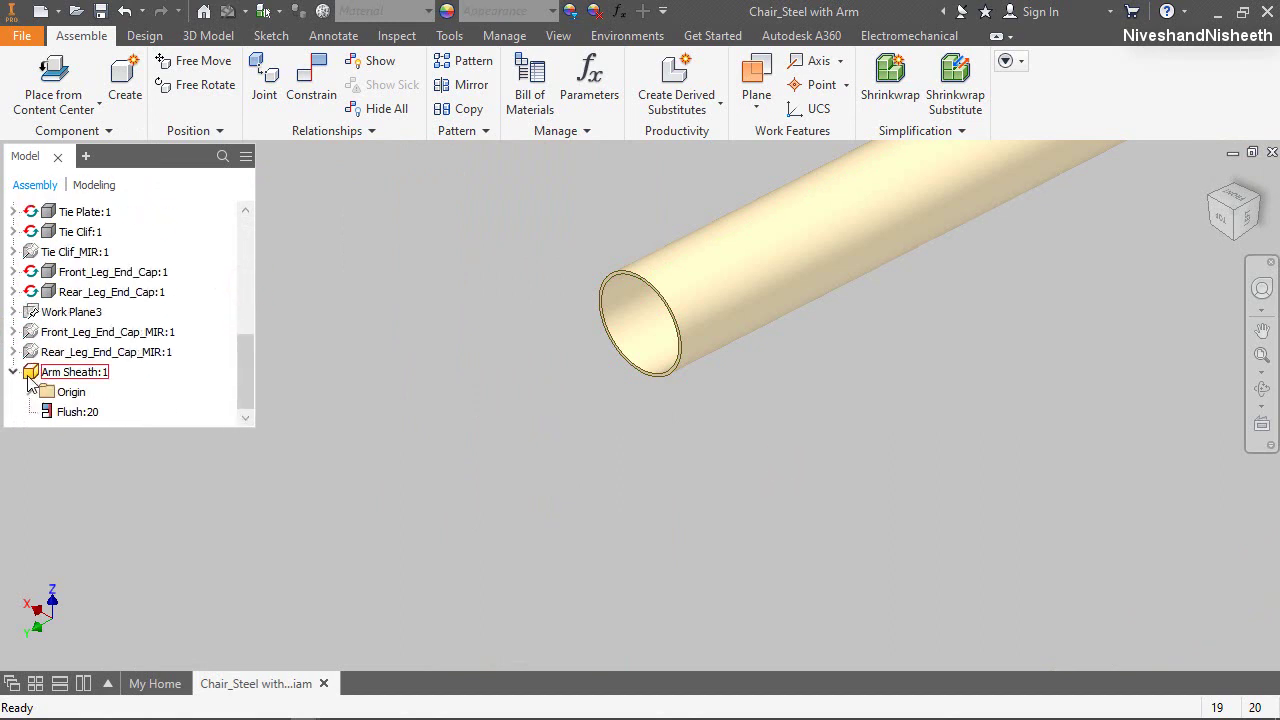
pyautogui.doubleClick(32, 374)
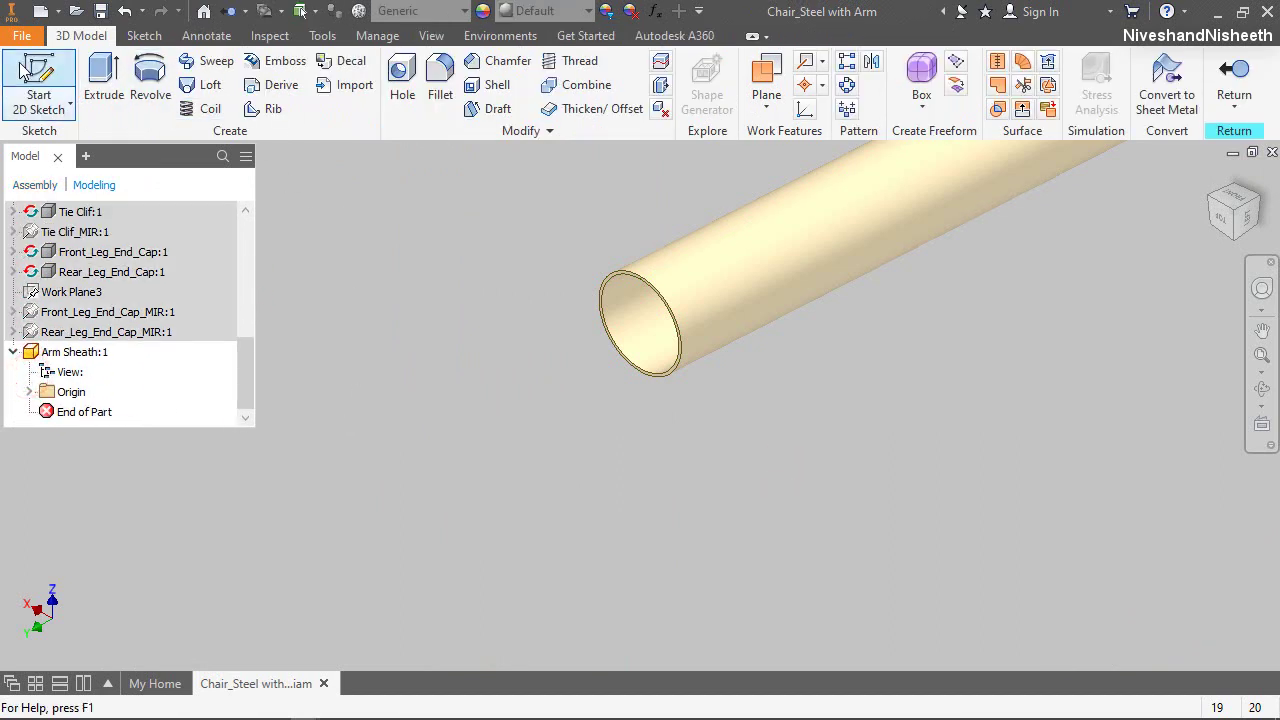
pyautogui.press('s')
pyautogui.rightClick(511, 290)
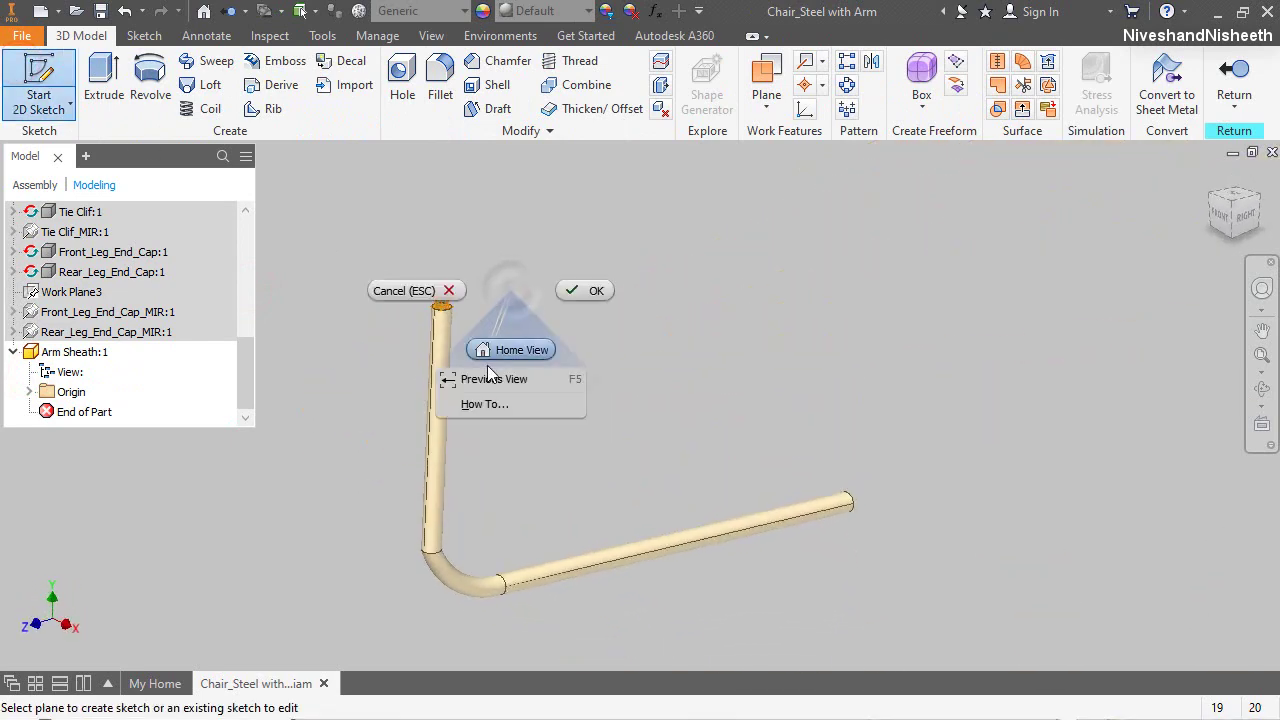
pyautogui.click(493, 345)
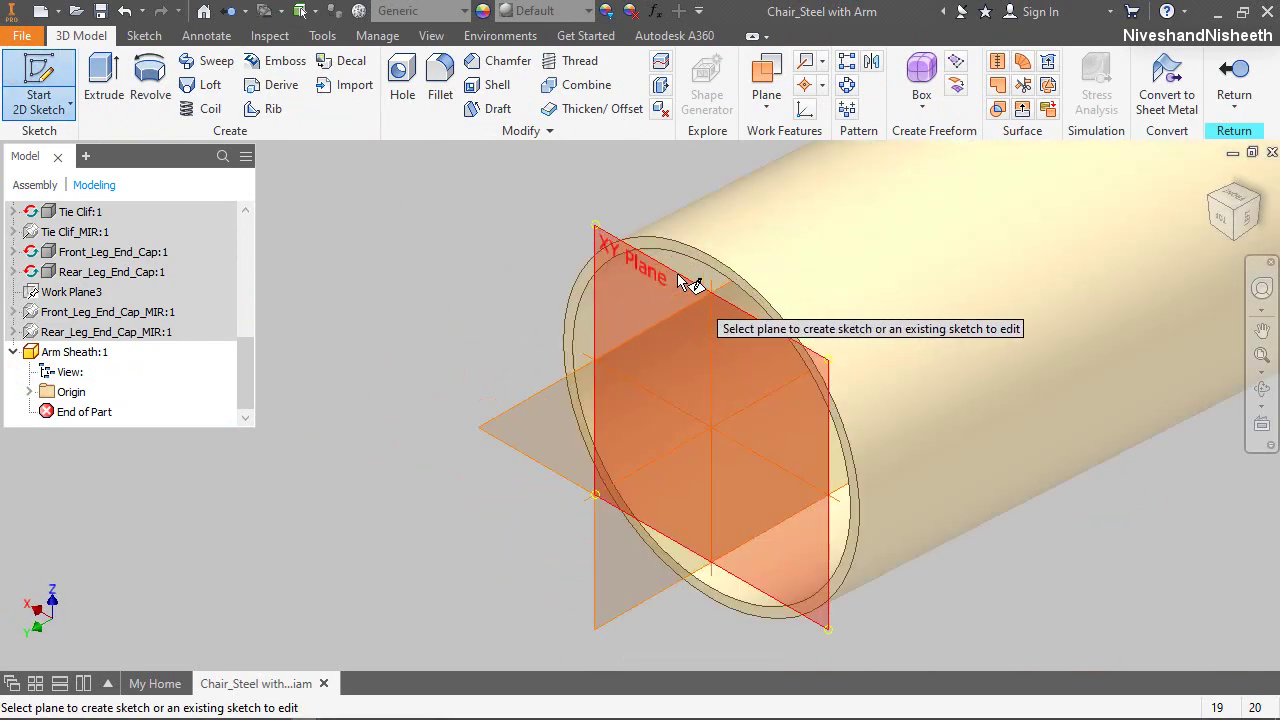
pyautogui.click(657, 249)
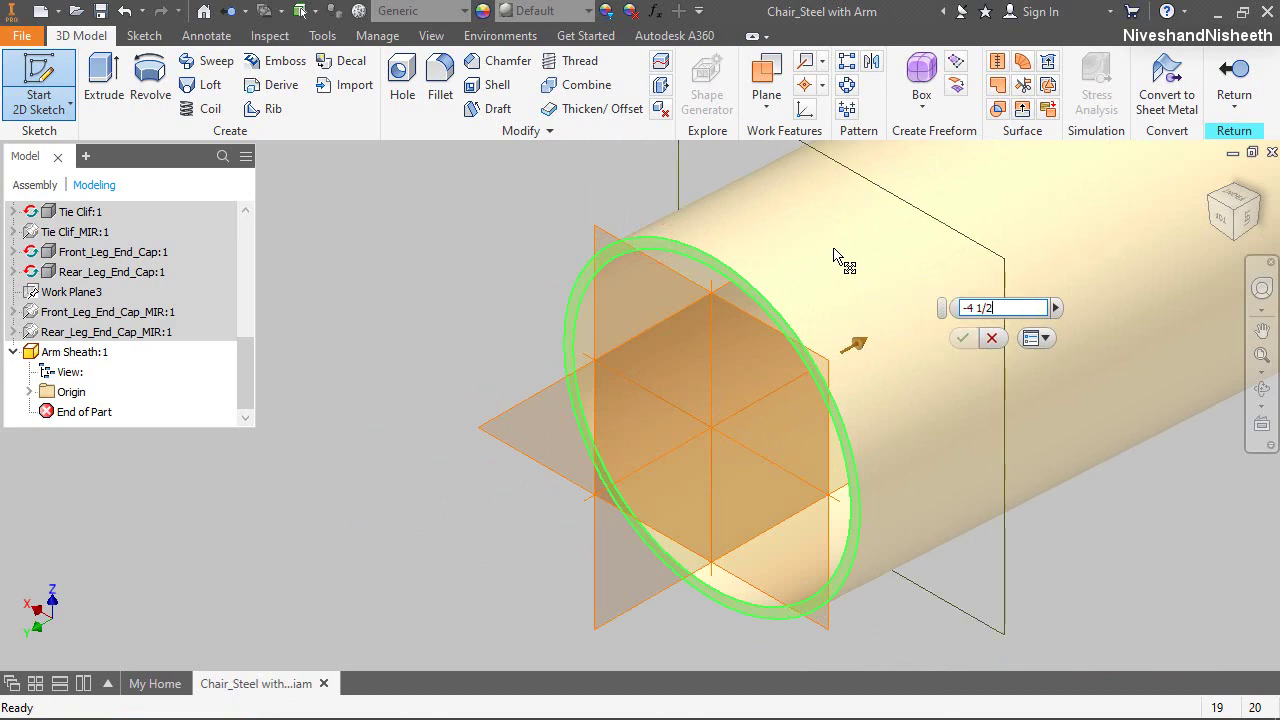
pyautogui.click(962, 341)
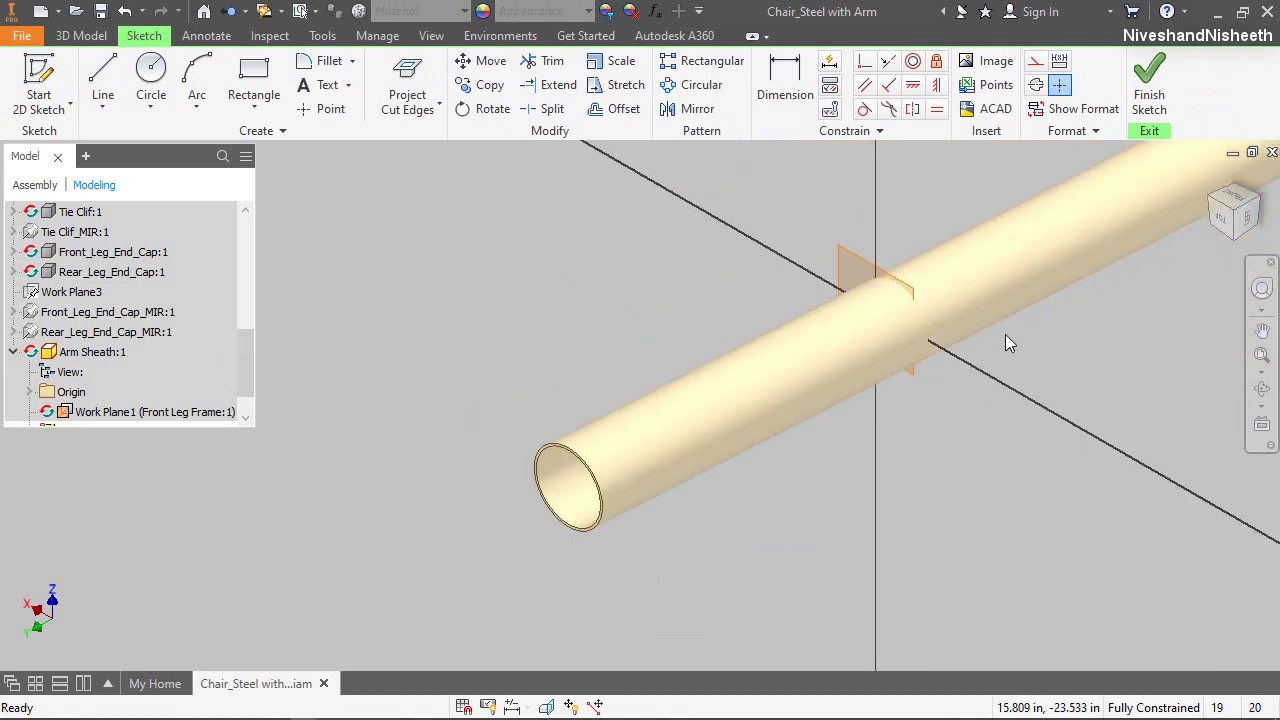
# Project the arm tube's cut edges onto the sketch plane and convert the projected circles to construction geometry
pyautogui.click(410, 98)
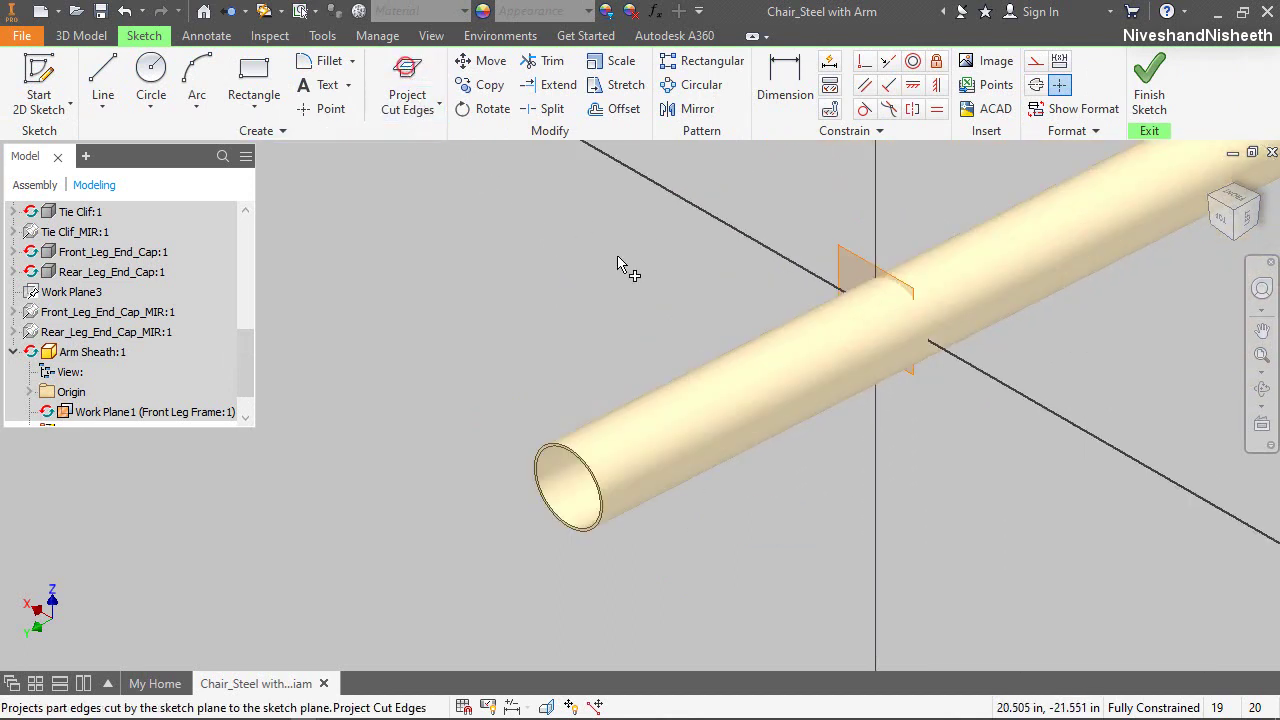
pyautogui.rightClick(672, 287)
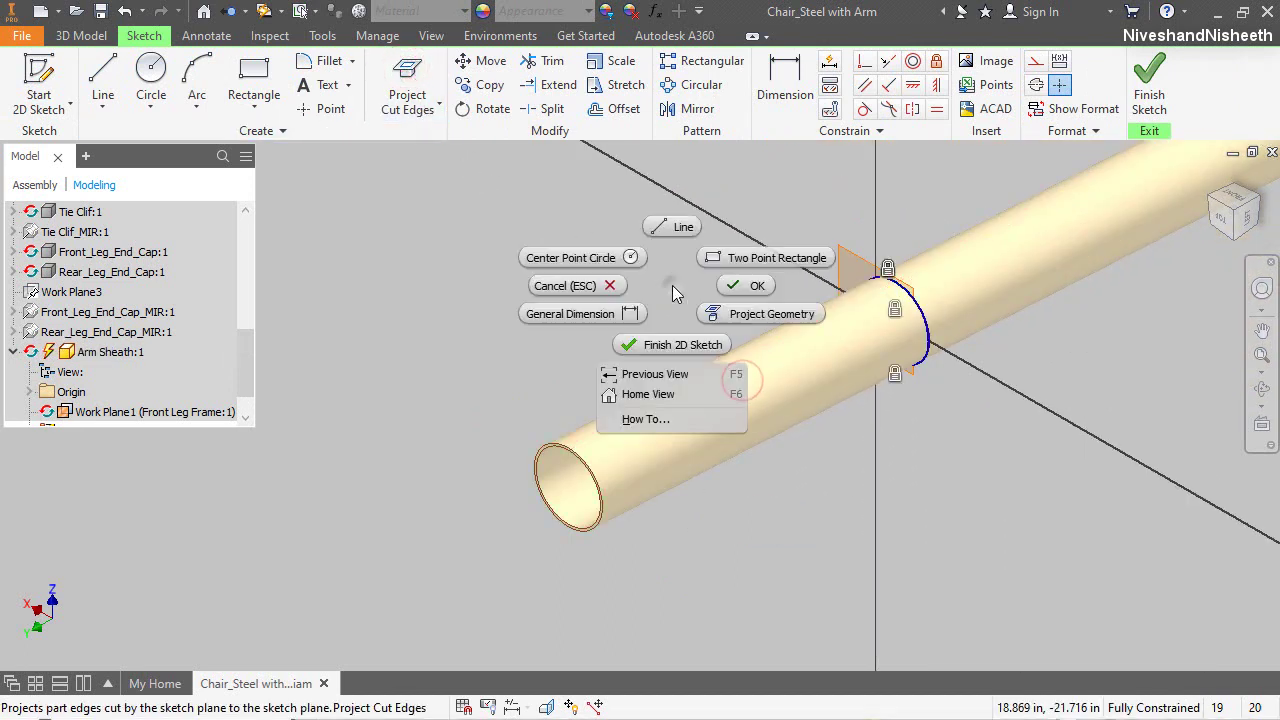
pyautogui.click(752, 287)
pyautogui.moveTo(771, 197); pyautogui.dragTo(997, 503)
pyautogui.click(1036, 62)
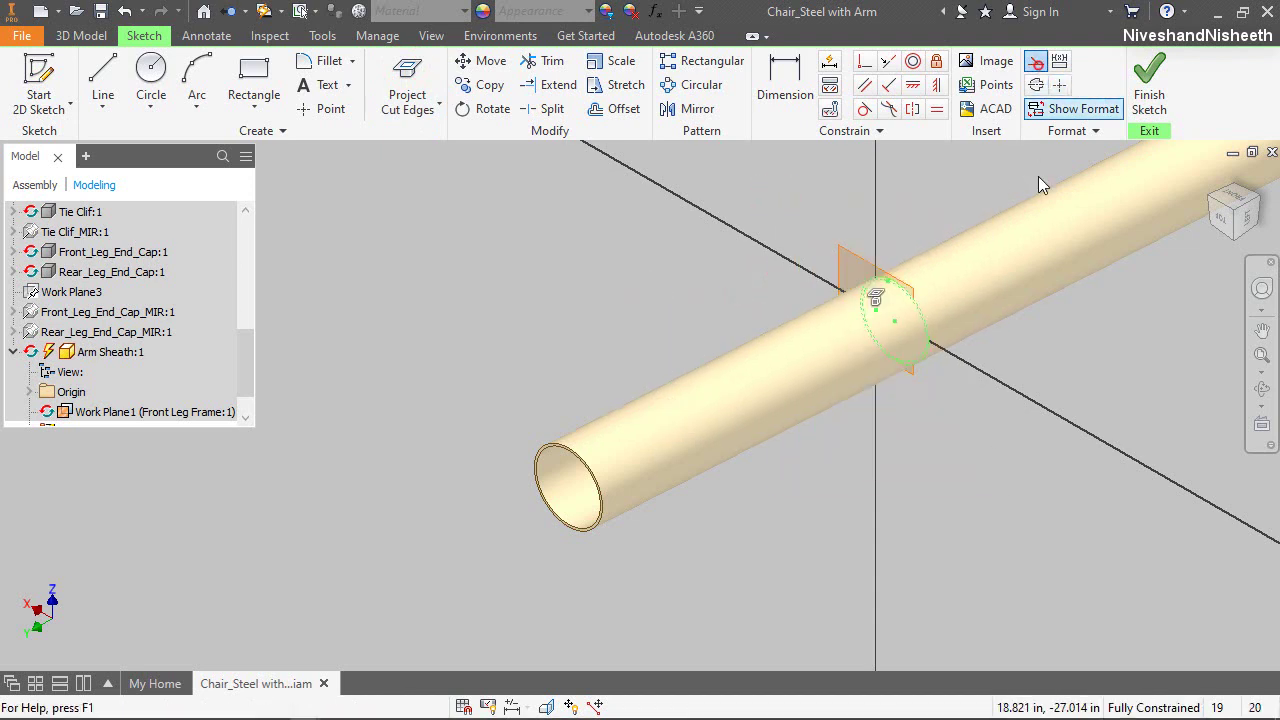
pyautogui.click(1048, 391)
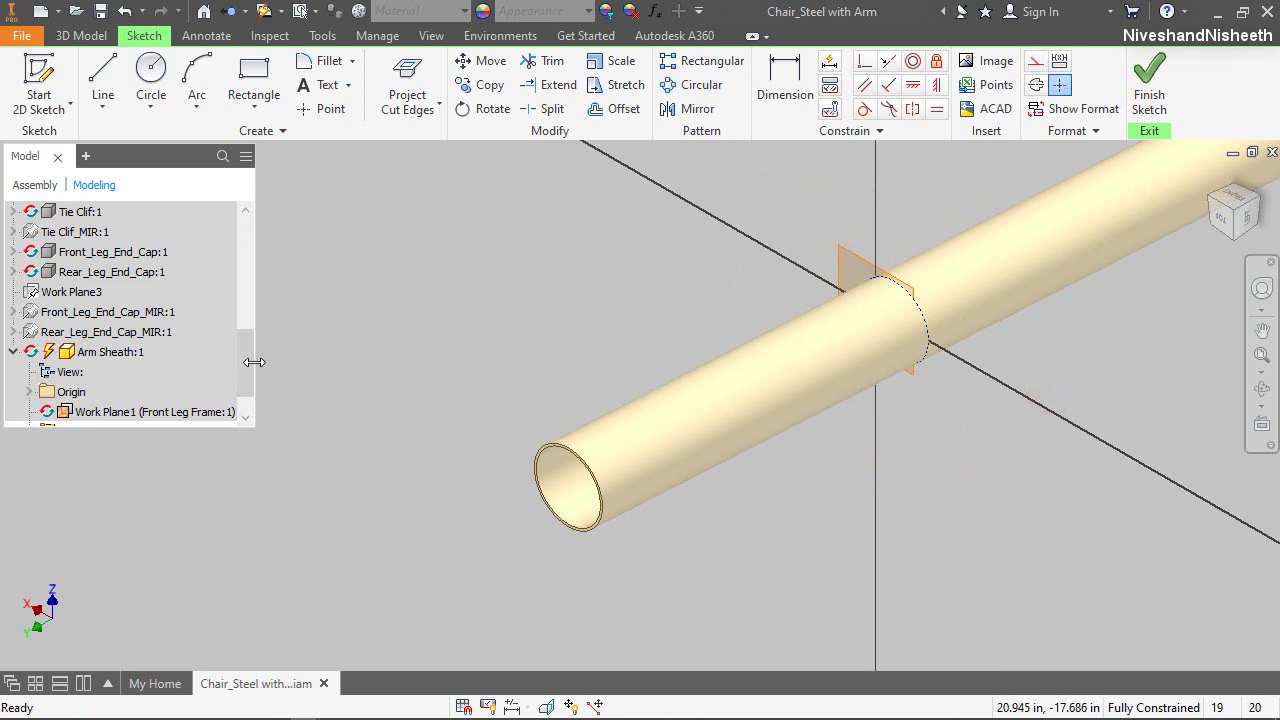
# Hide the Front Leg Frame:1 component so only the projected tube circles remain
pyautogui.moveTo(246, 360); pyautogui.dragTo(261, 251)
pyautogui.click(128, 318)
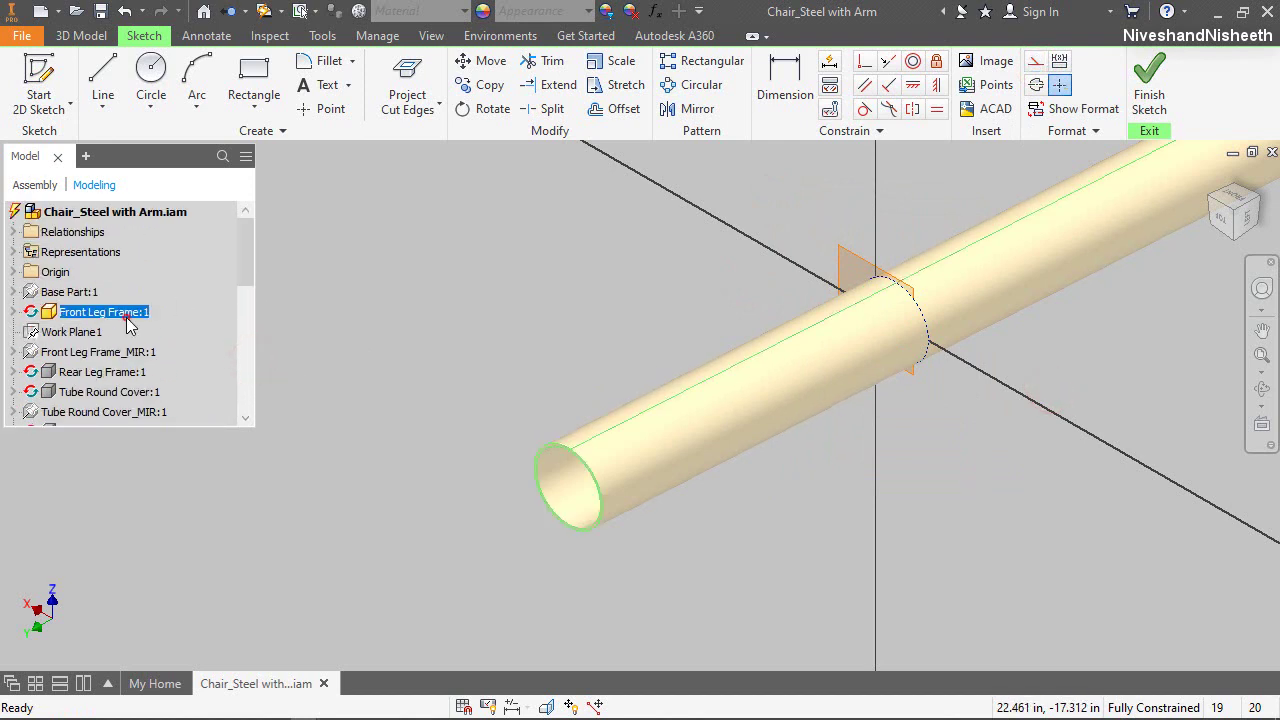
pyautogui.rightClick(124, 315)
pyautogui.click(165, 591)
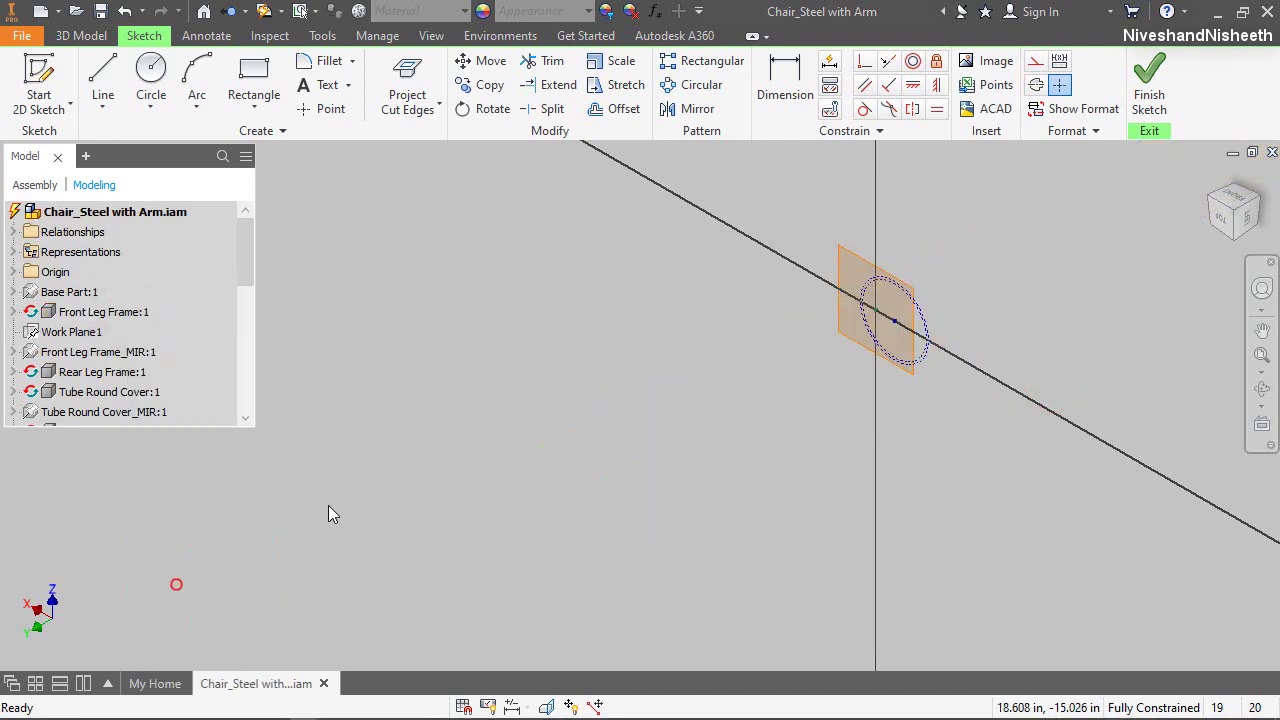
# Sketch a vertical line upward from the centre of the projected circles and trim it at the outer circle
pyautogui.click(1236, 196)
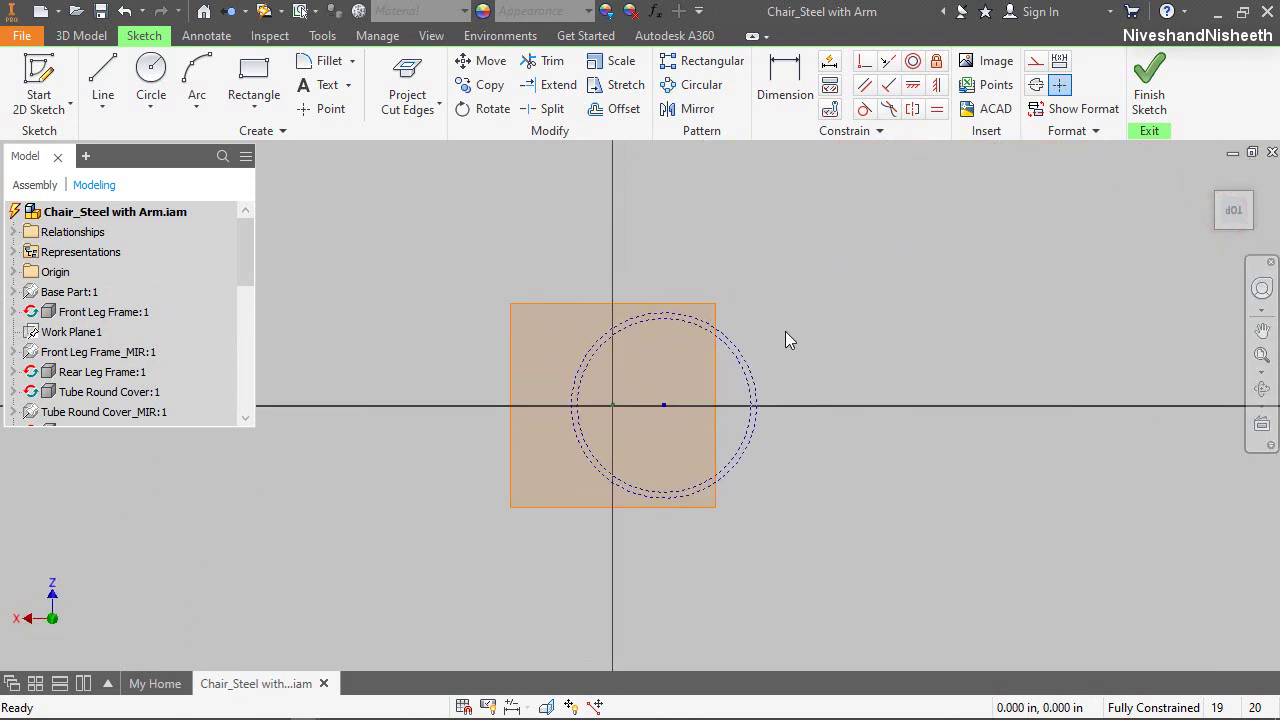
pyautogui.click(866, 296)
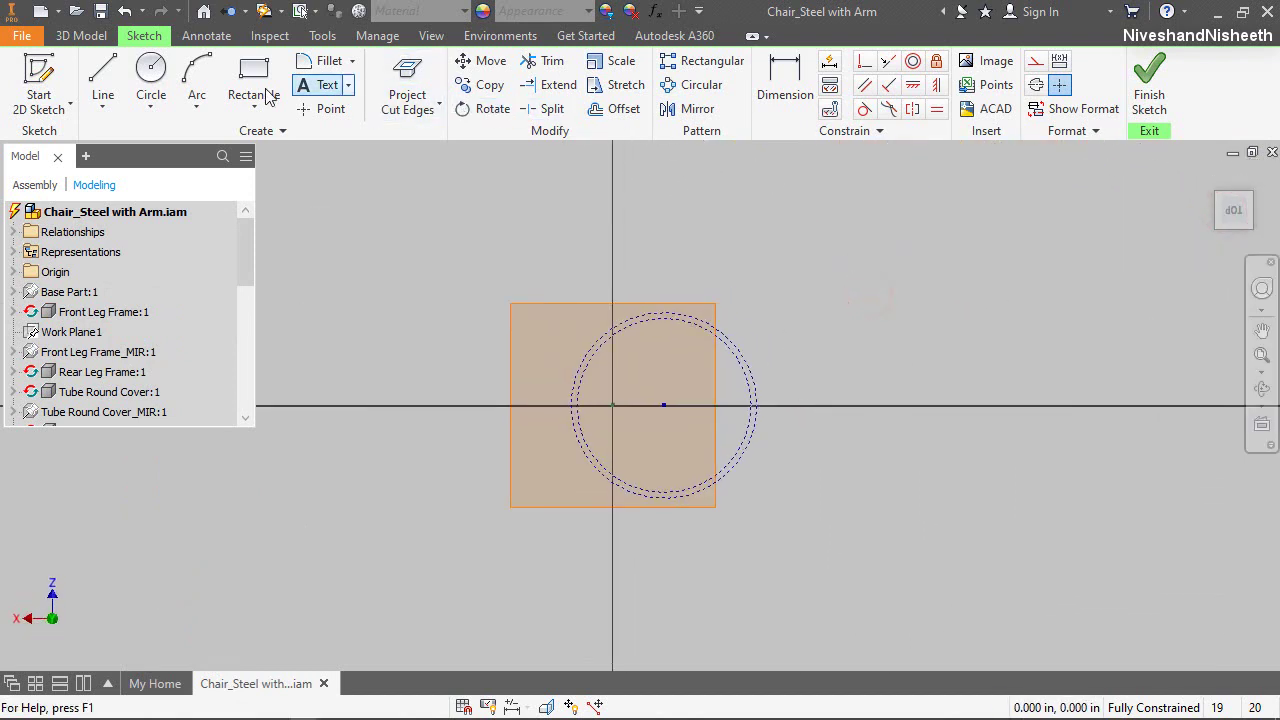
pyautogui.click(103, 80)
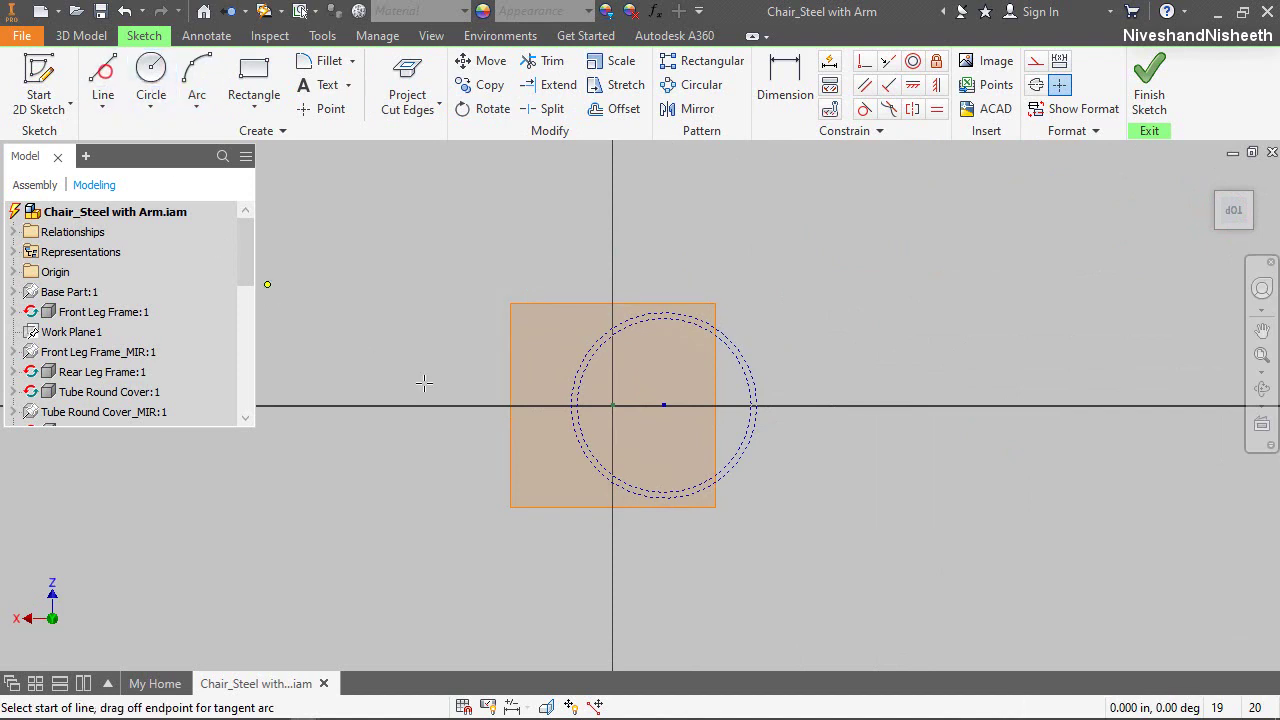
pyautogui.click(666, 406)
pyautogui.rightClick(704, 243)
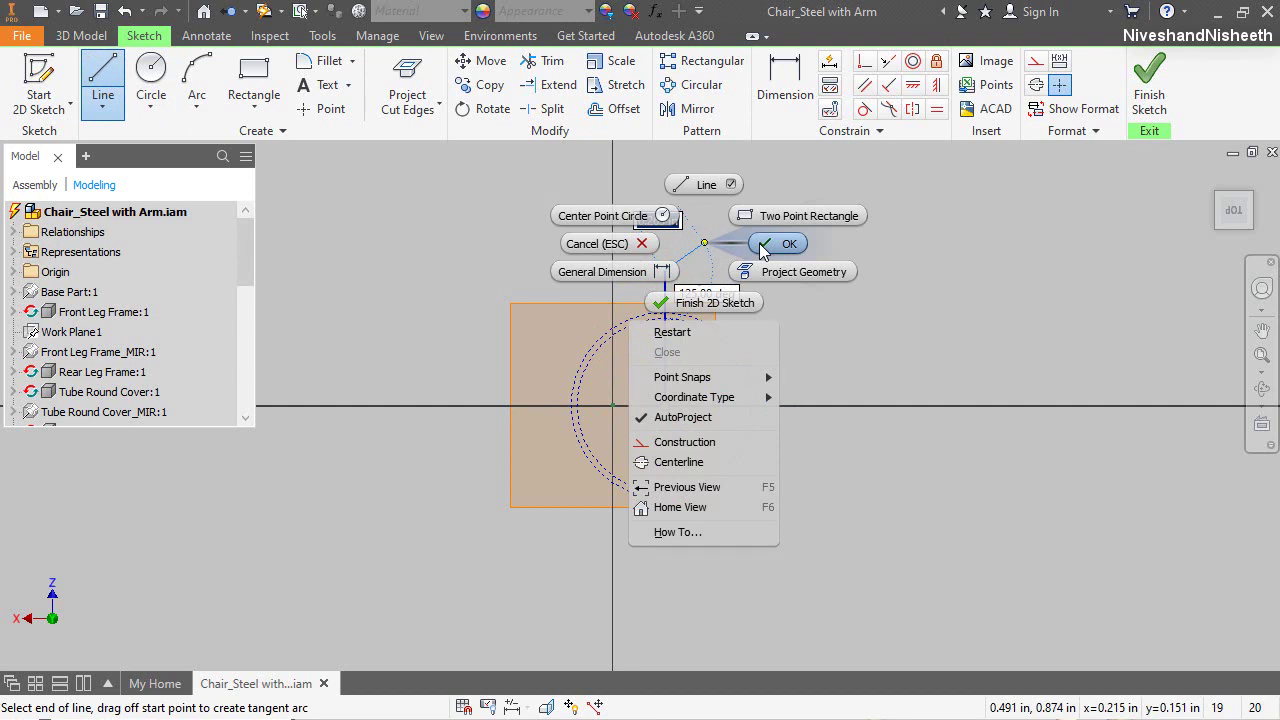
pyautogui.click(778, 244)
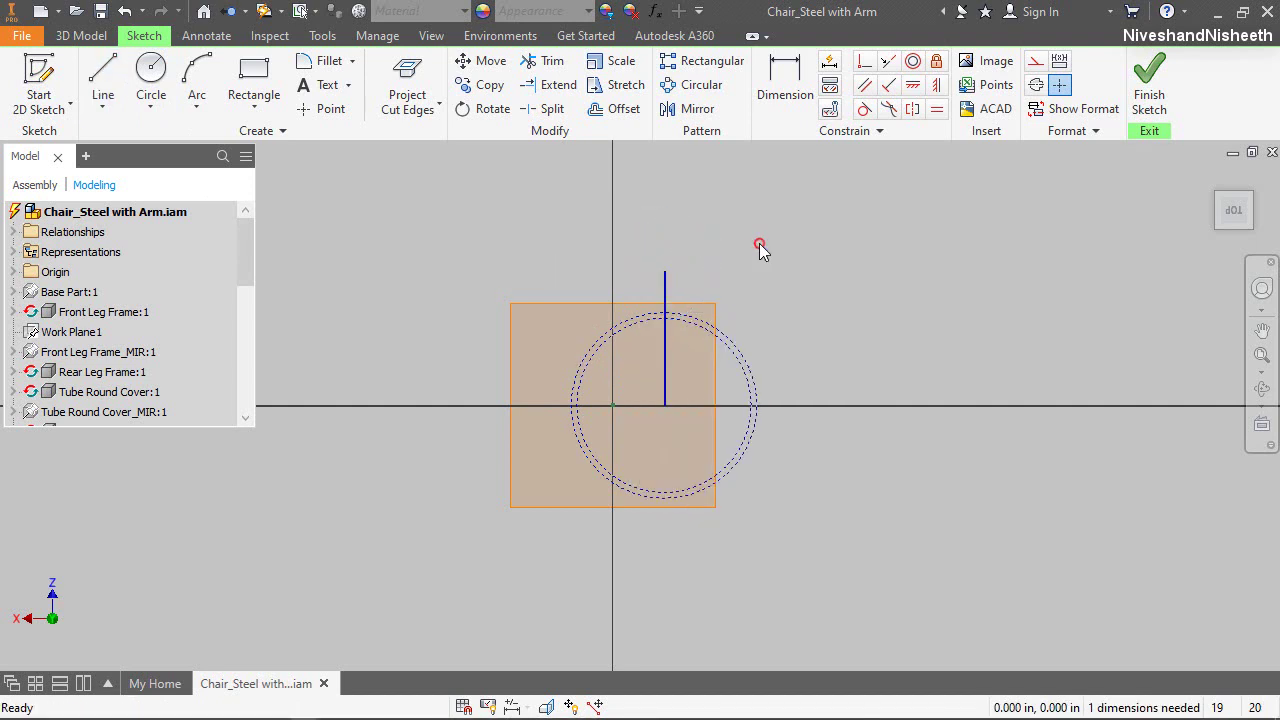
pyautogui.click(536, 68)
pyautogui.click(665, 286)
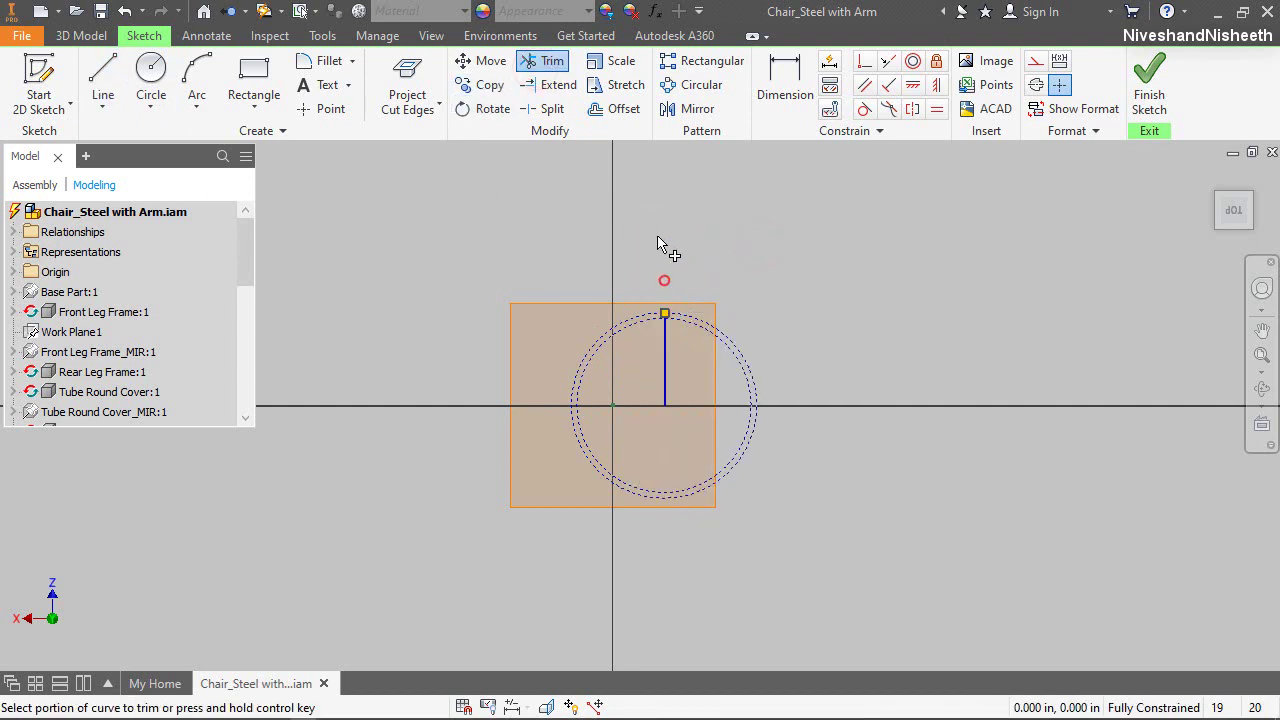
pyautogui.rightClick(660, 230)
pyautogui.click(705, 225)
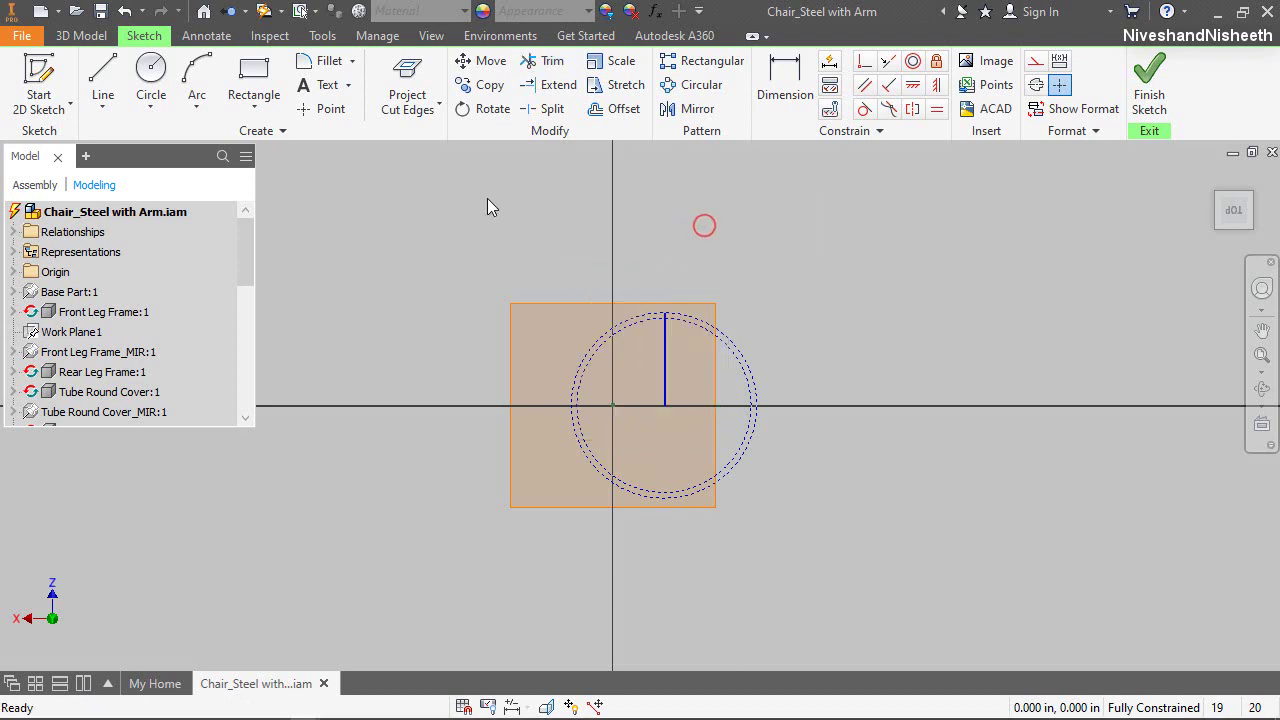
# Place a sketch point at the vertical line's upper end on the outer circle and convert the line to construction
pyautogui.click(331, 110)
pyautogui.scroll(2, 658, 308)
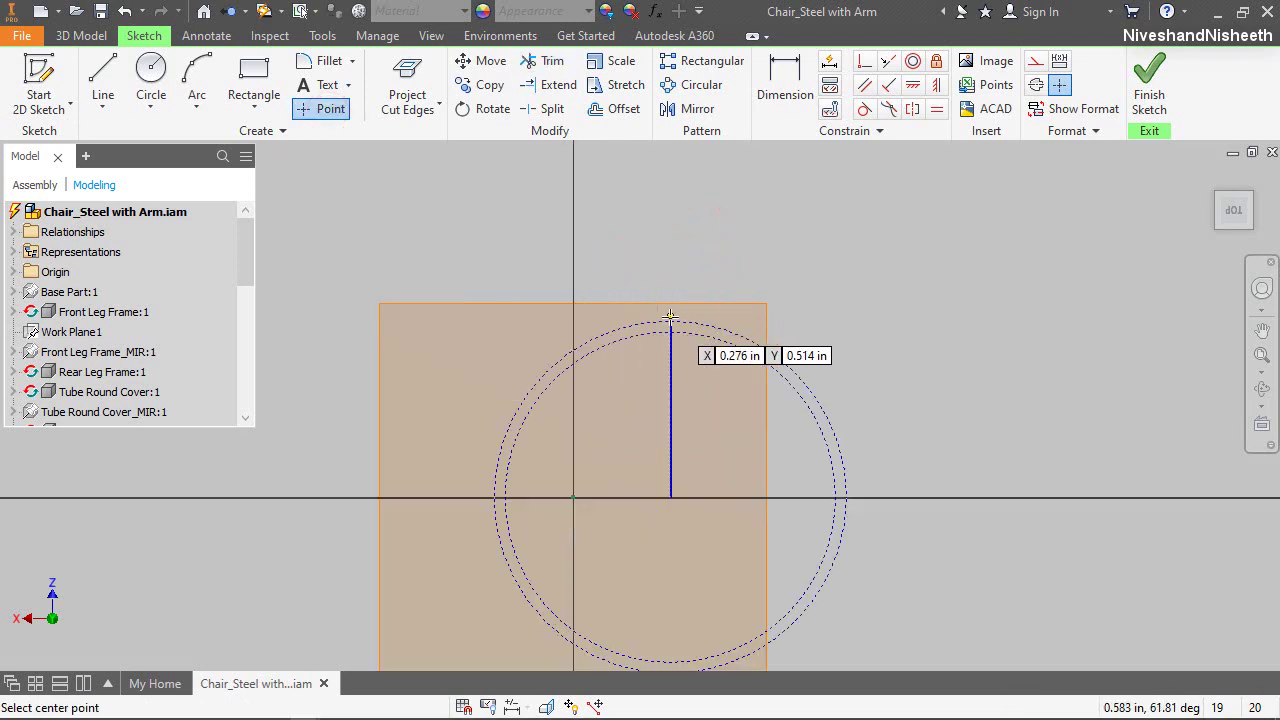
pyautogui.rightClick(677, 237)
pyautogui.click(743, 235)
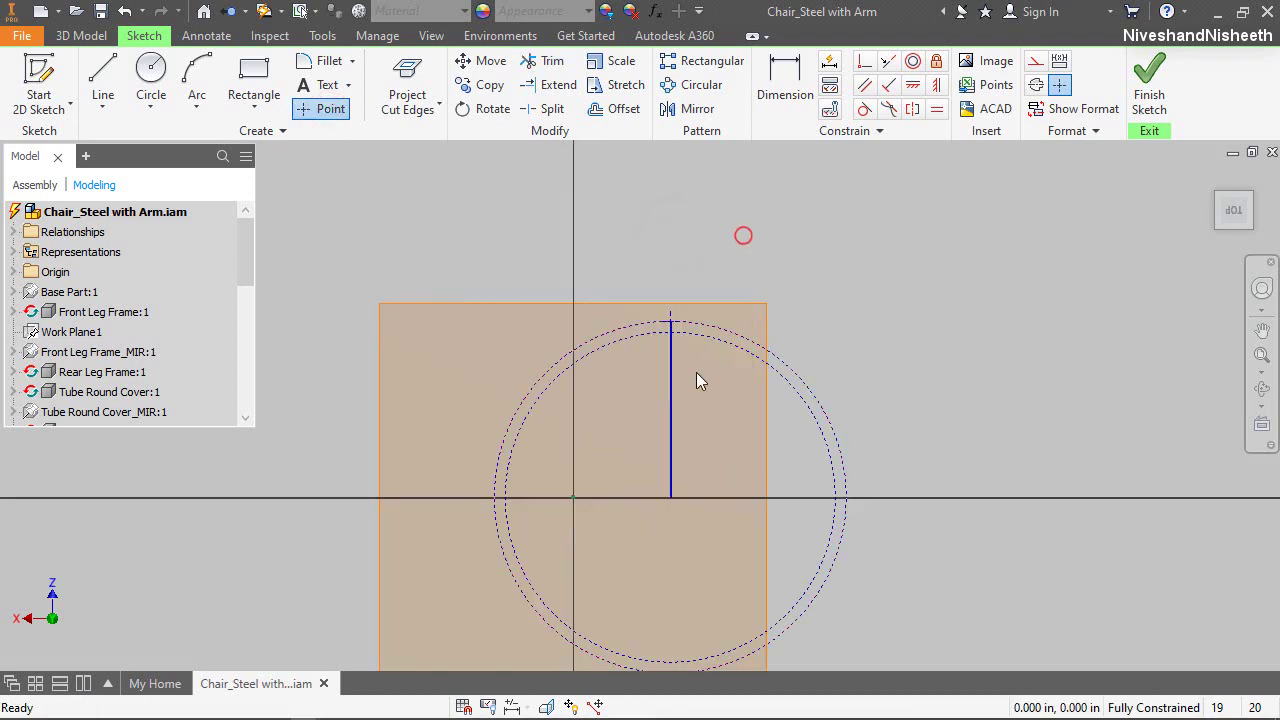
pyautogui.click(670, 404)
pyautogui.click(1035, 61)
pyautogui.click(955, 272)
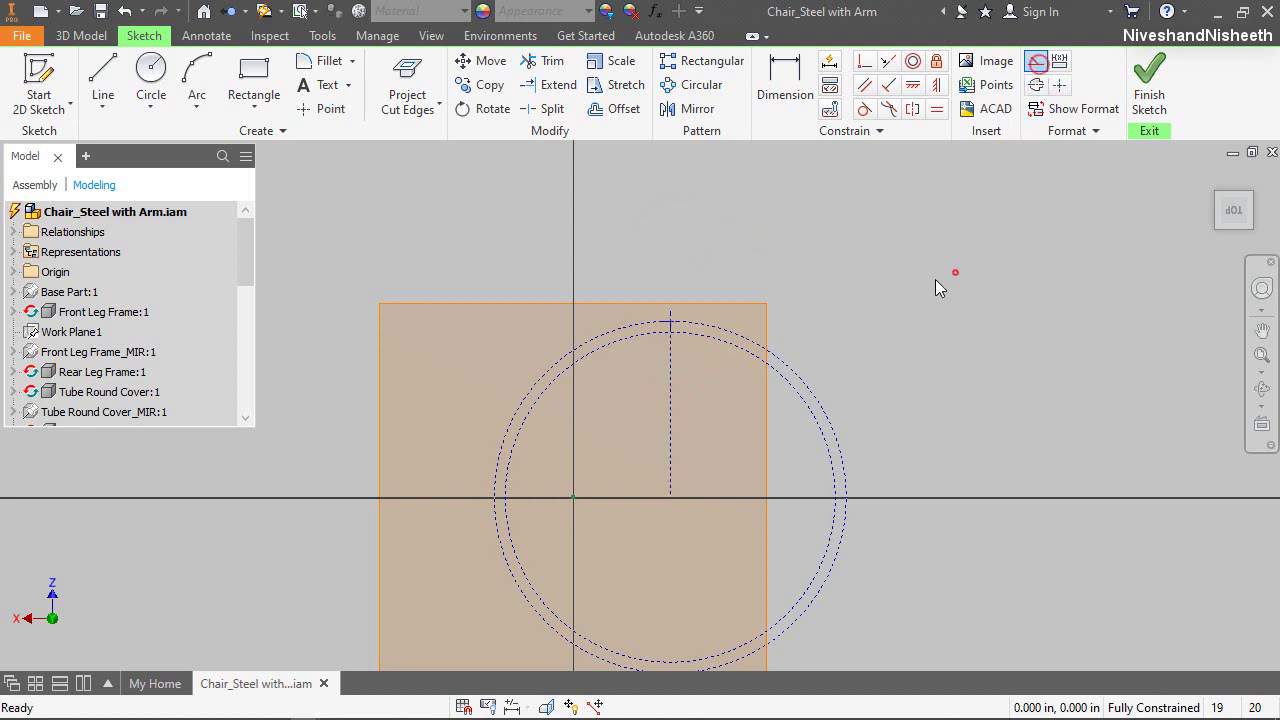
# Draw a 2 in horizontal line above the projected circles
pyautogui.click(105, 90)
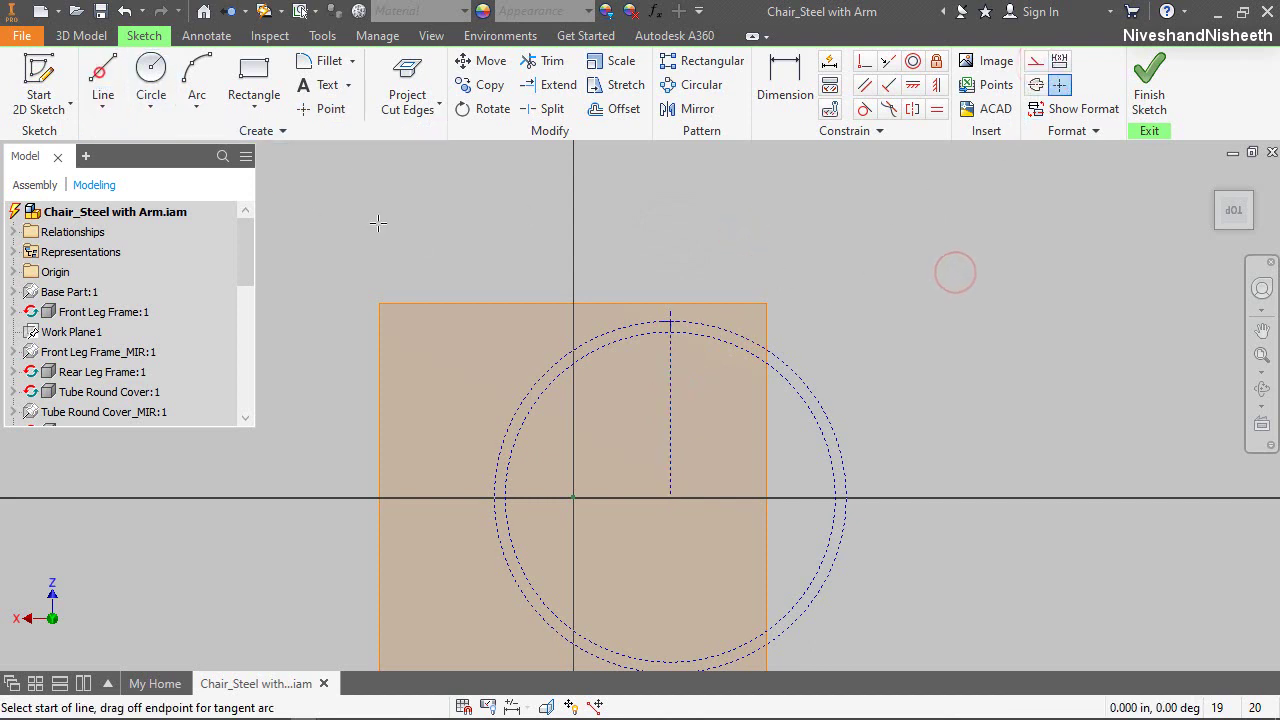
pyautogui.click(473, 222)
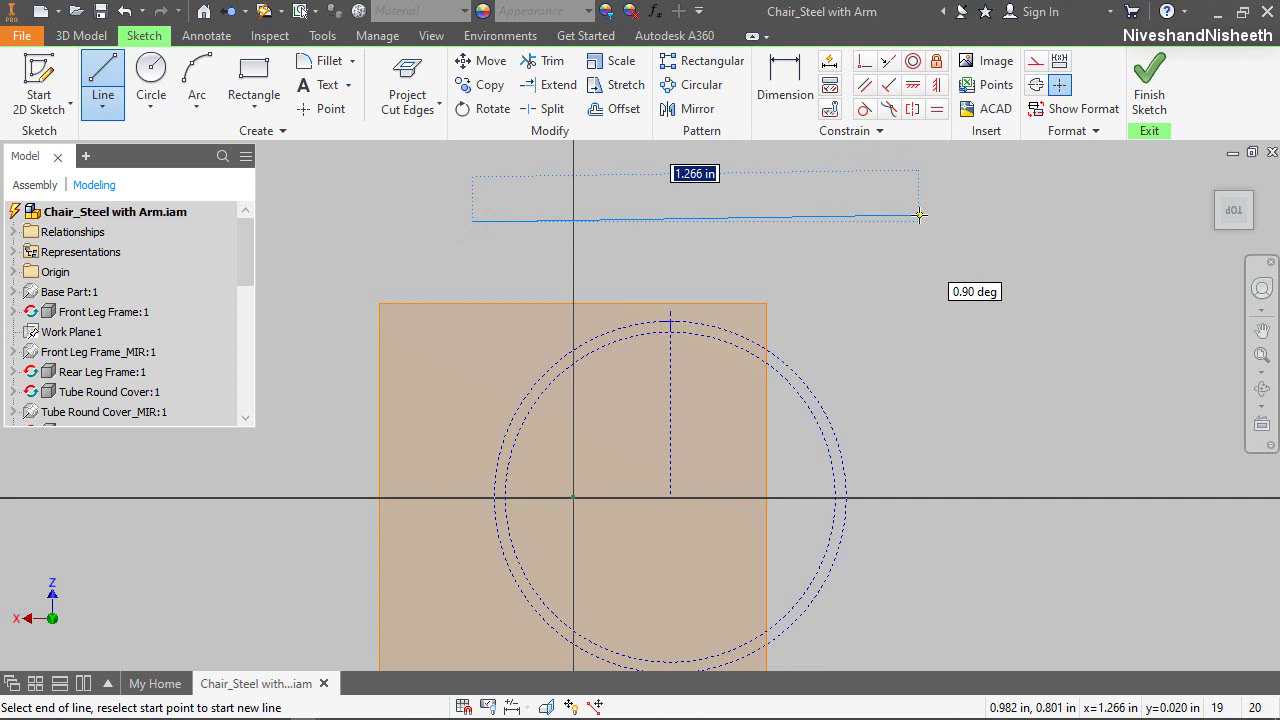
pyautogui.write('2')
pyautogui.press('Return')
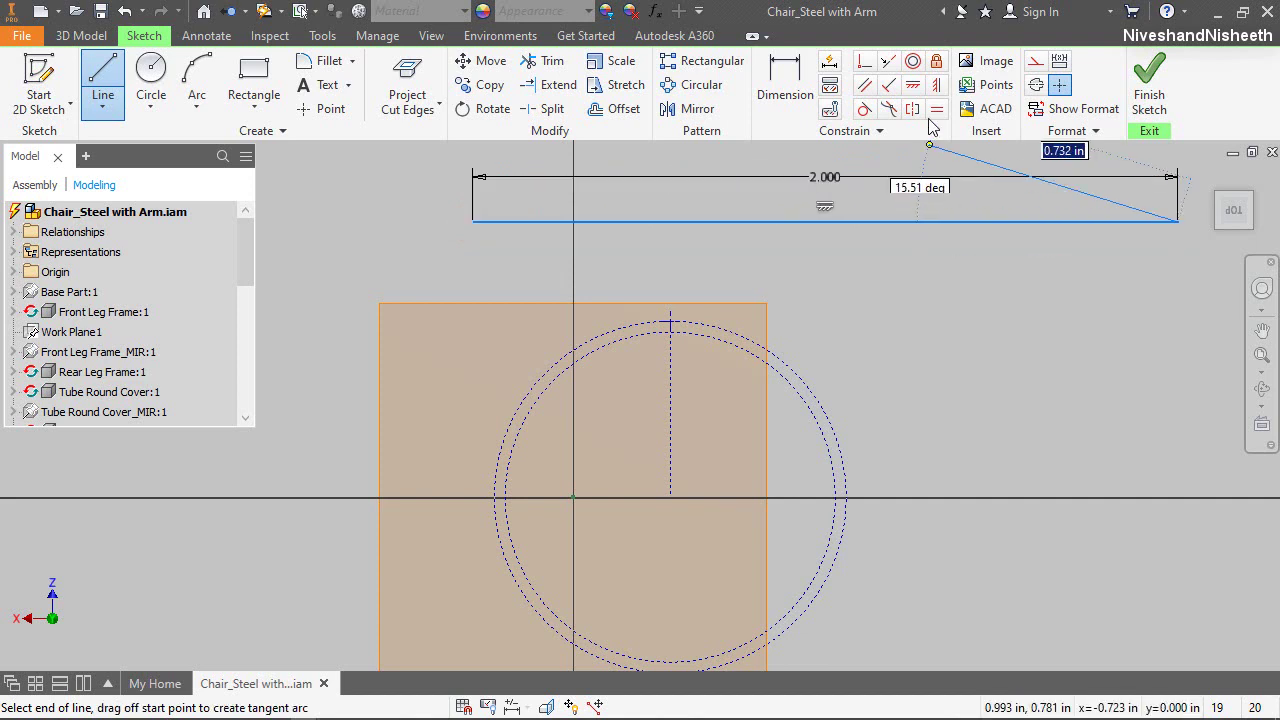
# Align the horizontal line's midpoint vertically with the point at the top of the outer circle
pyautogui.click(935, 84)
pyautogui.click(825, 223)
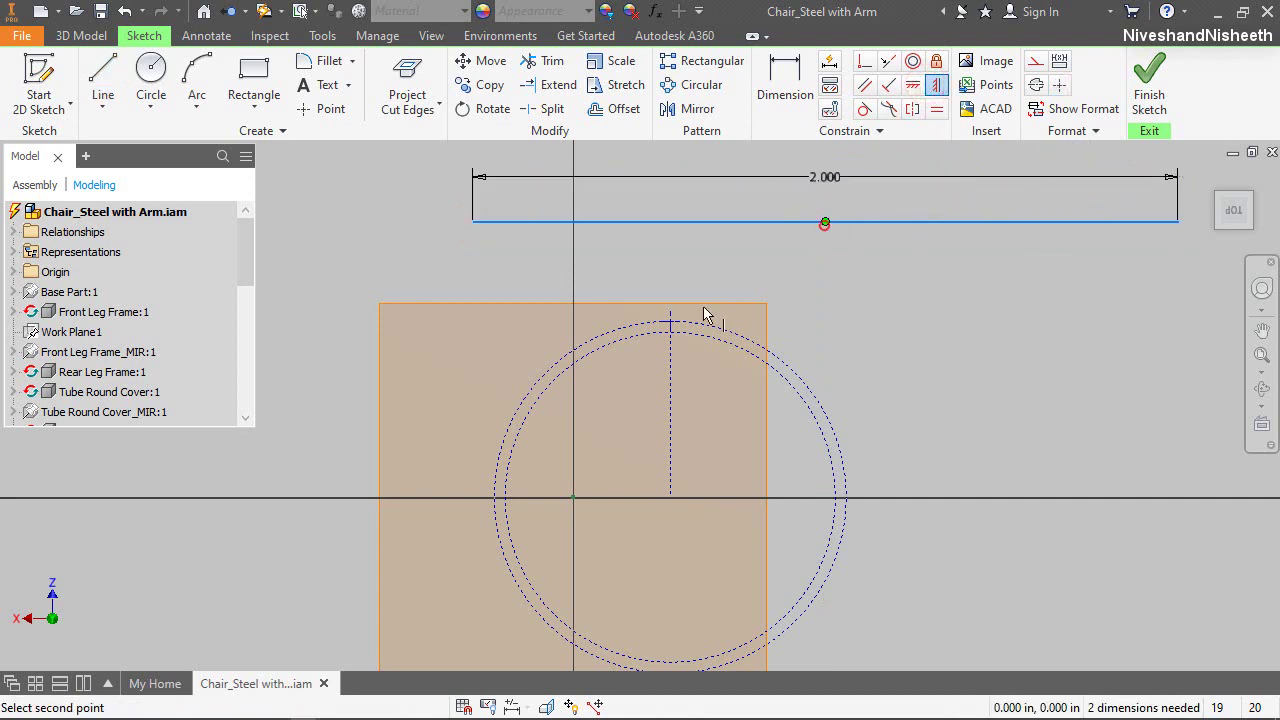
pyautogui.click(684, 324)
pyautogui.scroll(-3, 750, 275)
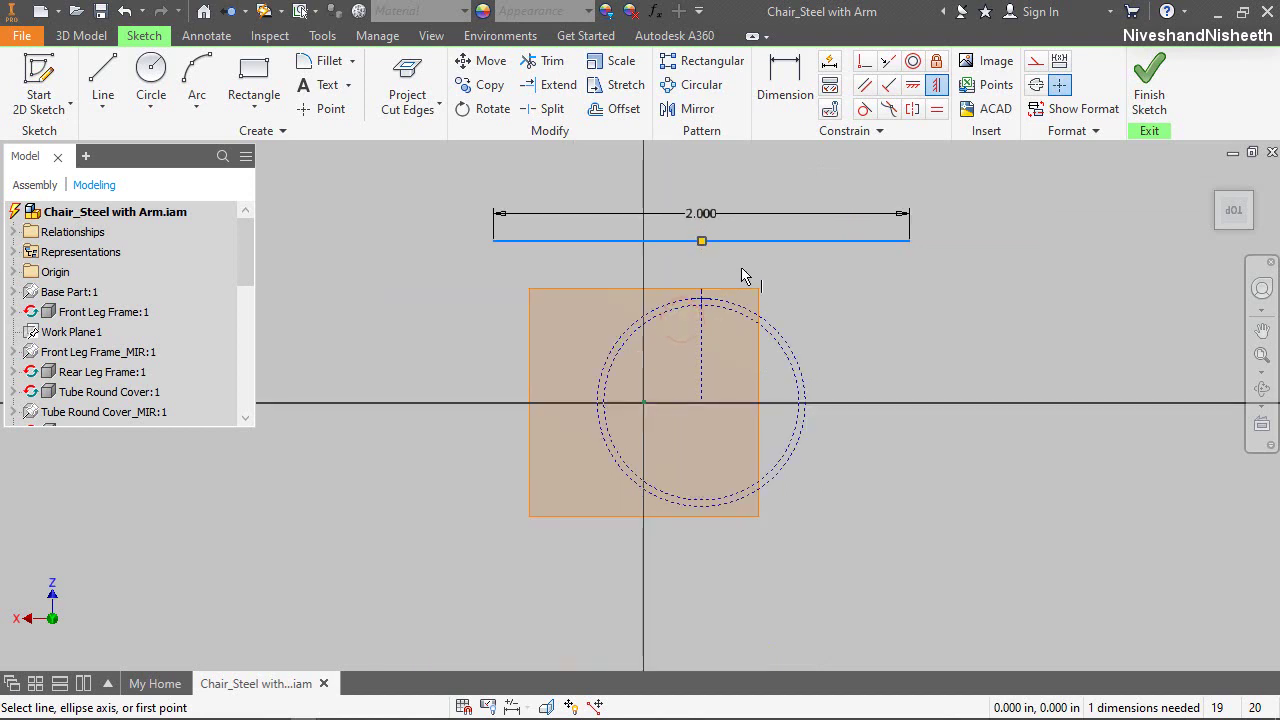
# Draw a 1/4 in vertical line downward from the left end of the 2 in horizontal line
pyautogui.click(103, 80)
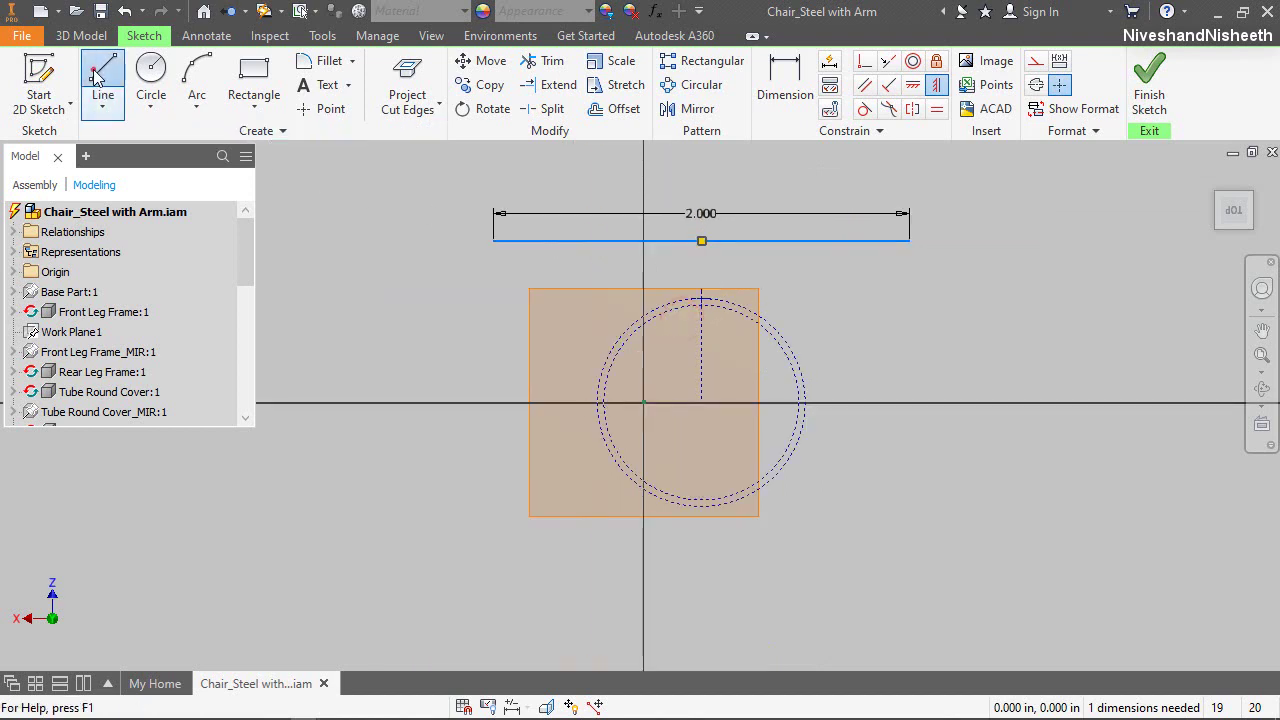
pyautogui.click(493, 241)
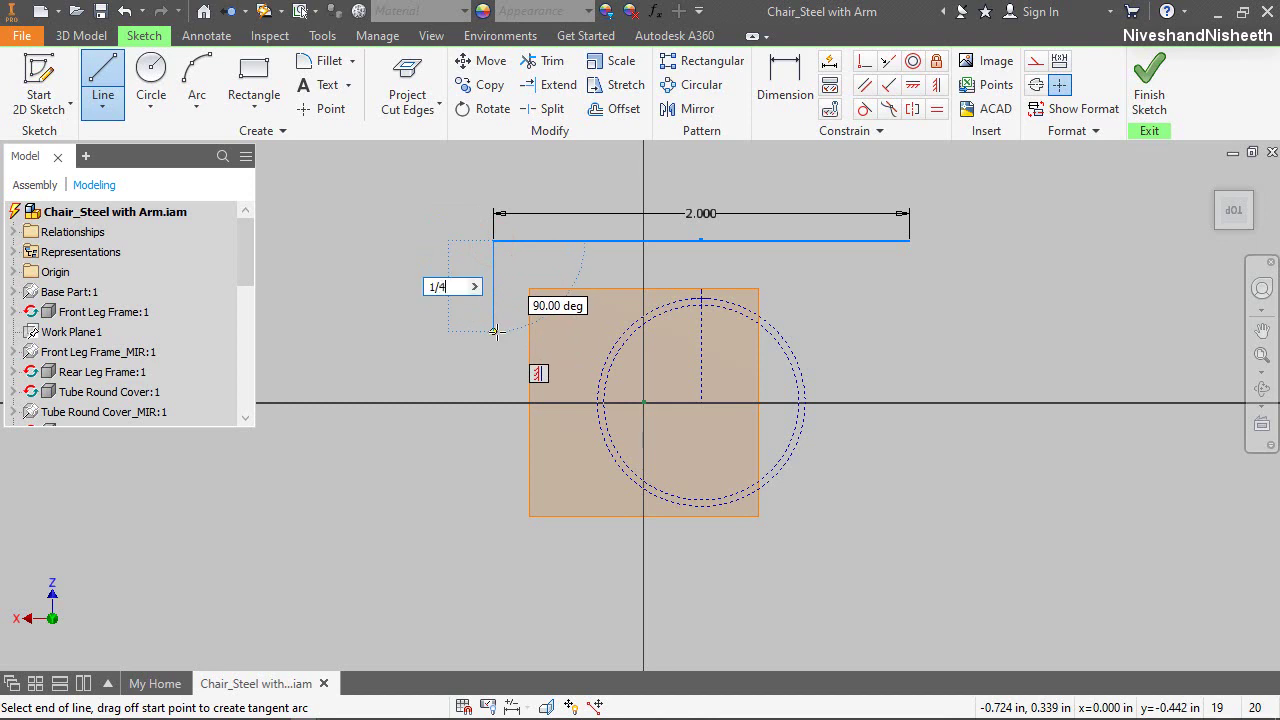
pyautogui.press('Return')
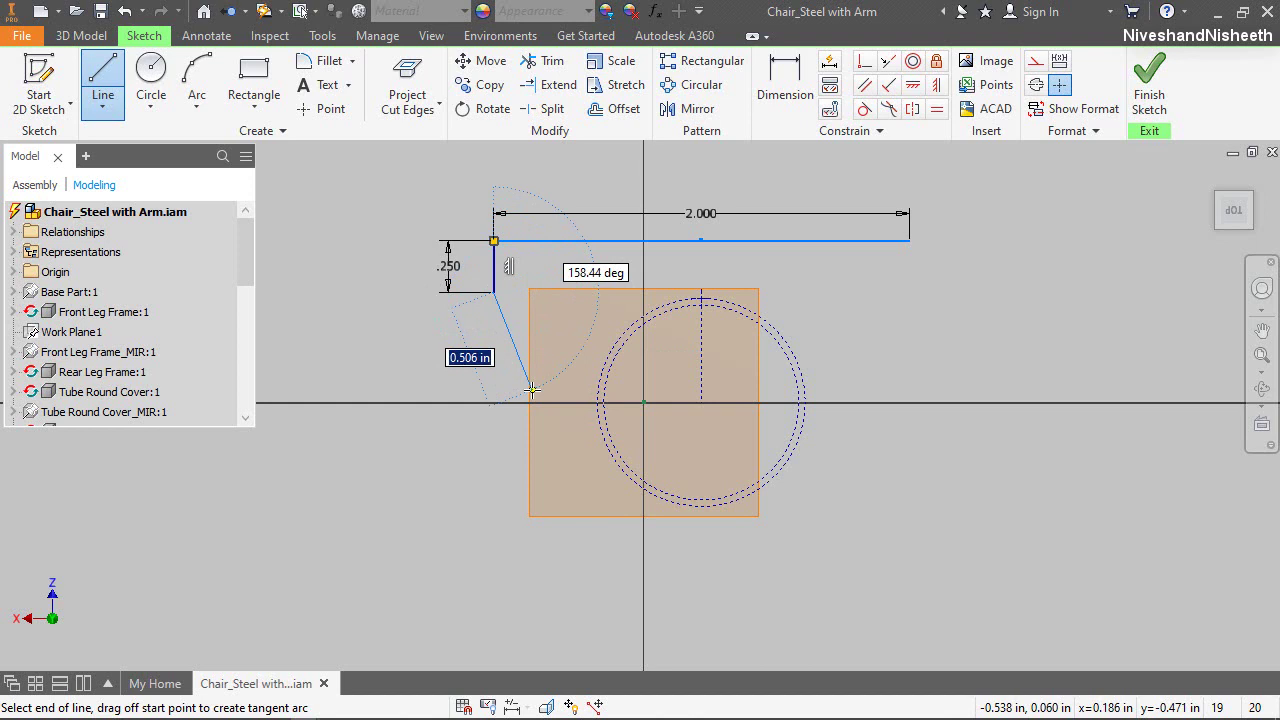
# Continue the left profile with a slanted line downward, a horizontal line about 0.21 in long toward the circle, and a short vertical line upward
pyautogui.click(532, 569)
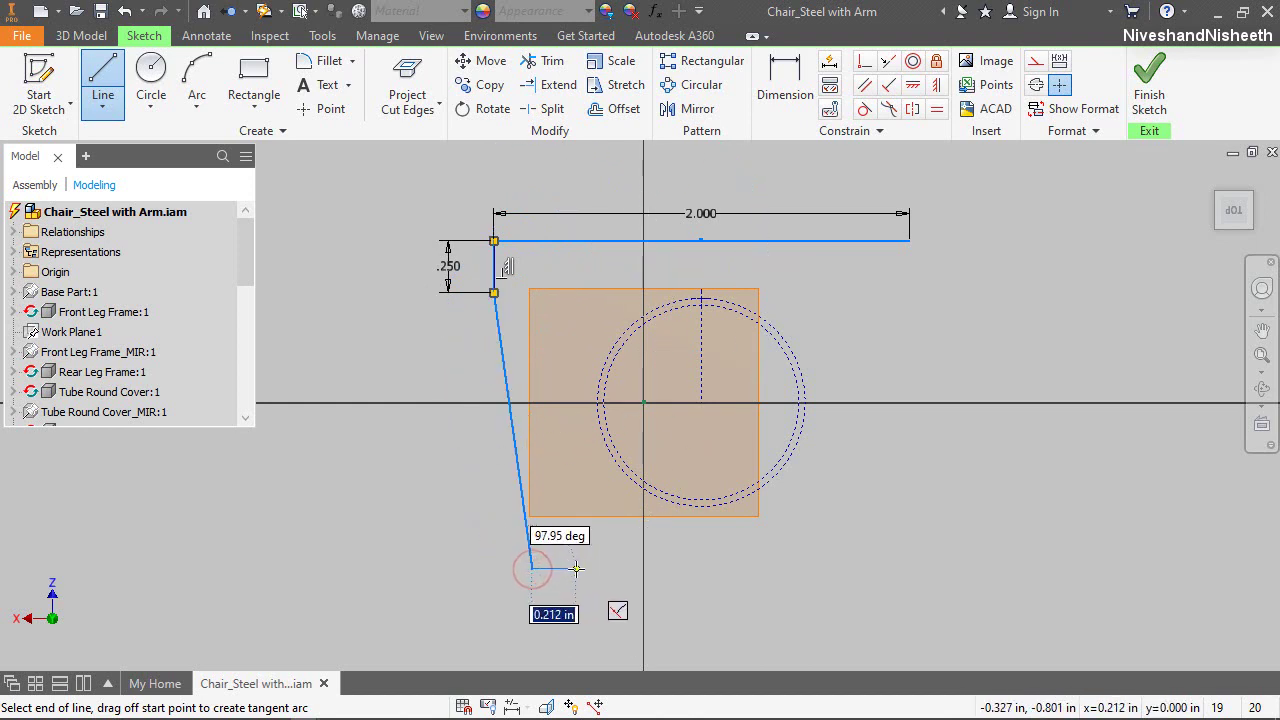
pyautogui.click(576, 569)
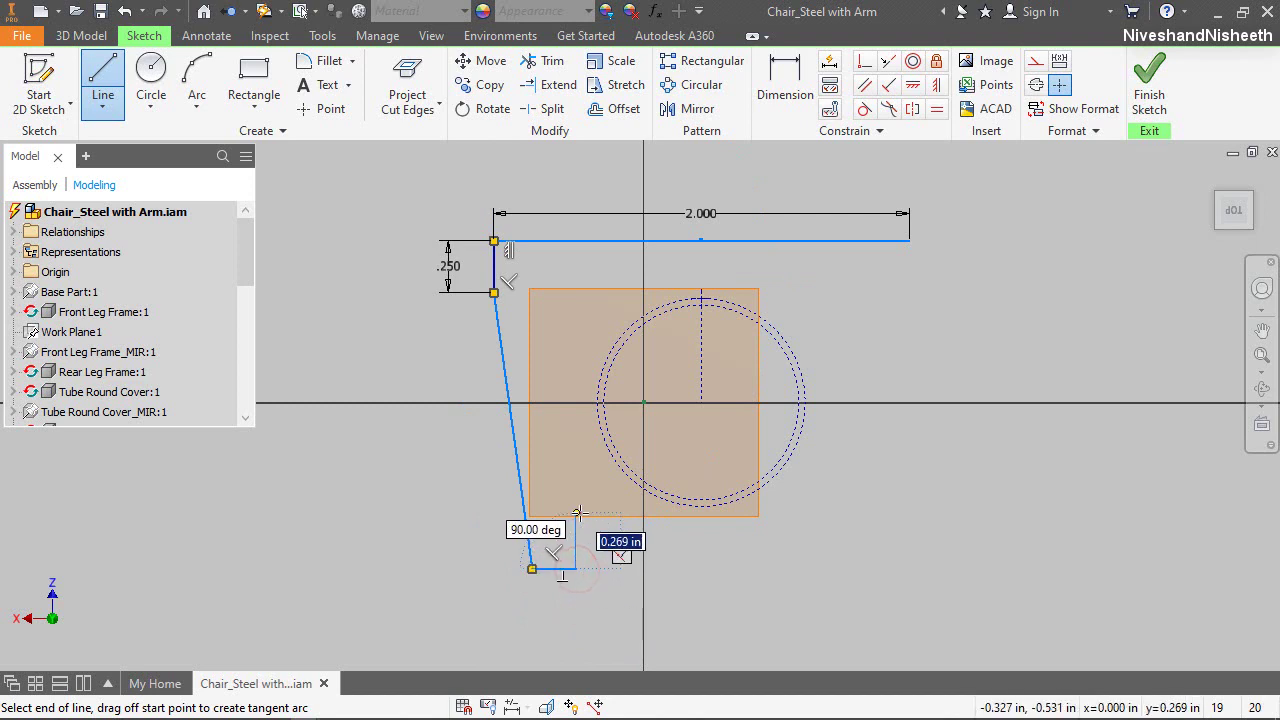
pyautogui.rightClick(611, 522)
pyautogui.click(683, 523)
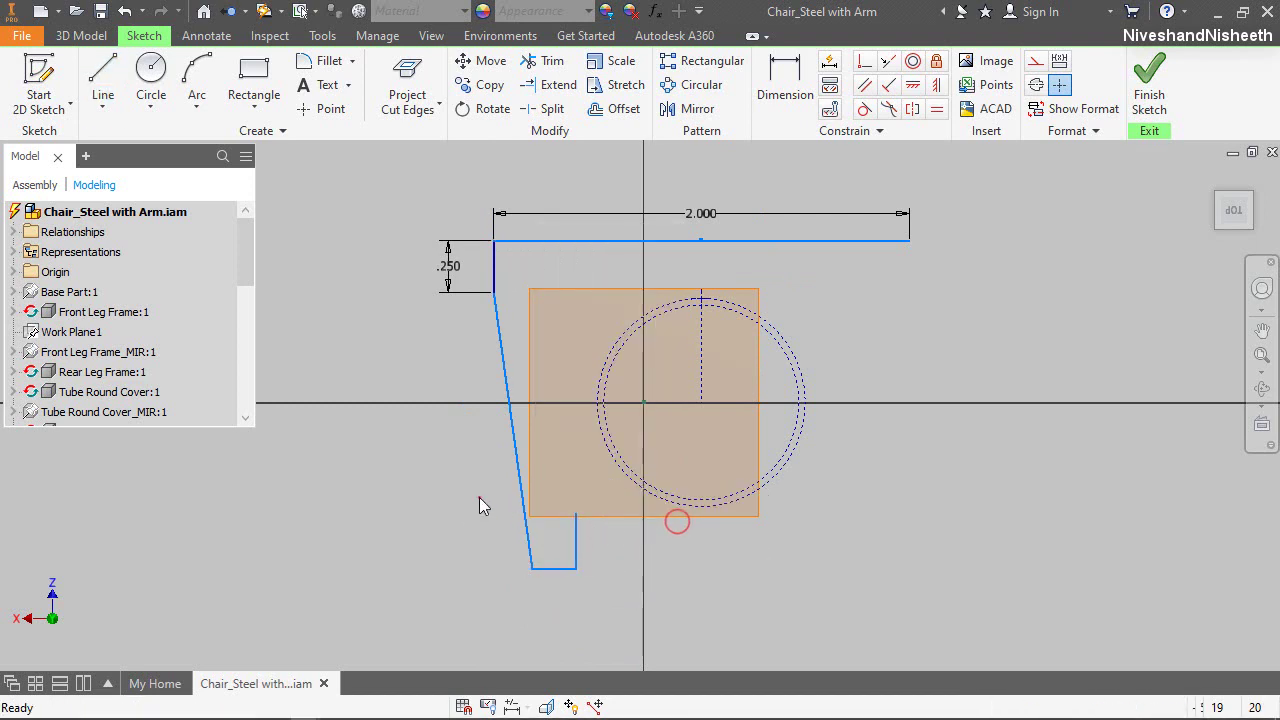
# Make the short lower horizontal line tangent to the outer projected circle
pyautogui.click(863, 110)
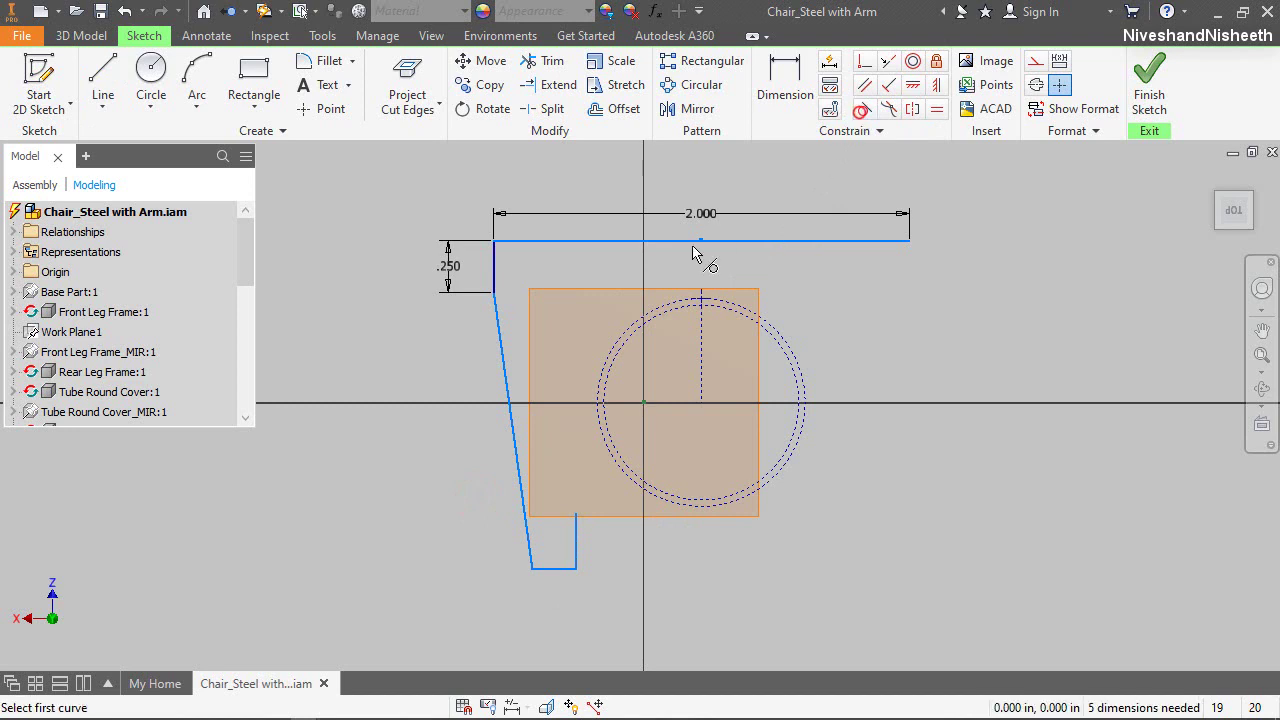
pyautogui.click(564, 568)
pyautogui.click(665, 502)
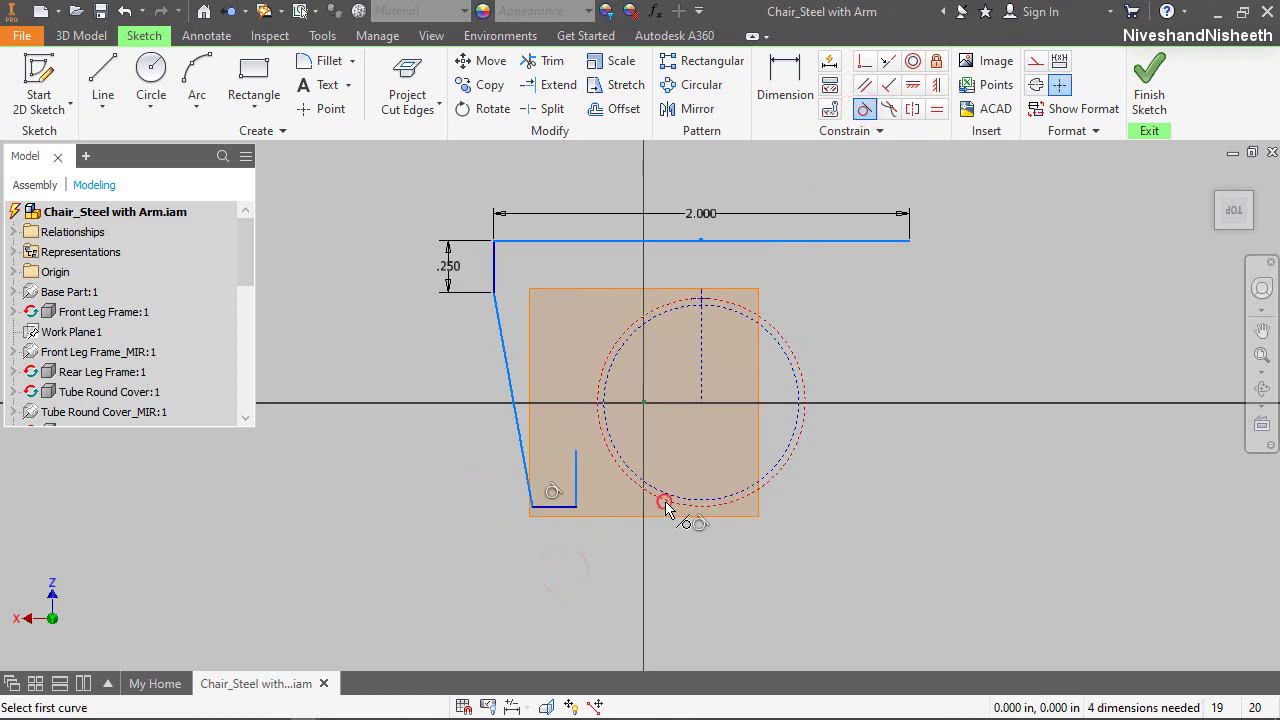
pyautogui.rightClick(544, 557)
pyautogui.click(603, 542)
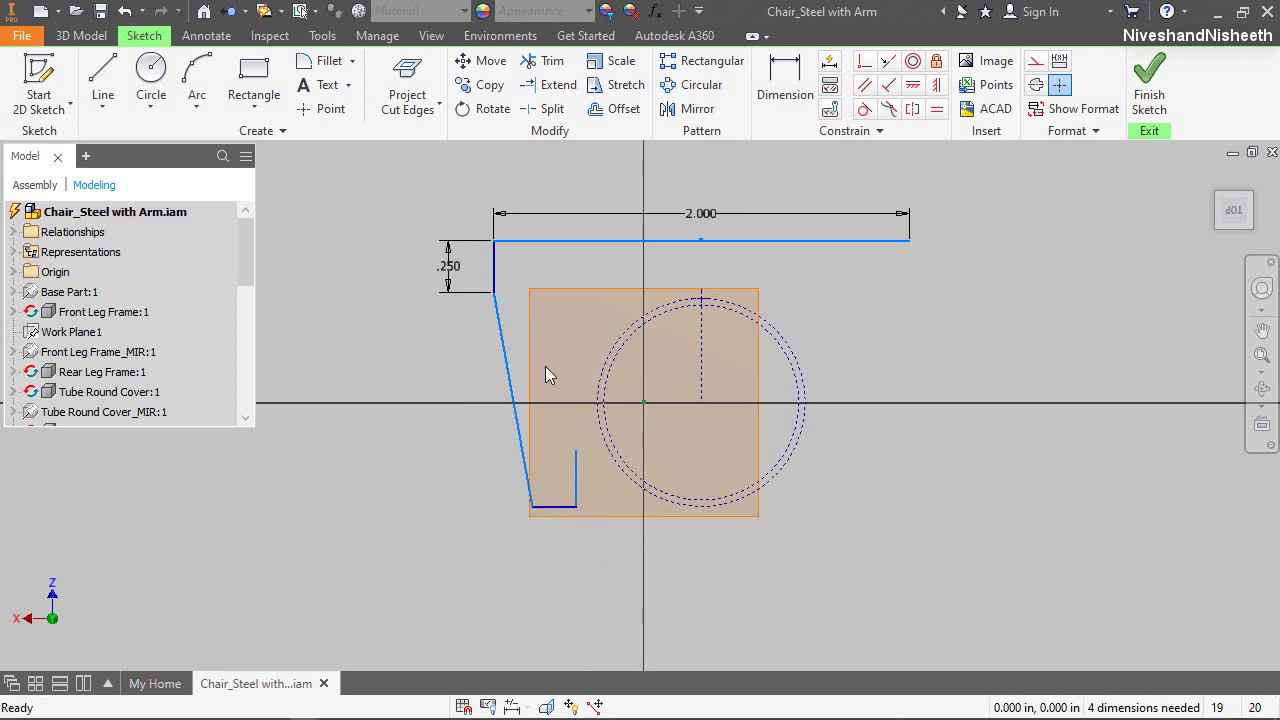
# Mirror the four lines of the left profile about the vertical construction line through the circle centre
pyautogui.click(671, 111)
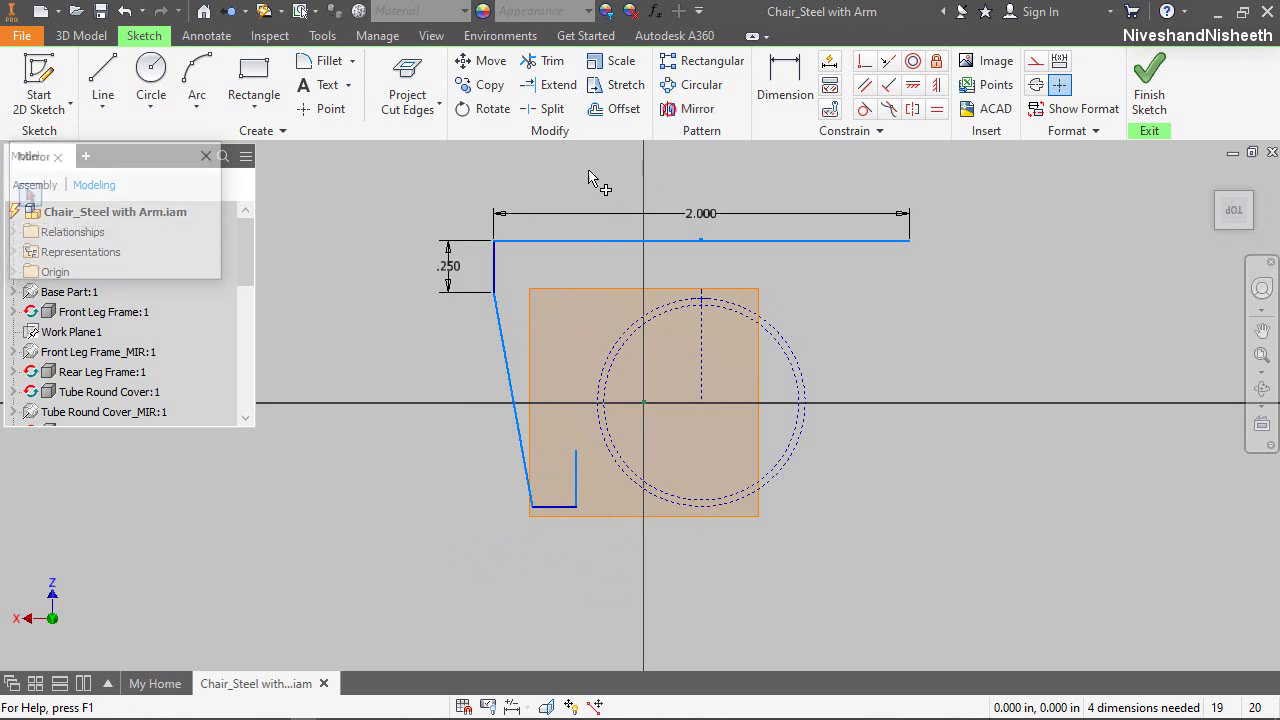
pyautogui.click(497, 267)
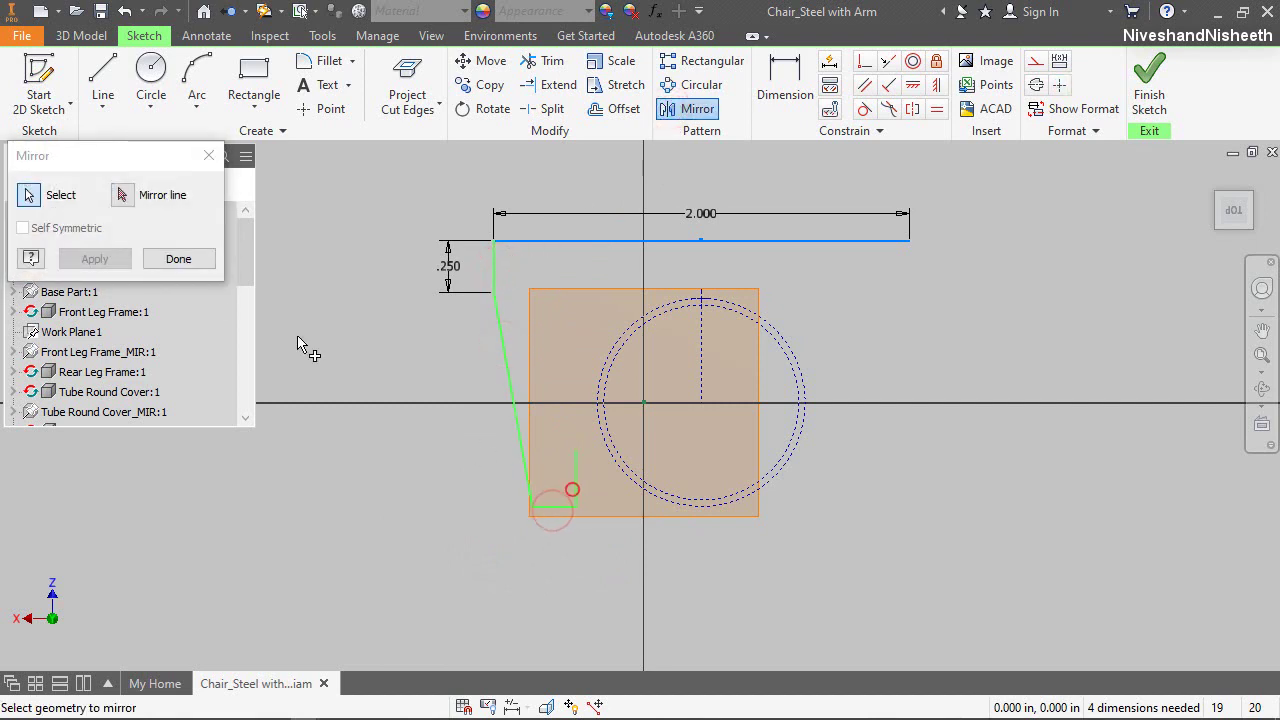
pyautogui.click(124, 196)
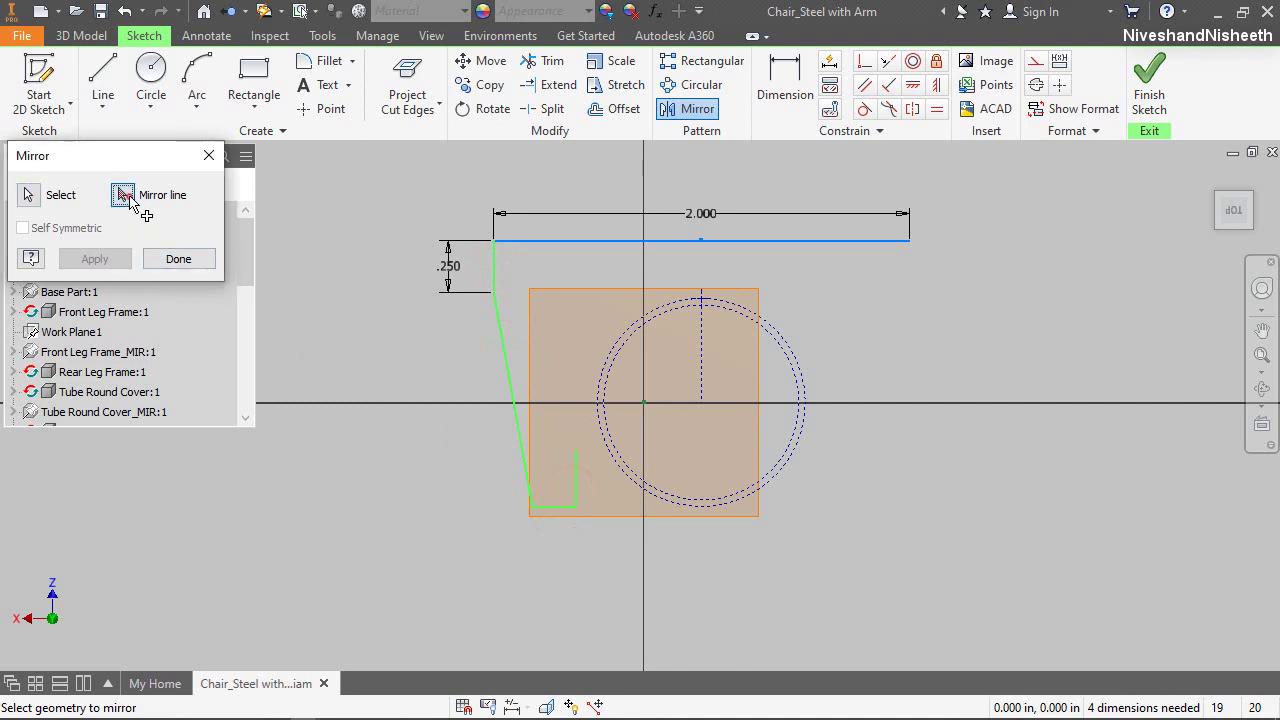
pyautogui.click(702, 356)
pyautogui.click(95, 258)
pyautogui.click(183, 260)
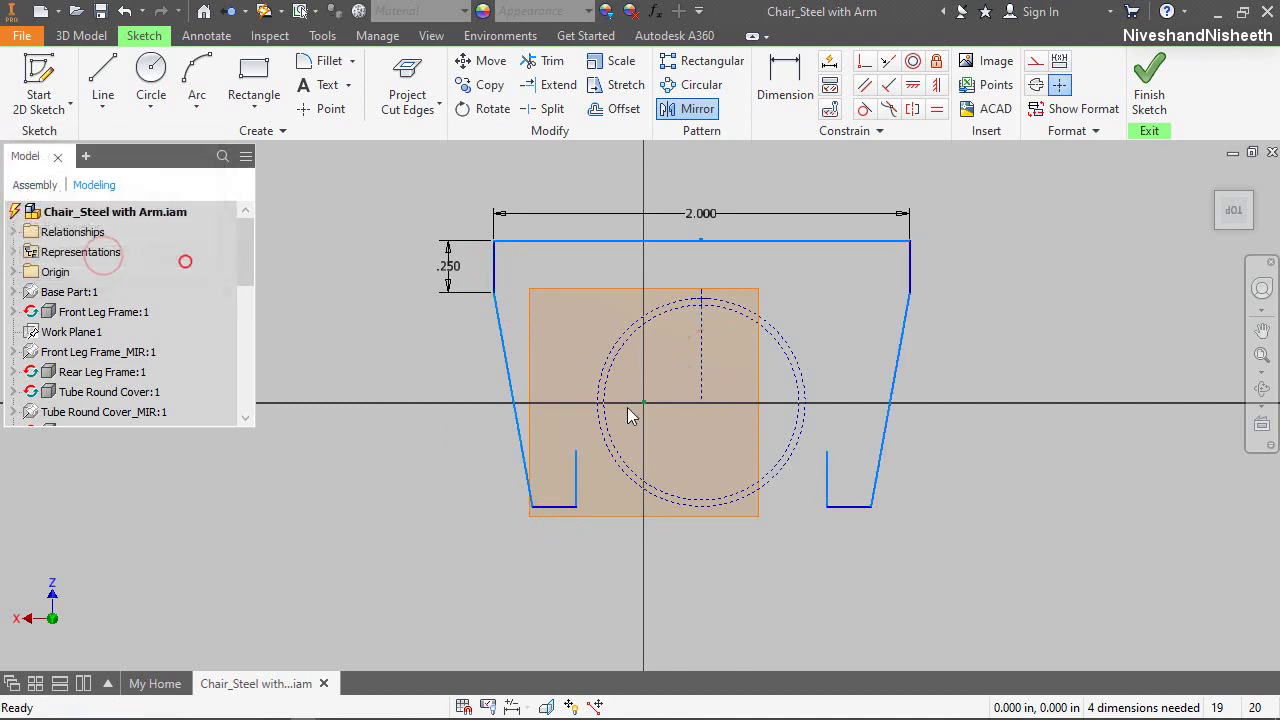
pyautogui.click(1032, 330)
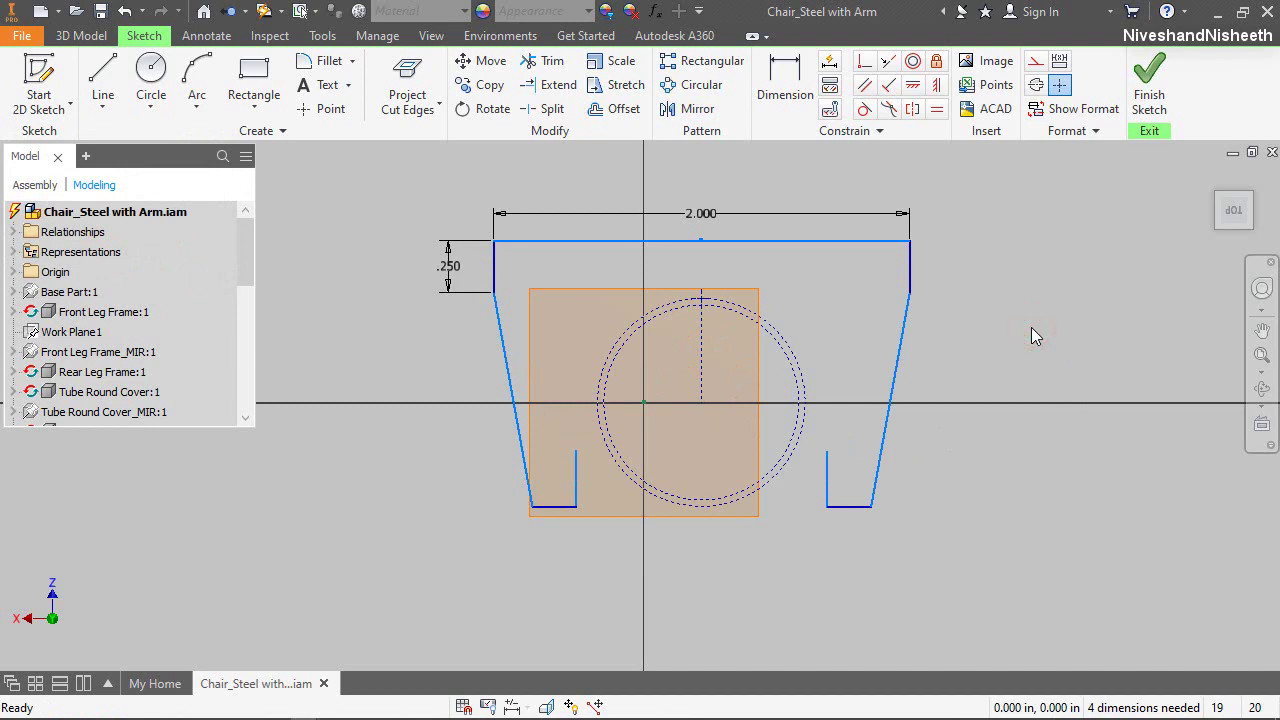
# Dimension the left inner vertical line 0.375 in from the vertical construction line
pyautogui.click(785, 78)
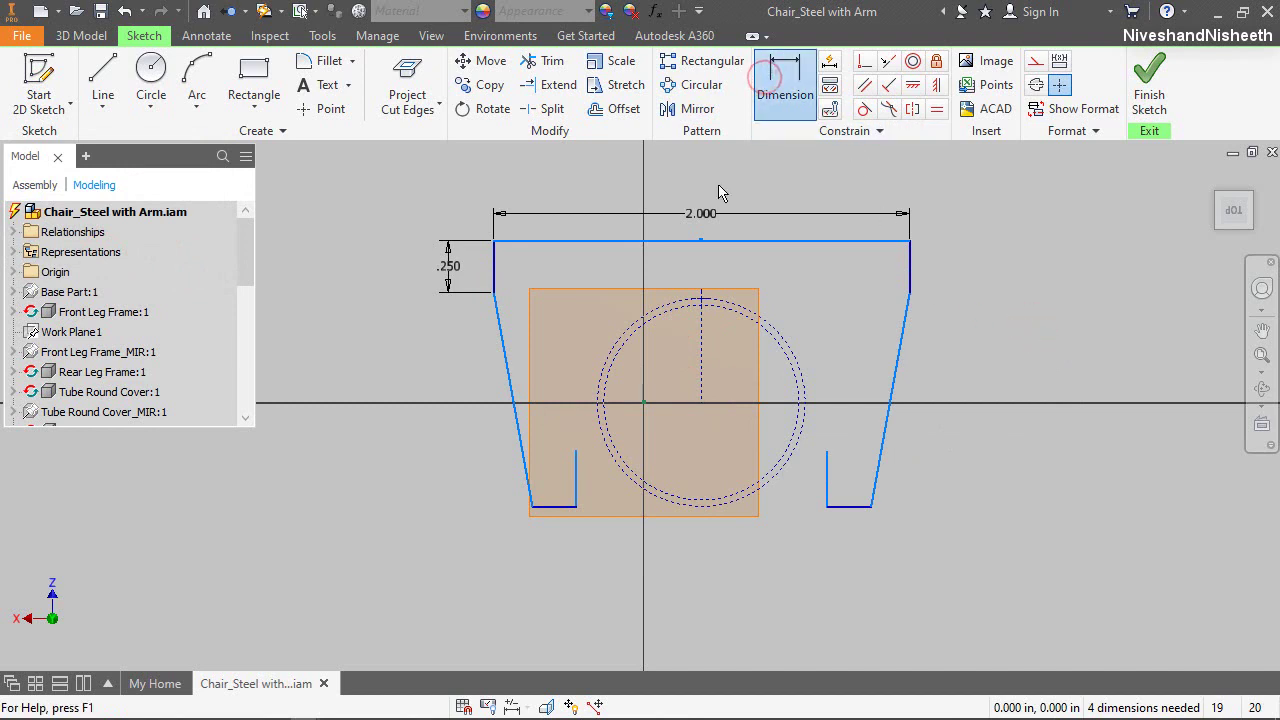
pyautogui.click(701, 362)
pyautogui.click(660, 270)
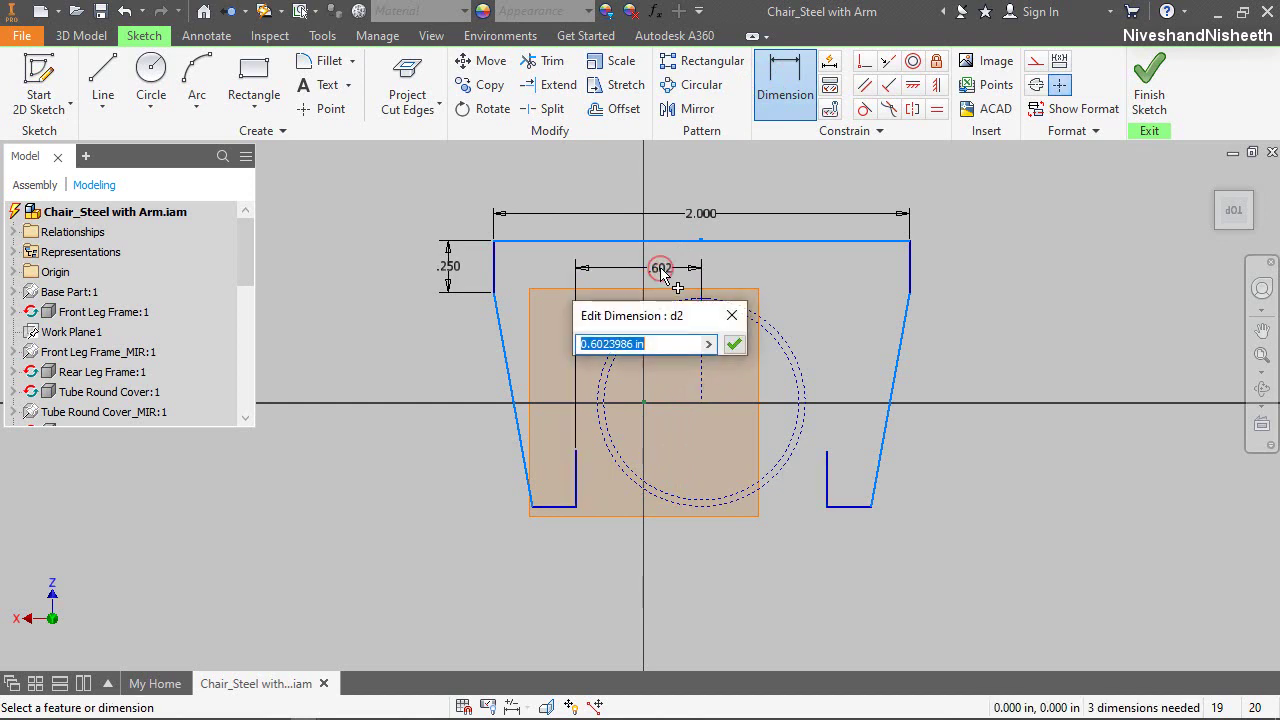
pyautogui.press('Return')
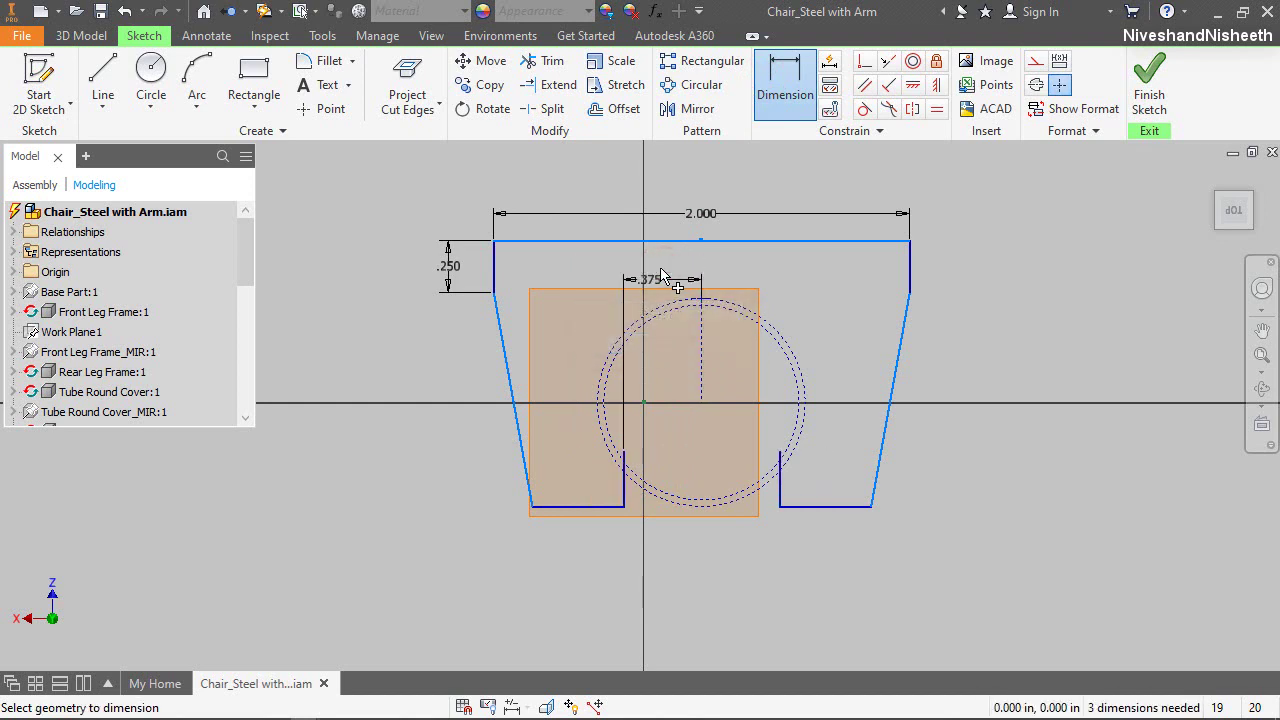
pyautogui.rightClick(805, 296)
pyautogui.click(852, 293)
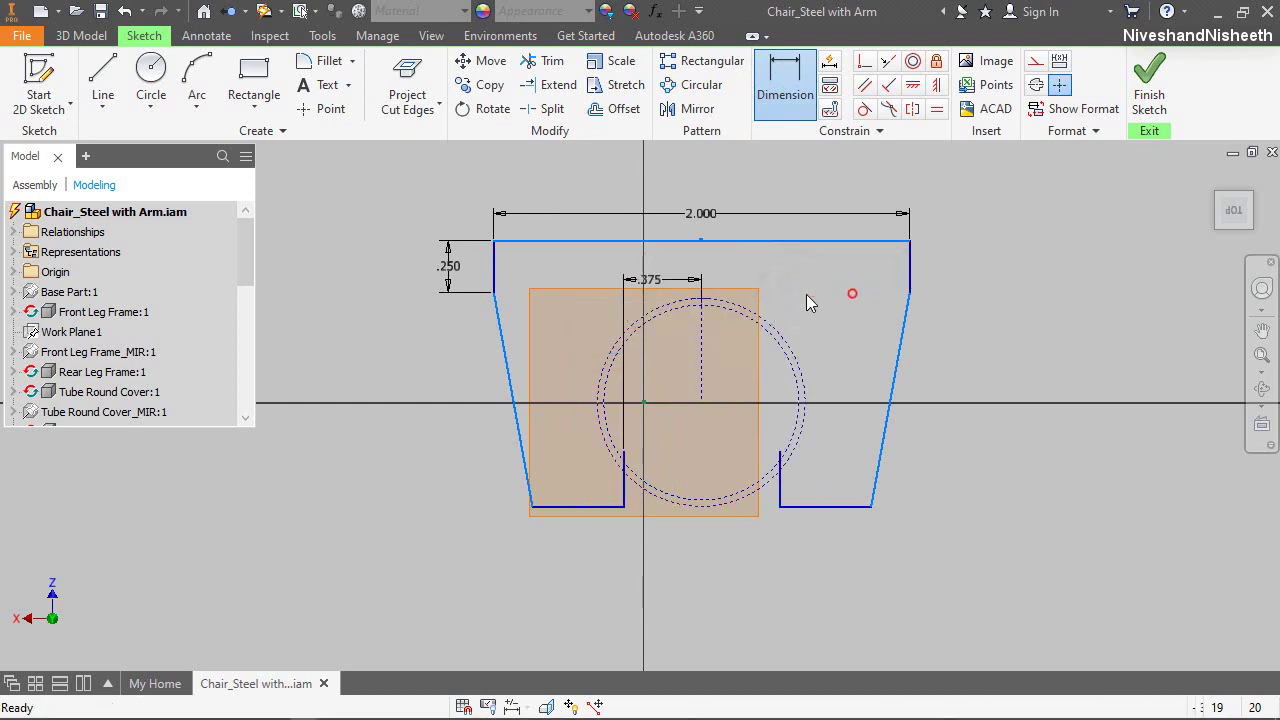
# Trim both inner vertical lines where they extend inside the outer projected circle
pyautogui.click(535, 65)
pyautogui.scroll(-3, 585, 463)
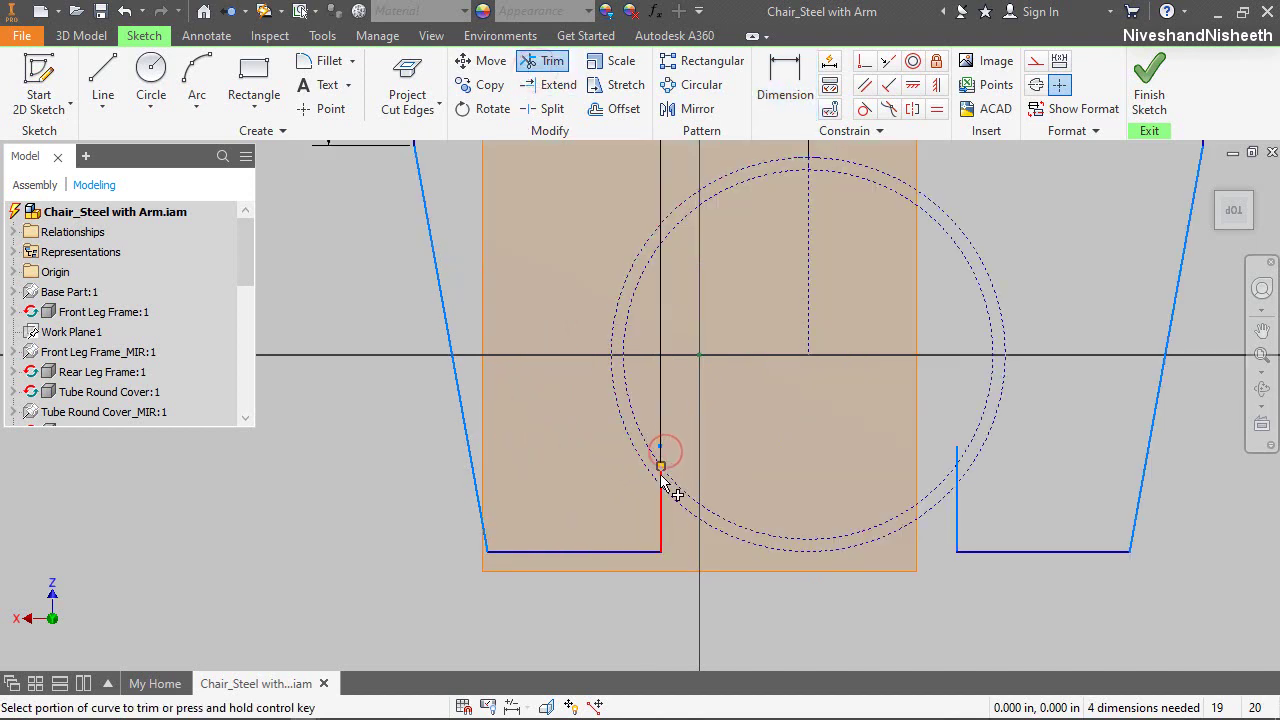
pyautogui.click(958, 474)
pyautogui.rightClick(1034, 460)
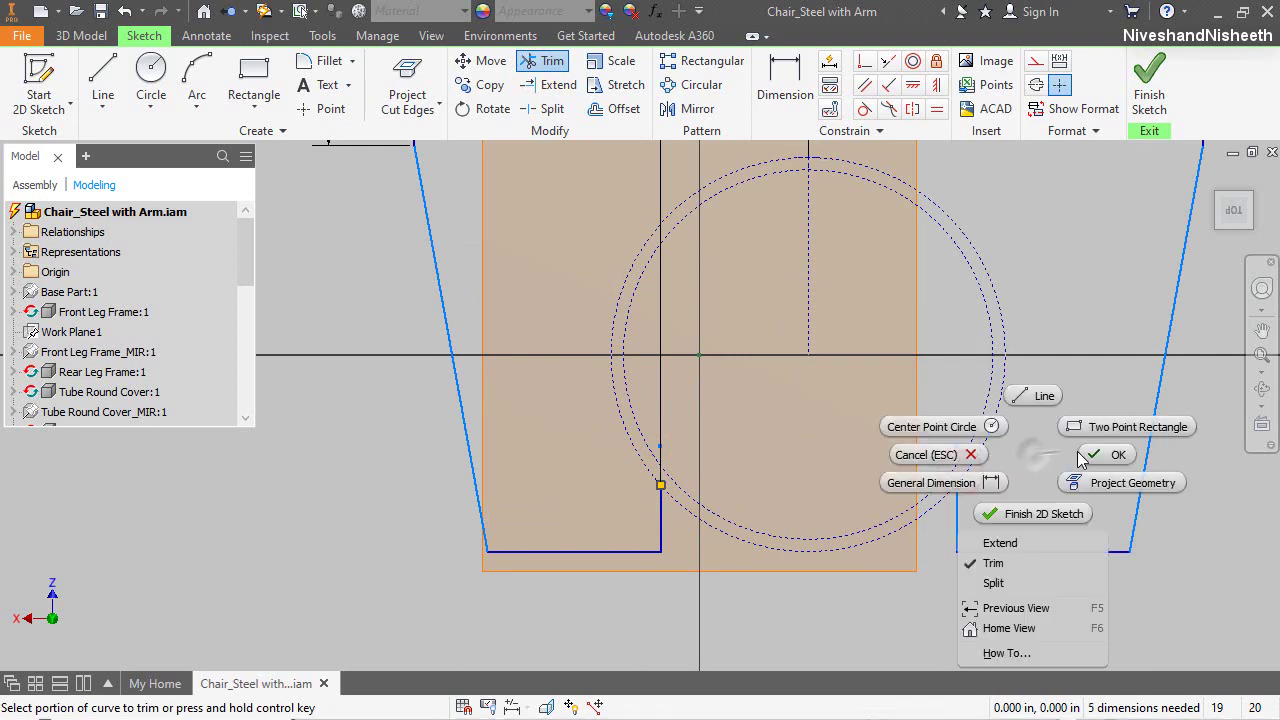
pyautogui.click(1004, 437)
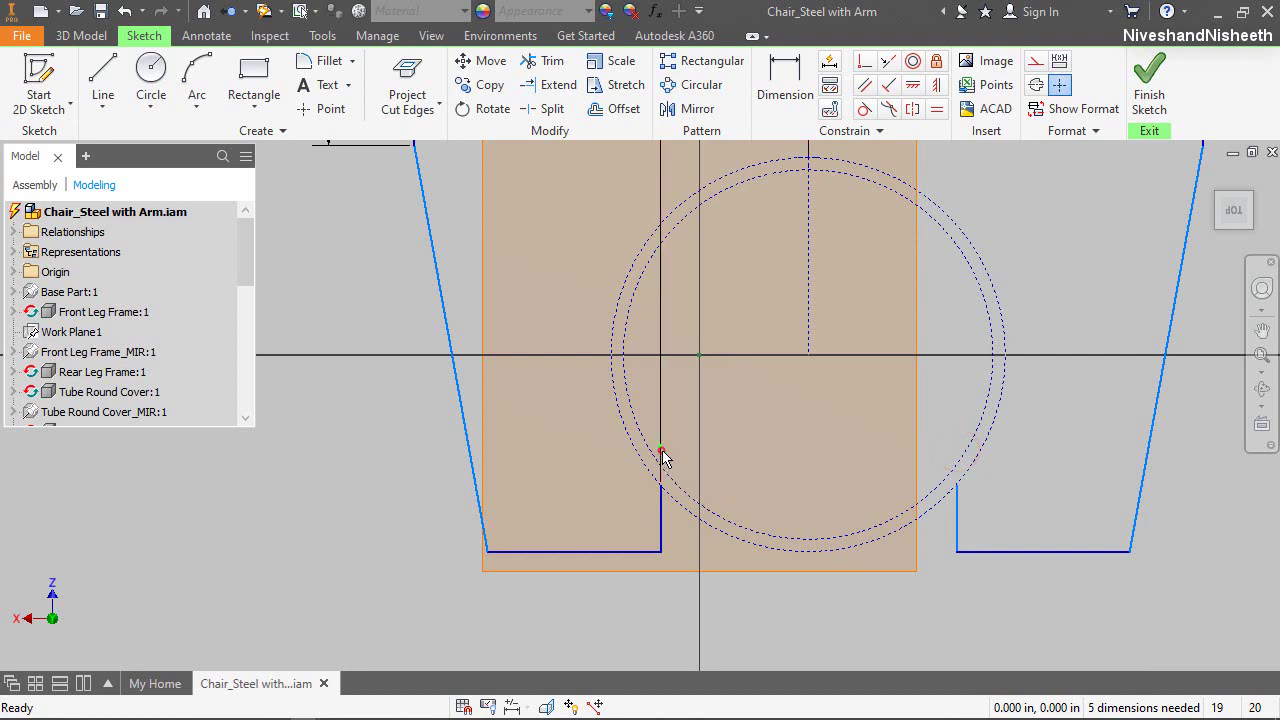
# Draw a centre-point arc over the top of the outer circle, joining the upper ends of the two inner vertical lines
pyautogui.click(196, 100)
pyautogui.click(160, 231)
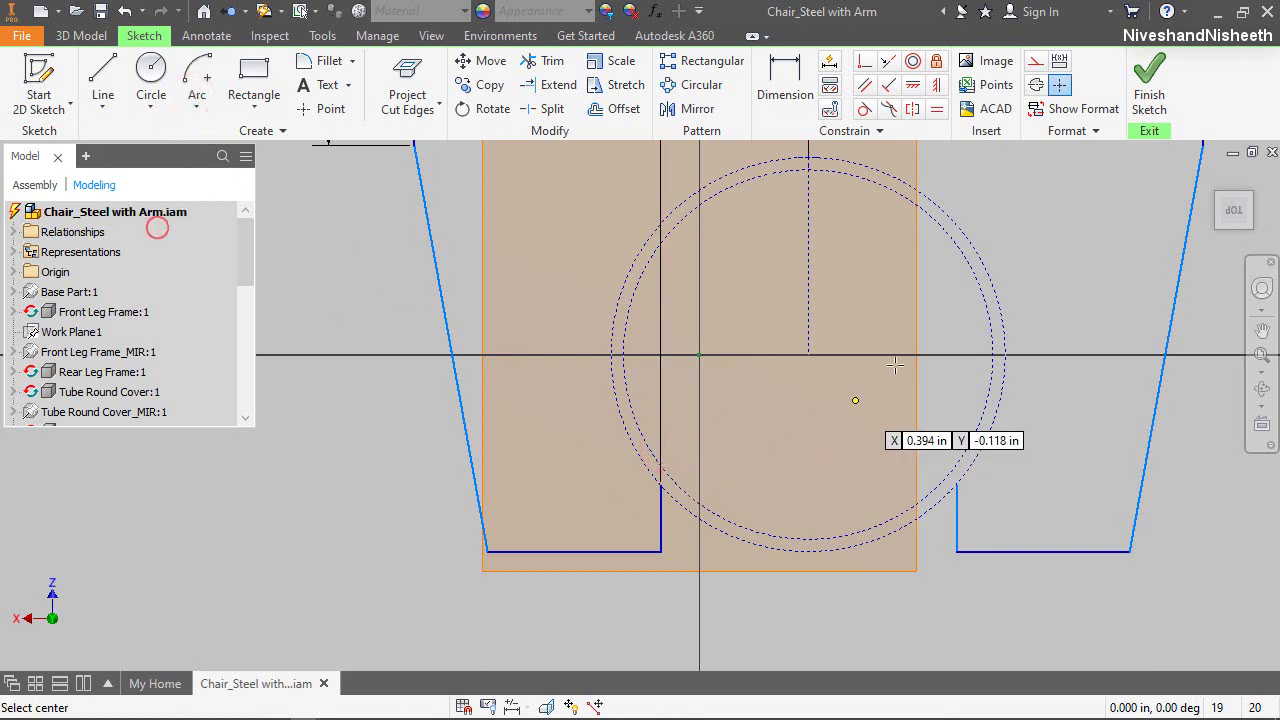
pyautogui.click(808, 354)
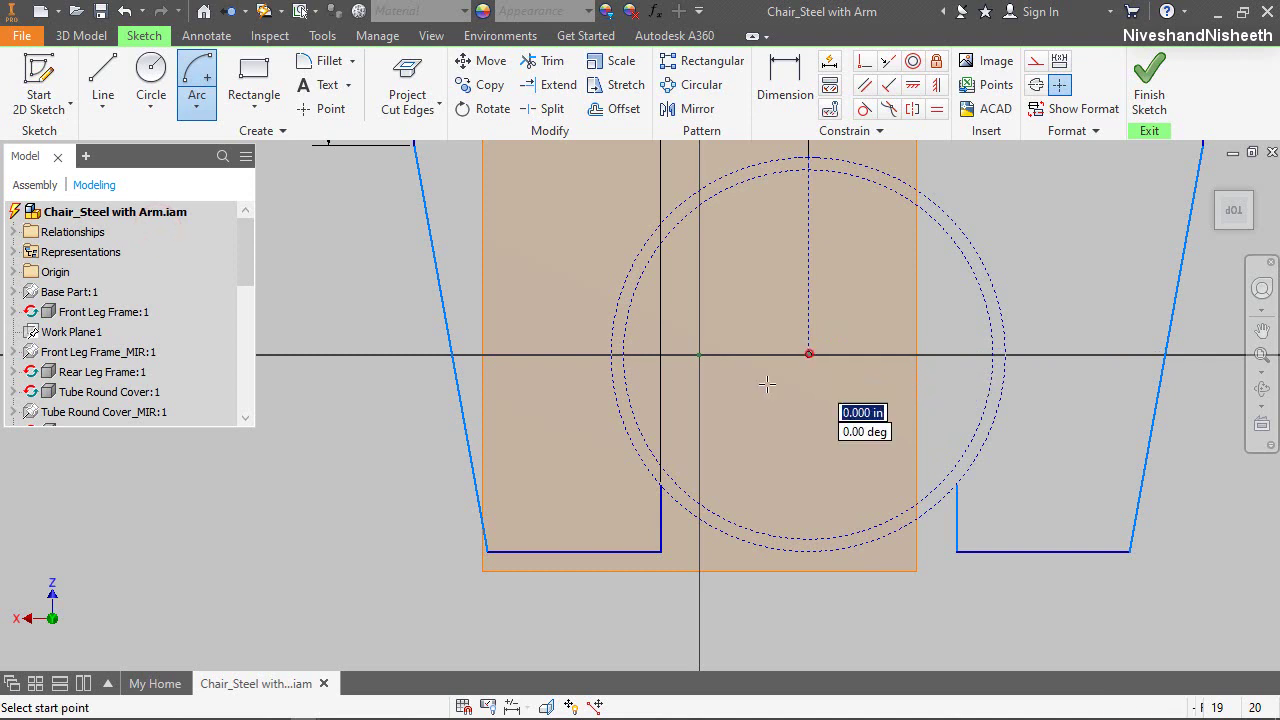
pyautogui.click(663, 489)
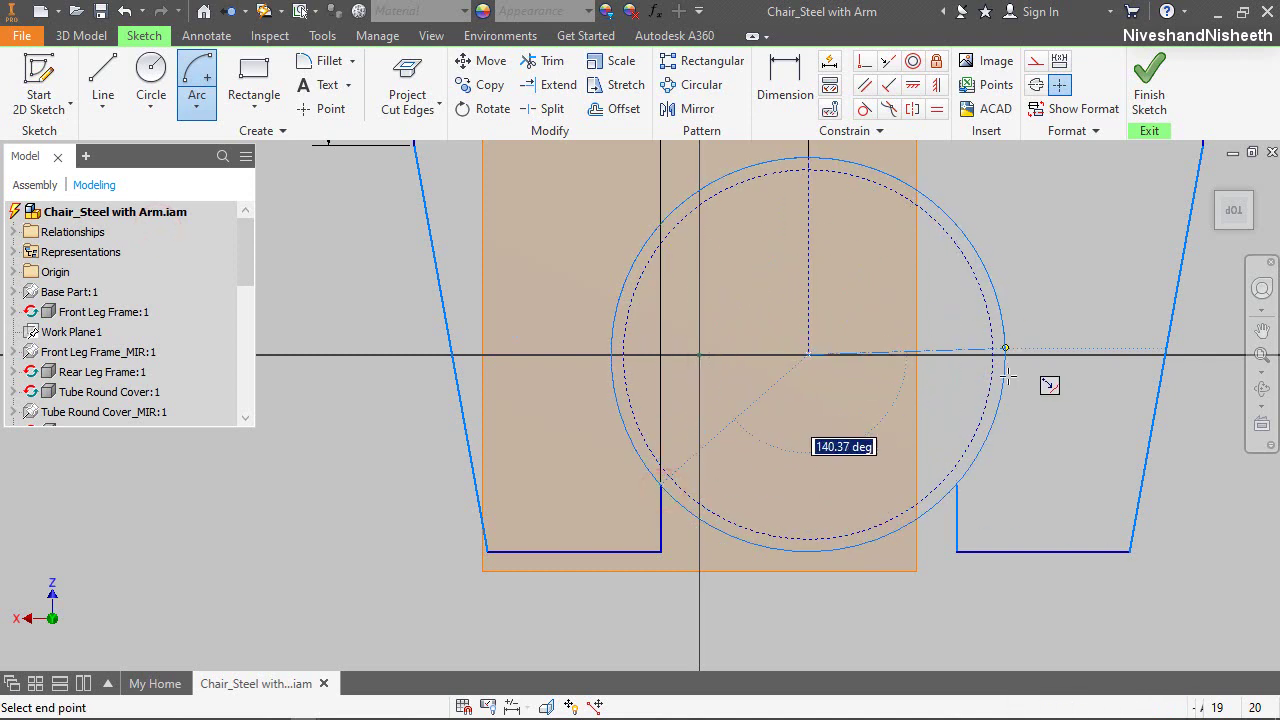
pyautogui.click(957, 485)
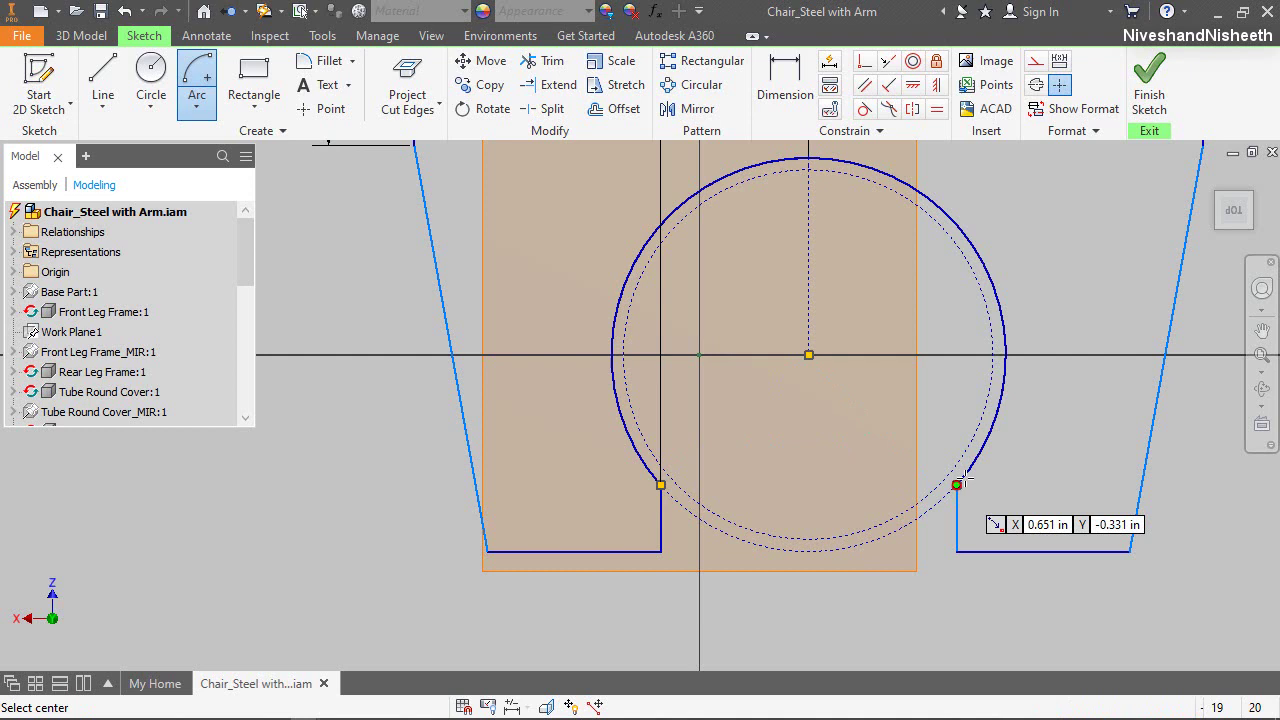
pyautogui.rightClick(1030, 268)
pyautogui.click(1094, 266)
# Dimension the top horizontal line 3/4 in above the circle centre
pyautogui.scroll(-5, 724, 413)
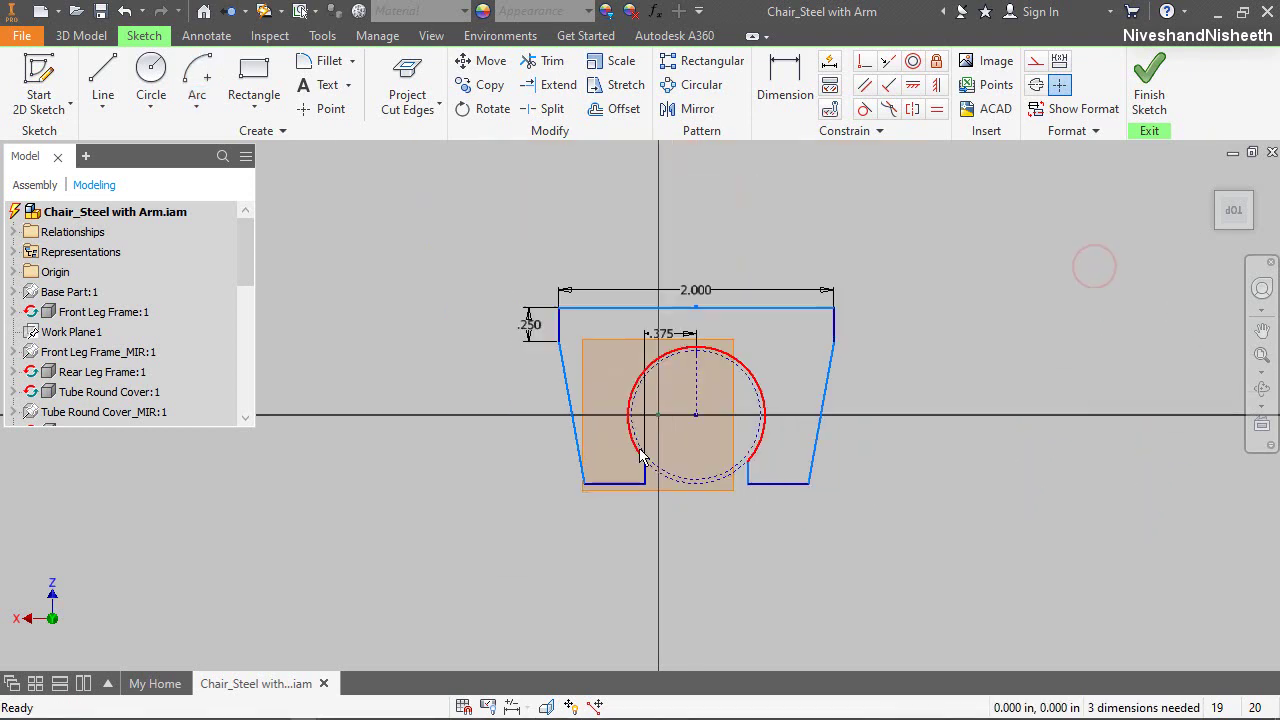
pyautogui.scroll(3, 724, 413)
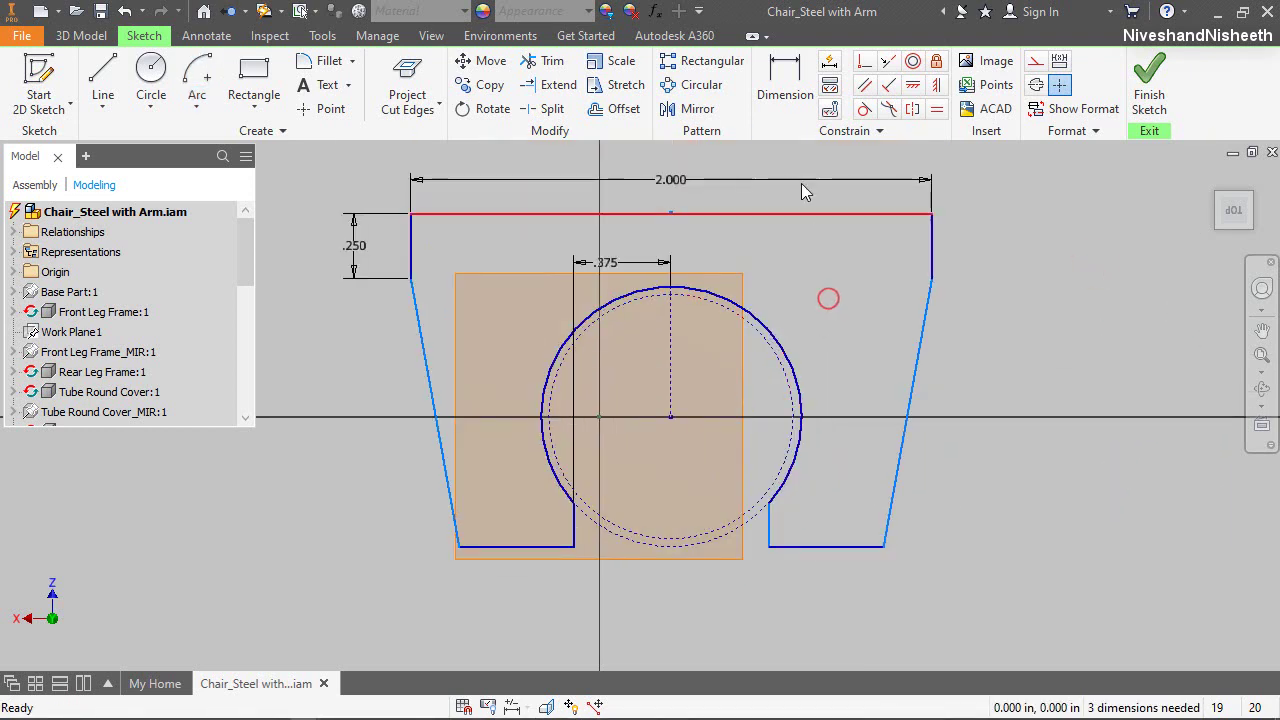
pyautogui.click(767, 79)
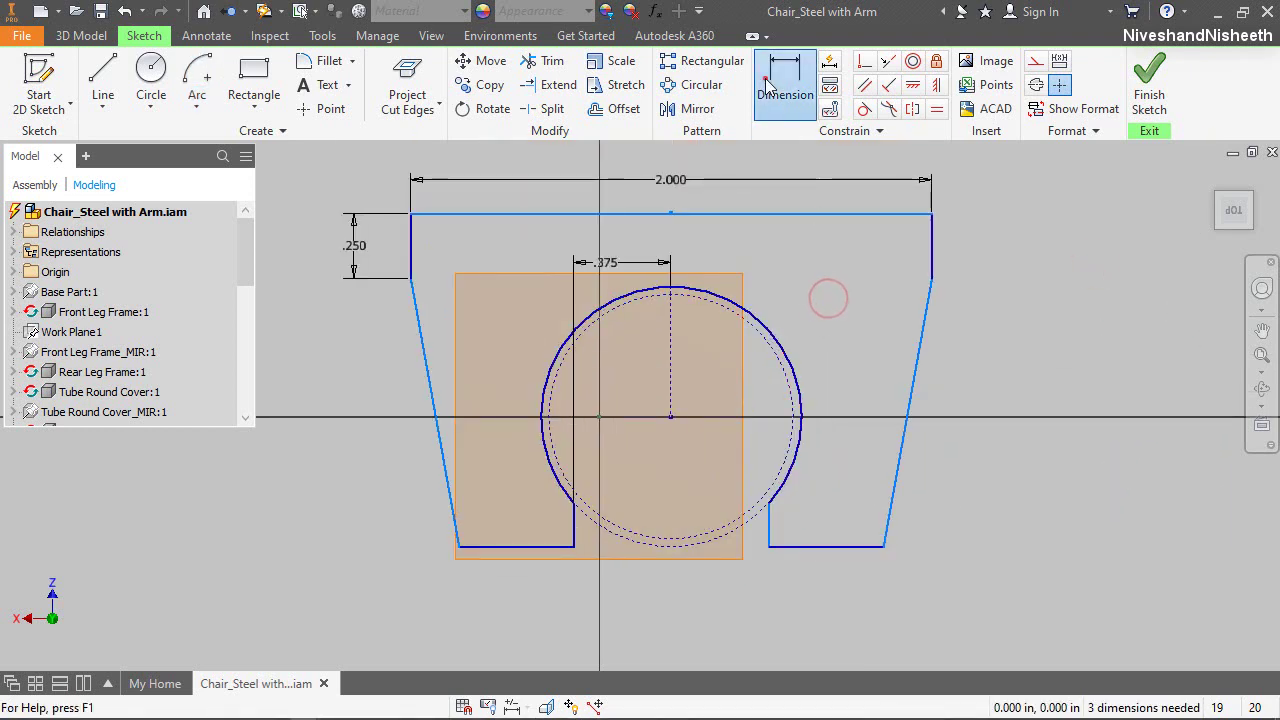
pyautogui.click(796, 212)
pyautogui.click(670, 414)
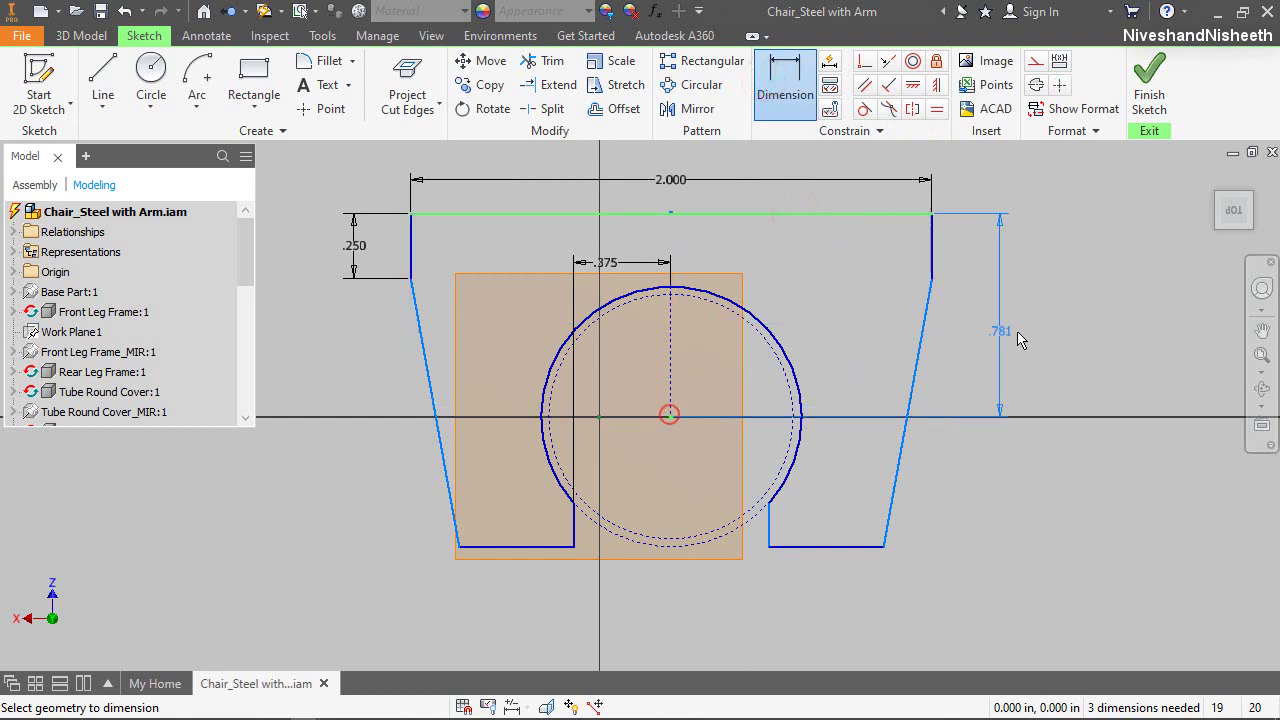
pyautogui.click(1043, 333)
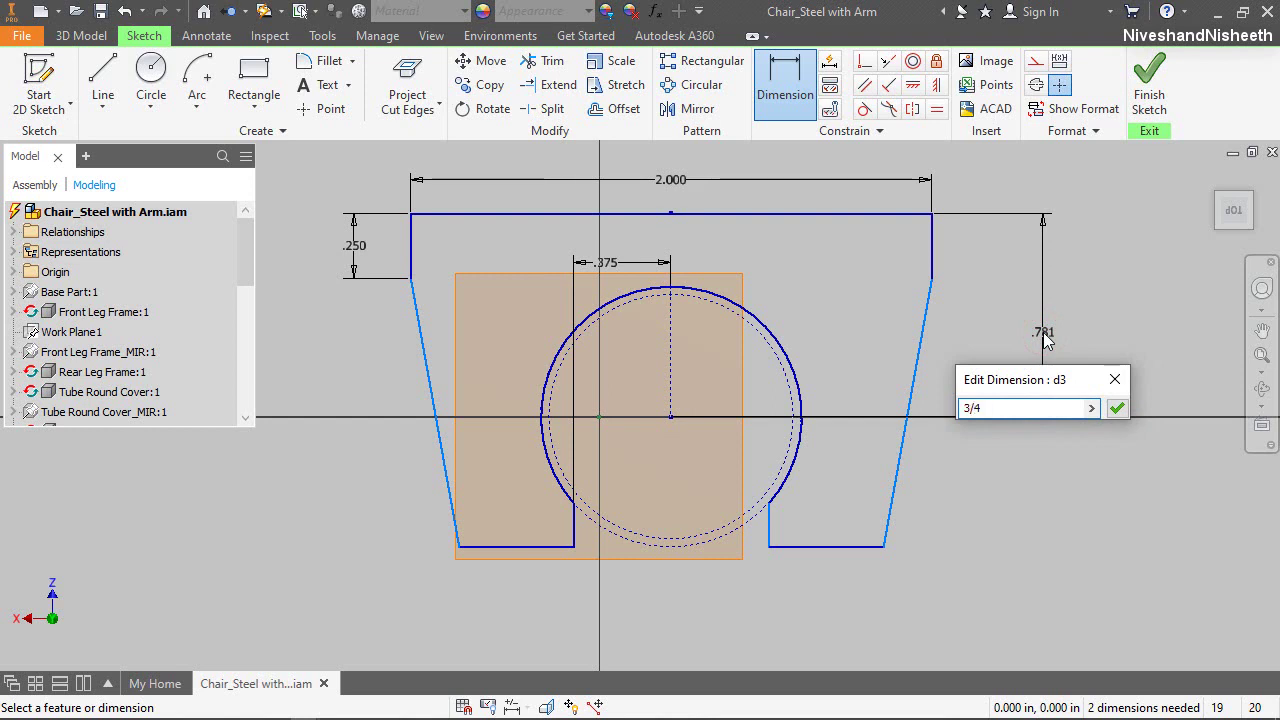
pyautogui.write('3/4')
pyautogui.press('Return')
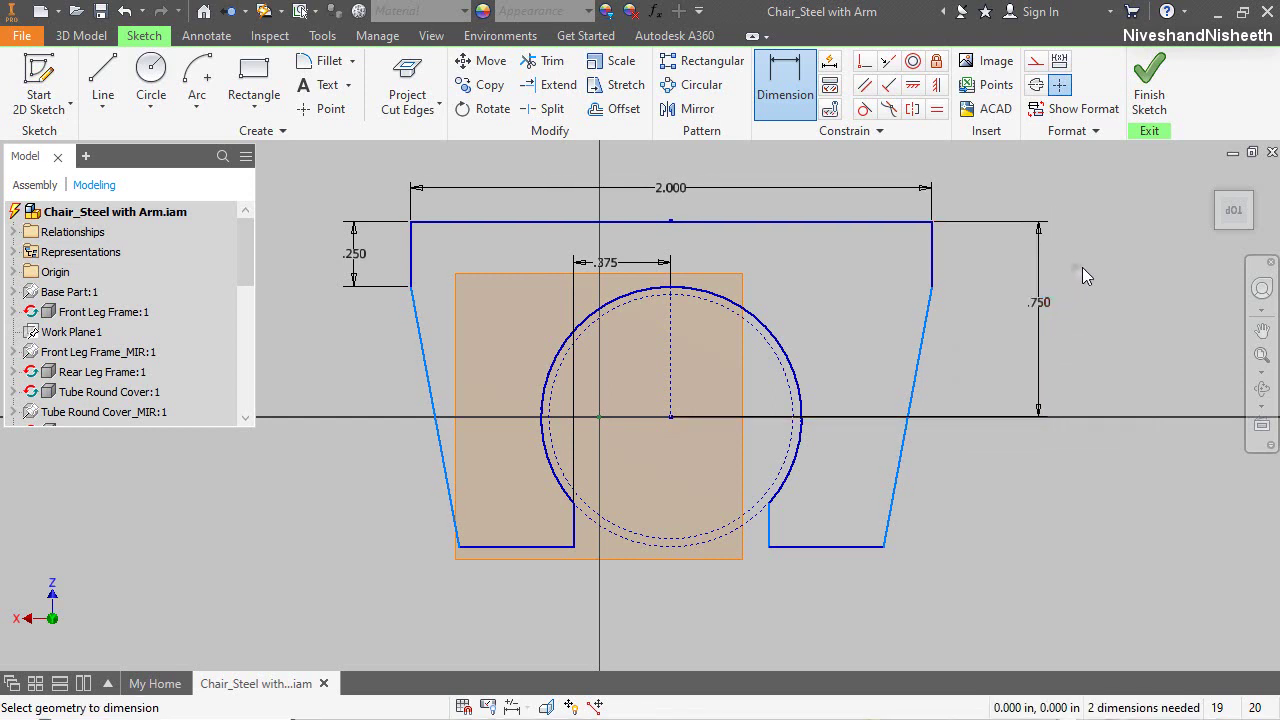
pyautogui.rightClick(1082, 267)
pyautogui.click(1119, 268)
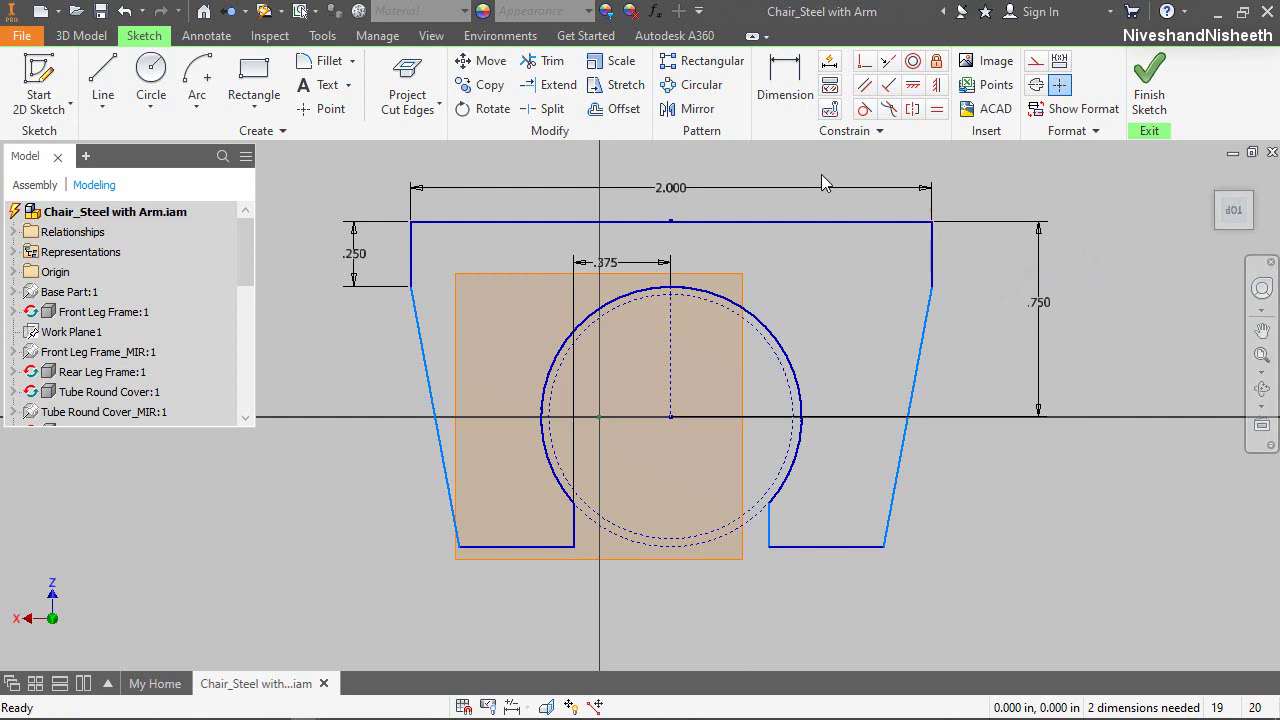
# Set the angle between the left vertical edge and the slanted line to 165 degrees
pyautogui.click(764, 106)
pyautogui.click(416, 250)
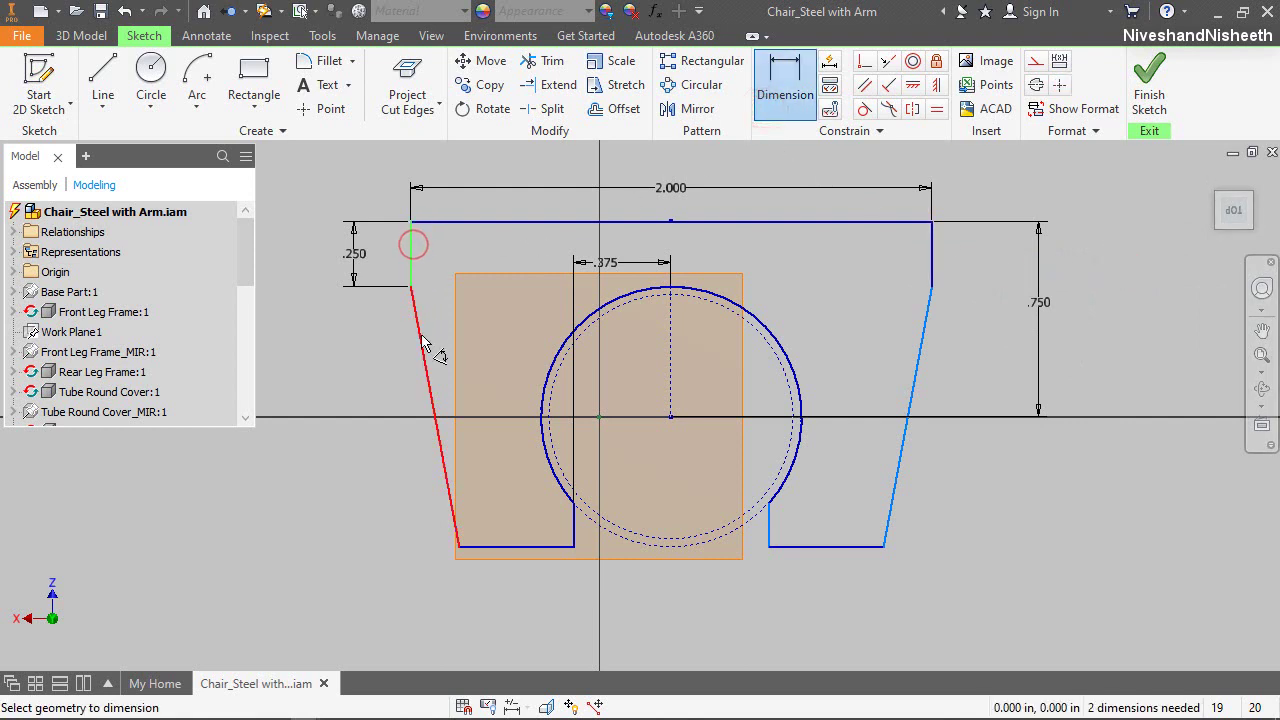
pyautogui.click(425, 340)
pyautogui.click(451, 284)
pyautogui.write('165')
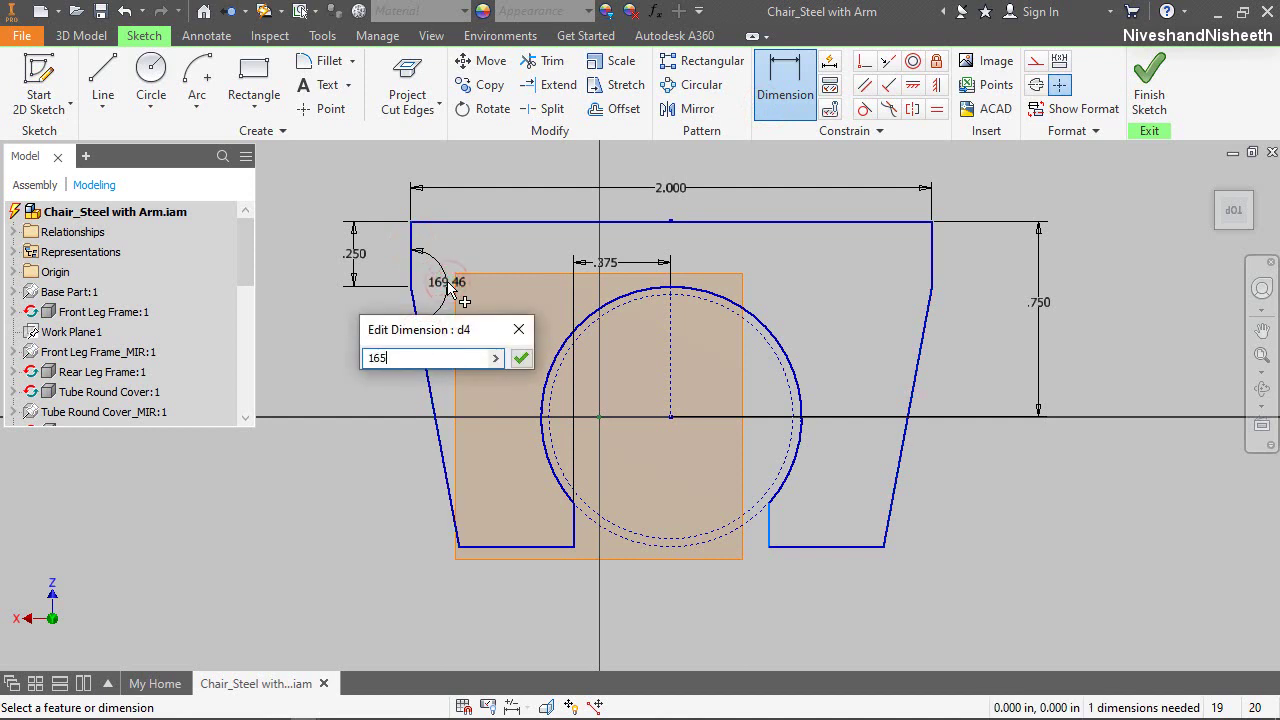
pyautogui.press('Return')
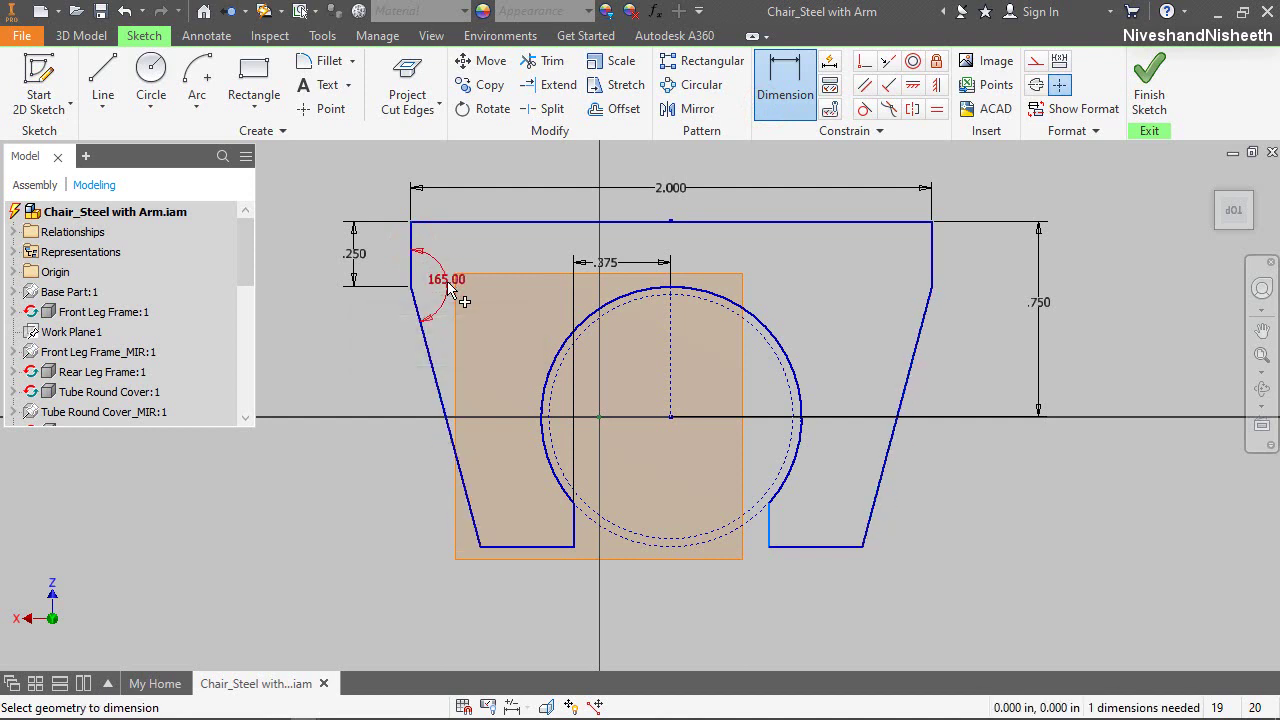
pyautogui.rightClick(775, 265)
pyautogui.click(829, 251)
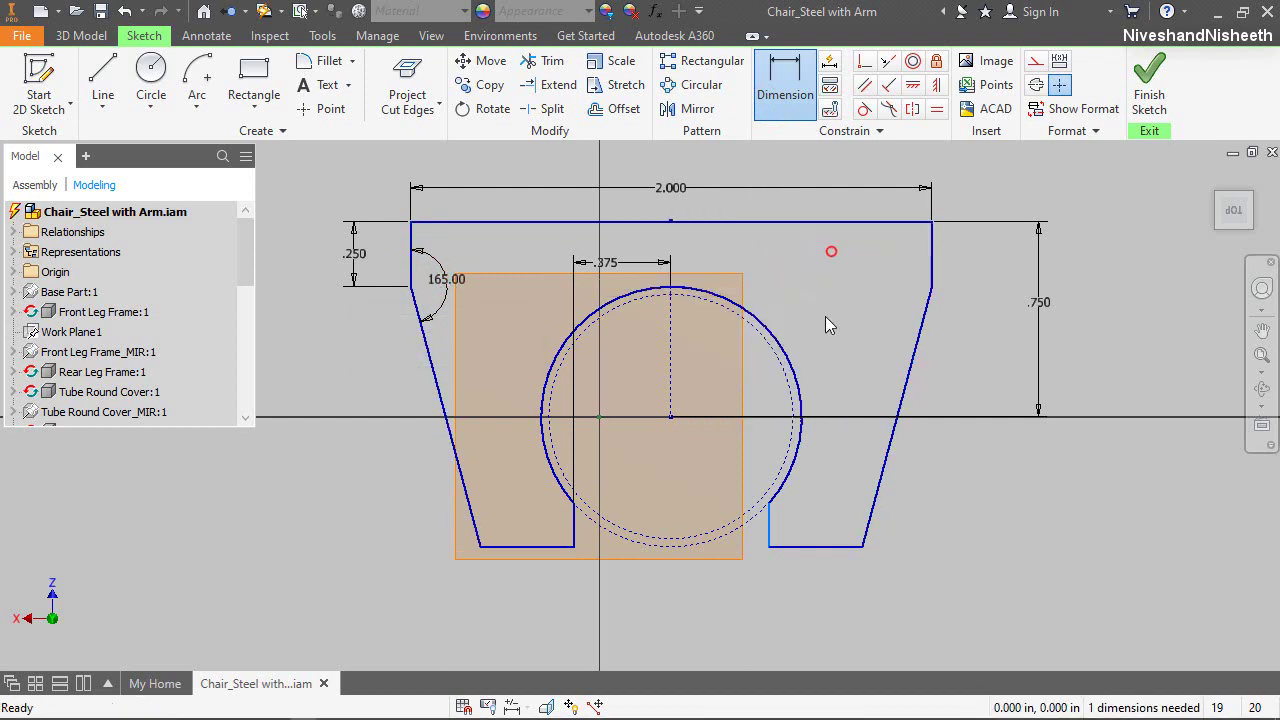
# Show all degrees of freedom in the sketch to check which profile geometry is still unconstrained
pyautogui.click(811, 548)
pyautogui.click(843, 494)
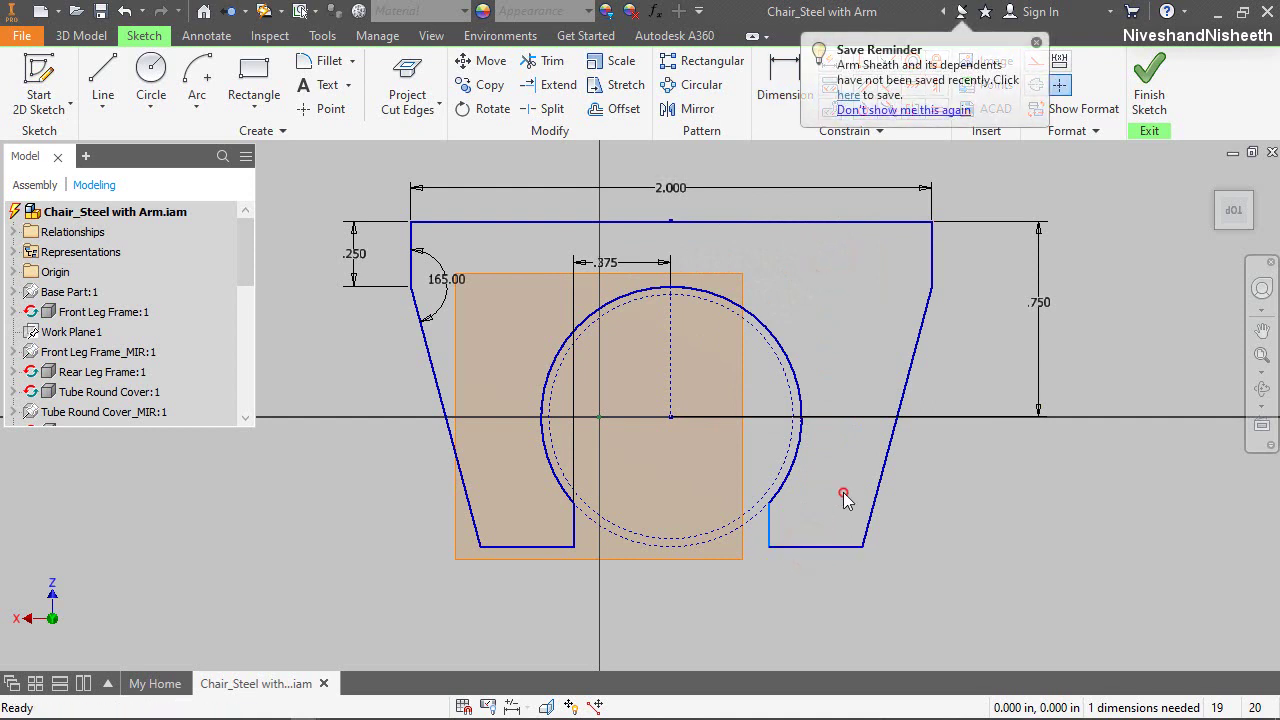
pyautogui.click(571, 707)
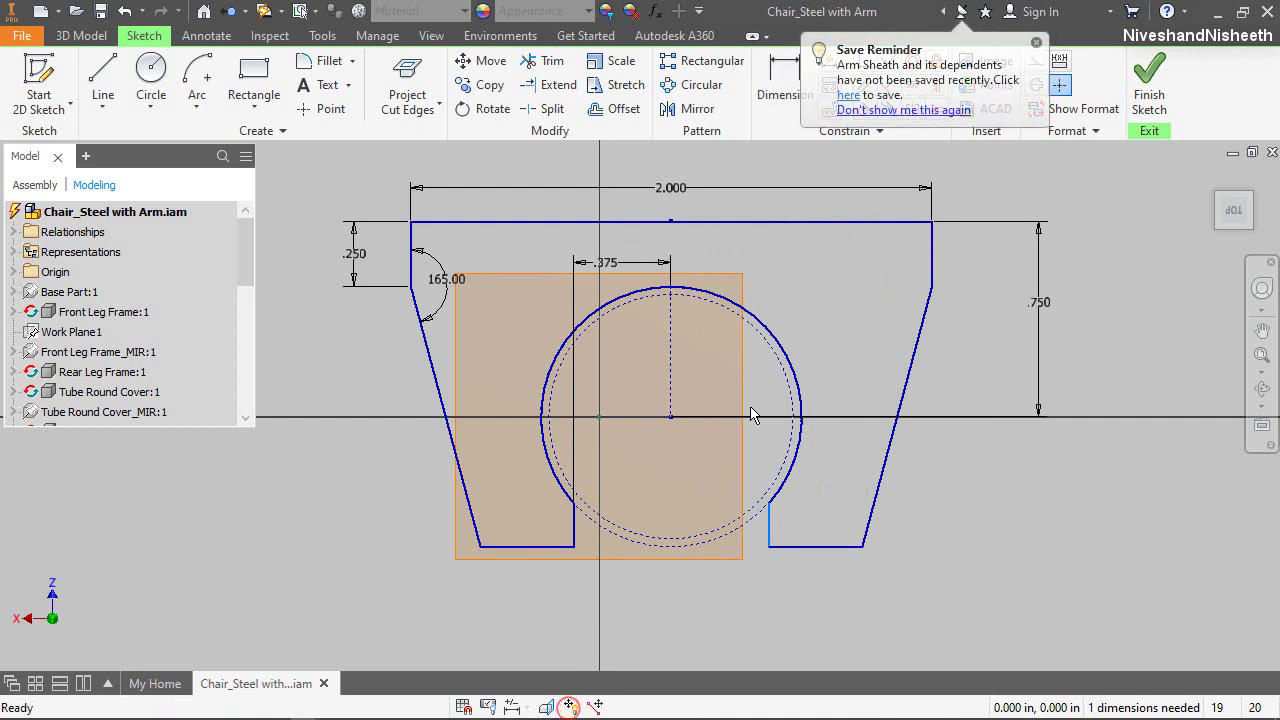
# Apply a vertical constraint to the profile's short inner line at the lower side opening that is still unconstrained
pyautogui.click(1035, 44)
pyautogui.press('d')
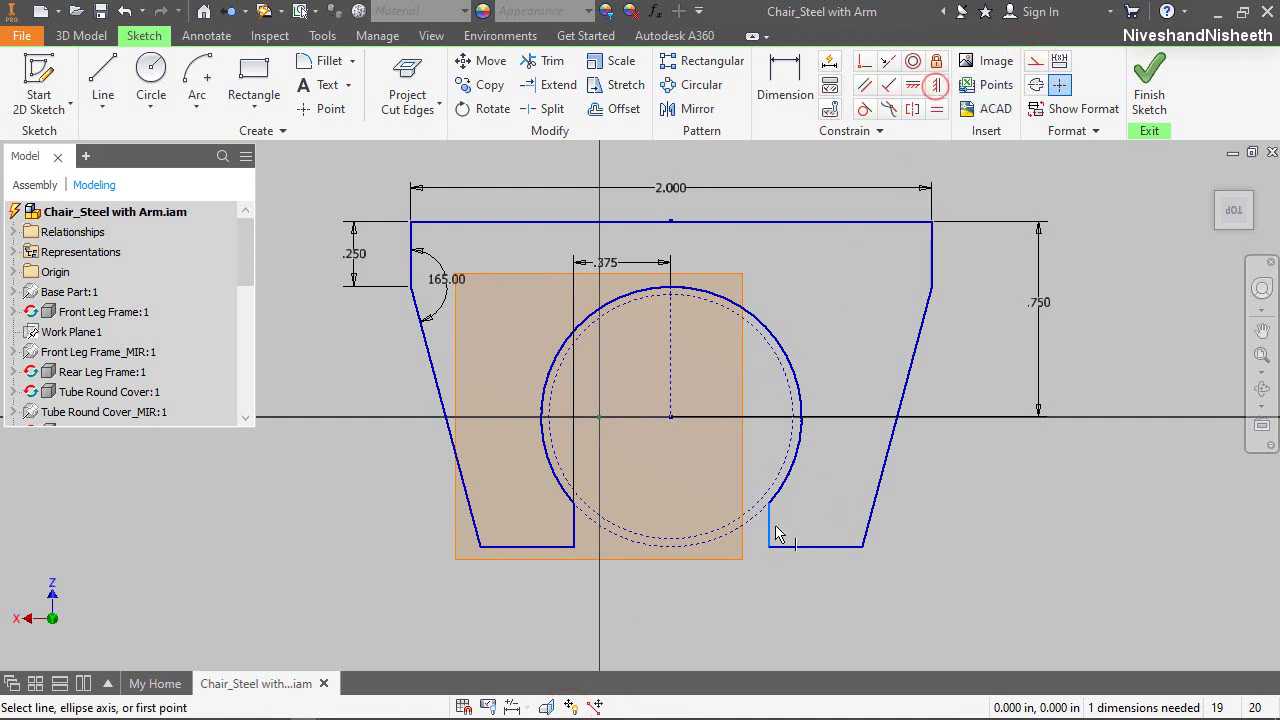
pyautogui.click(775, 525)
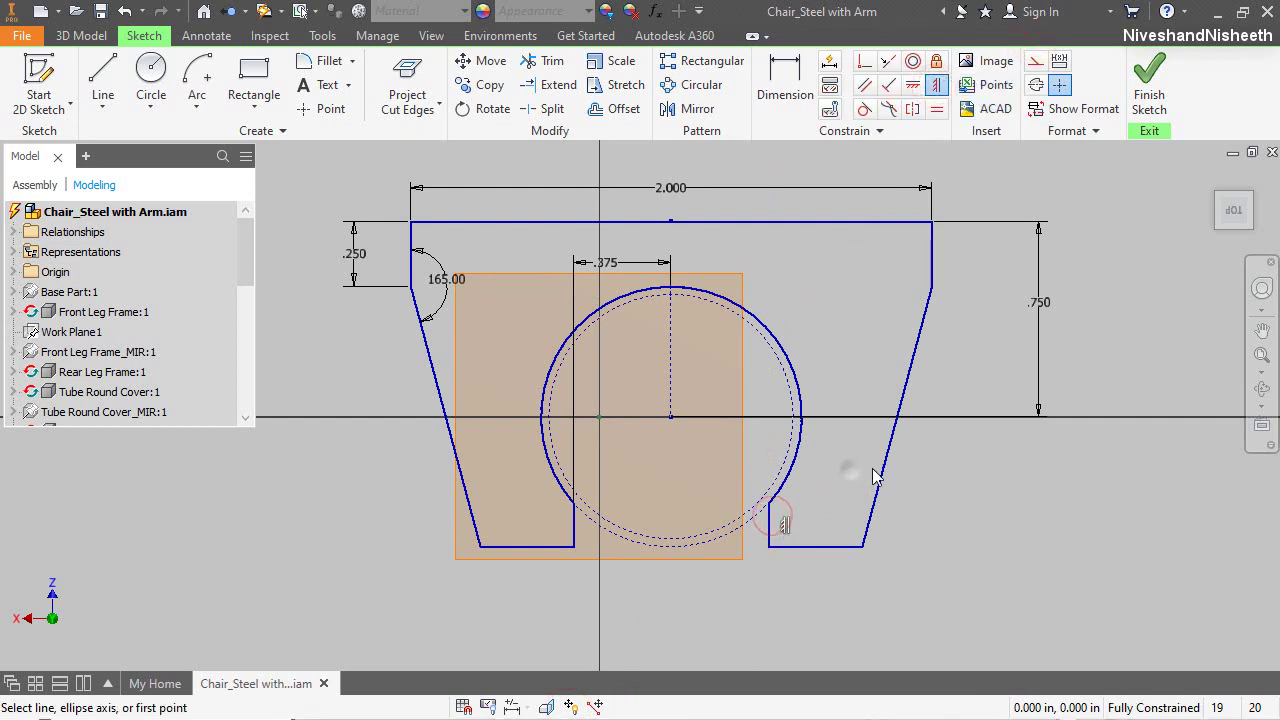
pyautogui.rightClick(850, 550)
pyautogui.click(899, 468)
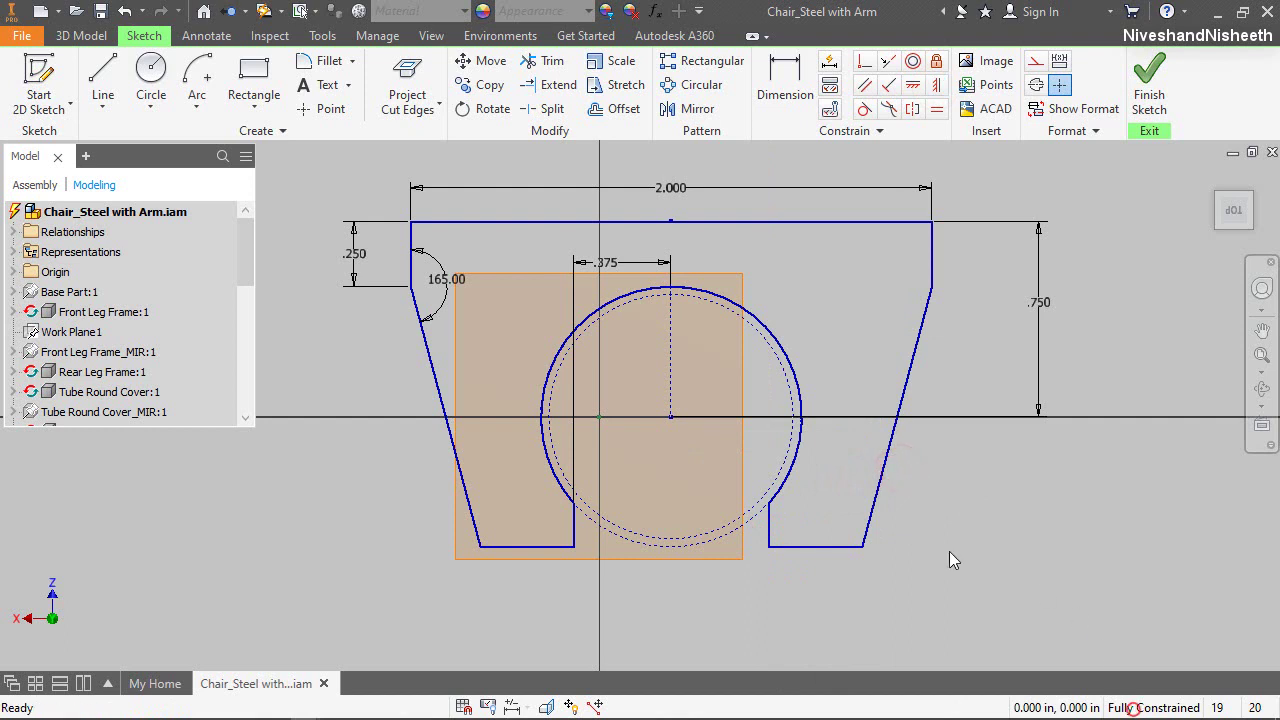
# Hide the Arm Sheath's Work Plane1 and finish the fully constrained profile sketch
pyautogui.scroll(-5, 211, 331)
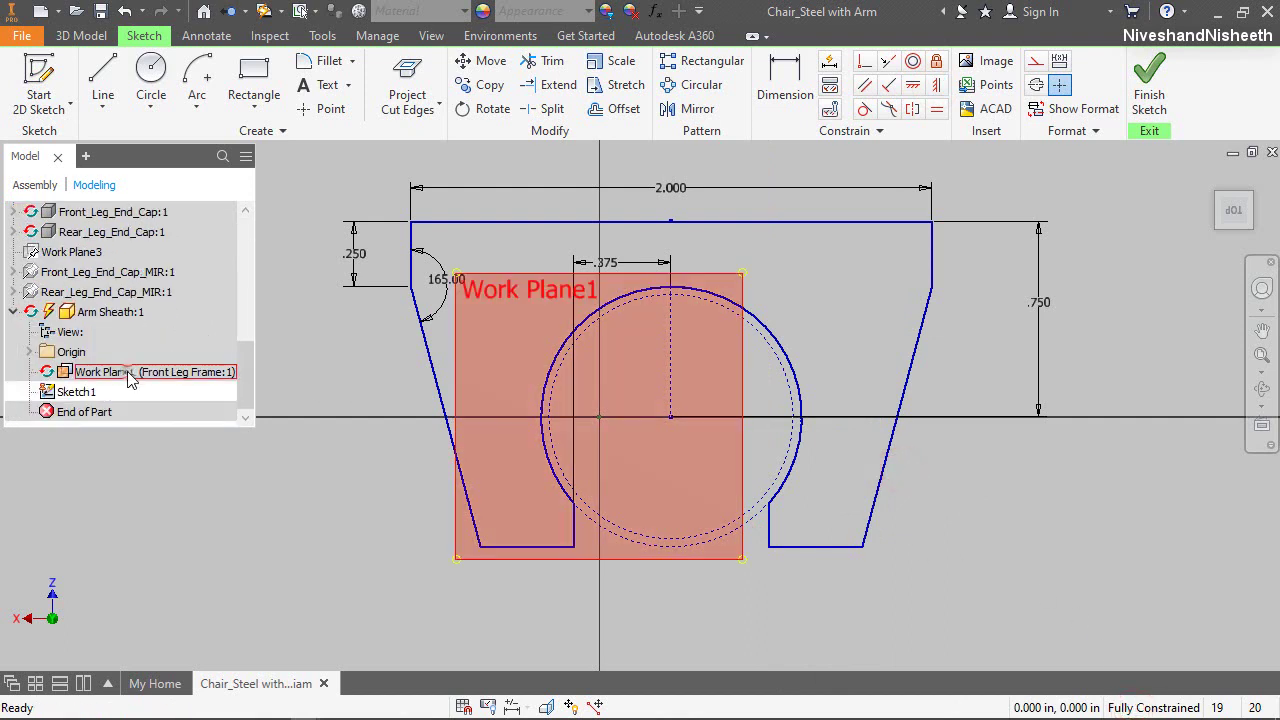
pyautogui.rightClick(128, 371)
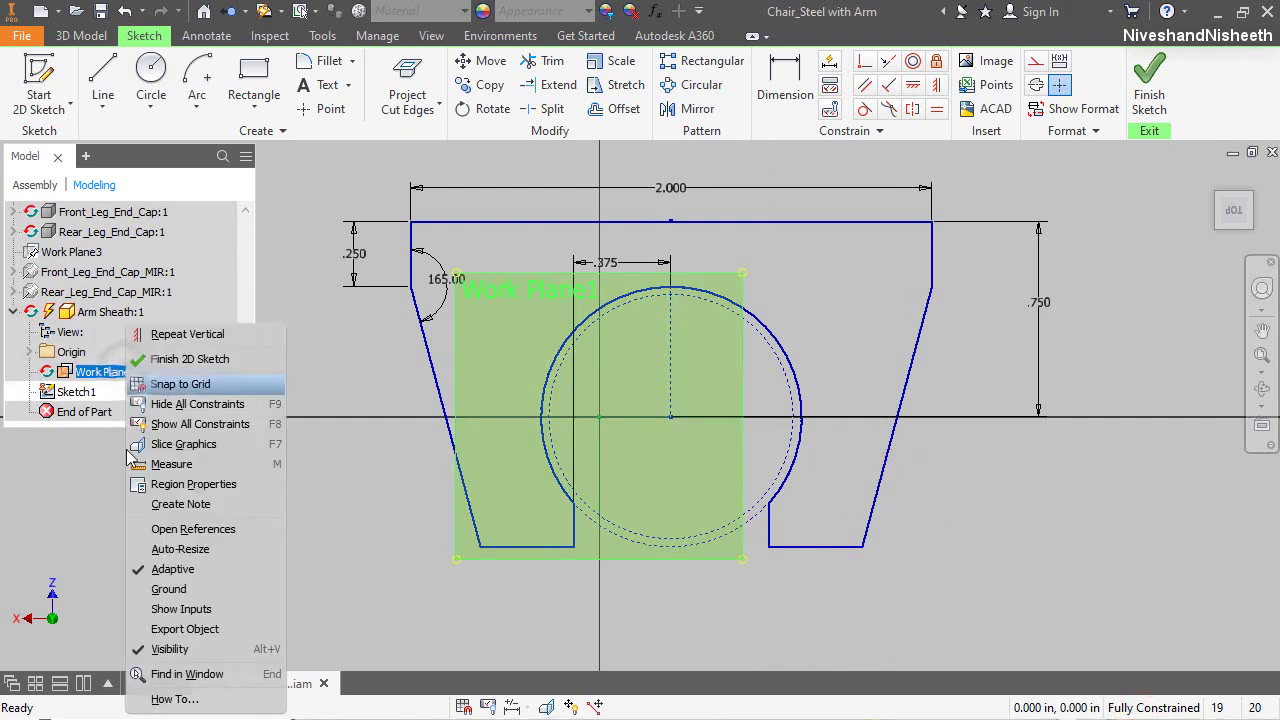
pyautogui.click(178, 652)
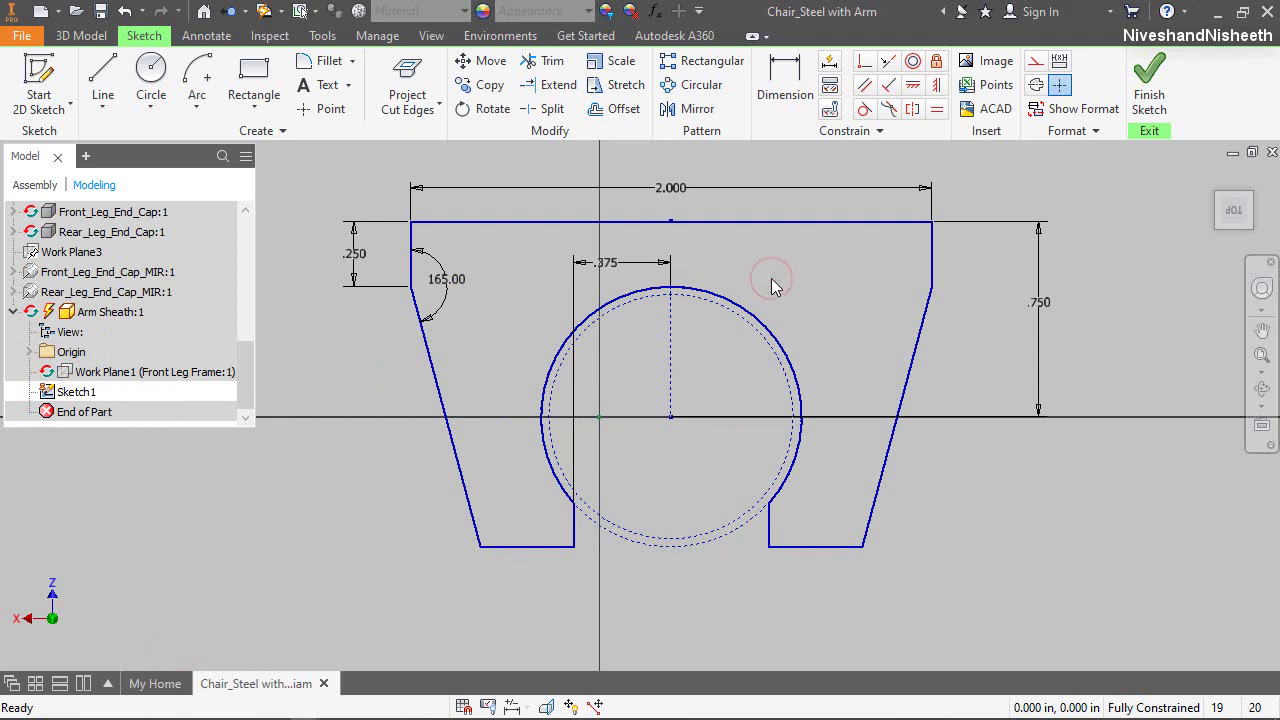
pyautogui.click(1149, 95)
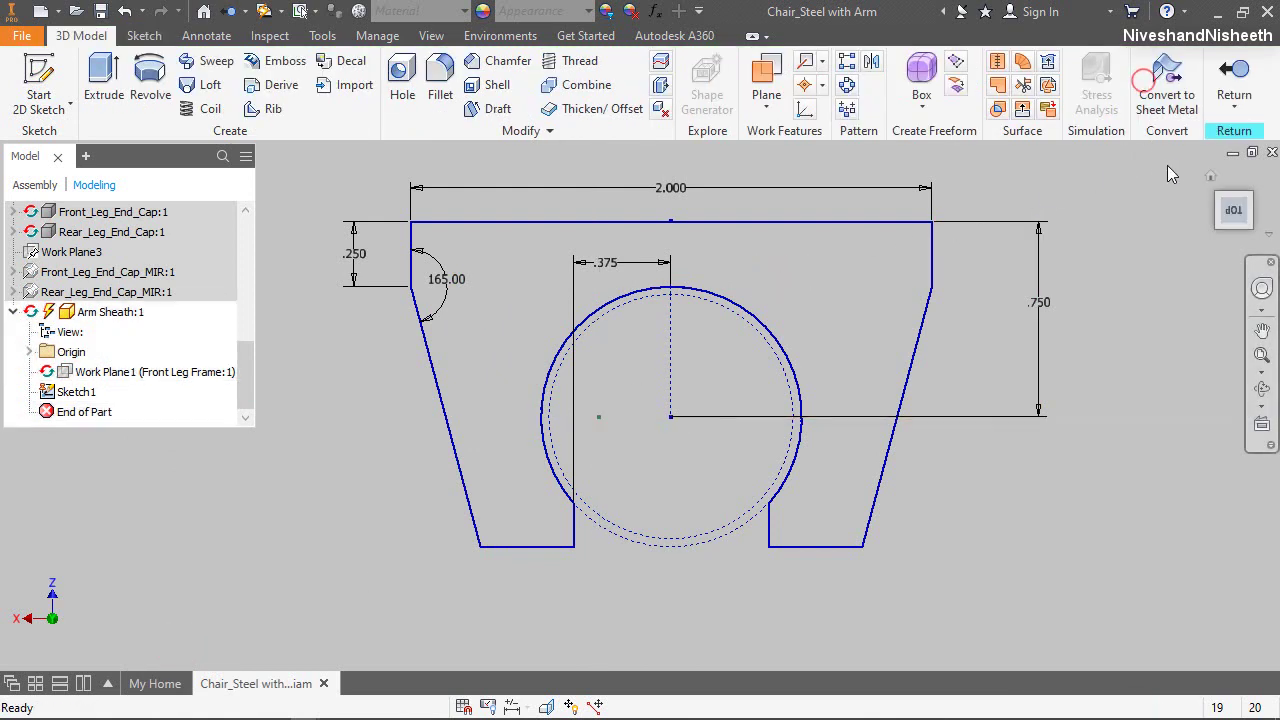
# Turn to an isometric view of the sketch and make the Front Leg Frame component visible around it
pyautogui.click(1220, 200)
pyautogui.click(1211, 198)
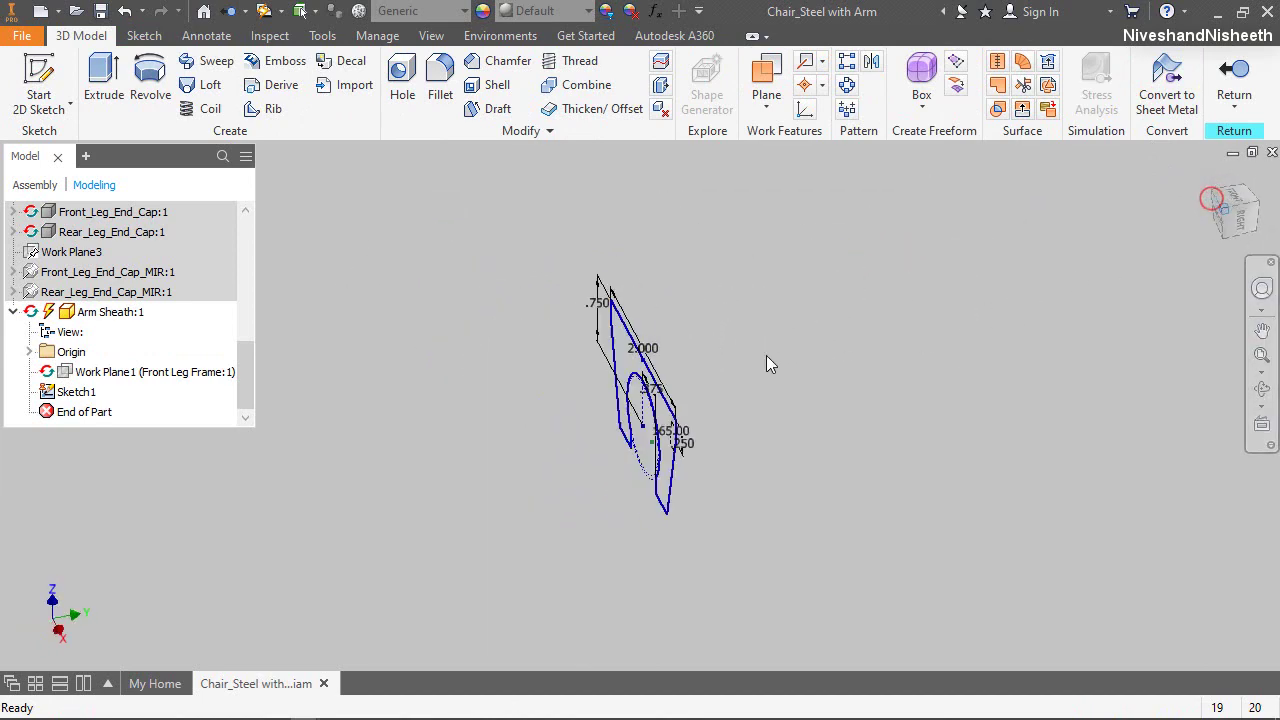
pyautogui.scroll(6, 189, 295)
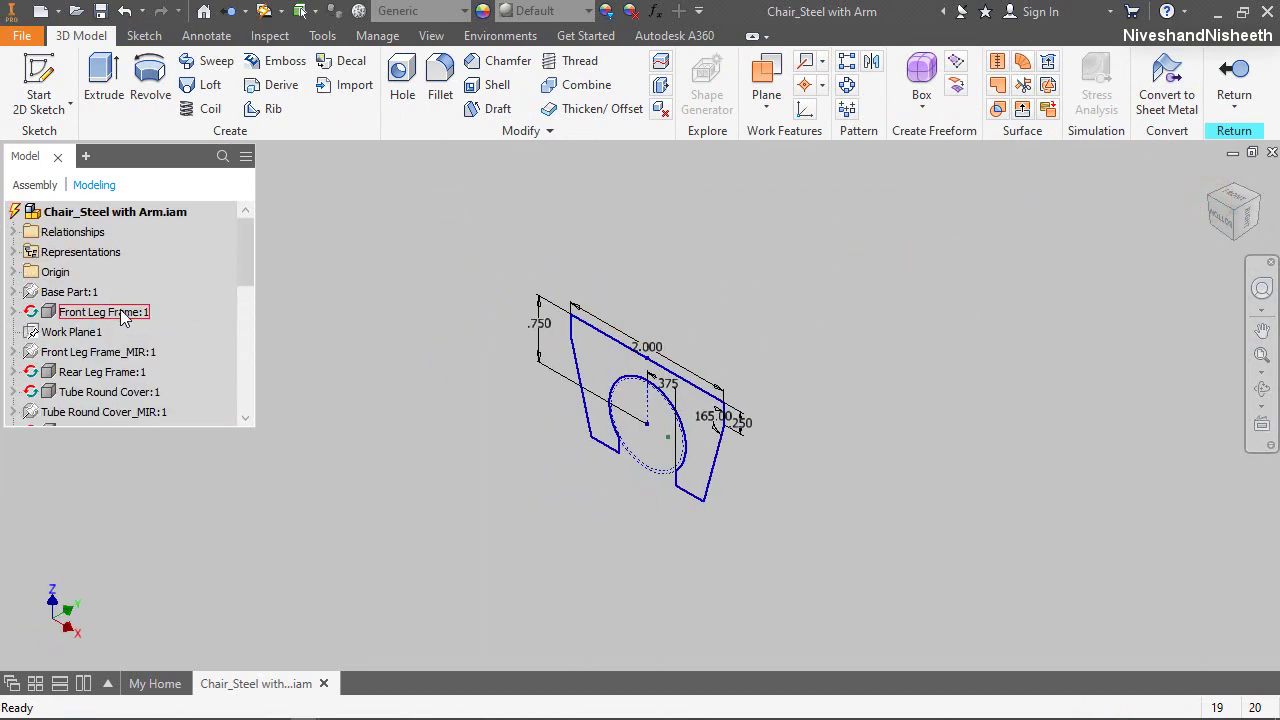
pyautogui.rightClick(123, 314)
pyautogui.click(165, 477)
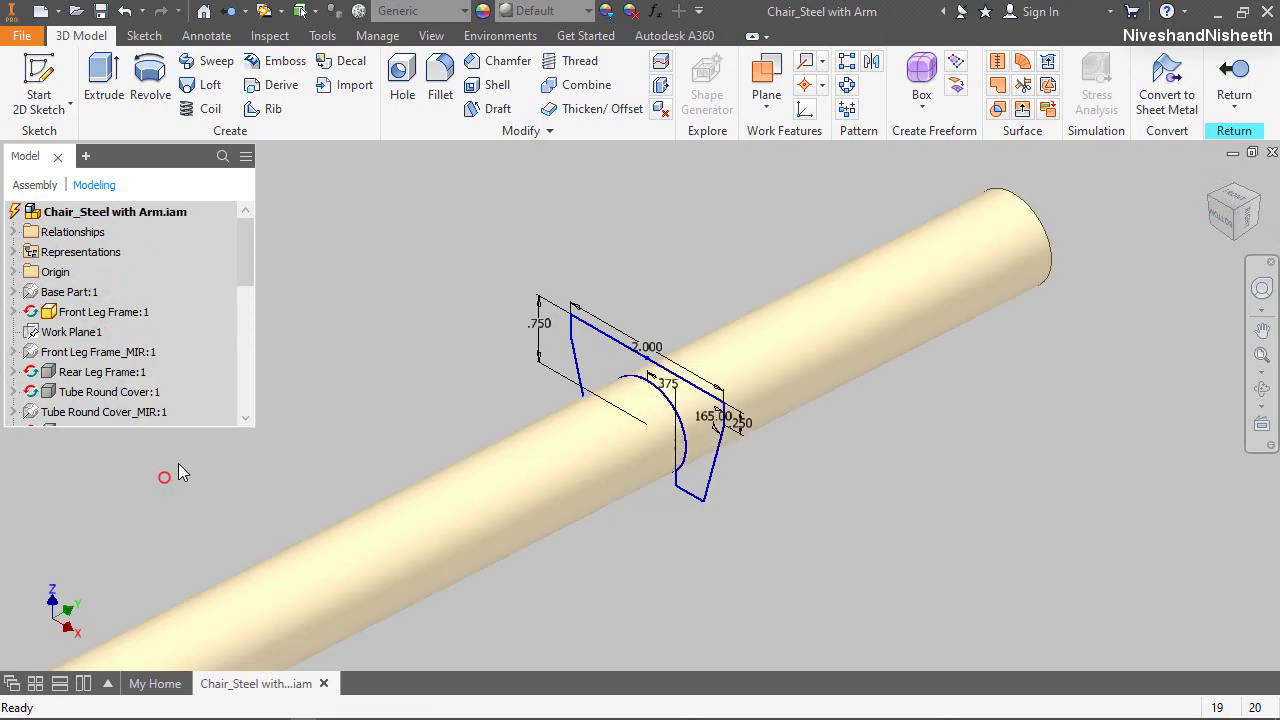
# Change the visual style to Wireframe so the Front Leg Frame's hidden tube edges can be selected
pyautogui.scroll(-5, 822, 231)
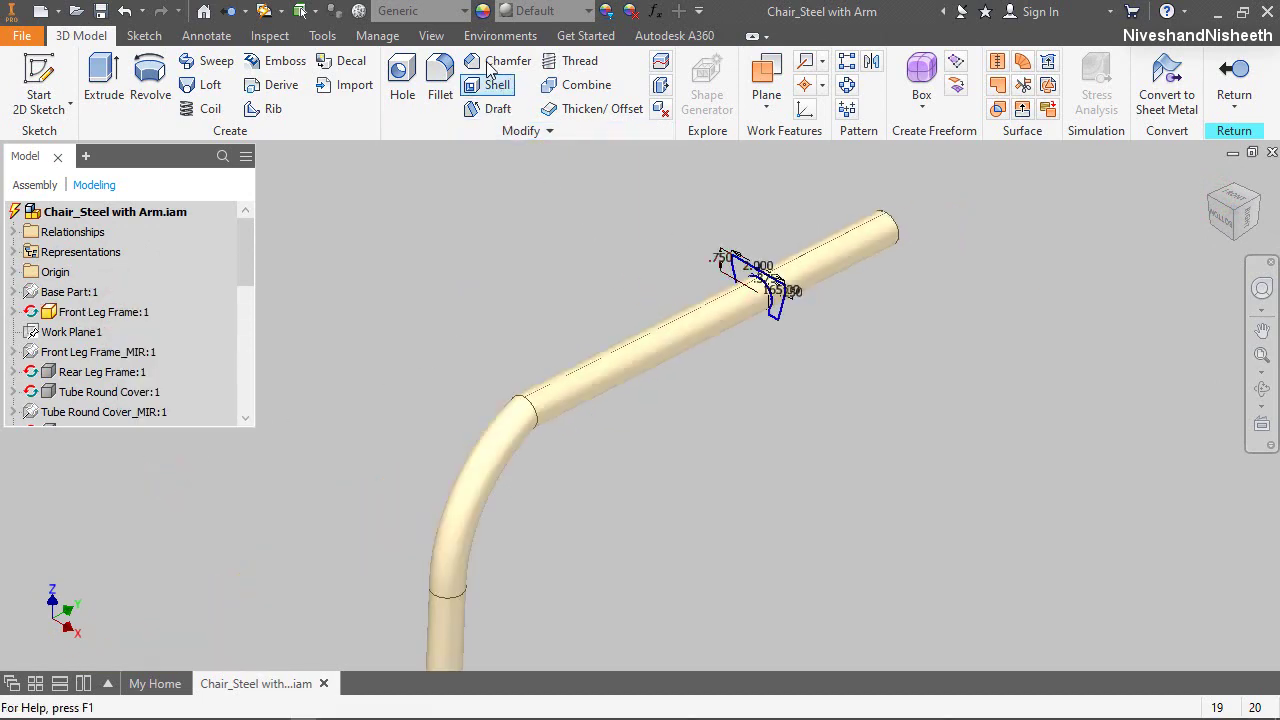
pyautogui.click(433, 36)
pyautogui.click(228, 95)
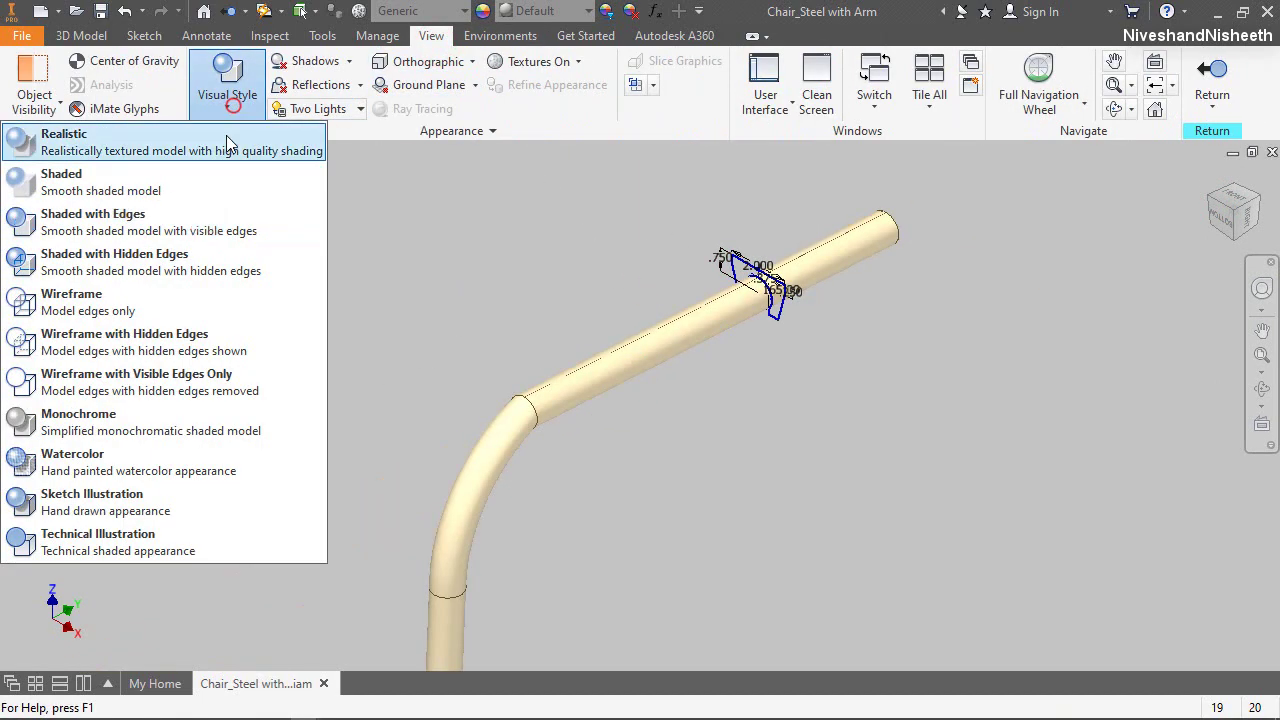
pyautogui.click(124, 295)
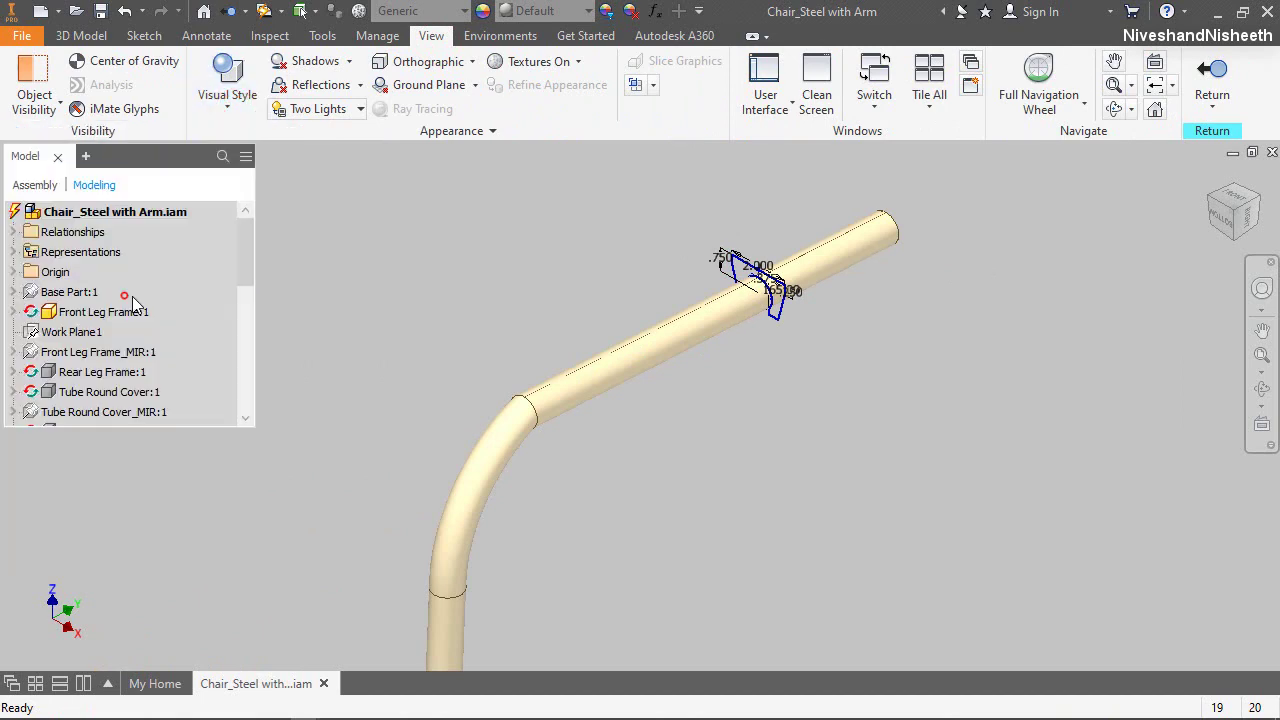
pyautogui.click(427, 253)
# Create a work plane through three points on the Front Leg Frame: one at the arm tube's free end and one at each end of the bend
pyautogui.click(144, 36)
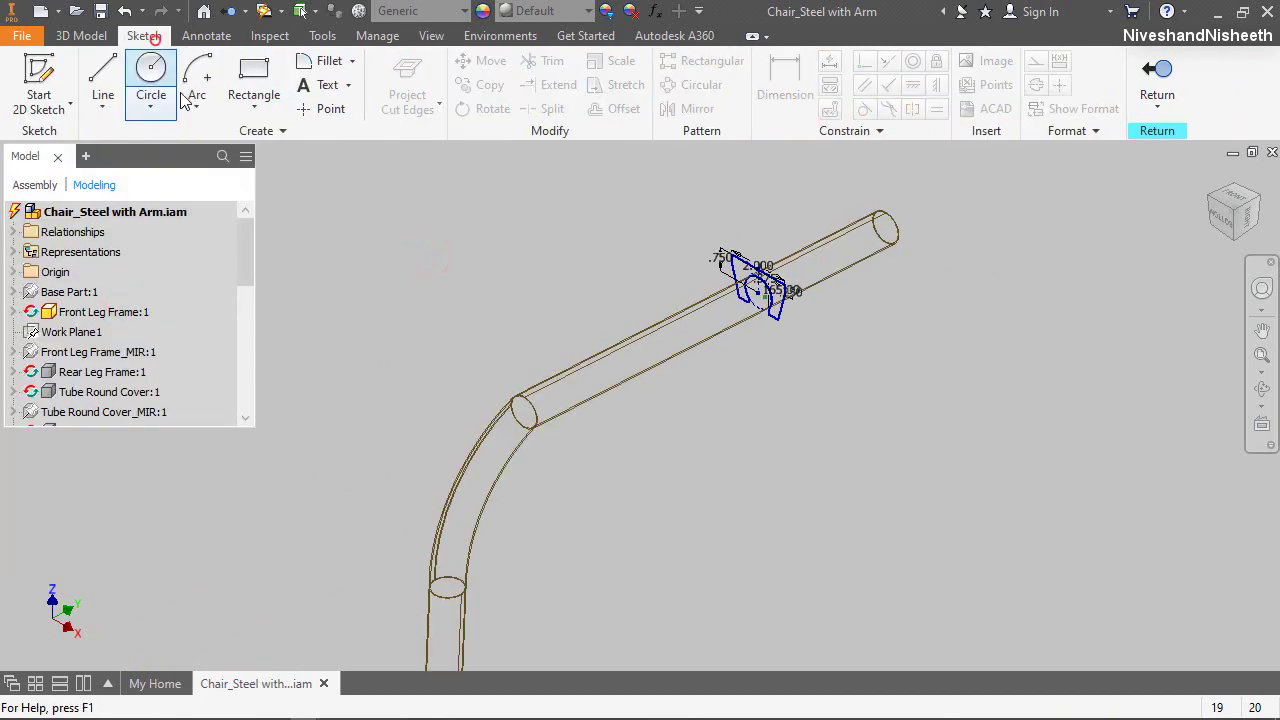
pyautogui.click(81, 36)
pyautogui.press(']')
pyautogui.scroll(5, 894, 209)
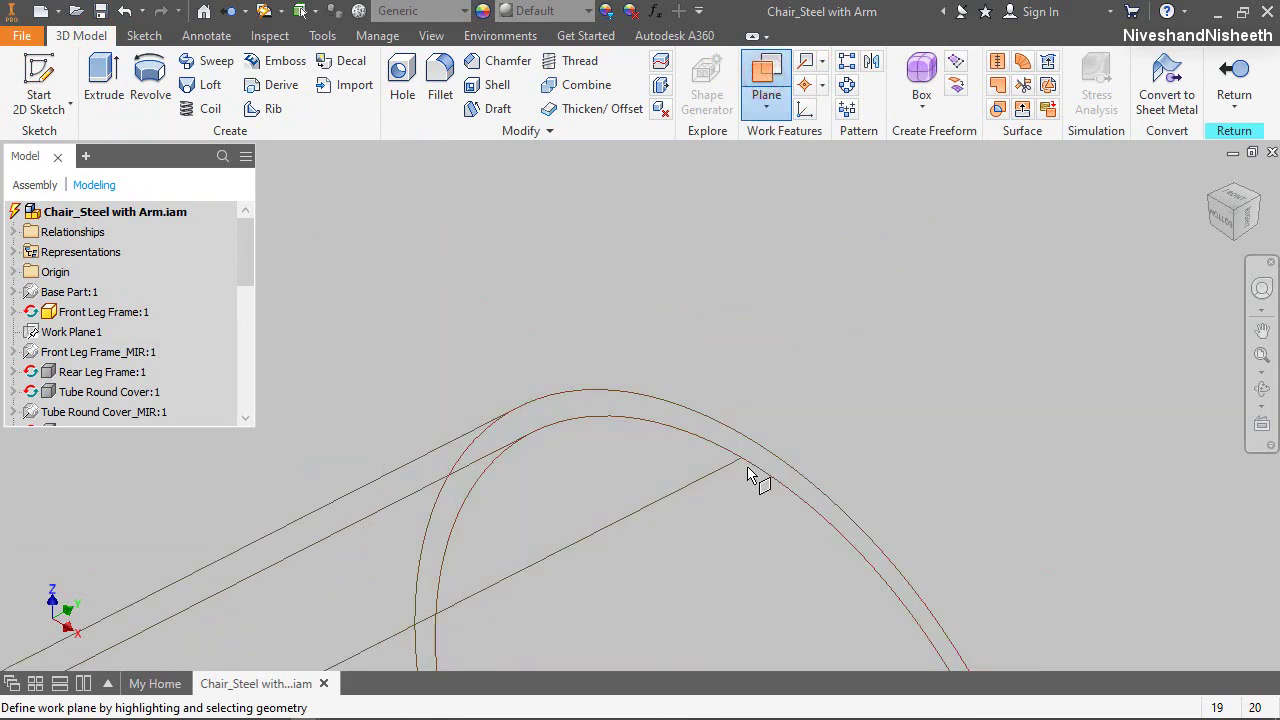
pyautogui.click(742, 468)
pyautogui.scroll(-5, 742, 468)
pyautogui.click(737, 537)
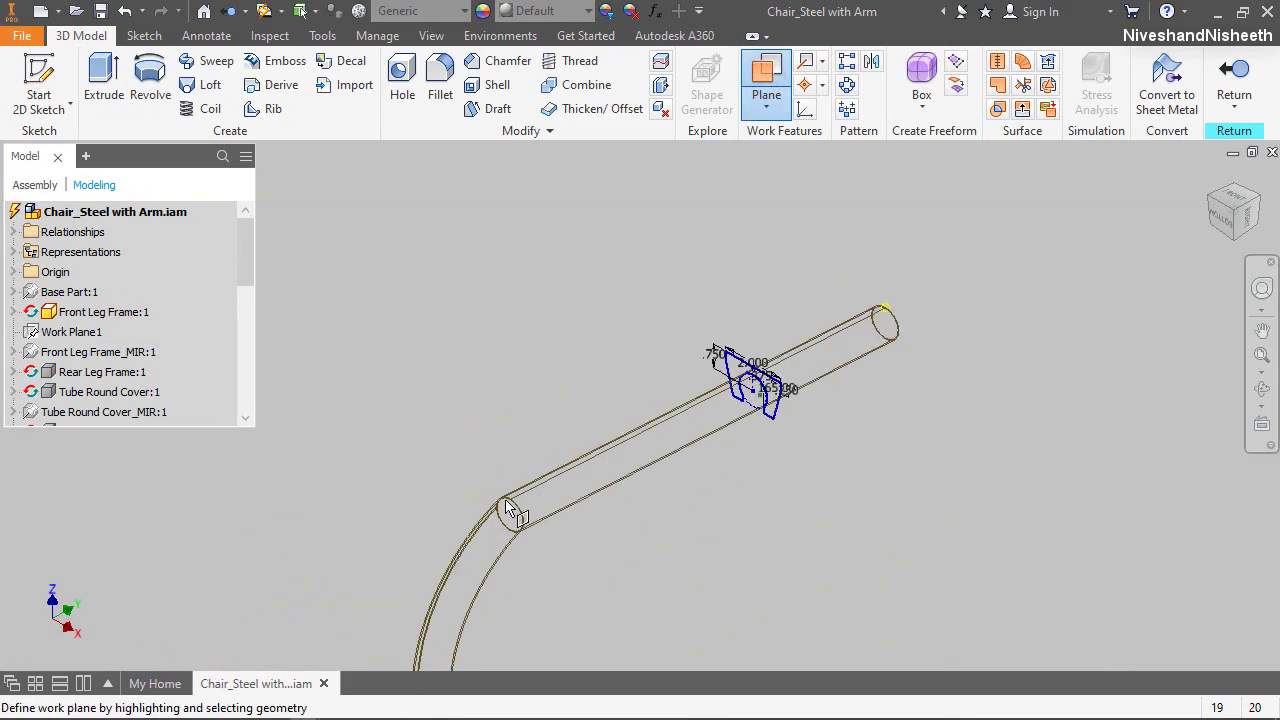
pyautogui.scroll(5, 507, 513)
pyautogui.scroll(-3, 515, 505)
pyautogui.scroll(4, 545, 485)
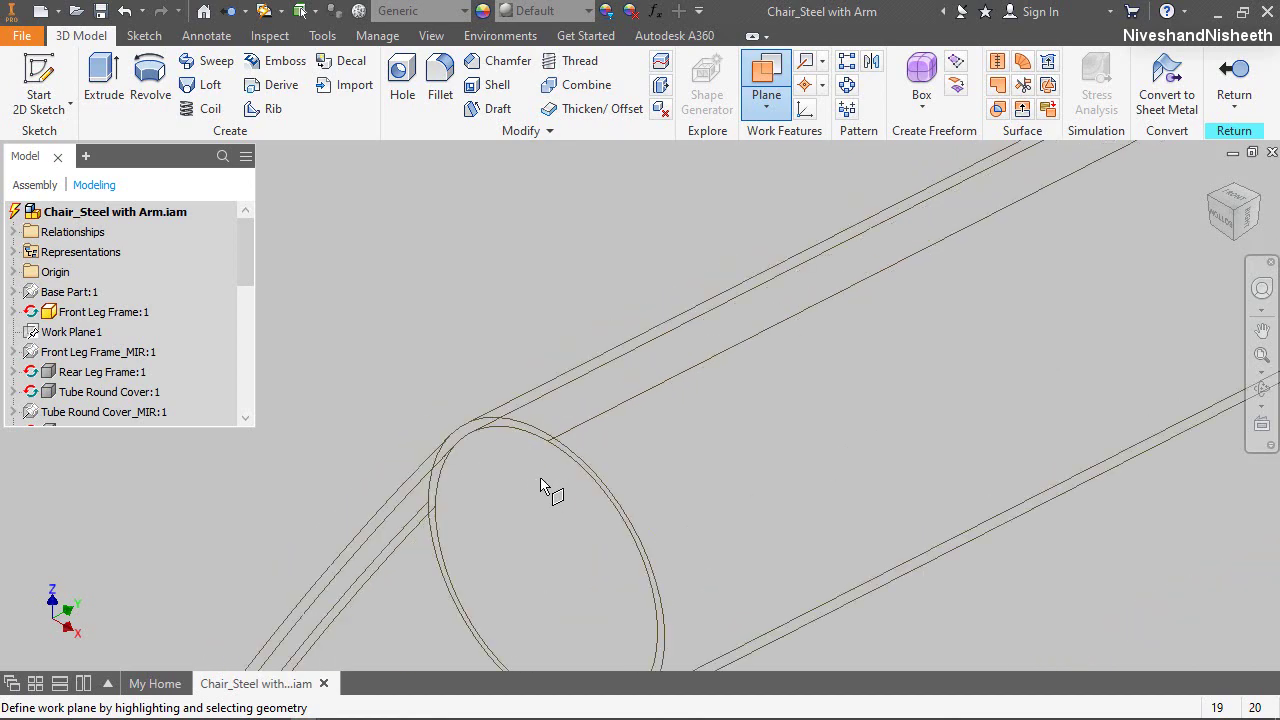
pyautogui.scroll(-4, 570, 390)
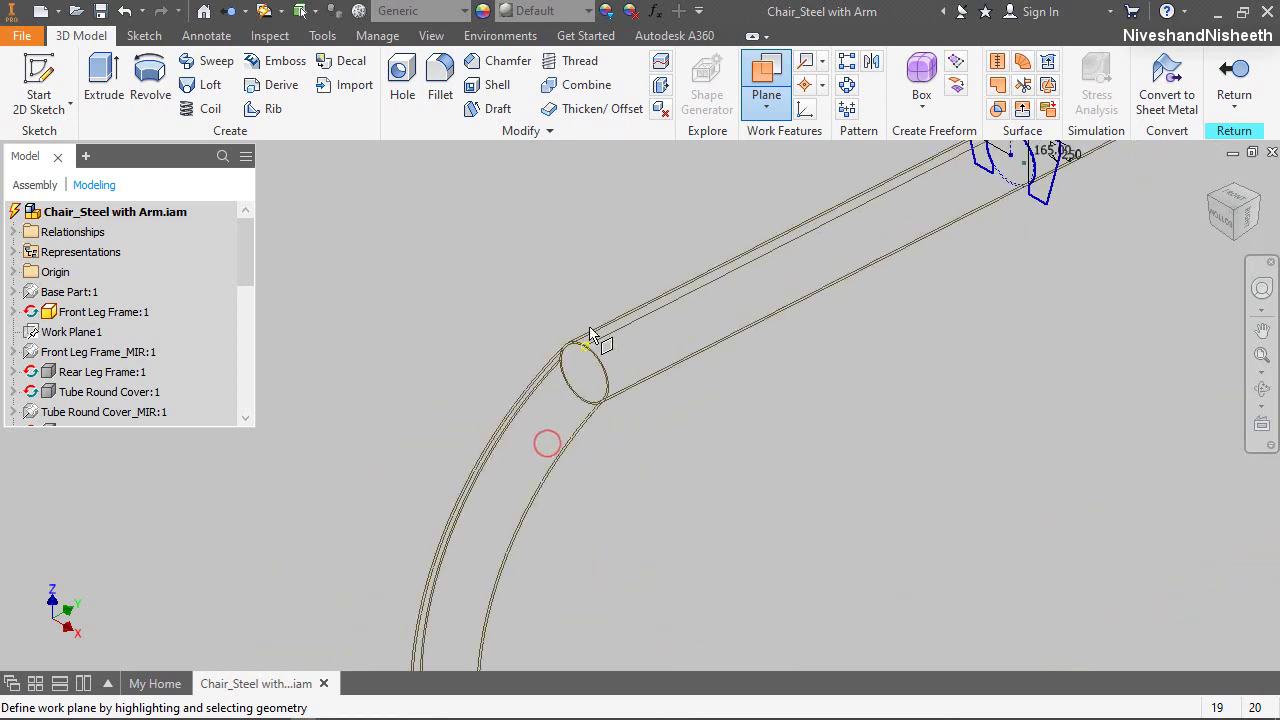
pyautogui.scroll(4, 530, 480)
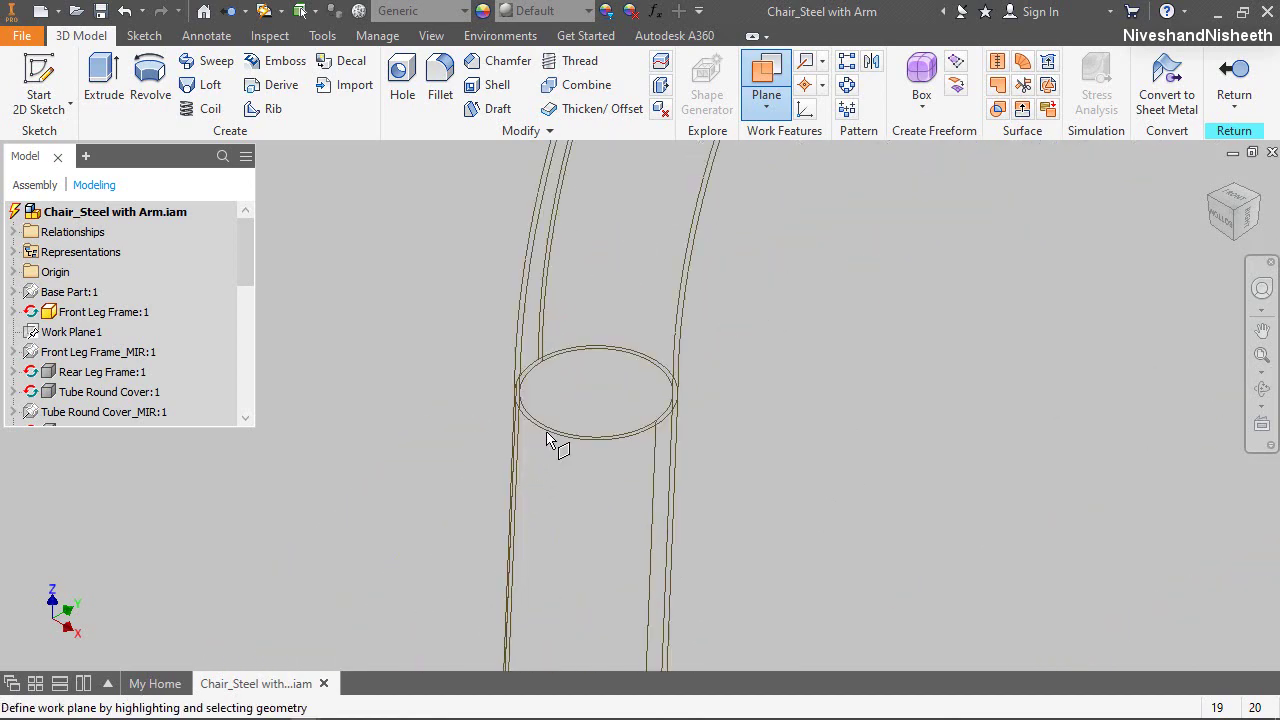
pyautogui.scroll(5, 550, 437)
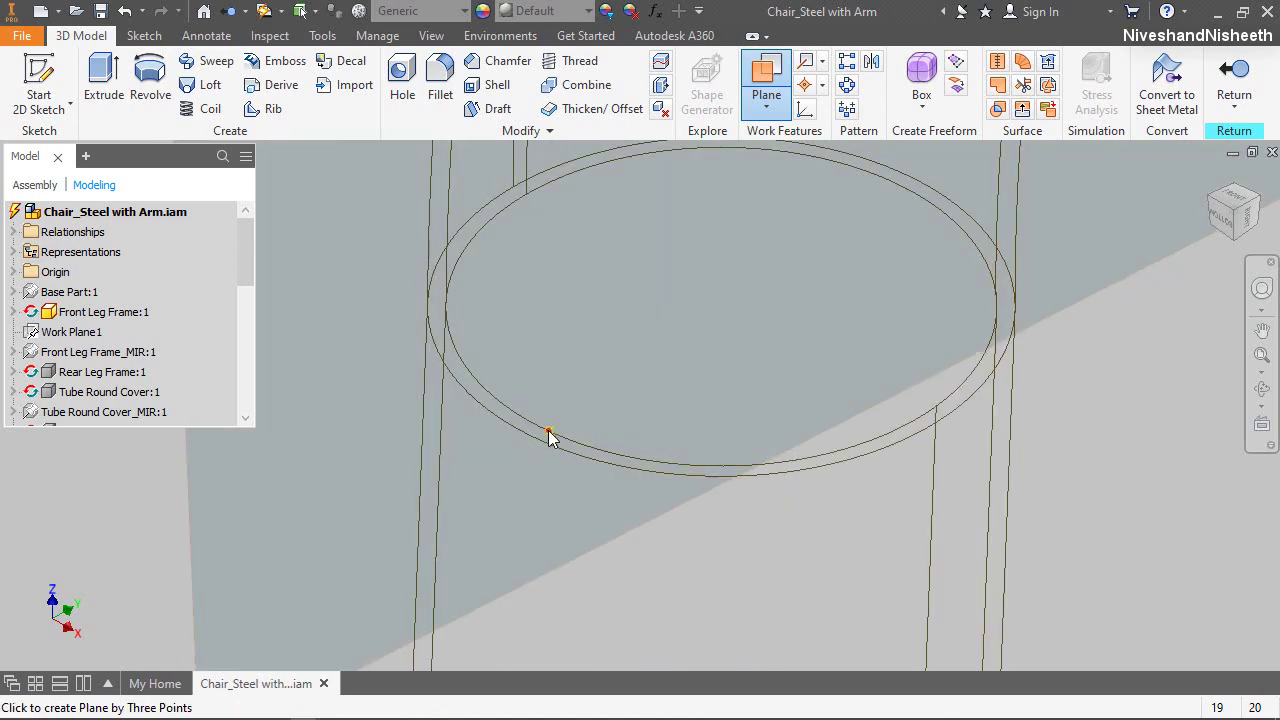
pyautogui.click(548, 436)
pyautogui.scroll(-5, 575, 400)
pyautogui.scroll(2, 673, 346)
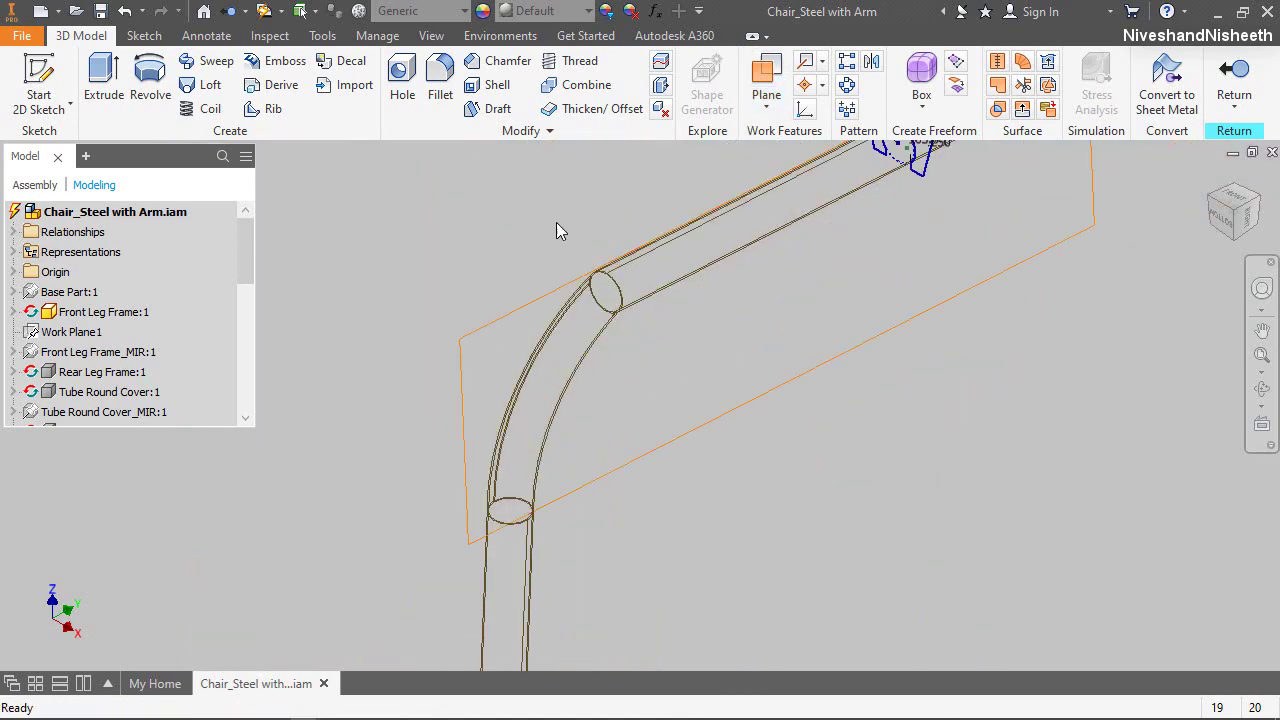
# Start a new 2D sketch on the three-point work plane and project the cut edges of the tube into it
pyautogui.click(39, 85)
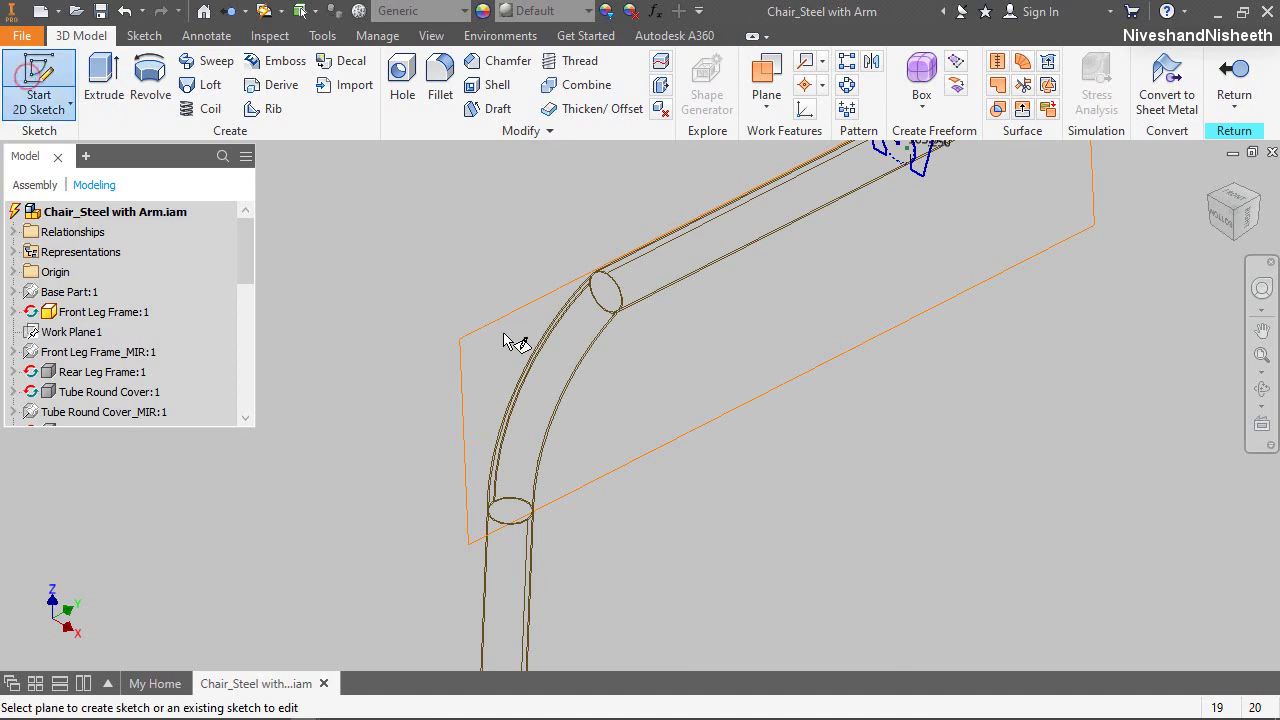
pyautogui.click(494, 319)
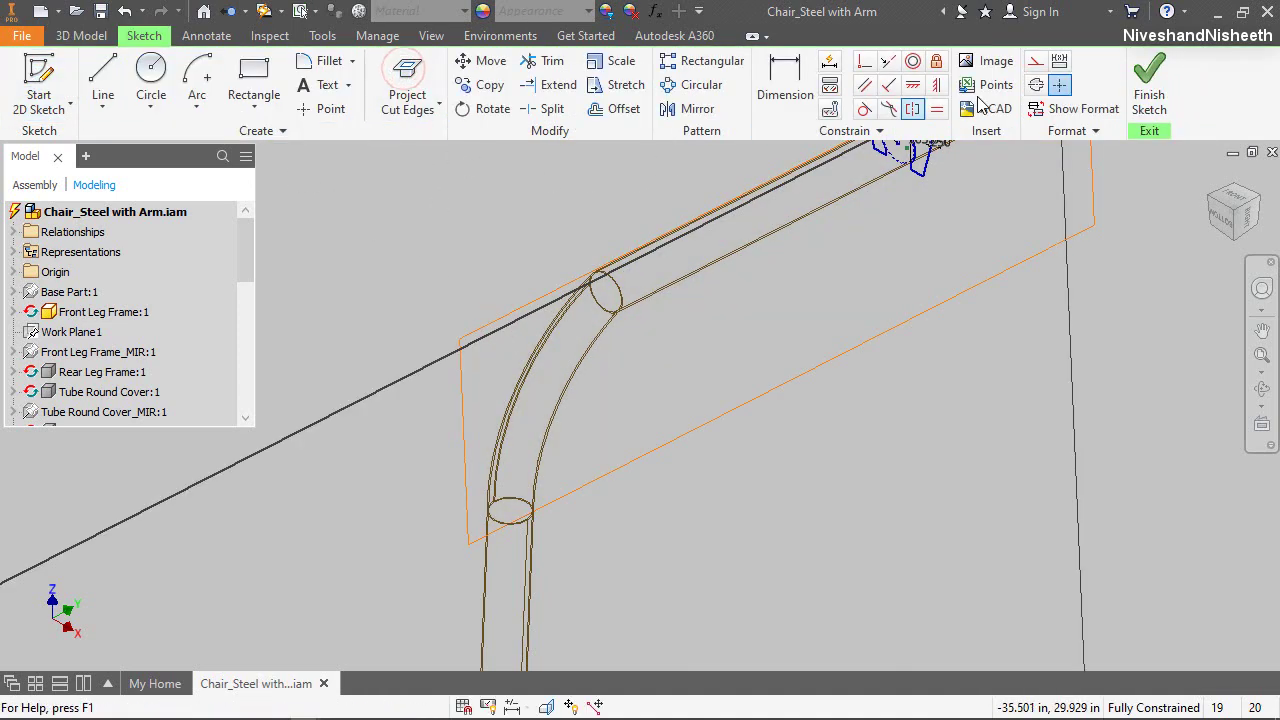
pyautogui.rightClick(483, 242)
pyautogui.click(537, 244)
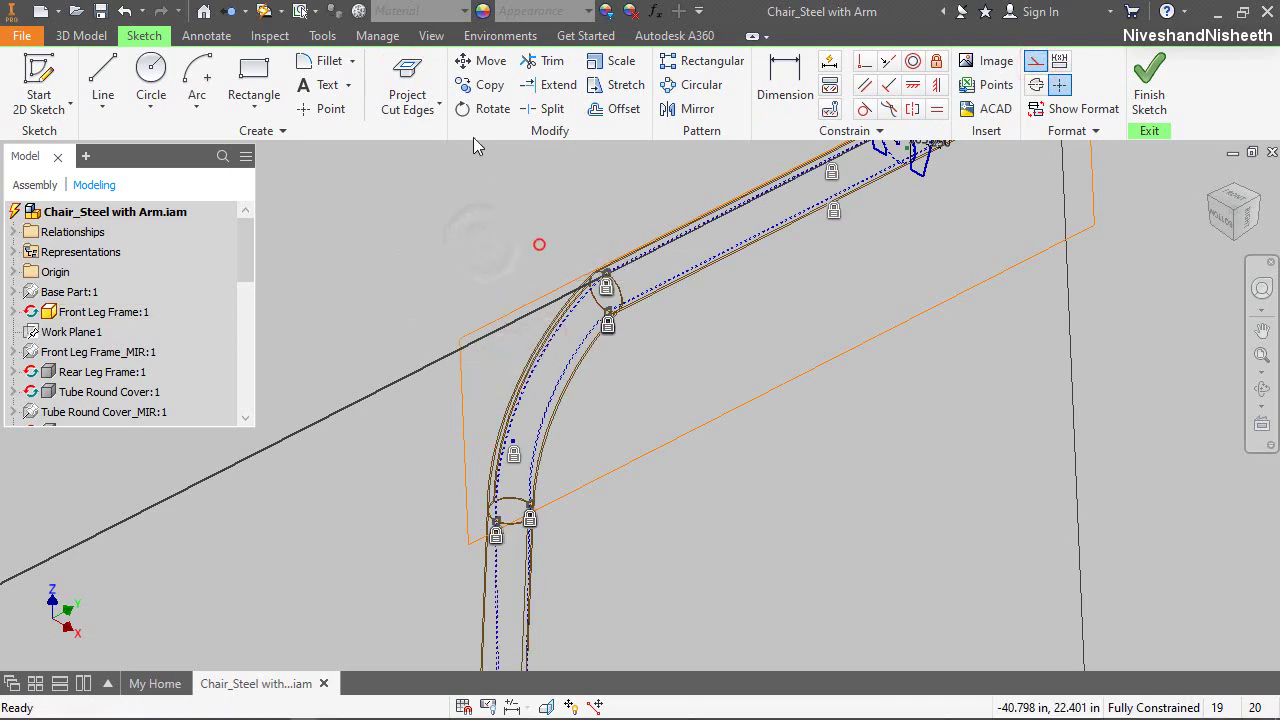
# Project the upper endpoint of the profile circle's vertical dashed line into the new sketch with Project Geometry
pyautogui.click(427, 101)
pyautogui.click(400, 136)
pyautogui.press('F5')
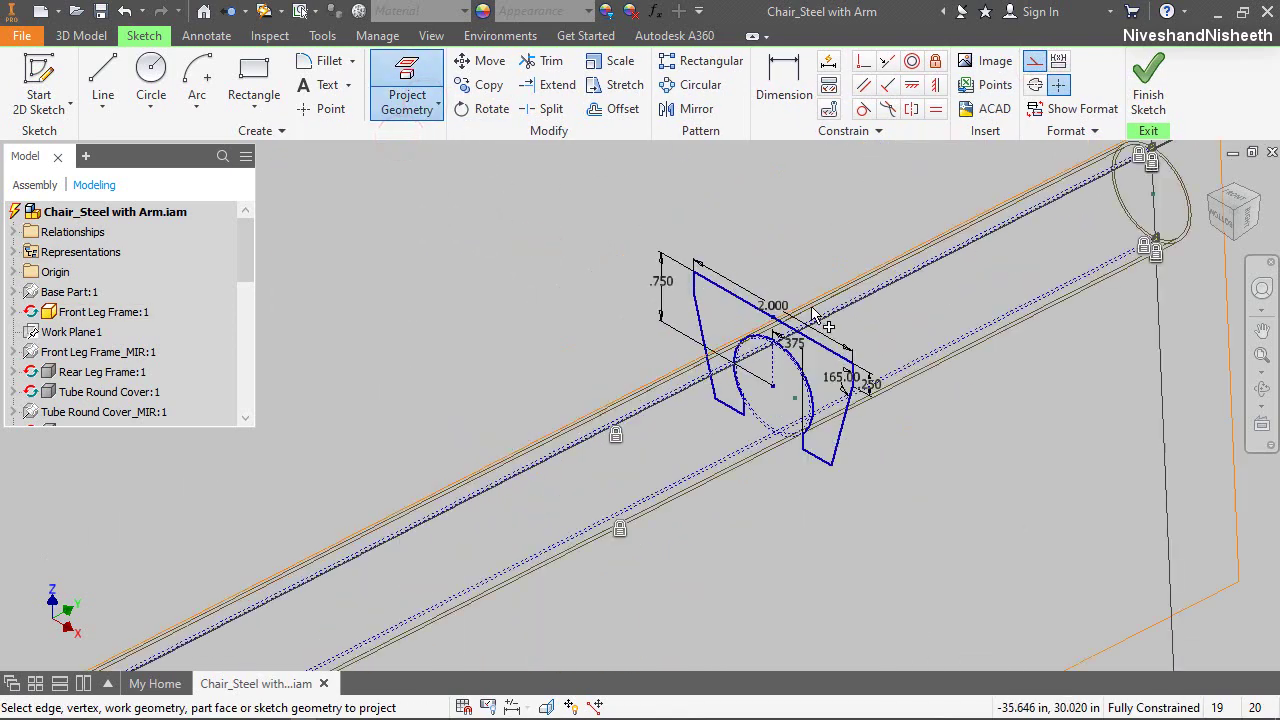
pyautogui.scroll(-3, 680, 535)
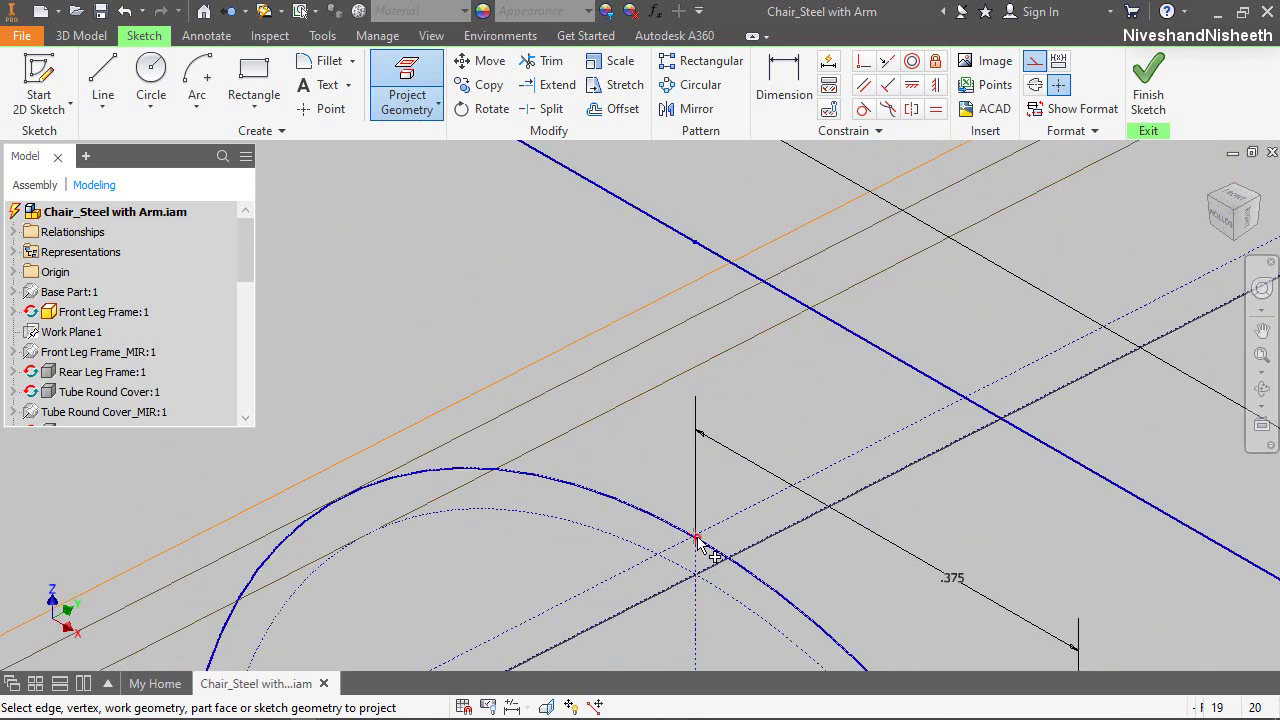
pyautogui.rightClick(758, 418)
pyautogui.click(840, 415)
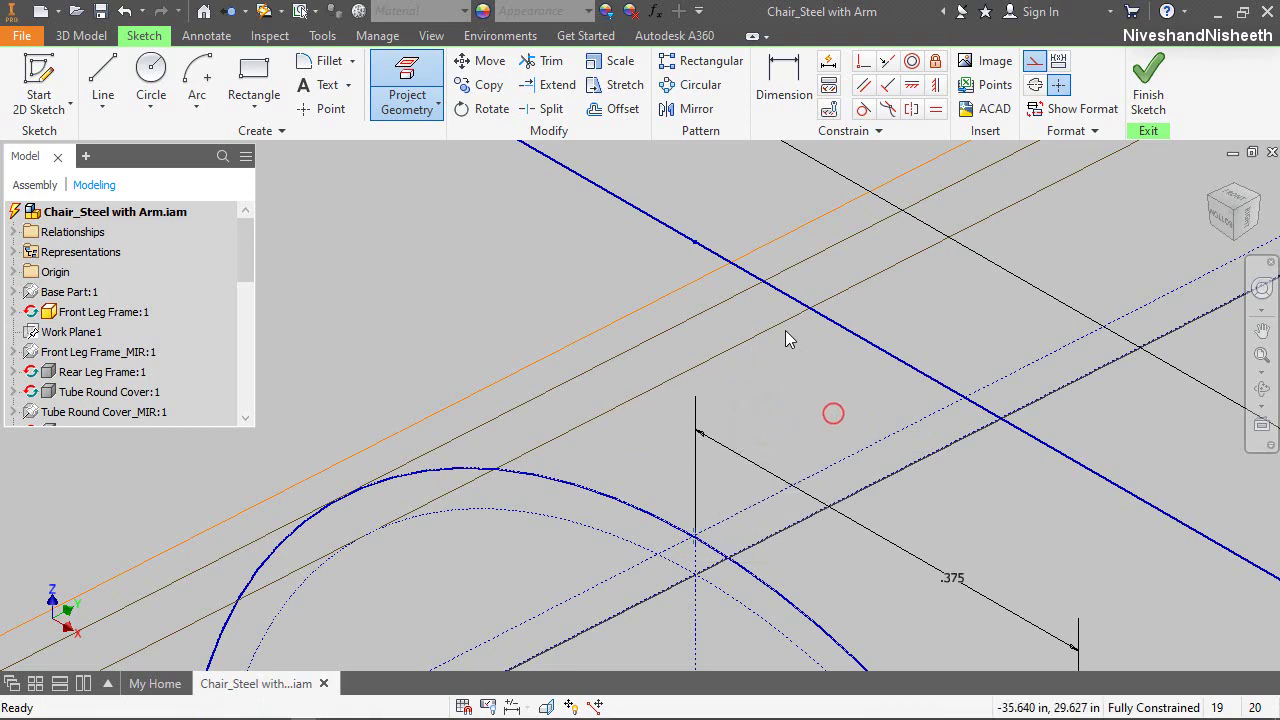
pyautogui.press('F5')
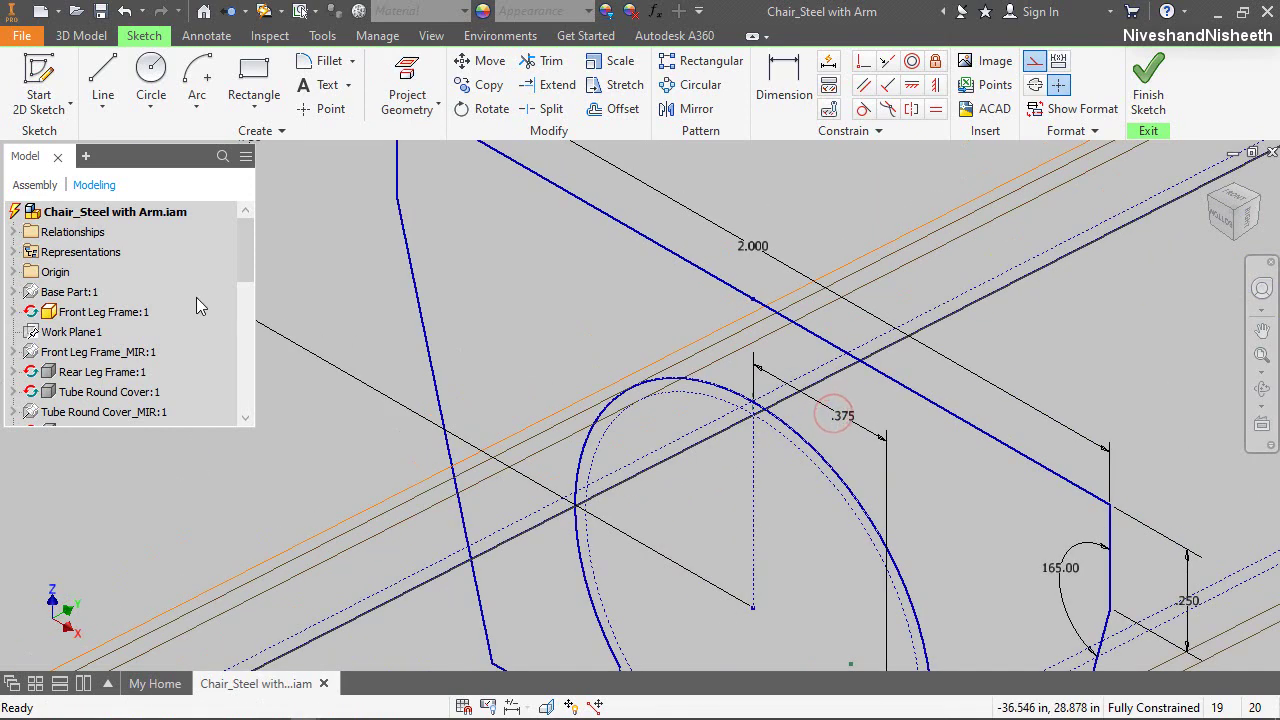
# Hide the Front Leg Frame component and the Arm Sheath's Work Plane2
pyautogui.rightClick(98, 318)
pyautogui.click(202, 529)
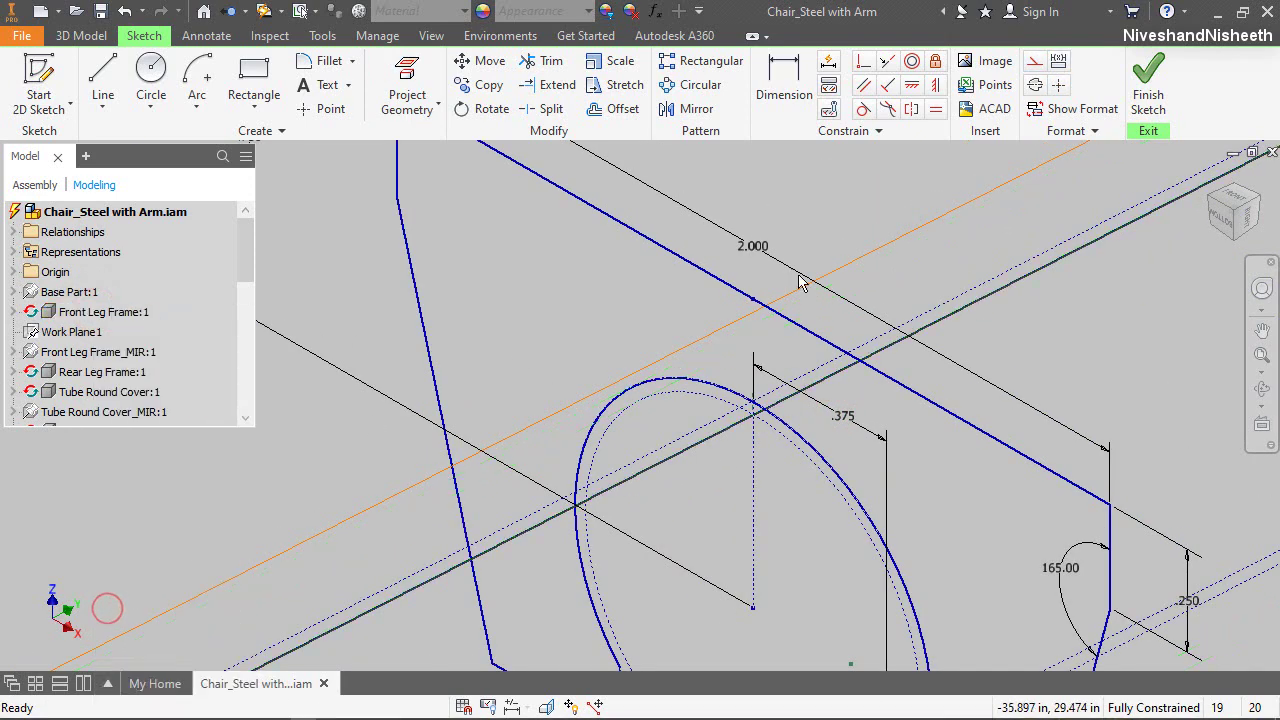
pyautogui.scroll(3, 822, 275)
pyautogui.scroll(-5, 212, 347)
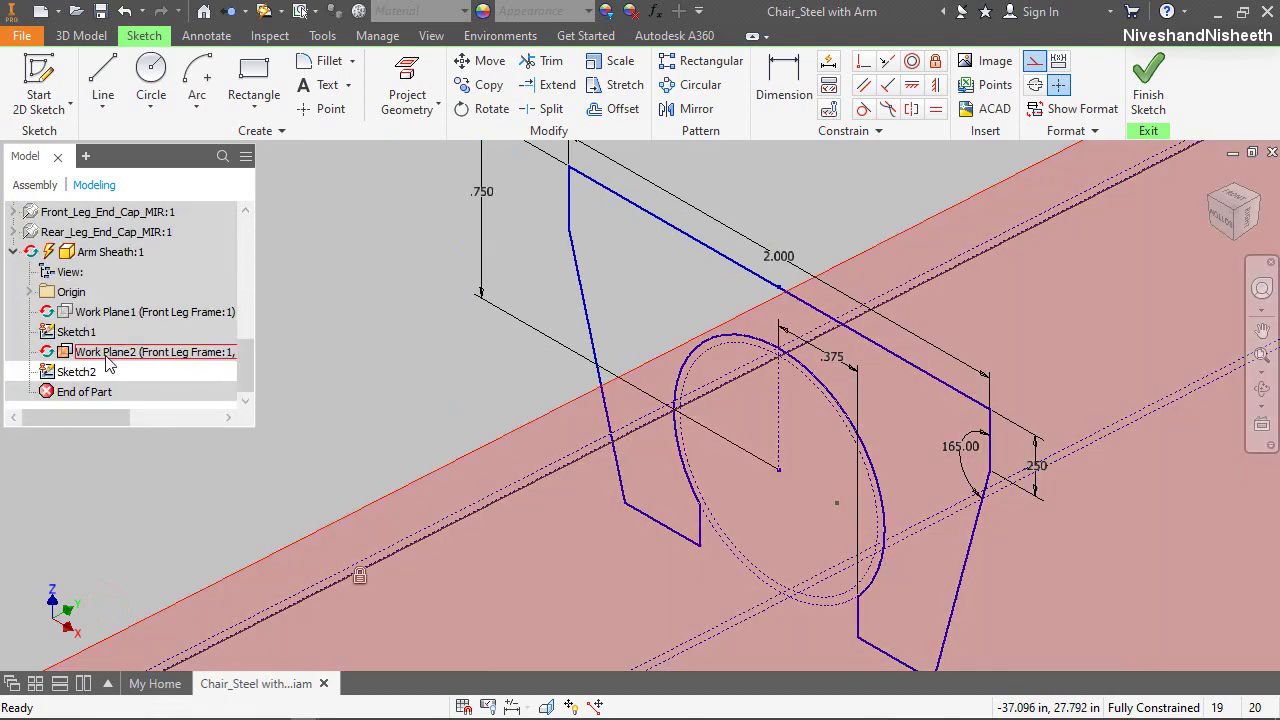
pyautogui.click(108, 355)
pyautogui.rightClick(107, 358)
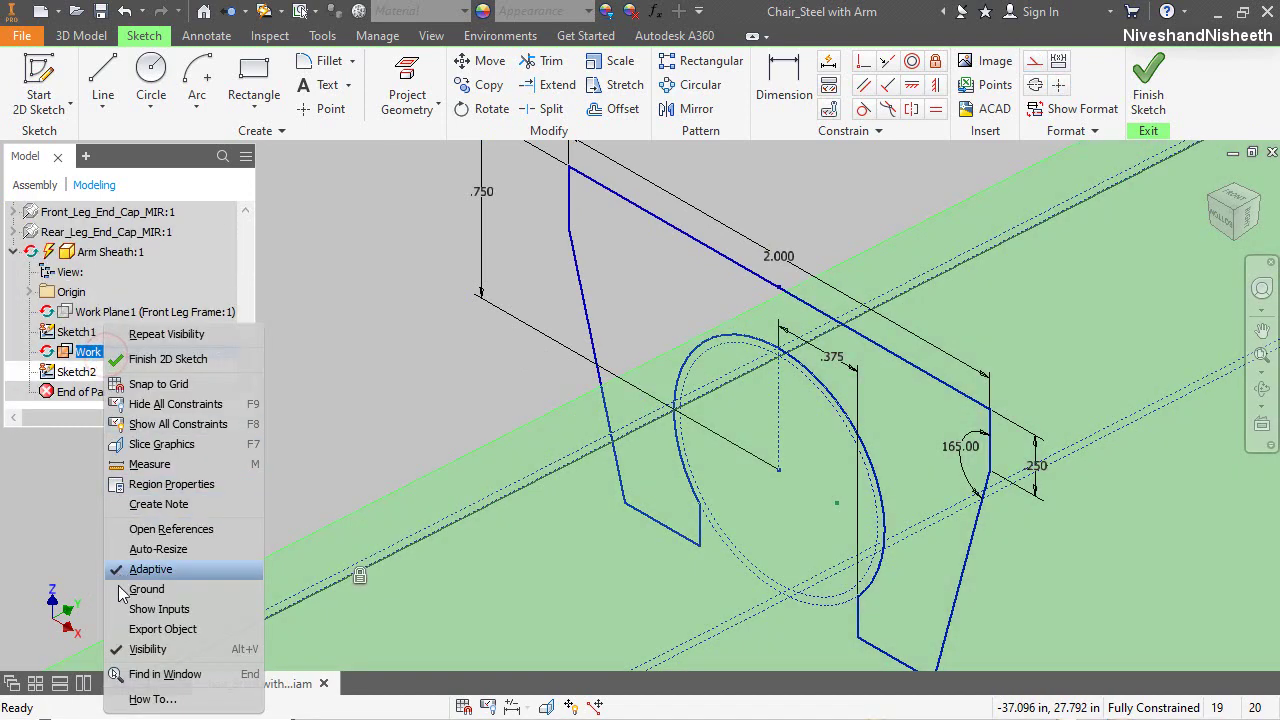
pyautogui.click(132, 648)
pyautogui.click(837, 207)
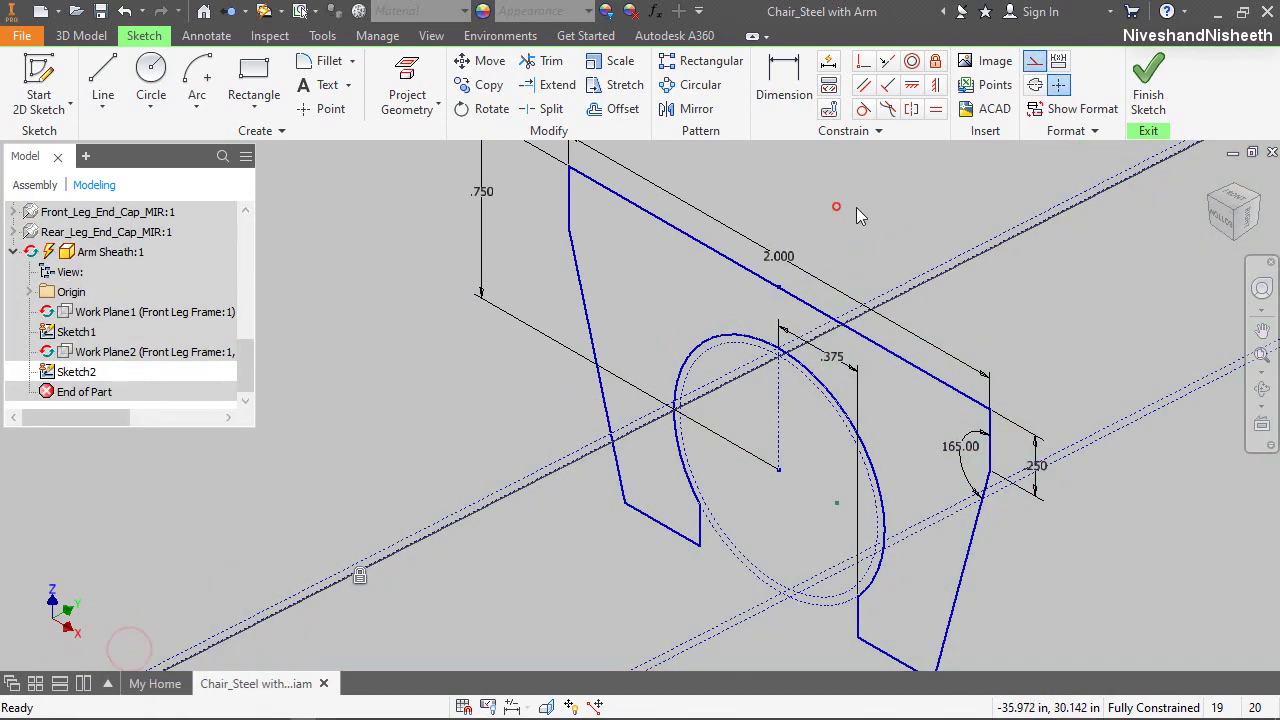
# Draw an 8.266 in line from the projected profile point to the bend's outer start point and convert it from construction to normal geometry
pyautogui.click(1250, 220)
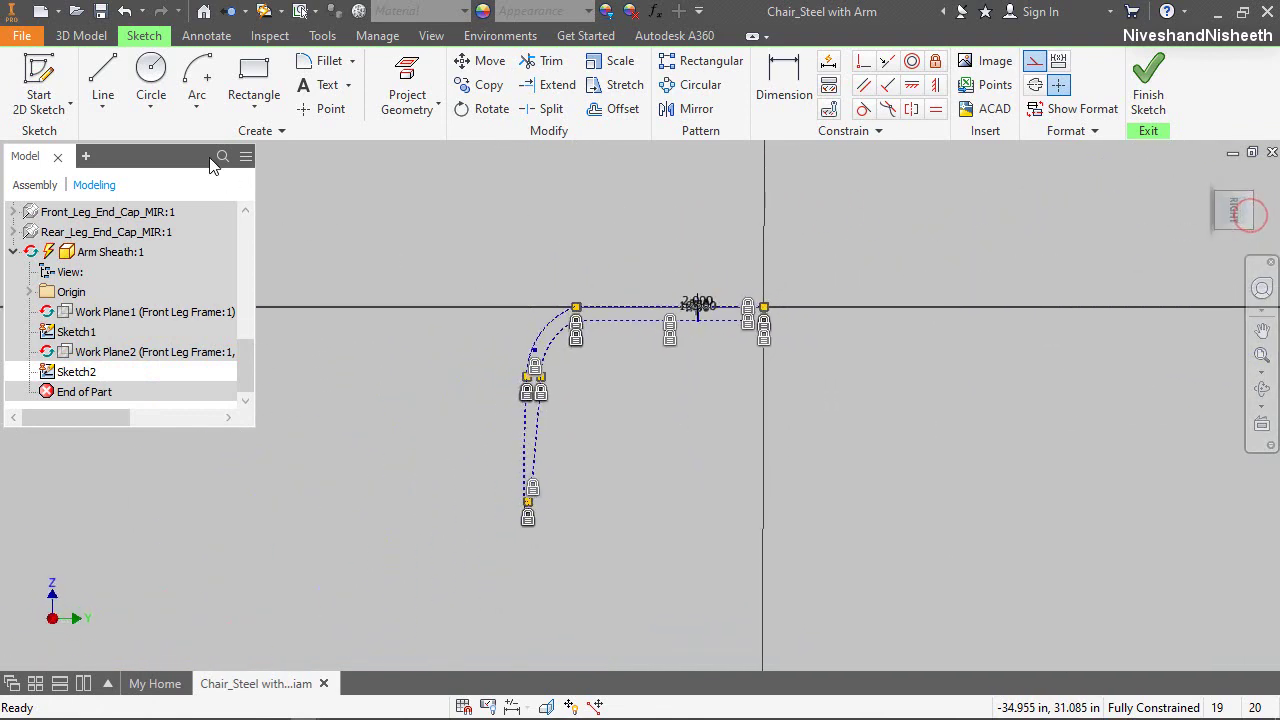
pyautogui.click(103, 80)
pyautogui.scroll(-10, 740, 320)
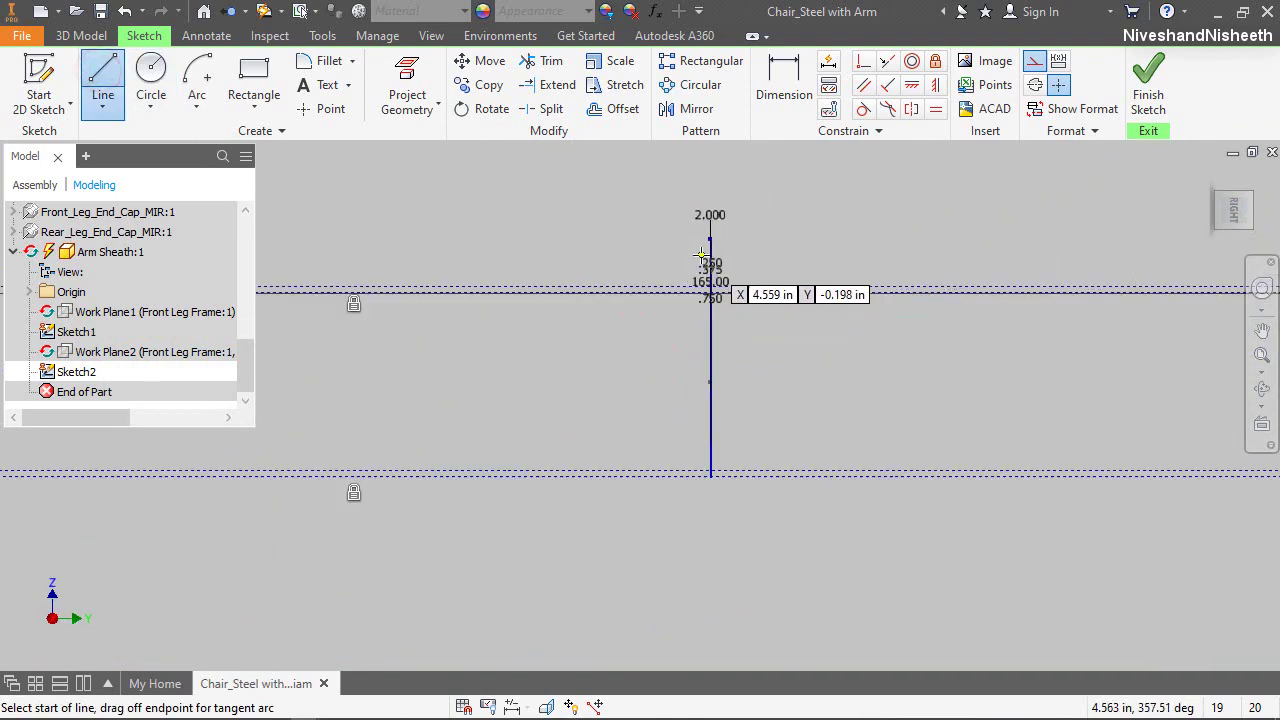
pyautogui.click(742, 333)
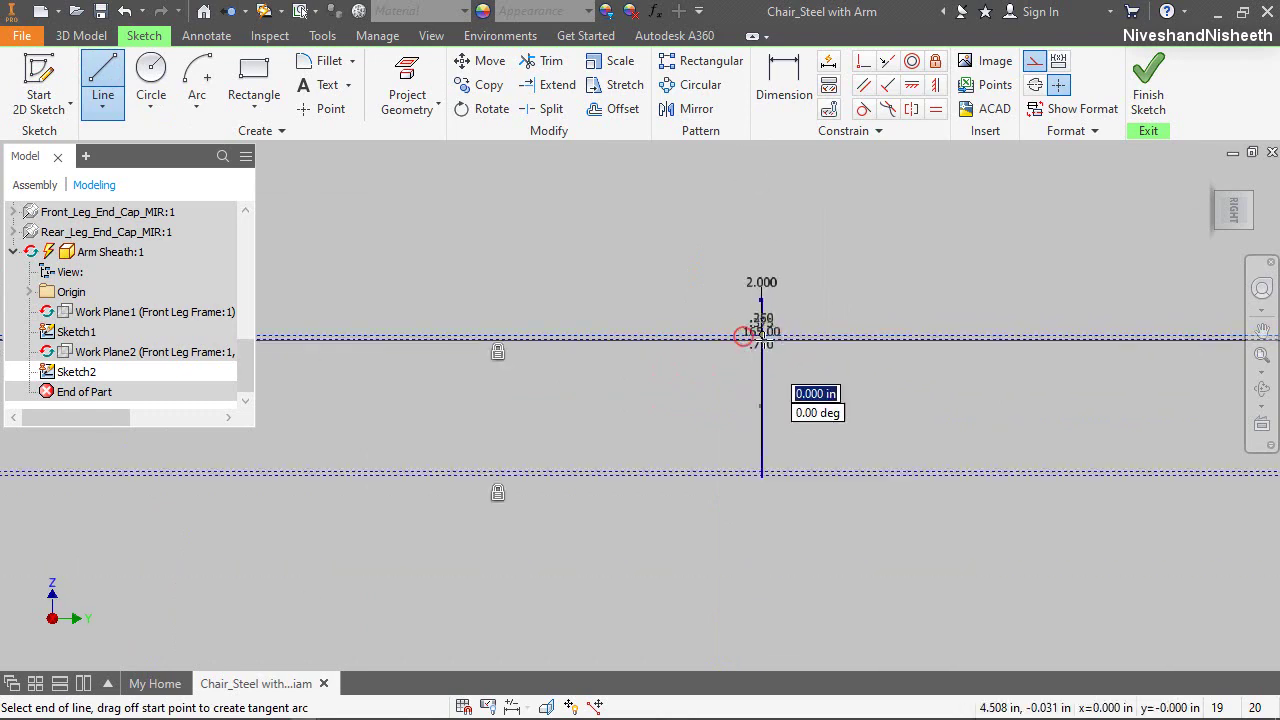
pyautogui.scroll(5, 760, 334)
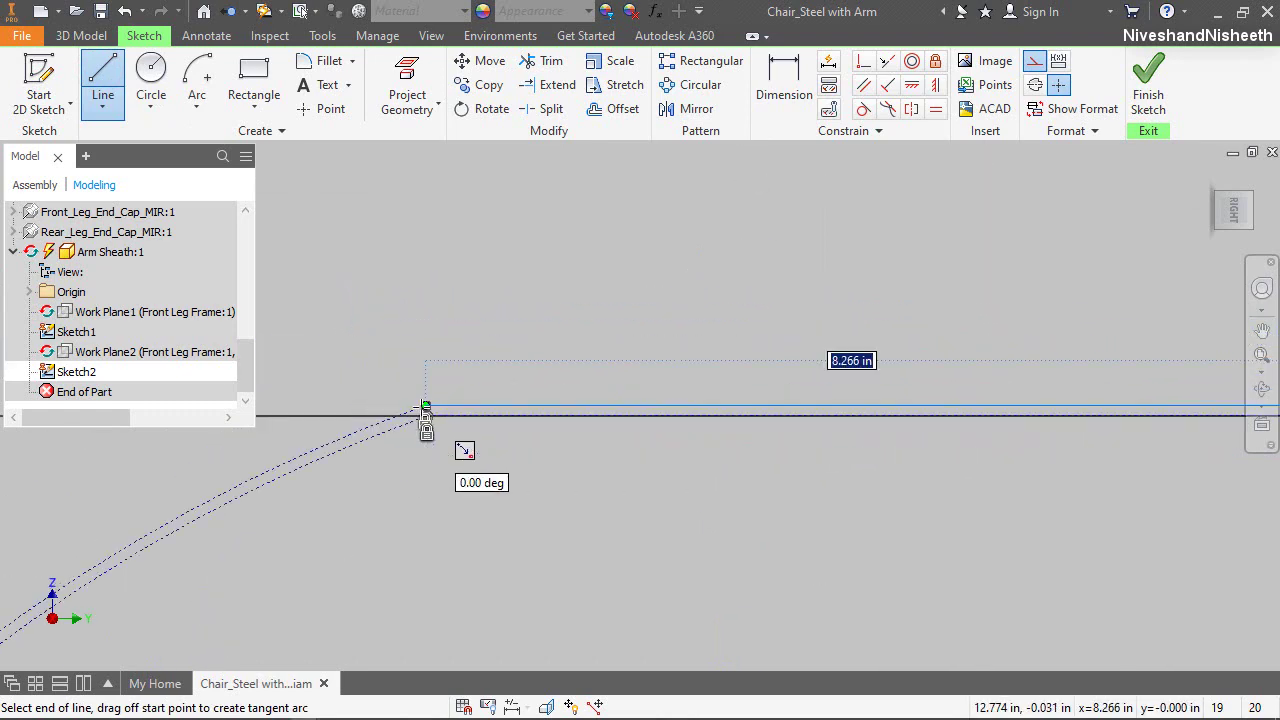
pyautogui.click(425, 410)
pyautogui.rightClick(491, 310)
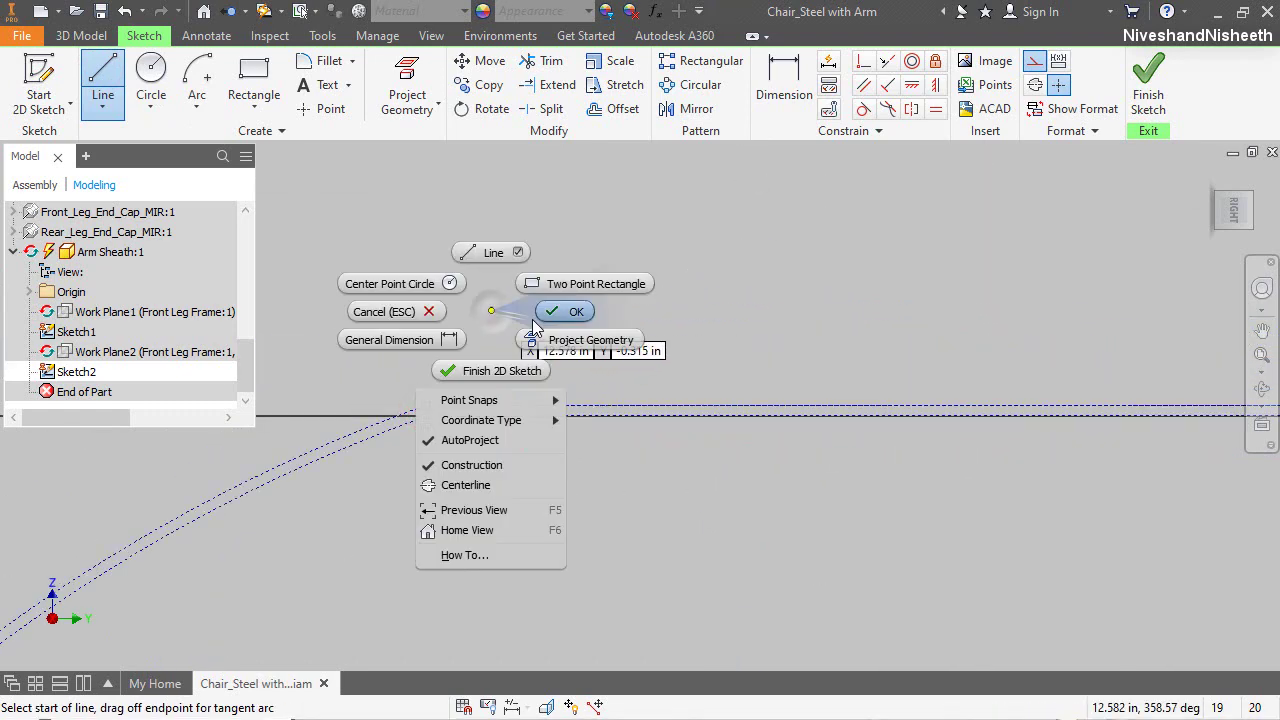
pyautogui.click(543, 310)
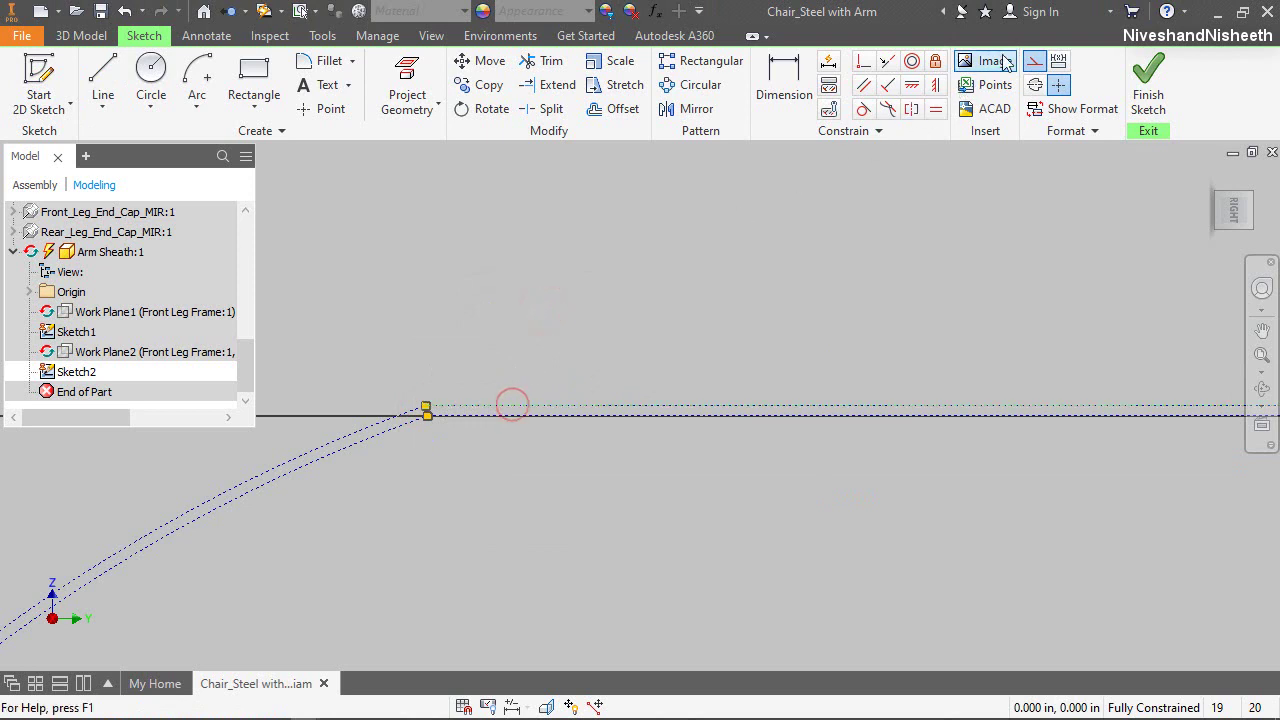
pyautogui.click(966, 219)
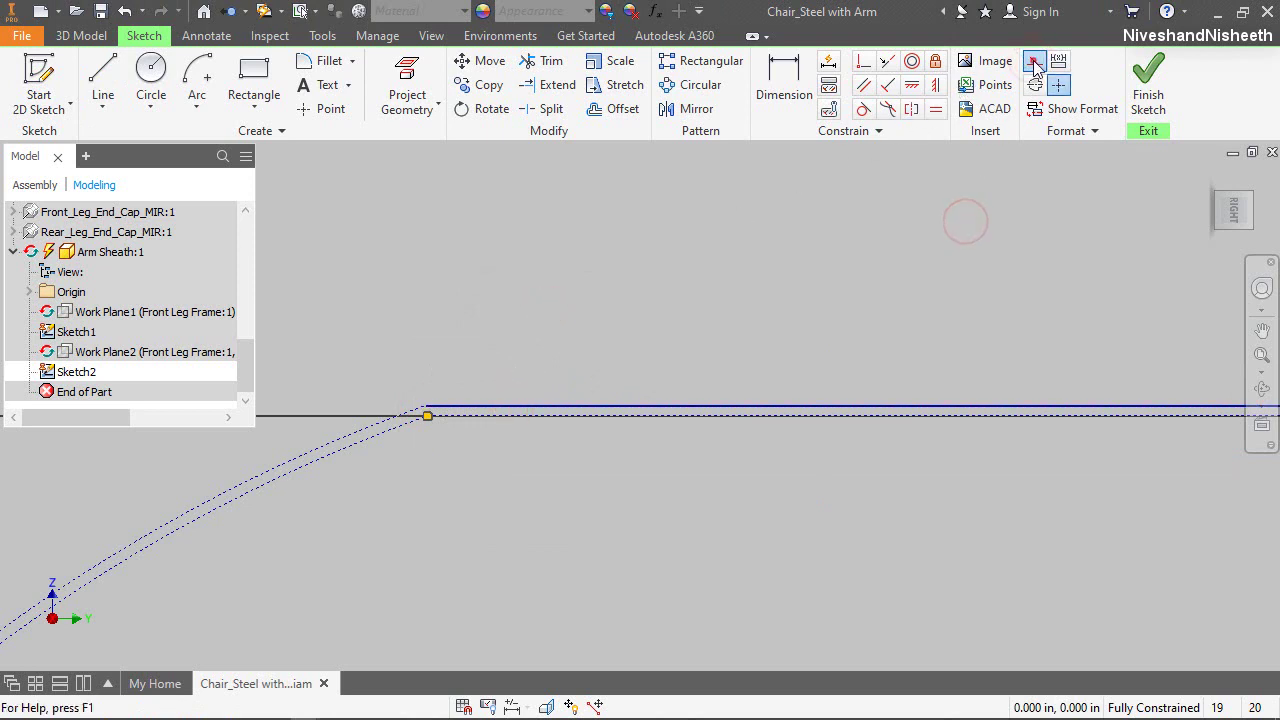
# Turn off construction mode and place a sketch point on the outer edge of the tube's bend
pyautogui.scroll(5, 686, 209)
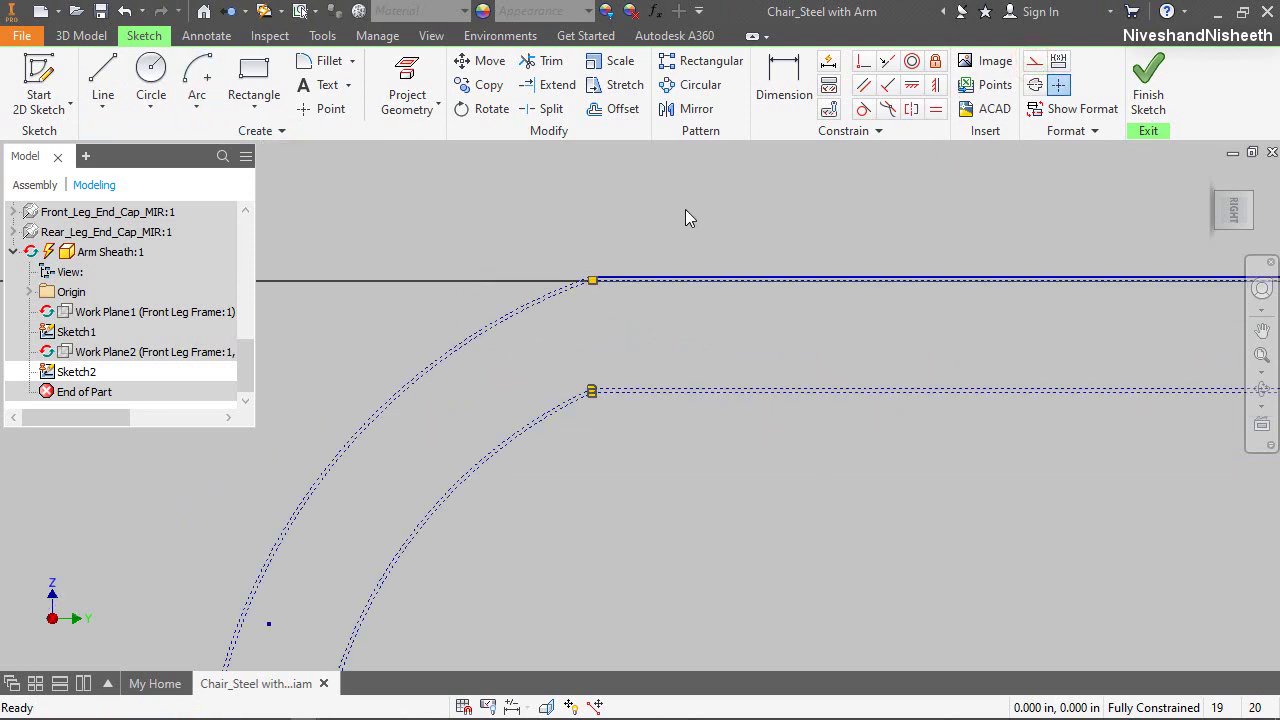
pyautogui.scroll(-2, 686, 209)
pyautogui.click(321, 108)
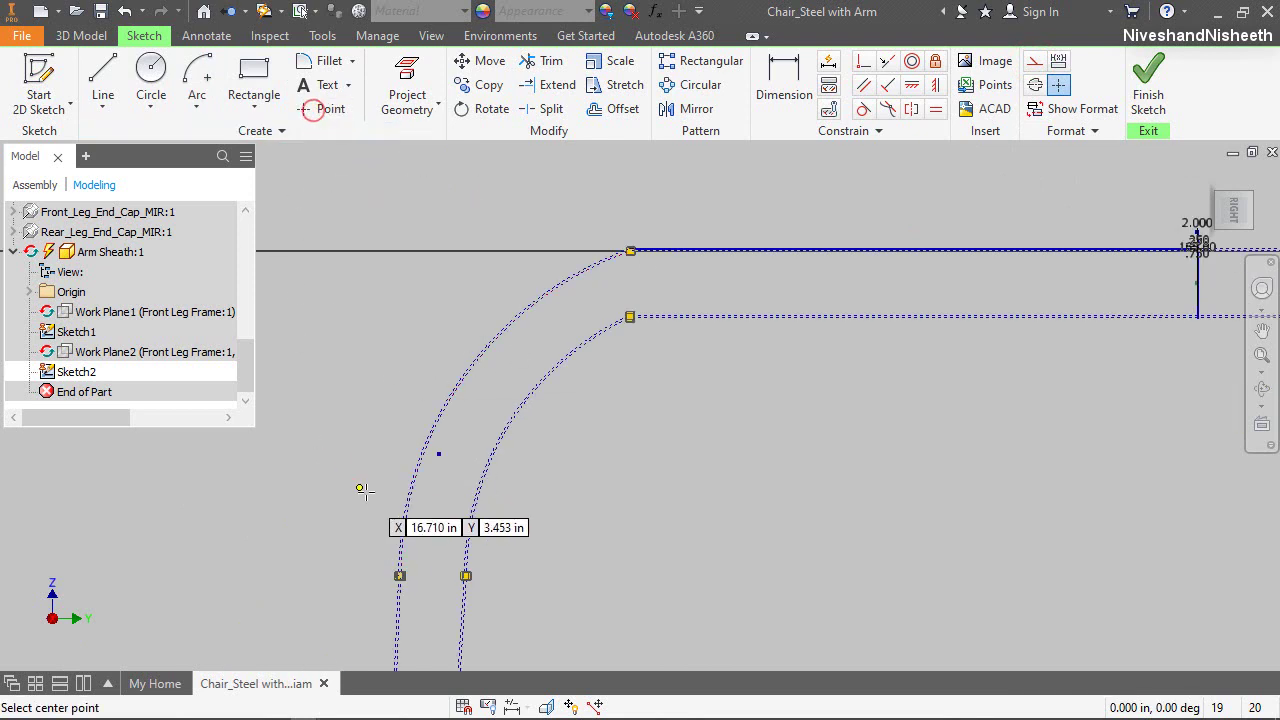
pyautogui.scroll(3, 370, 490)
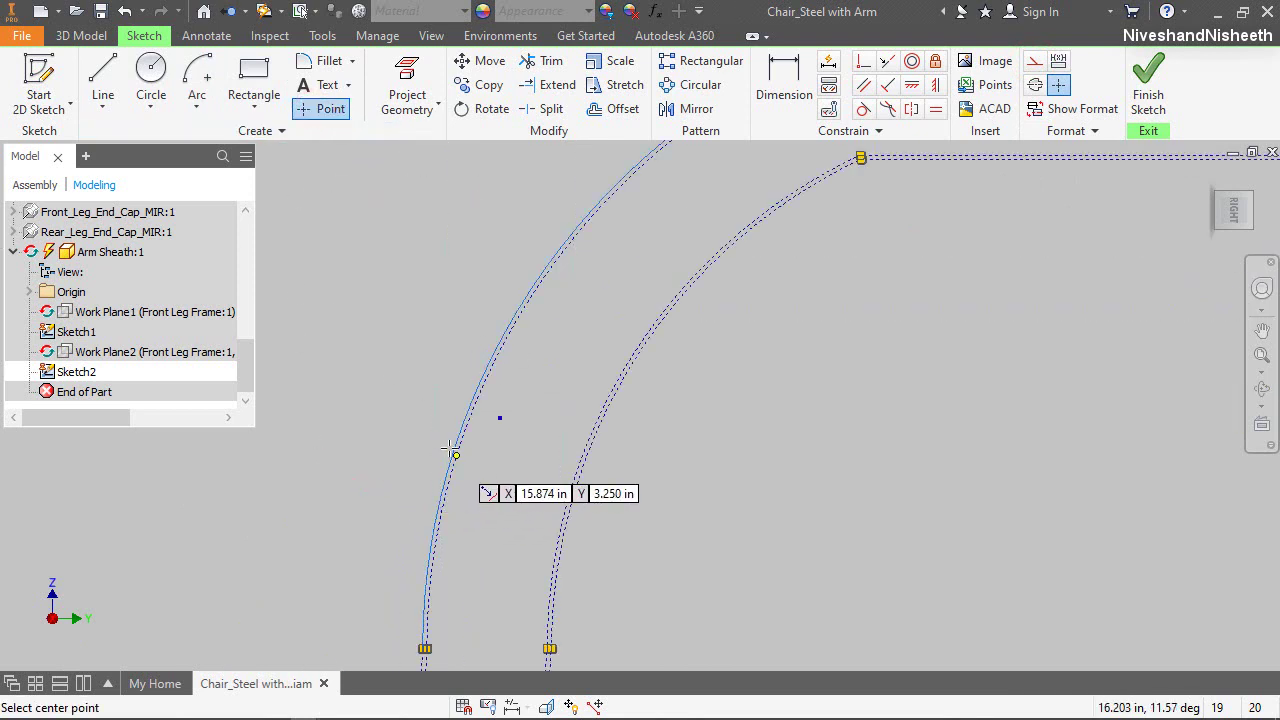
pyautogui.scroll(5, 450, 450)
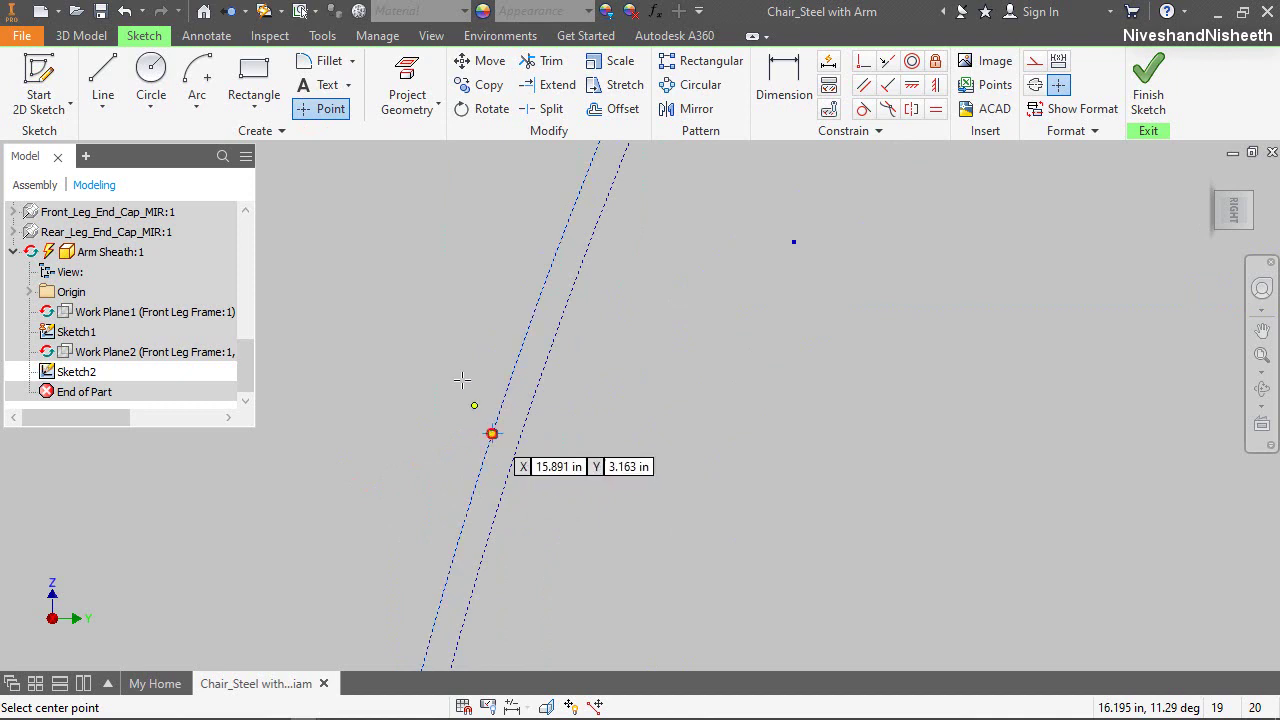
# Dimension the vertical distance between the sketch point and the line's end at the bend as 2 3/4 in
pyautogui.click(784, 80)
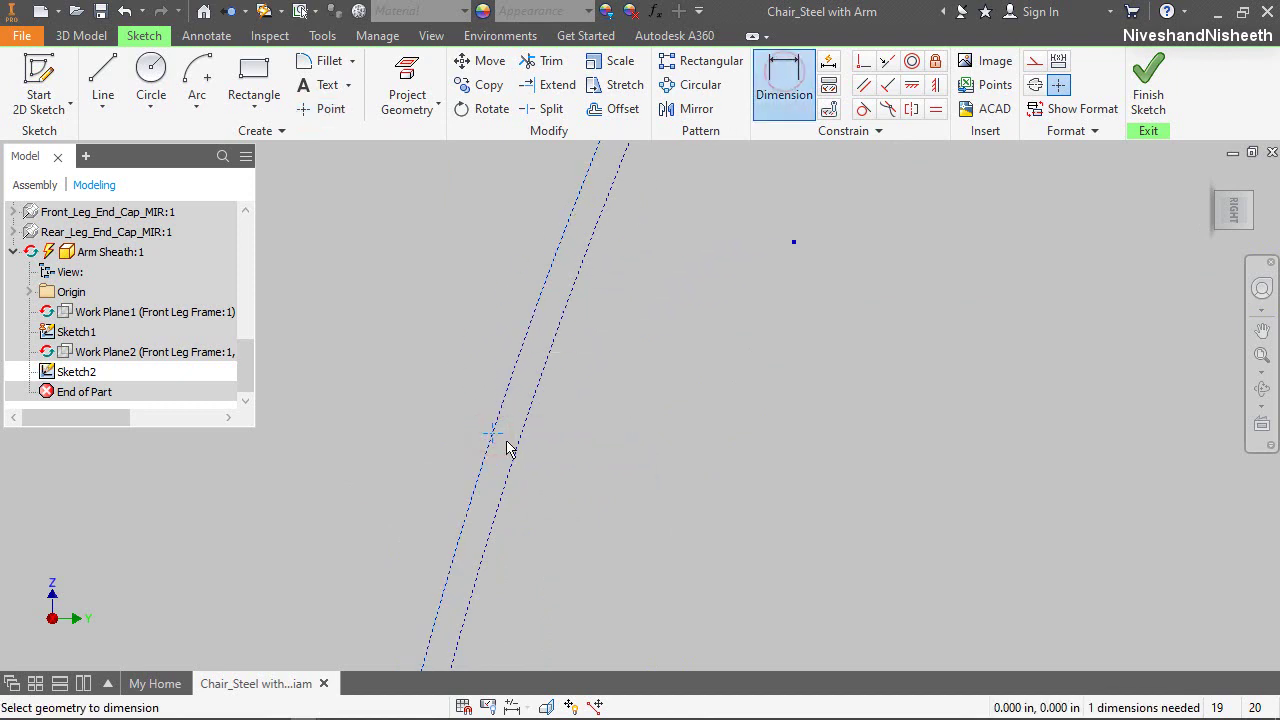
pyautogui.scroll(-3, 651, 346)
pyautogui.scroll(5, 786, 243)
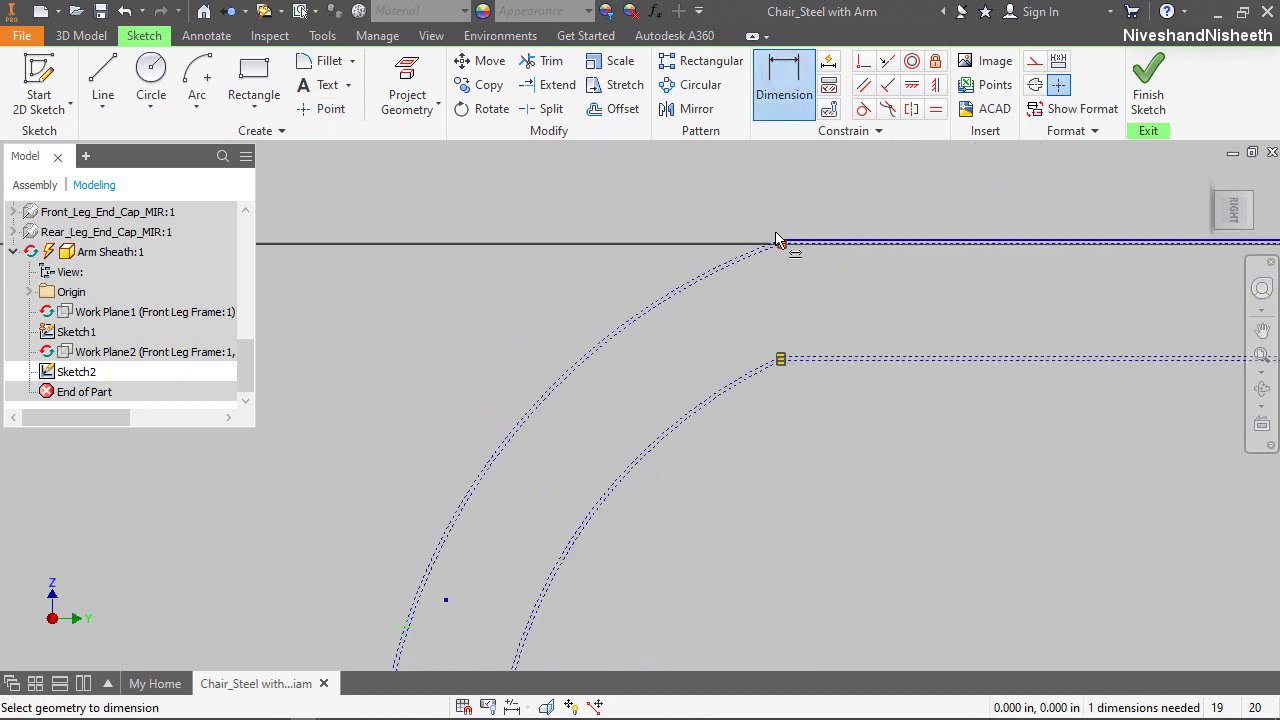
pyautogui.click(852, 340)
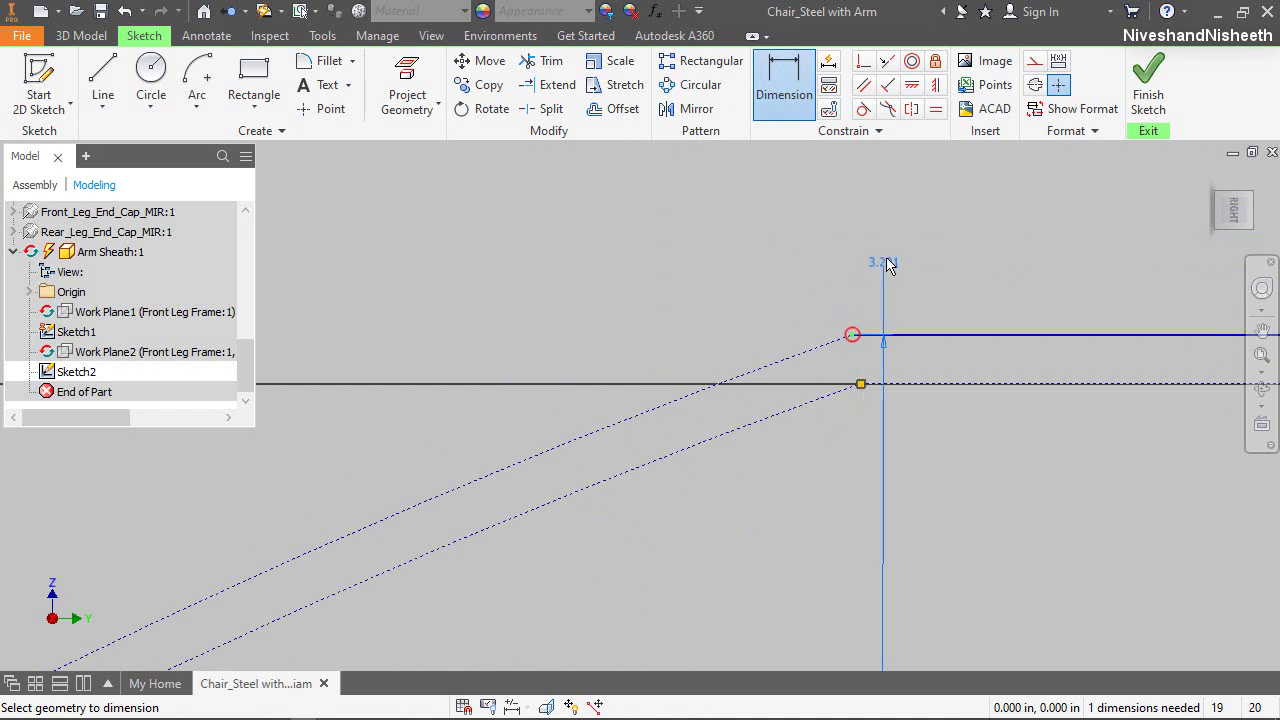
pyautogui.scroll(-2, 889, 266)
pyautogui.click(595, 346)
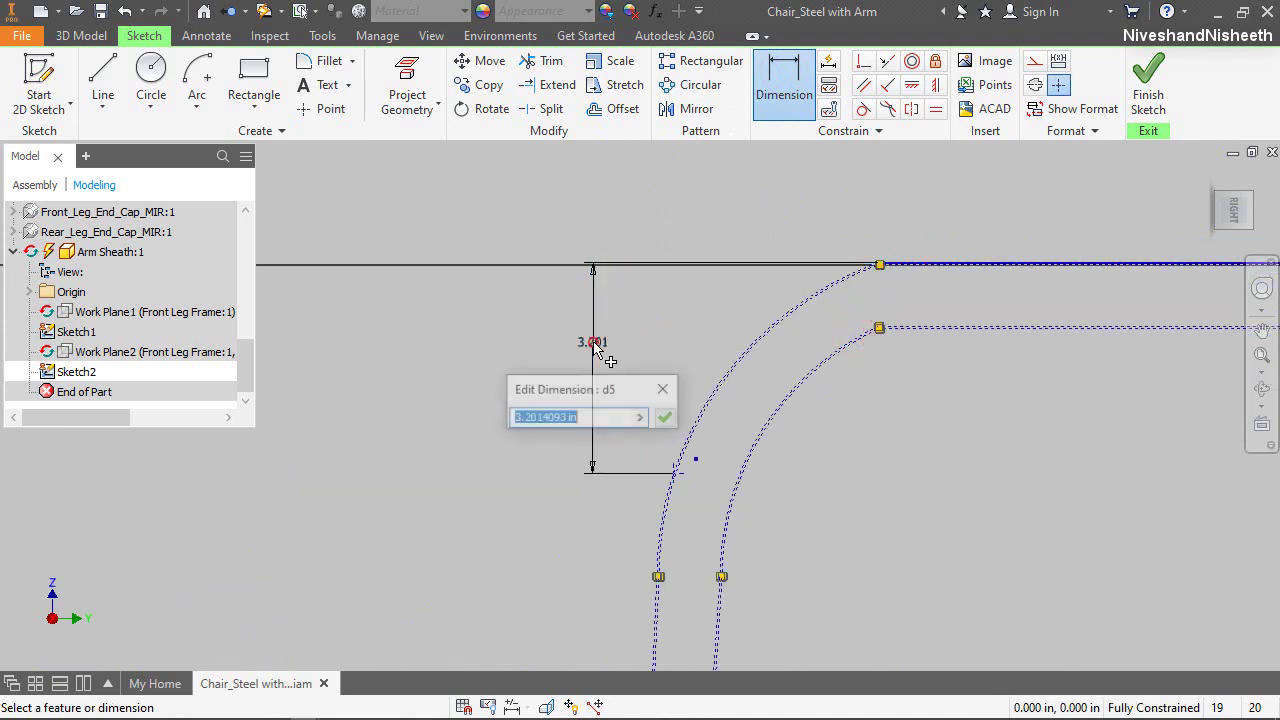
pyautogui.write('2 3/4')
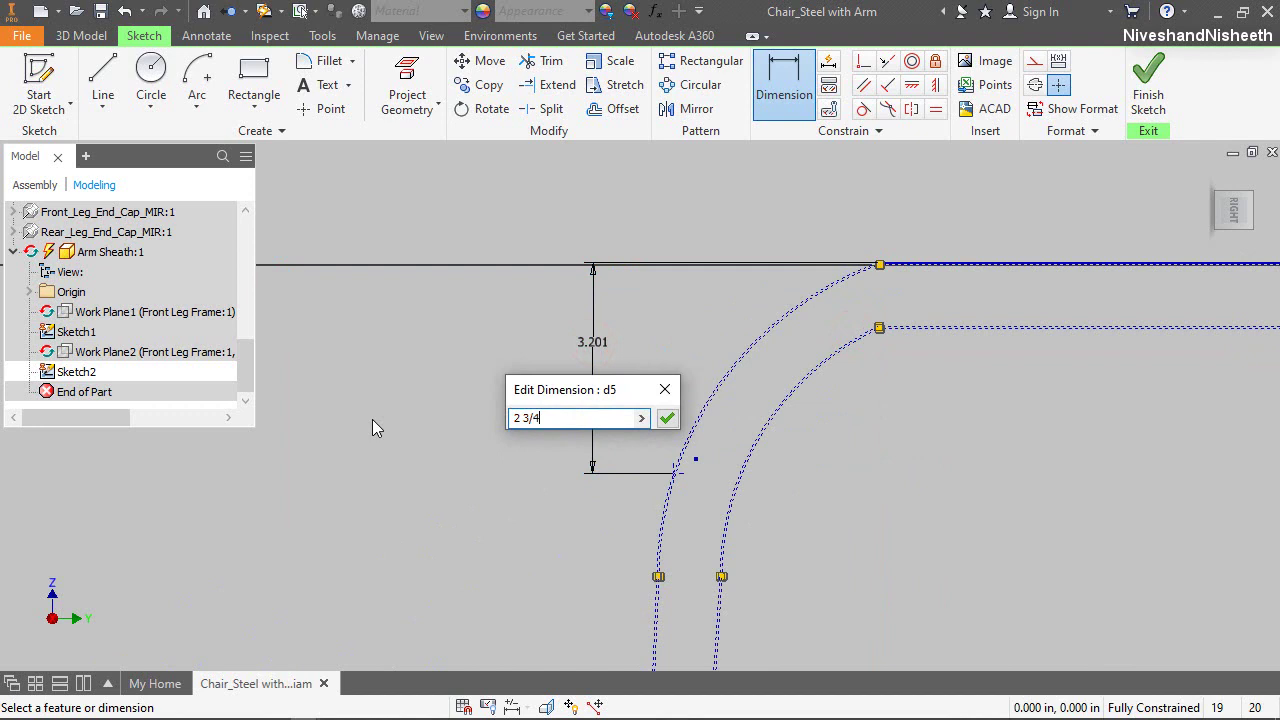
pyautogui.press('Return')
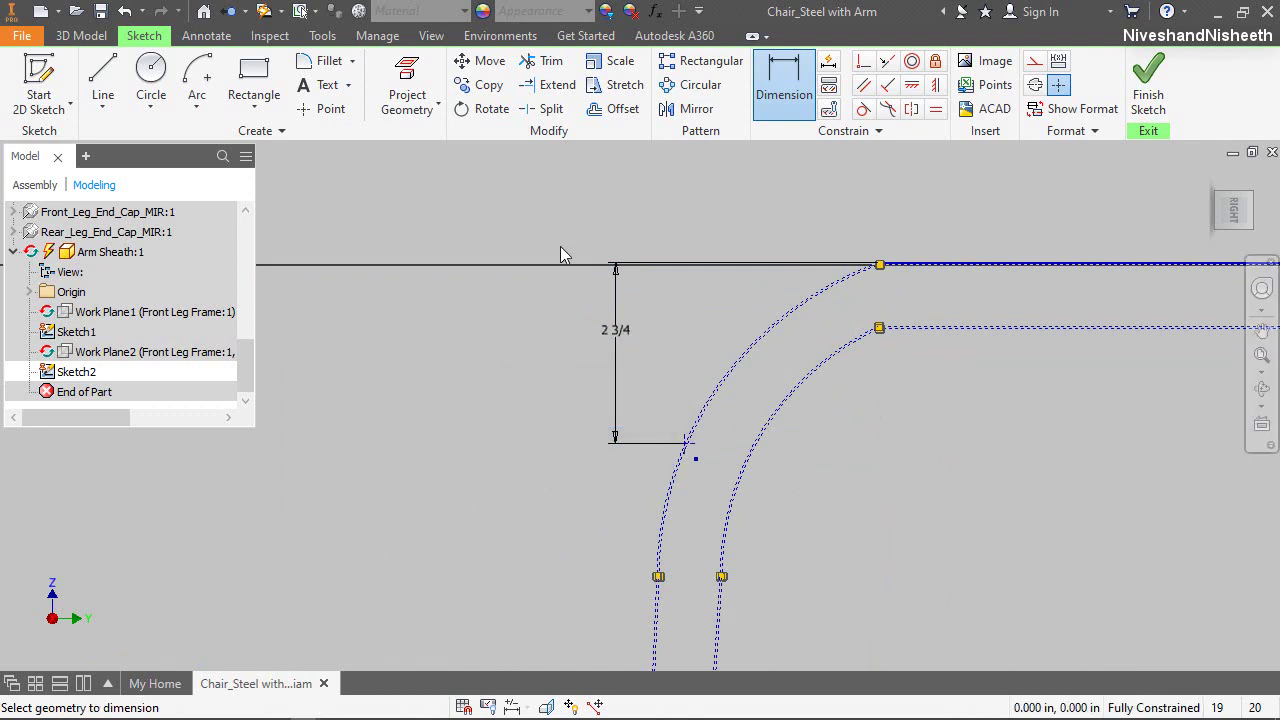
pyautogui.rightClick(561, 250)
pyautogui.click(610, 228)
# Draw a three-point arc from the dimensioned sketch point to the line's end, bulging slightly outside the bend
pyautogui.click(197, 104)
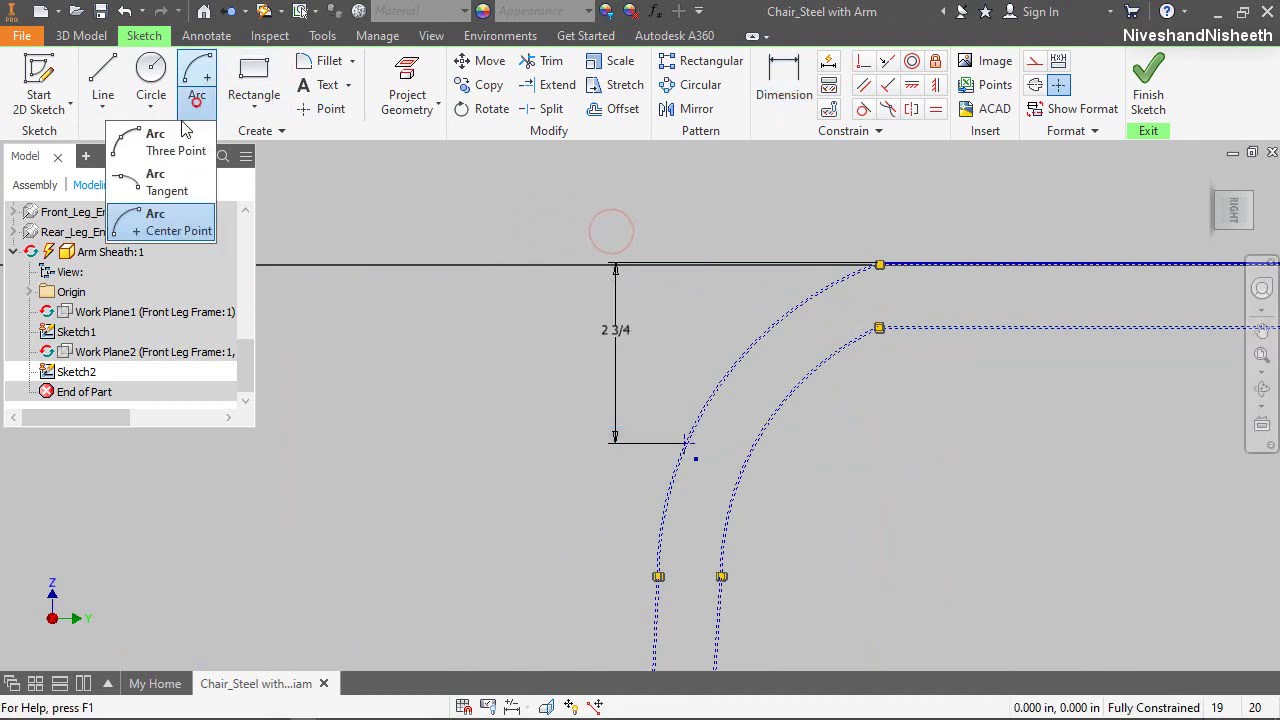
pyautogui.click(183, 130)
pyautogui.scroll(-4, 694, 451)
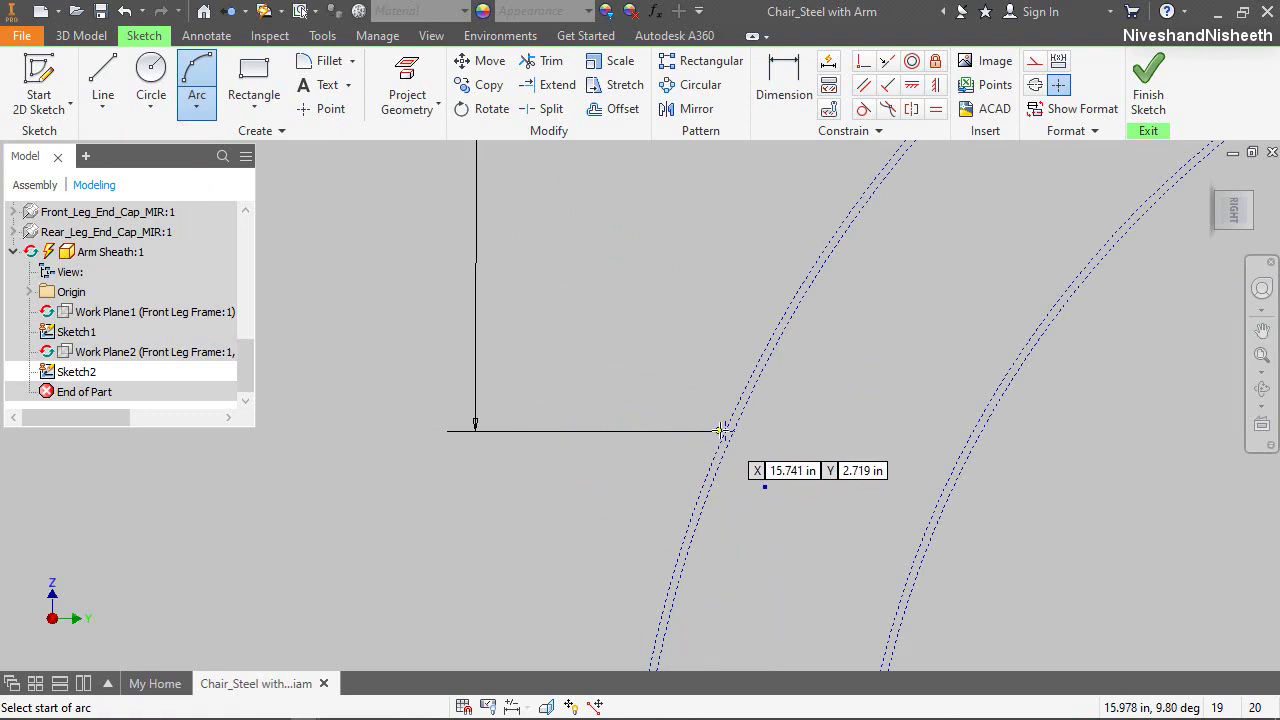
pyautogui.click(721, 430)
pyautogui.scroll(4, 721, 430)
pyautogui.scroll(-5, 950, 185)
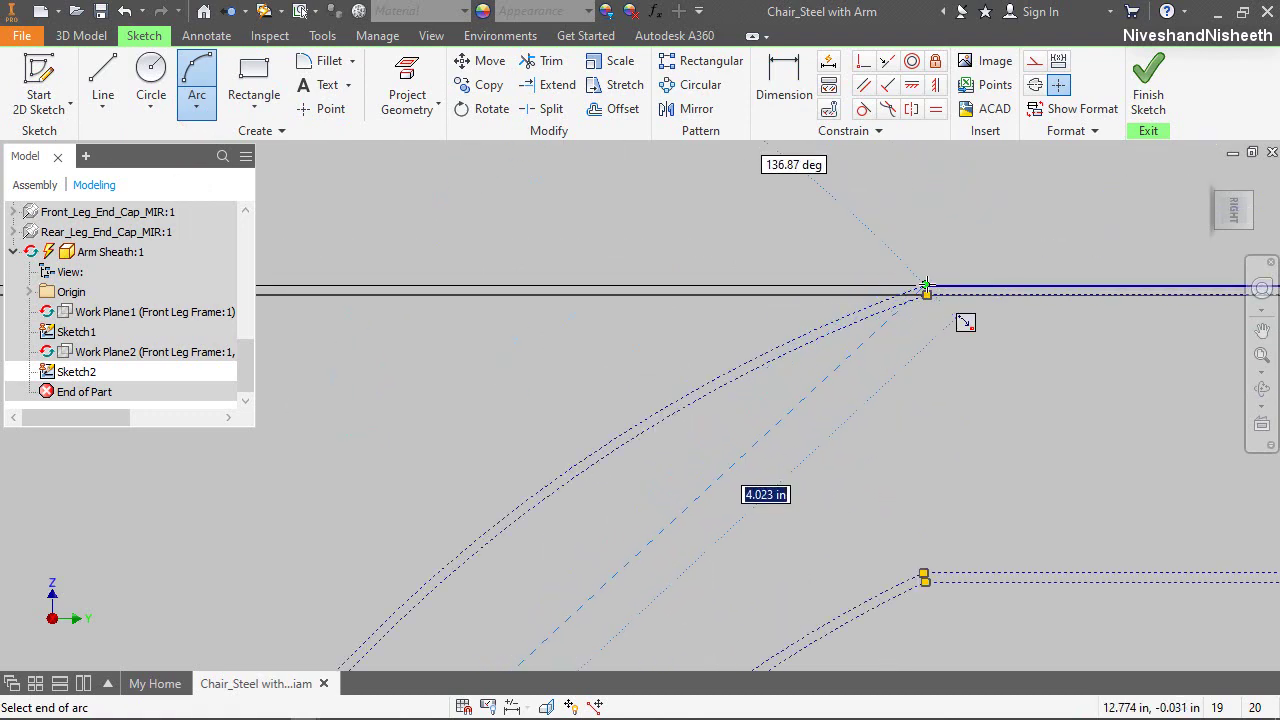
pyautogui.click(925, 290)
pyautogui.click(698, 346)
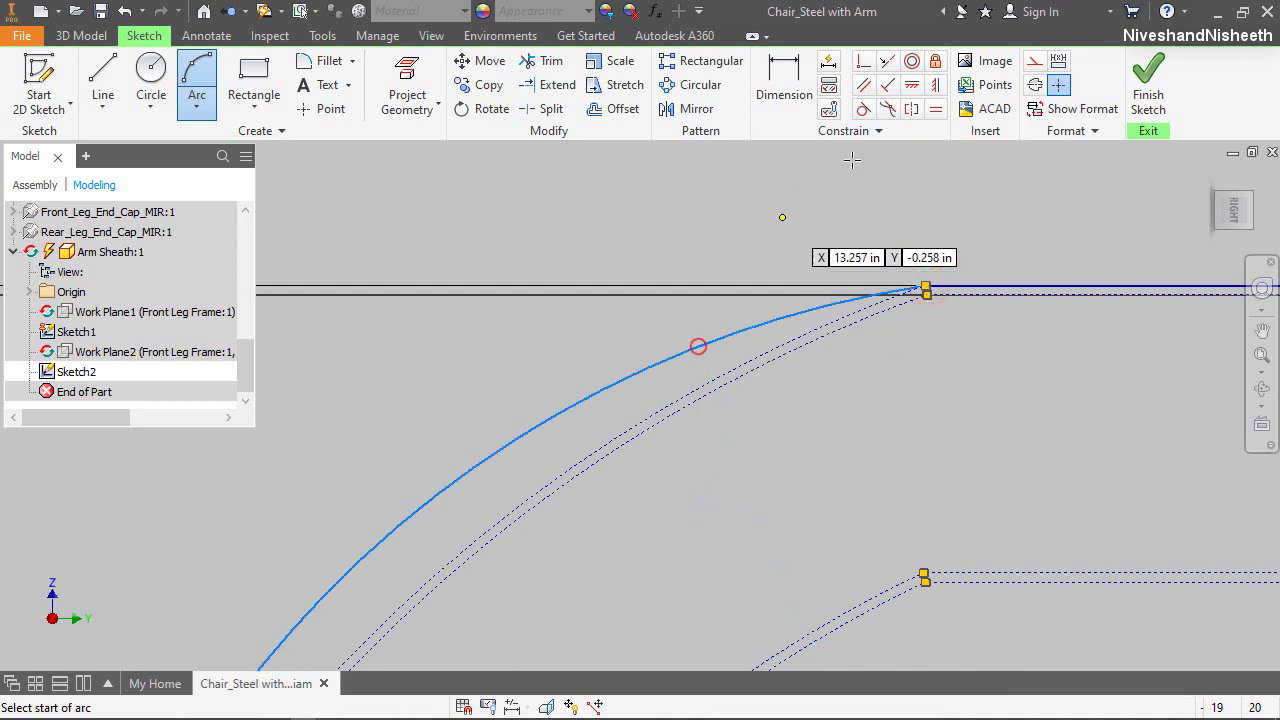
# Constrain the new arc tangent to the projected outer edge of the bend and finish the sketch
pyautogui.click(863, 108)
pyautogui.click(713, 343)
pyautogui.click(730, 374)
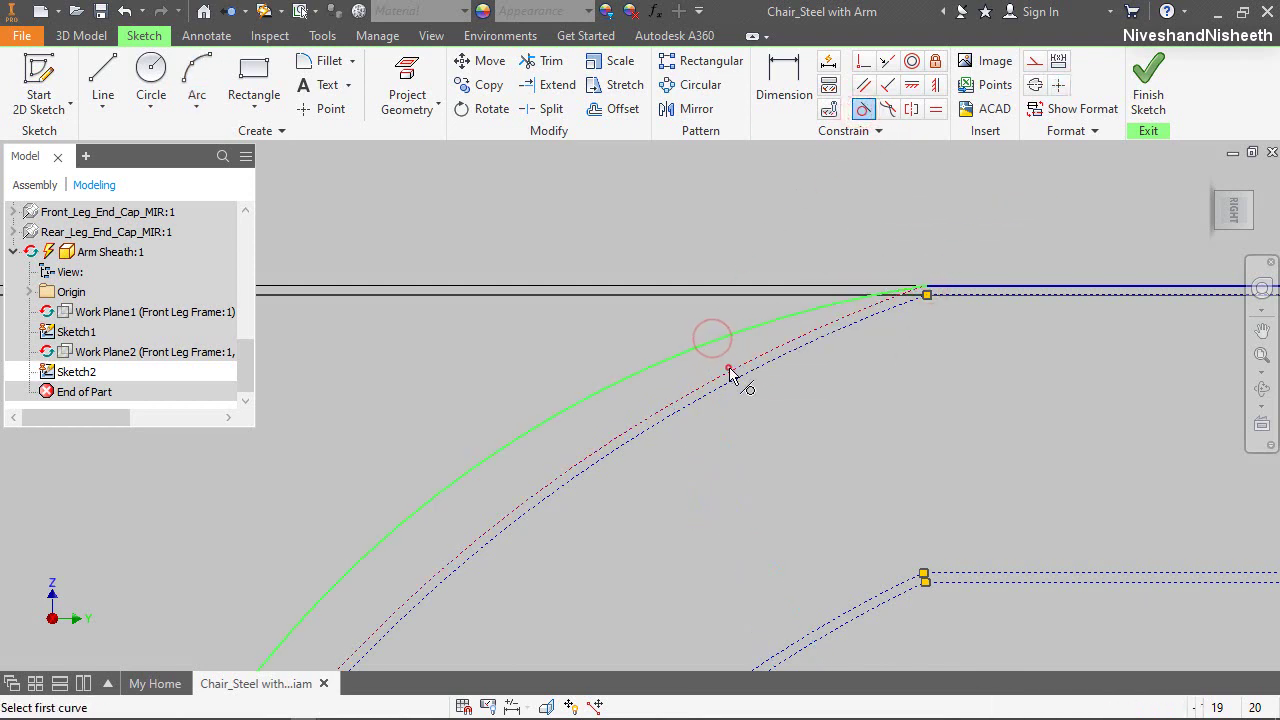
pyautogui.rightClick(791, 218)
pyautogui.click(840, 226)
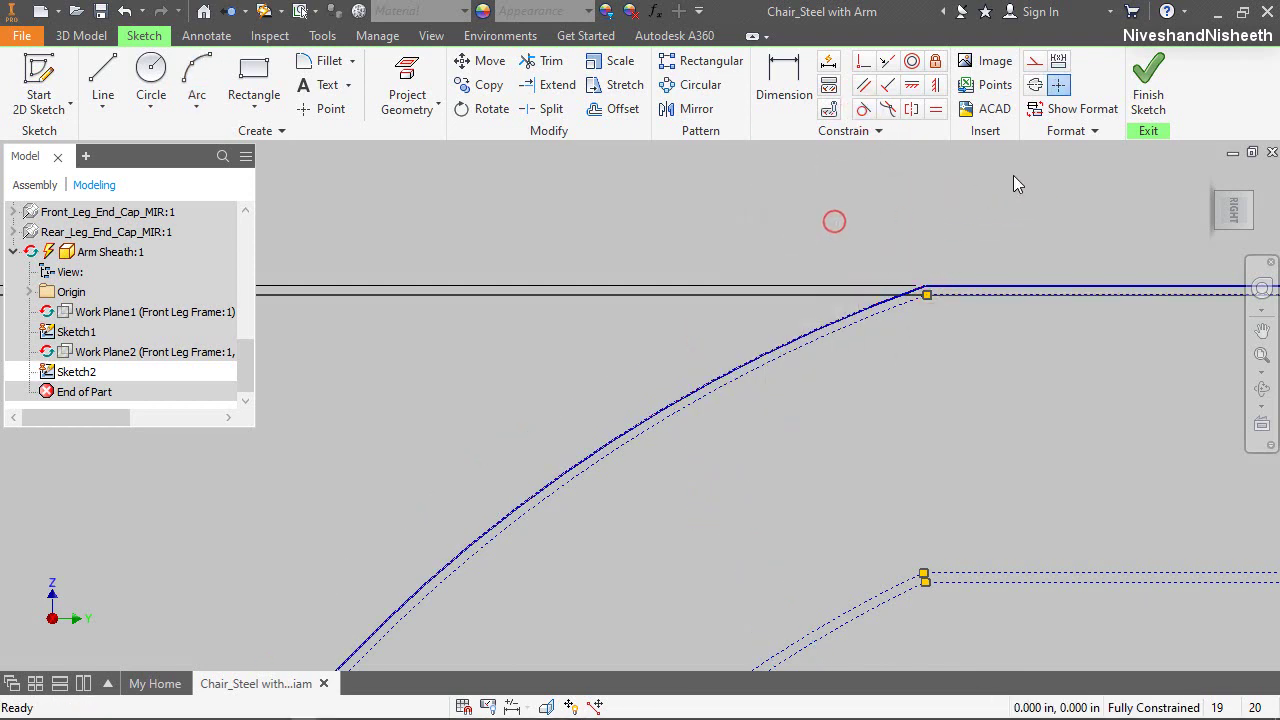
pyautogui.click(1148, 85)
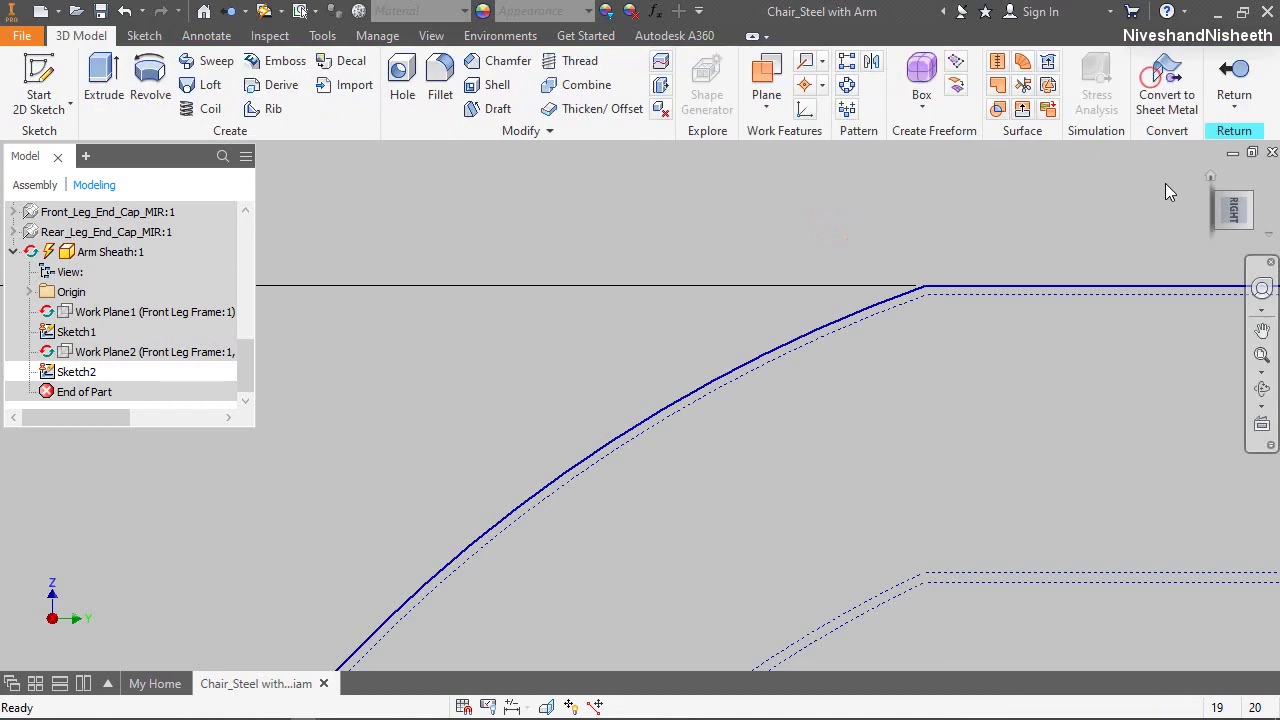
# Sweep the sheath profile along the connected line and arc as a new solid with Path orientation, continuing although the path misses the profile
pyautogui.click(1219, 203)
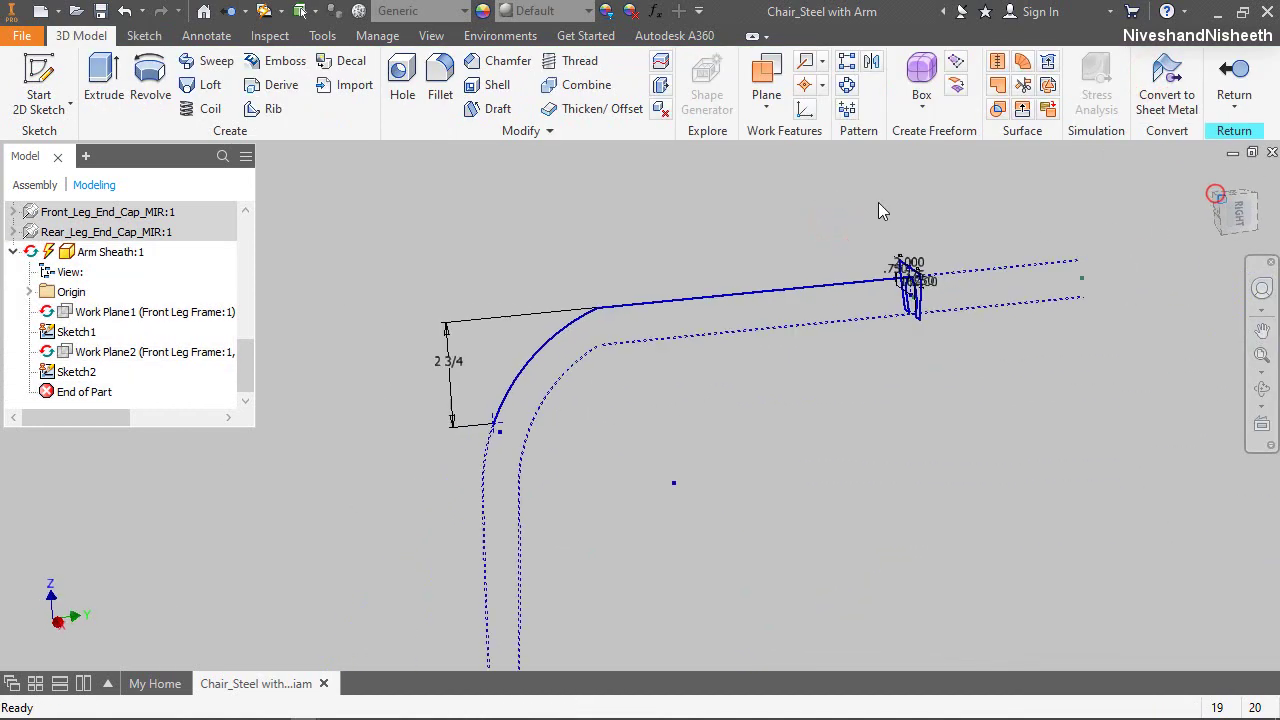
pyautogui.click(539, 292)
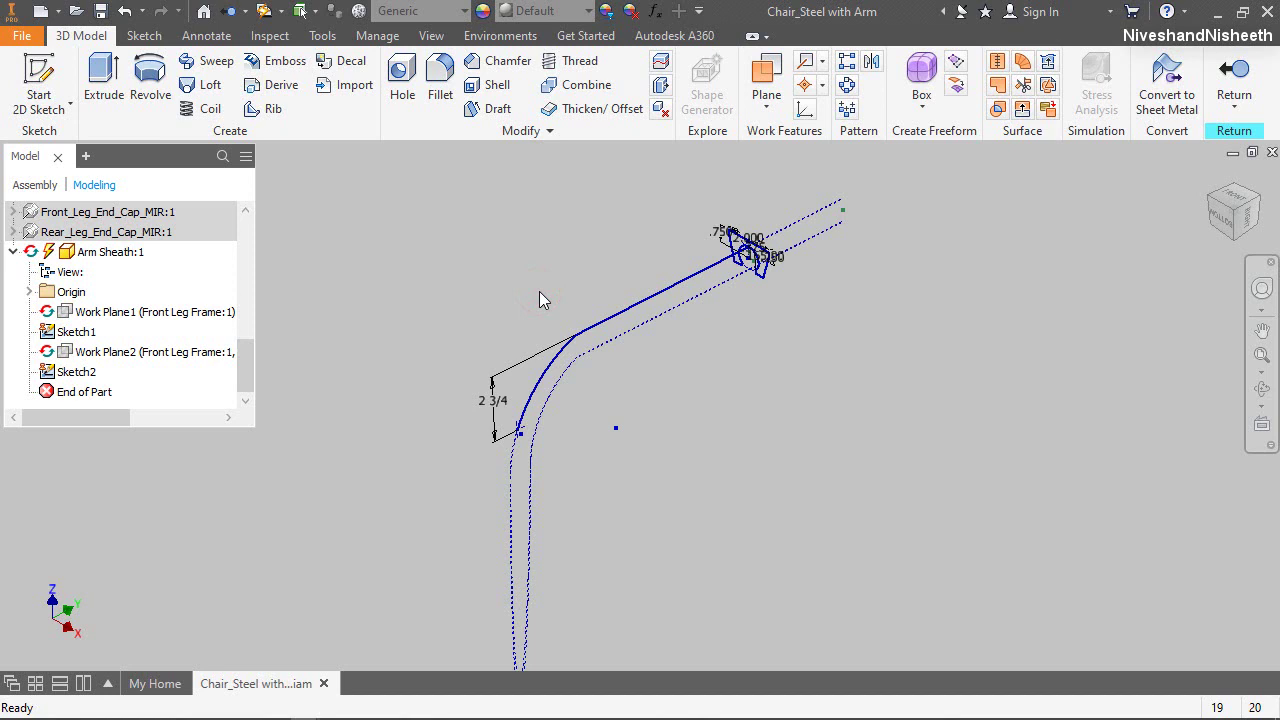
pyautogui.click(210, 61)
pyautogui.moveTo(507, 221); pyautogui.dragTo(205, 208)
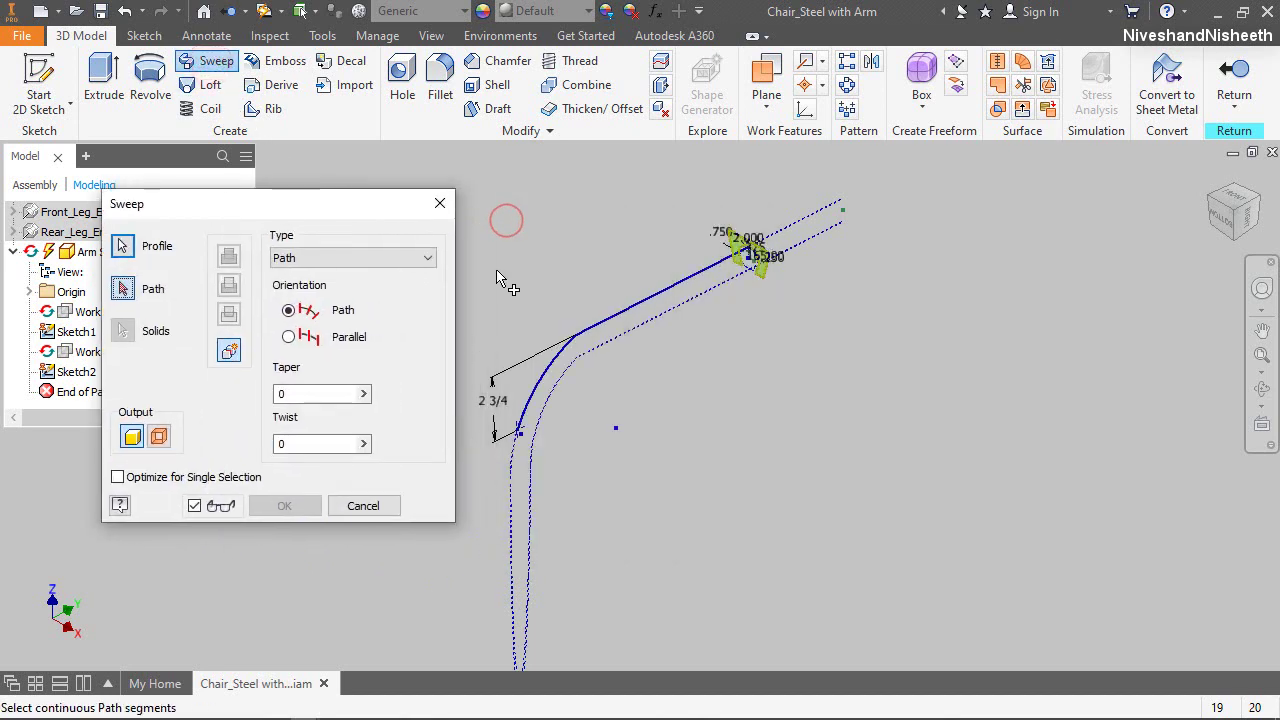
pyautogui.click(557, 368)
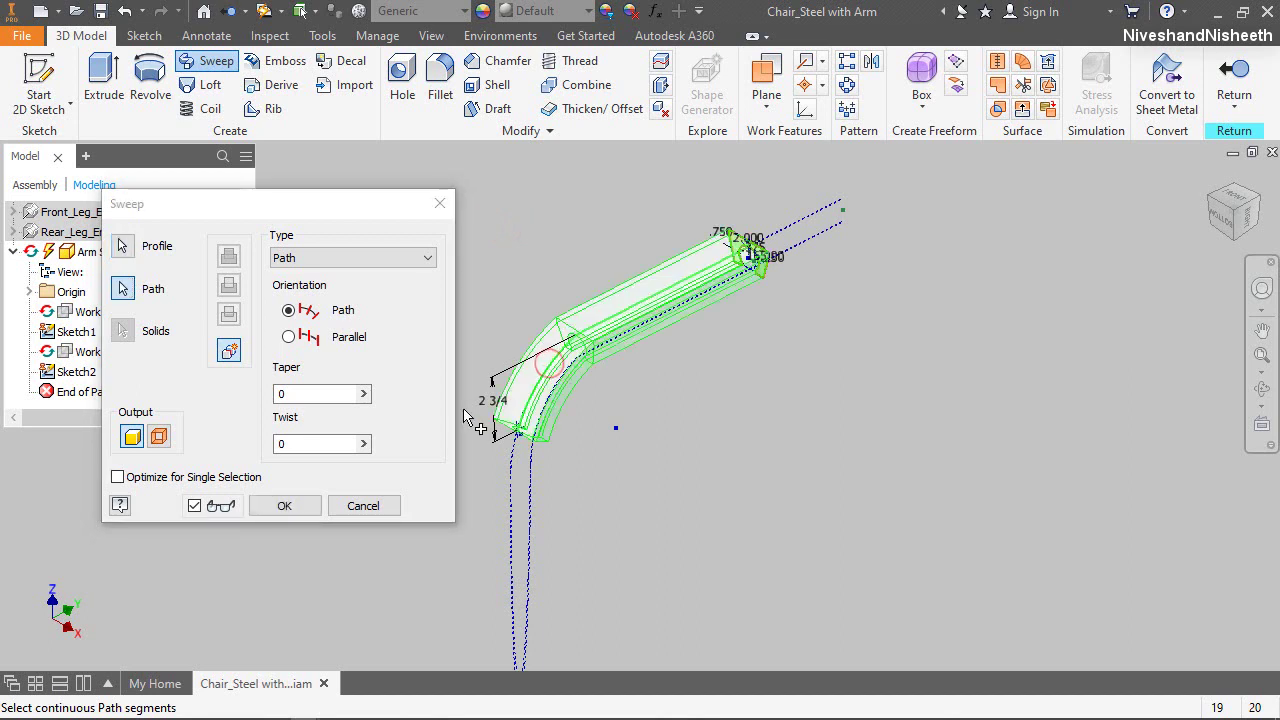
pyautogui.click(313, 502)
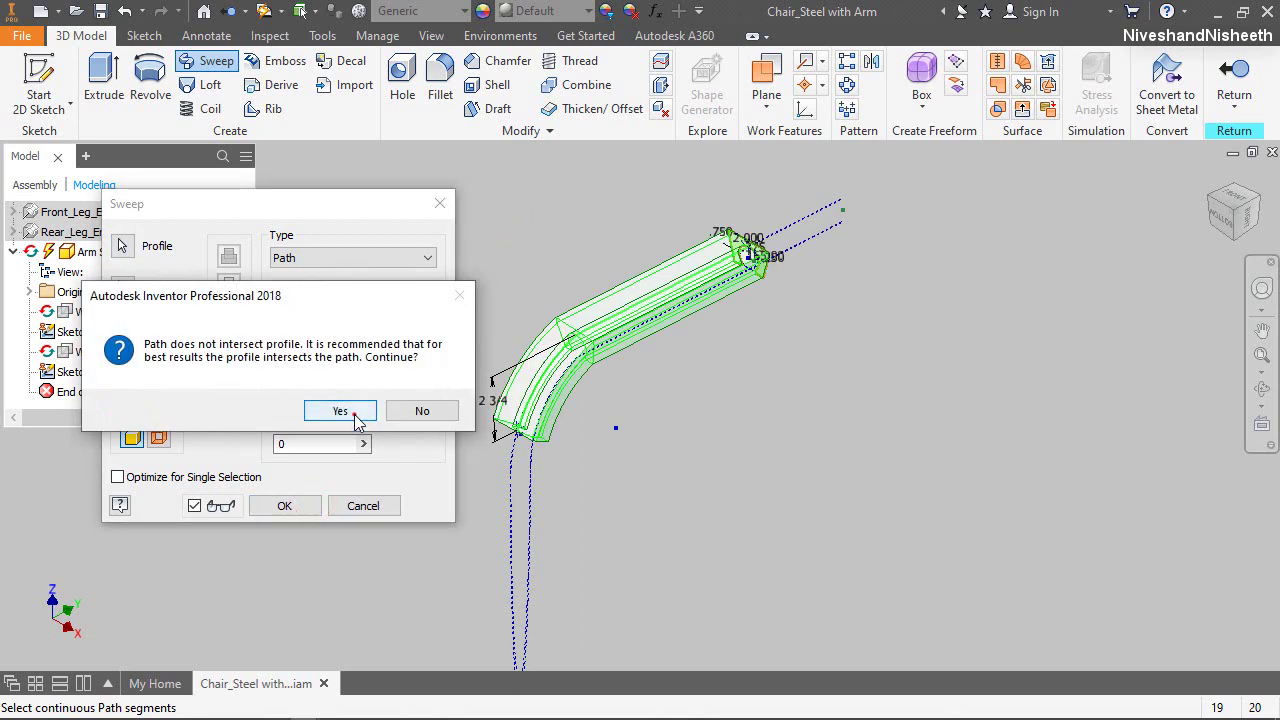
pyautogui.click(354, 414)
# Change the visual style from wireframe to shaded with edges
pyautogui.click(431, 35)
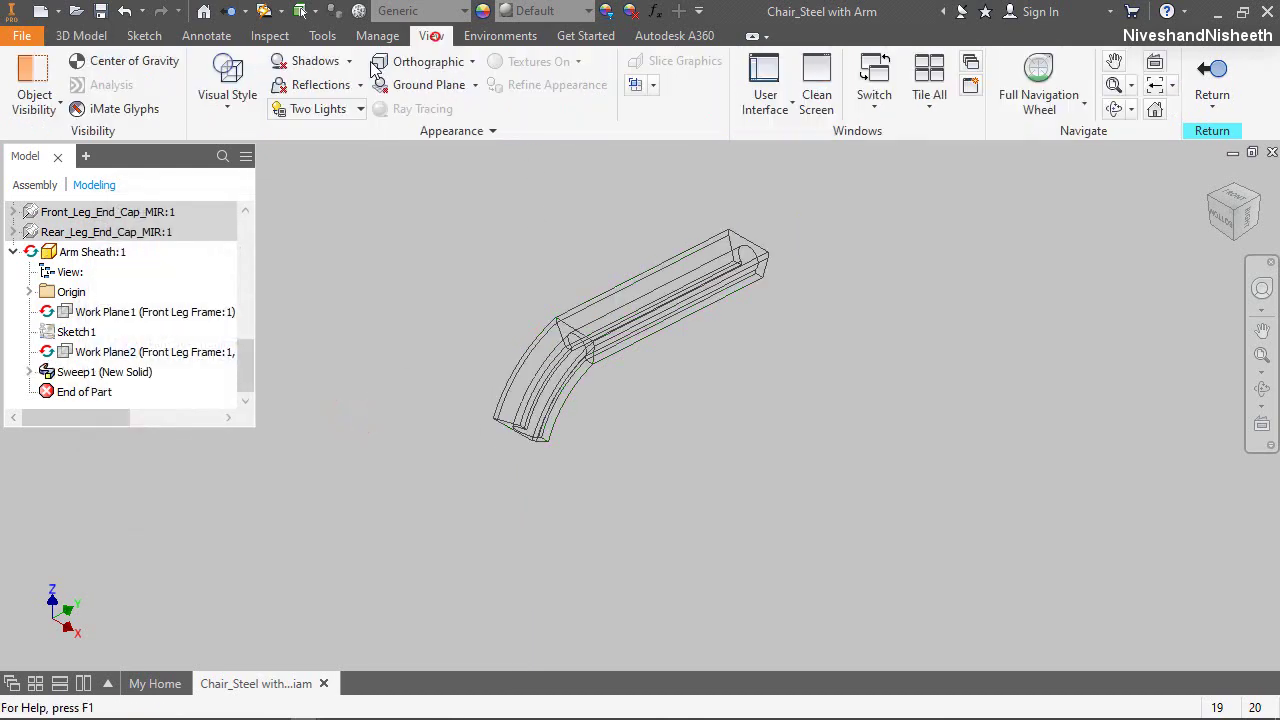
pyautogui.click(228, 95)
pyautogui.click(163, 219)
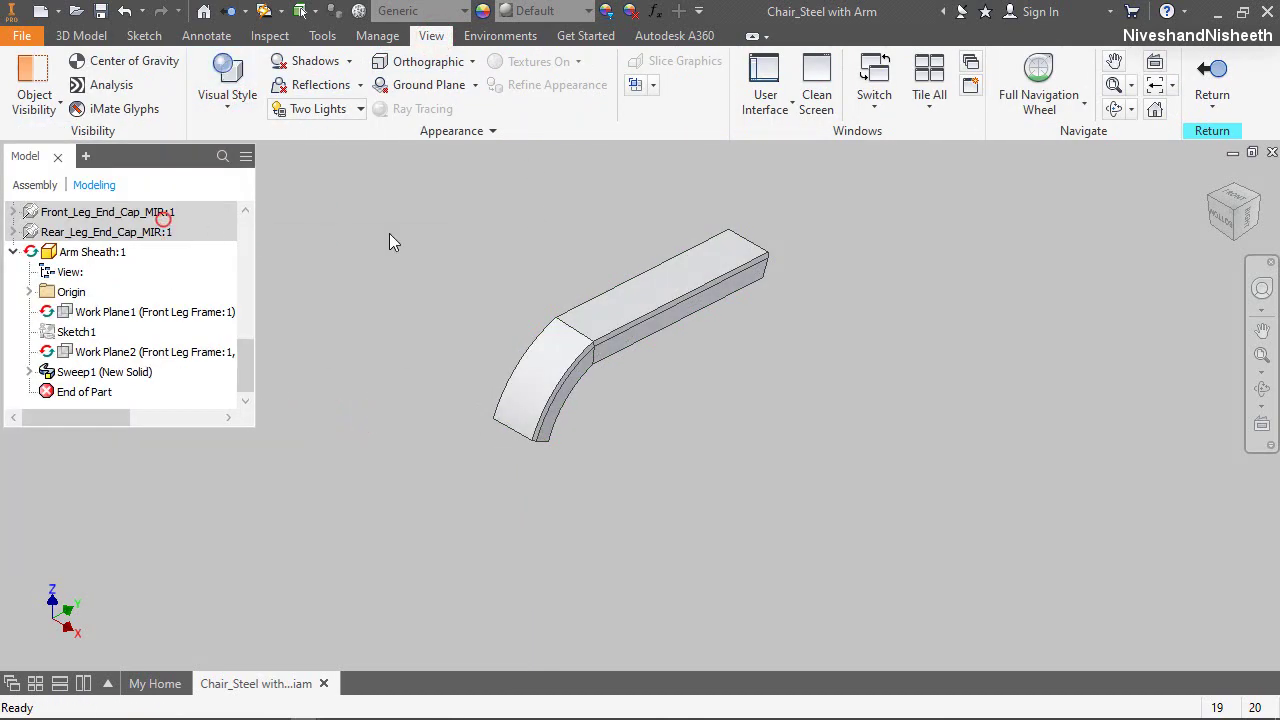
# Assign the Dark Gray appearance to the Arm Sheath
pyautogui.click(540, 11)
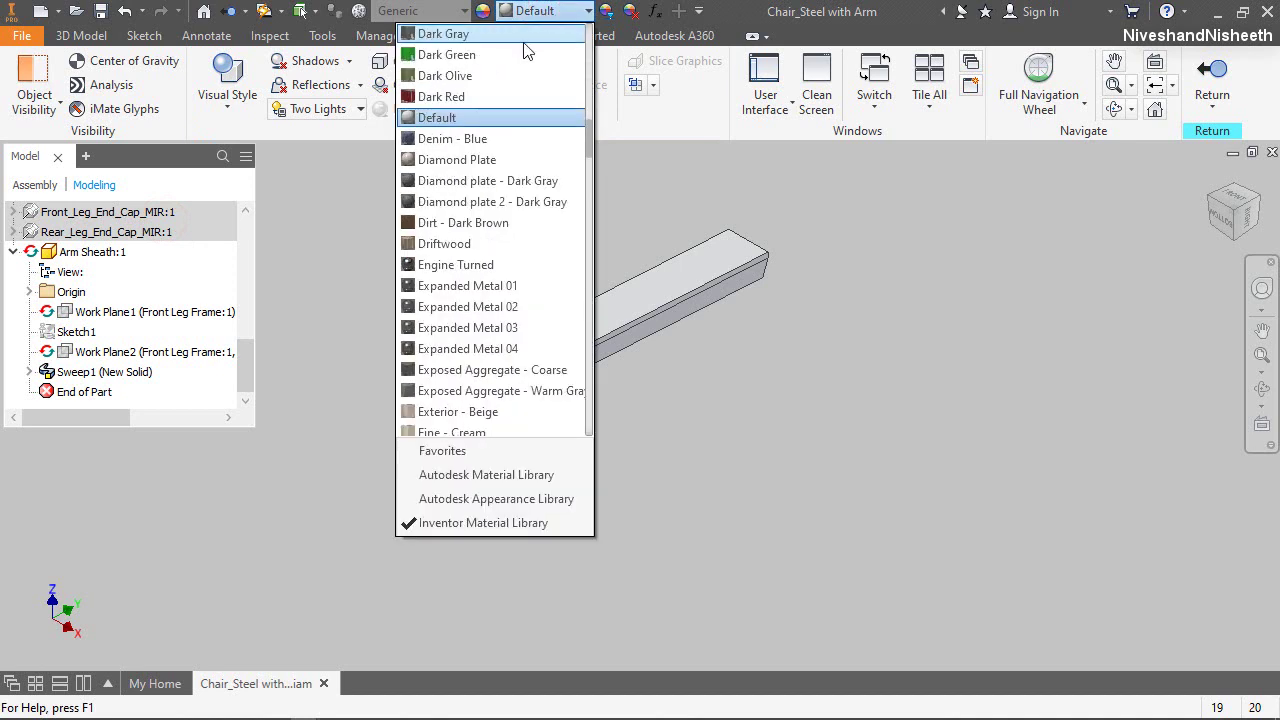
pyautogui.click(508, 34)
pyautogui.click(467, 253)
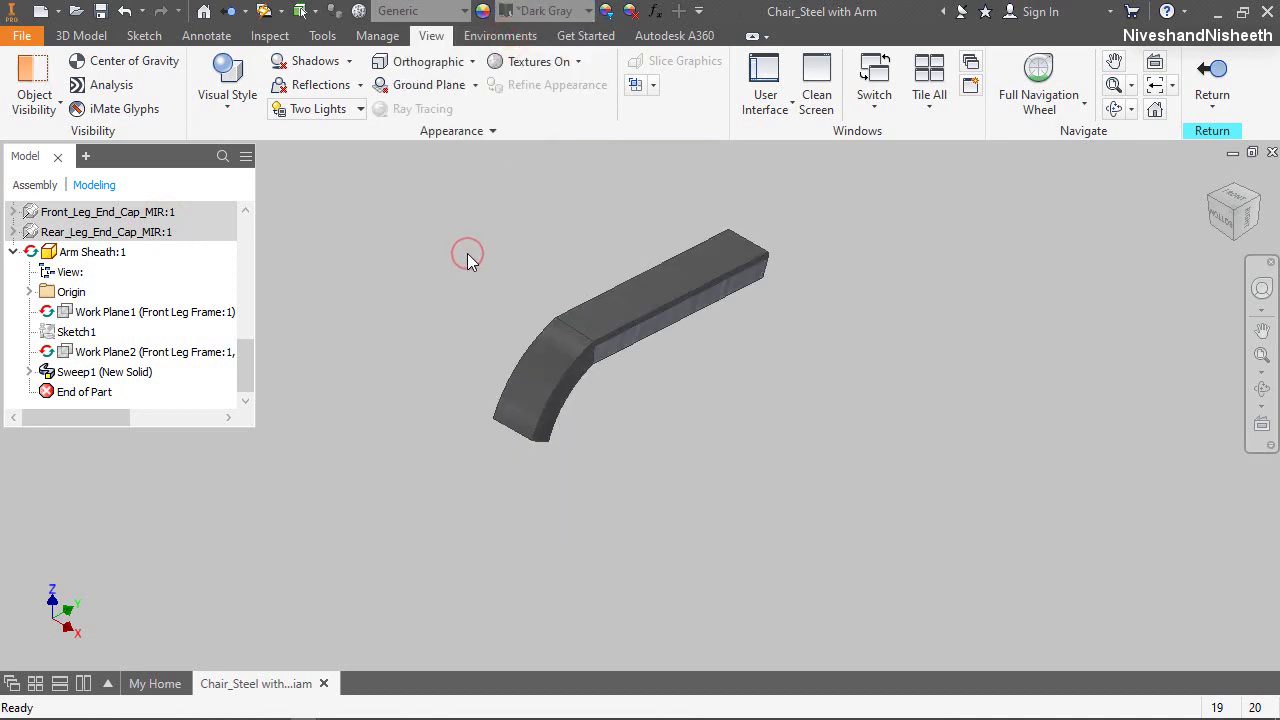
# Finish editing the Arm Sheath in place and return to the chair assembly
pyautogui.click(1262, 388)
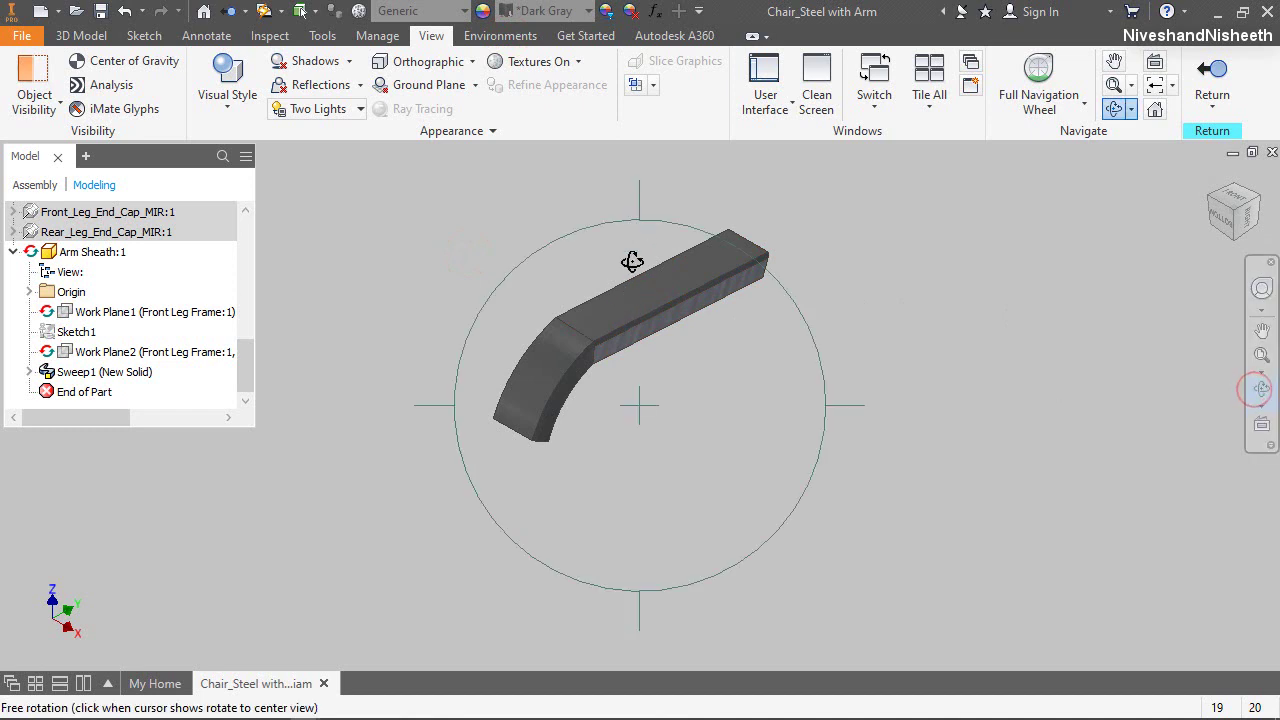
pyautogui.scroll(4, 637, 274)
pyautogui.scroll(-2, 638, 257)
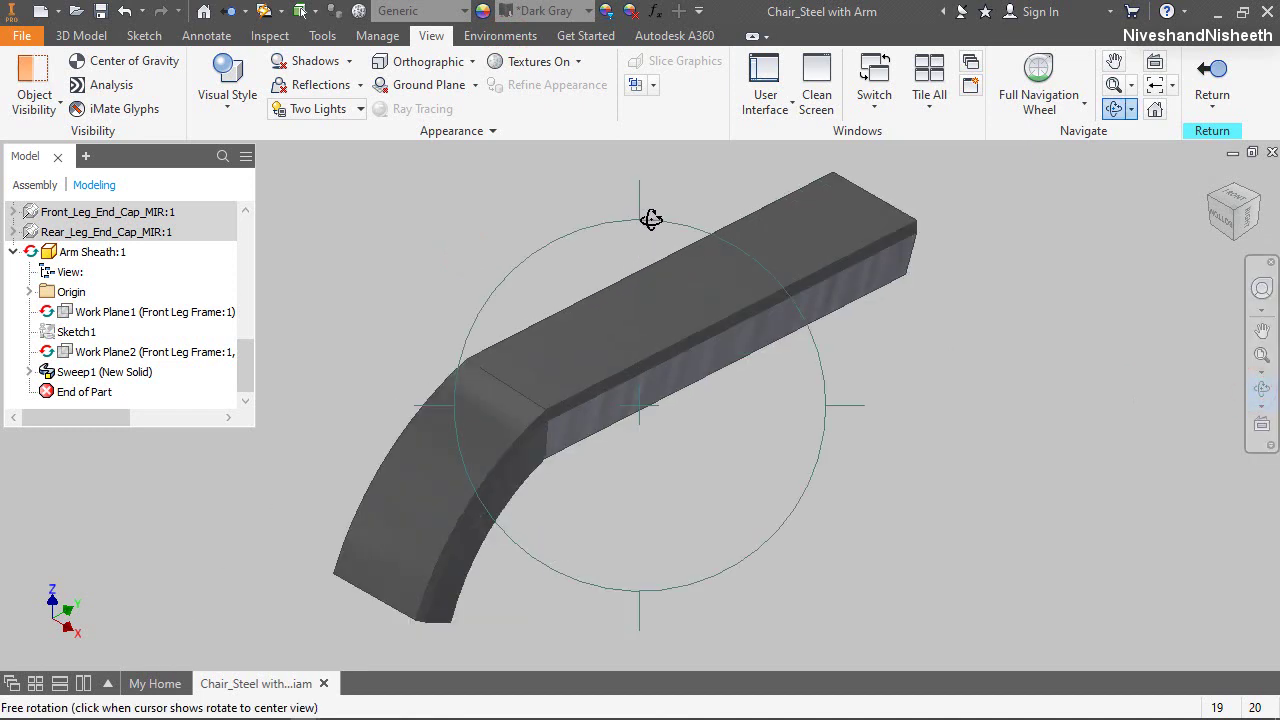
pyautogui.moveTo(634, 211)
pyautogui.mouseDown()
pyautogui.moveTo(632, 400)
pyautogui.moveTo(646, 294)
pyautogui.moveTo(638, 211)
pyautogui.mouseUp()
pyautogui.rightClick(616, 250)
pyautogui.click(663, 250)
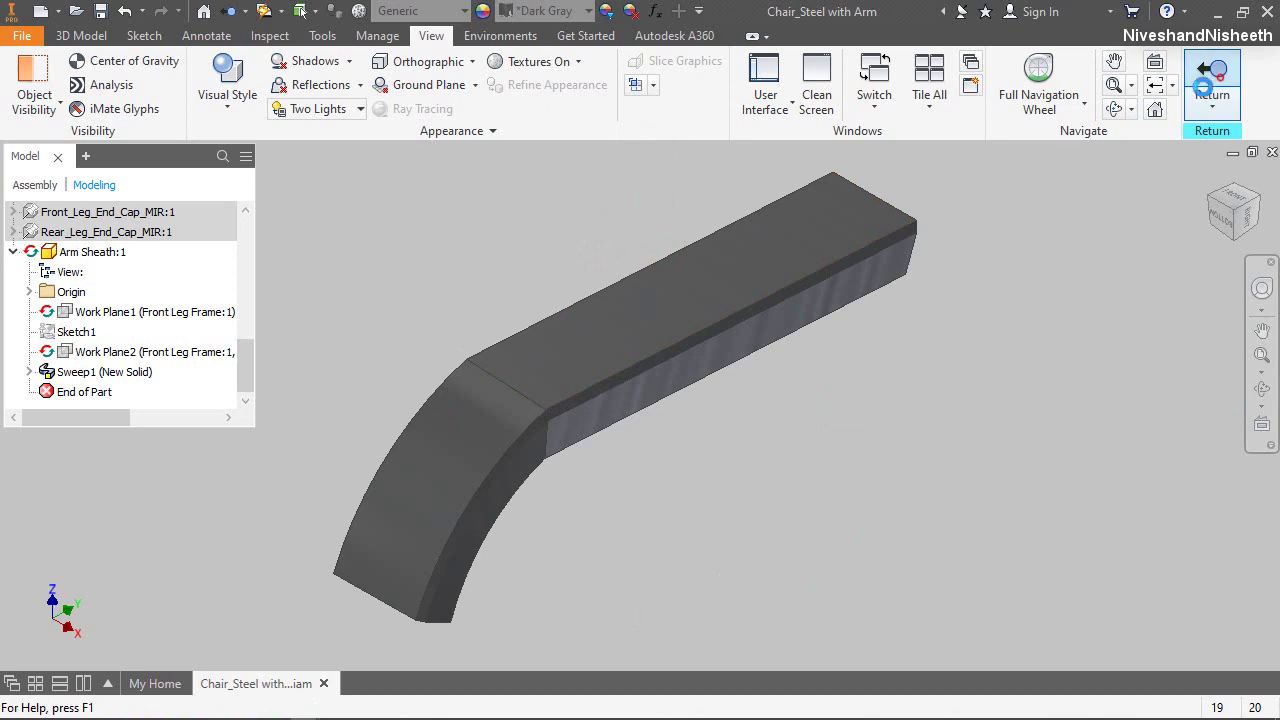
pyautogui.click(1210, 80)
# Make the first Front Leg Frame visible and undo the isolation to bring back the other chair components
pyautogui.moveTo(253, 373); pyautogui.dragTo(262, 226)
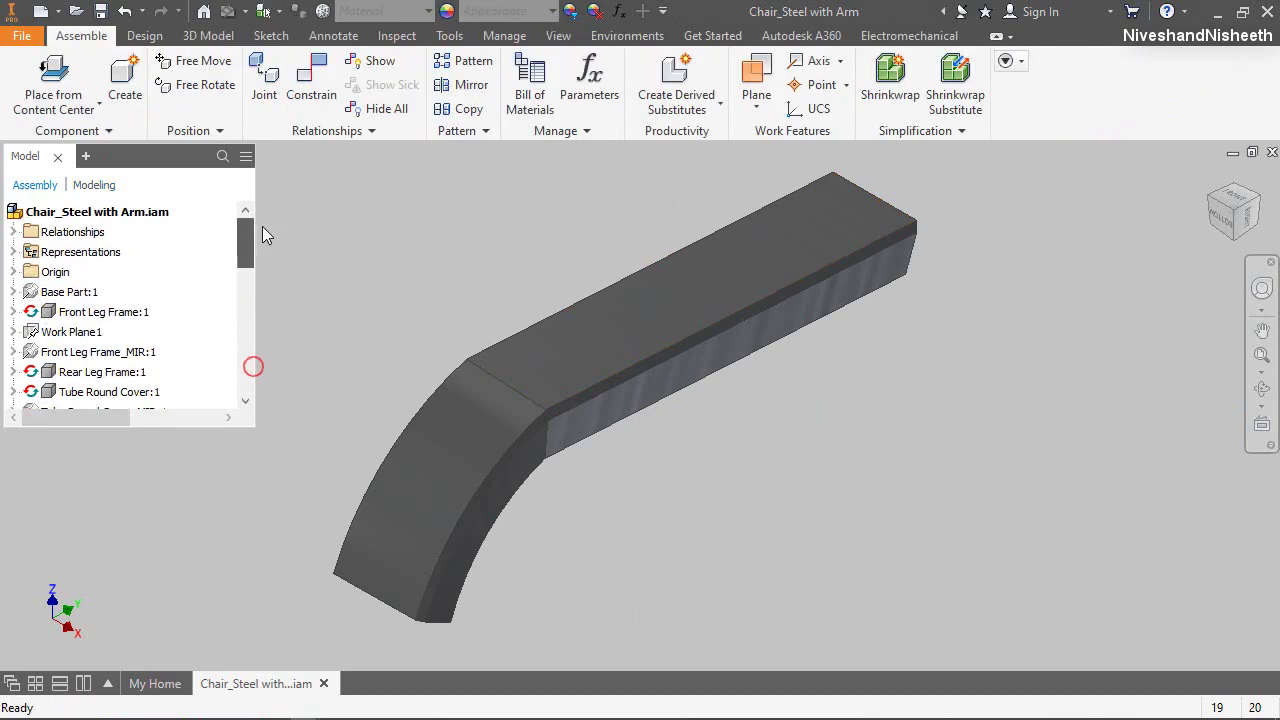
pyautogui.rightClick(84, 315)
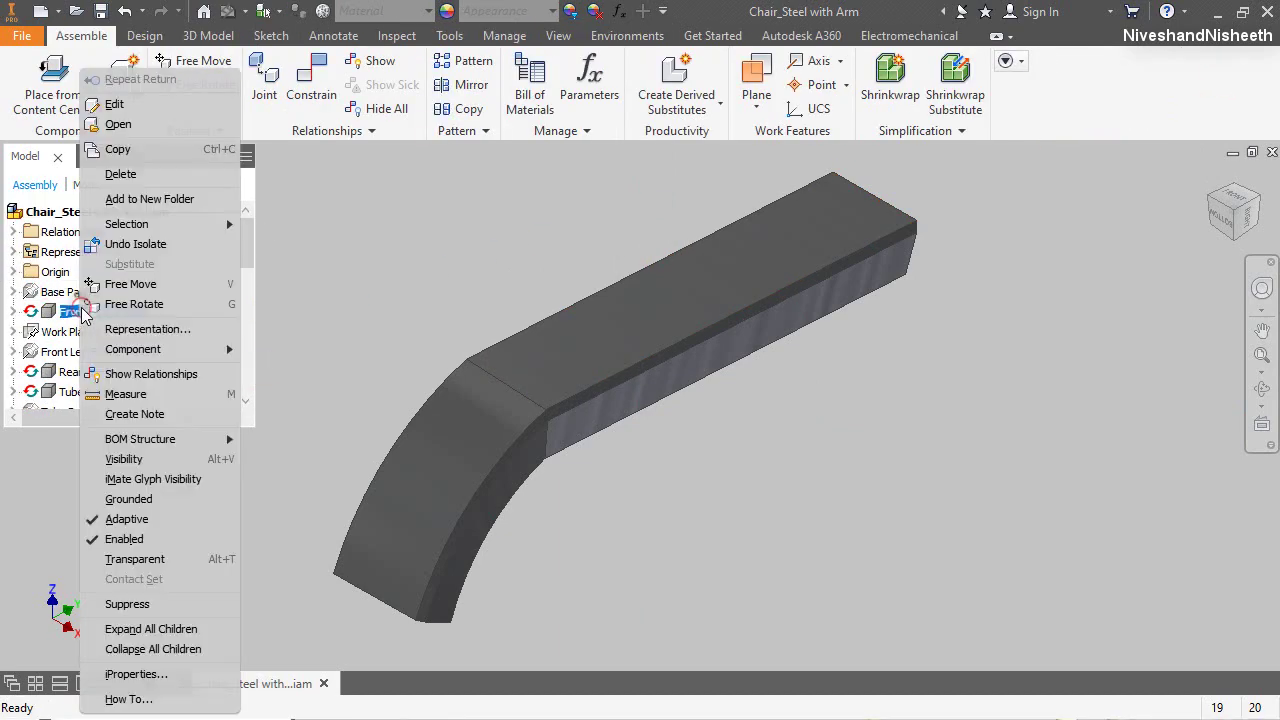
pyautogui.click(121, 460)
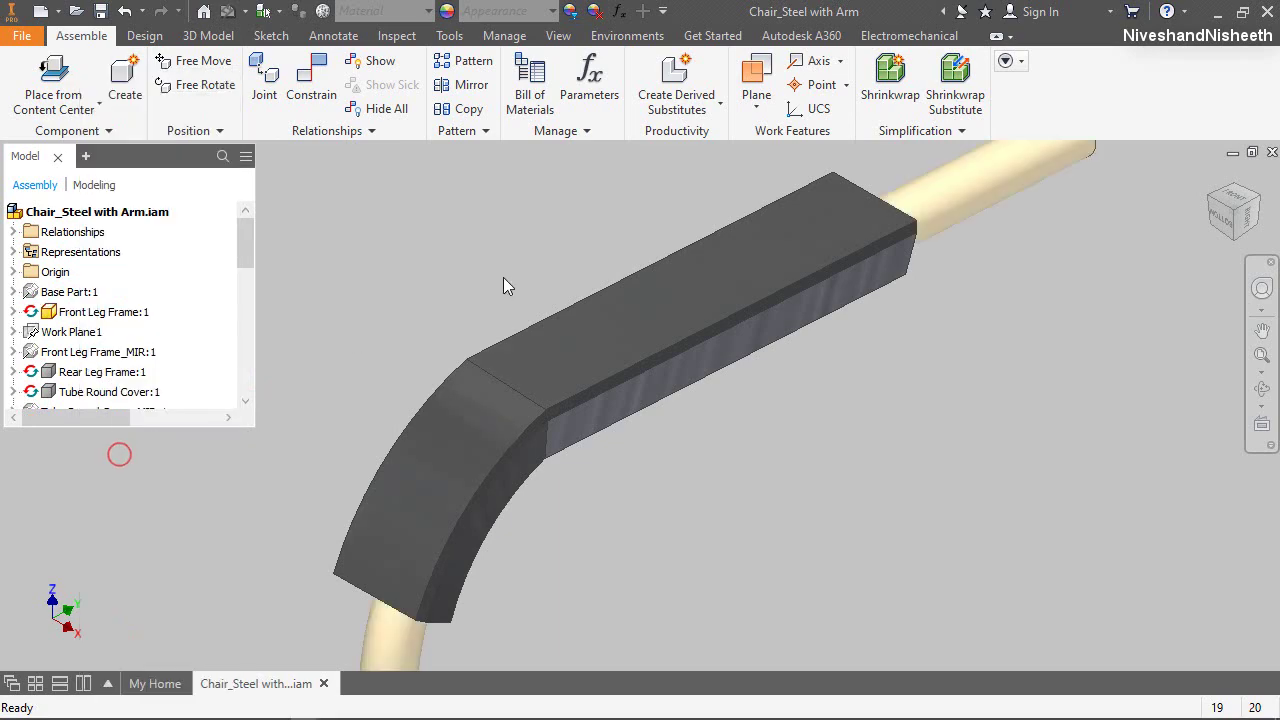
pyautogui.rightClick(569, 350)
pyautogui.click(549, 352)
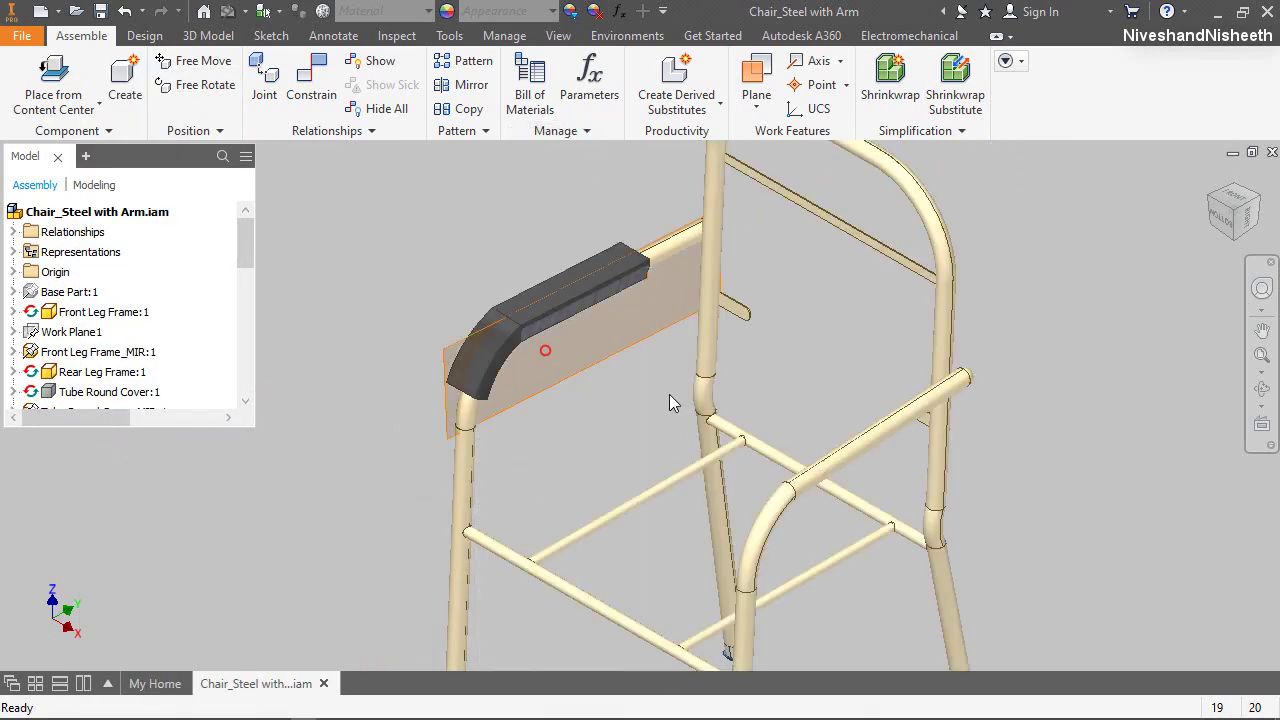
# Open the Arm Sheath part from the assembly in its own window and show it in the home view
pyautogui.click(575, 303)
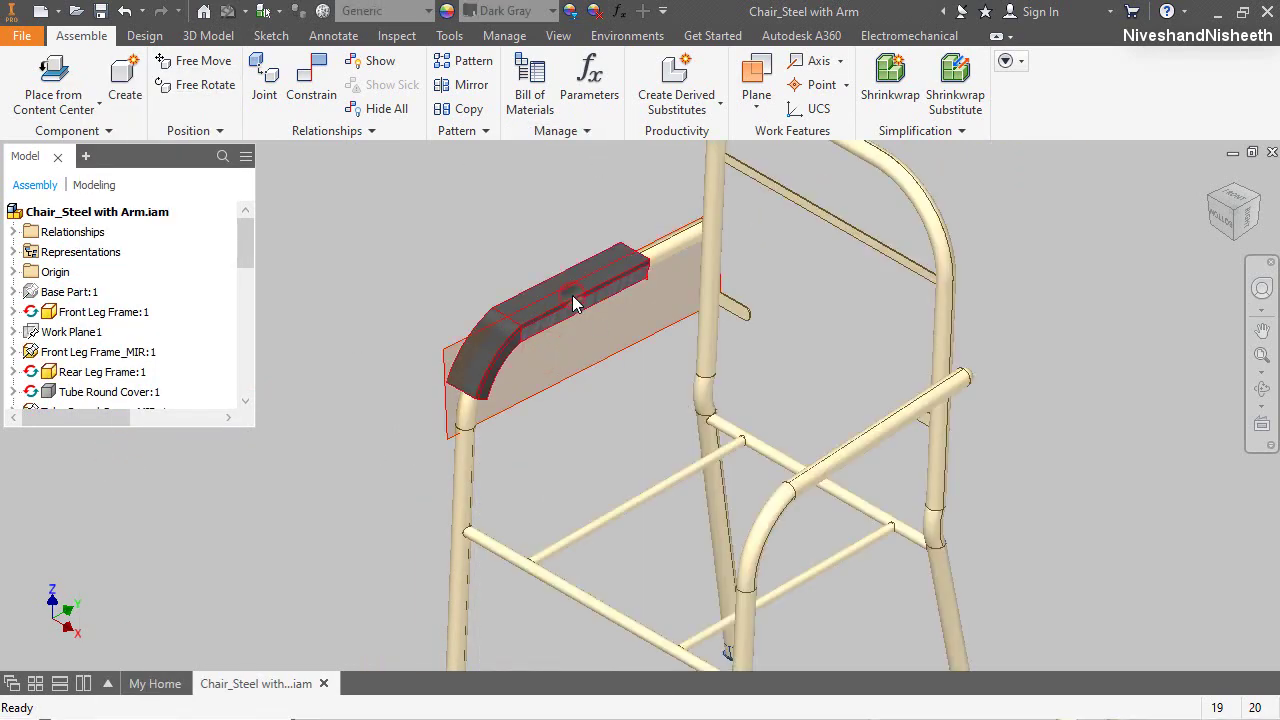
pyautogui.rightClick(574, 298)
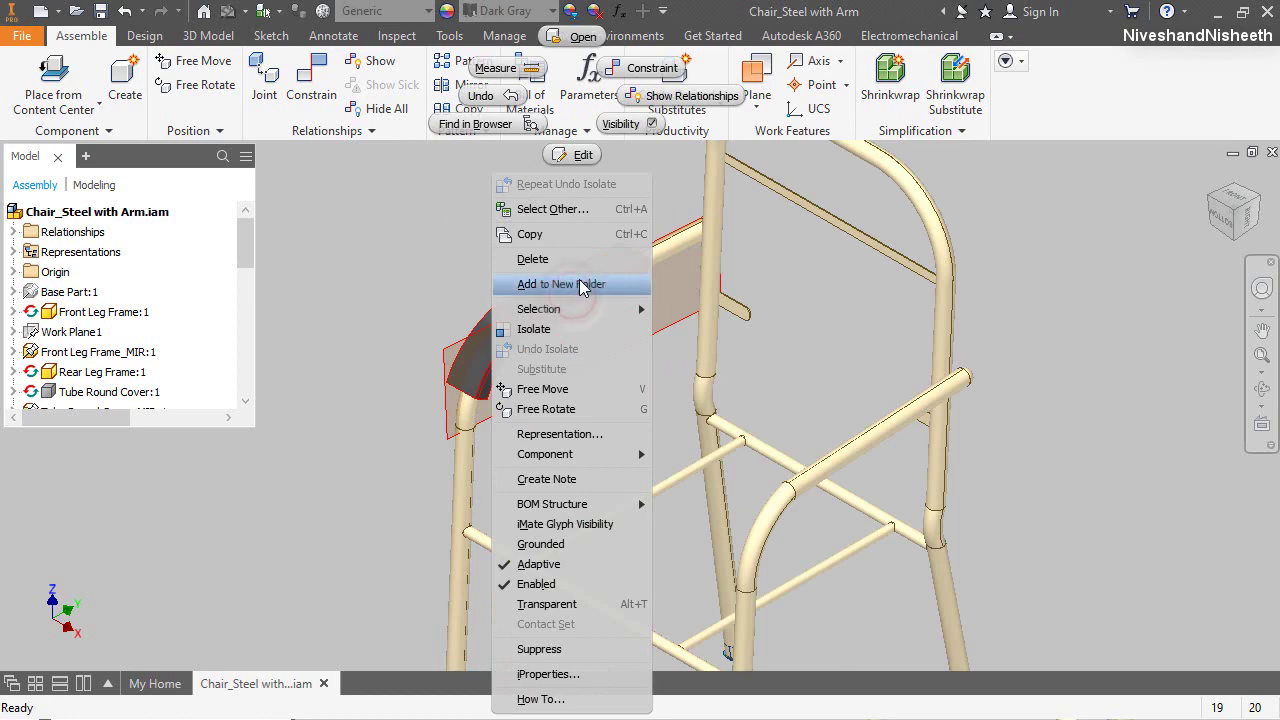
pyautogui.click(565, 36)
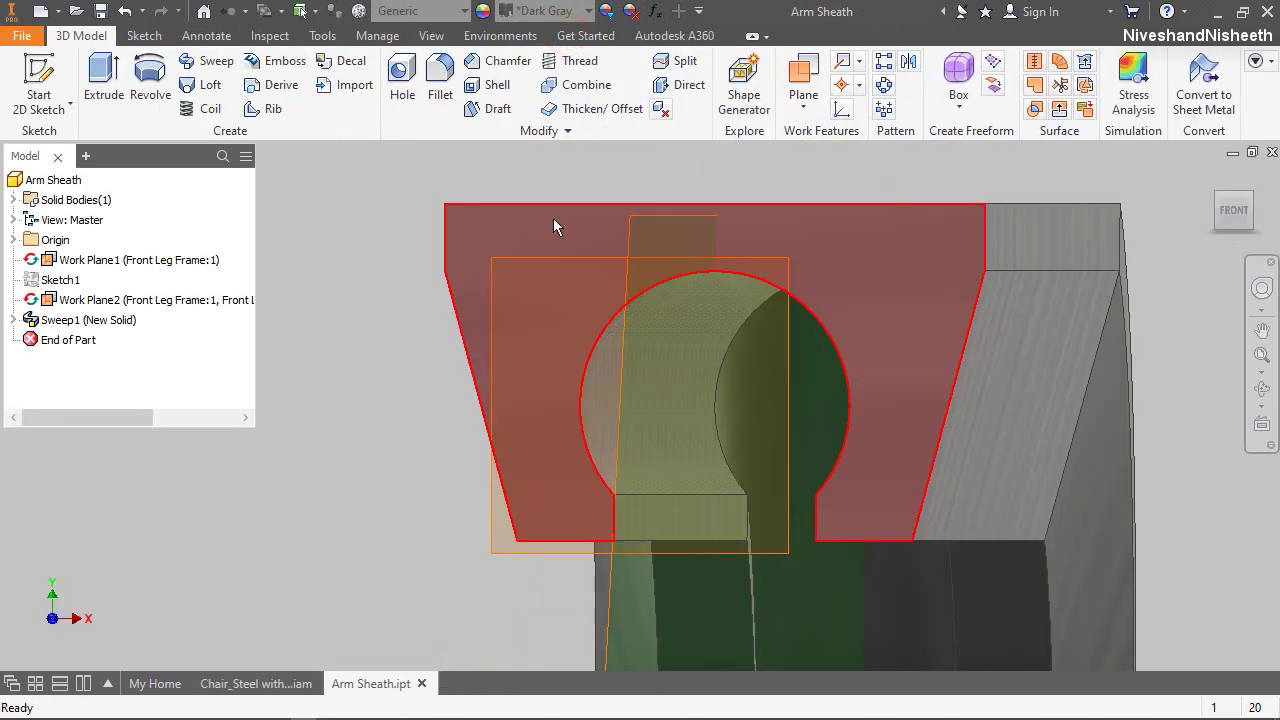
pyautogui.click(1210, 181)
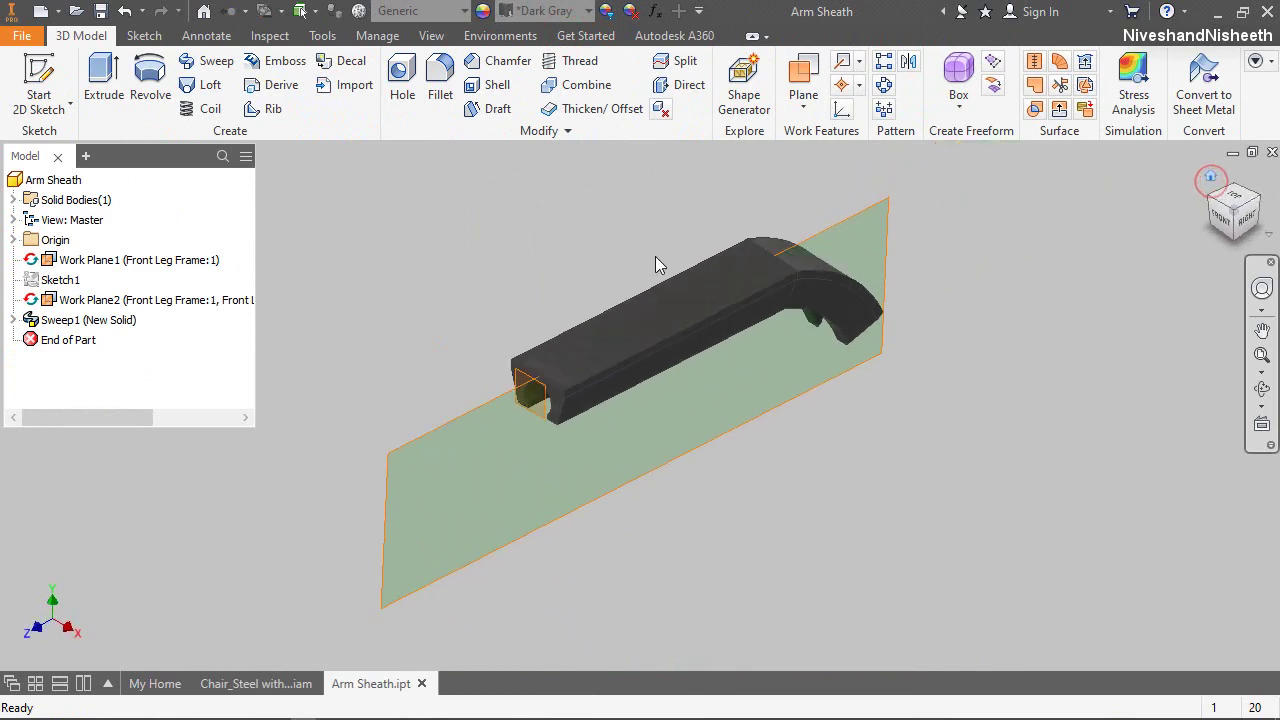
# Hide Work Plane2 and Work Plane1 in the Arm Sheath part
pyautogui.click(70, 302)
pyautogui.rightClick(70, 302)
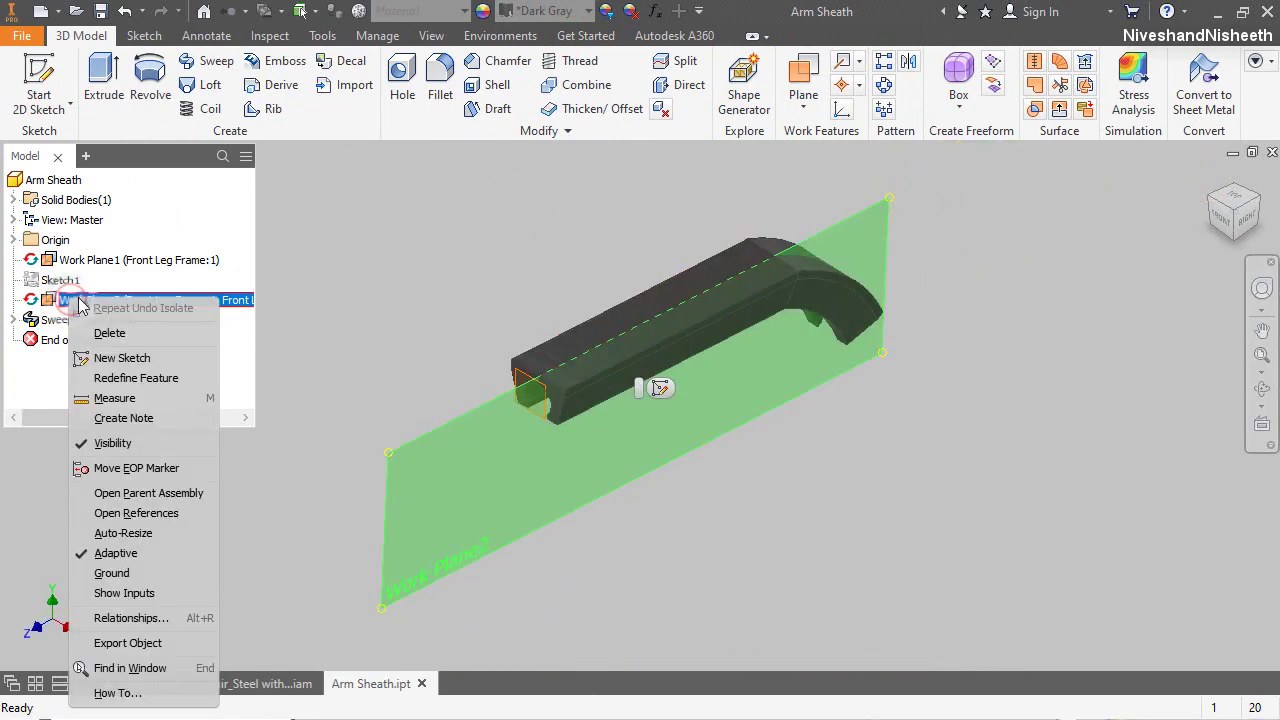
pyautogui.click(107, 443)
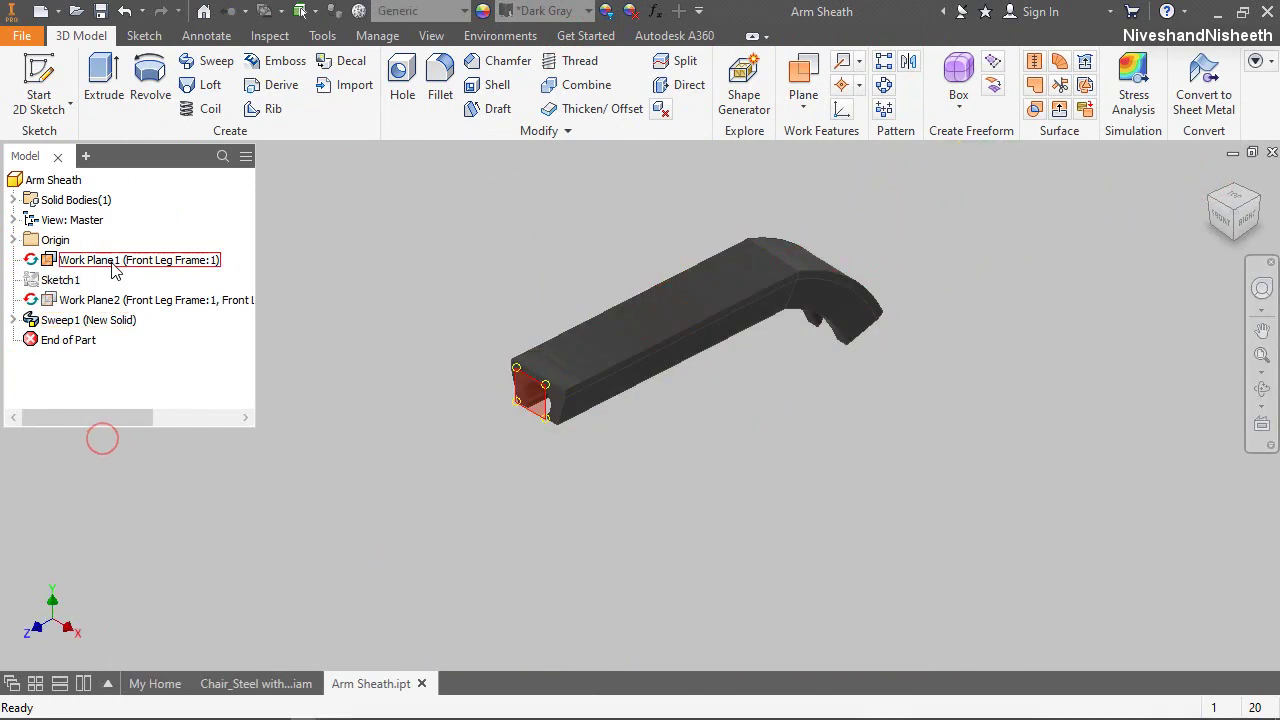
pyautogui.rightClick(110, 260)
pyautogui.click(124, 411)
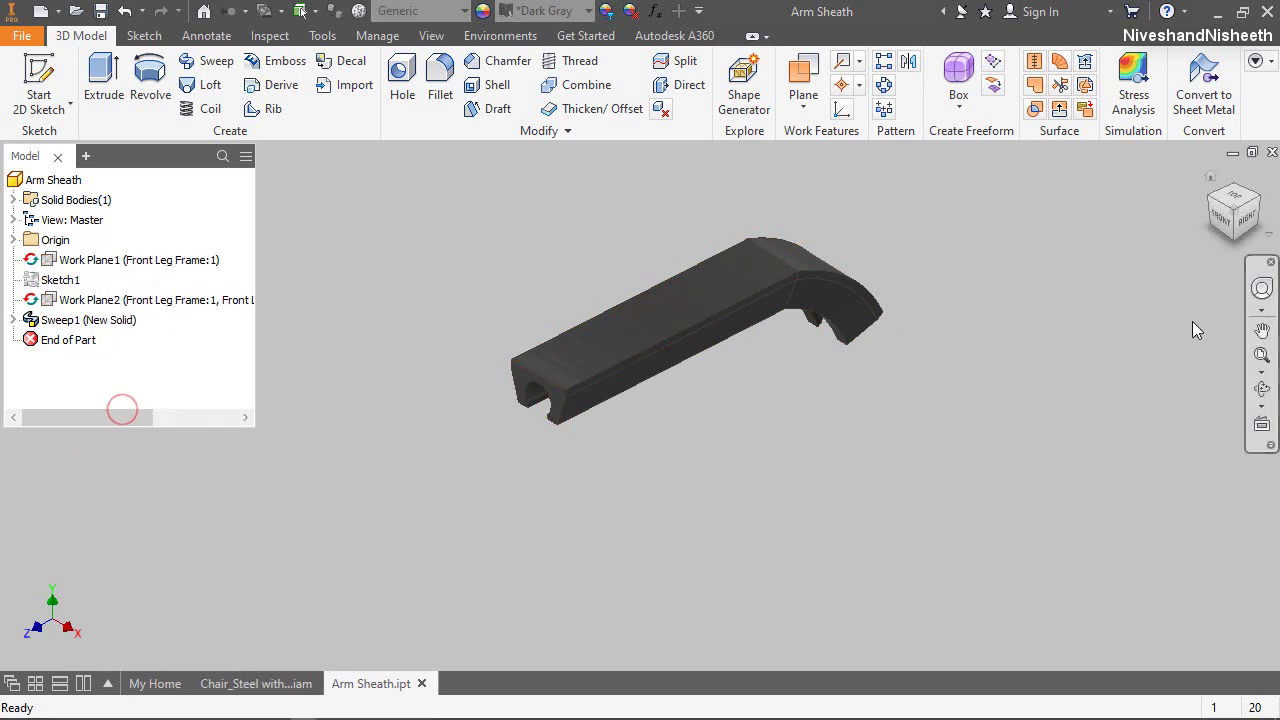
pyautogui.click(1238, 193)
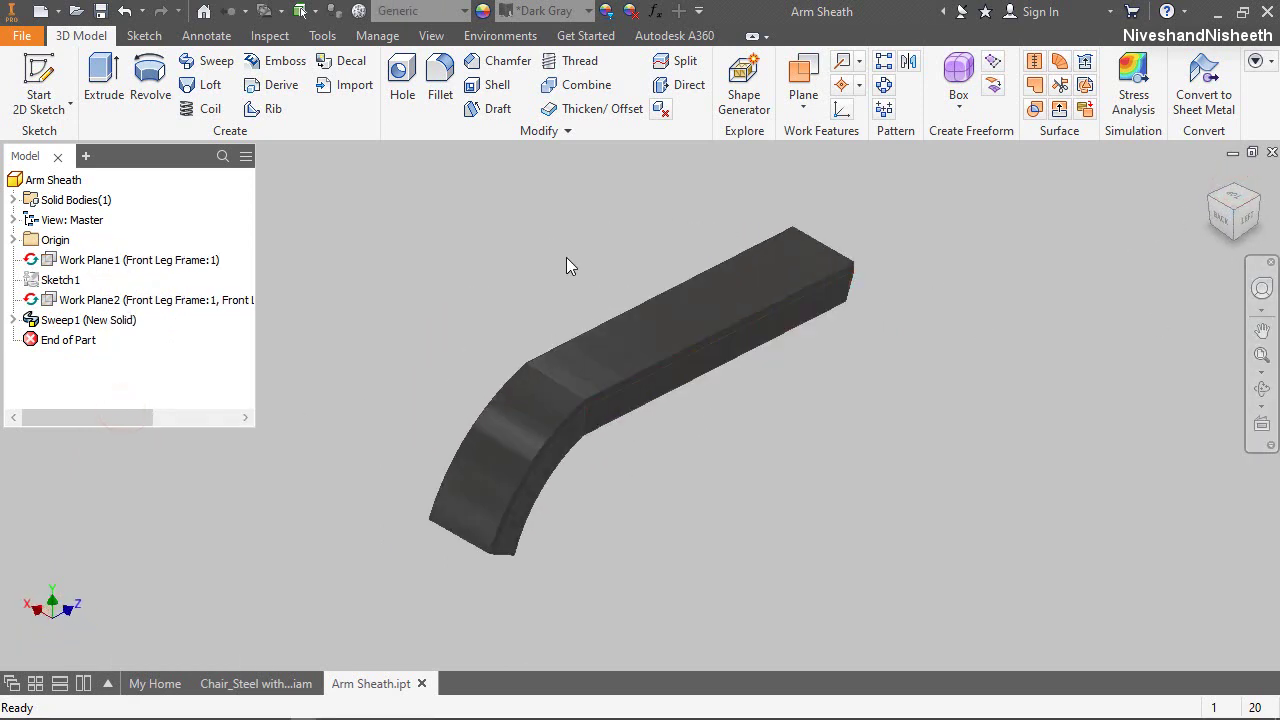